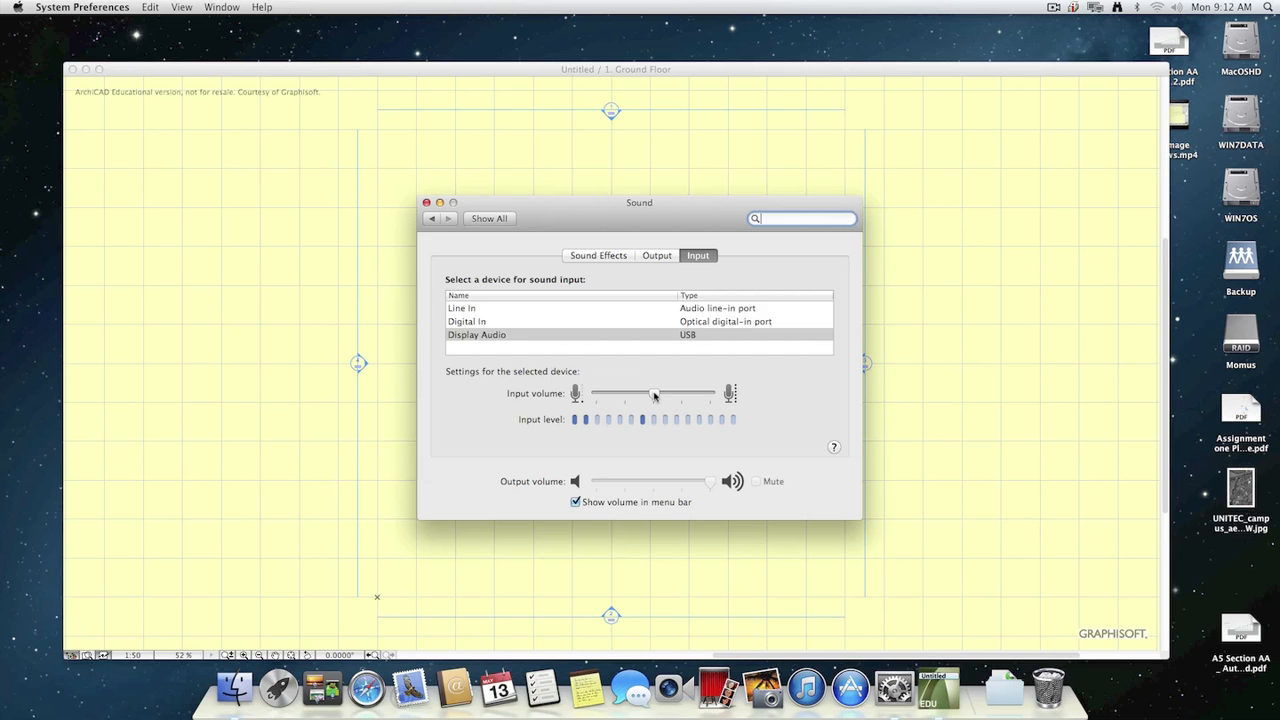
Switch to ArchiCAD and set the default wall height to 3000 mm.
click(943, 225)
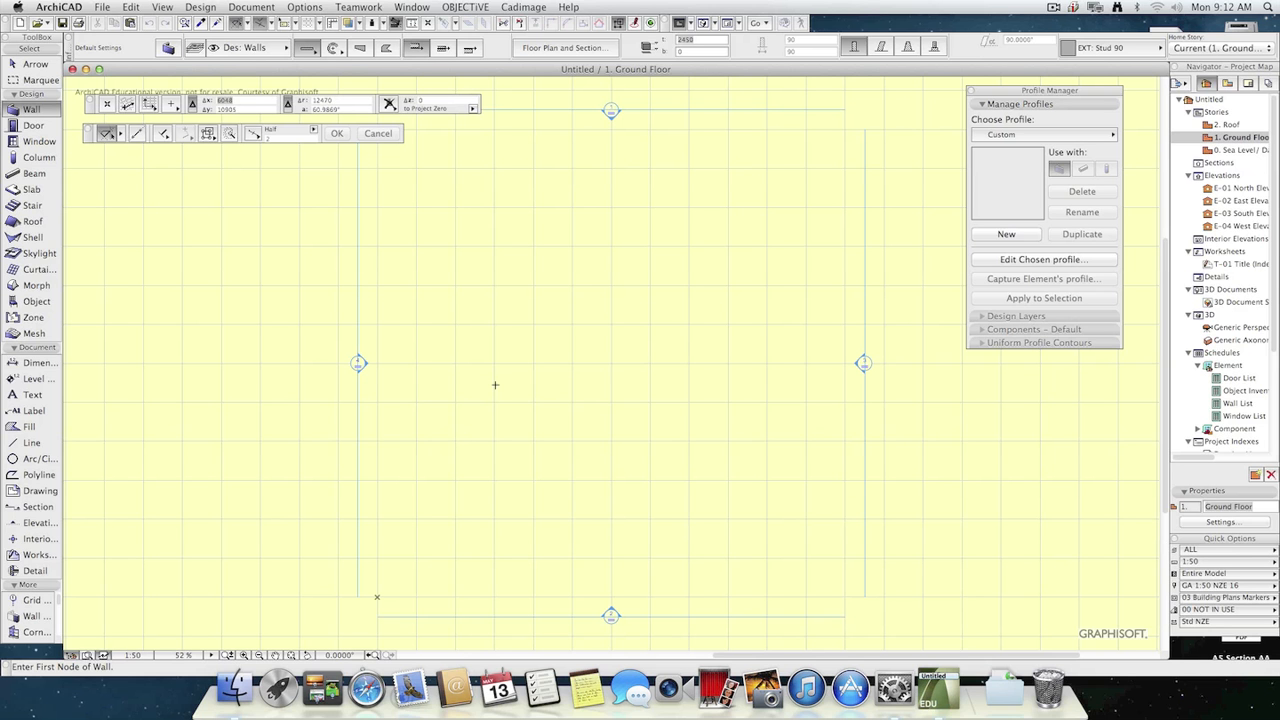
click(506, 263)
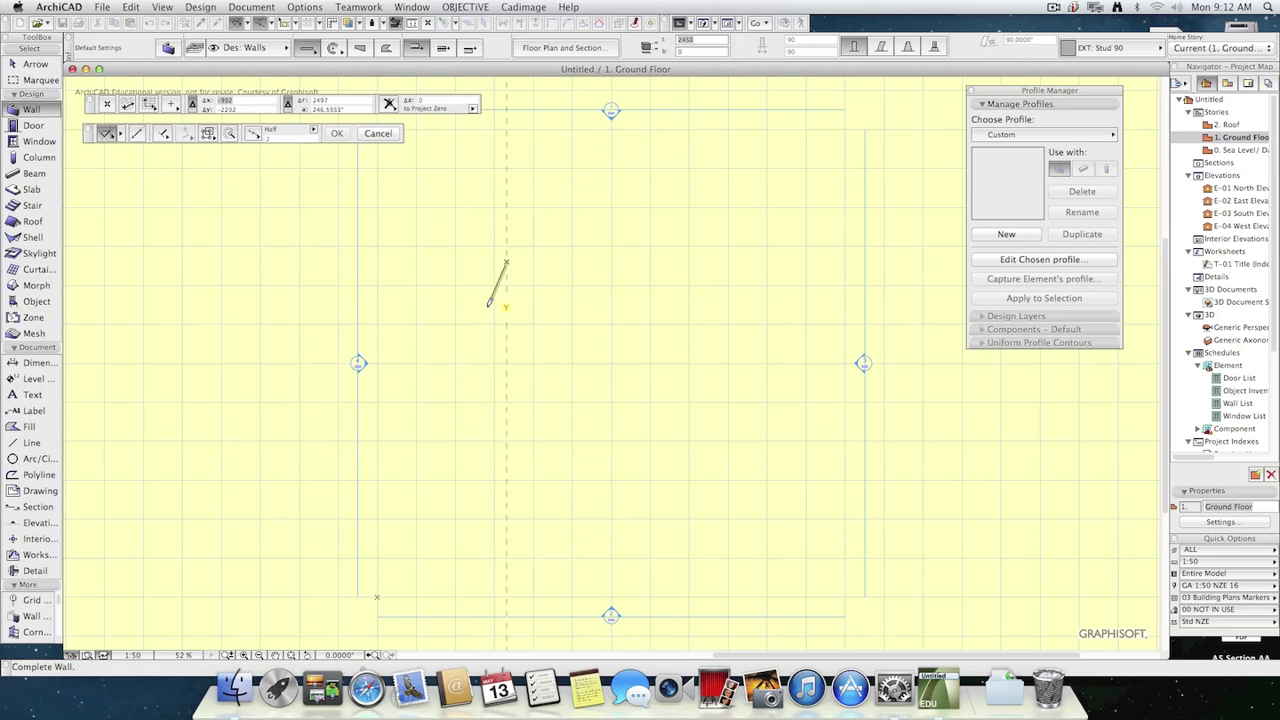
key(Escape)
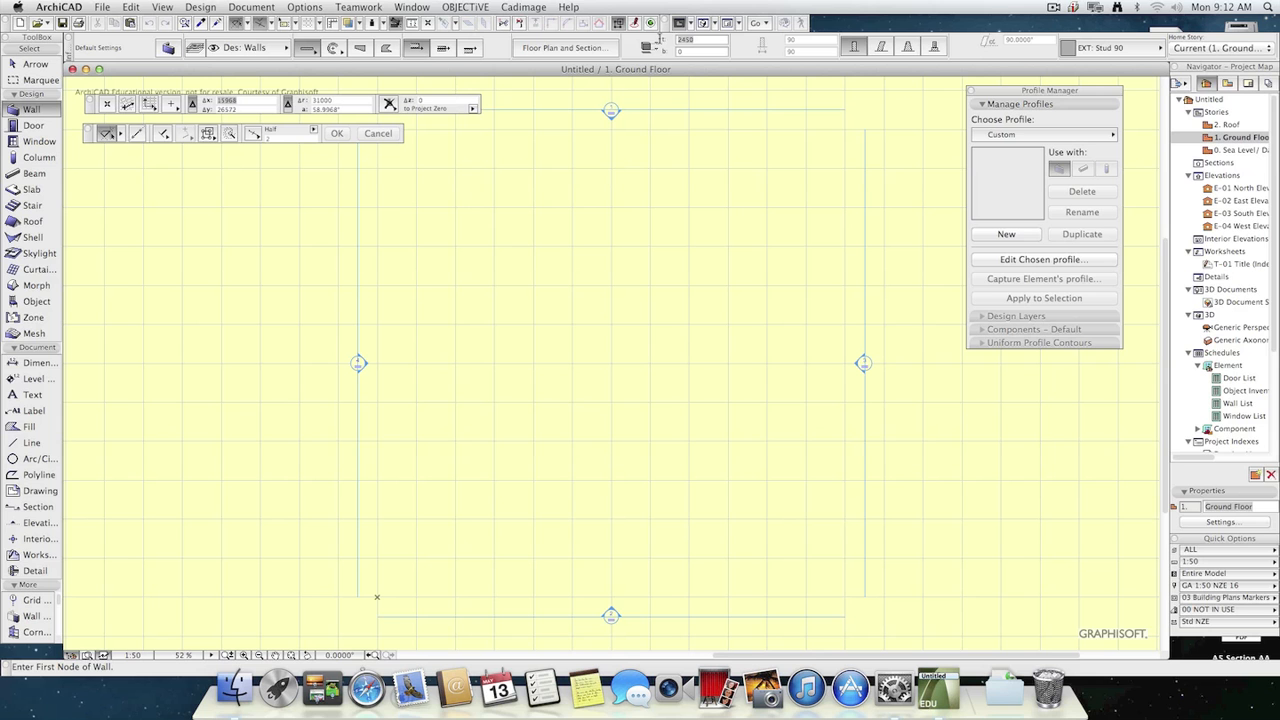
click(710, 41)
text(3000)
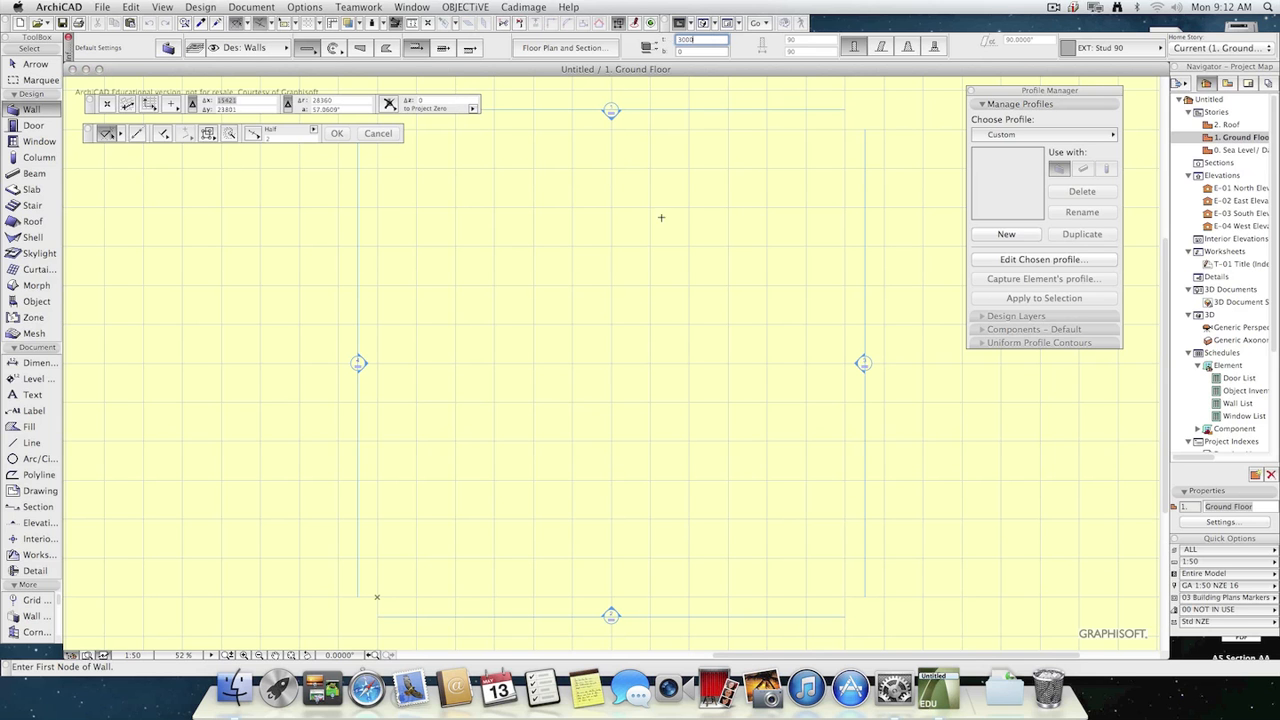
Draw three connected walls forming an open U with a longer east side on the Ground Floor, and check them in 3D.
click(547, 362)
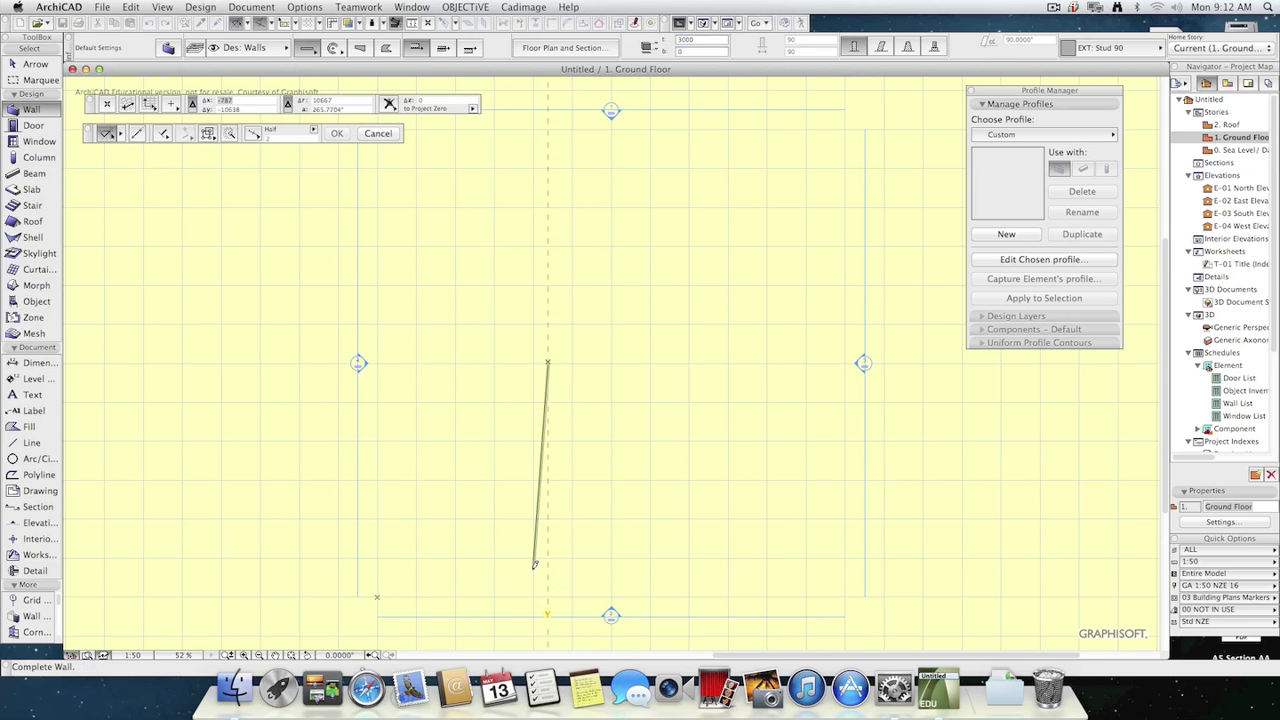
click(548, 562)
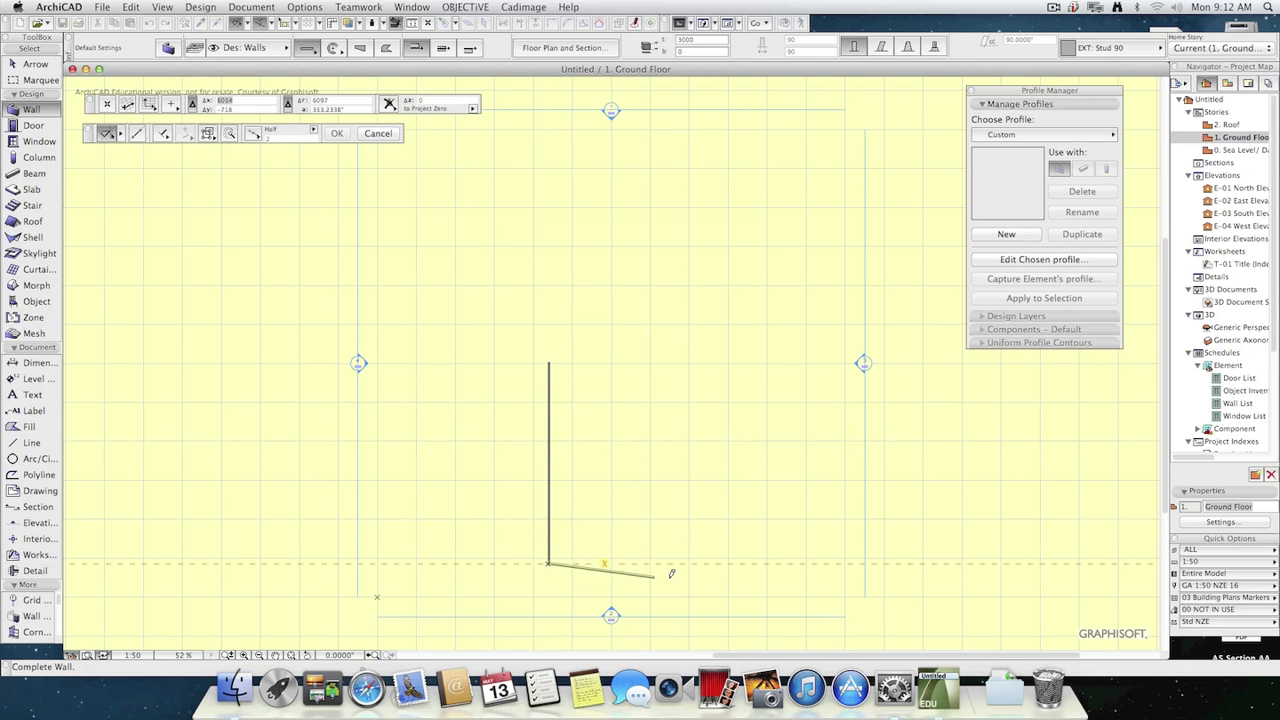
click(761, 562)
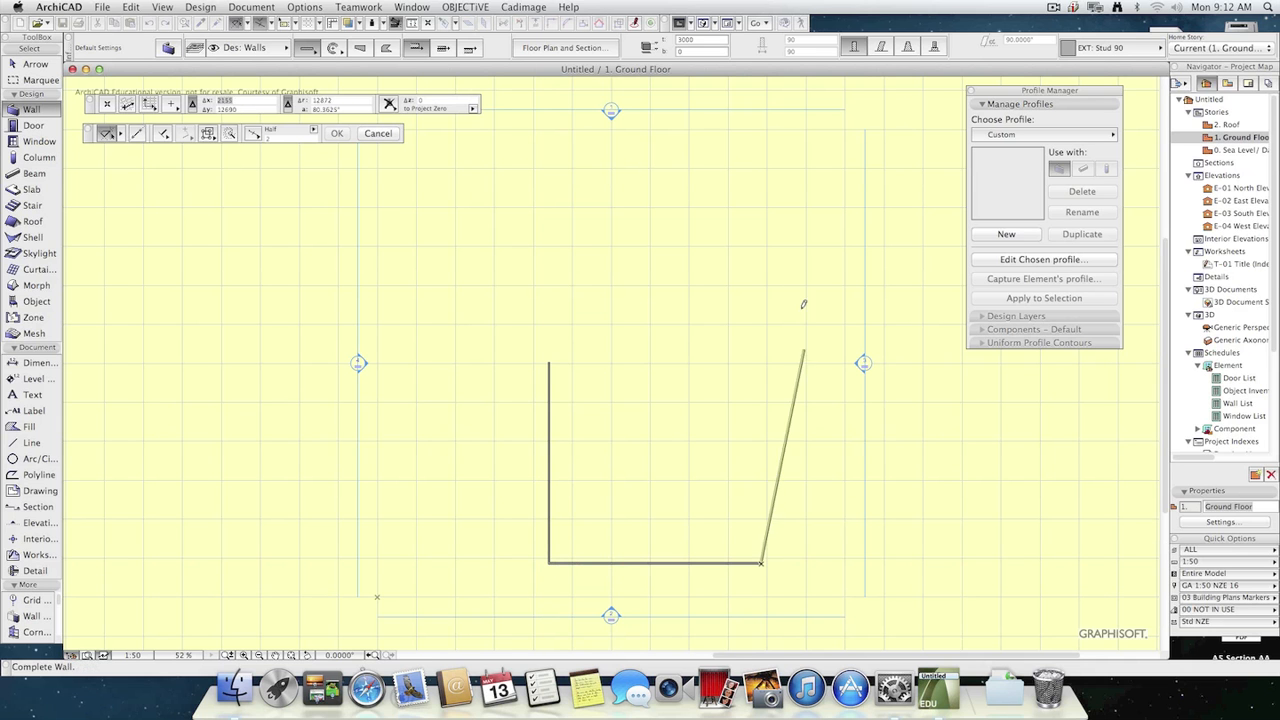
double_click(761, 128)
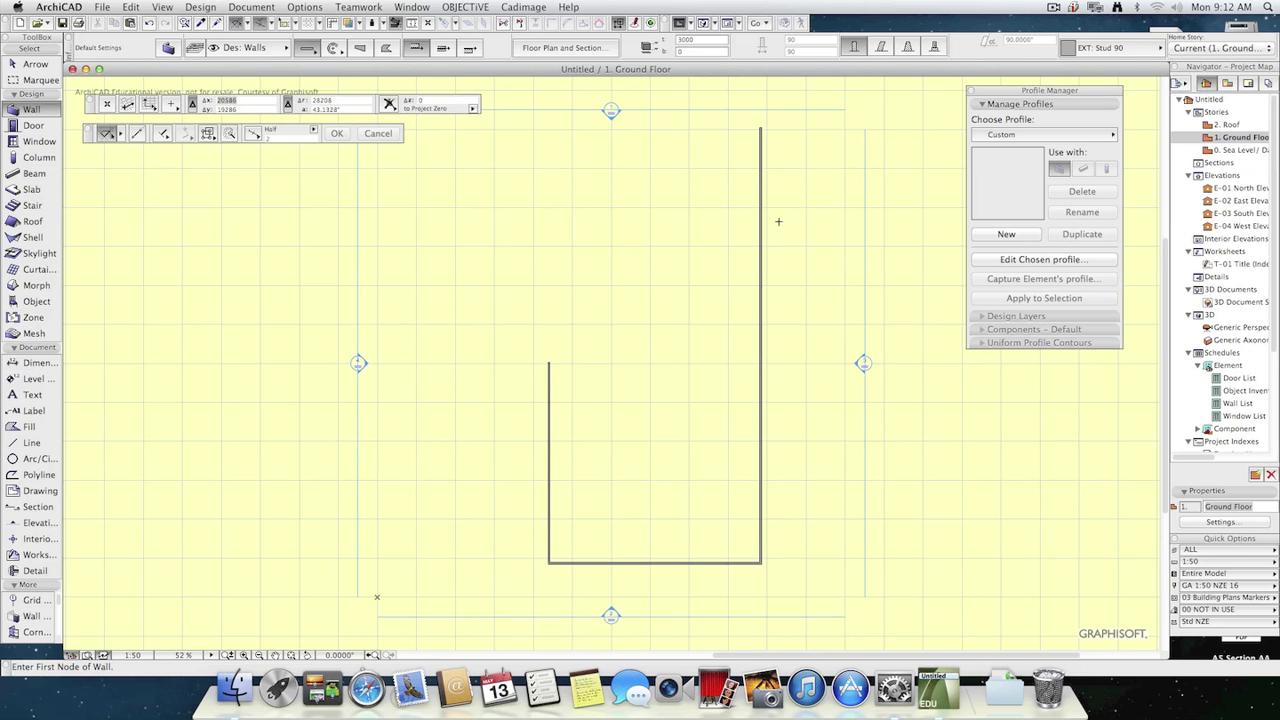
key(F3)
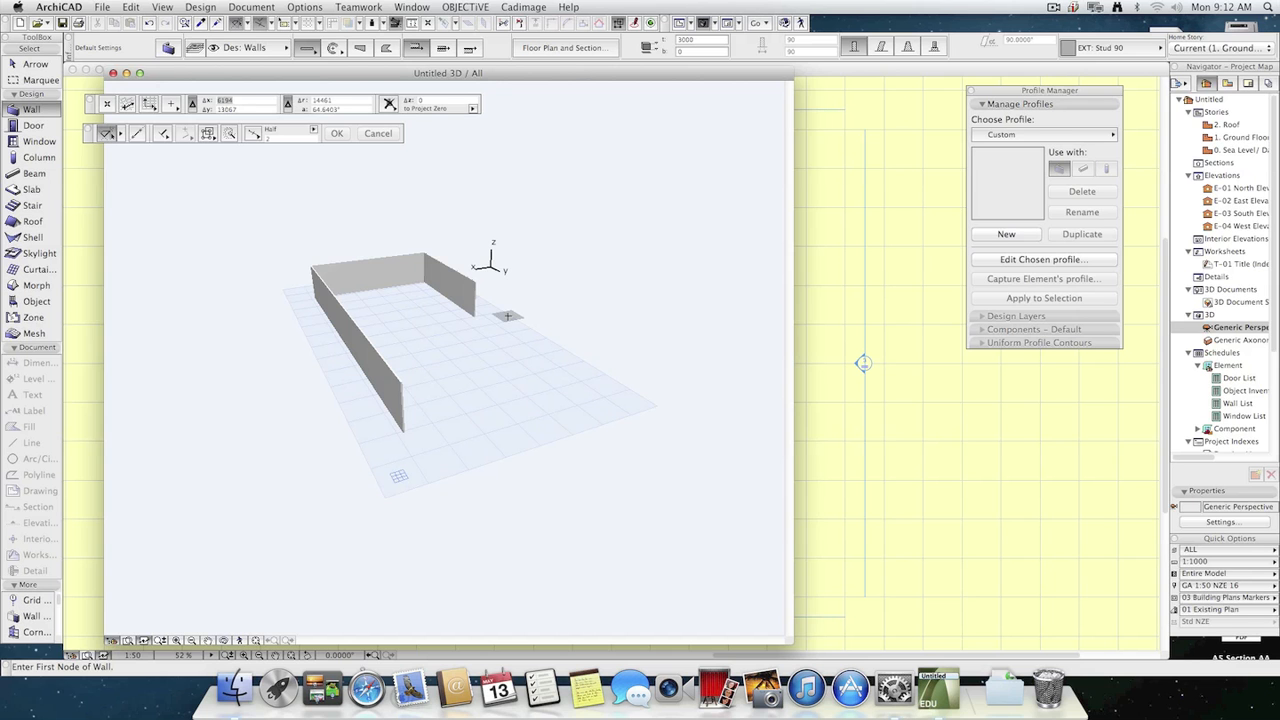
key(F2)
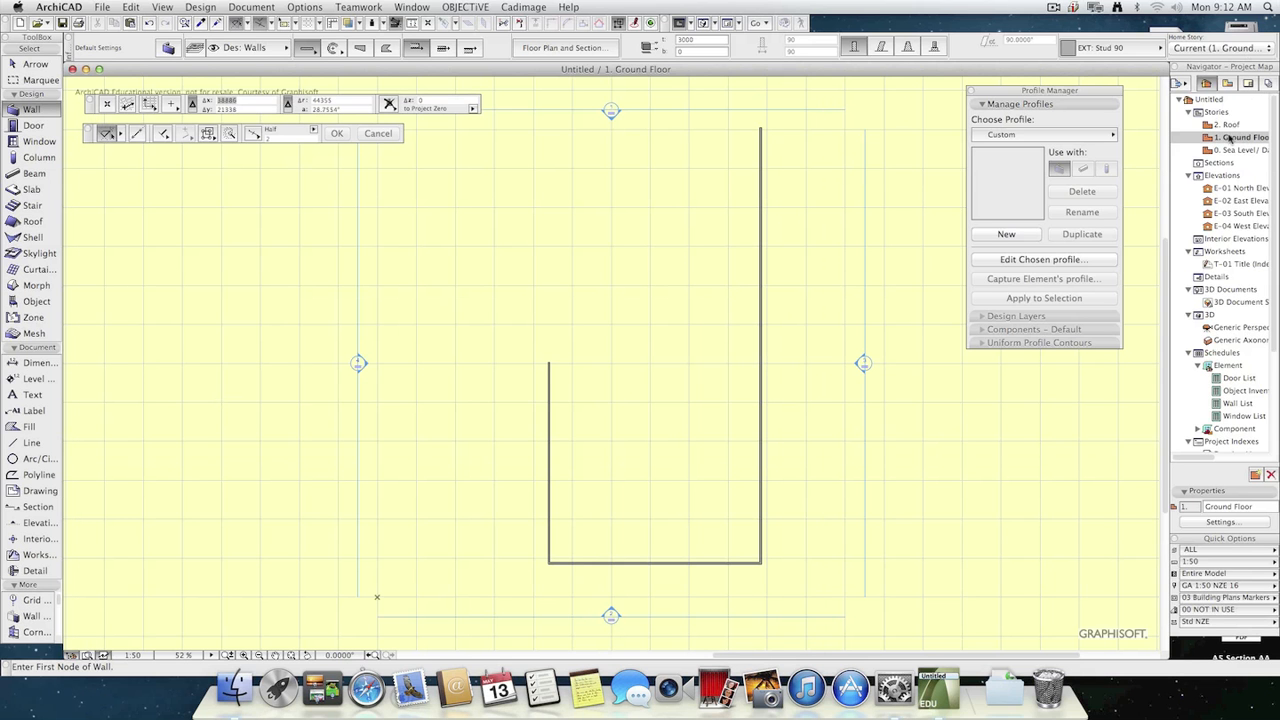
Open the story settings and set the Ground Floor's height to next to 3000.
click(1220, 521)
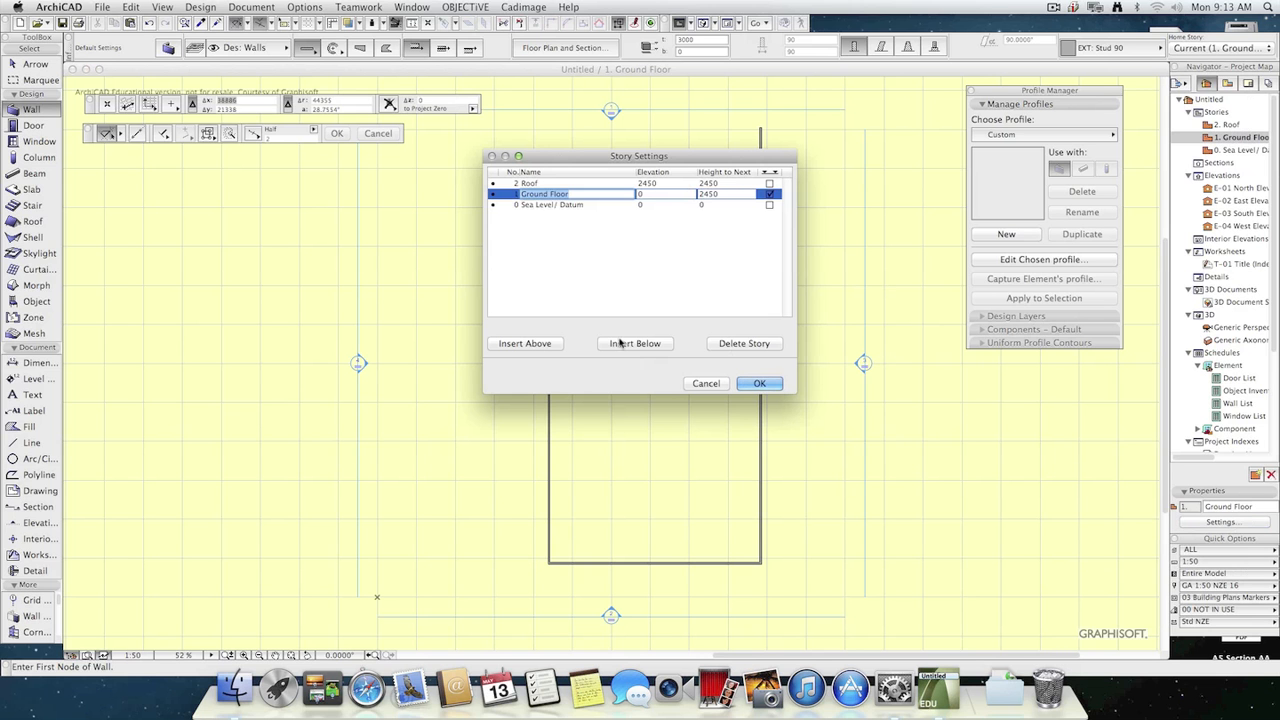
click(708, 194)
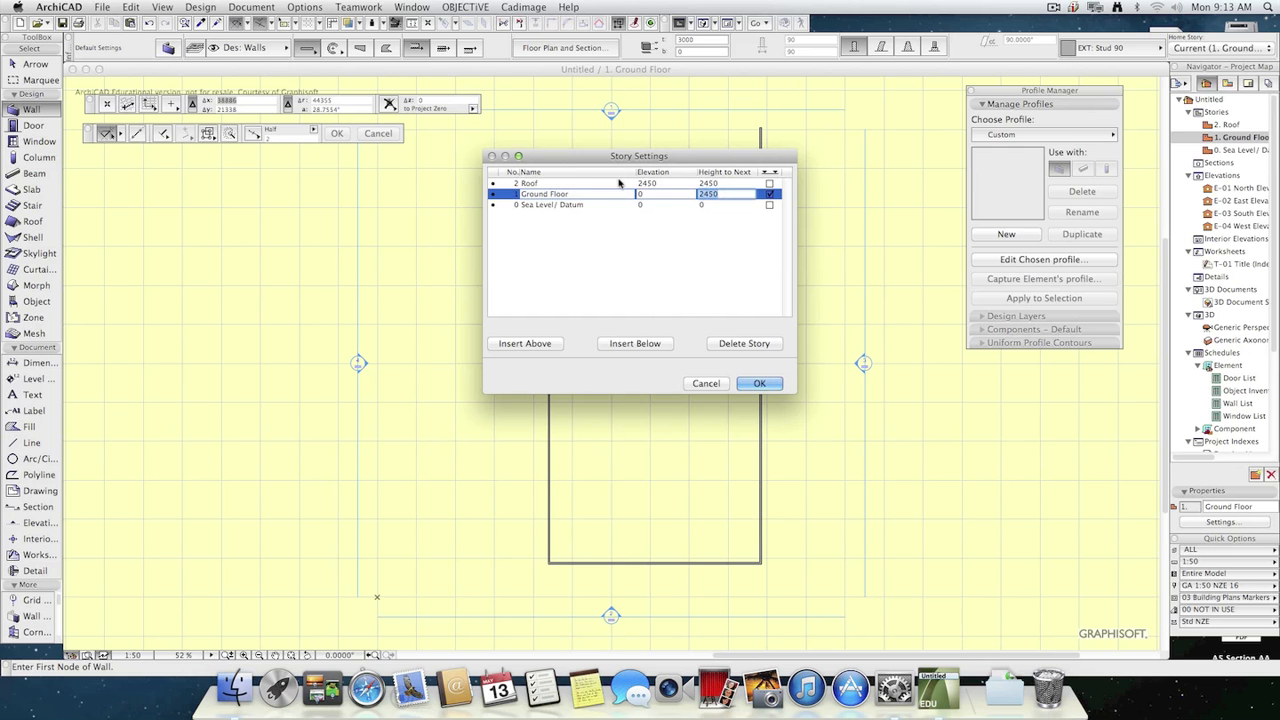
text(3000)
key(Tab)
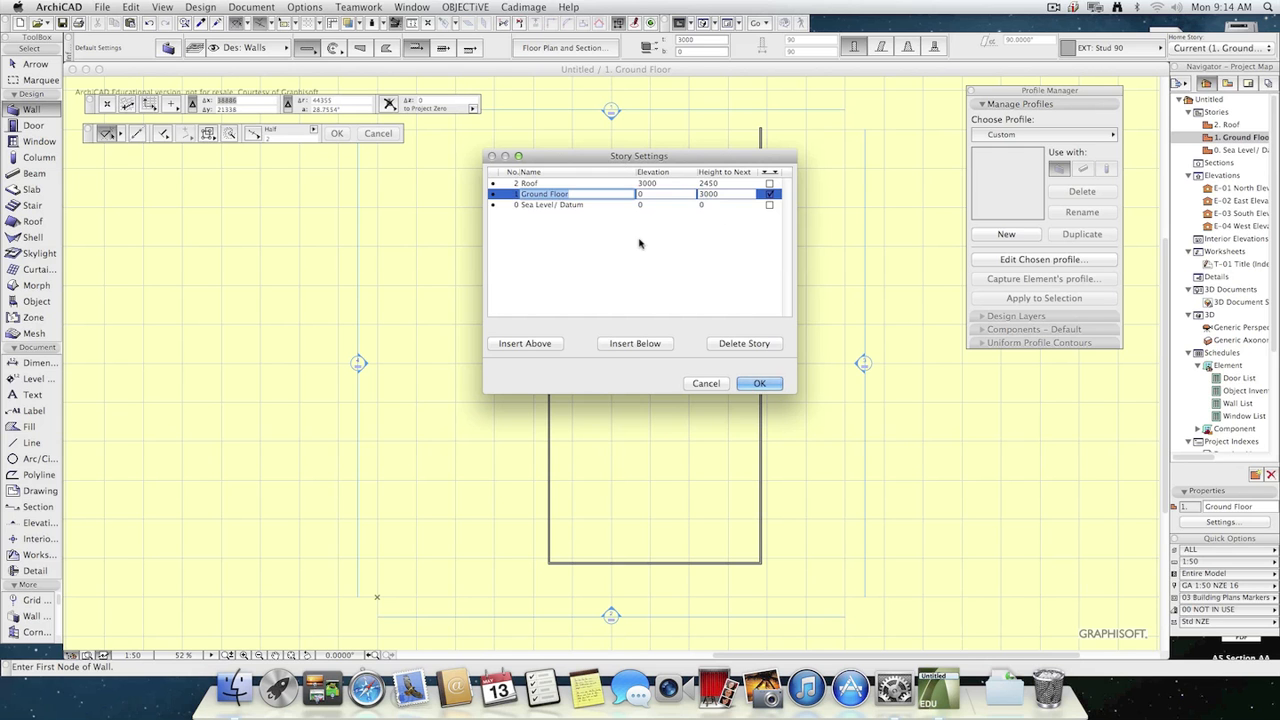
Insert a story named 2nd Floor above the Ground Floor with a height to next of 3000, and apply the story settings.
click(630, 344)
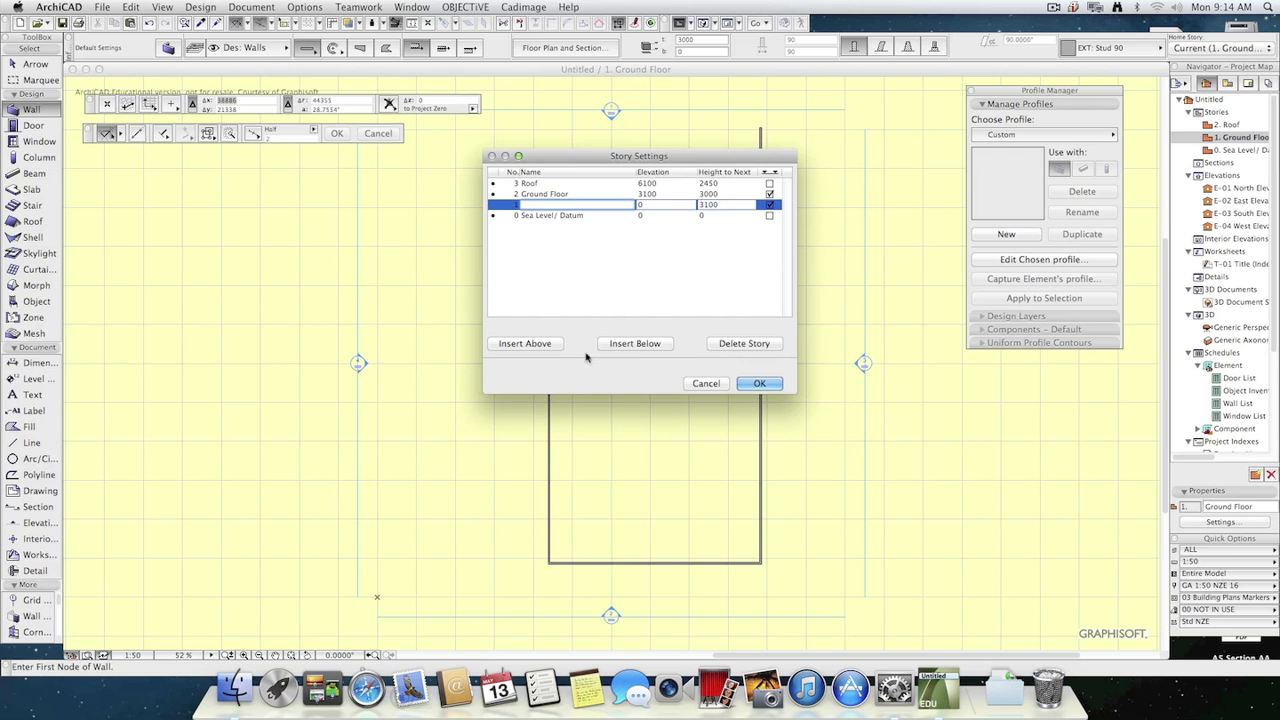
click(728, 346)
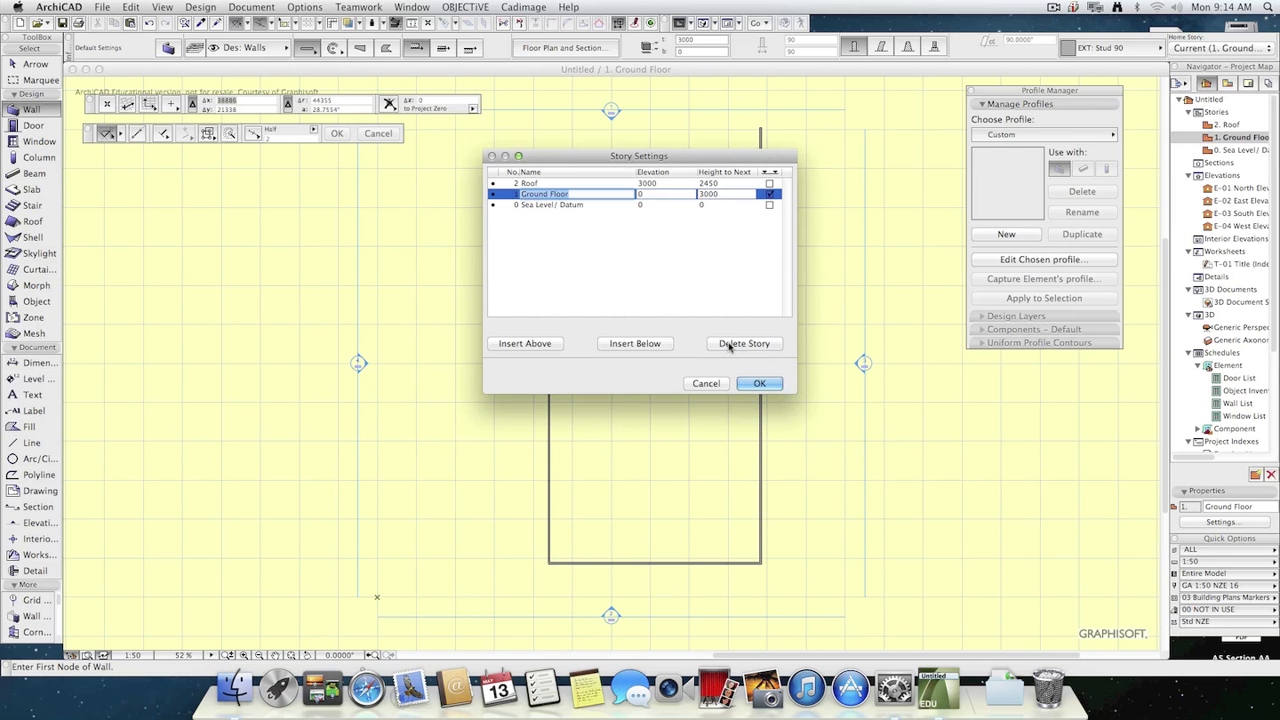
click(524, 343)
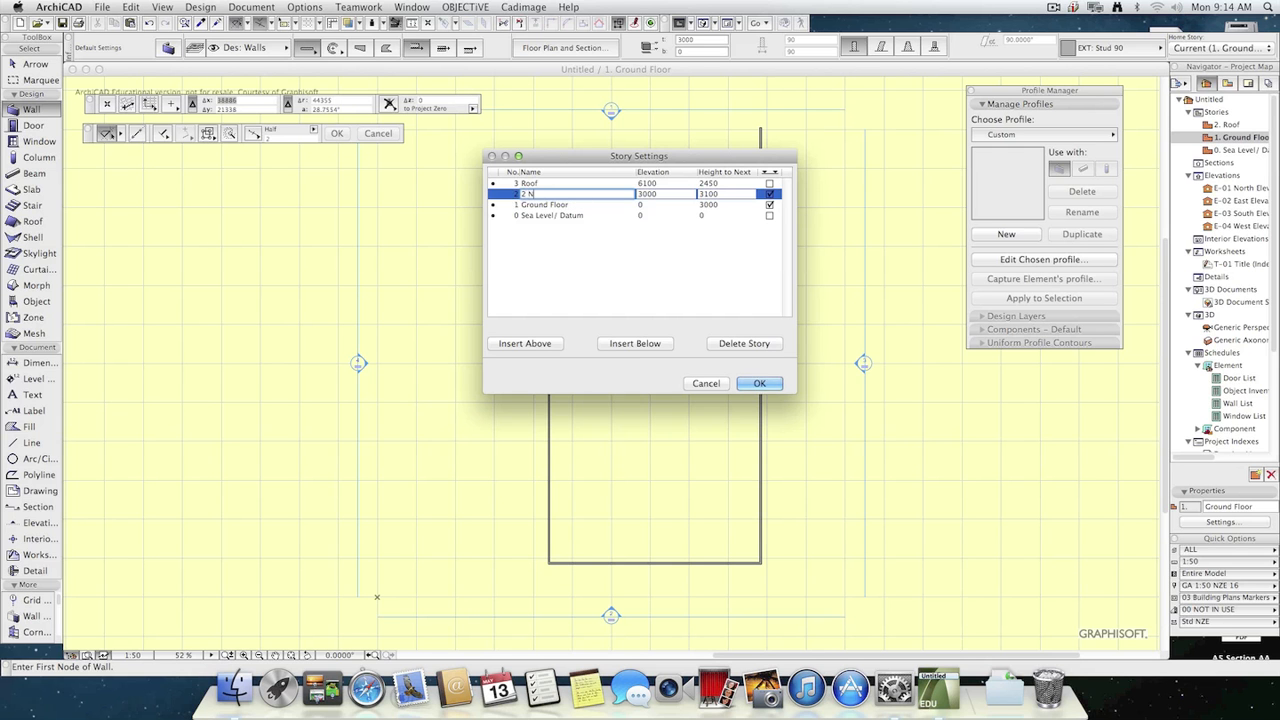
text(2nd Floor)
click(720, 194)
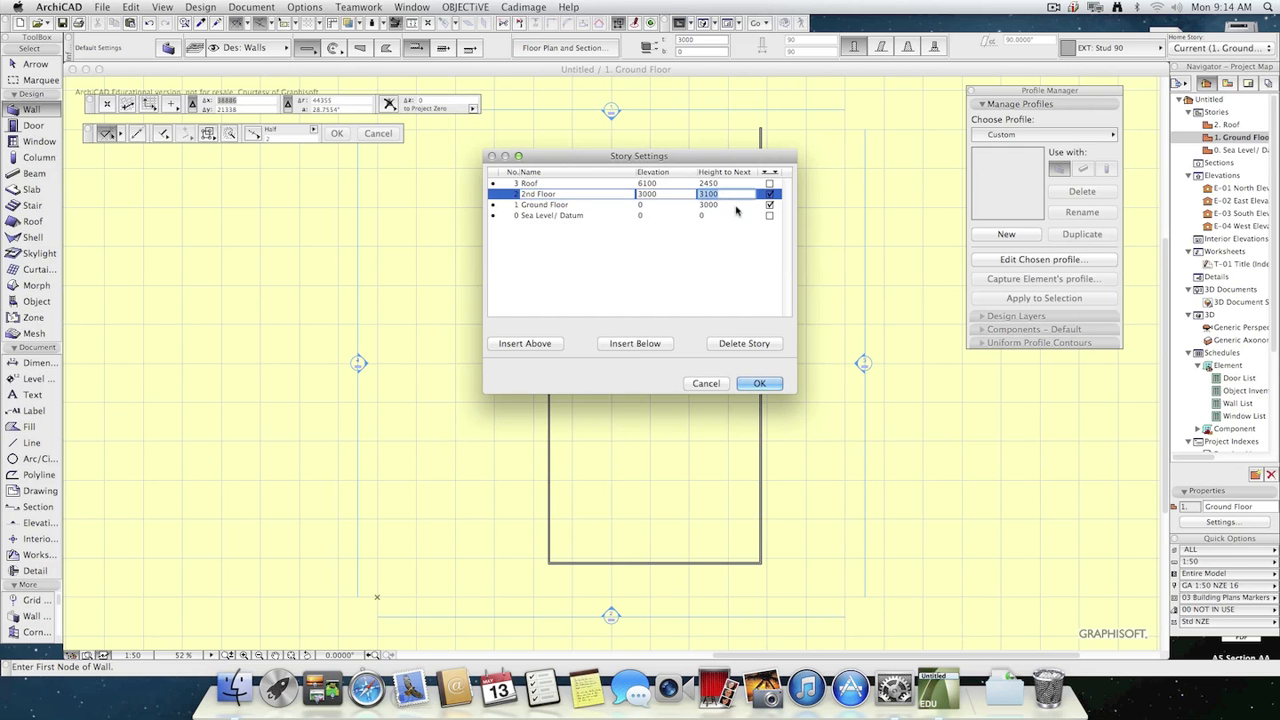
text(3000)
click(759, 383)
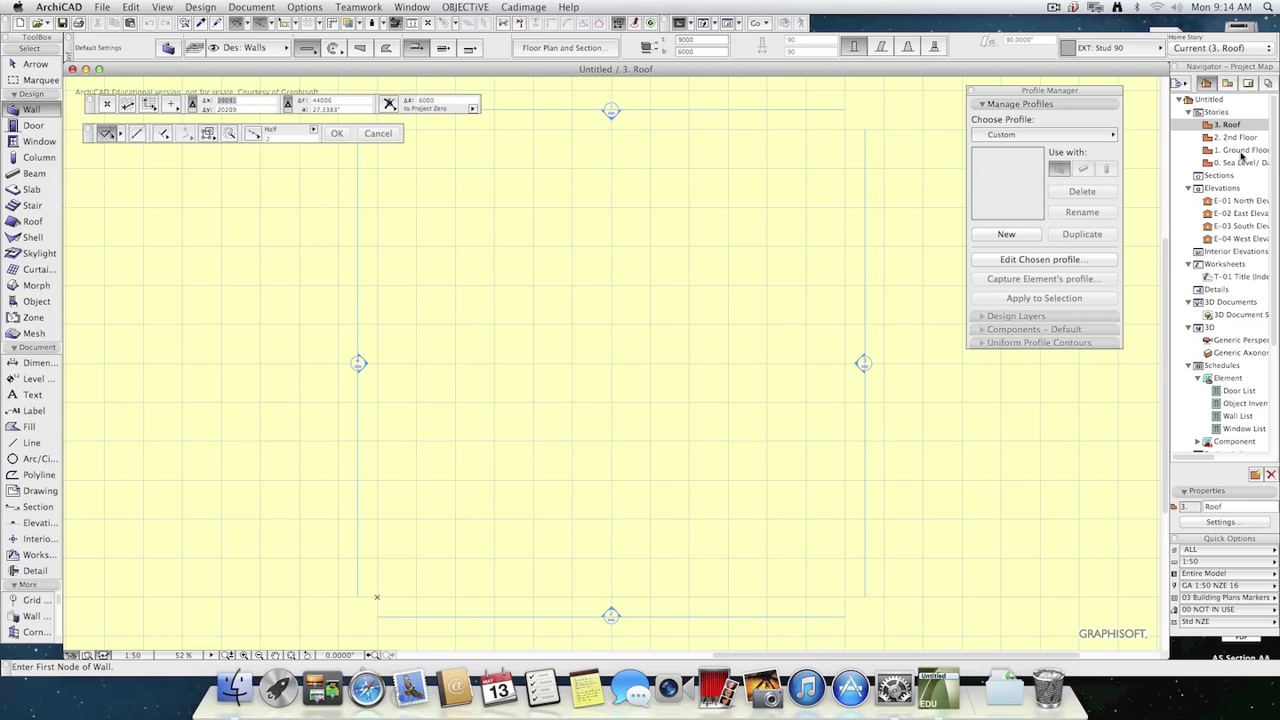
Look through the 2nd Floor and Roof plans and return to the Ground Floor plan.
double_click(1241, 137)
double_click(1234, 125)
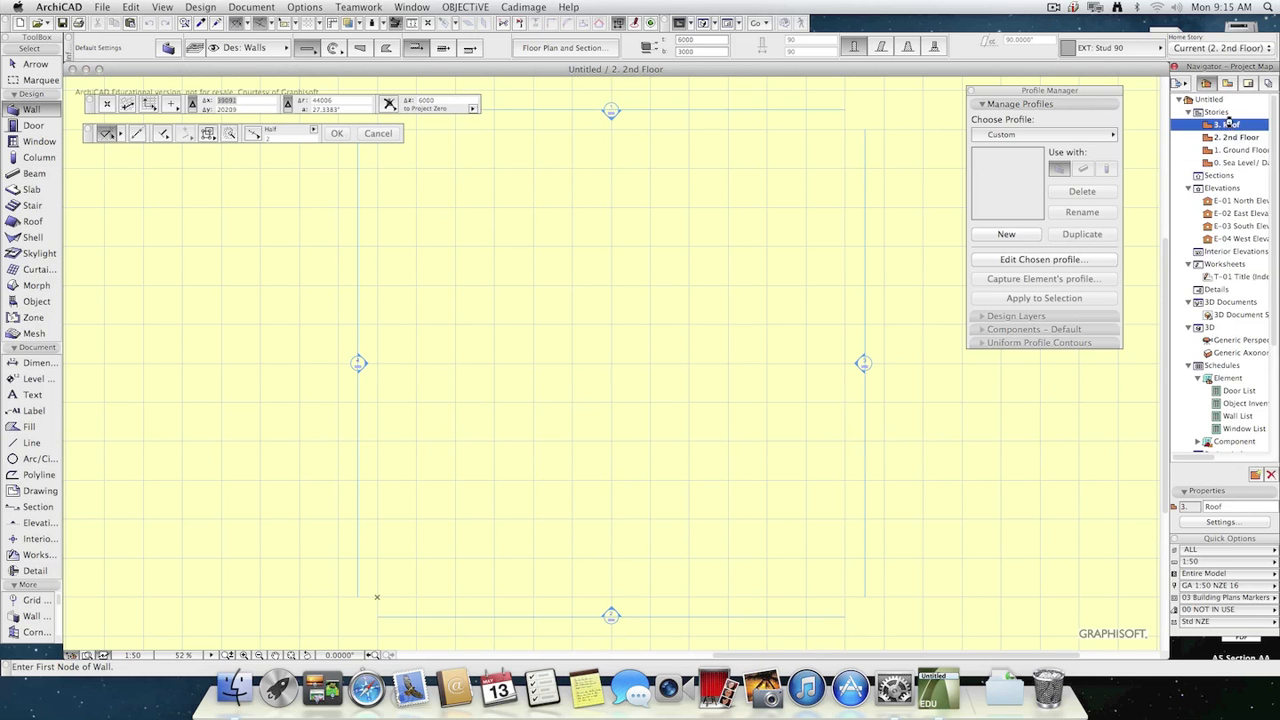
double_click(1241, 150)
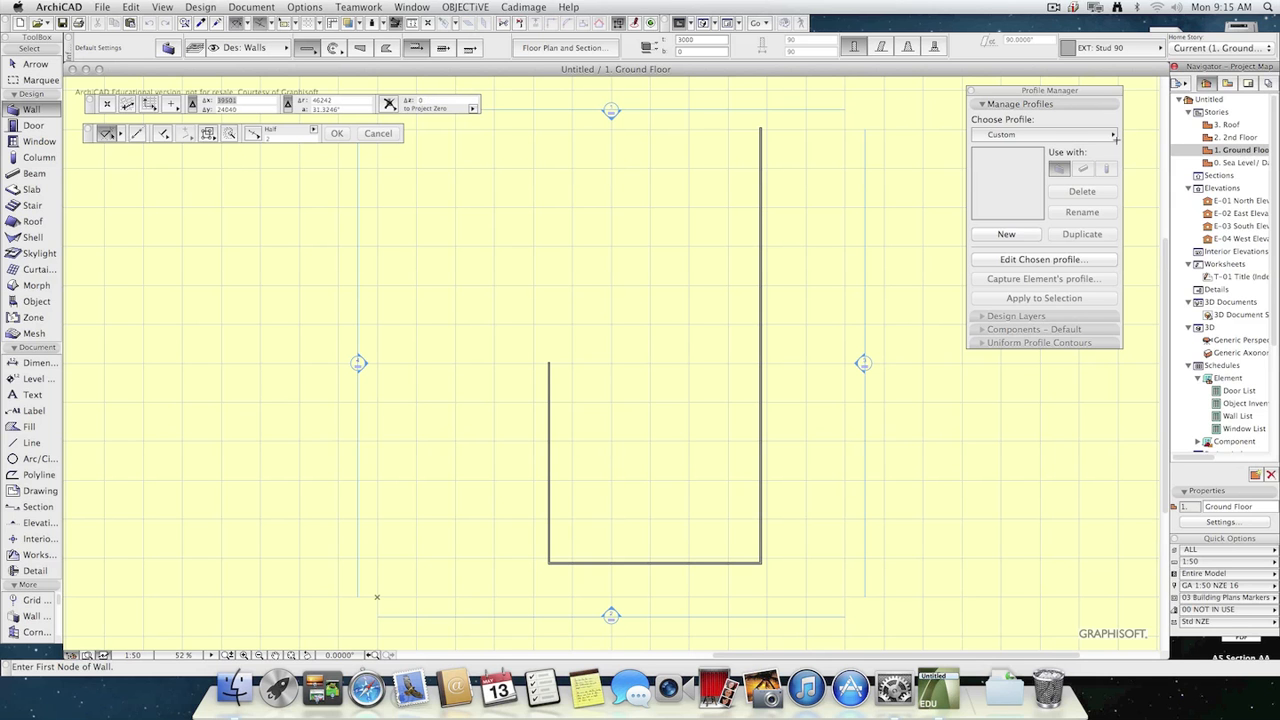
Copy the three Ground Floor walls and paste them in the same position on the 2nd Floor.
click(44, 65)
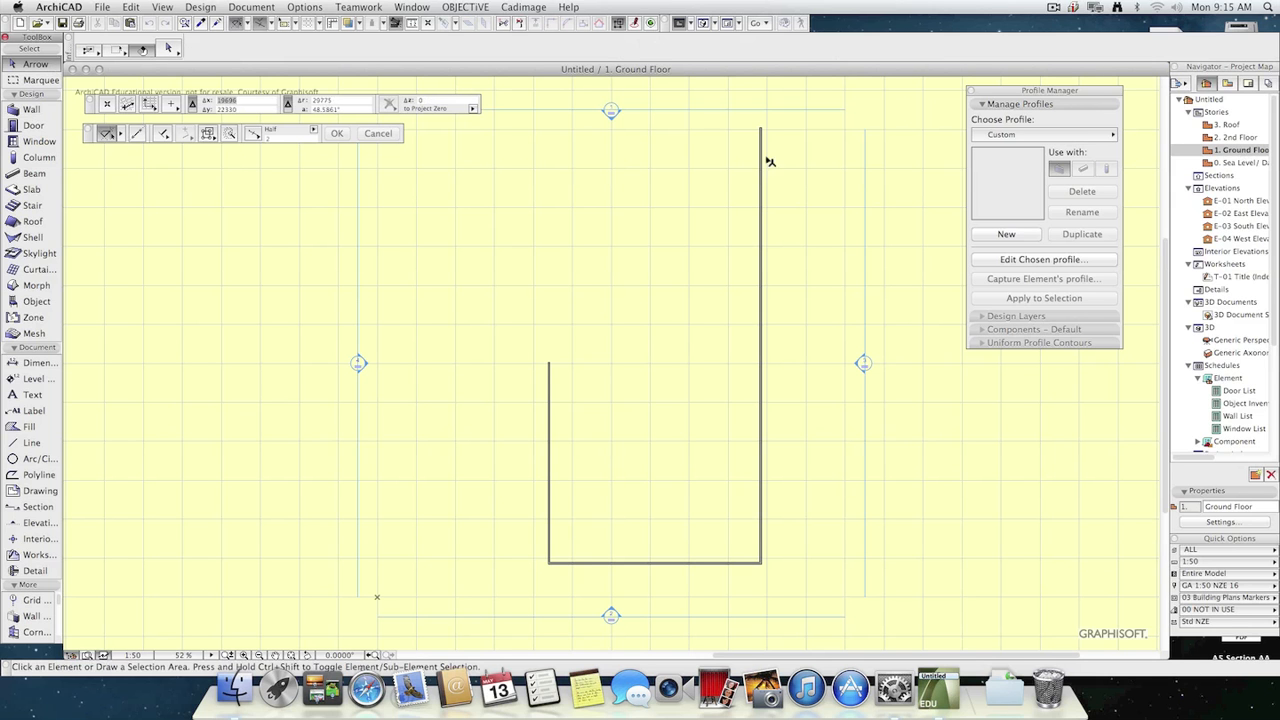
mouse_move(783, 120)
mouse_down()
mouse_move(537, 613)
mouse_move(533, 596)
mouse_up()
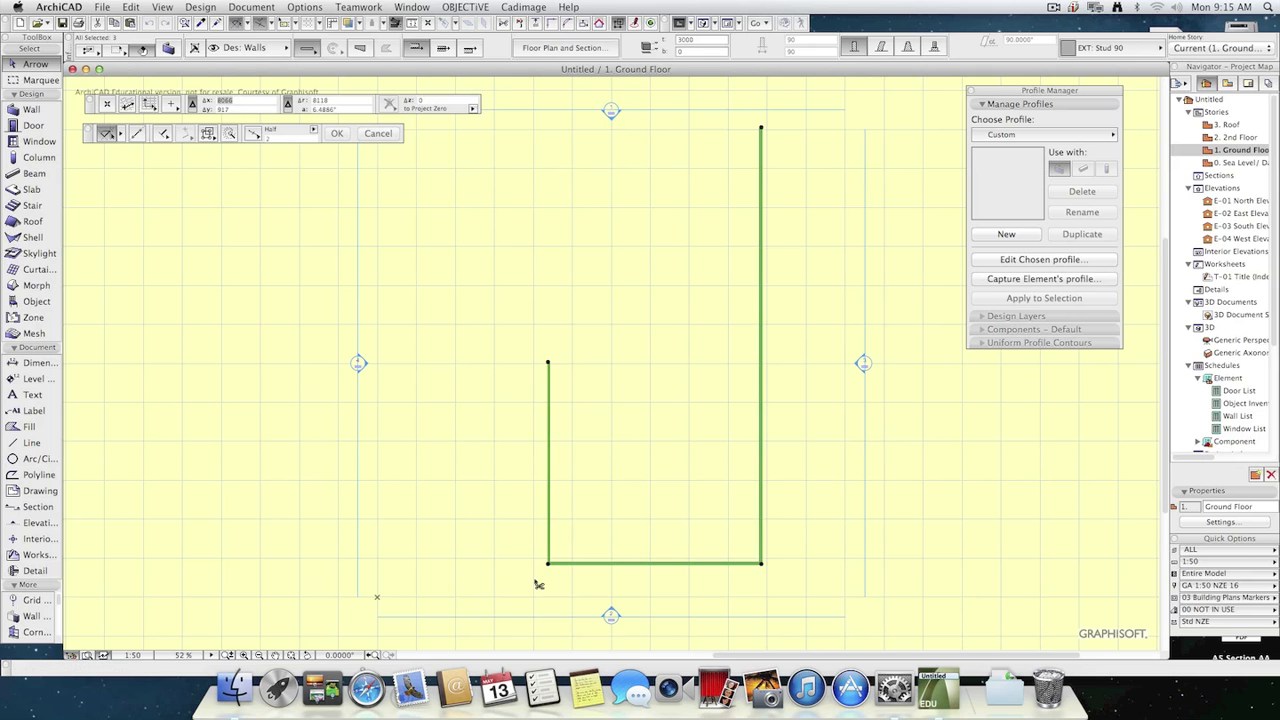
double_click(1234, 138)
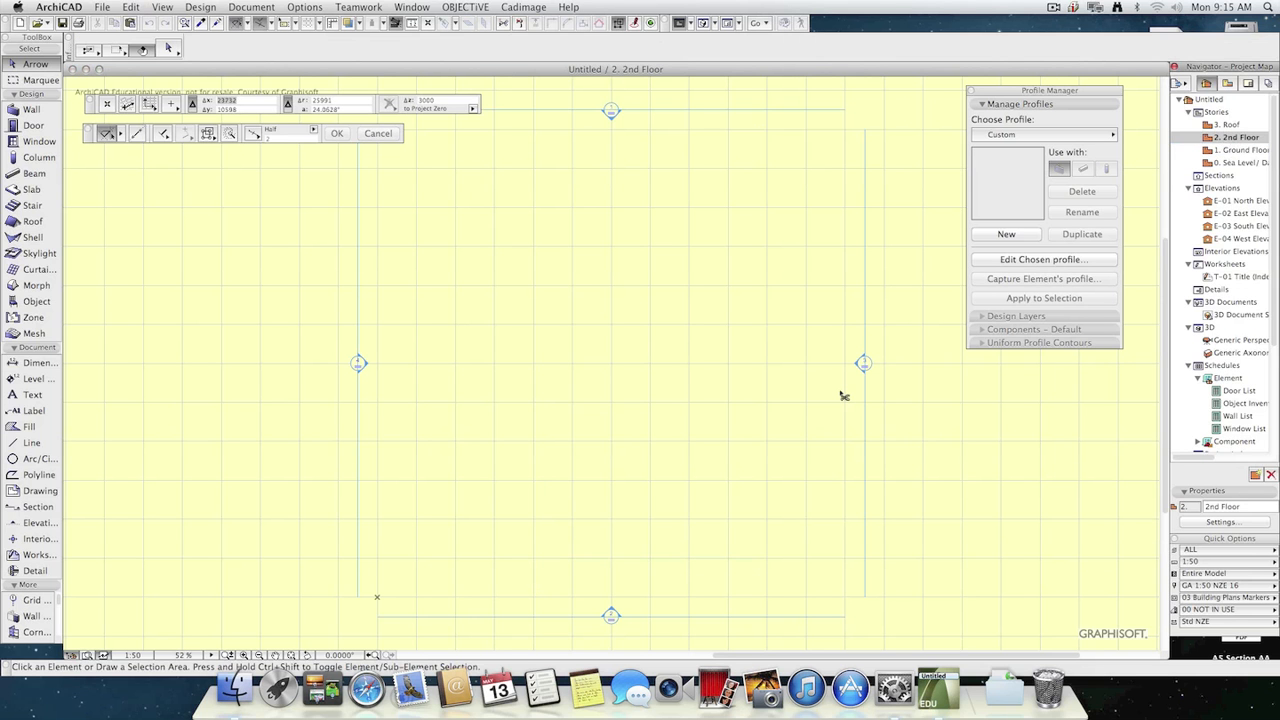
key(super+v)
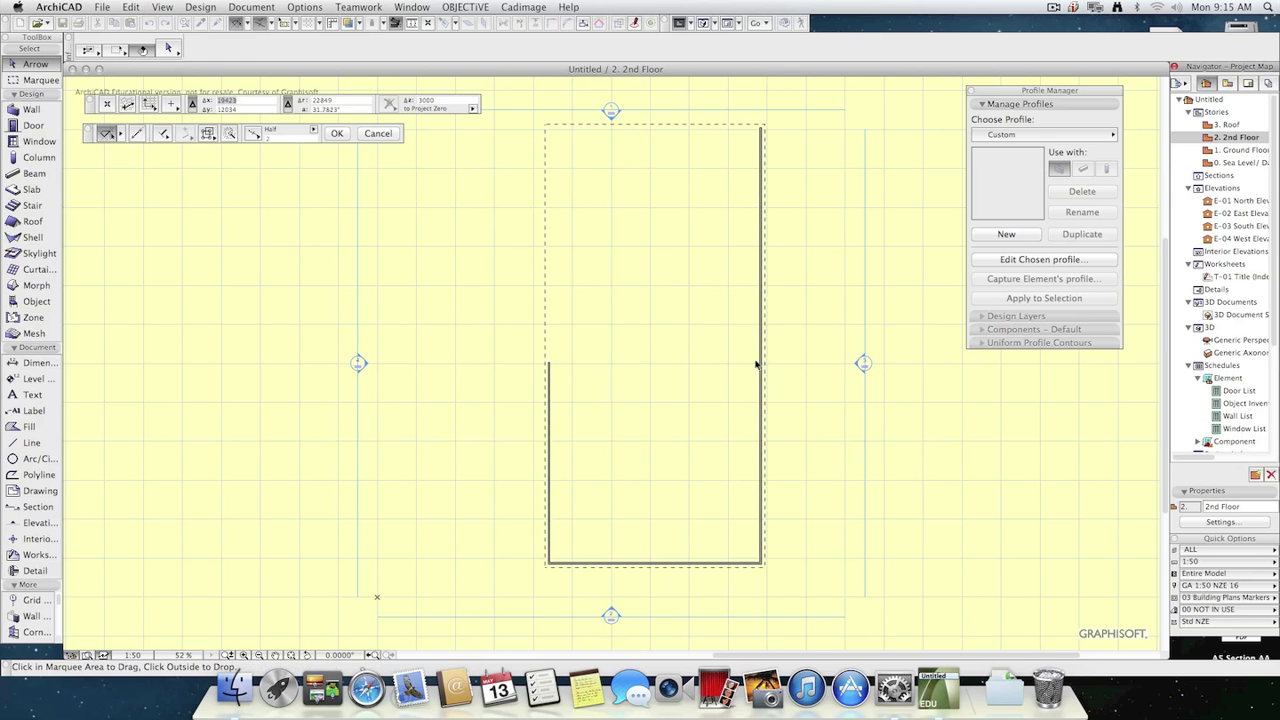
click(338, 134)
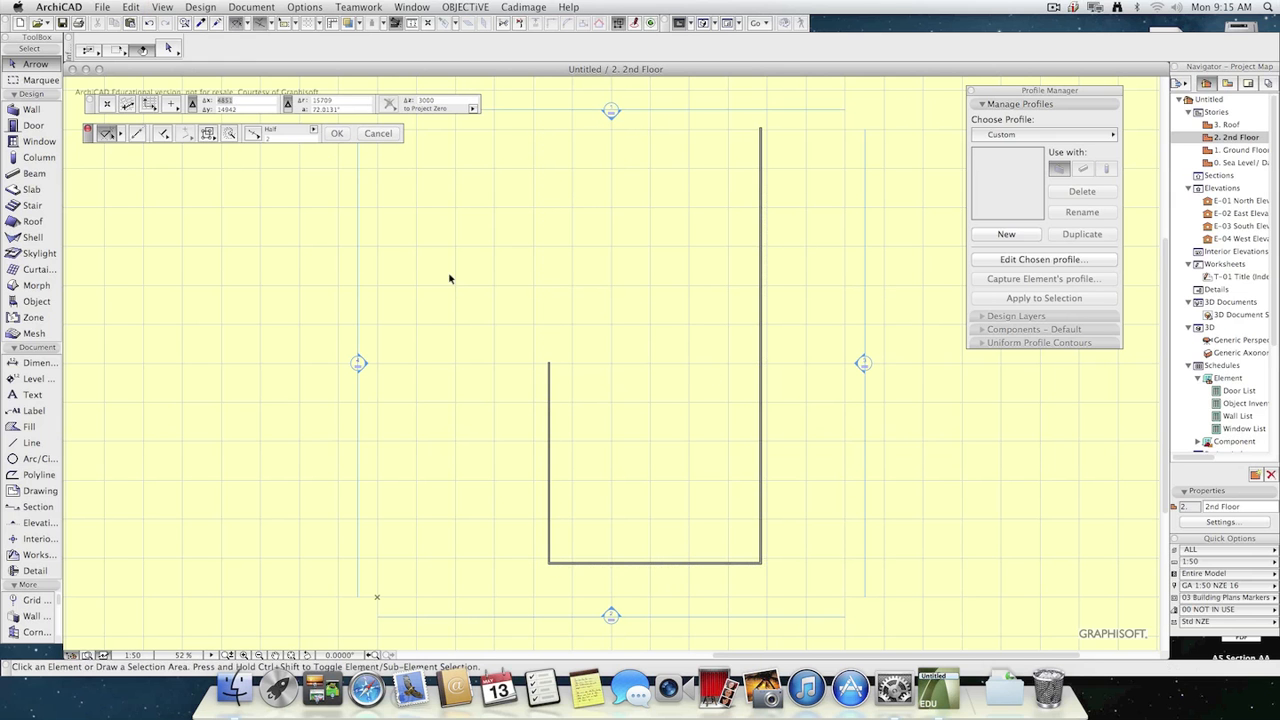
Examine the stacked walls of both stories in the 3D view and return to the 2nd Floor plan.
key(F3)
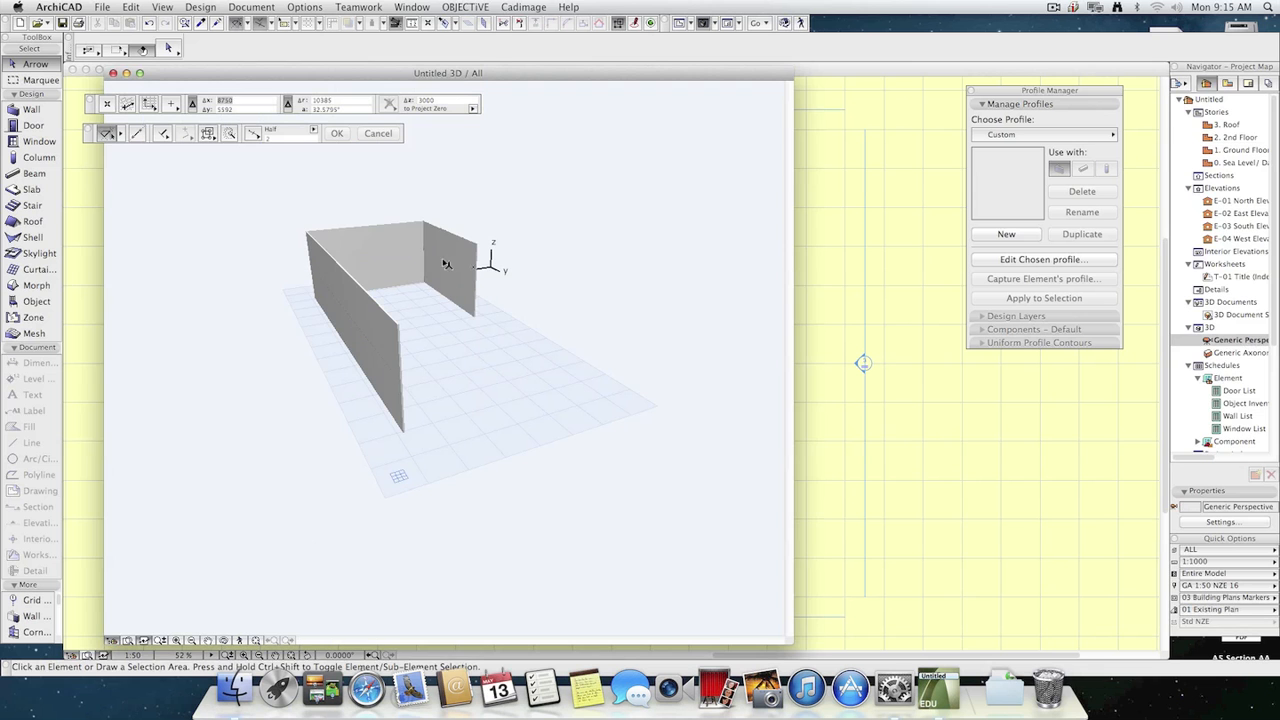
click(390, 275)
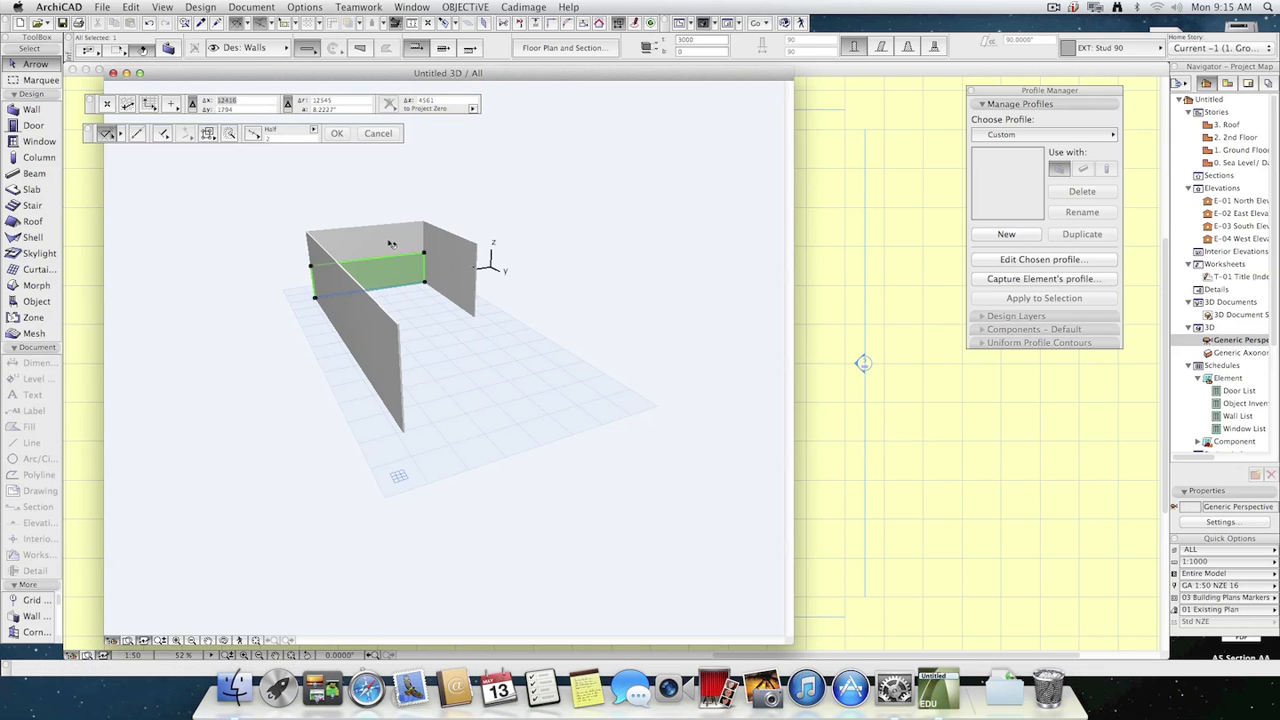
click(453, 300)
key(Escape)
scroll(384, 260, up, 6)
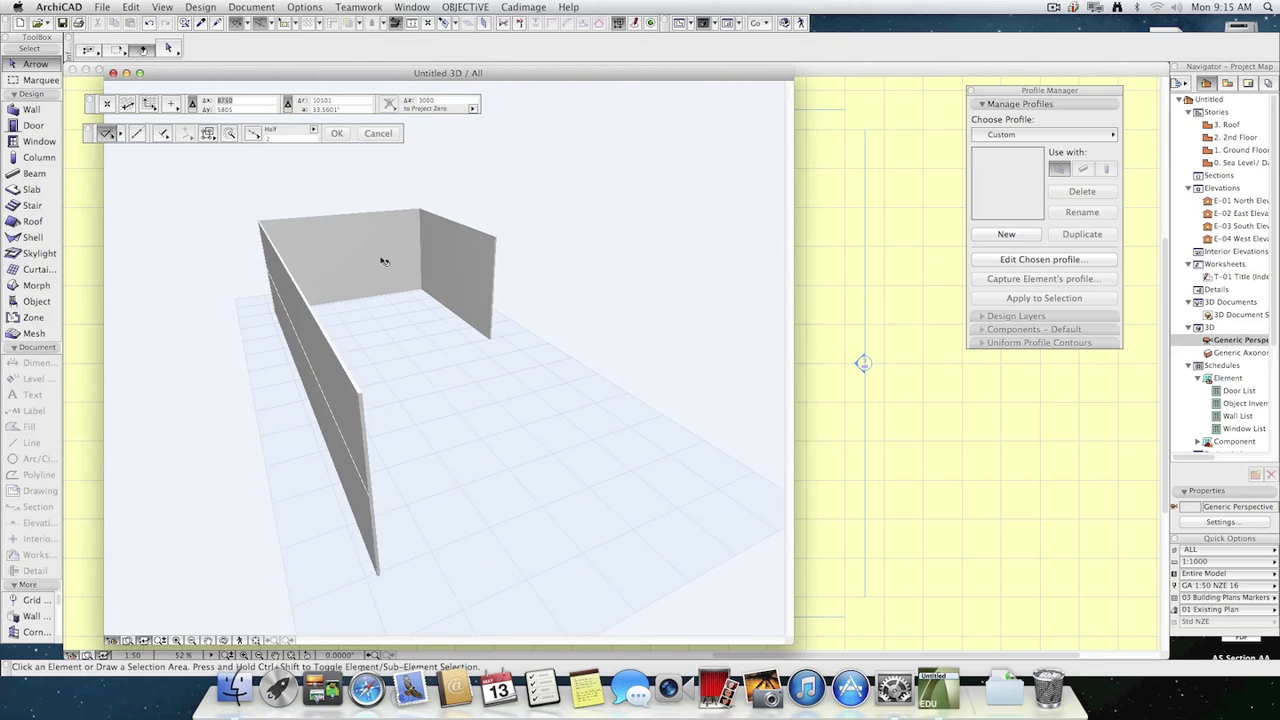
scroll(391, 271, down, 2)
middle_drag(466, 394, 463, 431)
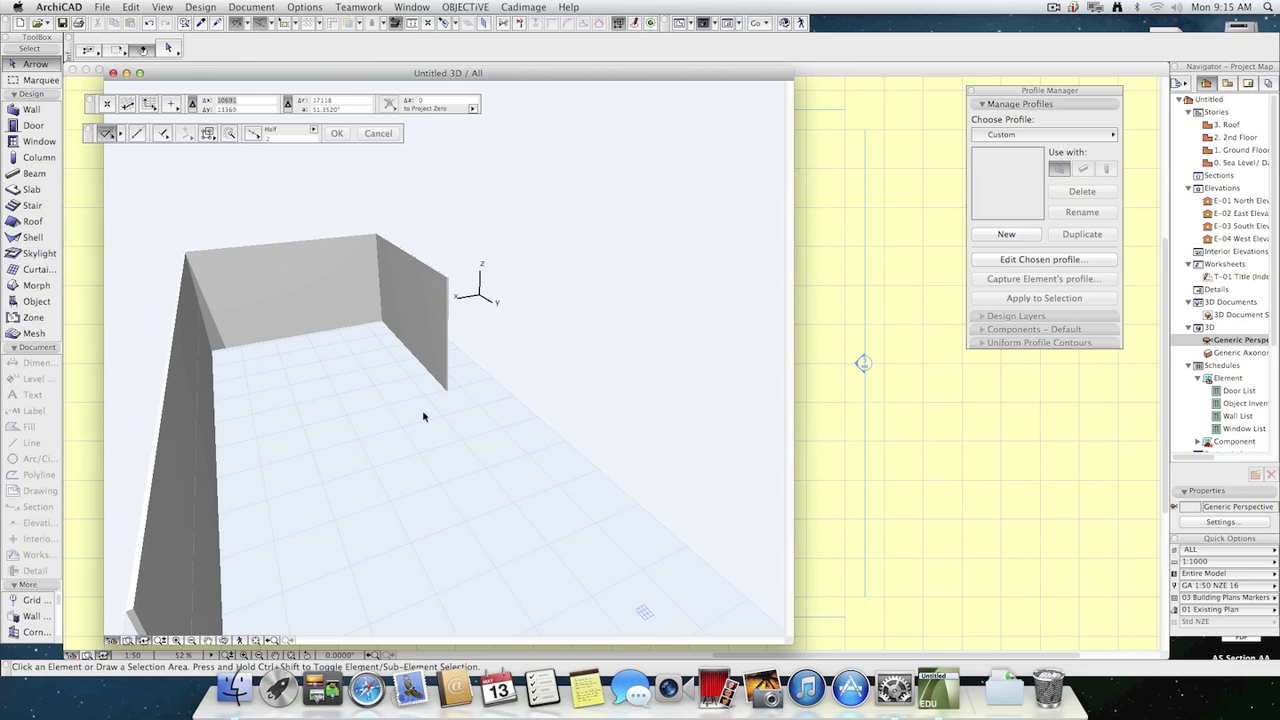
key(F2)
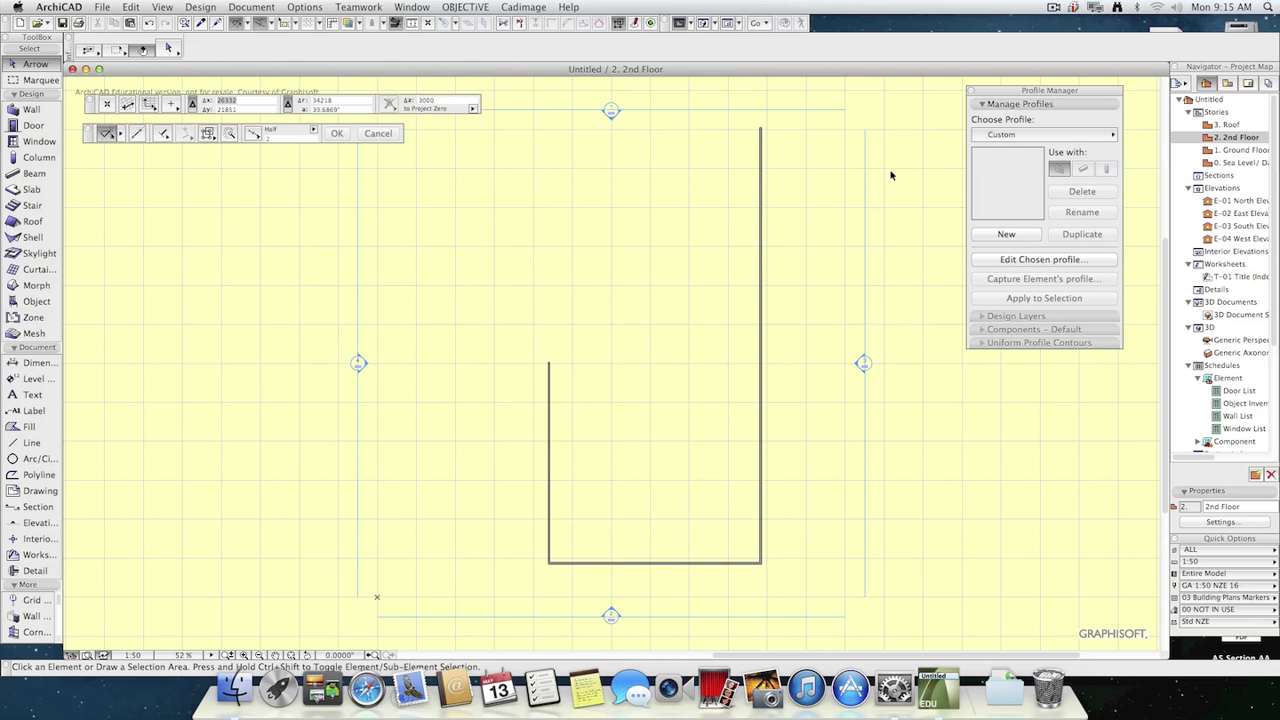
Place two Window 16 windows in the long east wall of the 2nd Floor, near its north end and around mid-length.
click(20, 144)
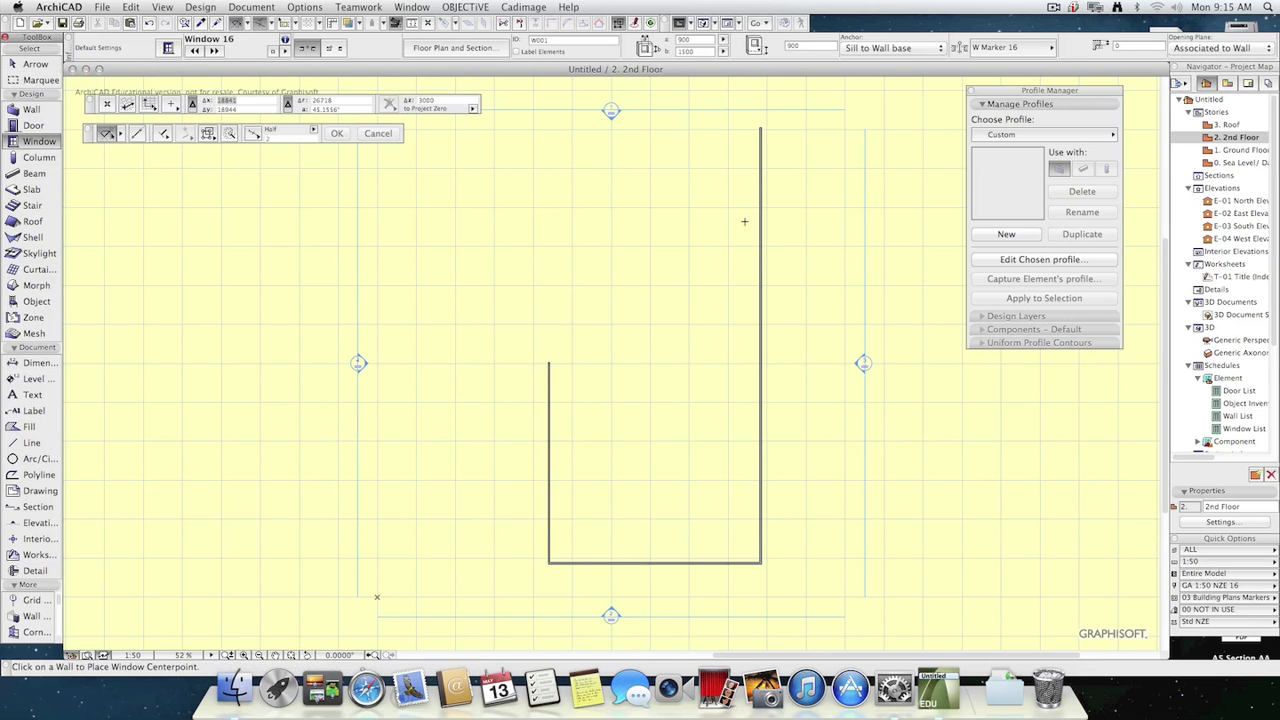
click(760, 147)
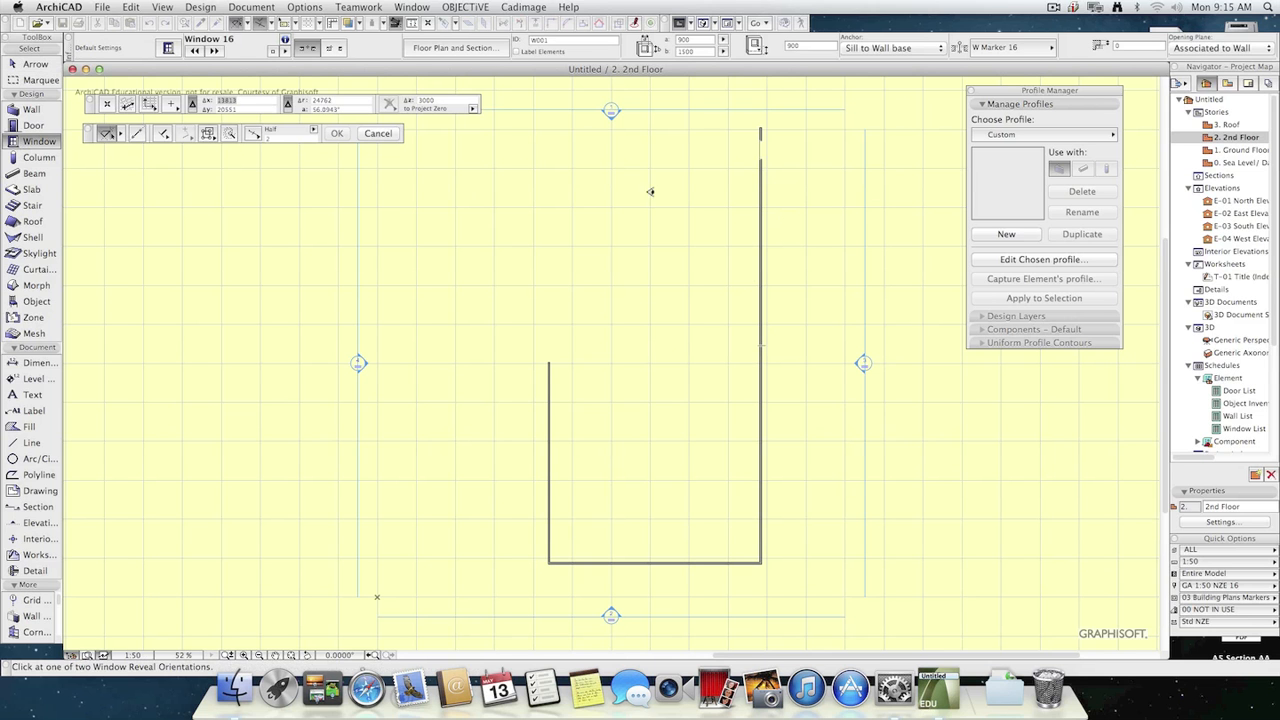
click(618, 285)
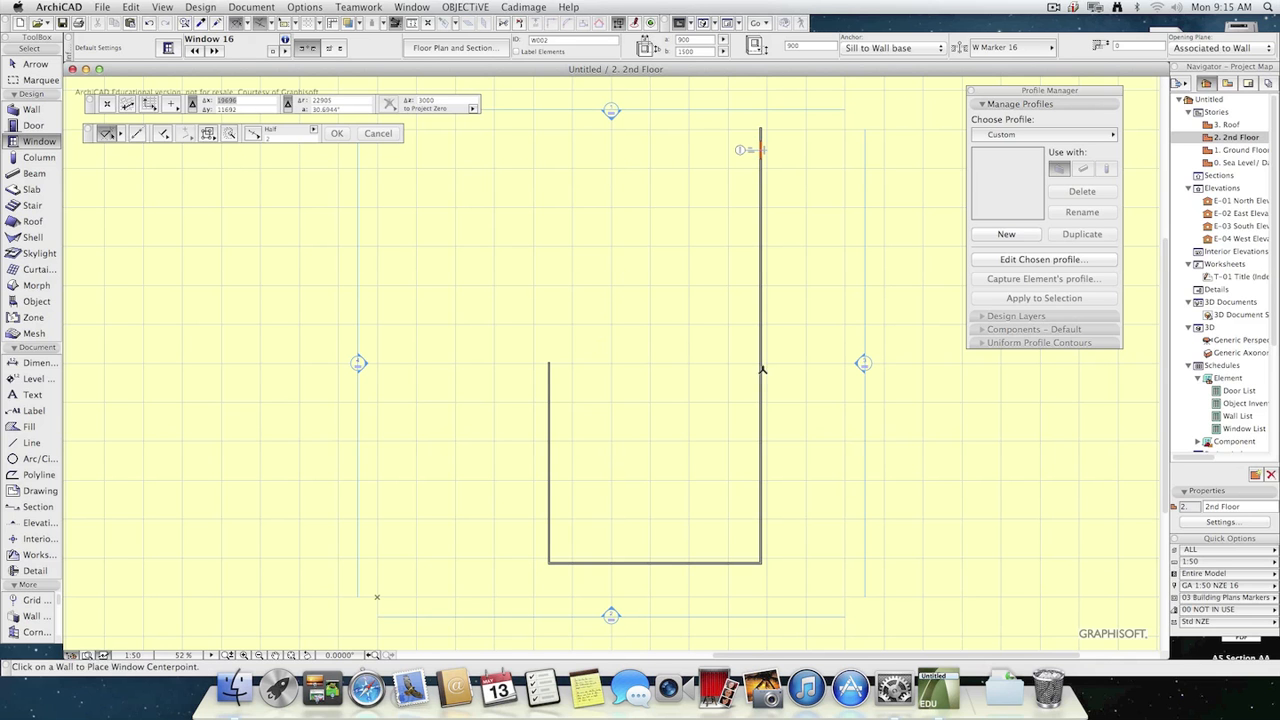
click(762, 370)
click(714, 371)
Place two Window 16 windows in the Ground Floor's long east wall, near its north end and about two thirds of the way south.
click(1228, 150)
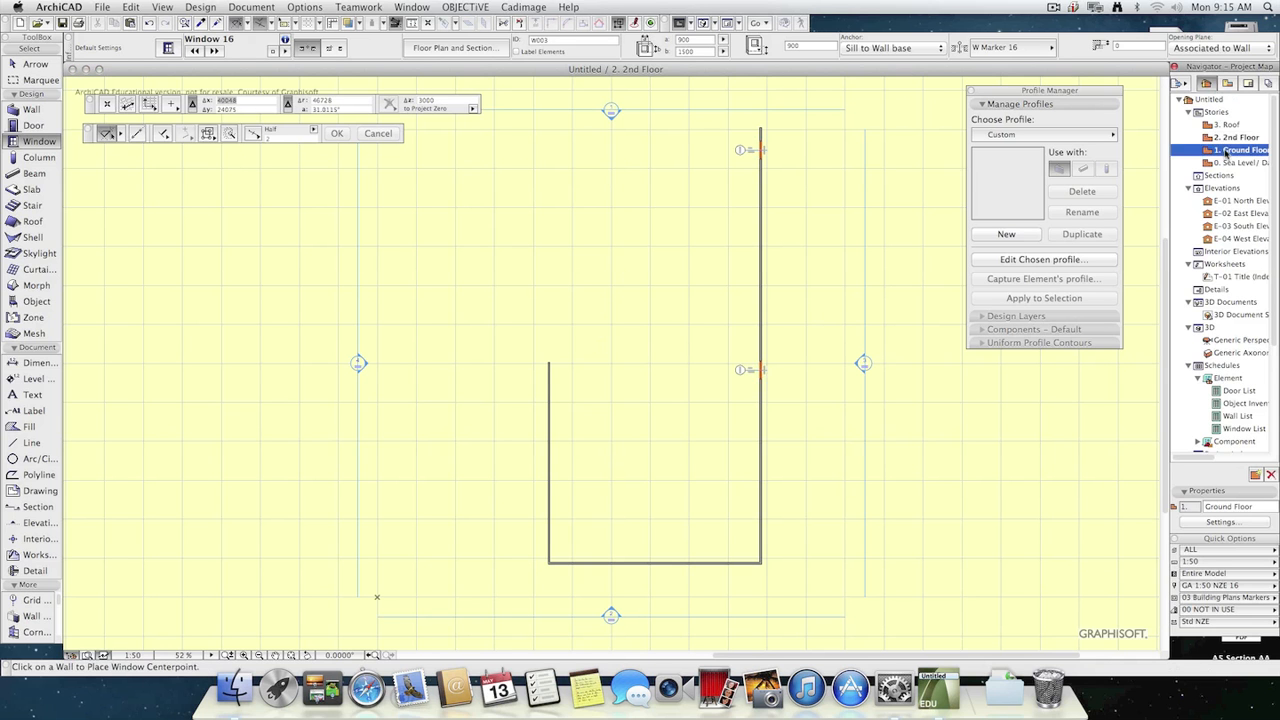
double_click(1226, 152)
click(758, 203)
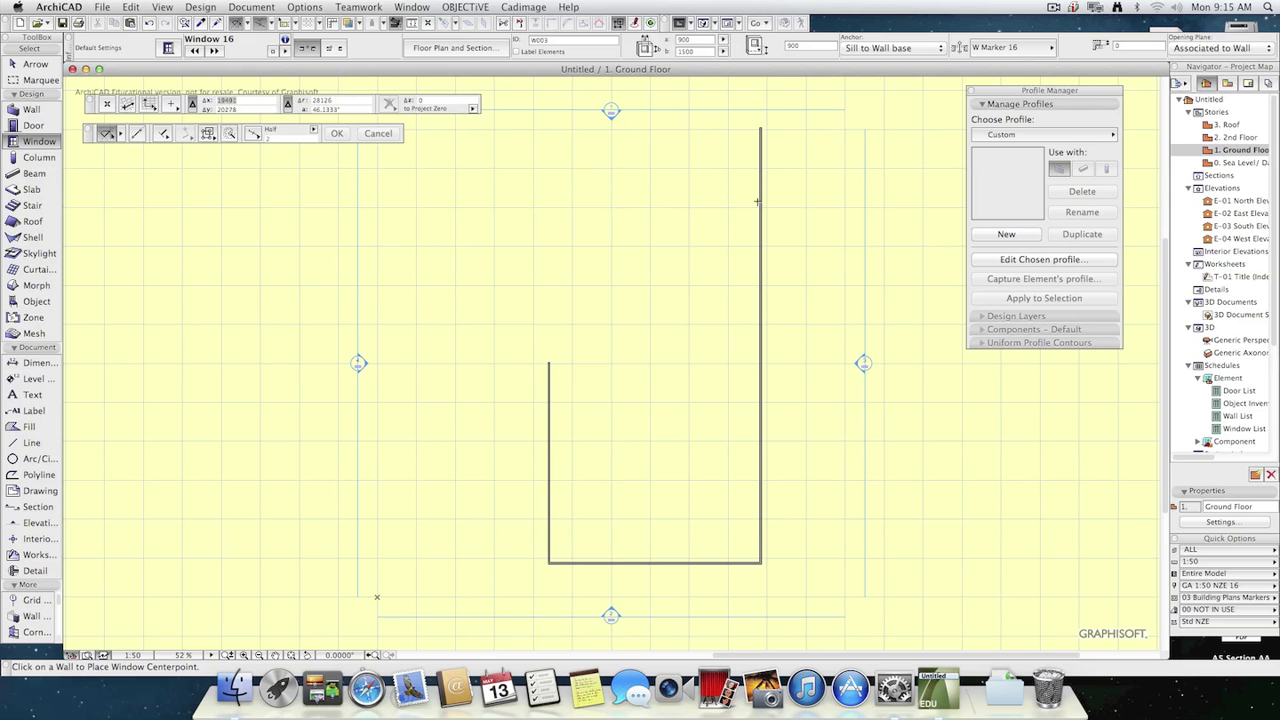
click(758, 200)
click(762, 428)
Compare the 2nd Floor and Ground Floor plans, inspect the windows of both stories in the perspective view, and return to the Ground Floor plan.
double_click(1238, 138)
double_click(1238, 151)
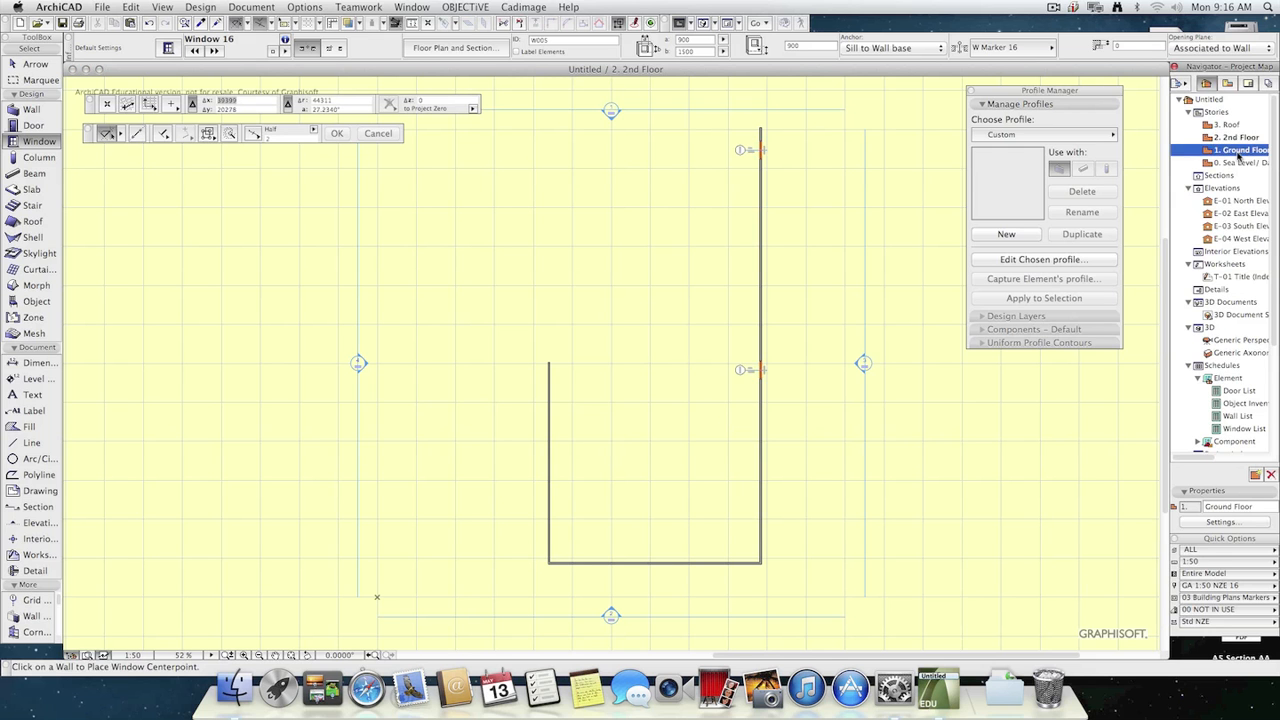
double_click(1240, 341)
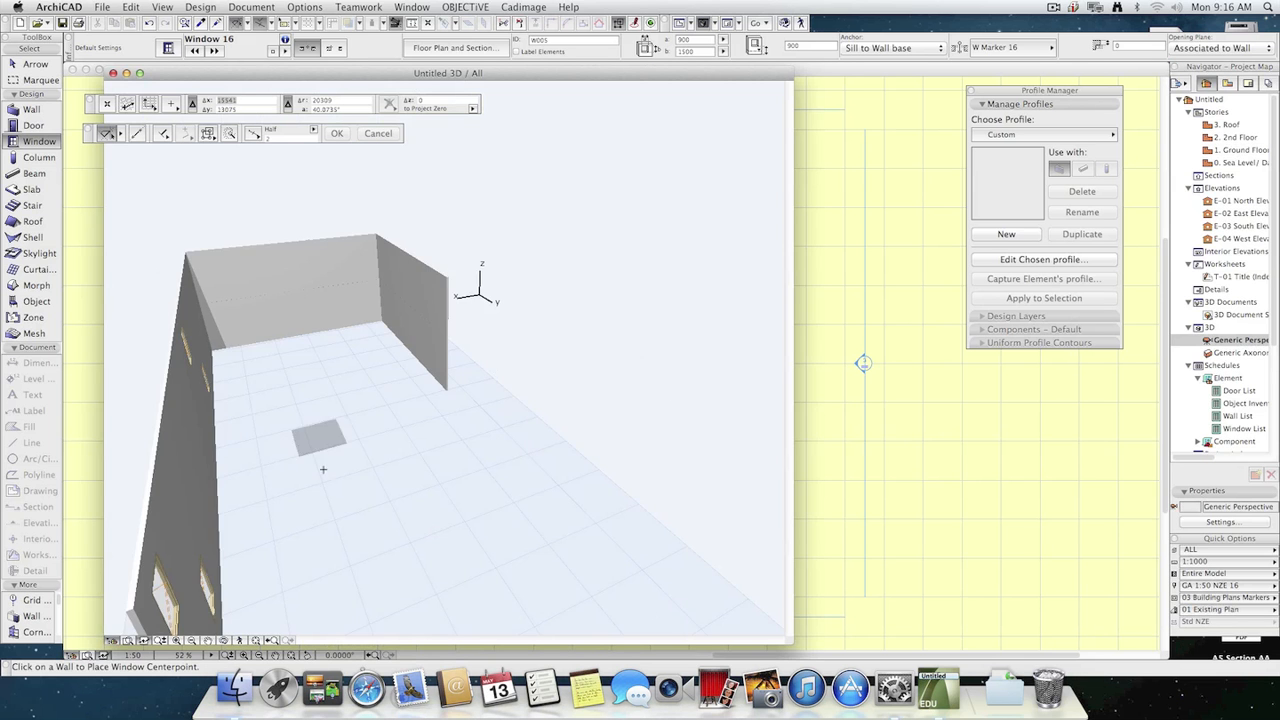
middle_drag(430, 490, 447, 462)
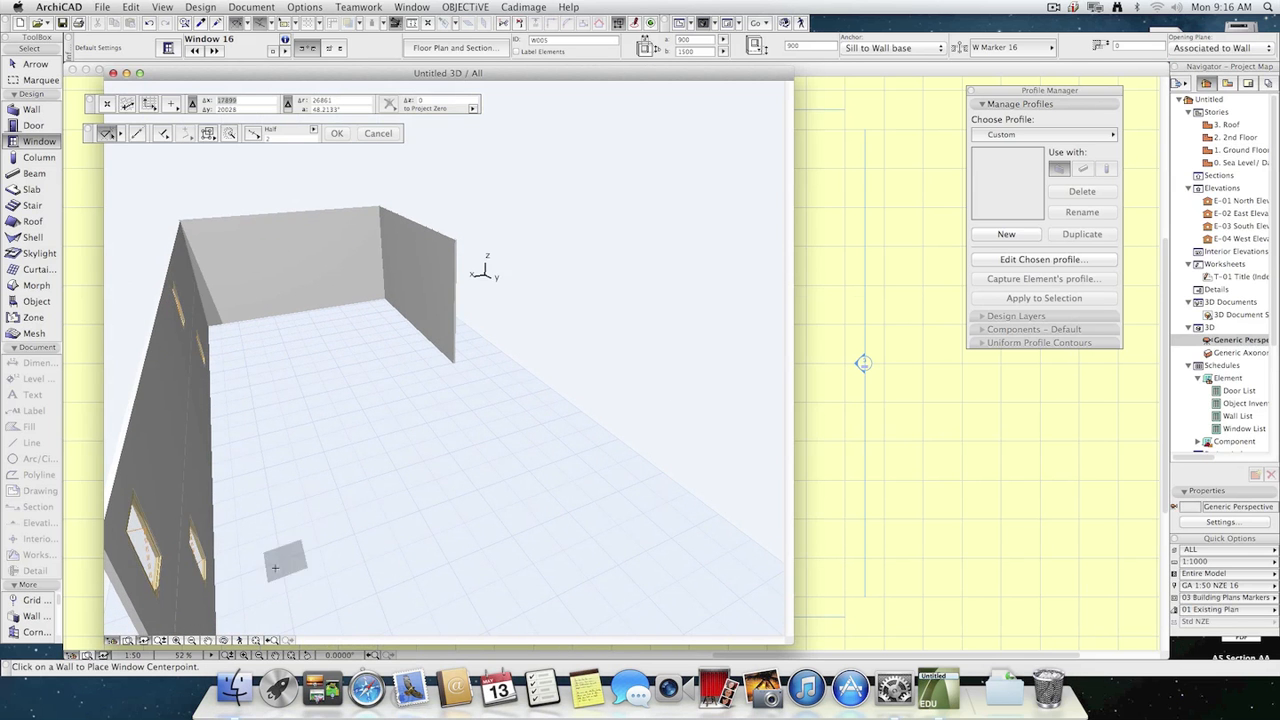
key(Escape)
key(F2)
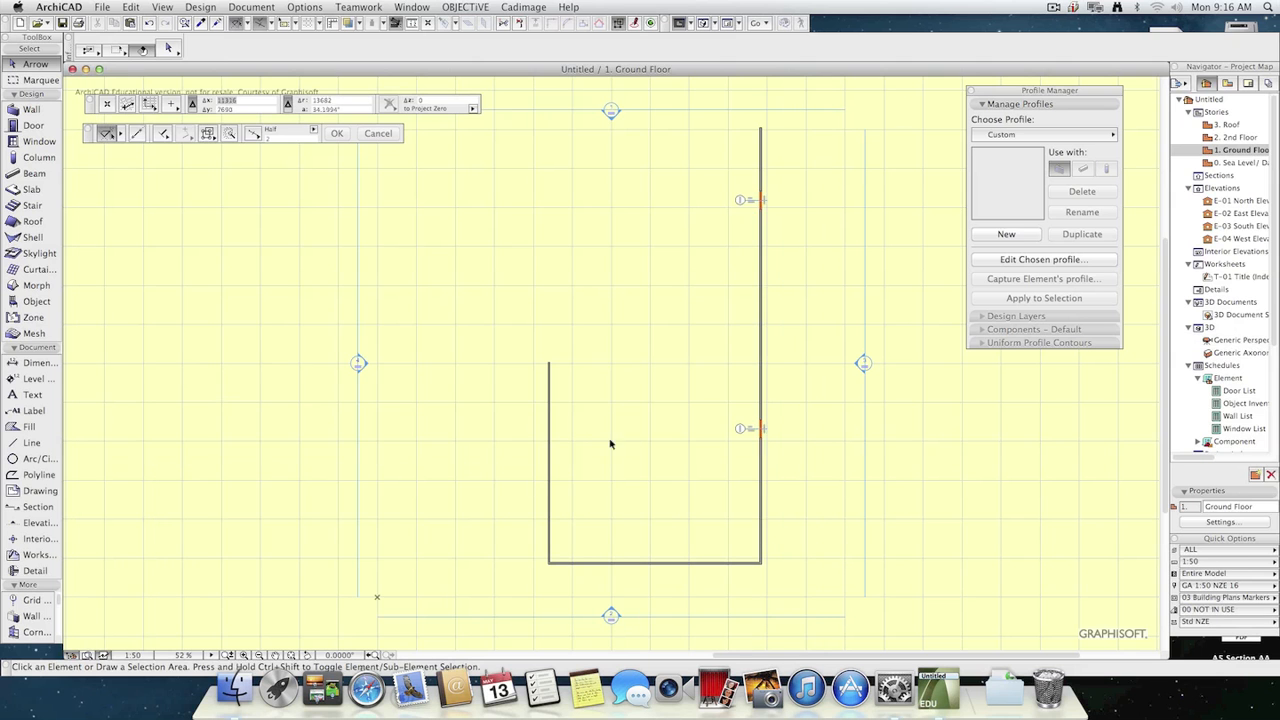
Delete both windows and the long east wall from the 2nd Floor.
double_click(1238, 137)
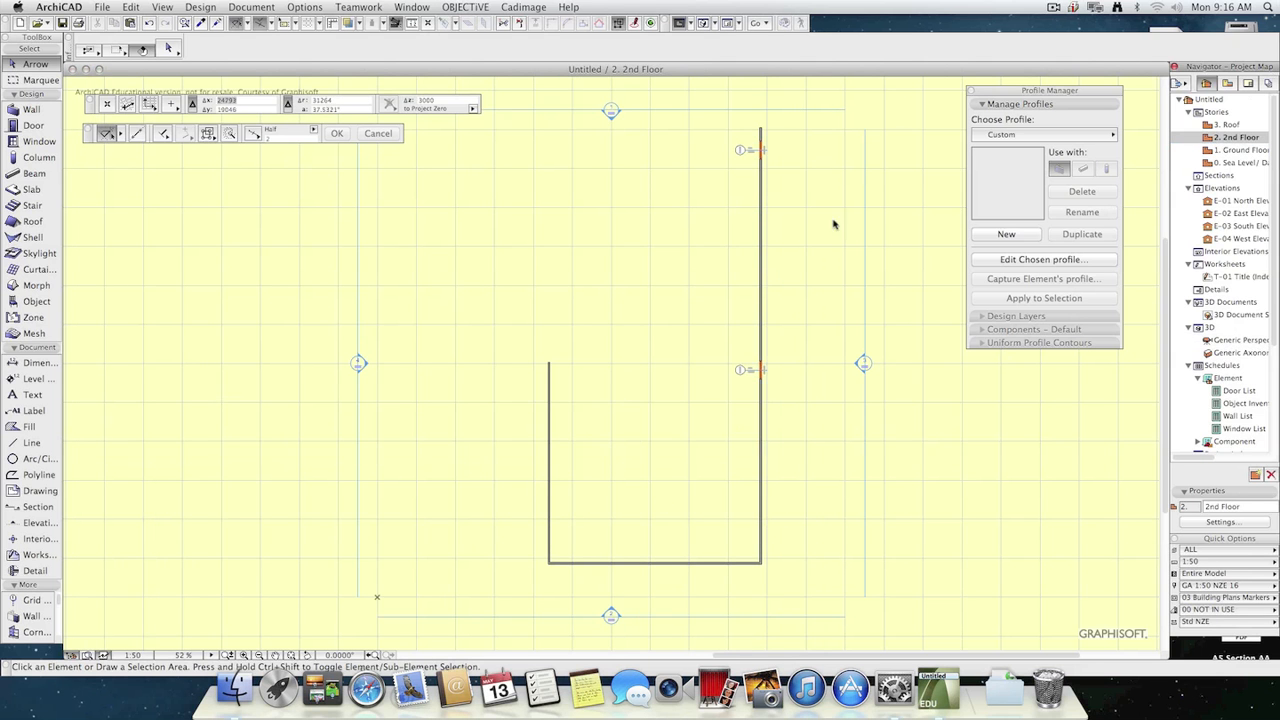
click(764, 160)
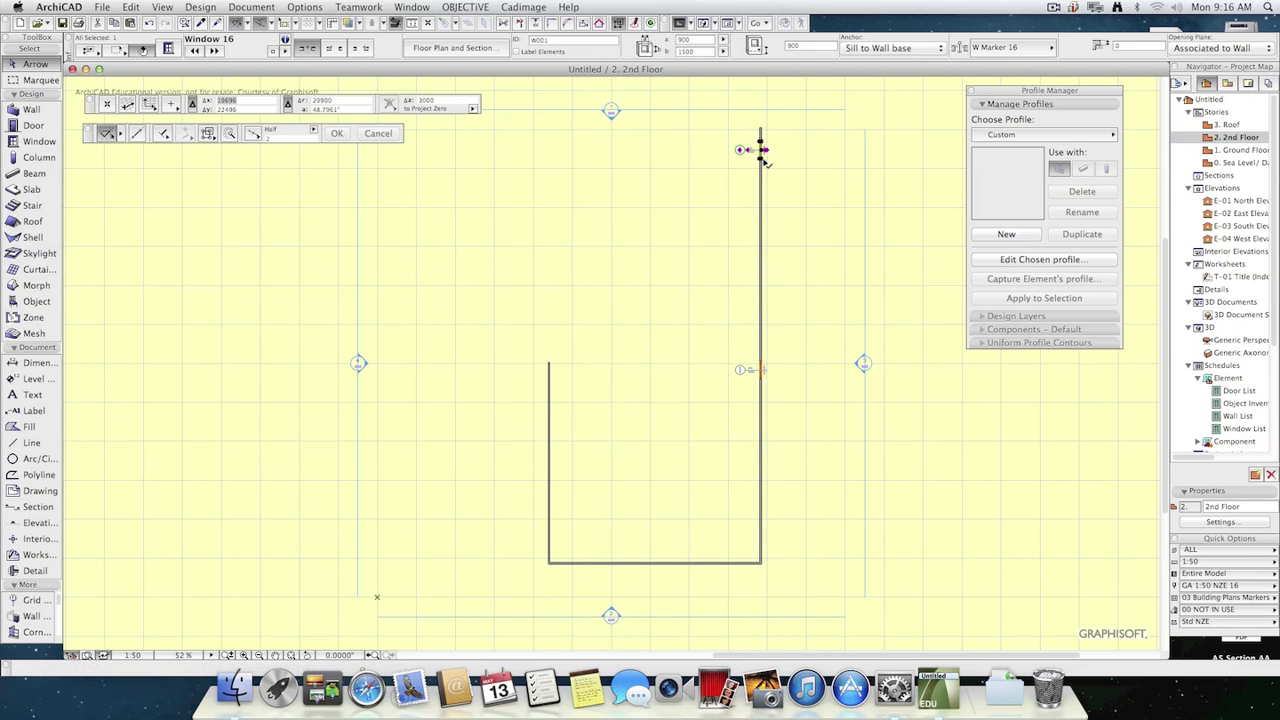
key(Delete)
click(764, 378)
key(Delete)
click(761, 404)
key(Delete)
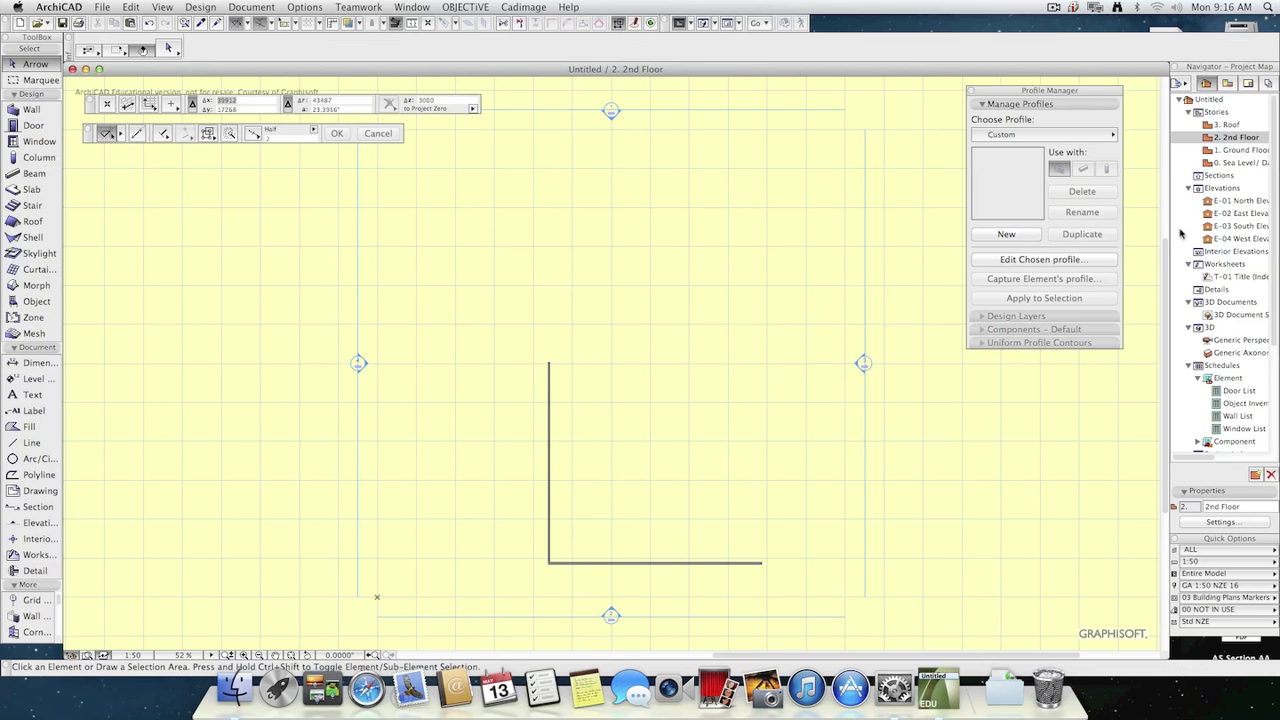
Delete the southern window from the Ground Floor's east wall and select the northern window.
double_click(1240, 150)
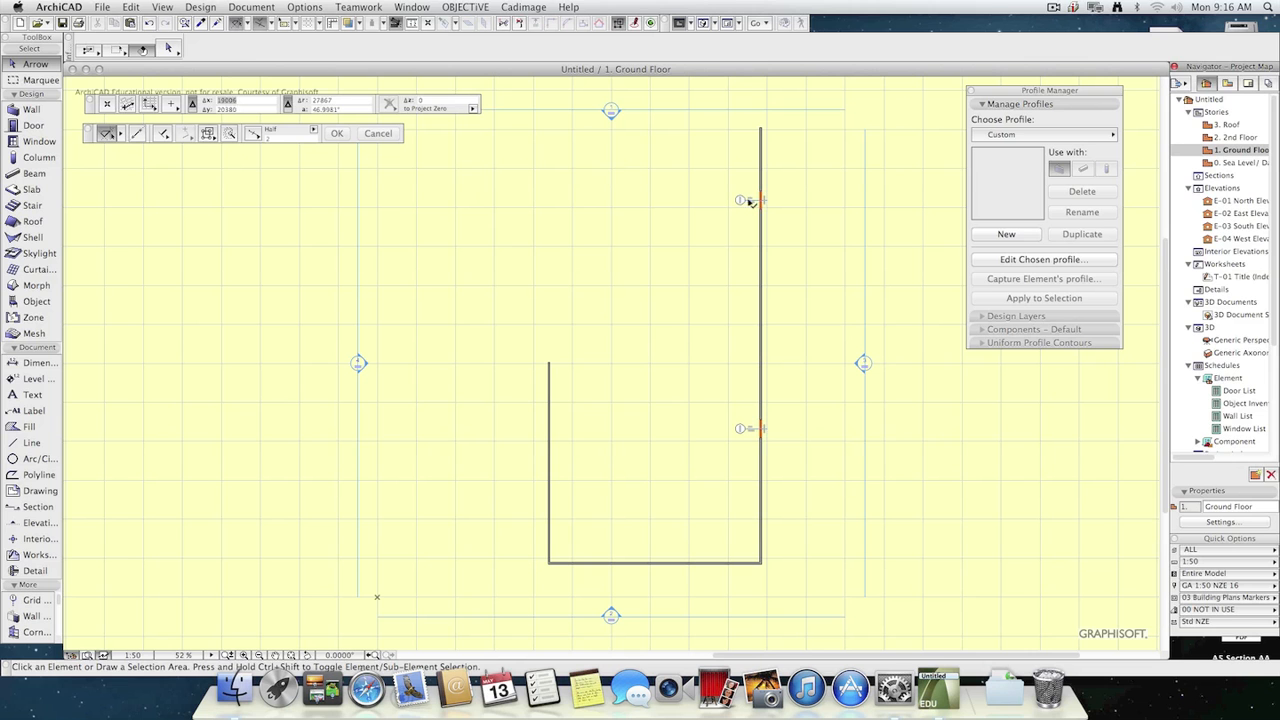
click(750, 428)
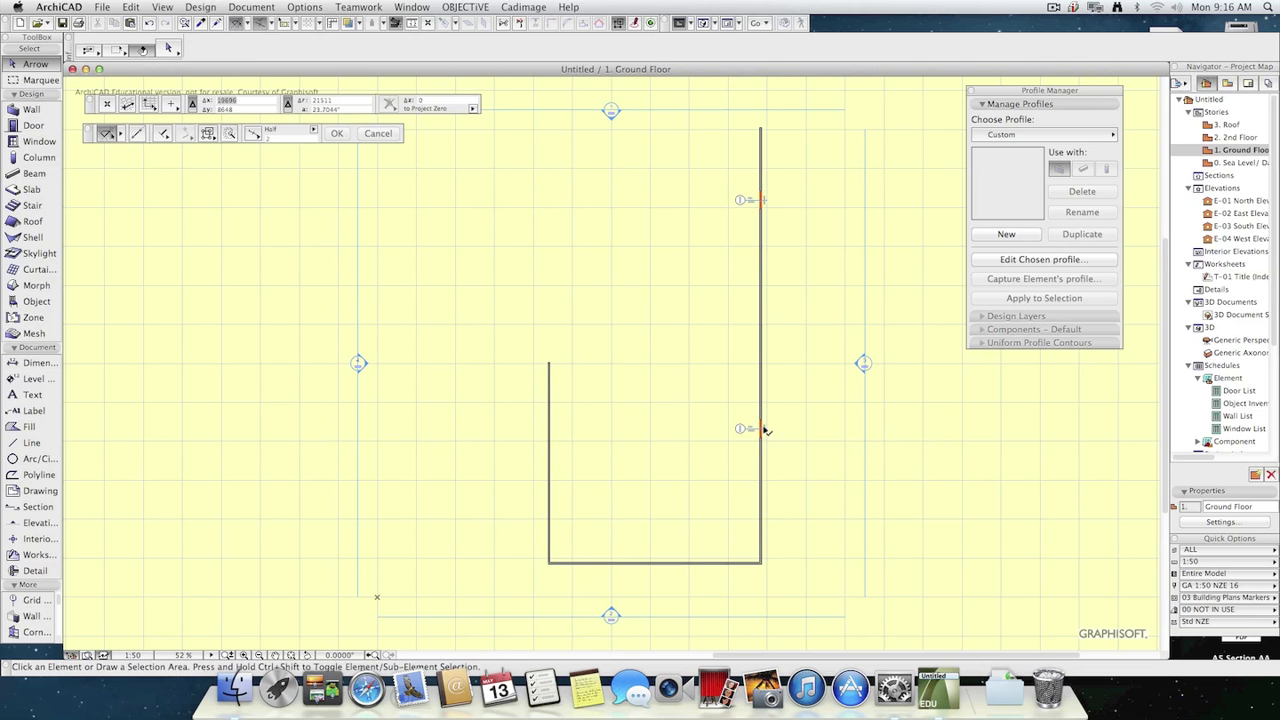
click(763, 431)
key(Delete)
click(762, 203)
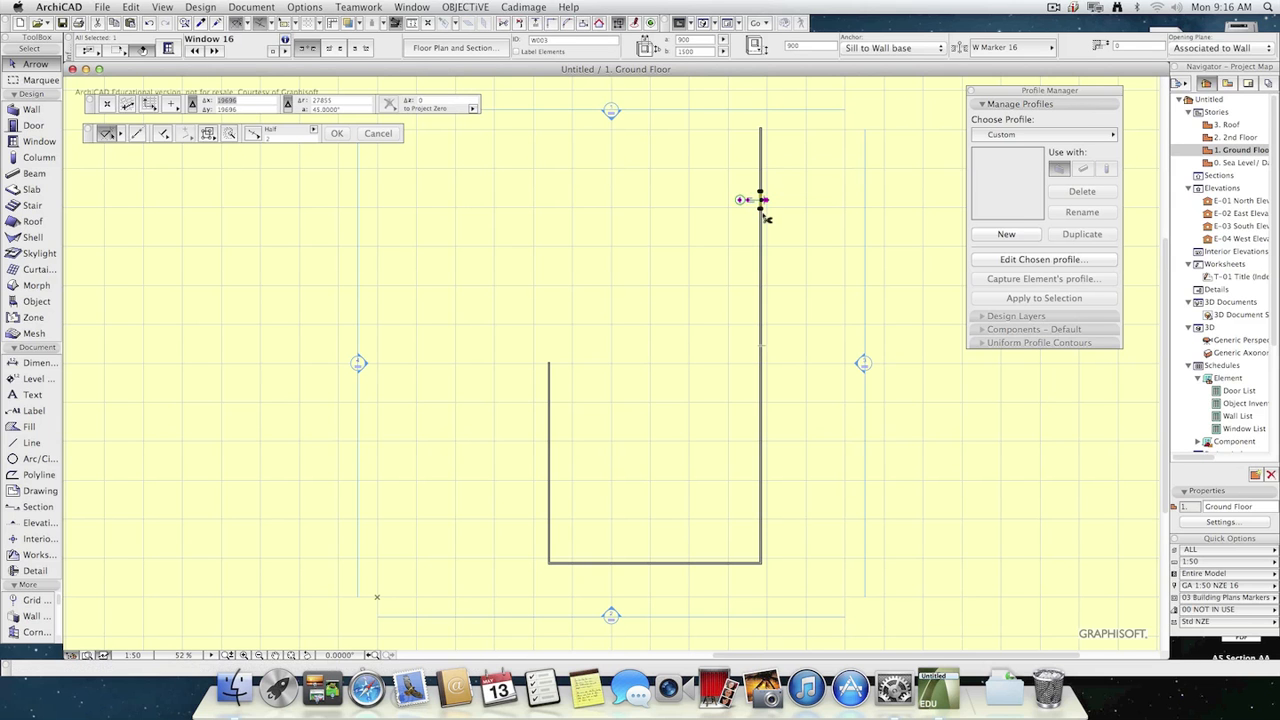
key(super+u)
click(137, 6)
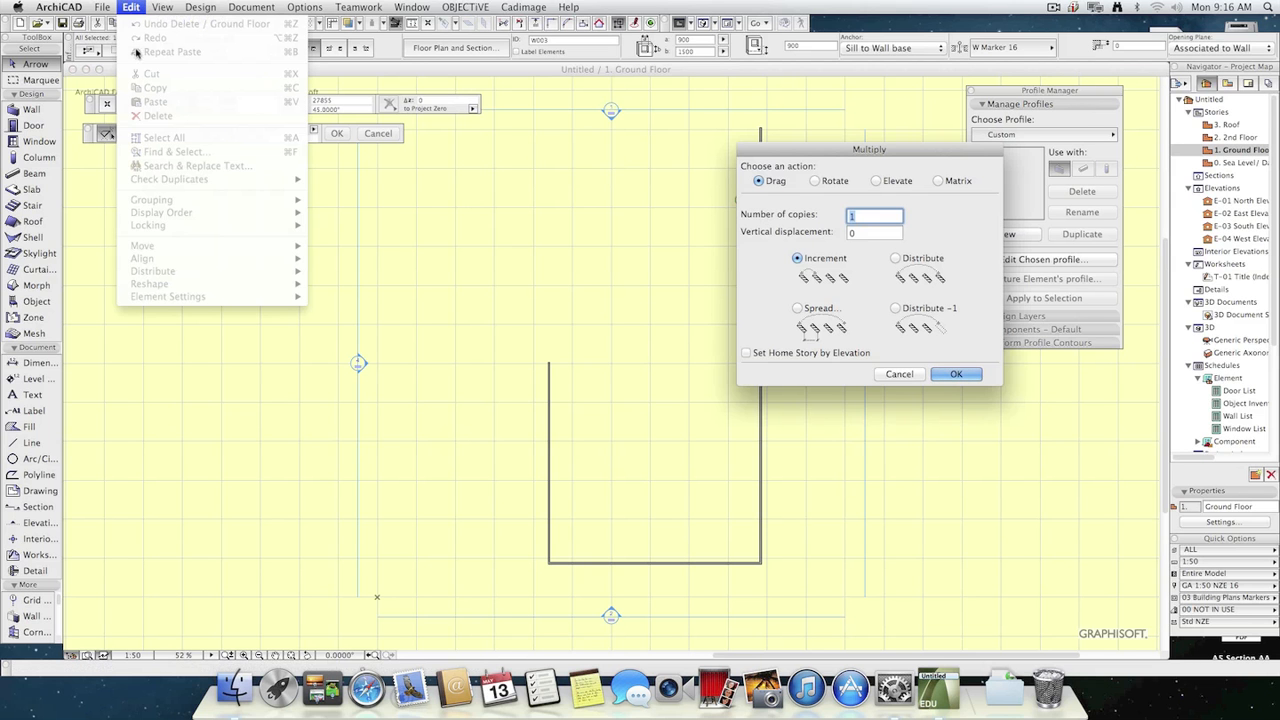
key(Escape)
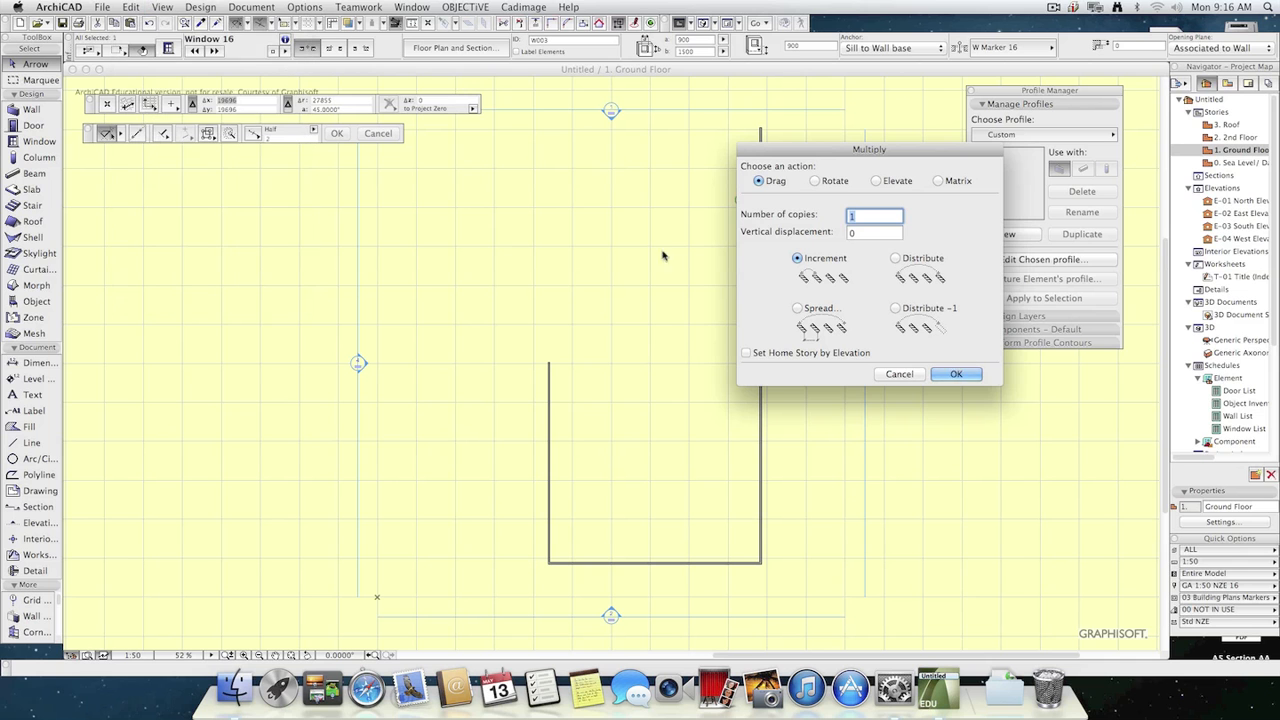
click(899, 373)
Multiply the northern window using Drag and Spread with 1500 mm spacing, over about 17280 mm south along the Ground Floor's east wall.
click(131, 6)
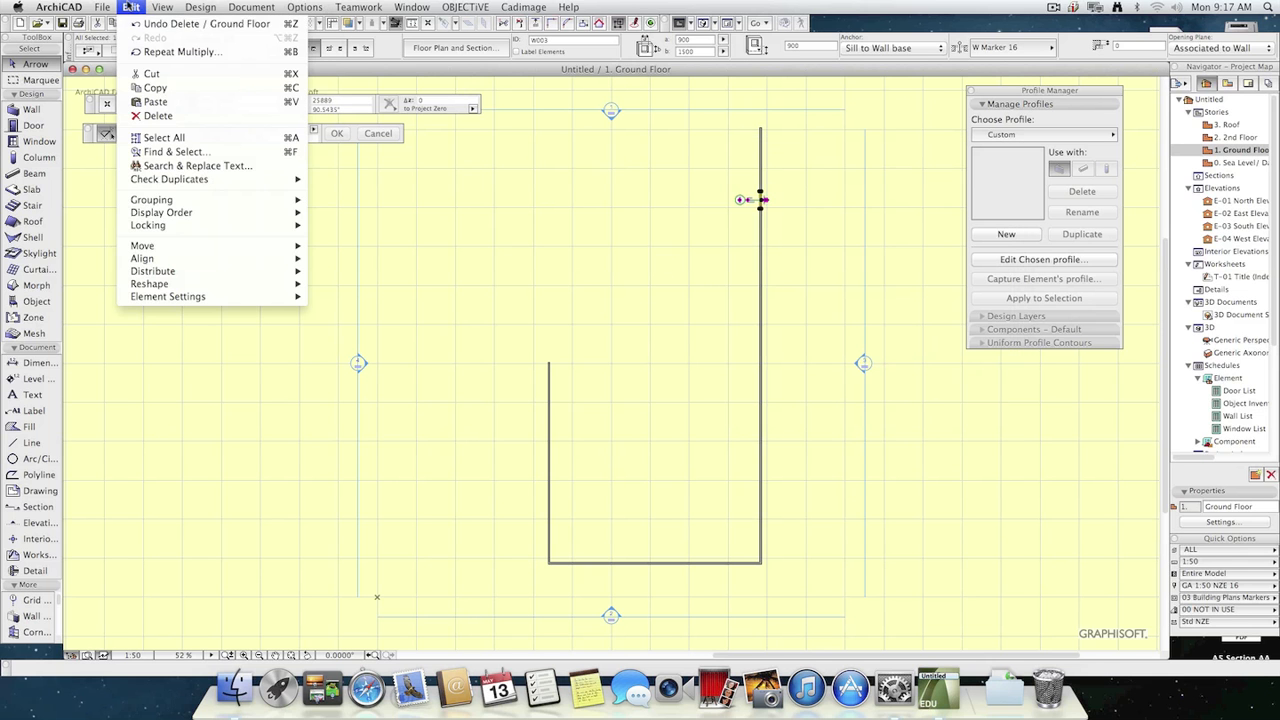
mouse_move(170, 248)
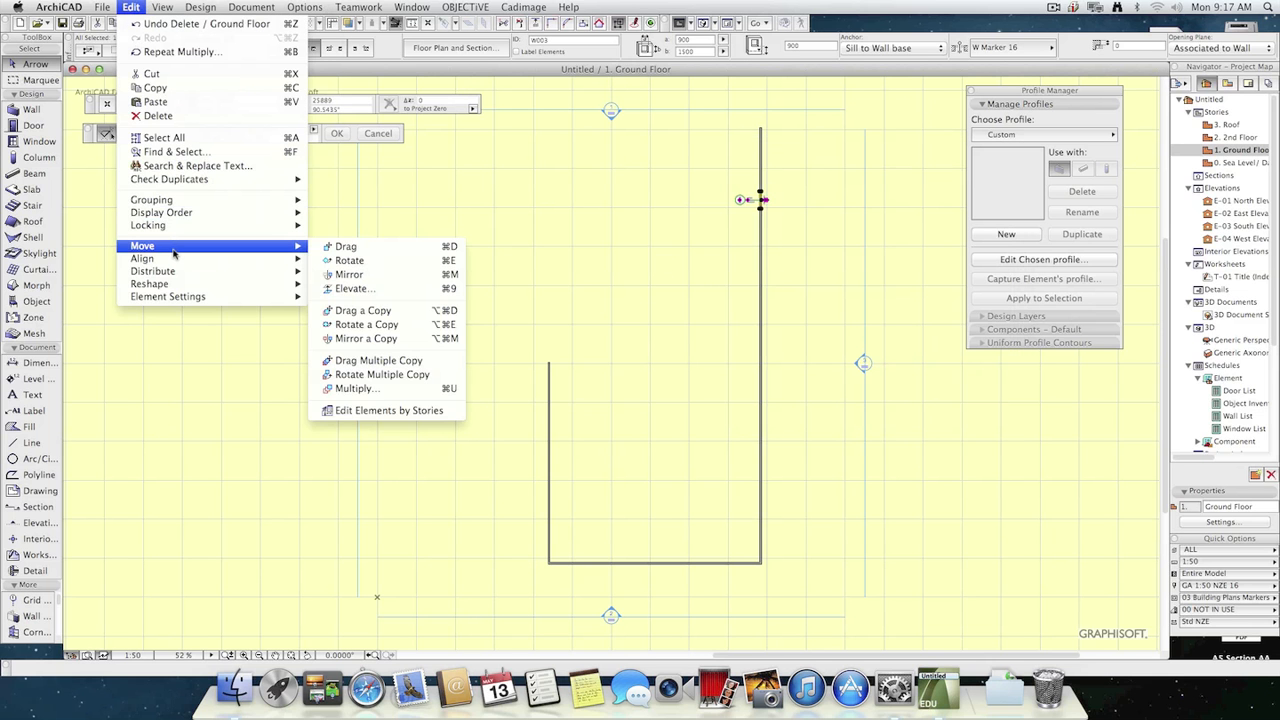
click(368, 389)
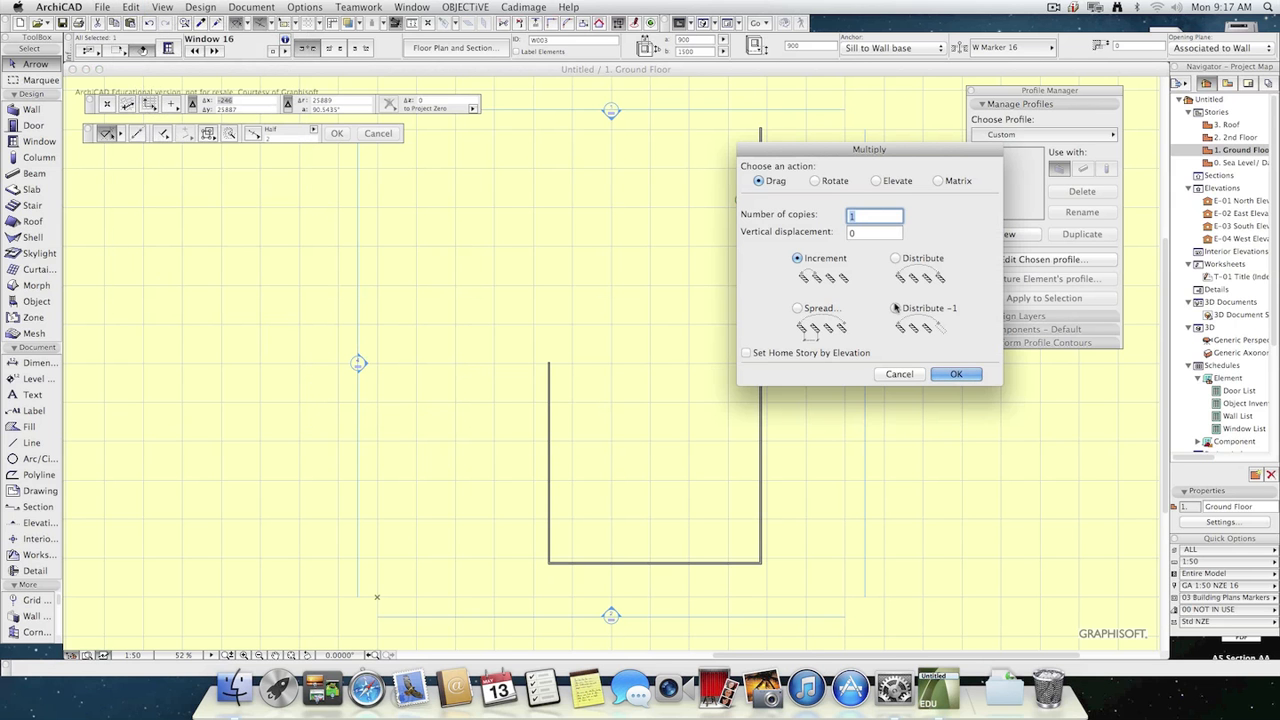
text(8)
click(798, 309)
key(Tab)
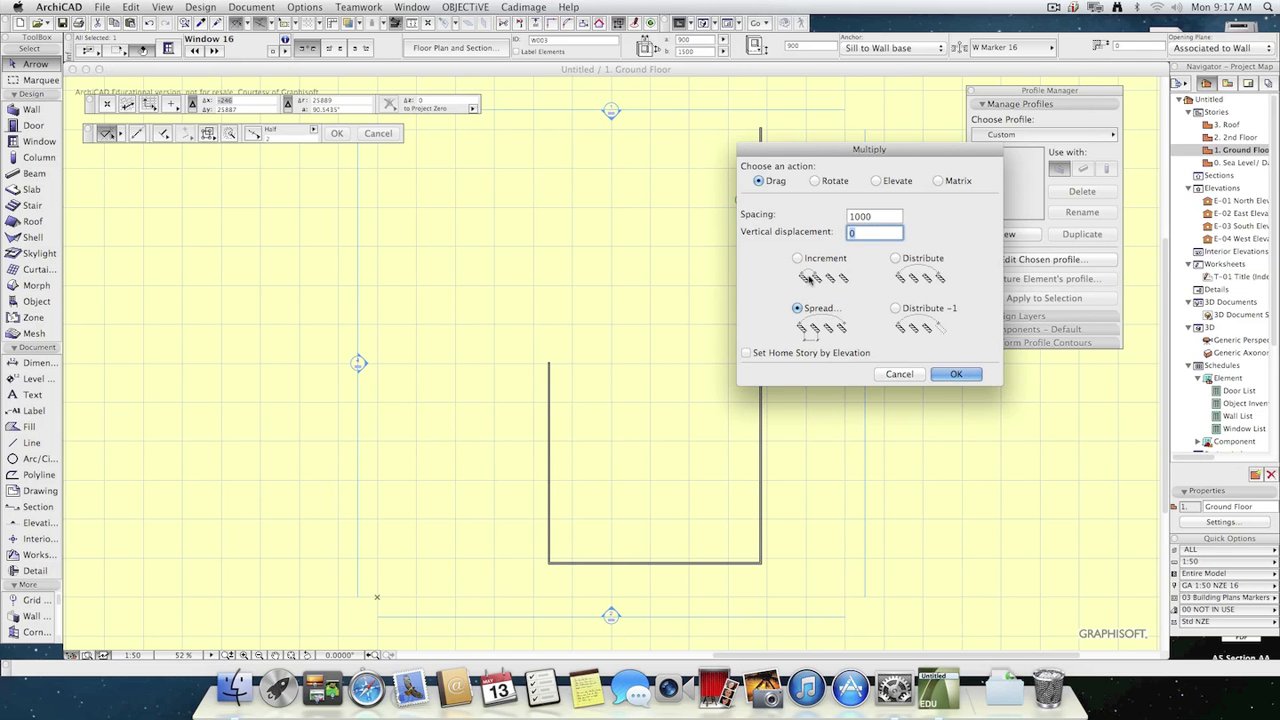
key(Tab)
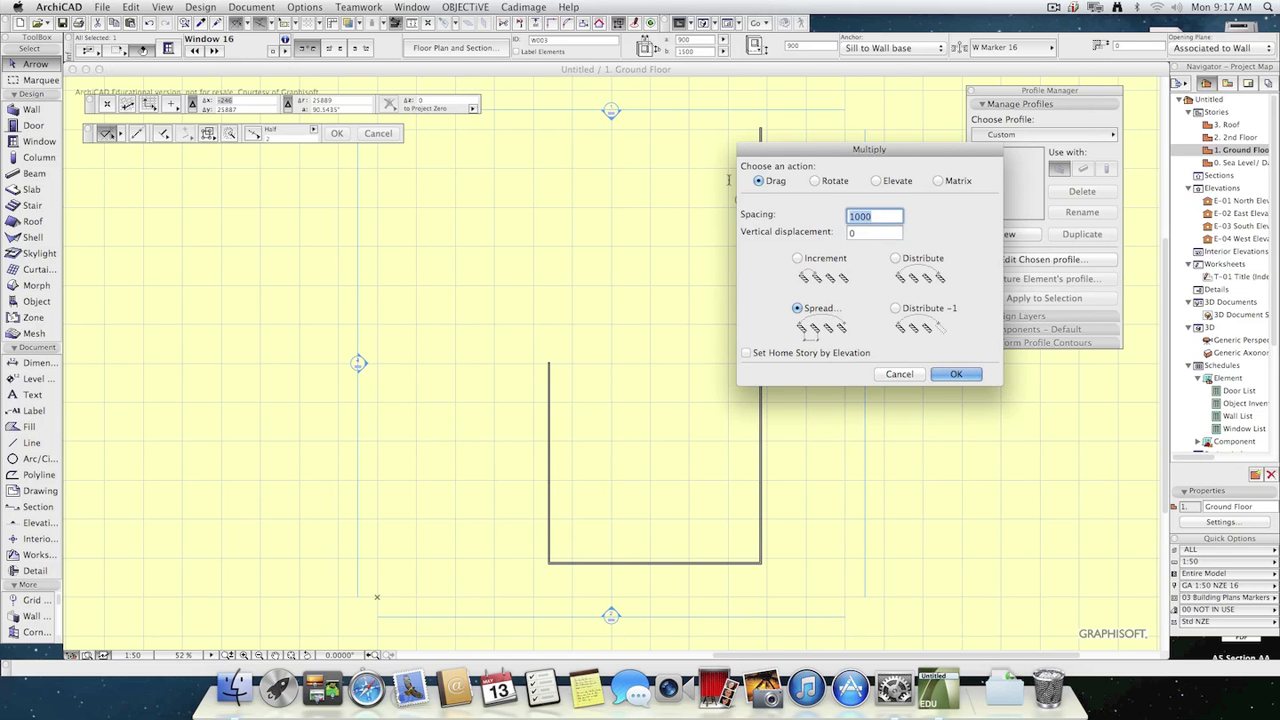
text(1500)
click(960, 376)
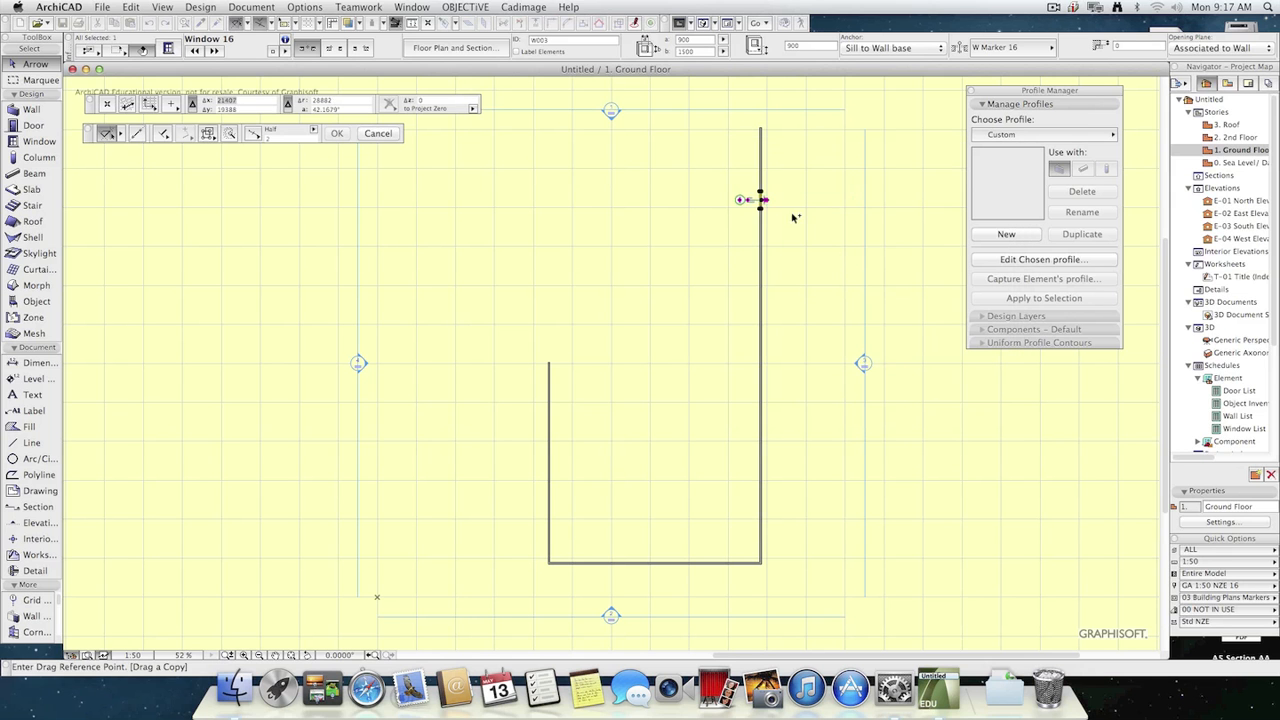
click(760, 197)
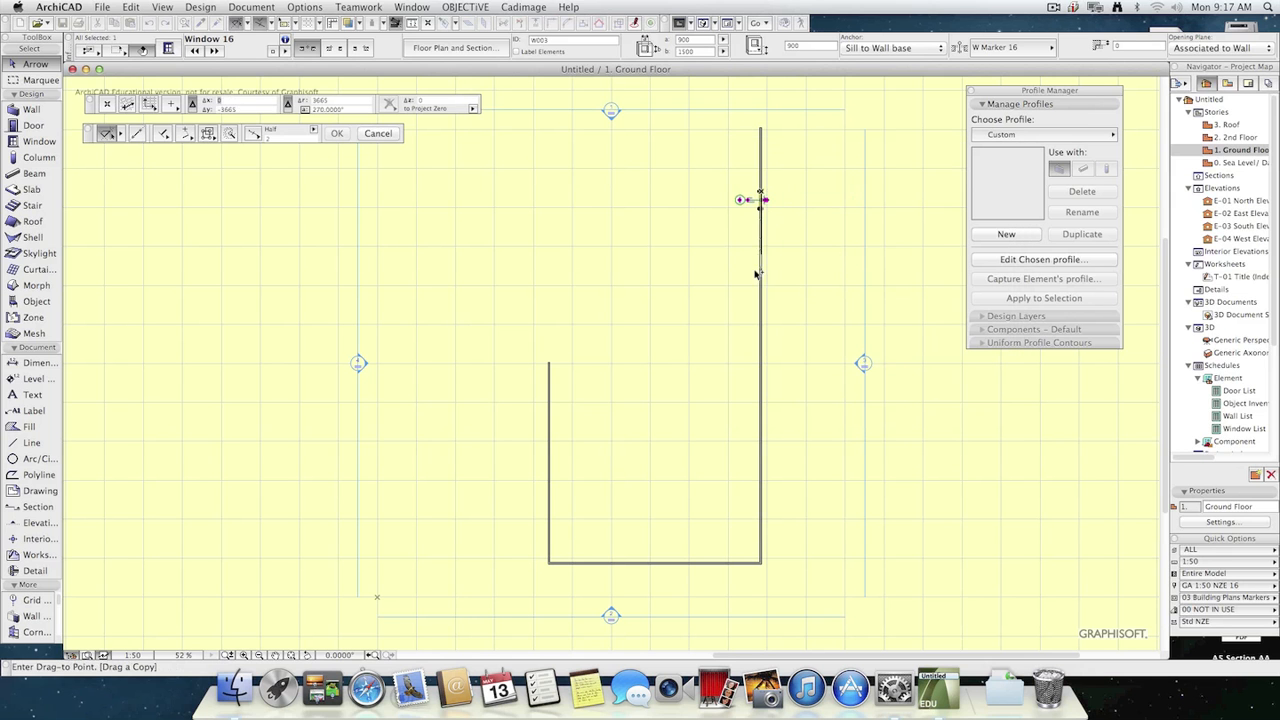
click(768, 534)
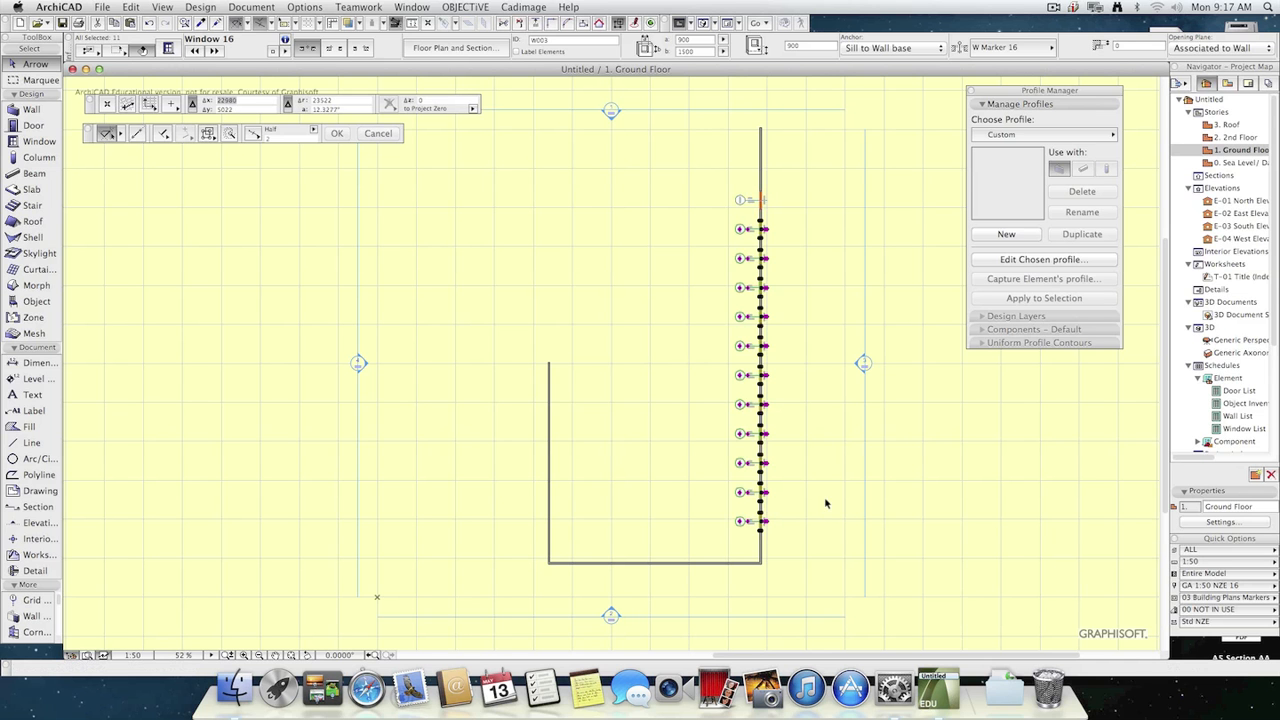
key(Escape)
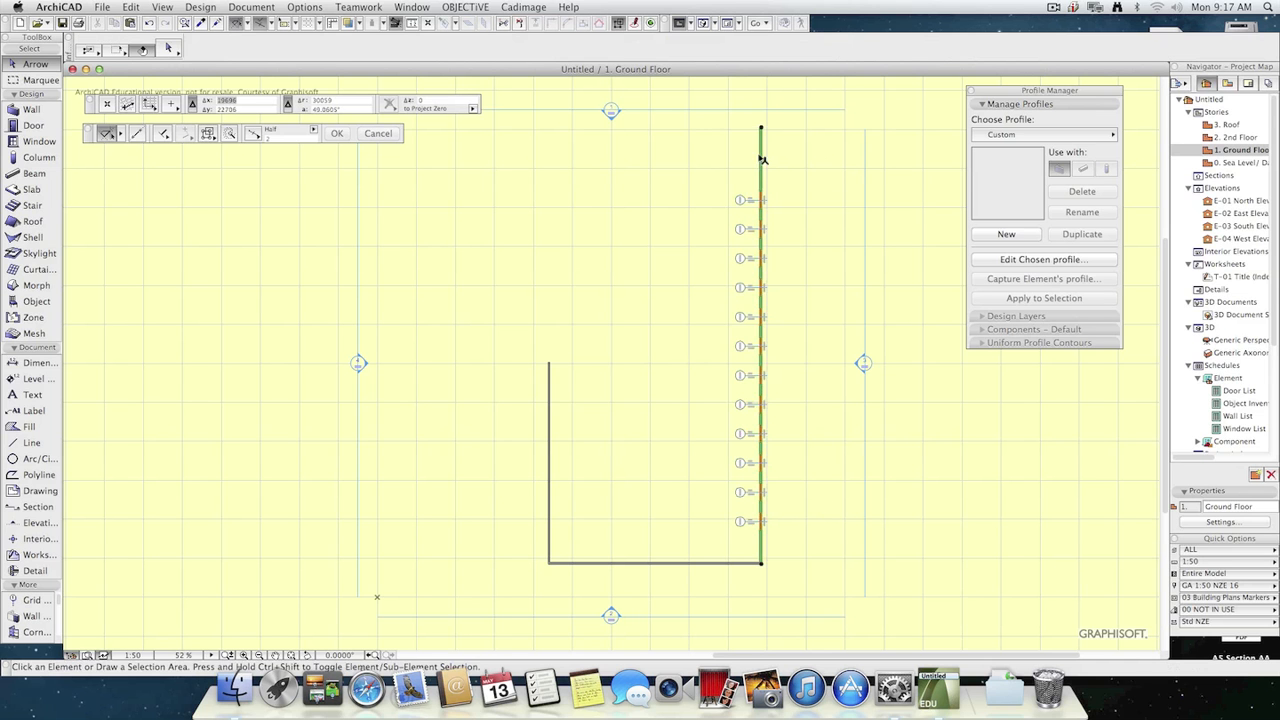
Copy the Ground Floor's east wall with its windows and paste it in the same position on the 2nd Floor.
click(762, 158)
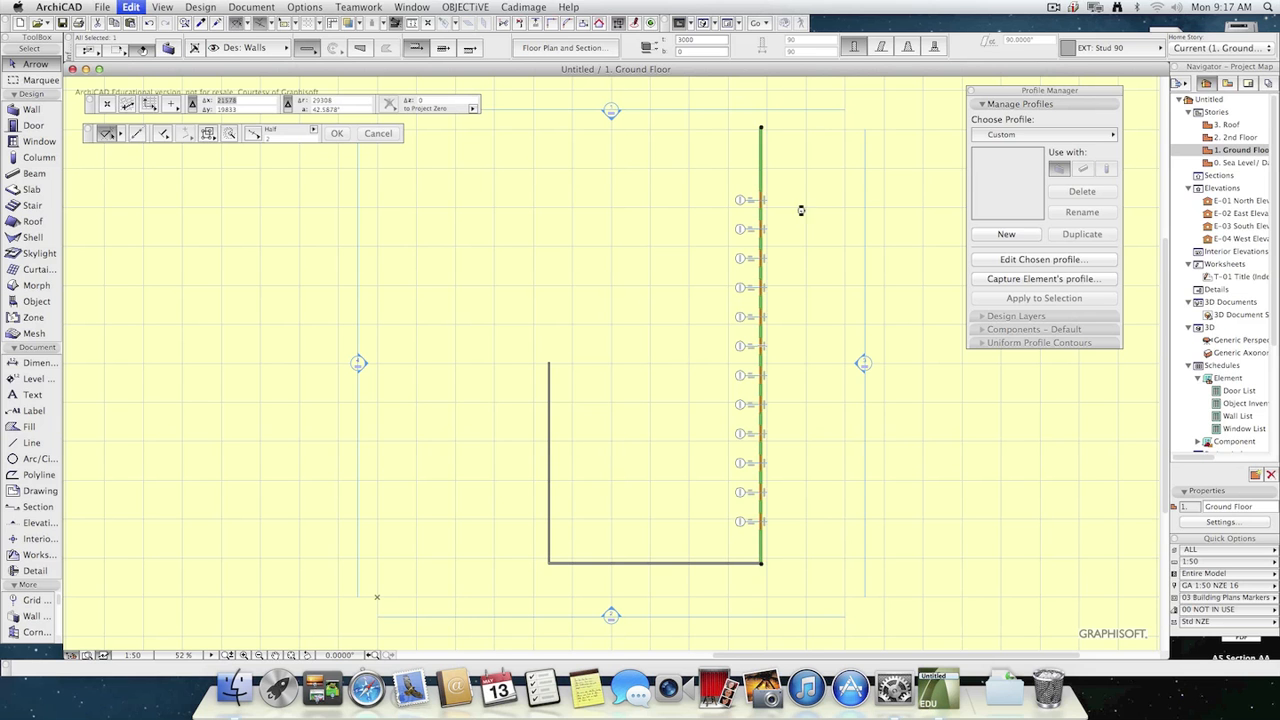
double_click(1240, 138)
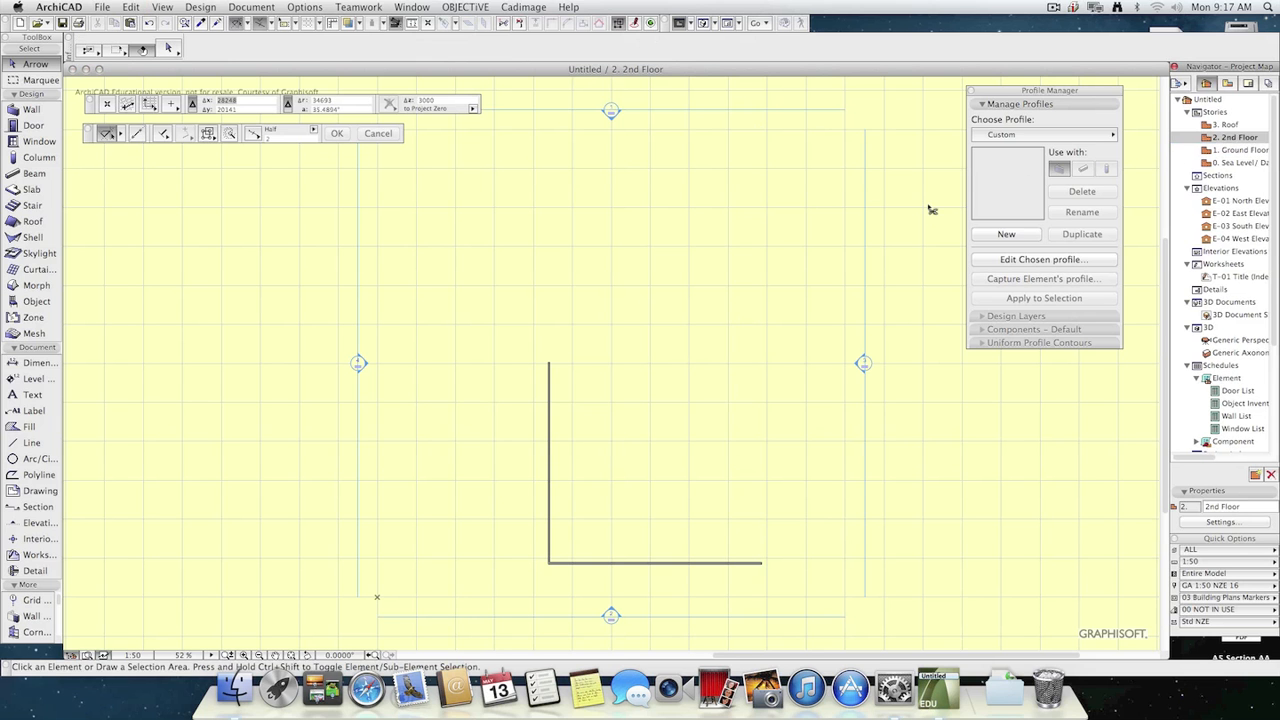
key(super+v)
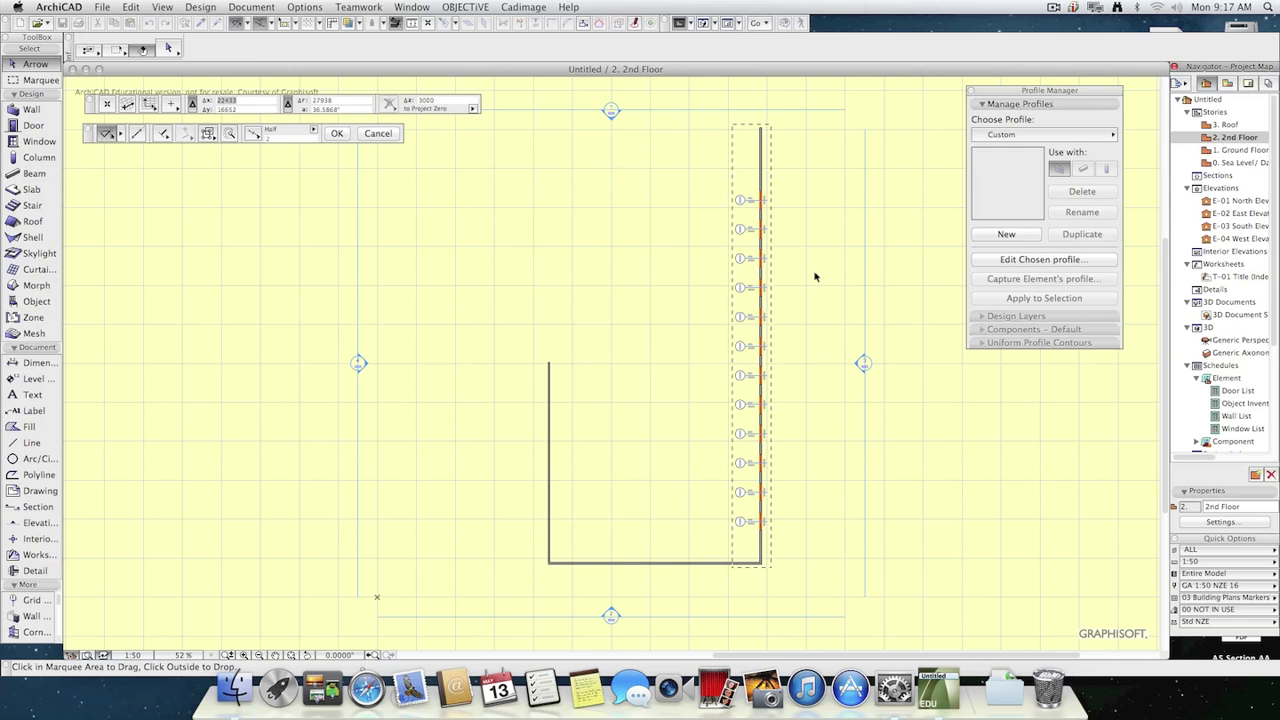
click(815, 277)
Examine the window rows of both stories from several angles in the 3D view and return to the 2nd Floor plan.
key(F3)
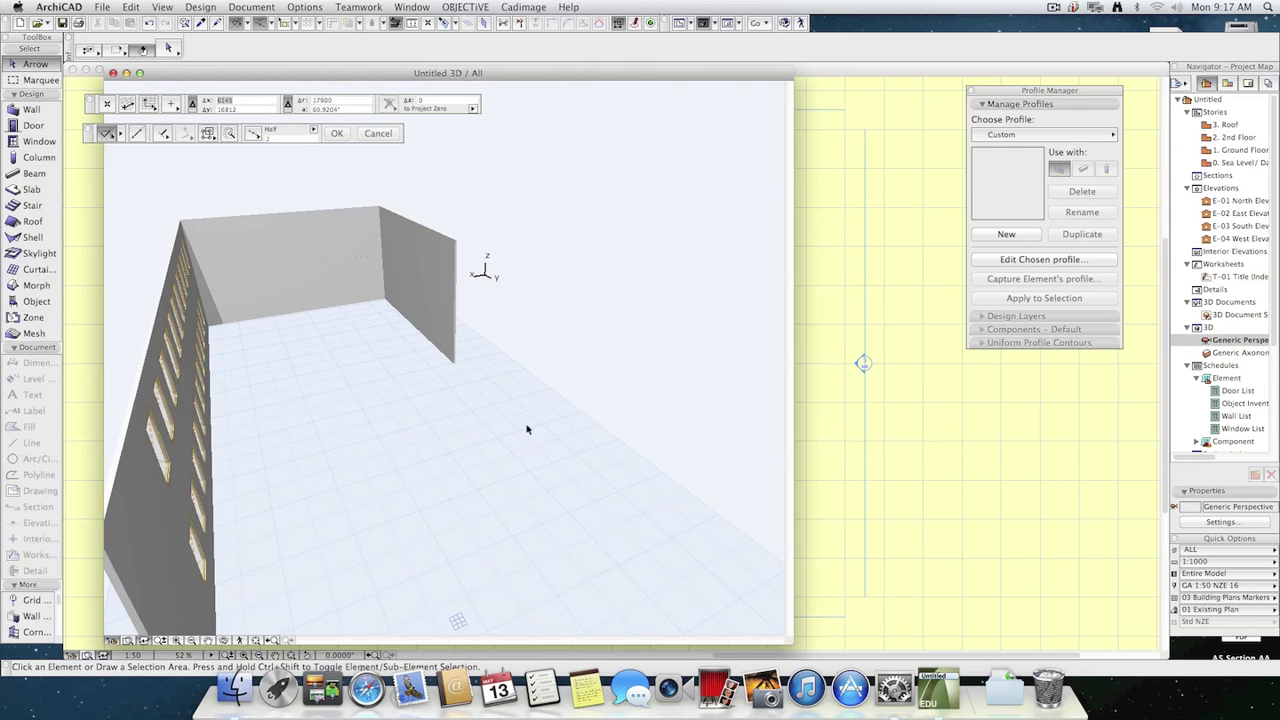
shift+middle_drag(326, 509, 292, 500)
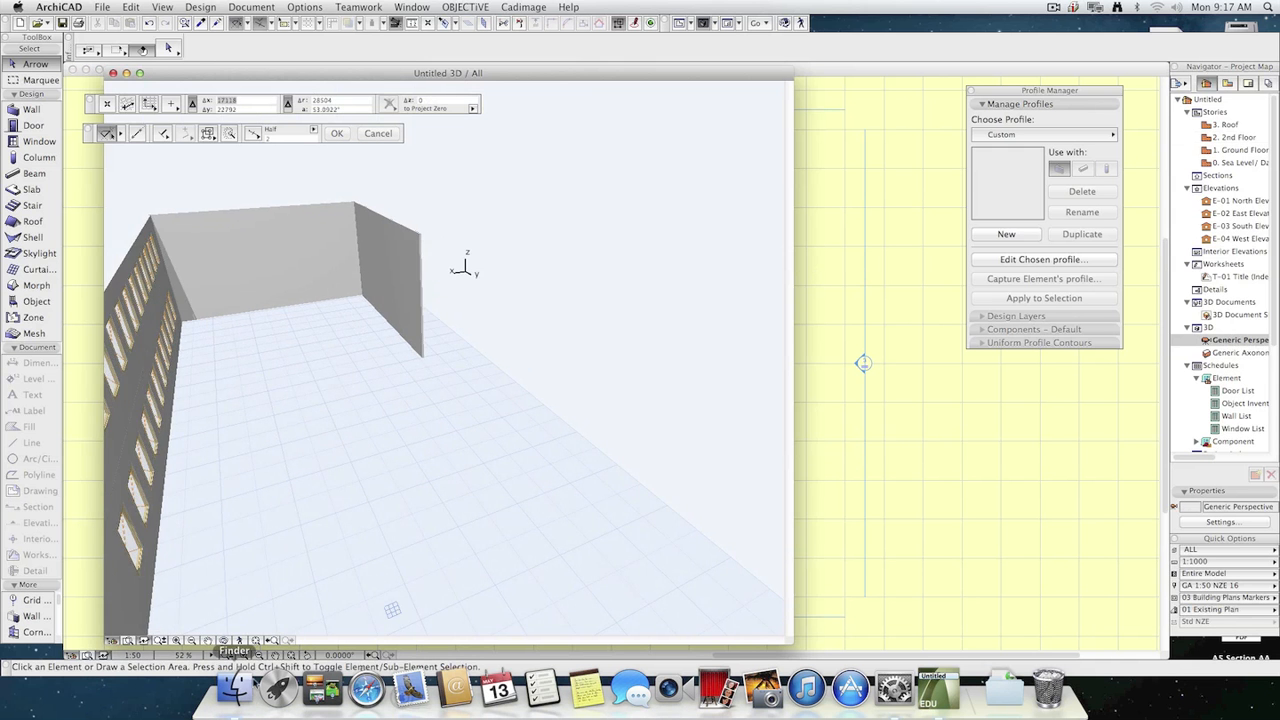
click(239, 641)
key(Right)
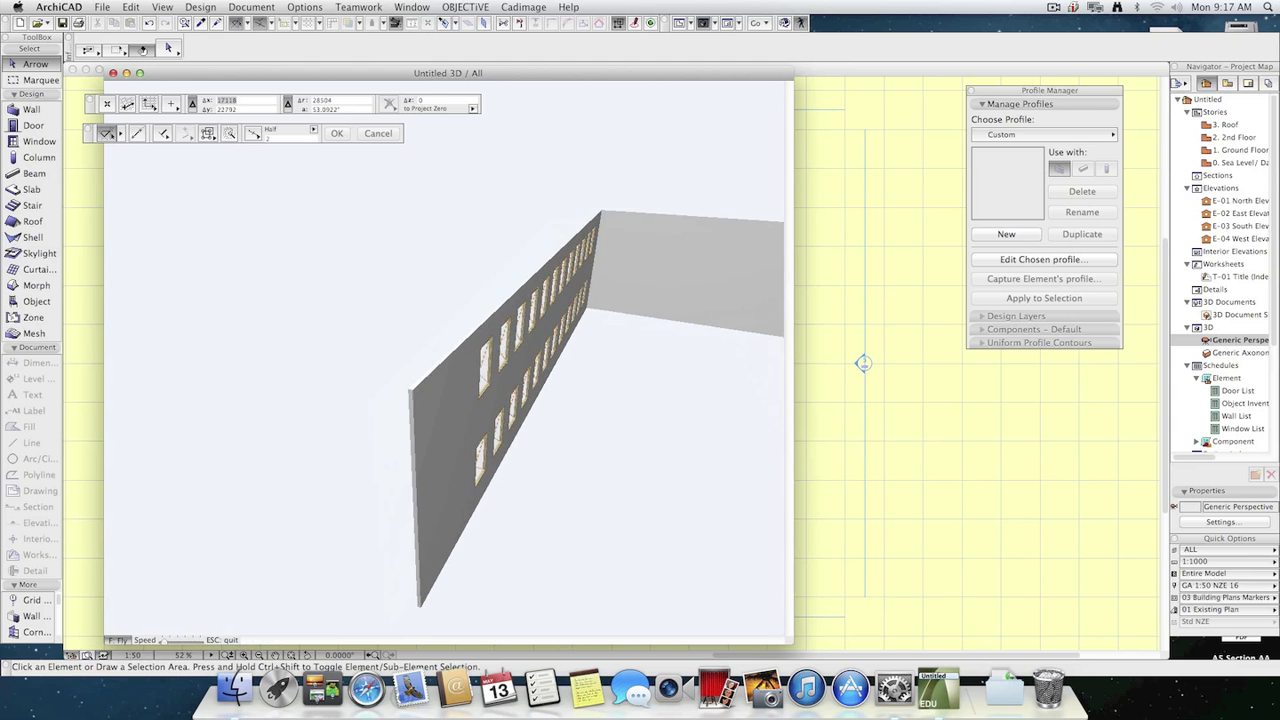
key(Escape)
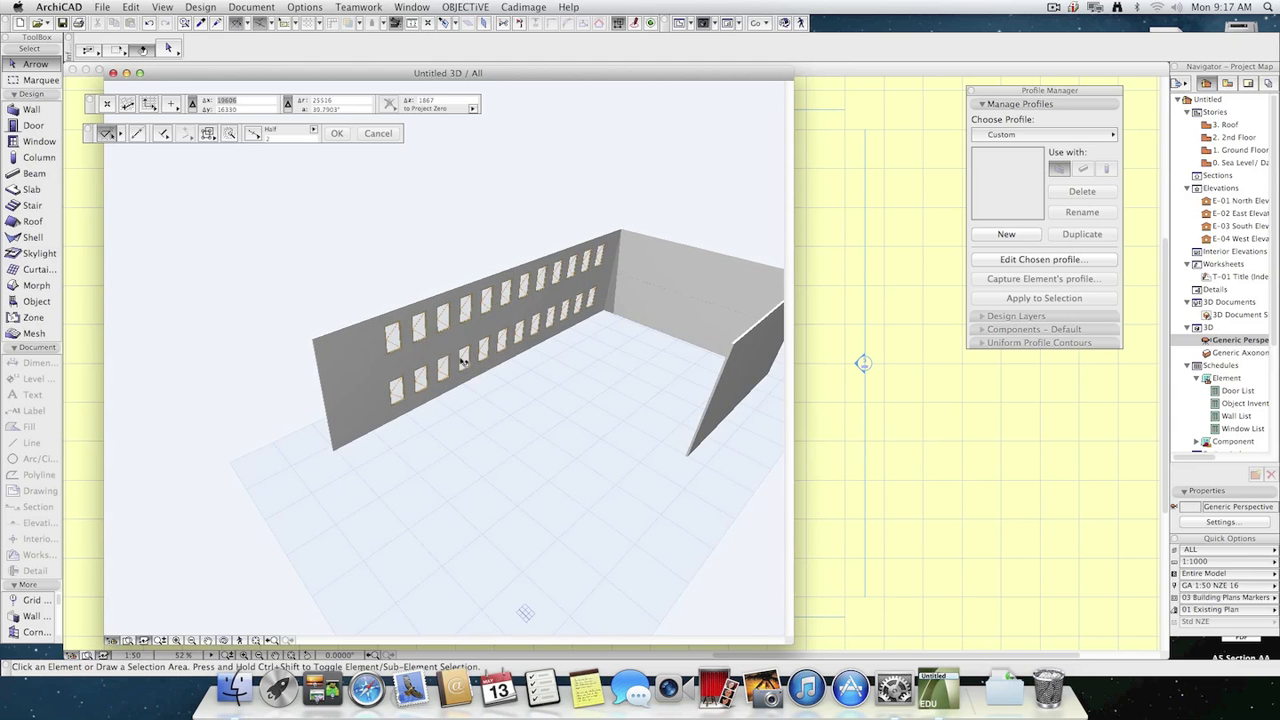
key(F2)
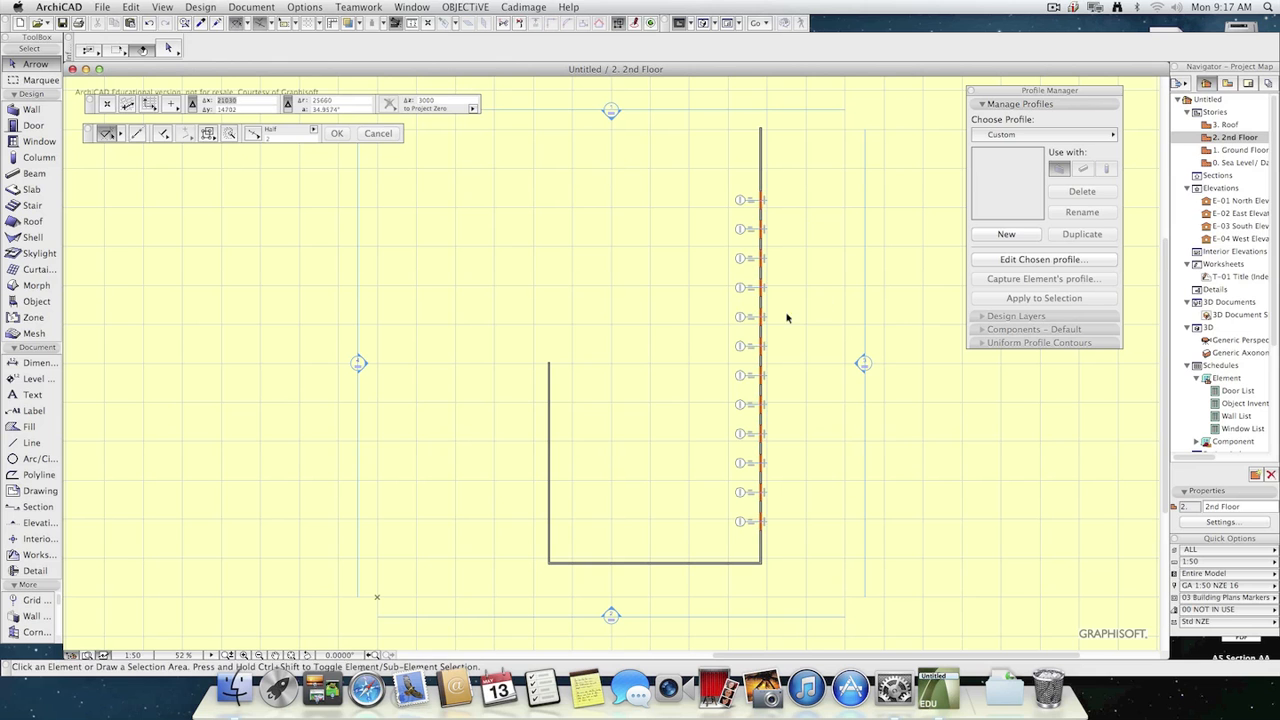
Delete the fifth and seventh windows from the north in the 2nd Floor's east wall.
click(766, 318)
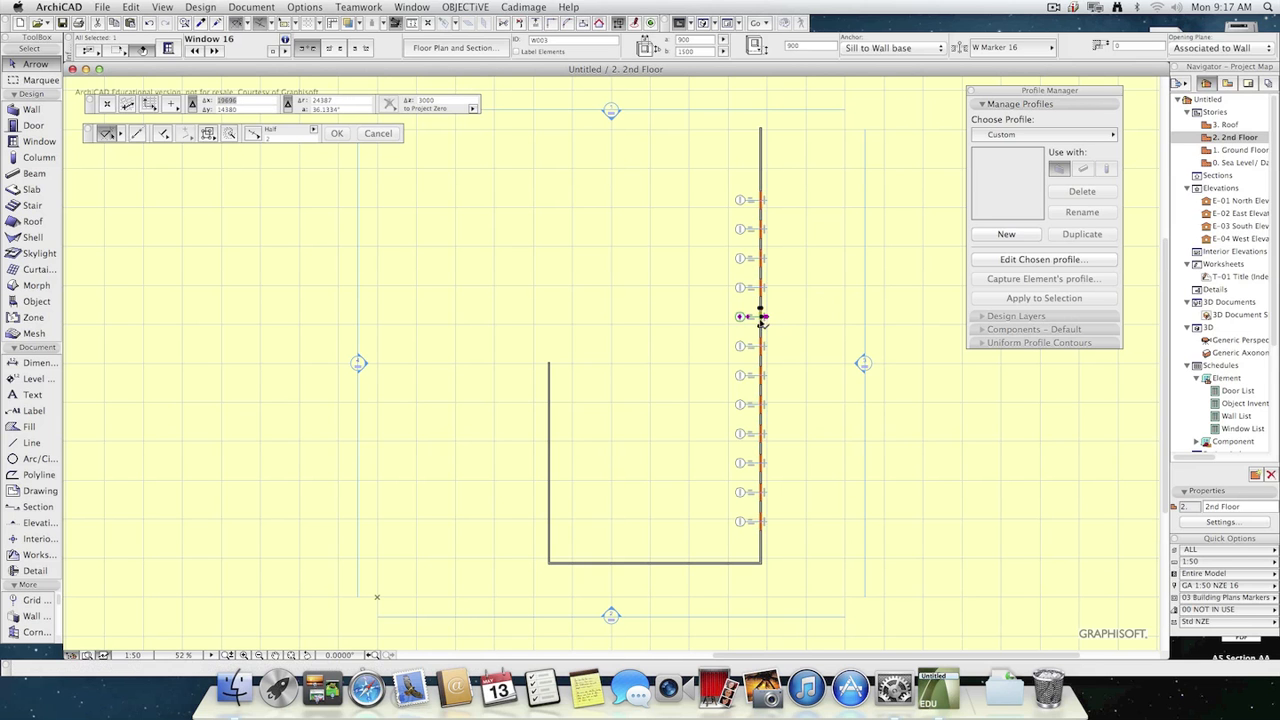
key(Delete)
click(763, 375)
key(Delete)
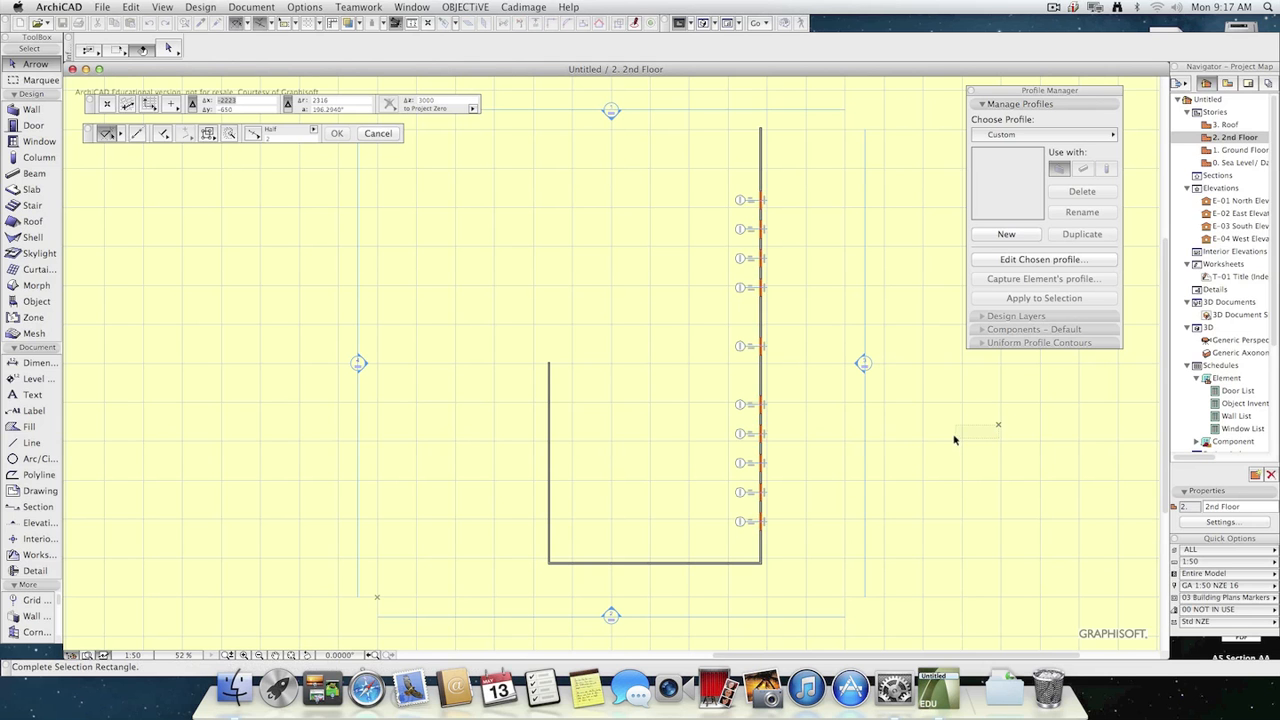
click(997, 460)
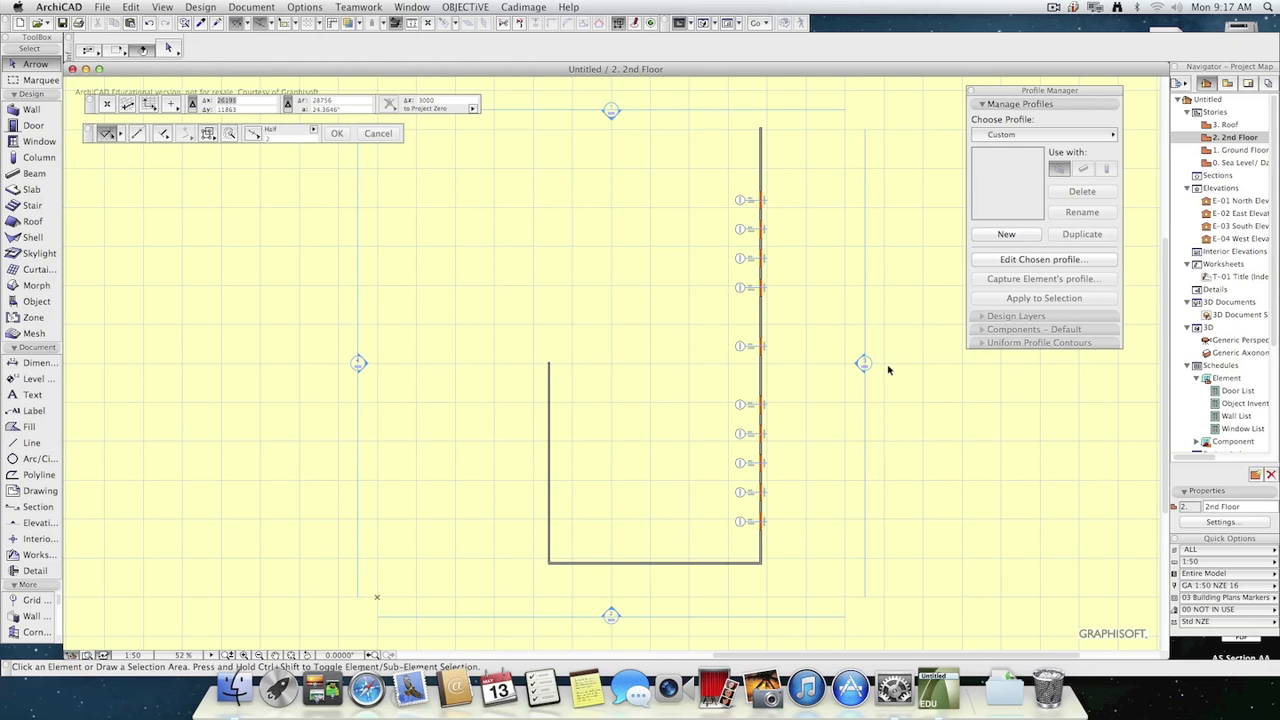
click(14, 126)
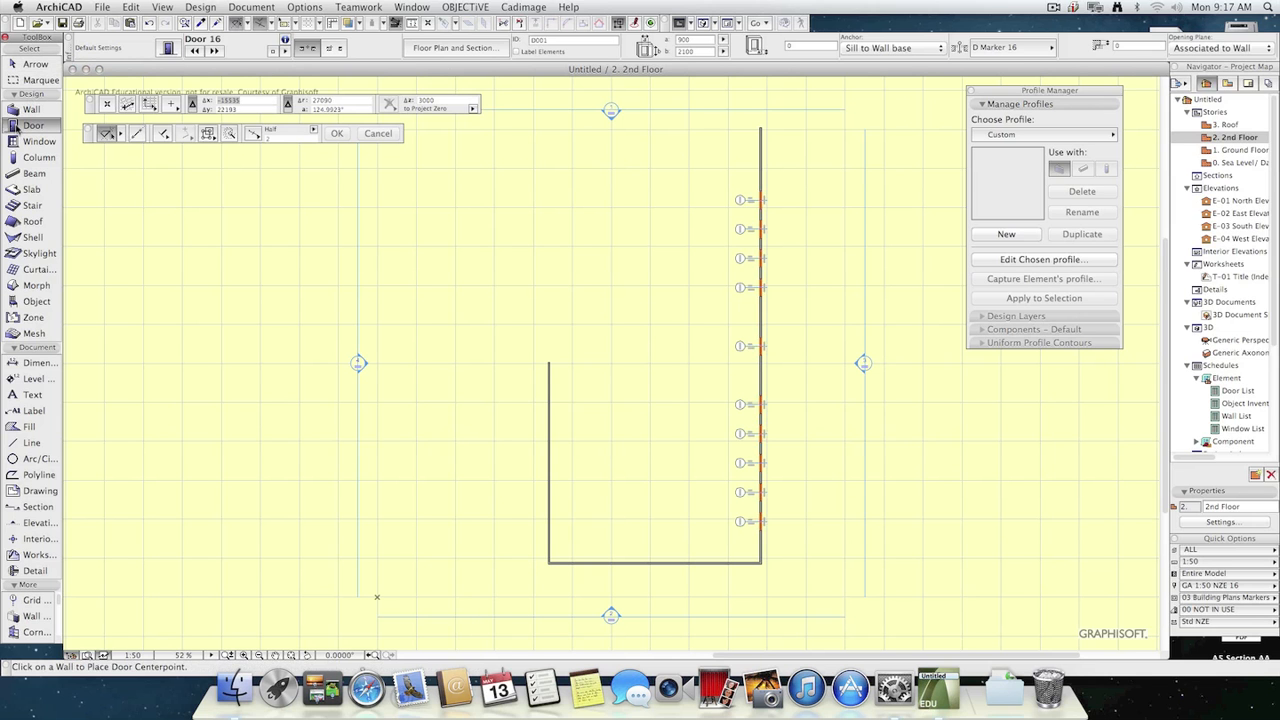
click(28, 222)
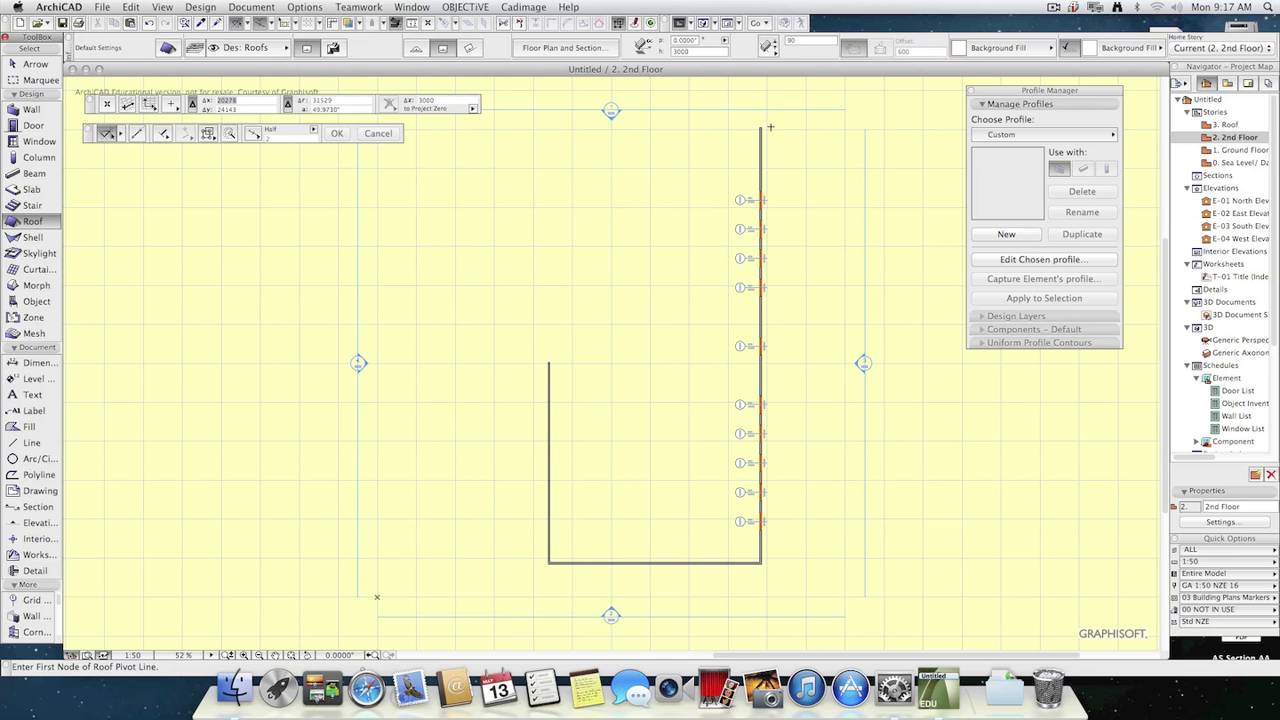
key(Escape)
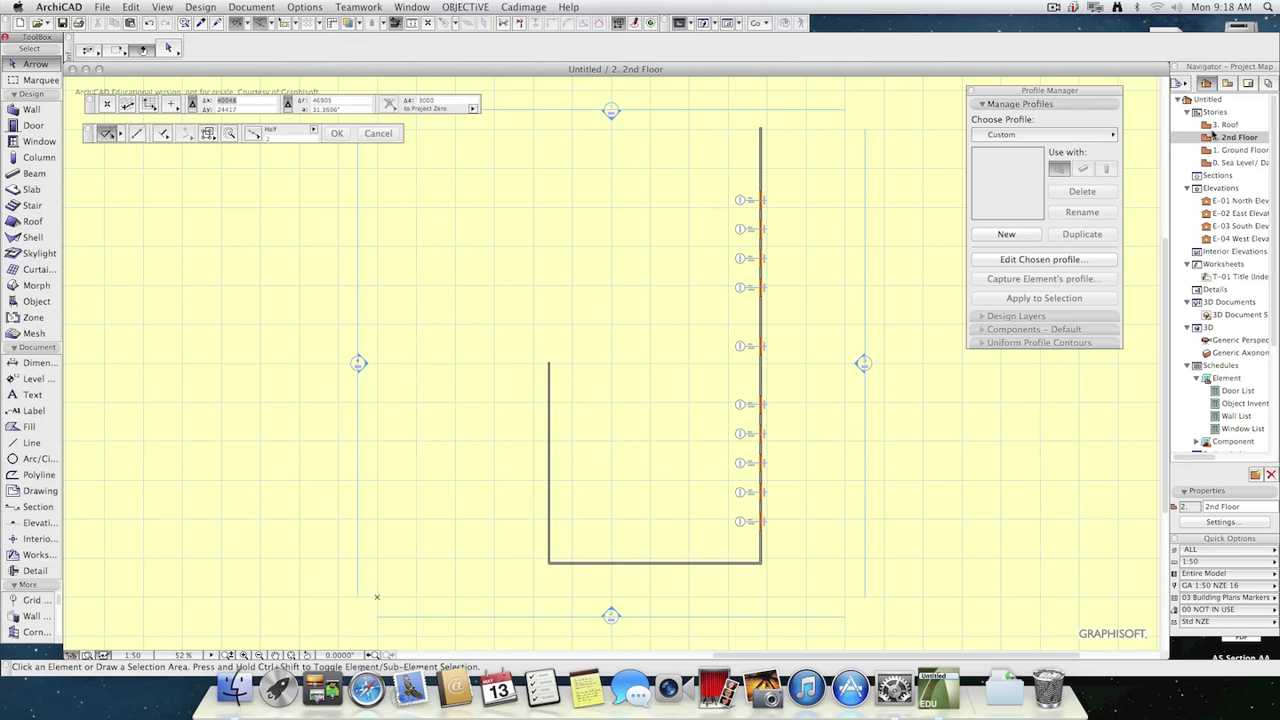
Review the height and story settings of the 2nd Floor's east wall and leave them without changes.
click(762, 146)
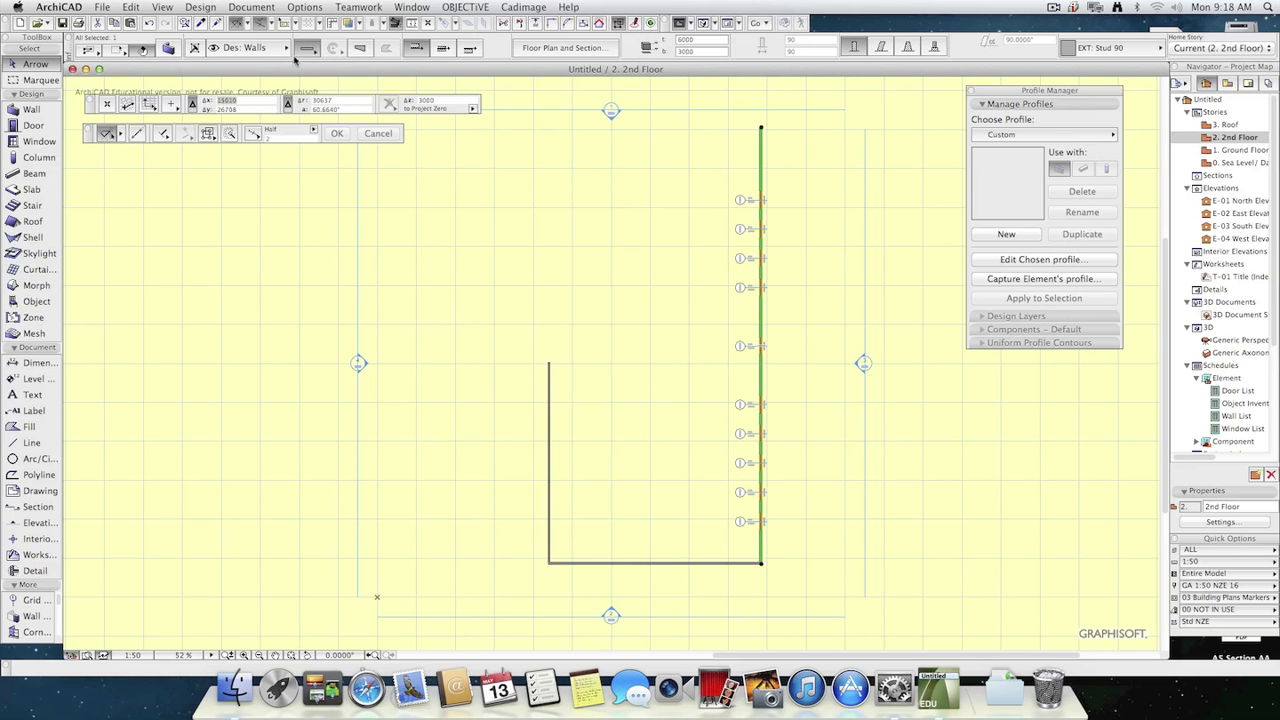
click(168, 48)
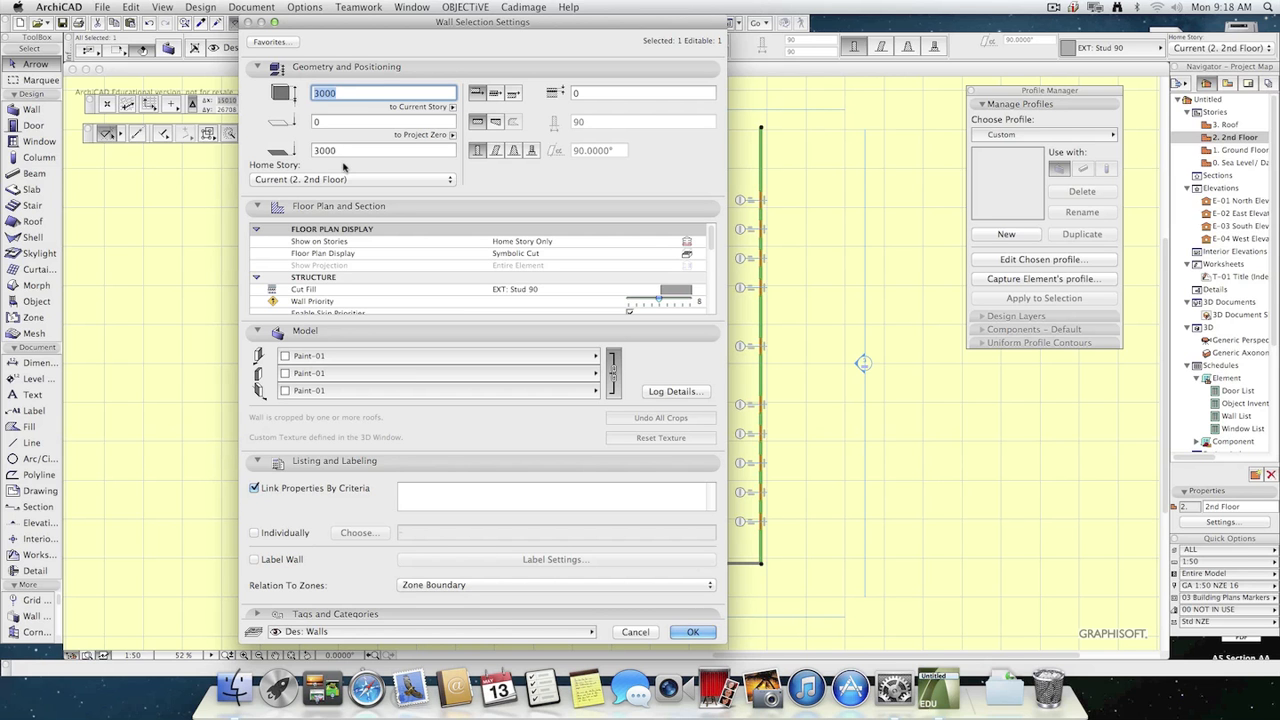
click(637, 633)
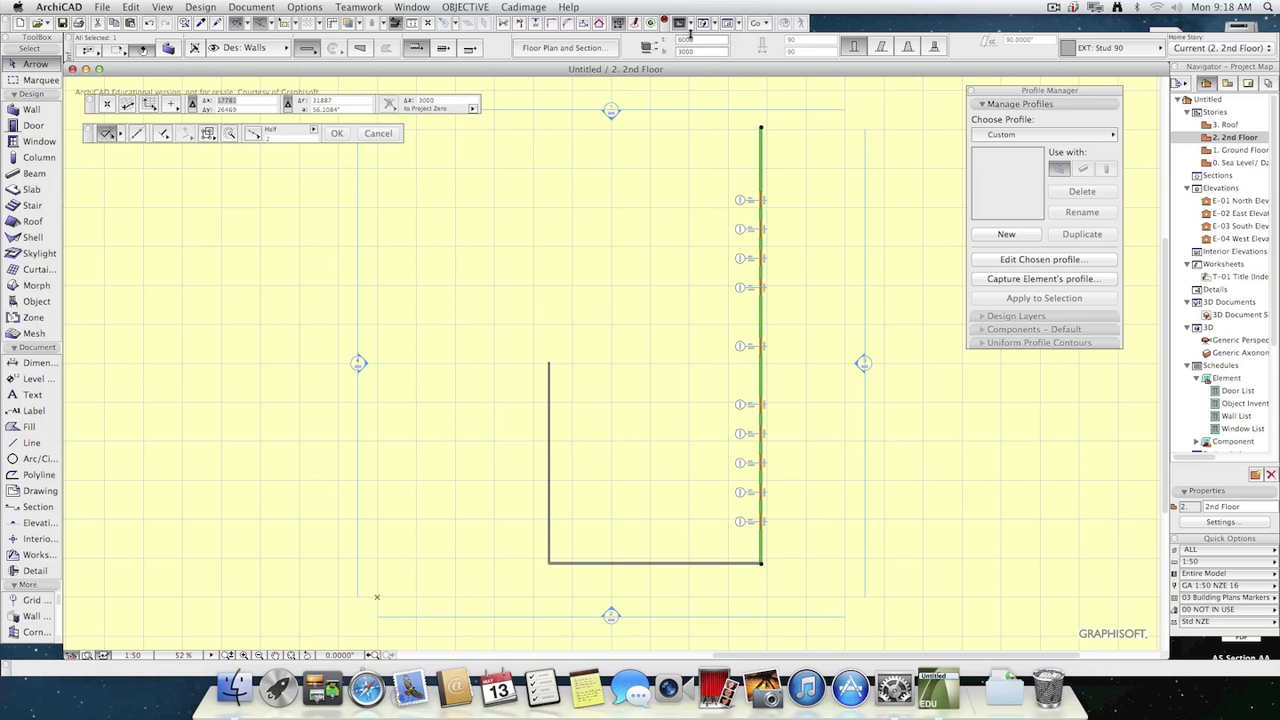
click(762, 106)
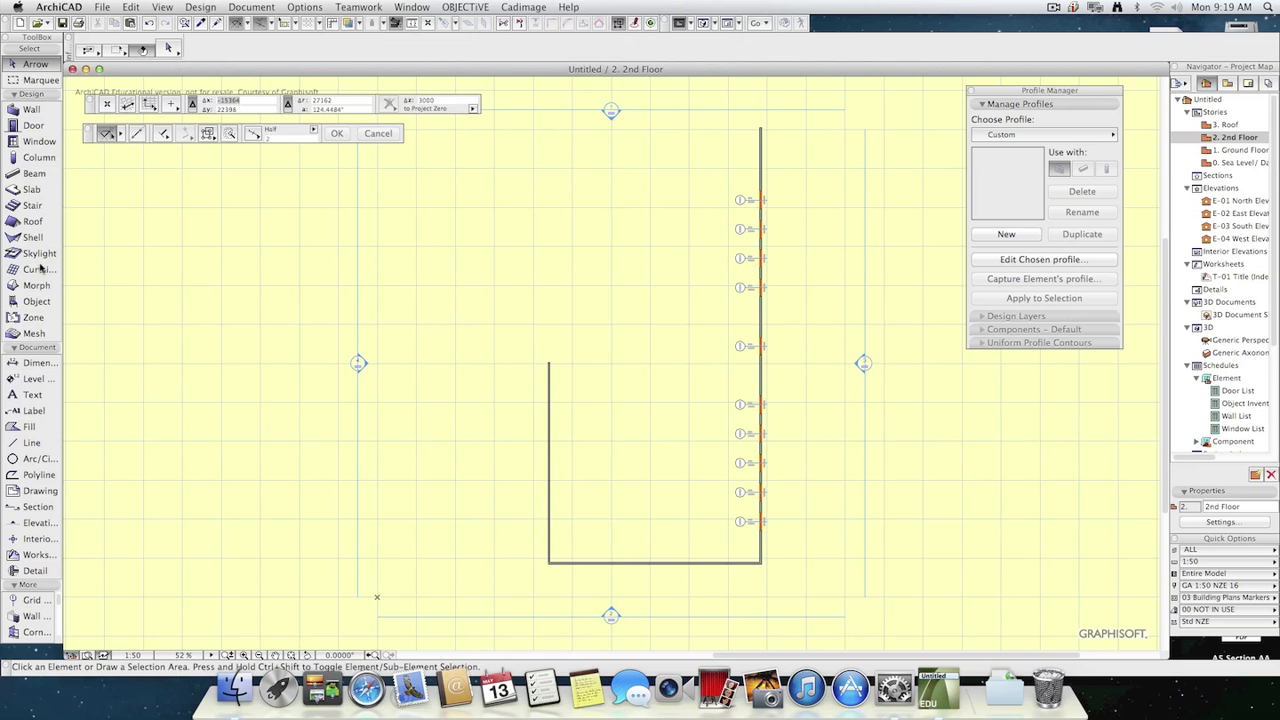
Draw a rectangular roof at 6000 mm height, with its pivot line about 22400 mm long on the east wall, extending east.
click(35, 223)
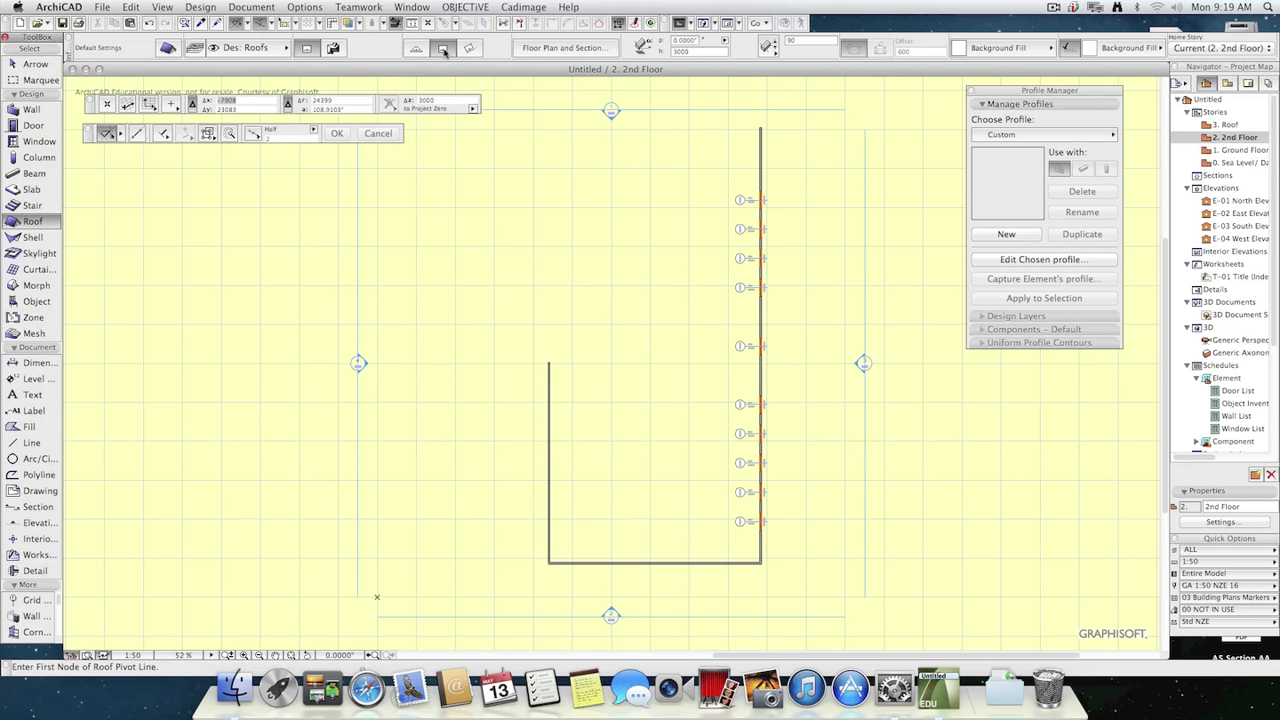
click(704, 52)
text(60)
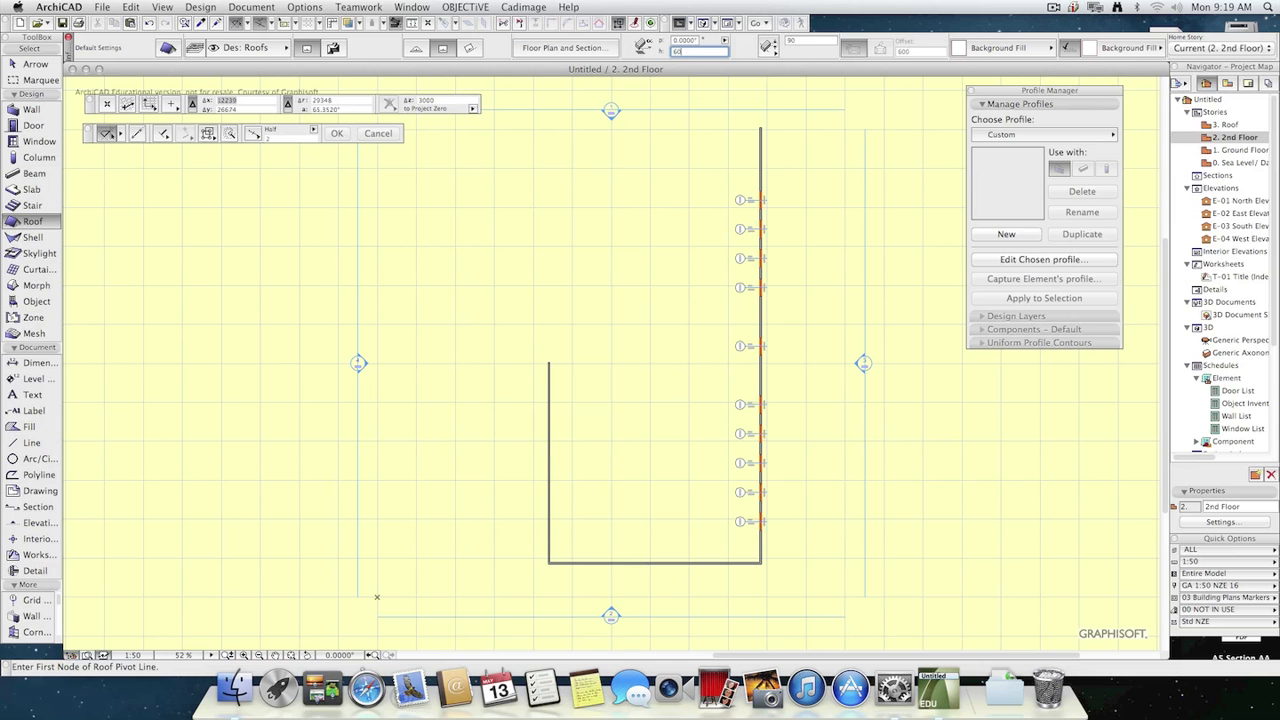
click(760, 124)
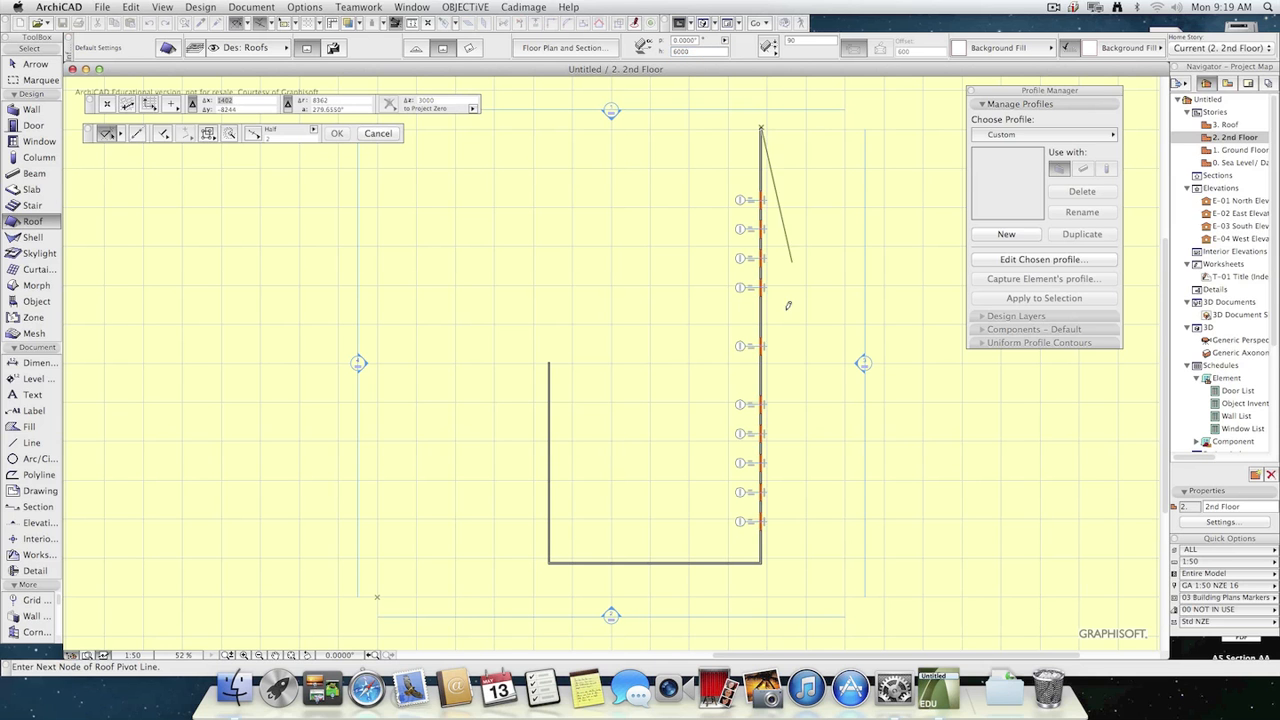
click(761, 557)
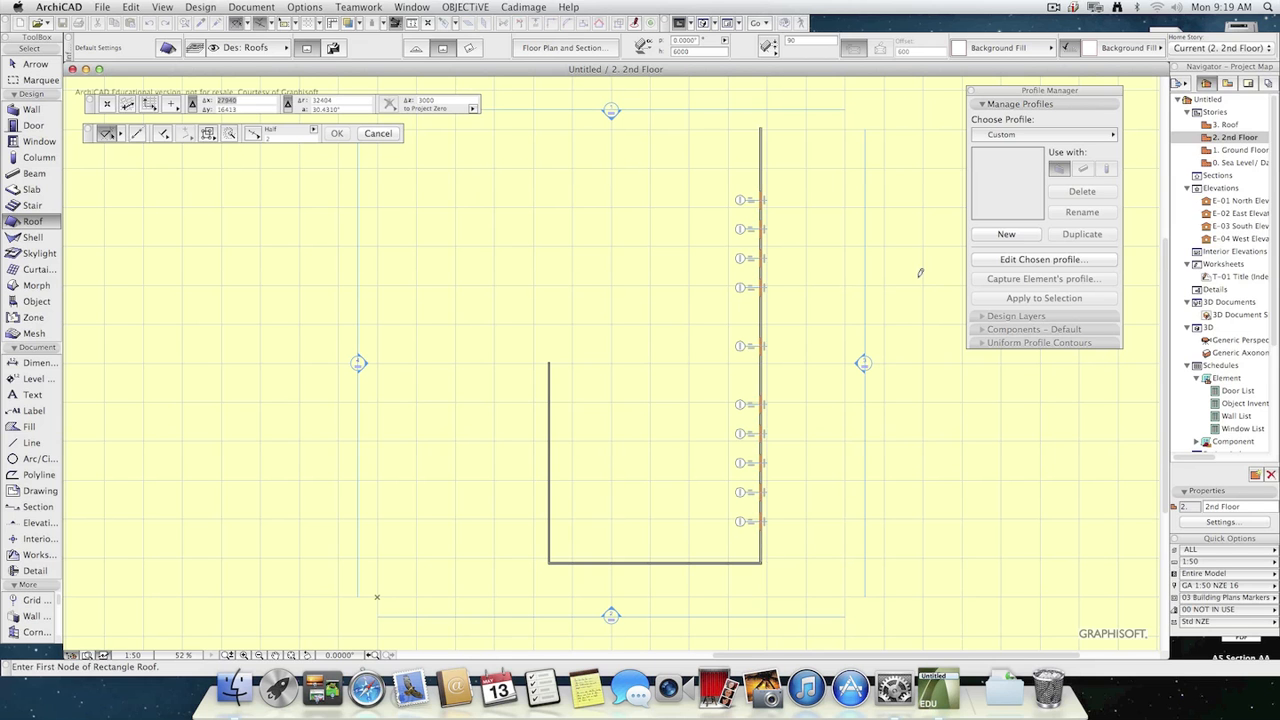
click(760, 124)
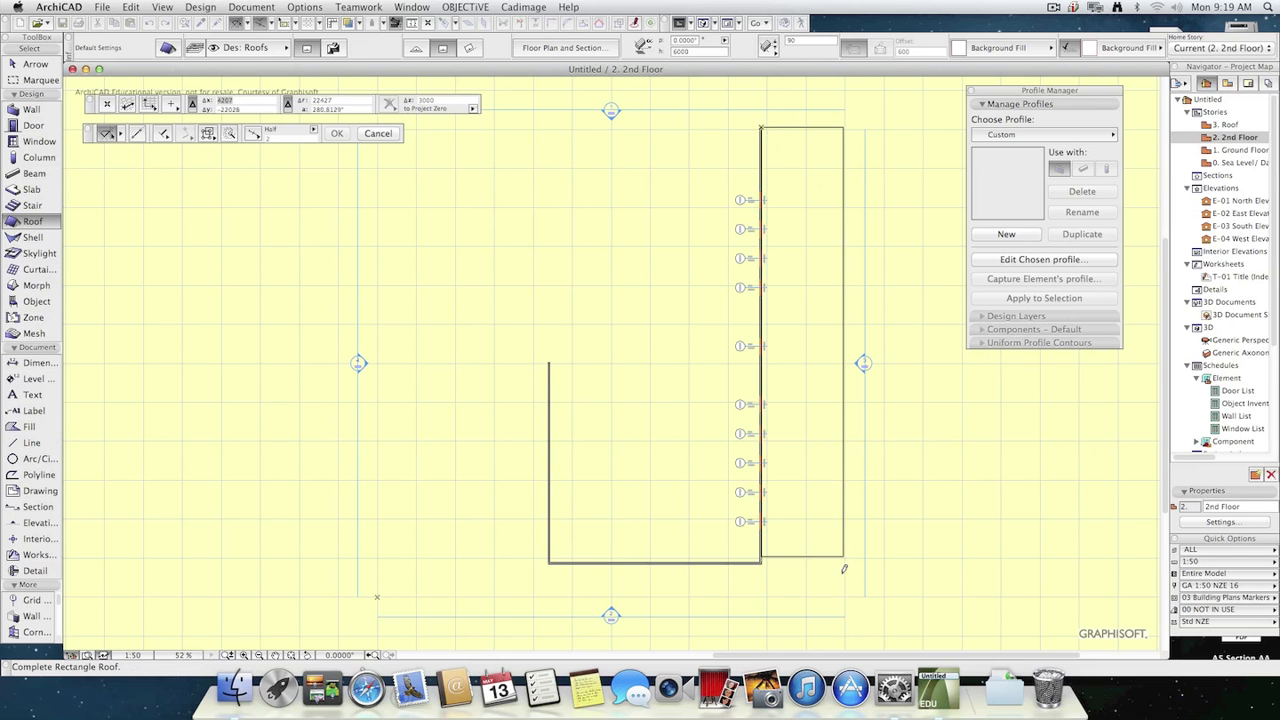
click(884, 563)
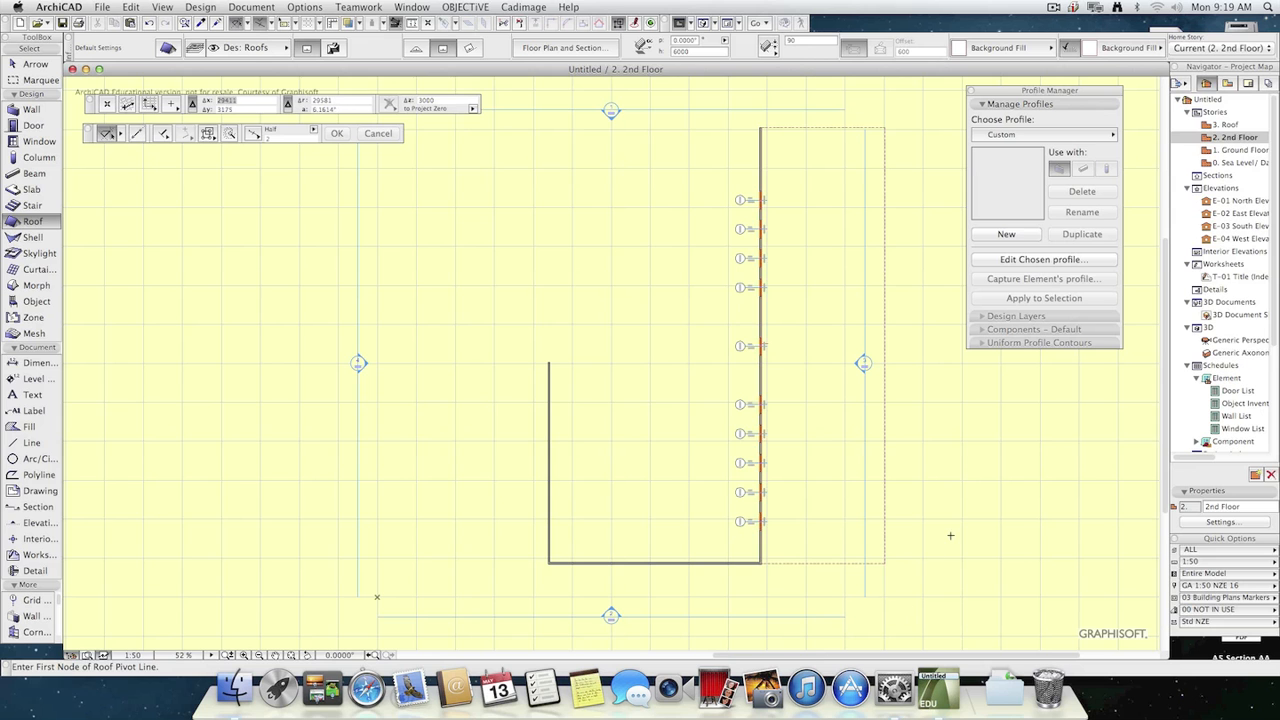
Set the new roof's pitch to 25° in the 3D view and deselect it.
key(F3)
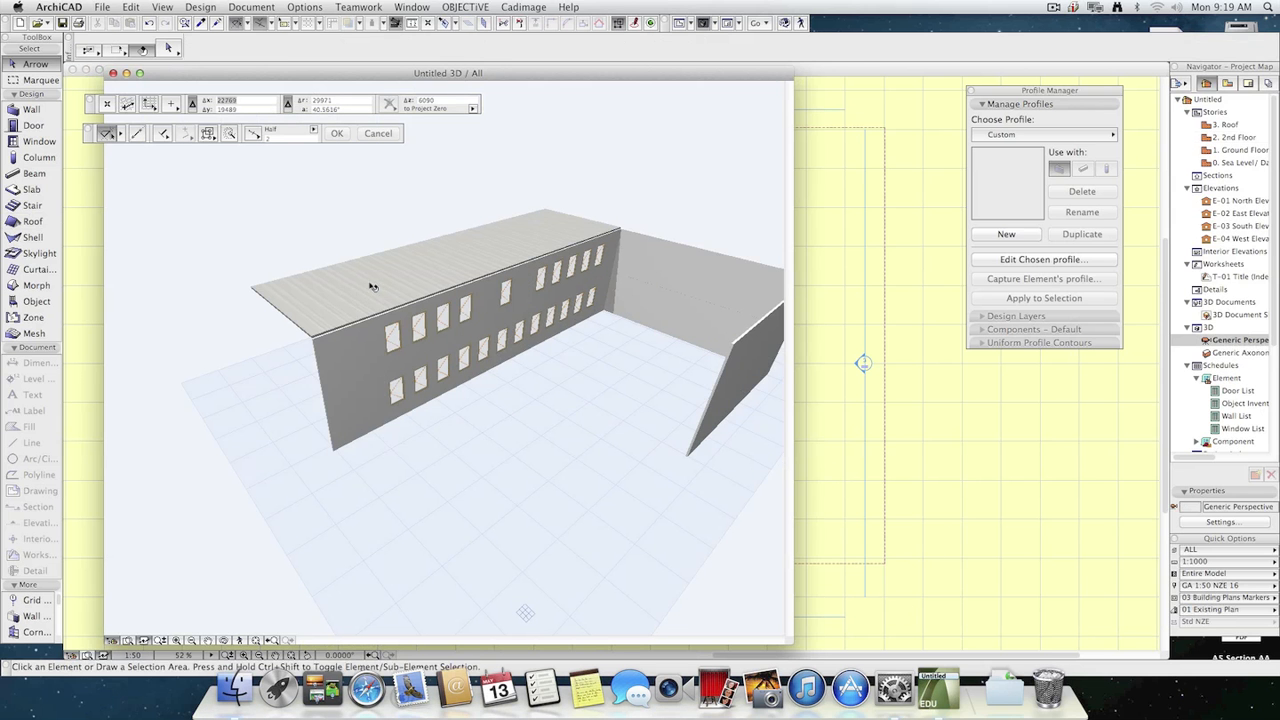
click(370, 287)
click(688, 40)
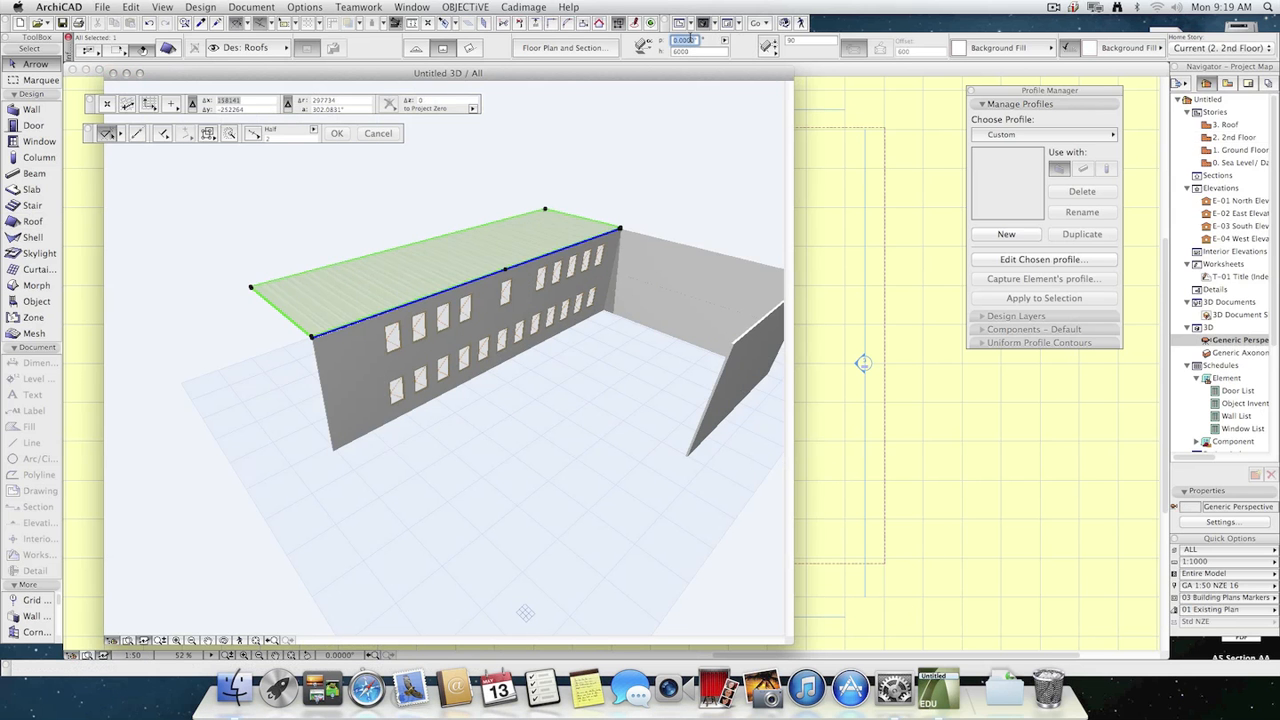
text(25)
key(Return)
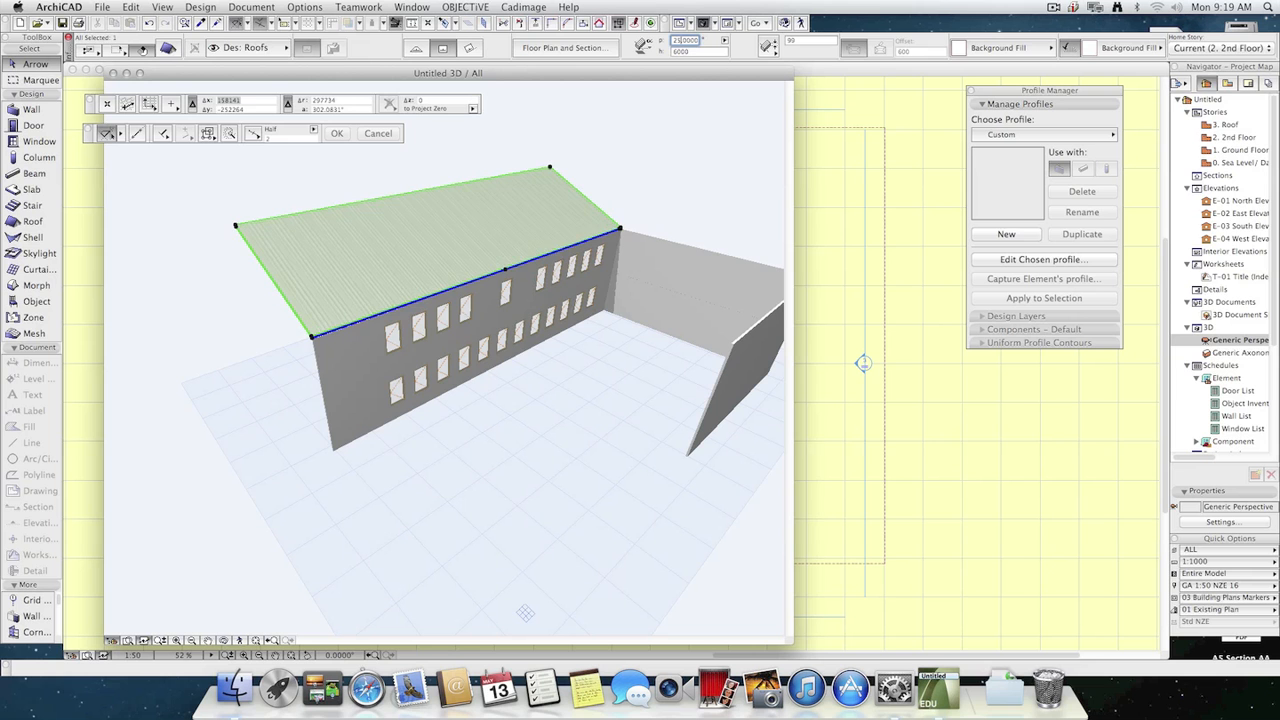
click(524, 586)
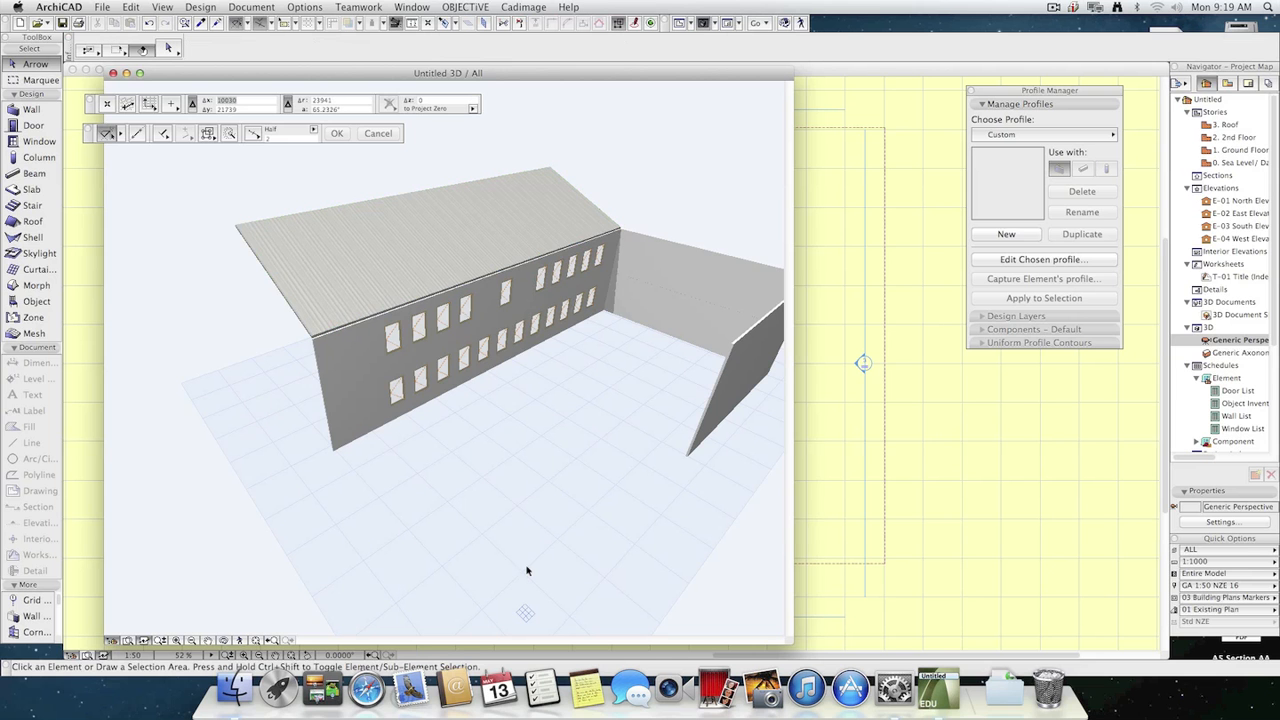
Compare how the roof displays on the plans of all four stories, ending on the 2nd Floor.
click(886, 466)
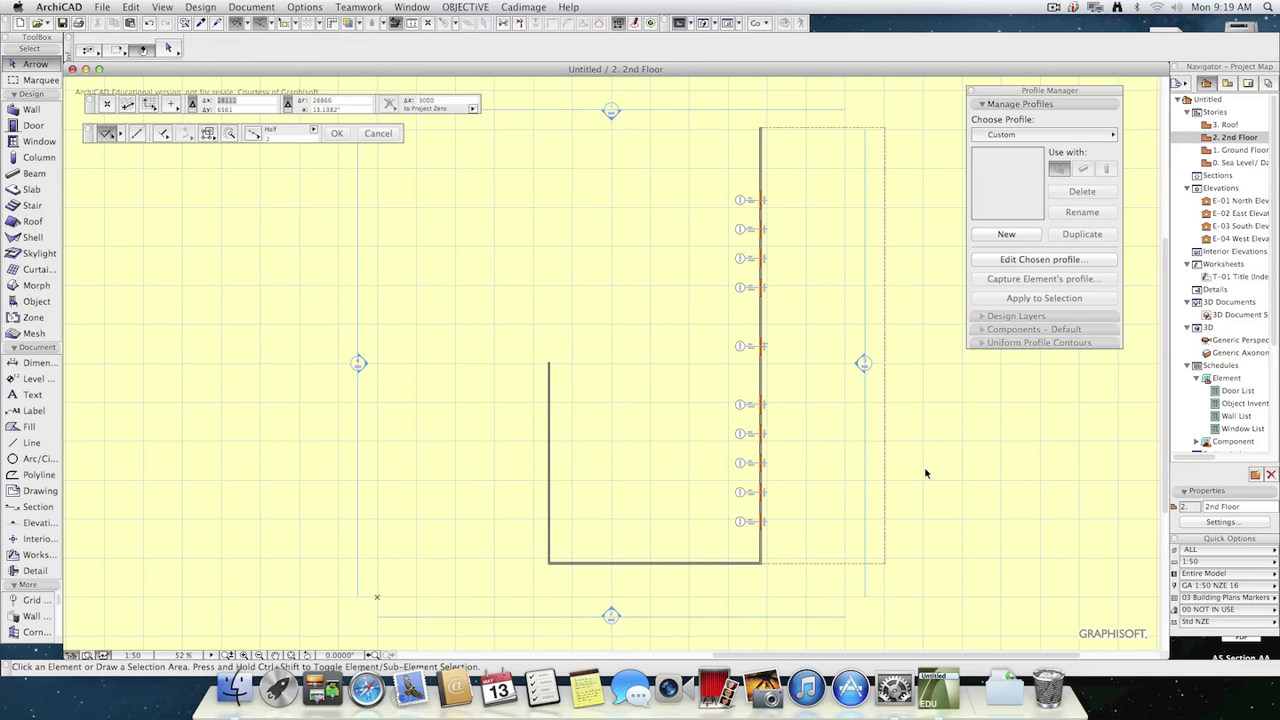
double_click(1249, 152)
double_click(1245, 163)
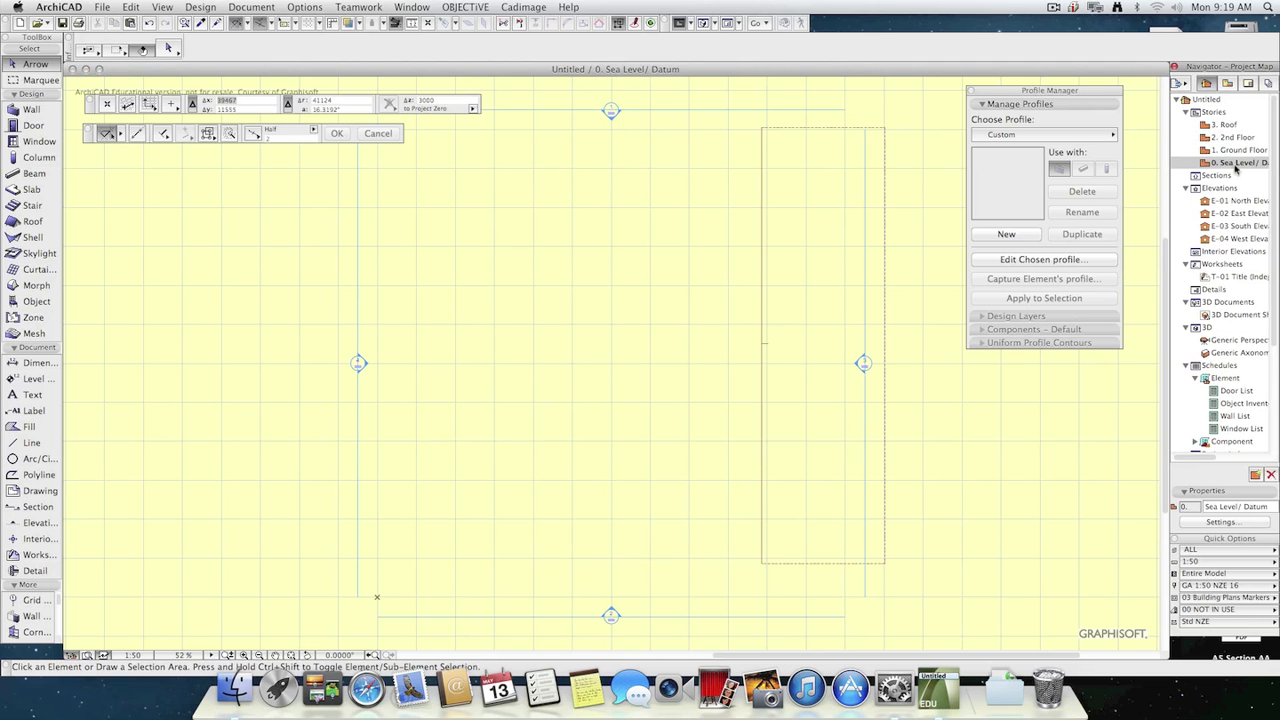
double_click(1245, 150)
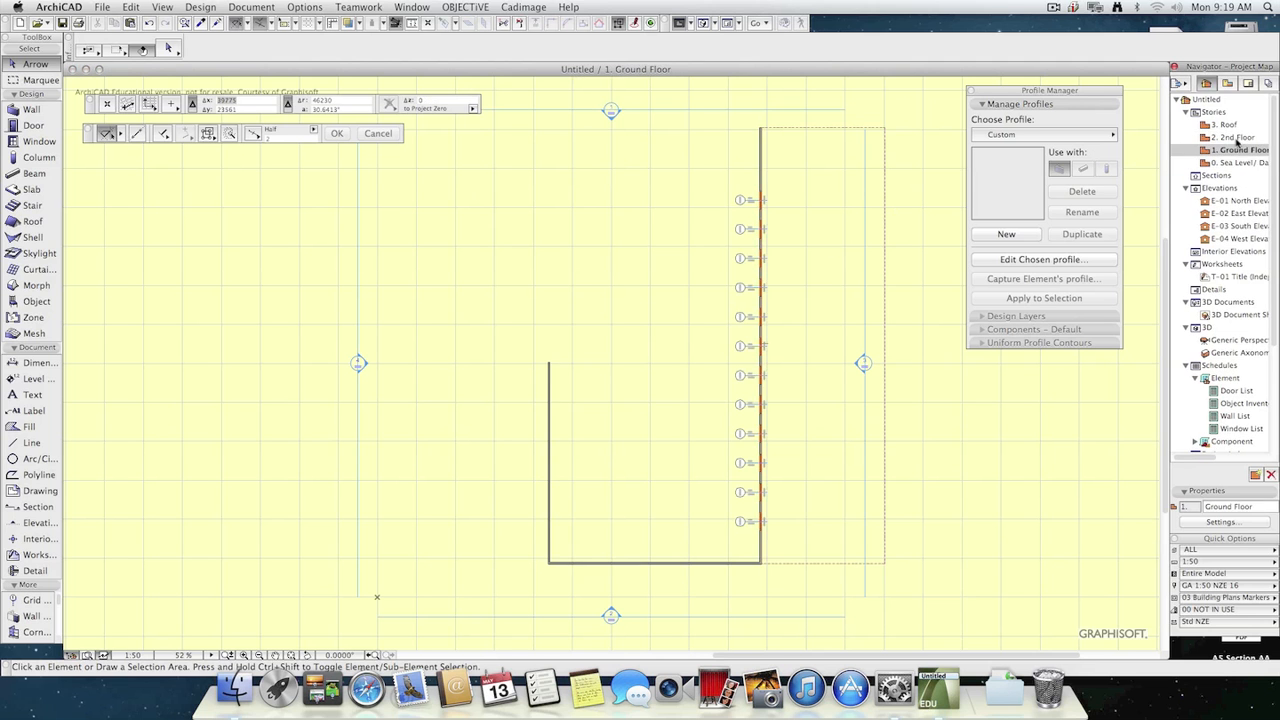
double_click(1238, 137)
double_click(1232, 124)
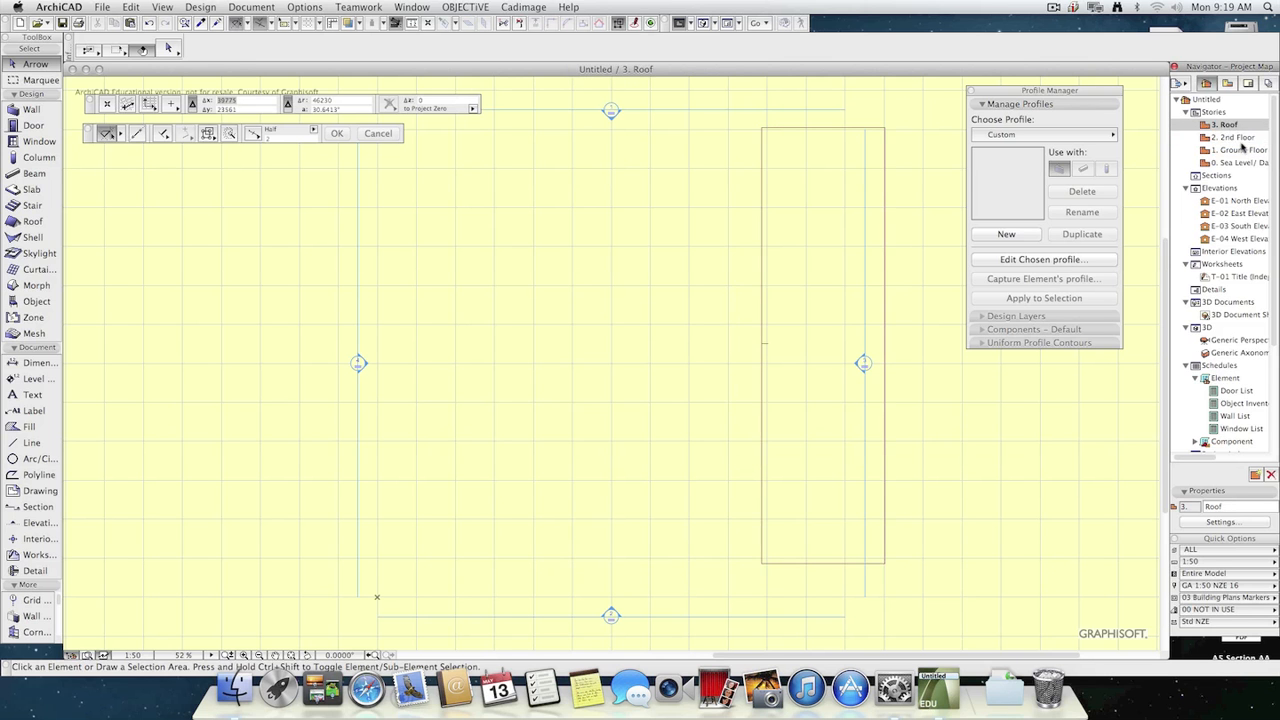
double_click(1245, 138)
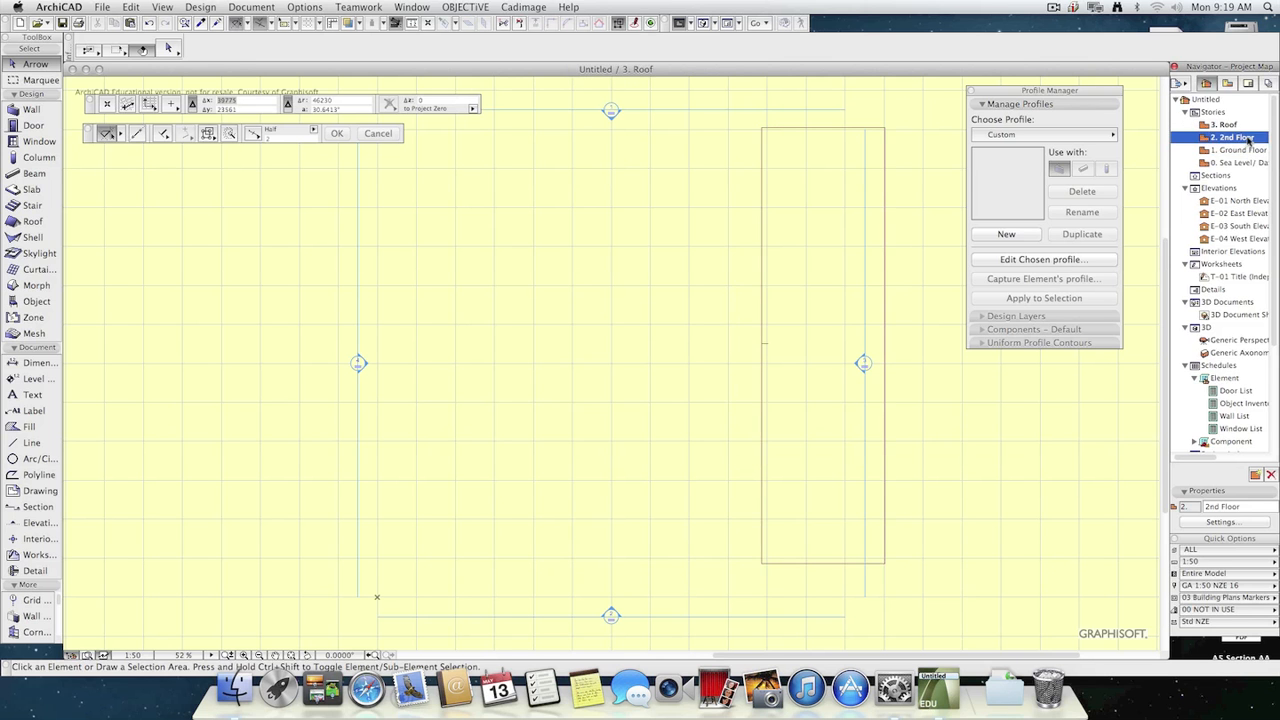
Change the roof's home story to 3. Roof and recheck its selection settings.
click(885, 246)
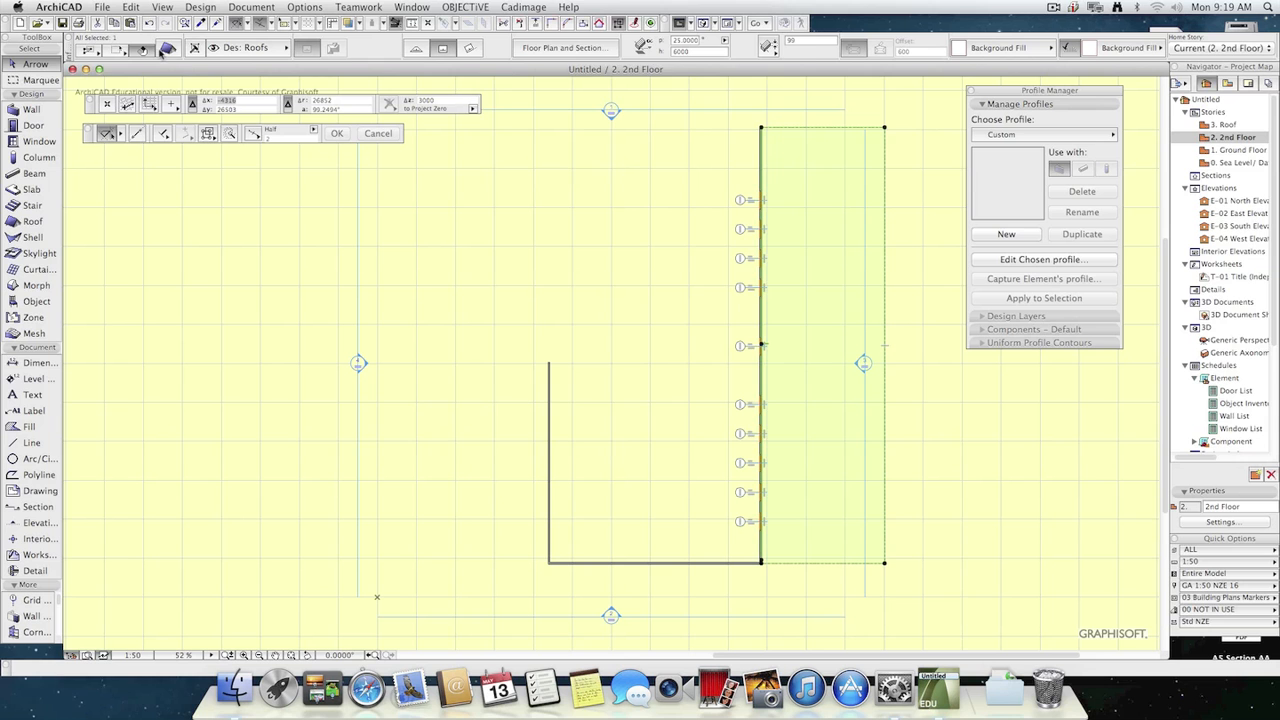
click(165, 49)
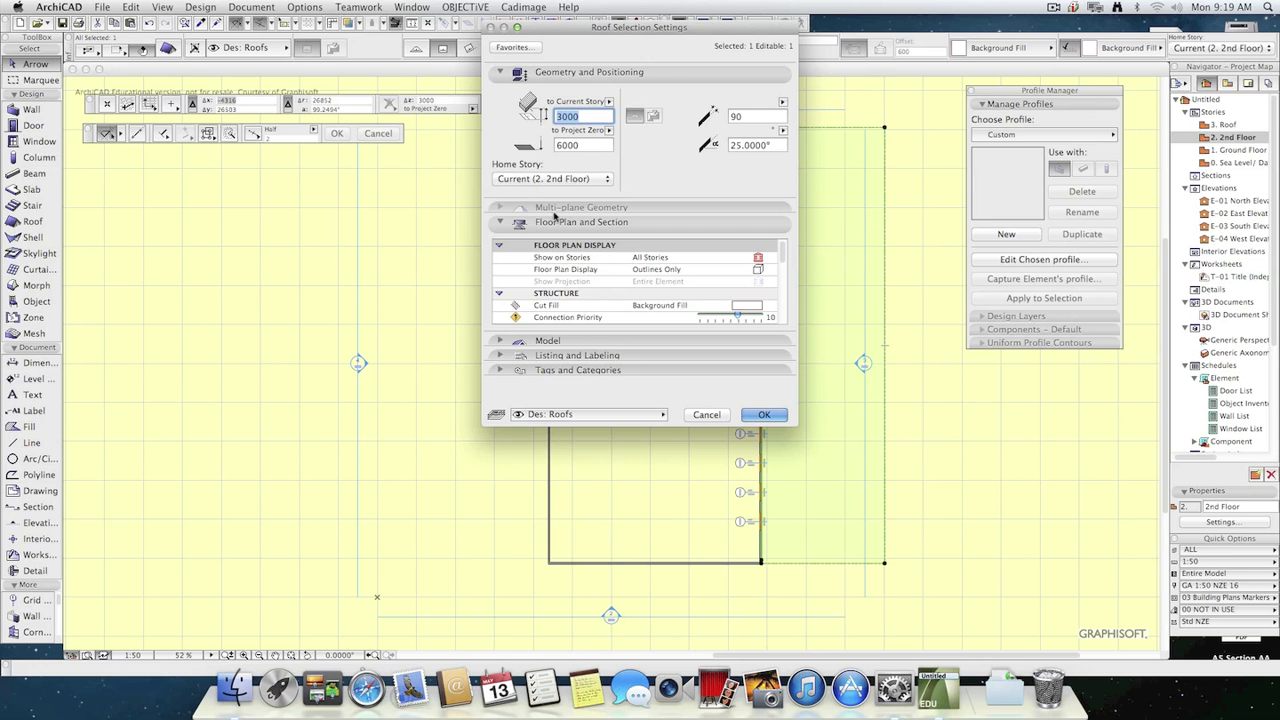
click(545, 180)
click(530, 200)
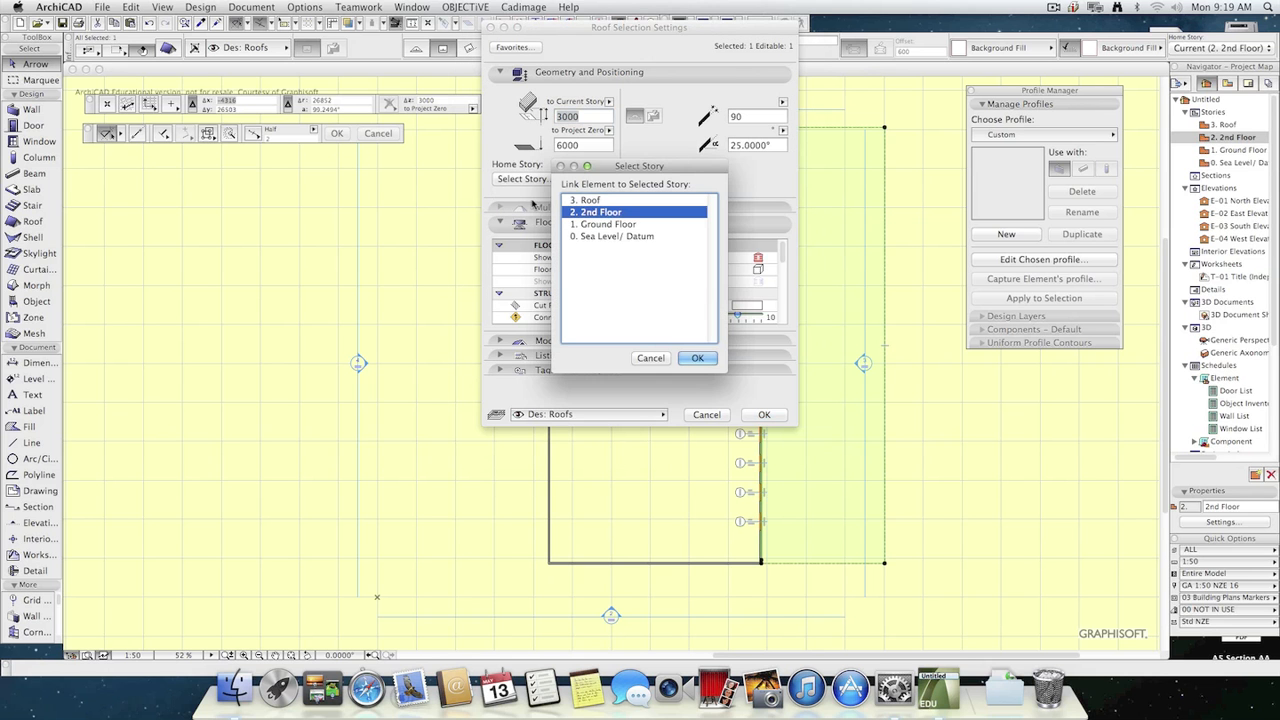
click(593, 200)
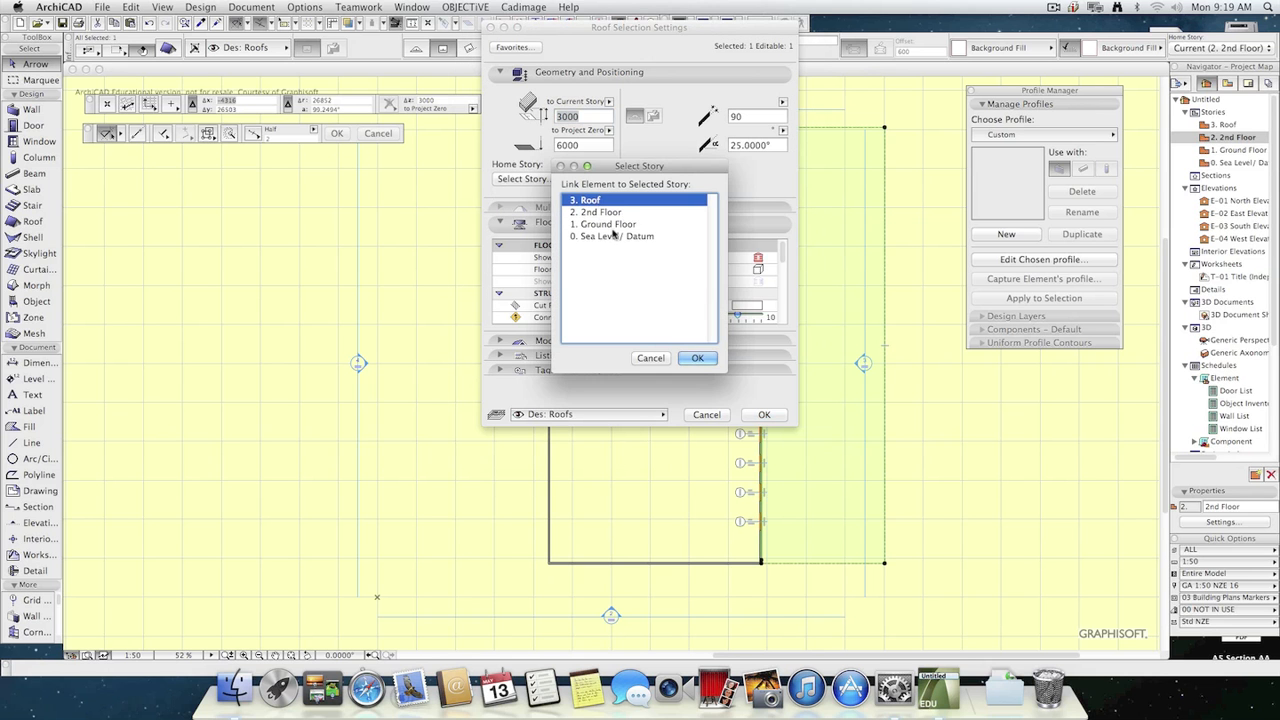
click(697, 358)
click(765, 415)
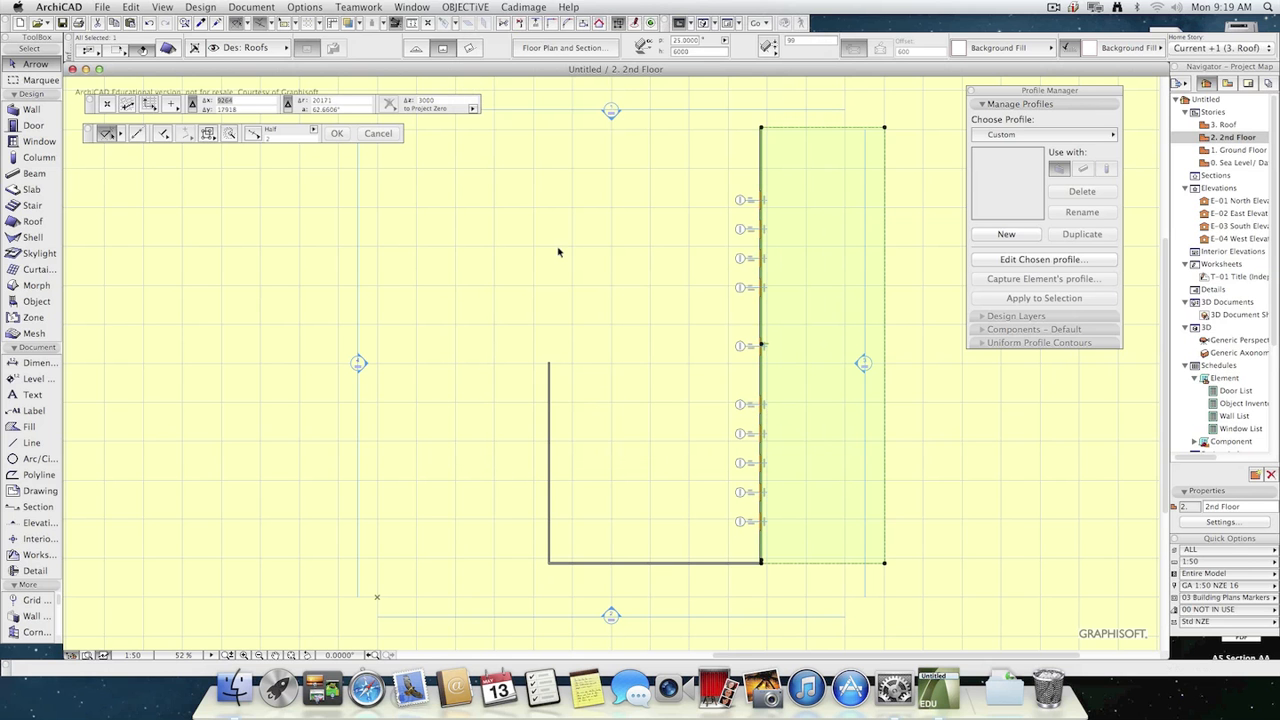
click(167, 47)
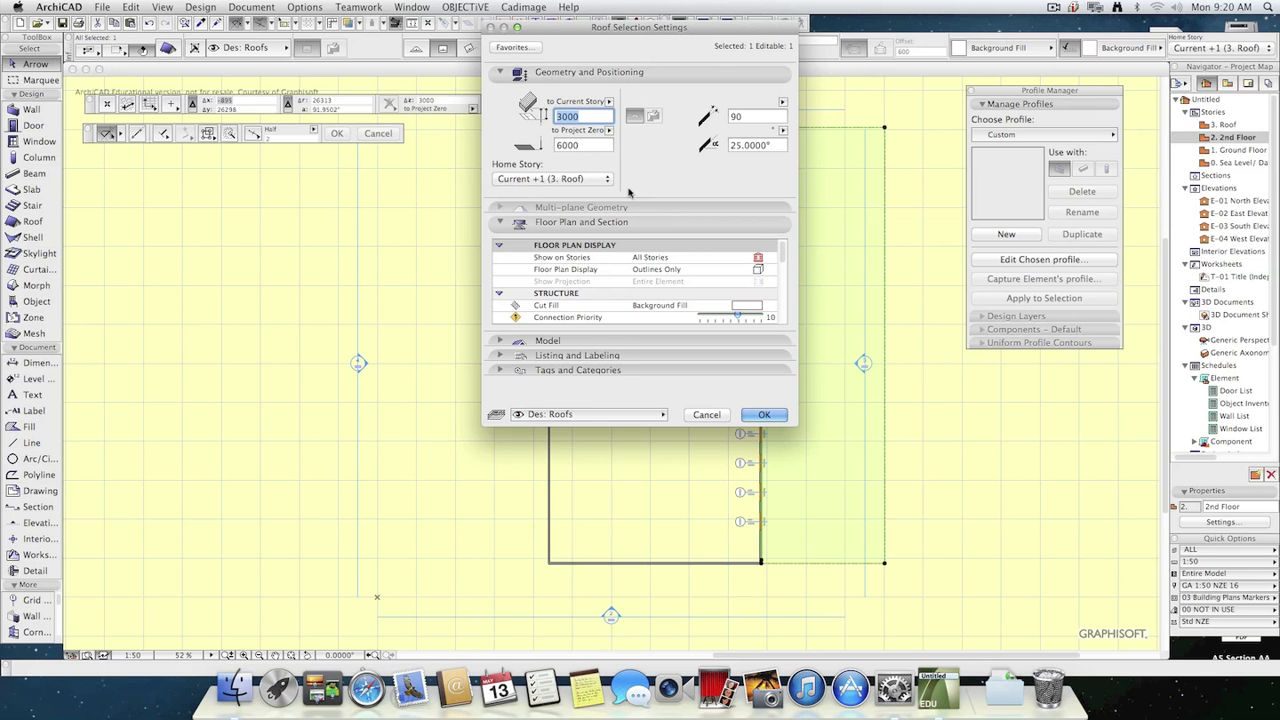
click(764, 414)
On the Roof story, set the roof to show on Home & One Story Down, and check the 2nd Floor and Ground Floor plans.
double_click(1222, 124)
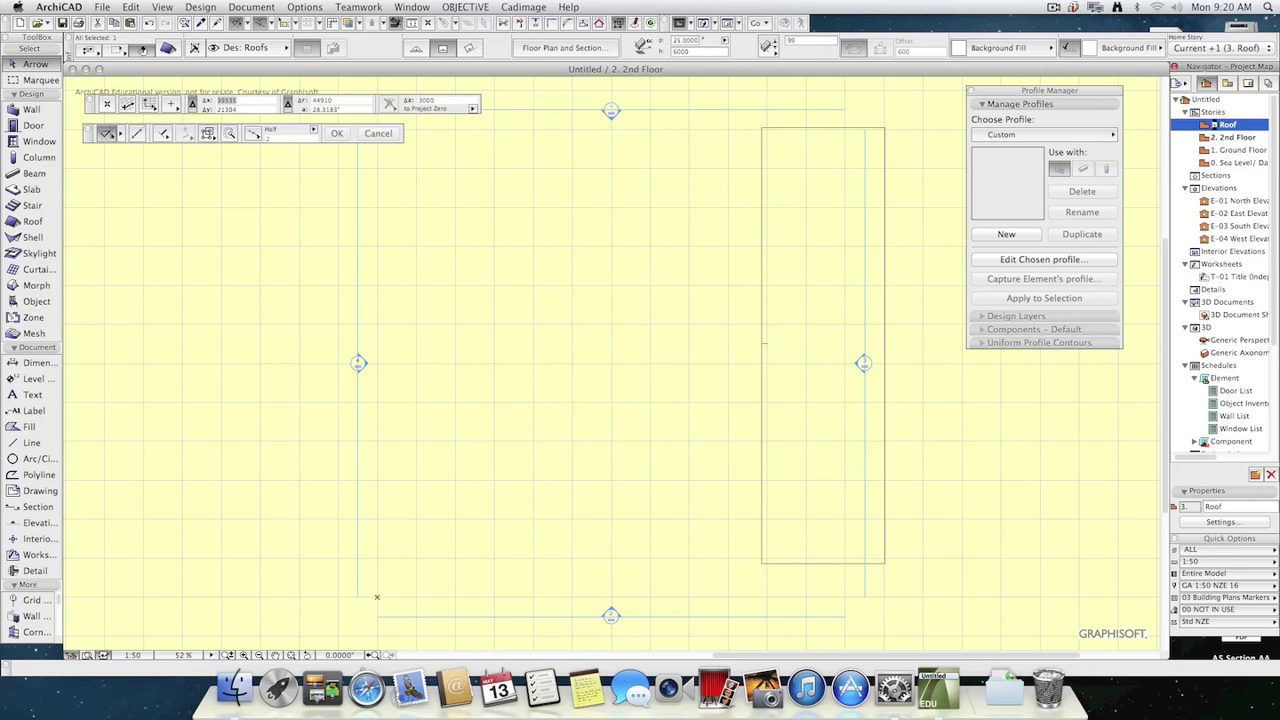
click(791, 214)
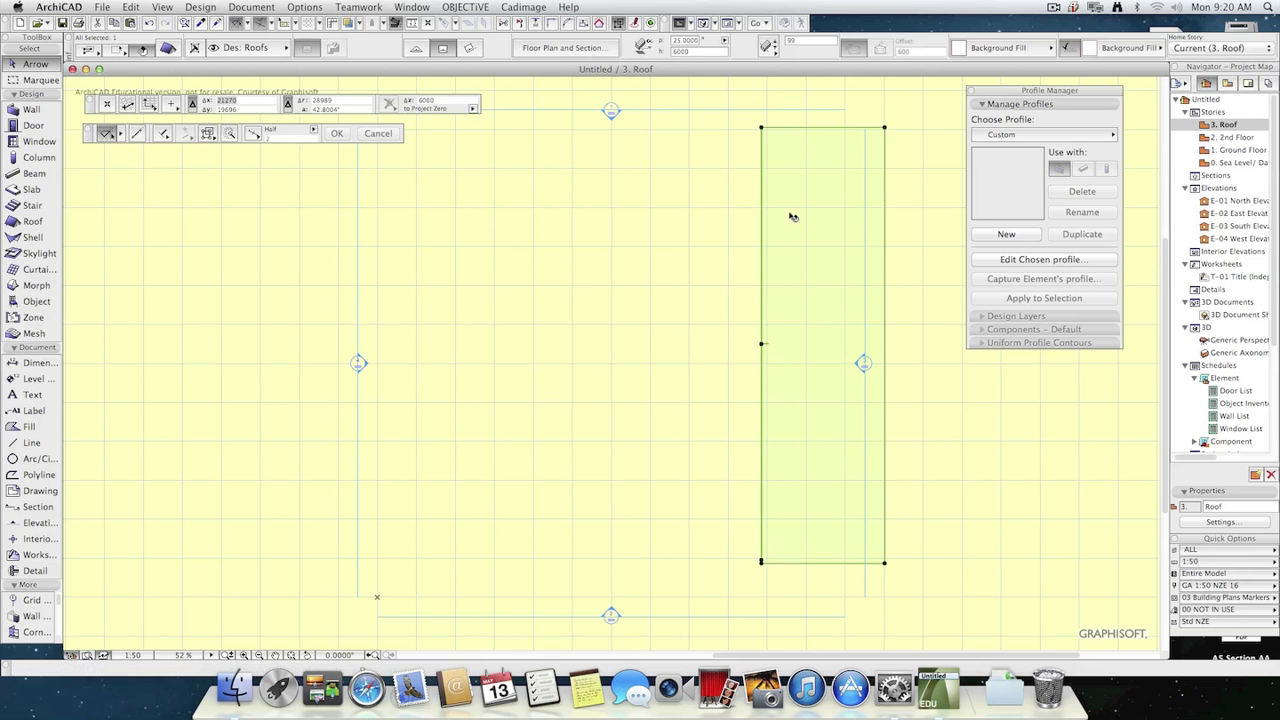
click(168, 49)
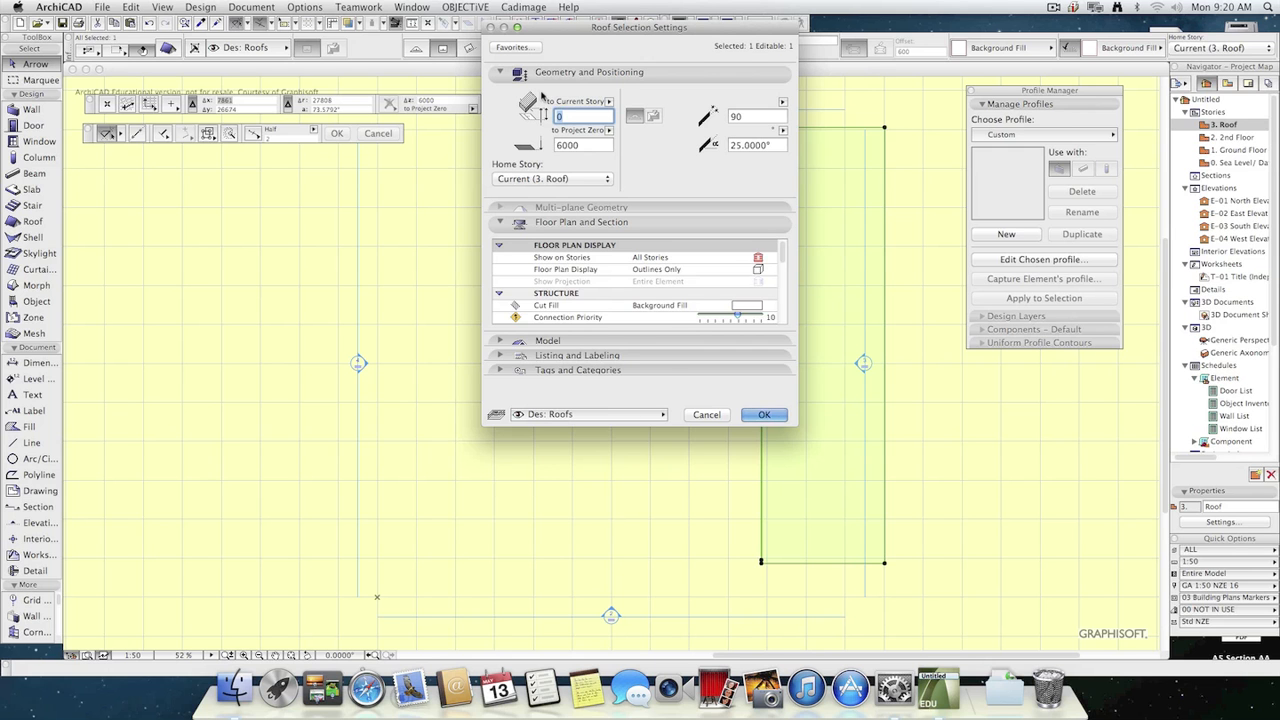
click(553, 258)
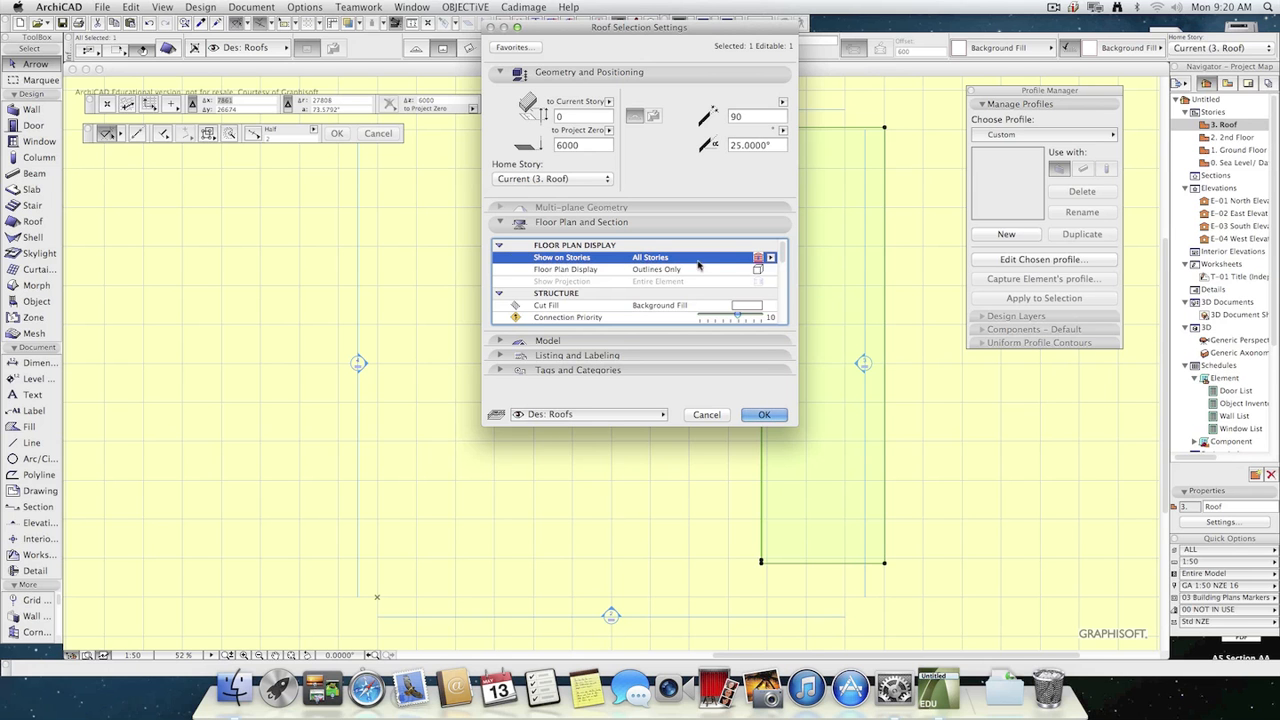
click(767, 259)
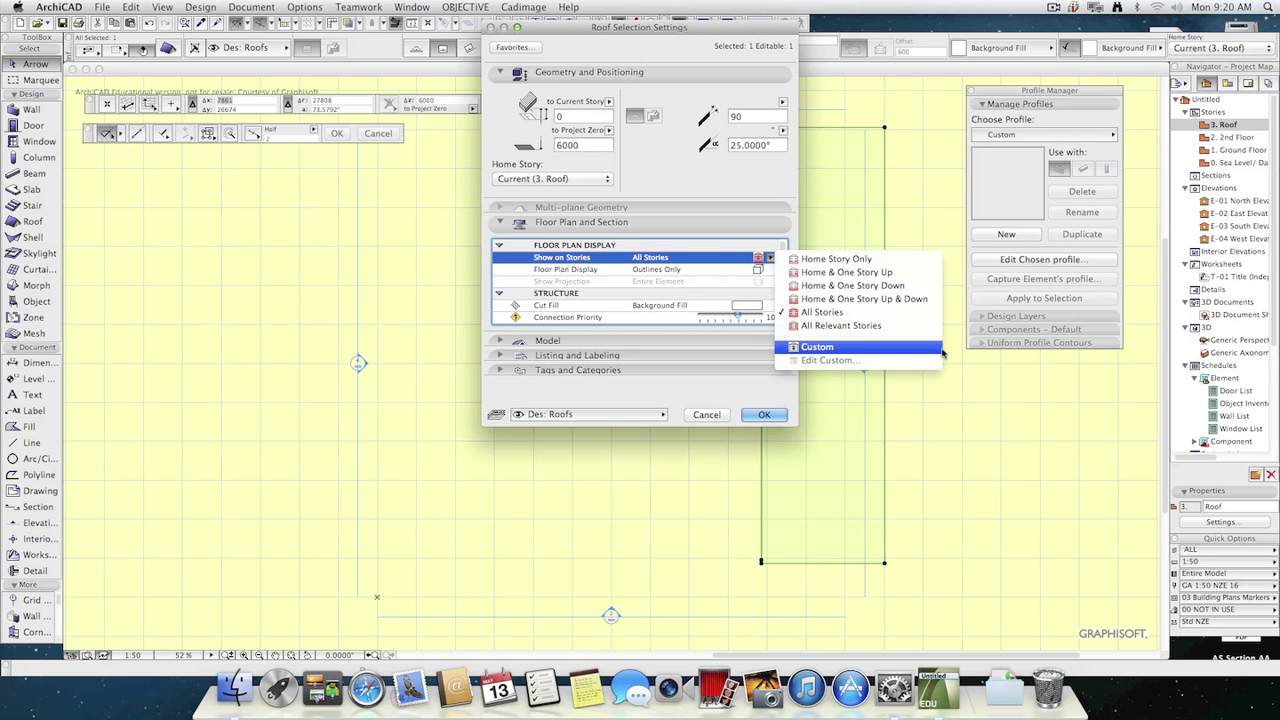
click(885, 286)
click(765, 415)
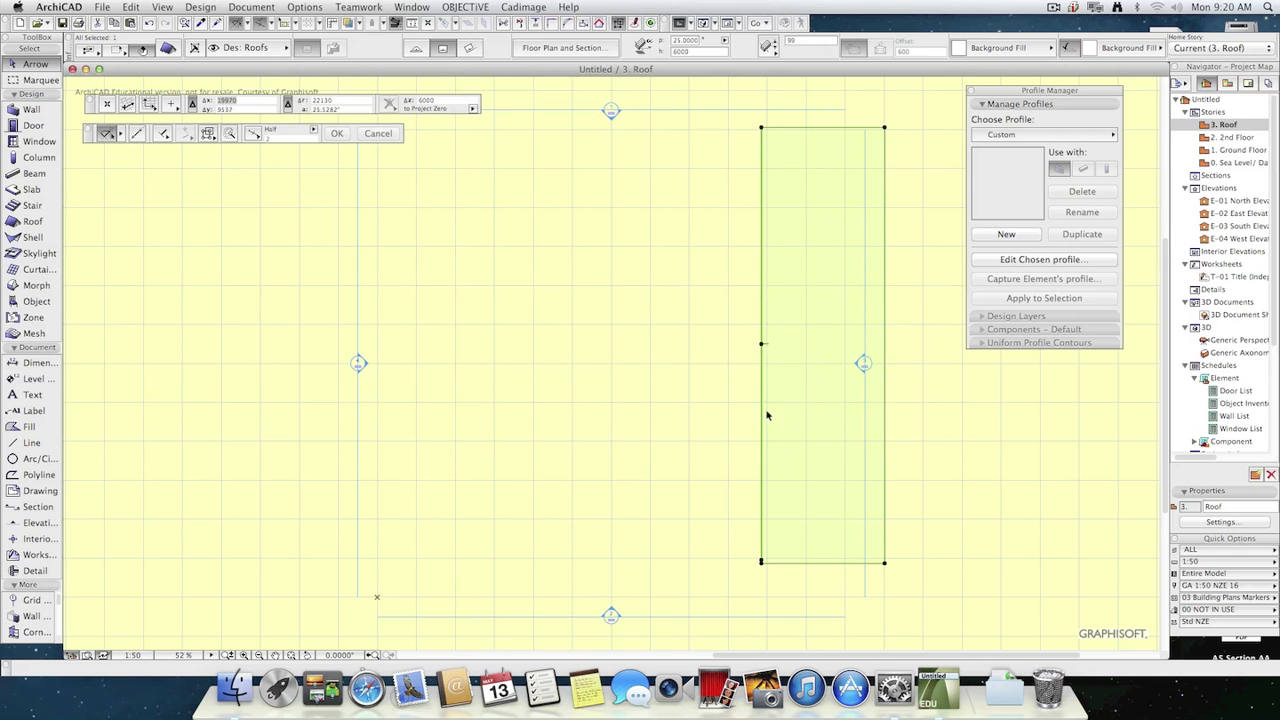
click(937, 374)
double_click(1232, 137)
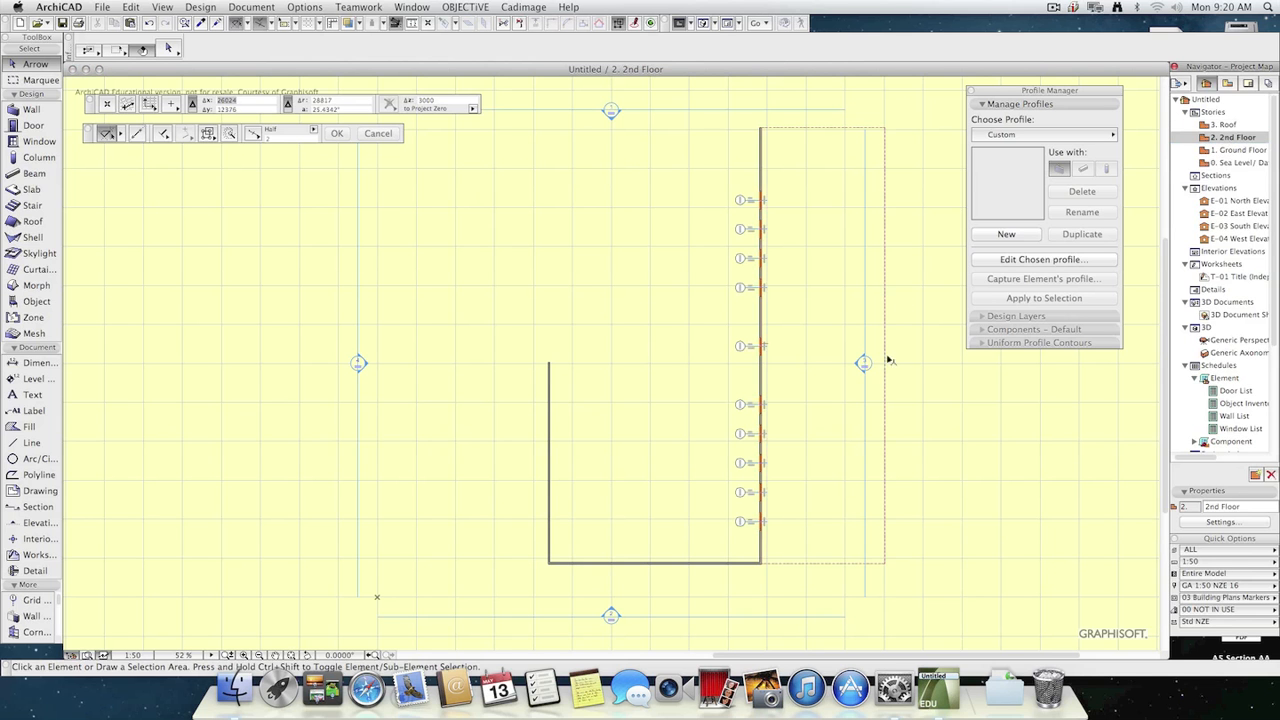
double_click(1240, 152)
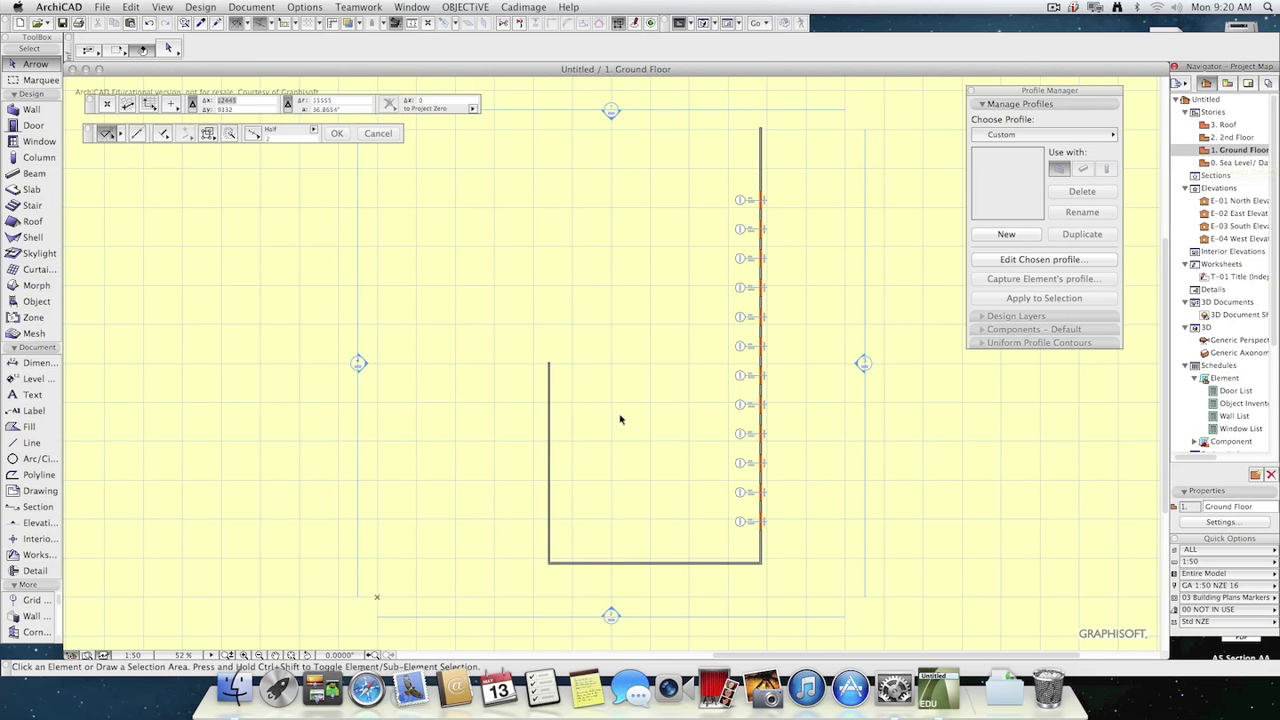
Draw a rectangular slab inside the walls on the Ground Floor plan and select it.
click(30, 189)
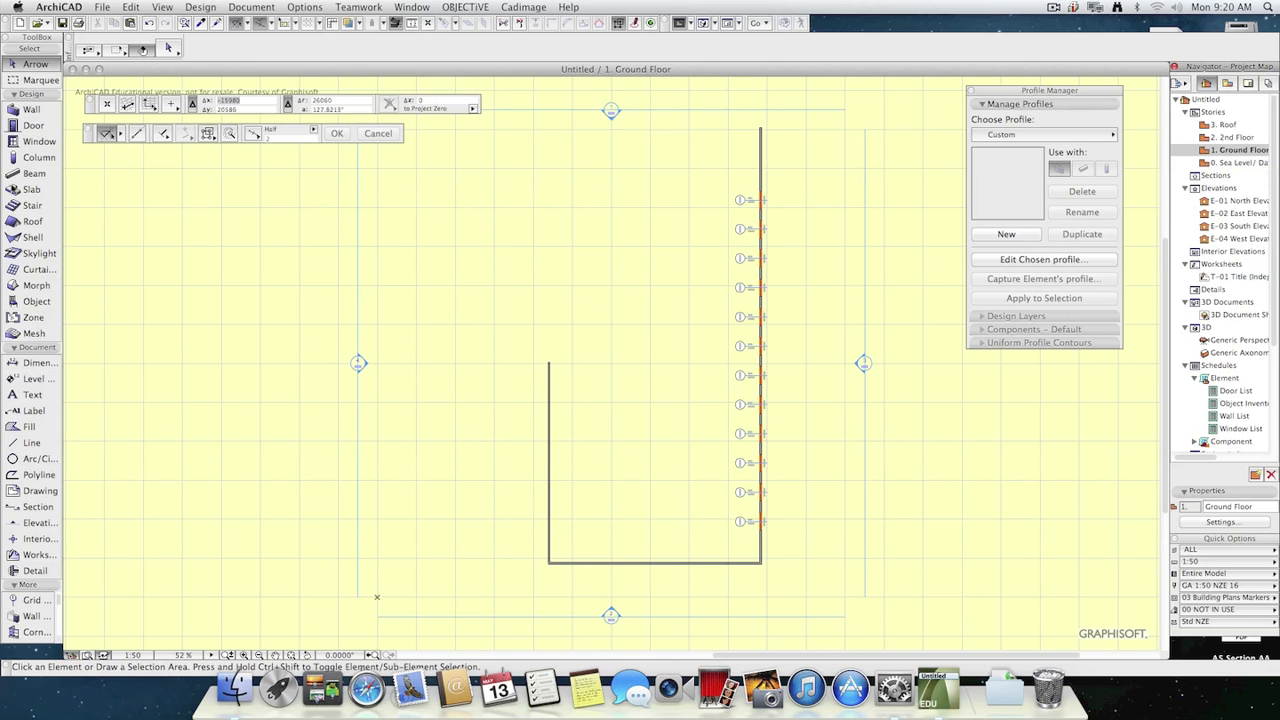
click(605, 341)
click(668, 404)
shift+click(665, 404)
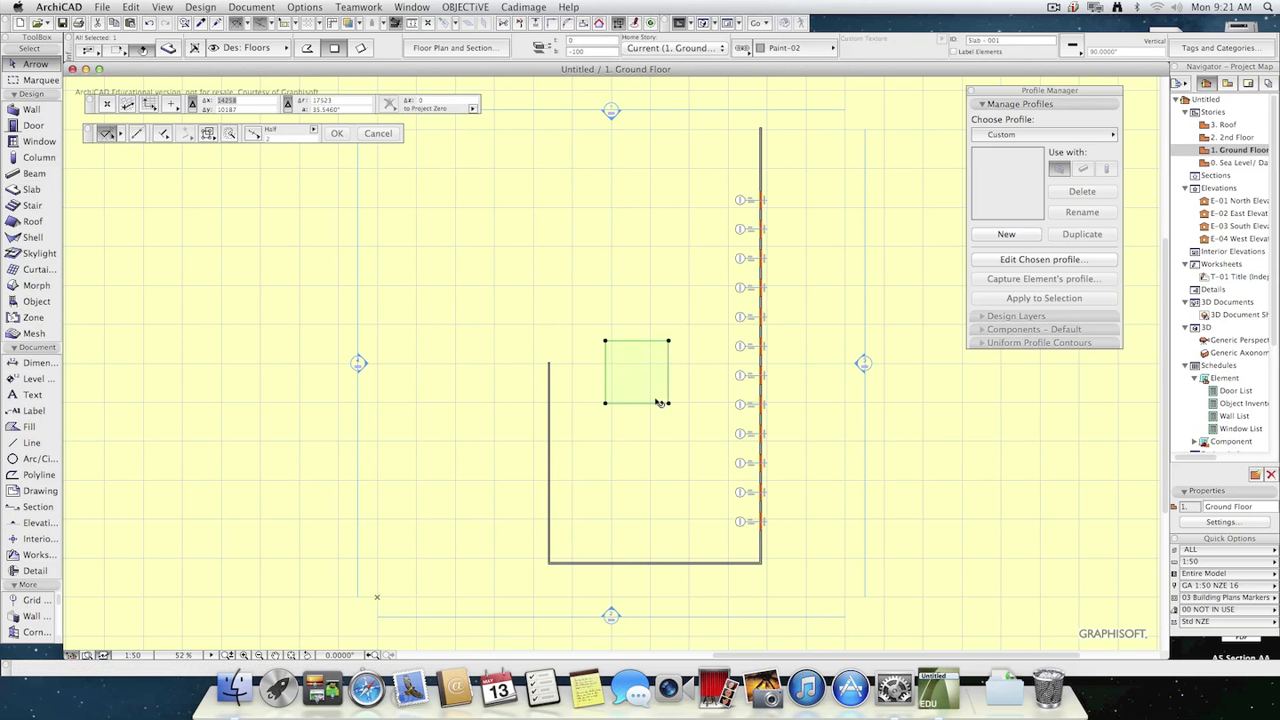
Set the selected slab to show on All Stories.
click(168, 47)
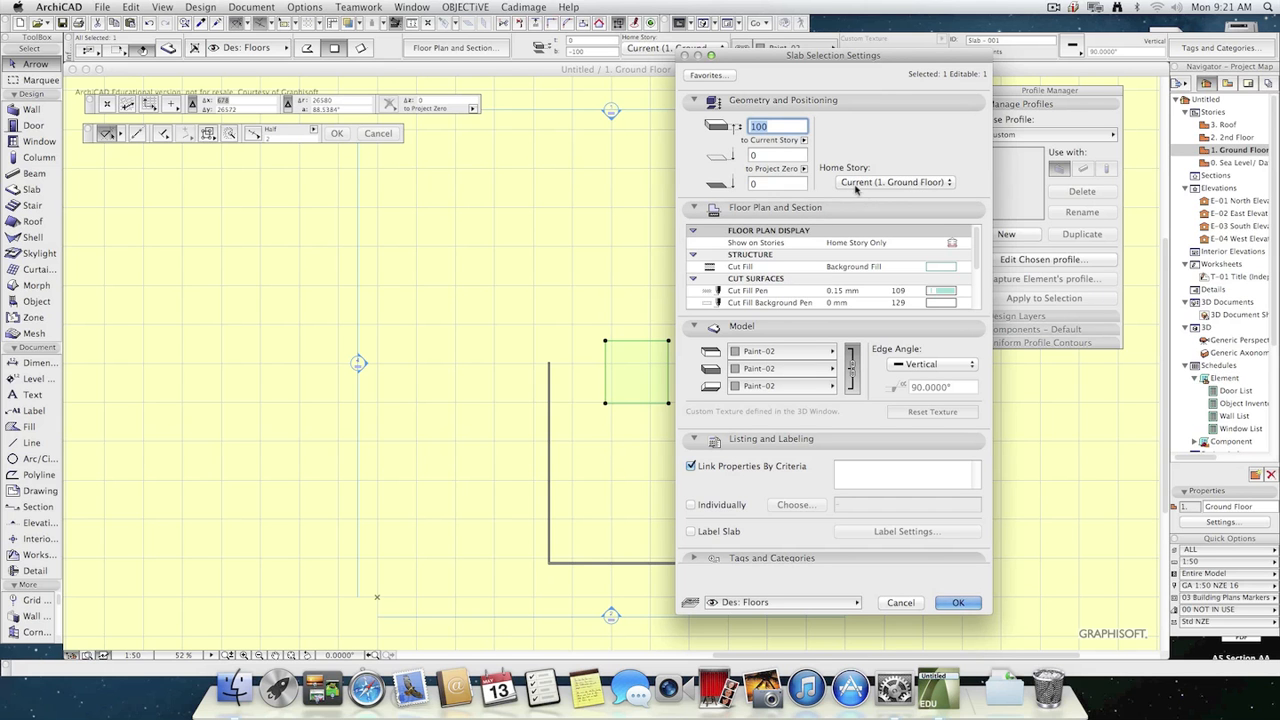
click(756, 245)
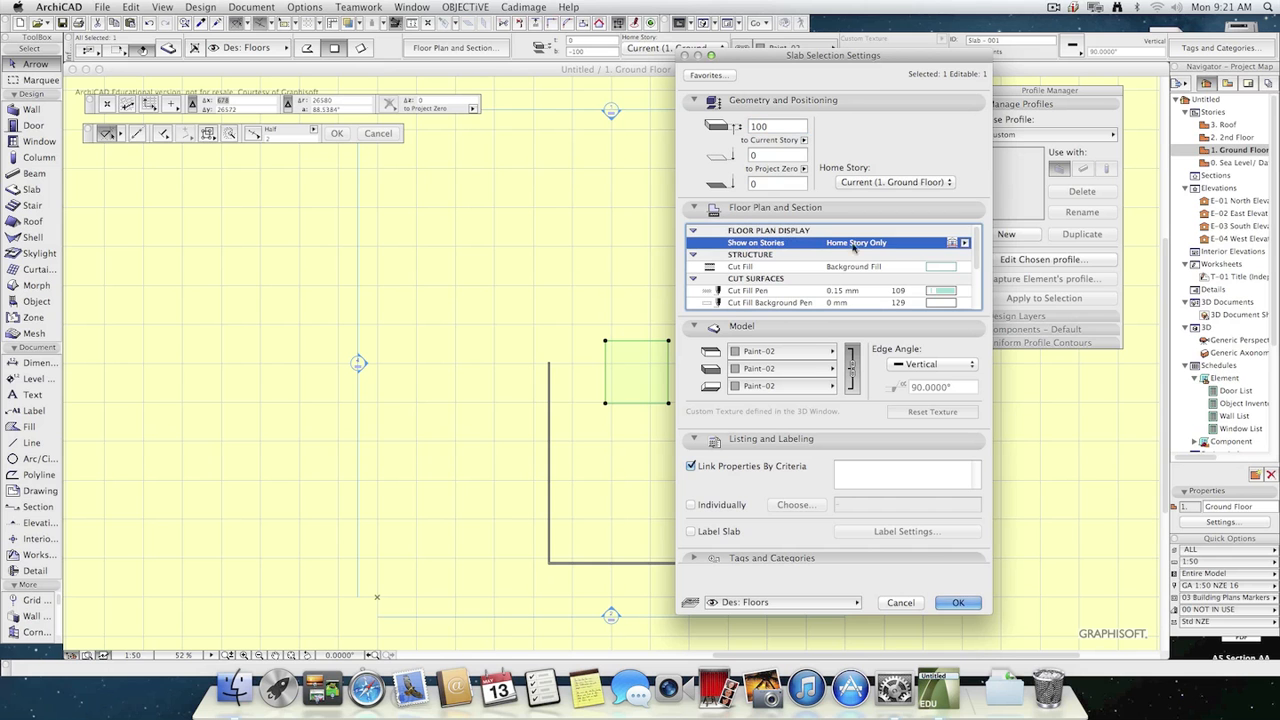
click(964, 243)
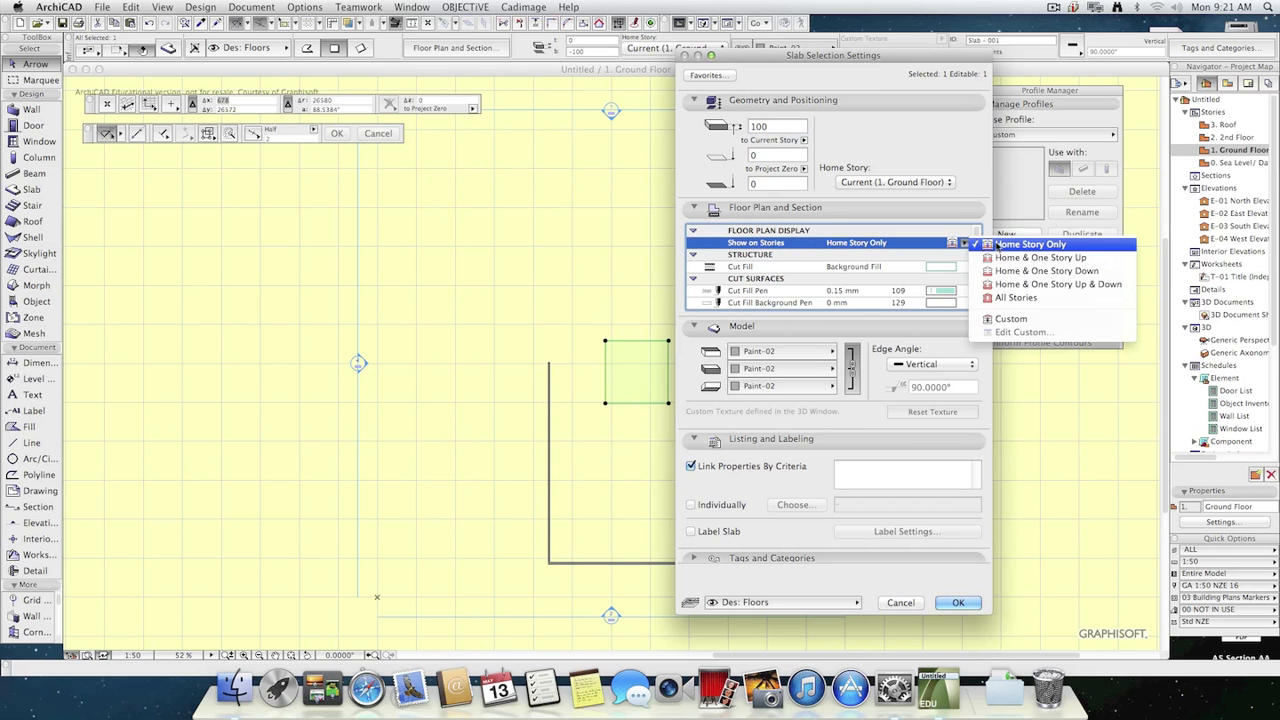
click(1090, 299)
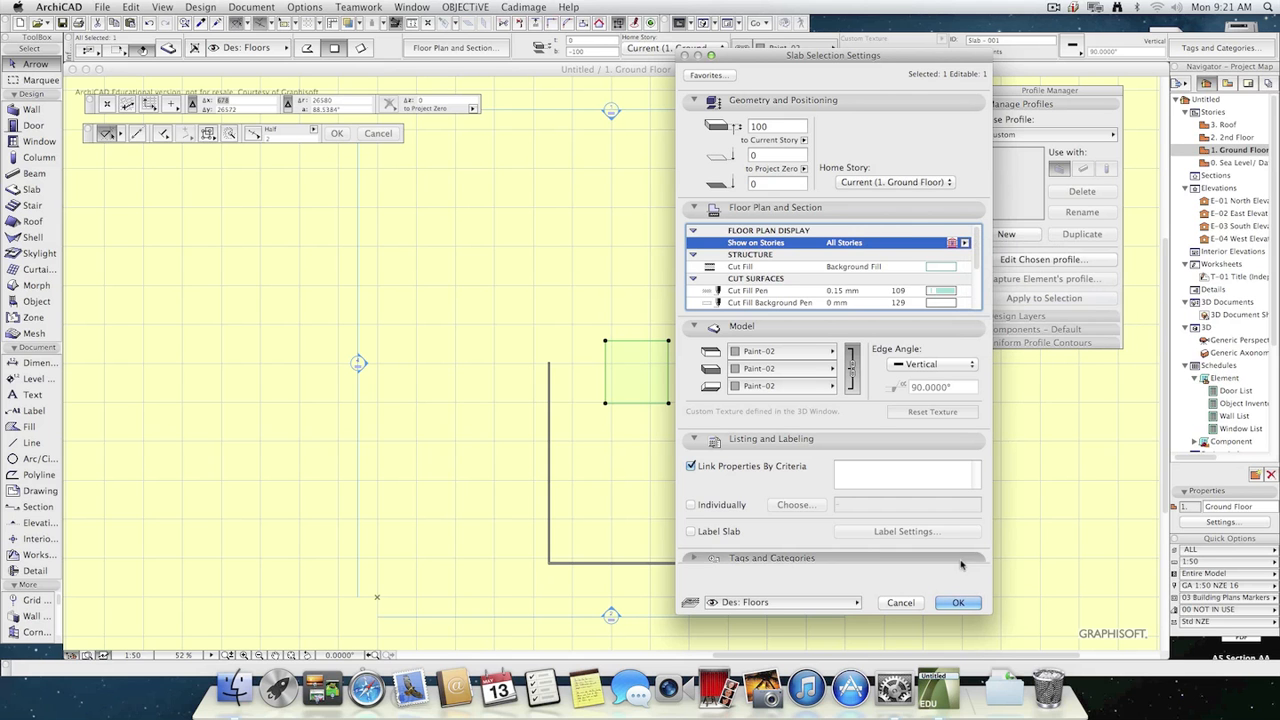
click(958, 602)
Check how the slab displays on the 2nd Floor and Roof plans, and delete it from the Ground Floor.
double_click(1230, 137)
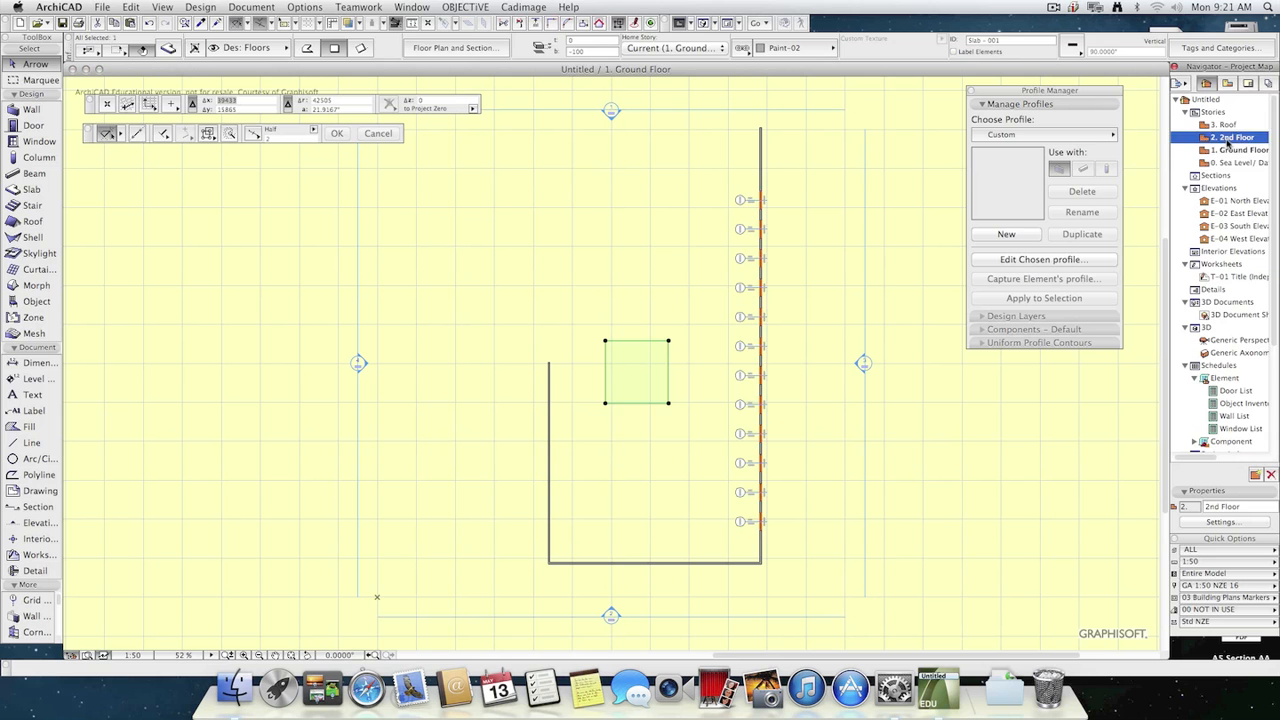
double_click(1228, 125)
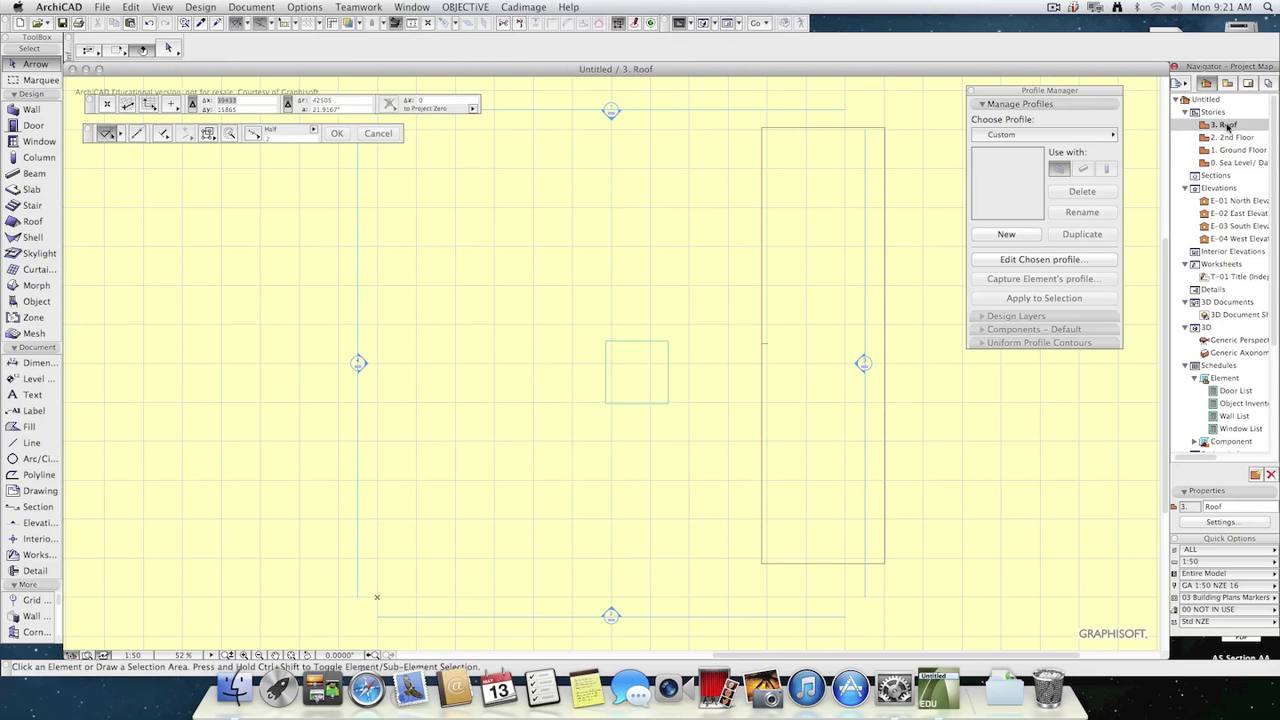
double_click(1230, 137)
double_click(1235, 150)
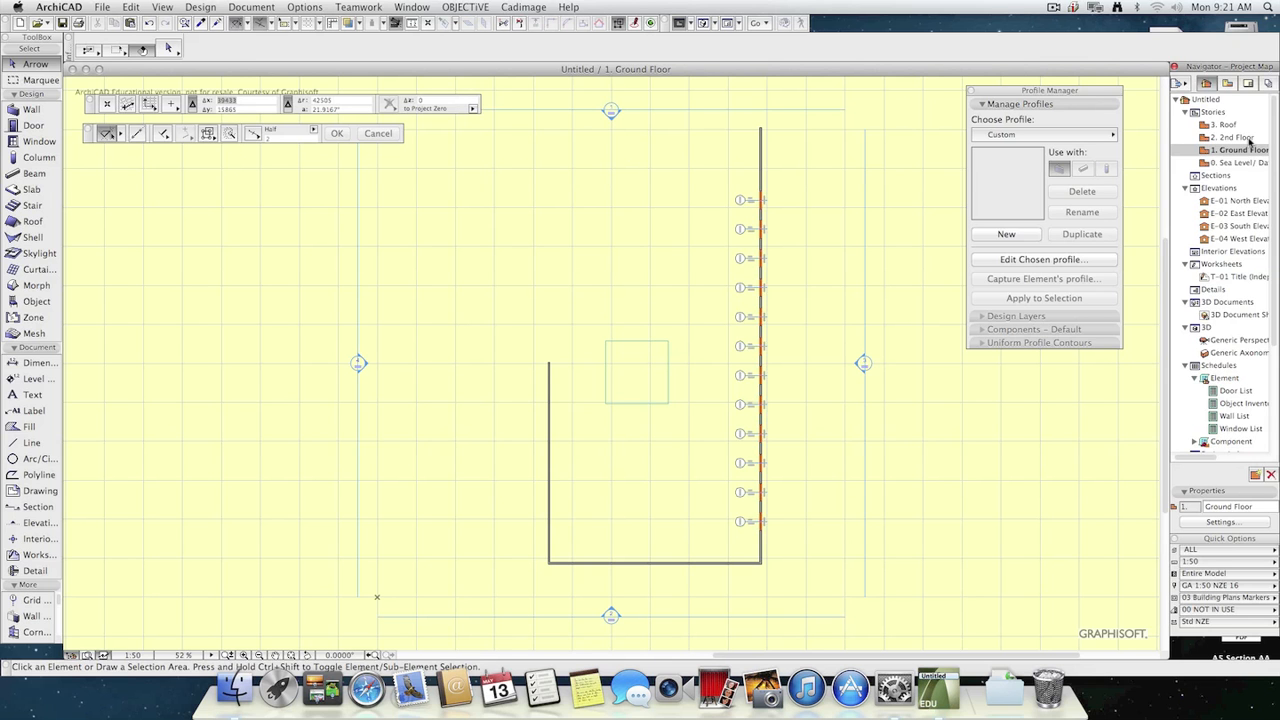
click(634, 381)
key(Delete)
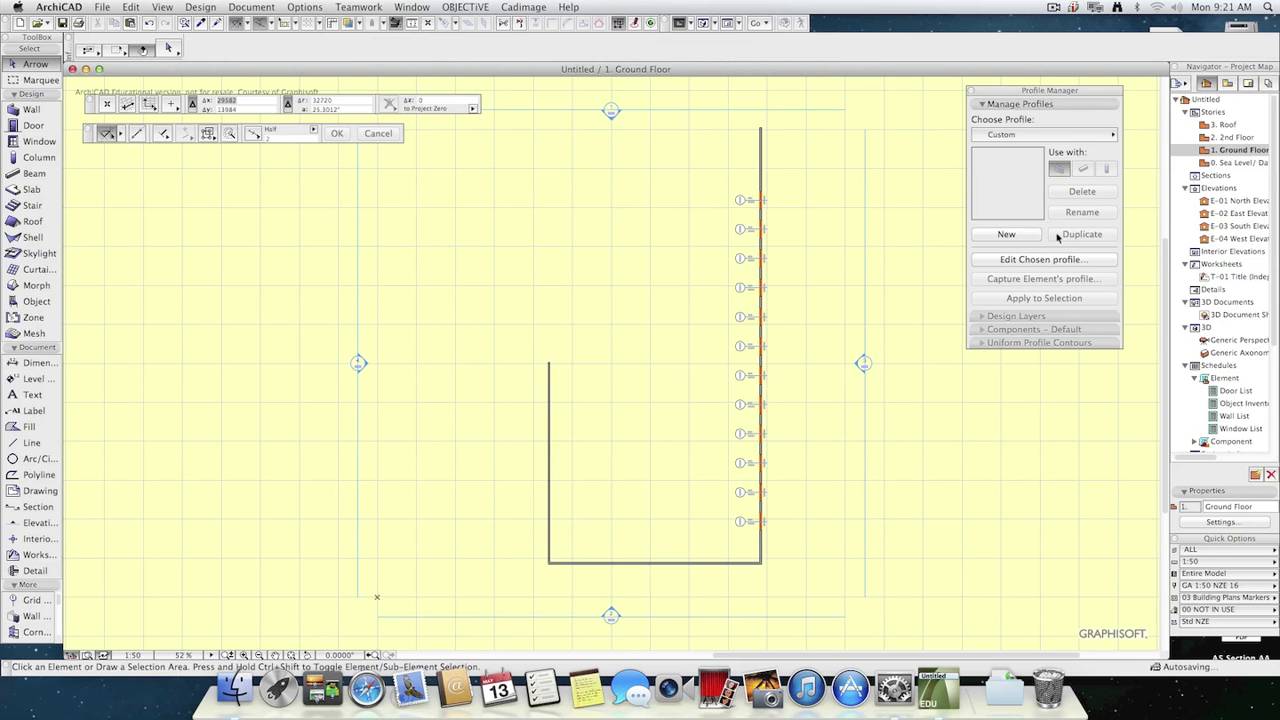
click(1228, 149)
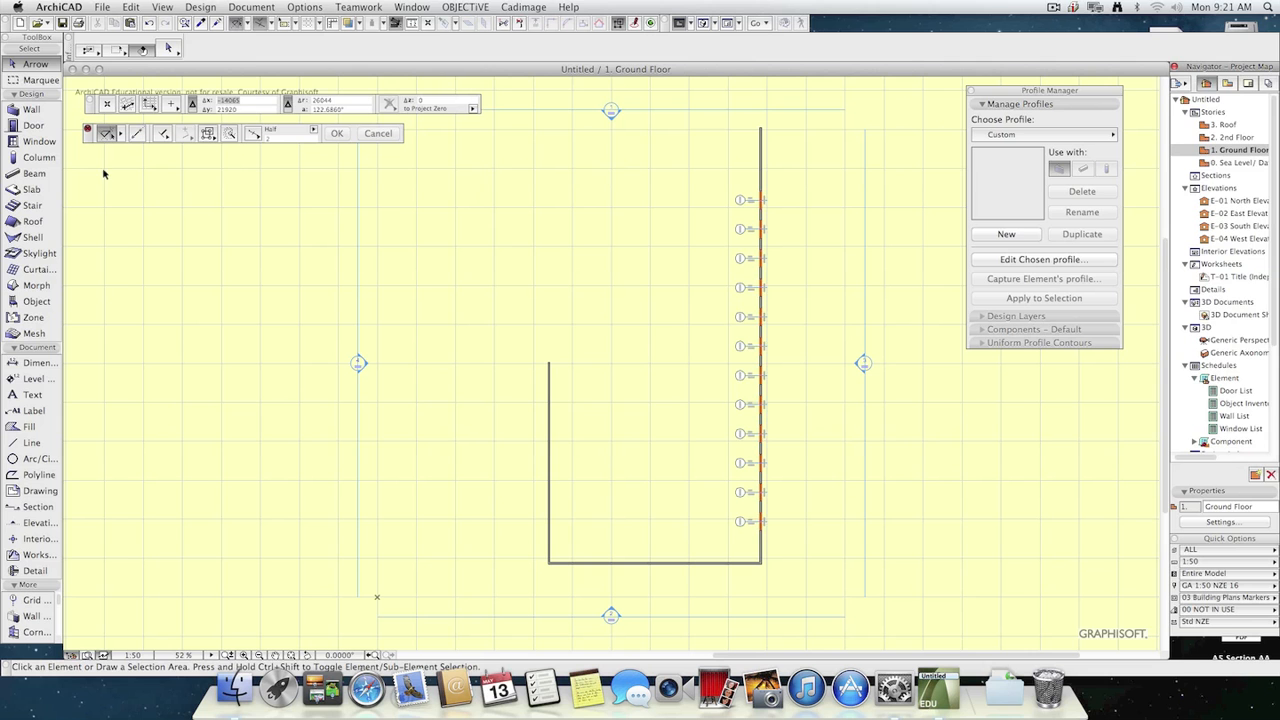
Draw a vertical wall 5000 mm high between the two side walls on the Ground Floor and check the 2nd Floor plan for it.
click(30, 112)
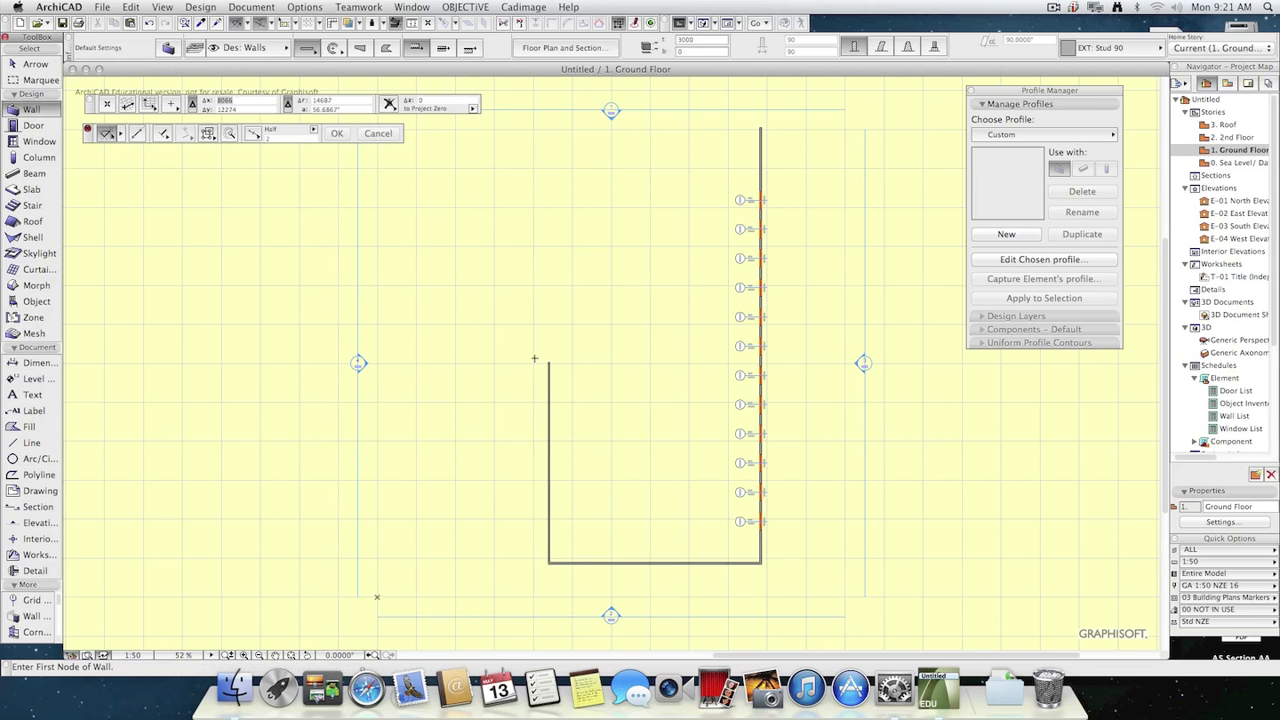
click(653, 538)
key(Escape)
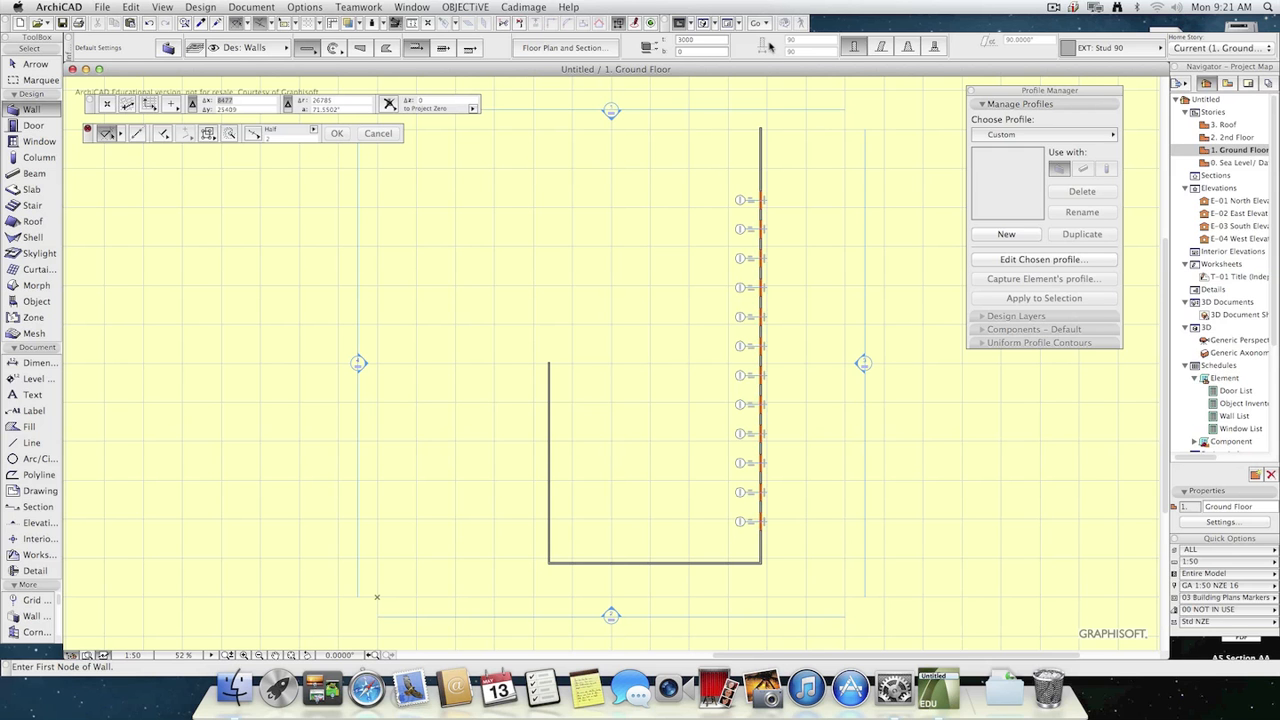
click(702, 39)
text(3)
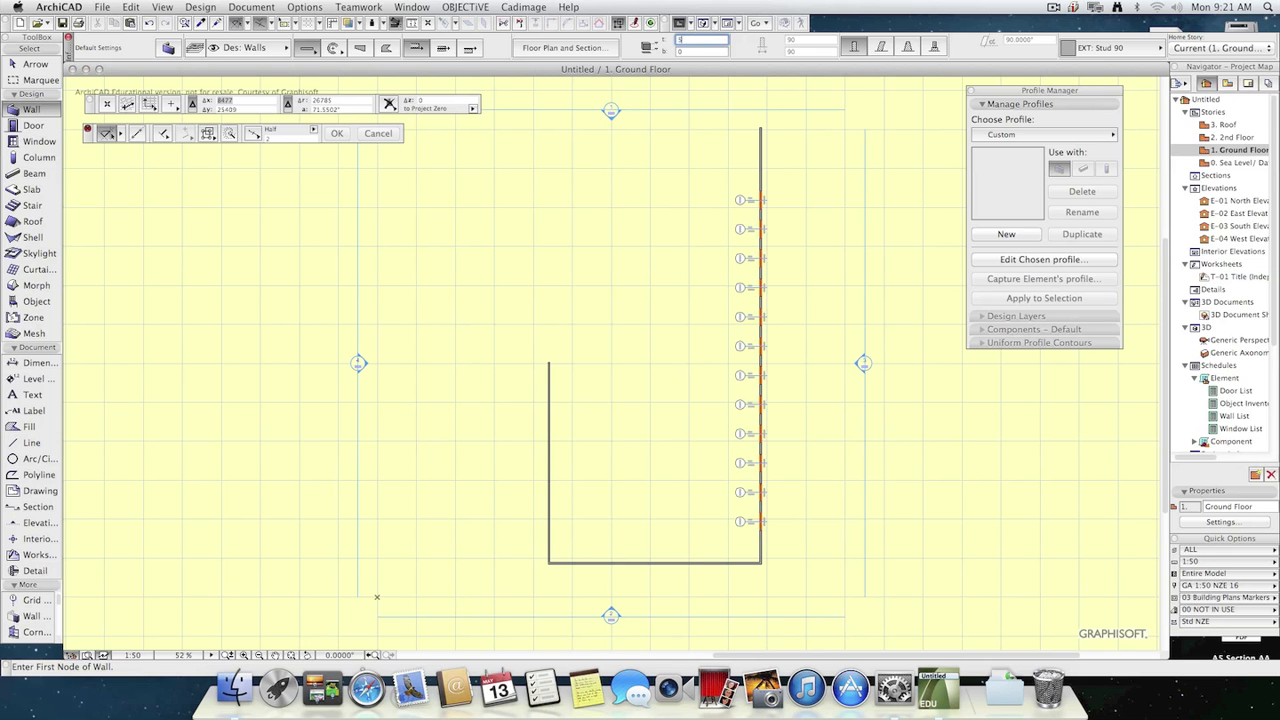
click(640, 283)
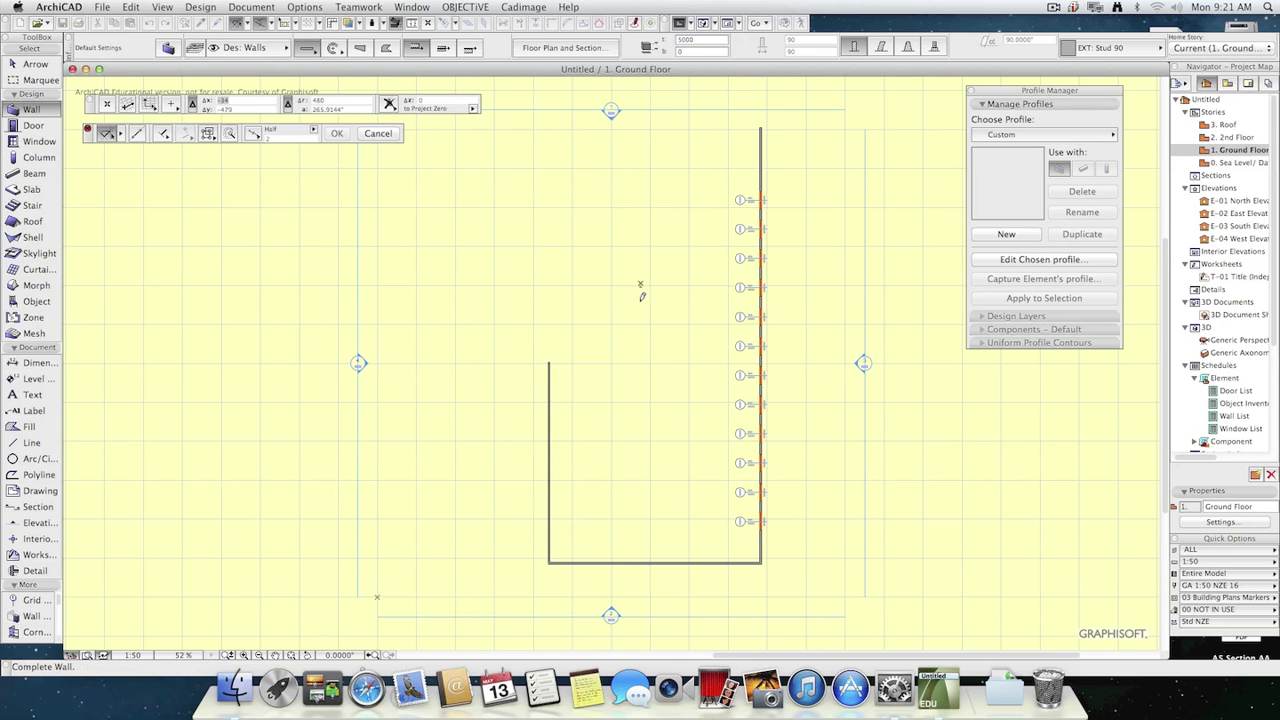
click(642, 499)
key(w)
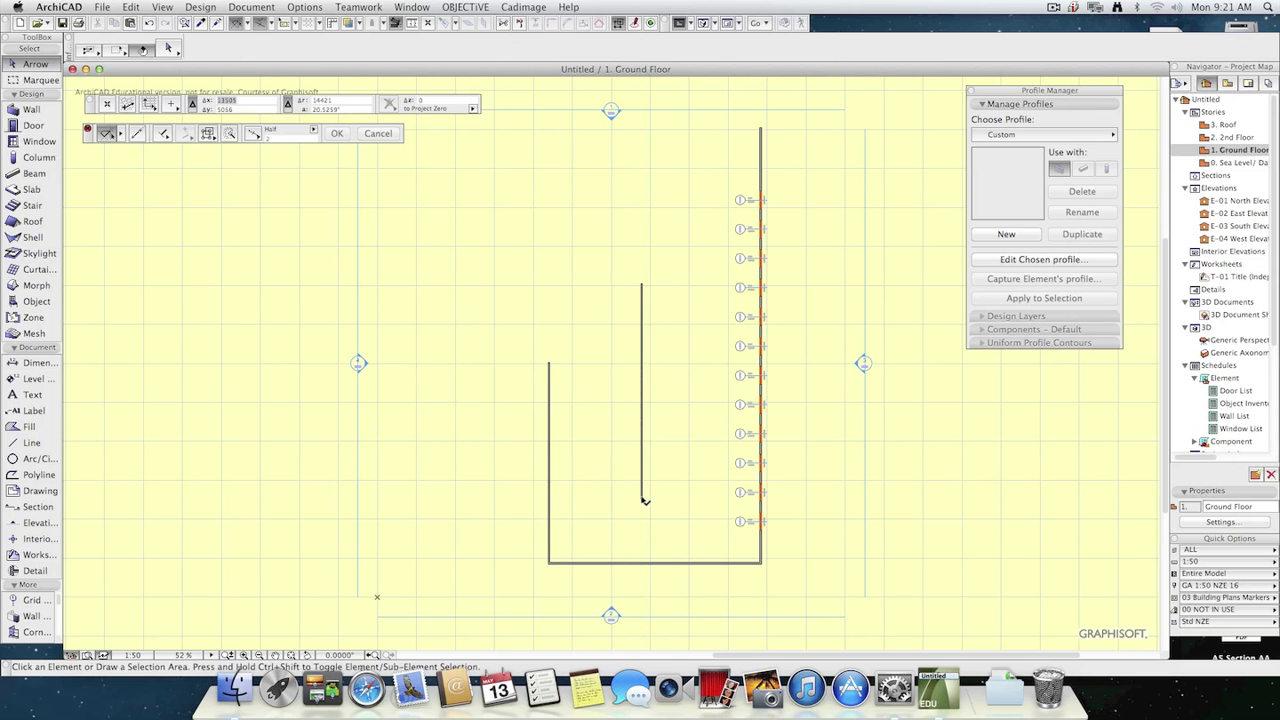
double_click(1249, 139)
double_click(1250, 152)
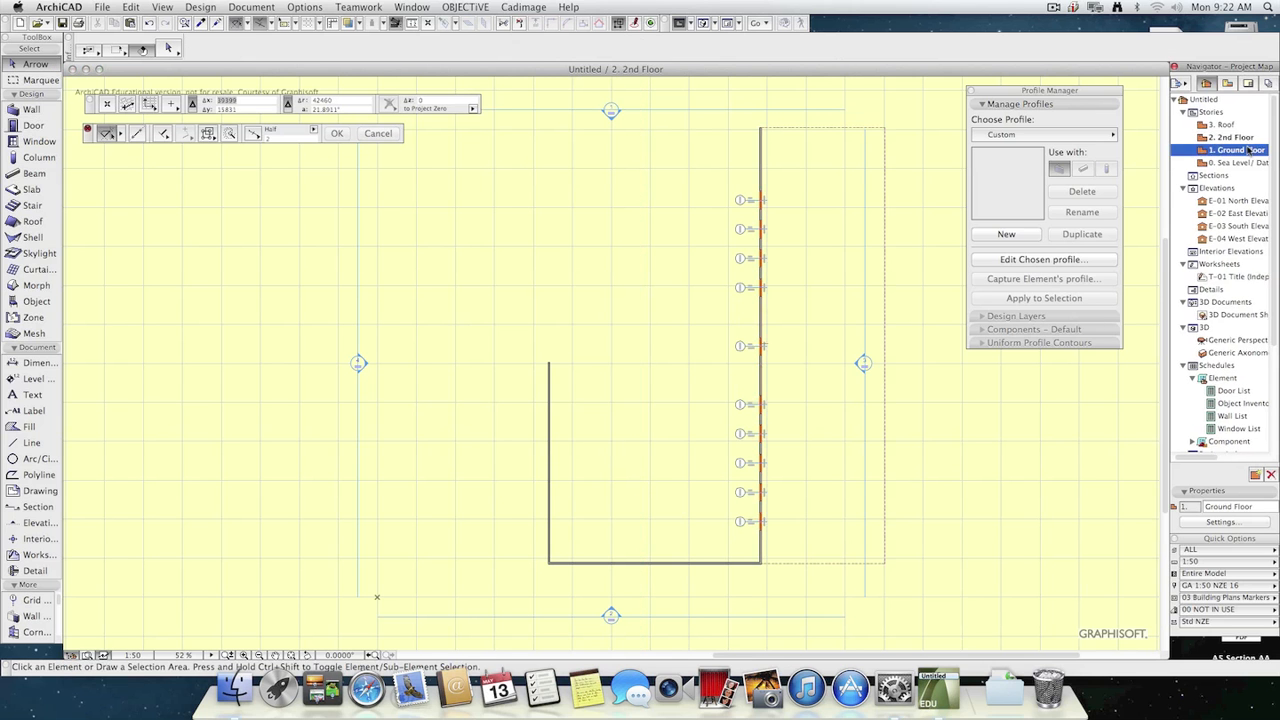
double_click(1246, 138)
double_click(1247, 152)
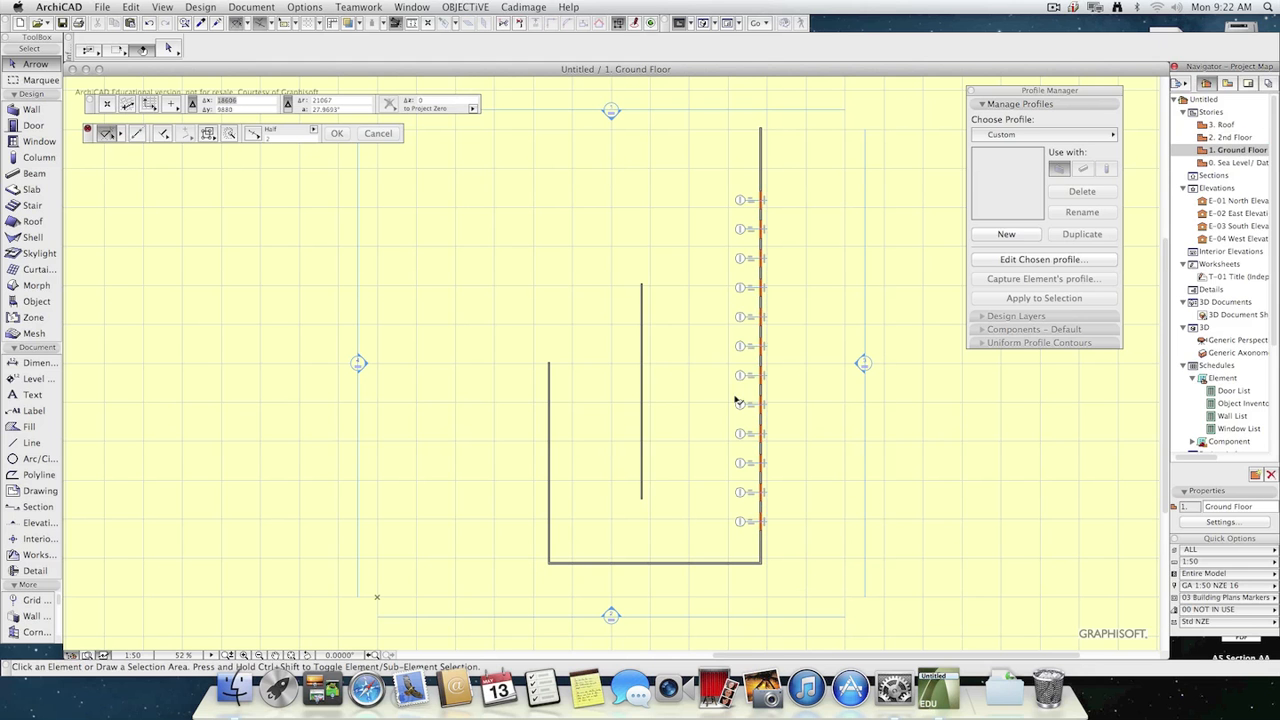
Set the new middle wall to show on All Relevant Stories and deselect it.
click(641, 334)
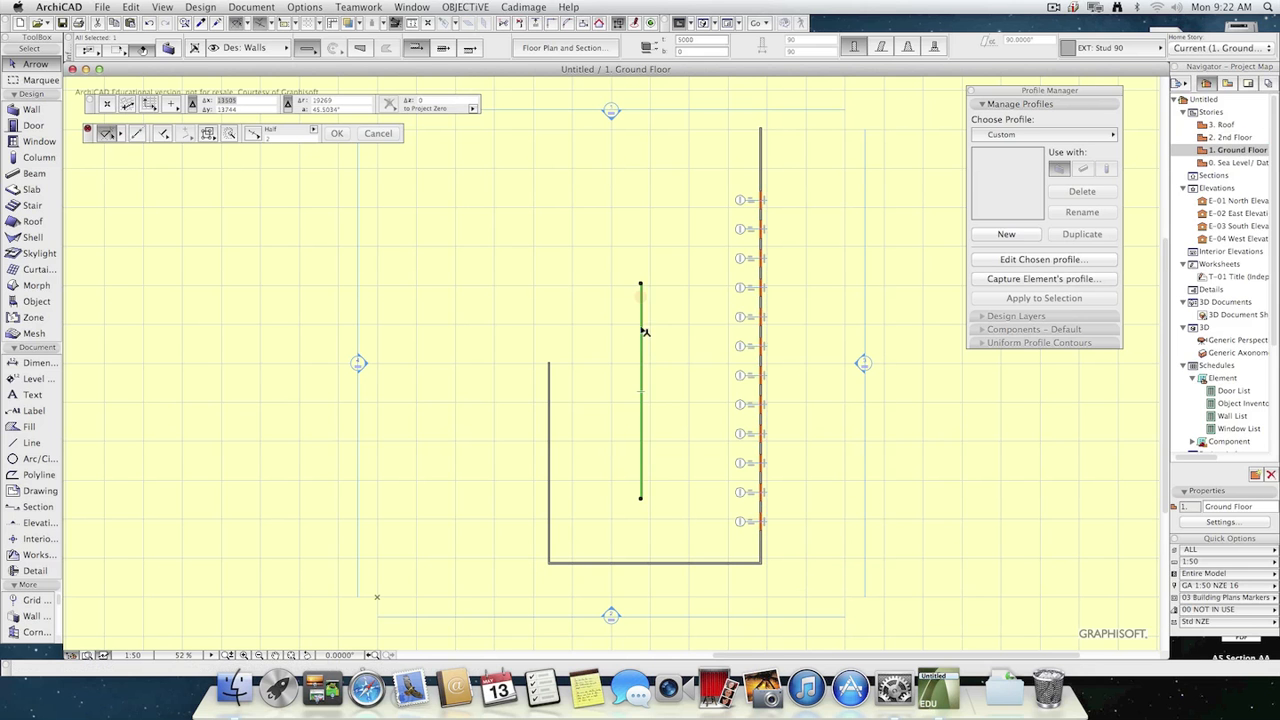
click(168, 48)
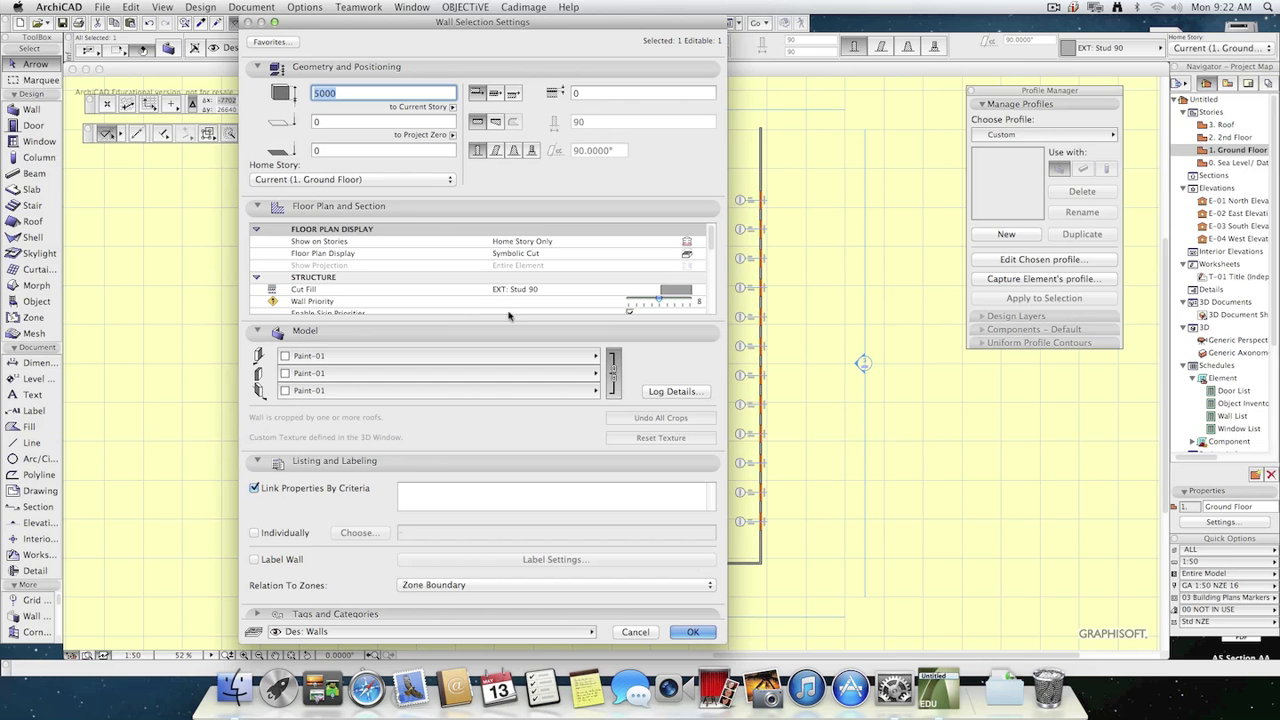
click(537, 242)
click(699, 242)
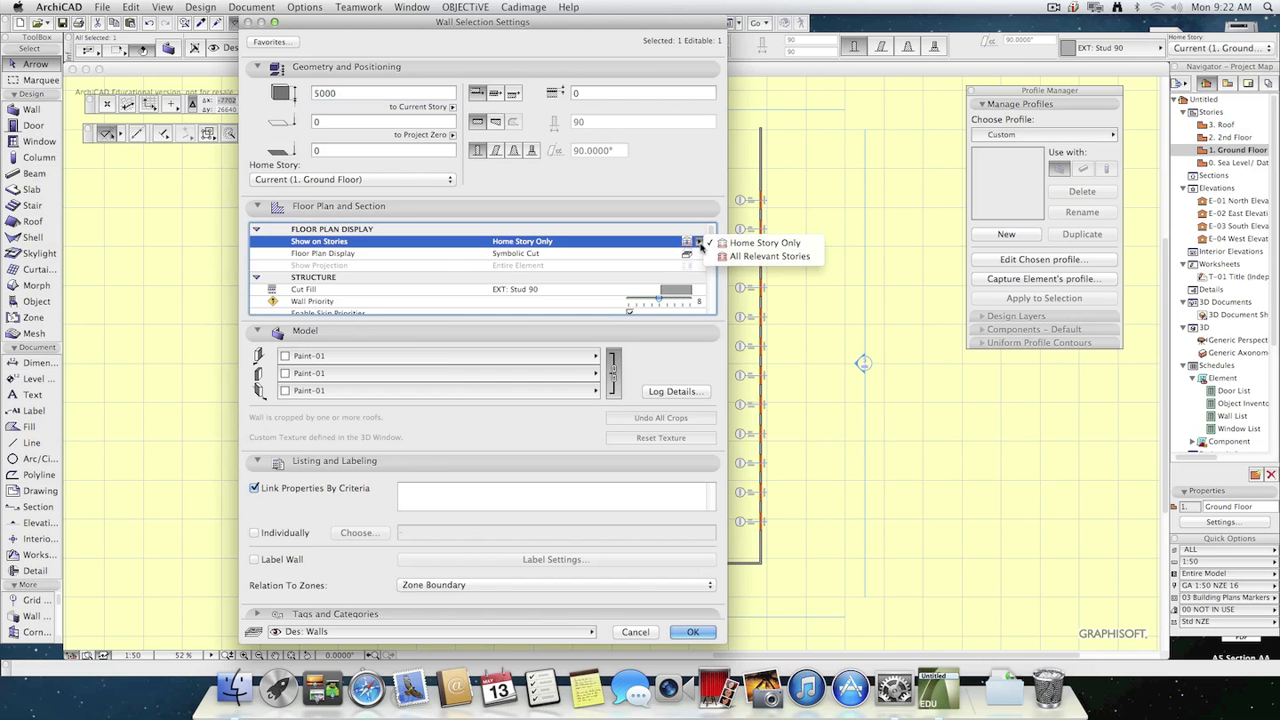
click(768, 256)
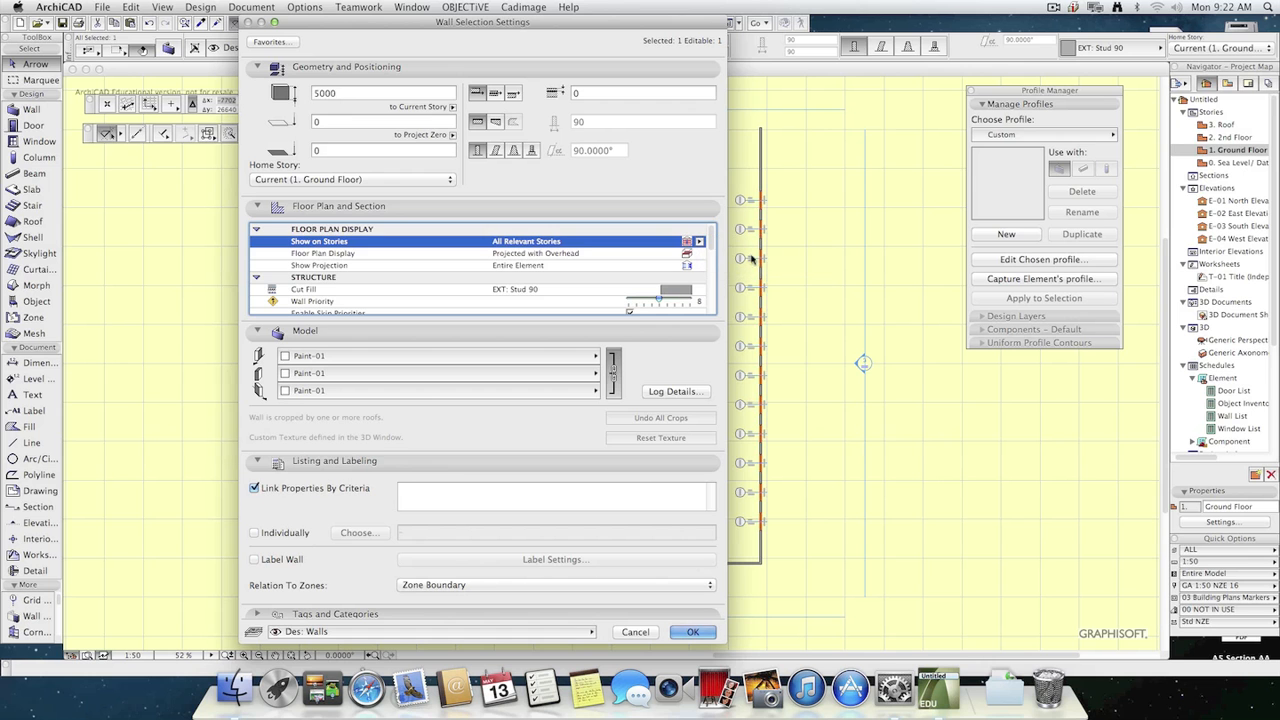
click(692, 632)
click(1034, 449)
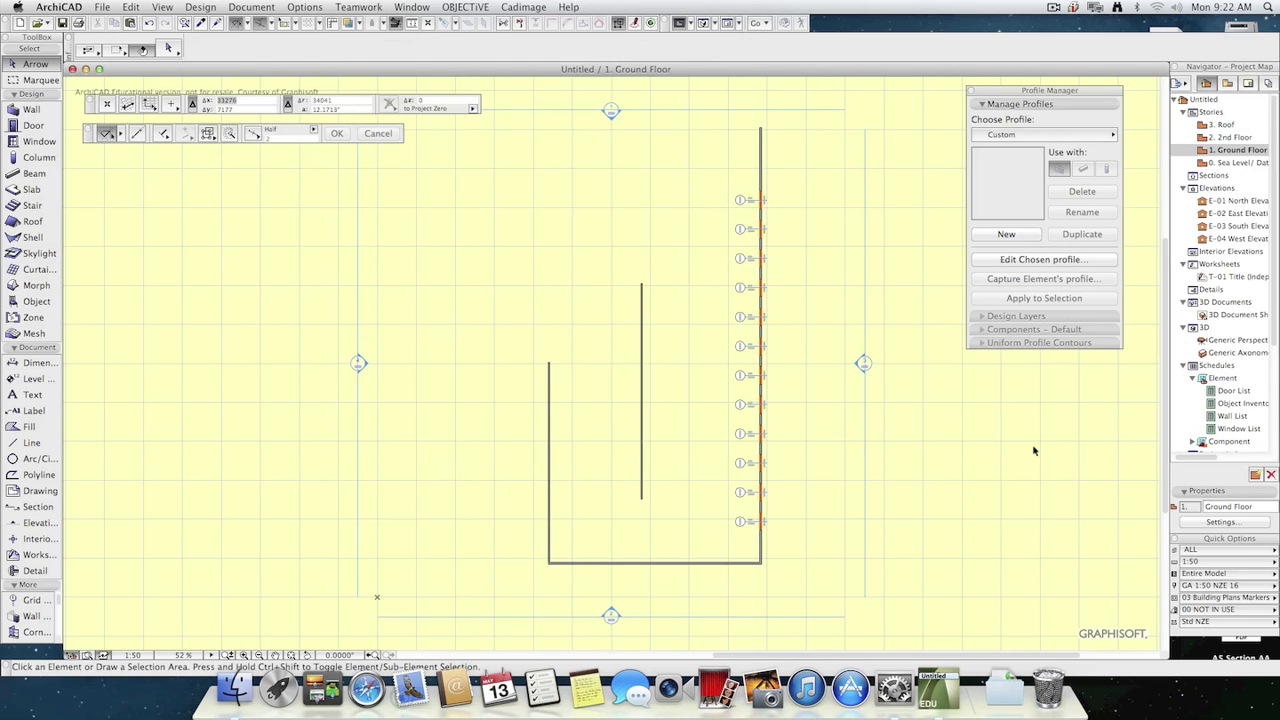
Check the middle wall on the 2nd Floor and Roof plans, and delete it from the Ground Floor.
double_click(1238, 138)
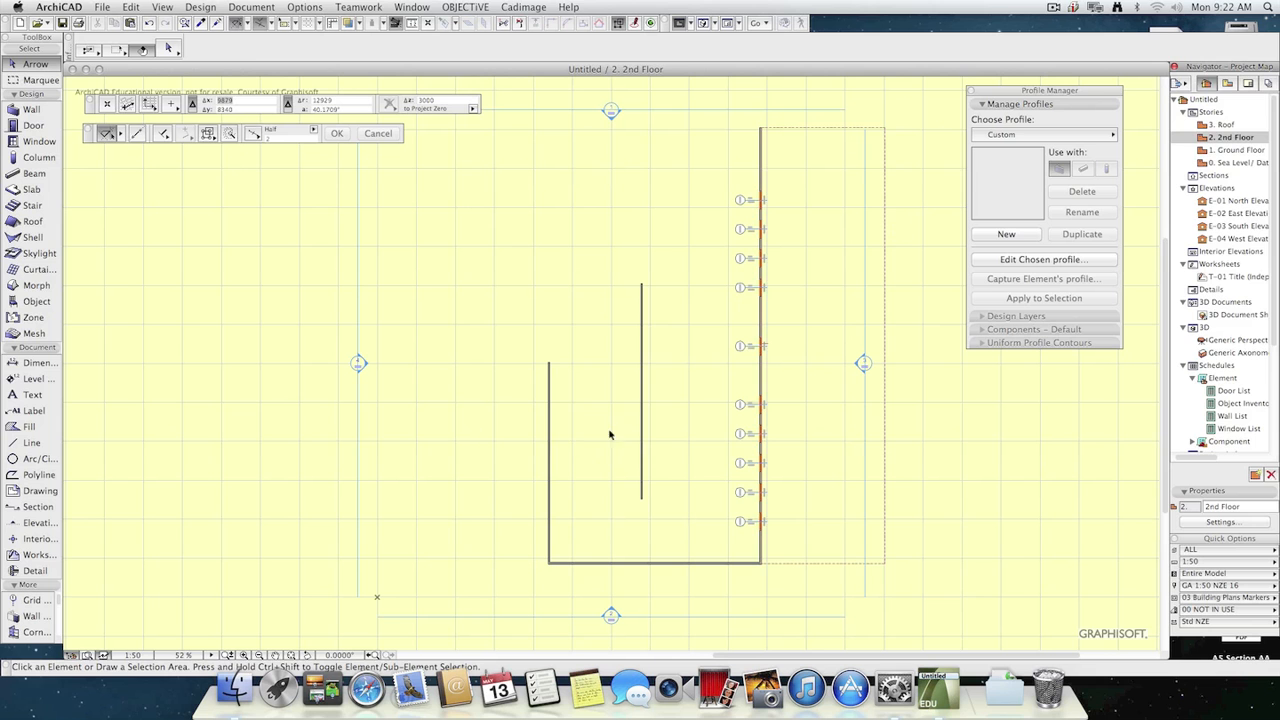
double_click(1228, 125)
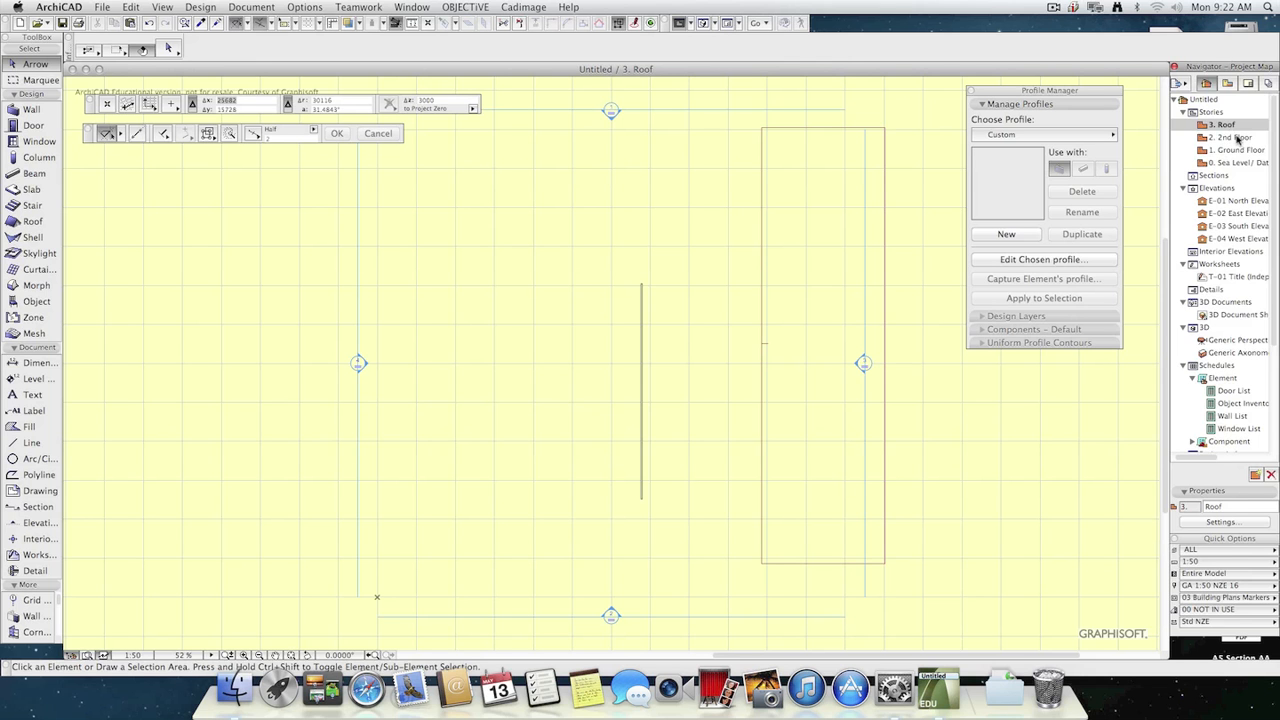
double_click(1238, 137)
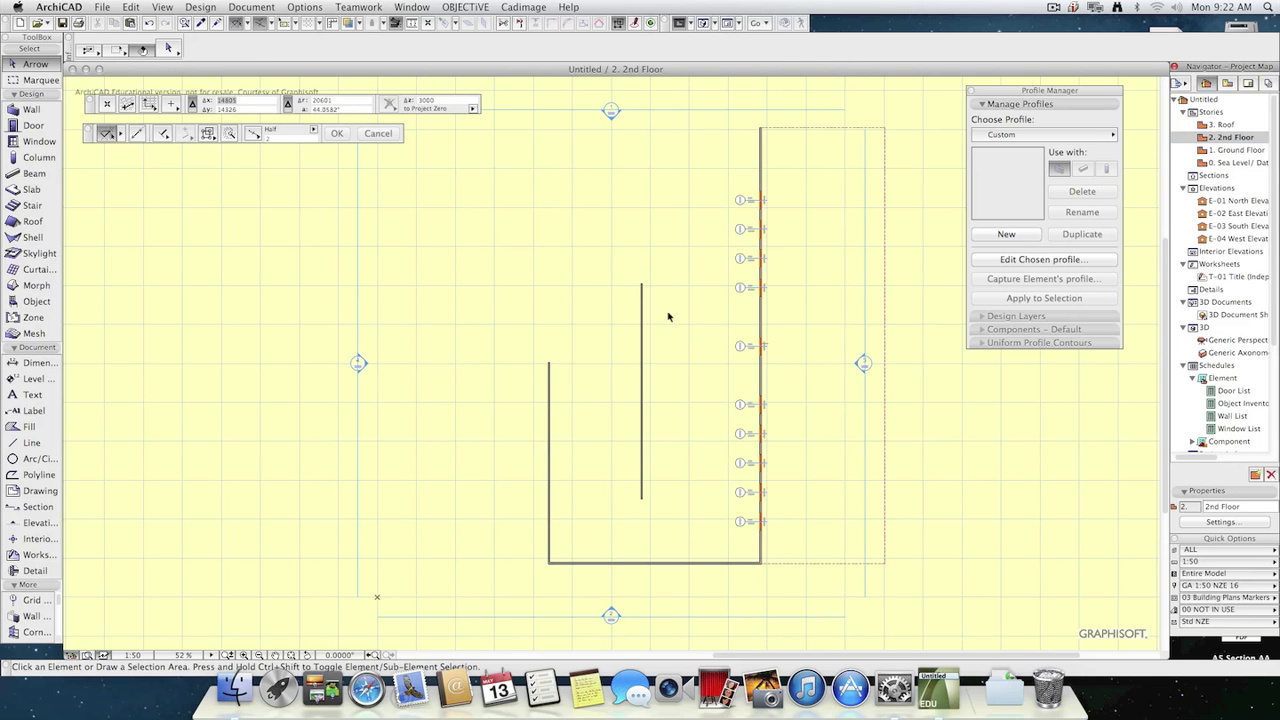
double_click(1240, 150)
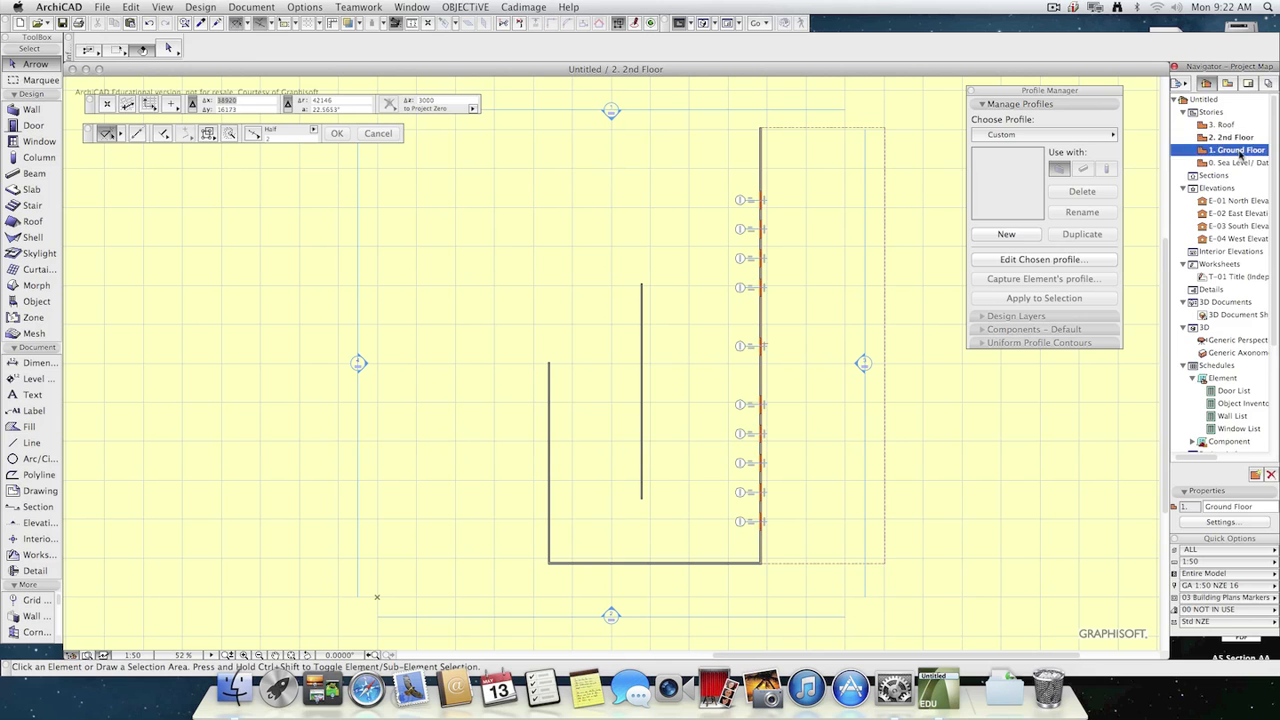
click(643, 437)
key(Delete)
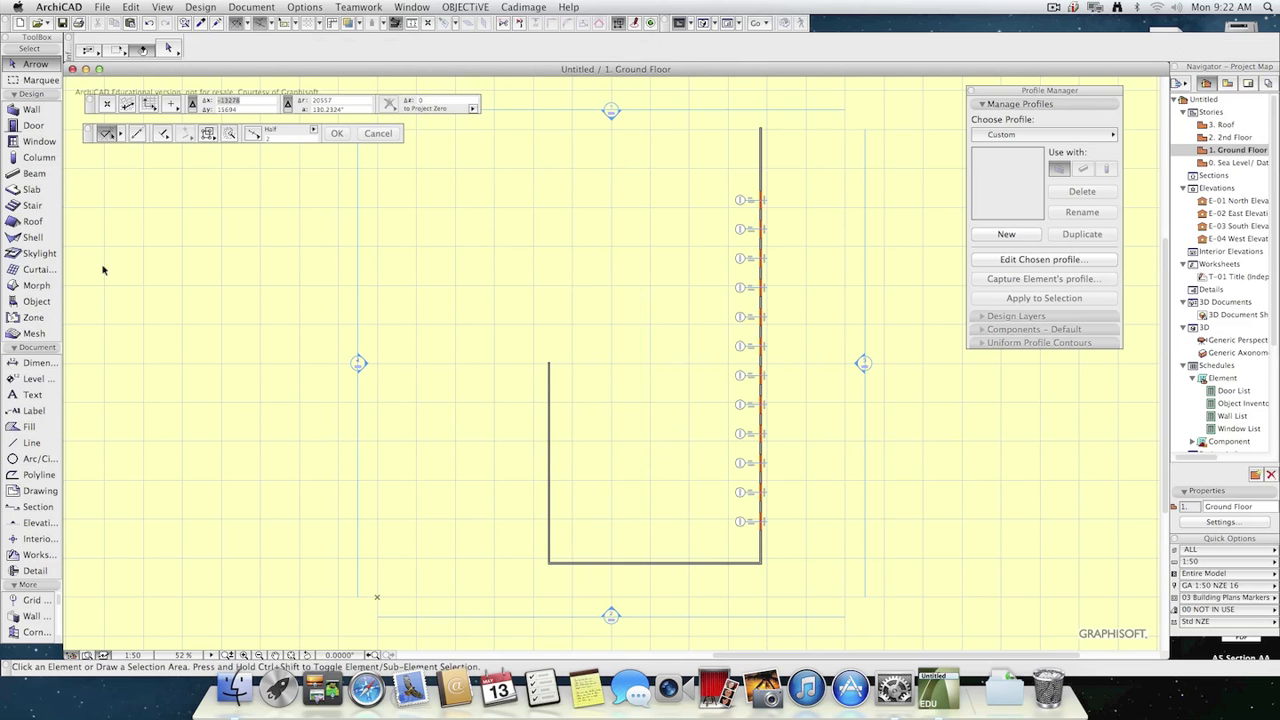
Draw four small rectangular slabs at scattered positions on the Ground Floor plan.
click(31, 189)
click(627, 359)
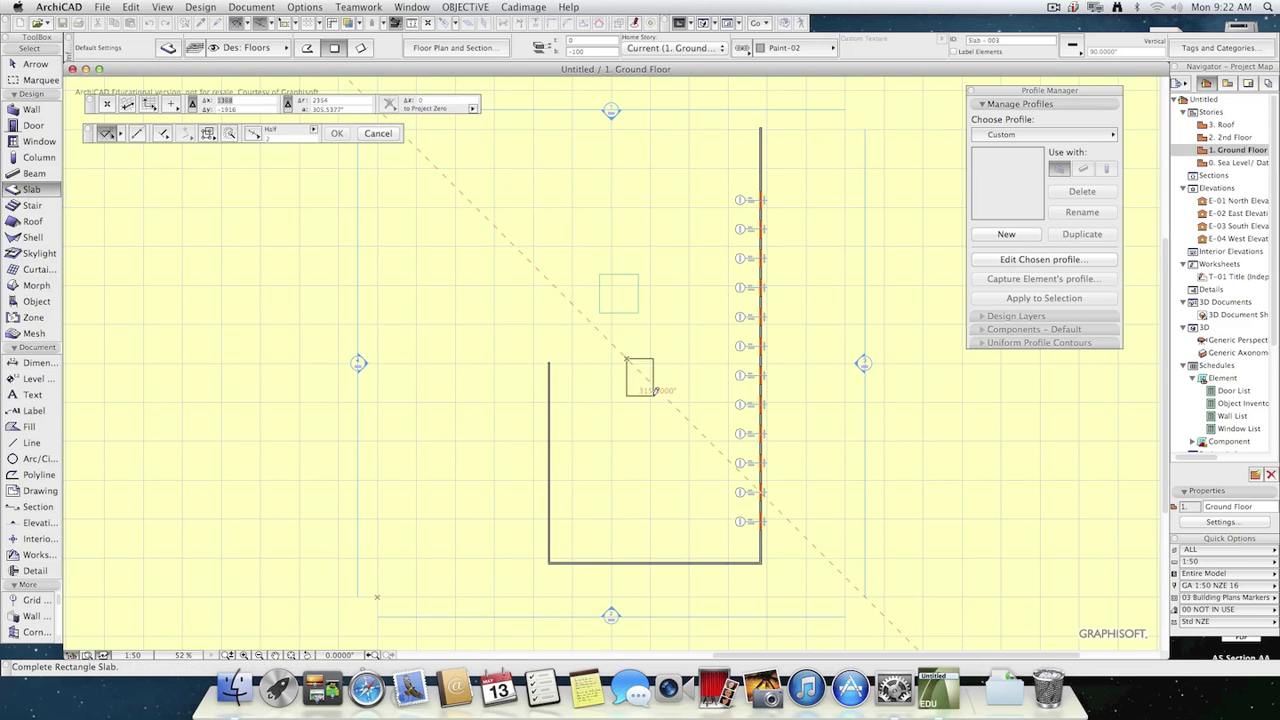
click(654, 396)
click(659, 454)
click(676, 497)
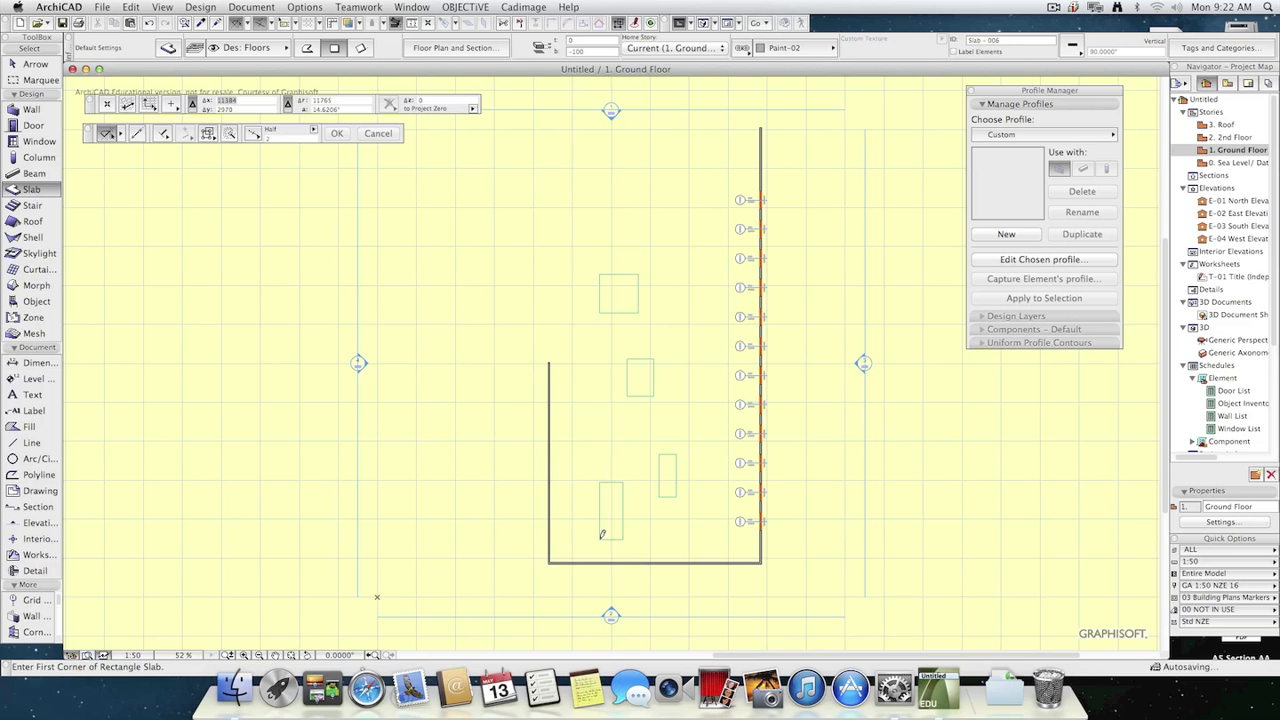
Switch to the 2nd Floor plan, show the Trace & Reference palette and place it clear of the walls.
click(1237, 136)
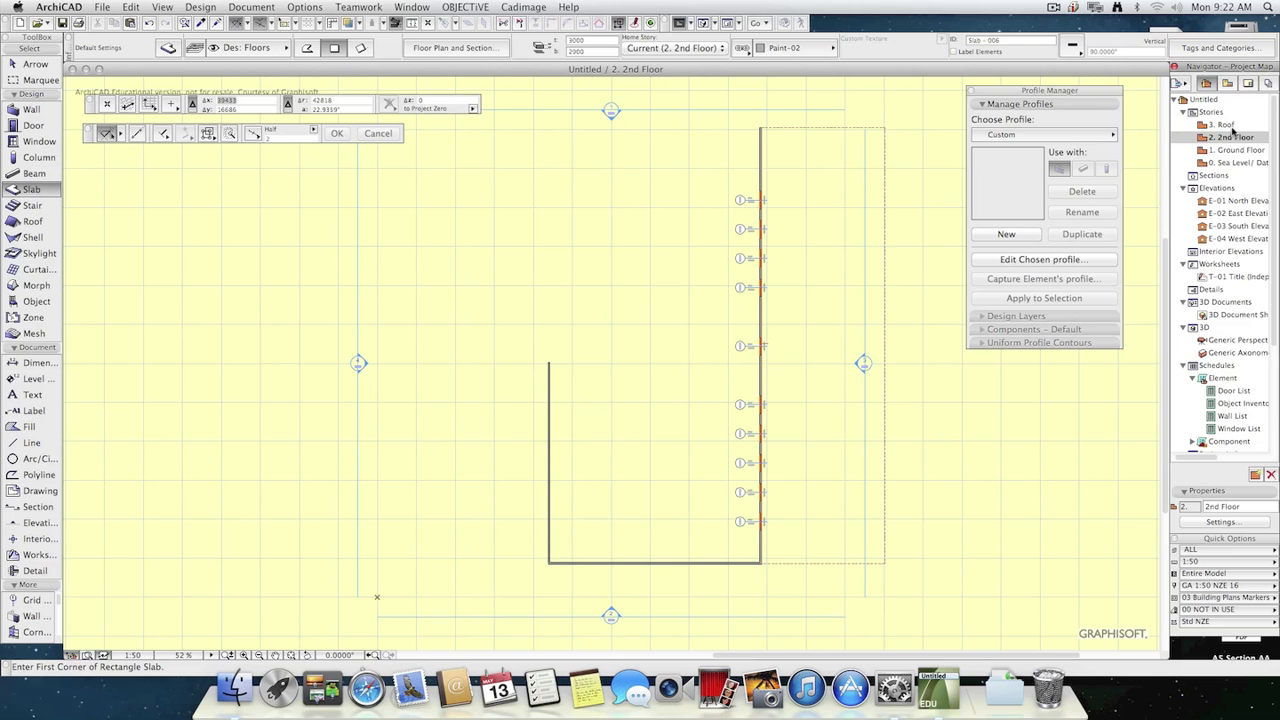
click(429, 7)
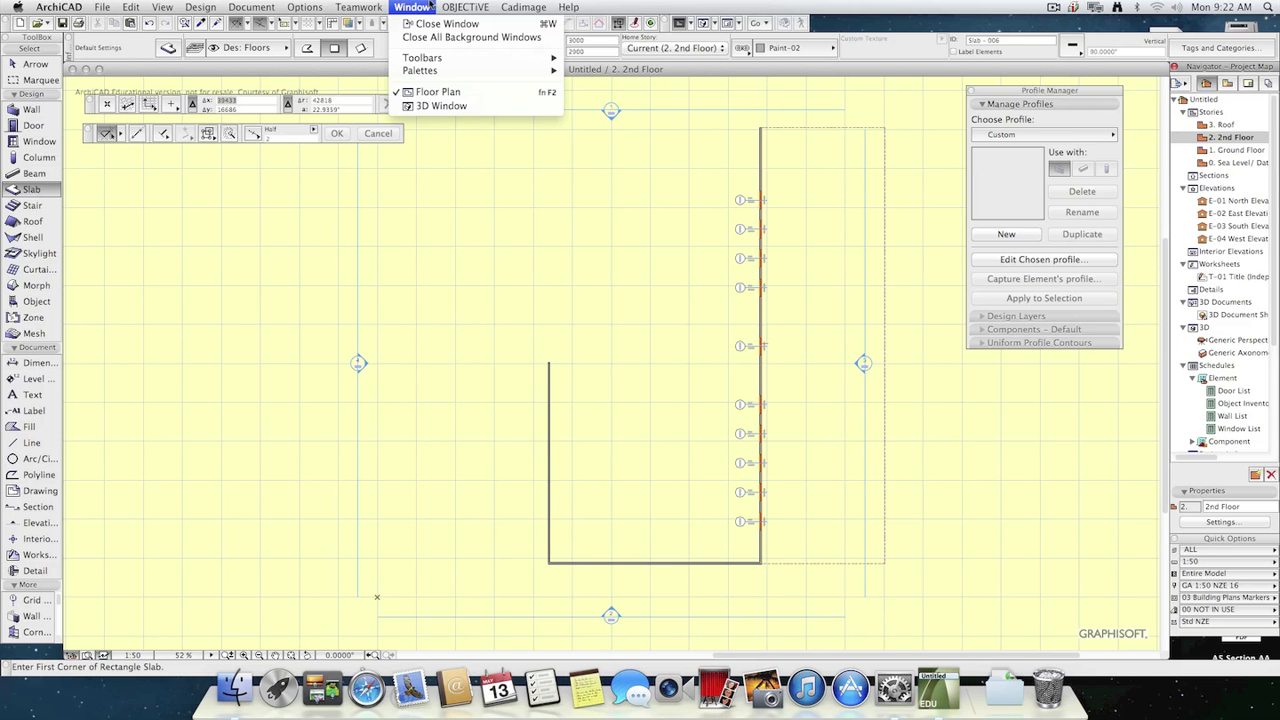
mouse_move(427, 71)
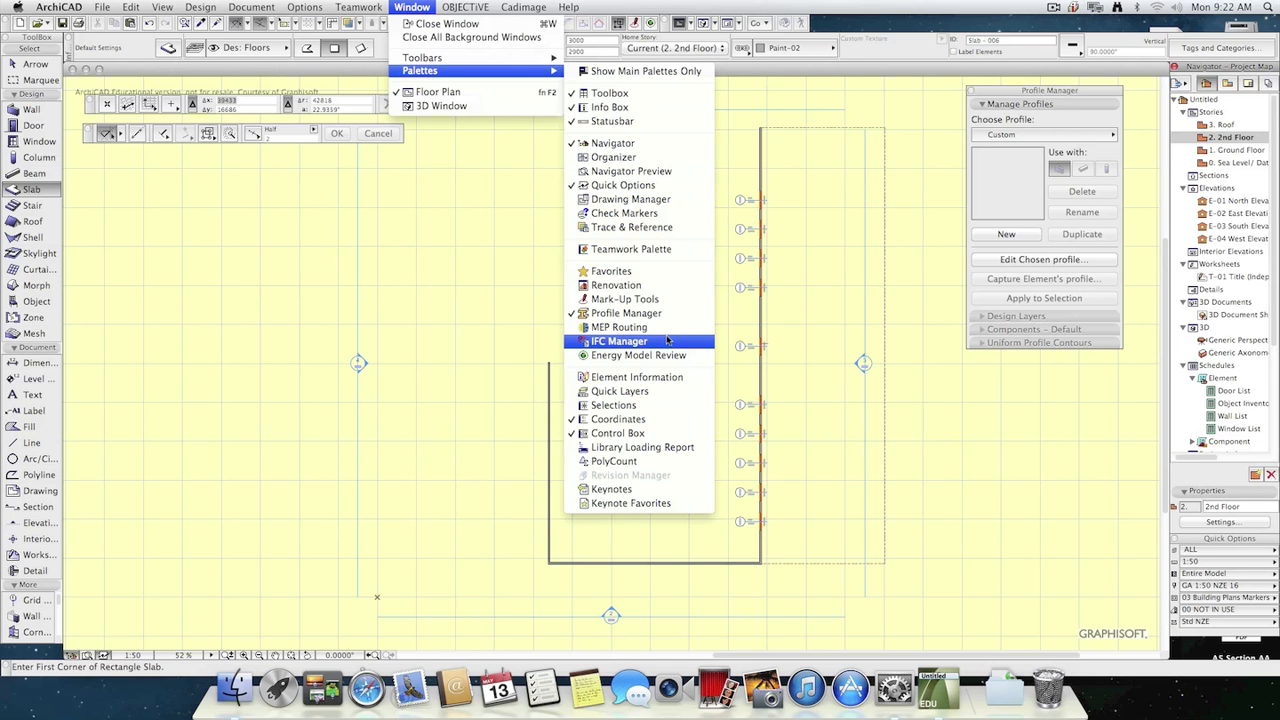
click(646, 228)
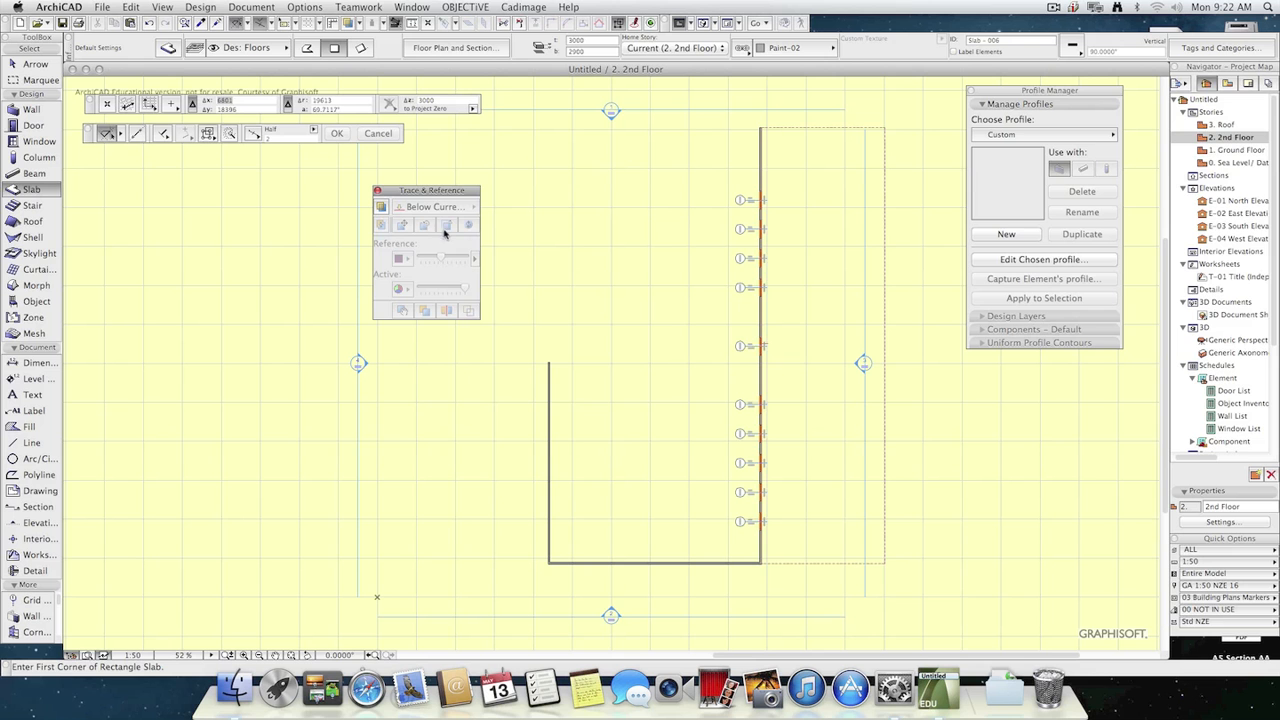
drag(455, 191, 409, 182)
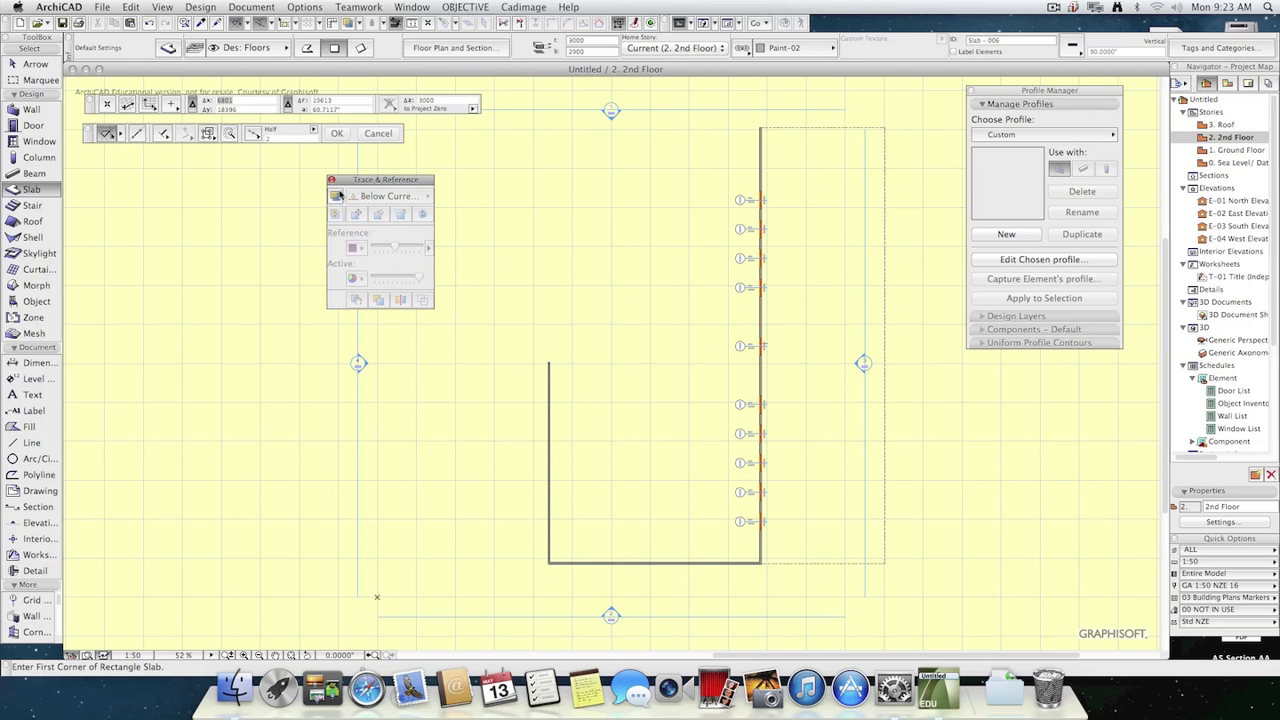
Turn on tracing of the story below, color the reference green (R:0 G:255 B:0), and toggle the trace off and on.
click(163, 7)
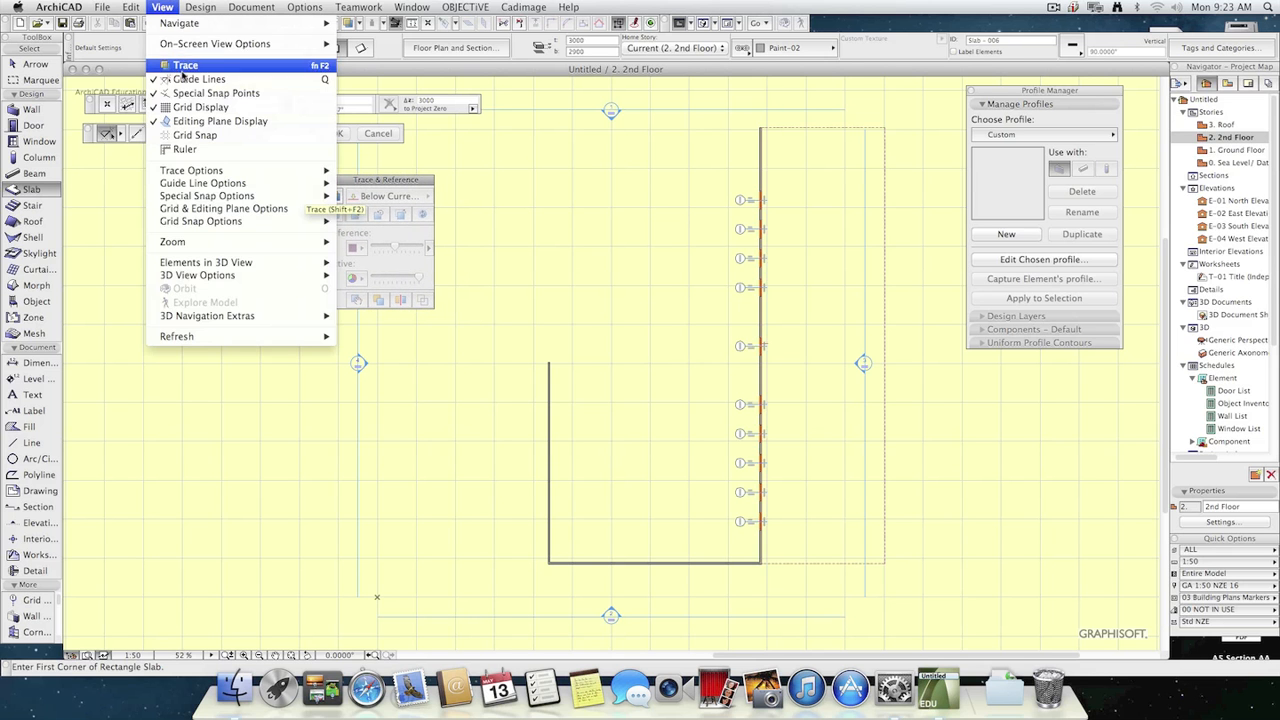
click(184, 66)
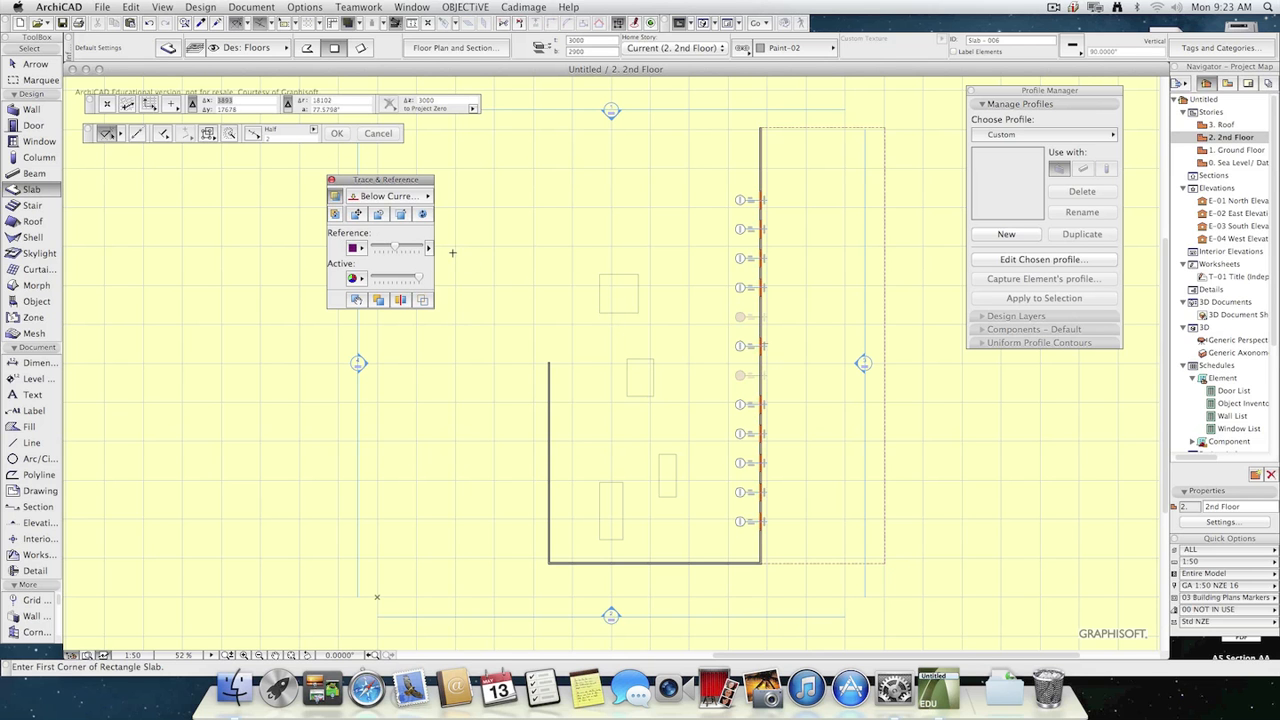
click(356, 247)
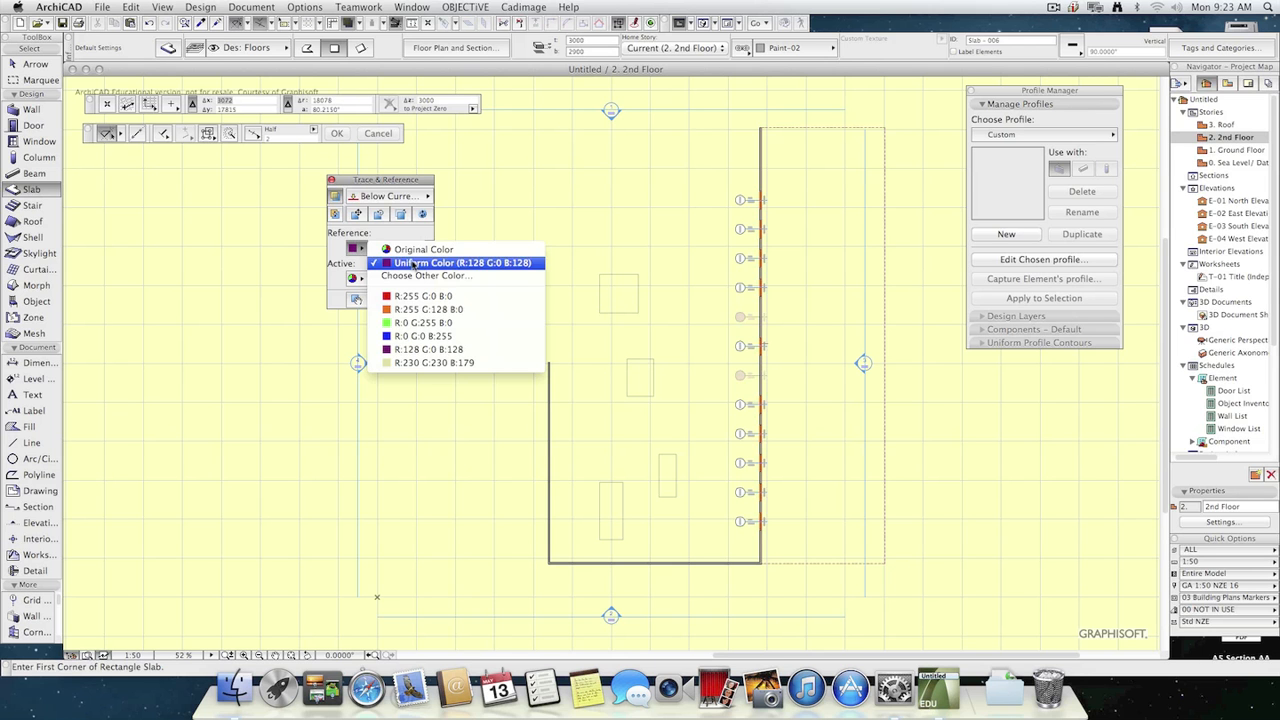
click(392, 249)
click(355, 247)
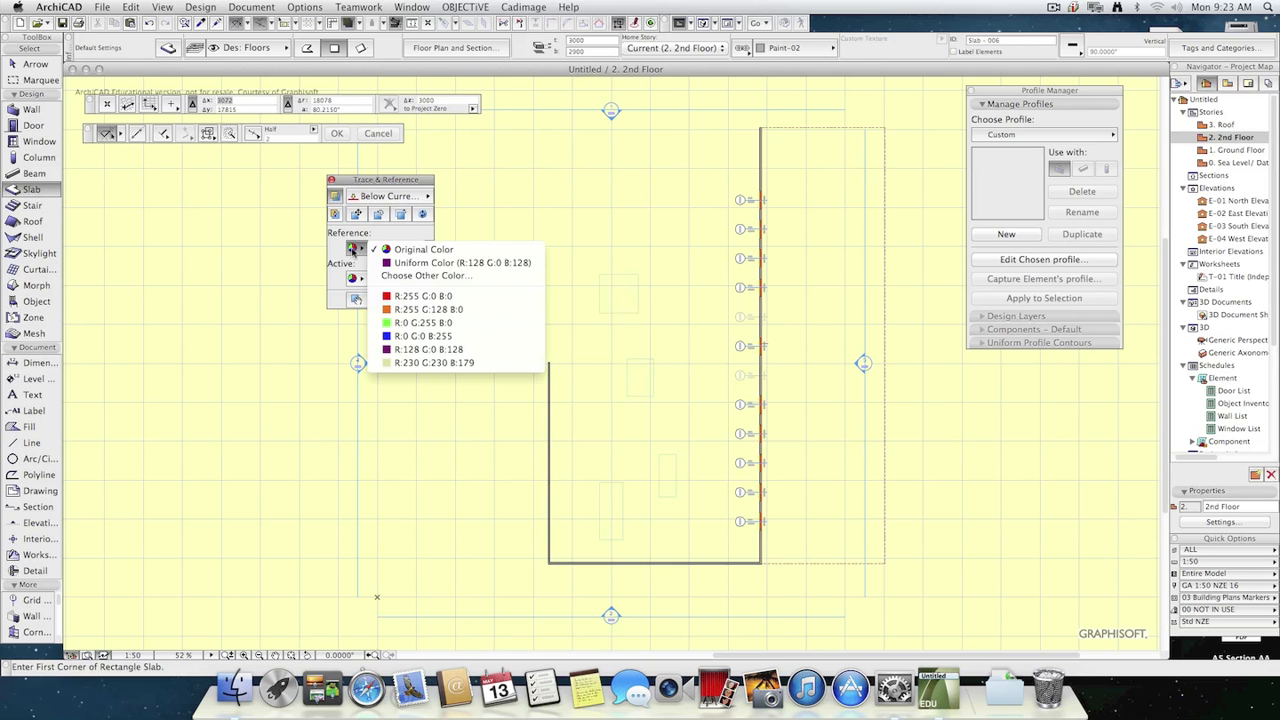
click(428, 323)
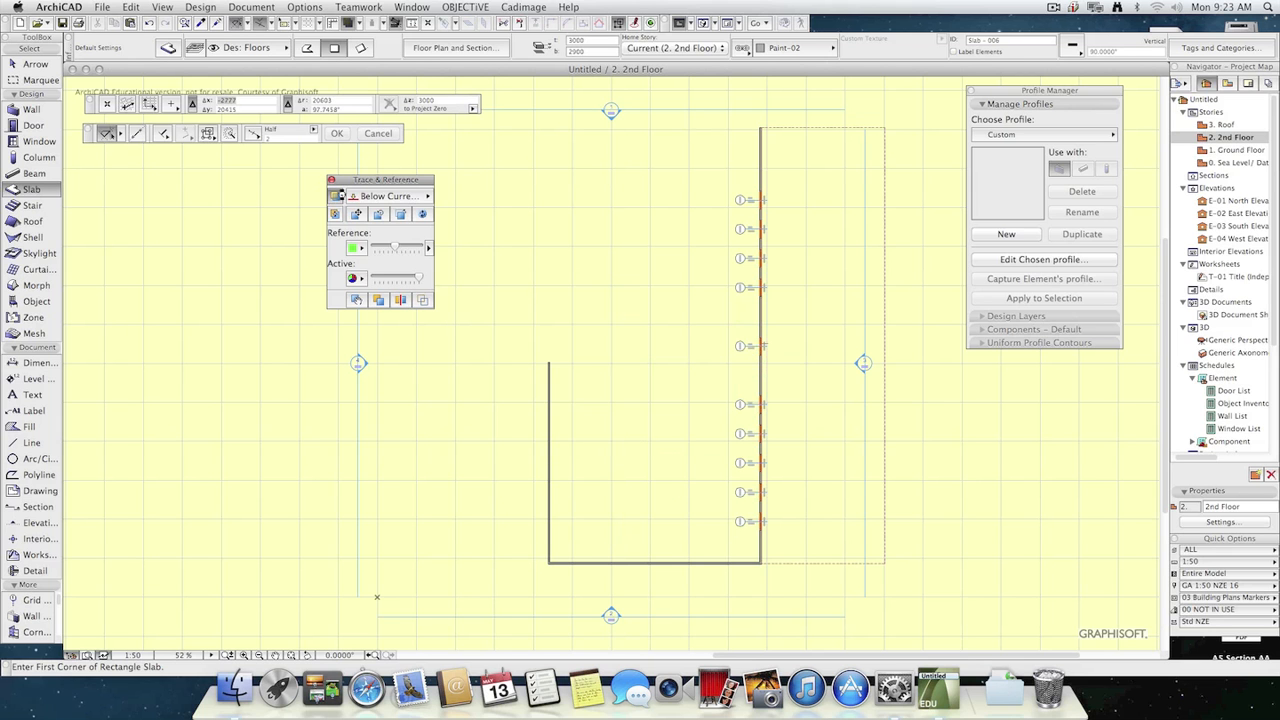
click(335, 195)
click(335, 195)
Draw a rectangular slab over the uppermost traced slab of the story below, and delete it again.
click(601, 358)
click(598, 273)
click(637, 312)
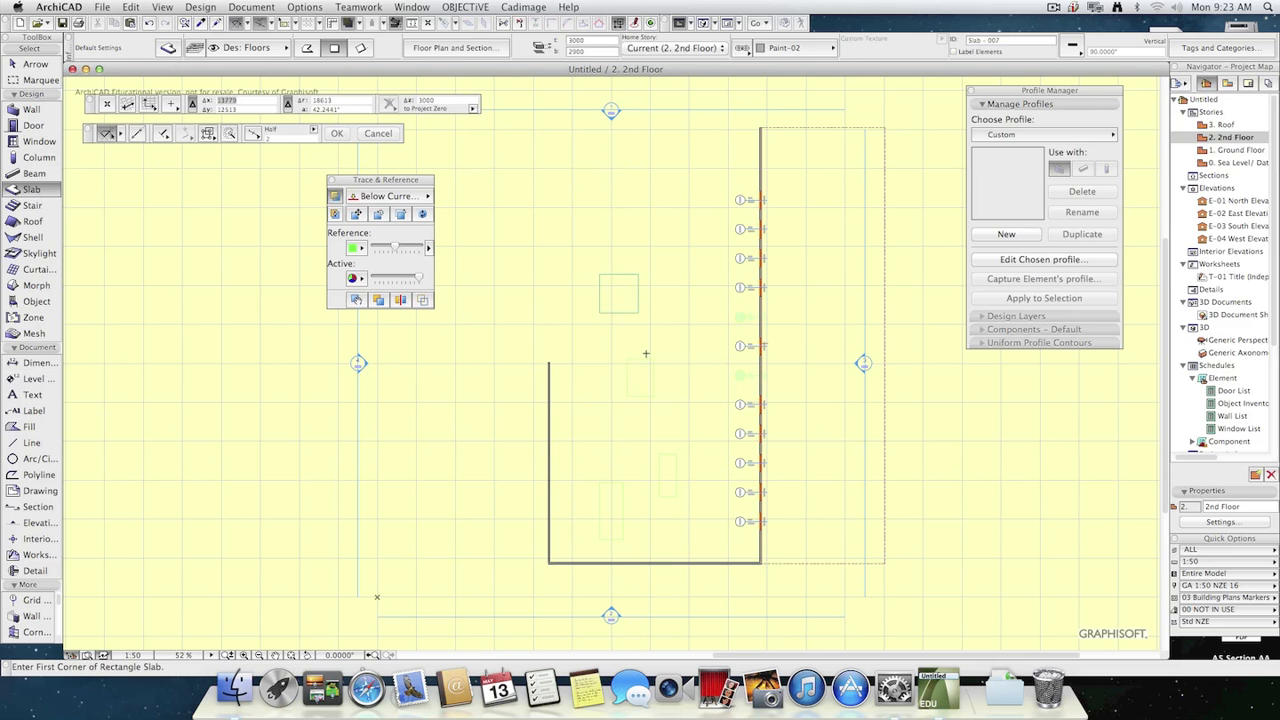
key(Escape)
click(637, 313)
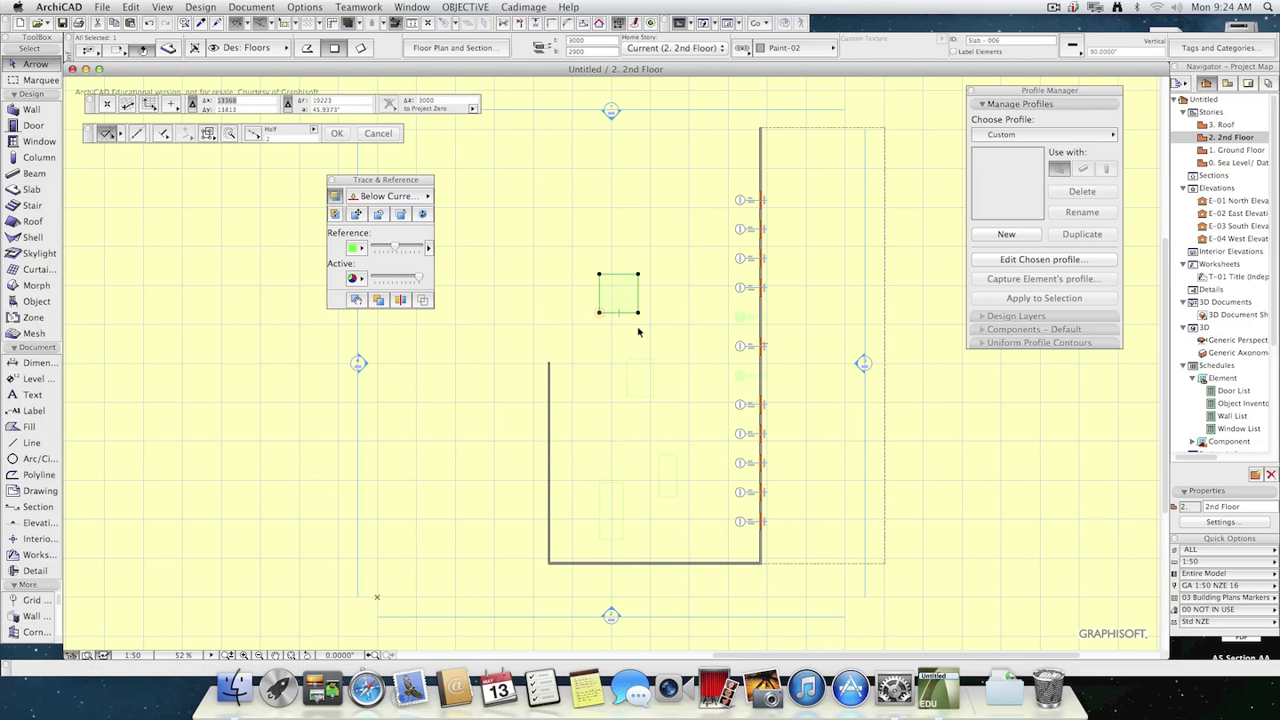
key(Delete)
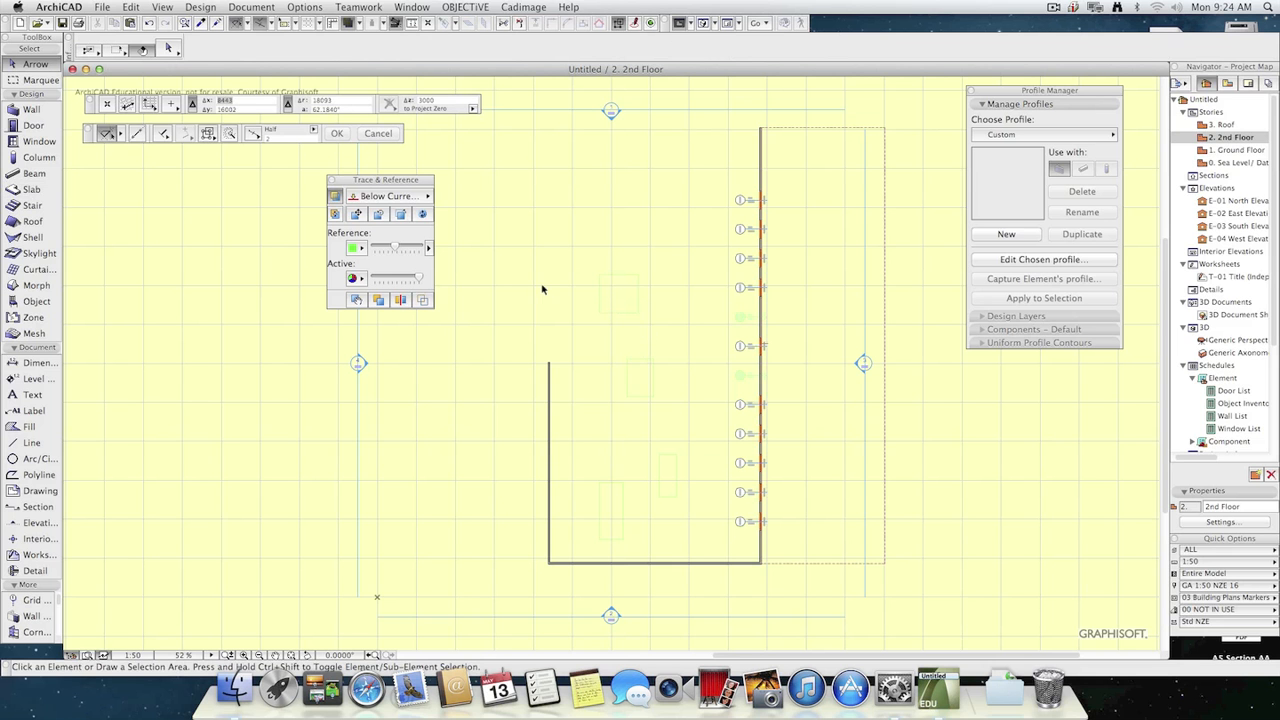
Draw a large rectangular 100 % solid fill on the 2nd Floor plan, covering all four traced slabs.
click(30, 195)
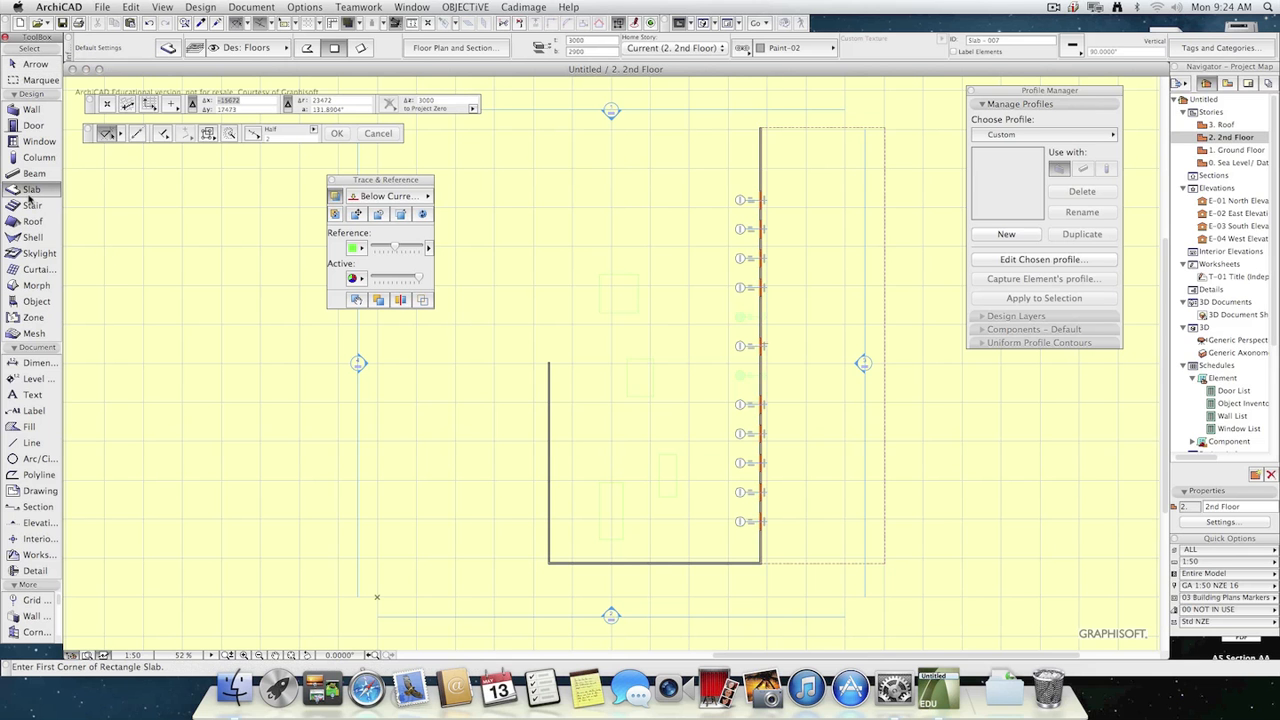
click(24, 430)
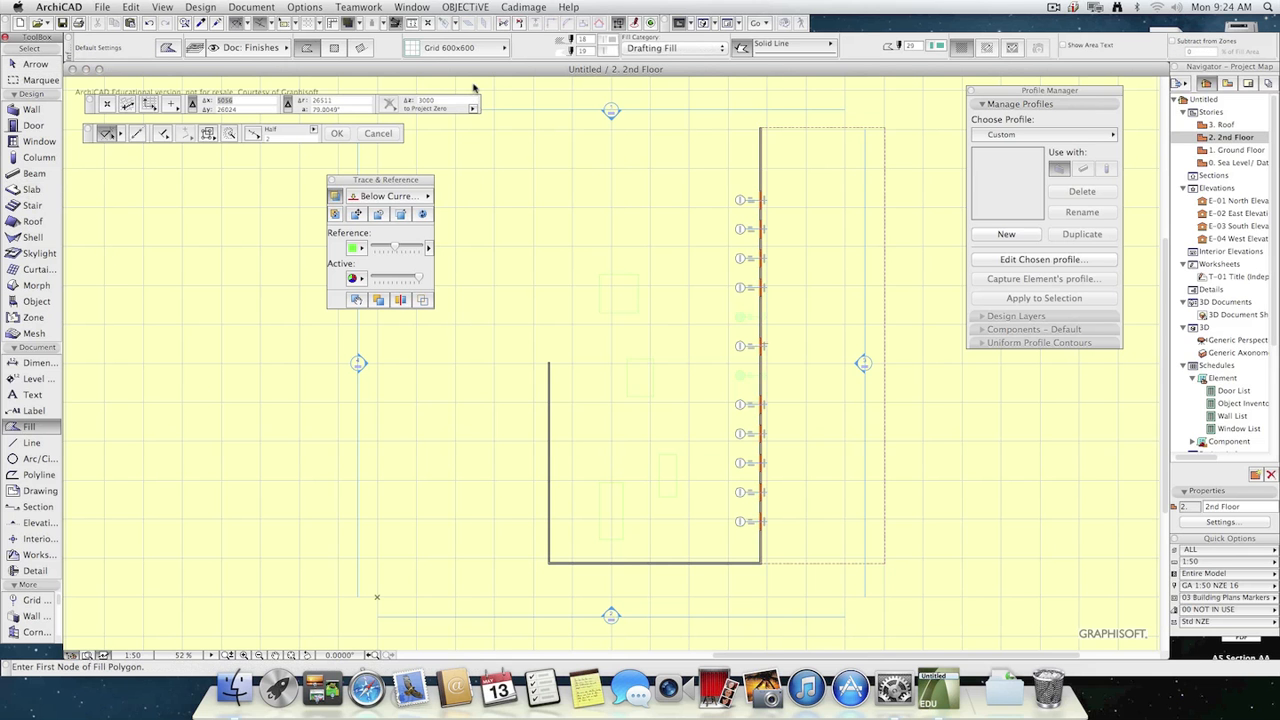
click(466, 48)
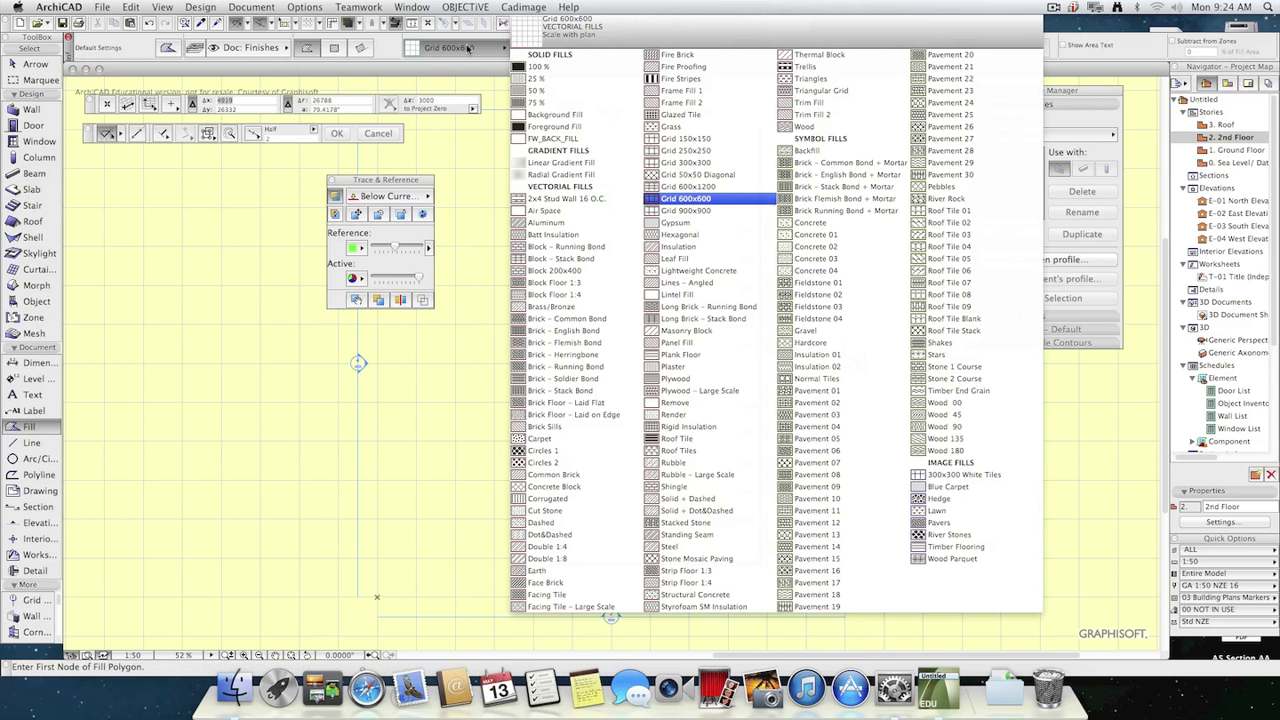
click(546, 67)
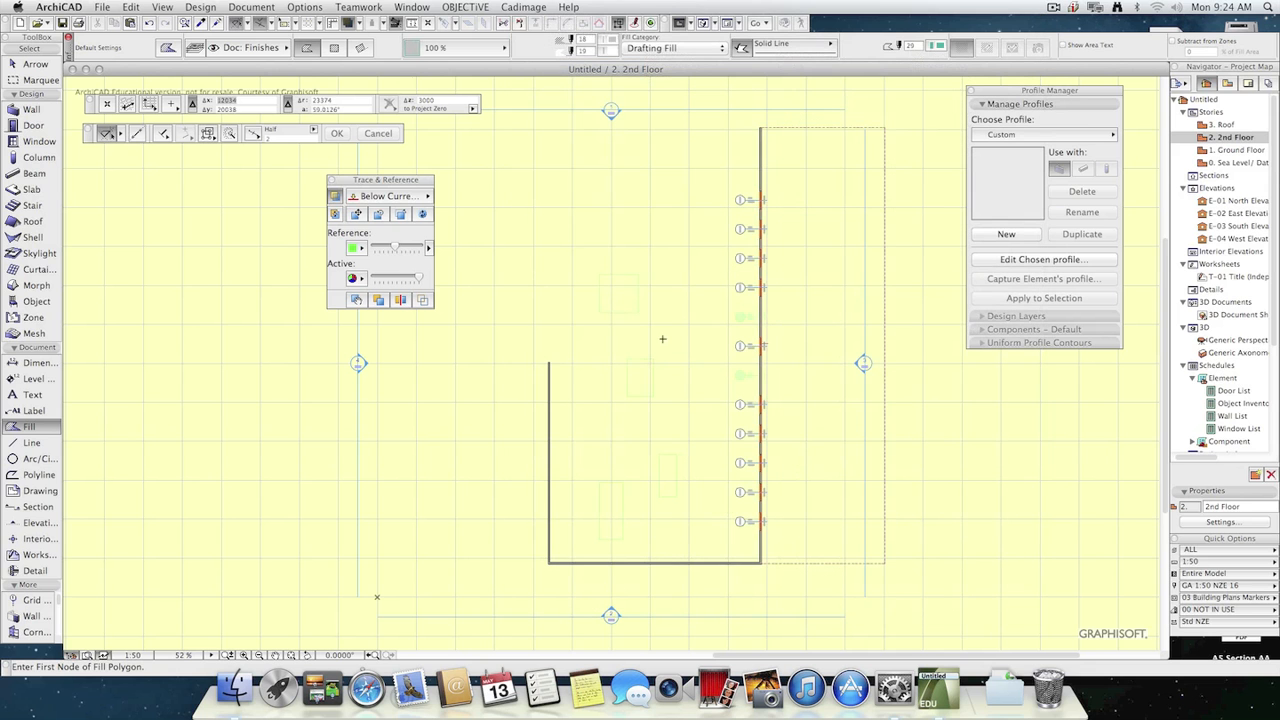
click(544, 129)
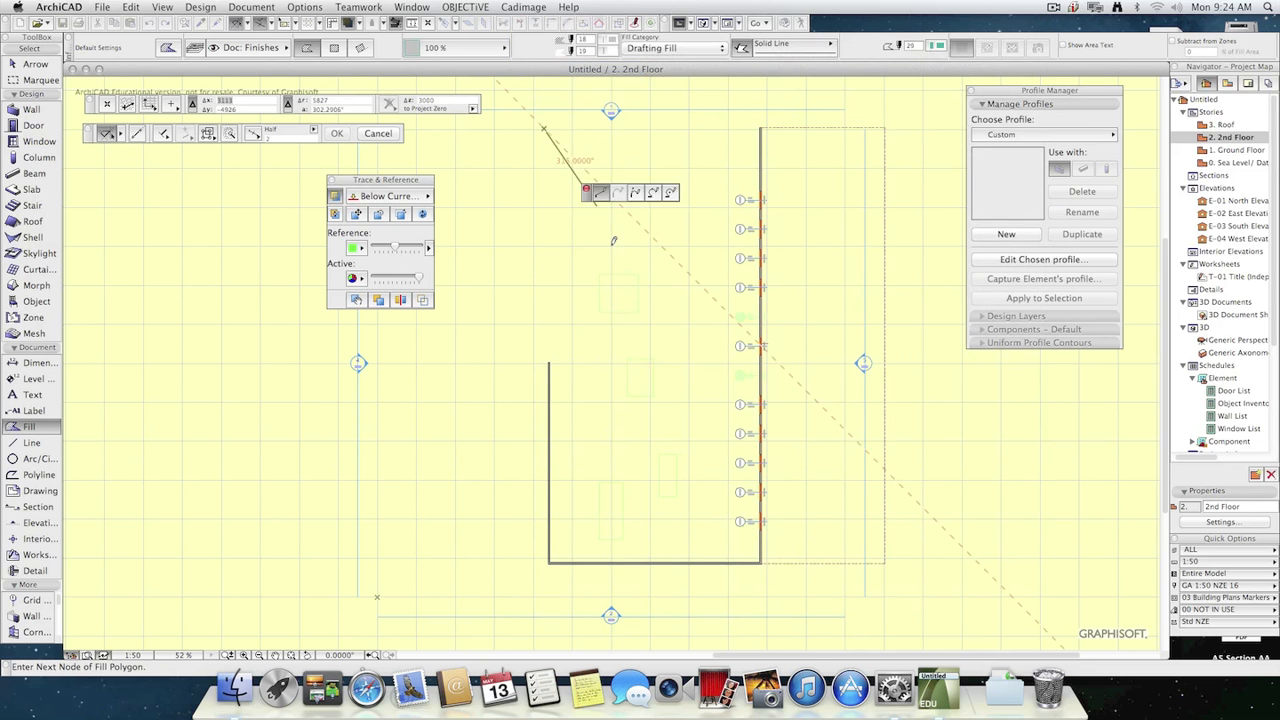
click(334, 48)
click(716, 540)
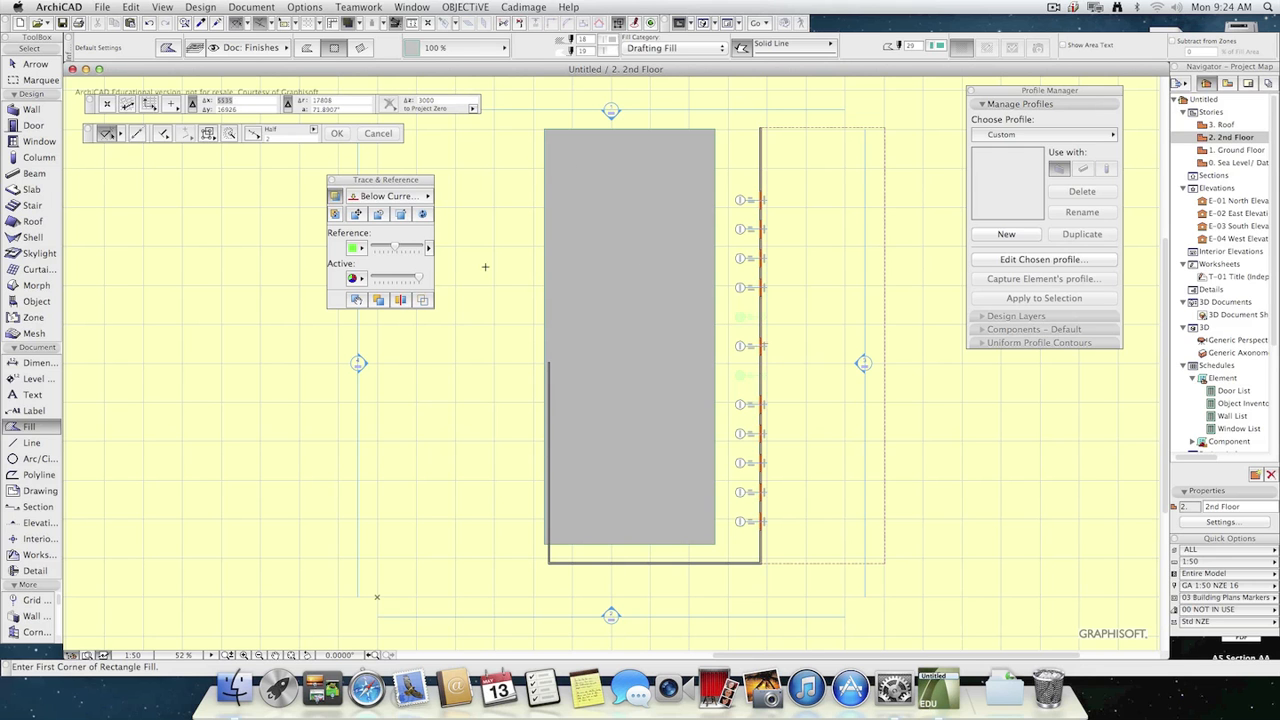
Enable the trace splitter and sweep it across and down the plan to compare the fill with the reference below.
click(404, 304)
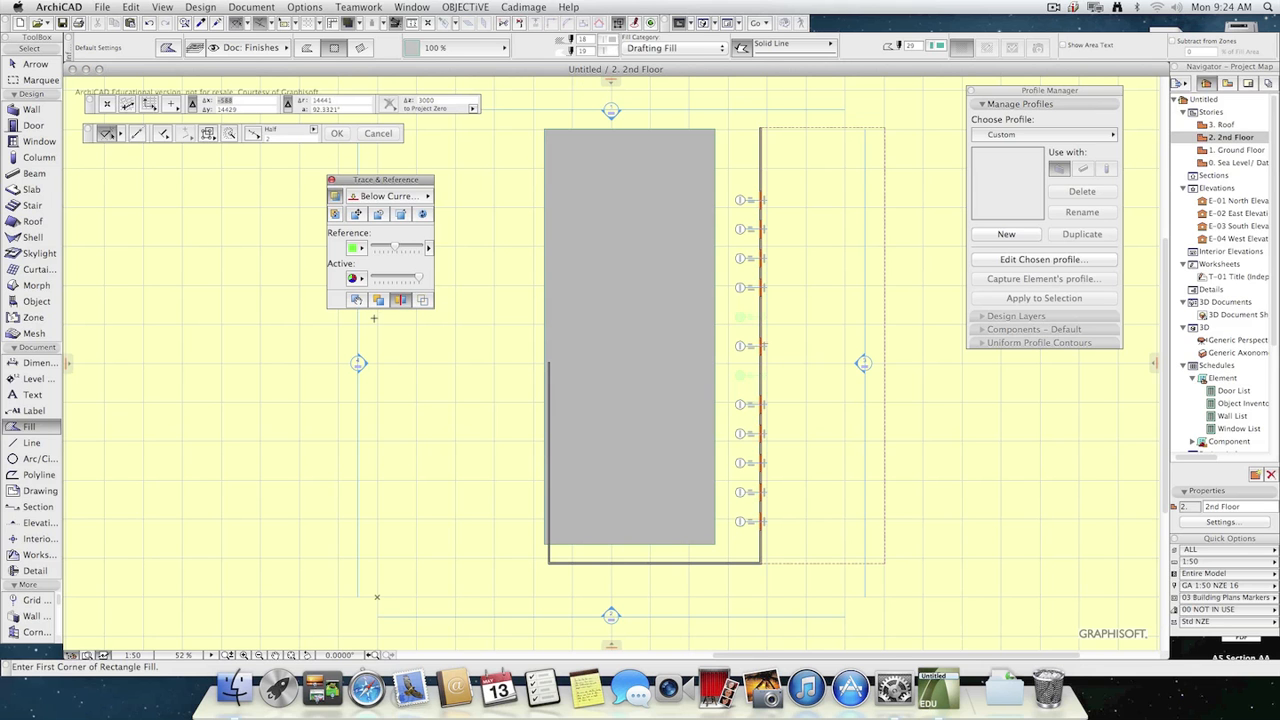
mouse_move(68, 363)
mouse_down()
mouse_move(755, 415)
mouse_move(545, 415)
mouse_move(810, 440)
mouse_move(545, 424)
mouse_up()
mouse_move(493, 414)
mouse_down()
mouse_move(862, 410)
mouse_move(510, 409)
mouse_move(856, 412)
mouse_move(849, 434)
mouse_move(374, 594)
mouse_up()
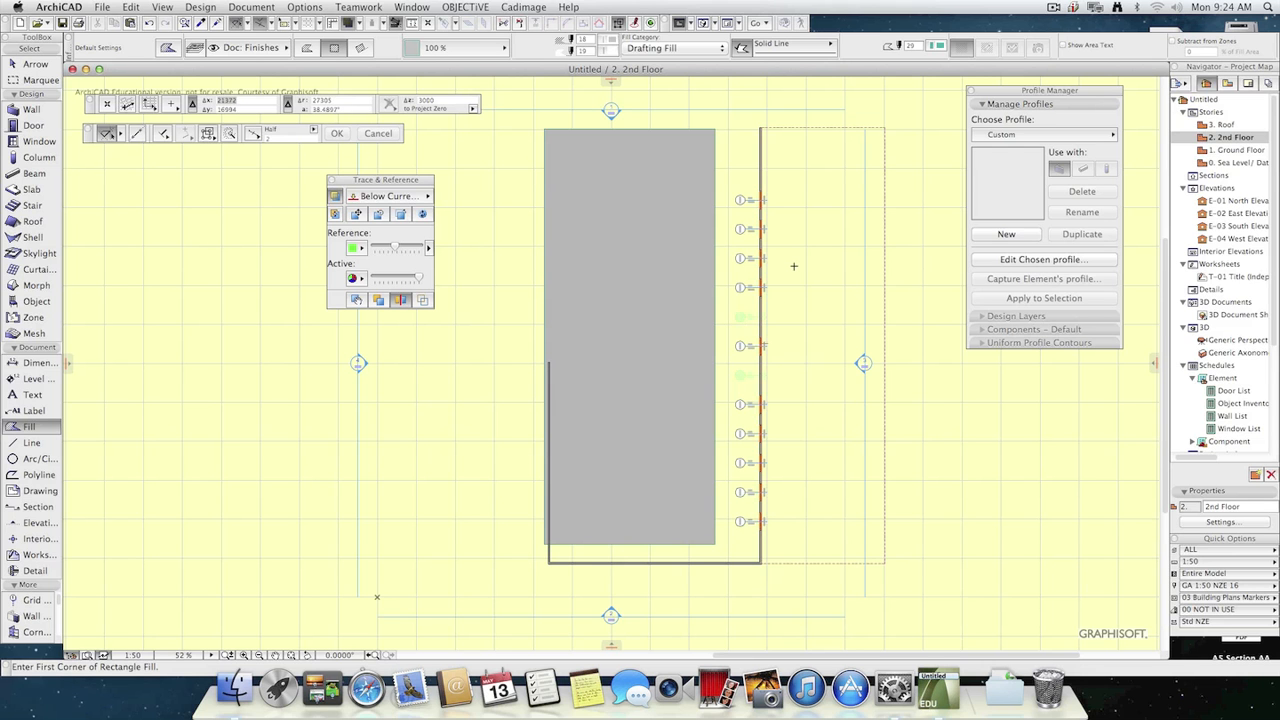
mouse_move(607, 82)
mouse_down()
mouse_move(643, 390)
mouse_move(660, 286)
mouse_move(649, 220)
mouse_move(643, 600)
mouse_move(612, 84)
mouse_up()
Set the reference to Original Color at full intensity and compare both stories by pulling the splitter down from the plan's upper edge.
click(360, 250)
click(412, 250)
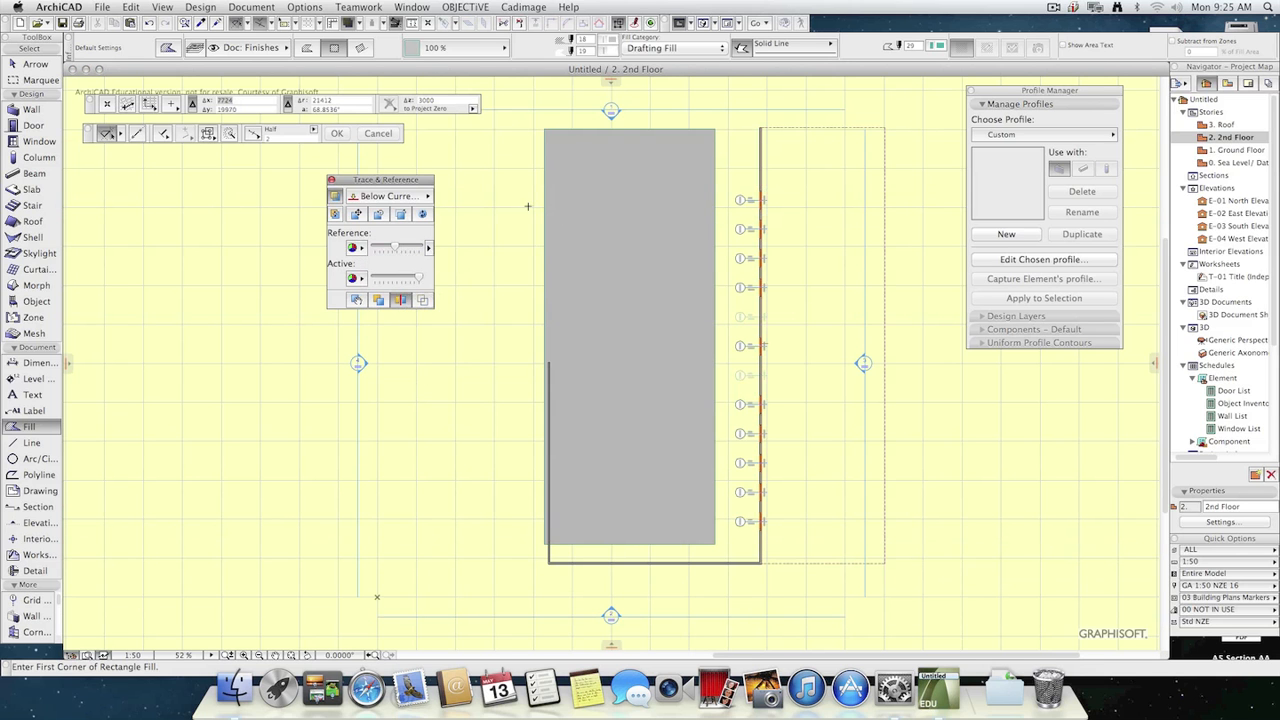
mouse_move(612, 84)
mouse_down()
mouse_move(606, 575)
mouse_move(605, 67)
mouse_up()
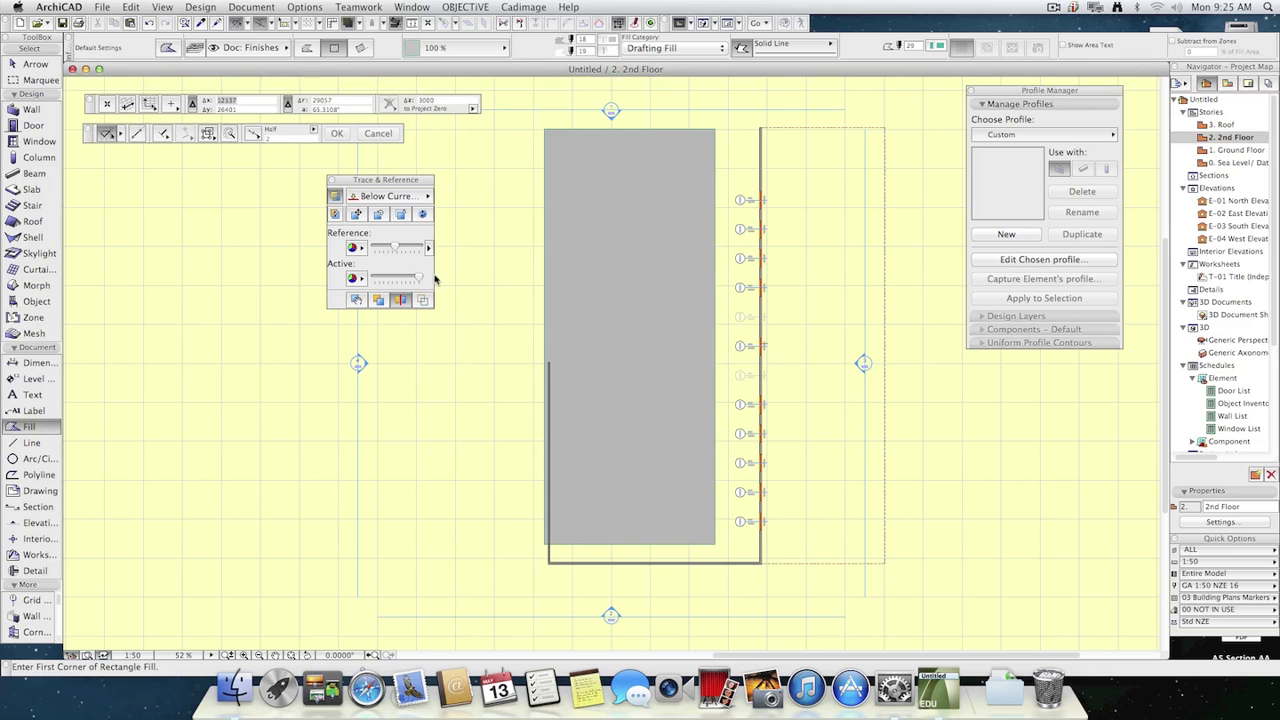
mouse_move(396, 247)
mouse_down()
mouse_move(377, 247)
mouse_move(420, 248)
mouse_up()
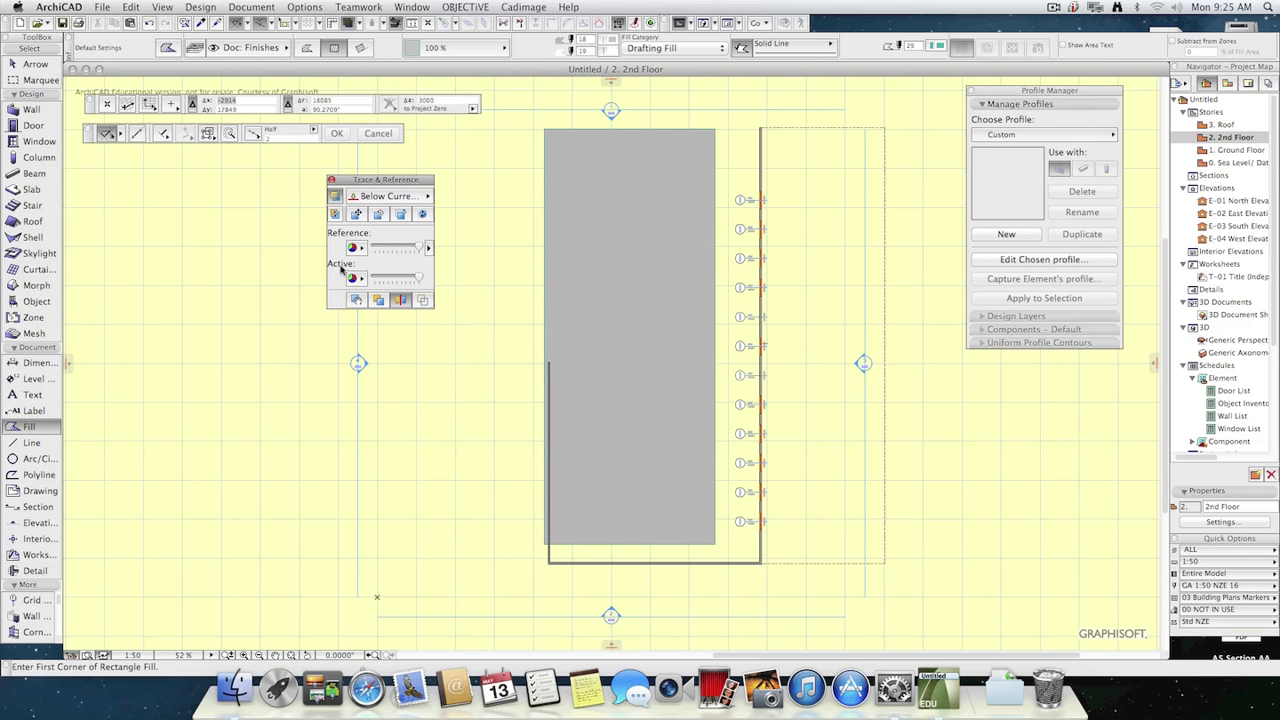
mouse_move(611, 97)
mouse_down()
mouse_move(571, 581)
mouse_move(613, 214)
mouse_move(586, 569)
mouse_move(591, 177)
mouse_move(571, 356)
mouse_move(575, 118)
mouse_move(575, 605)
mouse_move(560, 80)
mouse_move(570, 545)
mouse_move(570, 102)
mouse_up()
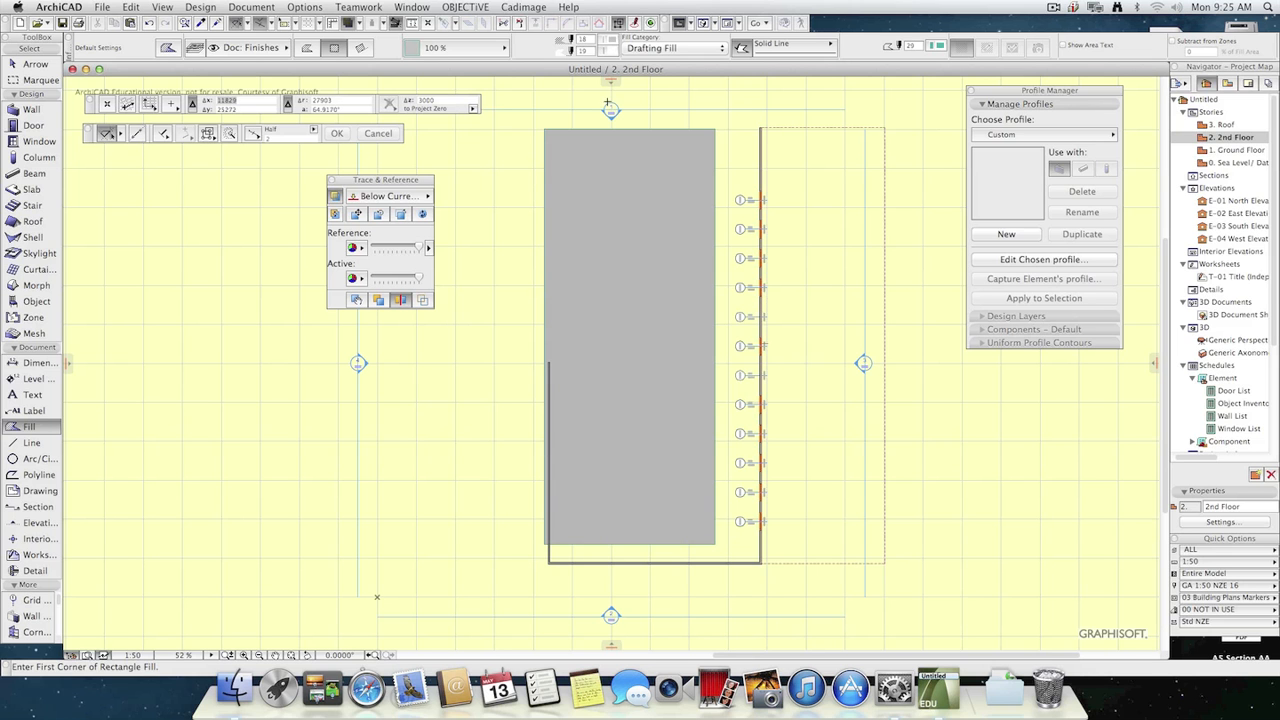
mouse_move(611, 87)
mouse_down()
mouse_move(620, 418)
mouse_move(615, 88)
mouse_up()
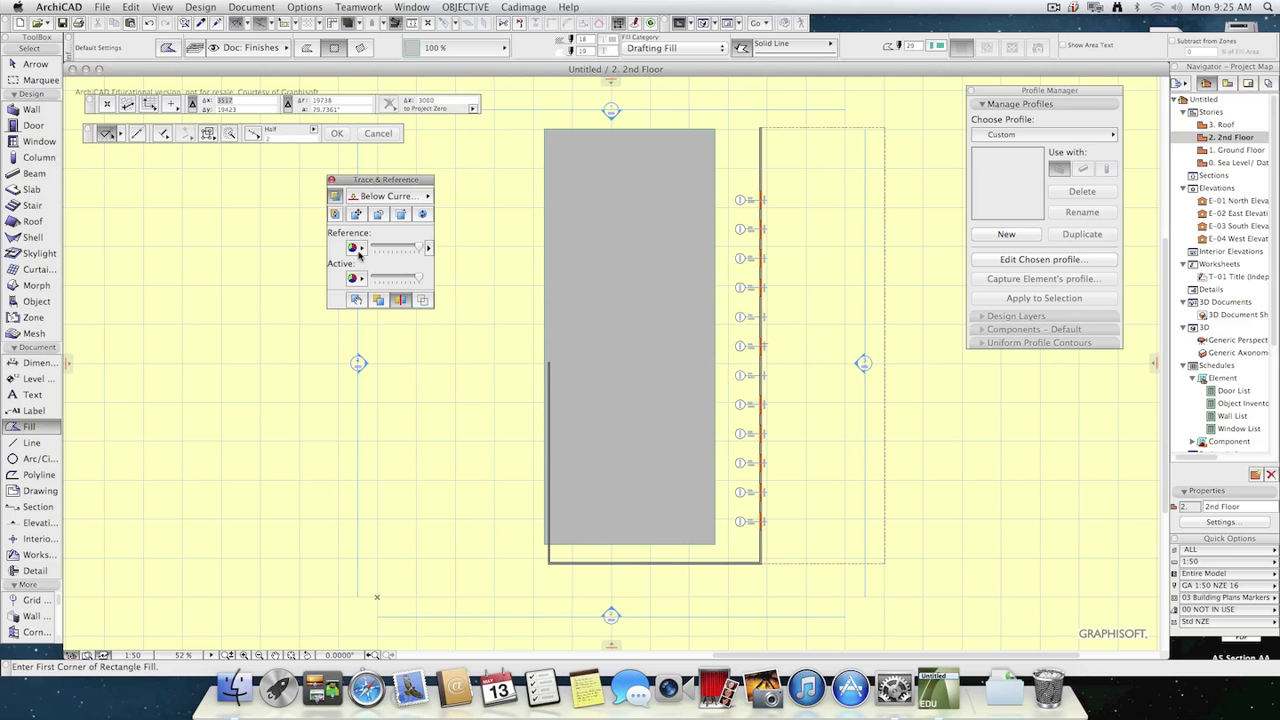
Color the reference R:230 G:230 B:179 and sweep the splitter over the plan to compare the stories.
click(354, 248)
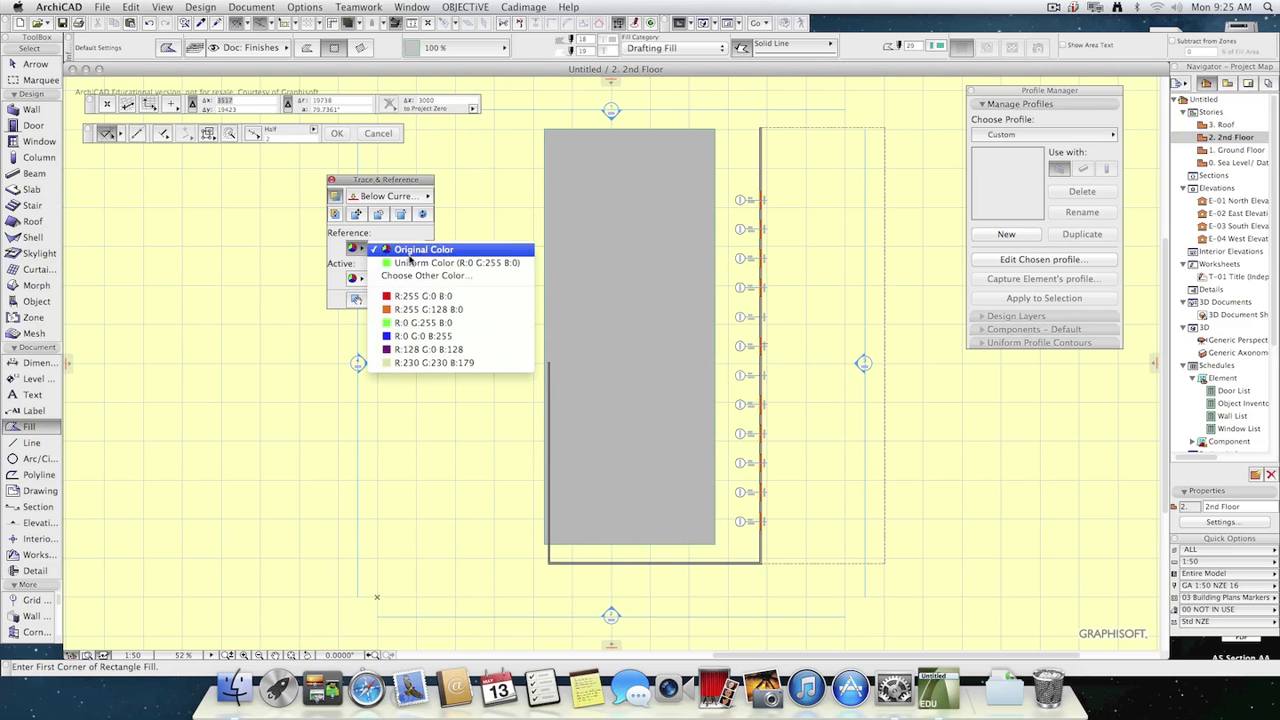
click(437, 364)
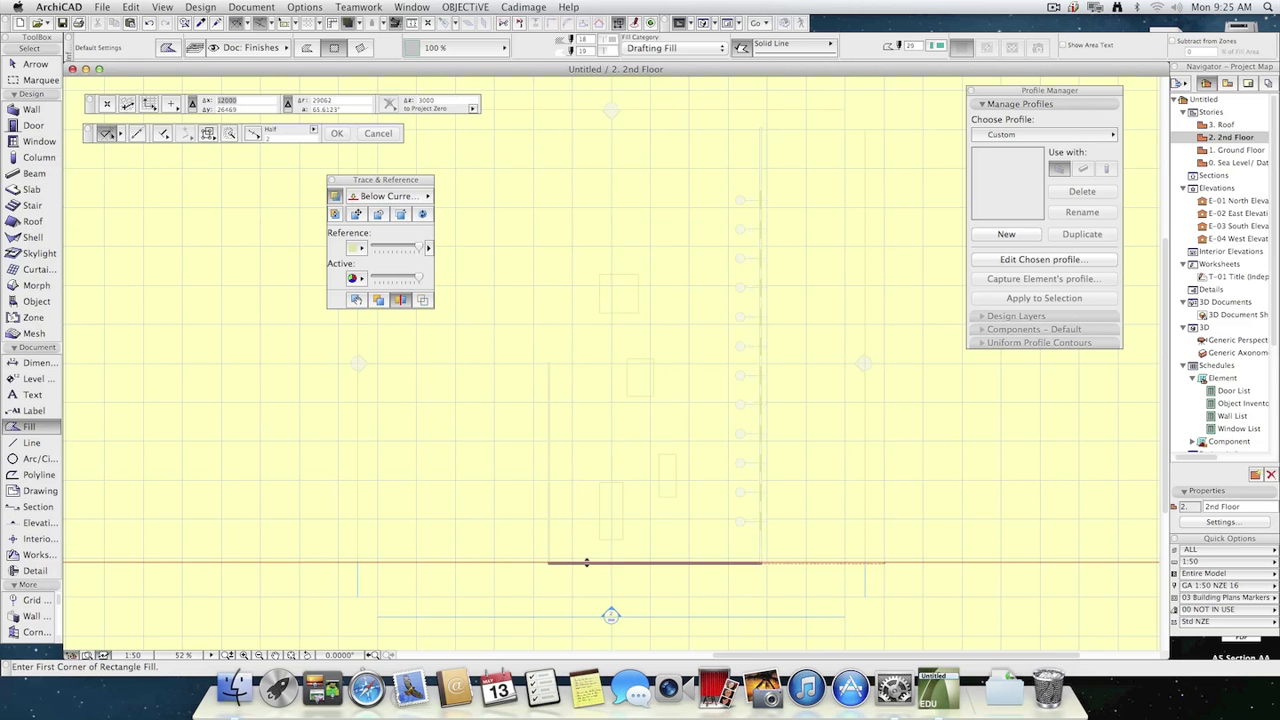
mouse_move(587, 563)
mouse_down()
mouse_move(634, 192)
mouse_move(643, 409)
mouse_move(662, 77)
mouse_up()
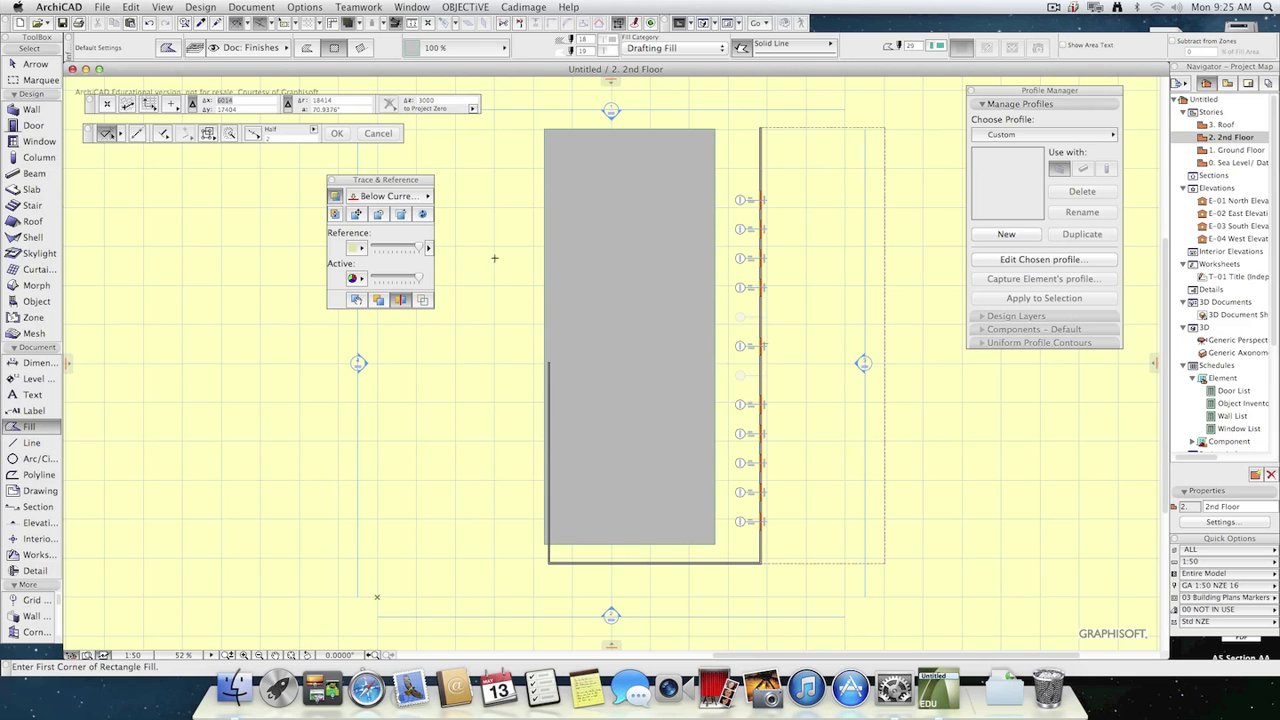
Switch the reference in front of and behind the 2nd Floor drawing several times to view the traced slabs over the fill.
click(379, 301)
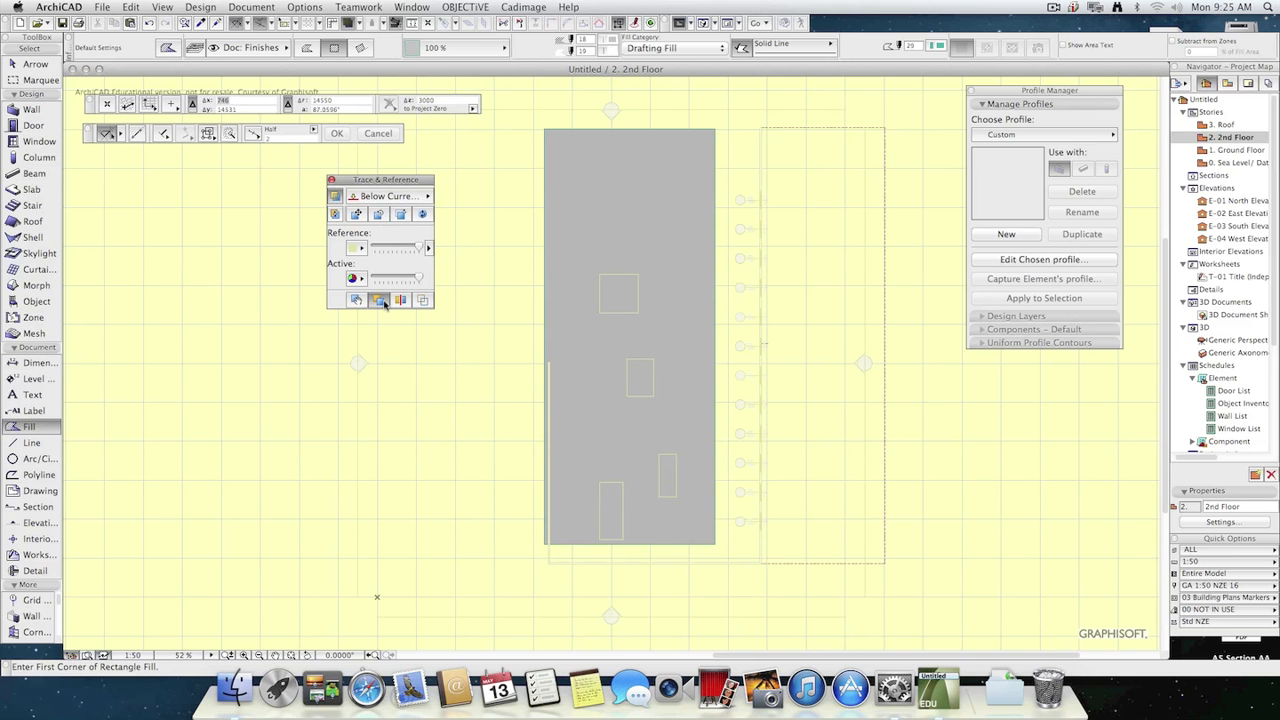
click(379, 301)
click(379, 301)
click(379, 301)
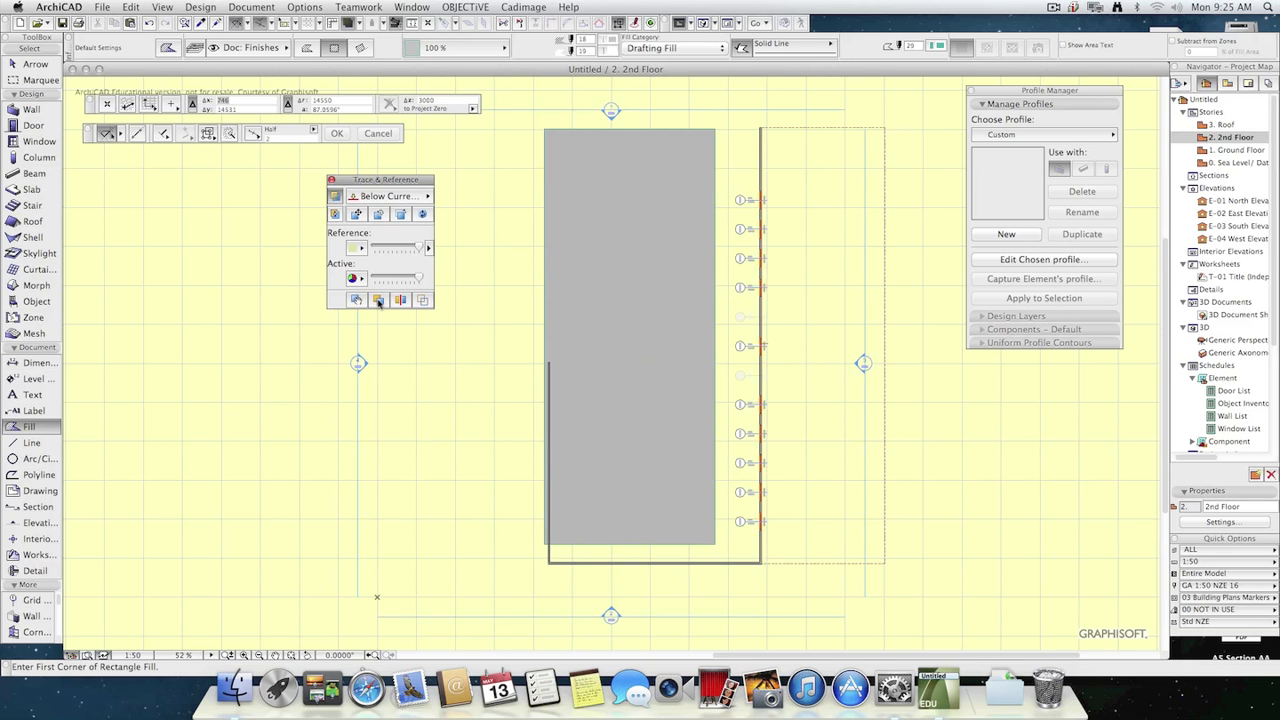
click(379, 301)
click(379, 301)
Set the trace reference to Previous Story and check it by opening the Roof, Ground Floor and again the Roof plan.
click(394, 197)
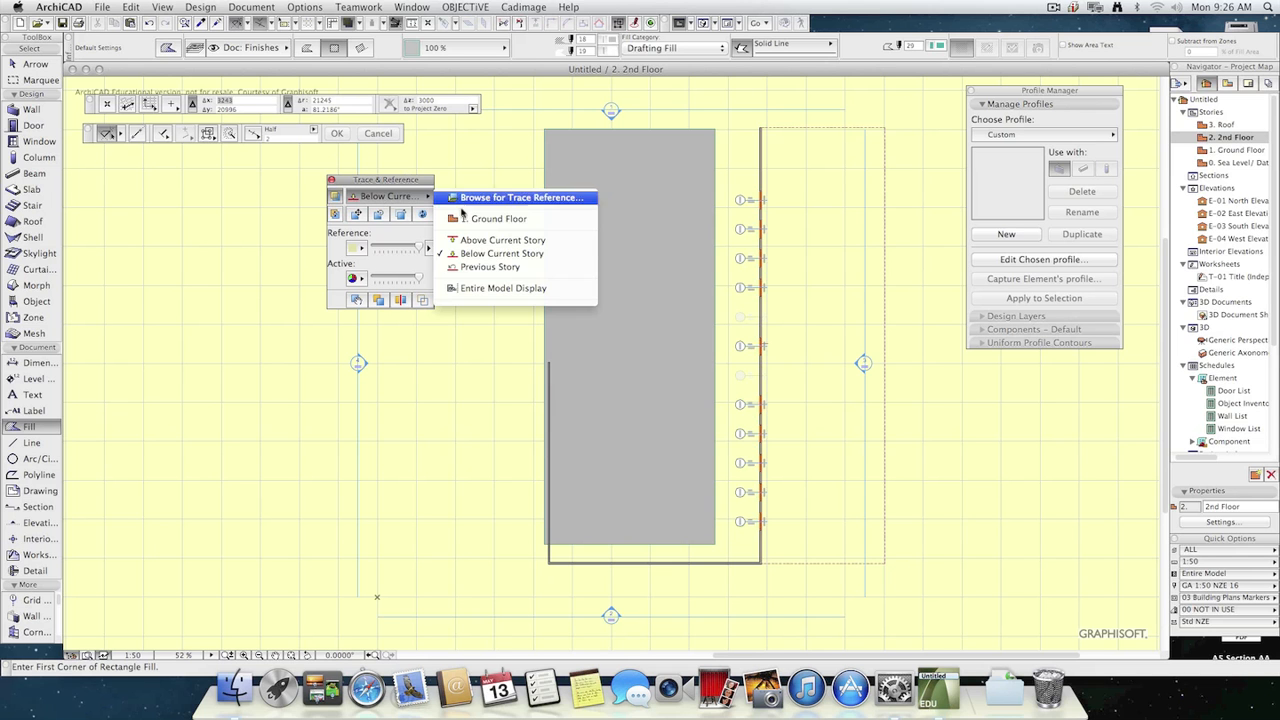
click(506, 268)
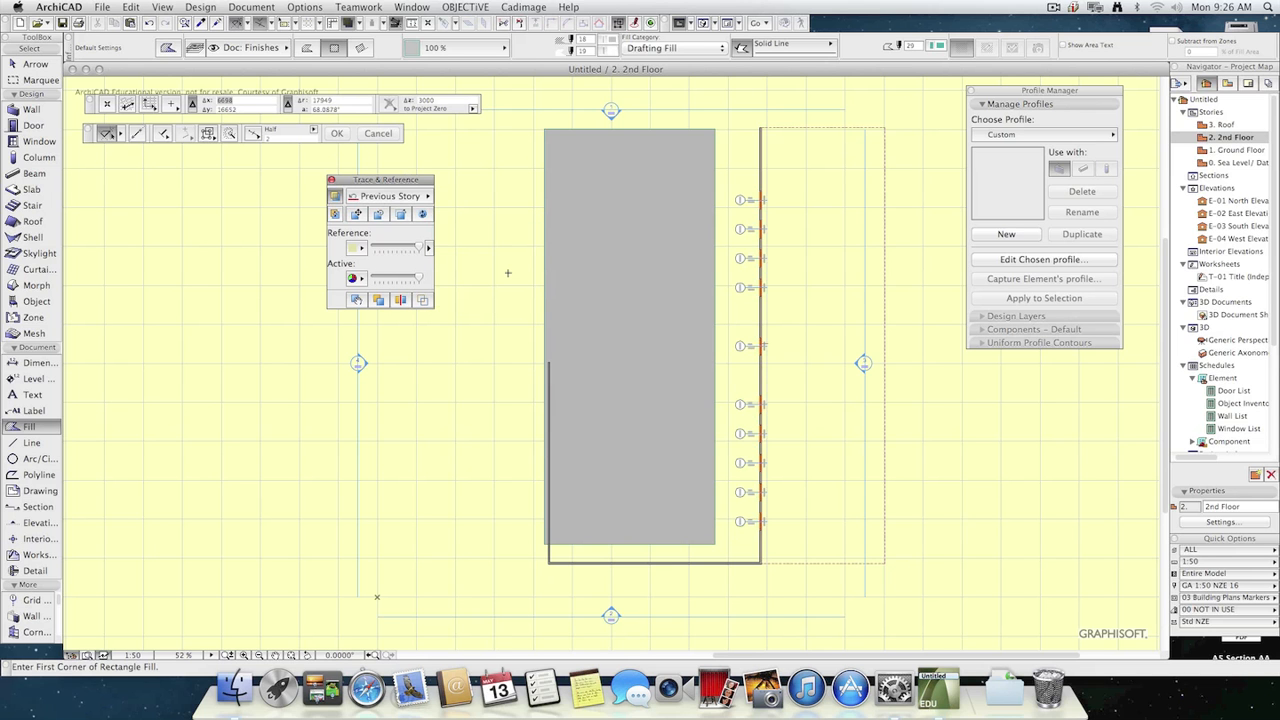
double_click(1237, 125)
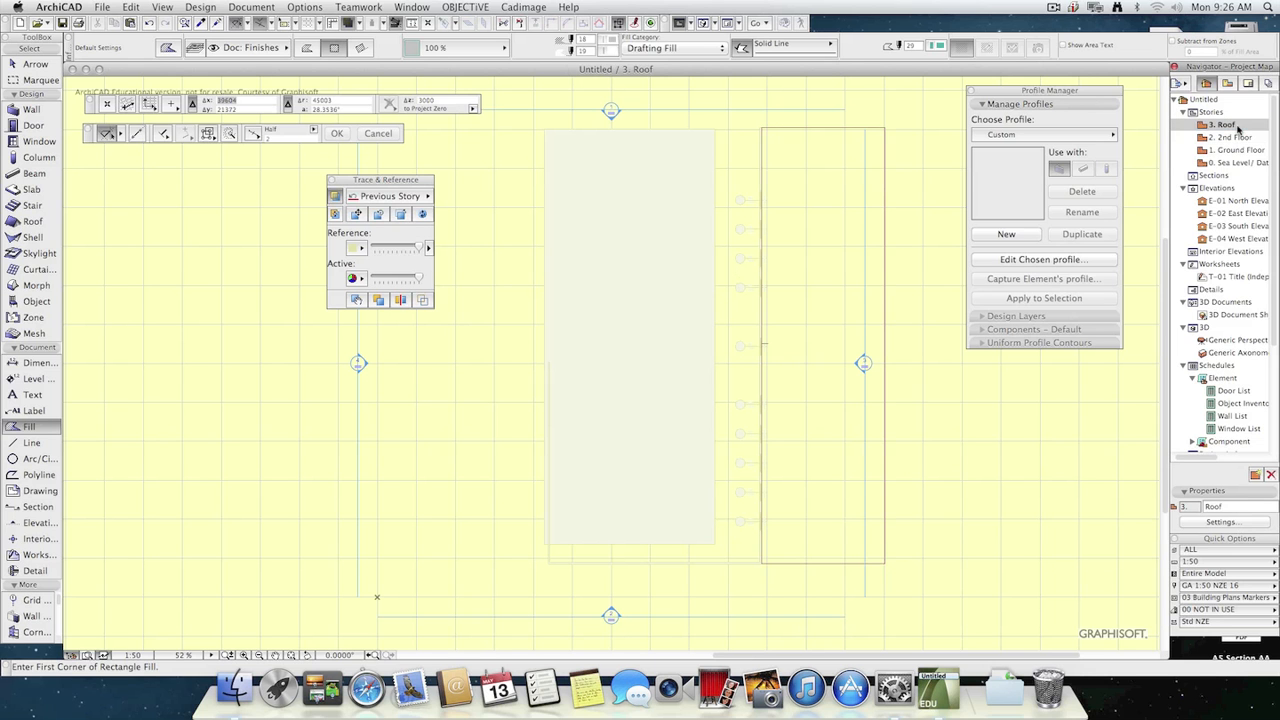
double_click(1236, 150)
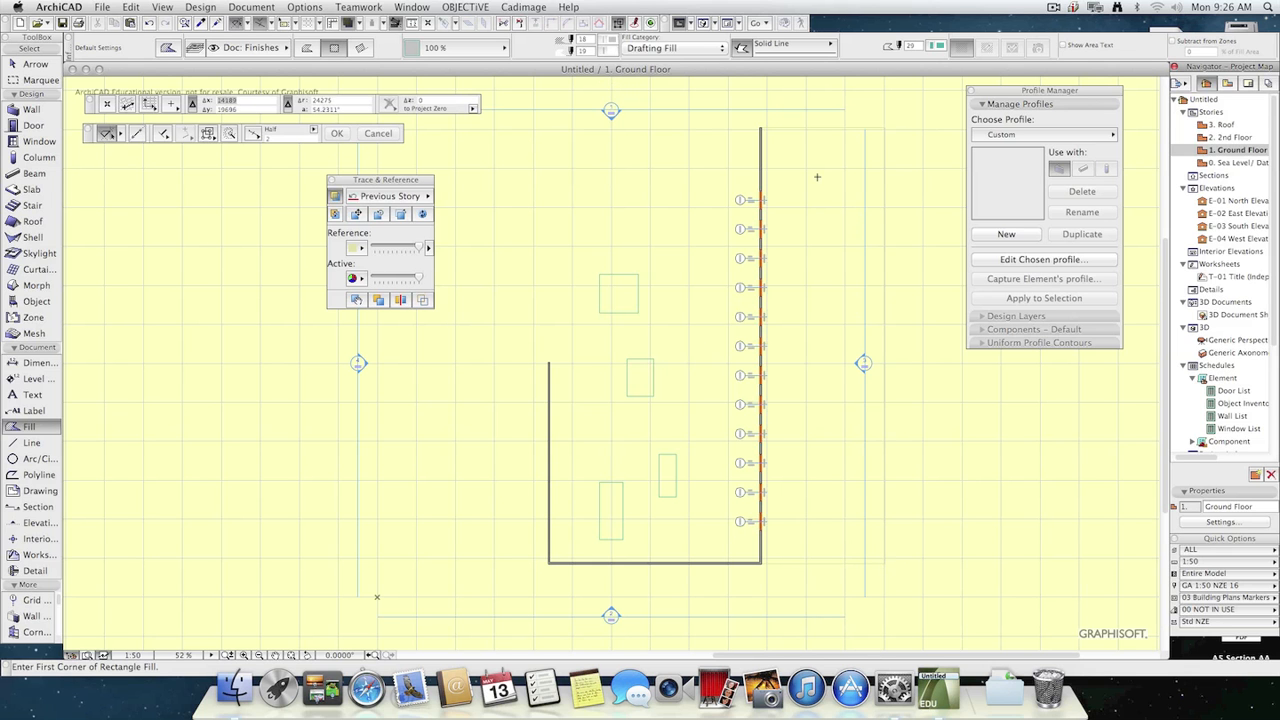
double_click(1245, 125)
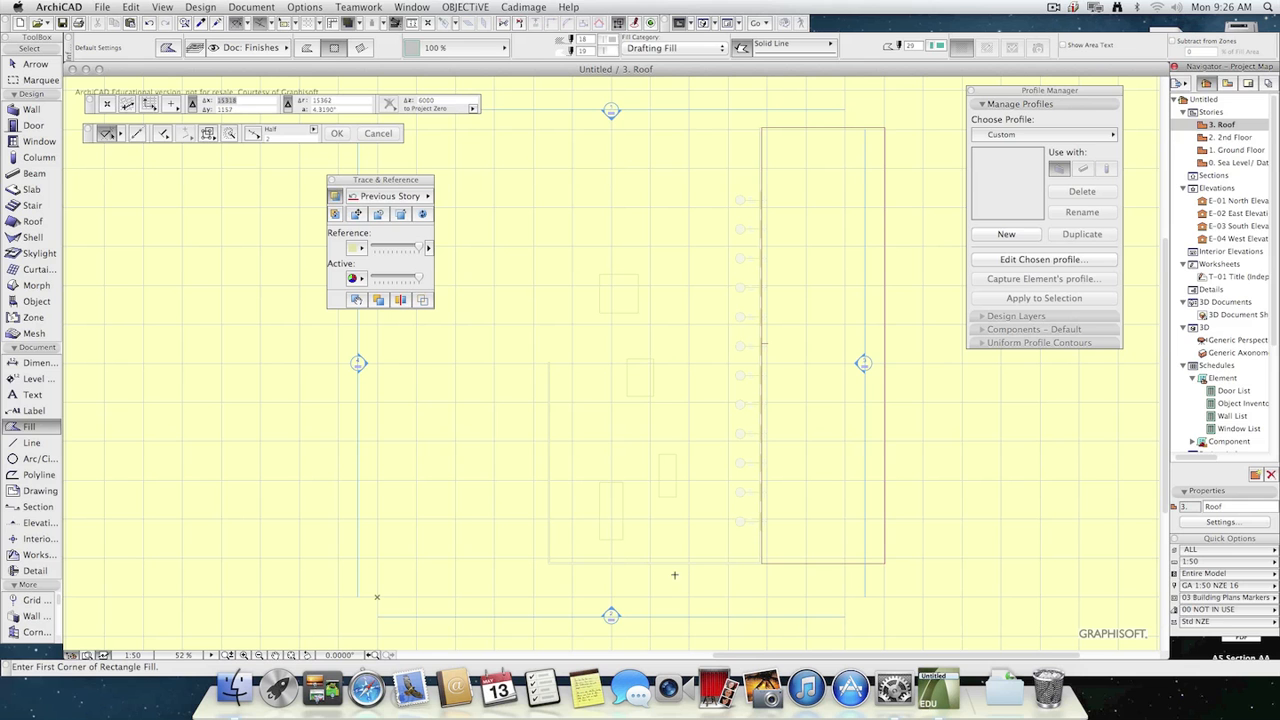
Set the trace reference on the Roof plan to the fixed story 1. Ground Floor.
click(414, 197)
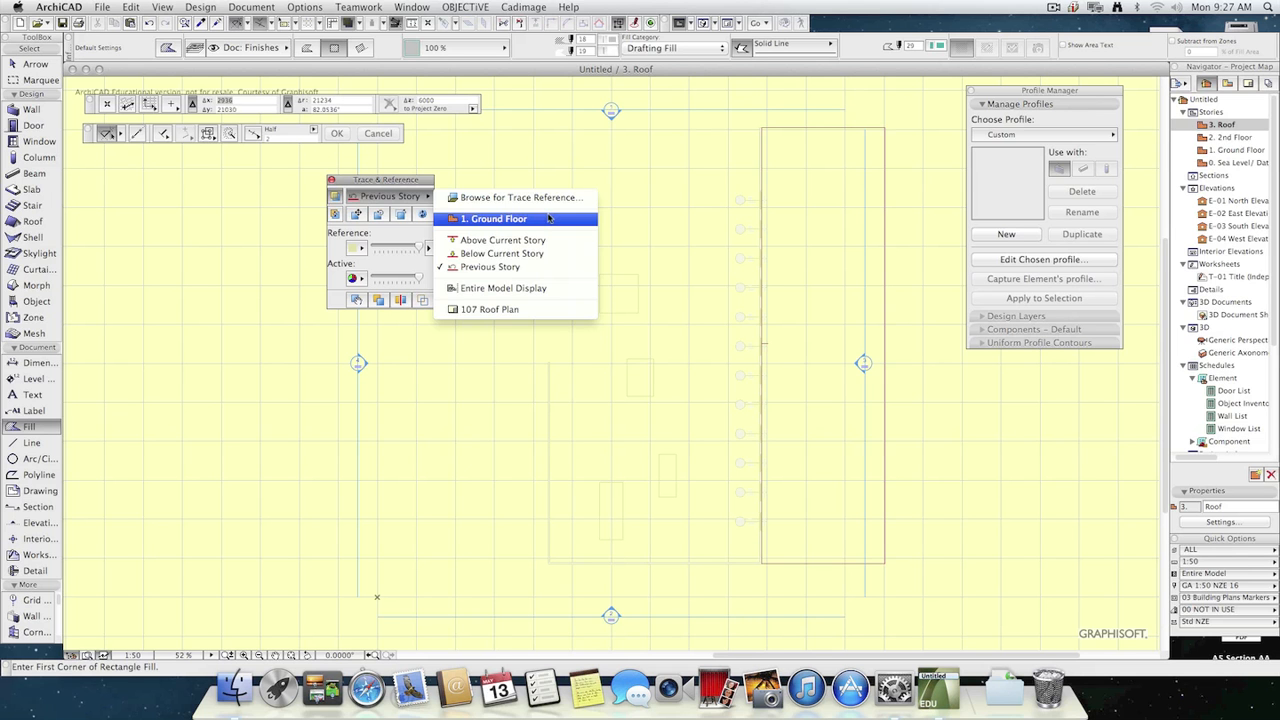
click(410, 207)
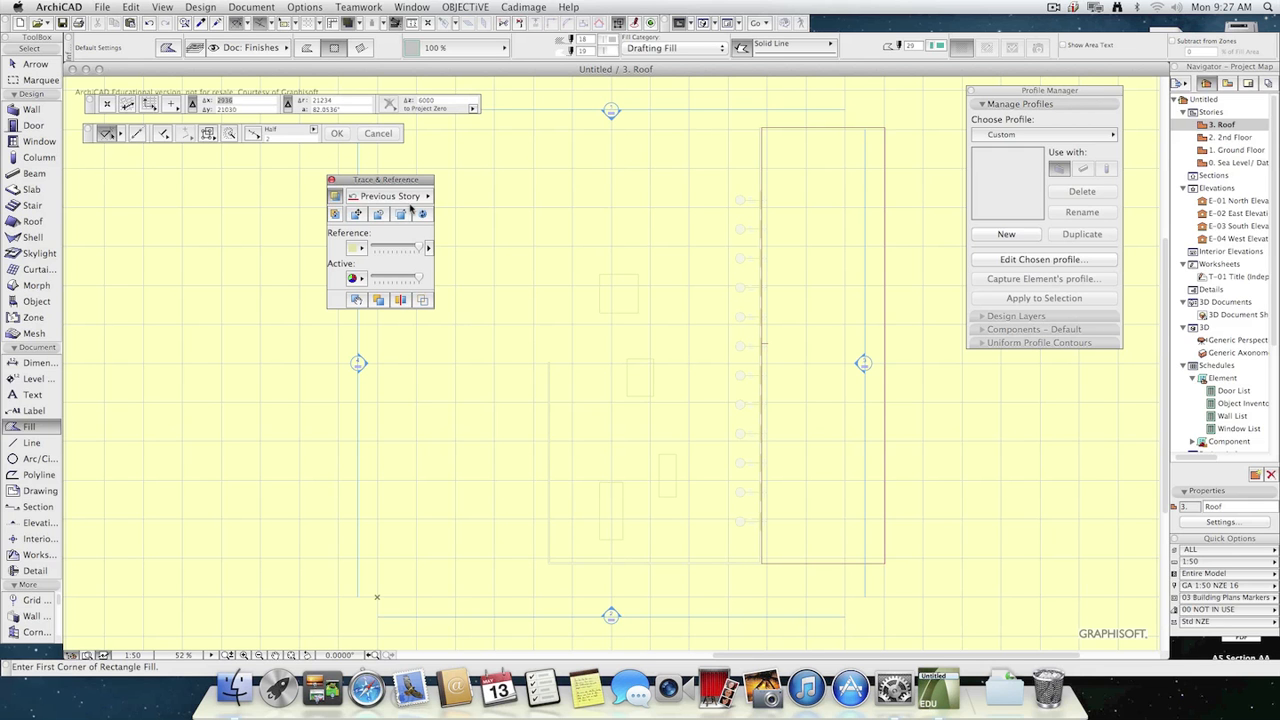
click(414, 199)
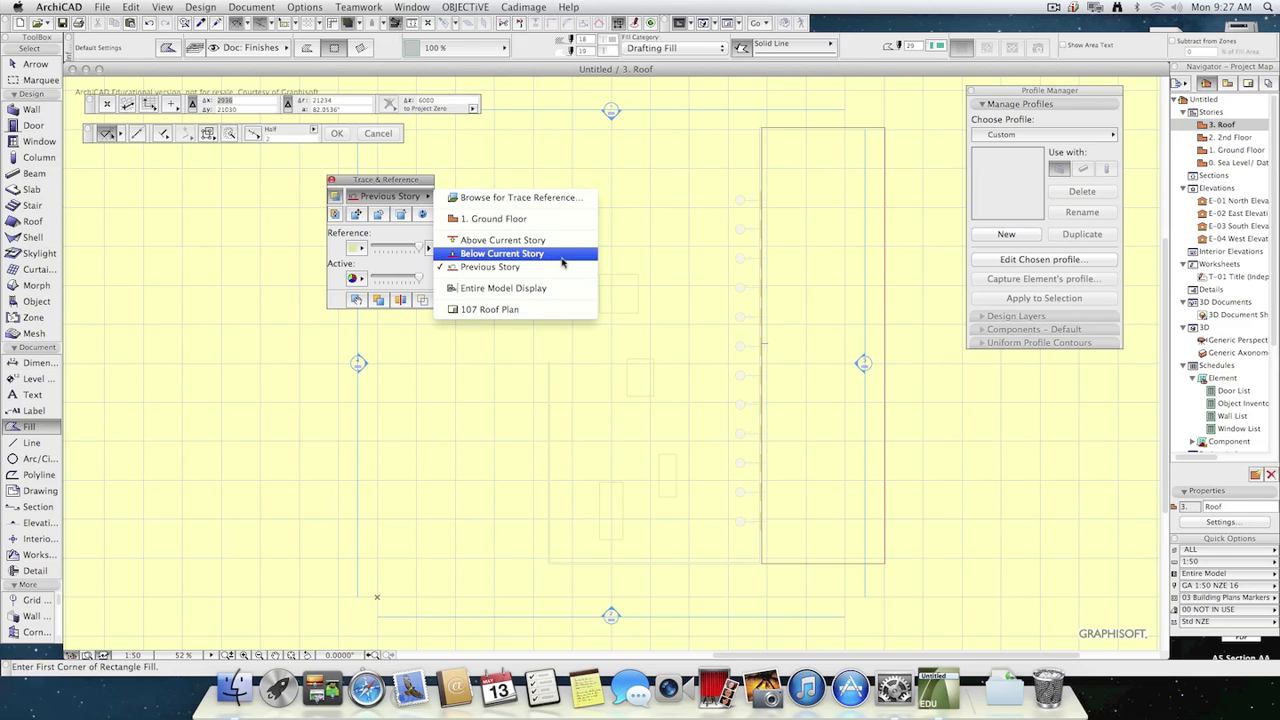
click(500, 219)
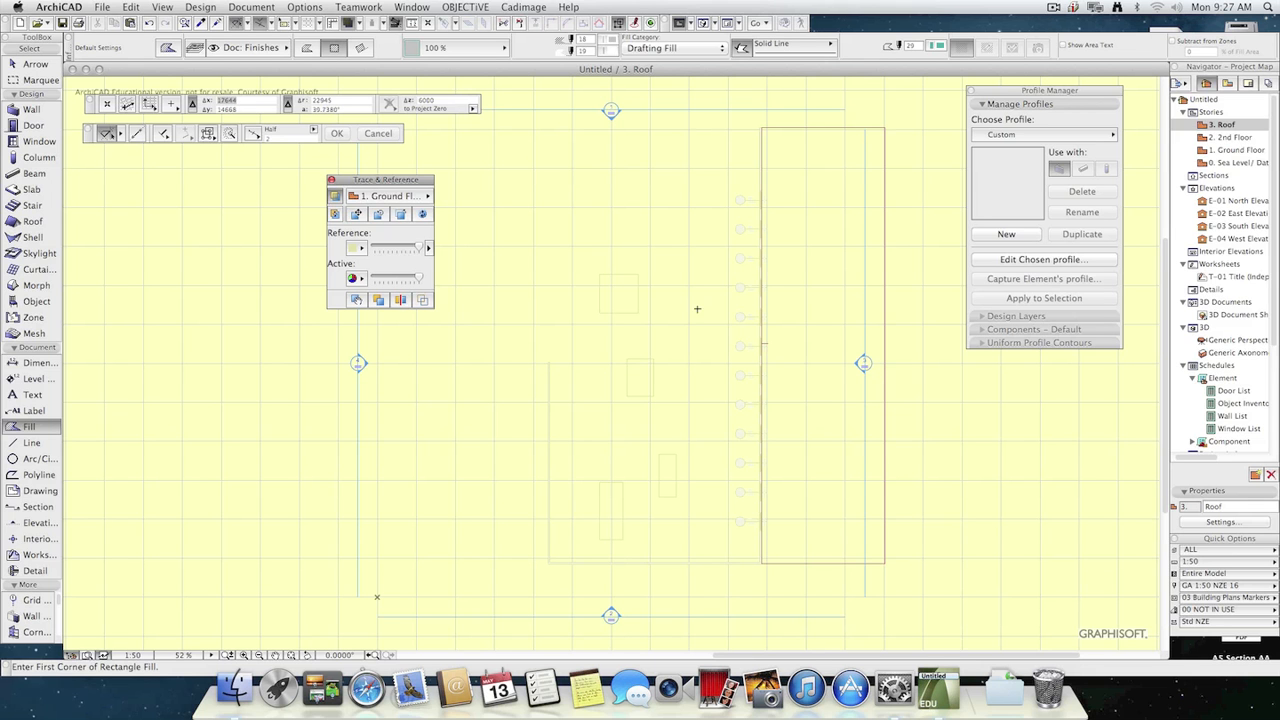
Close the Trace & Reference and Profile Manager palettes and leave the Fill tool.
click(332, 180)
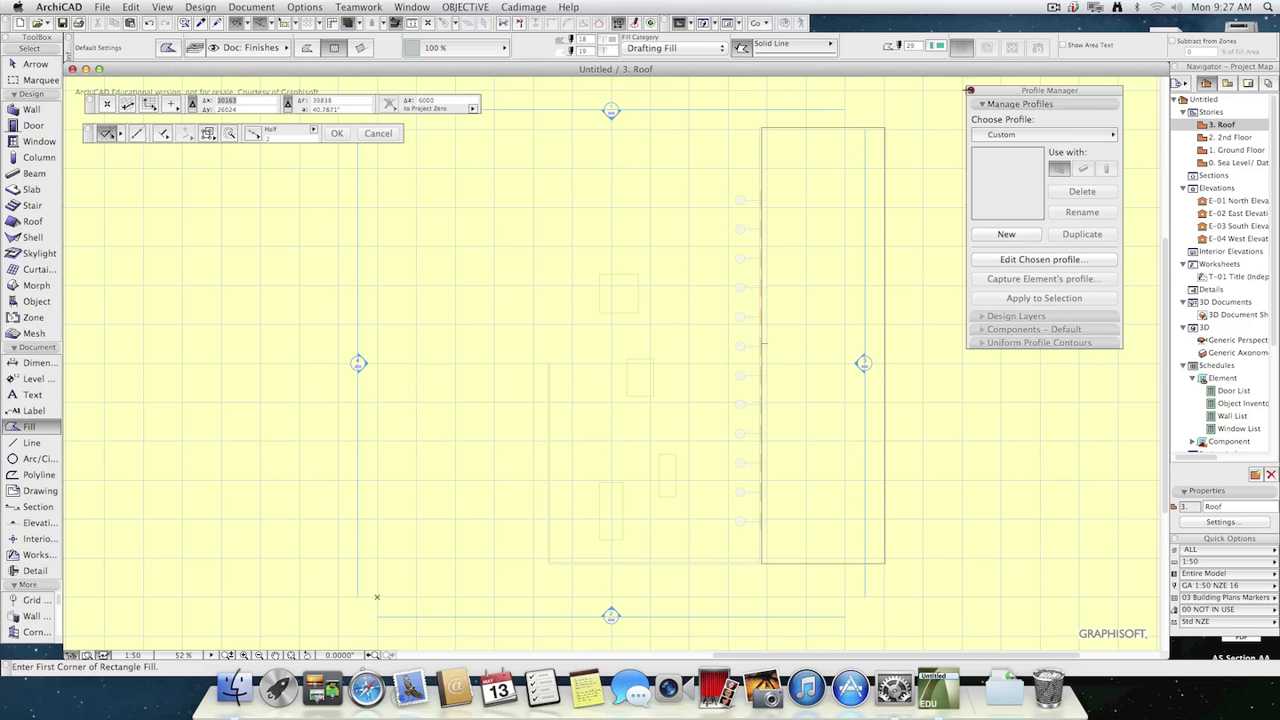
click(971, 90)
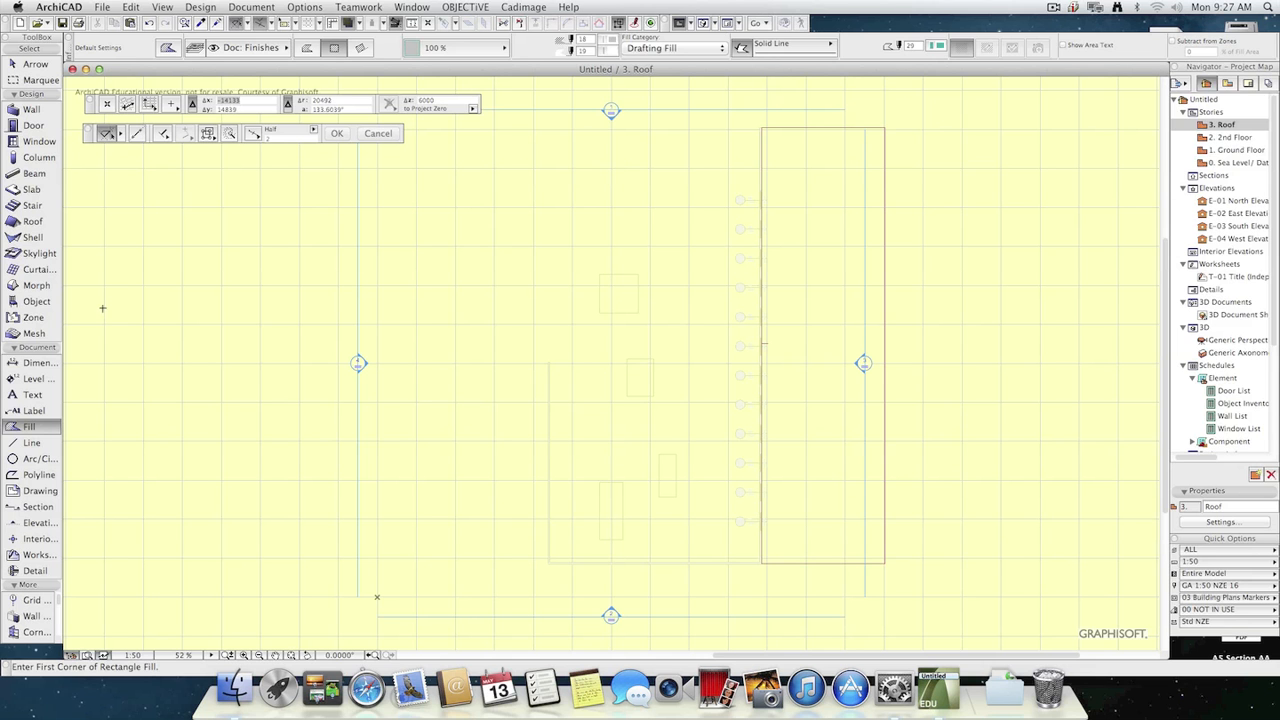
key(Escape)
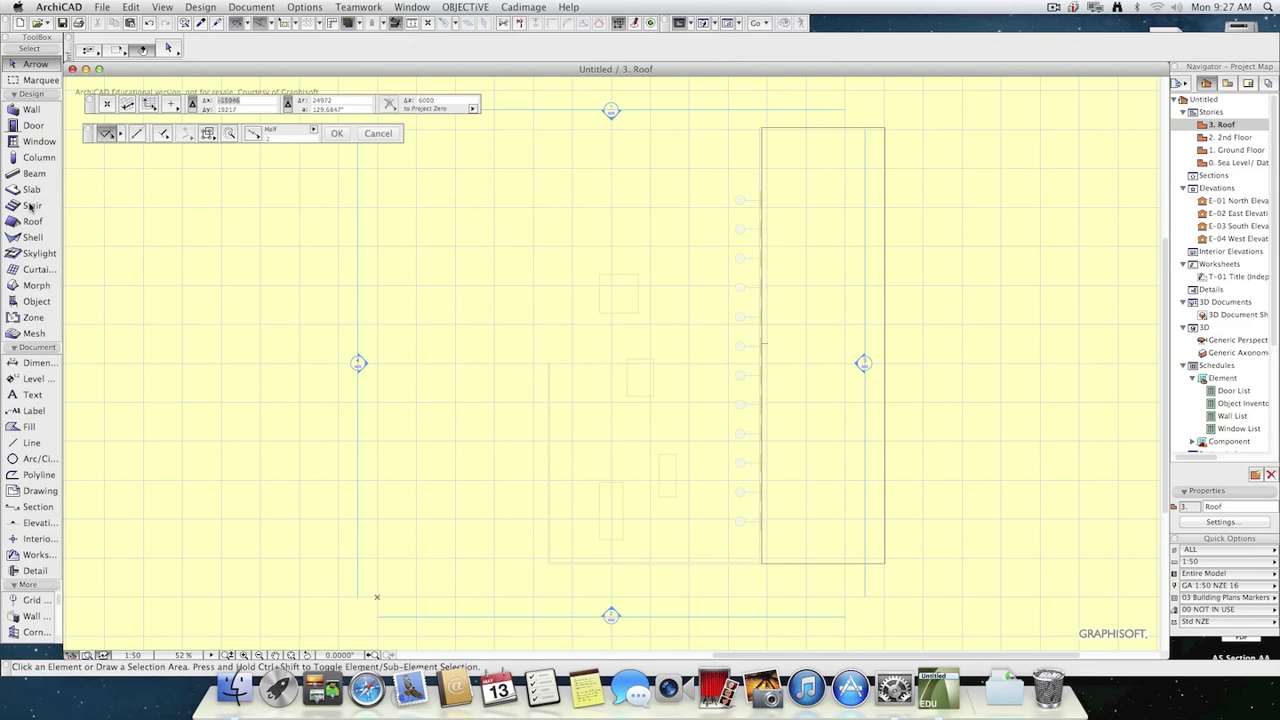
Open the Stair tool's default settings, preview the stair types in Complete Stairs 16 and choose Stair L-Shape 16.
click(31, 206)
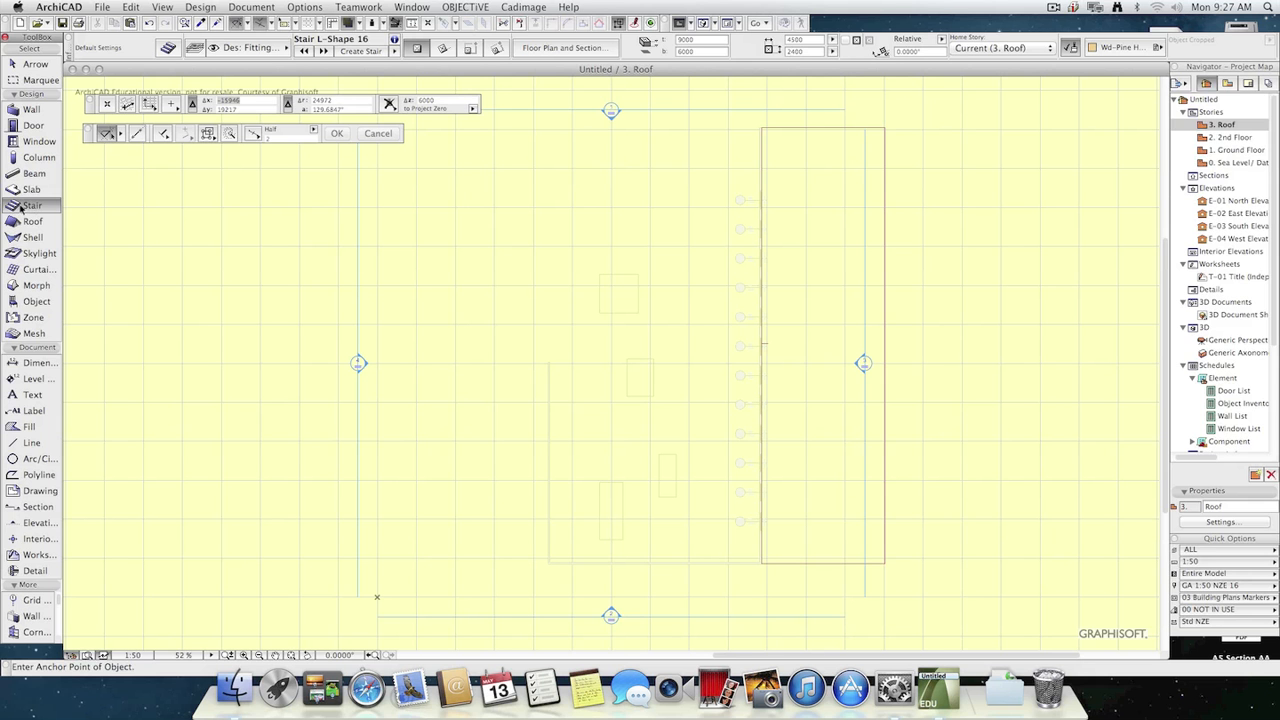
double_click(21, 208)
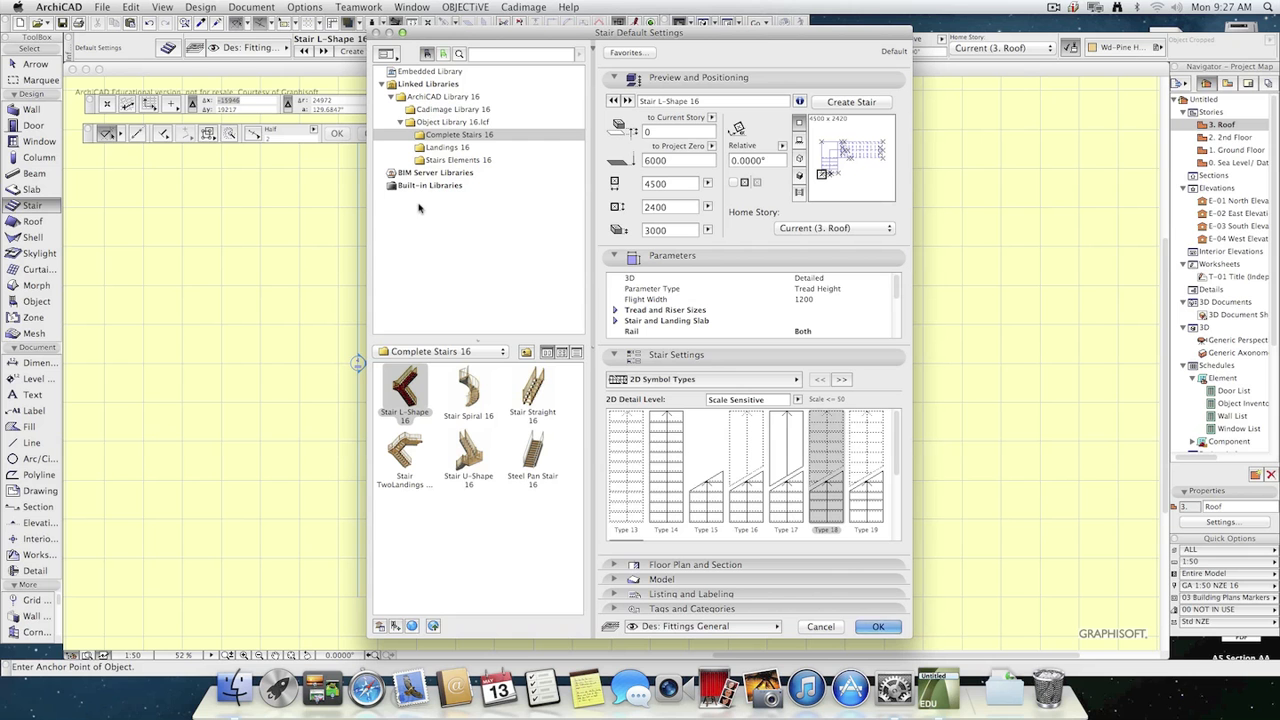
click(468, 392)
click(532, 395)
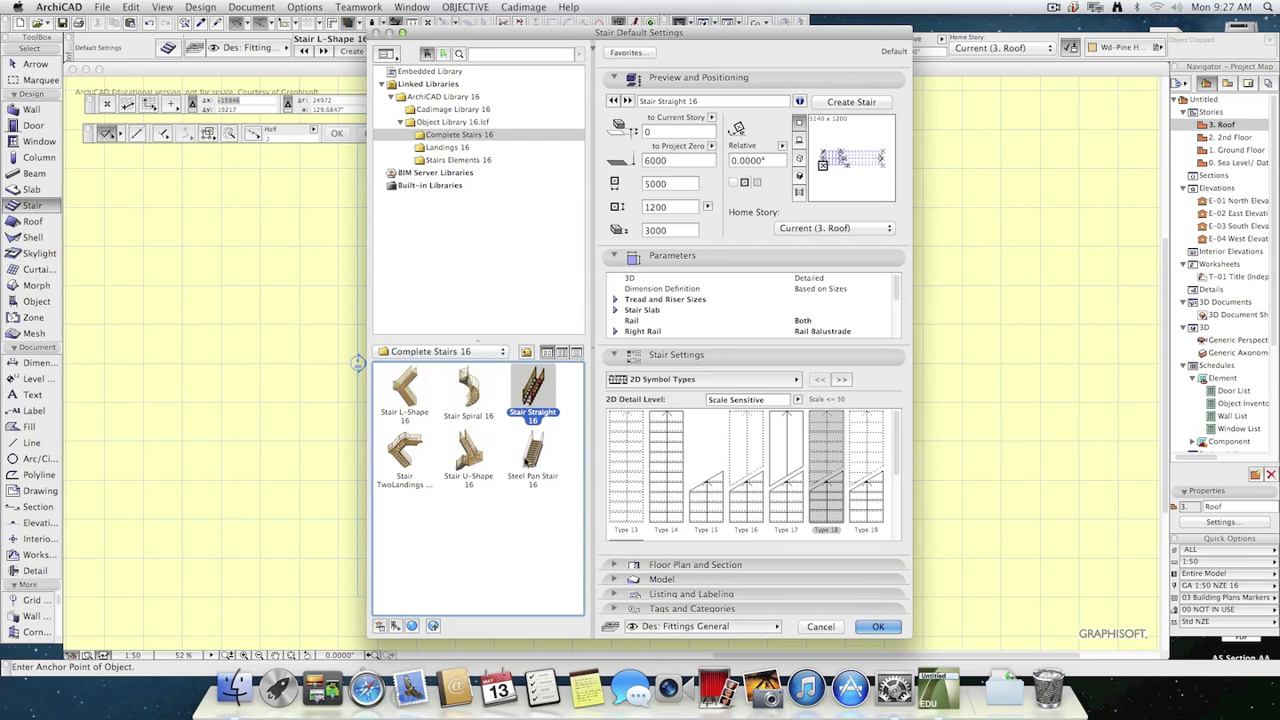
click(530, 460)
click(449, 448)
click(410, 462)
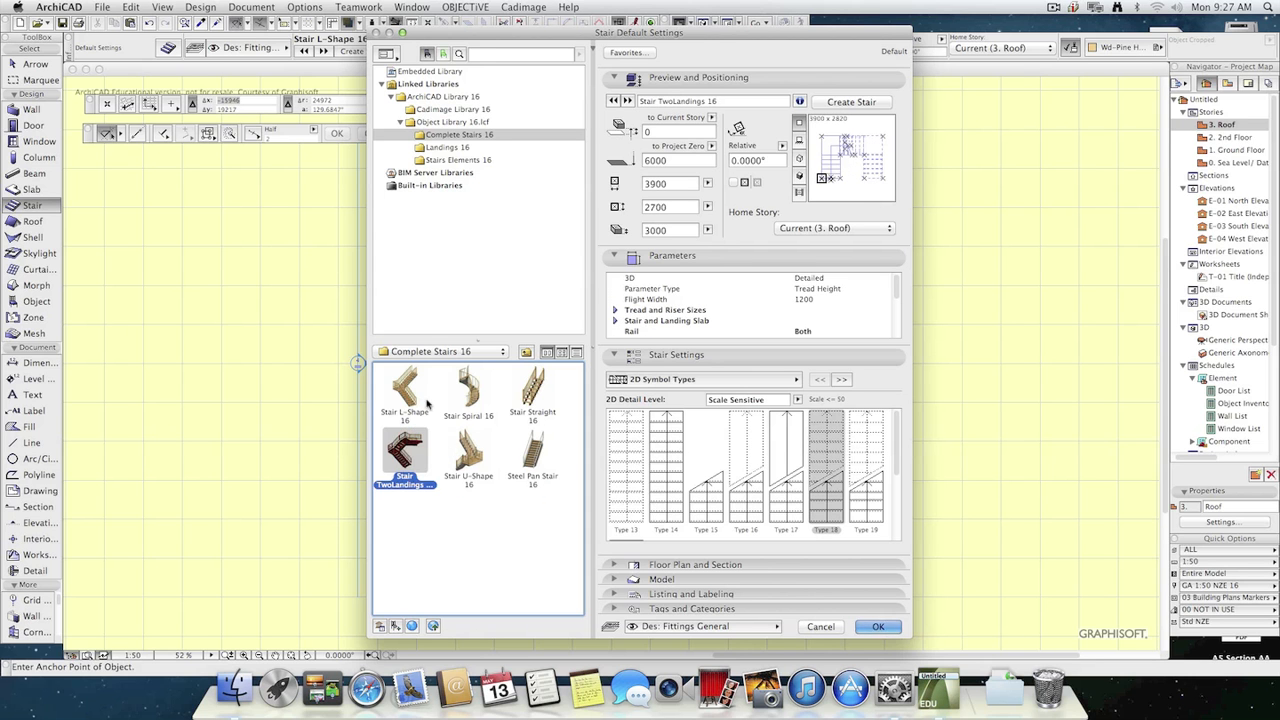
click(404, 392)
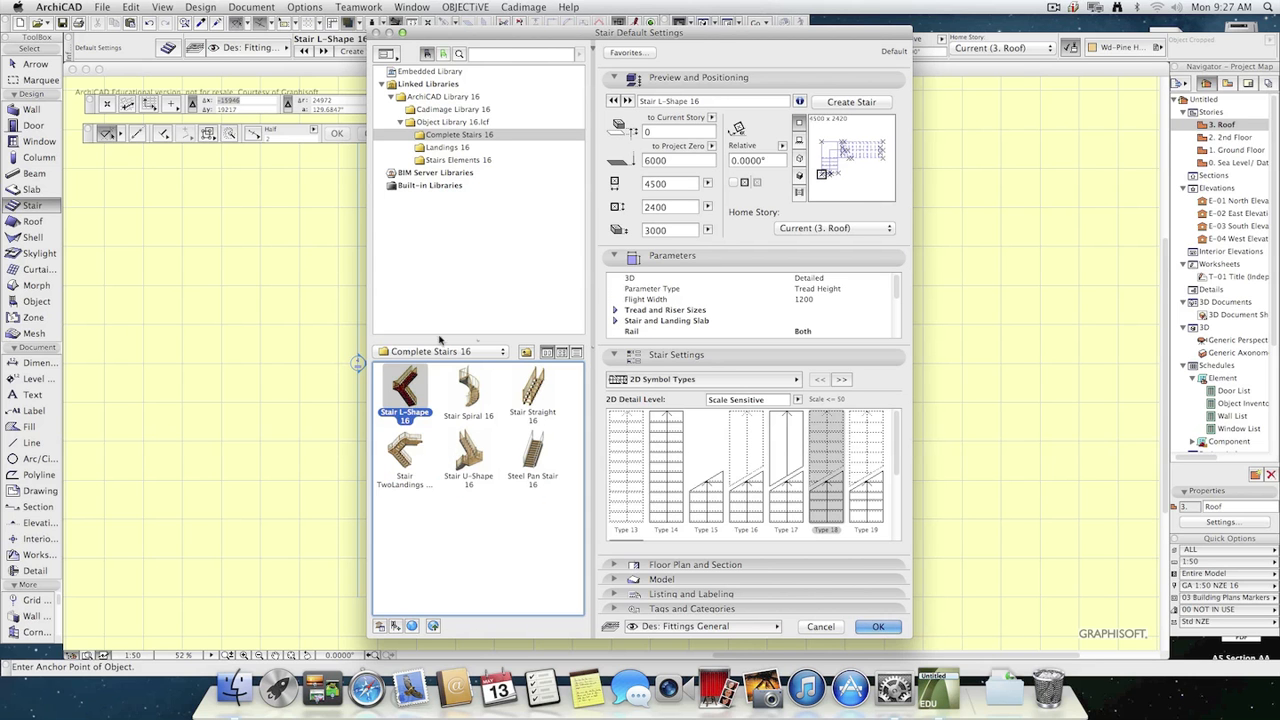
Browse the Landings 16 and Stairs Elements 16 libraries and return to Complete Stairs 16.
click(438, 148)
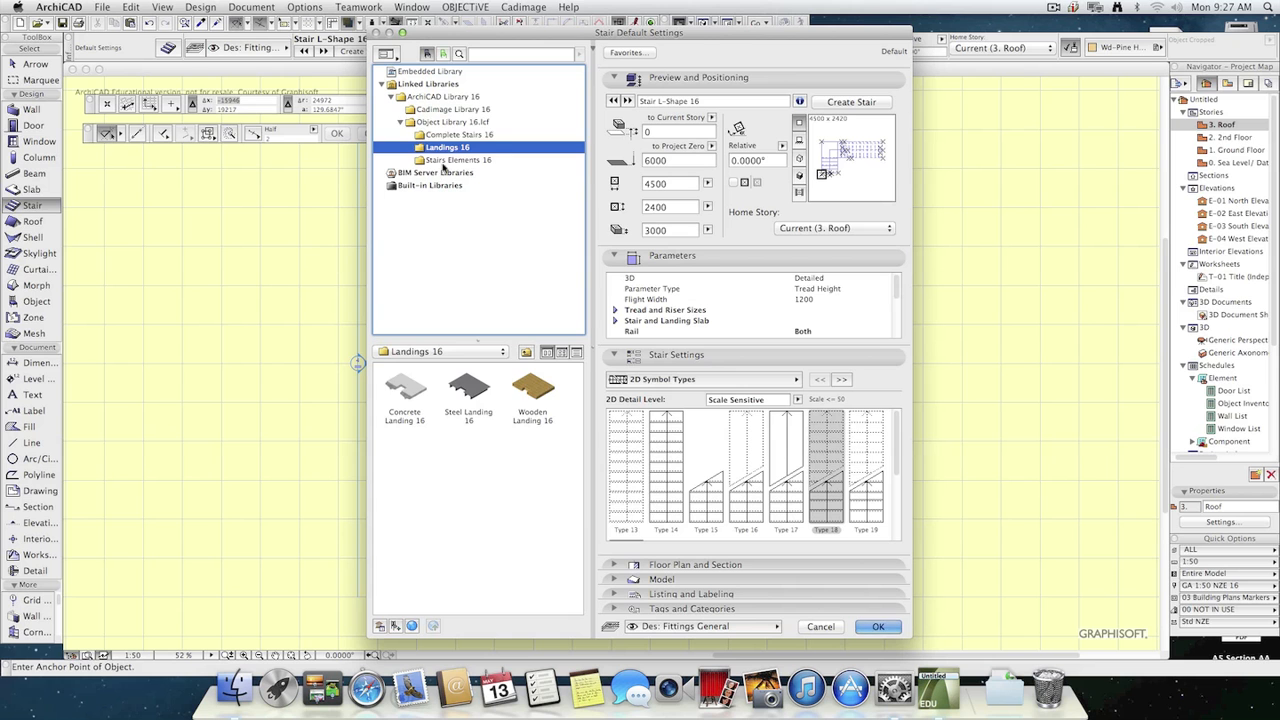
click(443, 160)
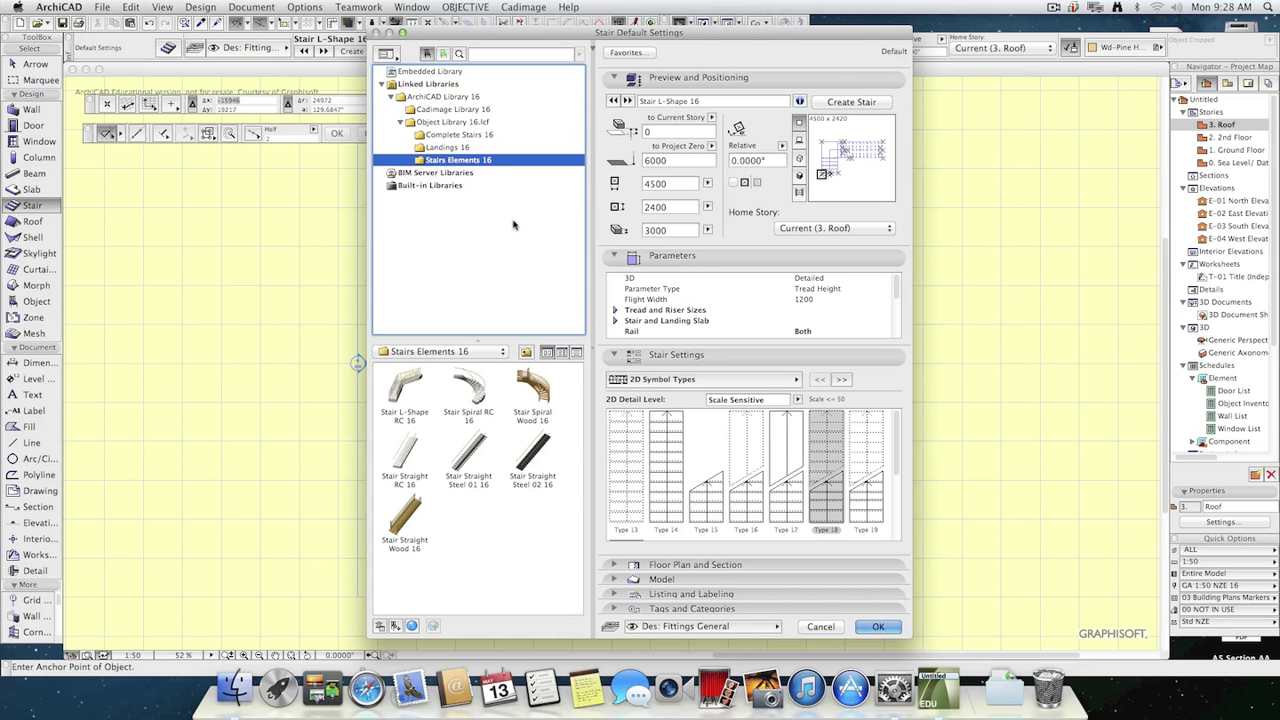
click(448, 135)
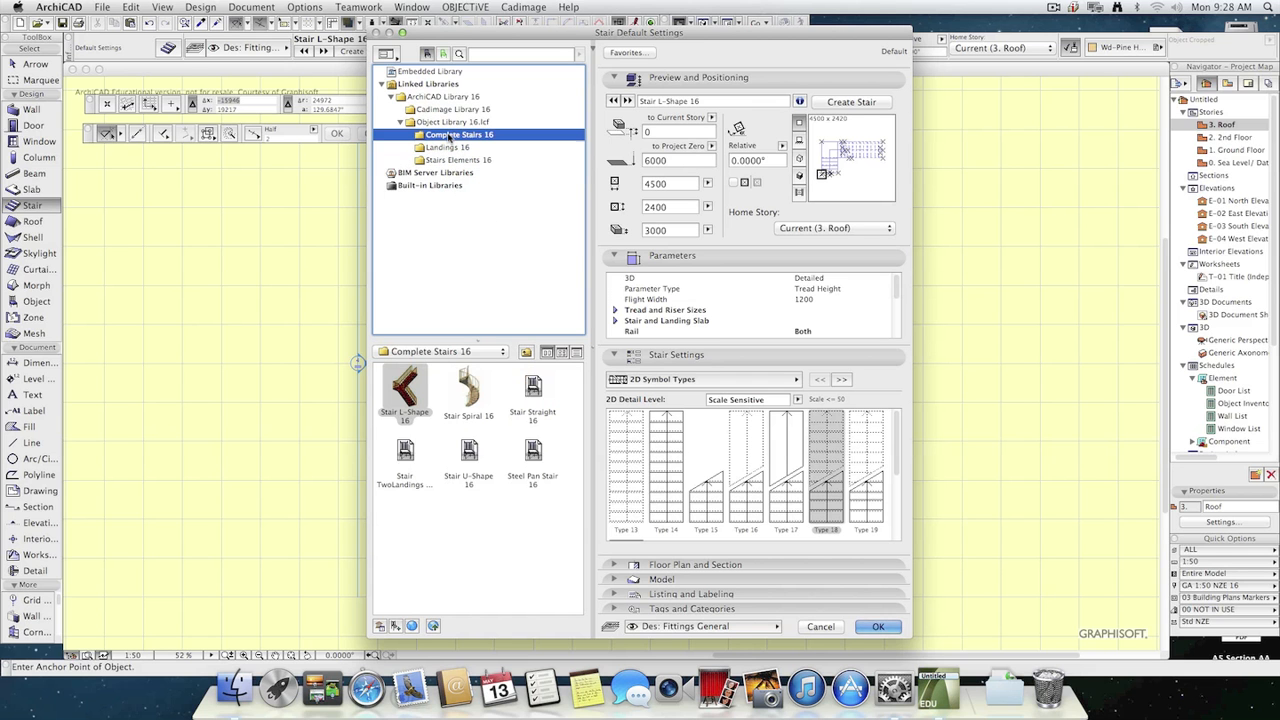
click(451, 161)
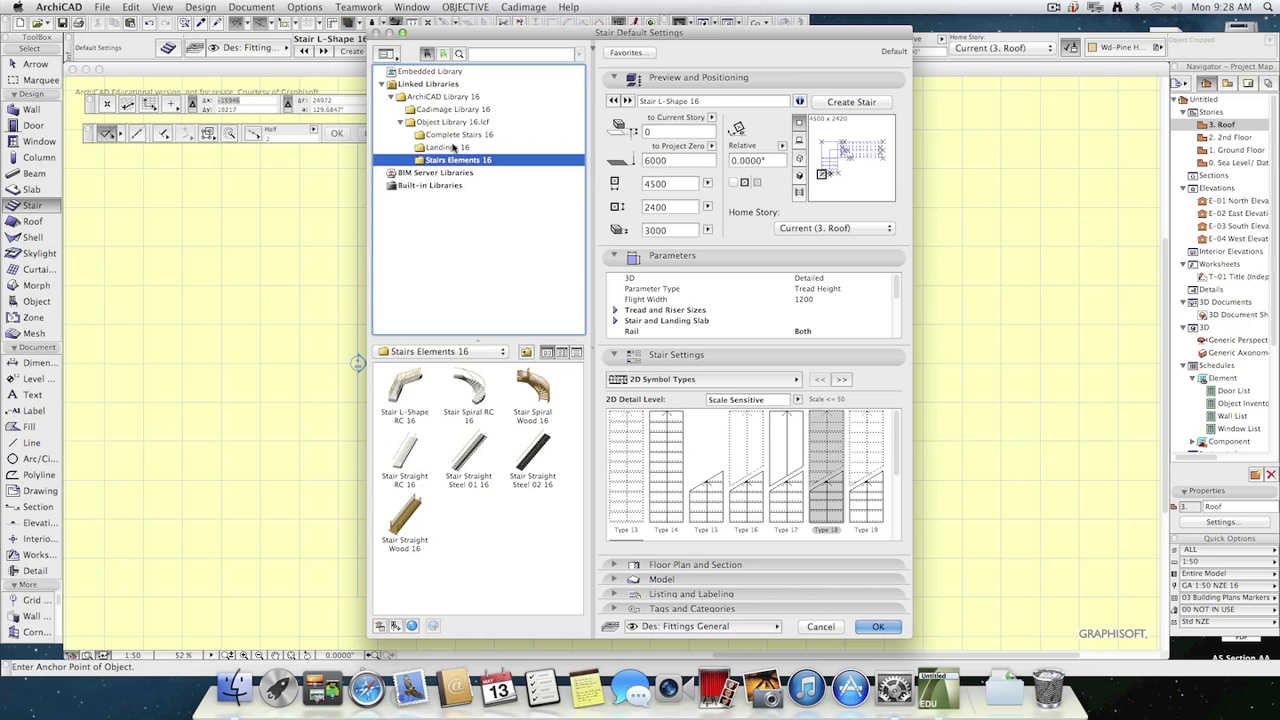
click(456, 136)
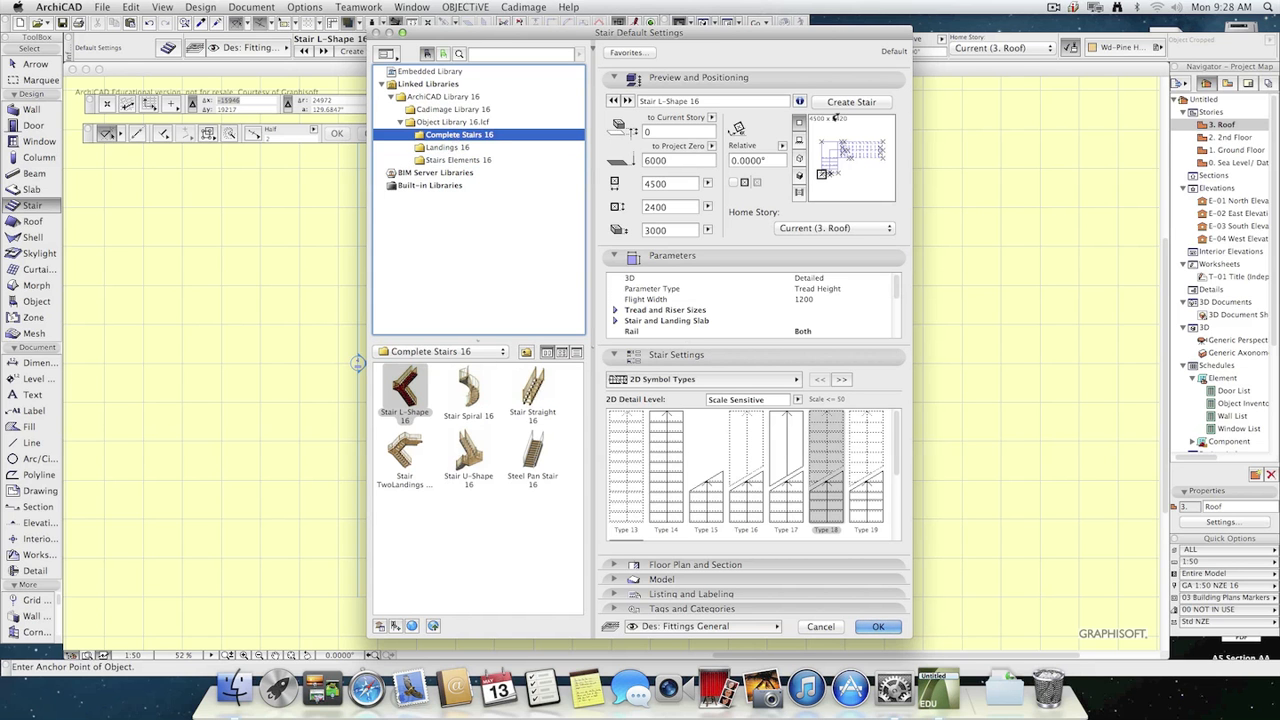
Set the default L-shaped stair's length to 10000 and height to 6000, and choose the rotated placement method.
double_click(674, 184)
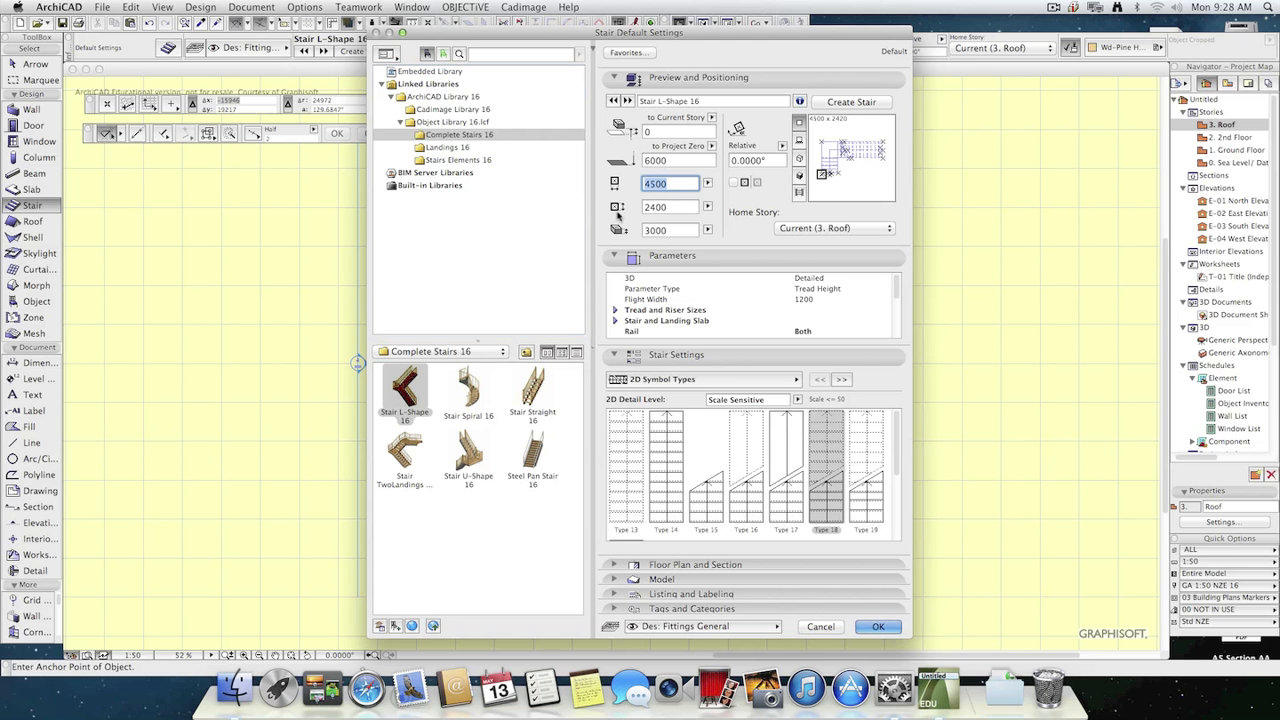
text(10000)
key(Tab)
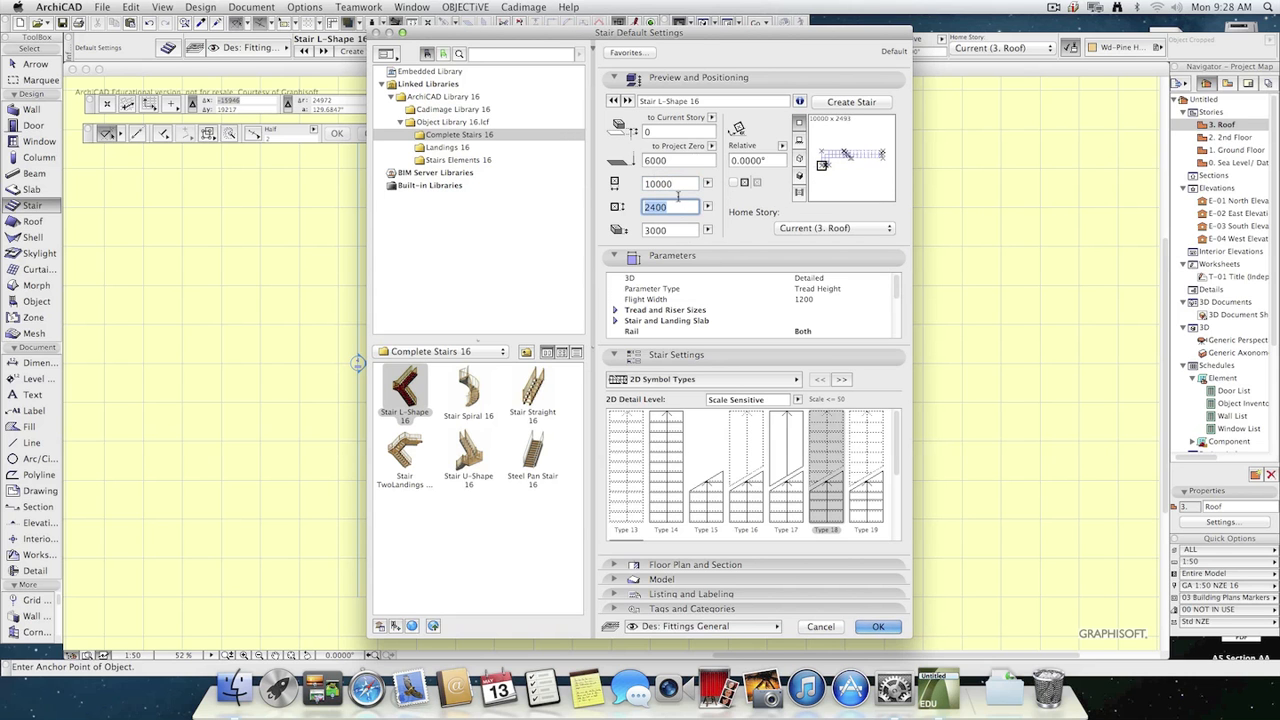
key(Tab)
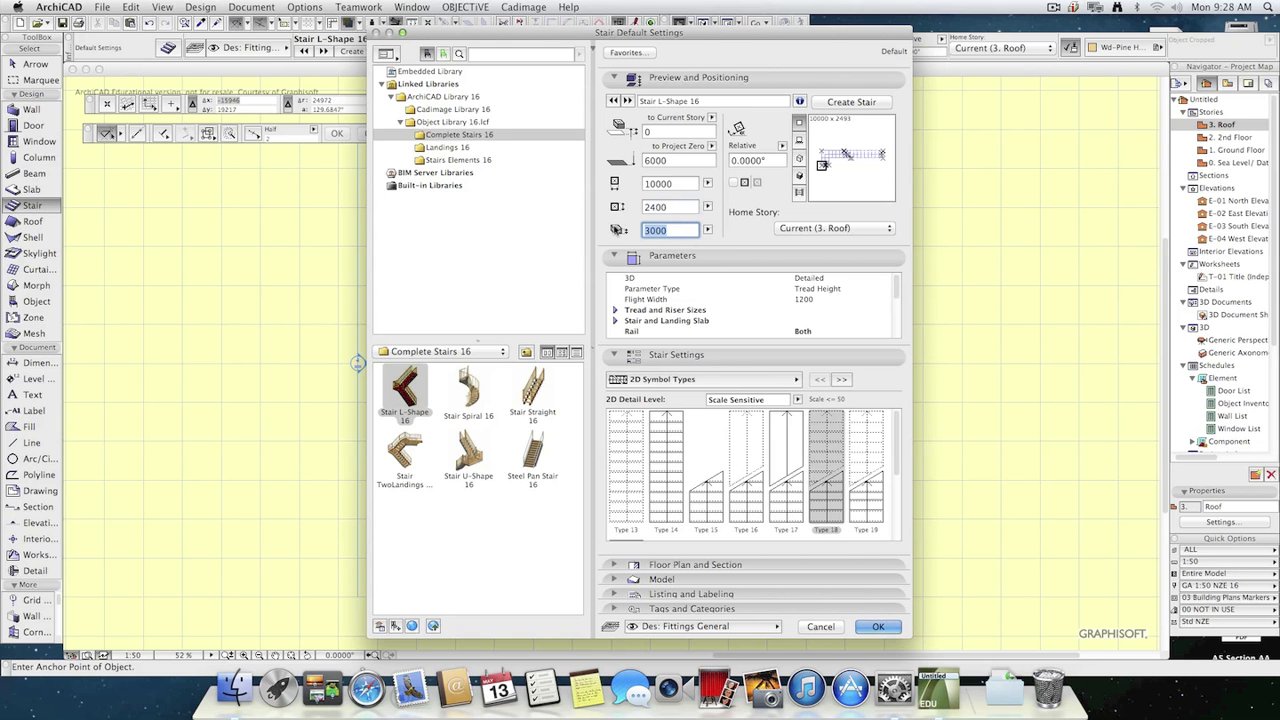
text(6)
click(877, 627)
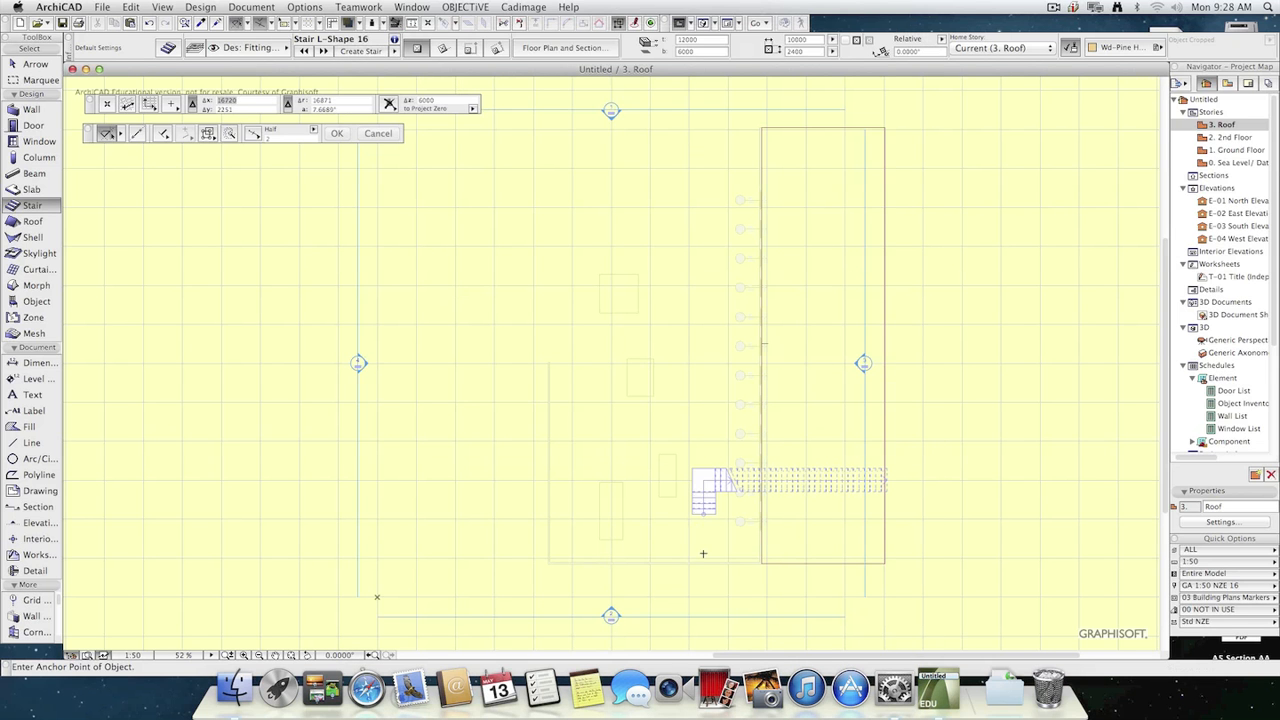
click(445, 49)
click(759, 565)
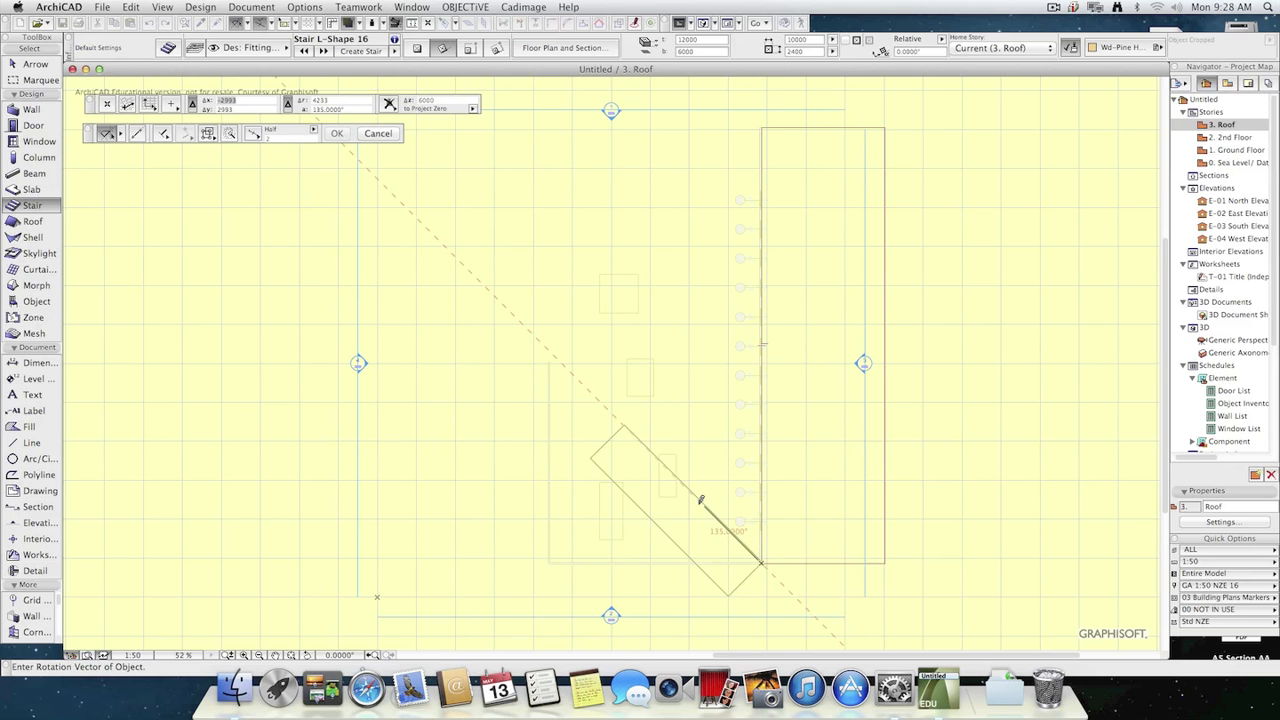
click(772, 457)
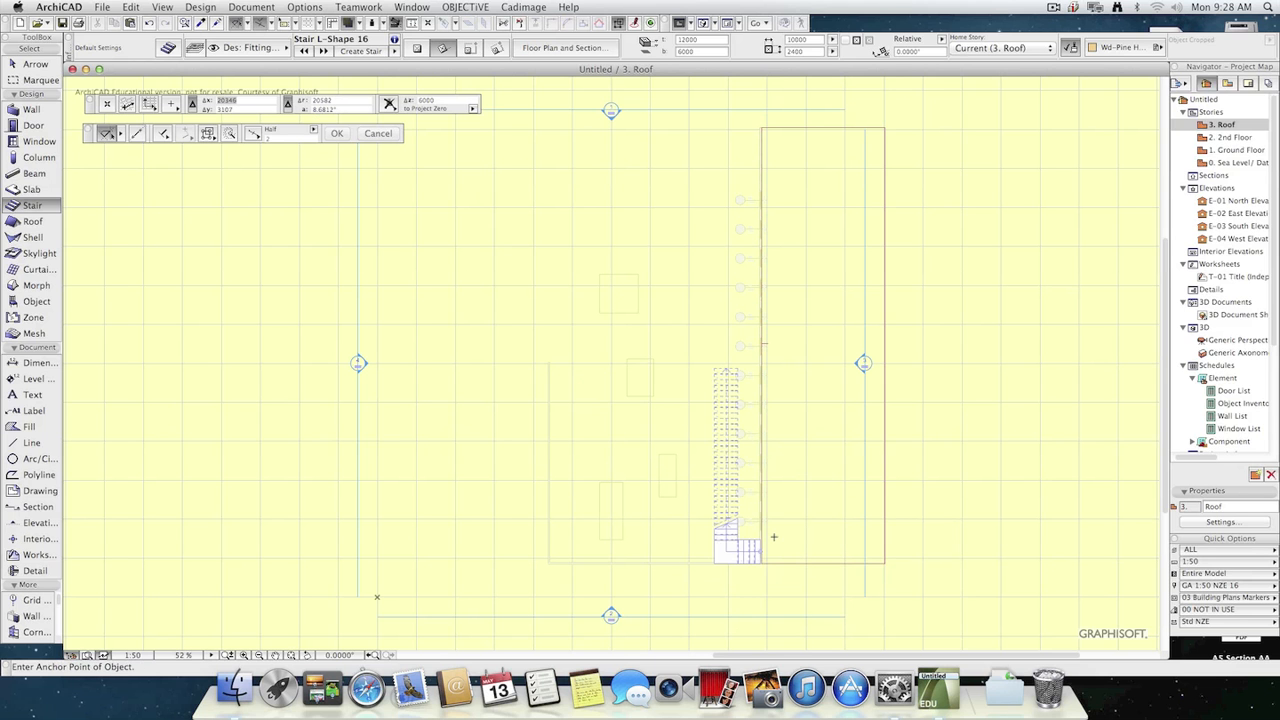
key(super+z)
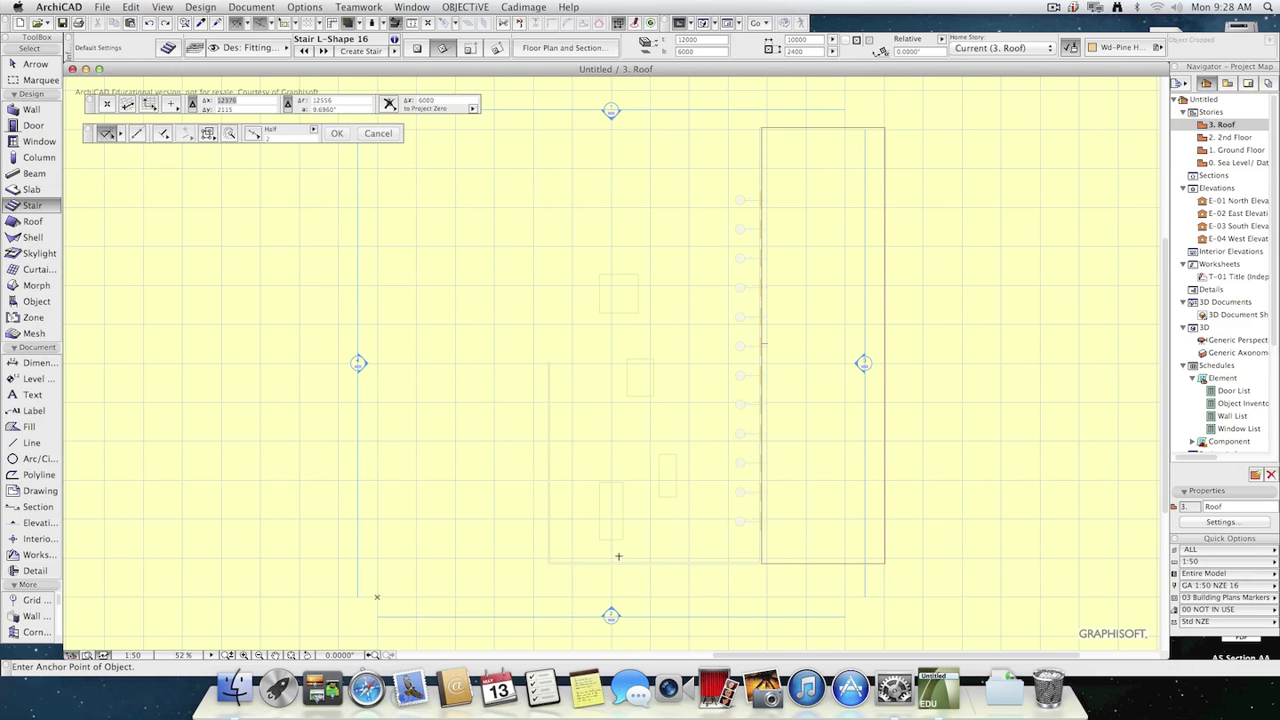
Change the default stair's anchor corner and place the stair vertically from the lower-left corner of the traced Ground Floor outline.
click(168, 48)
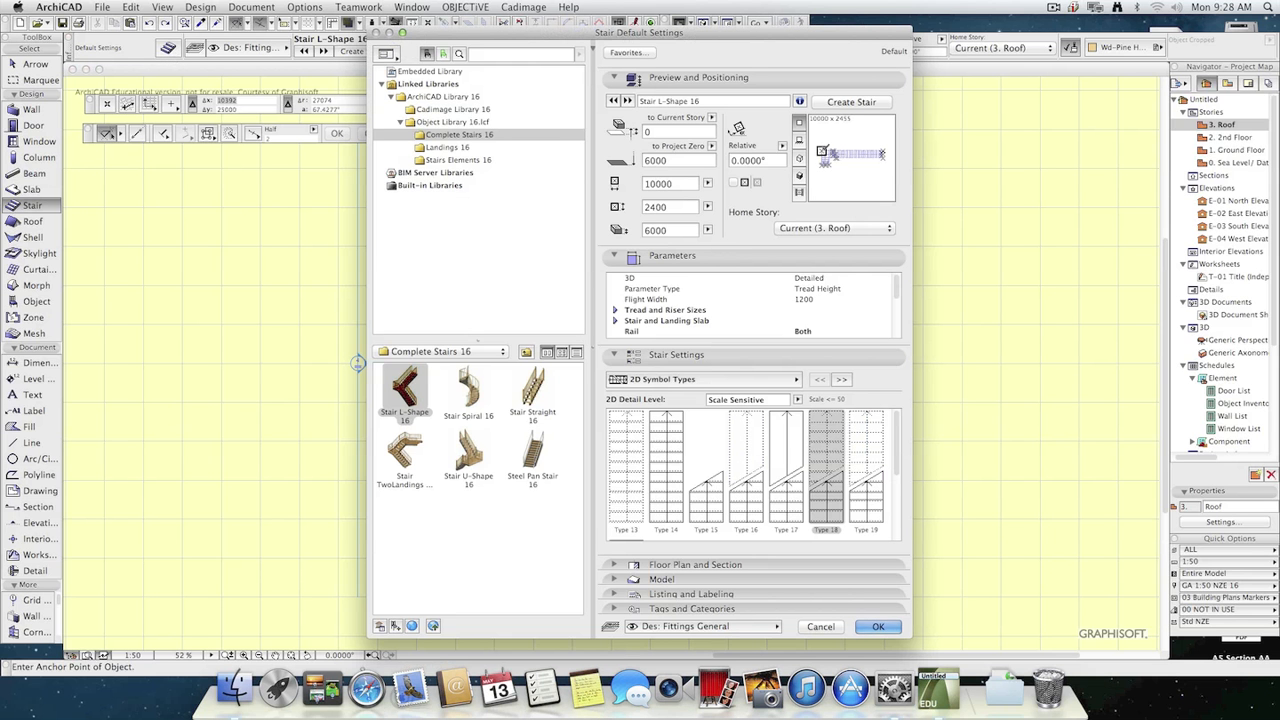
click(878, 626)
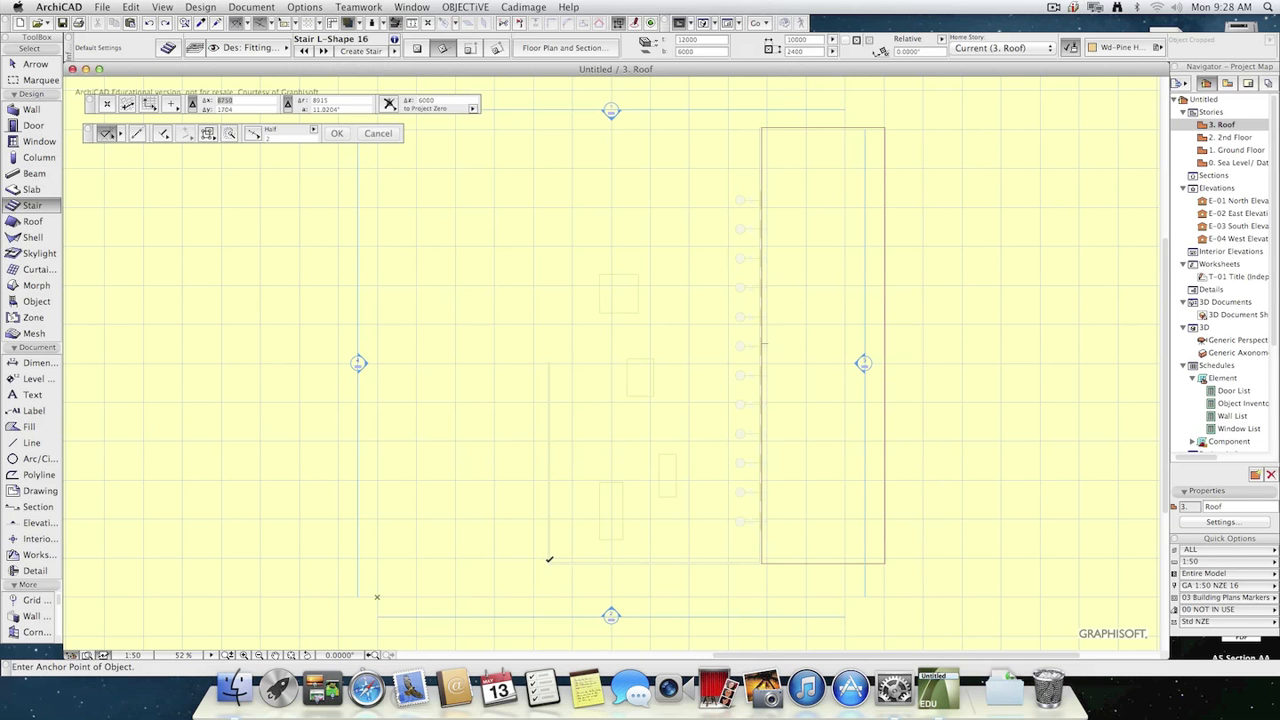
click(548, 562)
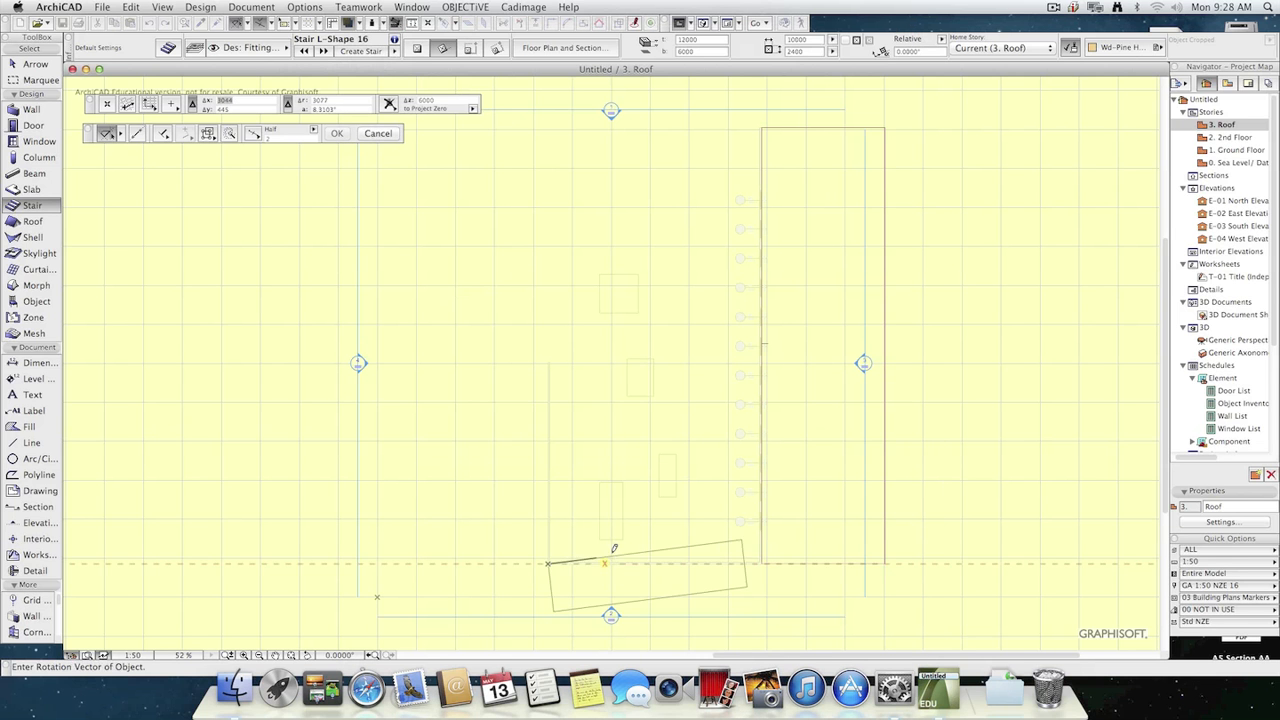
click(551, 409)
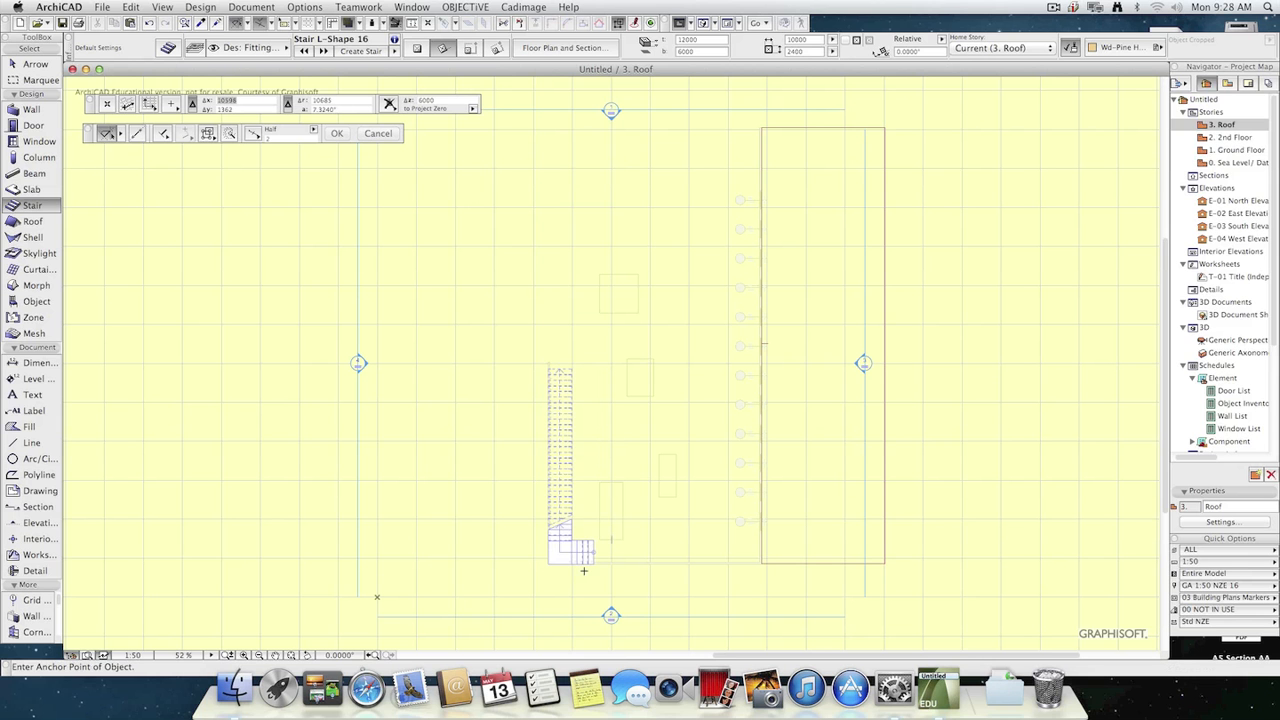
Select the placed stair in the 3D view and set its home story to 1. Ground Floor.
key(F3)
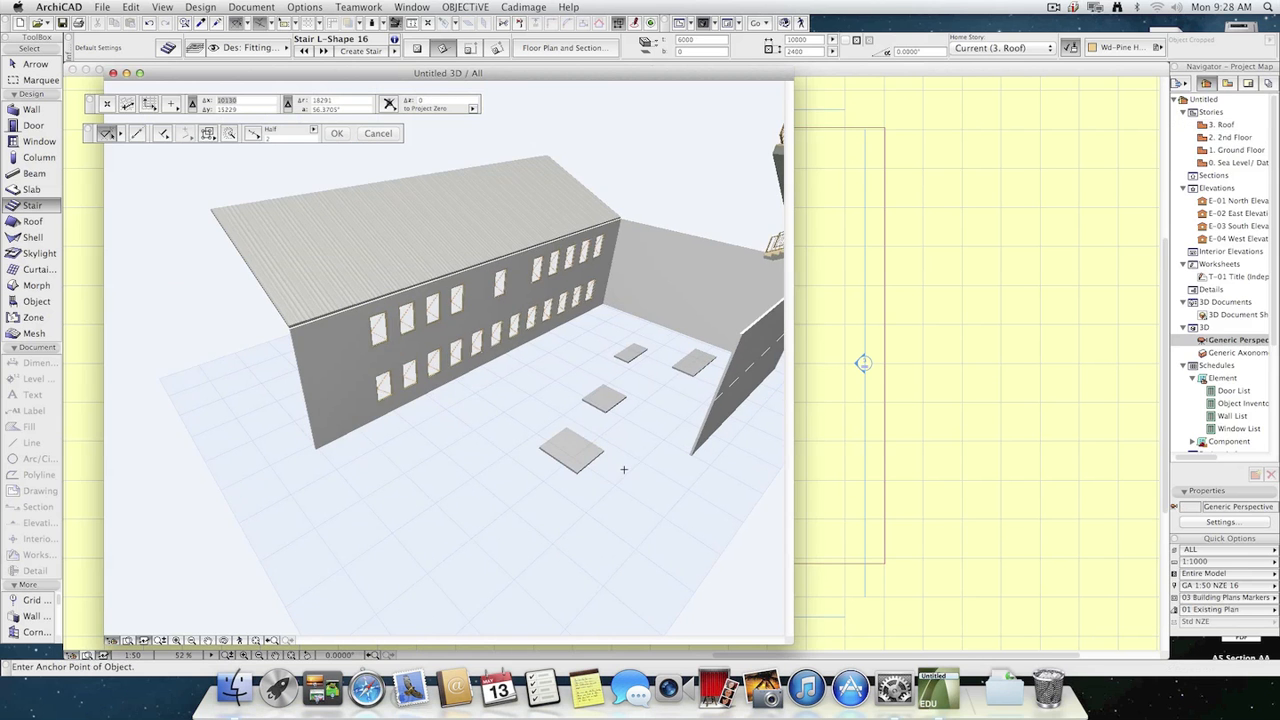
key(Escape)
click(773, 262)
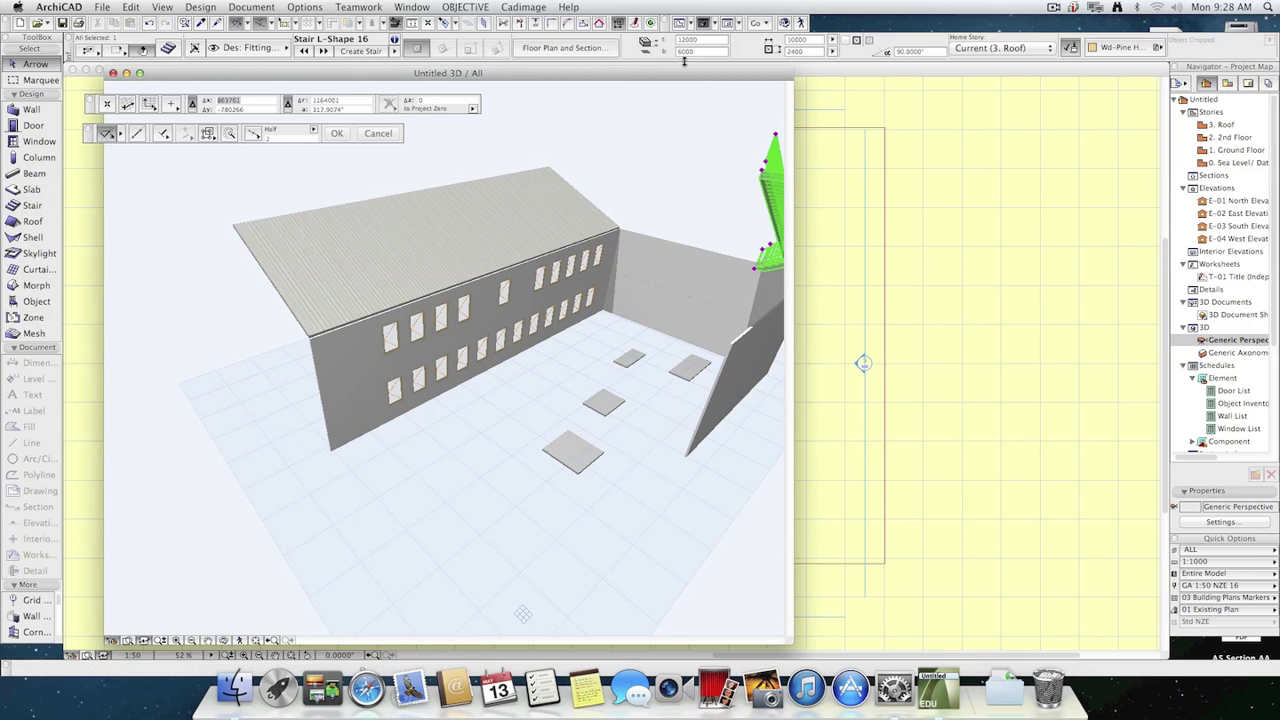
click(168, 48)
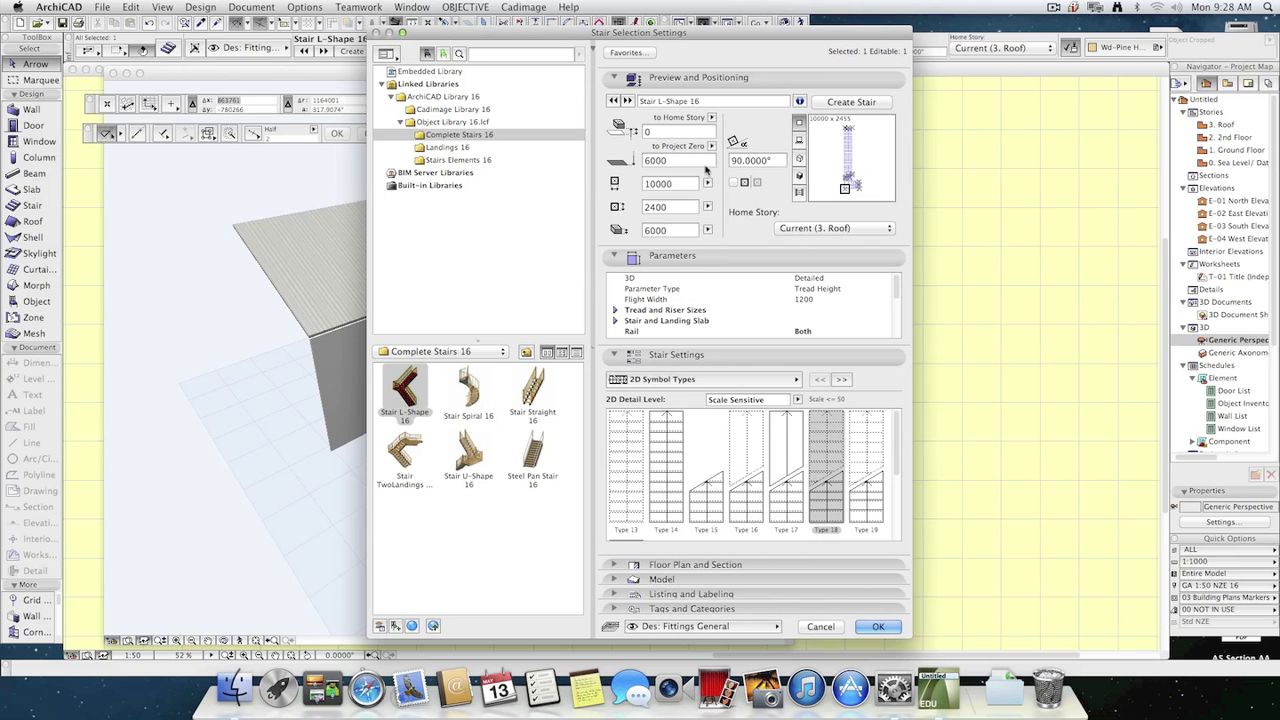
click(826, 229)
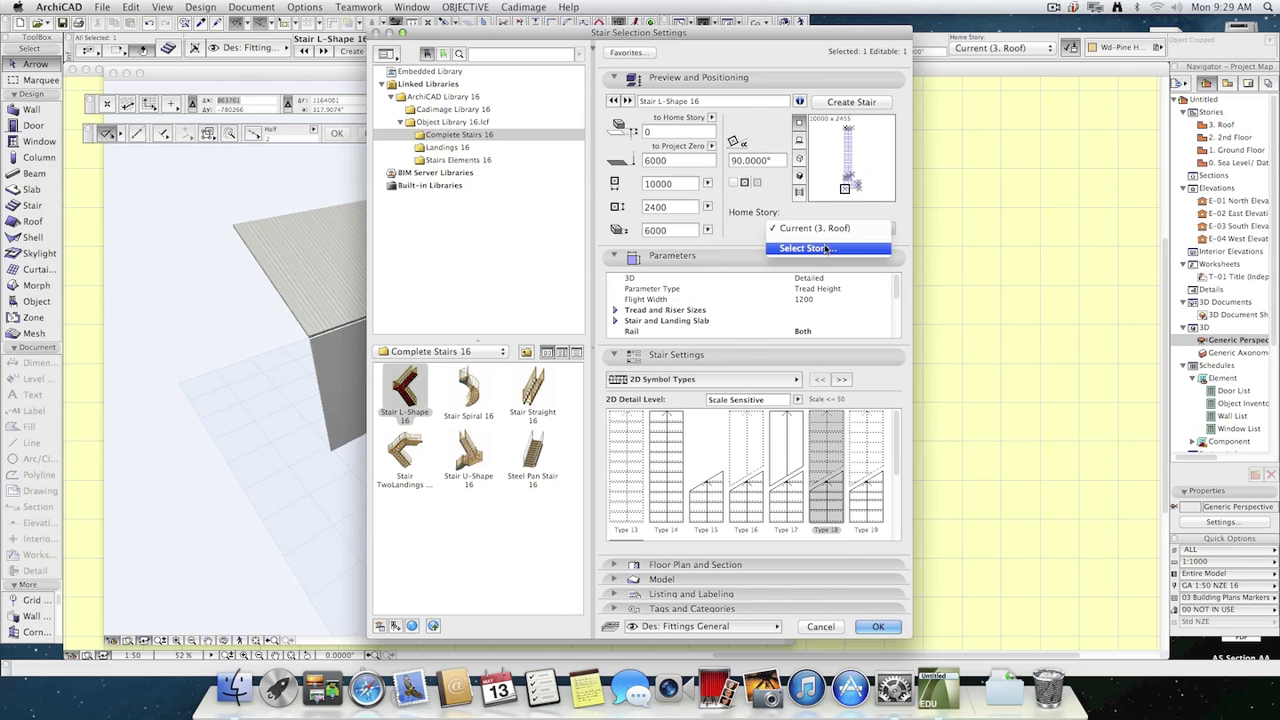
click(818, 247)
click(620, 224)
click(697, 358)
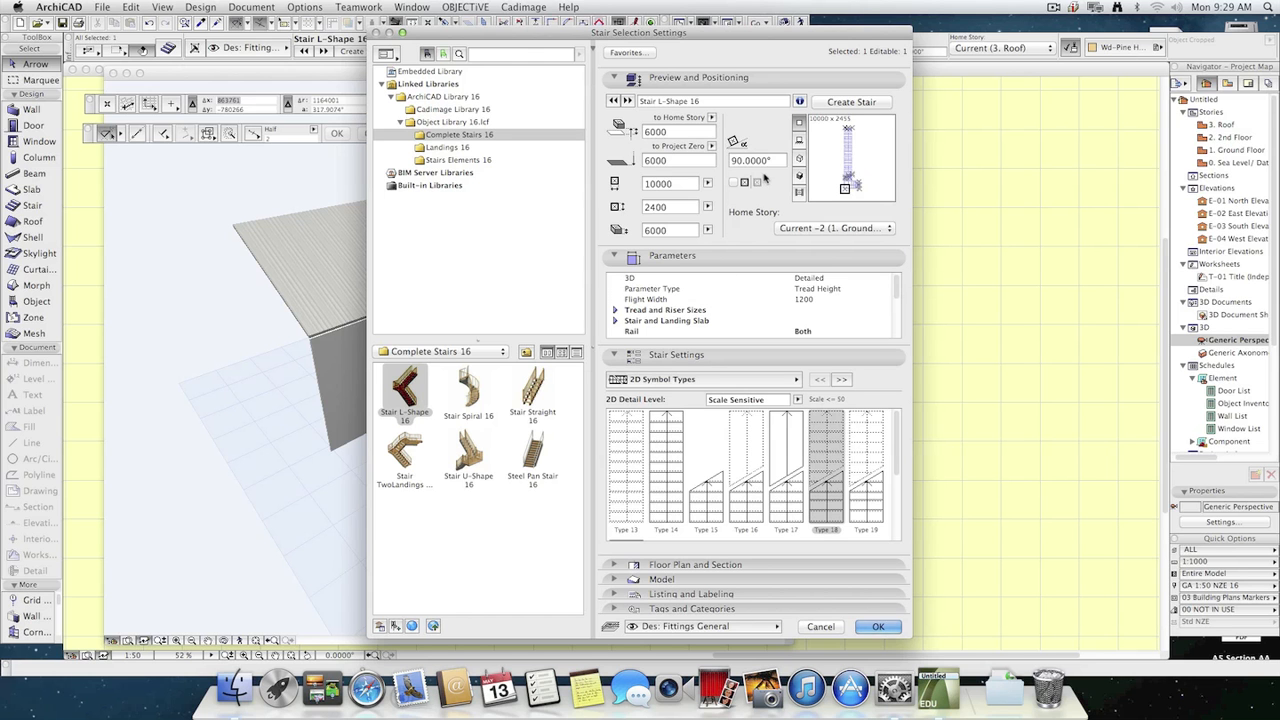
Set the selected stair's elevation to its home story to 0 and apply the settings.
click(668, 131)
text(0)
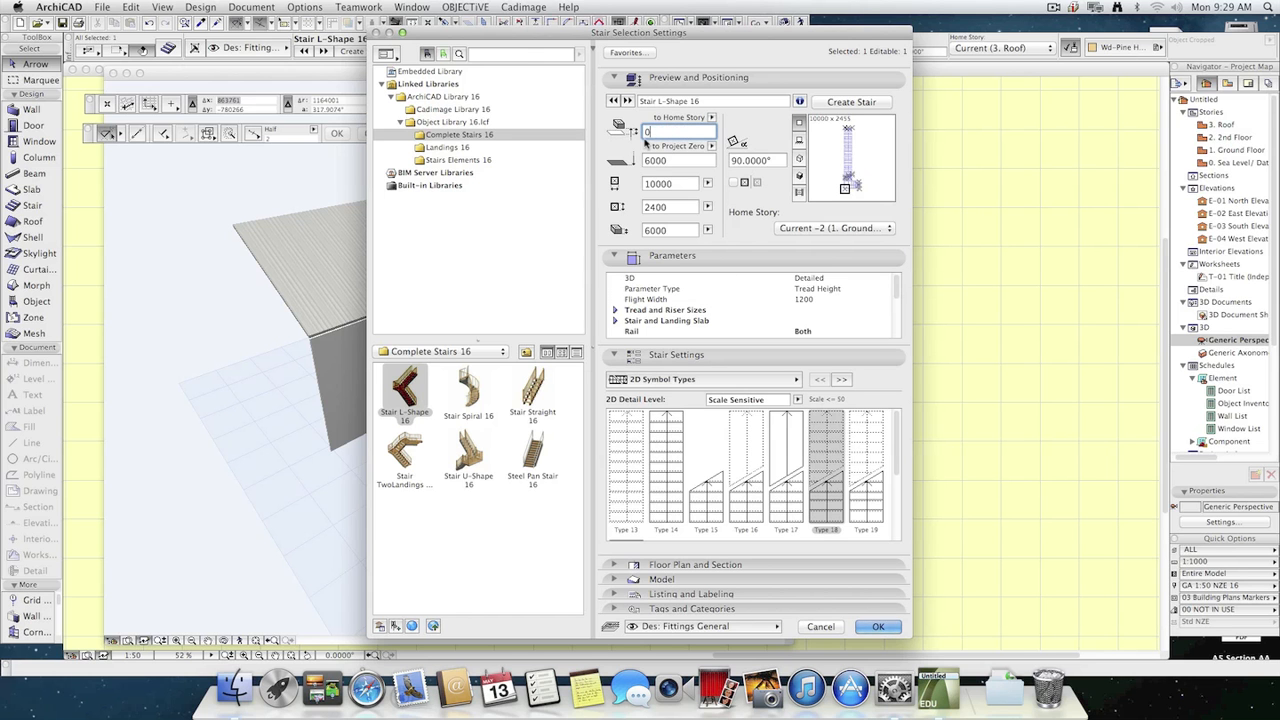
click(666, 165)
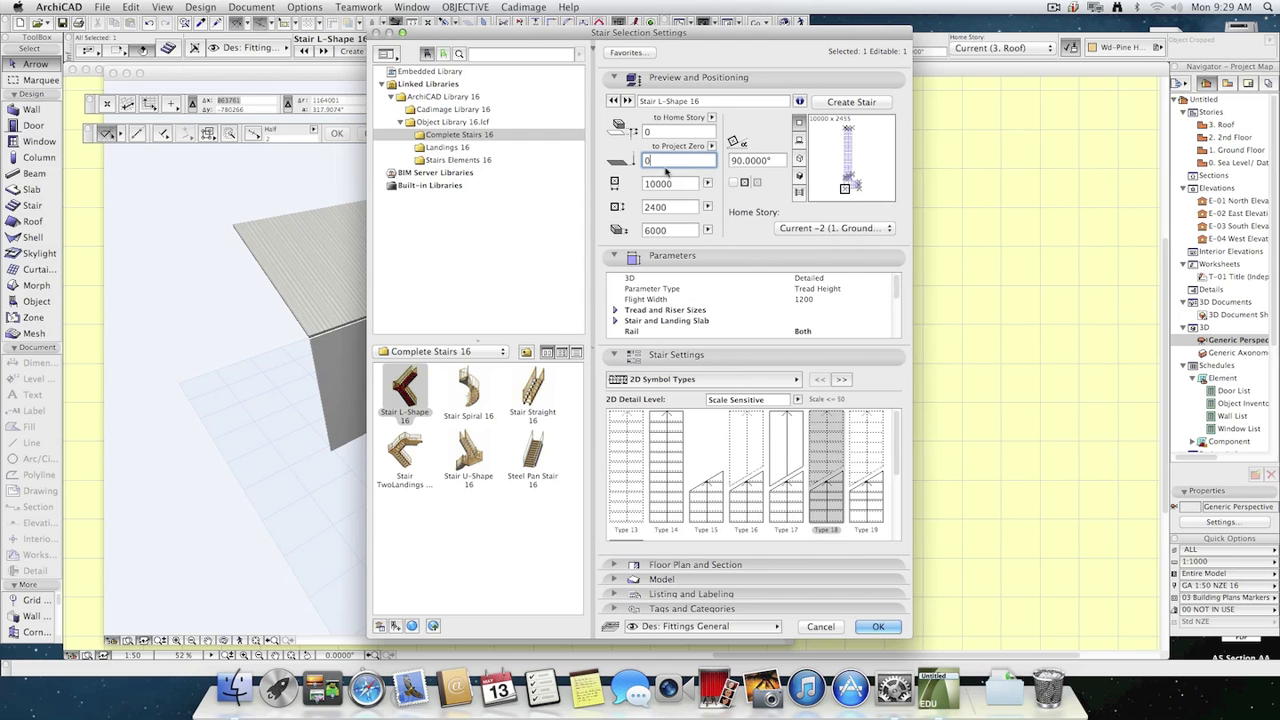
click(878, 626)
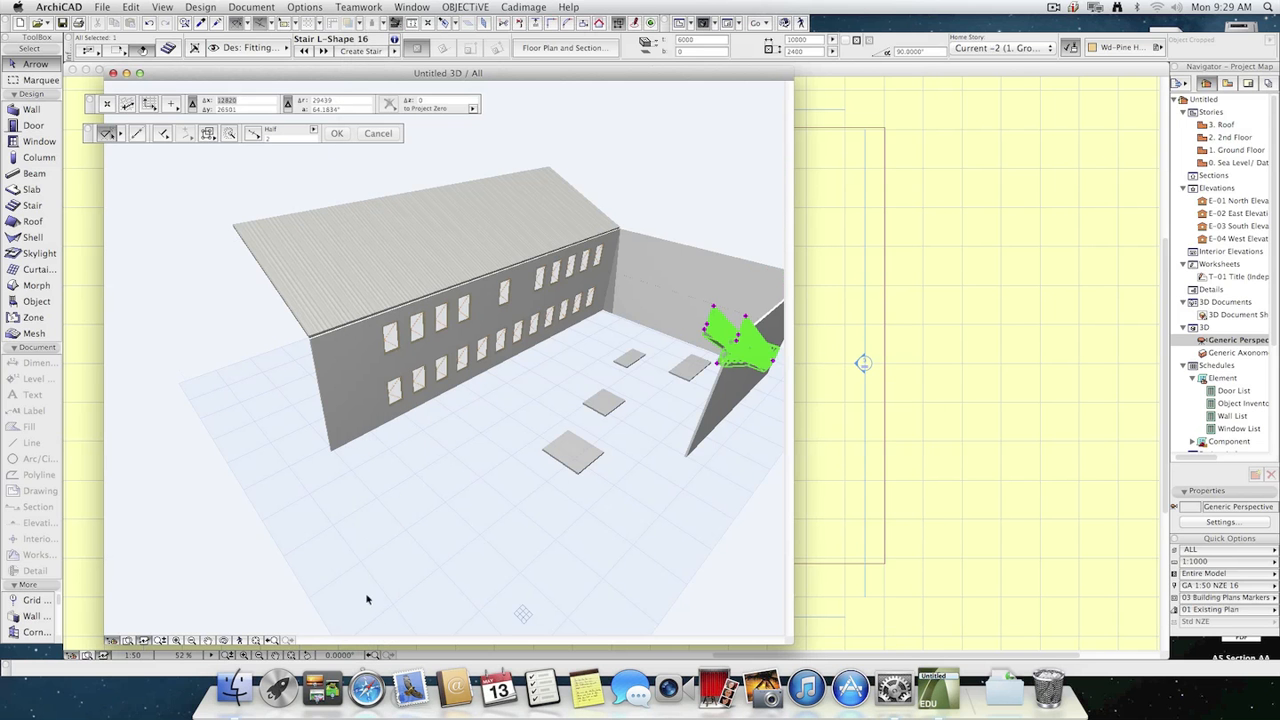
Explore the 3D model up to the stair to inspect it from close range, and select the stair.
click(270, 615)
click(239, 640)
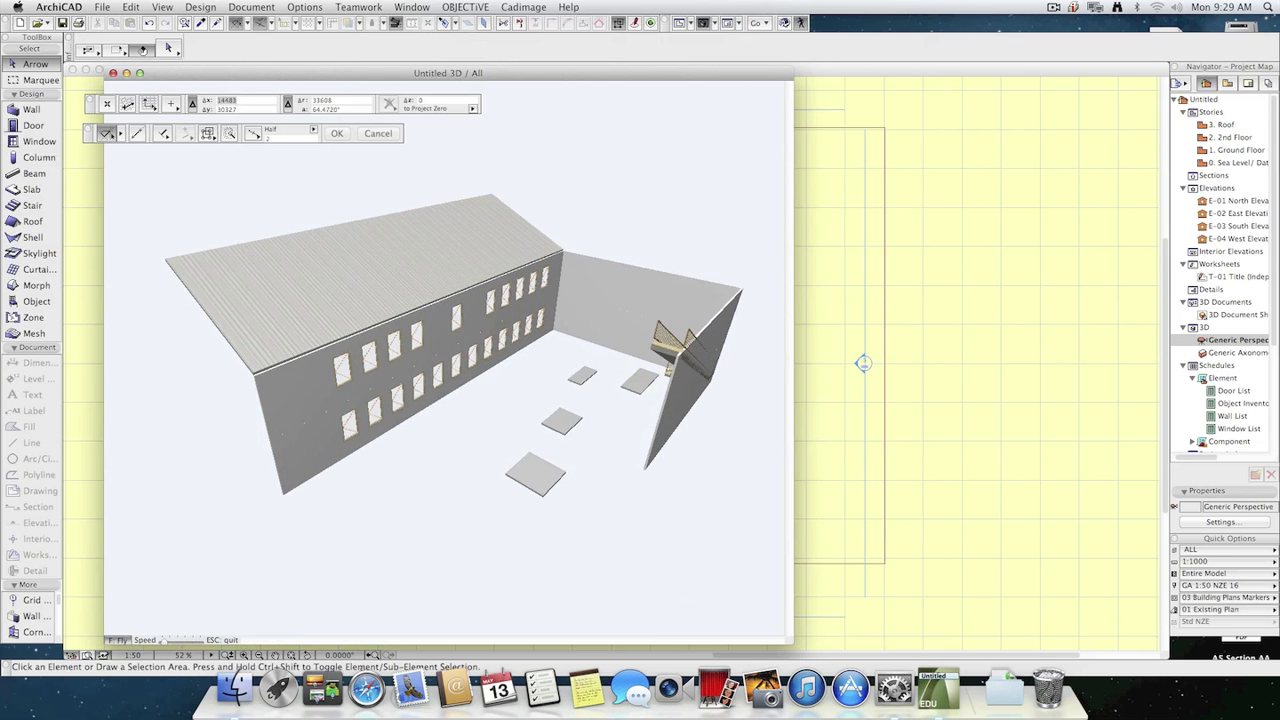
key(Up)
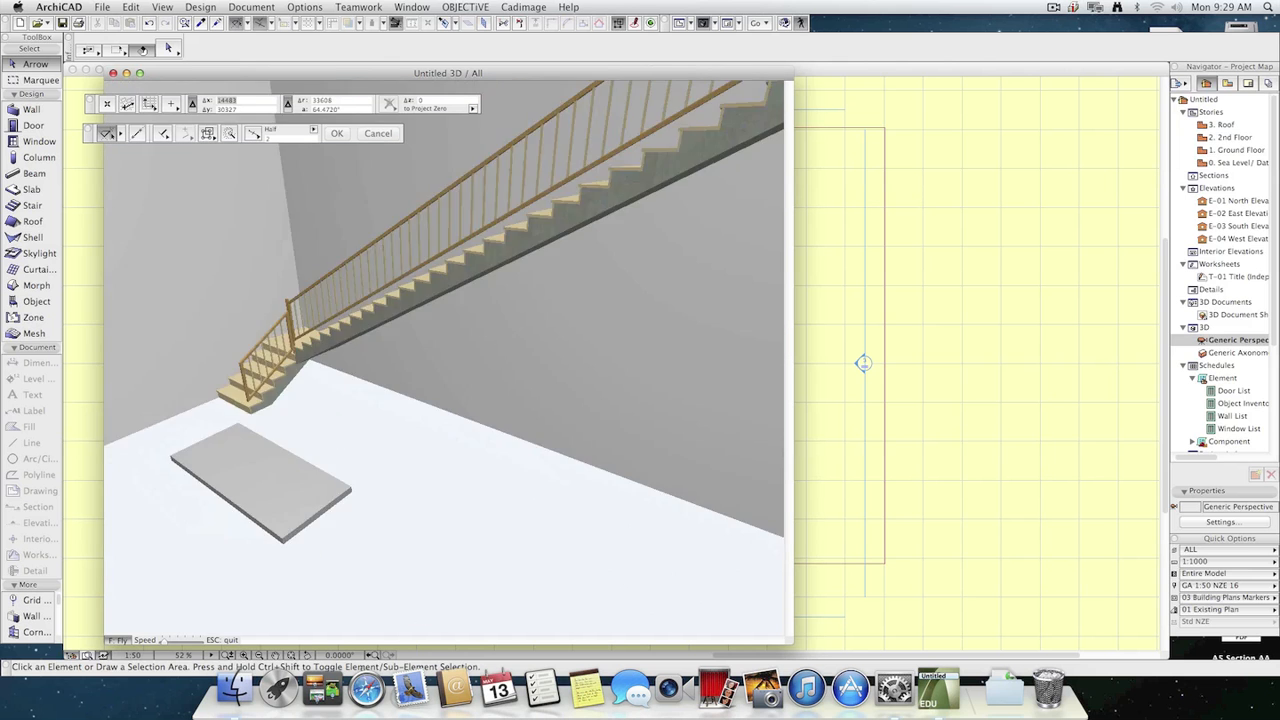
key(Escape)
click(390, 367)
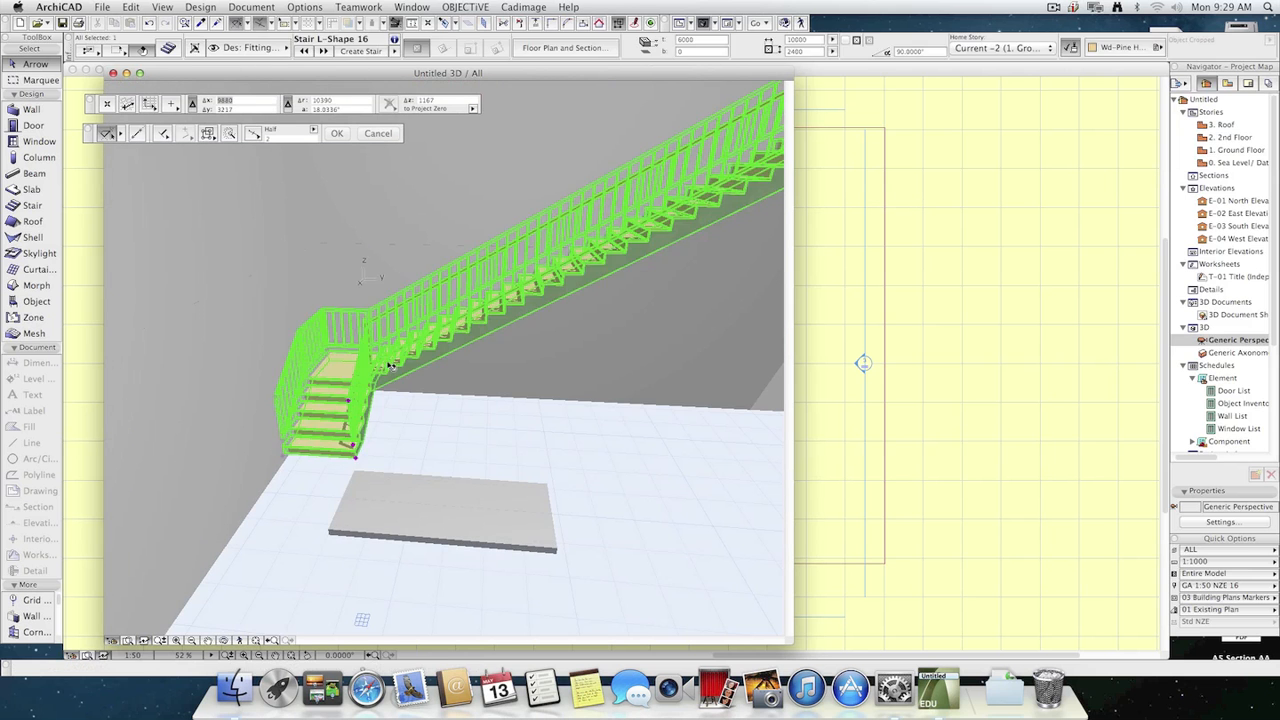
Deselect the stair, return to the floor plan and open the 1. Ground Floor story at the stair's lower-left corner.
click(450, 421)
key(F2)
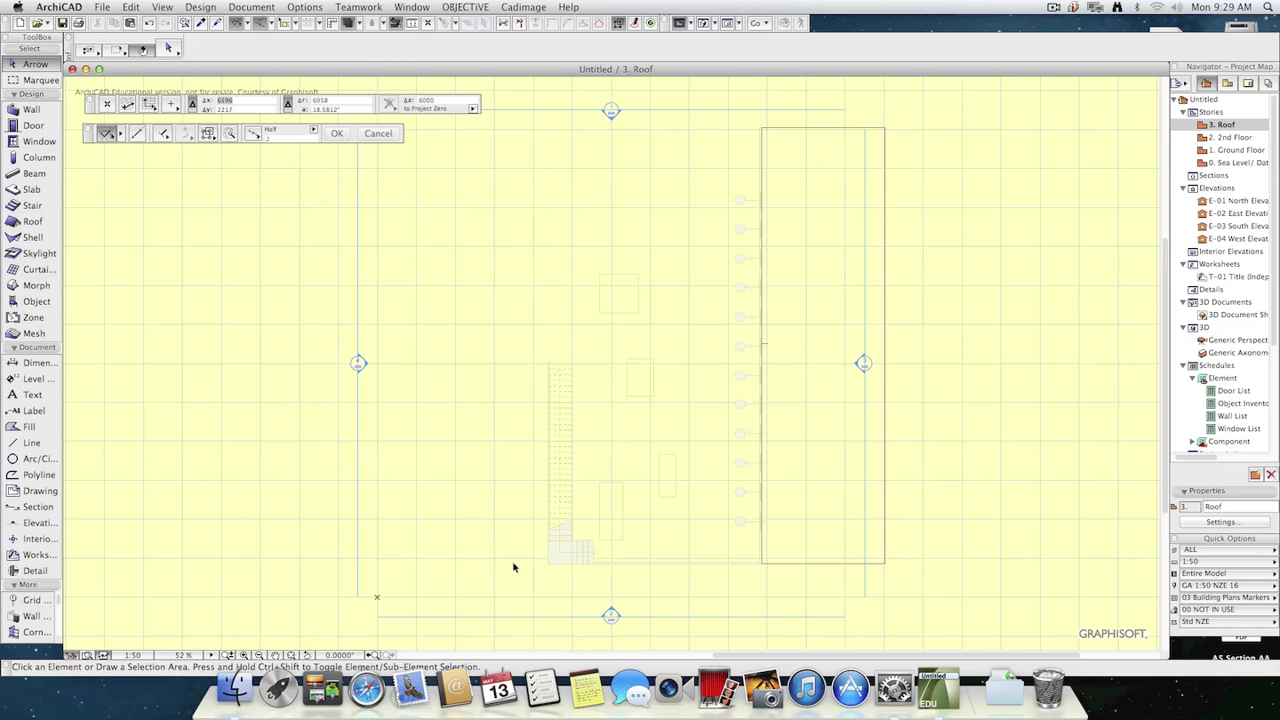
scroll(548, 552, up, 4)
click(515, 574)
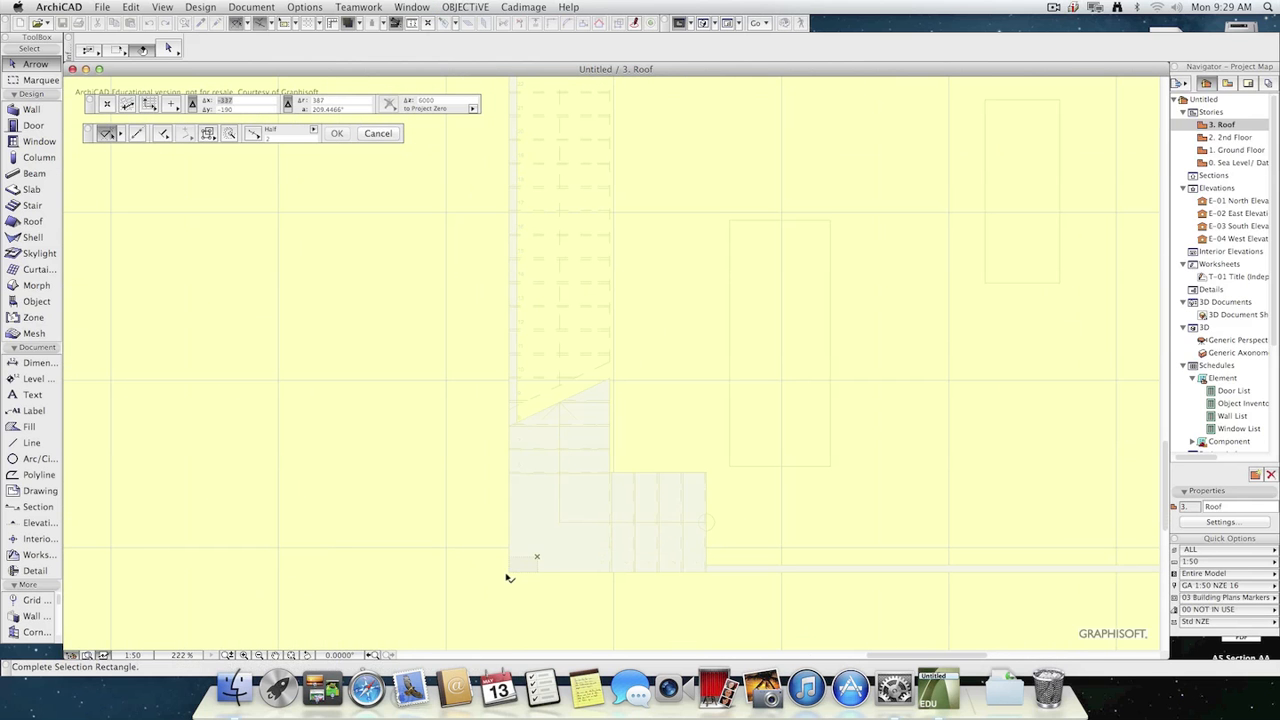
double_click(1236, 150)
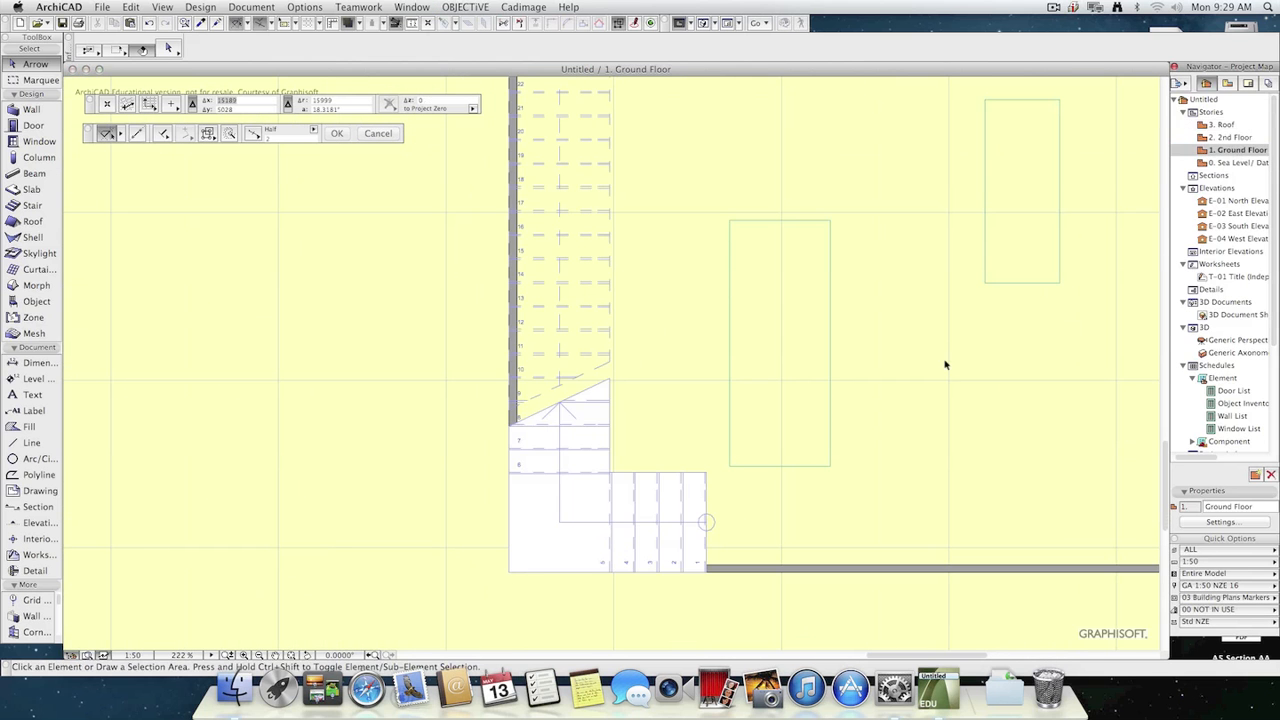
Move the stair on the Ground Floor plan so its outer corner sits at the walls' inner corner, and refresh the plan display.
click(522, 539)
click(511, 576)
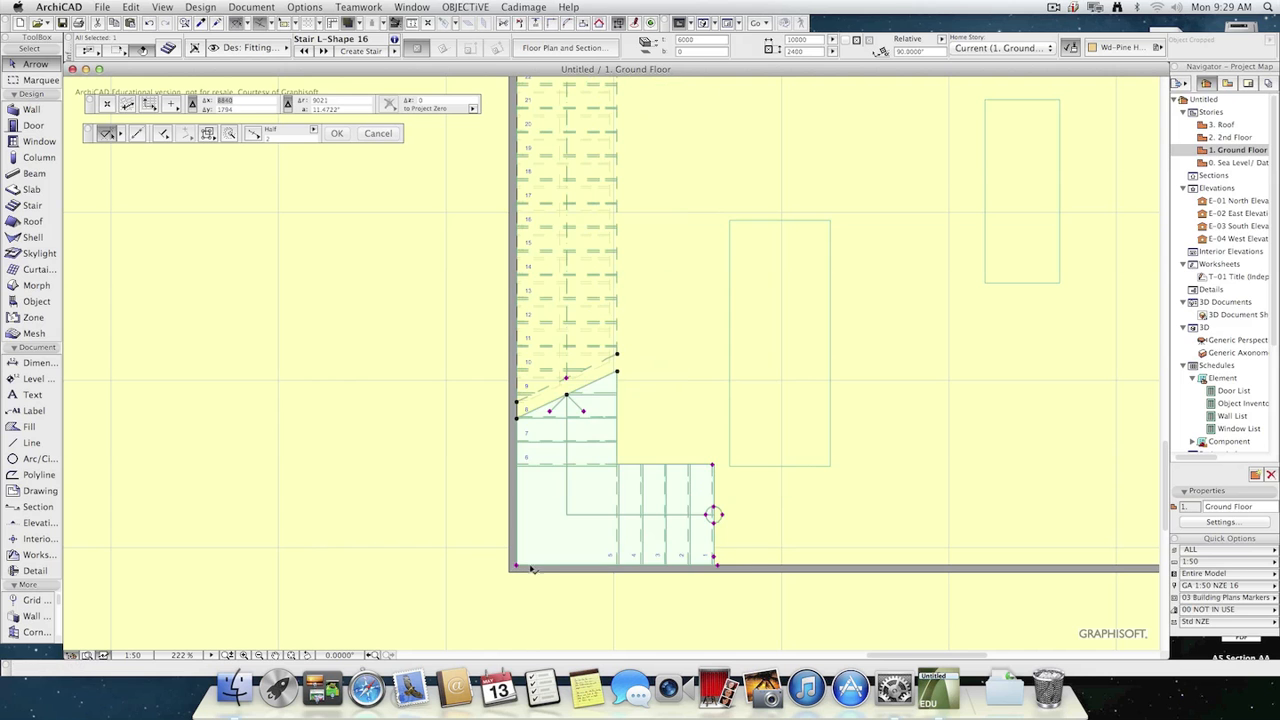
click(889, 396)
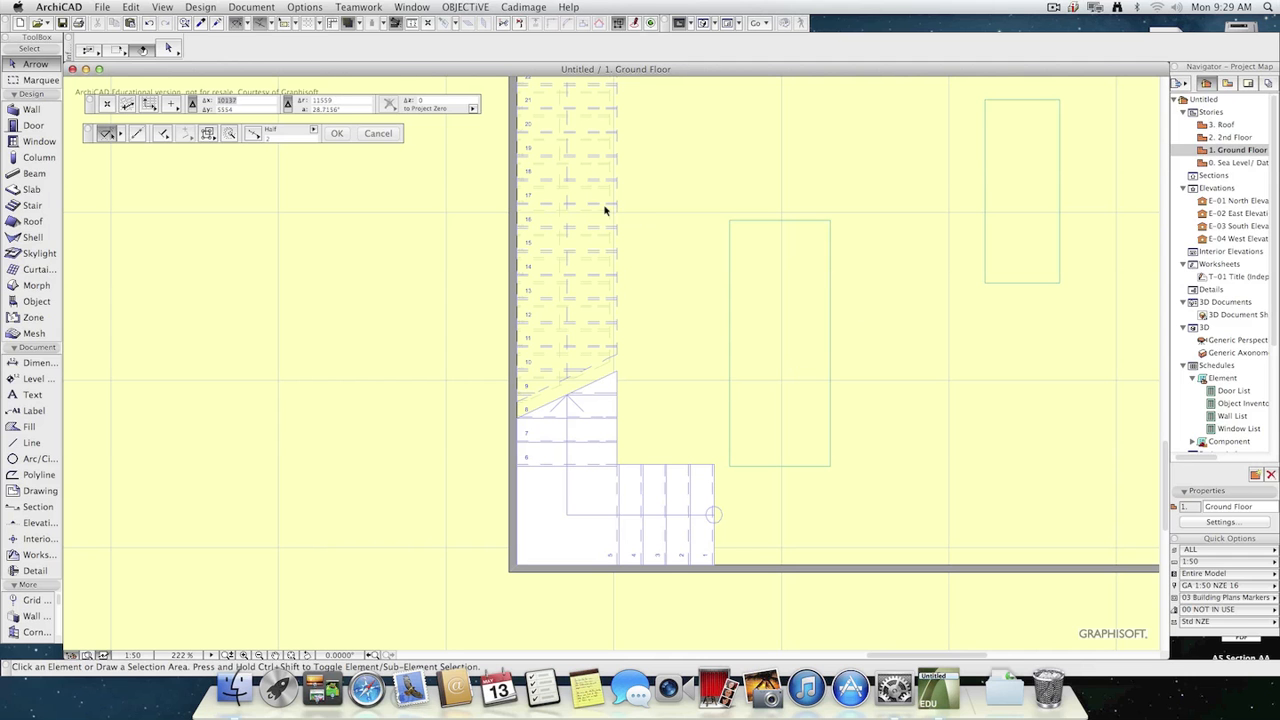
click(166, 7)
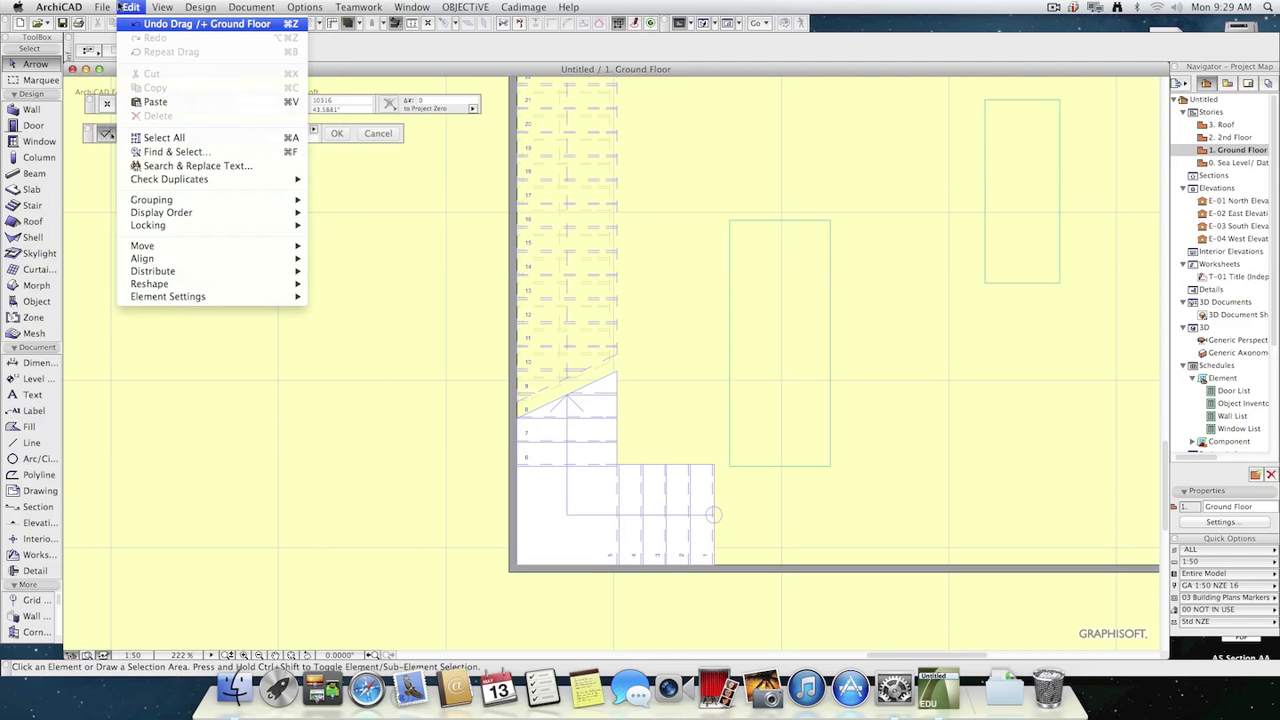
click(185, 65)
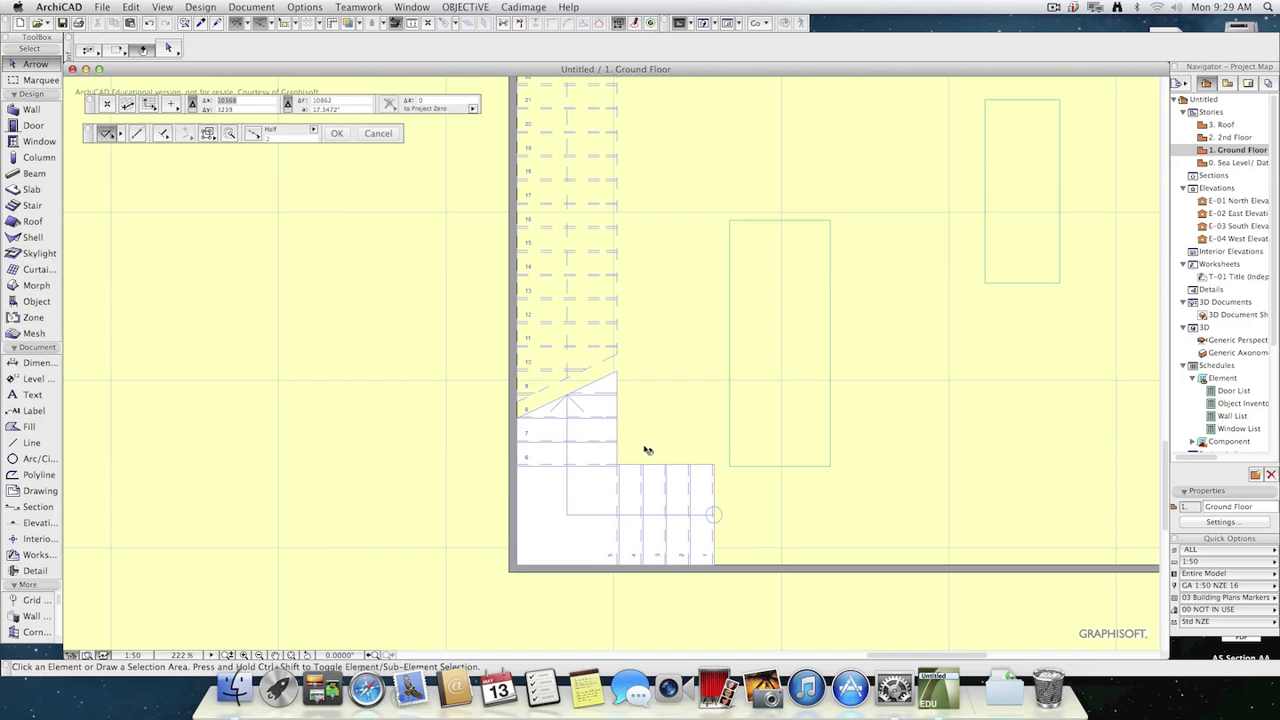
Check the moved stair in 3D, then select it on the Ground Floor plan and open its settings.
key(F3)
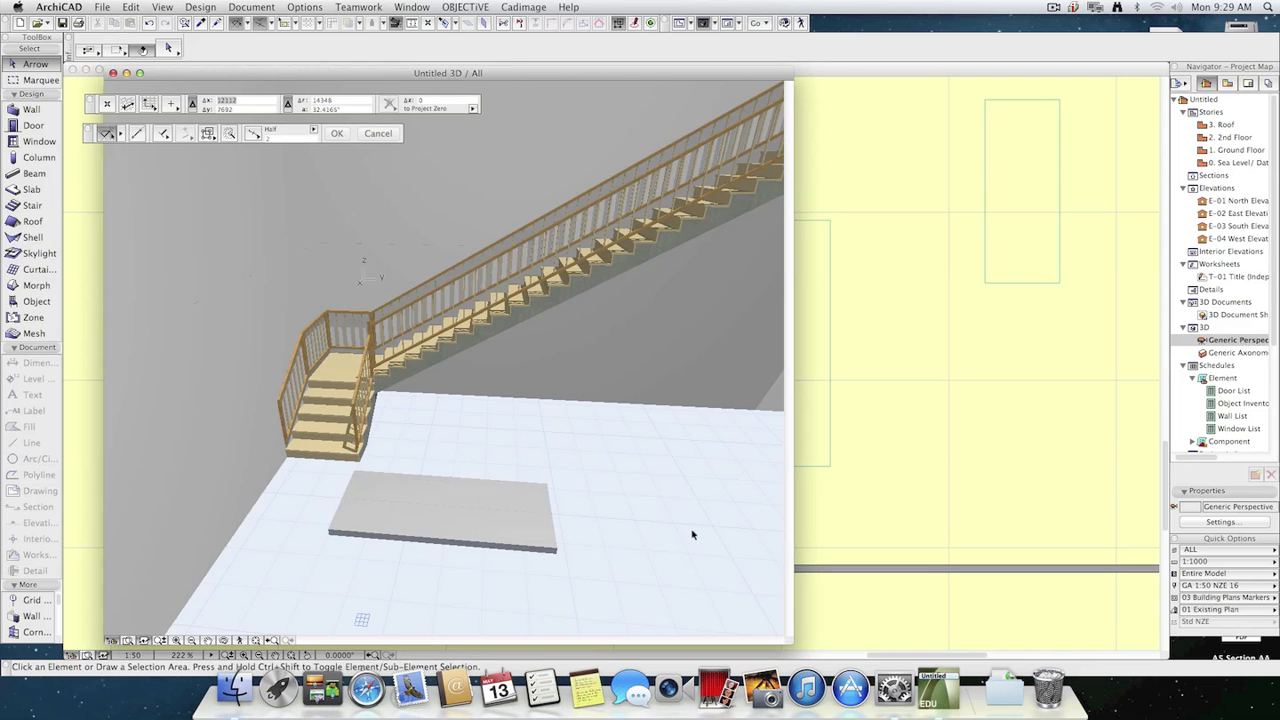
key(F2)
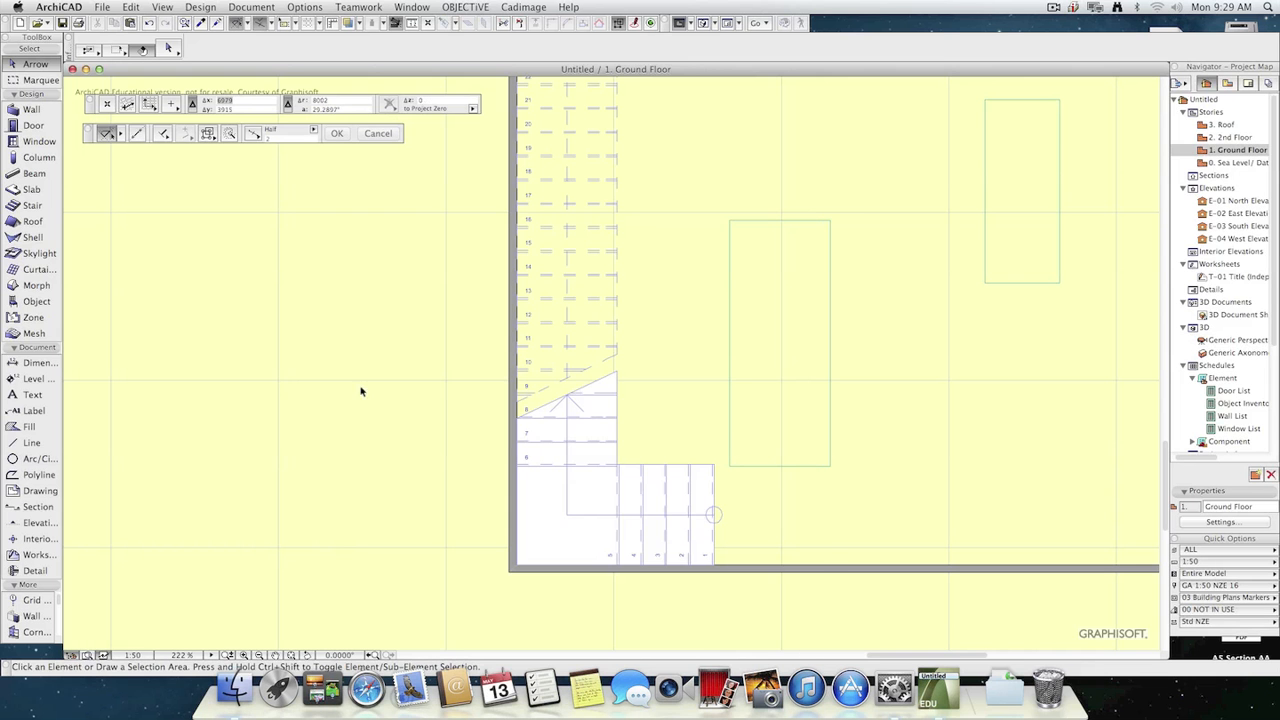
click(604, 436)
click(168, 48)
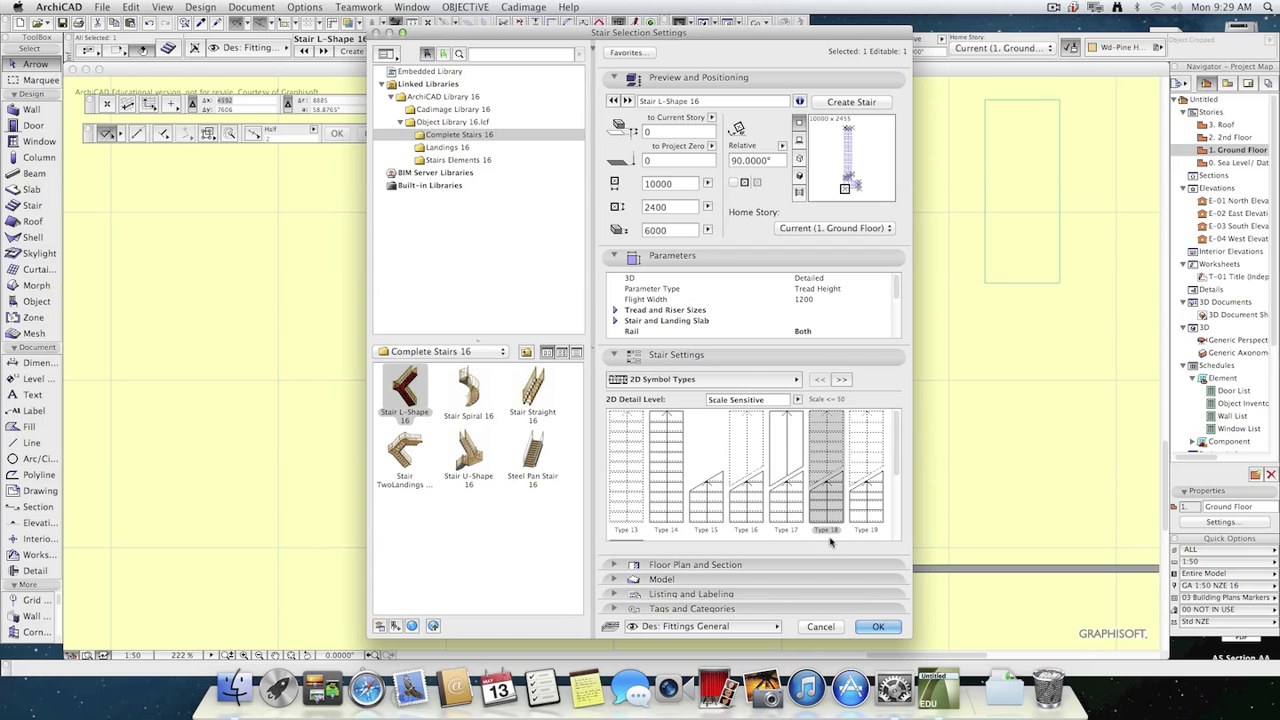
Accept the stair settings and compare the stair's display on the 2nd Floor, Roof and Ground Floor plans.
click(879, 628)
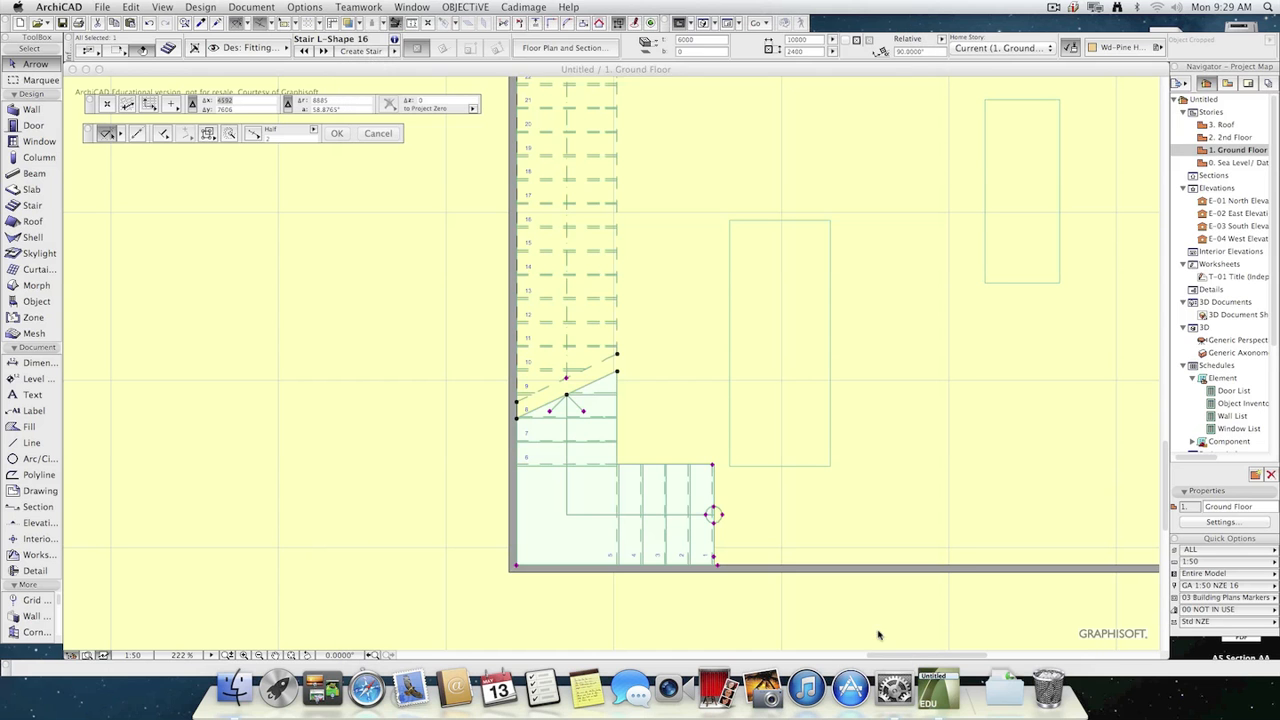
double_click(1245, 137)
scroll(900, 335, down, 5)
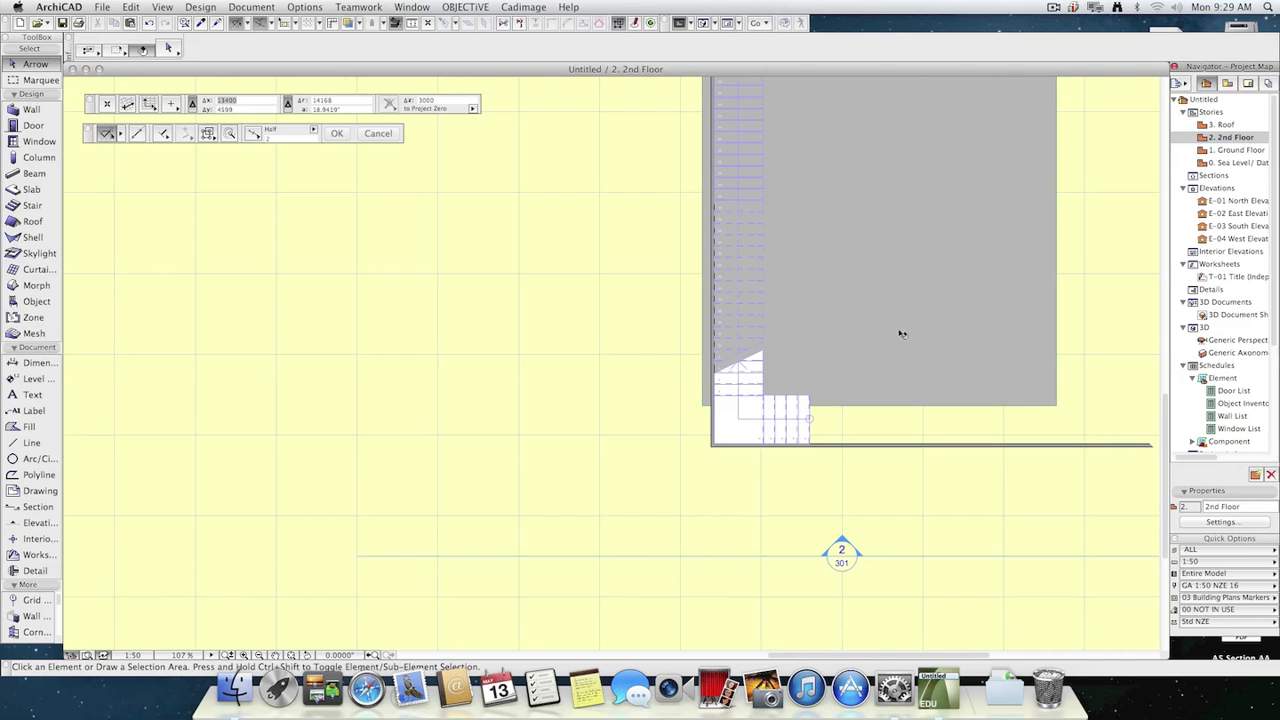
double_click(1240, 150)
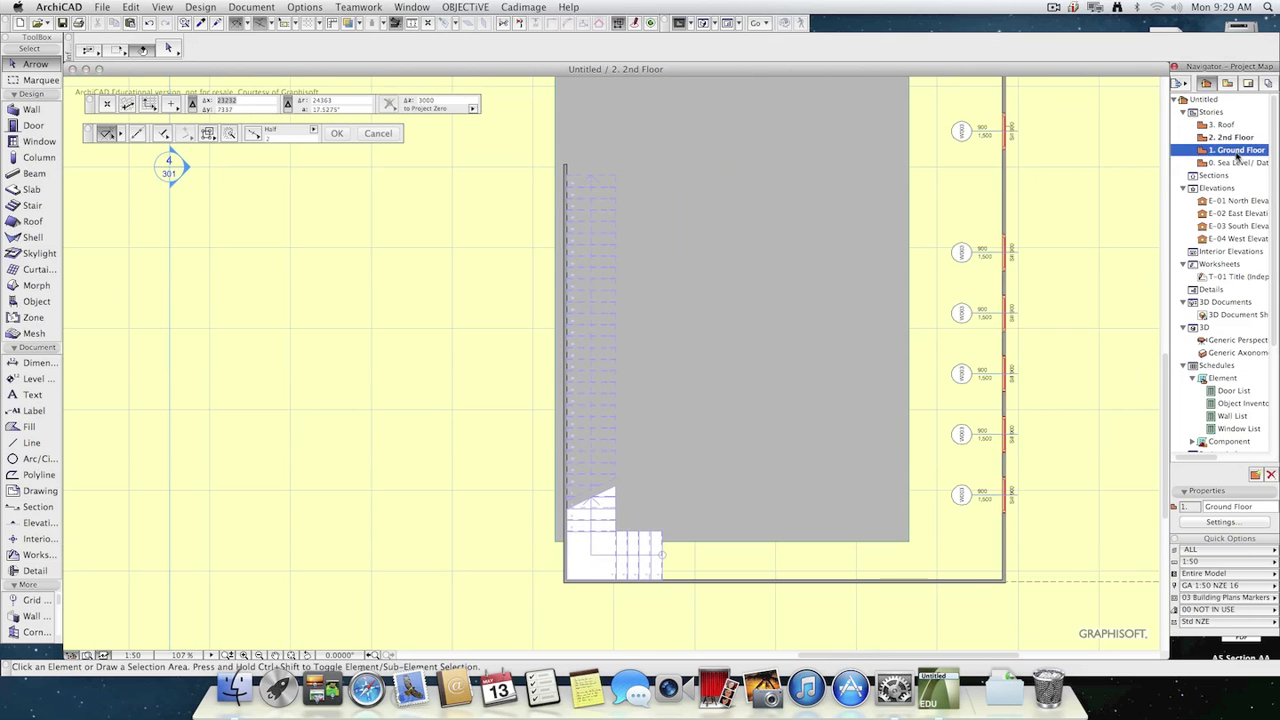
double_click(1228, 124)
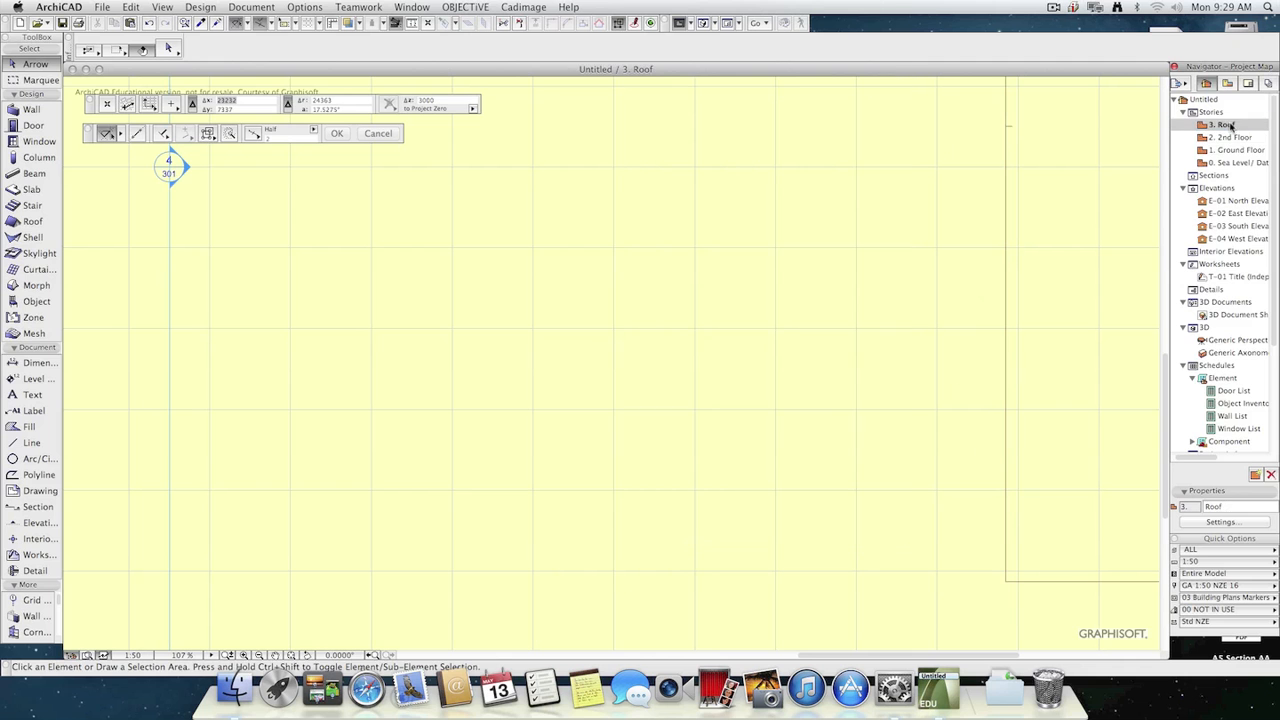
double_click(1242, 149)
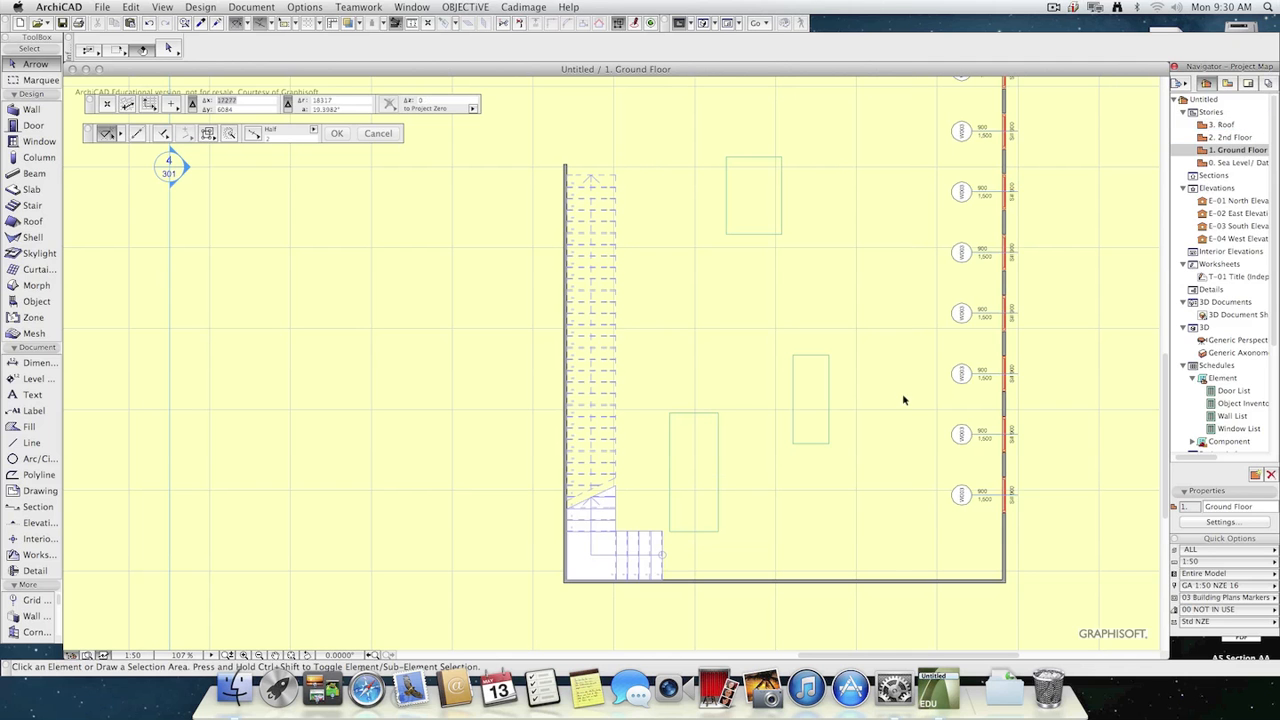
Turn on the Story Sensitive parameter for the Ground Floor stair and check its display on the 2nd Floor plan.
click(664, 555)
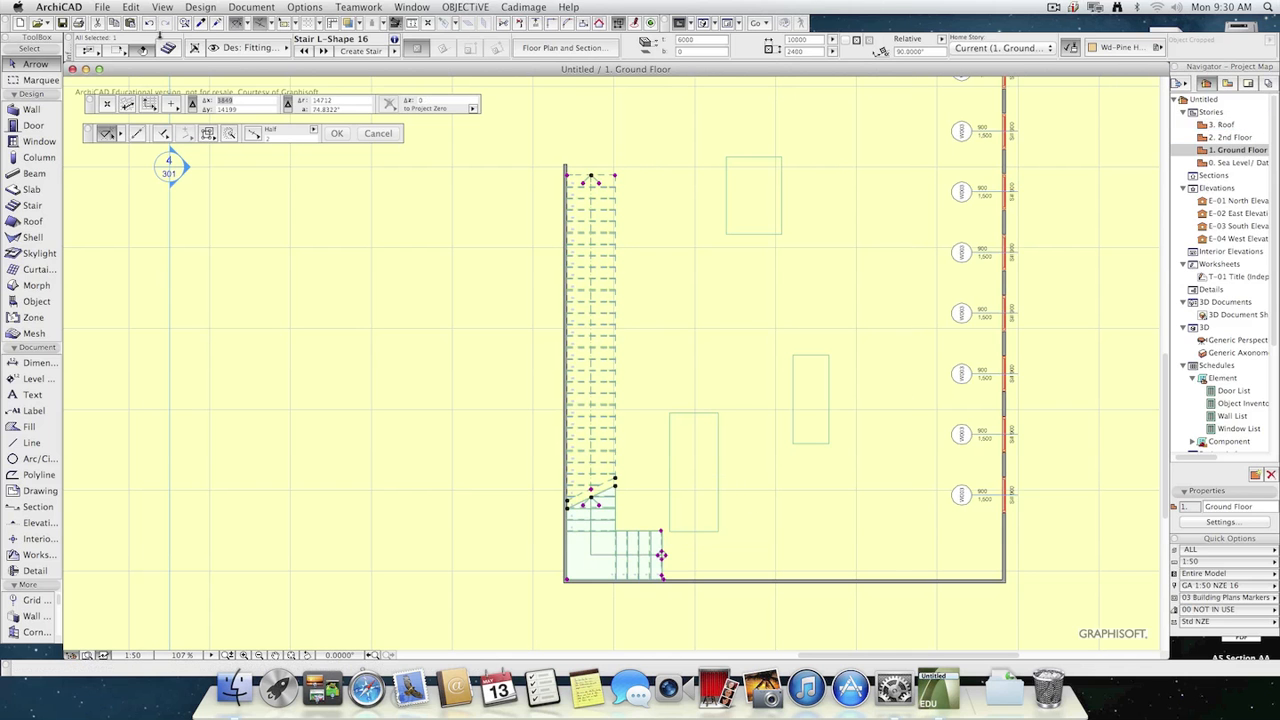
click(168, 47)
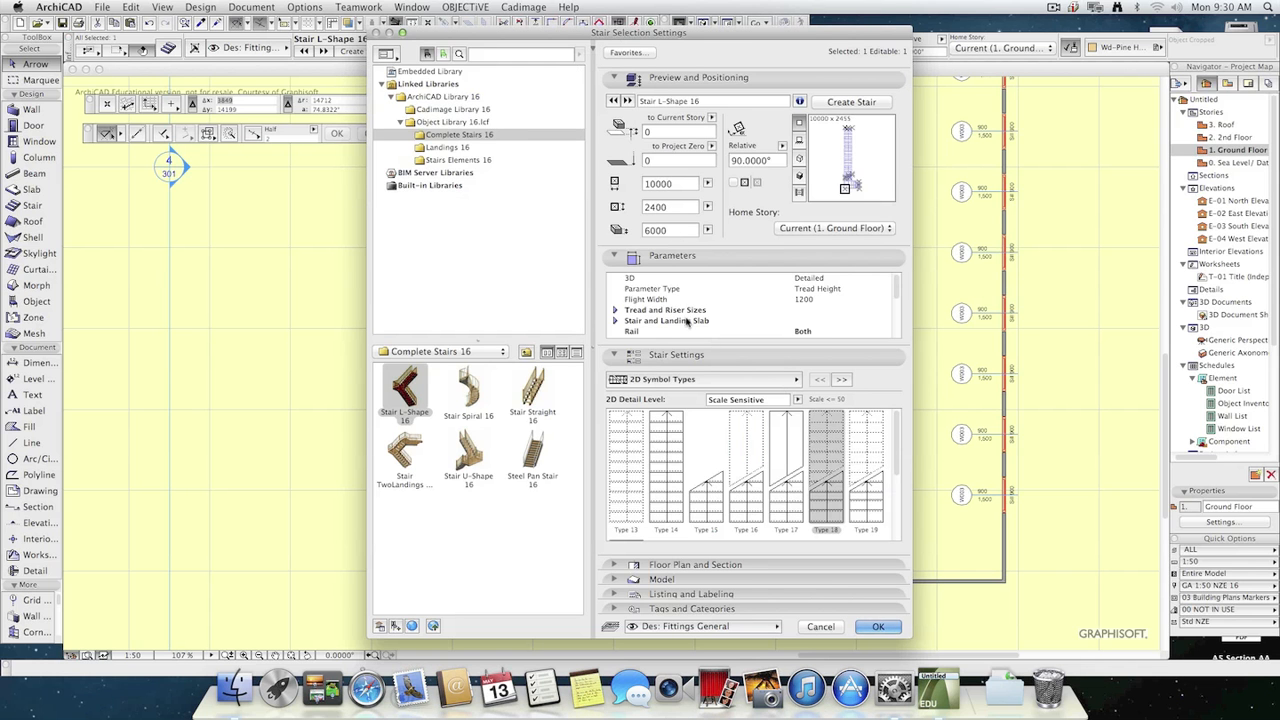
scroll(706, 328, down, 2)
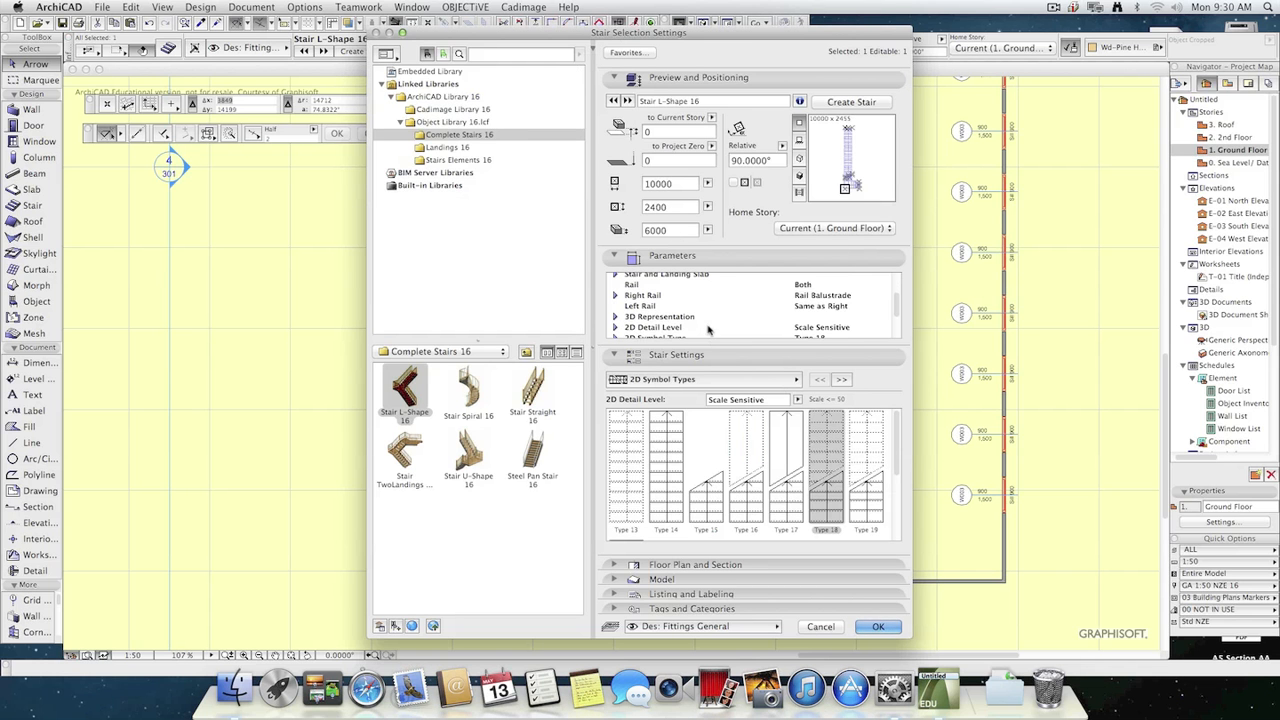
scroll(686, 334, down, 2)
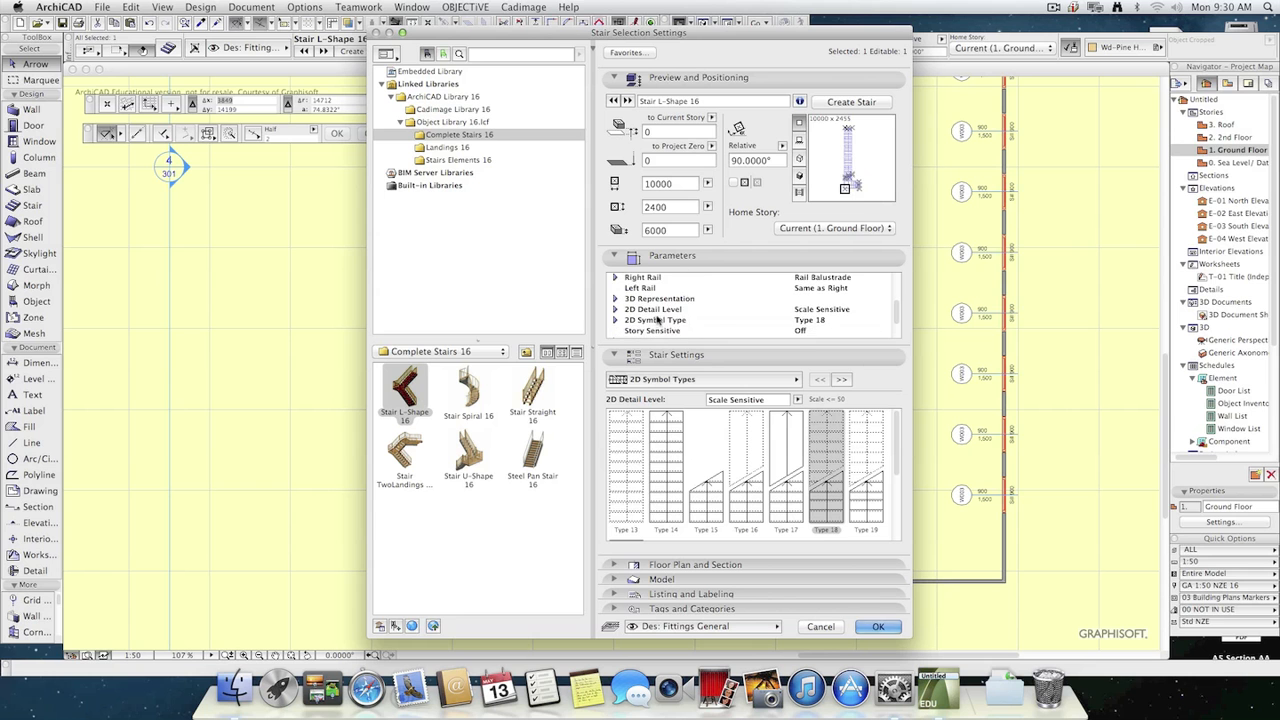
click(616, 309)
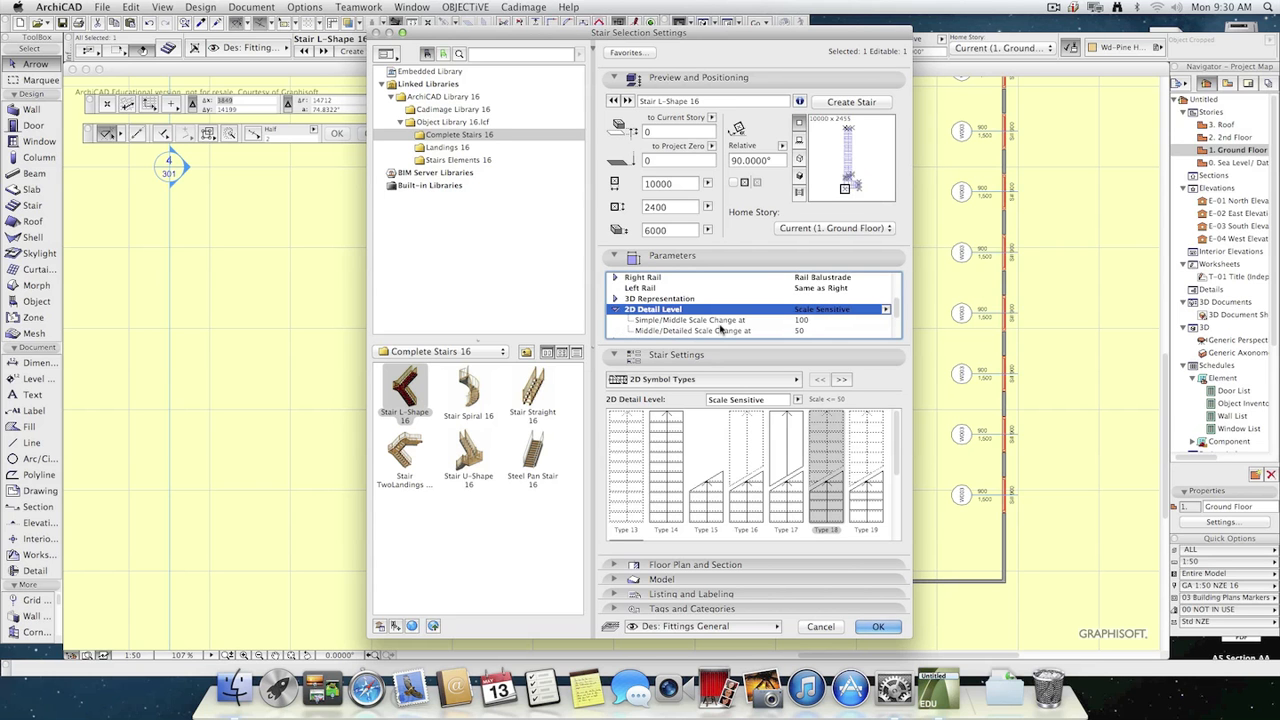
scroll(720, 330, down, 3)
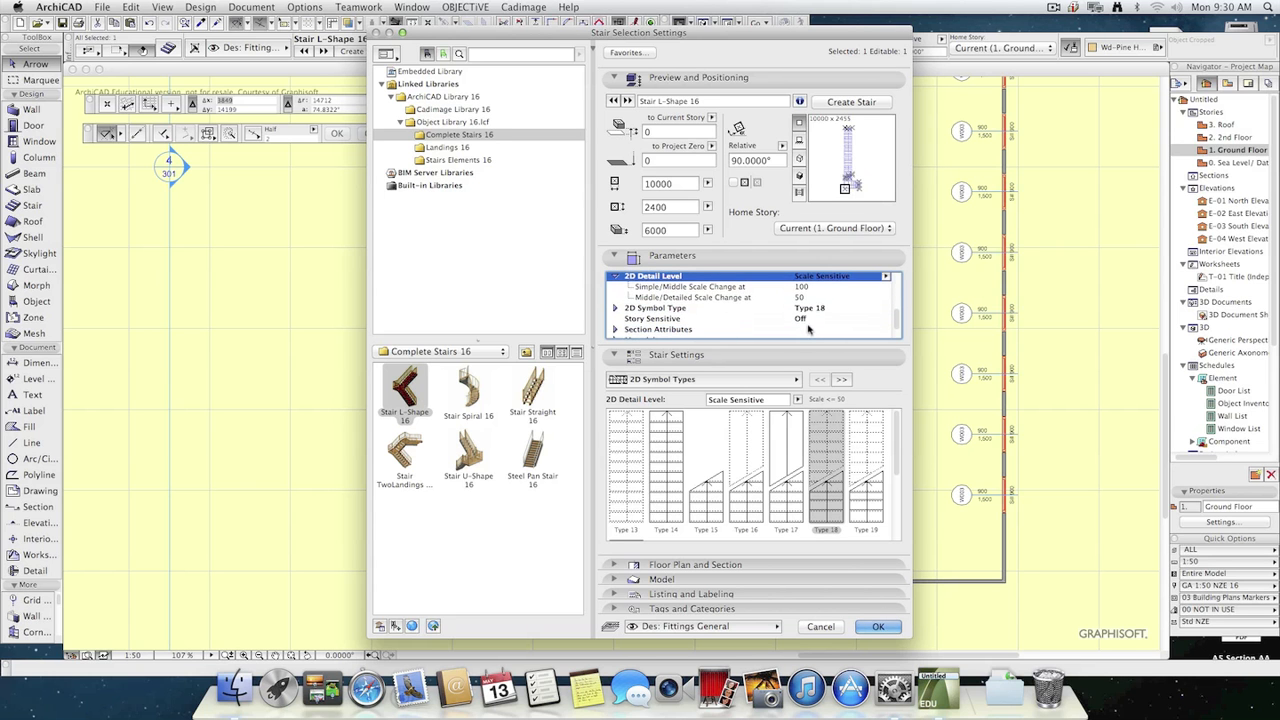
click(808, 318)
click(885, 318)
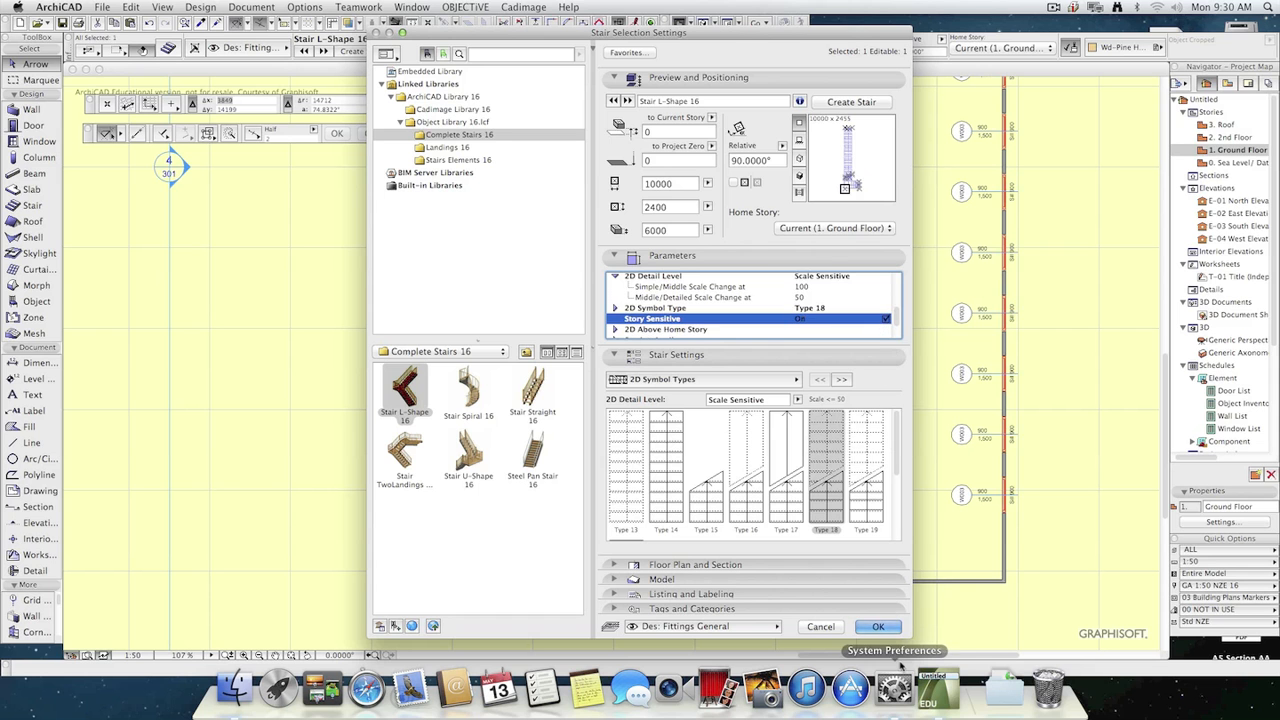
click(878, 626)
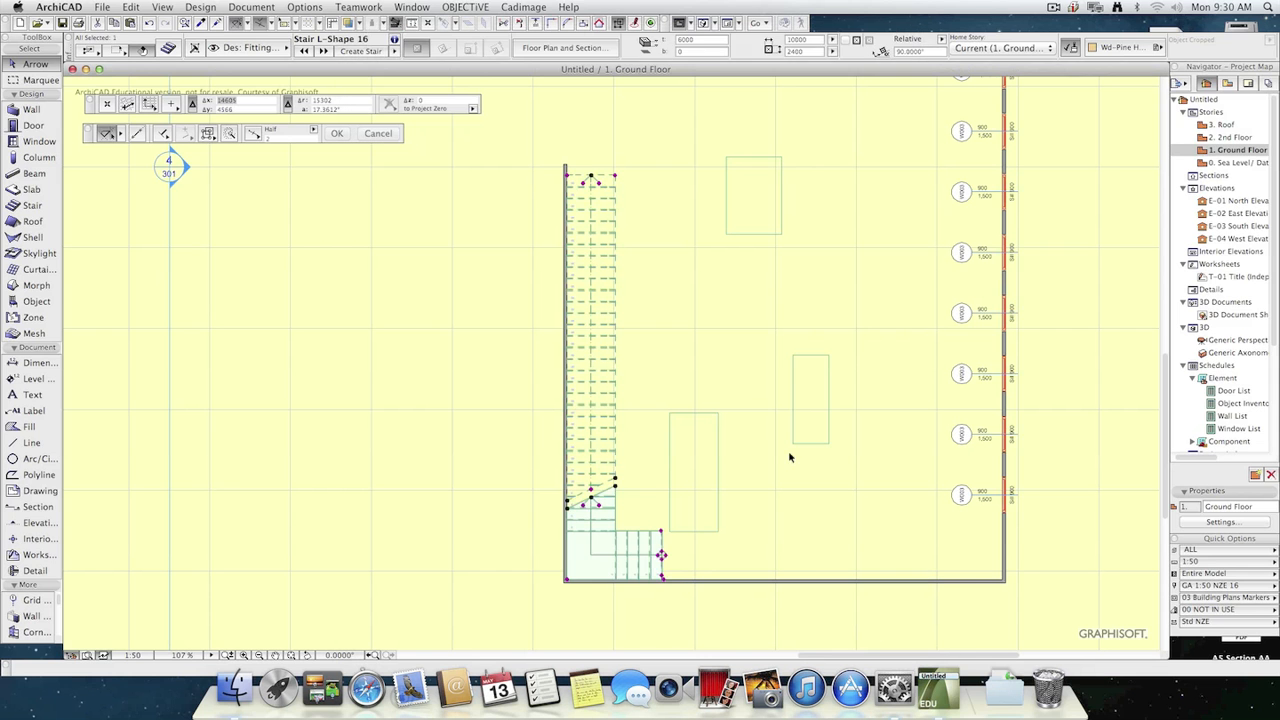
double_click(1240, 138)
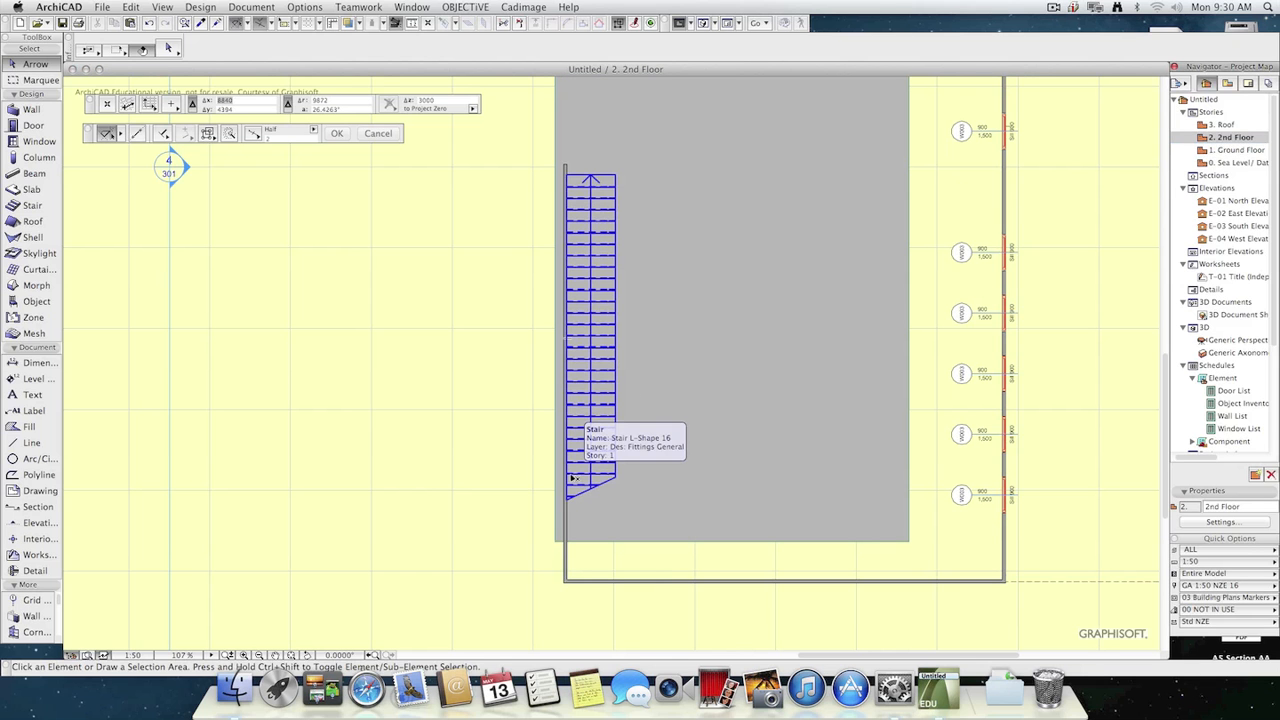
double_click(1228, 150)
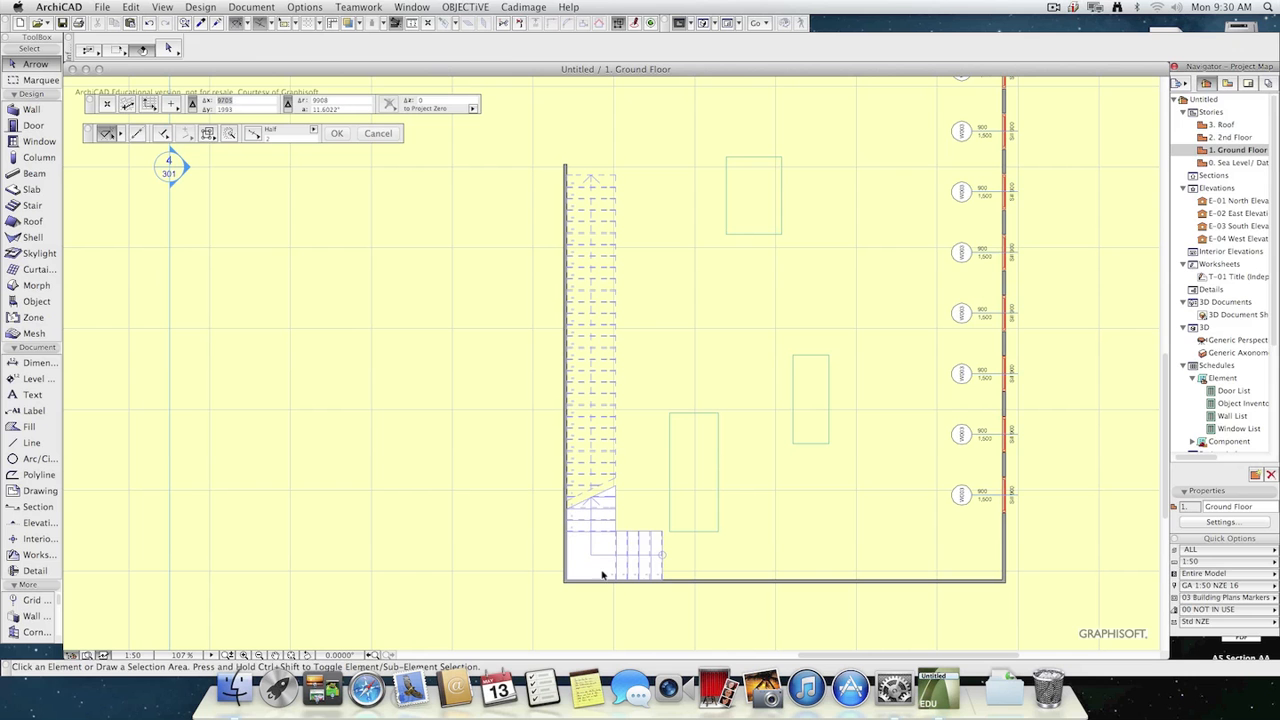
Set the Ground Floor stair's 2D symbol to Type 15.
click(602, 575)
click(169, 50)
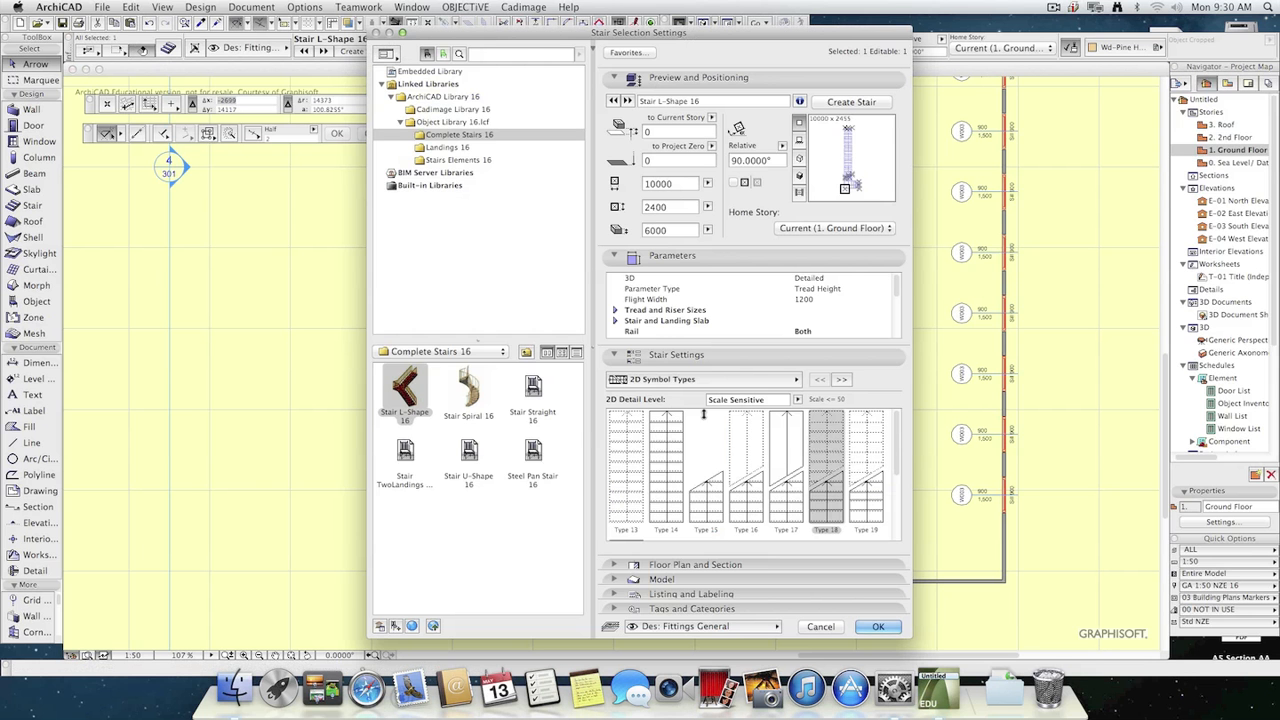
click(712, 485)
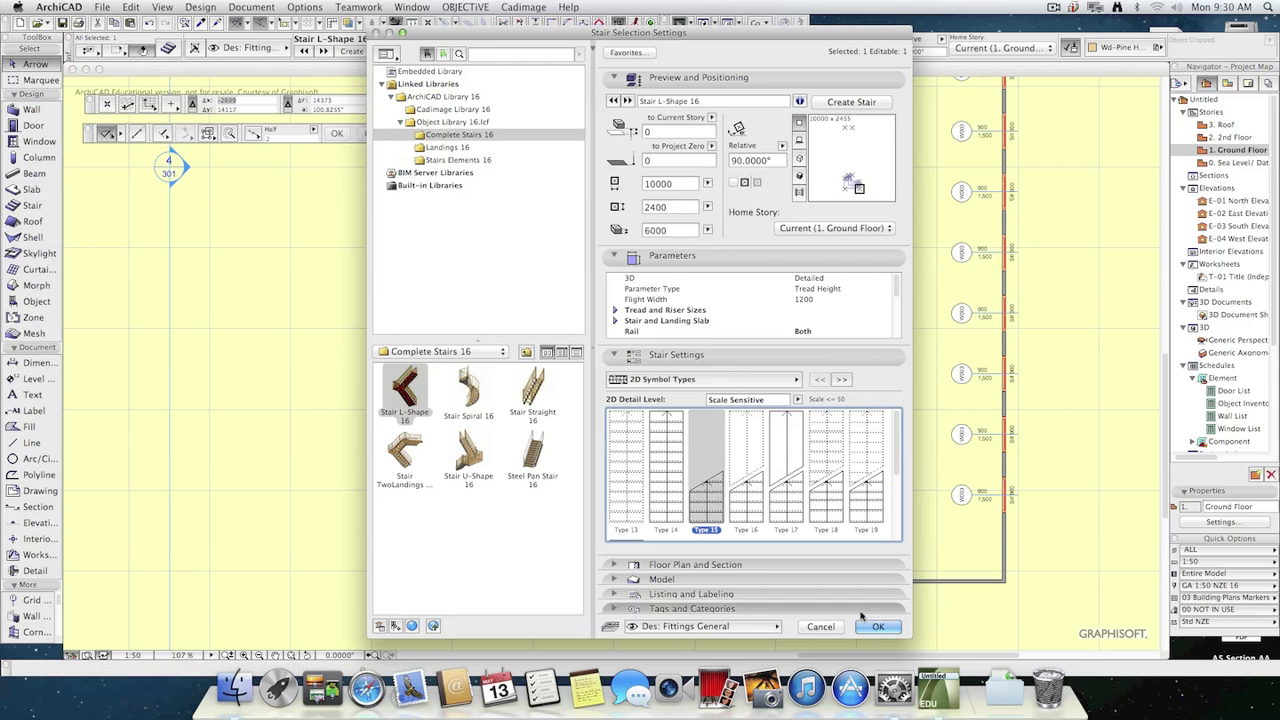
key(Return)
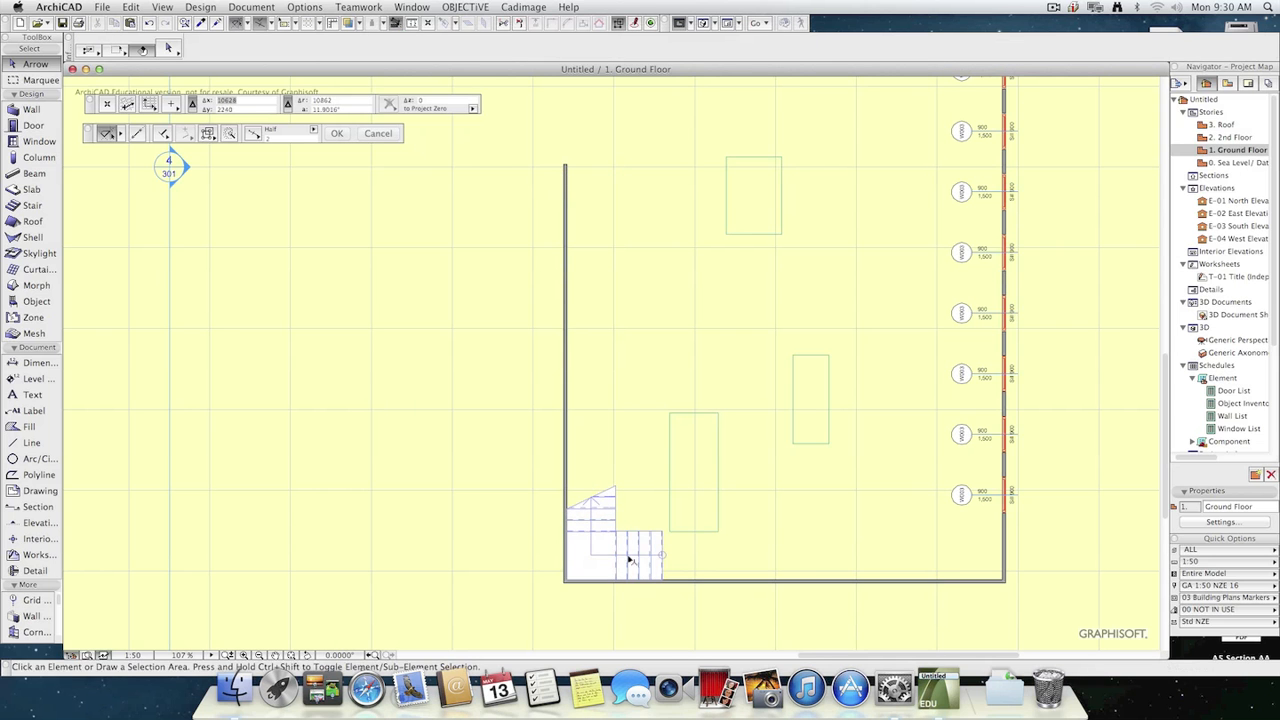
Stretch the stair's breakline width on the Ground Floor plan and try to resize its walking line arrowhead.
click(630, 560)
scroll(600, 505, up, 3)
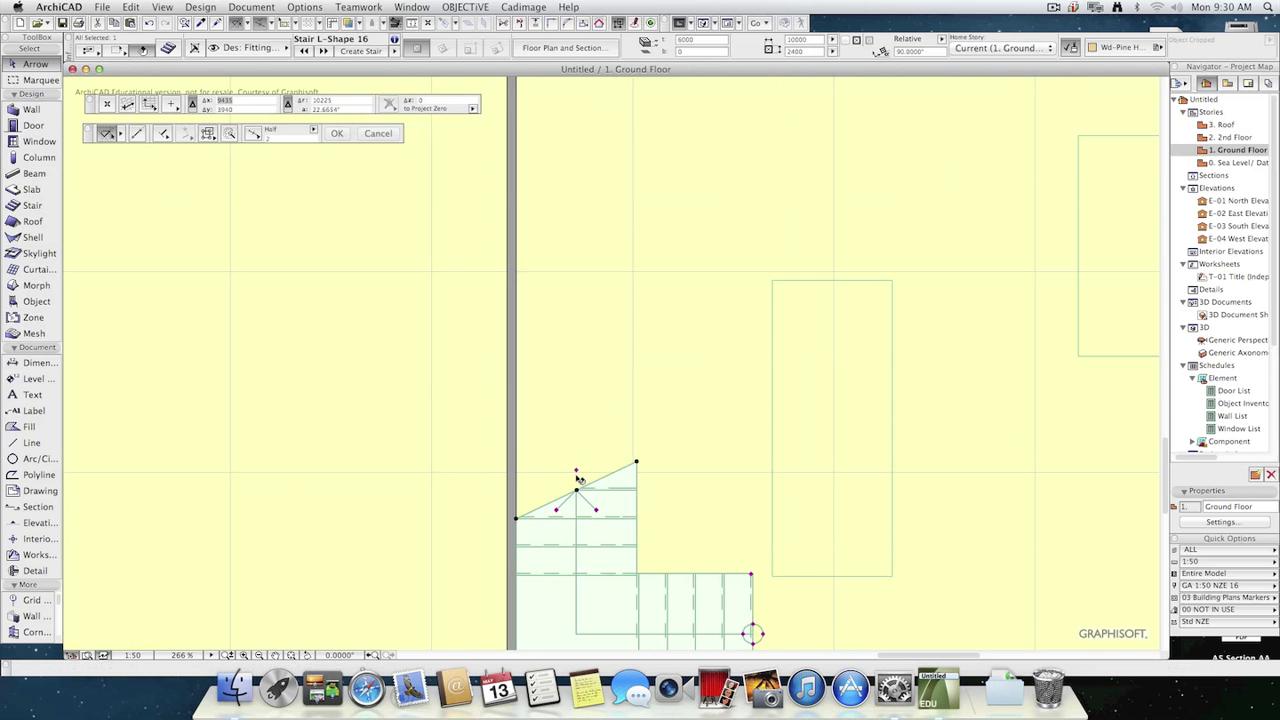
click(577, 471)
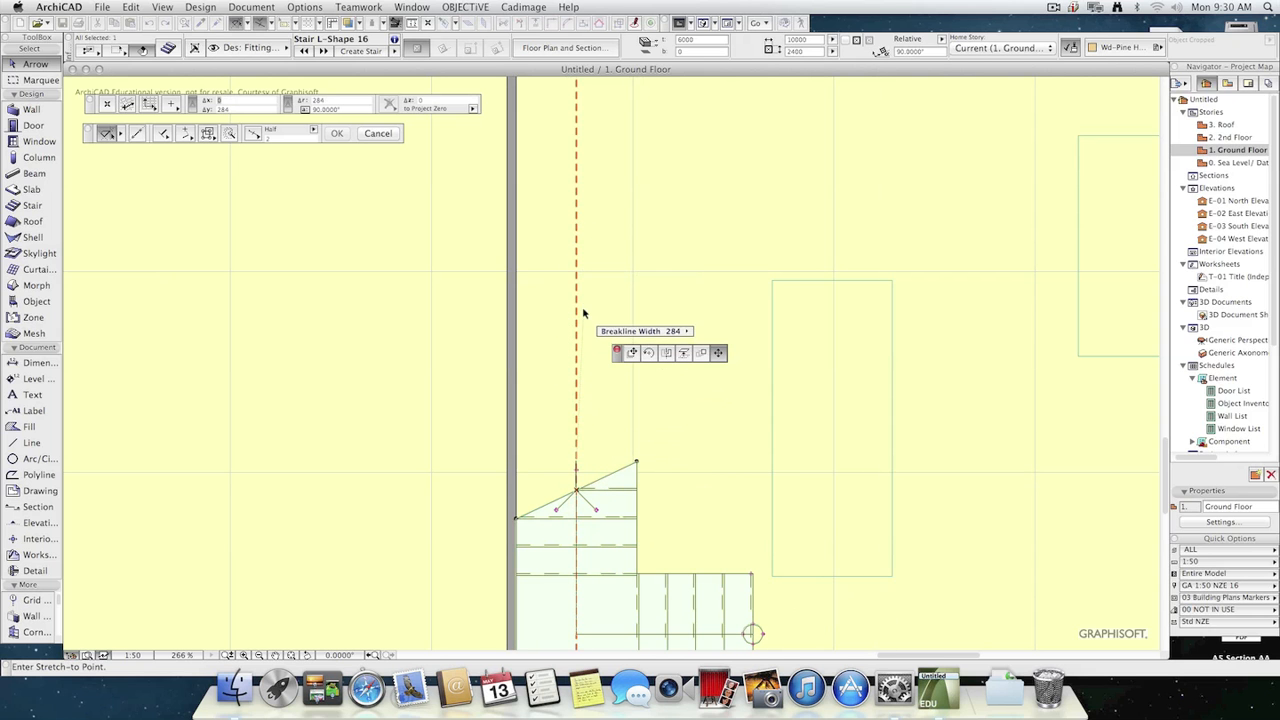
click(579, 275)
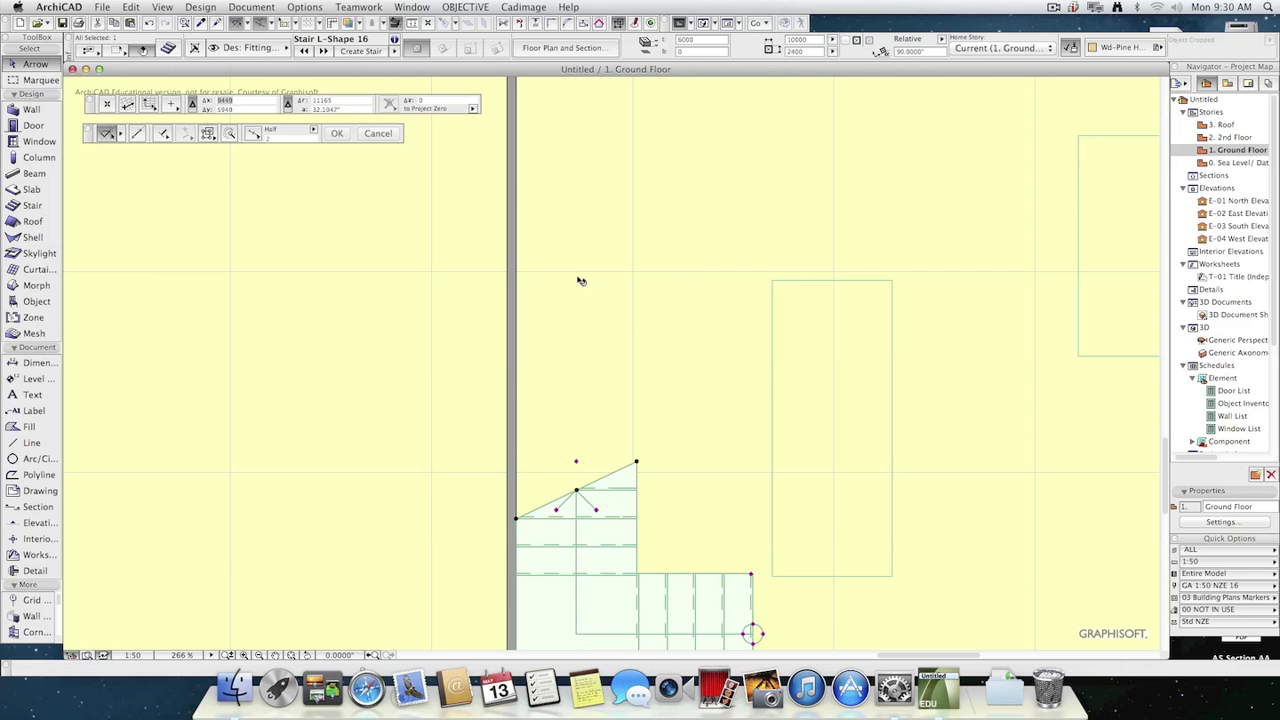
click(557, 511)
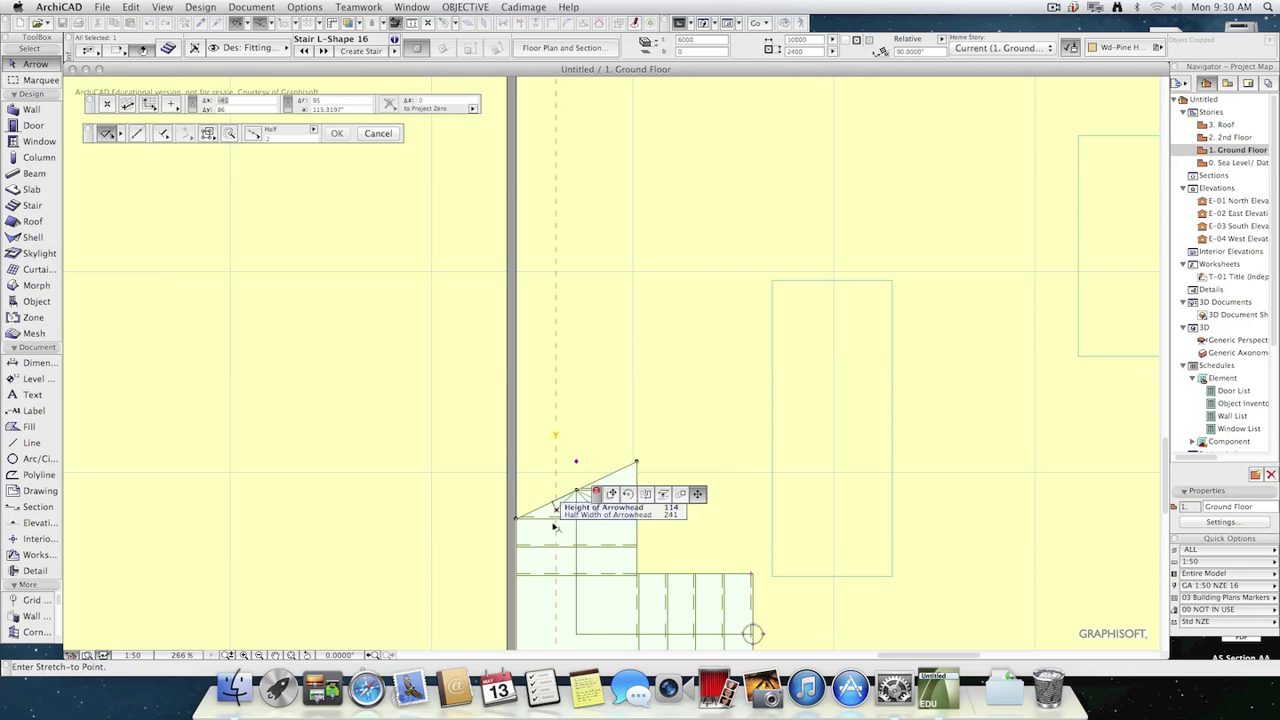
click(577, 543)
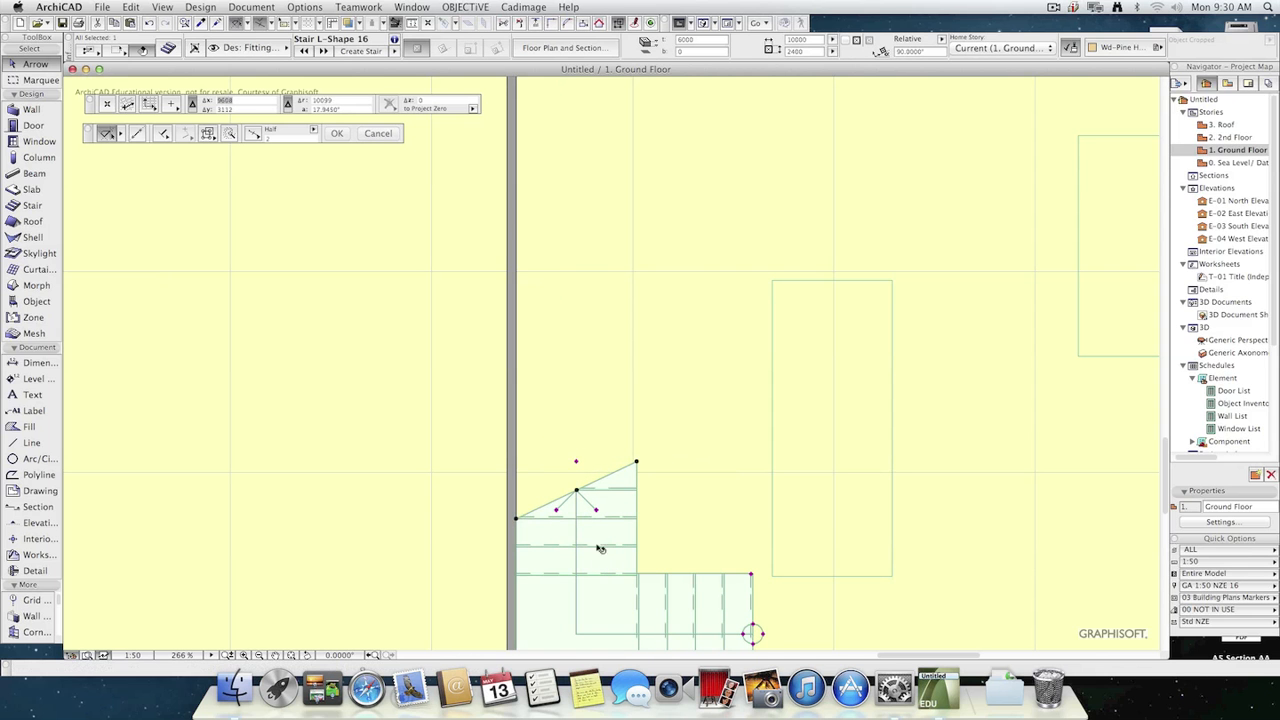
Review the stair's symbol settings and compare its display on the Ground Floor and 2nd Floor plans.
click(168, 48)
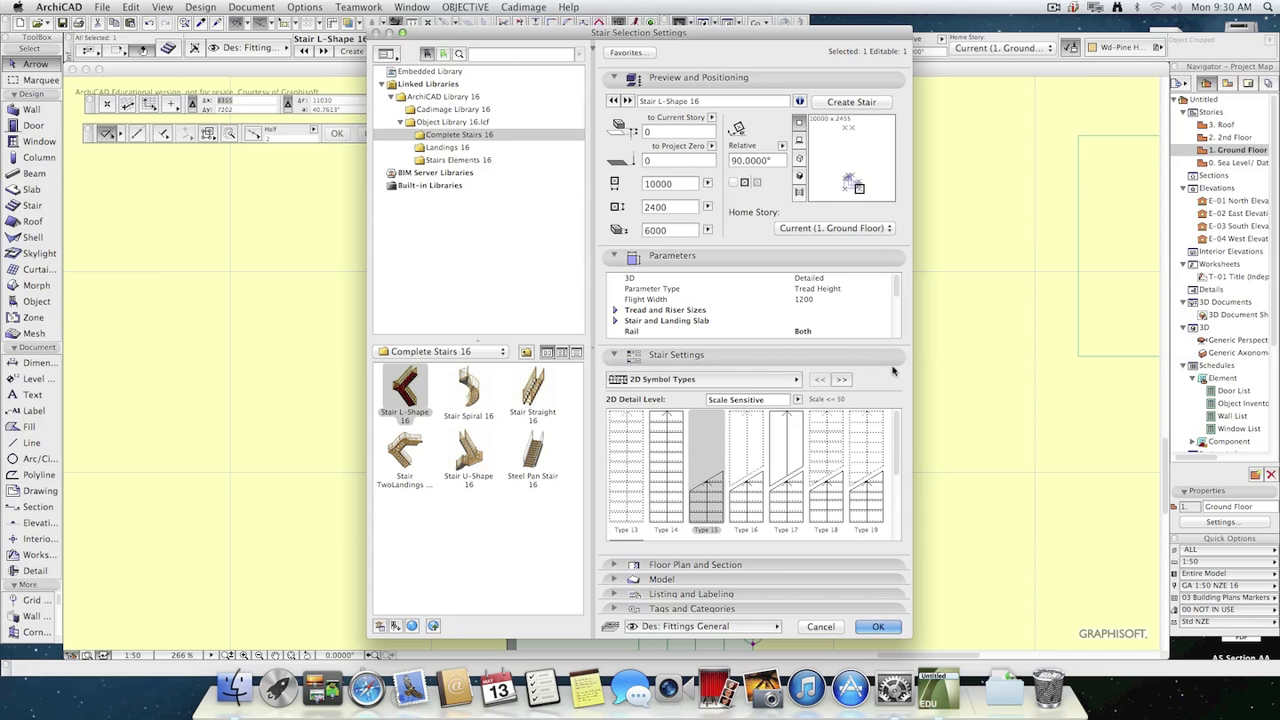
click(880, 628)
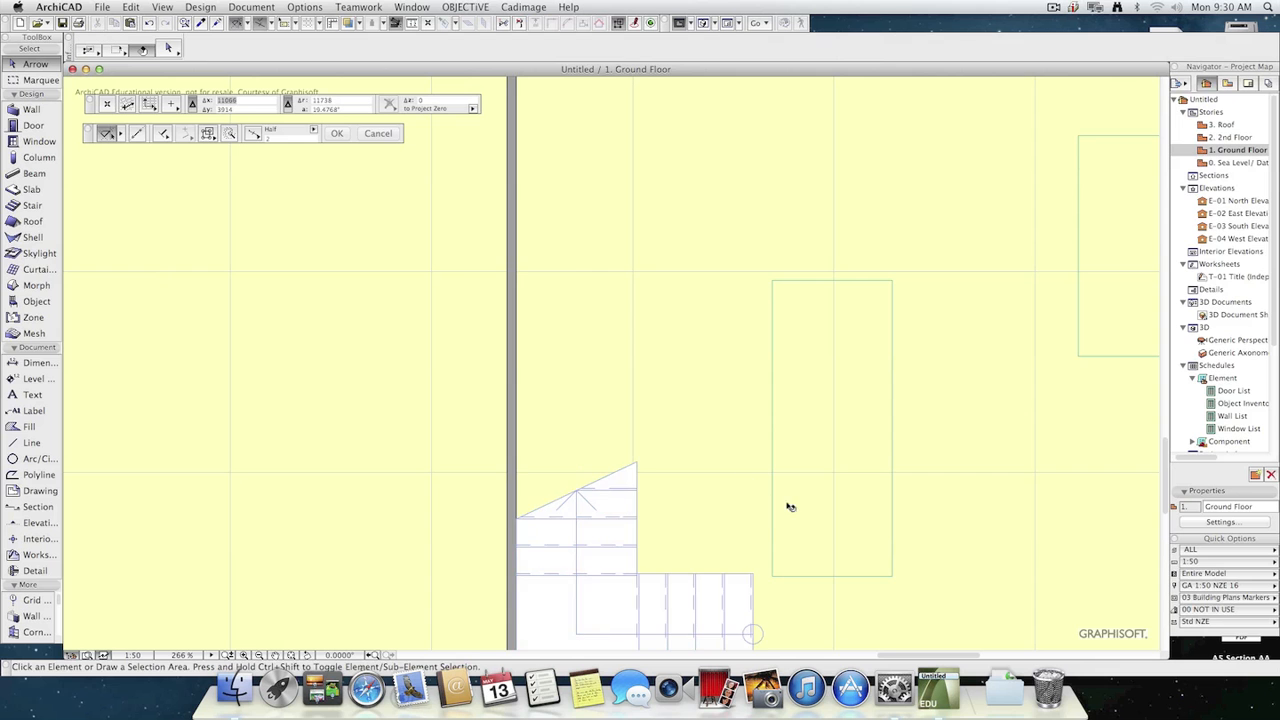
scroll(795, 530, down, 3)
middle_drag(803, 549, 676, 349)
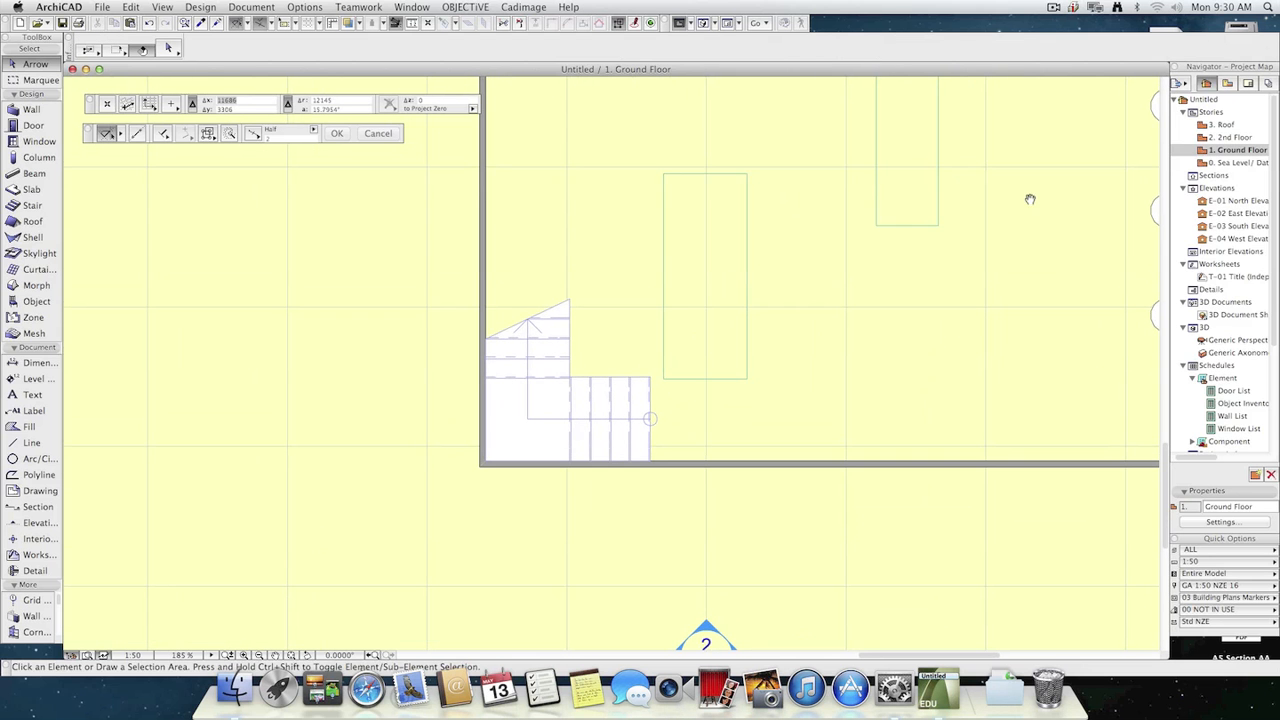
double_click(1241, 138)
scroll(696, 270, down, 3)
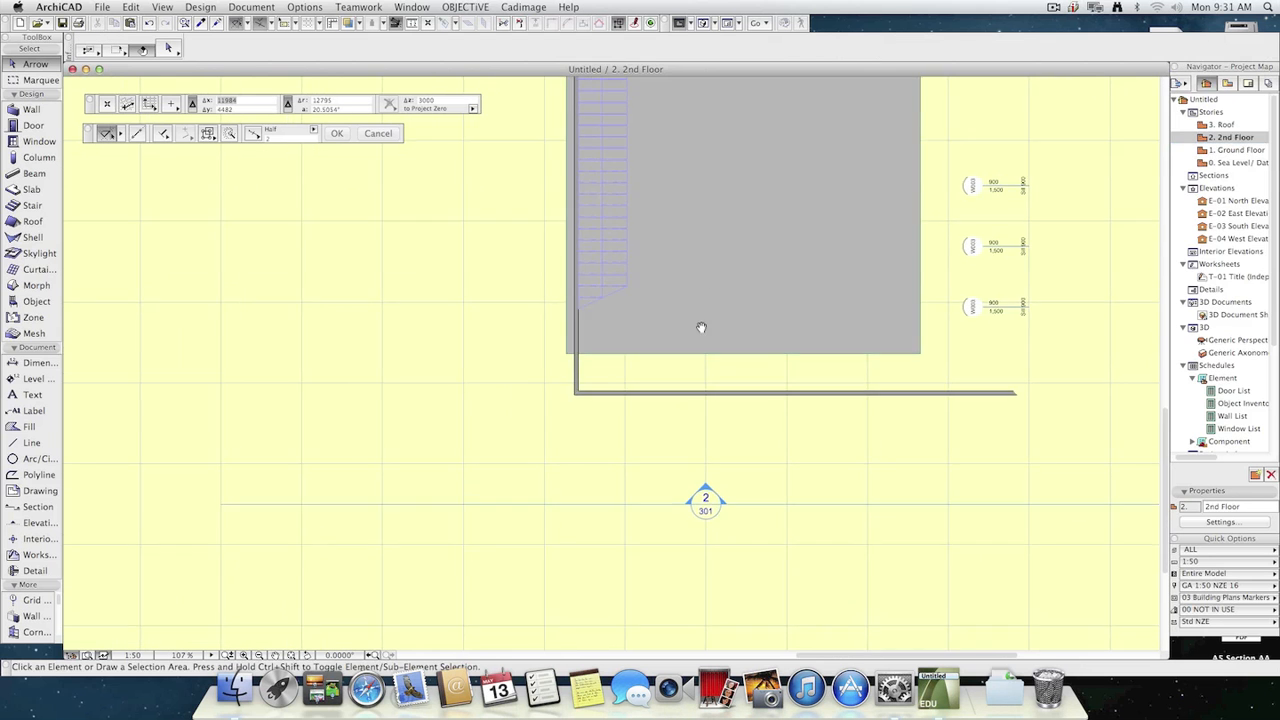
middle_drag(700, 323, 677, 405)
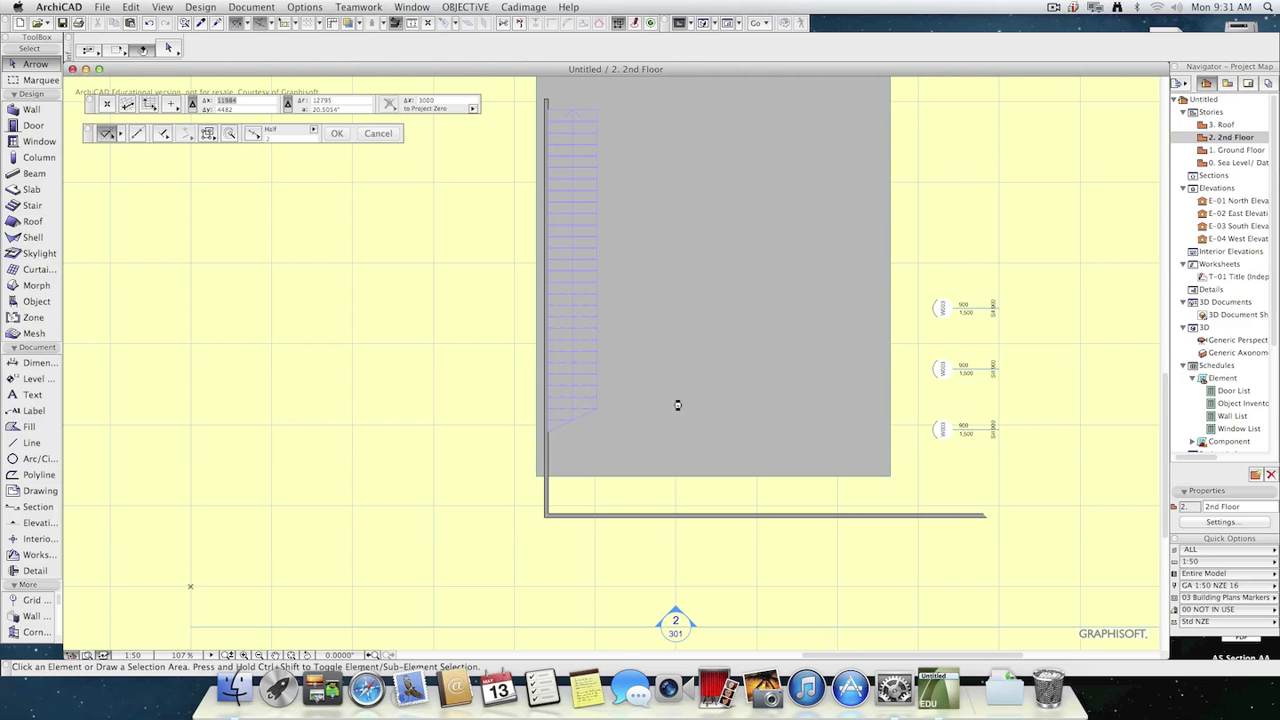
Give the Ground Floor stair's walking line a filled triangular arrowhead as end symbol and Style 2 as start symbol.
double_click(1240, 150)
click(640, 480)
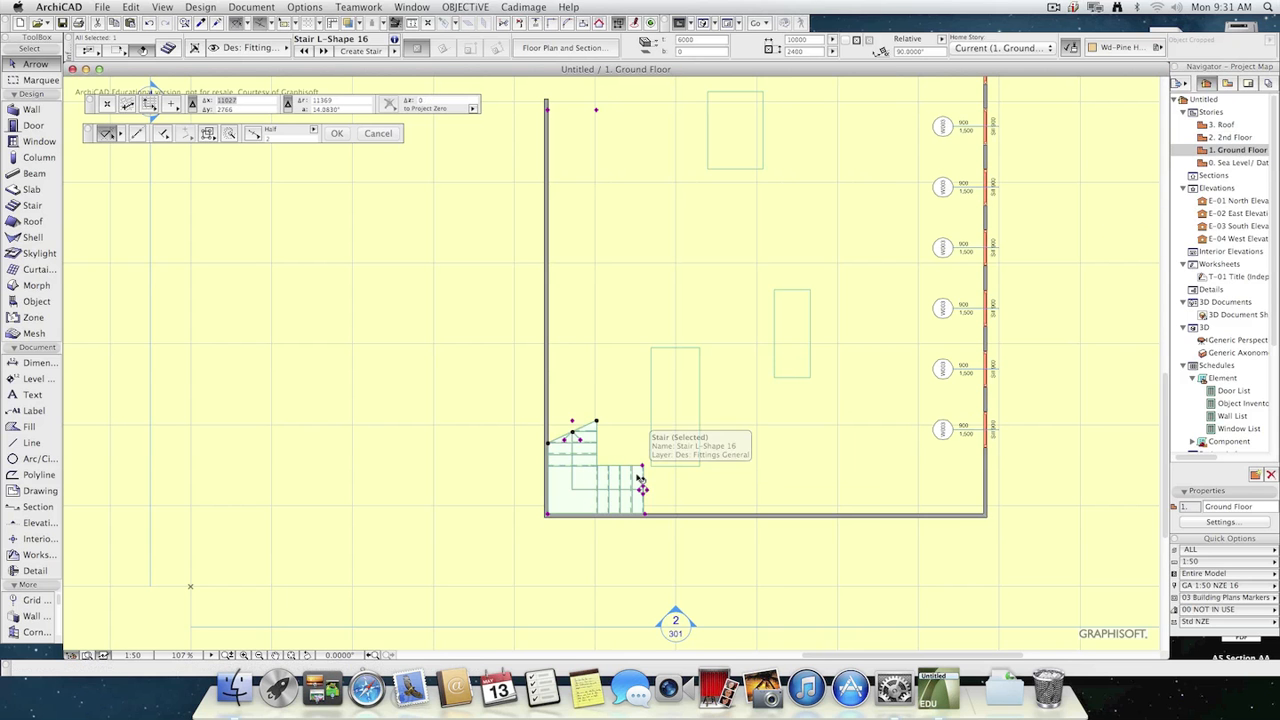
double_click(640, 484)
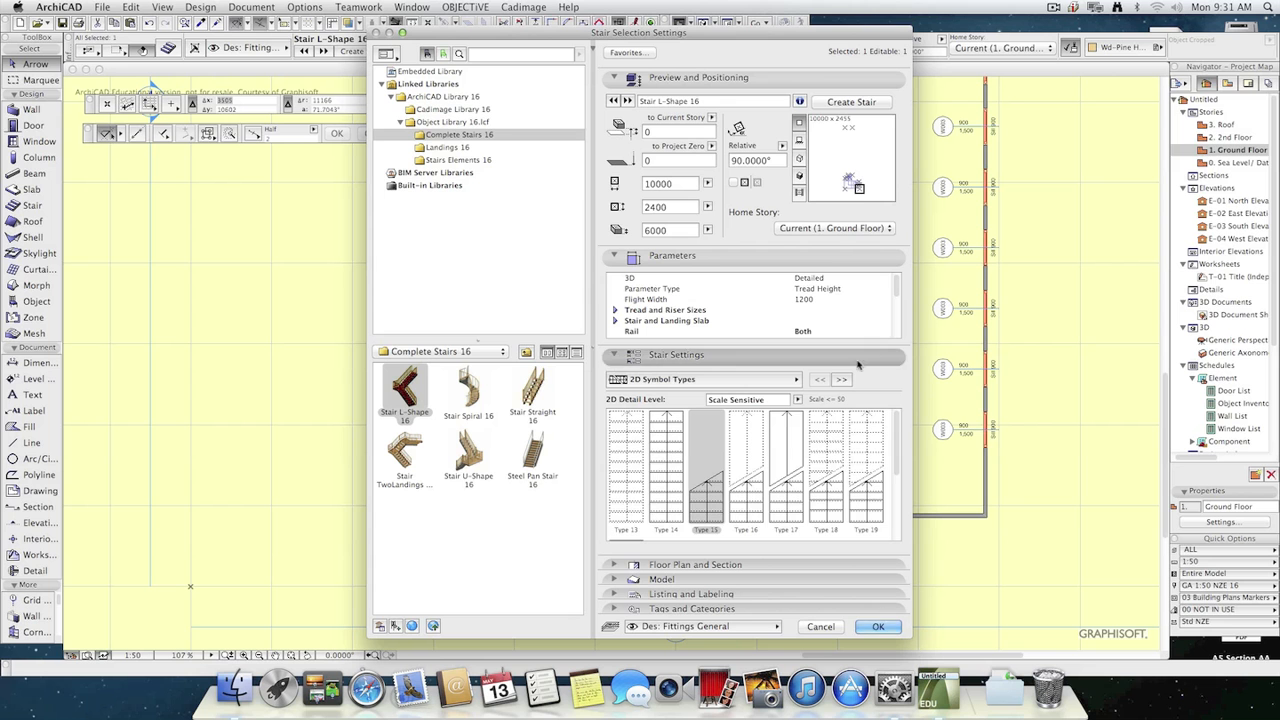
click(843, 379)
click(843, 379)
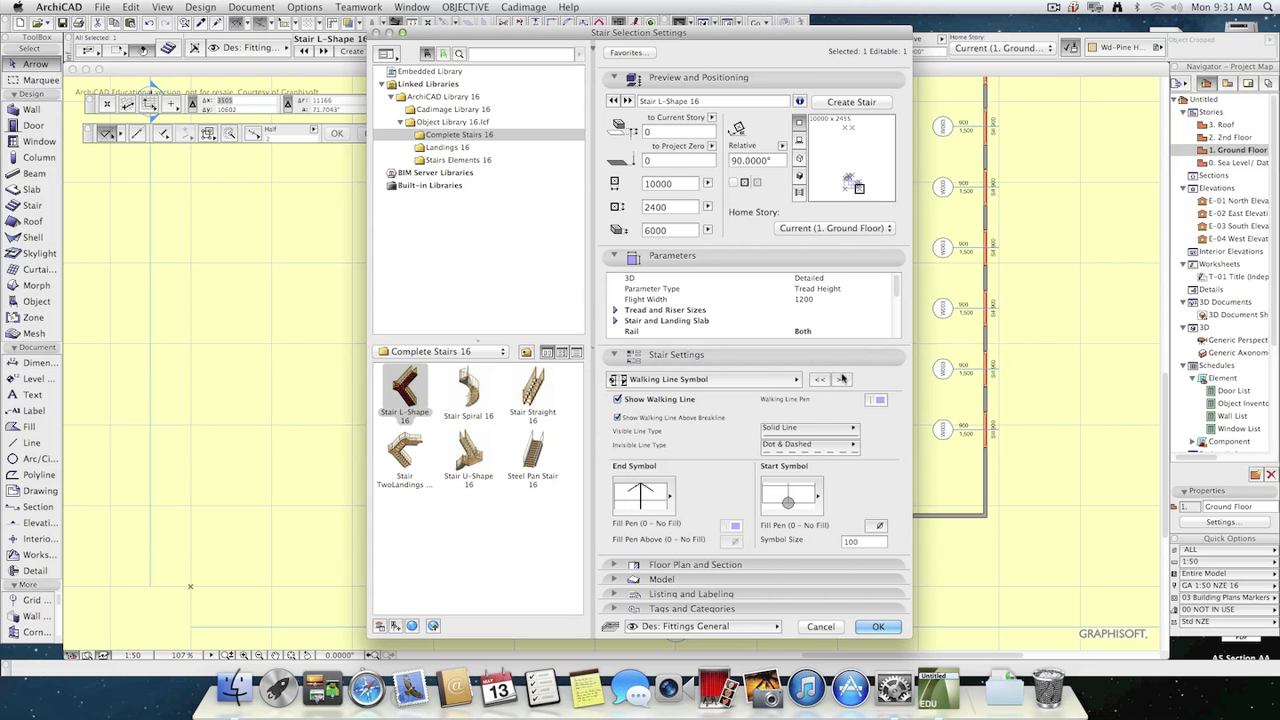
click(670, 496)
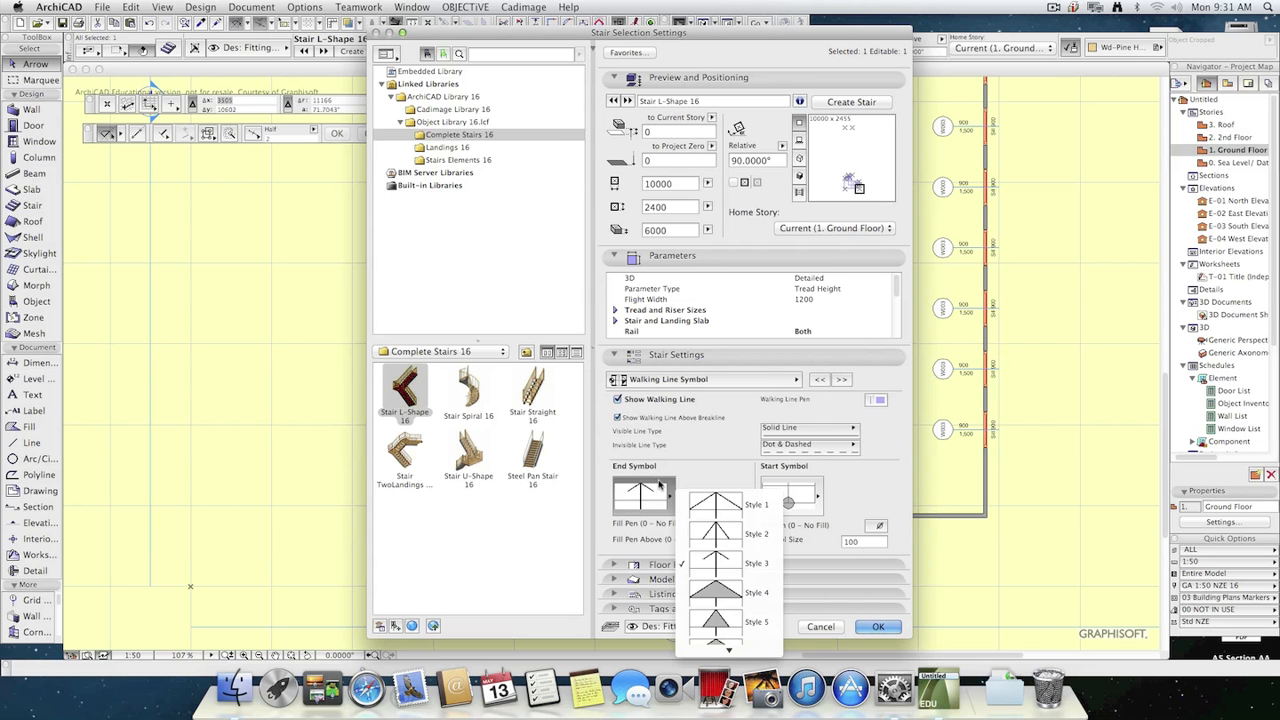
click(755, 593)
click(788, 498)
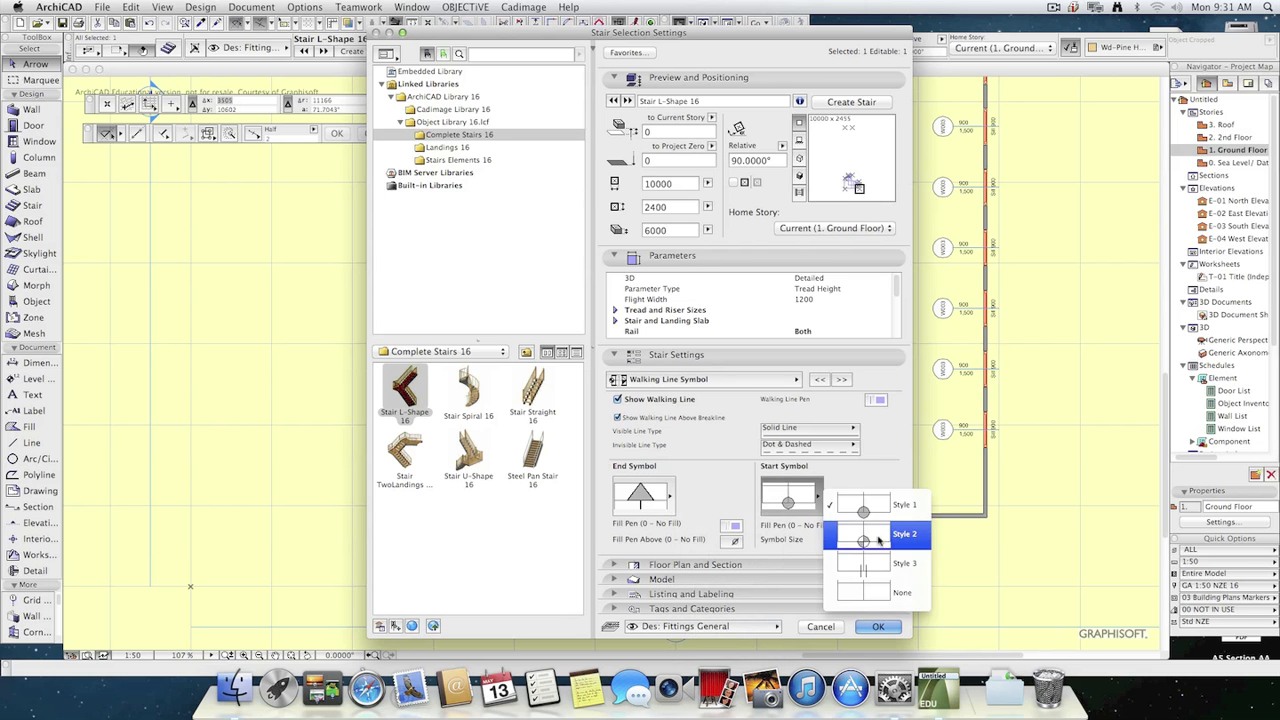
click(878, 540)
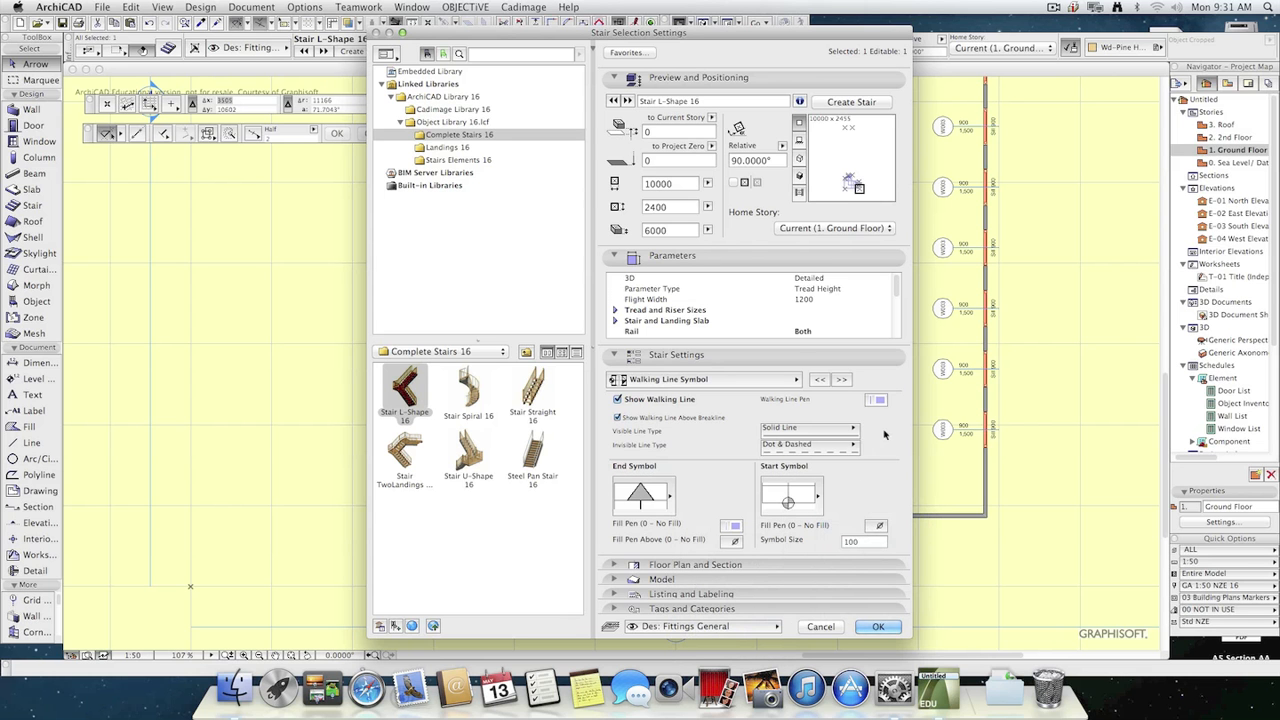
Turn on Show Rail on Floor Plan and Show Rail Axis for the stair's 2D symbol.
click(838, 379)
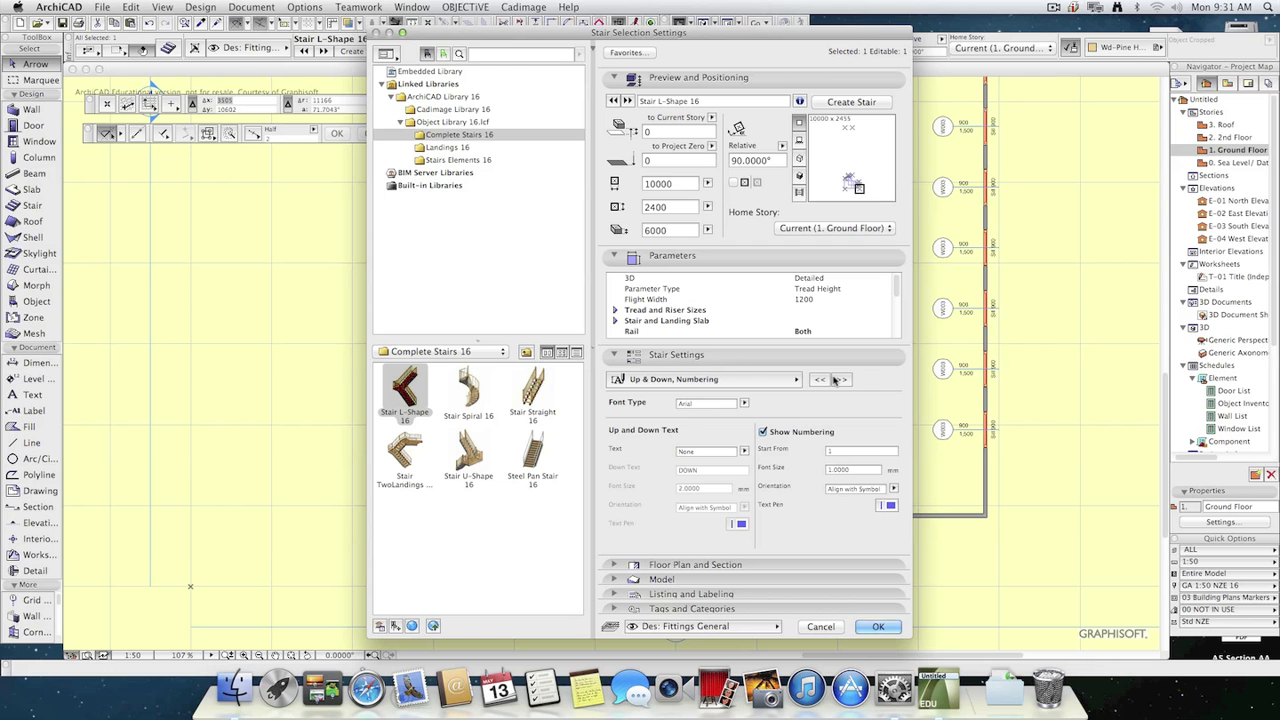
click(840, 381)
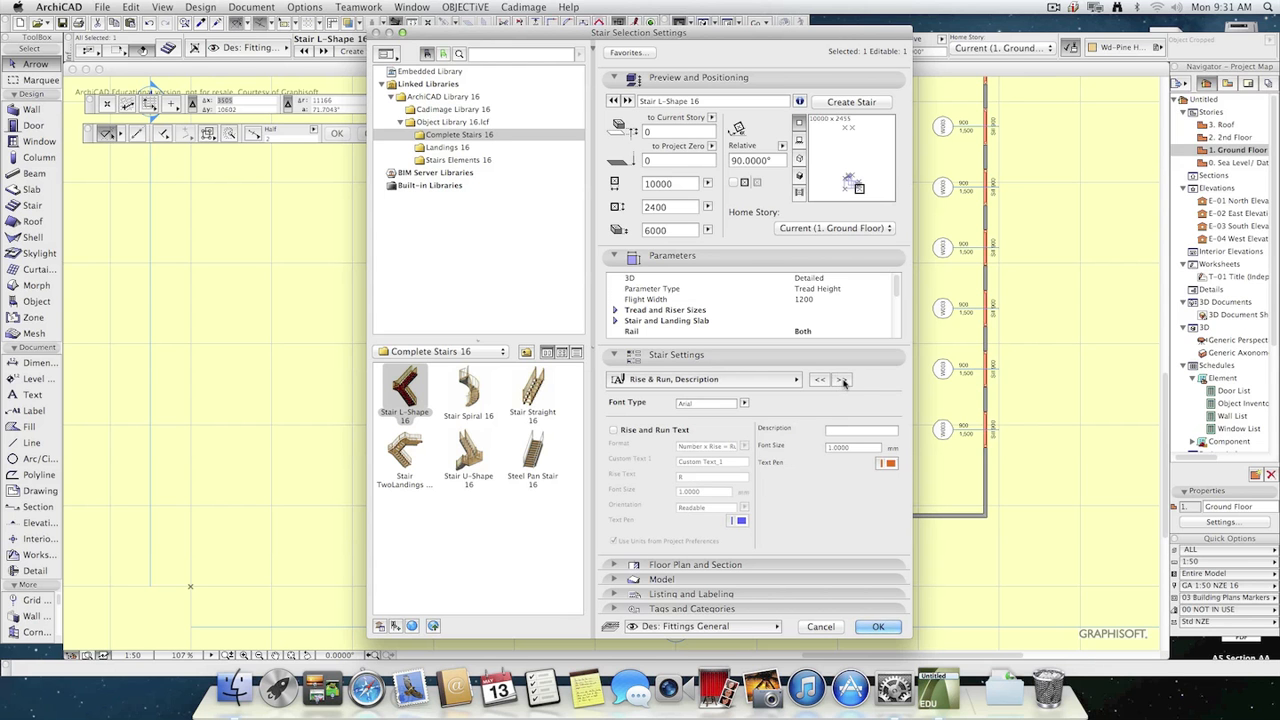
click(843, 381)
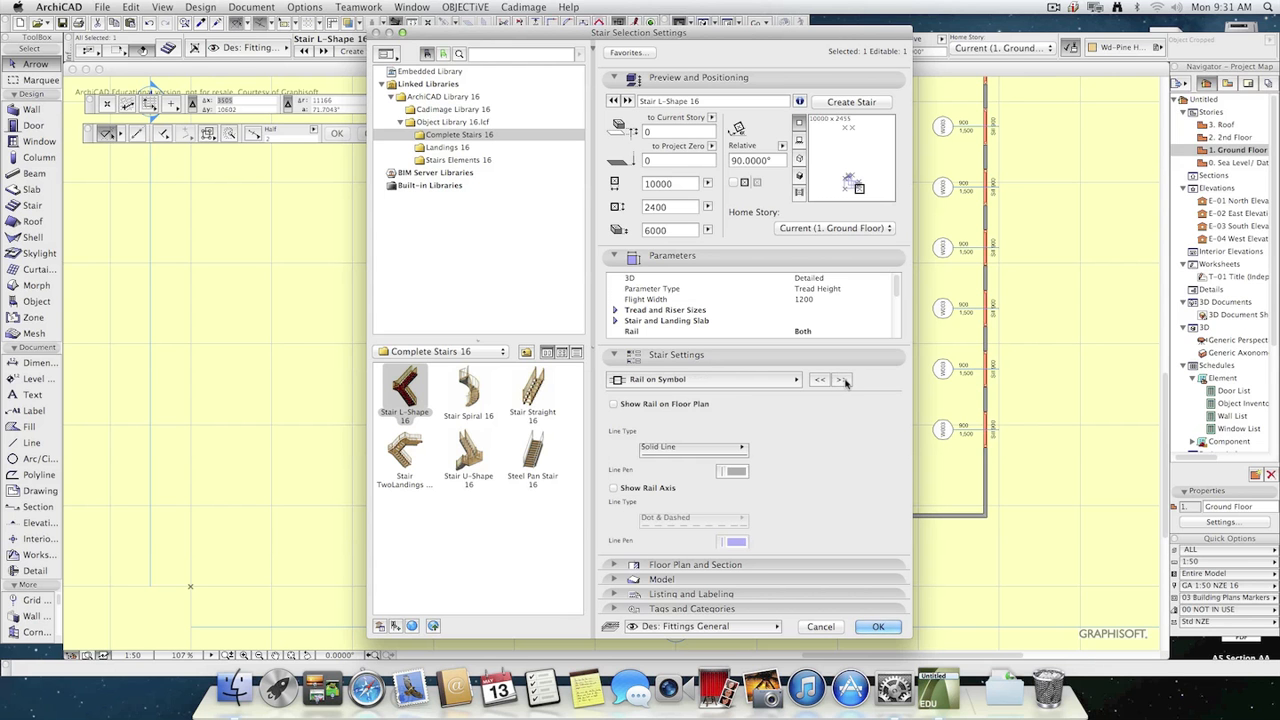
click(640, 408)
click(636, 489)
Set the stair's right railing type to Wired and apply the settings.
click(841, 381)
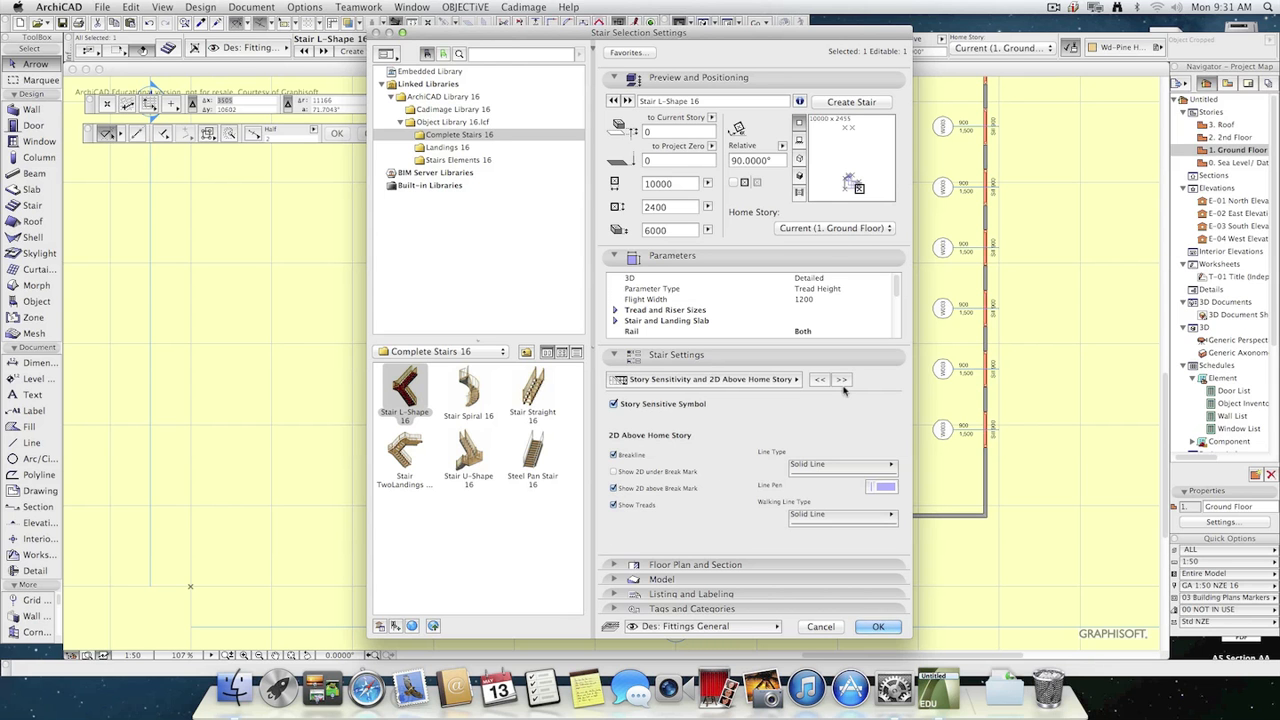
click(842, 380)
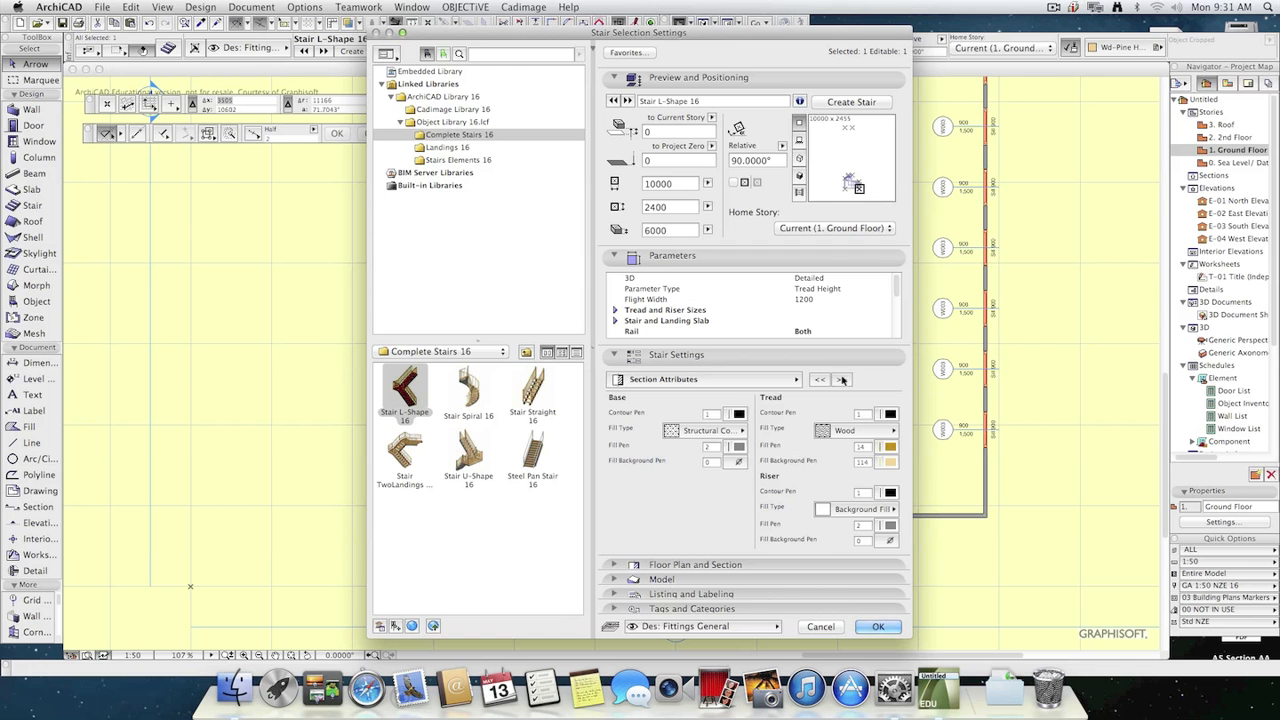
click(842, 380)
click(843, 380)
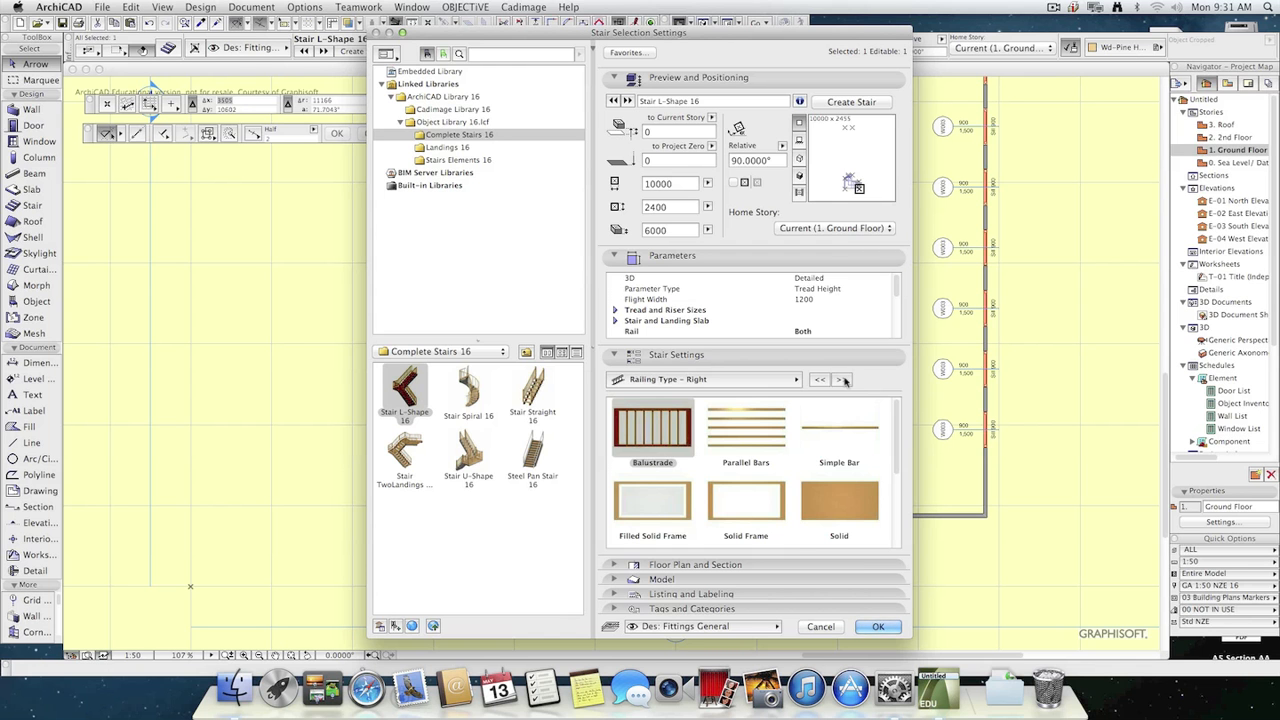
drag(897, 440, 895, 485)
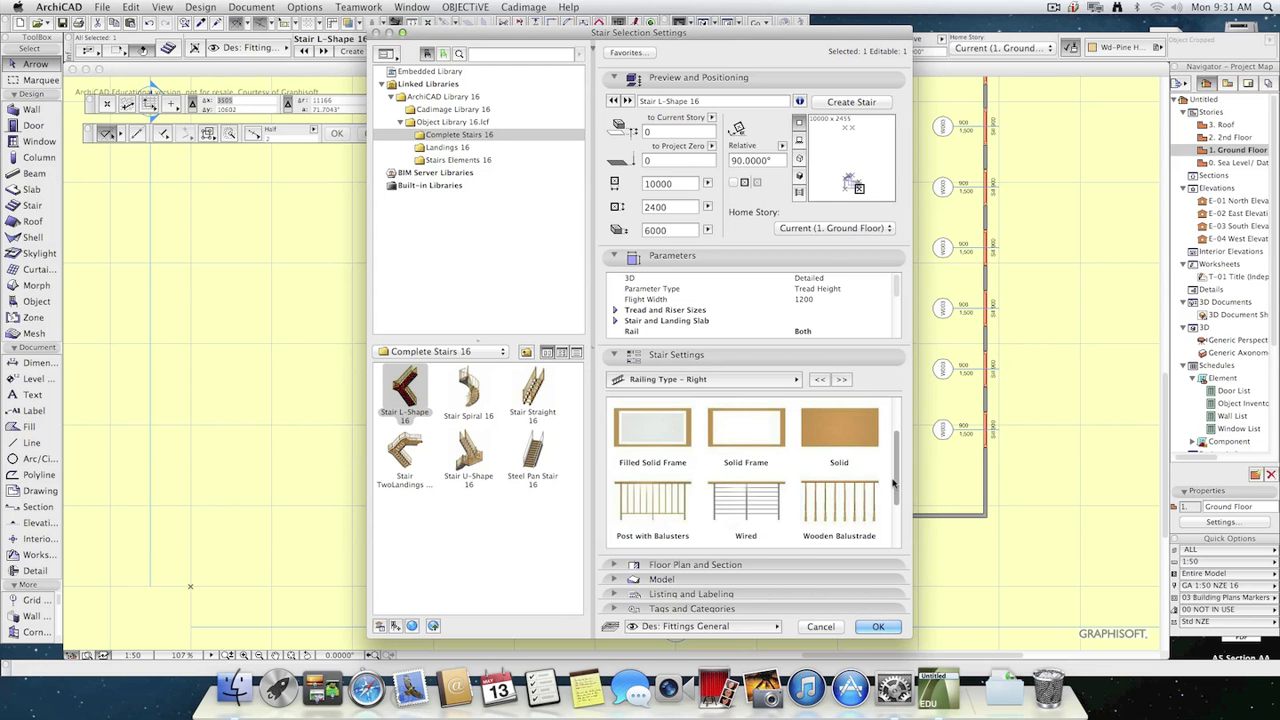
click(752, 512)
click(877, 626)
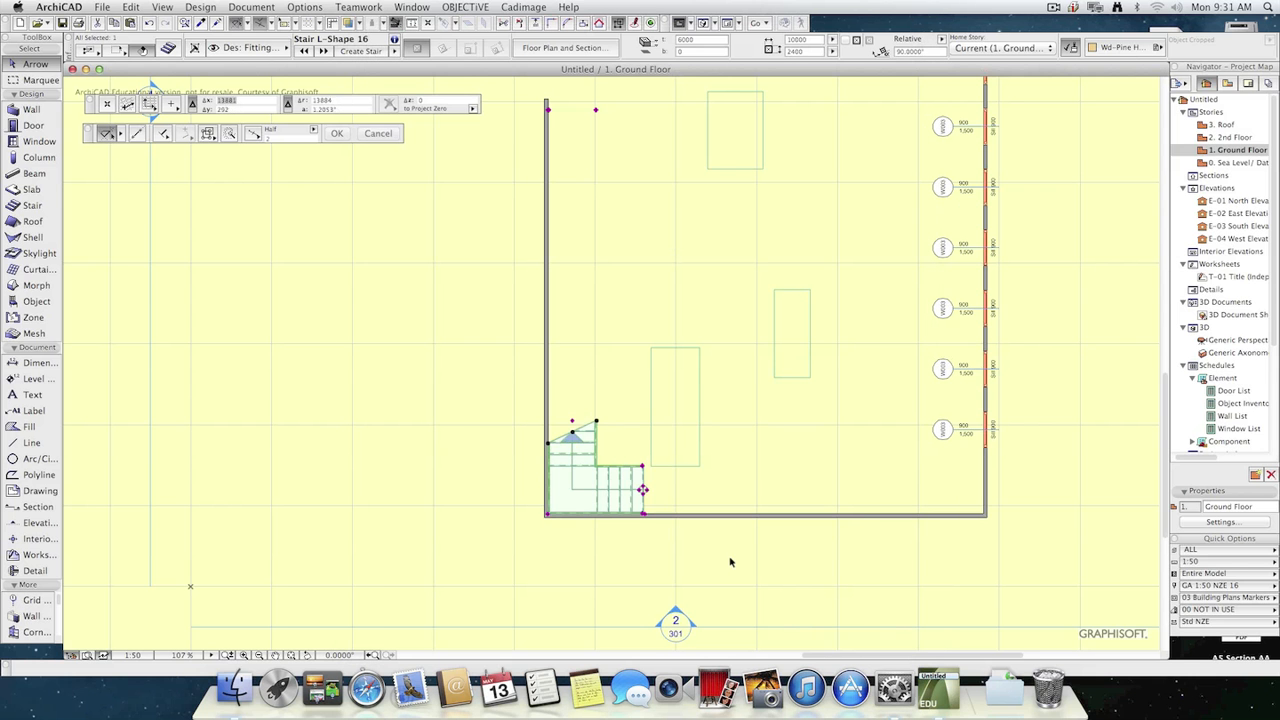
Set the stair's left railing type to Simple Bar and apply the change.
click(170, 48)
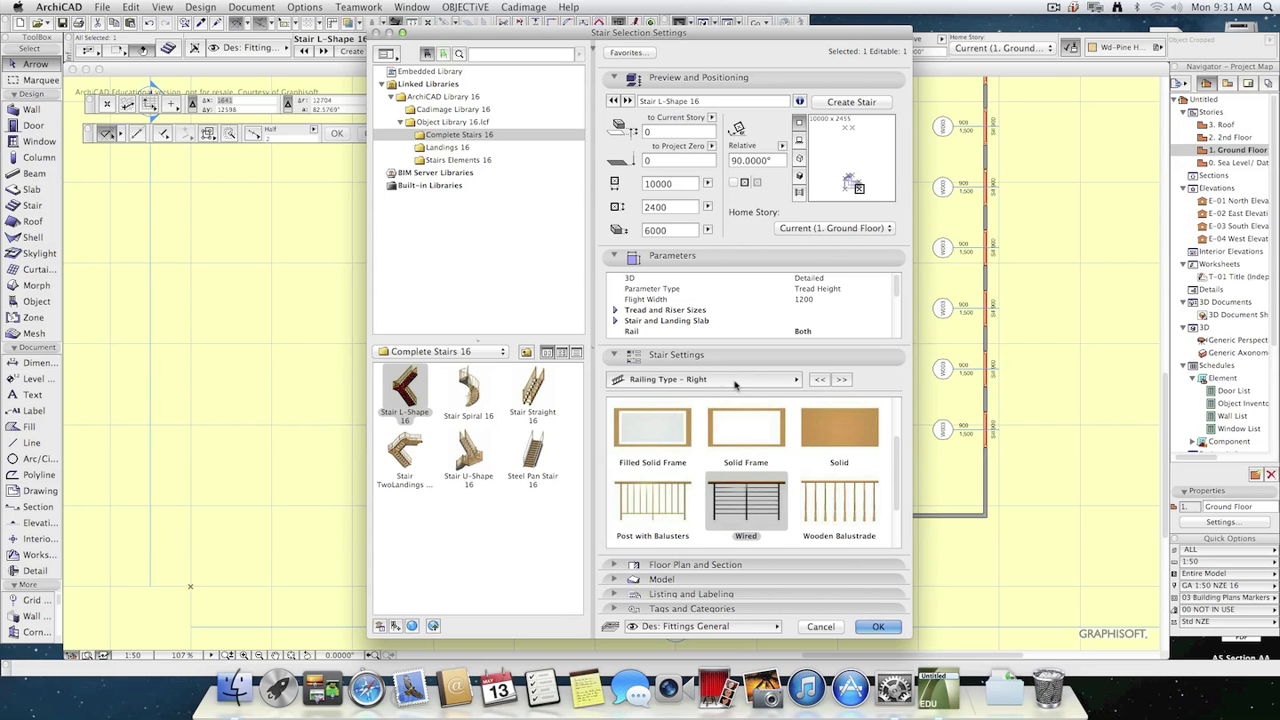
scroll(899, 478, down, 2)
scroll(899, 478, up, 2)
click(841, 379)
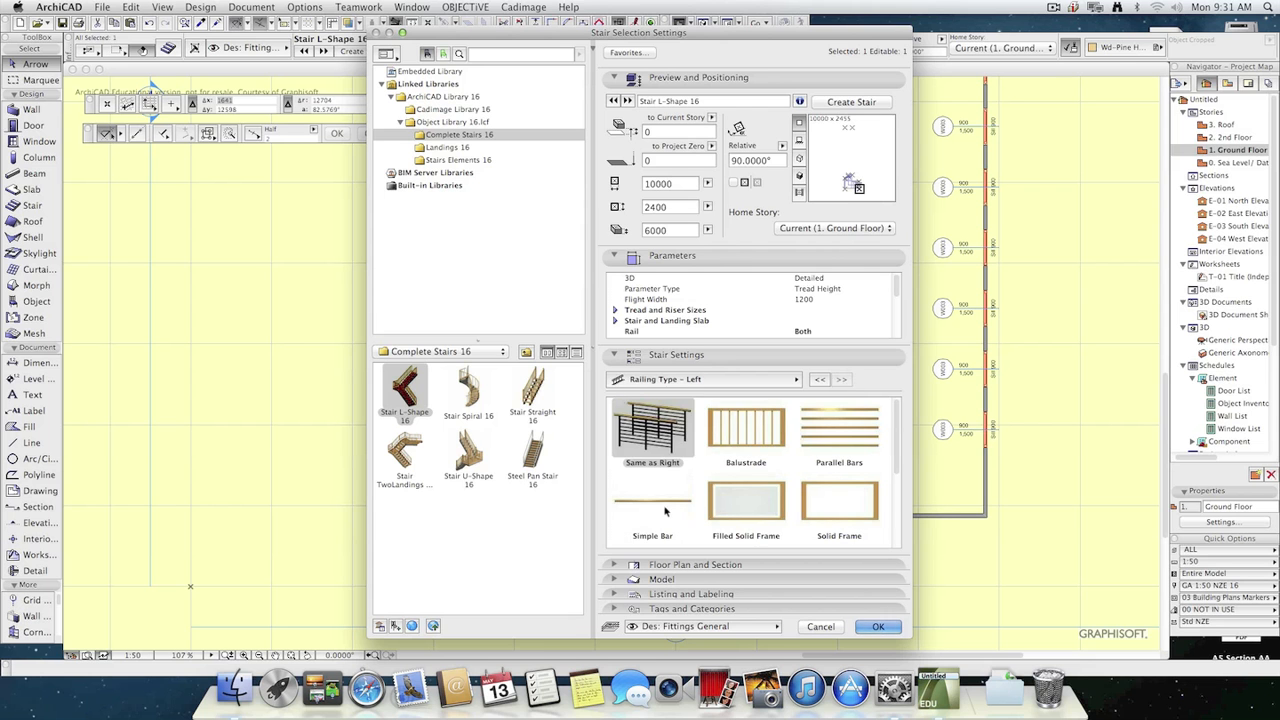
click(686, 538)
click(875, 627)
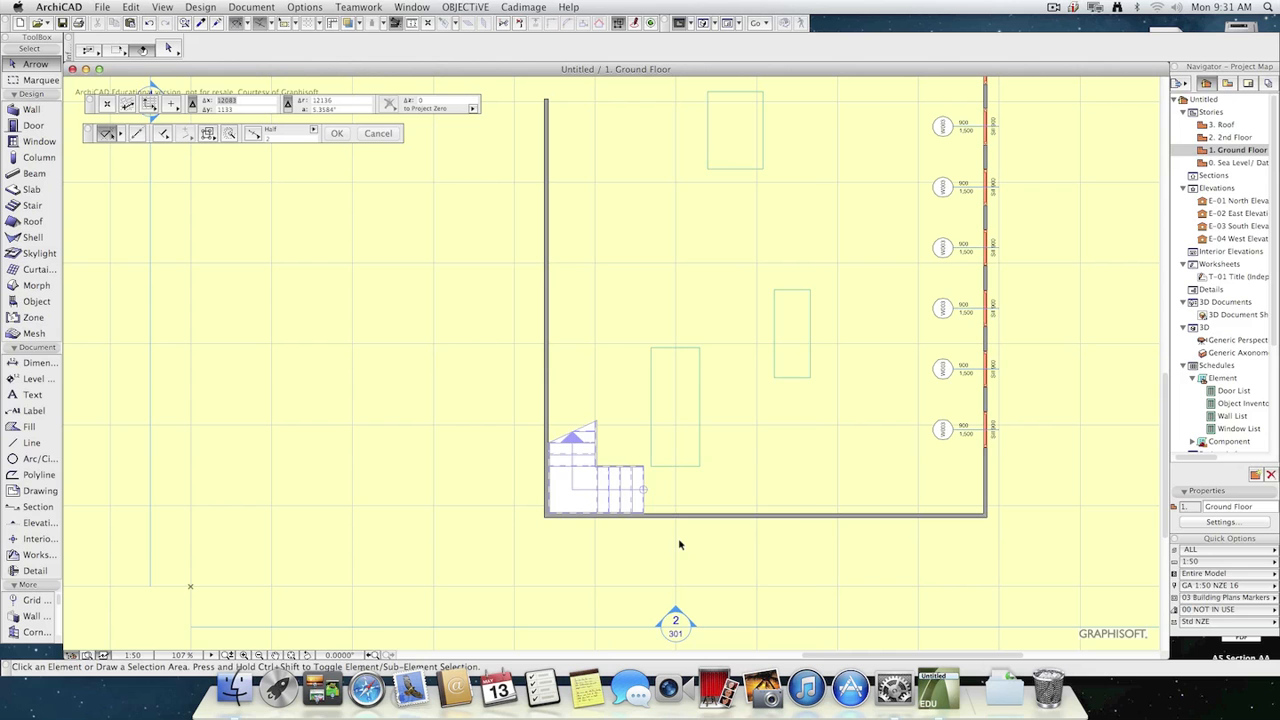
Examine the stair's railings on both sides in the 3D view and return to the Ground Floor plan.
key(F3)
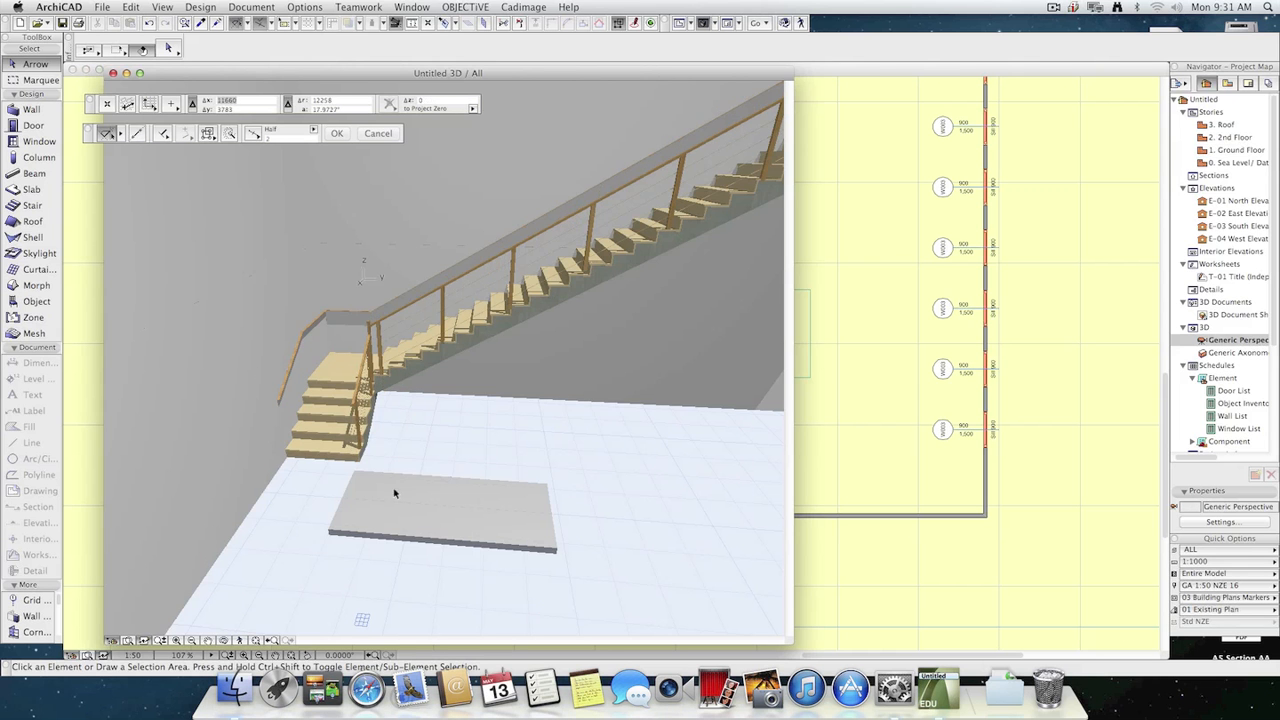
scroll(321, 406, down, 4)
scroll(326, 402, up, 5)
scroll(534, 392, down, 5)
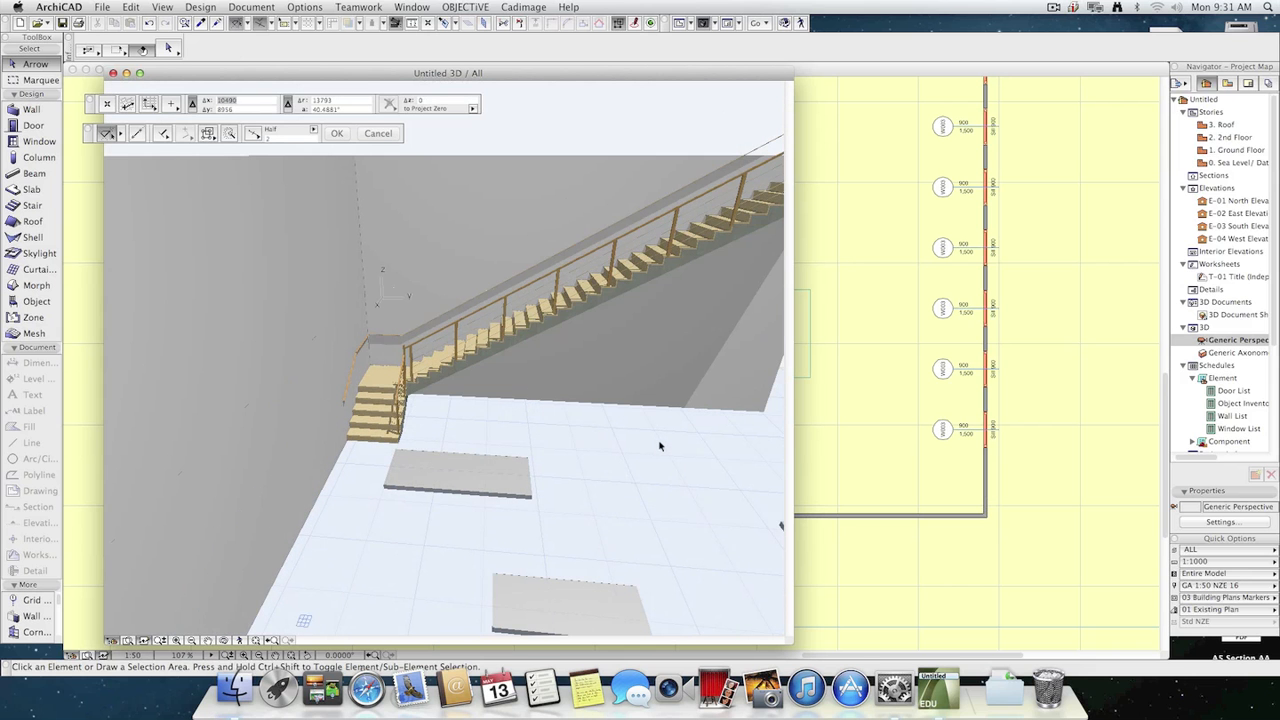
key(F2)
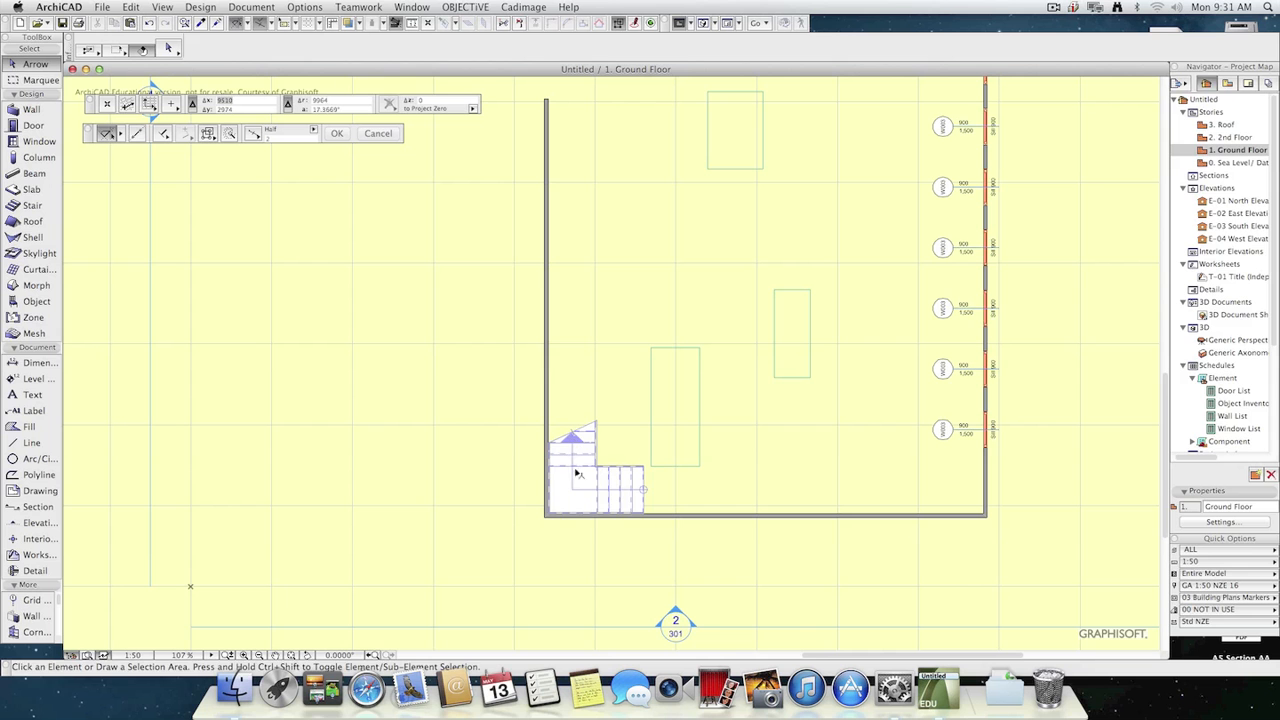
click(592, 483)
click(168, 49)
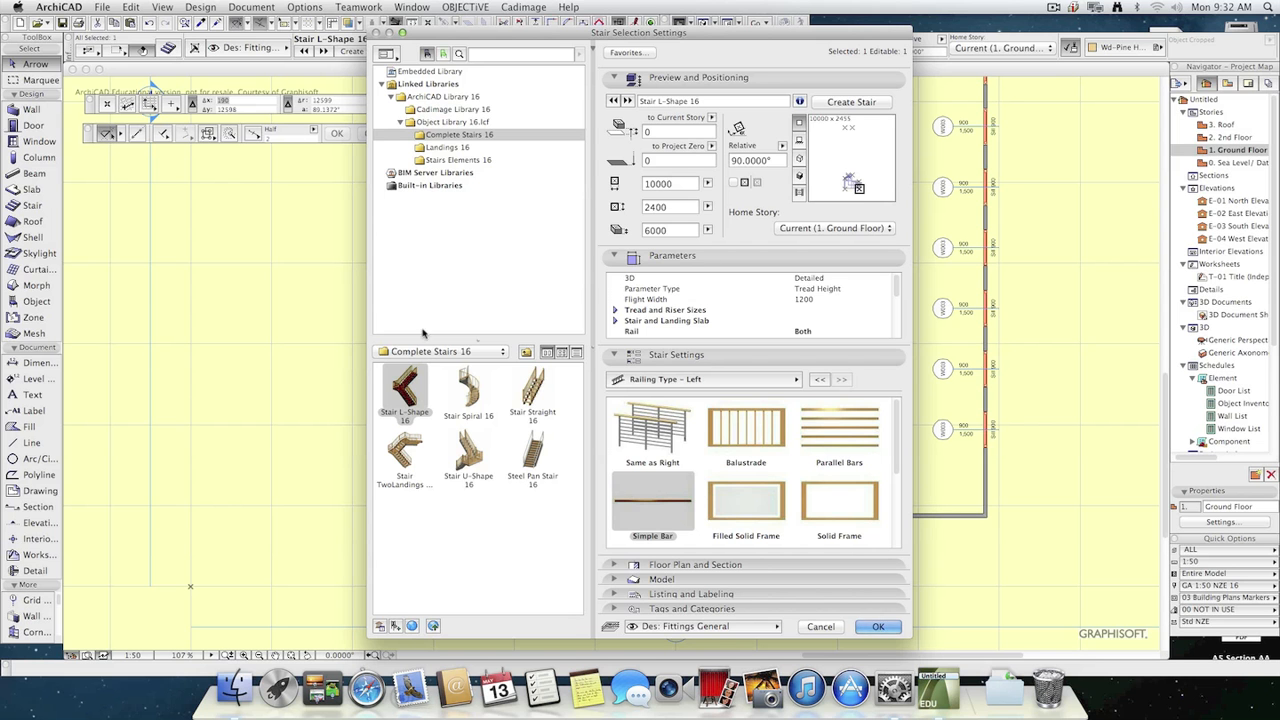
click(820, 626)
click(736, 427)
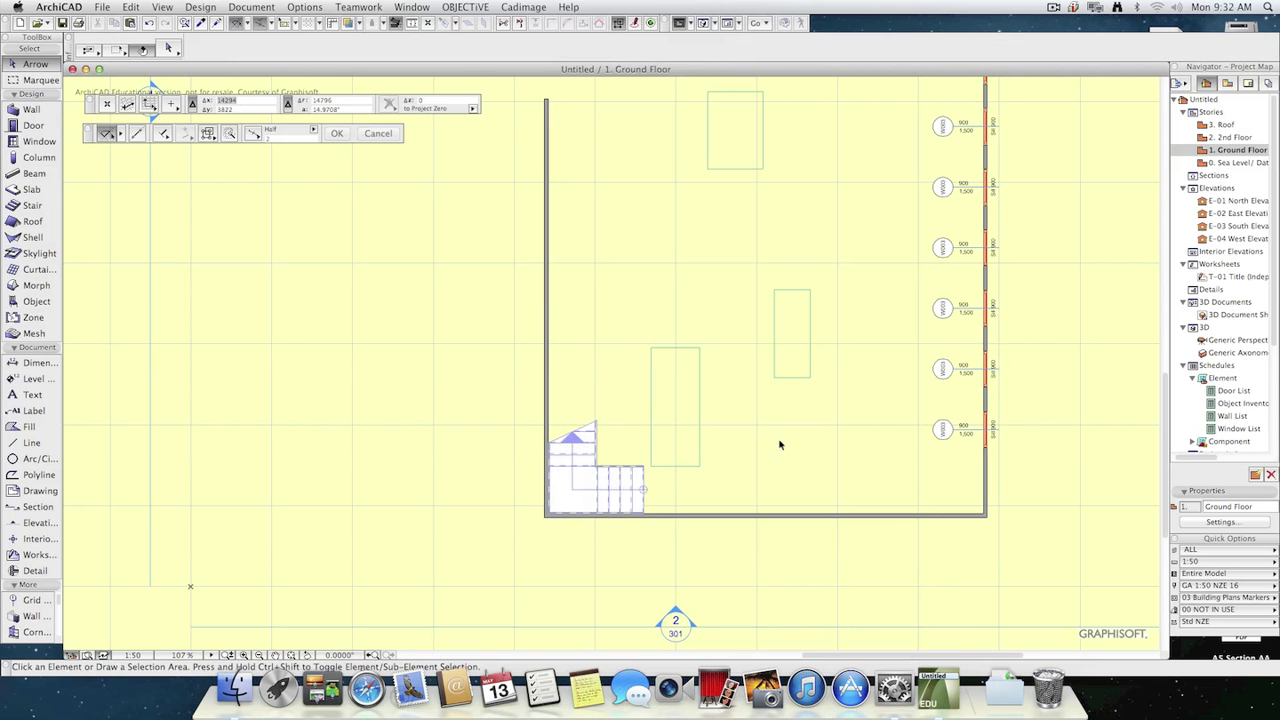
Draw a wide rectangular drafting fill in the empty area to the right of the building.
mouse_move(837, 491)
middle_down()
mouse_move(820, 486)
mouse_move(697, 574)
mouse_move(591, 494)
mouse_move(219, 484)
mouse_move(75, 495)
middle_up()
middle_drag(804, 303, 616, 370)
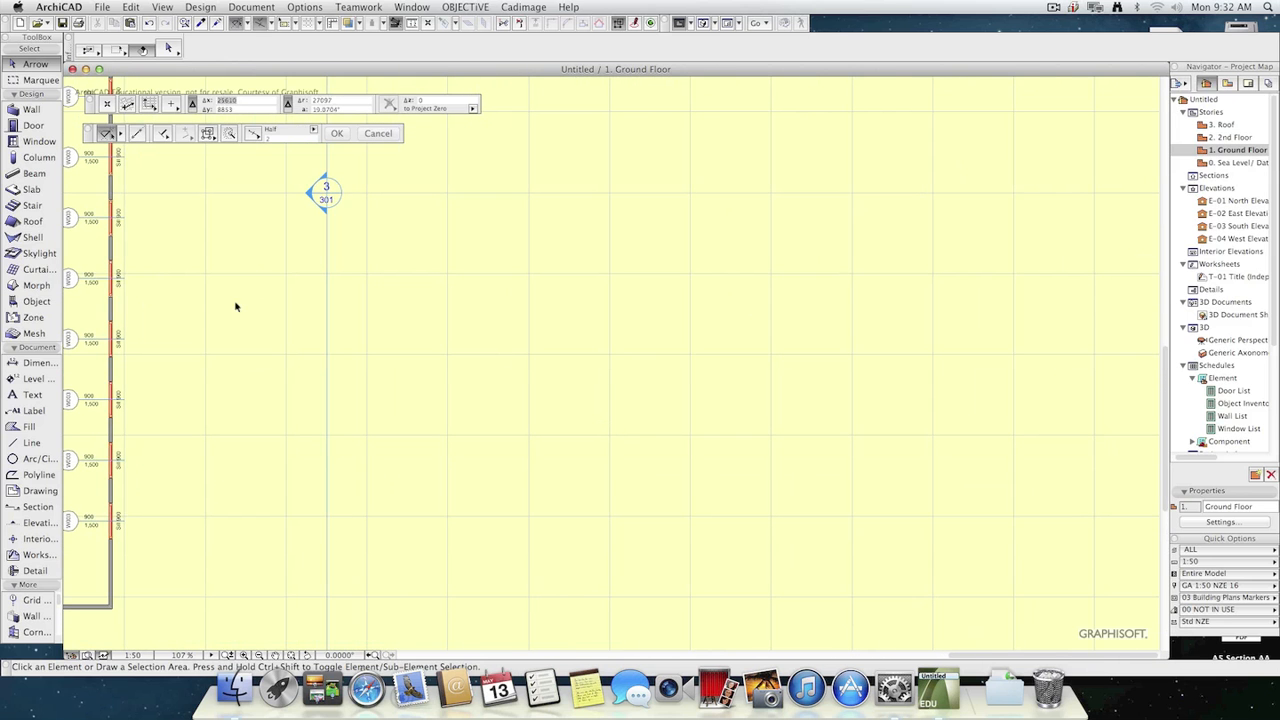
click(17, 428)
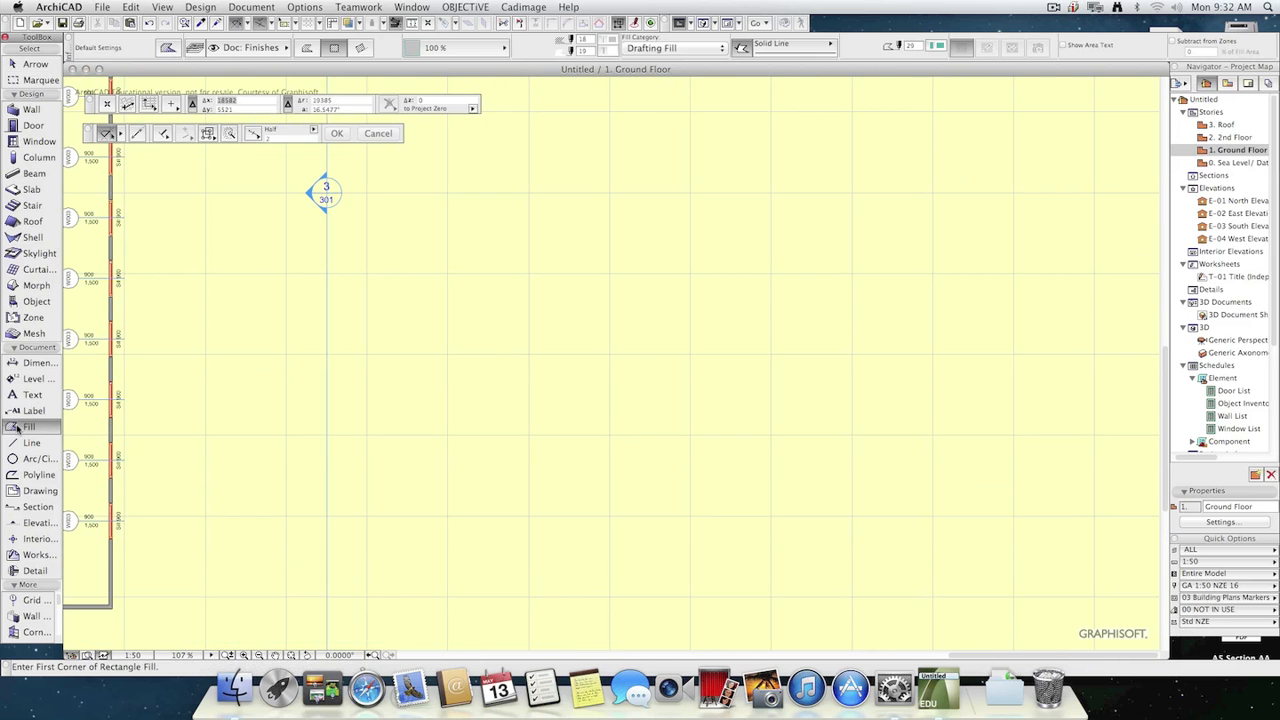
click(620, 257)
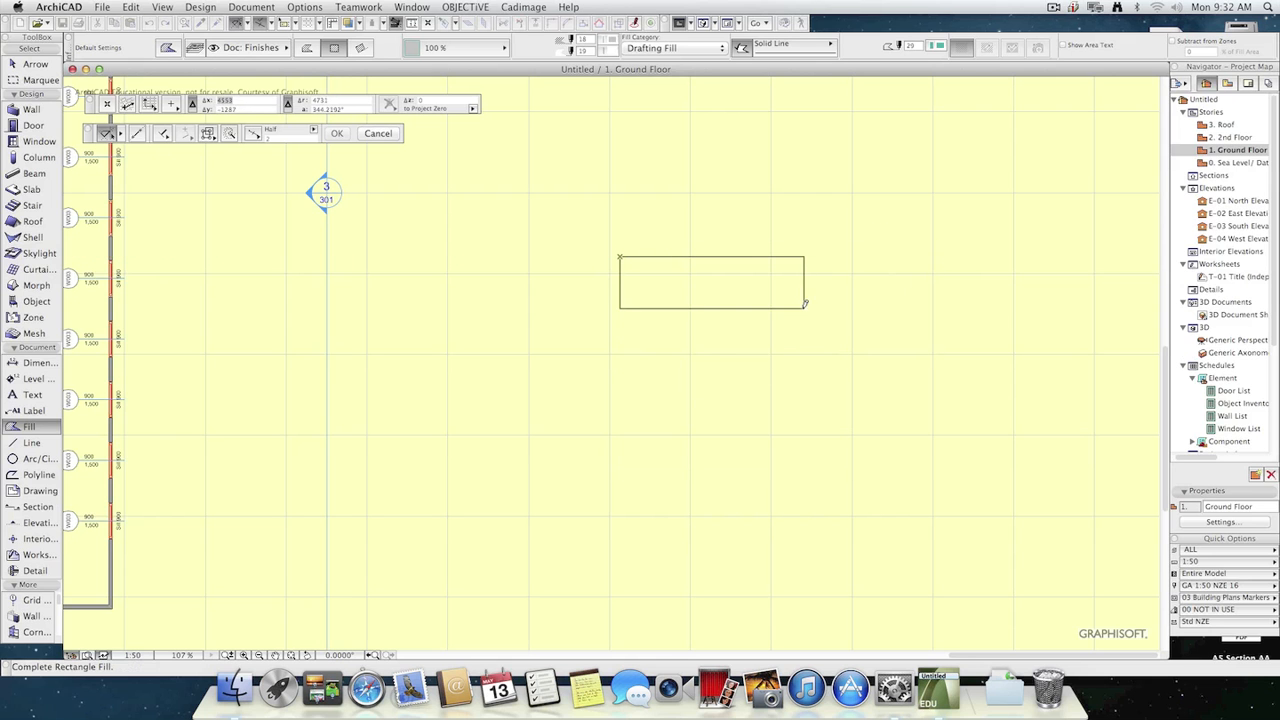
click(773, 301)
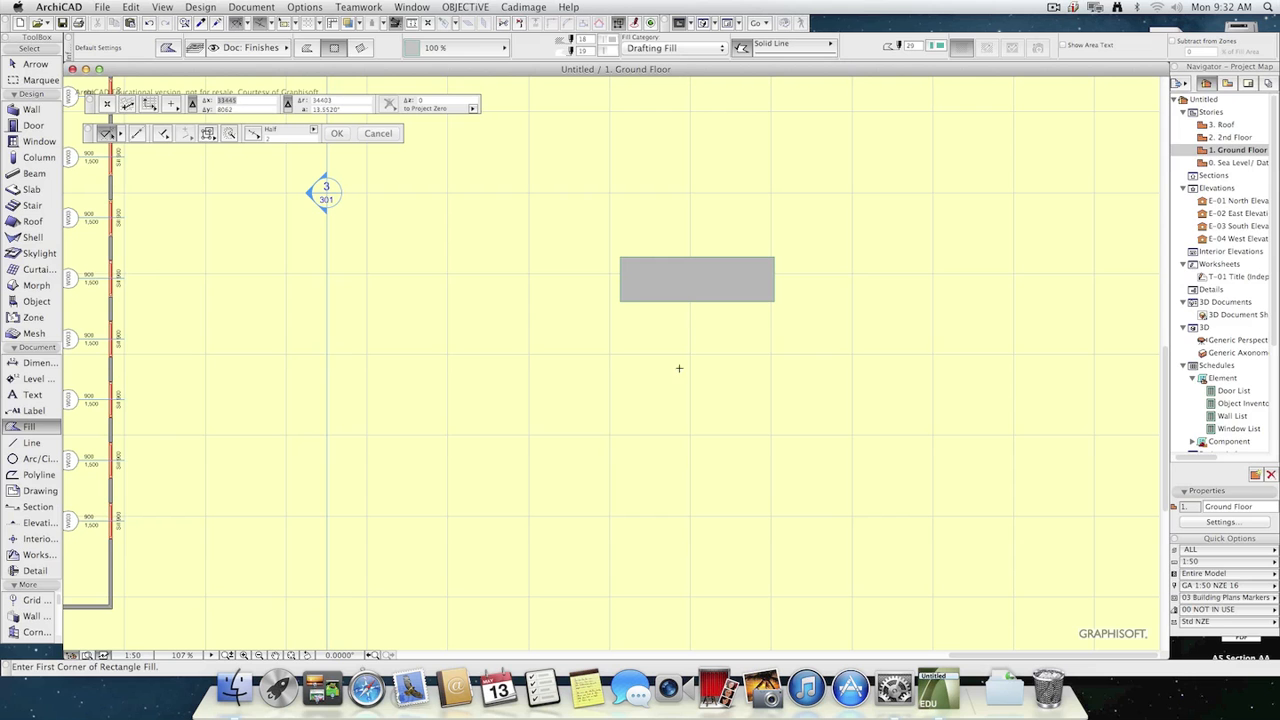
key(Escape)
Add a tall, narrow rectangle to the middle of the fill's lower edge so the fill forms a T shape.
click(675, 302)
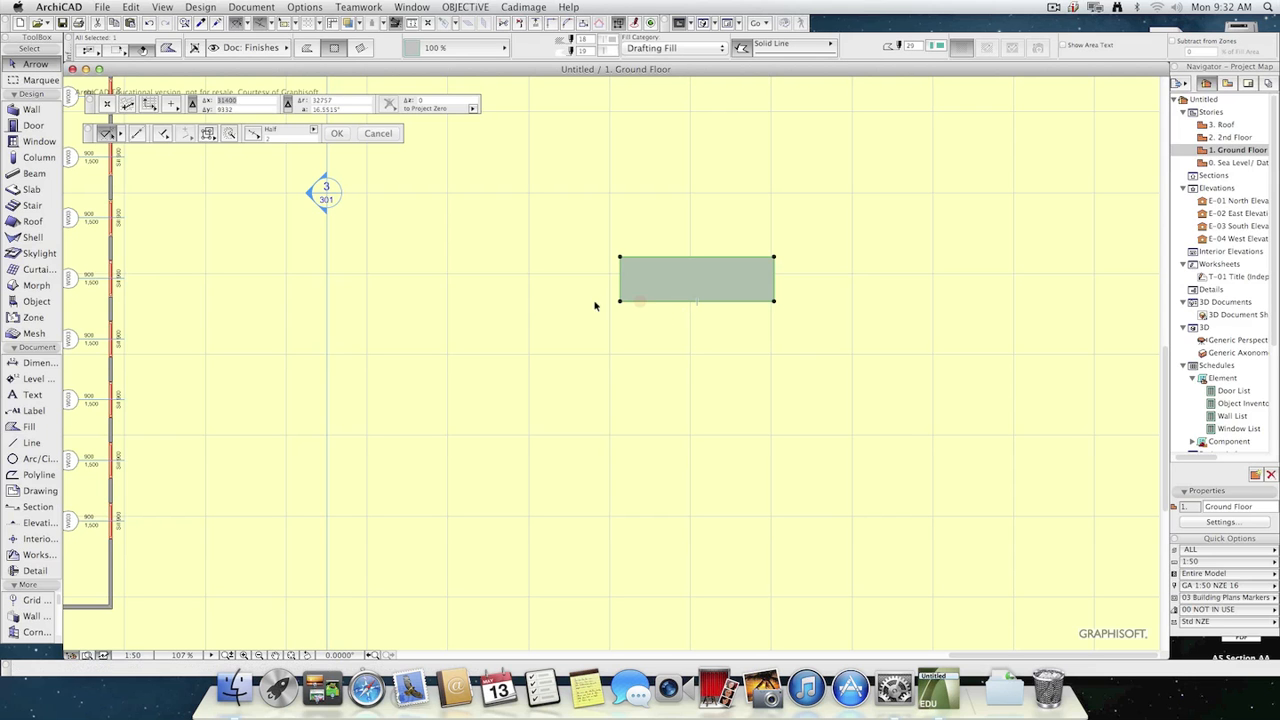
click(656, 301)
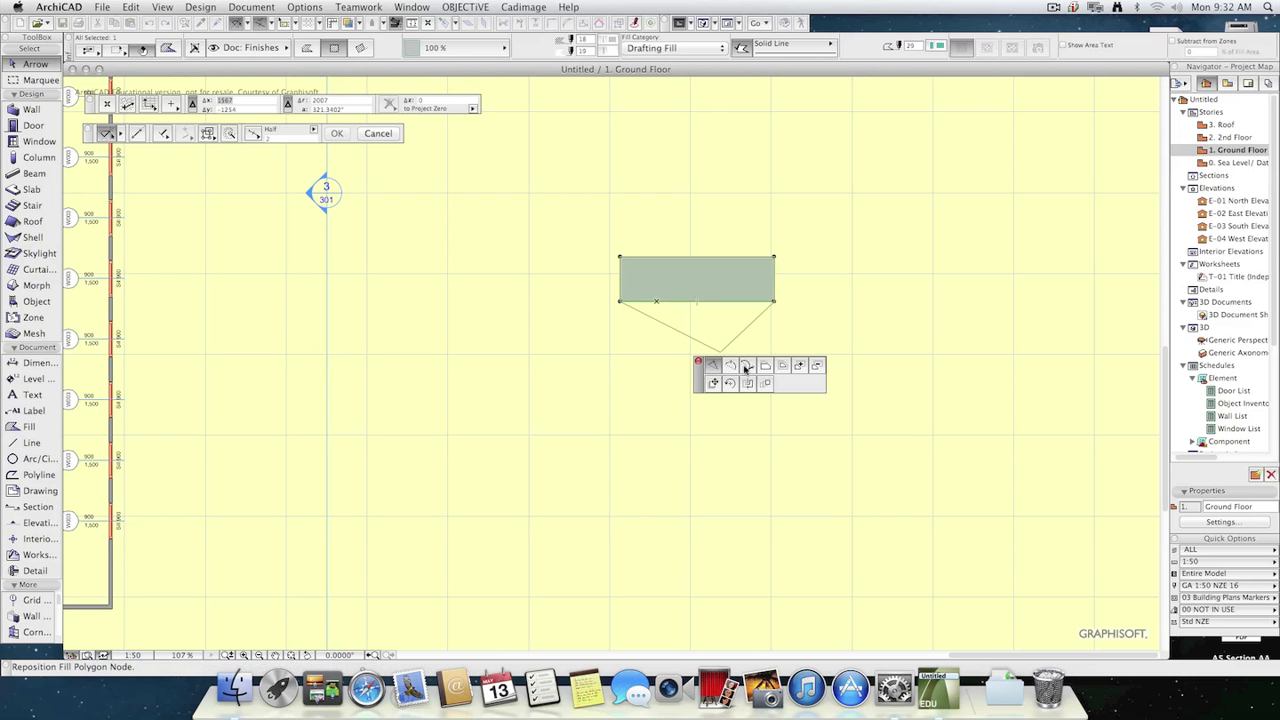
click(798, 368)
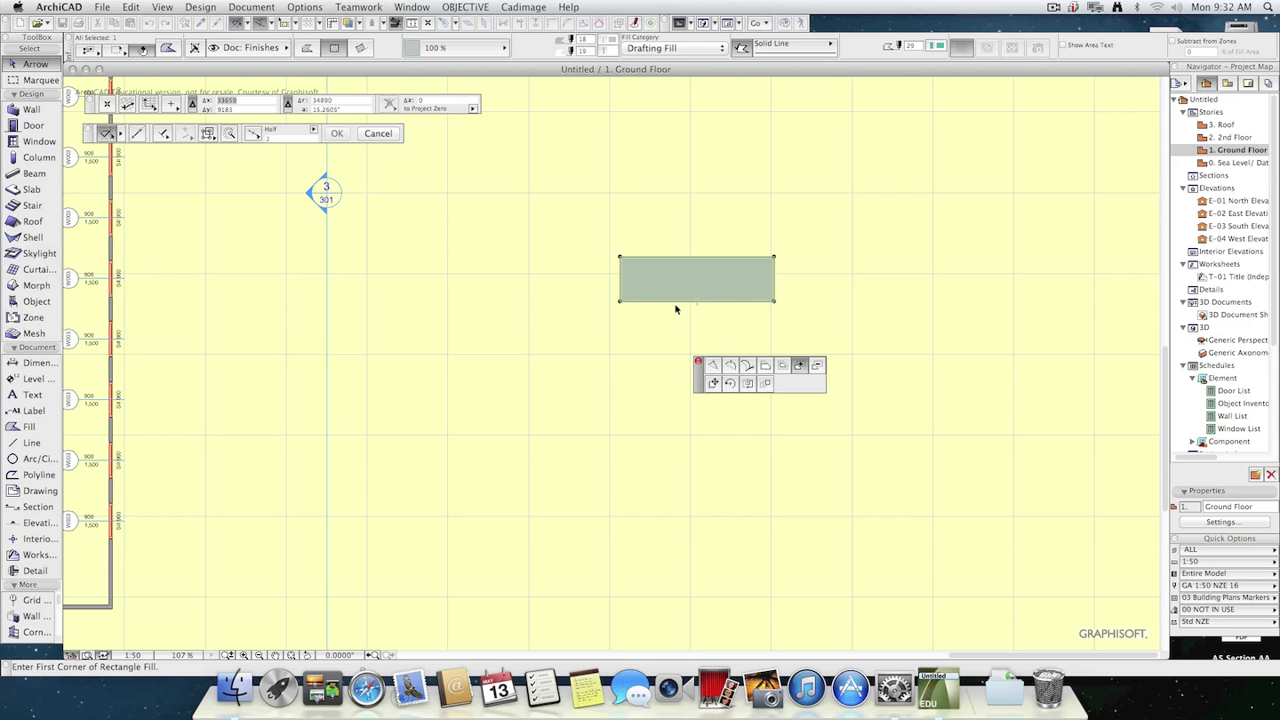
click(671, 301)
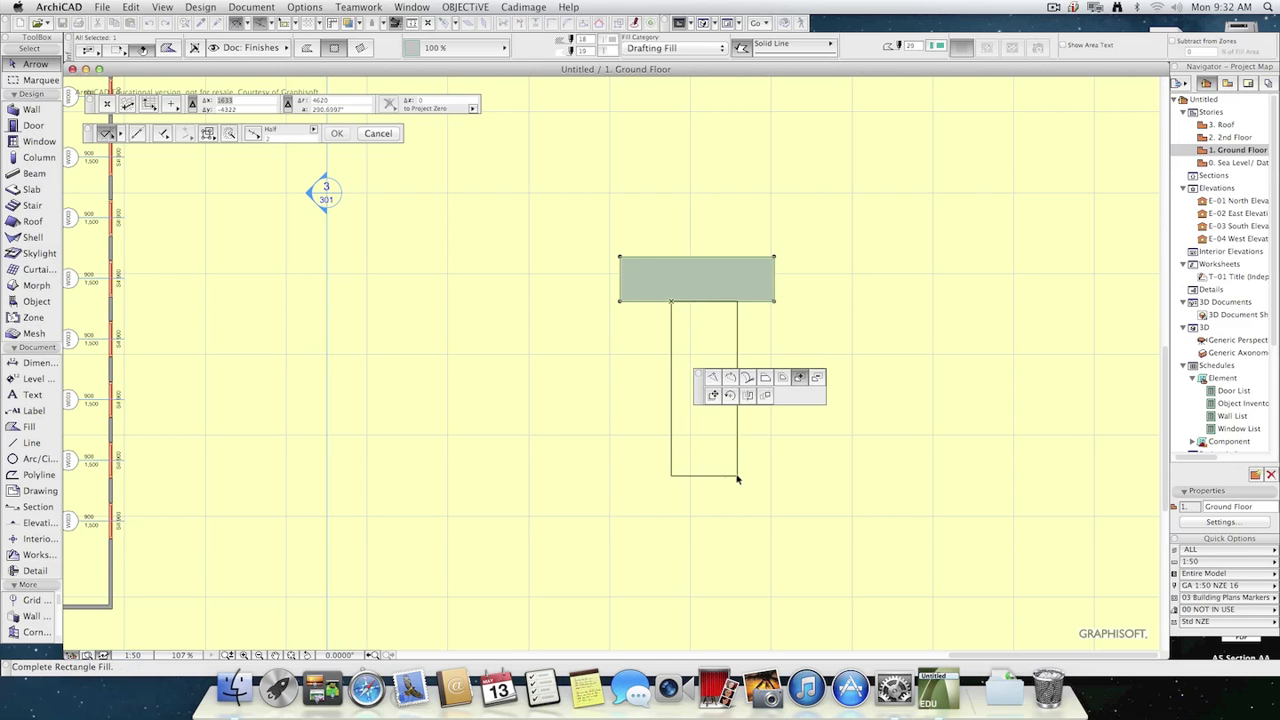
click(716, 438)
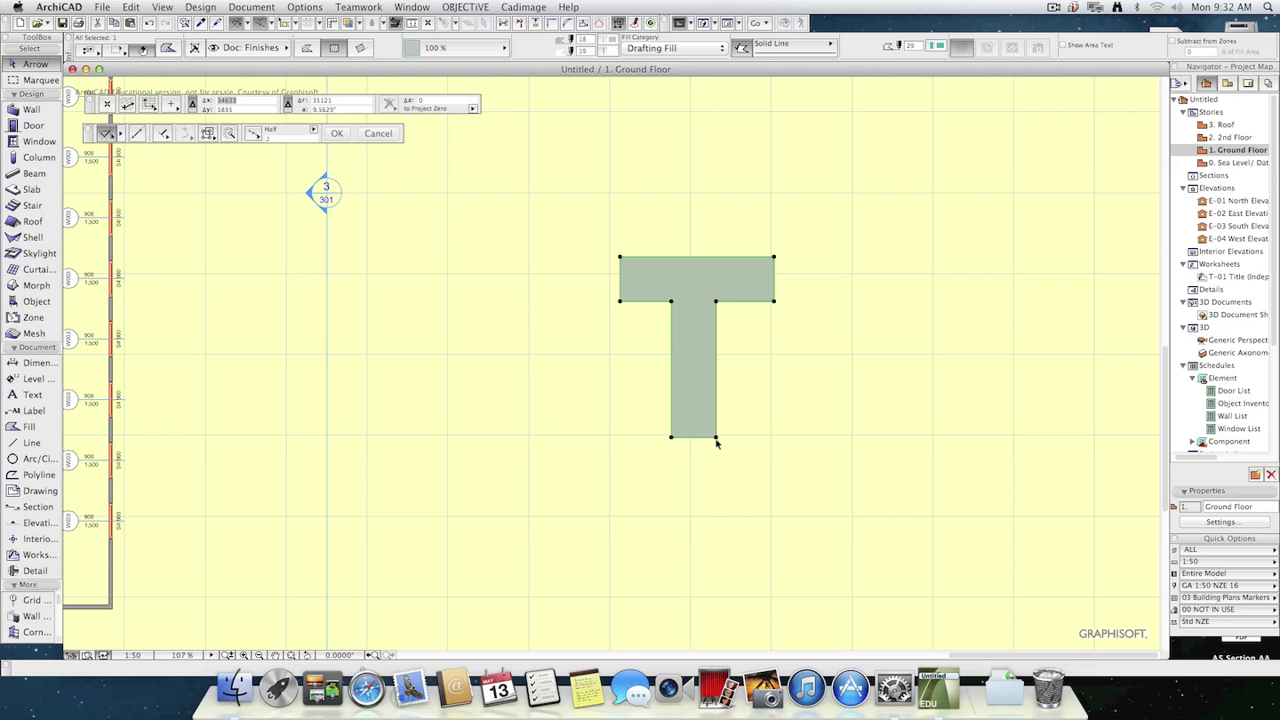
Add a rectangle rotated 45° to the T-shaped fill, starting from the lower-left corner of its stem.
click(671, 438)
key(Escape)
click(671, 438)
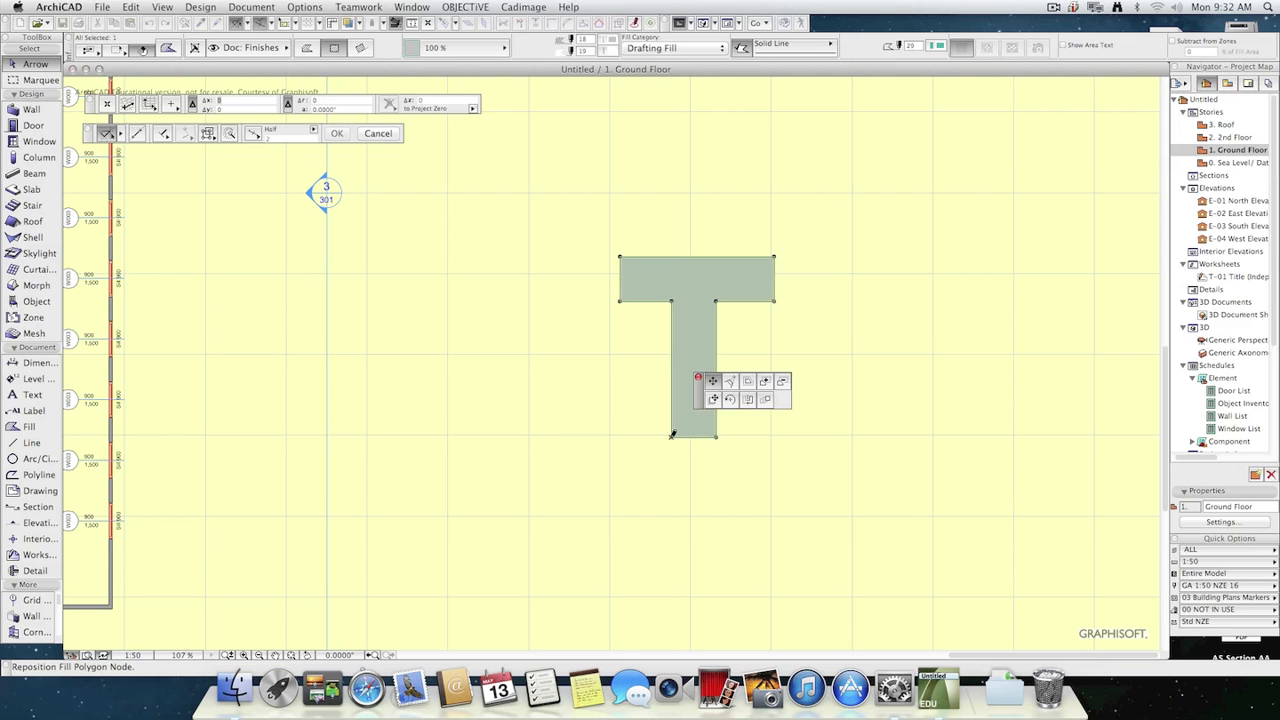
click(766, 383)
click(671, 438)
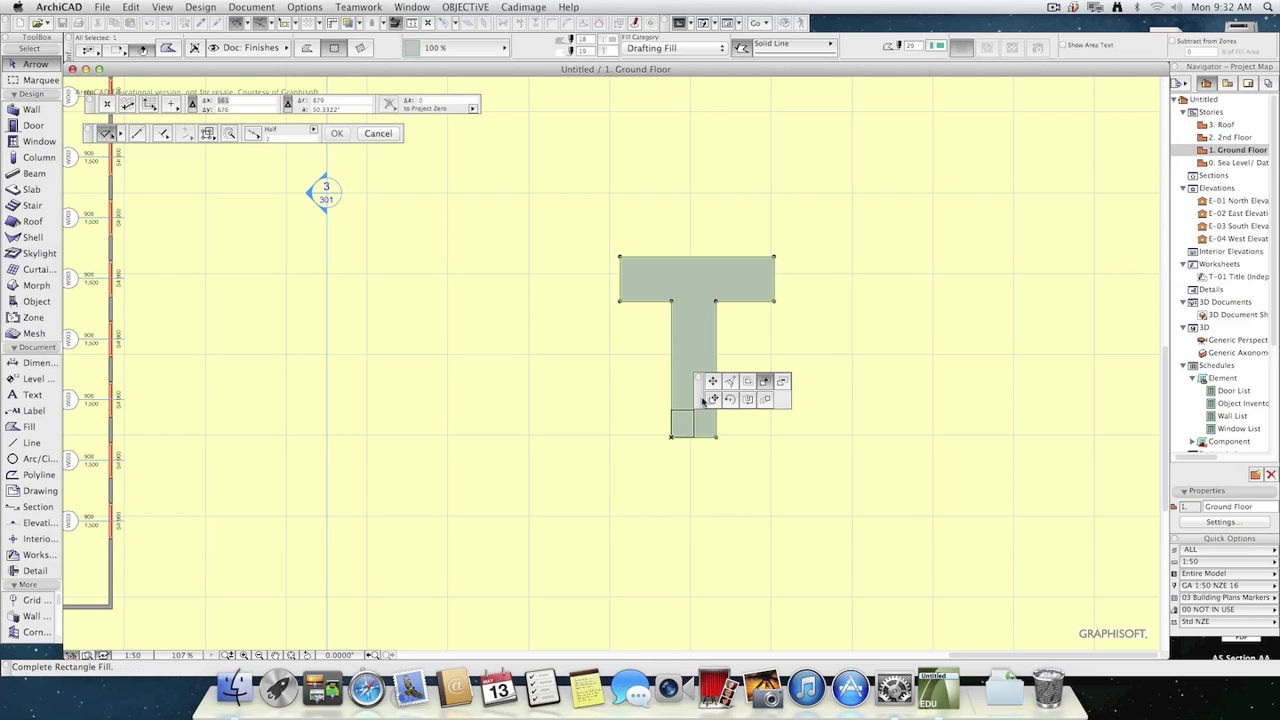
click(360, 47)
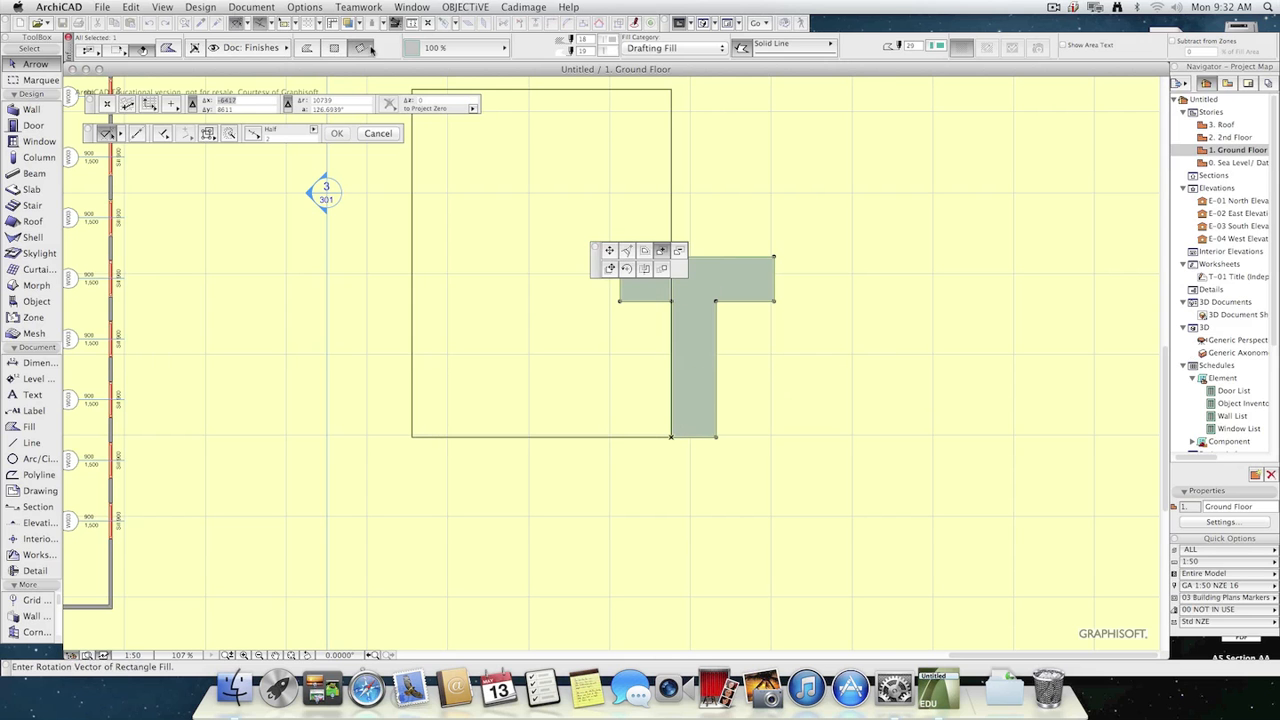
click(716, 395)
click(812, 489)
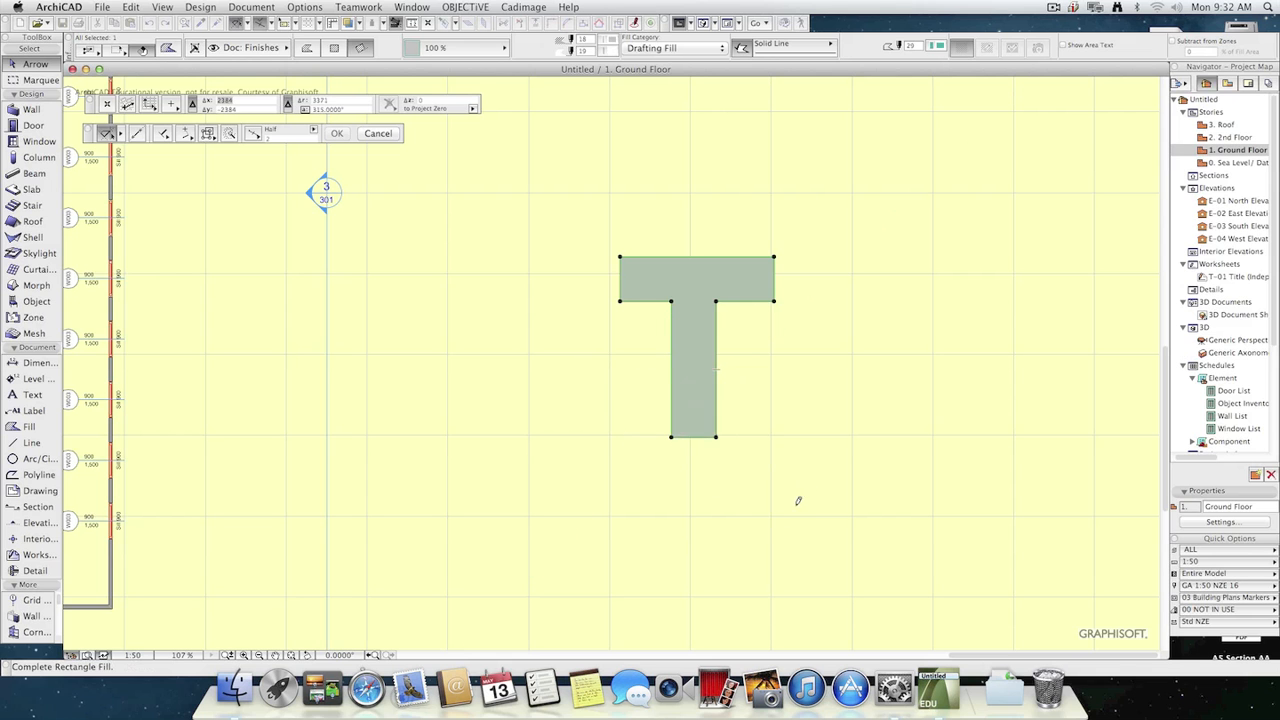
Move the two corners where the fill's crossbar meets the stem outward and downward to give the shape a tapered neck.
click(840, 559)
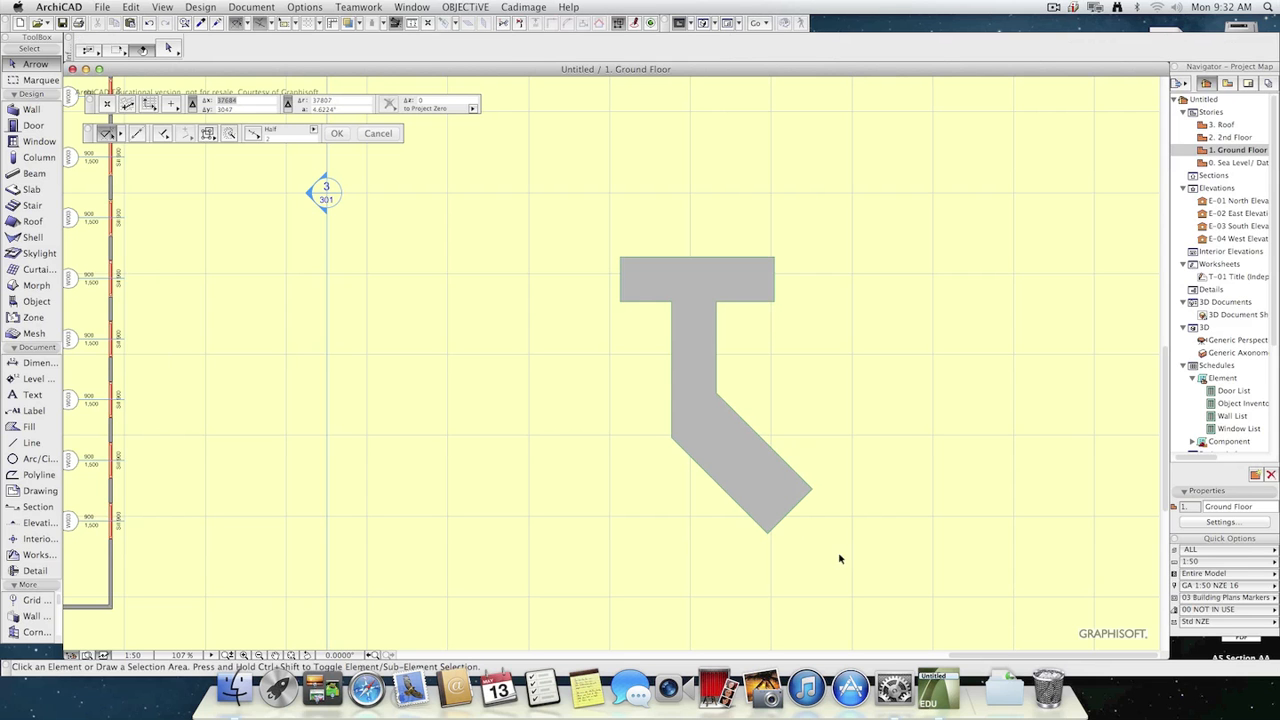
click(670, 303)
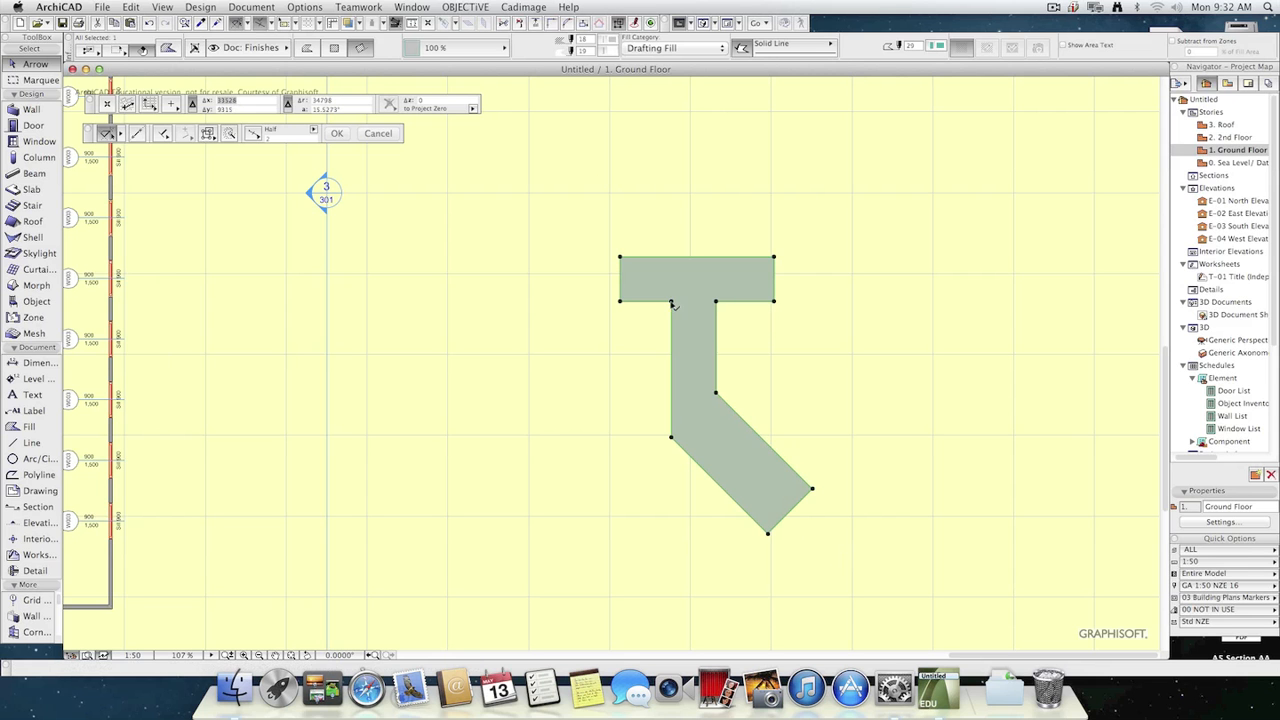
click(671, 302)
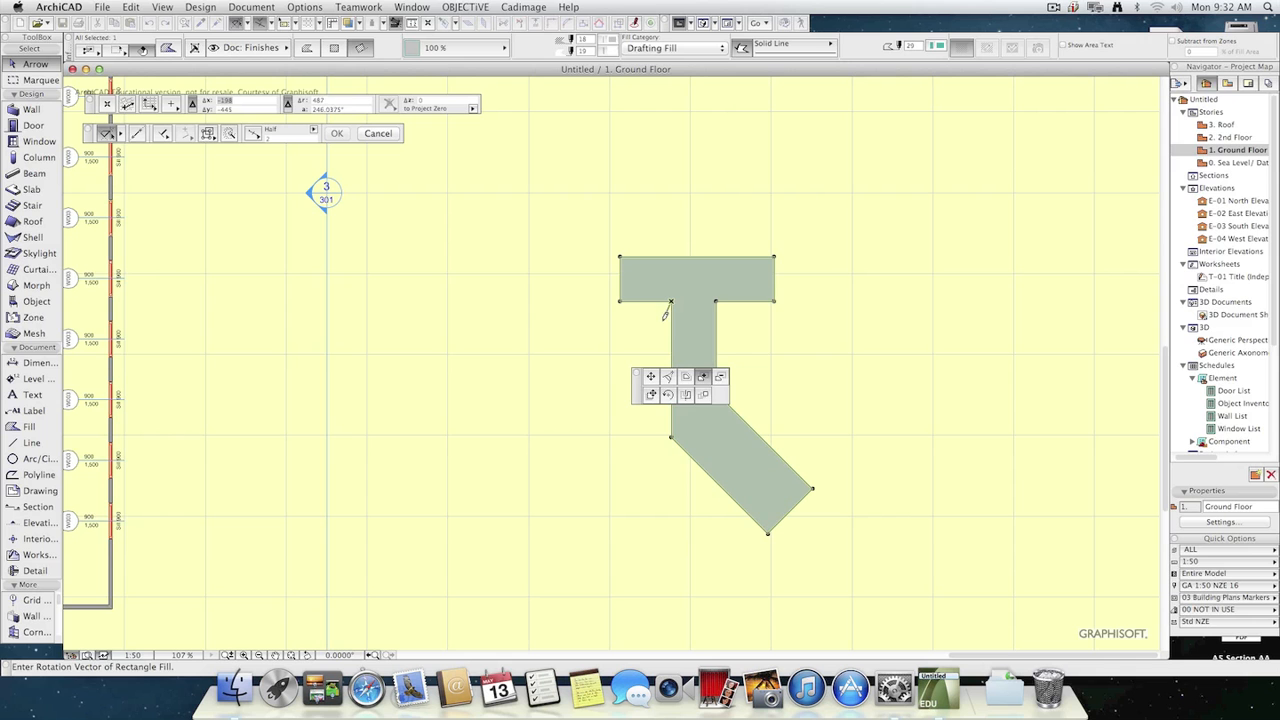
key(Escape)
click(671, 302)
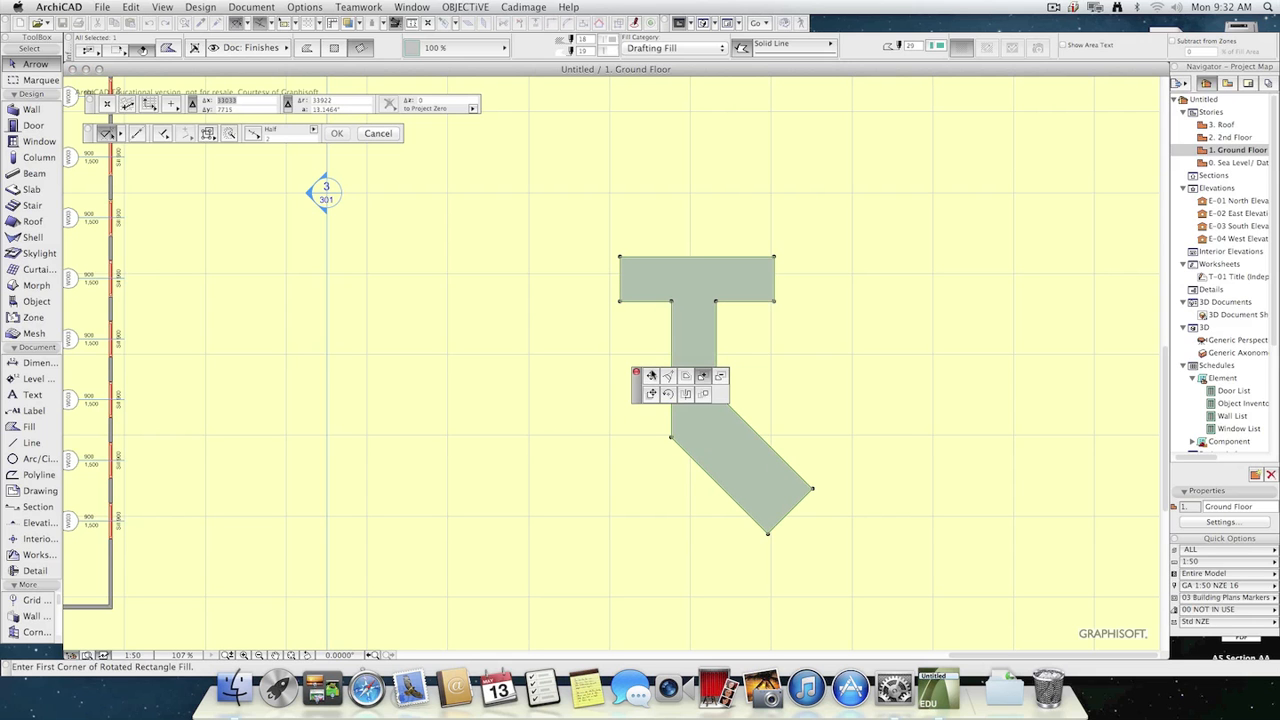
click(648, 323)
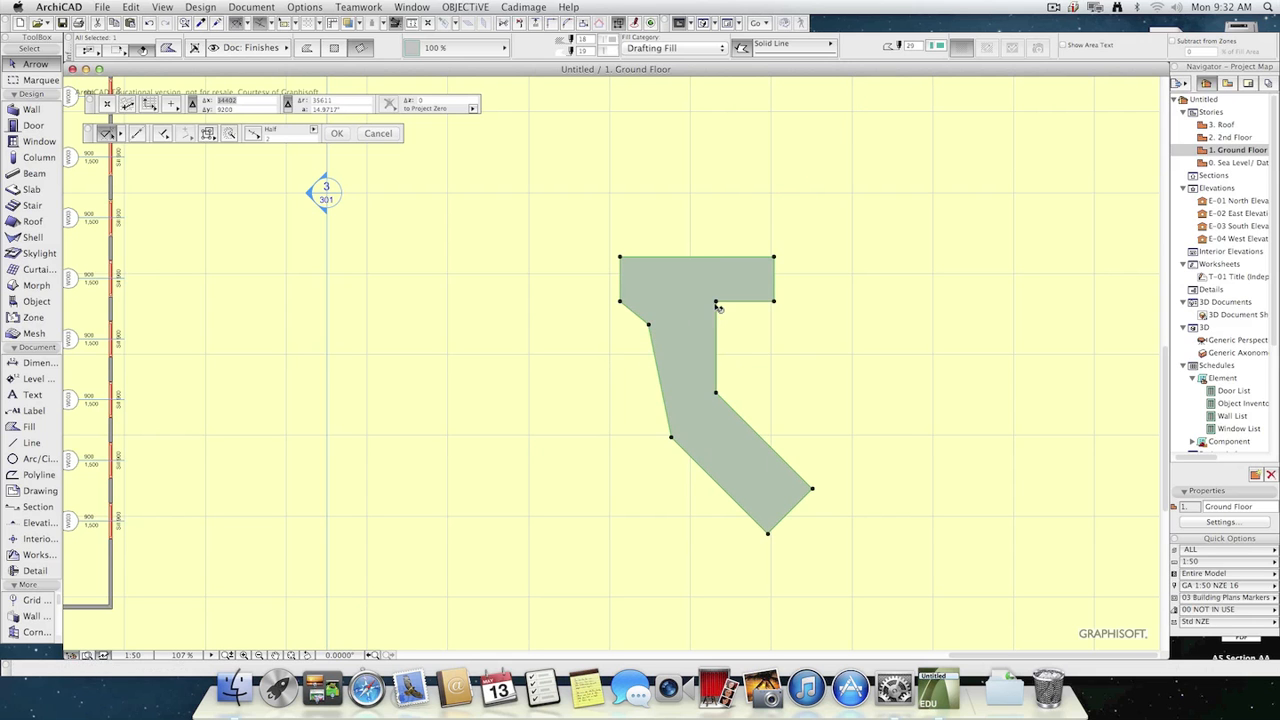
click(716, 302)
click(735, 322)
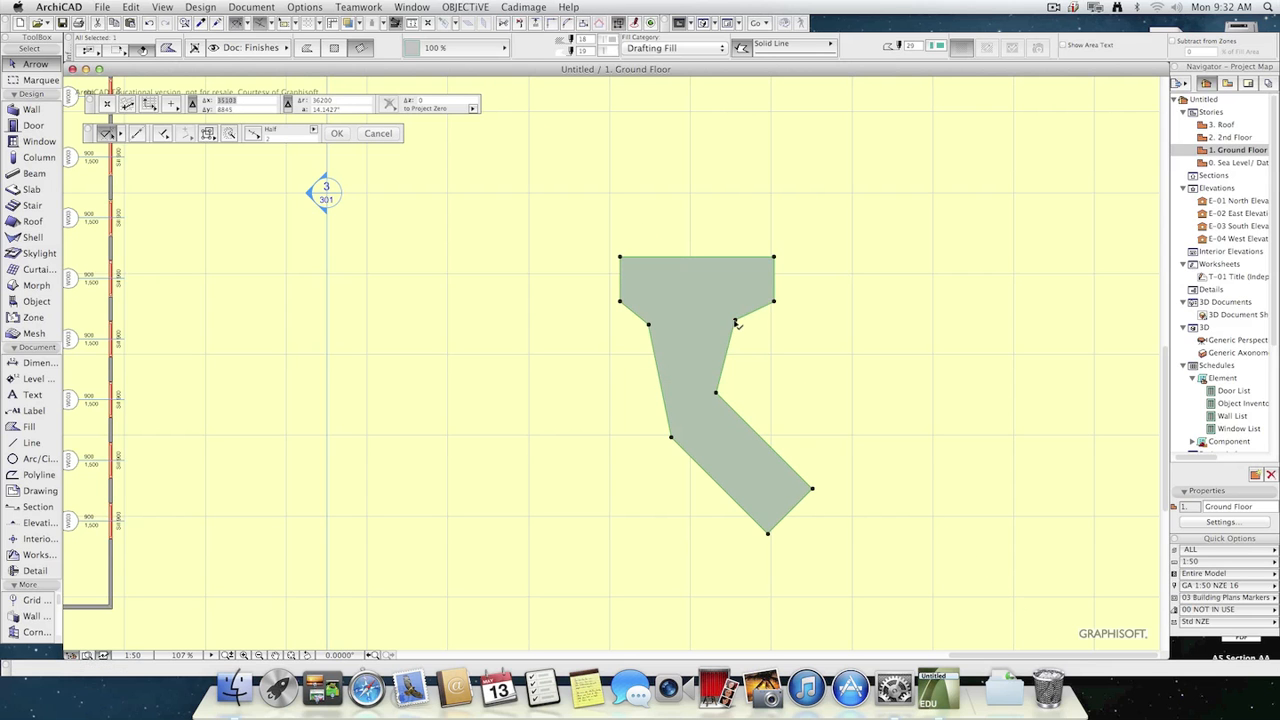
Fillet the two relocated corners below the fill's crossbar with a radius of 2000.
click(735, 322)
click(672, 378)
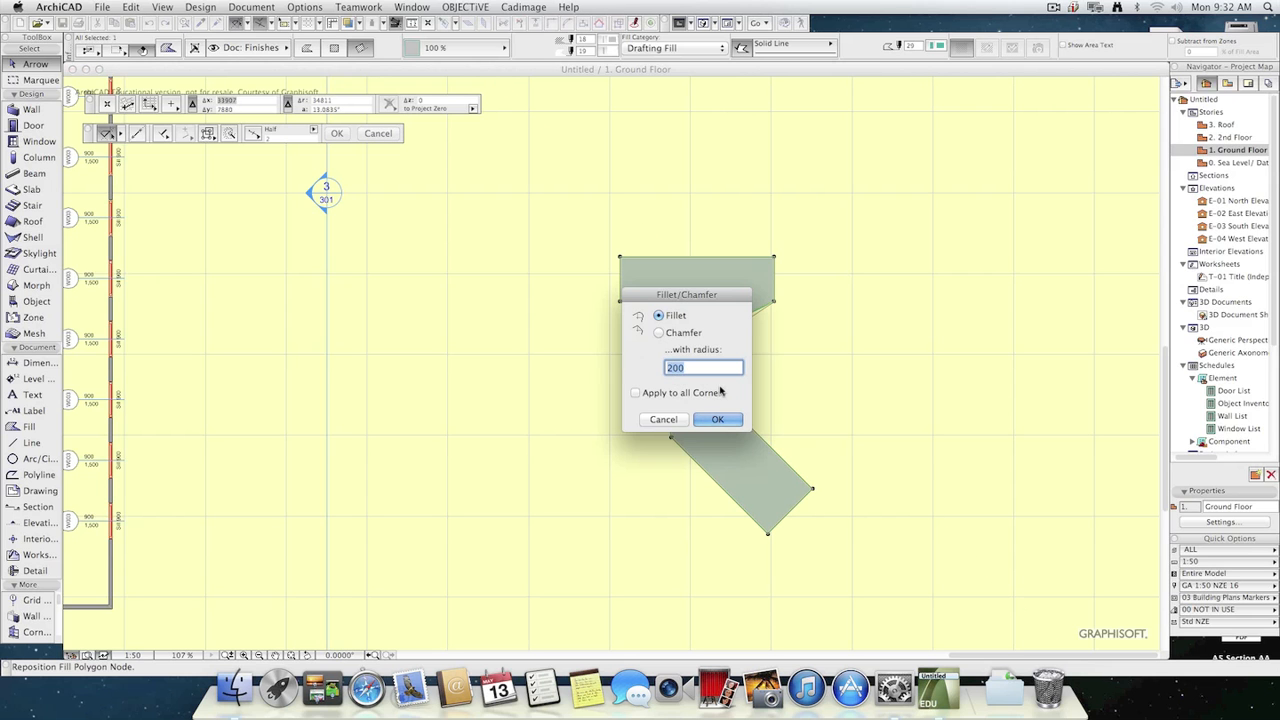
text(1000)
key(Return)
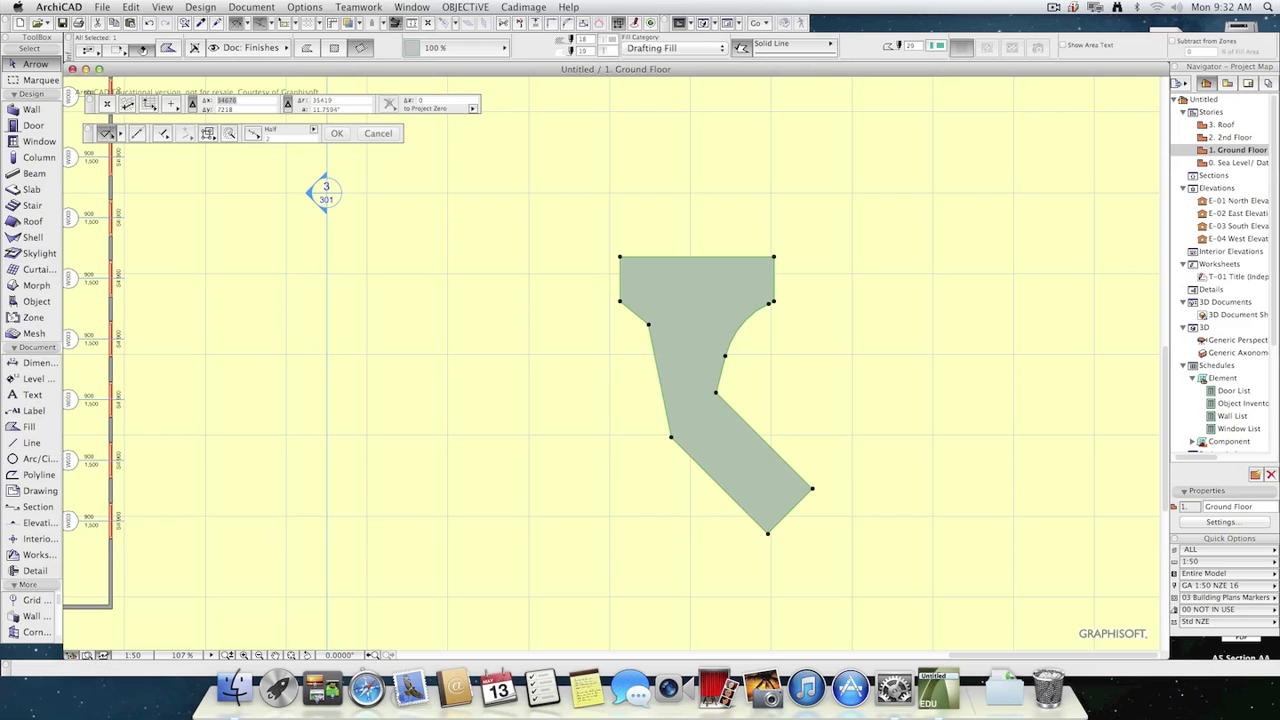
click(648, 323)
key(Return)
click(827, 402)
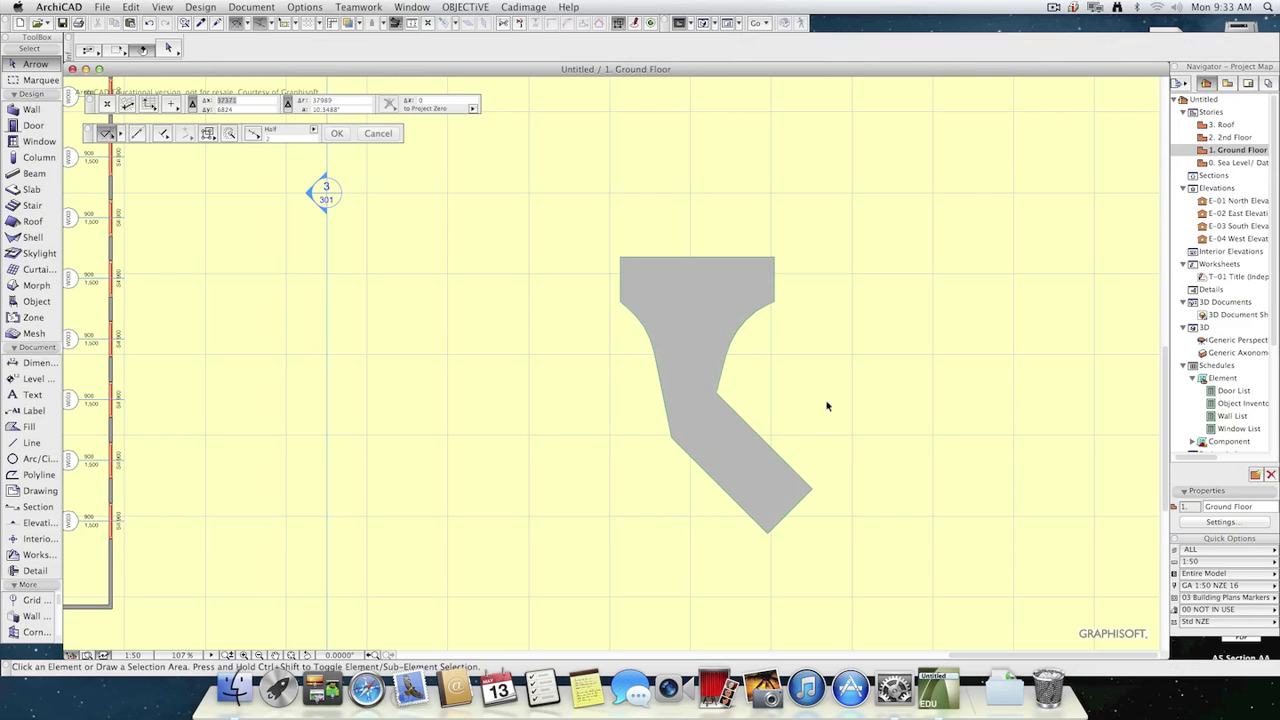
Fillet the inner corner of the fill's bend with a radius of 1624 and the outer corner with a radius of 2000.
click(724, 398)
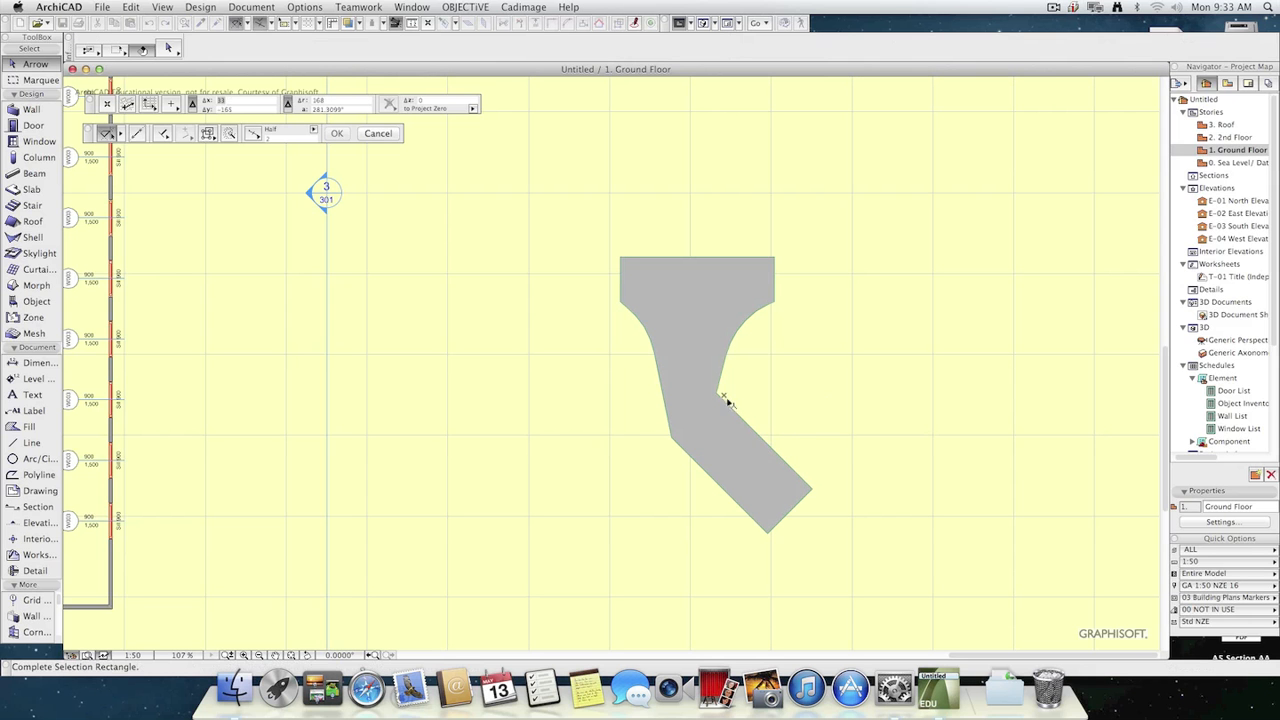
click(728, 401)
click(717, 394)
click(717, 394)
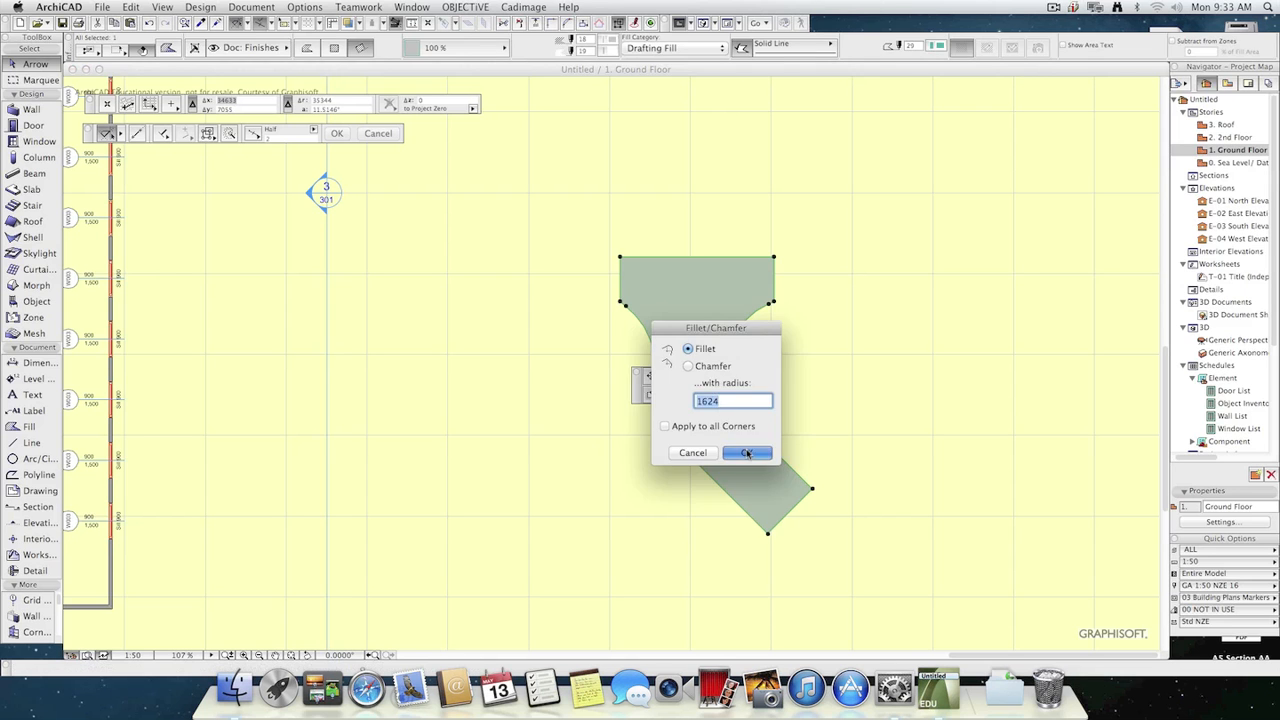
click(746, 452)
click(866, 465)
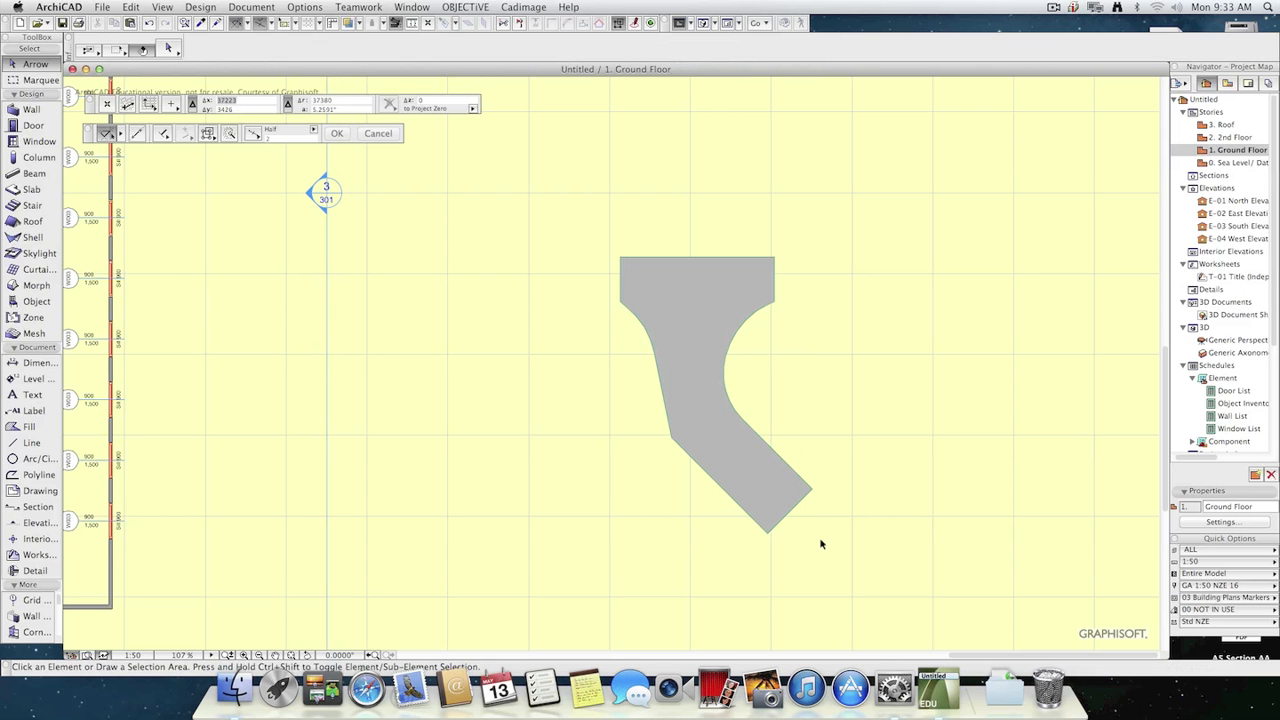
click(672, 439)
click(672, 440)
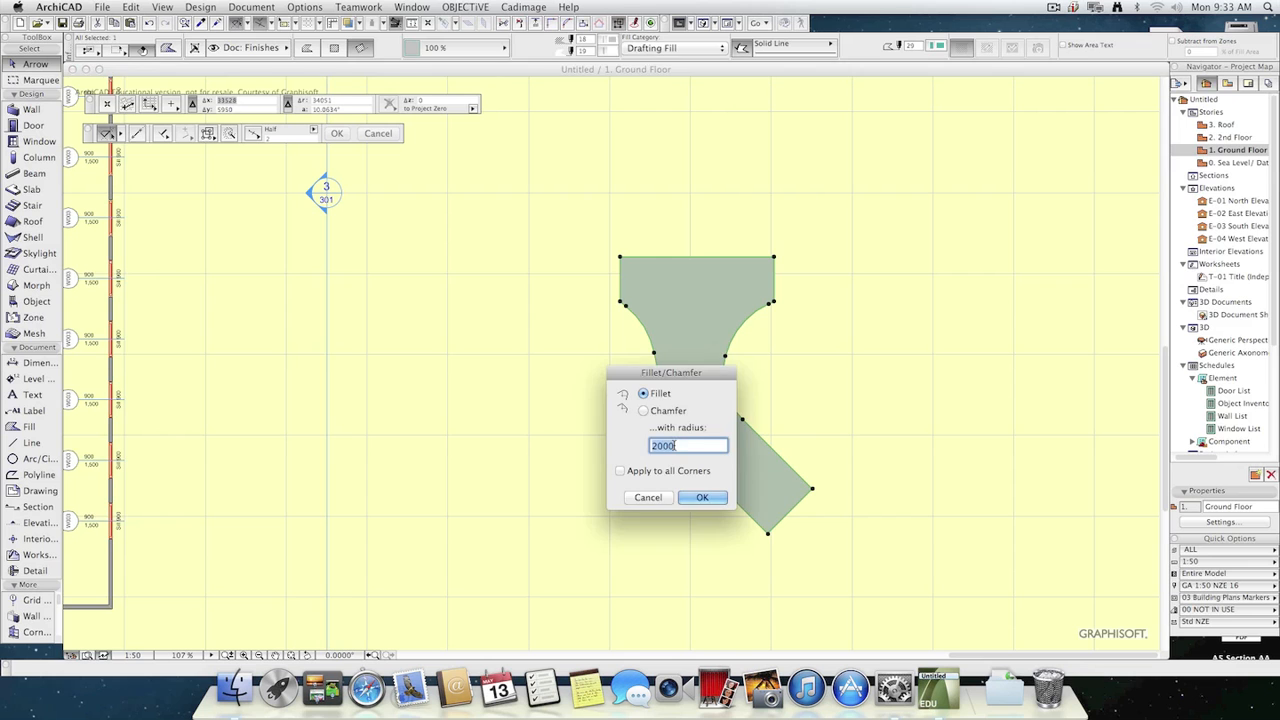
click(709, 494)
click(866, 434)
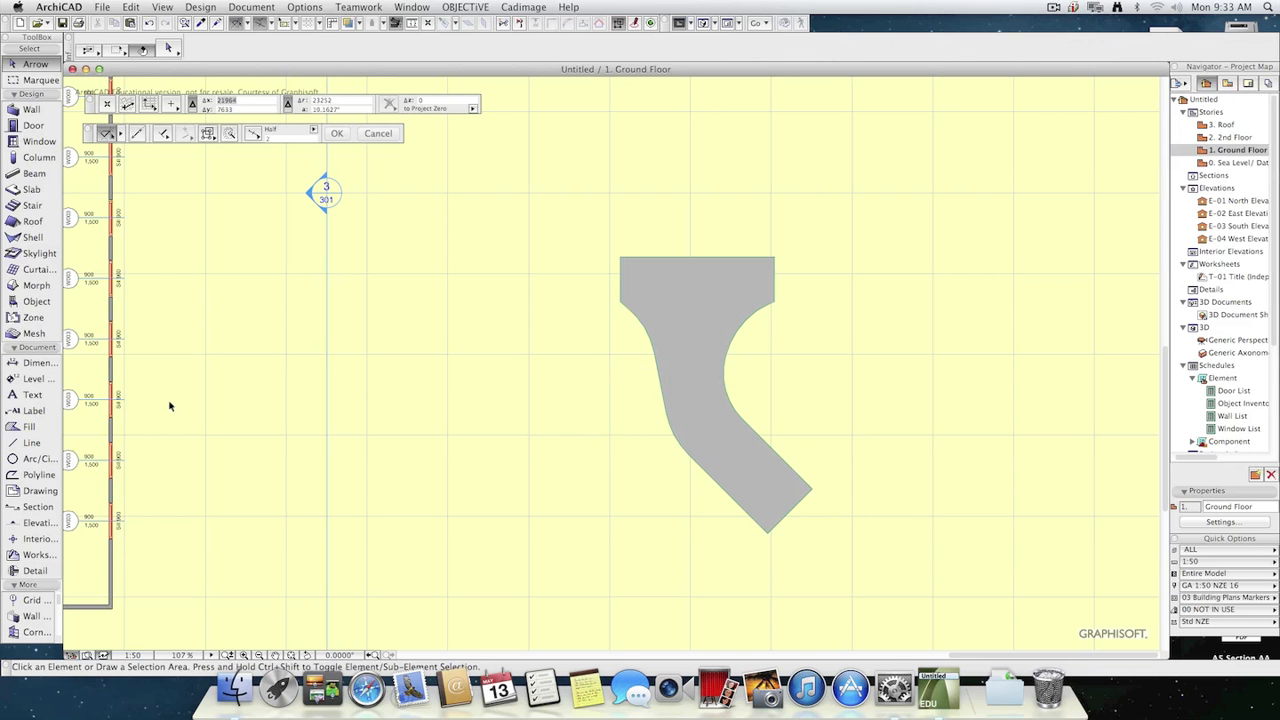
Draw a chained line of three segments along the middle of the fill, from its angled lower end to its upper edge.
click(23, 448)
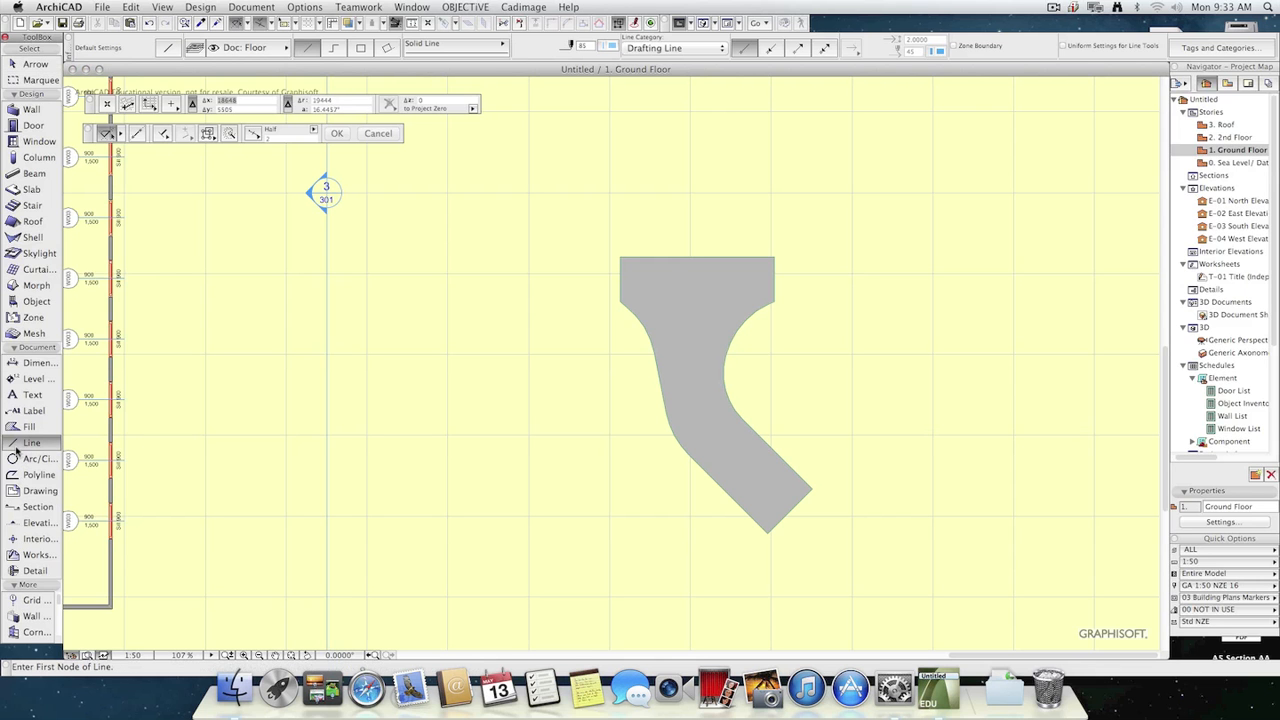
click(333, 48)
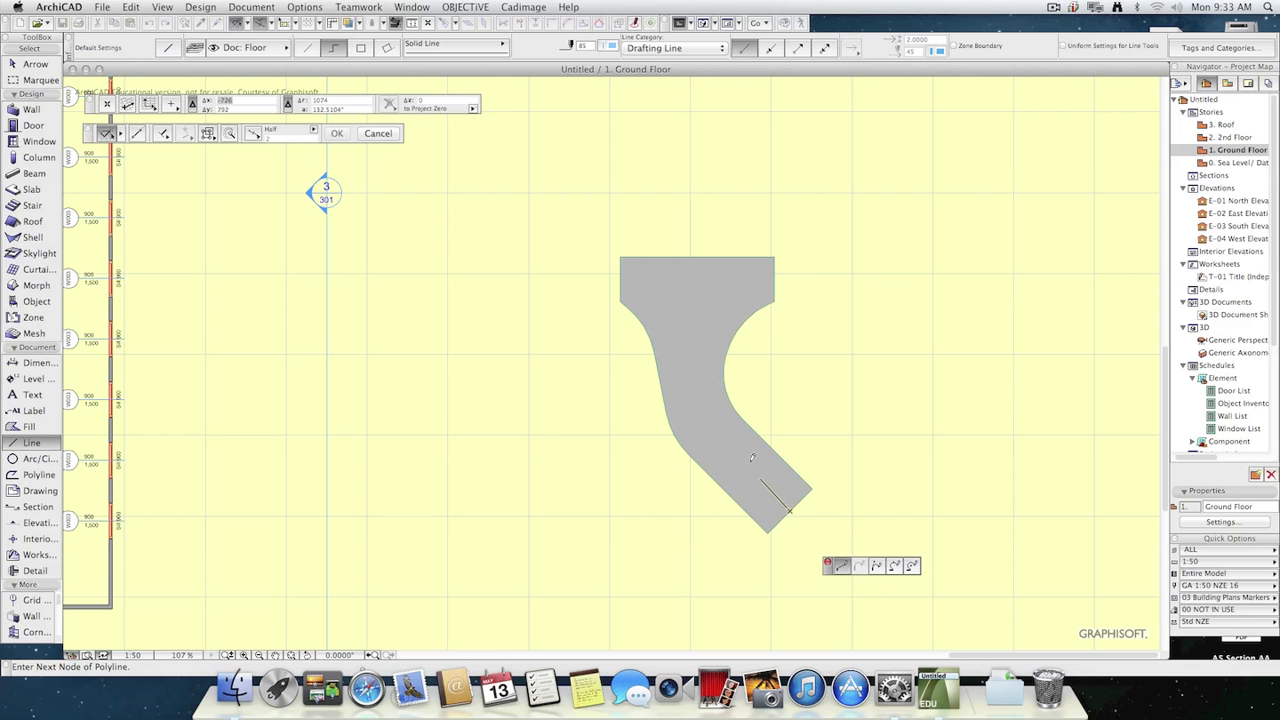
click(770, 508)
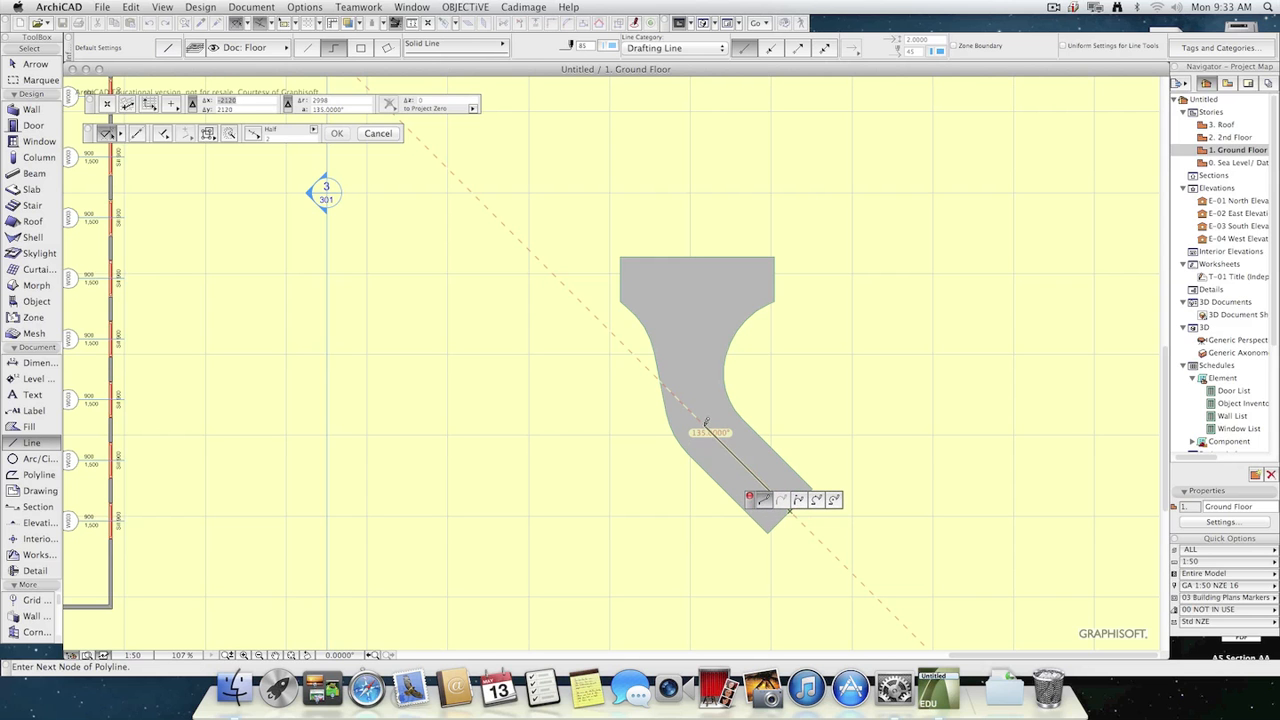
click(704, 425)
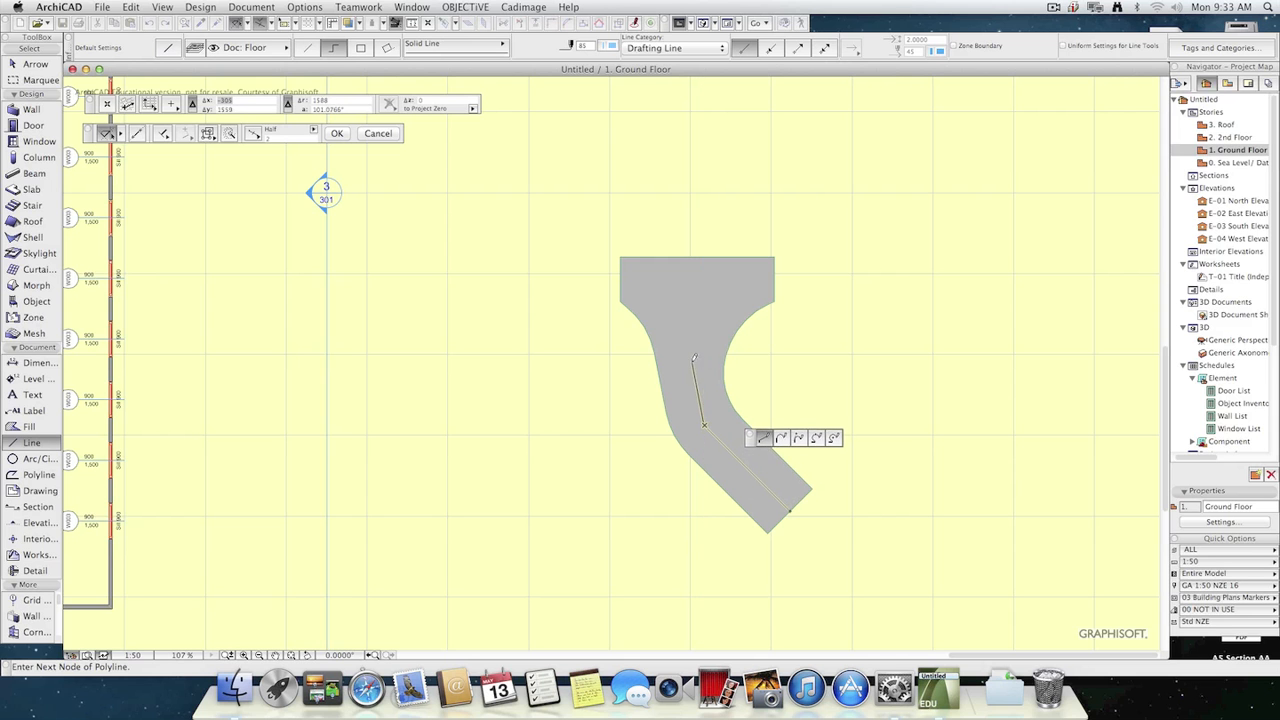
click(690, 359)
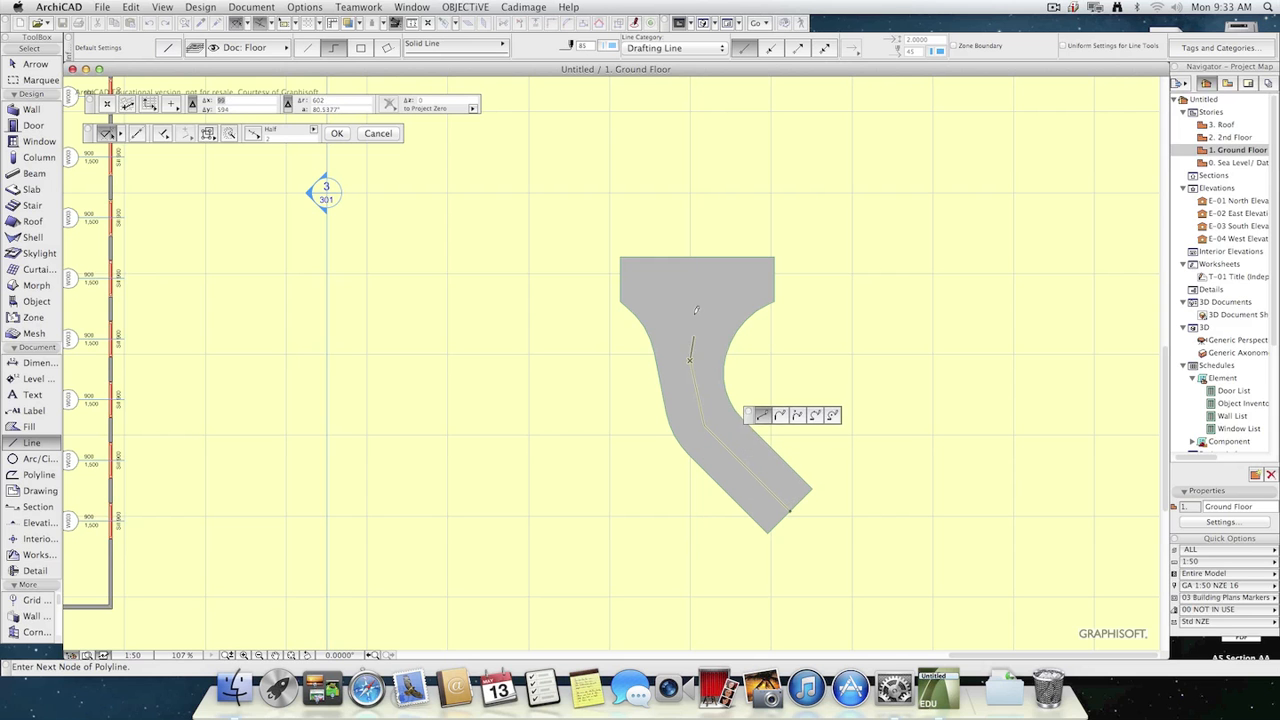
double_click(692, 256)
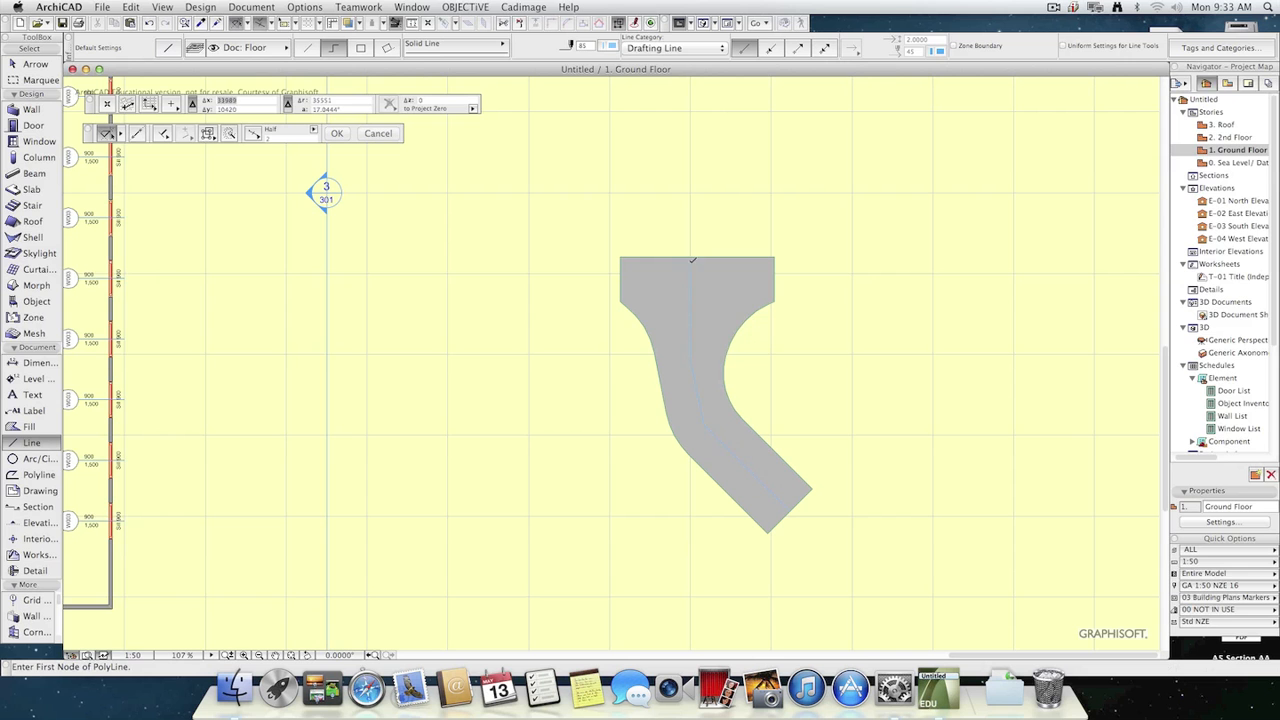
Turn off group suspension and select the entire three-segment walking line together with the fill.
key(w)
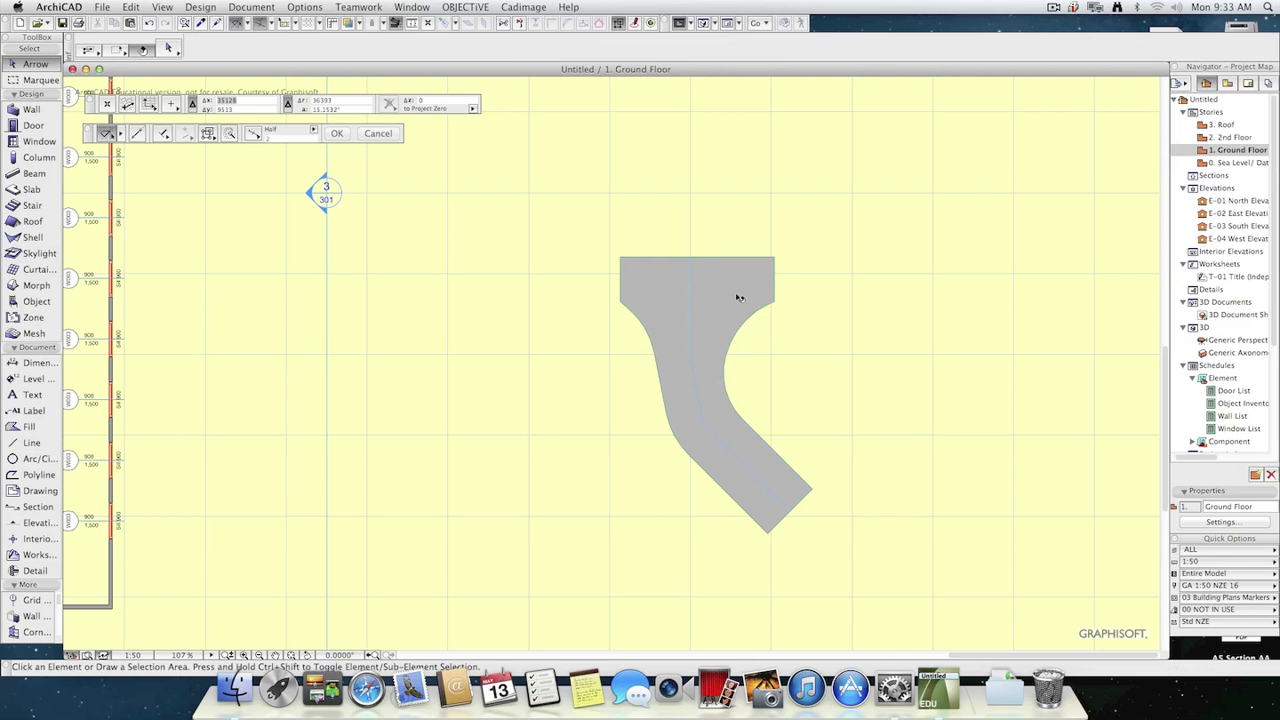
click(724, 306)
key(Escape)
click(691, 299)
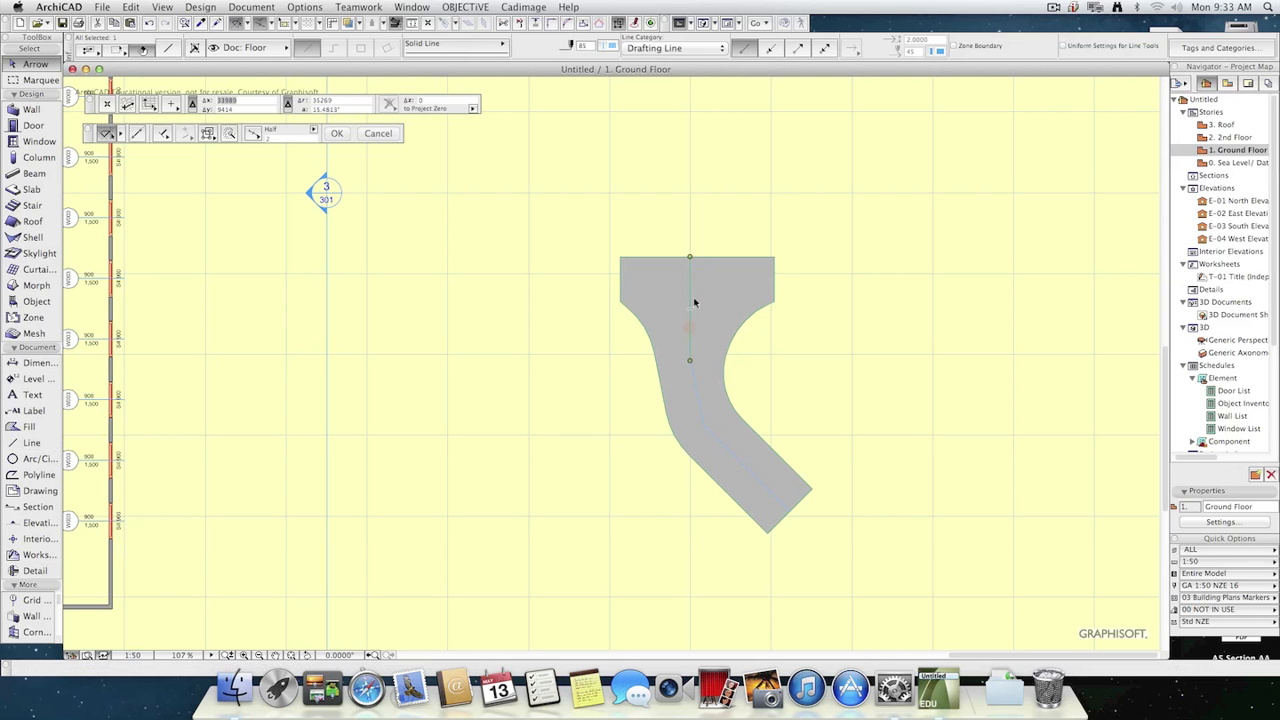
click(209, 134)
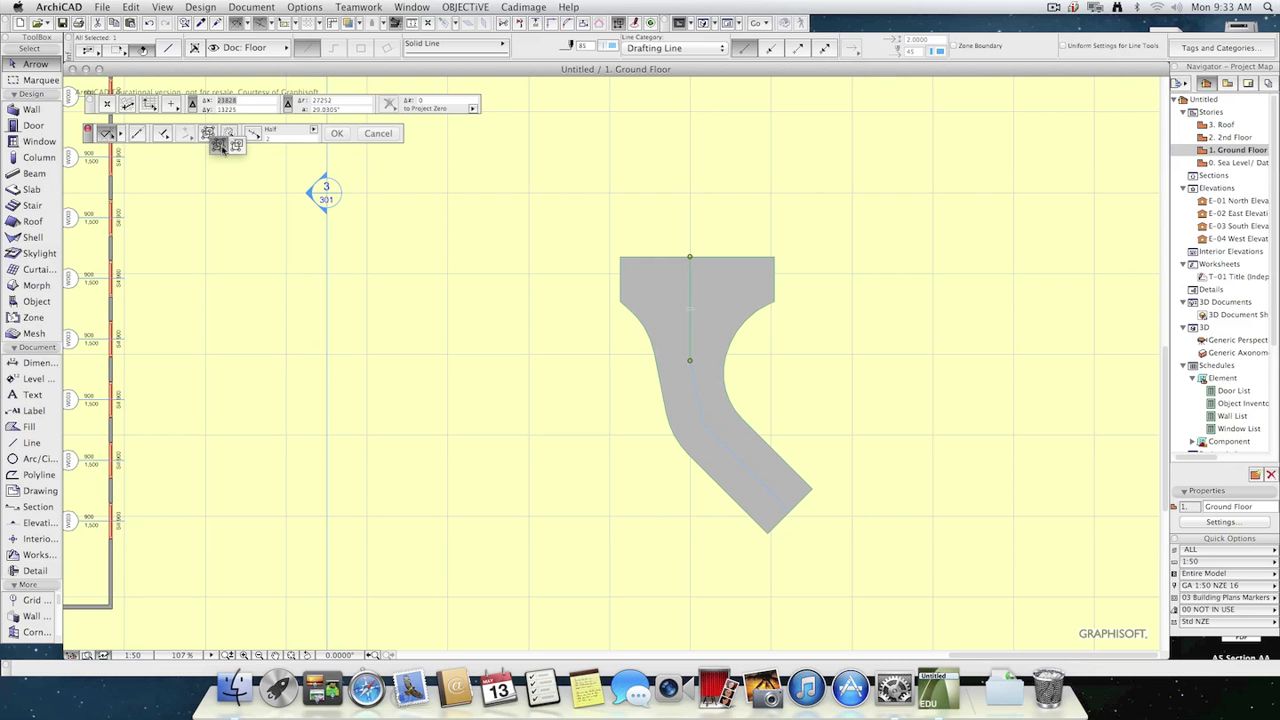
click(223, 144)
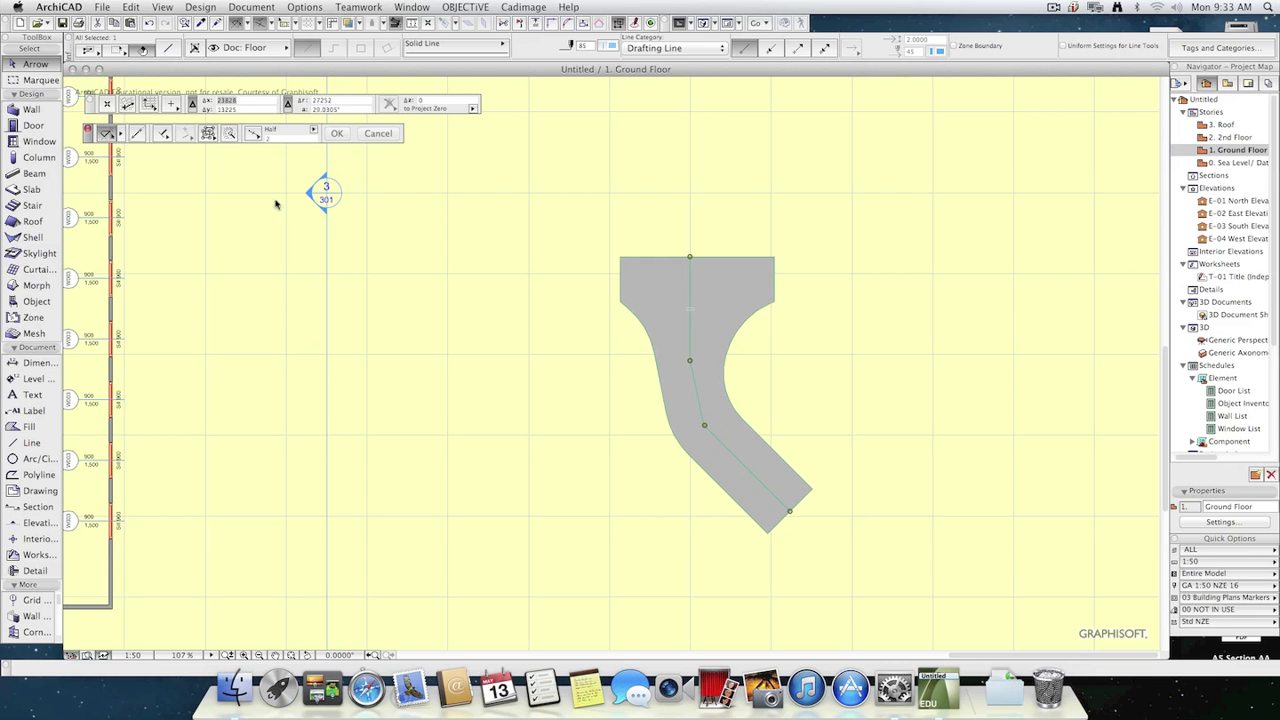
shift+click(735, 296)
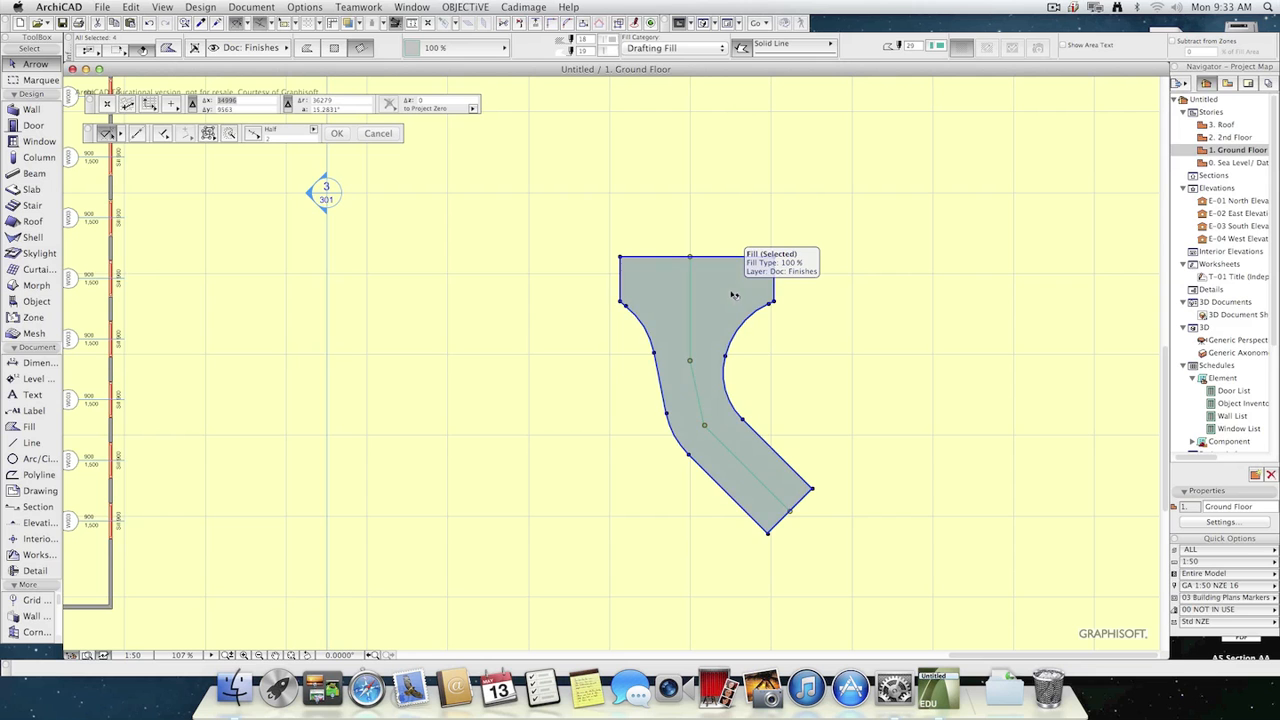
Create a custom-shaped stair from the selected fill and line, and save it as Stair 1 in the Embedded Library.
click(210, 7)
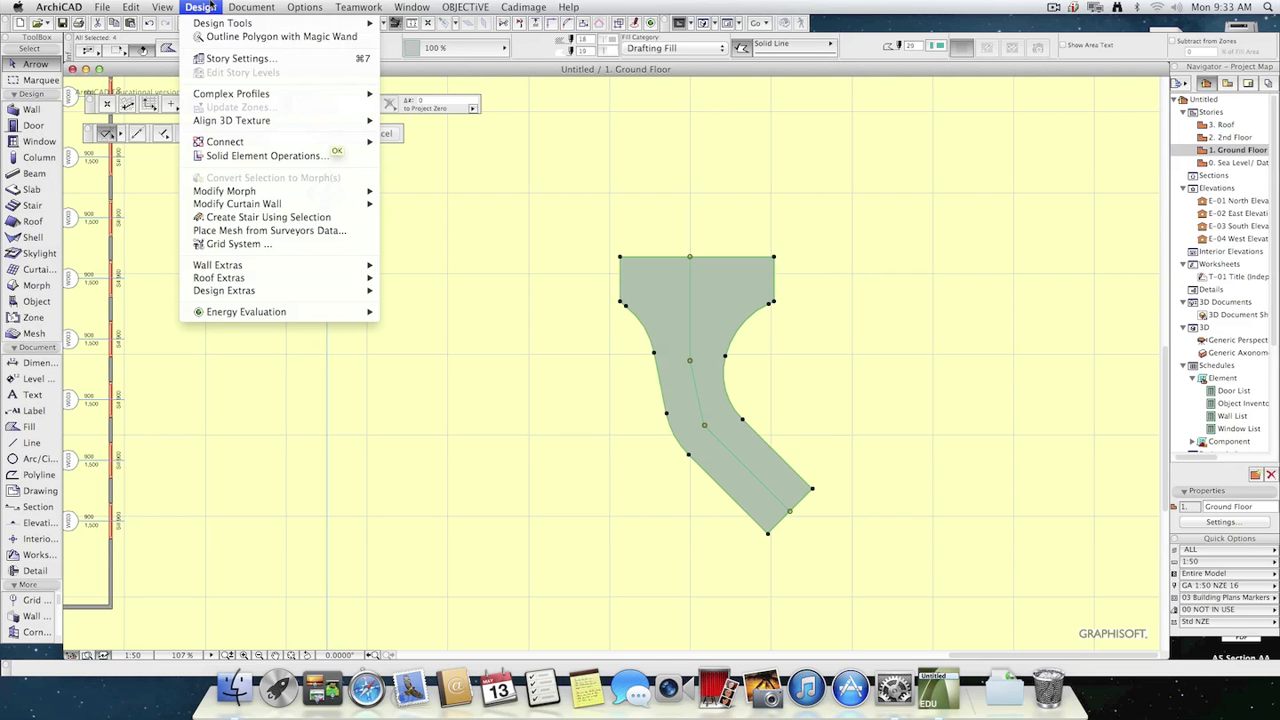
click(290, 217)
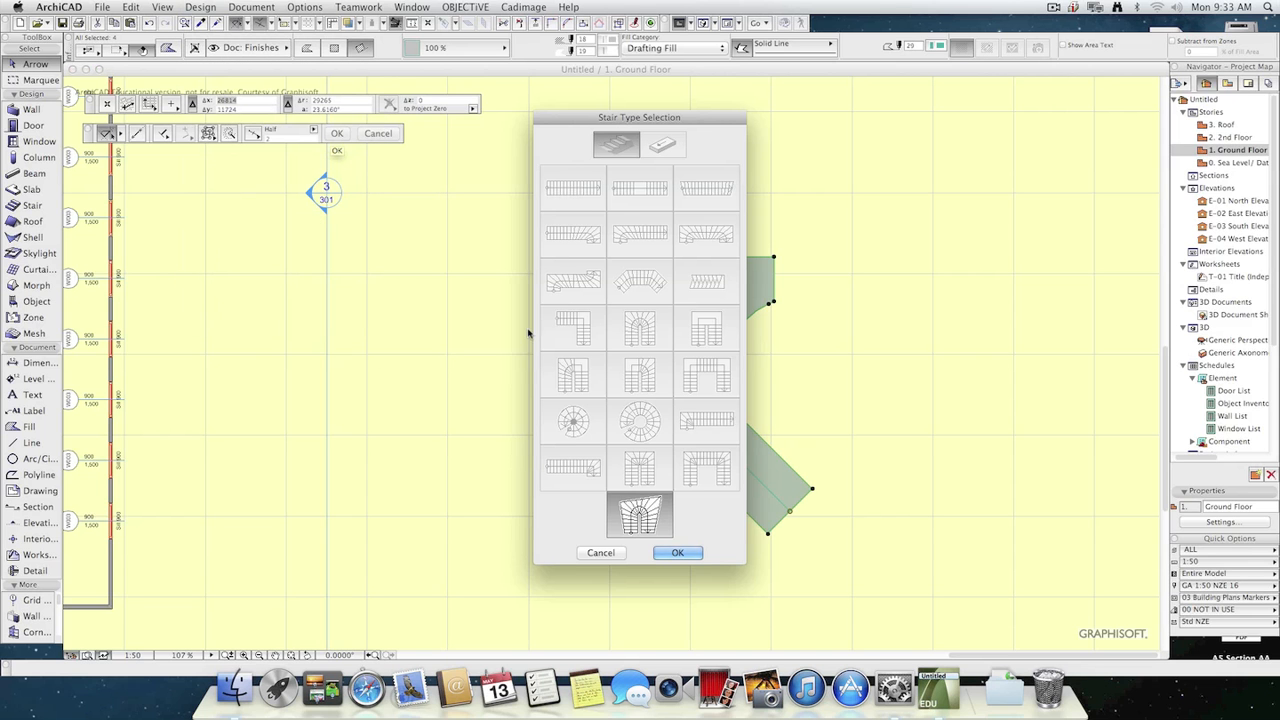
click(665, 552)
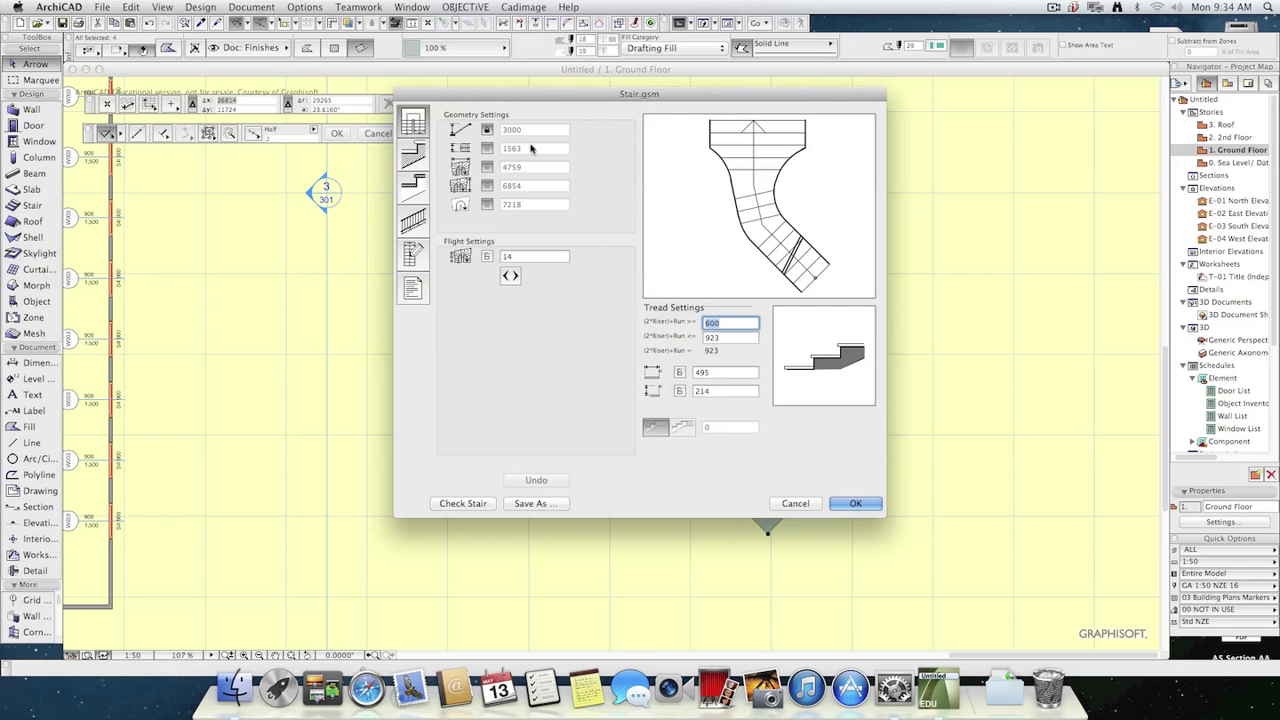
click(862, 505)
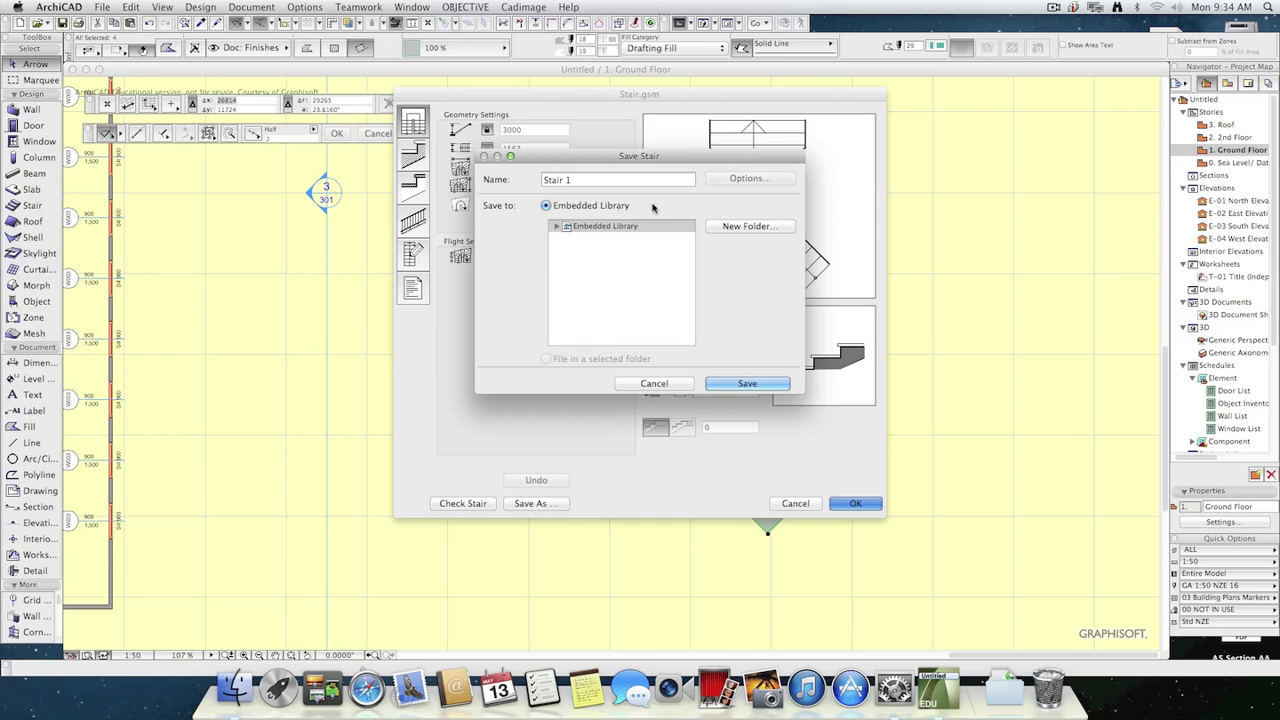
click(750, 384)
click(852, 503)
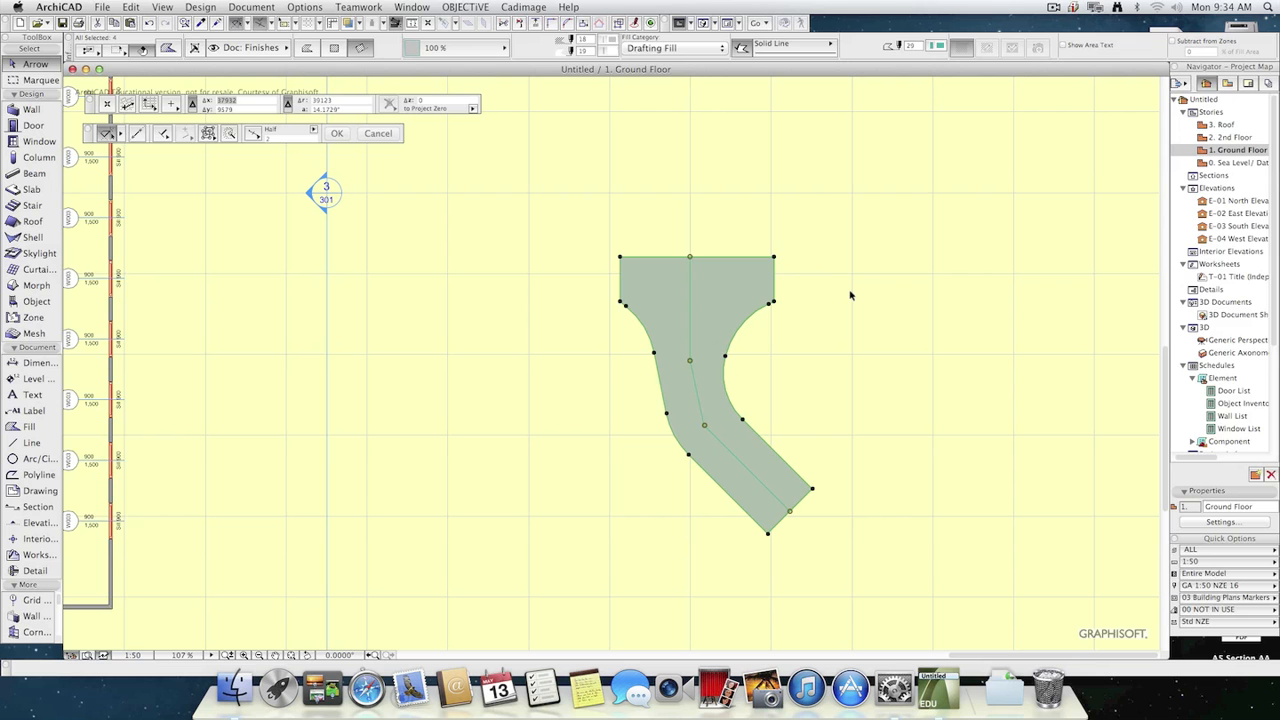
click(542, 288)
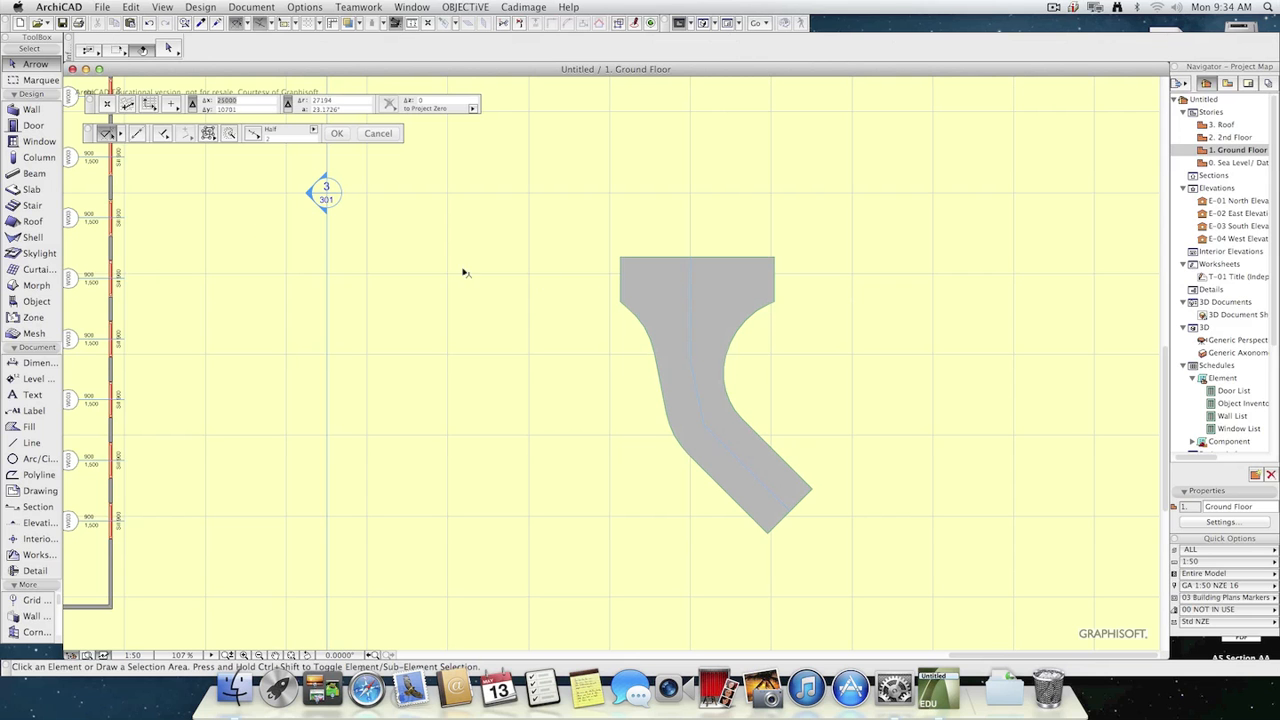
Try to place a rotated Stair 1 from the fill's upper-left corner, and undo the placement.
click(35, 205)
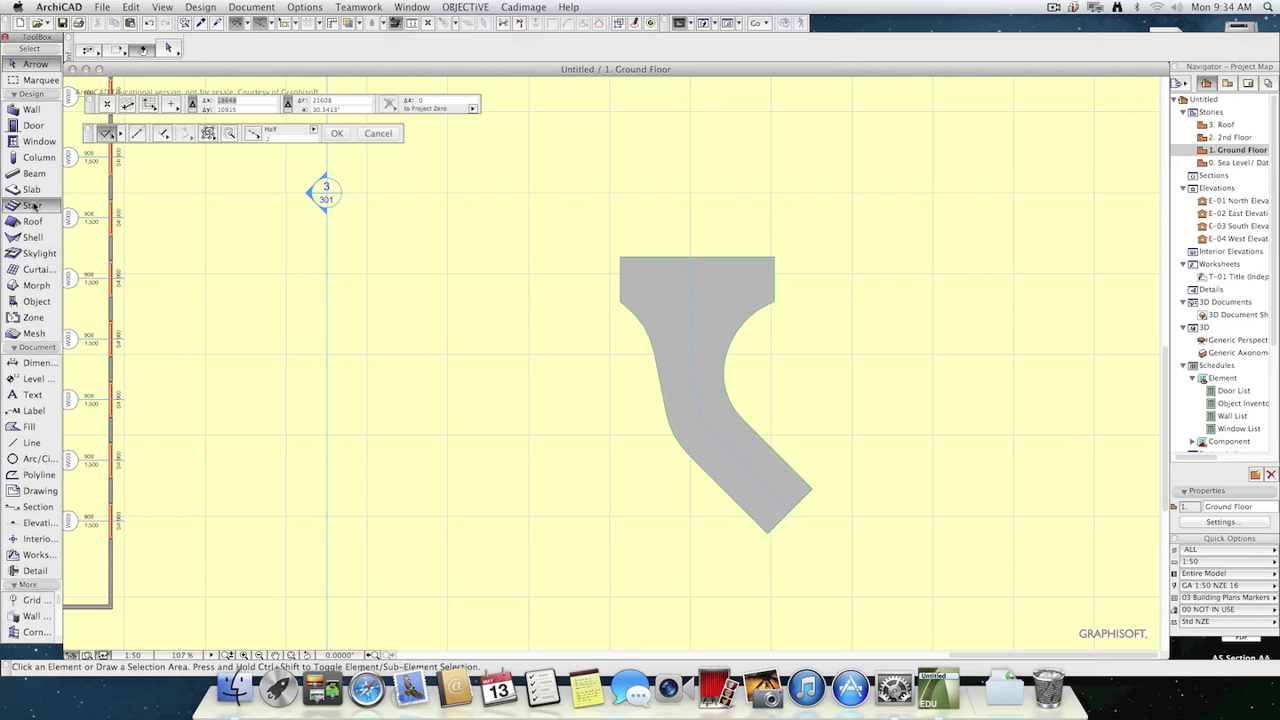
click(620, 256)
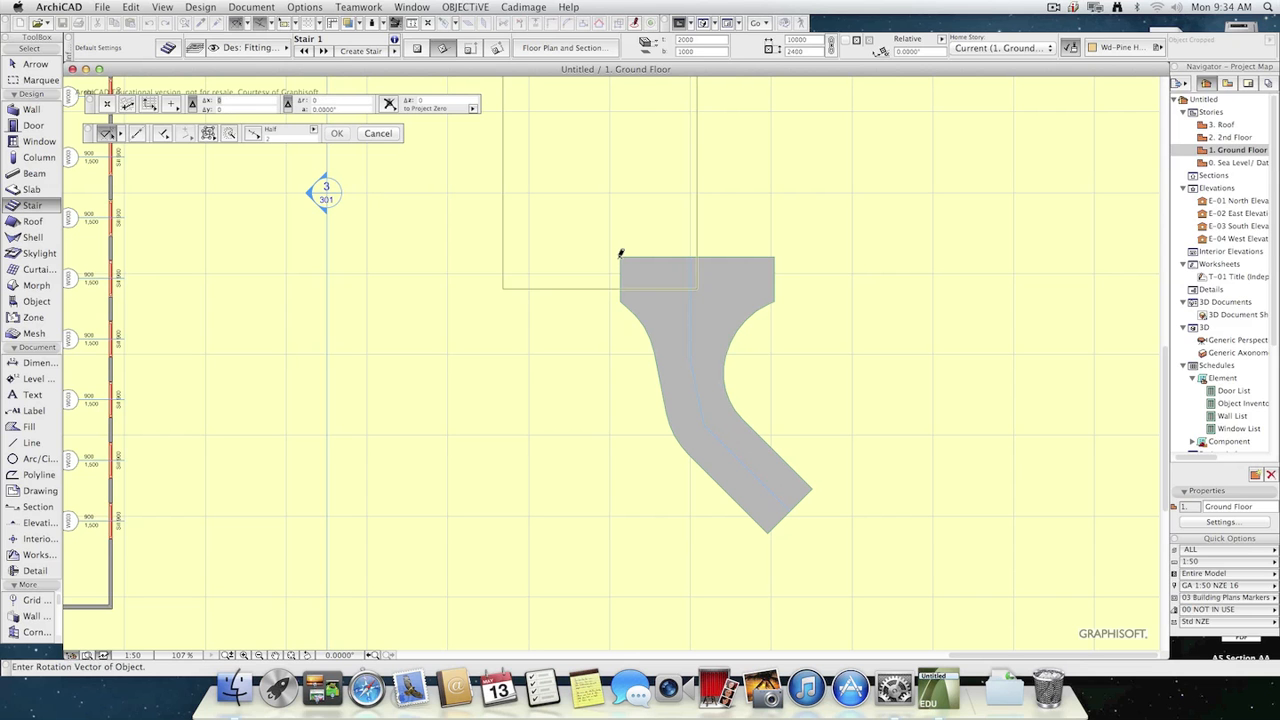
click(483, 239)
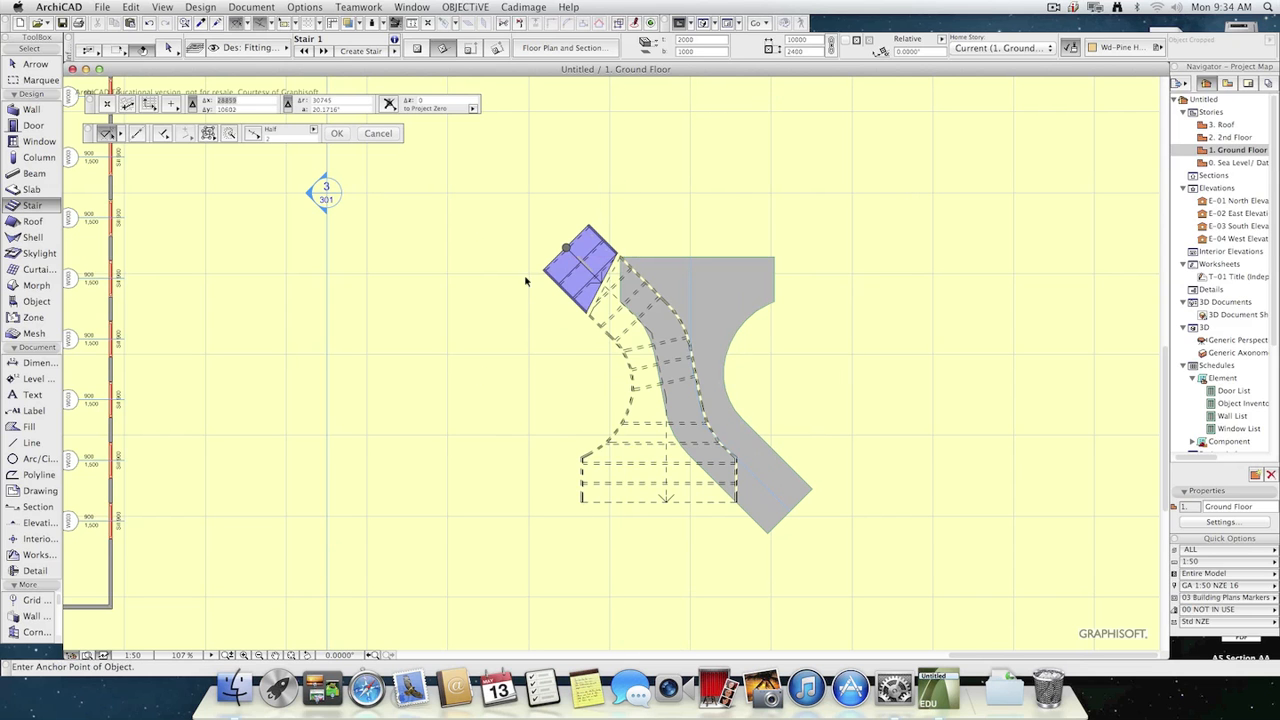
key(super+z)
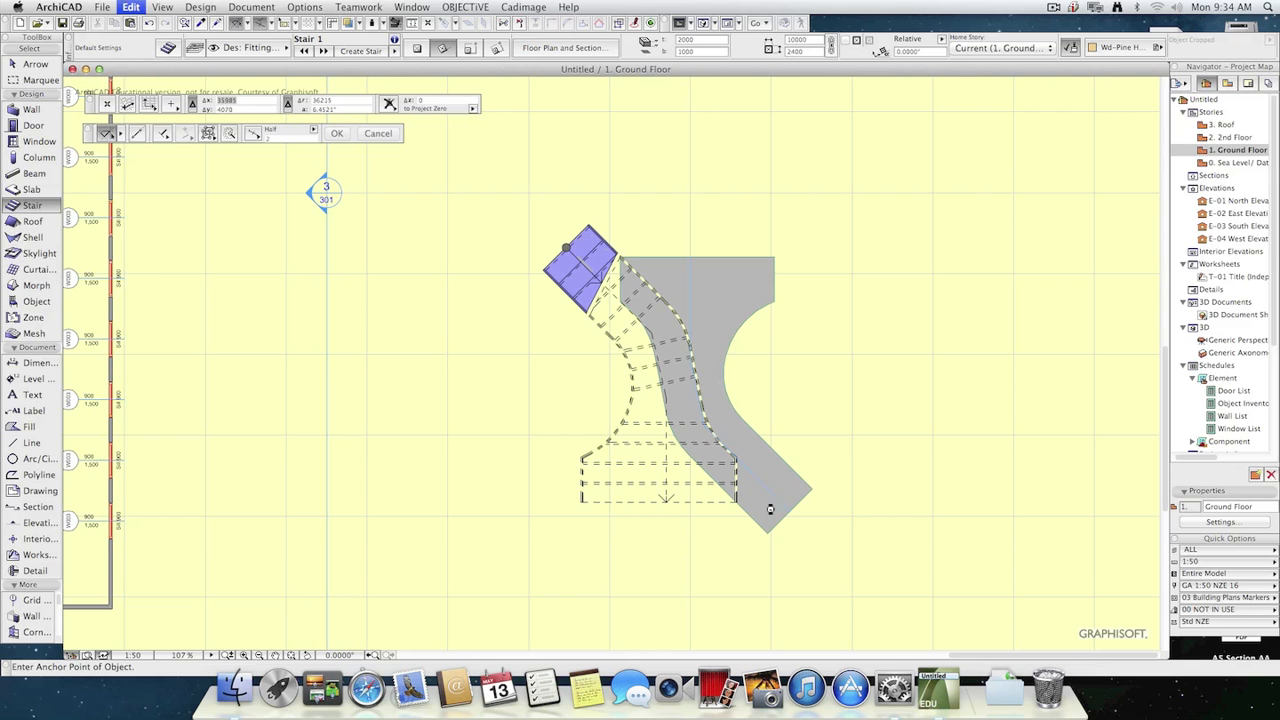
Place Stair 1 at the fill's lowest corner in the same orientation as the fill, and move it into the clear area beside the fill.
click(766, 530)
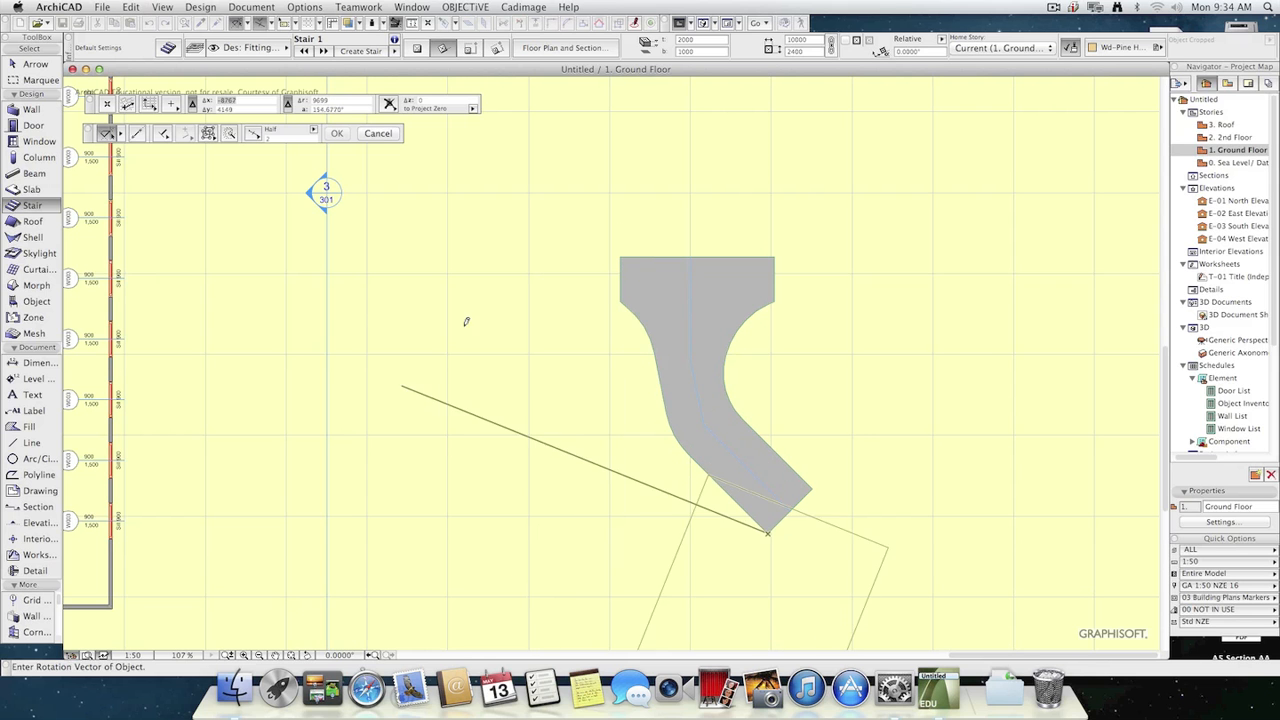
click(1019, 526)
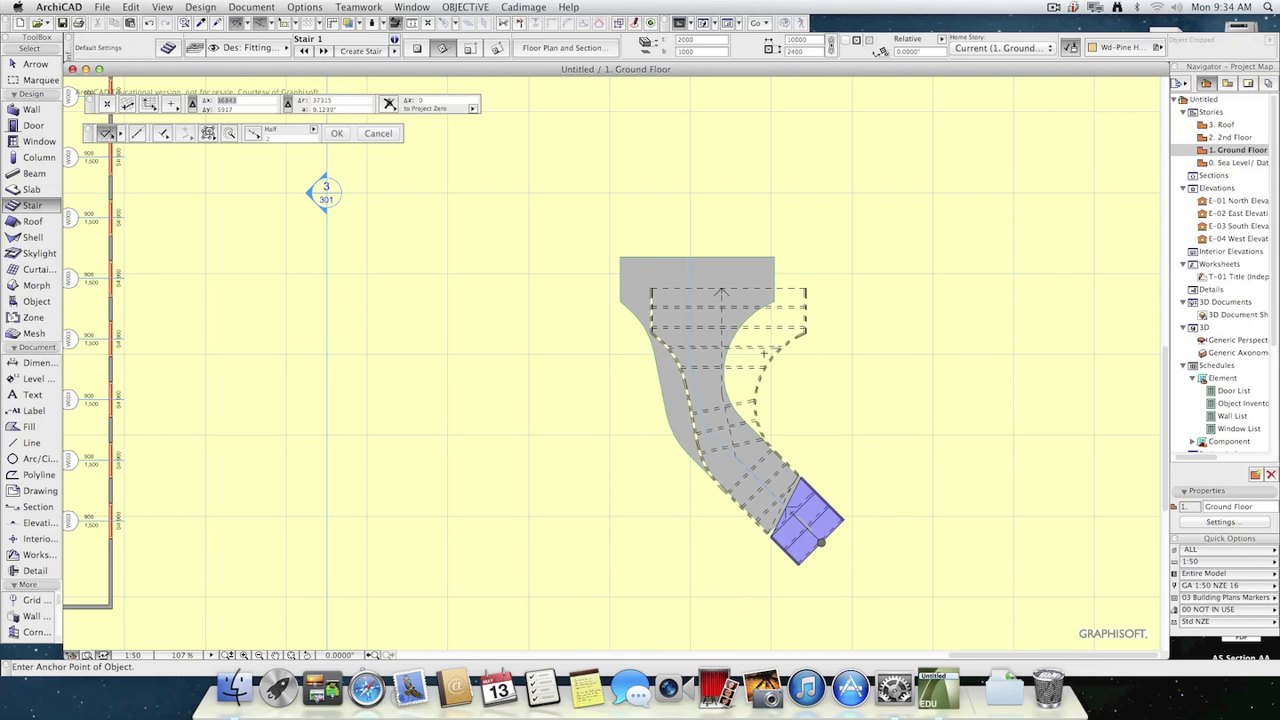
key(w)
click(804, 336)
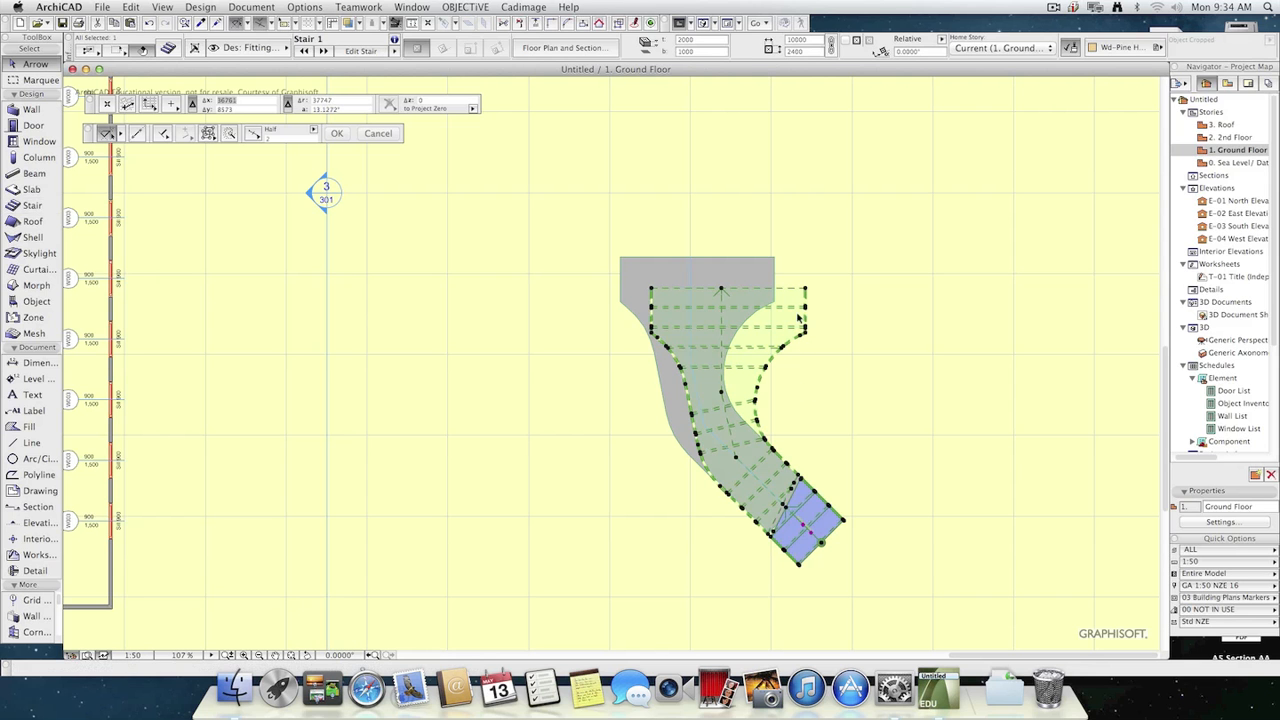
click(818, 344)
click(789, 341)
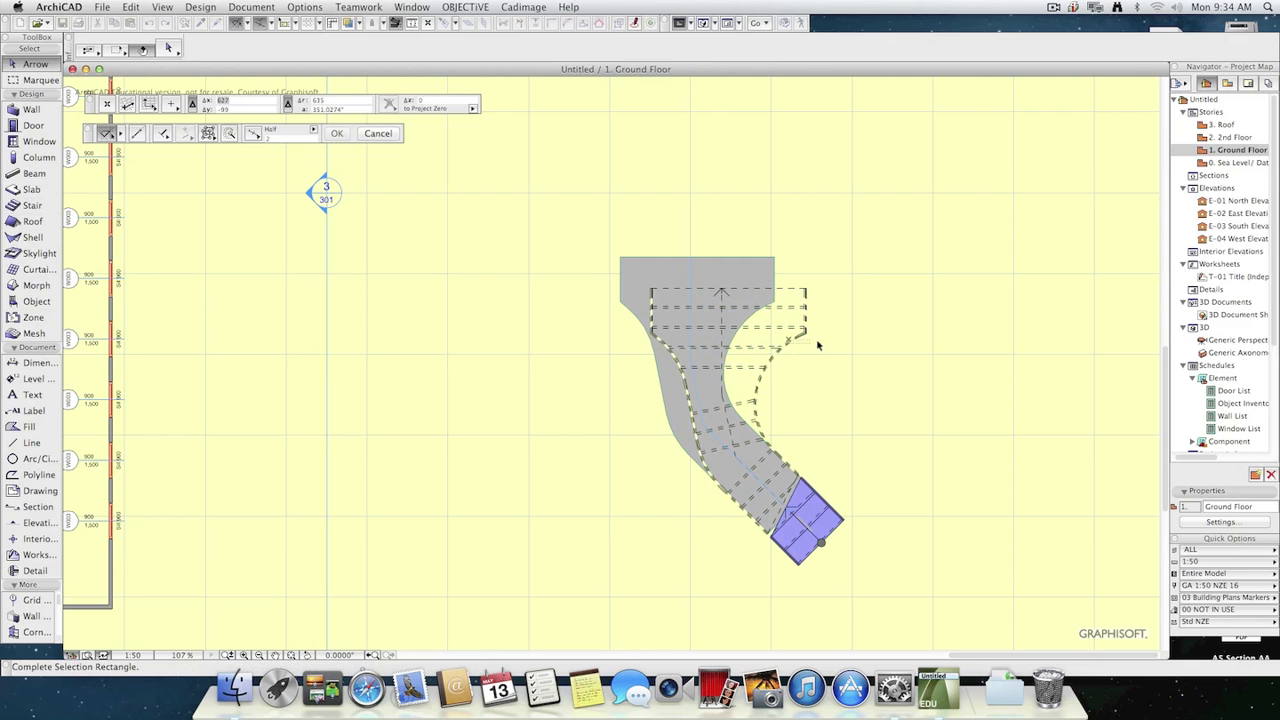
click(808, 291)
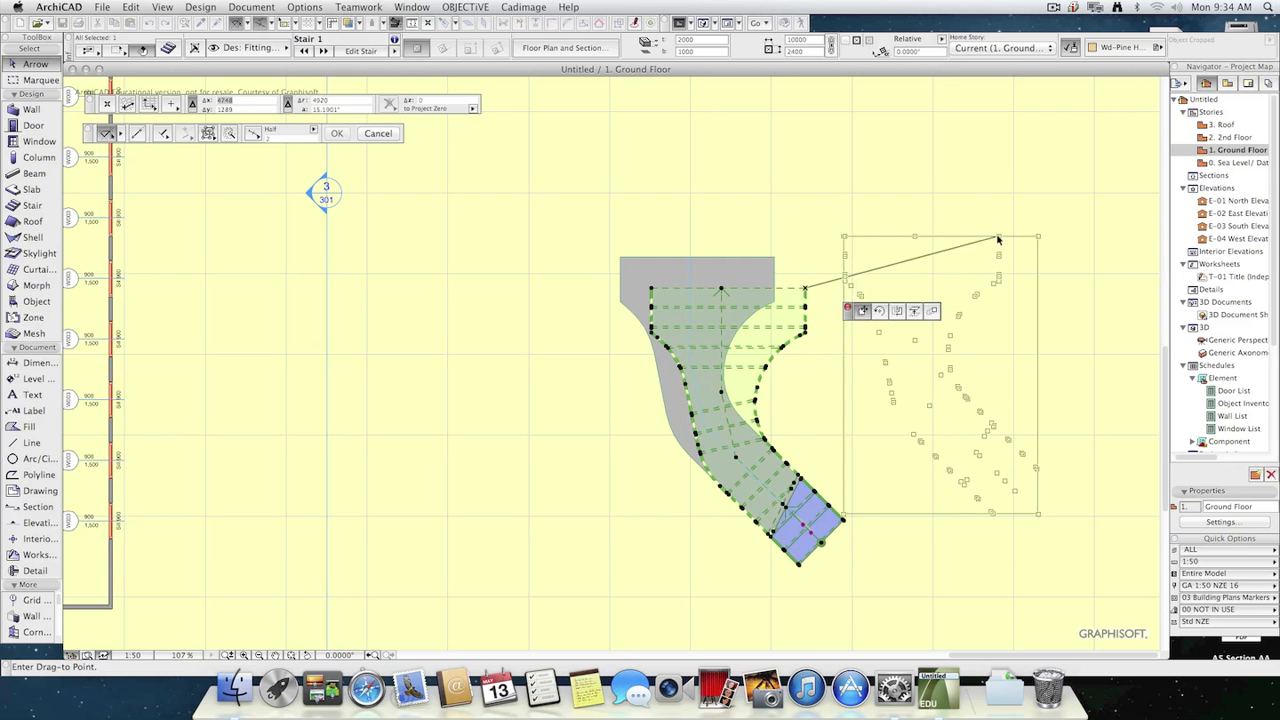
click(998, 237)
click(1050, 378)
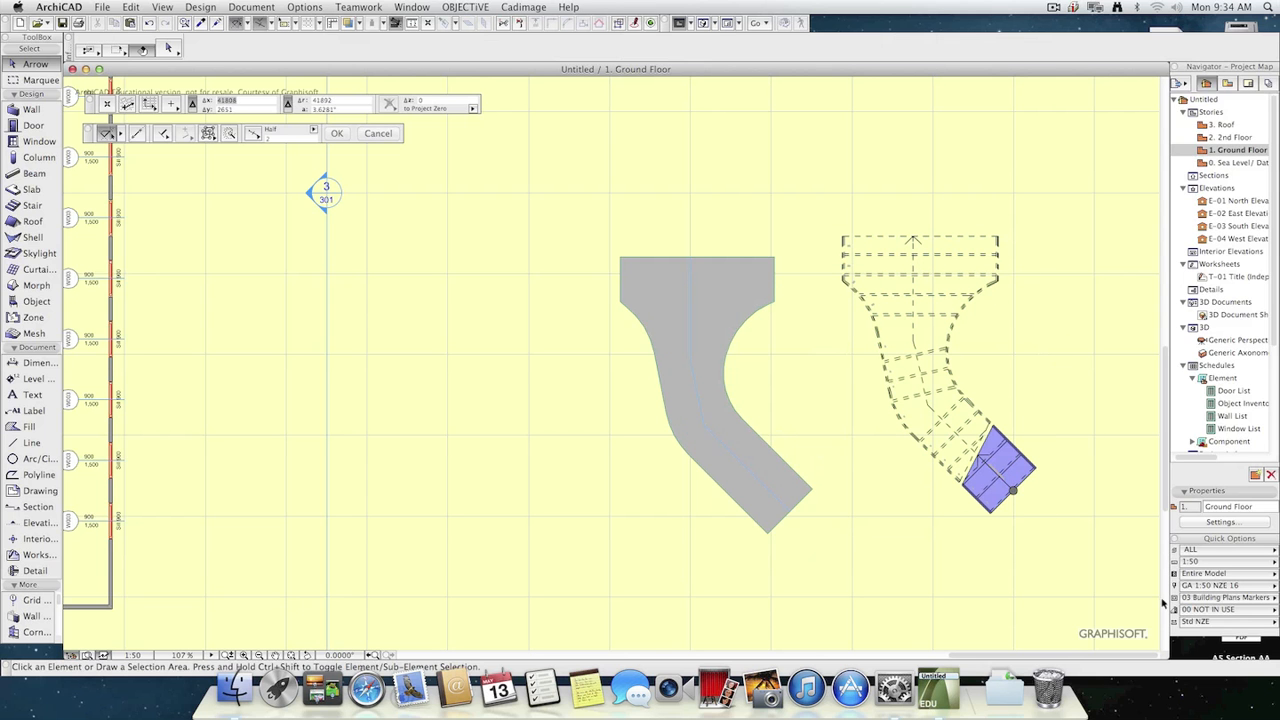
Inspect the placed curved stair in the 3D view, moving around it to see its treads, railings and the building behind.
key(F3)
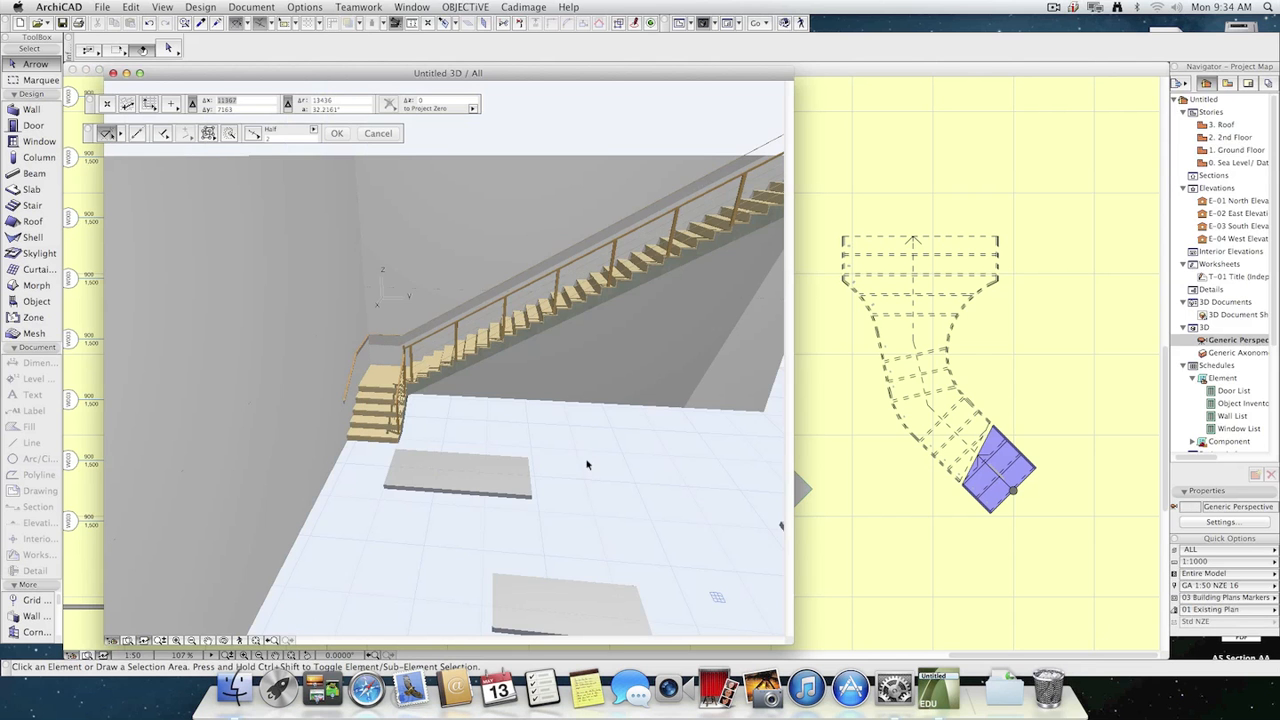
click(240, 640)
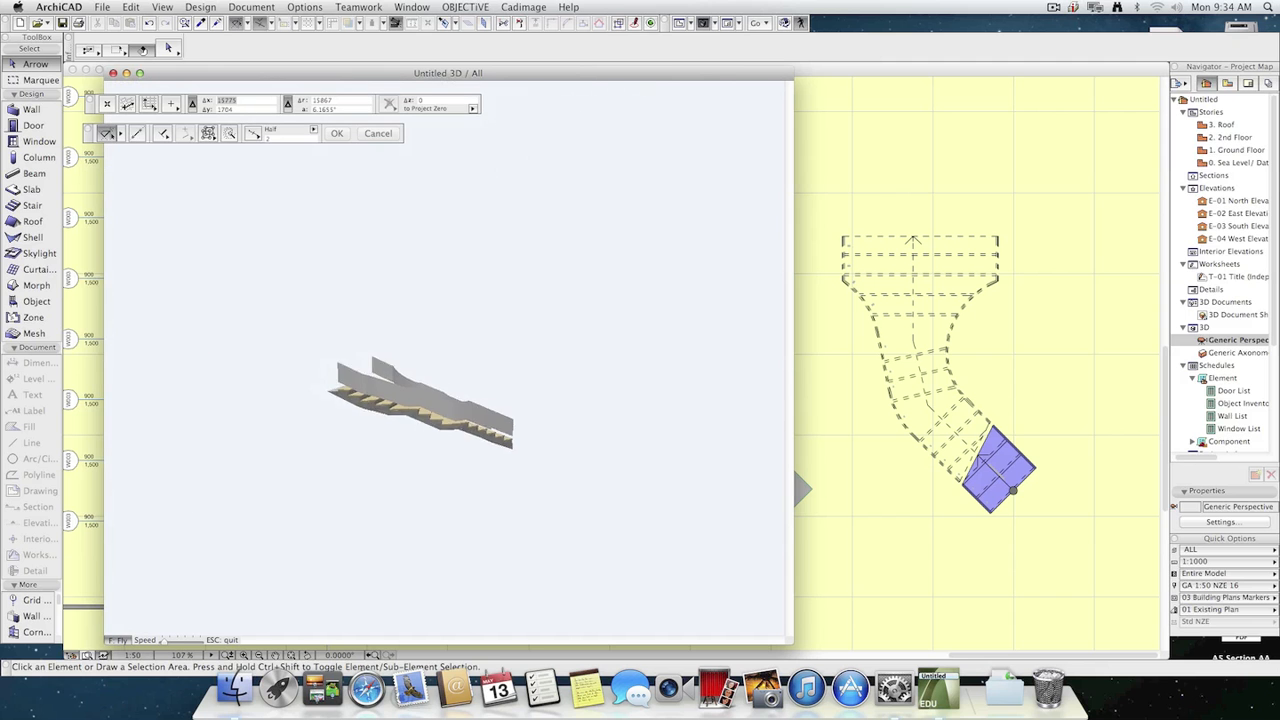
key(Up)
key(Right)
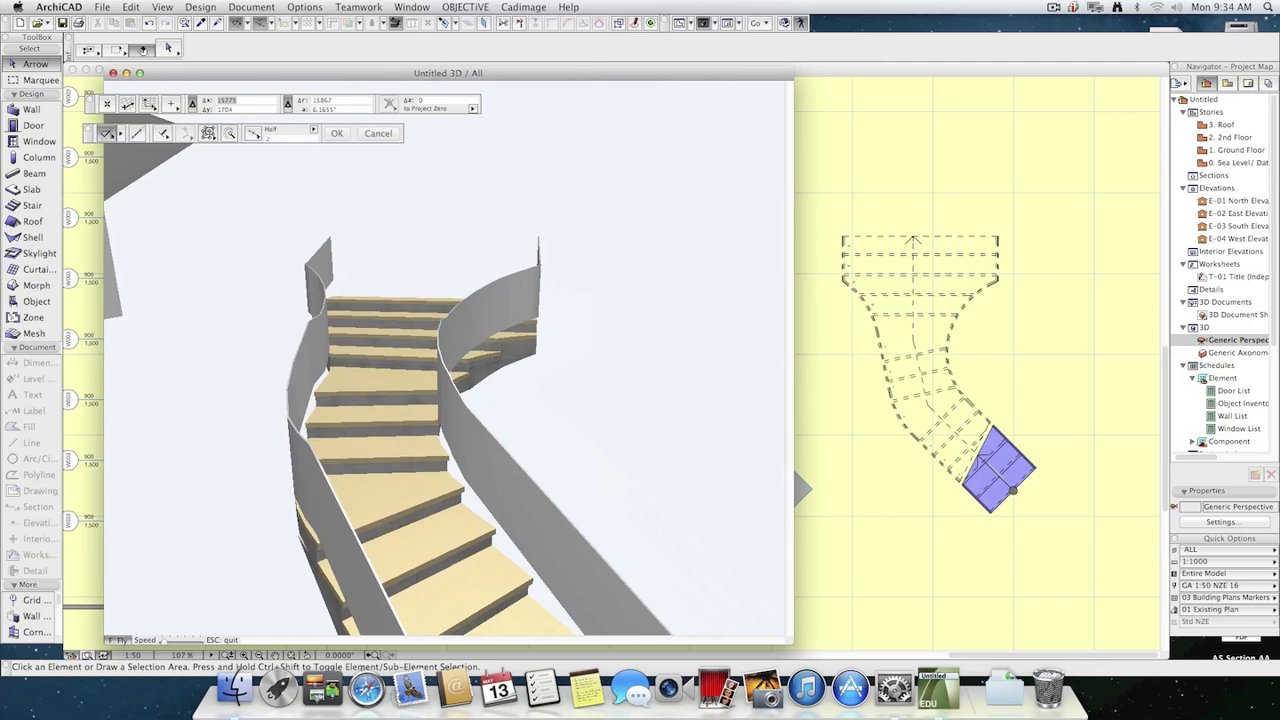
key(Down)
key(Right)
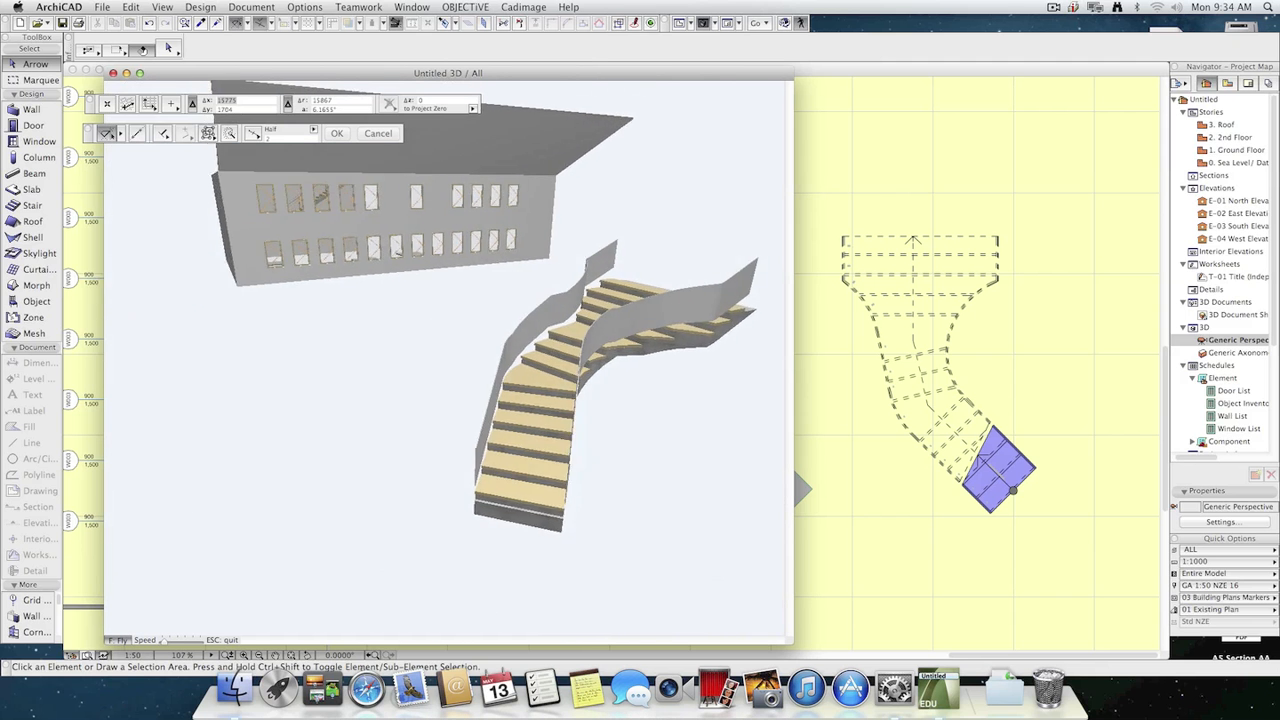
key(Escape)
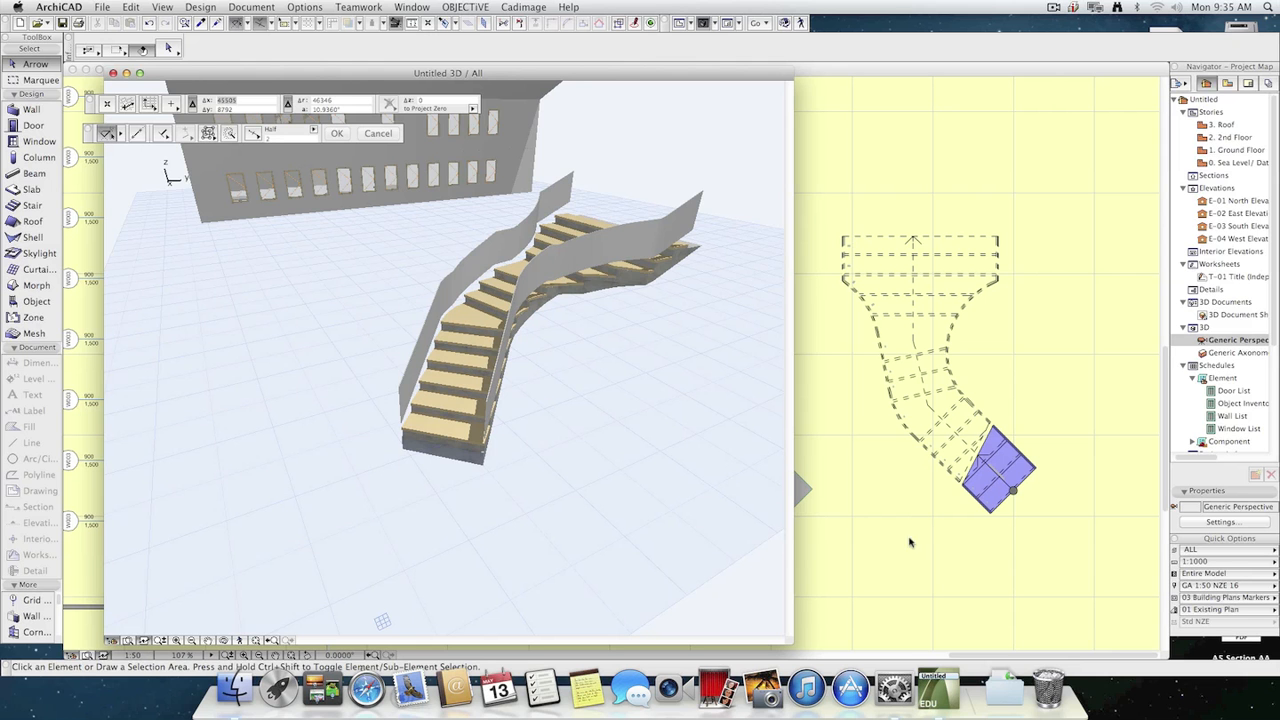
Select the placed Stair 1 on the Ground Floor plan, open it for editing and reverse its walking direction.
click(1004, 492)
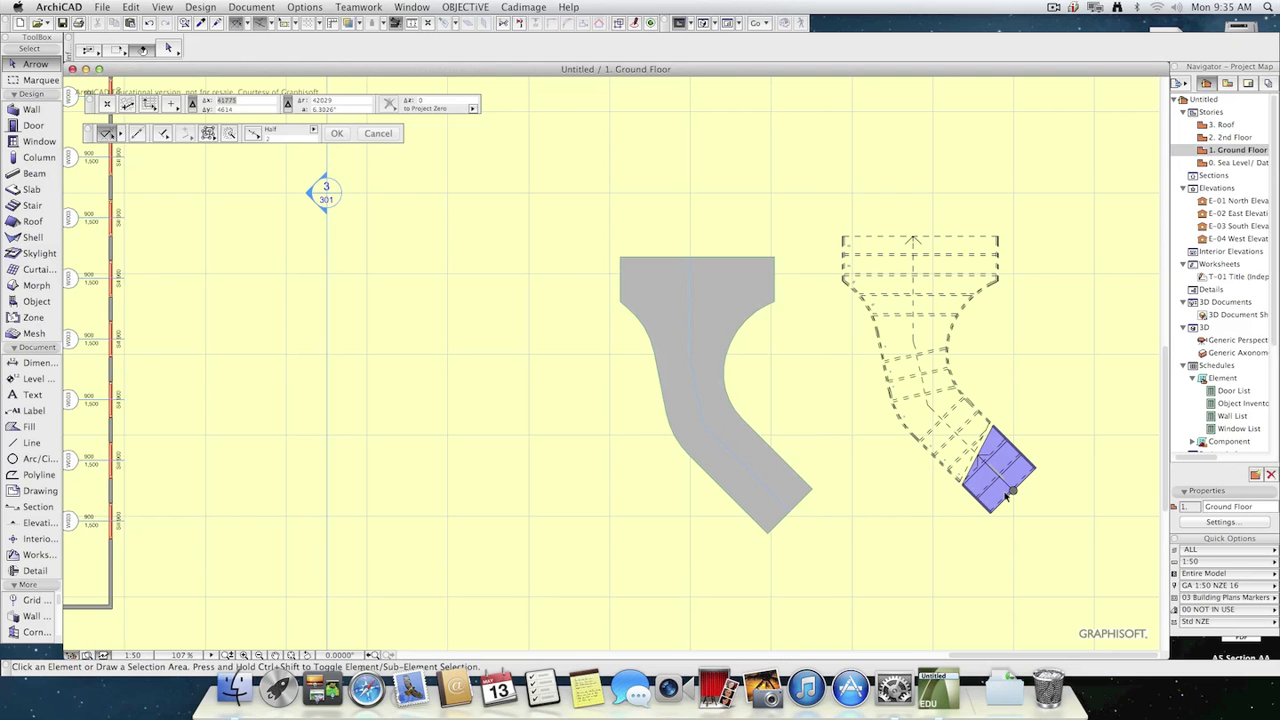
click(992, 508)
key(Escape)
click(920, 408)
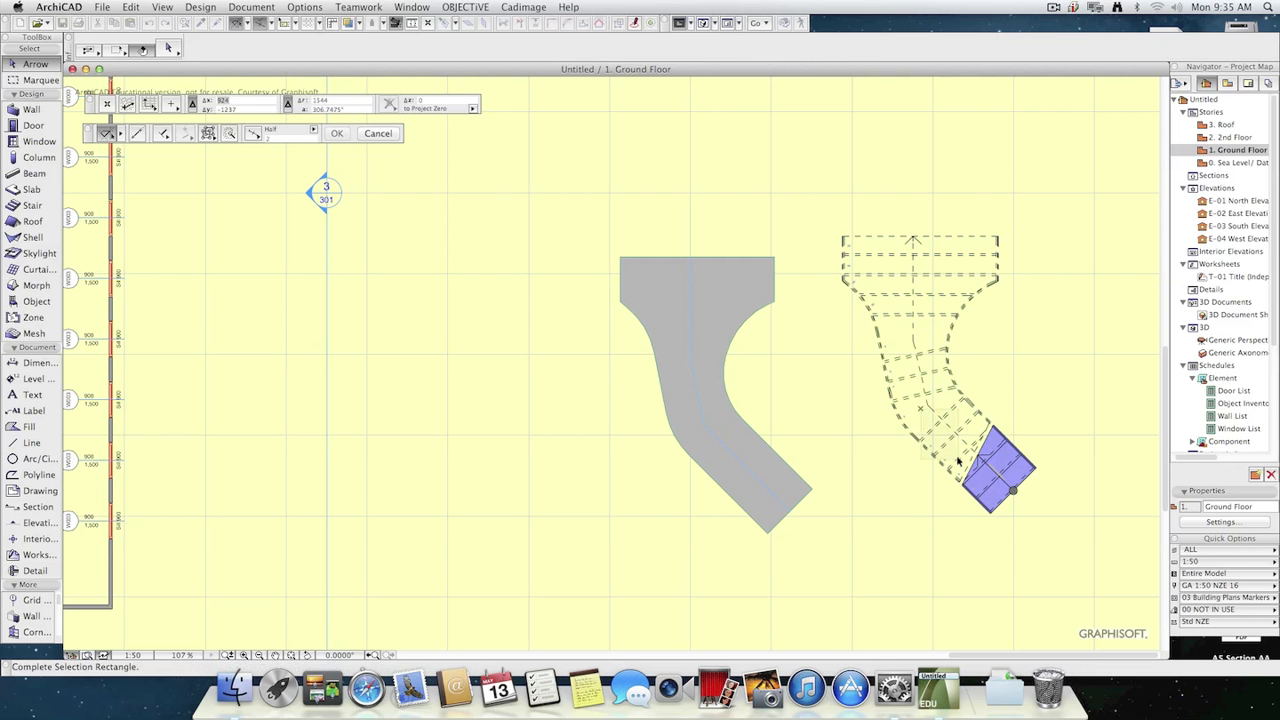
click(992, 500)
click(168, 48)
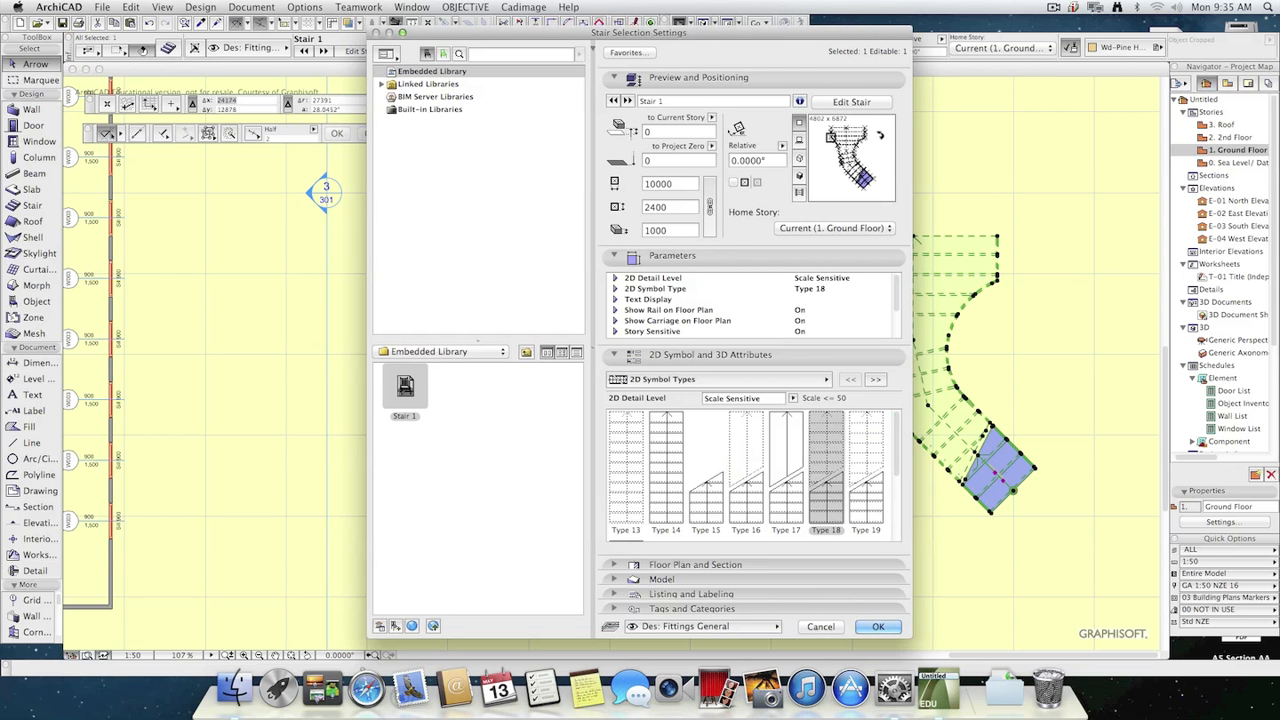
click(853, 104)
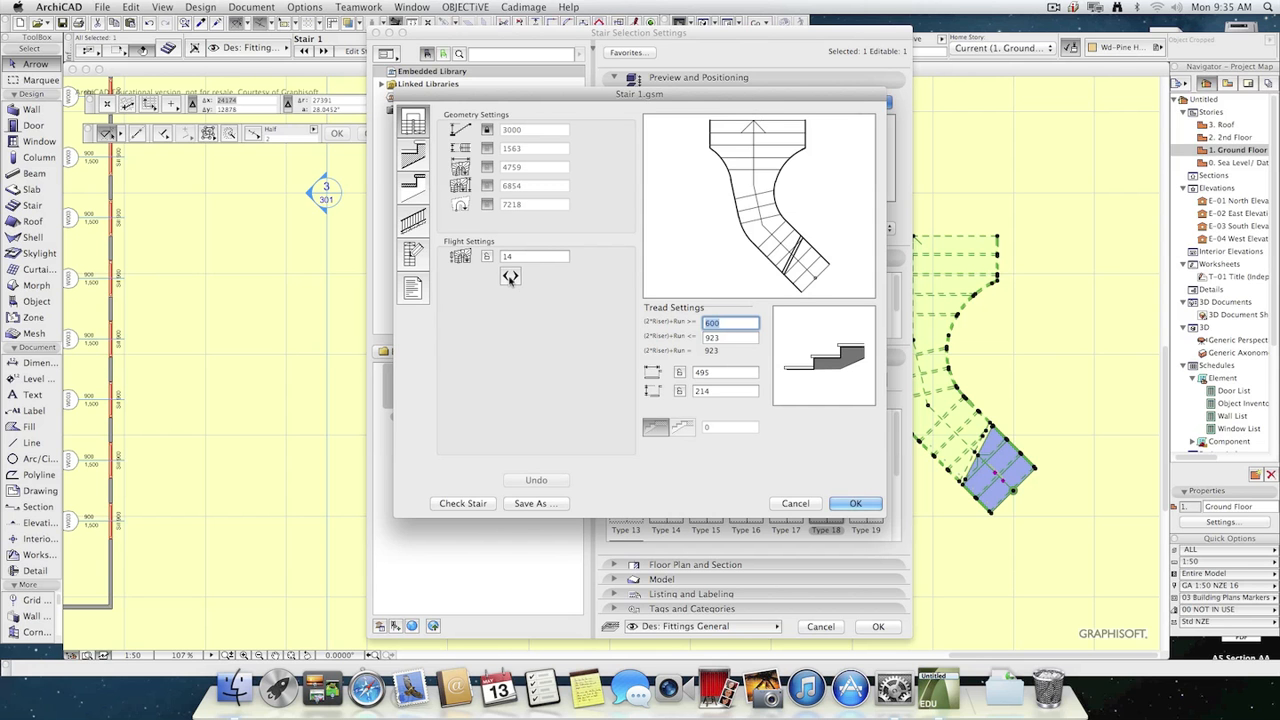
click(510, 277)
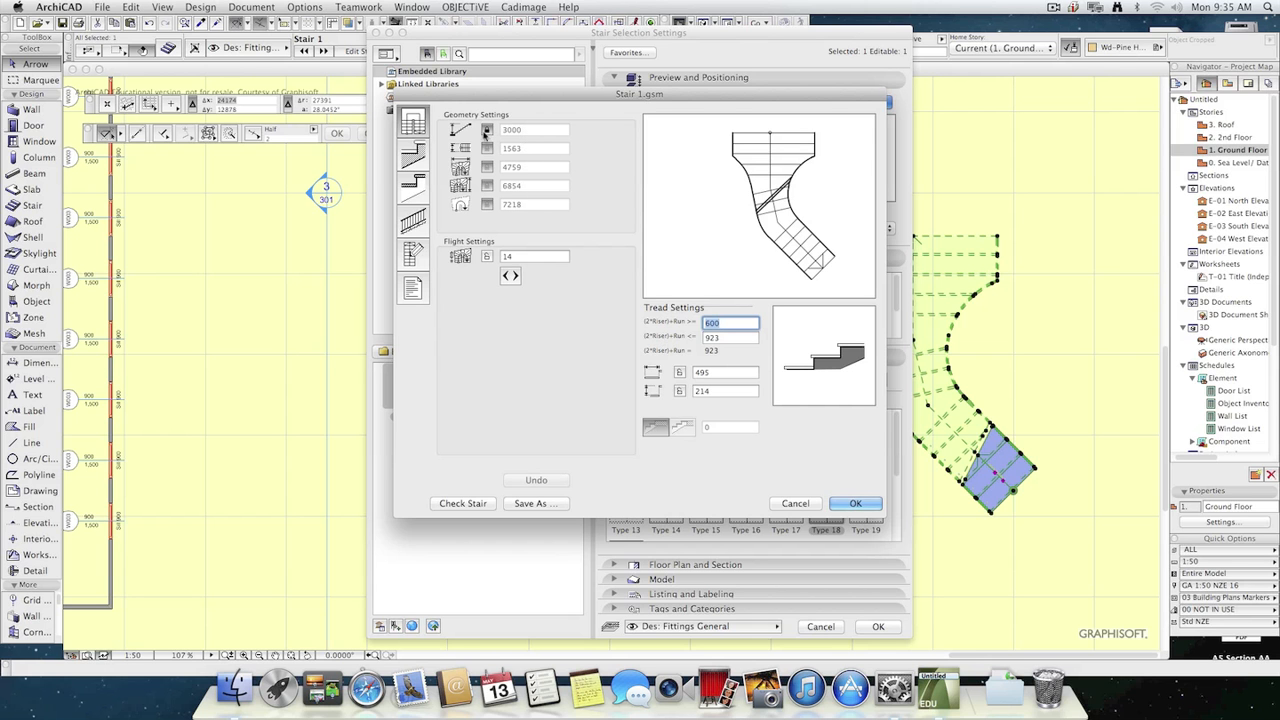
Unlock the stair's total height and try to set it to 4000.
click(487, 131)
click(525, 130)
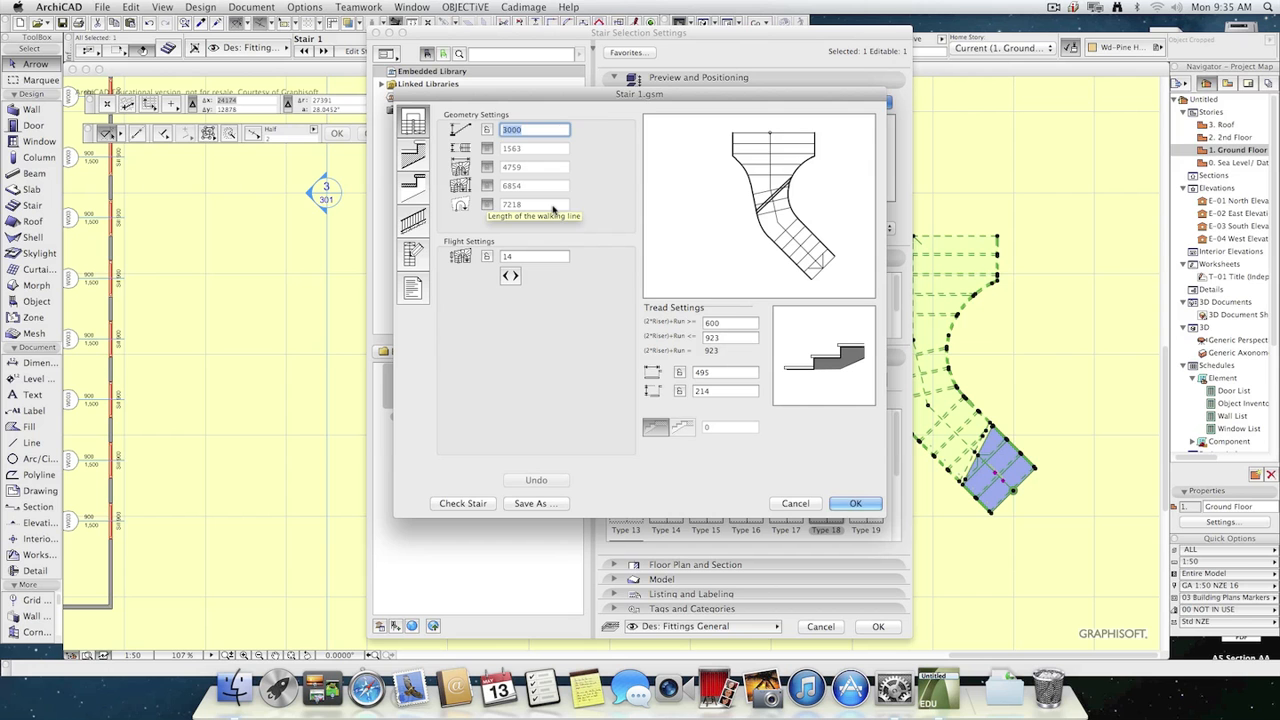
text(4000)
key(Tab)
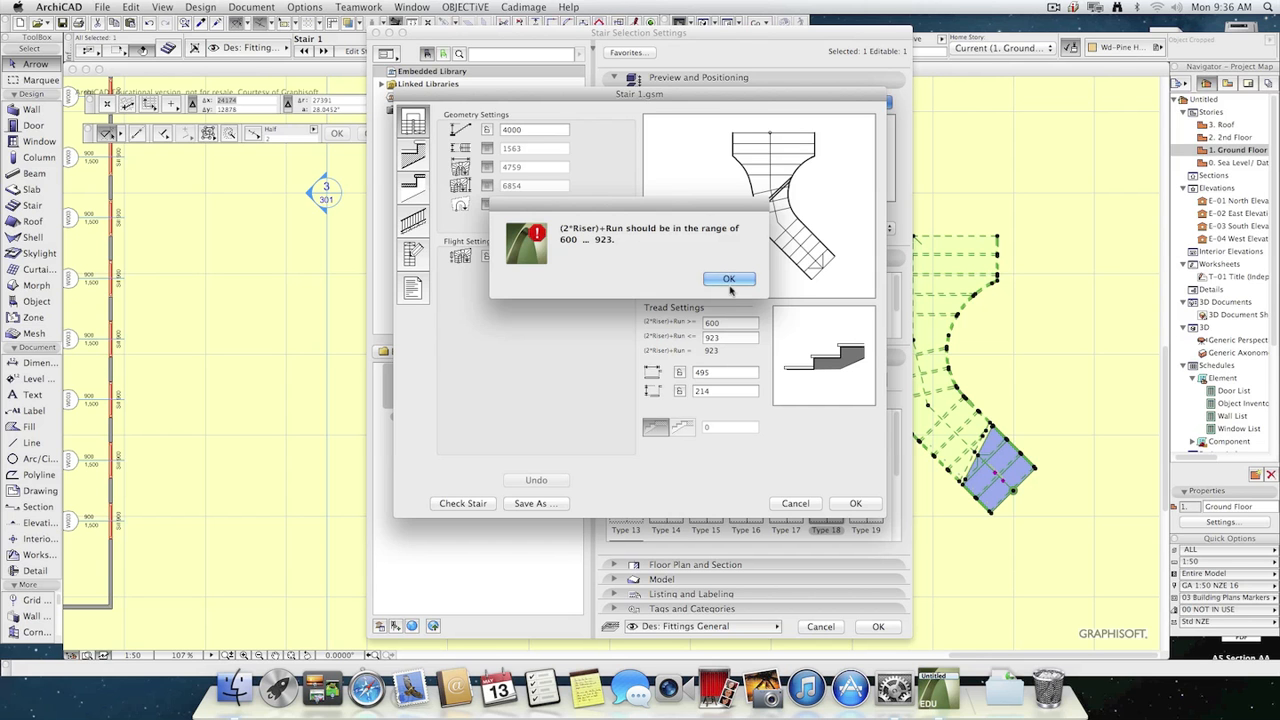
click(730, 281)
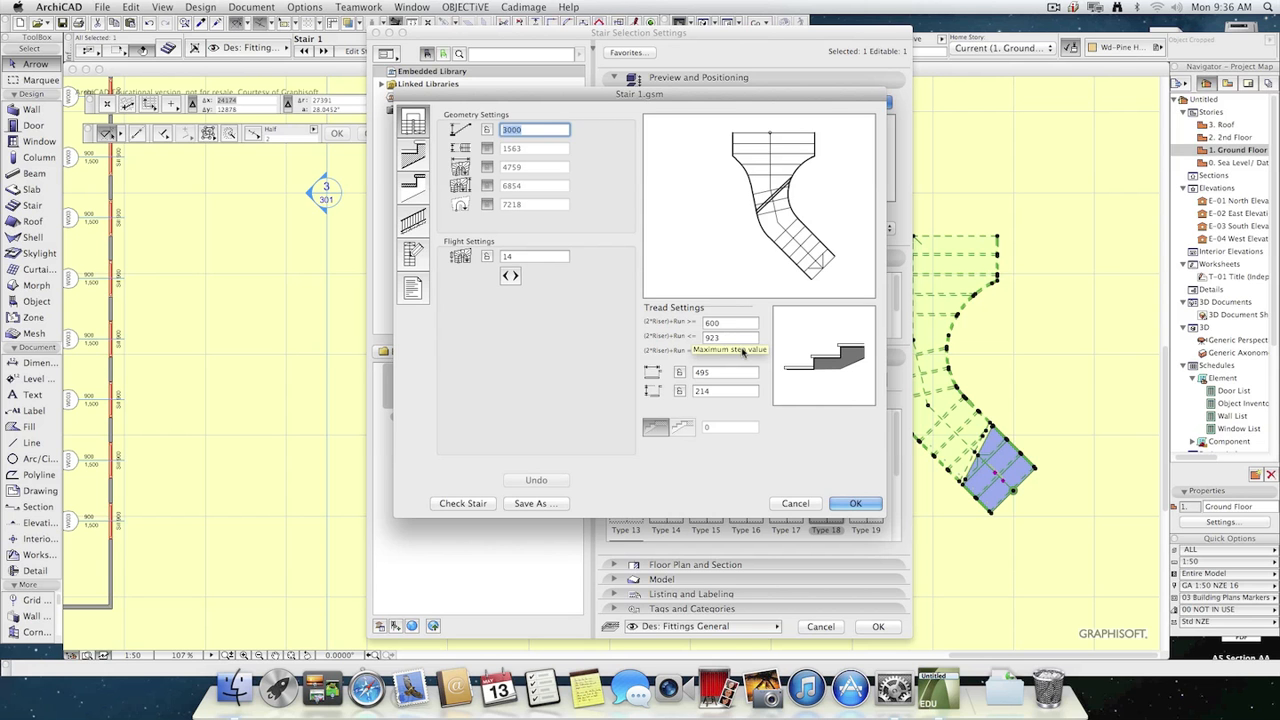
Set the number of risers to 16 and try again to raise the stair's total height to 4000.
click(540, 257)
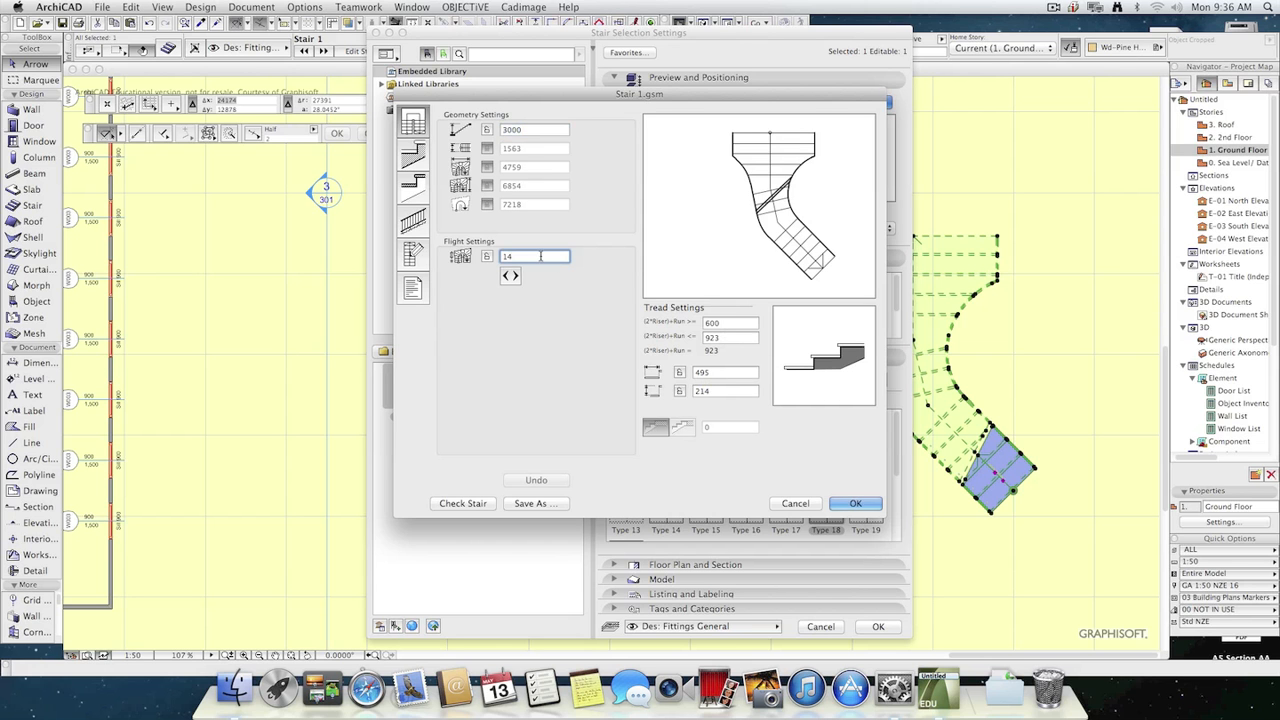
double_click(540, 257)
text(16)
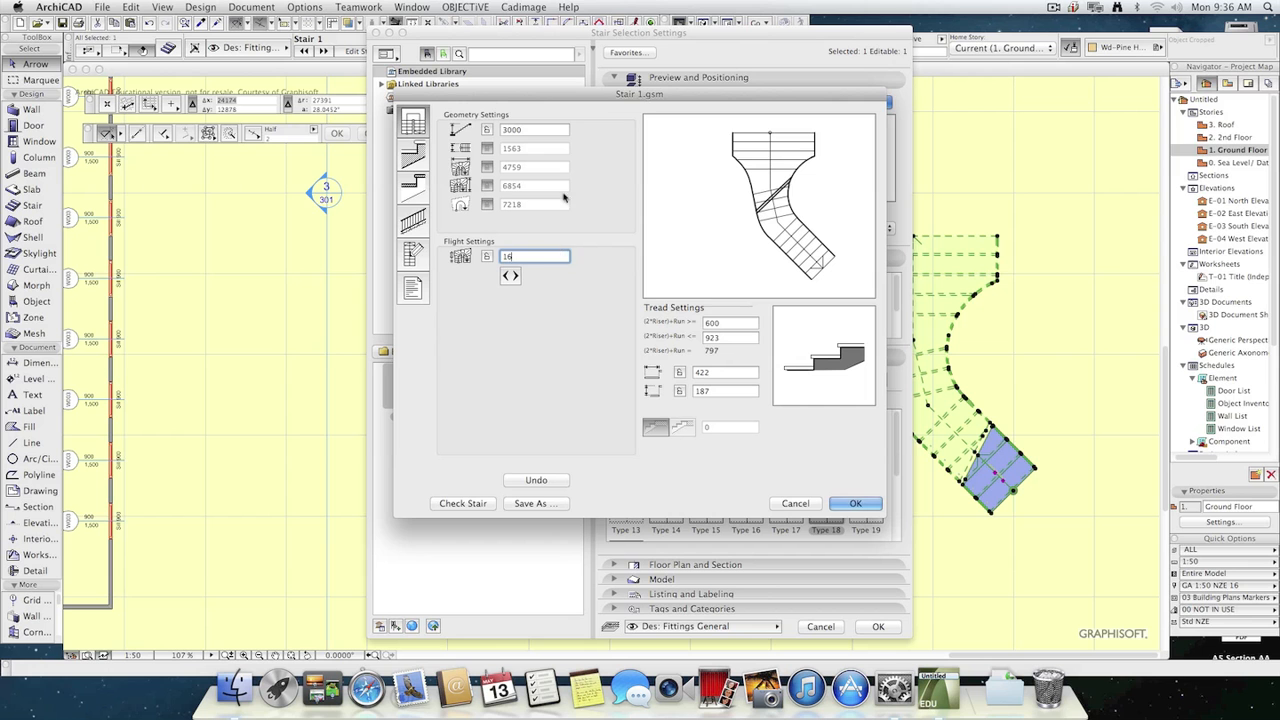
drag(541, 131, 491, 129)
text(4)
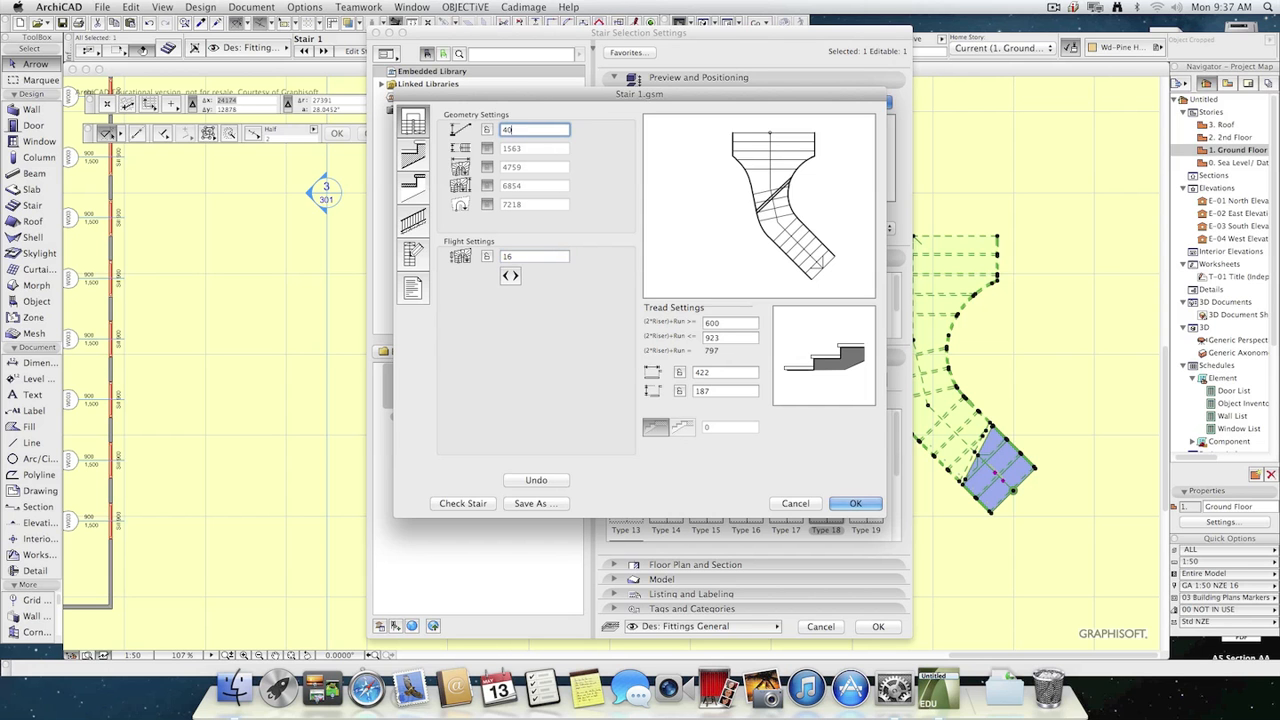
key(Tab)
click(722, 278)
Set the upper limit of the (2*Riser)+Run rule to 1200.
double_click(728, 338)
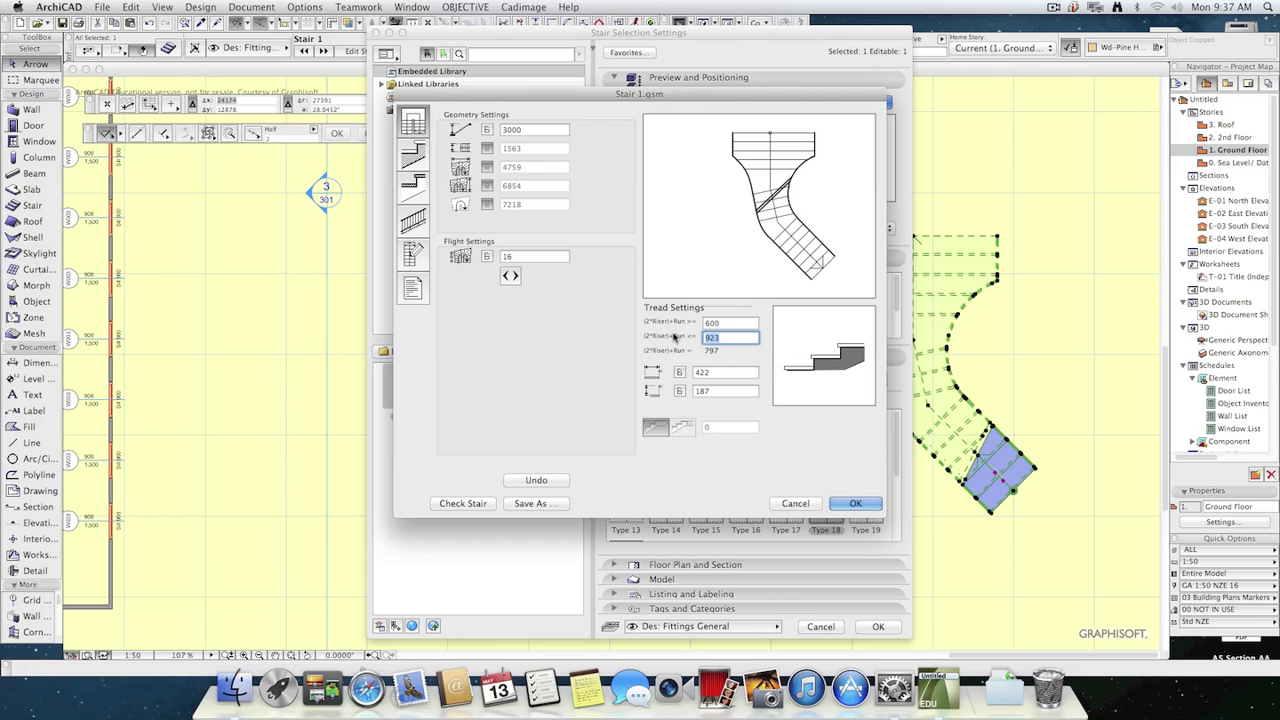
text(1200)
double_click(734, 322)
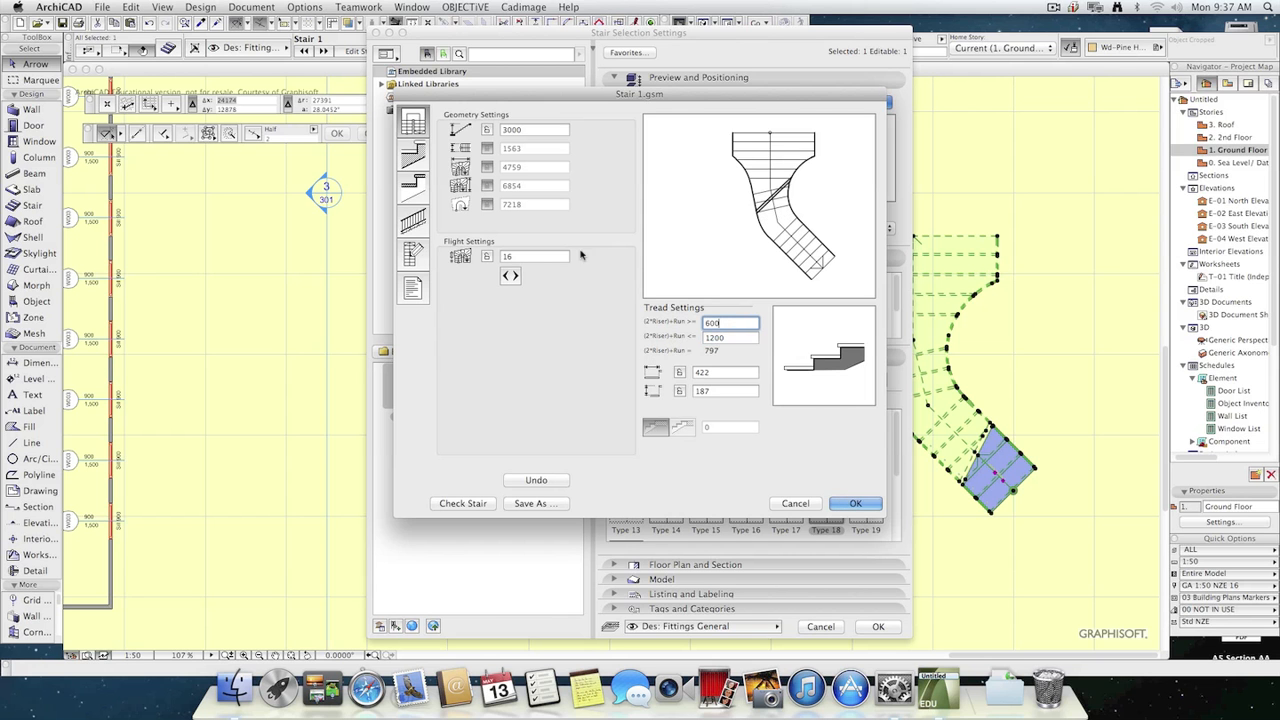
Set the stair's total height to 4000 with 14 risers, and apply the changes to Stair 1.
double_click(540, 130)
text(40)
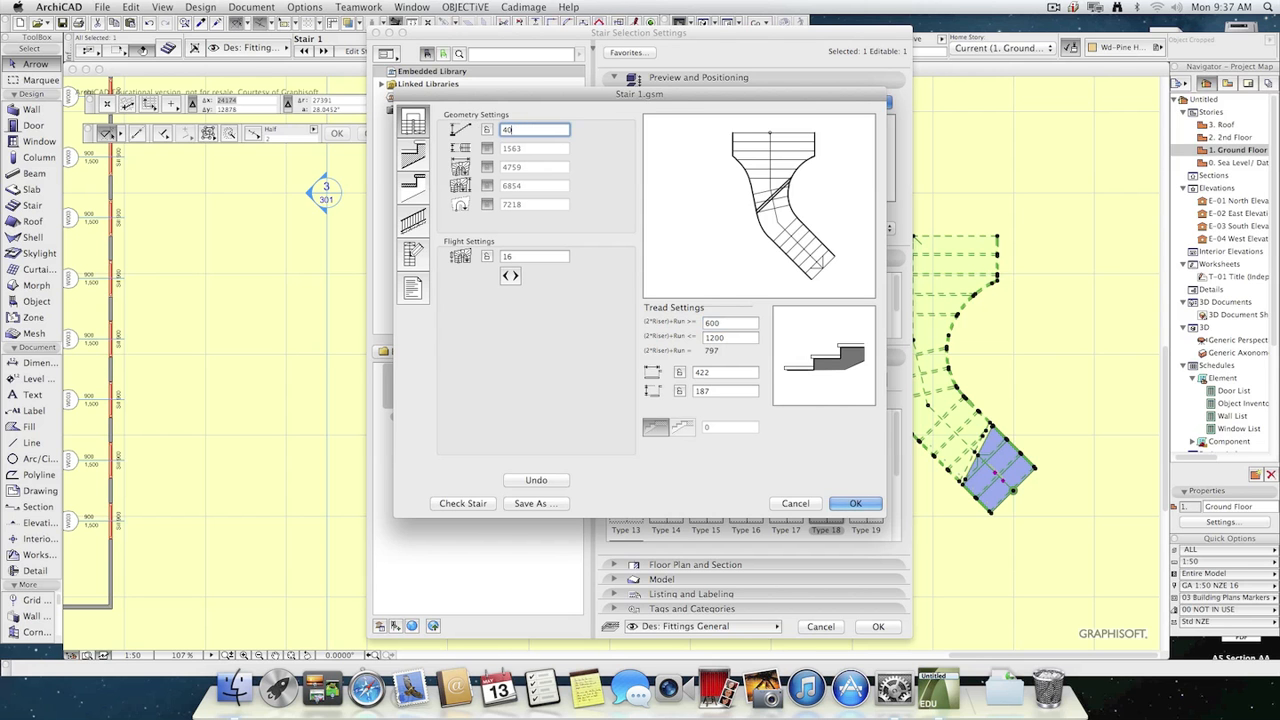
text(00)
key(Return)
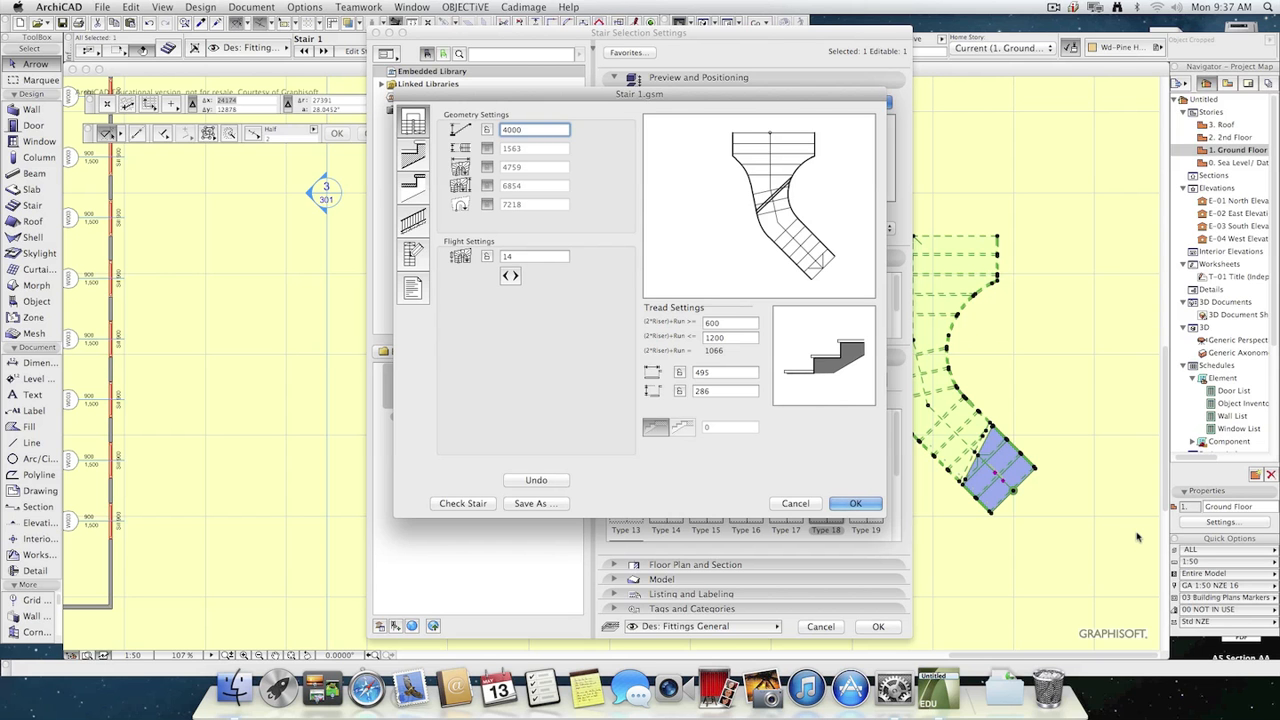
click(853, 503)
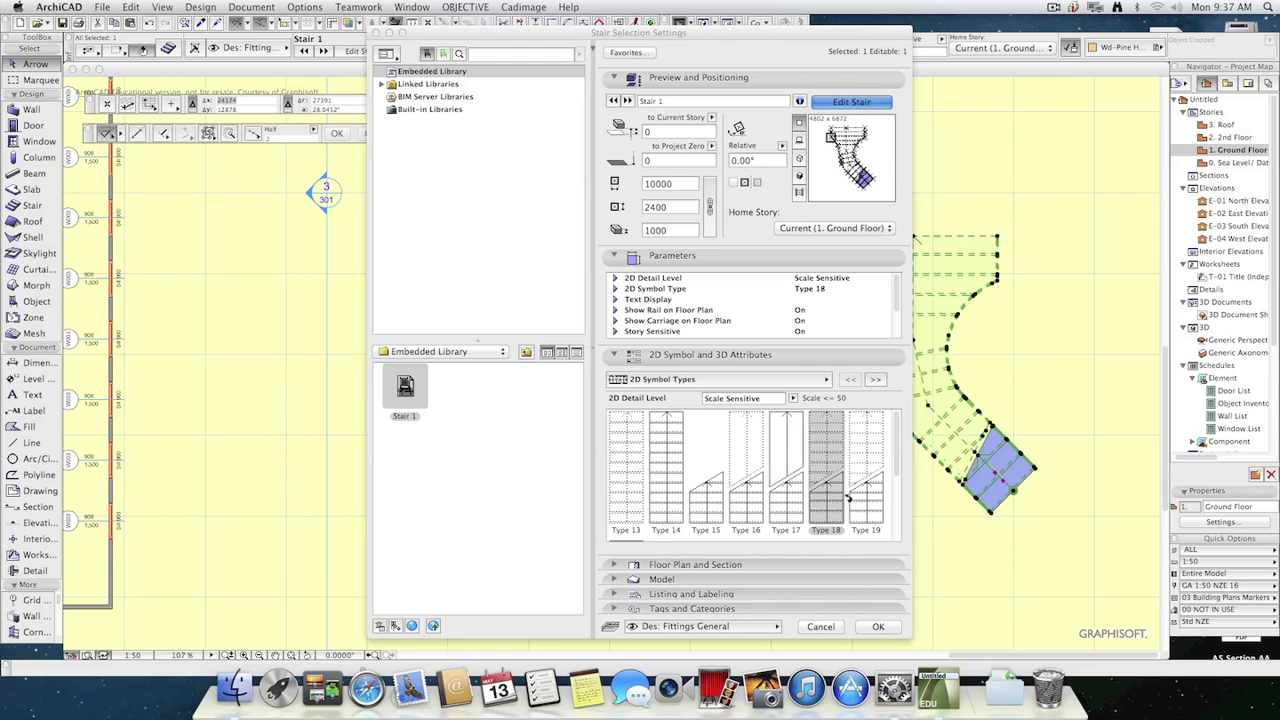
Reopen Stair 1 for editing, switch to individual railing segments, and set the upper flight's left straight segment to Wooden.
click(851, 102)
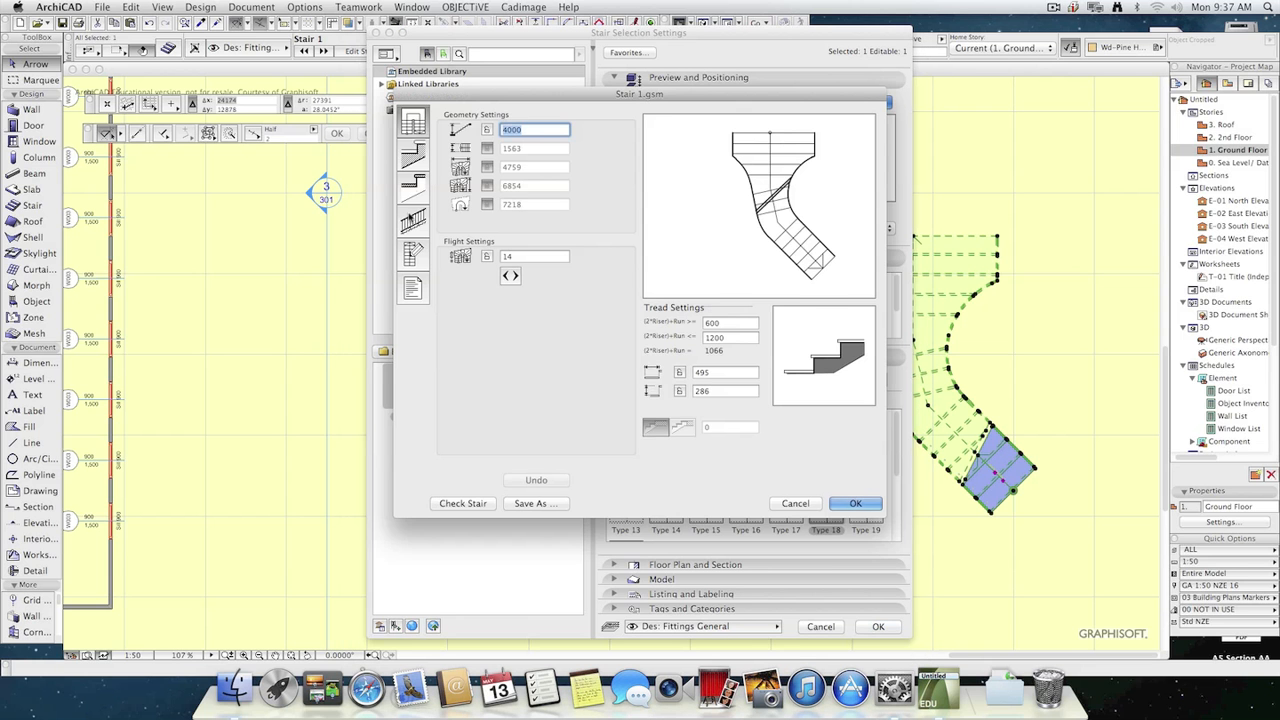
click(412, 220)
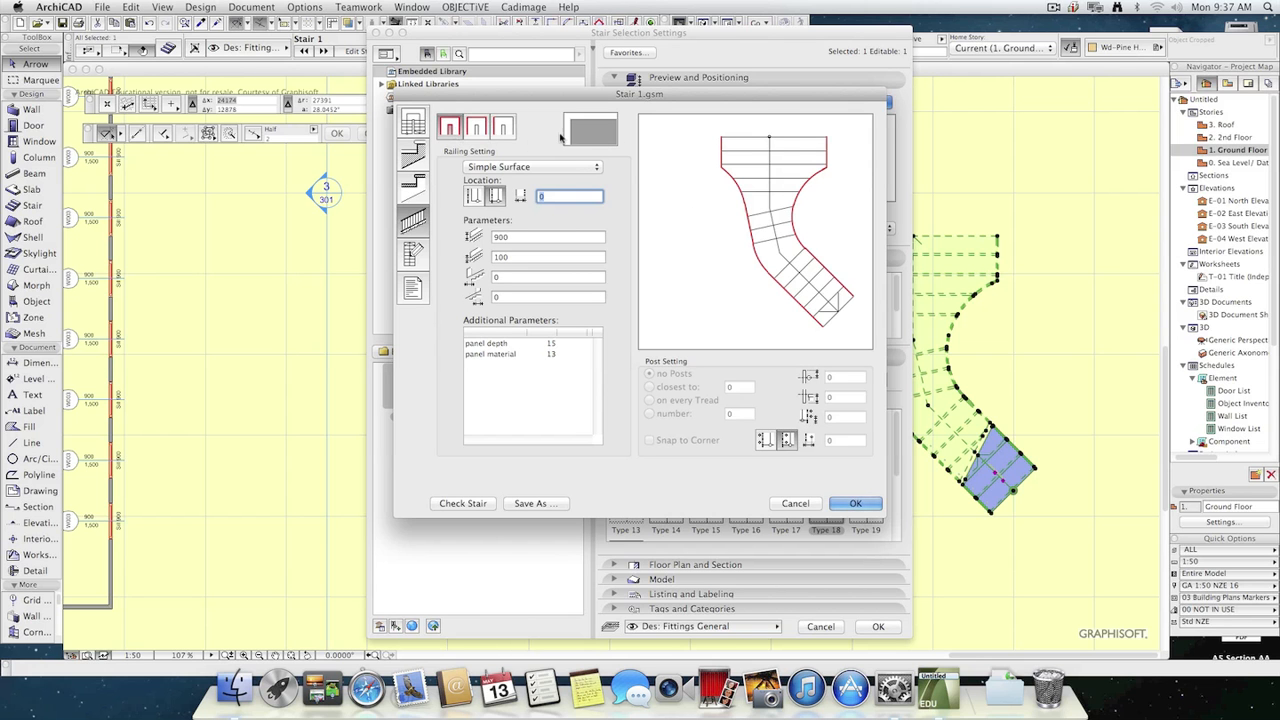
click(502, 128)
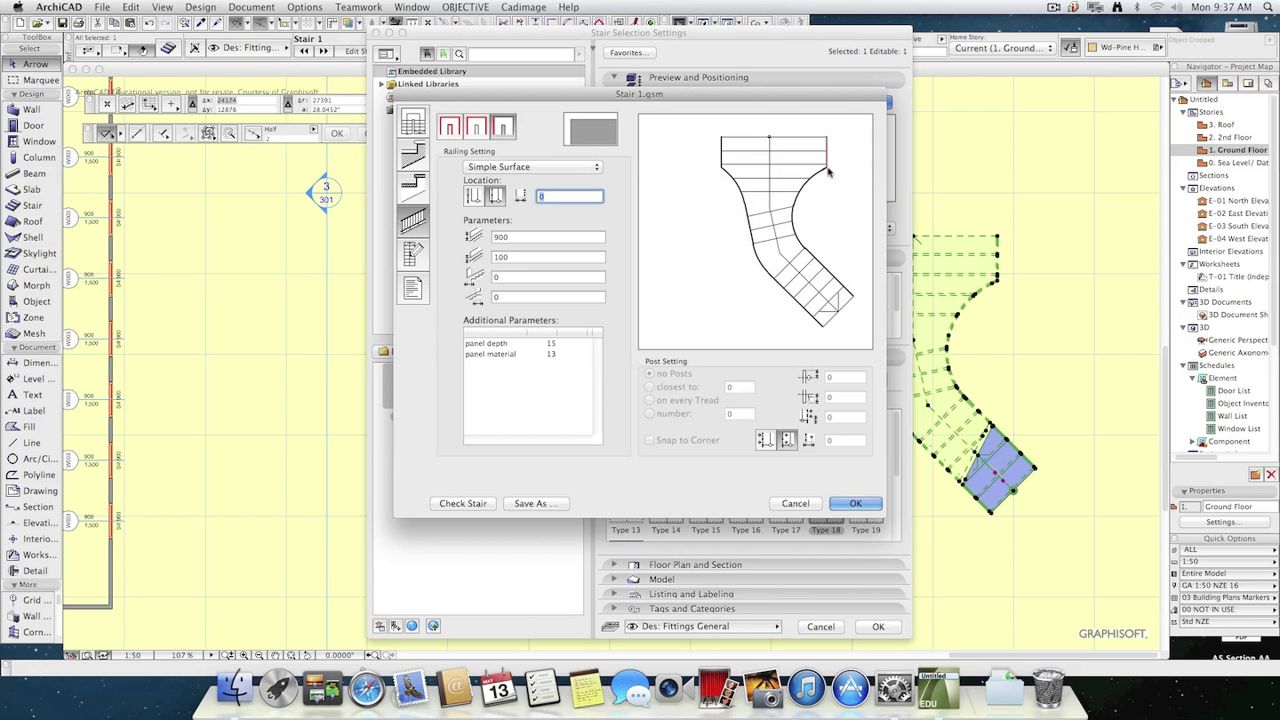
click(570, 167)
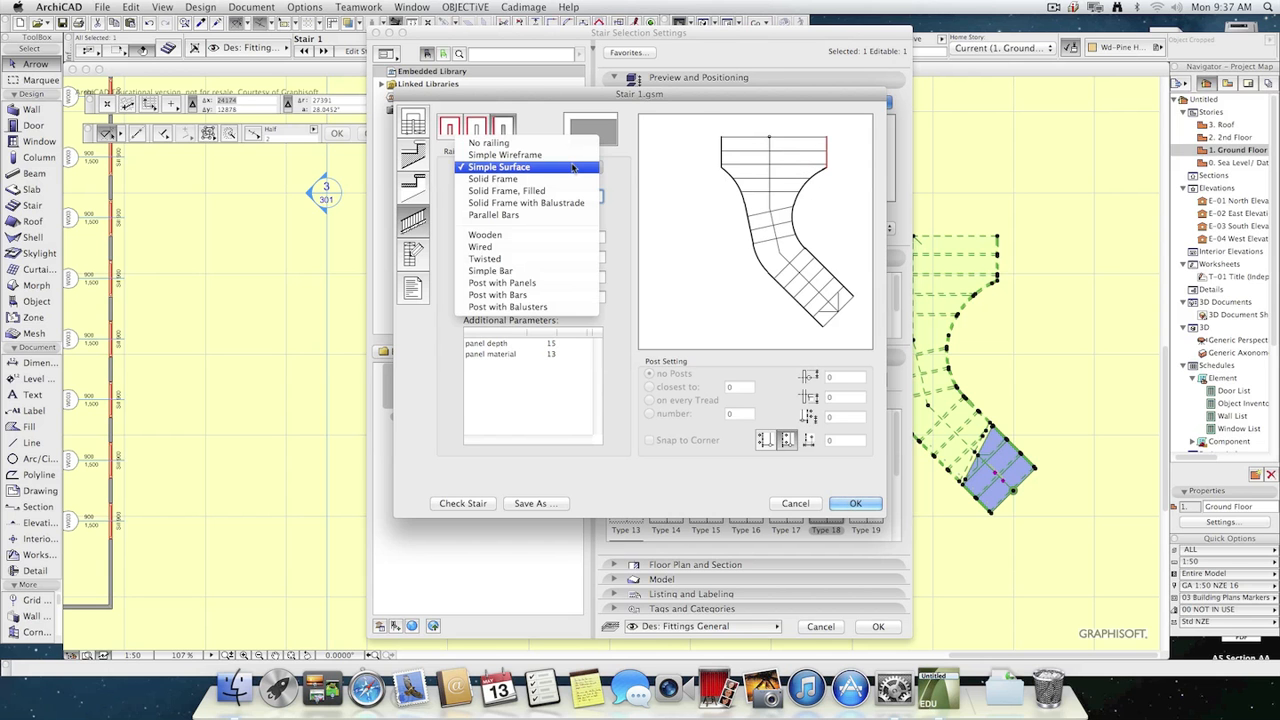
click(708, 163)
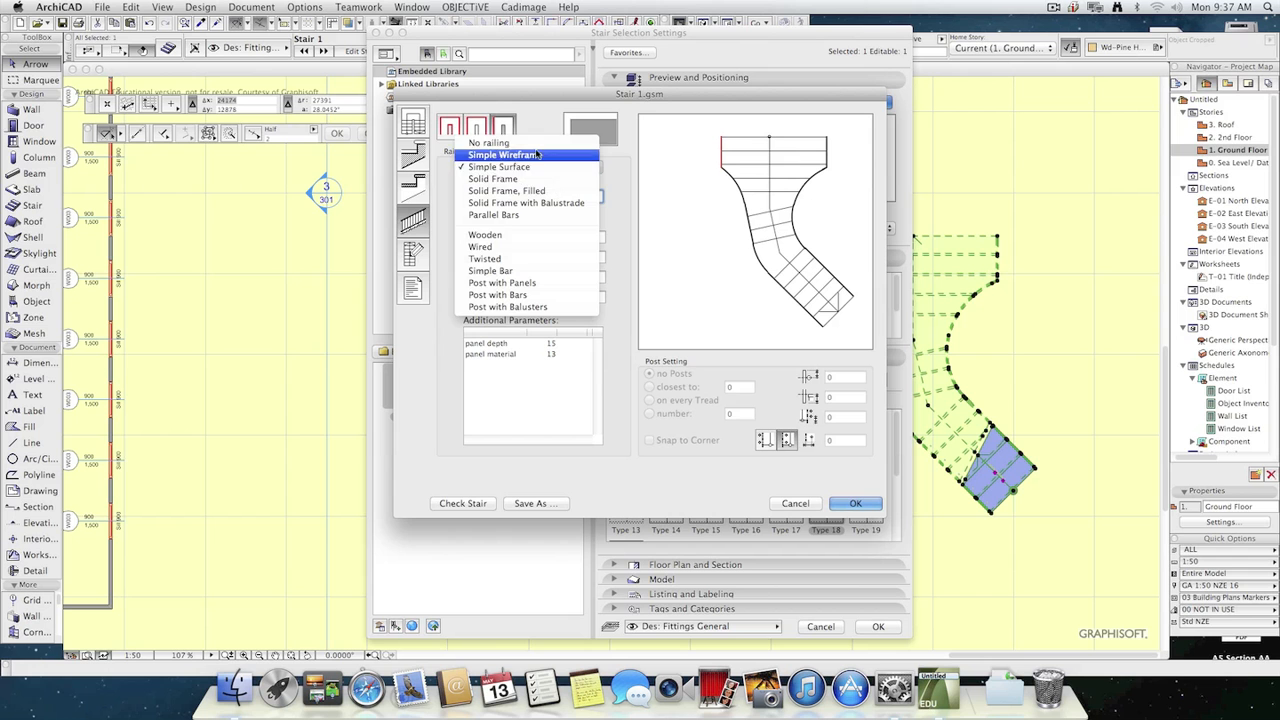
click(530, 235)
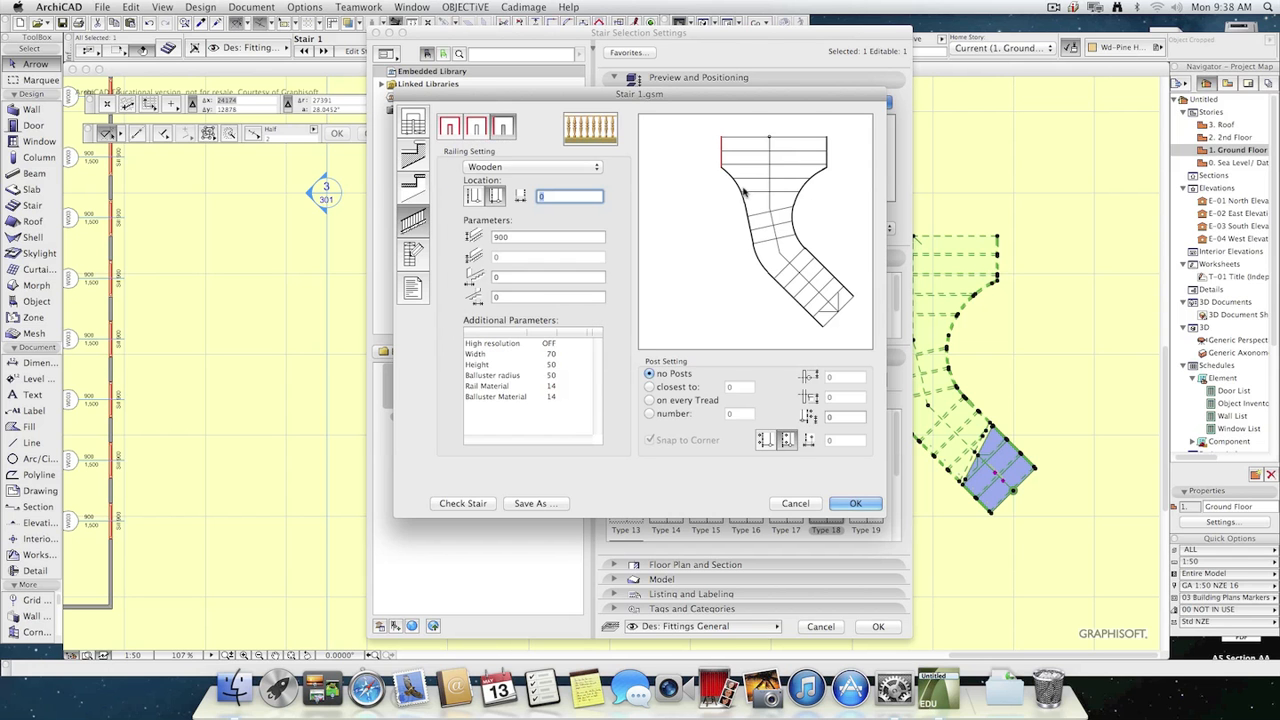
Set the long curved railing segment on the stair's left side to Twisted.
click(742, 190)
click(572, 168)
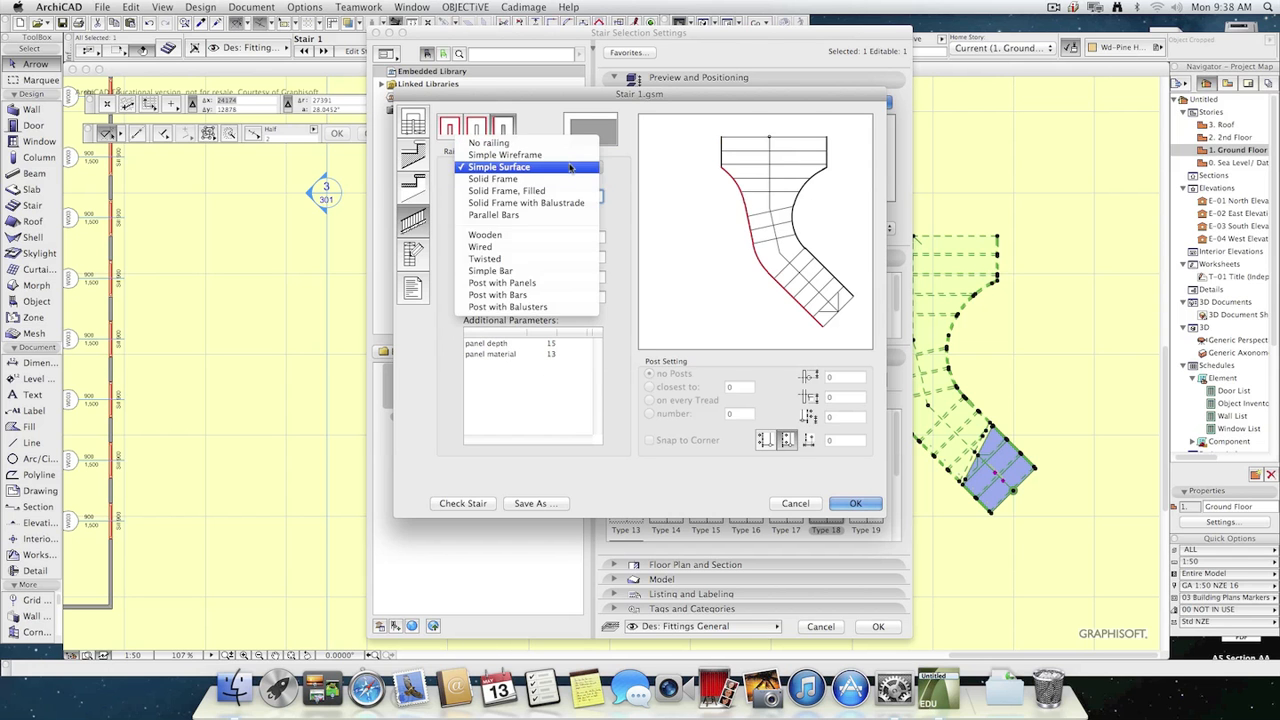
click(525, 256)
Set the long curved railing segment on the stair's right side to Twisted.
click(798, 215)
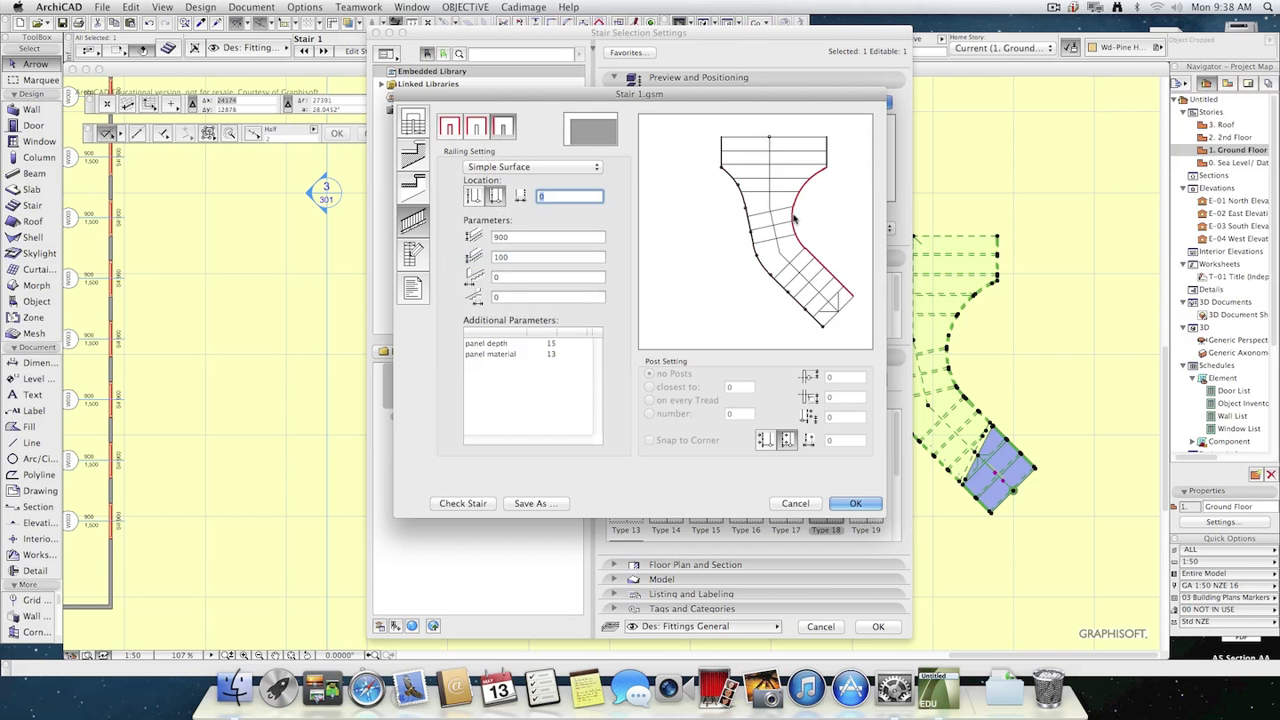
click(560, 170)
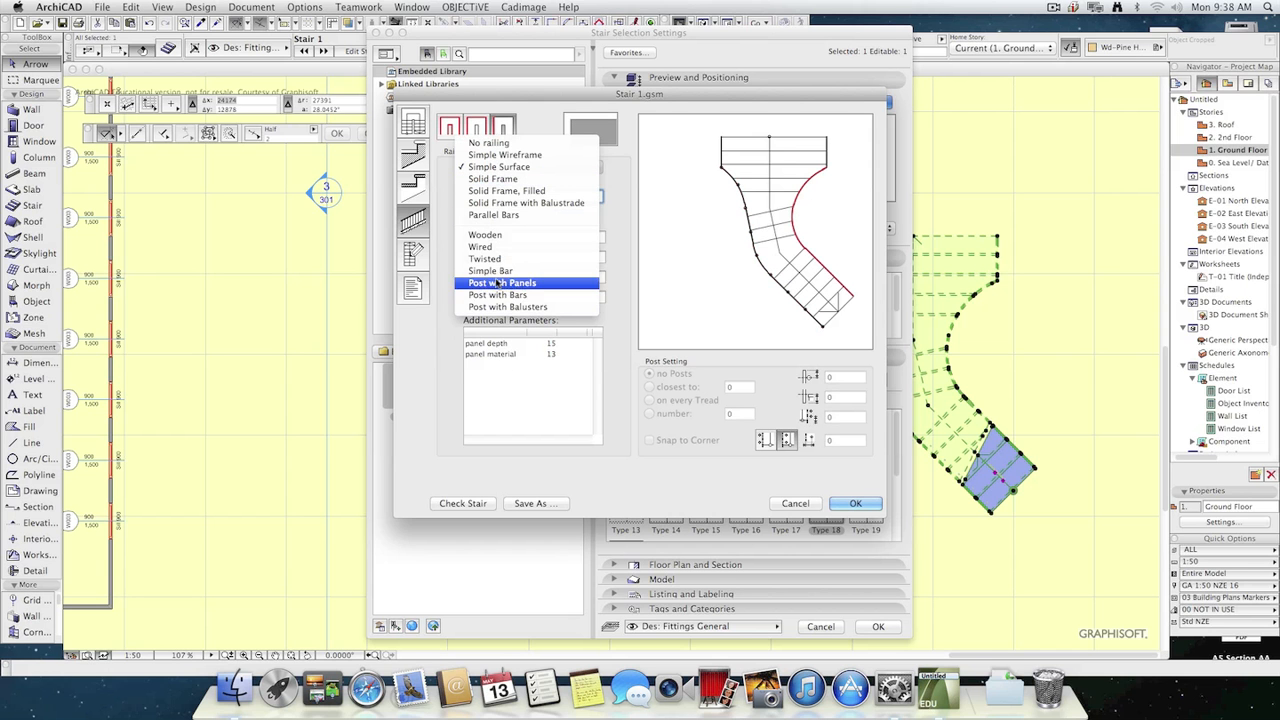
click(558, 259)
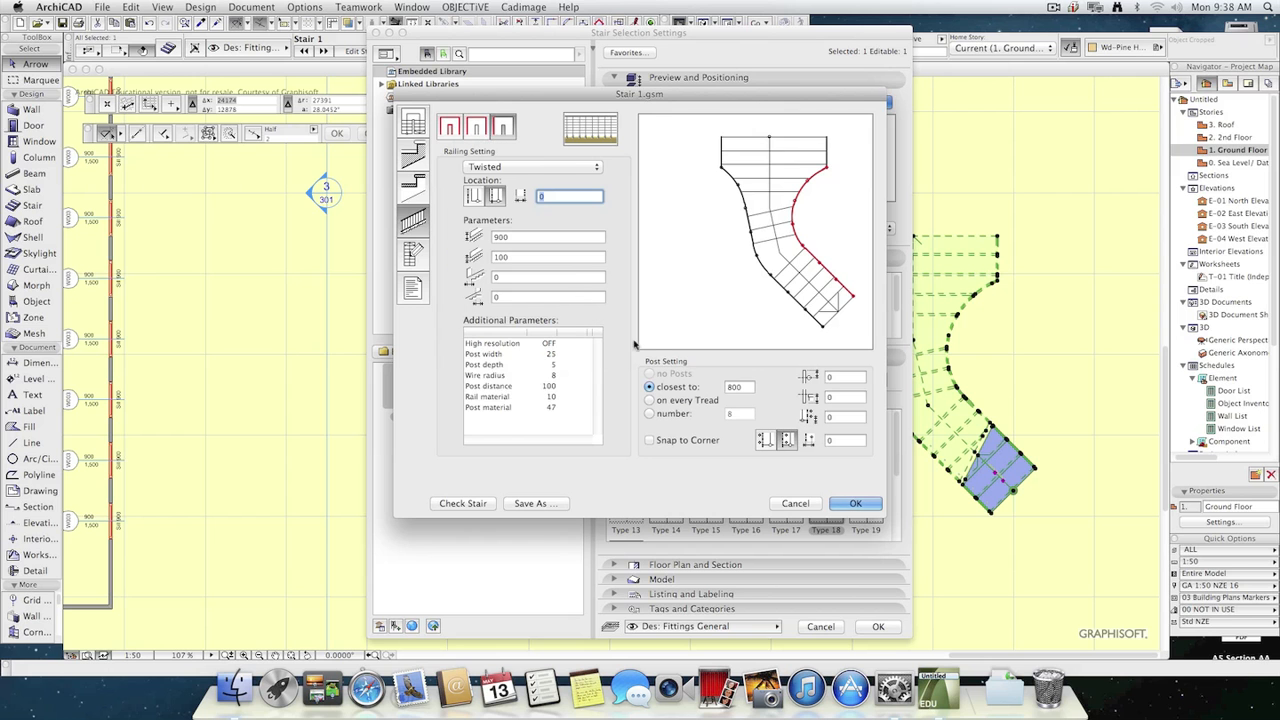
click(806, 310)
click(757, 256)
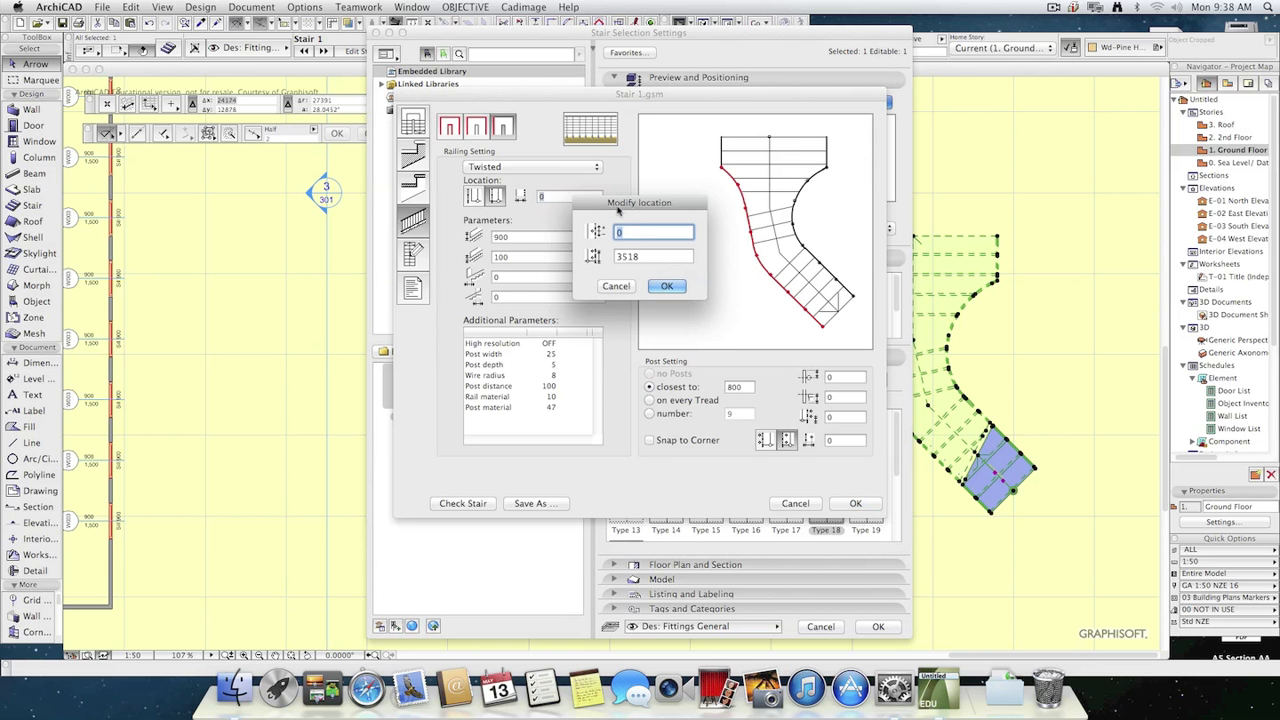
click(617, 287)
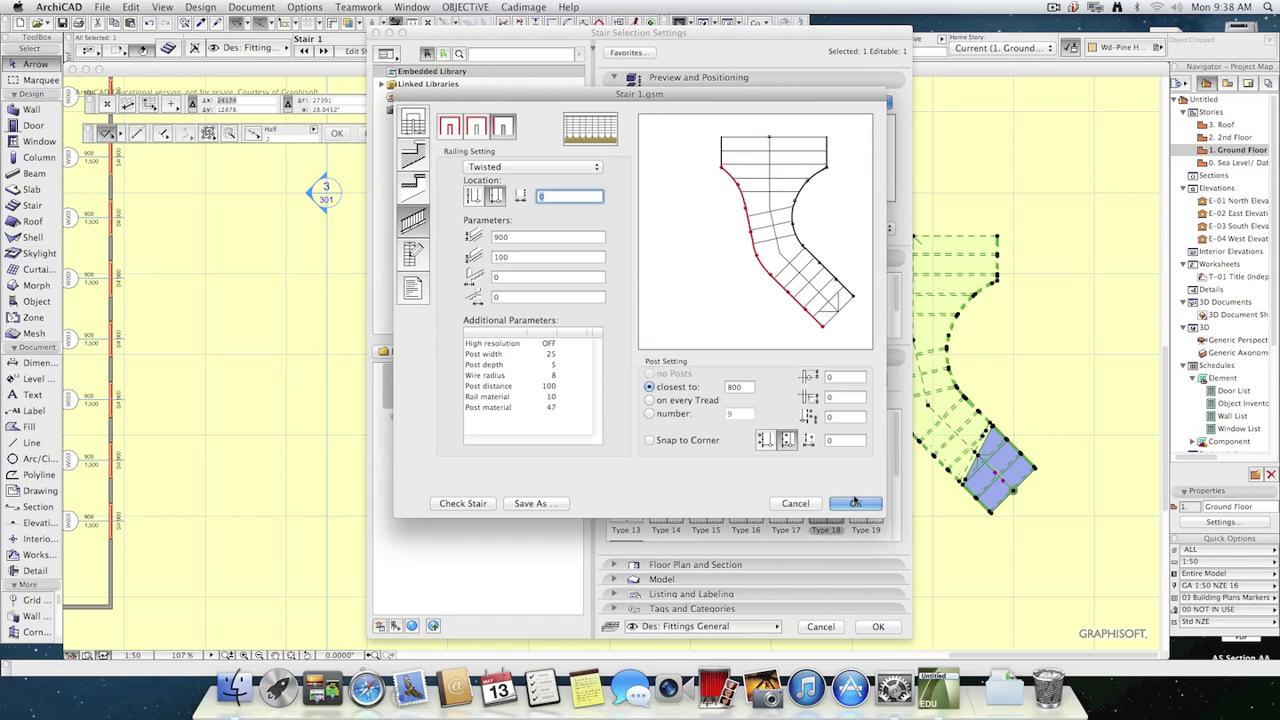
Change the stair's structure to the third type, with beams carrying separate treads, and apply the changes to Stair 1.
click(413, 187)
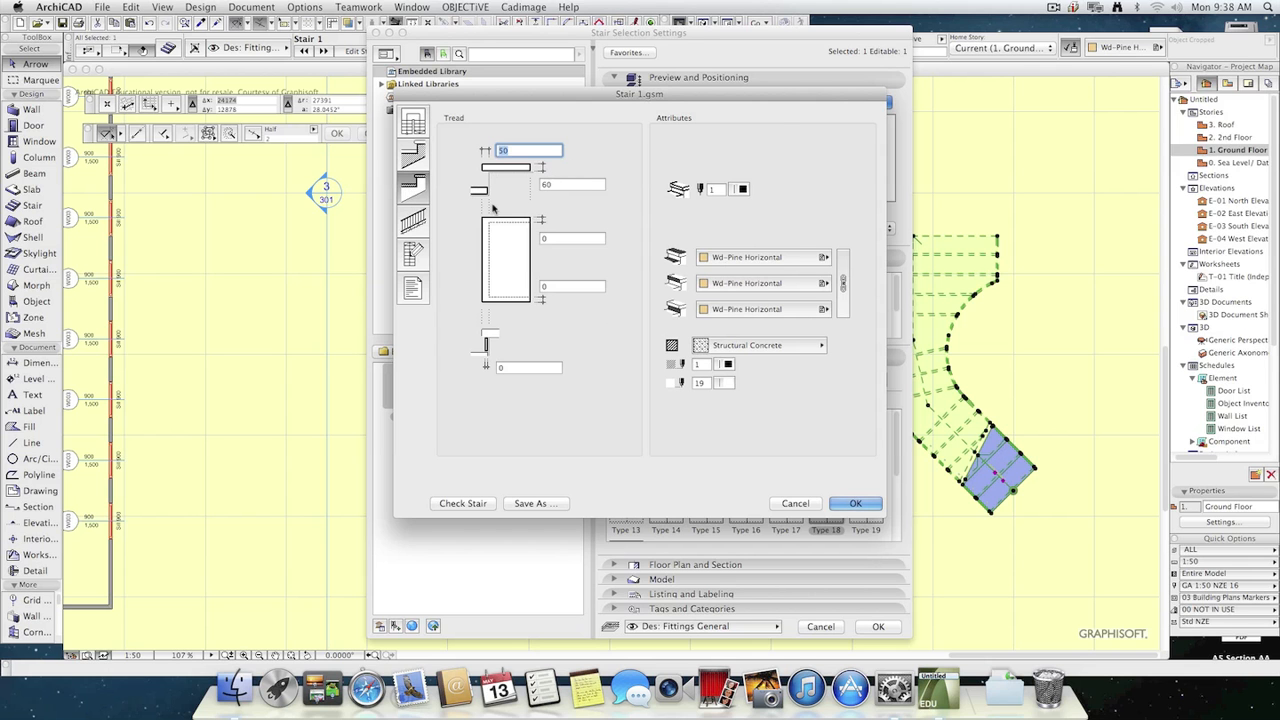
click(418, 166)
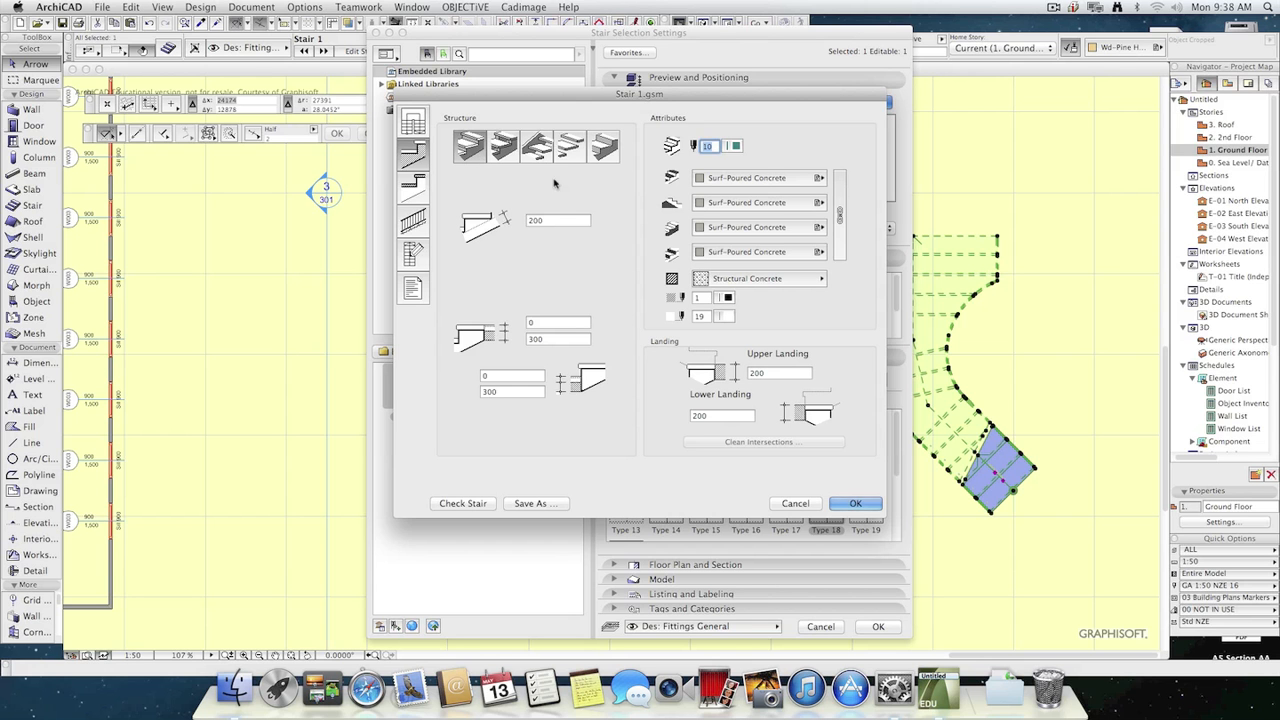
click(503, 148)
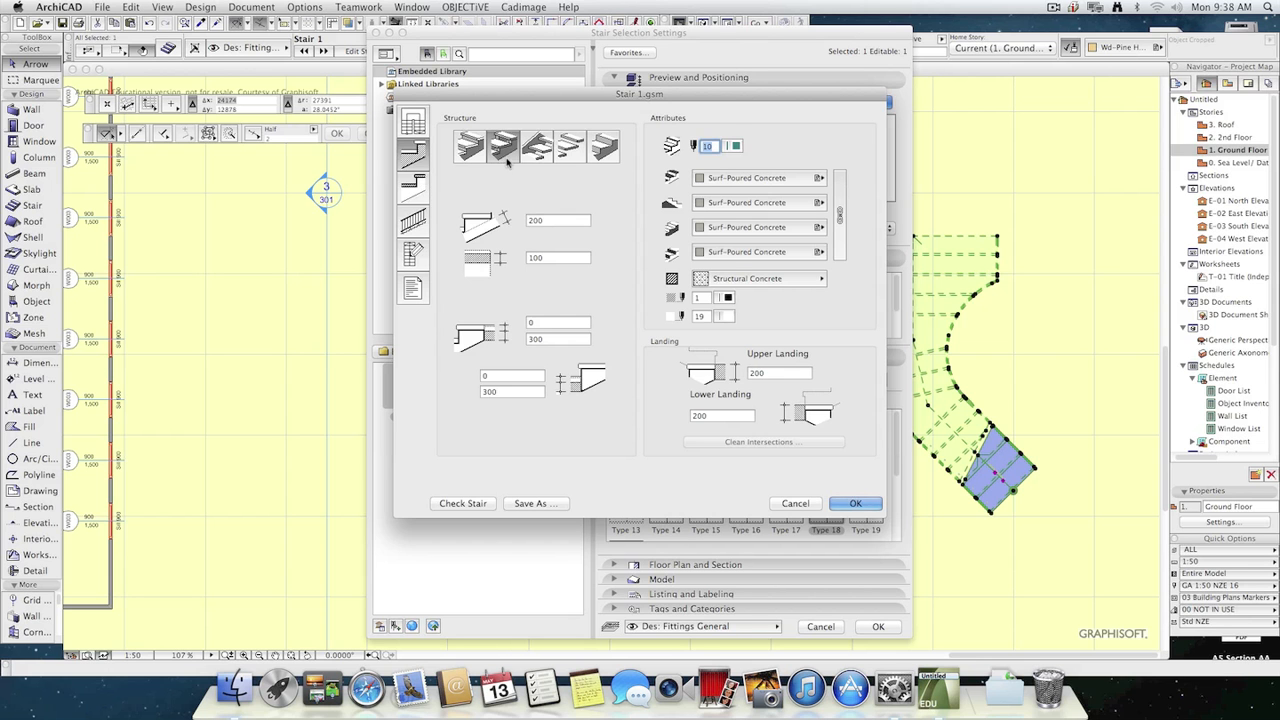
click(413, 186)
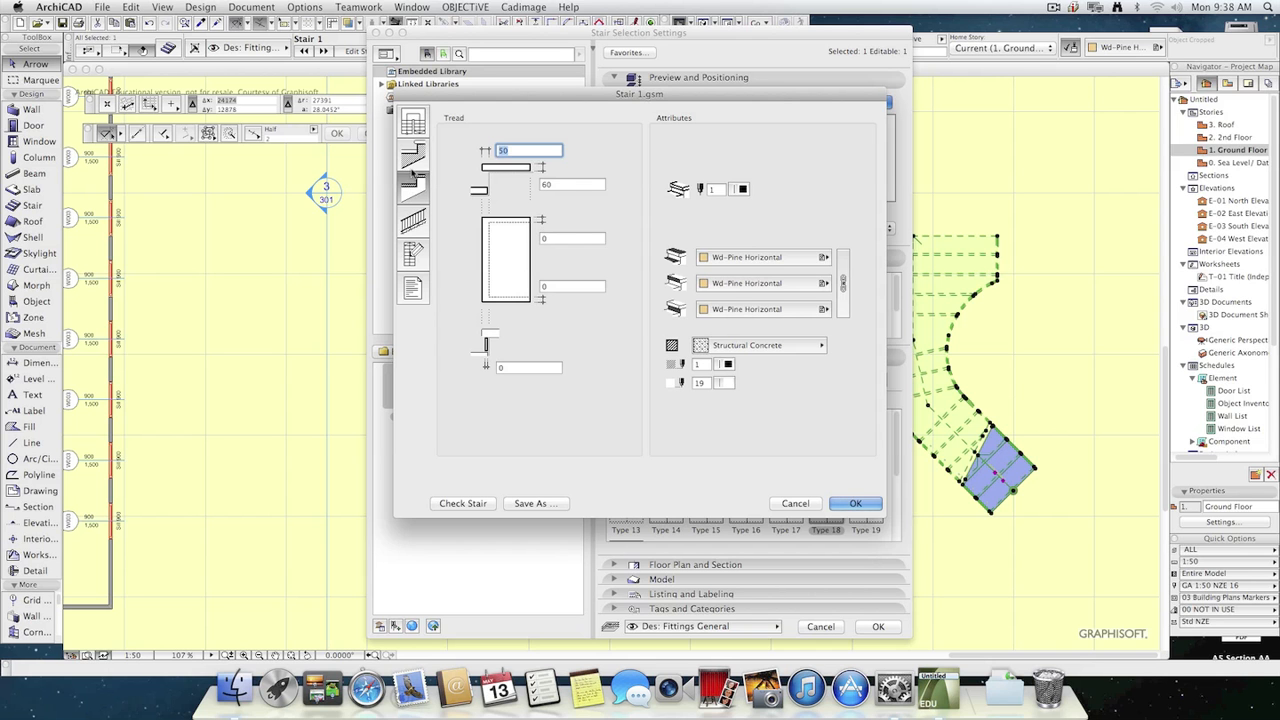
click(413, 152)
click(537, 147)
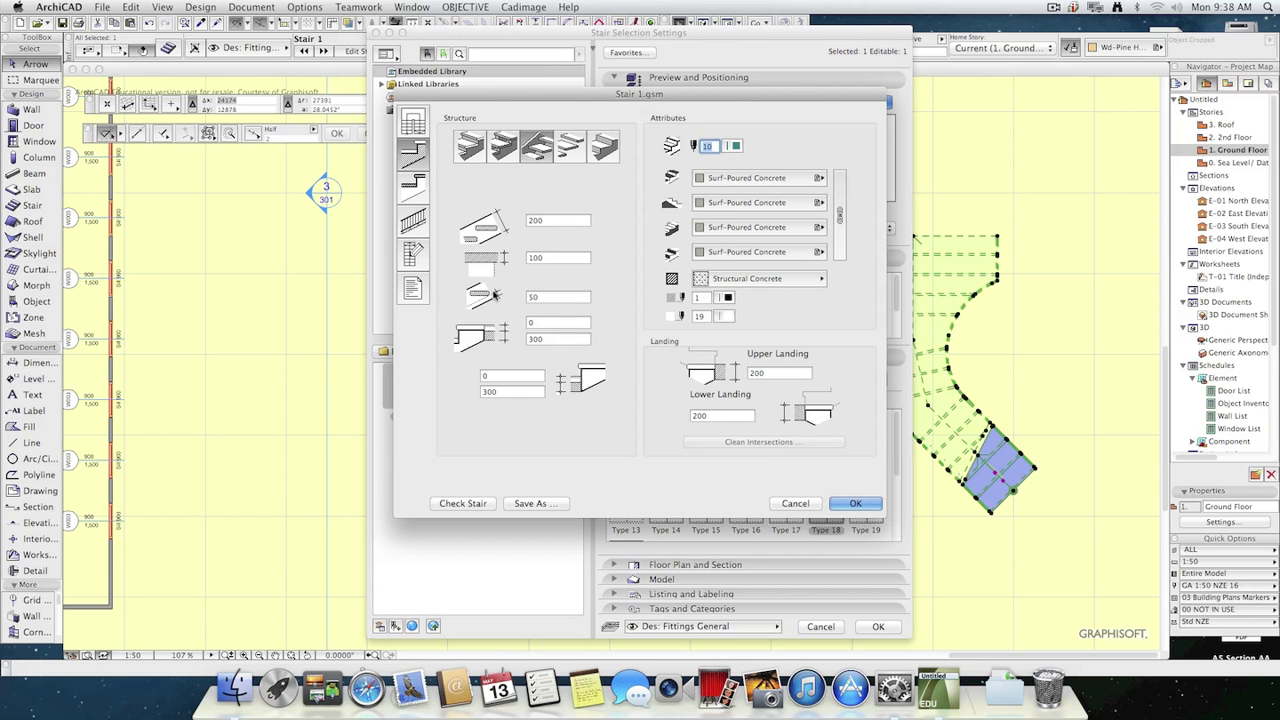
click(836, 502)
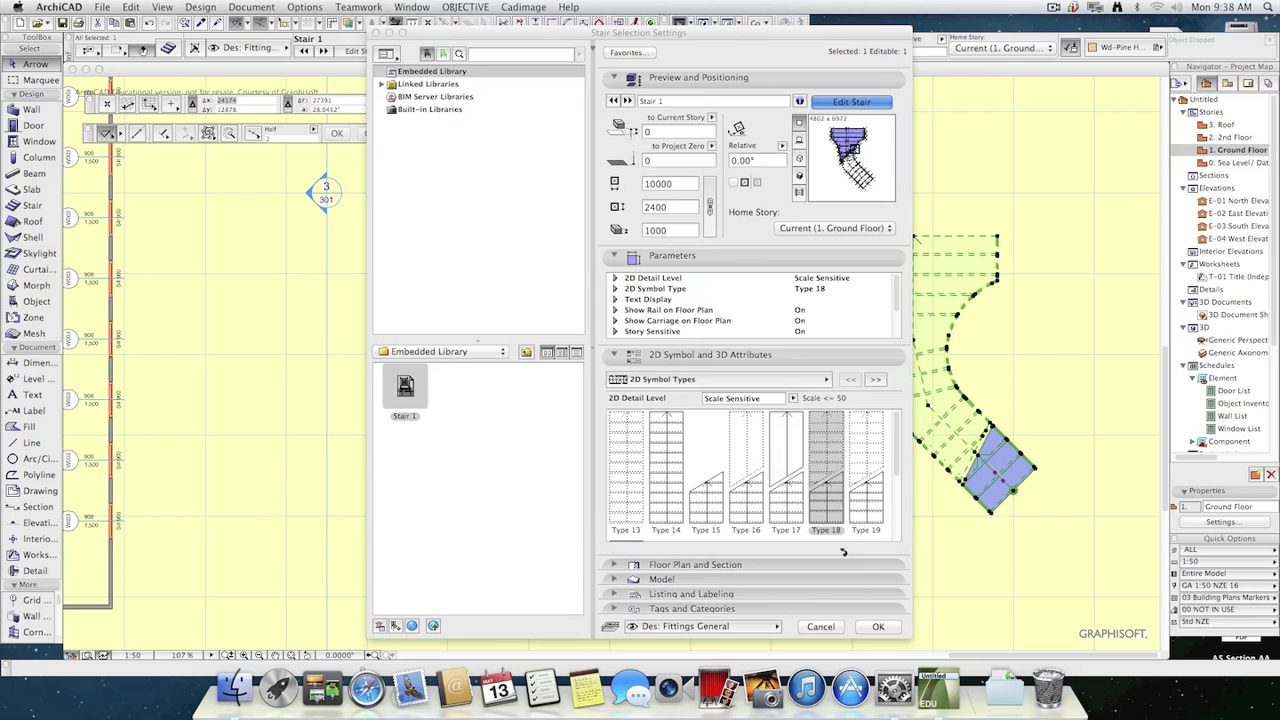
click(878, 626)
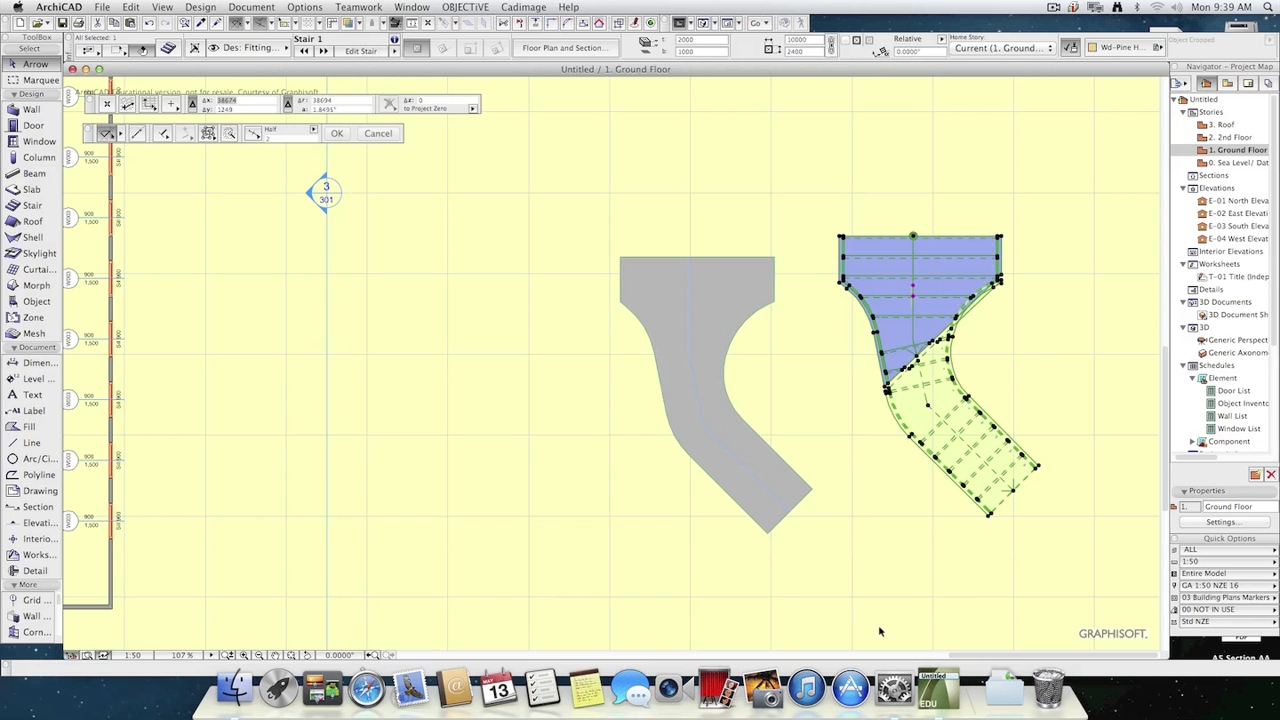
Examine the stair in 3D from several sides, including its wooden and twisted railings, open treads and side beams.
key(F3)
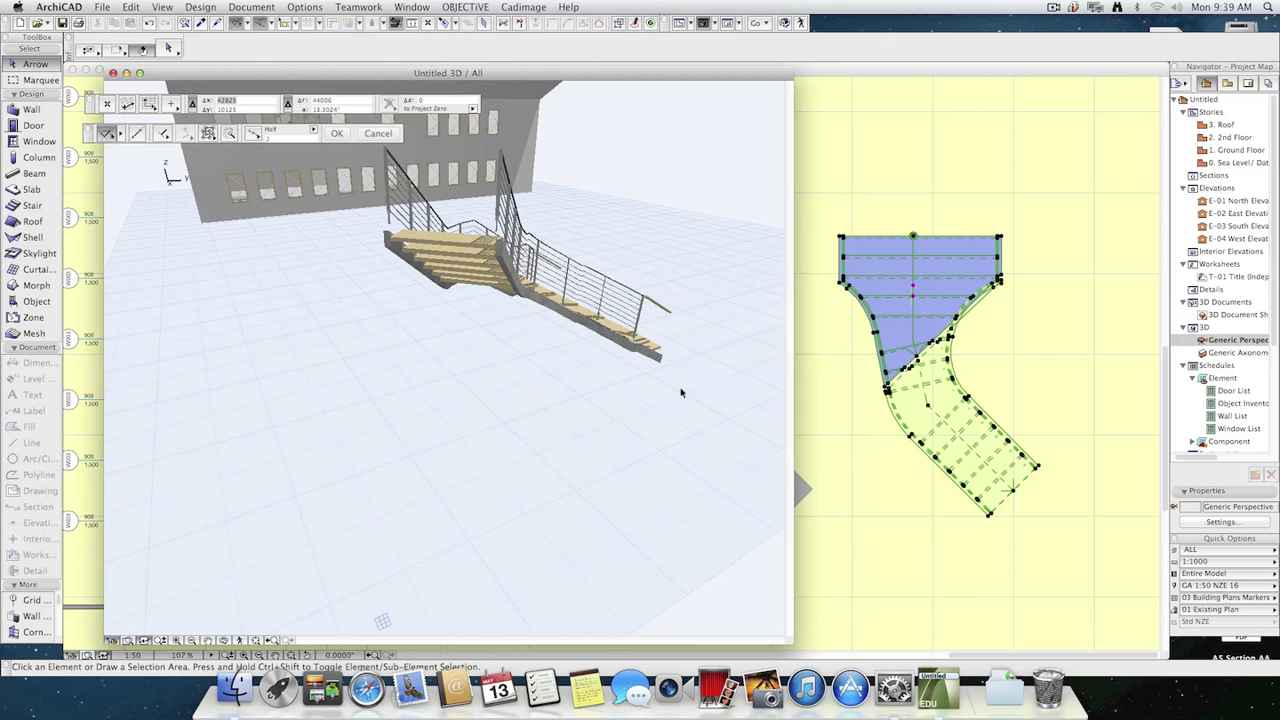
click(237, 640)
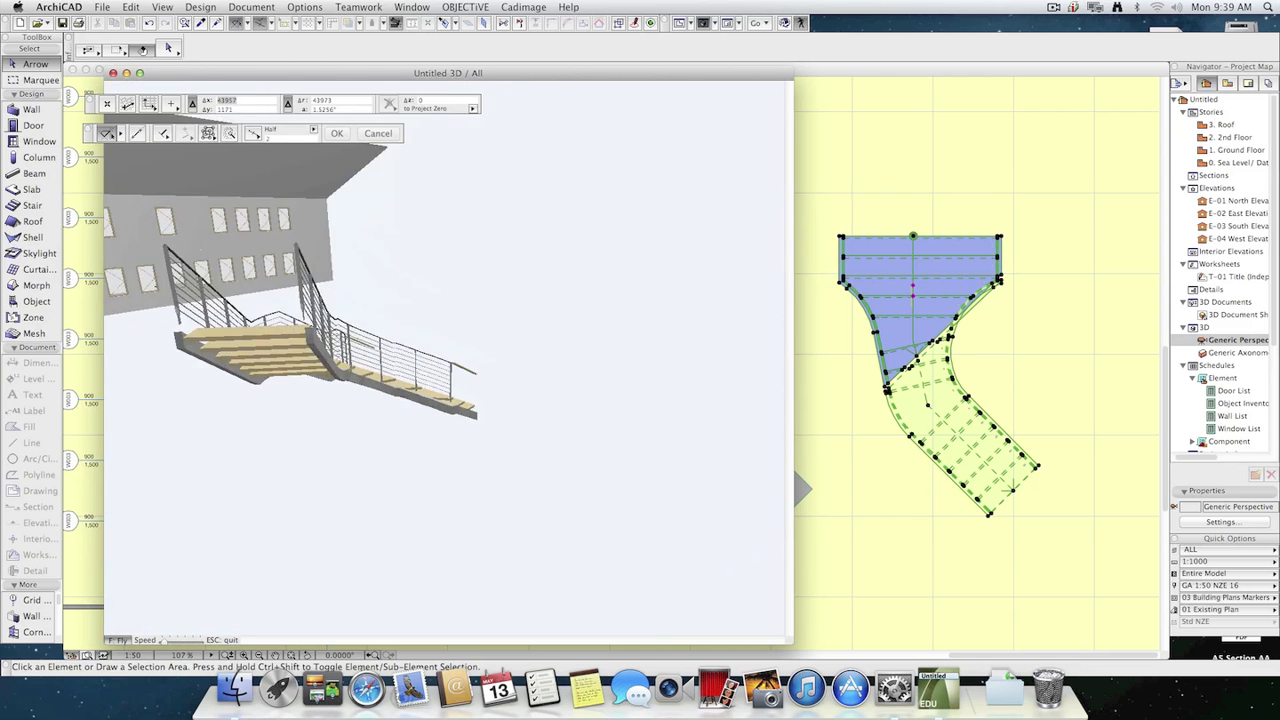
key(Up)
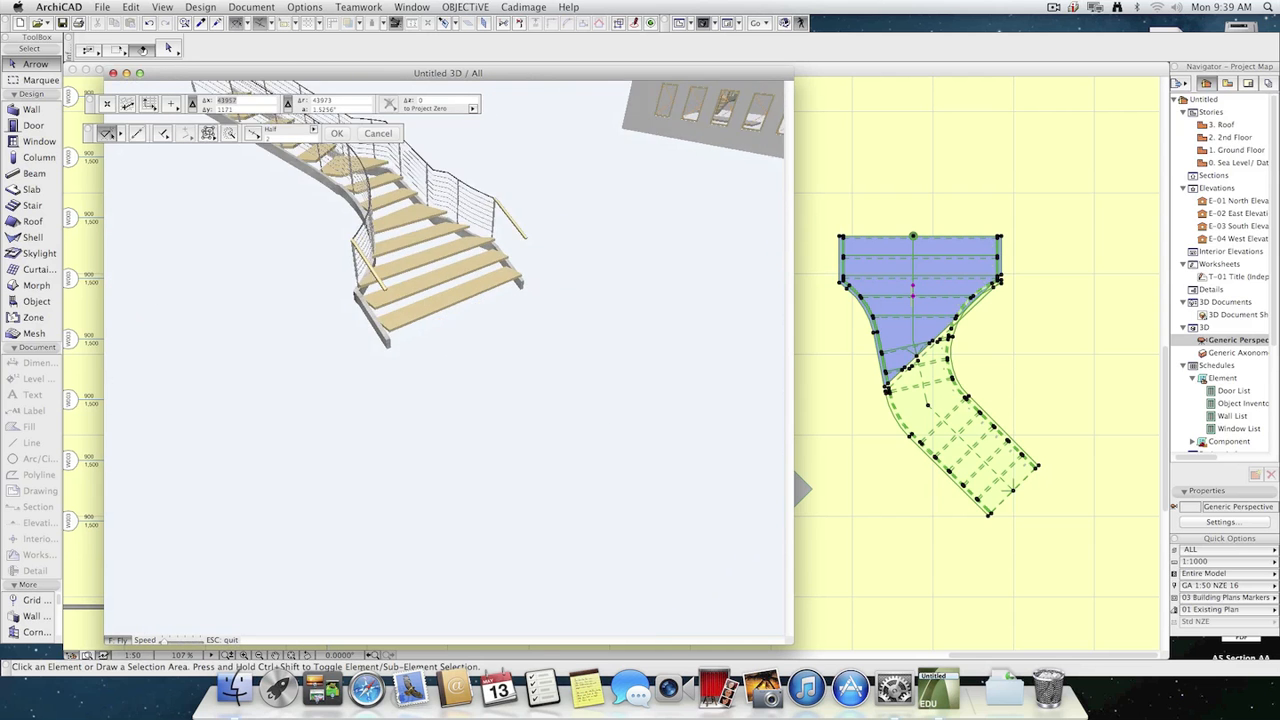
key(Up)
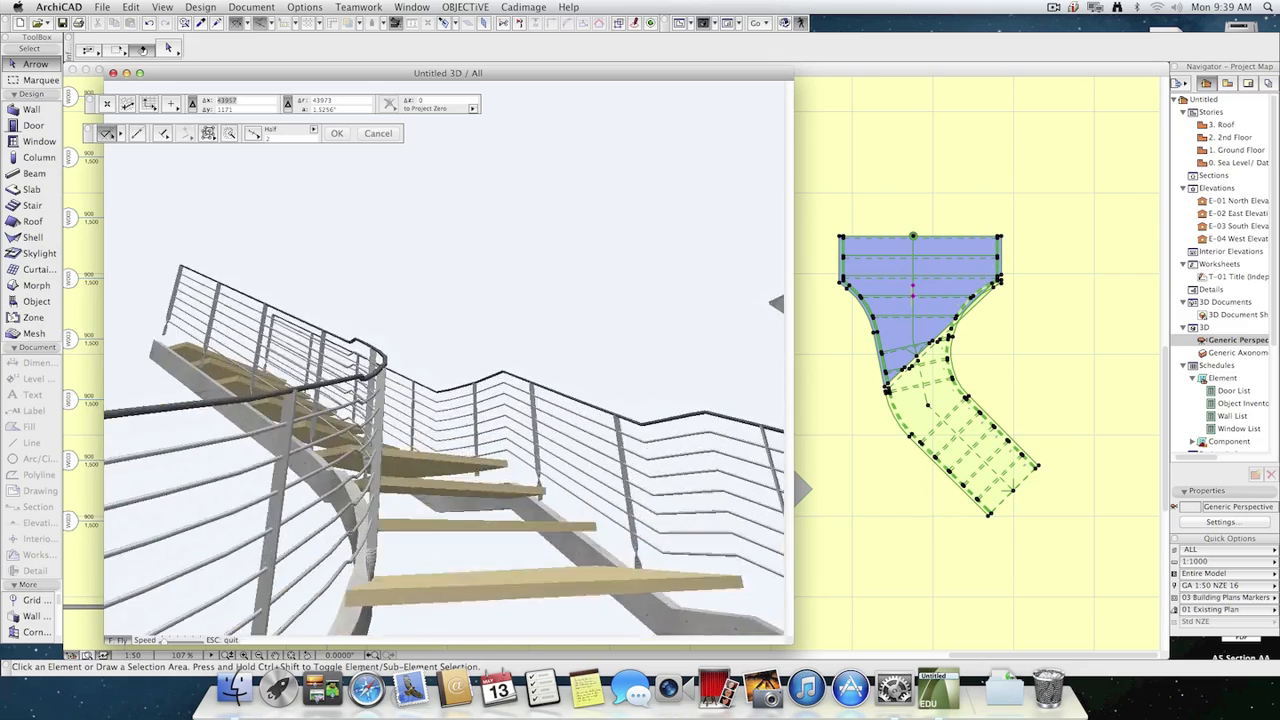
key(Down)
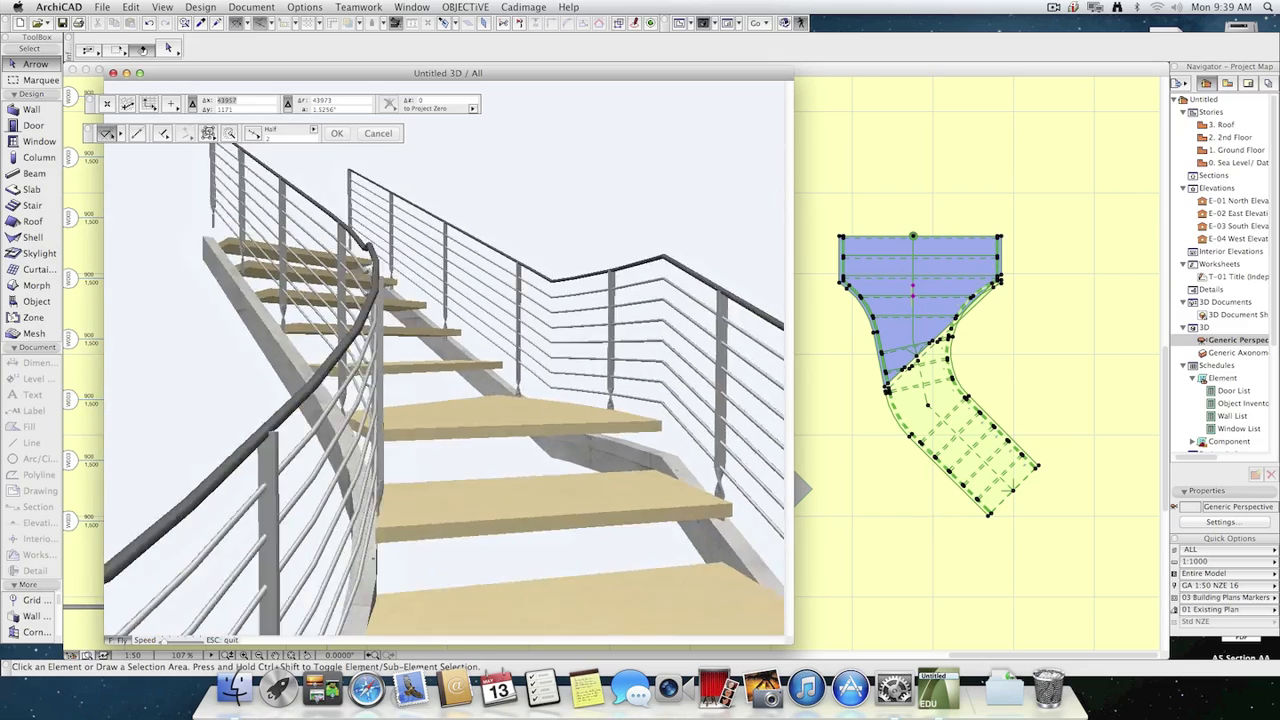
key(Right)
key(Right)
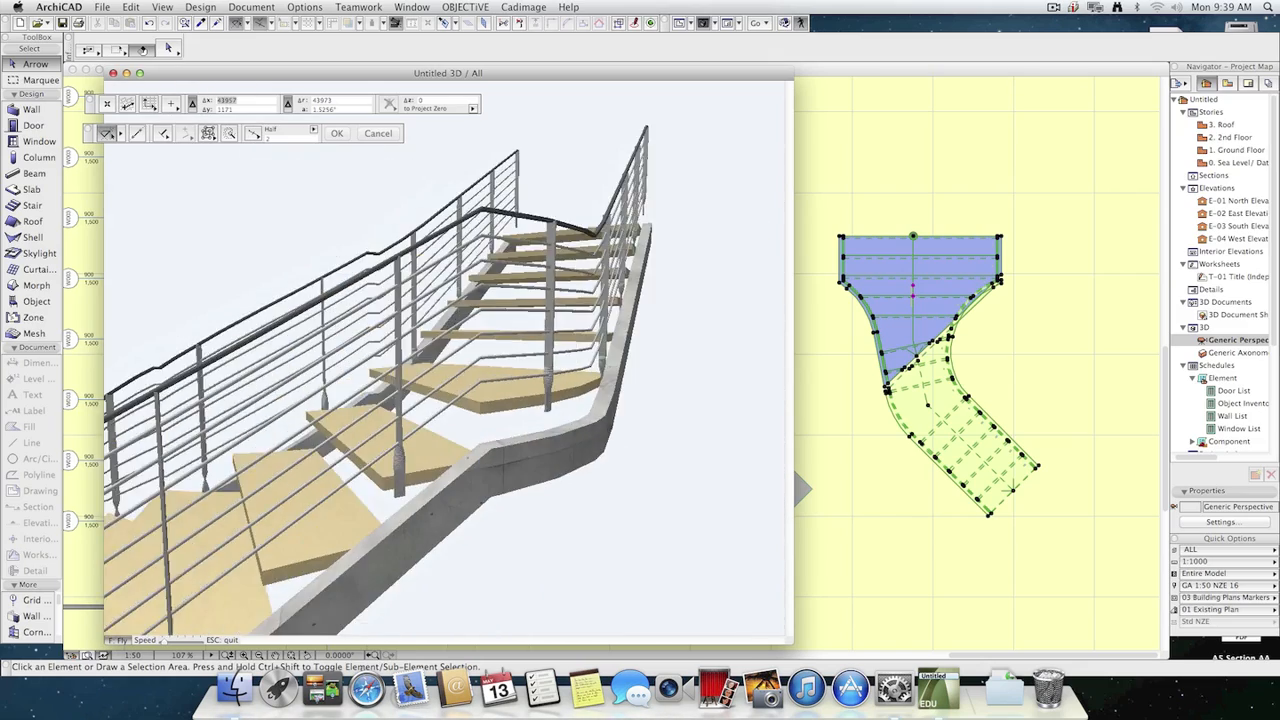
key(Up)
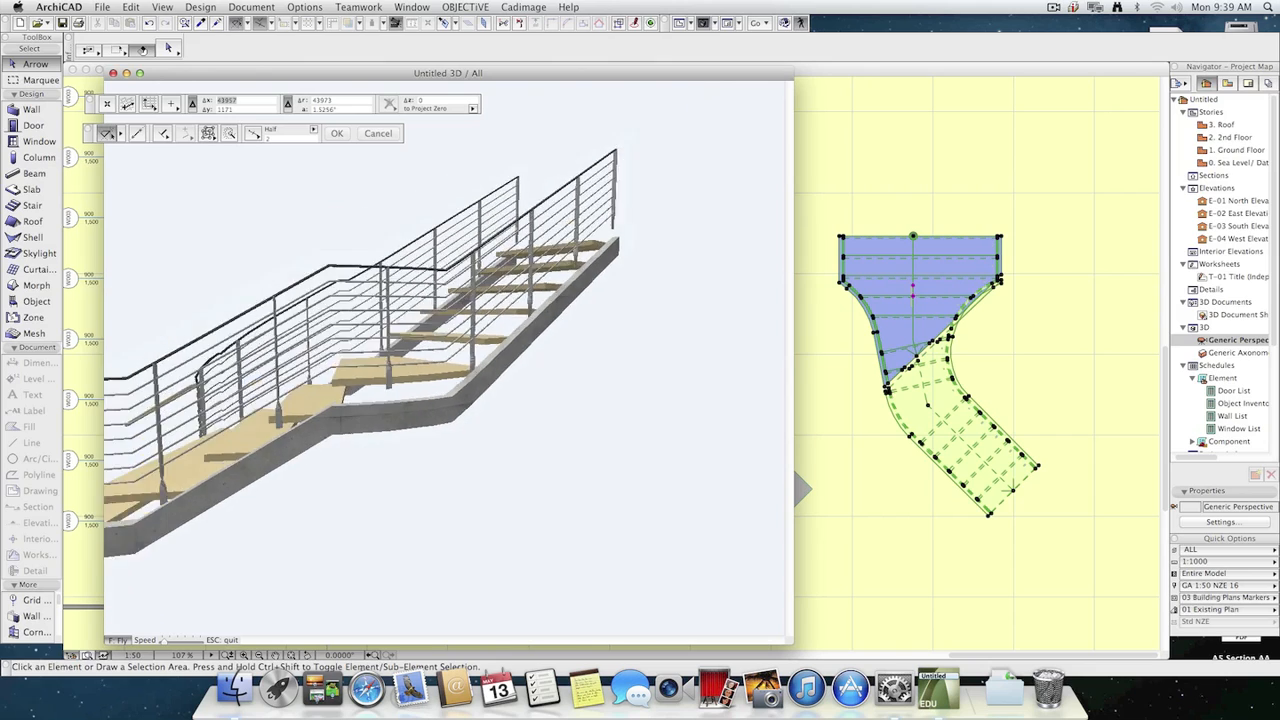
key(Up)
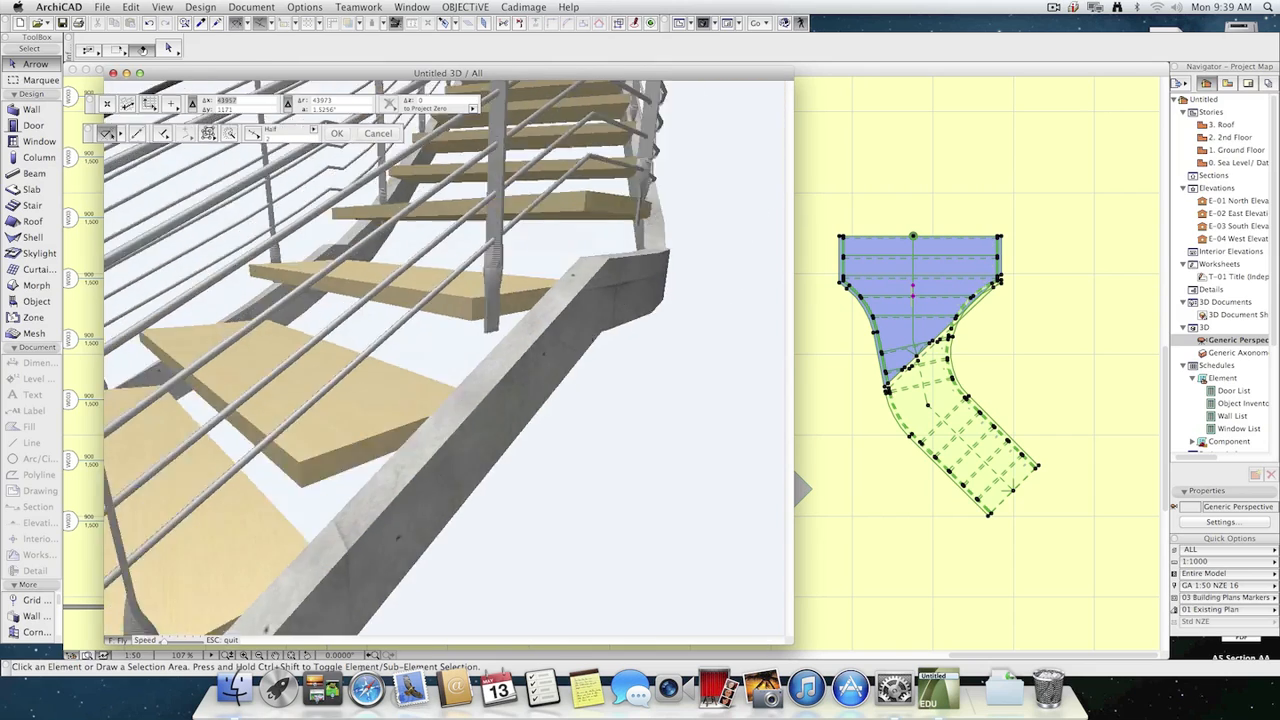
key(Down)
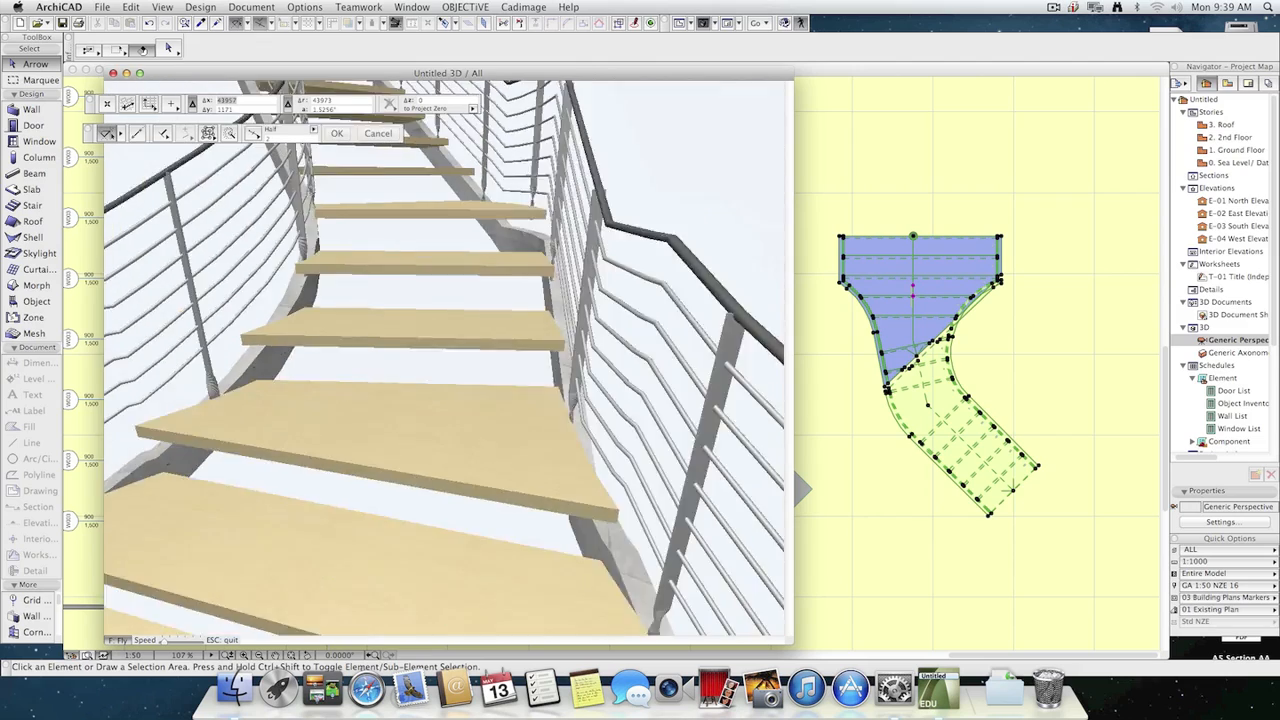
key(Down)
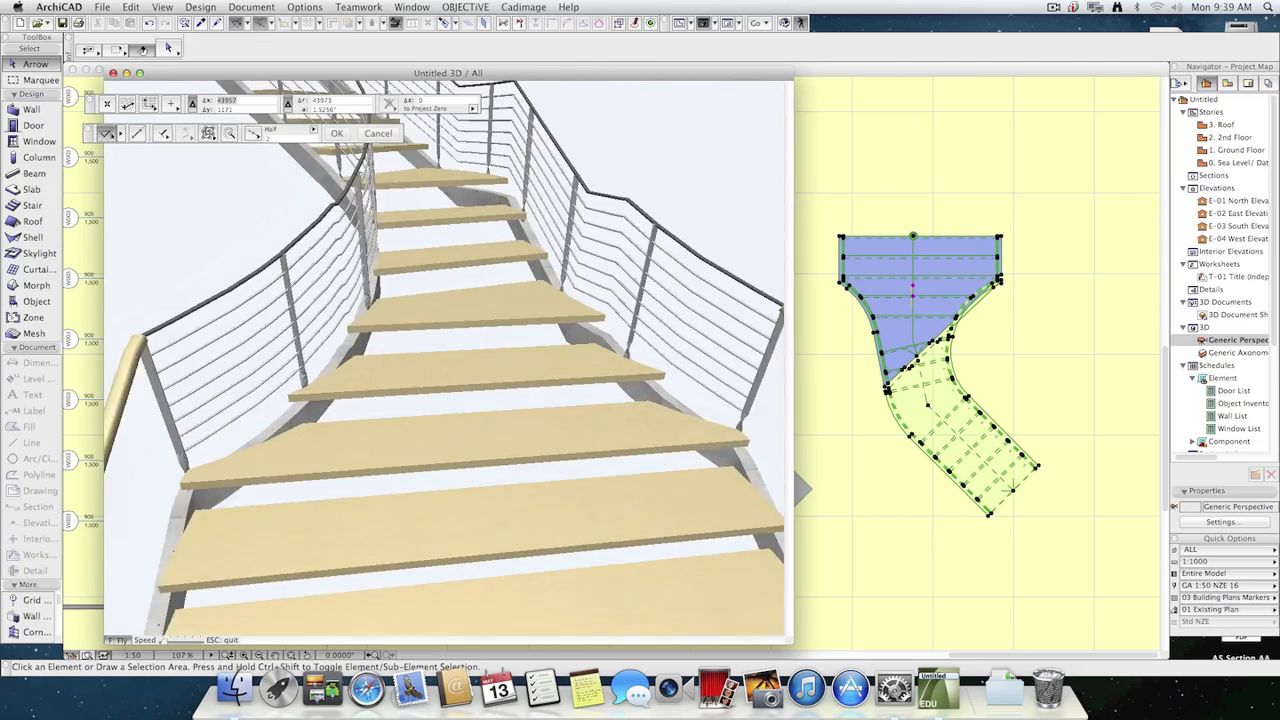
key(Left)
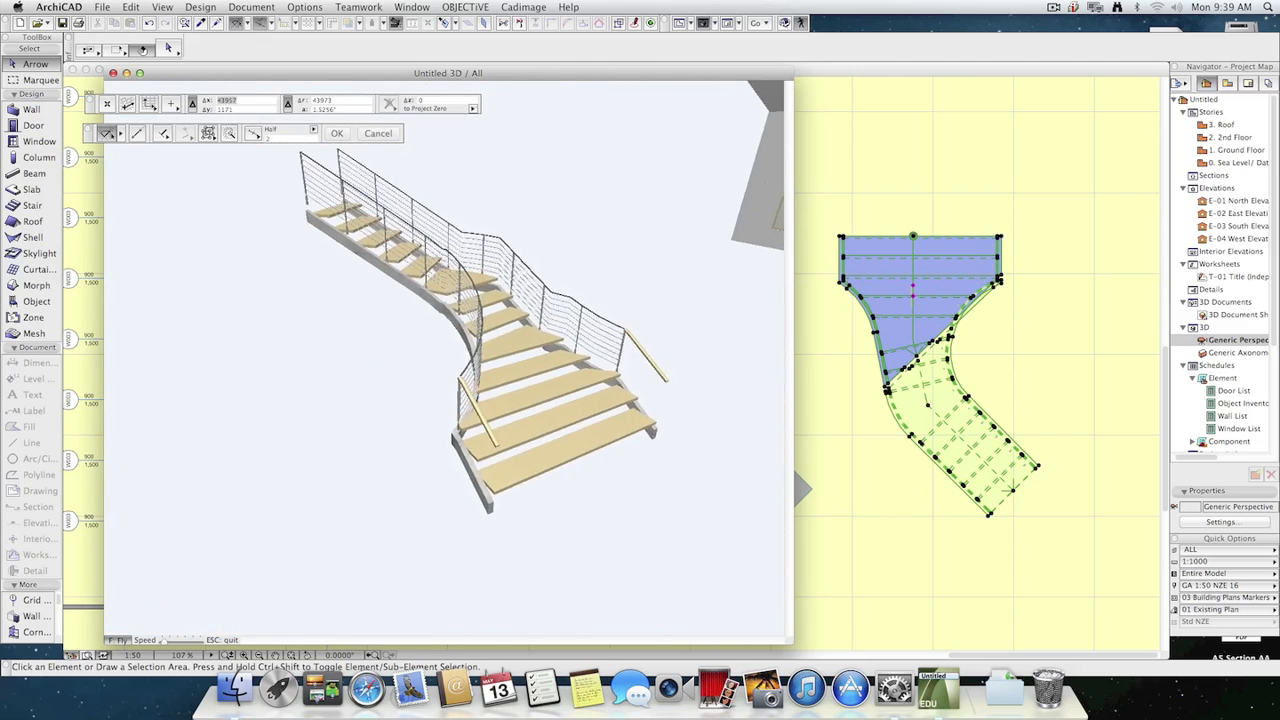
key(Up)
key(Down)
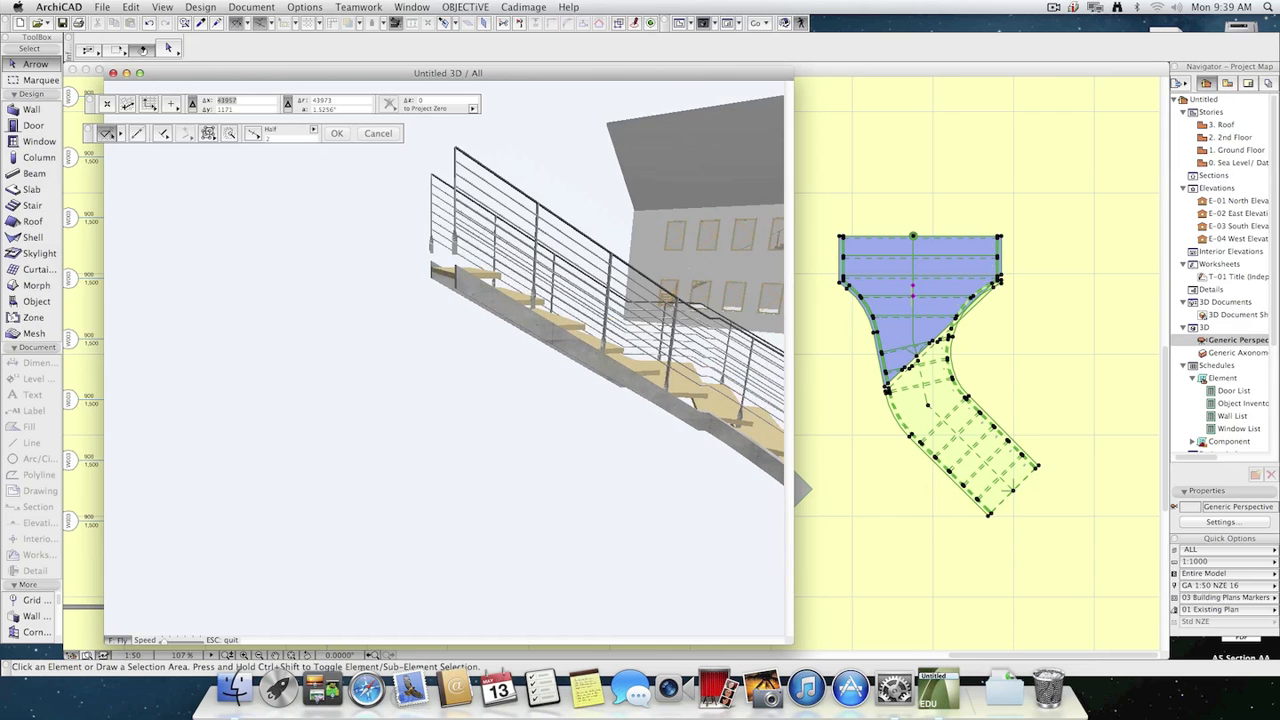
key(Up)
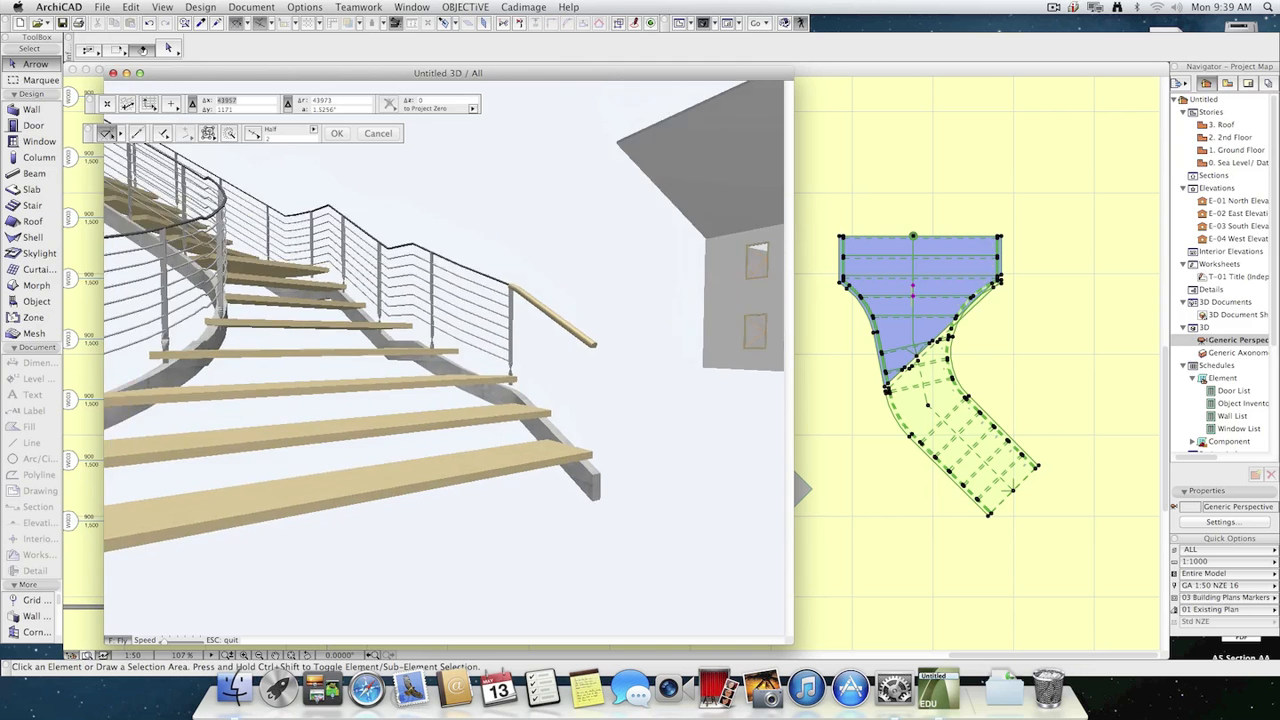
key(Down)
key(Right)
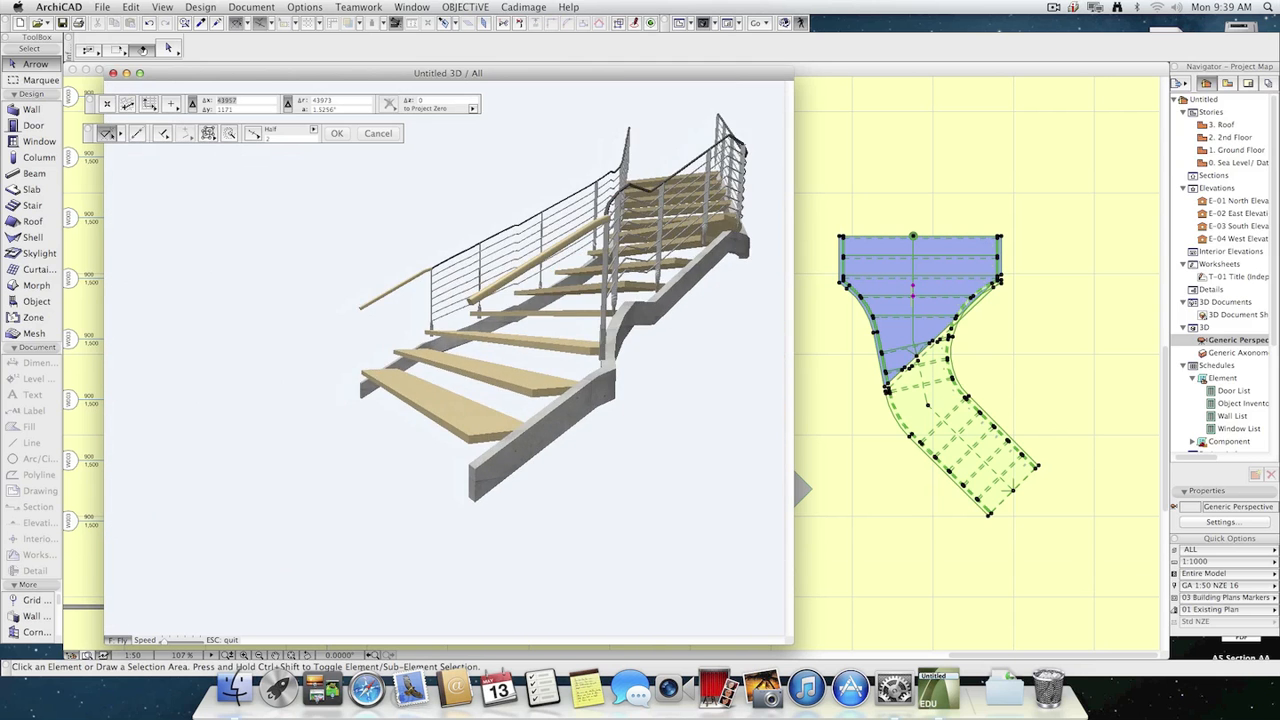
key(Escape)
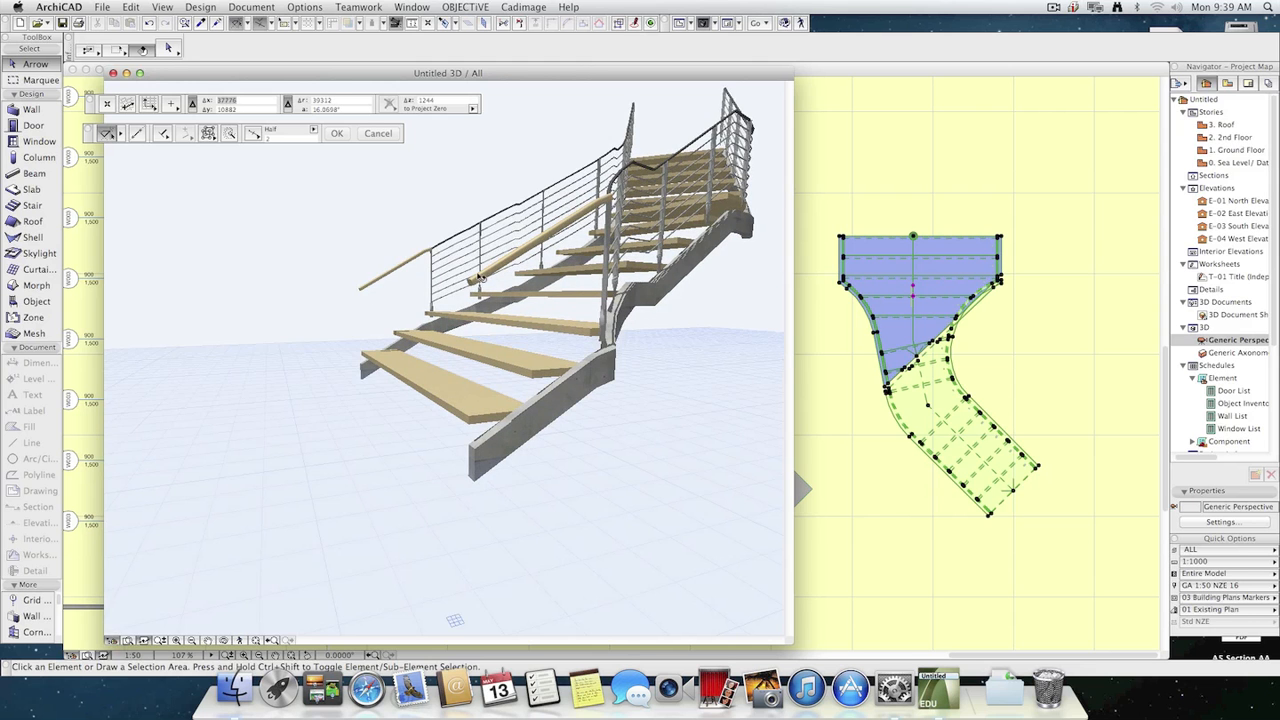
Return to the ground floor plan and clear the selection of the stair.
click(990, 503)
click(344, 187)
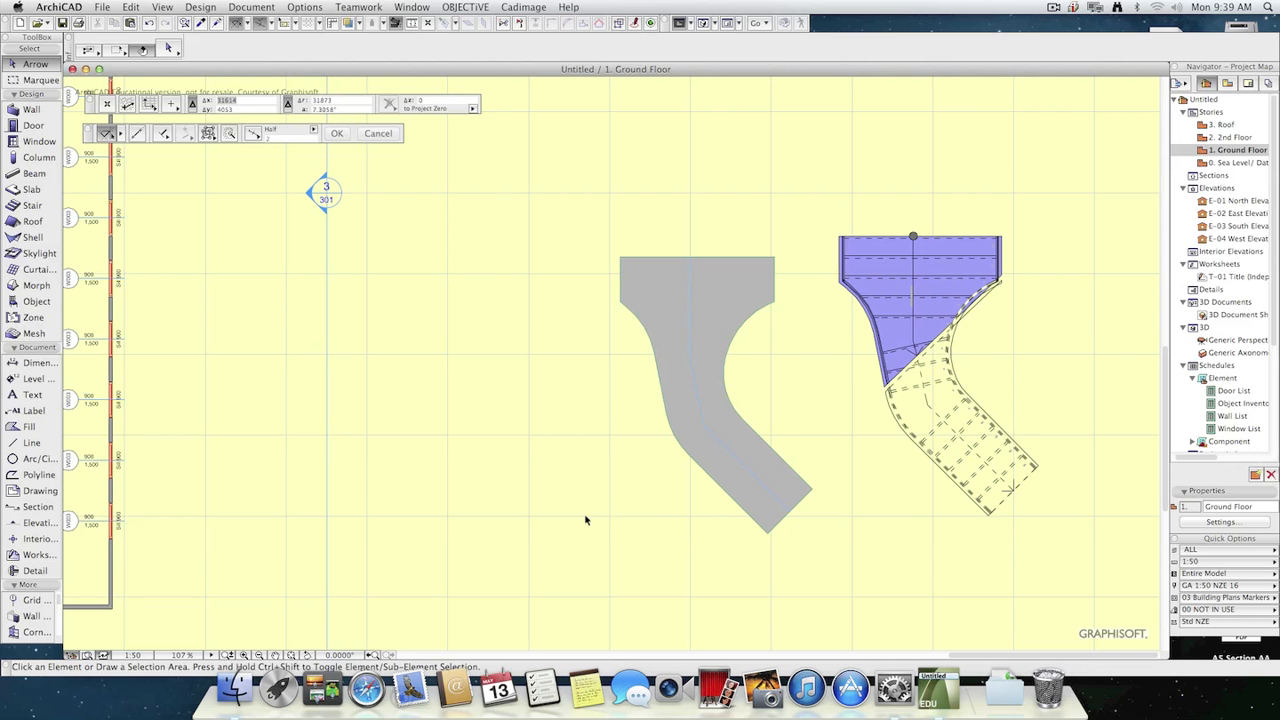
scroll(544, 508, down, 1)
middle_drag(557, 481, 879, 442)
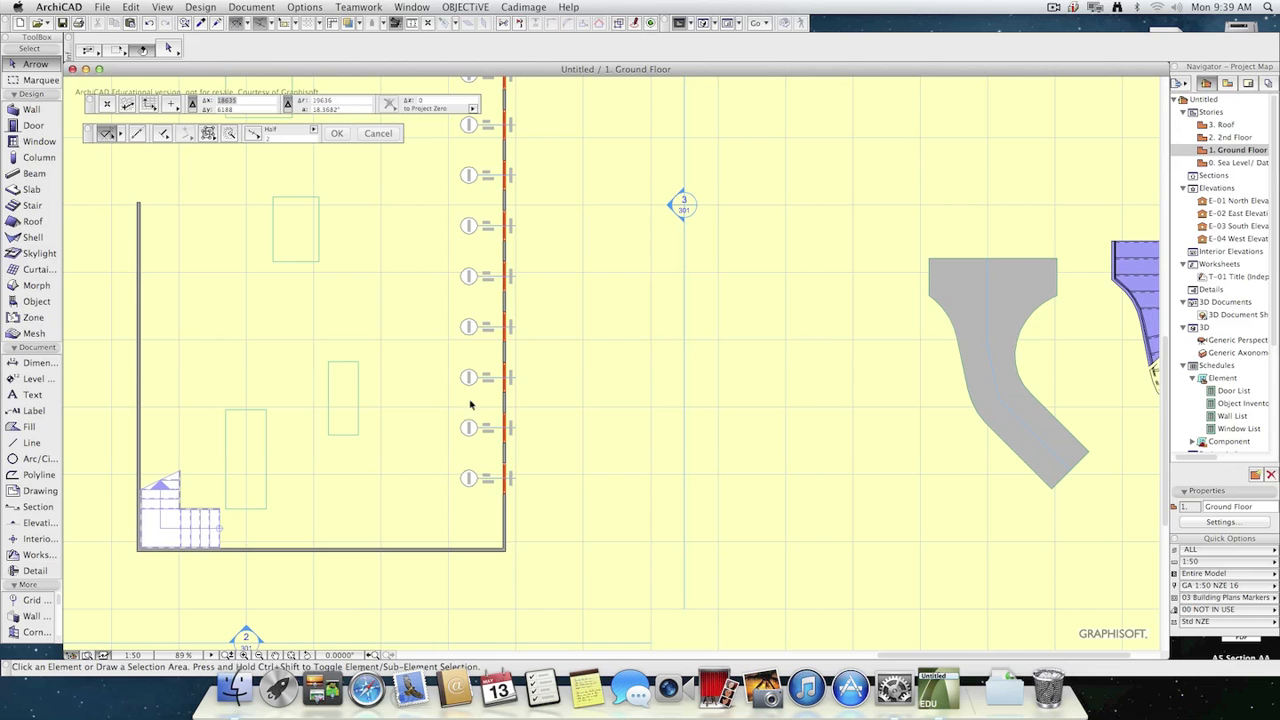
middle_drag(322, 371, 322, 341)
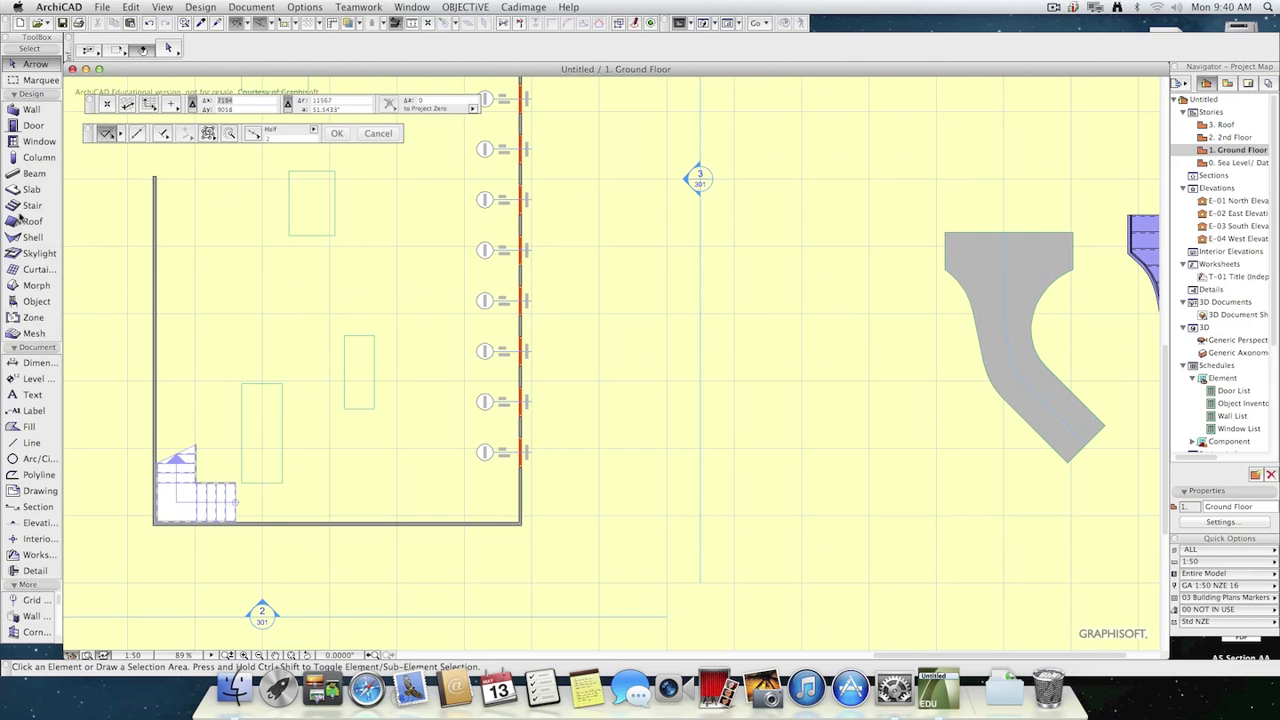
Add a horizontal chain dimension across the upper corners of the two lower rectangular slabs, with the dimension line above them.
click(35, 363)
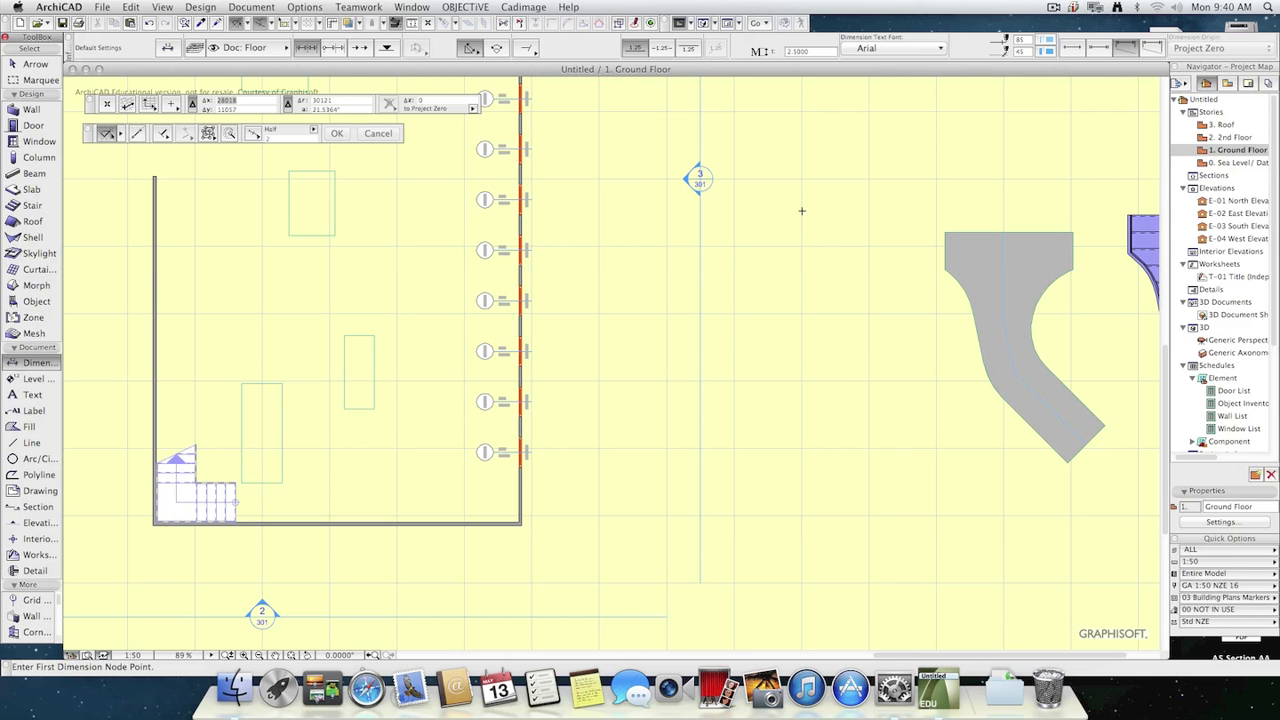
key(Escape)
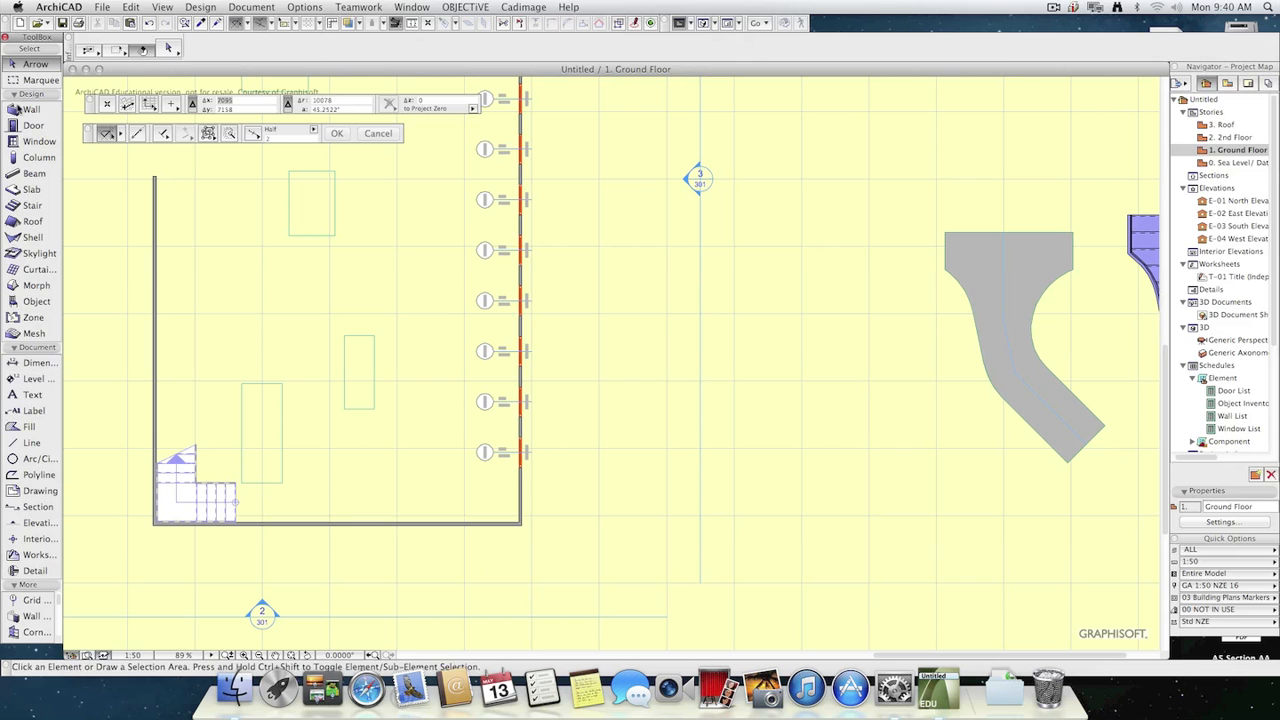
click(22, 363)
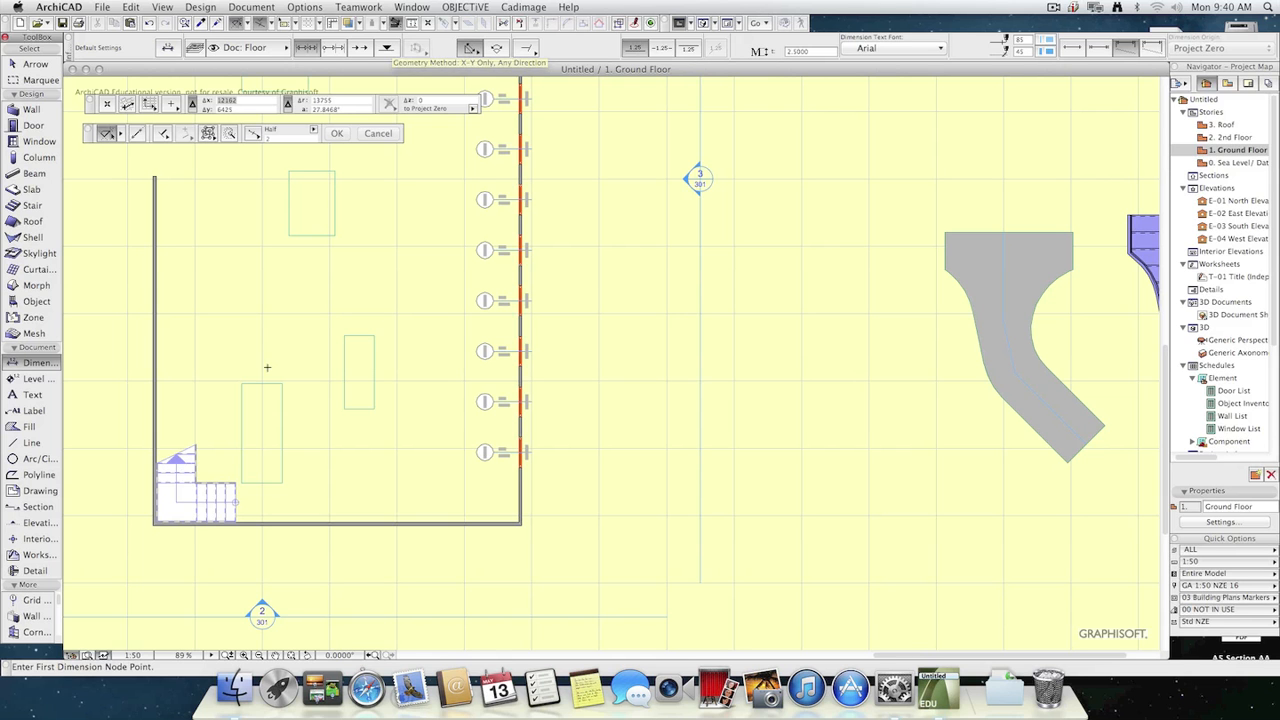
click(241, 384)
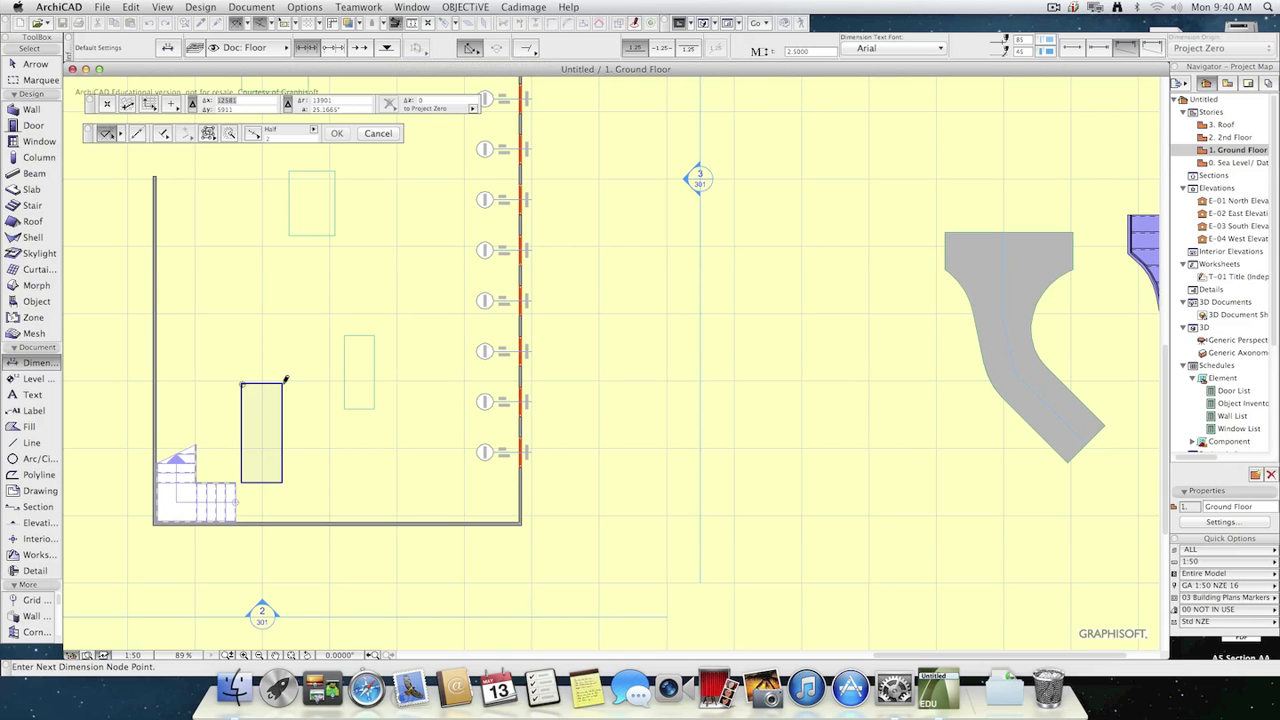
click(282, 384)
click(344, 335)
click(374, 335)
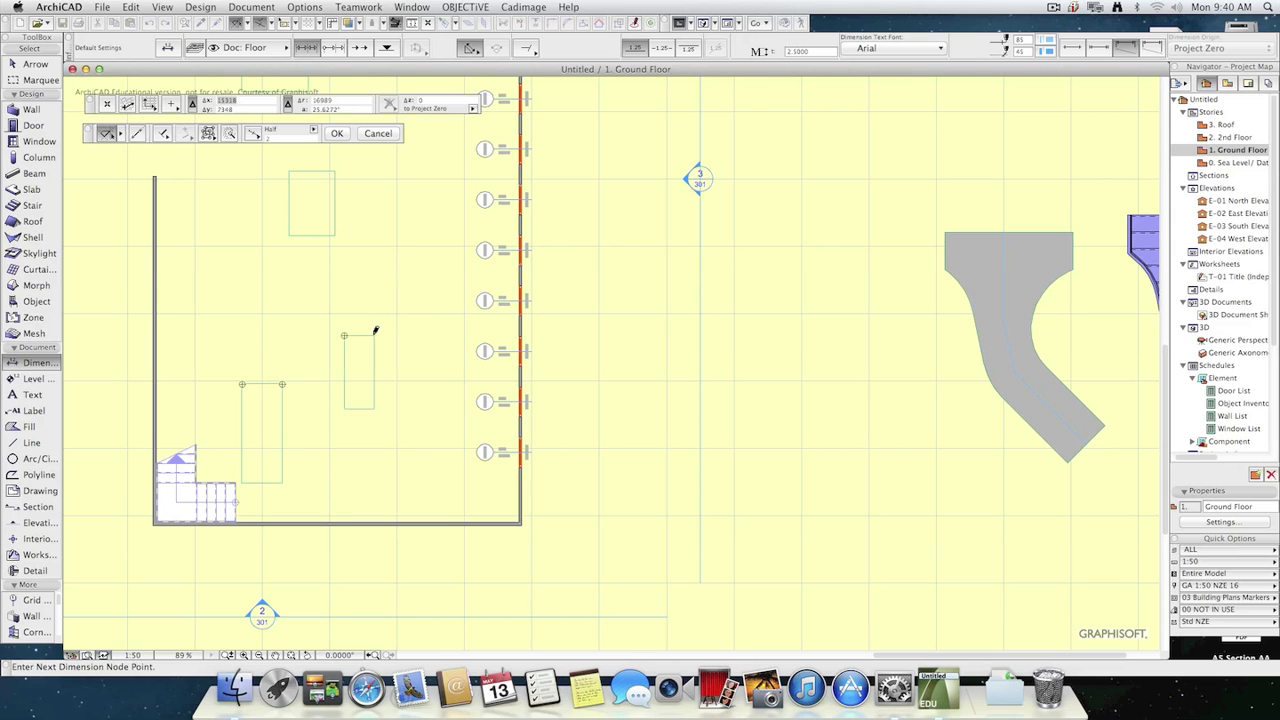
double_click(305, 288)
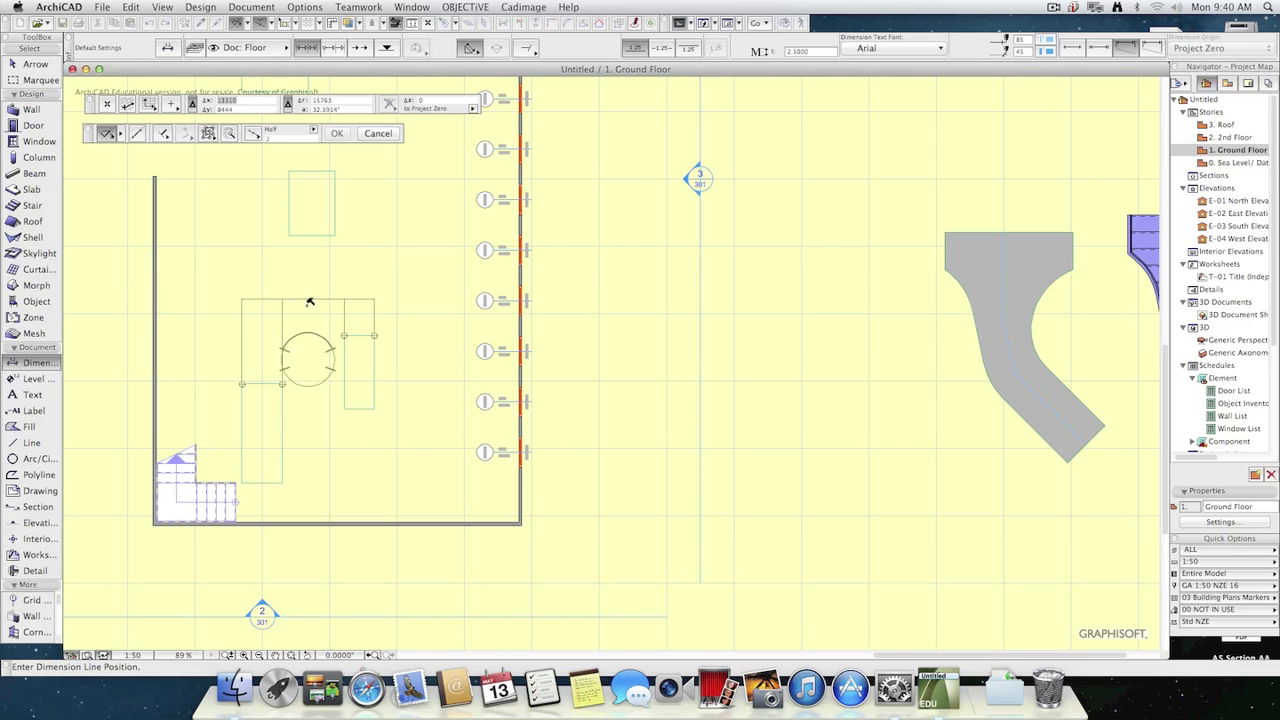
click(307, 298)
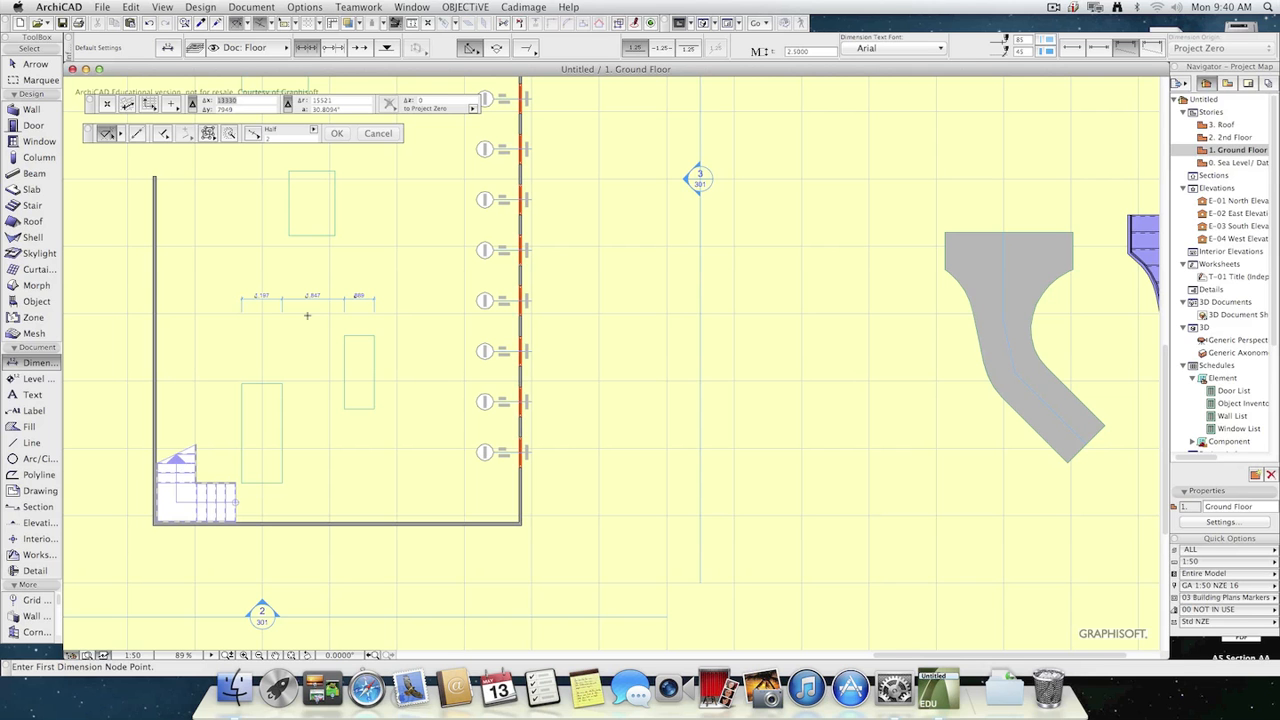
scroll(255, 324, up, 4)
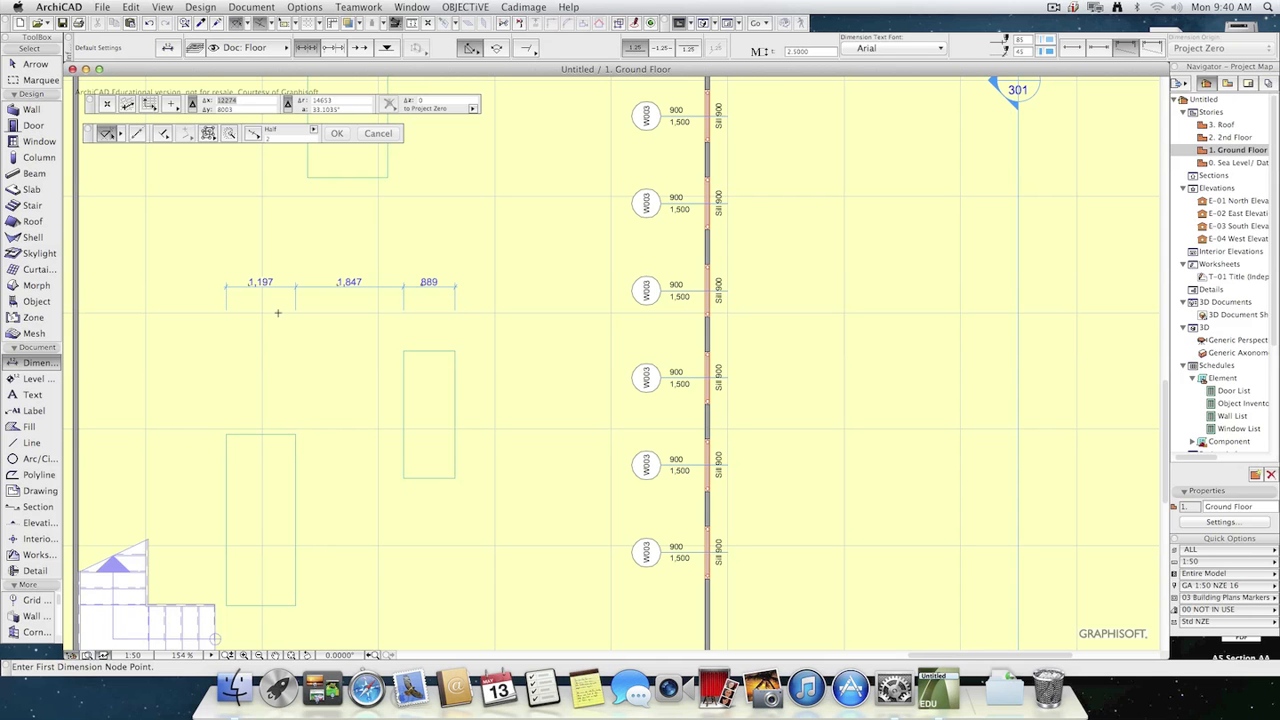
scroll(510, 425, up, 2)
key(Escape)
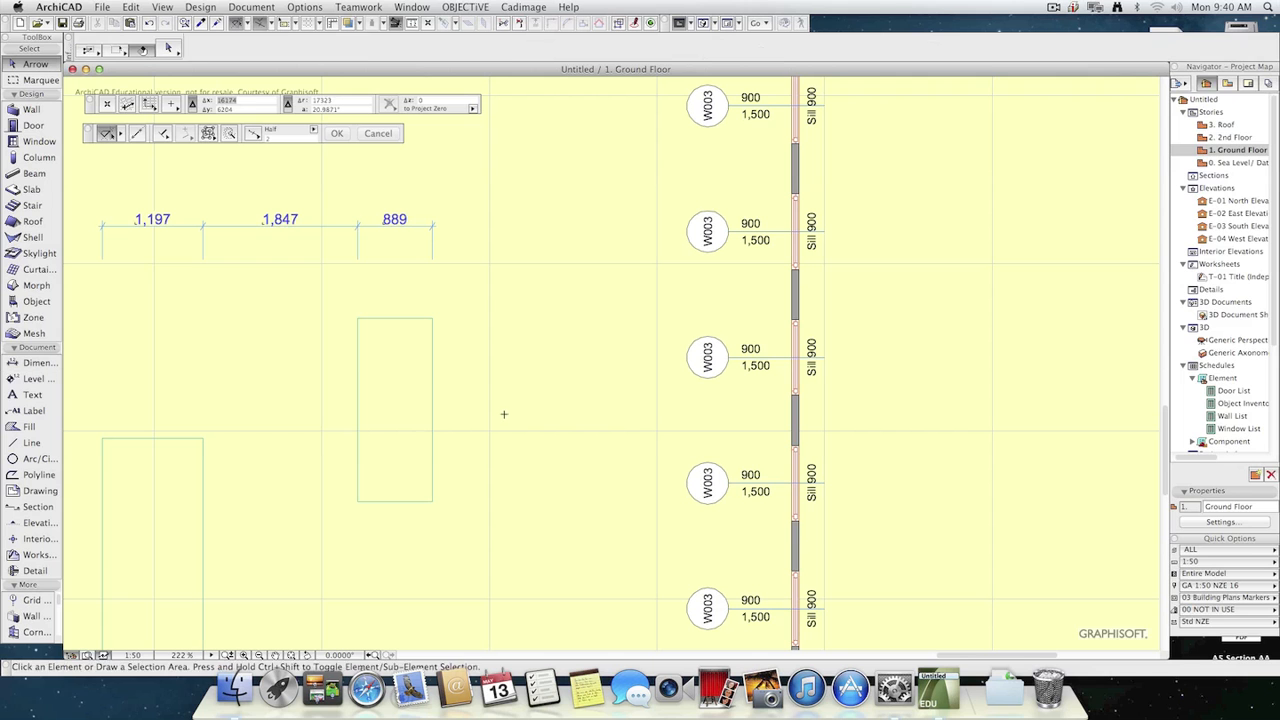
Offset the right edge of the narrower slab outward by 11 mm to make it 900 mm wide.
click(414, 380)
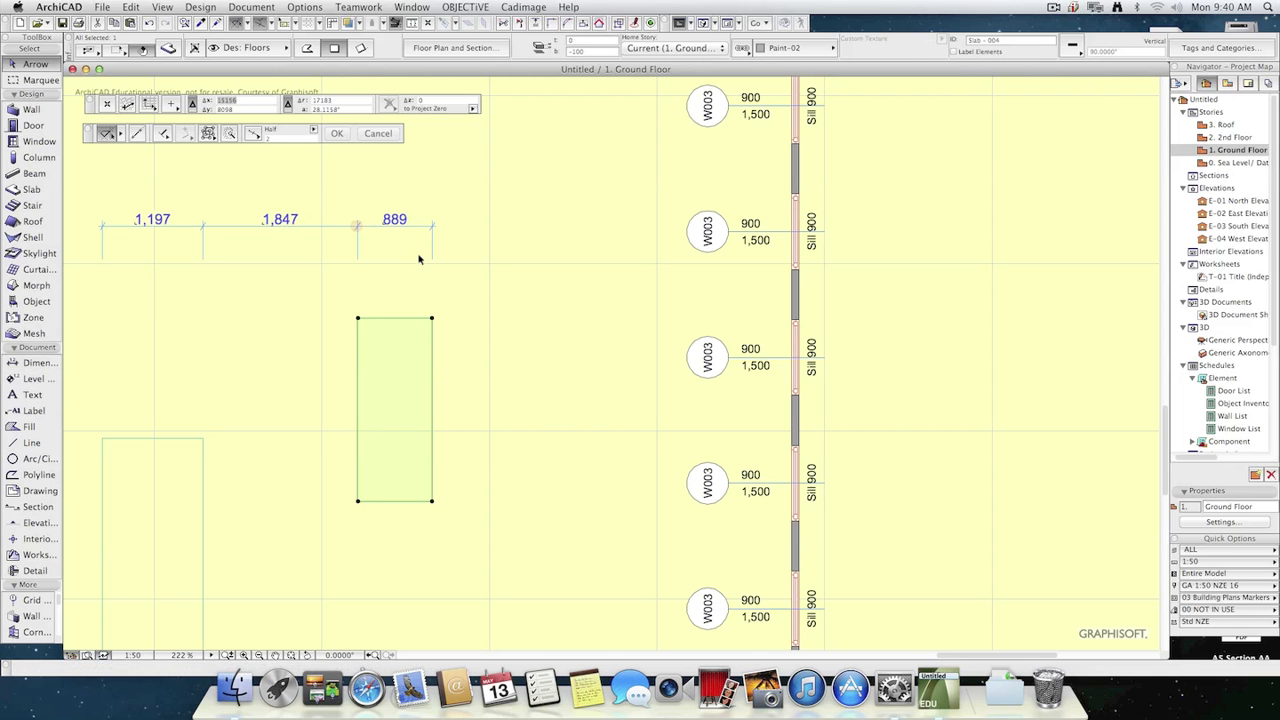
click(432, 340)
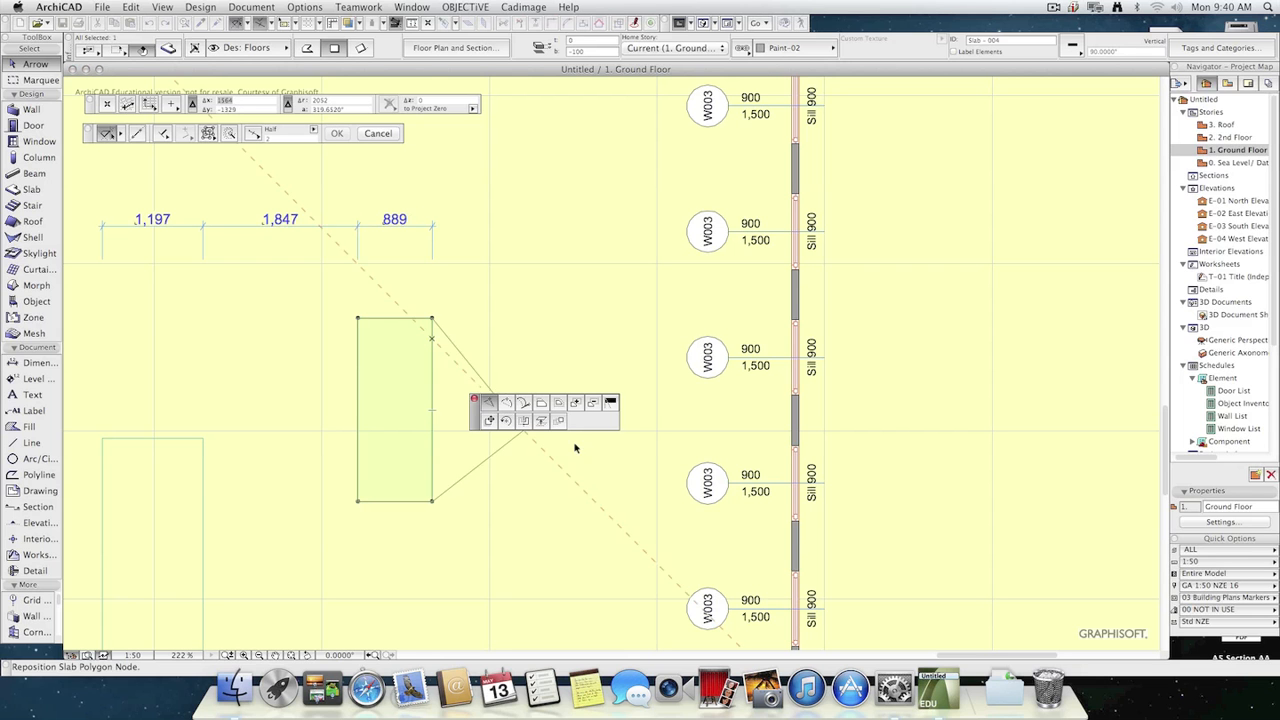
click(541, 402)
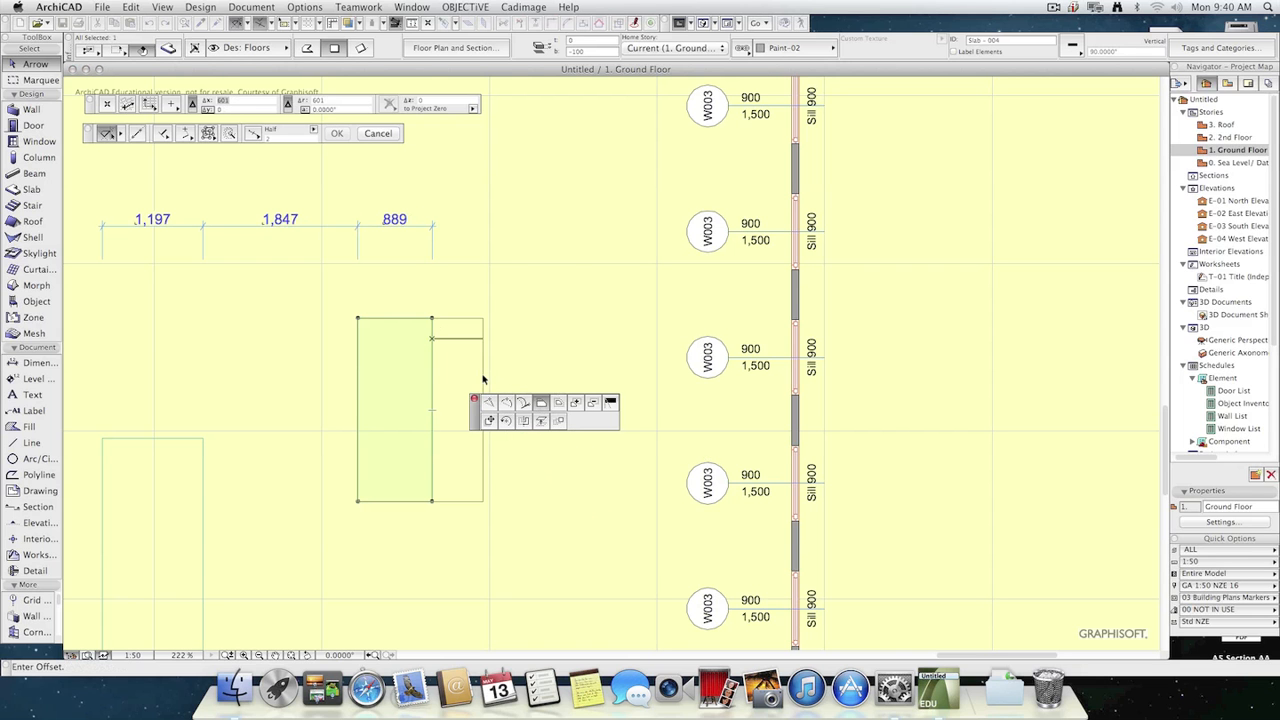
text(r11)
key(Return)
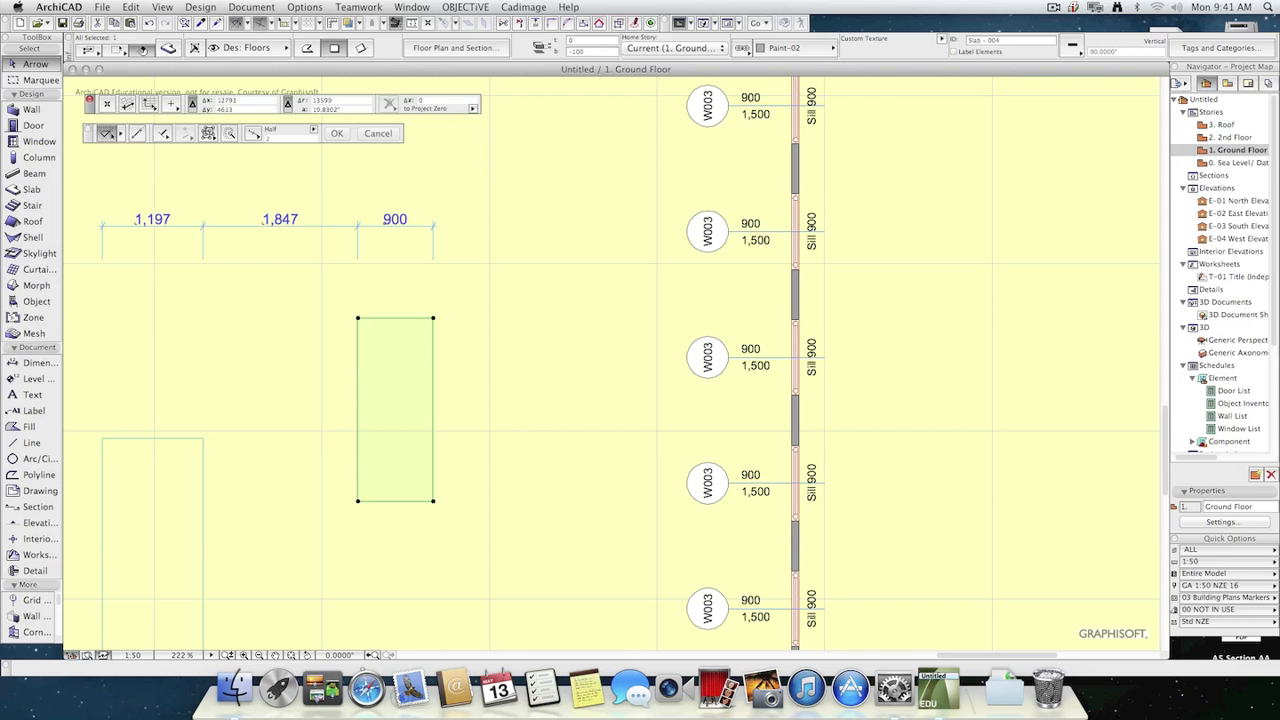
Move the larger slab up and toward the 900 mm wide slab, leaving a gap of about 1,107 mm between them.
middle_drag(381, 394, 533, 336)
drag(305, 427, 263, 372)
click(307, 441)
click(438, 438)
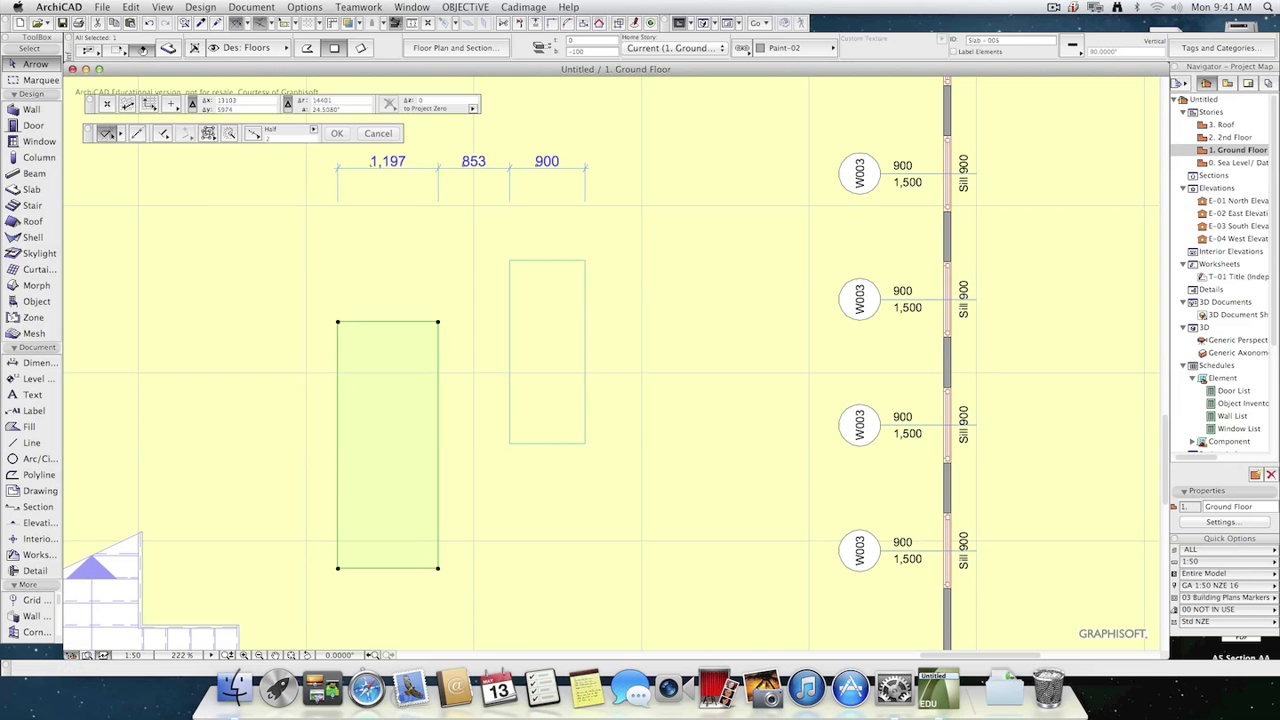
click(371, 463)
click(350, 422)
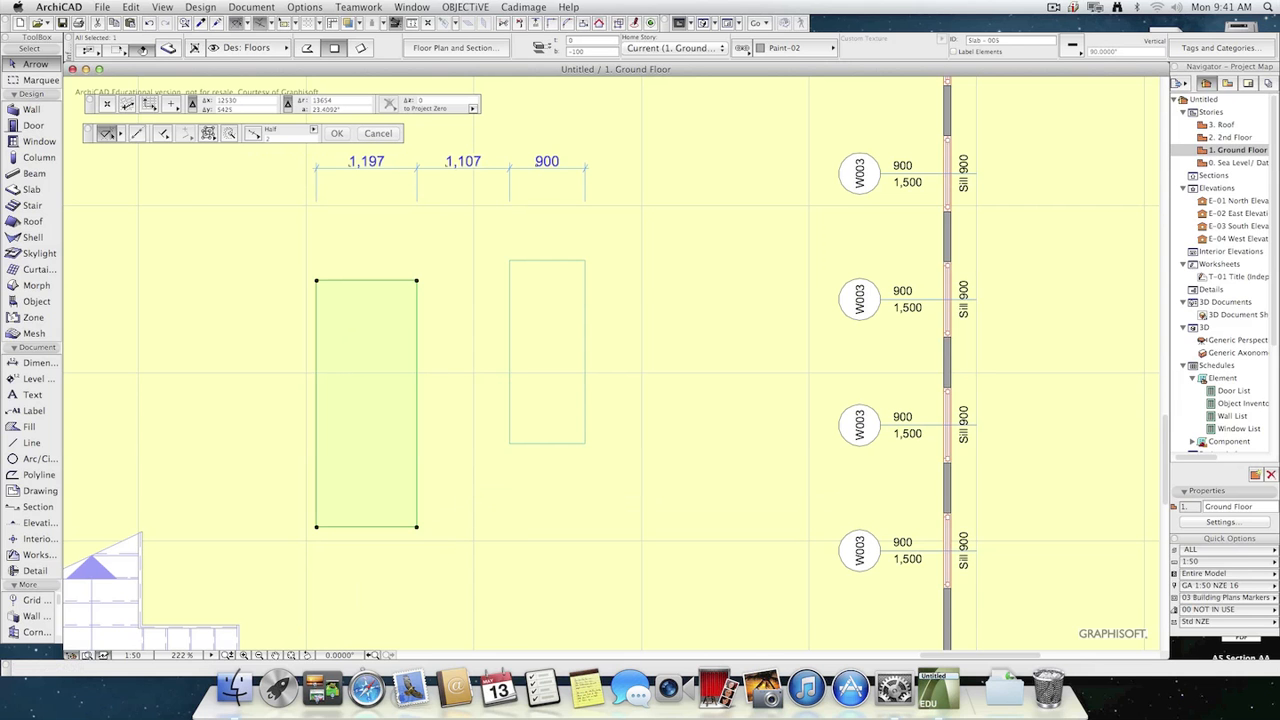
Shift the larger slab horizontally toward the narrower one to make the gap between them 1,100 mm.
click(416, 404)
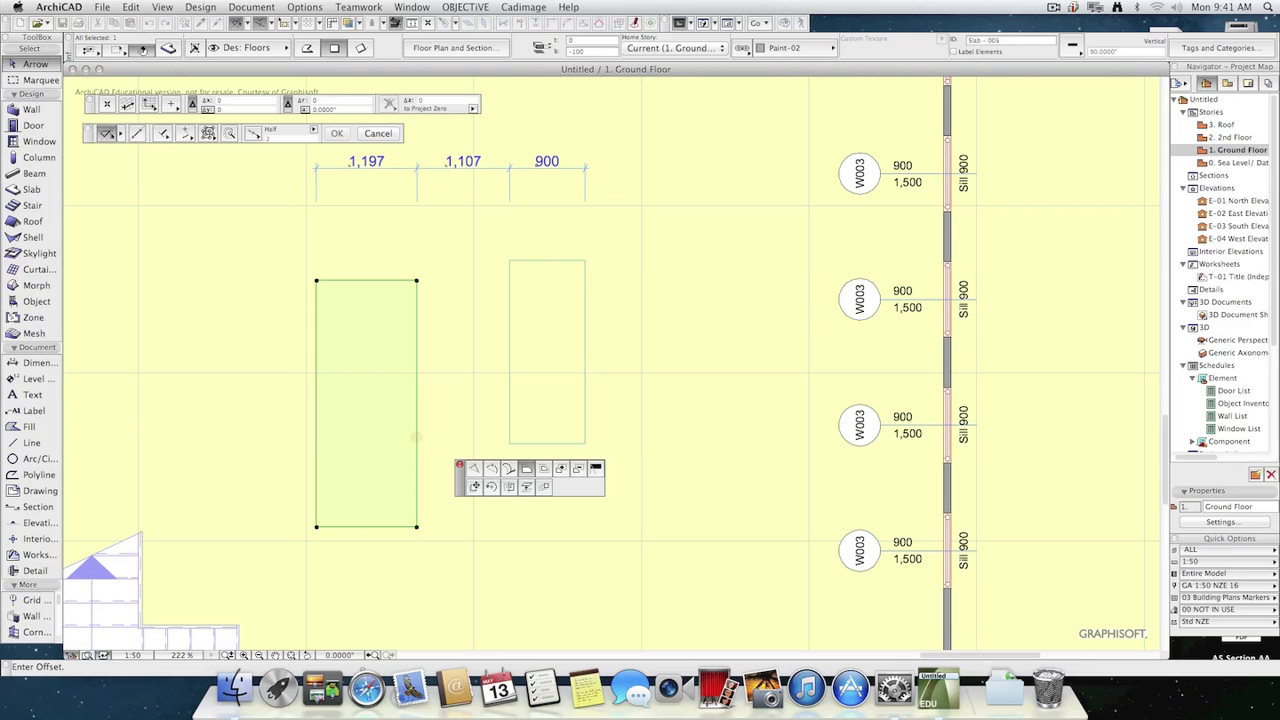
click(527, 468)
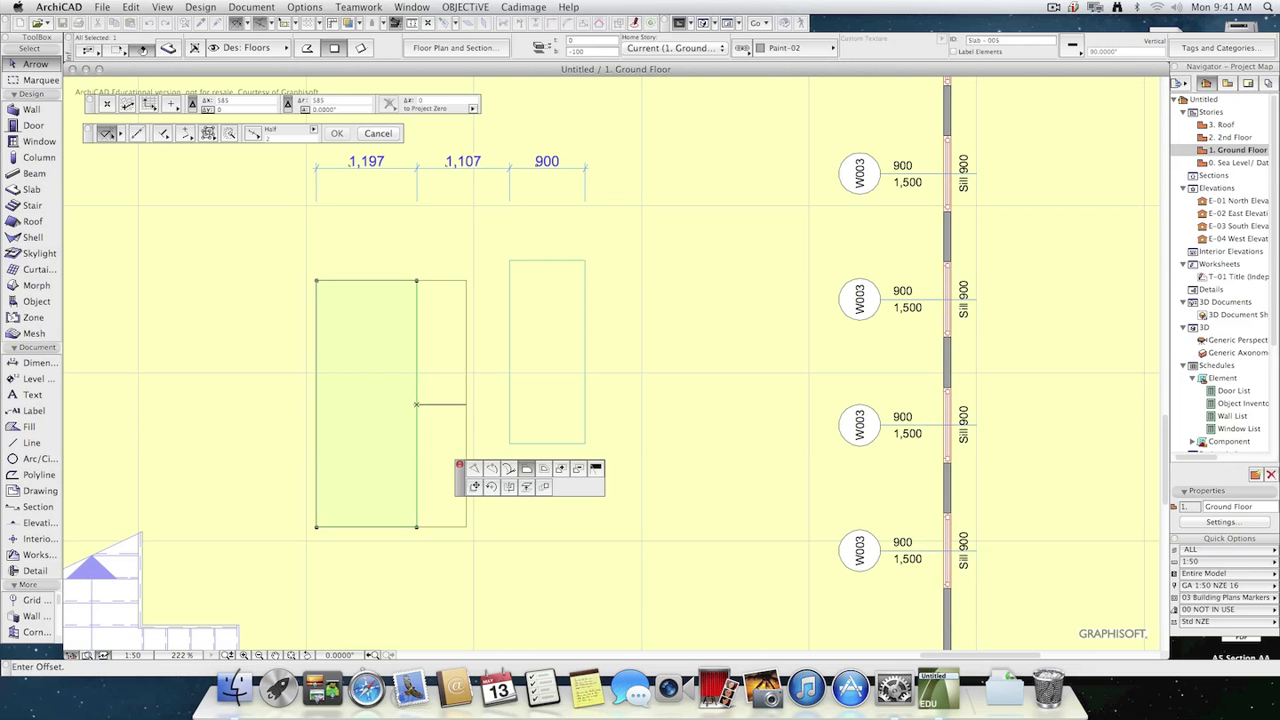
click(475, 487)
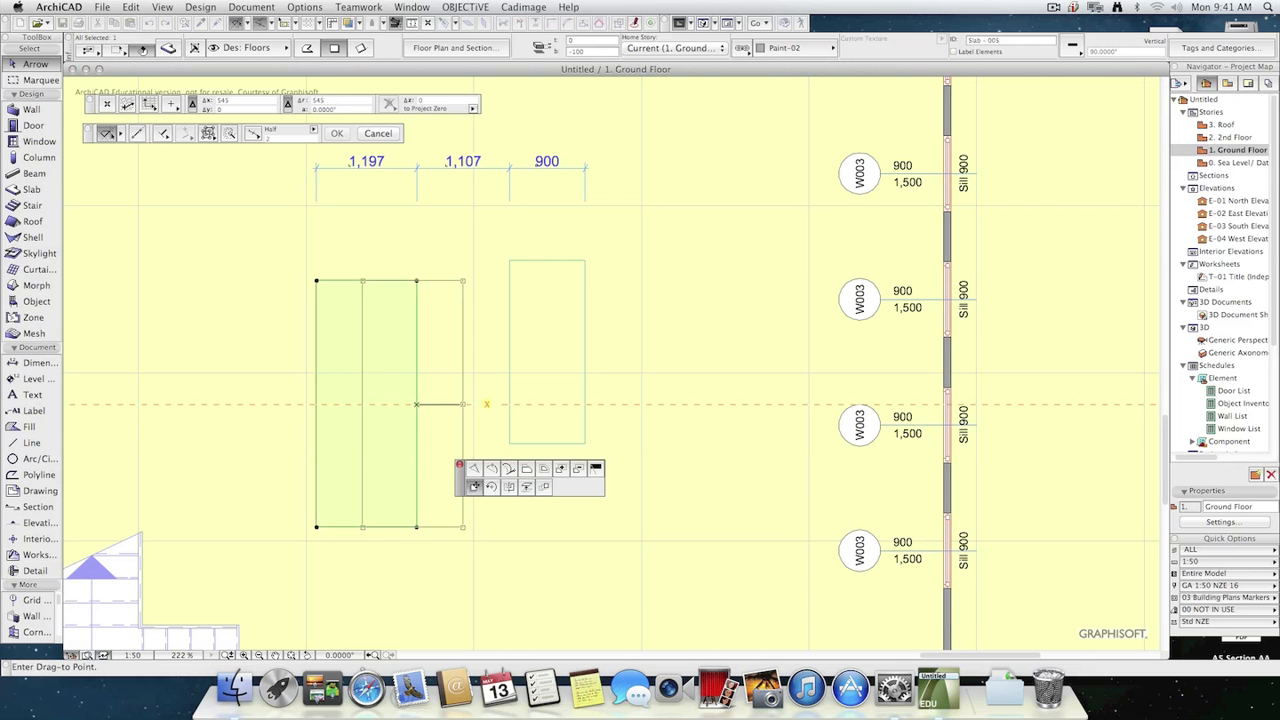
click(417, 404)
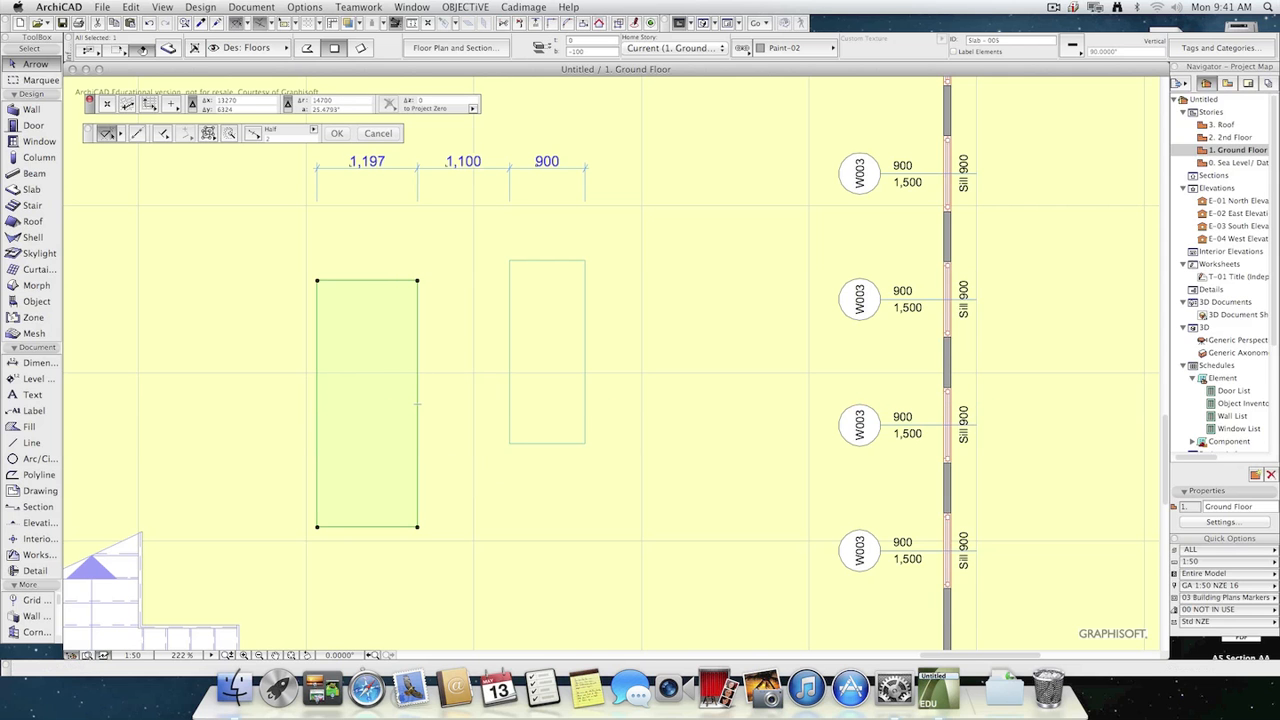
Offset the left edge of the larger slab outward by 3 mm to make it 1,200 mm wide.
click(317, 390)
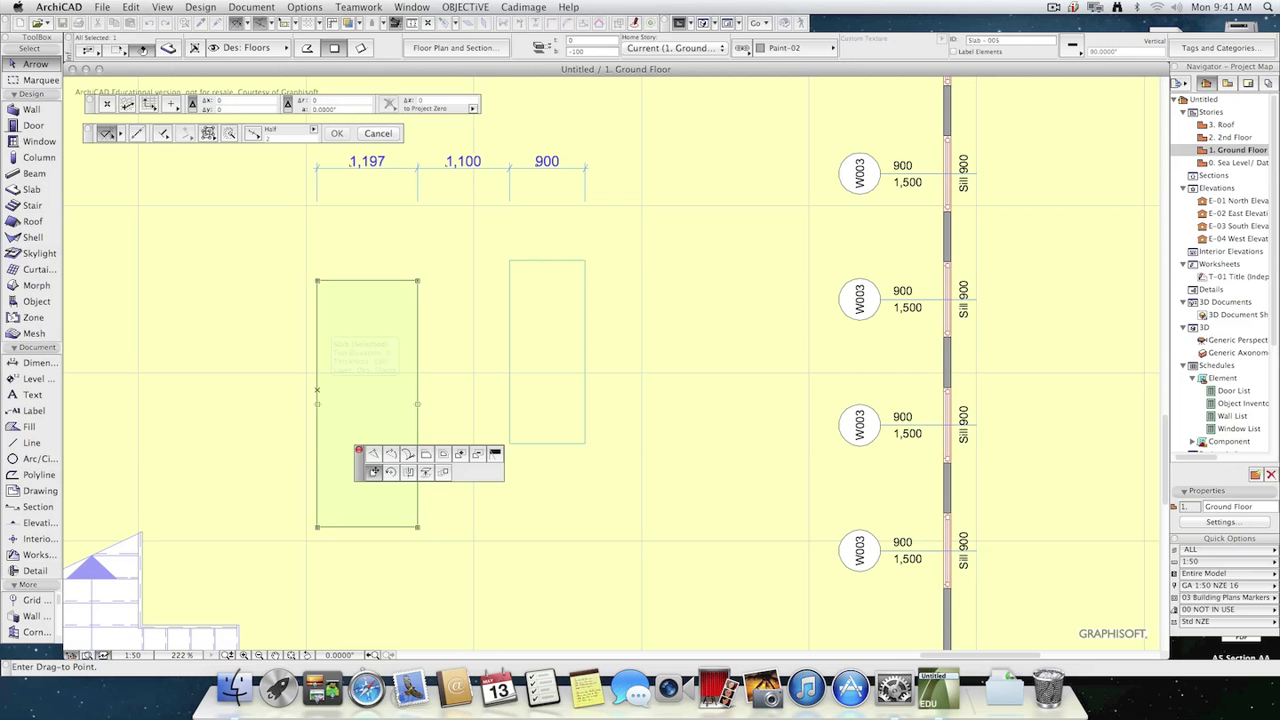
click(425, 453)
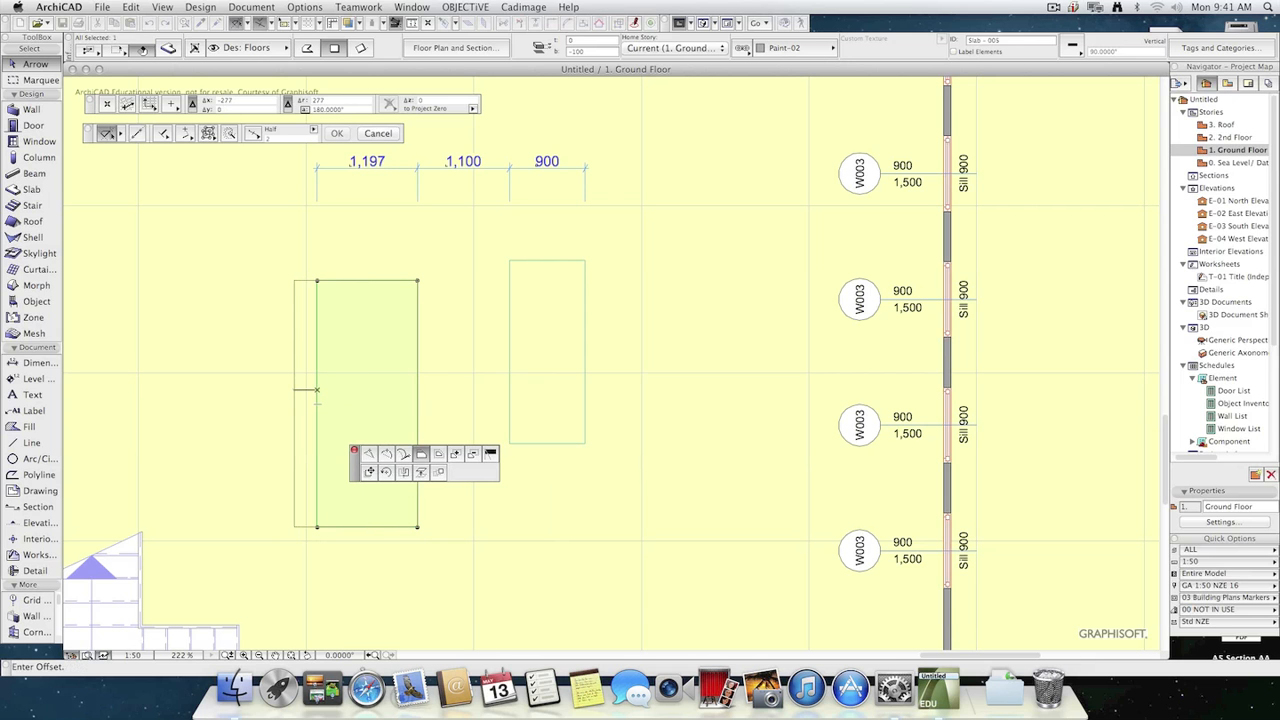
text(3)
key(Return)
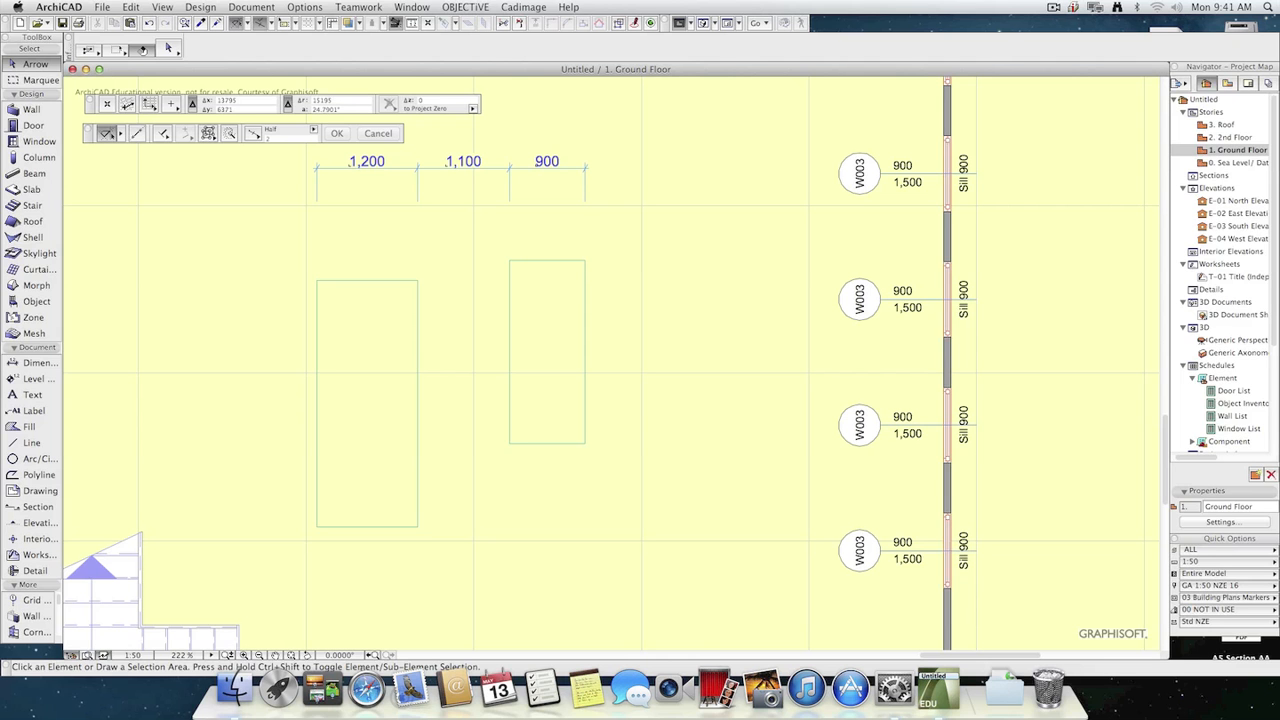
Check the Static Dimension option in the settings of the dimension segment above the larger slab.
click(366, 166)
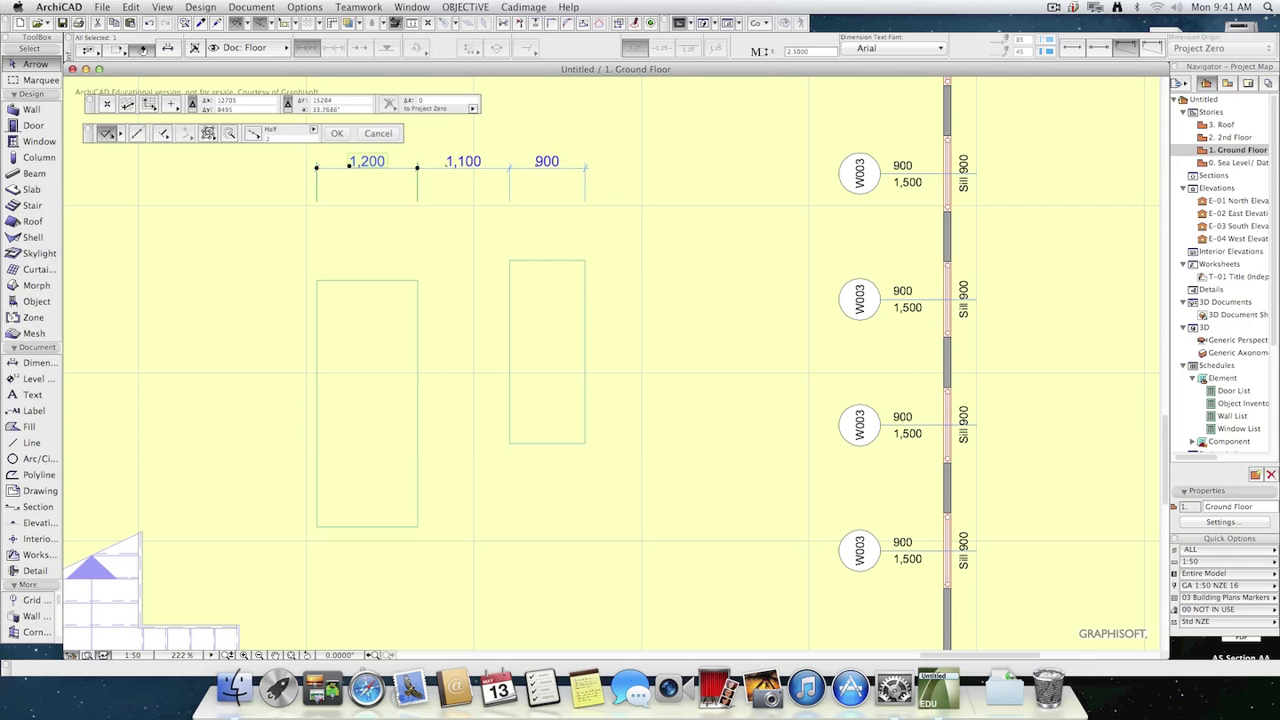
click(168, 48)
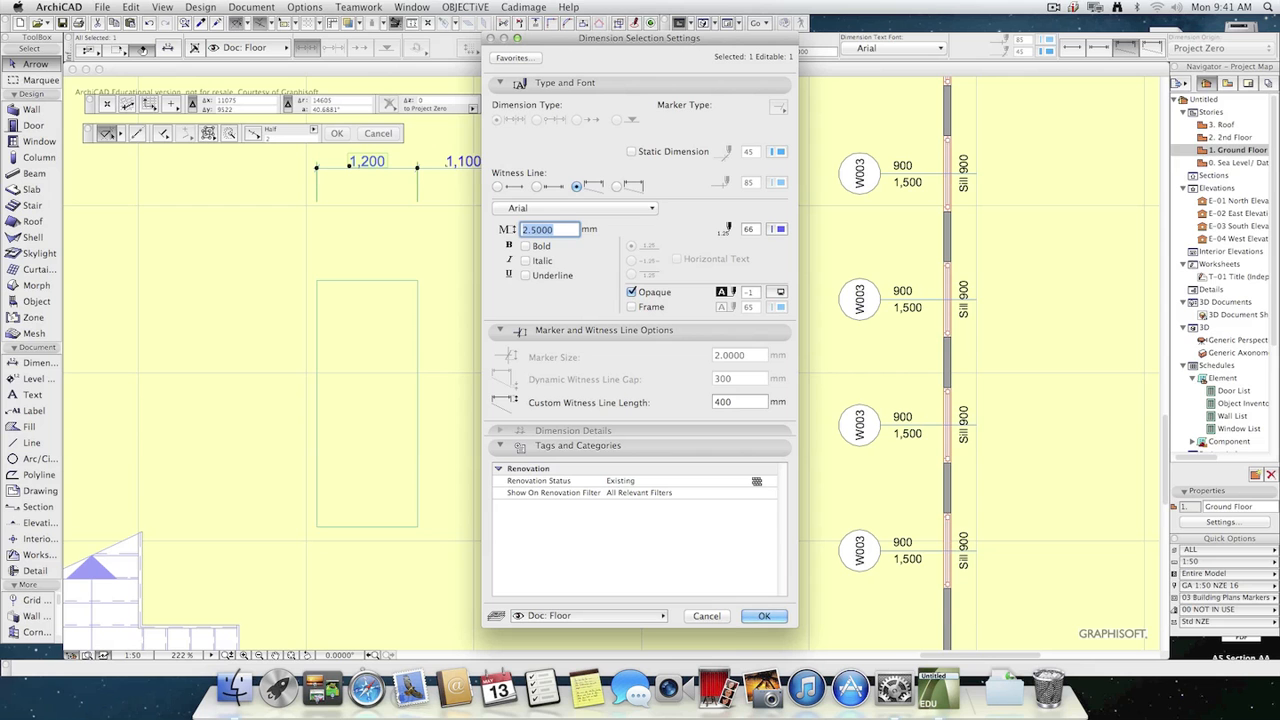
click(631, 152)
key(Return)
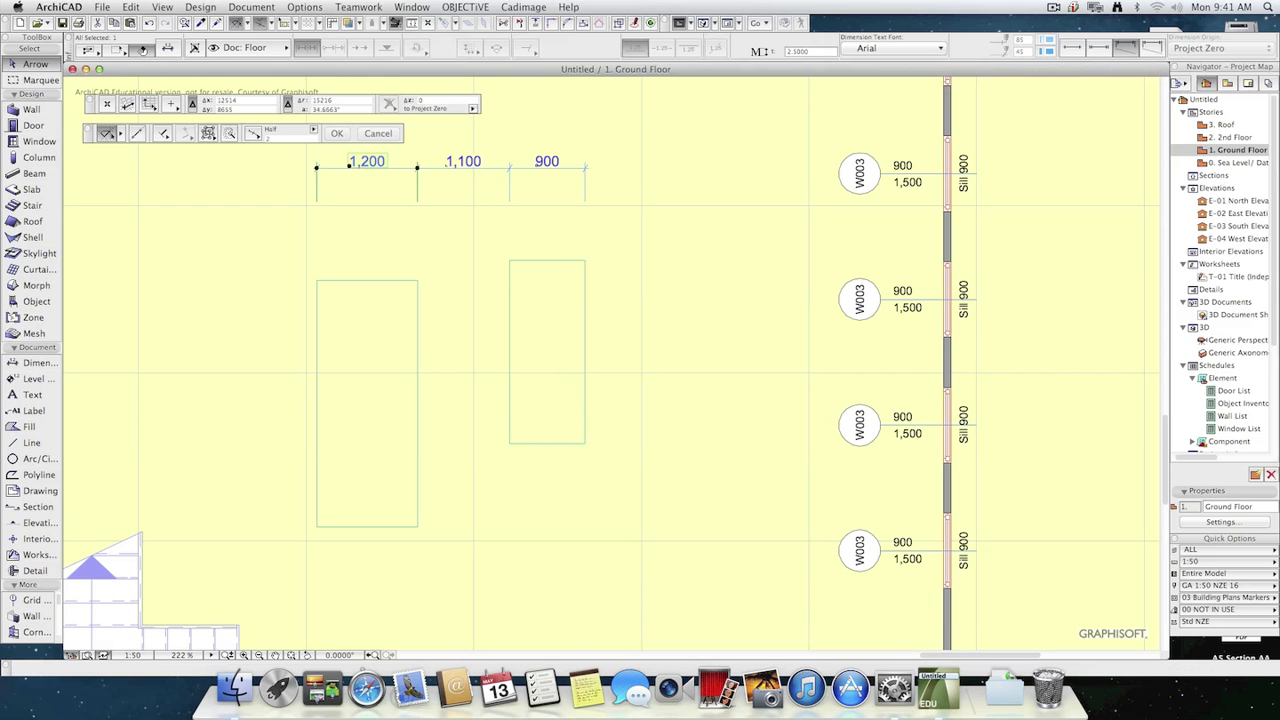
Replace the measured value of the larger slab's width dimension with the custom text 1300.
click(368, 162)
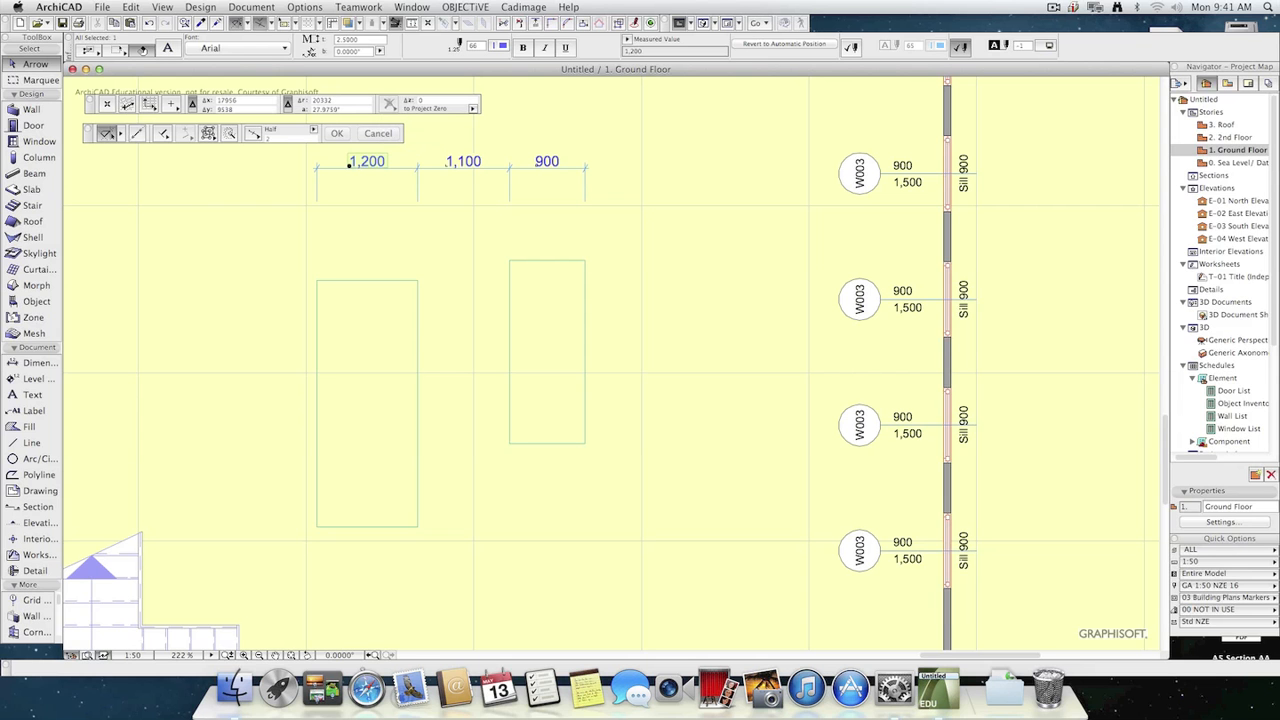
click(627, 39)
click(667, 50)
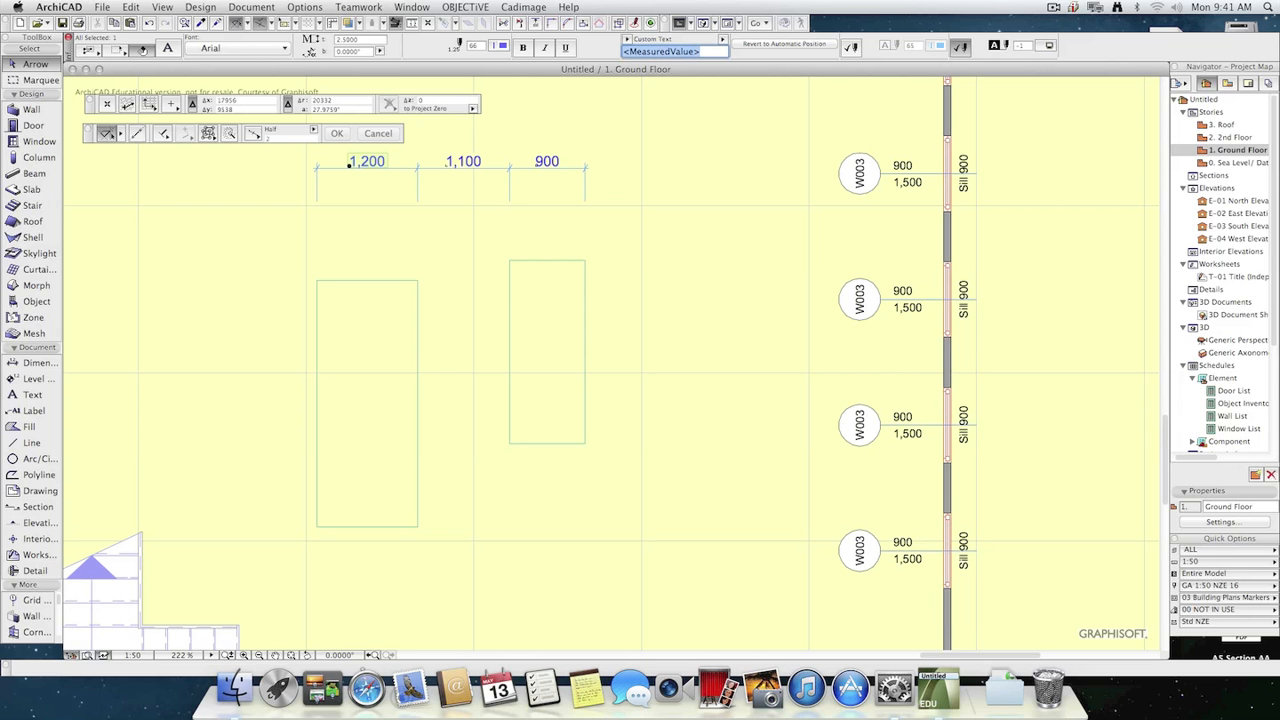
text(1300)
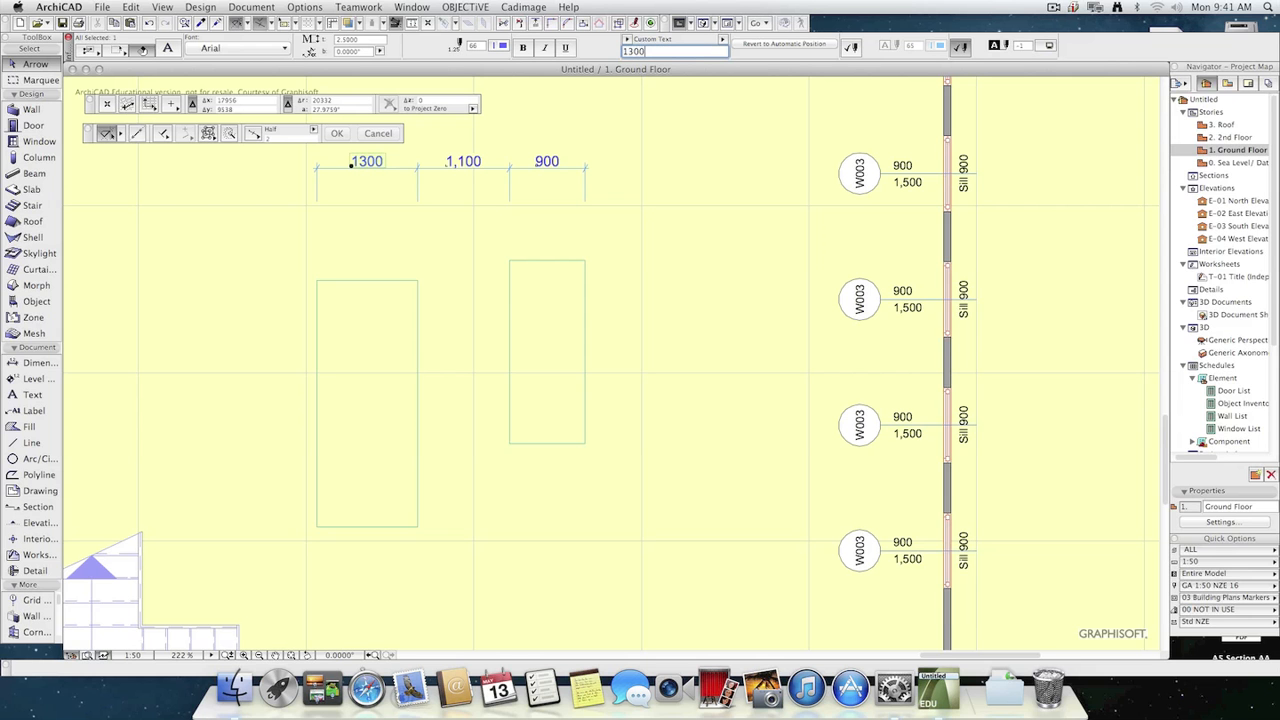
click(663, 158)
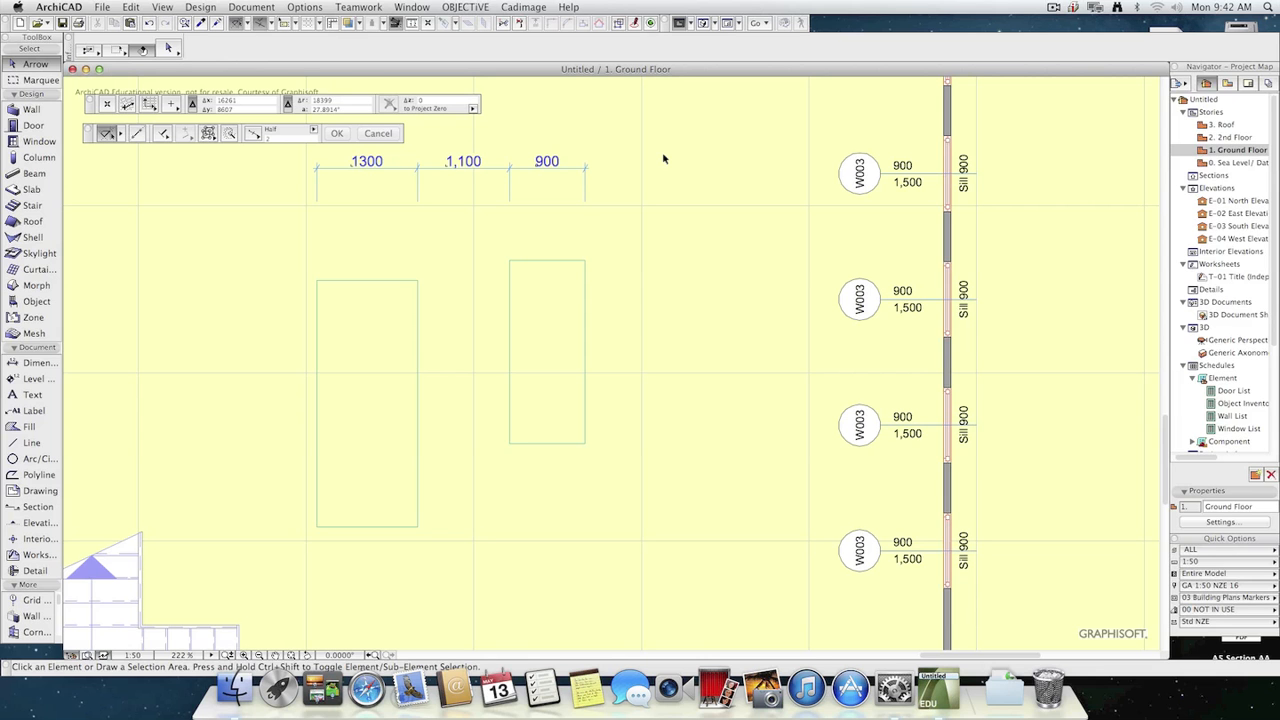
Offset the left edge of the larger slab outward by about 910 mm to test its overridden dimension.
click(363, 325)
click(318, 358)
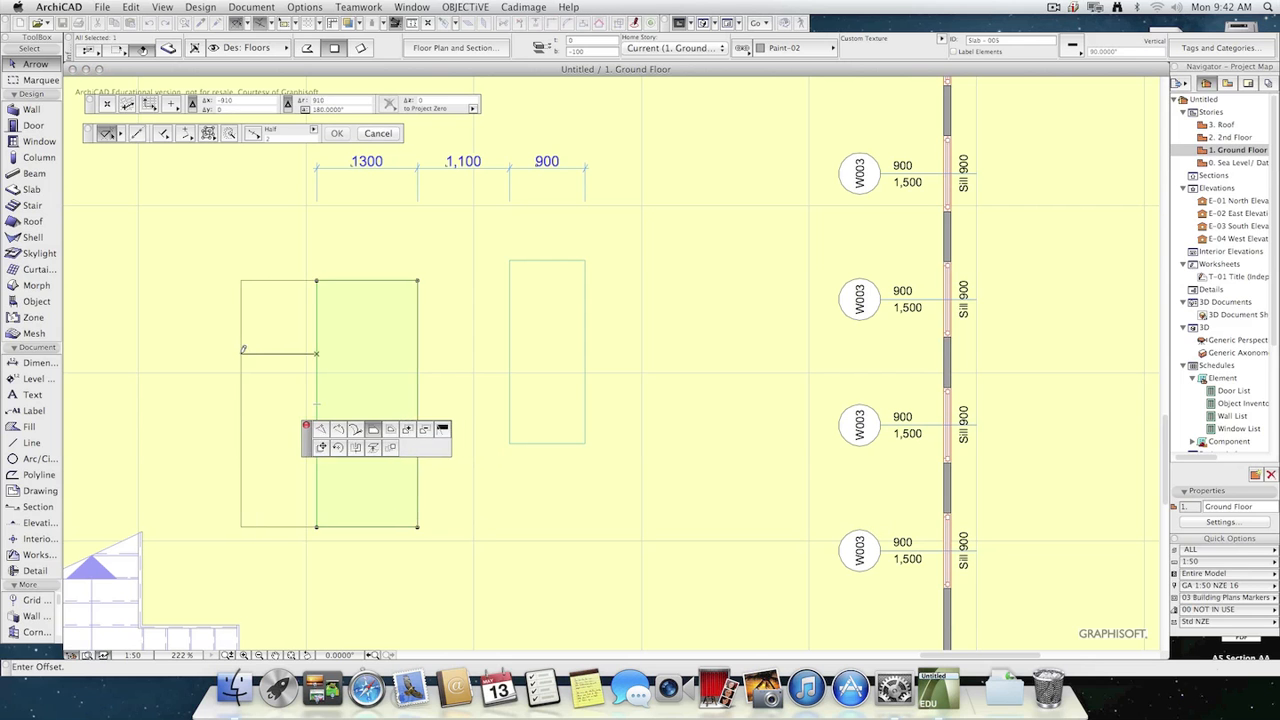
click(240, 349)
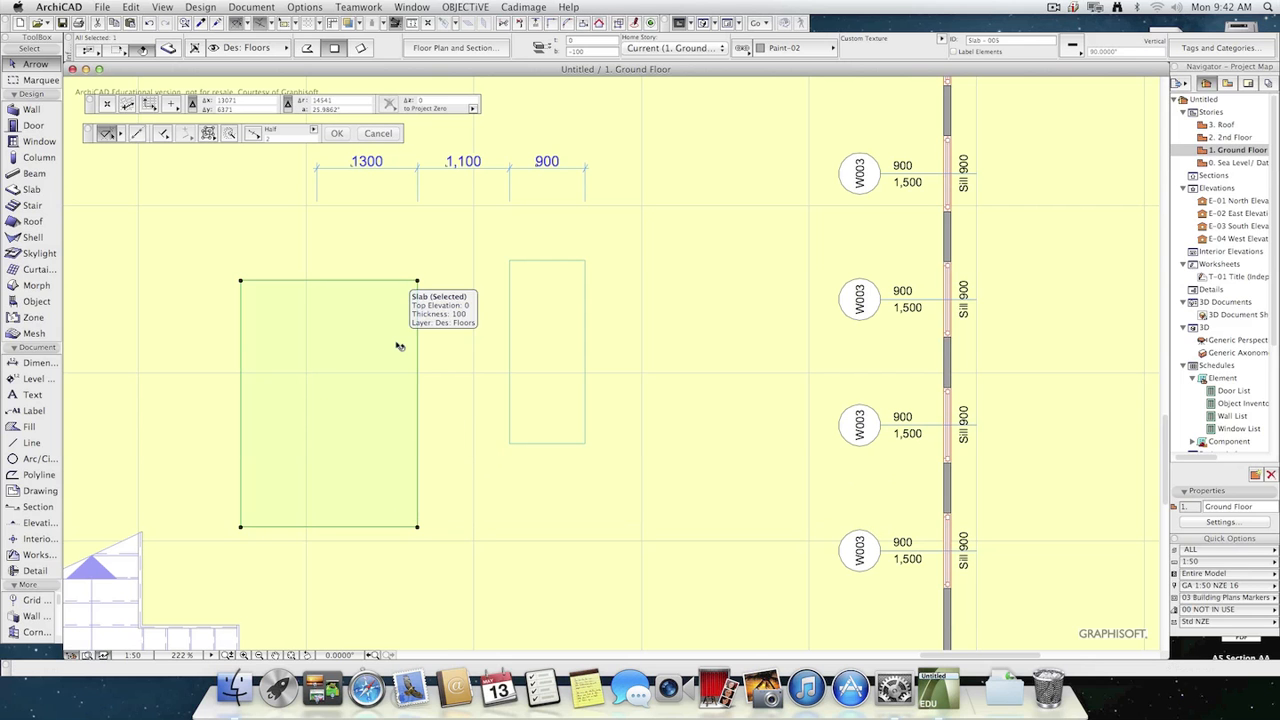
Review the whole dimension chain's type, text and marker settings without changing them.
click(371, 169)
click(167, 48)
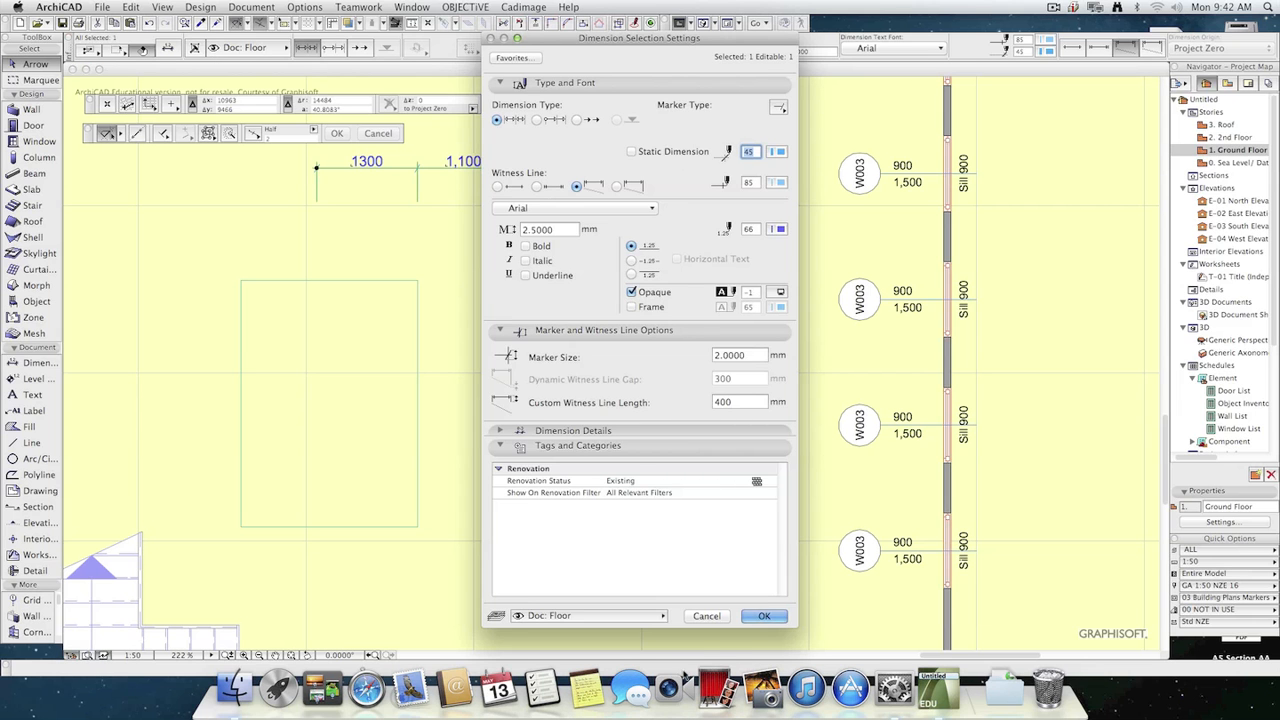
click(705, 616)
Undo the larger slab's widening and the custom 1300 text on its width dimension.
key(super+z)
key(super+z)
key(super+z)
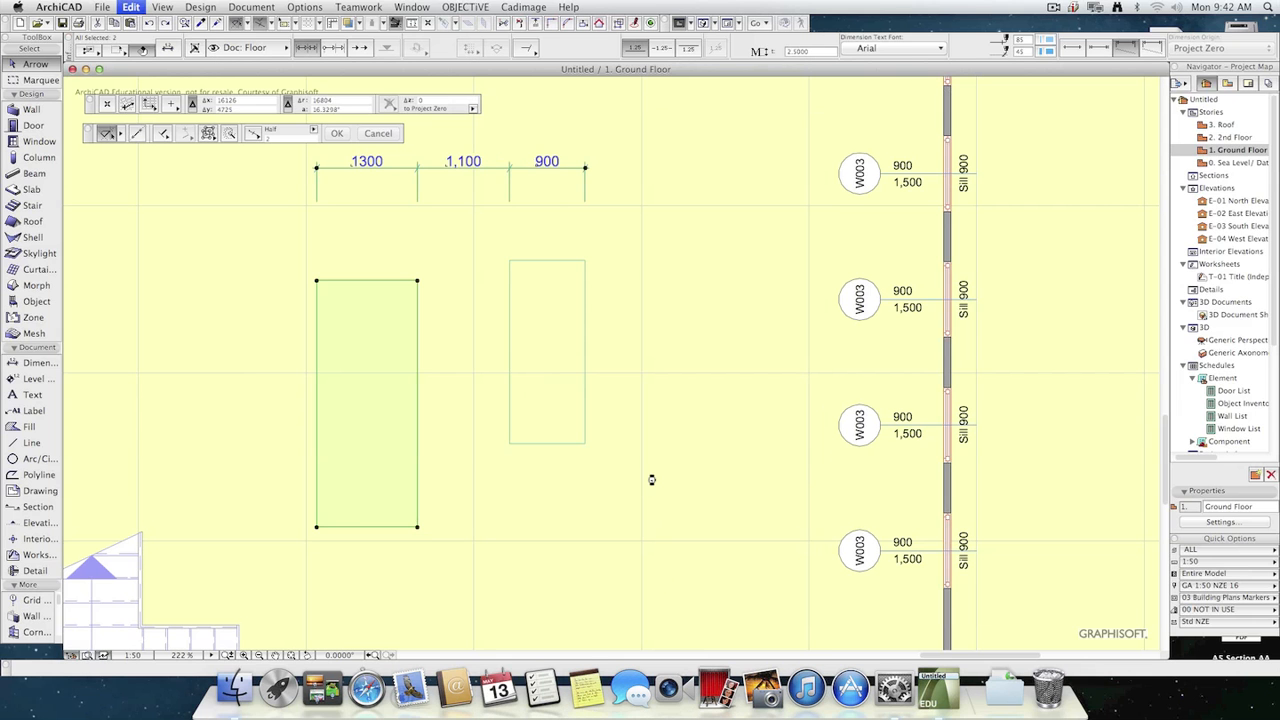
key(super+z)
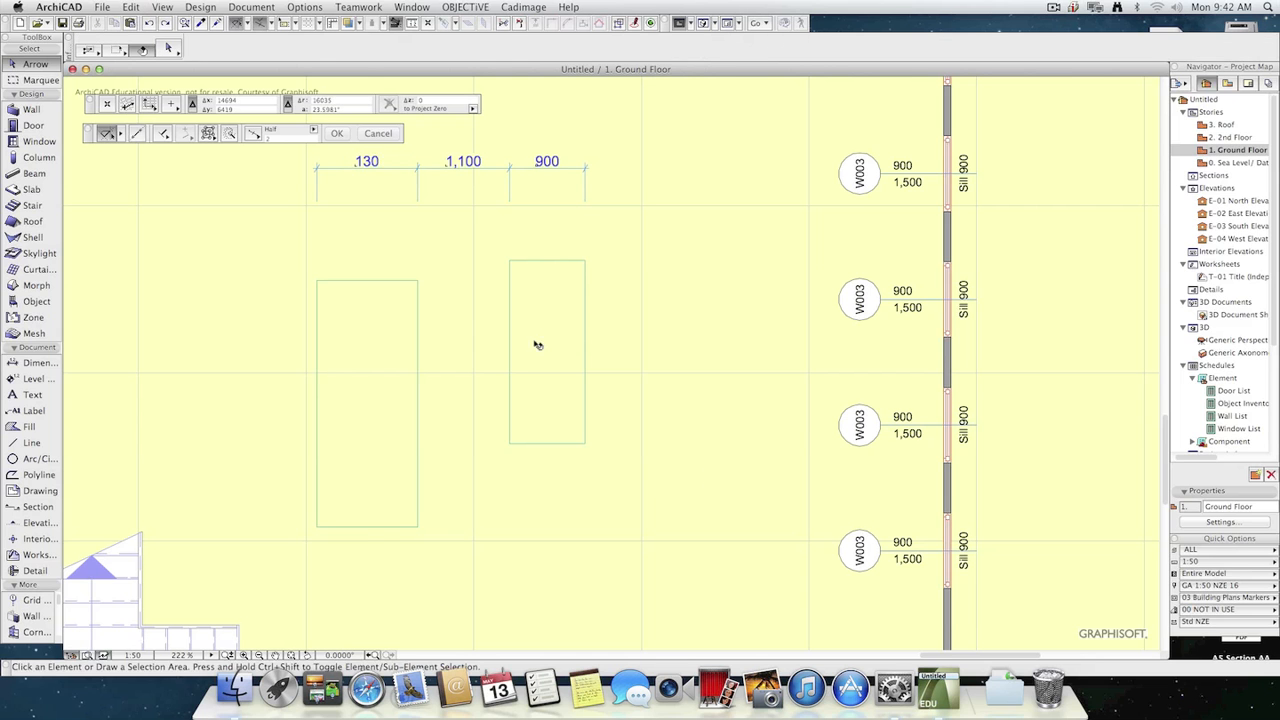
key(super+z)
Undo the last width change of the larger slab and switch its width dimension from measured value to custom text.
key(super+z)
key(super+z)
key(super+z)
key(super+z)
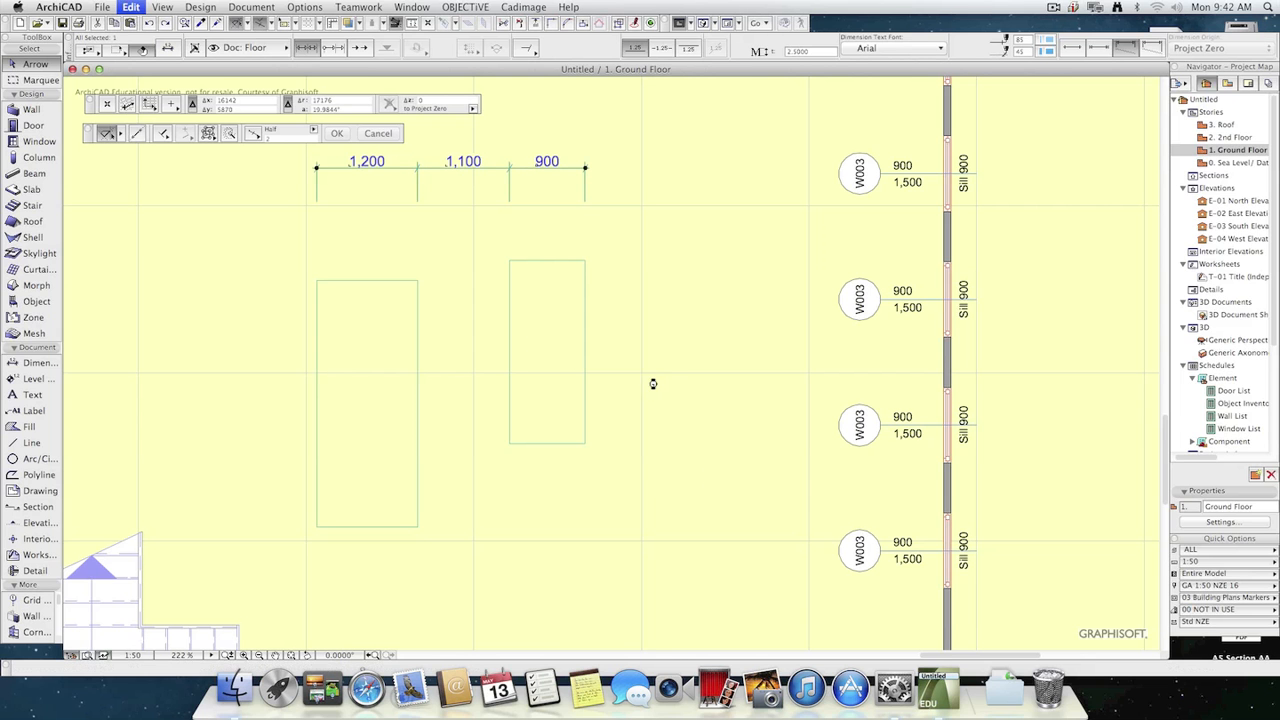
key(super+z)
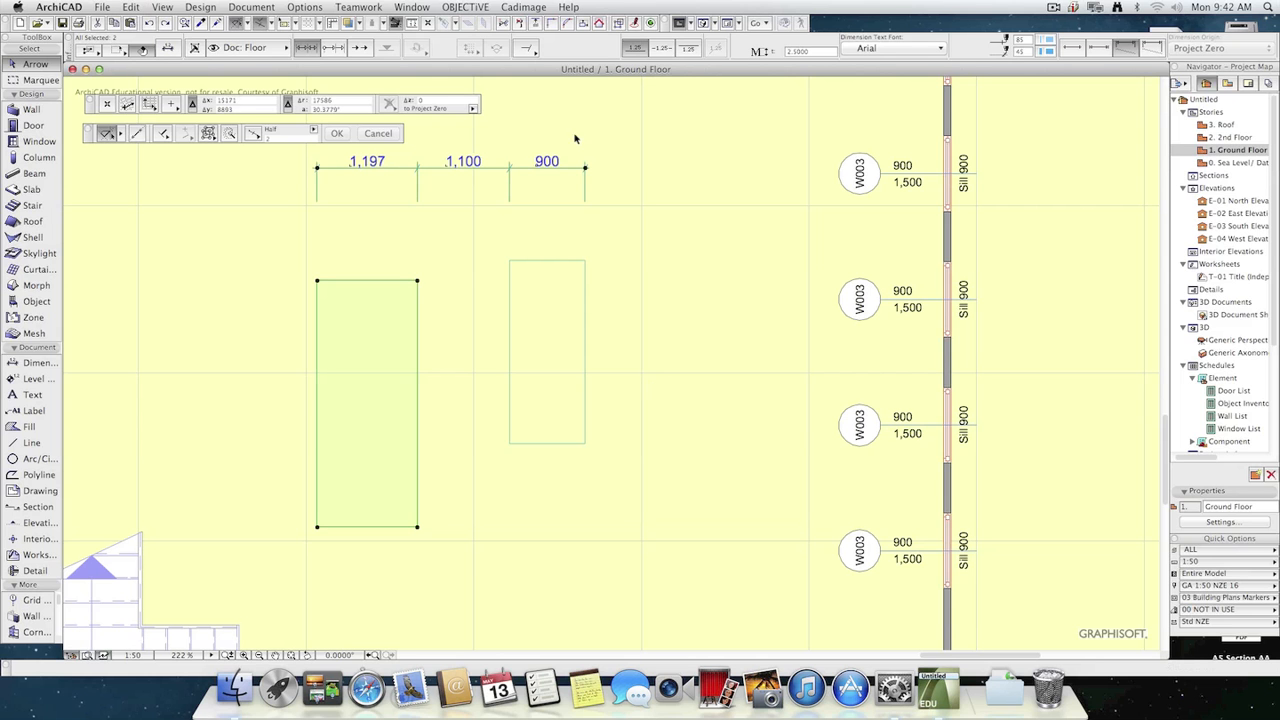
click(375, 168)
key(Escape)
key(Escape)
click(378, 163)
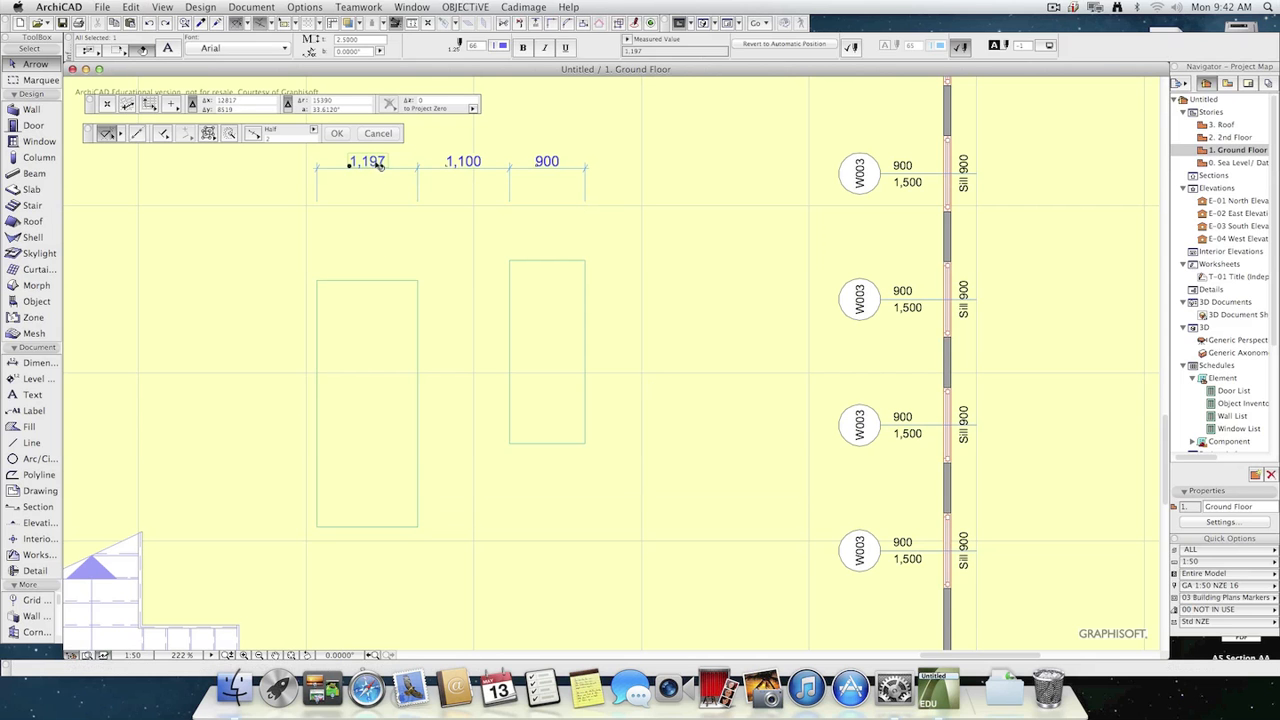
click(626, 40)
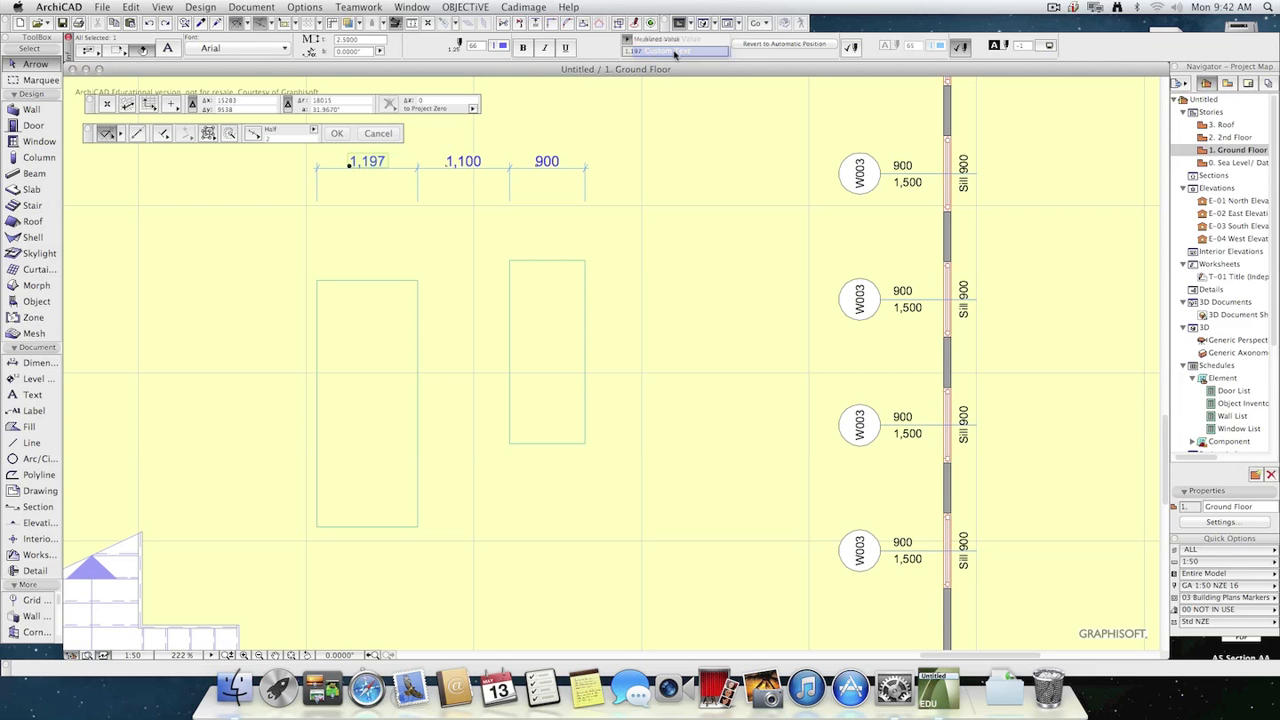
click(675, 48)
click(675, 50)
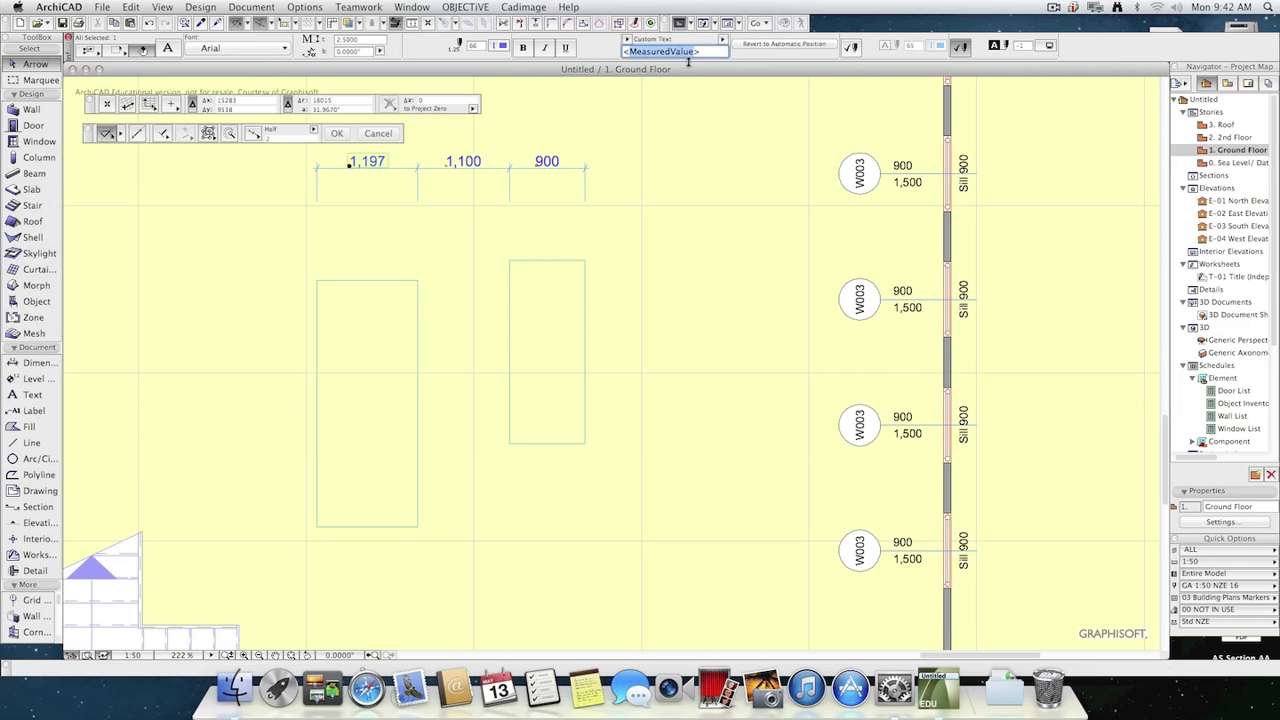
Replace the measured-value placeholder in the larger slab's width dimension with the custom text 1200.
text(12>)
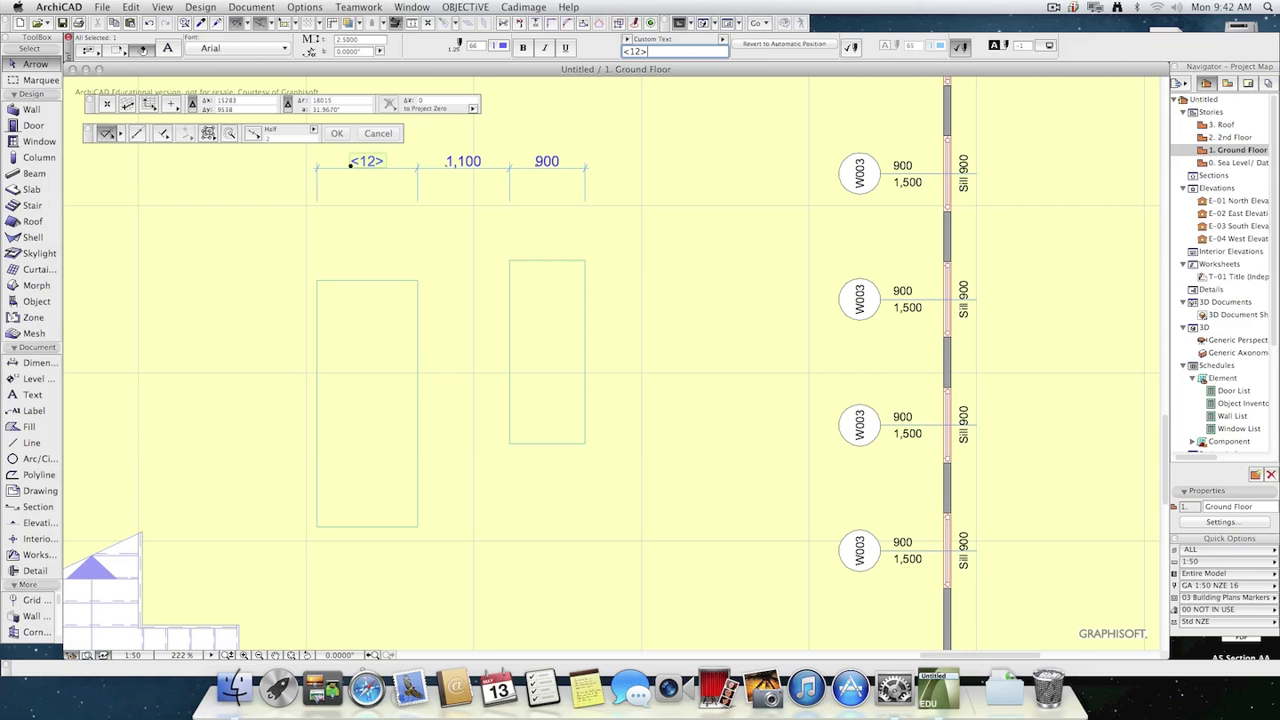
key(BackSpace)
key(BackSpace)
key(BackSpace)
key(BackSpace)
text(1200)
click(652, 191)
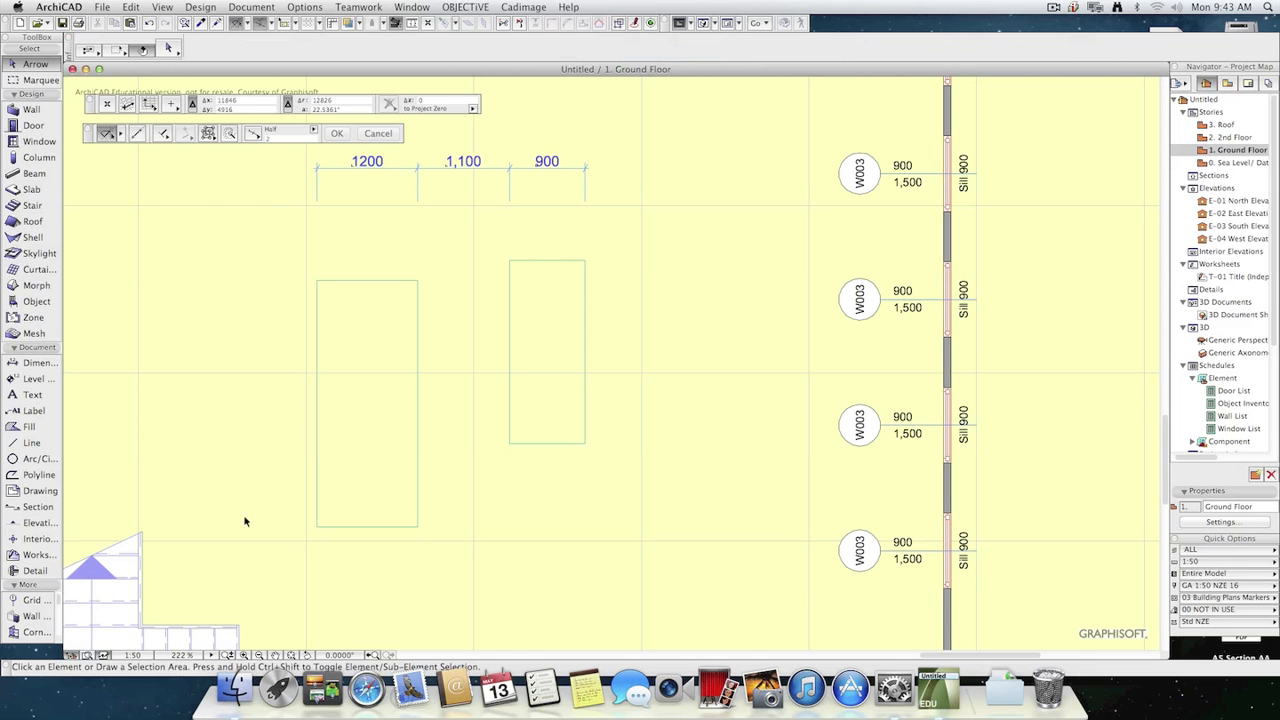
Offset the larger slab's left edge outward by about 380 mm.
click(317, 443)
click(317, 434)
click(286, 437)
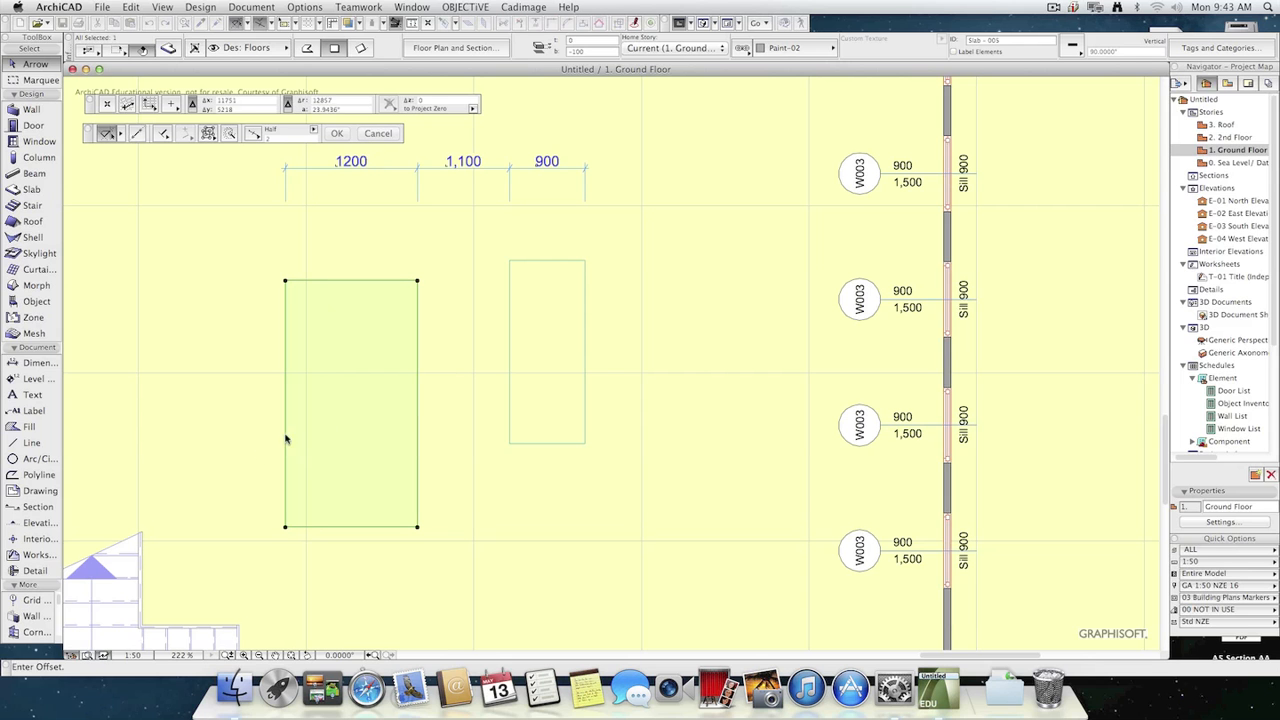
Offset the larger slab's left edge outward by about another 875 mm, undo that offset and deselect the slab.
click(287, 428)
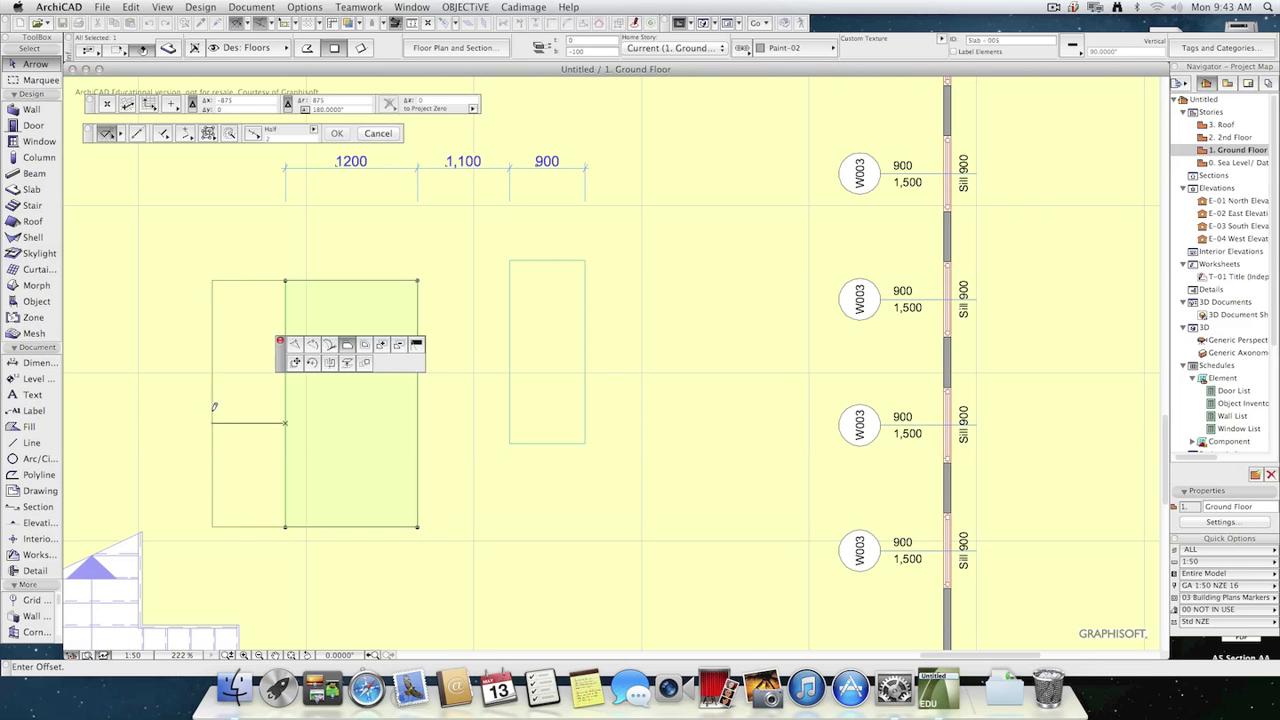
click(212, 440)
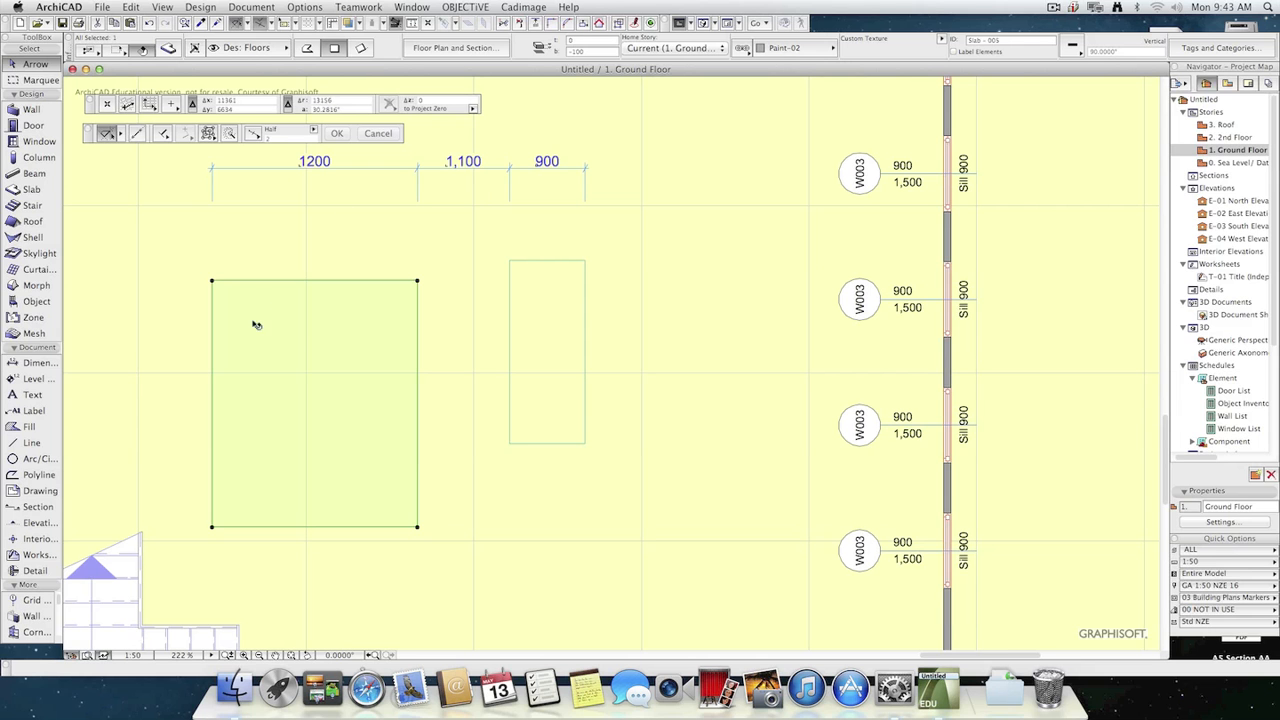
key(super+z)
key(Escape)
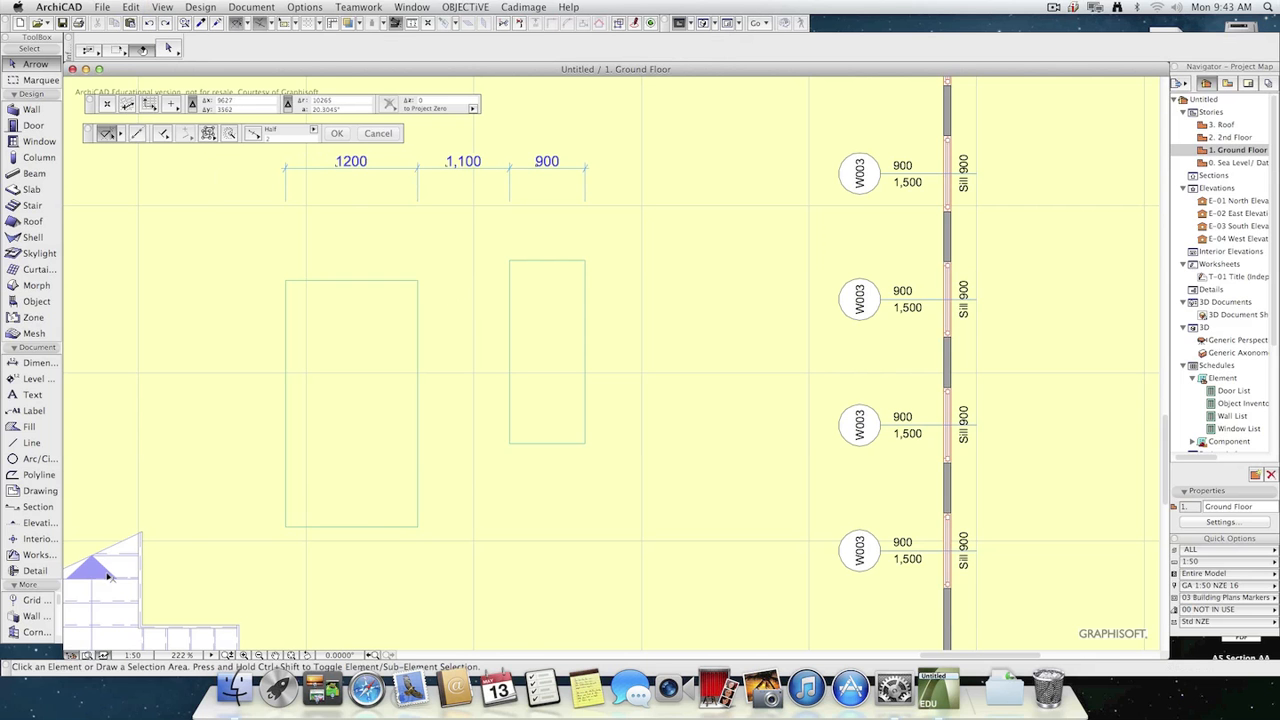
click(32, 363)
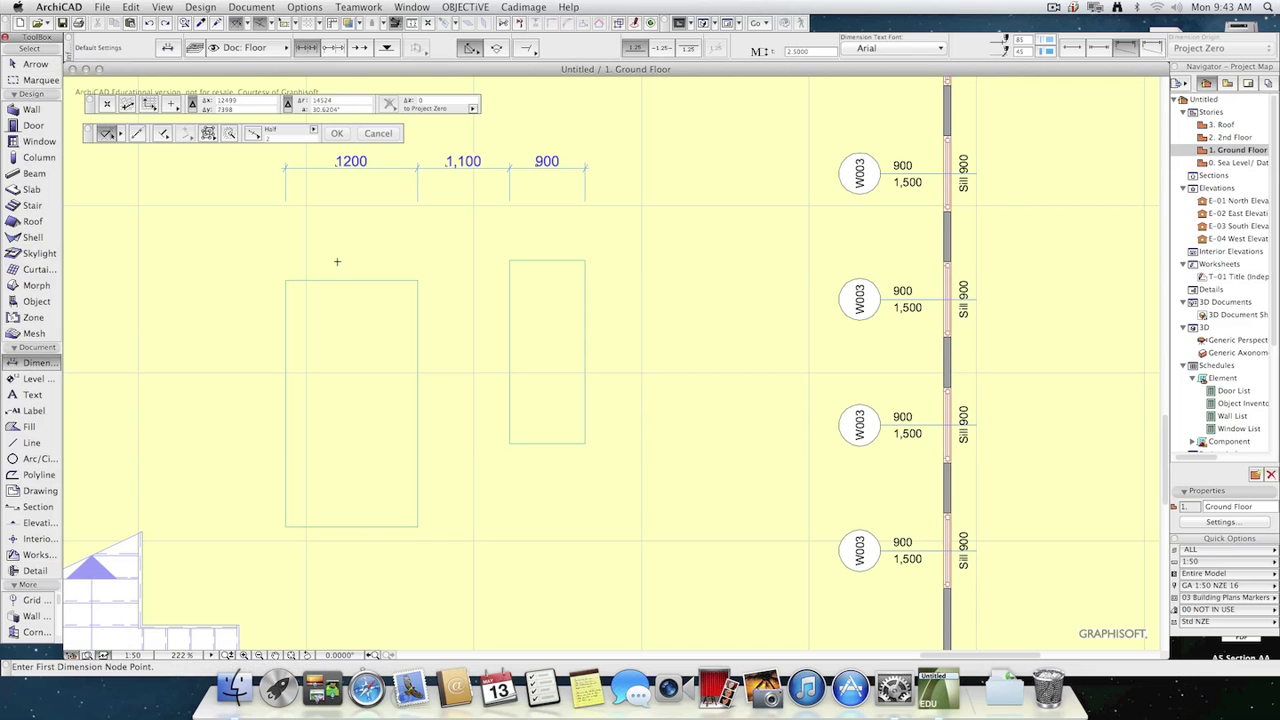
click(286, 281)
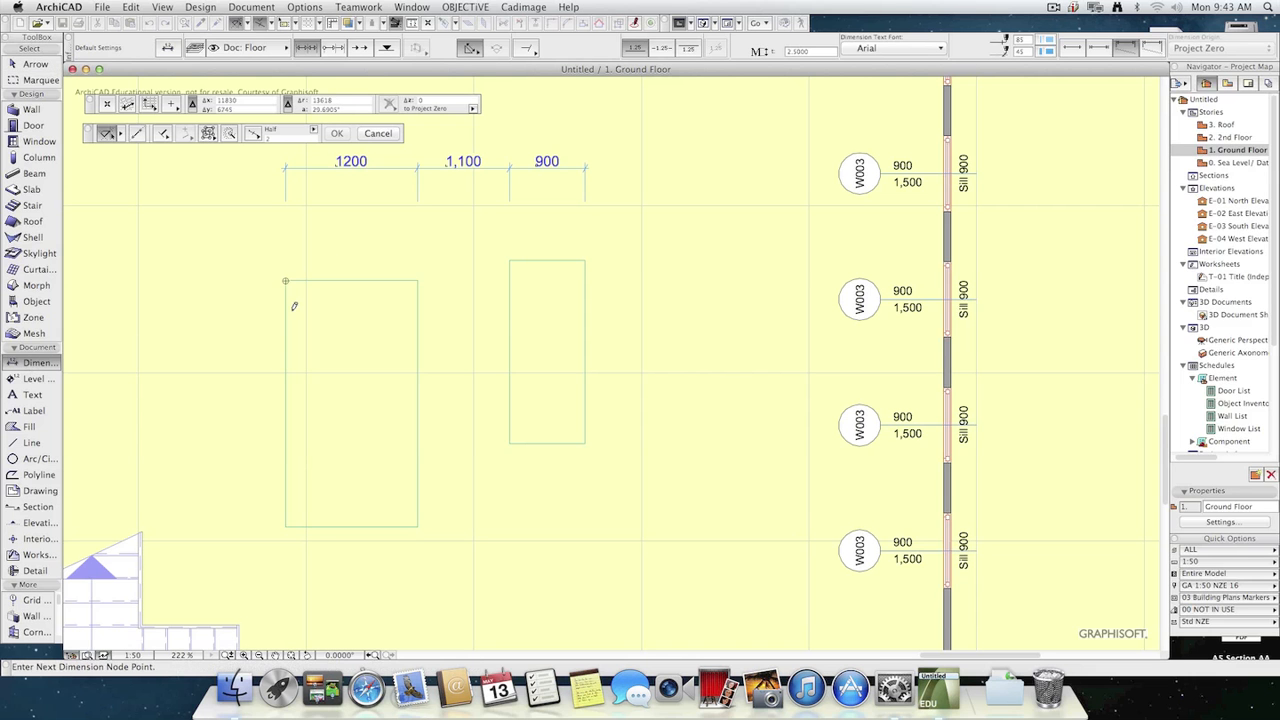
click(418, 280)
click(498, 258)
key(Escape)
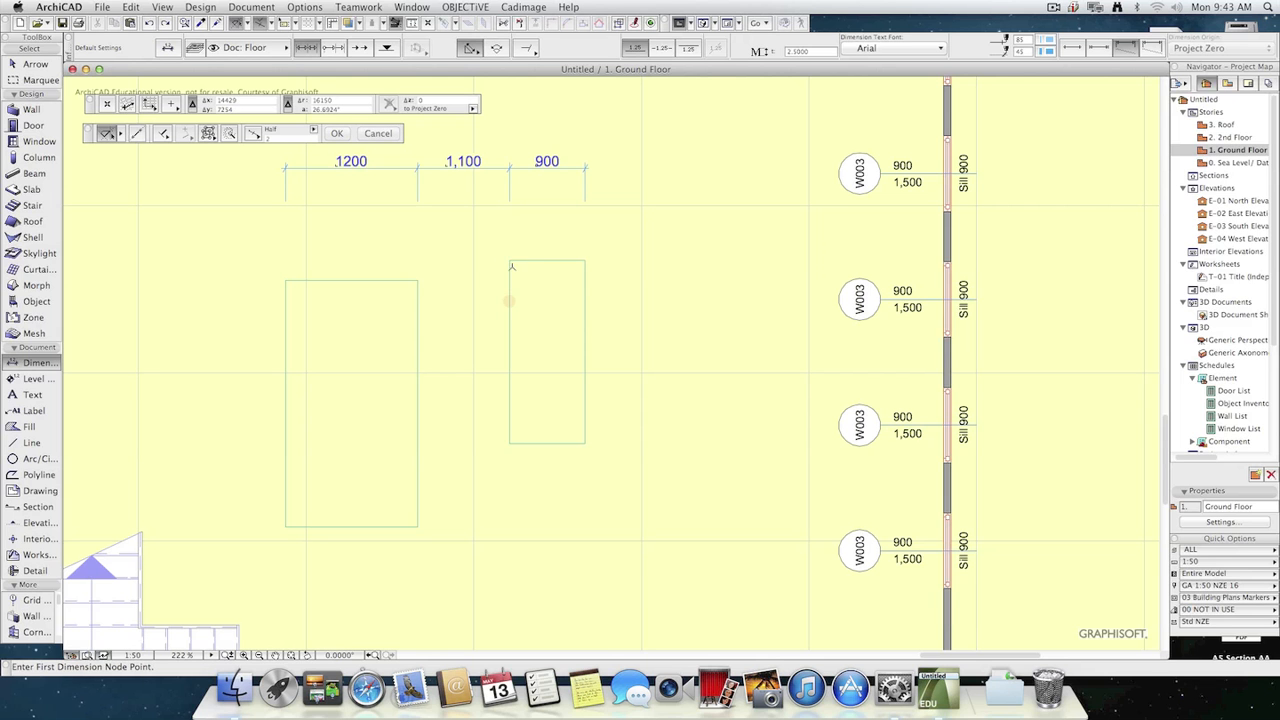
click(507, 260)
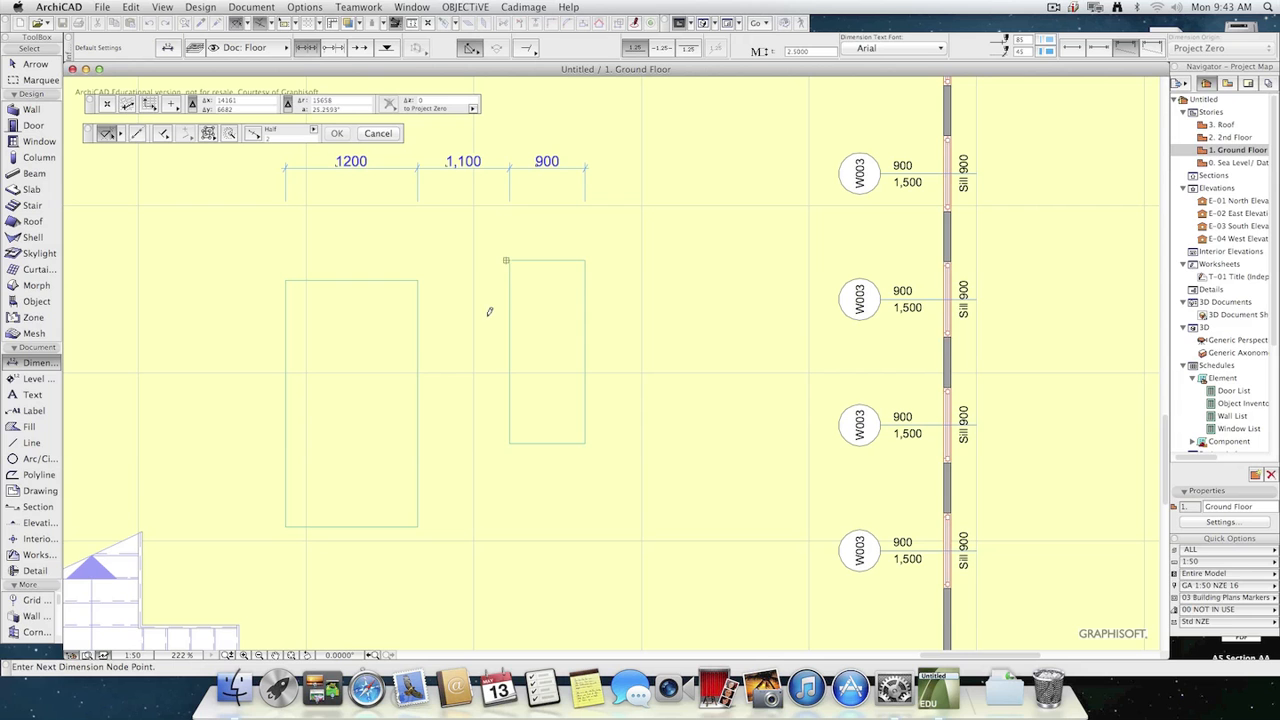
click(585, 260)
key(Escape)
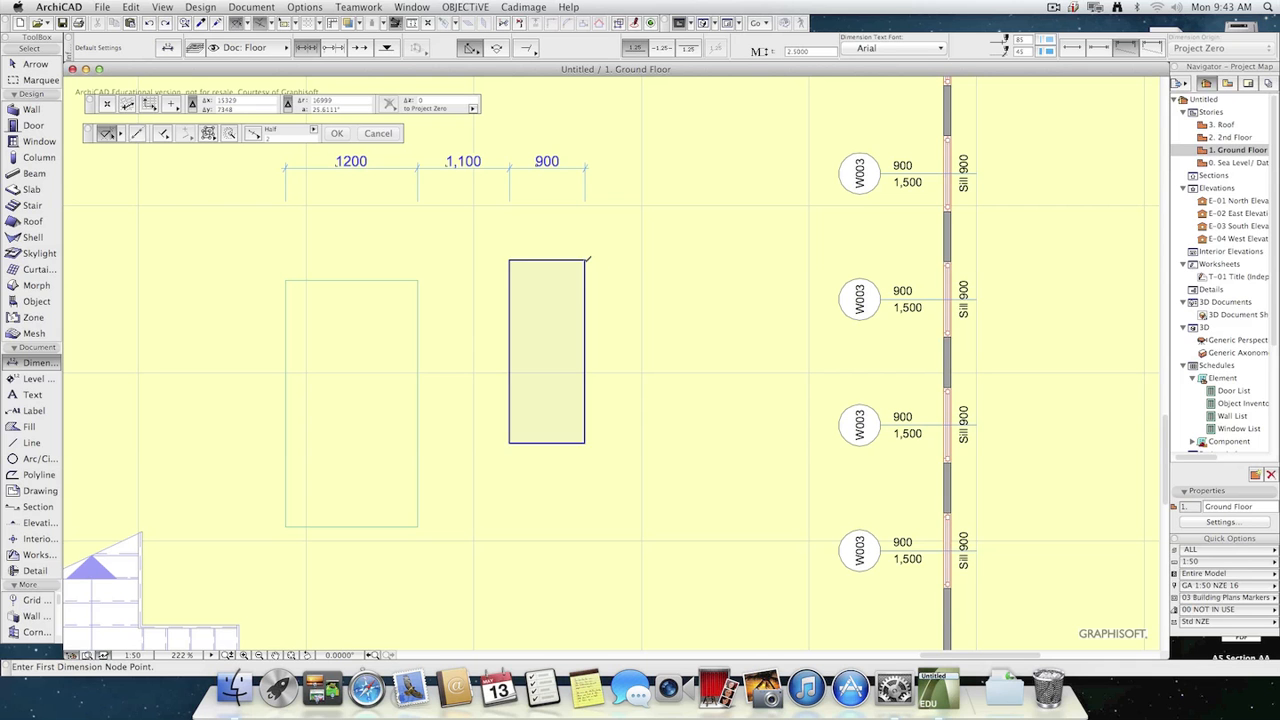
Try to dimension the overall span between the two slabs' outer upper corners above the existing chain, and undo the slanted dimension.
click(585, 261)
click(285, 280)
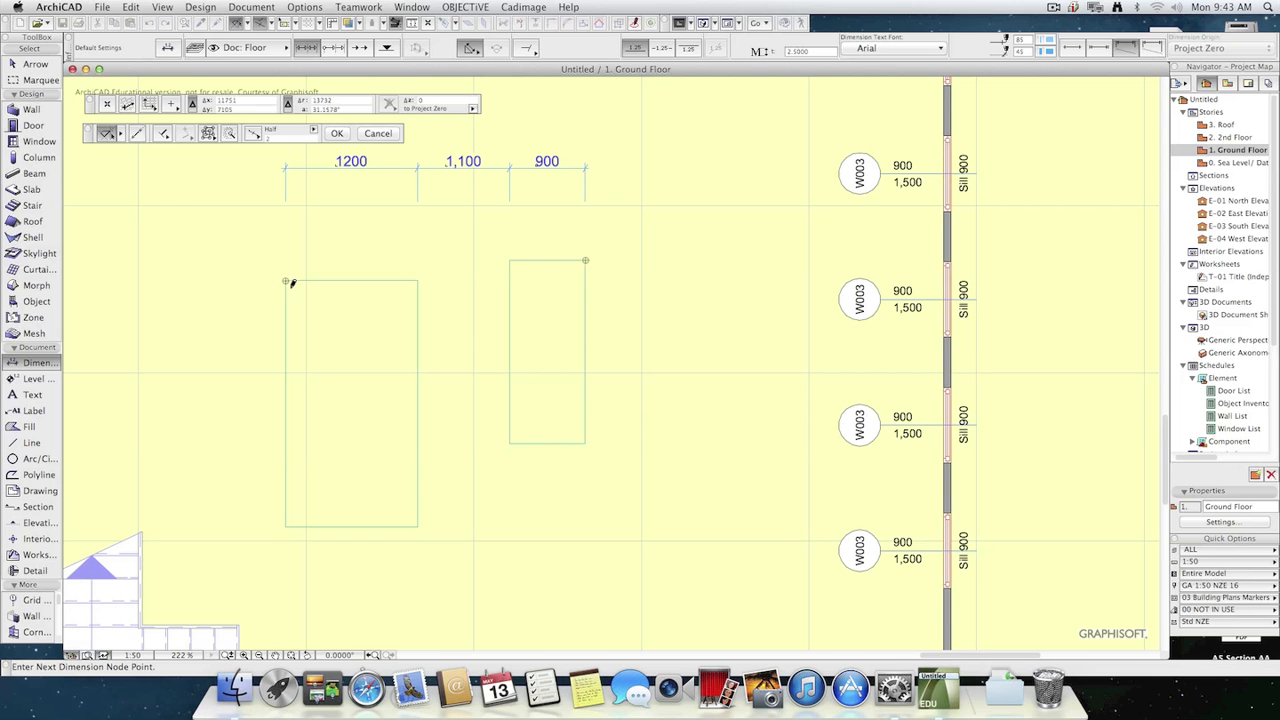
scroll(529, 378, up, 5)
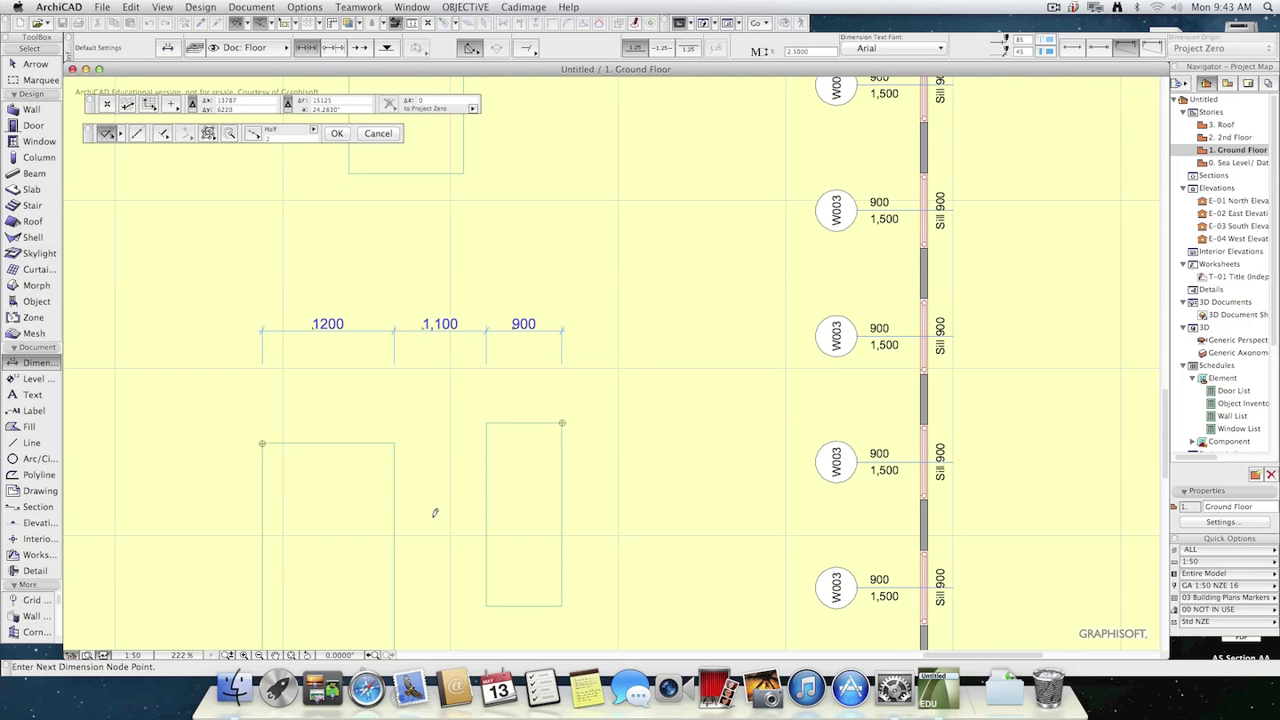
double_click(371, 247)
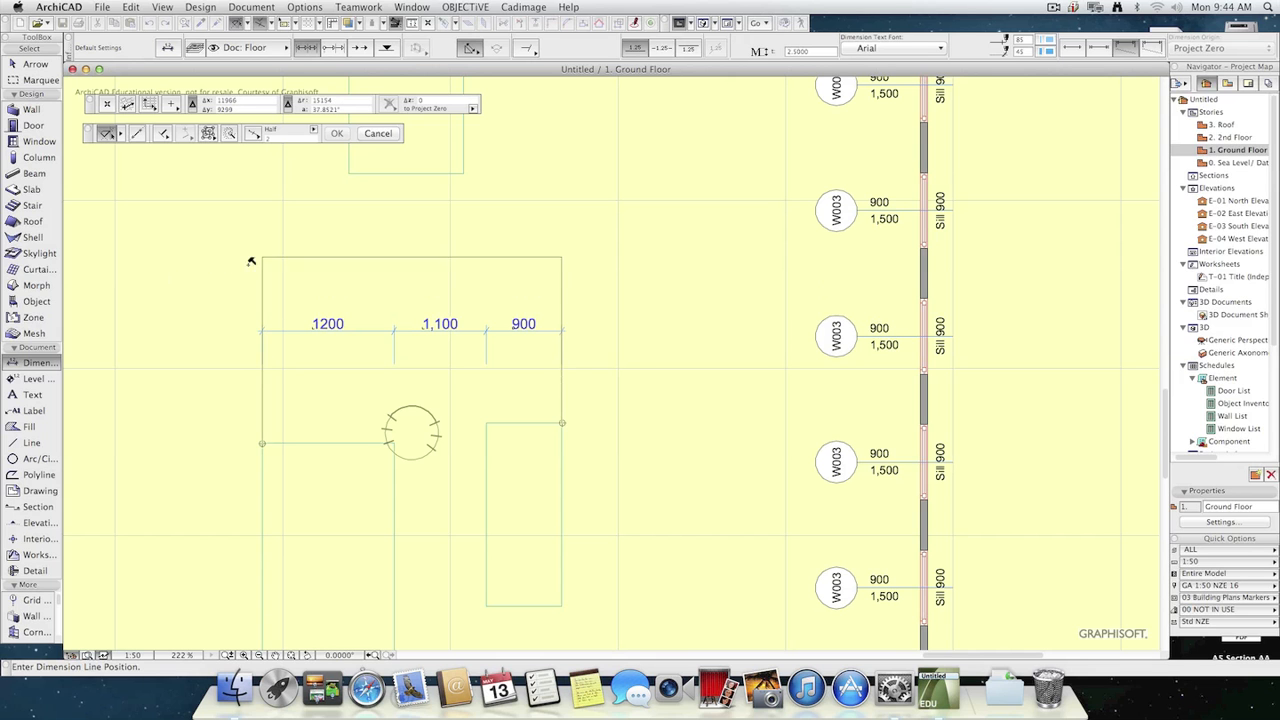
click(187, 277)
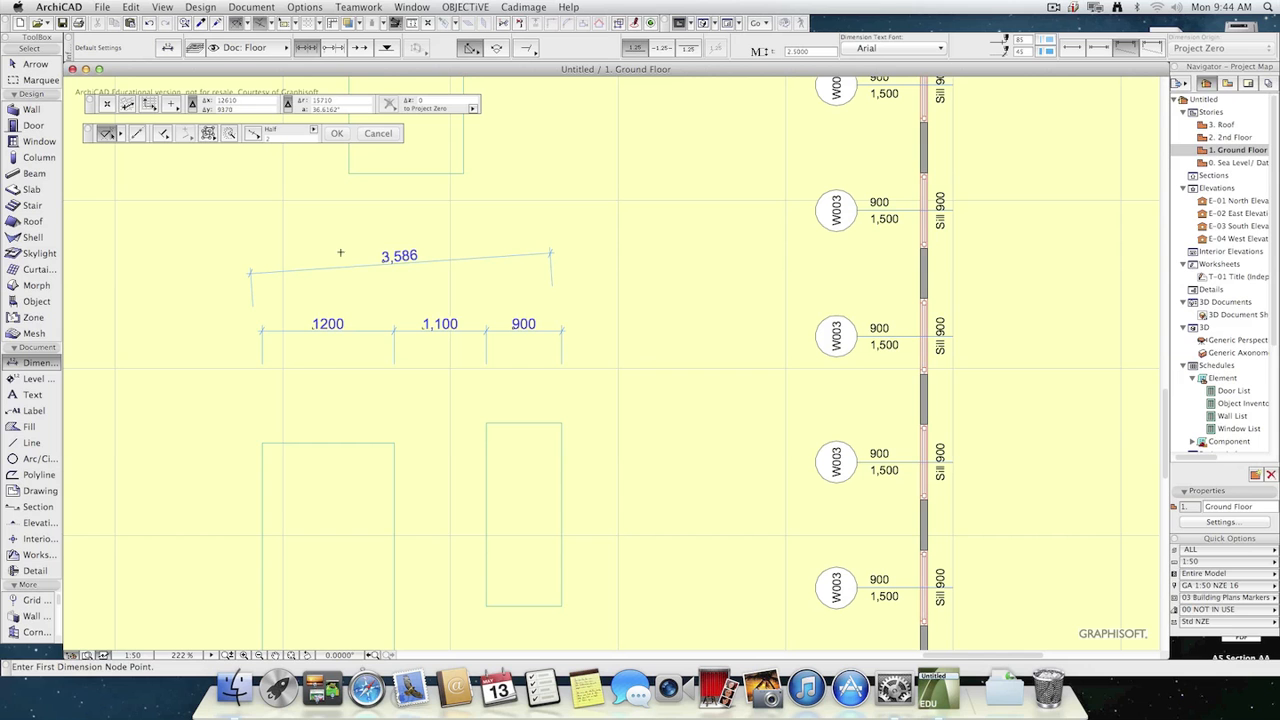
key(super+z)
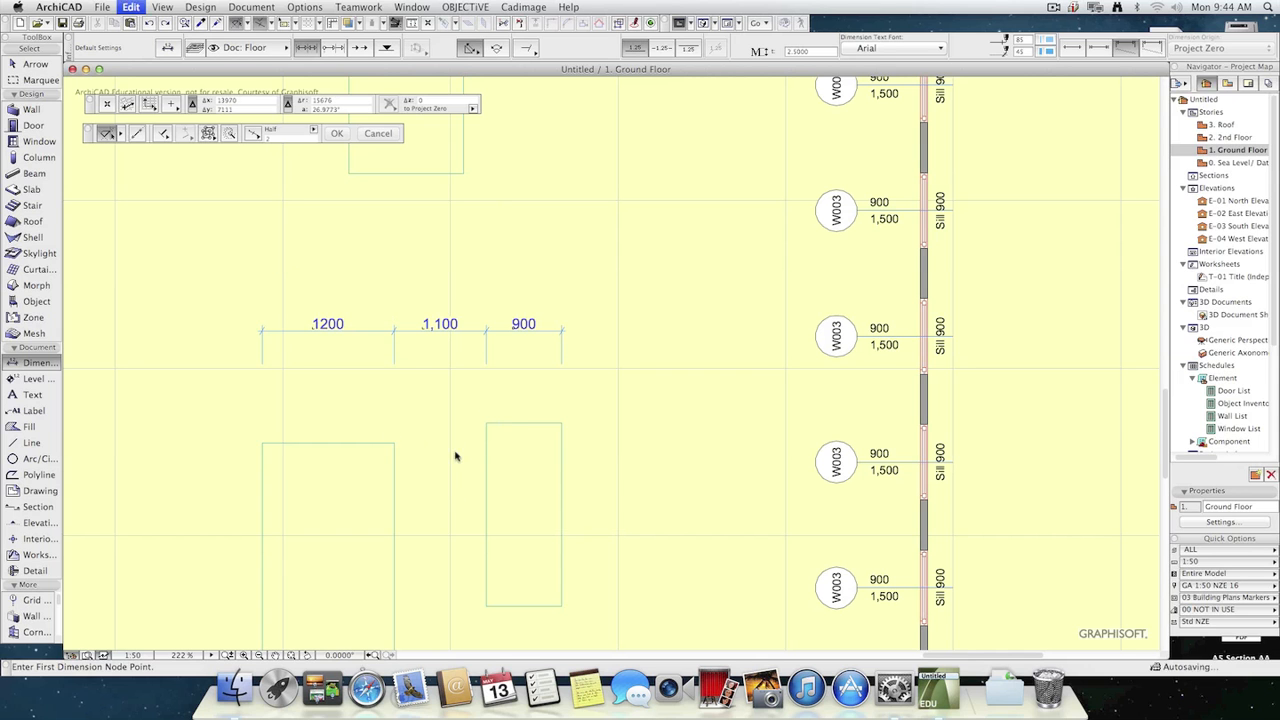
Add a second horizontal dimension chain through the four upper corners of both slabs, placed above the existing chain.
click(262, 443)
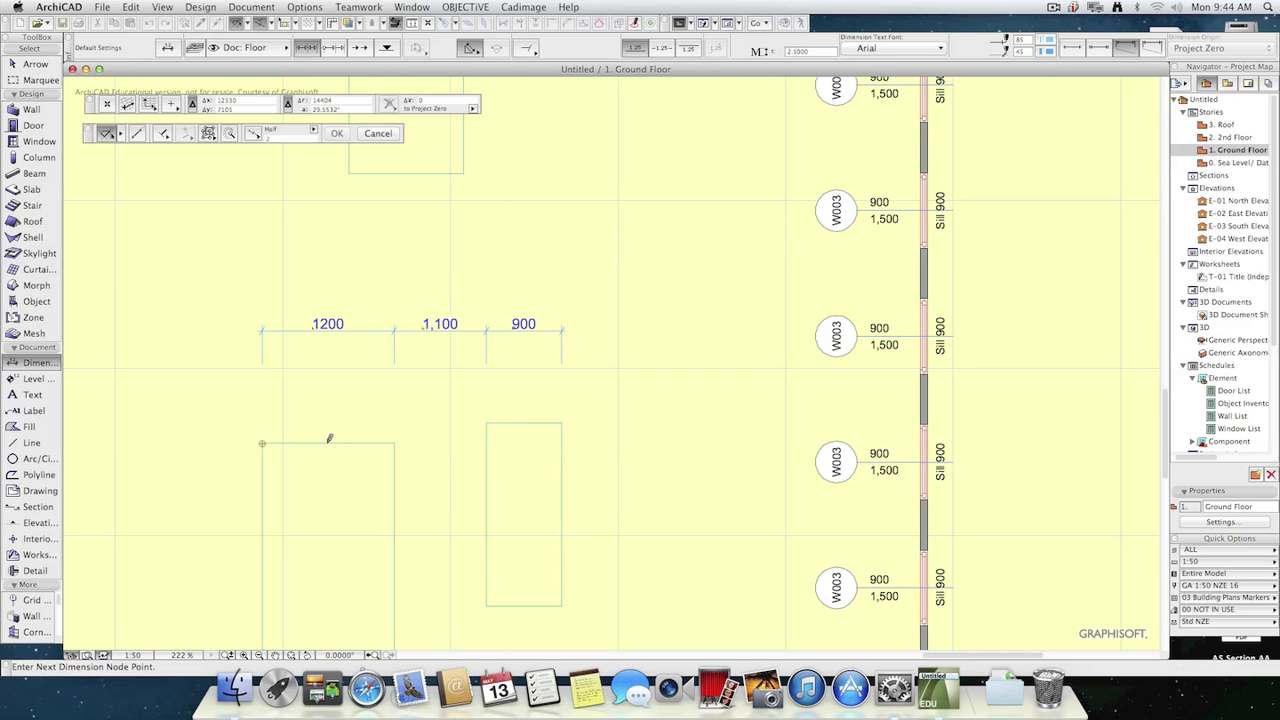
click(394, 443)
click(487, 423)
click(562, 423)
double_click(445, 243)
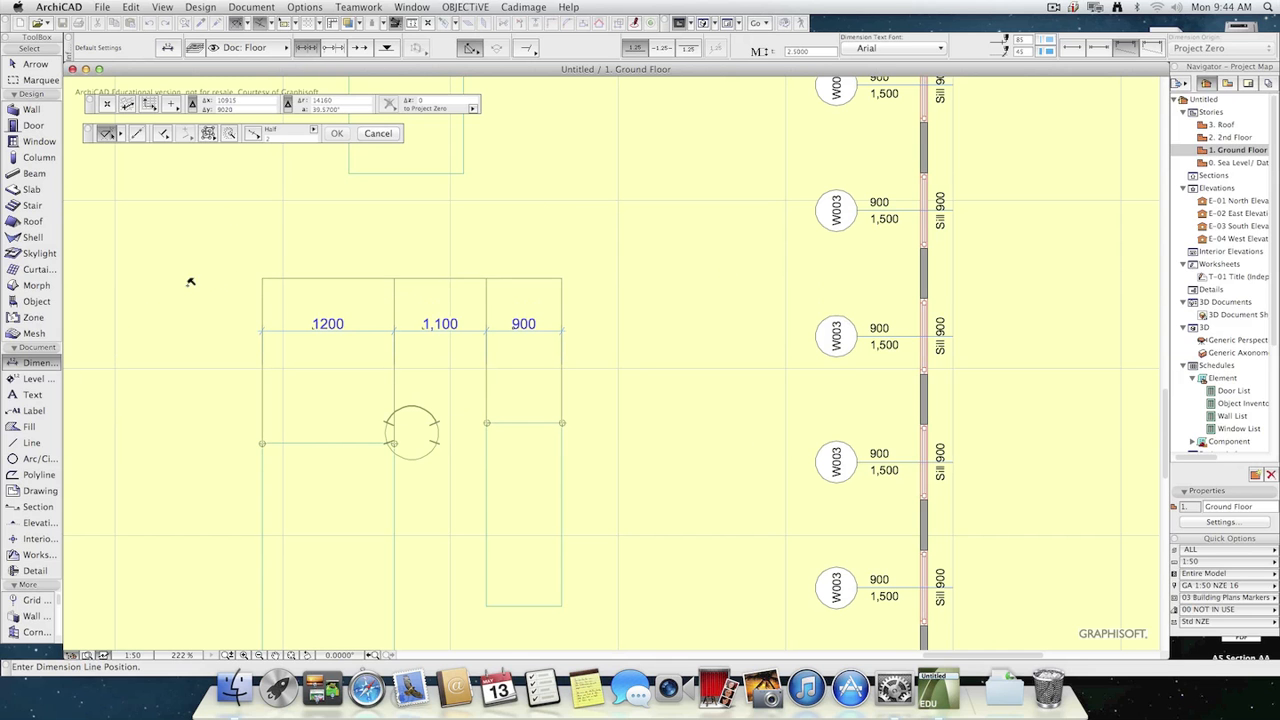
click(389, 263)
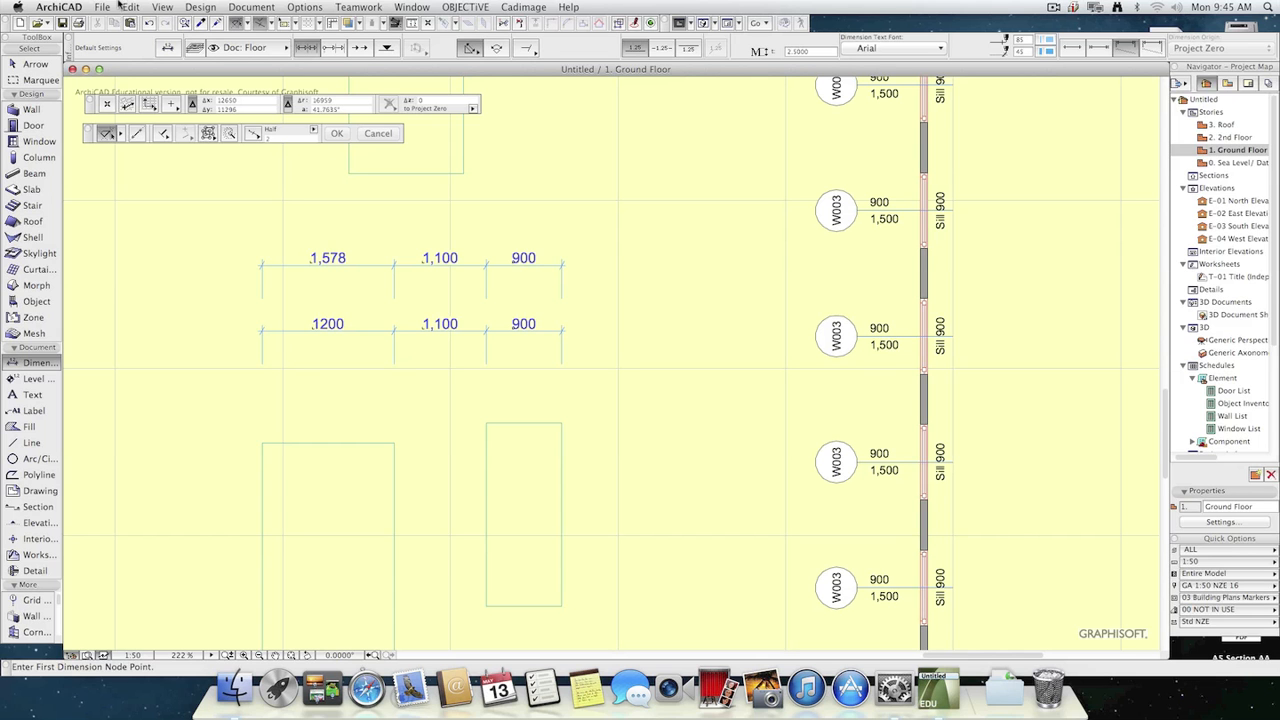
Create a new layer named Dims and assign both horizontal dimension chains to it.
click(238, 47)
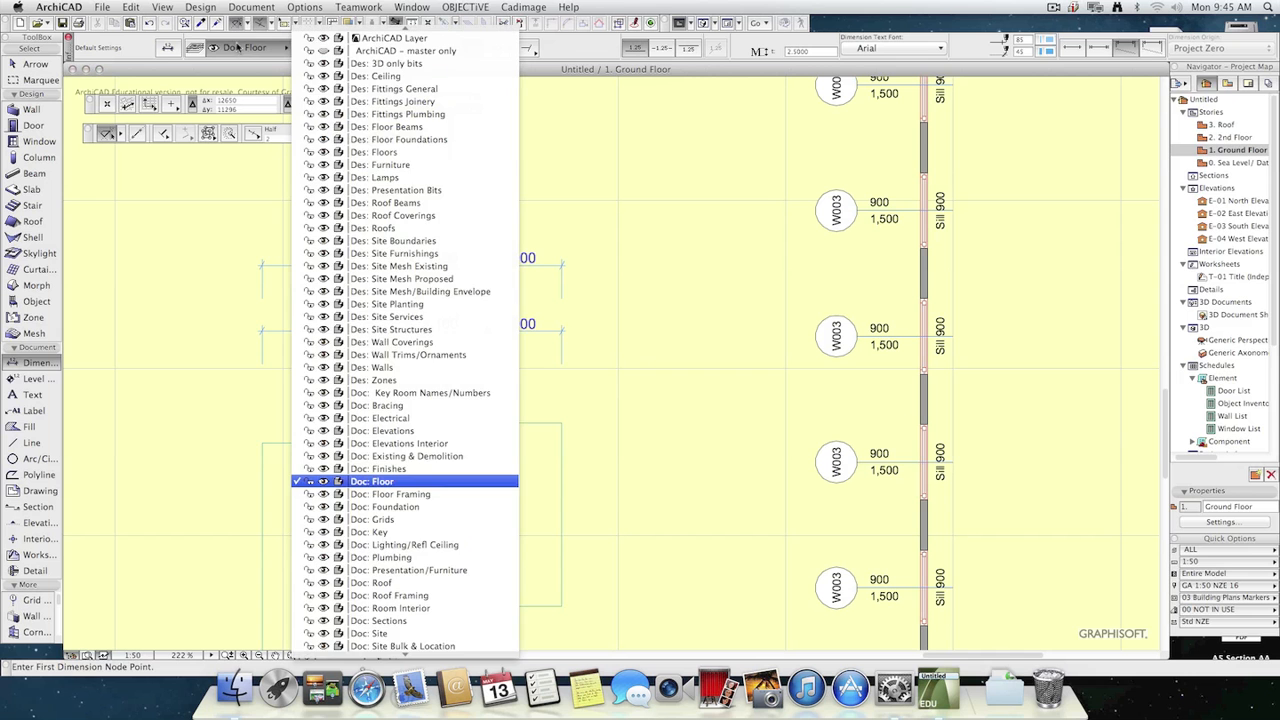
click(236, 49)
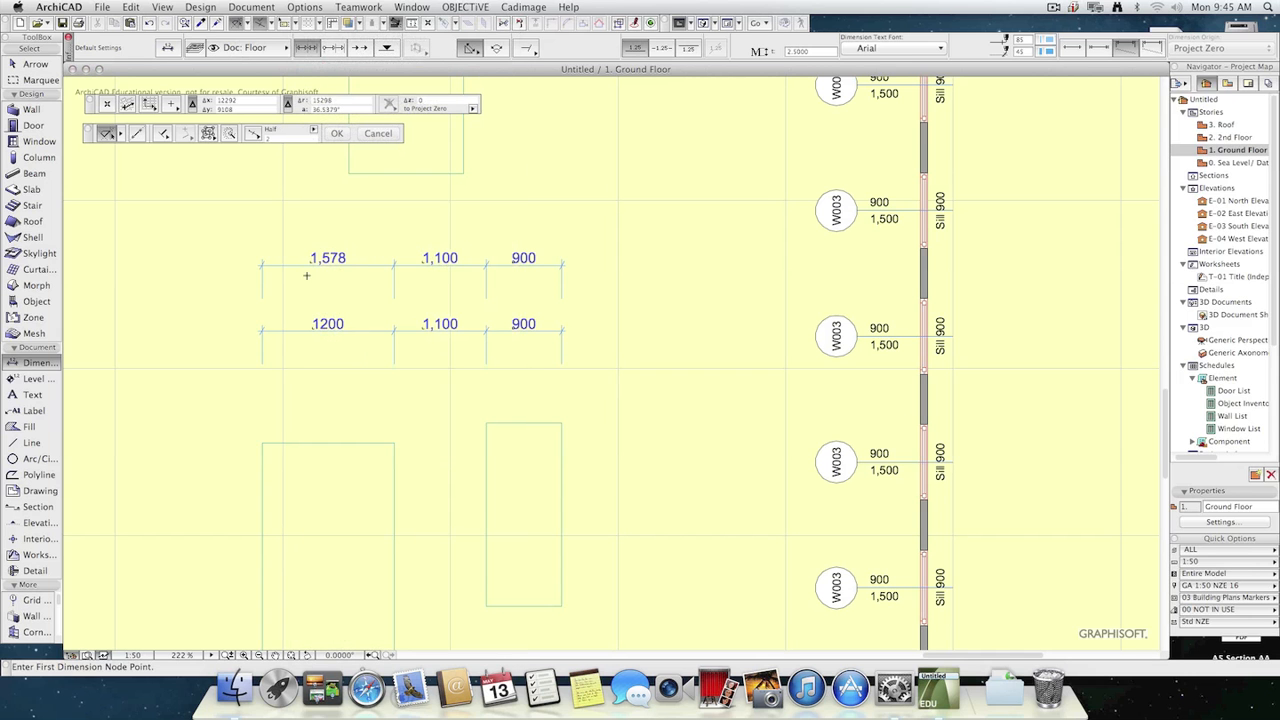
key(super+a)
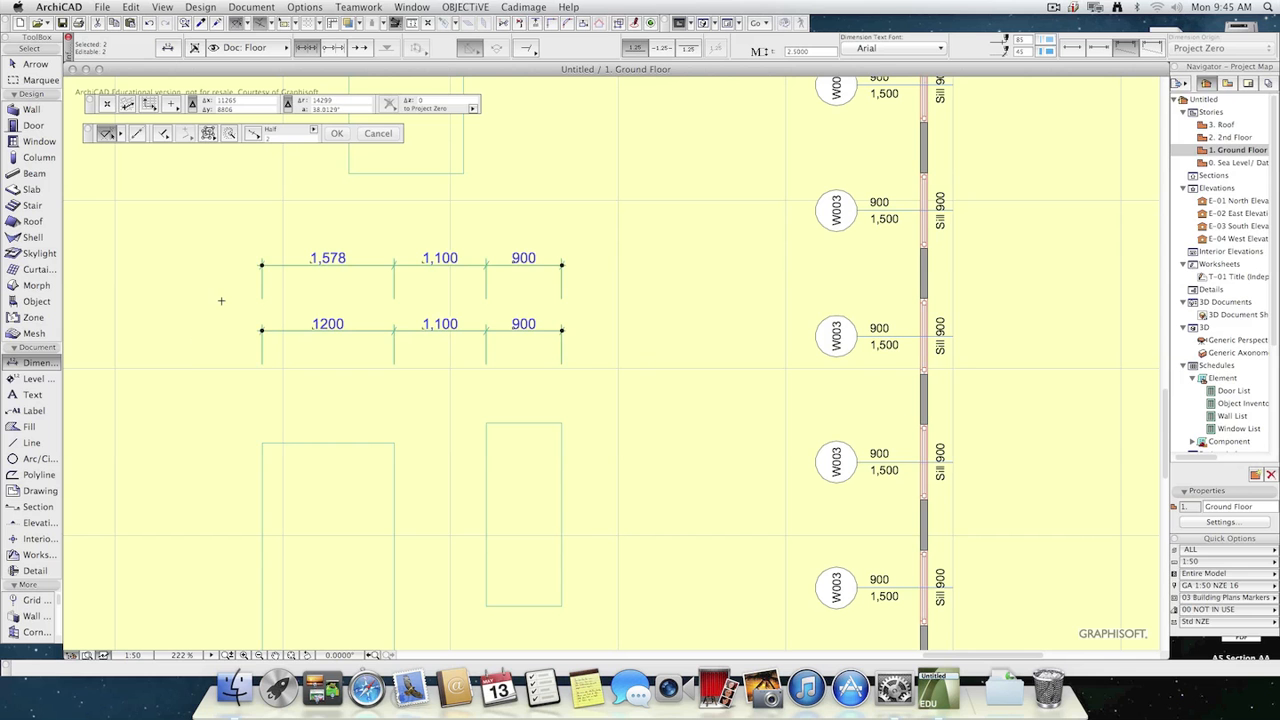
key(super+l)
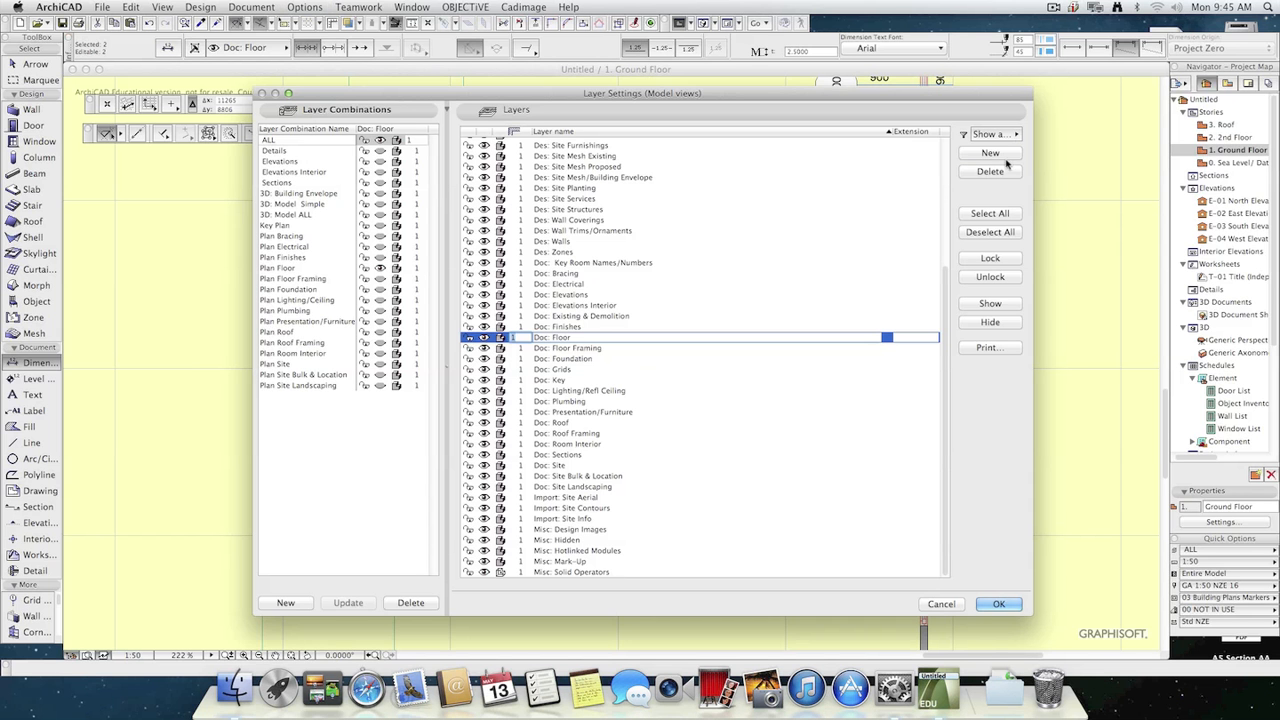
click(1004, 158)
text(Dims)
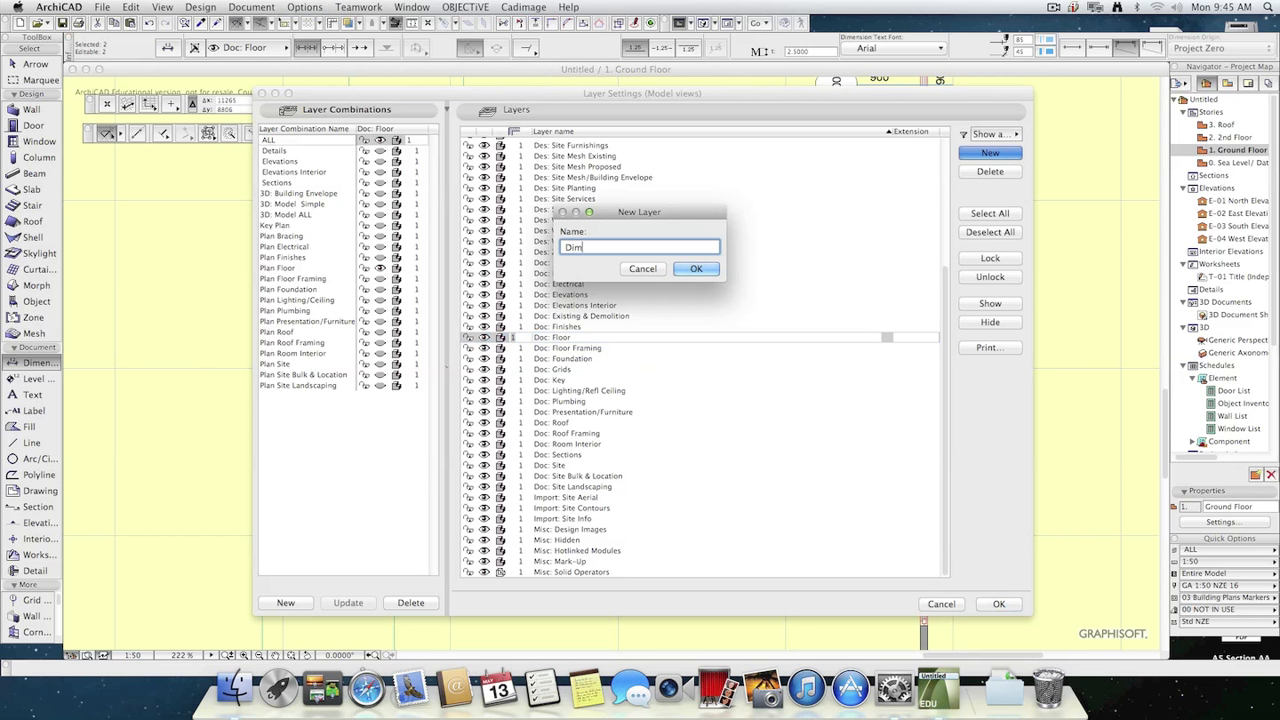
key(Return)
click(1005, 604)
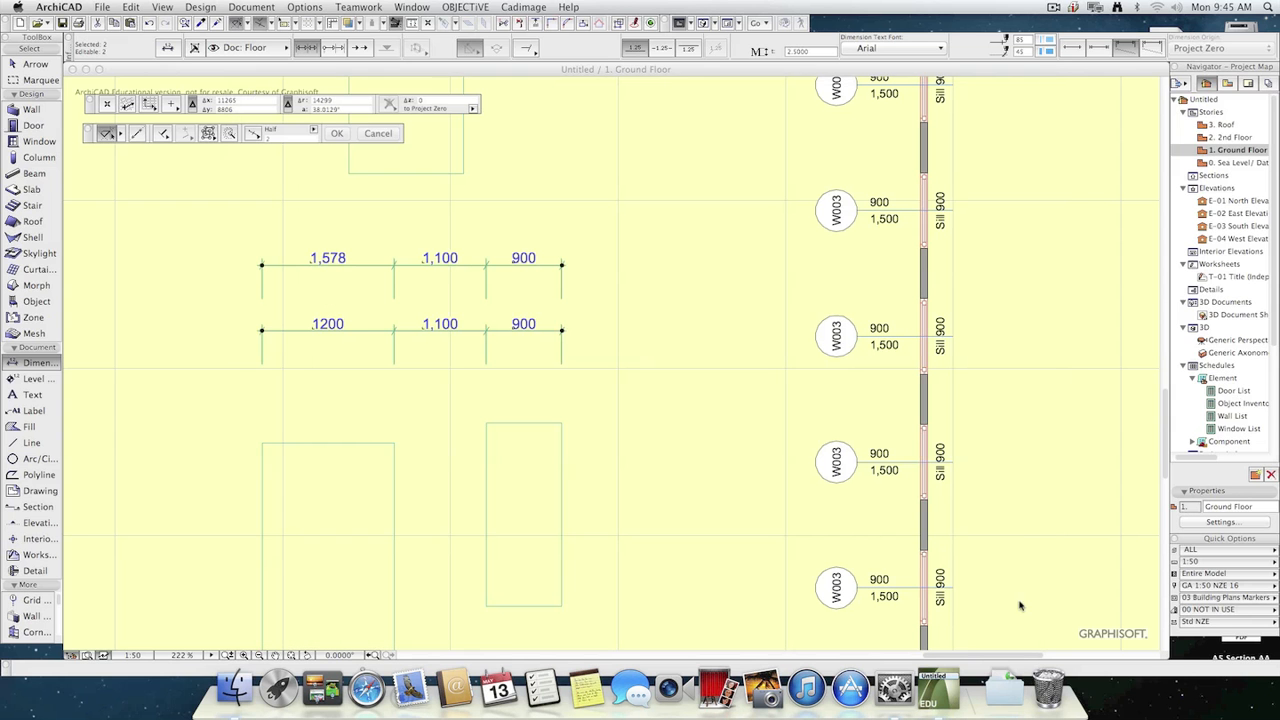
click(248, 50)
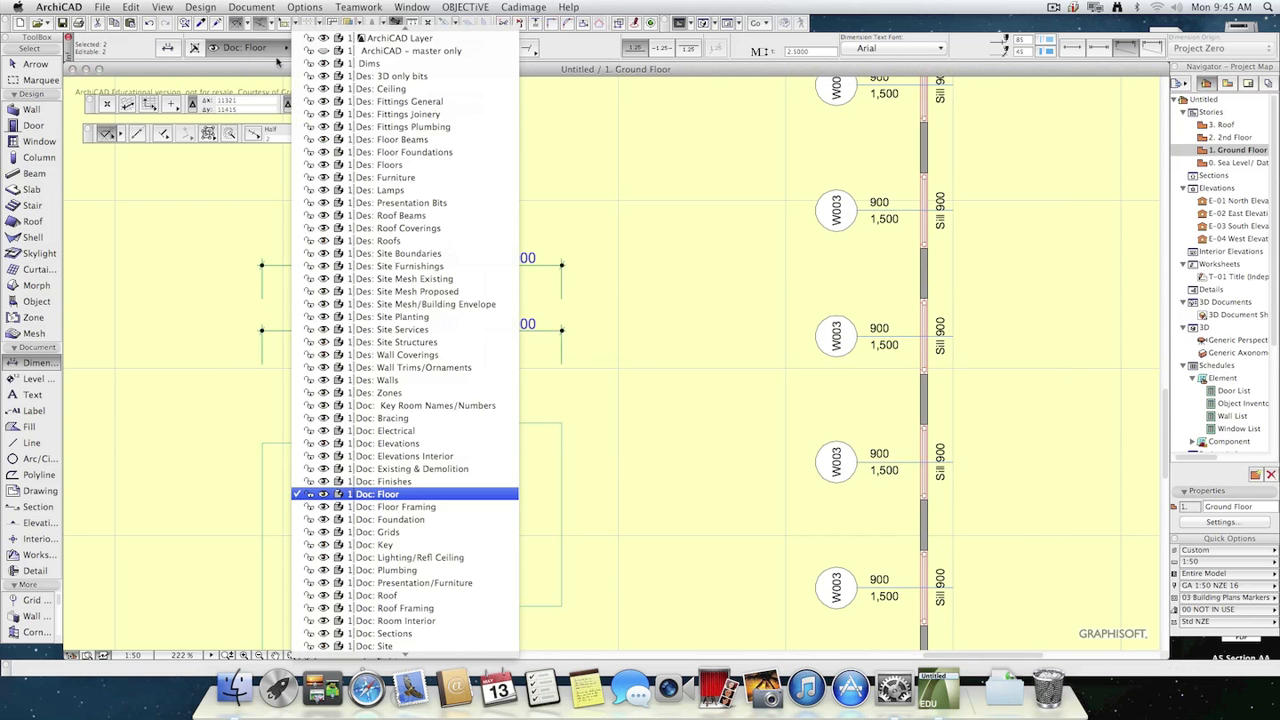
click(357, 64)
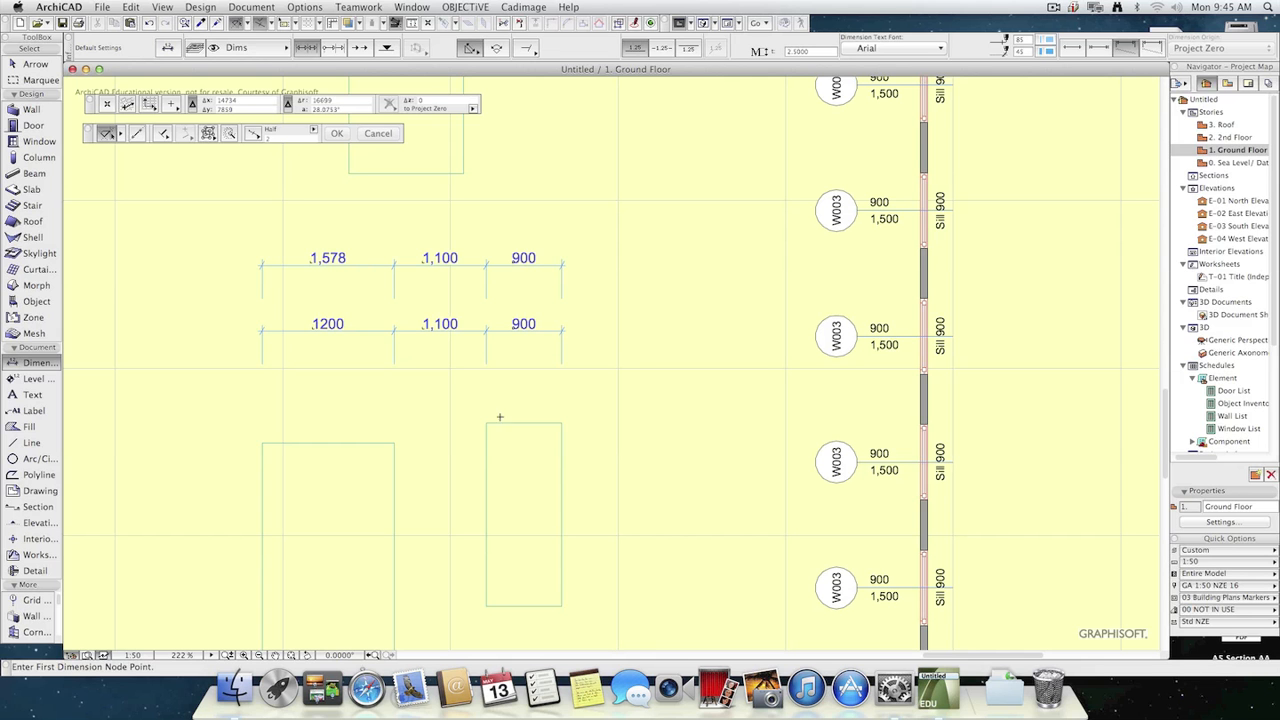
Draw an arc about 1,300 mm long just above and right of the upper dimension chain.
scroll(471, 438, down, 1)
middle_drag(488, 427, 588, 282)
scroll(566, 306, up, 1)
scroll(561, 312, down, 2)
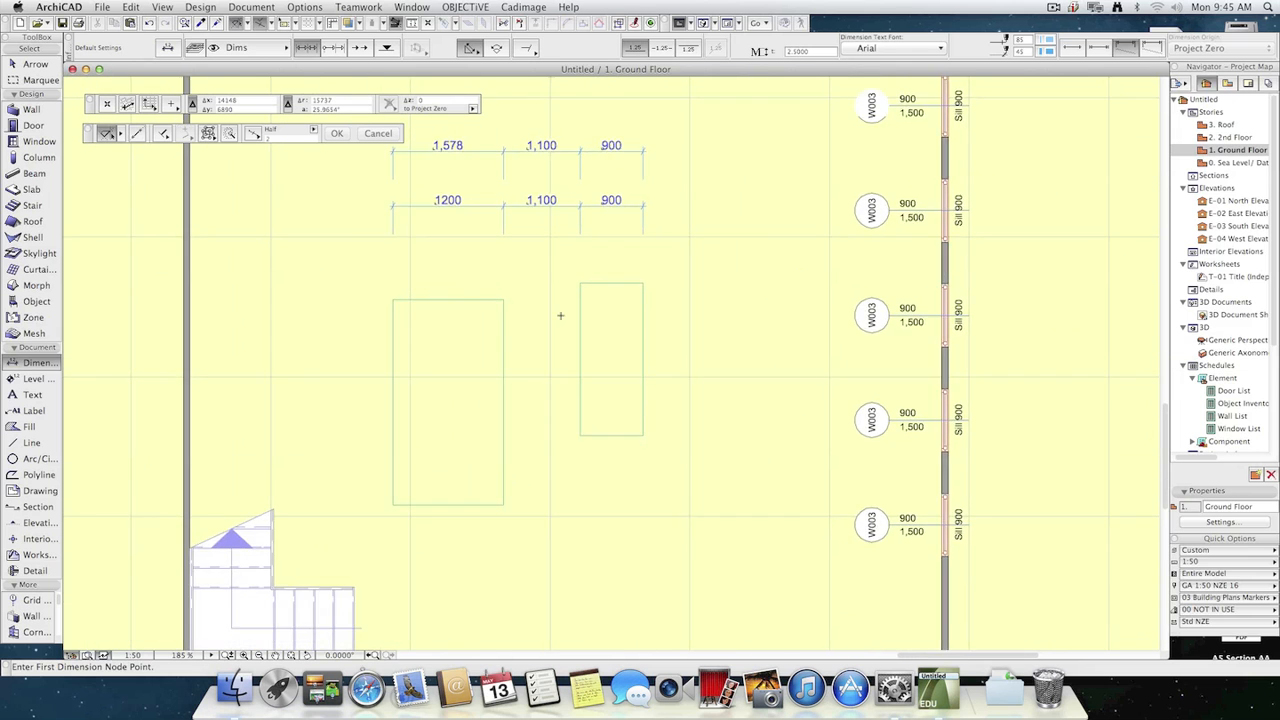
middle_drag(549, 349, 457, 429)
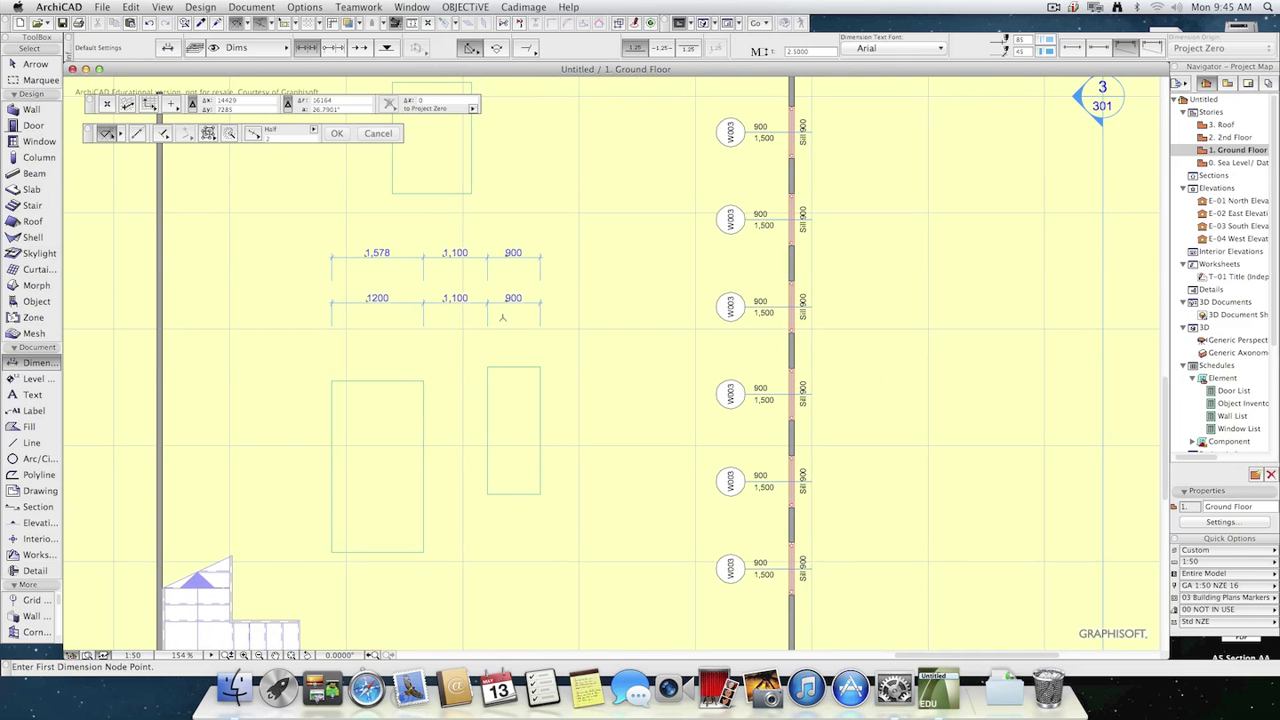
key(Escape)
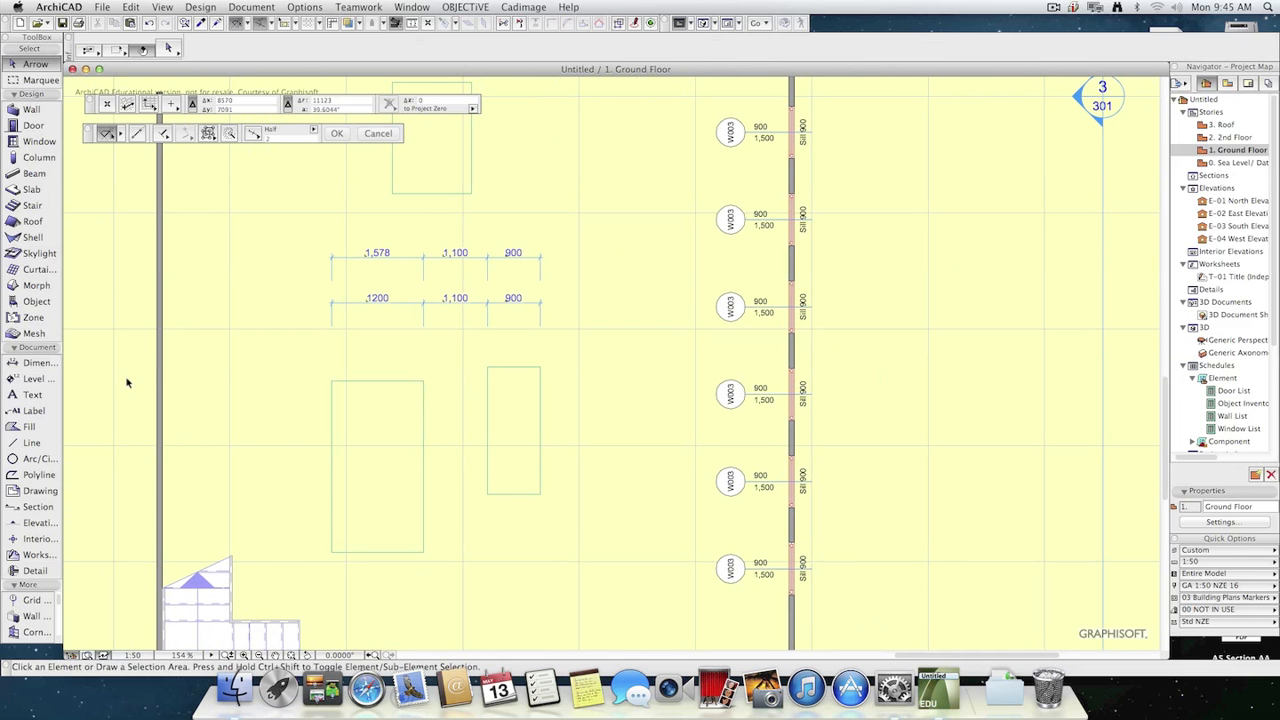
click(36, 459)
click(513, 211)
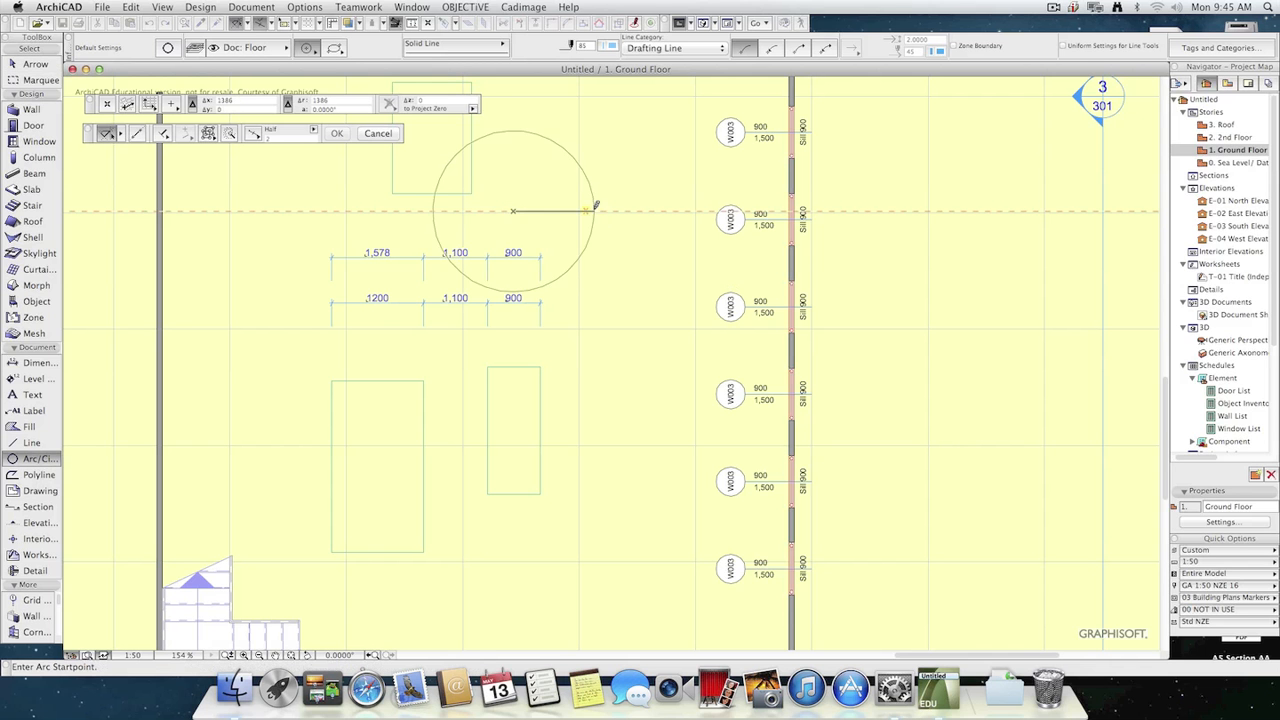
click(602, 211)
click(564, 155)
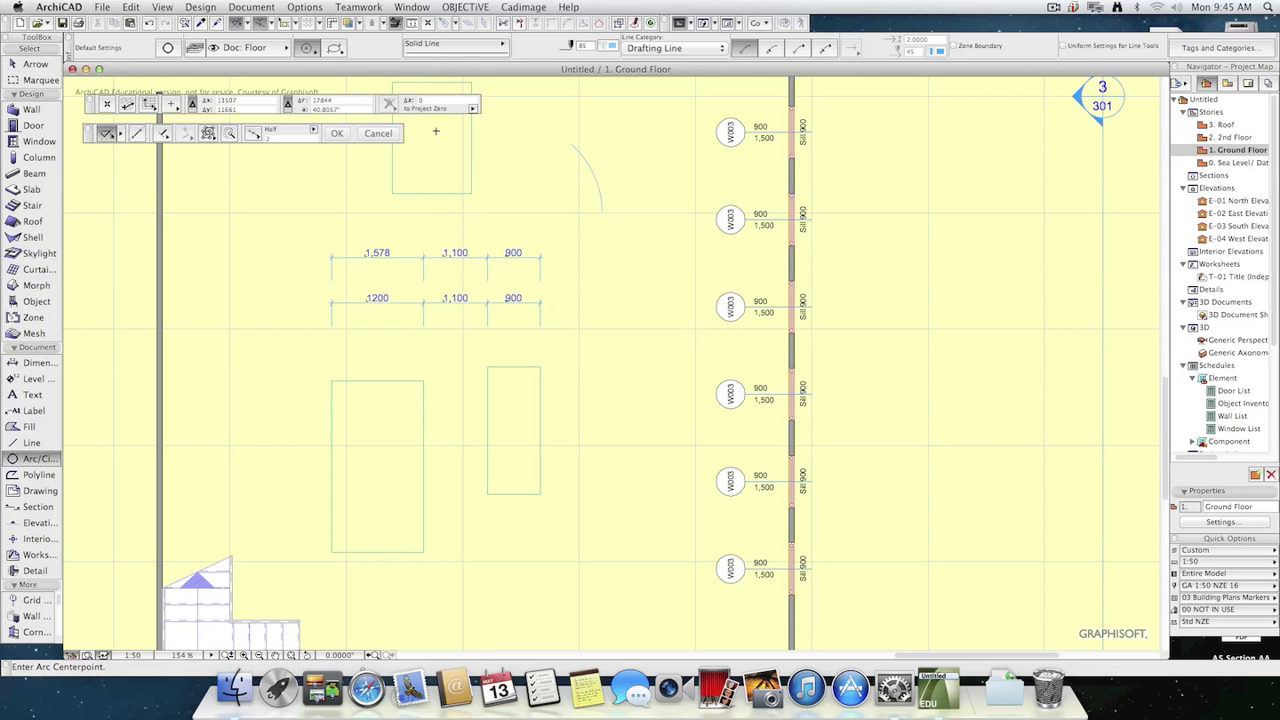
Dimension the new arc's length, placing the curved dimension line outside the arc.
key(Escape)
click(25, 365)
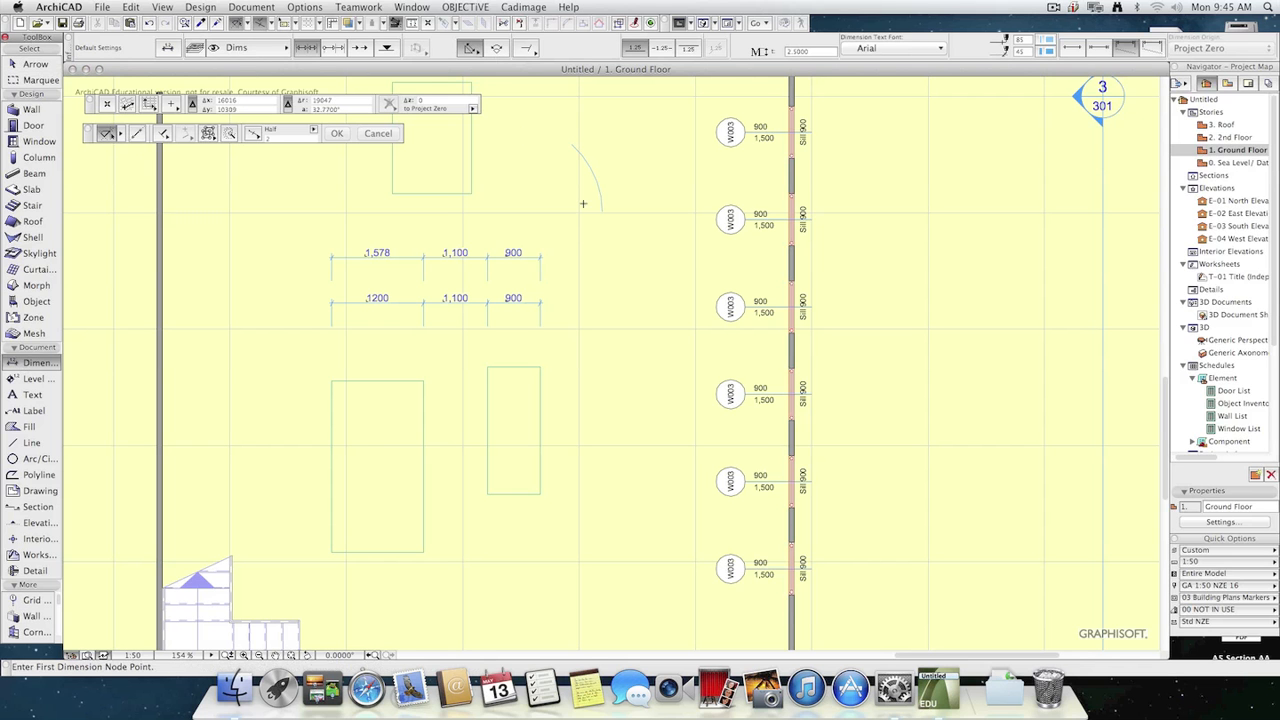
click(497, 50)
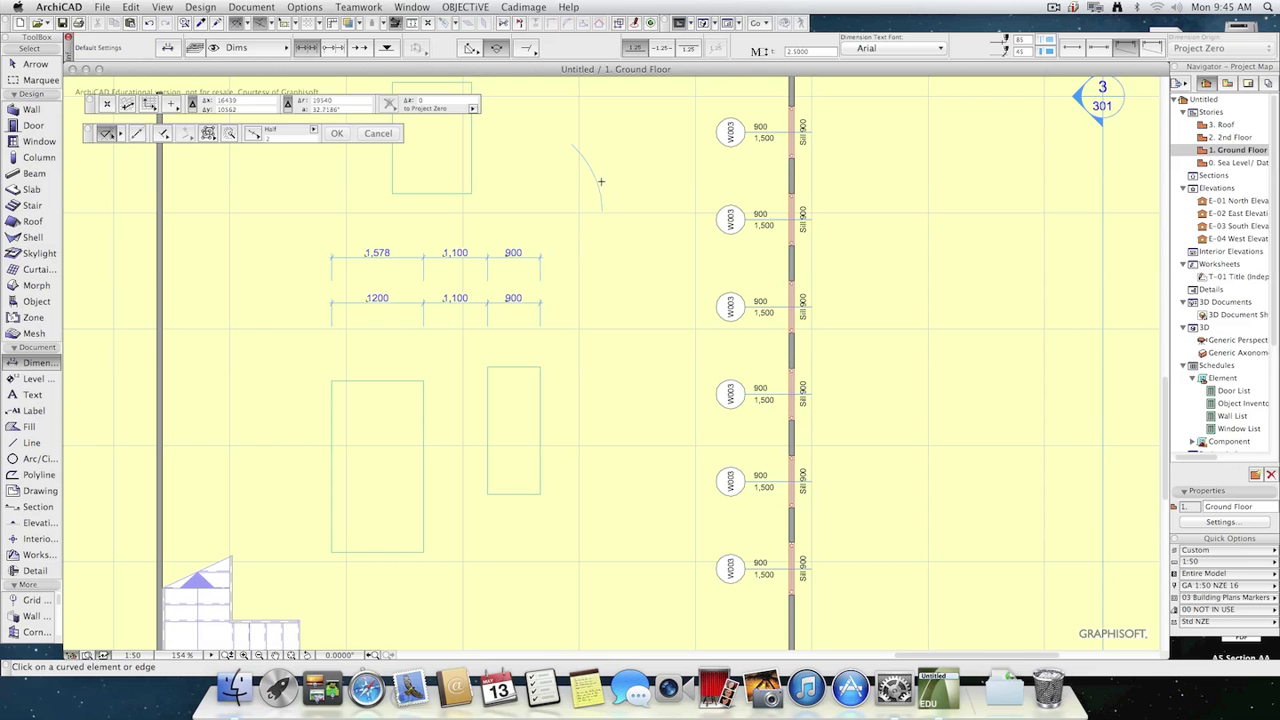
click(601, 181)
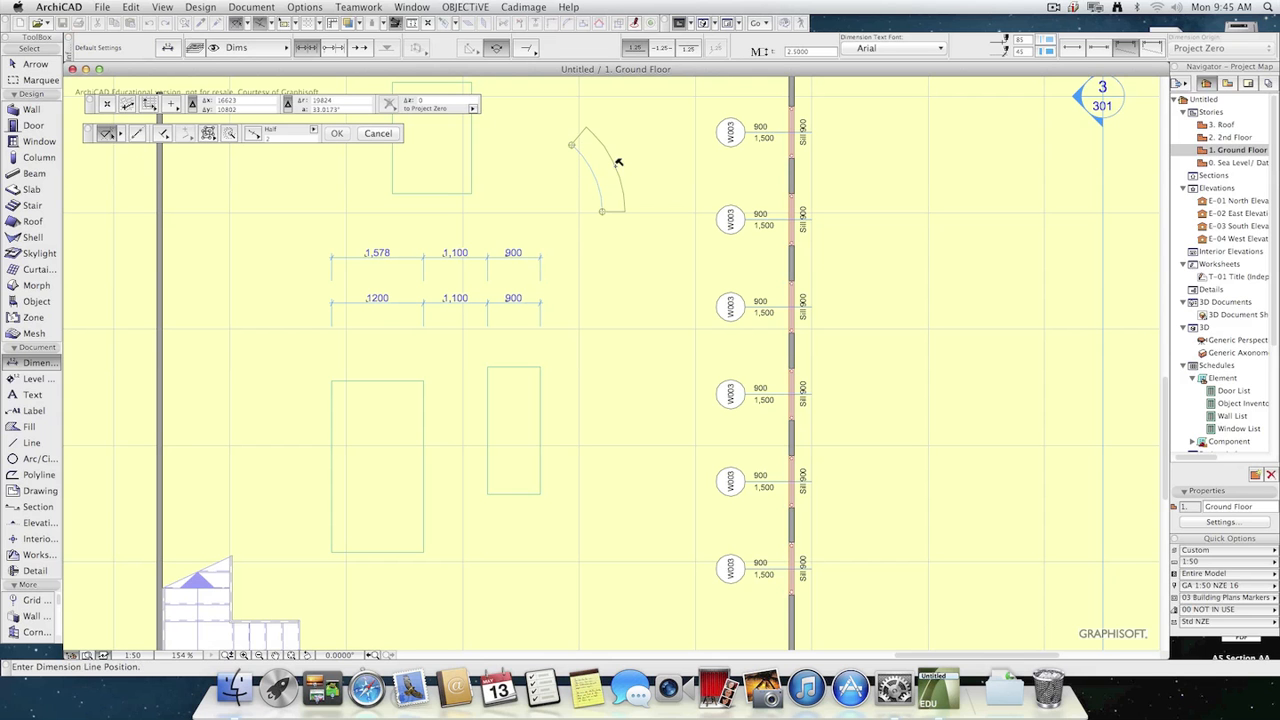
click(616, 162)
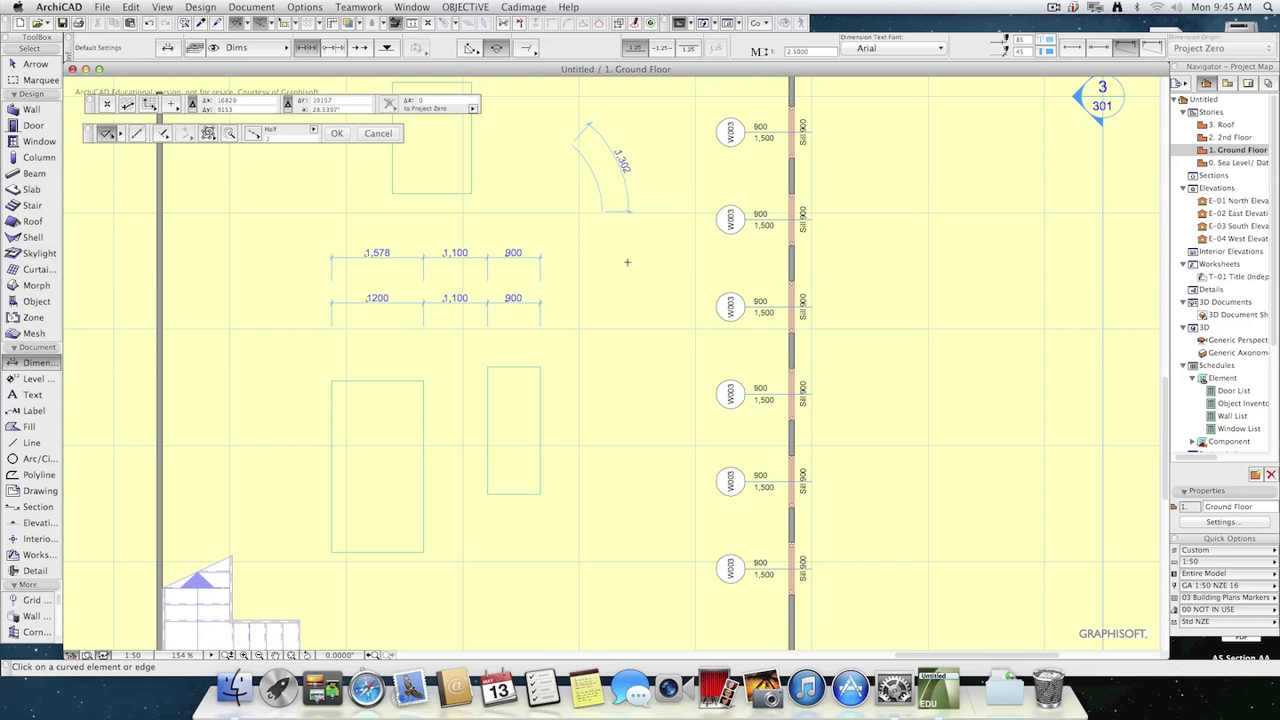
scroll(604, 354, up, 5)
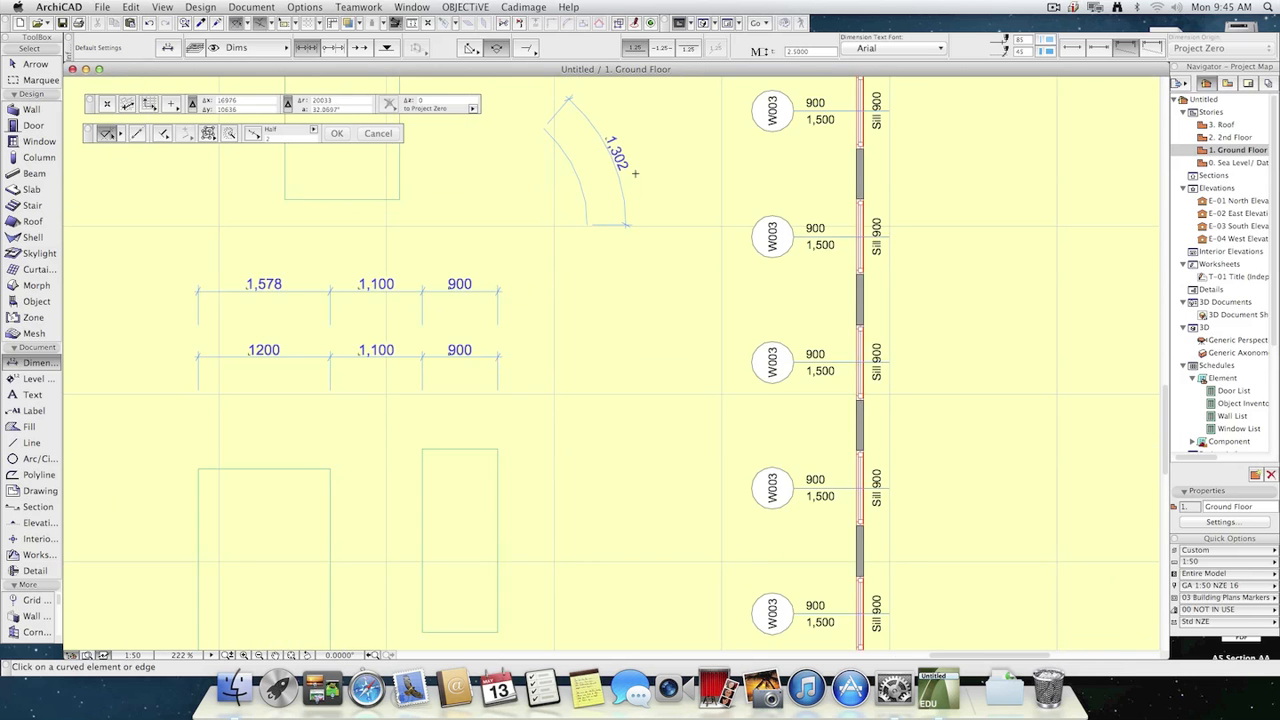
scroll(677, 279, up, 3)
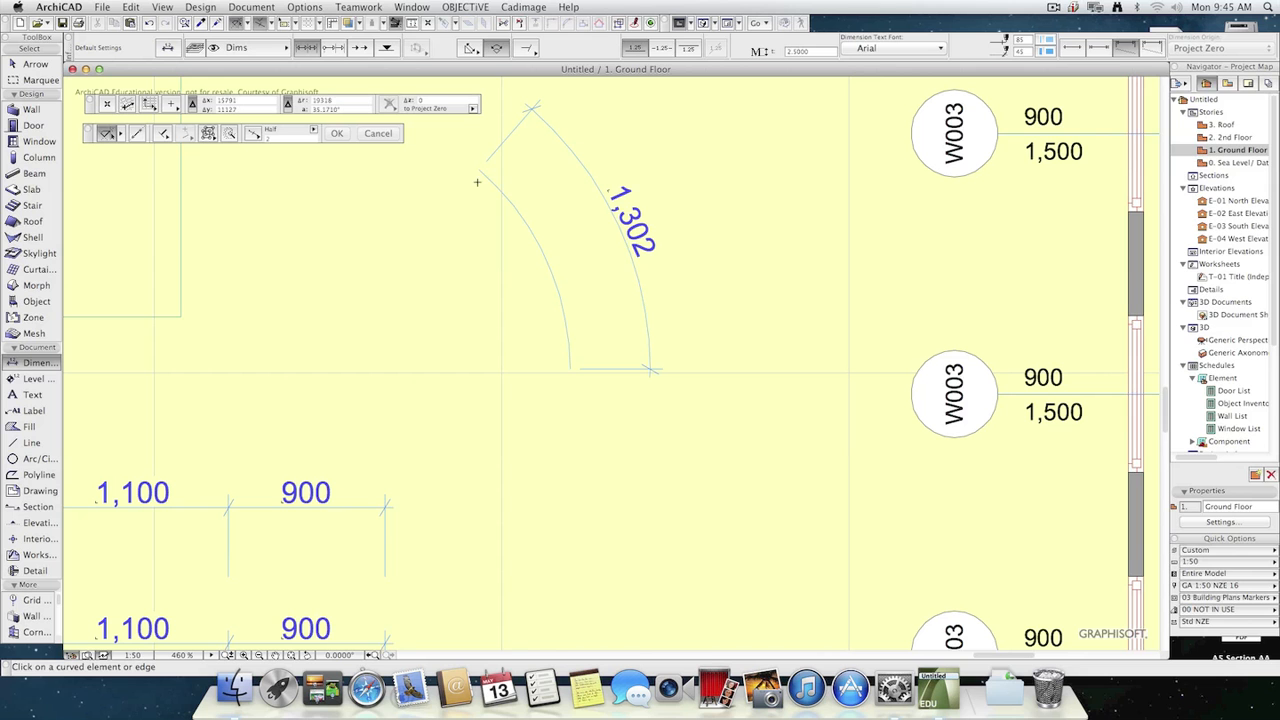
Try dimensioning three upper corners of the two slabs with the horizontal/vertical-only geometry method, and cancel before placing it.
click(479, 49)
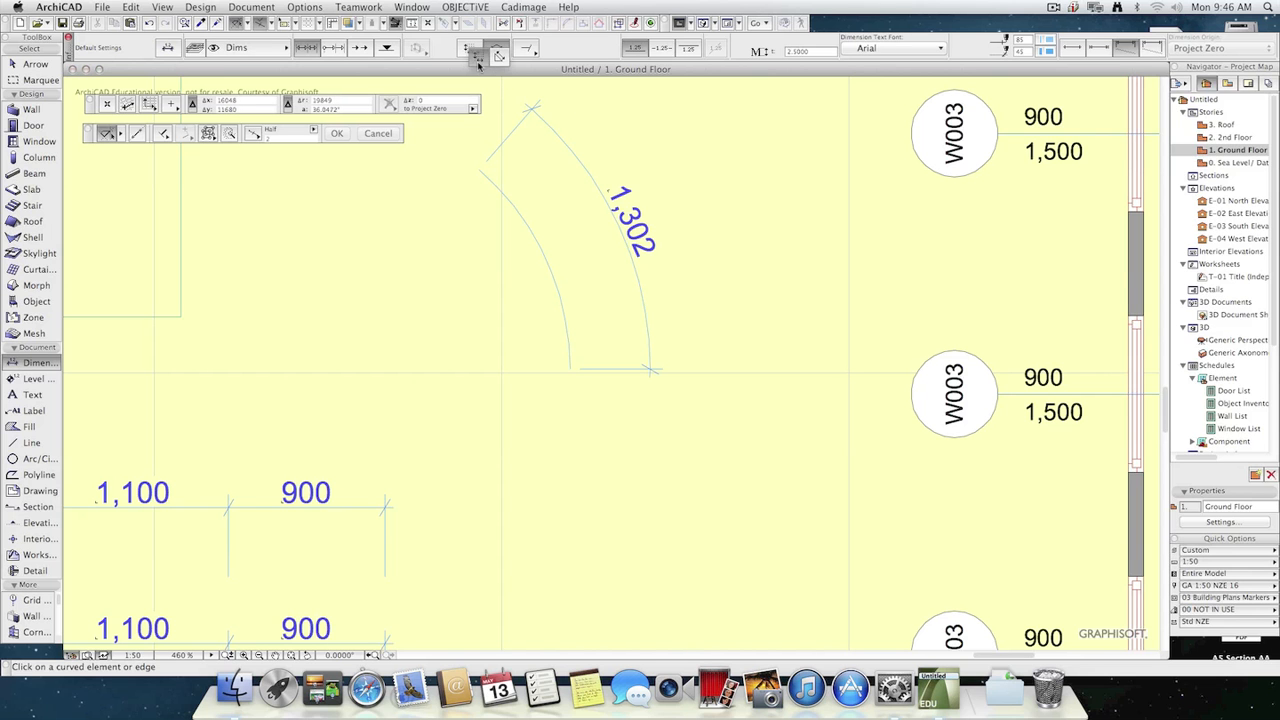
click(478, 56)
scroll(506, 357, down, 6)
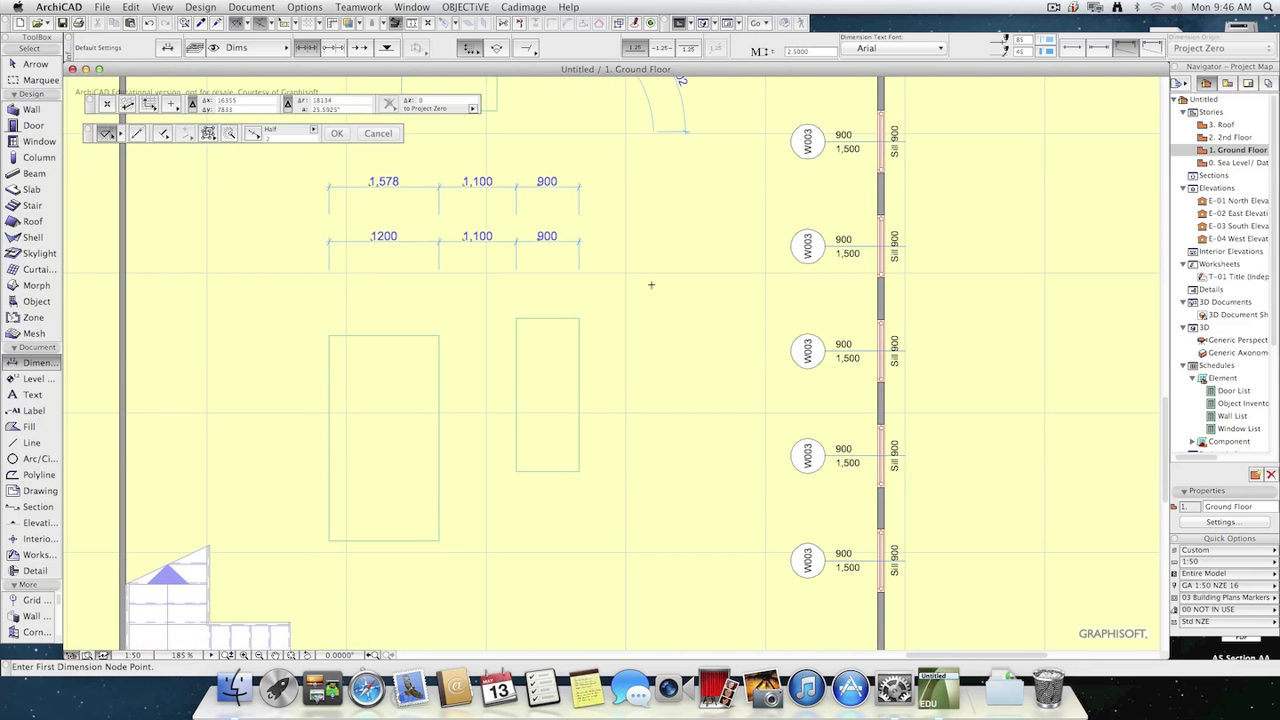
click(579, 318)
click(517, 318)
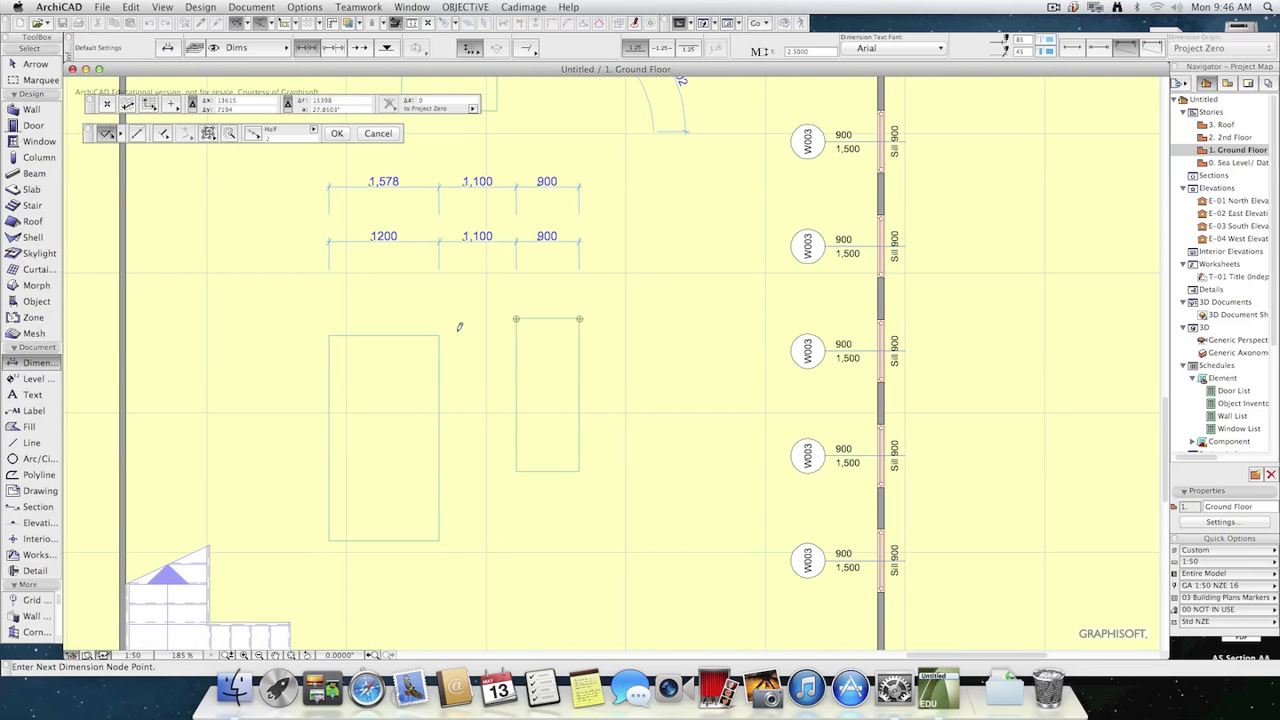
click(440, 335)
double_click(453, 310)
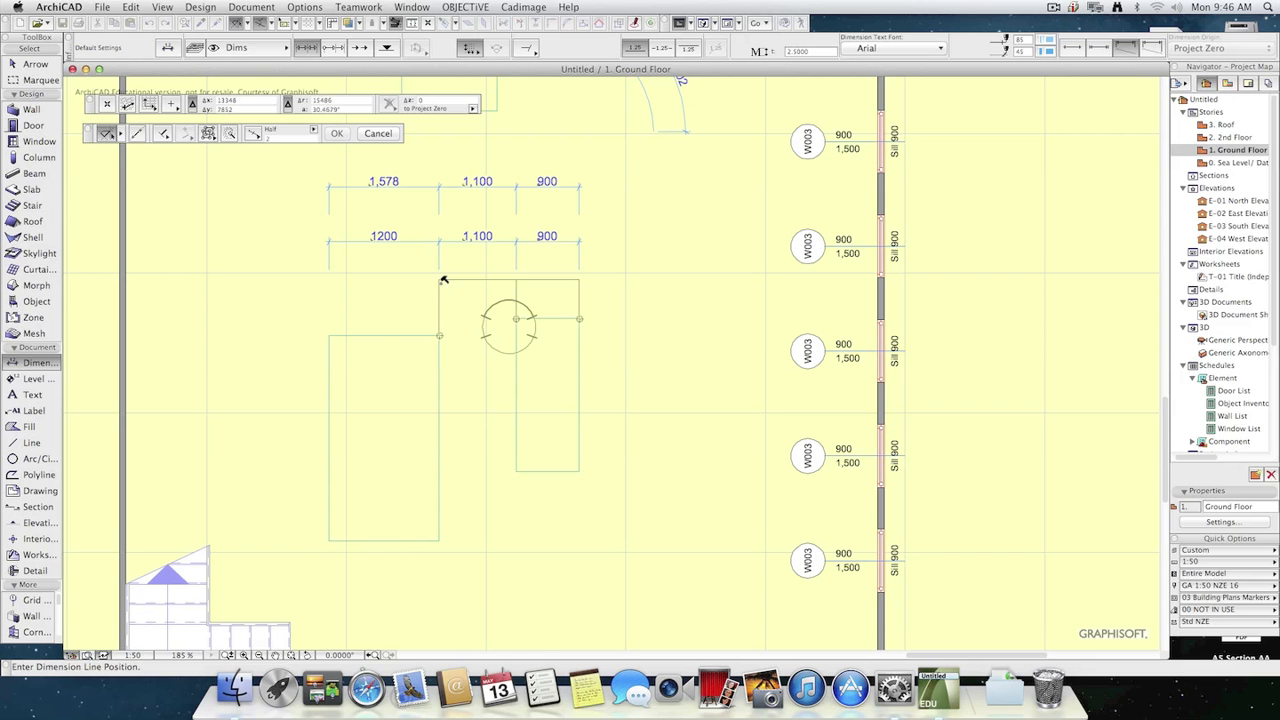
key(Escape)
Try dimensioning the gap between the two slabs' facing upper corners, and cancel before placing the line.
click(440, 335)
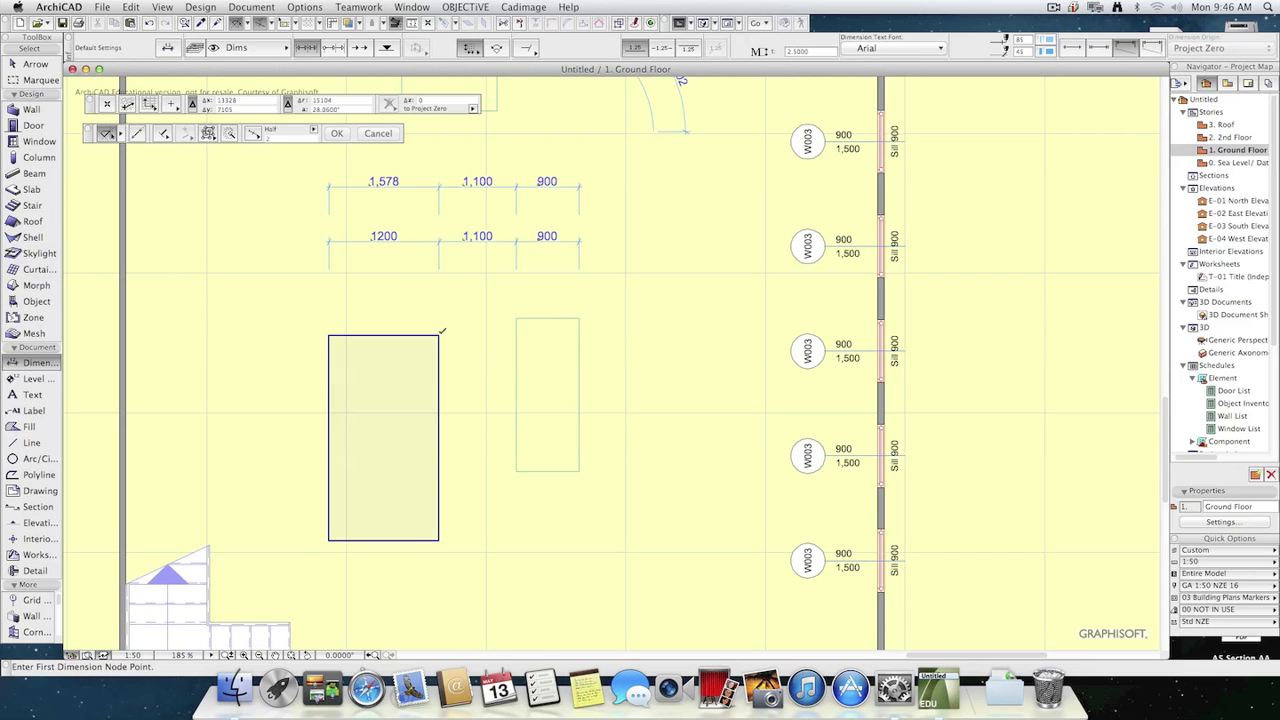
click(516, 318)
double_click(481, 291)
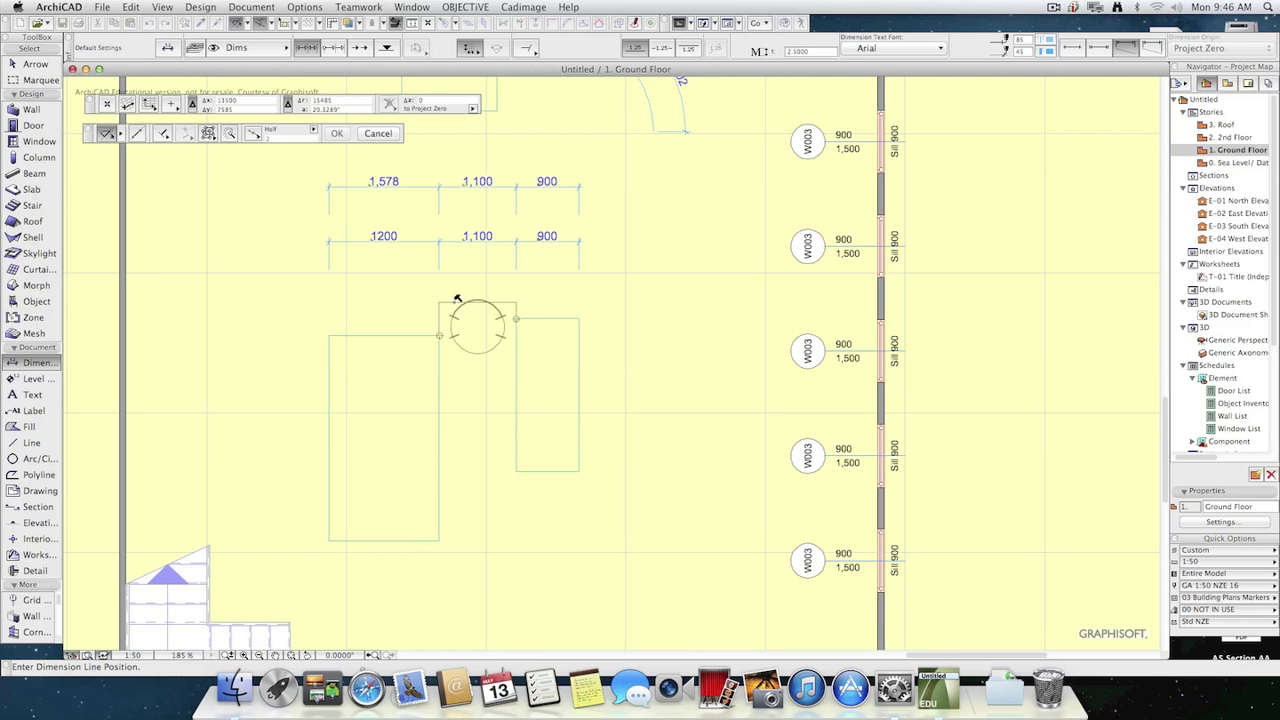
key(Escape)
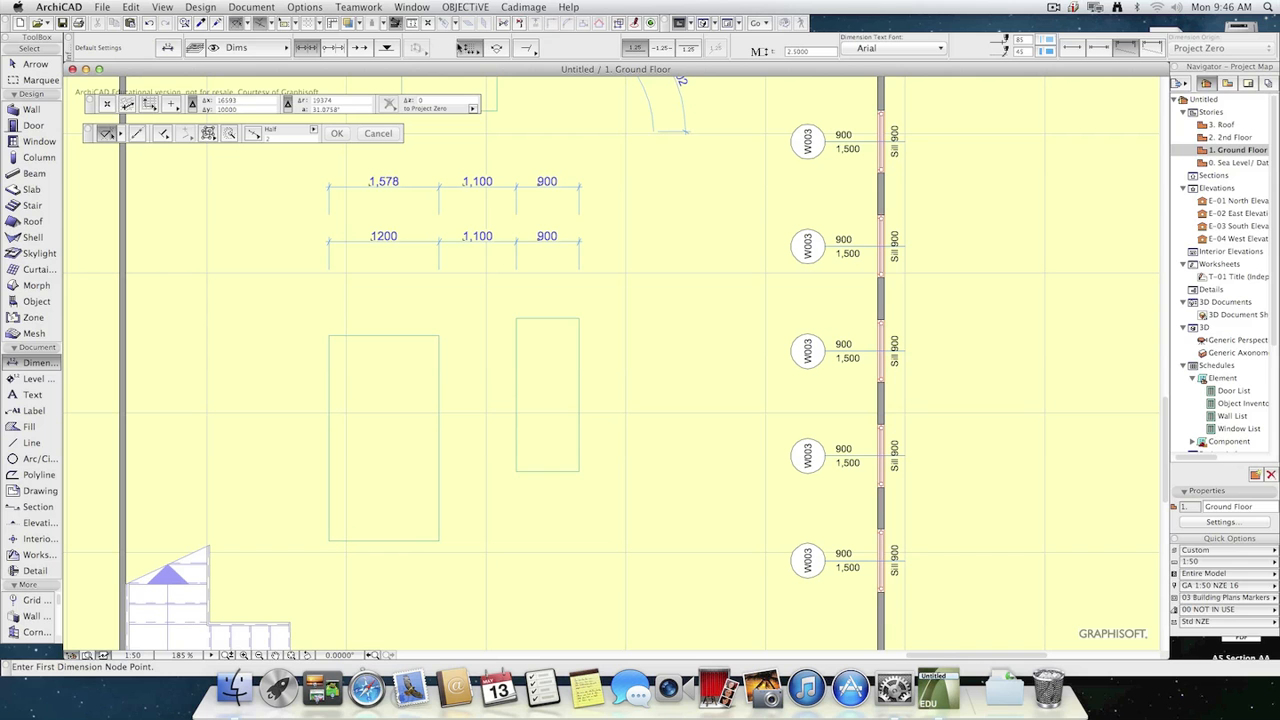
Set the dimension geometry method back to any direction, view the marker types, and leave the Dimension tool.
click(461, 46)
click(488, 54)
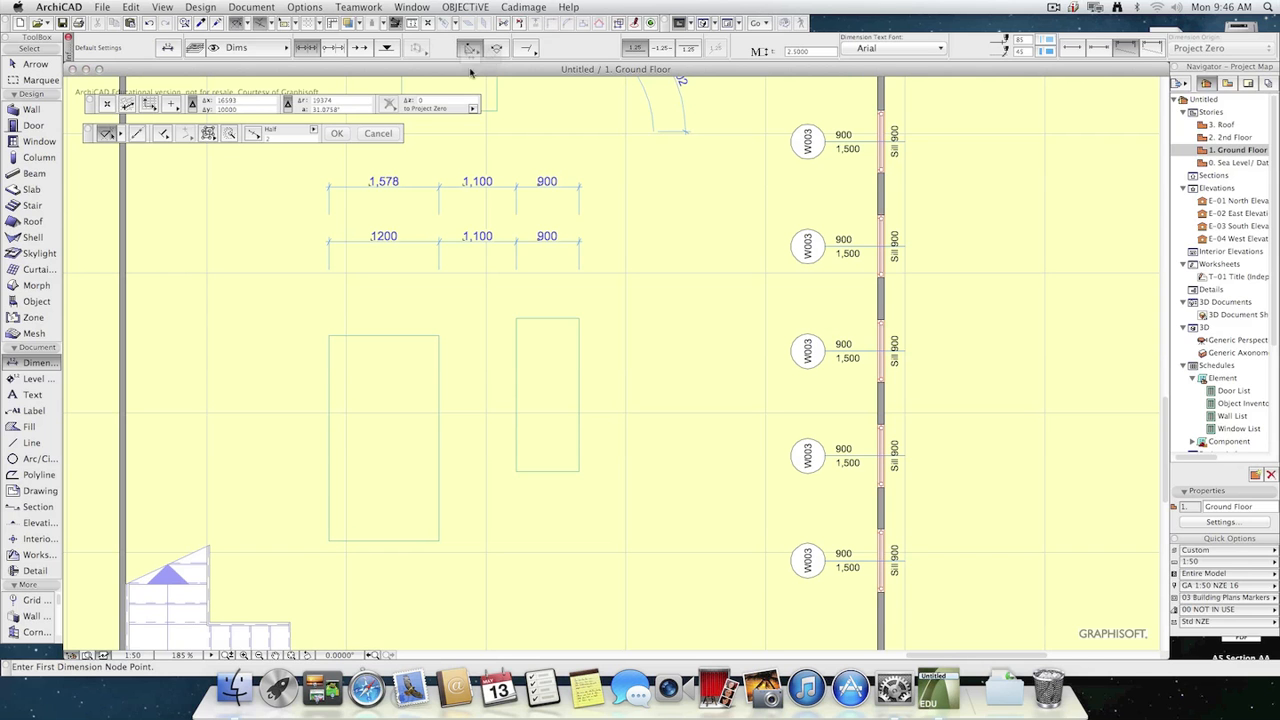
click(531, 52)
click(519, 44)
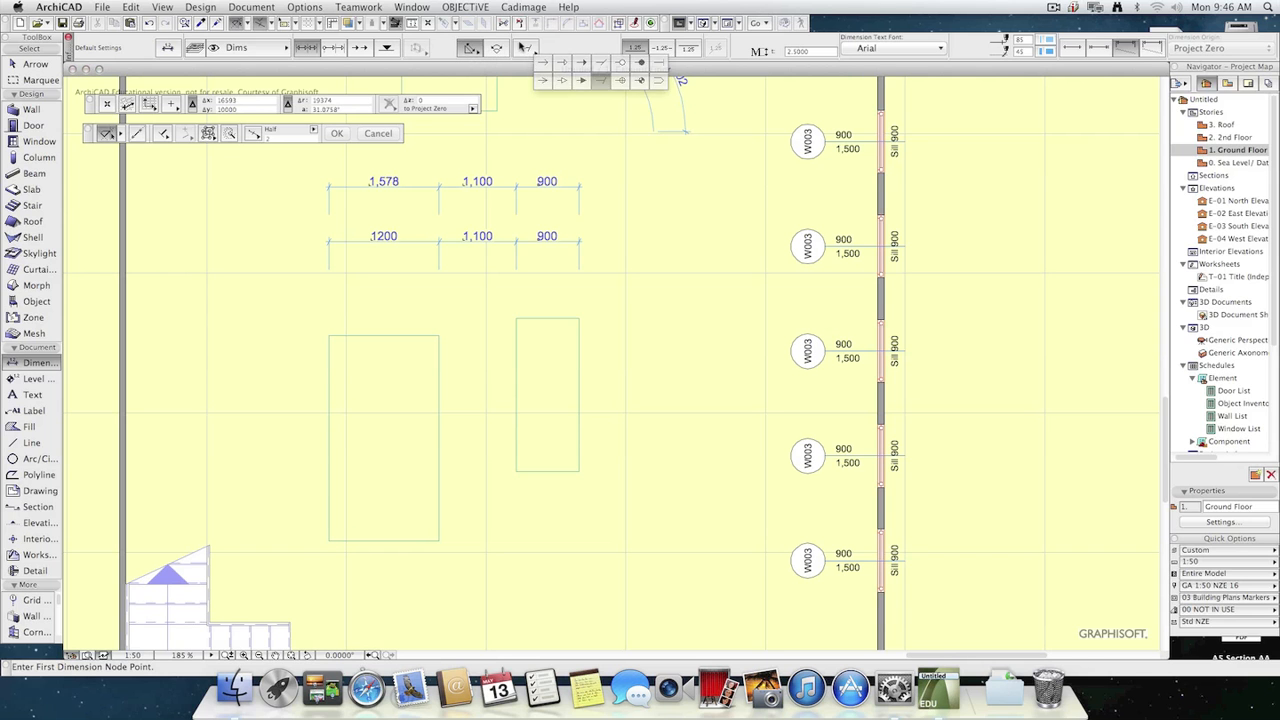
key(Escape)
Select the lower dimension chain and switch its witness lines to dynamic length.
click(577, 244)
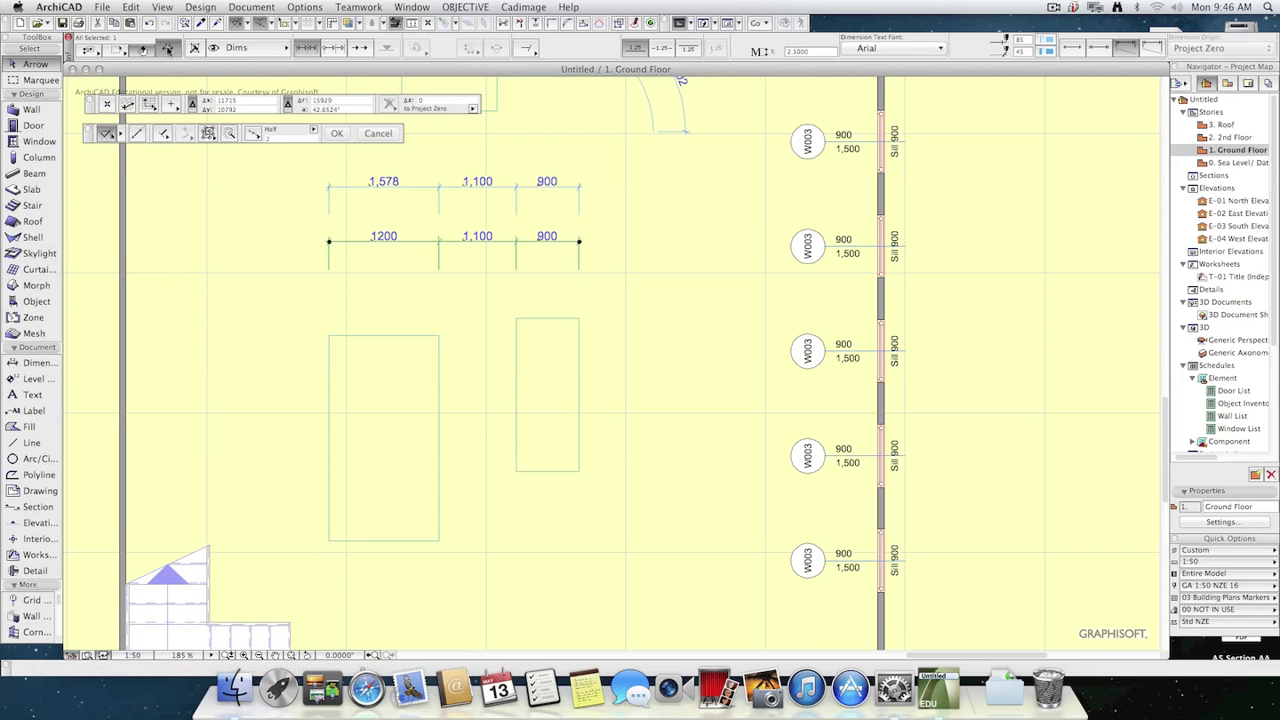
click(168, 48)
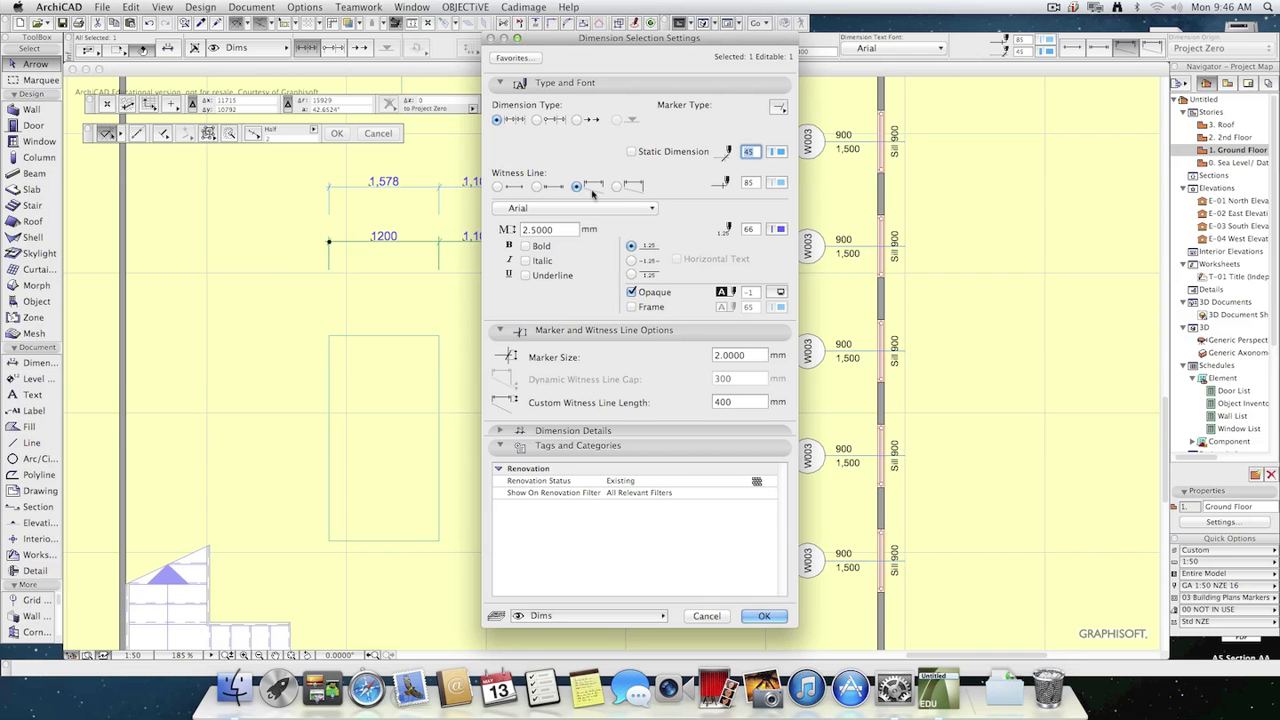
click(614, 188)
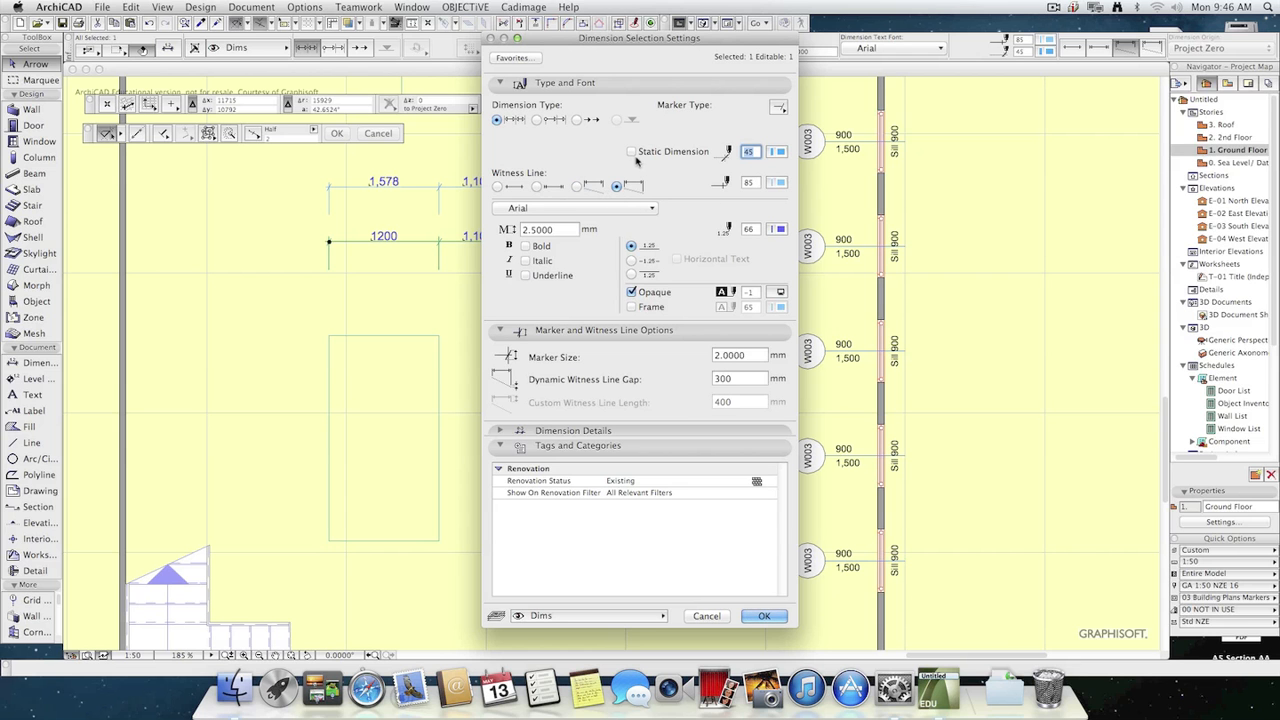
Change the selected chain to the cumulative dimension type with an arrow marker, and apply the settings.
click(538, 120)
click(779, 108)
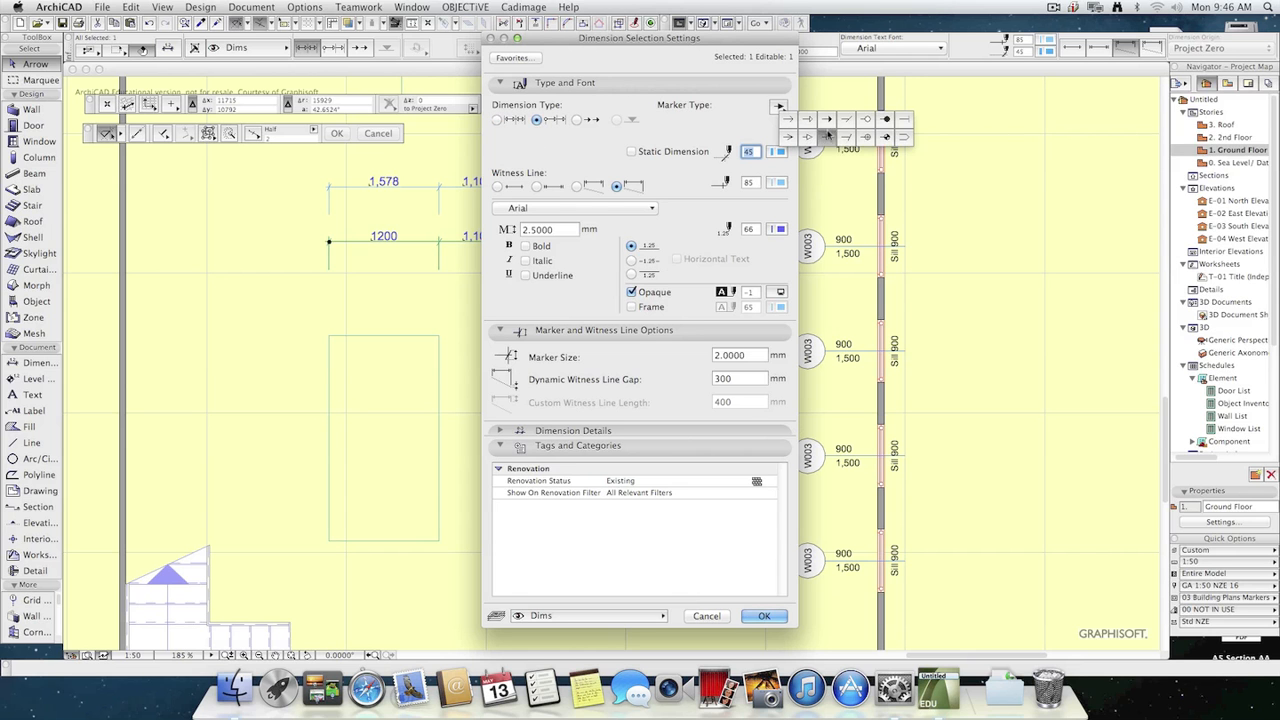
click(808, 118)
click(764, 616)
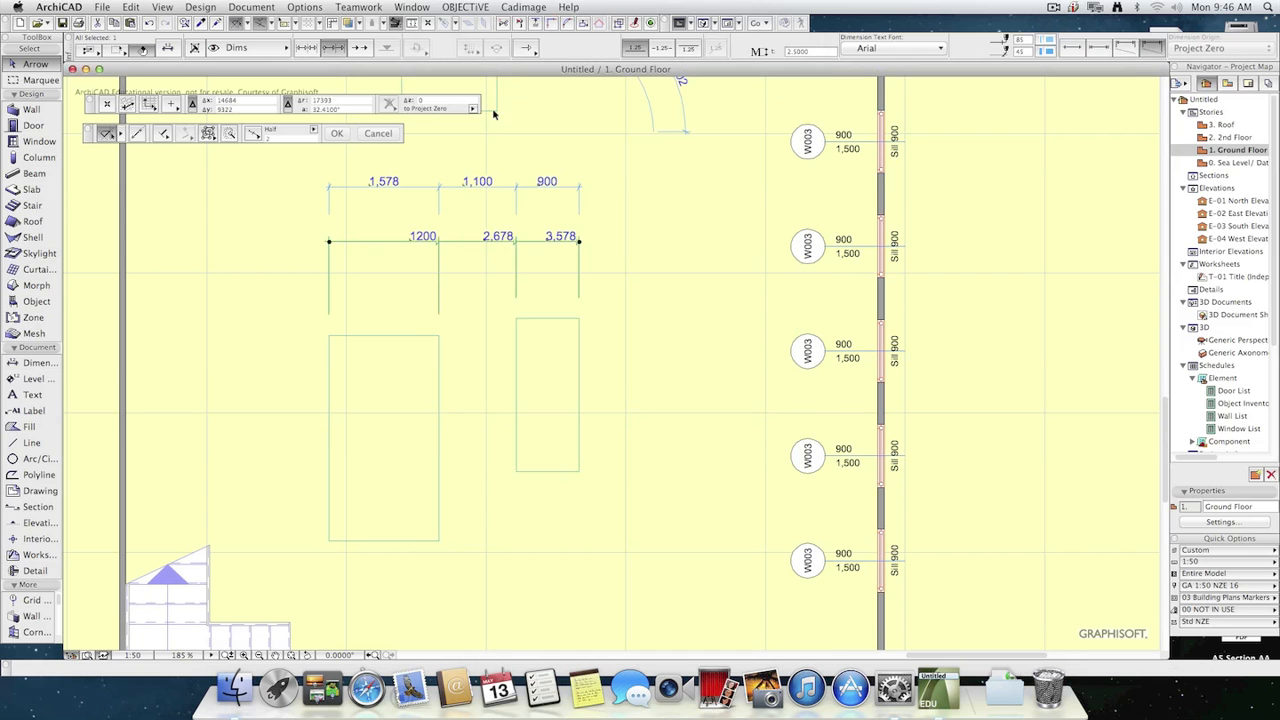
Select the lower dimension chain and switch its witness lines to the short style, applying the settings.
scroll(543, 251, up, 5)
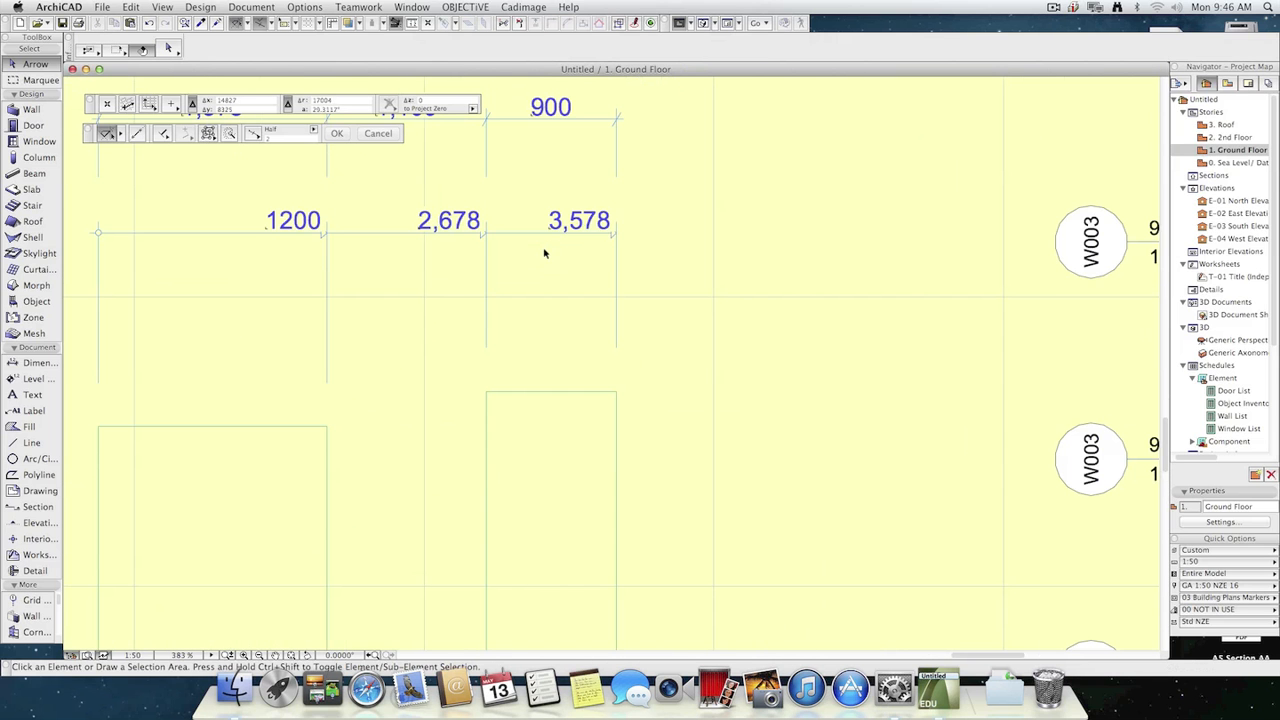
scroll(578, 288, down, 2)
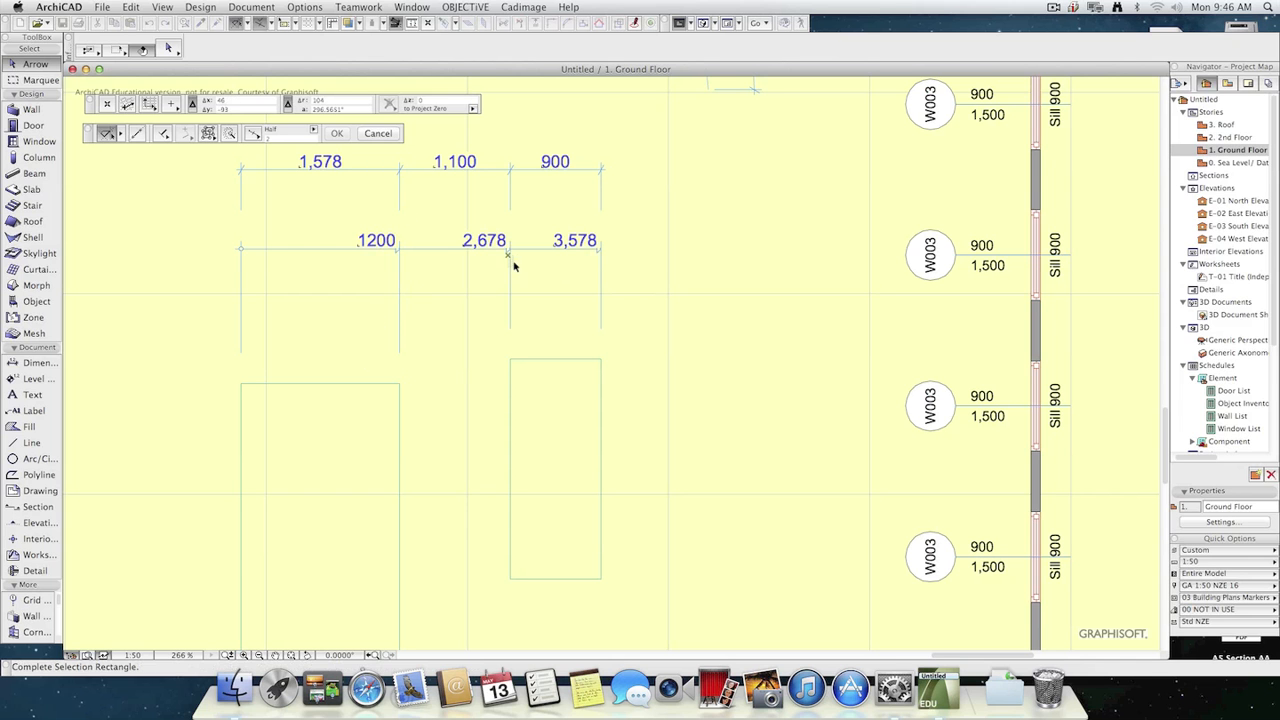
drag(636, 240, 187, 316)
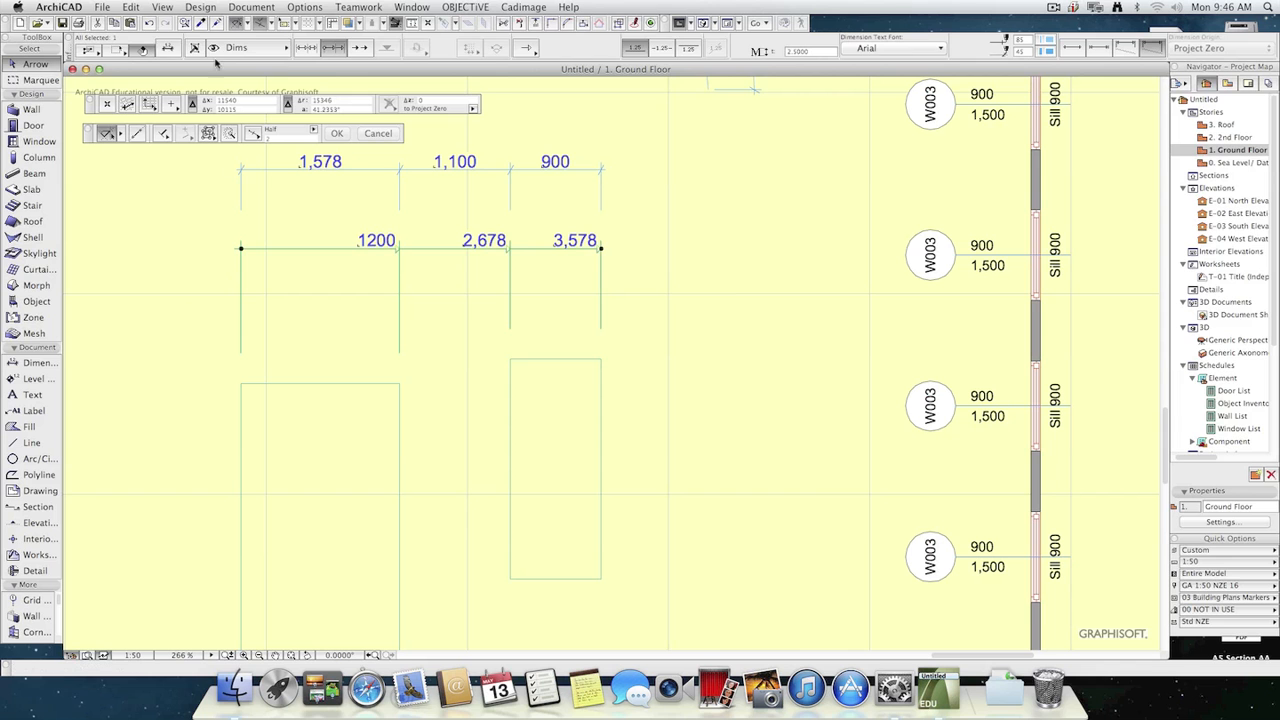
click(165, 47)
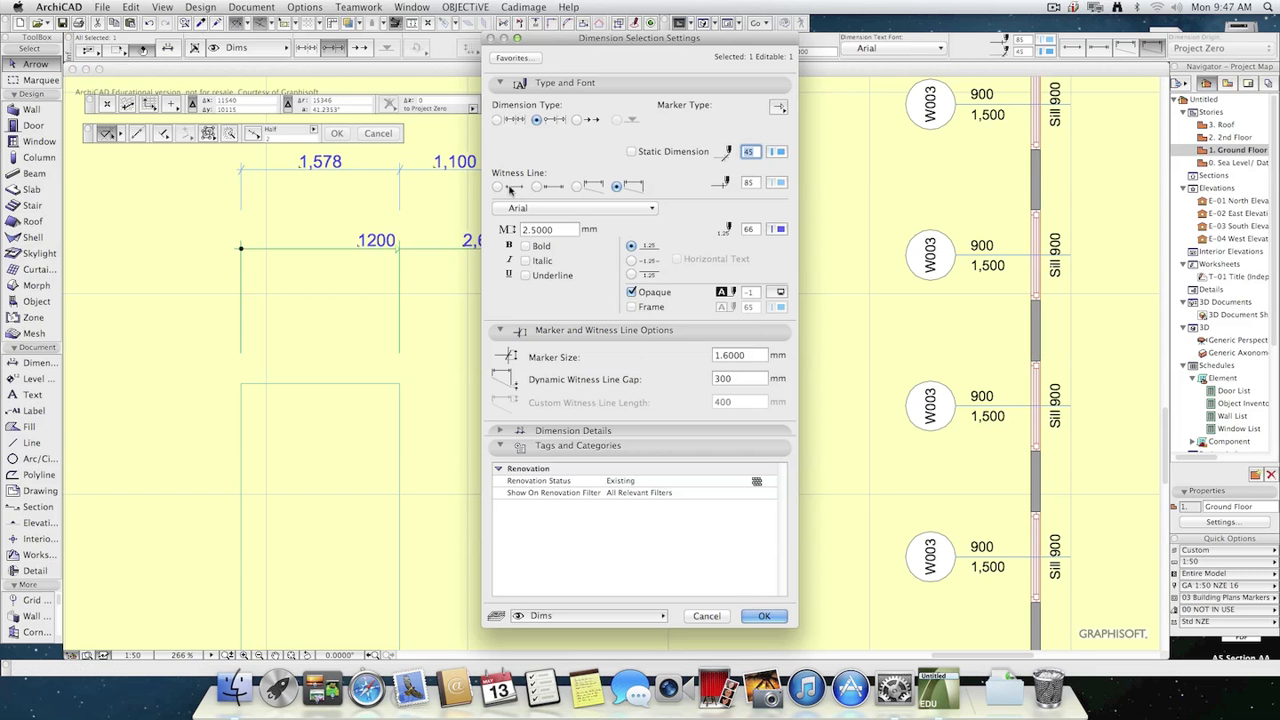
click(538, 187)
click(765, 616)
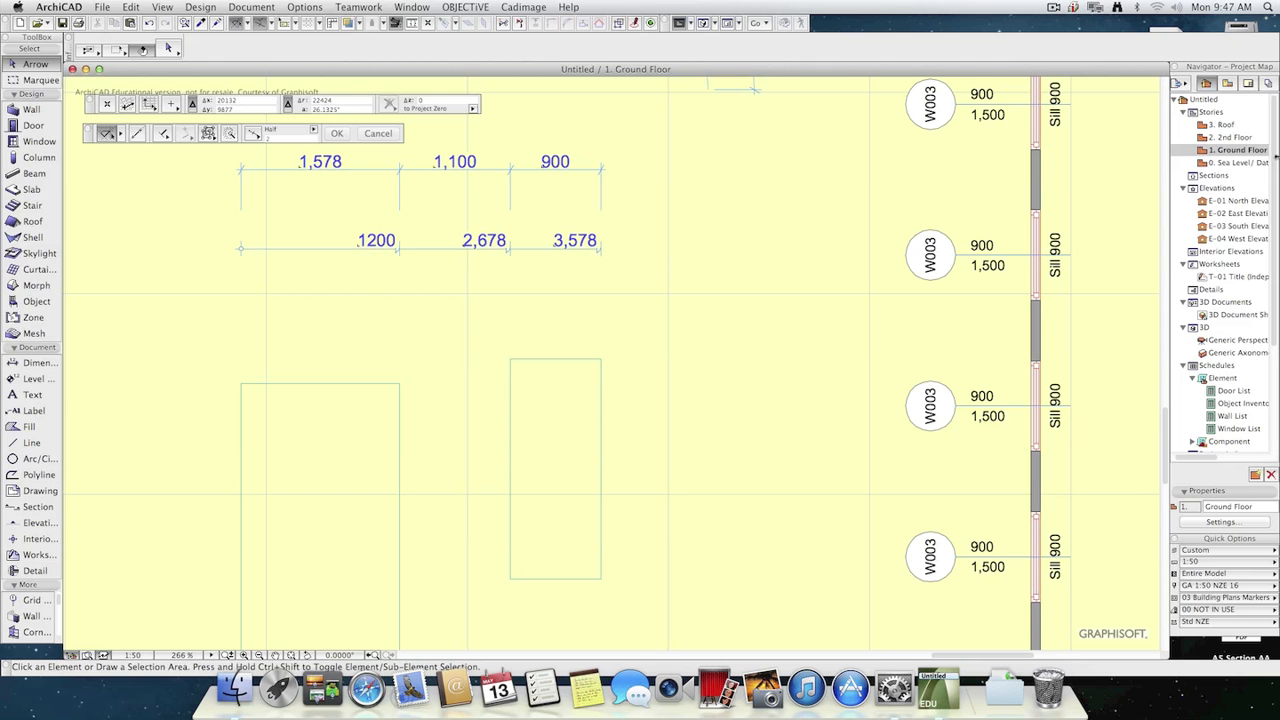
Set the lower dimension chain's text position to centred within the dimension line and apply it.
click(388, 250)
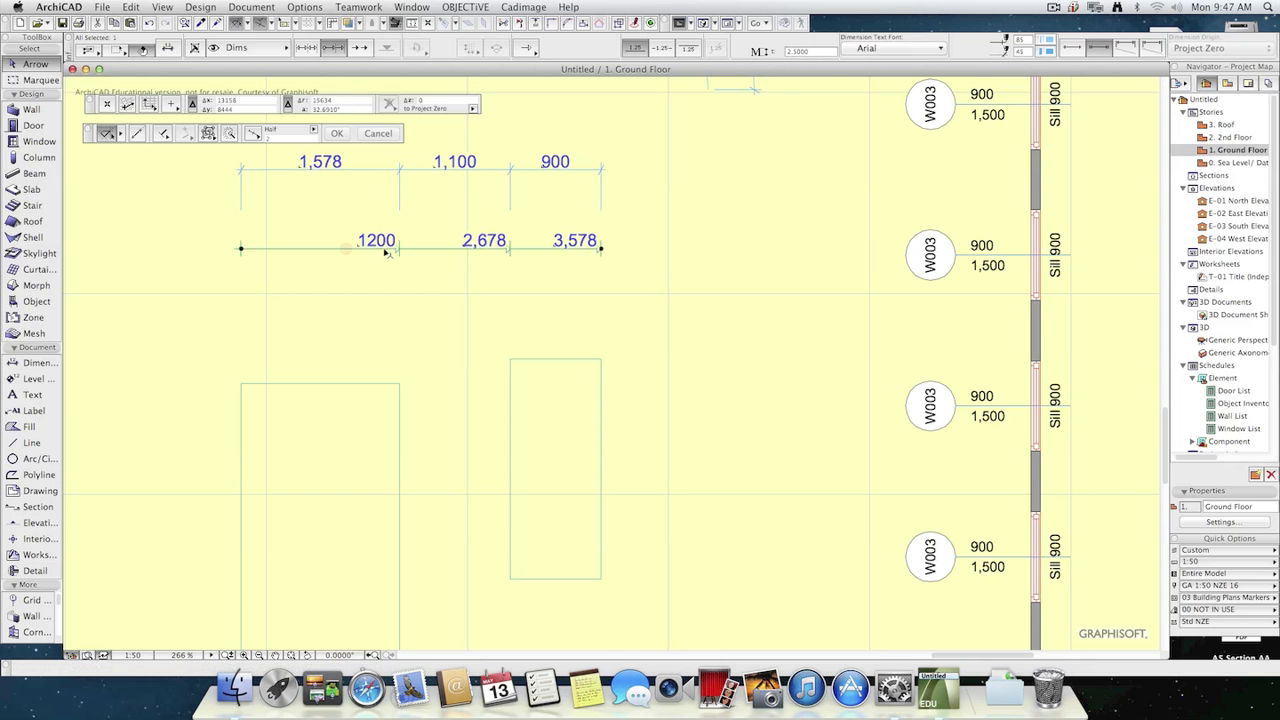
click(166, 48)
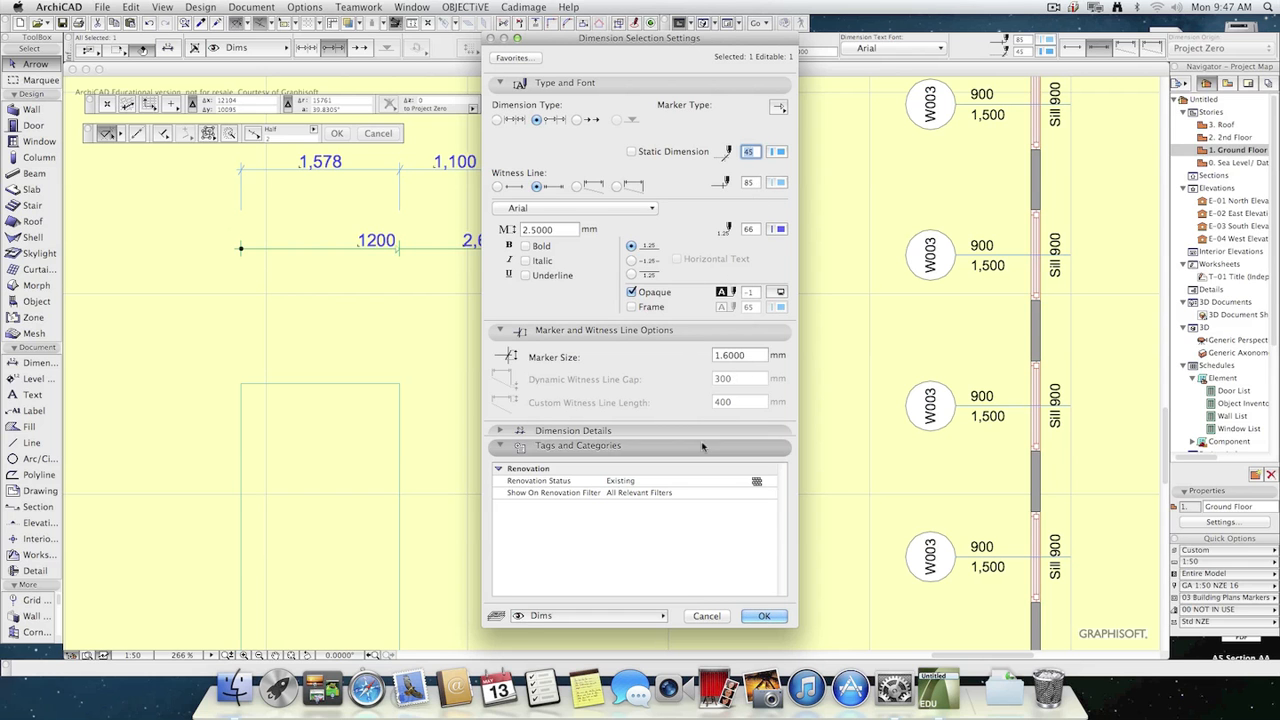
click(631, 260)
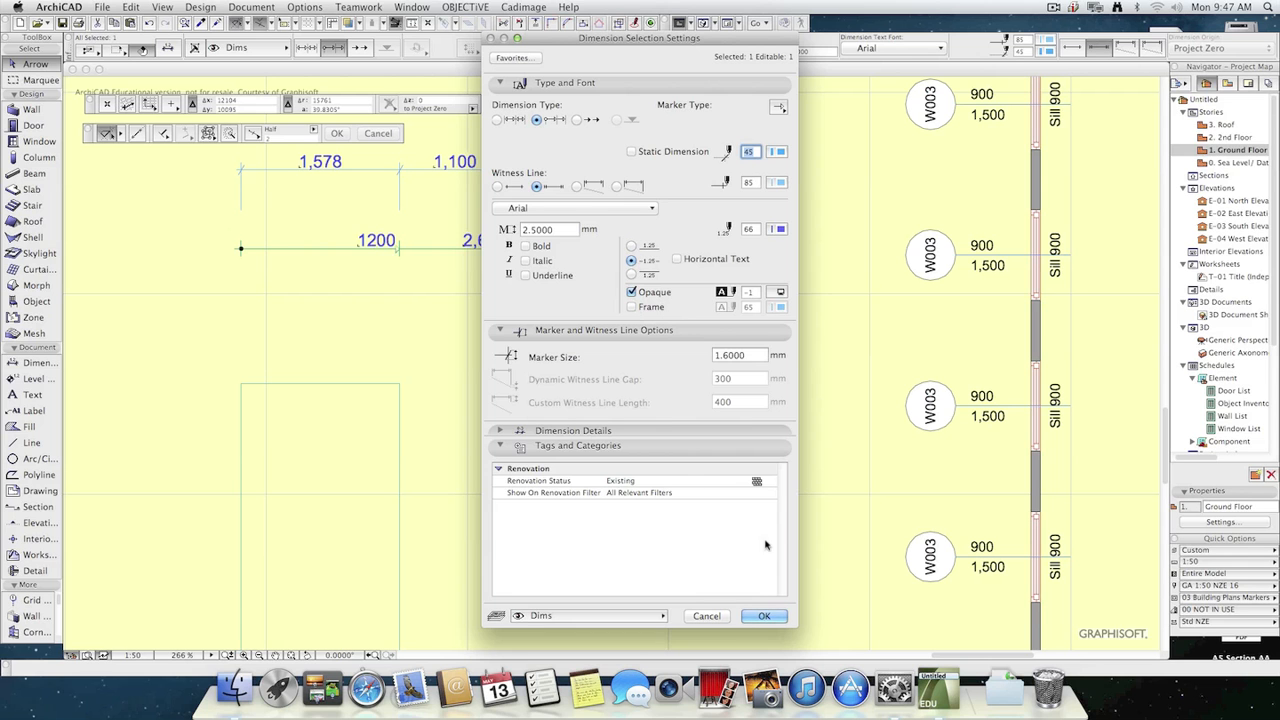
click(763, 615)
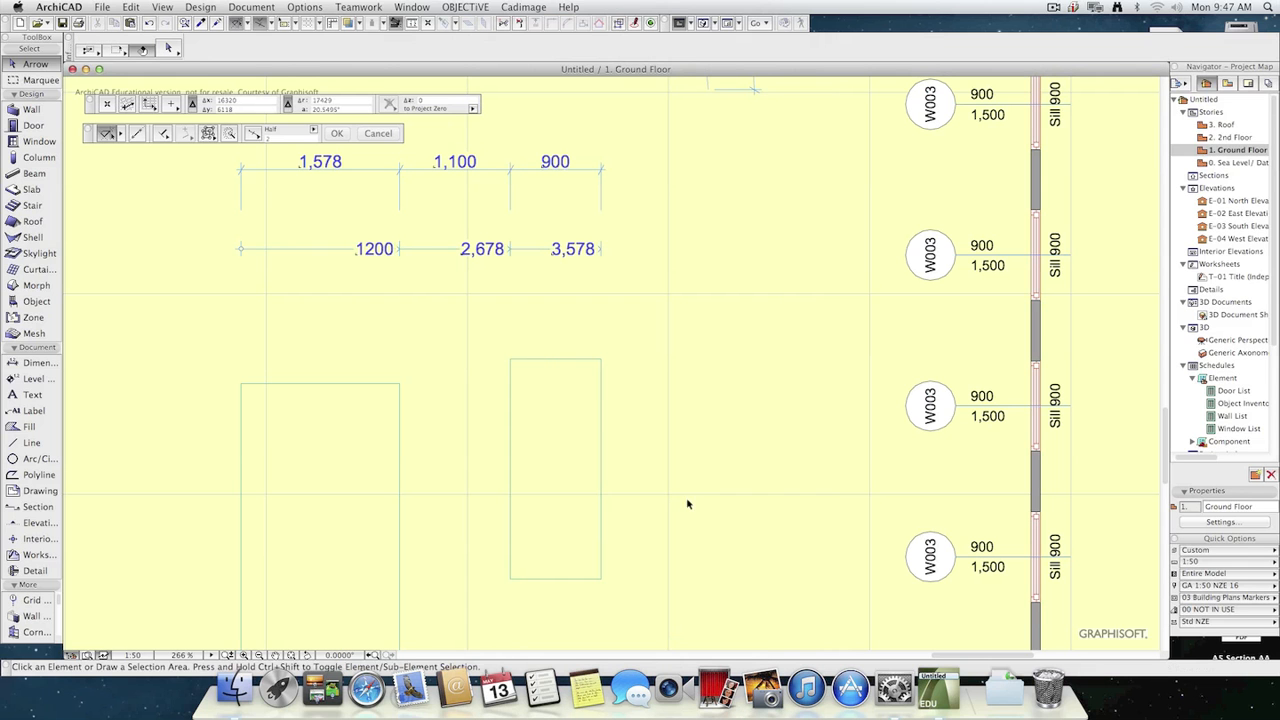
click(300, 162)
key(Escape)
Place a diagonal linear dimension about 1,761 long between two free points beside the chains, with its text centred on the line.
click(36, 363)
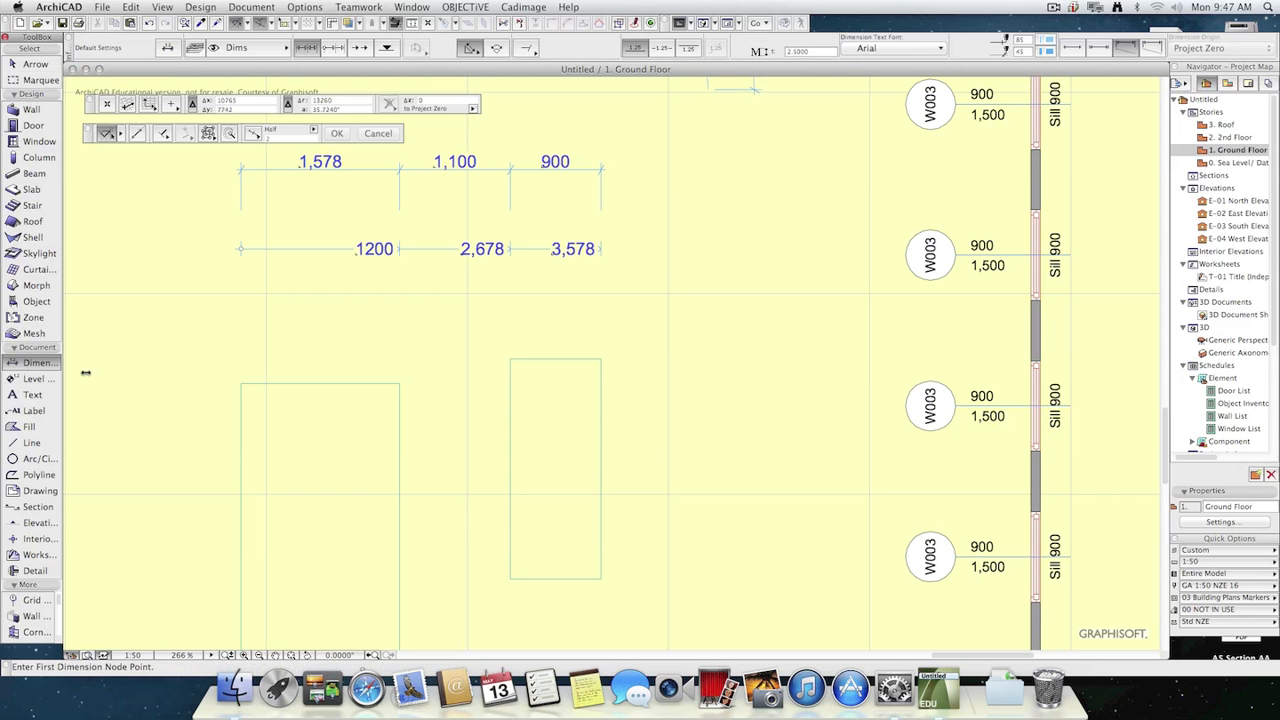
click(602, 358)
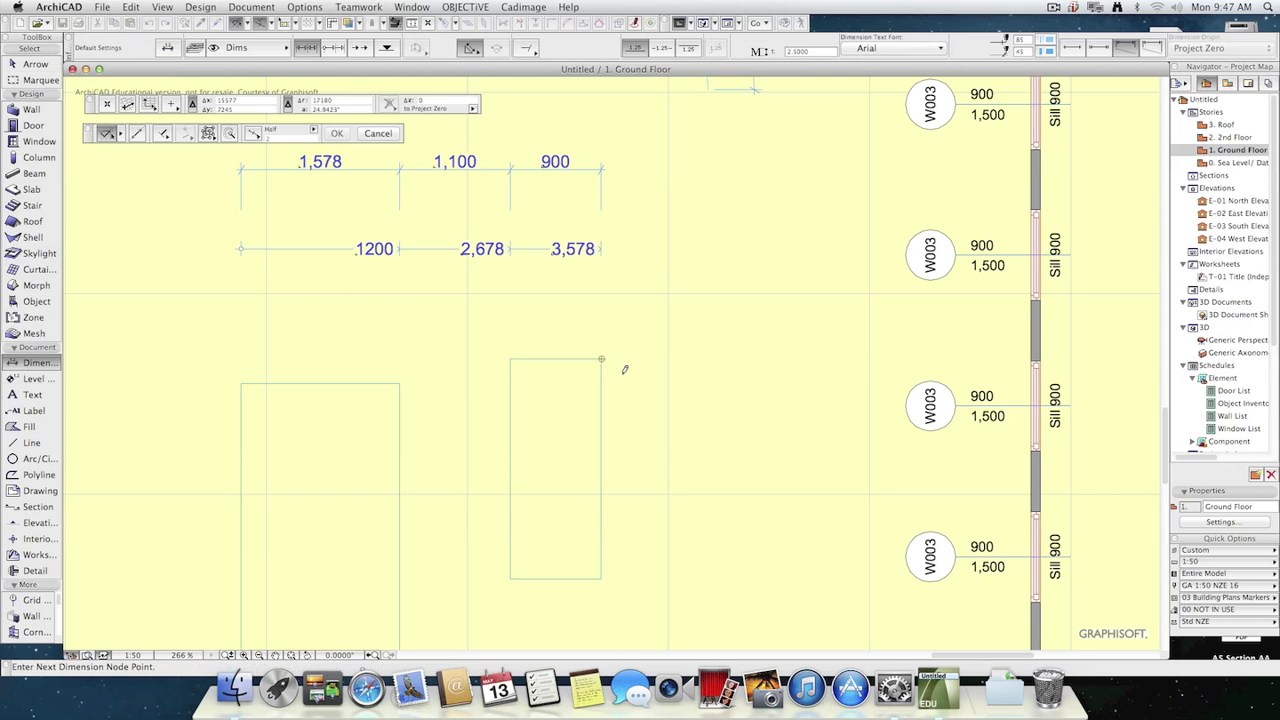
key(Escape)
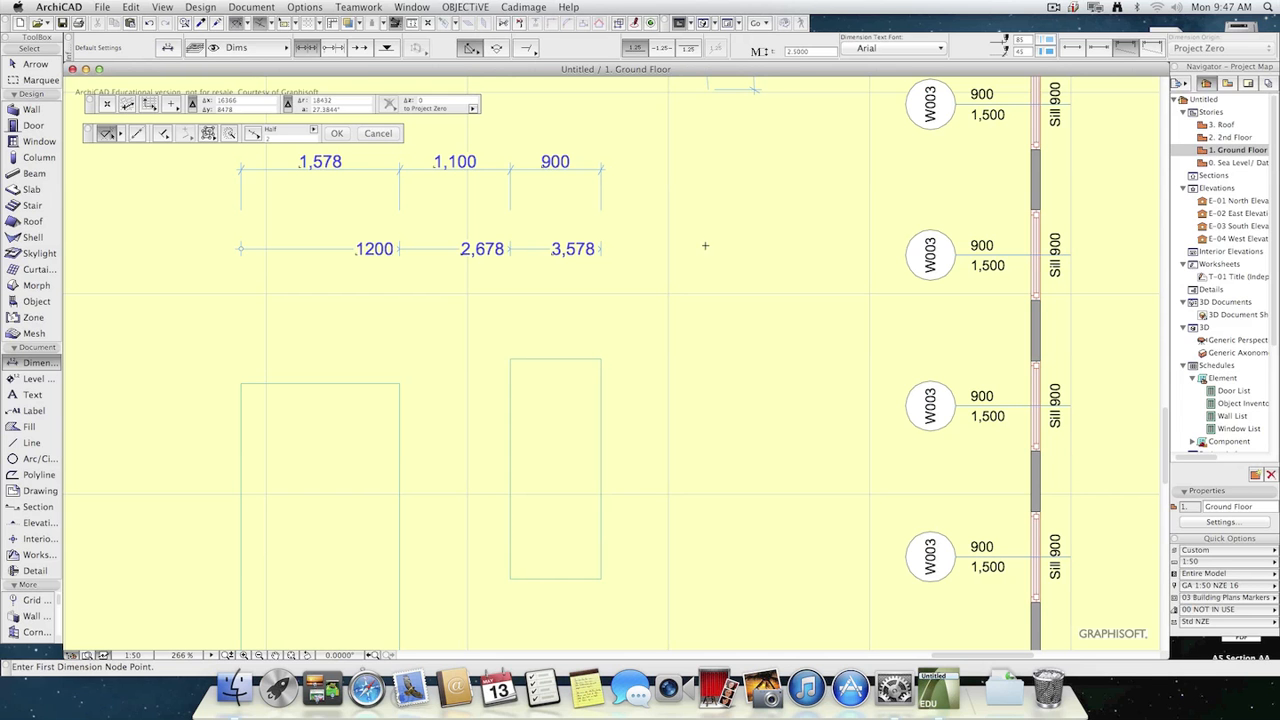
click(650, 315)
double_click(657, 174)
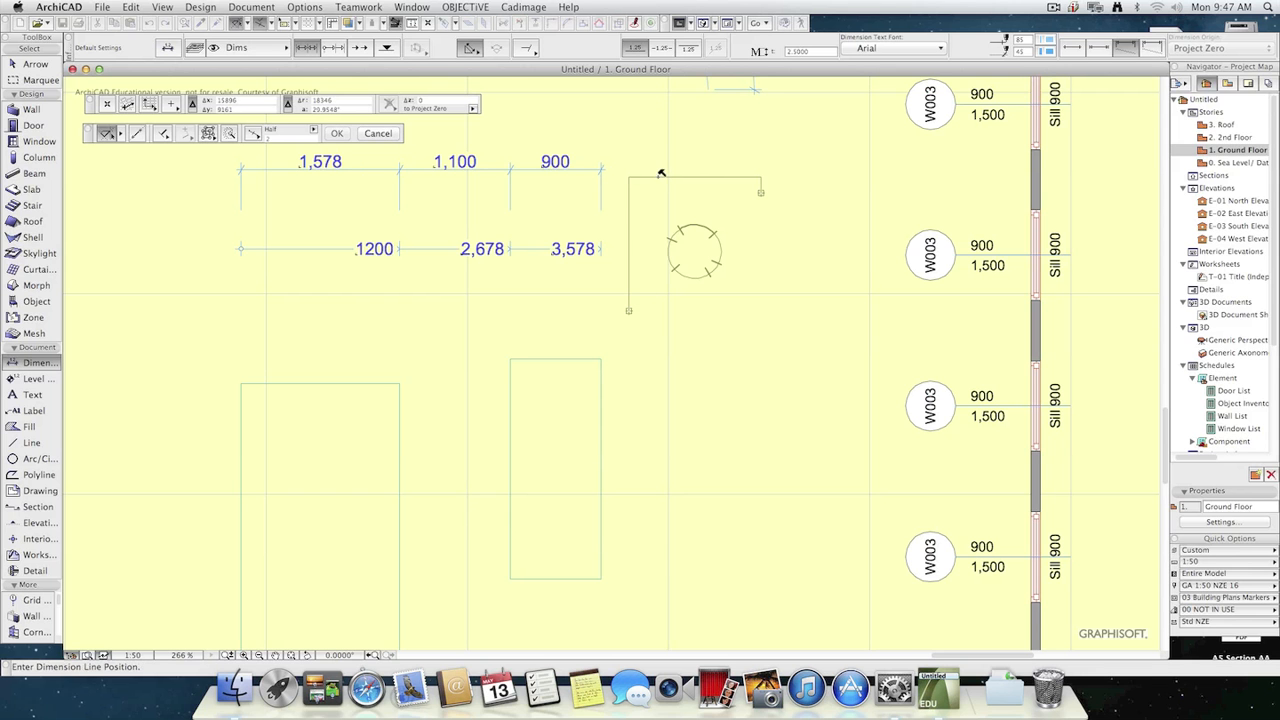
click(665, 207)
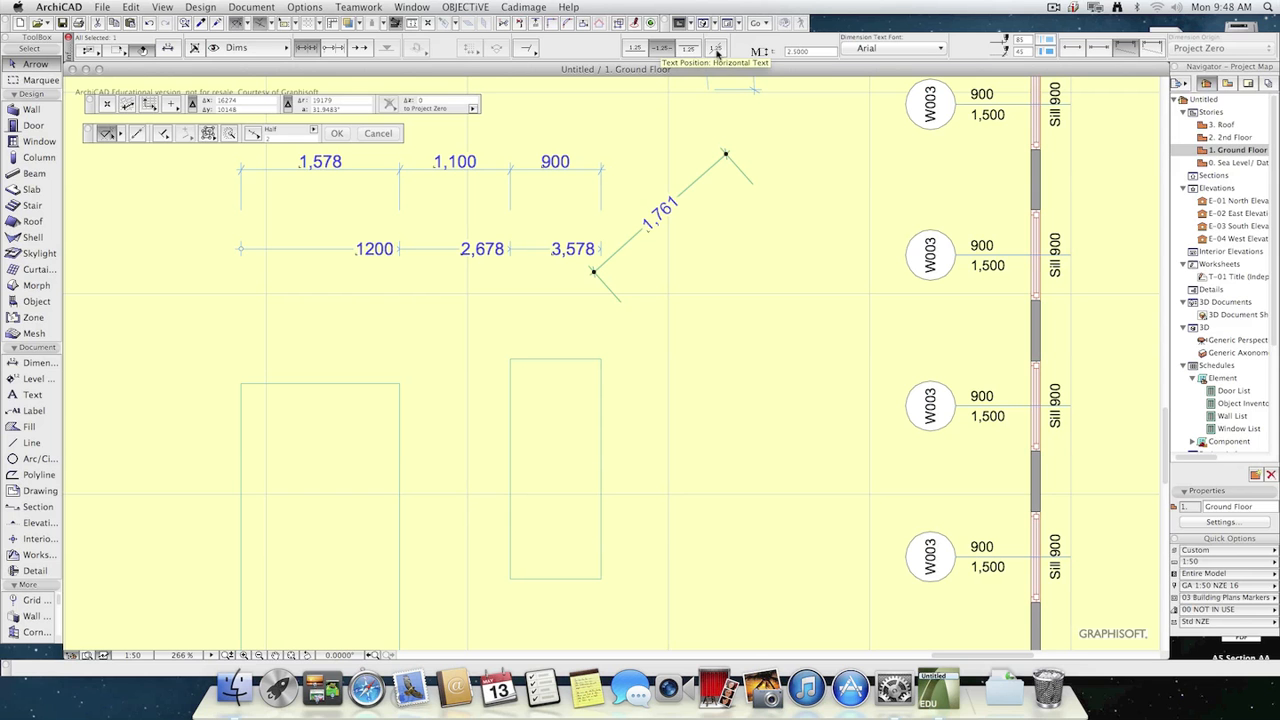
Set the diagonal dimension's text position to horizontal, then move its dimension line slightly closer to the measured points.
click(716, 50)
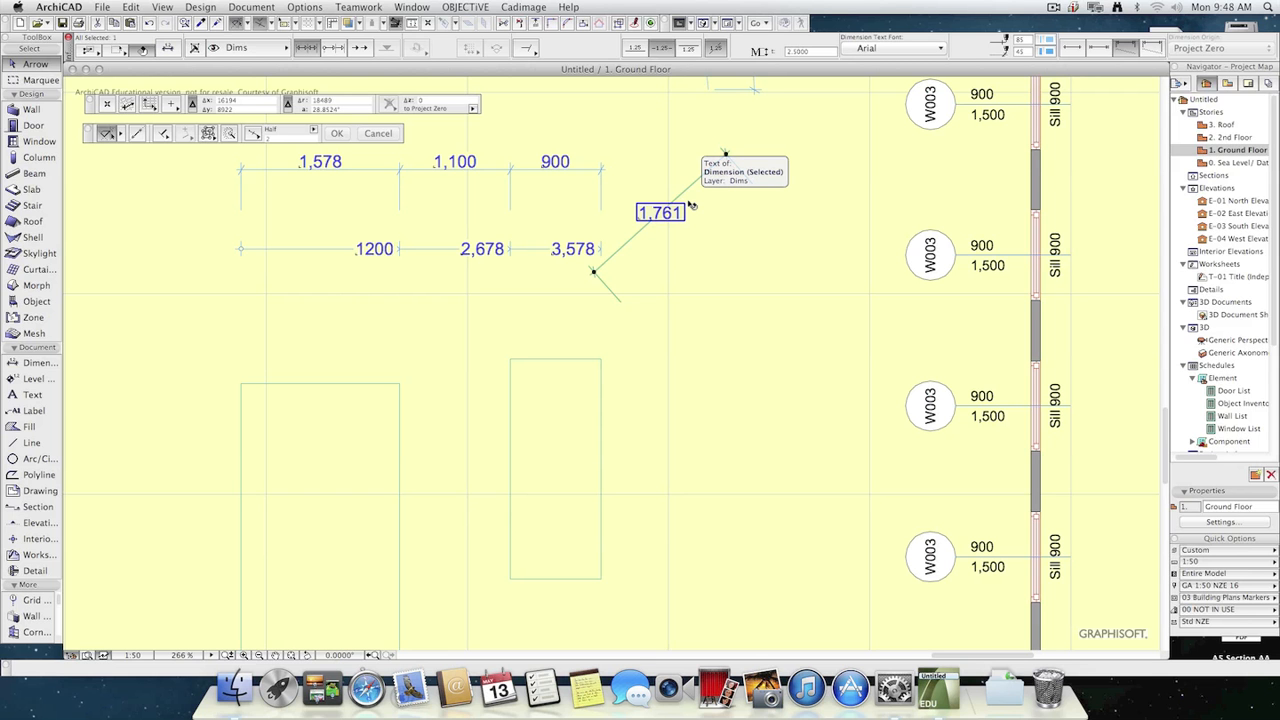
click(771, 263)
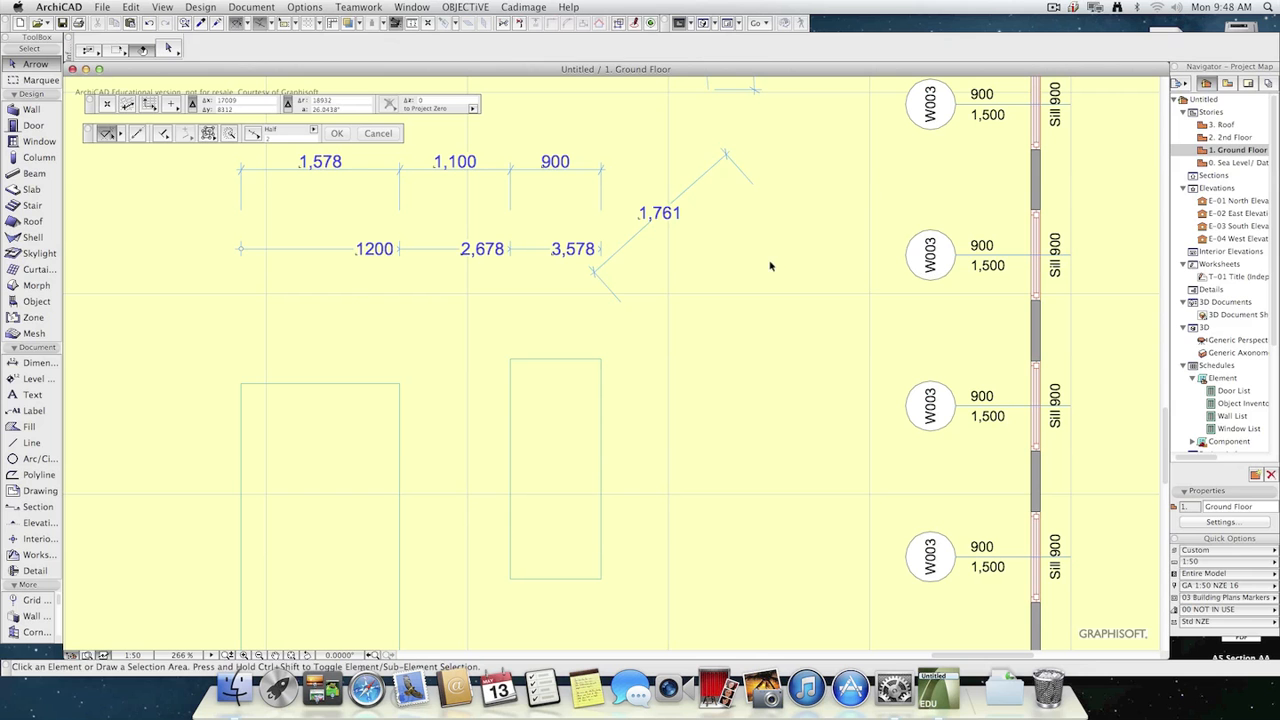
drag(686, 193, 713, 221)
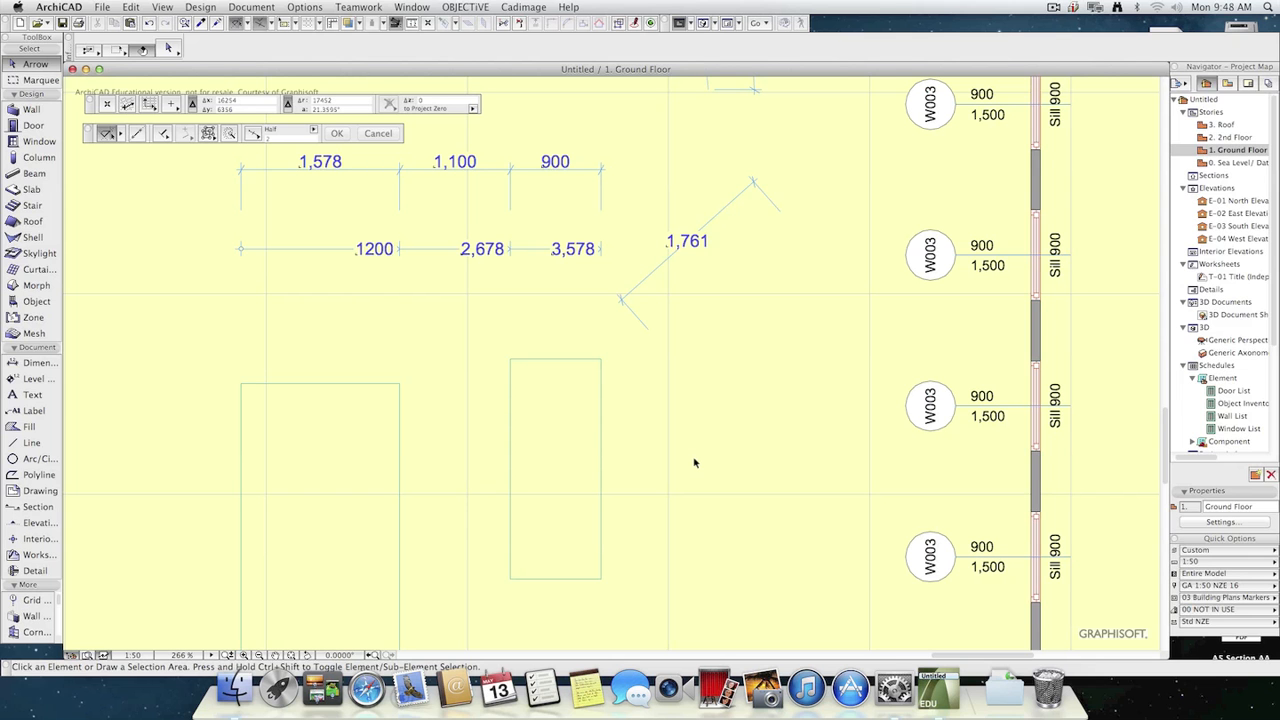
Activate the Dimension tool and open the E-01 North Elevation at the stair.
click(38, 363)
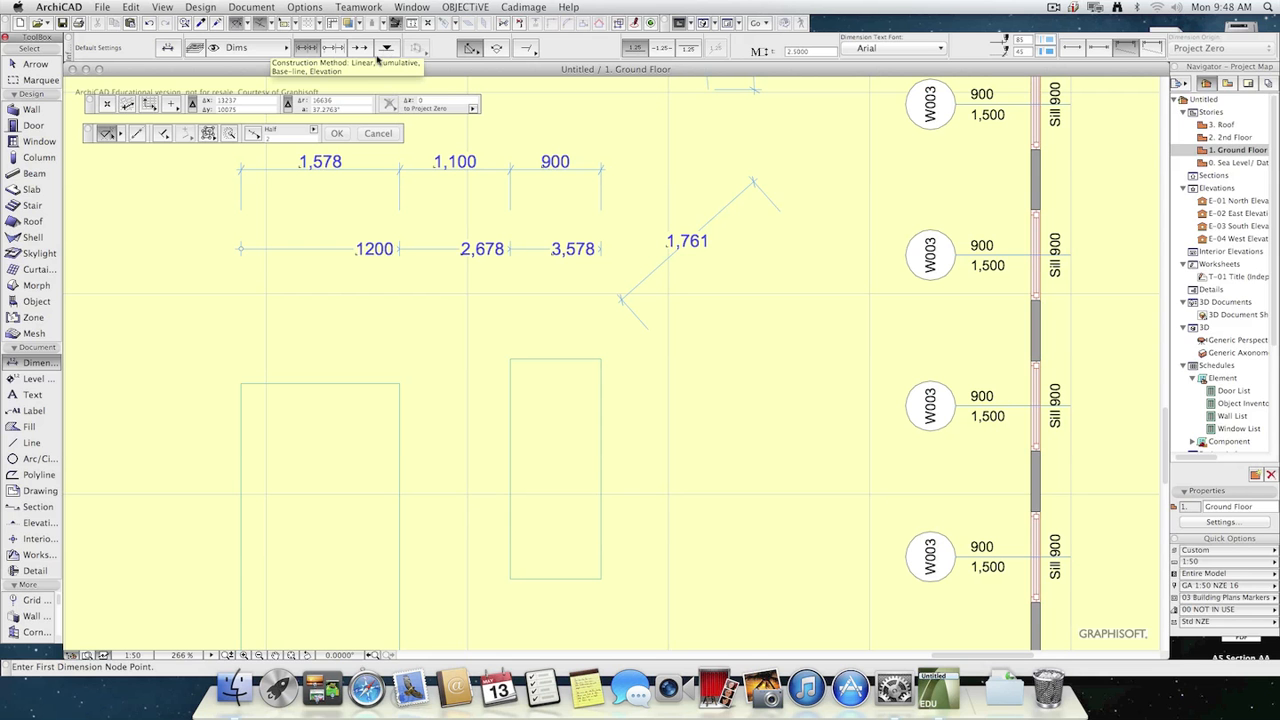
scroll(690, 500, down, 10)
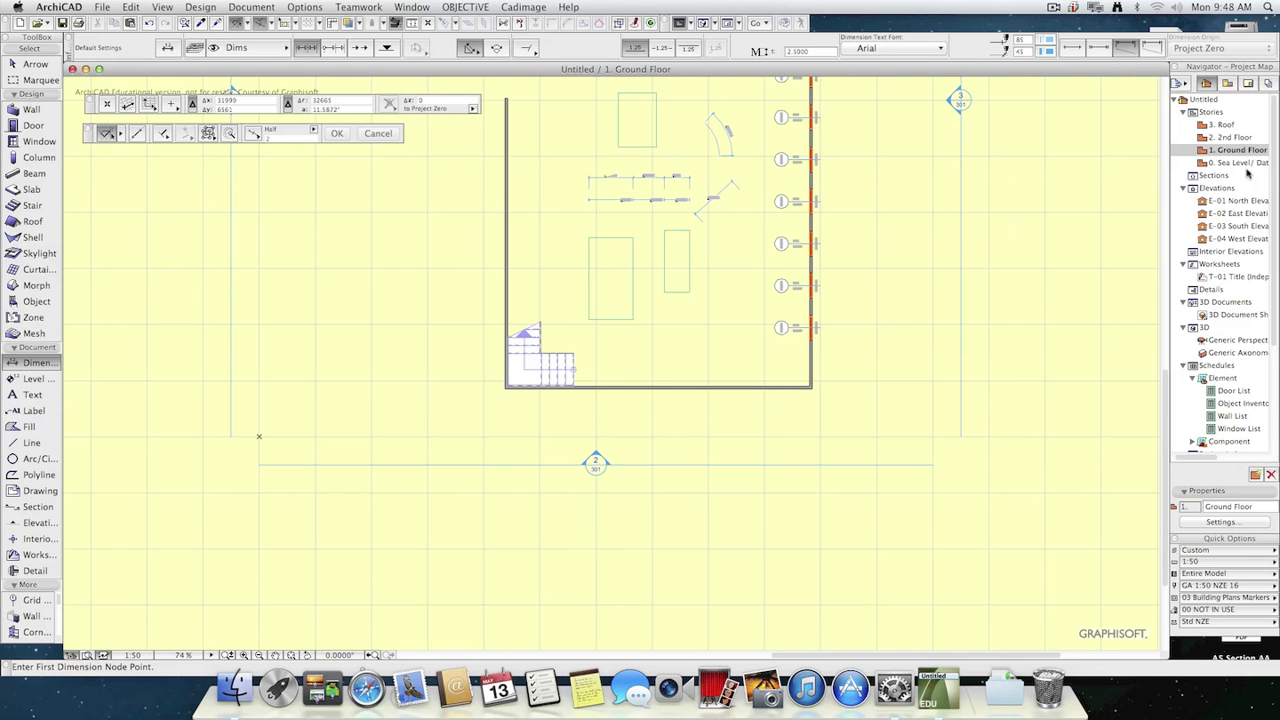
double_click(1238, 201)
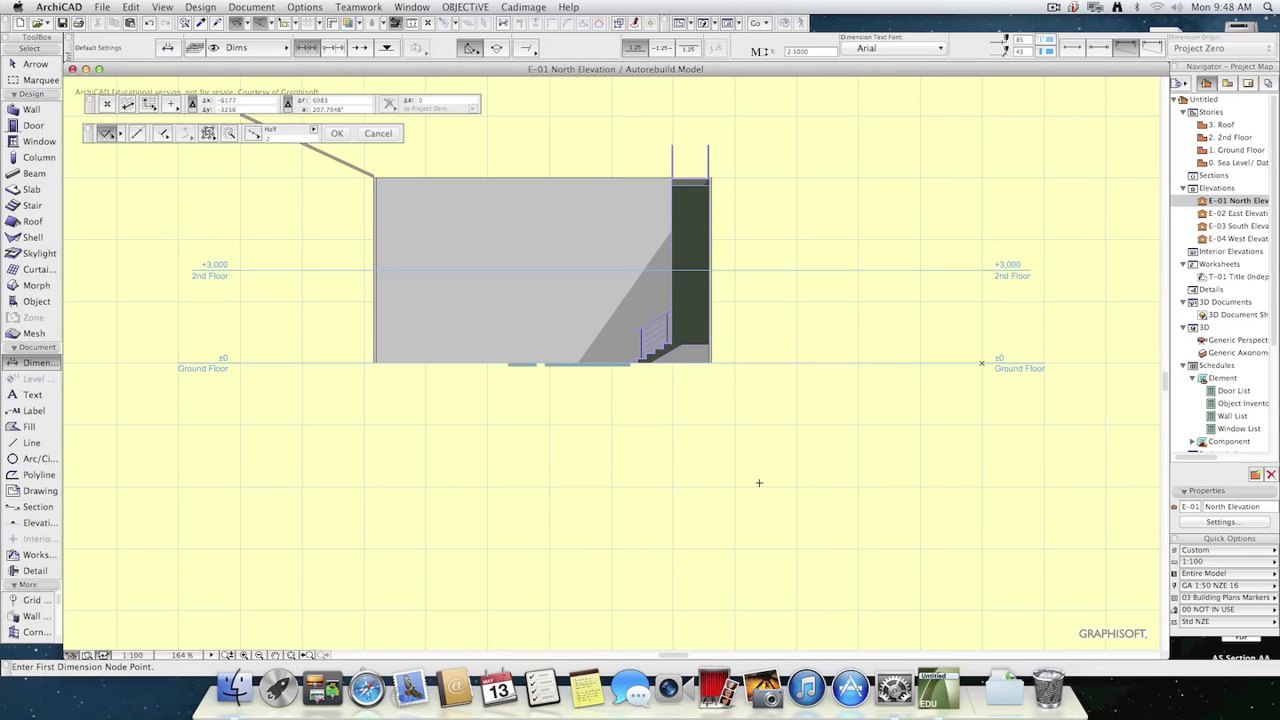
scroll(677, 426, up, 15)
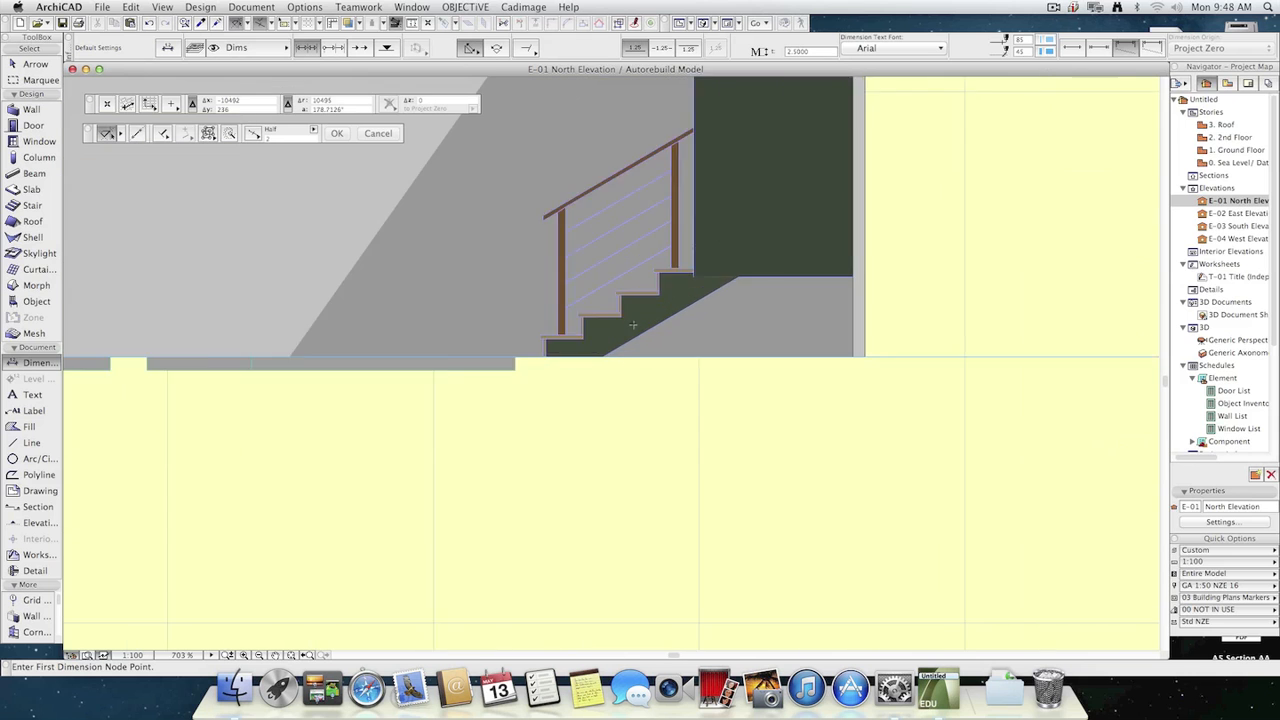
scroll(637, 327, up, 3)
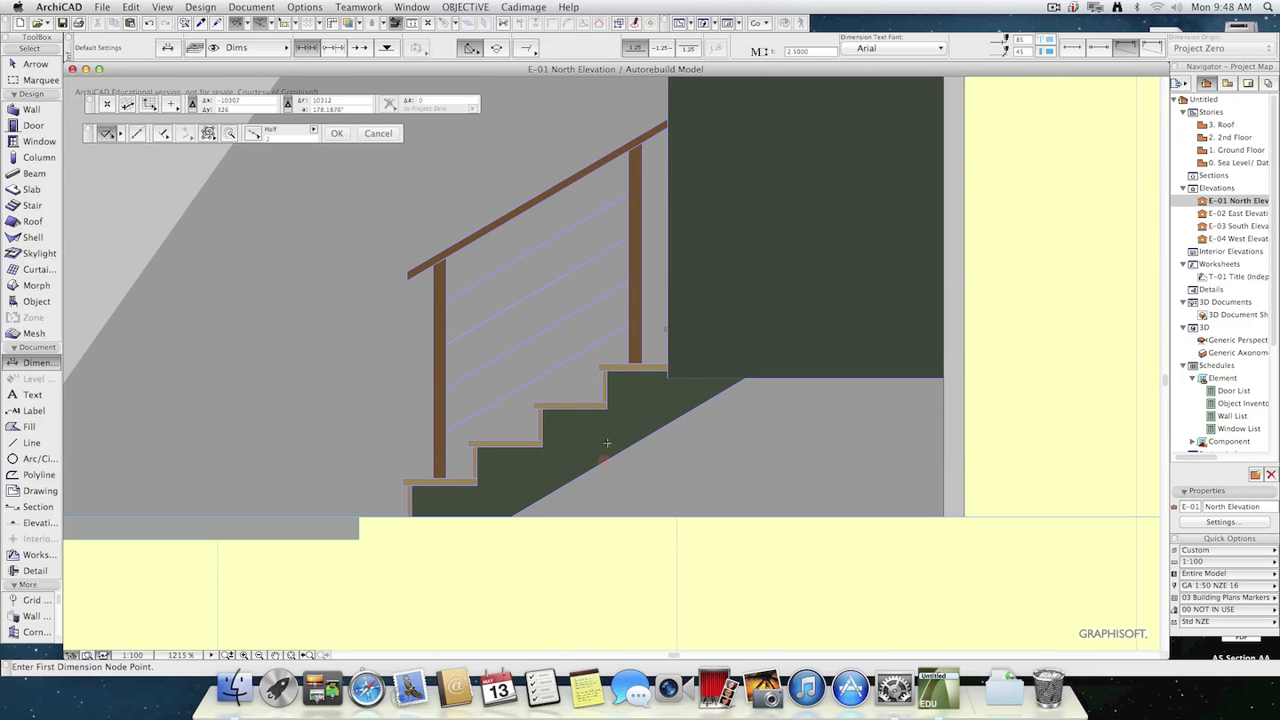
Switch to the elevation dimension type and place aligned elevation dimensions for the lower stair treads beside the railing.
click(386, 48)
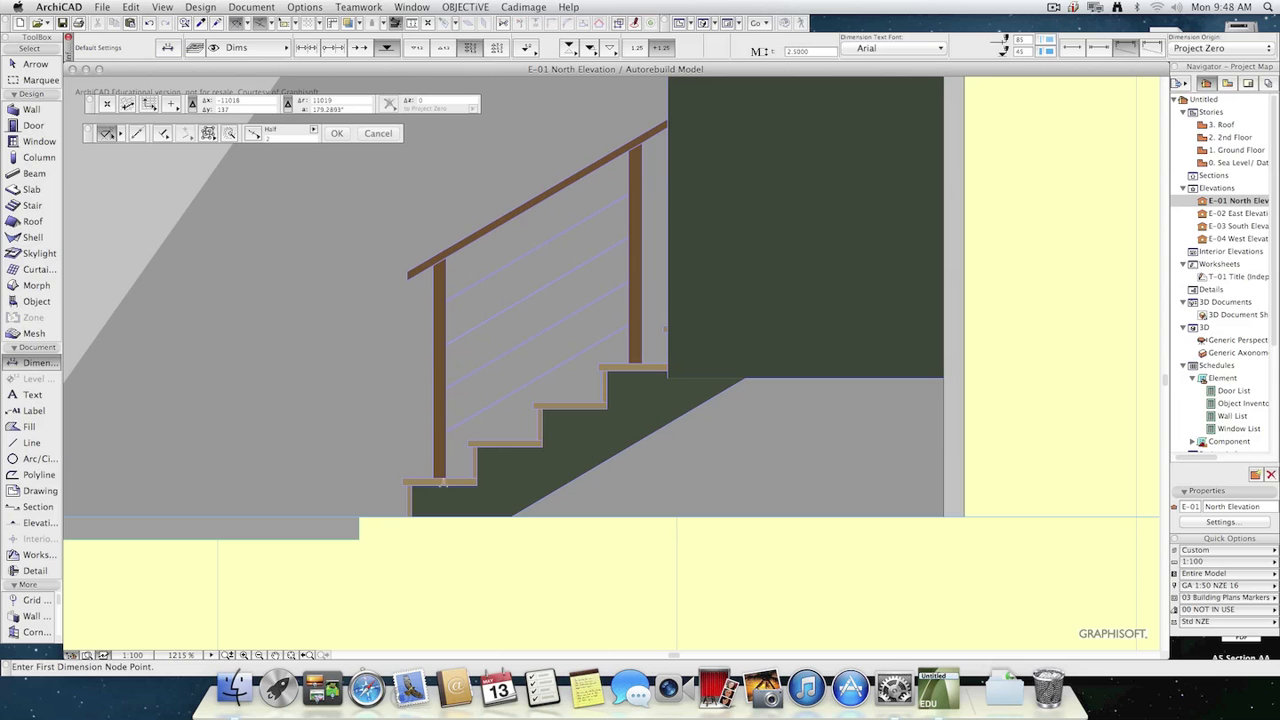
click(405, 478)
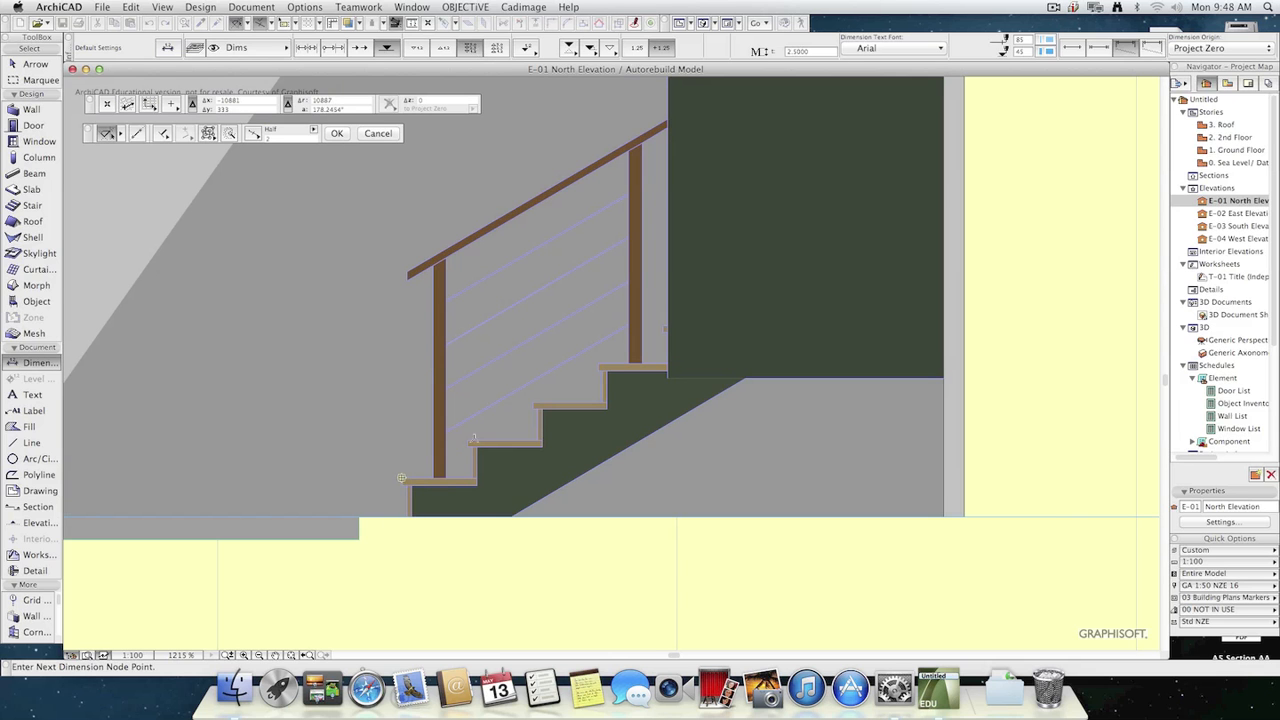
double_click(602, 363)
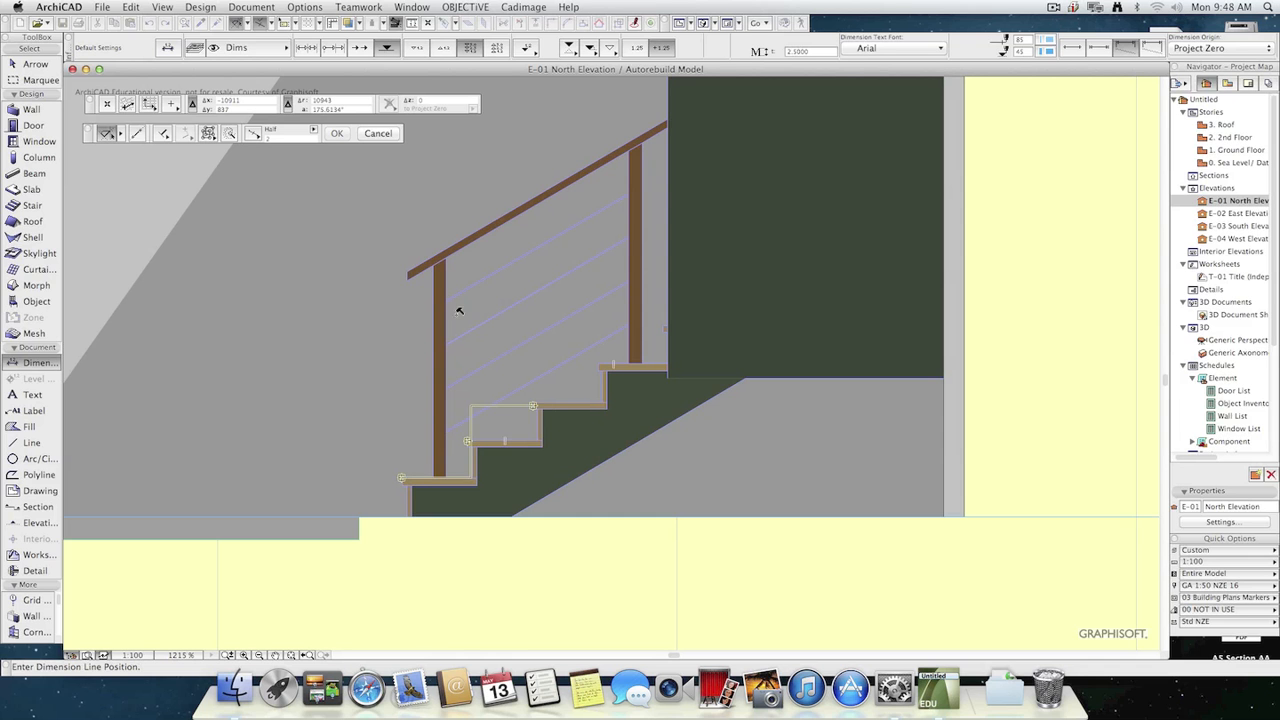
click(343, 206)
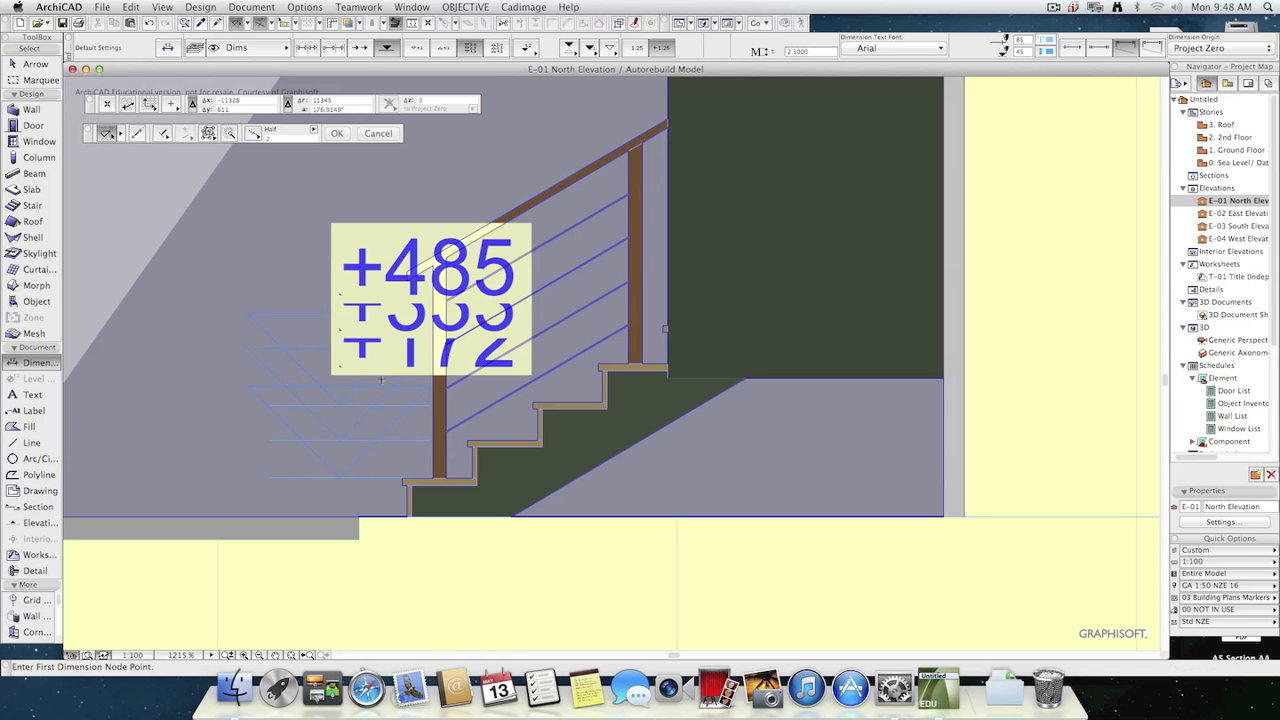
Set the North Elevation's scale to 1:20.
click(133, 655)
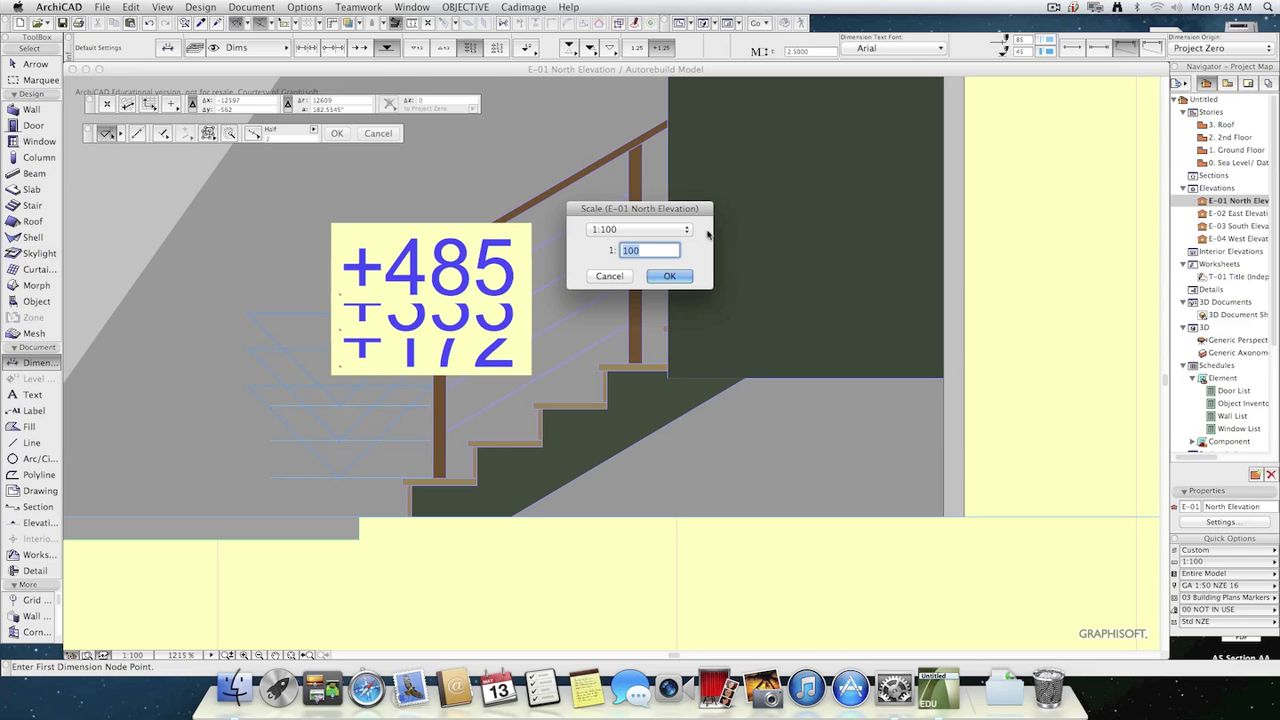
text(20)
key(Return)
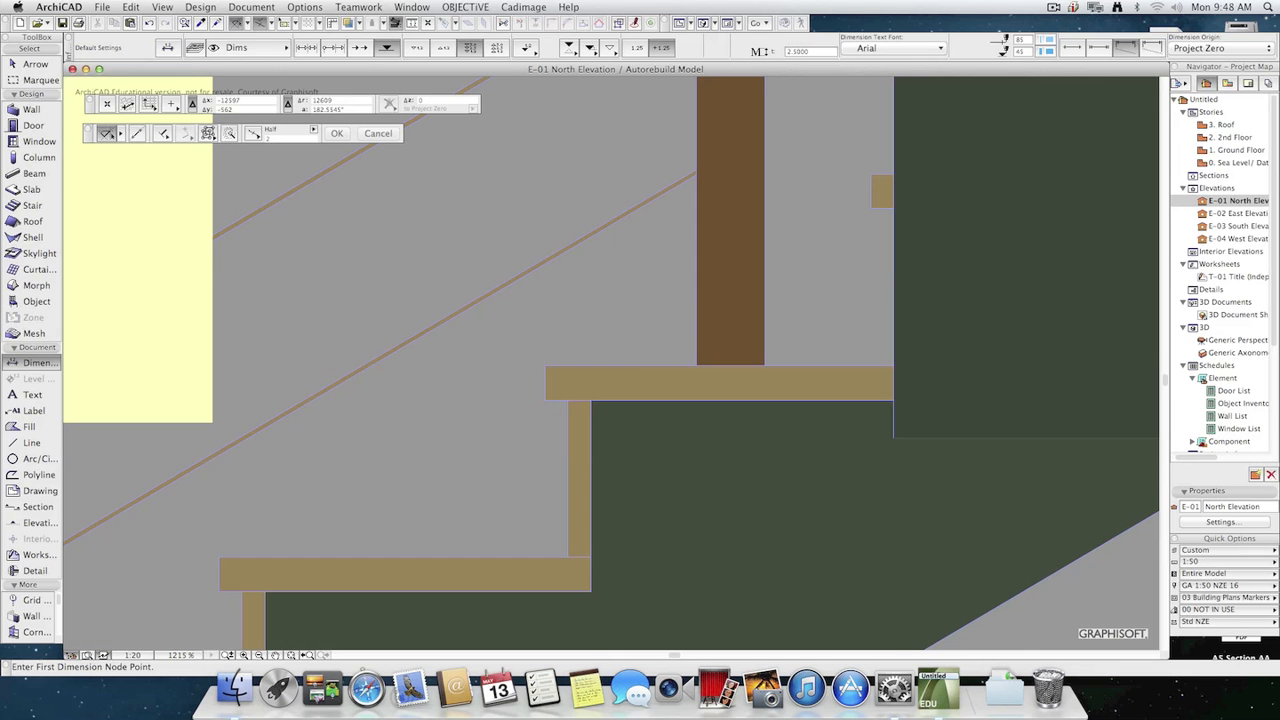
scroll(656, 529, down, 10)
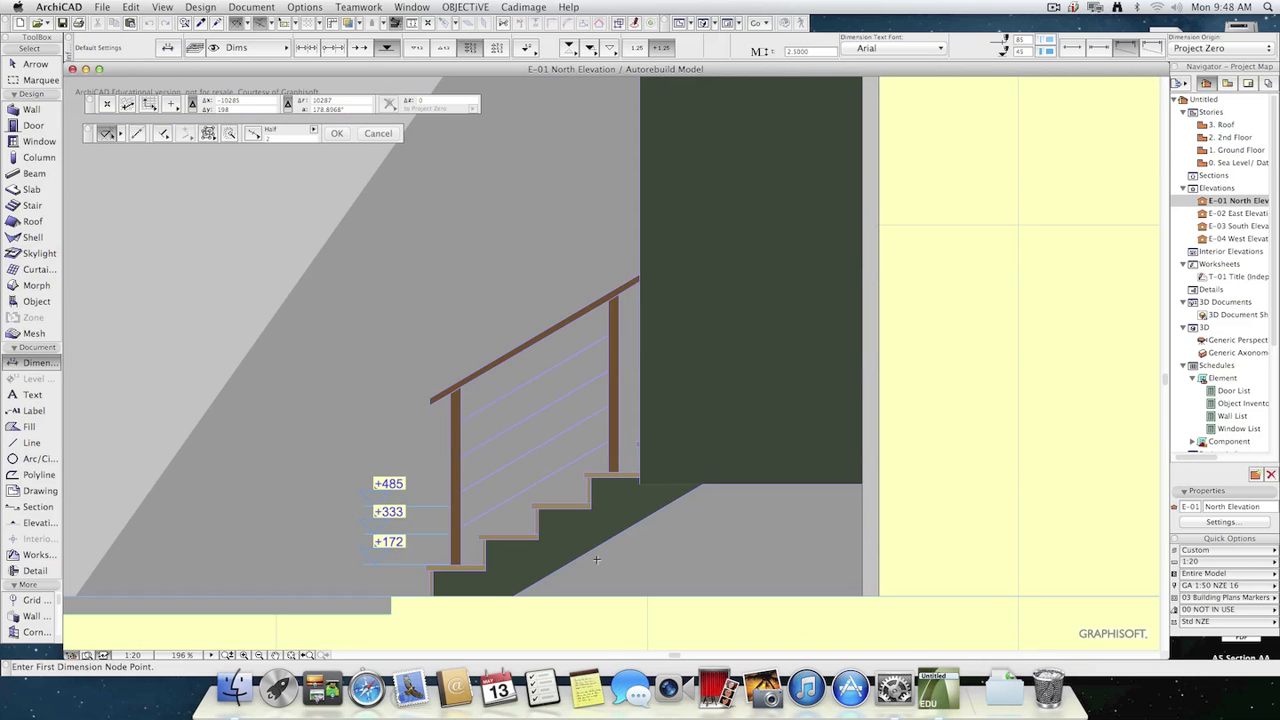
Leave the Dimension tool and delete the three elevation dimensions beside the stair.
key(Escape)
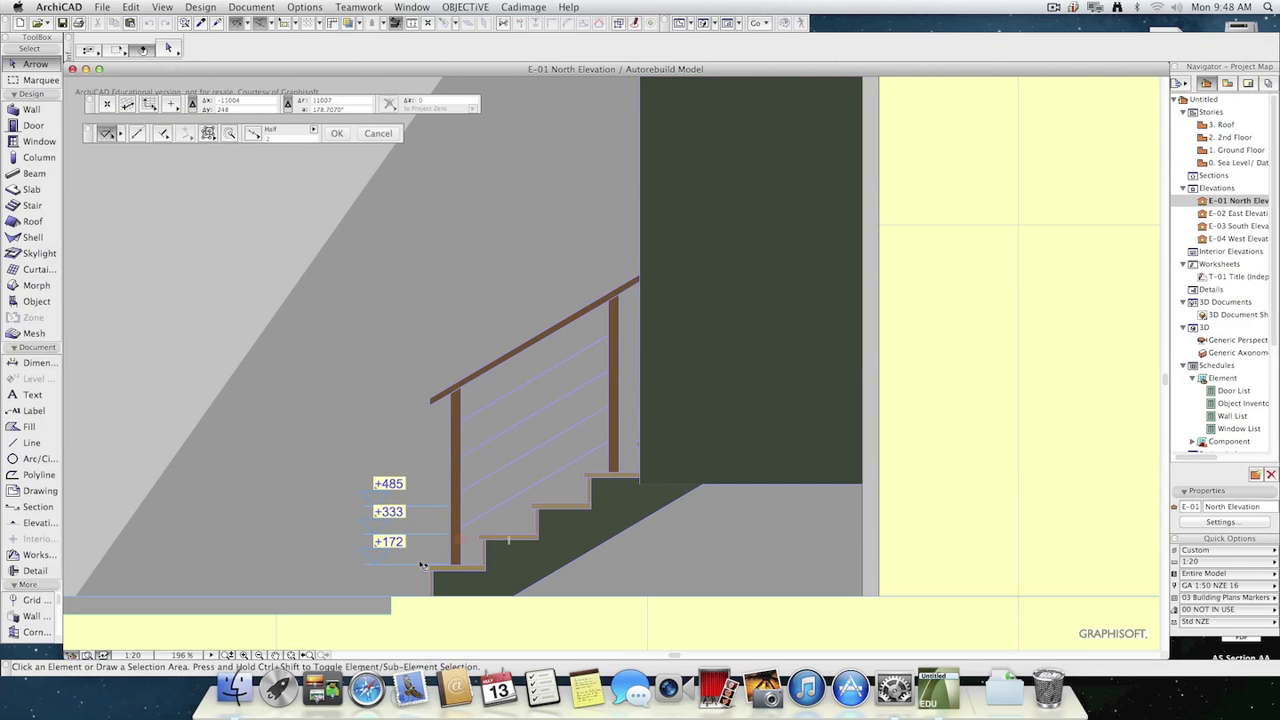
click(376, 565)
click(402, 580)
click(376, 507)
key(Delete)
click(374, 539)
click(374, 535)
key(Delete)
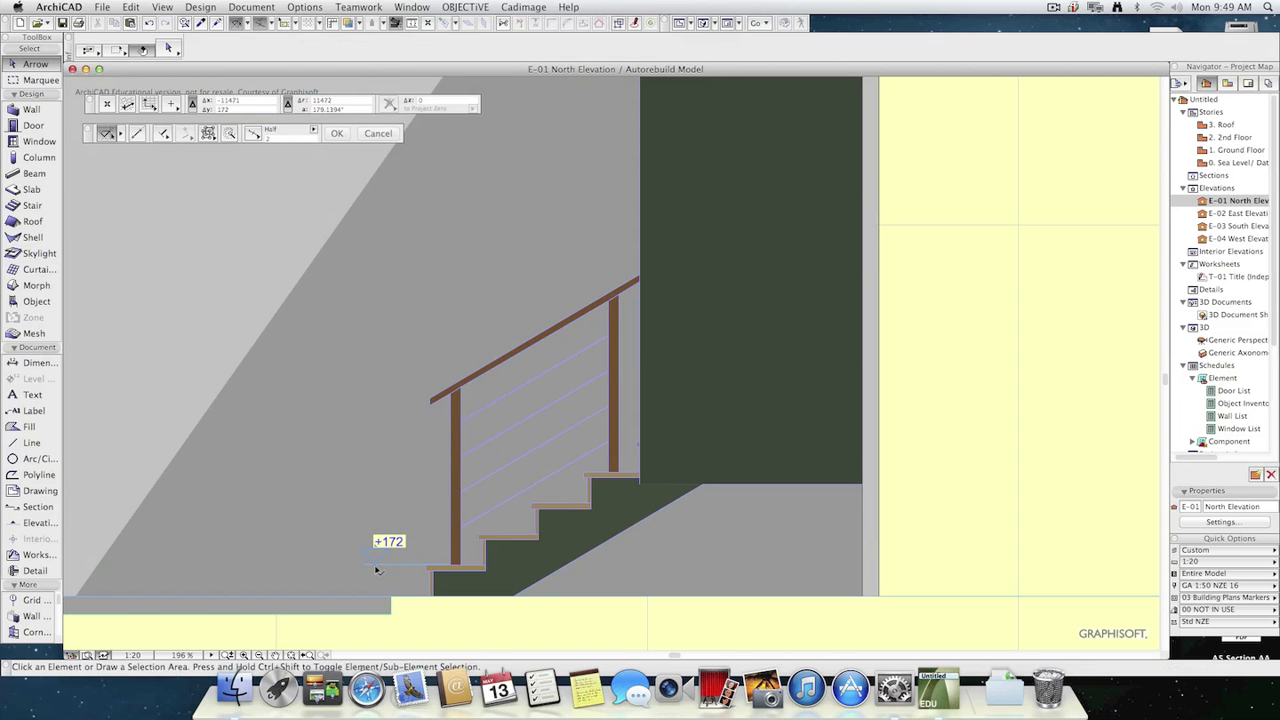
click(376, 568)
key(Delete)
Switch elevation dimensioning to the individual placement method and mark each of the four stair treads and both ends of the handrail.
click(18, 362)
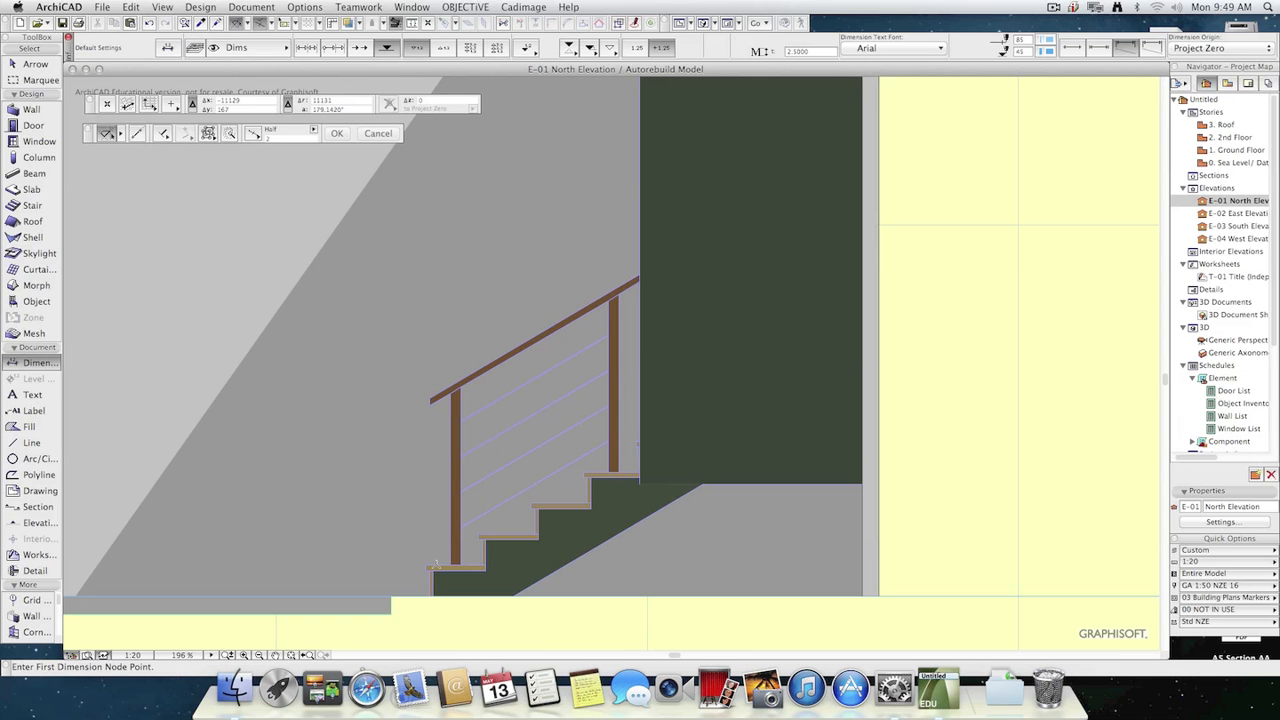
click(532, 508)
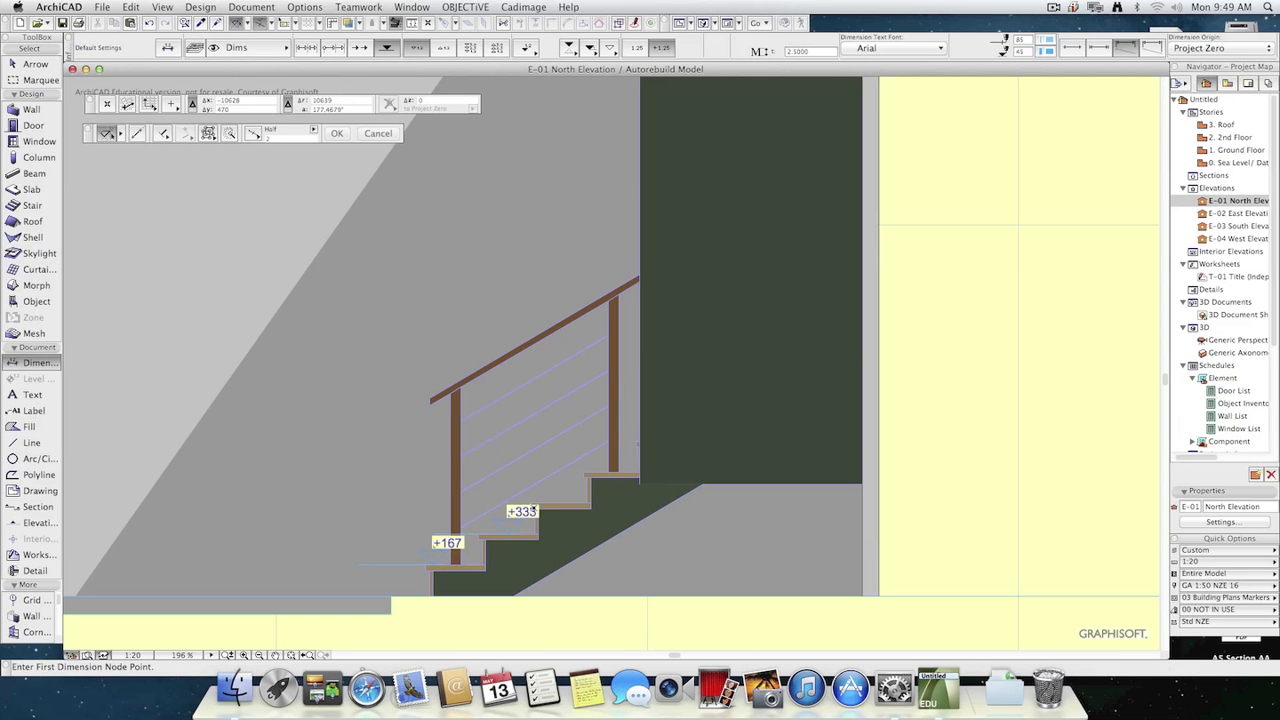
click(578, 486)
click(617, 471)
scroll(546, 570, down, 2)
click(612, 364)
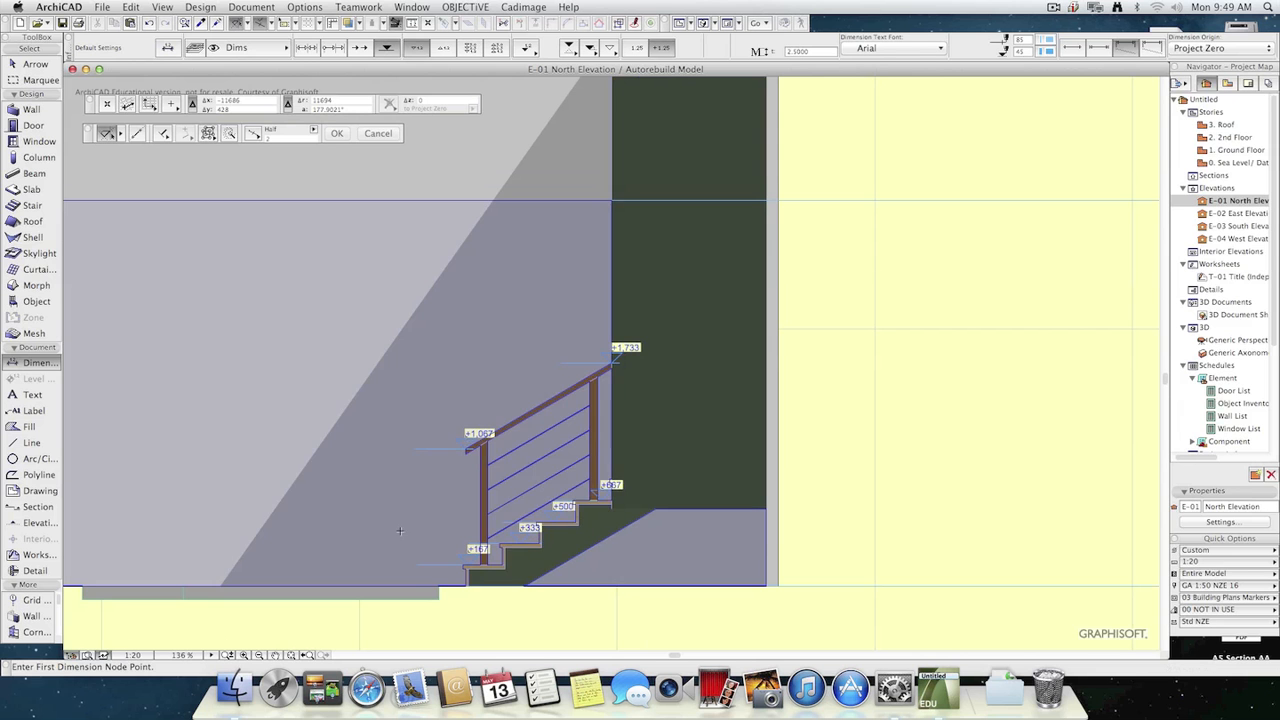
scroll(490, 462, down, 3)
middle_drag(521, 467, 556, 584)
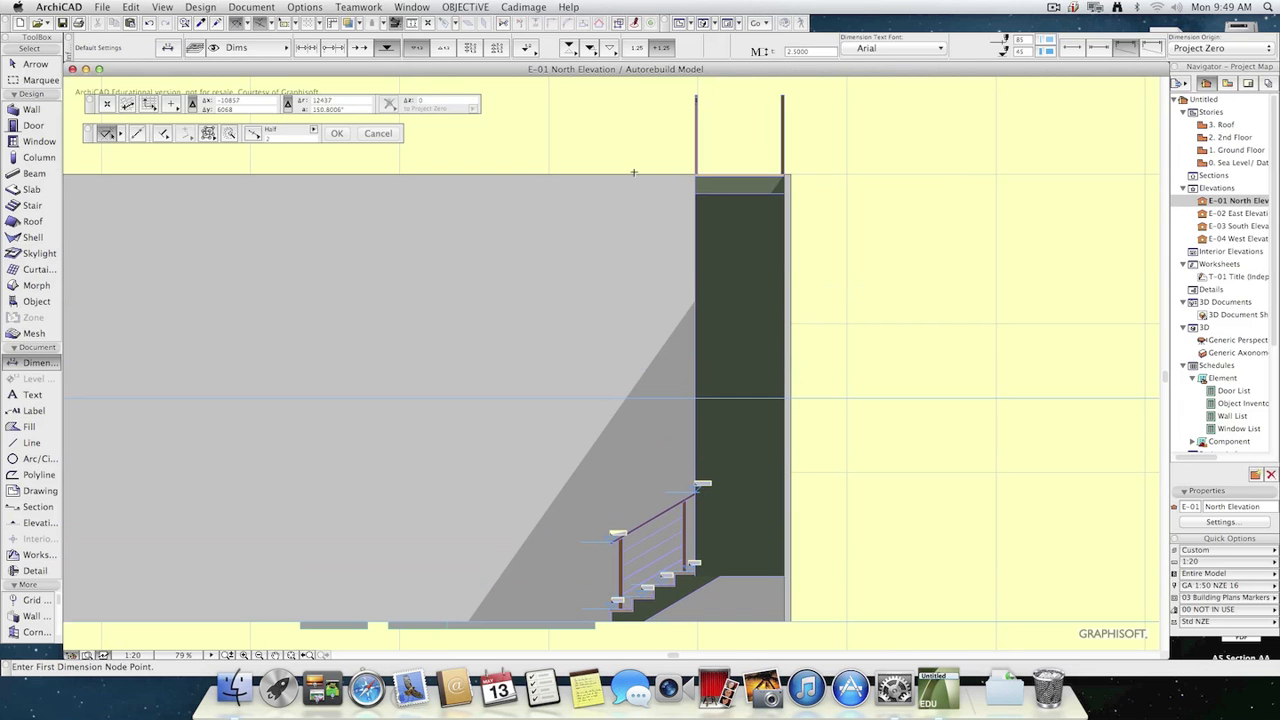
Place individual elevation dimensions on the wall top, the two ground-level slabs and the point where the 2nd Floor line meets the wall.
scroll(634, 172, up, 4)
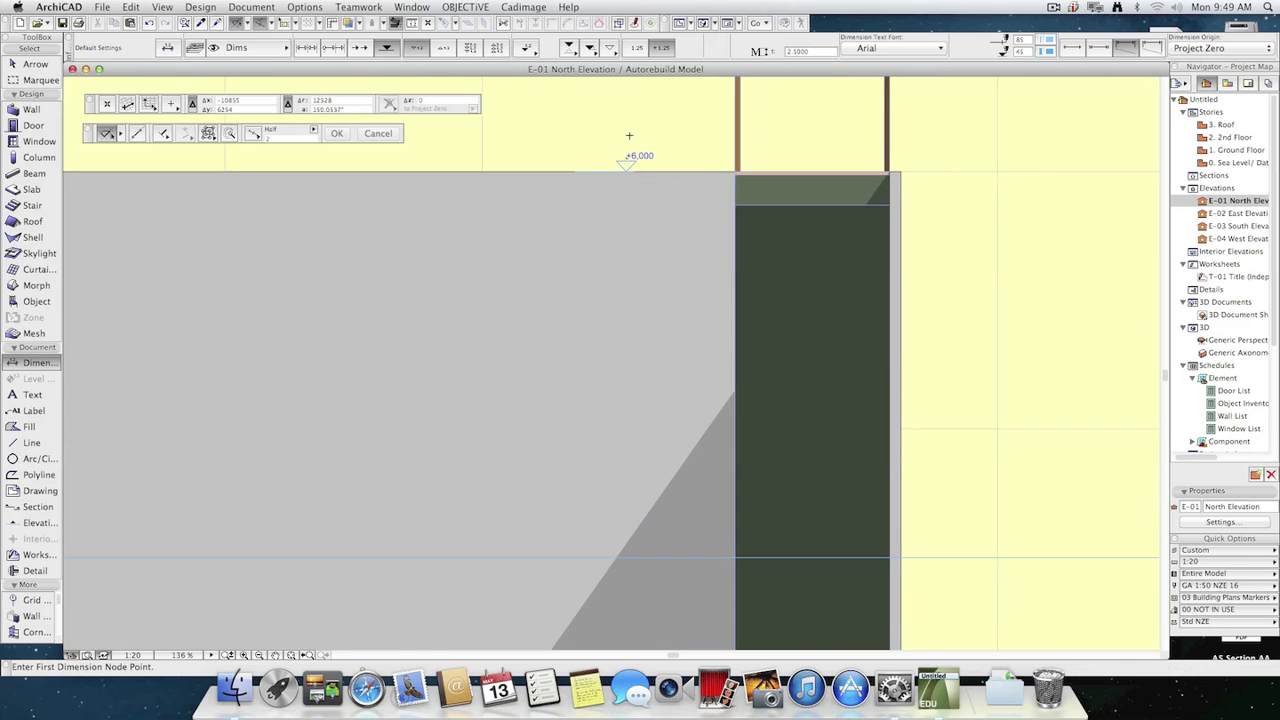
scroll(681, 302, down, 3)
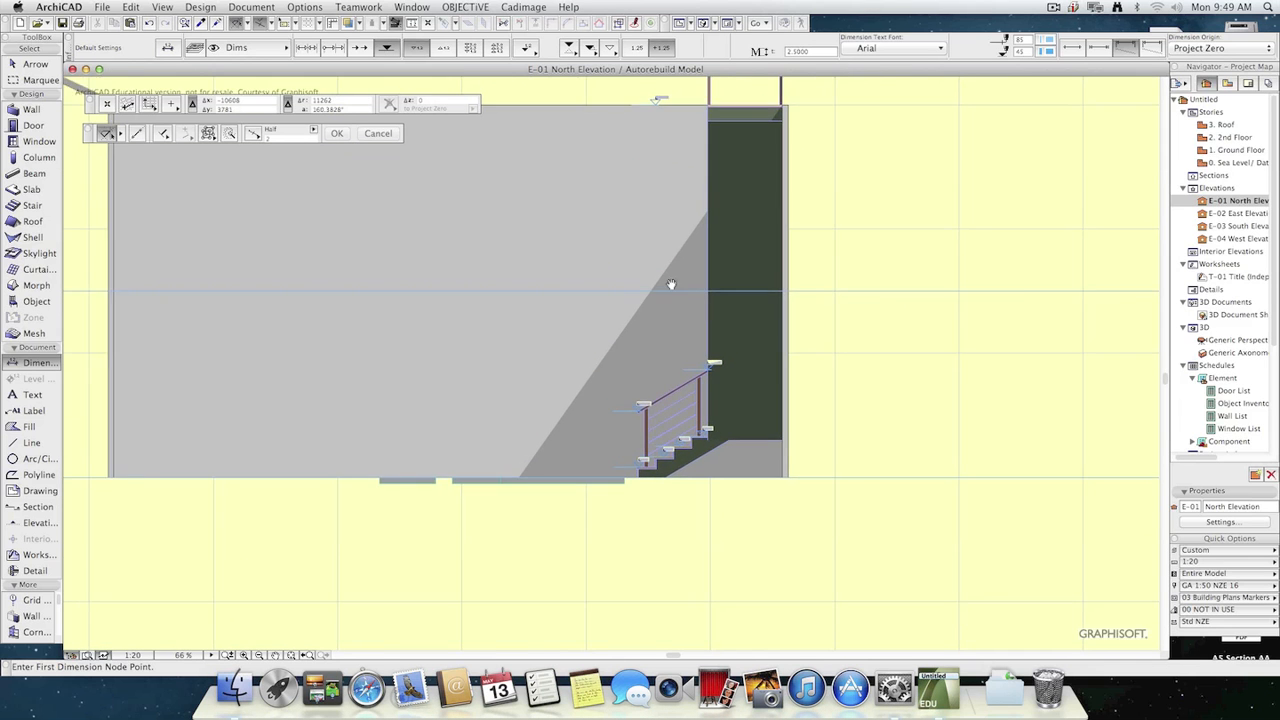
scroll(668, 295, up, 1)
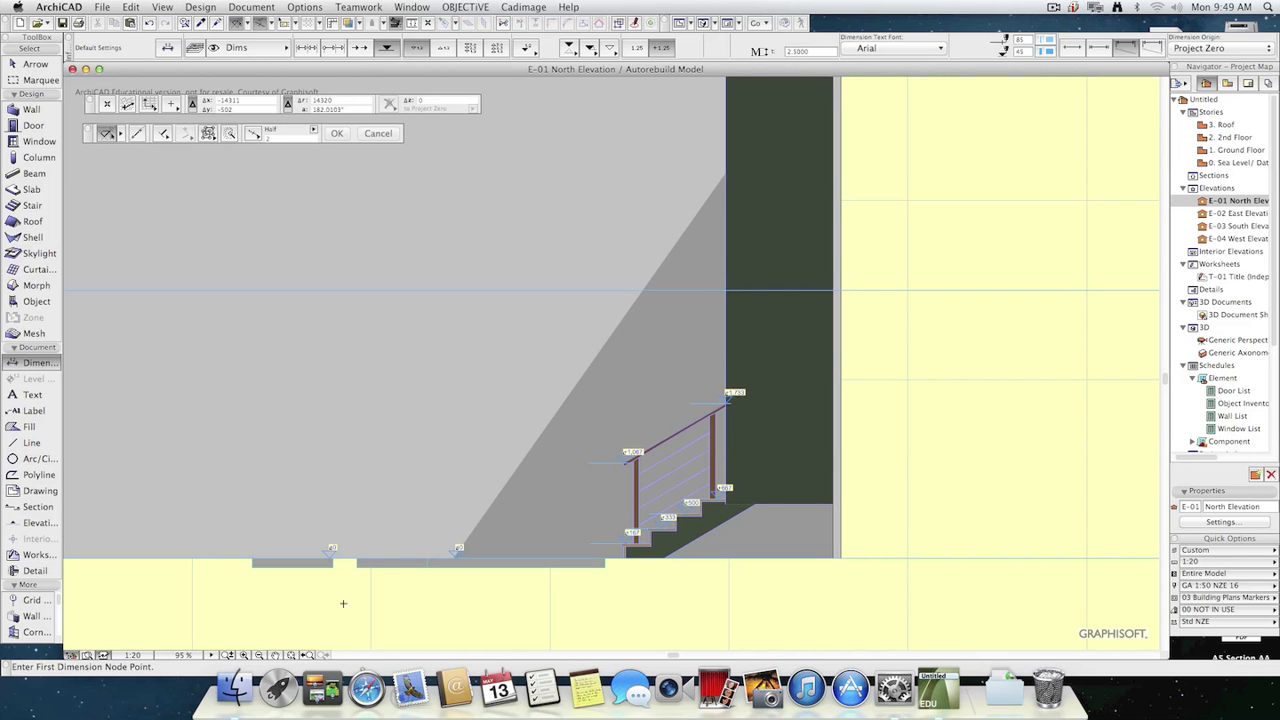
click(713, 290)
Examine the 2nd Floor and Ground Floor level labels at the ends of the story lines on the North Elevation.
scroll(759, 404, down, 8)
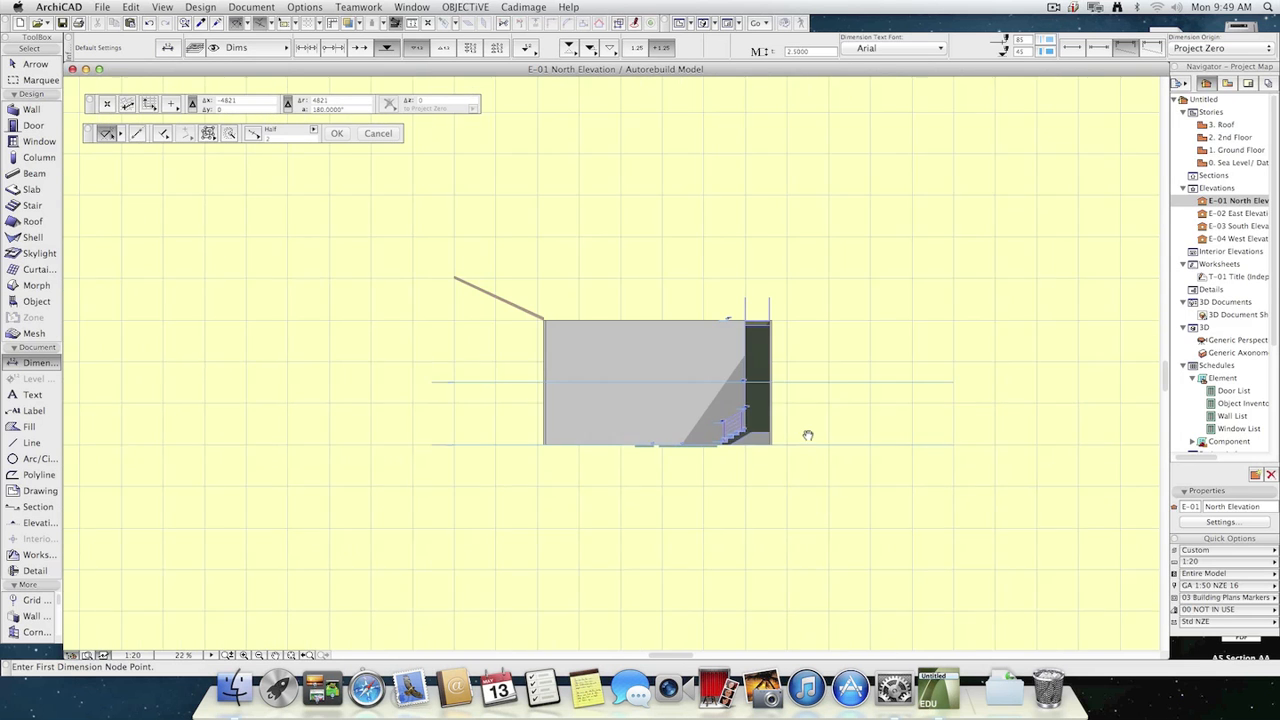
scroll(877, 357, up, 10)
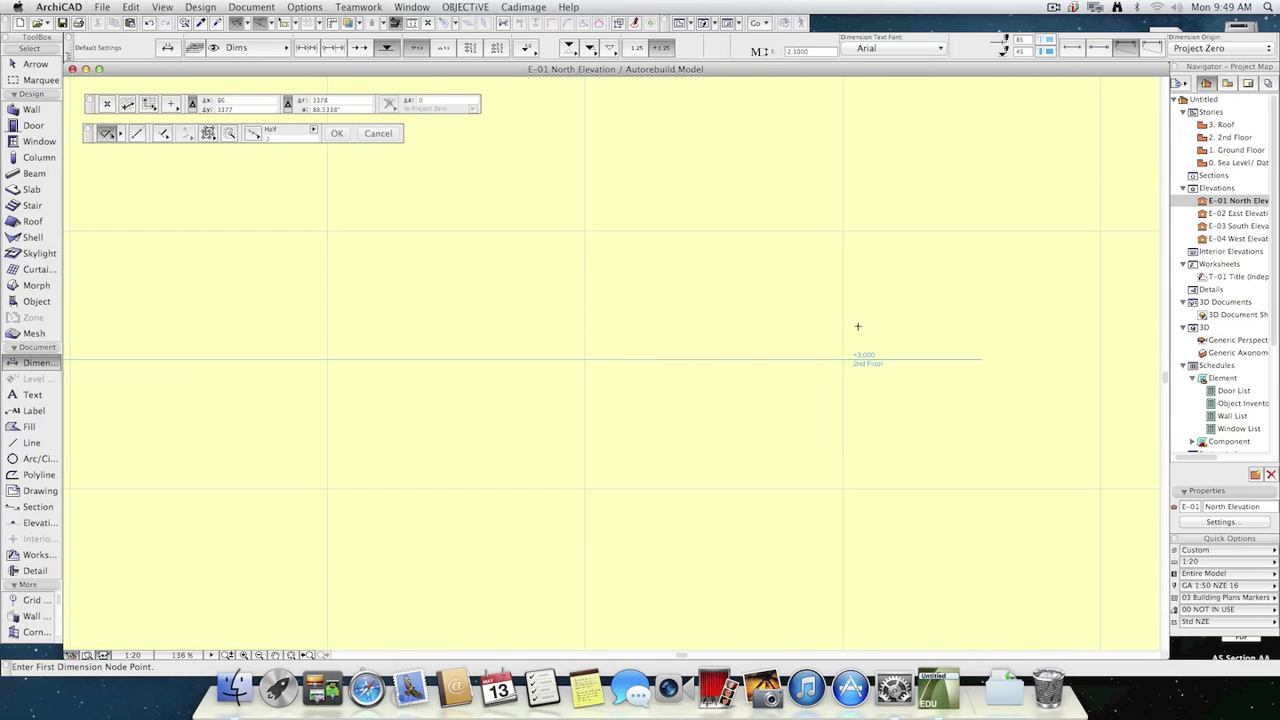
scroll(903, 484, down, 6)
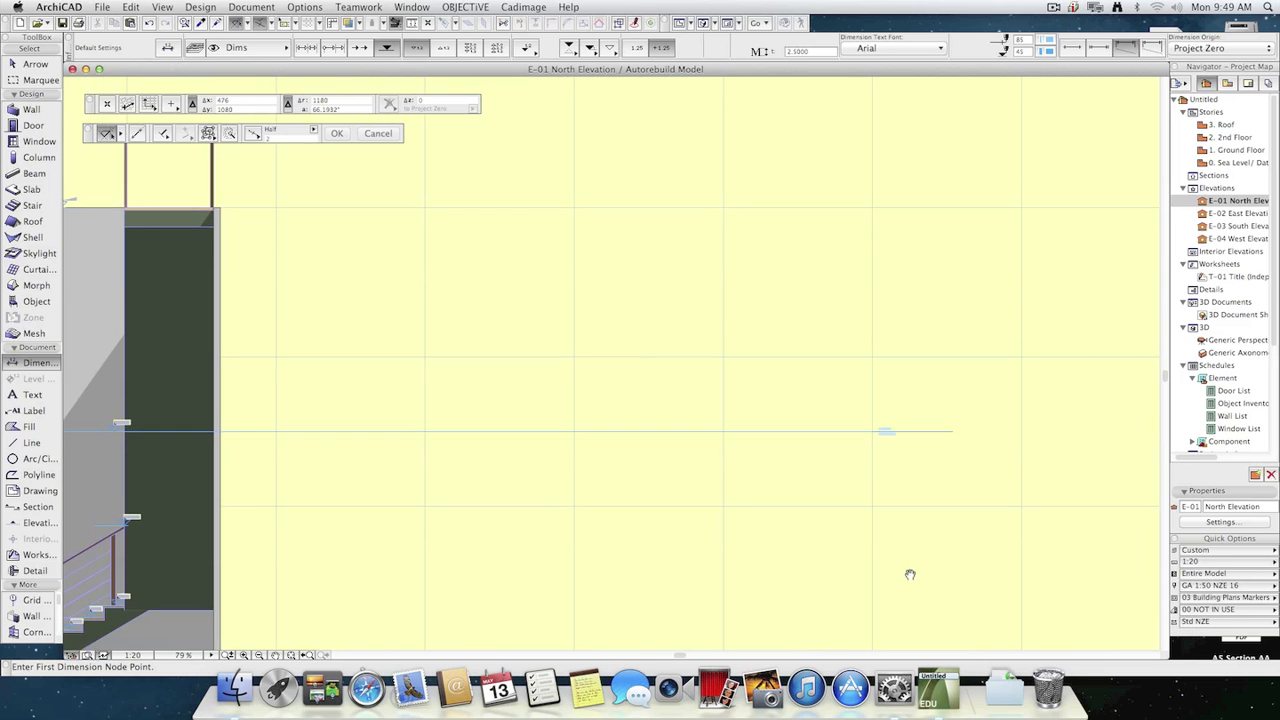
middle_drag(911, 574, 837, 386)
scroll(823, 423, up, 10)
scroll(790, 446, down, 10)
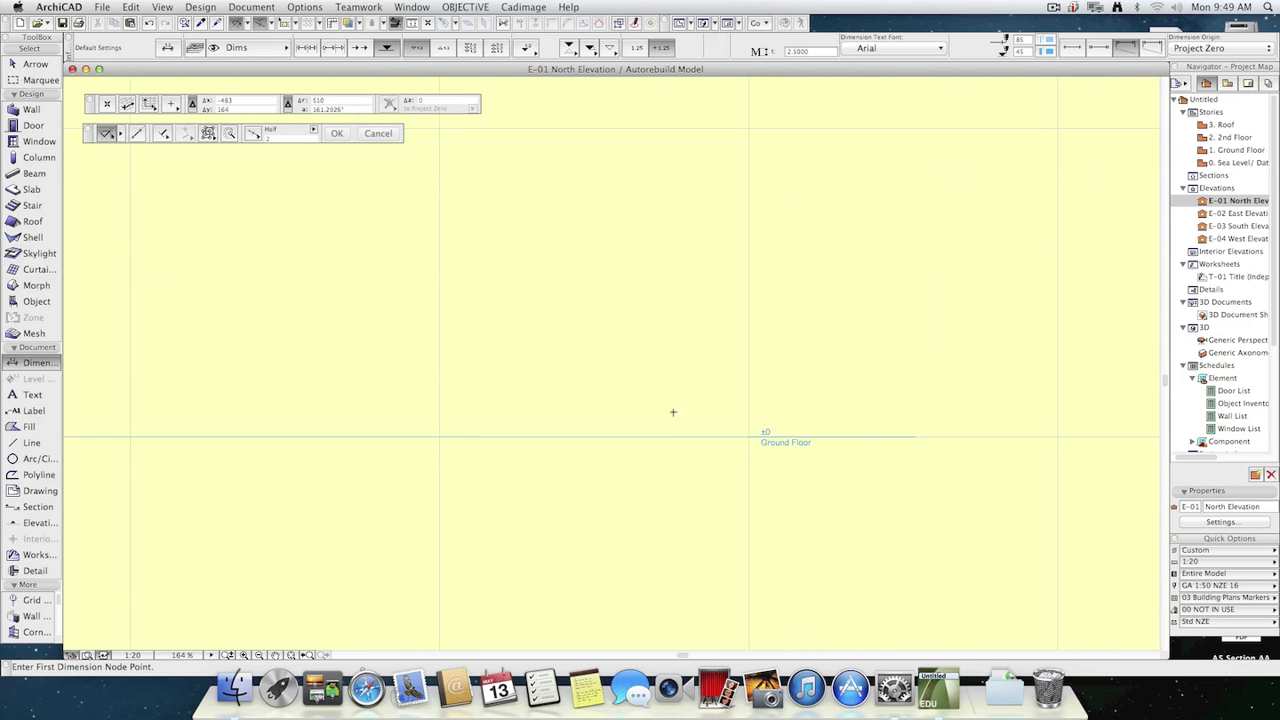
scroll(797, 327, up, 2)
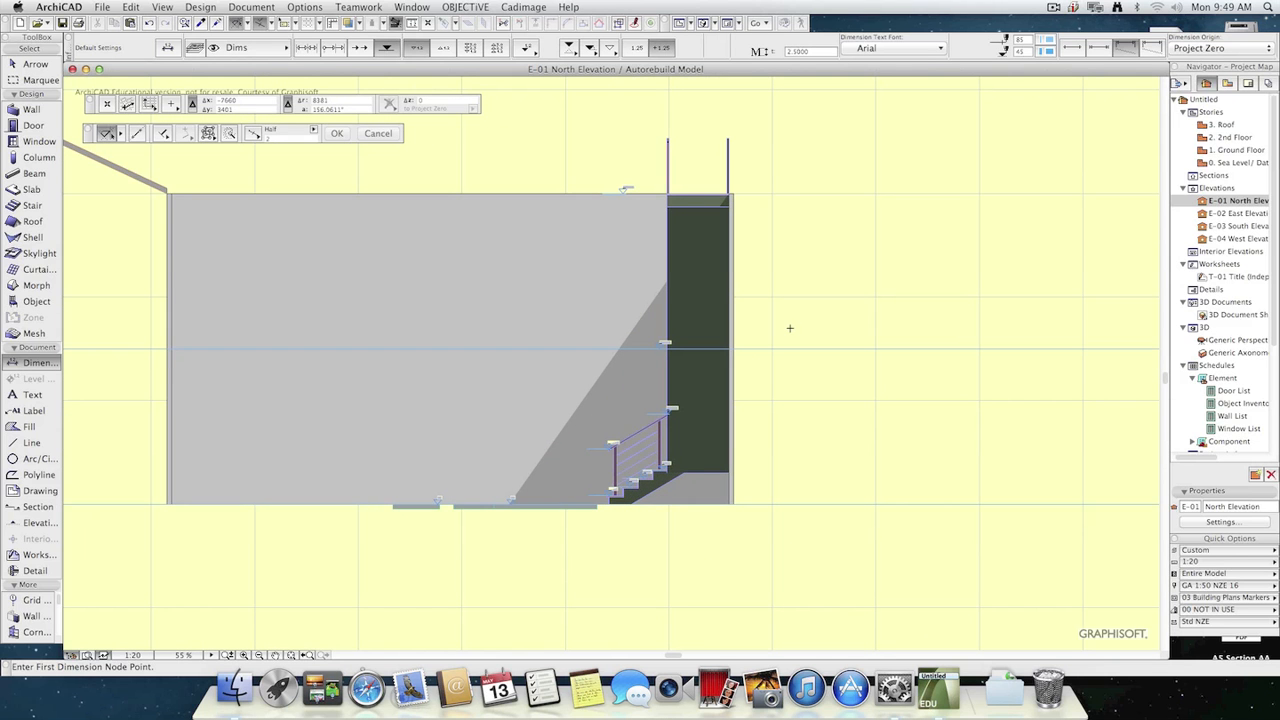
Try elevation dimensions on the Ground Floor plan inside the room, at the project origin and at several points outside the wall.
key(F2)
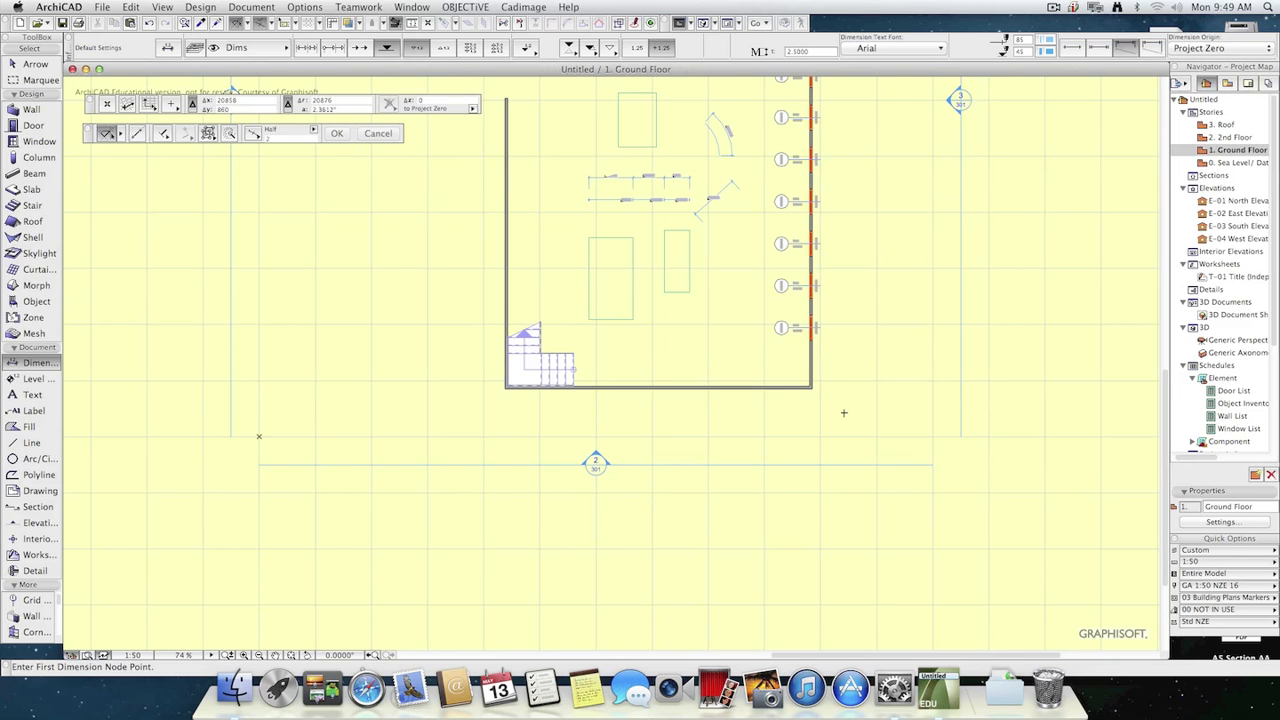
scroll(722, 300, up, 4)
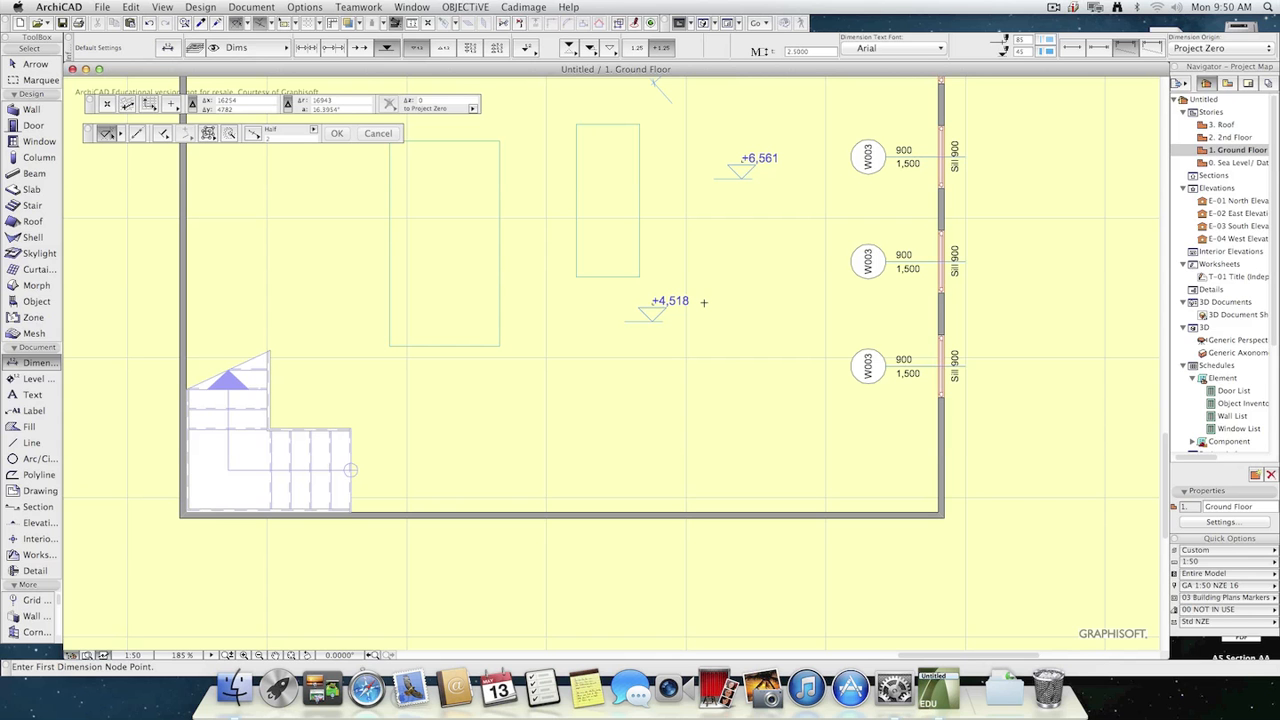
scroll(585, 550, down, 3)
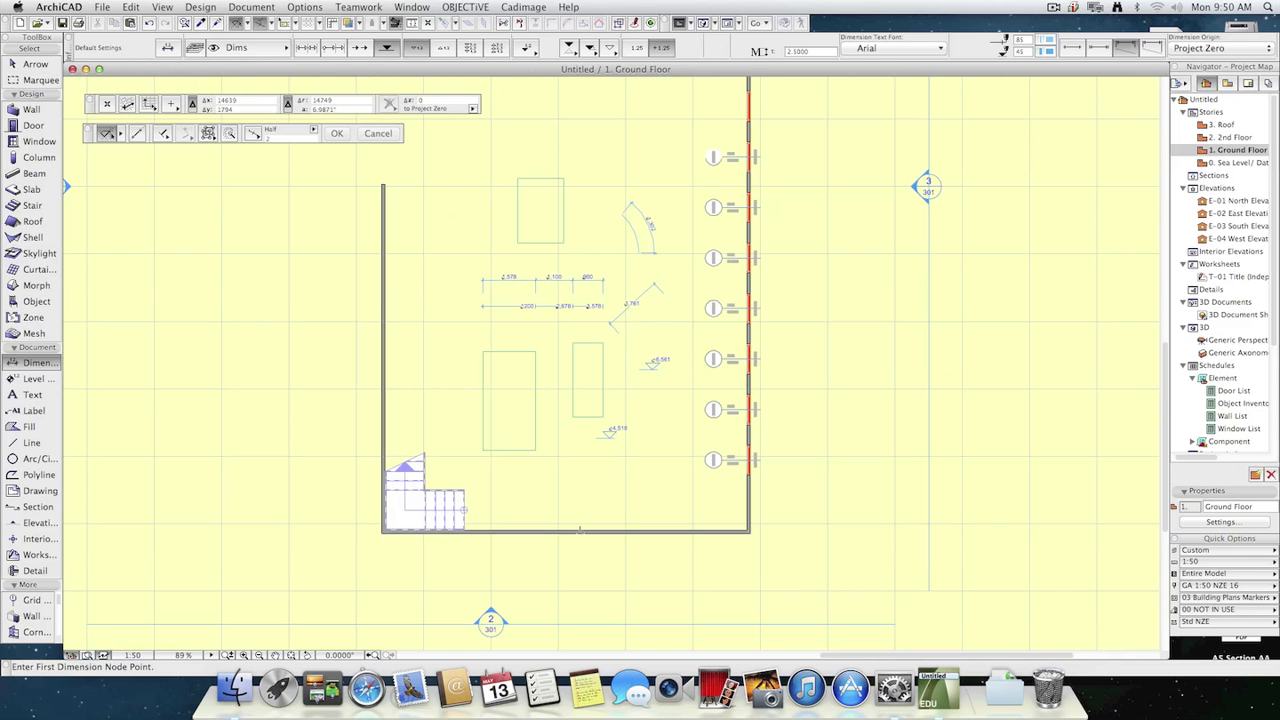
click(87, 589)
click(150, 552)
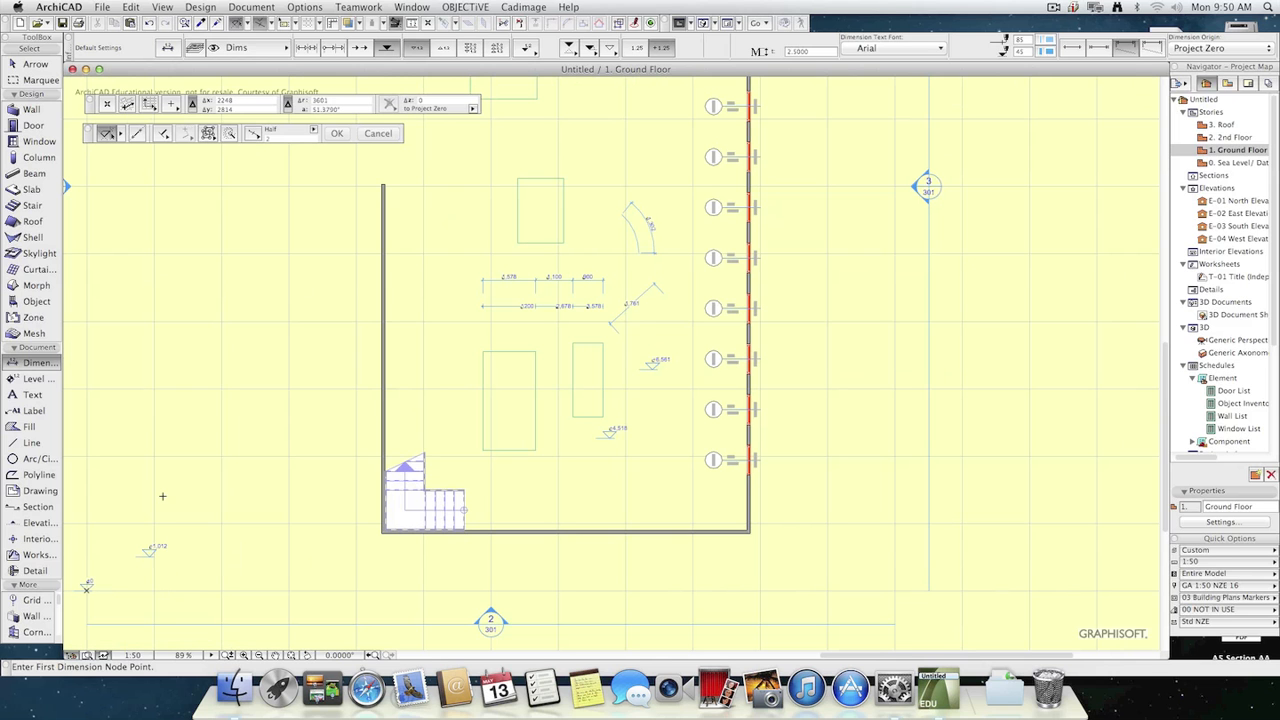
click(163, 492)
click(204, 411)
click(233, 335)
Undo the elevation dimensions placed on the Ground Floor plan and the one at the North Elevation's 2nd Floor line.
key(super+z)
key(super+z)
key(super+z)
key(super+z)
key(super+z)
key(super+z)
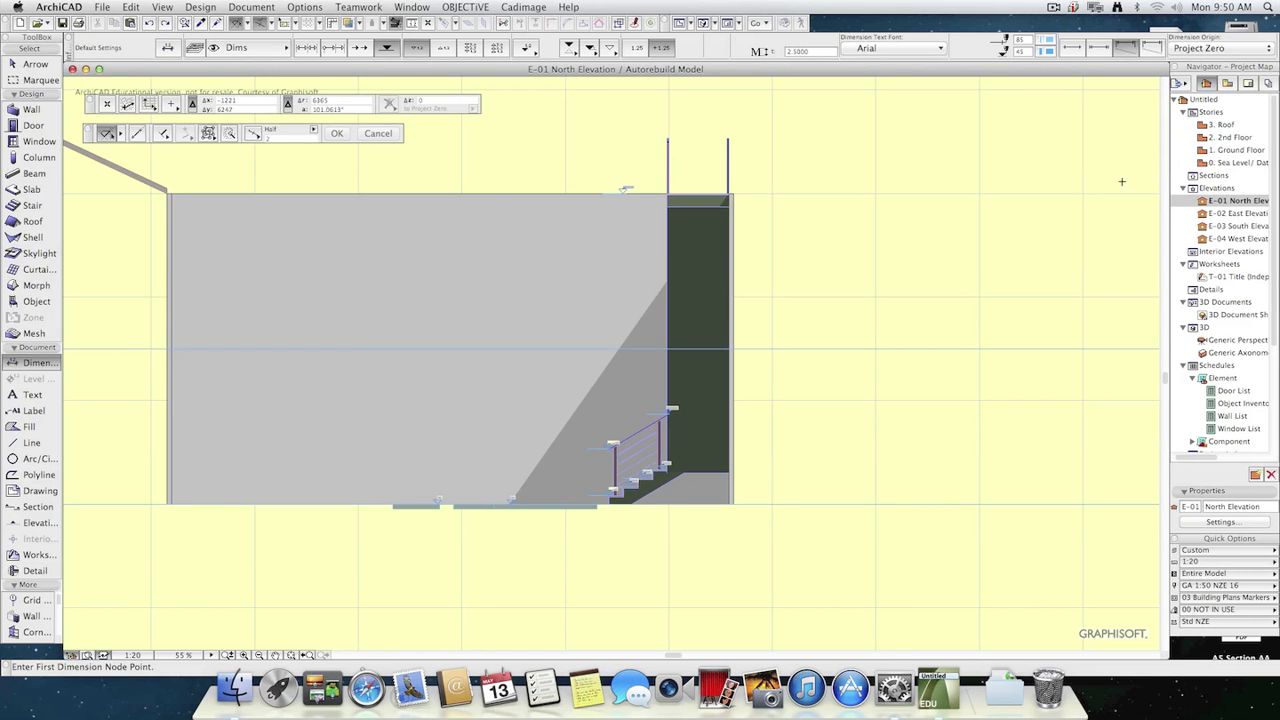
Return to the Ground Floor plan and open the project's Dimensions preferences, keeping the existing dimensions uncovered.
key(F2)
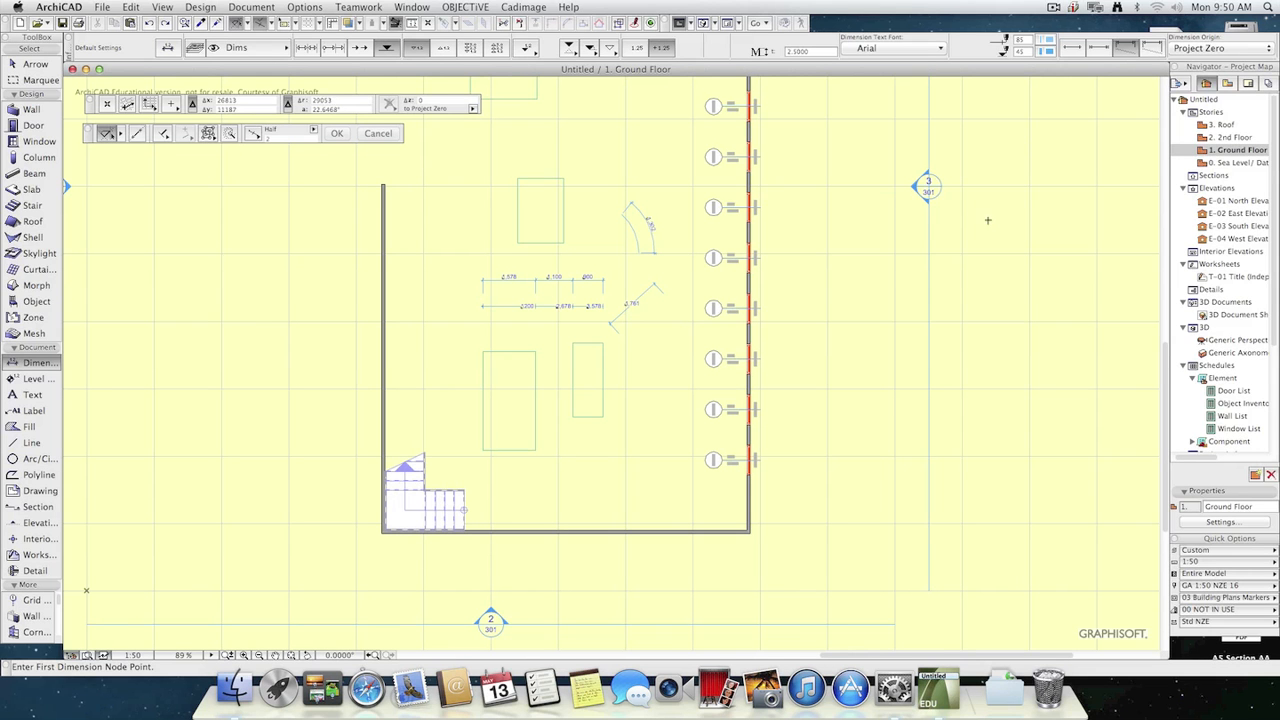
key(Escape)
click(38, 363)
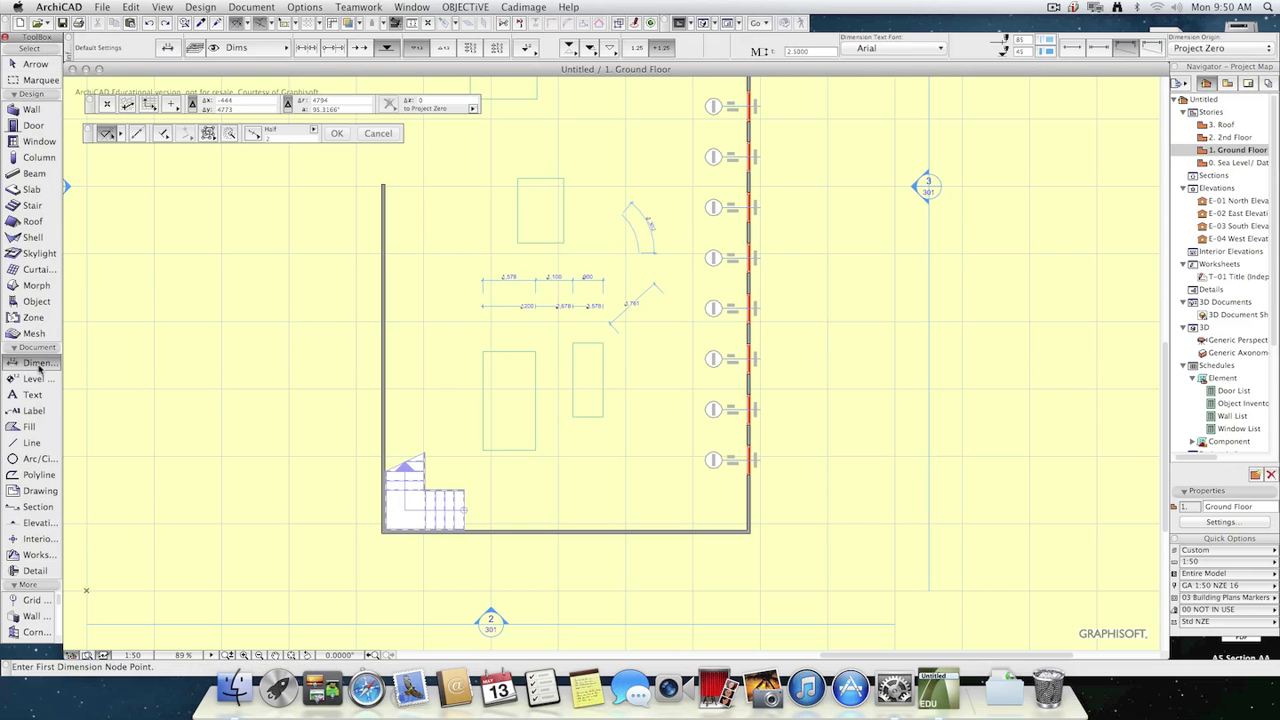
scroll(603, 283, up, 3)
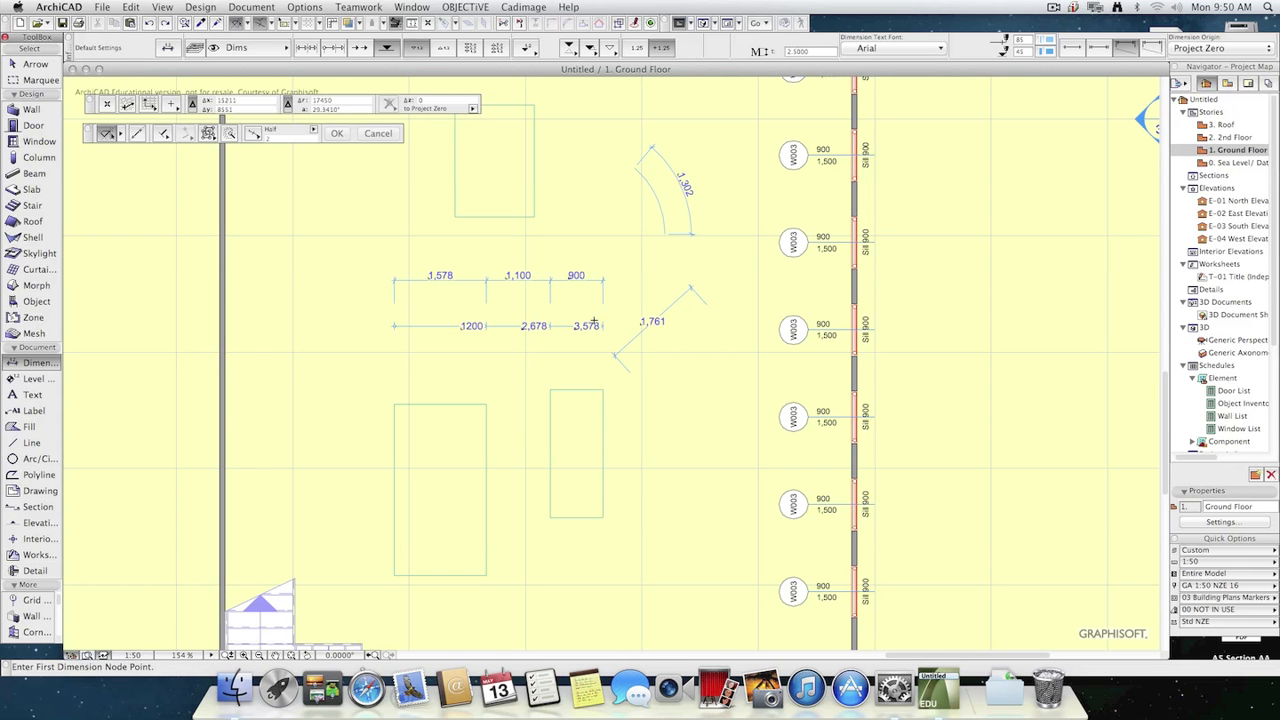
click(360, 7)
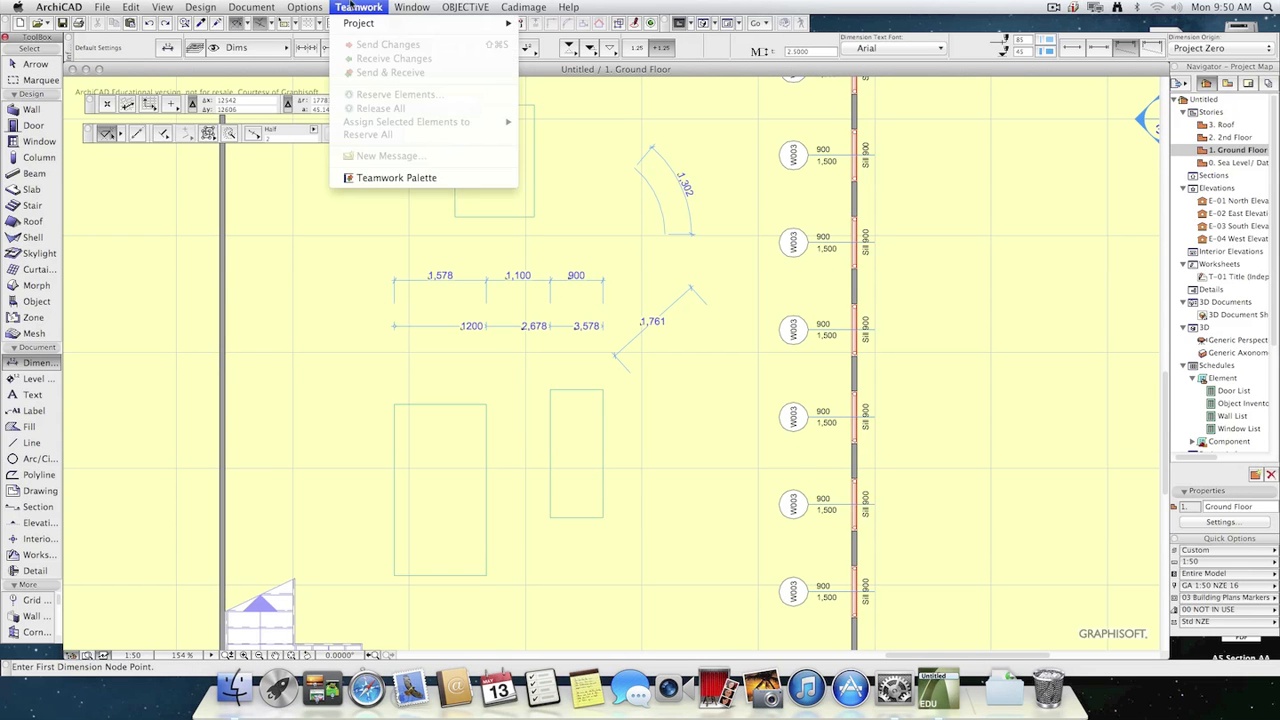
mouse_move(425, 7)
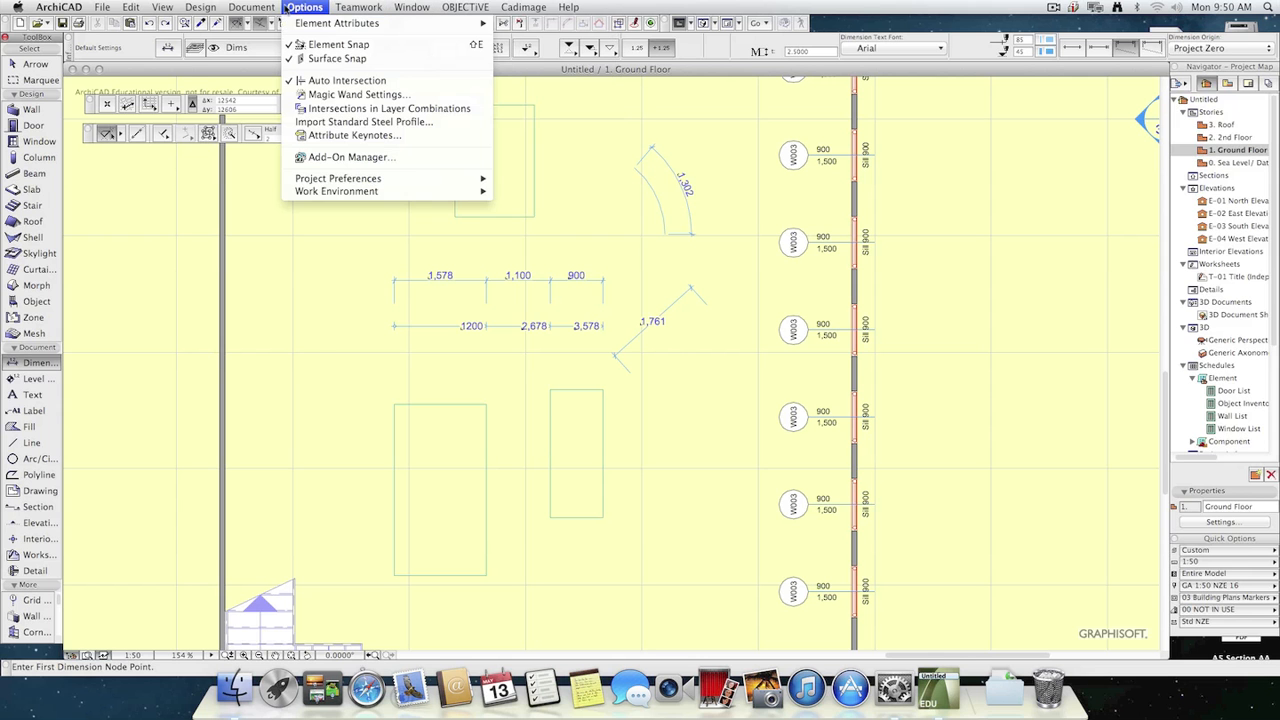
mouse_move(357, 190)
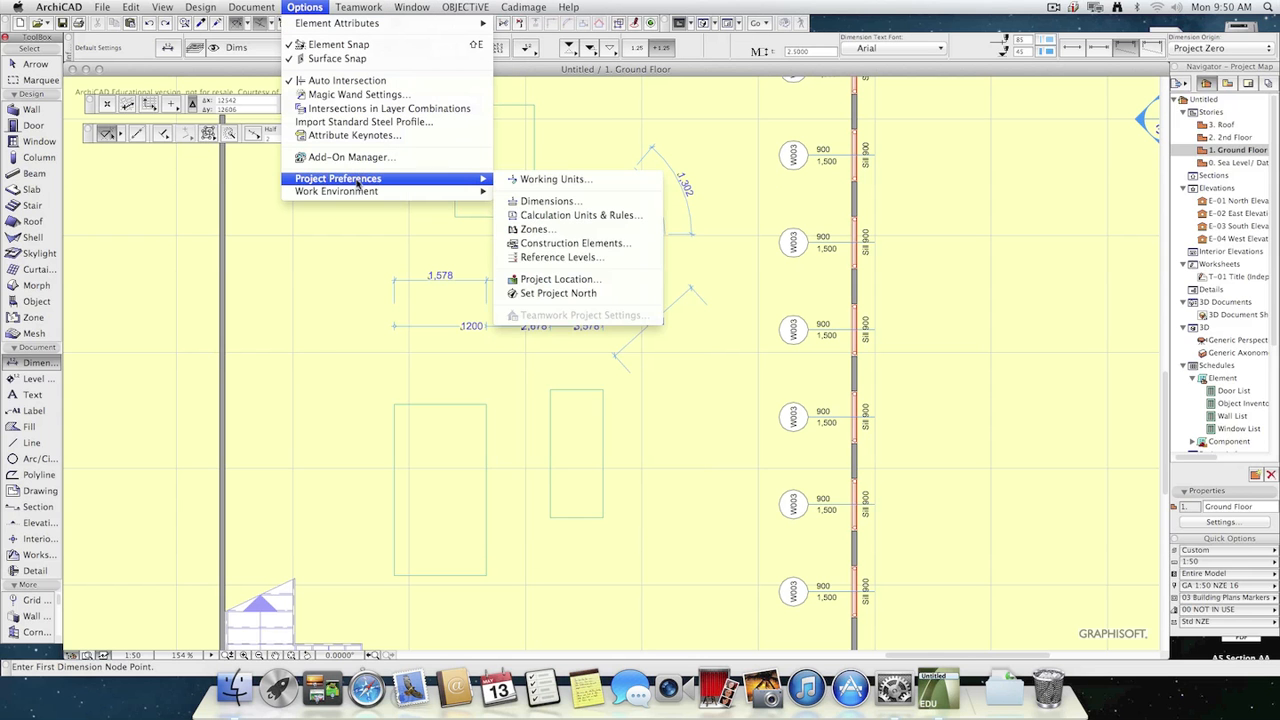
click(550, 202)
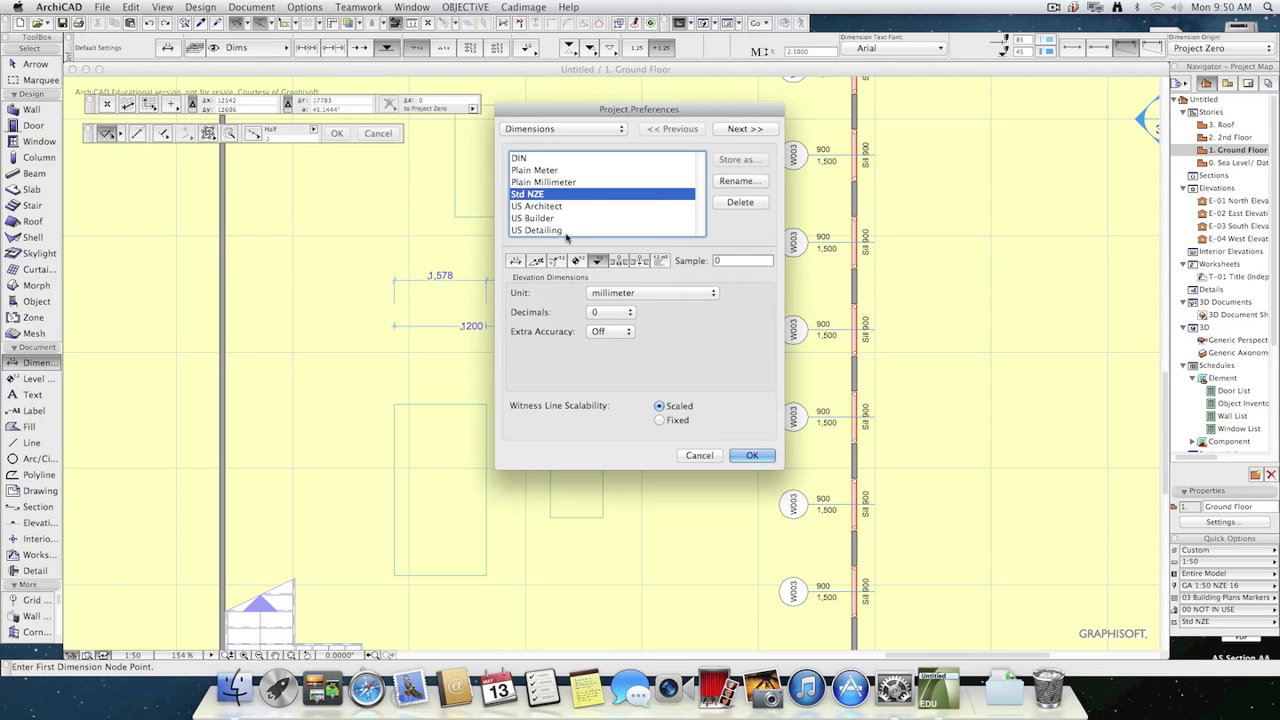
drag(649, 111, 944, 91)
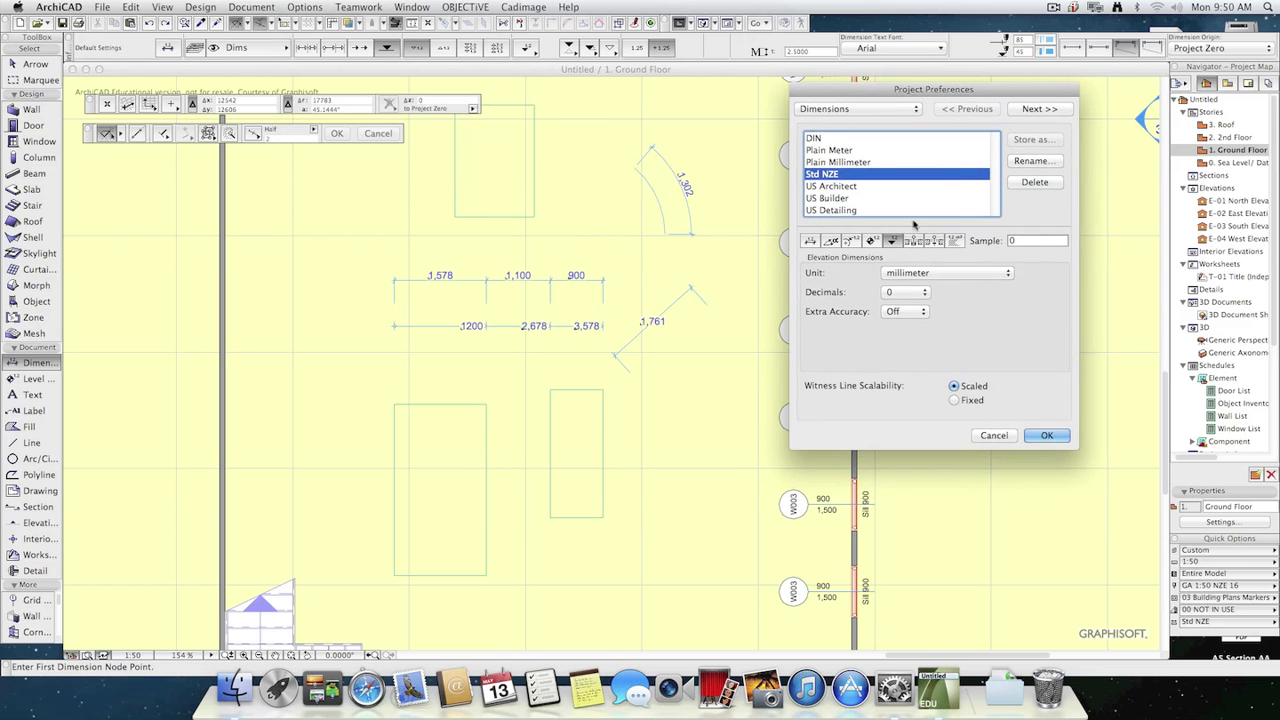
Set the project's linear dimensions to meter units with 2 decimals.
click(812, 243)
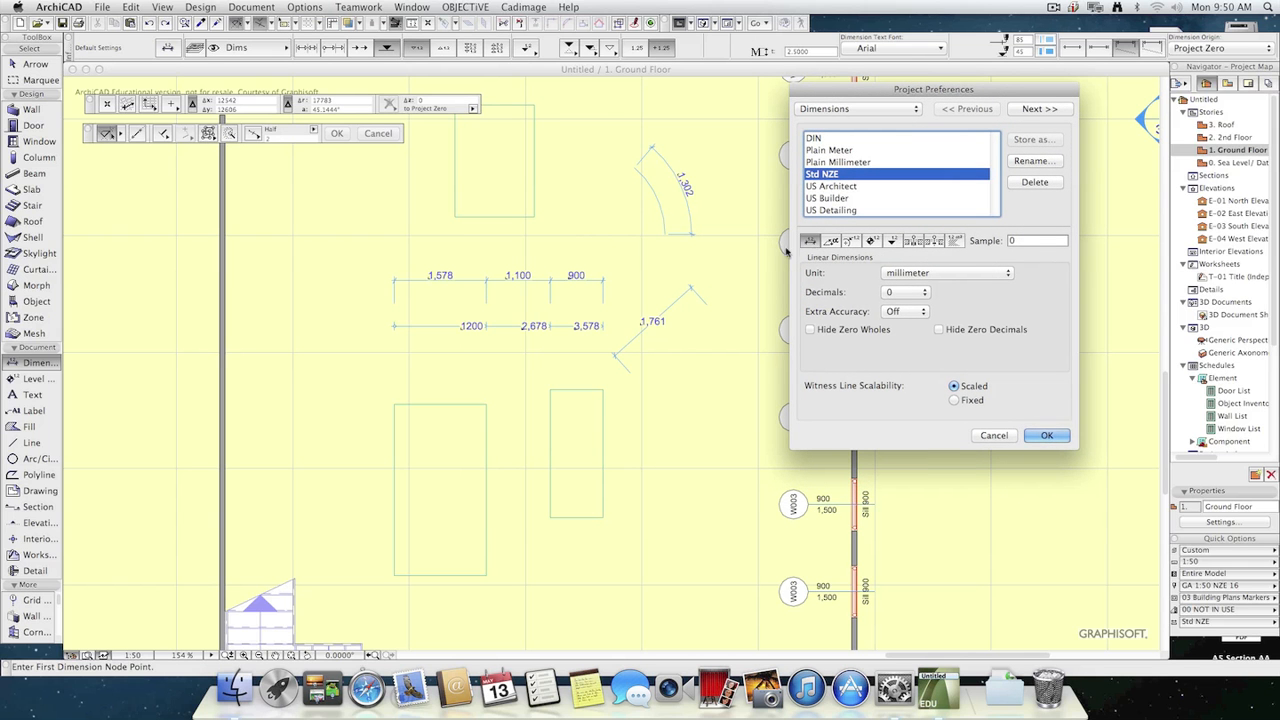
click(930, 273)
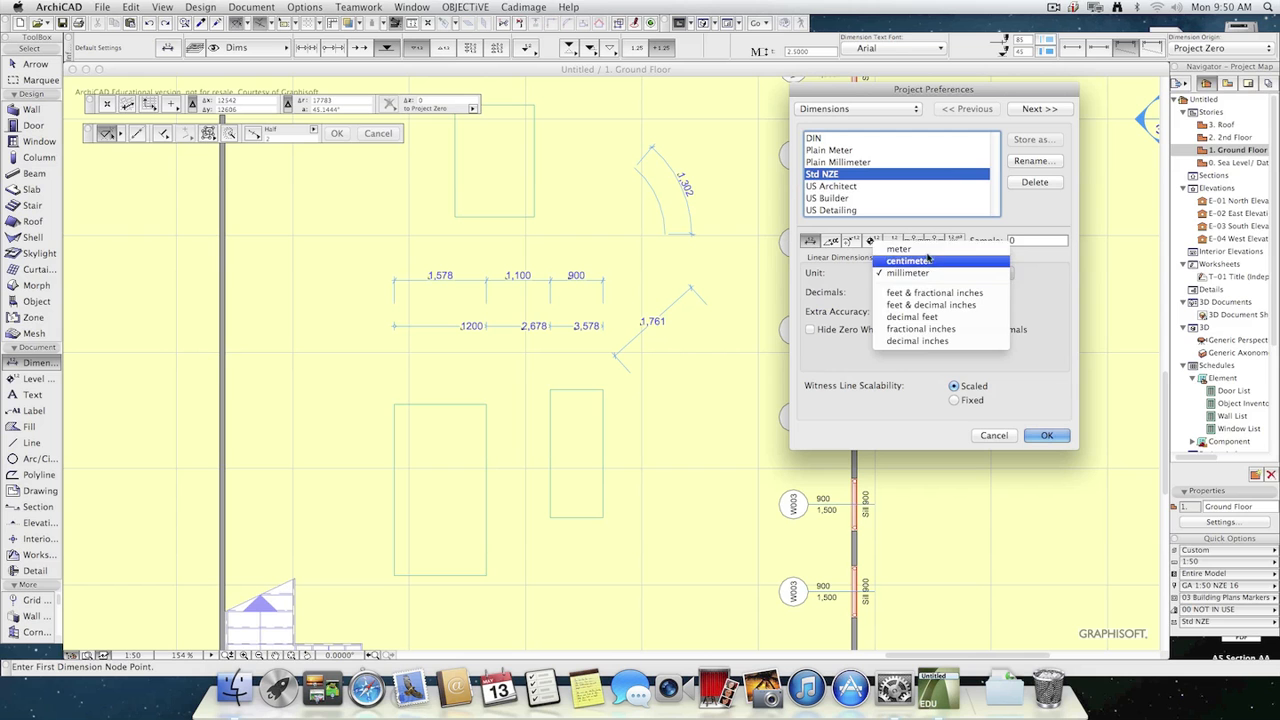
click(899, 249)
click(900, 292)
click(905, 316)
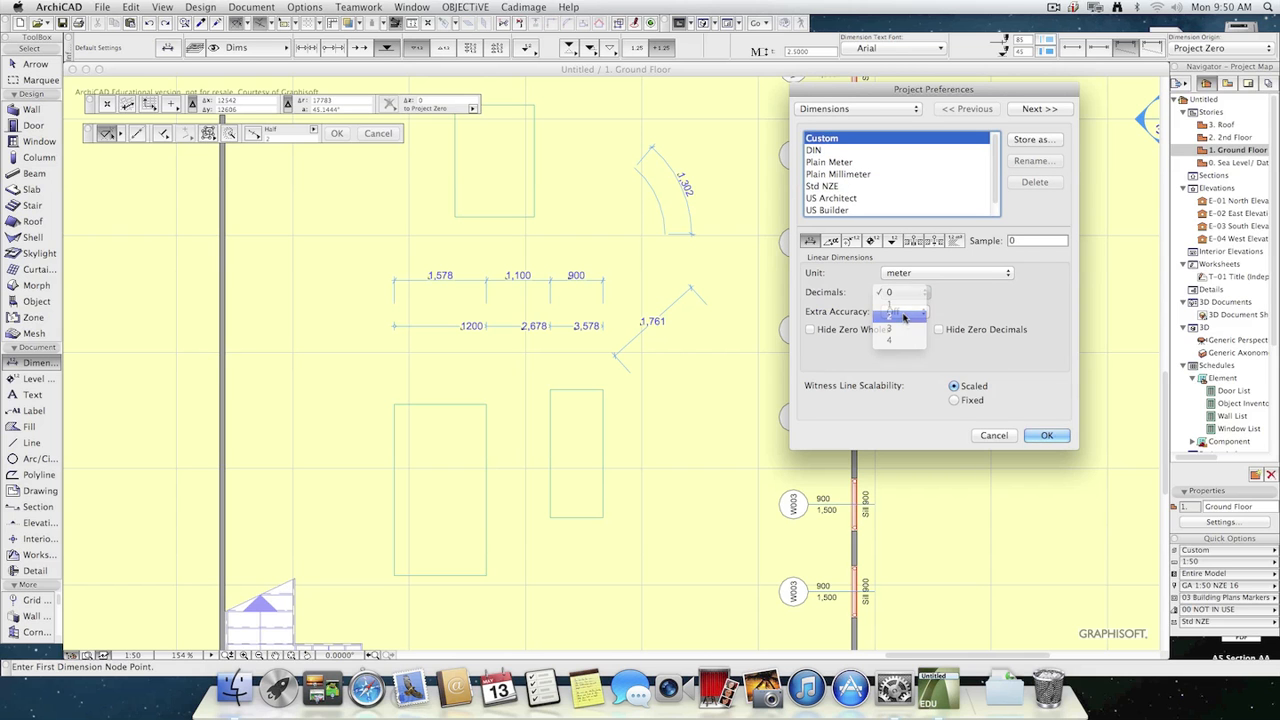
click(1058, 437)
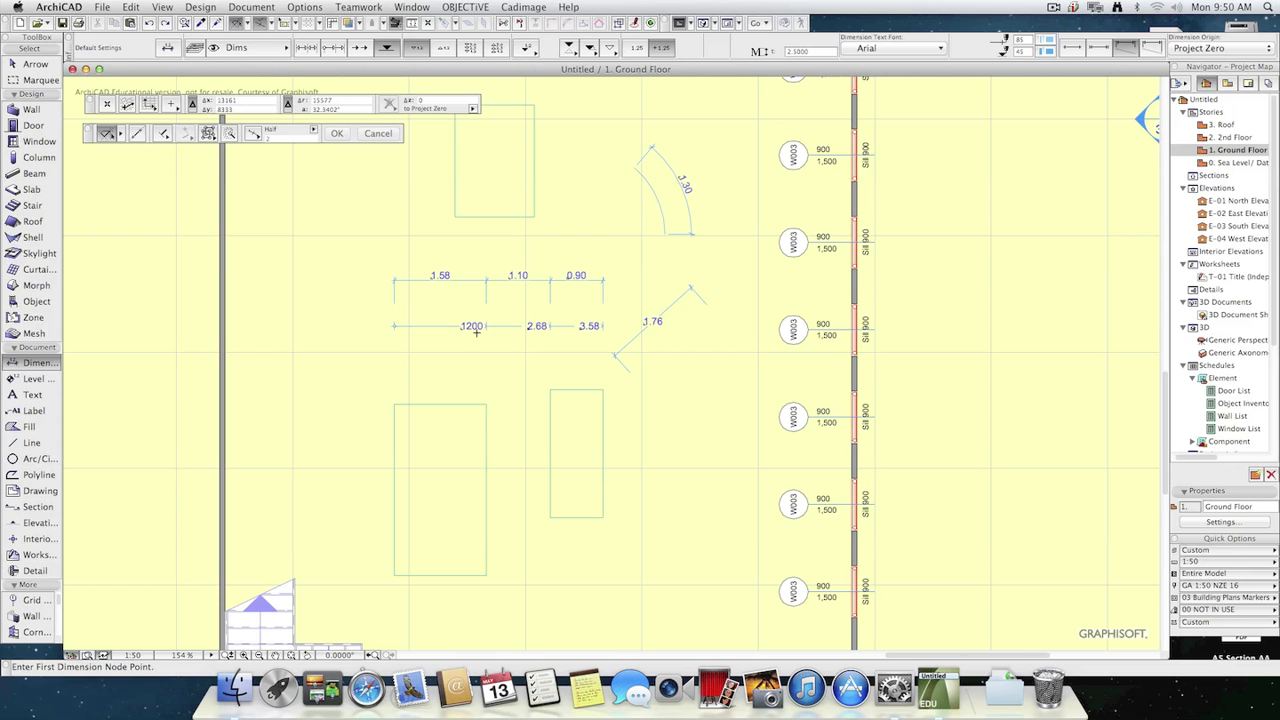
Change the custom text of the 1200 dimension in the lower dimension chain to 1200?
key(Escape)
click(471, 327)
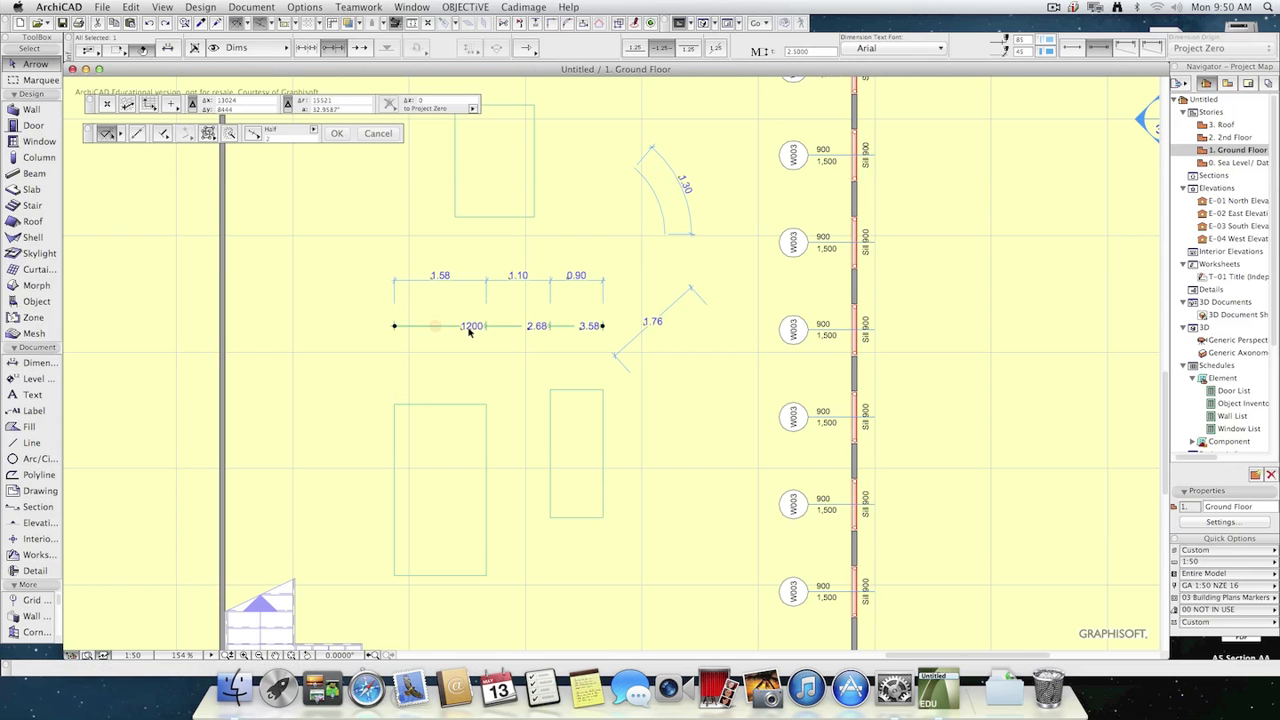
key(Escape)
click(471, 327)
click(468, 327)
key(Escape)
key(Escape)
click(465, 328)
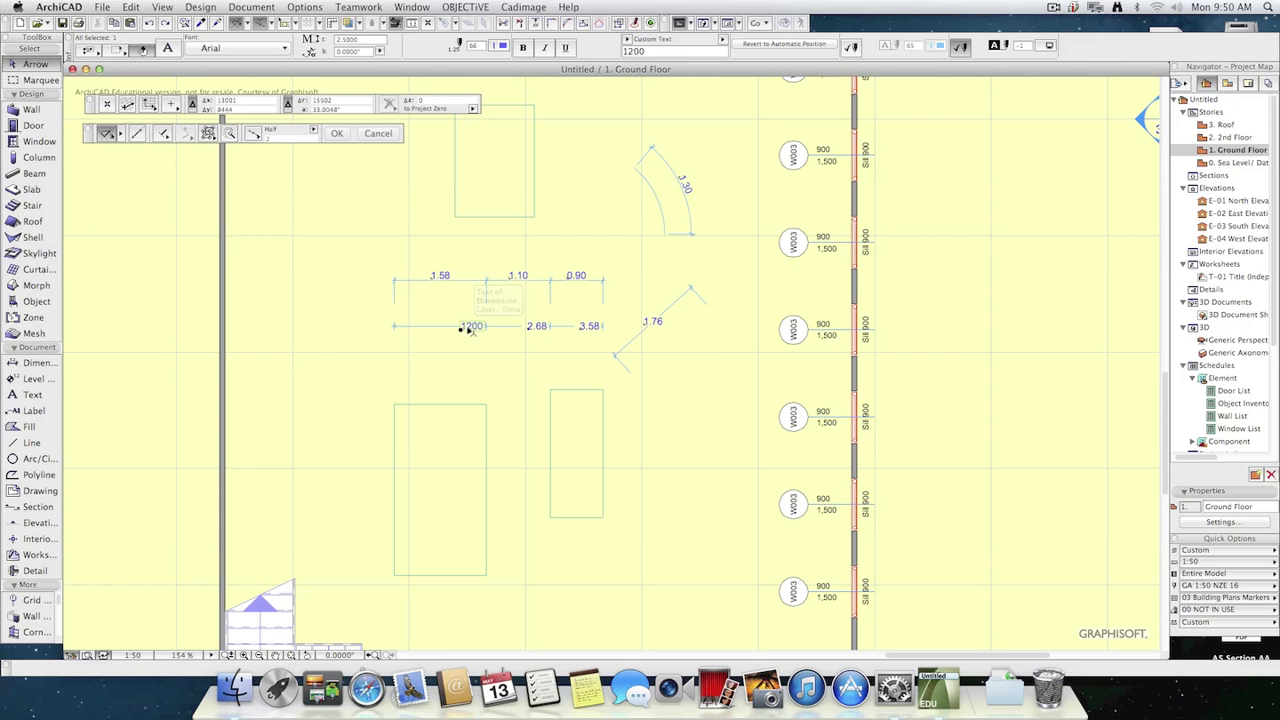
double_click(656, 52)
key(Right)
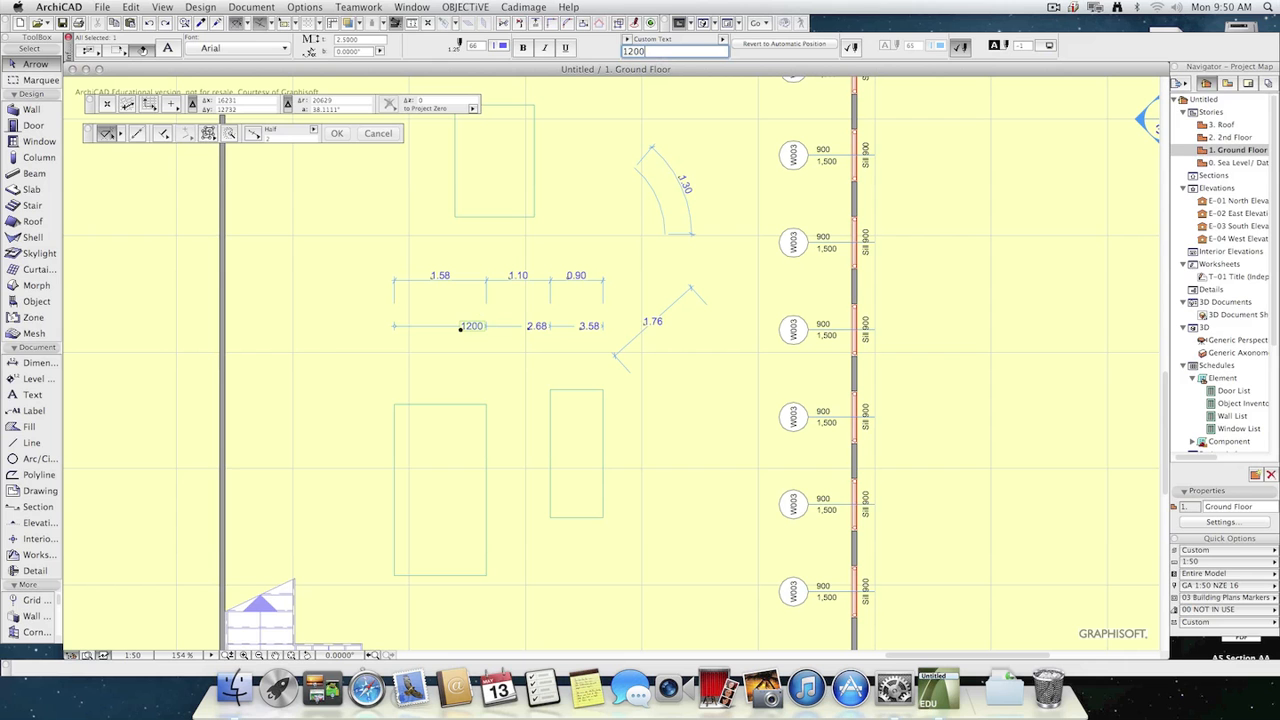
text(?)
click(536, 208)
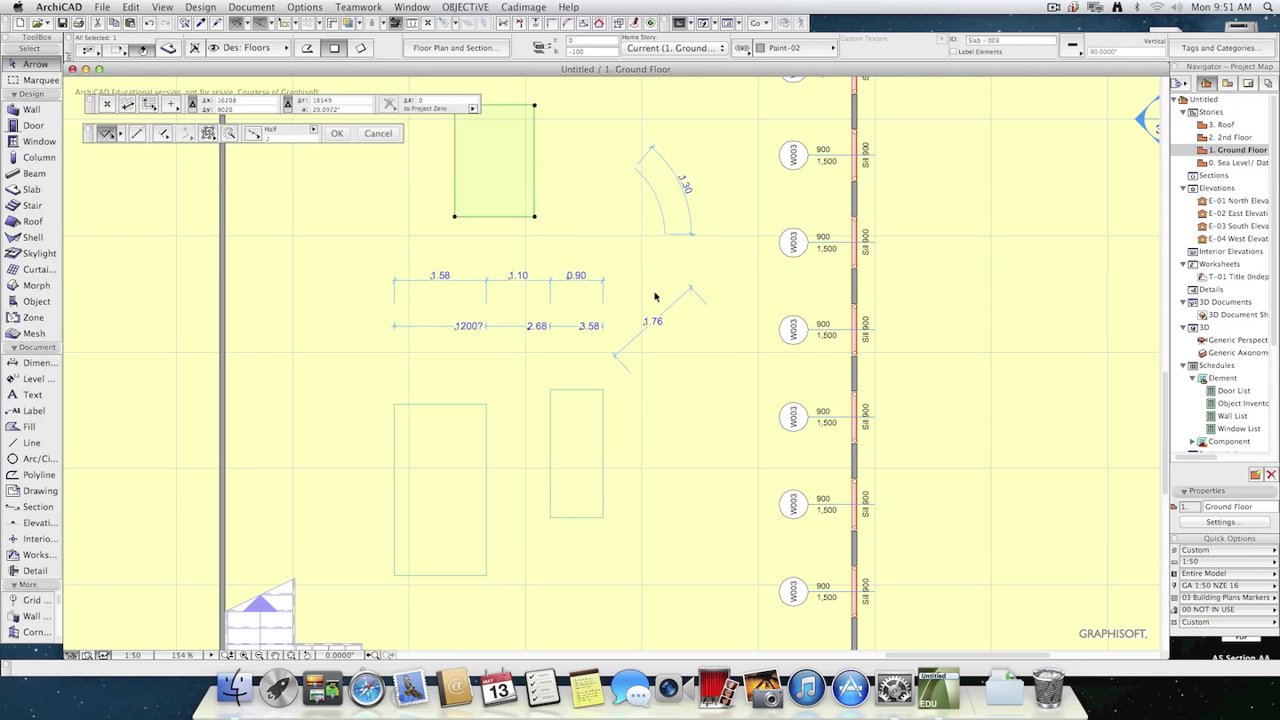
Elevate the small slab below the dimension chains by 100 and move it so it overlaps the larger slab beside it.
scroll(830, 354, down, 5)
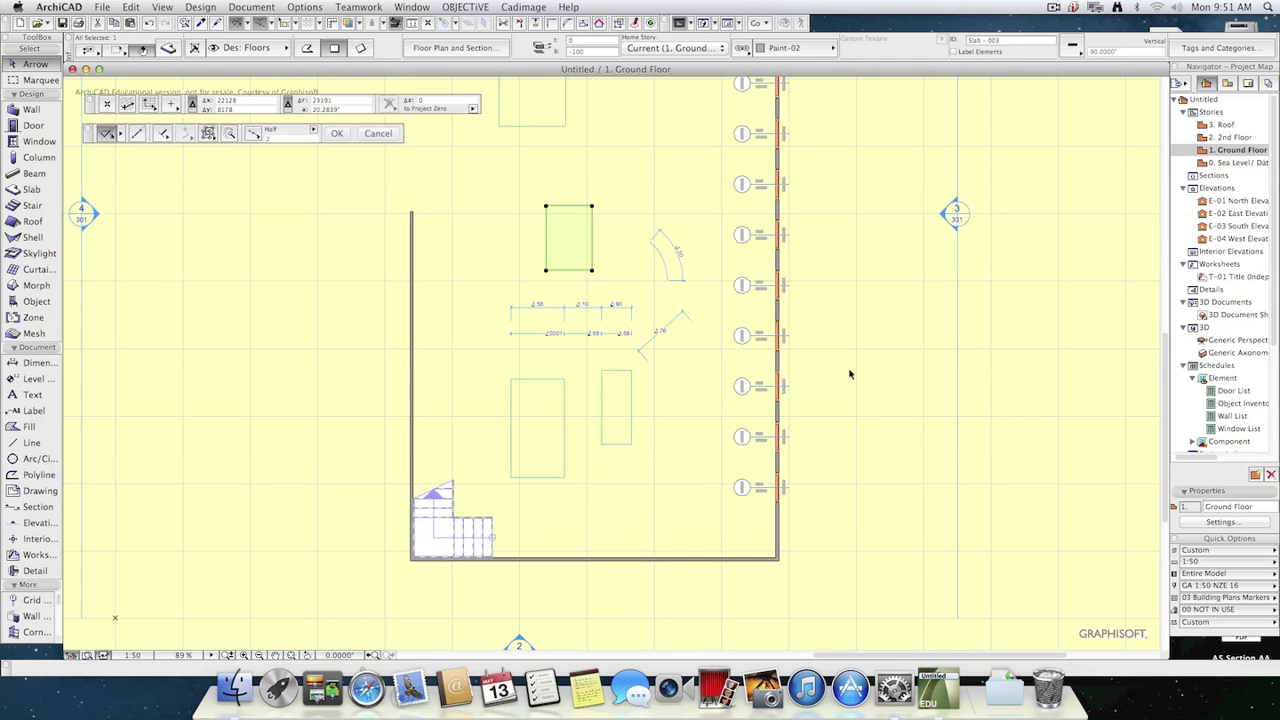
click(295, 442)
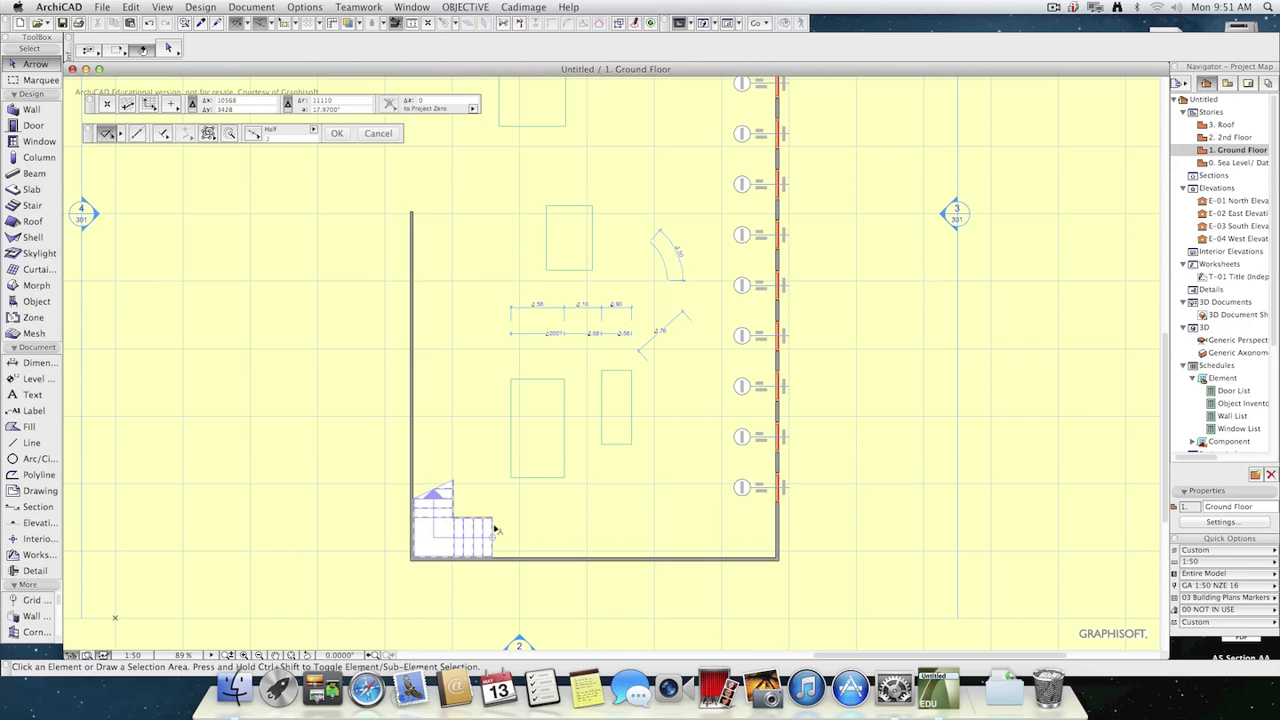
click(552, 440)
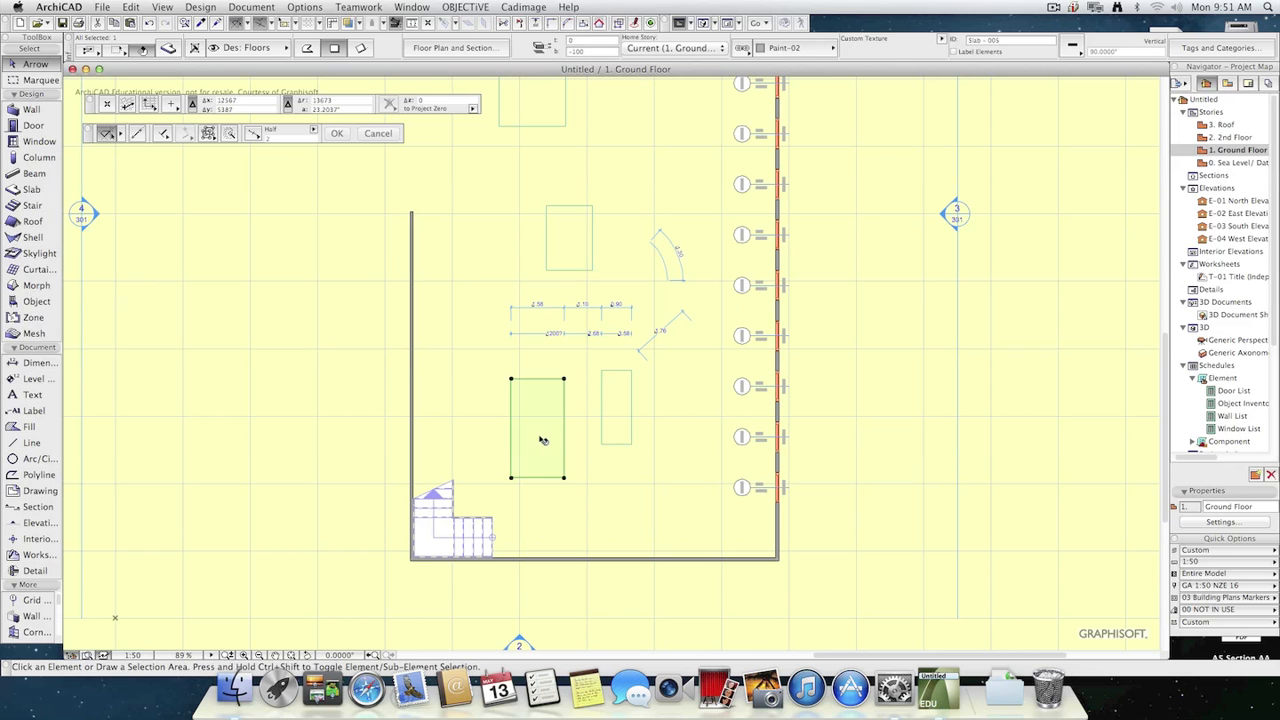
click(615, 430)
key(super+9)
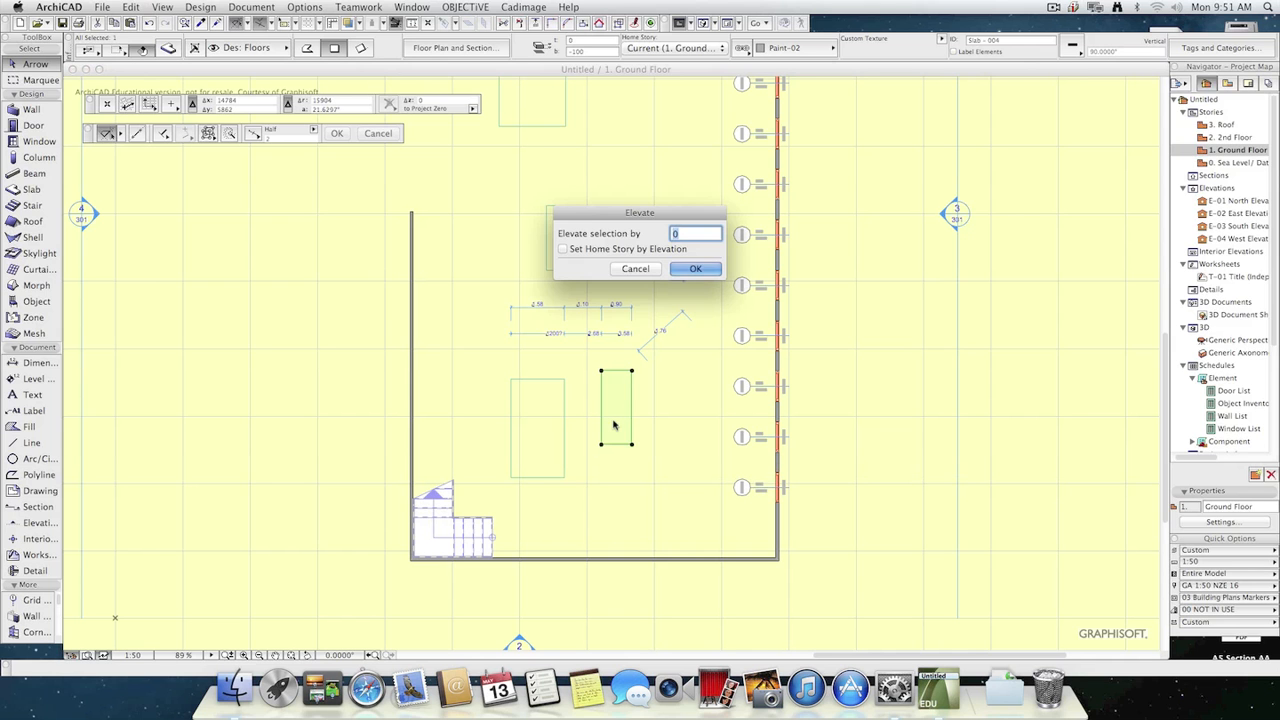
text(100)
key(Return)
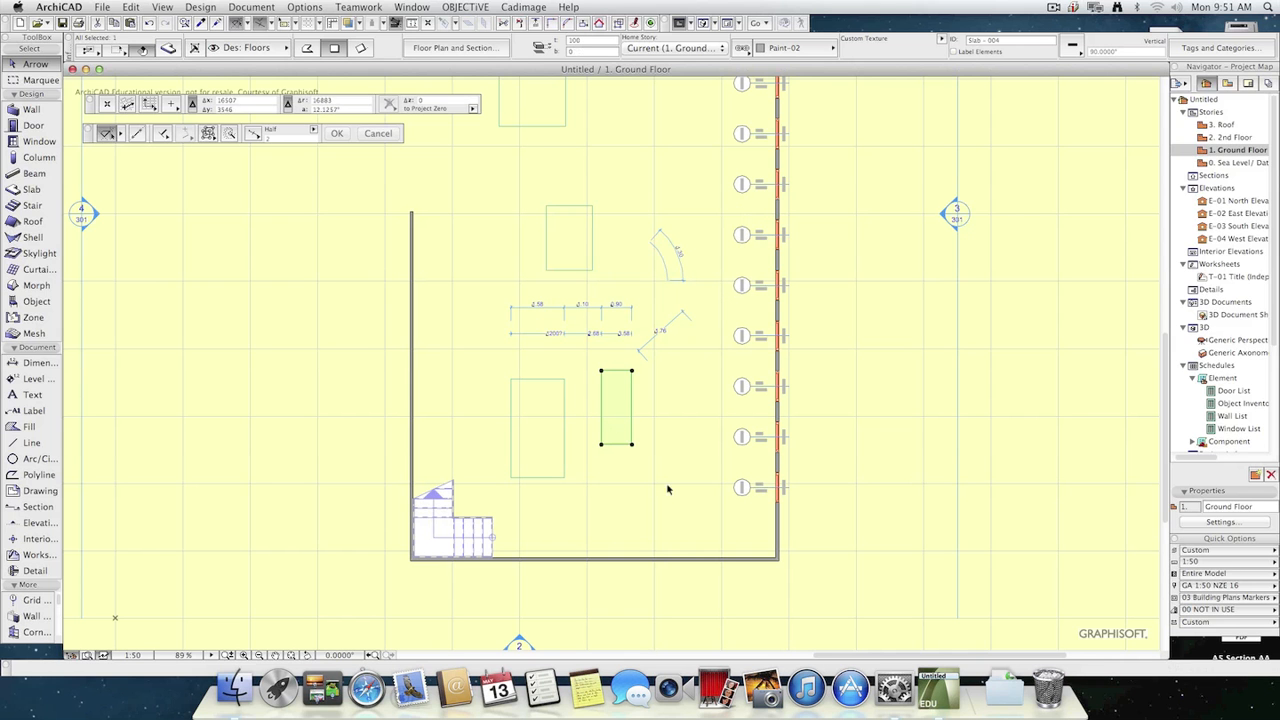
click(628, 436)
click(576, 442)
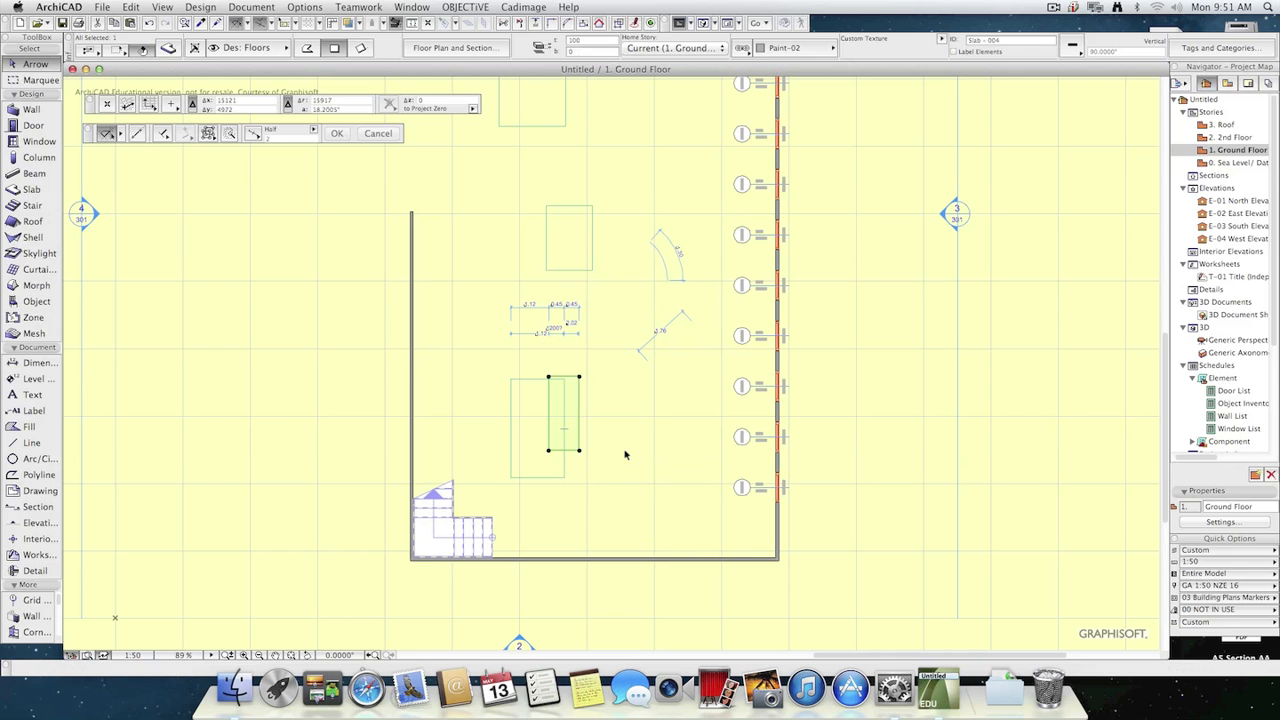
Place a copy of the small raised slab just beside it, partly overlapping the original.
click(625, 454)
click(577, 433)
alt+click(573, 437)
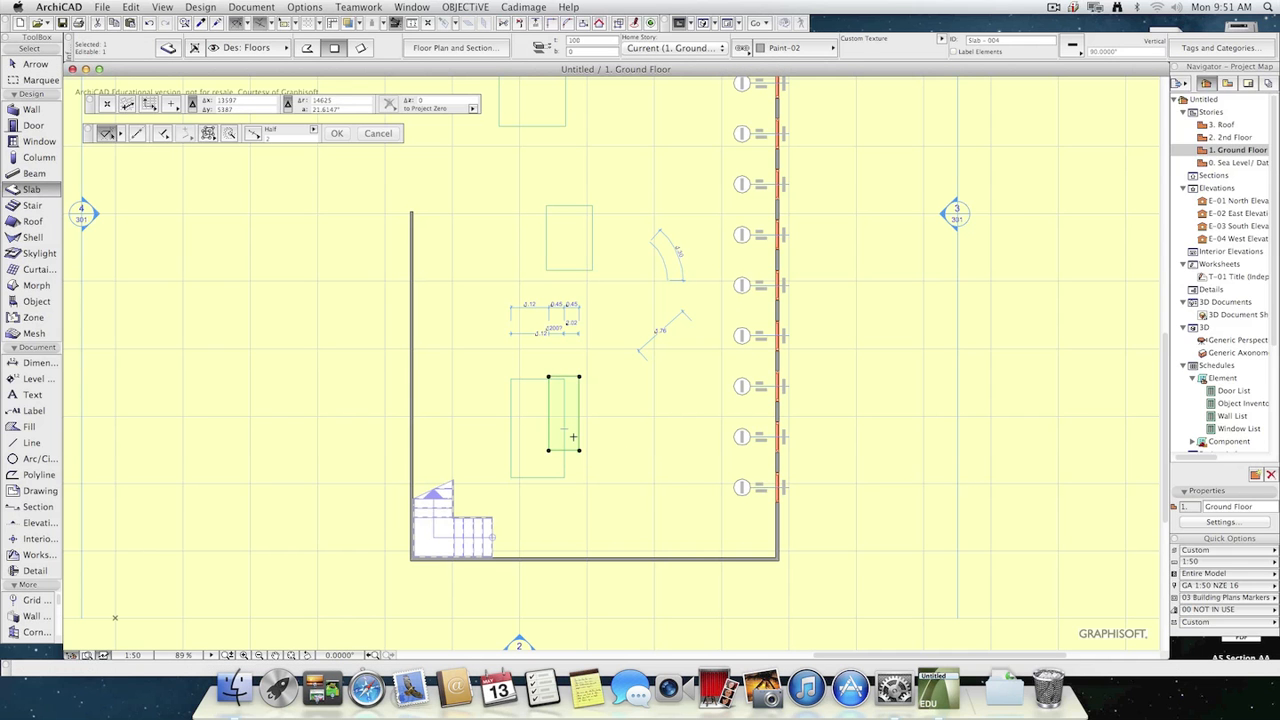
key(super+d)
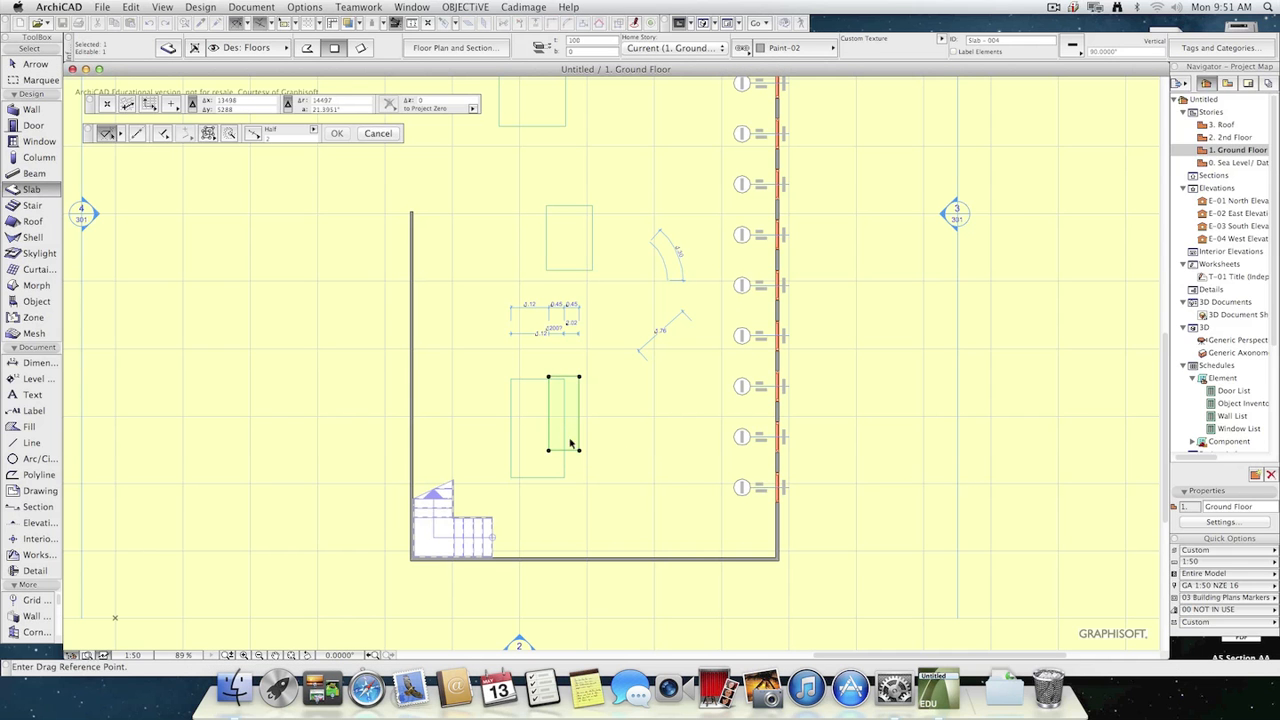
click(574, 439)
key(alt)
click(598, 442)
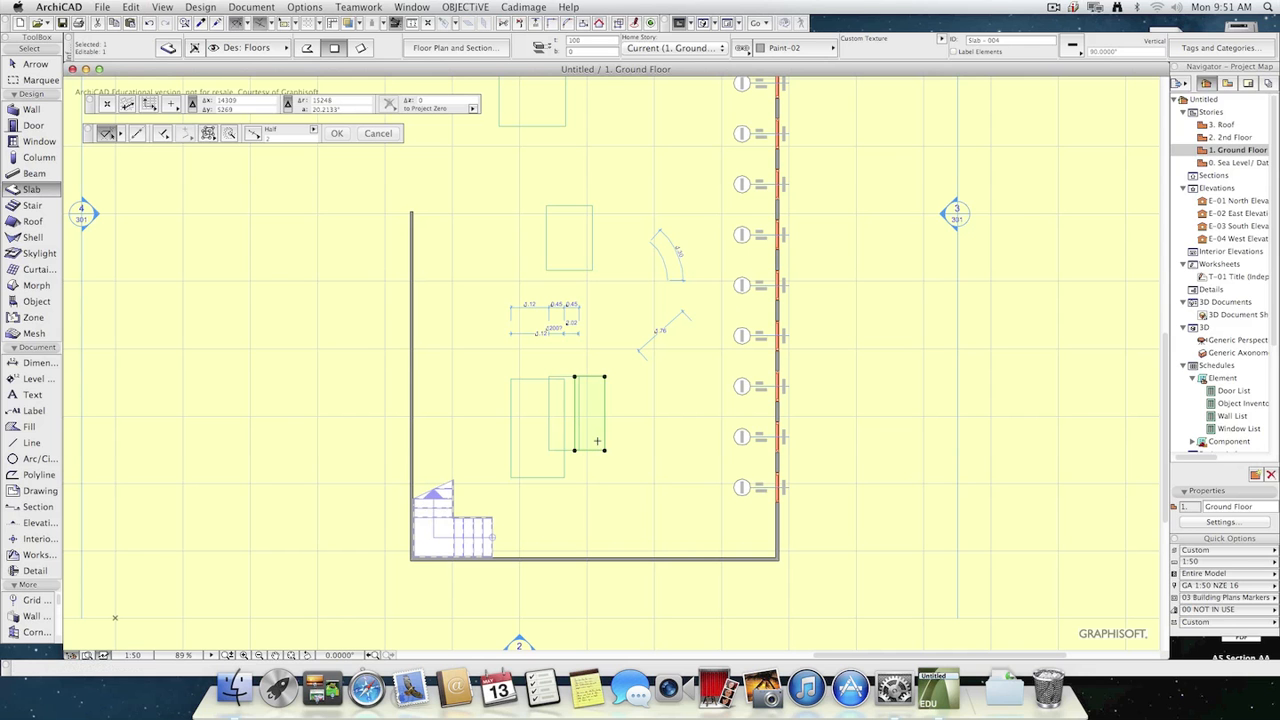
Elevate the copied slab by 100 and deselect it.
key(super+9)
text(100)
key(Return)
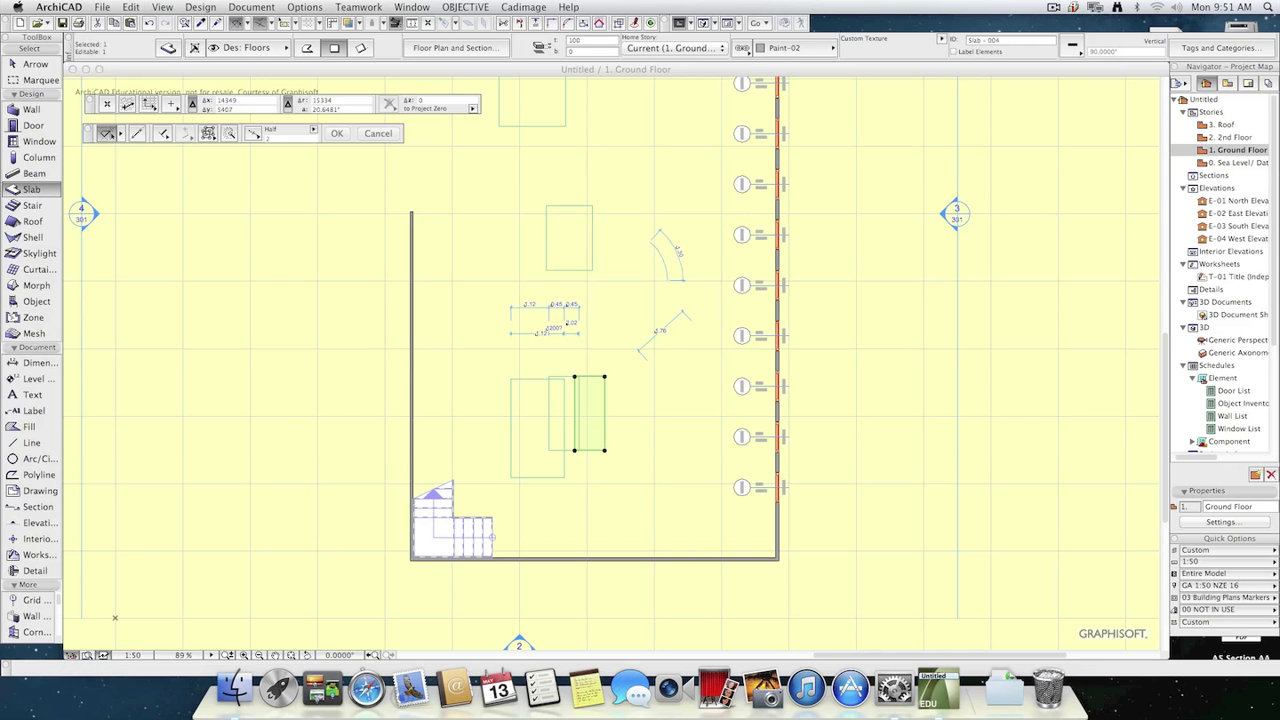
key(Escape)
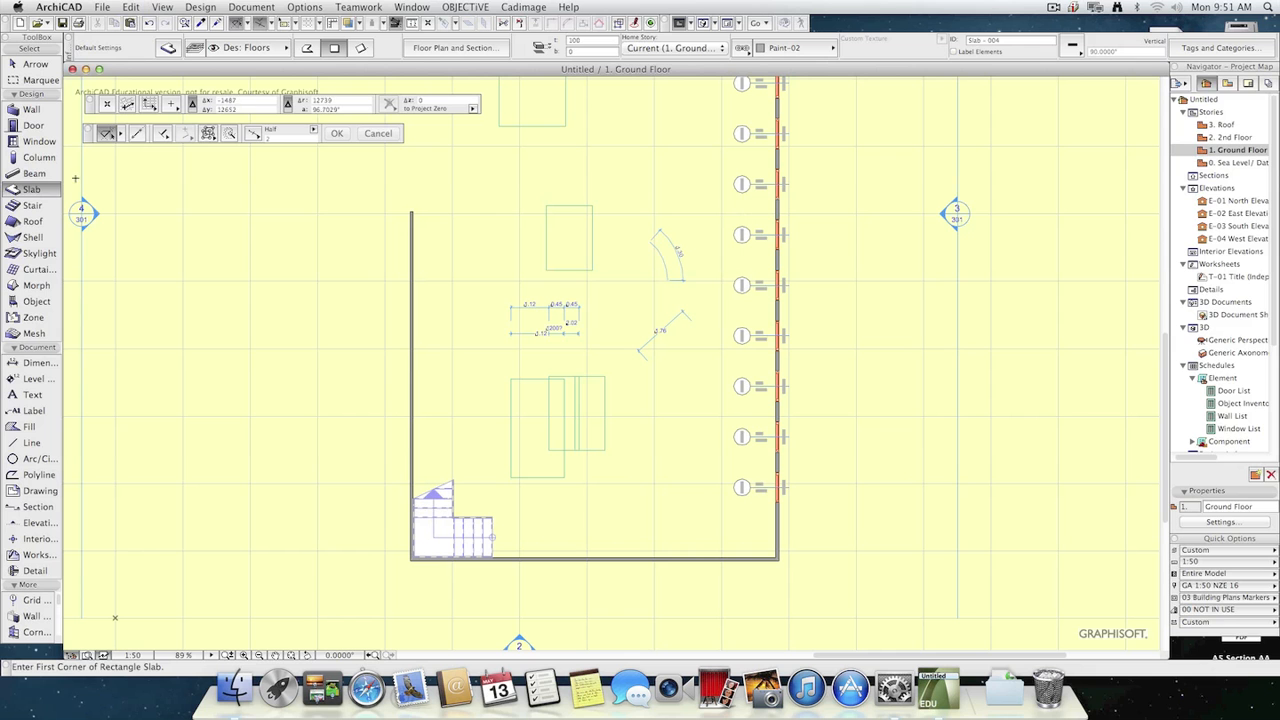
key(Escape)
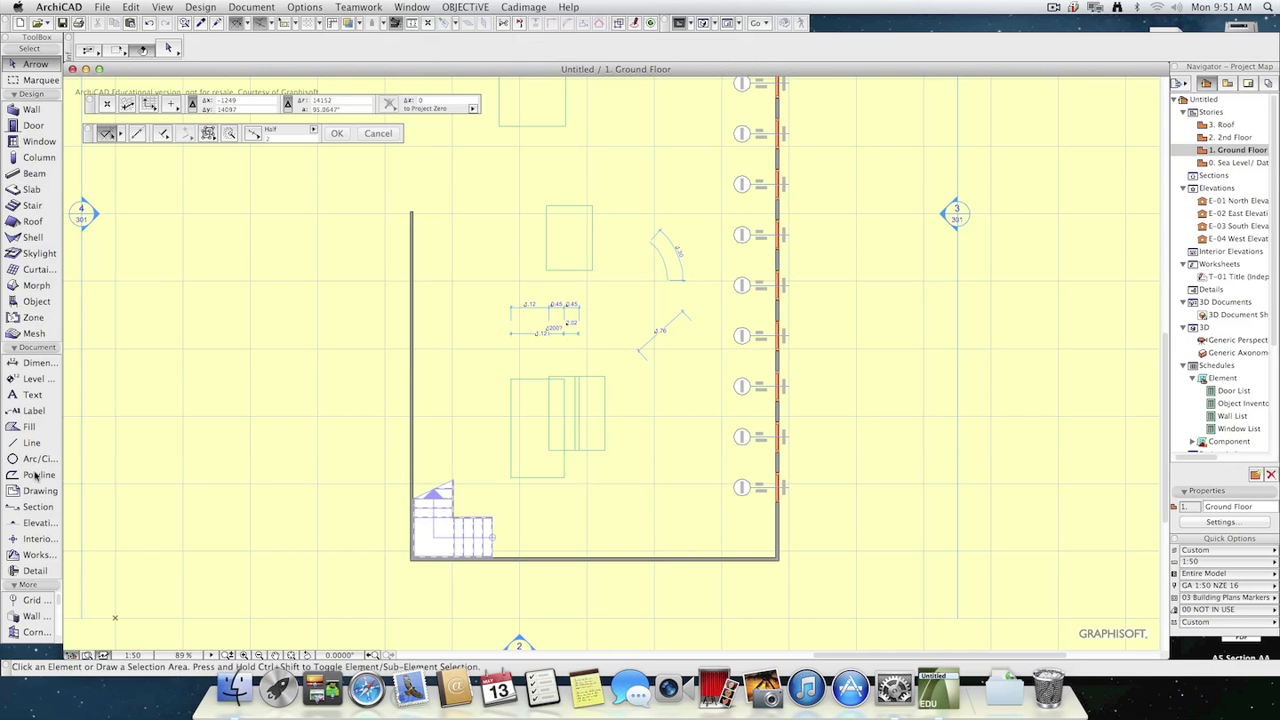
Place a level dimension on each of the three overlapping slabs with gravity set to slabs, and check their readings.
click(33, 379)
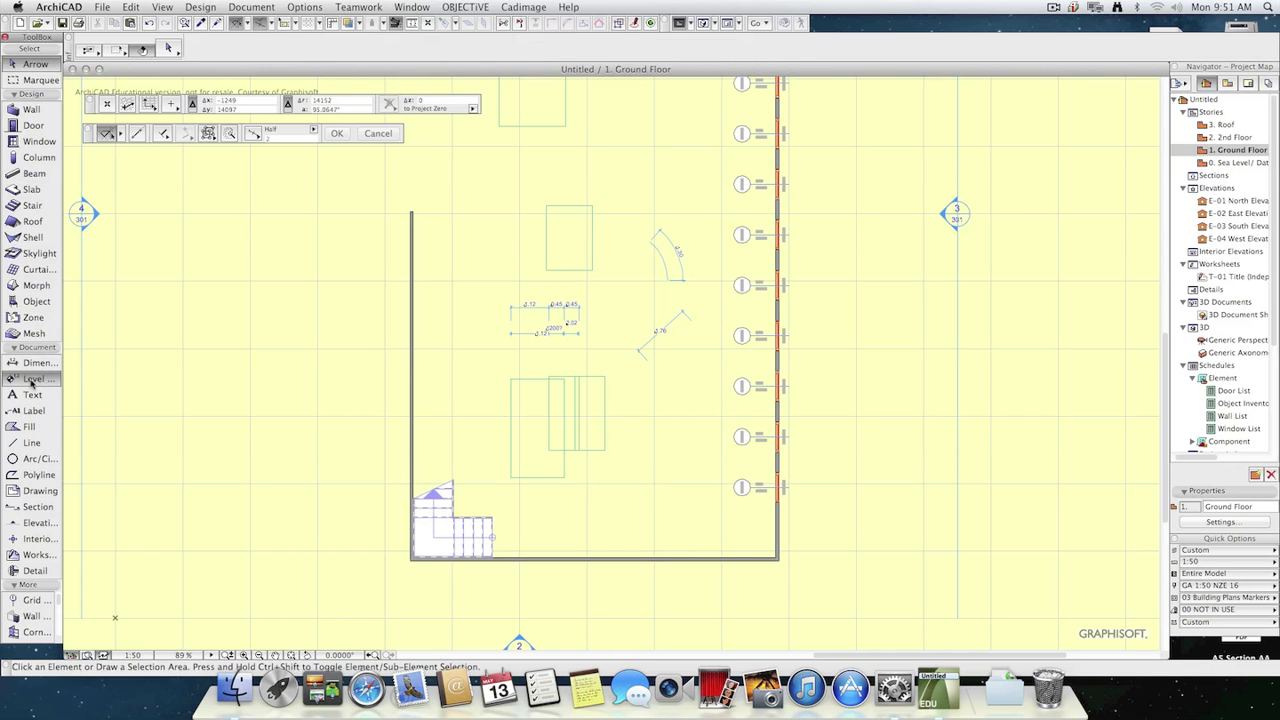
click(389, 104)
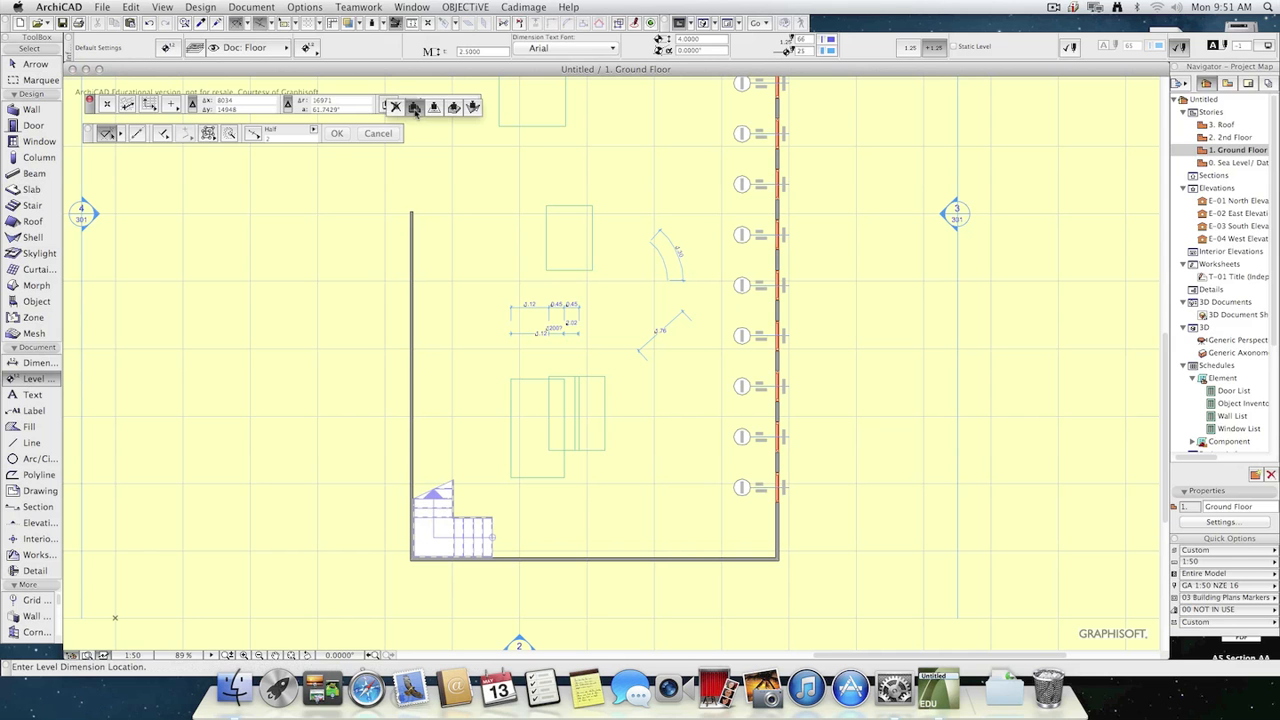
click(415, 108)
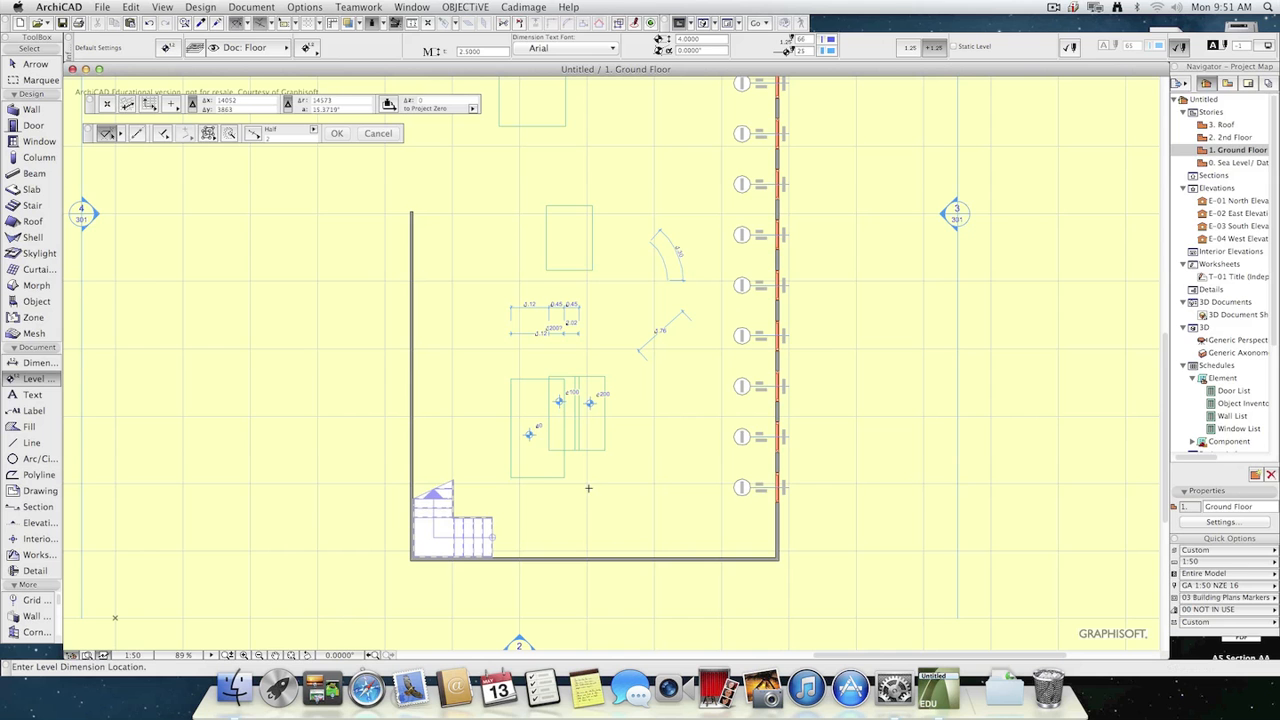
scroll(575, 418, up, 5)
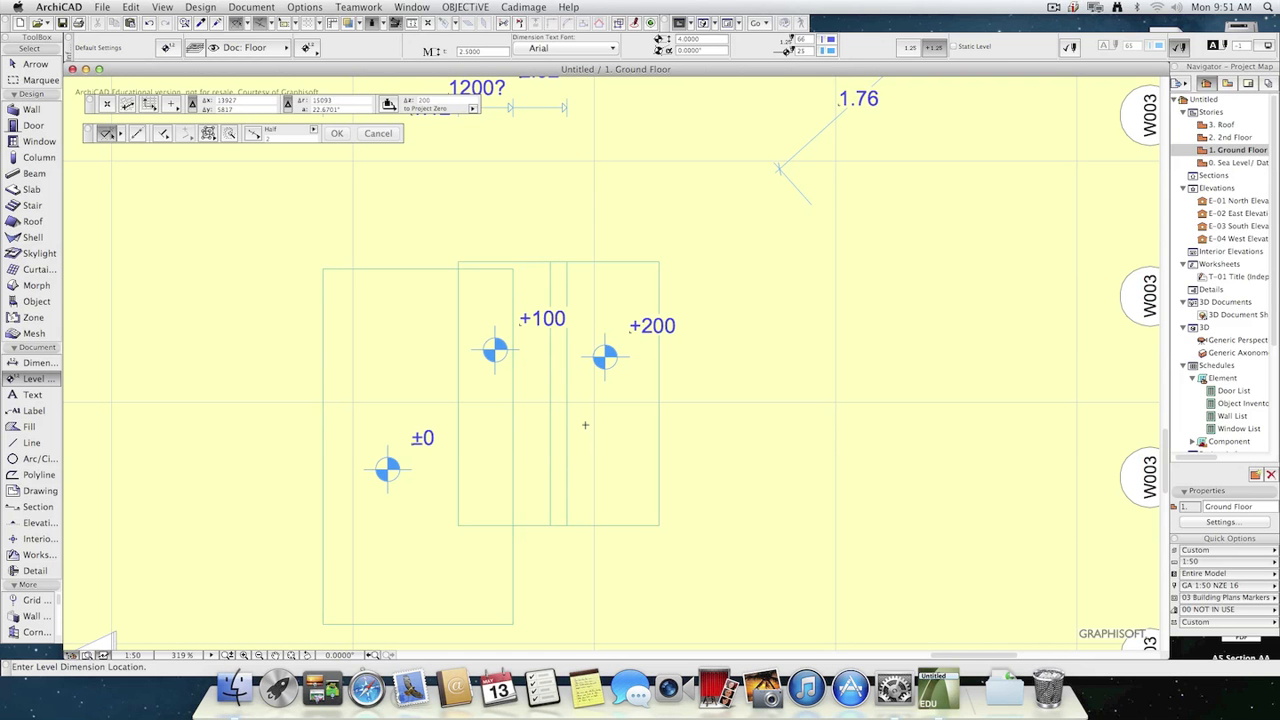
scroll(620, 449, down, 7)
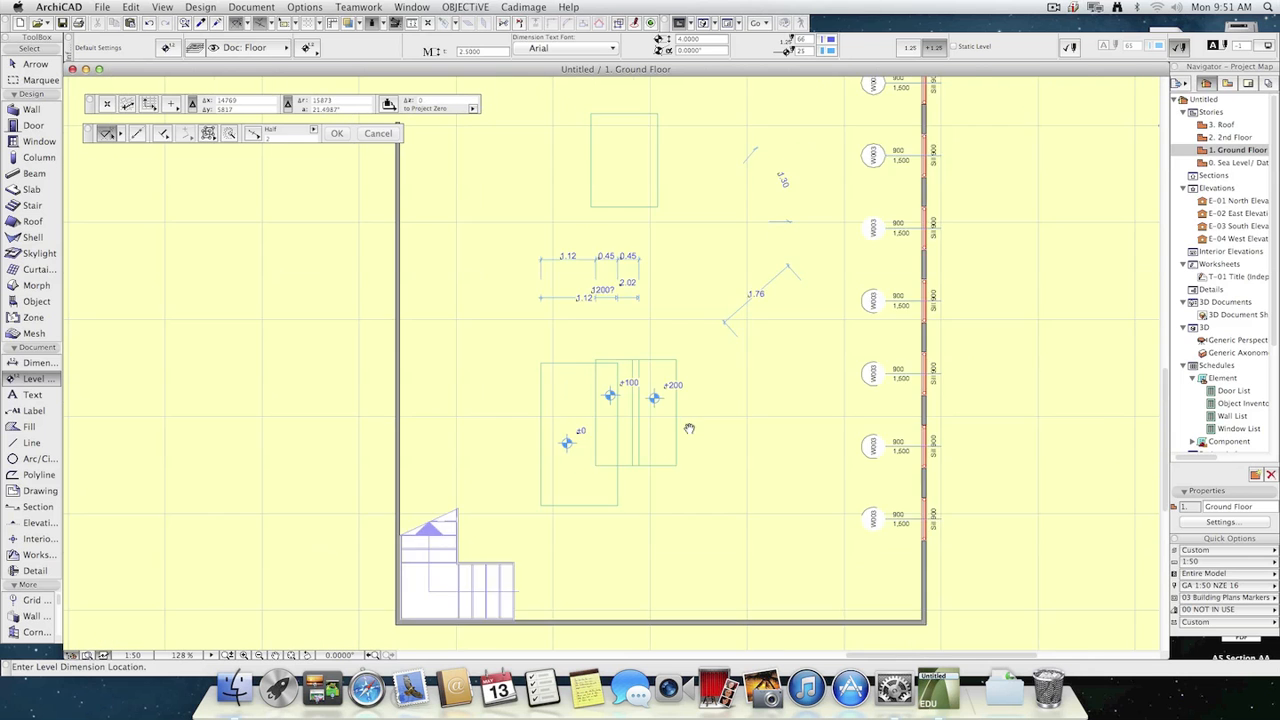
key(Escape)
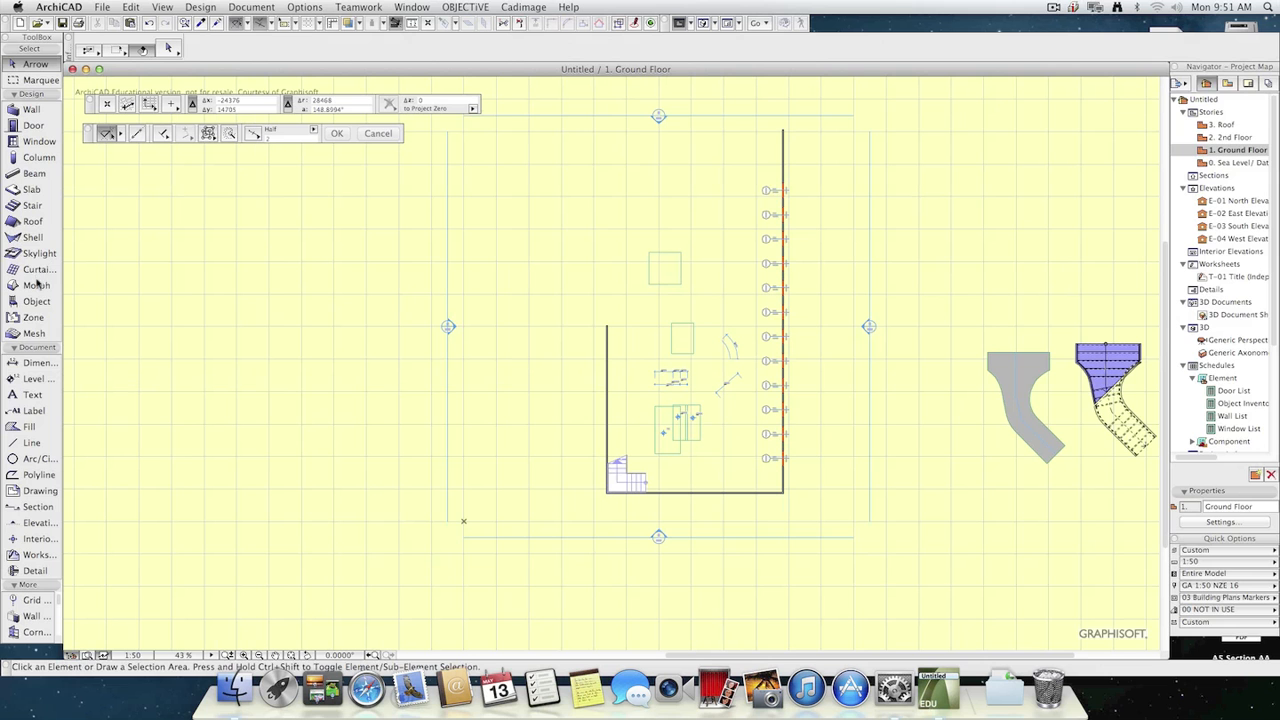
Draw a large rectangular mesh on the empty area west of the building using the rectangle geometry method.
click(40, 333)
click(177, 199)
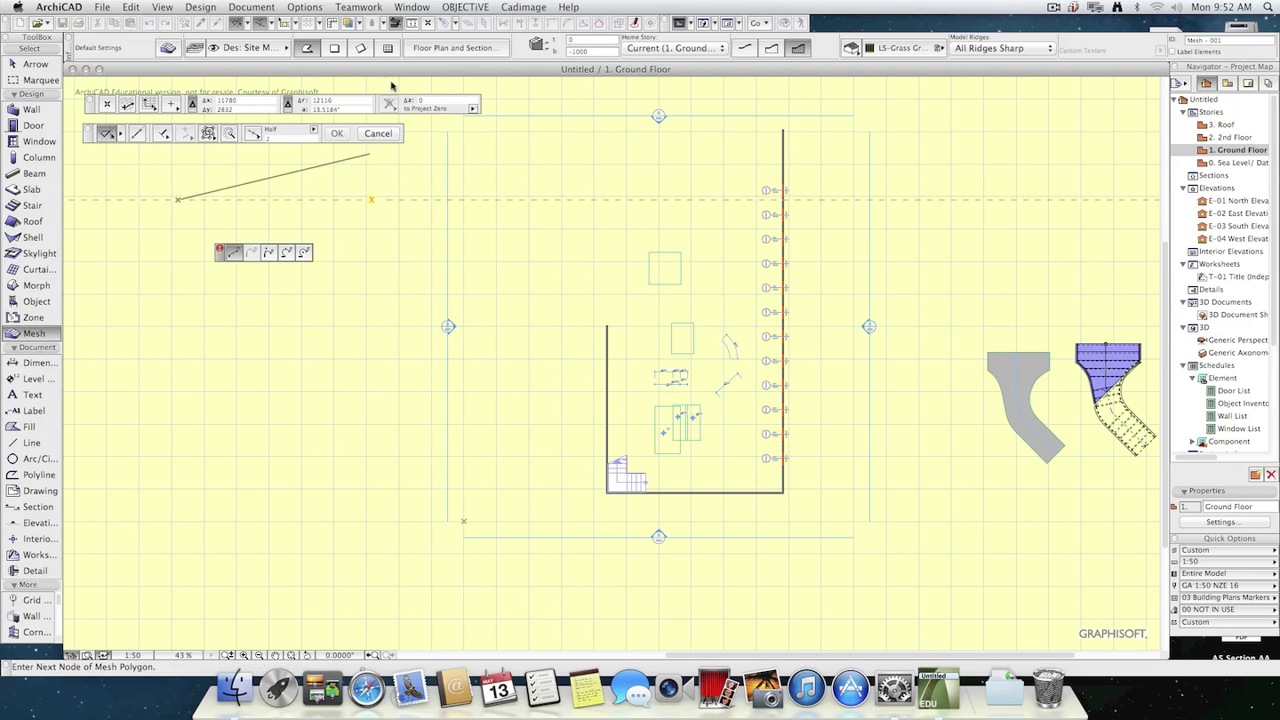
click(334, 47)
click(368, 494)
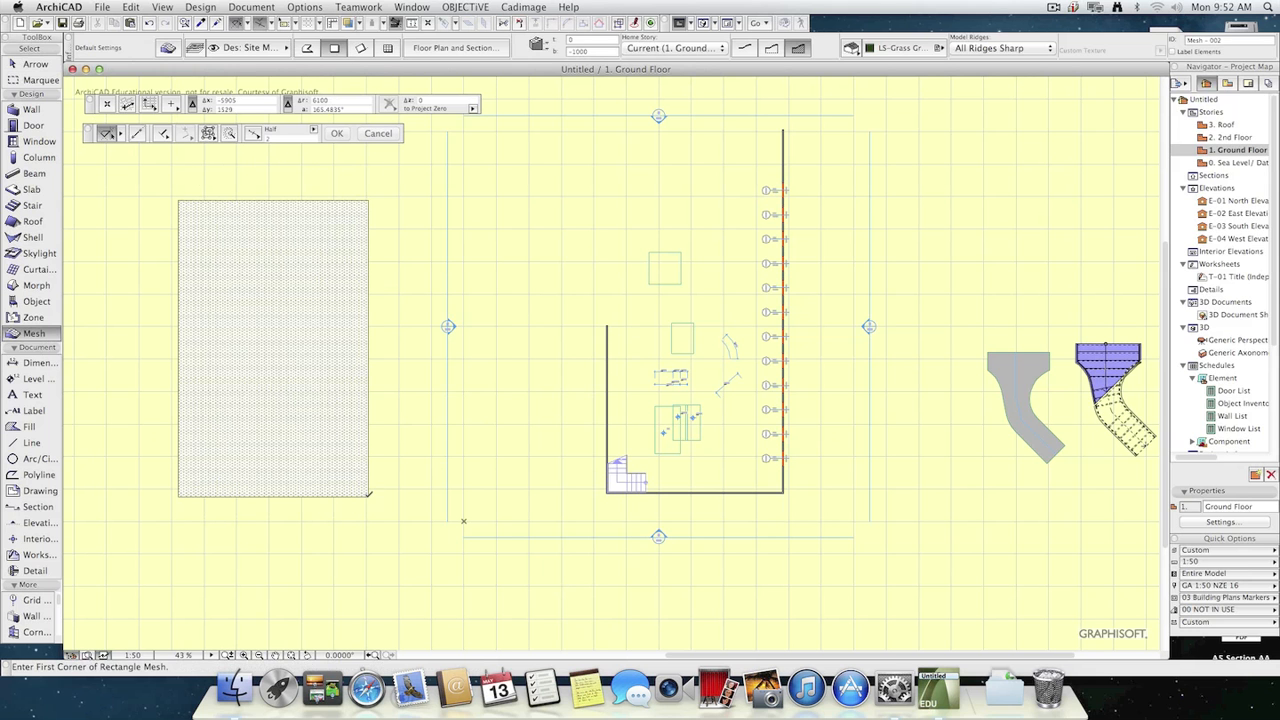
key(Escape)
Set the height of the mesh's lower-right corner point to 15000 without applying it to the other points.
click(300, 386)
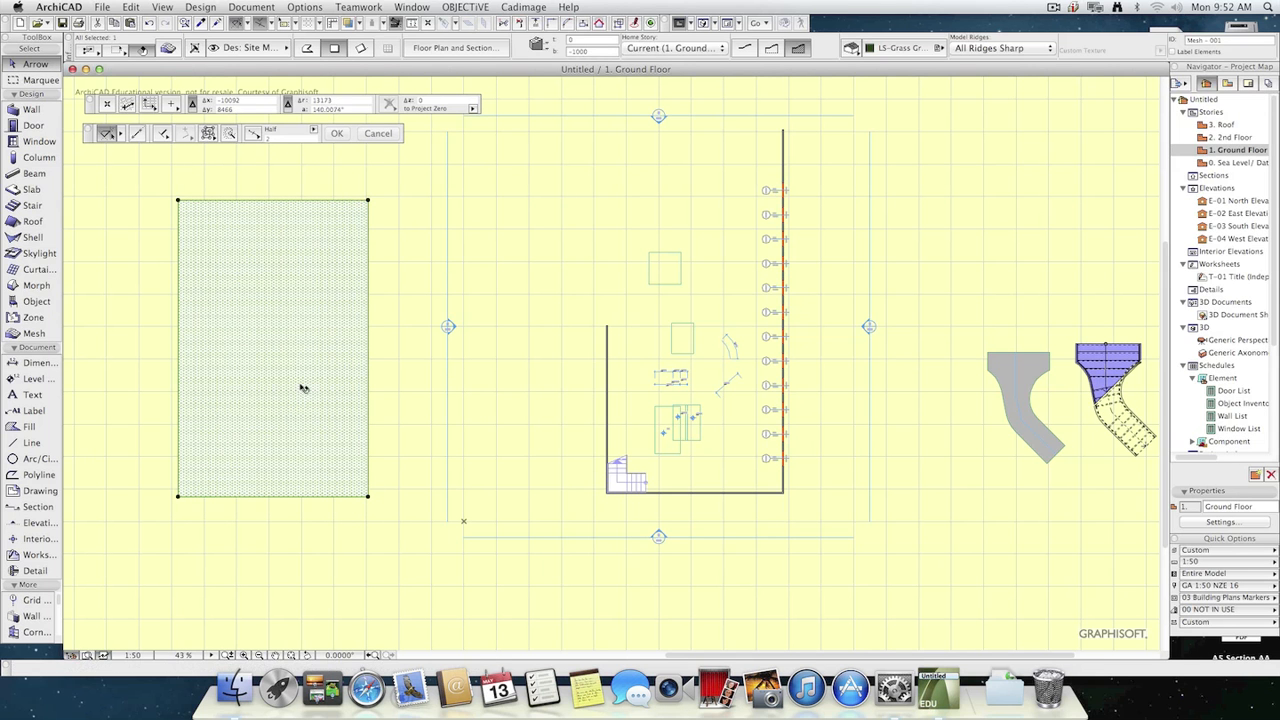
click(369, 494)
click(511, 562)
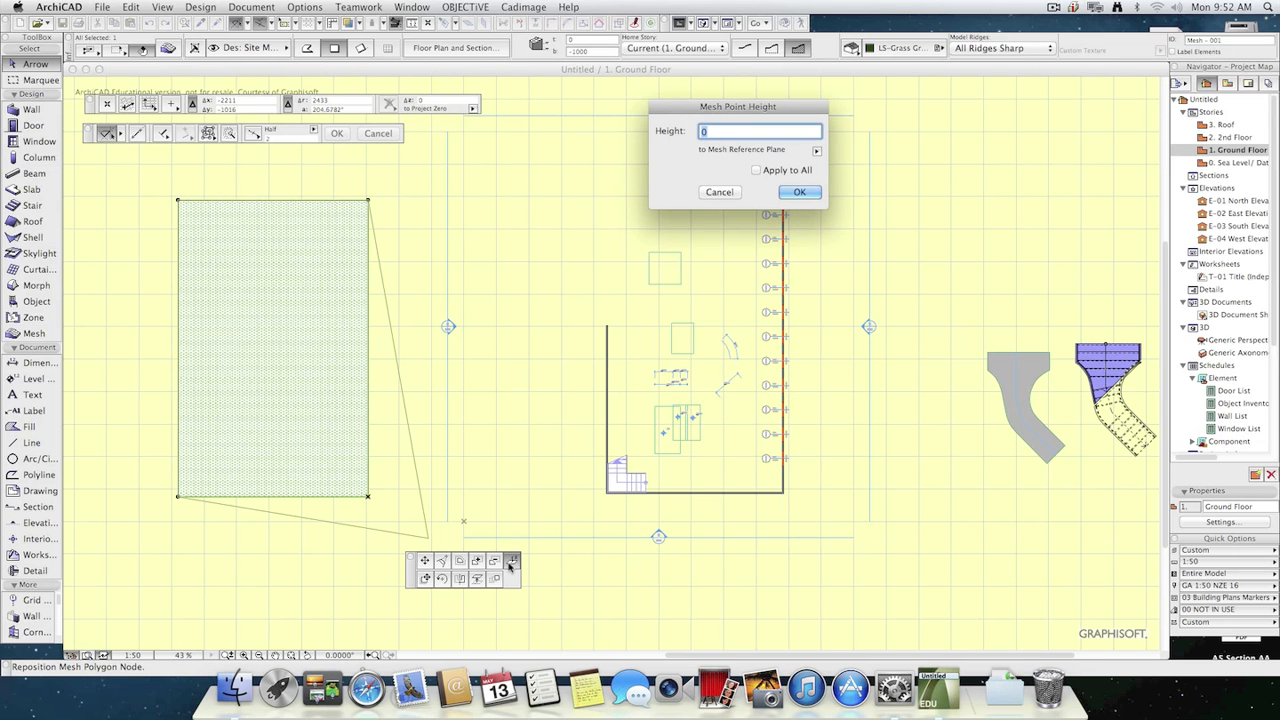
text(15000)
key(Return)
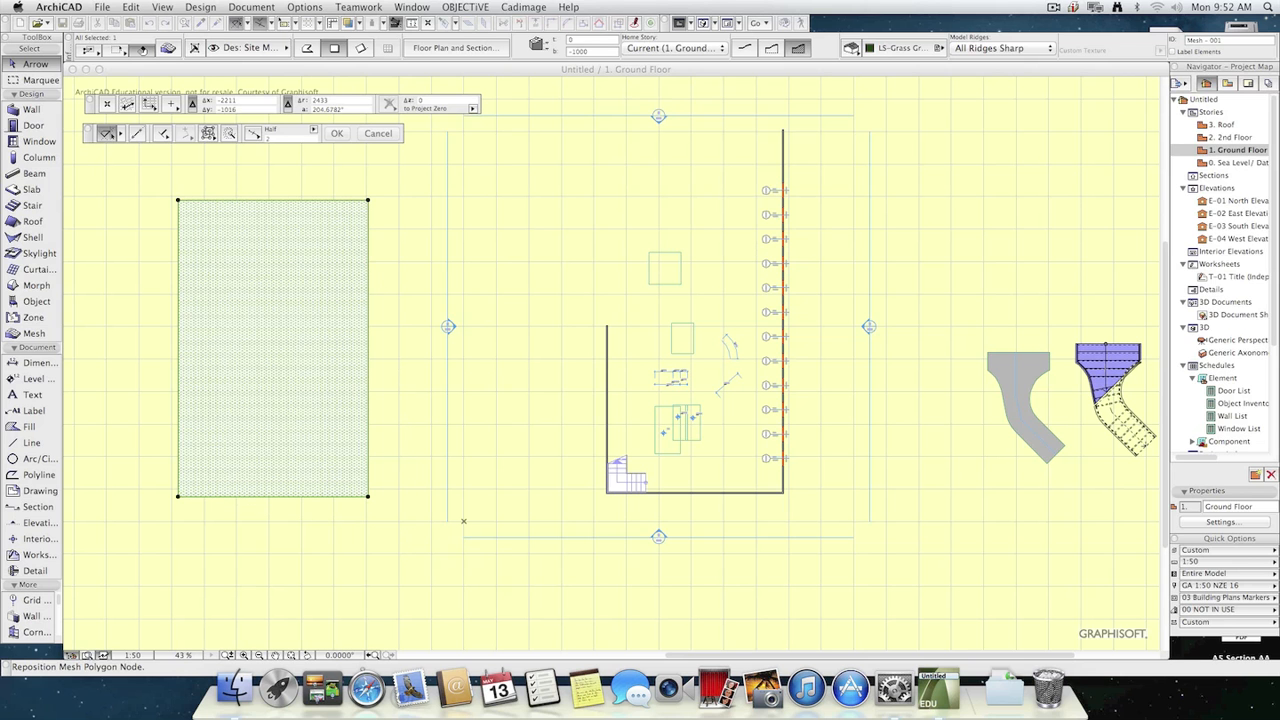
Set the height of the mesh's lower-left corner point to 1500 and deselect the mesh.
click(178, 497)
click(178, 497)
text(1)
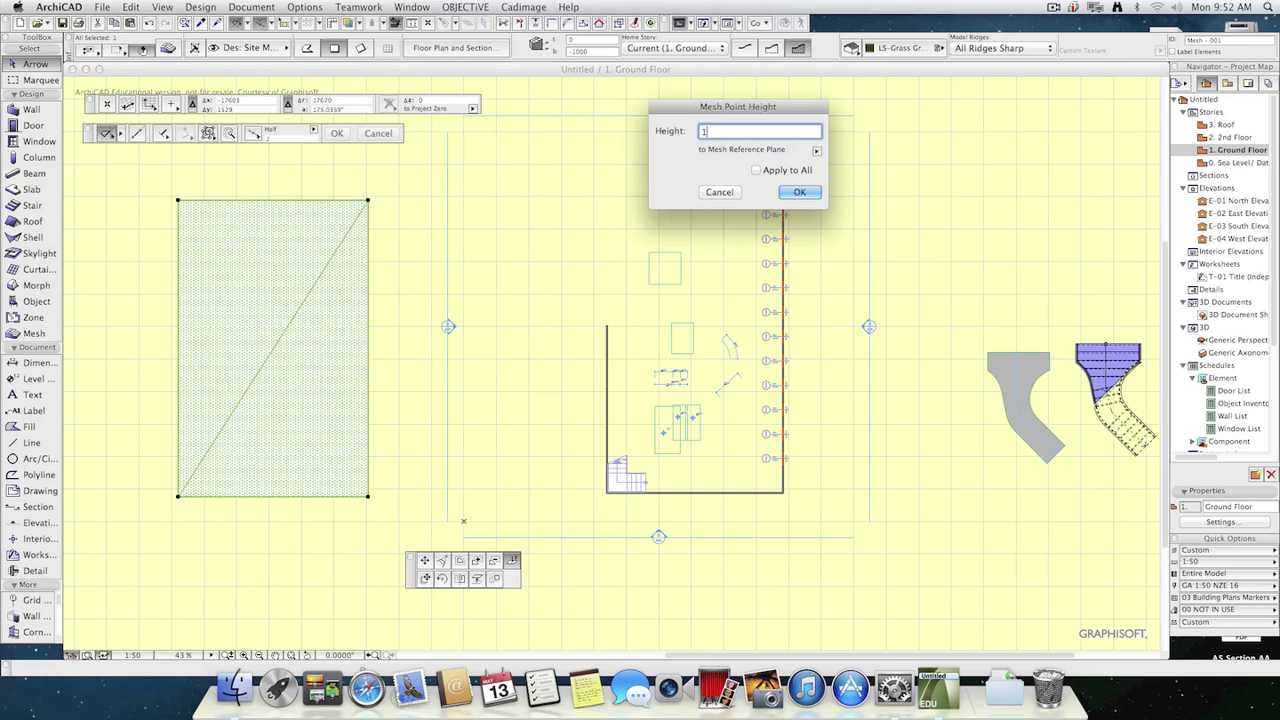
text(500)
key(Return)
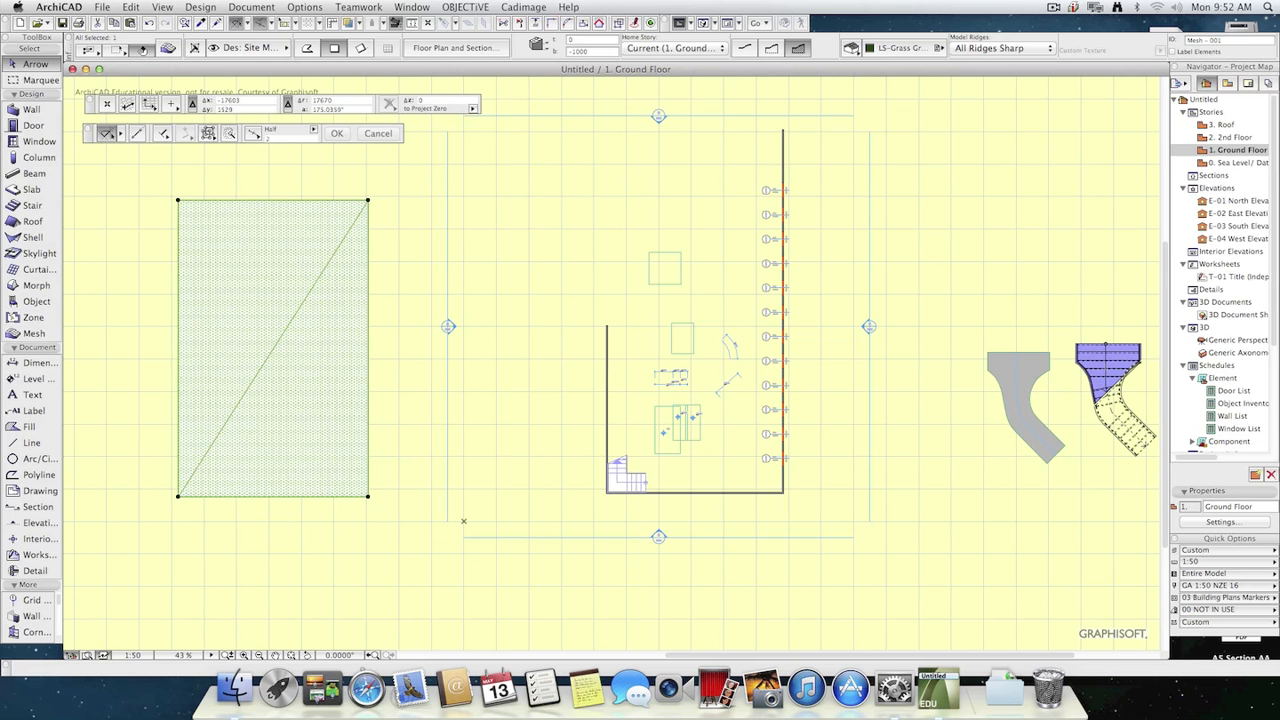
key(Escape)
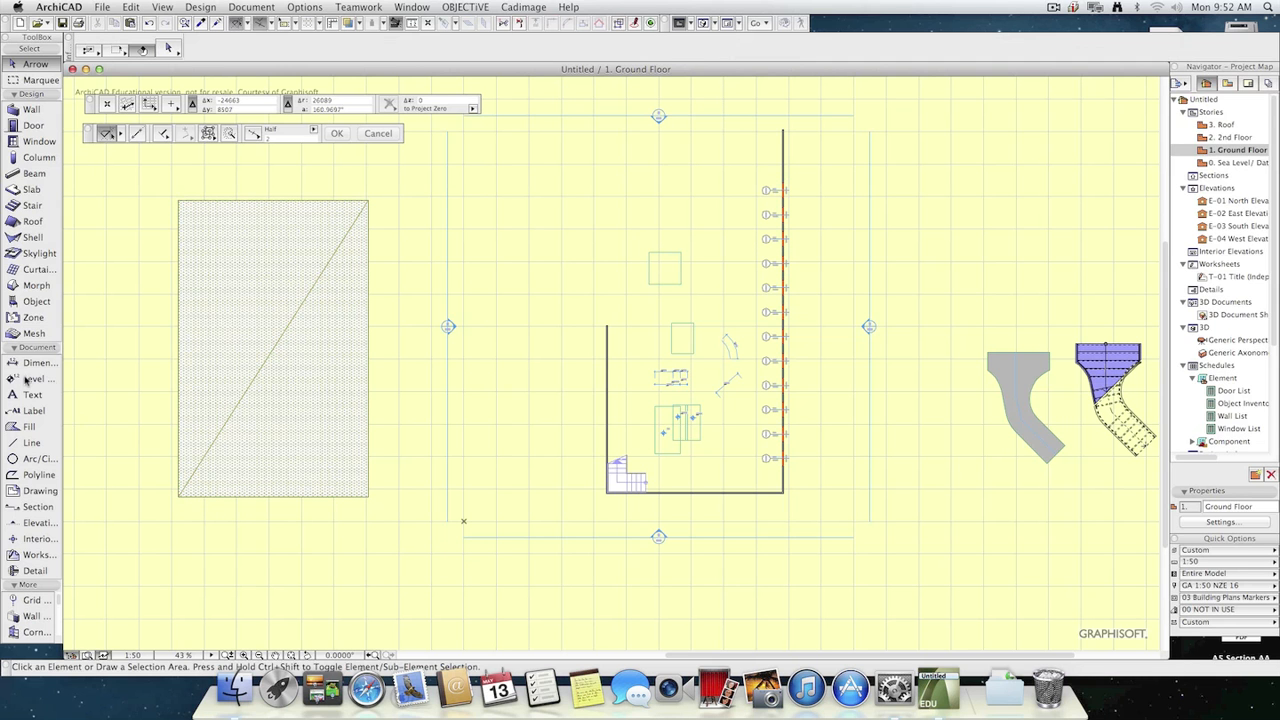
Set up level dimensions with grid snapping and gravity to meshes, and place them along the mesh's first row and most of its second.
click(27, 379)
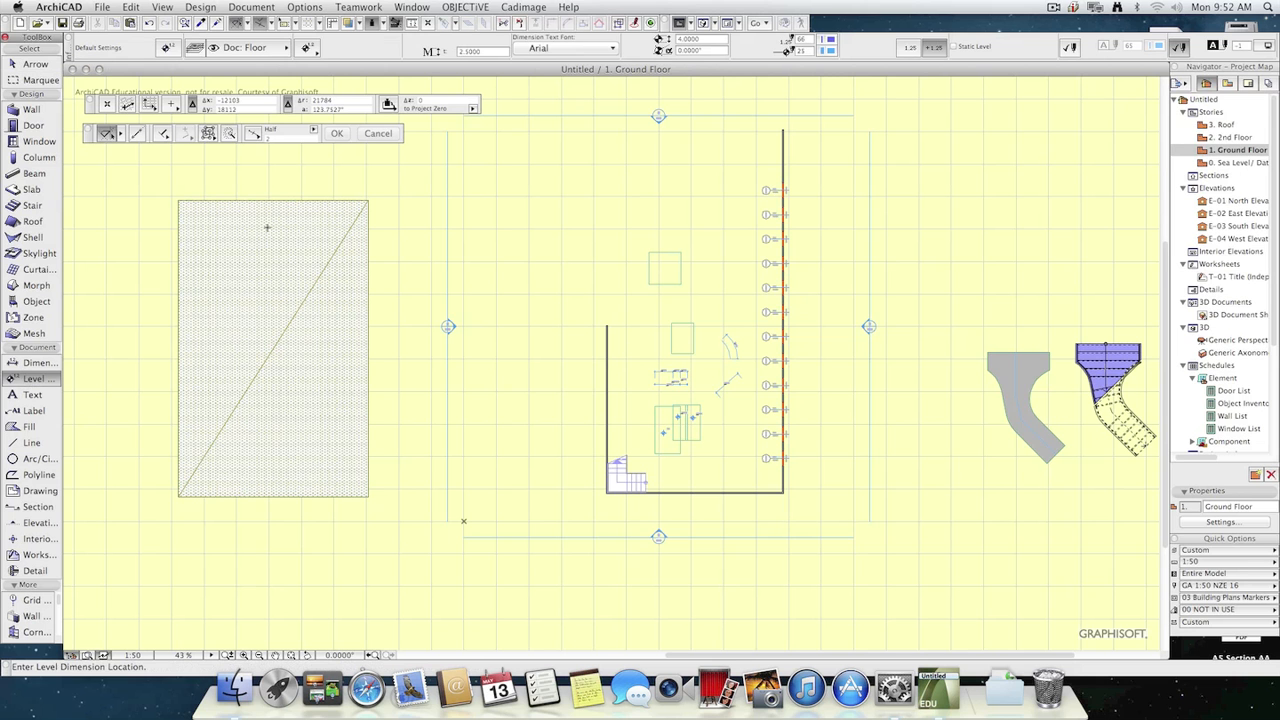
middle_drag(279, 240, 390, 248)
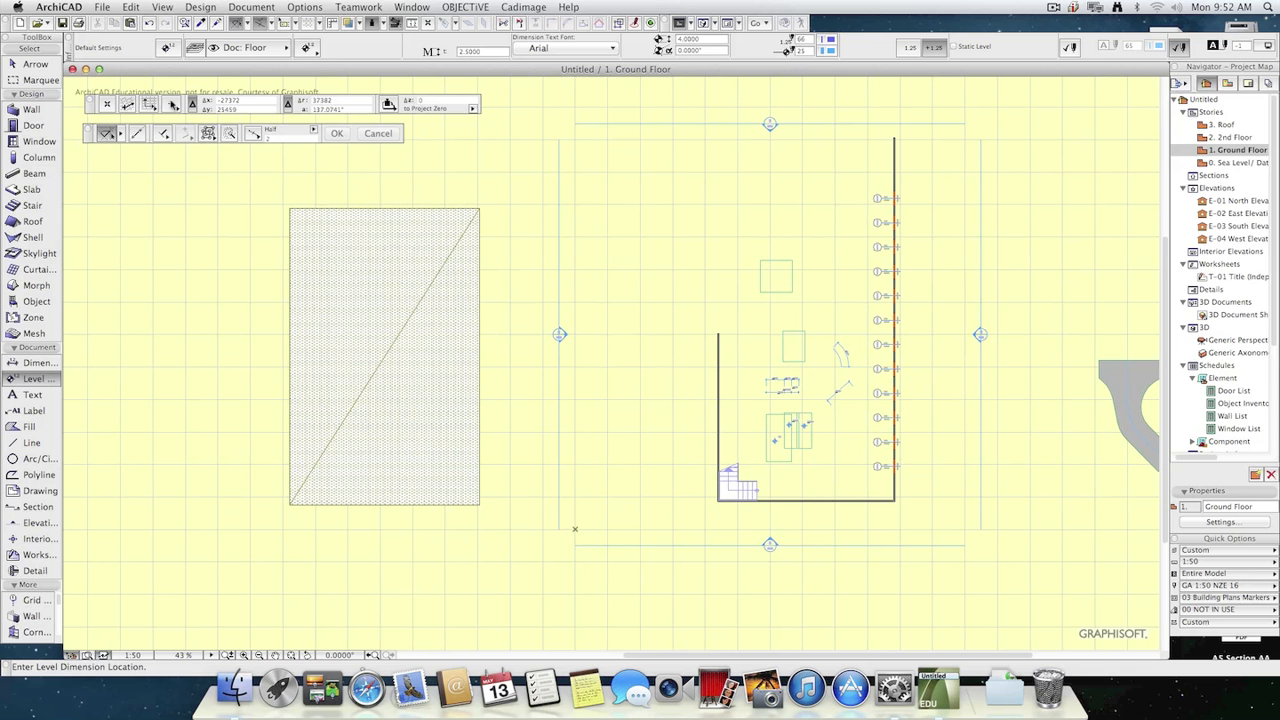
click(173, 104)
click(218, 110)
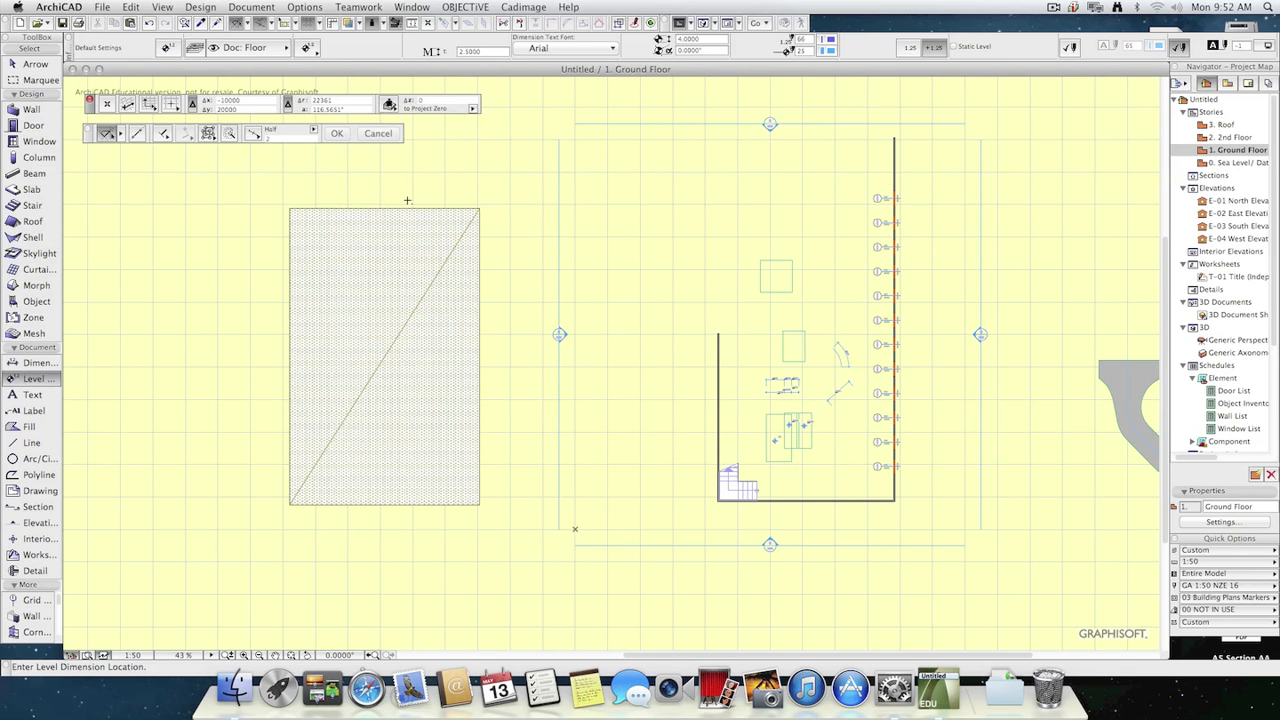
click(317, 237)
scroll(397, 261, up, 8)
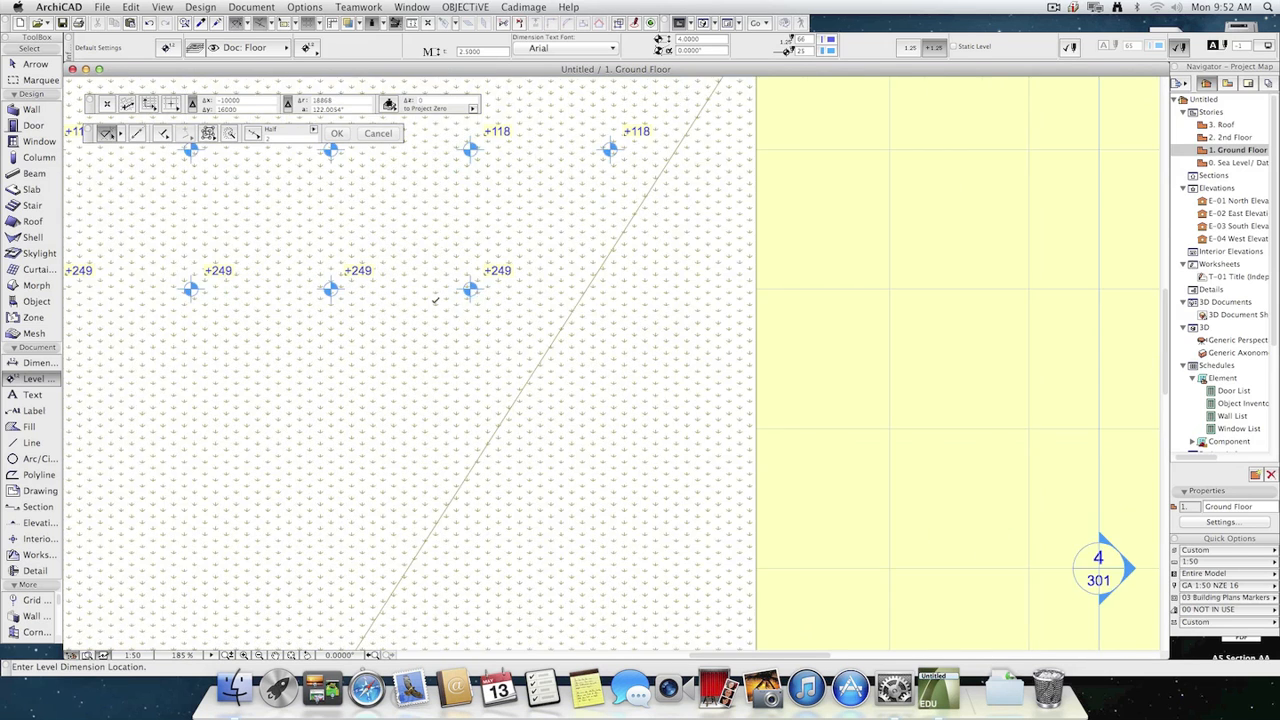
Complete the second row of level dimensions on the mesh and add a third row of five at 2000 spacing.
scroll(466, 316, down, 1)
middle_drag(466, 316, 548, 424)
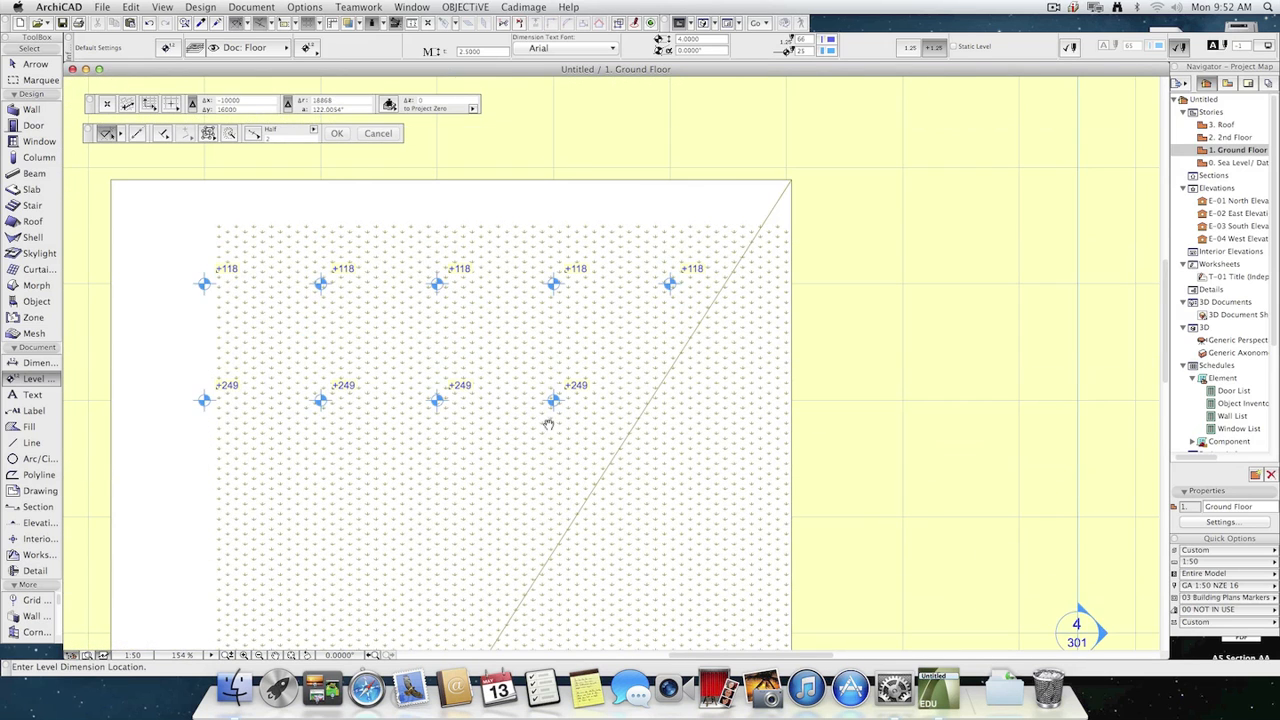
click(670, 400)
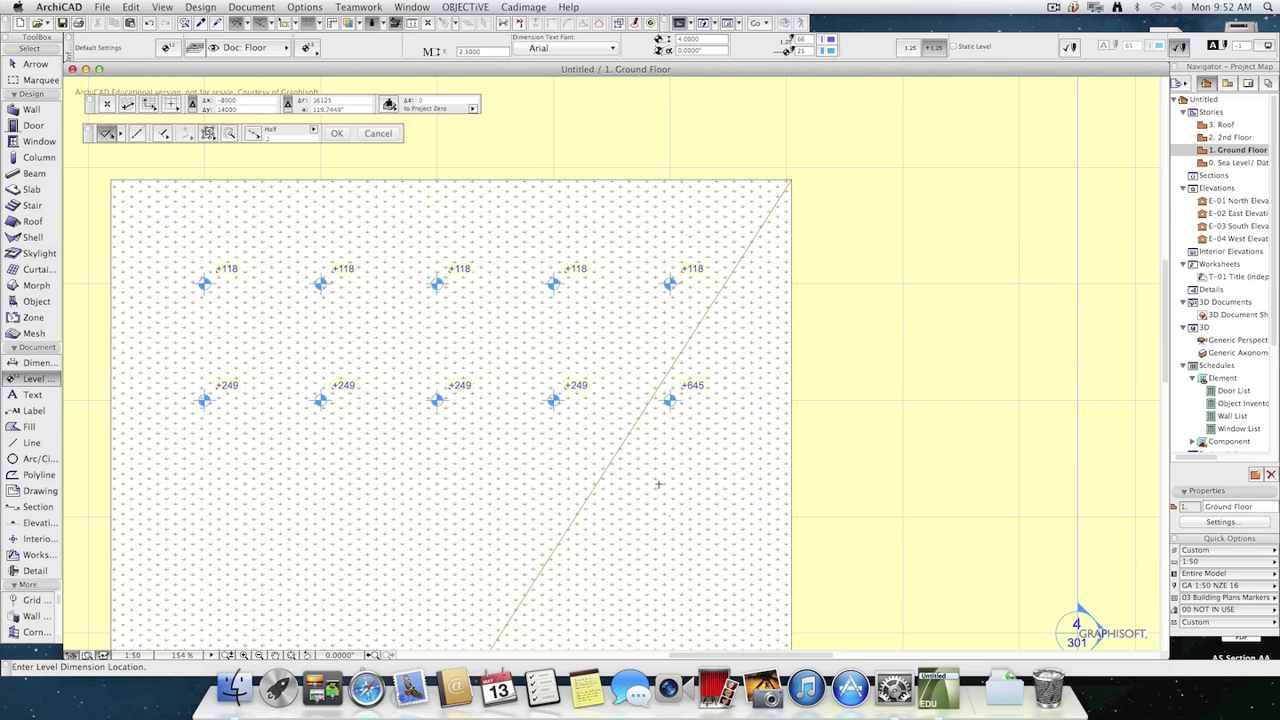
click(204, 516)
click(320, 516)
click(437, 516)
click(553, 516)
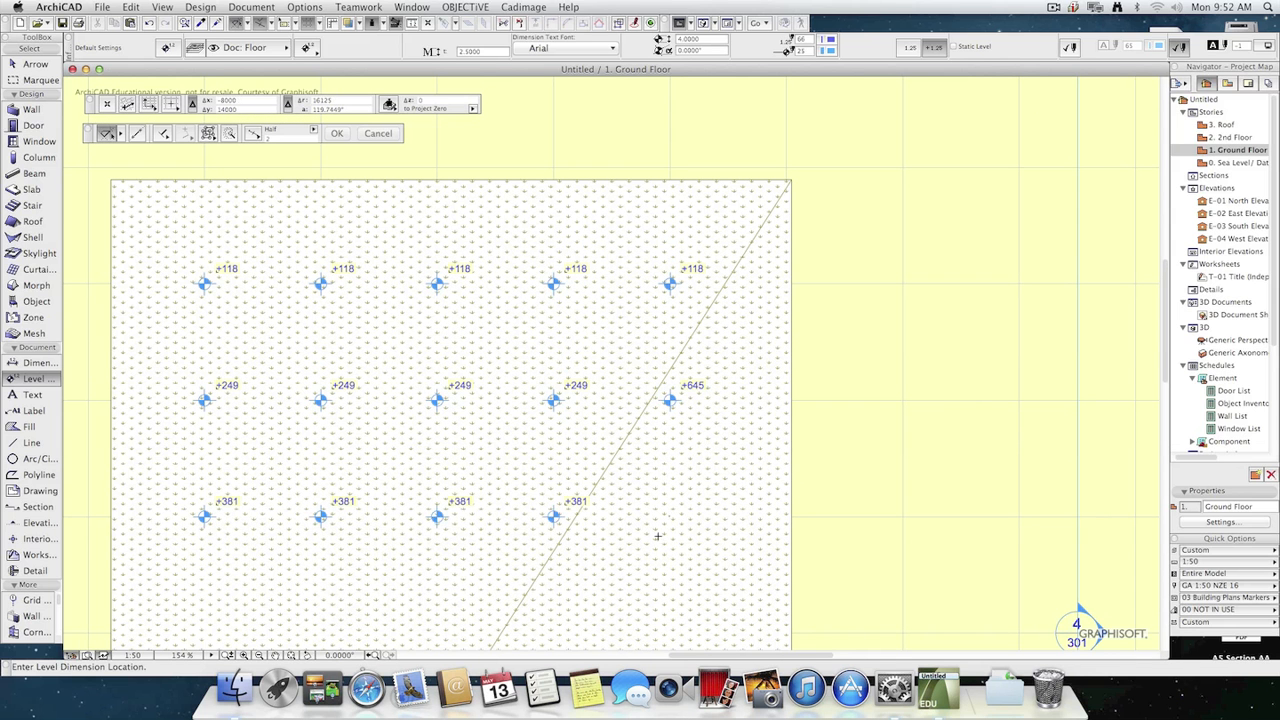
click(670, 516)
Add the fourth and fifth rows of level dimensions on the mesh, five per row on the 2000 grid.
scroll(606, 602, down, 1)
middle_drag(606, 602, 670, 364)
click(334, 391)
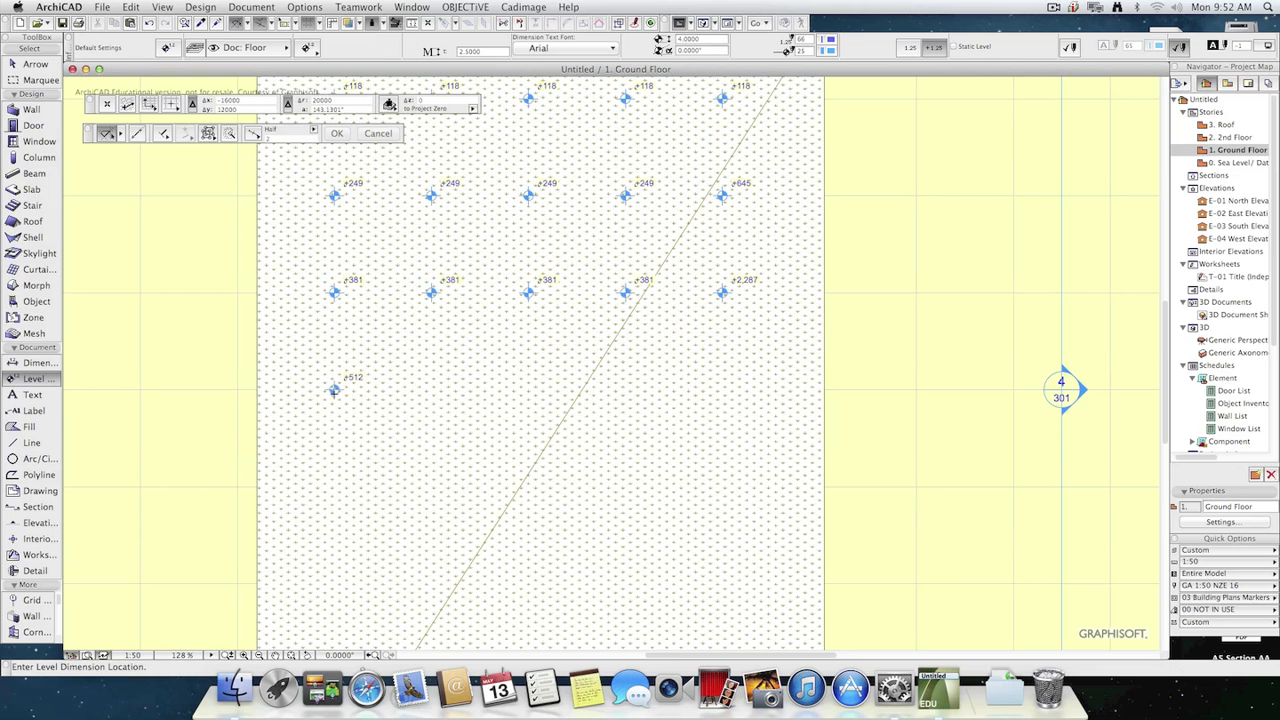
click(431, 391)
click(528, 391)
click(625, 391)
click(722, 391)
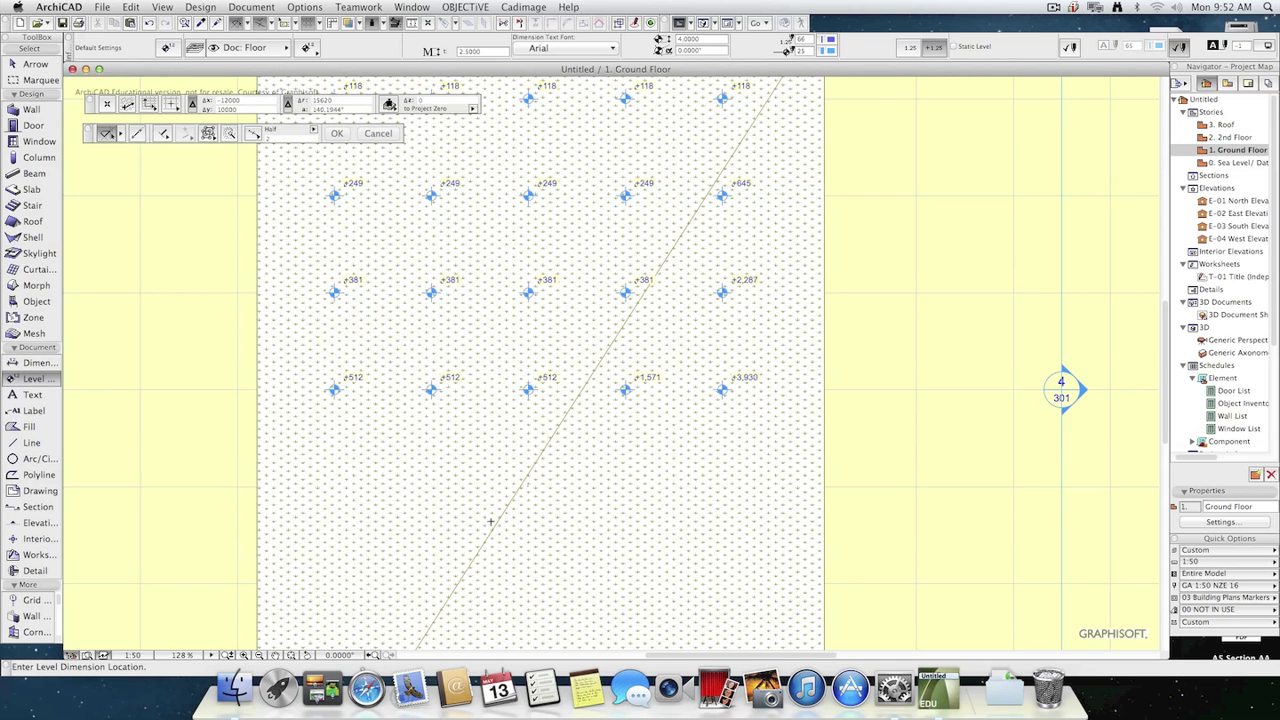
click(334, 487)
click(431, 487)
click(528, 487)
click(625, 487)
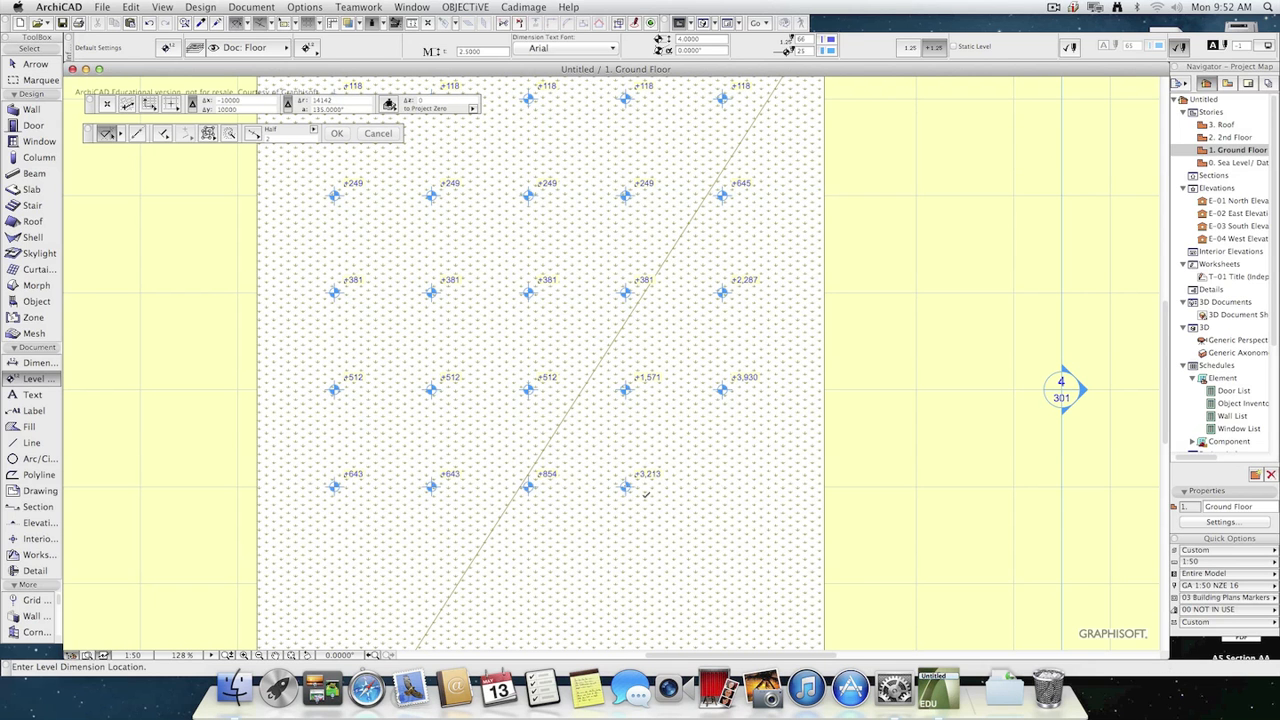
click(722, 487)
Add the sixth and seventh rows of level dimensions on the mesh, five per row, aligned with the rows above.
scroll(600, 555, down, 1)
middle_drag(600, 550, 620, 435)
scroll(620, 435, up, 1)
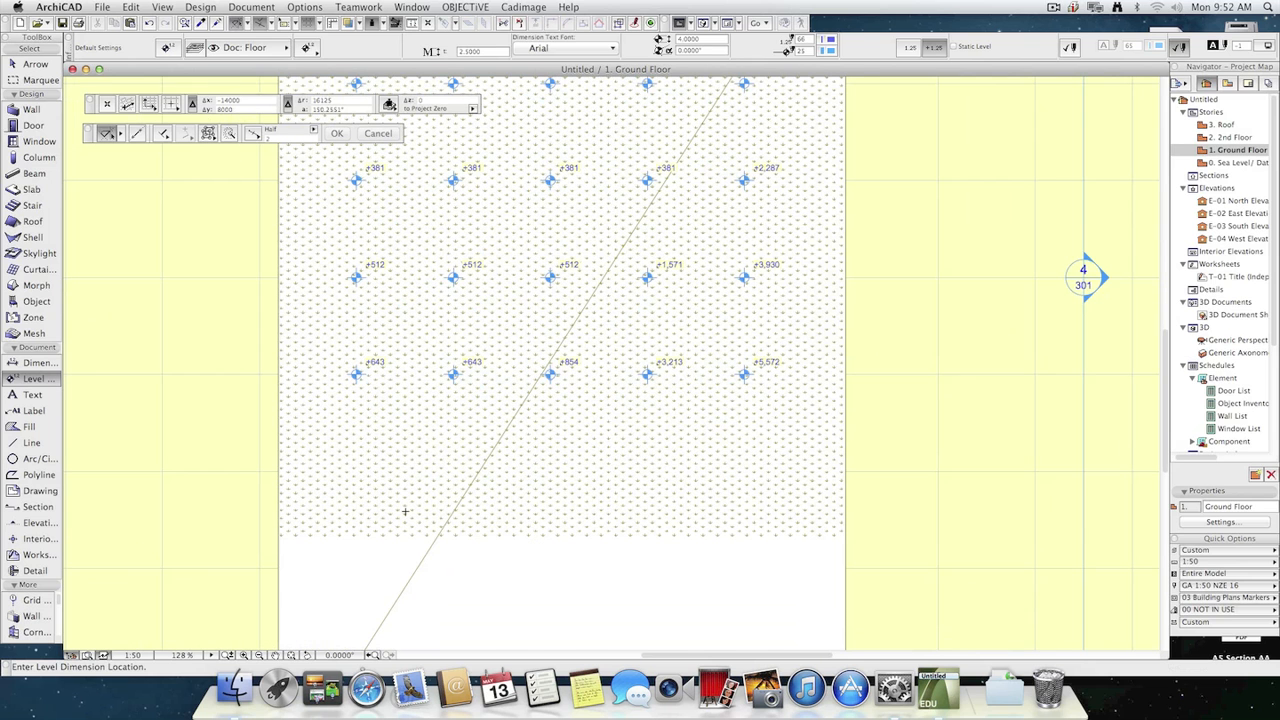
click(356, 472)
click(453, 472)
click(550, 472)
click(647, 472)
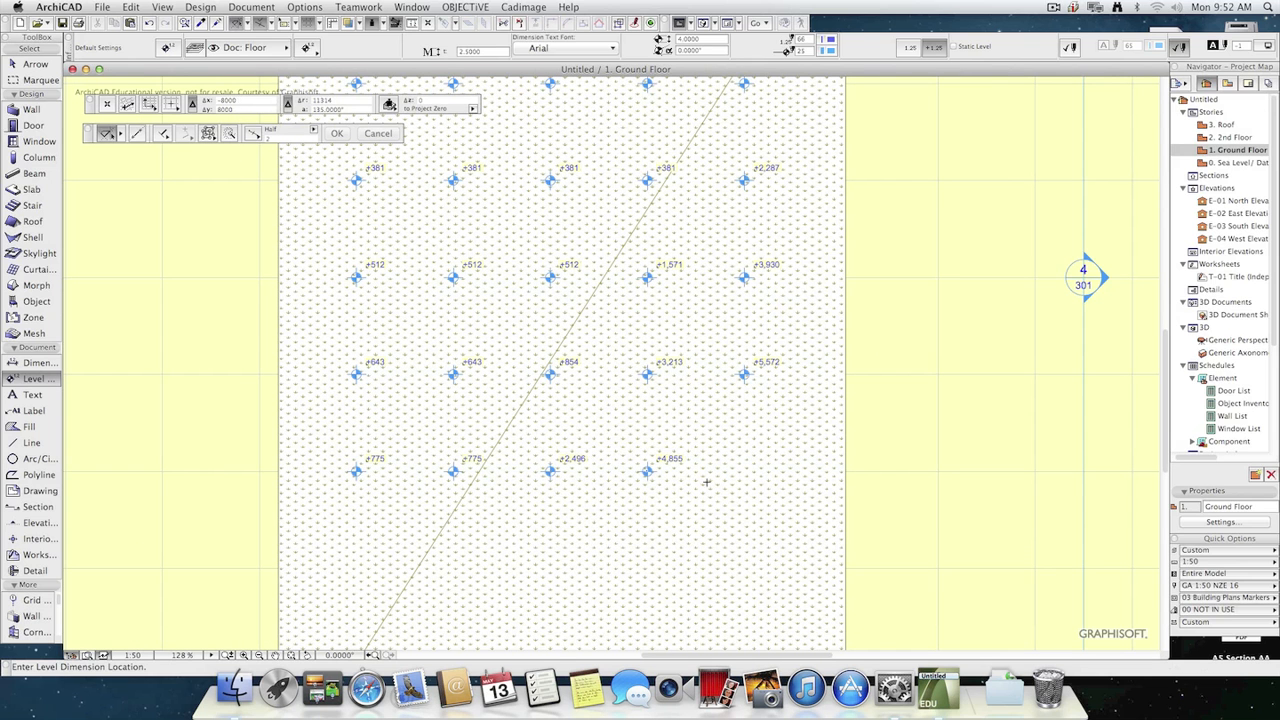
click(744, 472)
click(356, 568)
click(453, 568)
click(550, 568)
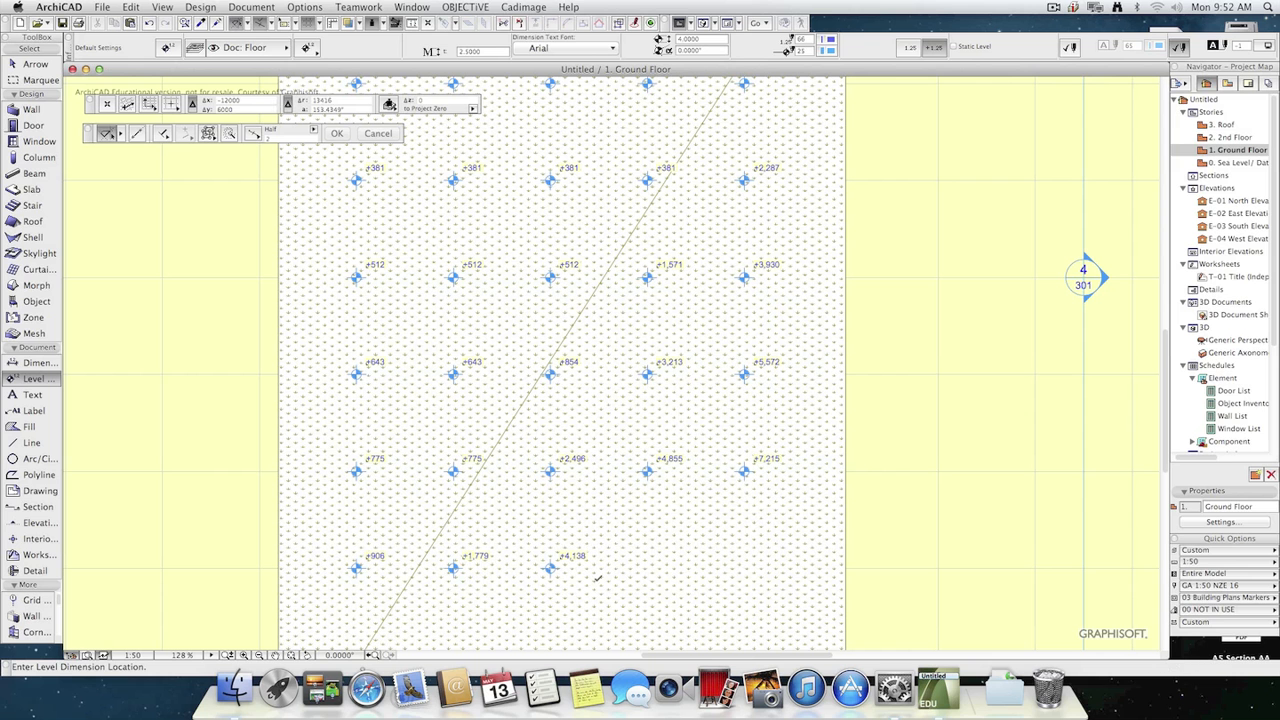
click(647, 568)
click(744, 568)
Add the last two rows of level dimensions down to the mesh's lower edge, five per row.
middle_drag(693, 601, 743, 394)
click(410, 449)
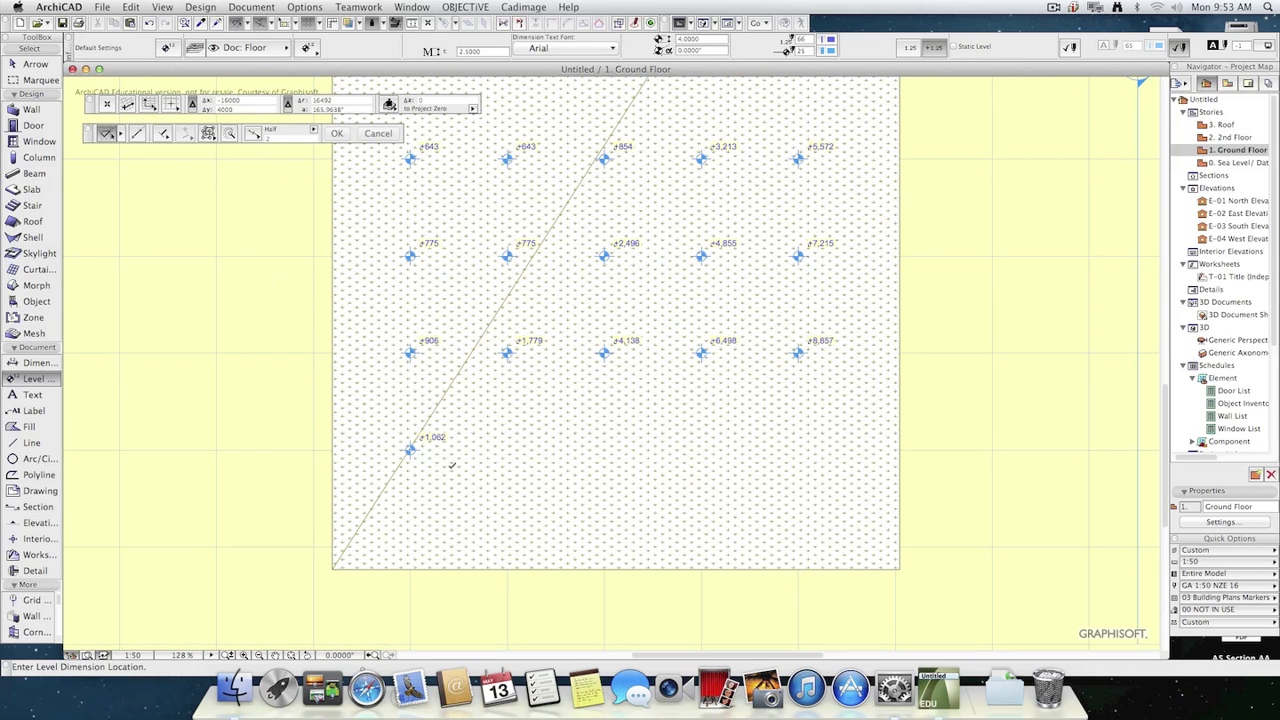
click(507, 449)
click(604, 449)
click(701, 449)
click(798, 449)
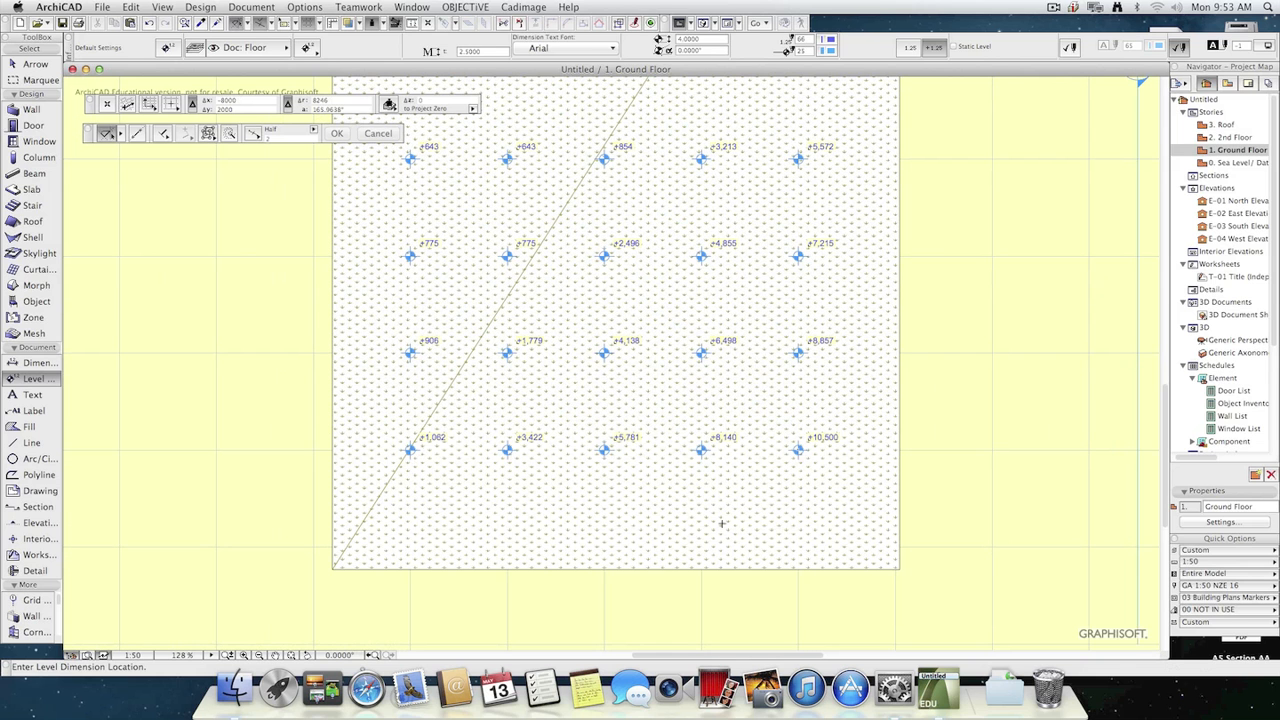
click(410, 546)
click(507, 546)
click(604, 546)
click(701, 546)
click(798, 546)
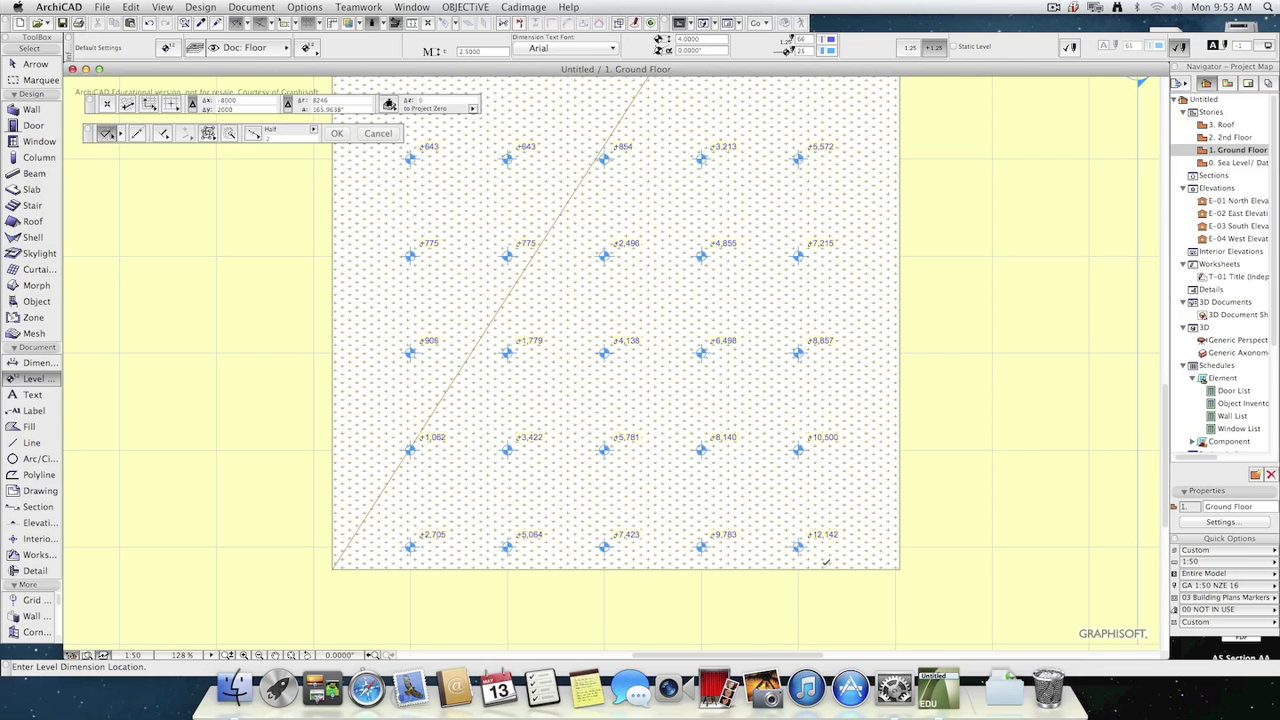
Turn off the cover fill in the existing site mesh's settings.
scroll(903, 484, down, 2)
middle_drag(934, 469, 862, 557)
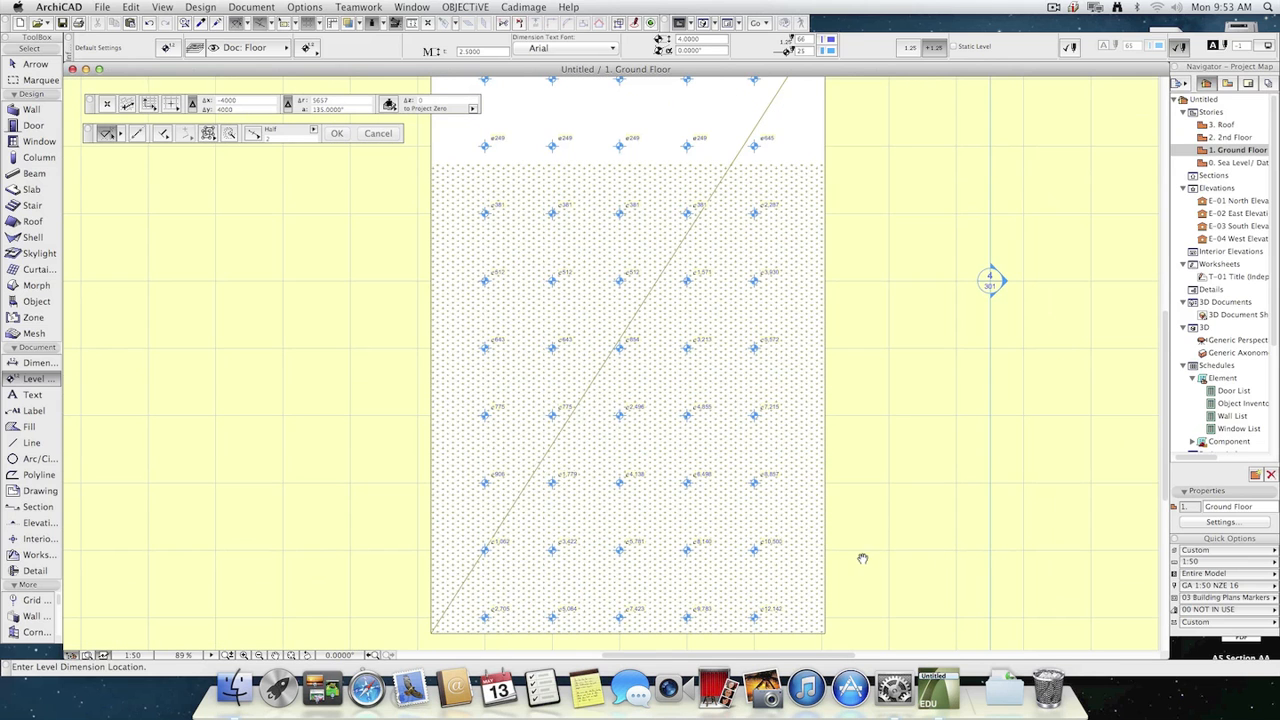
key(Escape)
click(801, 535)
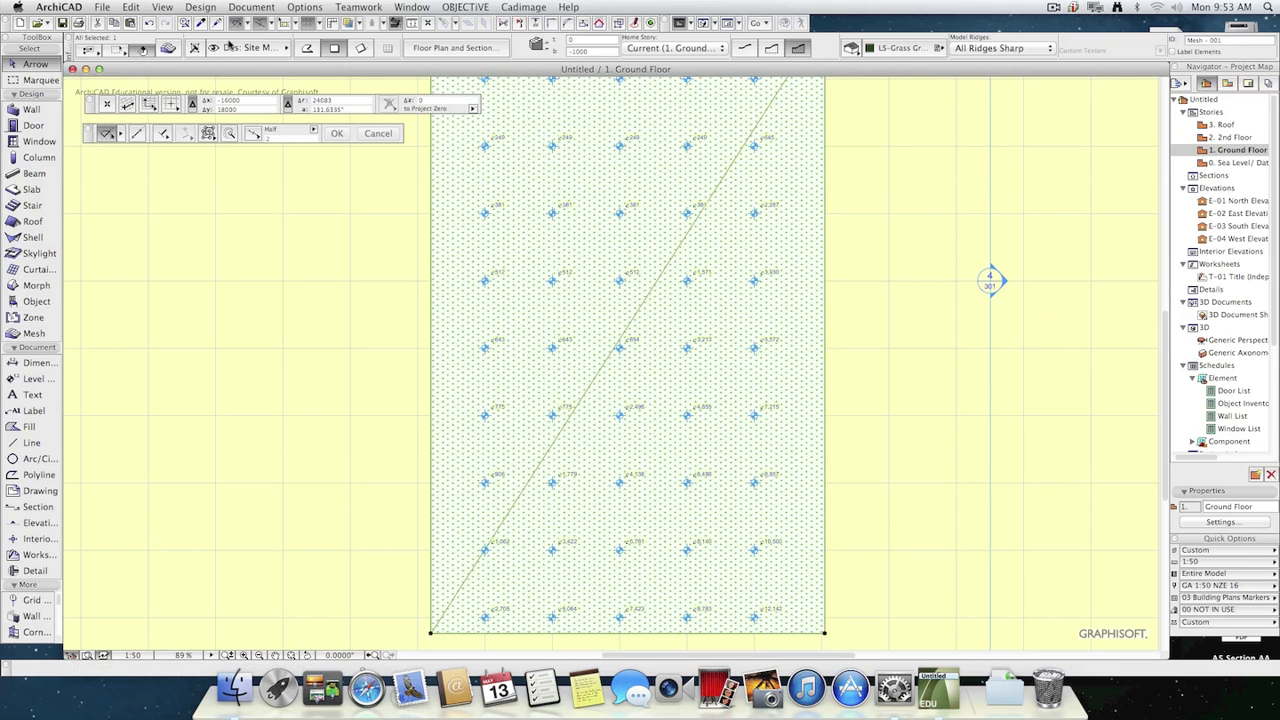
click(160, 51)
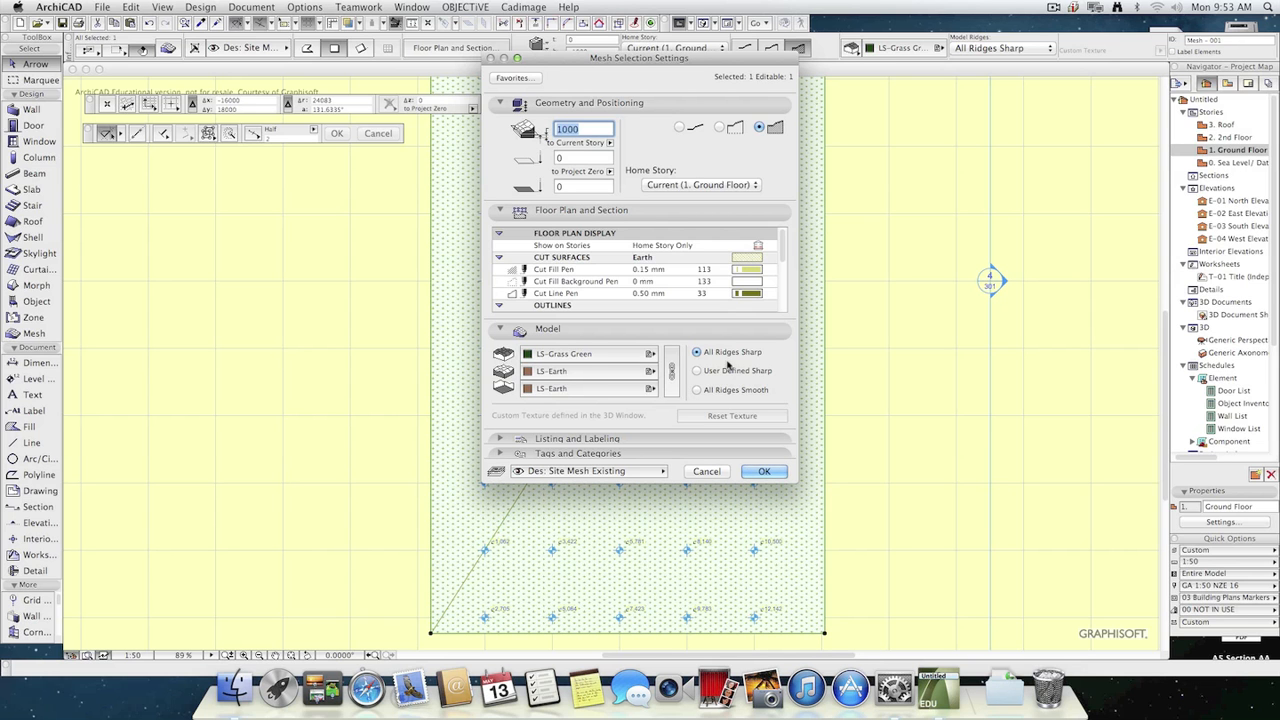
drag(783, 249, 778, 319)
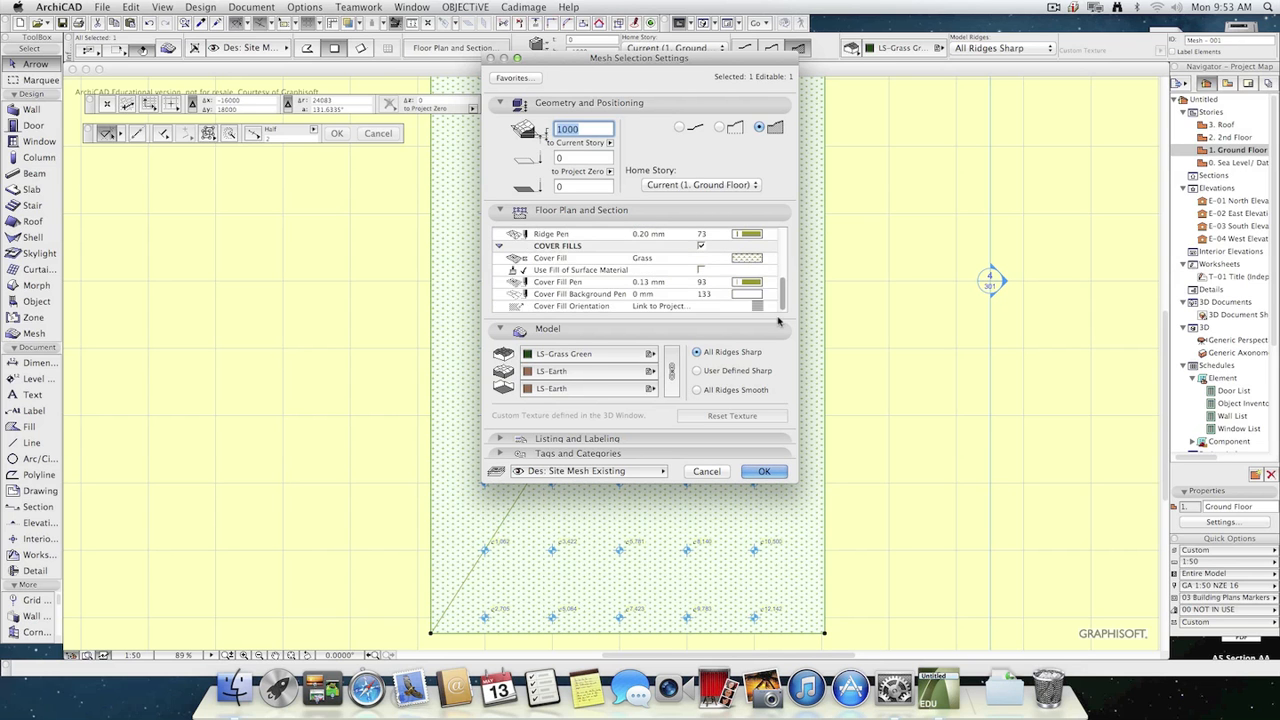
click(702, 252)
click(764, 471)
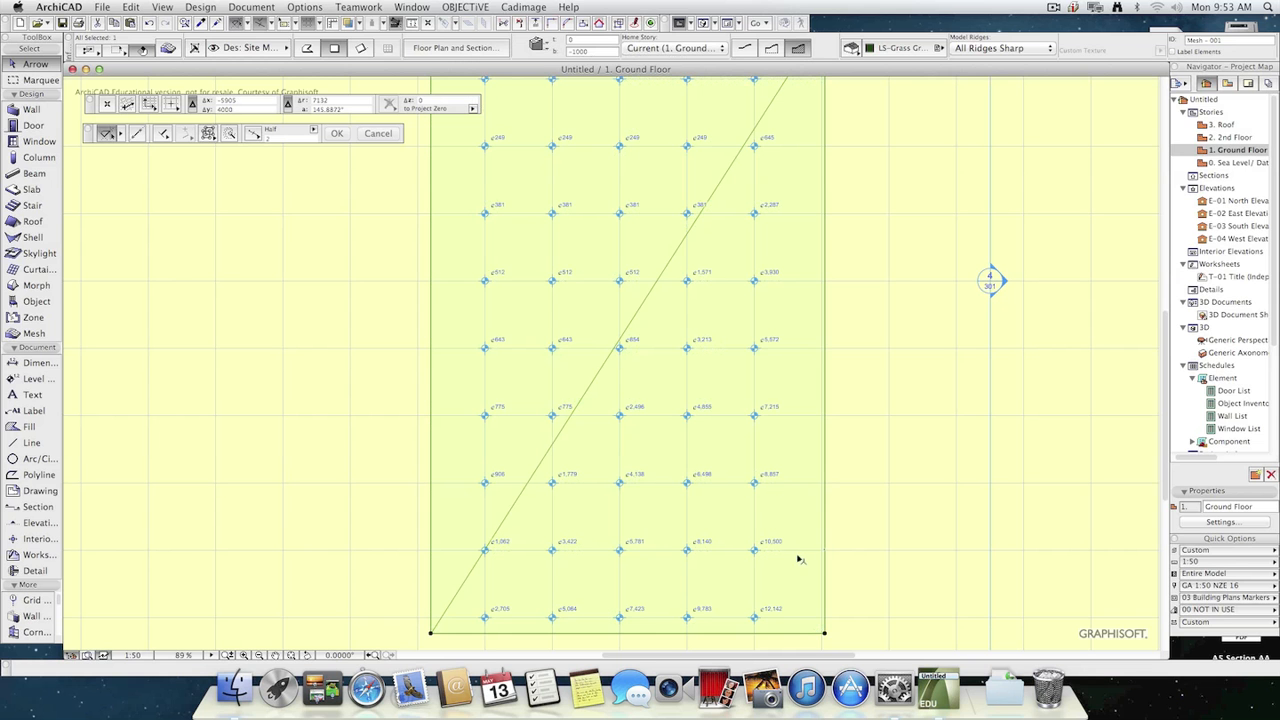
Examine the level dimension readings across the whole mesh, from the upper edge down to the lower corner.
scroll(663, 363, up, 5)
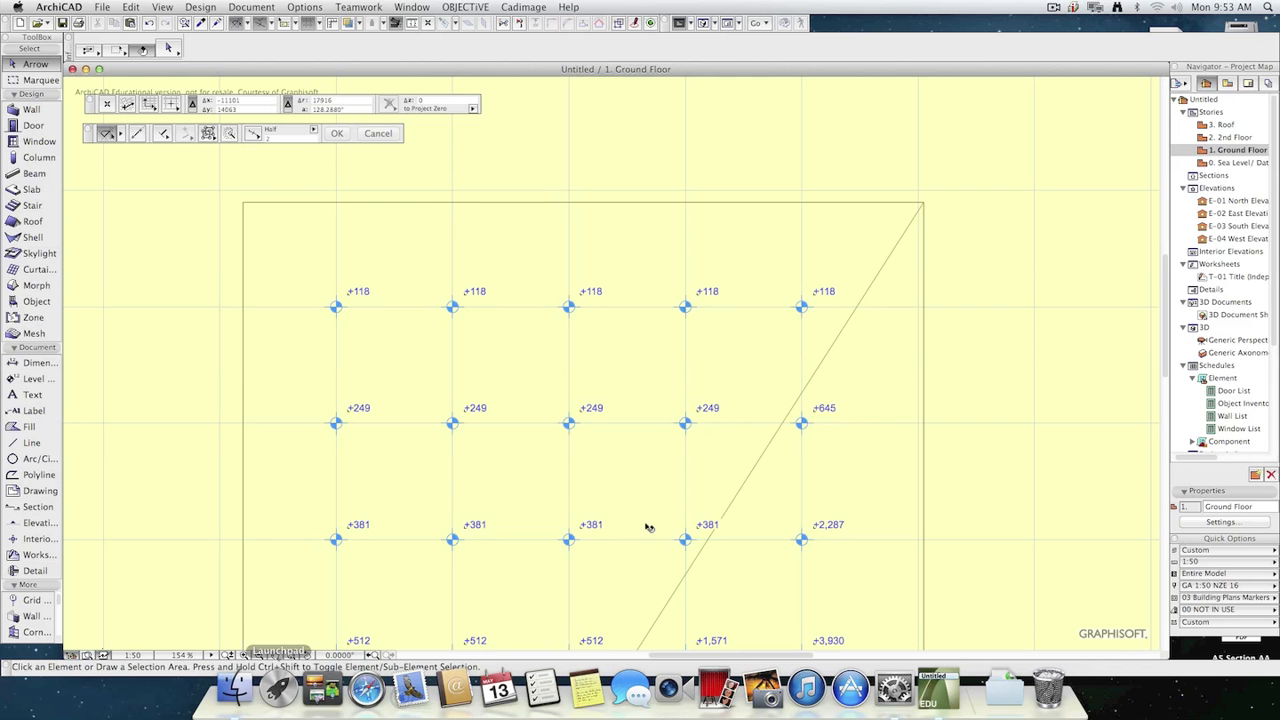
scroll(694, 557, down, 4)
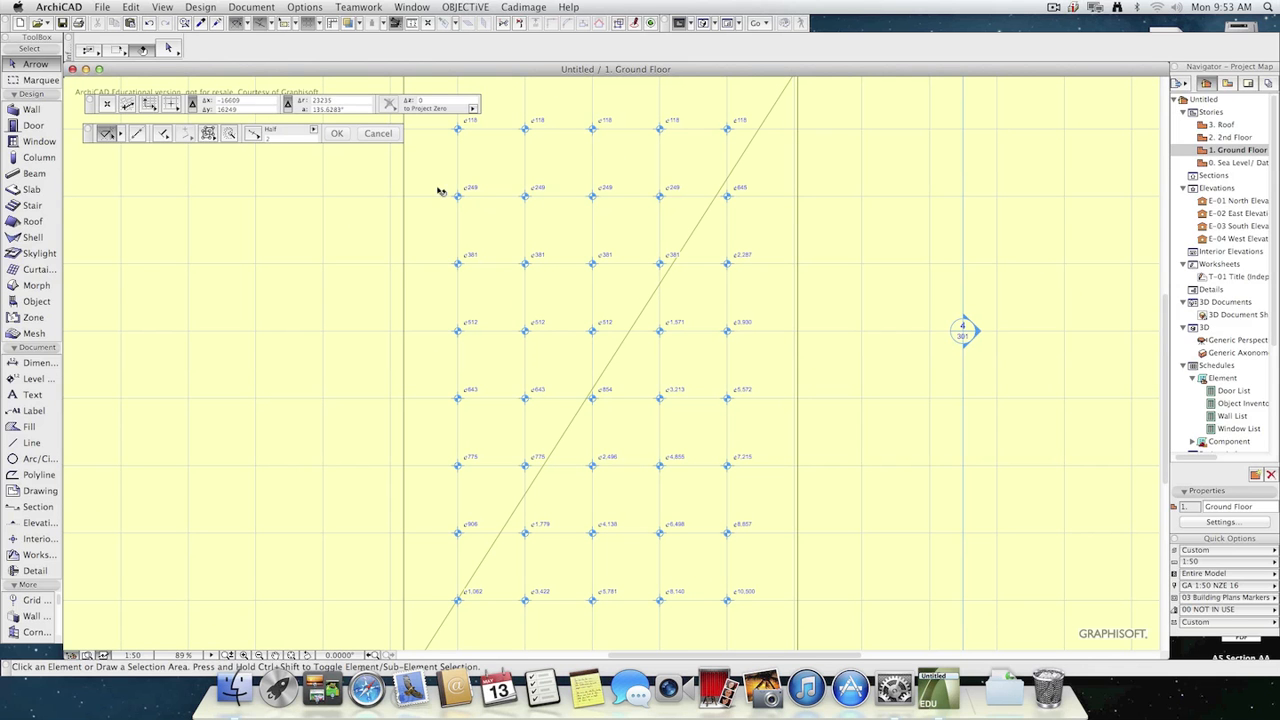
middle_drag(678, 526, 694, 418)
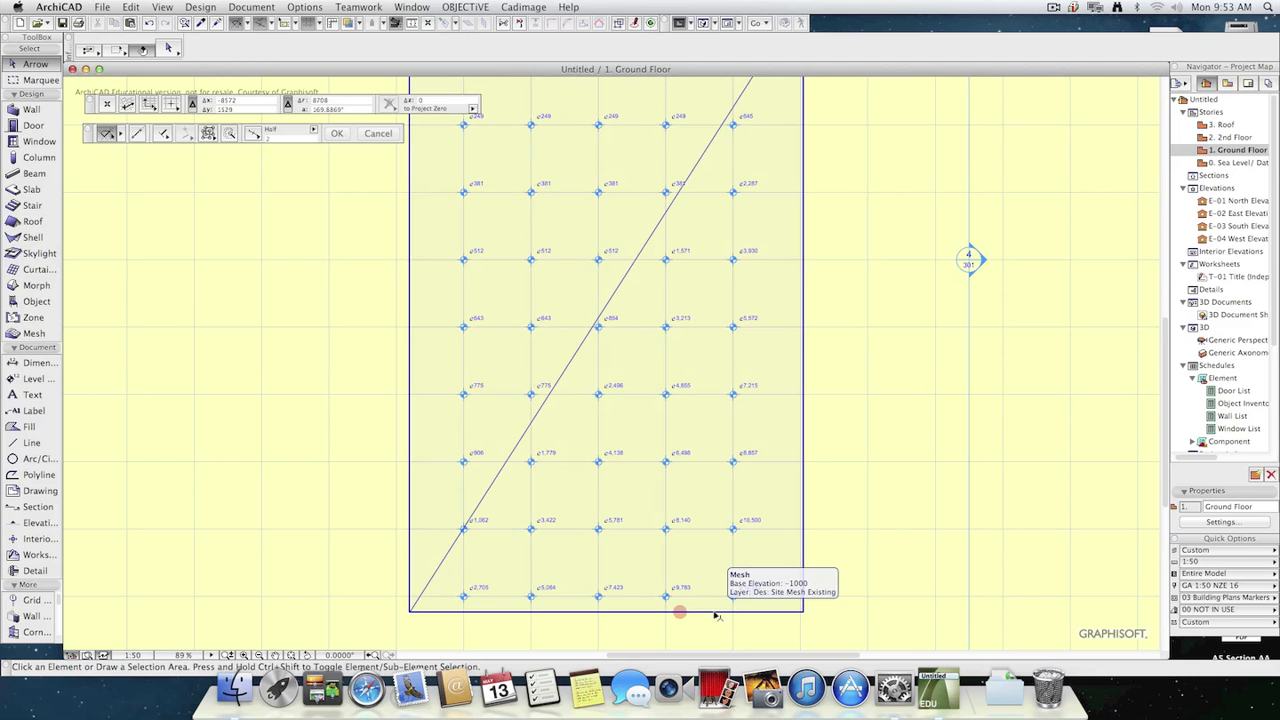
scroll(729, 516, up, 5)
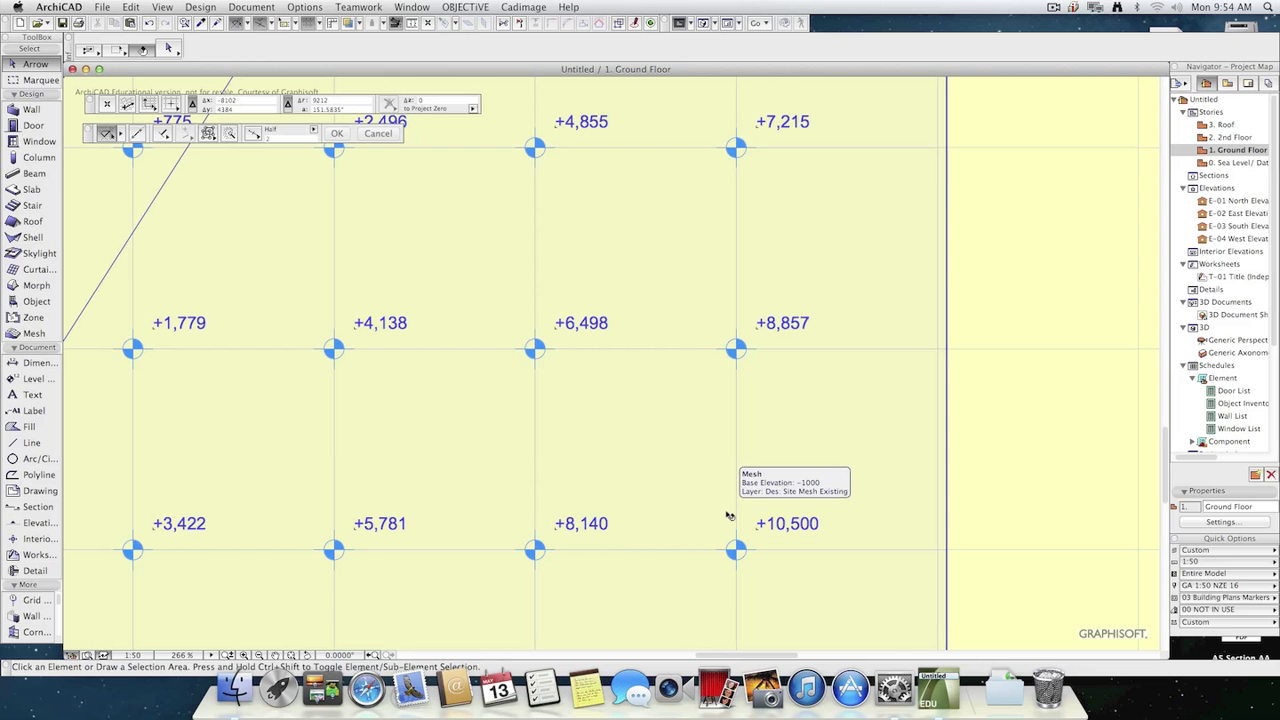
scroll(694, 417, down, 4)
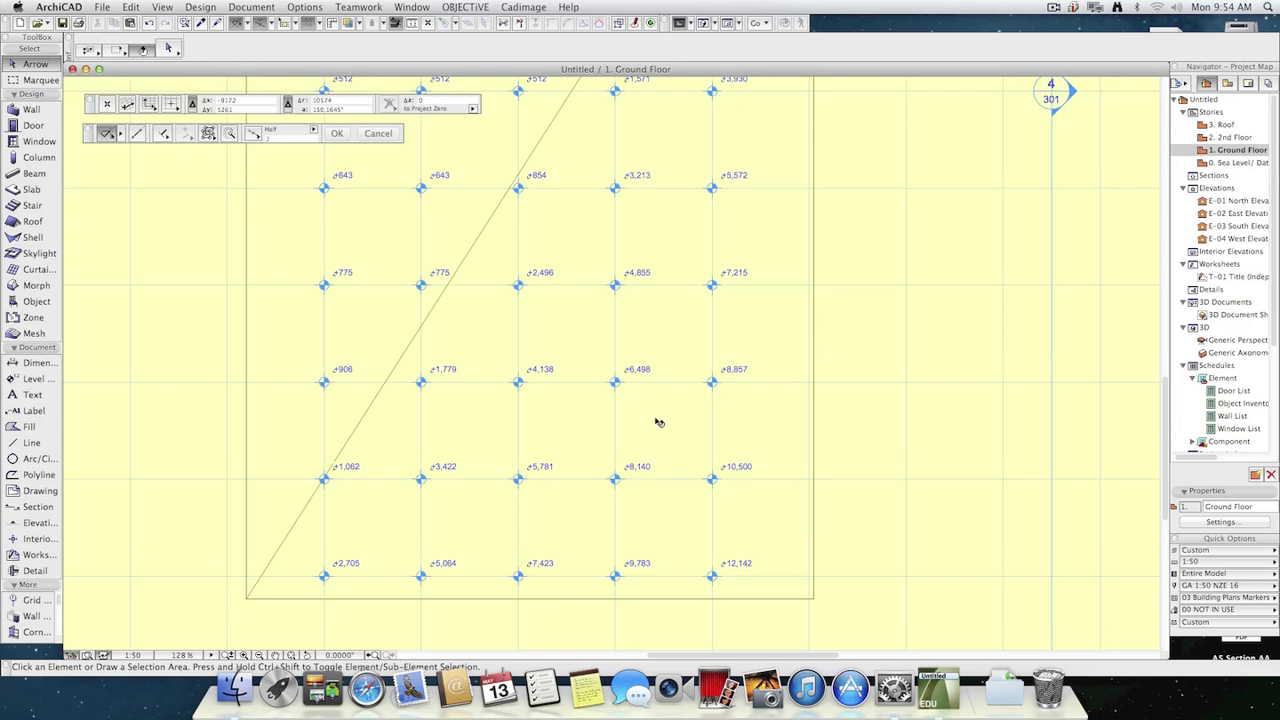
middle_drag(657, 423, 302, 443)
scroll(867, 509, down, 2)
scroll(873, 500, down, 1)
scroll(968, 510, down, 2)
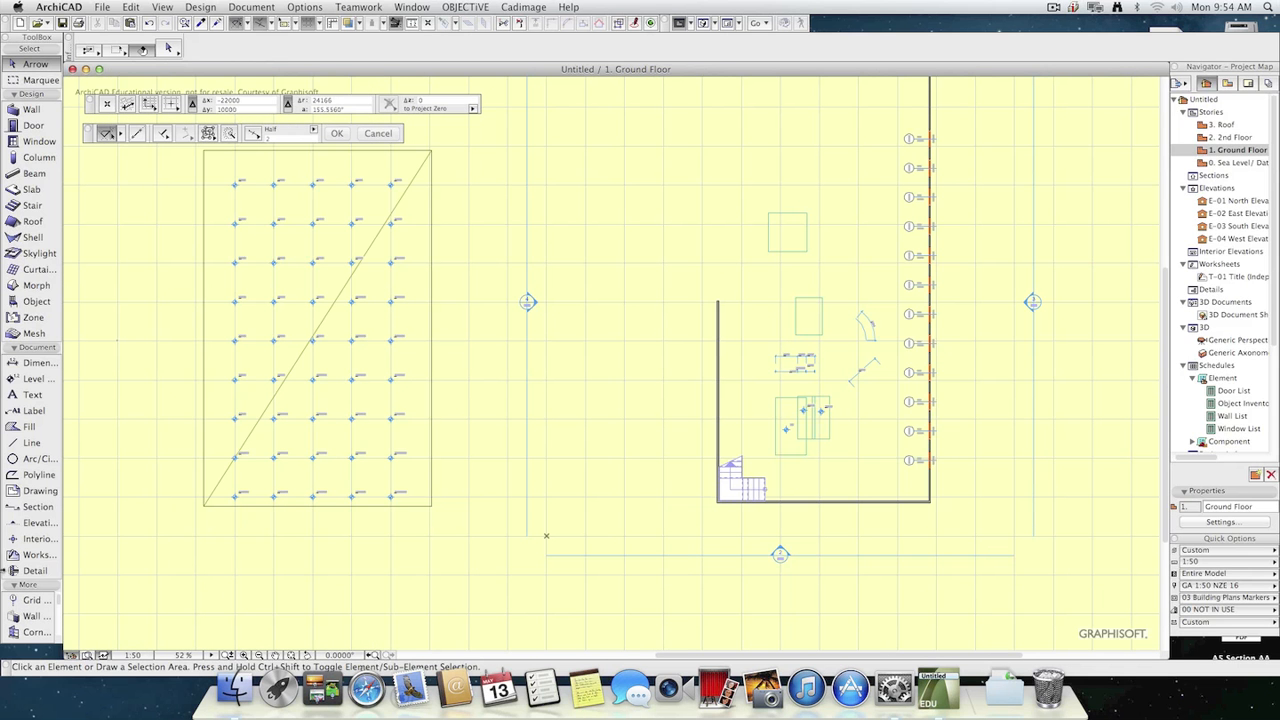
Place two level dimensions with the plain cross marker along the mesh's right edge, in line with the fourth and fifth rows.
click(30, 379)
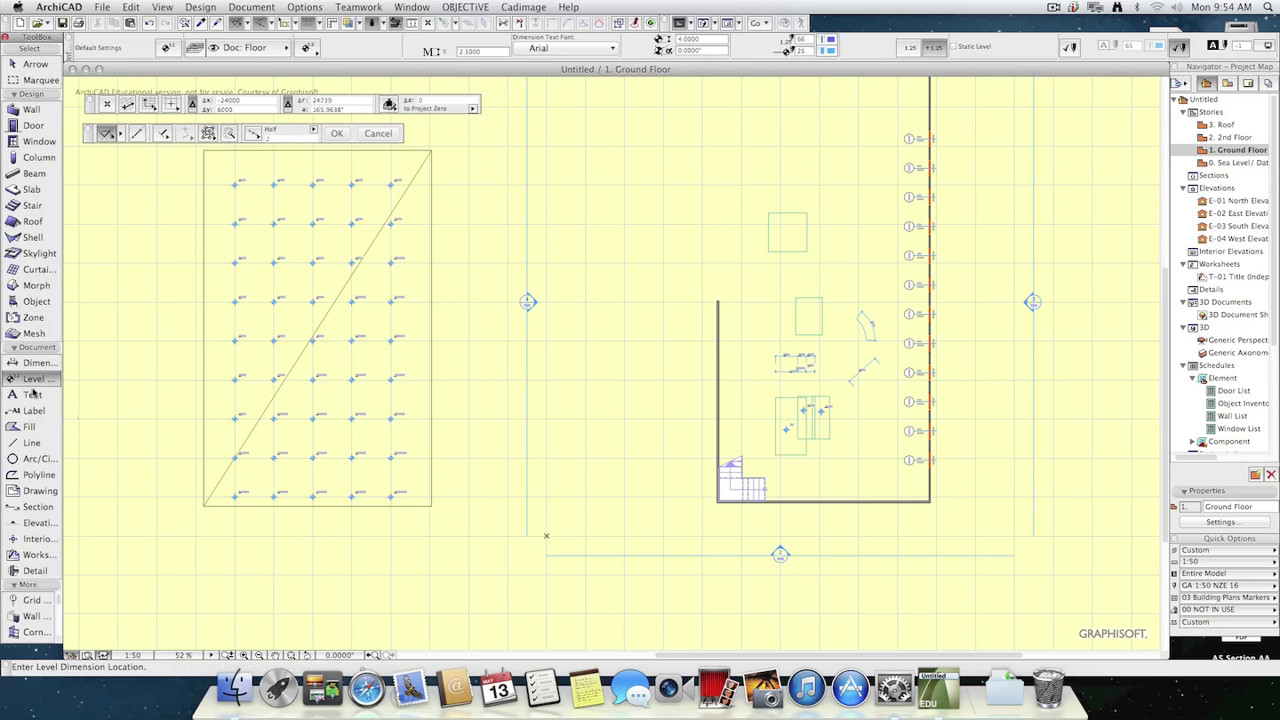
click(310, 48)
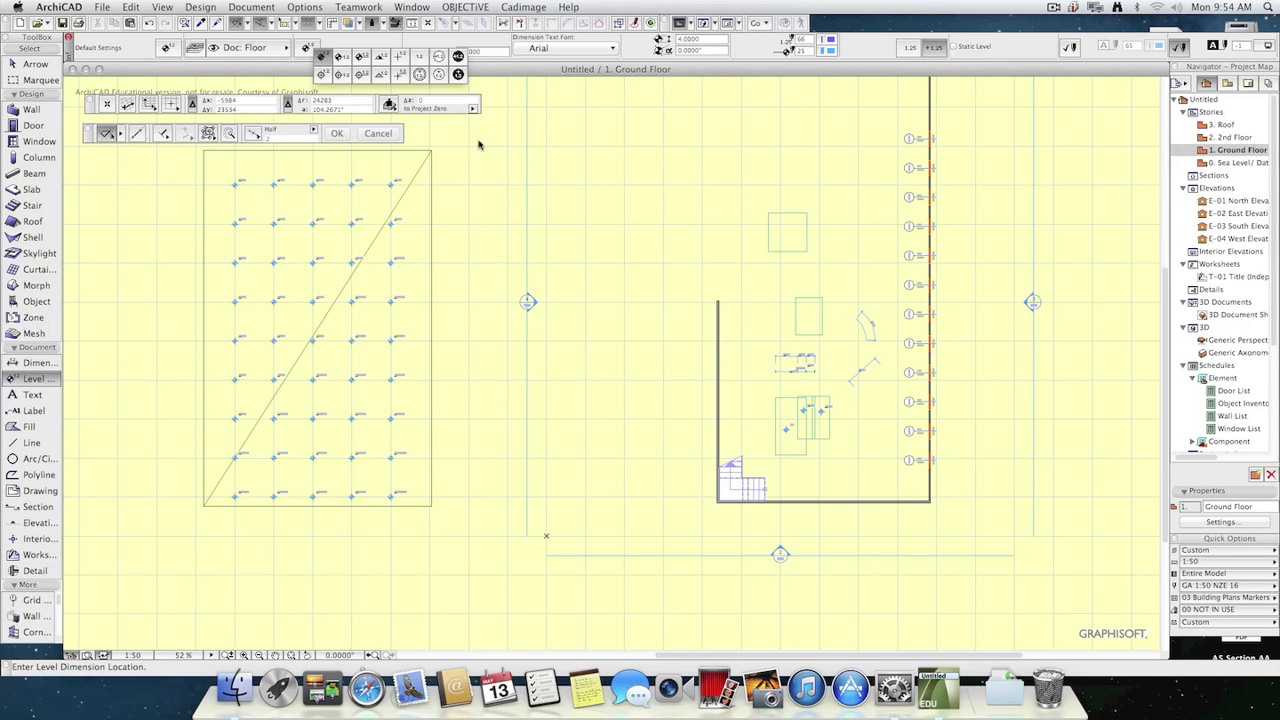
click(399, 74)
scroll(466, 346, up, 5)
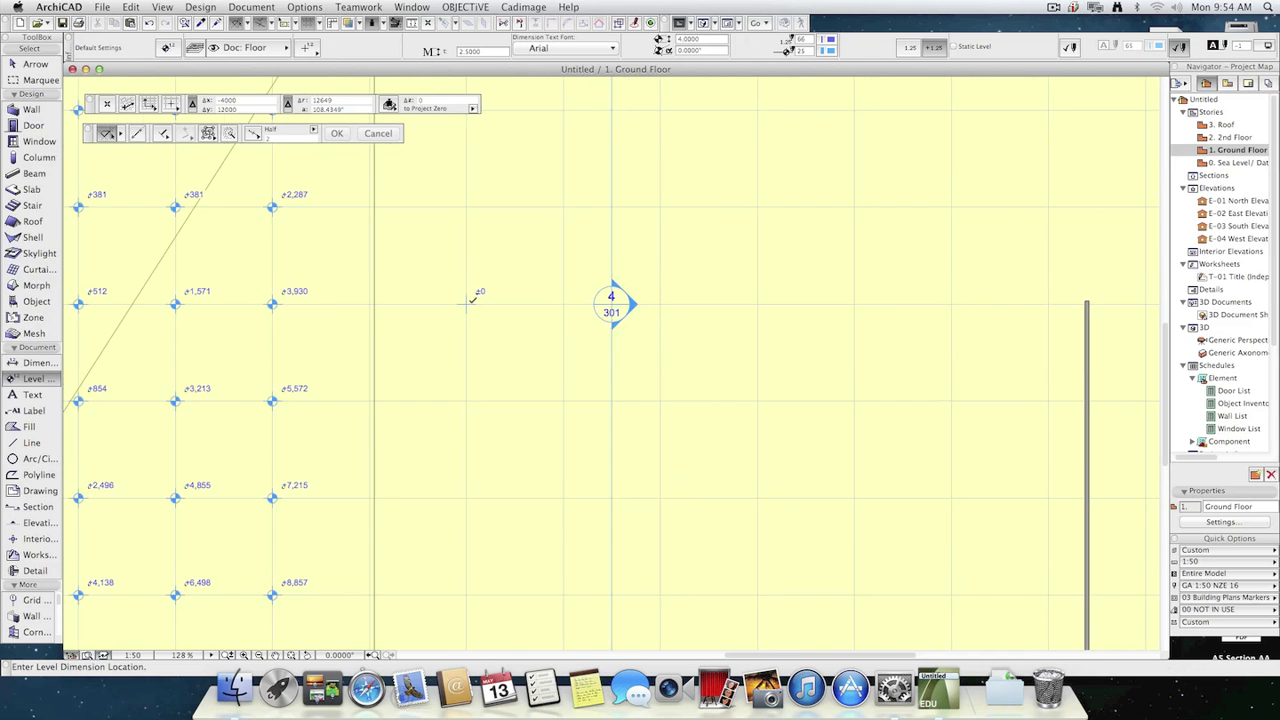
key(super+z)
click(267, 347)
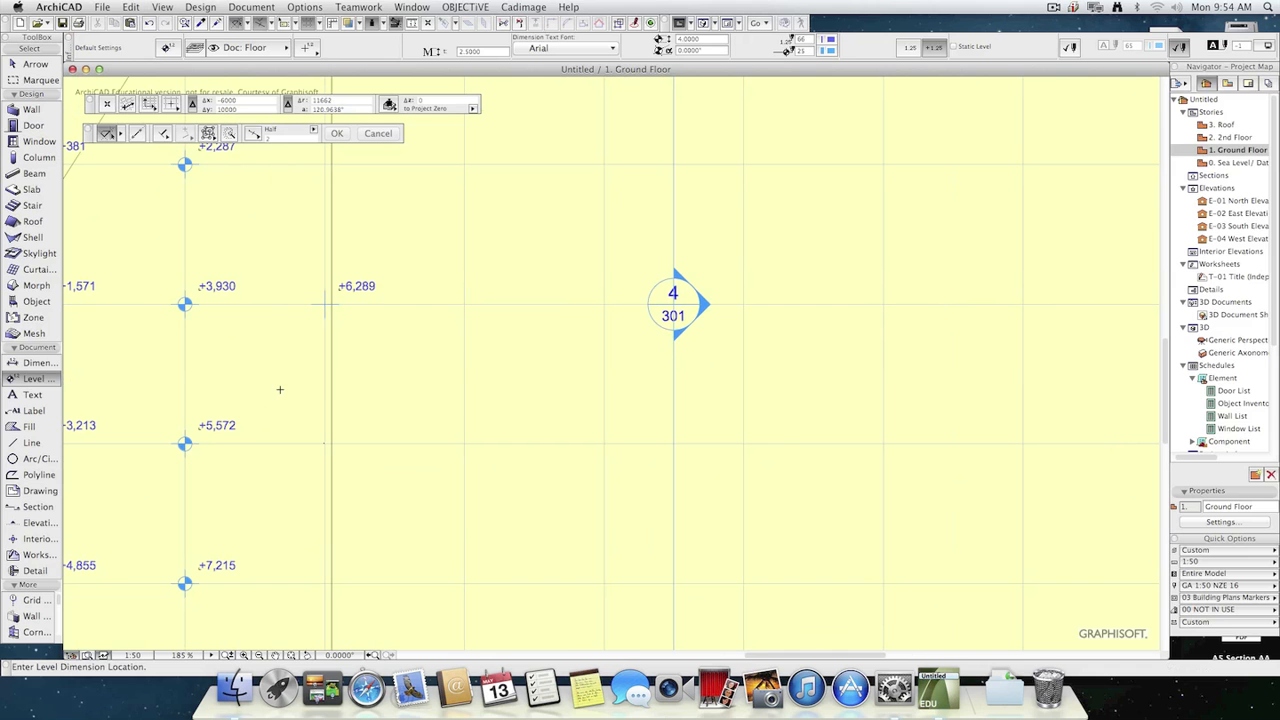
click(324, 443)
Select all level dimensions and change their marker to the cross with a leader line under the text.
click(302, 47)
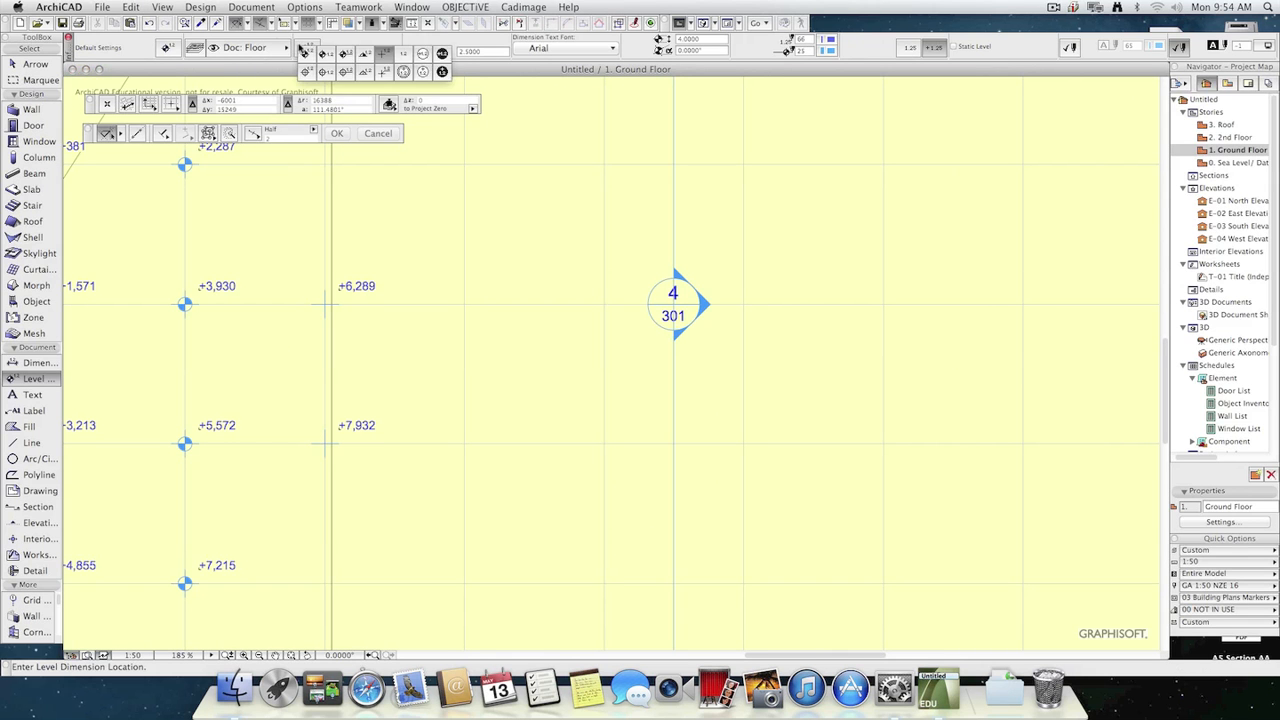
key(super+a)
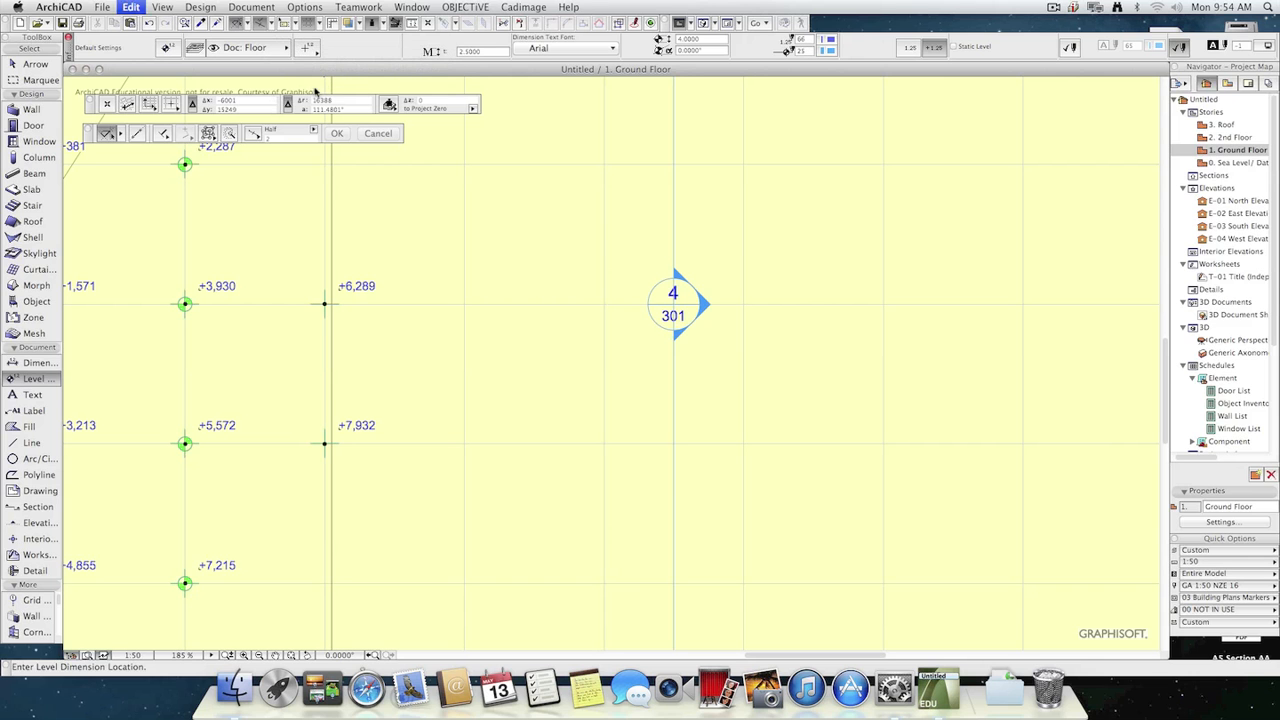
click(310, 49)
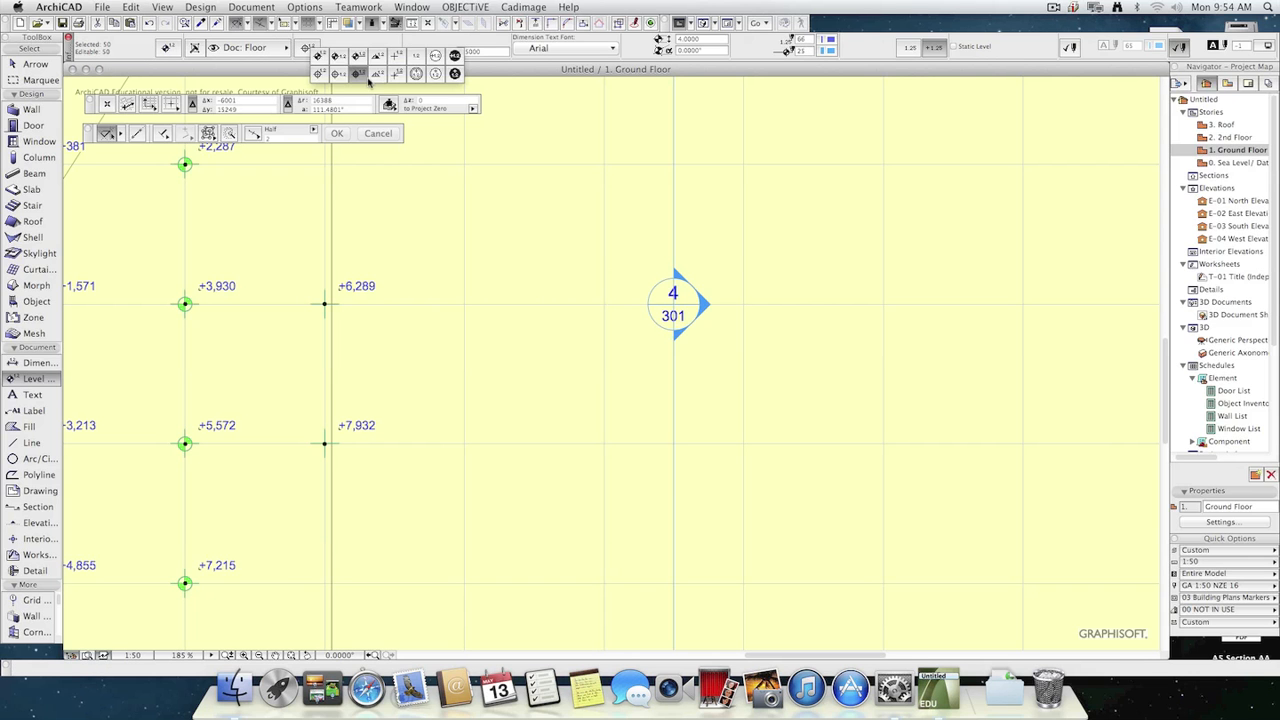
click(390, 78)
scroll(288, 394, down, 3)
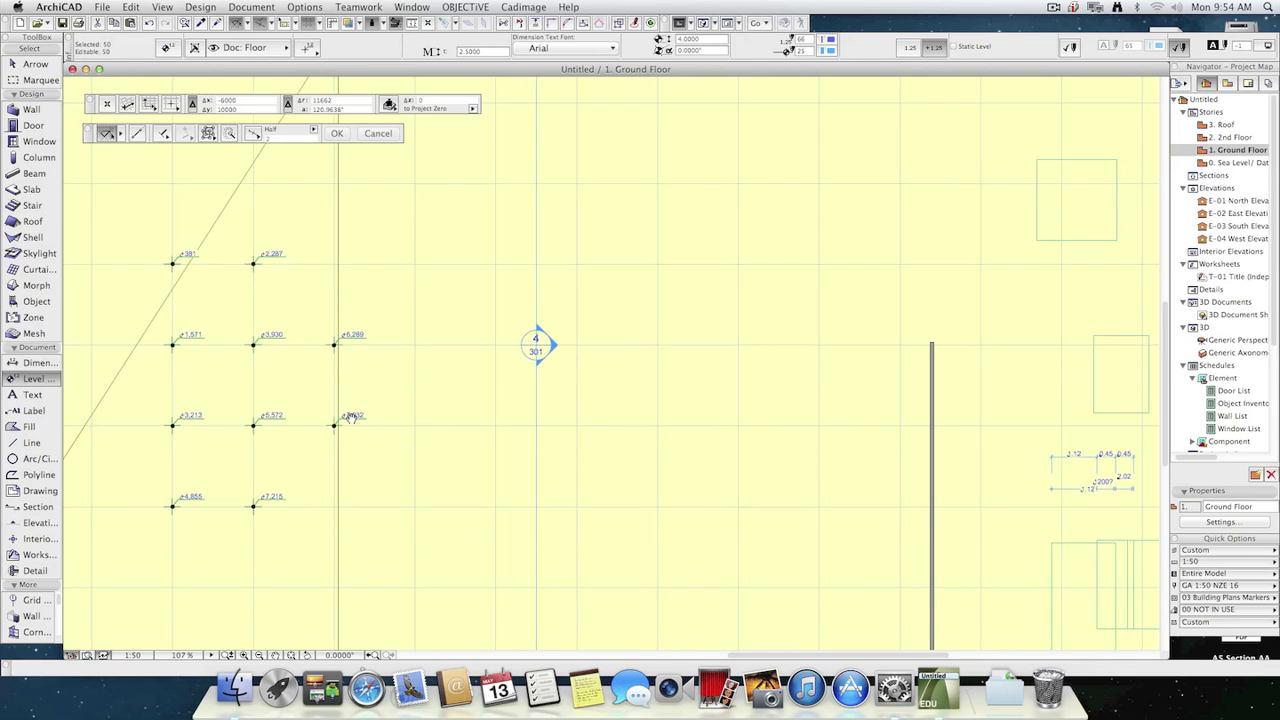
middle_drag(343, 423, 794, 354)
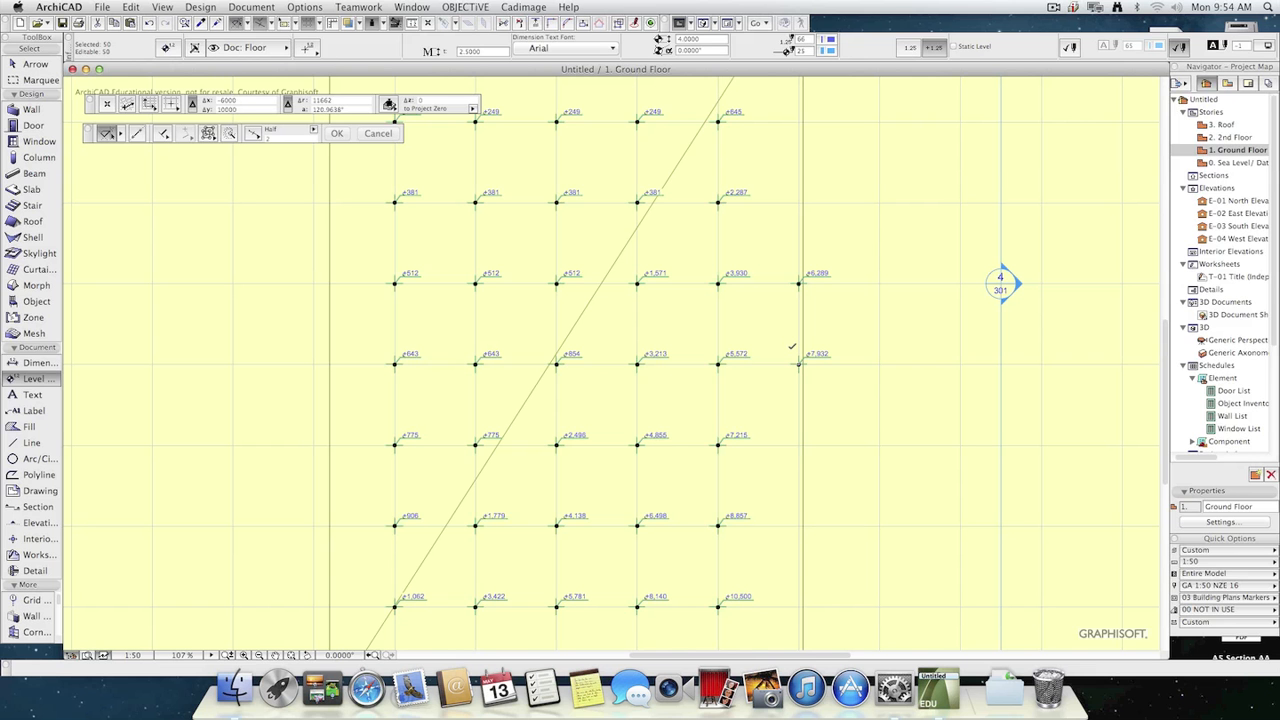
scroll(777, 443, down, 5)
middle_drag(786, 460, 694, 334)
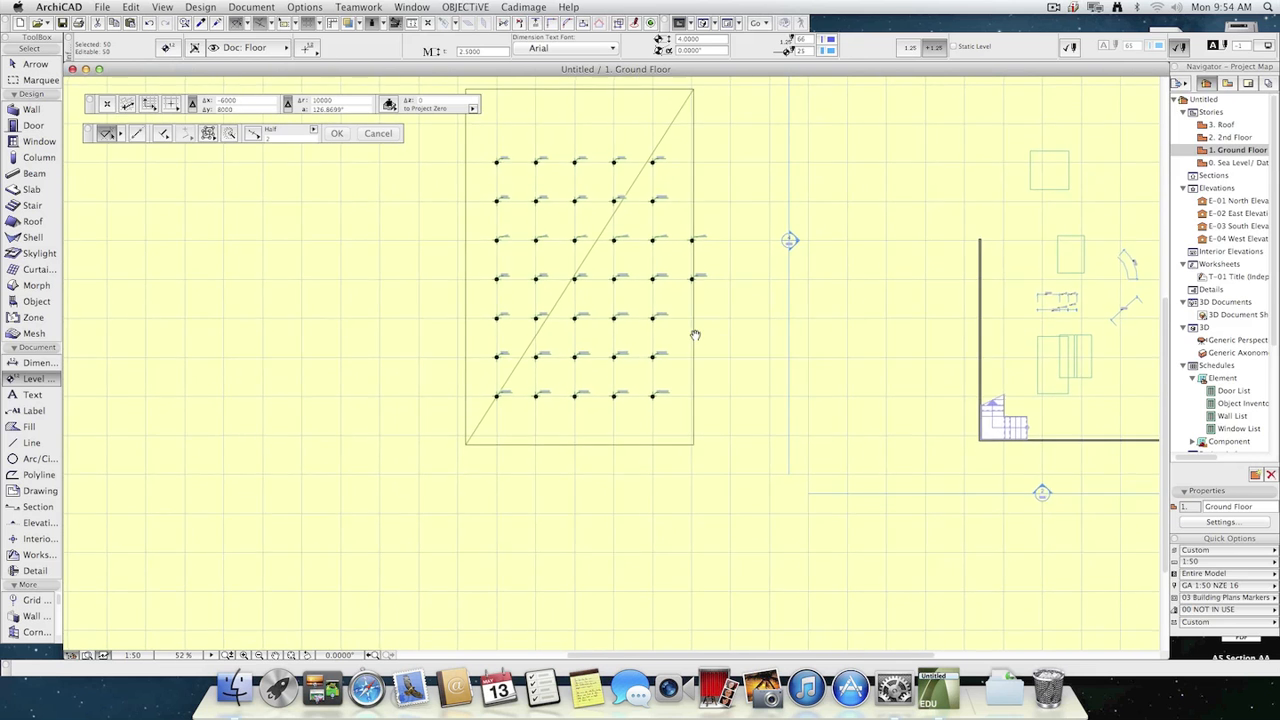
scroll(672, 449, up, 4)
key(Escape)
key(Escape)
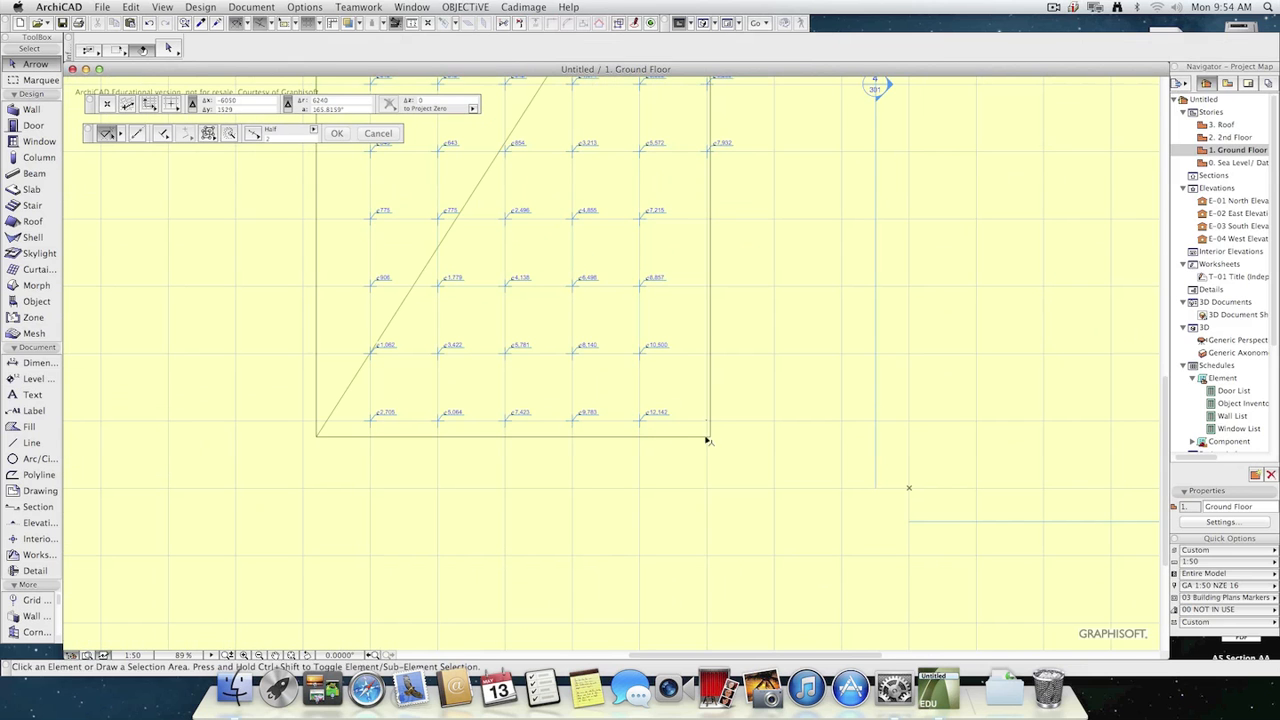
Check the point heights of the mesh's two lower corners without changing them.
click(710, 437)
click(710, 437)
click(805, 195)
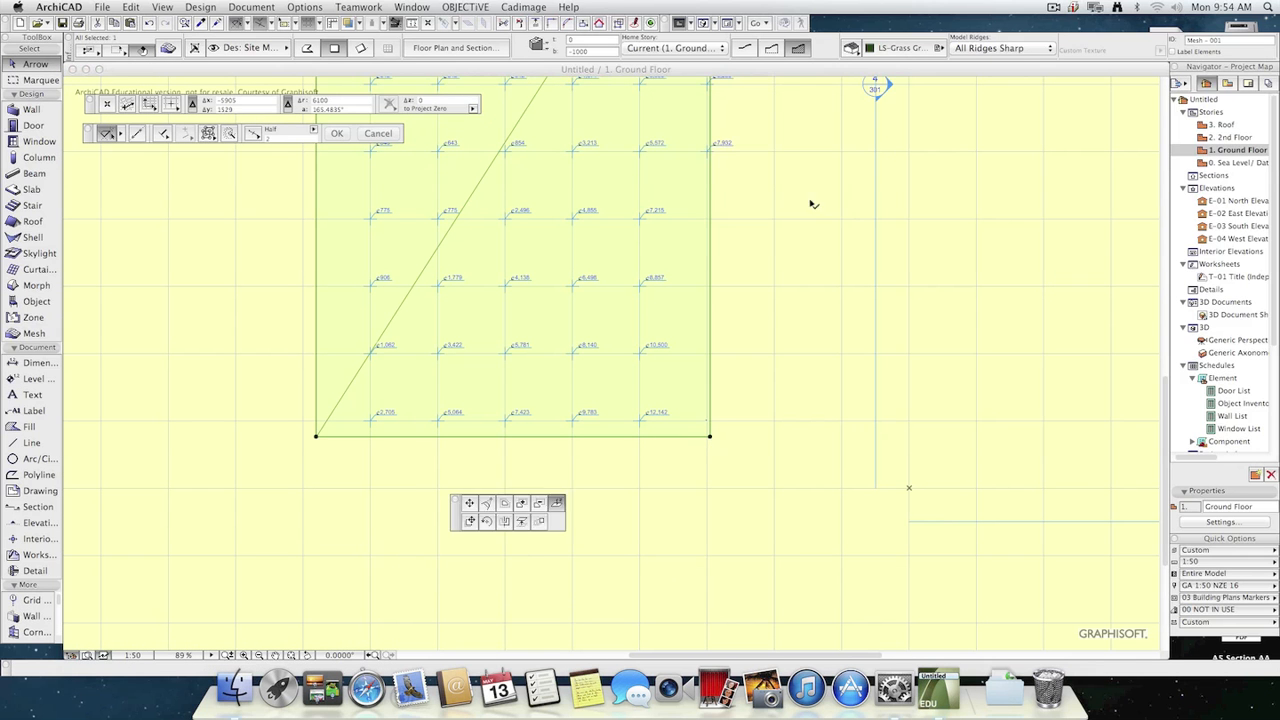
click(316, 437)
click(719, 192)
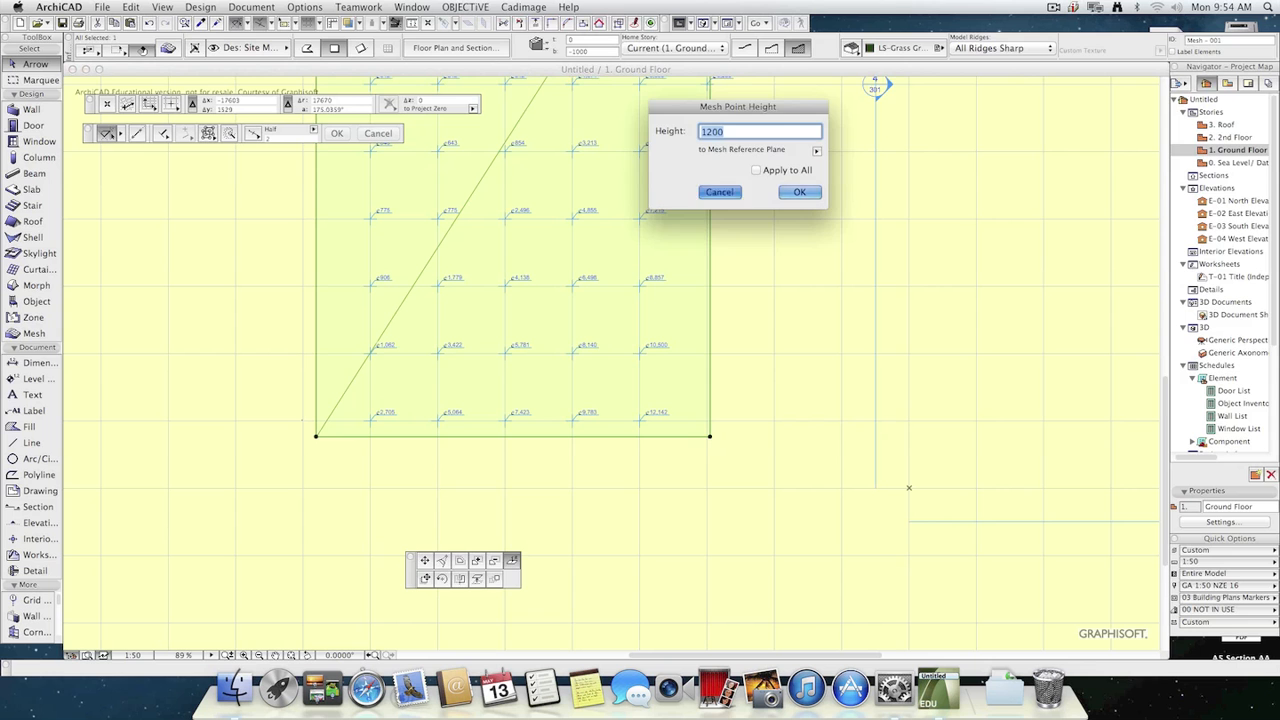
key(Escape)
Set the height of the mesh's upper-right corner point to 5000.
scroll(615, 315, down, 5)
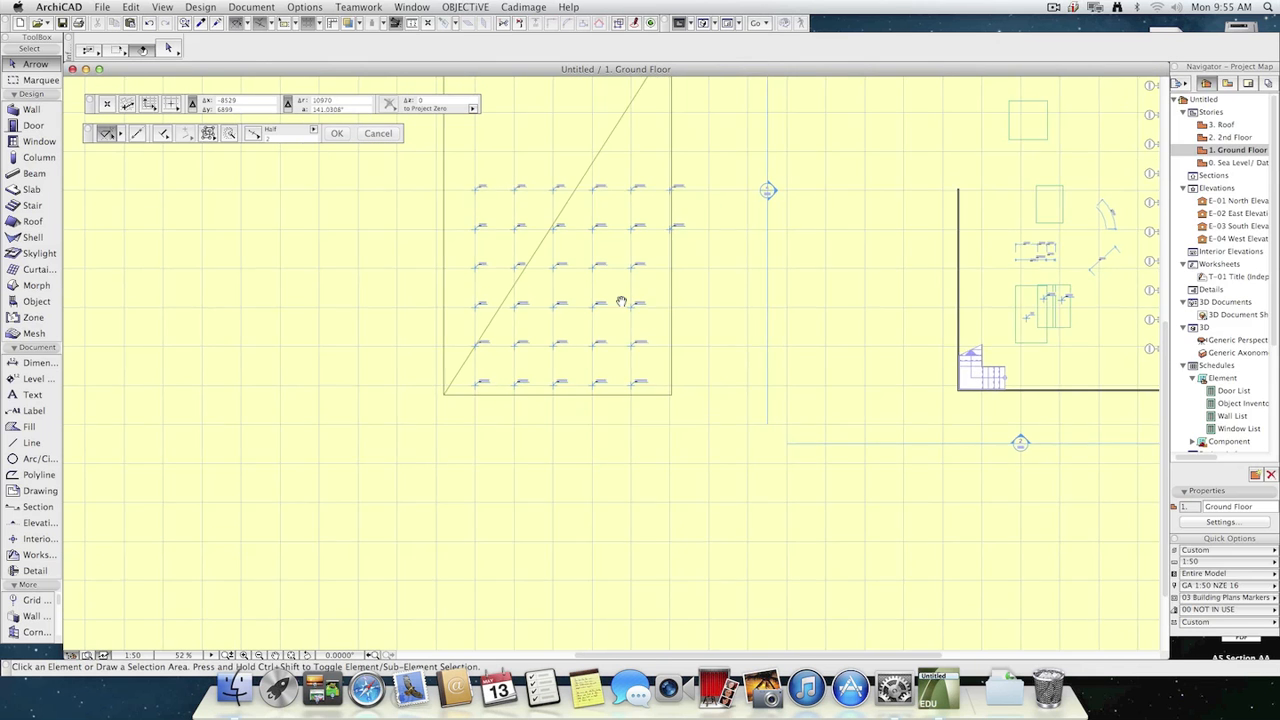
scroll(559, 346, up, 10)
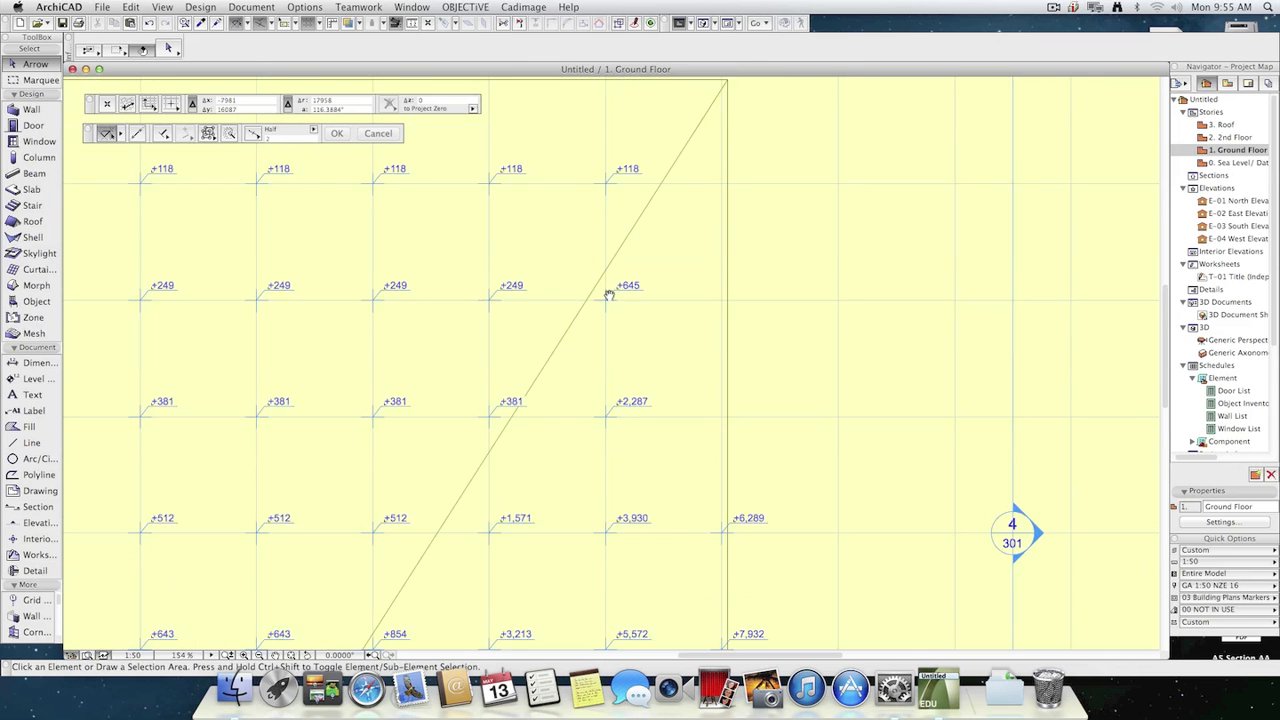
click(690, 330)
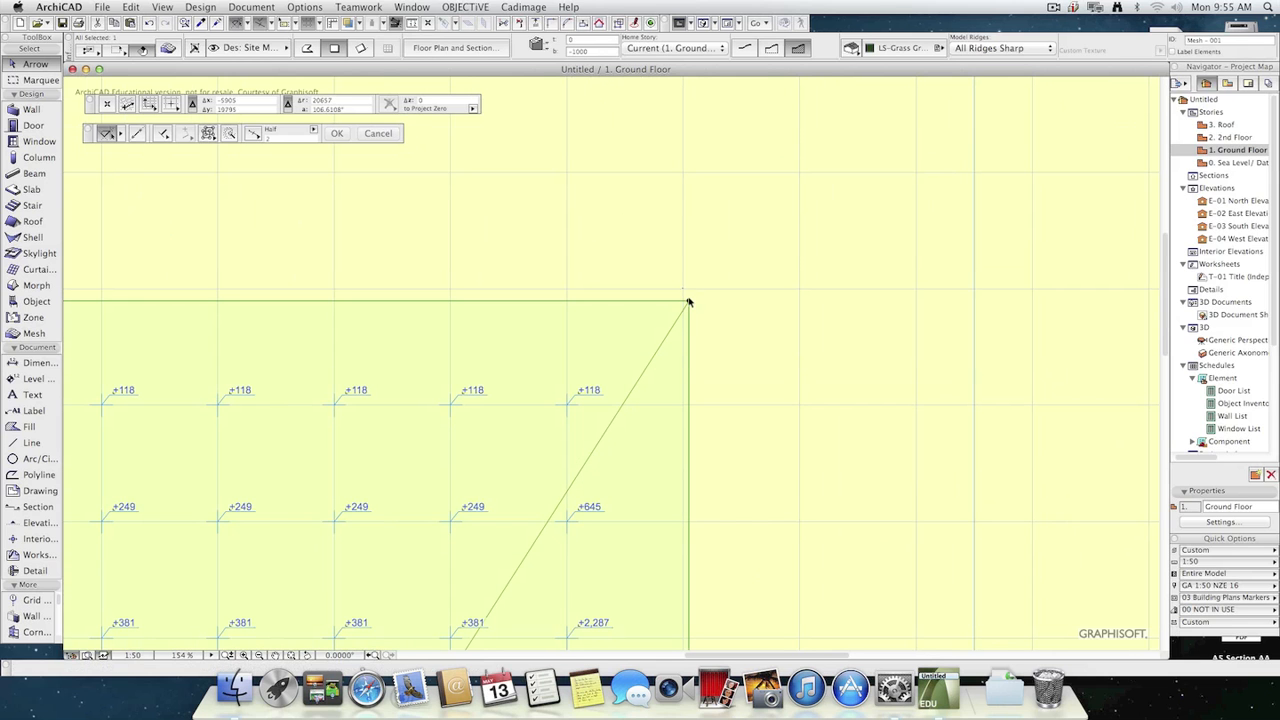
click(688, 301)
click(722, 281)
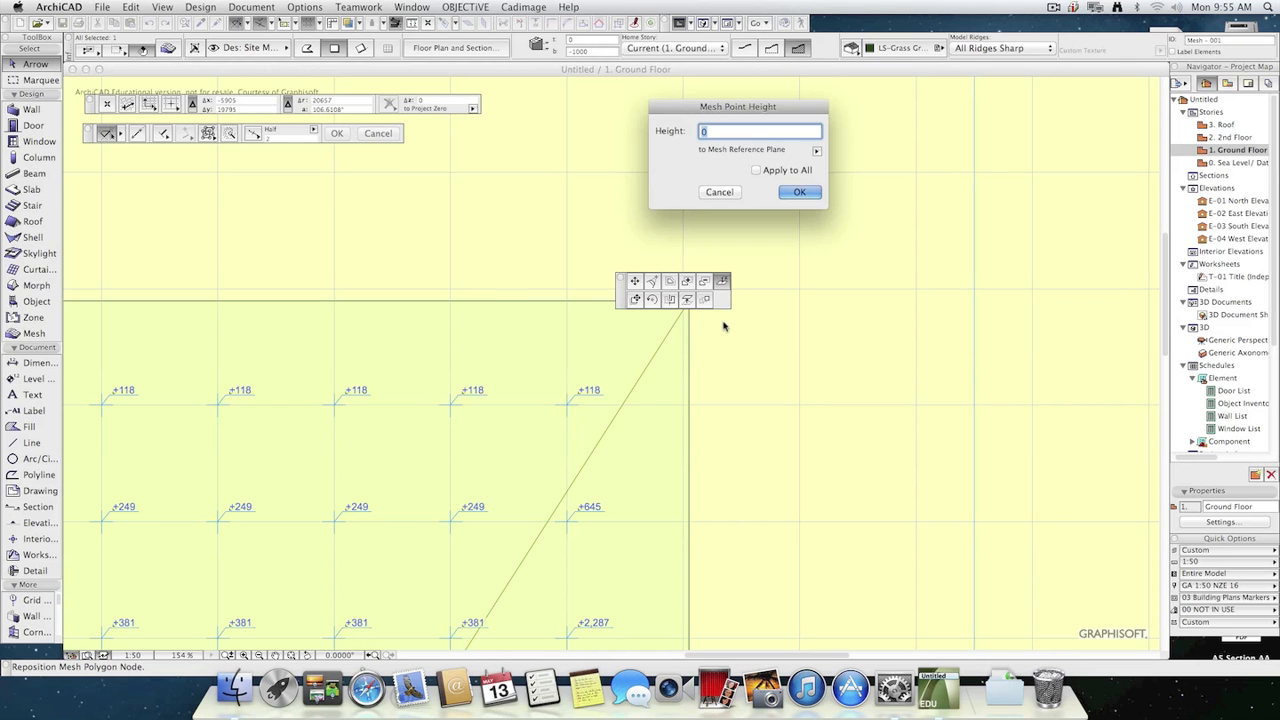
text(500)
key(Return)
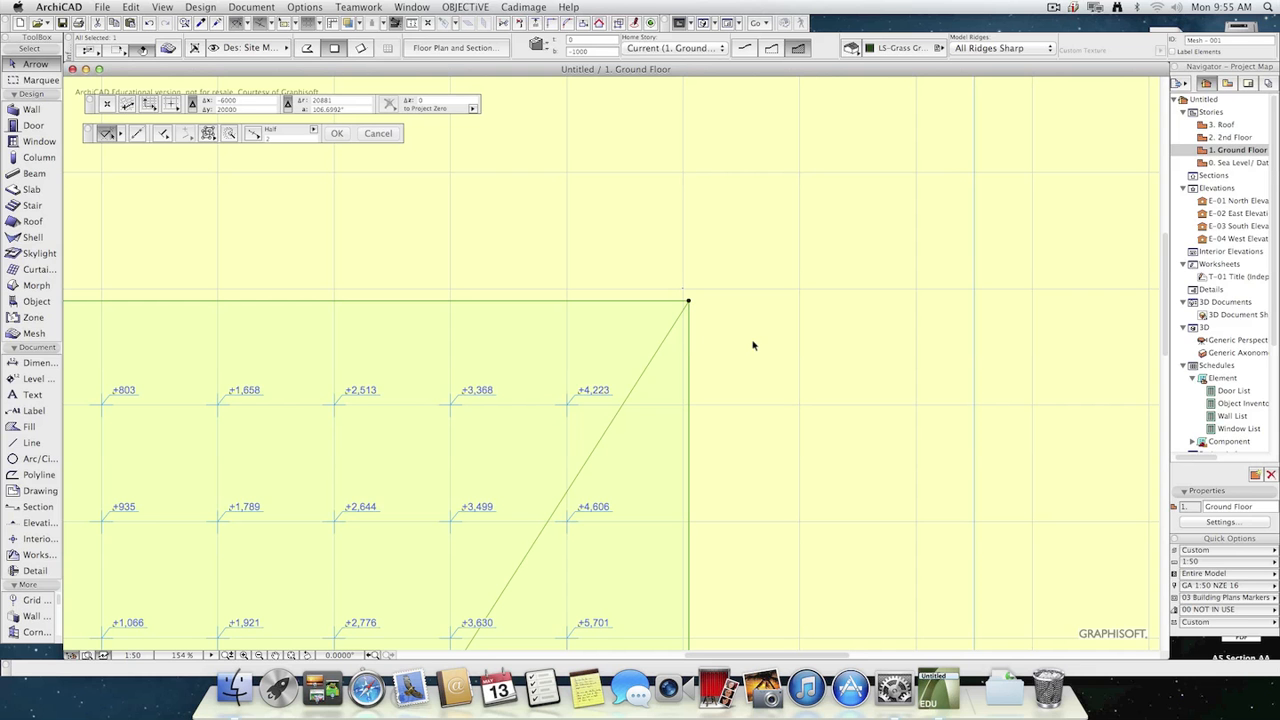
Add a 4000 by 2000 rectangle of new points inside the mesh, fitted to user ridges.
scroll(739, 511, down, 3)
middle_drag(738, 511, 797, 308)
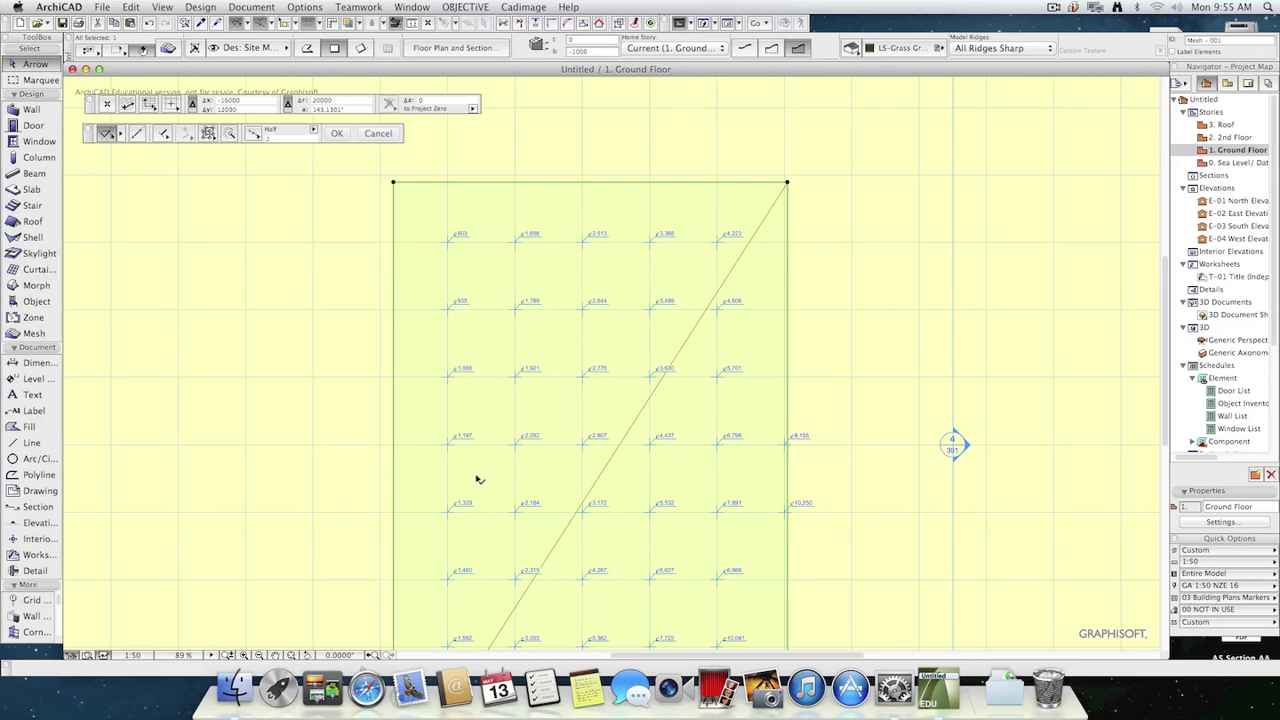
click(27, 332)
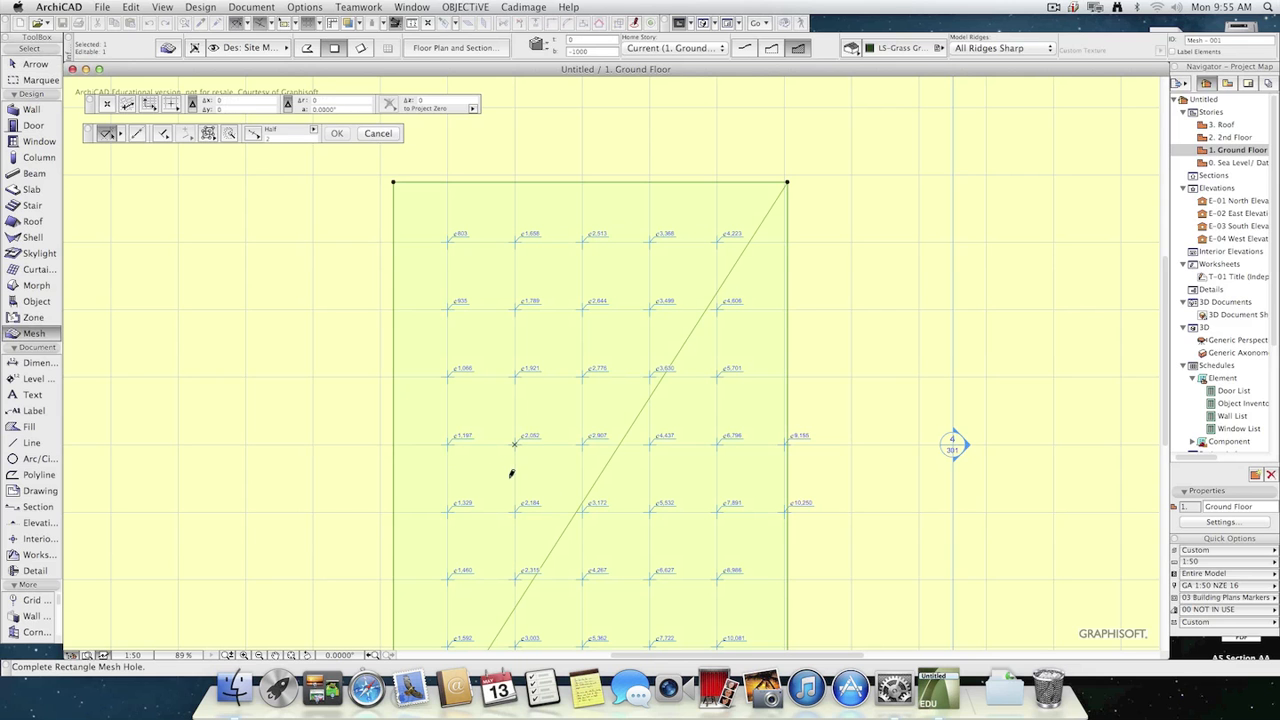
click(674, 493)
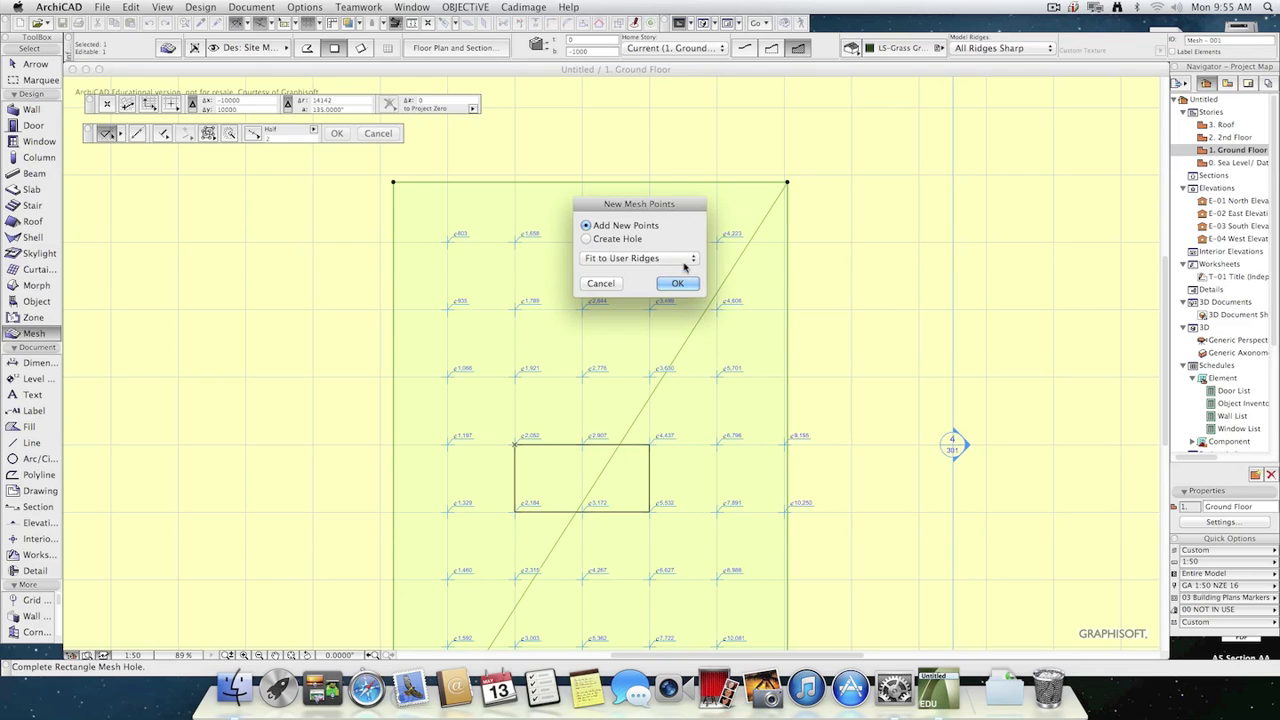
click(687, 284)
Raise all points of the new inner rectangle to a height of 5000, applying the value to all.
click(650, 444)
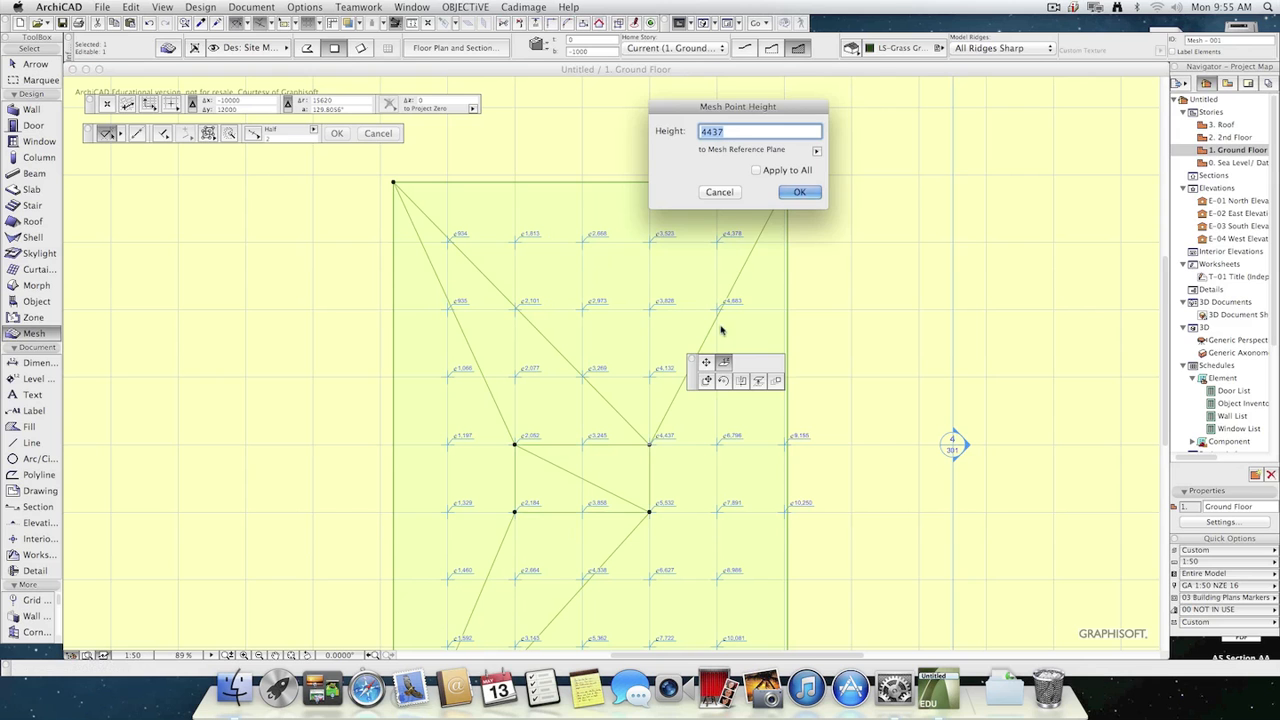
text(5000)
click(756, 170)
click(784, 191)
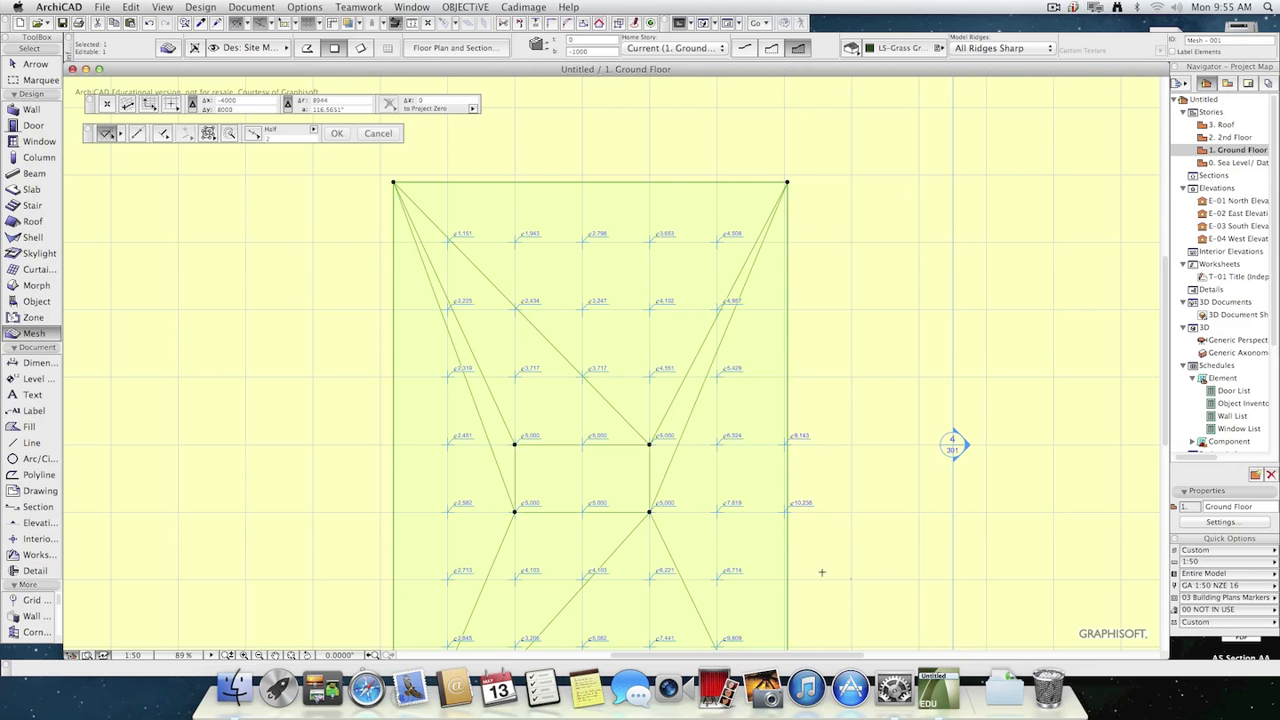
scroll(855, 565, down, 1)
middle_drag(858, 564, 869, 387)
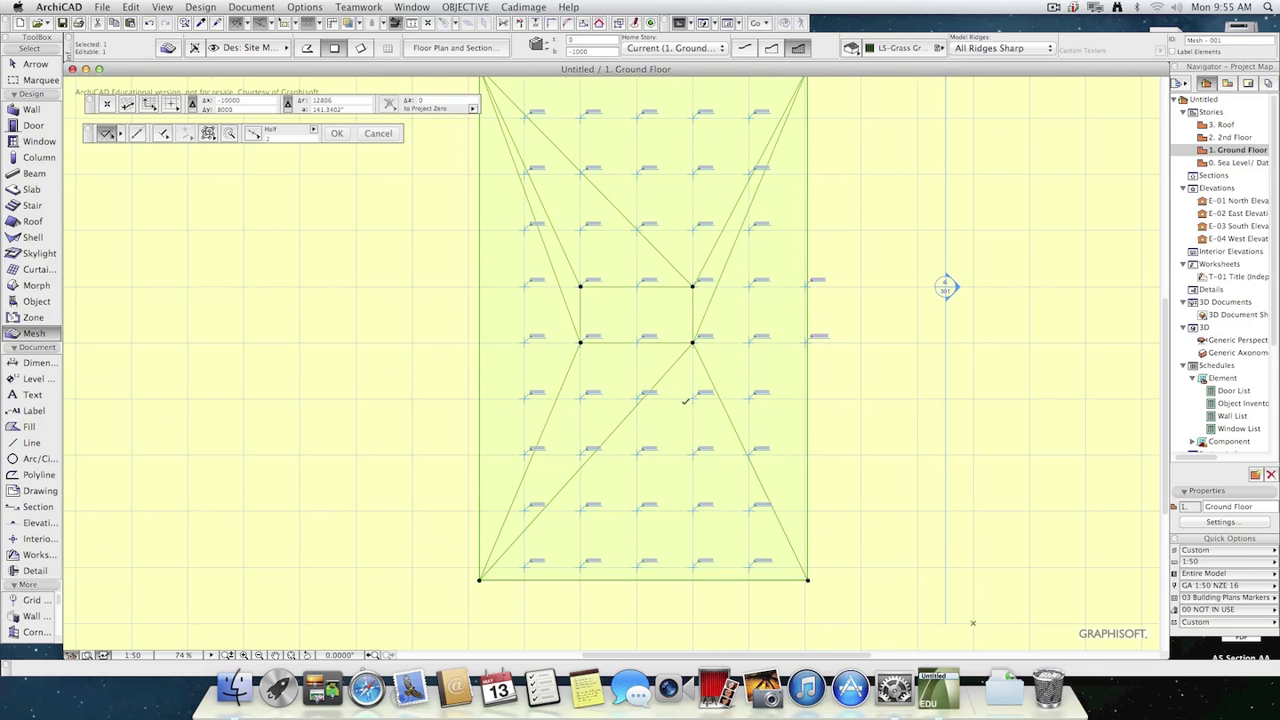
scroll(685, 400, up, 3)
key(Escape)
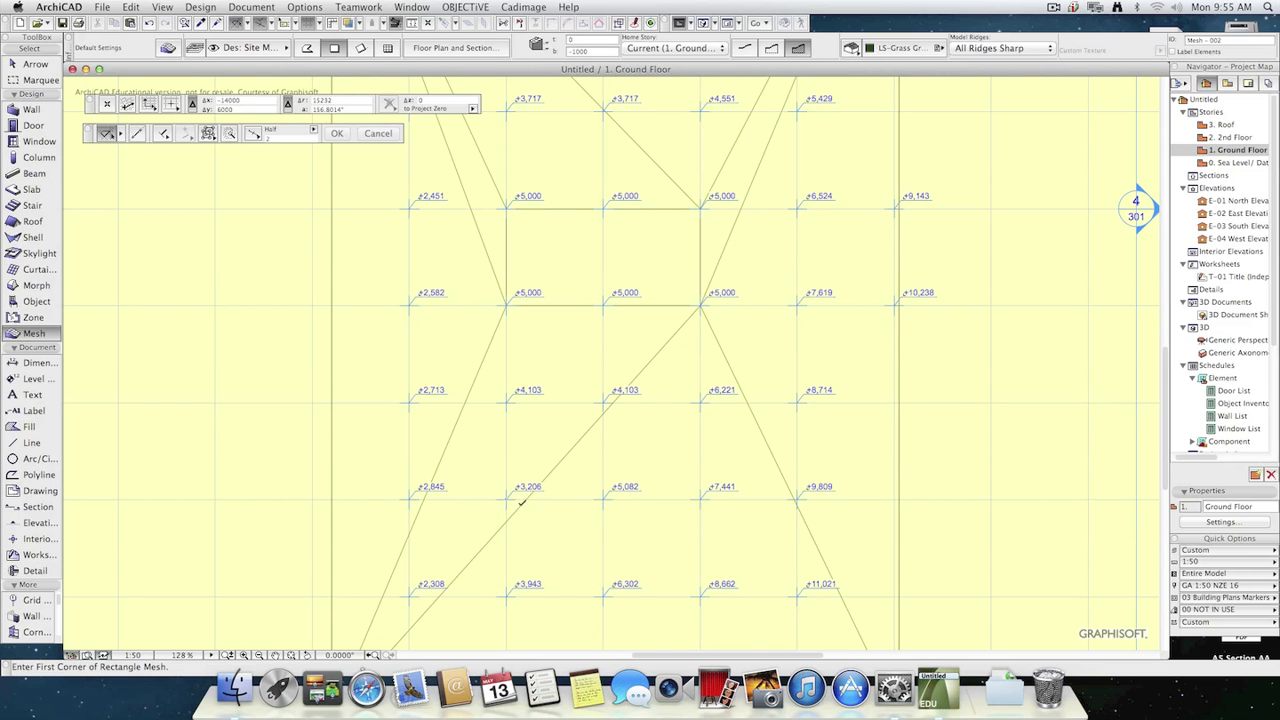
click(507, 500)
click(727, 593)
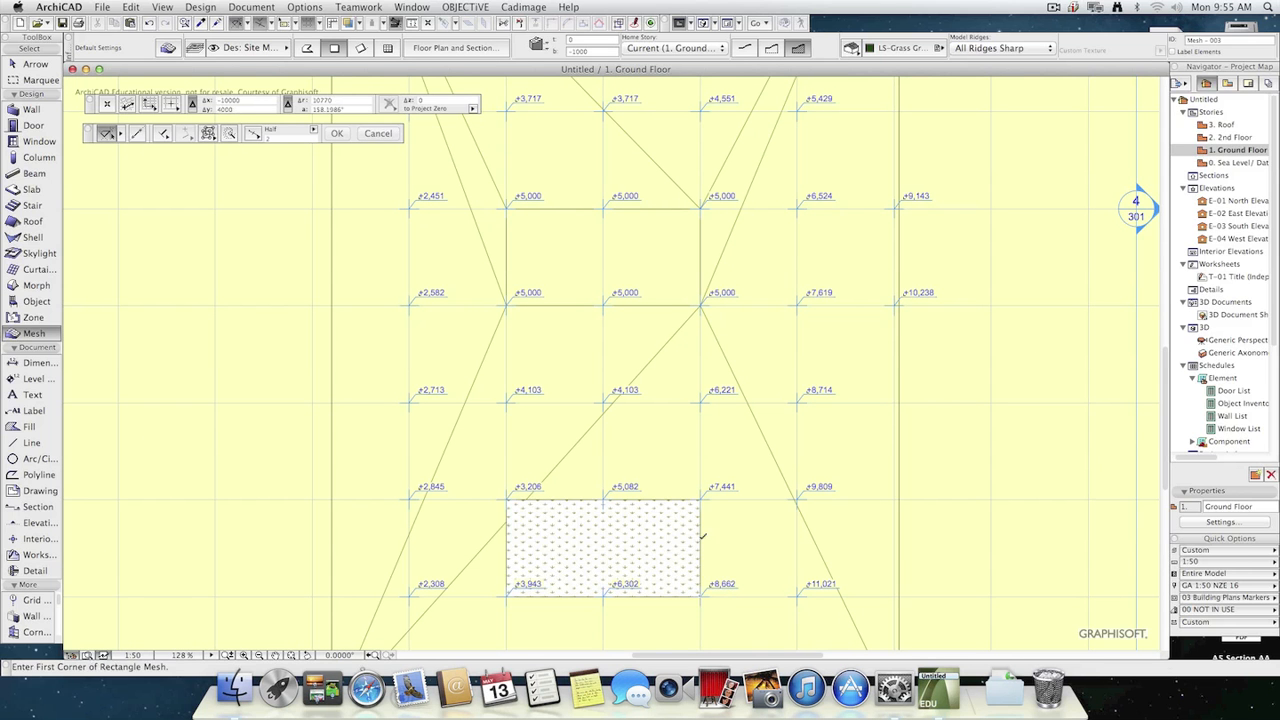
key(Escape)
key(super+z)
Add a second 4000 by 2000 rectangle of new points to the mesh, below the first inner rectangle, fitted to user ridges.
click(690, 547)
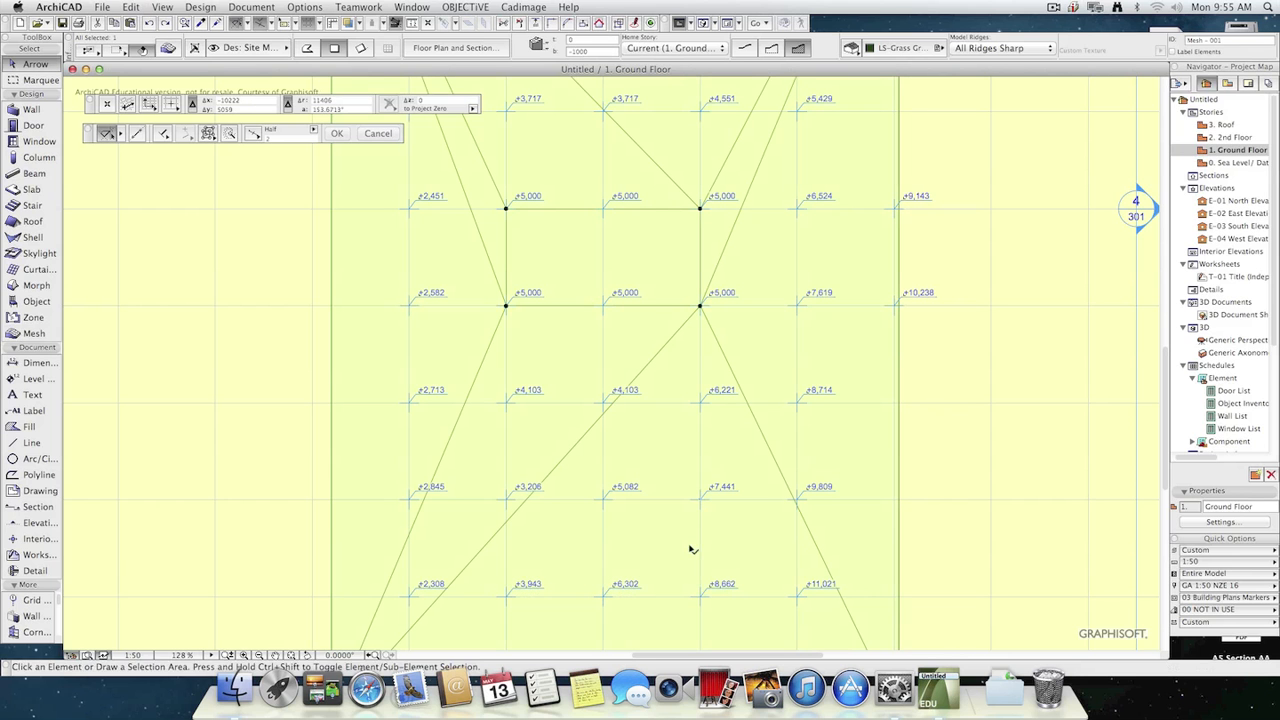
click(38, 335)
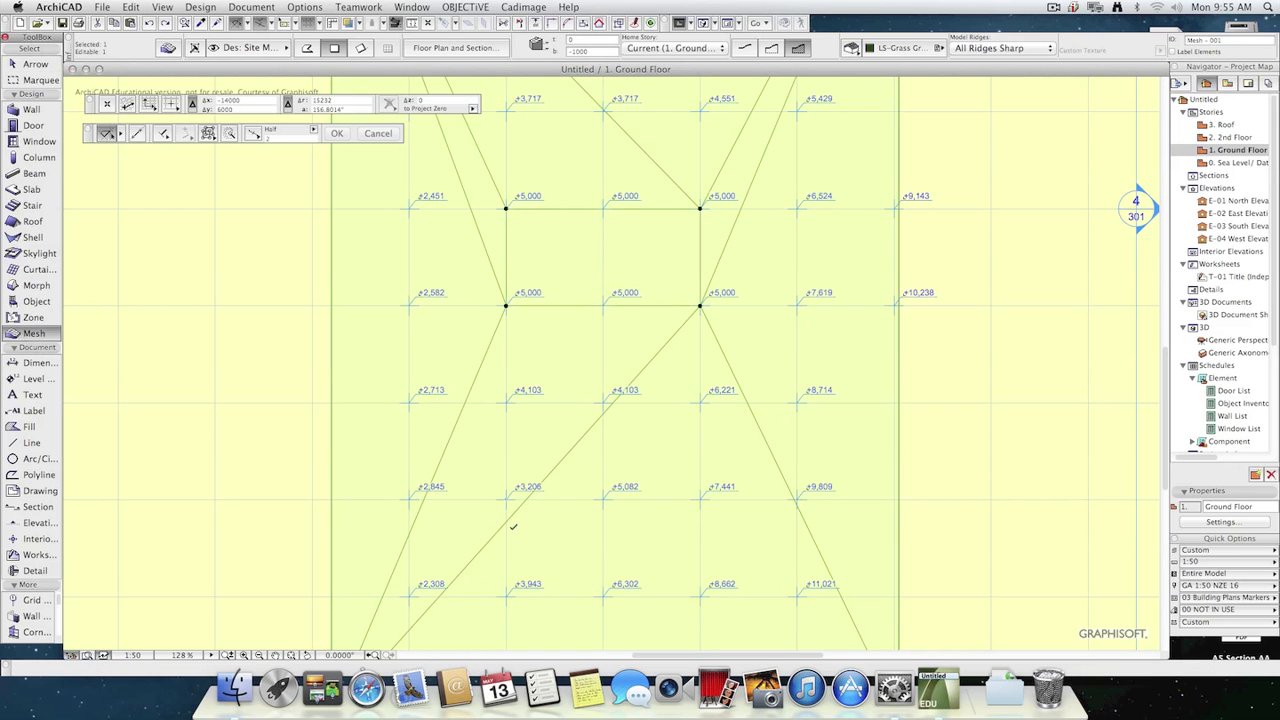
click(505, 498)
click(700, 596)
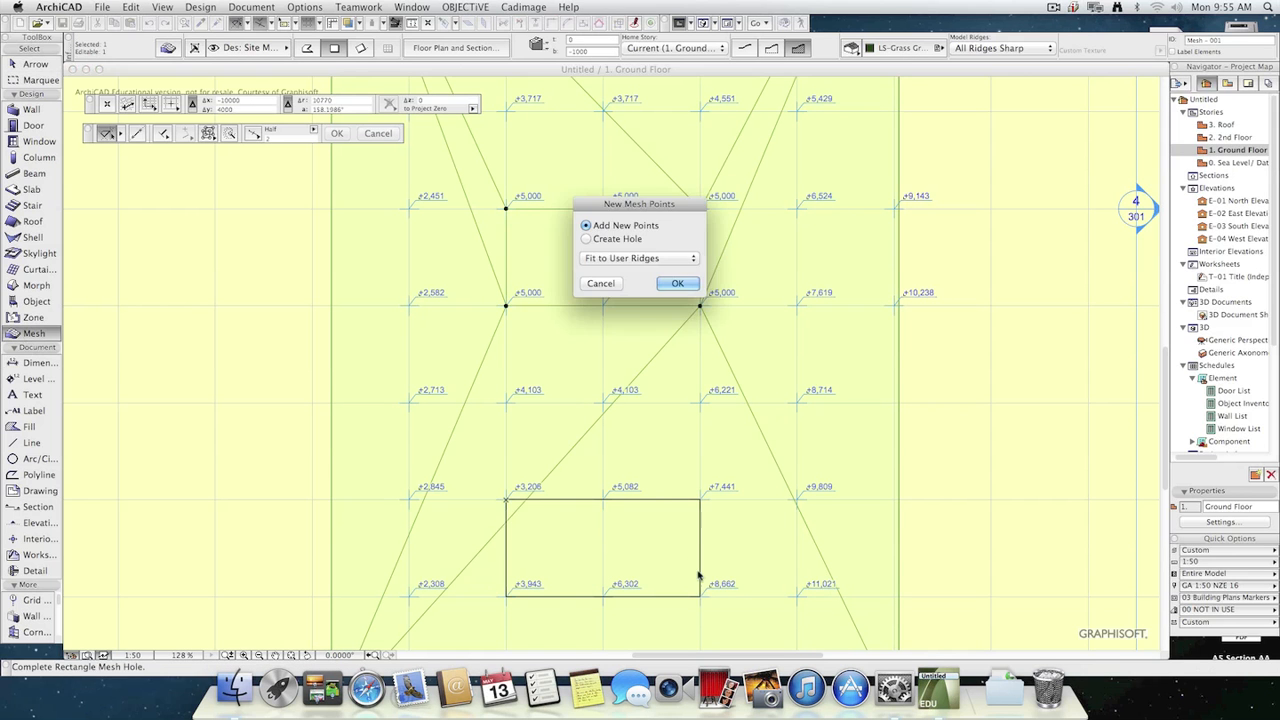
click(677, 284)
Raise all points of the lower inner rectangle to a height of 7500, applying the value to all.
click(703, 502)
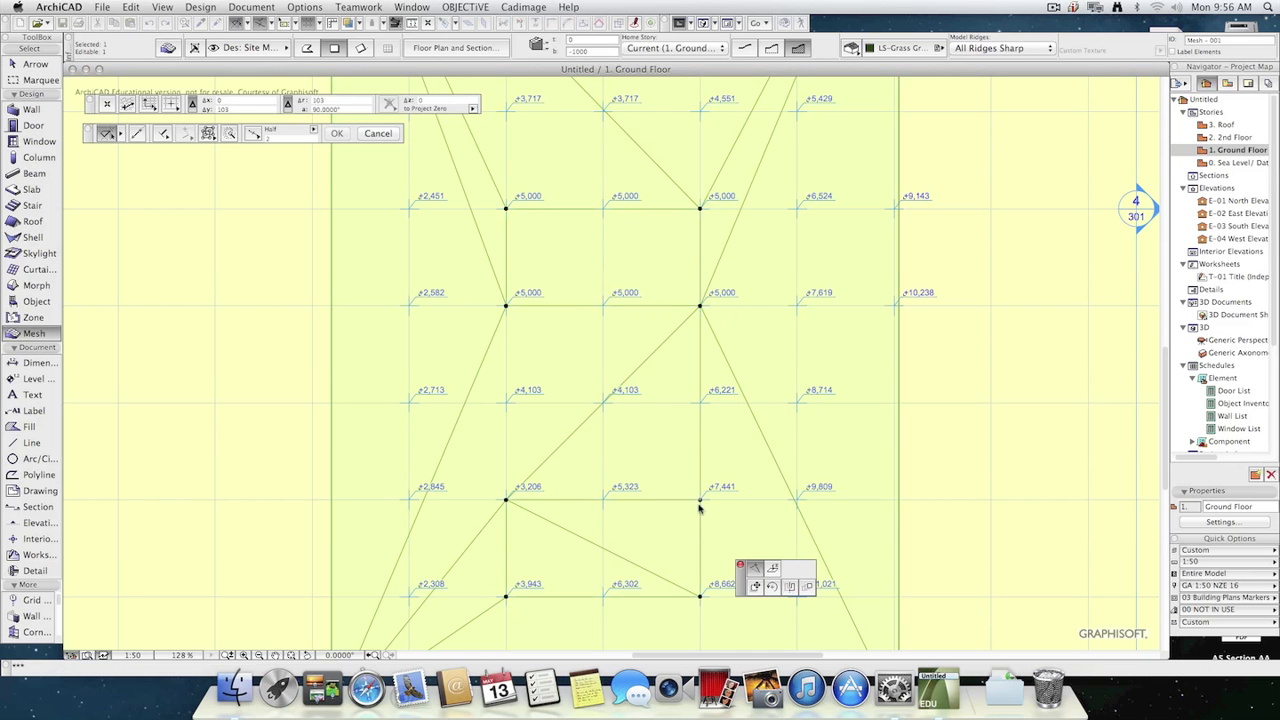
click(772, 569)
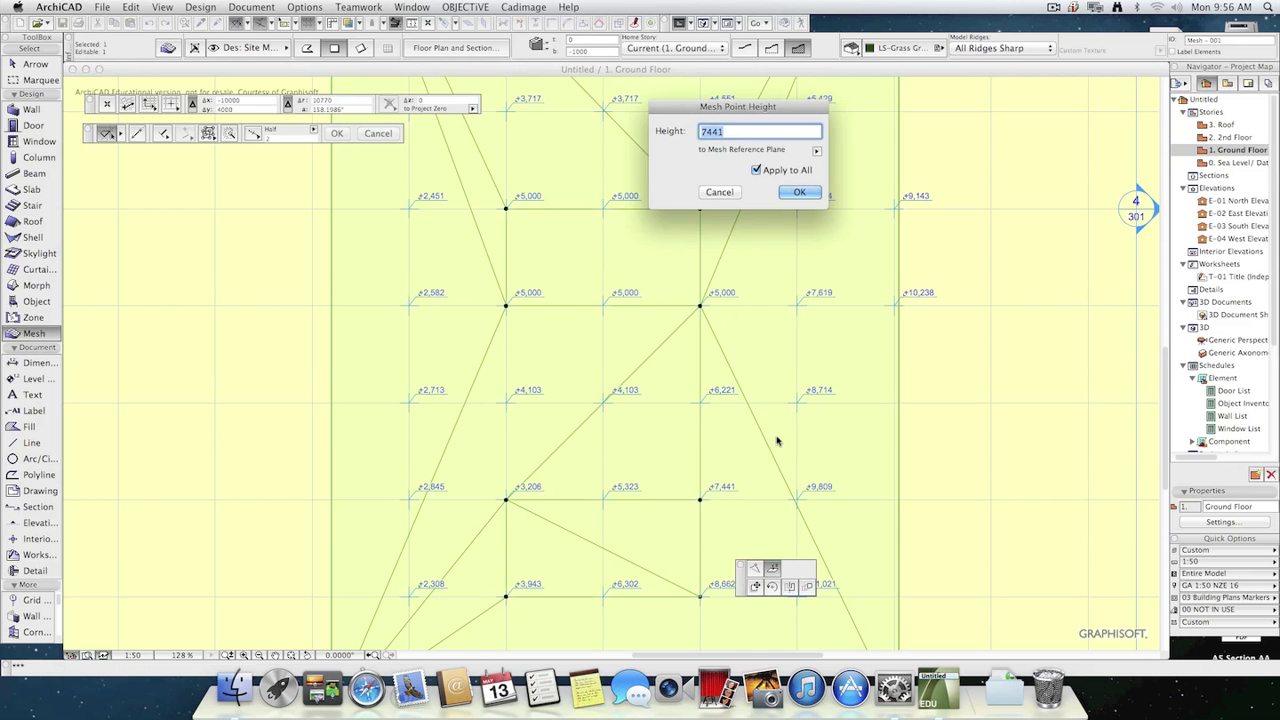
text(7500)
key(Return)
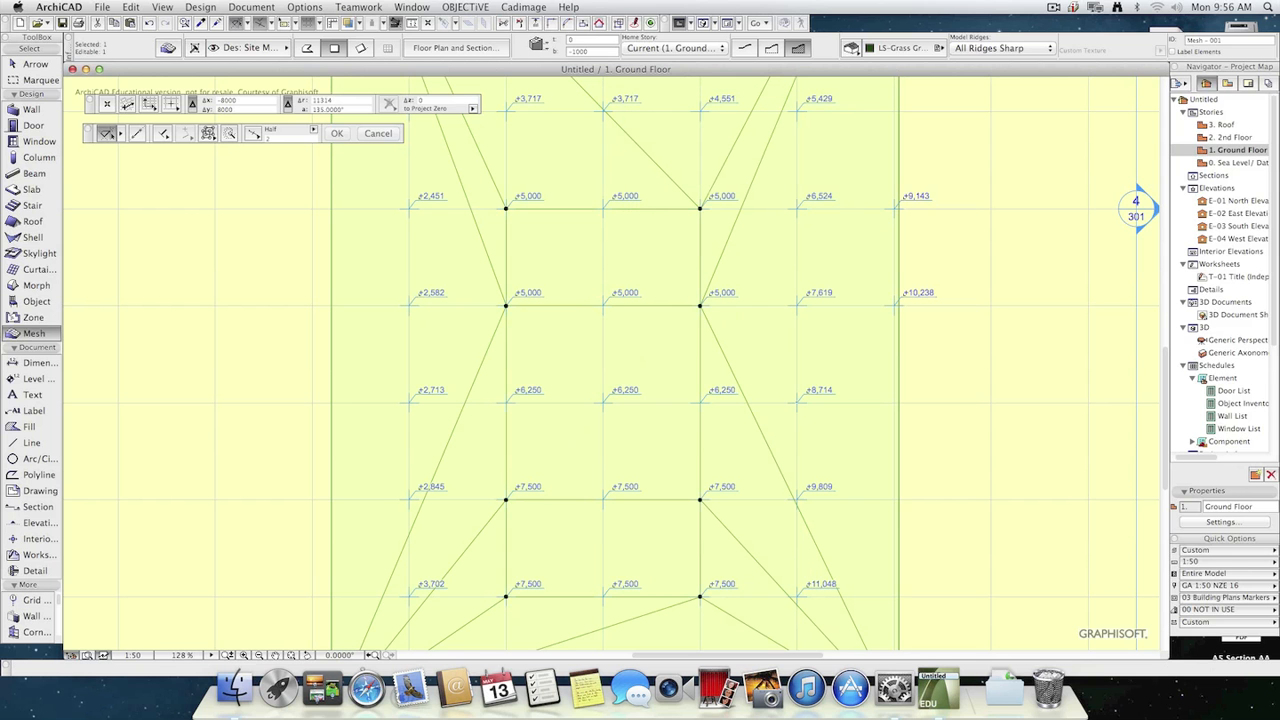
key(Escape)
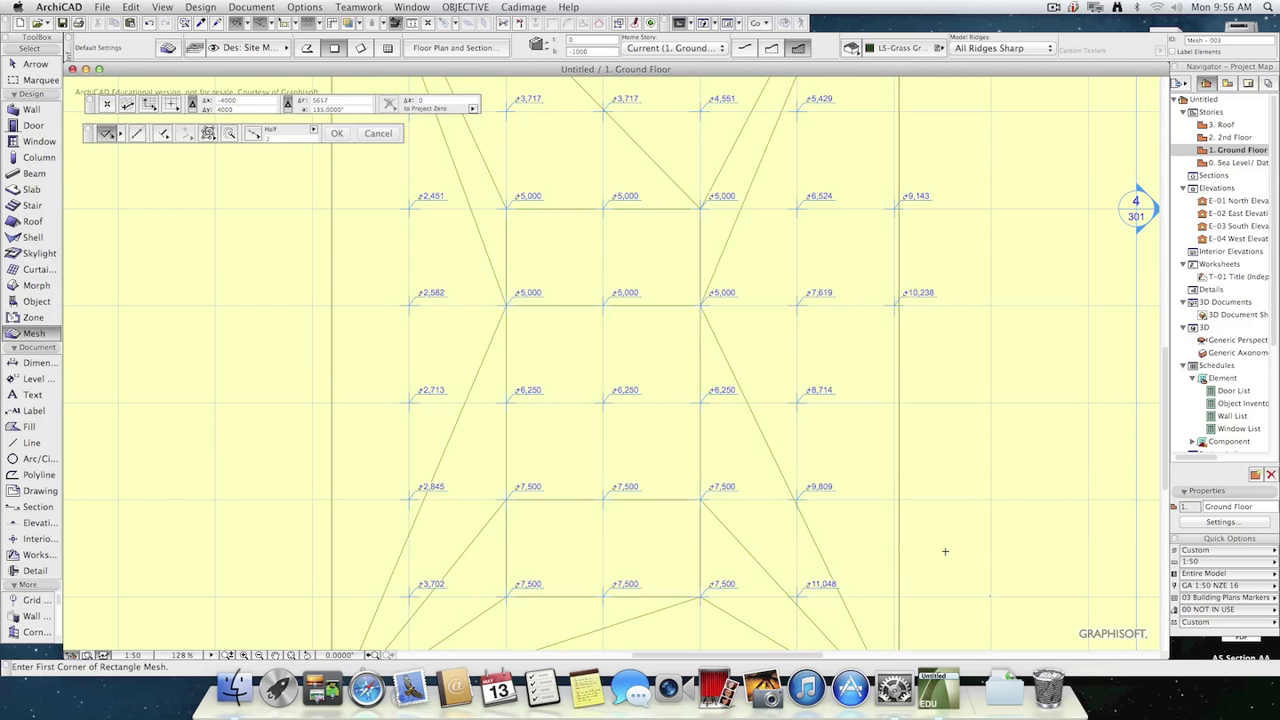
Fly around the mesh in the 3D perspective to examine its reshaped surface from several sides.
key(F3)
key(F2)
key(F3)
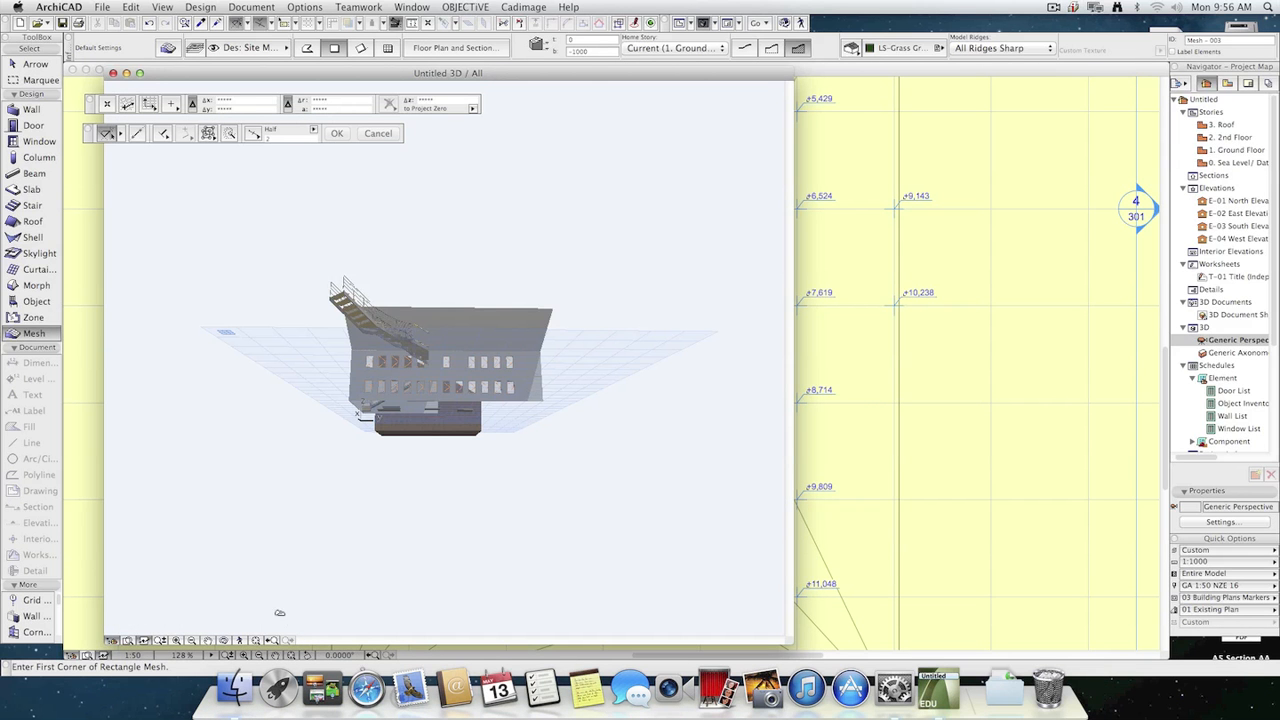
click(240, 640)
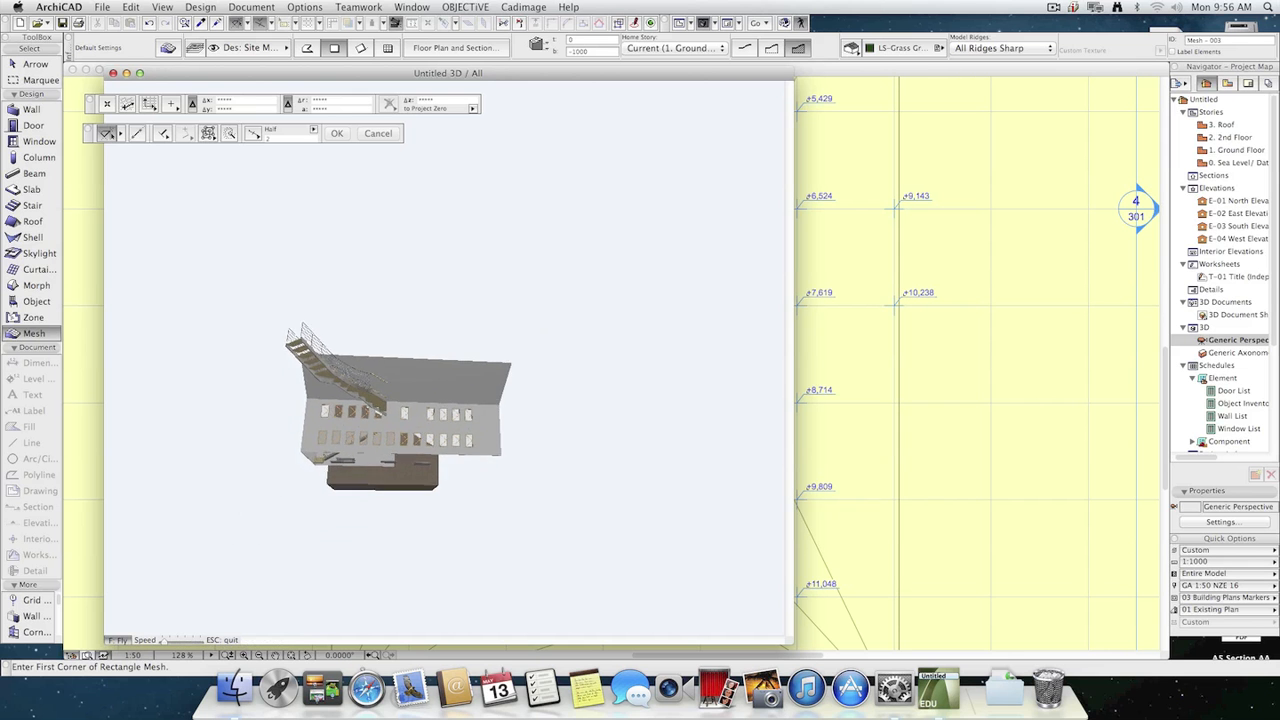
key(Up)
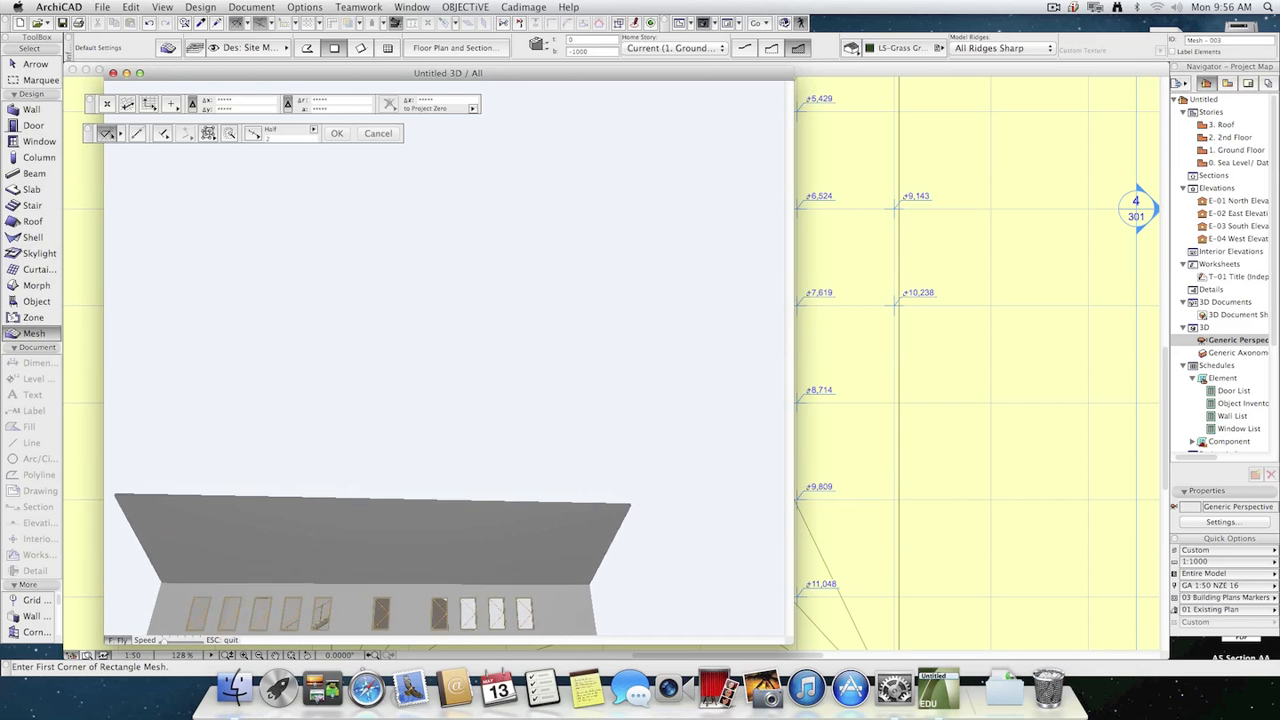
key(Up)
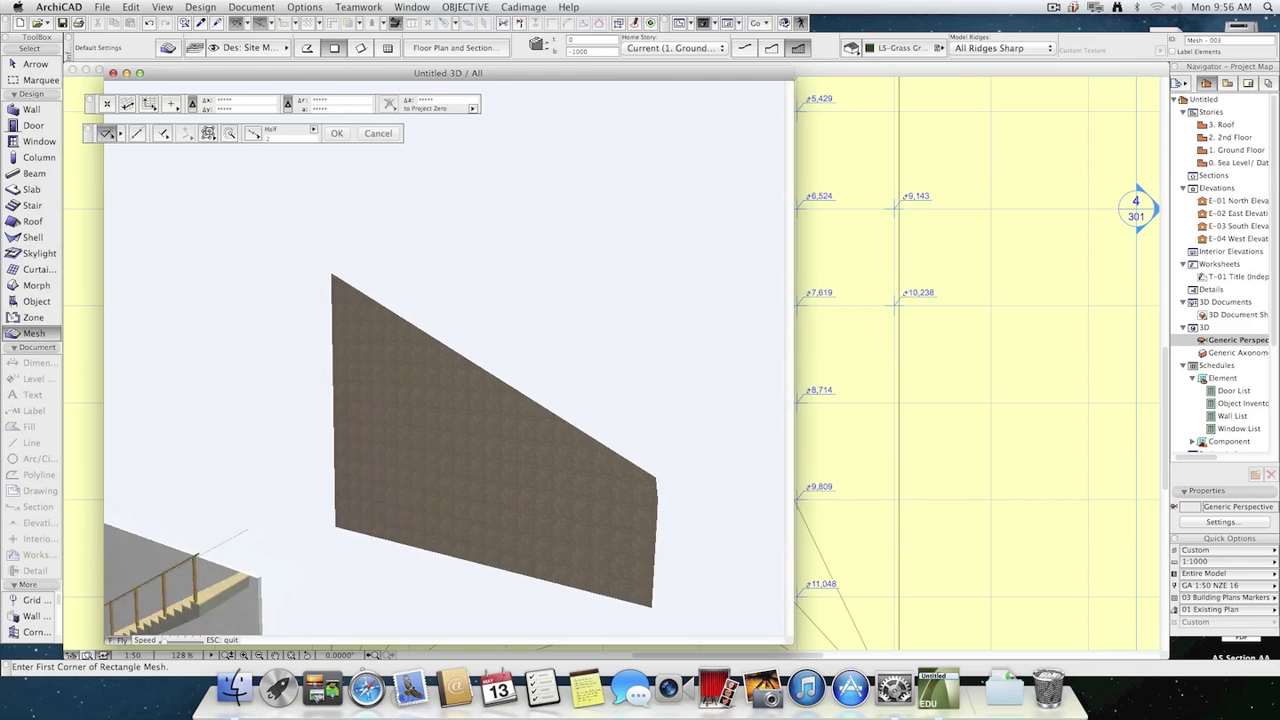
key(Down)
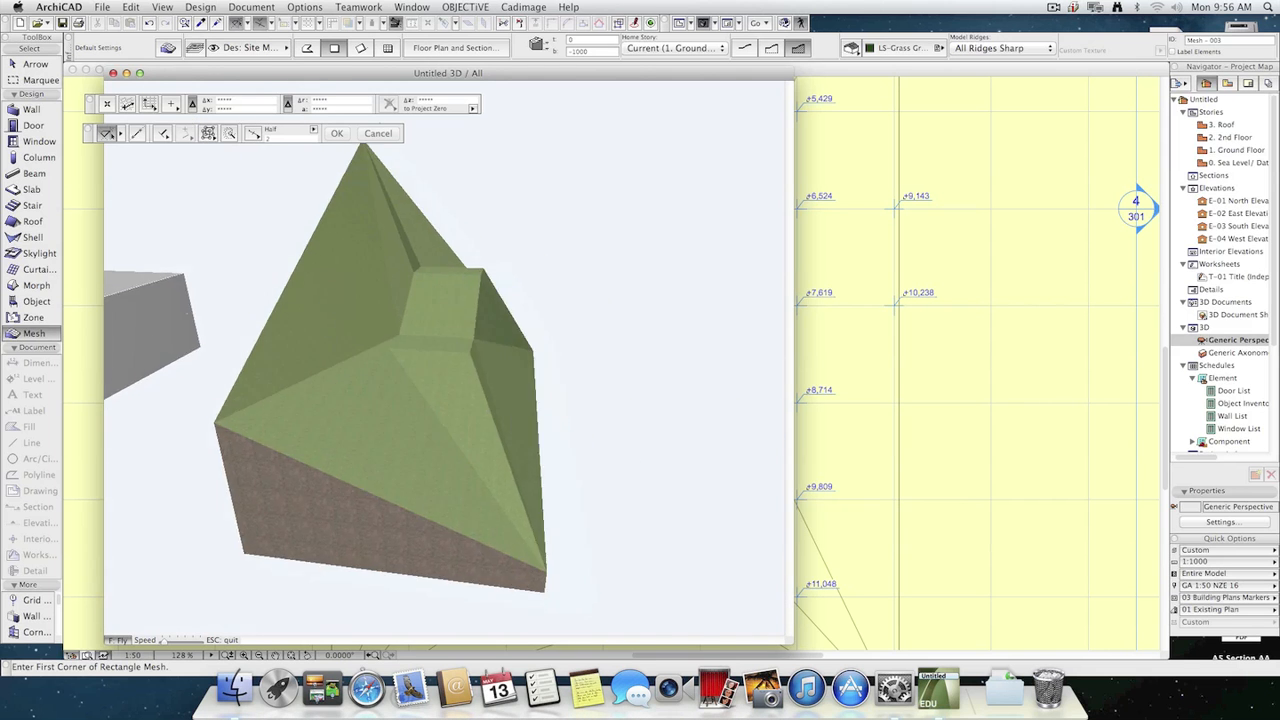
key(Down)
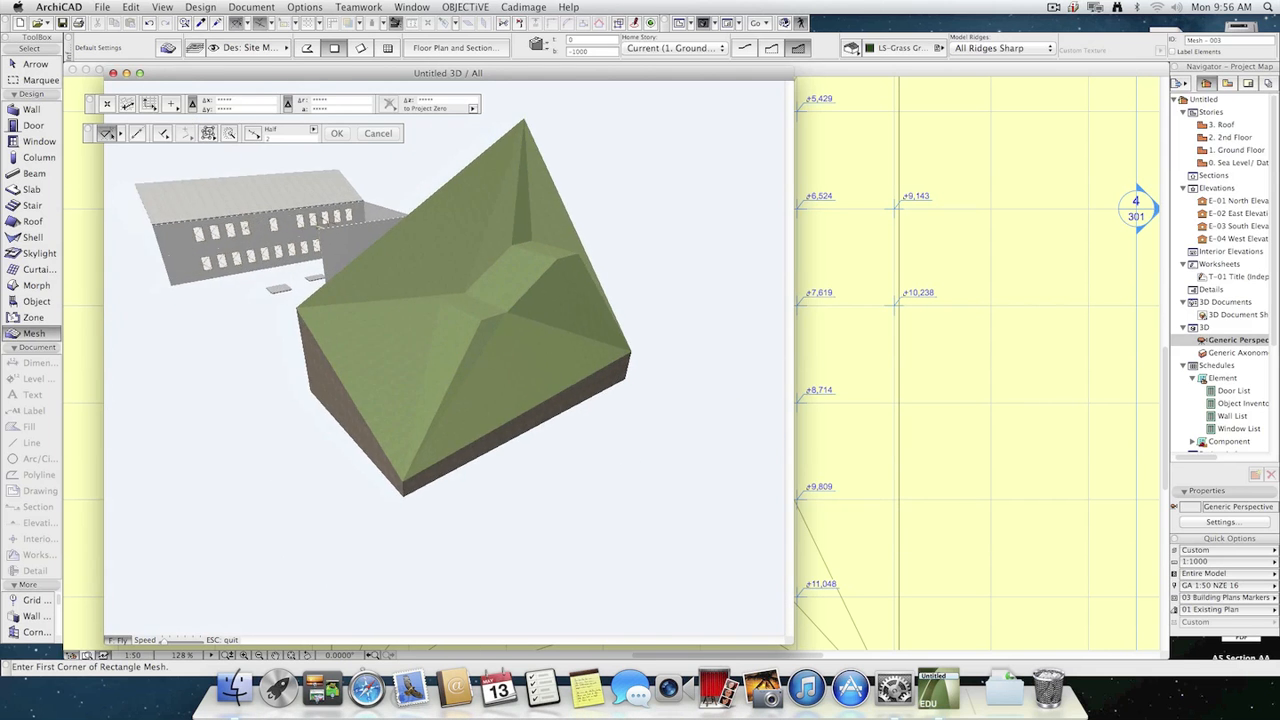
key(Escape)
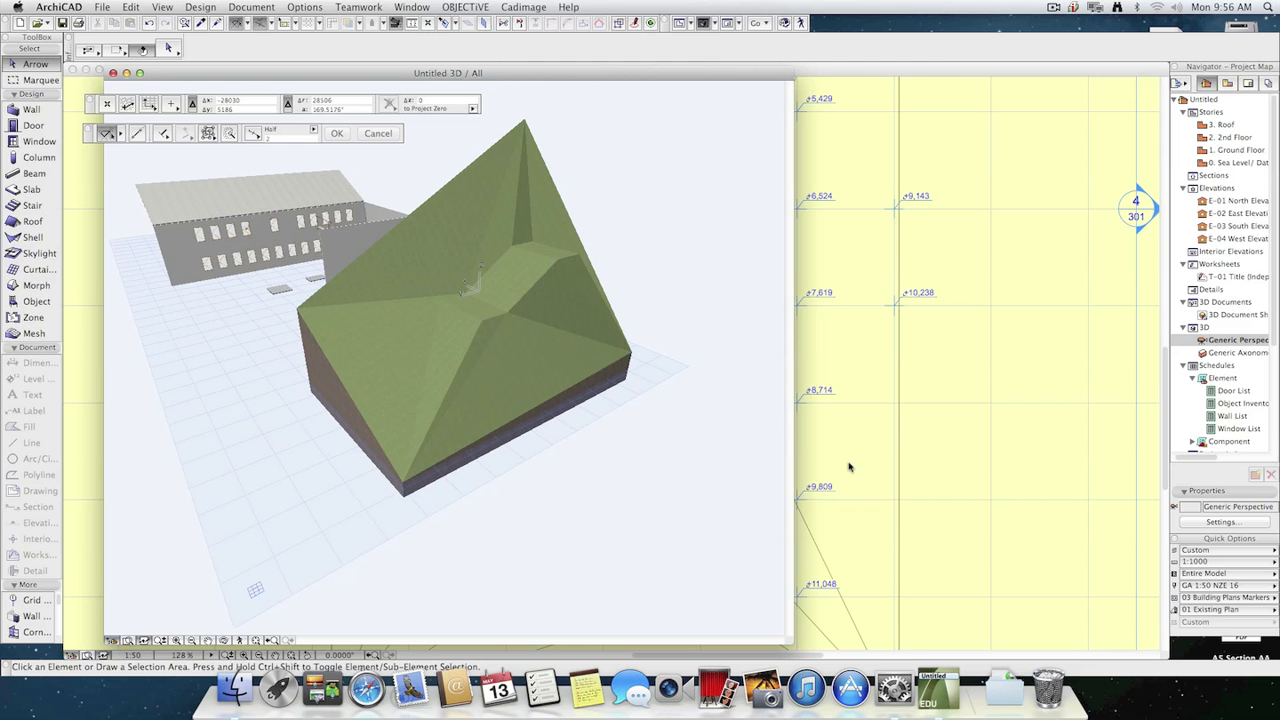
In the 3D view, lower the mesh's highest corner point to a height of about 8440.
click(551, 192)
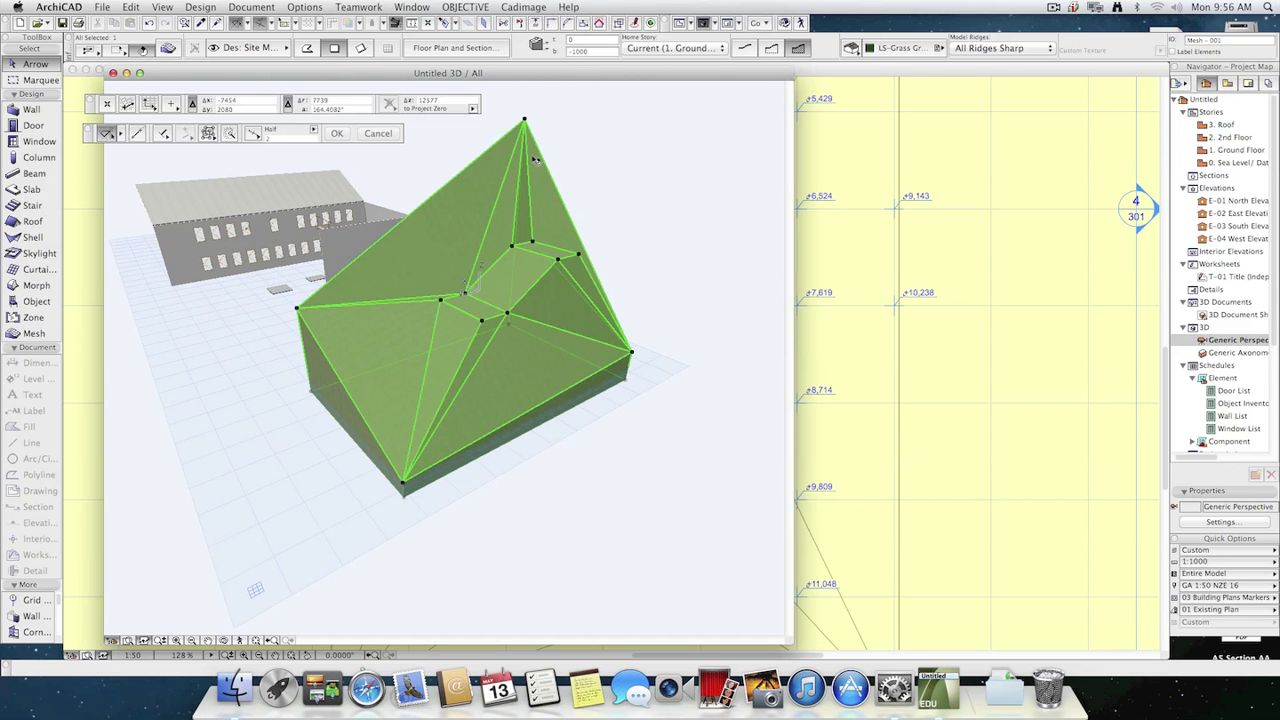
click(525, 120)
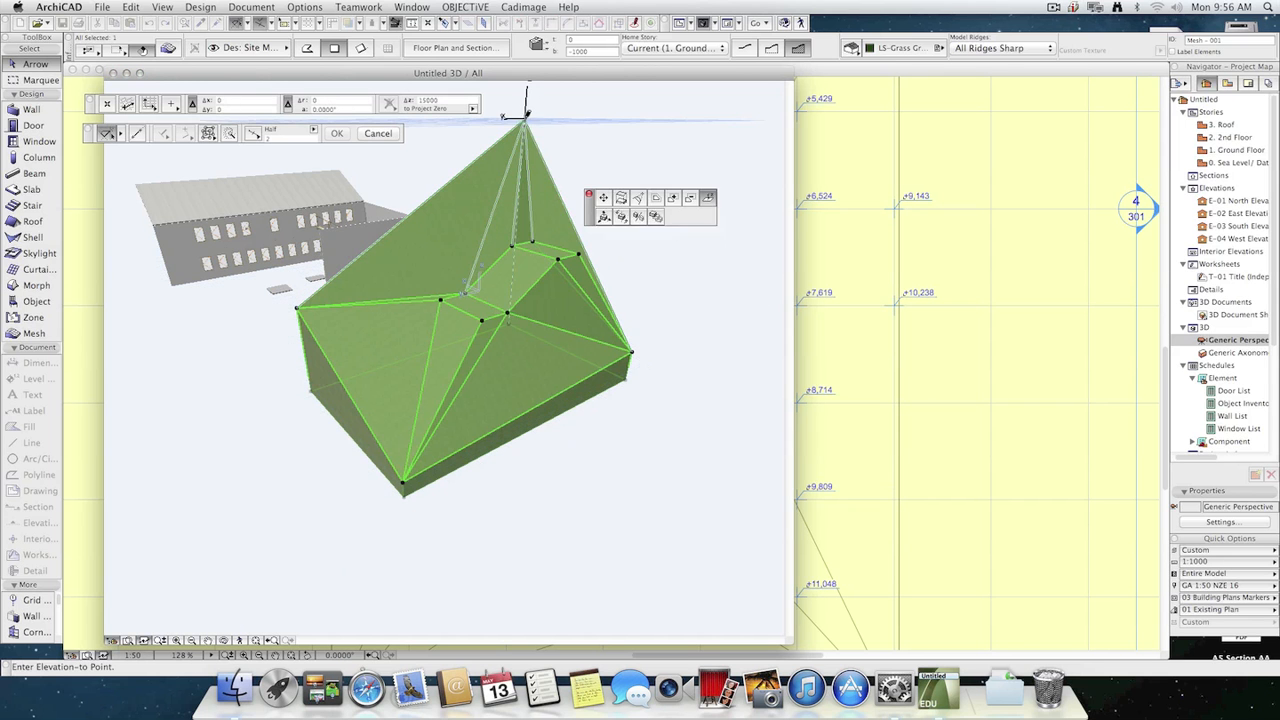
click(518, 213)
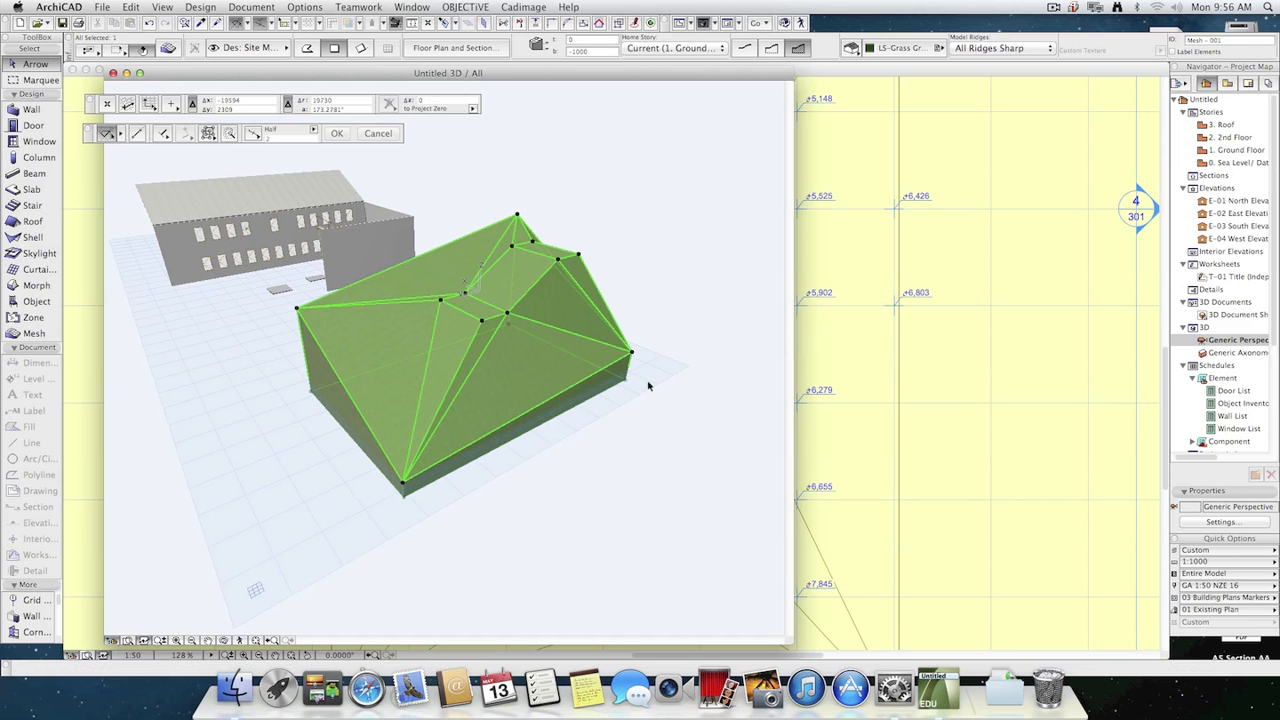
Raise the mesh's lower-left plan corner in 3D to a height of about 4360, deselect the mesh and return to the floor plan.
click(632, 353)
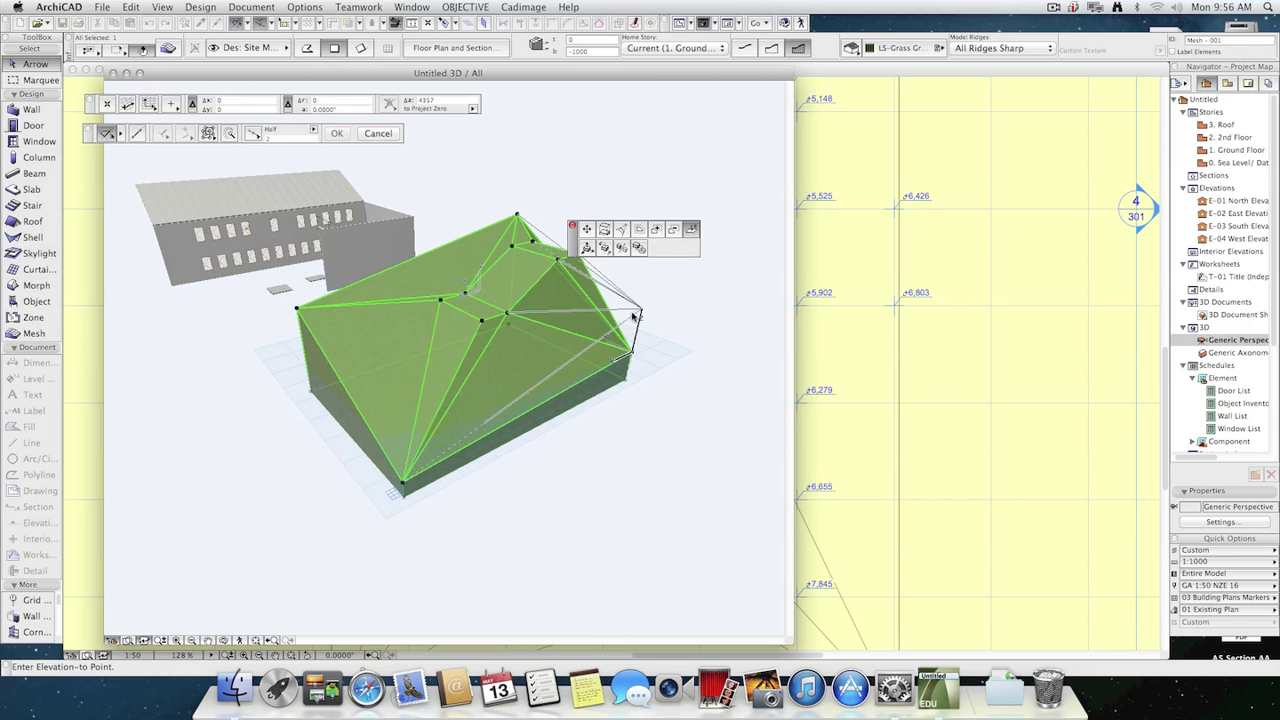
click(641, 309)
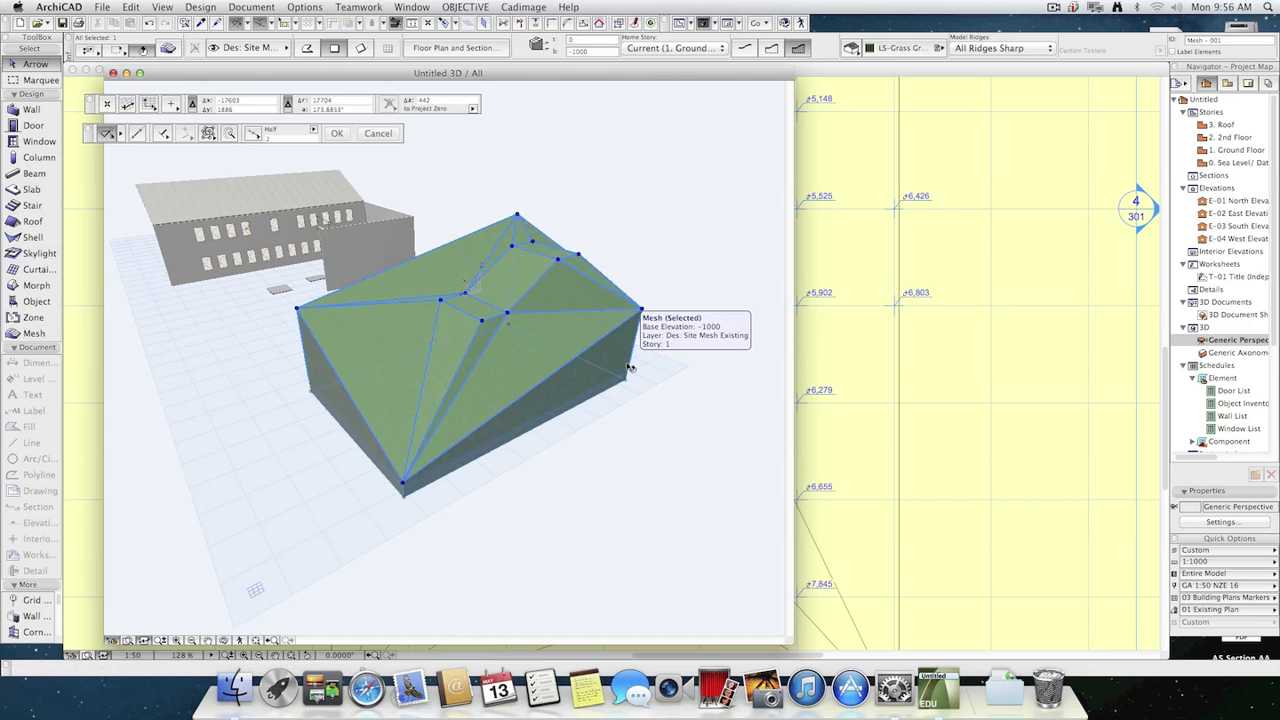
click(628, 434)
click(1022, 505)
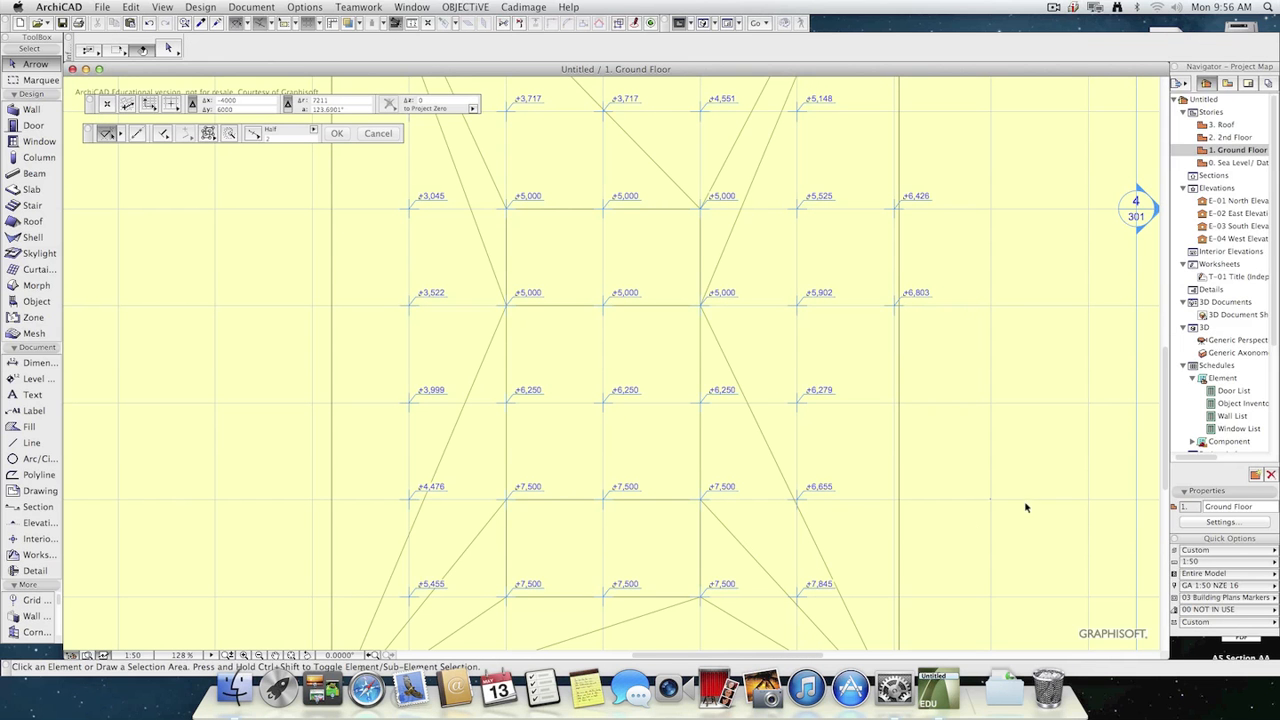
Review the level dimensions across the mesh and check the level dimension default settings without changing them.
scroll(1008, 527, down, 3)
scroll(981, 517, up, 2)
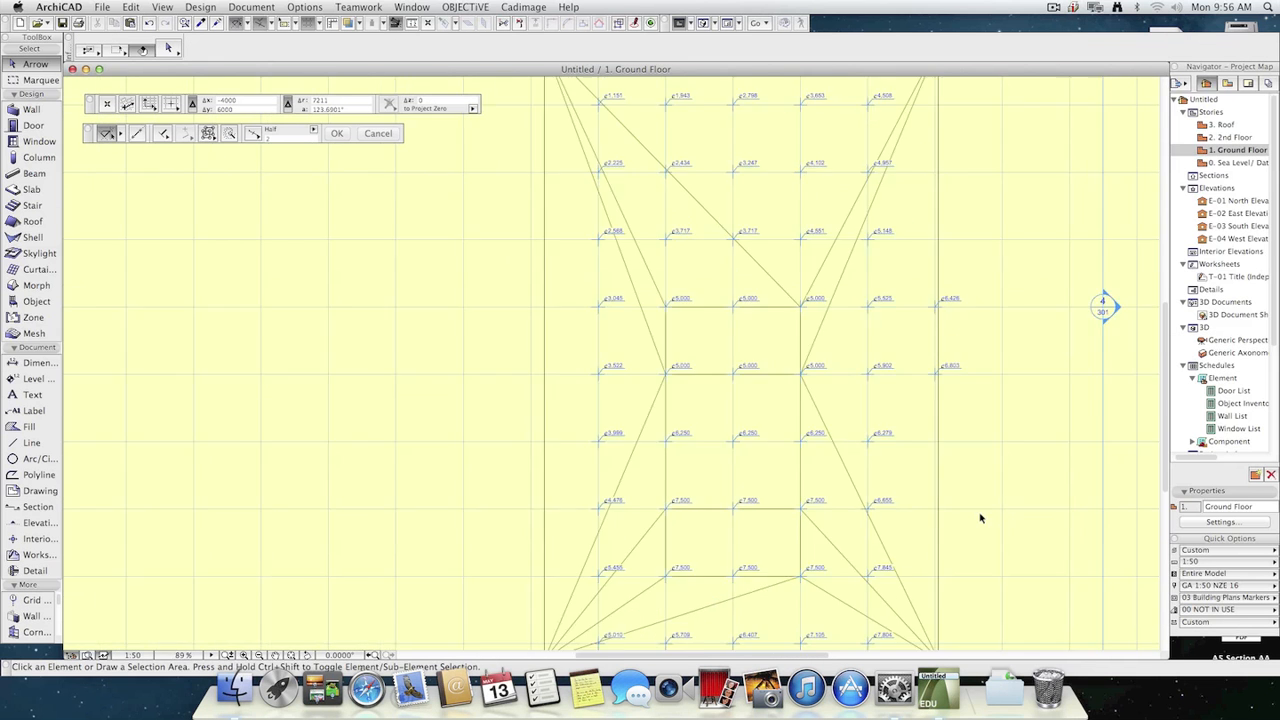
scroll(983, 517, down, 1)
middle_drag(983, 517, 852, 510)
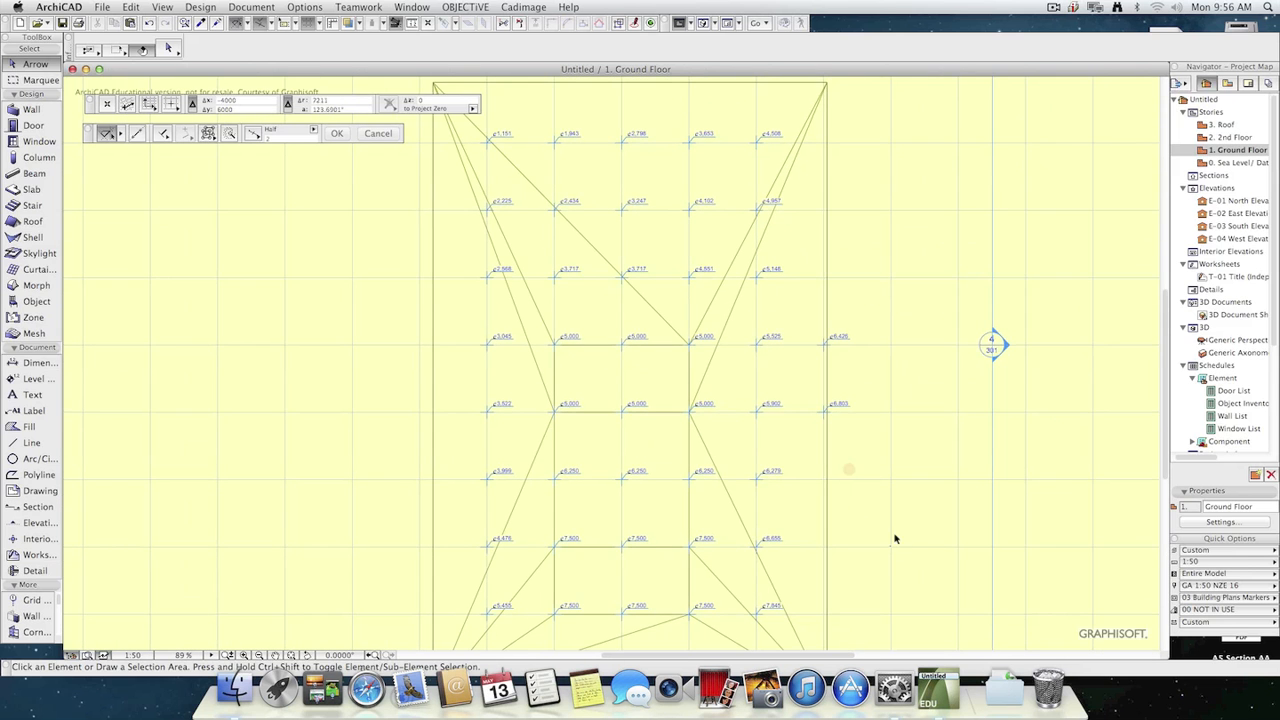
middle_drag(931, 545, 907, 488)
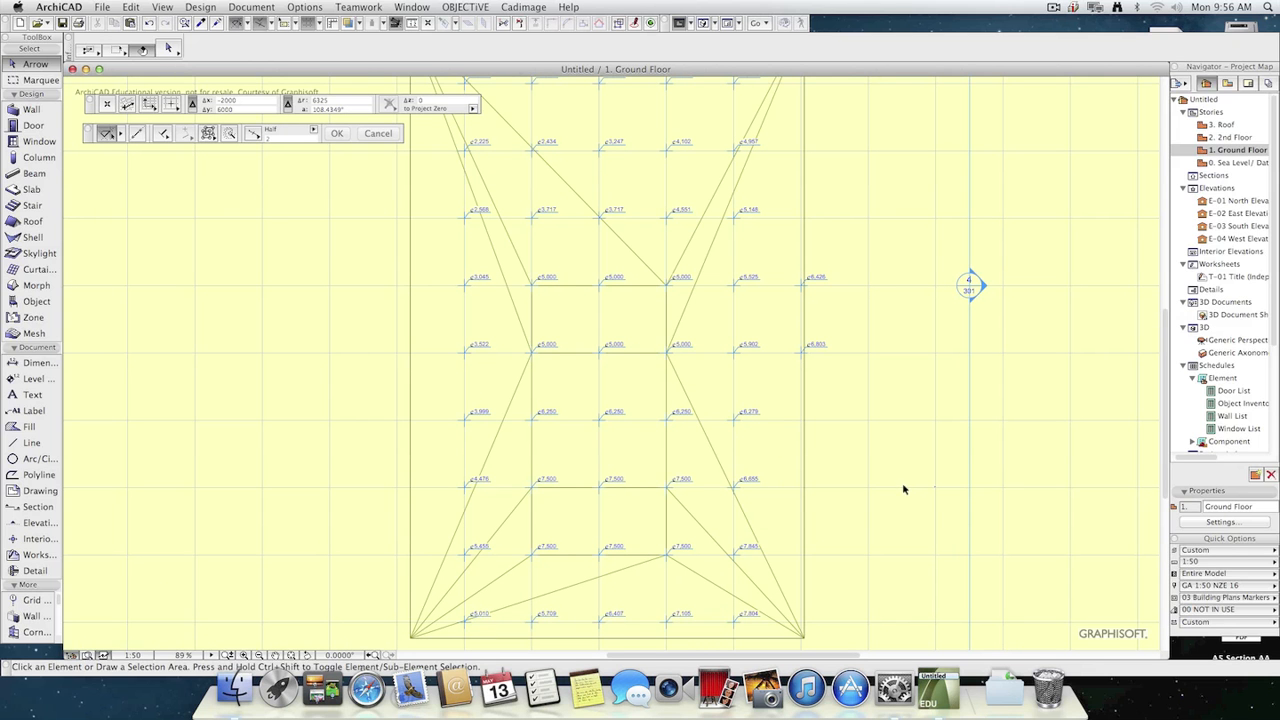
scroll(850, 527, up, 2)
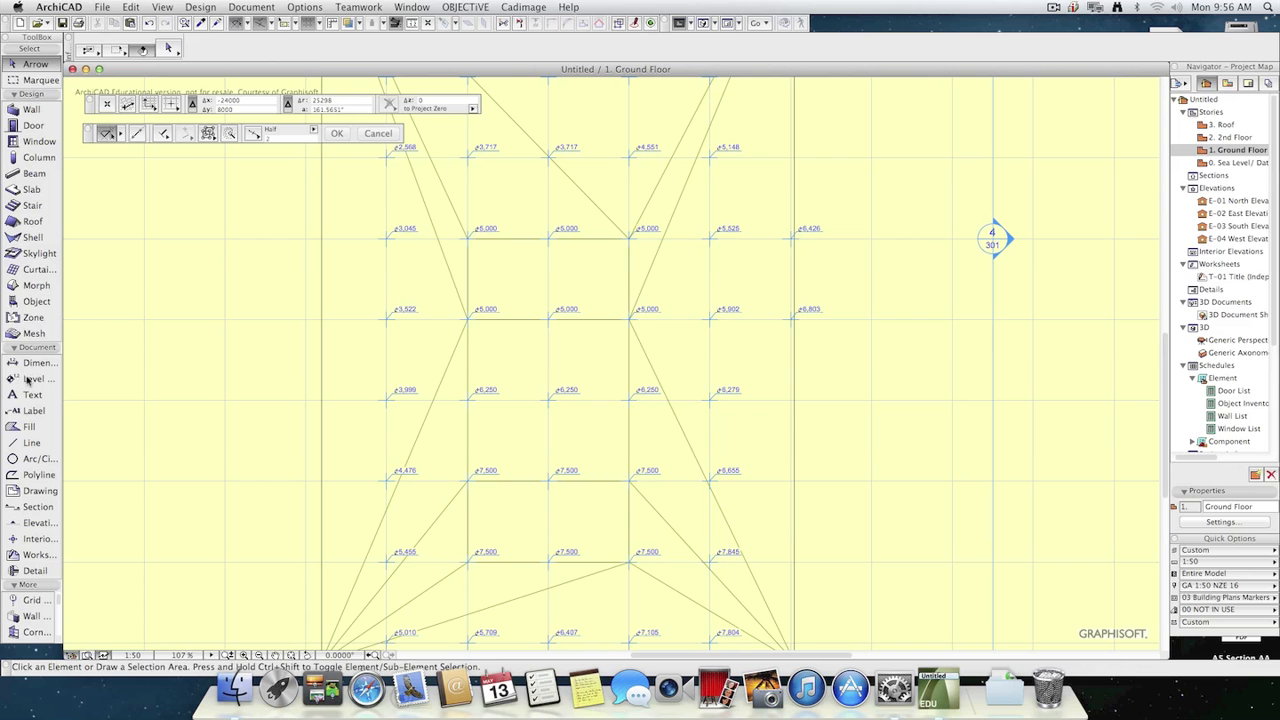
click(33, 379)
double_click(28, 380)
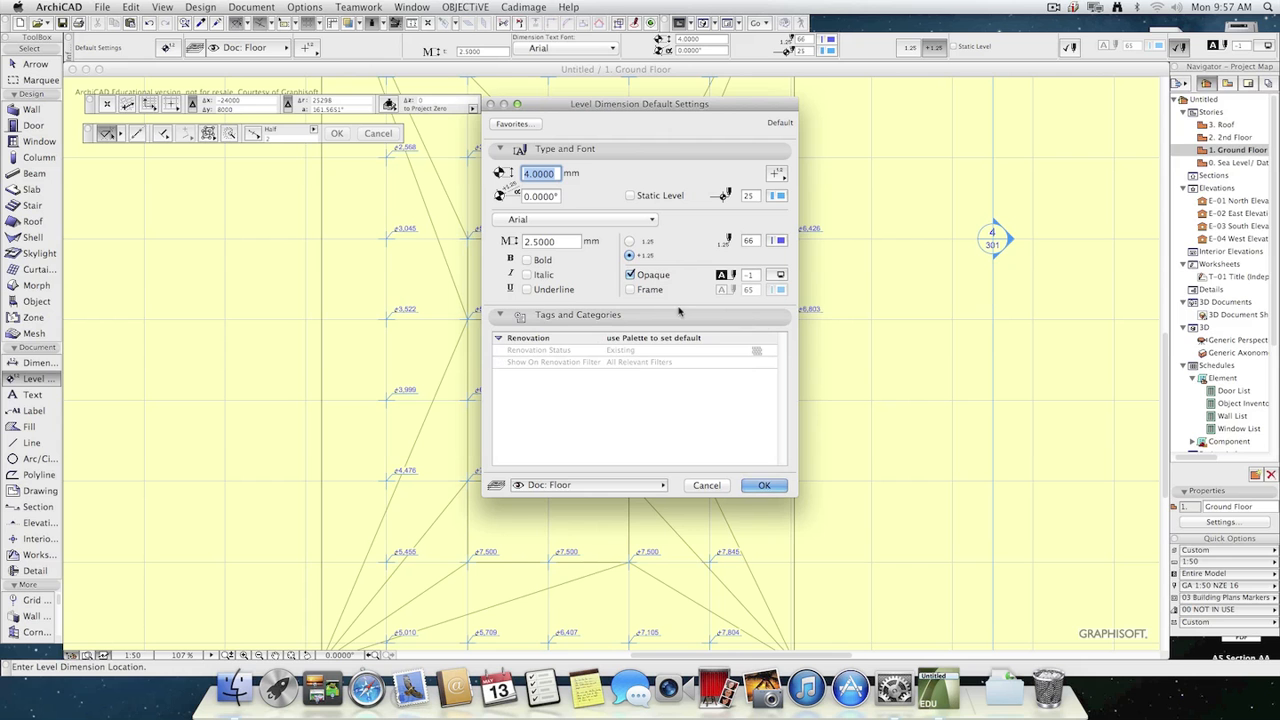
click(704, 487)
key(Escape)
Set the height of the mesh's lower-right corner point to -200.
scroll(847, 579, down, 1)
middle_drag(841, 570, 772, 428)
scroll(736, 517, up, 3)
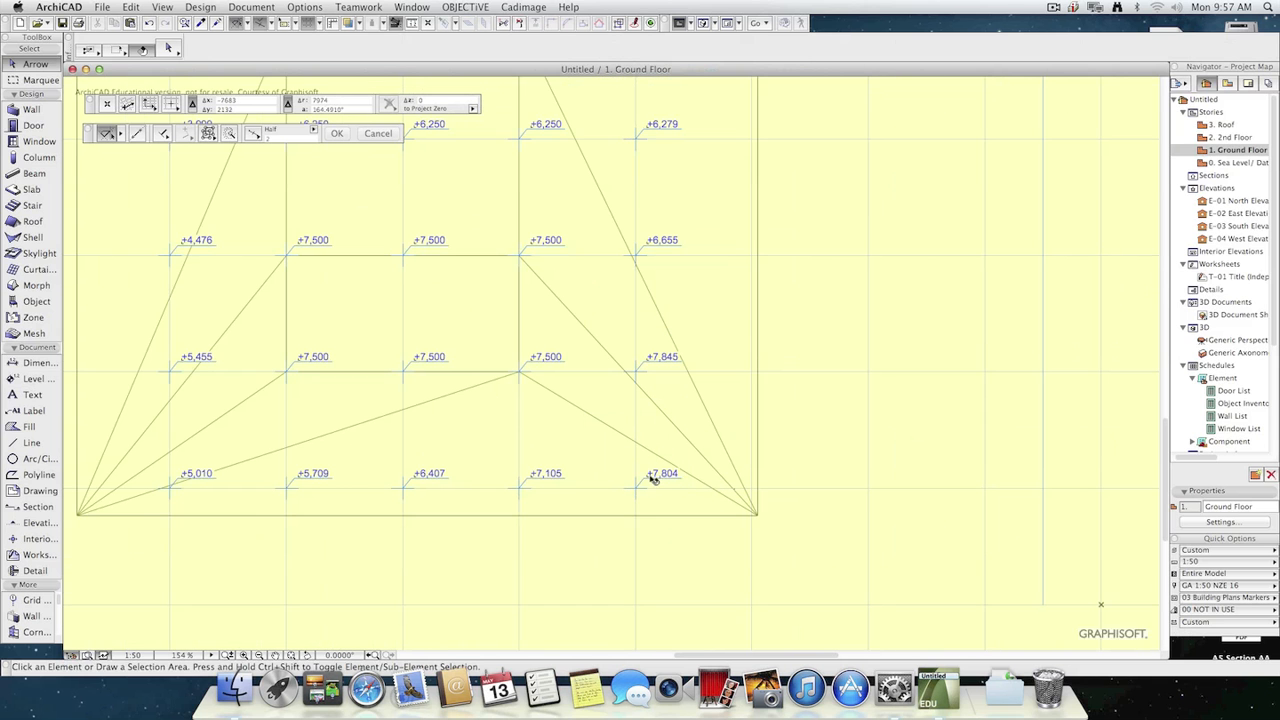
scroll(803, 528, up, 2)
click(811, 538)
click(811, 539)
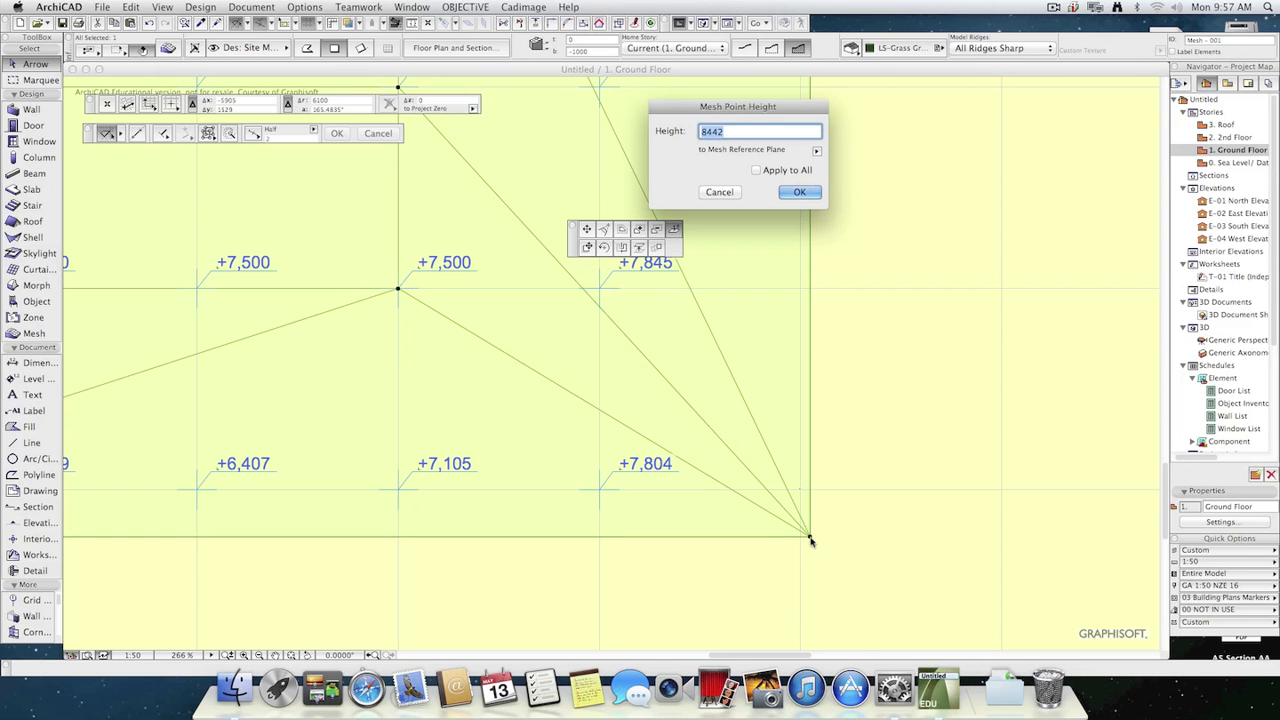
text(-200)
key(Return)
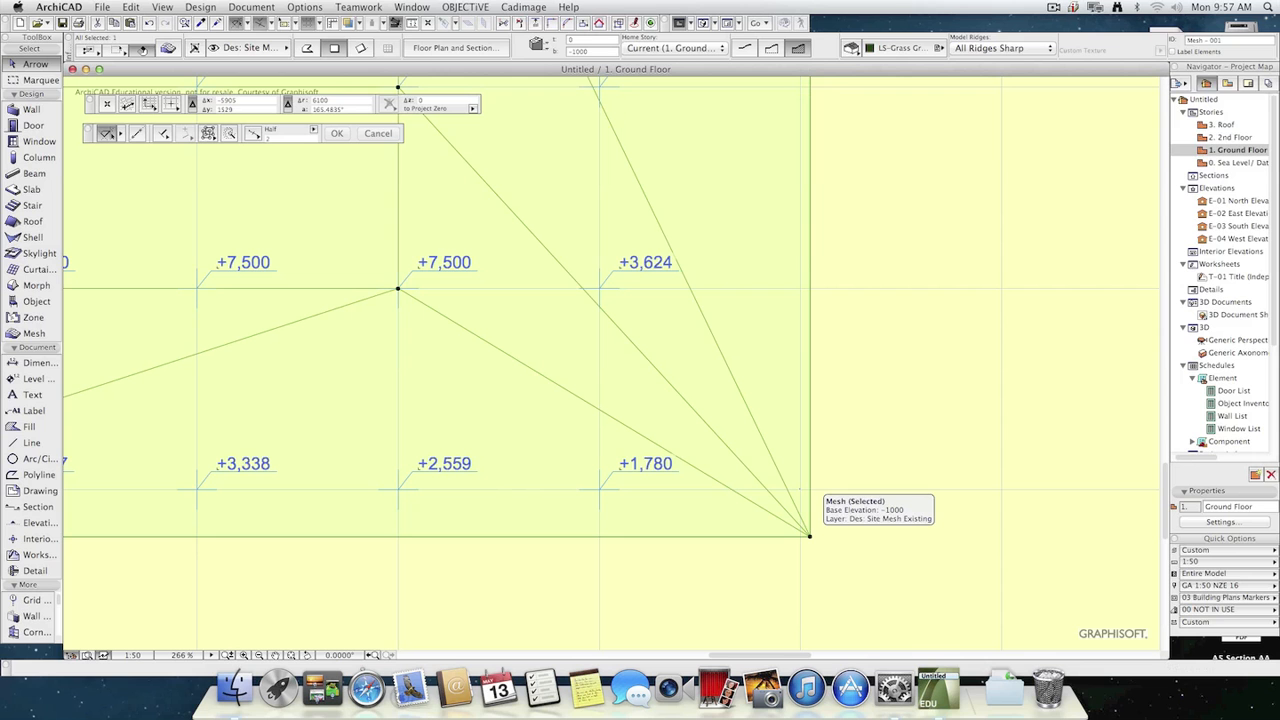
Change the height of the mesh's lower-right corner point to -2000.
click(811, 539)
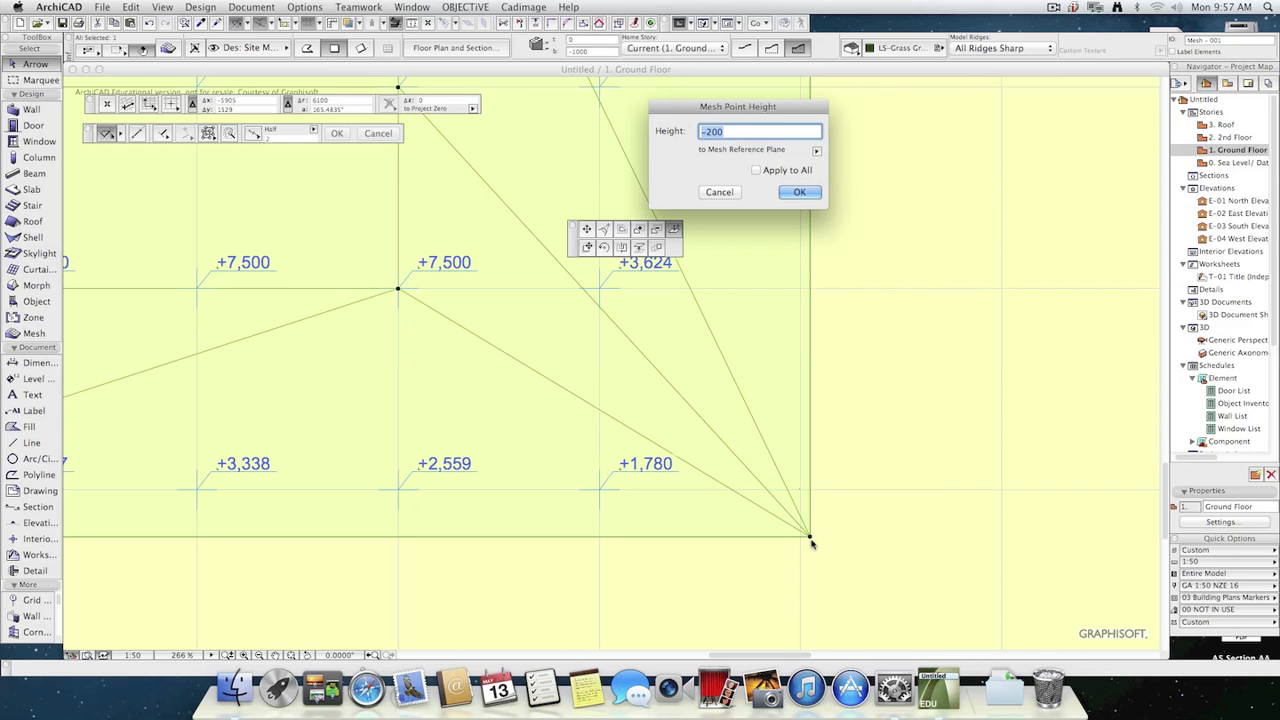
key(Right)
text(0)
key(Return)
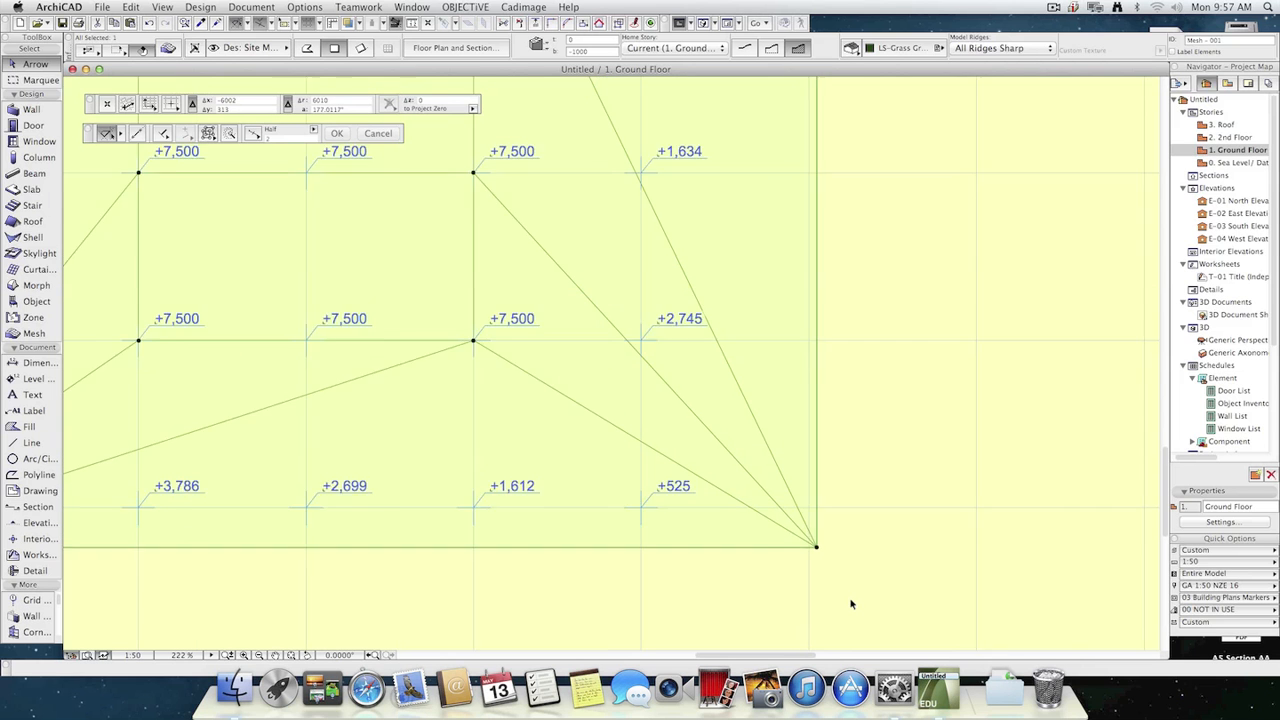
Set the height of the mesh's lower-left corner point to 0.
scroll(849, 600, down, 4)
click(264, 569)
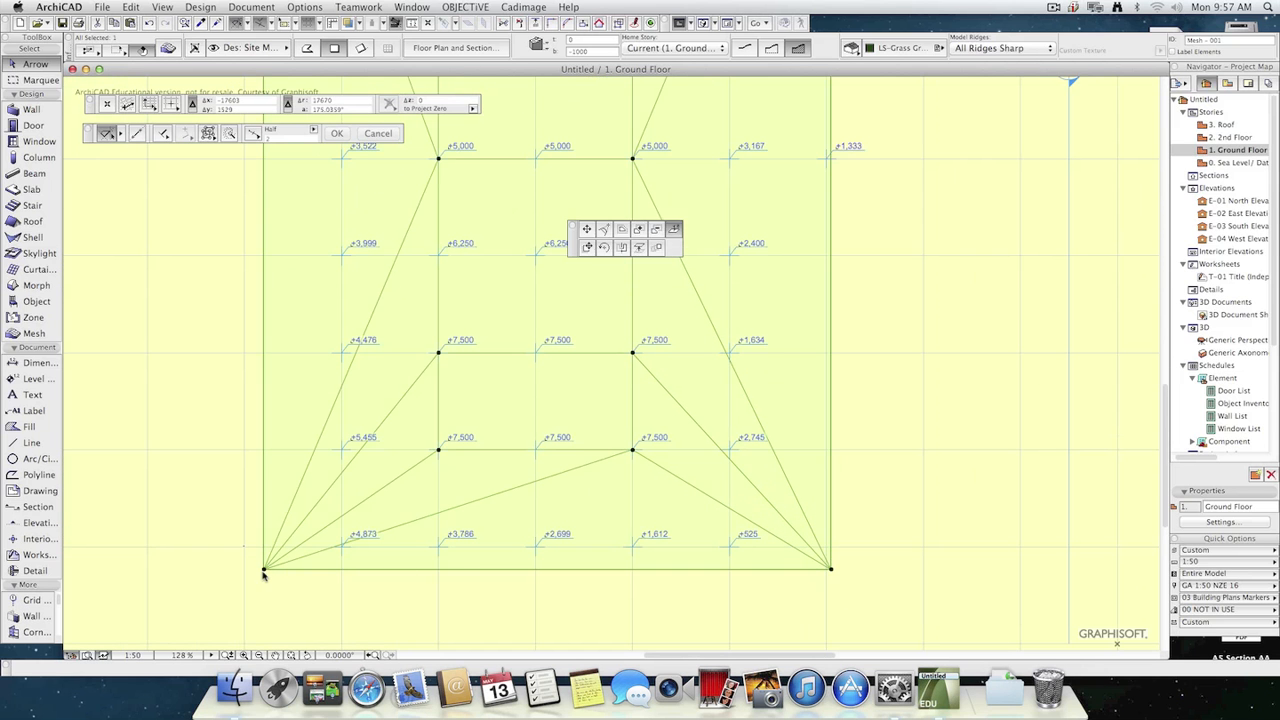
click(264, 569)
text(0)
key(Return)
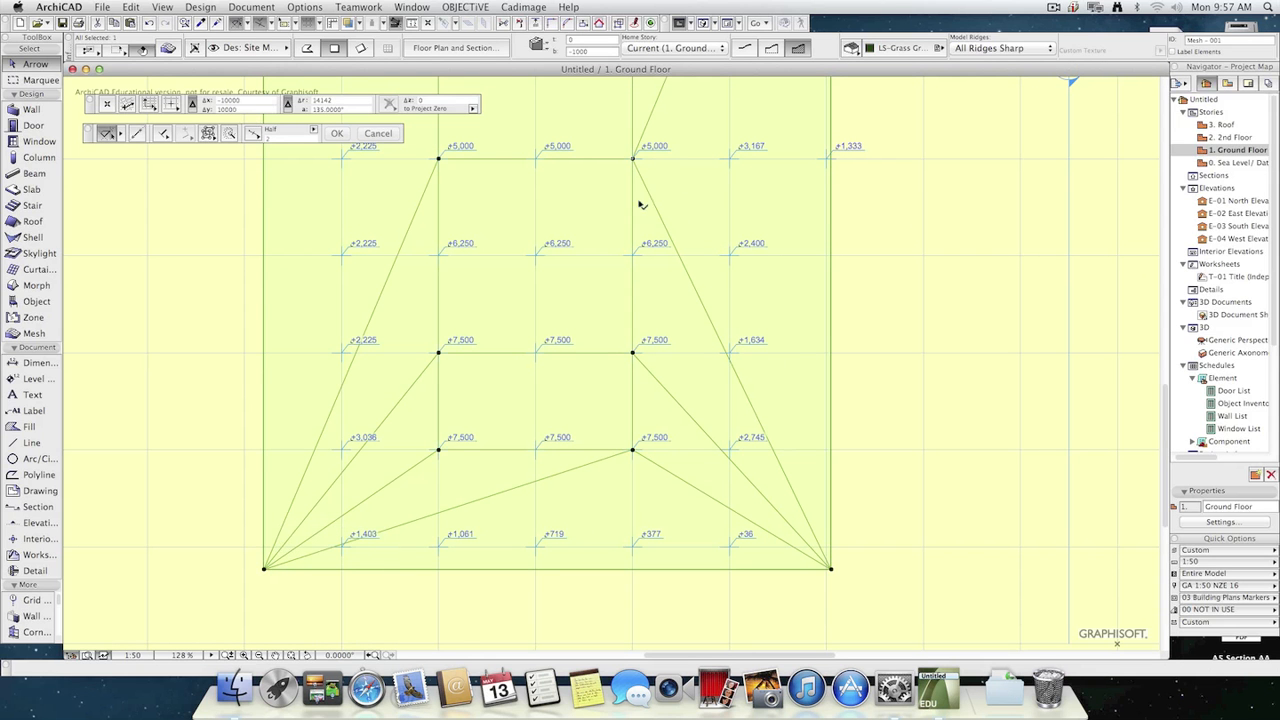
Set the height of the lower inner ridge points of the mesh to 2000 with Apply to All, and deselect the mesh.
click(632, 450)
click(632, 450)
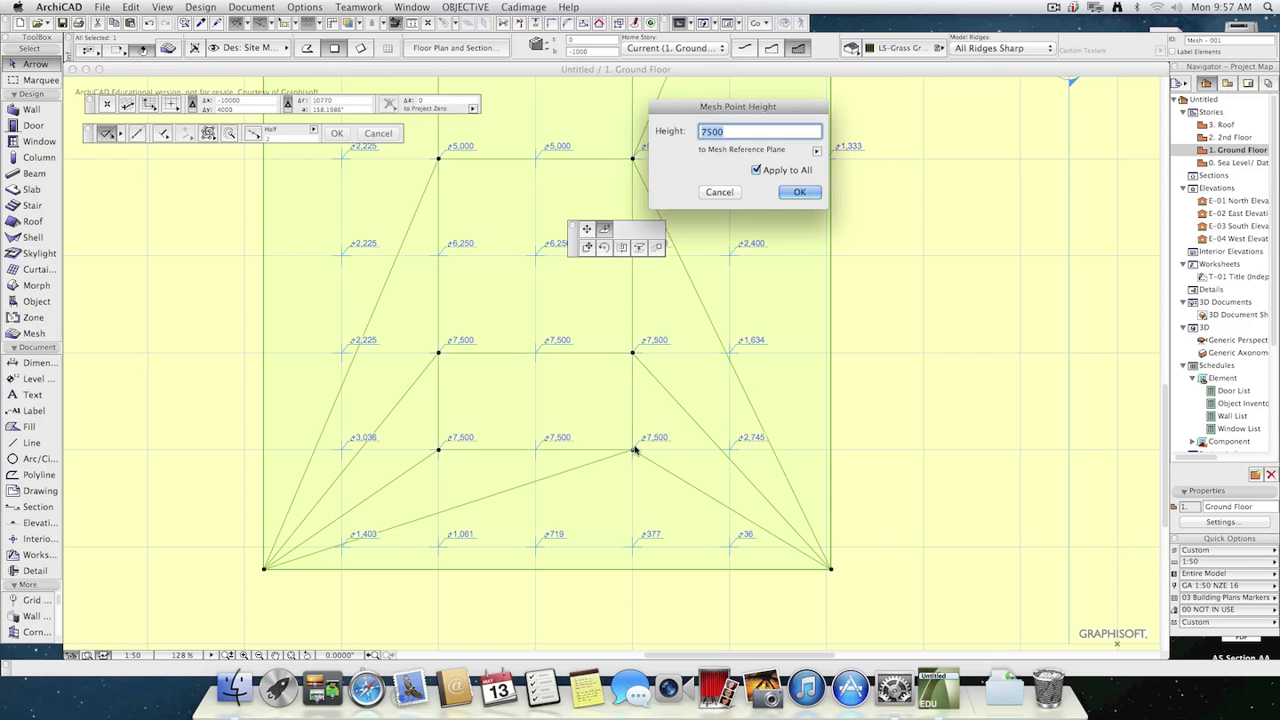
text(2,00)
text(0)
key(Return)
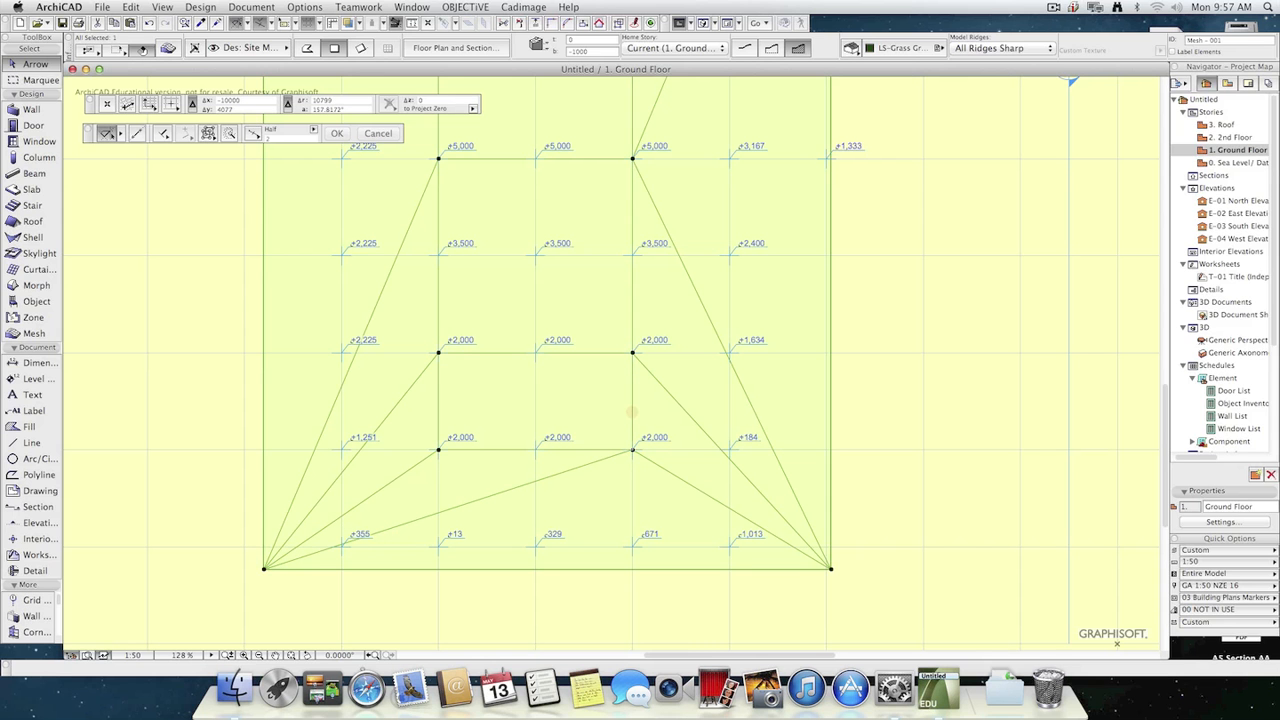
scroll(737, 540, up, 4)
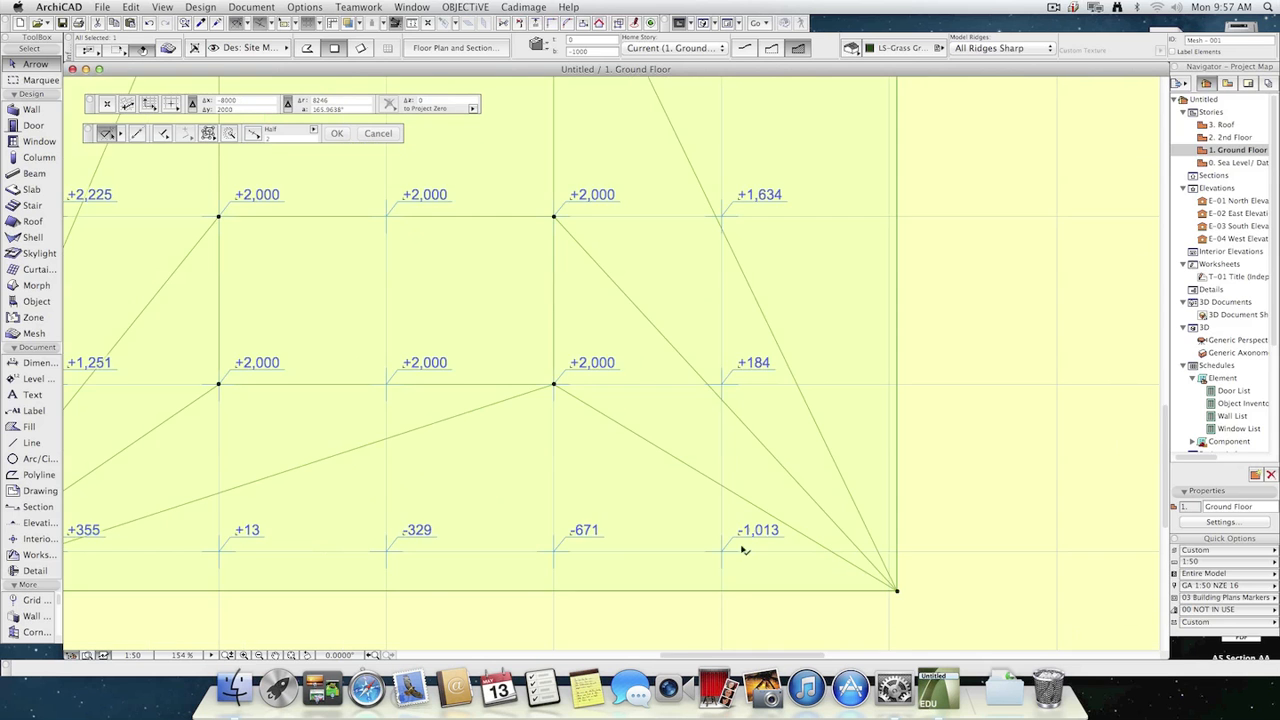
click(1062, 543)
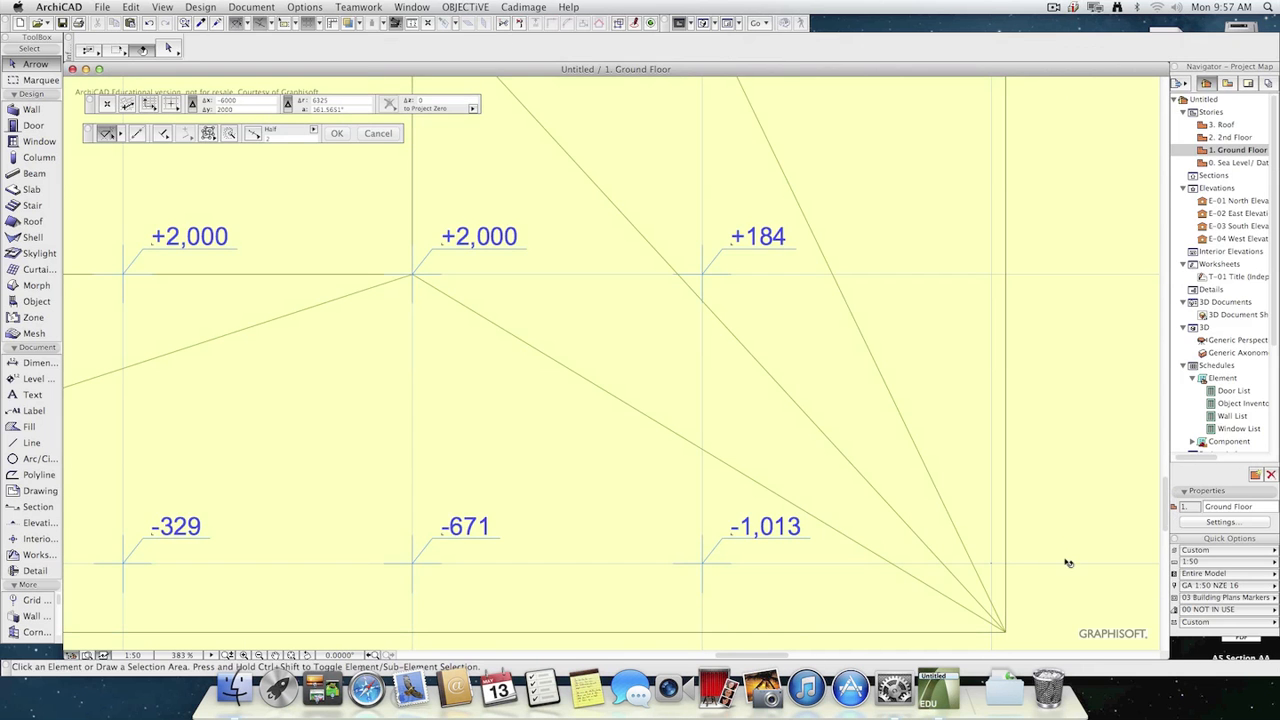
scroll(1068, 563, down, 6)
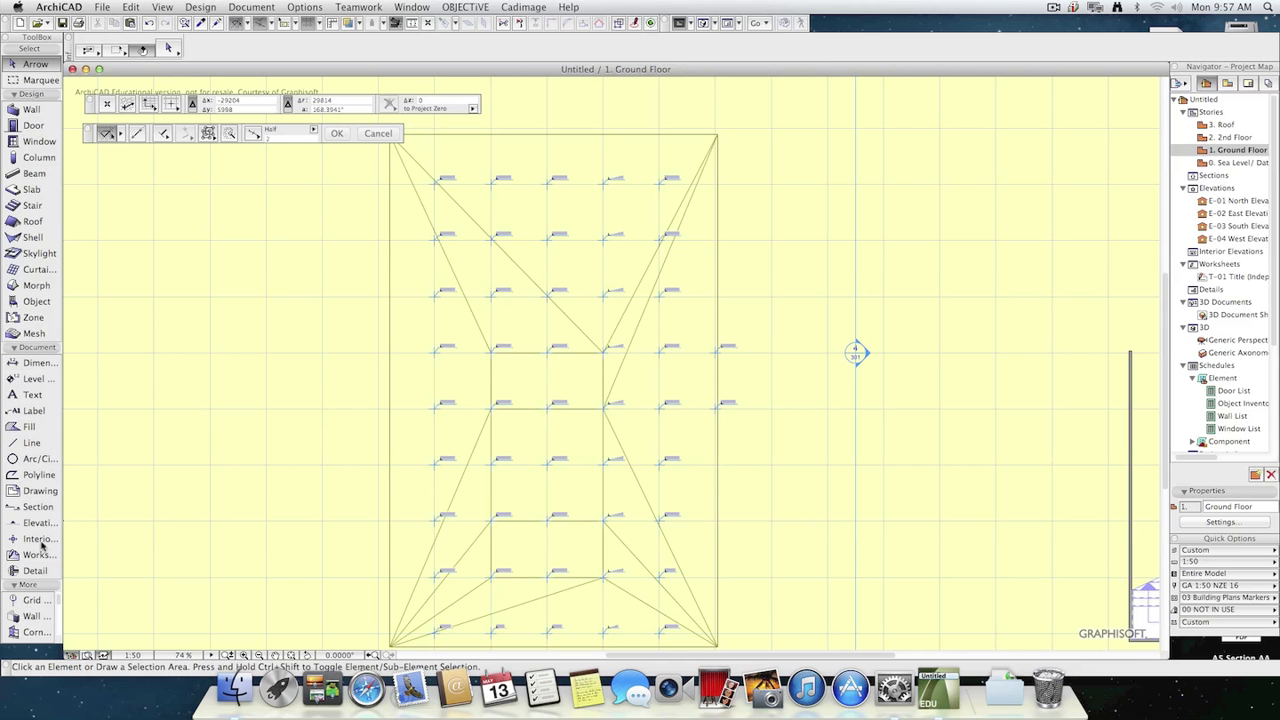
Draw two walls meeting in a V shape in the empty area beside the mesh.
mouse_move(60, 606)
mouse_down()
mouse_move(66, 650)
mouse_move(62, 621)
mouse_up()
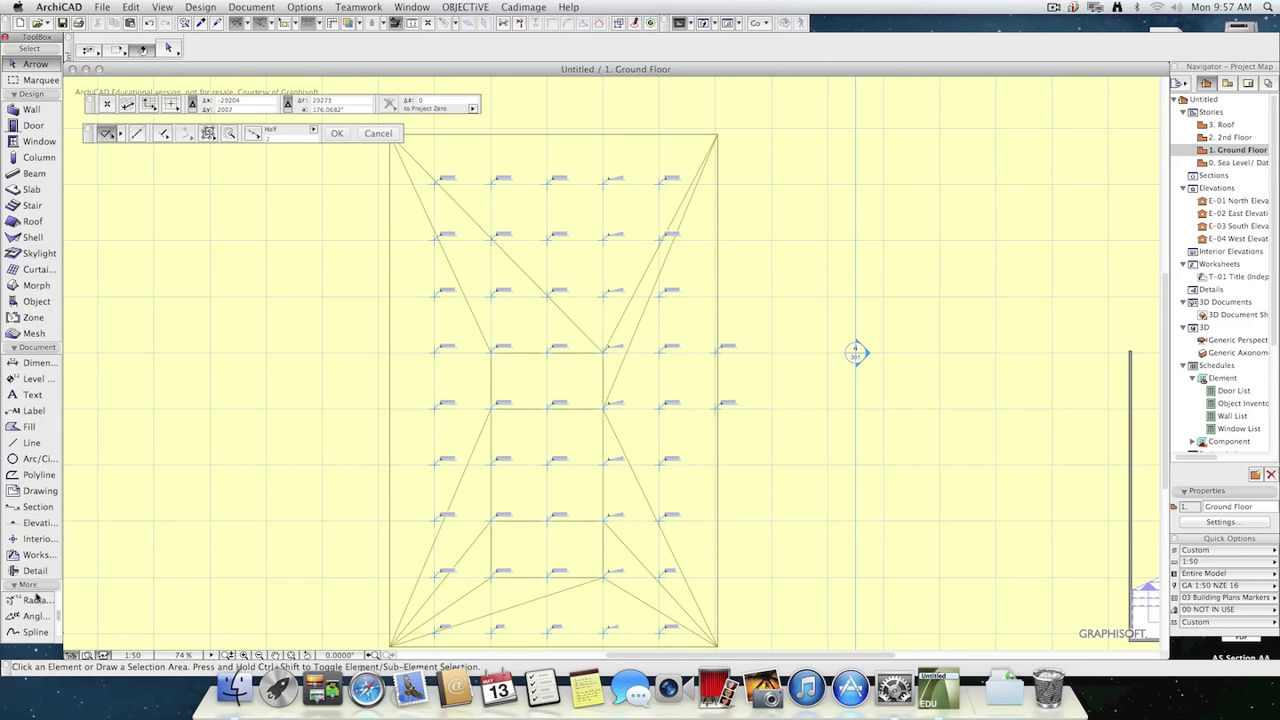
click(13, 347)
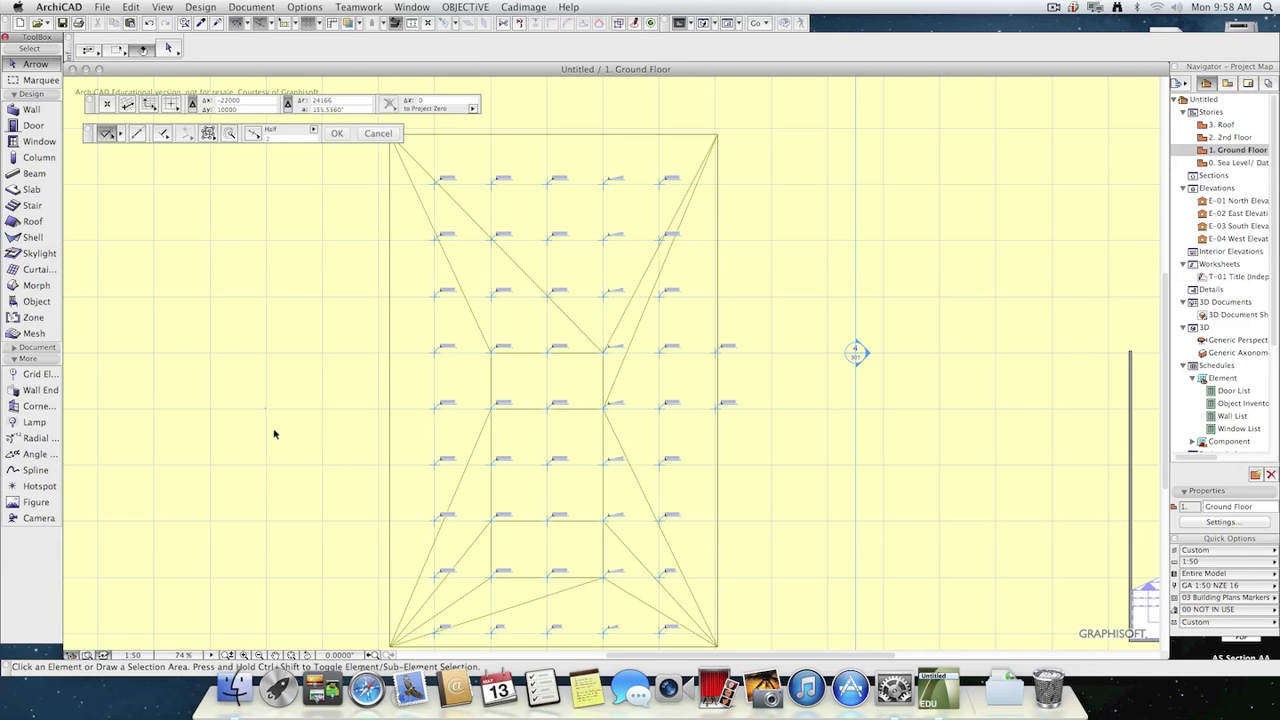
click(12, 112)
click(287, 448)
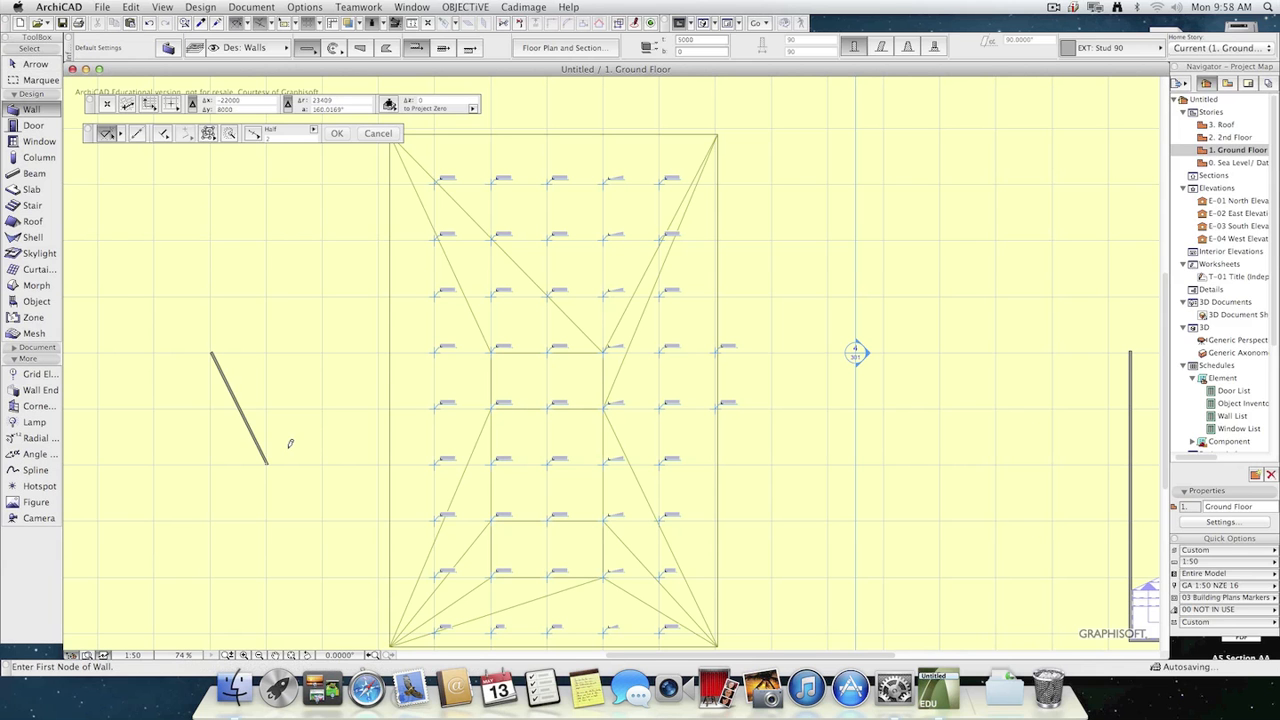
click(282, 444)
double_click(321, 240)
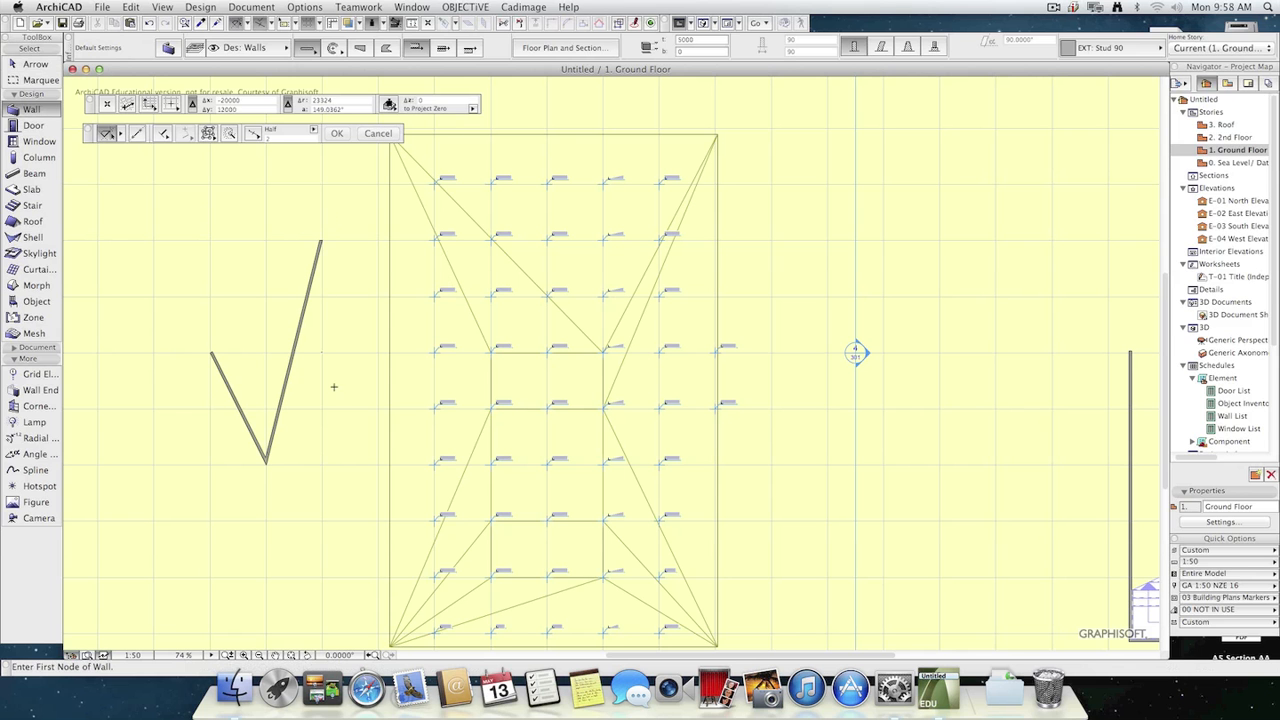
key(Escape)
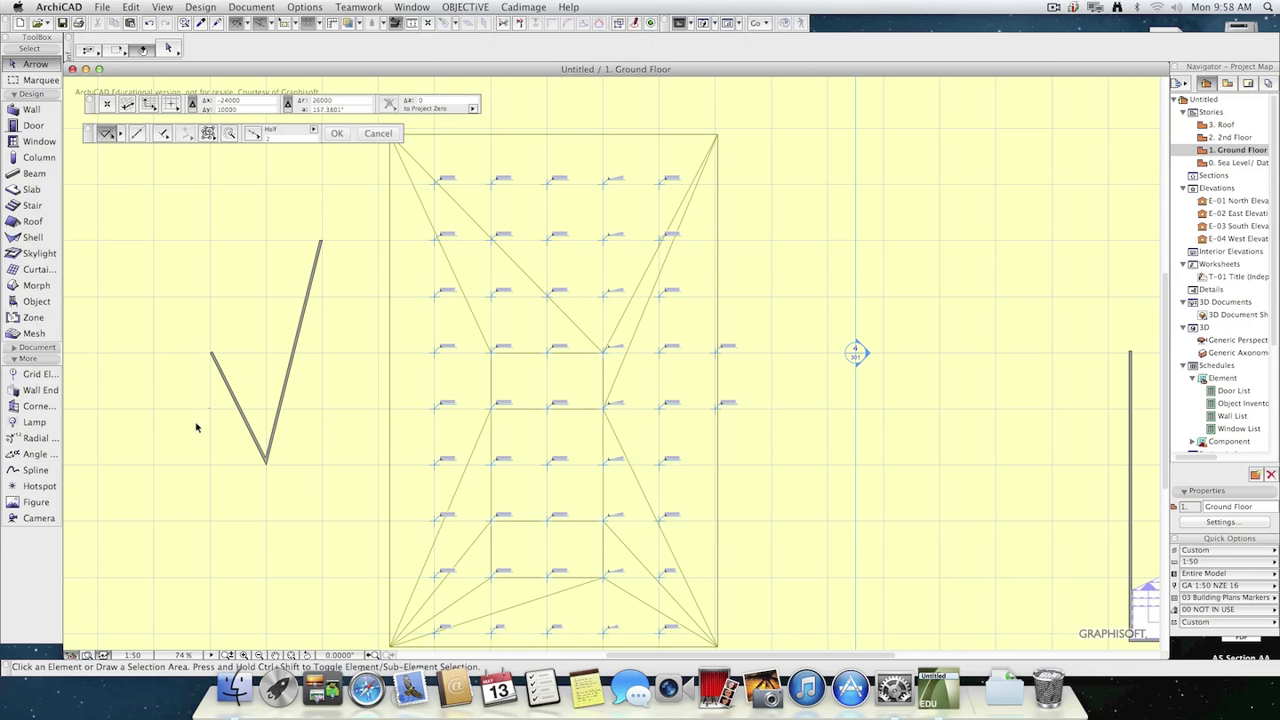
Turn off grid snapping and place an angle dimension between the inner sides of the two V-shaped walls.
click(27, 456)
scroll(225, 388, up, 3)
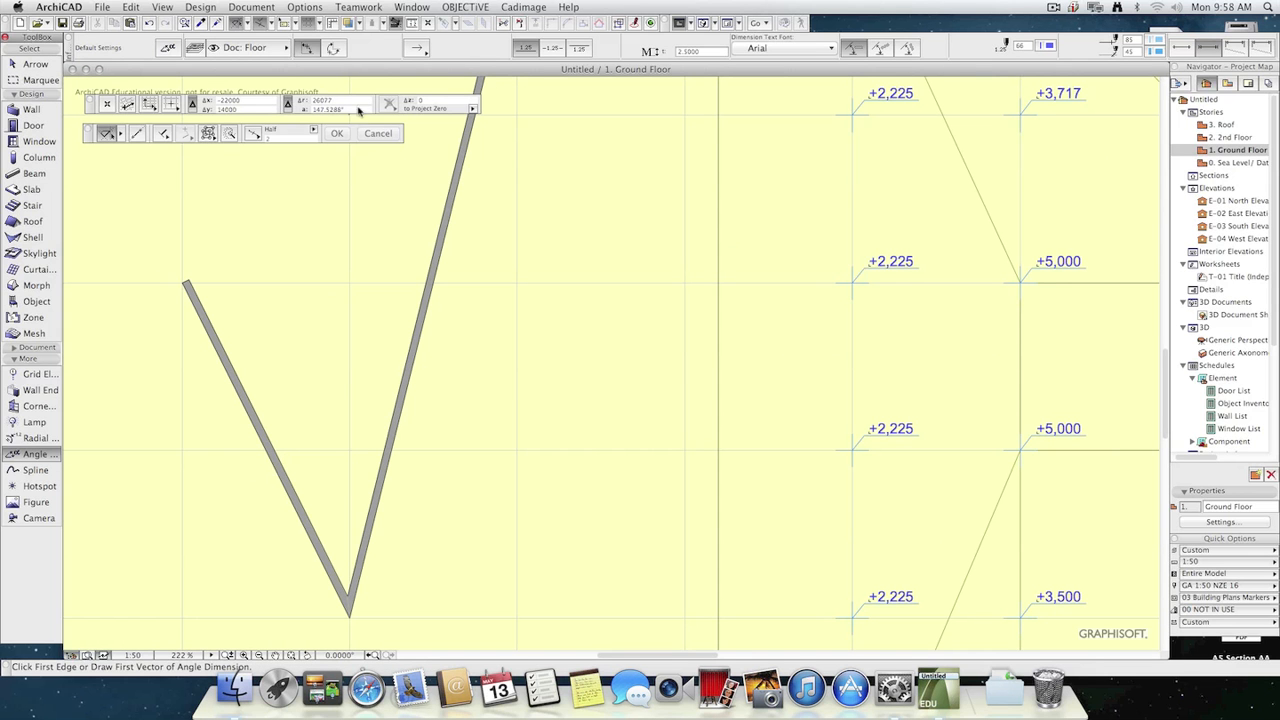
click(177, 105)
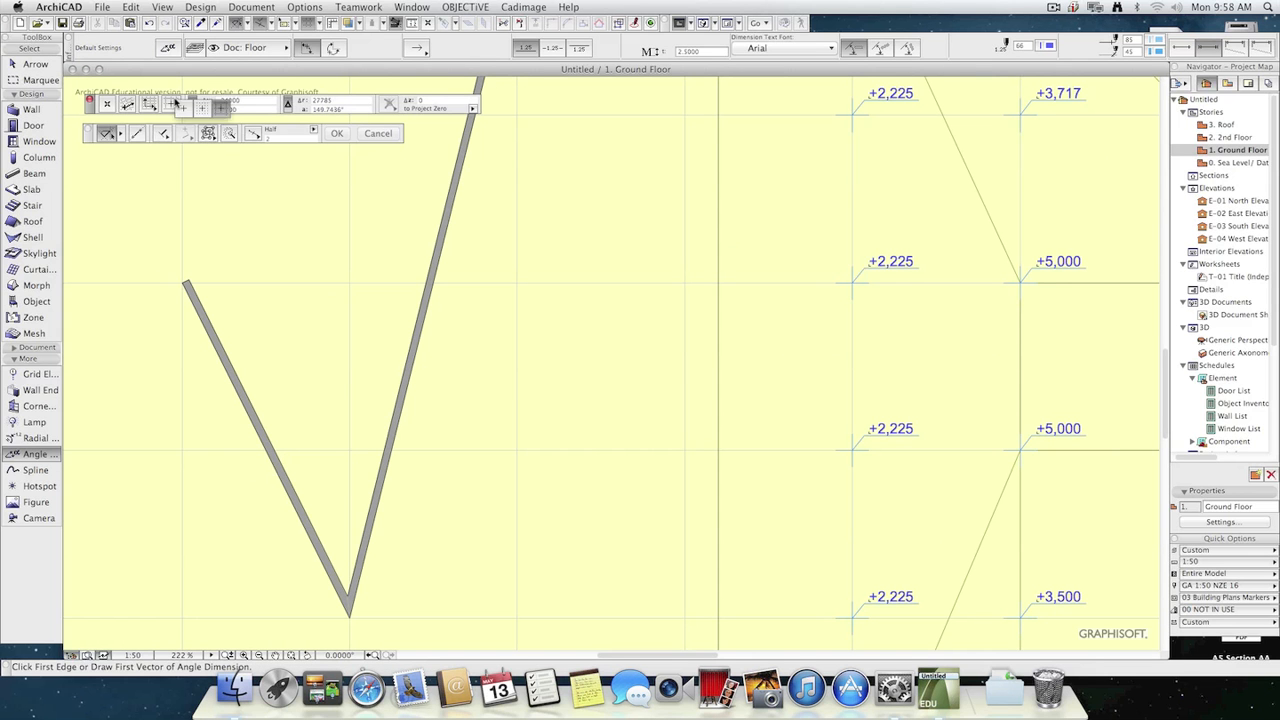
click(184, 108)
click(257, 410)
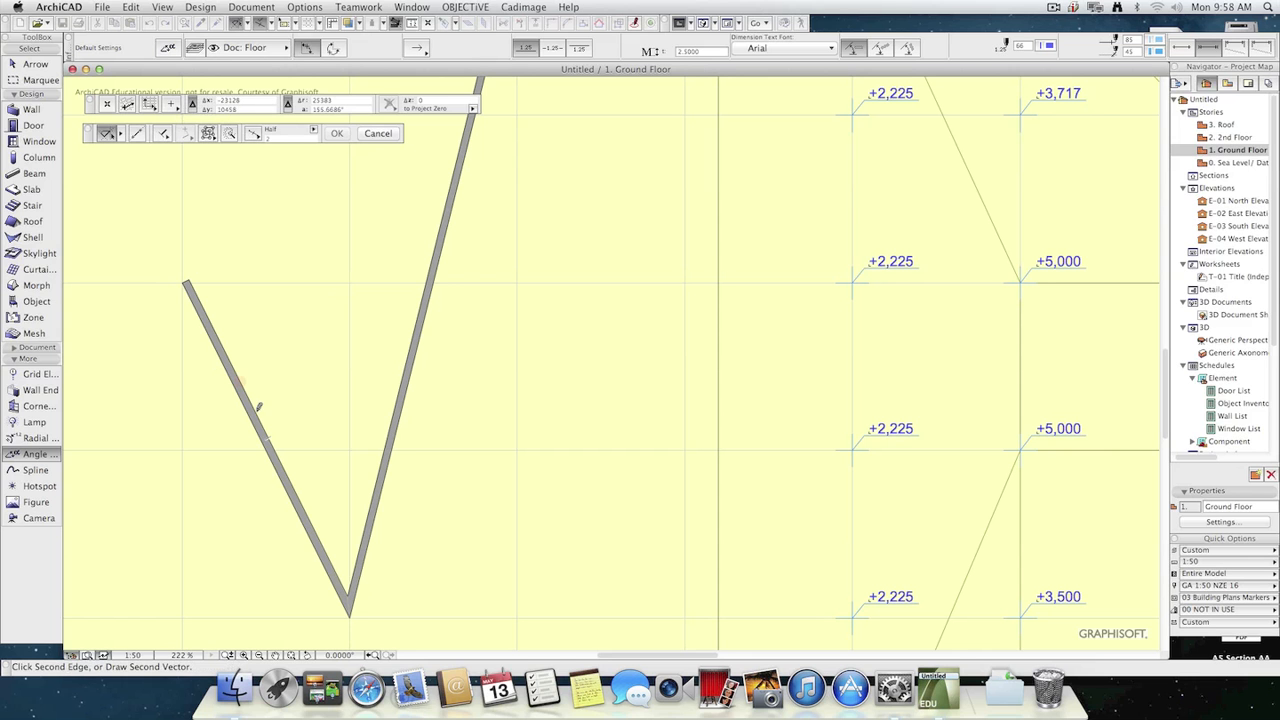
click(398, 398)
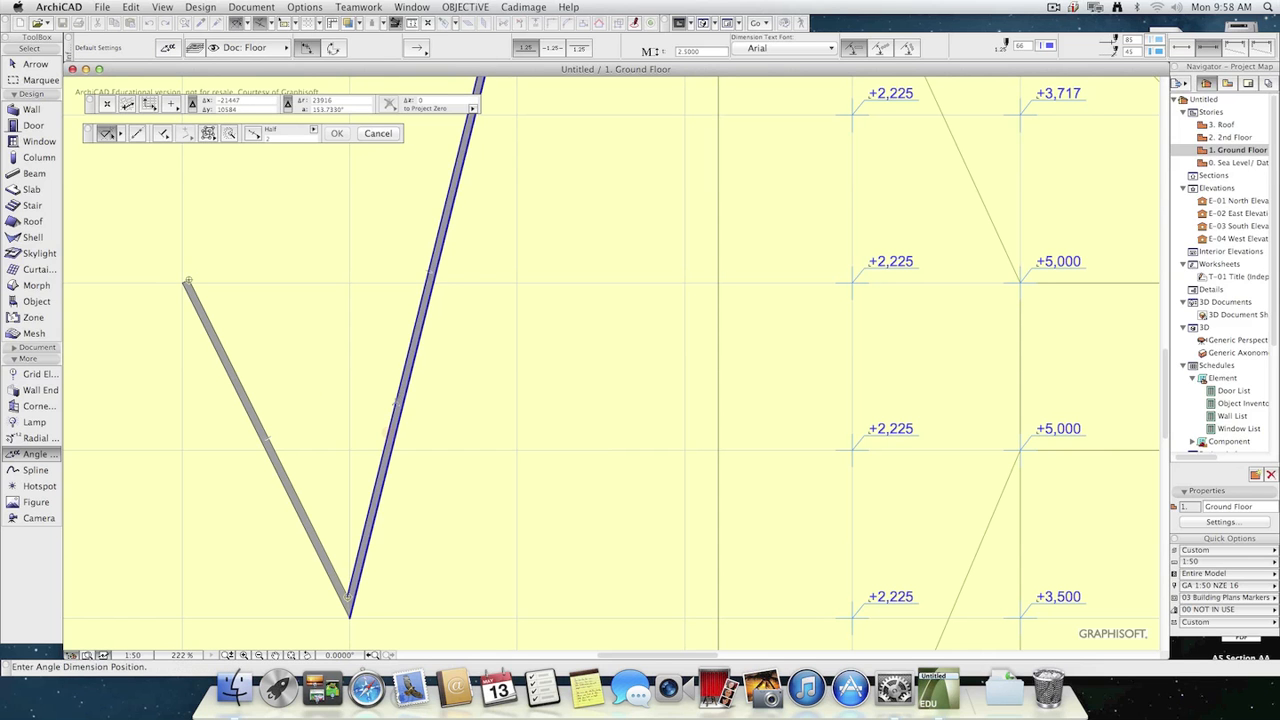
click(322, 381)
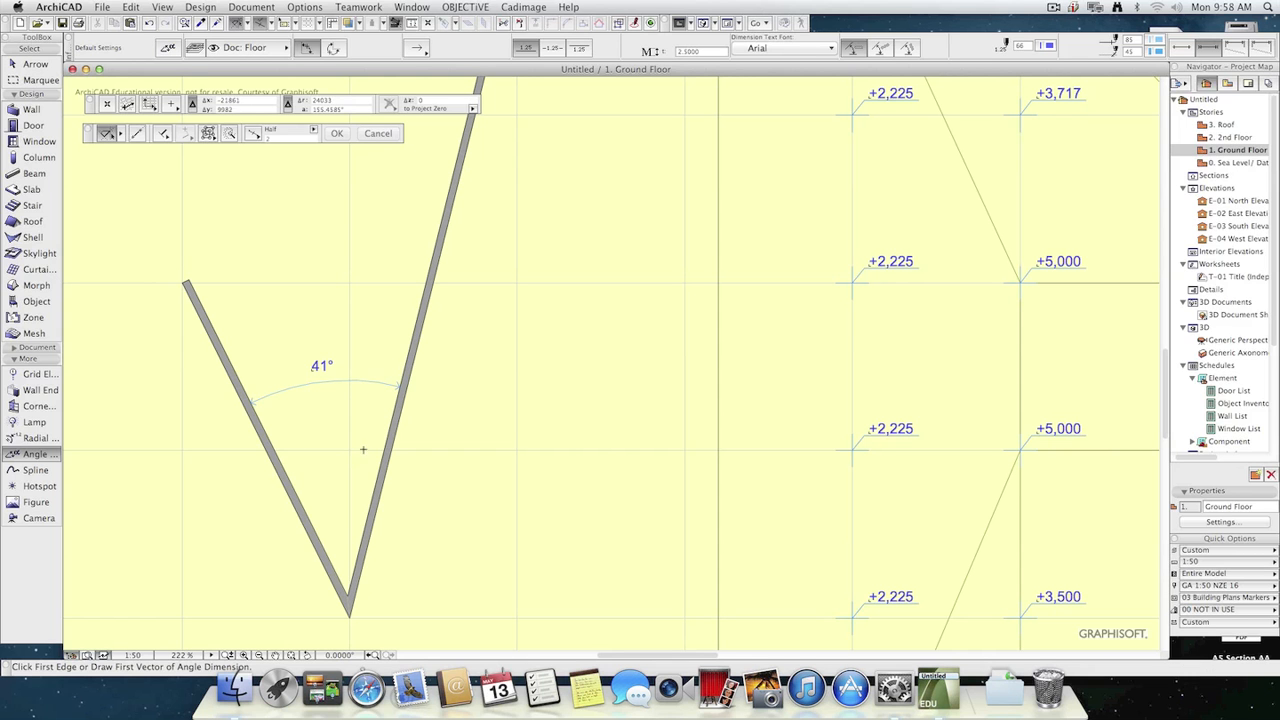
Try an angle dimension for the supplementary angle outside the V-shaped walls, and undo it.
click(280, 456)
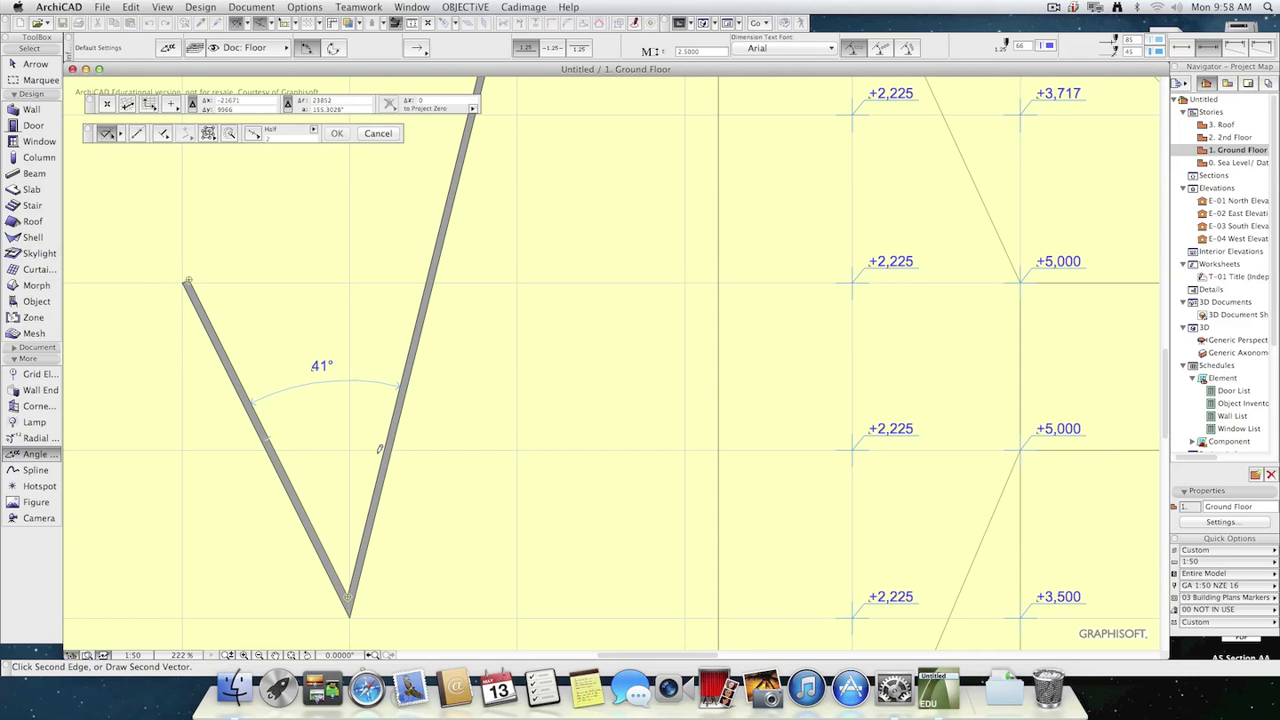
click(384, 449)
click(500, 562)
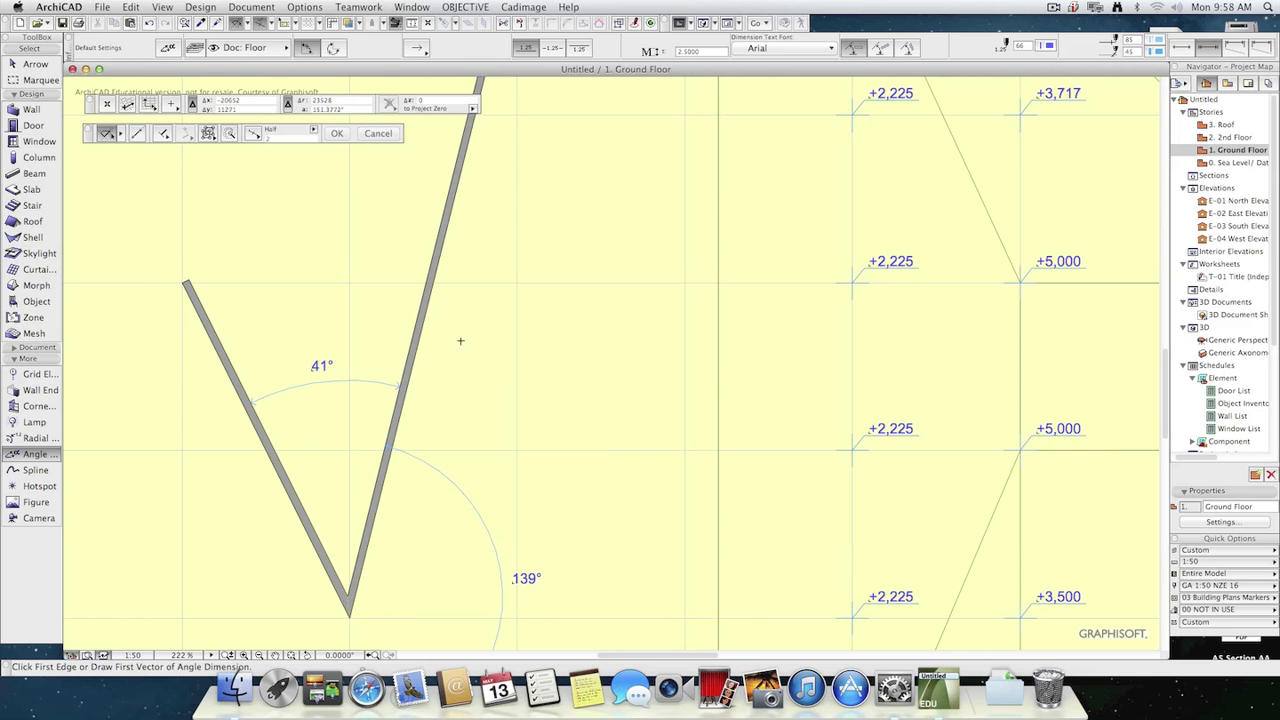
scroll(440, 400, down, 3)
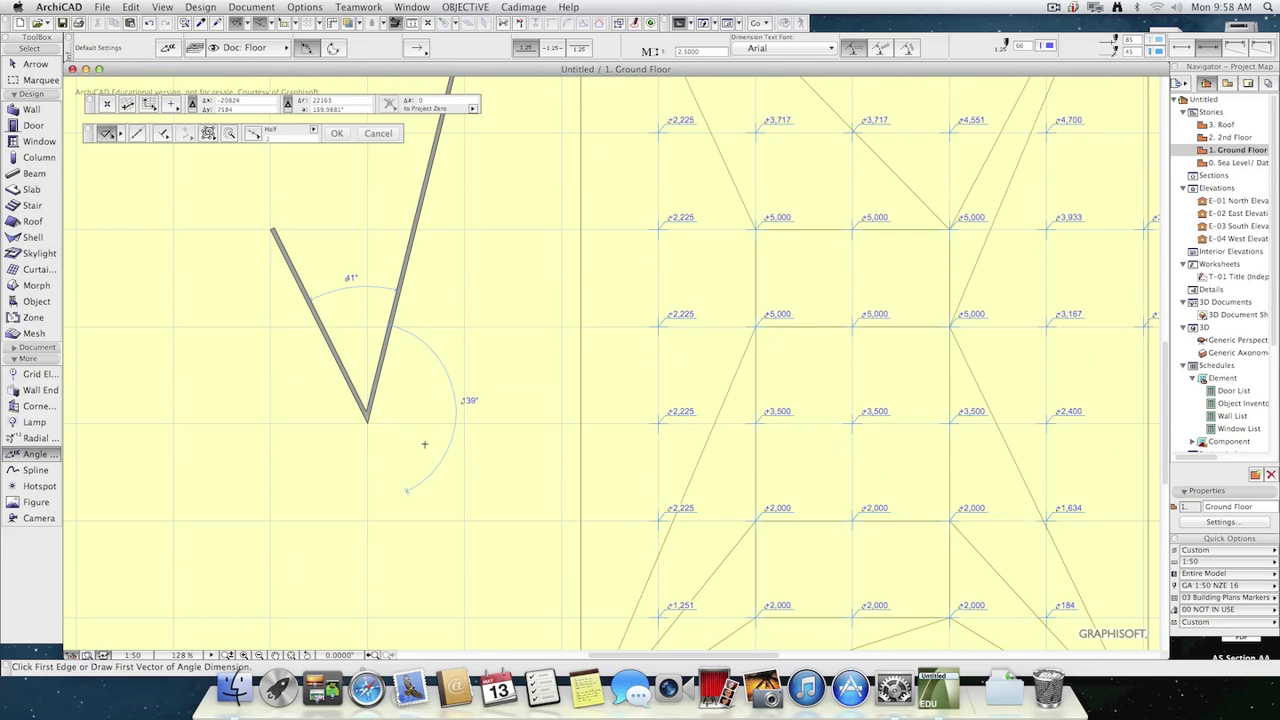
key(super+z)
Try placing the V-shaped walls' angle dimension below their corner, on the opposite side, and undo it.
click(327, 327)
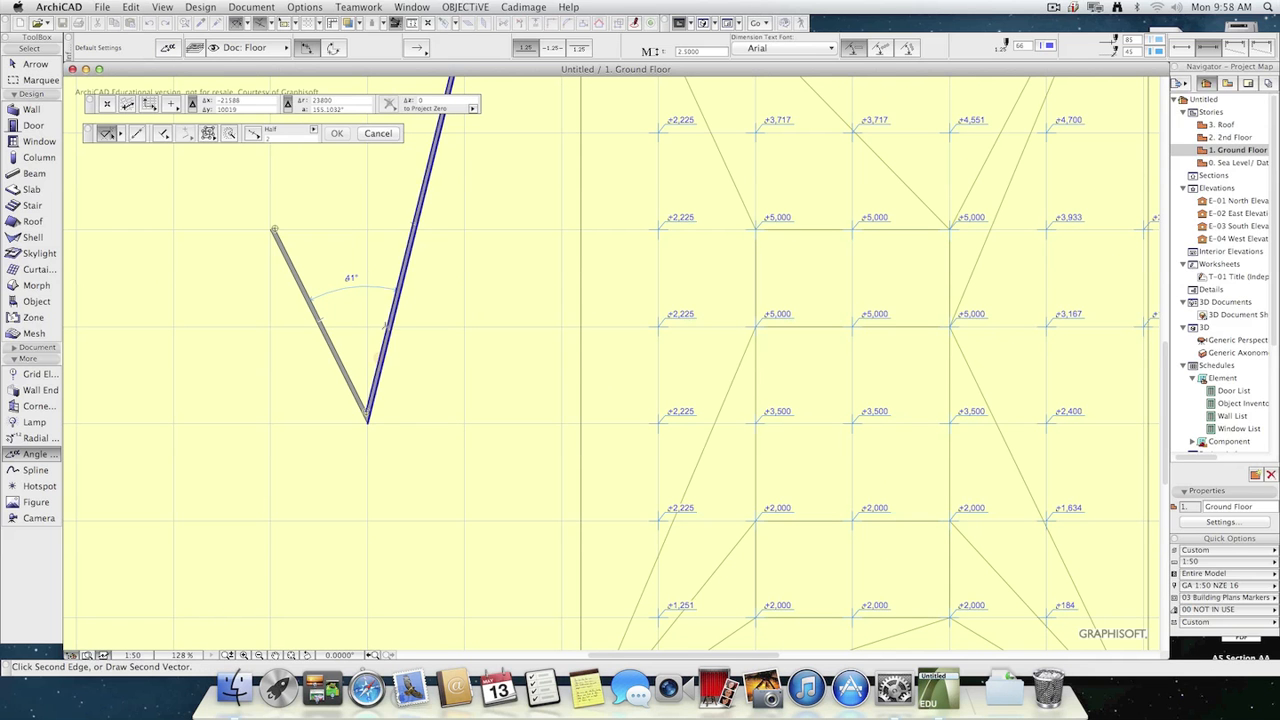
click(414, 227)
click(379, 485)
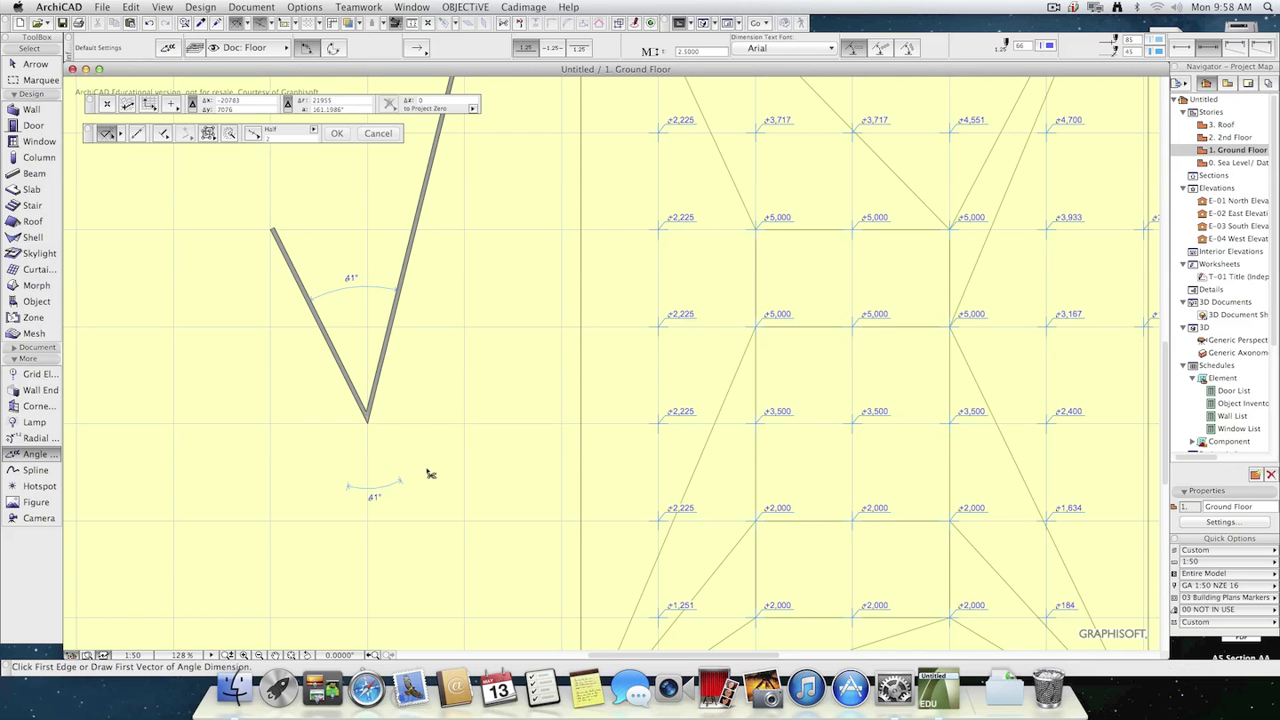
key(super+z)
Try an angle dimension between two vectors drawn through four free points below the V-shaped walls, and undo it.
click(213, 425)
click(273, 531)
click(352, 581)
click(482, 413)
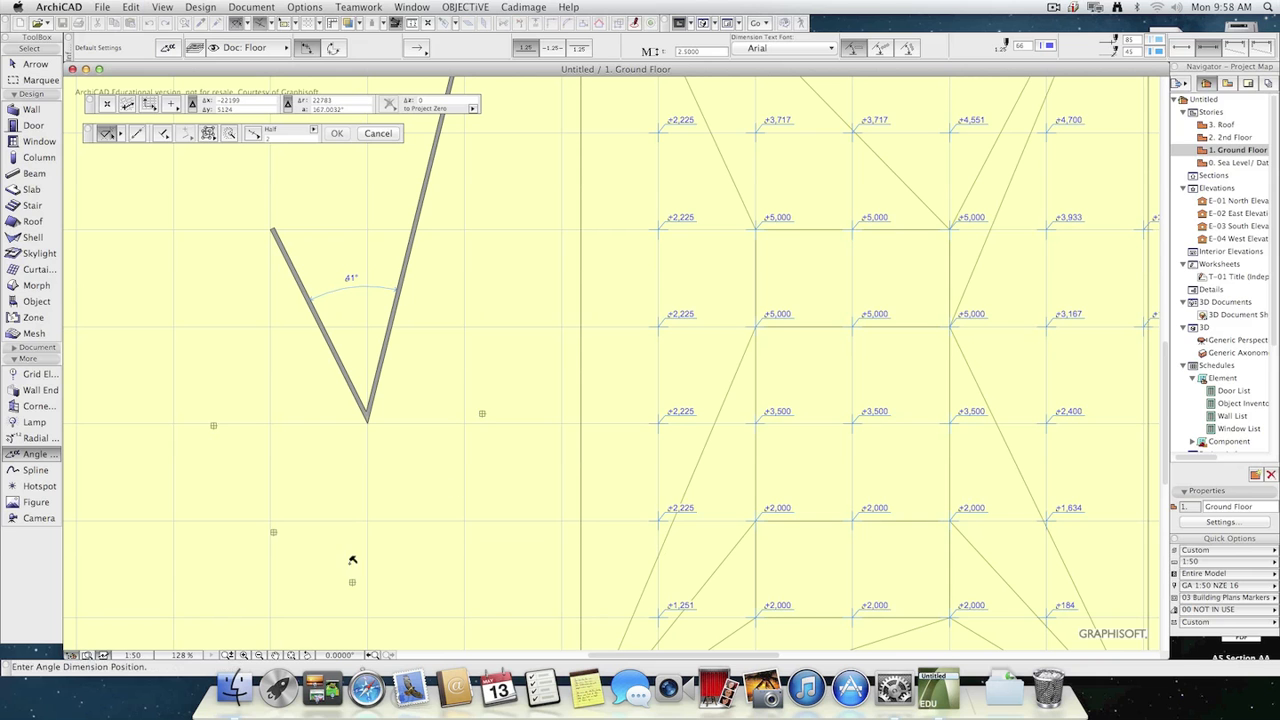
click(363, 497)
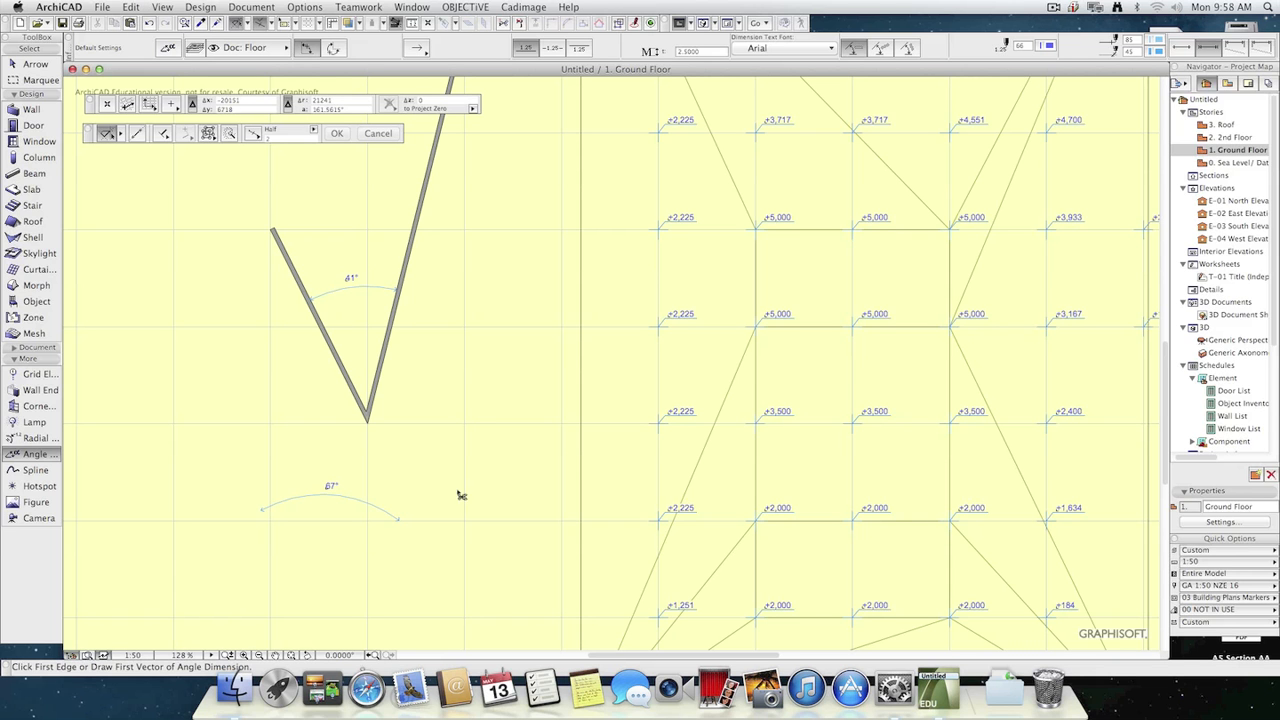
key(super+z)
Draw two short, separate slanted walls near the upper end of the building's long vertical wall.
scroll(455, 448, down, 3)
middle_drag(474, 446, 179, 420)
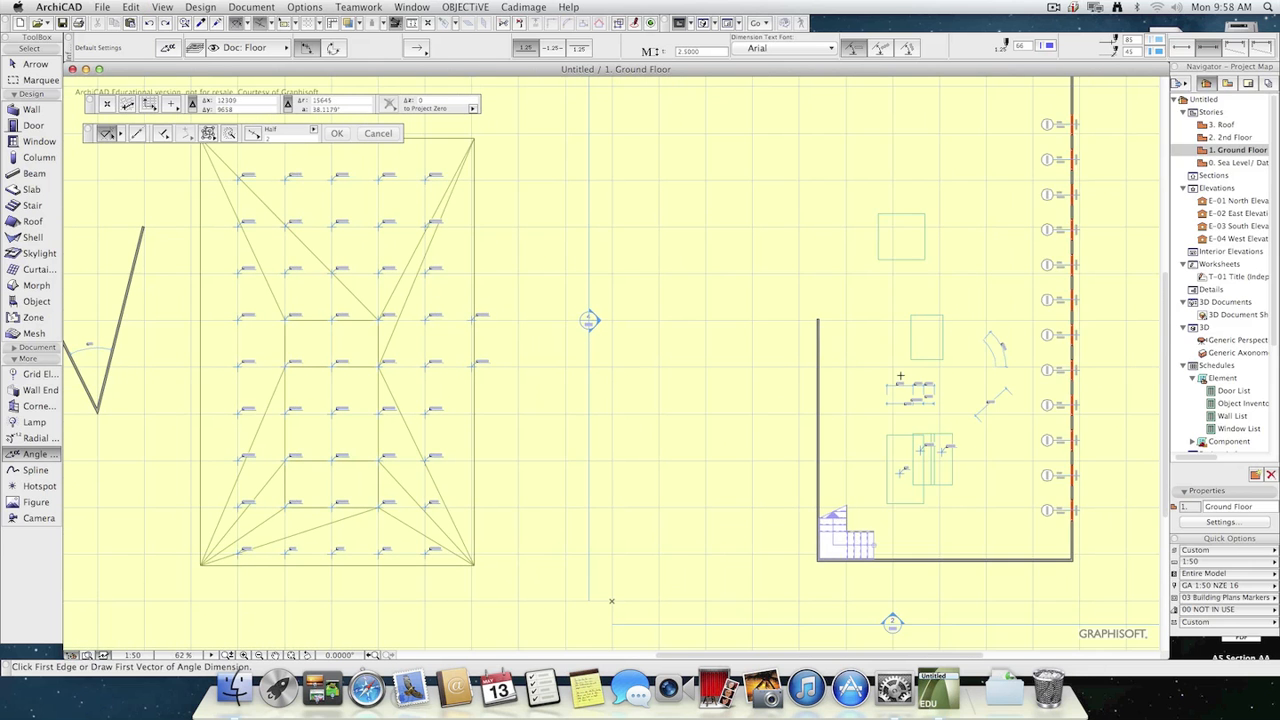
scroll(888, 380, up, 1)
middle_drag(872, 324, 701, 373)
scroll(790, 390, up, 3)
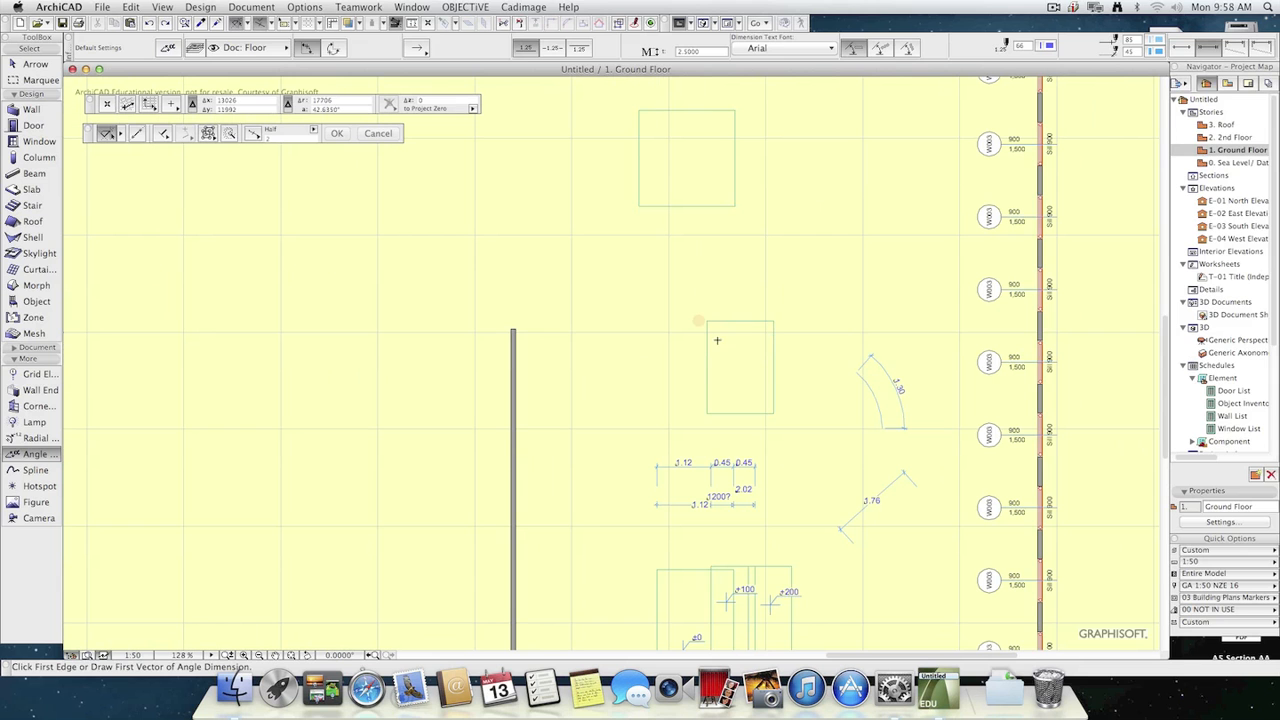
key(Escape)
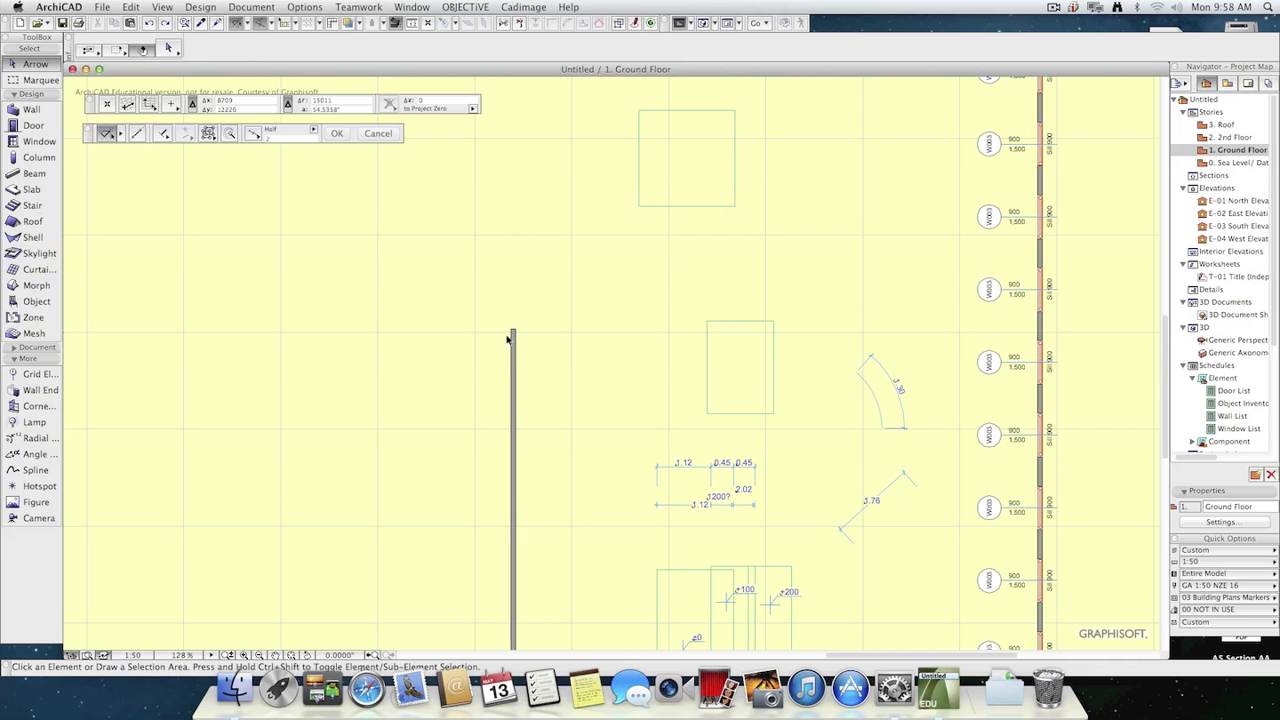
click(24, 109)
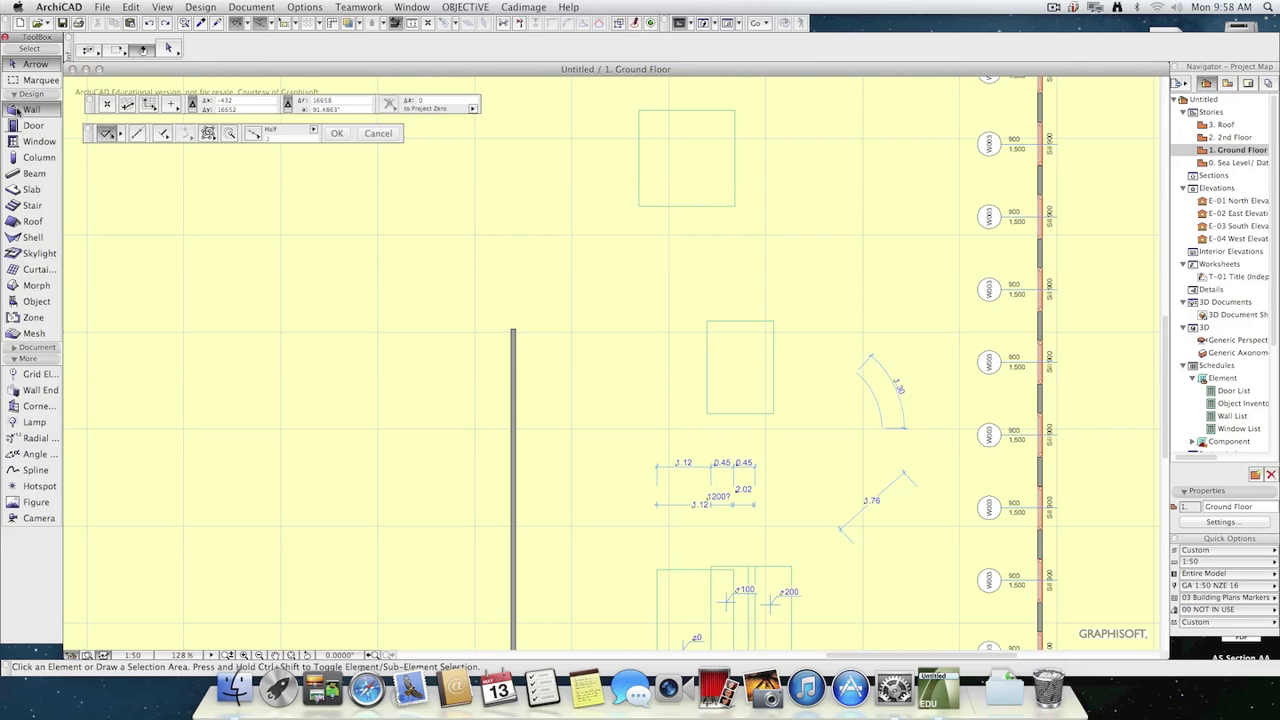
click(263, 284)
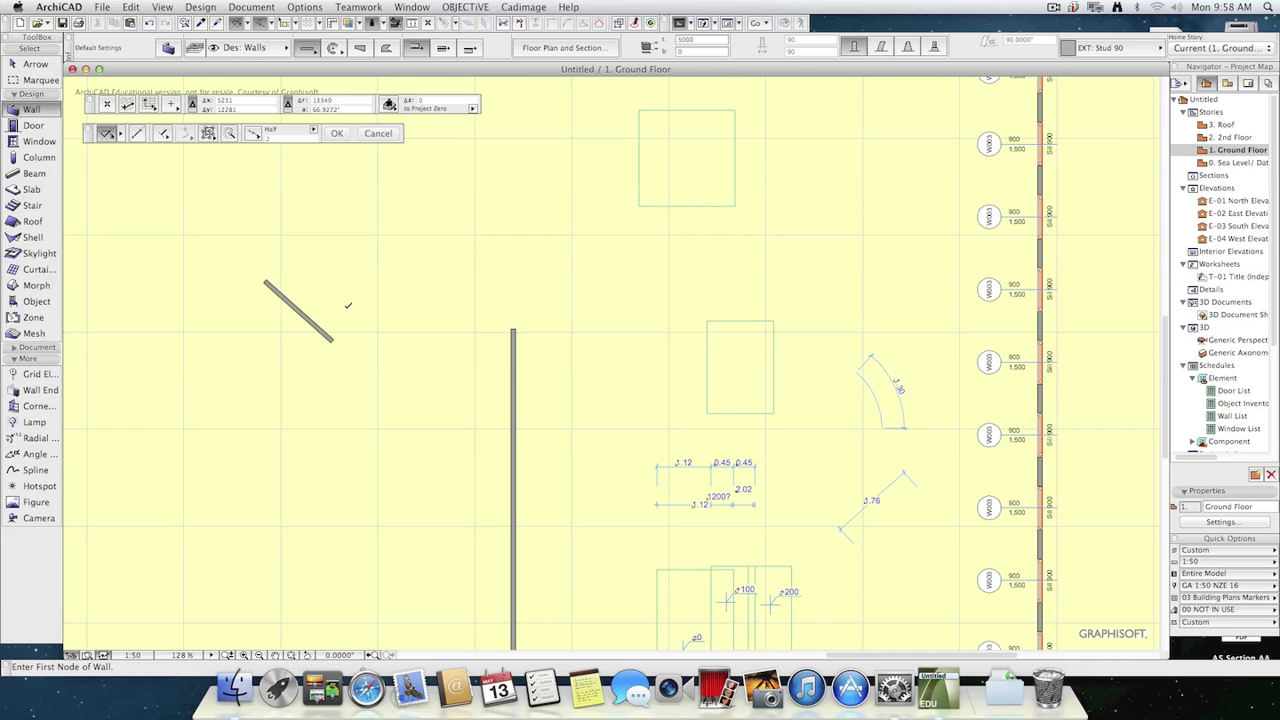
click(420, 215)
click(459, 279)
Try an angle dimension between a vector joining the short walls' lower ends and a vector along the long vertical wall.
click(34, 454)
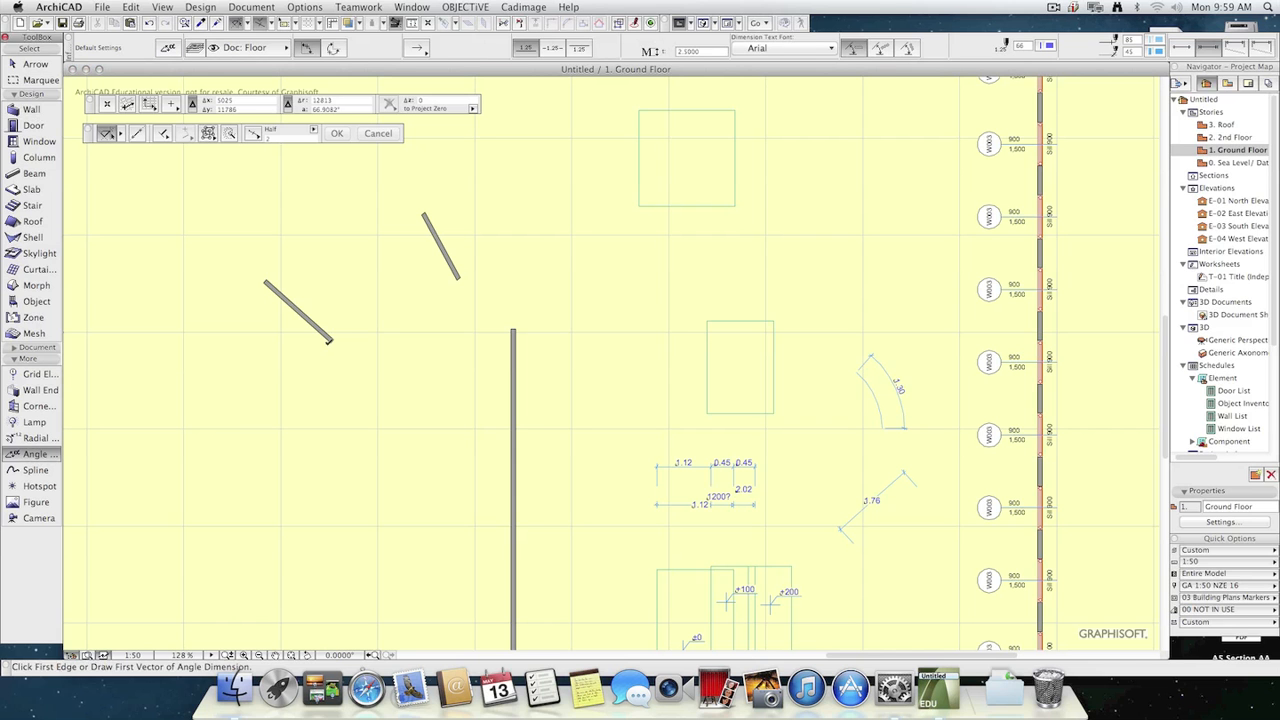
click(456, 278)
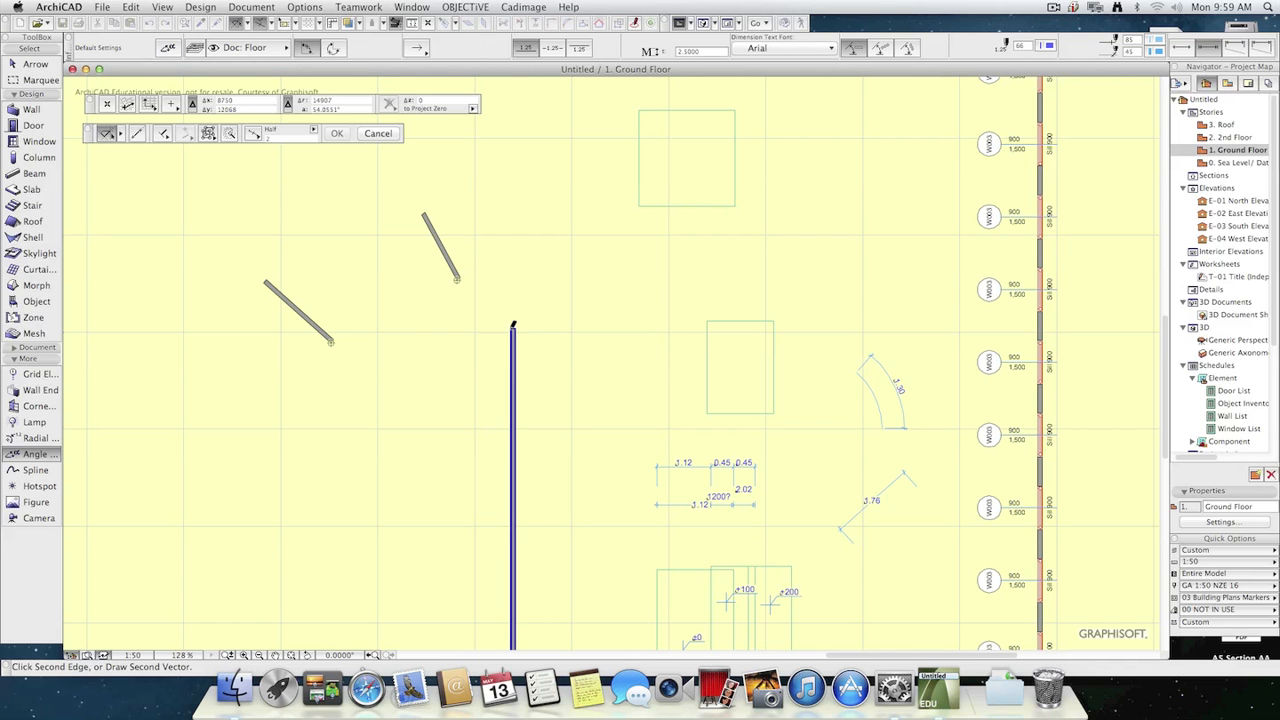
click(512, 329)
click(511, 449)
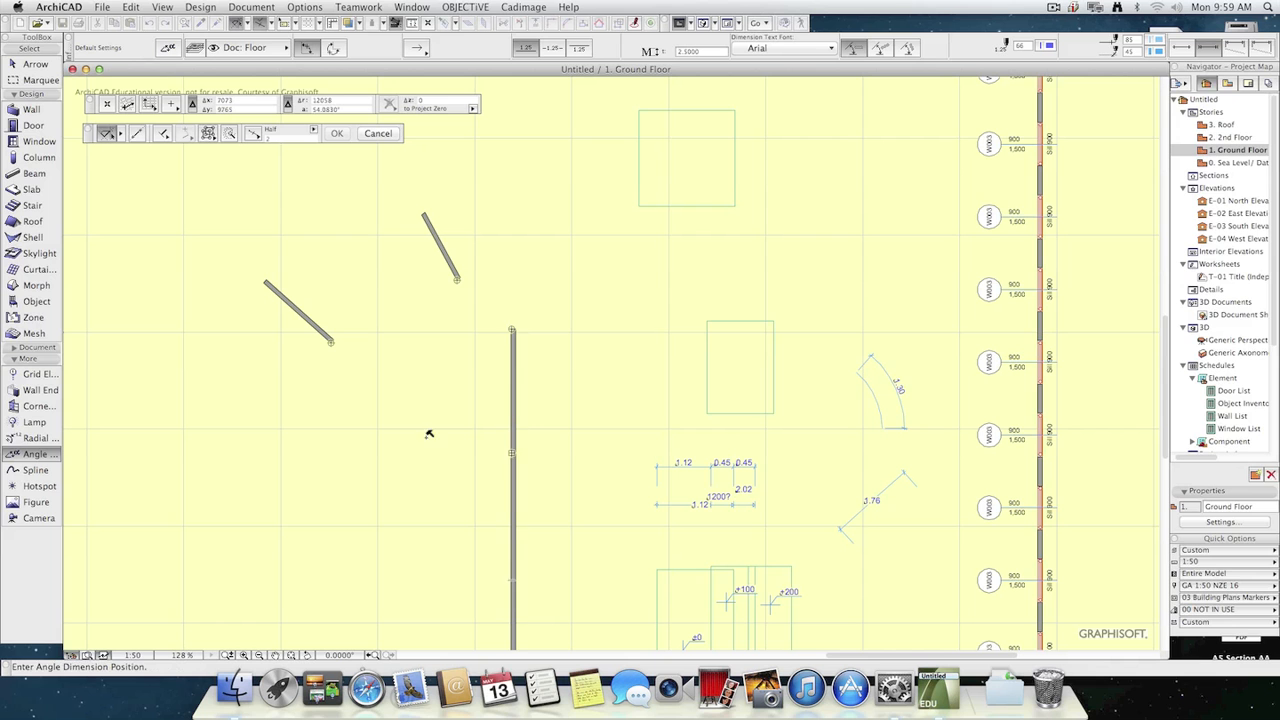
click(410, 397)
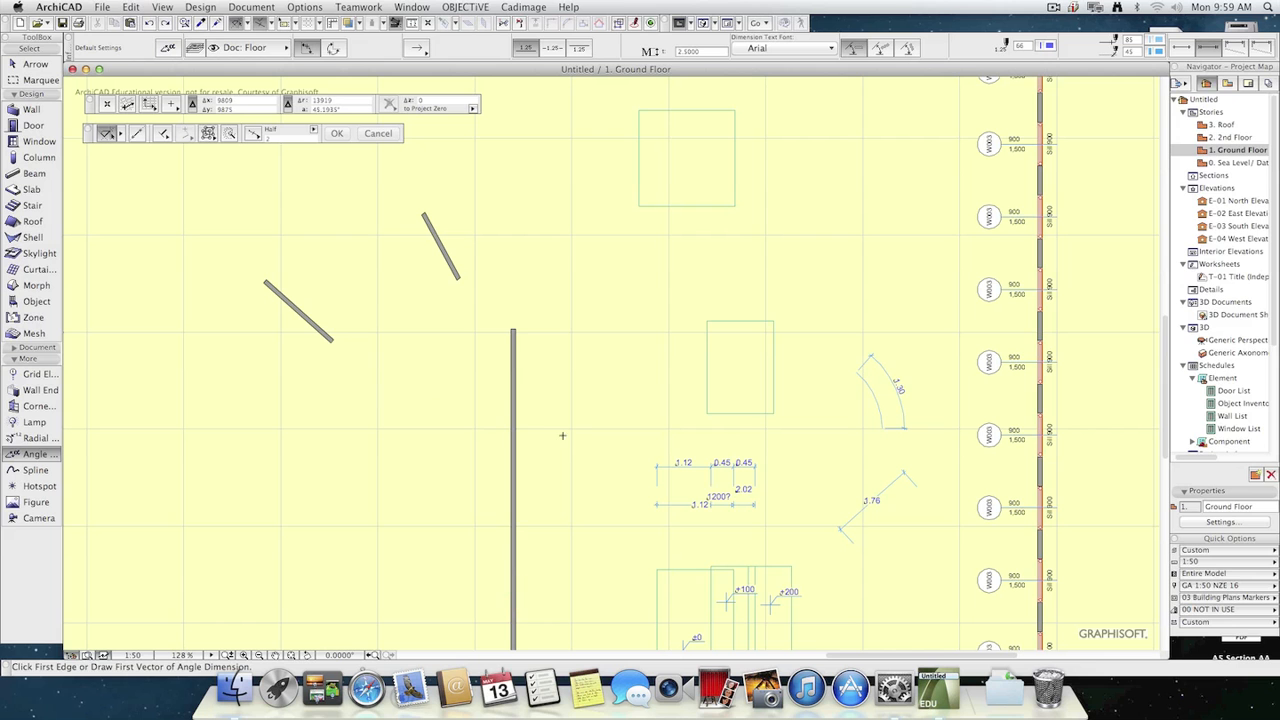
Place an angle dimension between the long vertical wall and the nearer short slanted wall, just above the vertical wall's end.
click(510, 397)
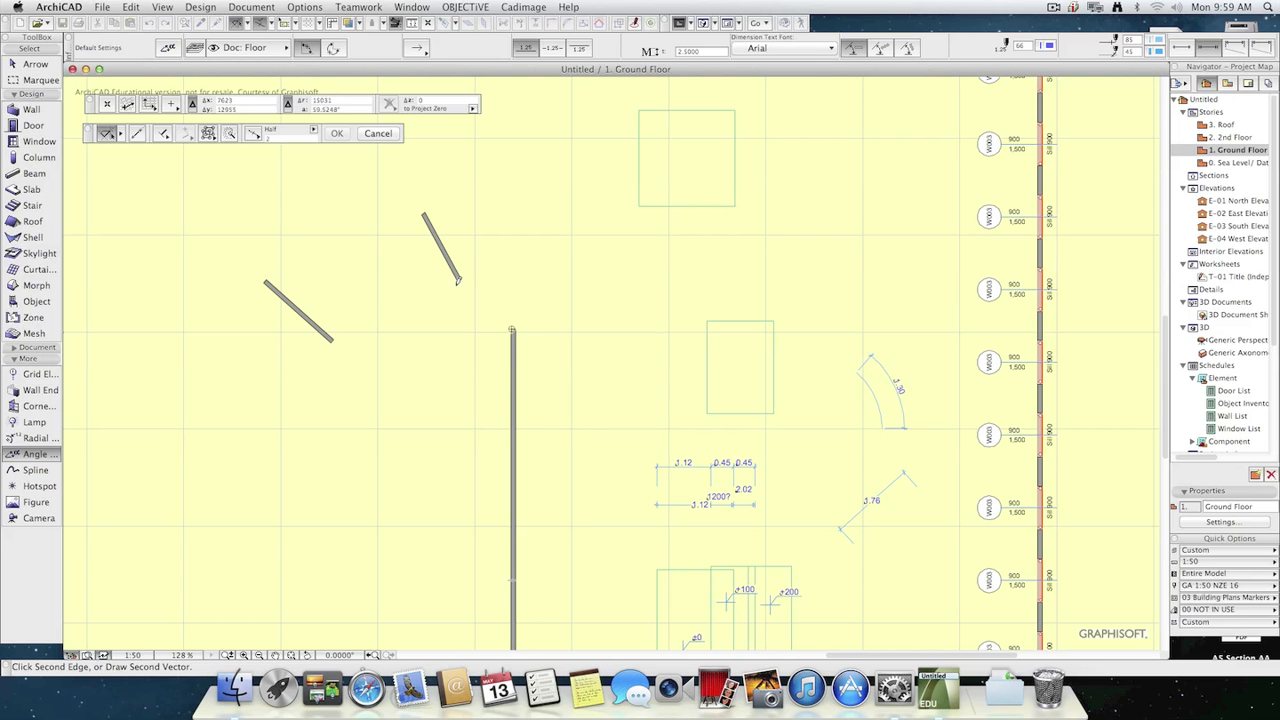
click(457, 276)
click(469, 321)
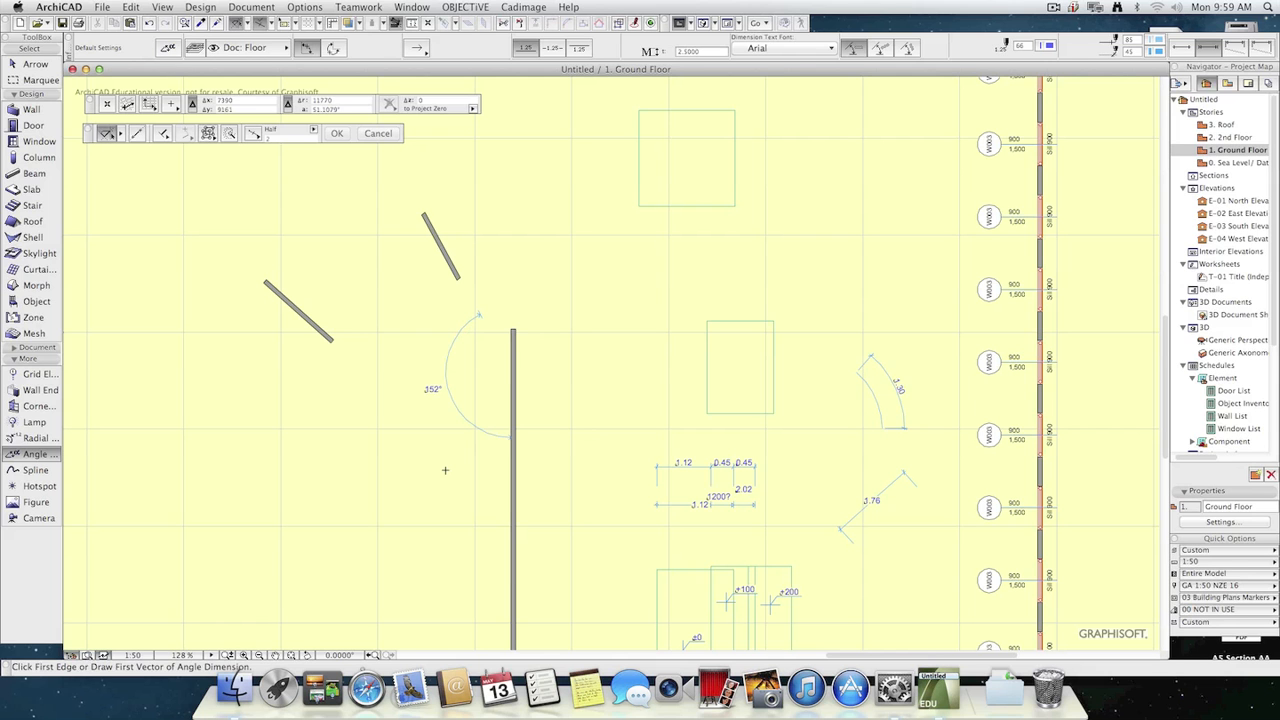
click(460, 267)
click(462, 268)
click(489, 266)
key(Escape)
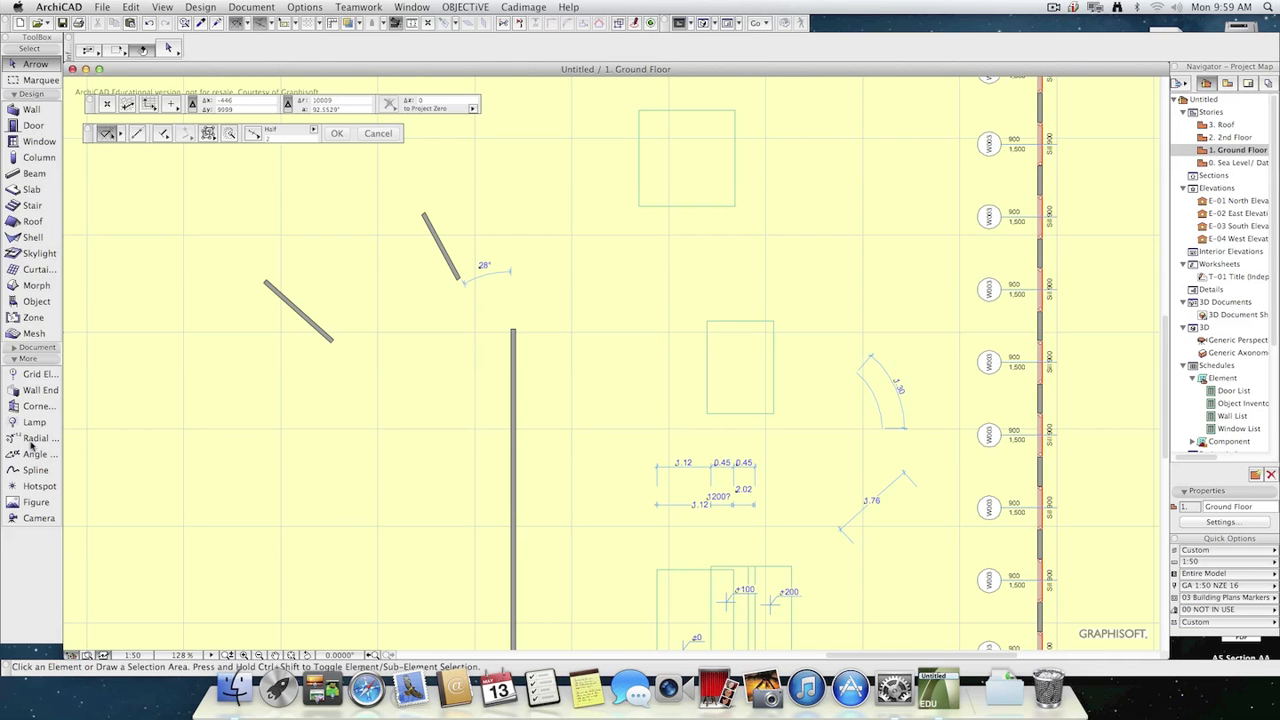
Try radial dimensions with a centre mark on the inner arc of the curved dimensioned element, and undo them.
click(32, 438)
click(864, 392)
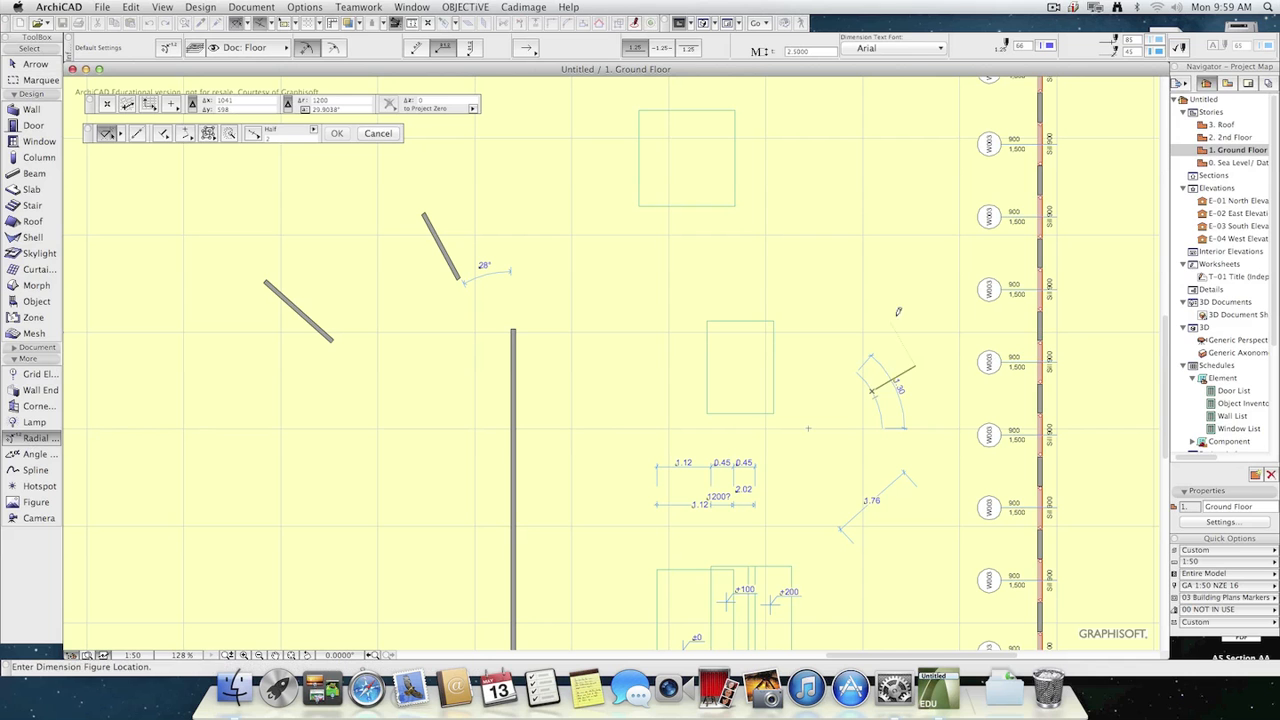
click(926, 358)
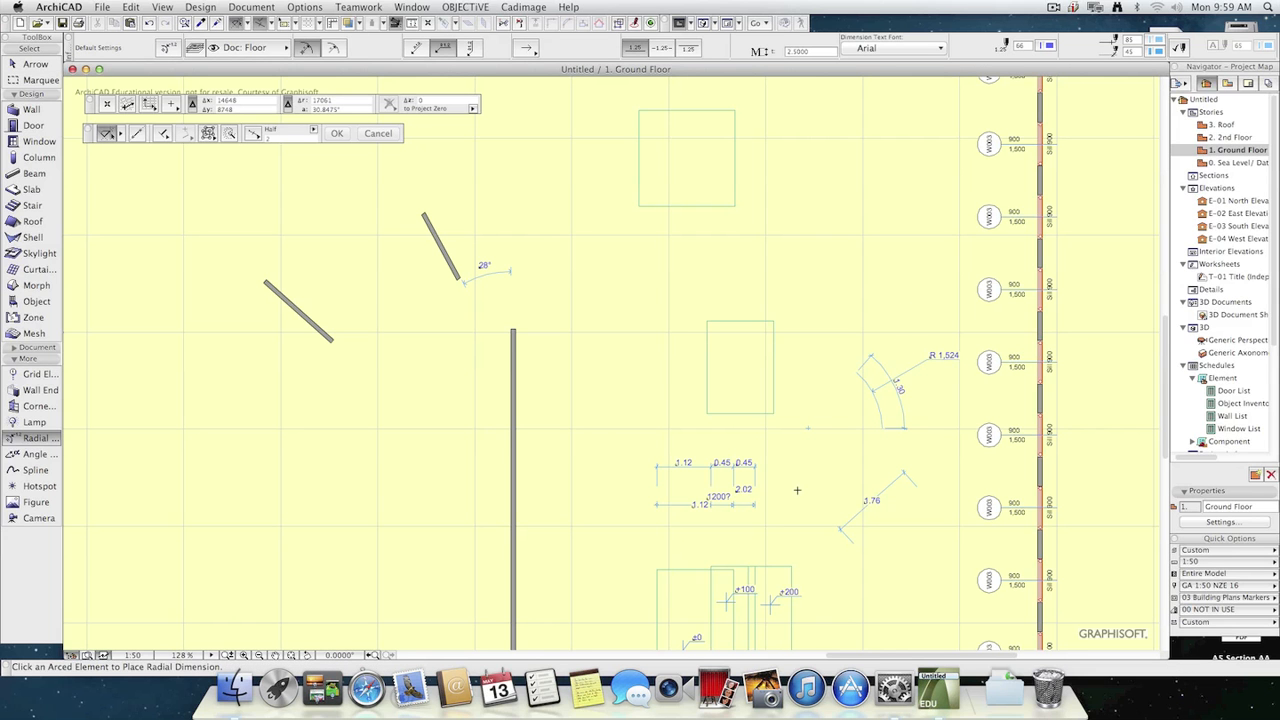
key(super+z)
click(874, 392)
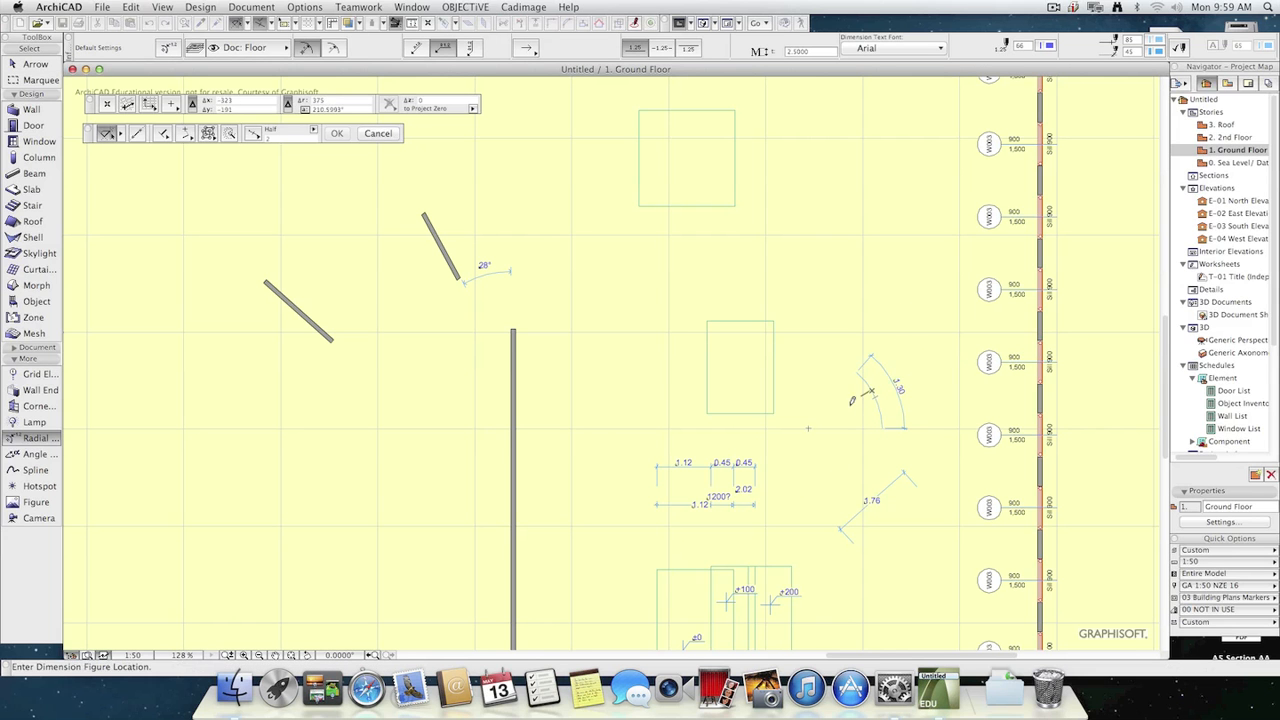
click(913, 356)
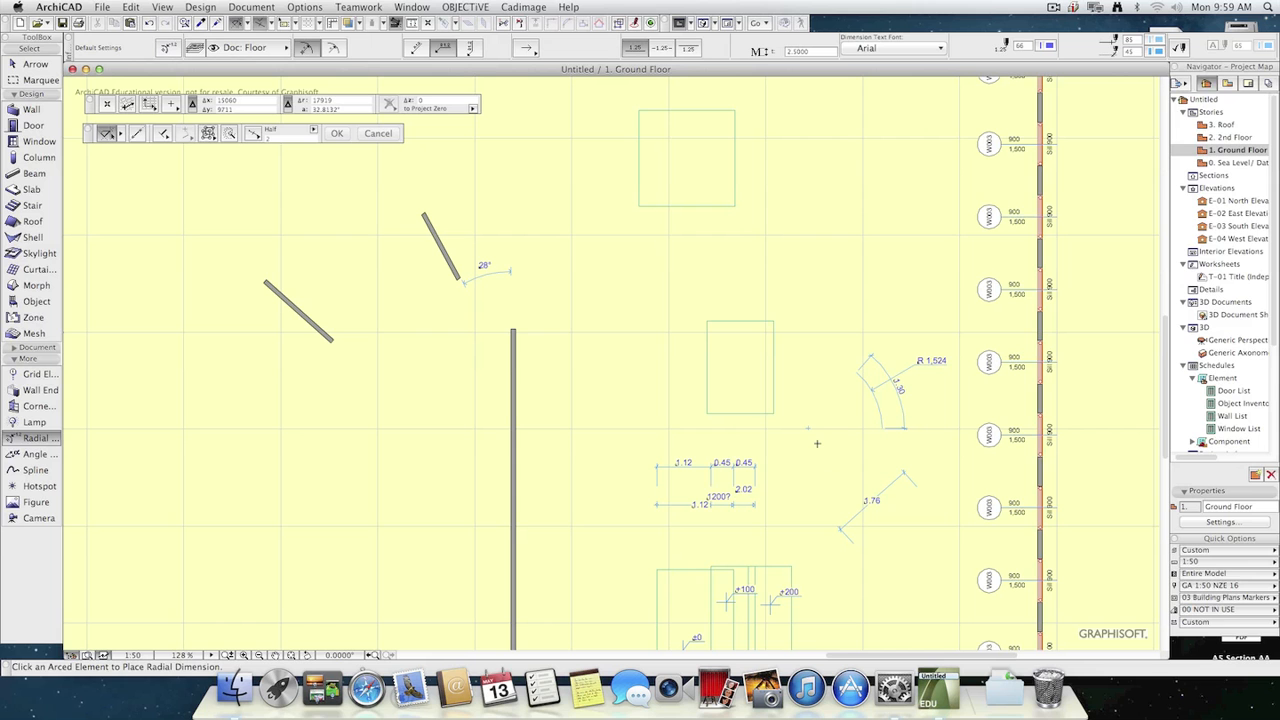
key(super+z)
Place a radial dimension without a centre mark on the inner arc, with horizontal text beyond the outer arc.
click(306, 55)
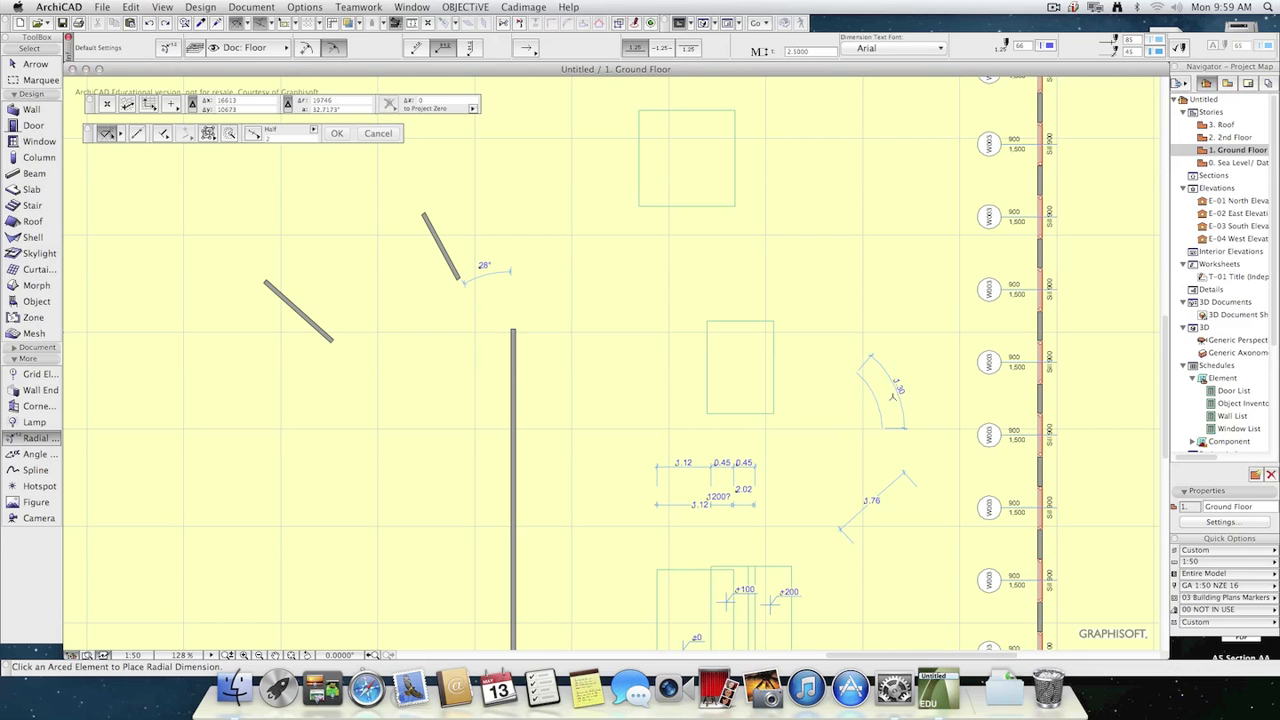
click(871, 391)
click(873, 374)
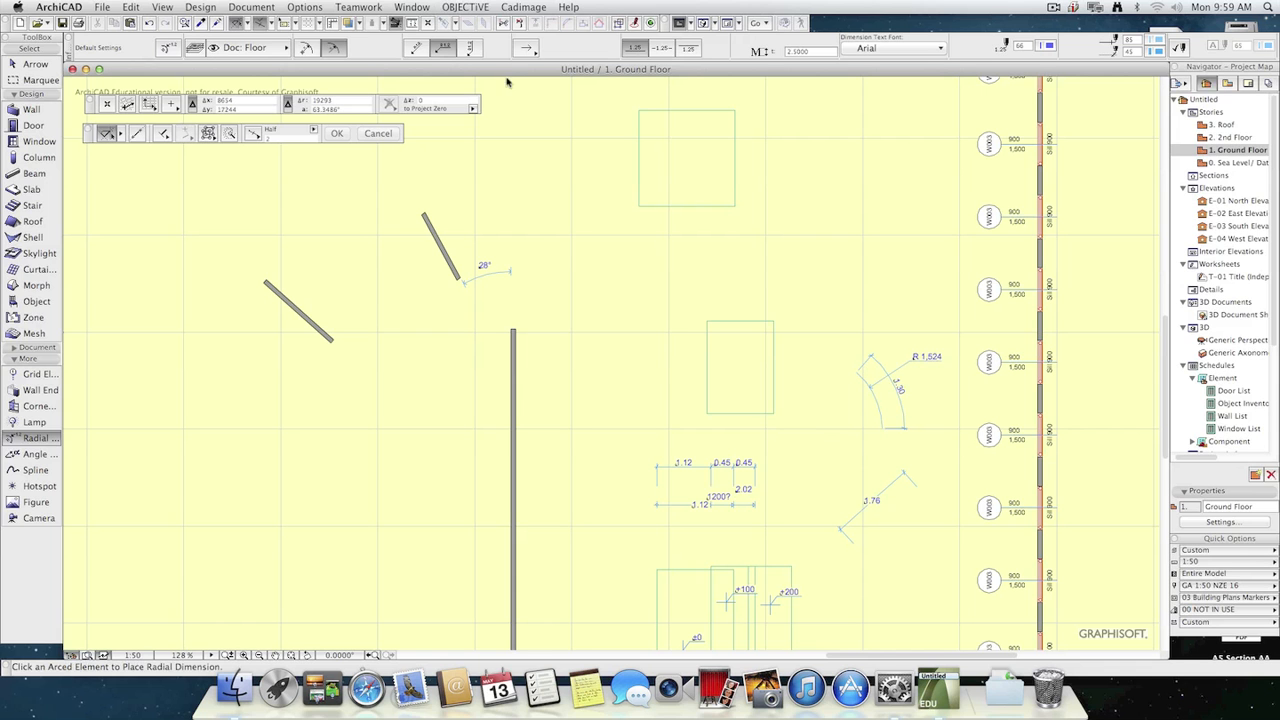
Add a radial dimension near the inner arc's lower end, with its text aligned along the leader line.
click(416, 47)
click(877, 399)
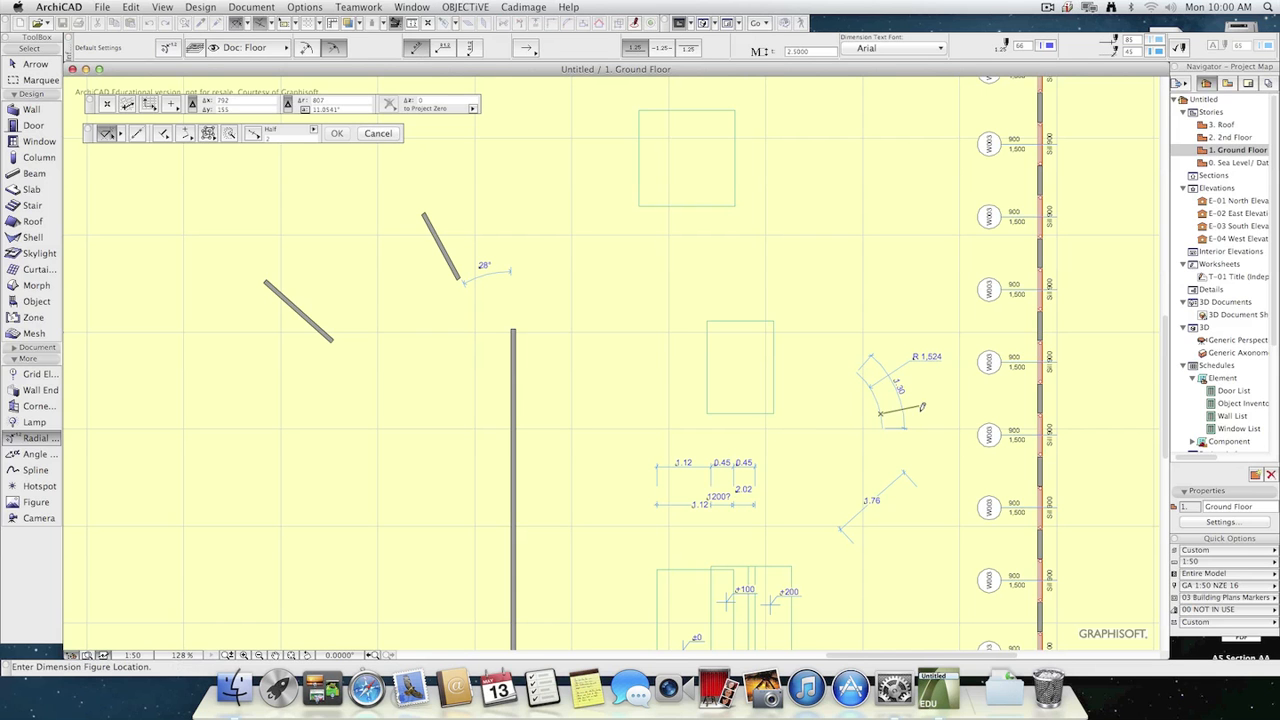
click(925, 403)
Add a radial dimension near the inner arc's upper end, with its text set vertical.
click(470, 47)
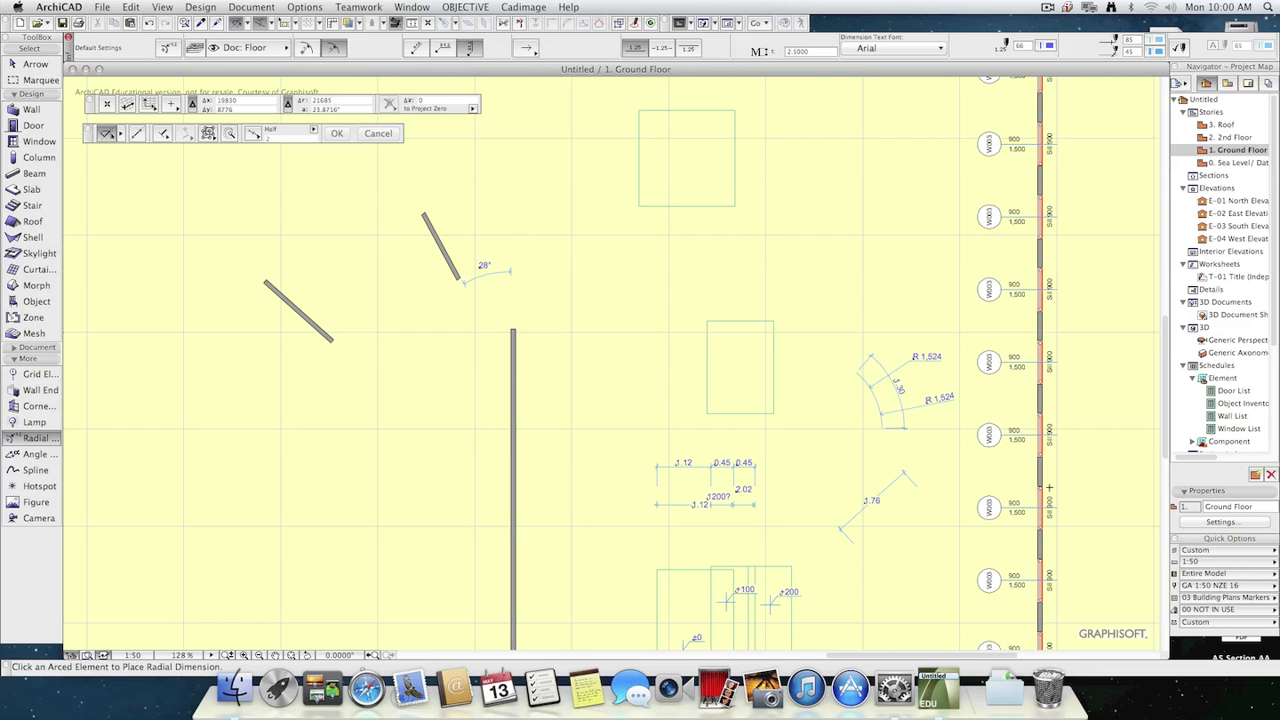
click(865, 380)
click(902, 348)
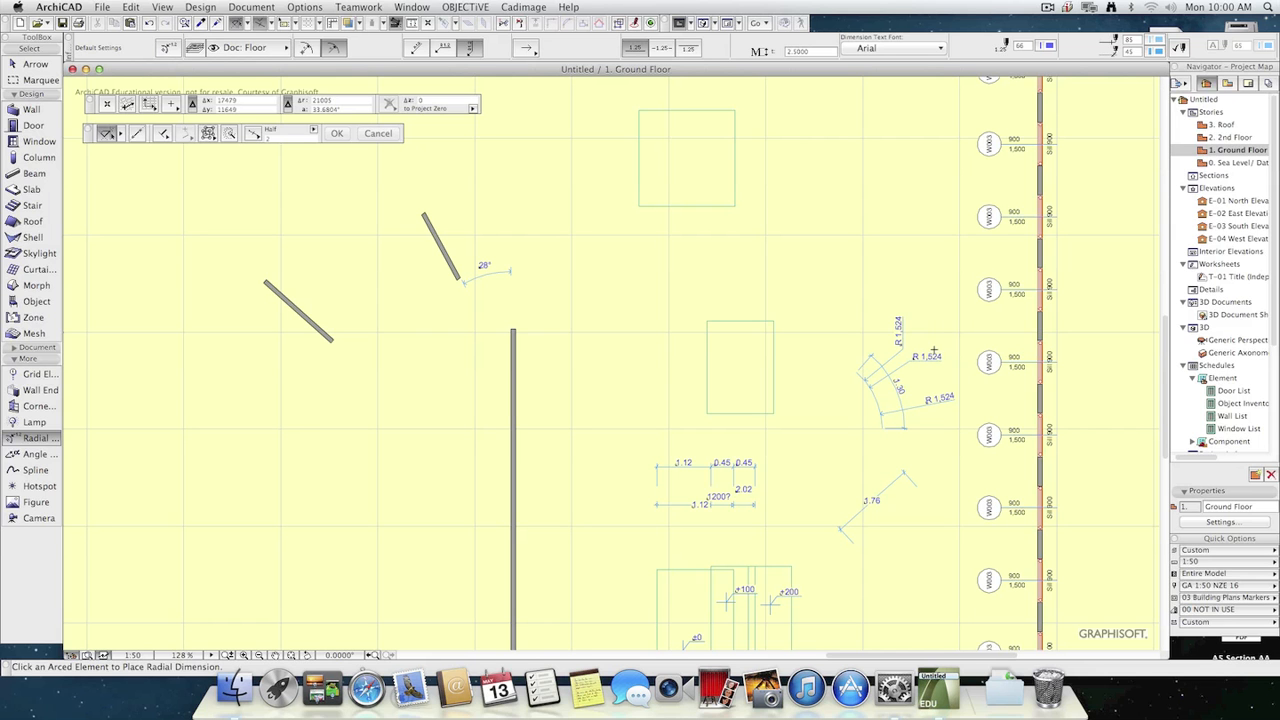
Look at the marker styles offered for radial dimensions, and leave the radial dimension tool.
click(524, 49)
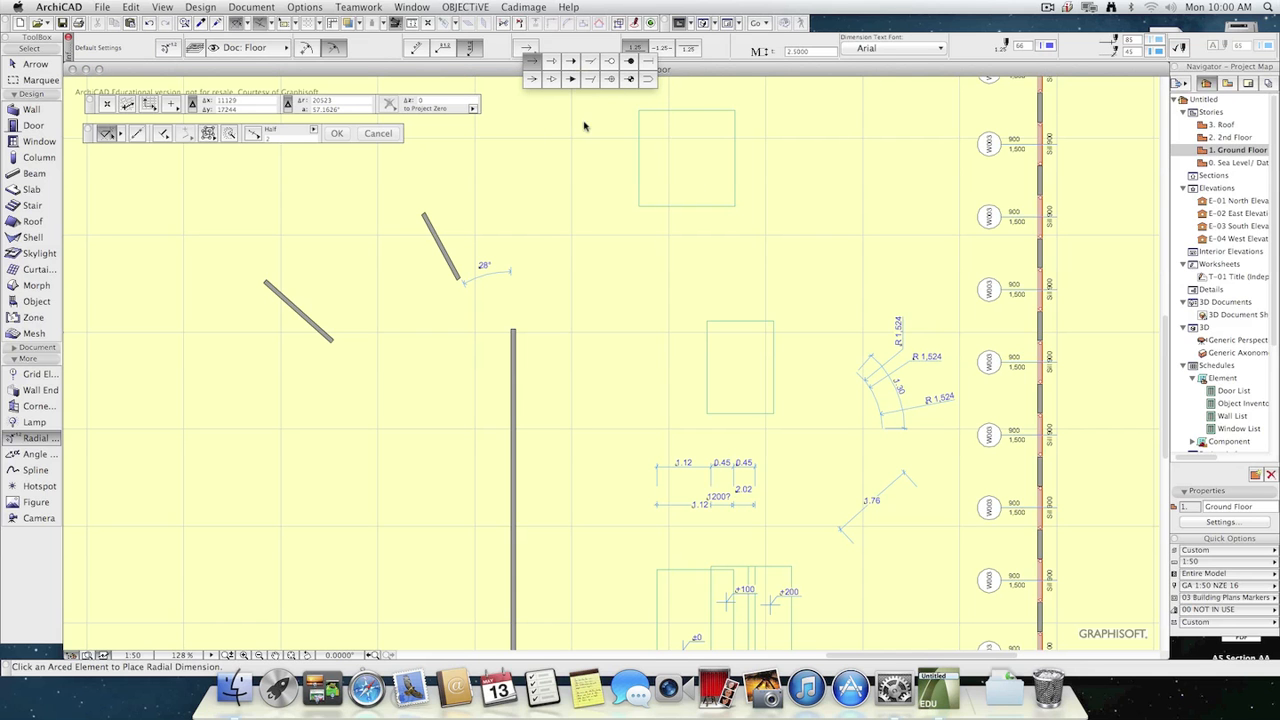
click(450, 125)
key(Escape)
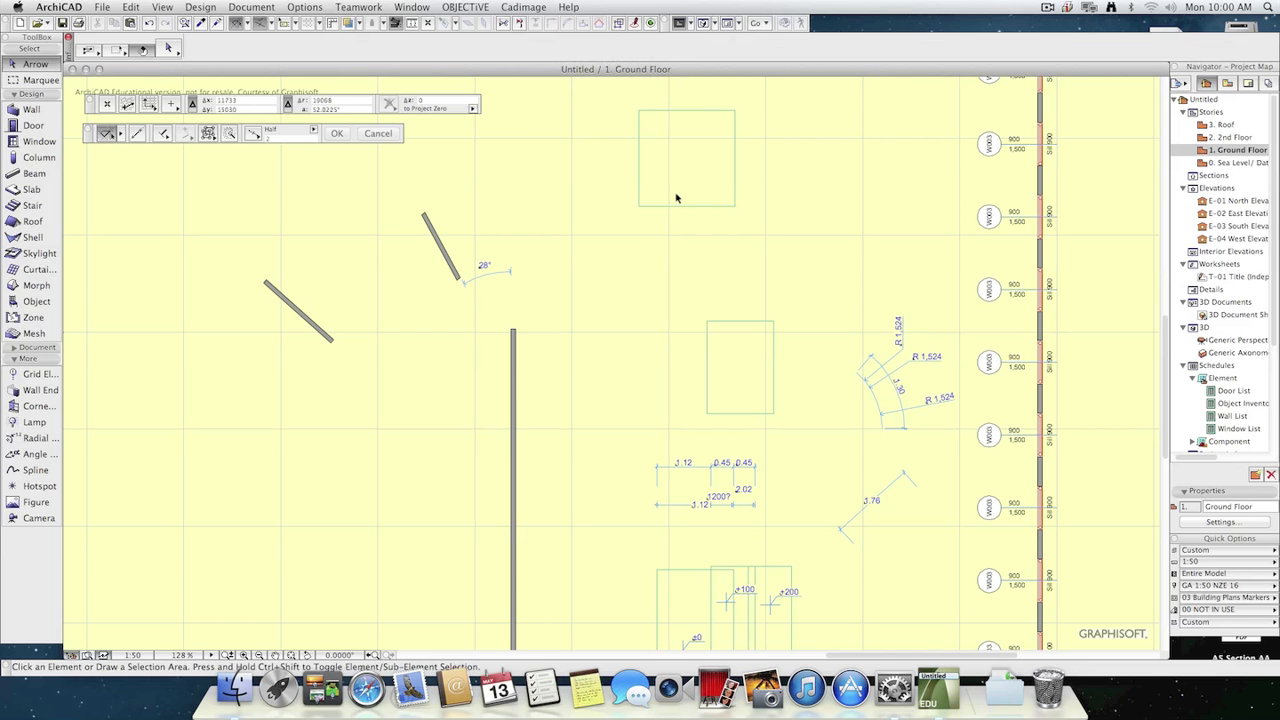
click(1204, 6)
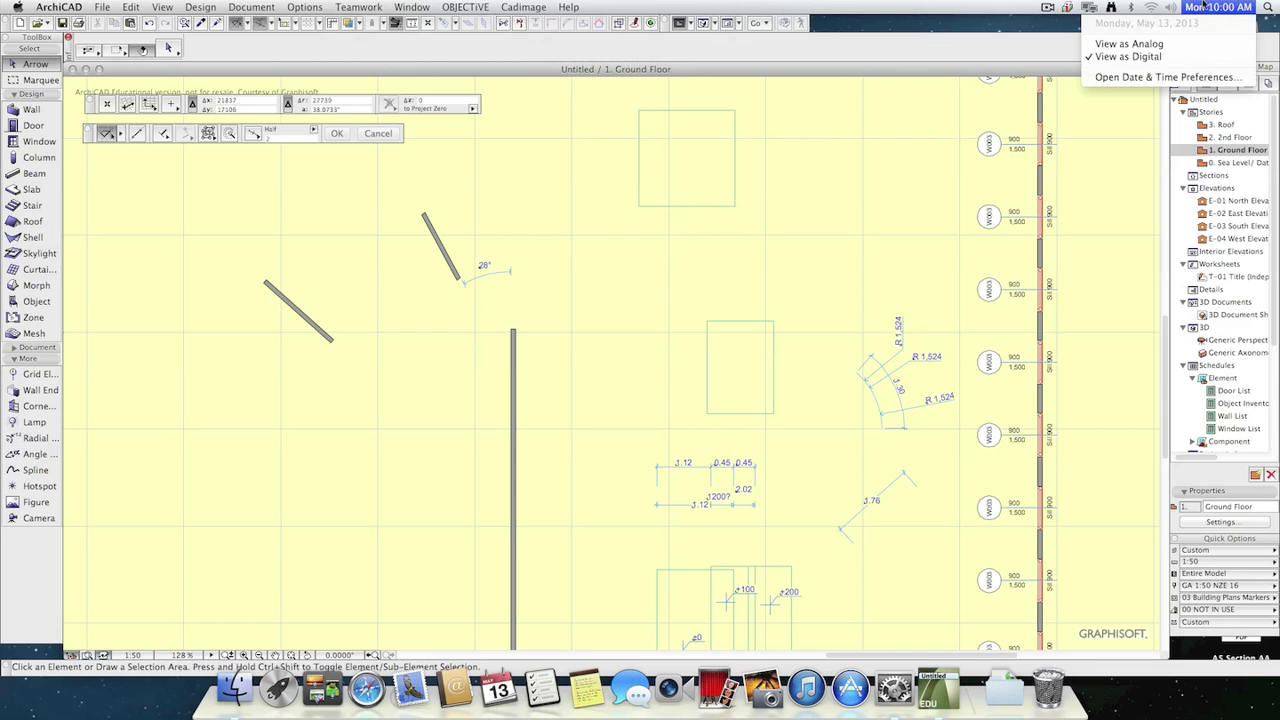
click(1204, 6)
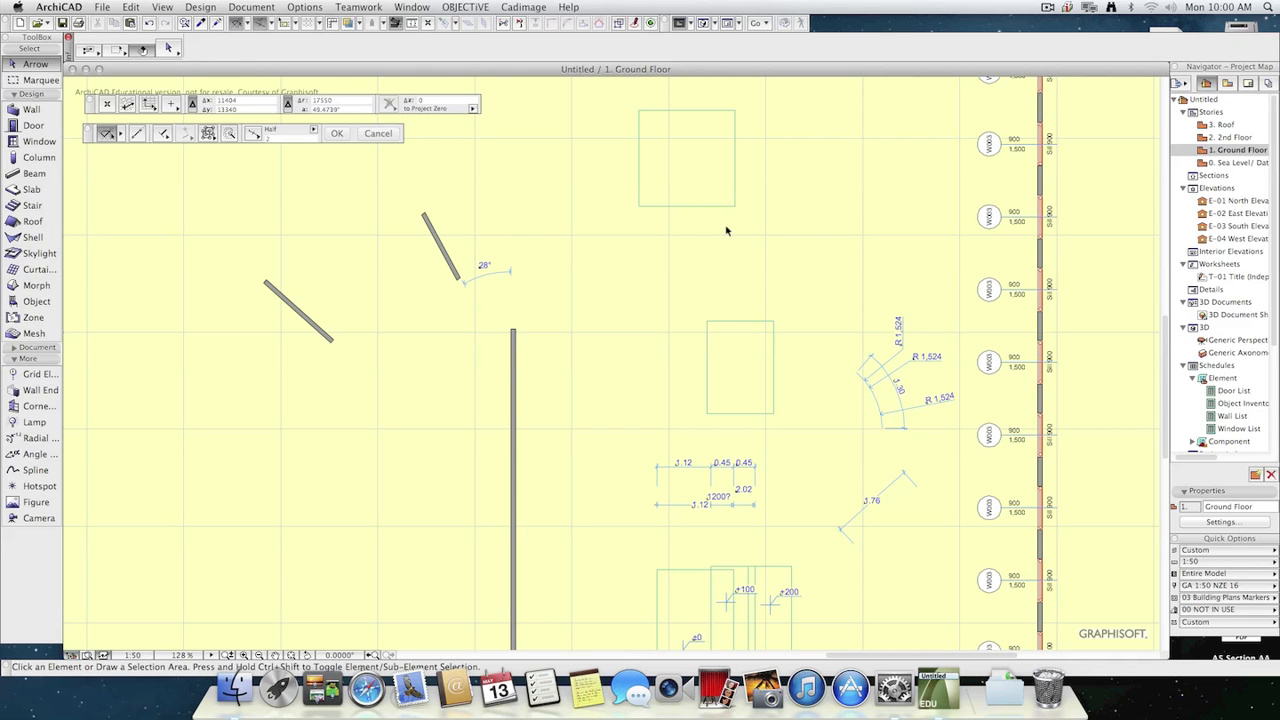
click(1046, 7)
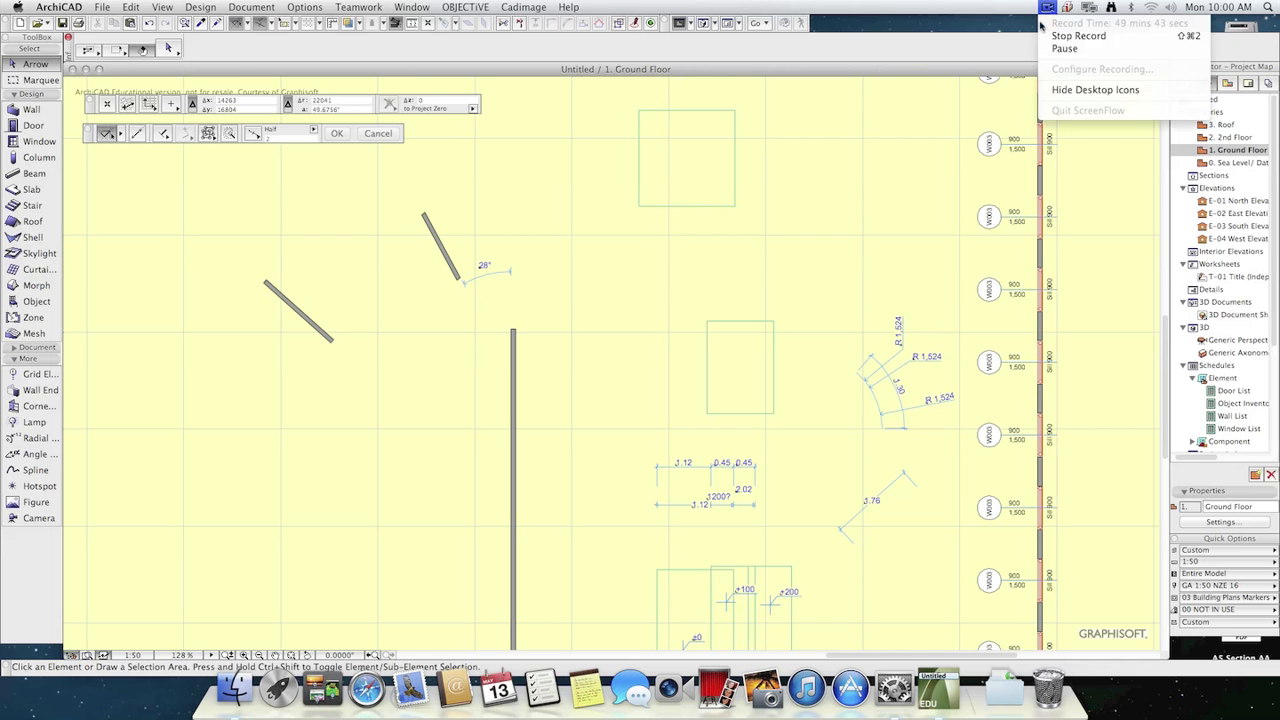
click(1064, 48)
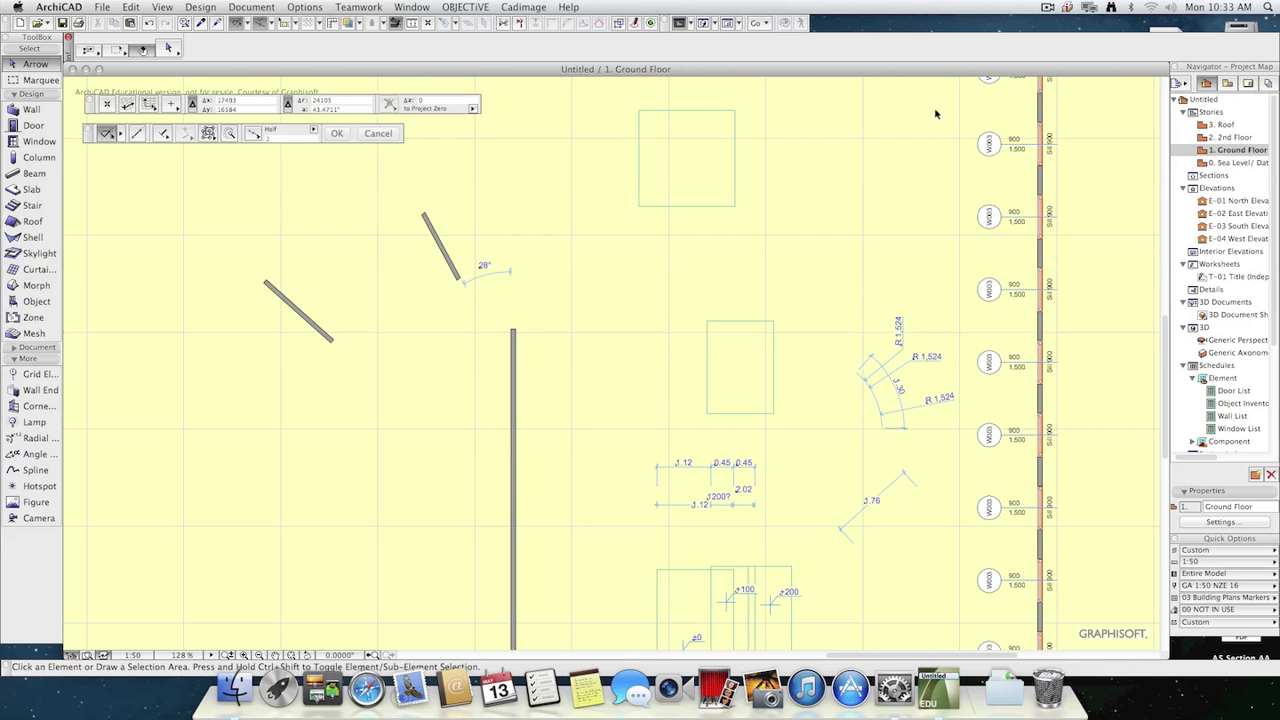
Review the whole ground floor plan with its mesh, and compare the Navigator's Project Map with its View Map.
scroll(837, 461, down, 1)
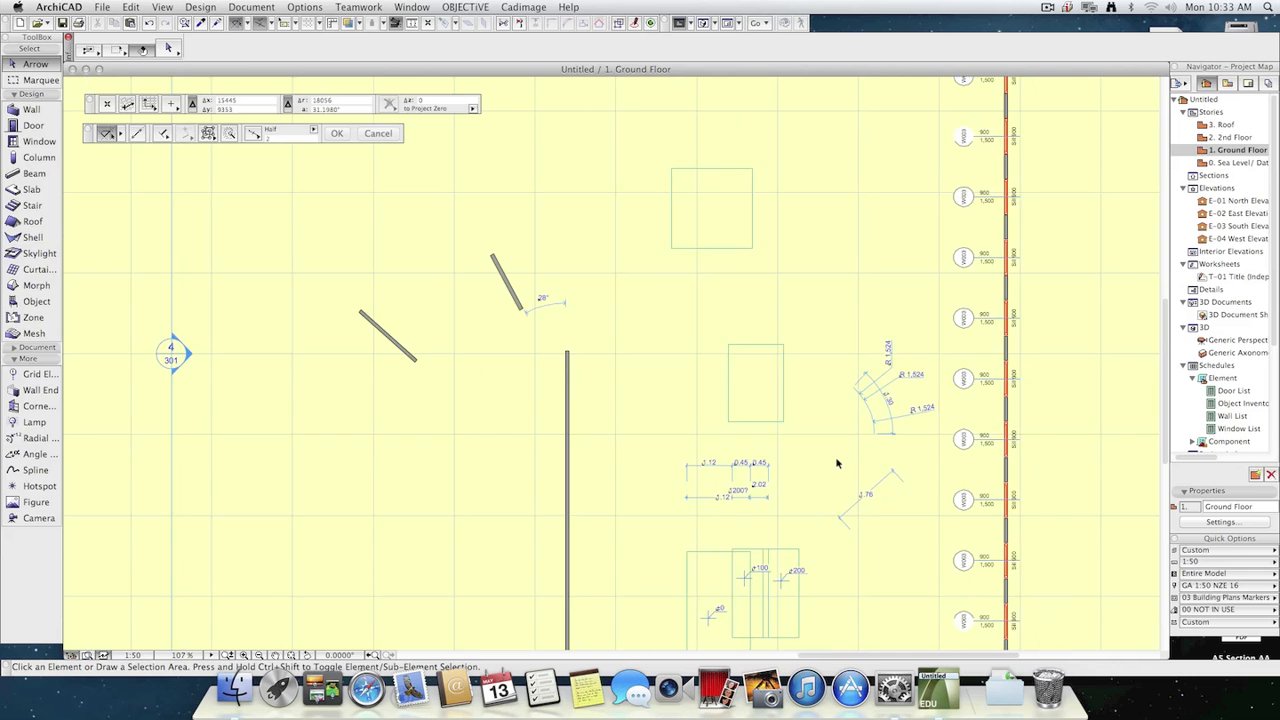
scroll(838, 459, up, 1)
scroll(839, 458, down, 1)
middle_drag(839, 458, 730, 257)
scroll(730, 257, down, 5)
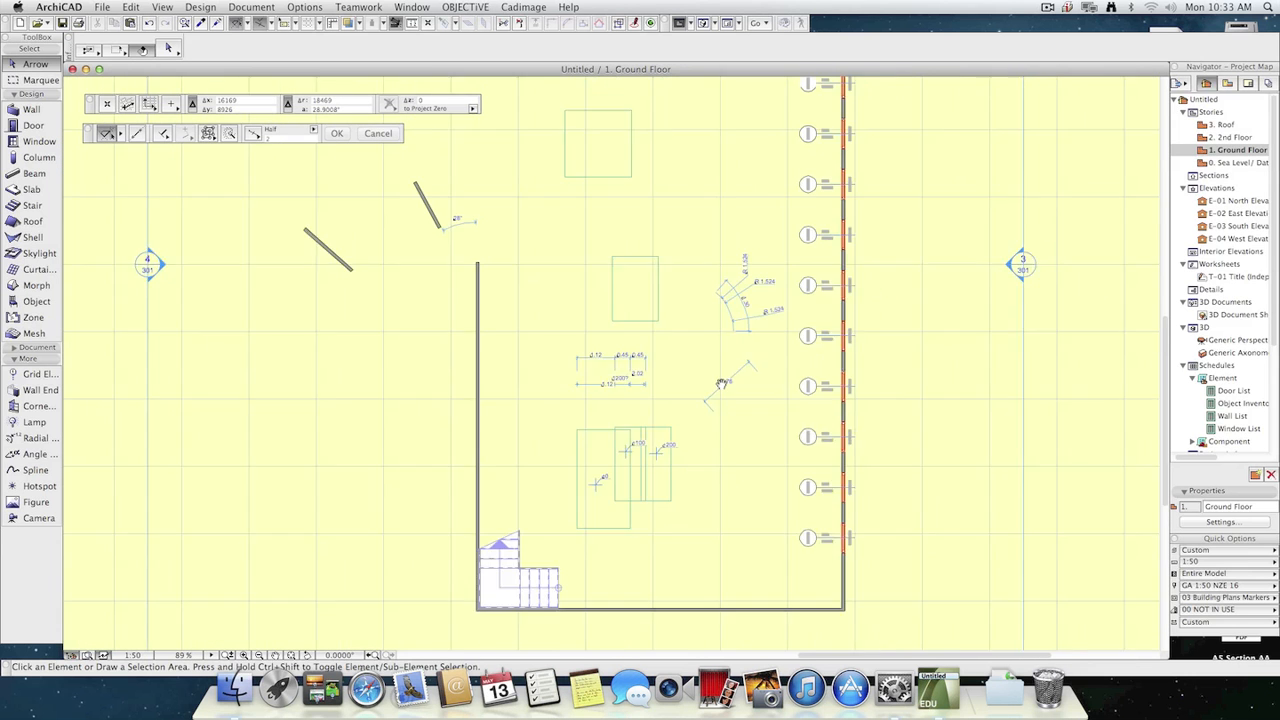
scroll(699, 369, down, 1)
mouse_move(699, 369)
middle_down()
mouse_move(698, 402)
mouse_move(711, 396)
mouse_move(654, 395)
mouse_move(765, 393)
middle_up()
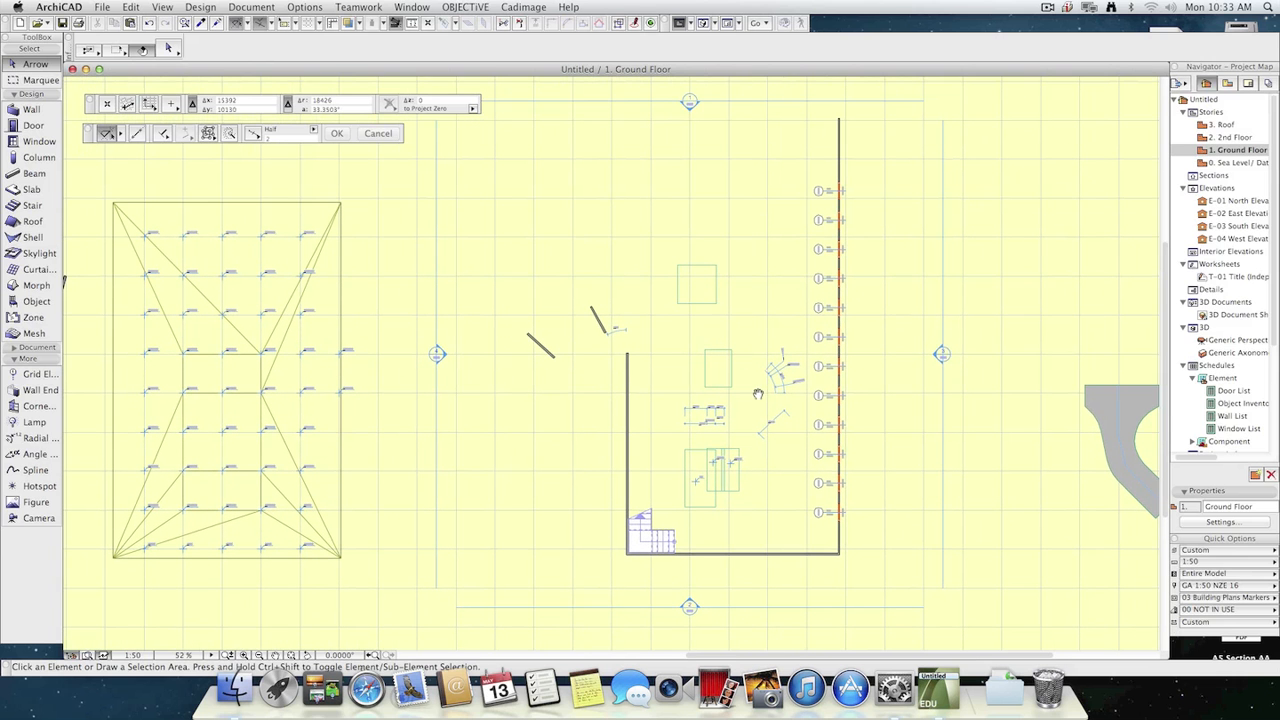
click(1229, 83)
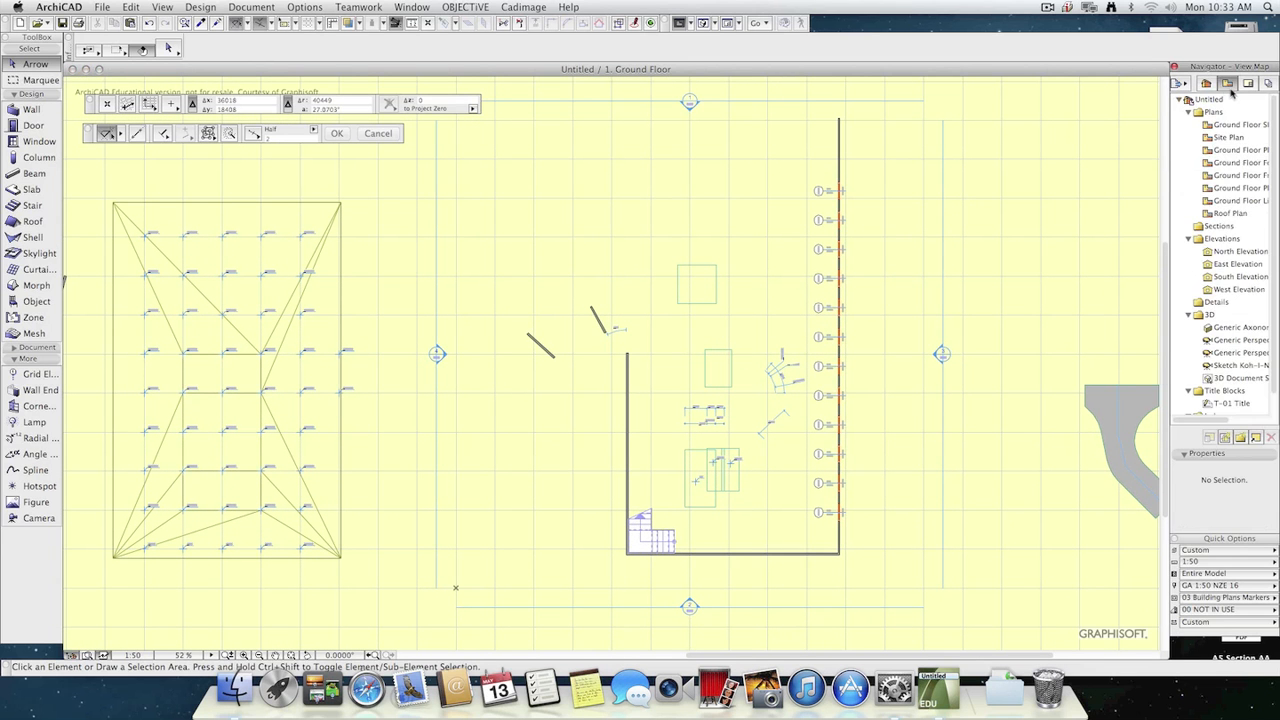
click(1210, 88)
click(1228, 87)
click(1209, 87)
click(1228, 87)
Close the Navigator palette and show it again.
click(1174, 67)
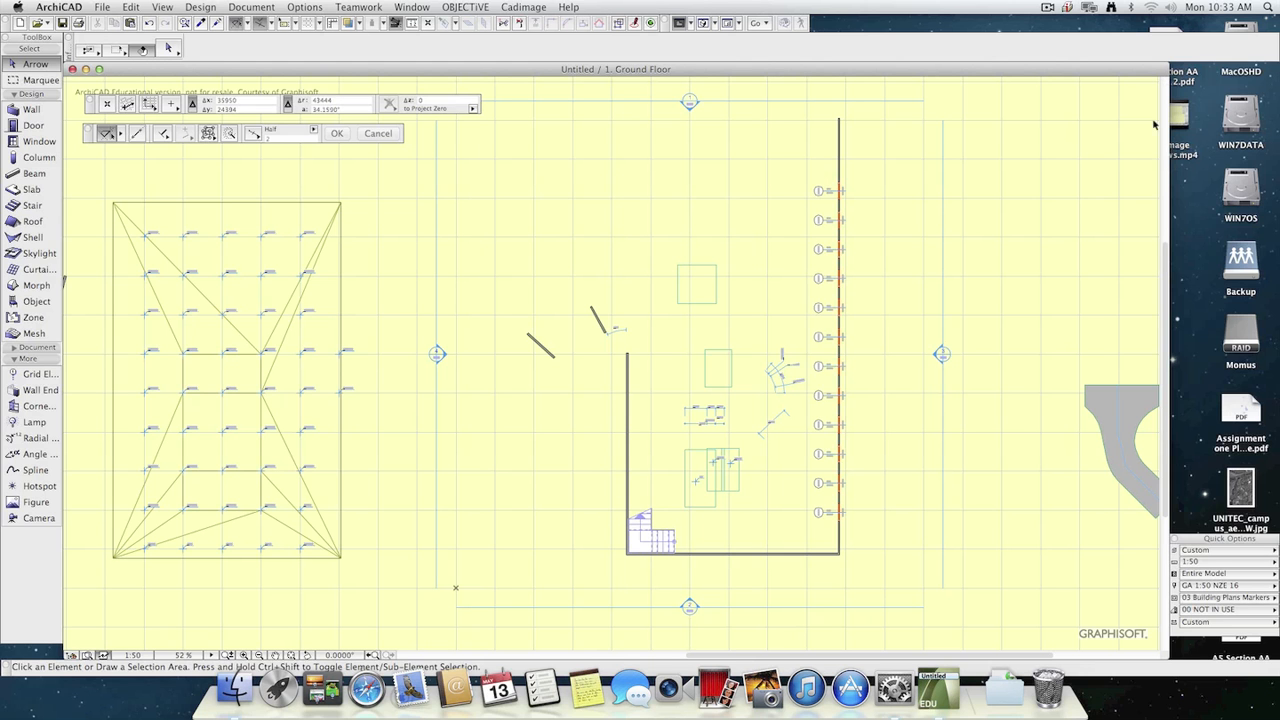
click(520, 7)
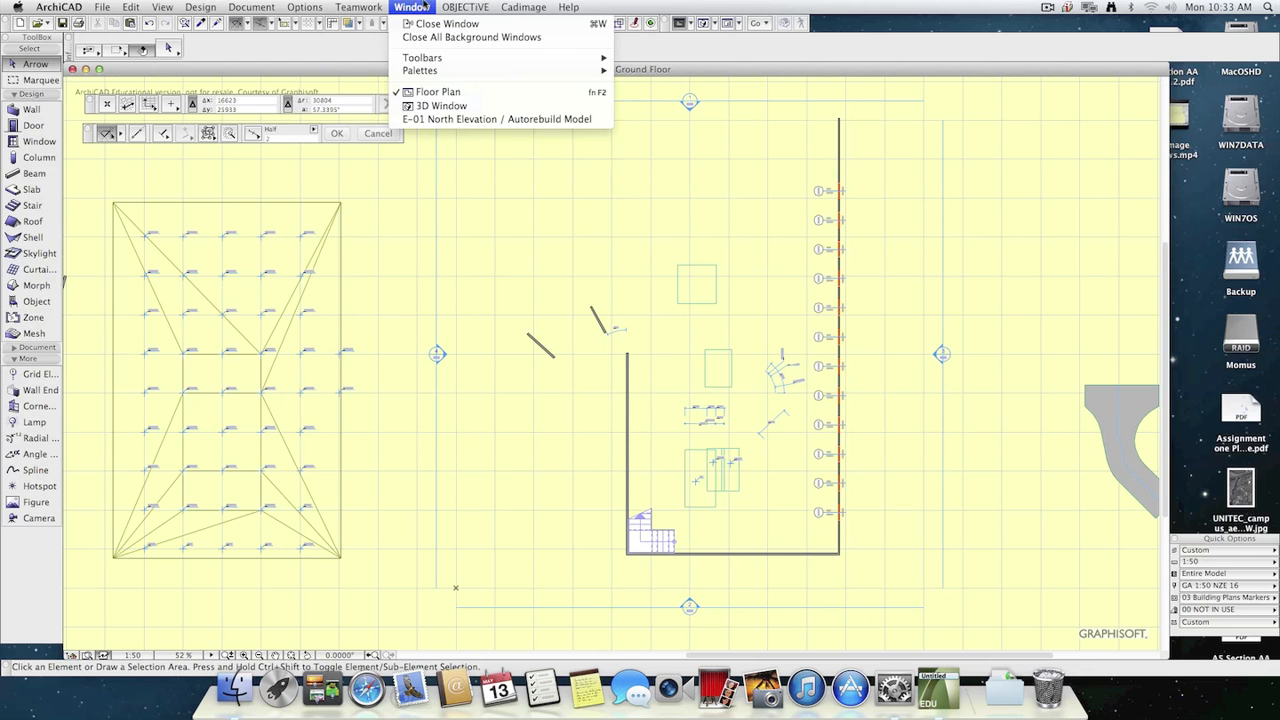
mouse_move(425, 72)
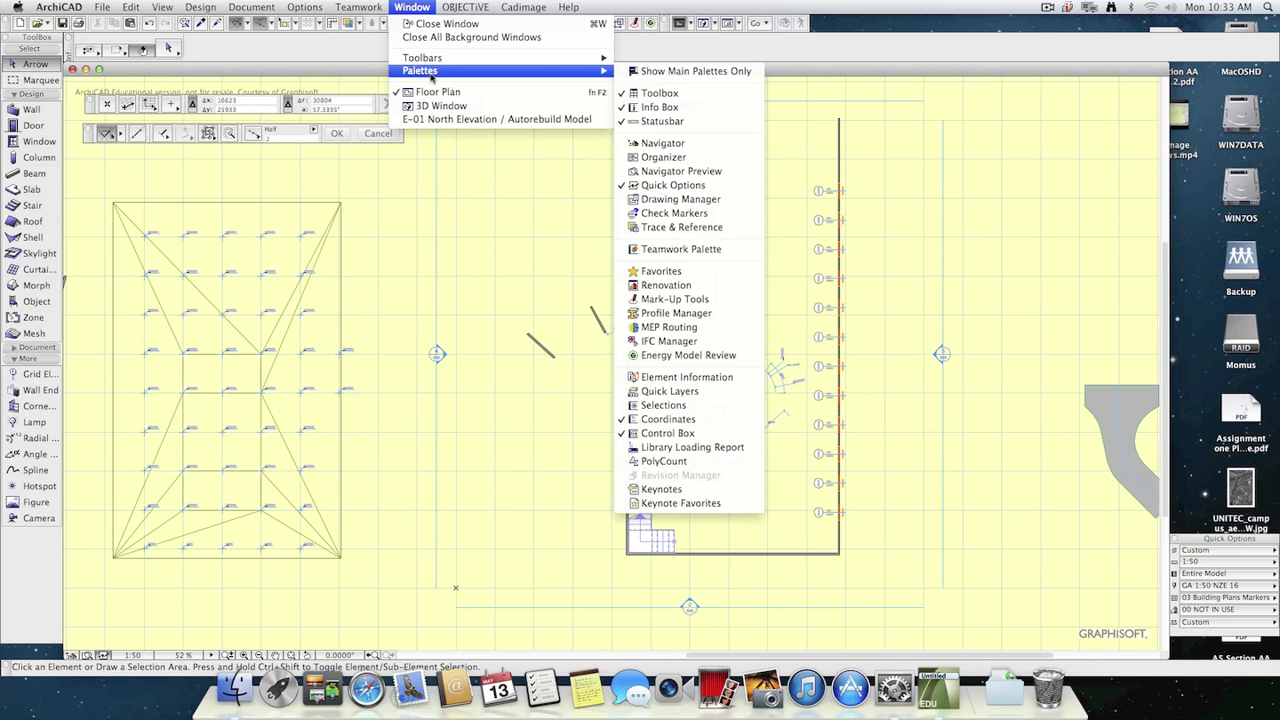
click(679, 145)
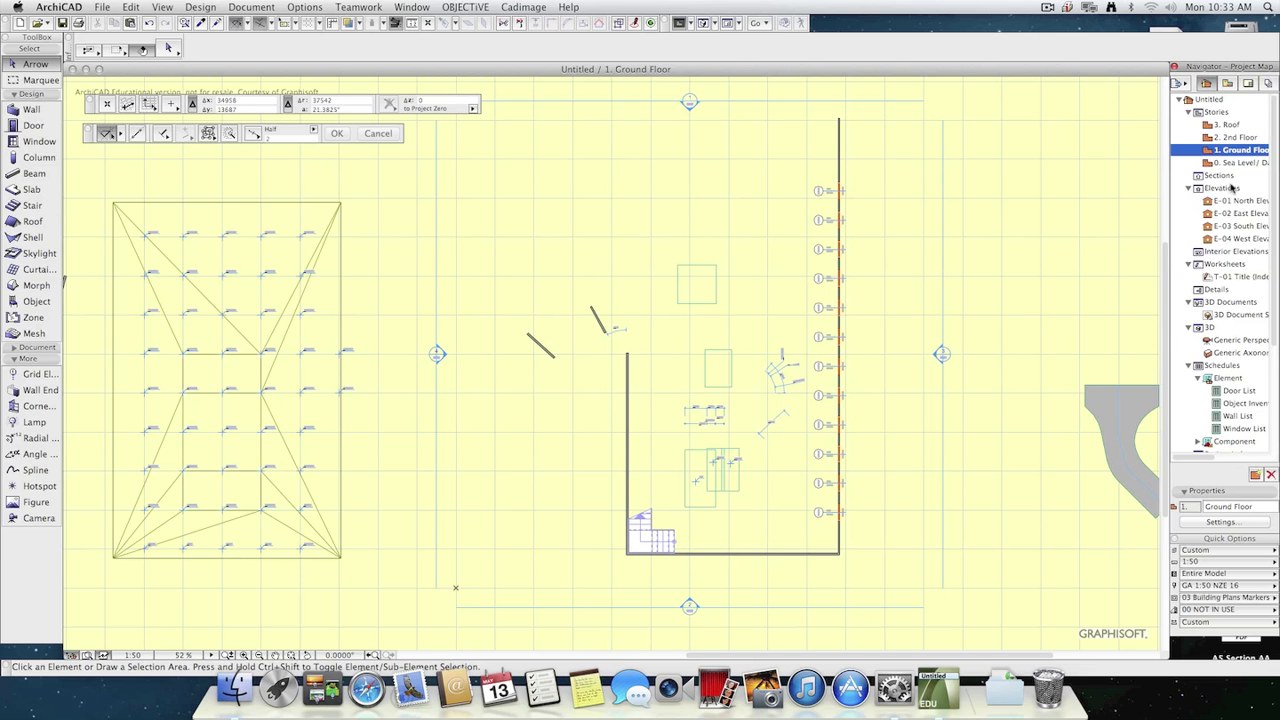
key(super+Tab)
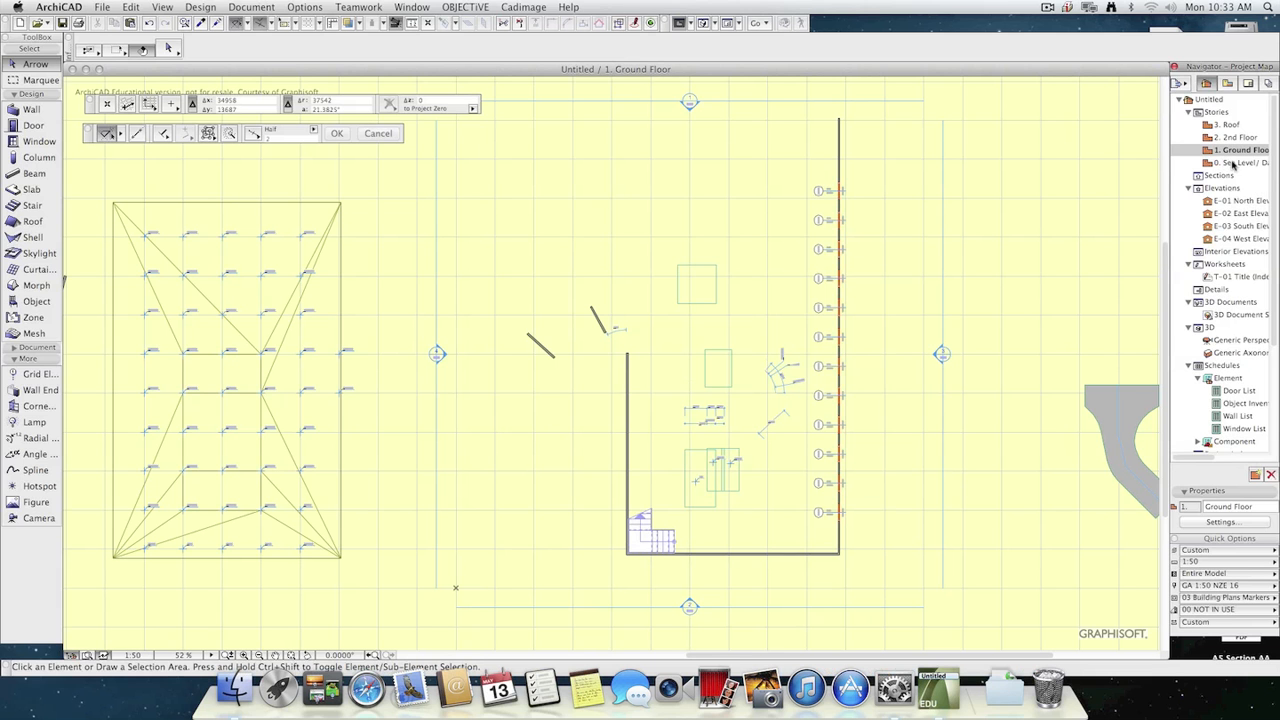
click(1256, 475)
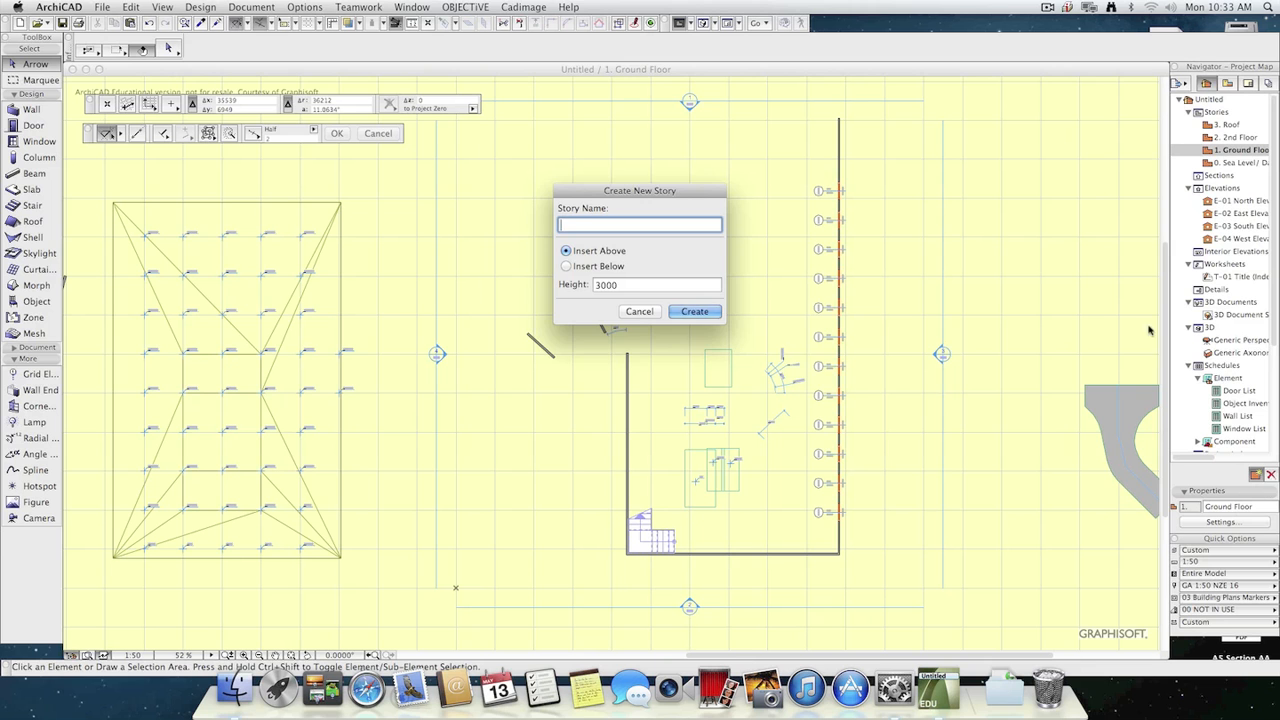
key(Escape)
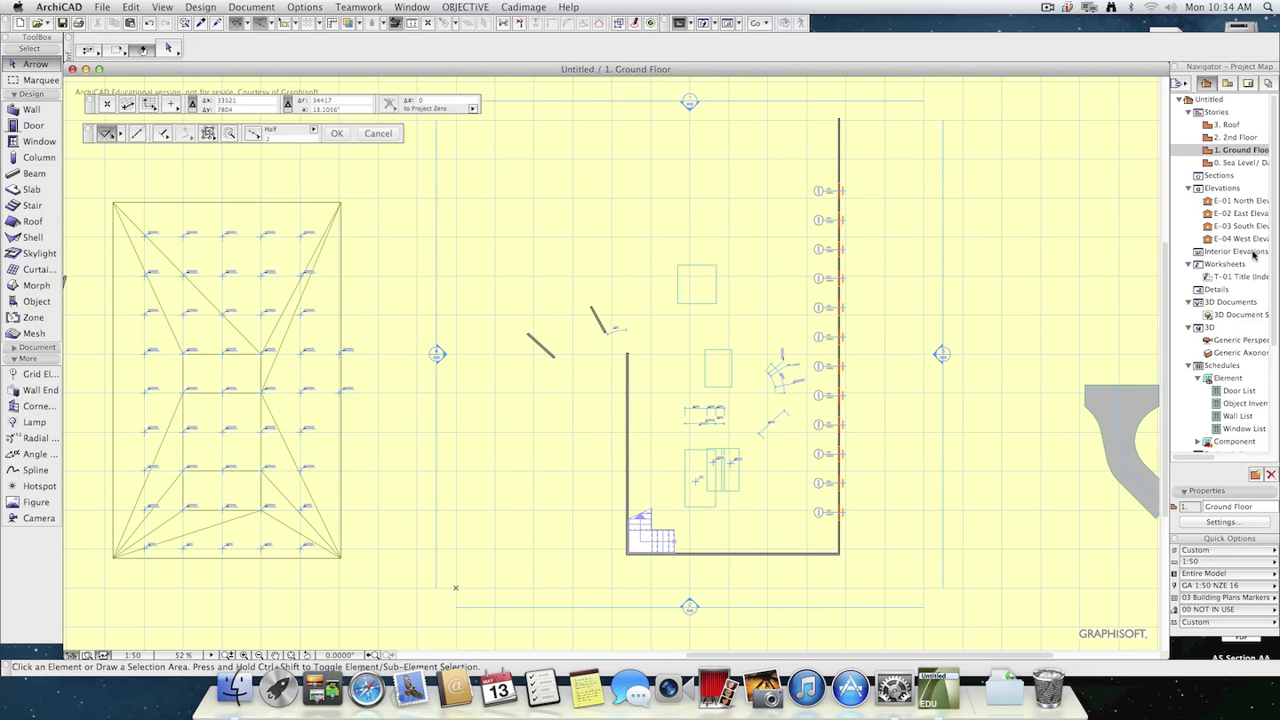
Start saving the current ground floor view in the View Map, with its ID by project map and the custom name "Court Yard".
click(1228, 84)
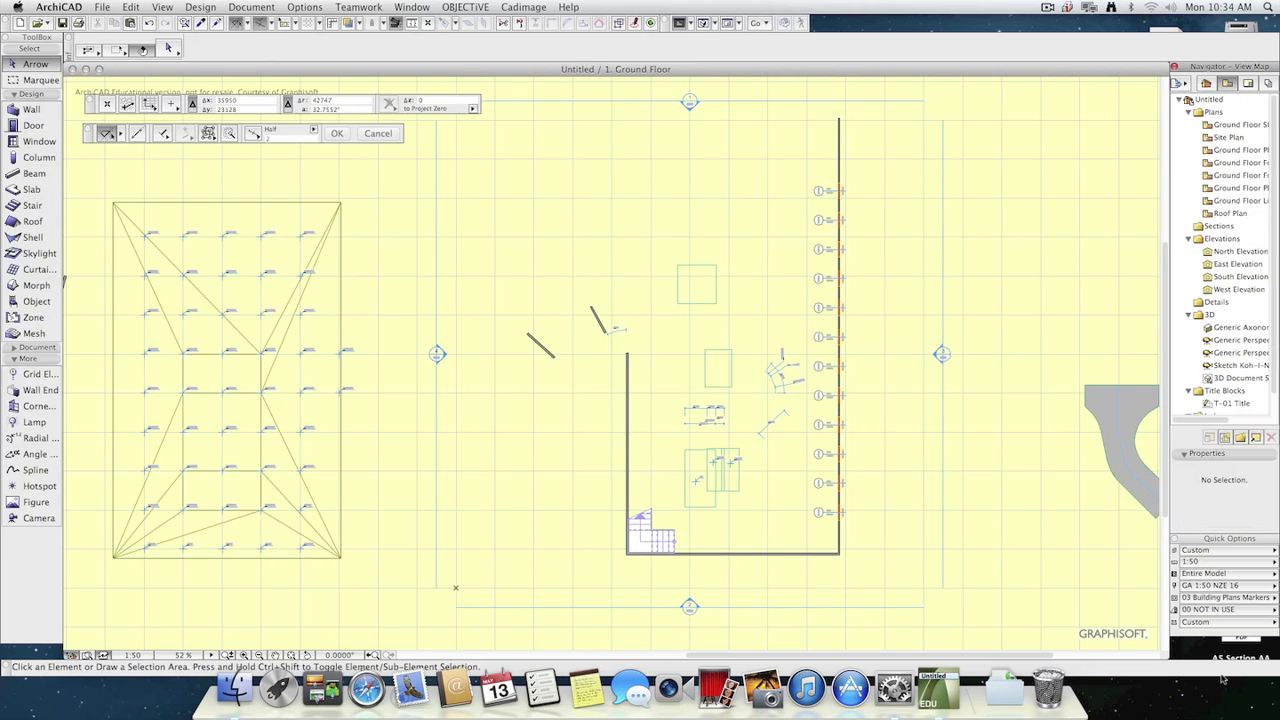
click(1226, 437)
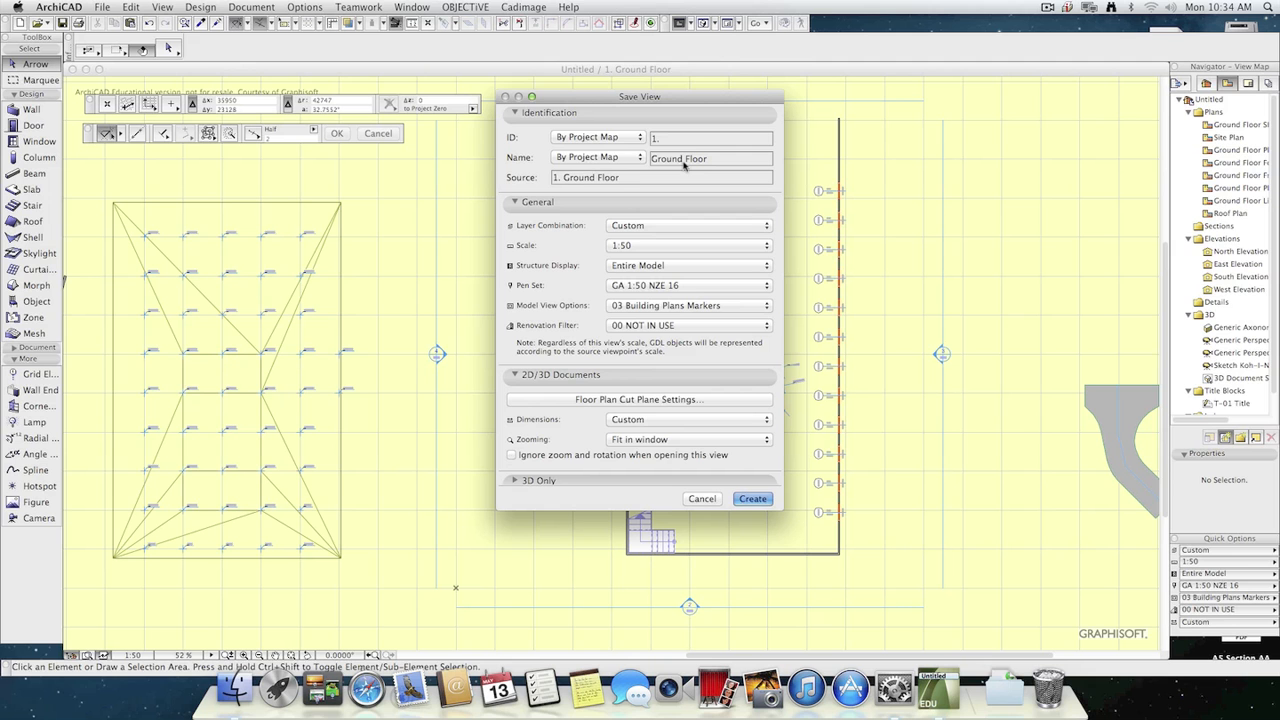
click(598, 138)
click(590, 160)
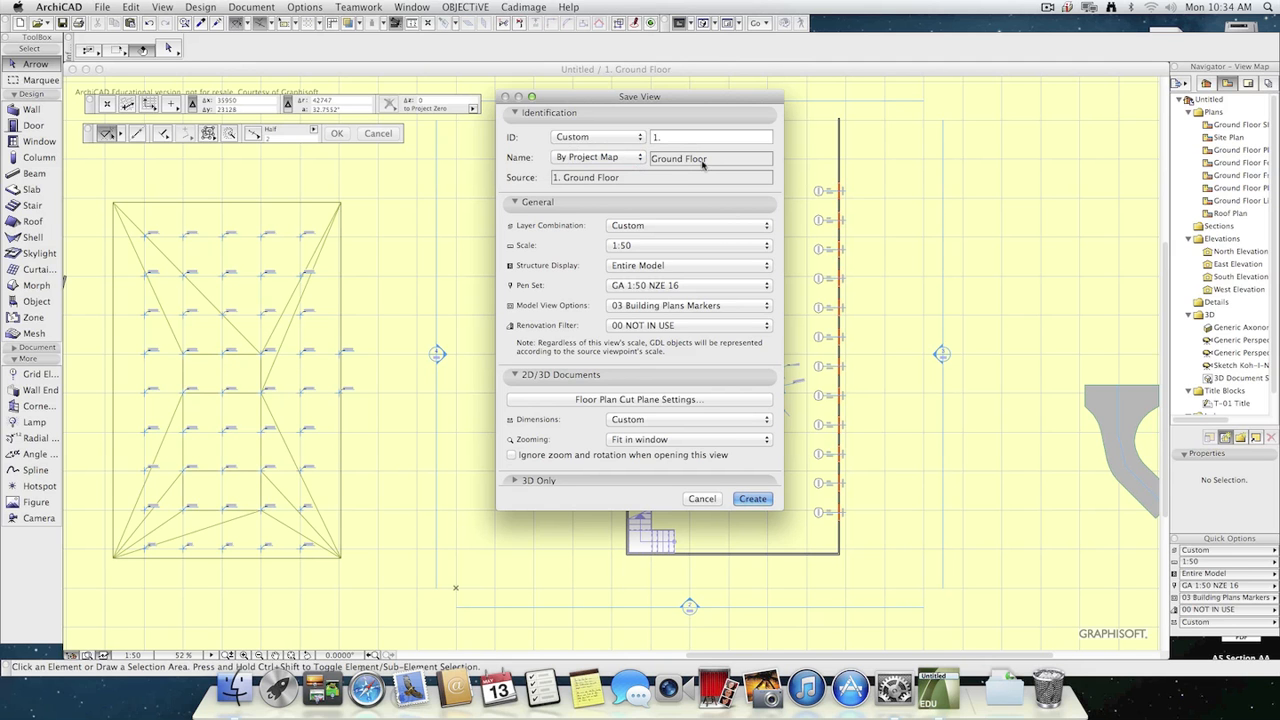
click(610, 157)
click(605, 172)
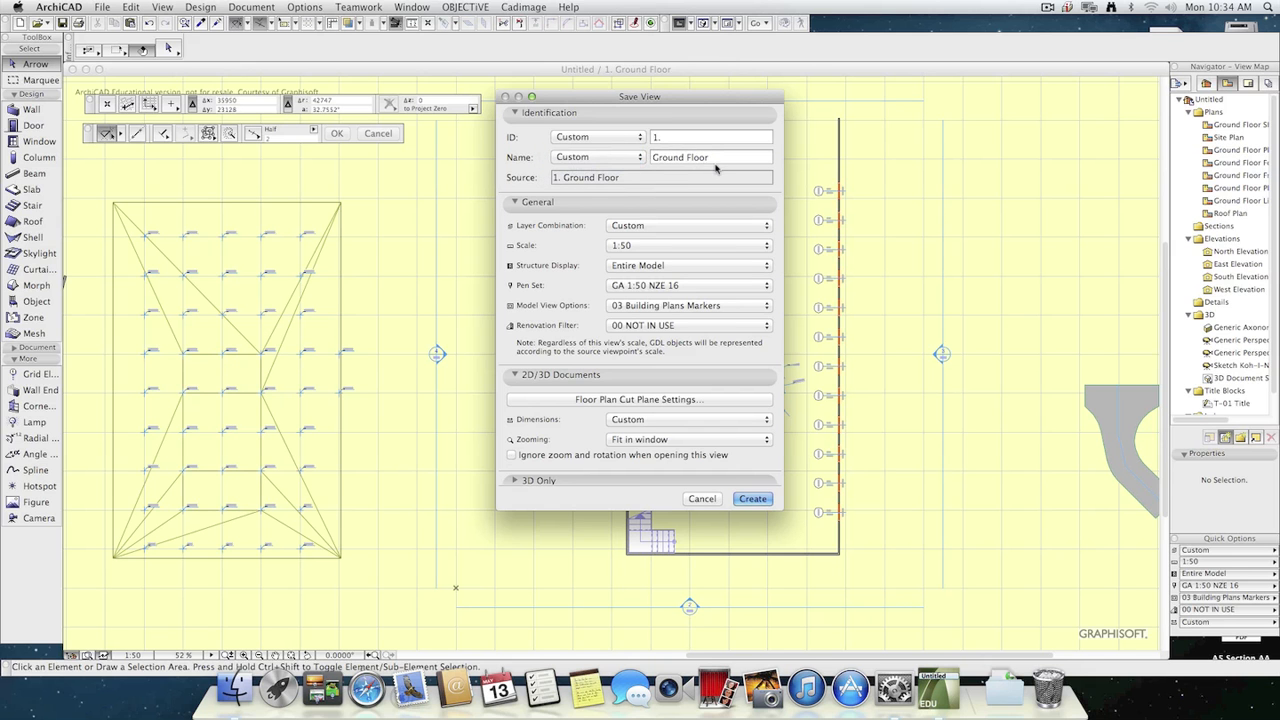
click(620, 138)
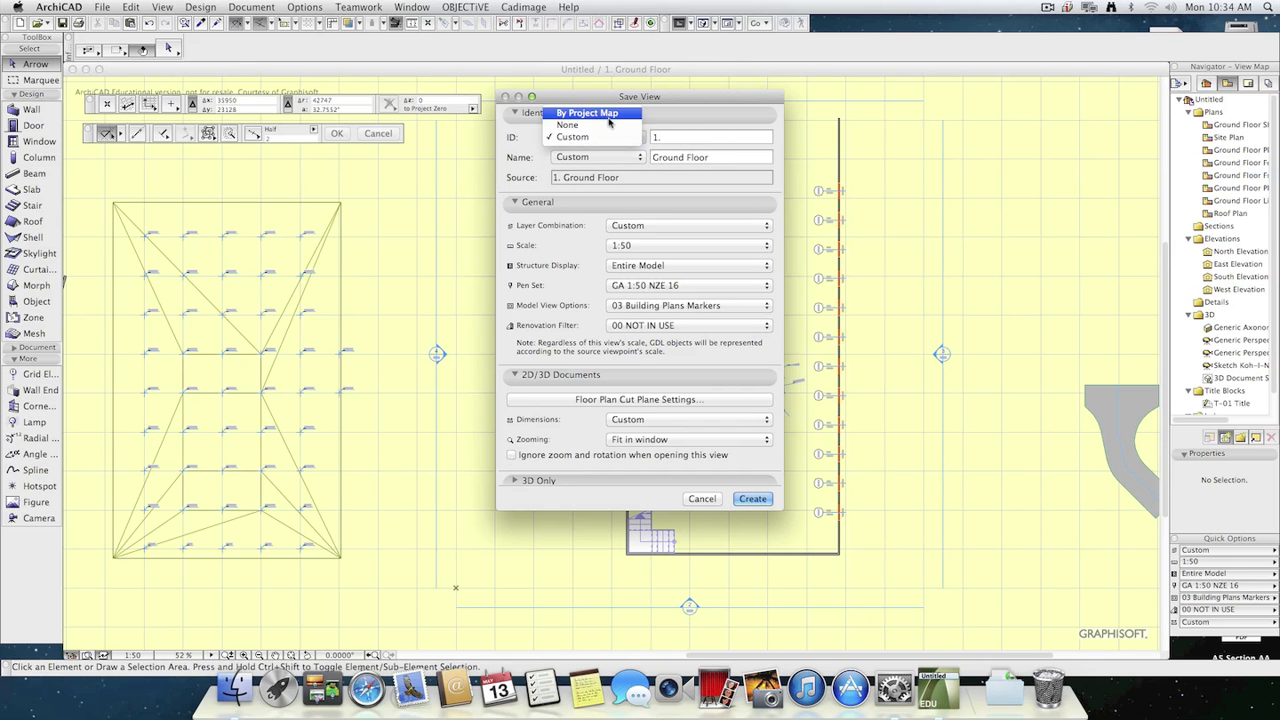
click(600, 113)
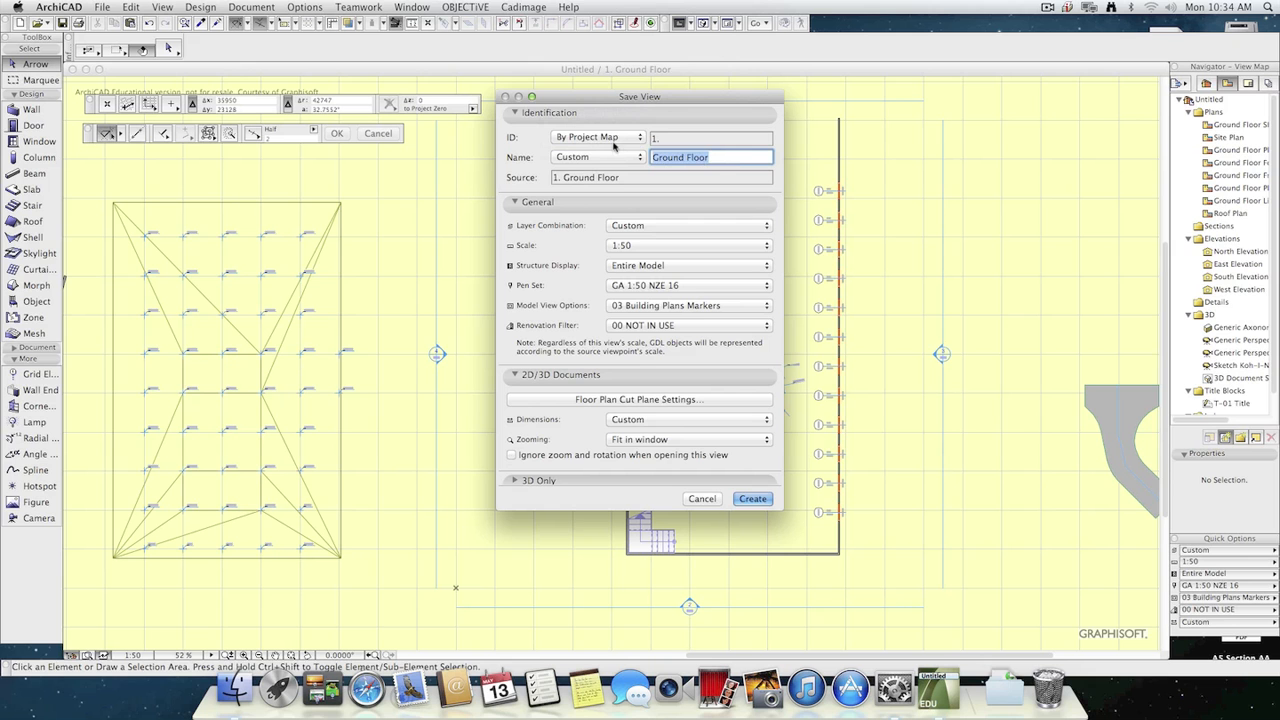
text(Court Yard)
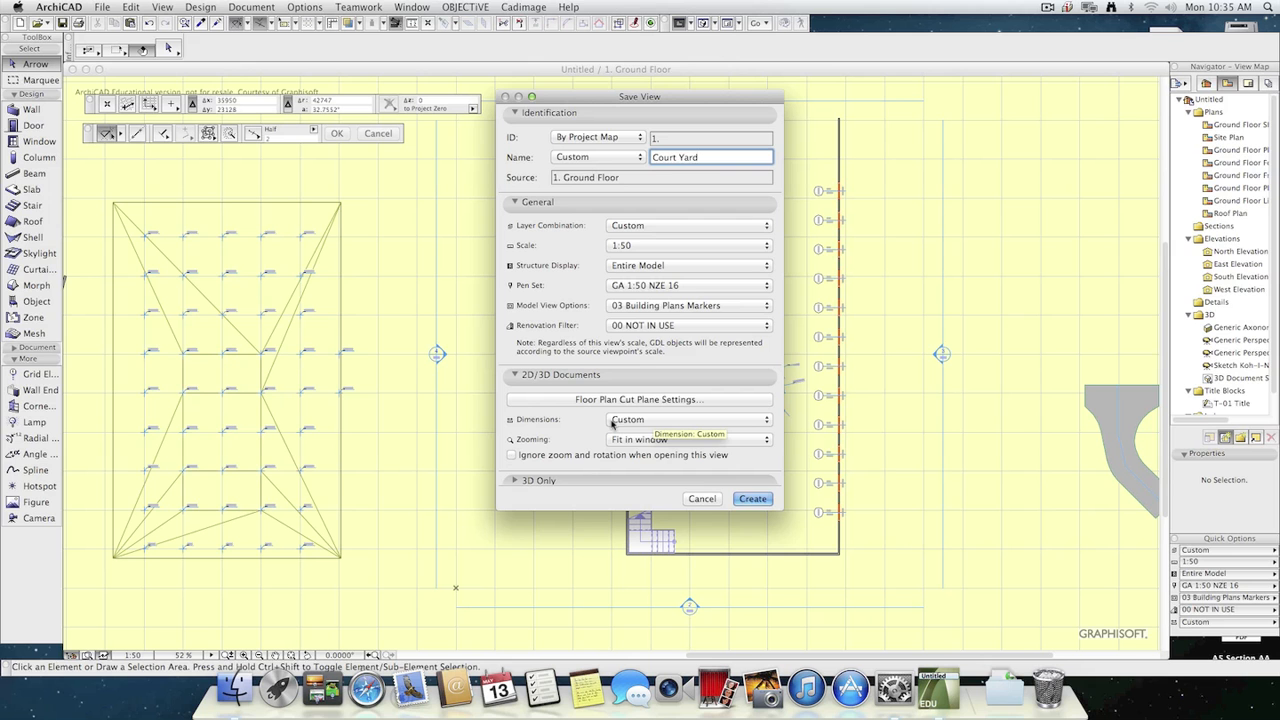
Try the US Architect dimension standard for the new view, and settle on Std NZE.
click(612, 422)
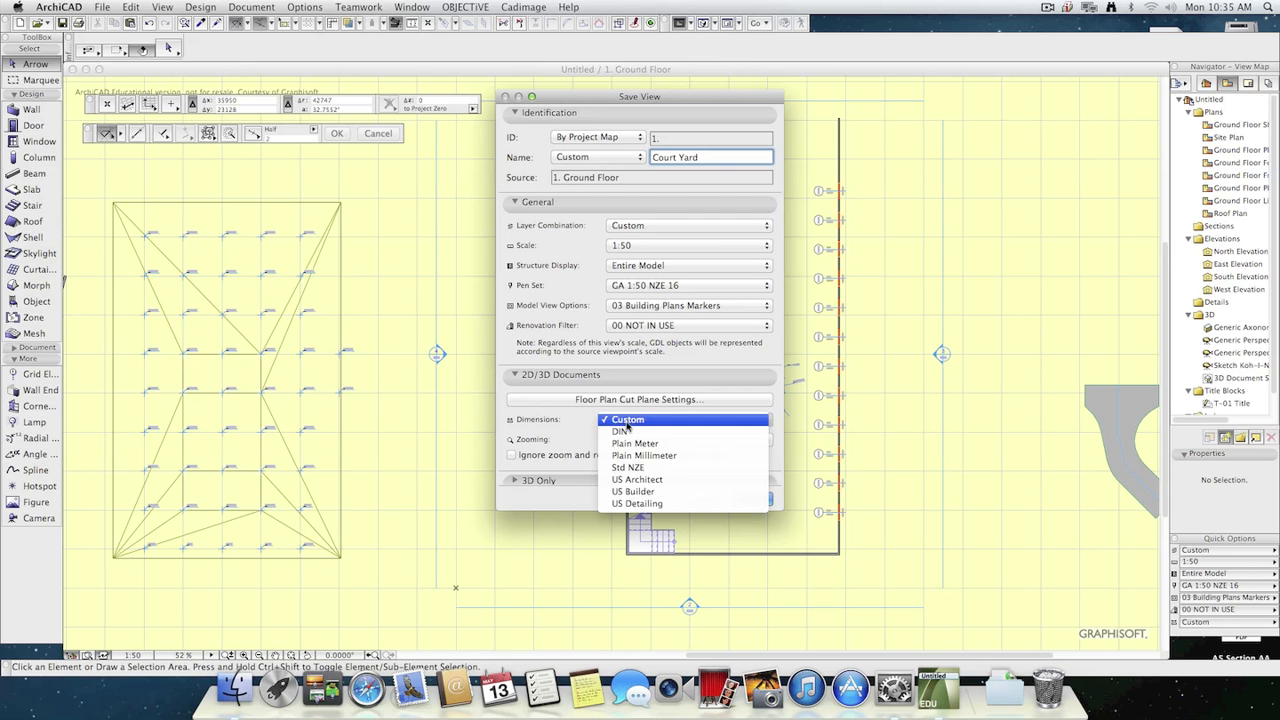
click(676, 468)
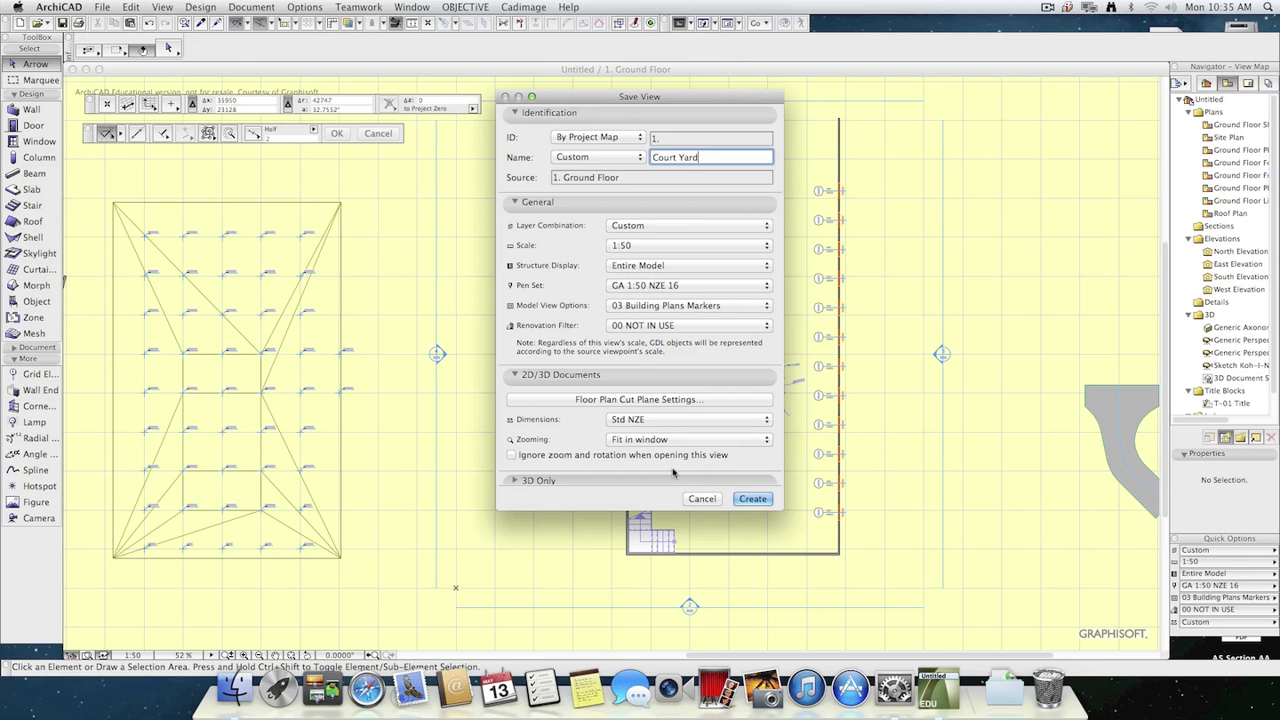
click(670, 422)
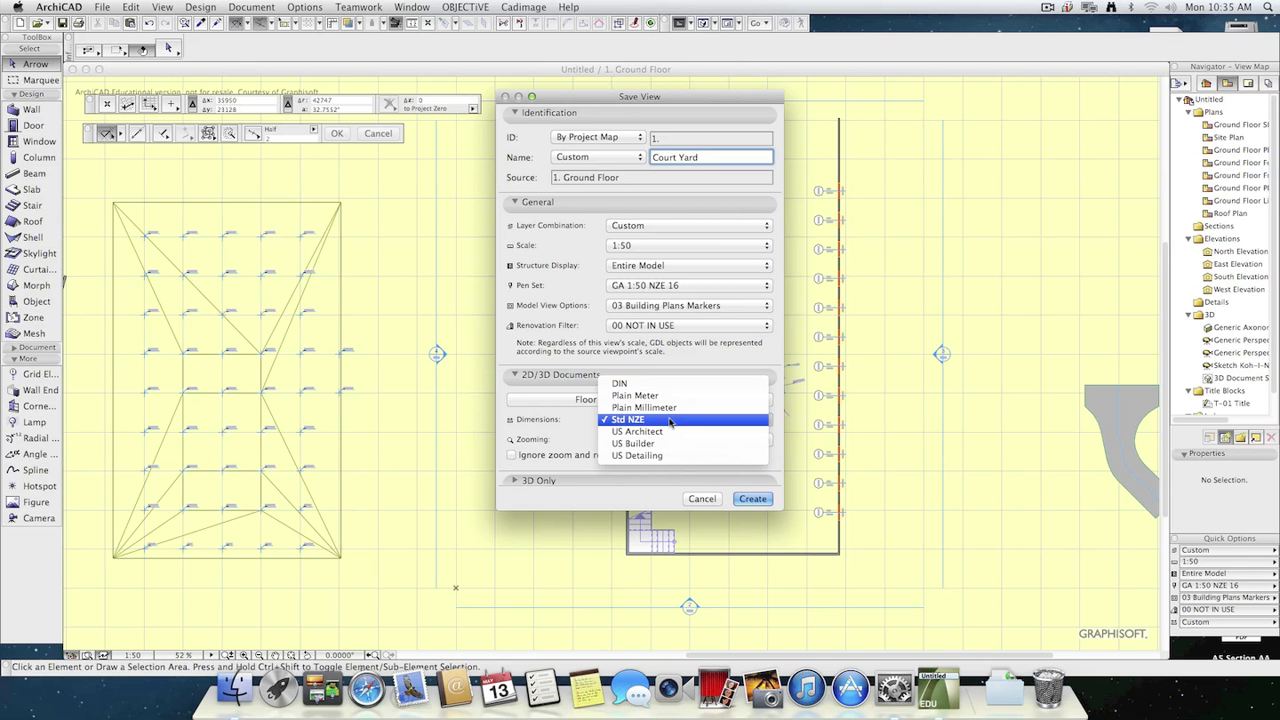
click(673, 439)
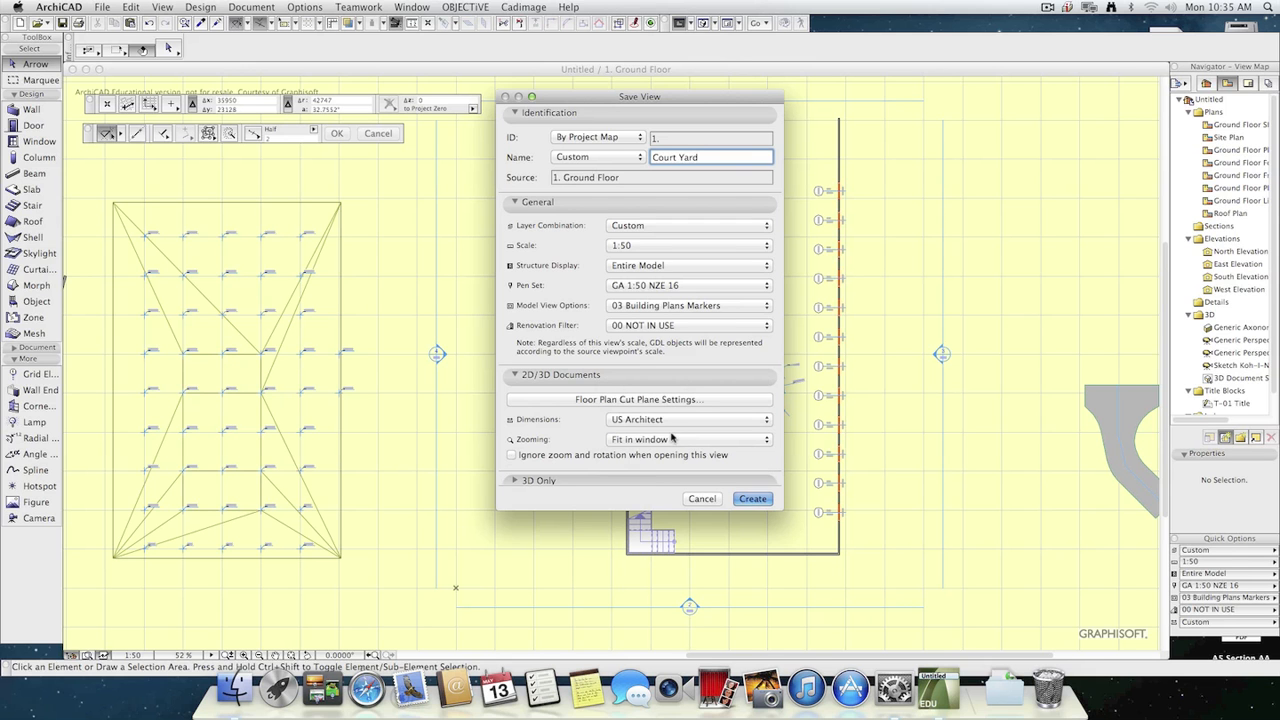
click(670, 420)
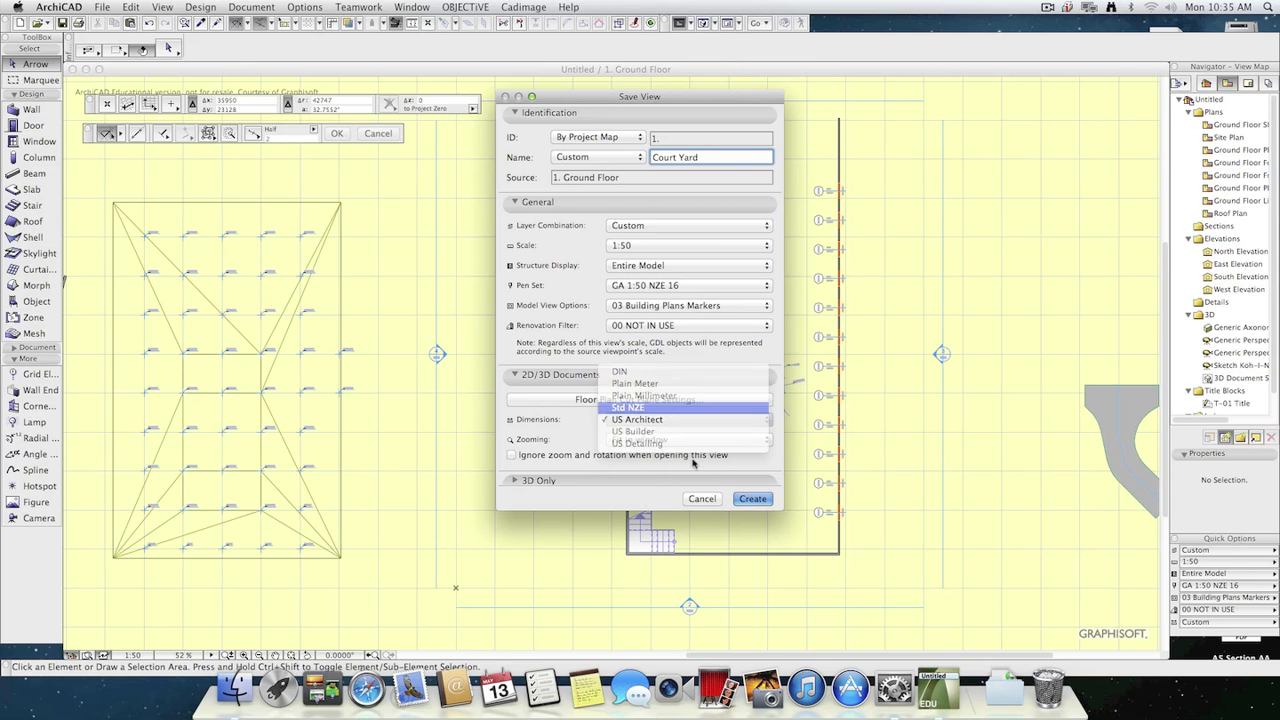
click(663, 408)
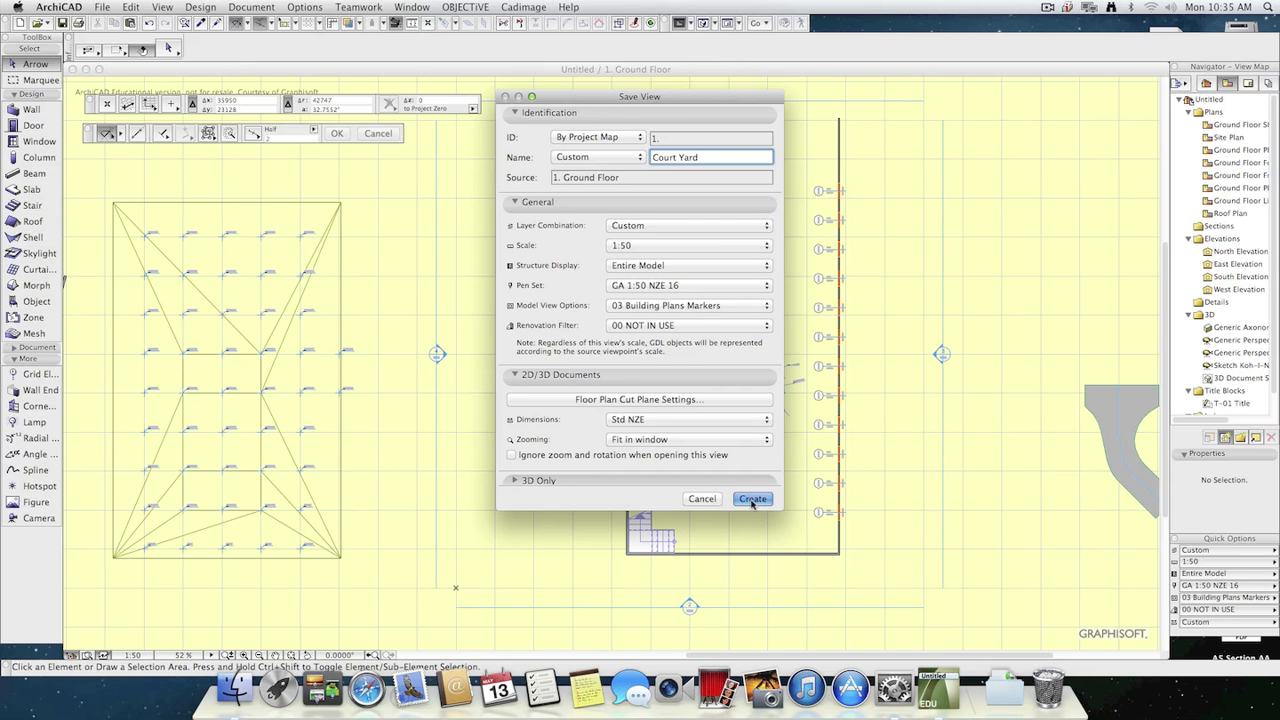
Keep the view's zooming at Fit in window and create the Court Yard view.
click(663, 441)
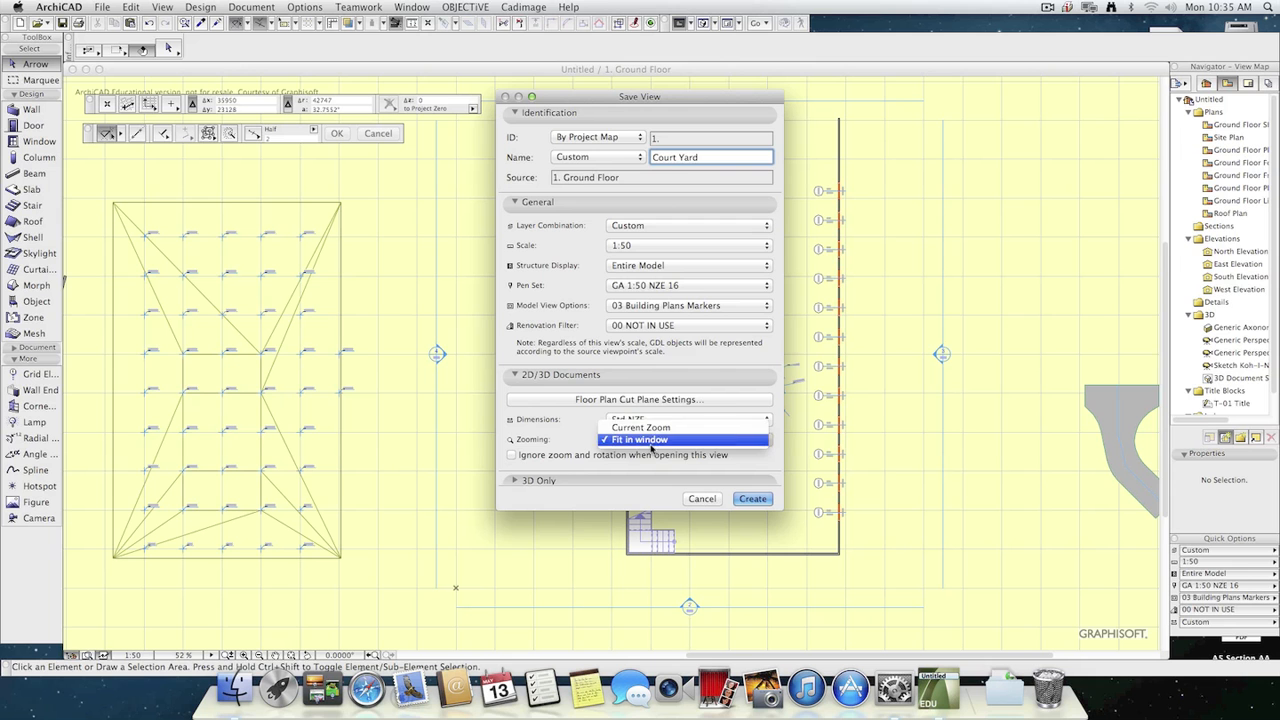
click(650, 440)
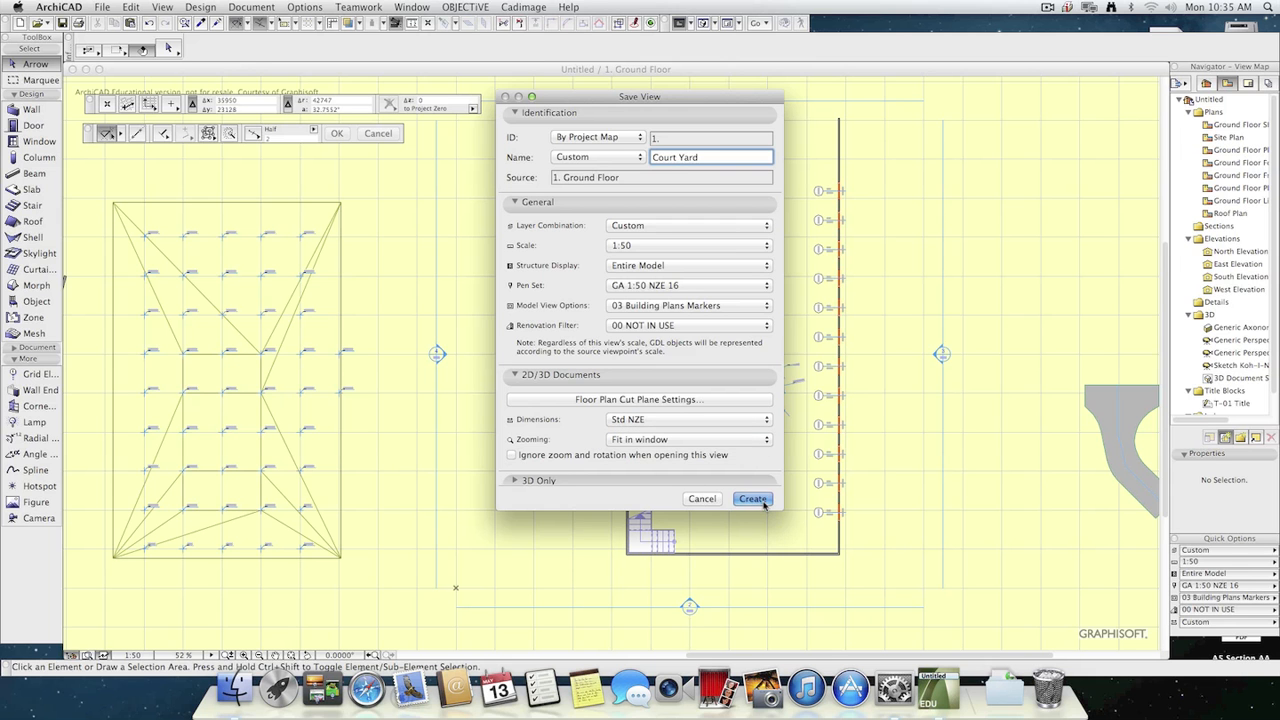
click(760, 500)
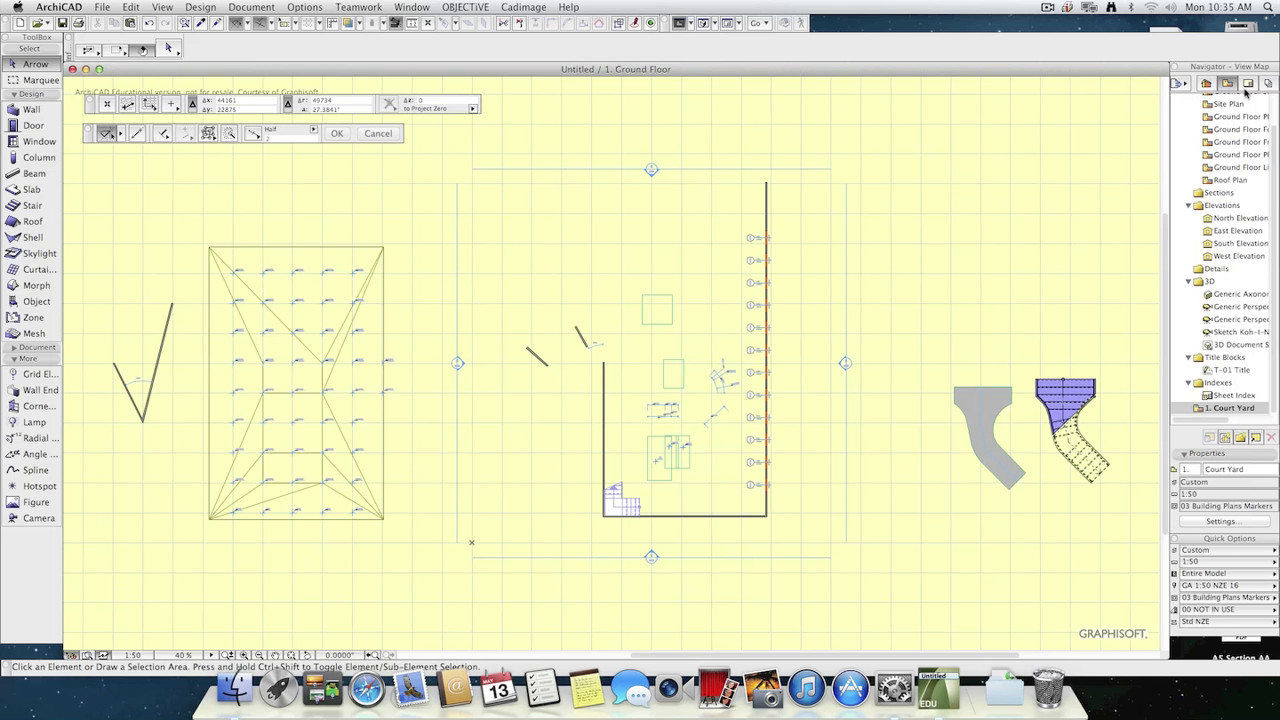
Open the Ground Floor sketch view, the first saved view in the Plans folder.
scroll(1240, 208, up, 3)
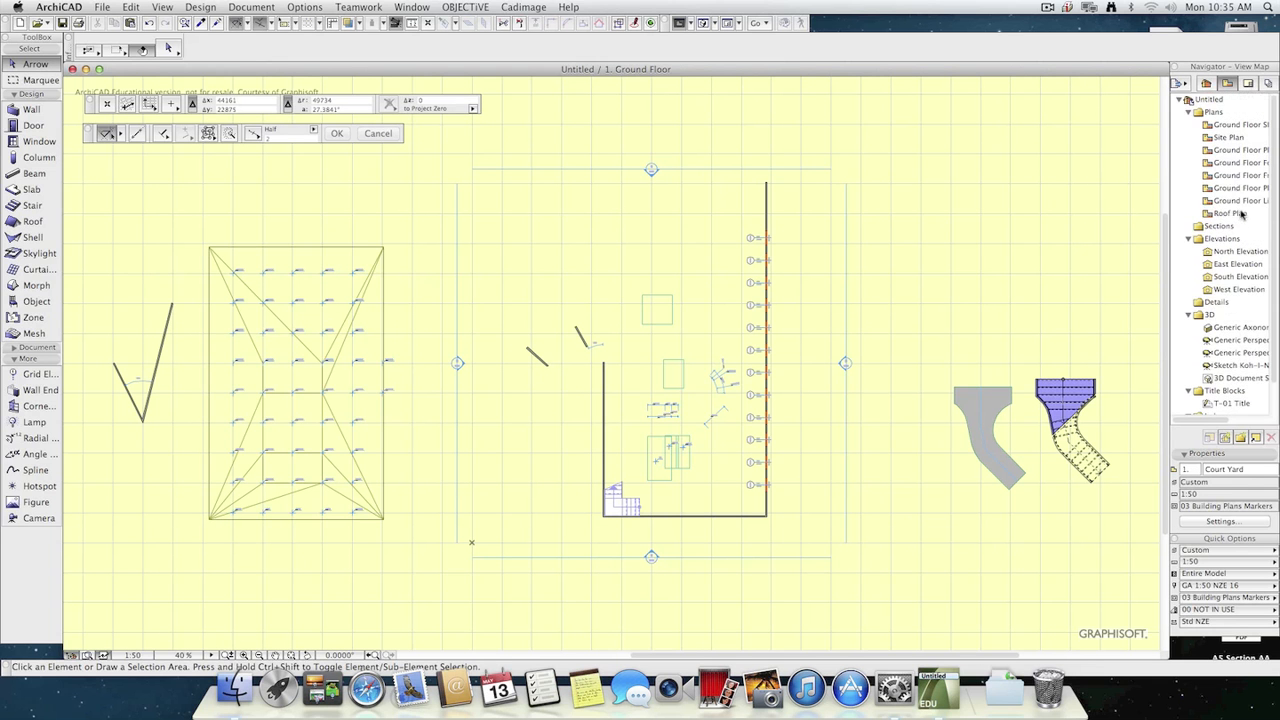
double_click(1236, 126)
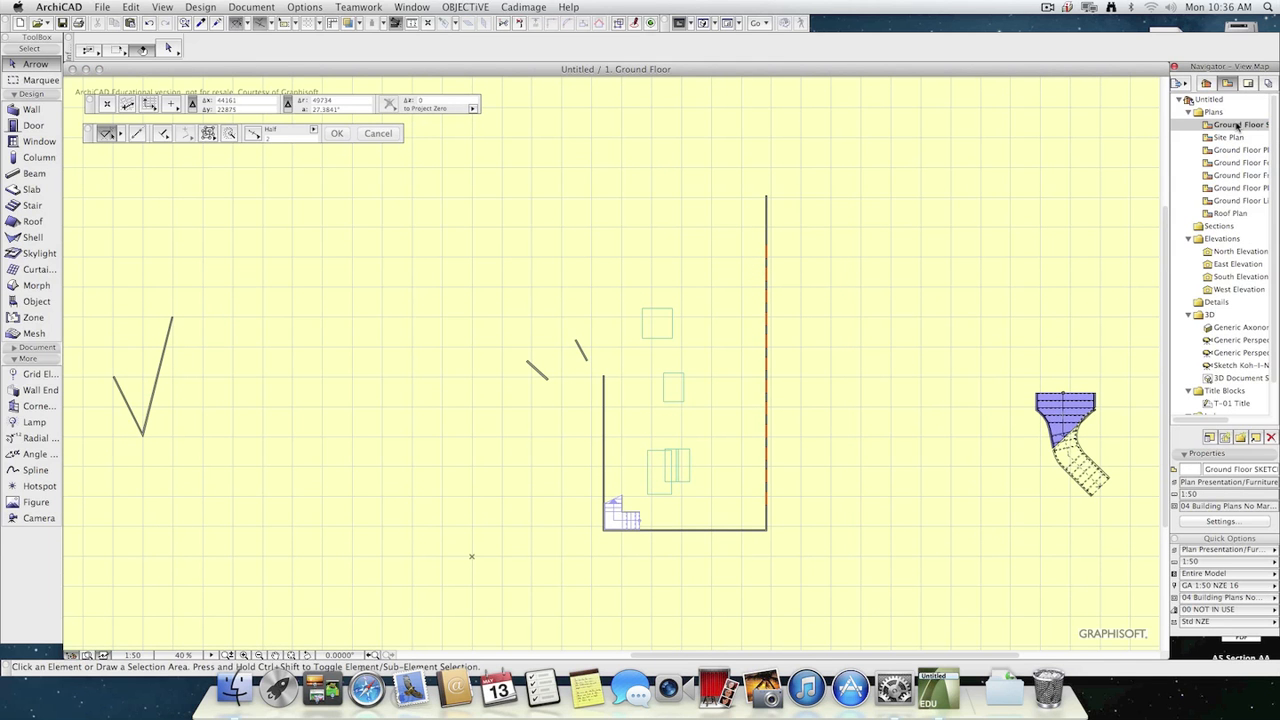
Open the saved Court Yard view listed after the Indexes folder.
scroll(1231, 345, down, 3)
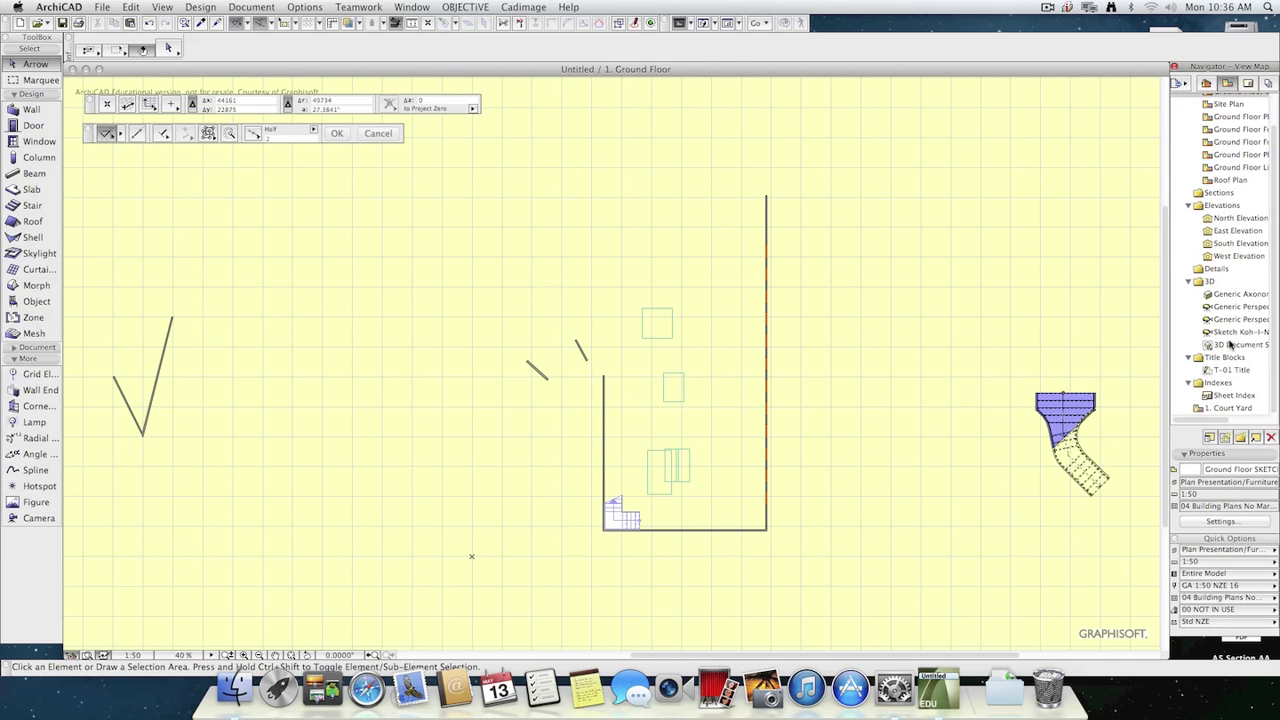
double_click(1236, 408)
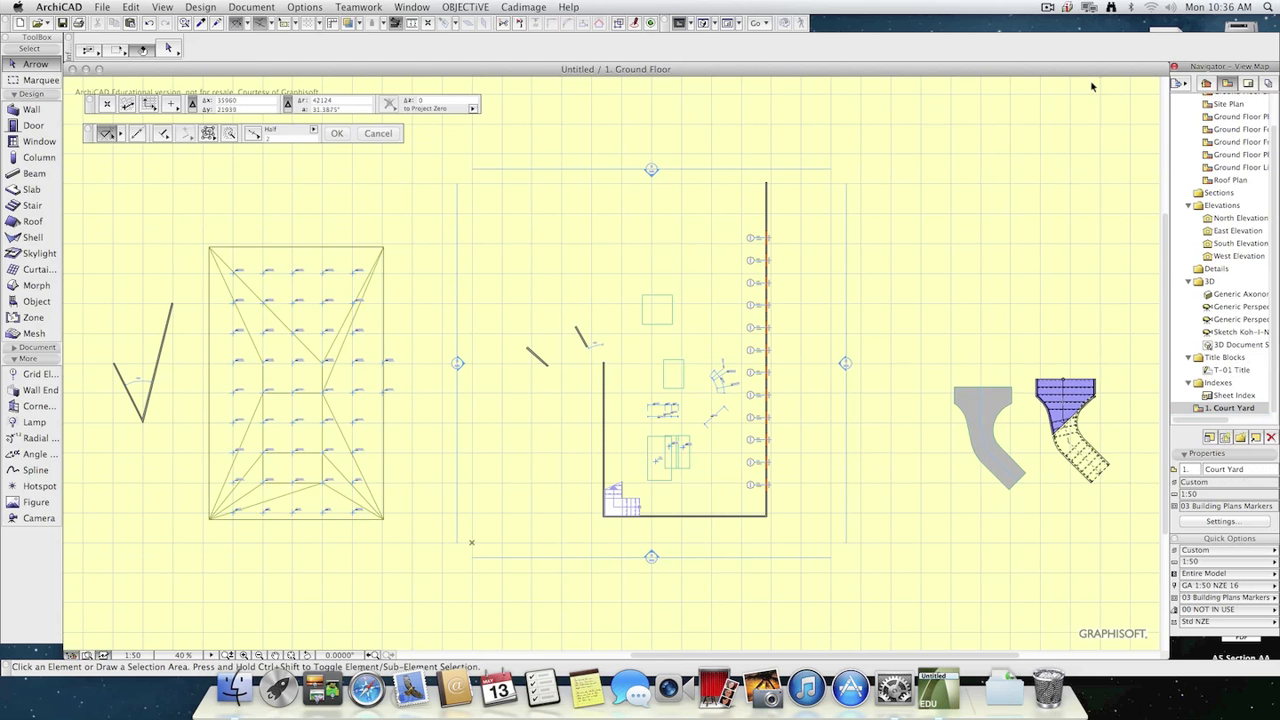
Delete all layouts and subsets in the Layout Book from Ground Floor Sketch through 5 3D, keeping Sheet Index and the masters.
click(1249, 84)
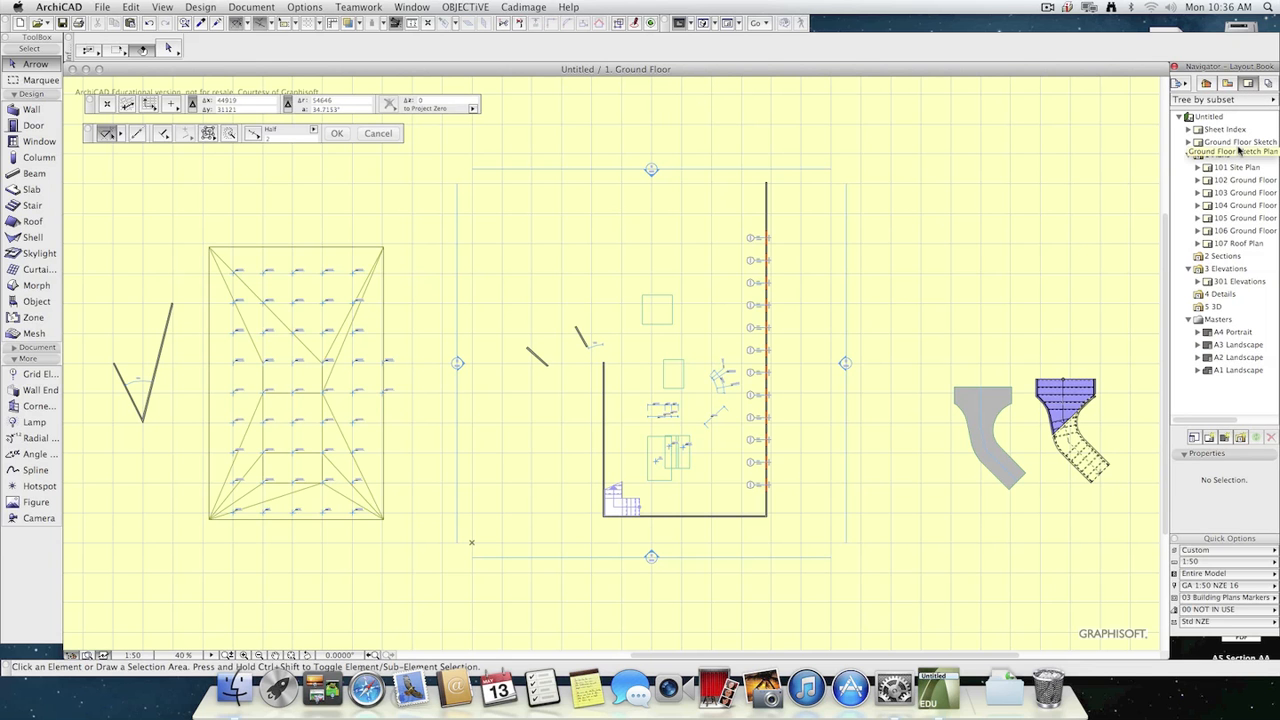
click(1230, 143)
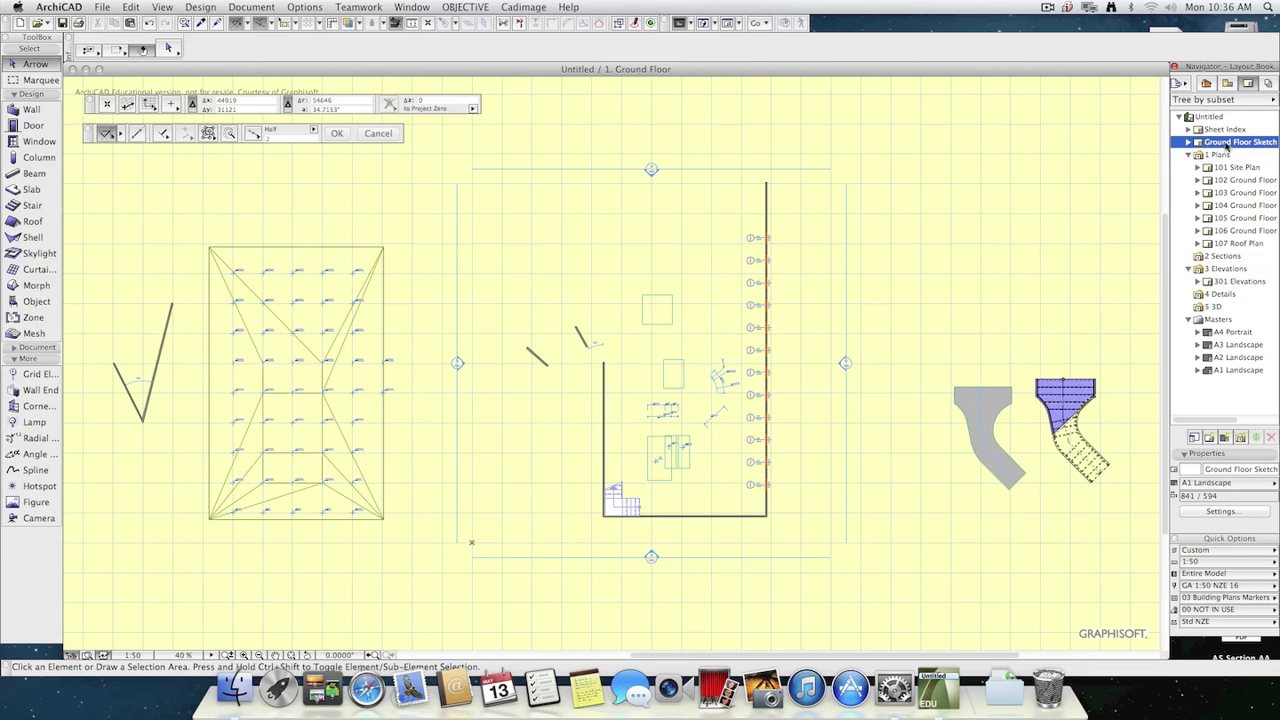
shift+click(1219, 308)
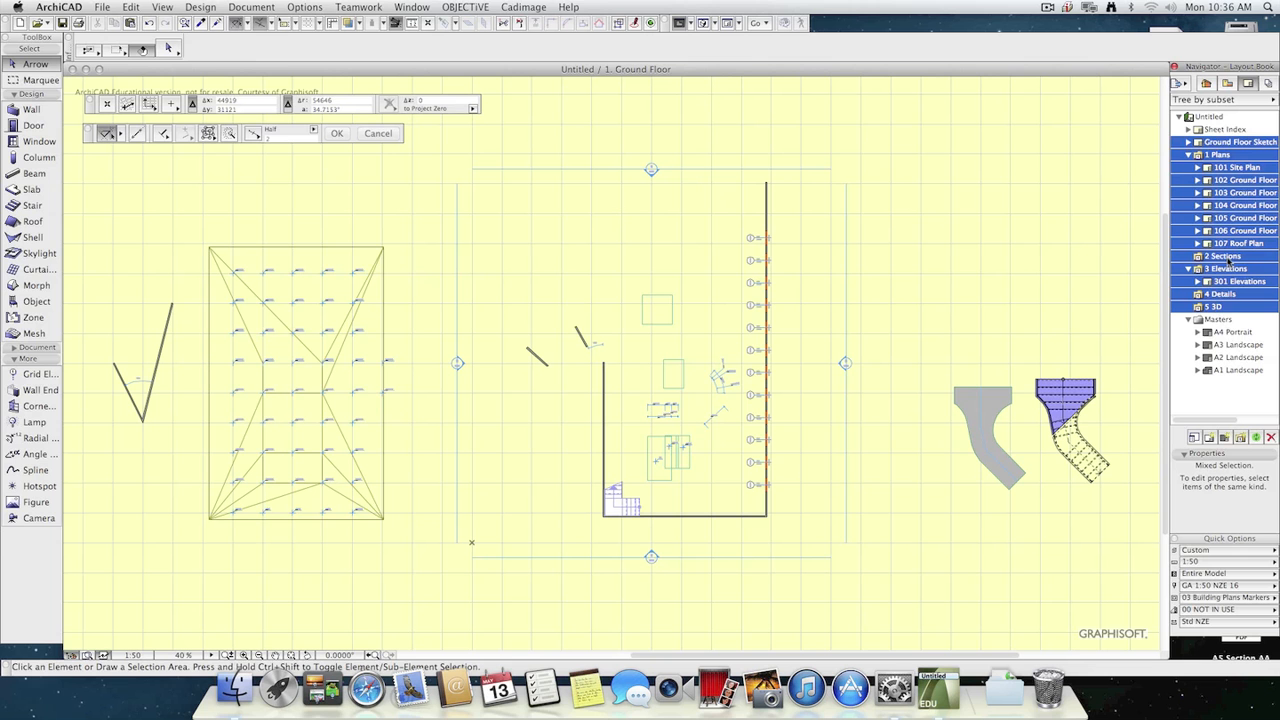
click(1270, 438)
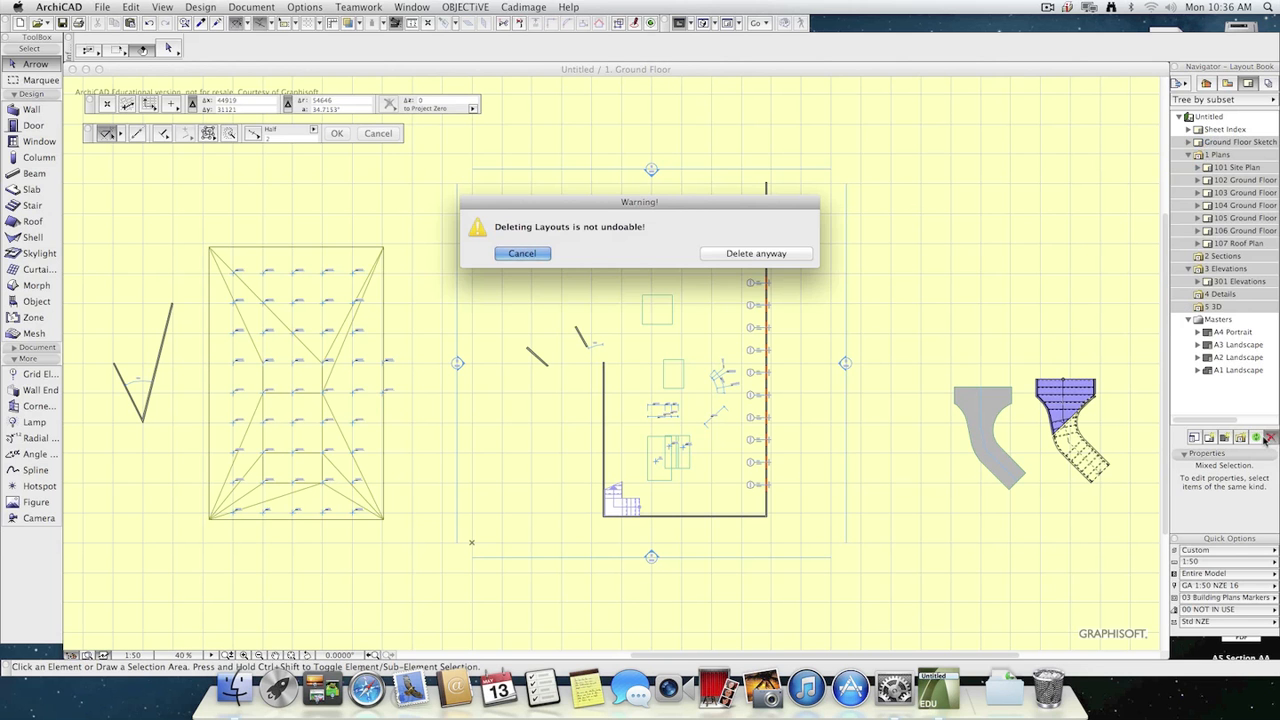
click(746, 257)
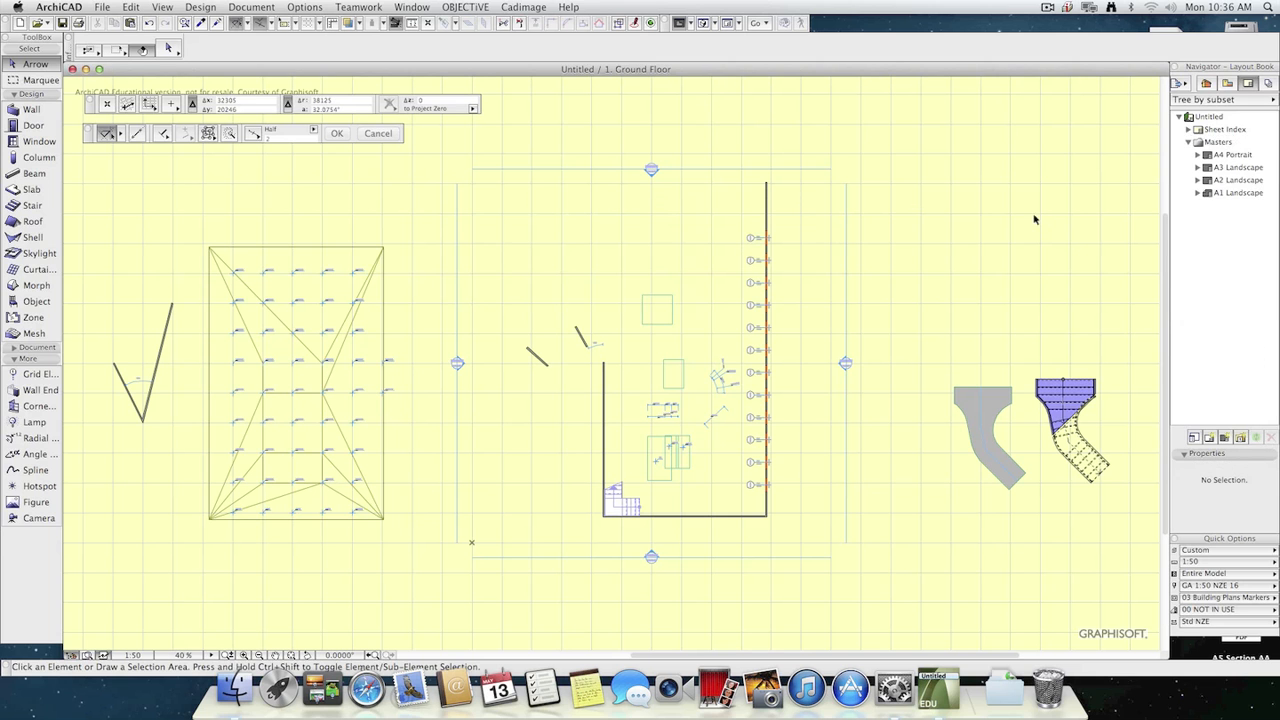
Open the Sheet Index layout for a closer look and dismiss the Revisions palette.
double_click(1244, 132)
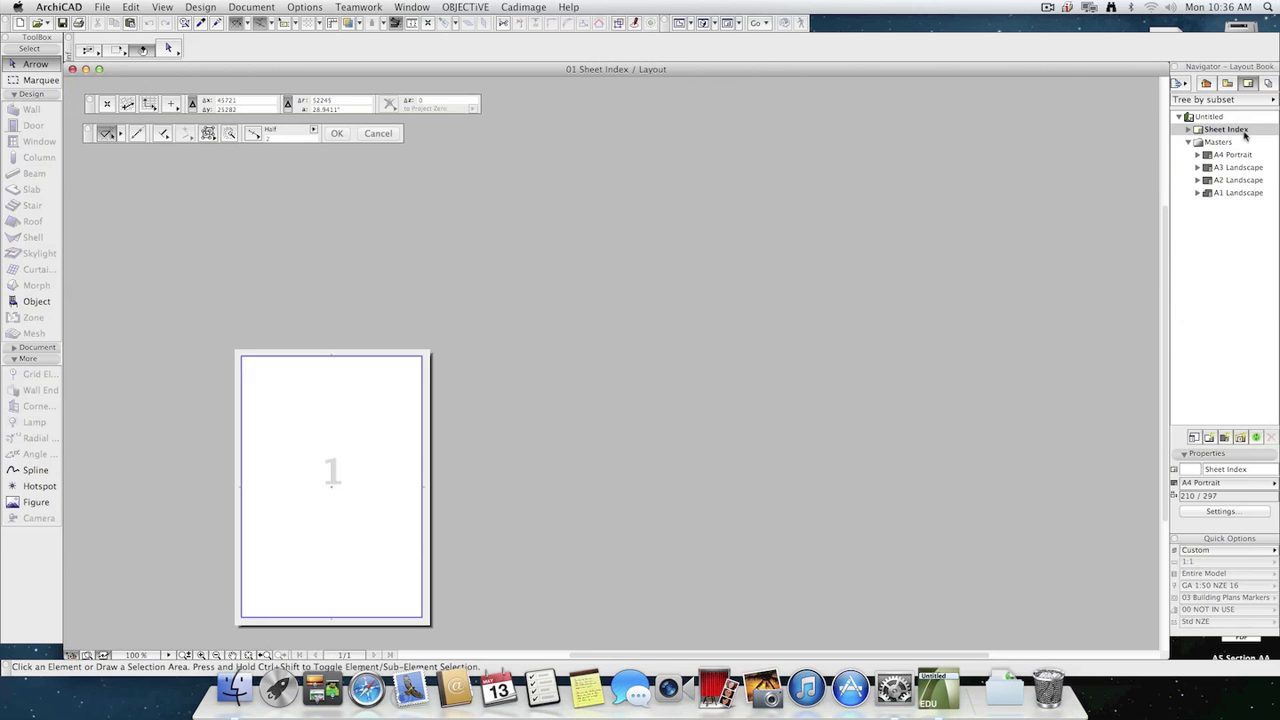
scroll(266, 429, up, 3)
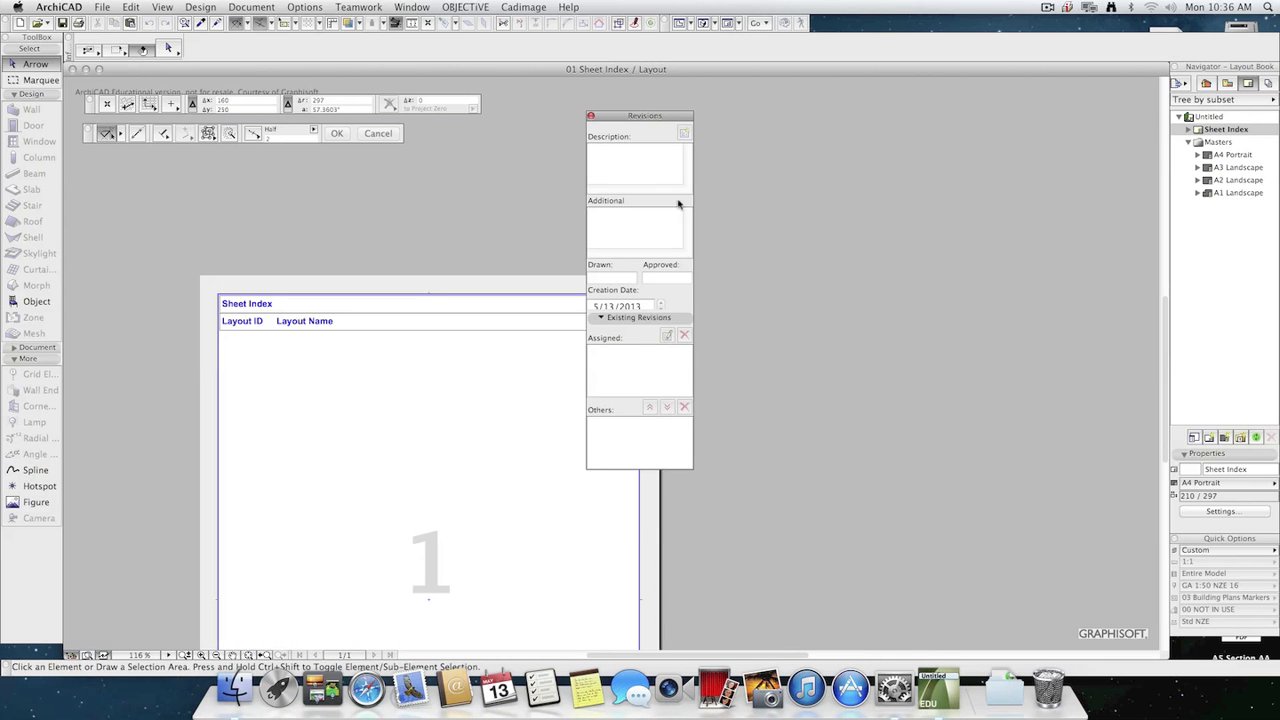
click(591, 116)
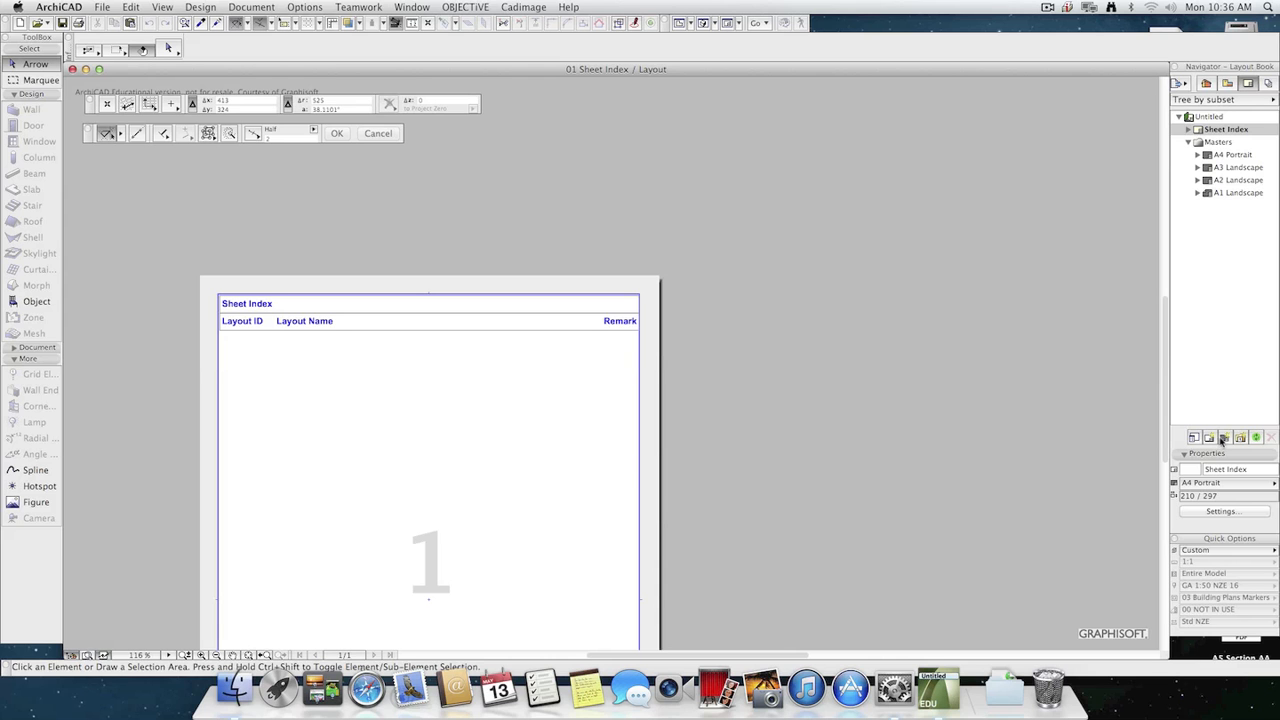
Create a new layout named "Plan" with automatic ID assignment, based on the A3 Landscape master.
click(1222, 320)
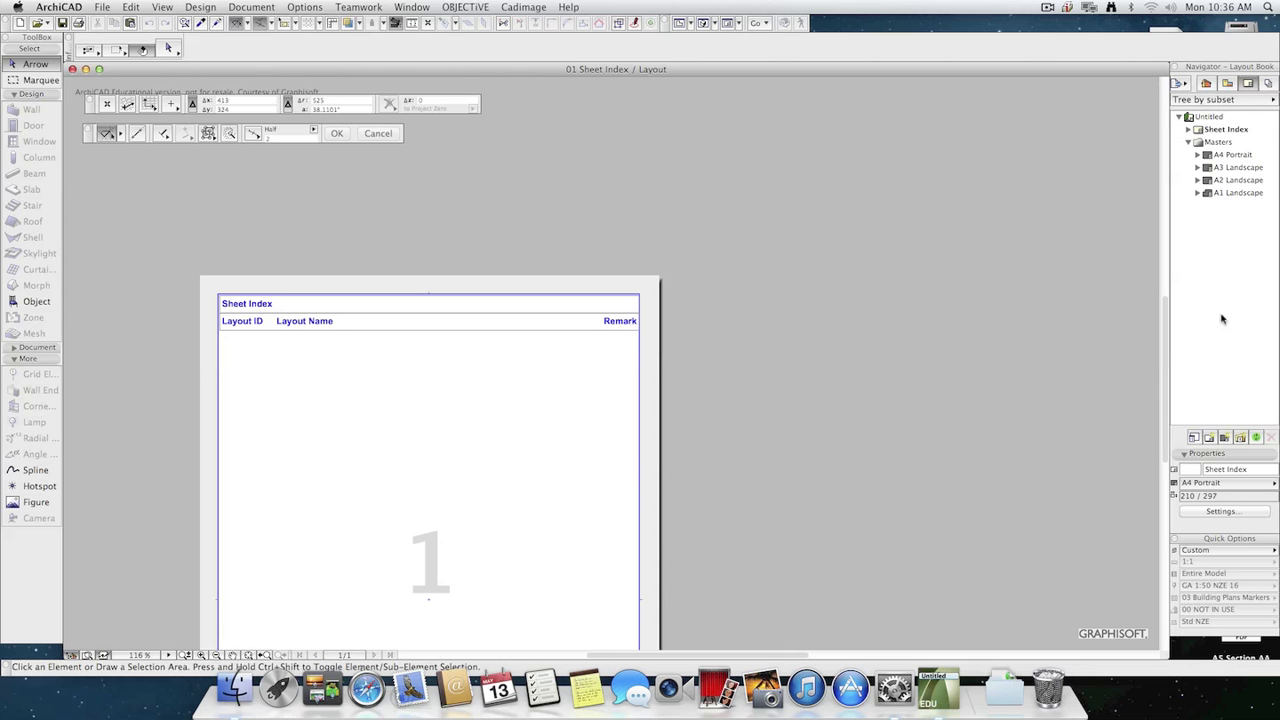
click(1210, 438)
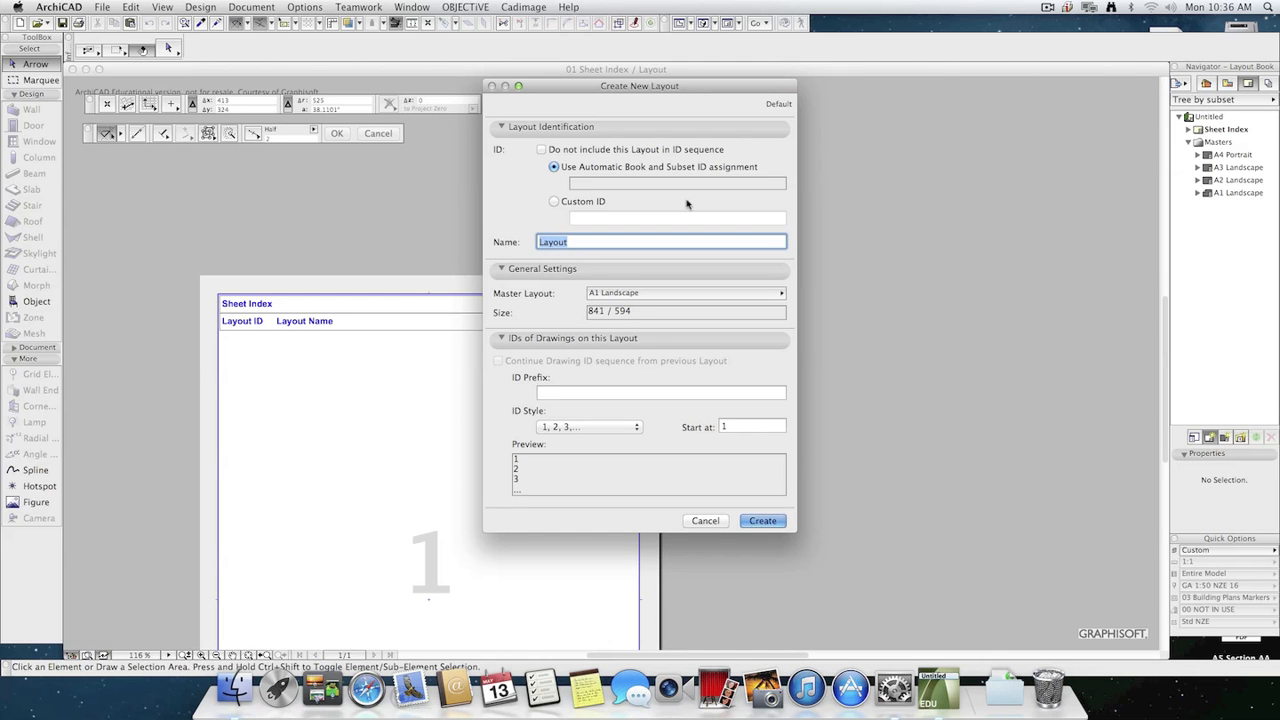
text(Plan)
click(676, 294)
click(818, 318)
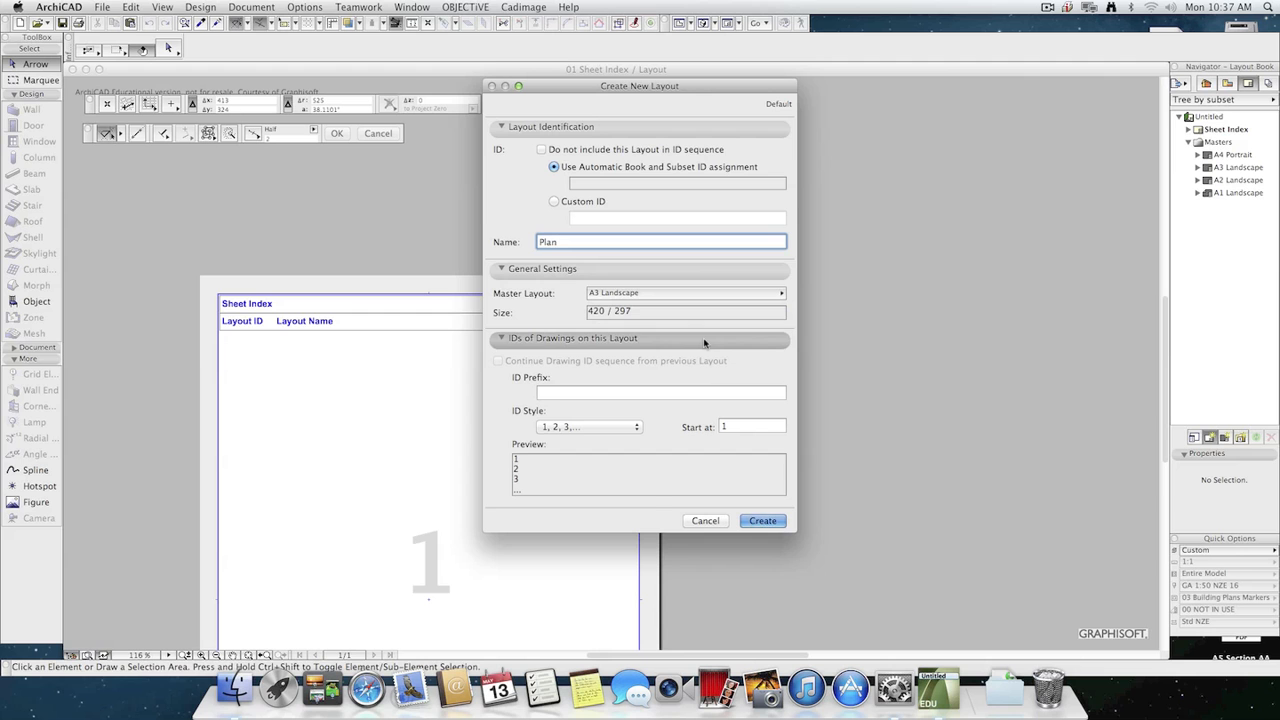
click(760, 522)
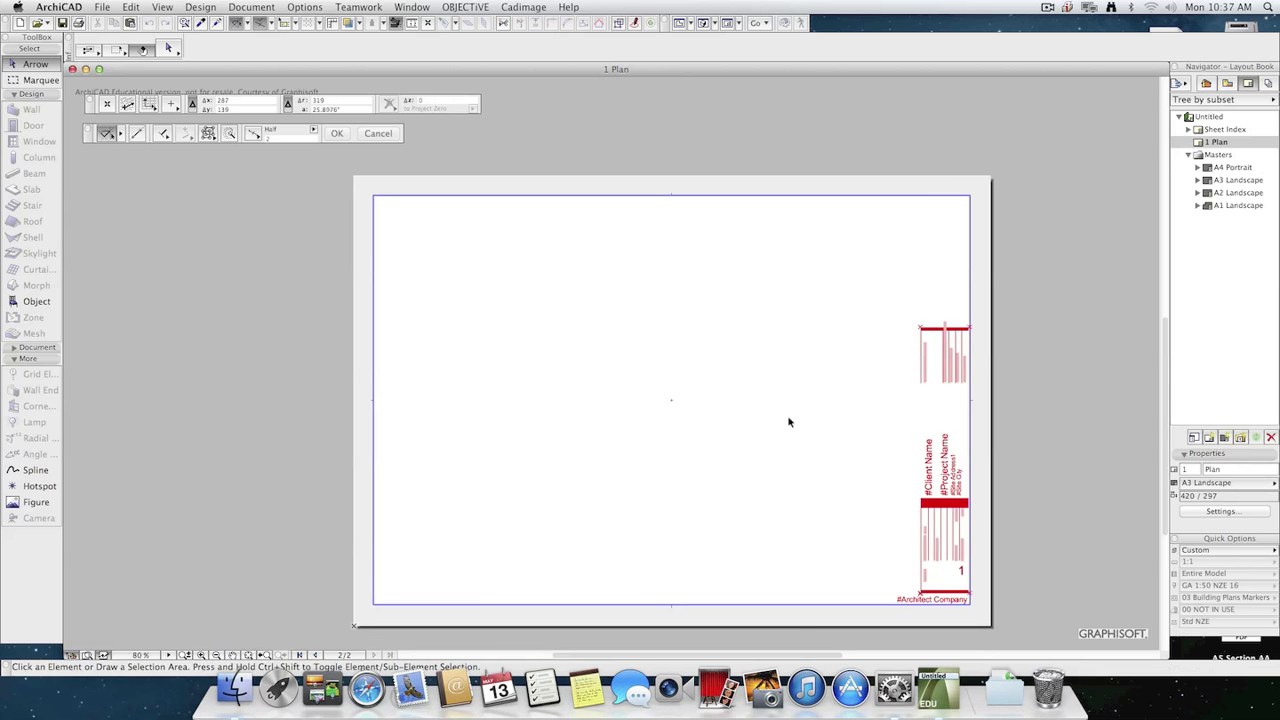
Place the saved Court Yard view as a drawing on the Plan layout.
click(1227, 84)
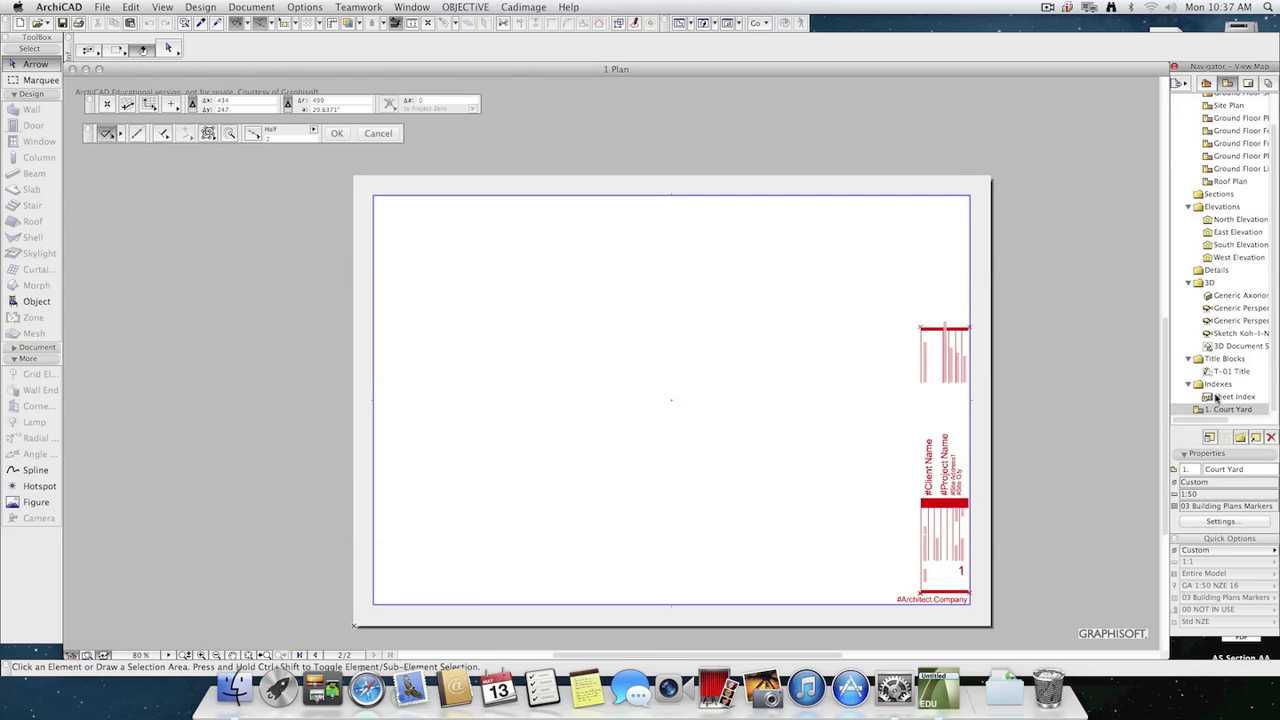
mouse_move(1227, 408)
mouse_down()
mouse_move(466, 406)
mouse_move(589, 389)
mouse_up()
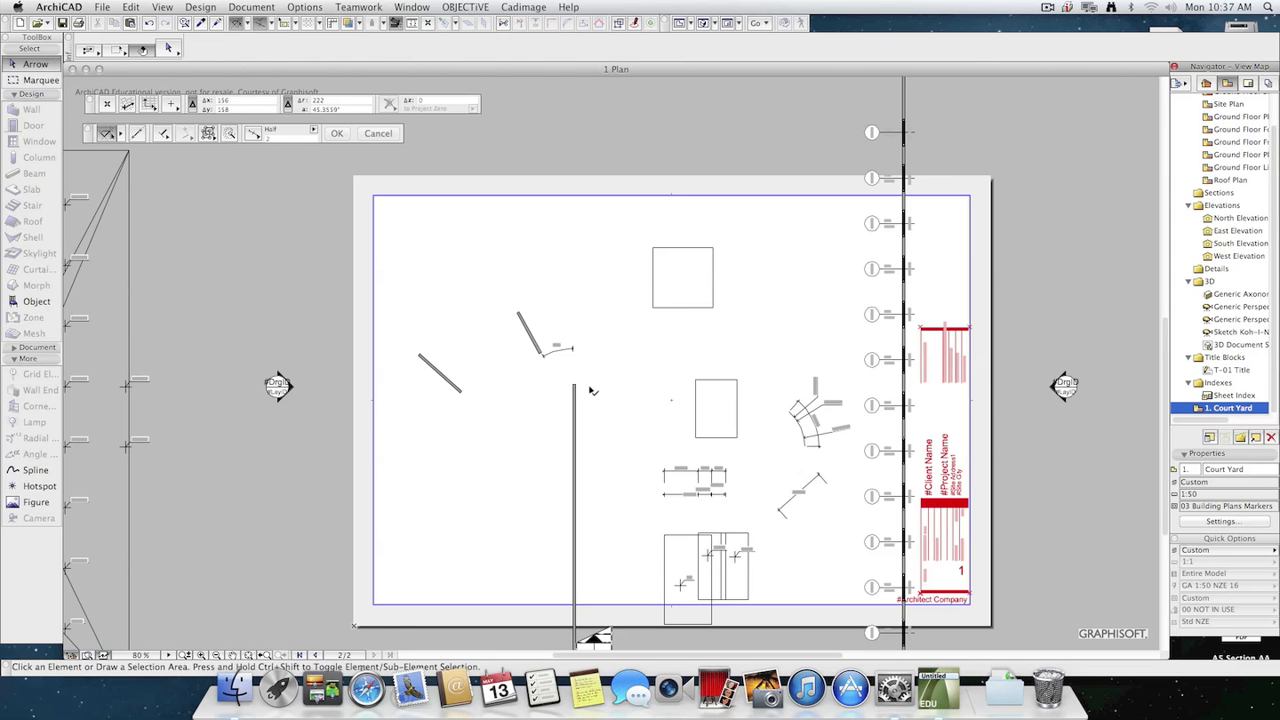
scroll(602, 448, down, 5)
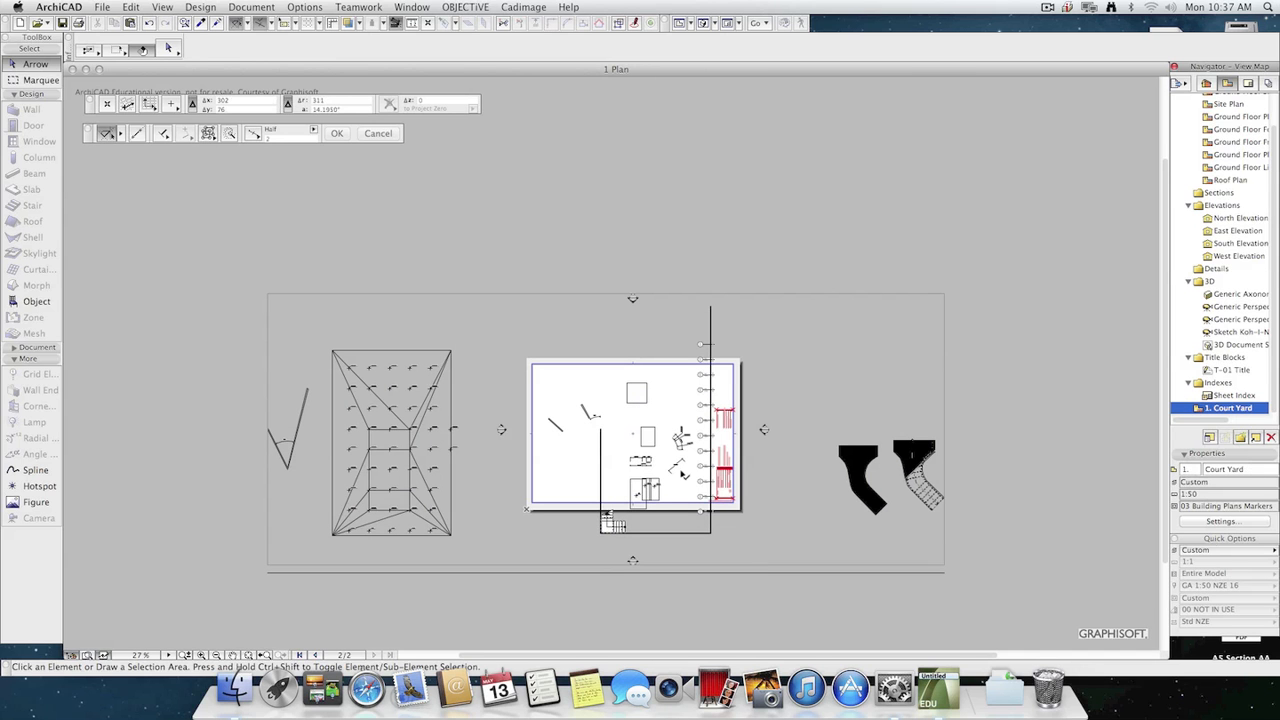
Try a drawing scale of 1:500 in the settings of the placed Court Yard drawing.
click(771, 533)
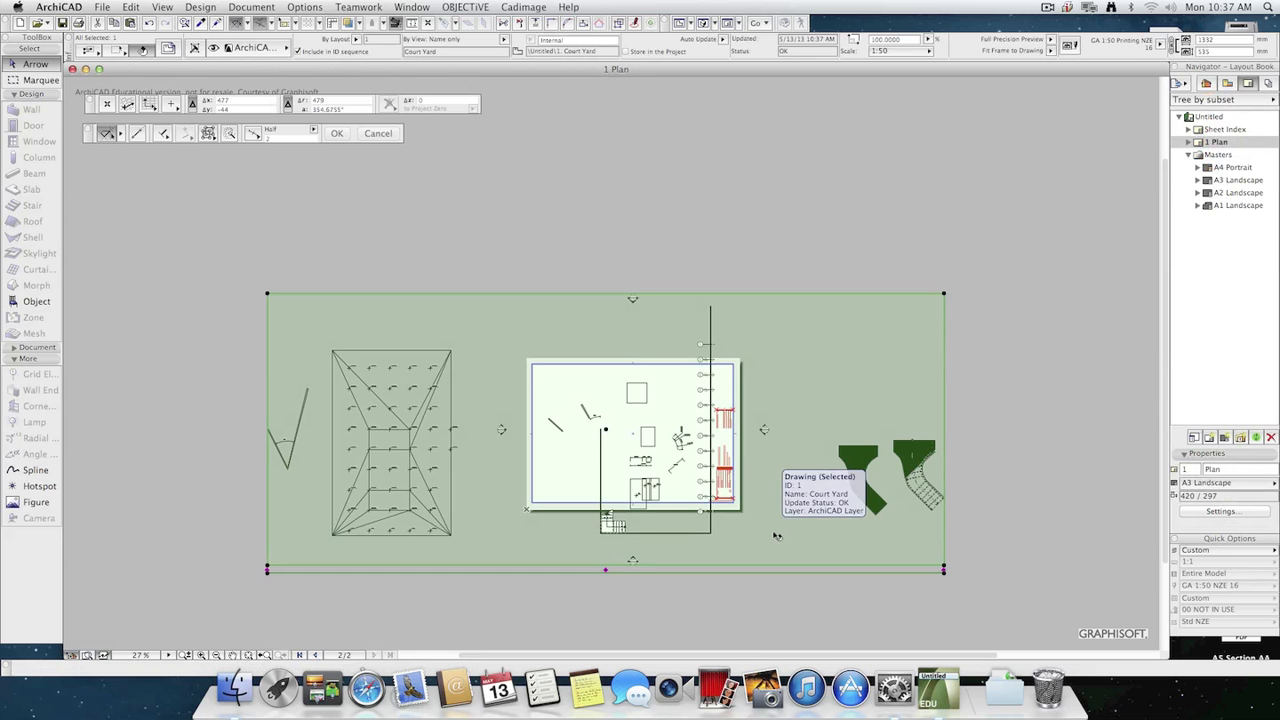
key(super+t)
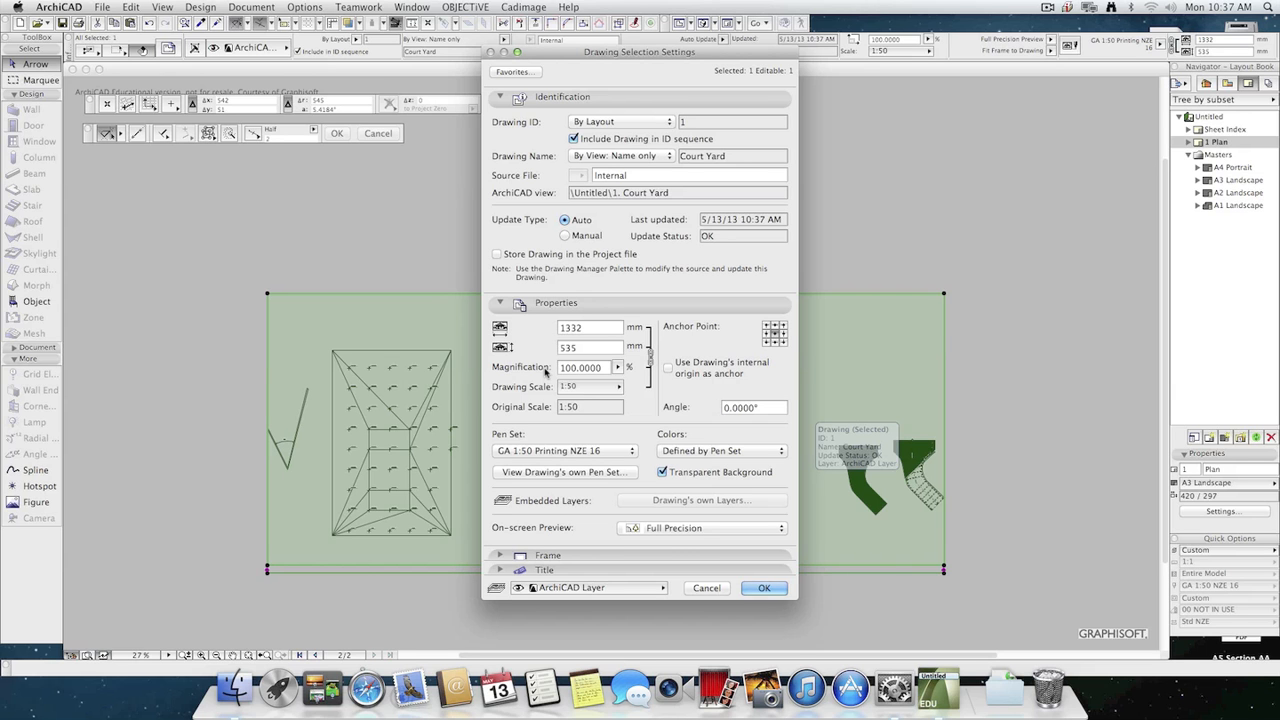
click(592, 386)
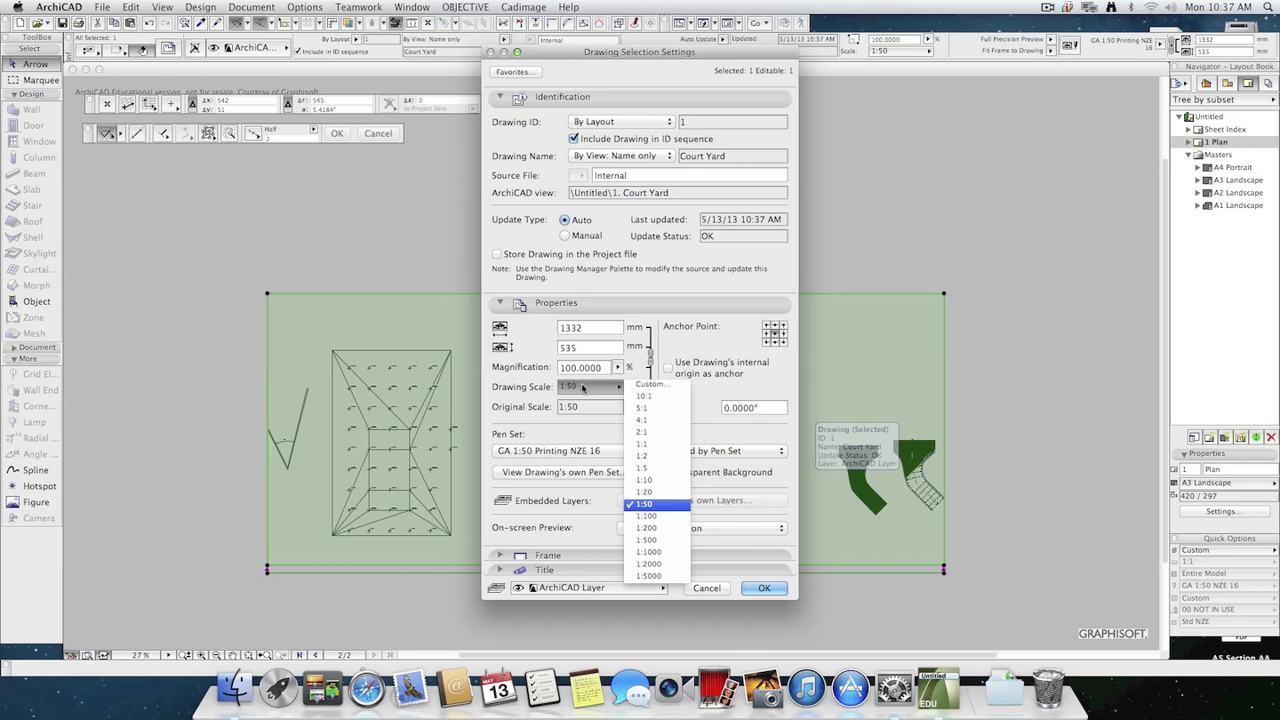
click(666, 541)
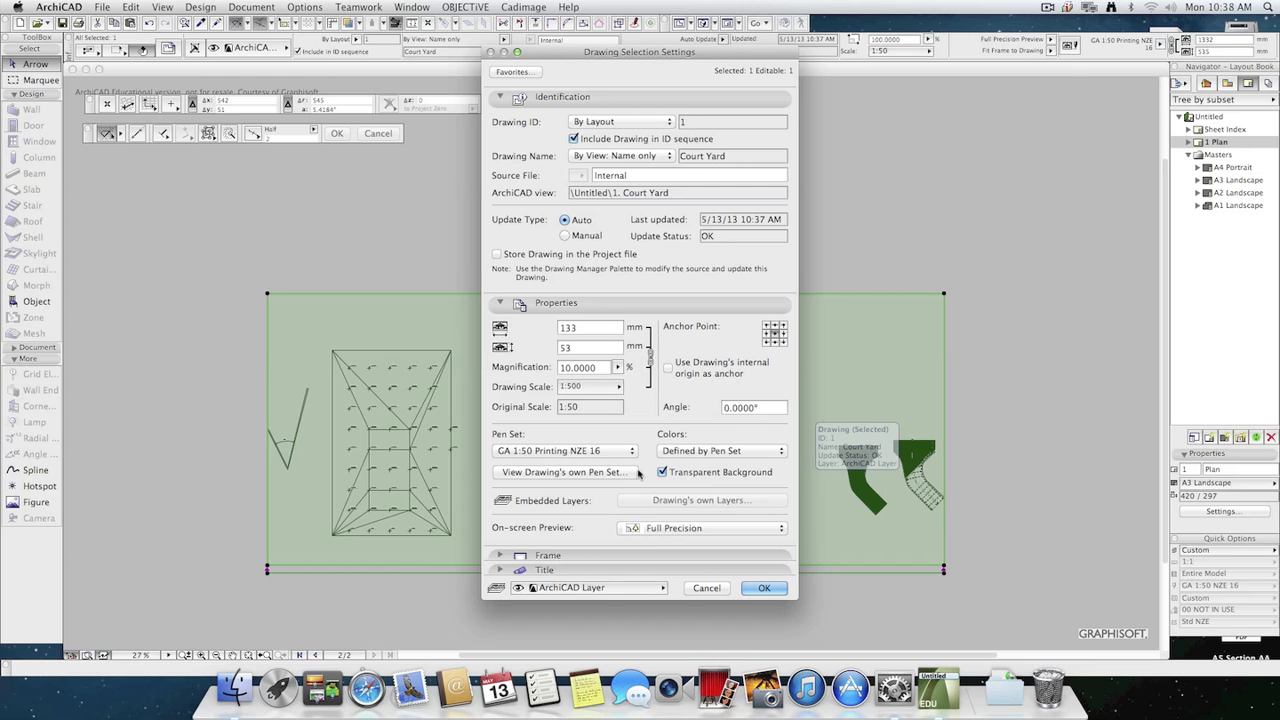
click(765, 588)
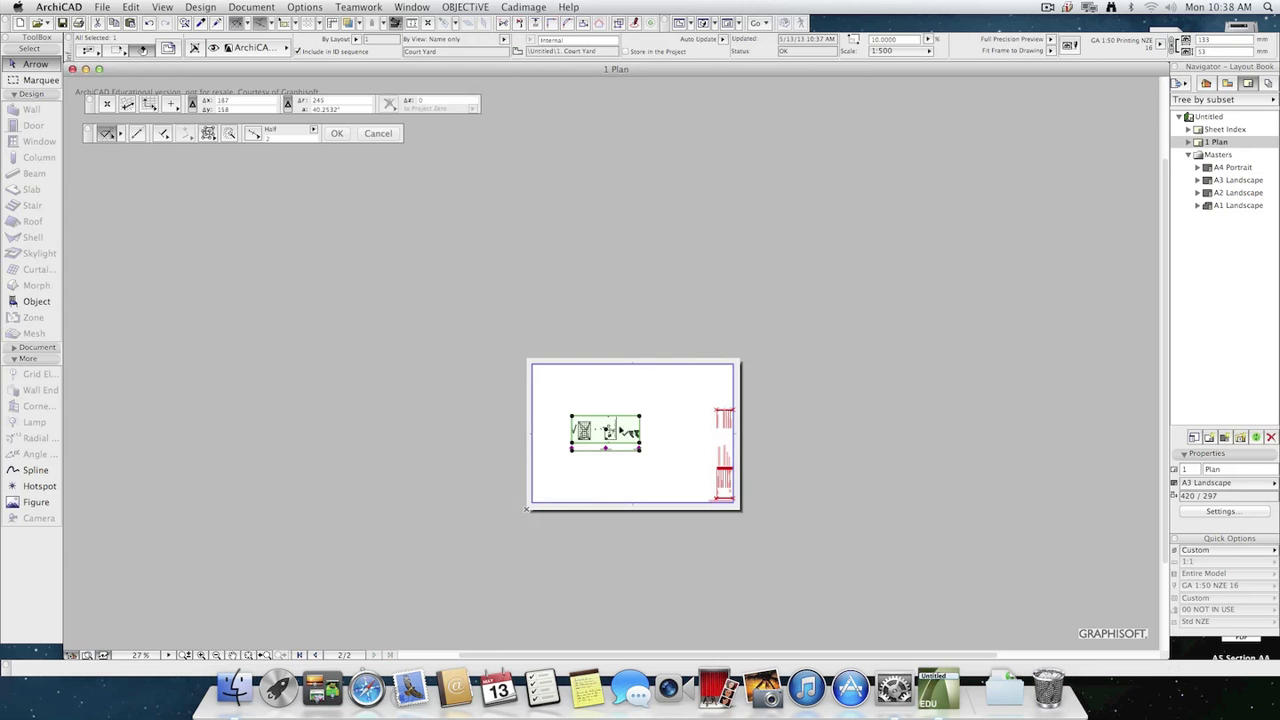
Inspect the text and markers of the resized Court Yard drawing, and undo its drawing scale change.
scroll(635, 438, up, 5)
scroll(631, 440, up, 3)
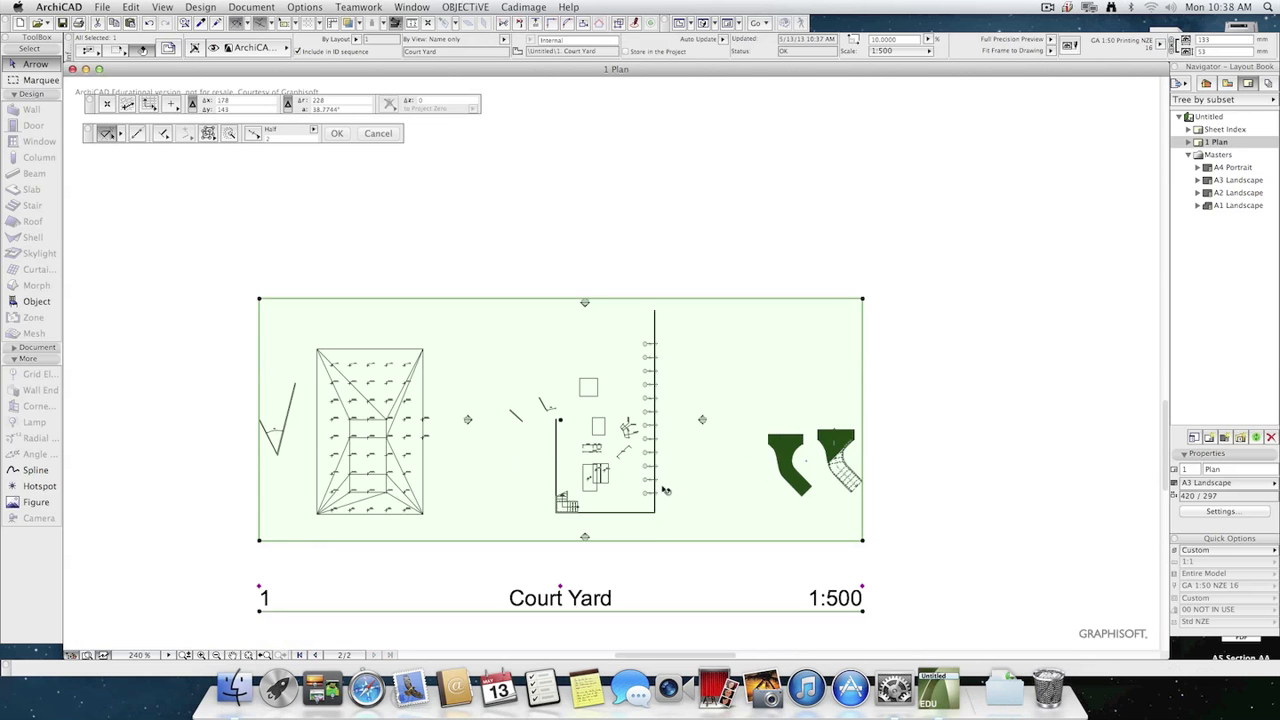
scroll(598, 490, up, 8)
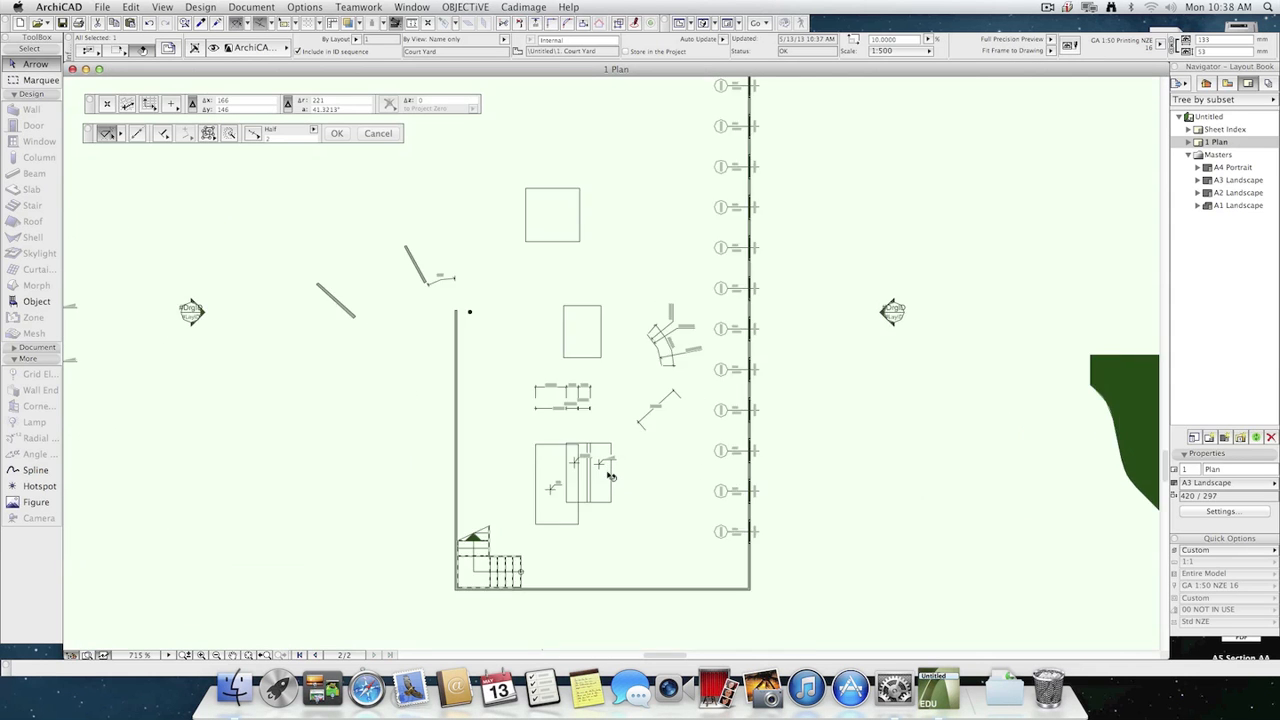
scroll(851, 349, down, 10)
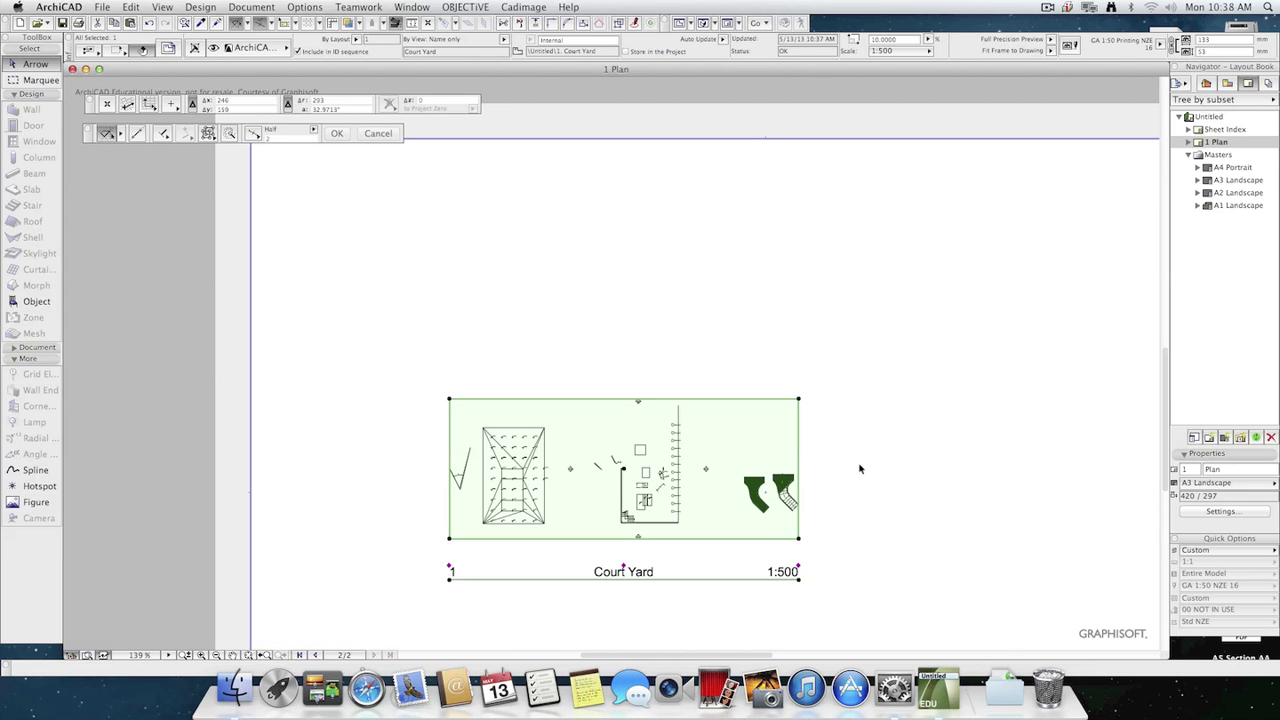
key(super+z)
scroll(912, 348, down, 4)
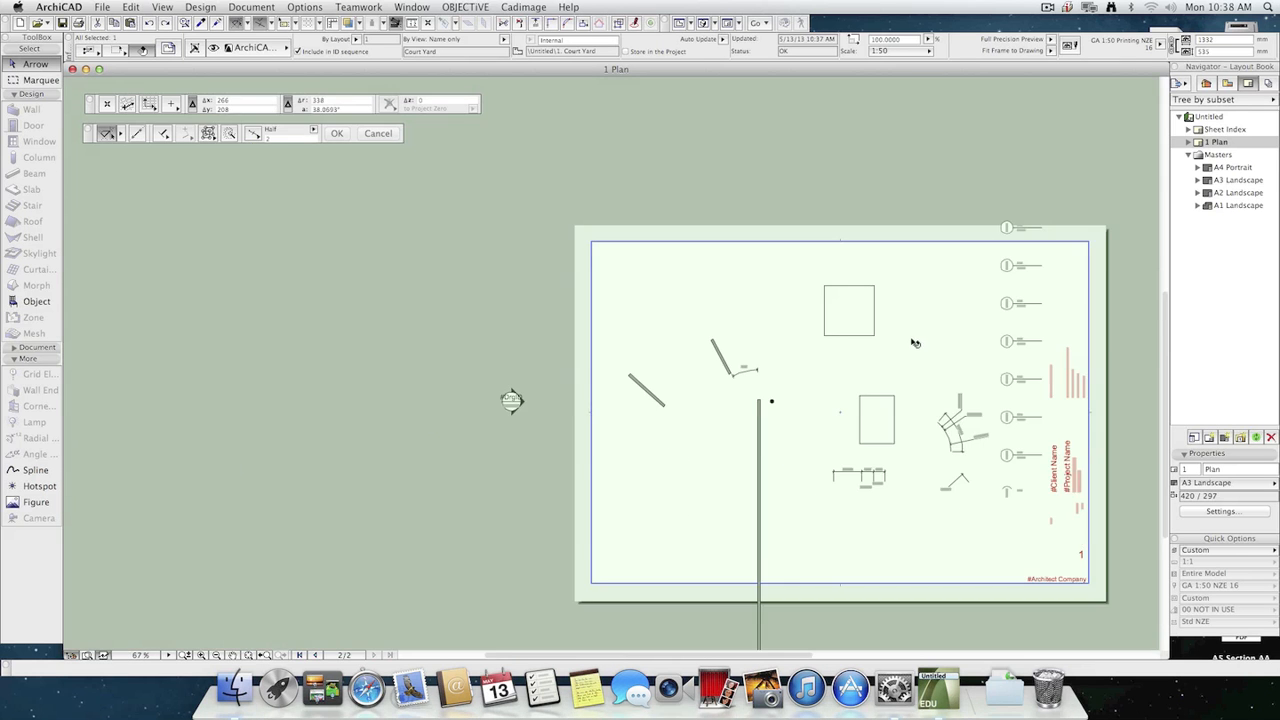
scroll(918, 372, down, 5)
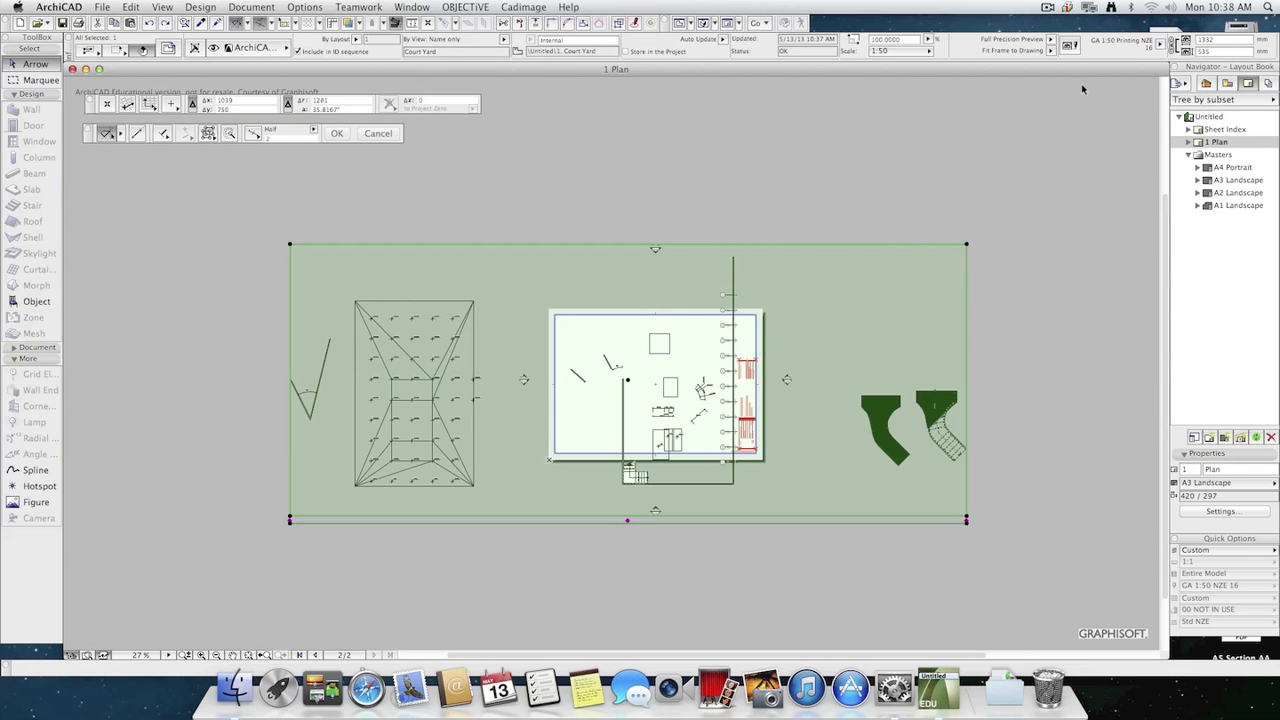
Set the scale of the saved Court Yard view to 1:500 in its view settings.
click(1227, 84)
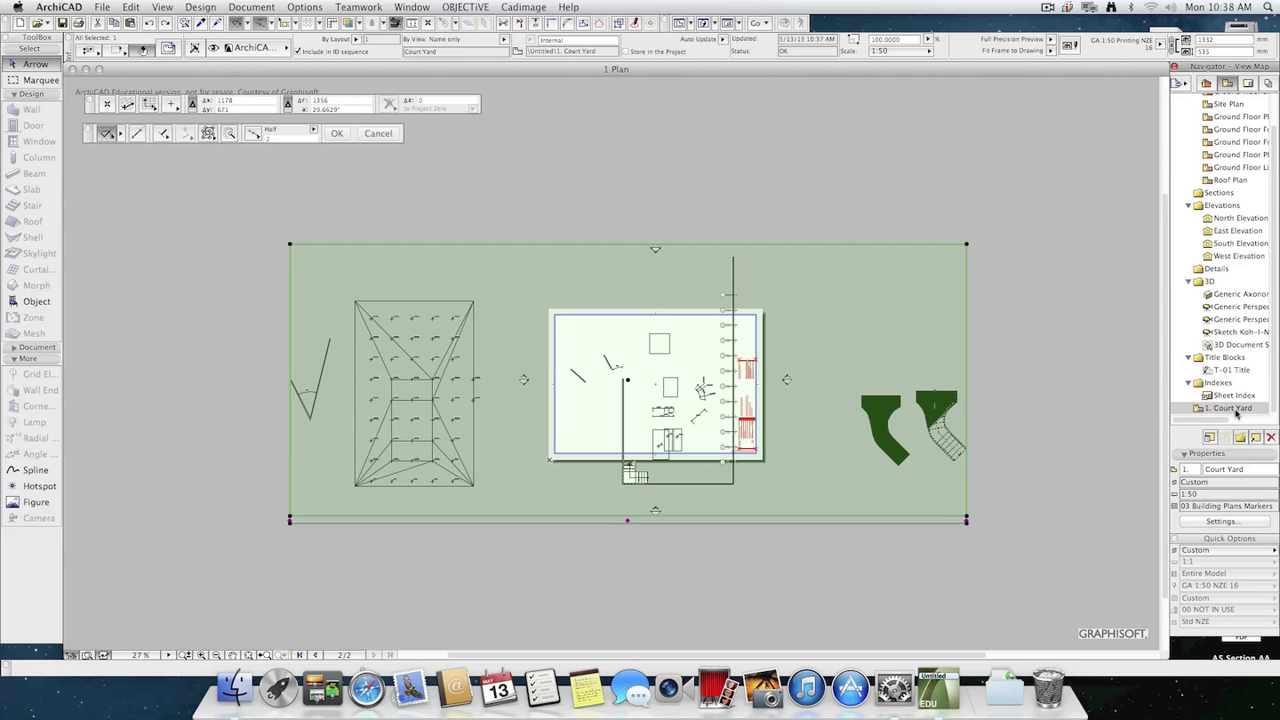
click(1220, 521)
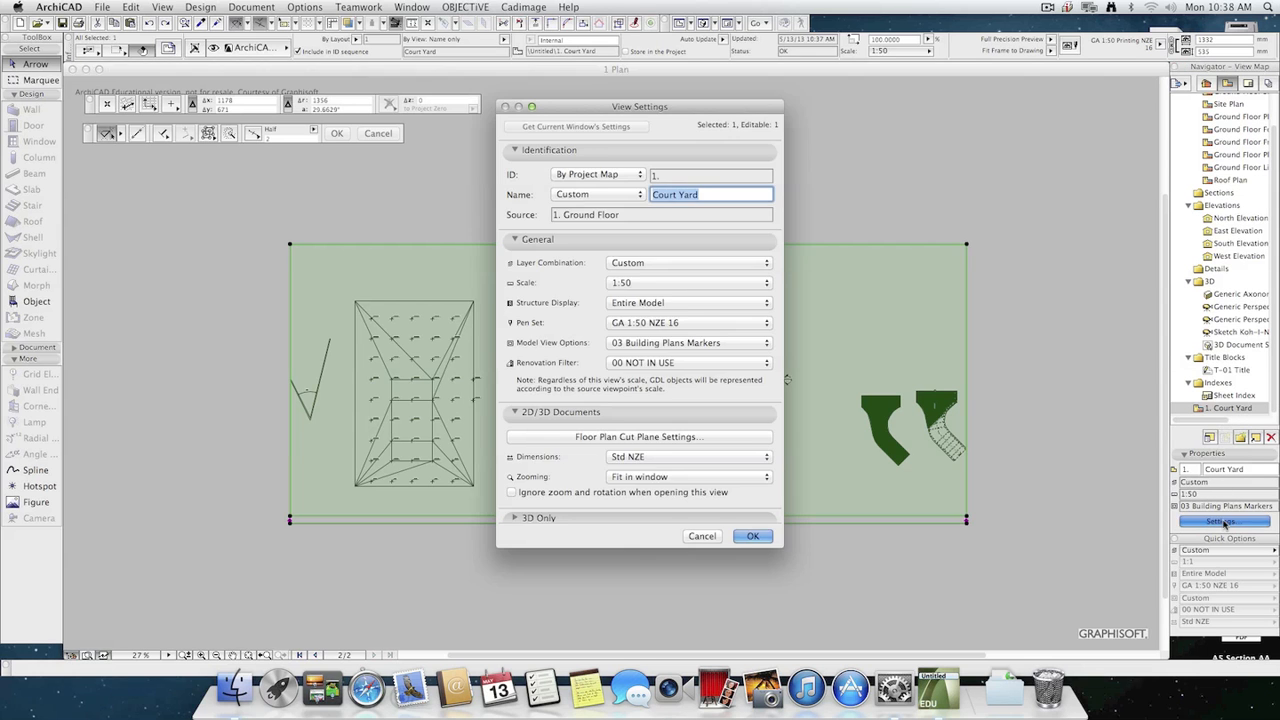
click(638, 284)
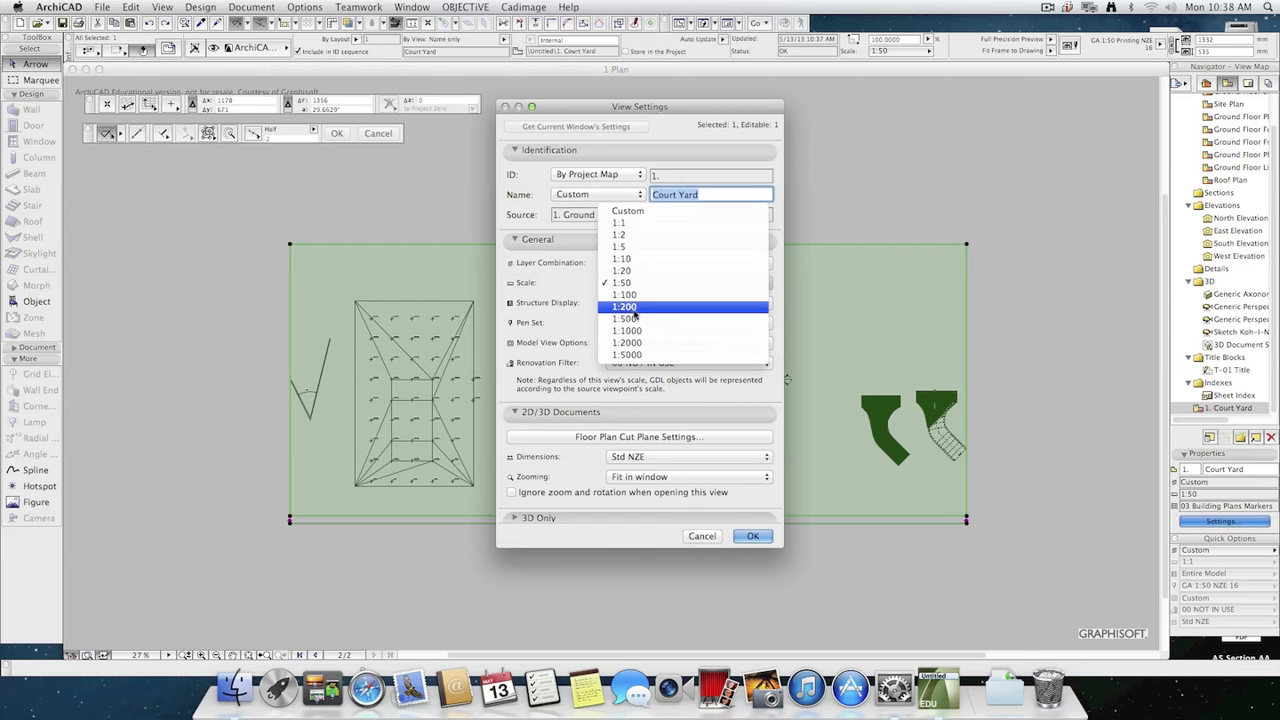
click(624, 318)
click(764, 538)
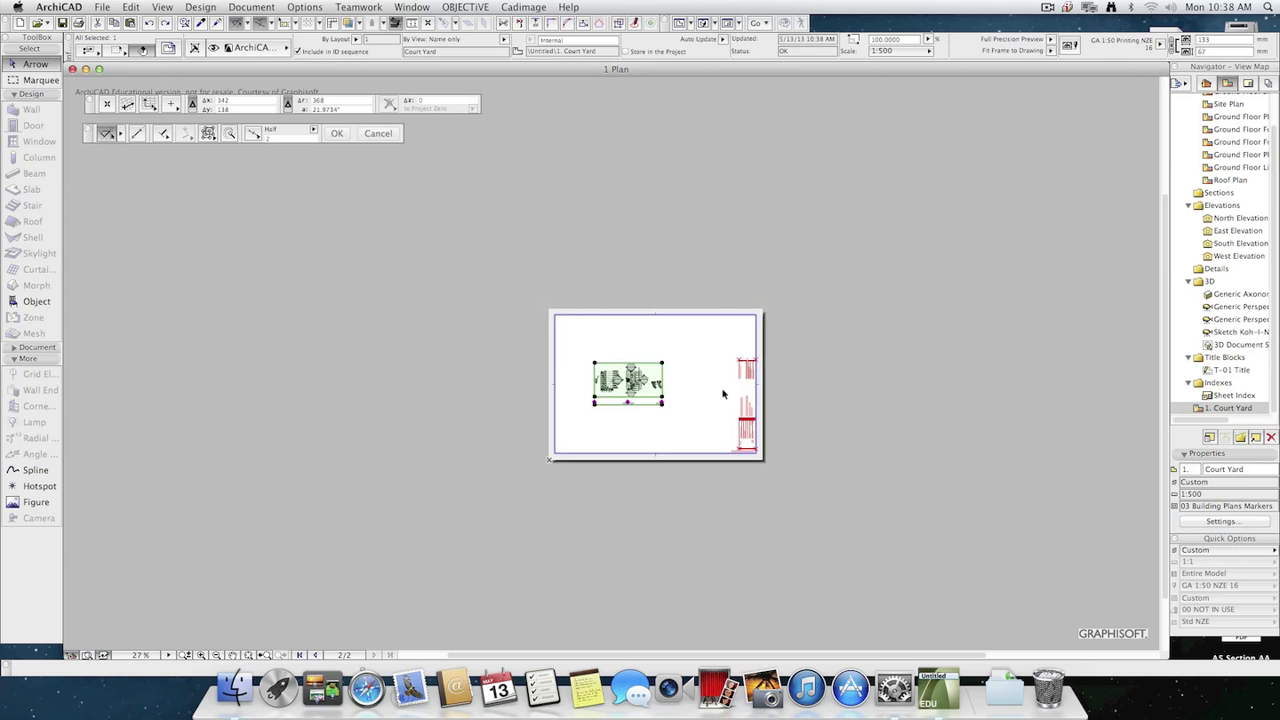
Reshape the Court Yard drawing's frame by pulling a new node out of its right edge and moving its upper-right corner inward.
scroll(694, 408, up, 5)
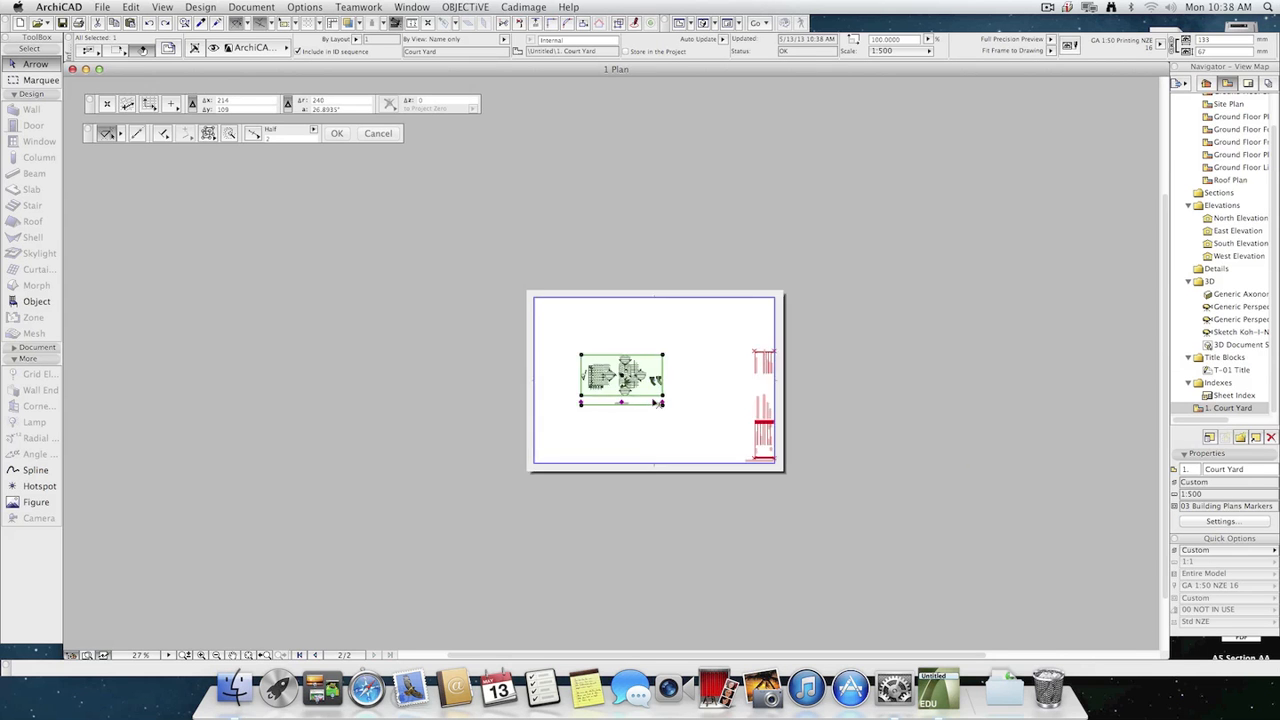
scroll(662, 396, up, 3)
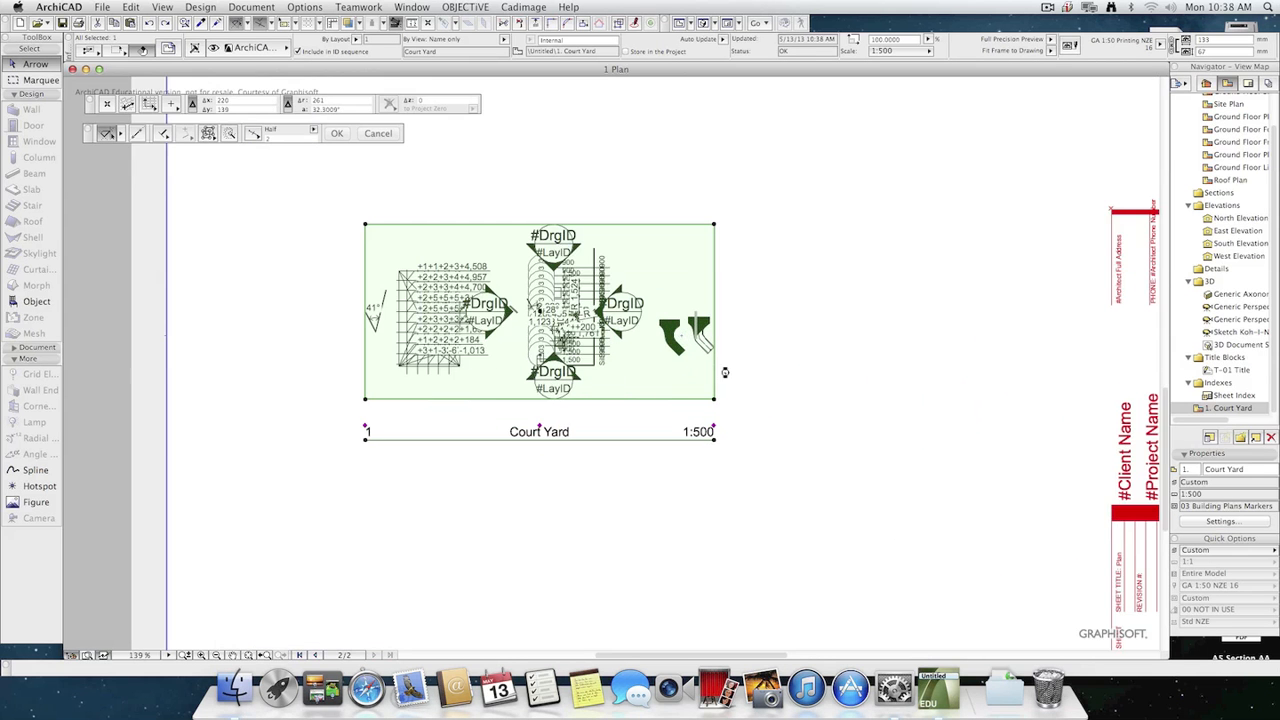
click(718, 381)
click(841, 376)
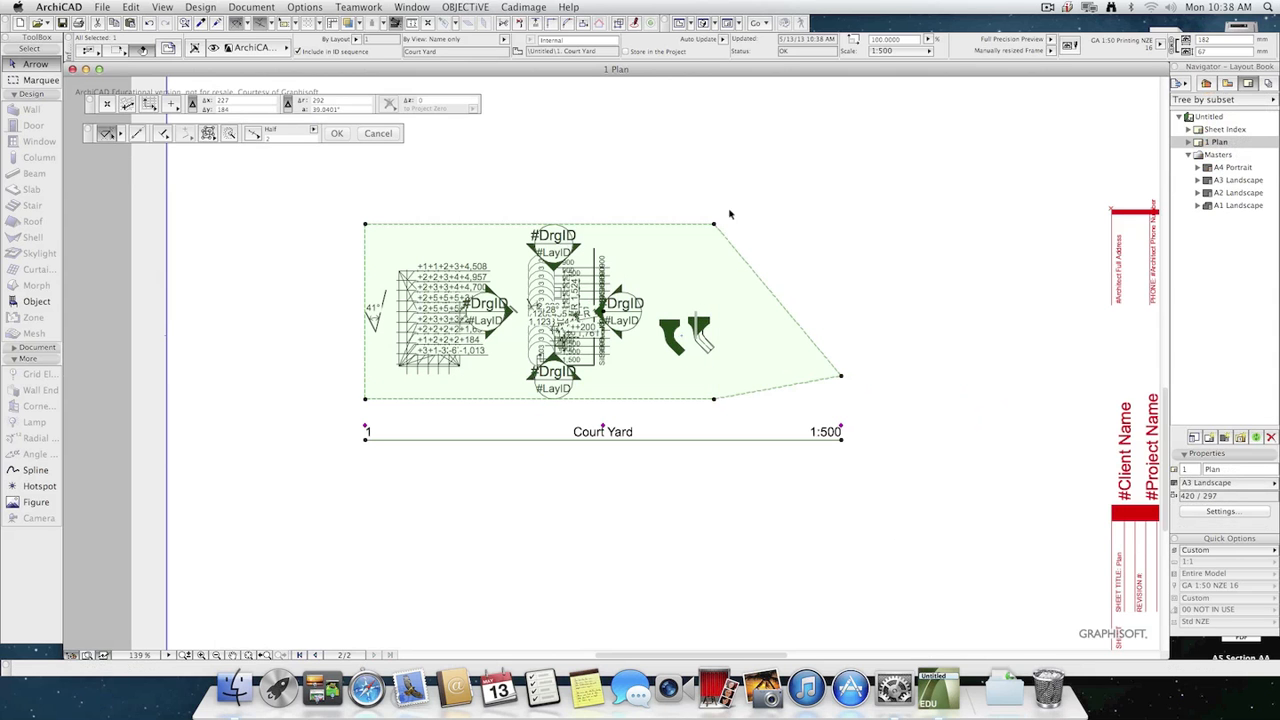
click(715, 225)
click(648, 246)
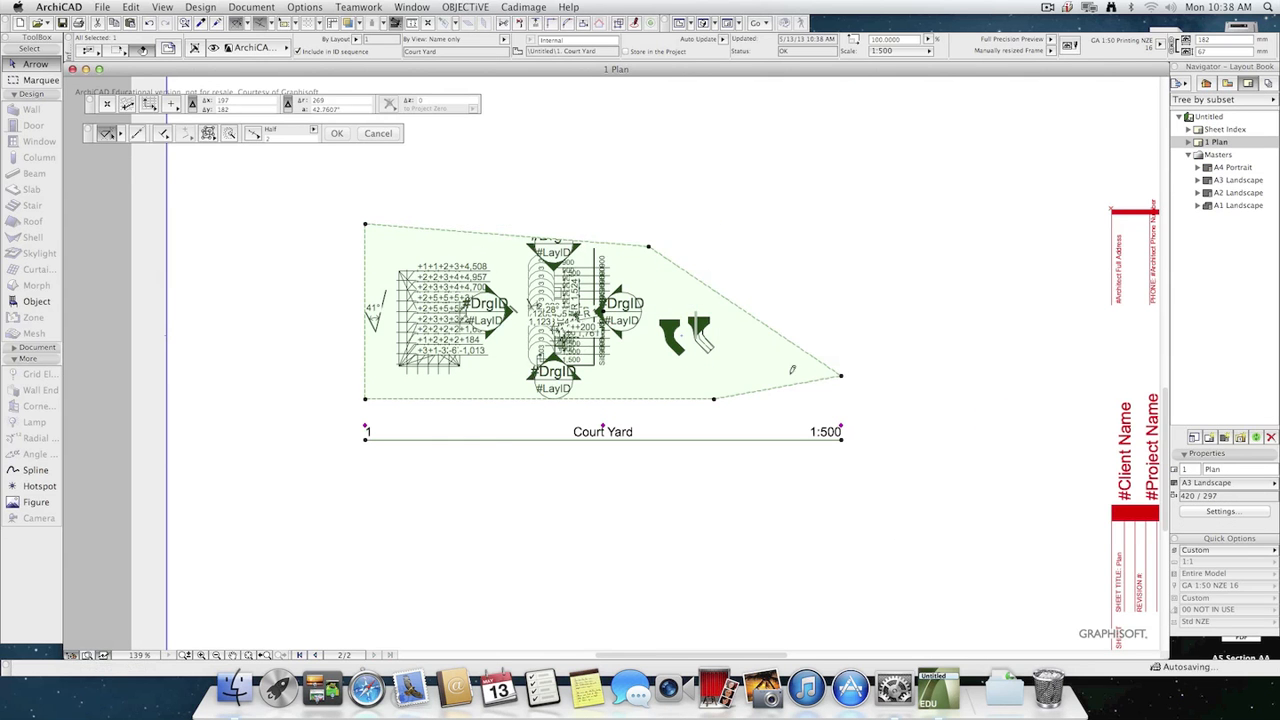
Pull the two right-hand nodes of the Court Yard drawing's frame inward, narrowing the frame to about 112 mm.
click(839, 378)
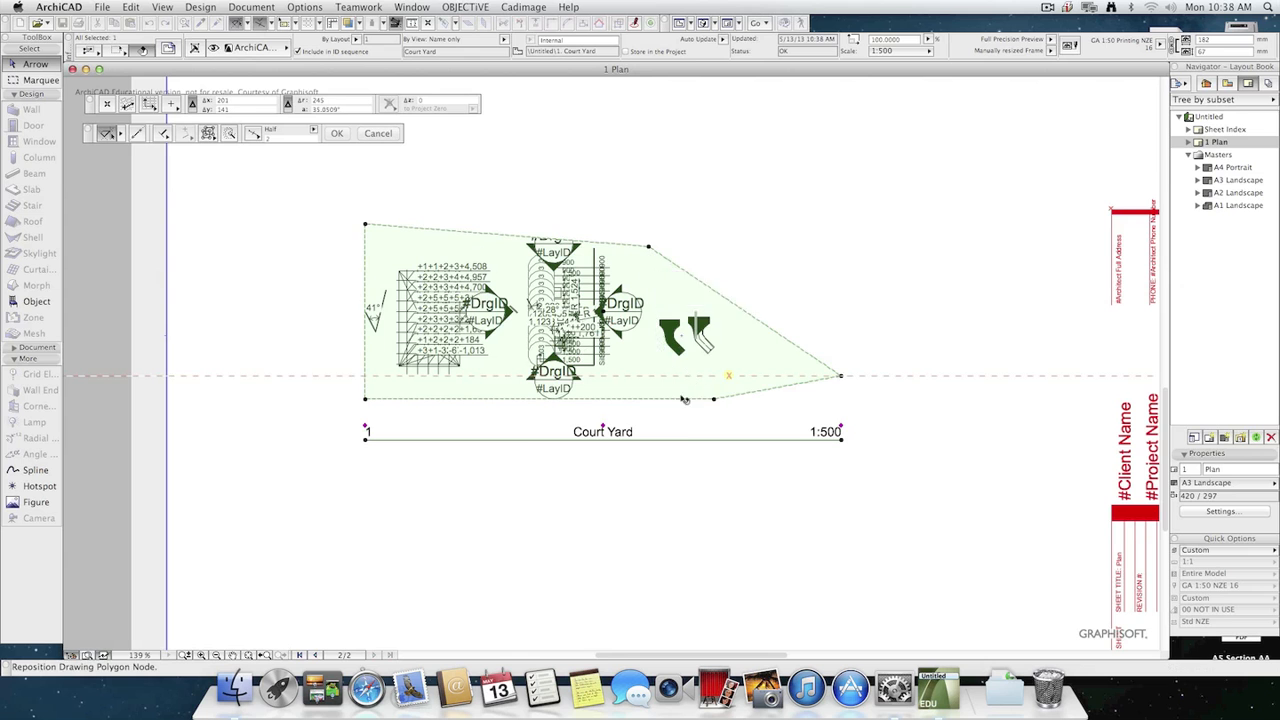
click(657, 355)
click(709, 397)
click(658, 398)
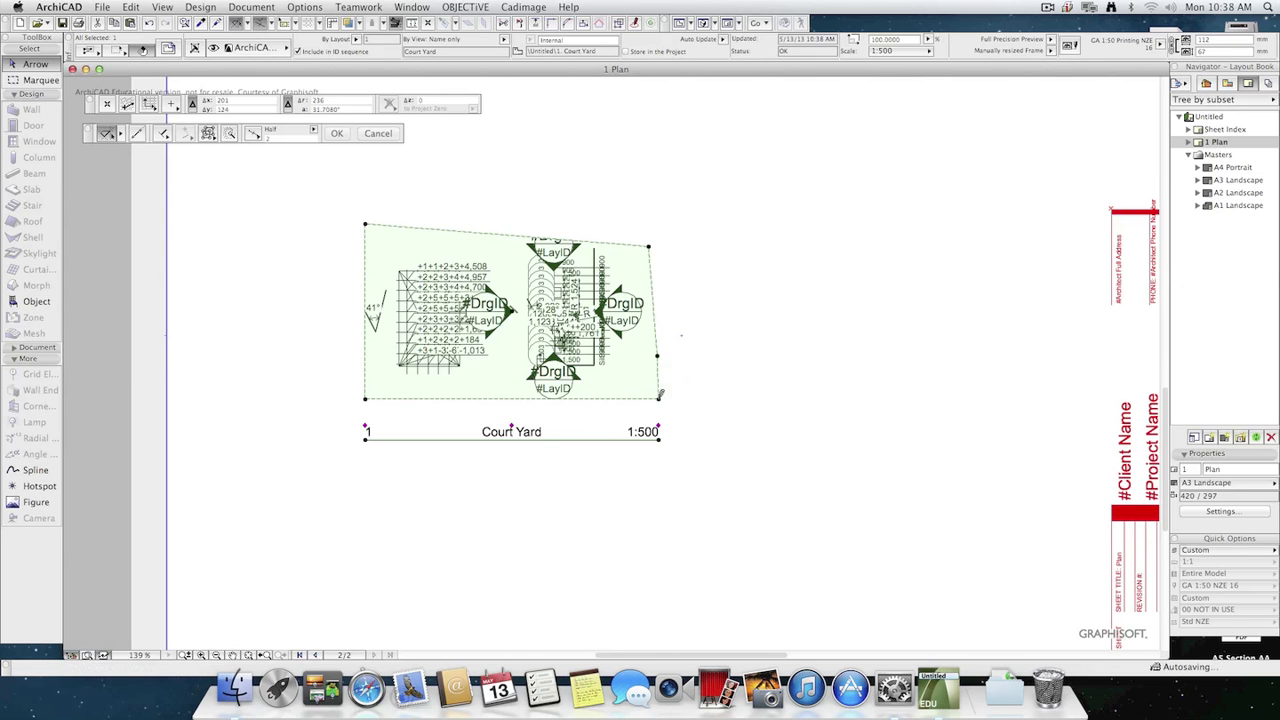
click(728, 423)
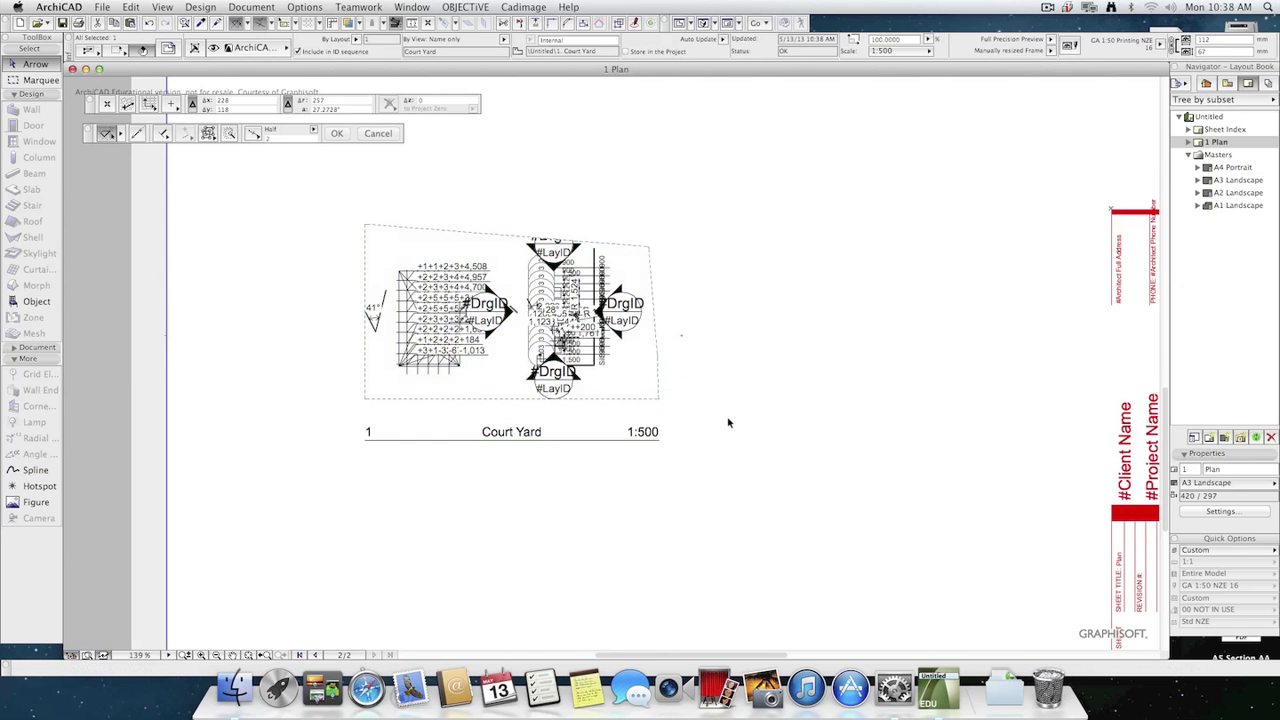
Set the scale of the saved Court Yard view to 1:200 in its view settings.
click(1227, 84)
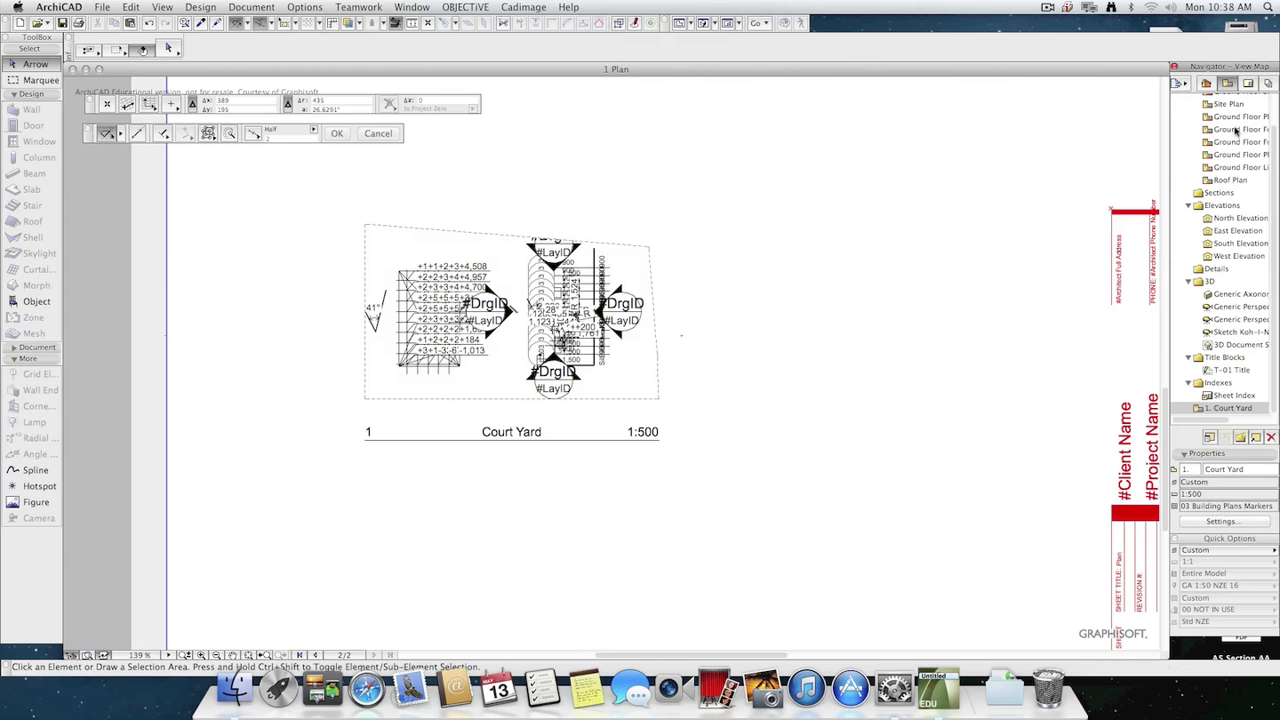
click(1240, 524)
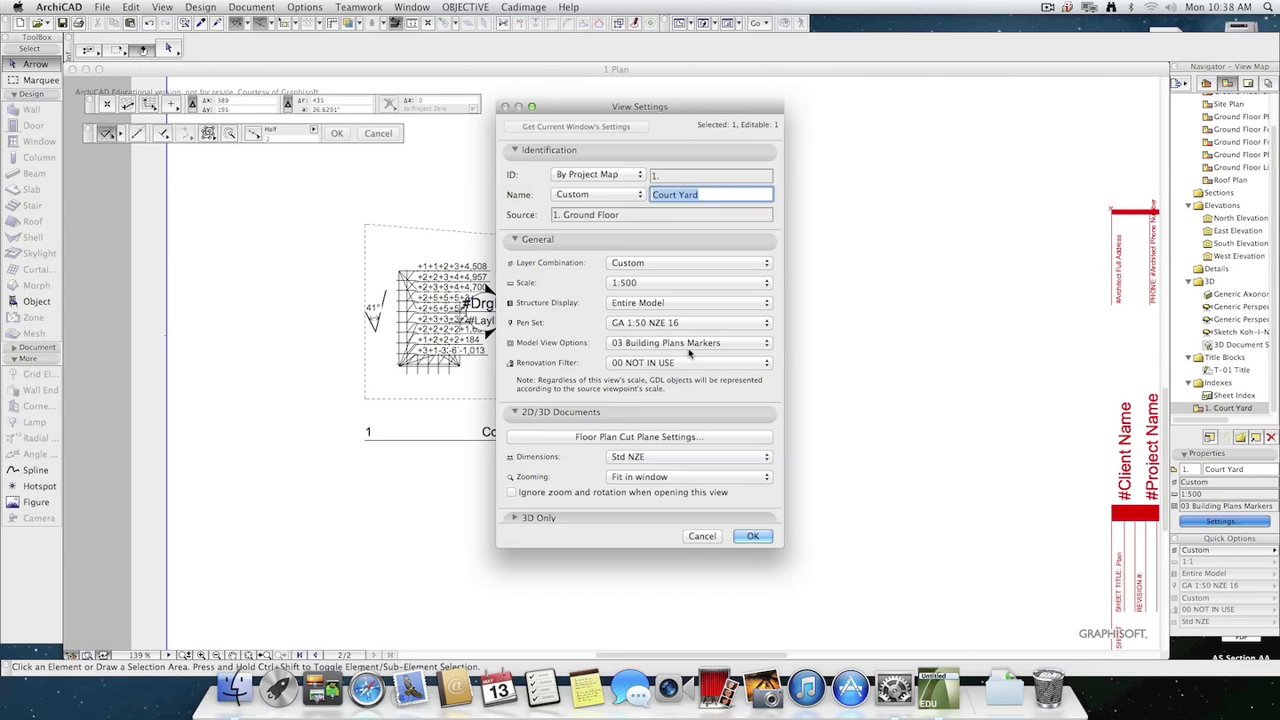
click(657, 285)
click(650, 271)
click(752, 536)
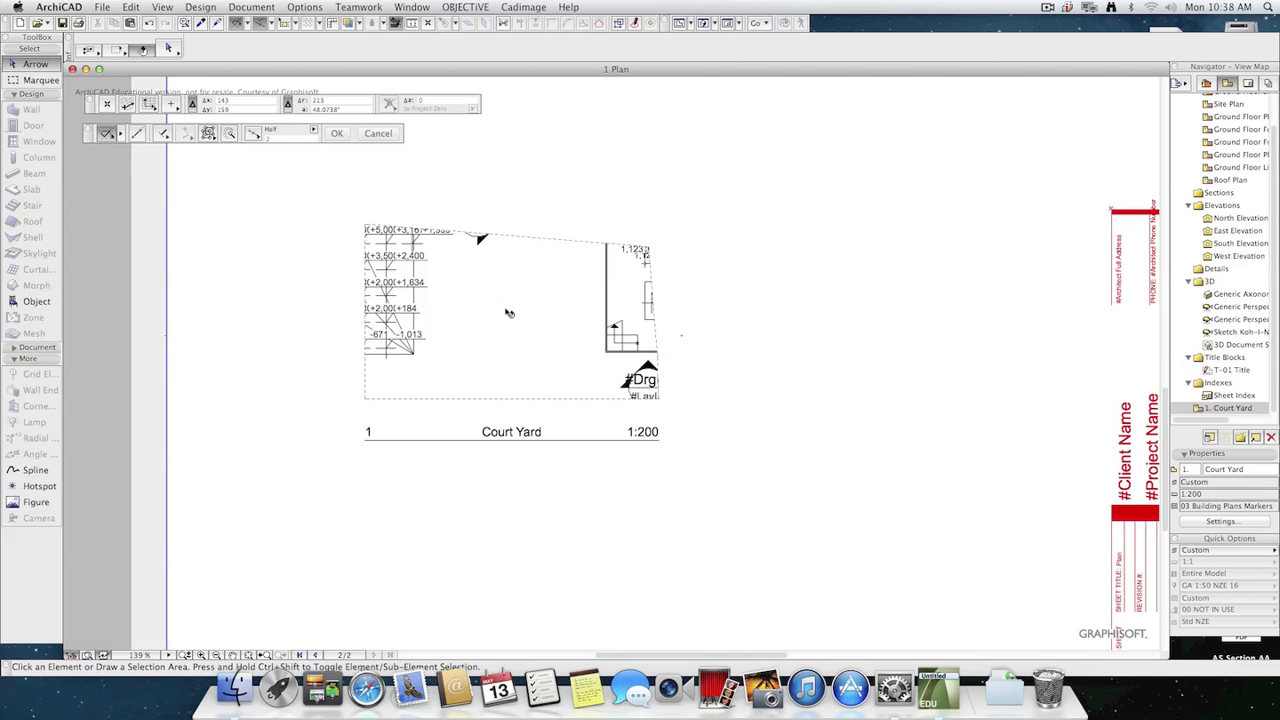
Delete the cropped Court Yard drawing from the Plan layout.
click(509, 313)
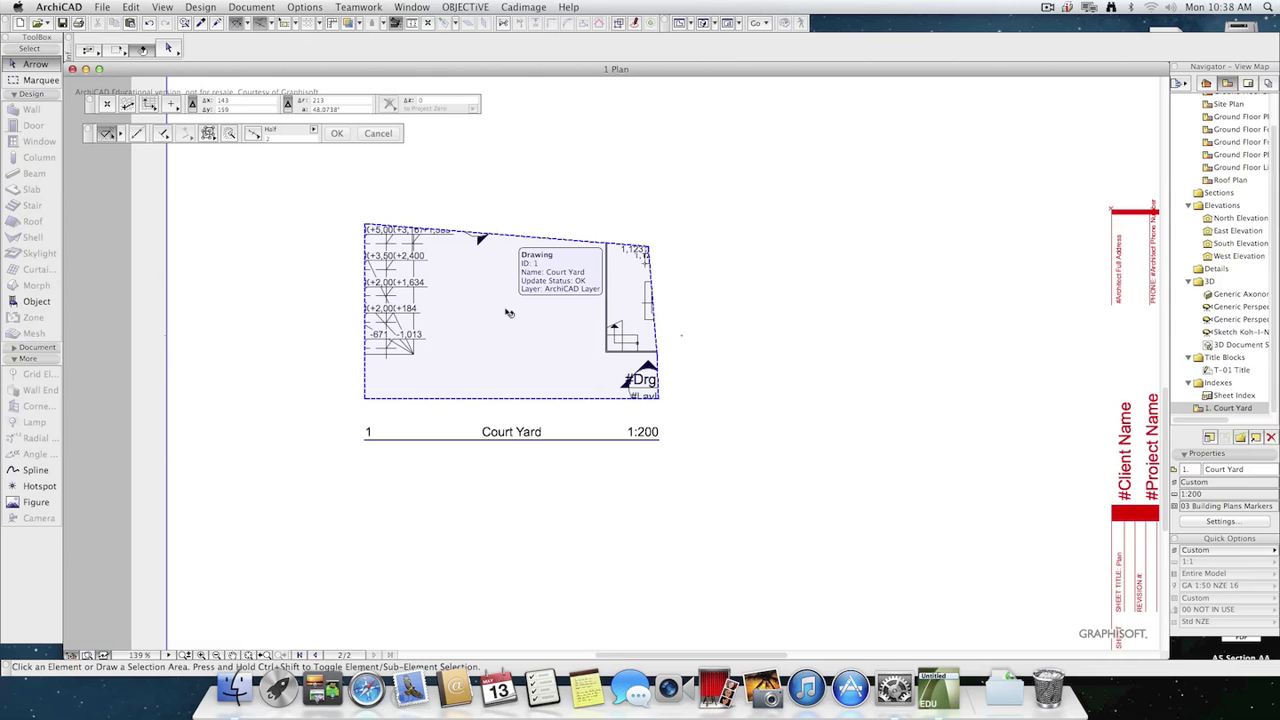
click(537, 345)
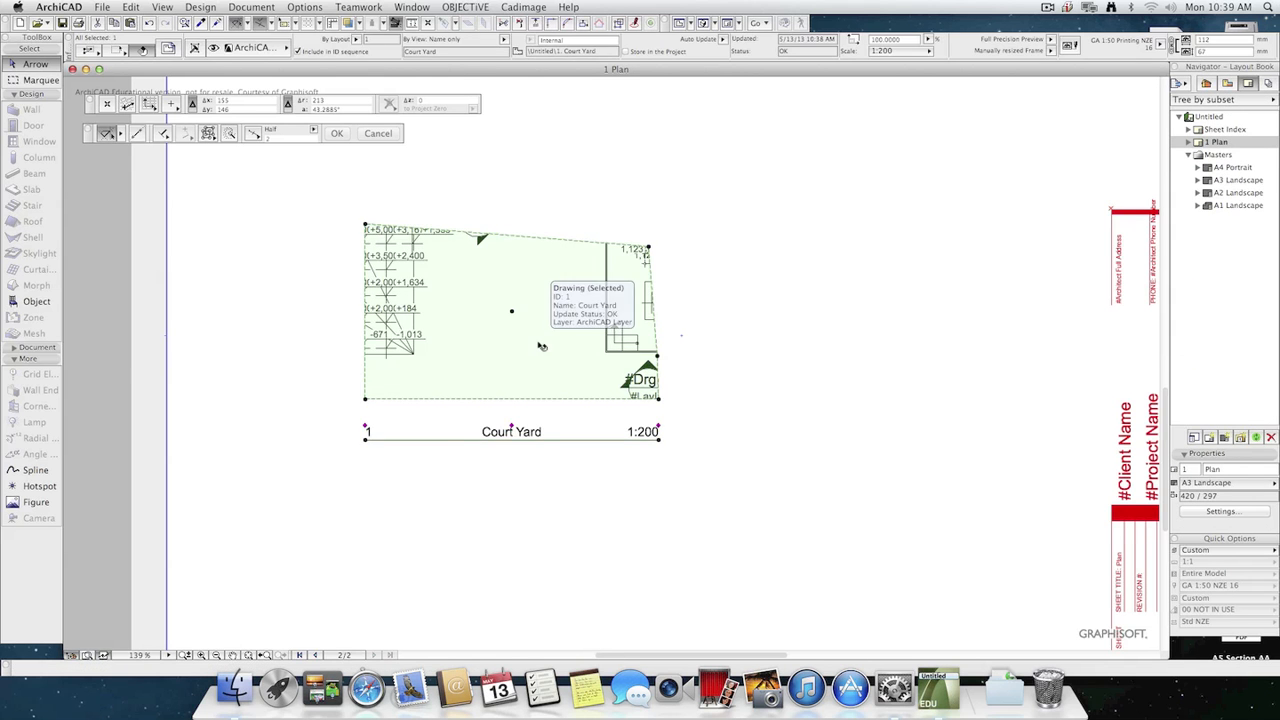
key(Delete)
Place the saved Court Yard view on the Plan layout again as a new drawing.
click(1227, 83)
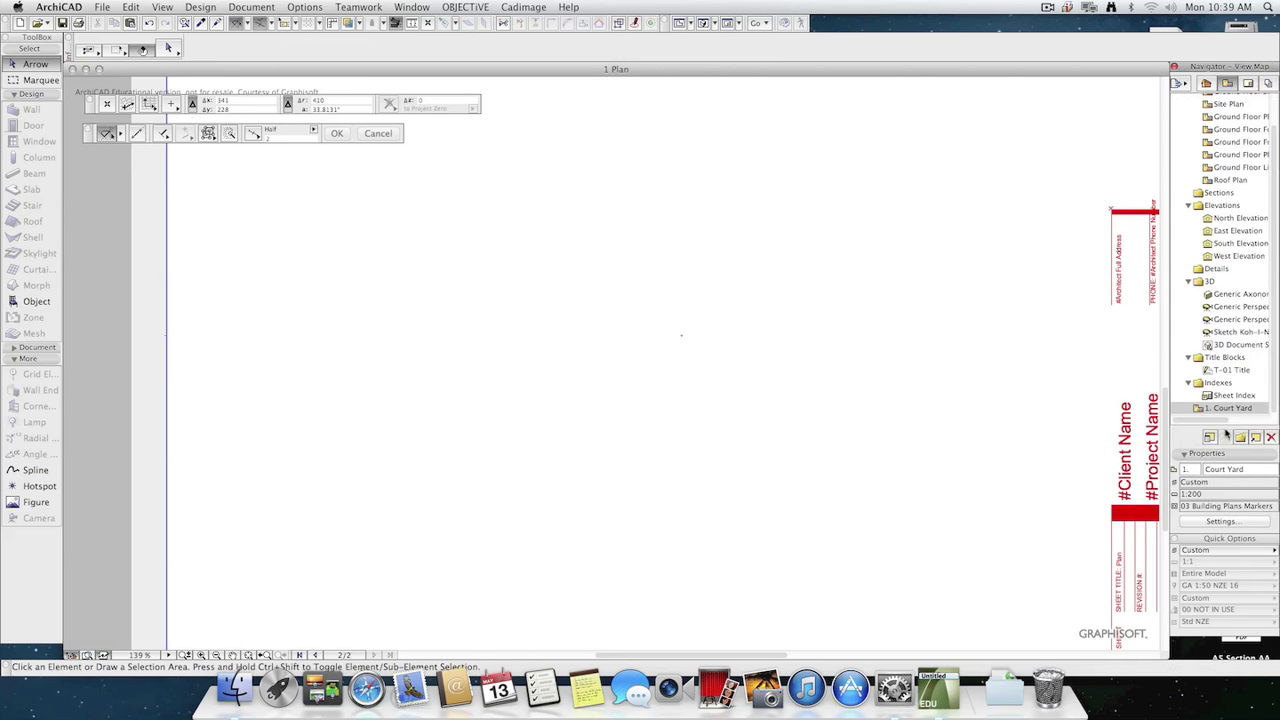
drag(1230, 408, 574, 363)
scroll(741, 517, down, 2)
scroll(745, 518, down, 1)
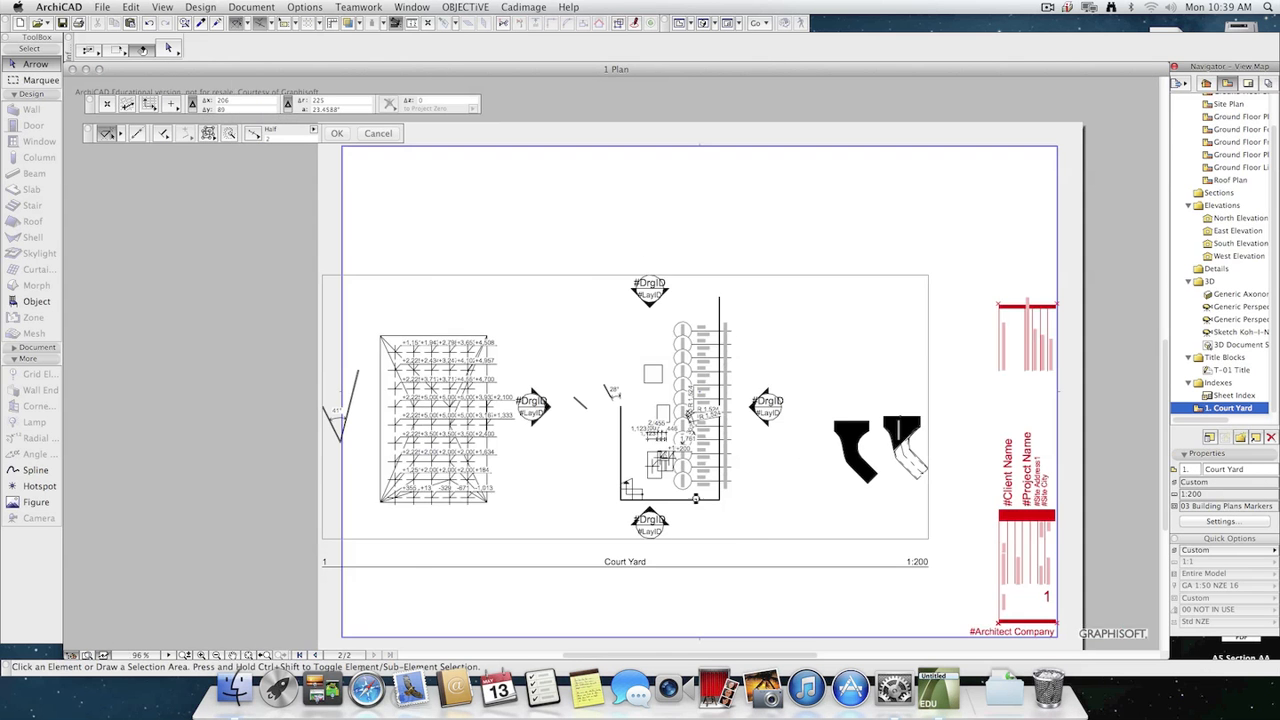
scroll(693, 507, down, 1)
Move the Court Yard drawing inside the sheet margins and up near the upper edge of the layout.
drag(633, 457, 680, 433)
click(696, 562)
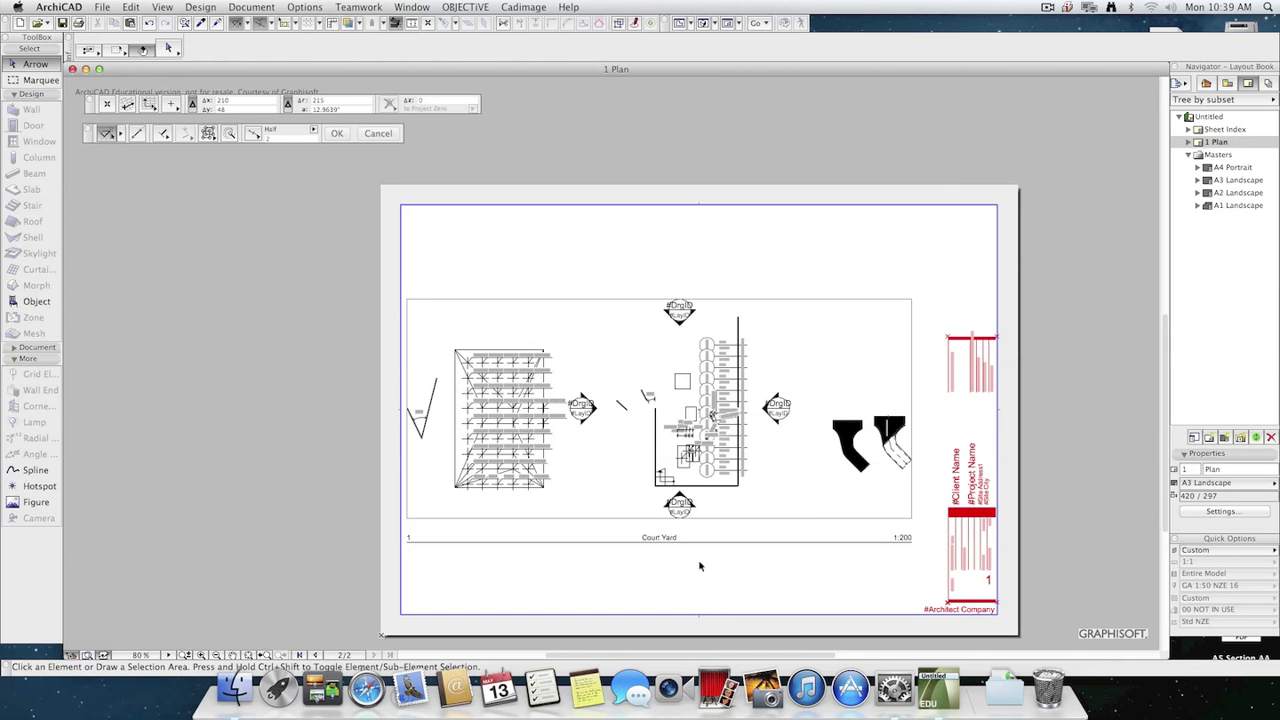
click(613, 382)
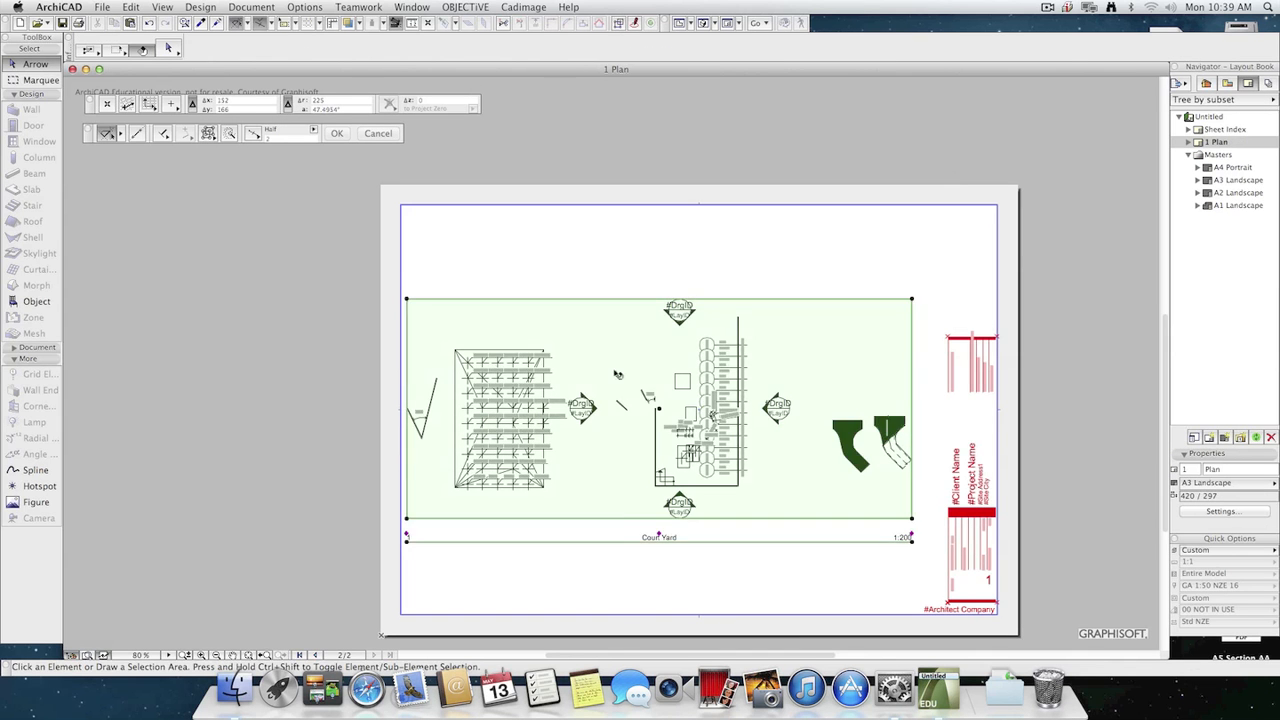
mouse_move(614, 382)
shift+mouse_down()
mouse_move(614, 308)
mouse_move(577, 298)
shift+mouse_up()
click(742, 527)
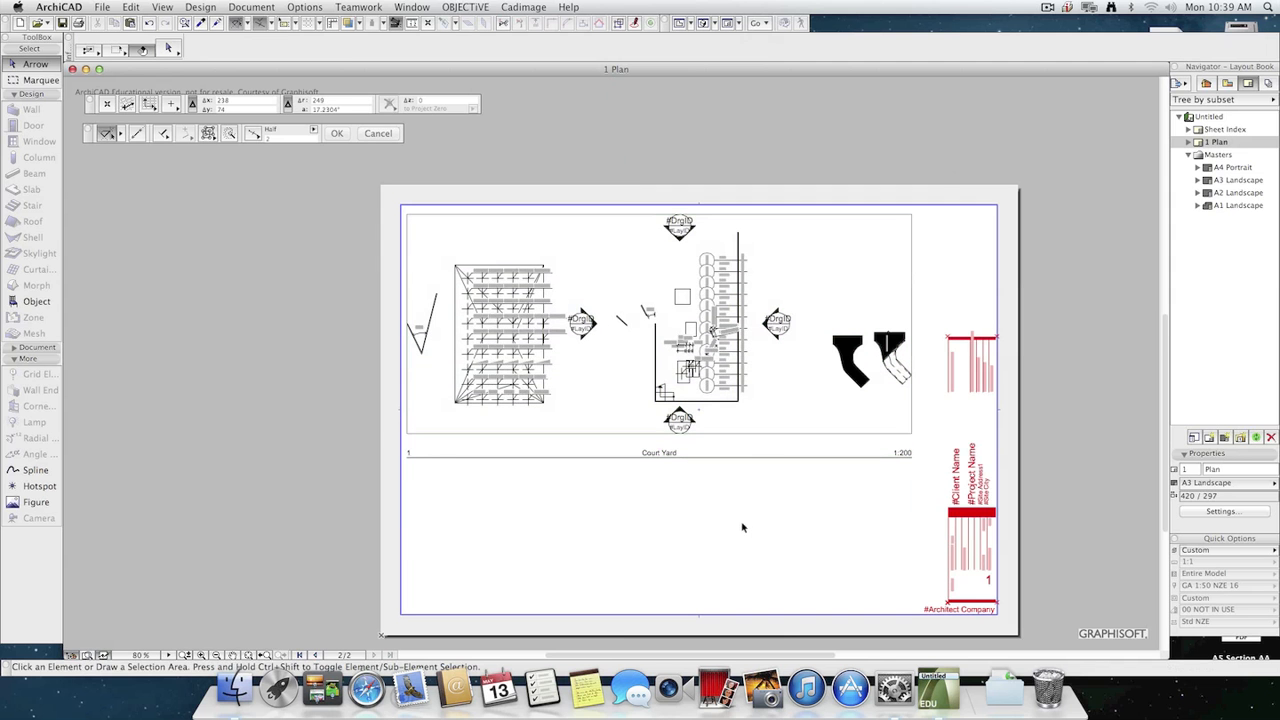
Examine the title block fields along the right side of the A3 sheet.
scroll(991, 390, up, 5)
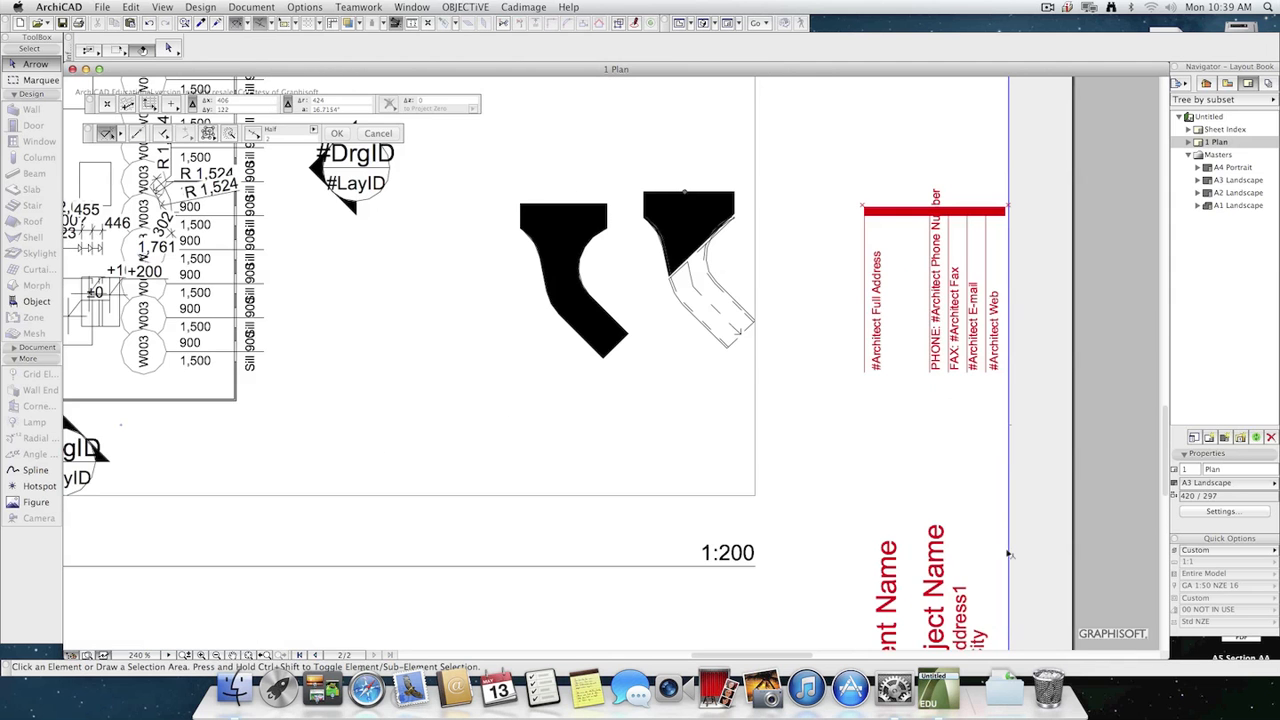
middle_drag(1008, 547, 966, 72)
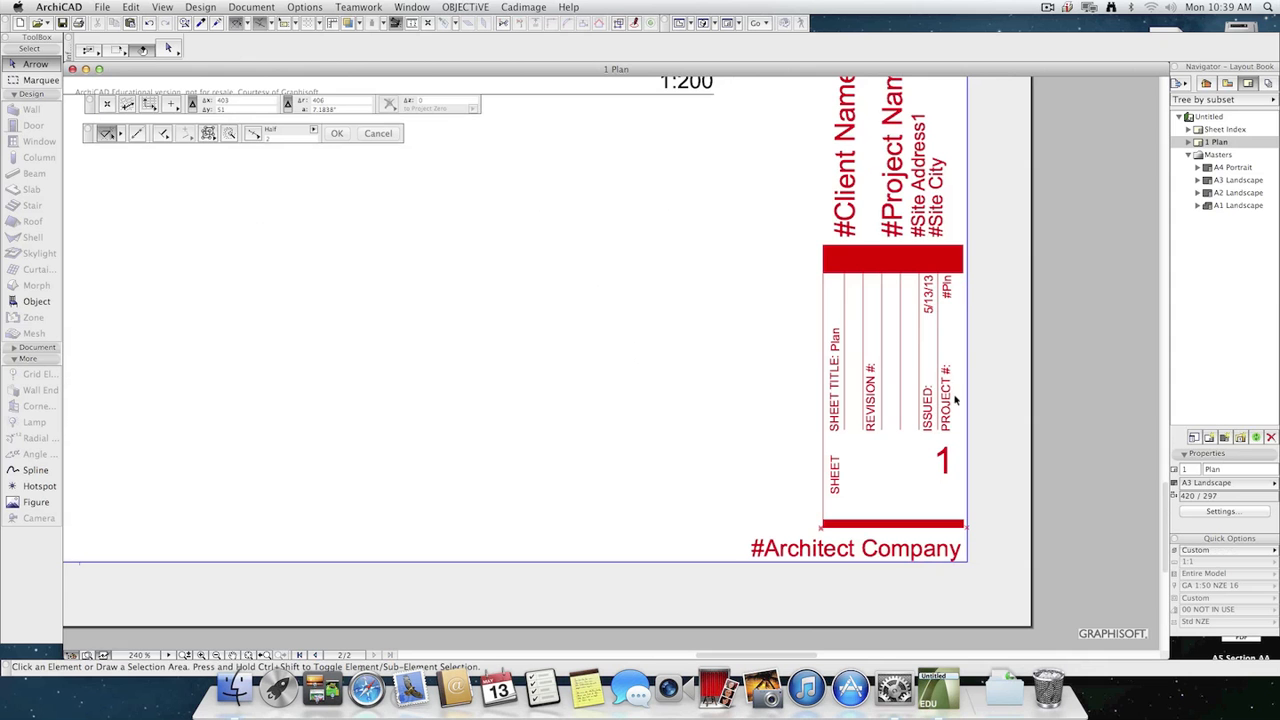
mouse_move(973, 385)
middle_down()
mouse_move(954, 417)
mouse_move(925, 648)
mouse_move(932, 305)
middle_up()
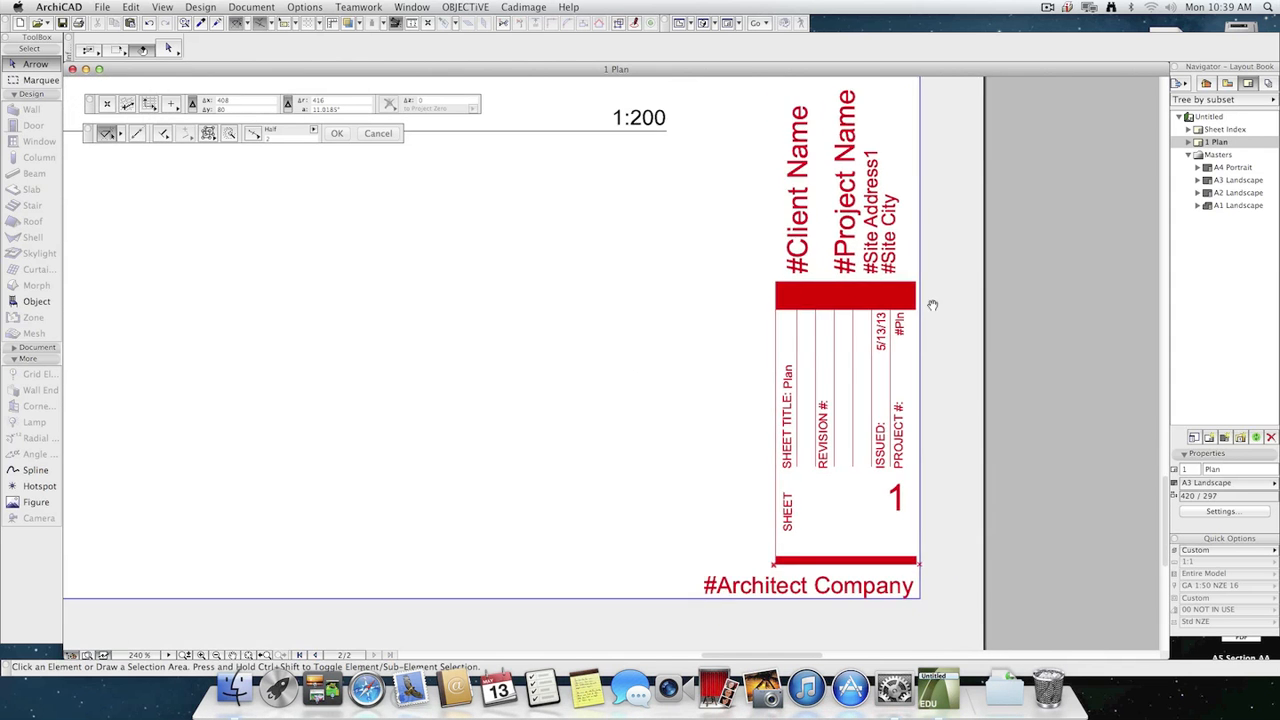
scroll(932, 305, down, 5)
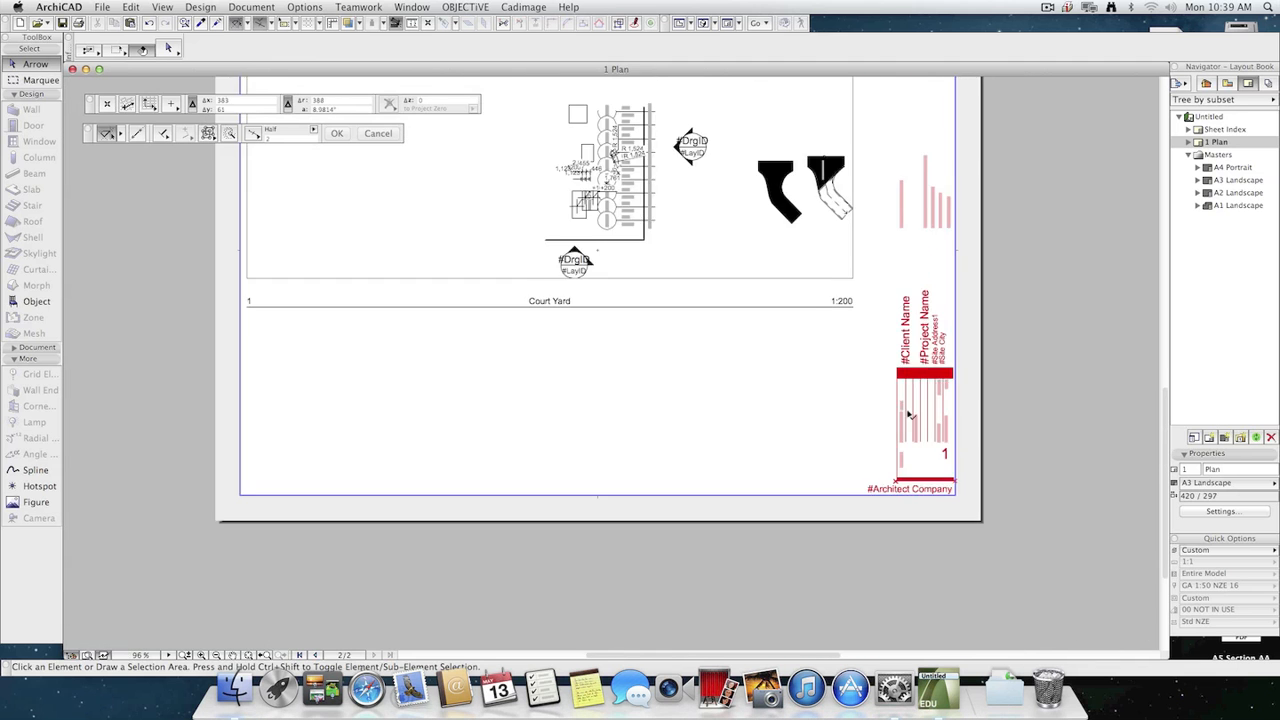
middle_drag(768, 498, 769, 518)
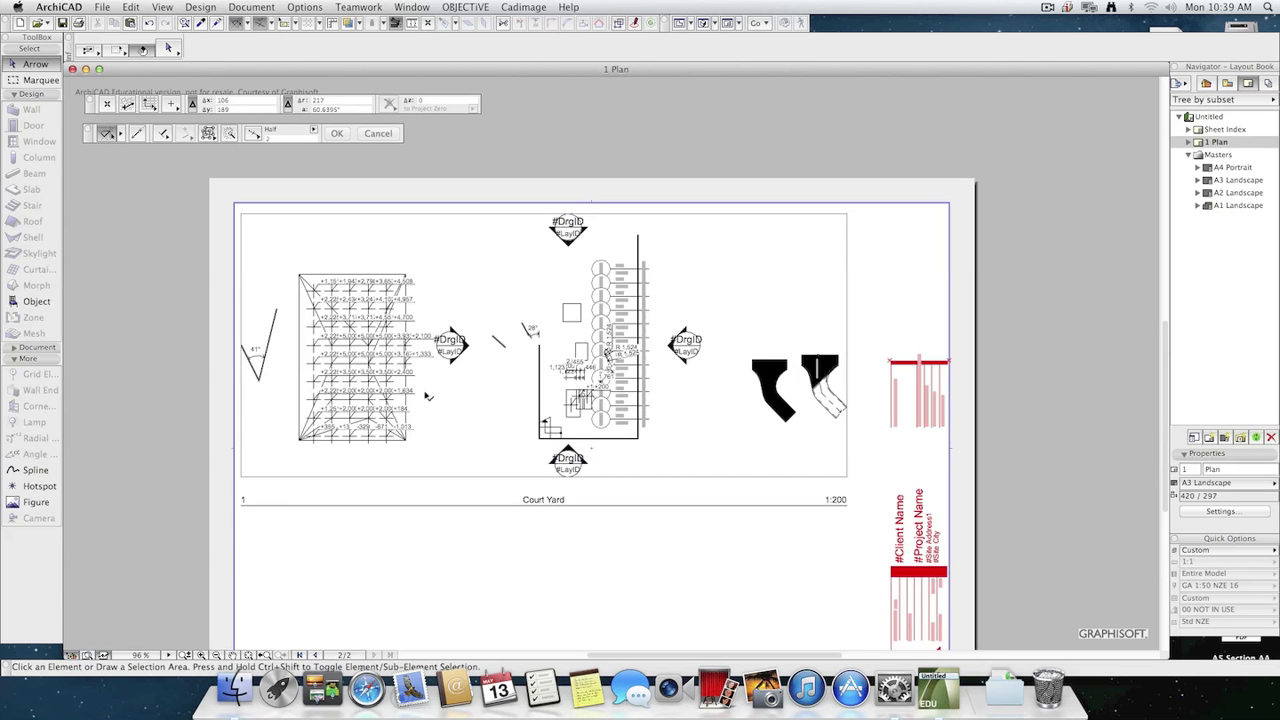
Crop the Court Yard drawing to the mesh by offsetting its left and right frame edges inward, to about 81 mm wide.
click(249, 375)
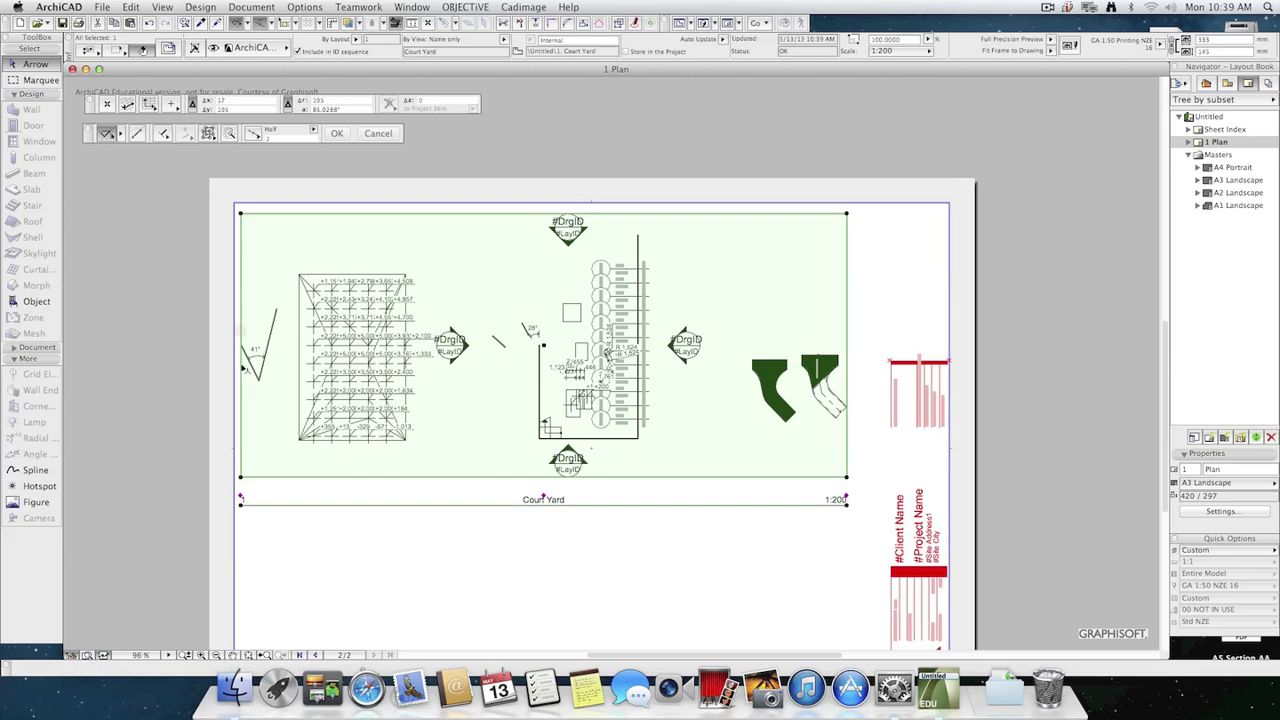
click(241, 366)
click(368, 304)
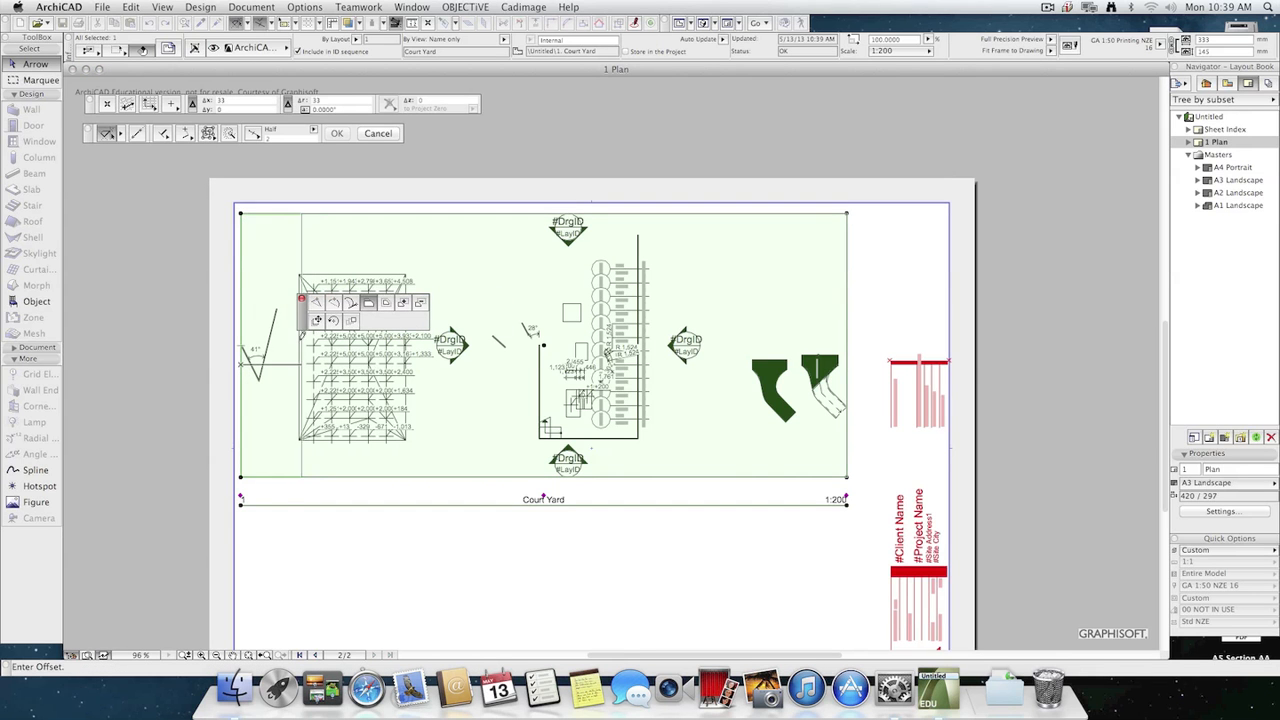
click(286, 380)
click(846, 372)
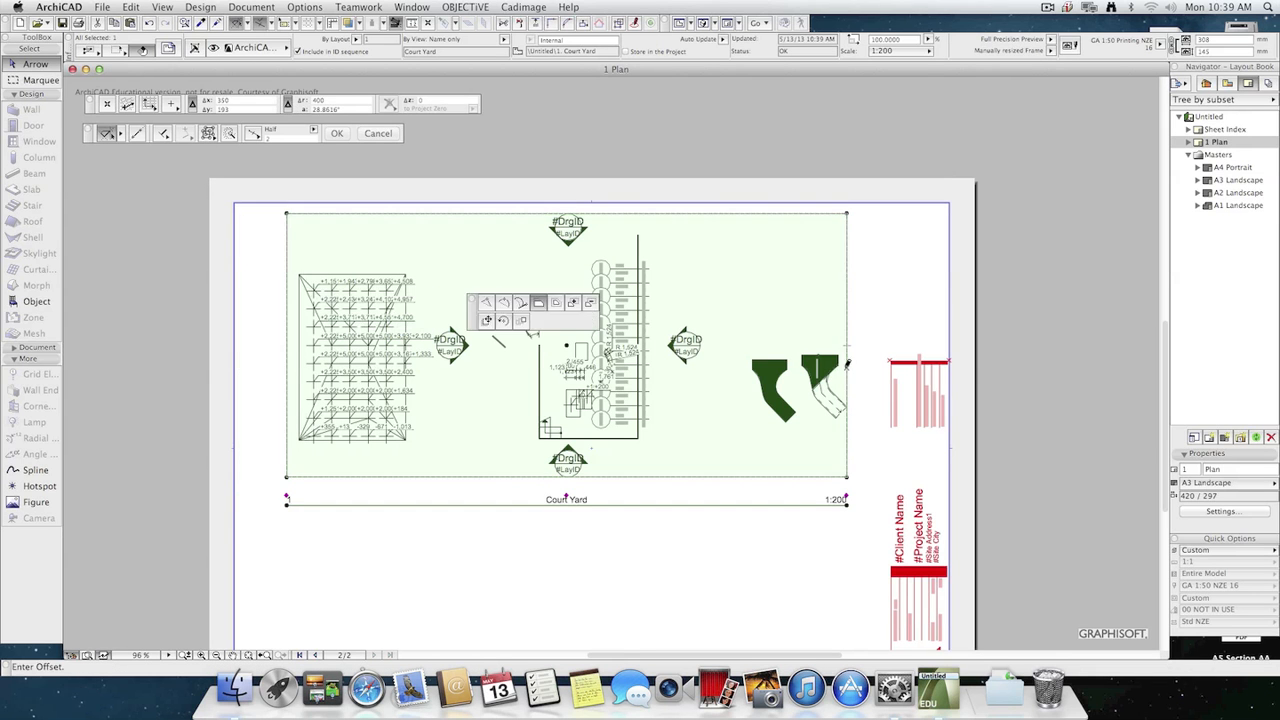
click(552, 302)
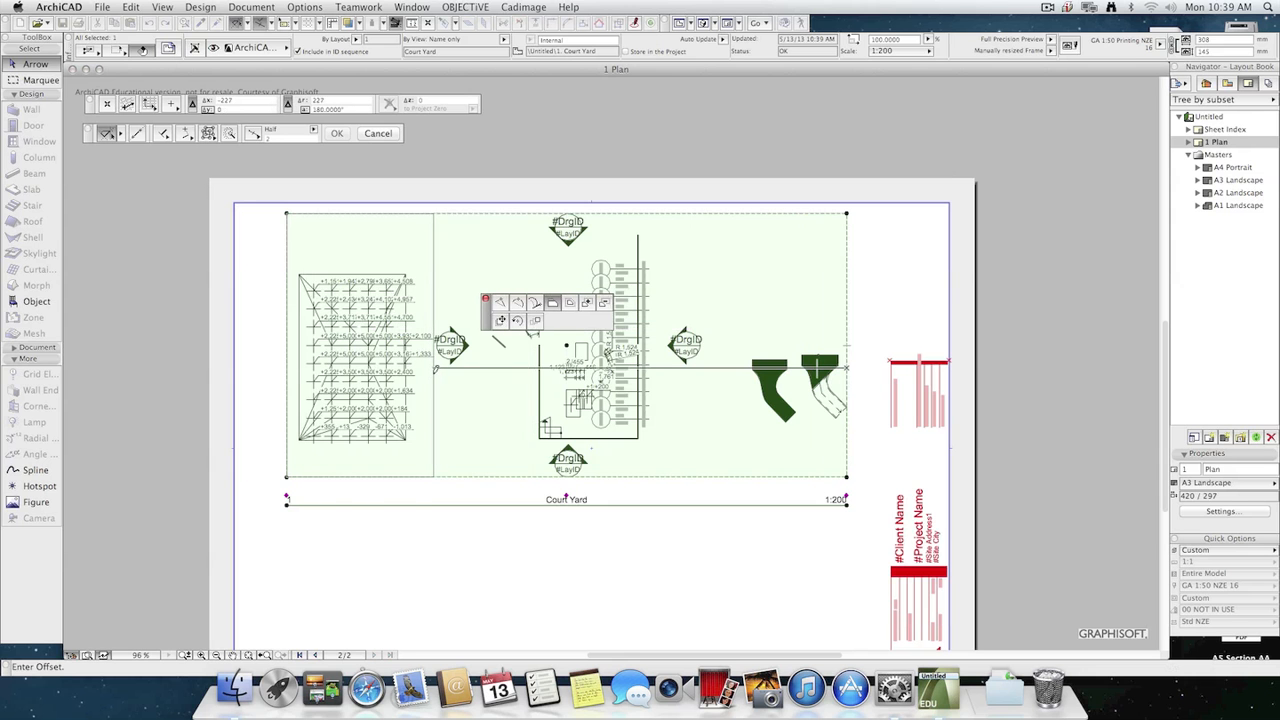
click(435, 368)
click(483, 491)
Move the cropped drawing left, close to the sheet's left margin.
middle_drag(486, 494, 553, 529)
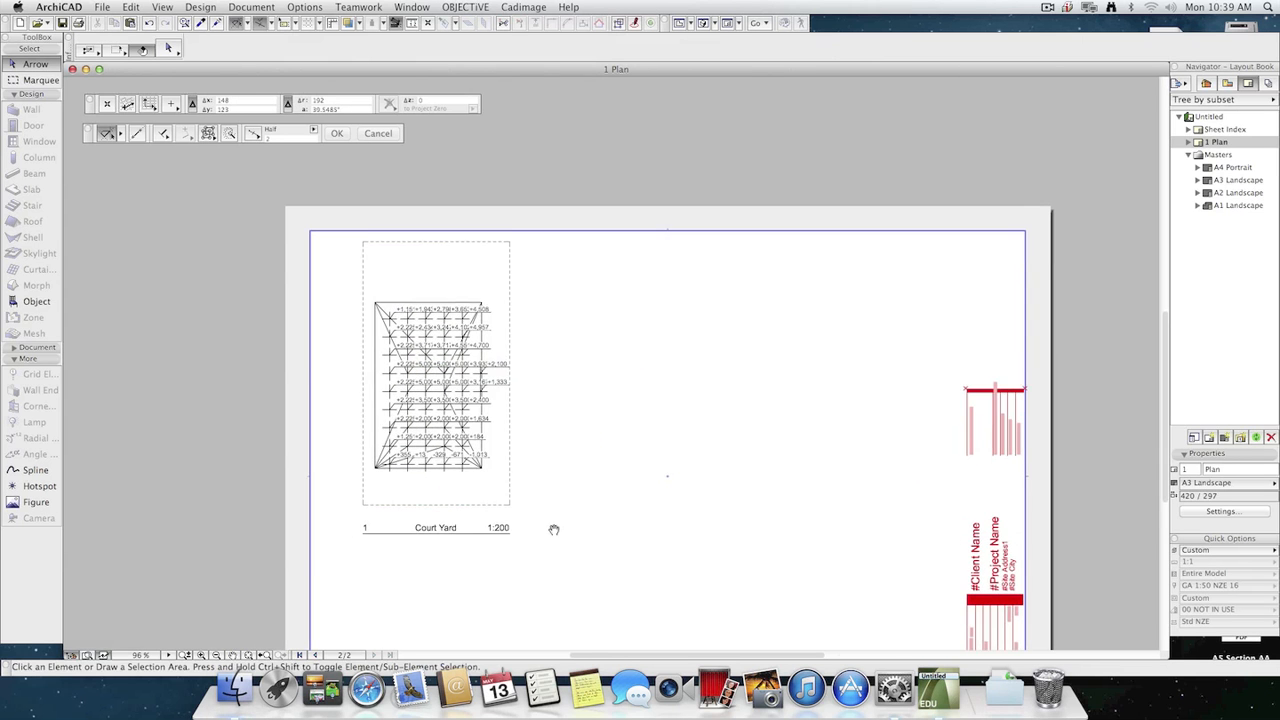
click(454, 443)
drag(454, 443, 415, 442)
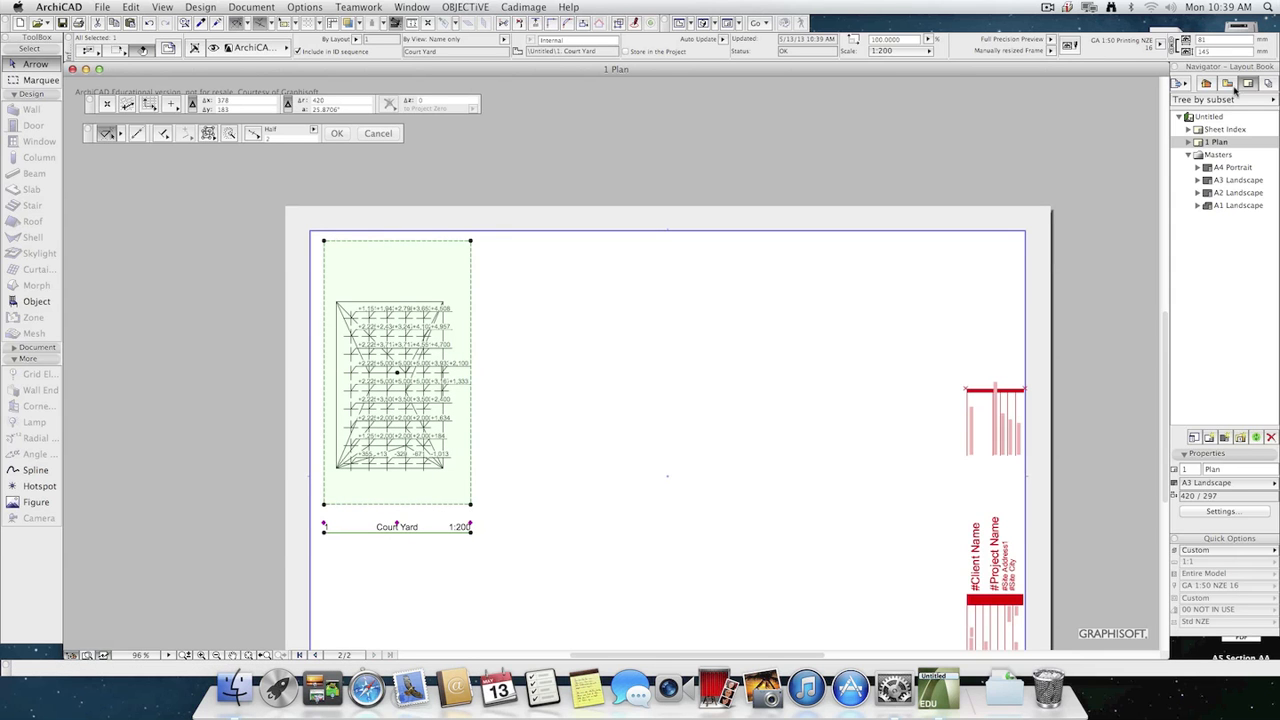
Rename the saved Court Yard view as Mesh.
click(1227, 83)
click(1247, 468)
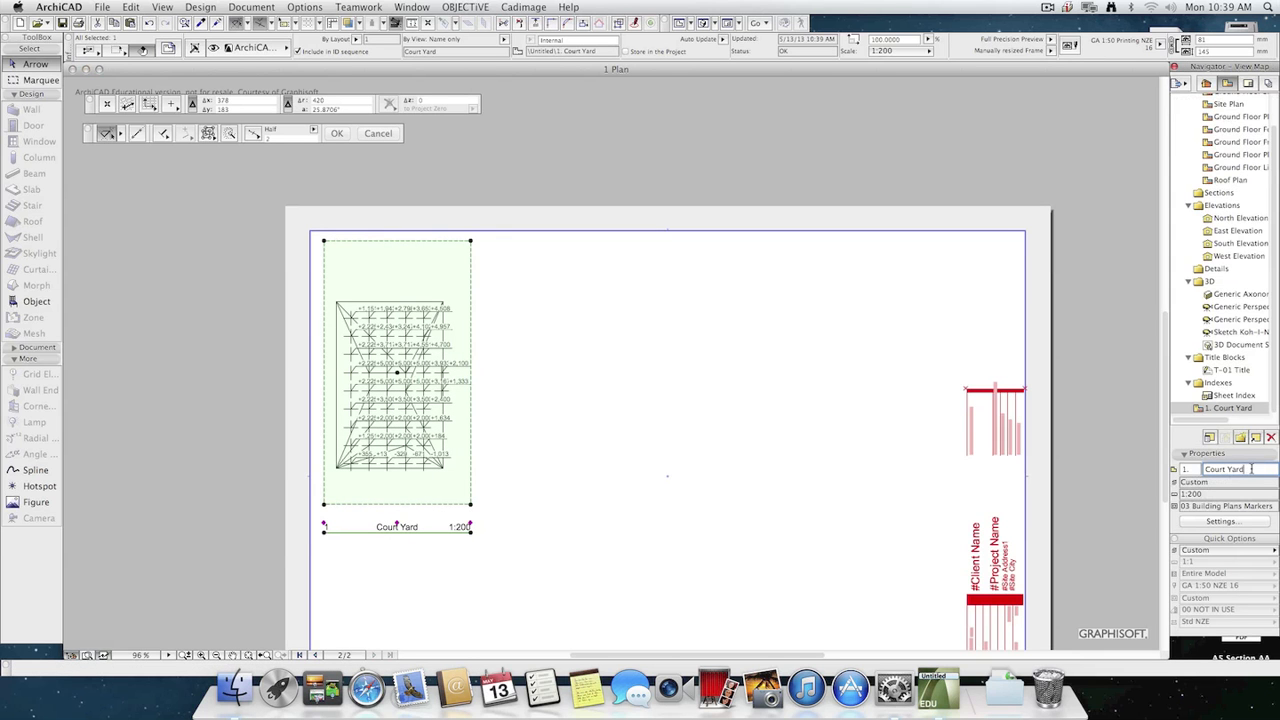
drag(1206, 469, 1263, 479)
text(Mesh)
key(Return)
click(742, 425)
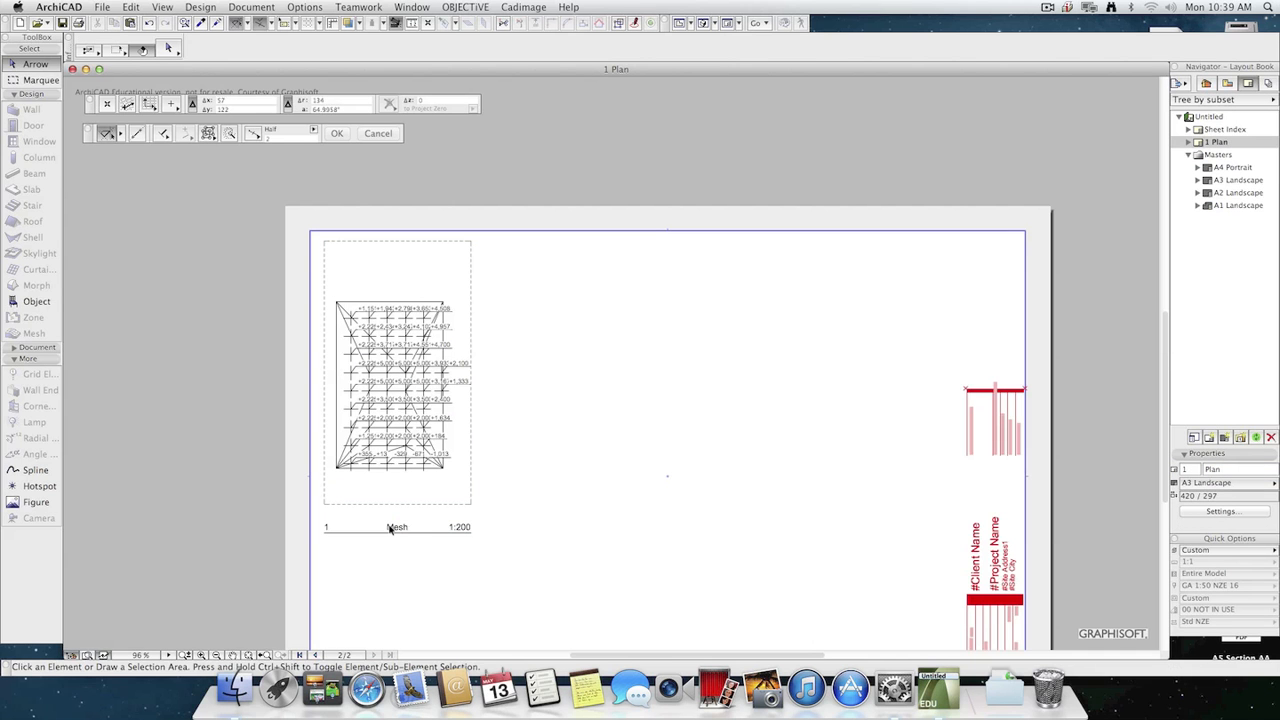
Set the update type of the placed Mesh drawing to Manual in its drawing settings.
scroll(535, 519, up, 2)
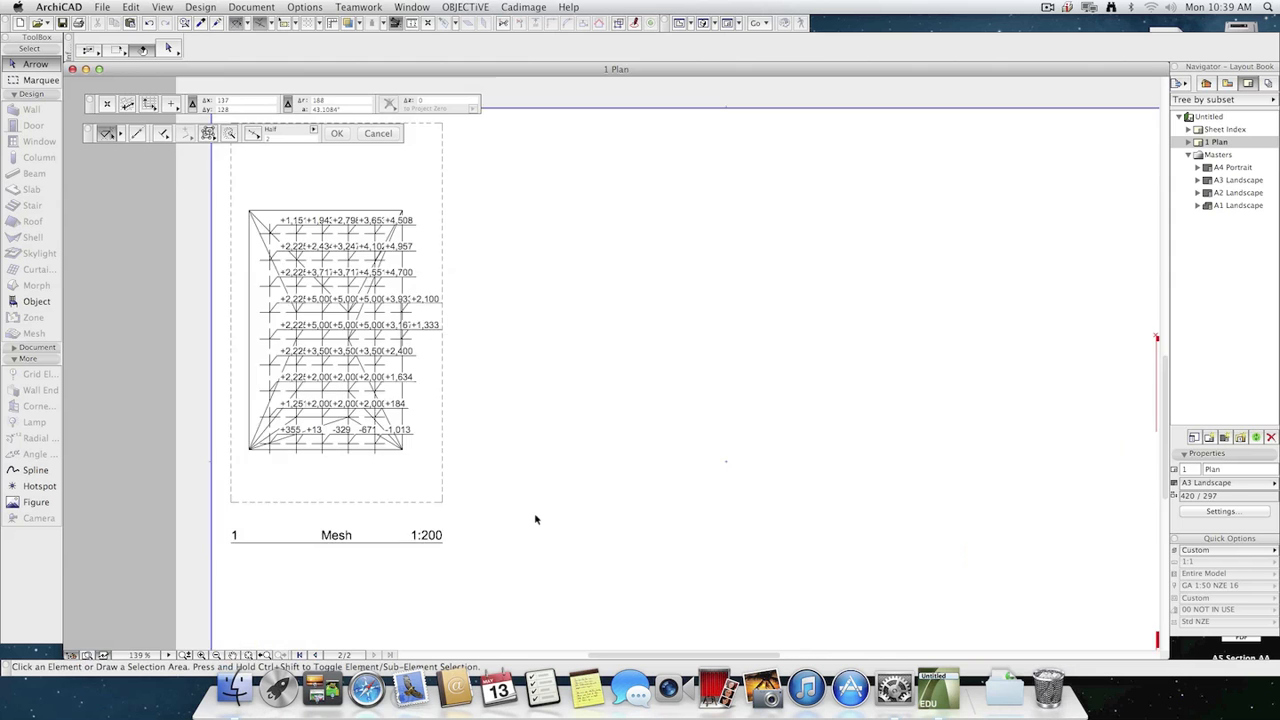
scroll(535, 519, down, 2)
click(442, 468)
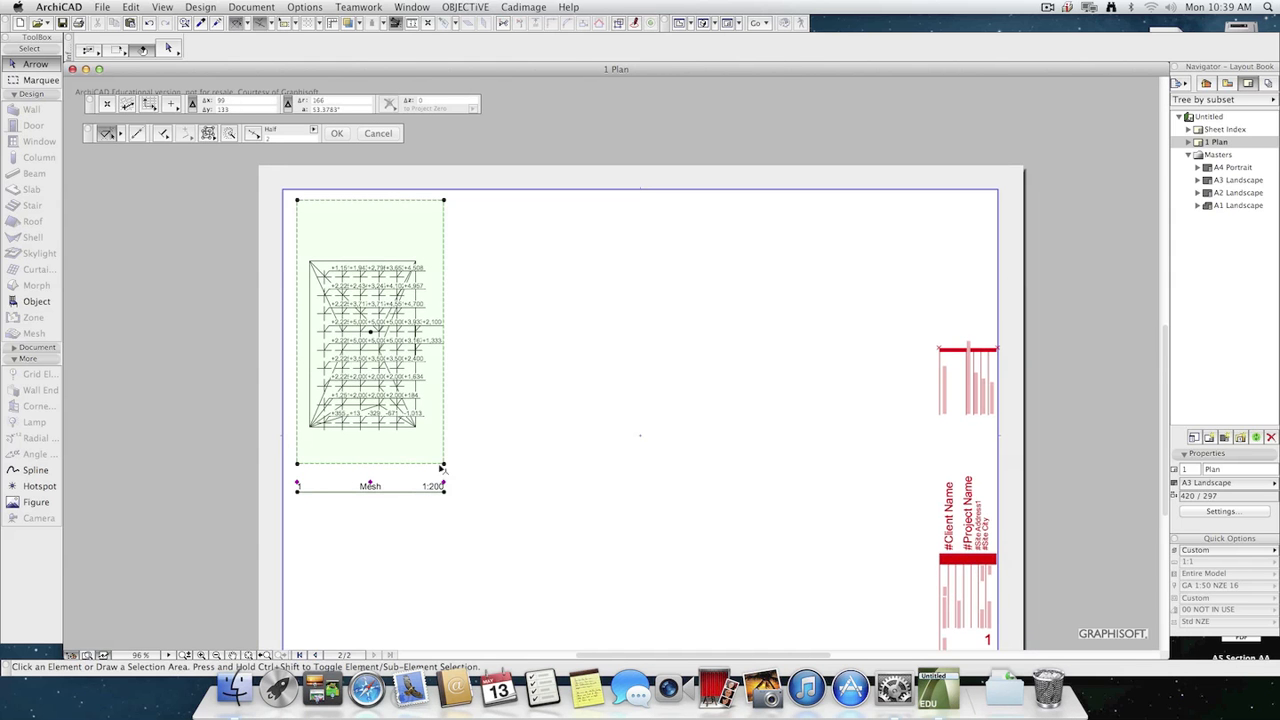
key(super+t)
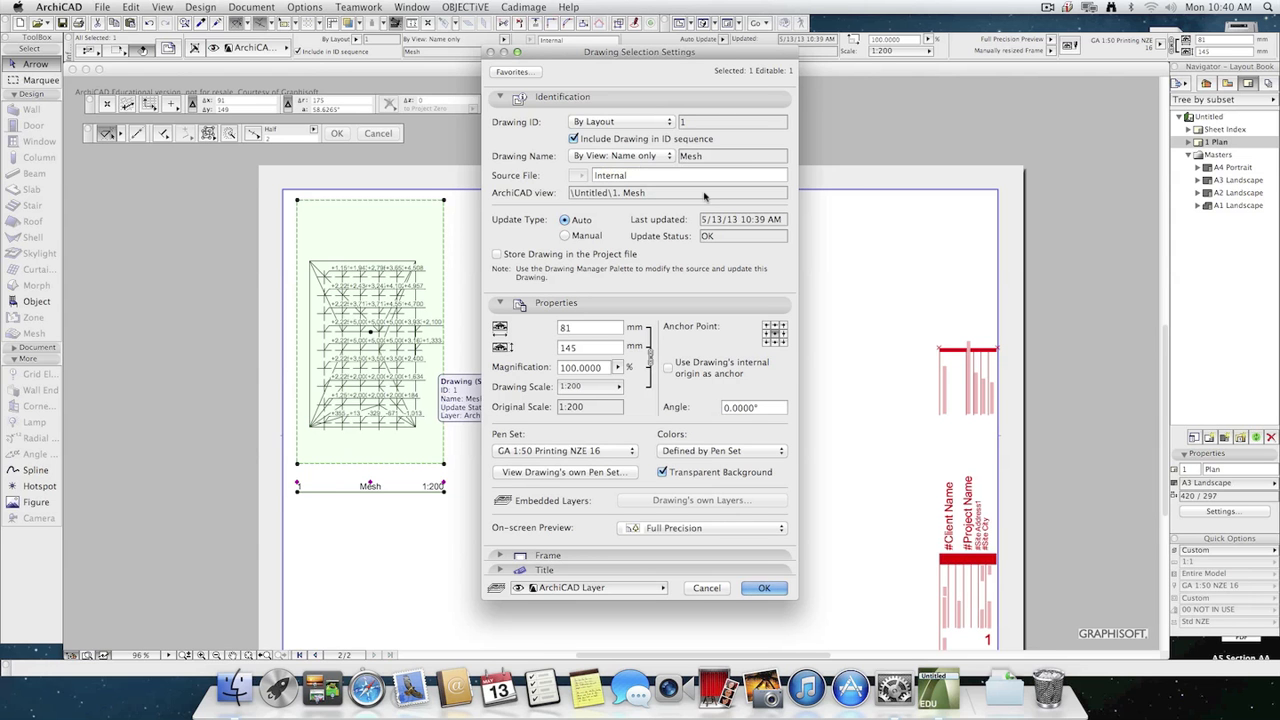
click(564, 235)
click(763, 588)
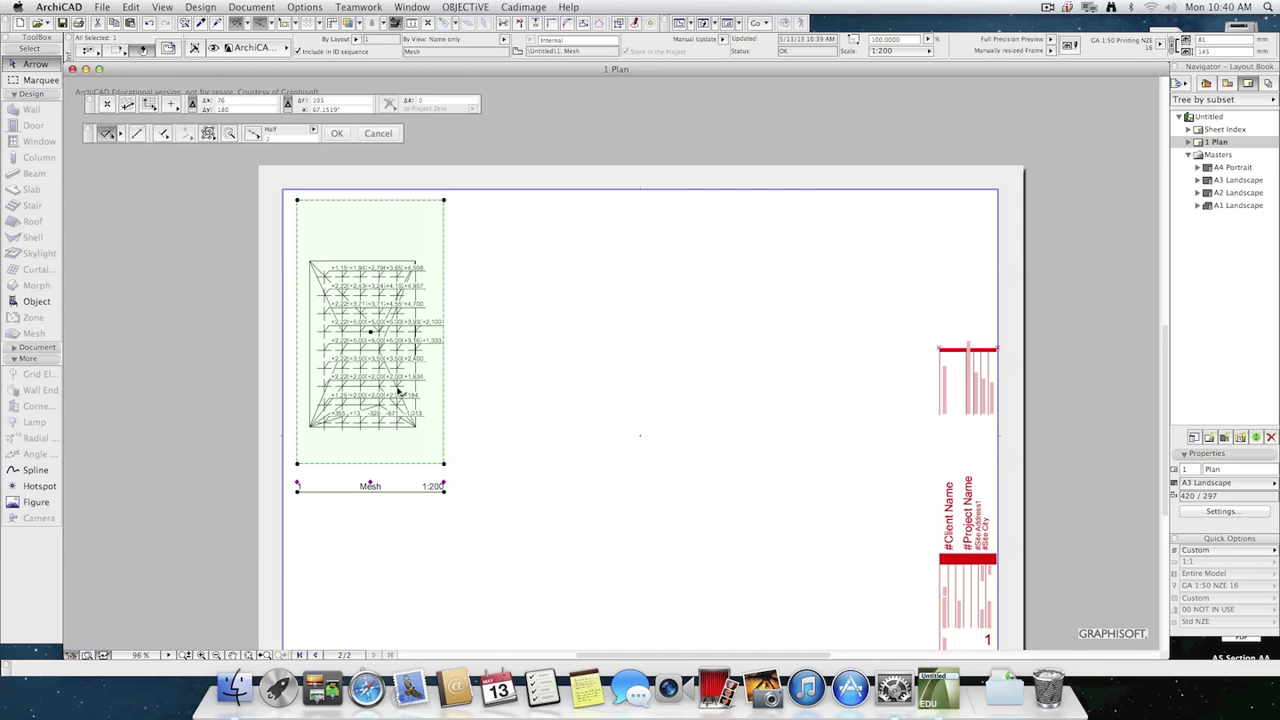
Place an Armchair 01 16 object on the mesh in the Ground Floor plan.
key(F2)
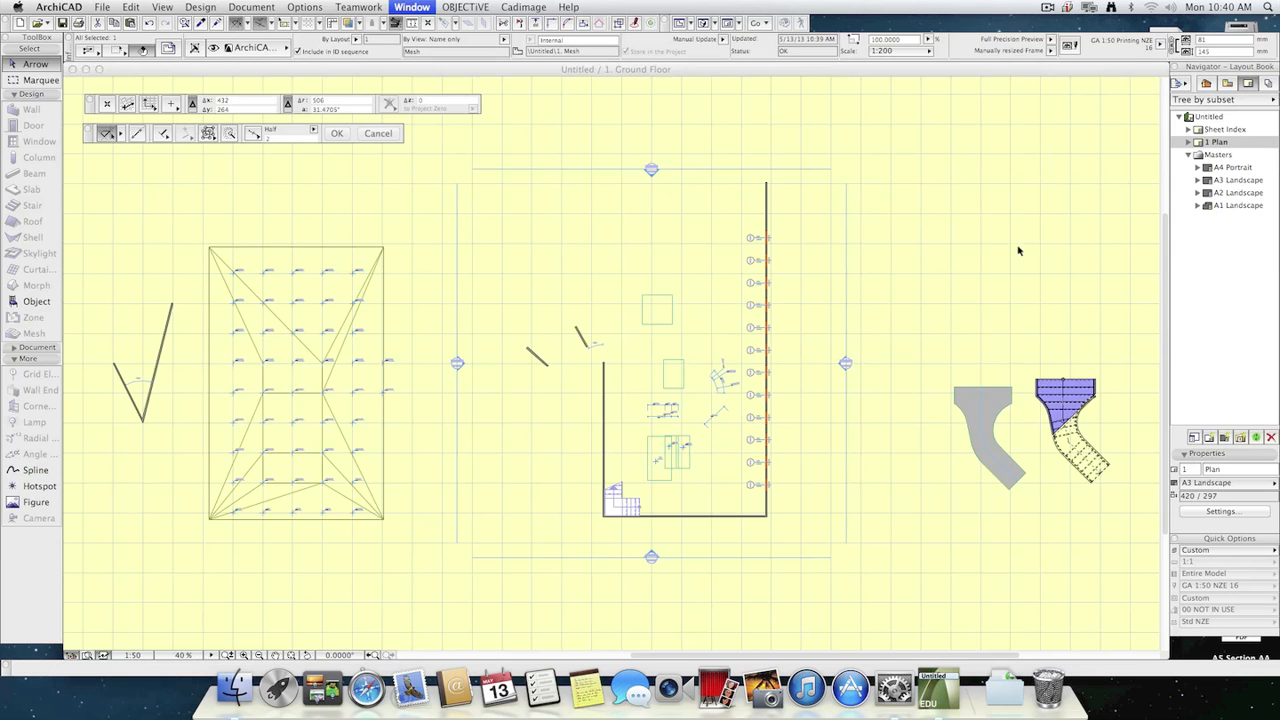
click(24, 300)
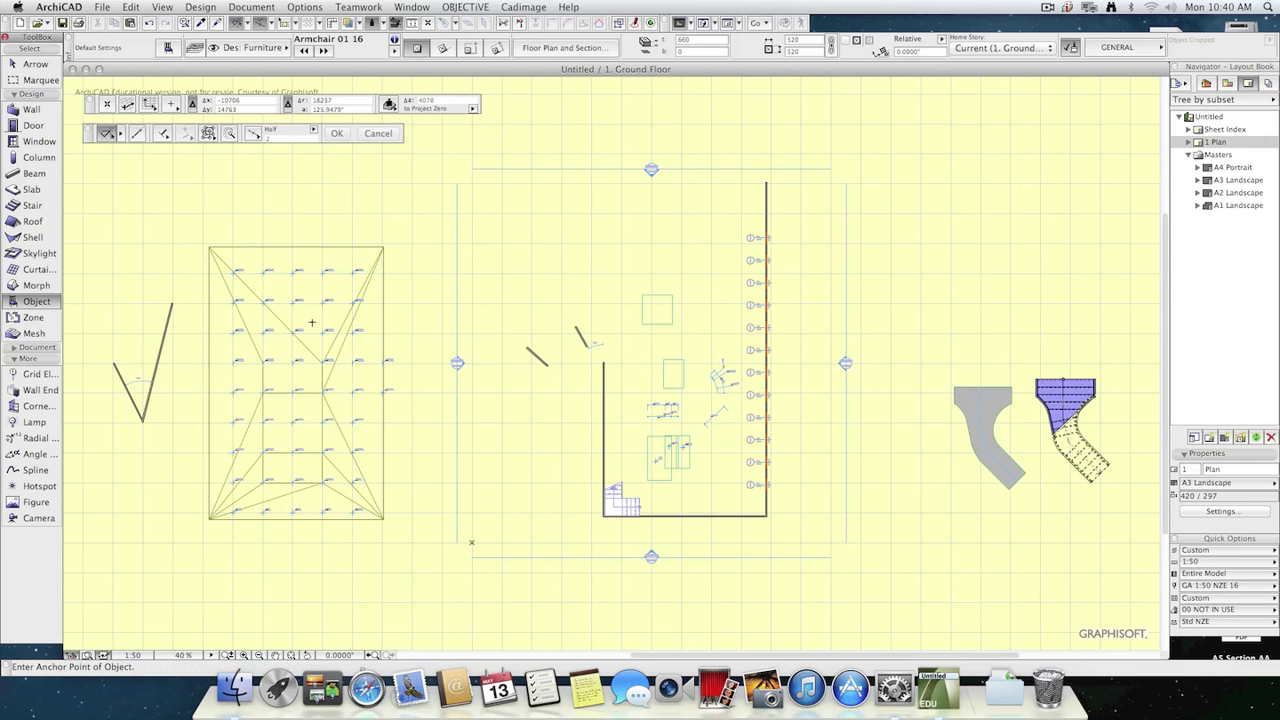
Reopen the Plan layout and update its manually updated Mesh drawing.
click(1247, 84)
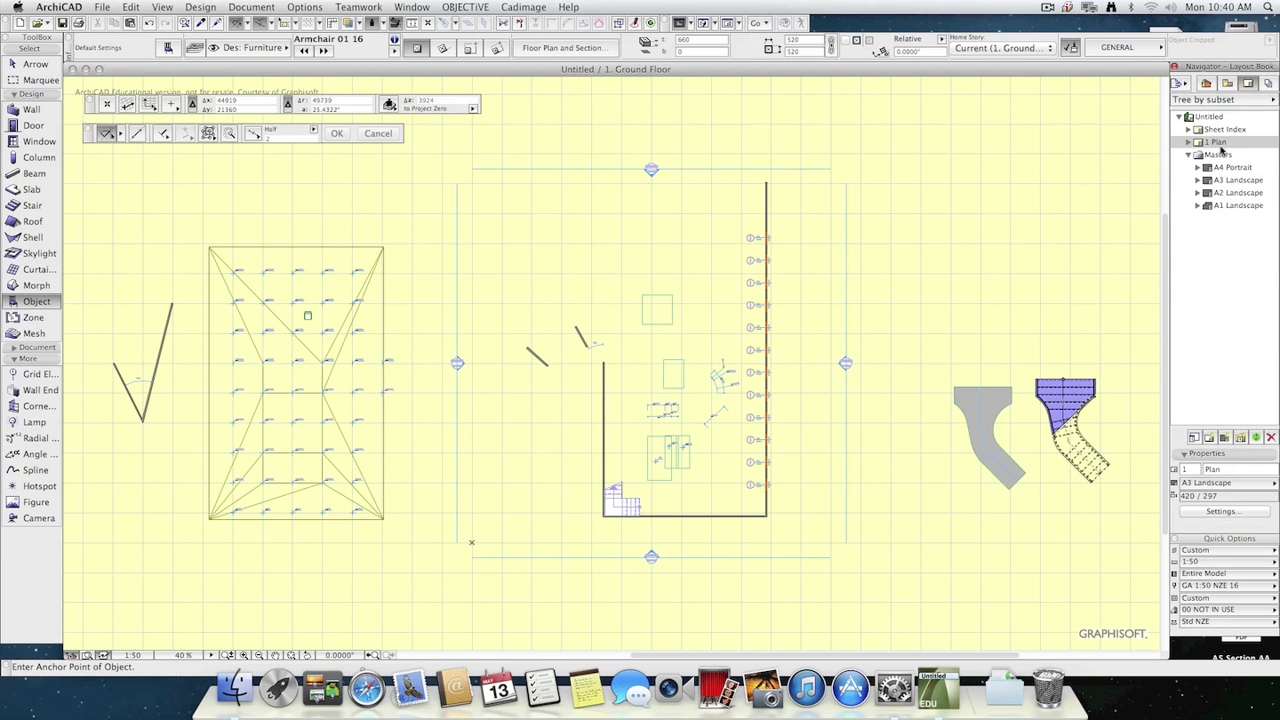
double_click(1217, 142)
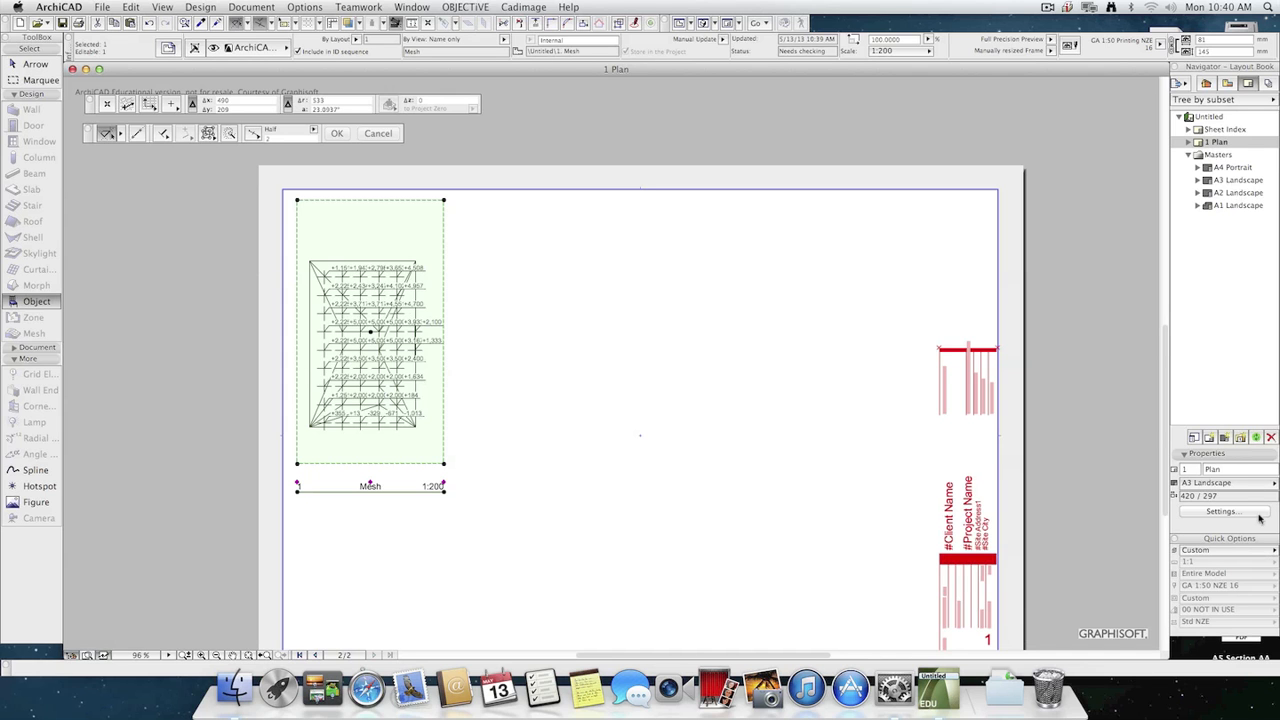
click(1257, 438)
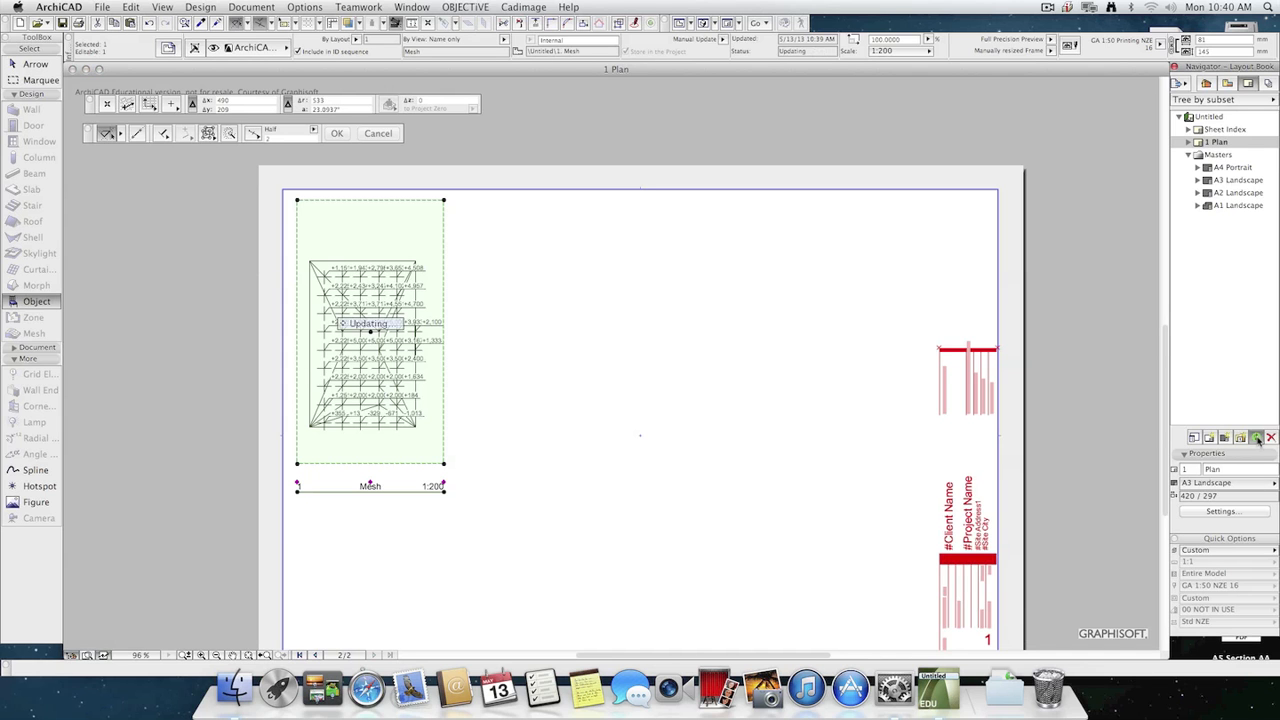
Examine the updated Mesh drawing on the Plan layout close up and as a whole.
scroll(354, 320, up, 3)
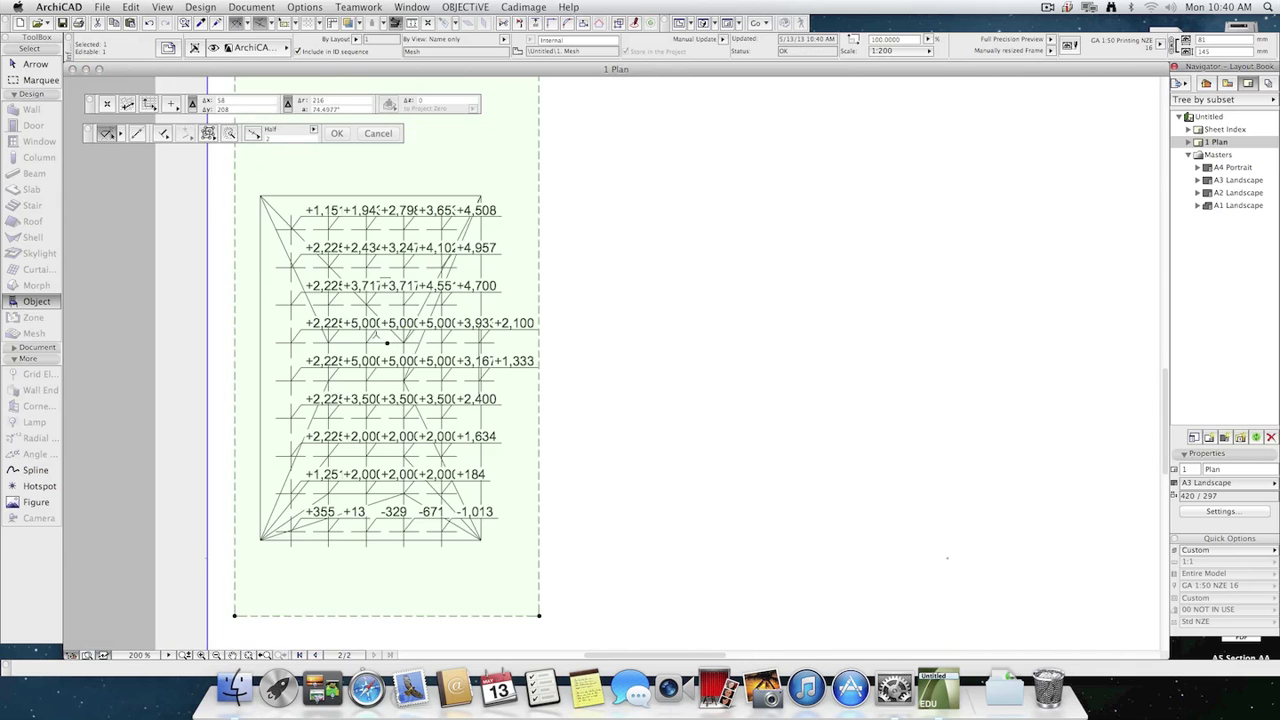
scroll(384, 278, up, 3)
scroll(384, 278, up, 2)
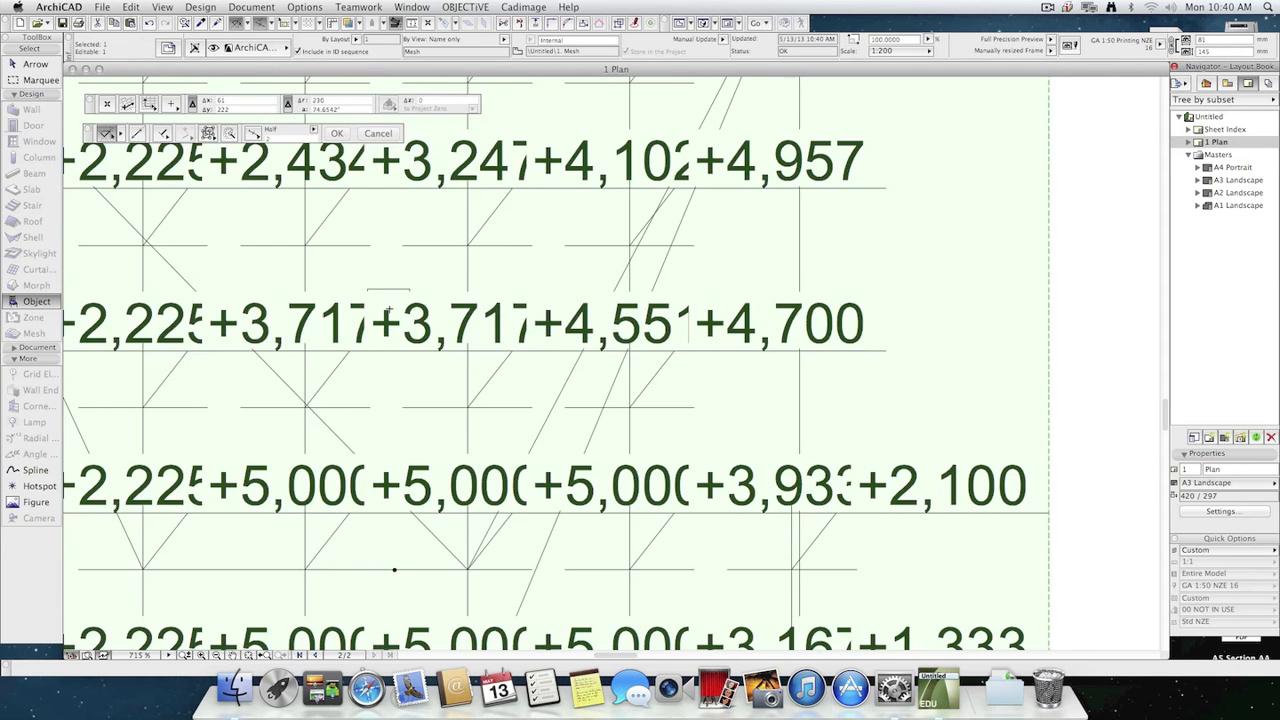
scroll(435, 363, down, 5)
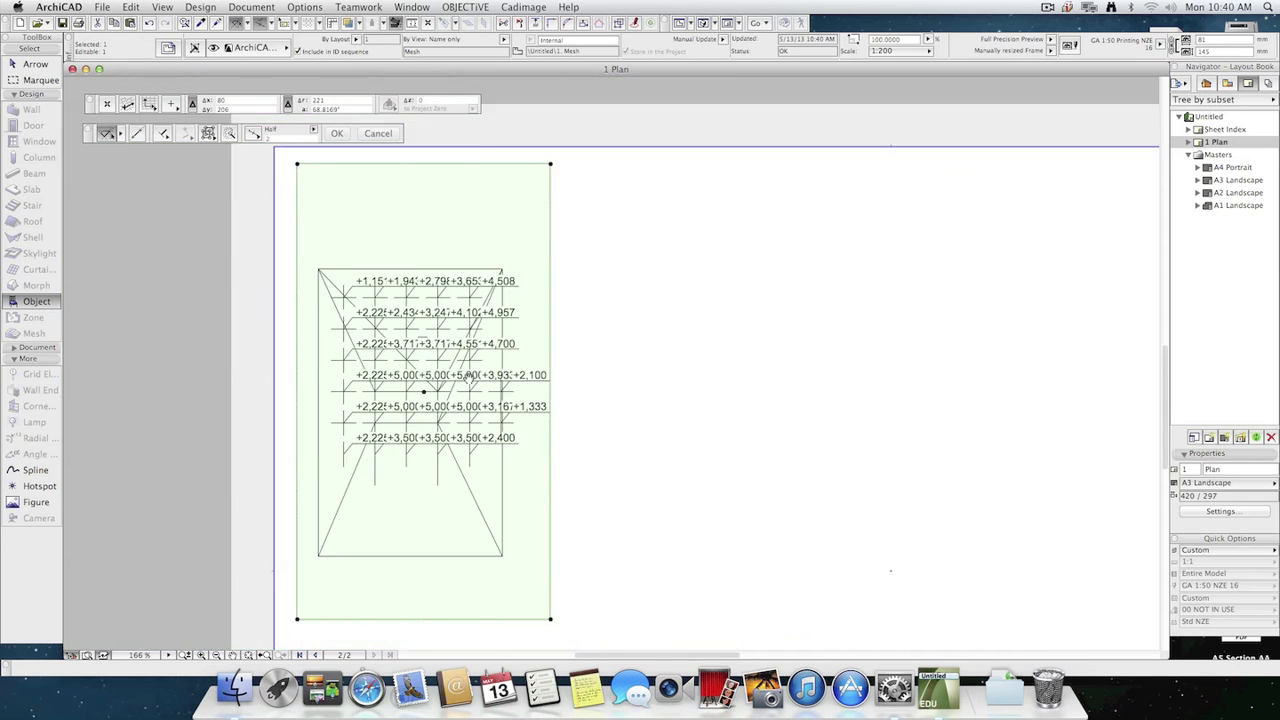
scroll(518, 419, down, 2)
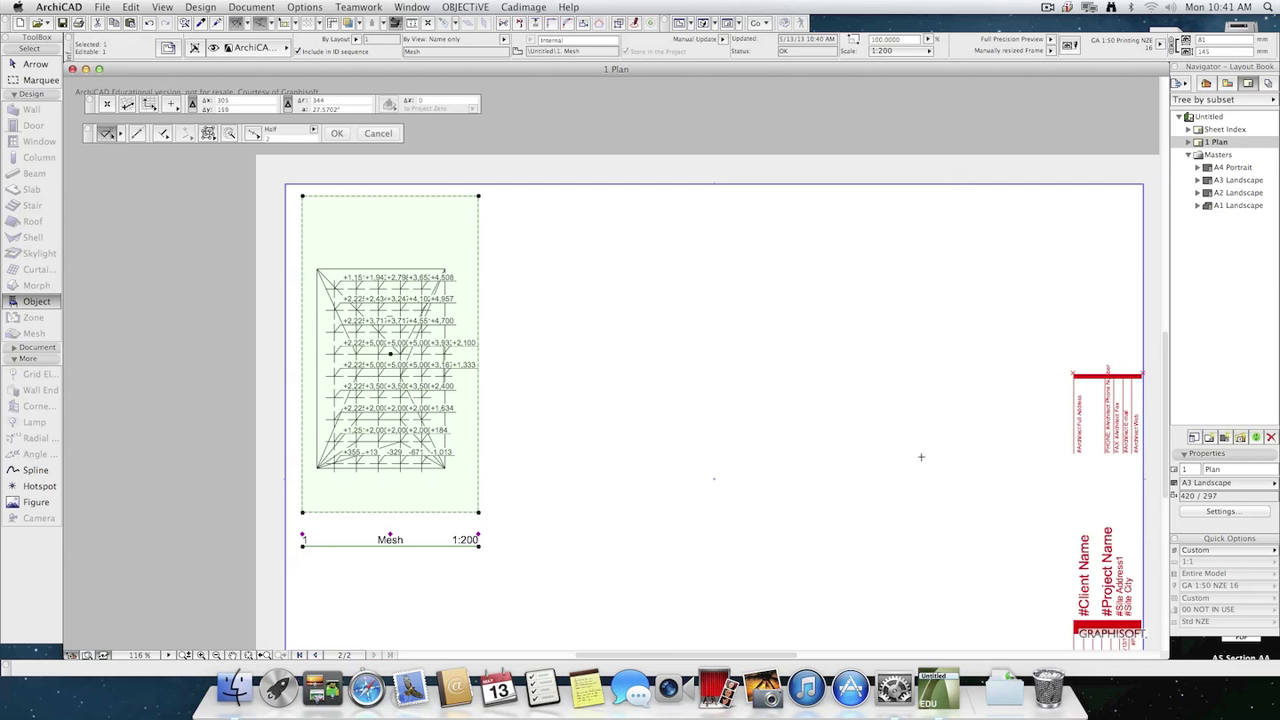
scroll(921, 457, down, 2)
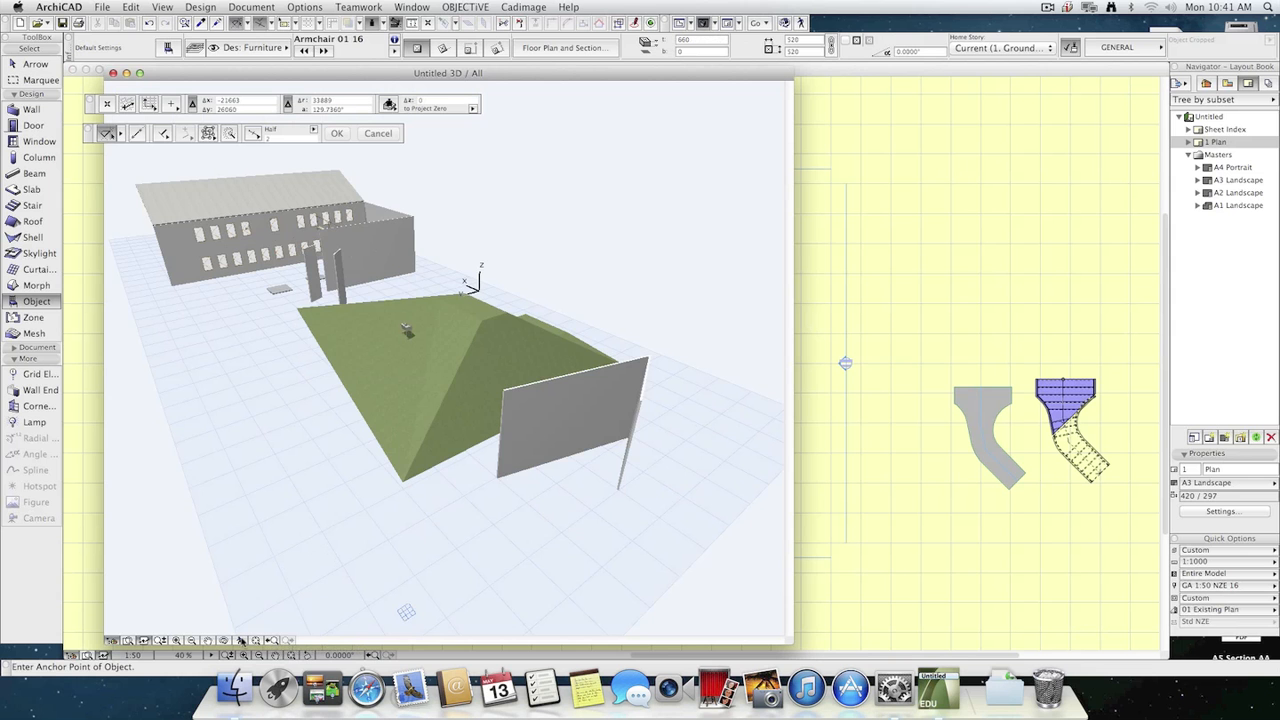
Explore the 3D model on foot to frame an interior perspective of the courtyard with the windowed wall and the staircase.
click(241, 640)
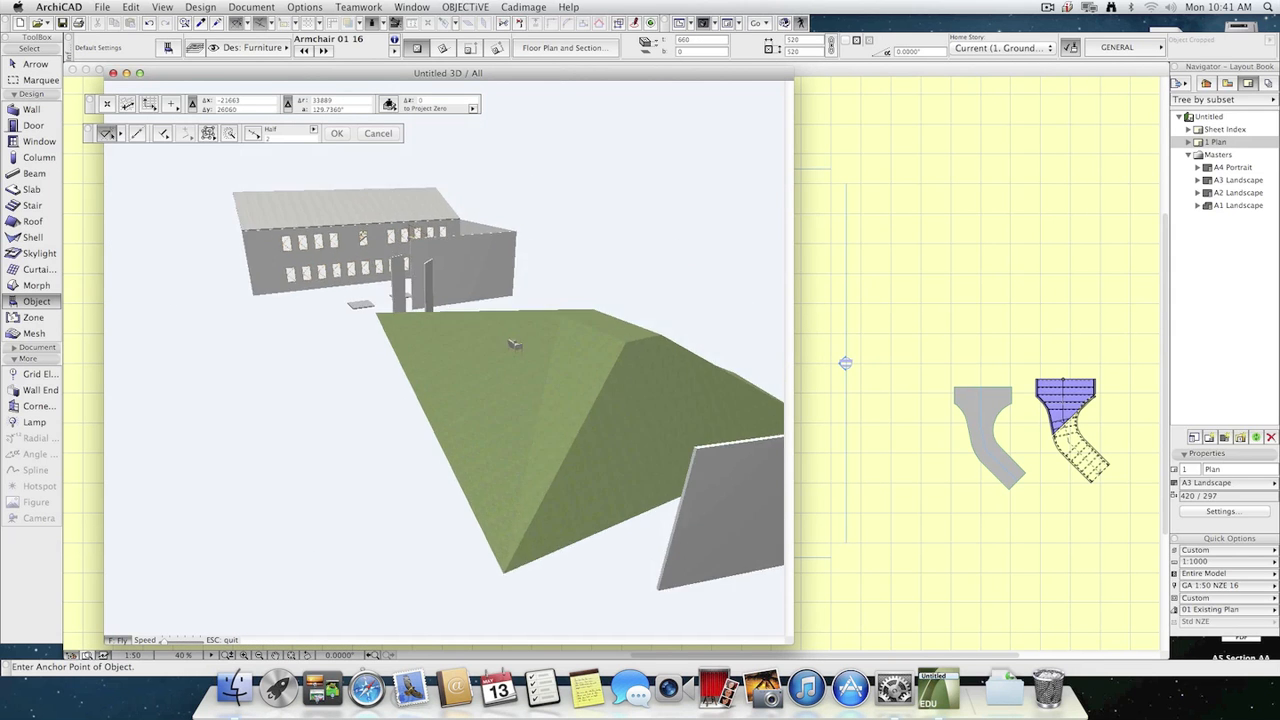
key(Up)
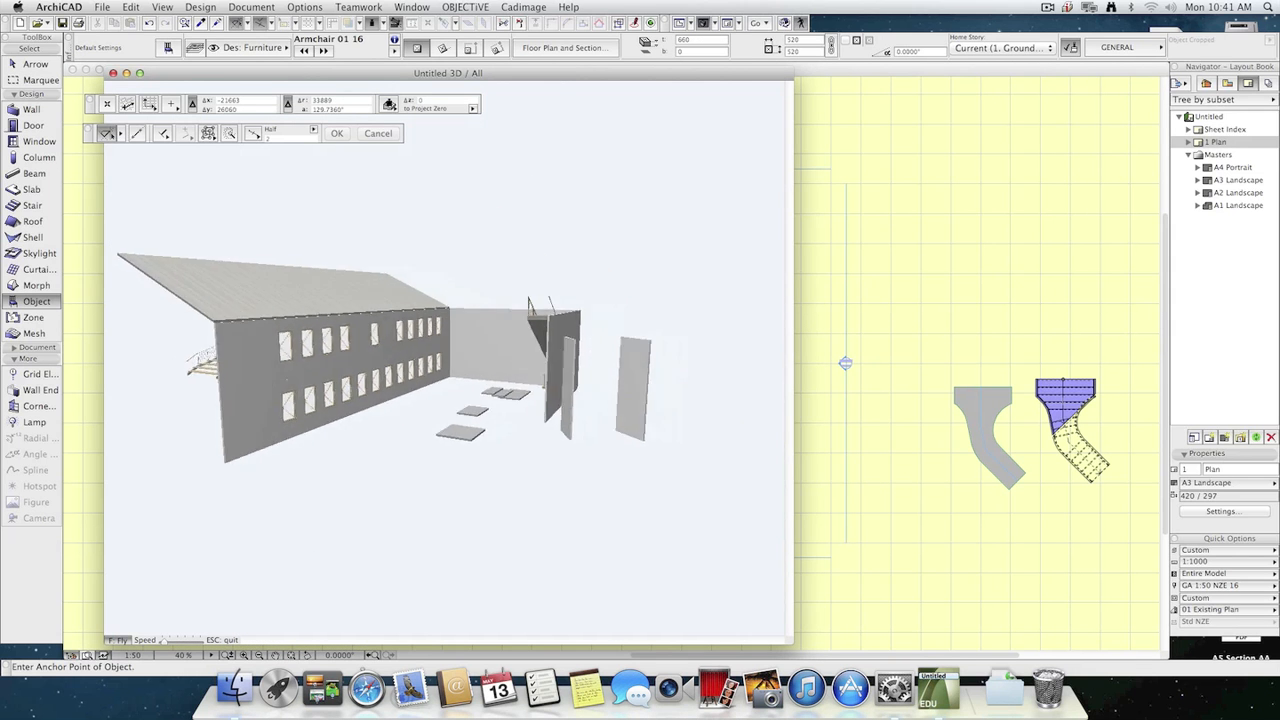
key(Up)
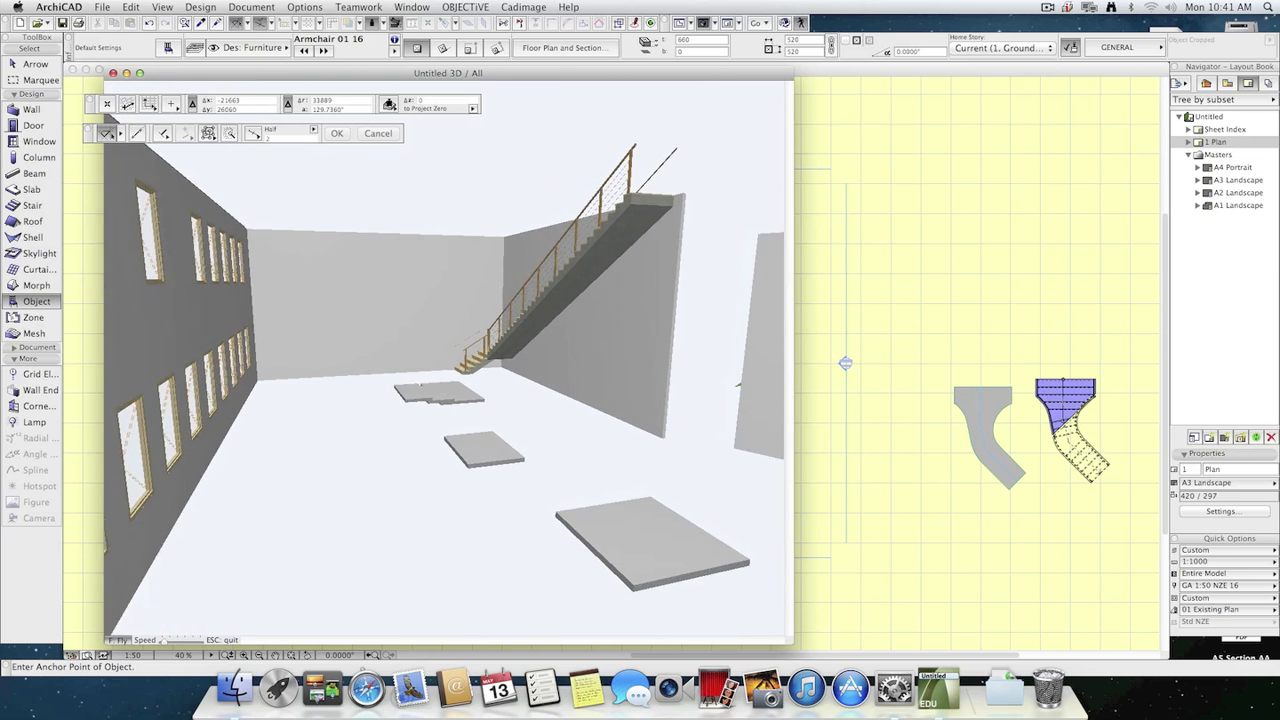
key(Up)
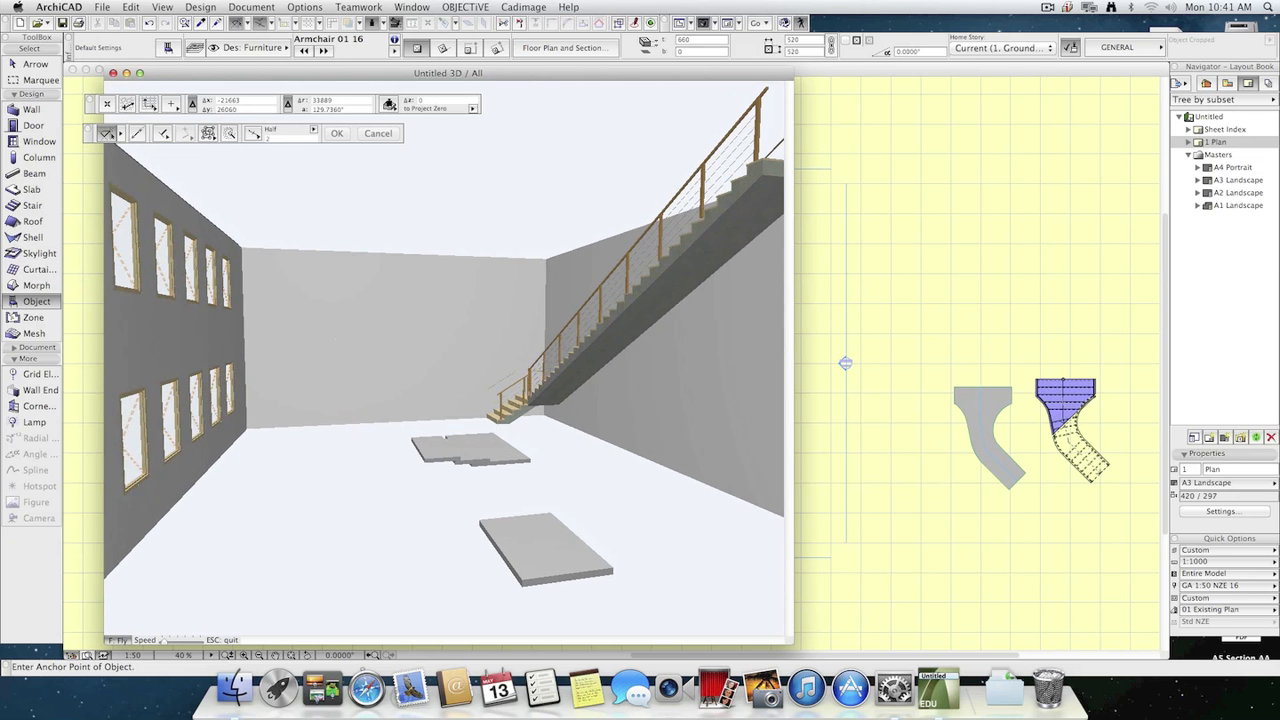
key(Escape)
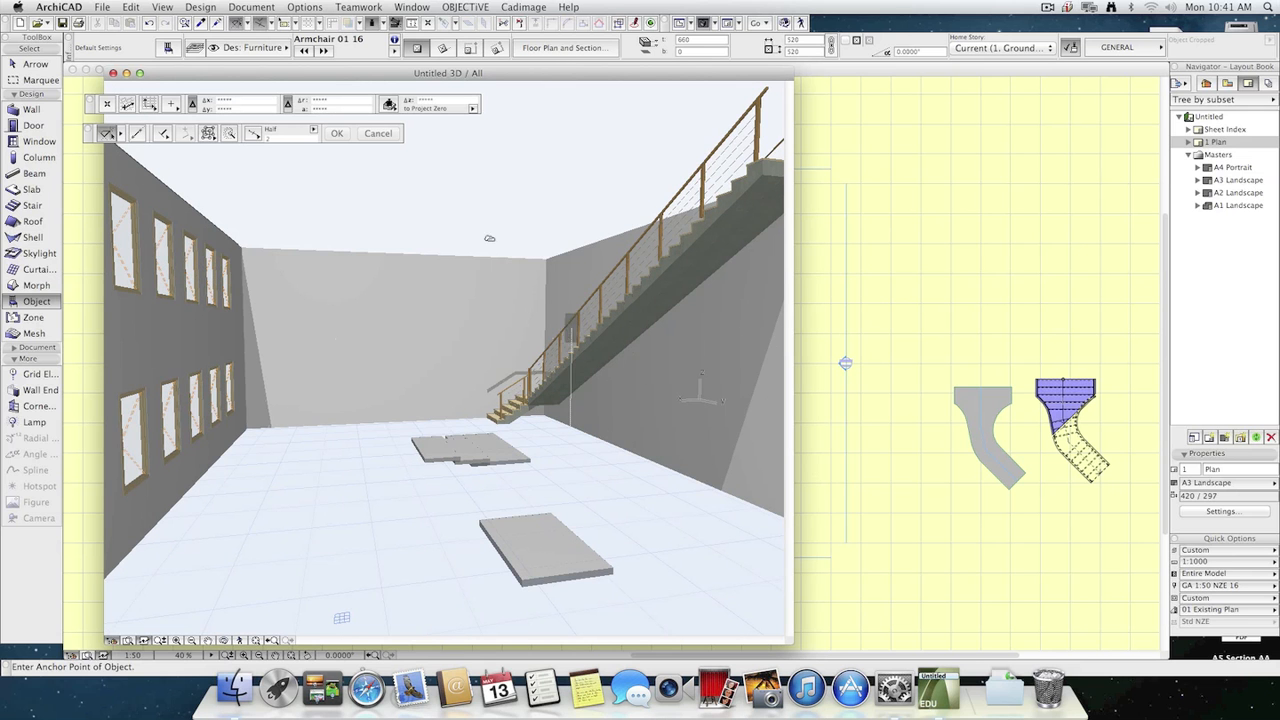
Set the PhotoRendering image size unit to cm and the resolution to 200 dpi.
click(251, 7)
mouse_move(278, 197)
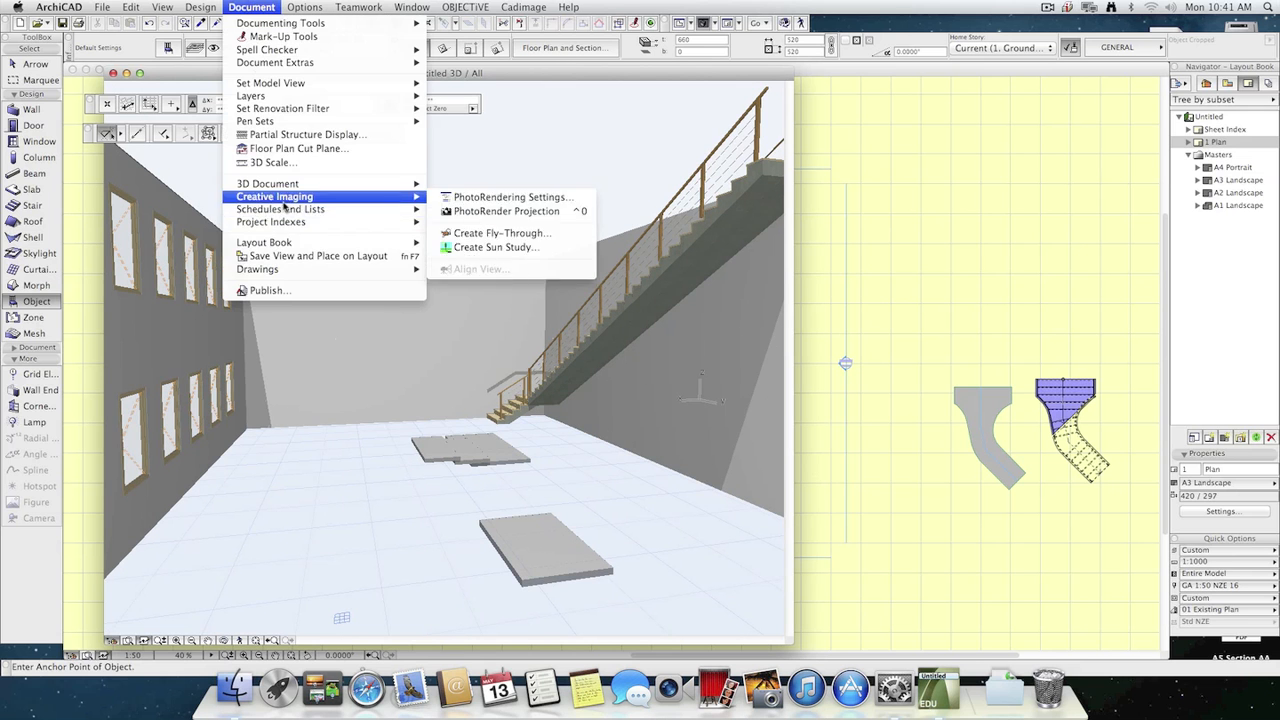
click(537, 198)
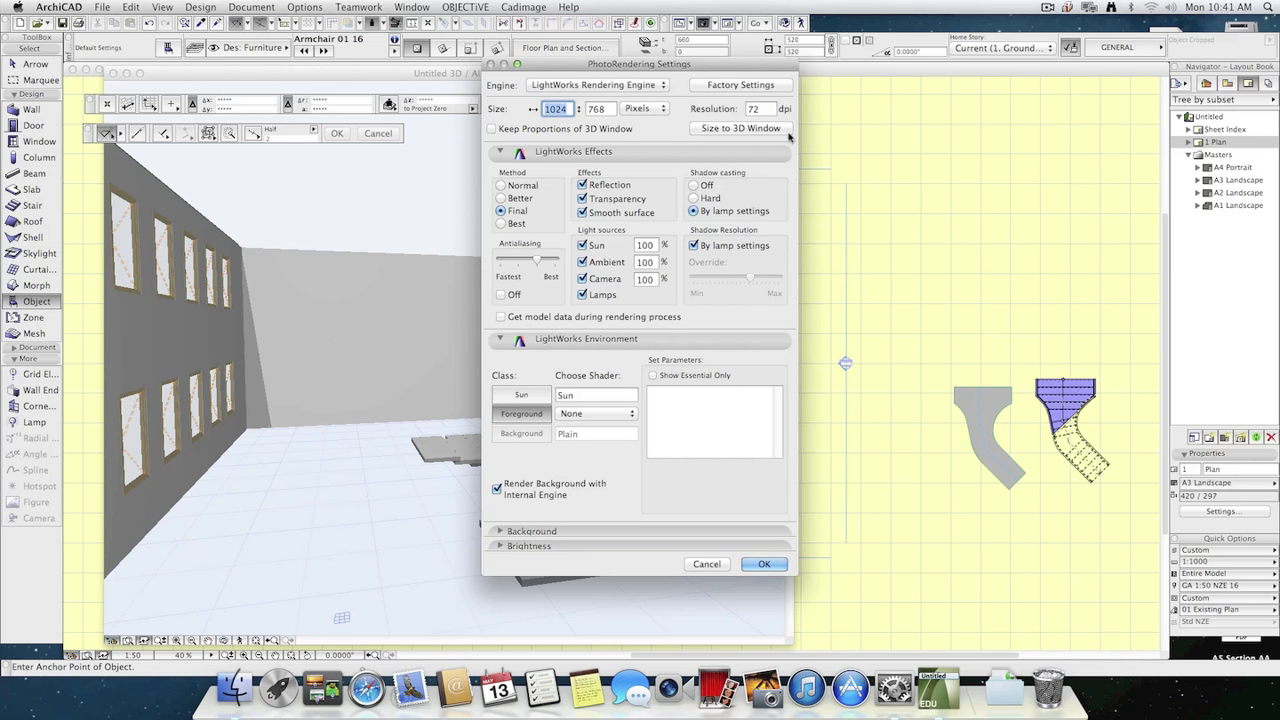
click(655, 109)
click(645, 128)
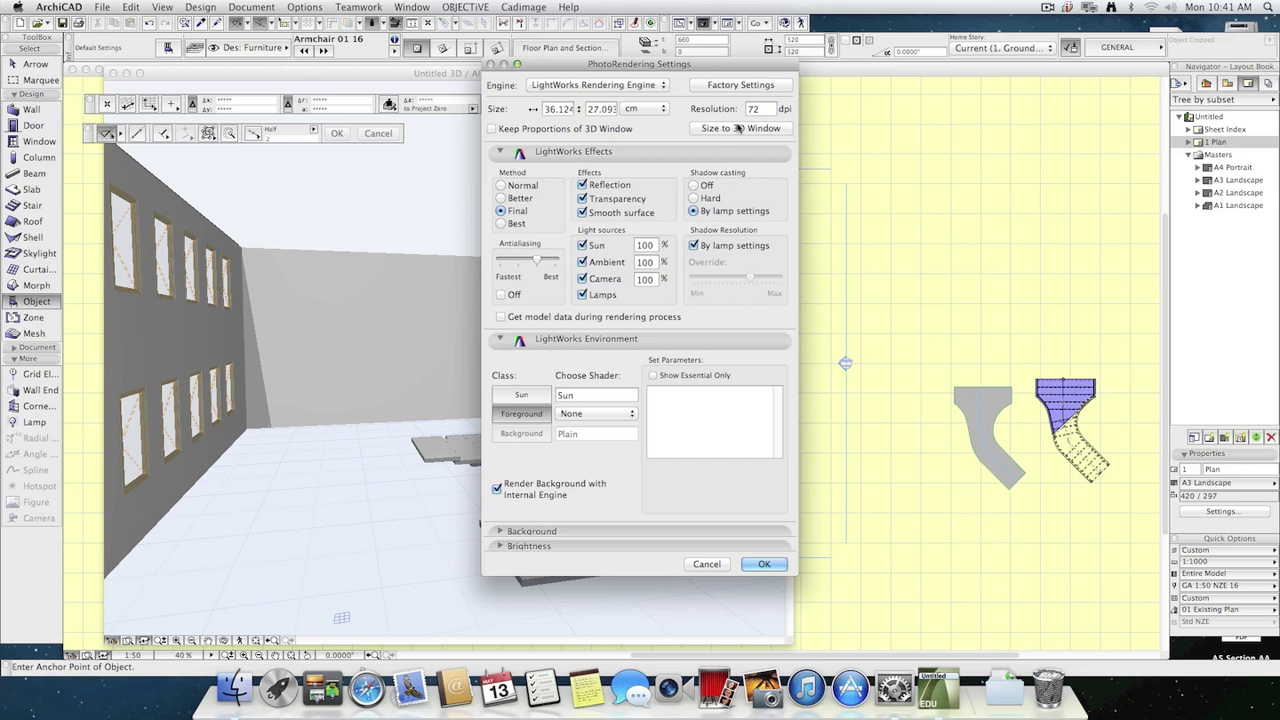
click(770, 110)
drag(759, 109, 660, 105)
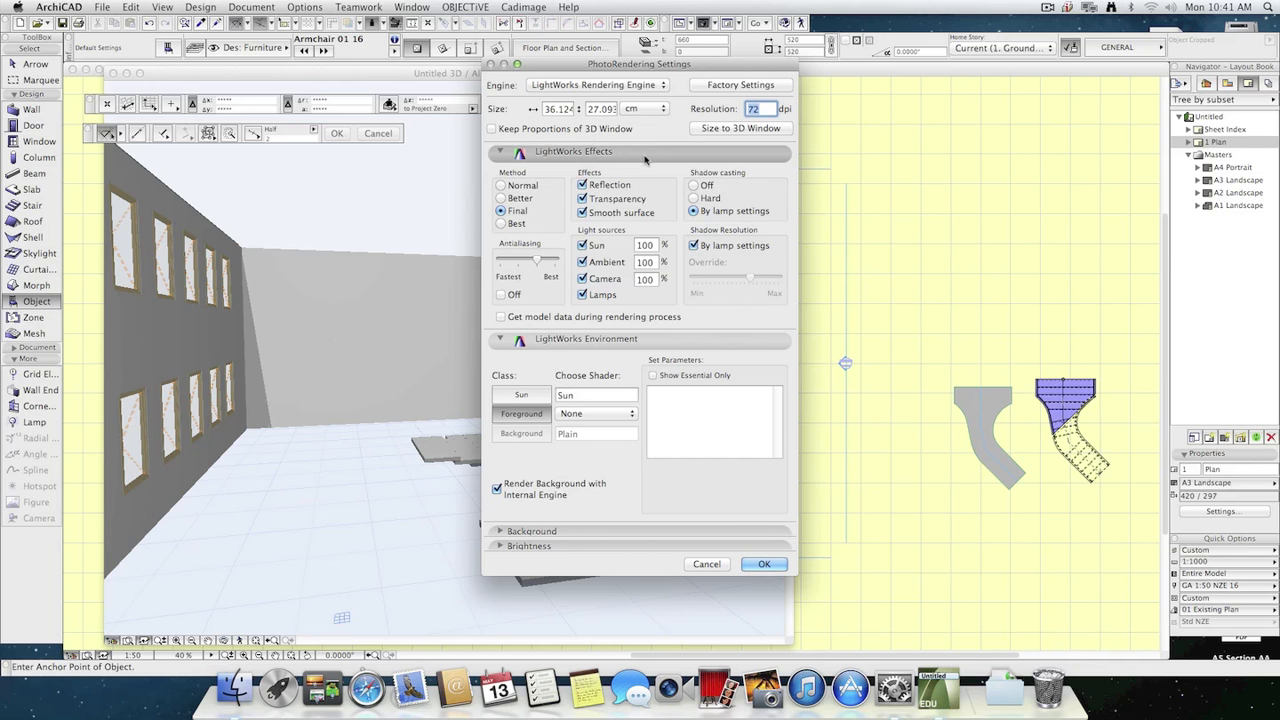
text(200)
Set the rendered image size to 20 cm wide and about 14 cm high, and accept the PhotoRendering settings.
double_click(565, 110)
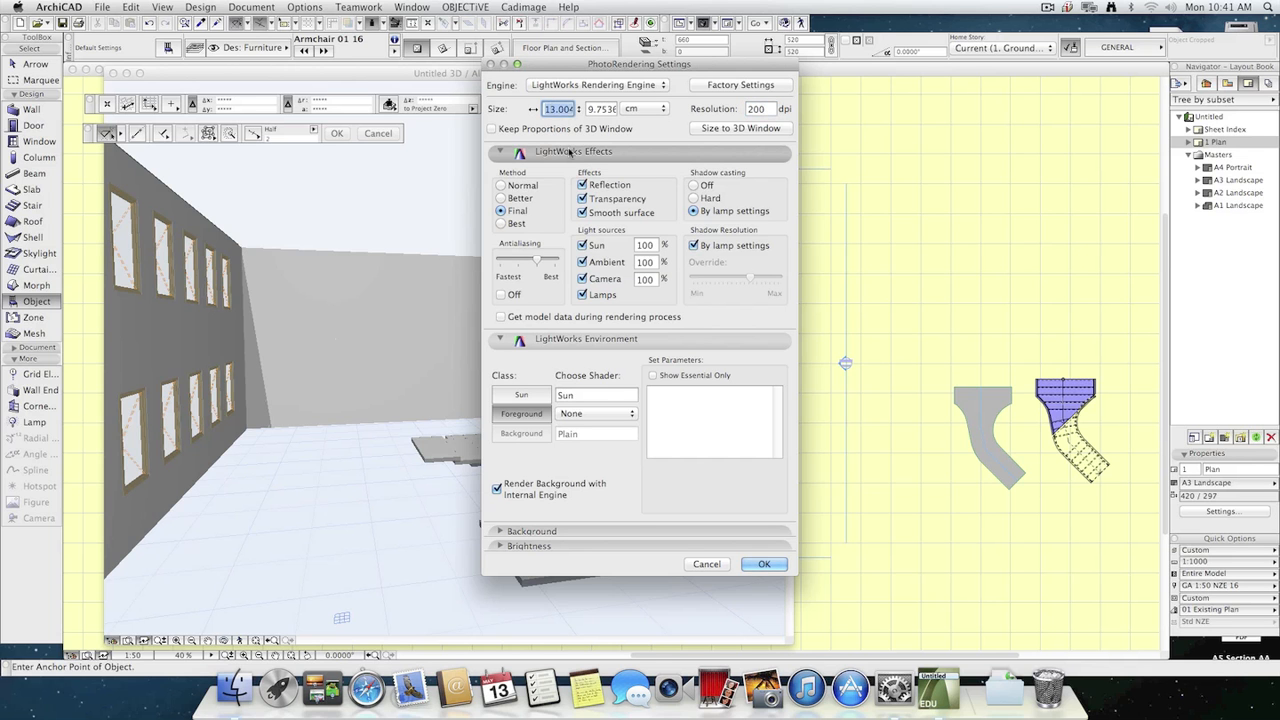
text(20)
key(Tab)
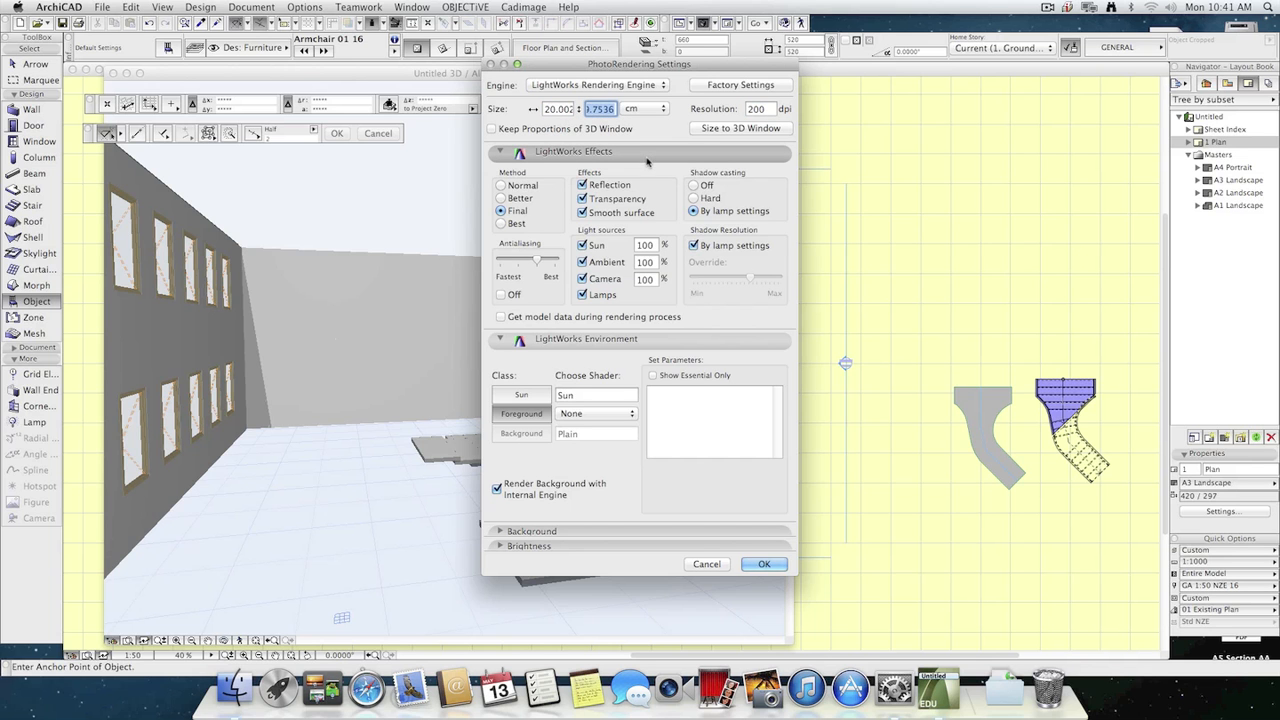
text(21)
click(660, 126)
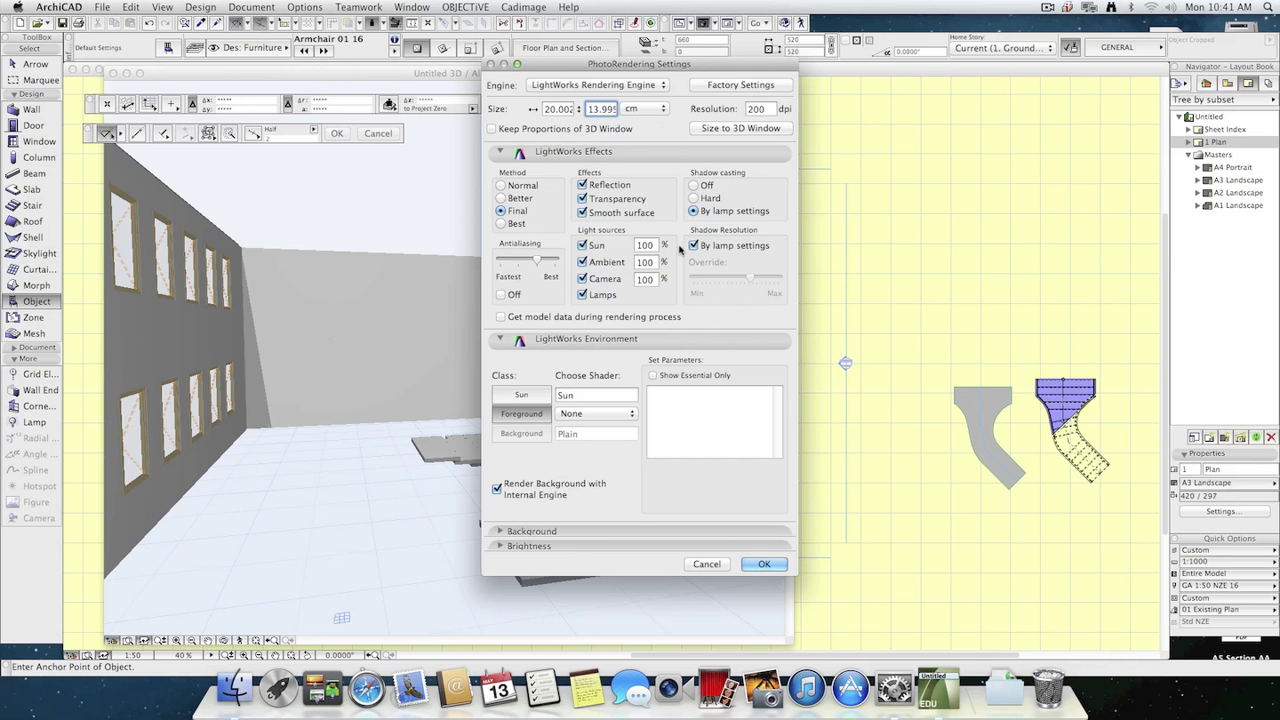
click(764, 564)
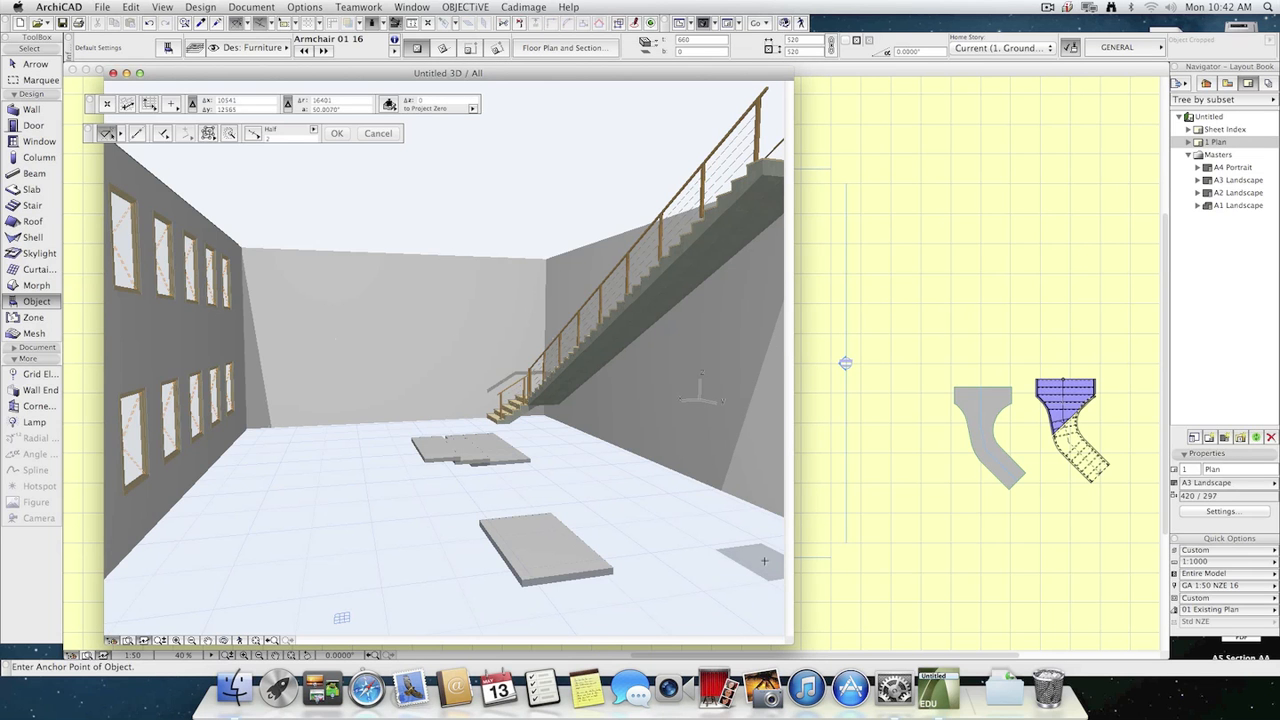
Save the current courtyard perspective as a view named Court Yard, and test it by switching from a Generic Perspective view back to it.
click(252, 7)
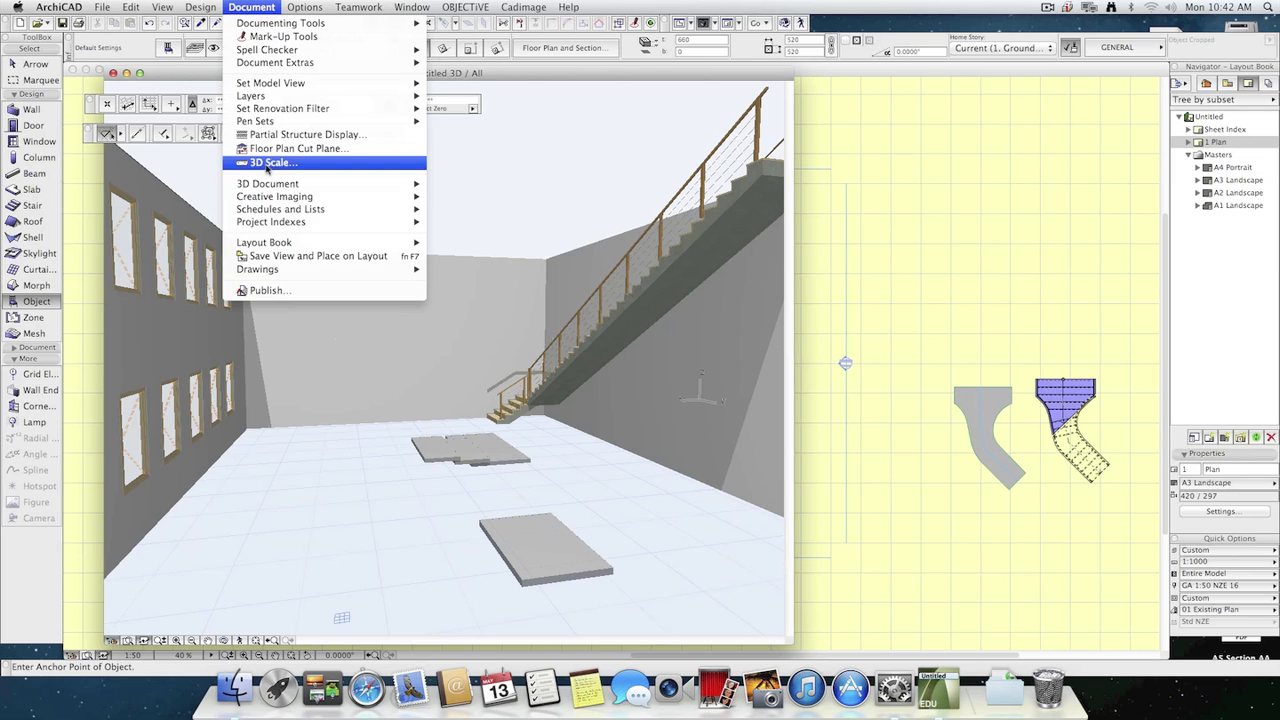
click(241, 5)
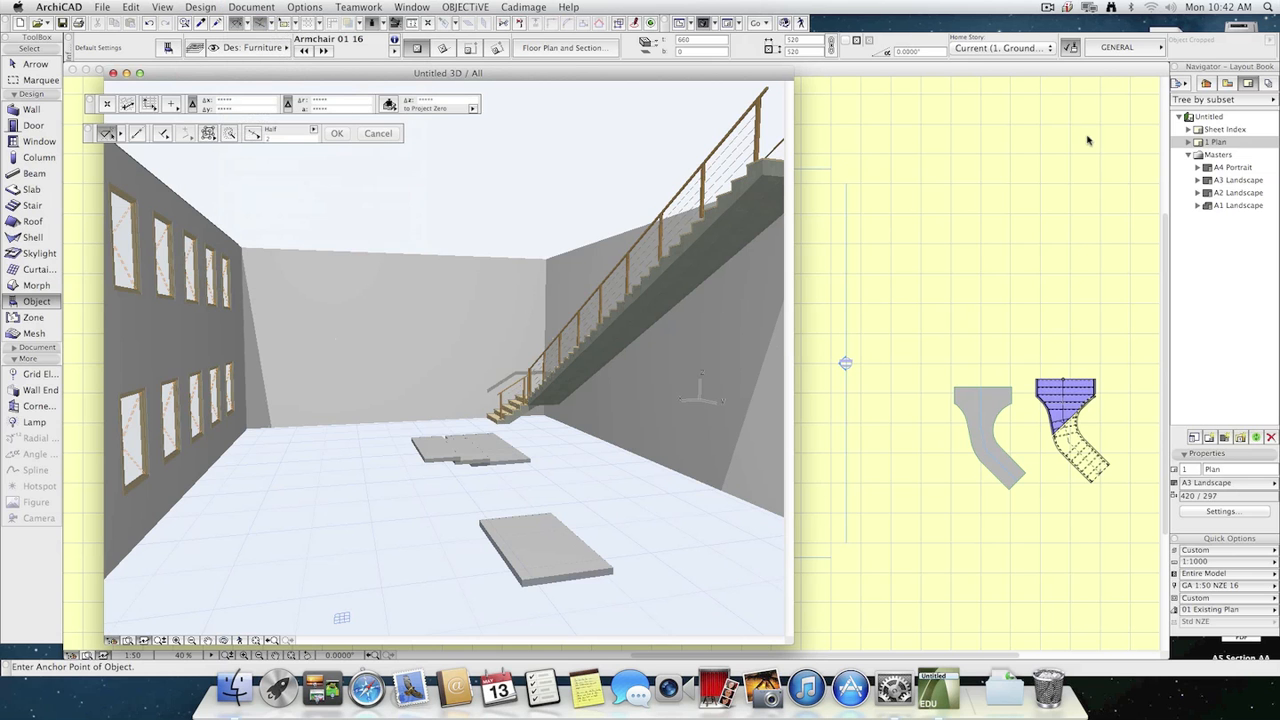
click(1228, 85)
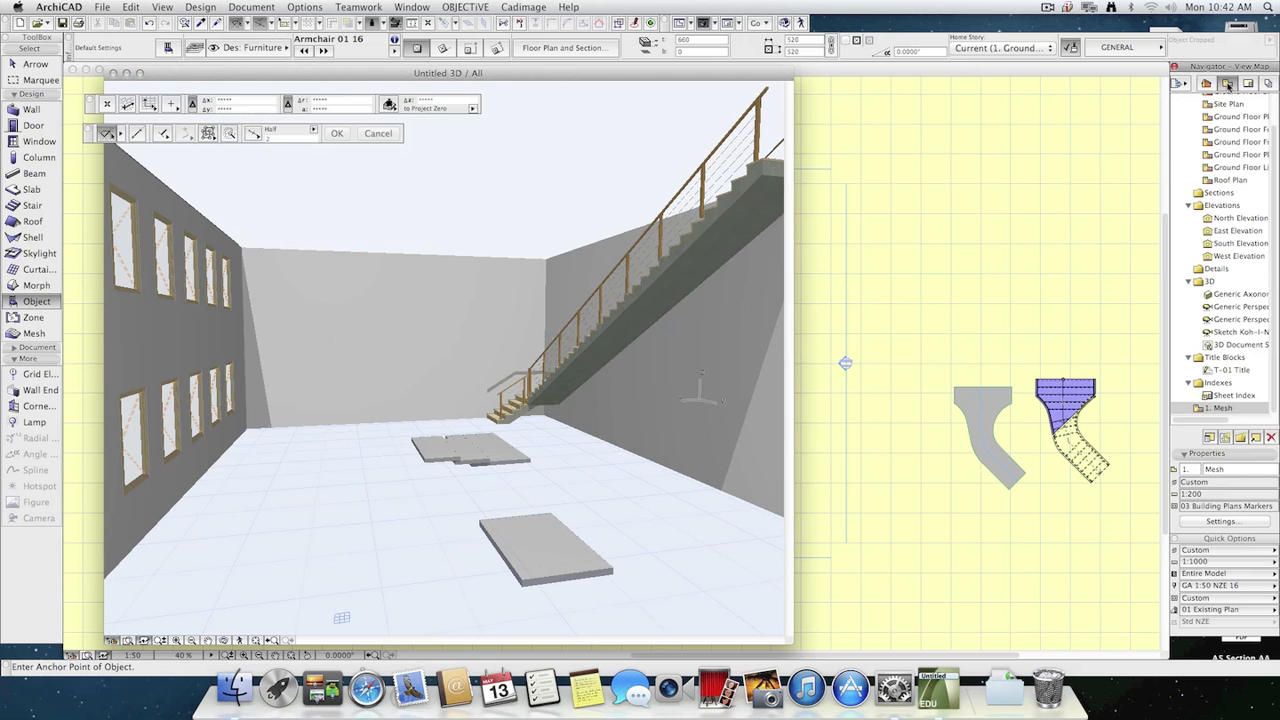
click(1227, 438)
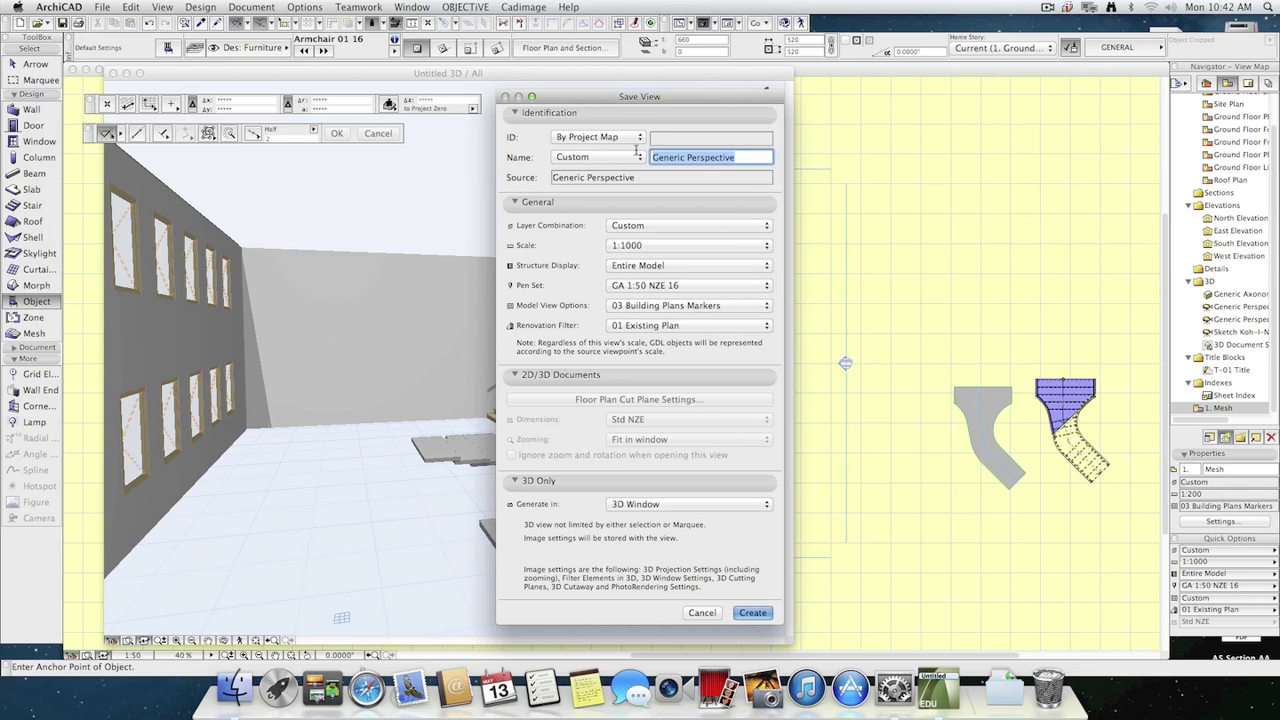
text(Court Yard)
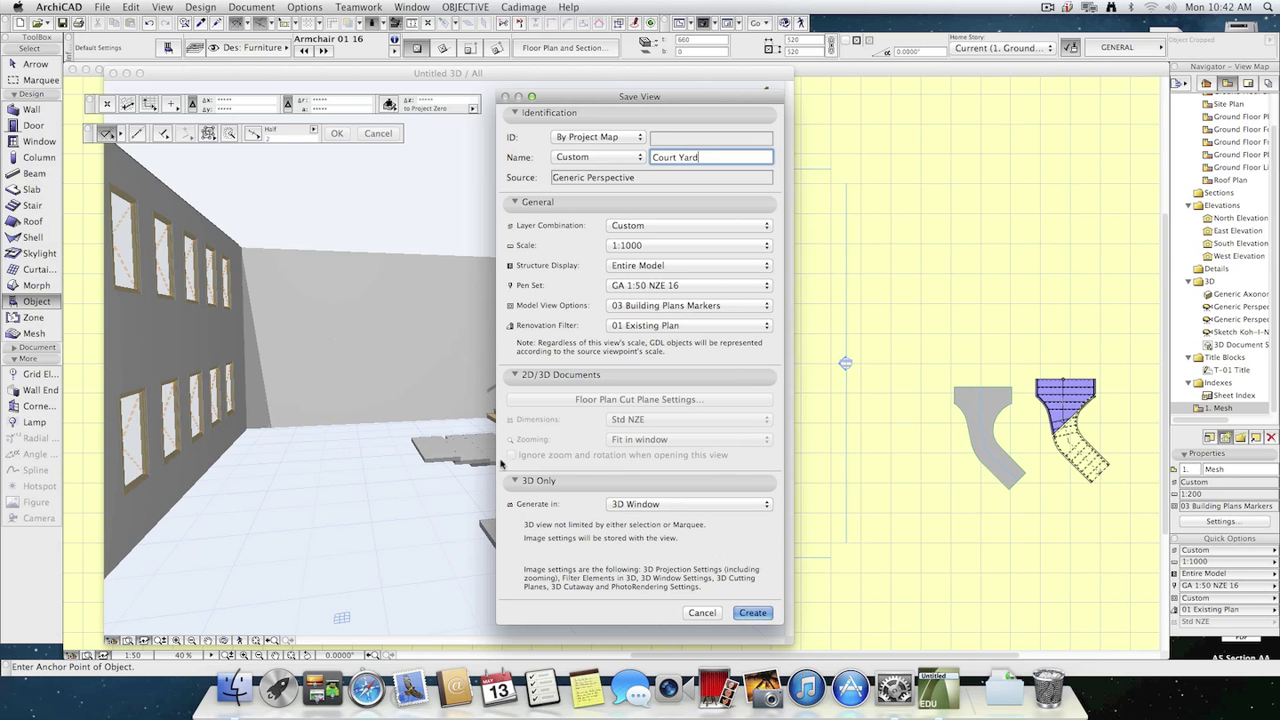
click(754, 612)
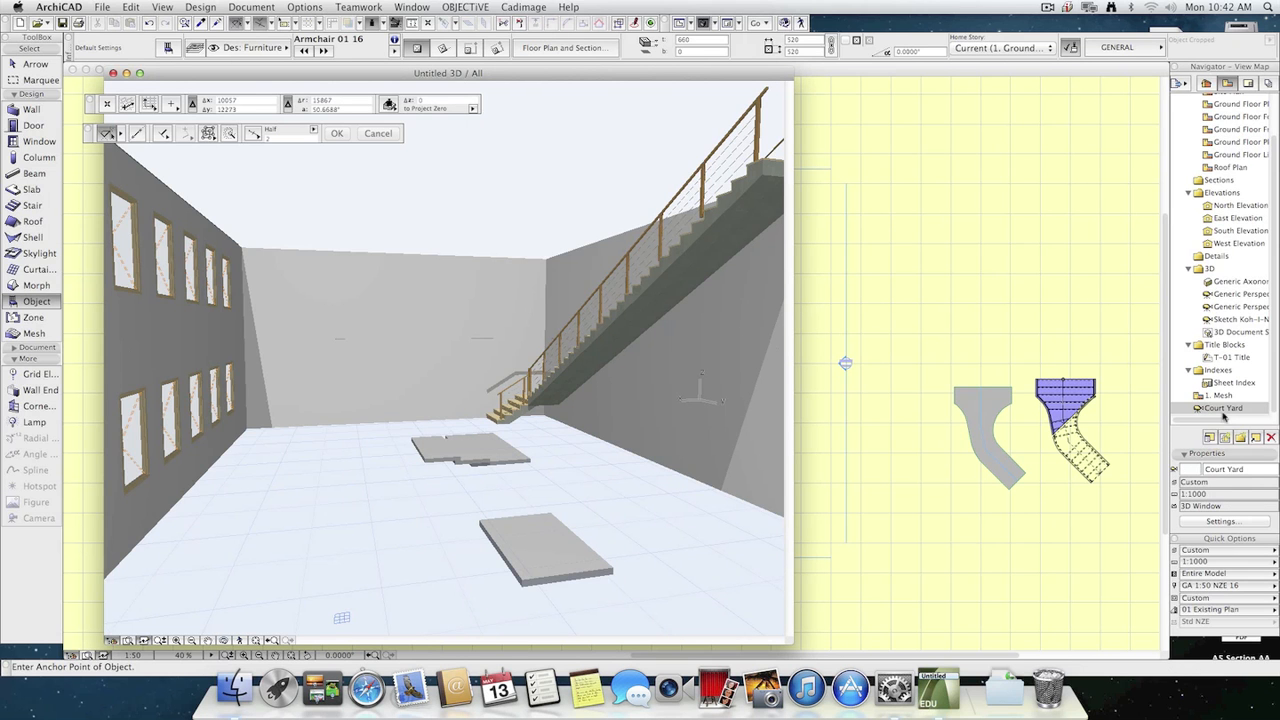
double_click(1224, 307)
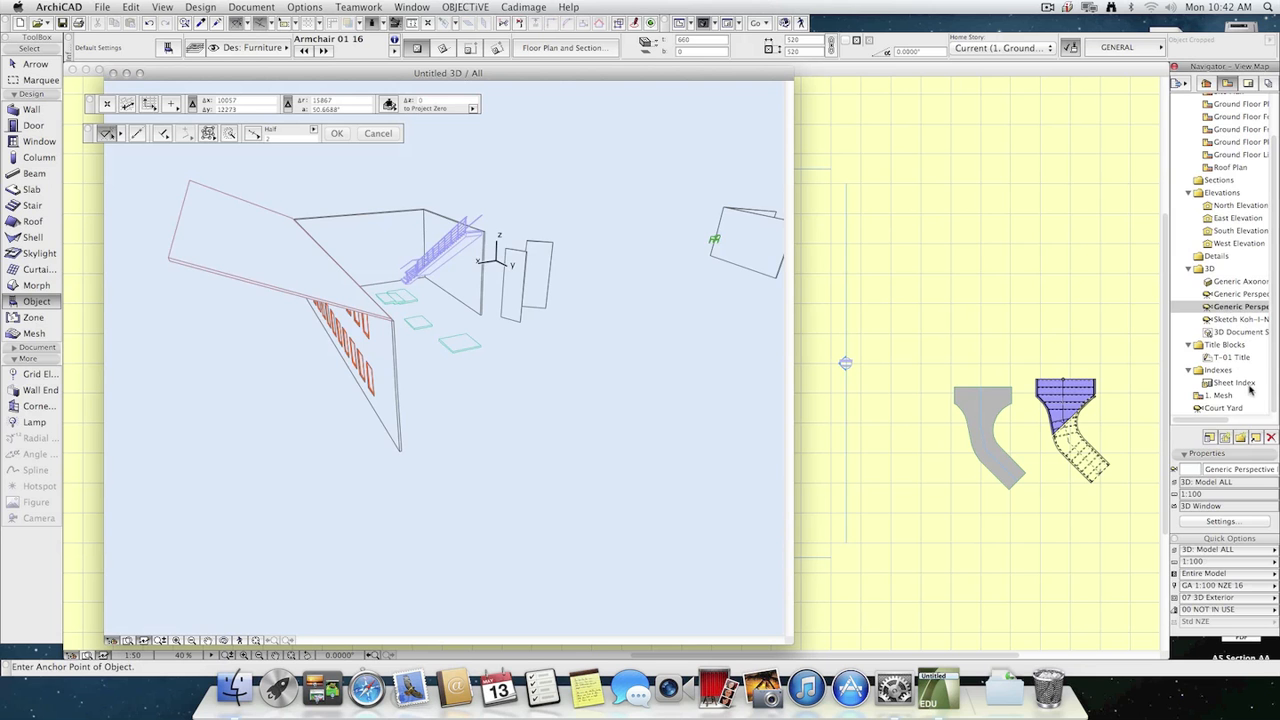
double_click(1224, 408)
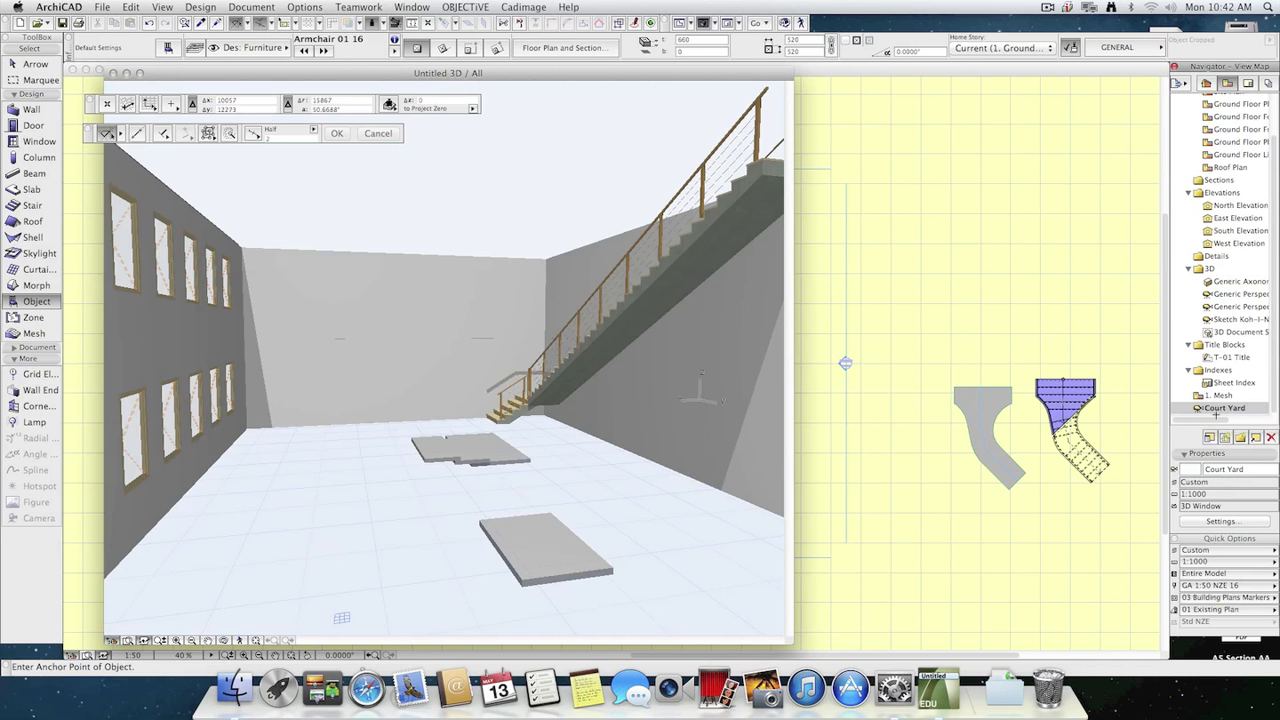
Open the Plan layout and bring up the list of saved views alongside it.
click(1249, 84)
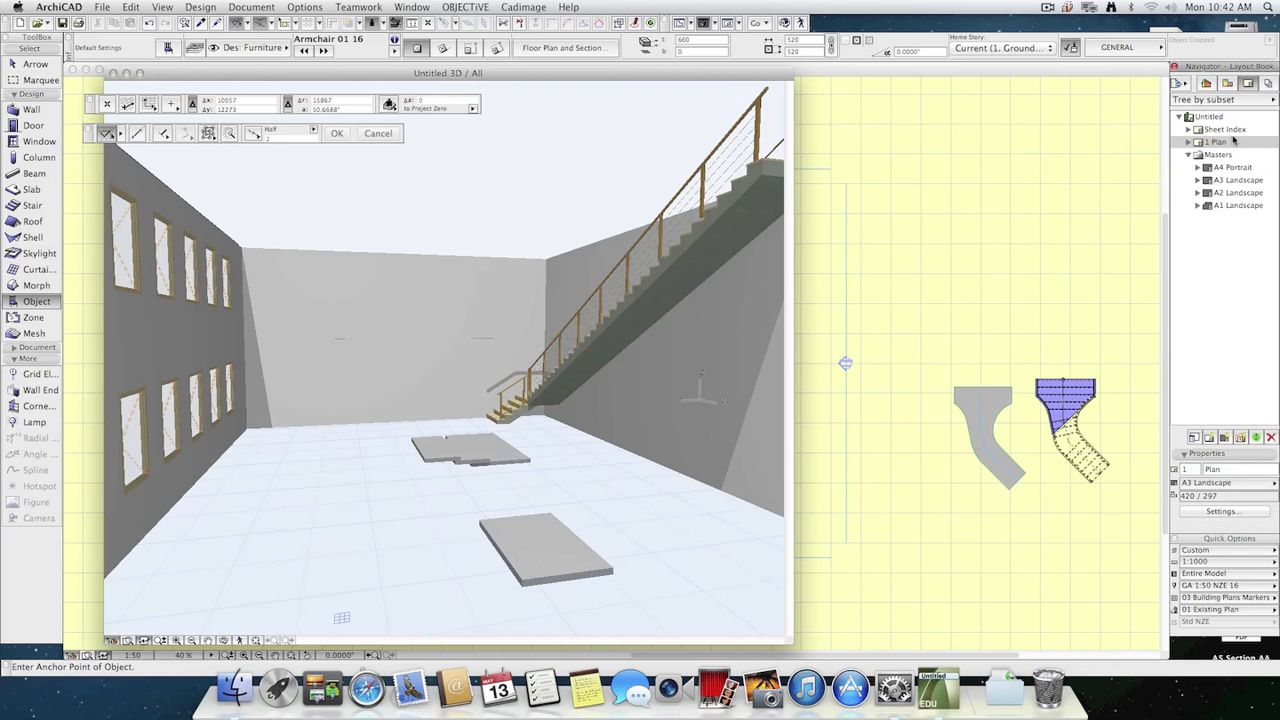
double_click(1234, 141)
click(1227, 84)
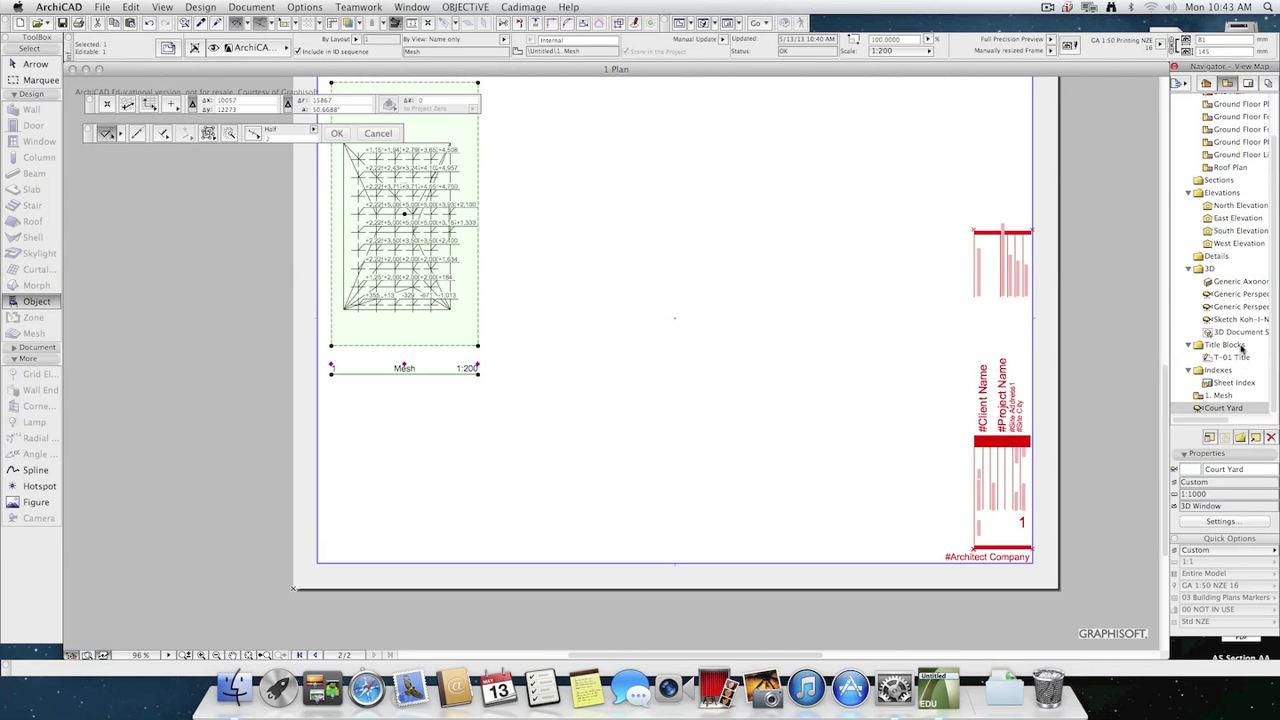
Place the saved Court Yard view as a drawing on the Plan layout.
drag(1222, 408, 667, 204)
scroll(742, 368, down, 2)
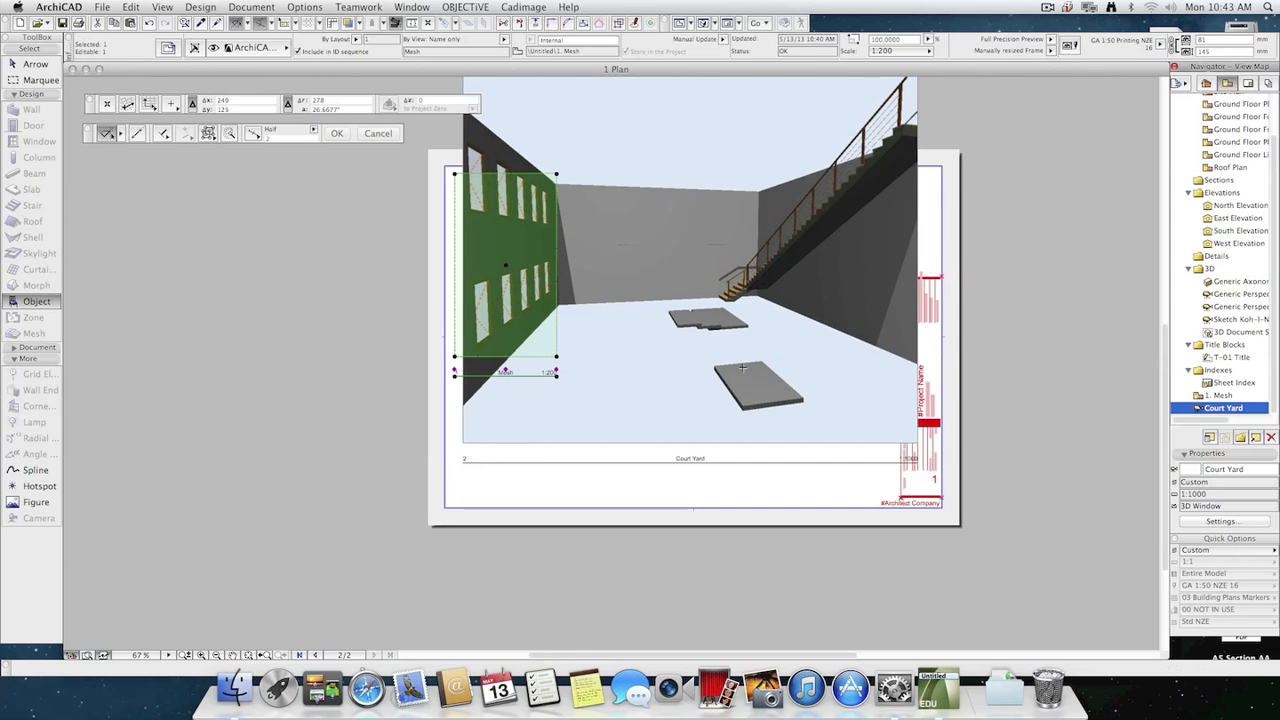
middle_drag(742, 368, 665, 455)
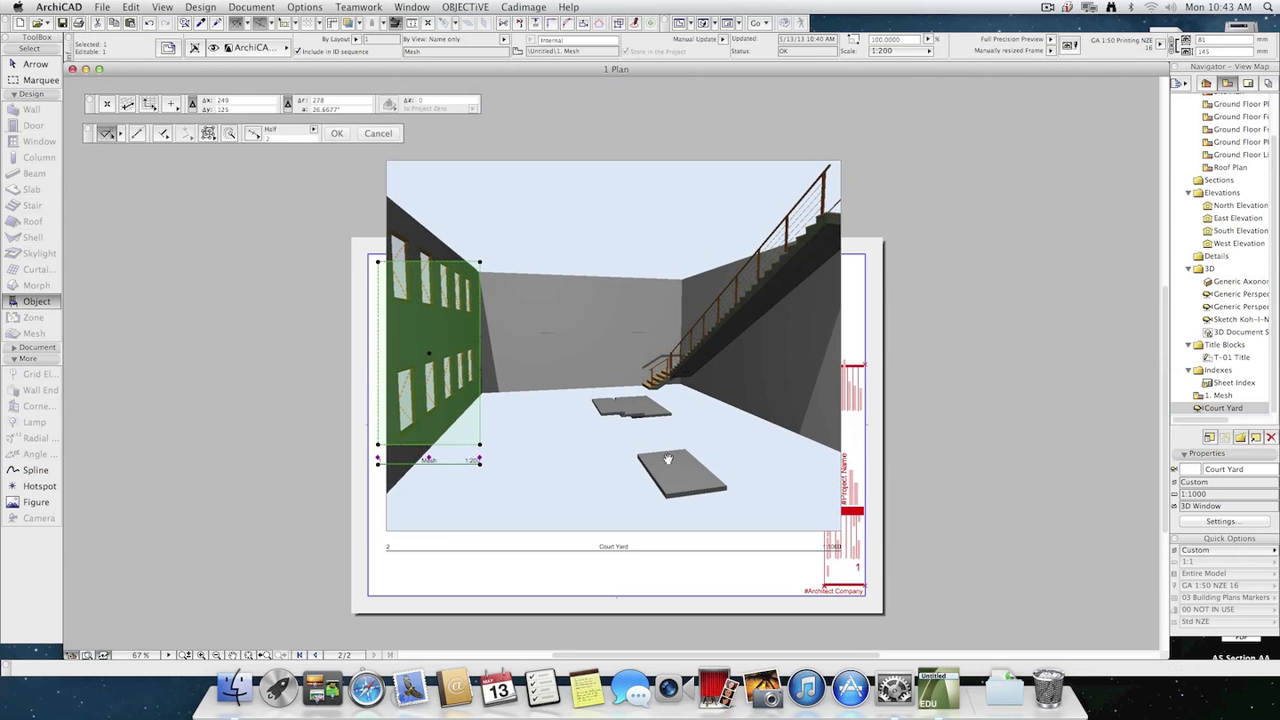
key(Escape)
click(731, 497)
key(Escape)
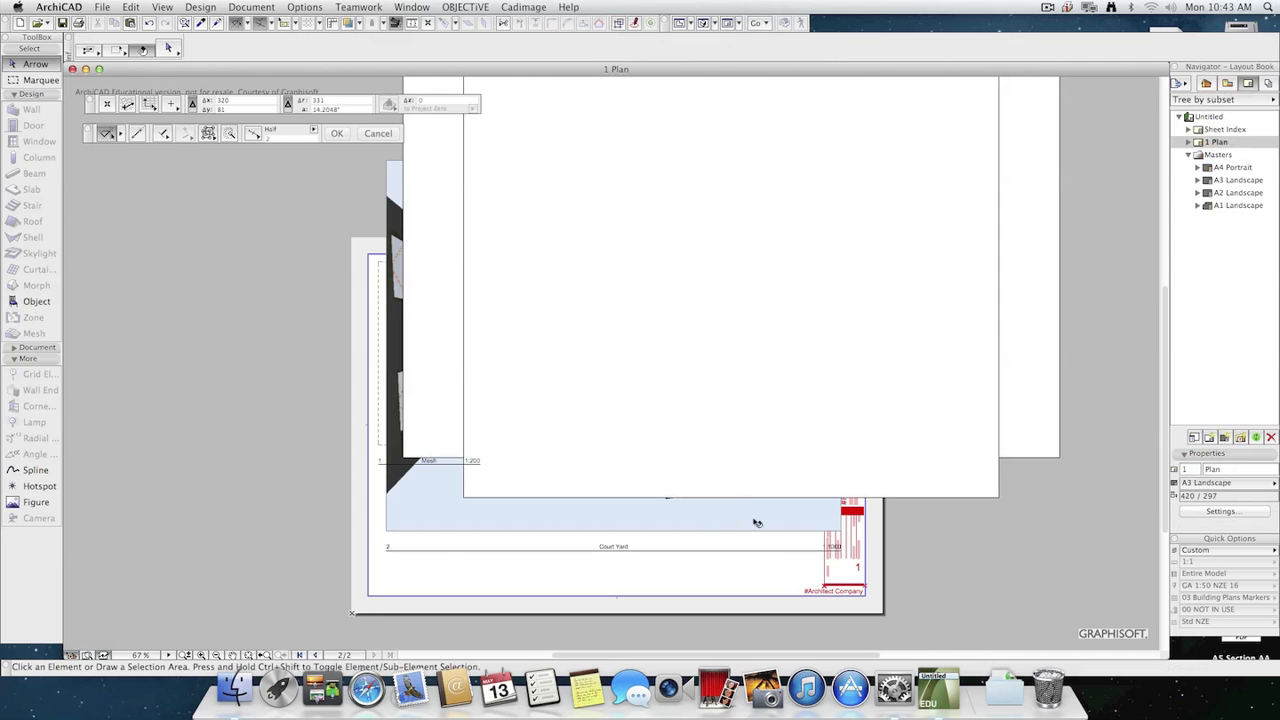
scroll(766, 545, down, 2)
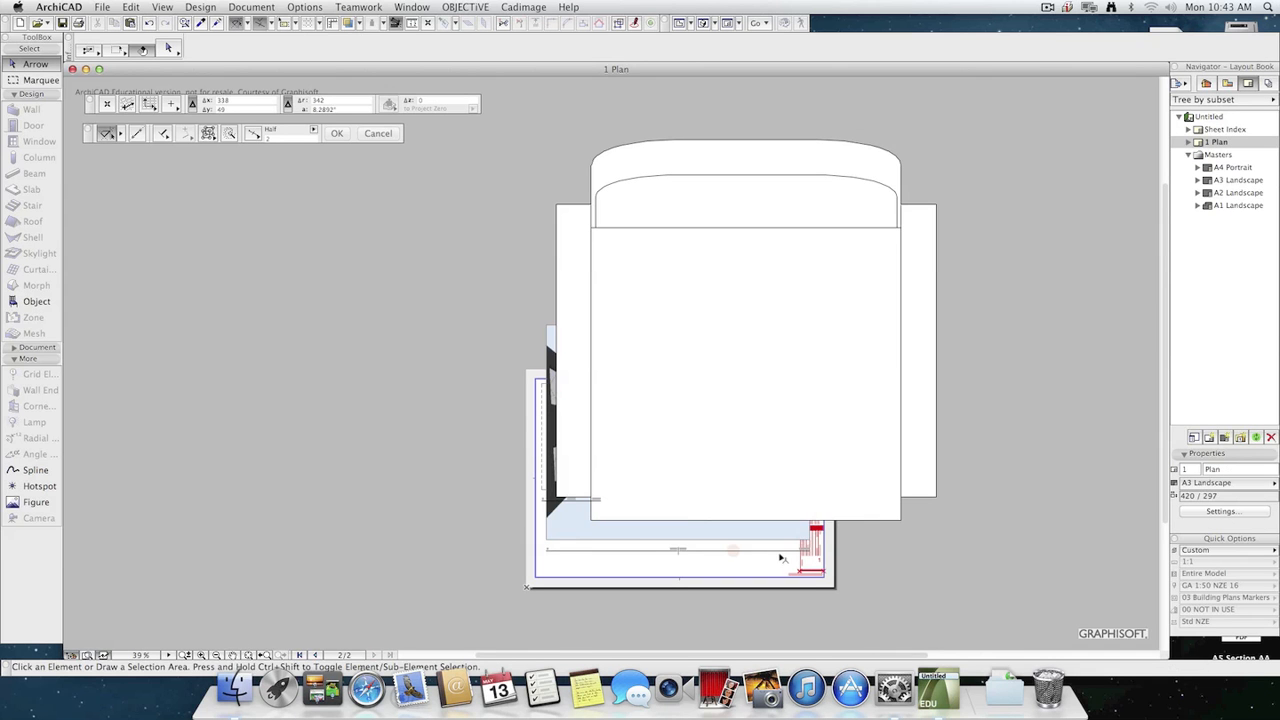
key(super+z)
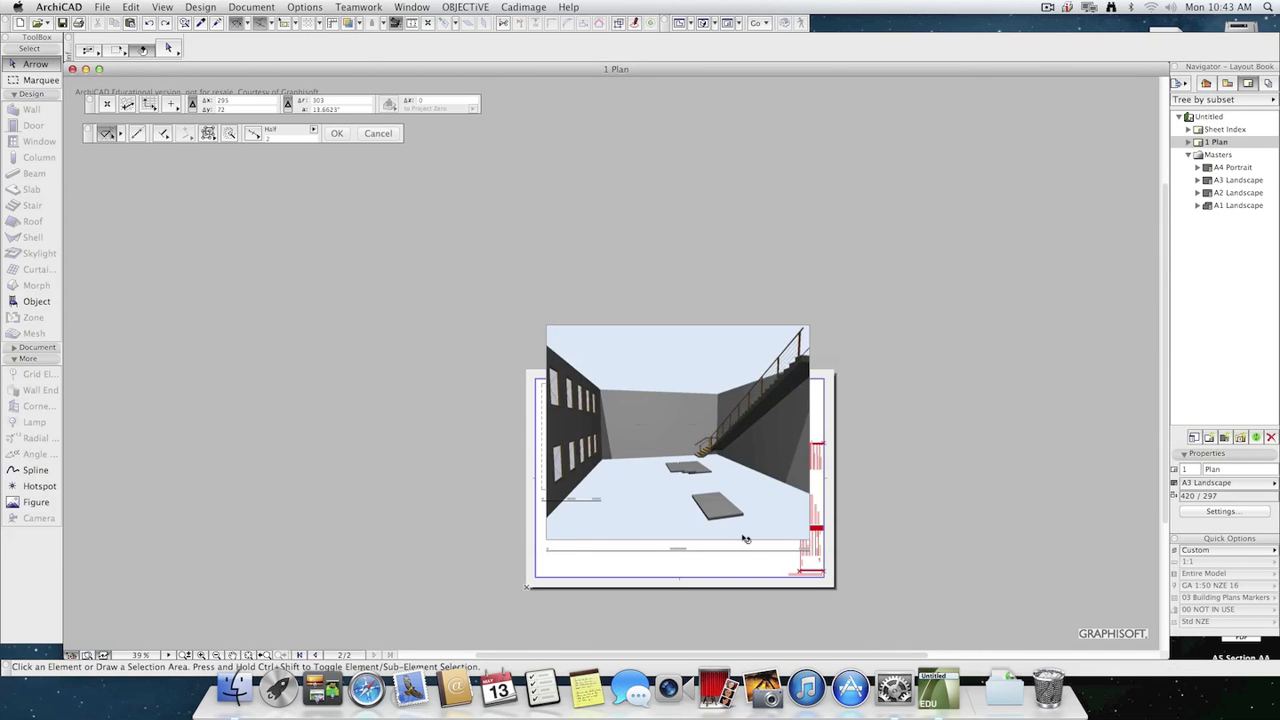
Delete the Court Yard drawing from the Plan layout and return to the saved views.
click(742, 539)
key(Delete)
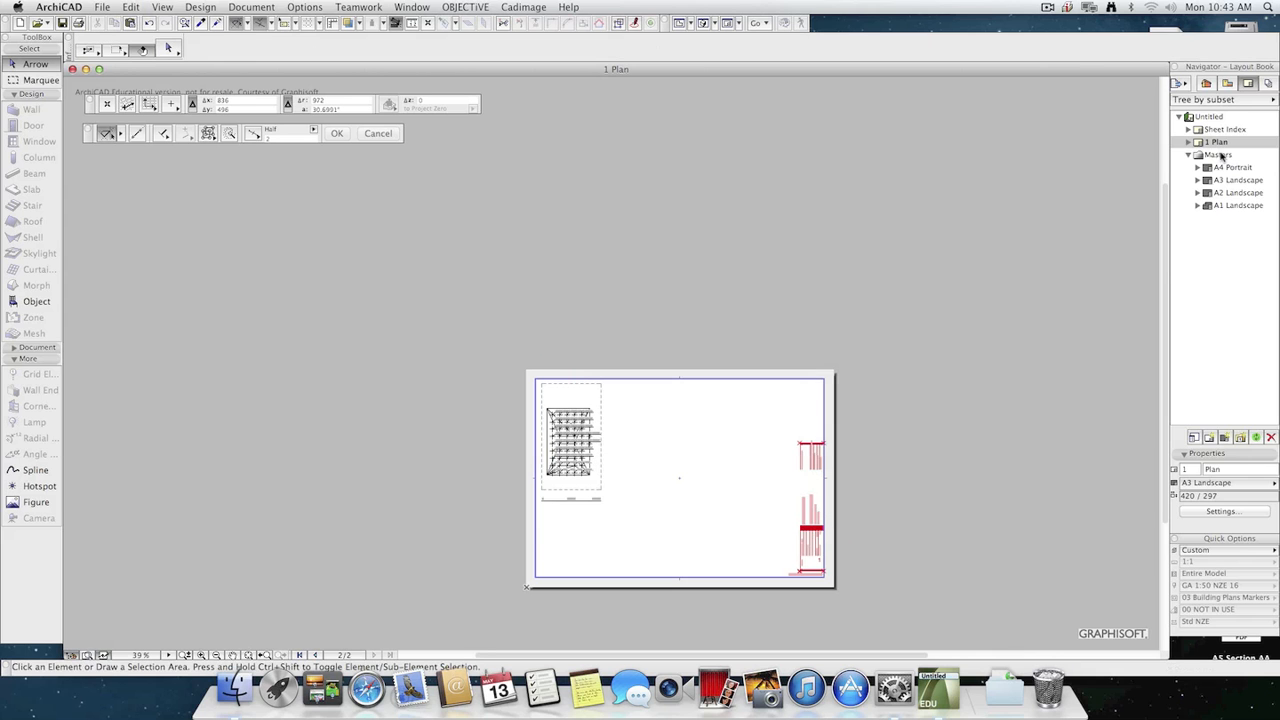
click(1228, 84)
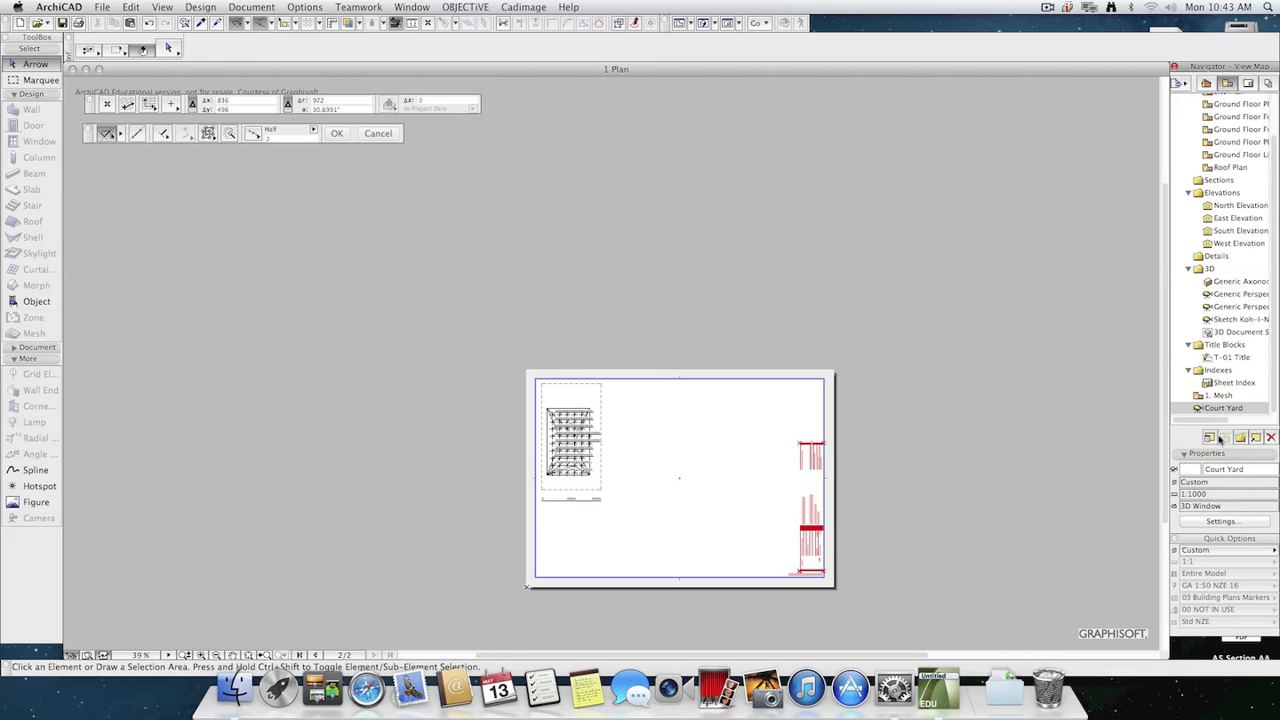
Set the saved Court Yard view to generate in the Photorendering Window.
click(1222, 521)
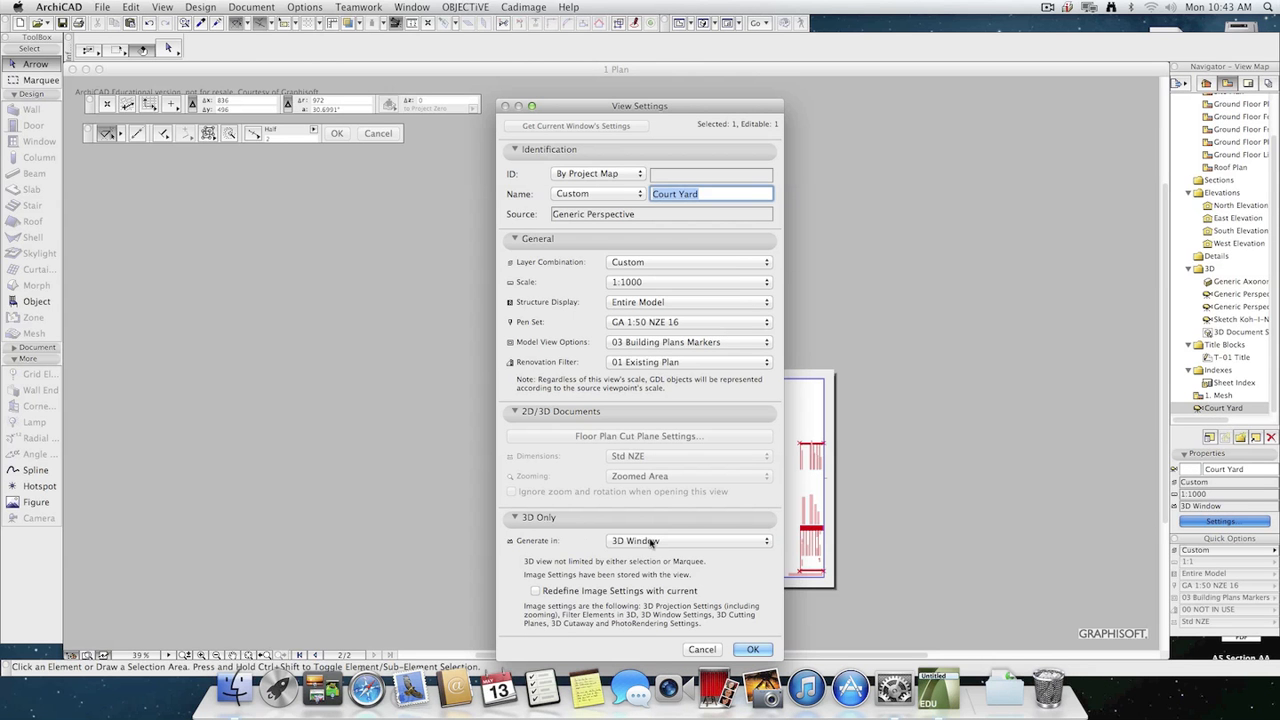
click(655, 541)
click(668, 555)
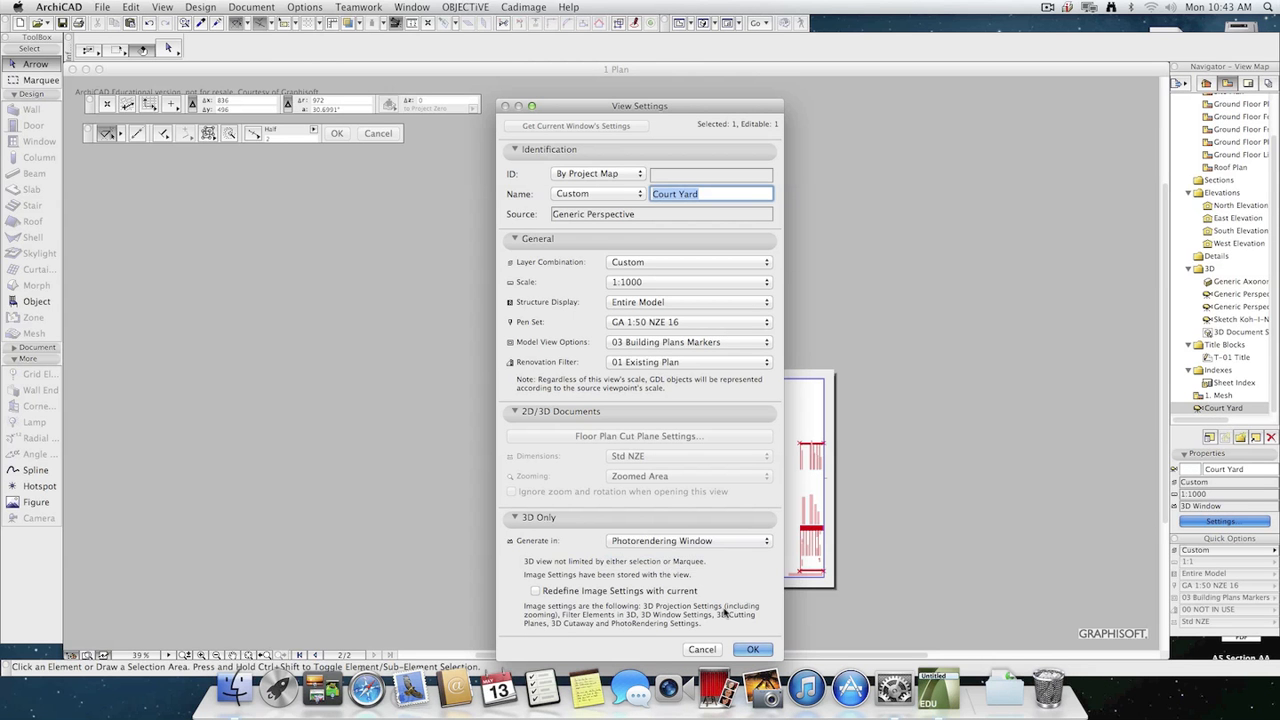
click(752, 649)
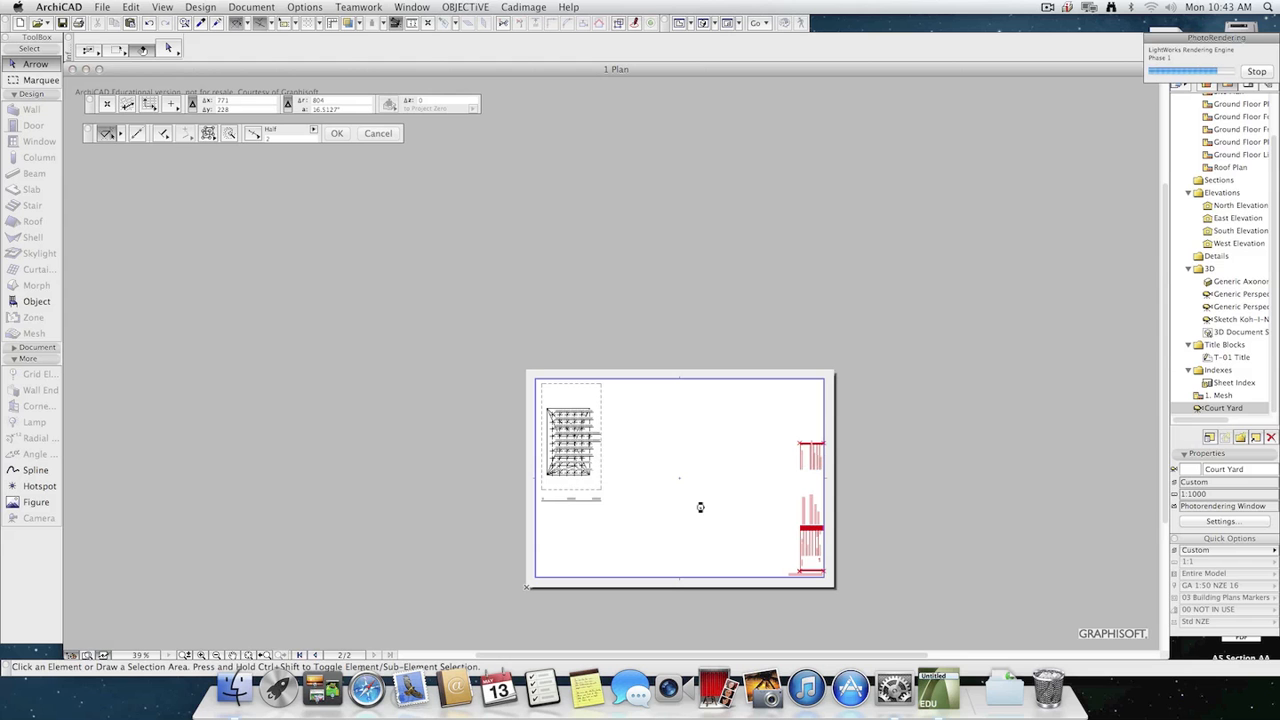
Place the rendered Court Yard view on the Plan layout beside the Mesh drawing.
scroll(716, 480, up, 2)
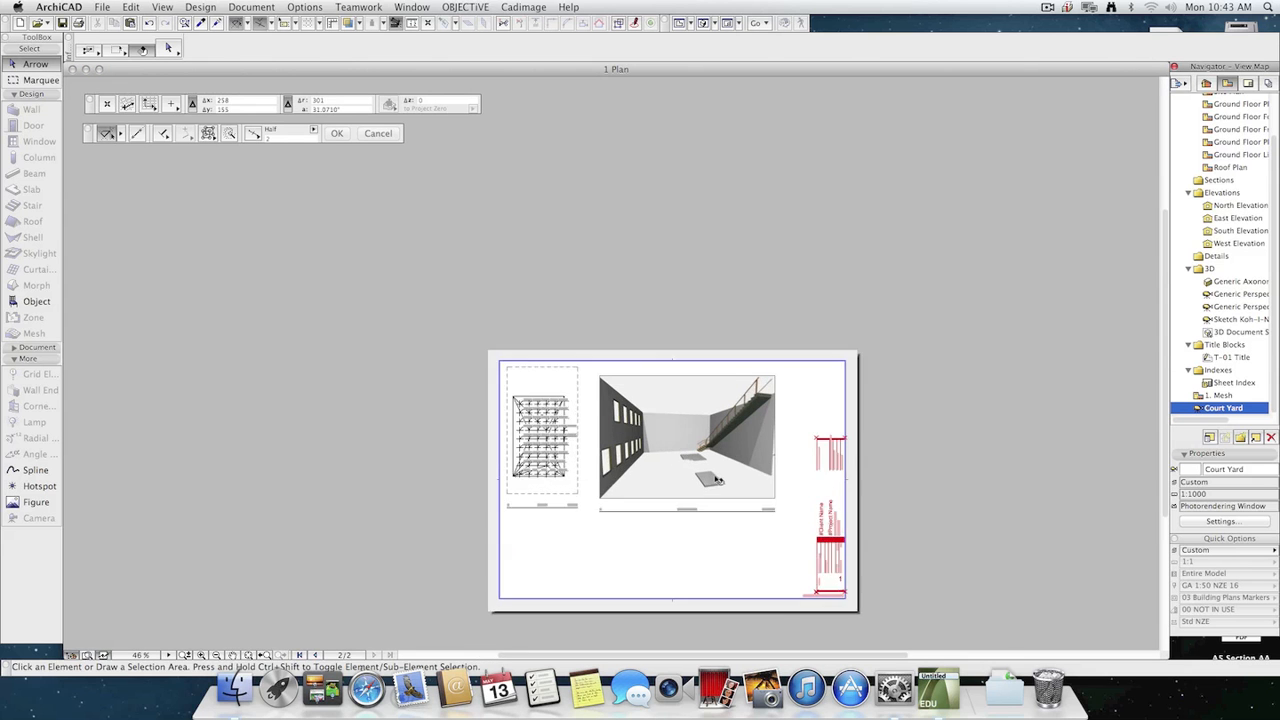
scroll(720, 480, up, 4)
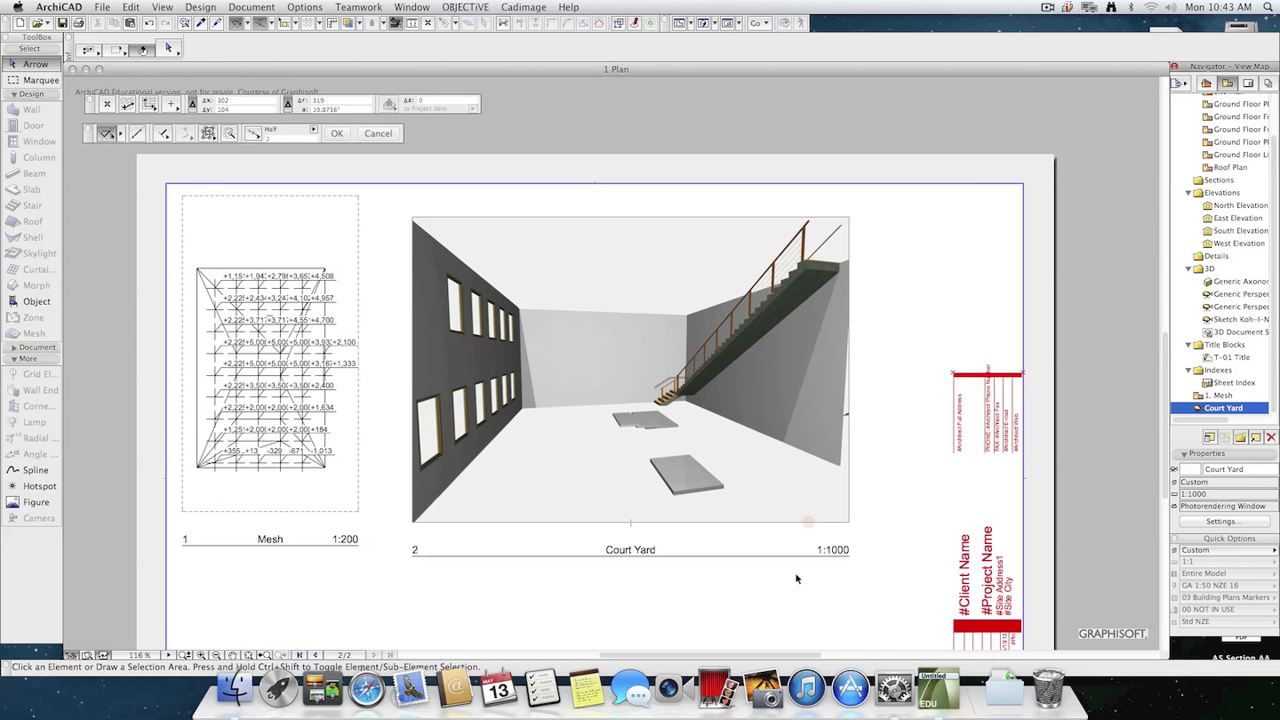
click(797, 578)
click(790, 590)
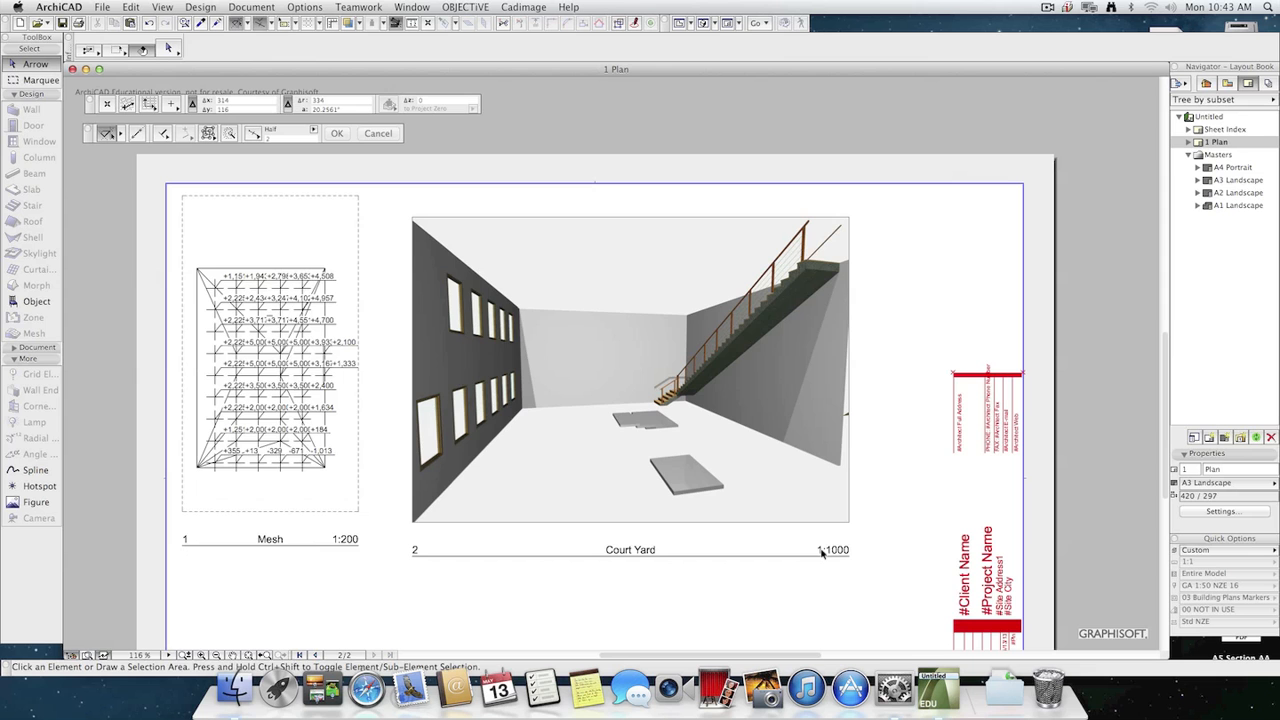
Turn off Show Drawing Scale in the built-in title of the Court Yard drawing.
click(815, 473)
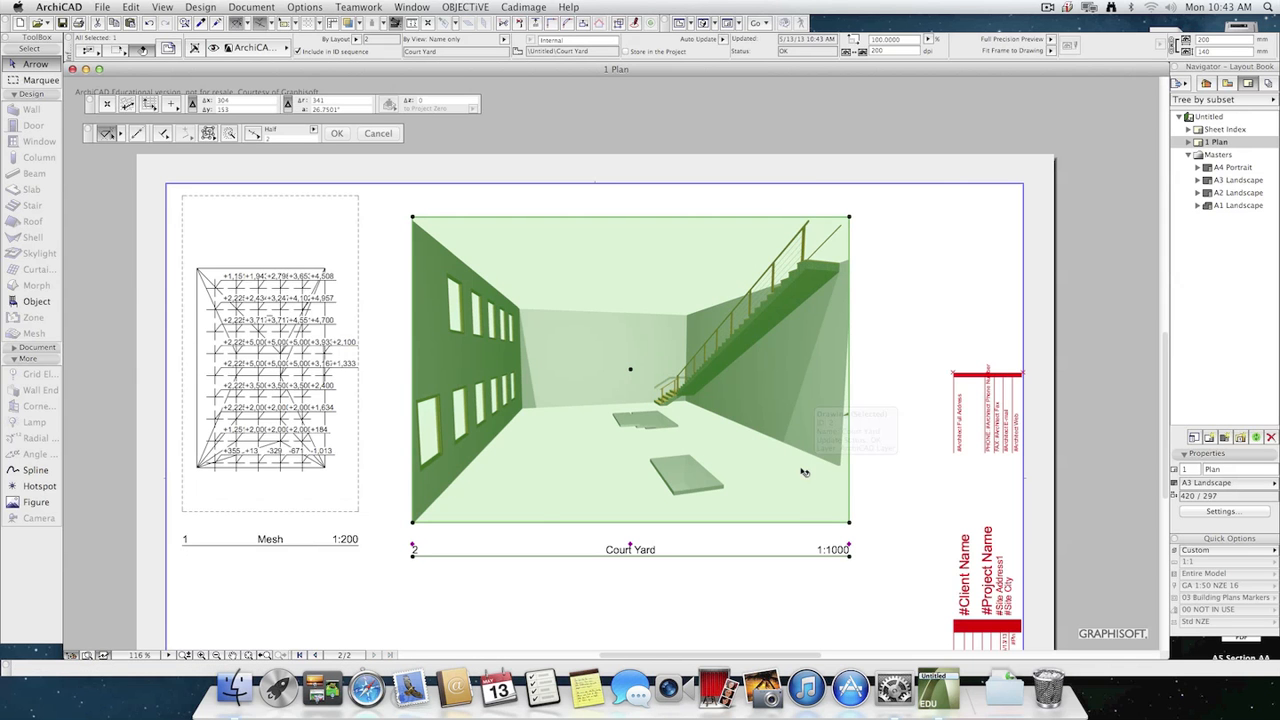
key(super+t)
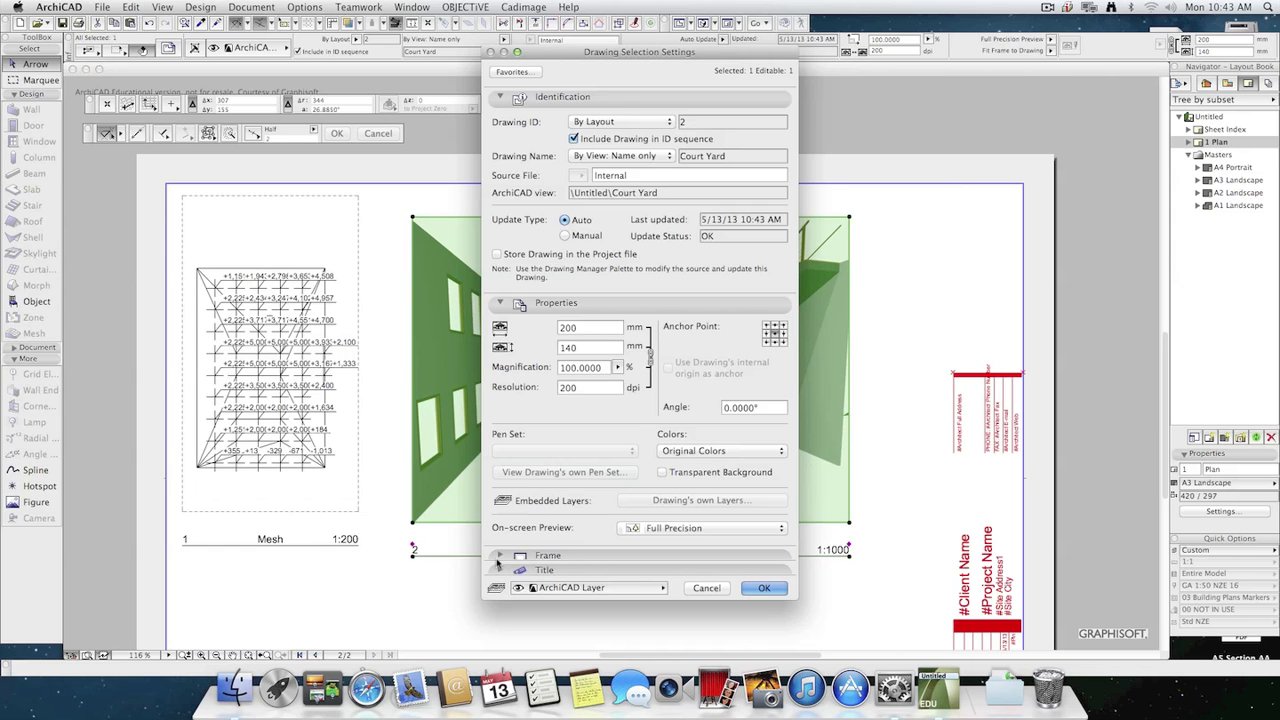
click(499, 571)
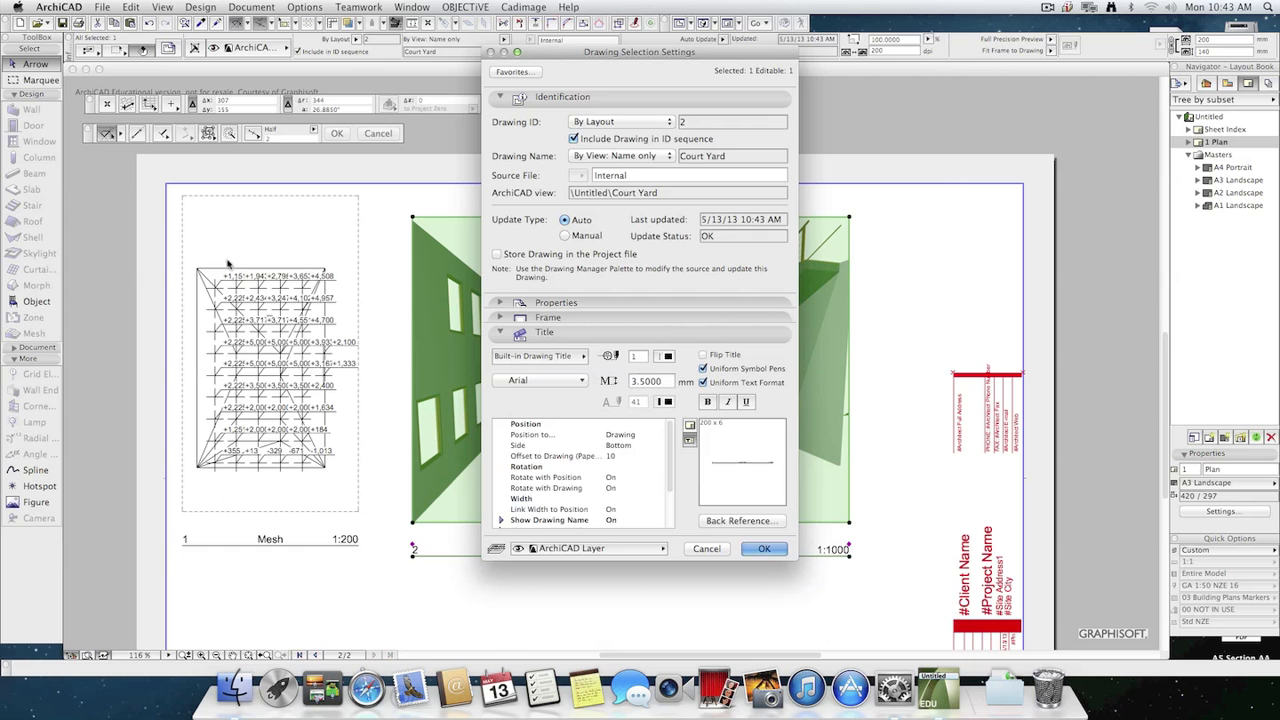
click(545, 362)
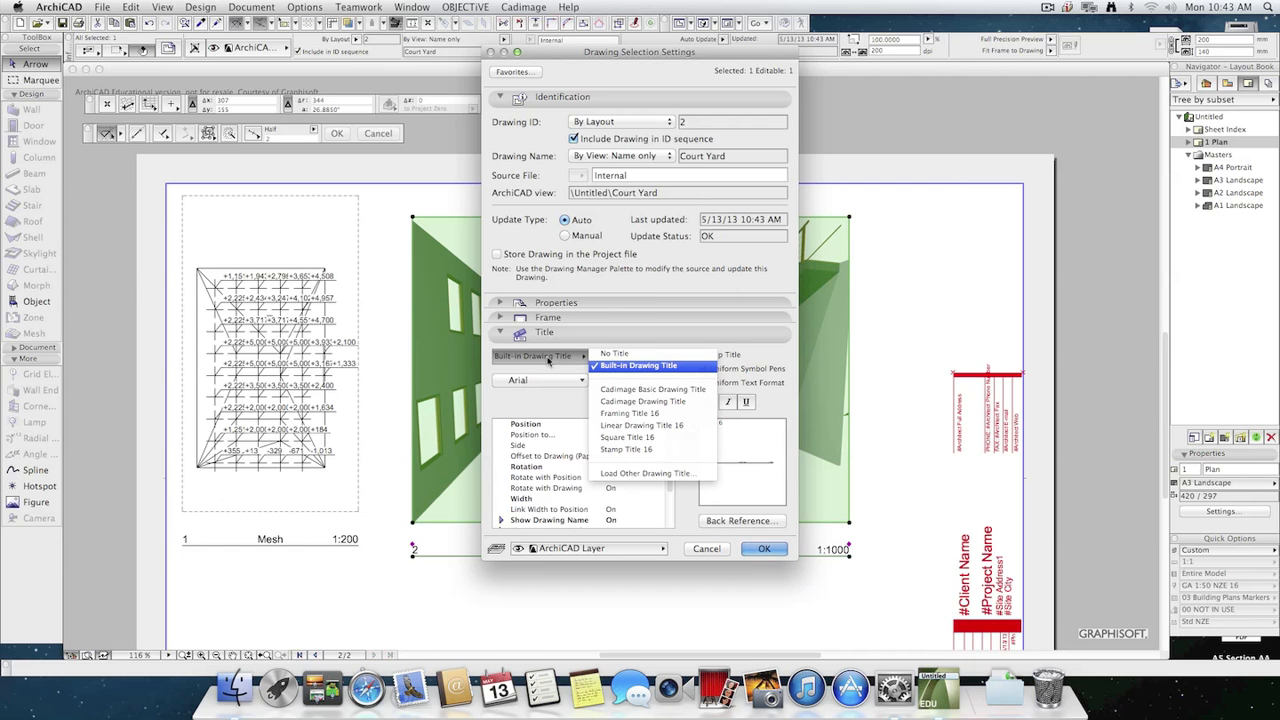
click(548, 362)
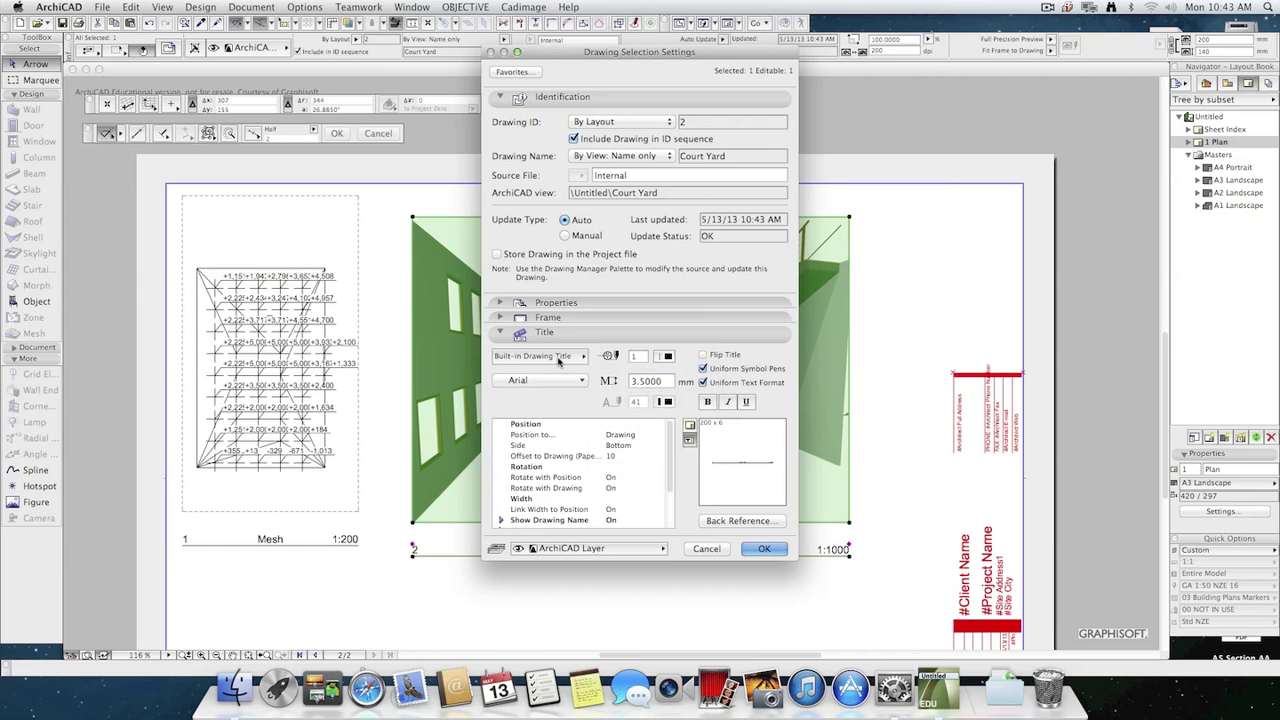
scroll(667, 491, down, 4)
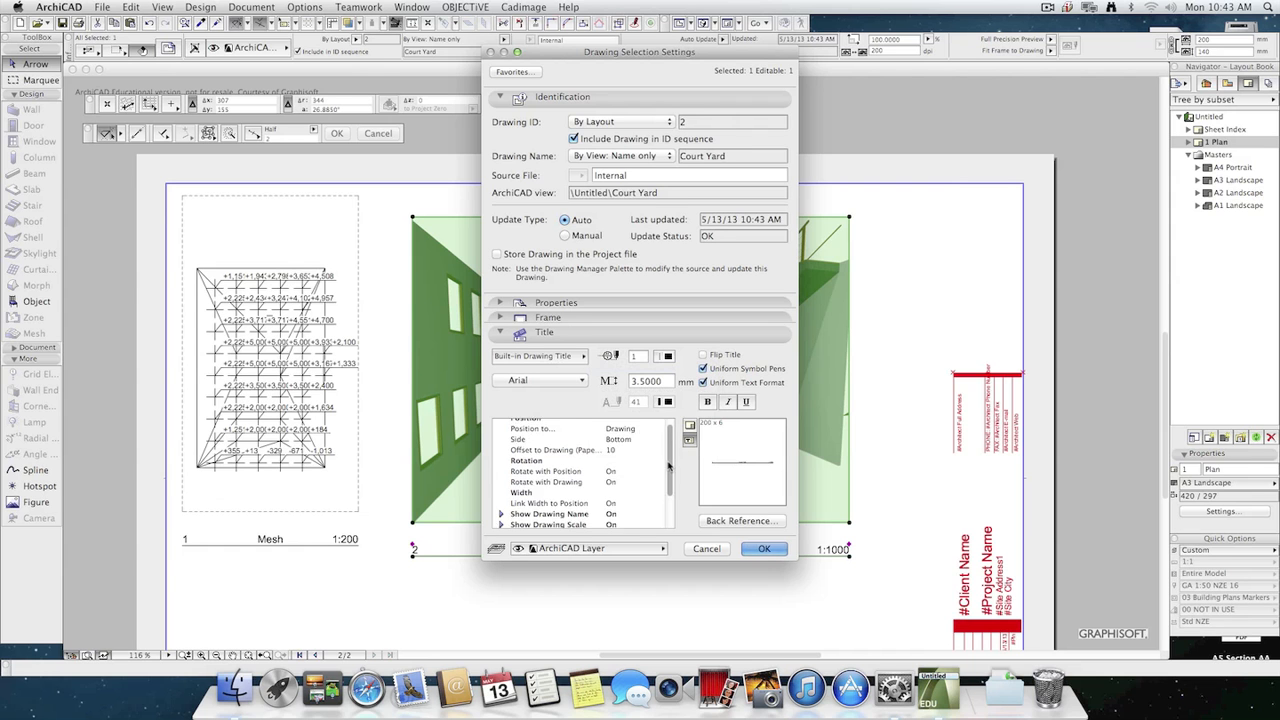
scroll(667, 491, down, 1)
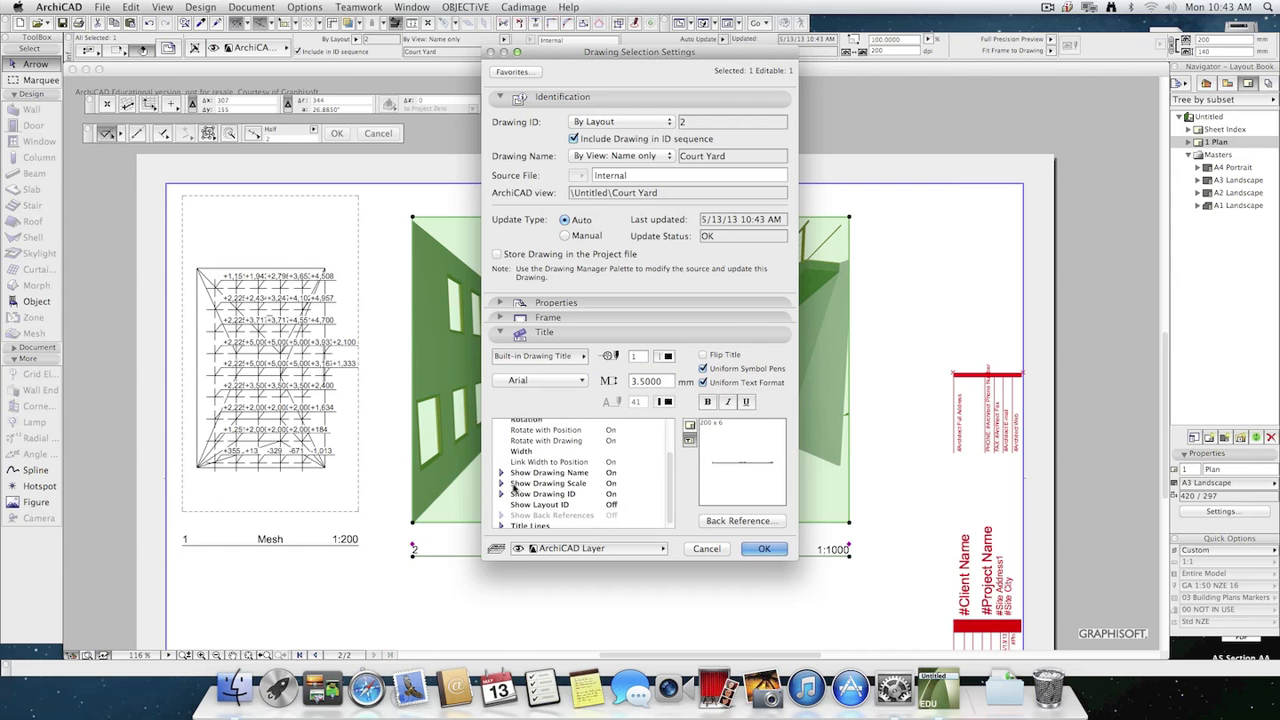
click(538, 485)
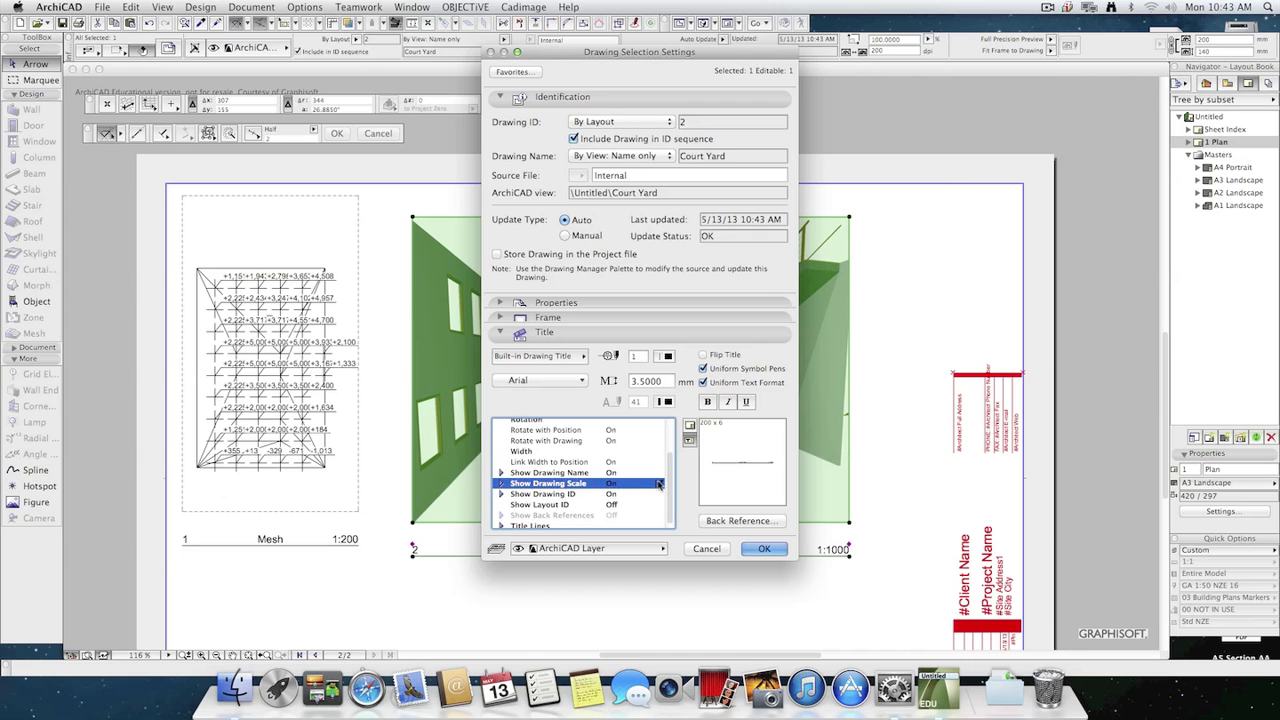
click(764, 548)
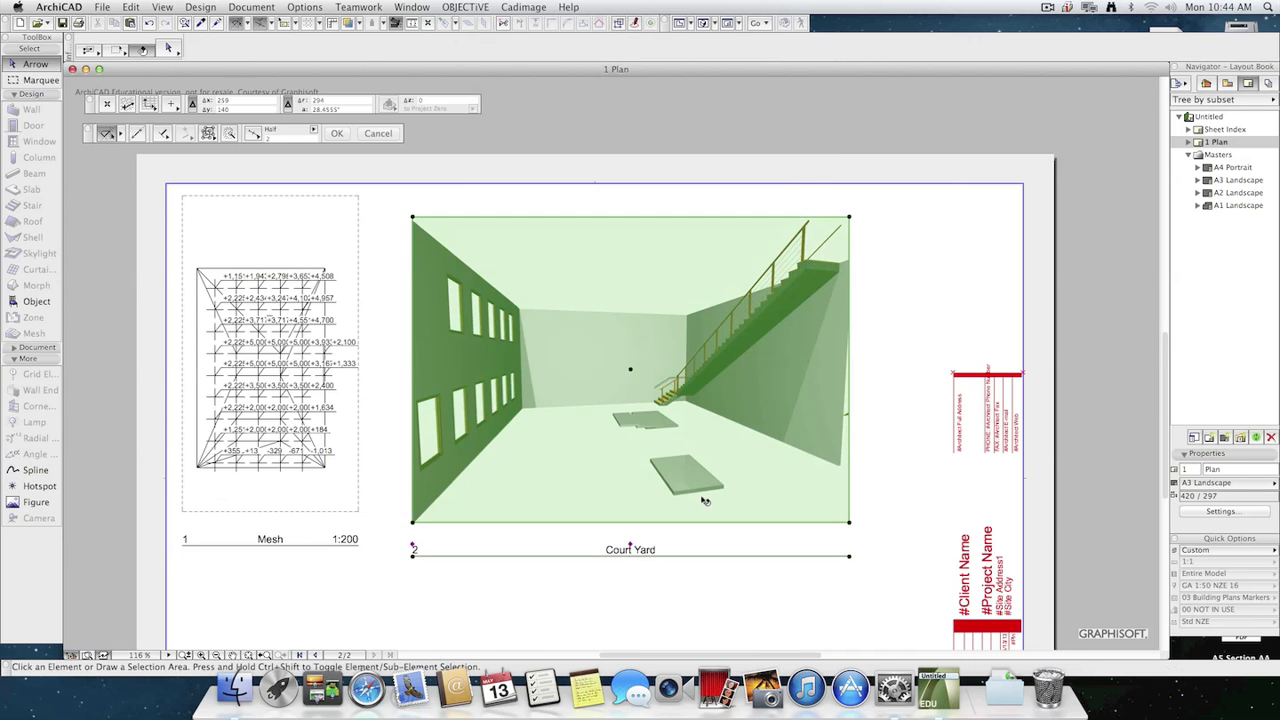
Change the Court Yard drawing's title to Framing Title 16 with Show Drawing Scale turned off.
key(super+t)
click(528, 360)
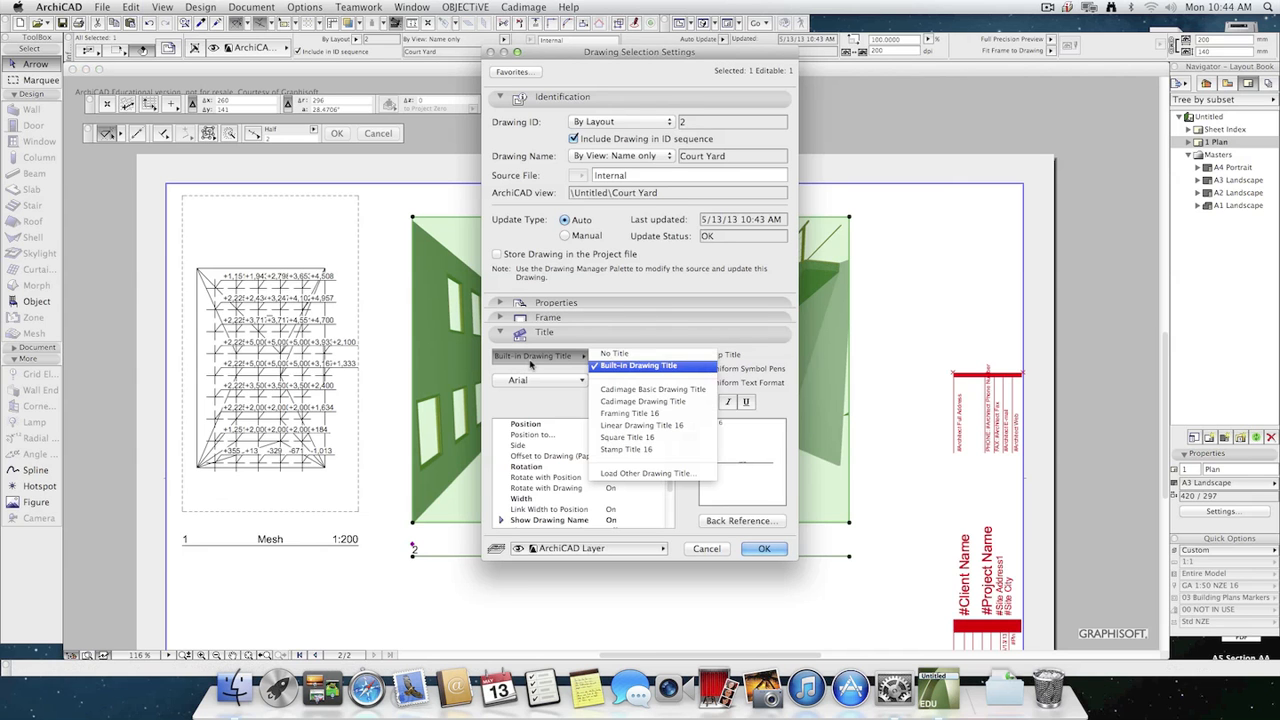
click(680, 398)
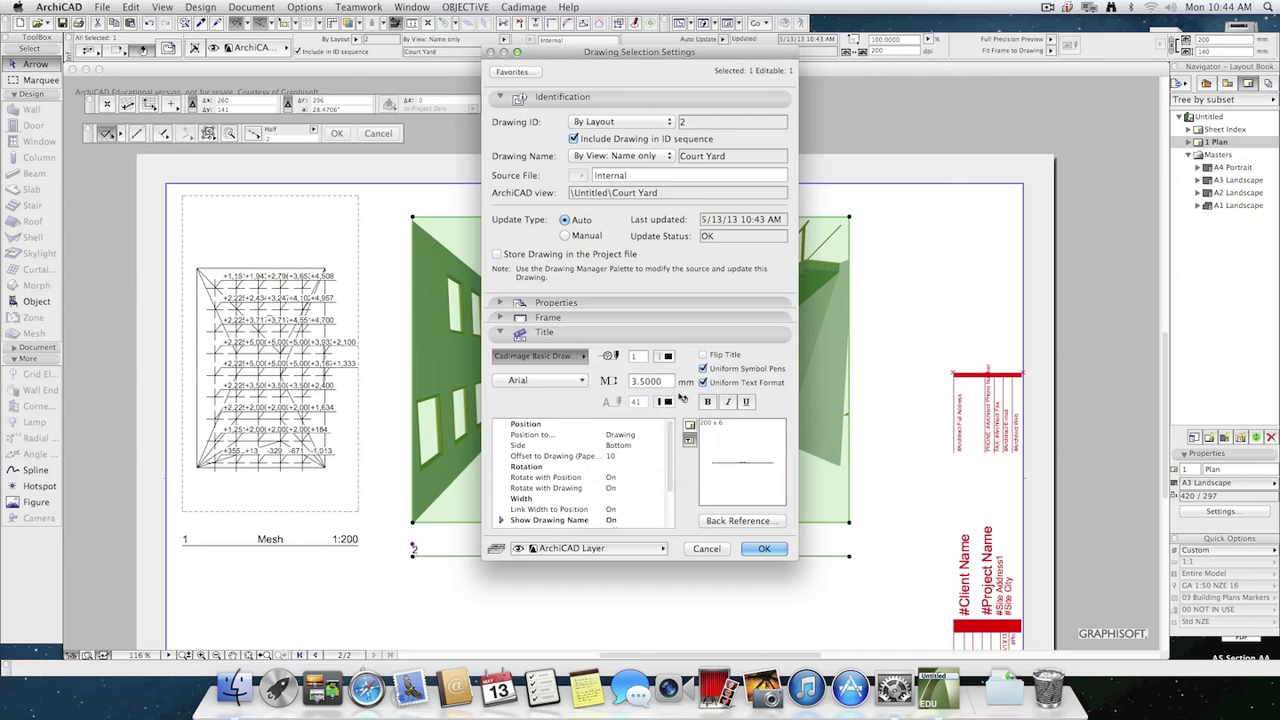
click(545, 356)
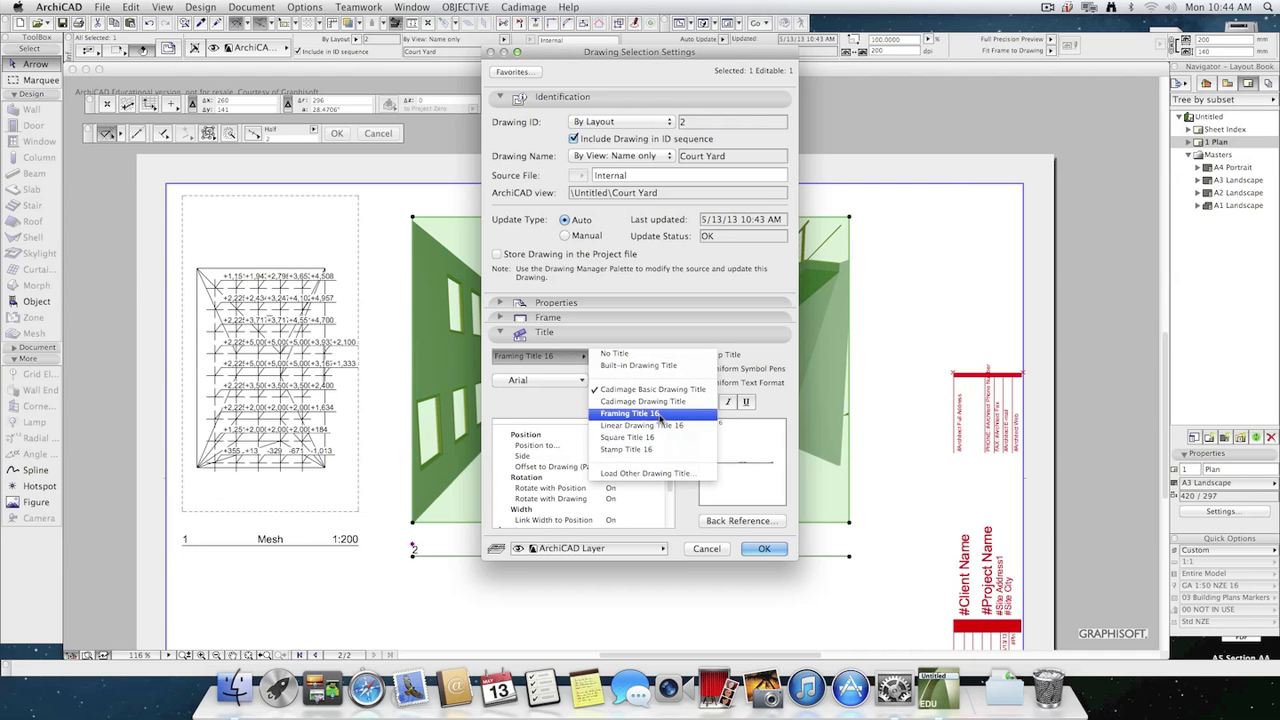
click(663, 414)
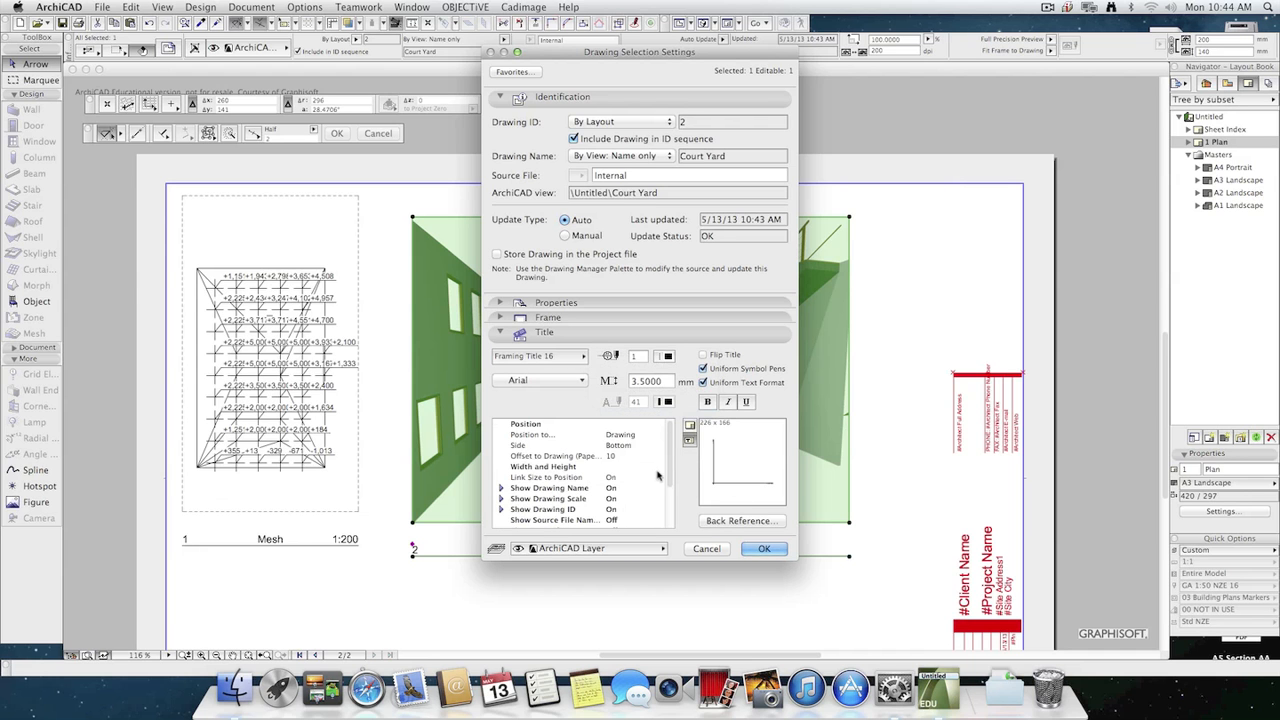
scroll(648, 495, down, 3)
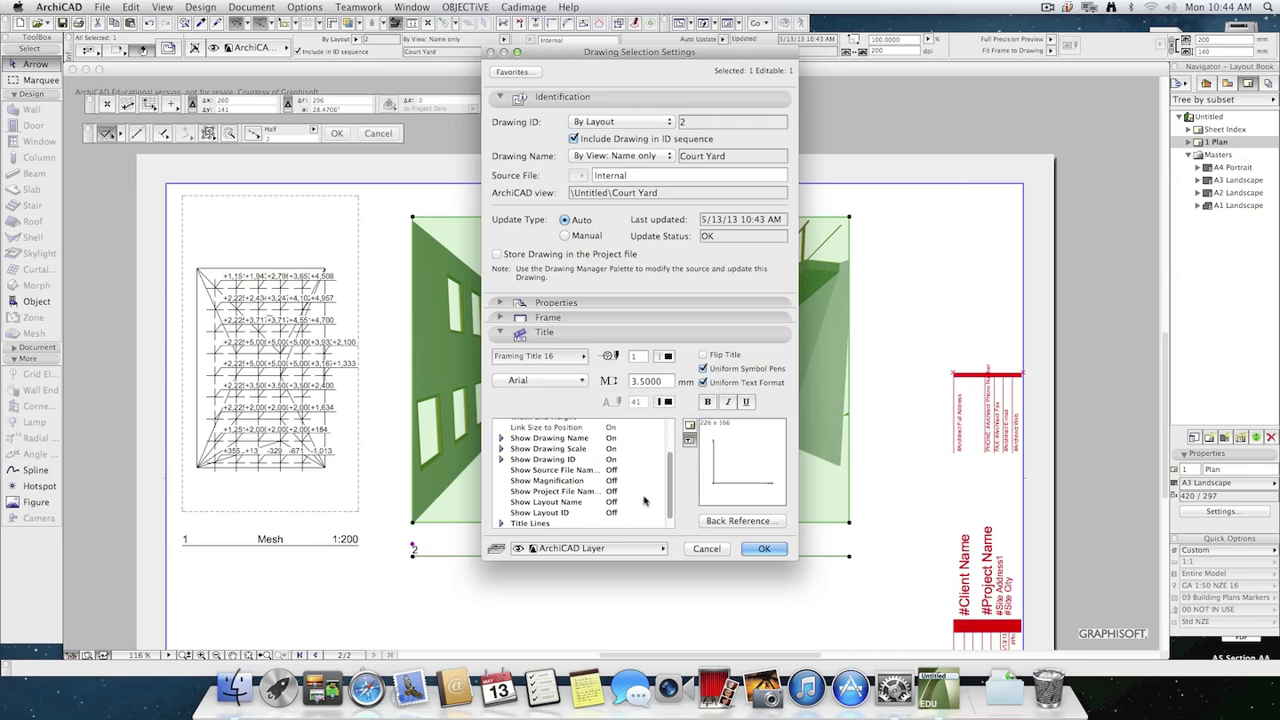
click(607, 450)
click(657, 449)
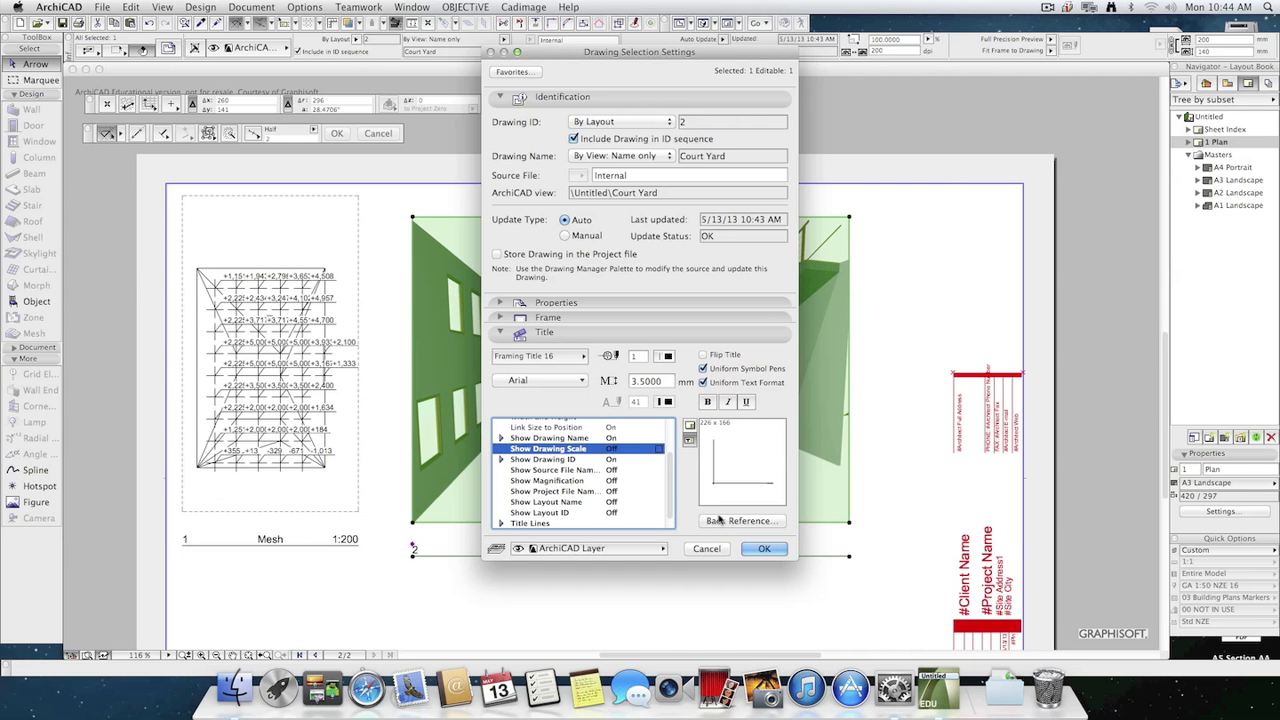
key(Return)
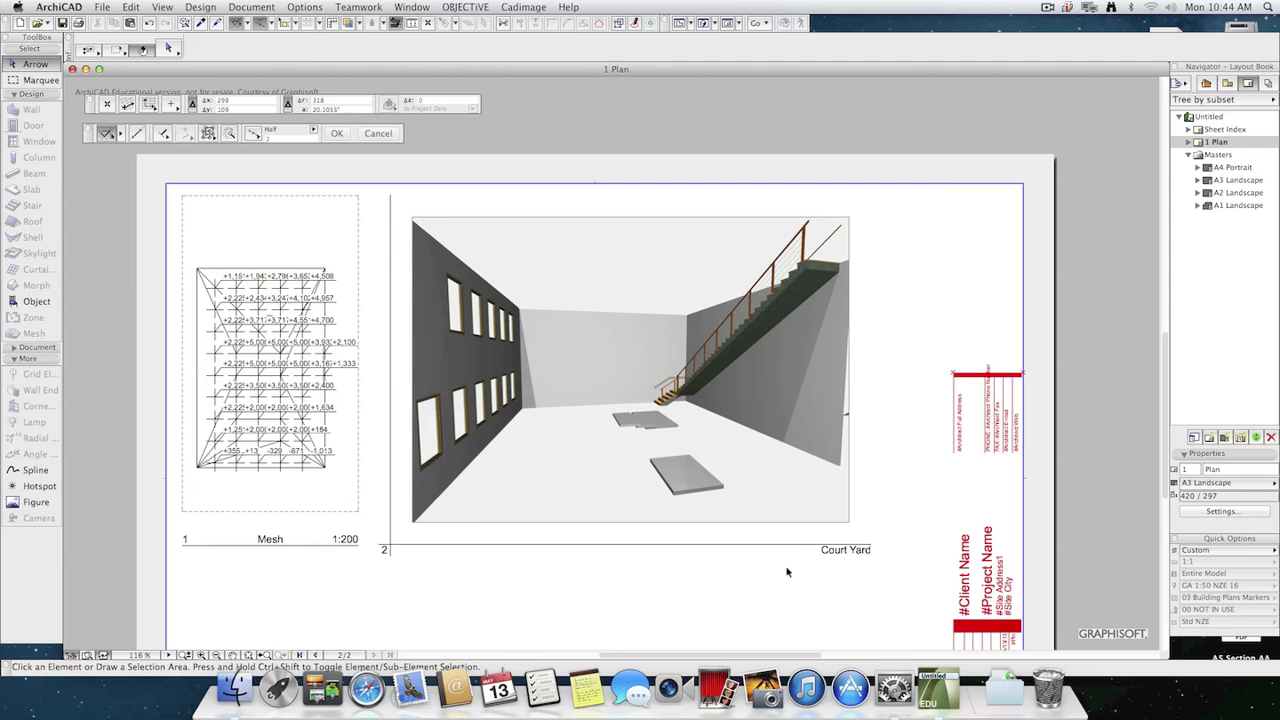
Place four Armchair 01 16 objects in the courtyard on the Ground Floor plan and return to the Plan layout.
scroll(780, 514, down, 3)
scroll(763, 529, down, 3)
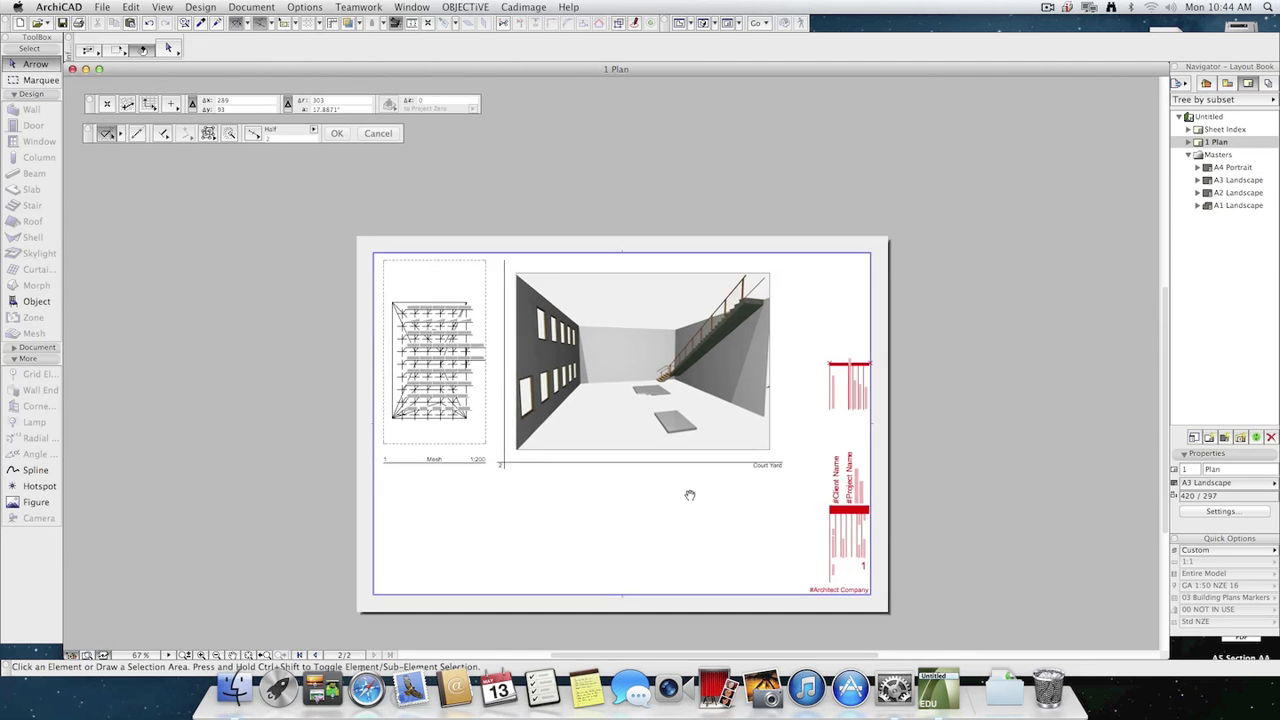
scroll(689, 495, right, 2)
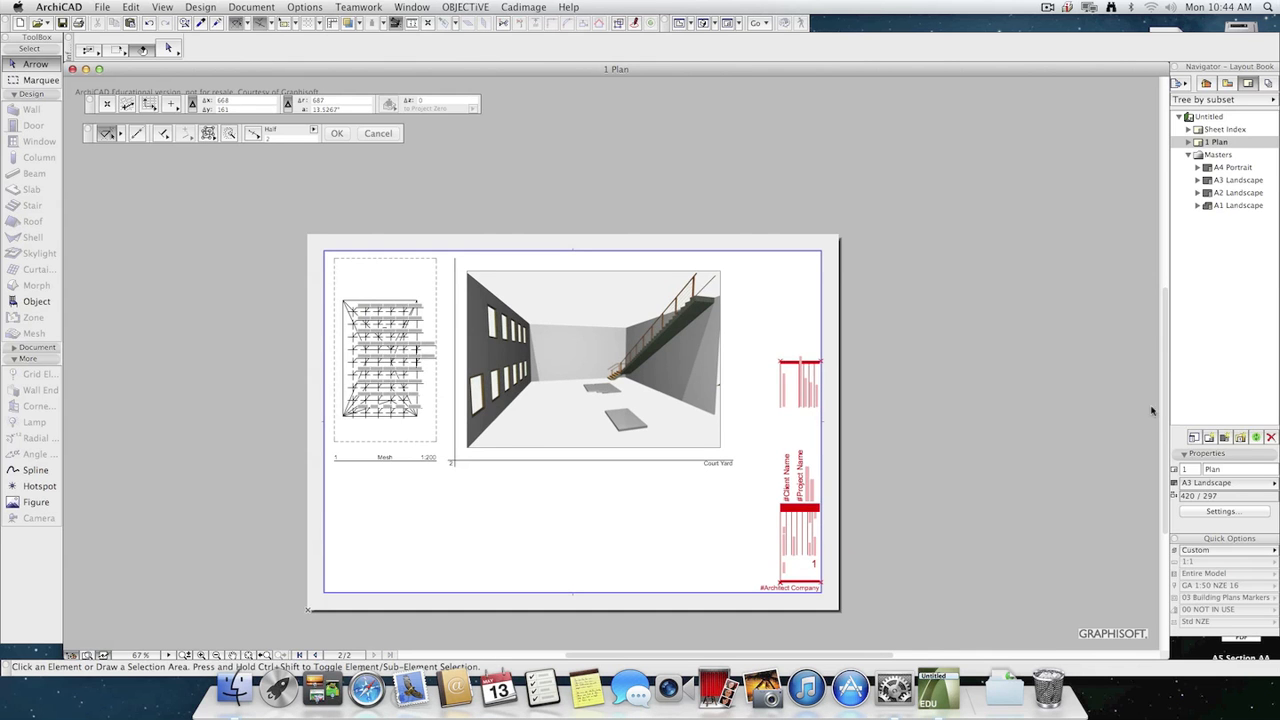
key(F2)
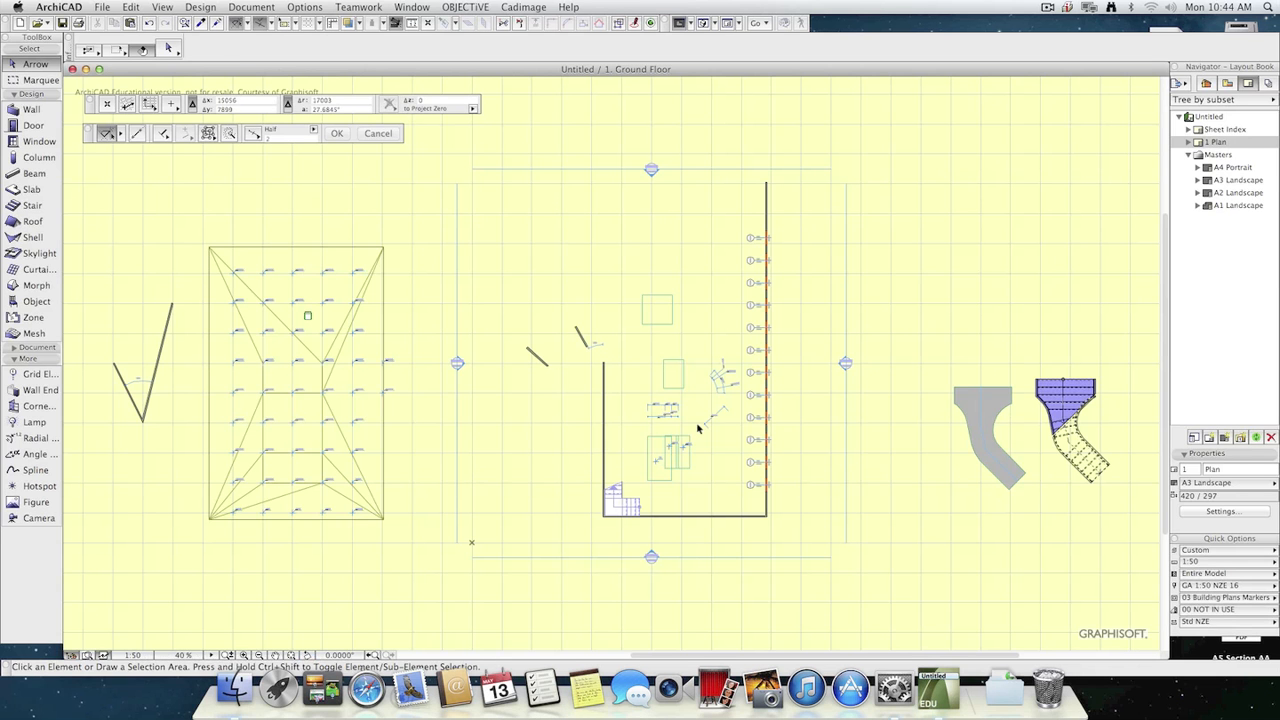
click(35, 301)
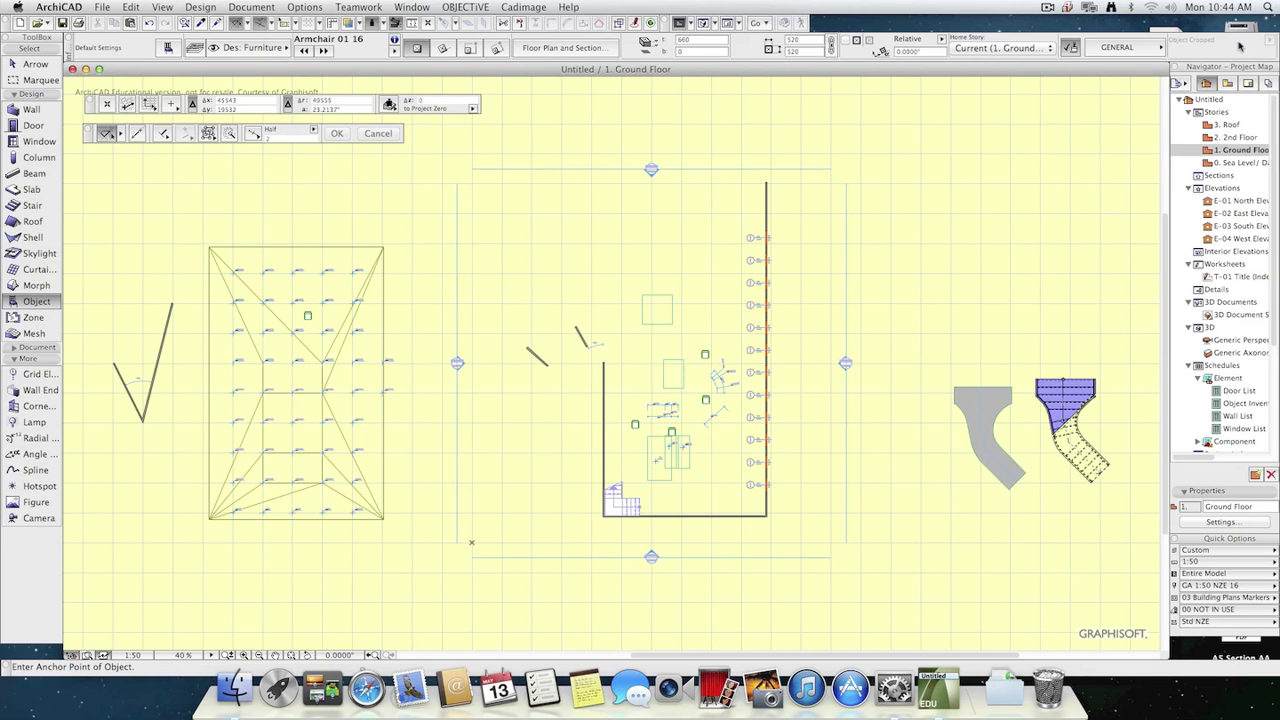
click(1245, 83)
double_click(1215, 142)
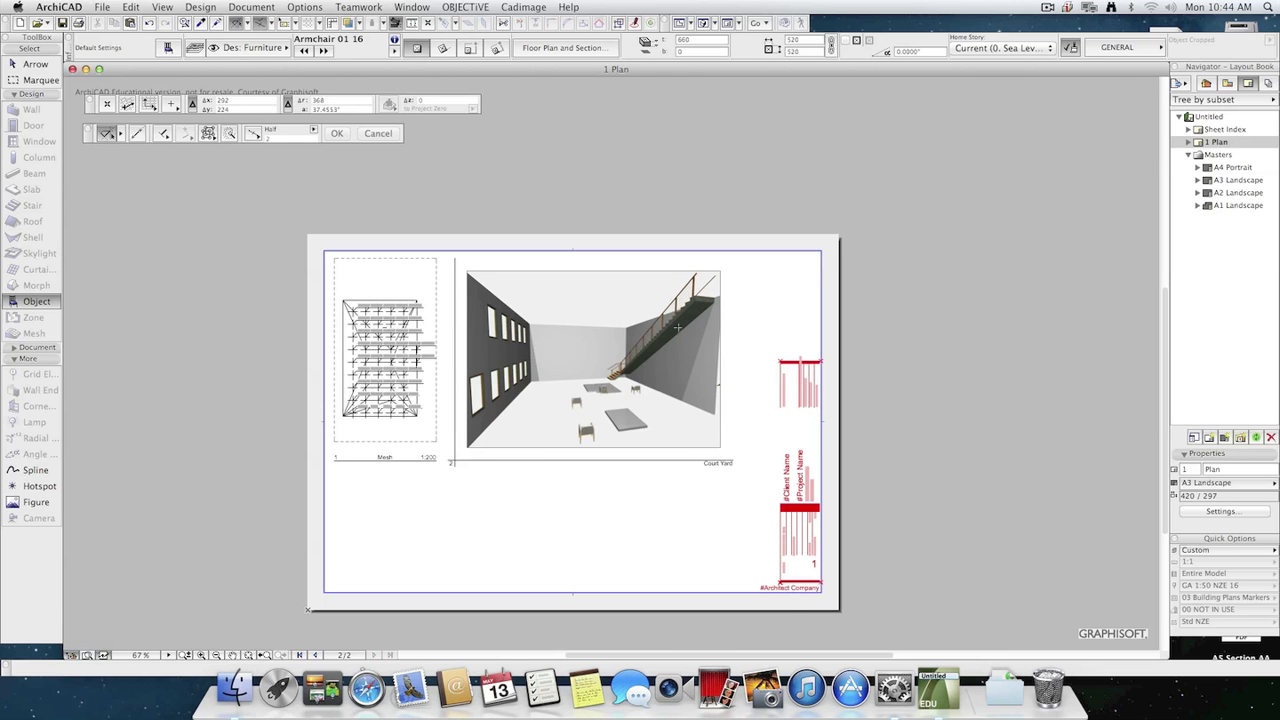
key(Escape)
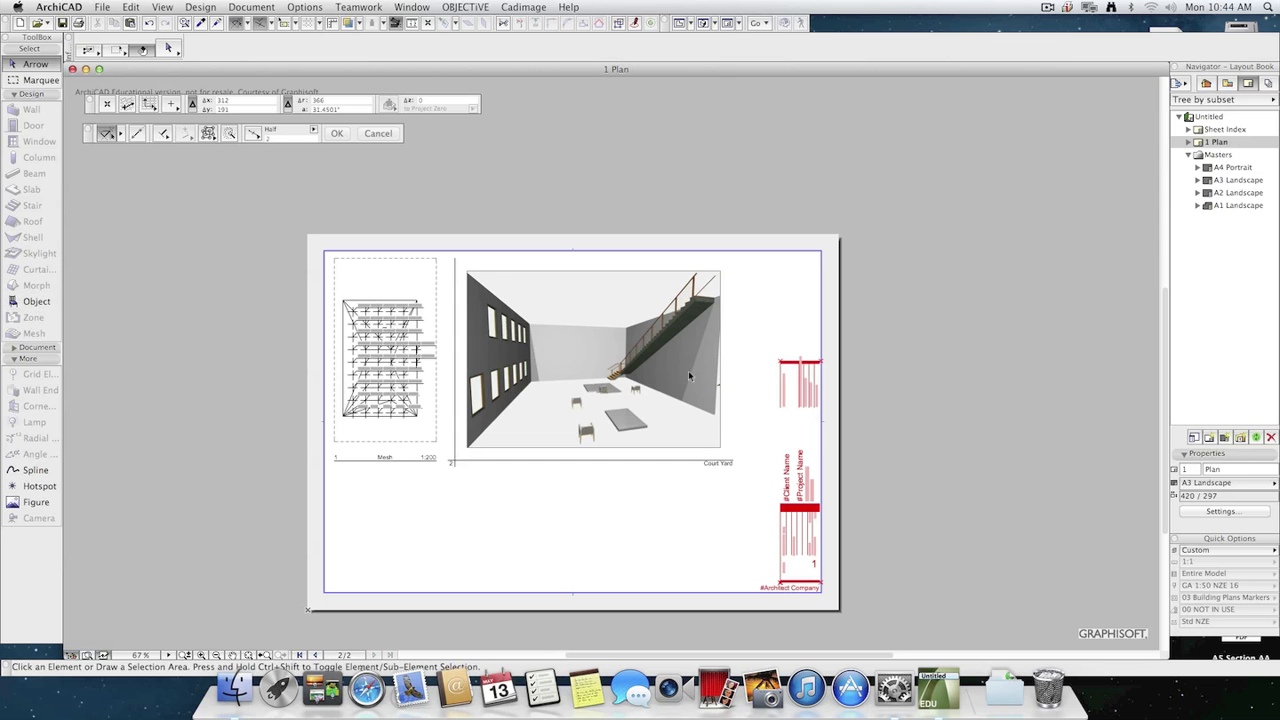
Set the update type of the Court Yard drawing to Manual and deselect the drawing.
click(677, 375)
key(super+t)
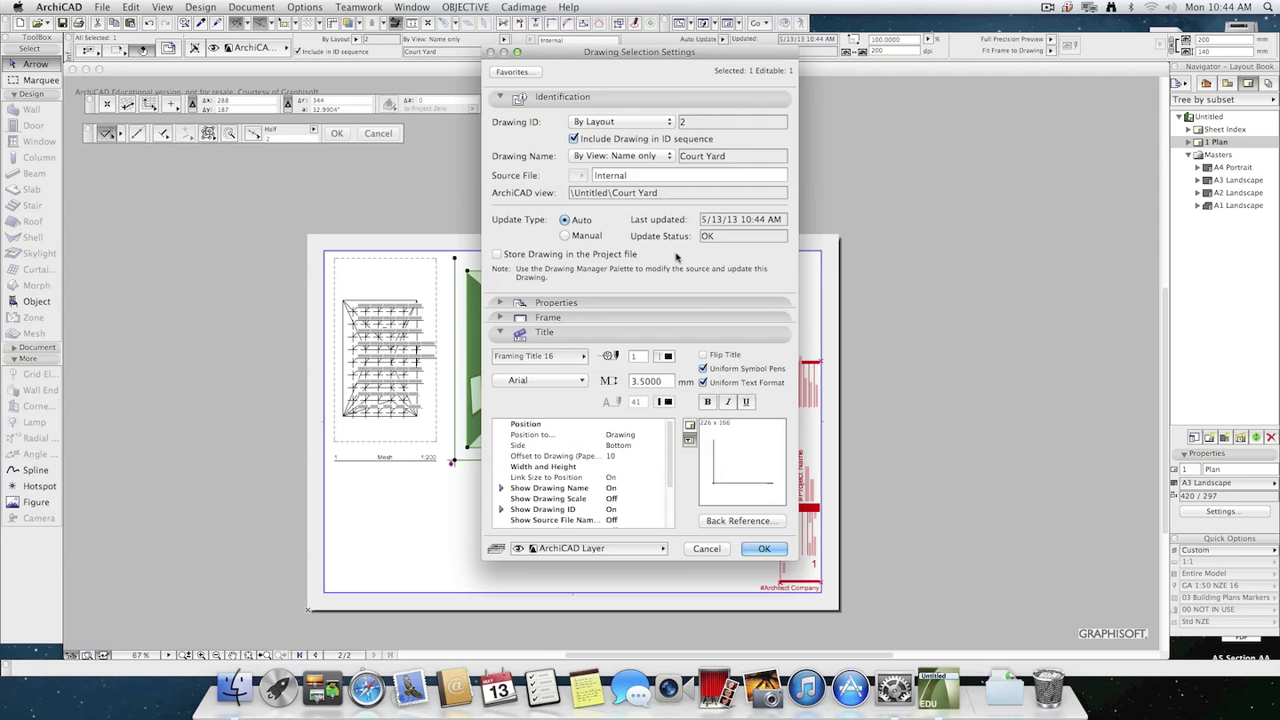
click(562, 235)
click(766, 552)
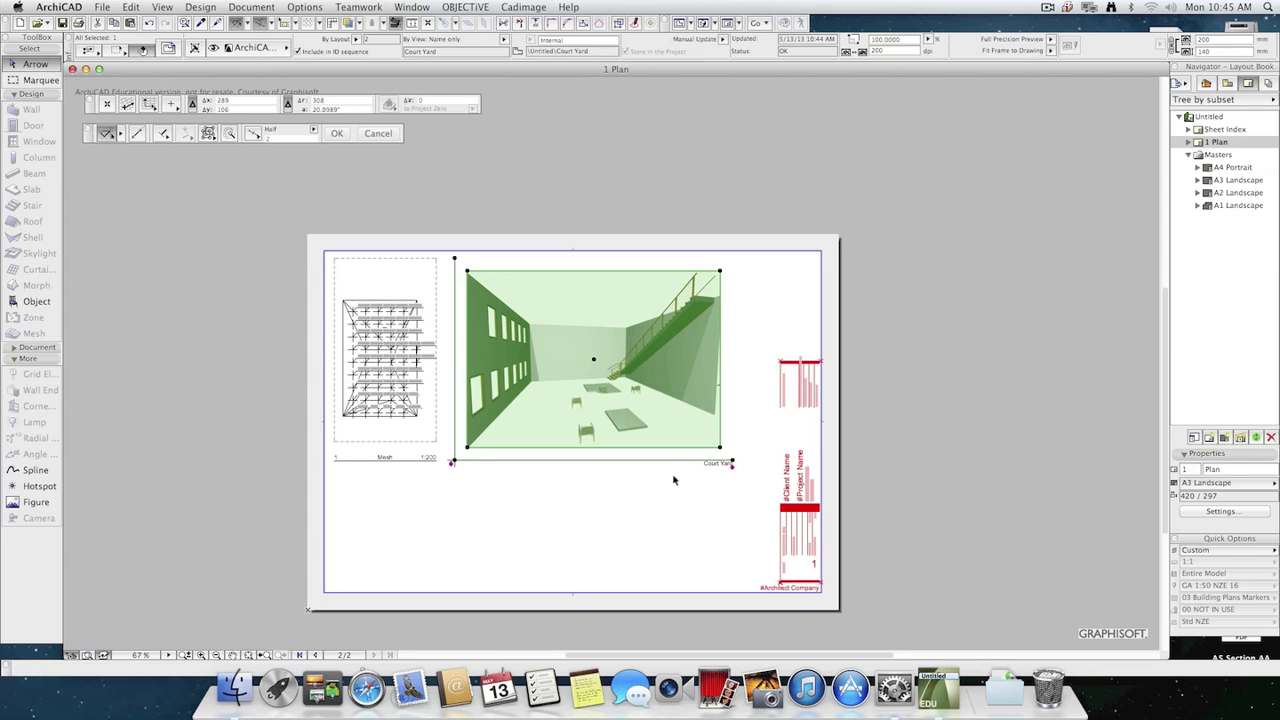
click(671, 507)
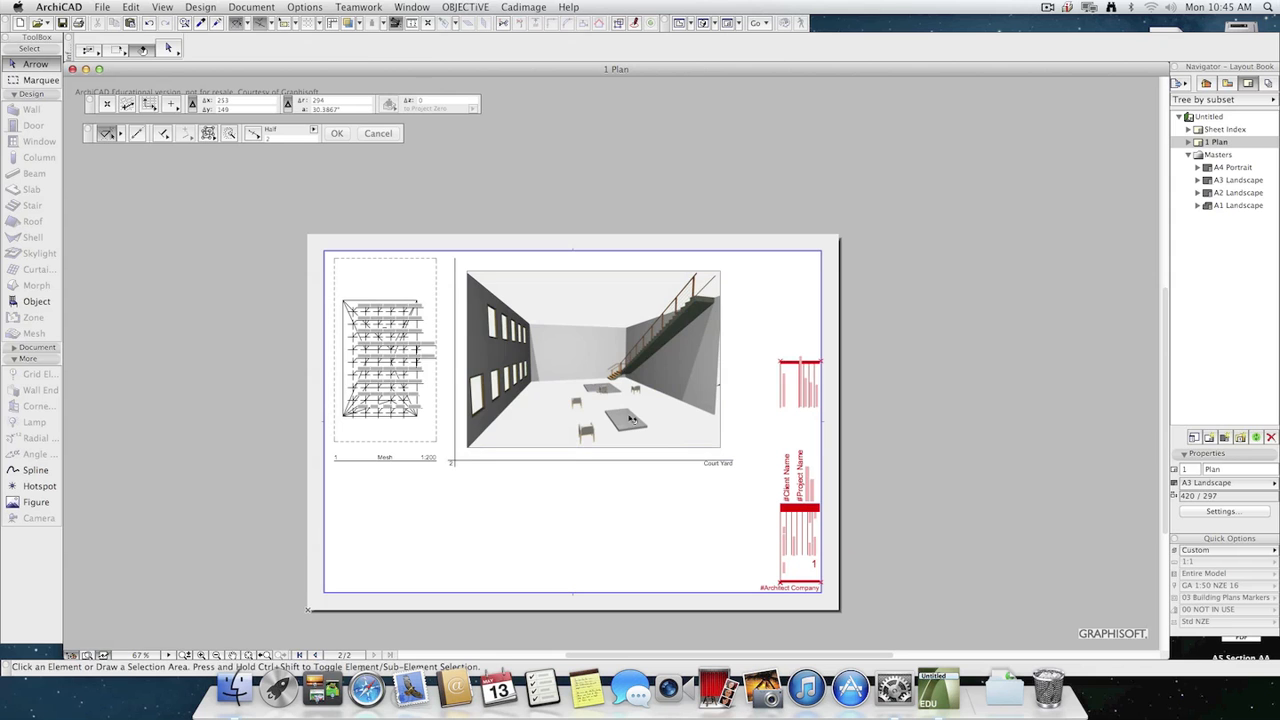
Review the Court Yard drawing's manual update settings and run an update of the Plan layout.
click(633, 416)
click(639, 500)
click(611, 467)
key(super+t)
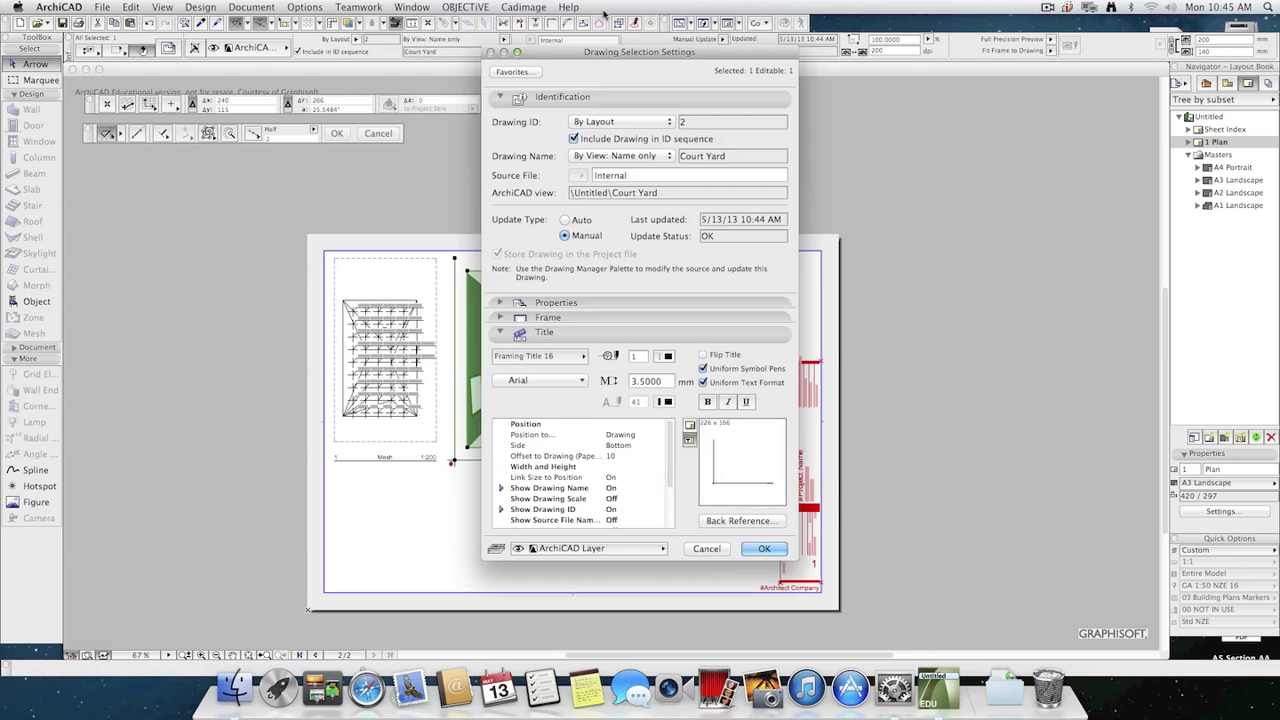
click(763, 548)
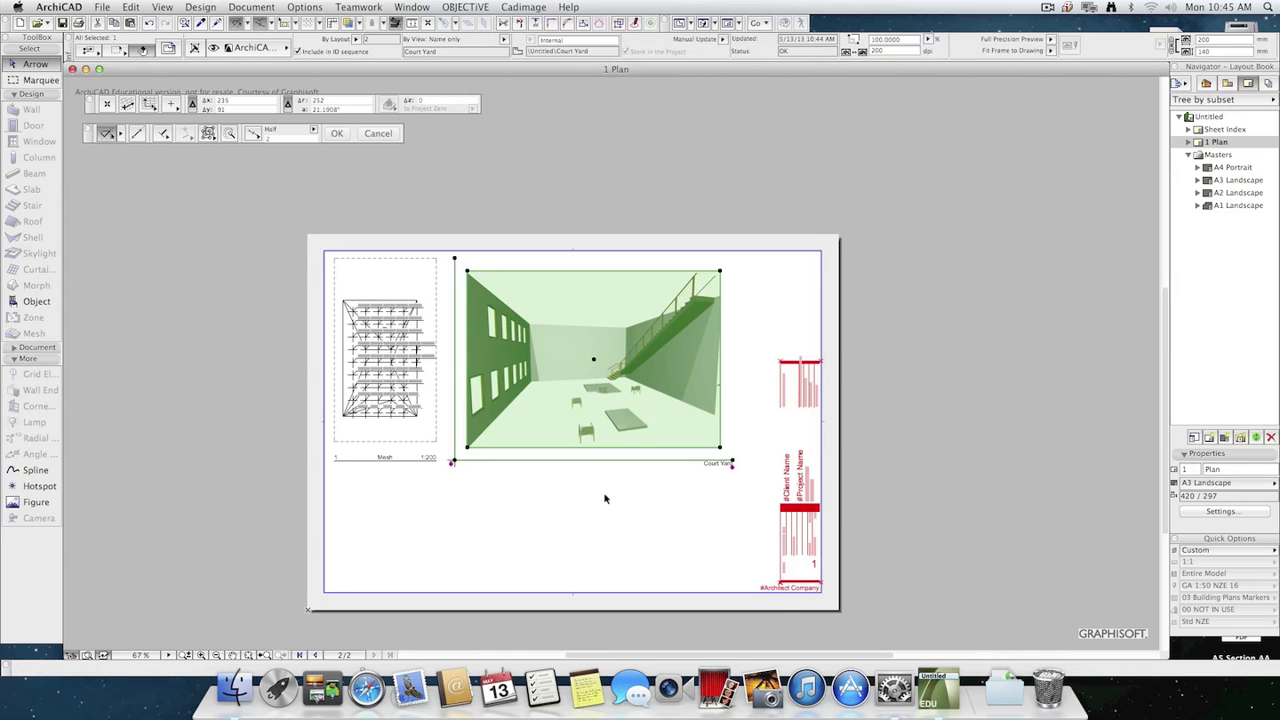
click(1256, 437)
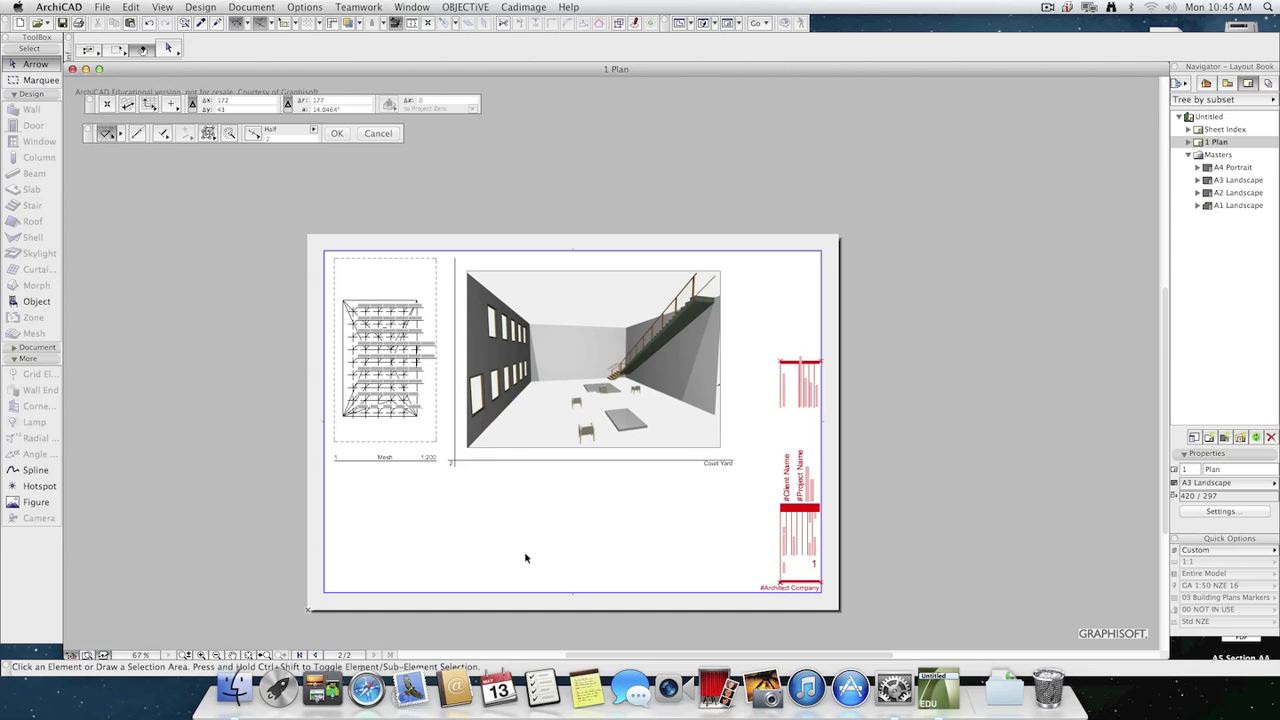
Swap the two drawings on the Plan layout, with Court Yard at the sheet's left edge and Mesh beside the title block.
mouse_move(412, 378)
mouse_down()
mouse_move(594, 523)
mouse_move(743, 388)
mouse_up()
drag(613, 405, 490, 399)
click(506, 495)
drag(694, 423, 691, 400)
drag(487, 393, 498, 393)
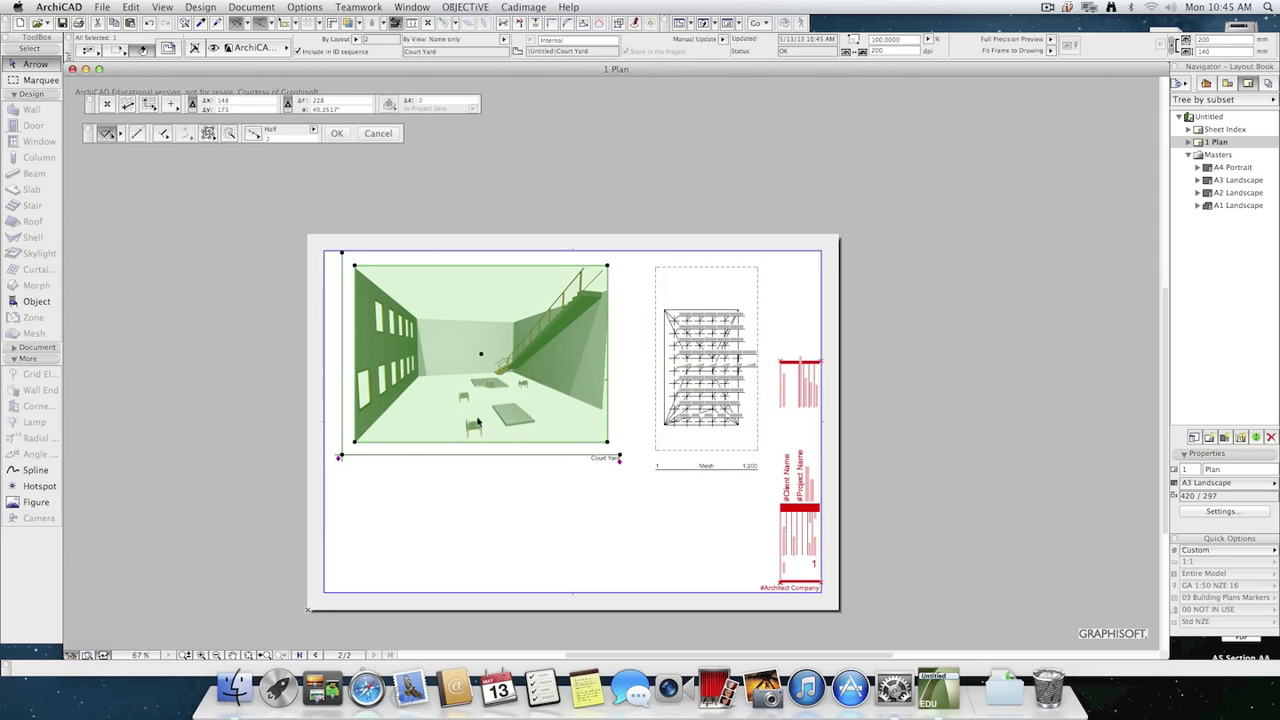
Reorder the Plan layout's drawings in the layout book so Court Yard comes before Mesh.
click(343, 470)
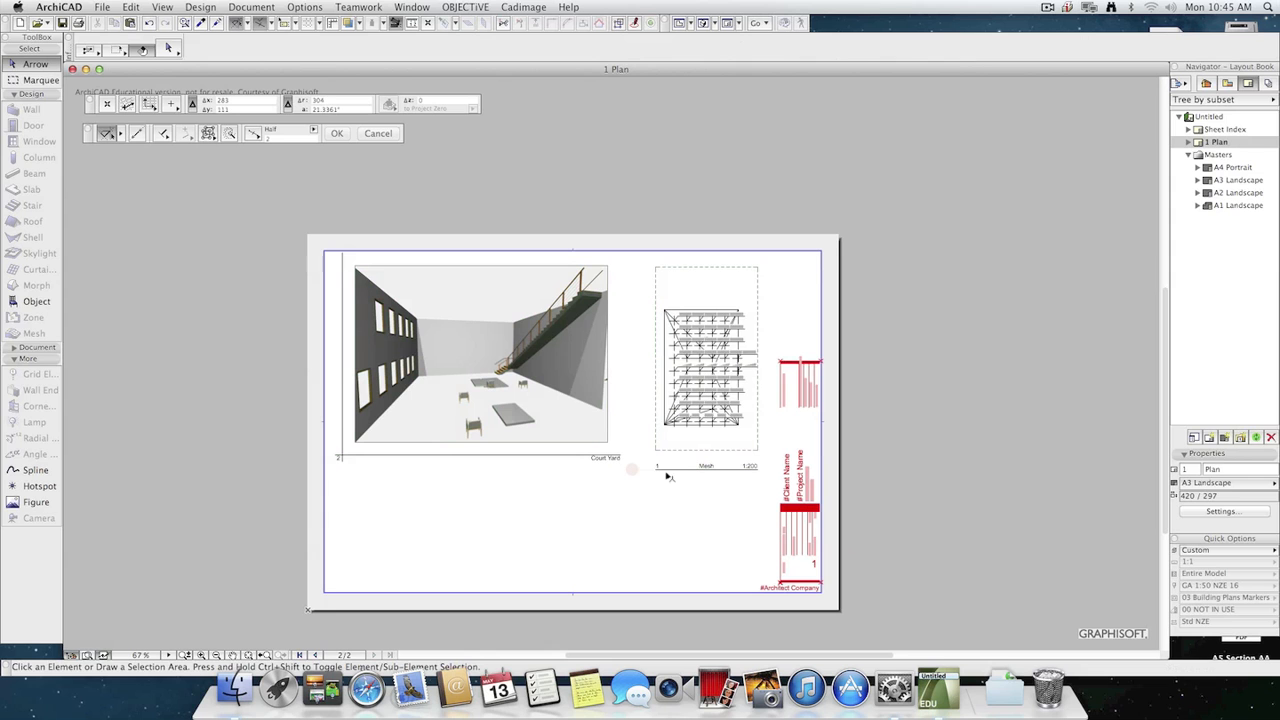
click(1188, 143)
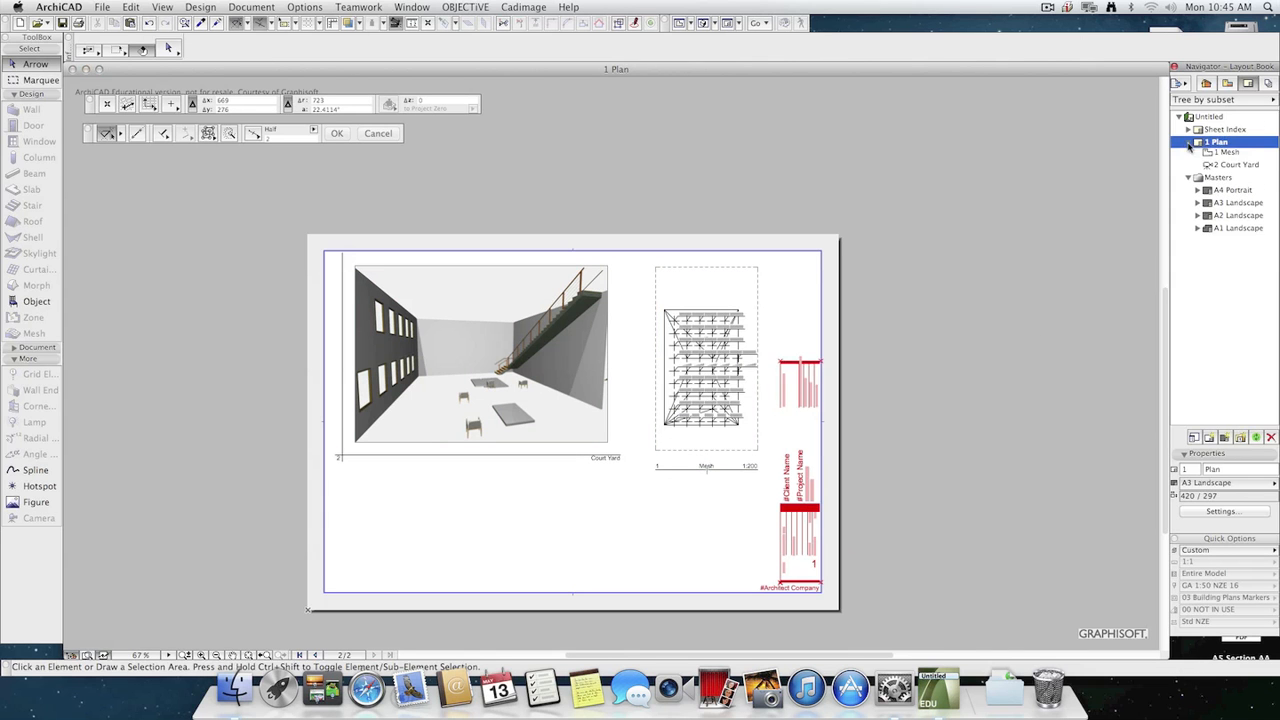
click(1236, 167)
drag(1236, 167, 1236, 148)
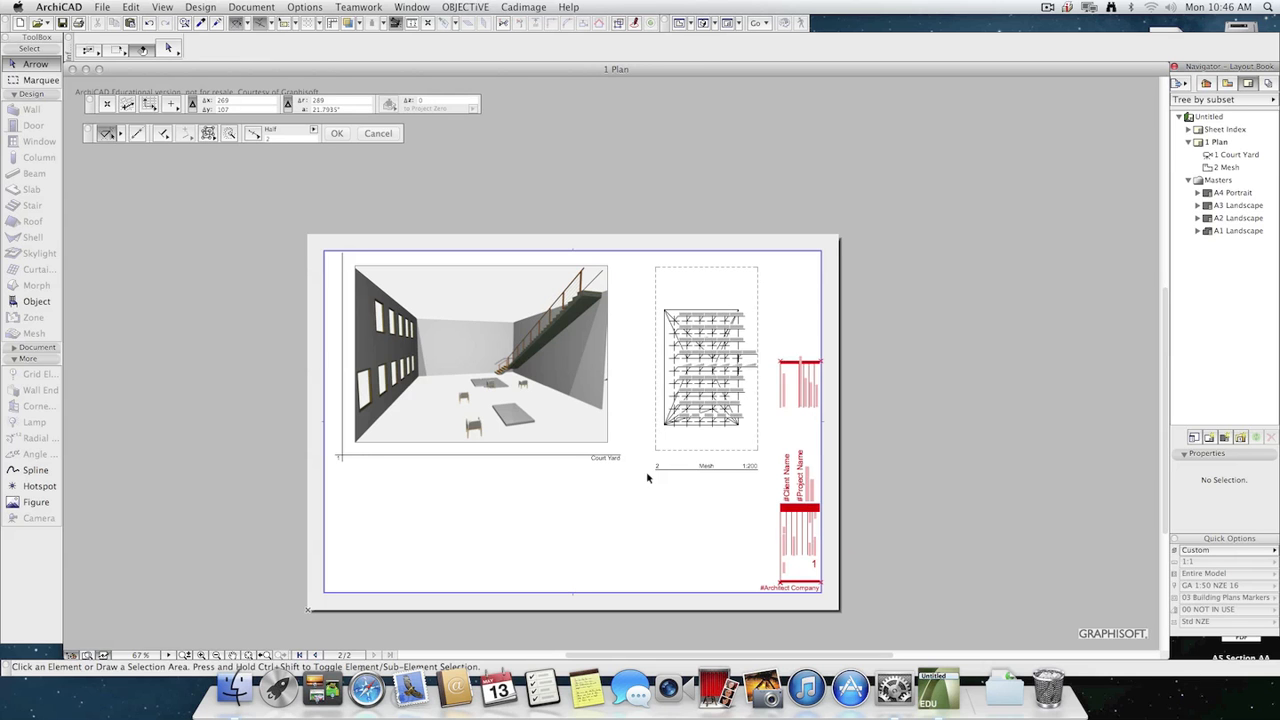
click(712, 490)
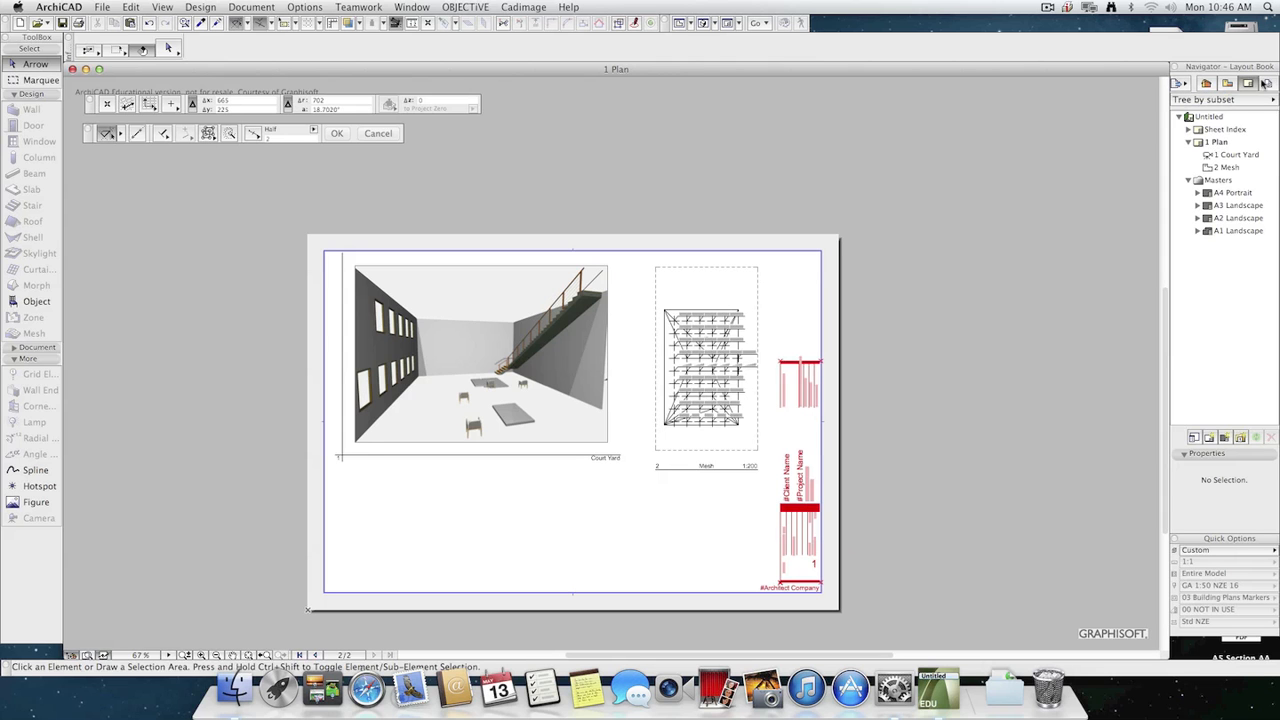
Try to publish the whole All Layouts to PDF set as one merged PDF file and close the publishing report.
click(1266, 85)
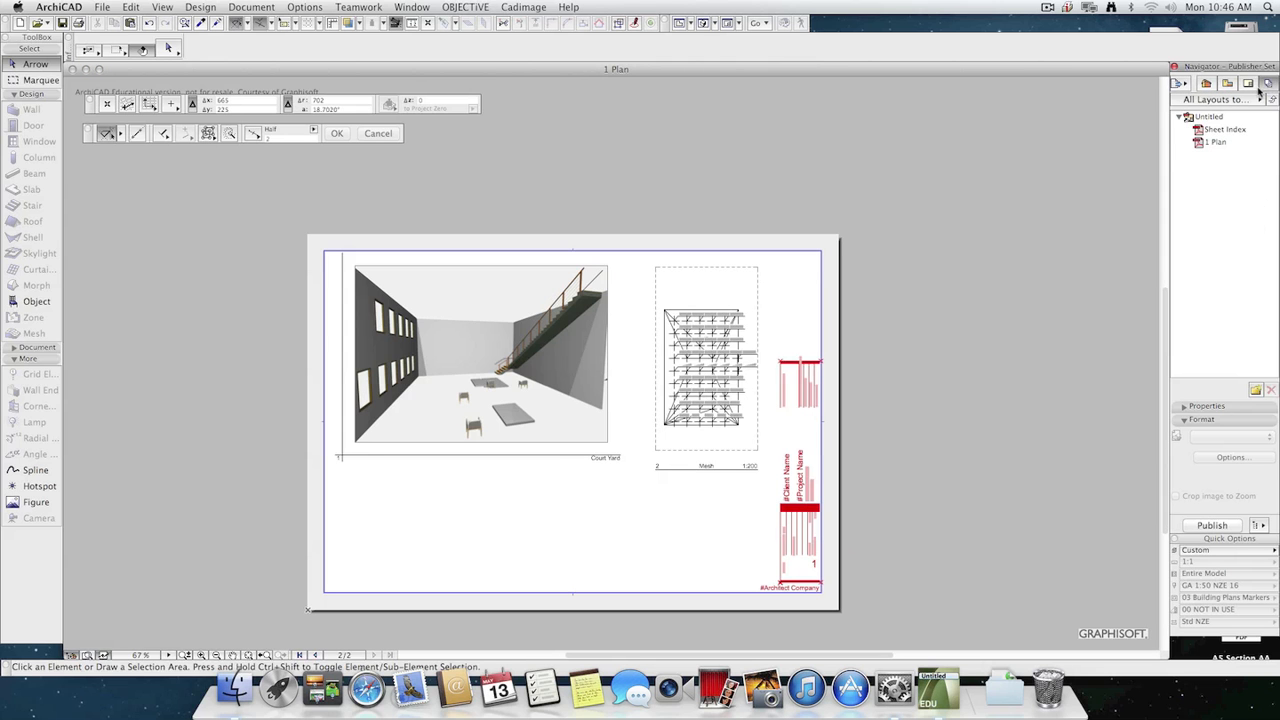
click(1183, 406)
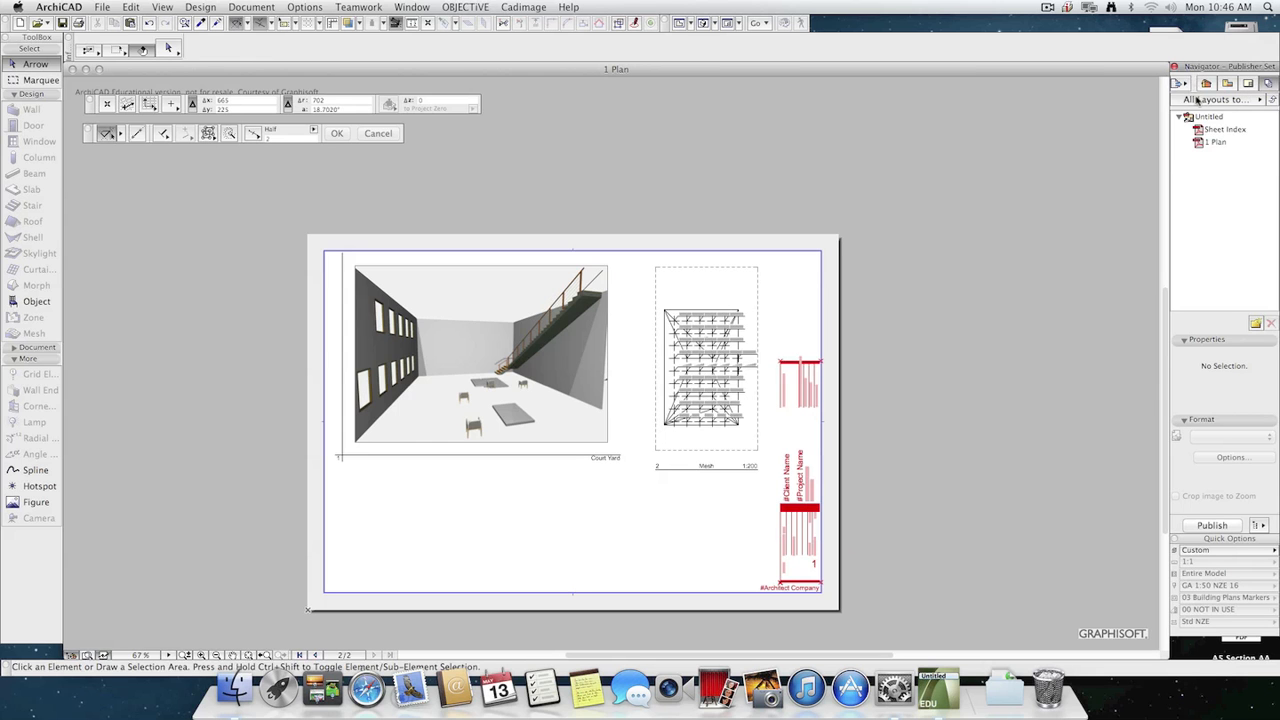
click(1209, 117)
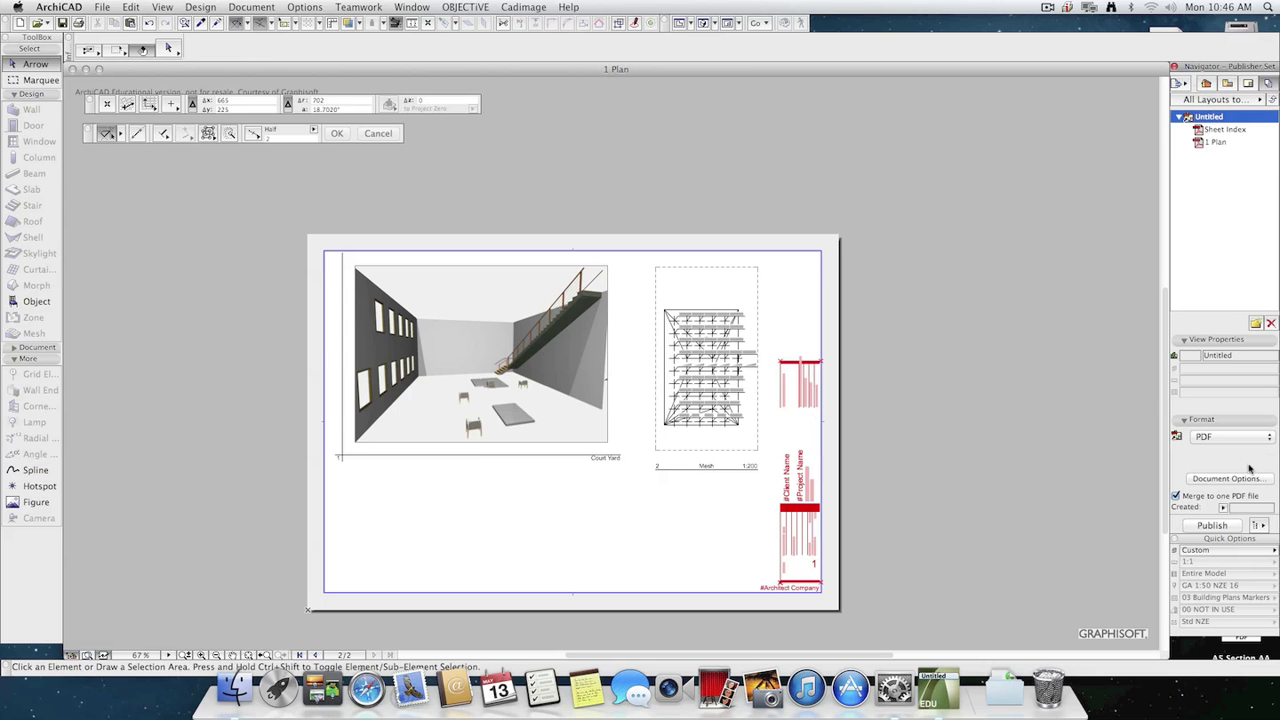
click(1226, 529)
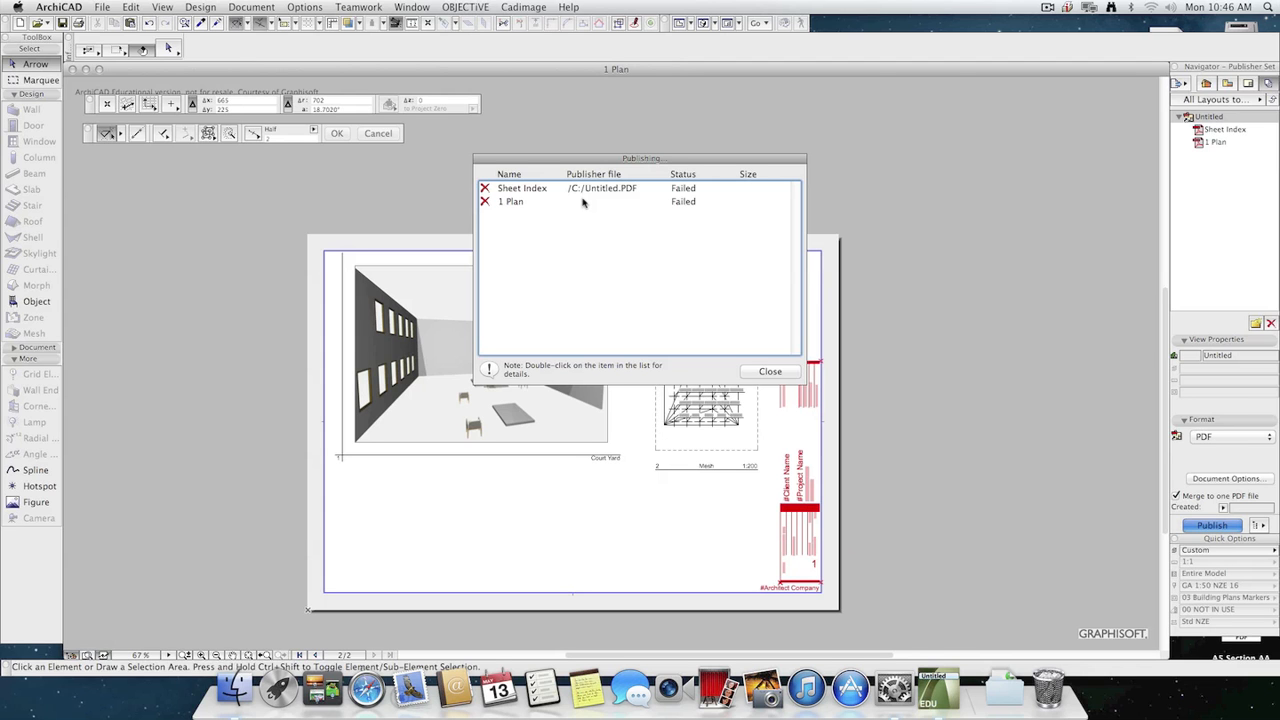
click(791, 374)
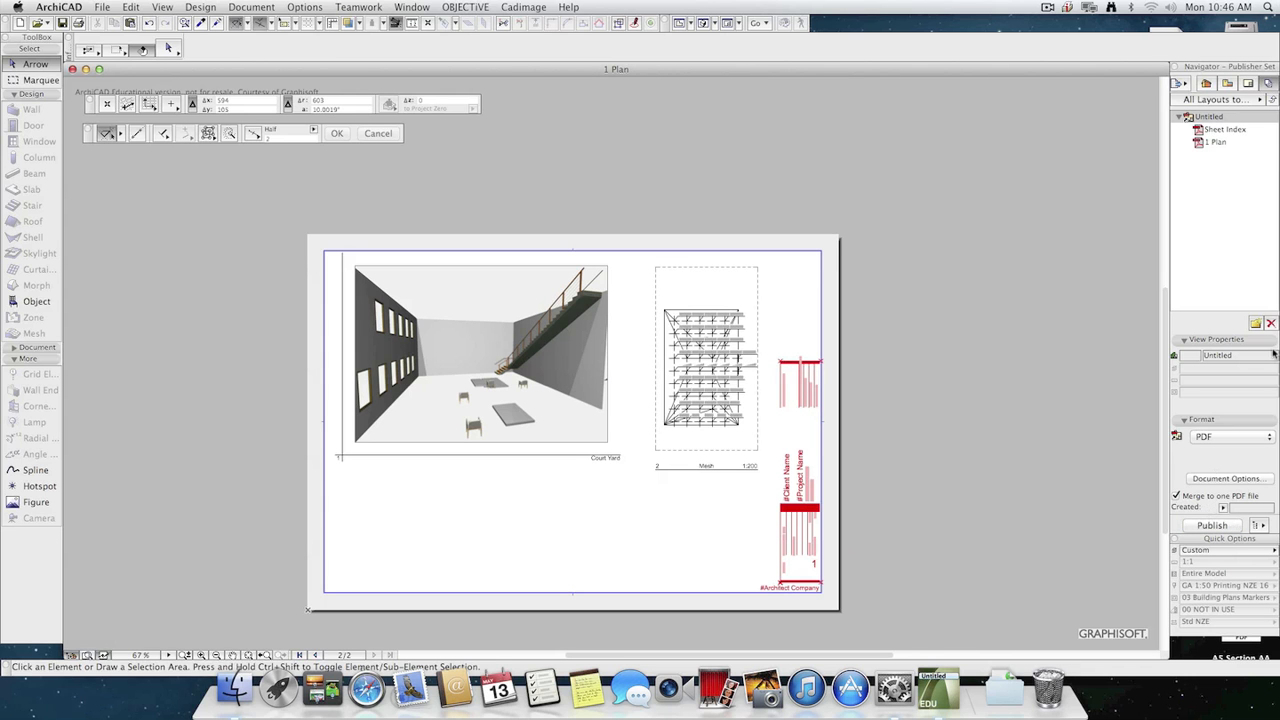
Examine the PDF document options of the publisher set, cancel them and deselect the set's root item.
click(1227, 479)
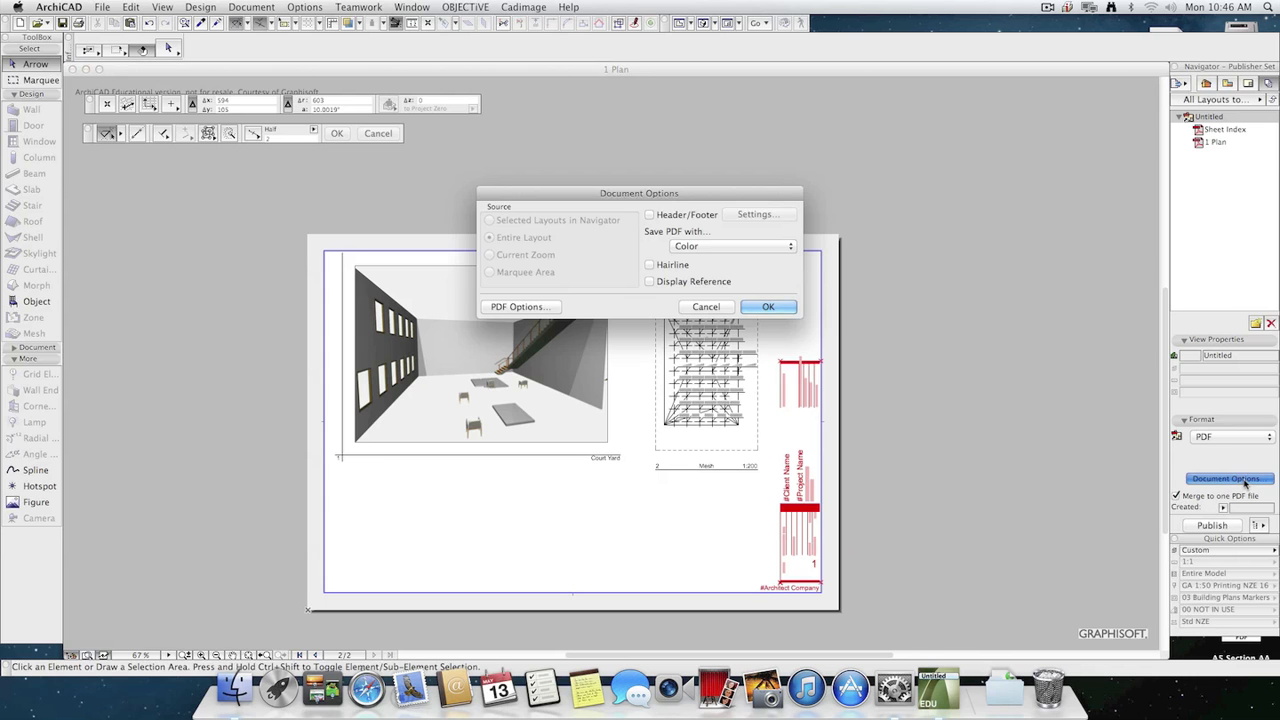
click(706, 306)
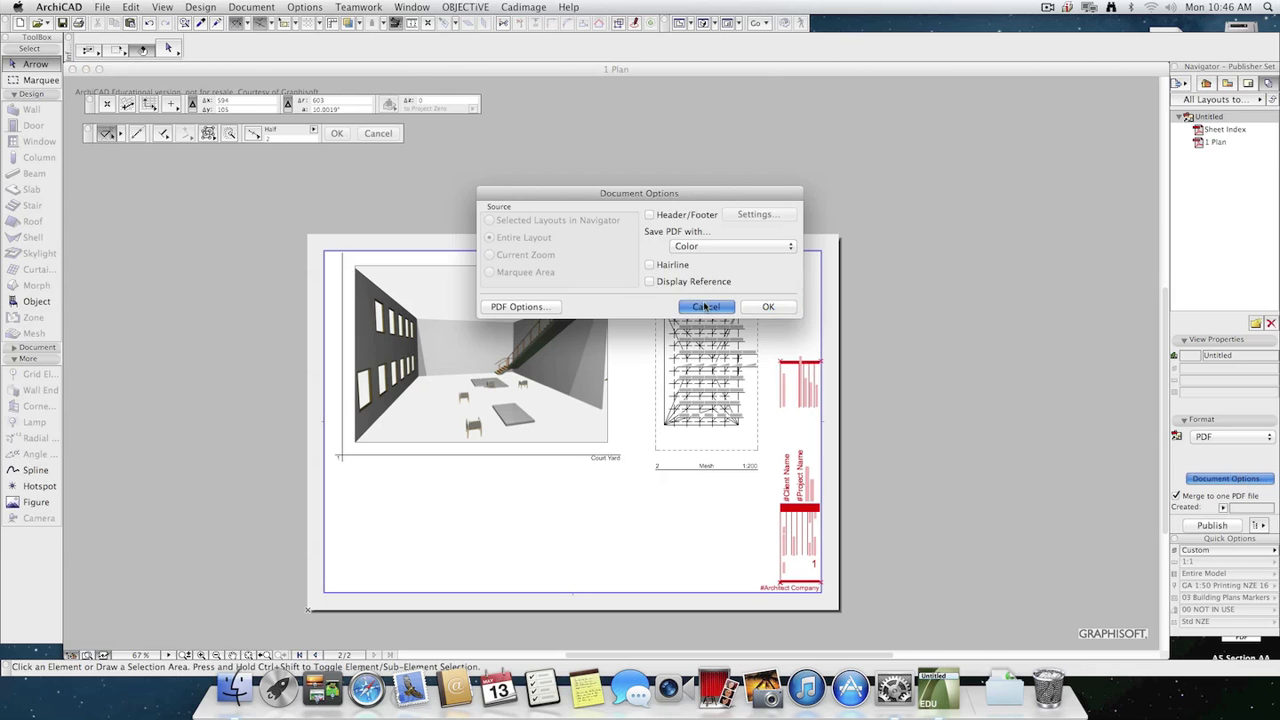
click(1222, 216)
Show the Organizer and move its window over the middle of the layout.
click(1179, 84)
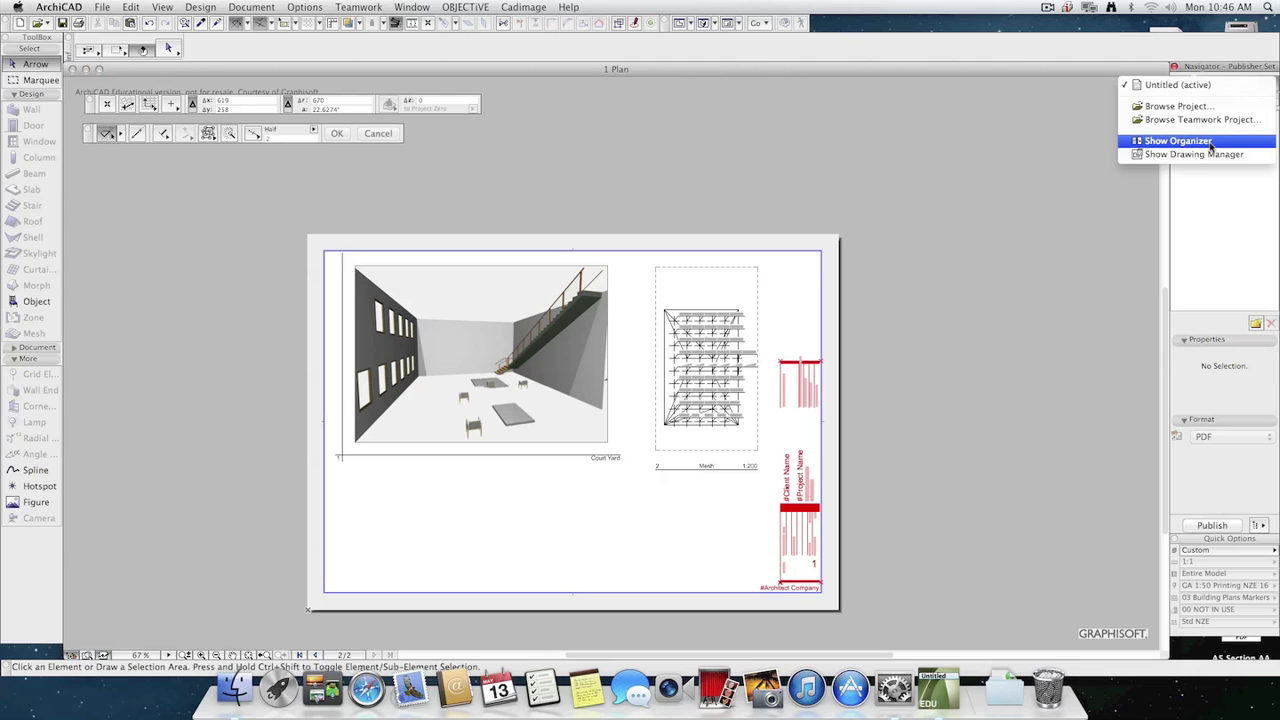
click(1213, 180)
click(1176, 85)
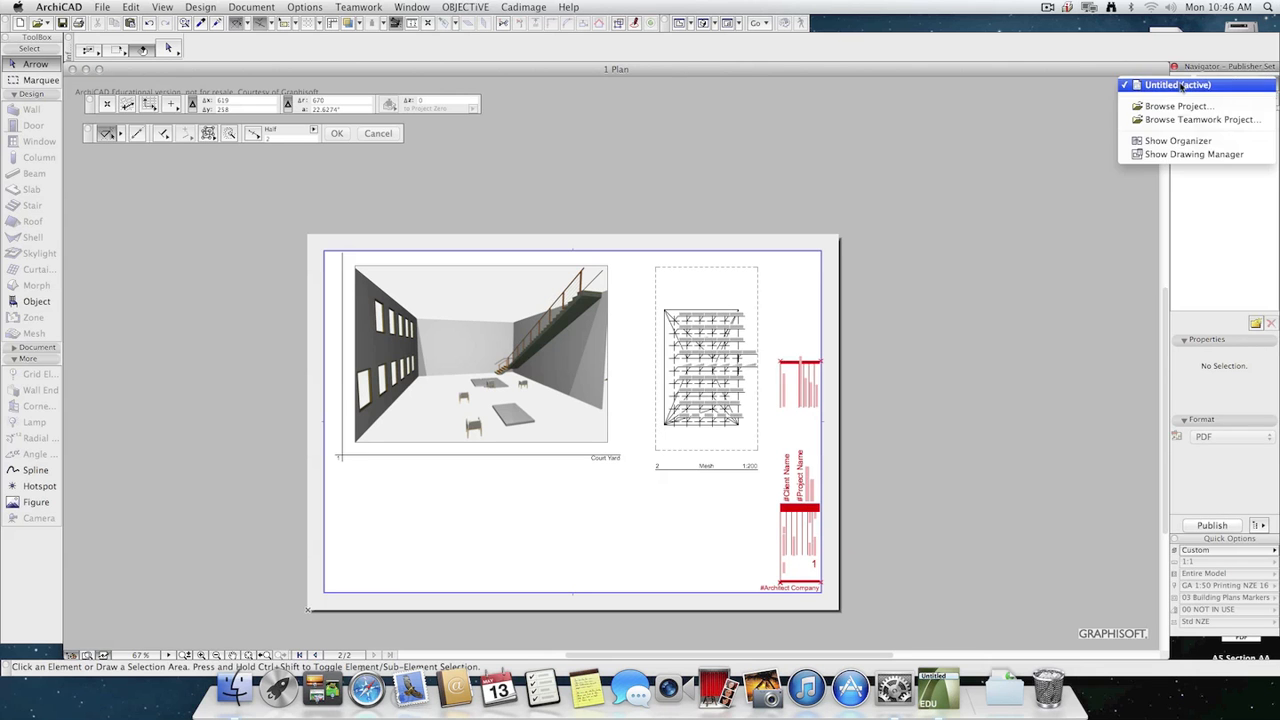
click(1178, 140)
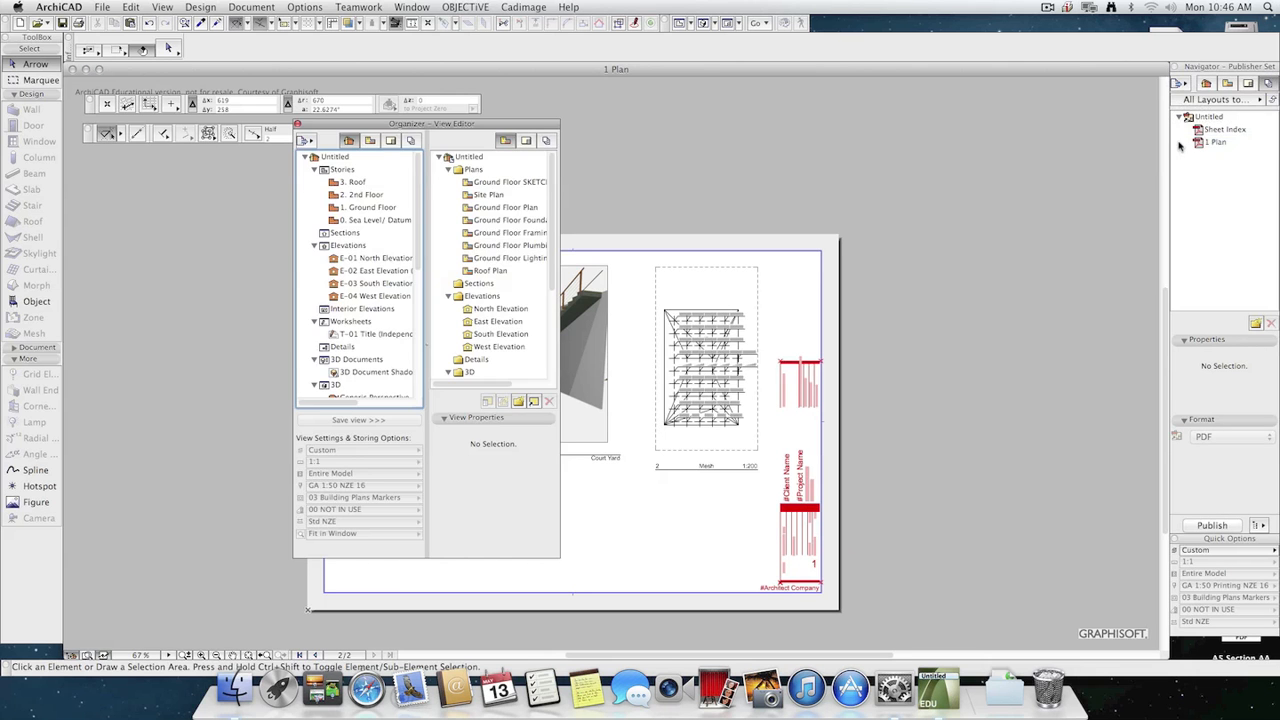
drag(484, 124, 667, 101)
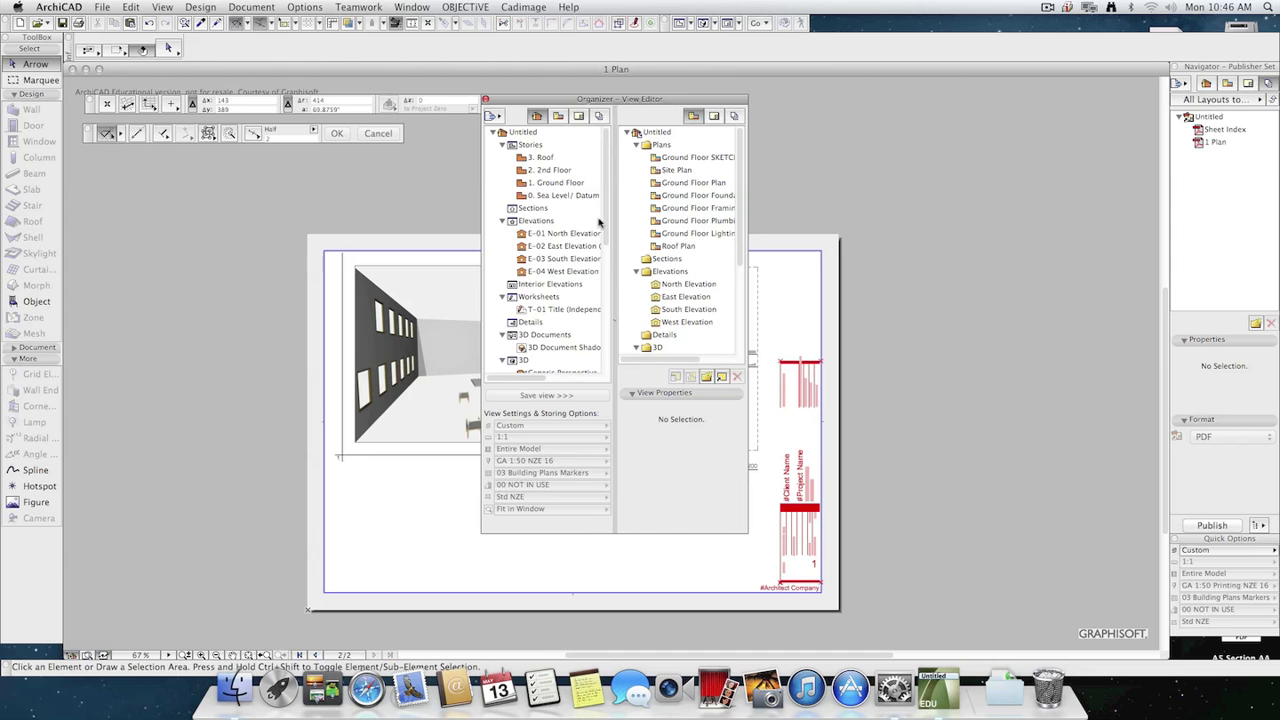
Set up the Organizer with the layout book as the source beside the All Layouts to PDF publisher set.
click(714, 117)
click(734, 117)
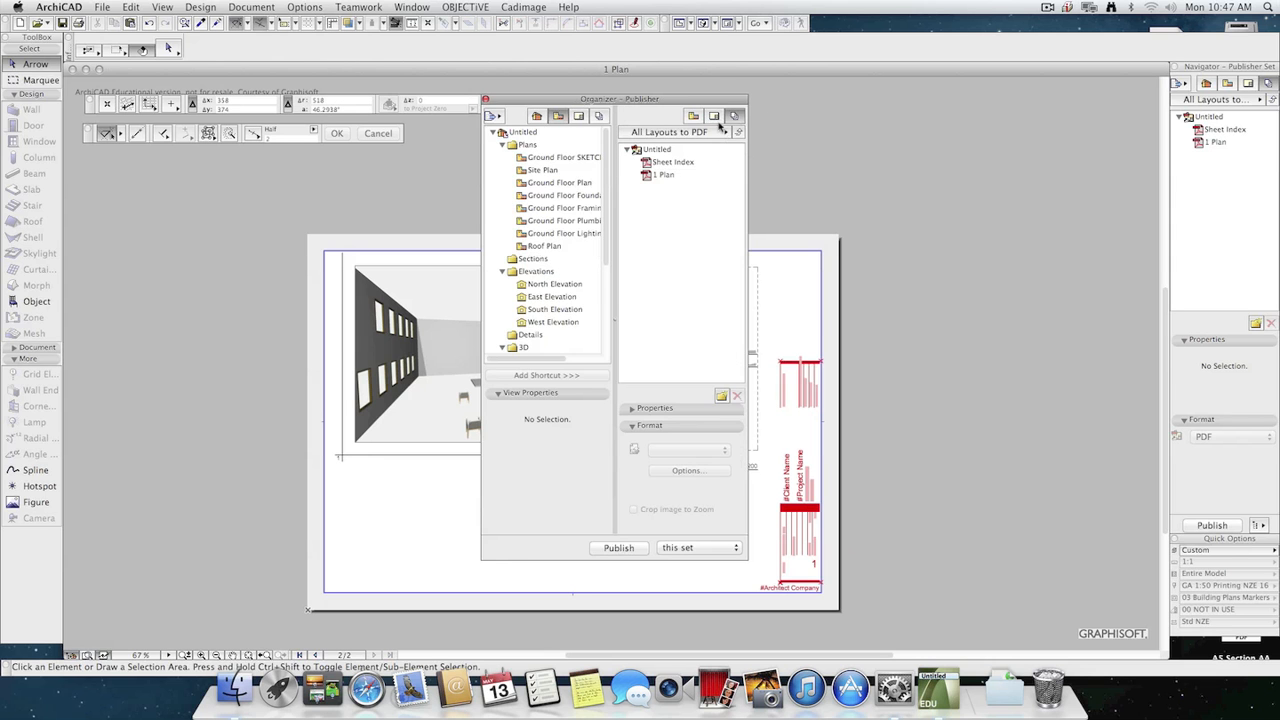
click(537, 117)
click(560, 118)
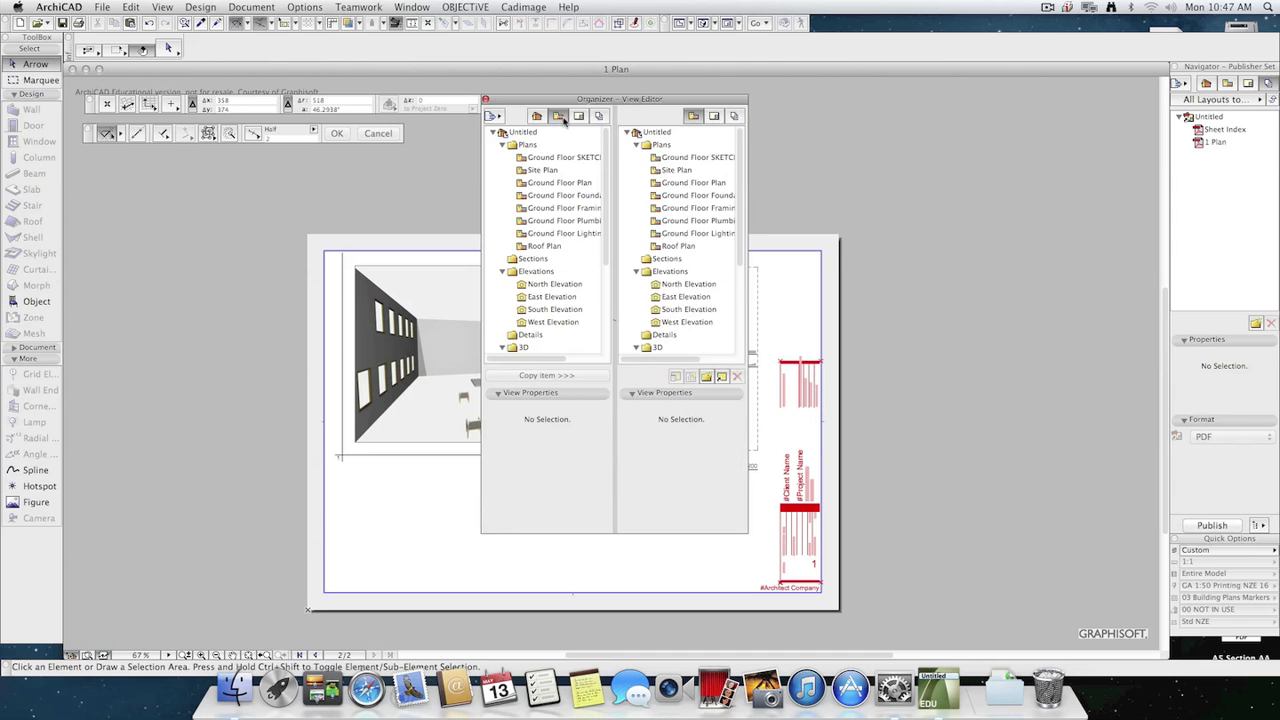
click(579, 117)
click(598, 117)
click(579, 117)
click(537, 117)
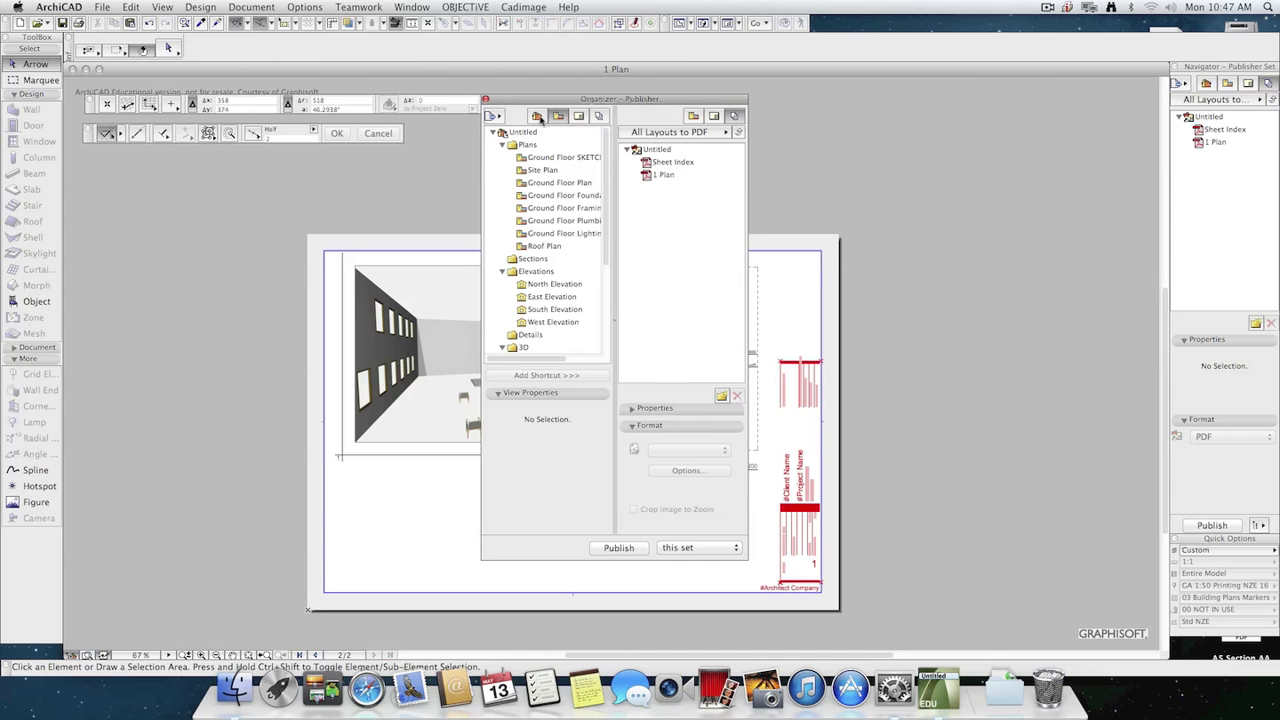
click(733, 116)
click(578, 116)
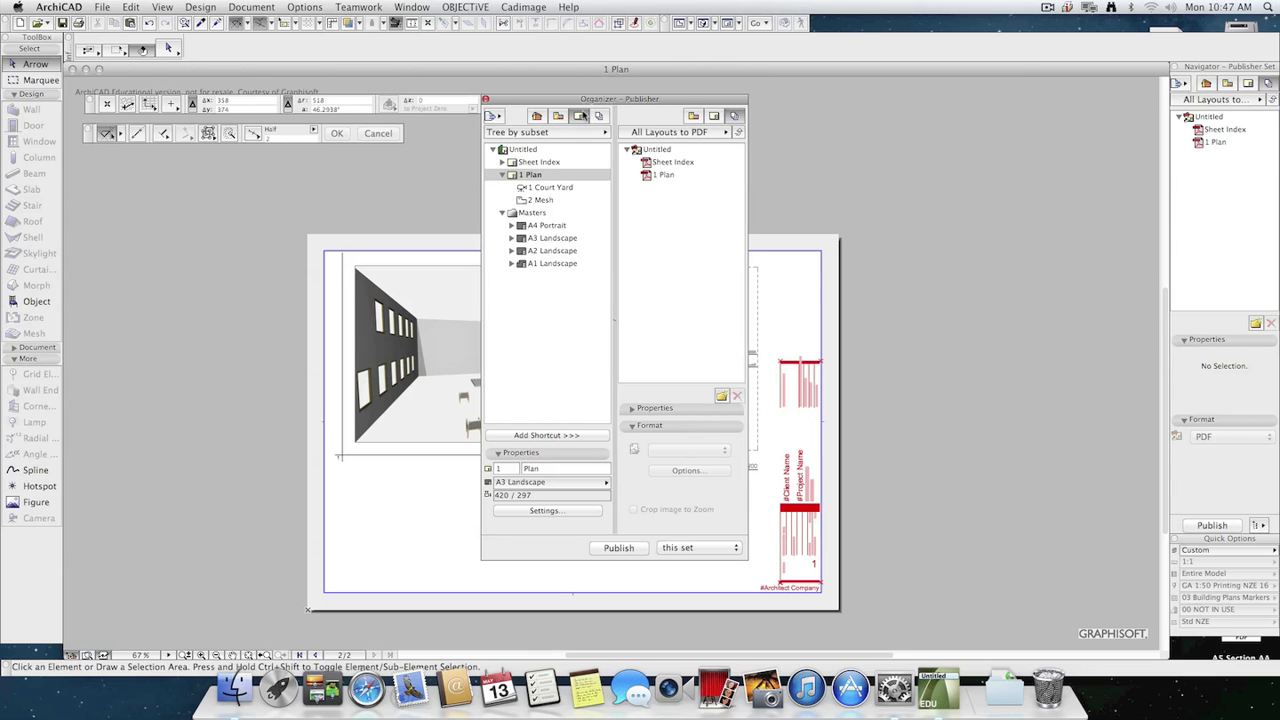
Examine the view properties, PDF format and document options of the publisher set's root and its Sheet Index in the Organizer.
click(656, 150)
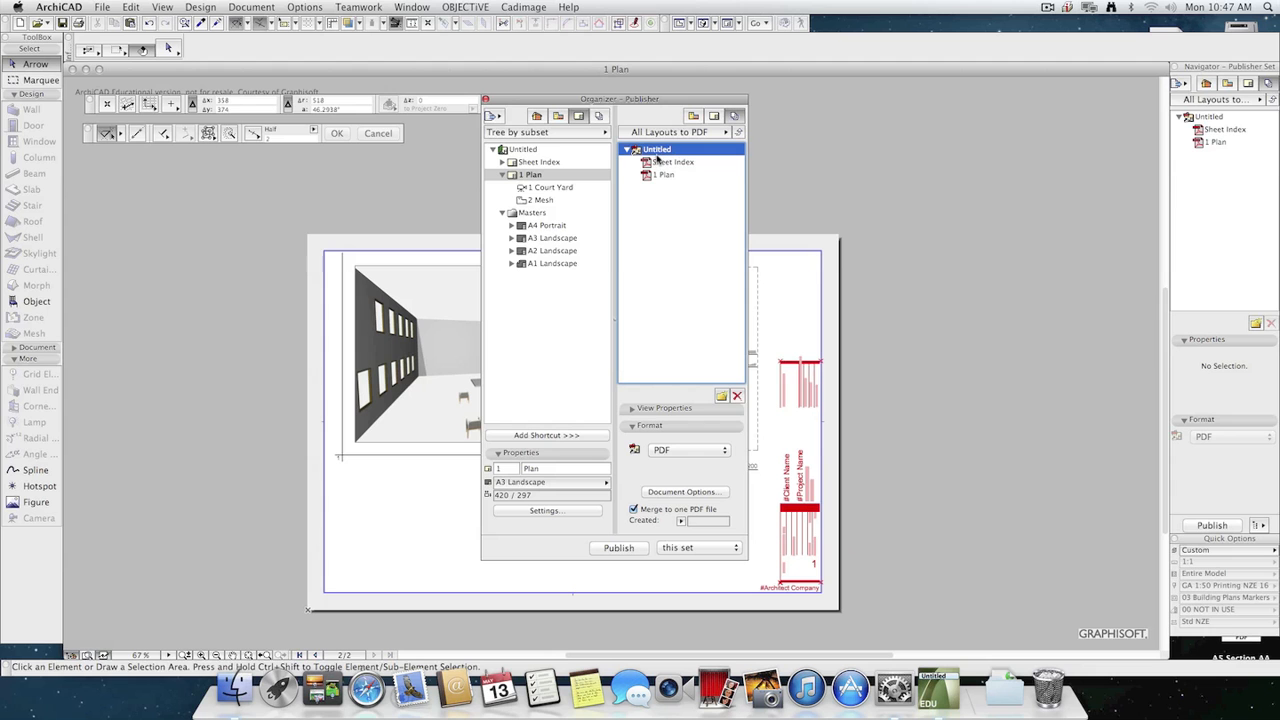
click(648, 408)
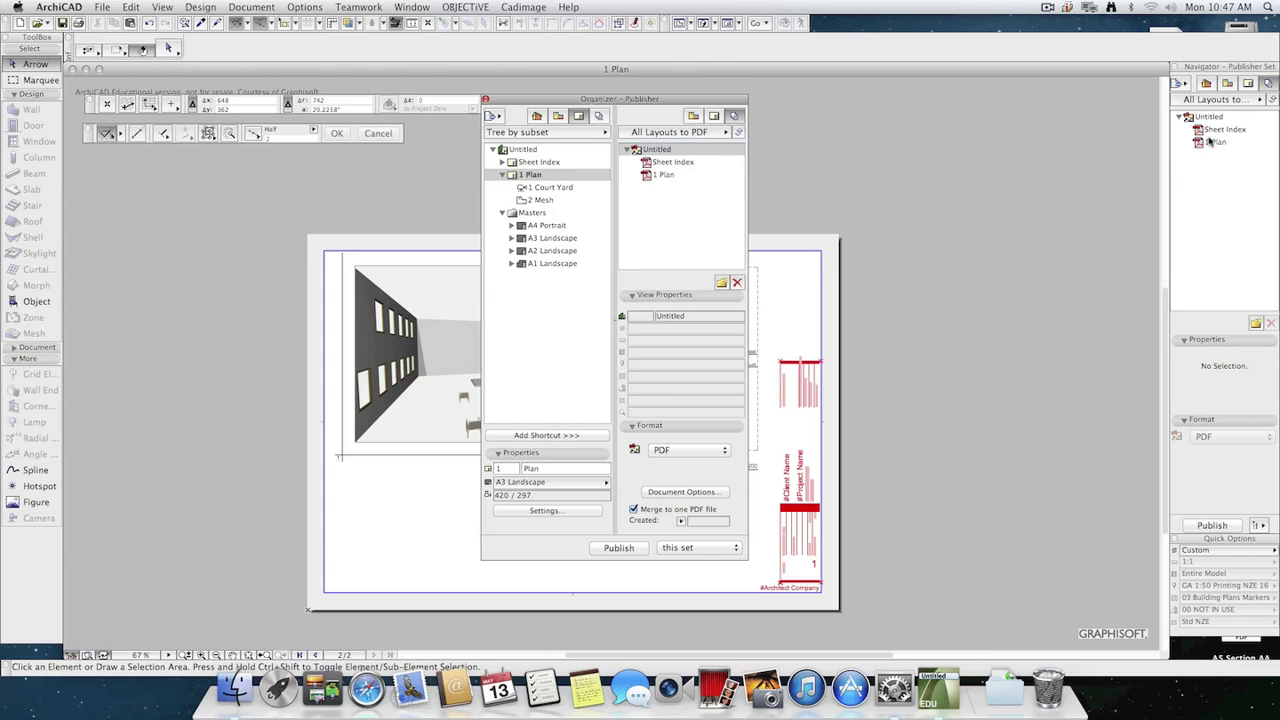
click(673, 240)
click(663, 152)
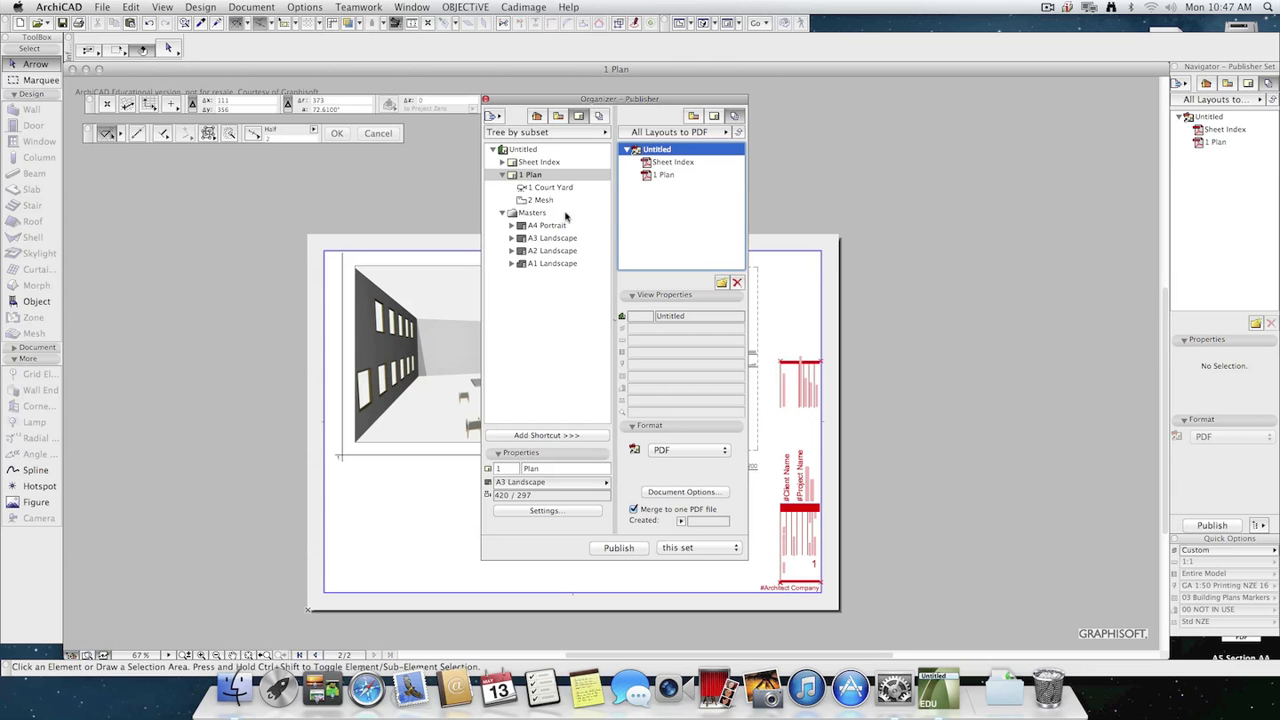
click(675, 162)
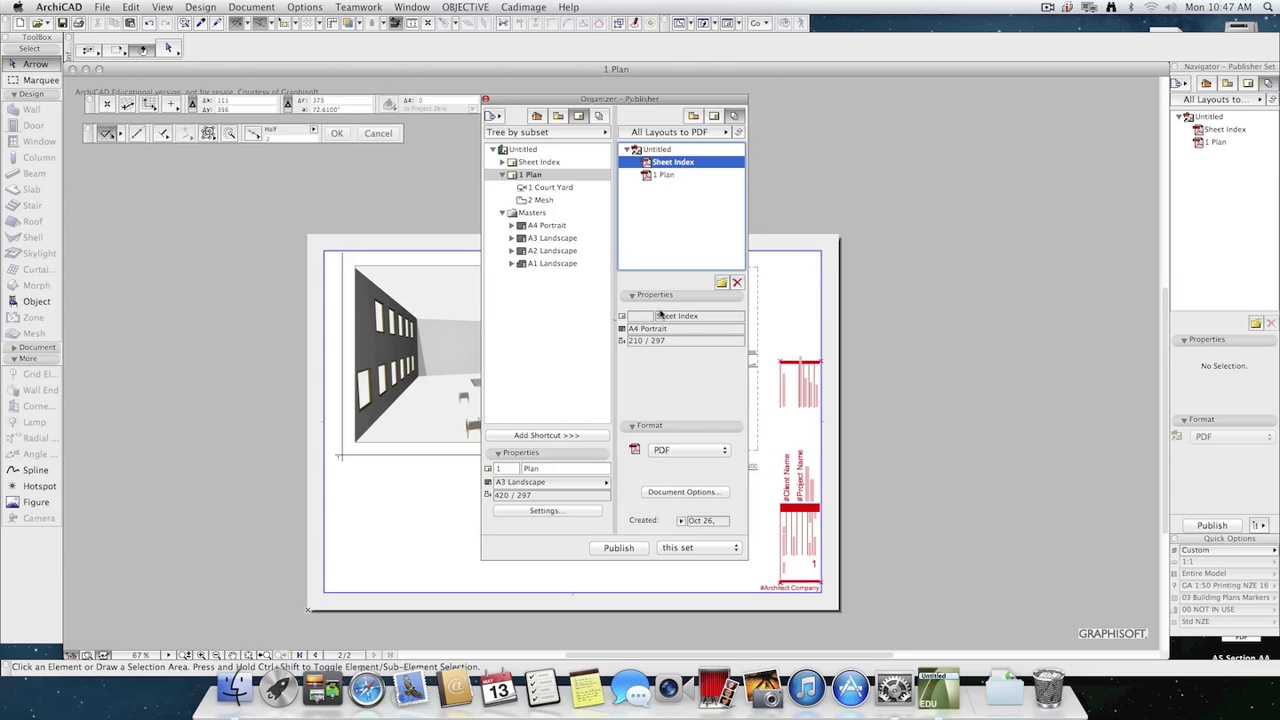
click(656, 149)
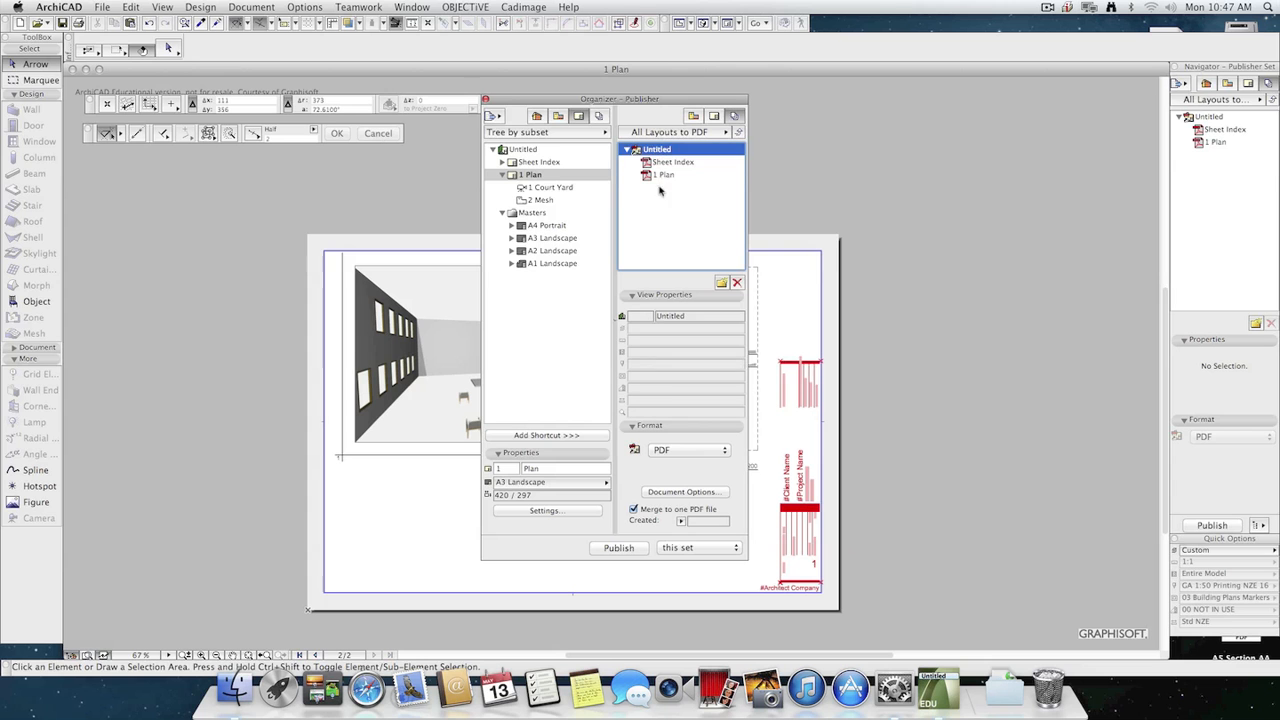
click(697, 494)
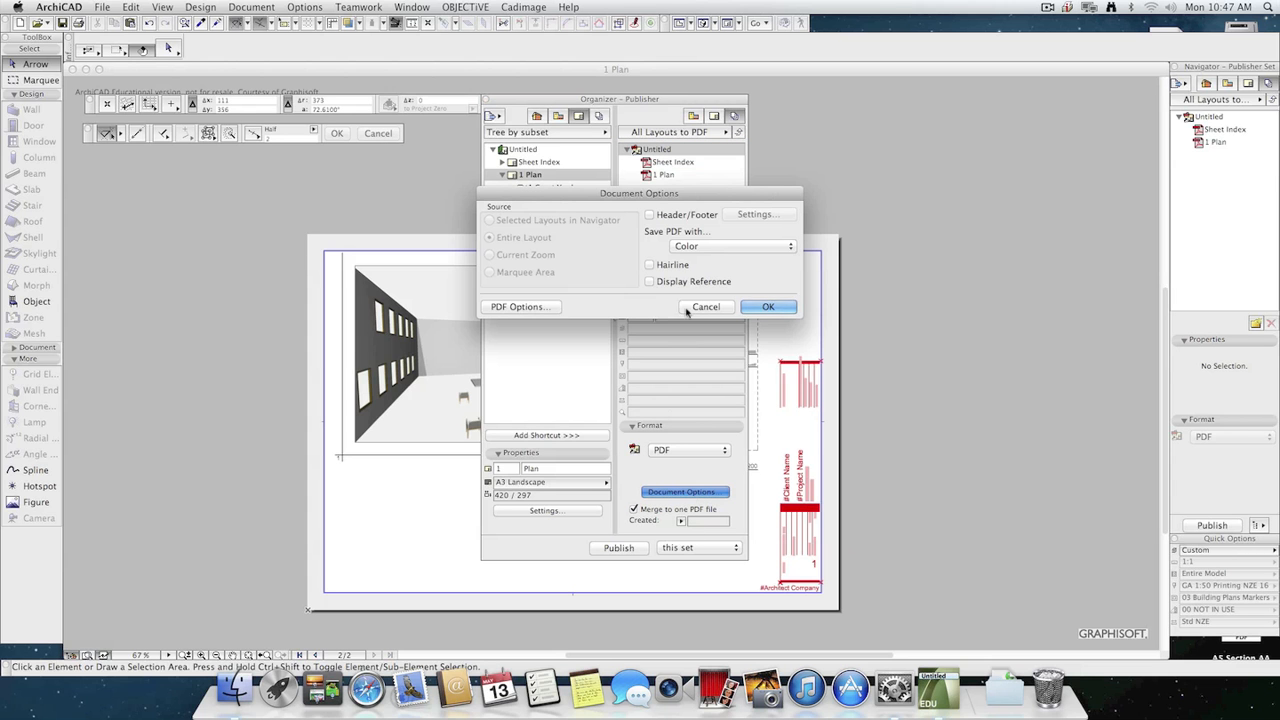
click(700, 308)
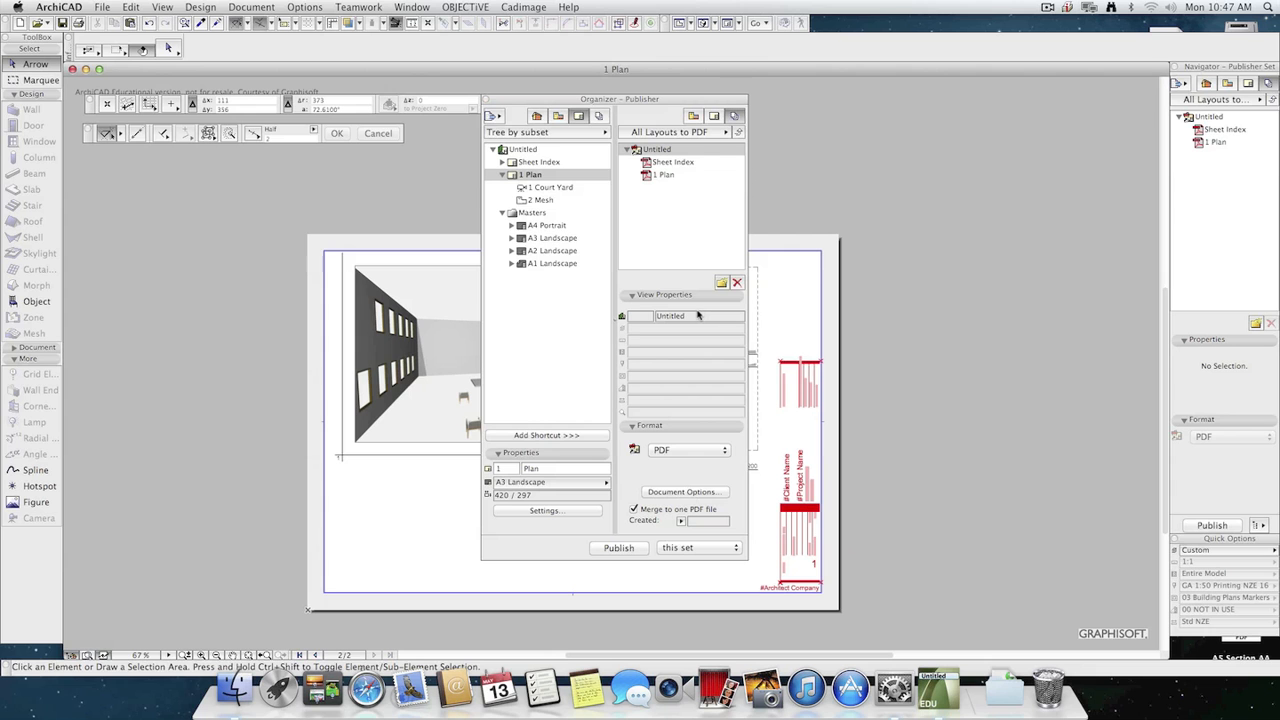
Switch the Organizer to the list of Publisher Sets and select All Layouts to PDF.
click(711, 138)
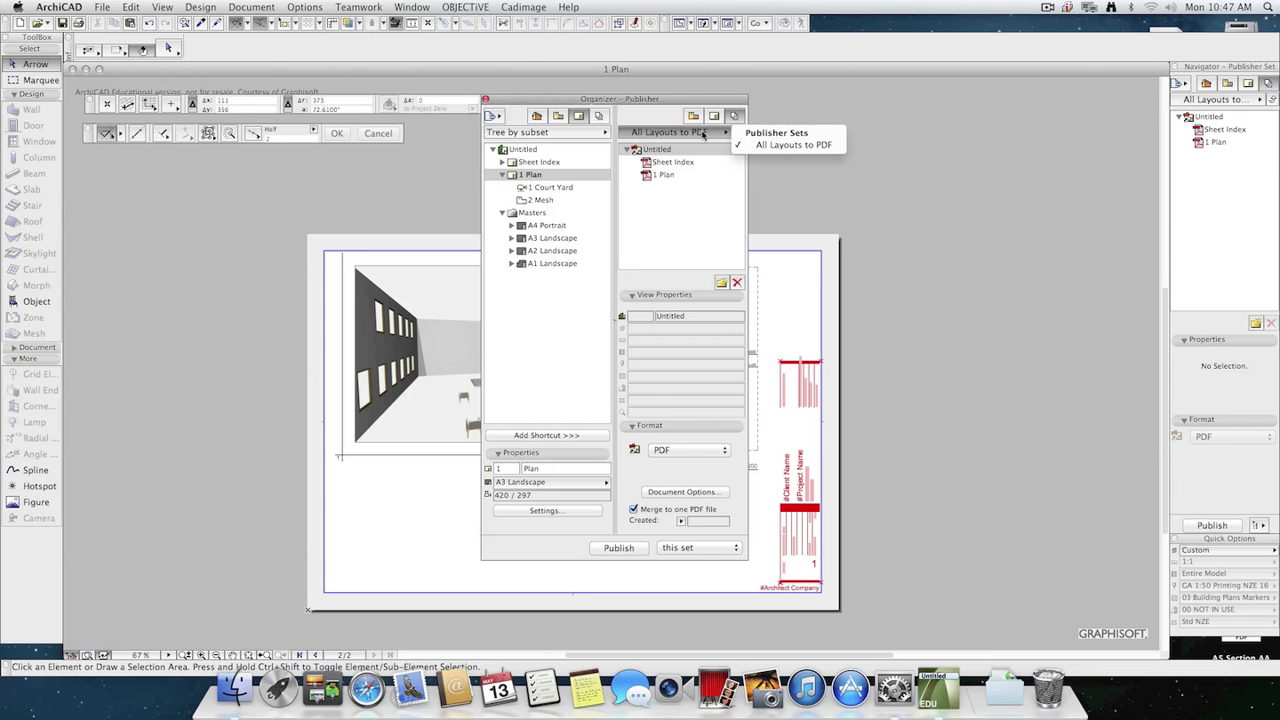
click(691, 139)
click(691, 135)
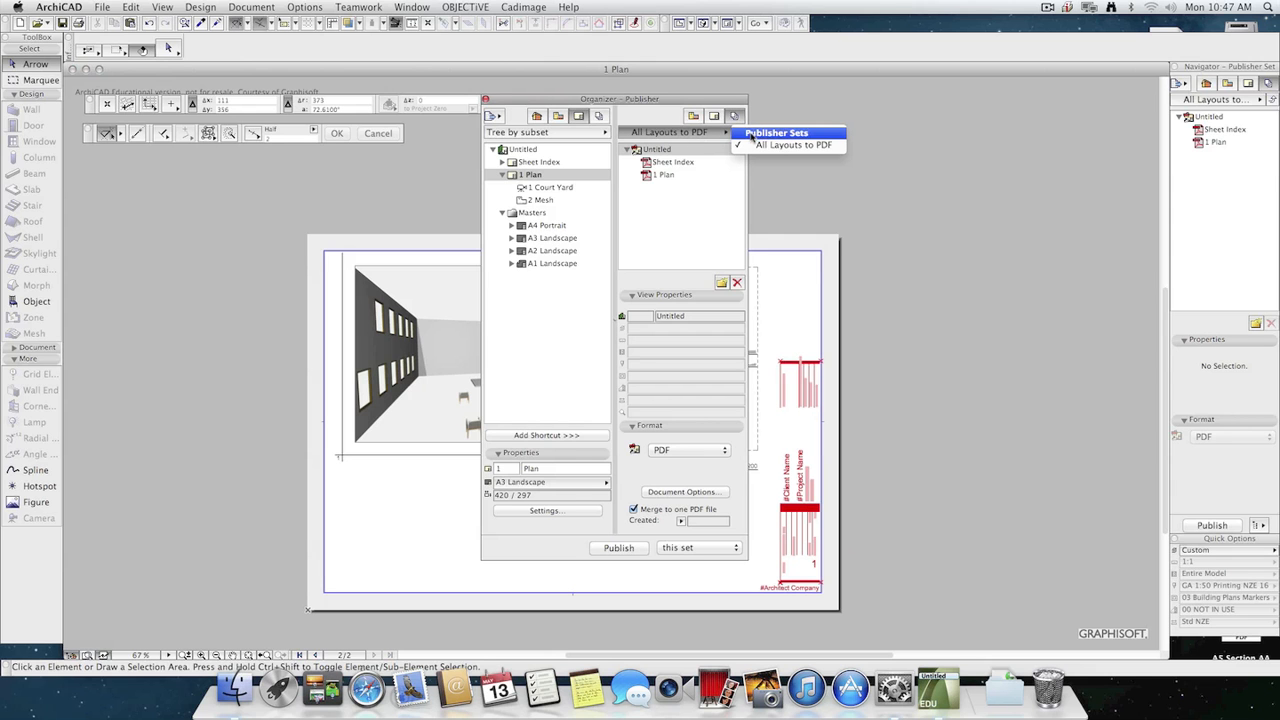
click(768, 133)
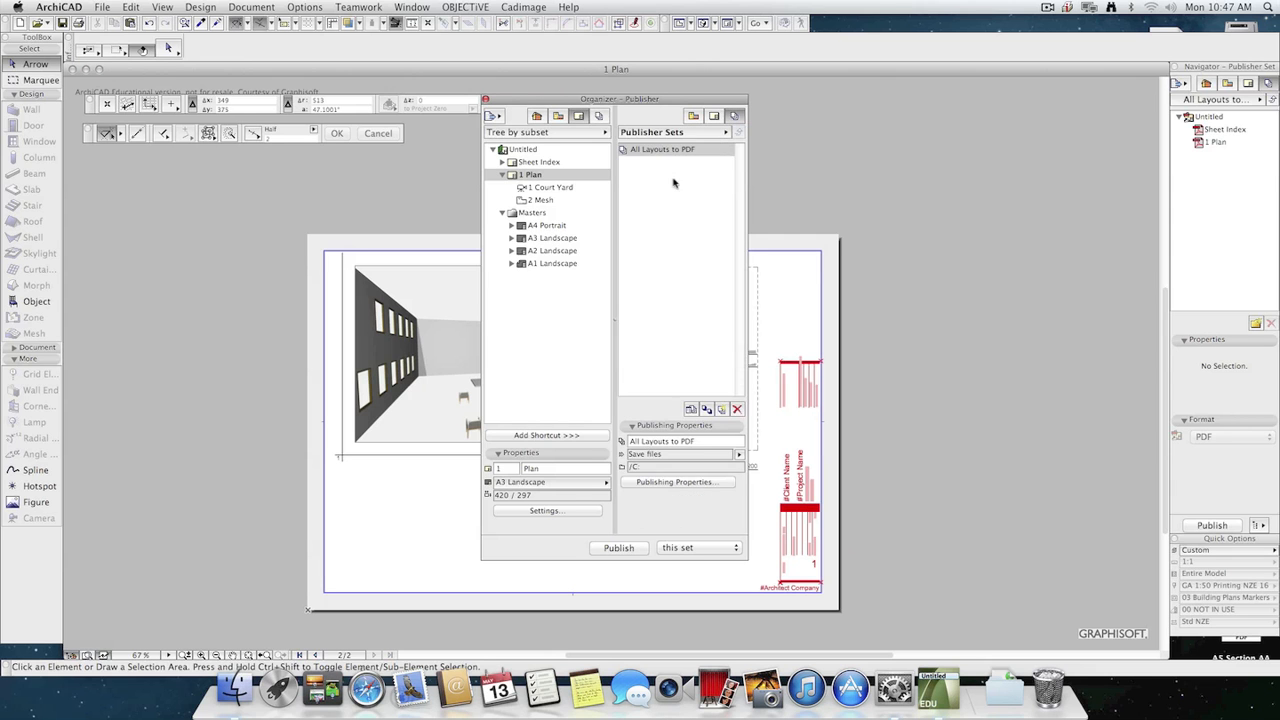
click(661, 150)
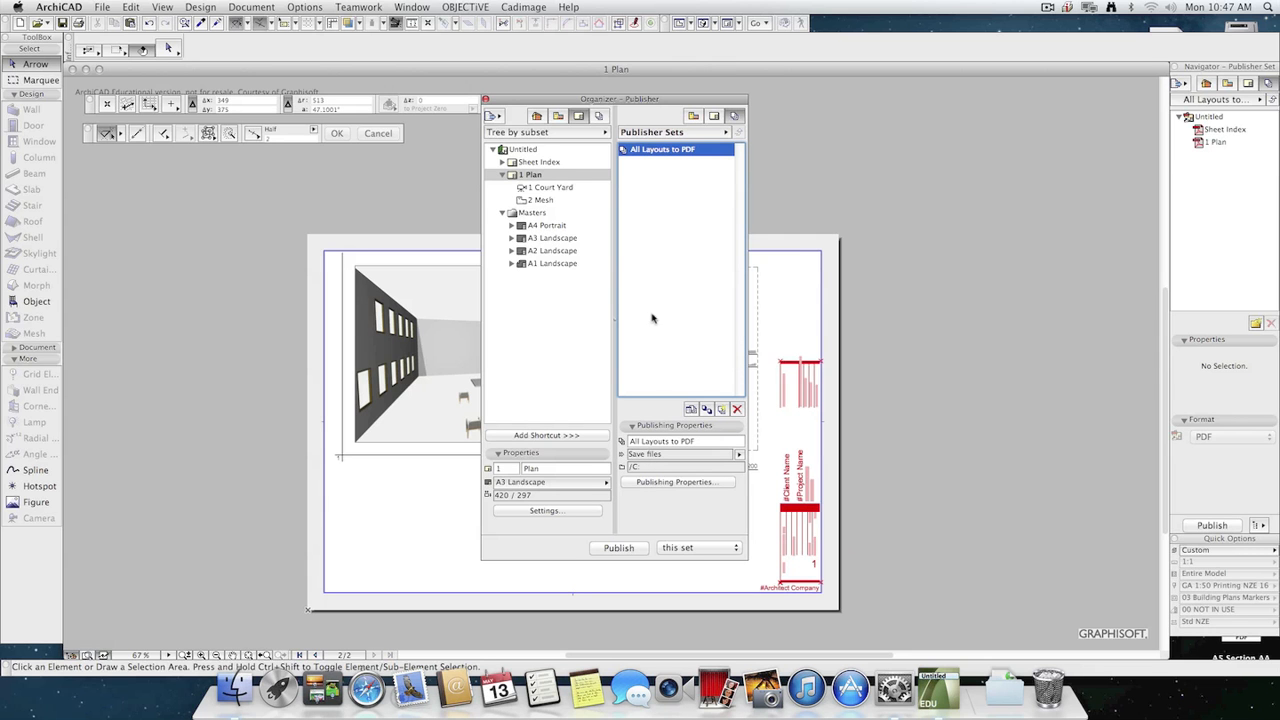
Set the All Layouts to PDF set to save its files into a new Desktop folder named For Print.
click(679, 483)
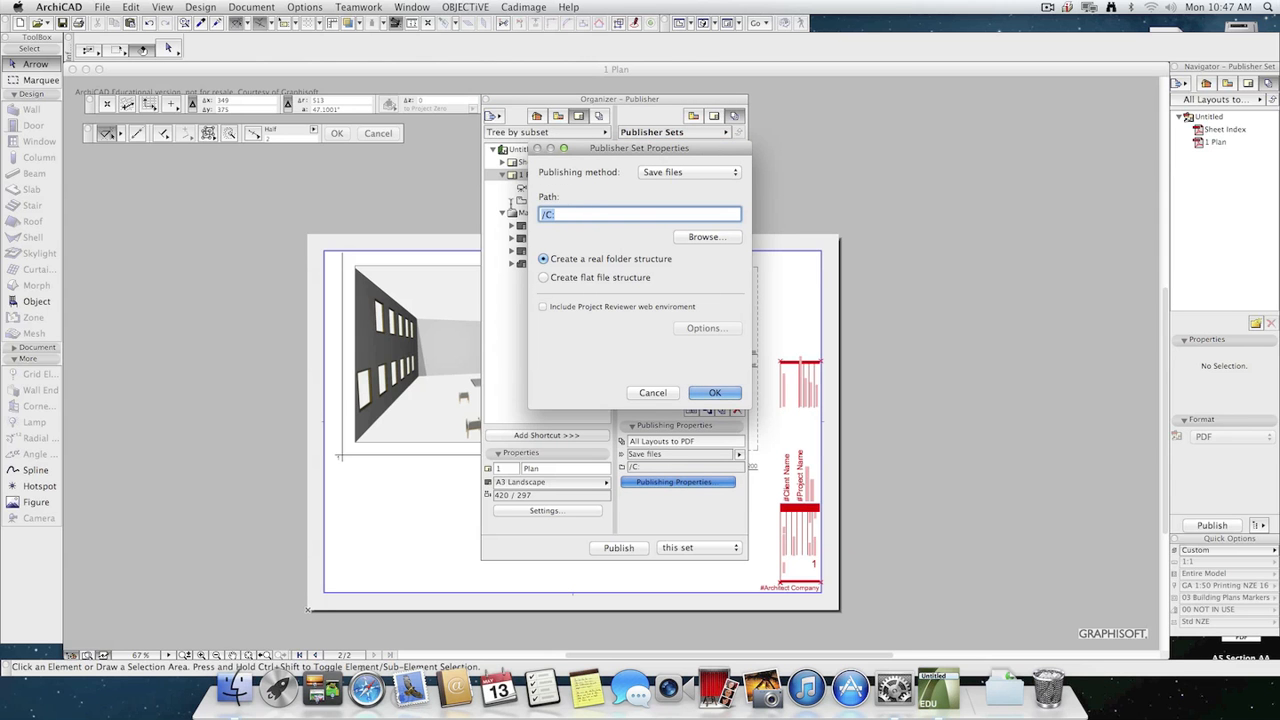
click(712, 238)
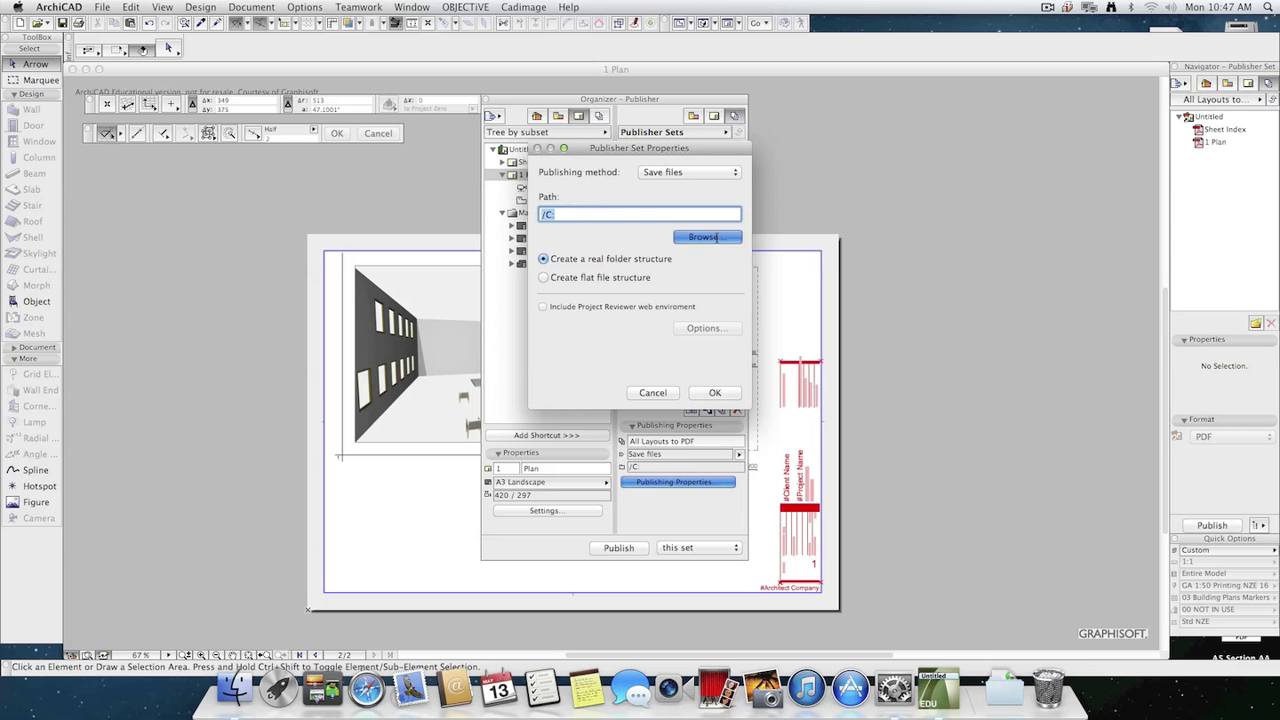
click(618, 282)
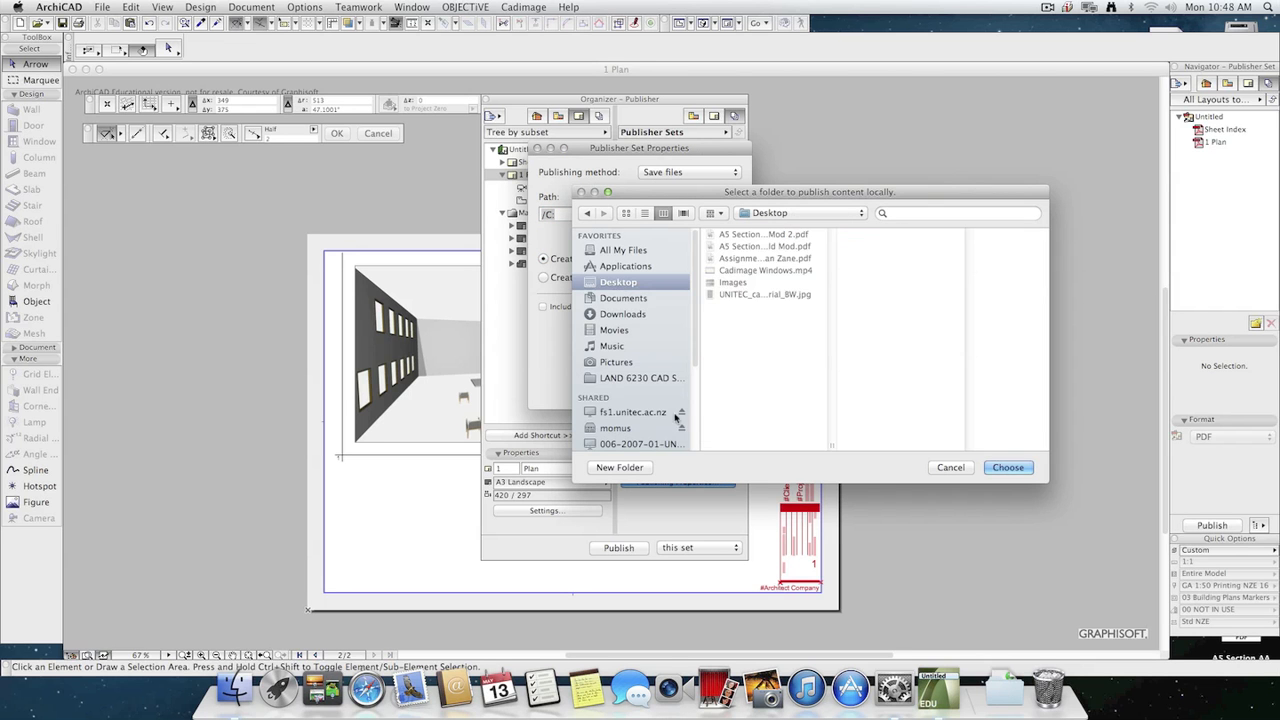
click(620, 467)
text(Fo)
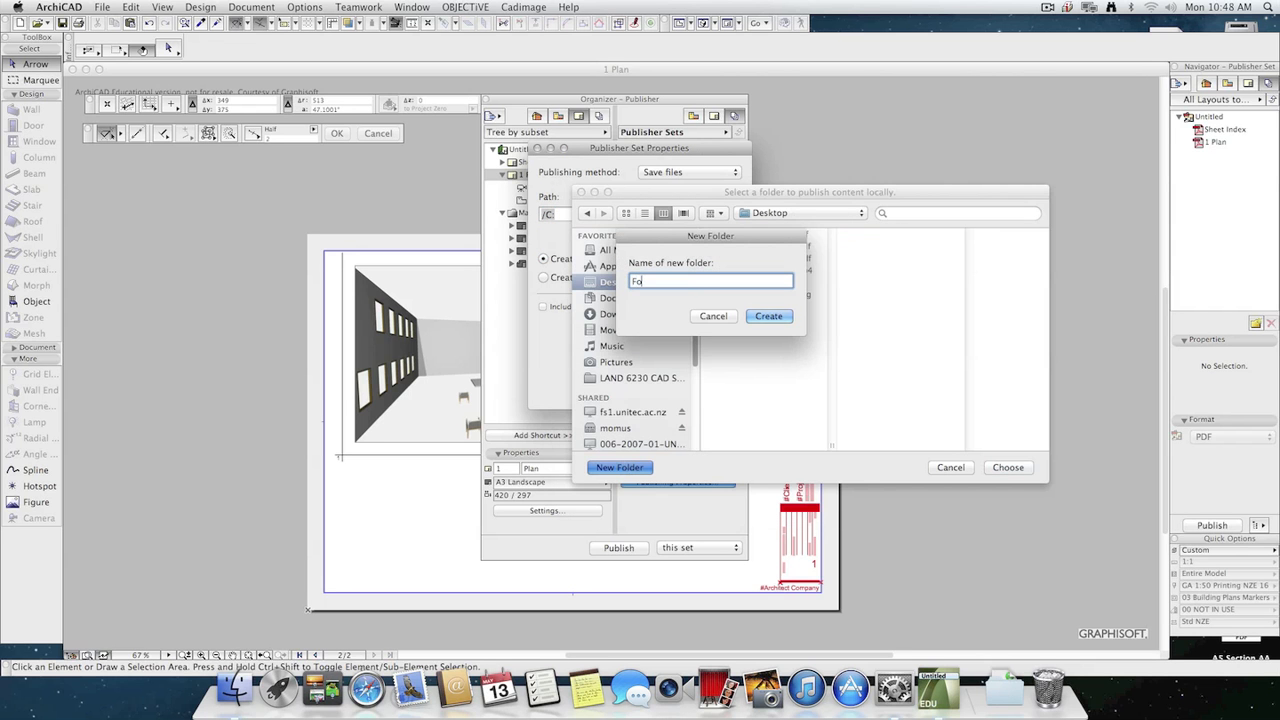
text(r Print)
click(770, 317)
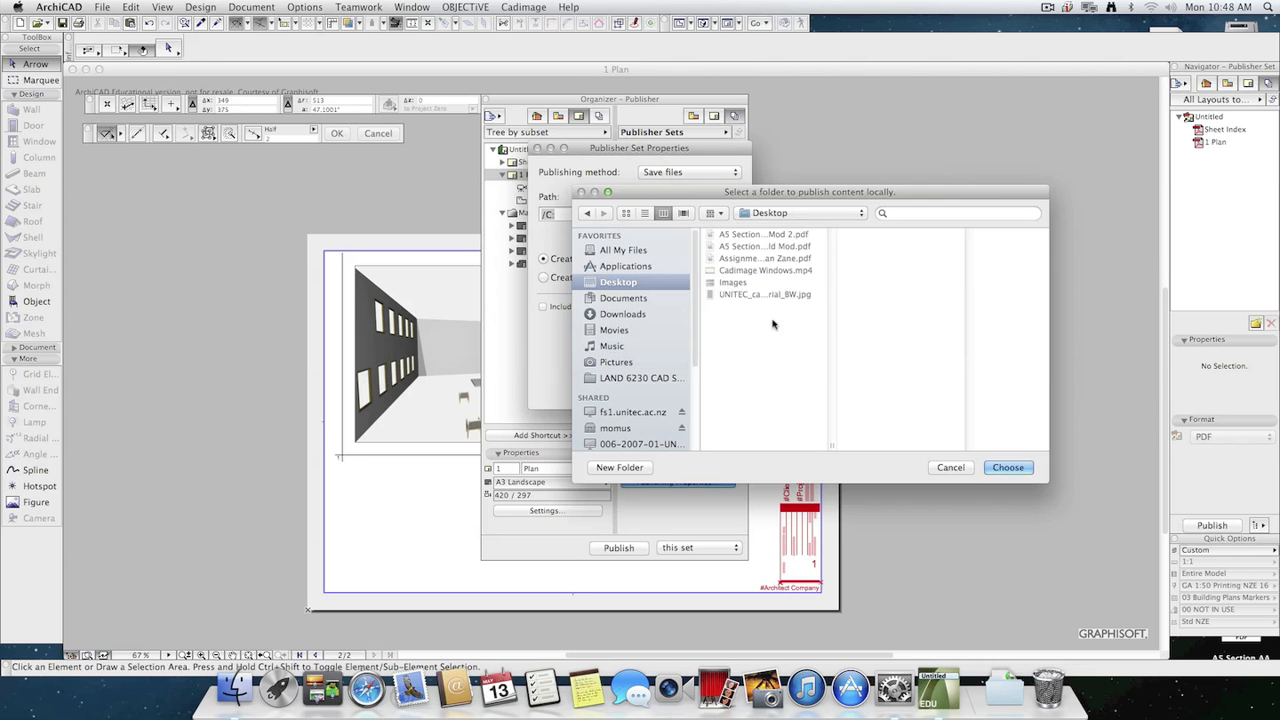
click(1008, 467)
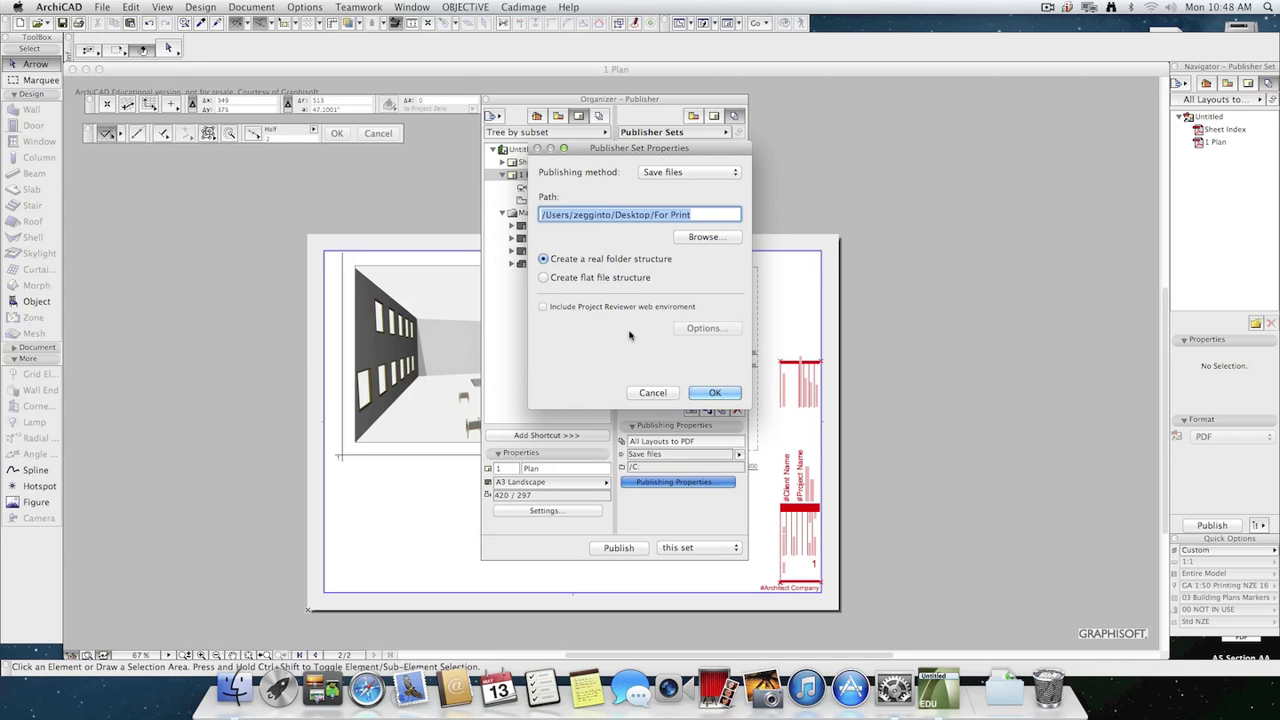
click(677, 172)
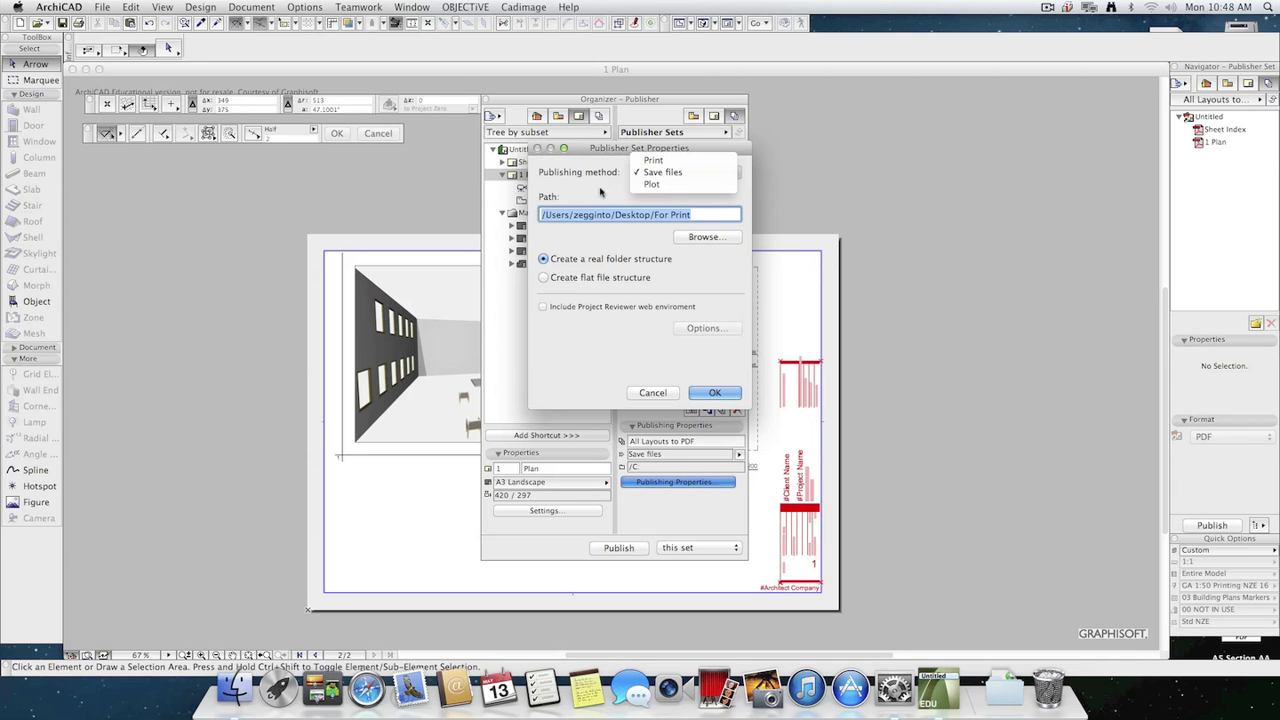
click(598, 182)
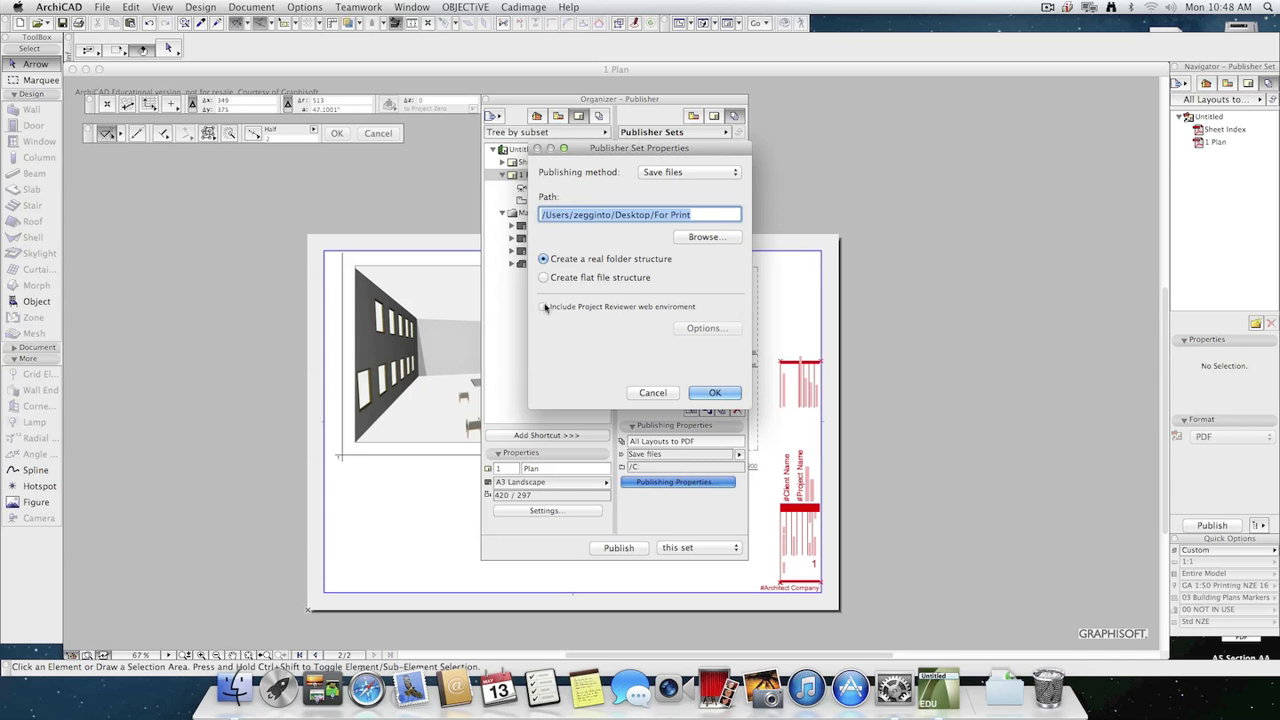
click(715, 392)
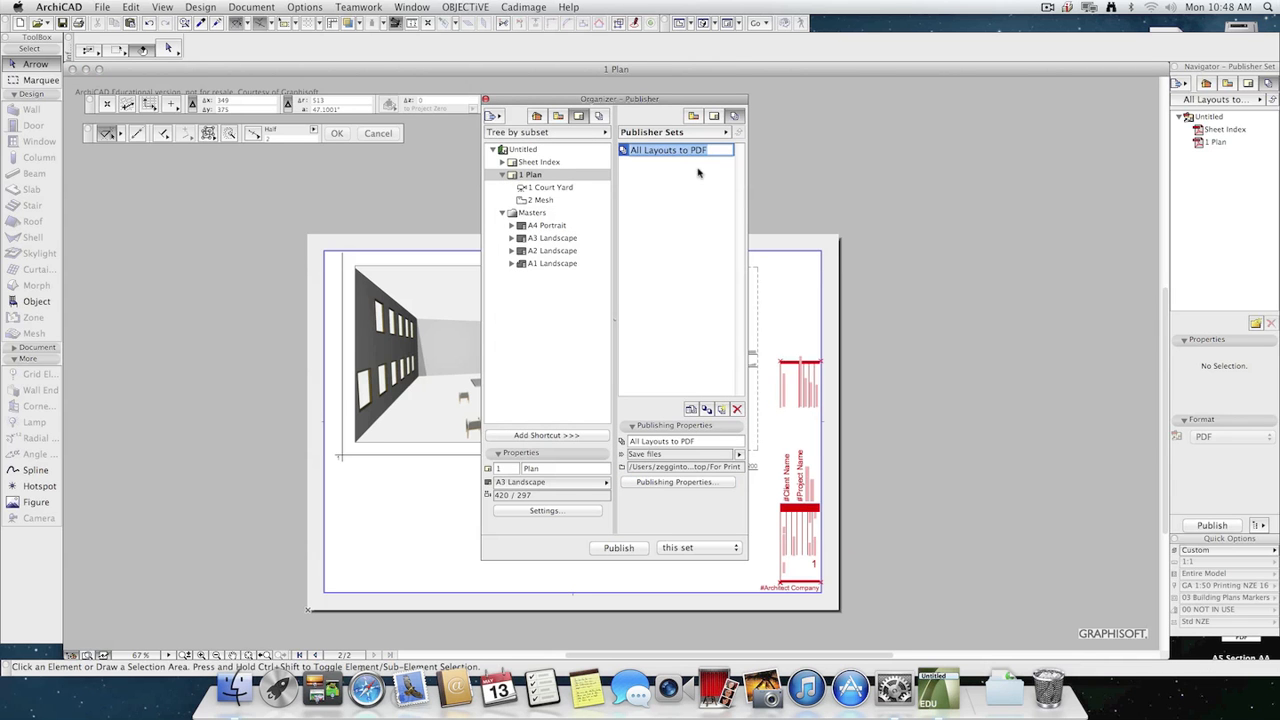
Open the All Layouts to PDF publisher set and check the properties of its root, Sheet Index and 1 Plan items.
click(707, 216)
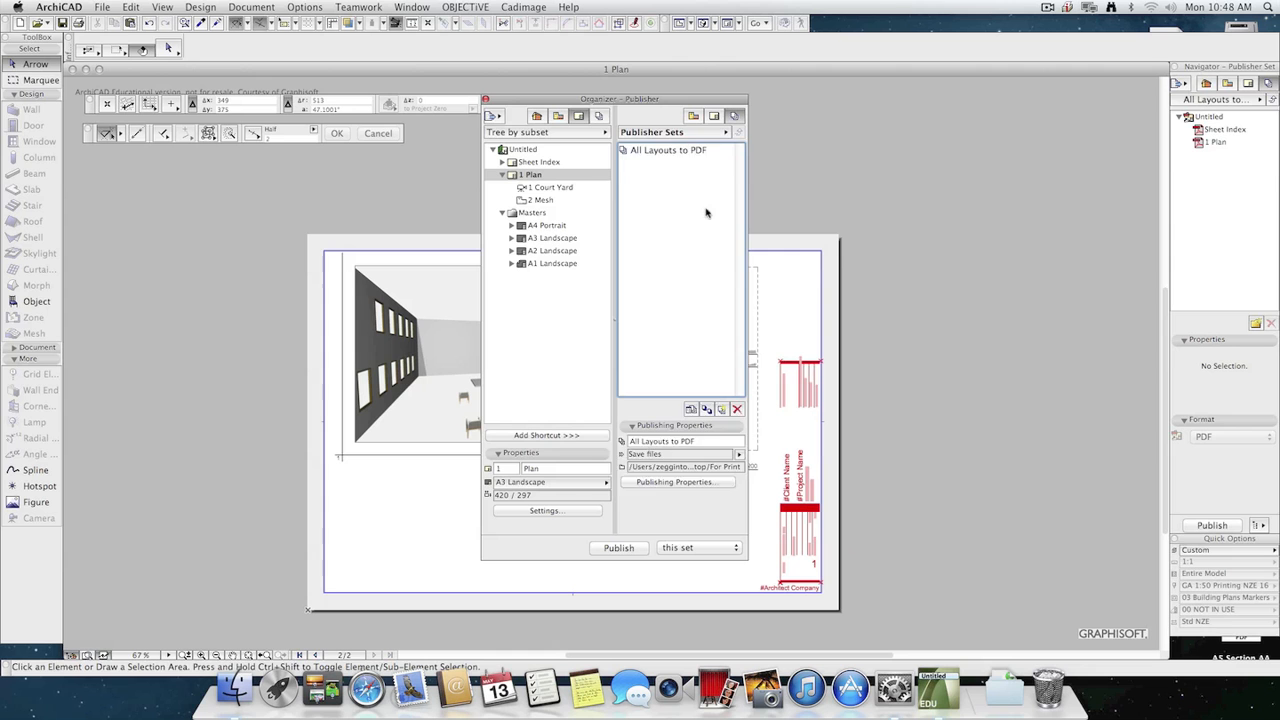
double_click(665, 150)
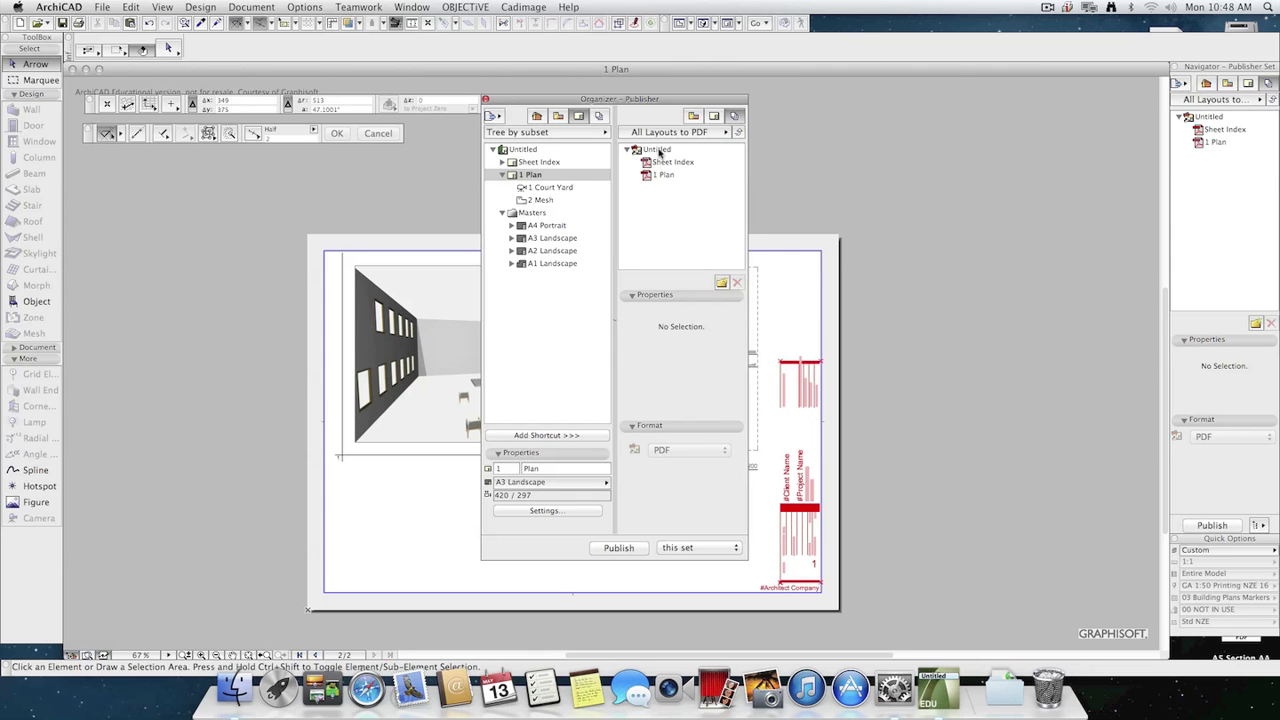
click(657, 150)
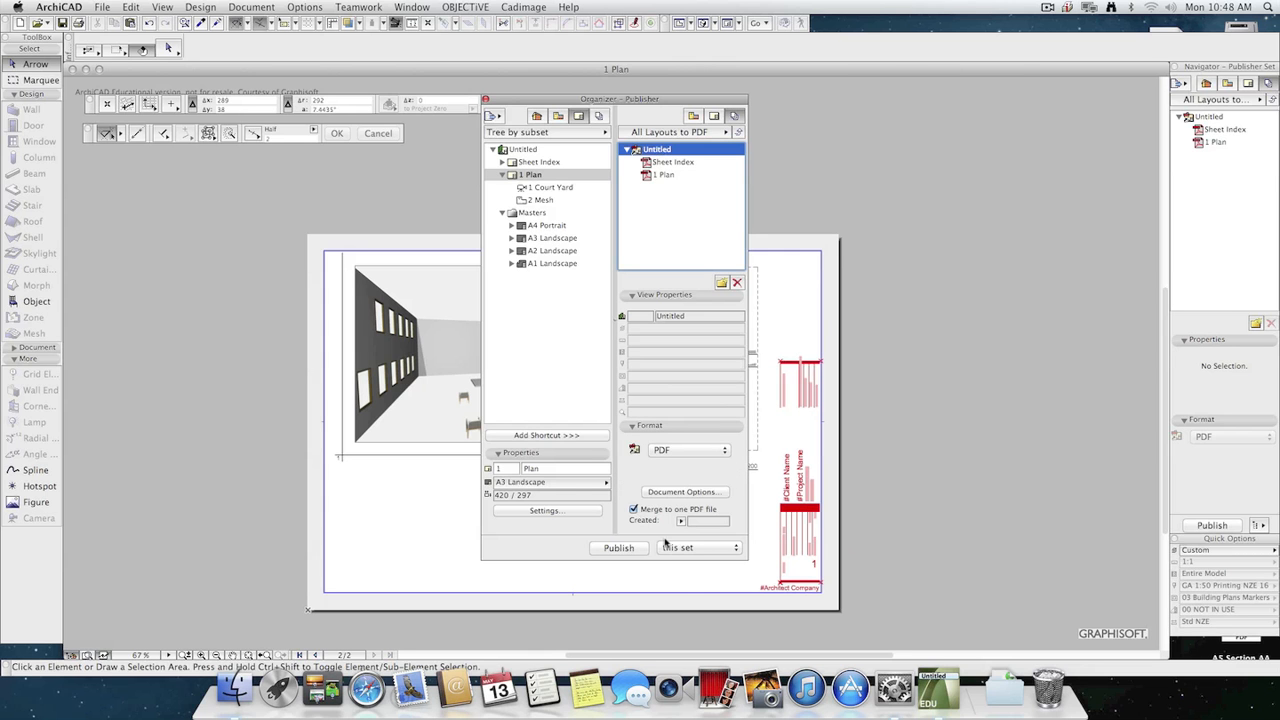
click(672, 164)
click(664, 176)
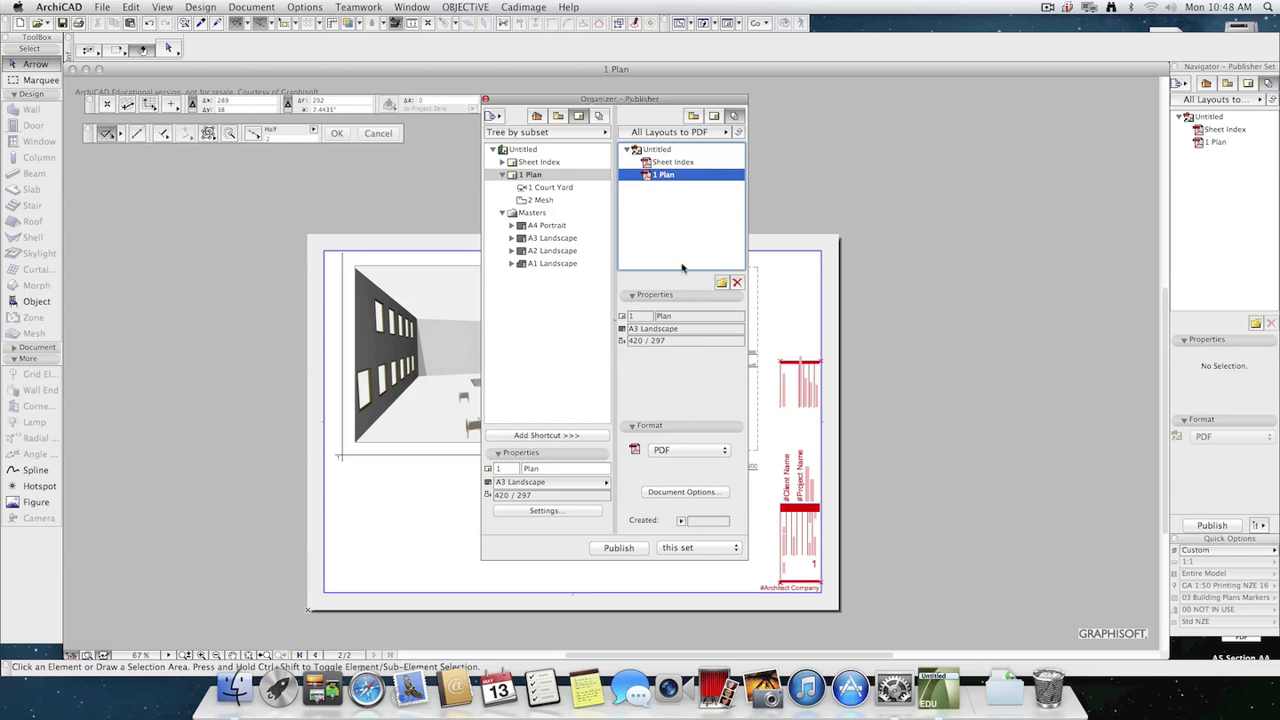
click(679, 228)
Add the Court Yard view from the View Map to the All Layouts to PDF publisher set.
click(559, 117)
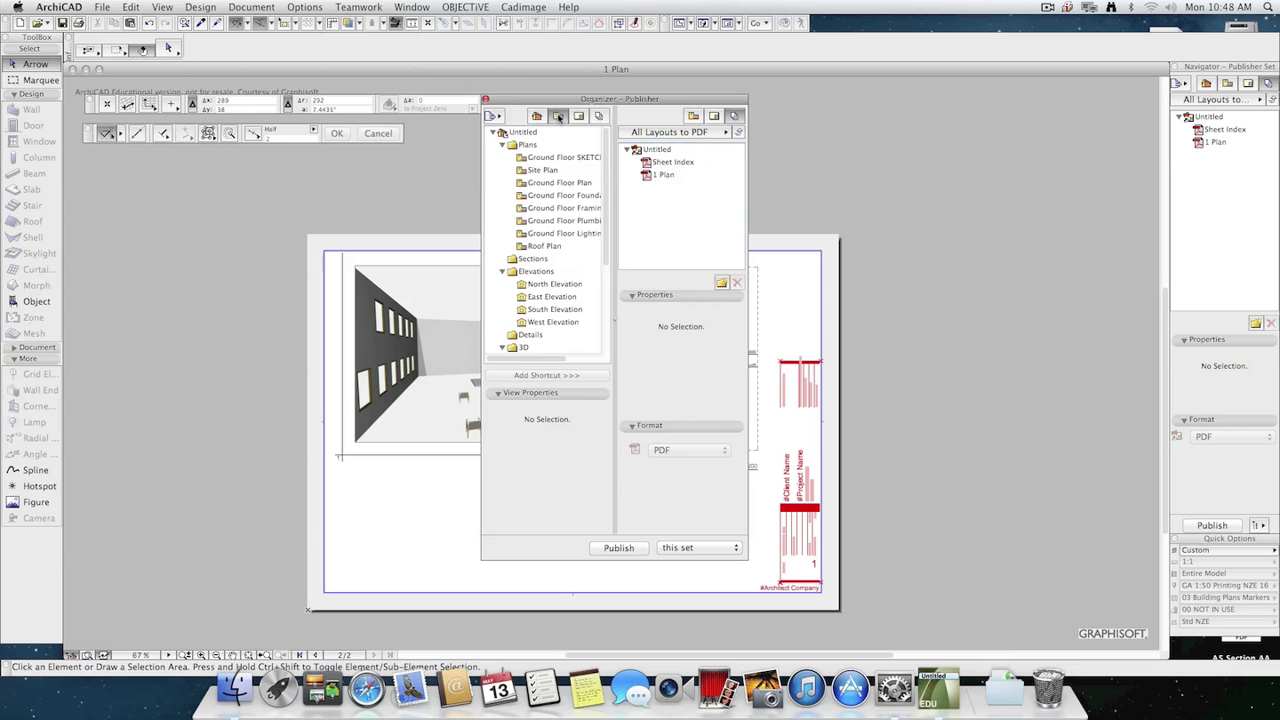
scroll(530, 320, down, 5)
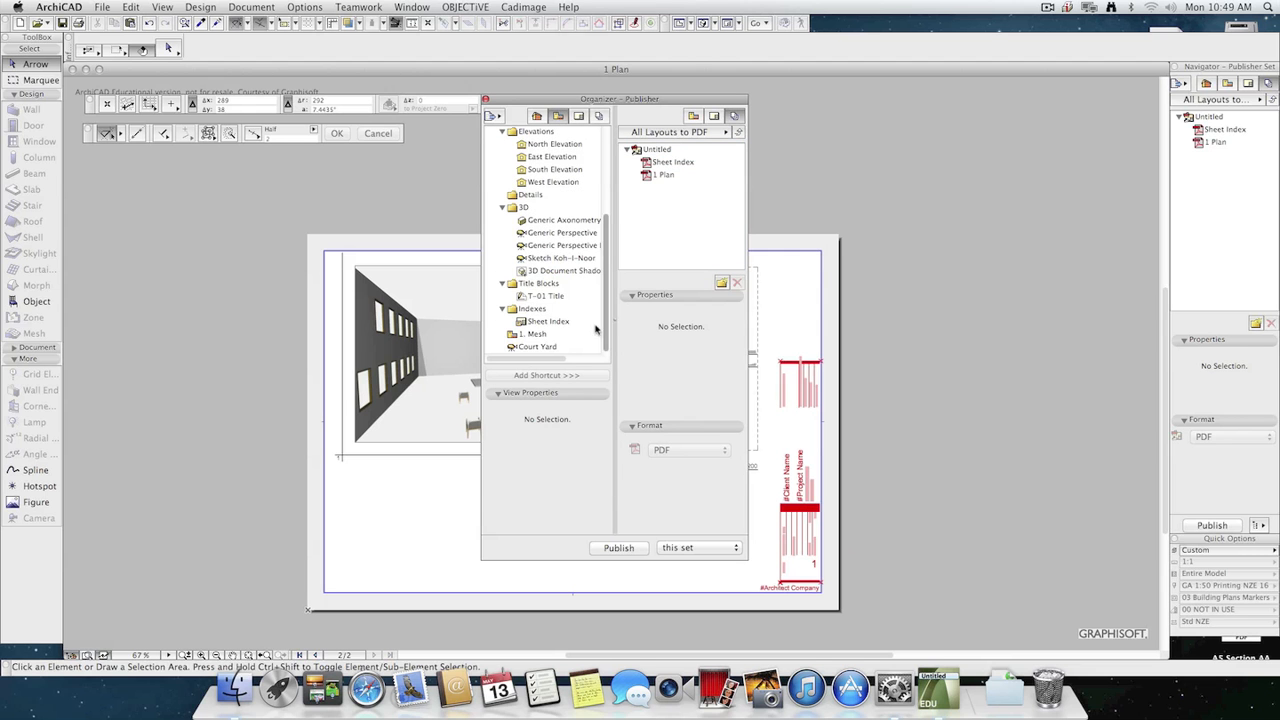
drag(531, 347, 677, 173)
click(651, 190)
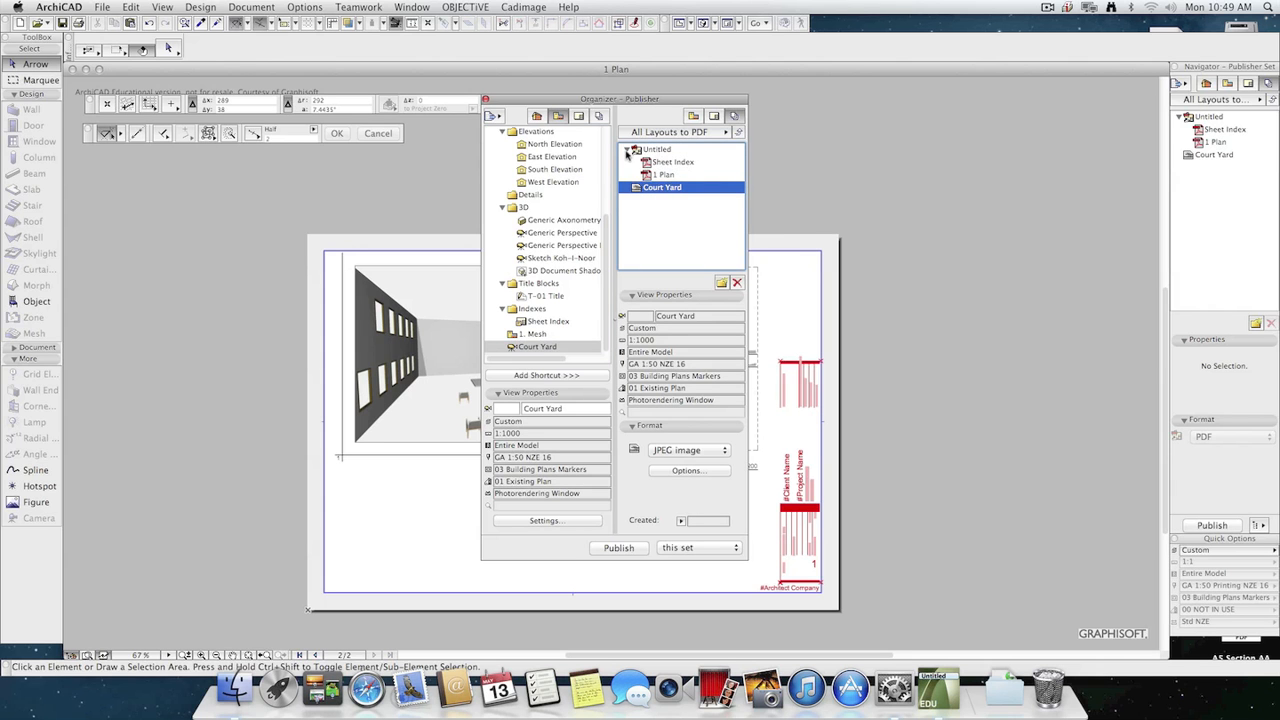
Try to move the Court Yard item into the publisher set's Untitled PDF group.
click(627, 150)
click(627, 150)
drag(650, 187, 664, 154)
Set the Court Yard item's format to TIFF image and view the color choices in its image save options.
click(696, 452)
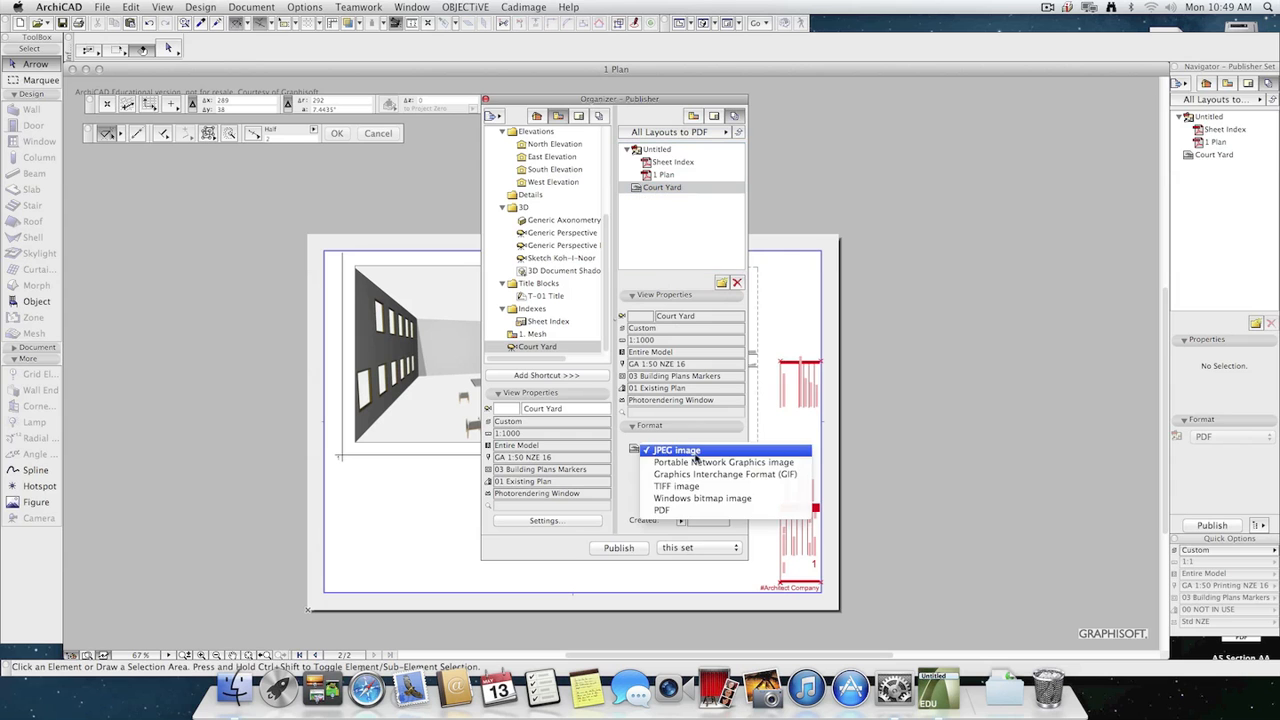
click(696, 487)
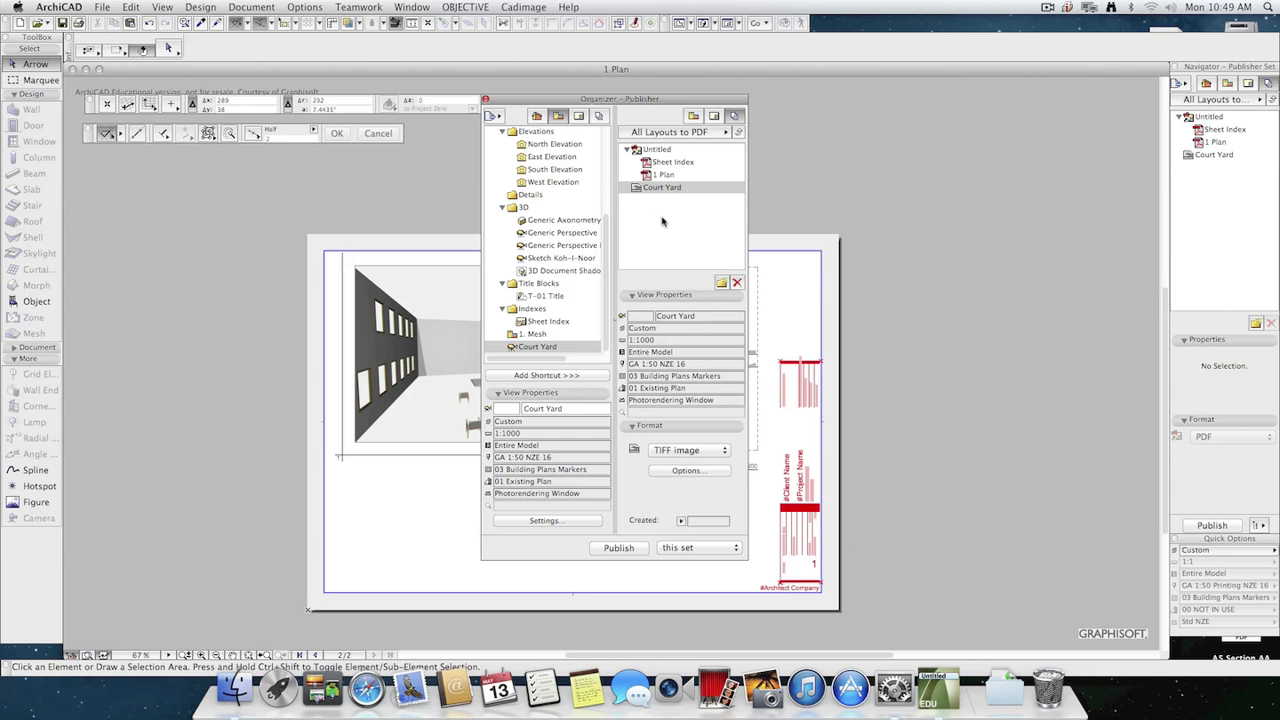
click(690, 471)
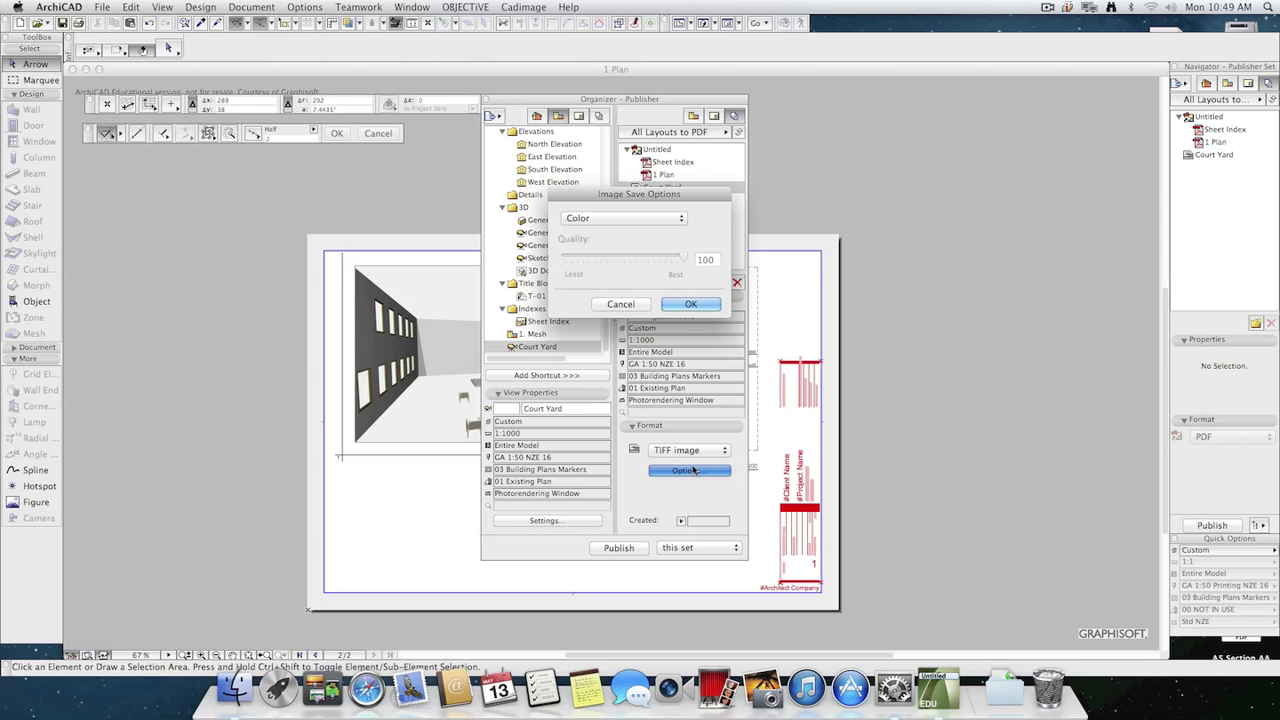
click(600, 216)
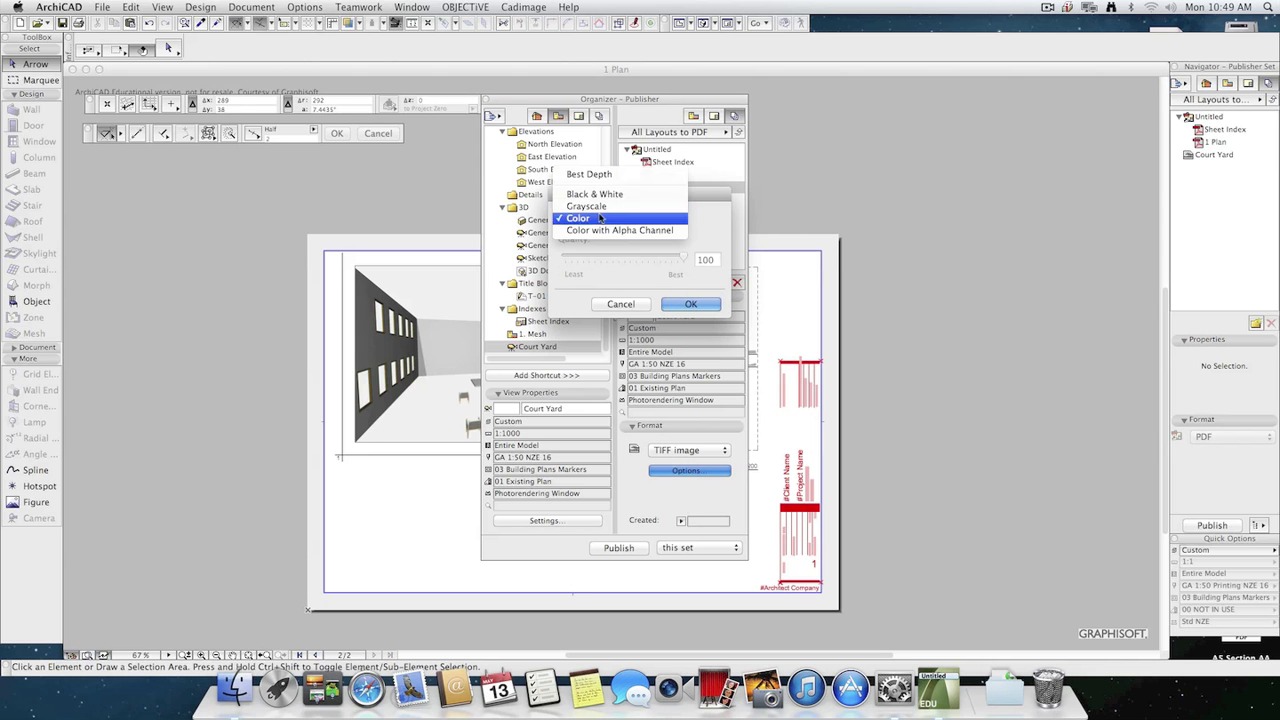
click(634, 279)
click(620, 304)
Set the Court Yard item's format to JPEG image and raise its quality slightly in the image save options.
click(688, 450)
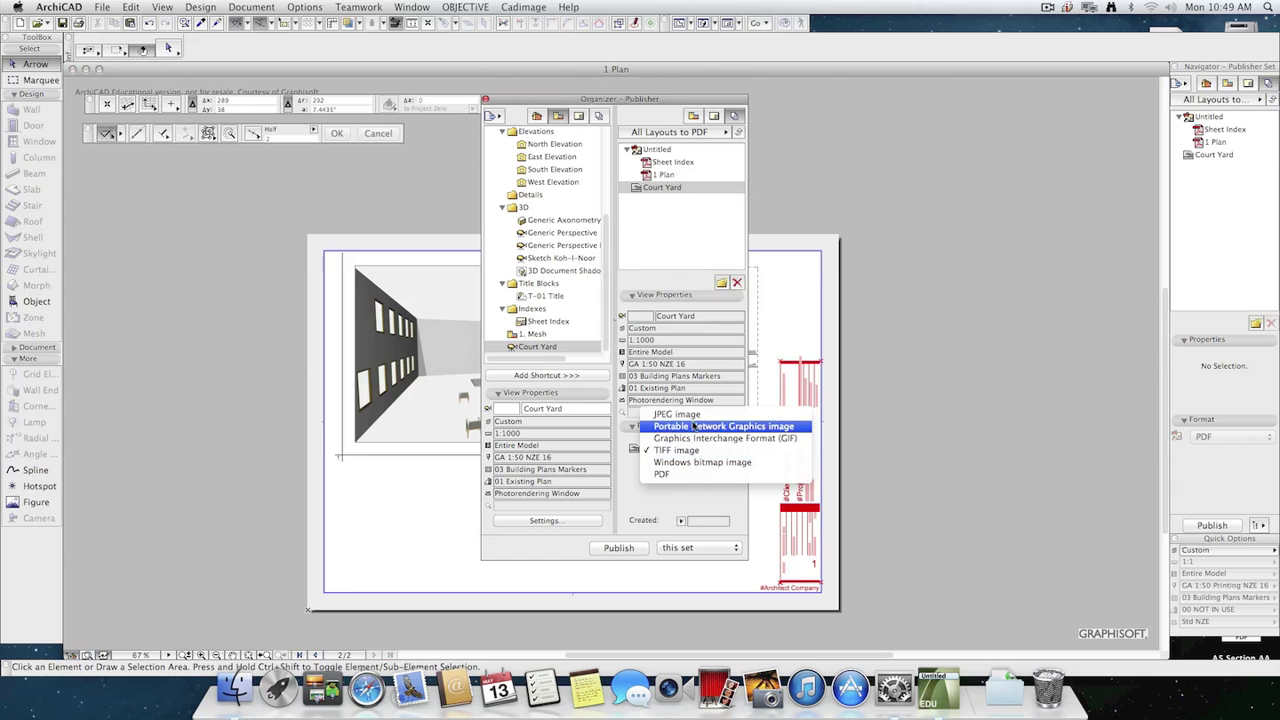
click(690, 473)
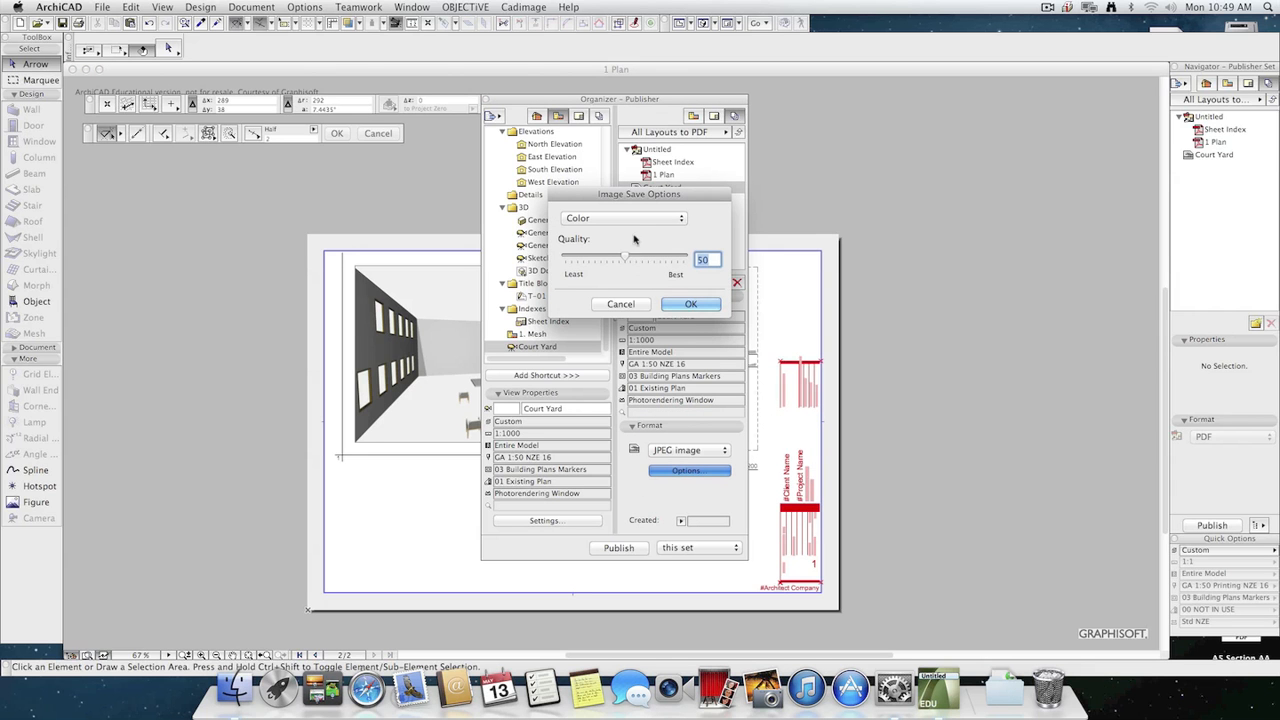
drag(627, 258, 643, 260)
click(690, 304)
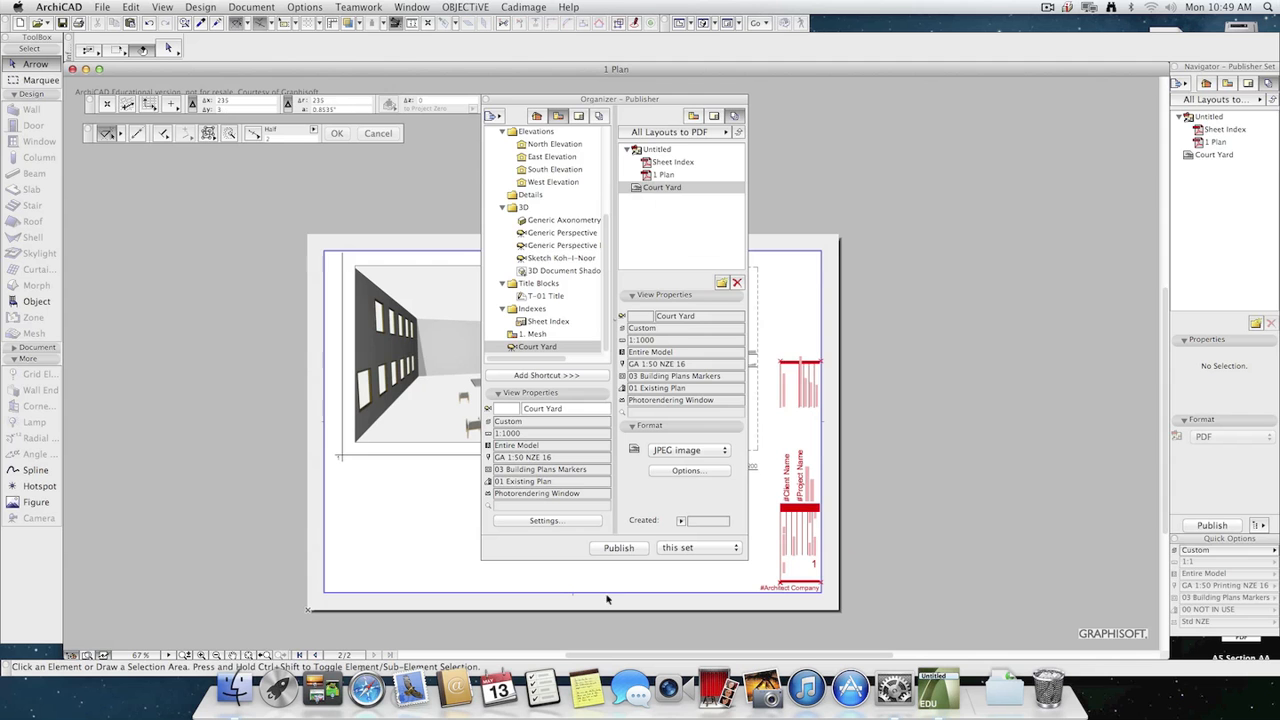
Publish this set, dismiss the publishing report, and open the For Print folder from the desktop in Finder.
click(619, 548)
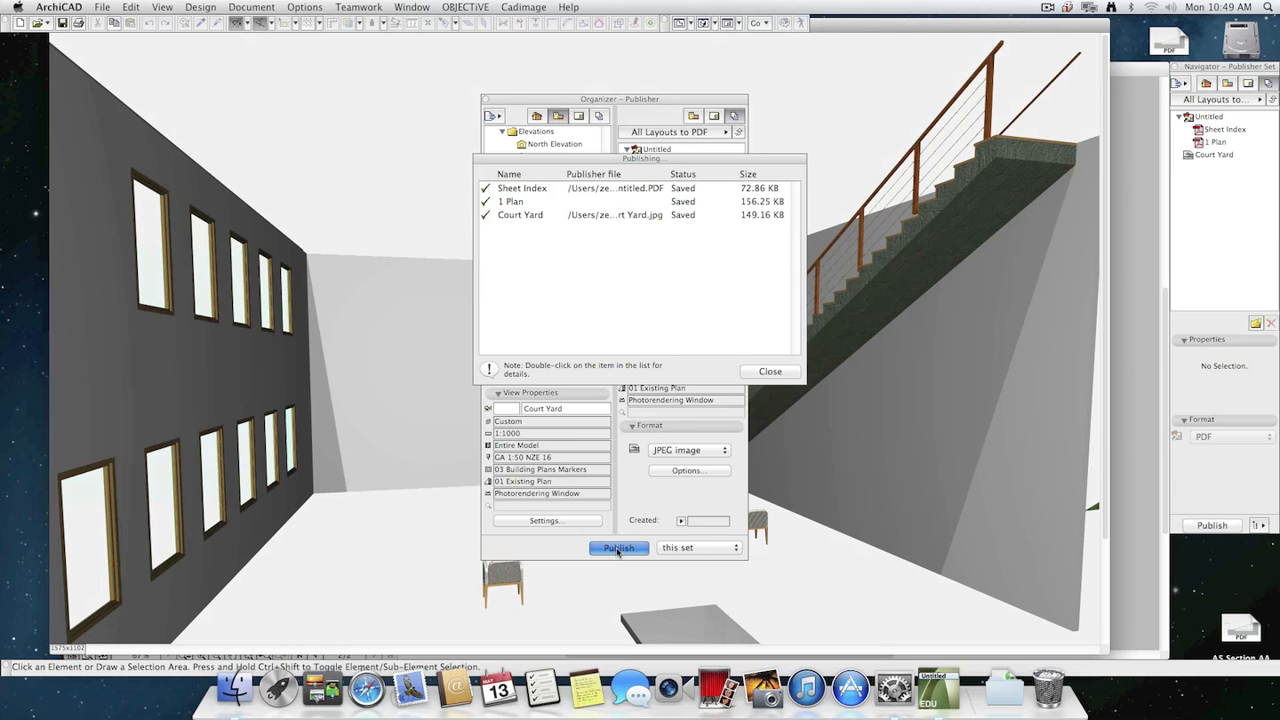
click(770, 371)
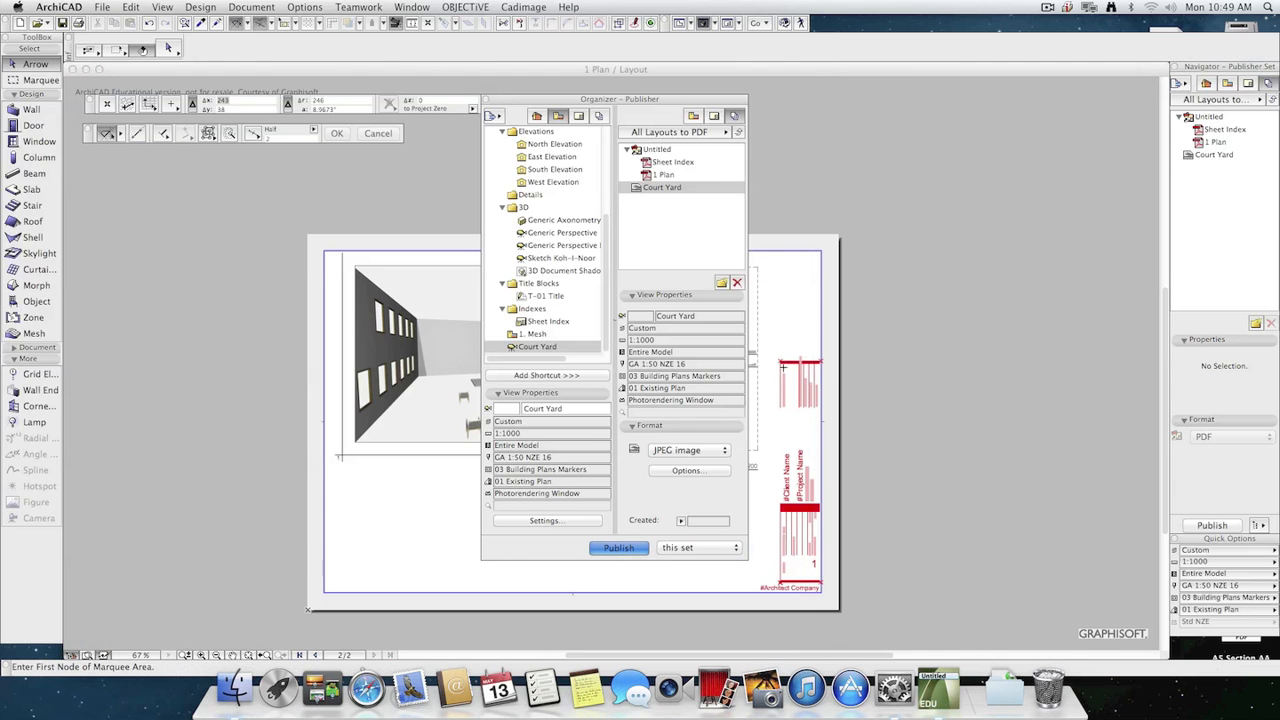
click(235, 688)
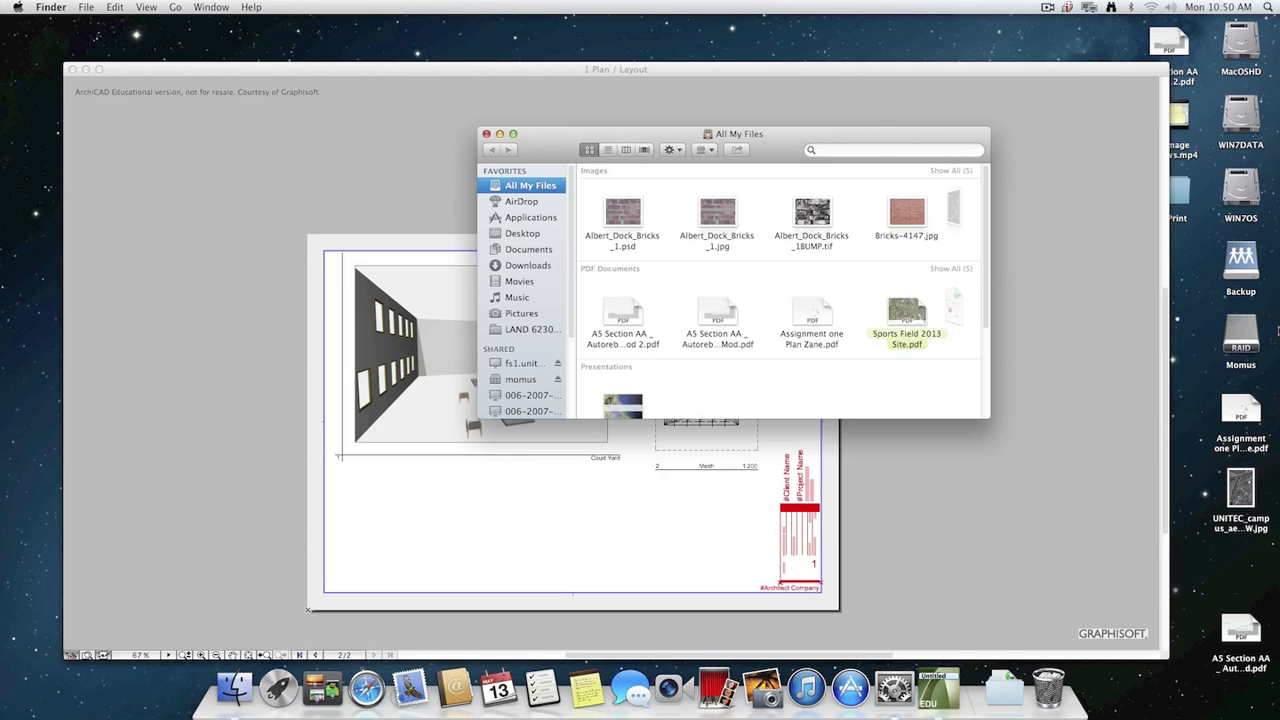
double_click(1188, 198)
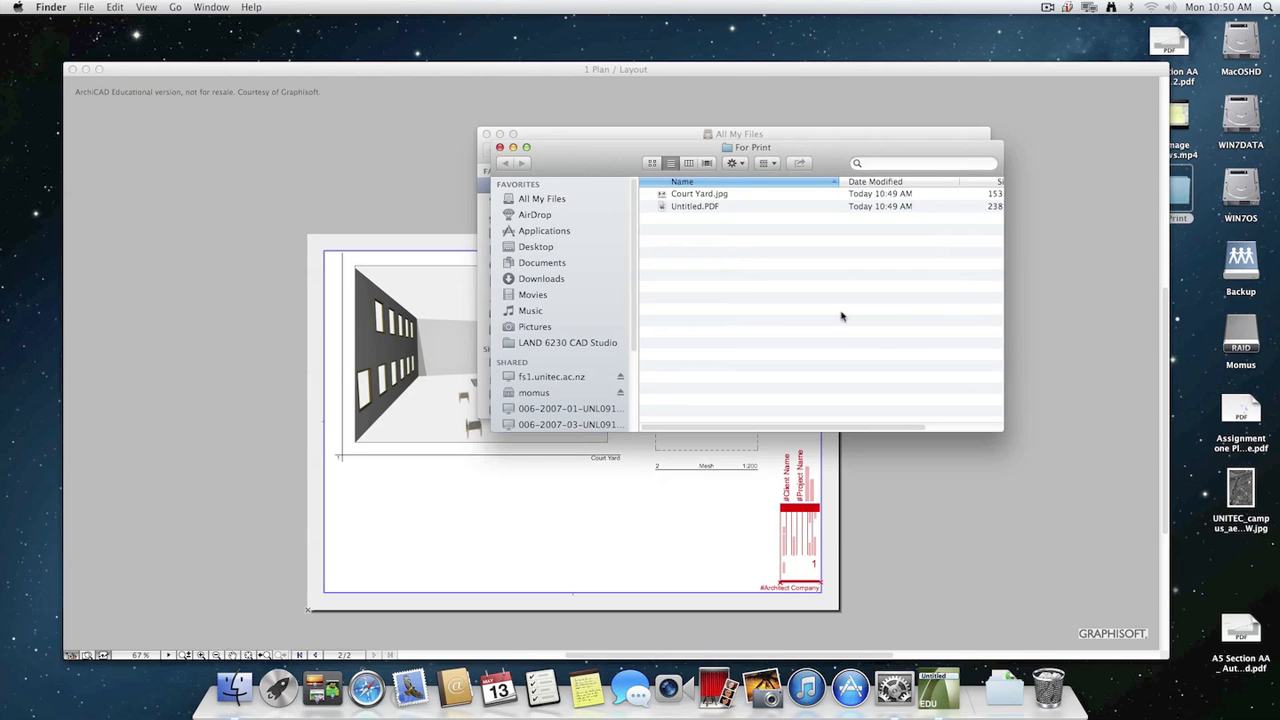
Preview the published Court Yard.jpg in the For Print folder with Quick Look.
click(716, 195)
key(space)
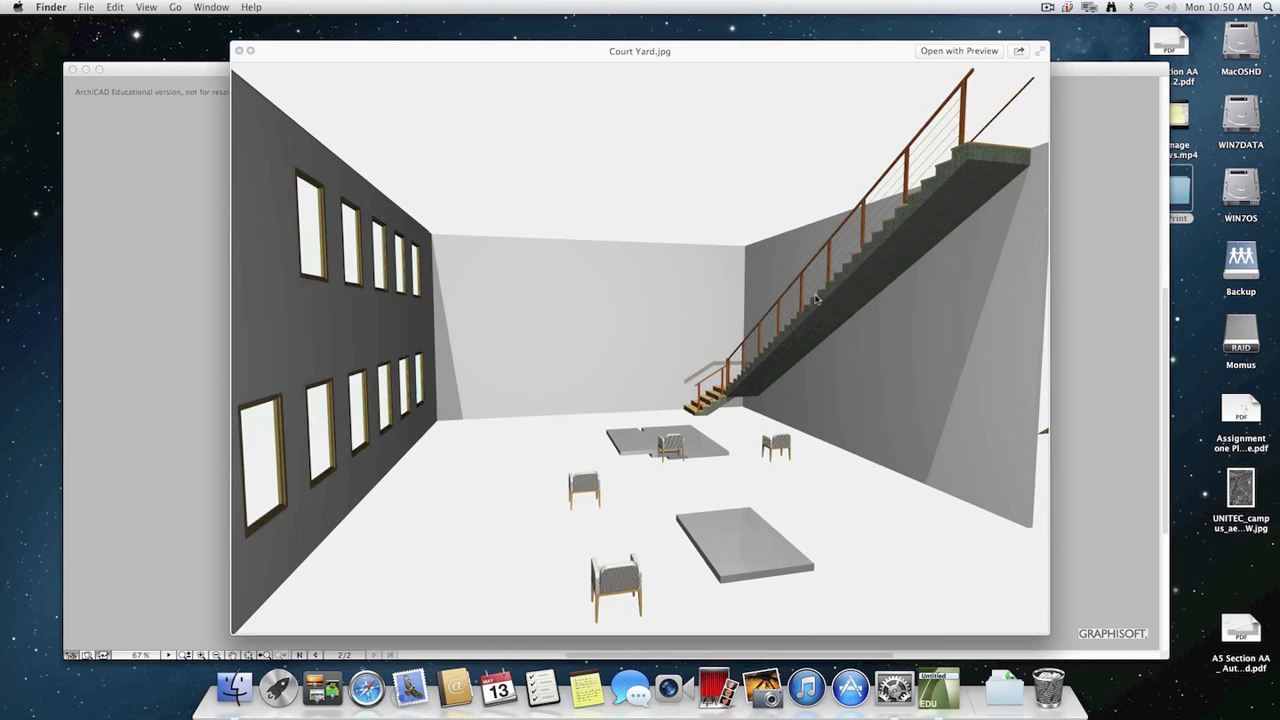
key(space)
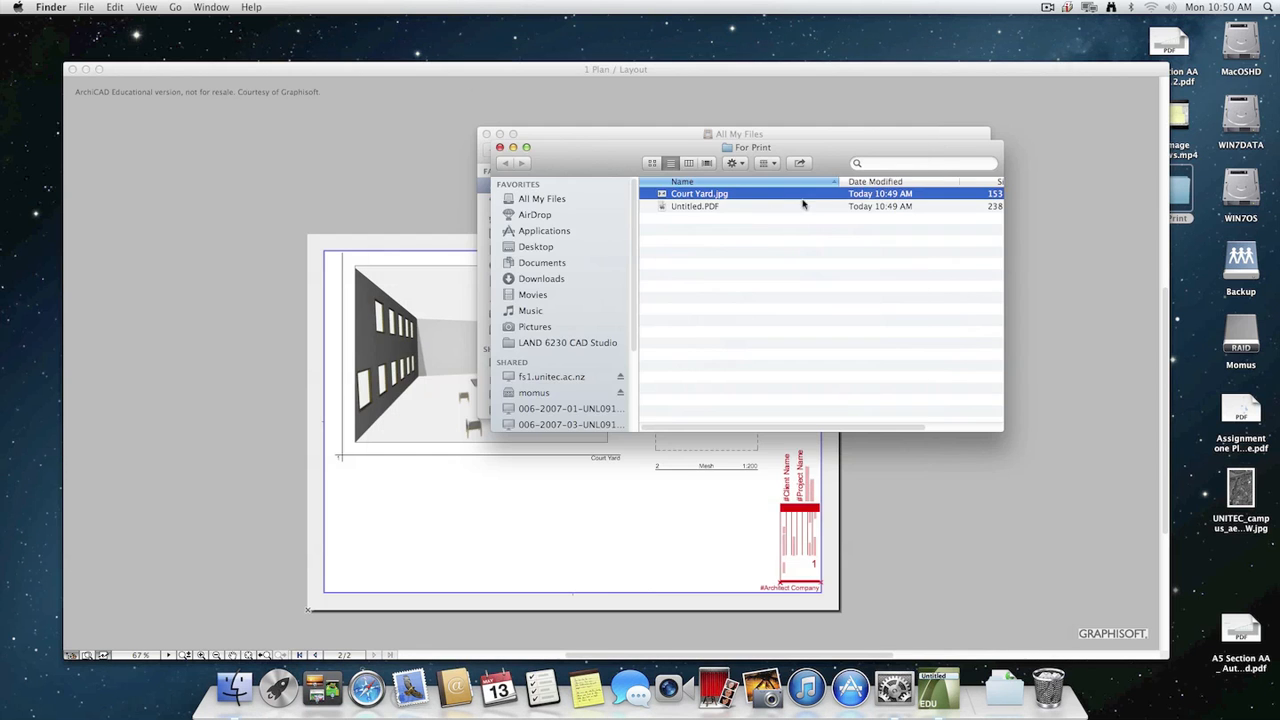
key(space)
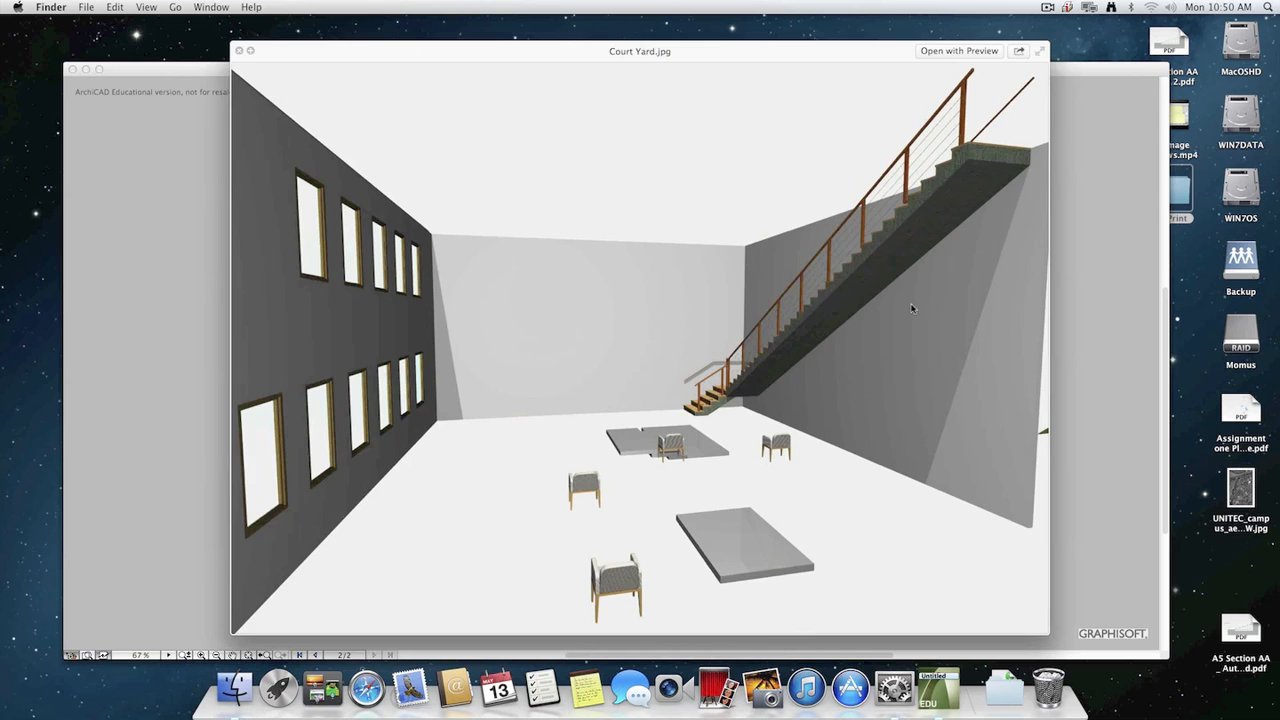
key(space)
Open the published Untitled.PDF in Preview and look through its Sheet Index and Plan pages.
double_click(690, 206)
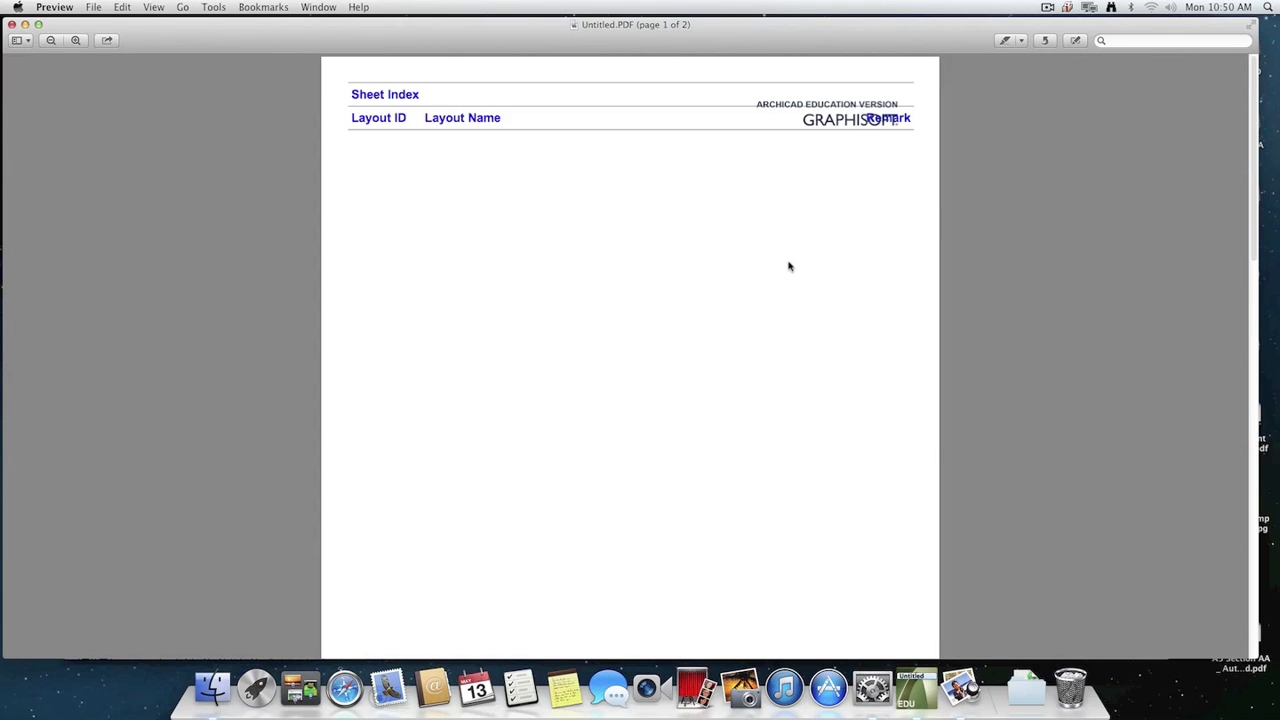
scroll(760, 226, down, 2)
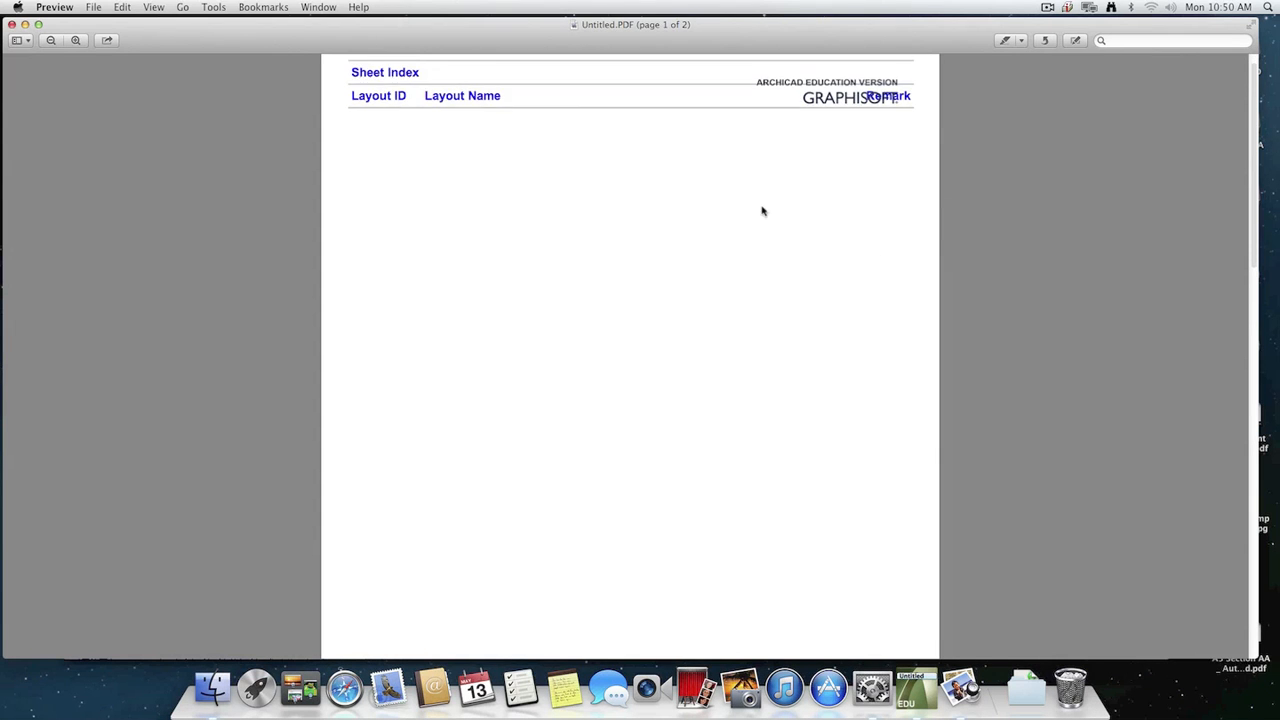
scroll(766, 240, down, 10)
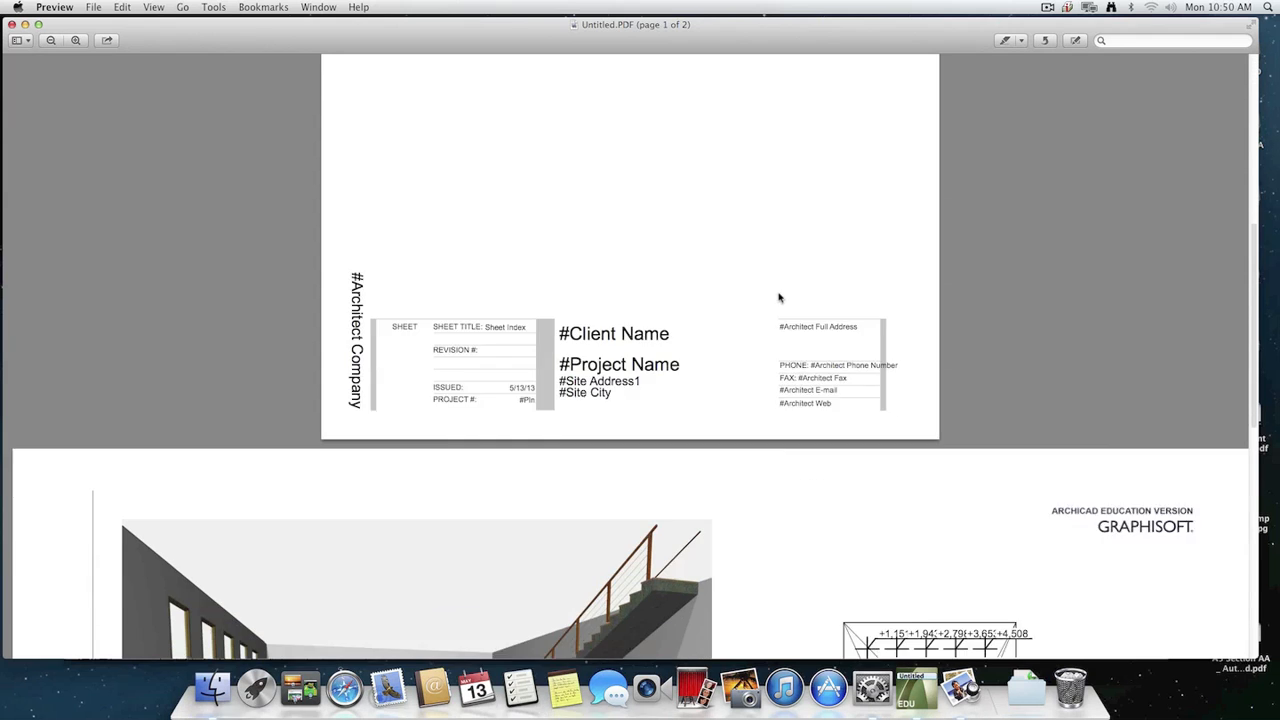
scroll(790, 310, down, 10)
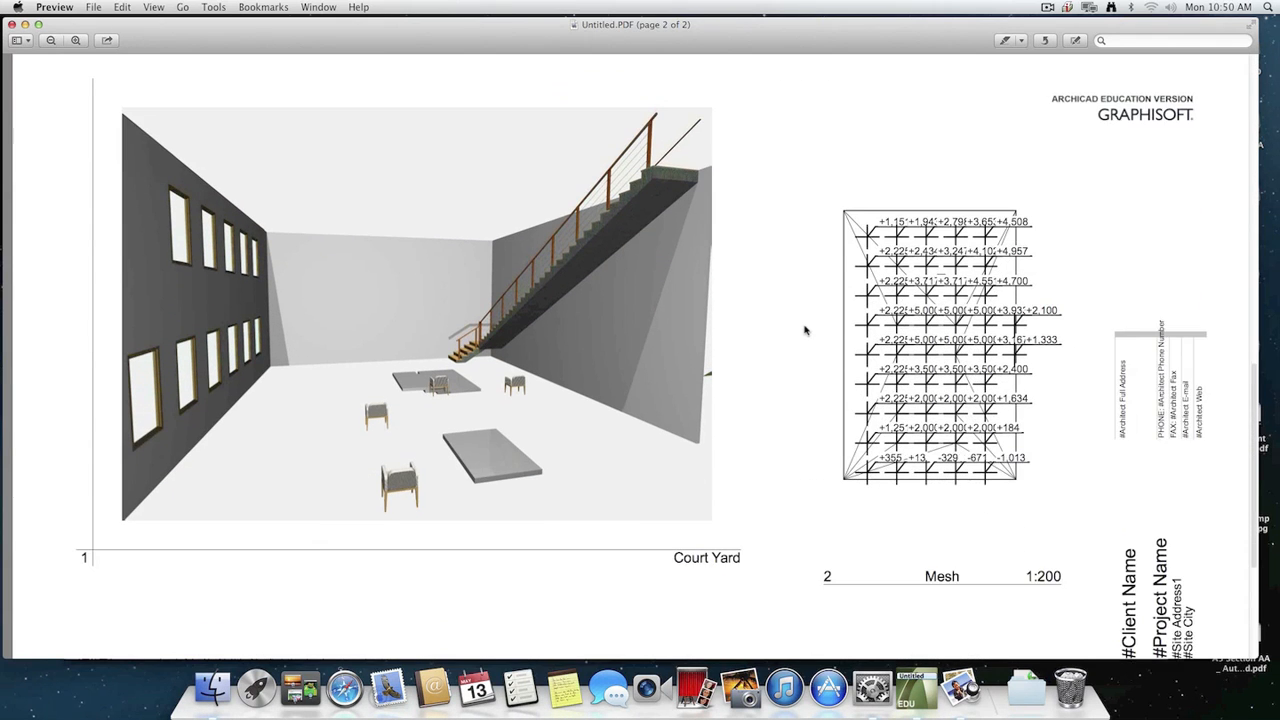
scroll(680, 335, down, 5)
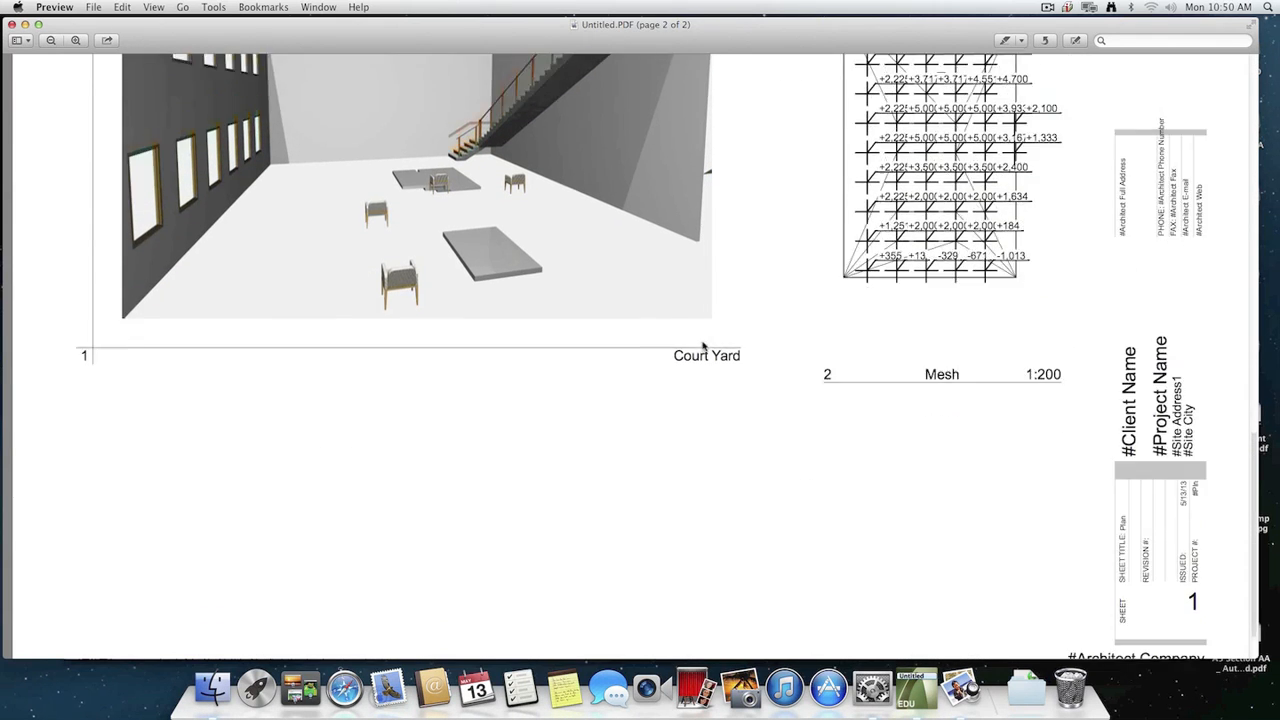
Close the PDF in Preview, switch back to ArchiCAD, and bring up the ground floor plan.
click(11, 23)
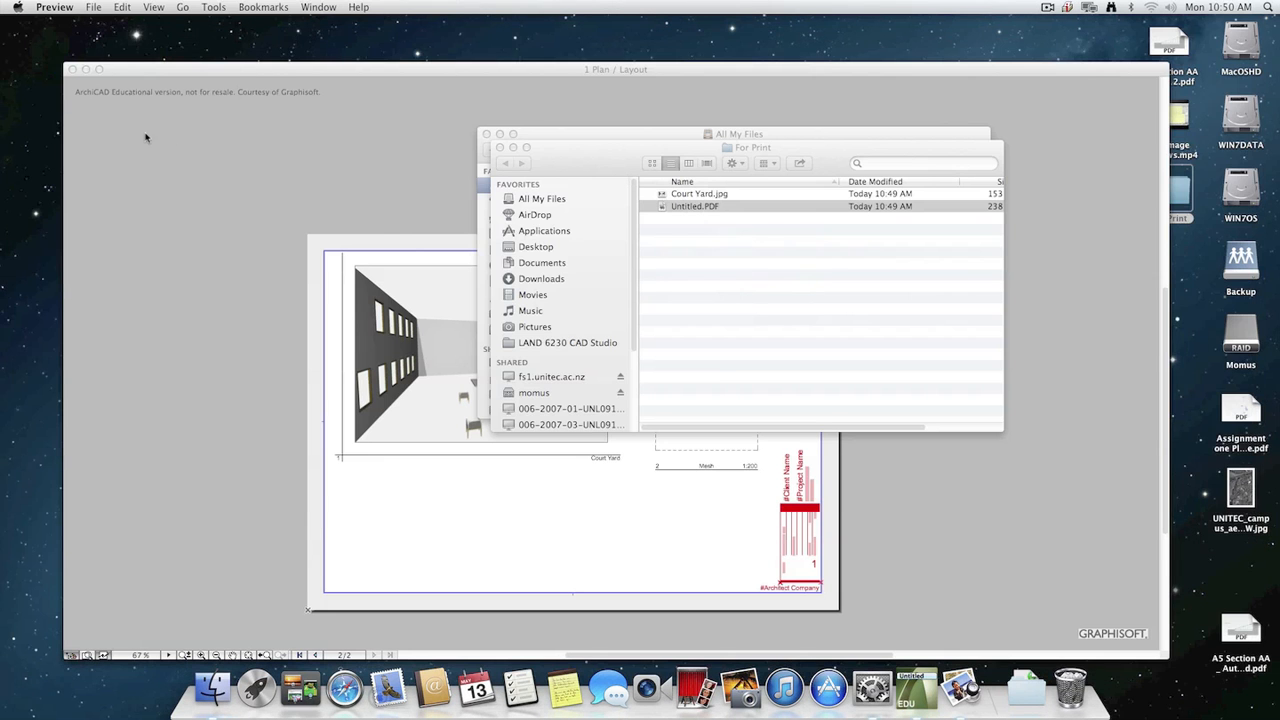
click(1004, 537)
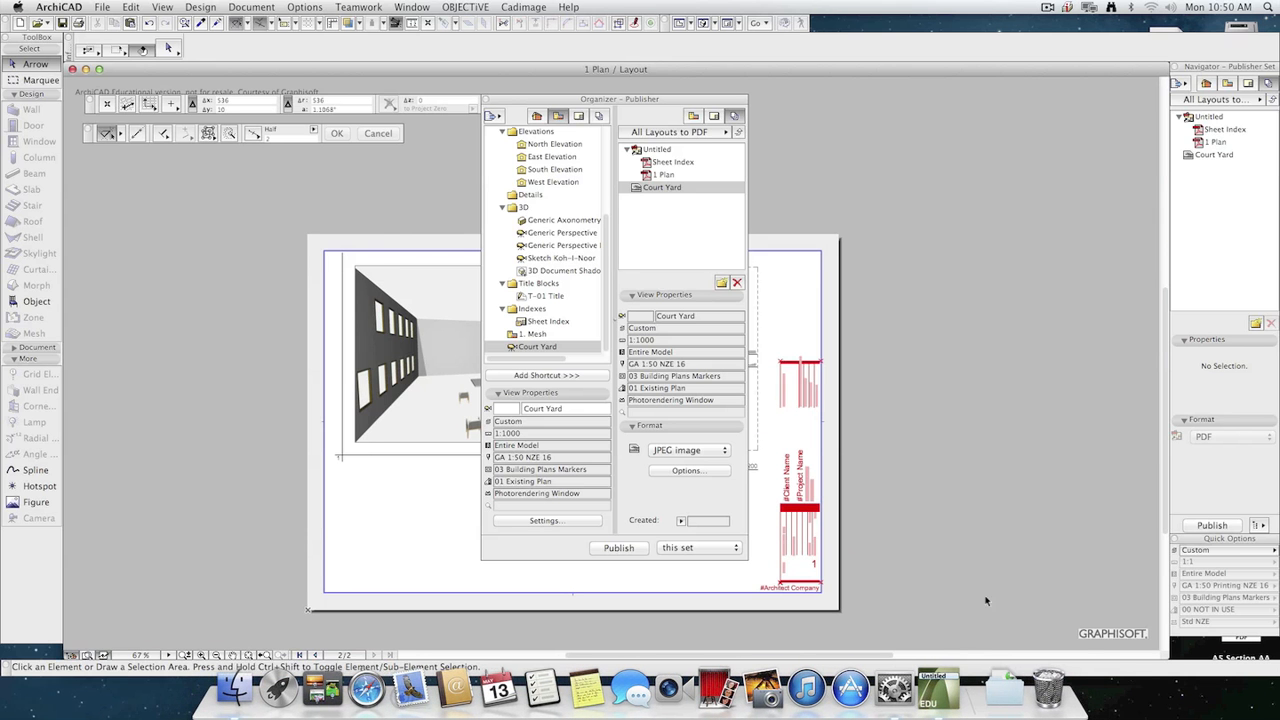
key(F2)
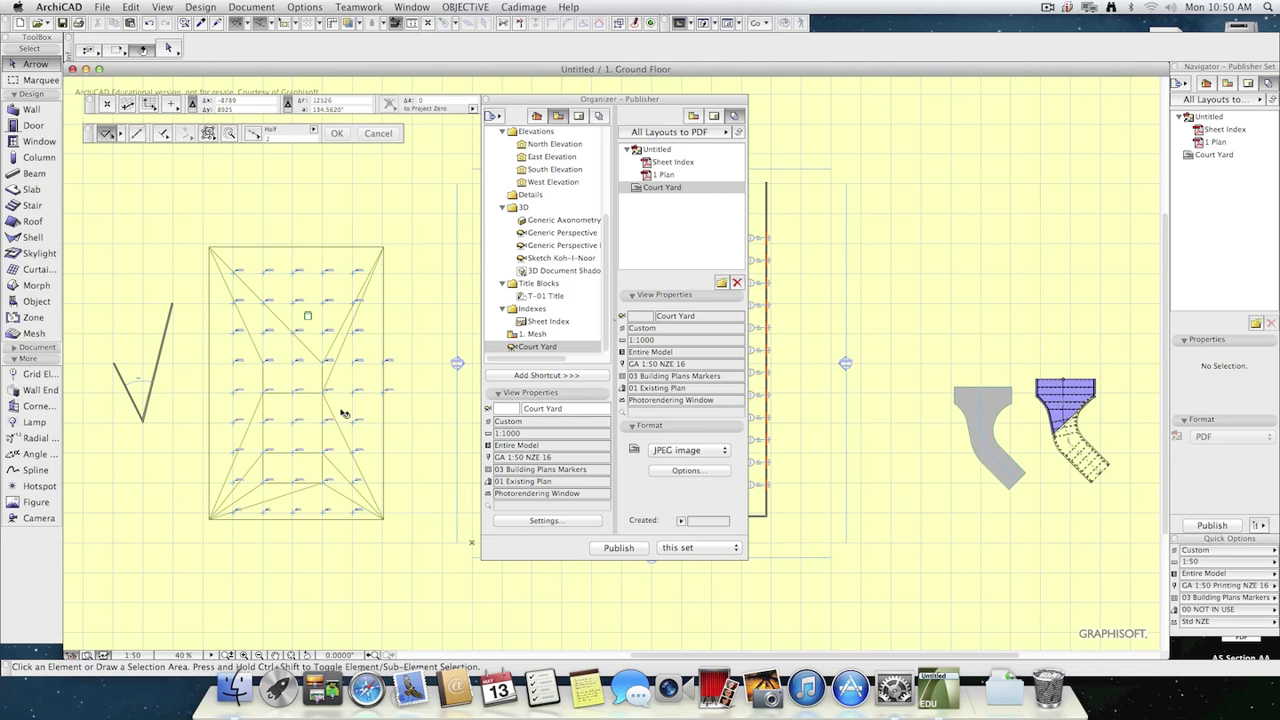
Pick up the settings of the armchair on the mesh and place more Armchair 01 16 objects across the mesh and one in the court yard.
scroll(309, 400, up, 3)
middle_drag(386, 421, 510, 498)
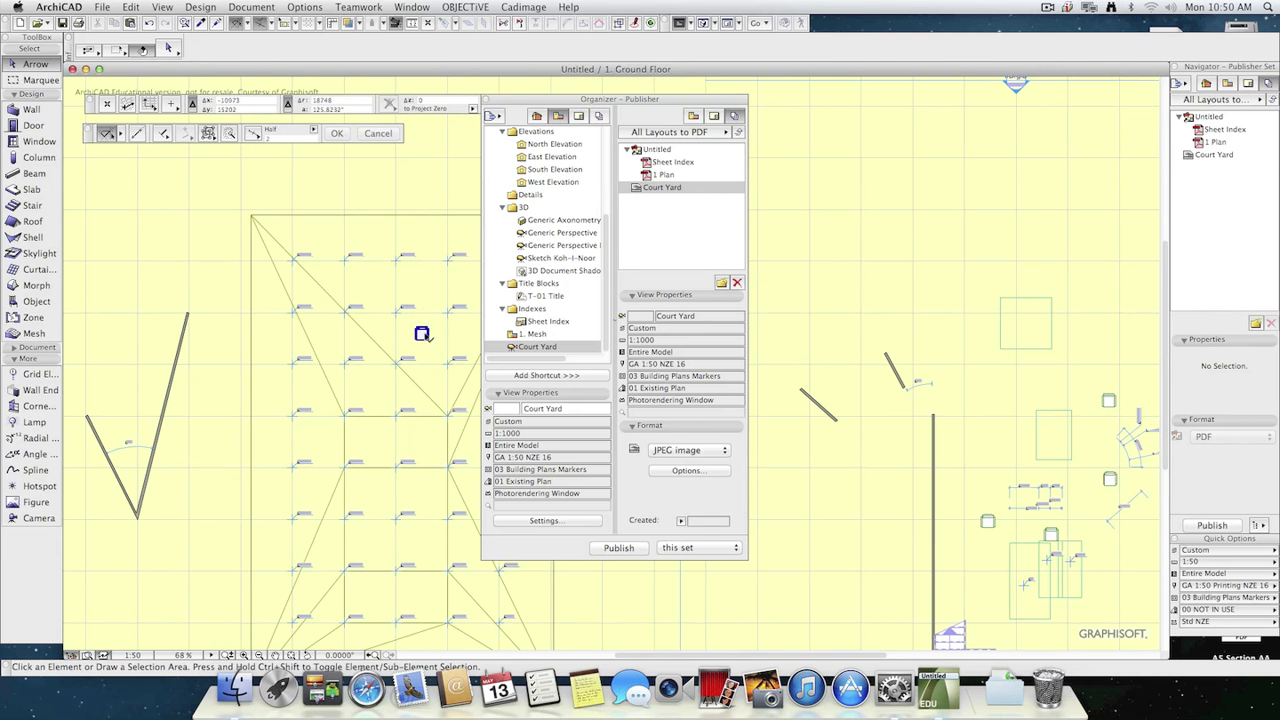
alt+click(425, 335)
click(434, 378)
click(360, 378)
click(437, 453)
click(358, 451)
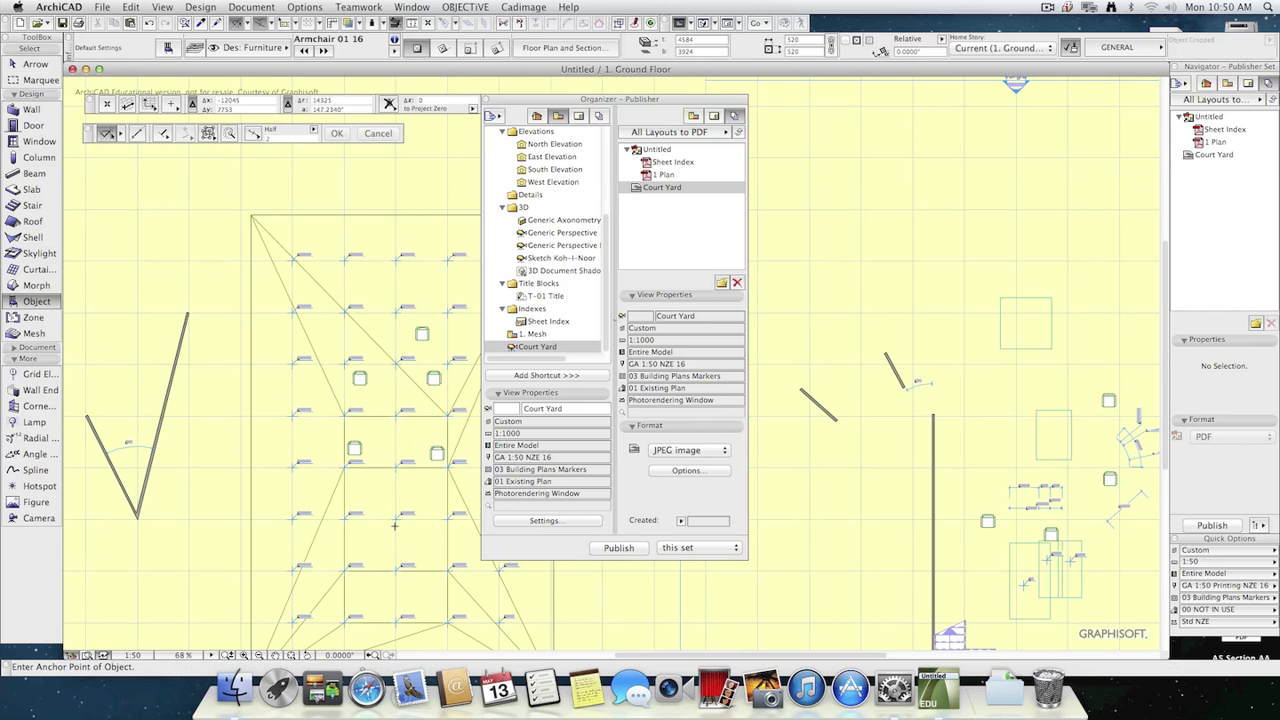
click(394, 526)
click(451, 557)
middle_drag(829, 587, 880, 437)
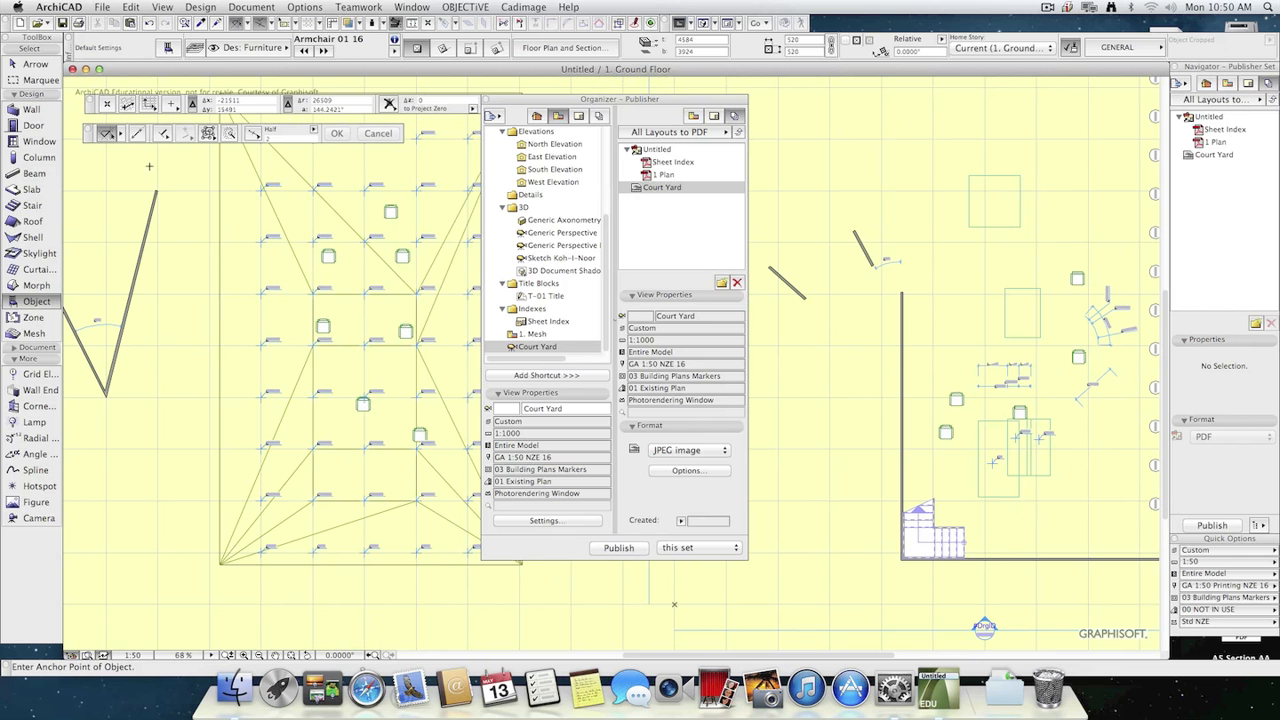
Set the default object to Plant 03 16 from the Garden 16 folder under 2.2 Site Improvements 16.
click(168, 48)
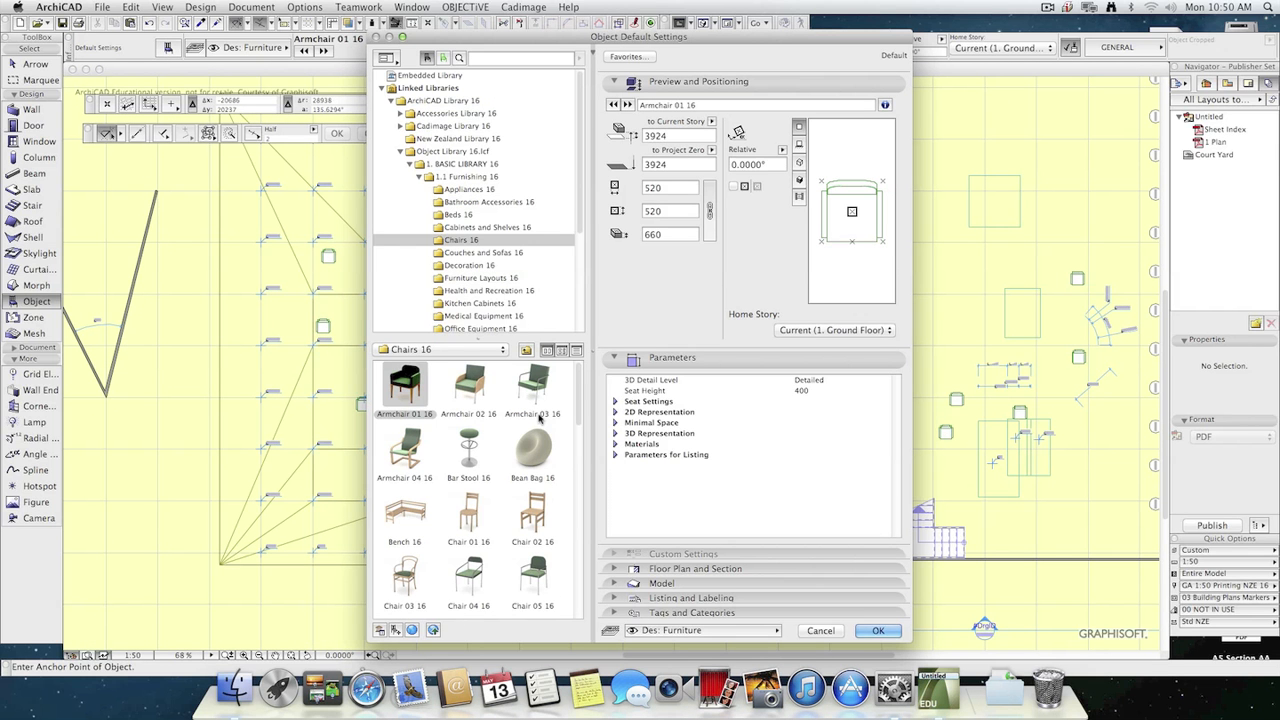
drag(577, 229, 574, 343)
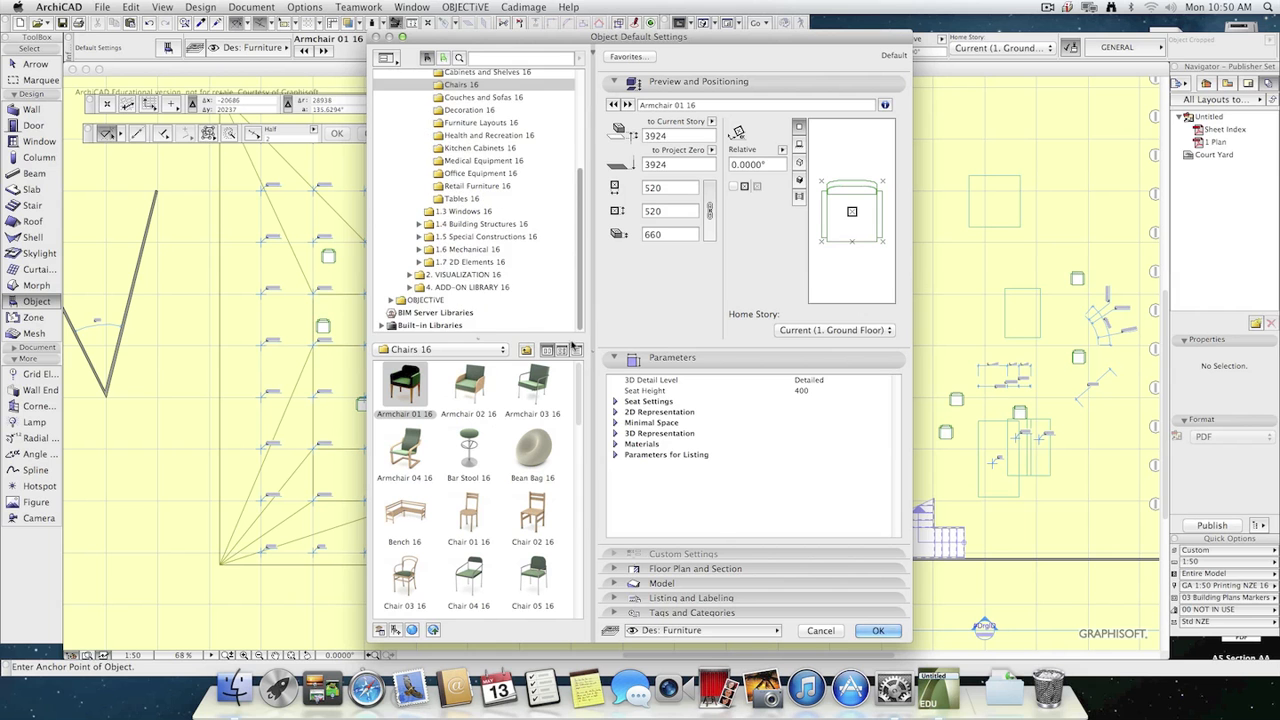
click(419, 274)
click(460, 289)
click(419, 287)
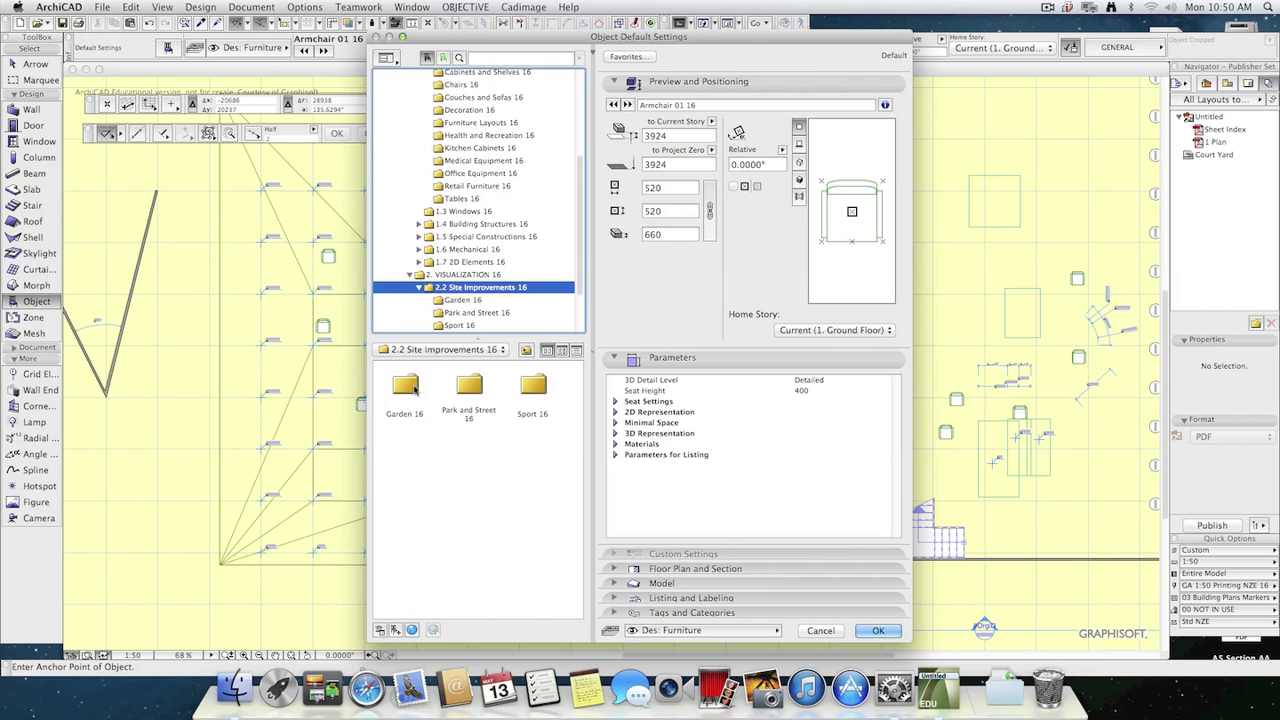
click(462, 300)
click(545, 457)
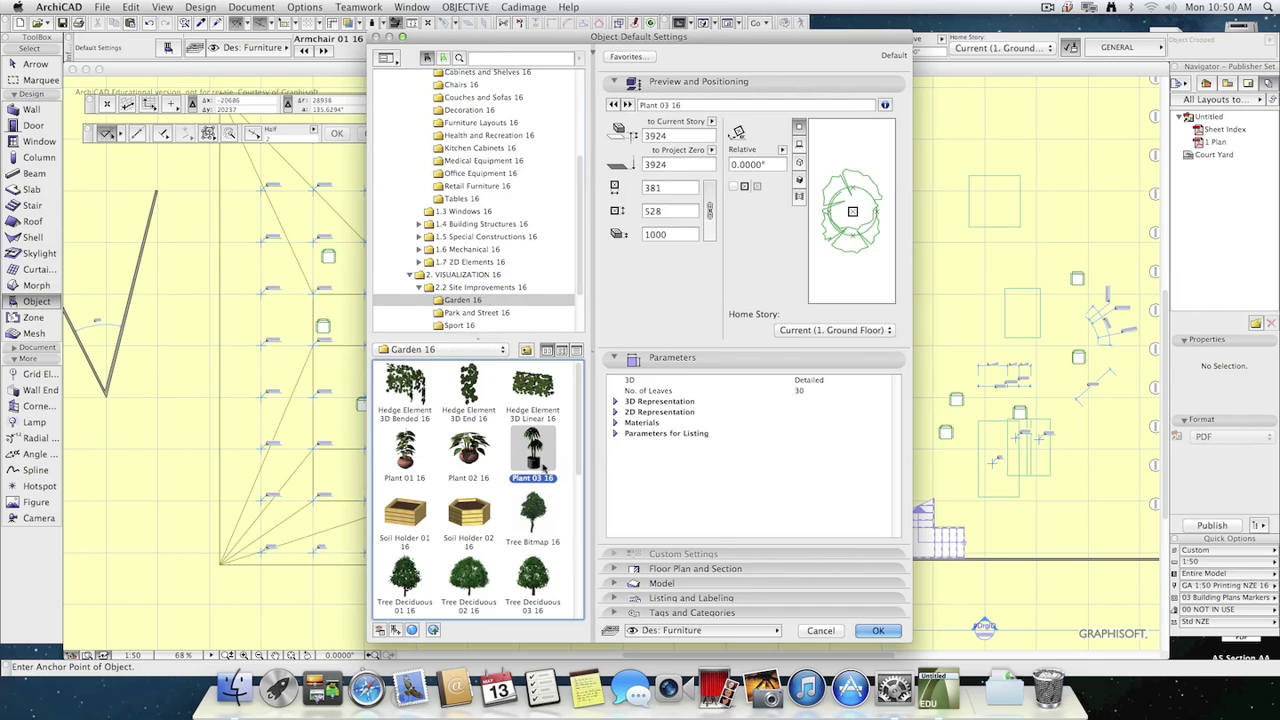
click(880, 631)
Place three plants in the court yard around the armchairs and platforms on the ground floor plan.
click(983, 341)
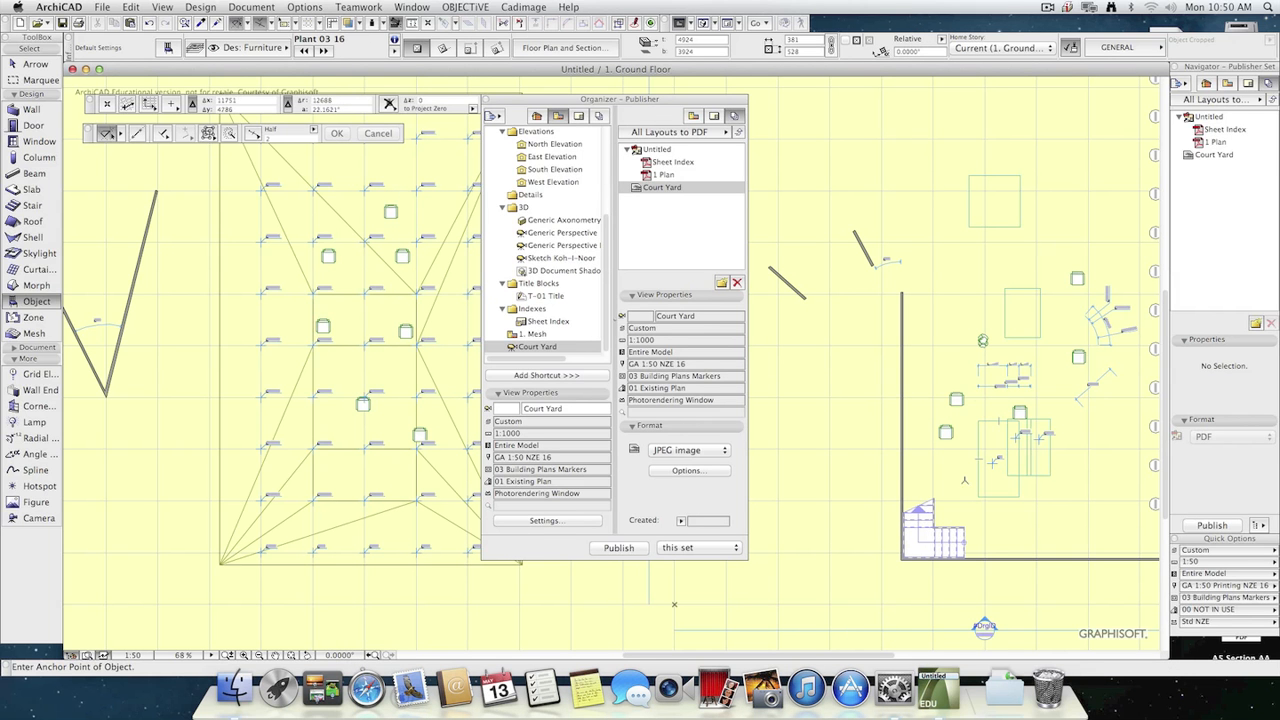
click(963, 470)
click(985, 517)
Publish the All Layouts to PDF set again and preview Court Yard.jpg from the For Print folder in Finder.
click(1214, 524)
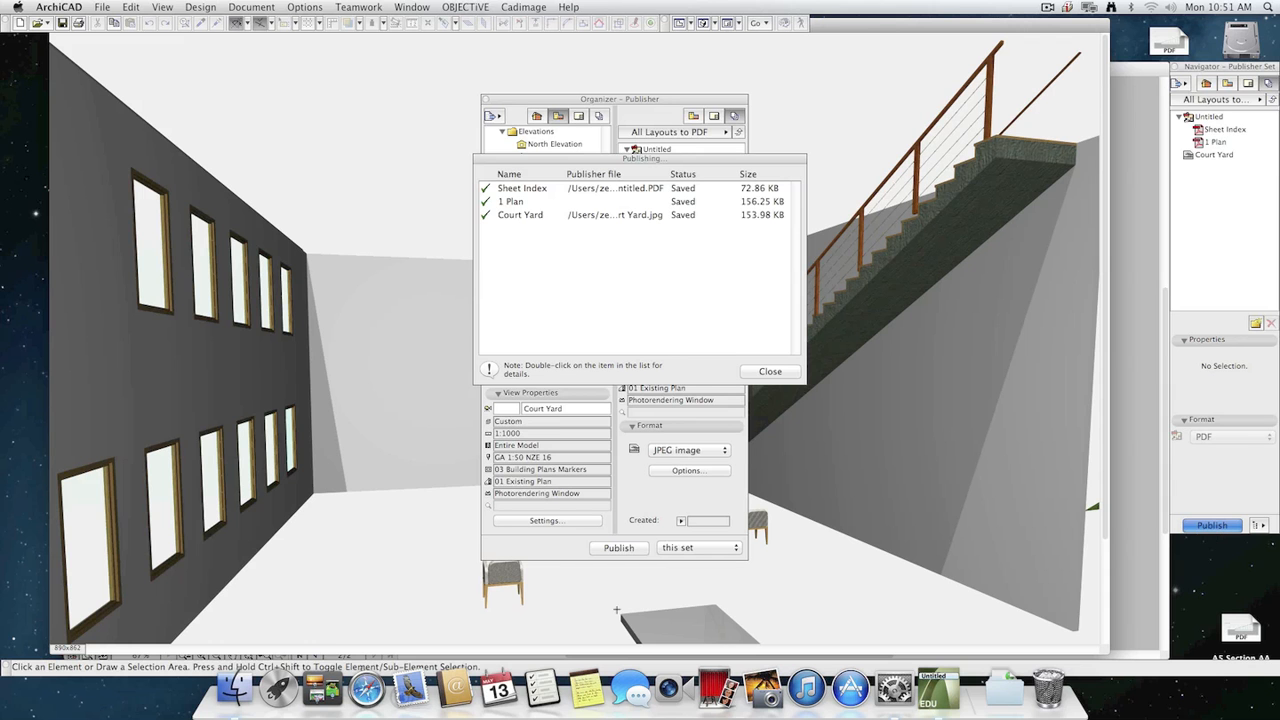
click(231, 700)
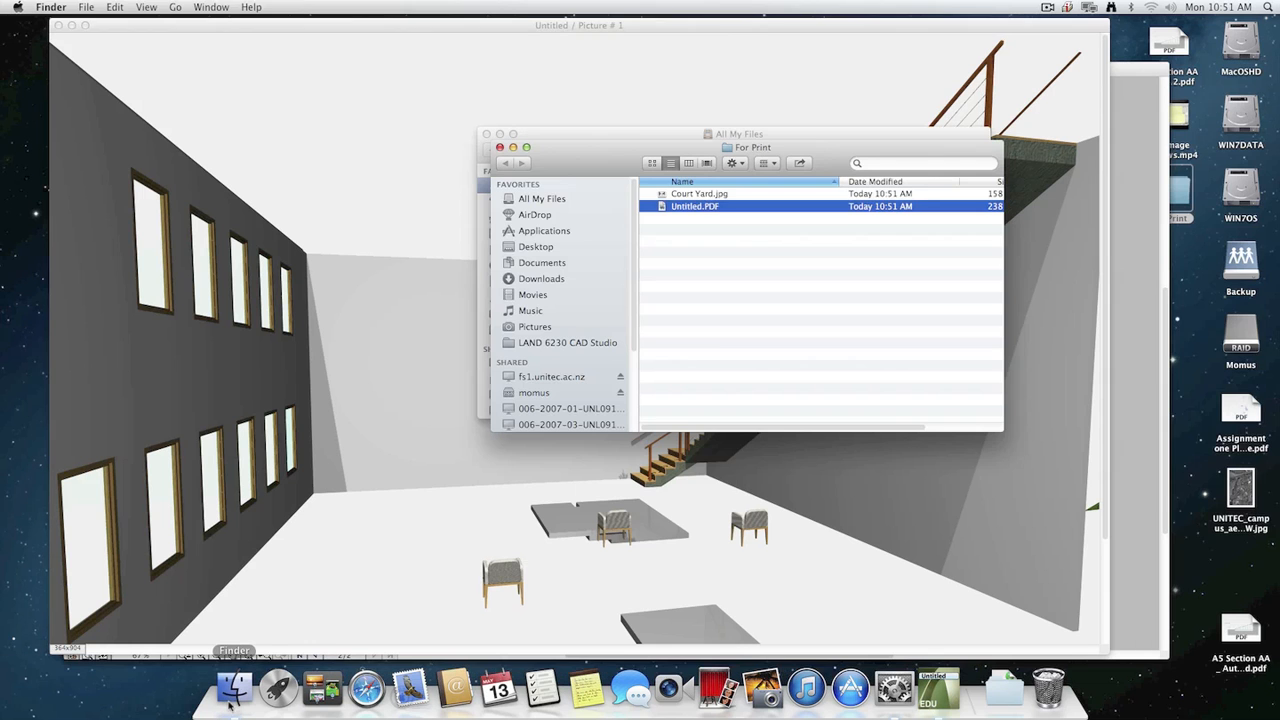
click(763, 247)
click(715, 197)
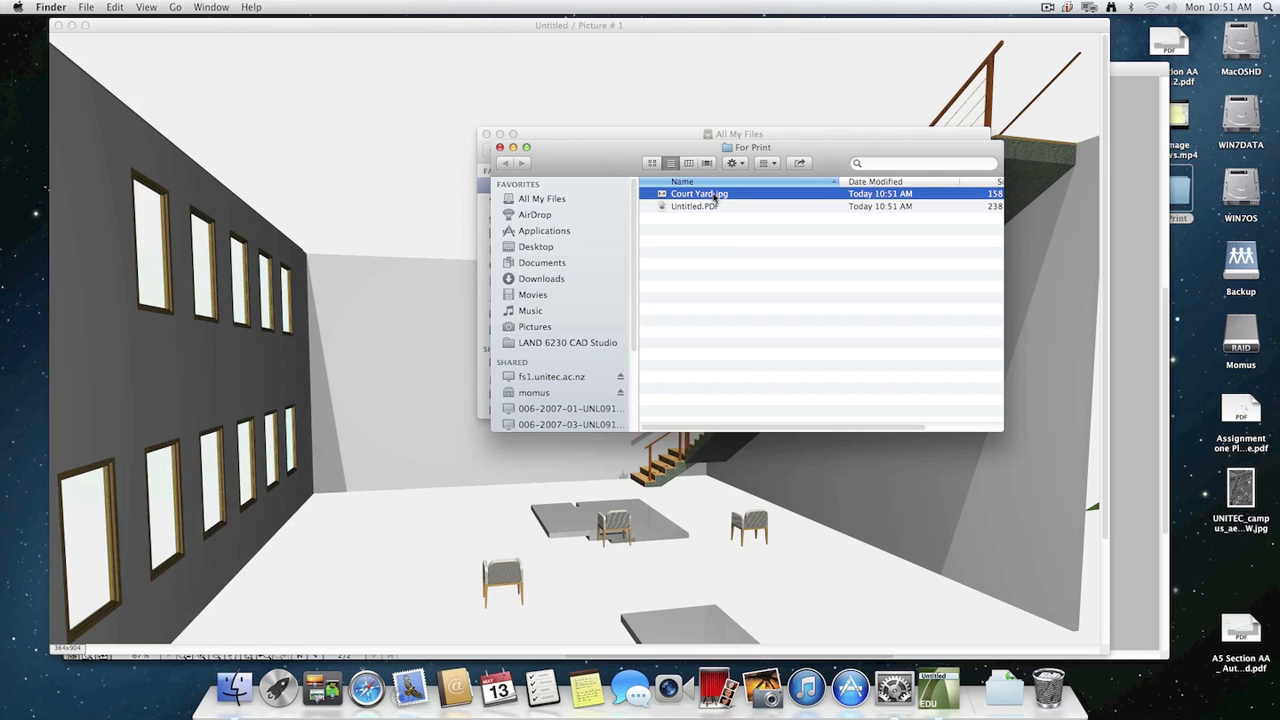
key(space)
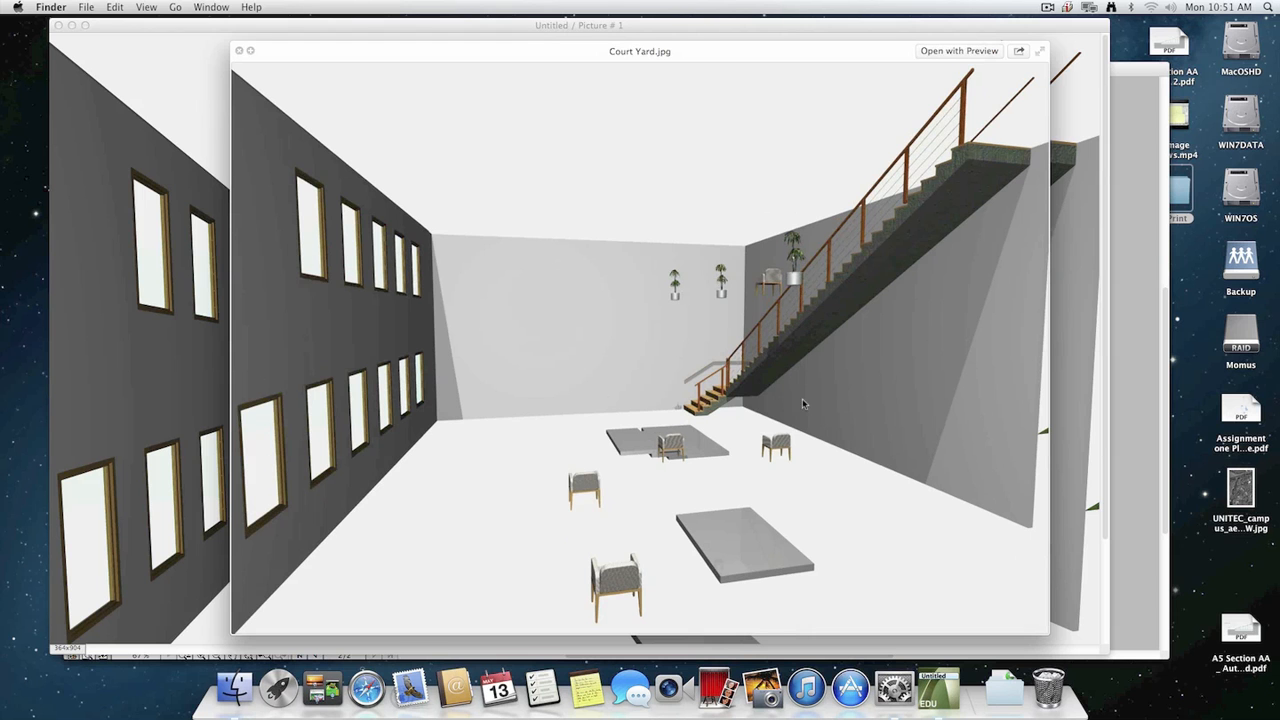
key(space)
Open Untitled.PDF in Preview and check the Court Yard drawing on its Plan page.
double_click(709, 206)
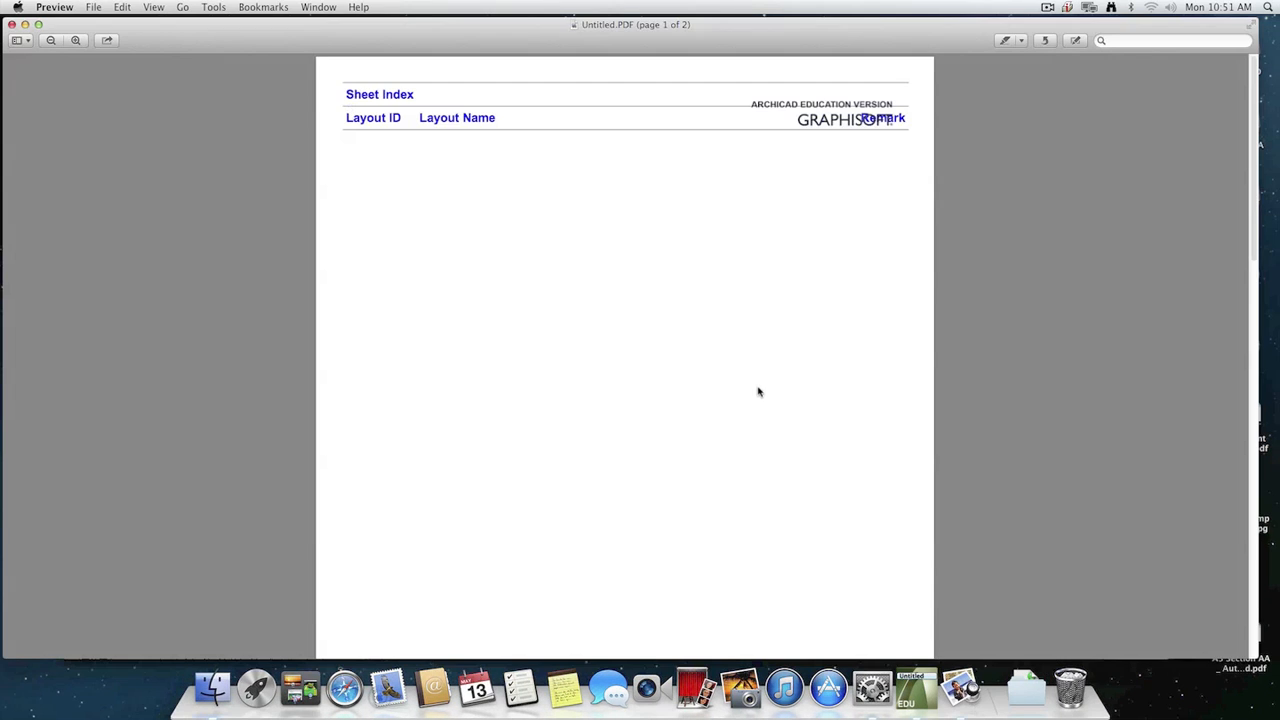
scroll(777, 366, down, 10)
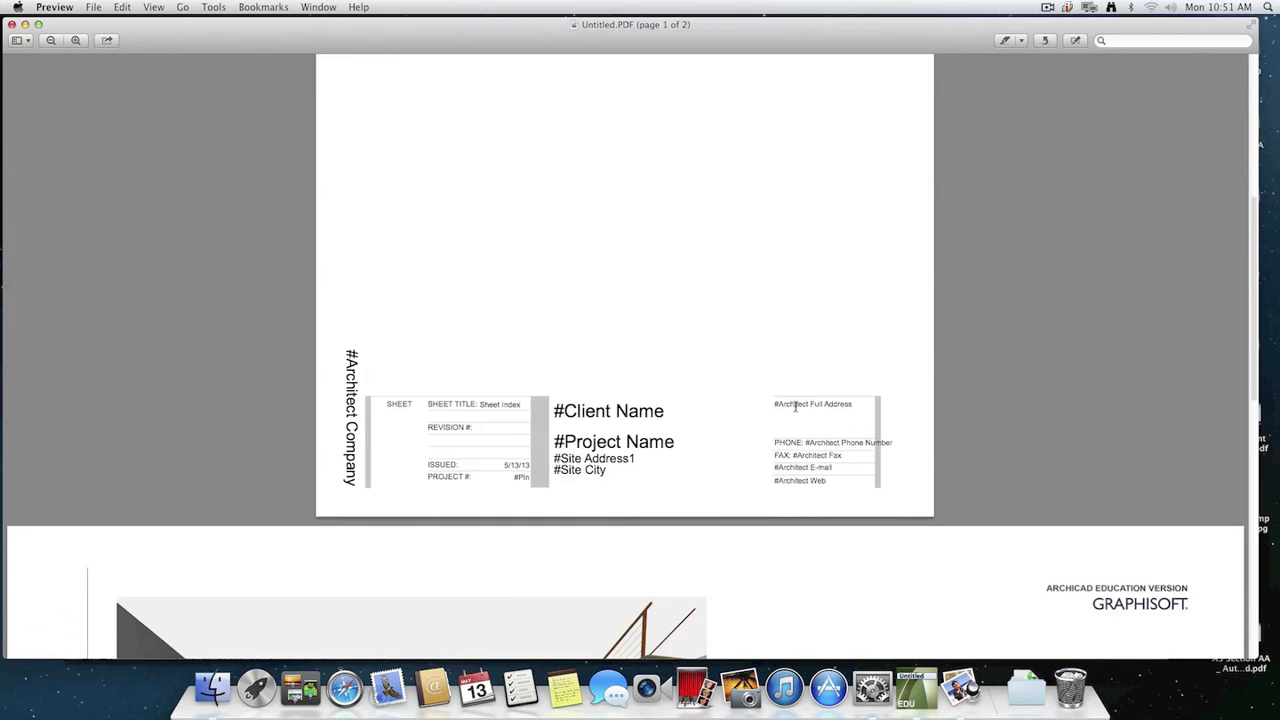
scroll(796, 405, down, 10)
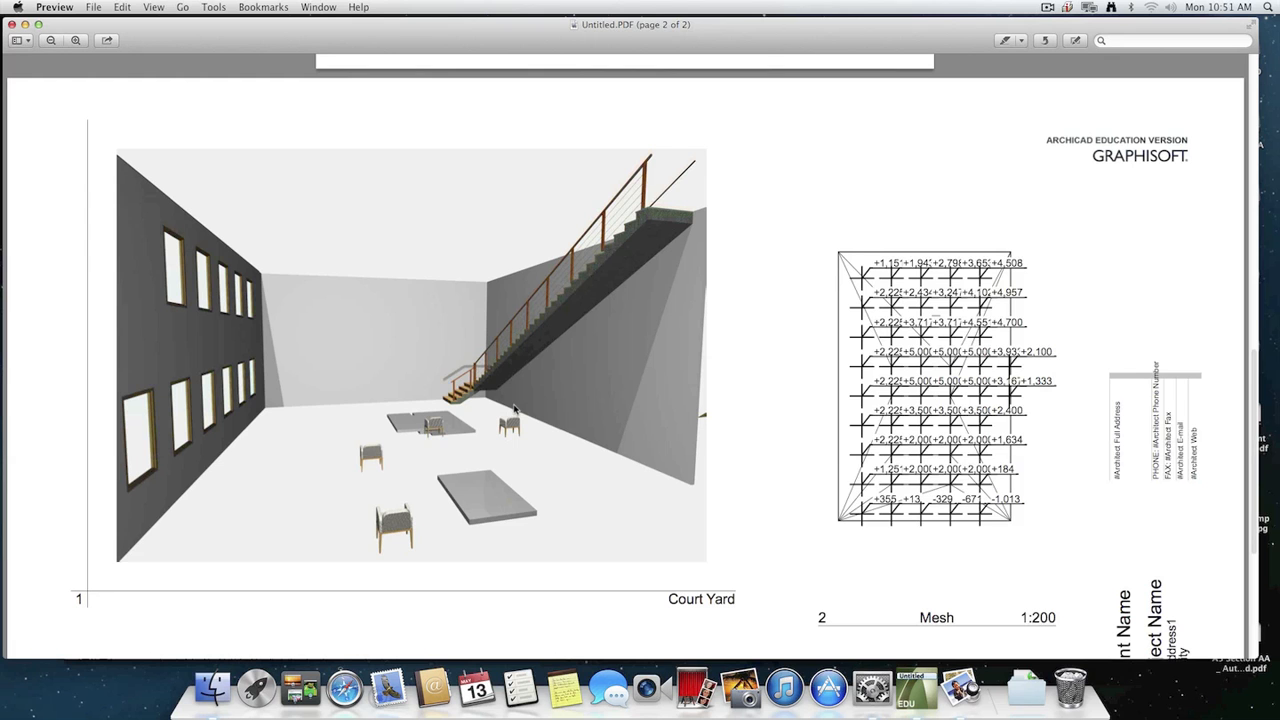
scroll(656, 389, down, 2)
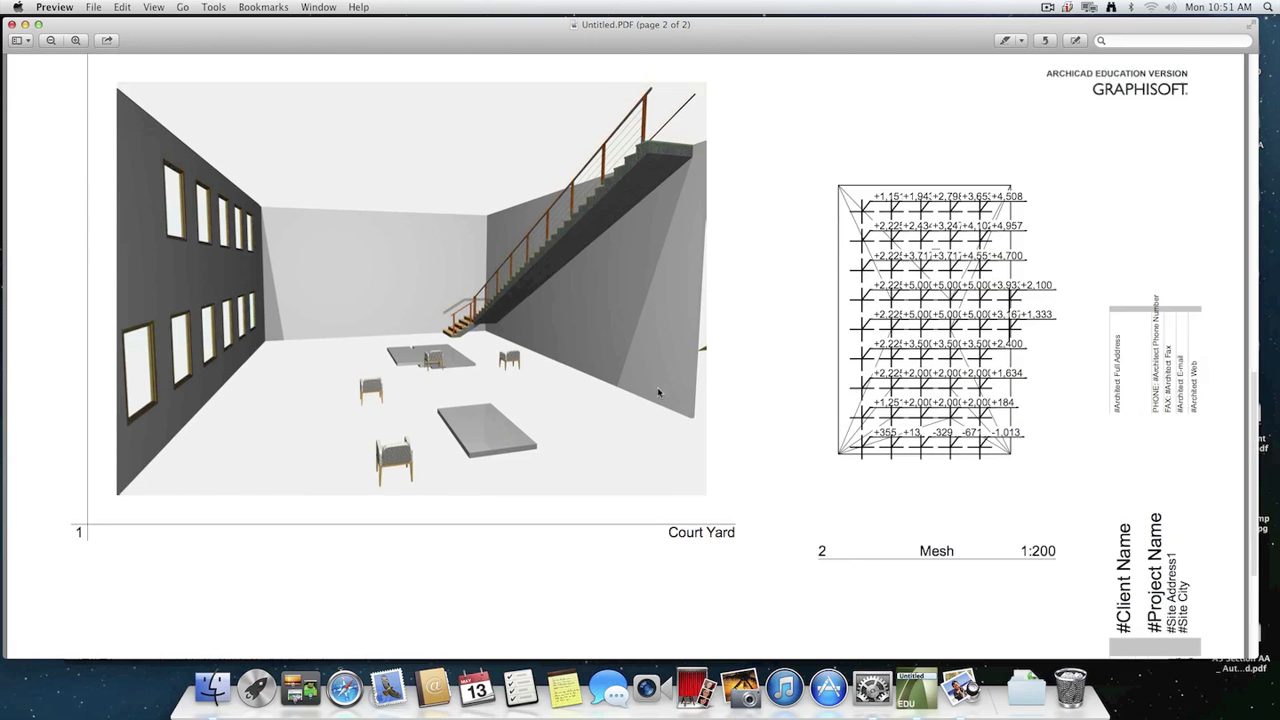
scroll(937, 306, up, 2)
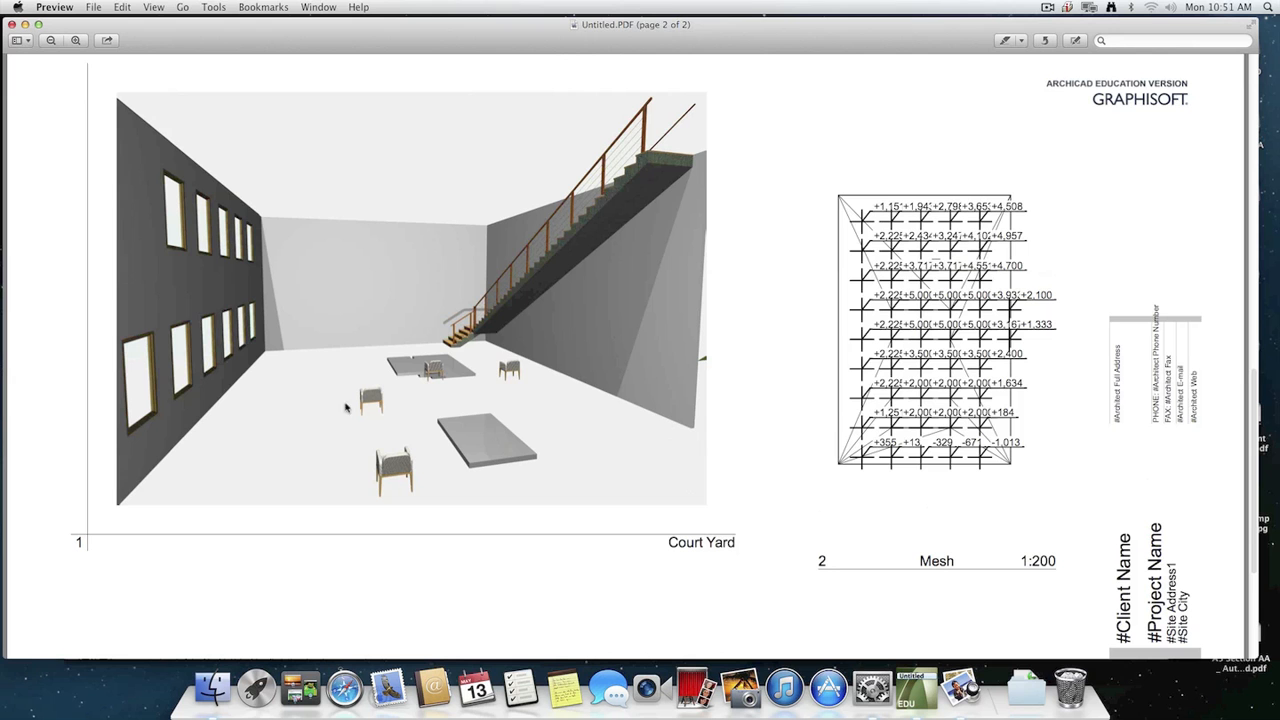
Return to ArchiCAD, dismiss the publishing report, and update the drawings on the 1 Plan layout in the Layout Book.
key(super+Tab)
key(super+Tab)
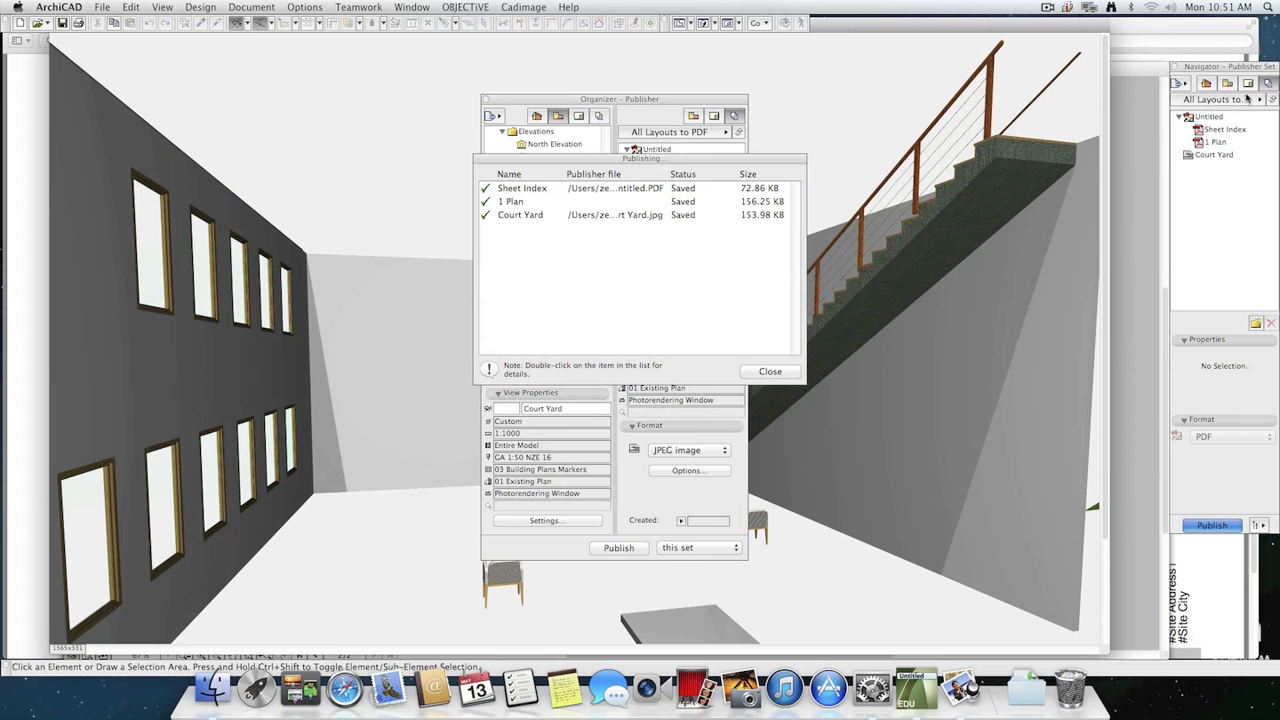
click(770, 371)
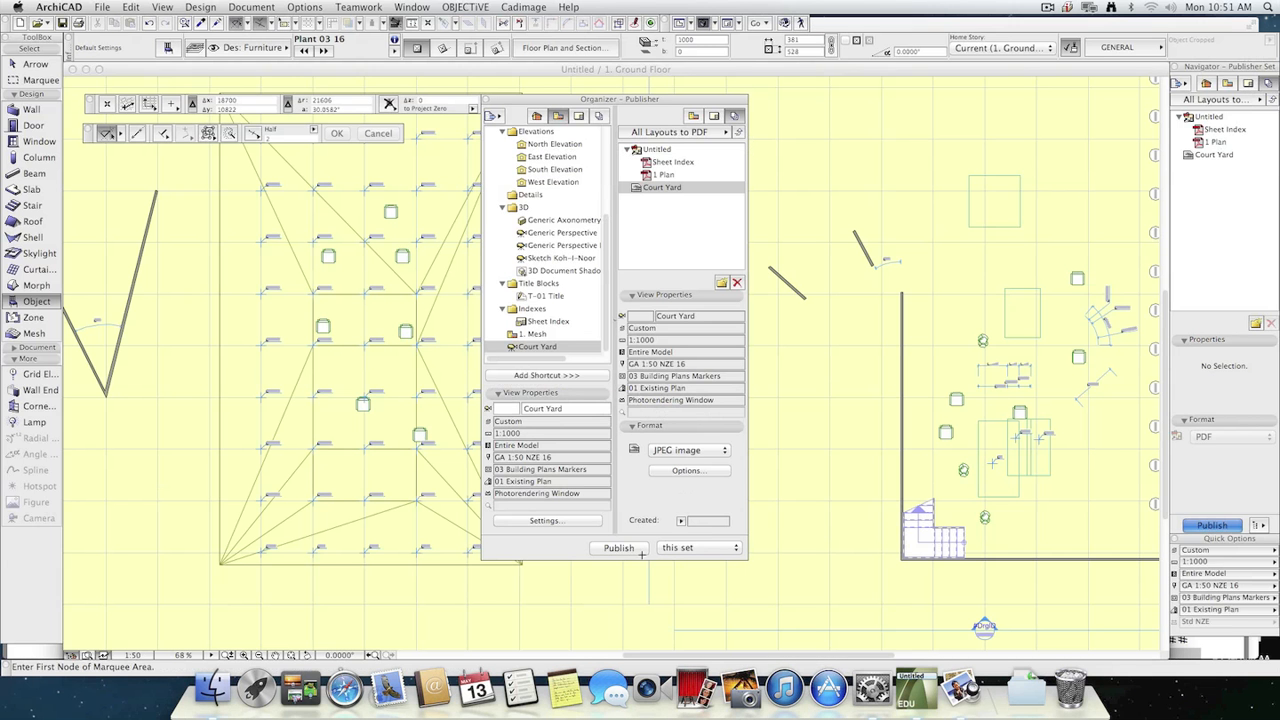
click(1248, 84)
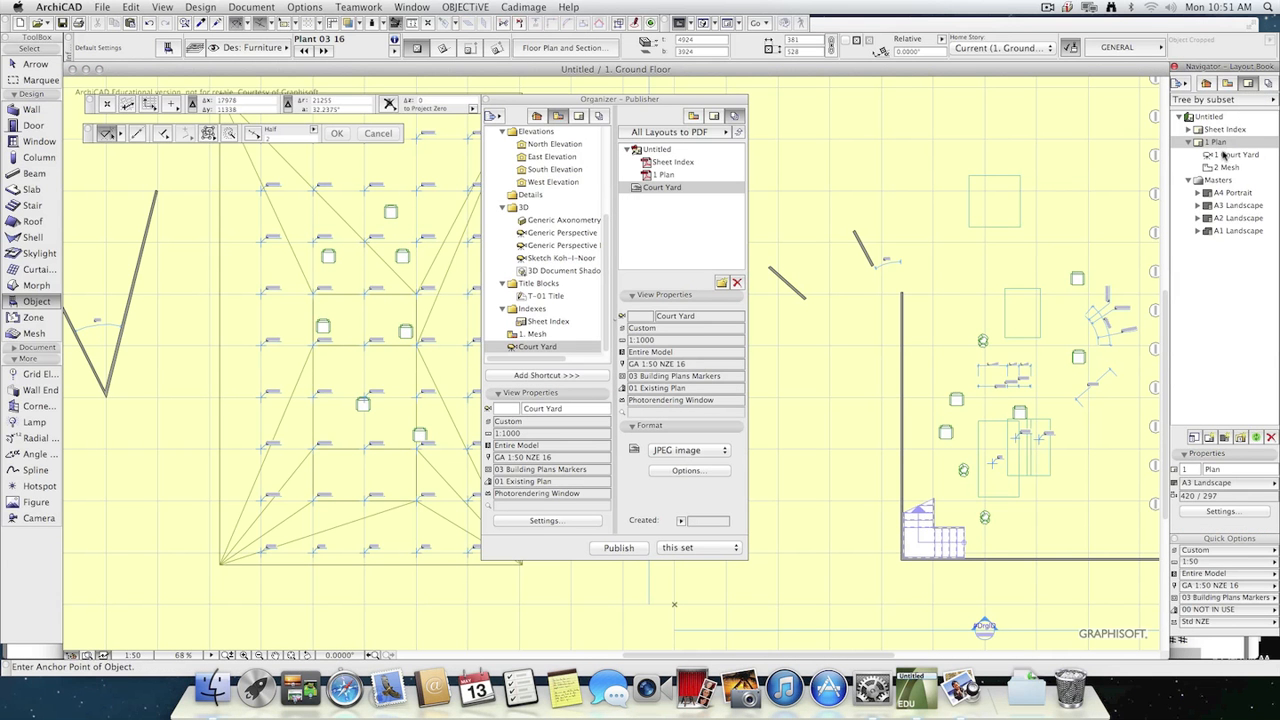
click(1238, 155)
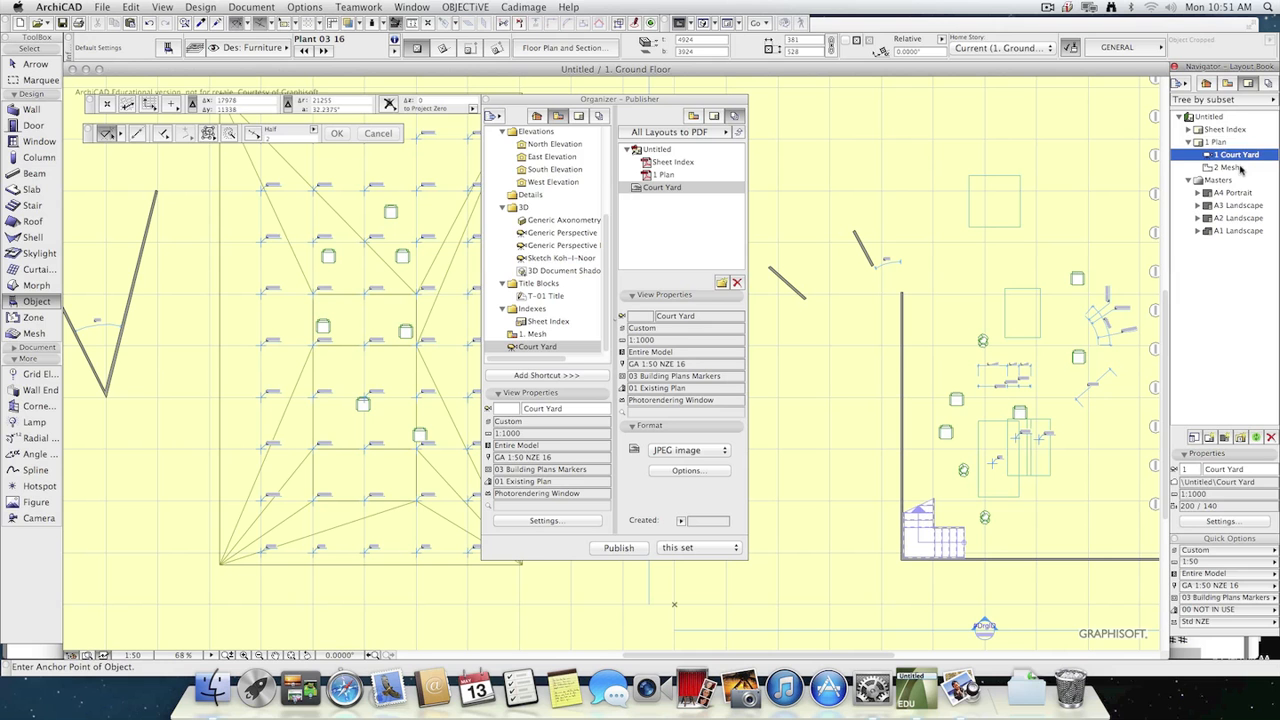
click(1234, 145)
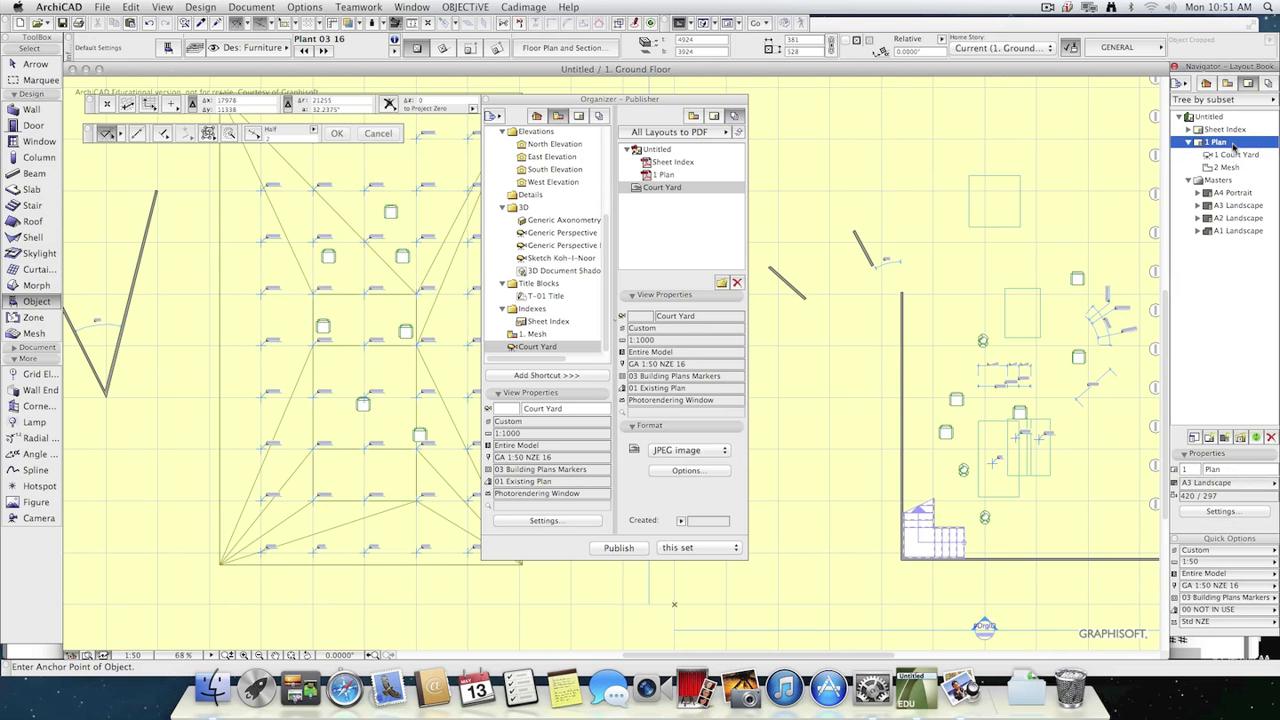
click(1257, 439)
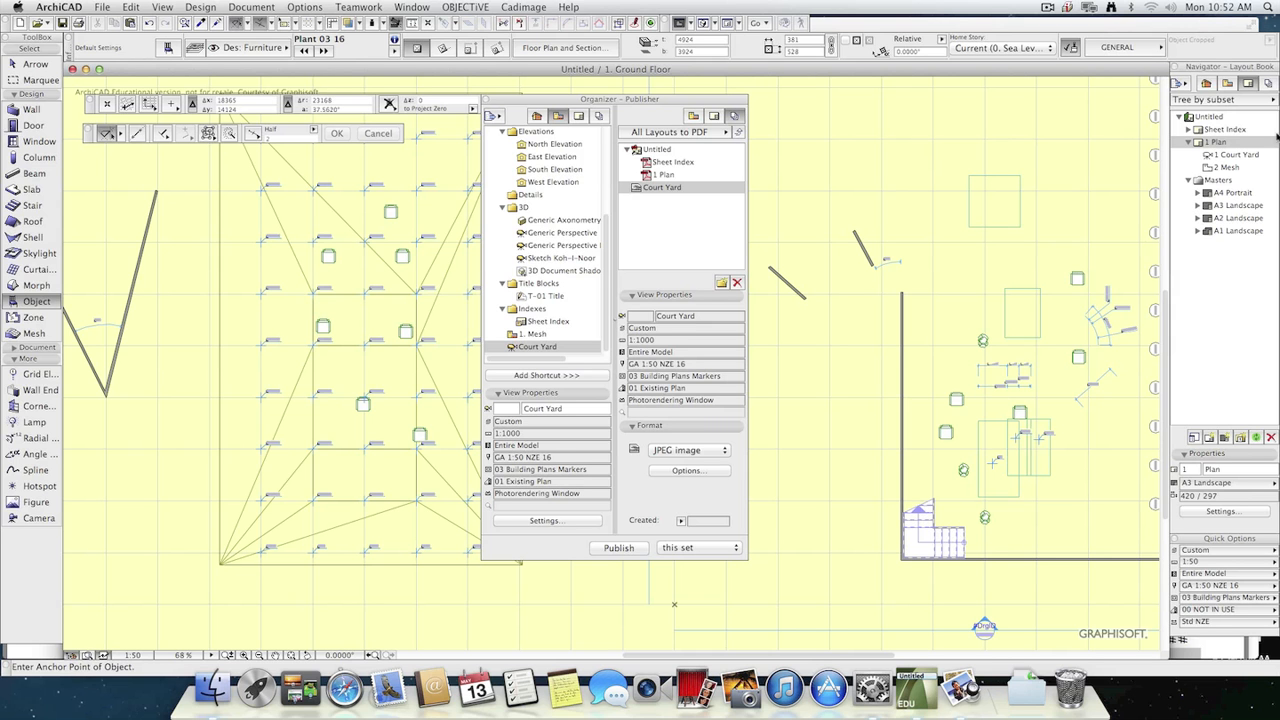
Try to publish the All Layouts to PDF set with the updated drawings, and dismiss the publishing report.
click(1265, 84)
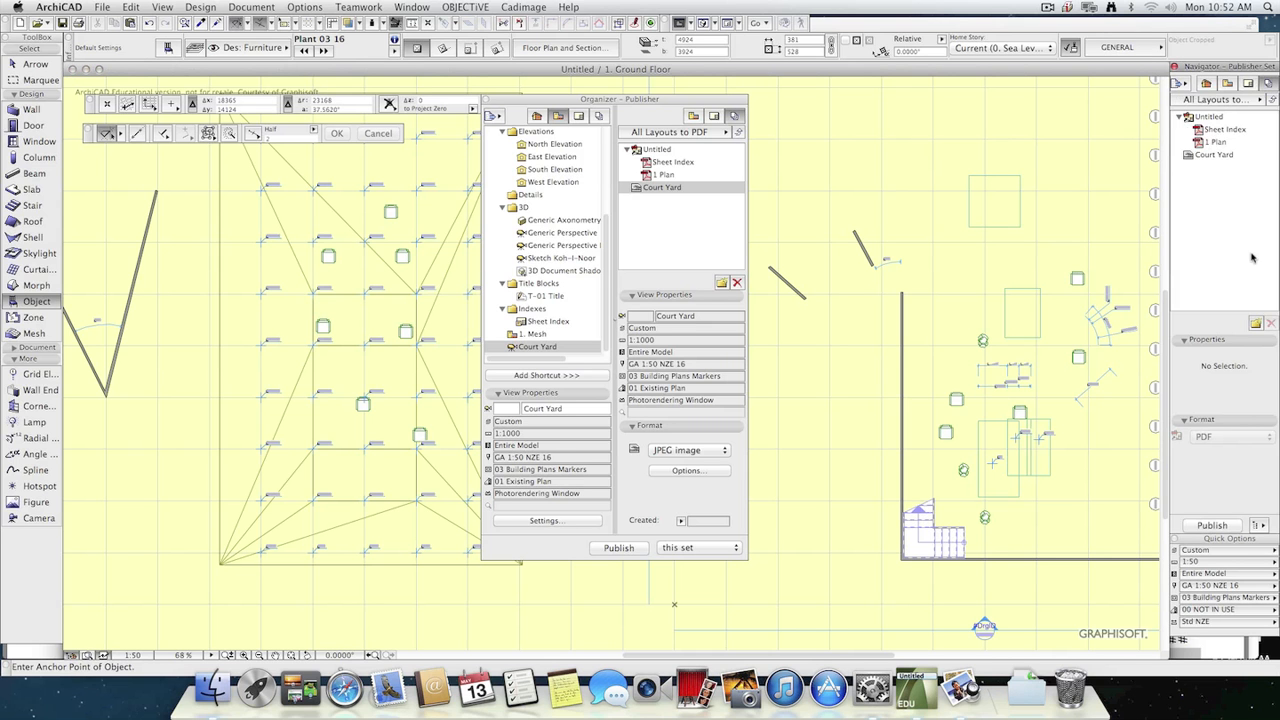
click(1213, 525)
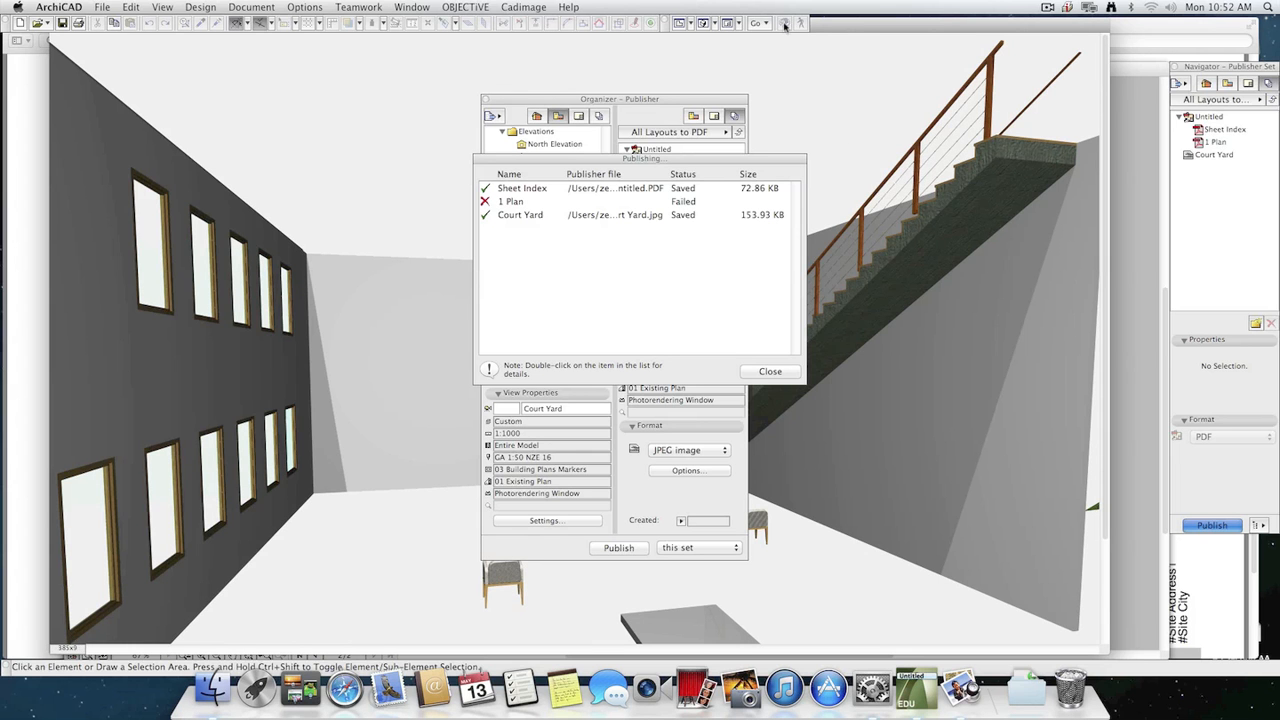
click(770, 371)
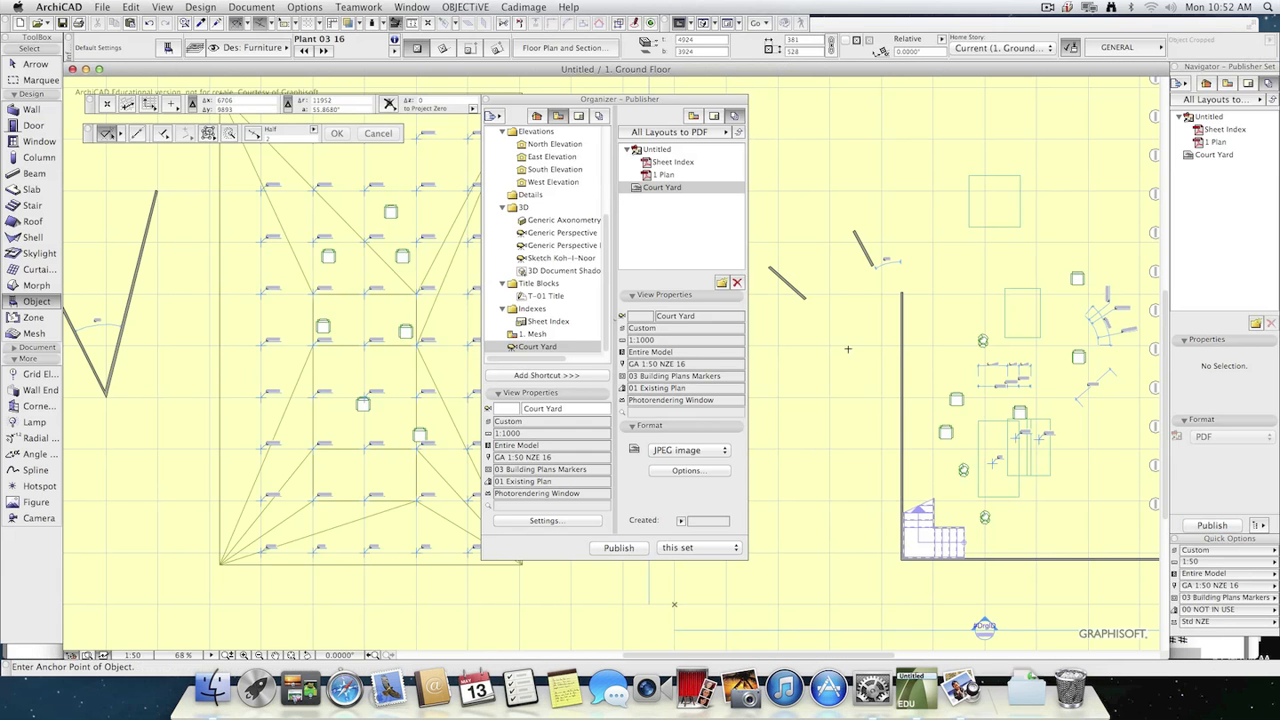
Open the 1 Plan layout and move the Organizer aside to check its updated Court Yard drawing.
click(1248, 83)
double_click(1216, 142)
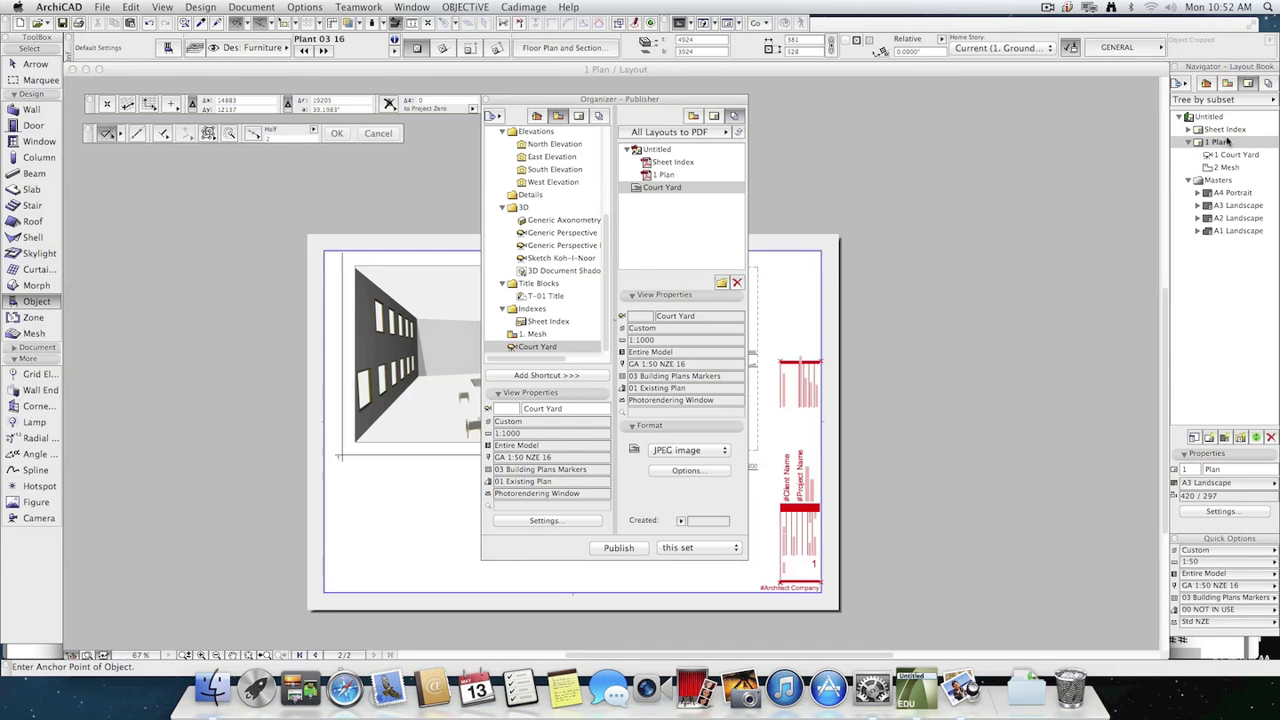
drag(602, 100, 936, 119)
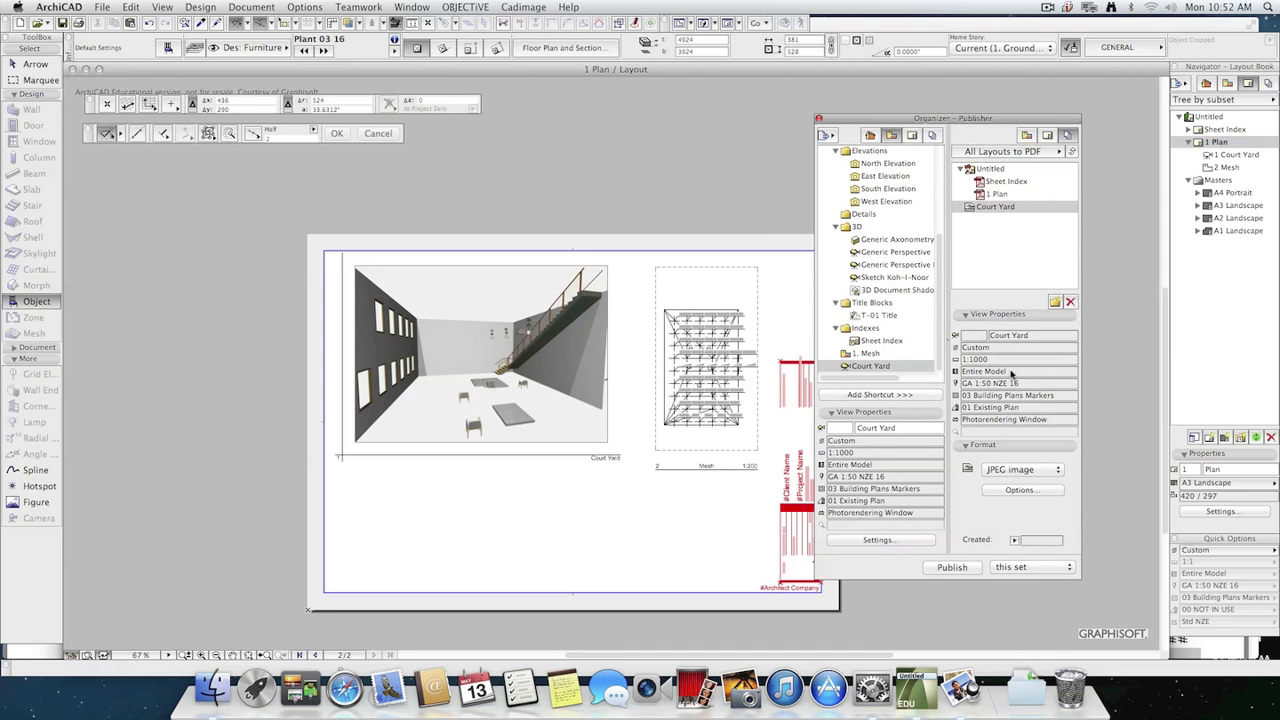
Try publishing this set from the Organizer, and close the Untitled.PDF that is still open in Preview.
click(952, 567)
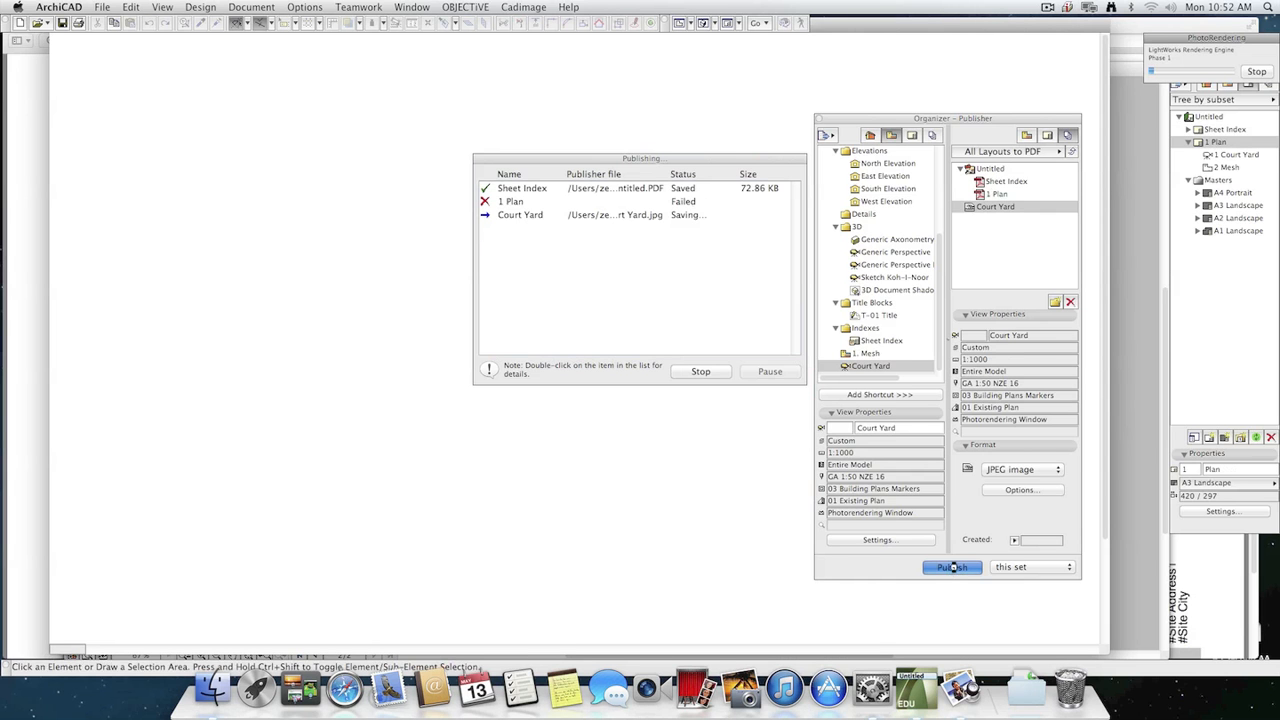
key(super+Tab)
key(super+Tab)
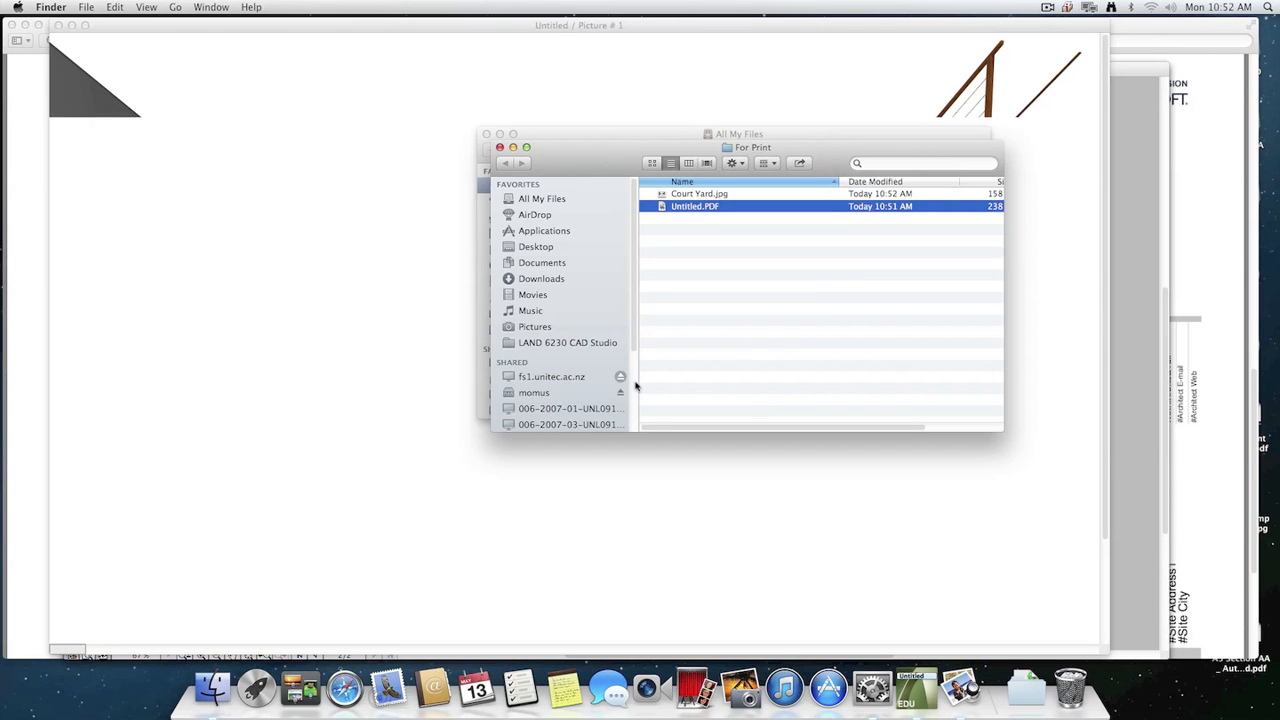
key(super+Tab)
key(super+Tab)
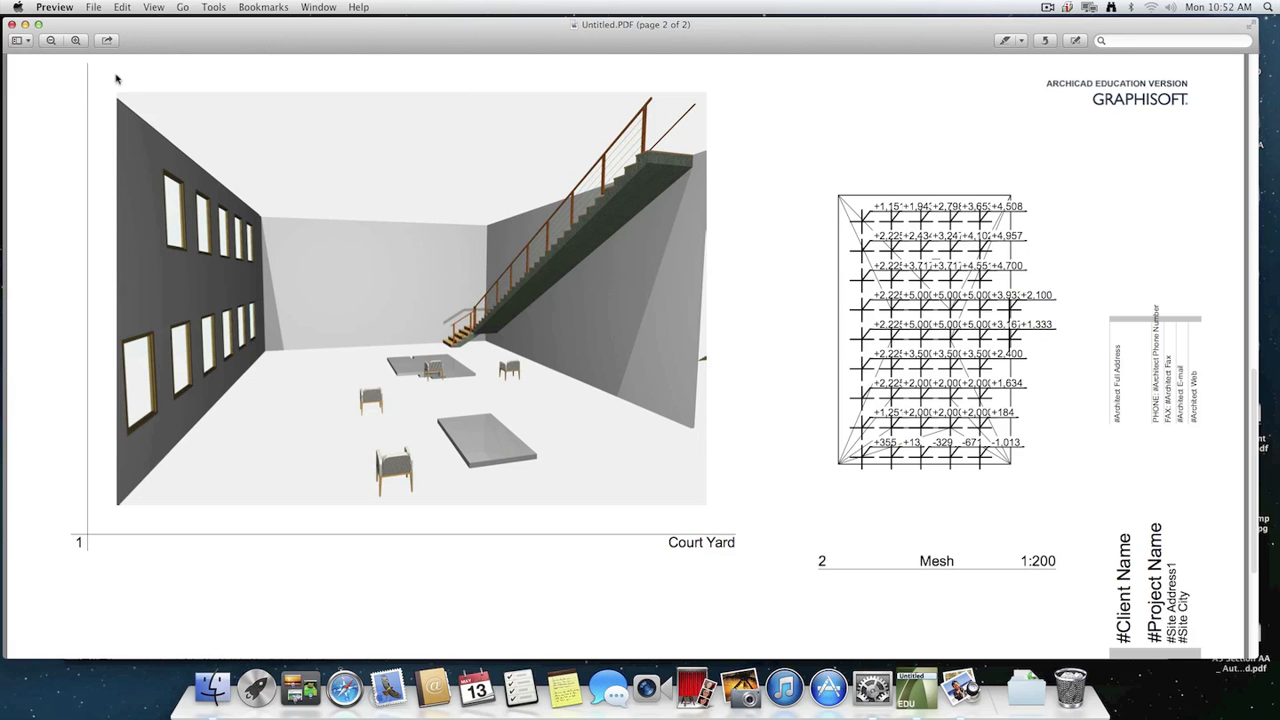
click(12, 22)
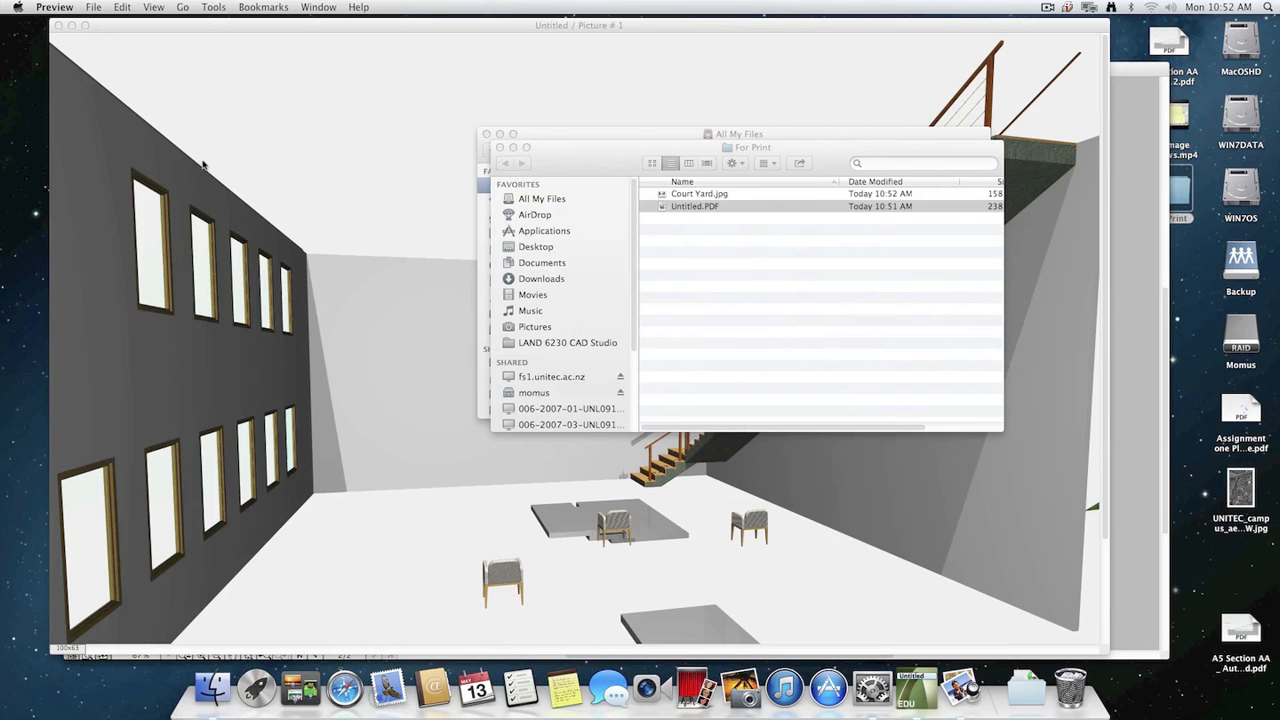
Back in ArchiCAD, check the 1 Plan entry in the publishing report, dismiss the report, and publish this set once more.
click(733, 308)
click(738, 106)
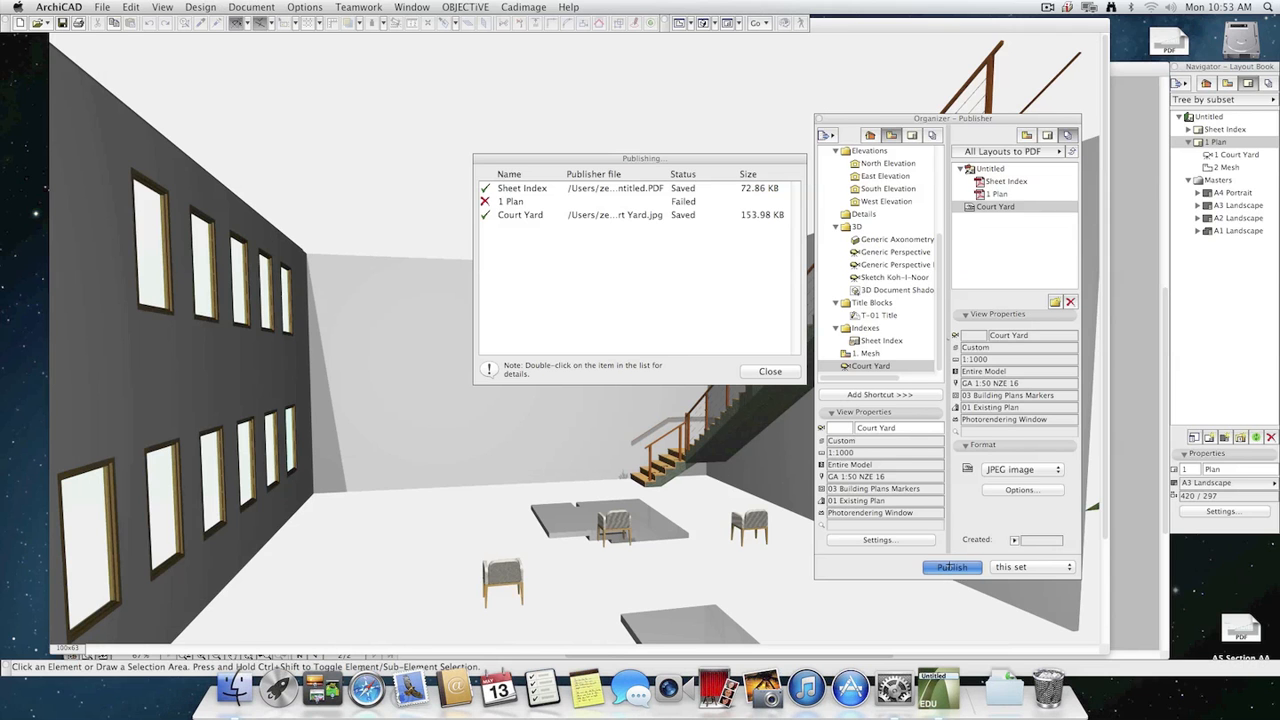
click(632, 192)
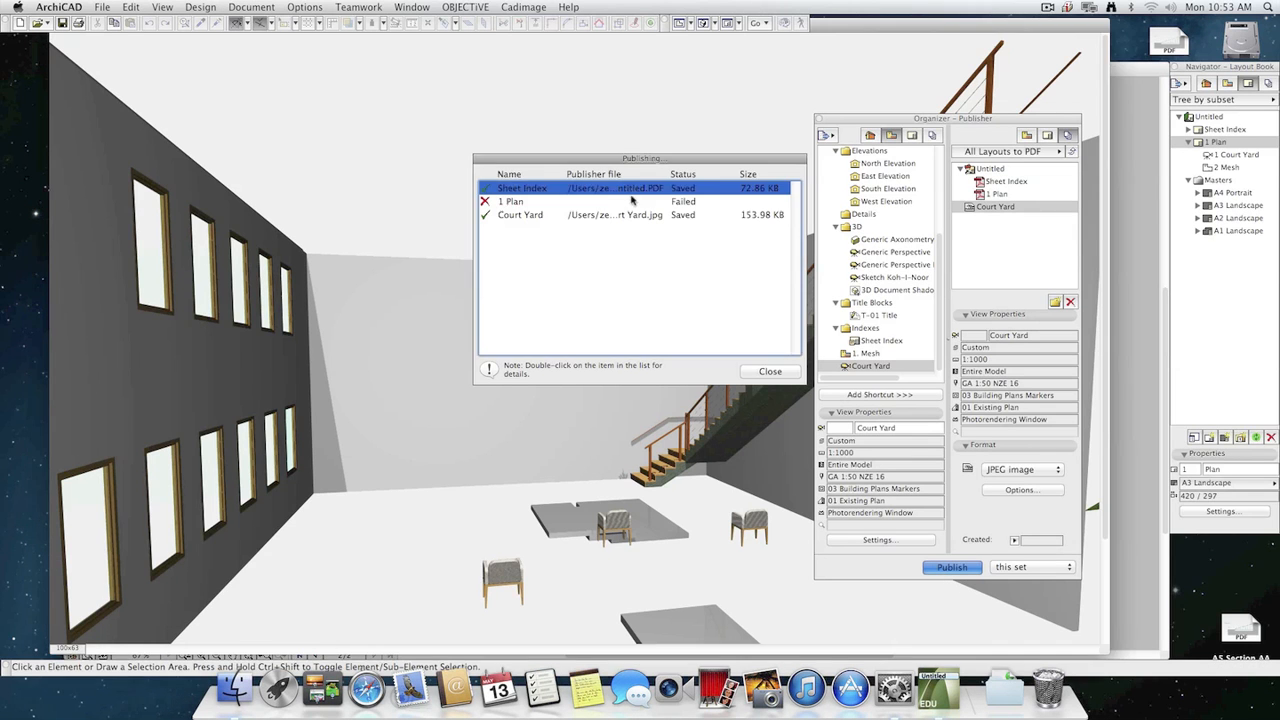
click(600, 203)
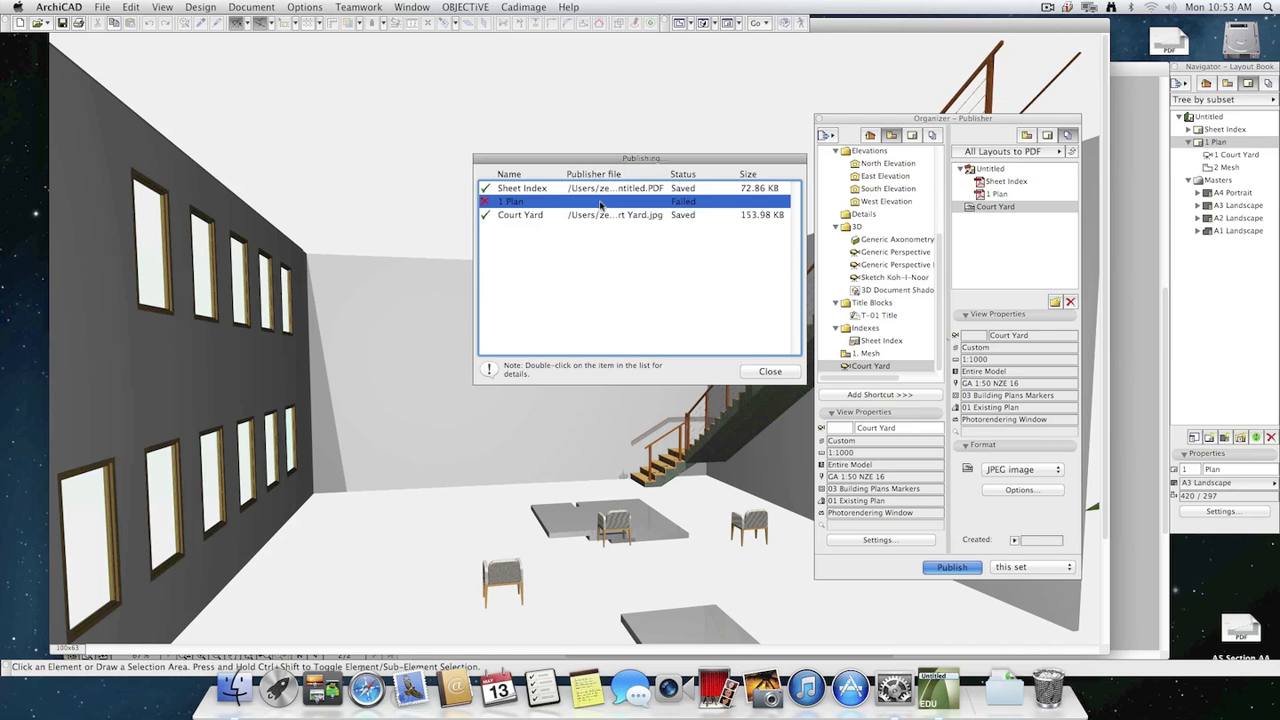
click(770, 371)
click(952, 567)
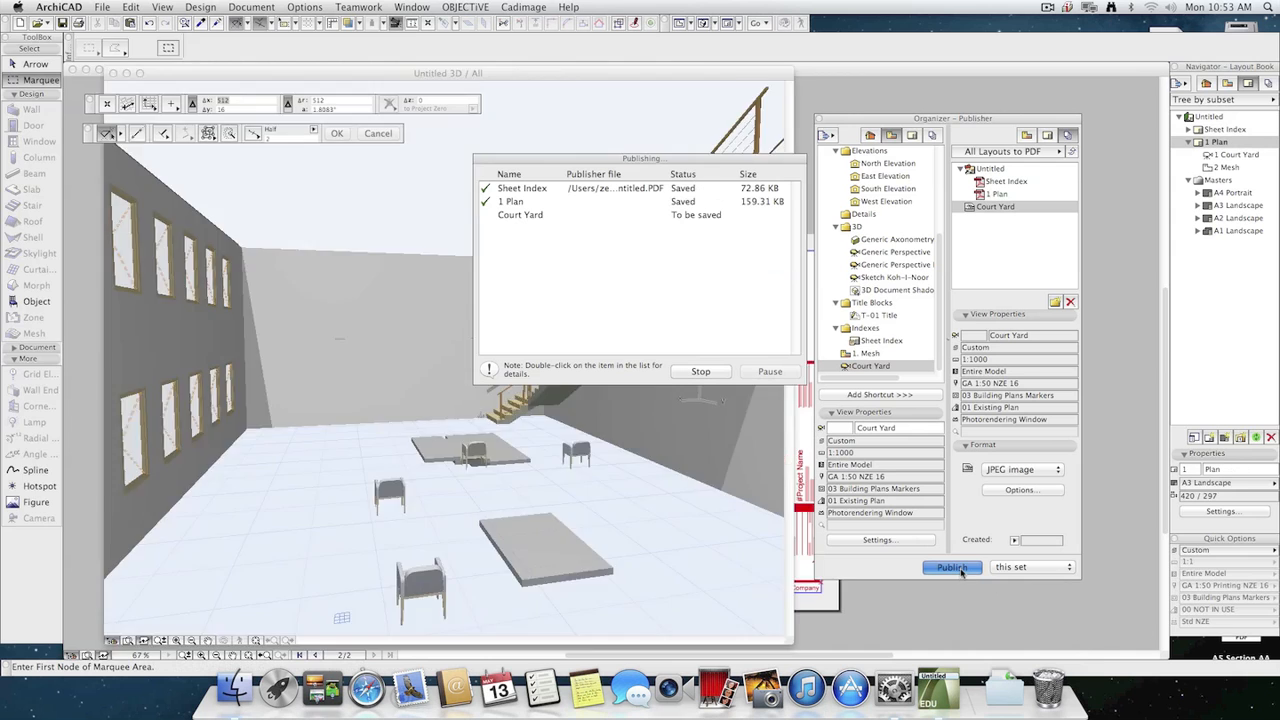
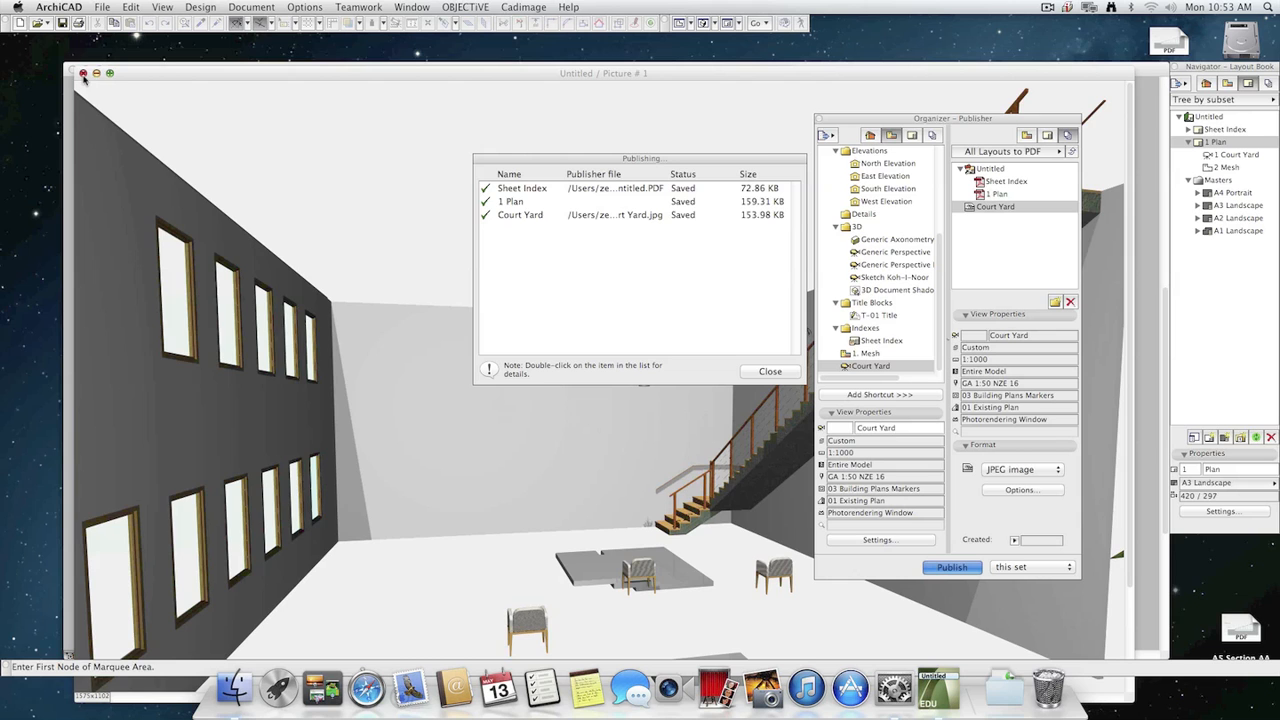
Close the rendered picture and start a master layout, named with the author's first name plus "A3 Landscape", at A3 (ISO) – Metric size.
click(83, 73)
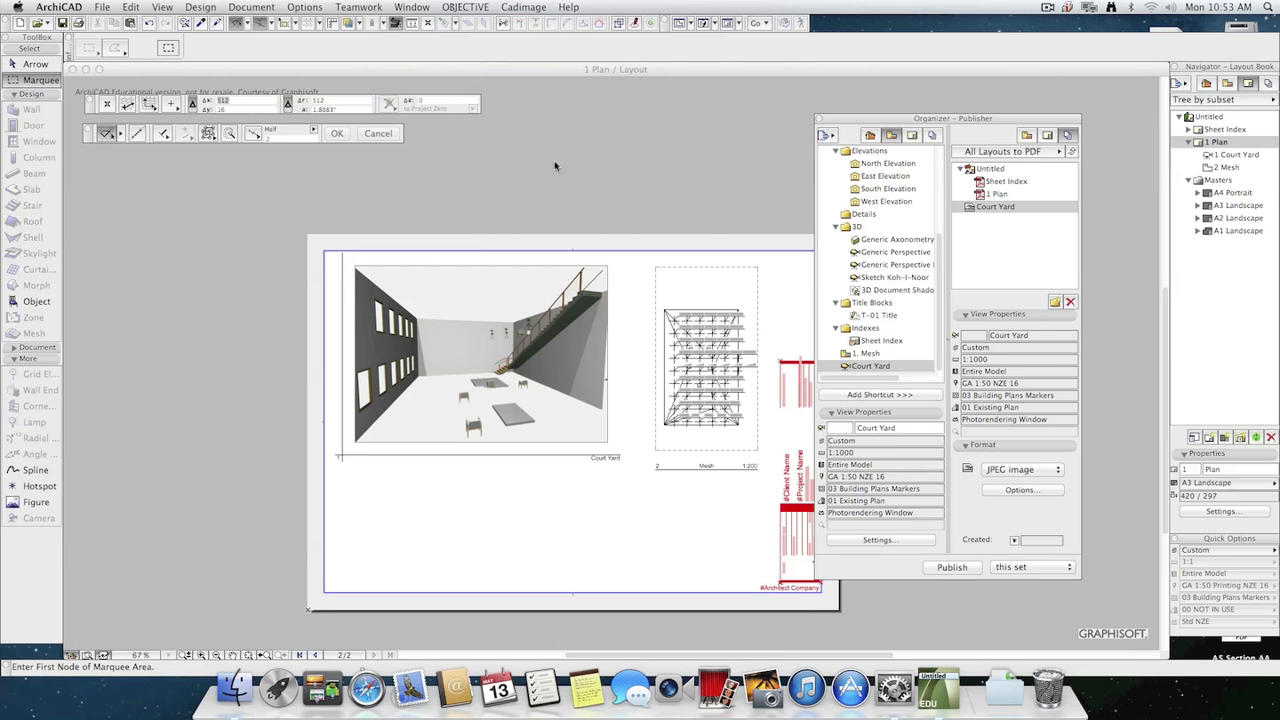
click(1230, 181)
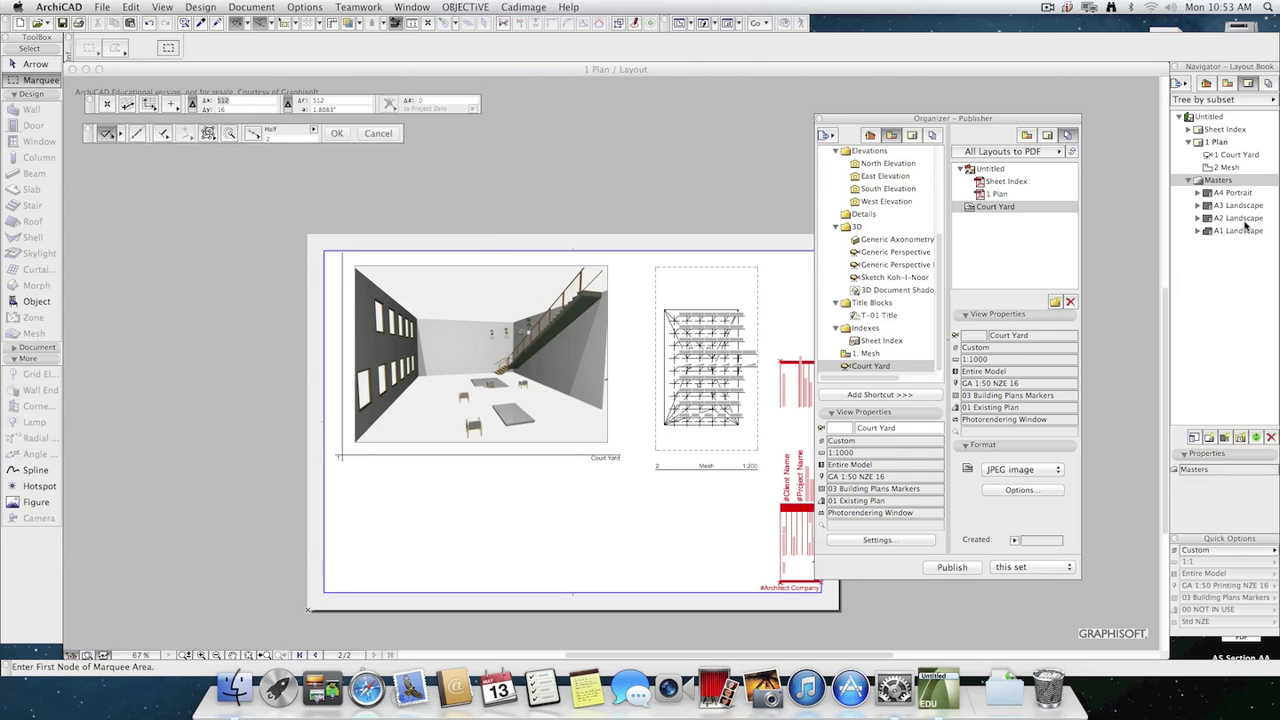
click(1225, 439)
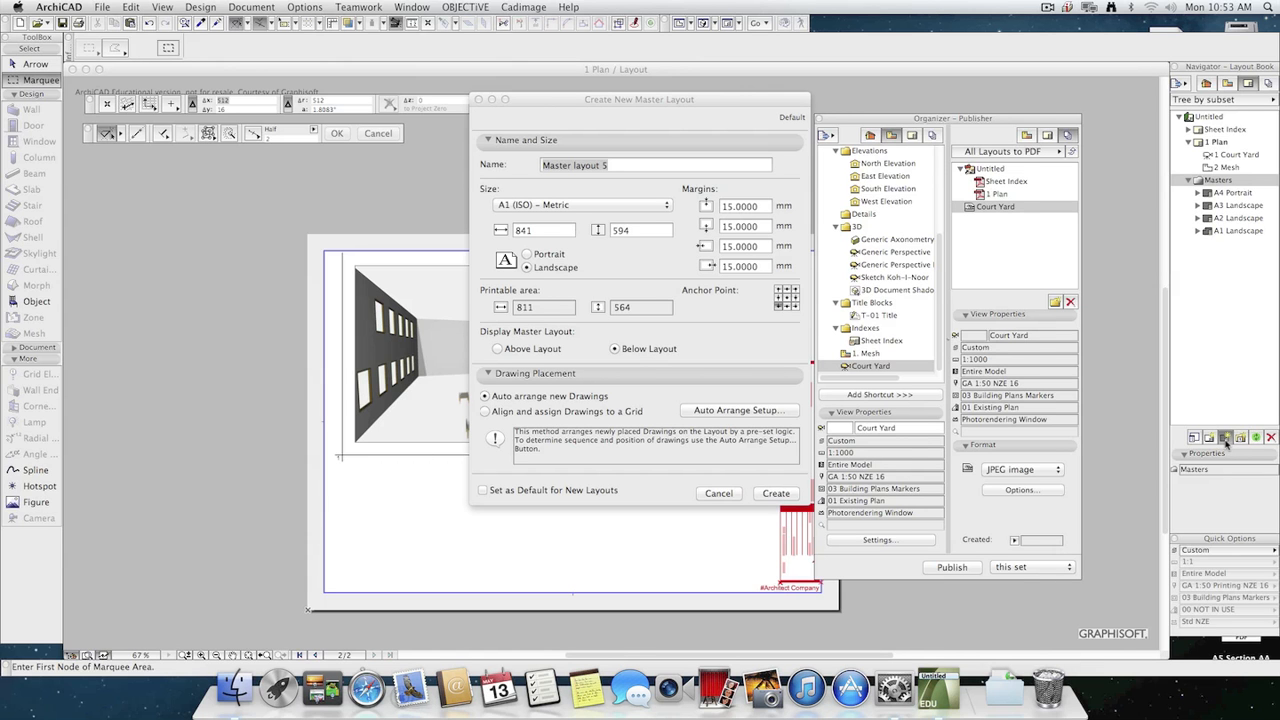
text(Zanes a#)
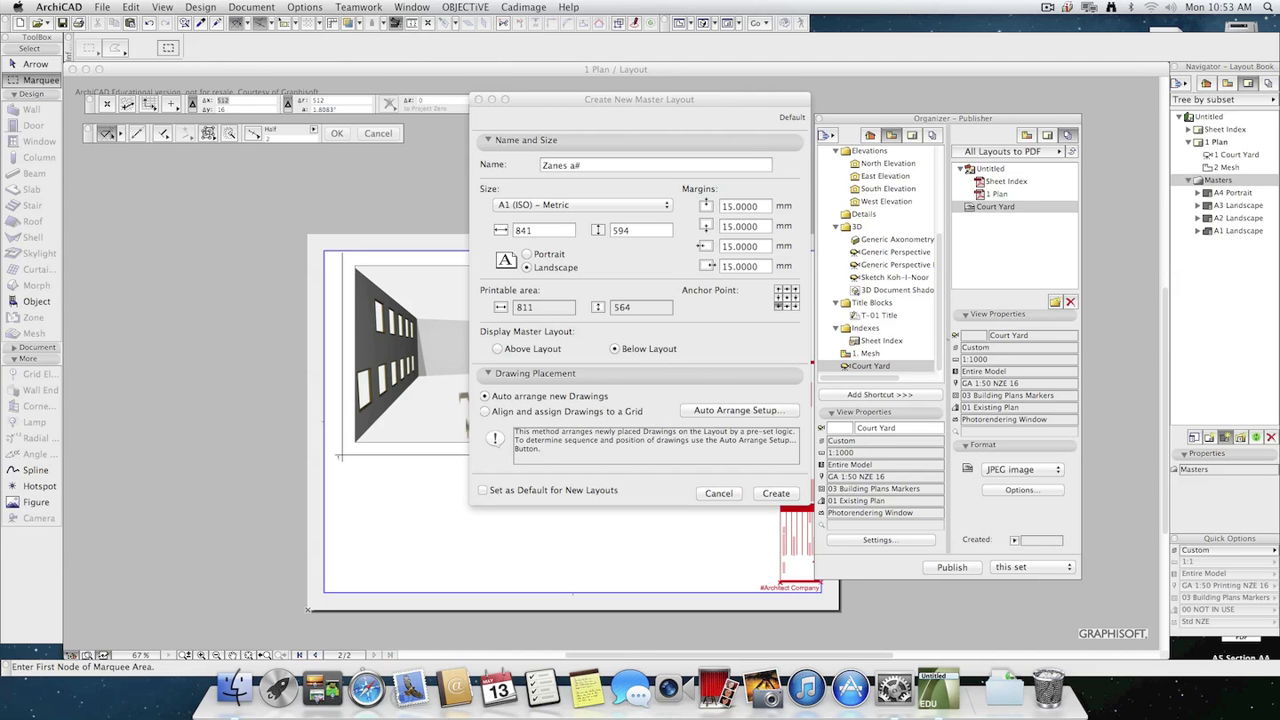
text(3 Landscape)
click(619, 205)
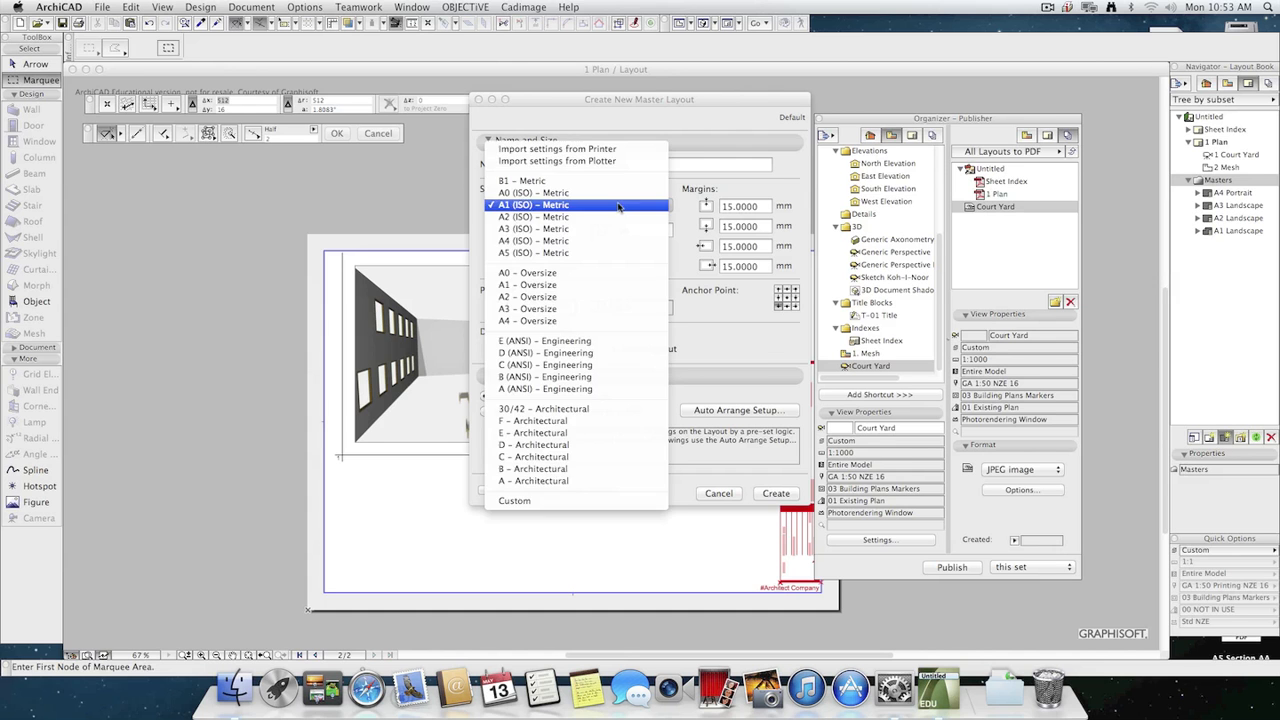
click(589, 229)
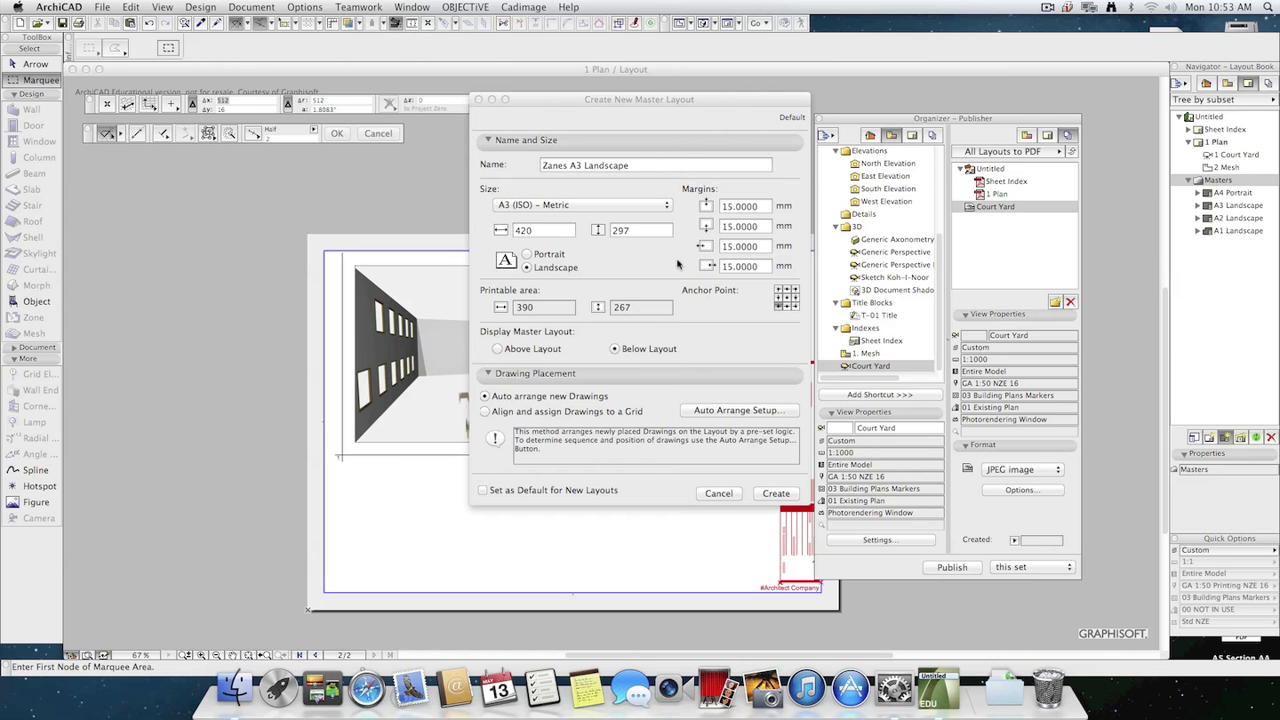
Set all four margins of the new A3 master layout to 10 mm and create it.
double_click(729, 207)
text(10)
key(Tab)
text(10)
key(Tab)
text(10)
key(Tab)
text(10)
key(Tab)
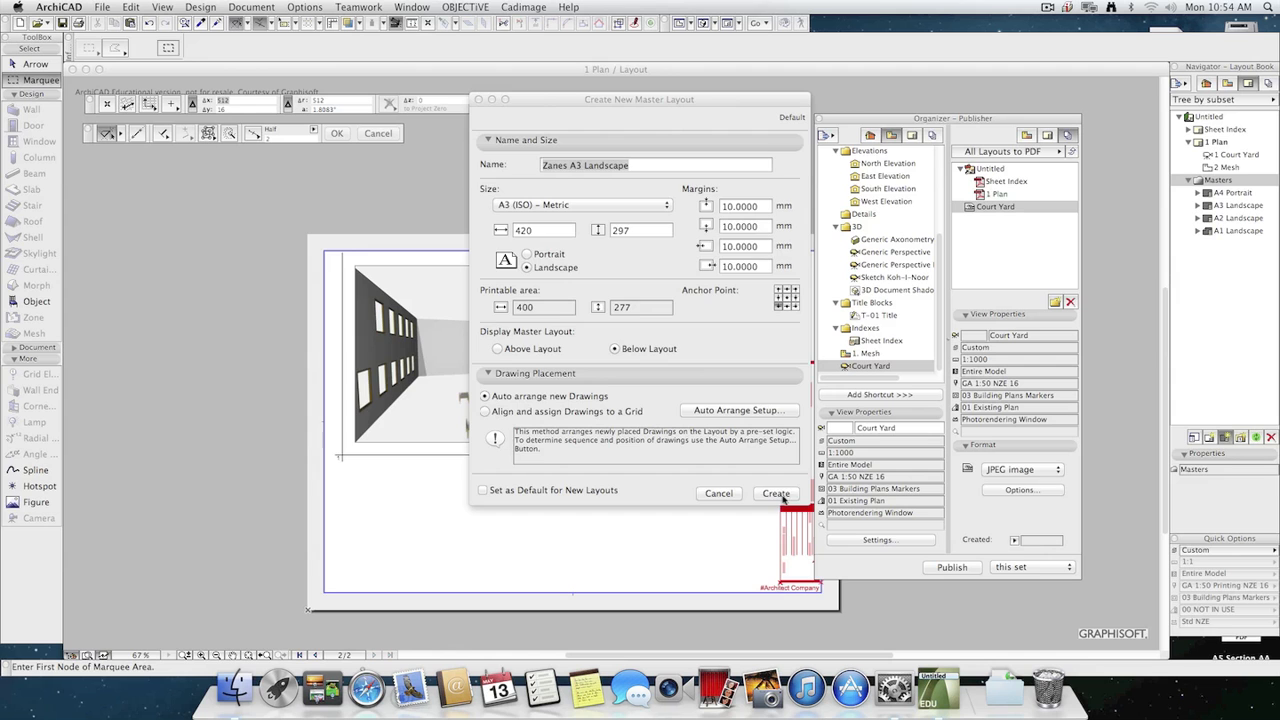
click(782, 495)
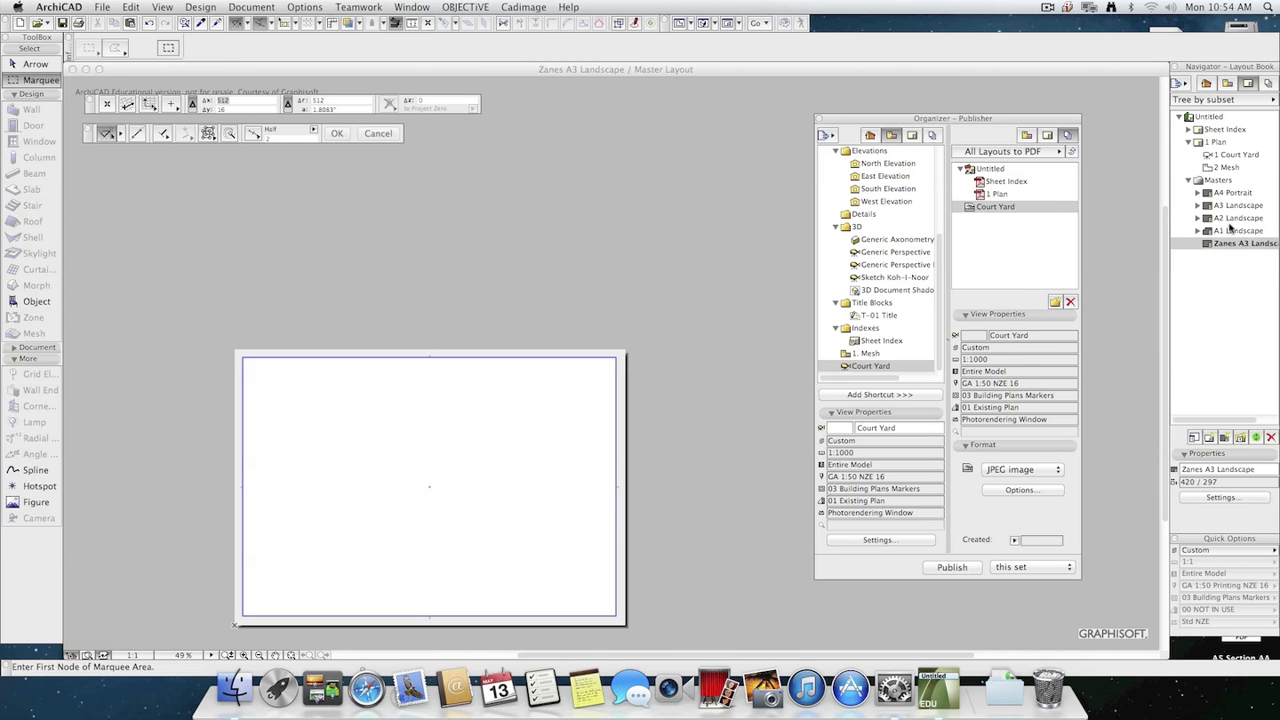
Create a new layout based on the custom A3 Landscape master, keeping the default name and automatic ID.
drag(979, 118, 905, 106)
click(972, 123)
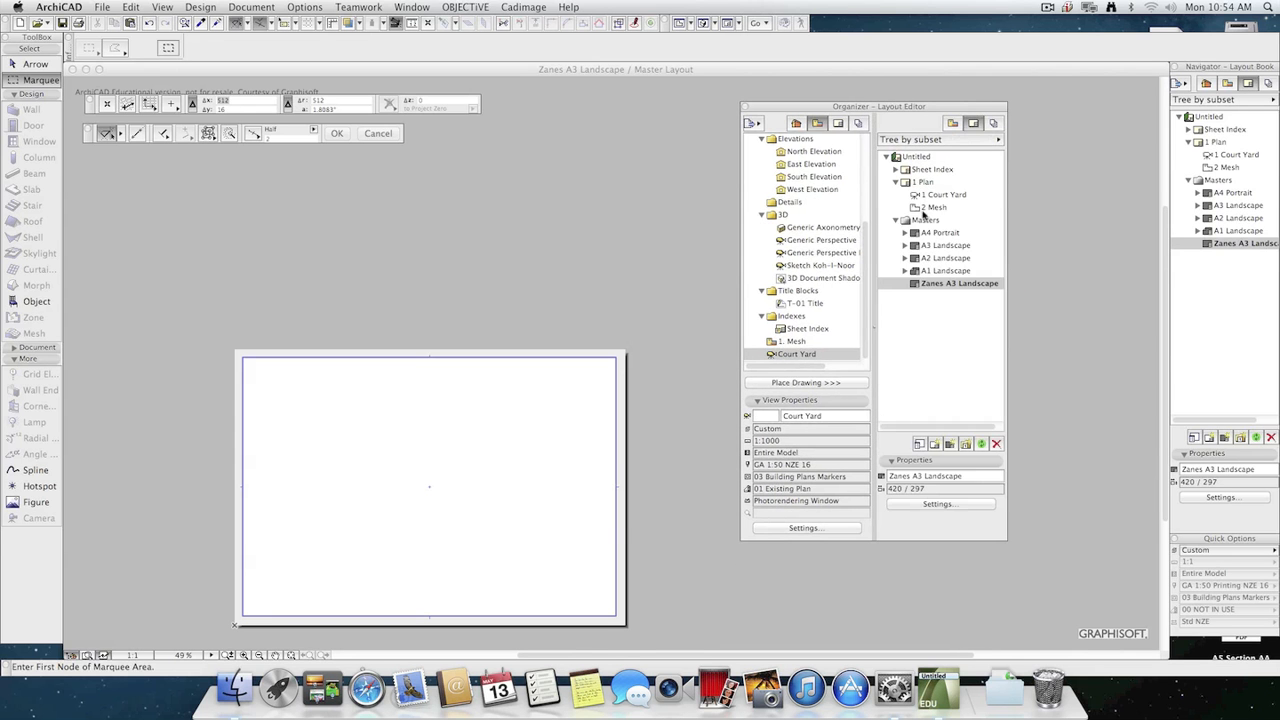
scroll(858, 140, up, 5)
scroll(855, 250, down, 5)
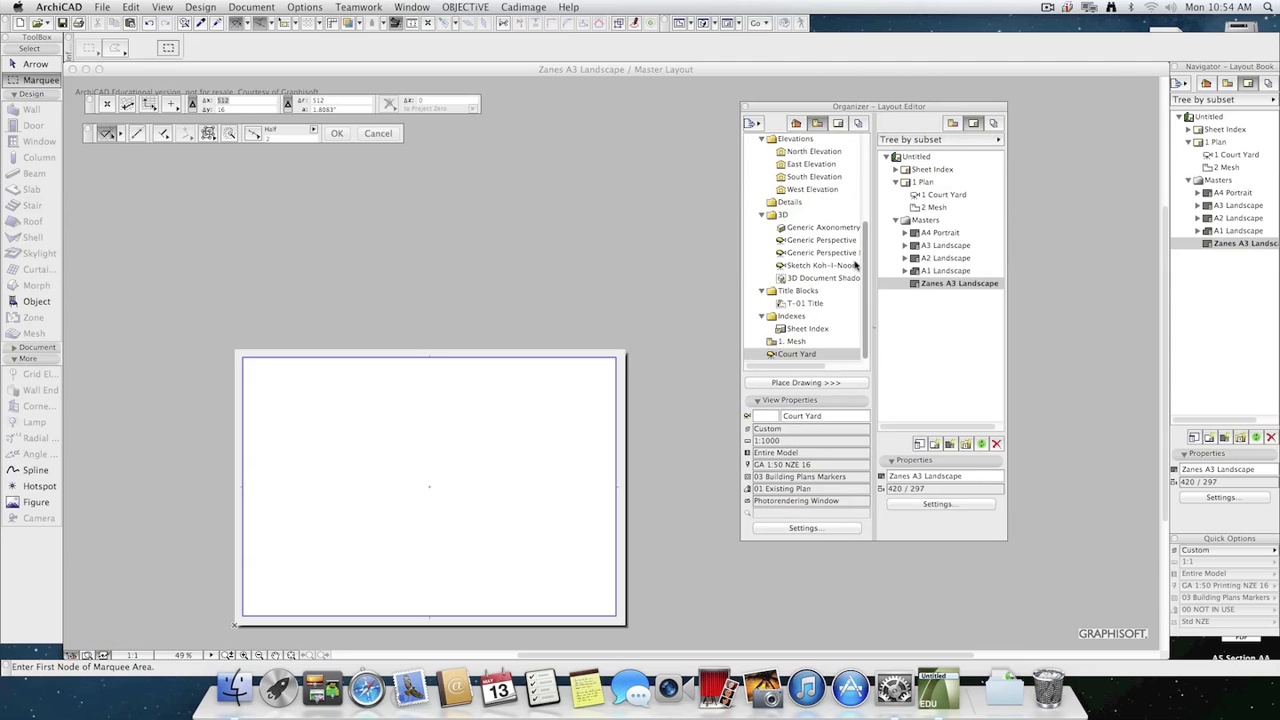
scroll(825, 338, up, 3)
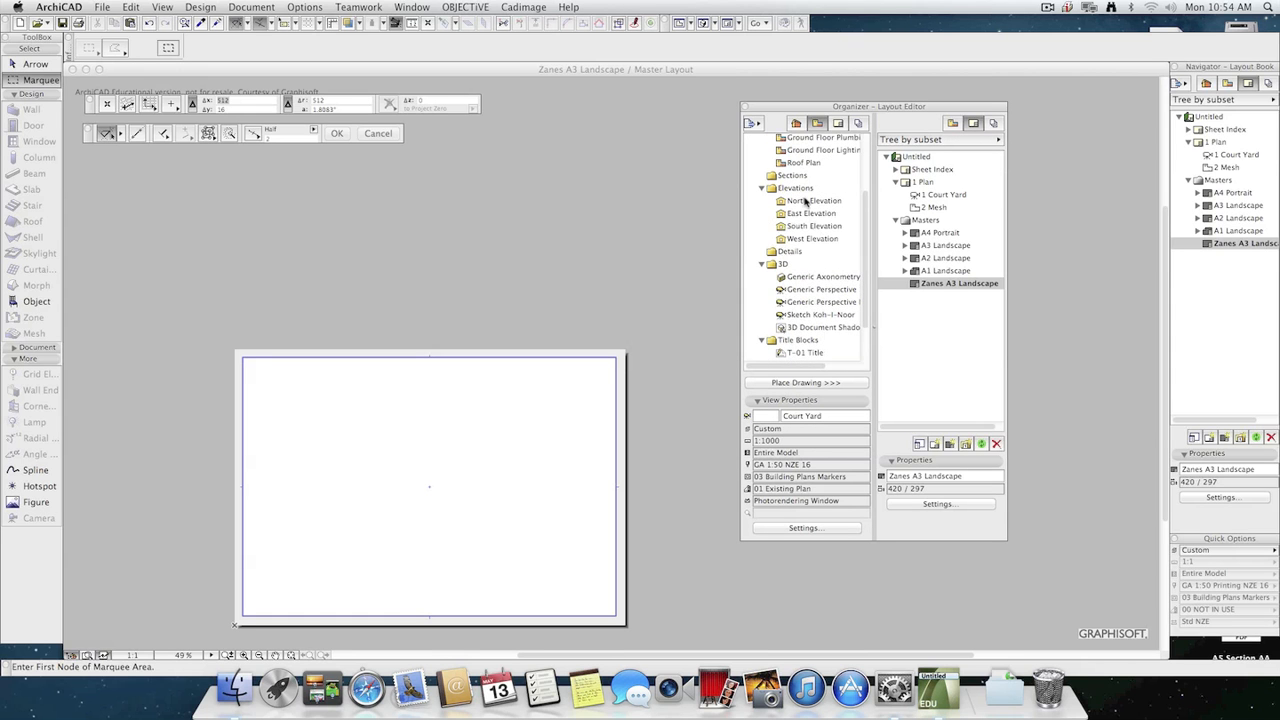
click(805, 201)
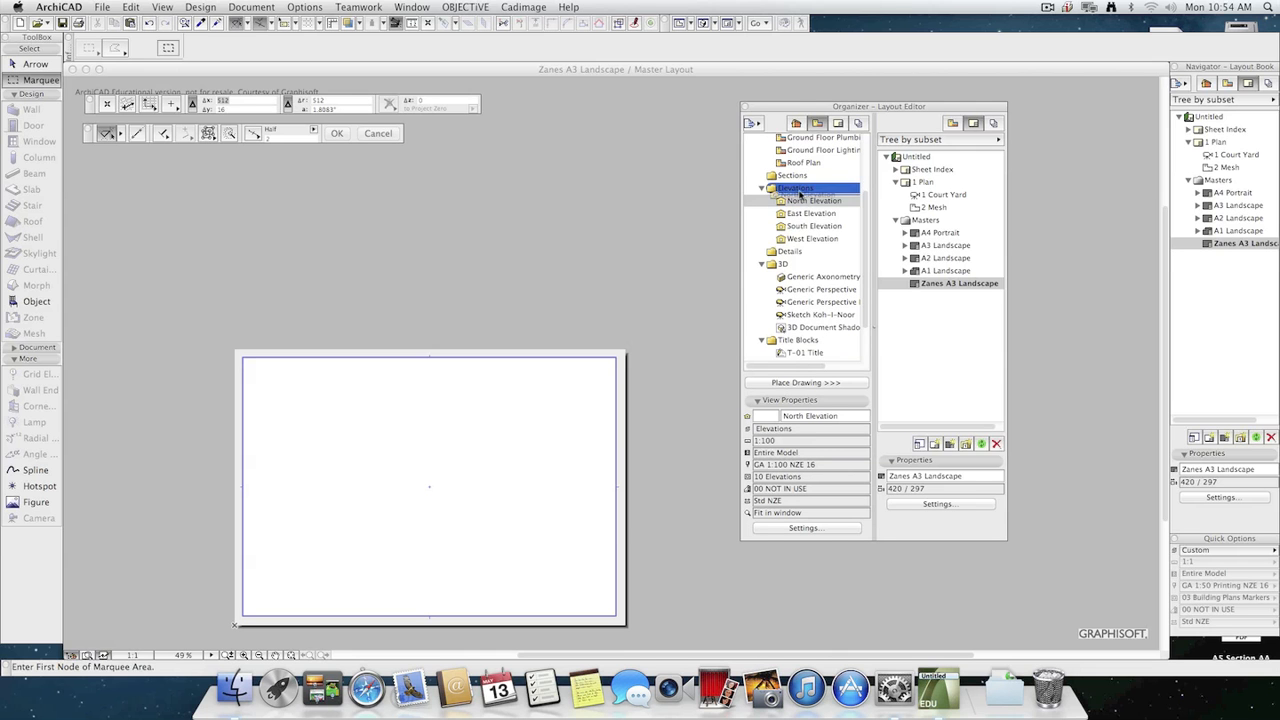
click(934, 444)
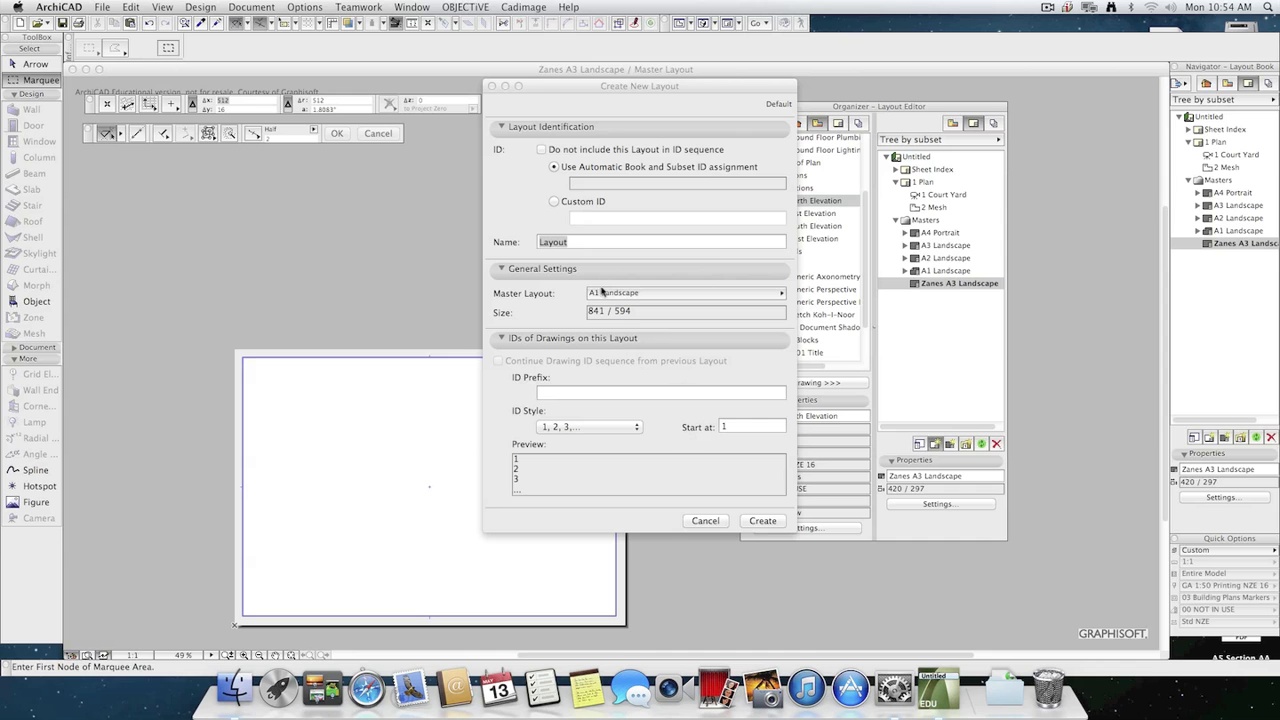
click(643, 293)
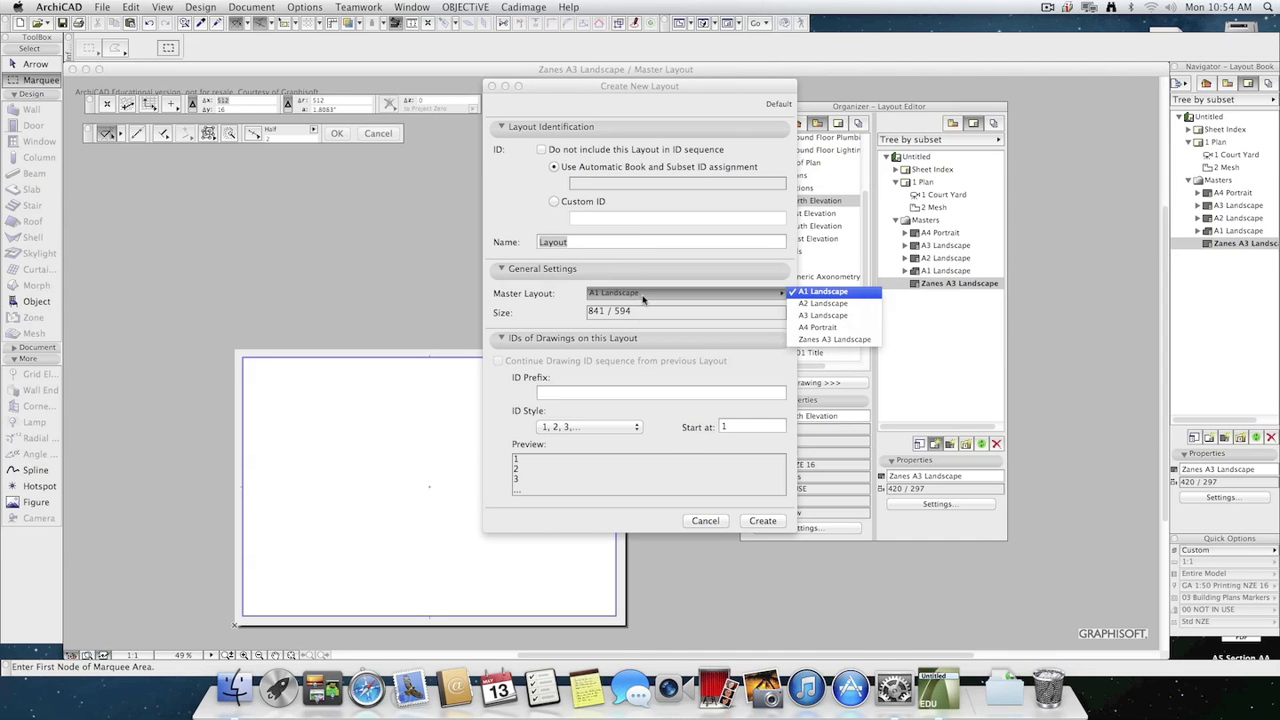
click(849, 340)
click(762, 520)
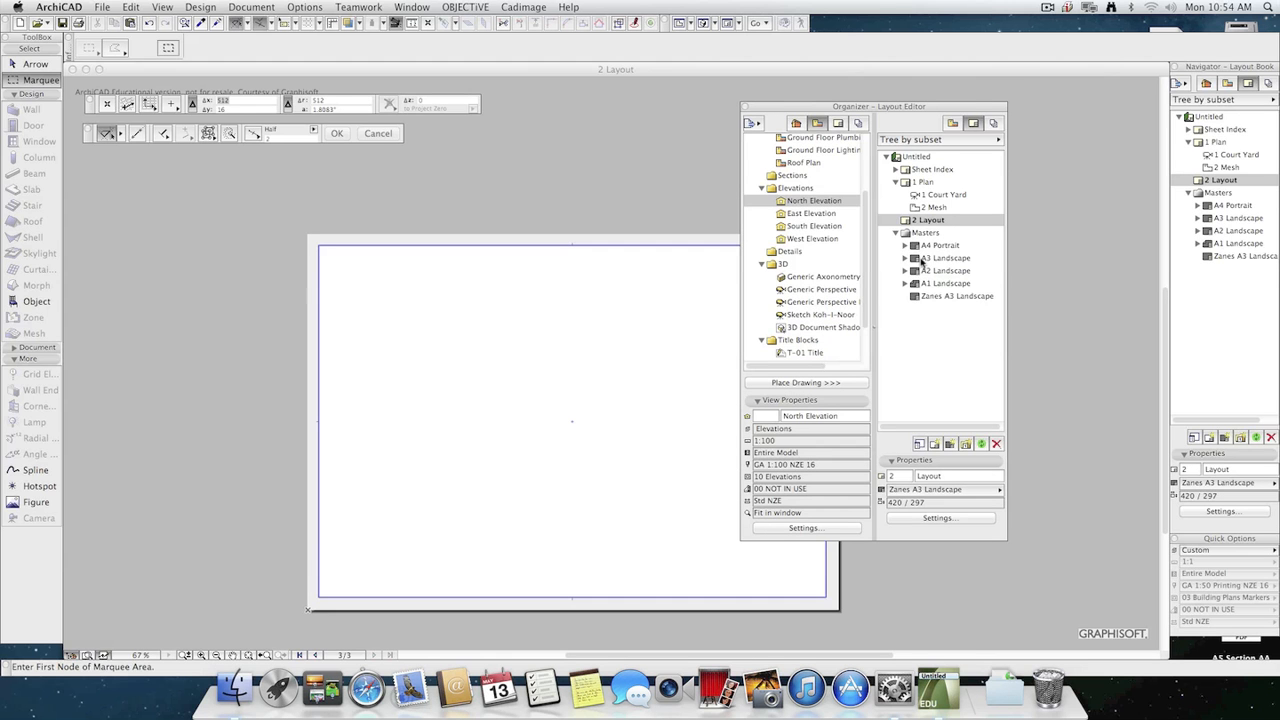
Place the Court Yard, North Elevation and East Elevation views on the 2 Layout sheet.
scroll(860, 300, down, 5)
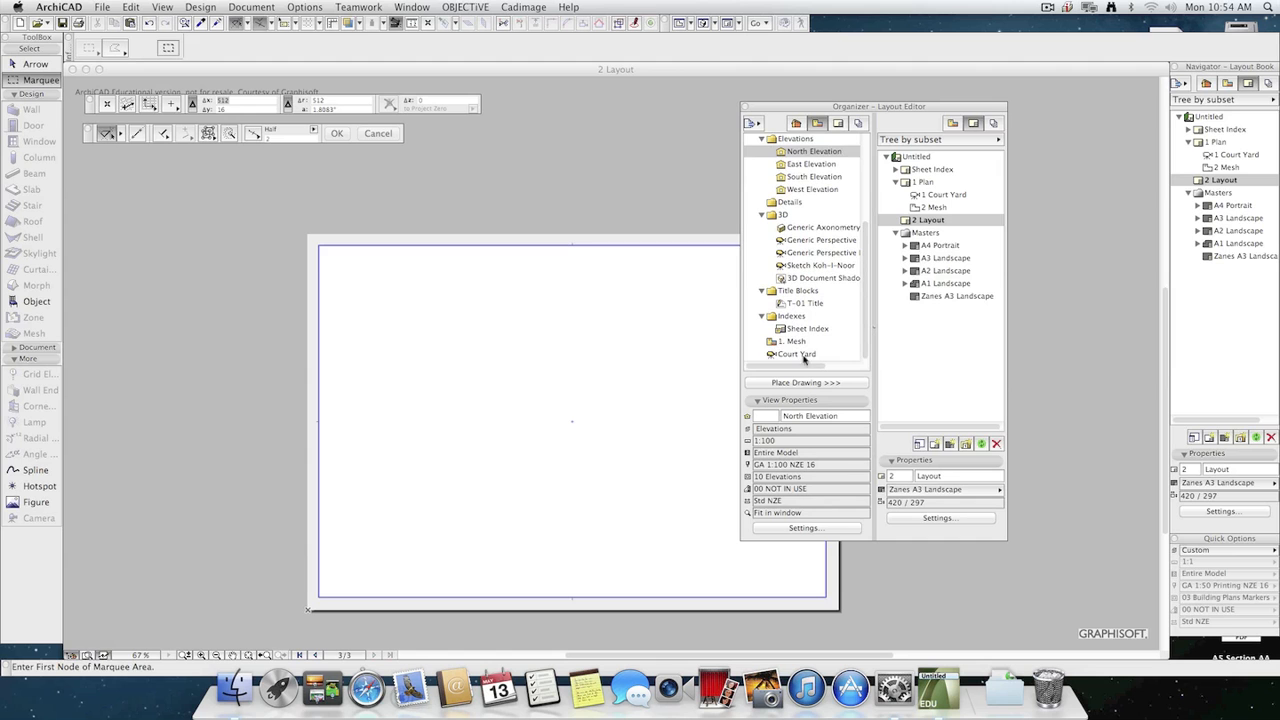
drag(803, 357, 922, 226)
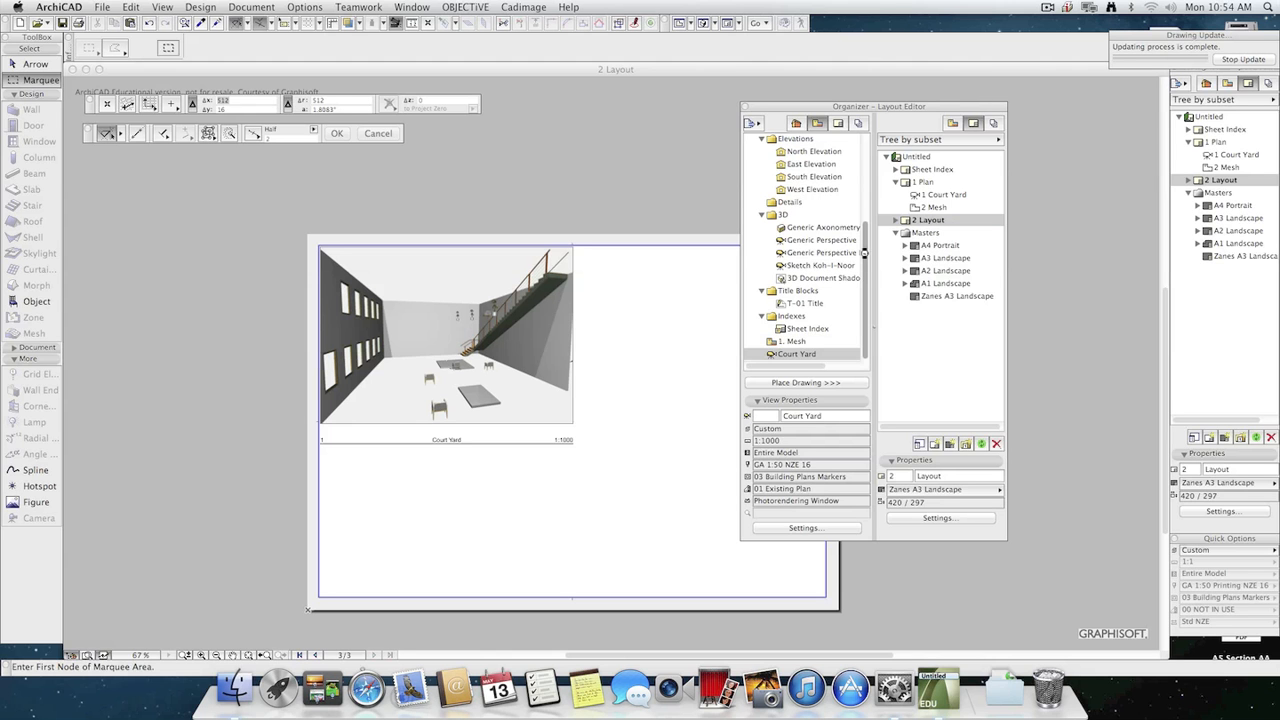
scroll(863, 258, up, 5)
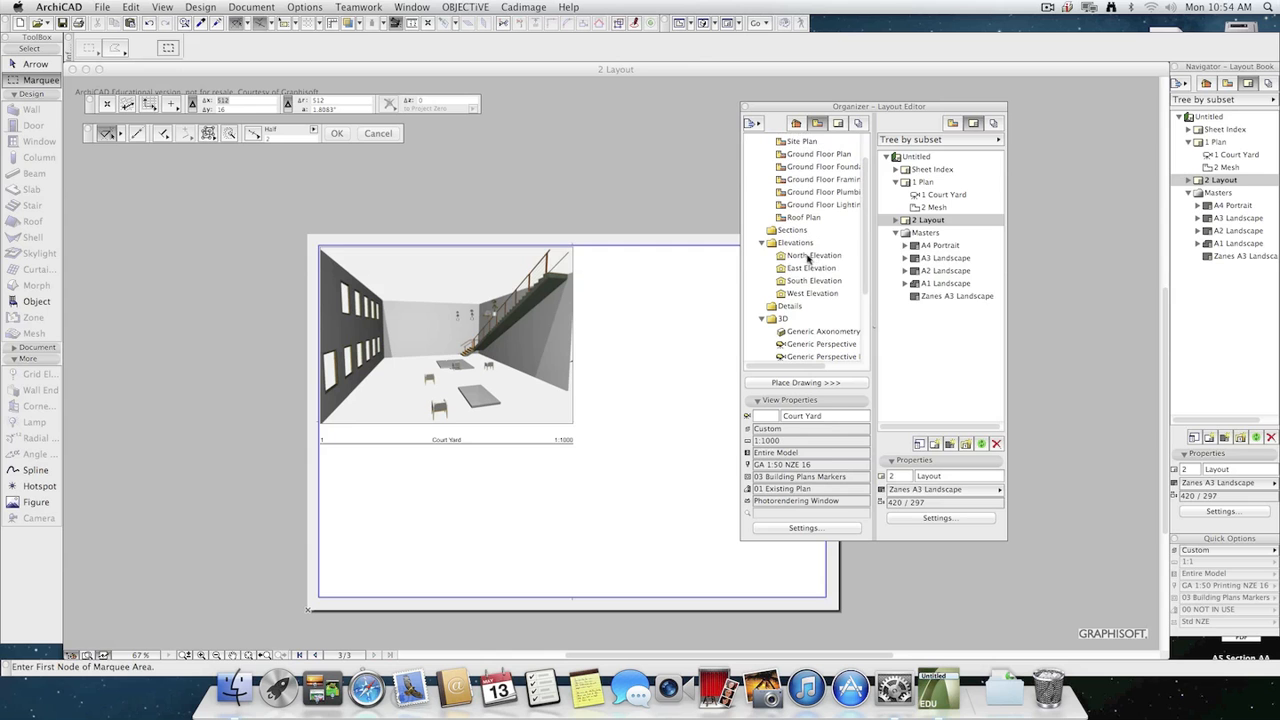
drag(808, 258, 924, 221)
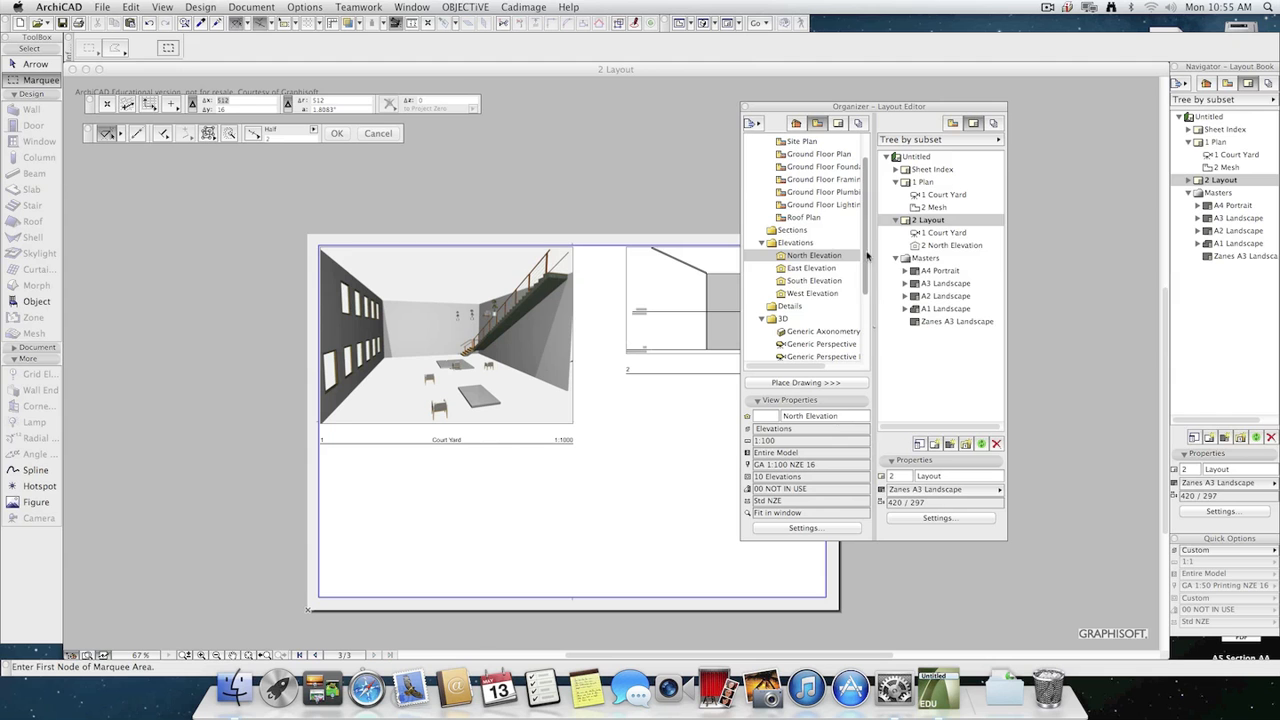
mouse_move(813, 268)
mouse_down()
mouse_move(918, 252)
mouse_move(941, 222)
mouse_move(927, 262)
mouse_up()
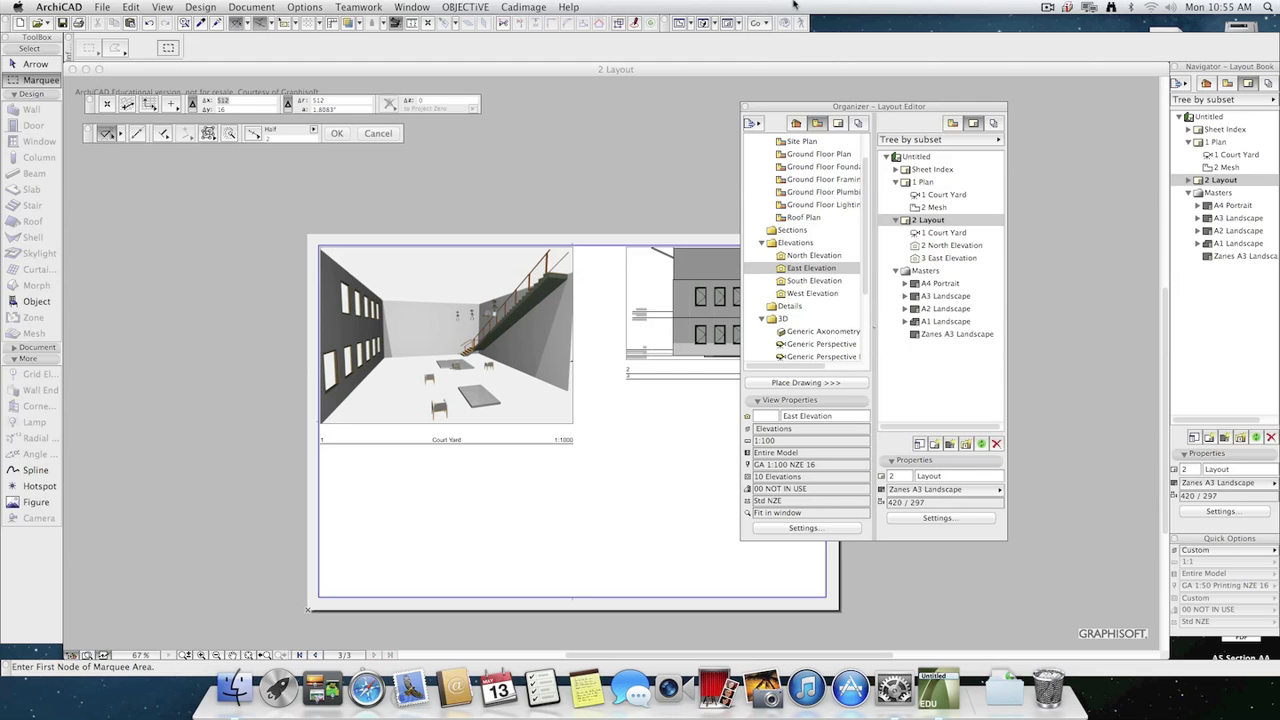
Activate the Arrow tool, close the Organizer and shrink the 2 Layout window so the windows behind it are accessible.
drag(791, 107, 1006, 122)
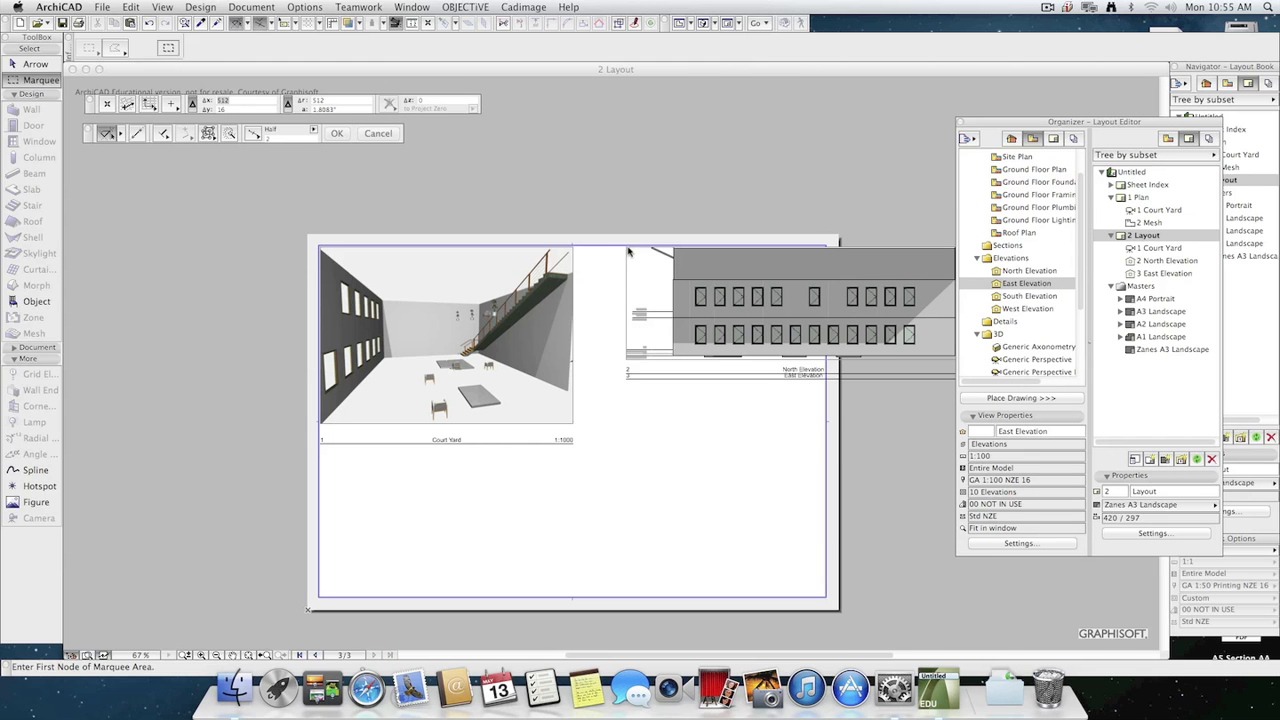
key(w)
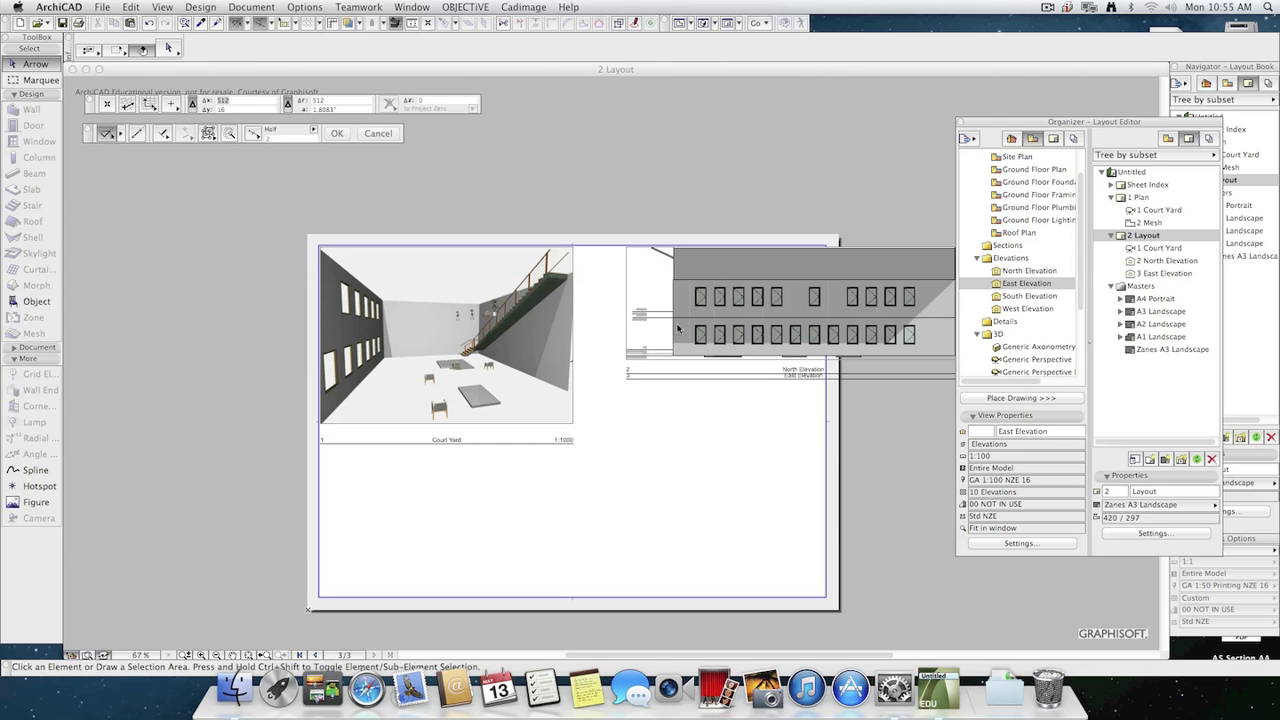
drag(1054, 121, 956, 130)
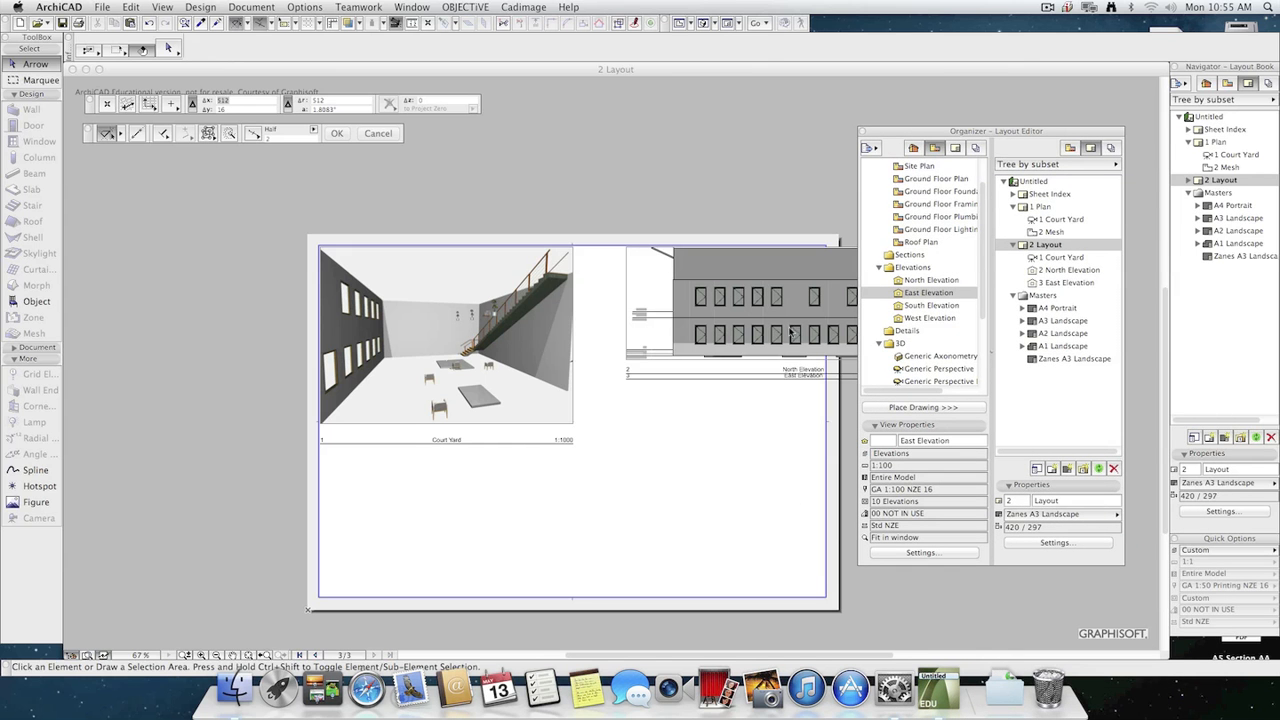
key(F3)
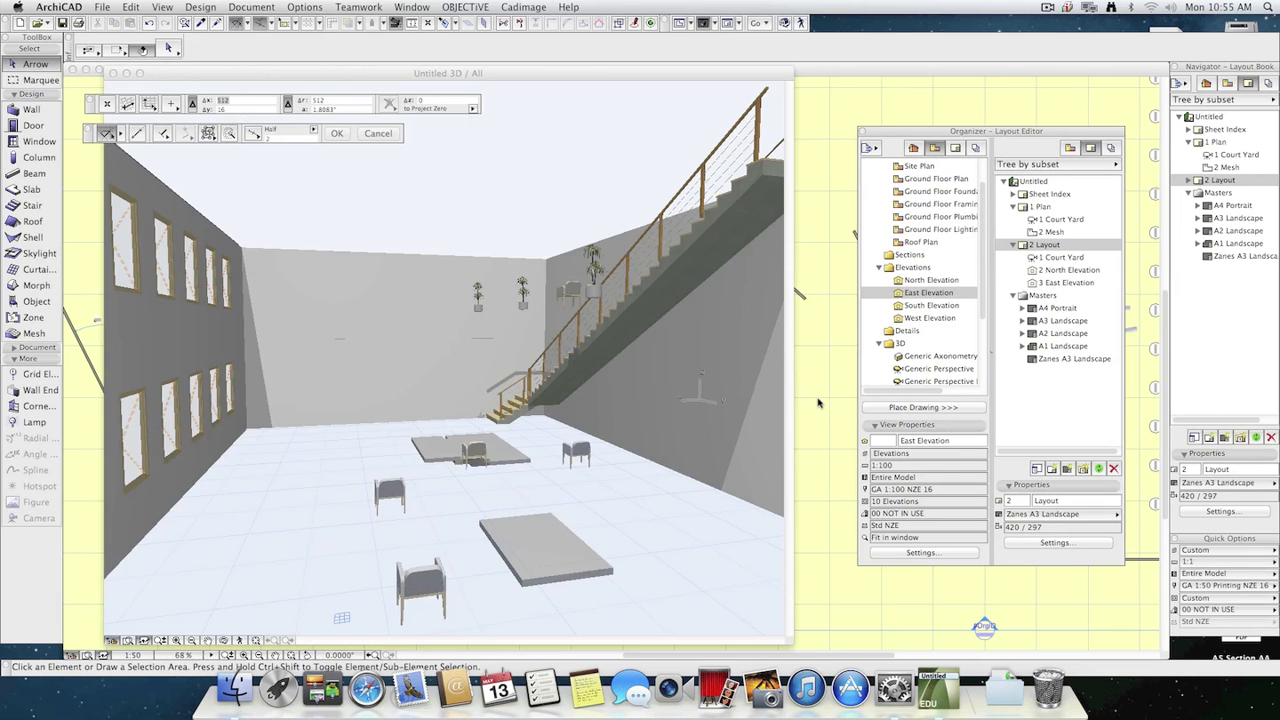
double_click(1240, 177)
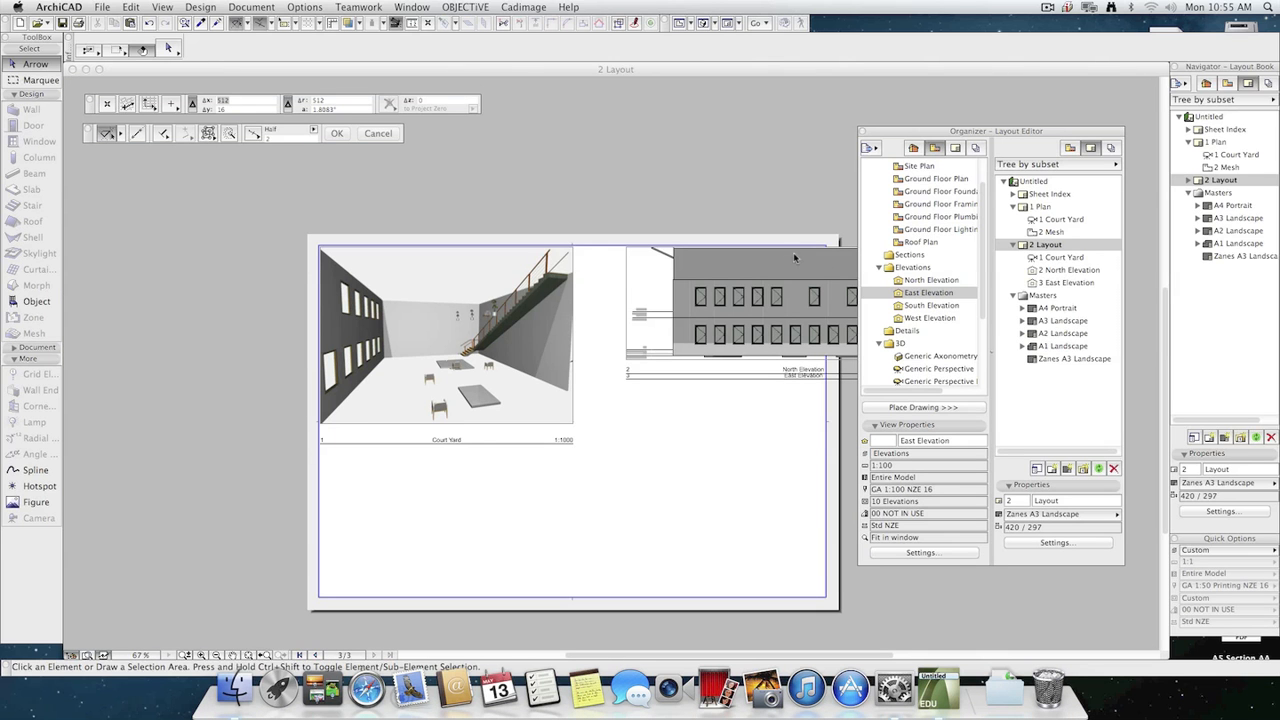
click(866, 133)
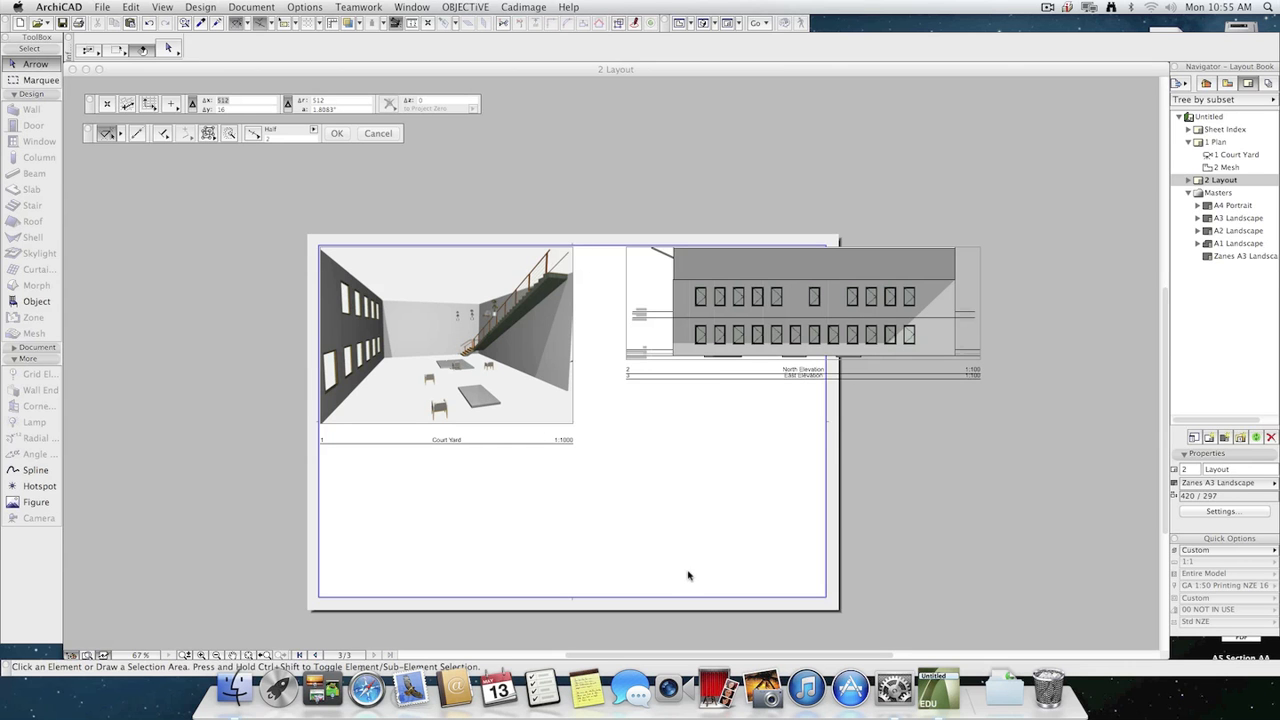
drag(1166, 657, 1102, 623)
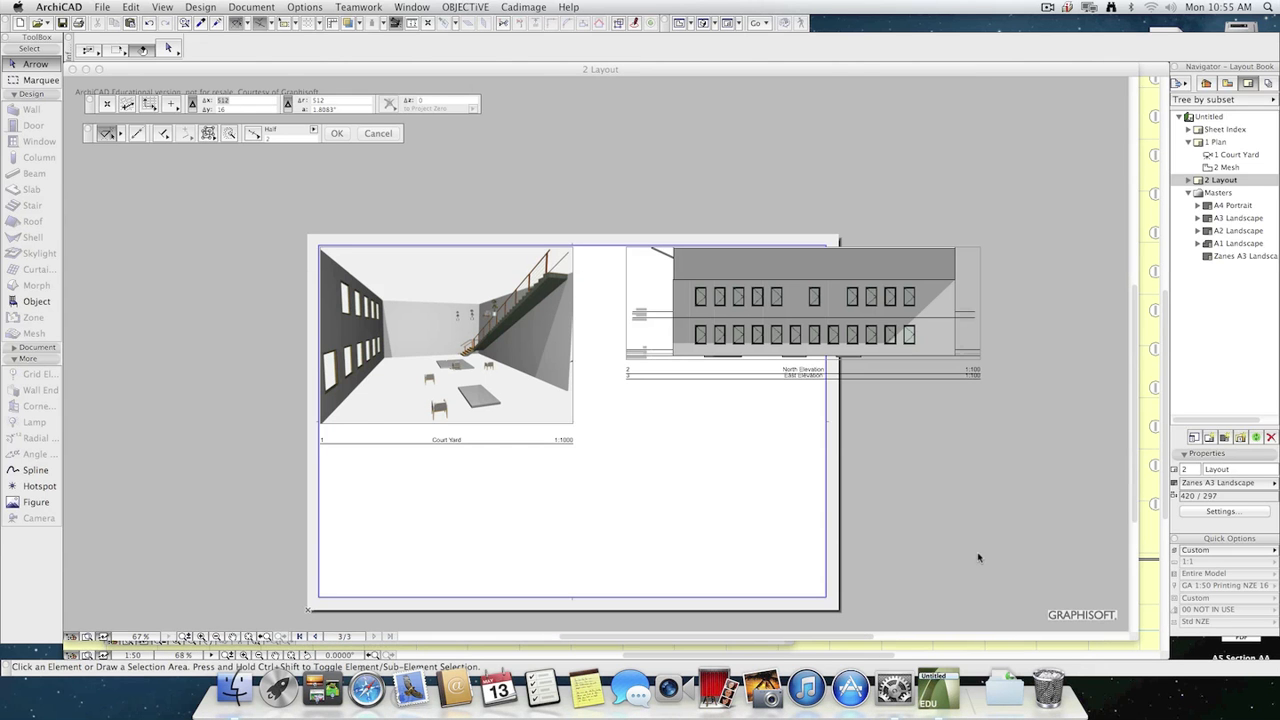
Open the 1 Plan layout and examine its placed Court Yard and Mesh drawings.
double_click(1222, 142)
double_click(1226, 180)
double_click(1212, 143)
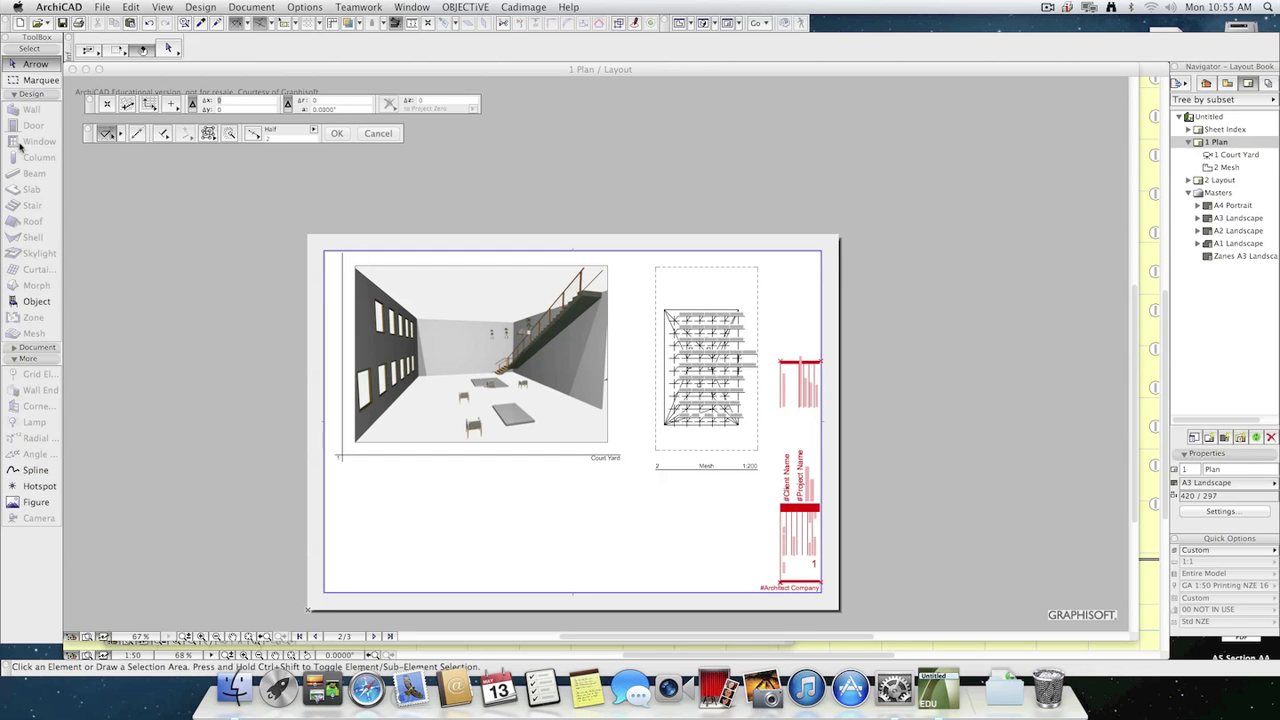
click(25, 470)
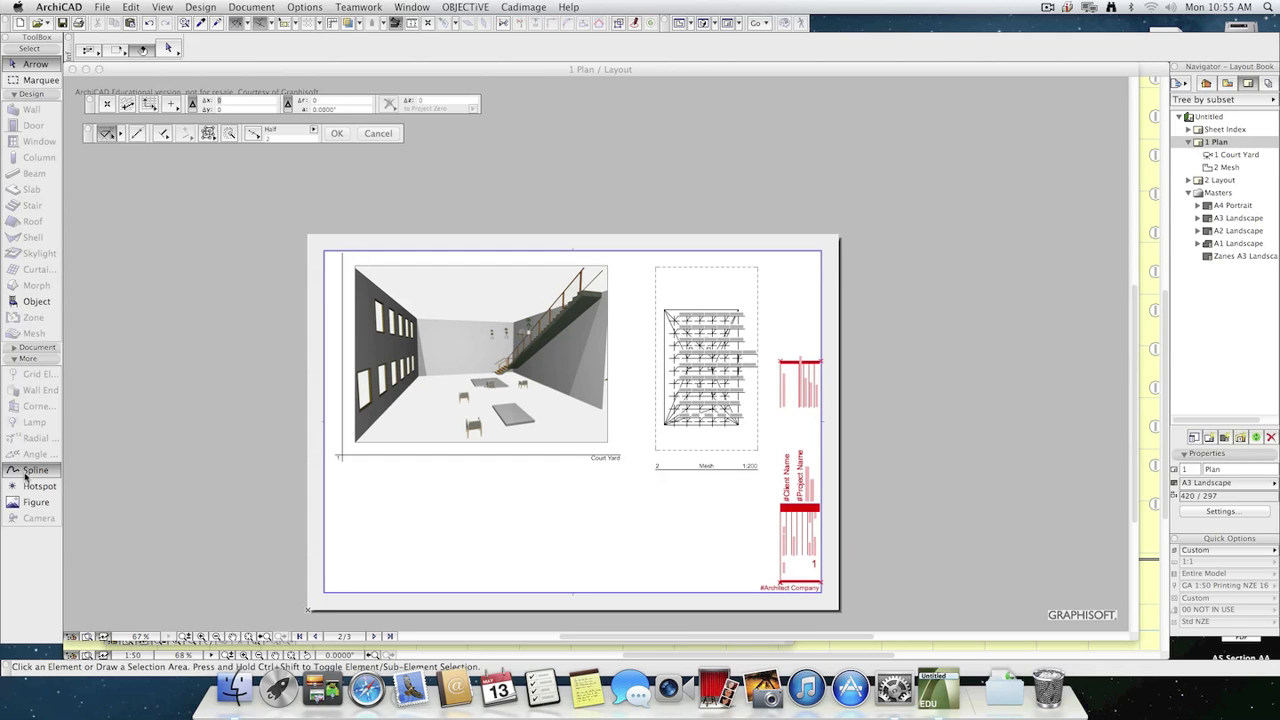
click(30, 63)
click(495, 408)
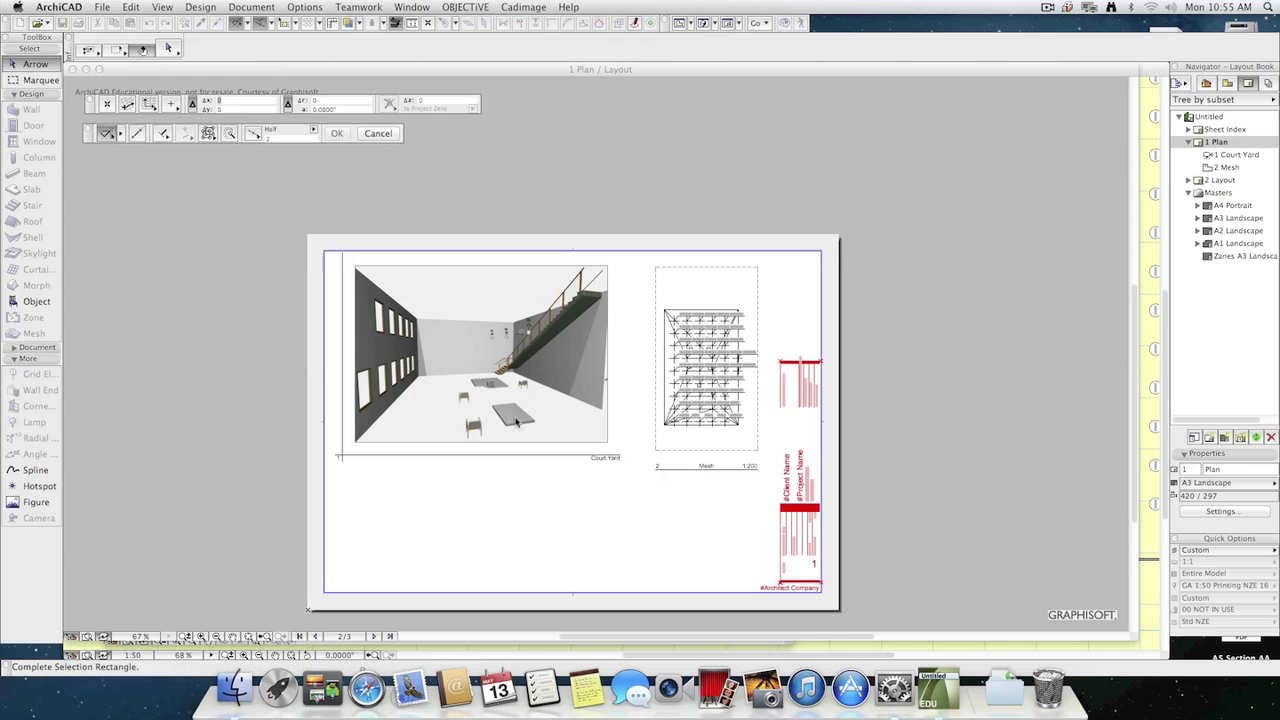
click(601, 438)
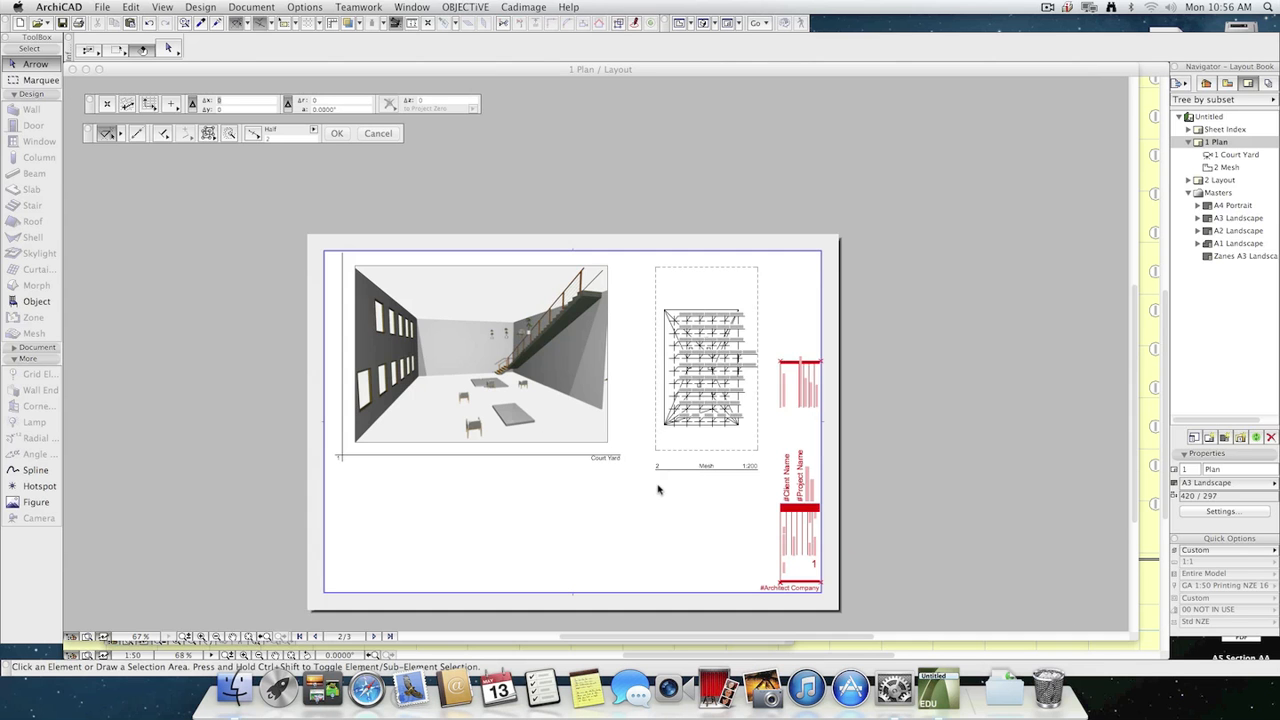
scroll(660, 487, up, 3)
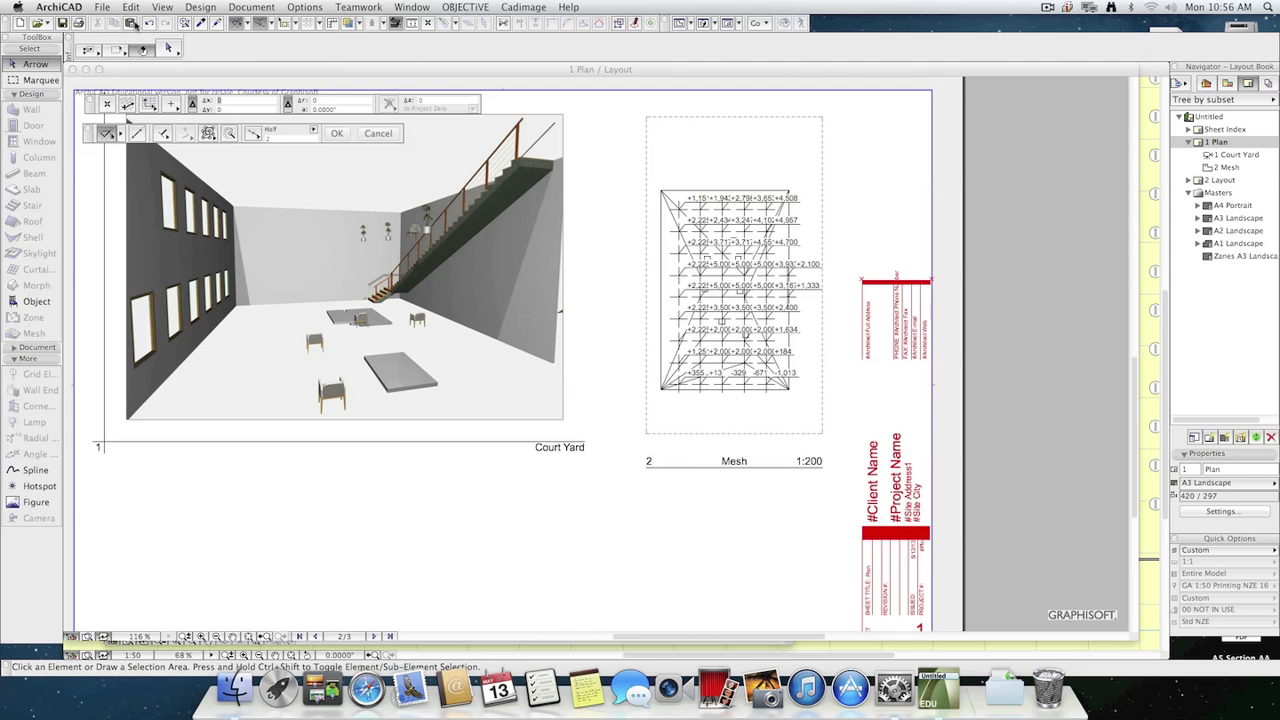
Close the 1 Plan layout and 3D windows, and shift the Ground Floor plan window down to uncover the master layout window.
click(73, 69)
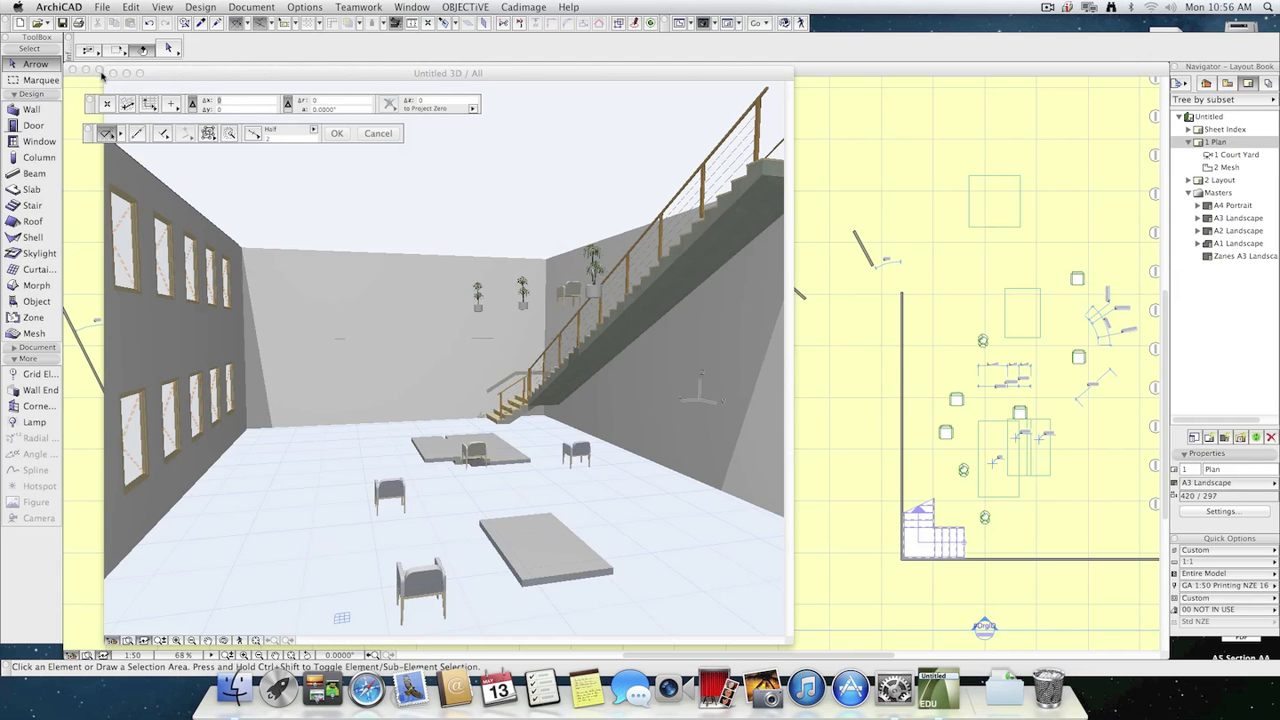
click(113, 73)
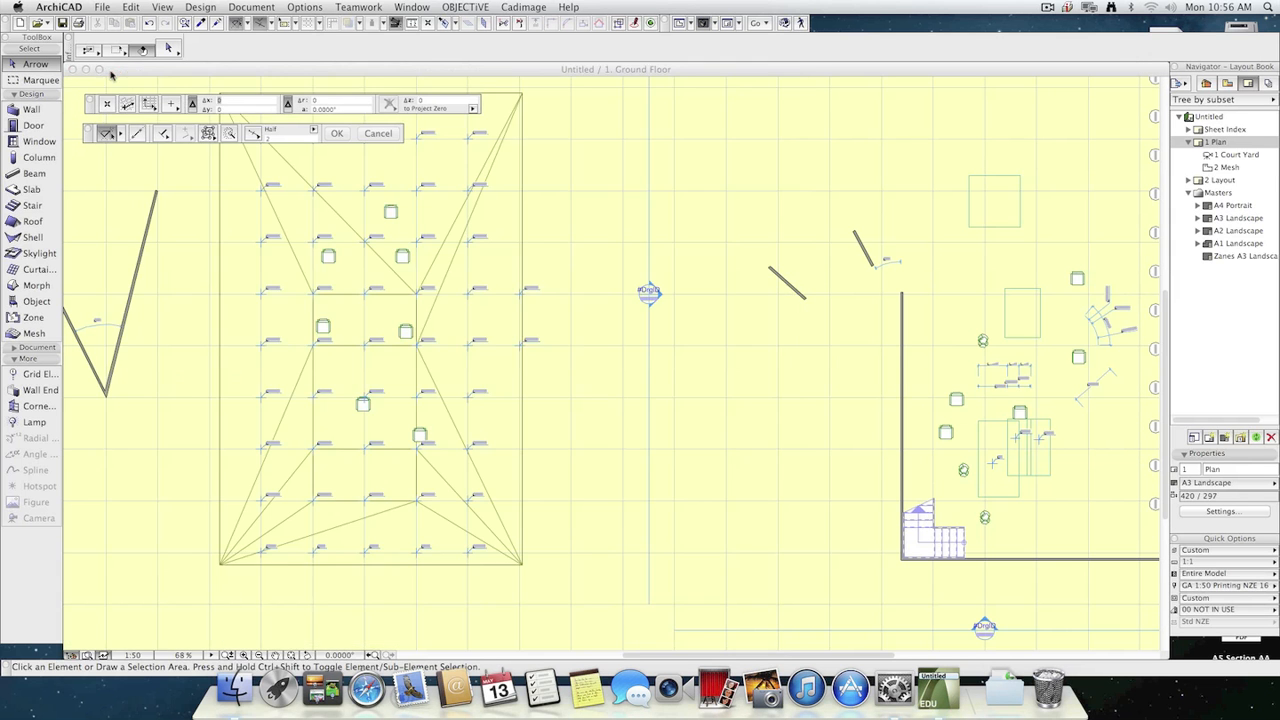
mouse_move(122, 71)
mouse_down()
mouse_move(283, 289)
mouse_move(130, 88)
mouse_up()
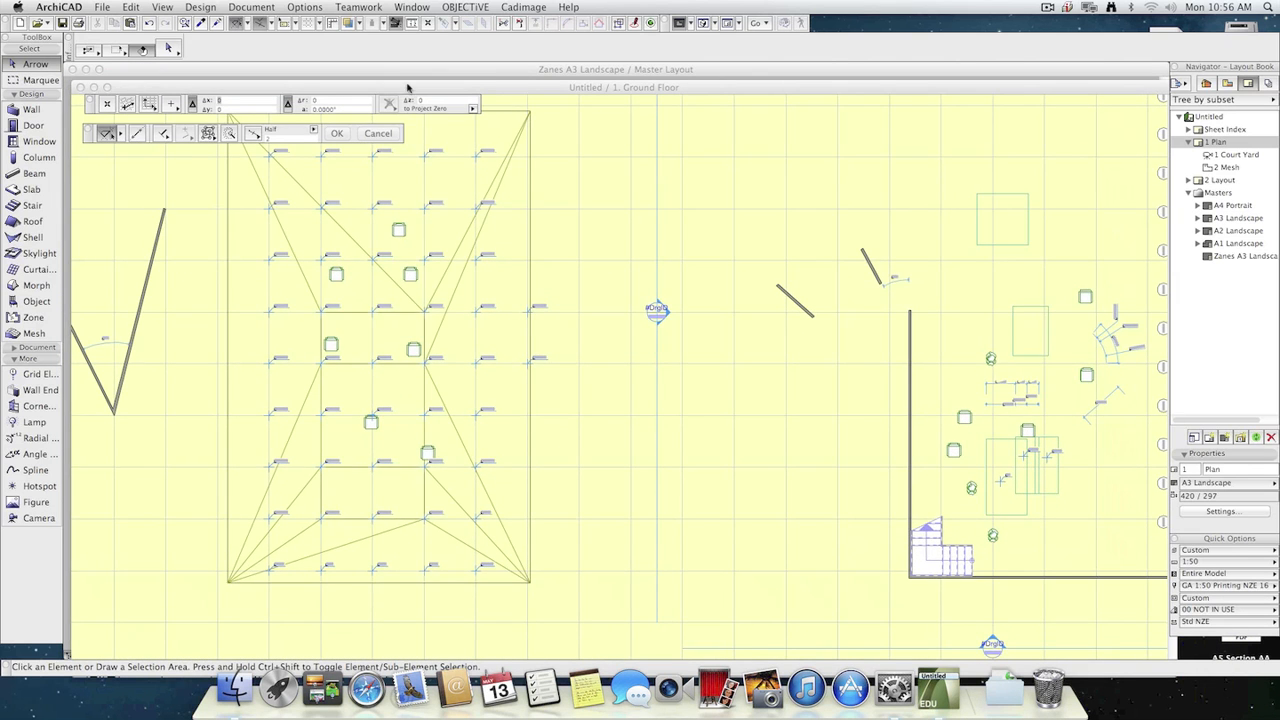
Close the master layout and North Elevation windows, and shift the Ground Floor plan window back up.
click(484, 71)
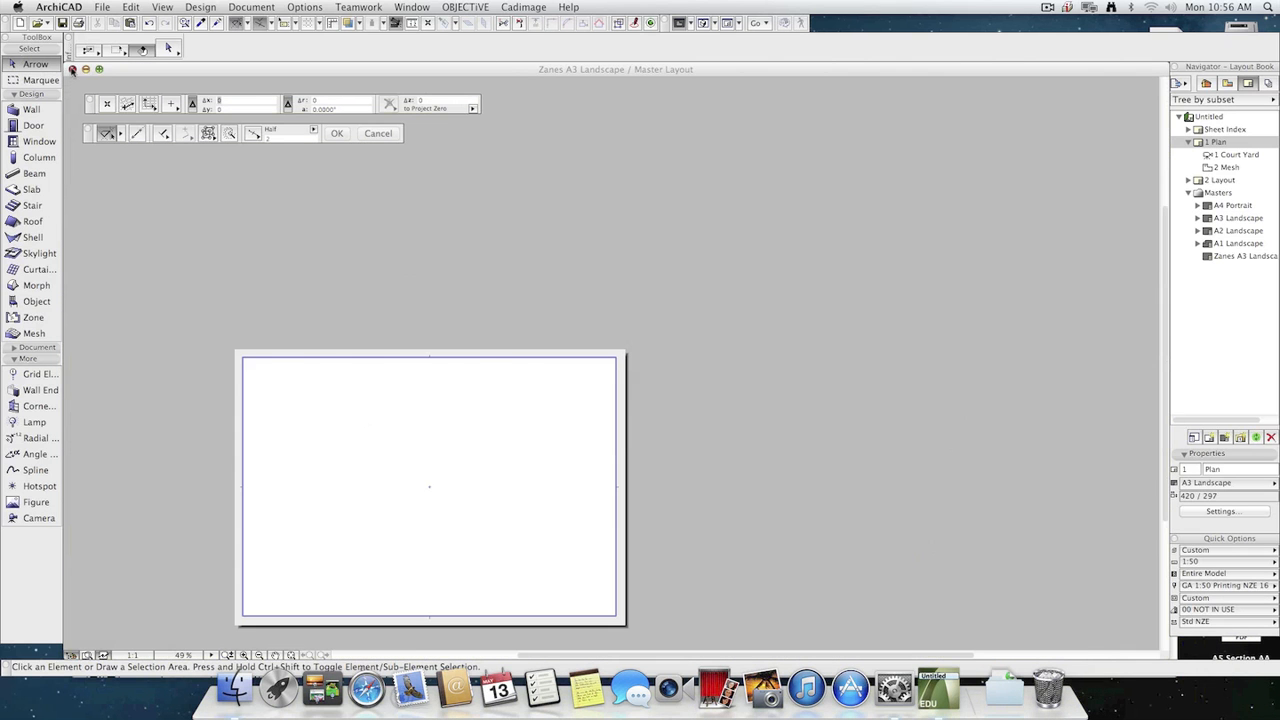
click(73, 69)
click(128, 72)
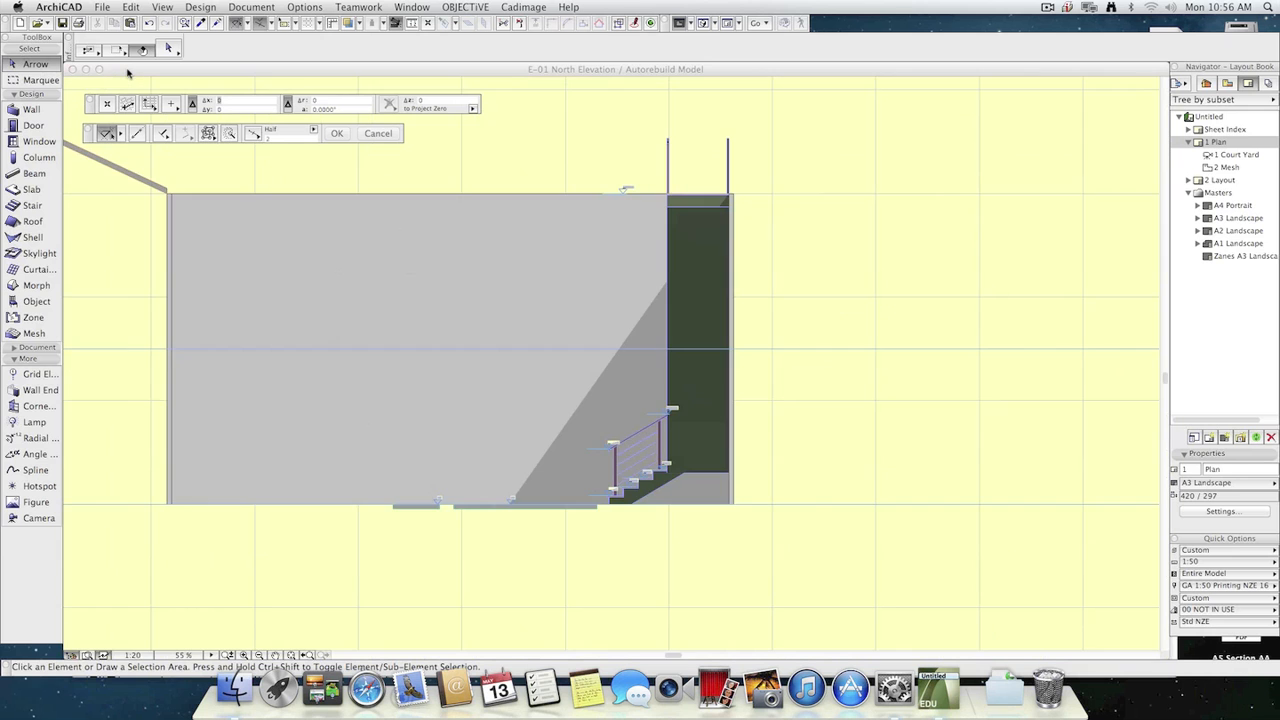
click(73, 69)
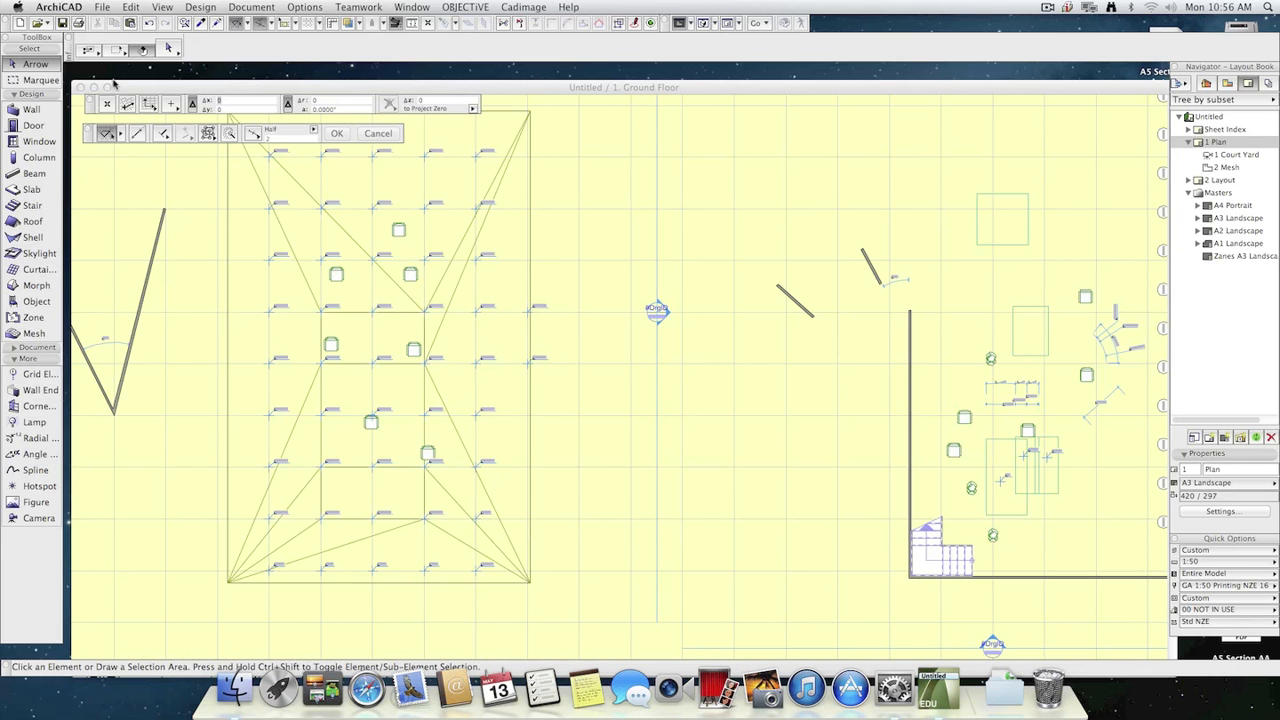
mouse_move(116, 86)
mouse_down()
mouse_move(391, 285)
mouse_move(135, 71)
mouse_up()
Open the 2 Layout sheet and save the project as blah in the Documents folder.
double_click(1244, 178)
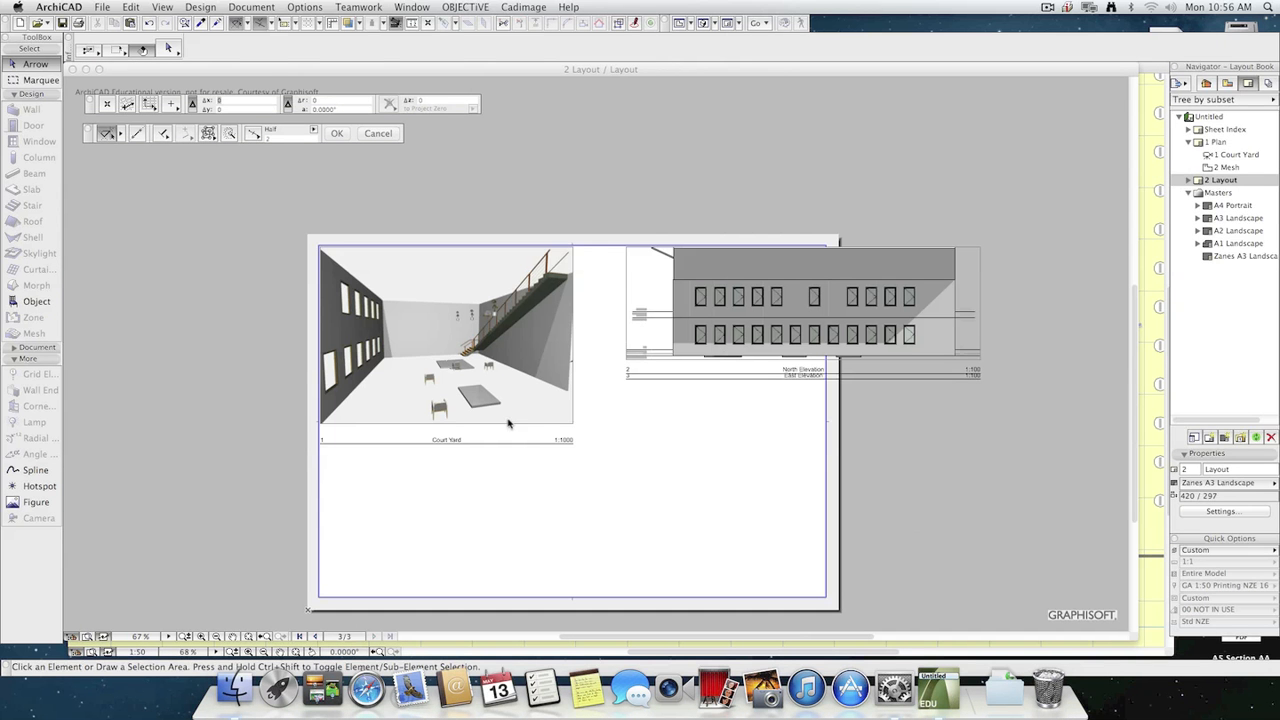
click(131, 7)
mouse_move(102, 7)
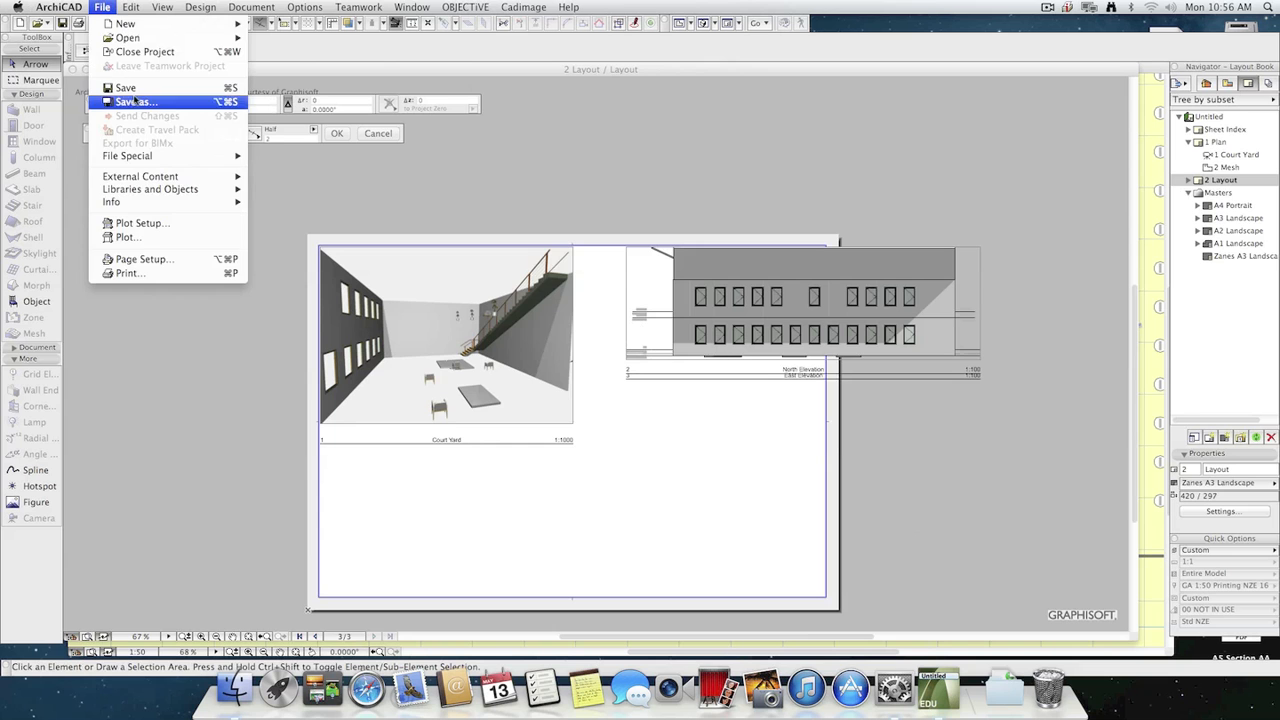
click(160, 102)
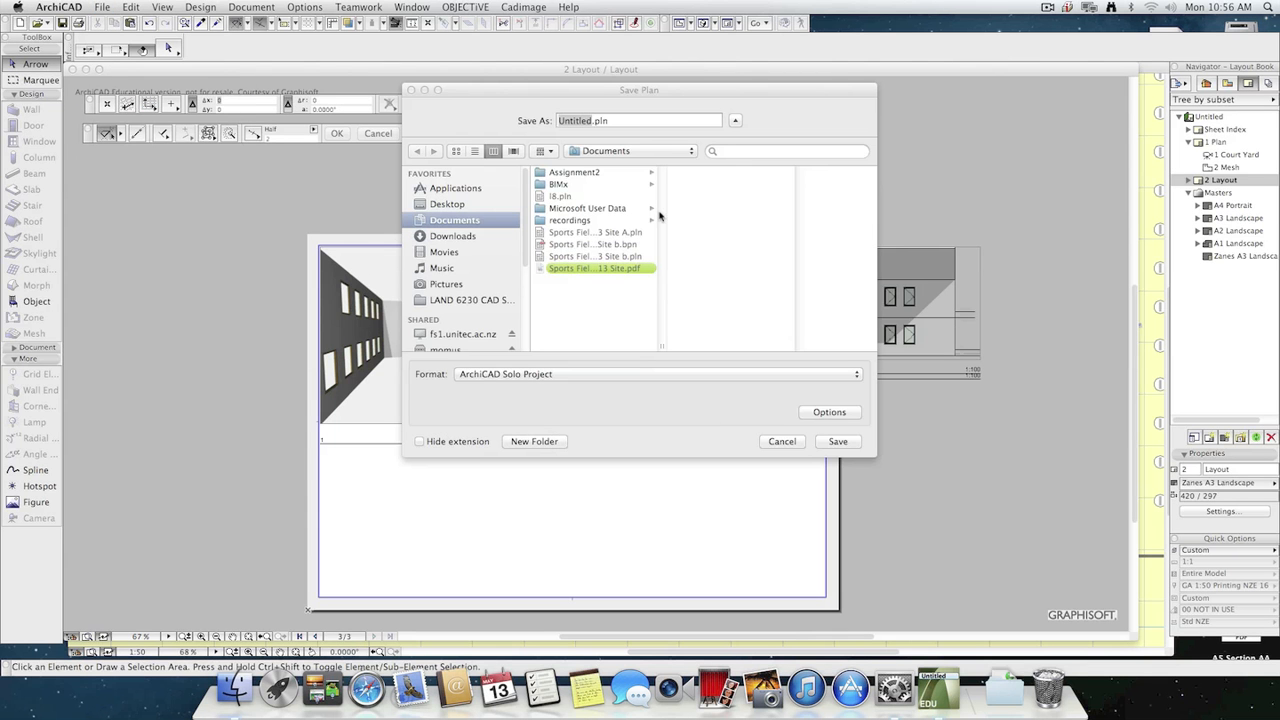
text(blah)
click(840, 442)
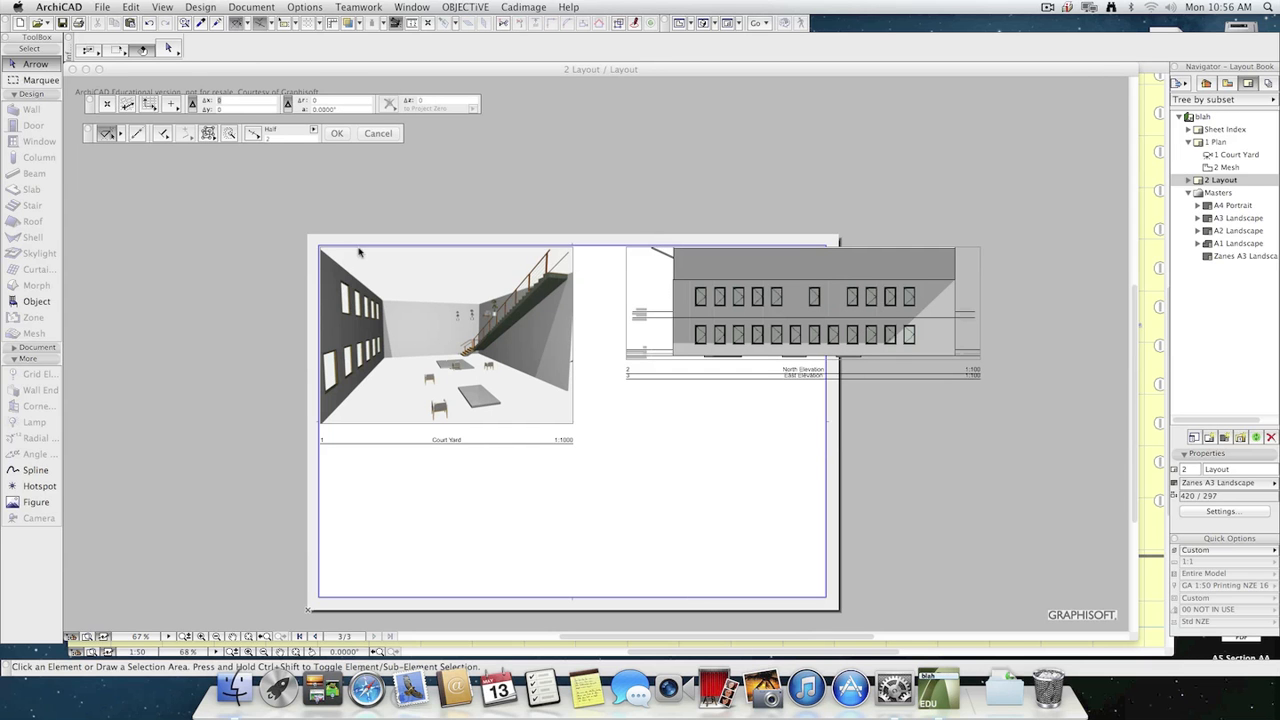
Close the 2 Layout window, then quit and relaunch ArchiCAD 16.
click(73, 69)
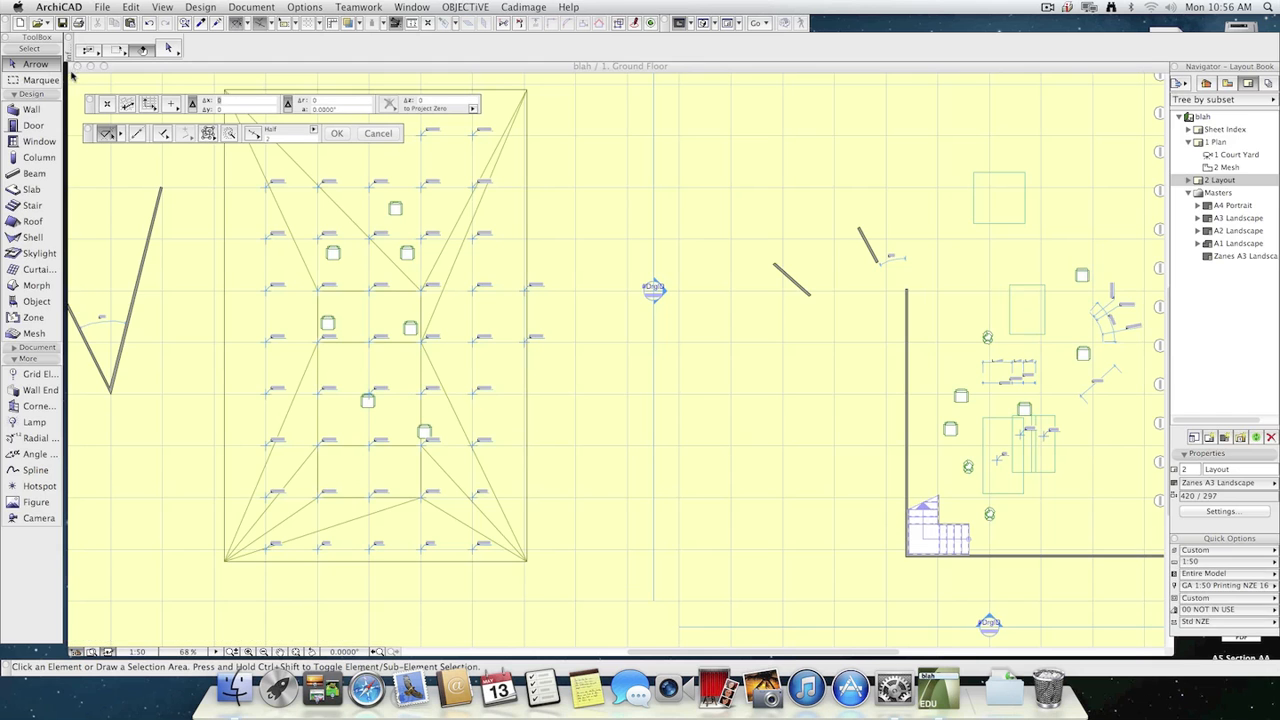
key(super+h)
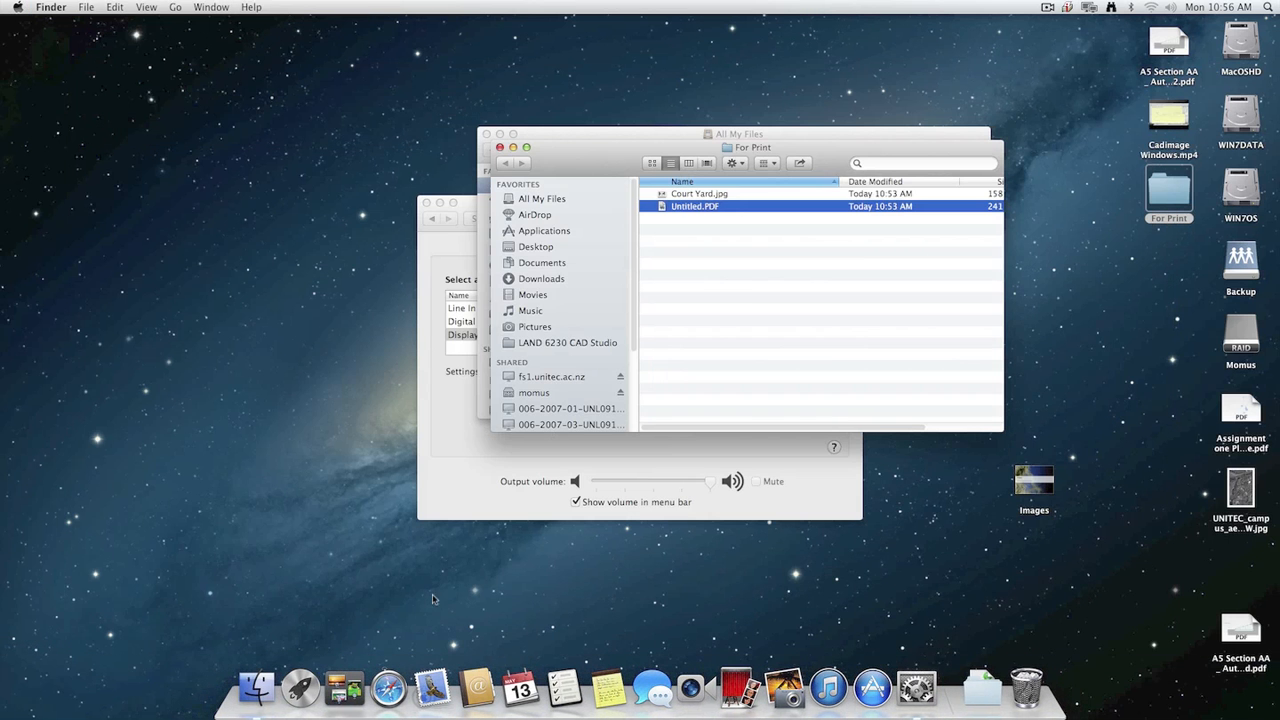
key(super+space)
text(arch)
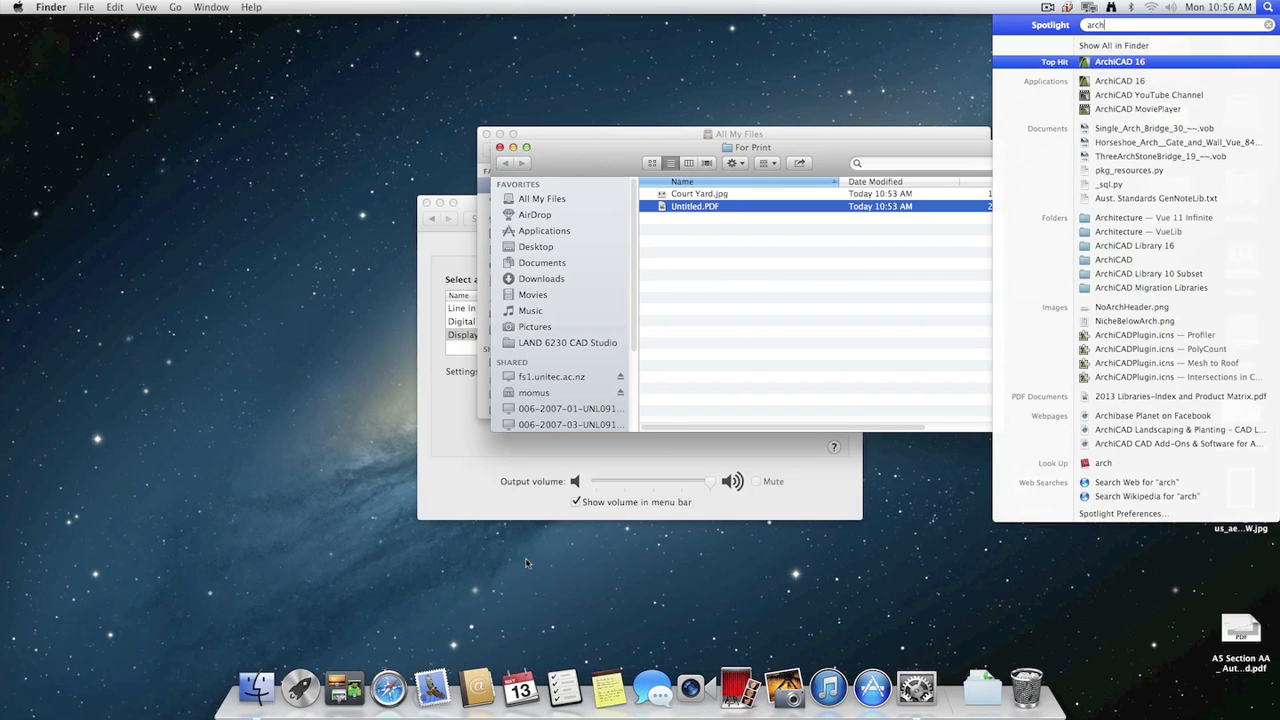
key(Return)
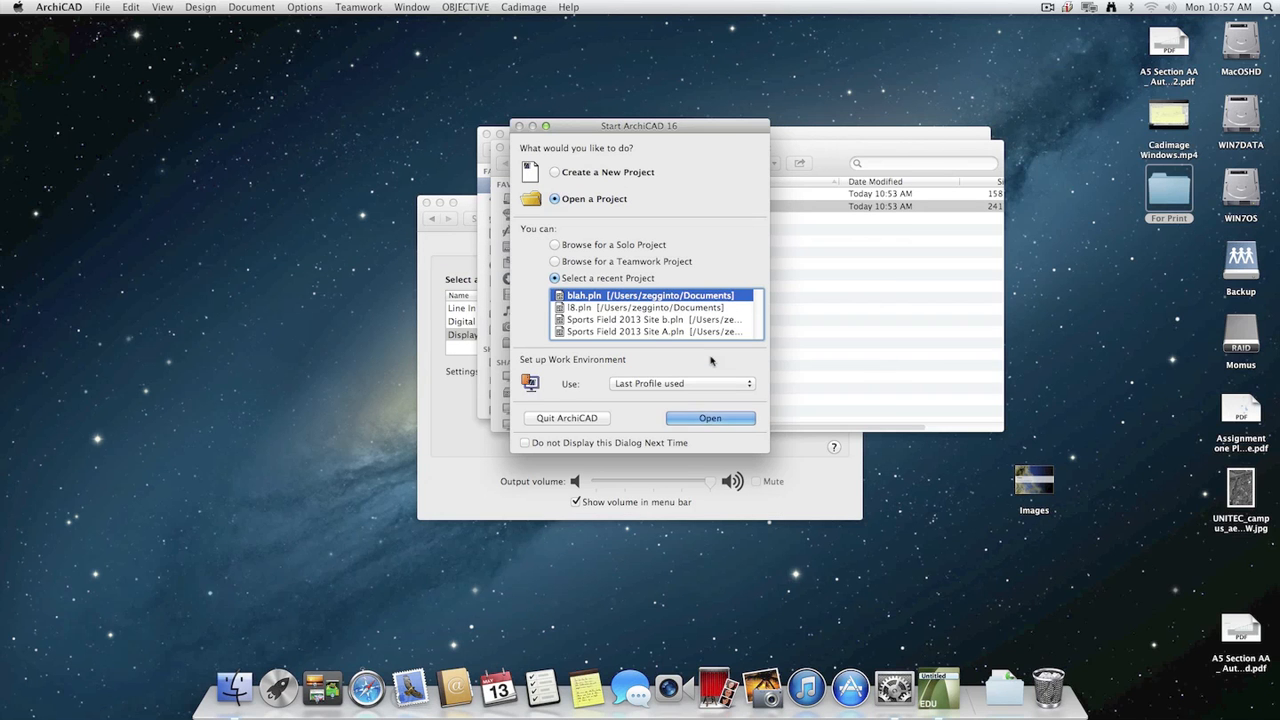
Open the recent project blah.pln and update all of its changed drawings.
click(733, 420)
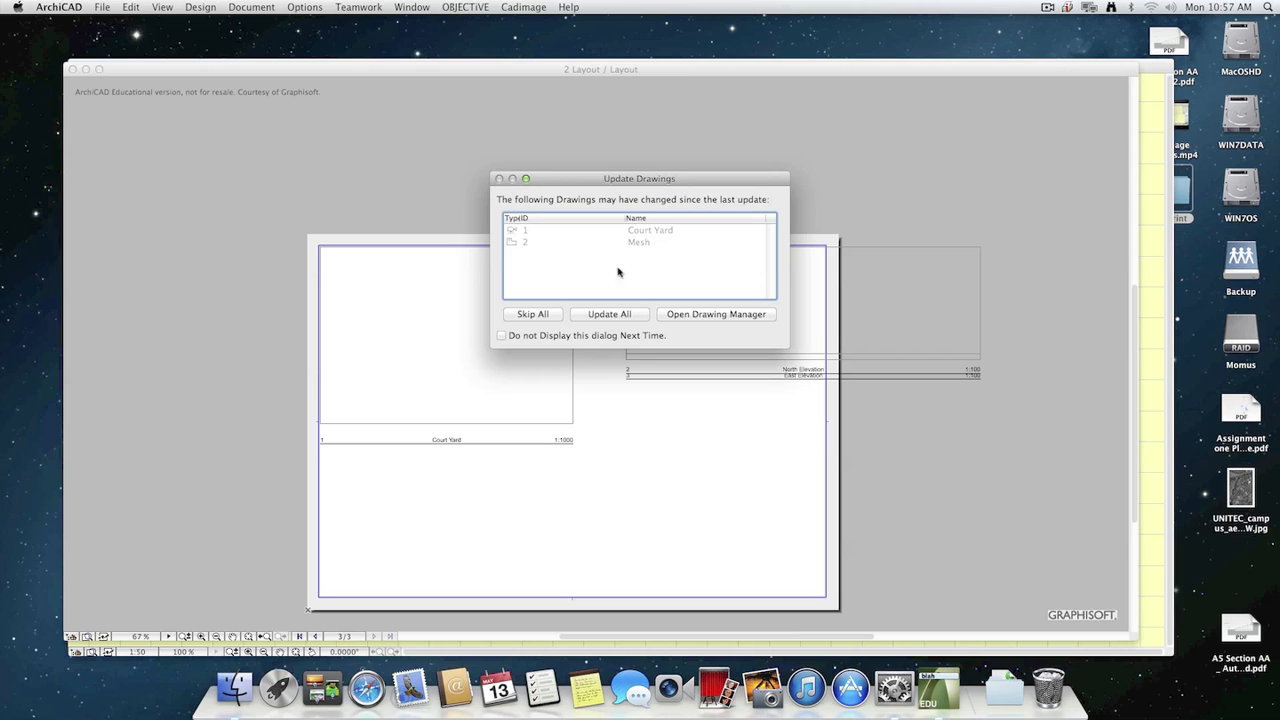
click(605, 314)
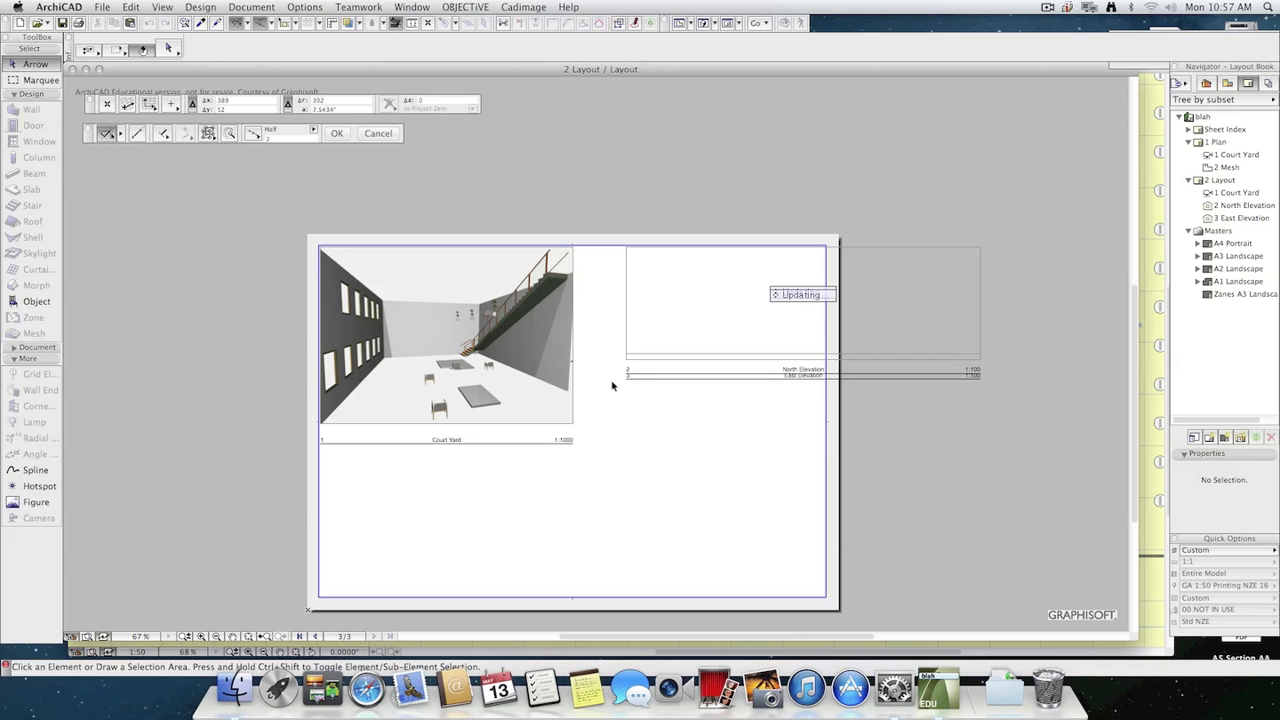
click(564, 400)
Move the East Elevation drawing down off the overlapping North Elevation on the 2 Layout sheet.
click(688, 350)
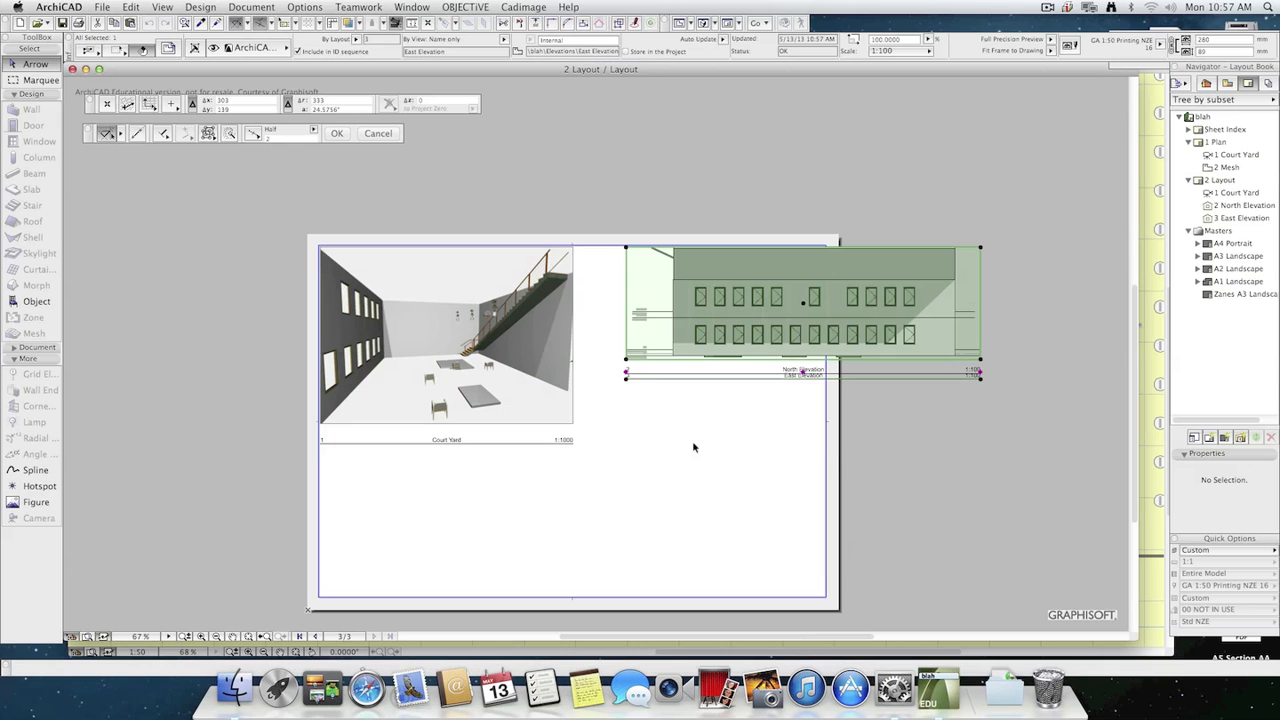
click(763, 317)
click(730, 473)
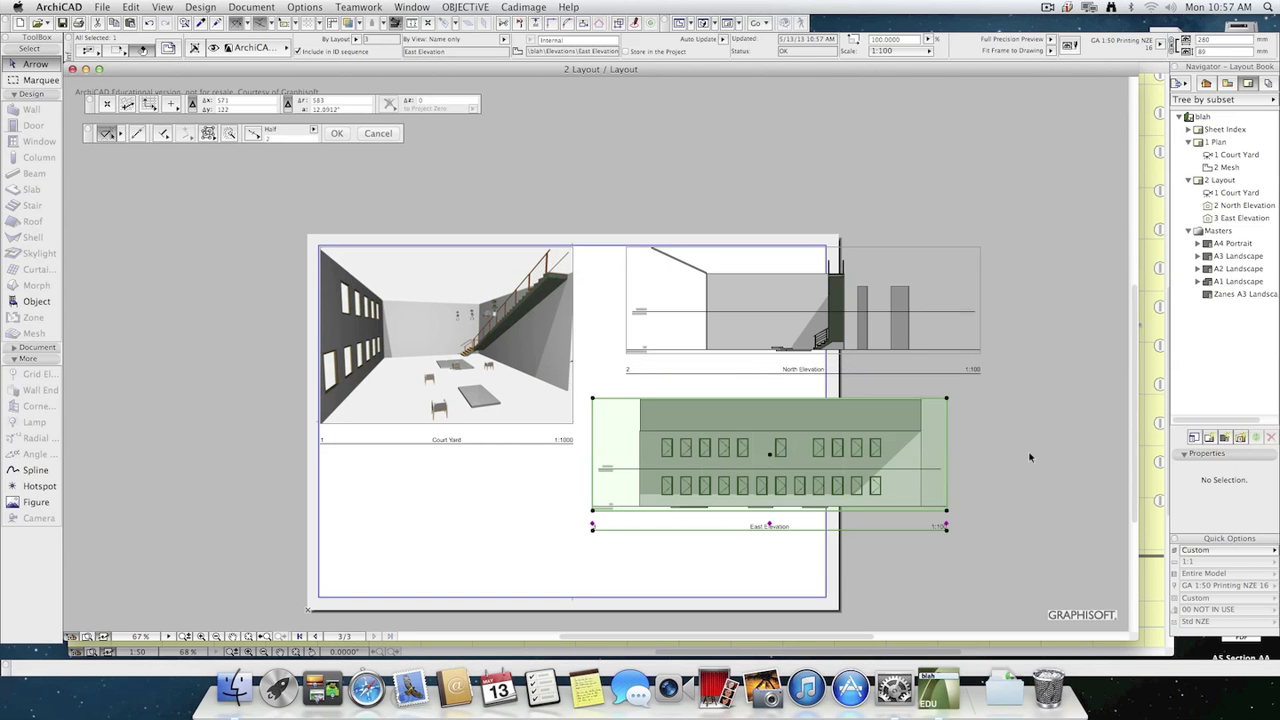
Crop the North Elevation drawing's frame from both its right and left edges to about 129 mm wide.
click(985, 325)
click(980, 318)
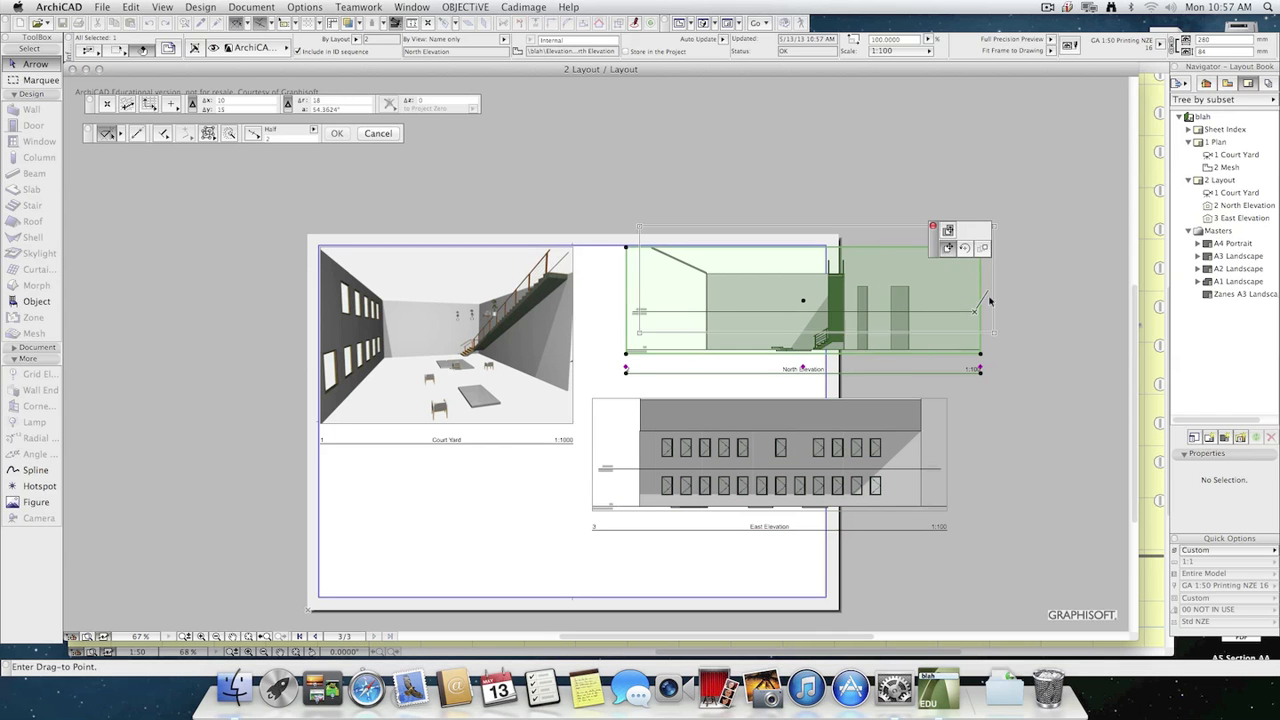
key(Escape)
click(981, 313)
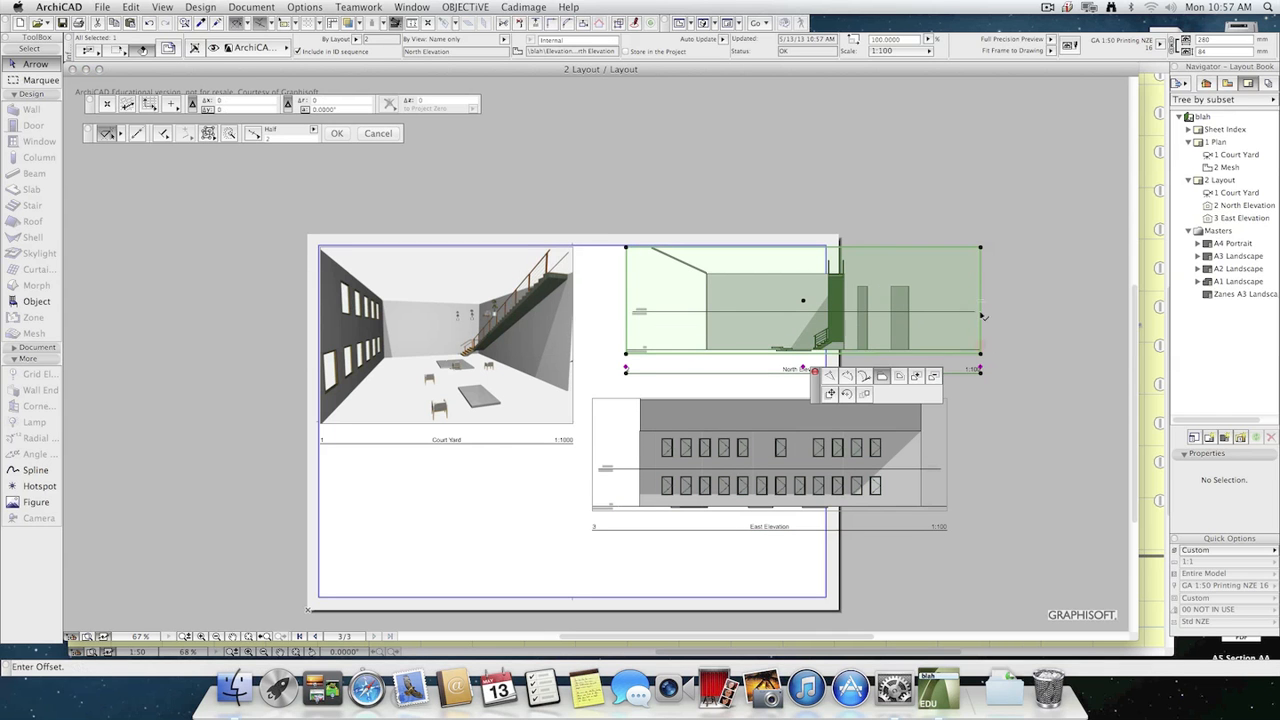
click(851, 318)
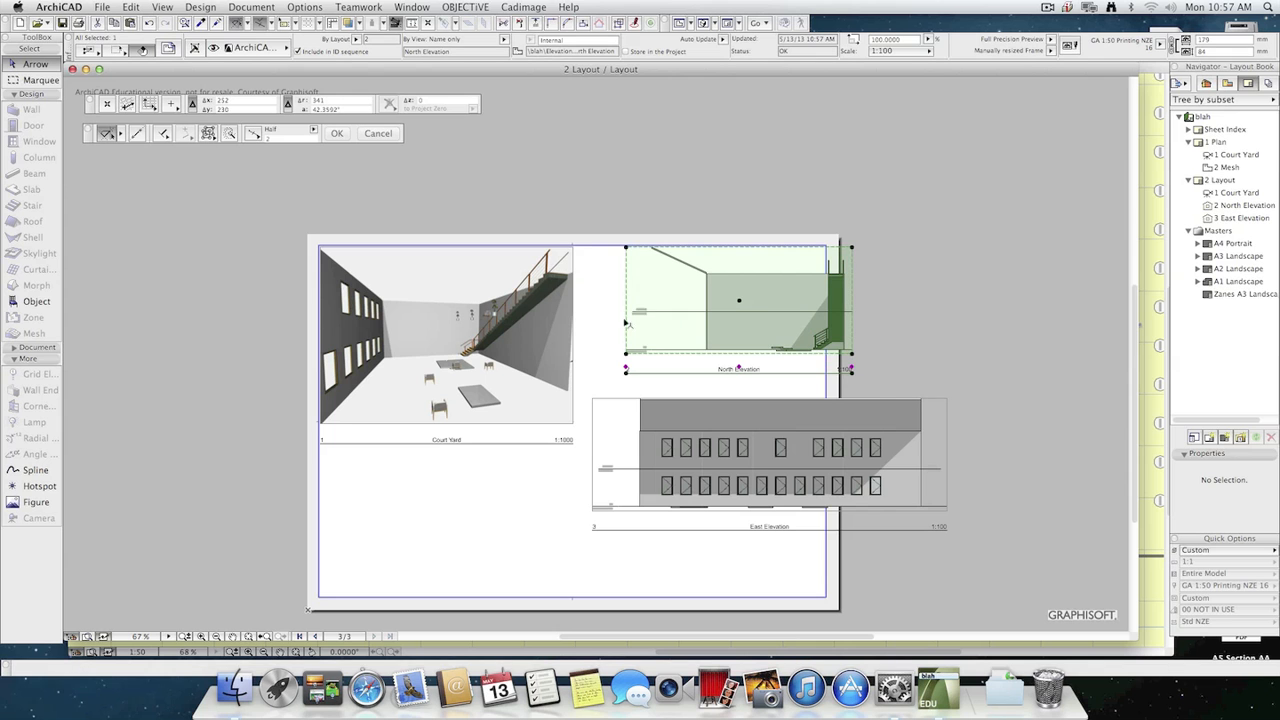
click(628, 320)
click(689, 320)
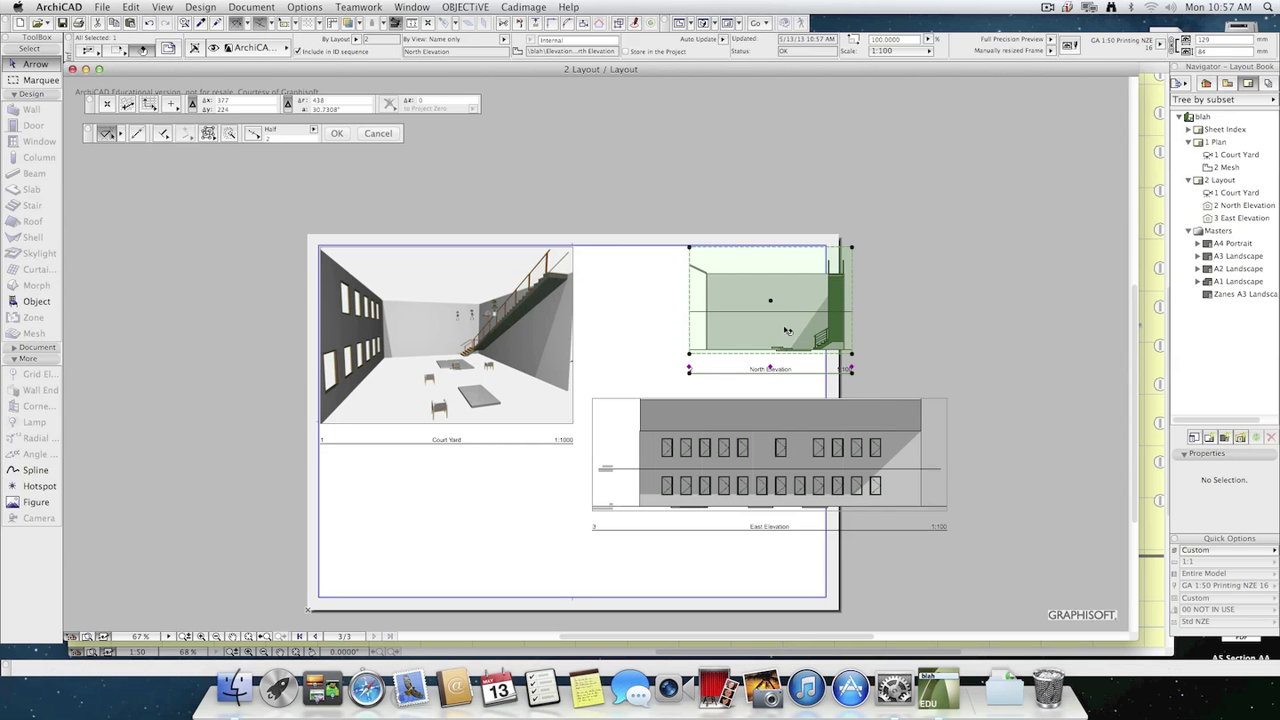
Move the North Elevation inside the sheet margins beside Court Yard, and the East Elevation below both drawings.
click(787, 329)
click(719, 328)
click(969, 344)
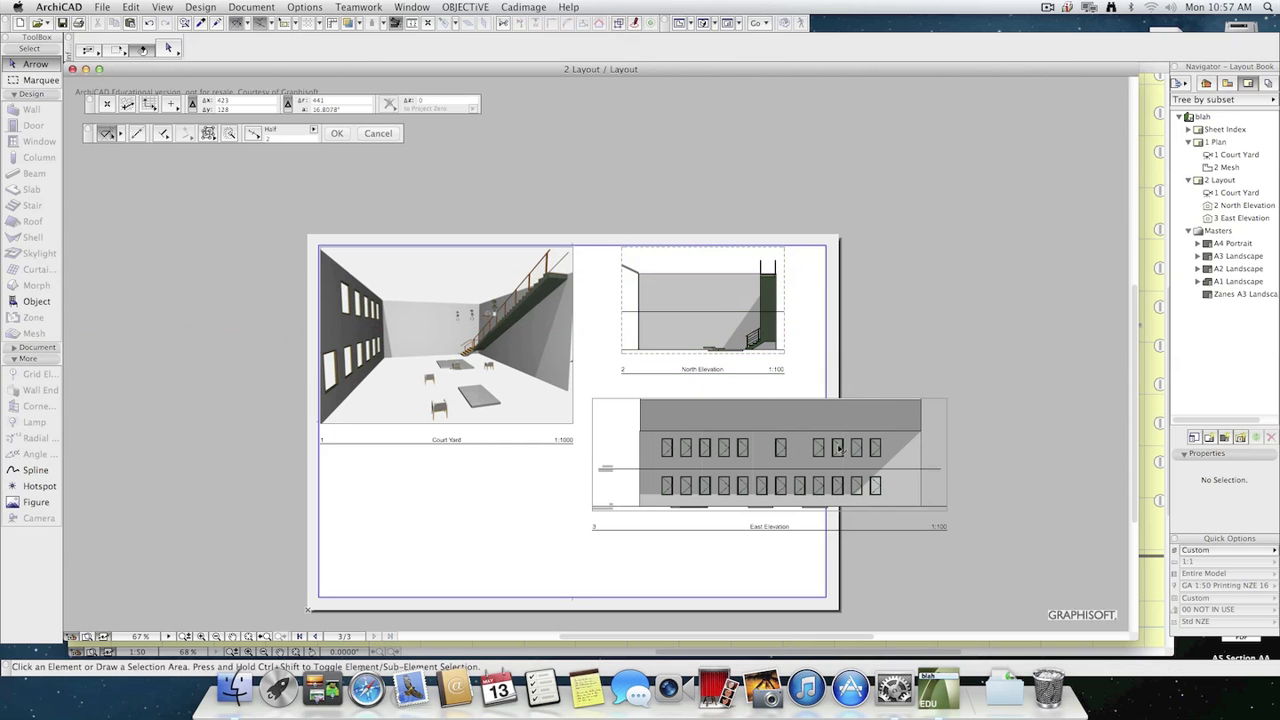
drag(842, 450, 646, 504)
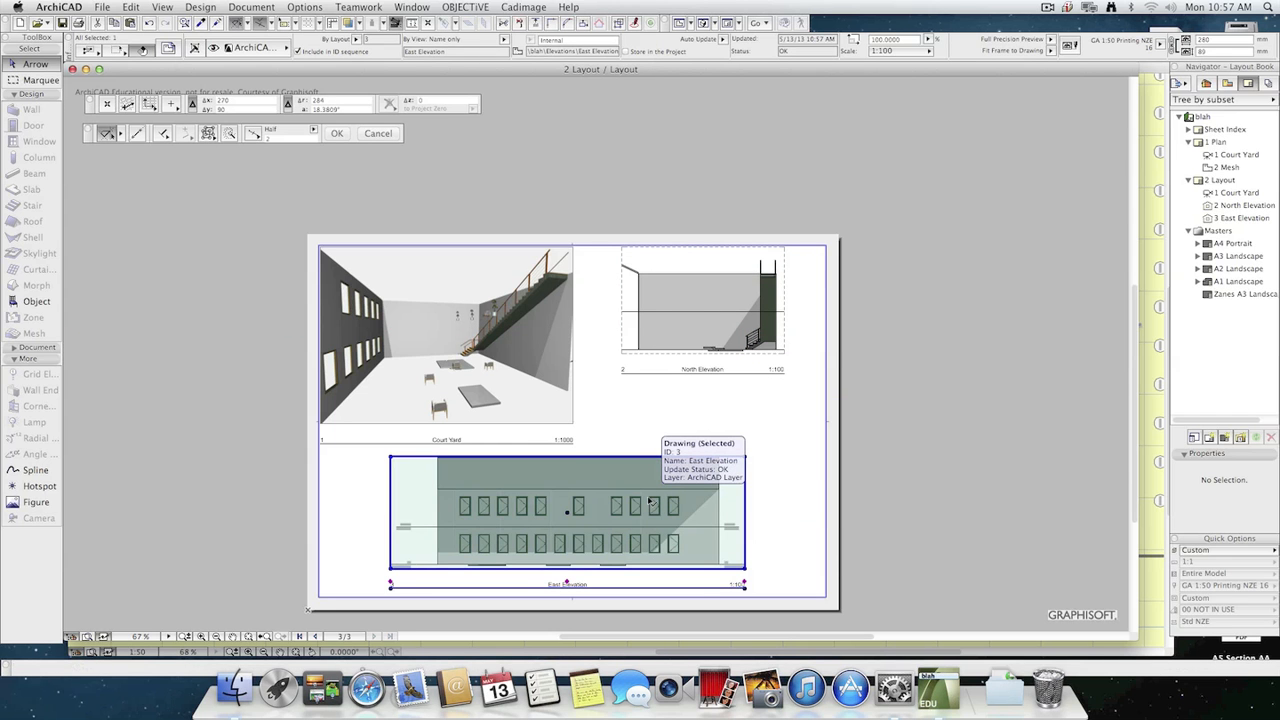
click(874, 520)
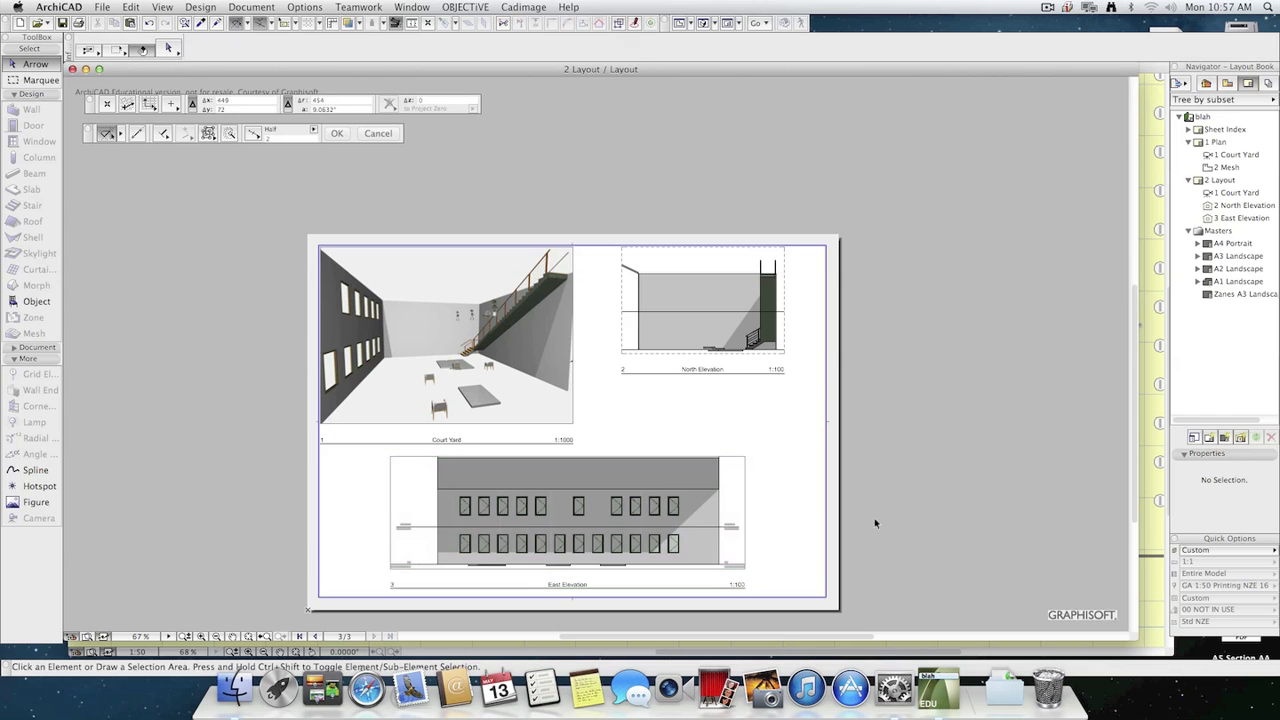
Open the custom A3 landscape master layout and expand the Document tool group.
middle_drag(877, 543, 894, 488)
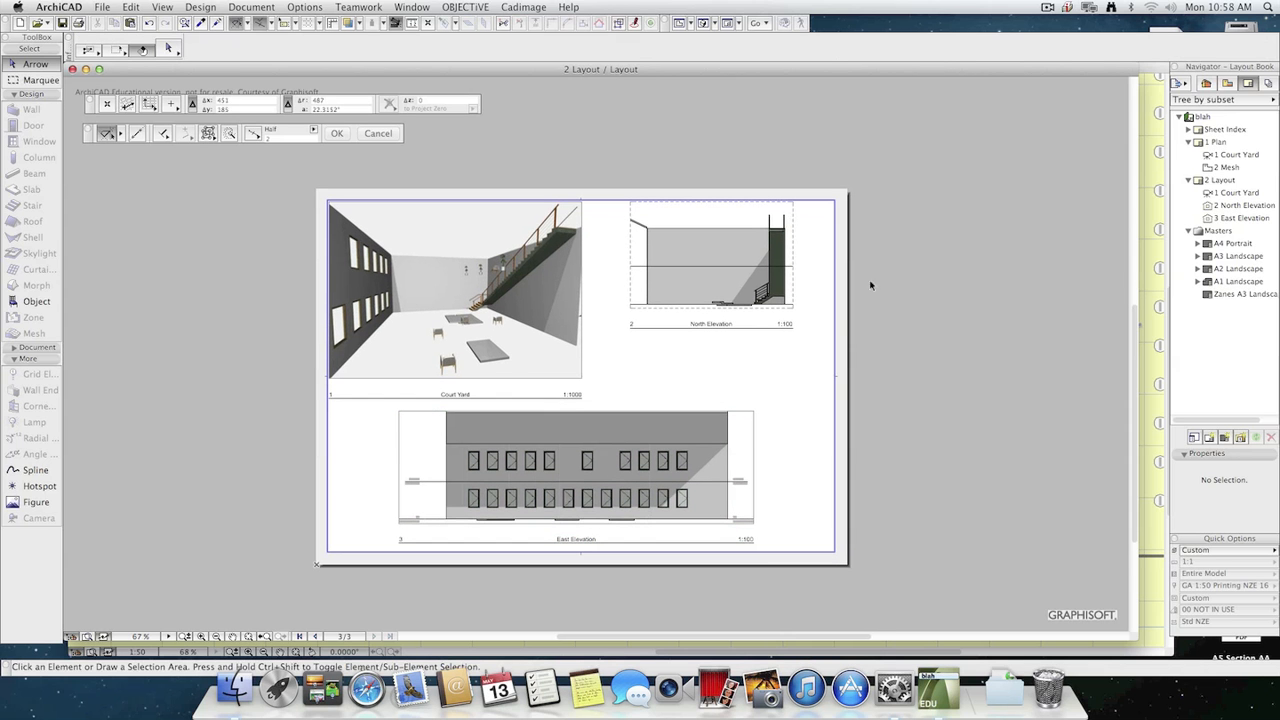
scroll(808, 324, up, 2)
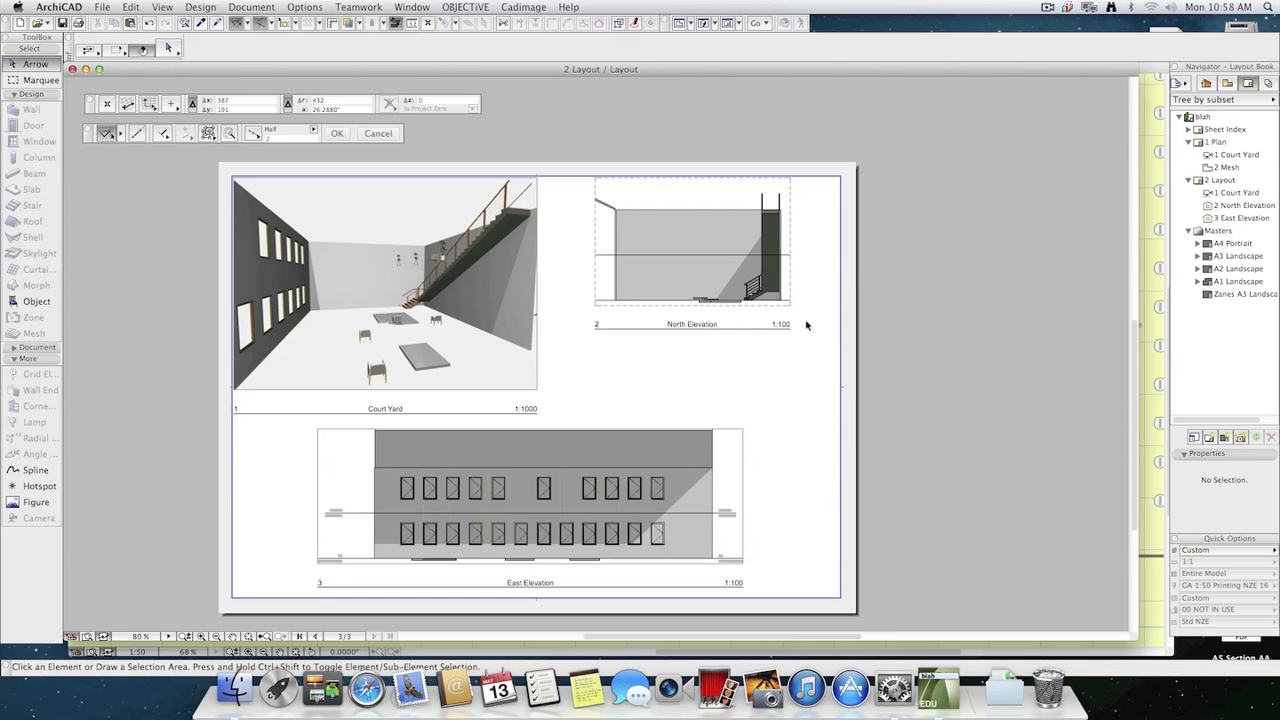
double_click(1234, 294)
middle_drag(741, 484, 858, 375)
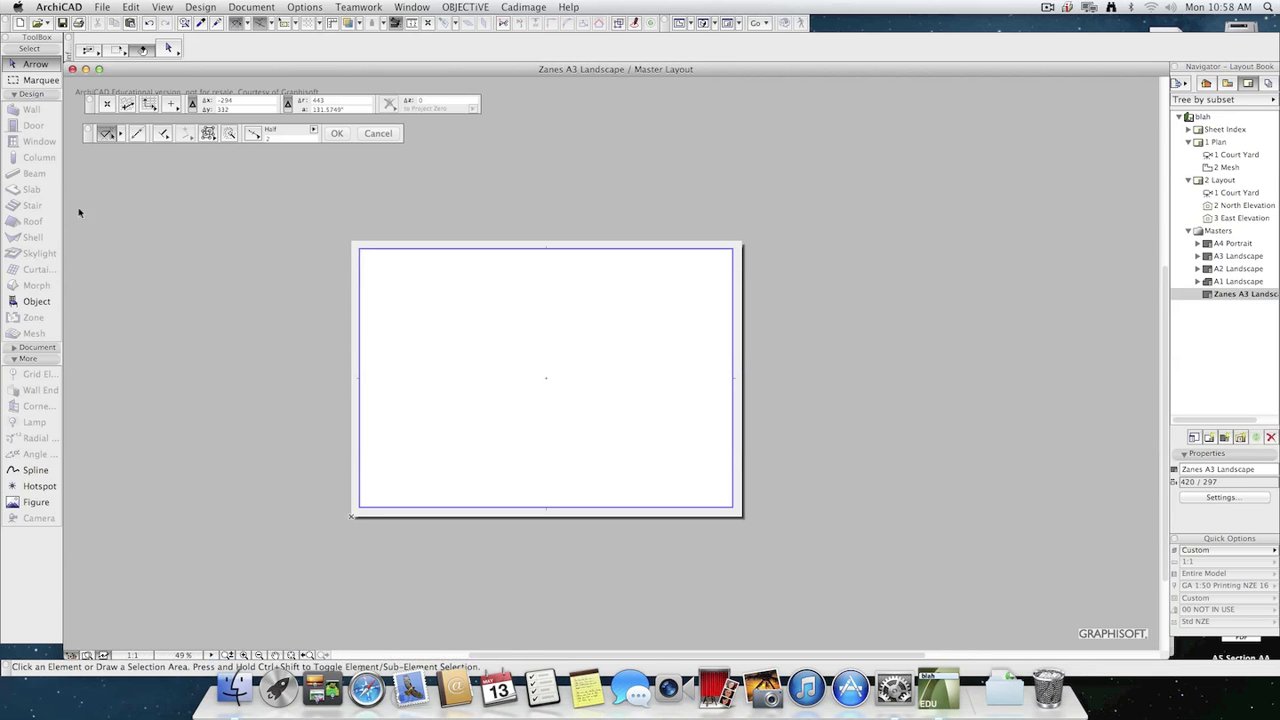
click(13, 347)
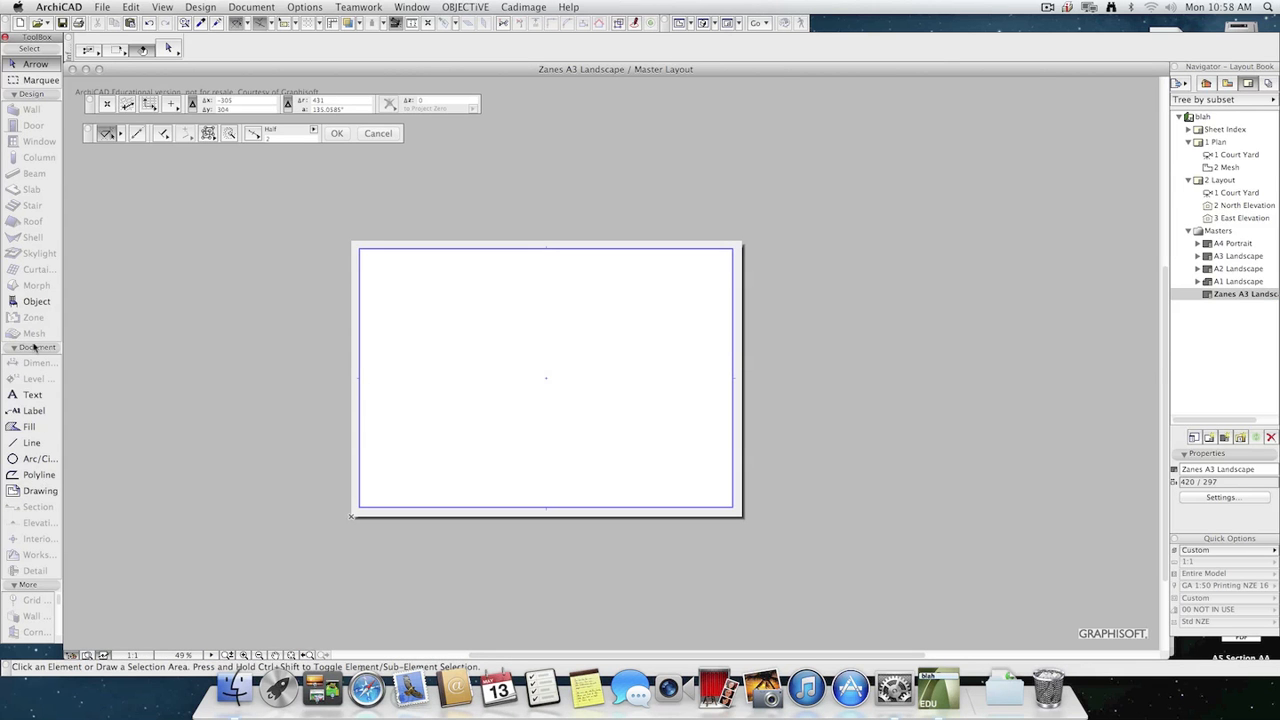
Search the object library for "title", then clear the search and cancel the object default settings.
double_click(38, 303)
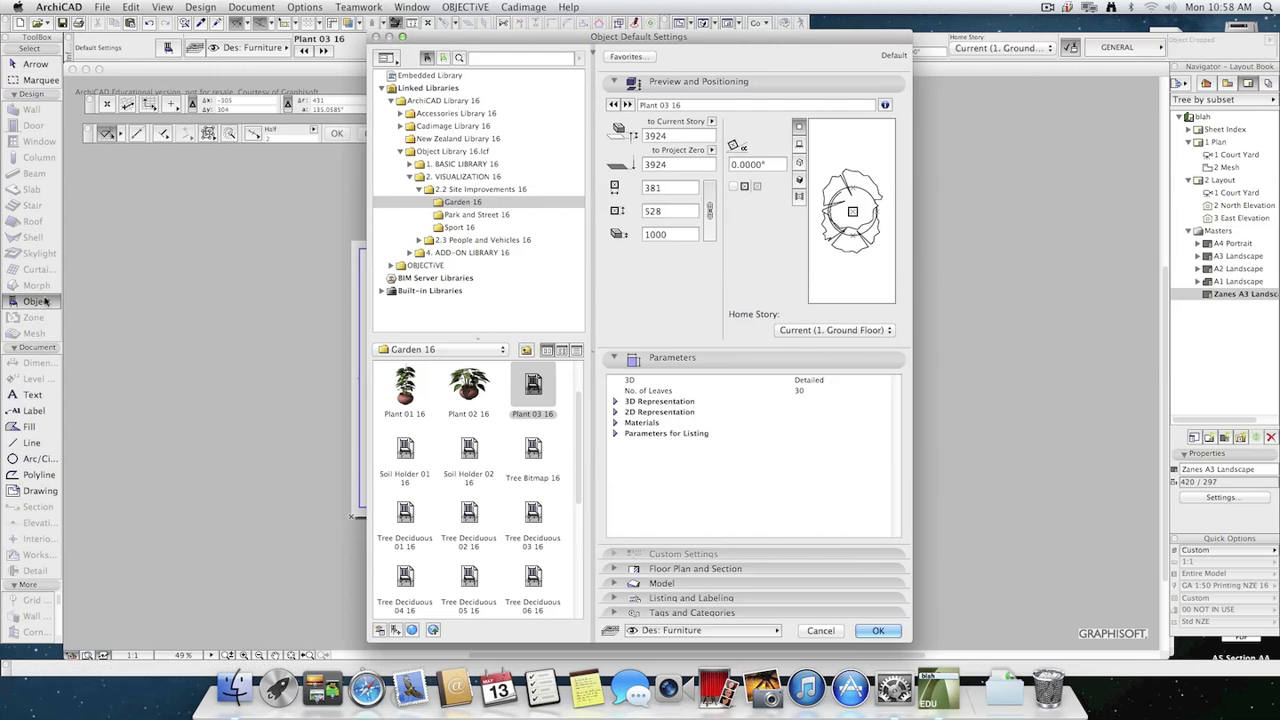
click(506, 59)
text(ti)
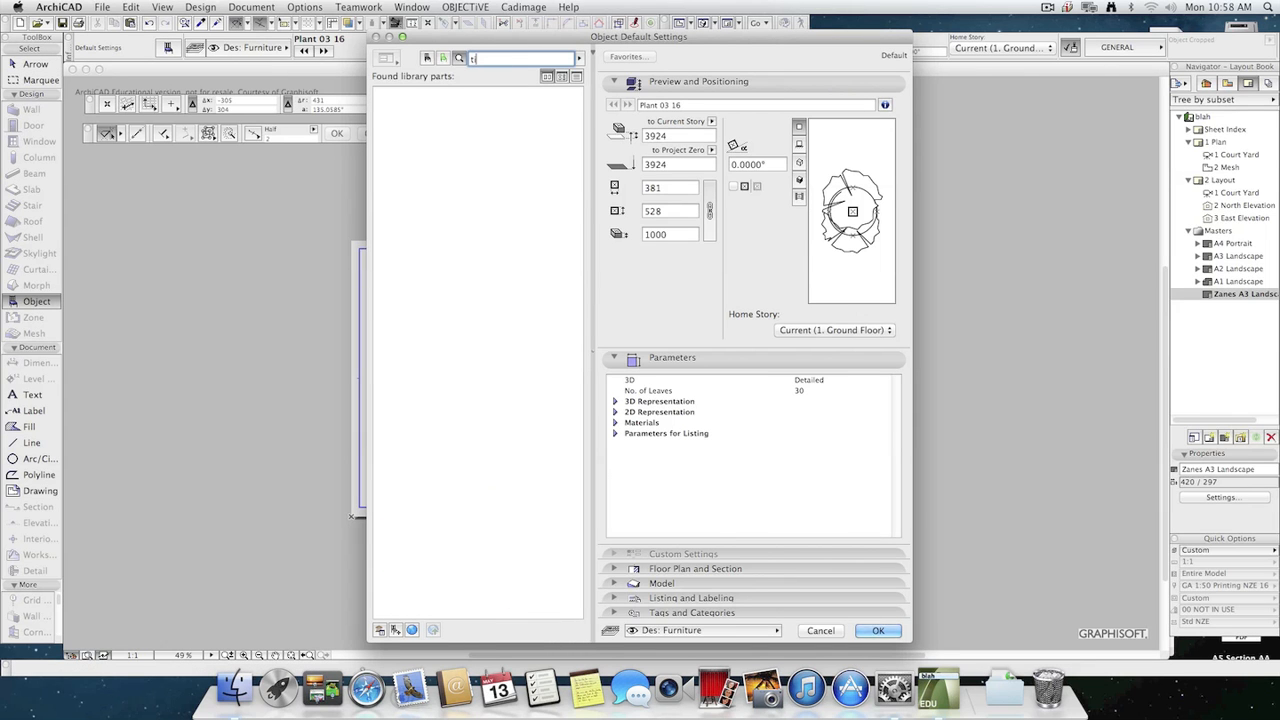
text(tle)
key(Return)
key(BackSpace)
key(BackSpace)
key(BackSpace)
key(BackSpace)
key(BackSpace)
click(821, 631)
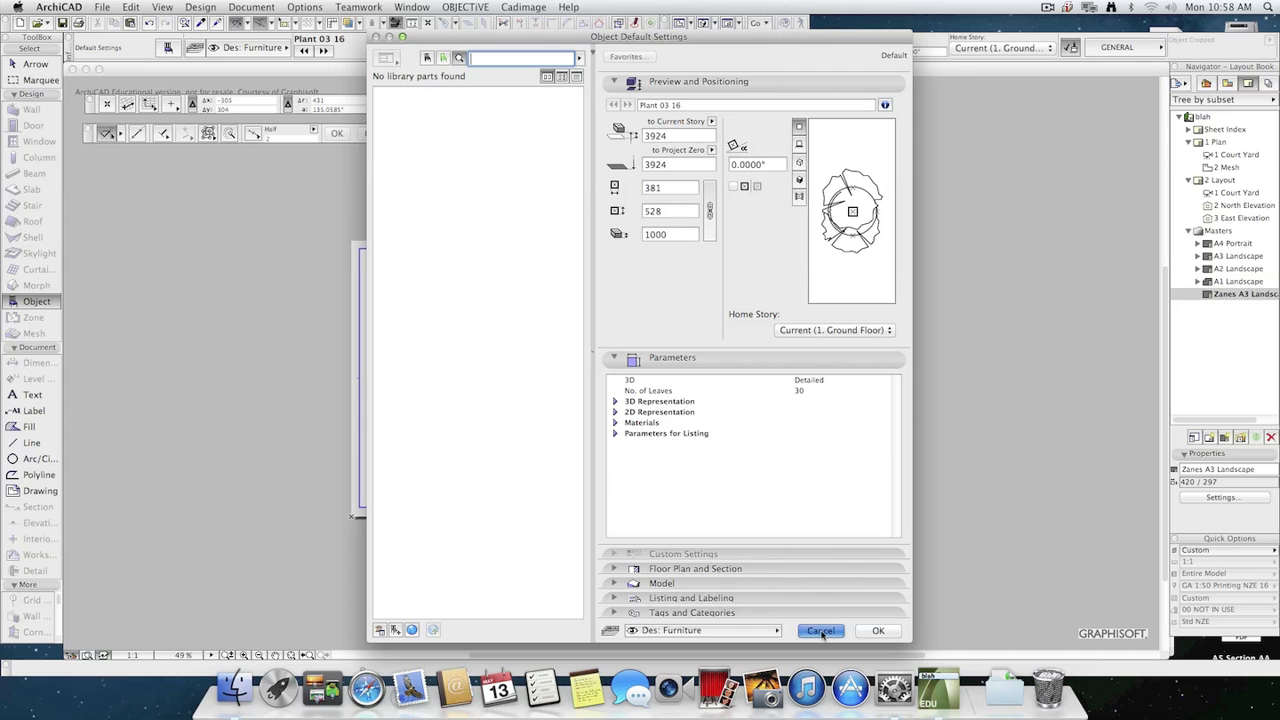
Draw a rectangular line frame for a title block in the lower-right corner of the master layout's margins.
click(31, 443)
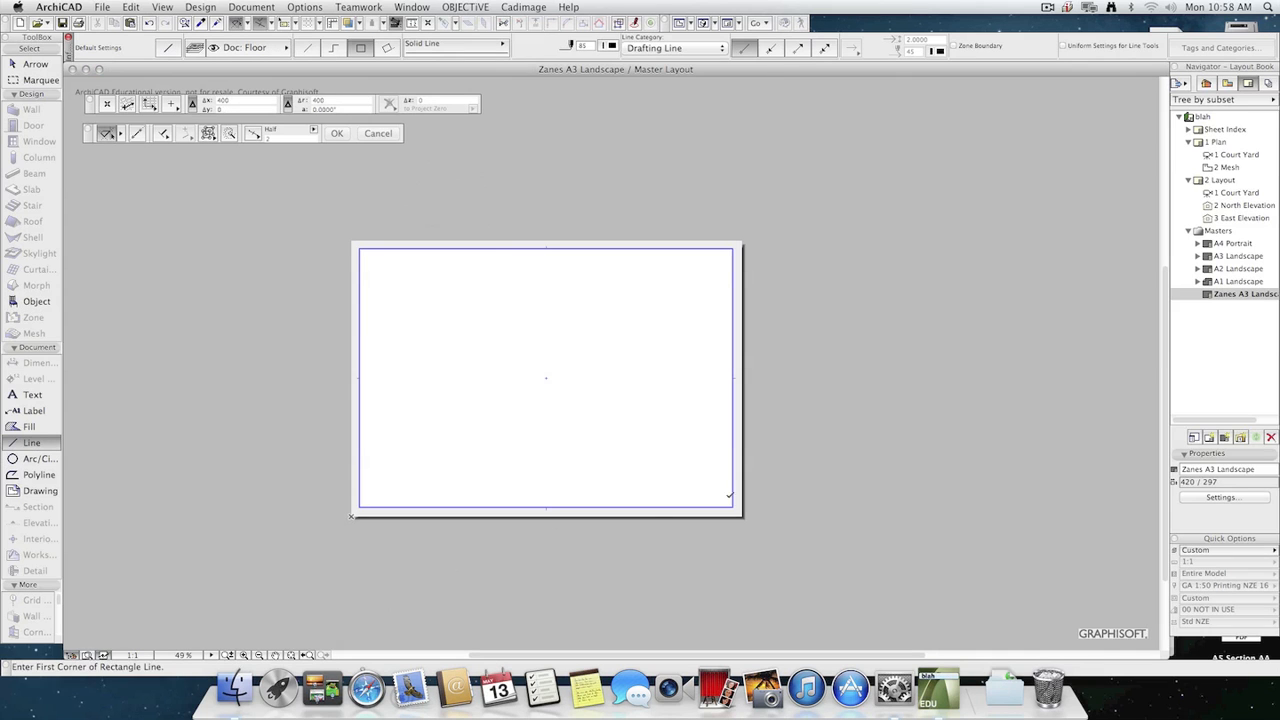
click(732, 506)
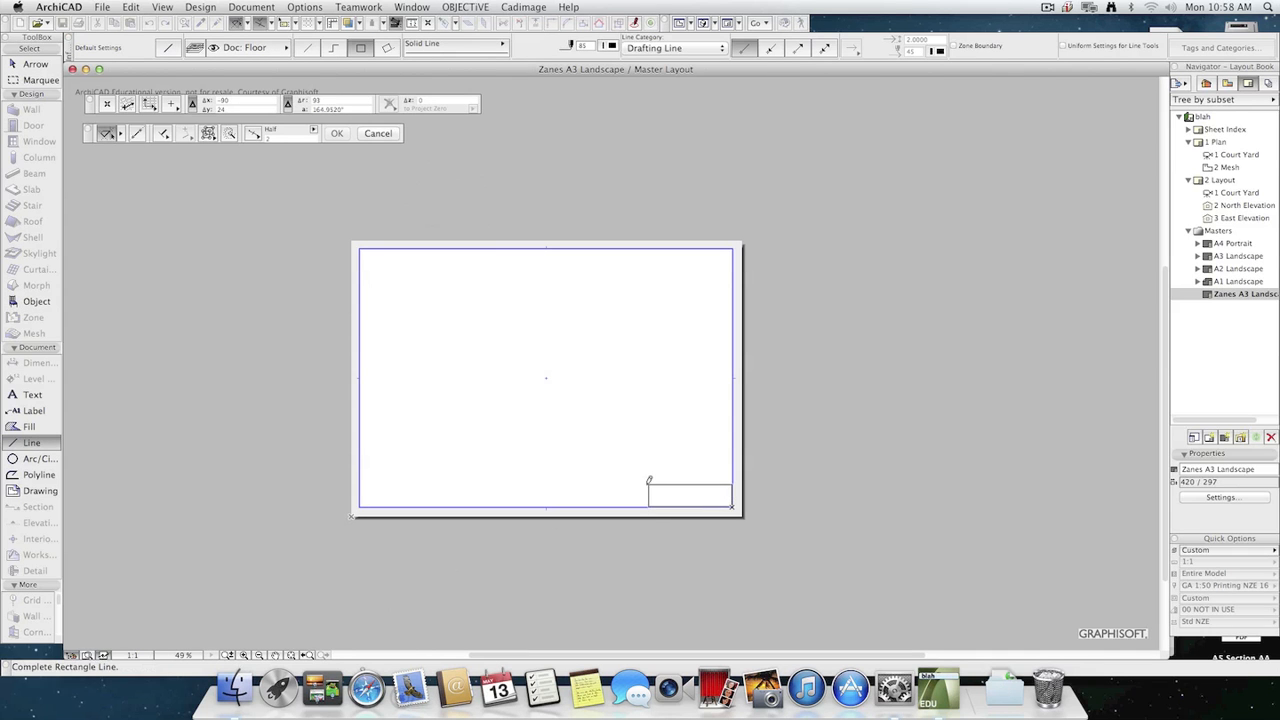
click(611, 487)
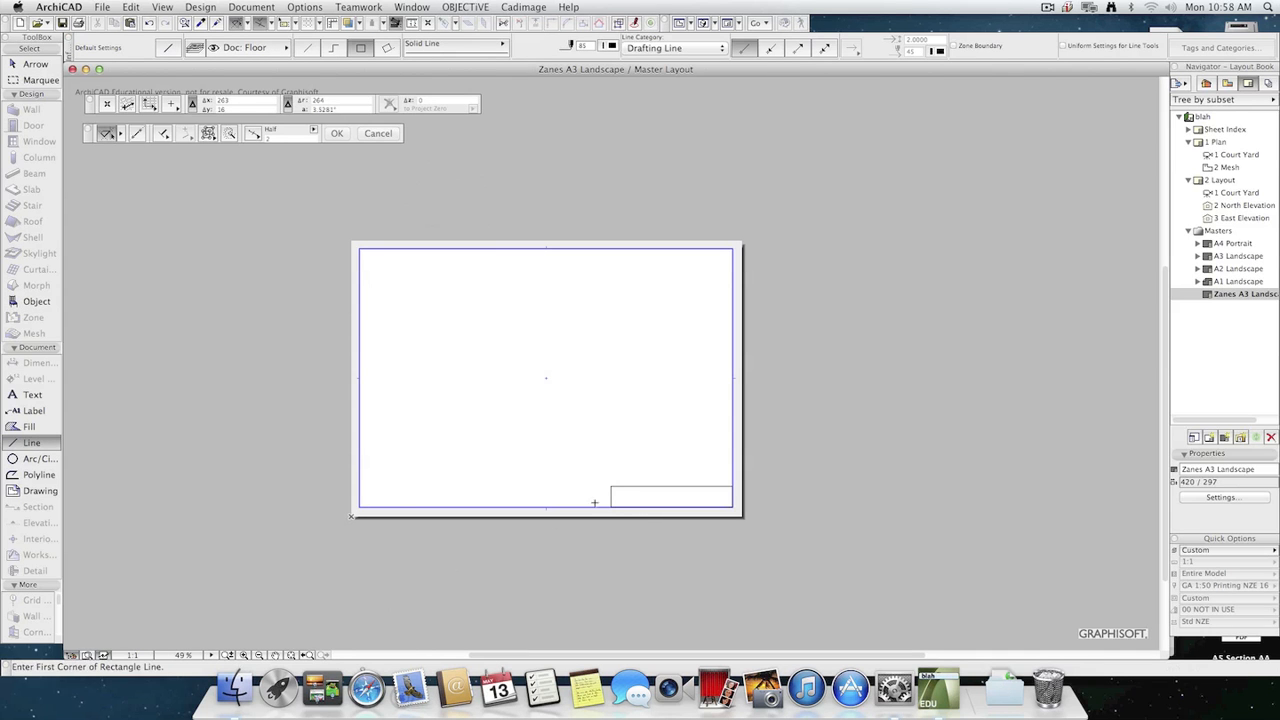
Place a text block inside the title block frame and enter "Unitec Project. Date:".
click(38, 397)
scroll(589, 455, up, 5)
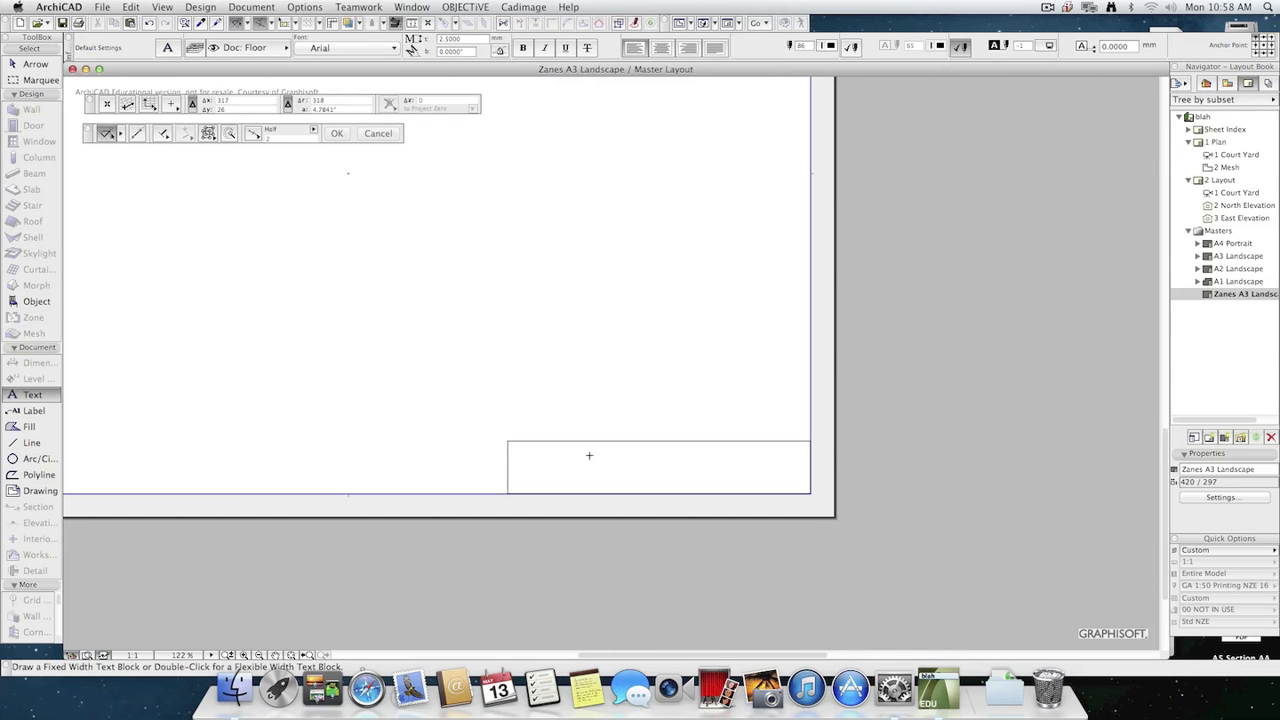
click(514, 448)
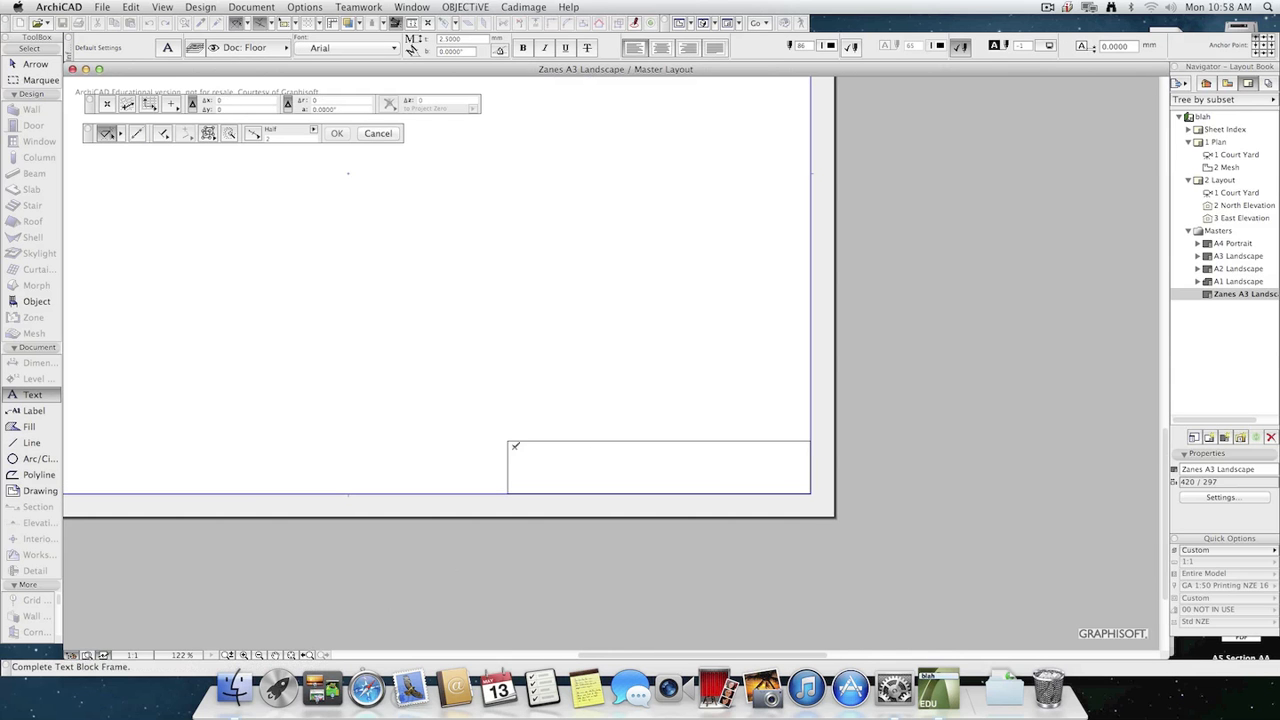
click(801, 489)
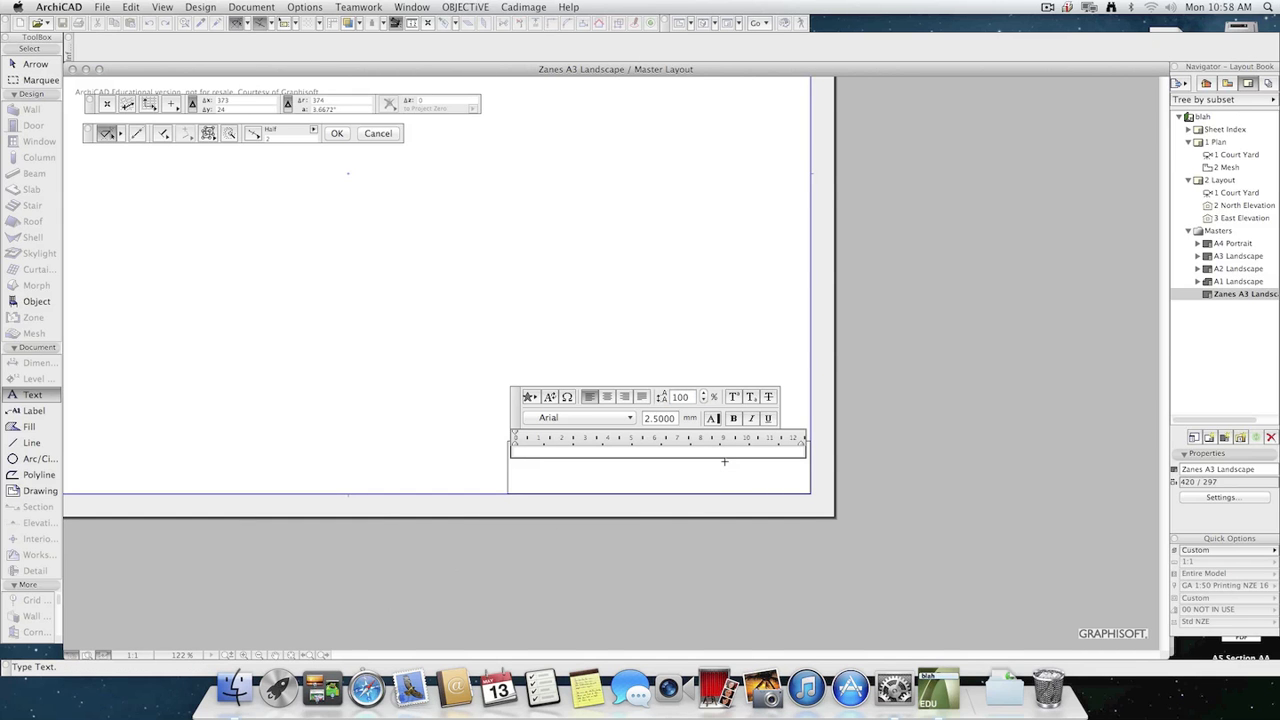
text(Unitec Project. Date:)
Insert the Date (Short) autotext from the System category after "Date:" in the title block text.
click(549, 397)
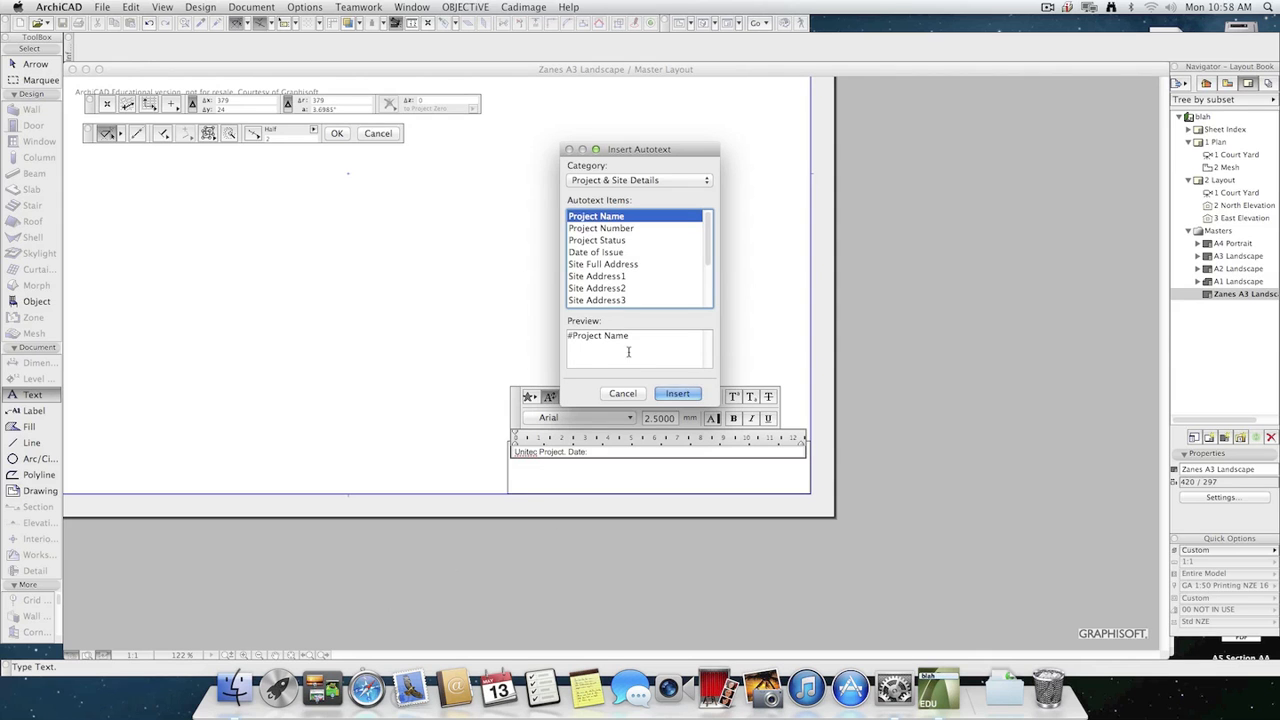
click(677, 181)
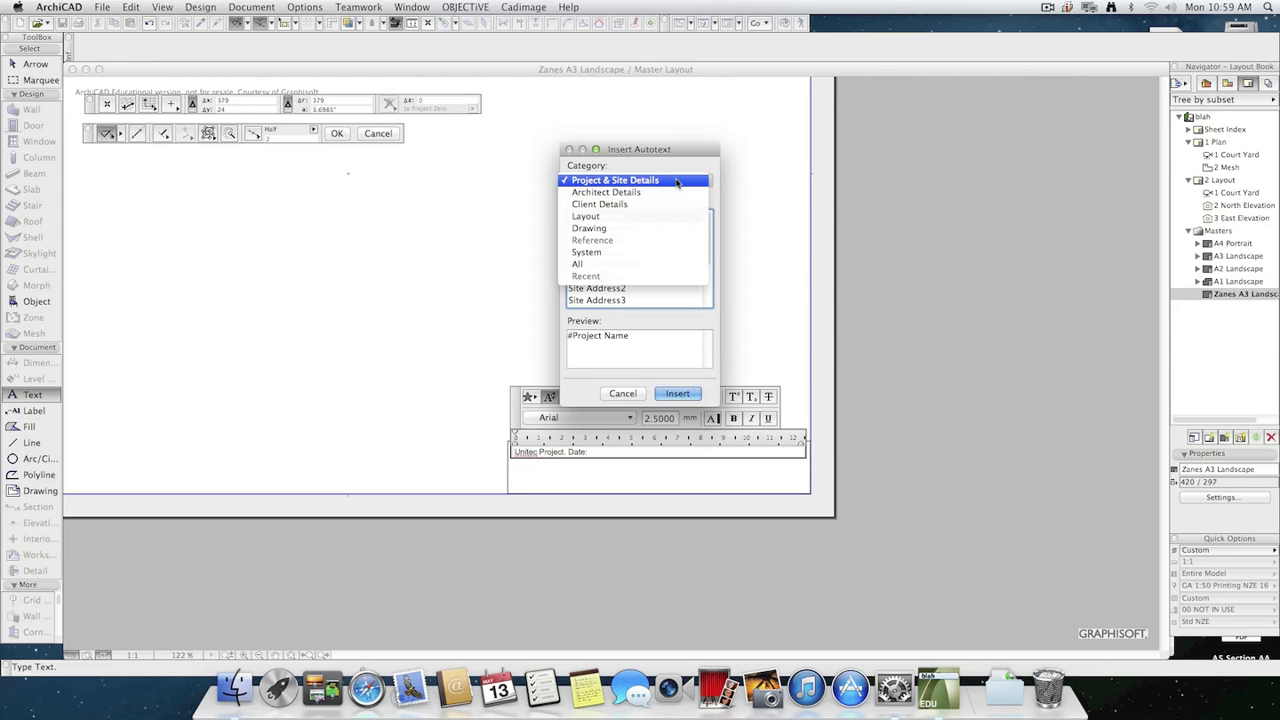
click(617, 252)
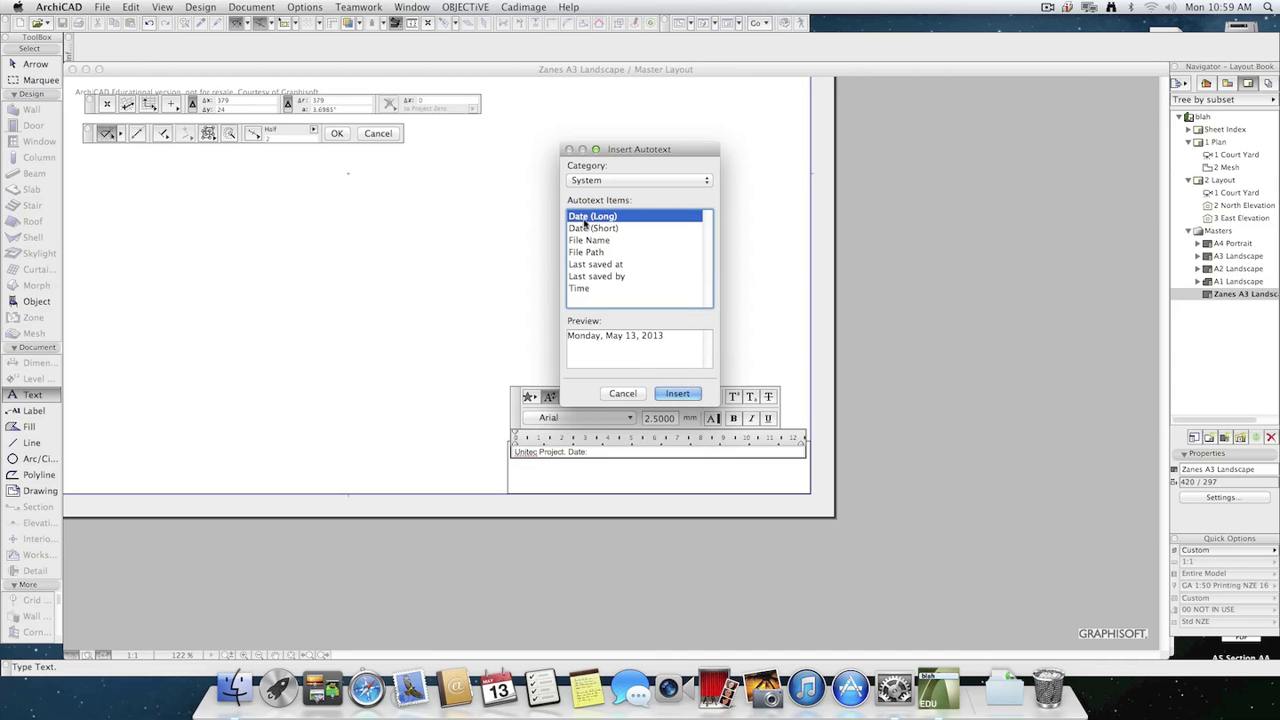
click(590, 229)
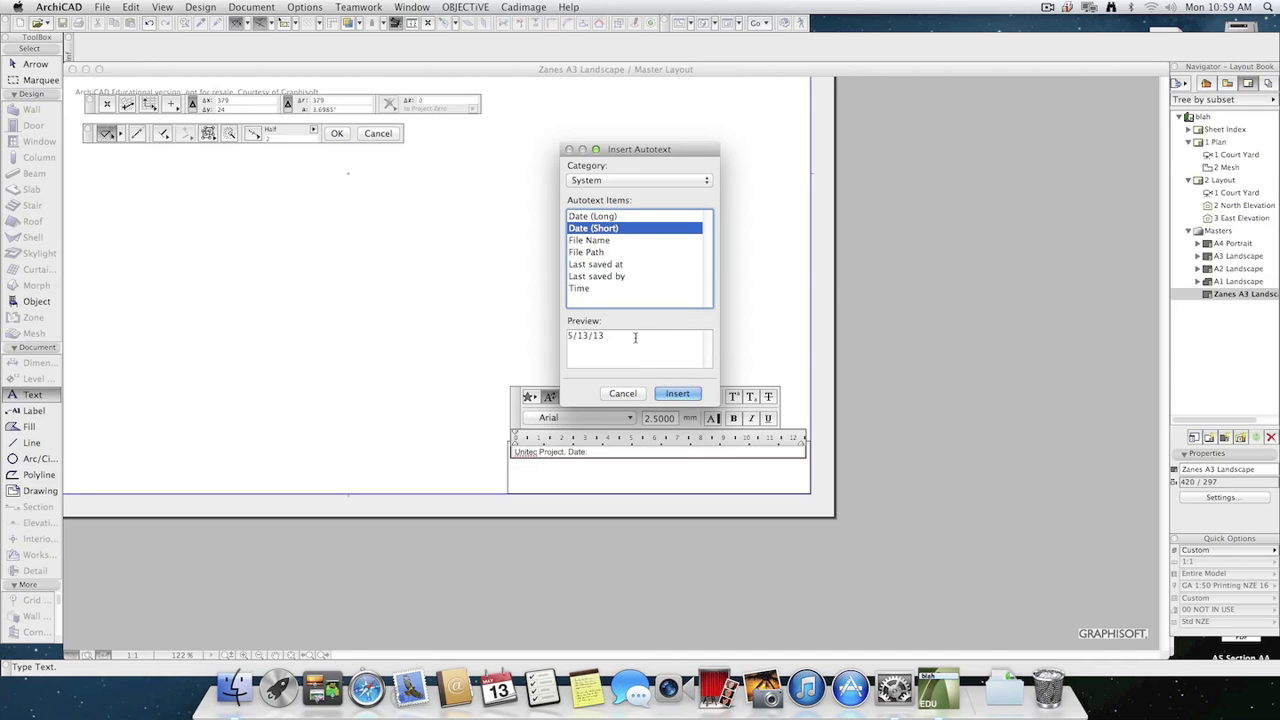
click(675, 393)
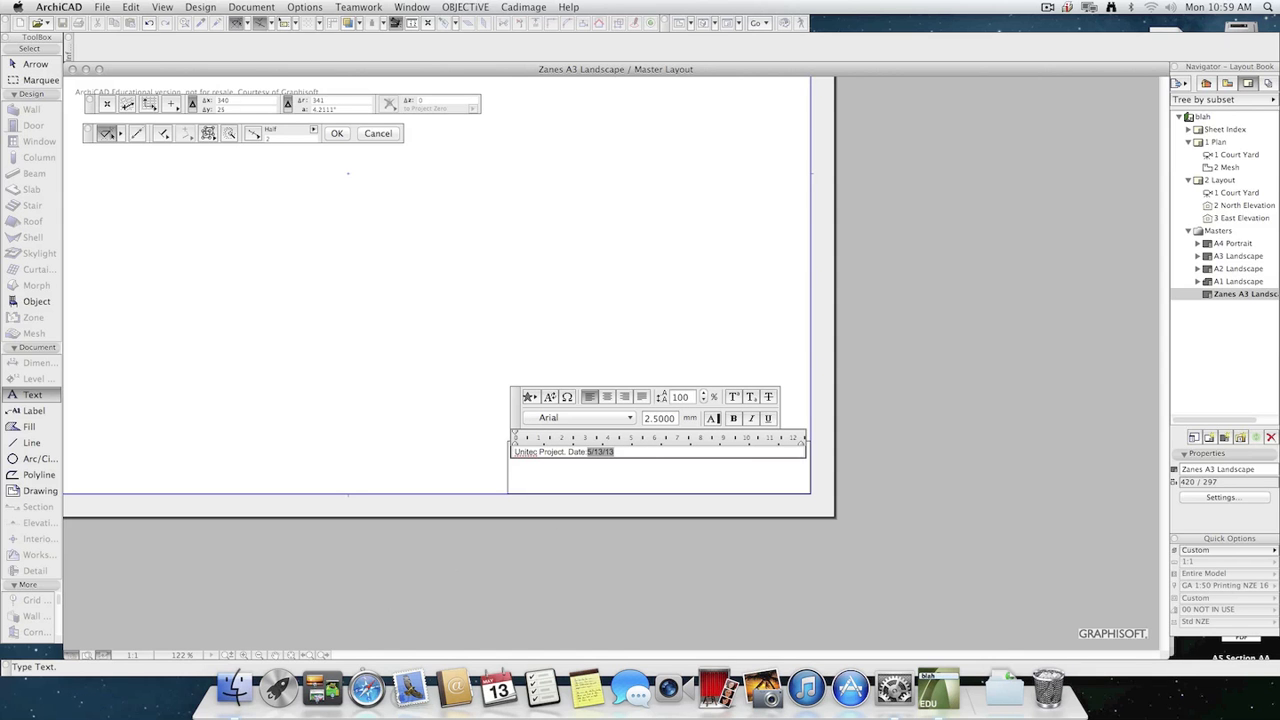
Add "Saved:" to the title block text, followed by the Last saved at autotext.
text(Saved:)
click(549, 397)
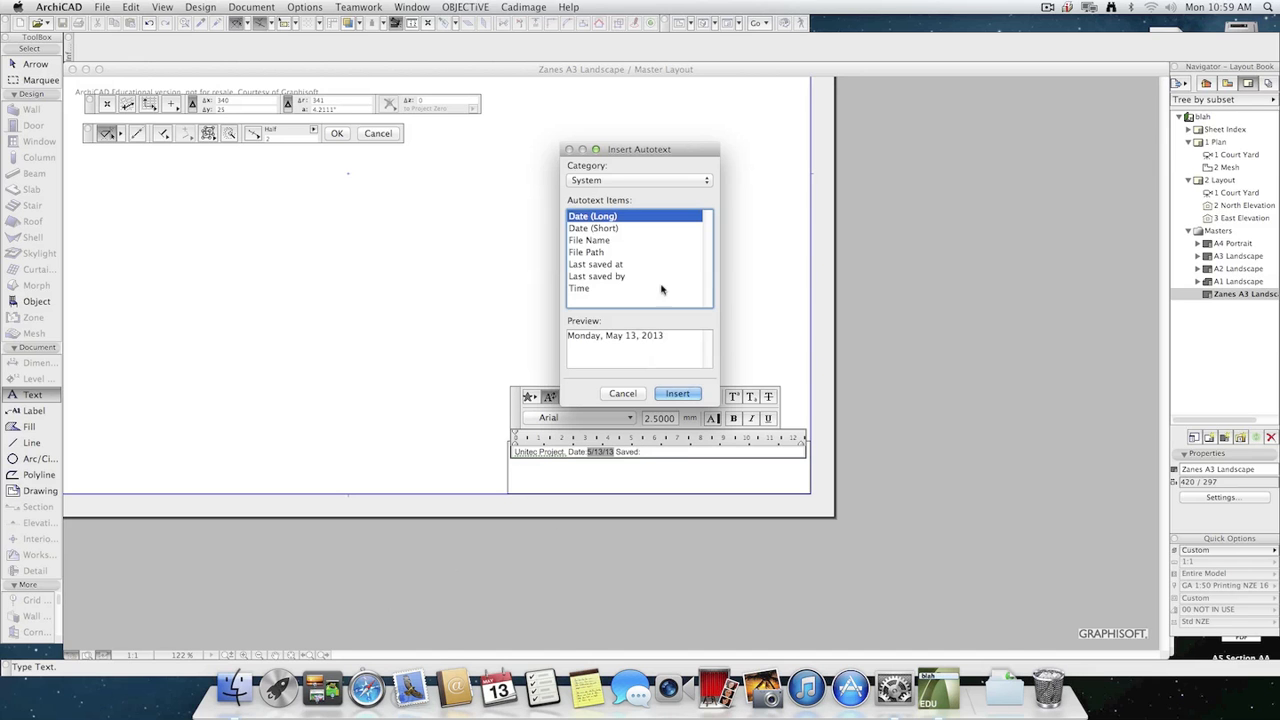
click(605, 264)
click(686, 393)
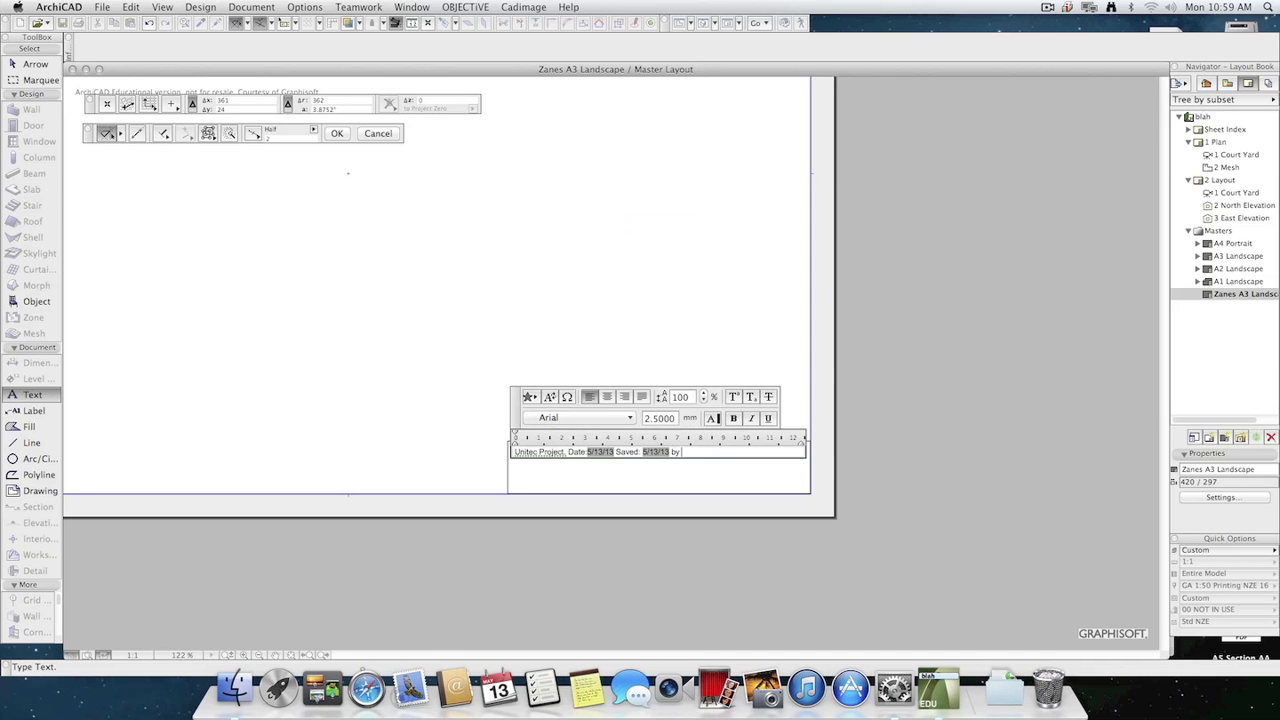
Add "by" after the save date, followed by the Last saved by autotext.
click(551, 398)
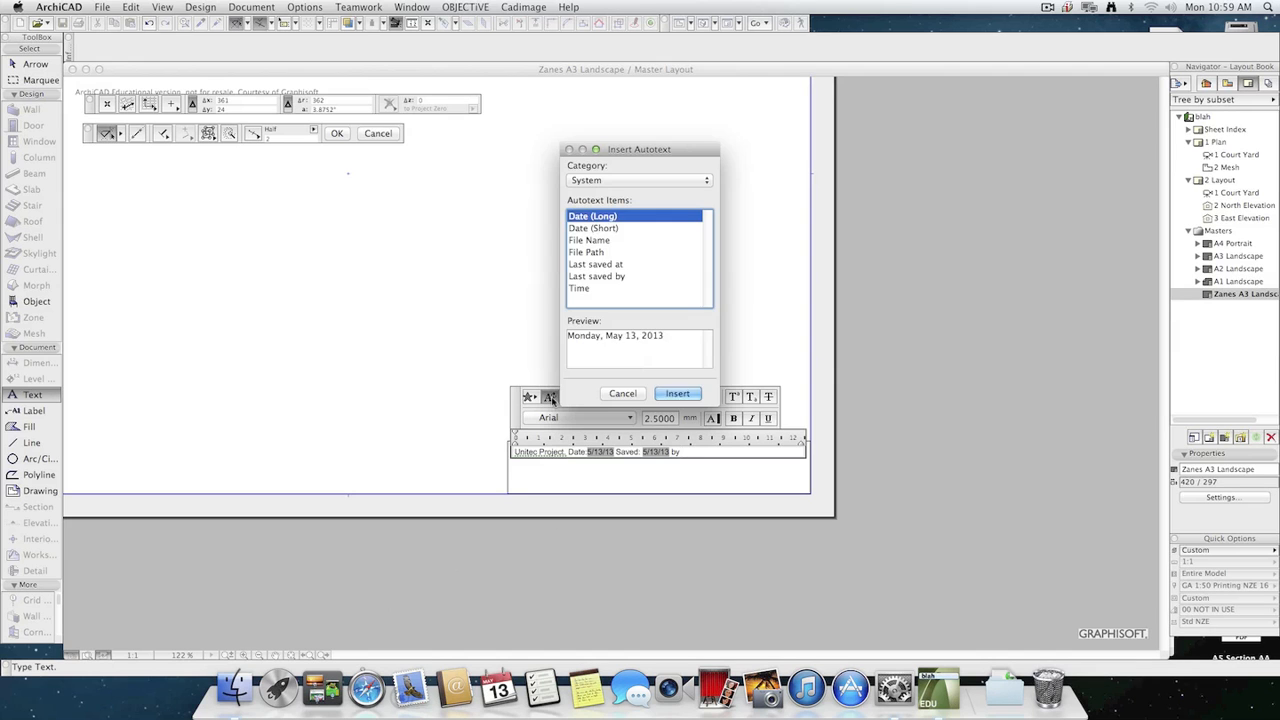
click(604, 276)
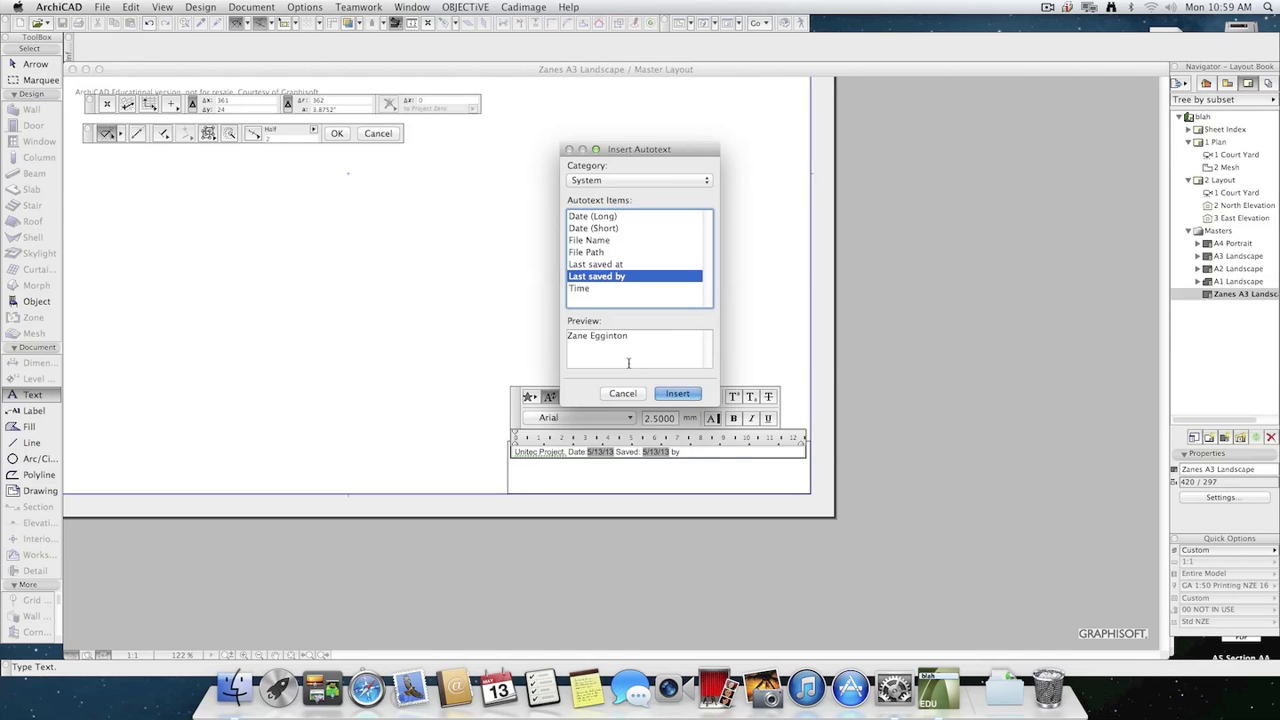
click(684, 393)
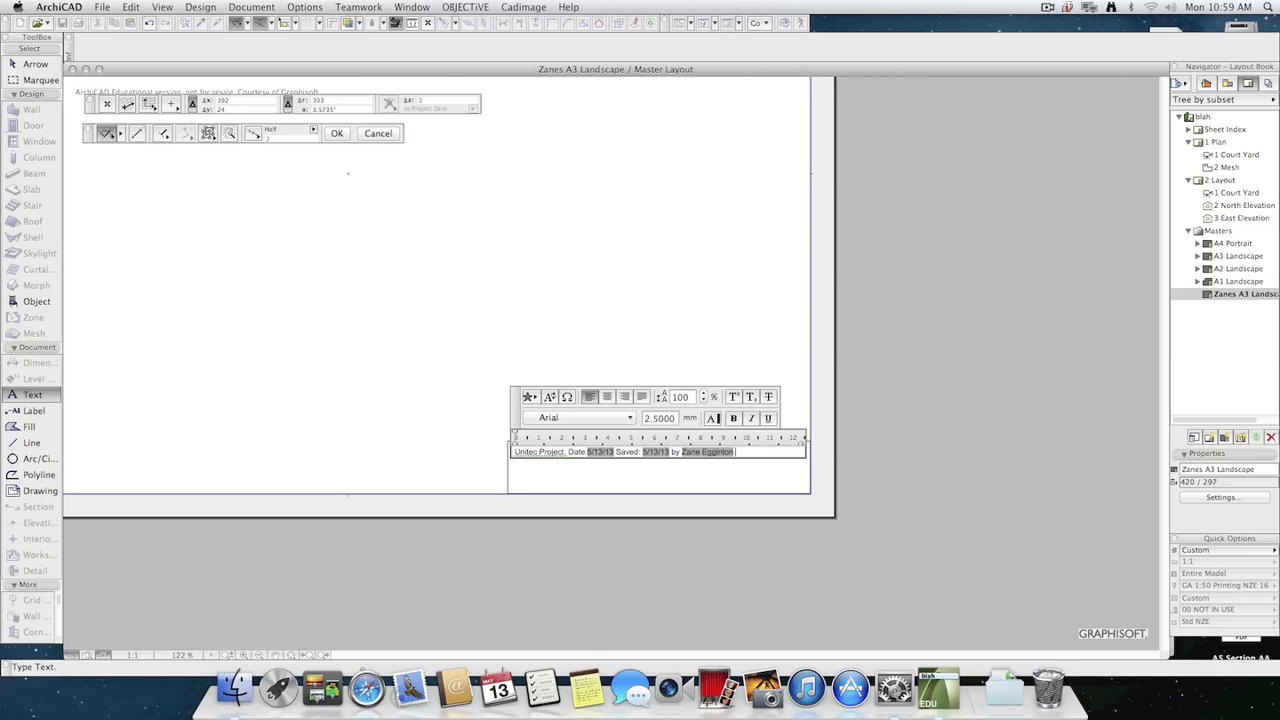
Insert the Project Name autotext from Project & Site Details on a new second line and finish the text block.
key(Return)
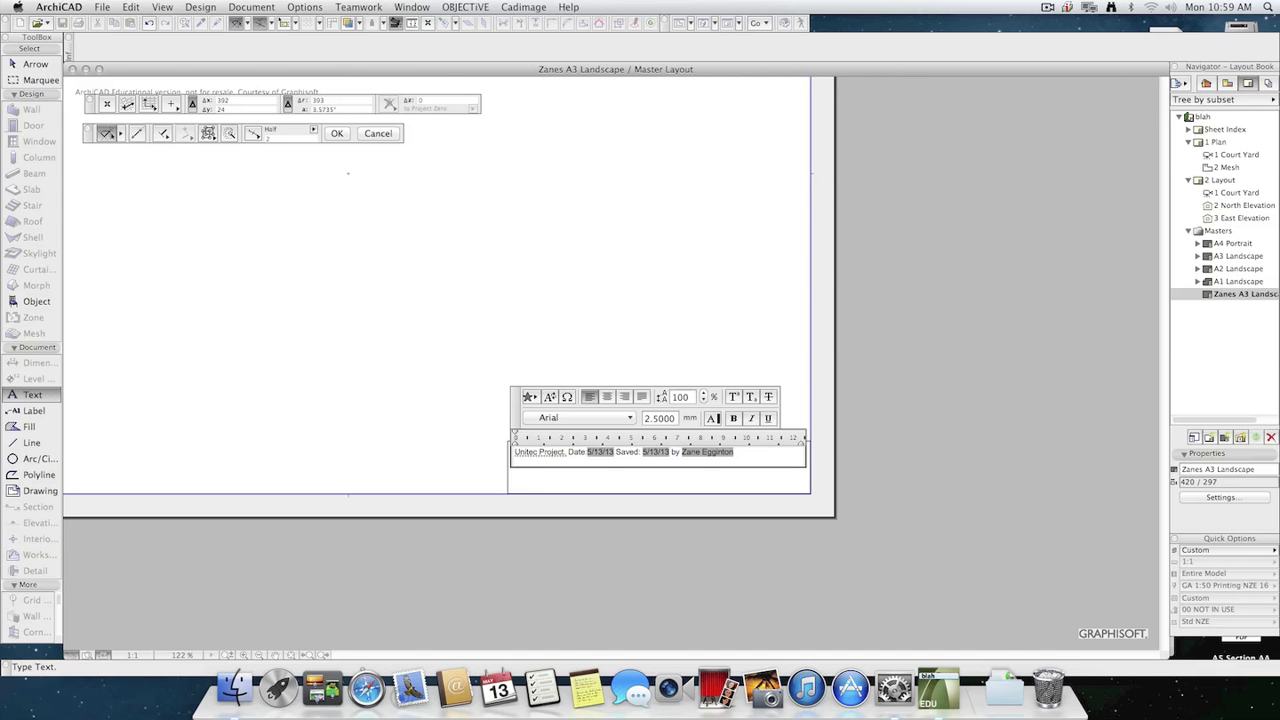
click(550, 397)
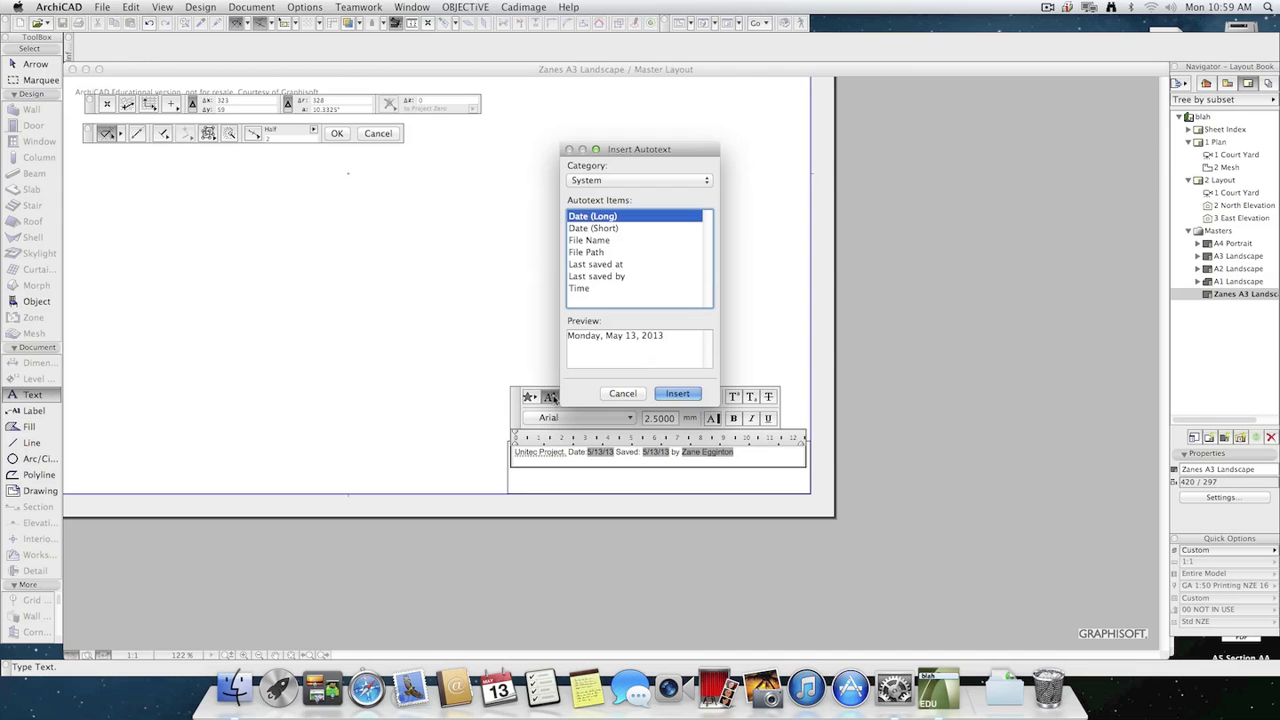
click(645, 186)
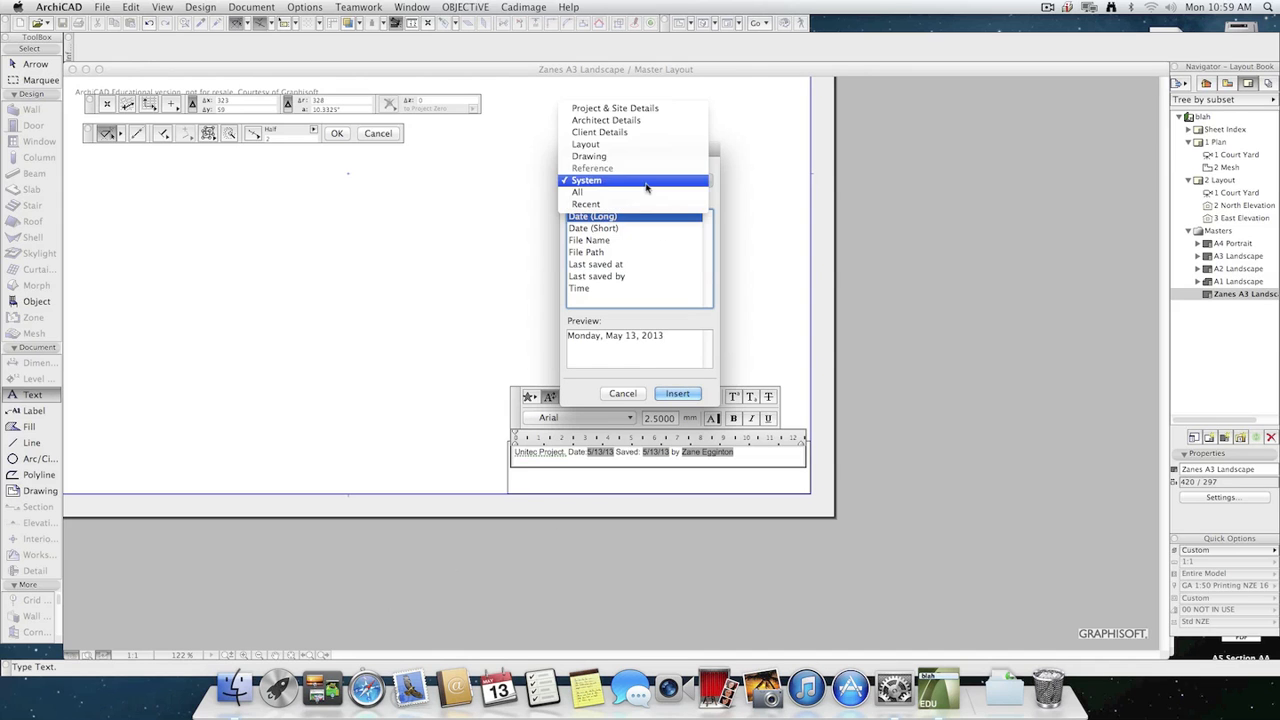
click(661, 112)
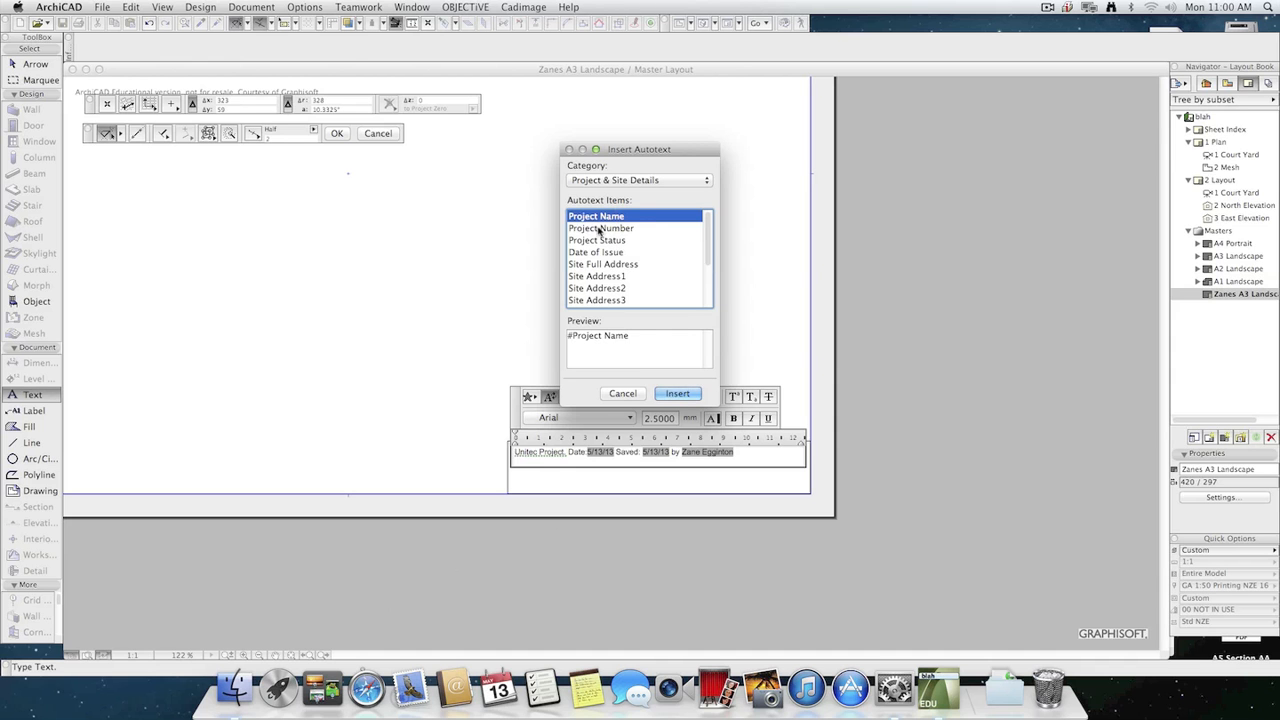
click(677, 393)
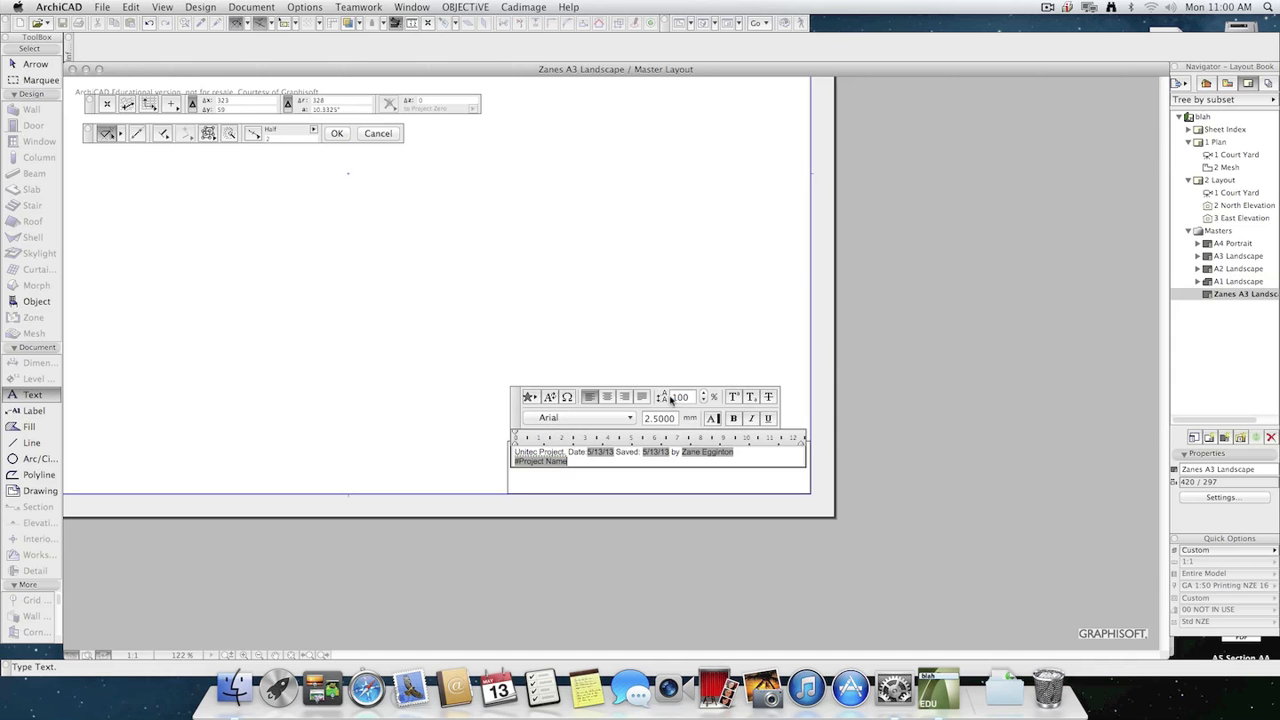
click(611, 317)
Open the Project Info settings and set the project name to "Assignment 2".
click(131, 7)
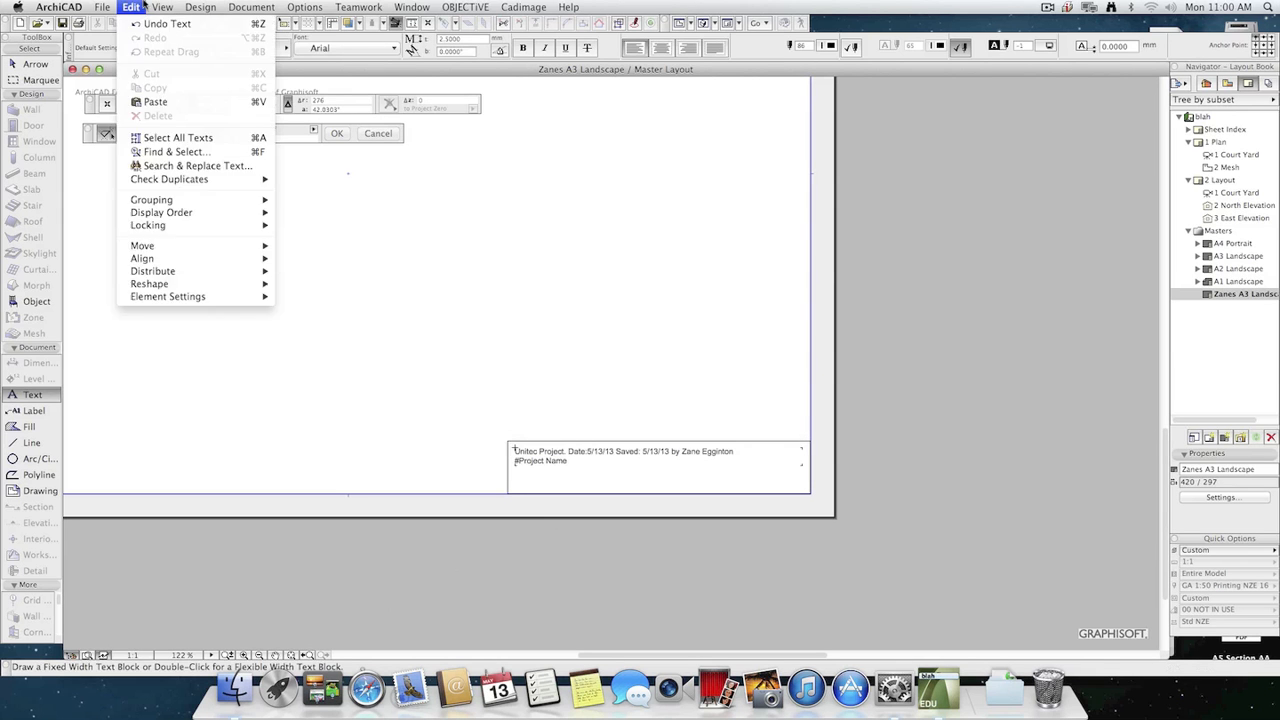
mouse_move(102, 7)
mouse_move(128, 201)
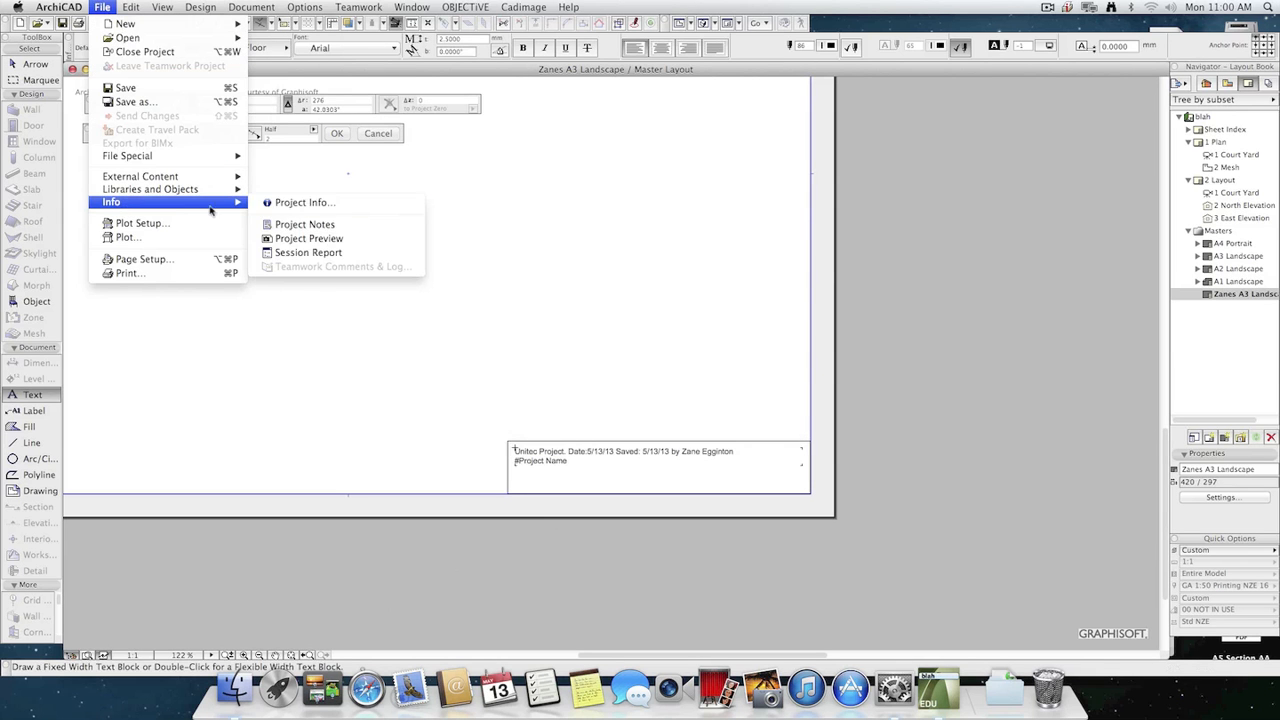
click(301, 203)
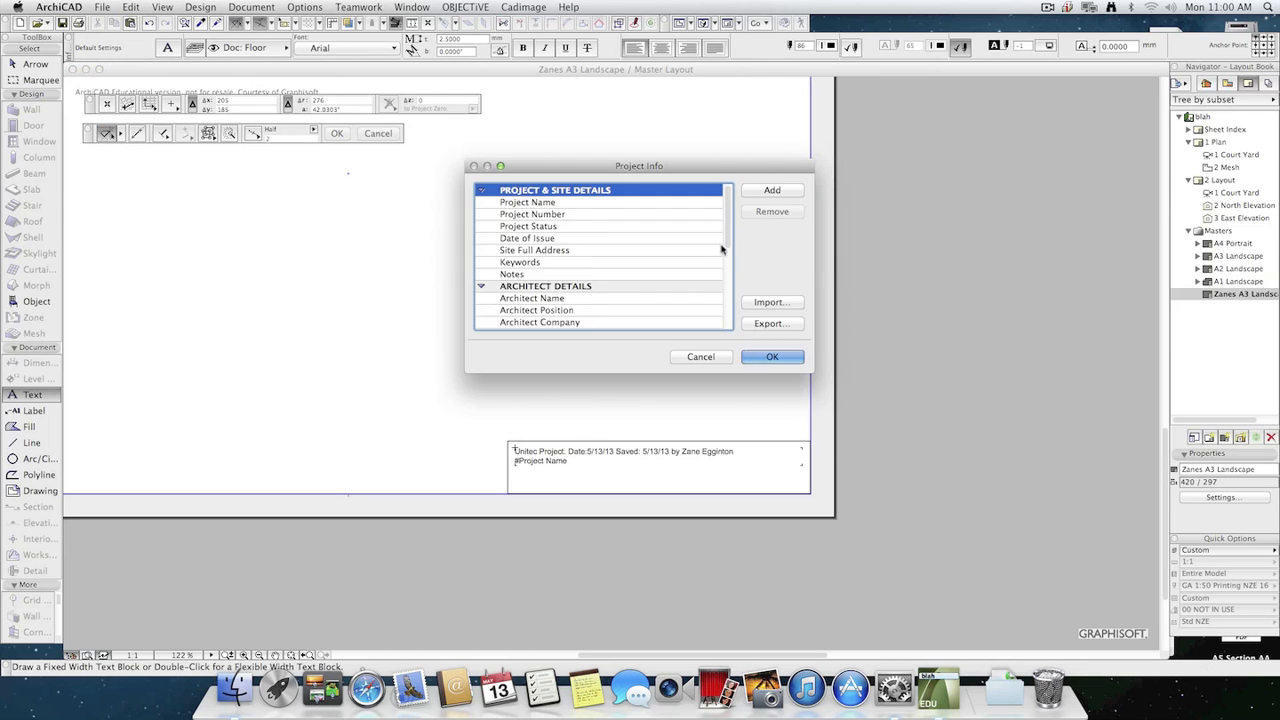
drag(723, 249, 731, 317)
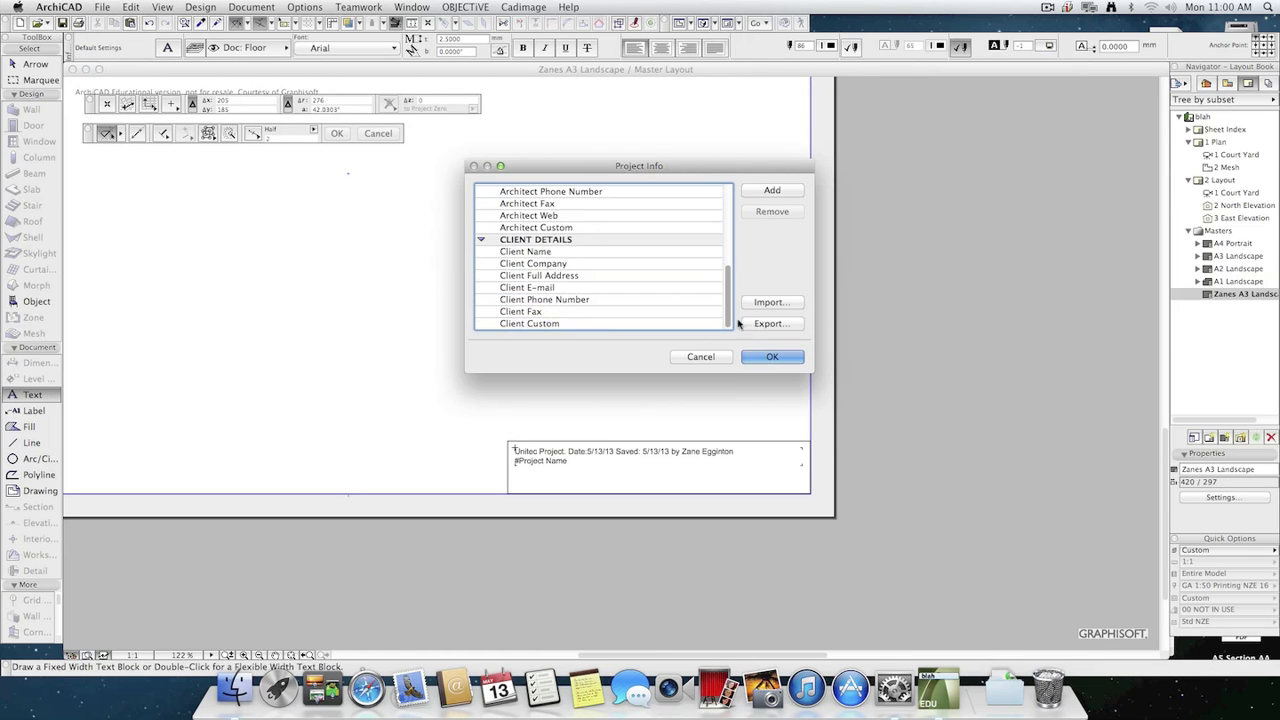
scroll(731, 317, up, 5)
click(546, 202)
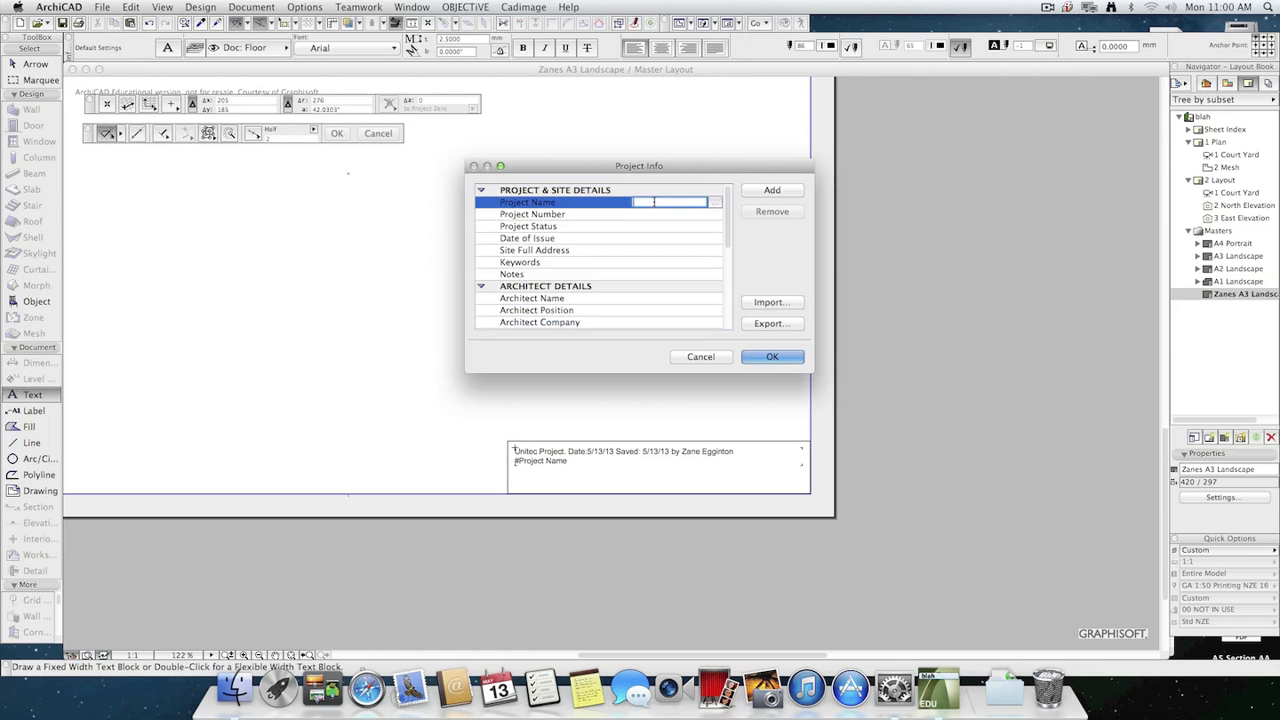
text(Assignment 2)
Set the project number to 2 and the project status to "in progress" in Project Info.
click(630, 216)
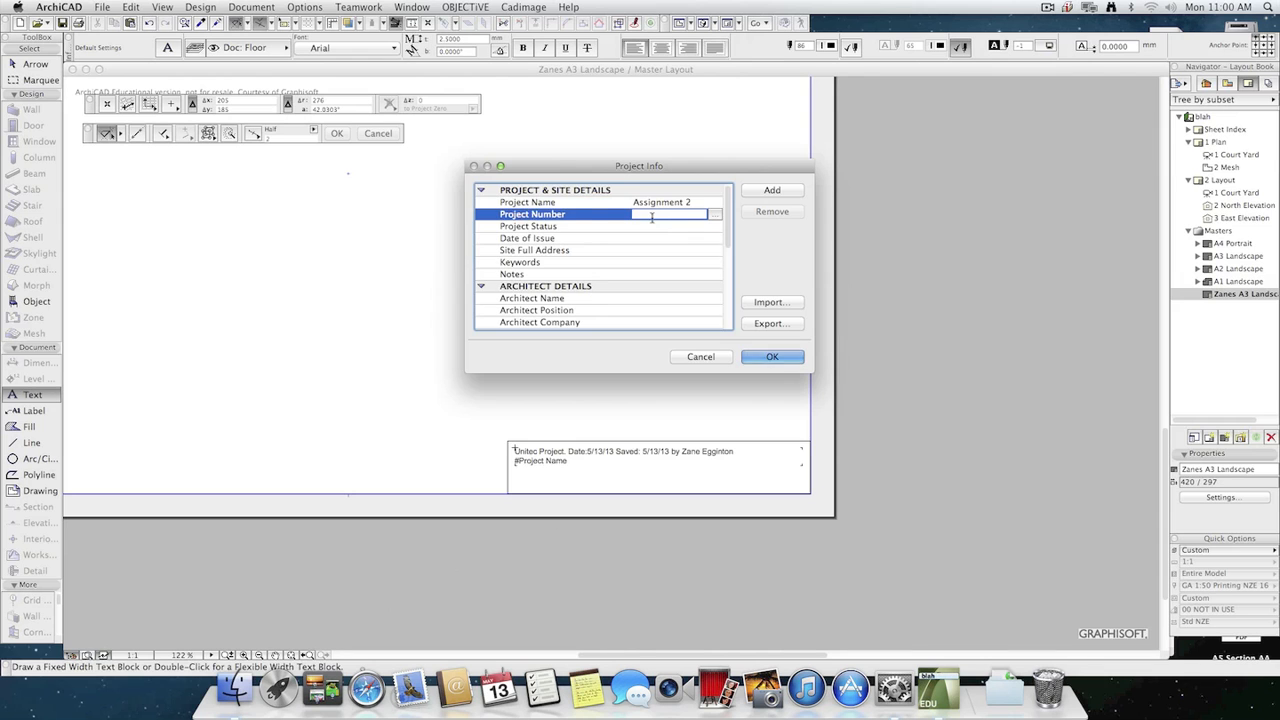
text(2)
click(650, 226)
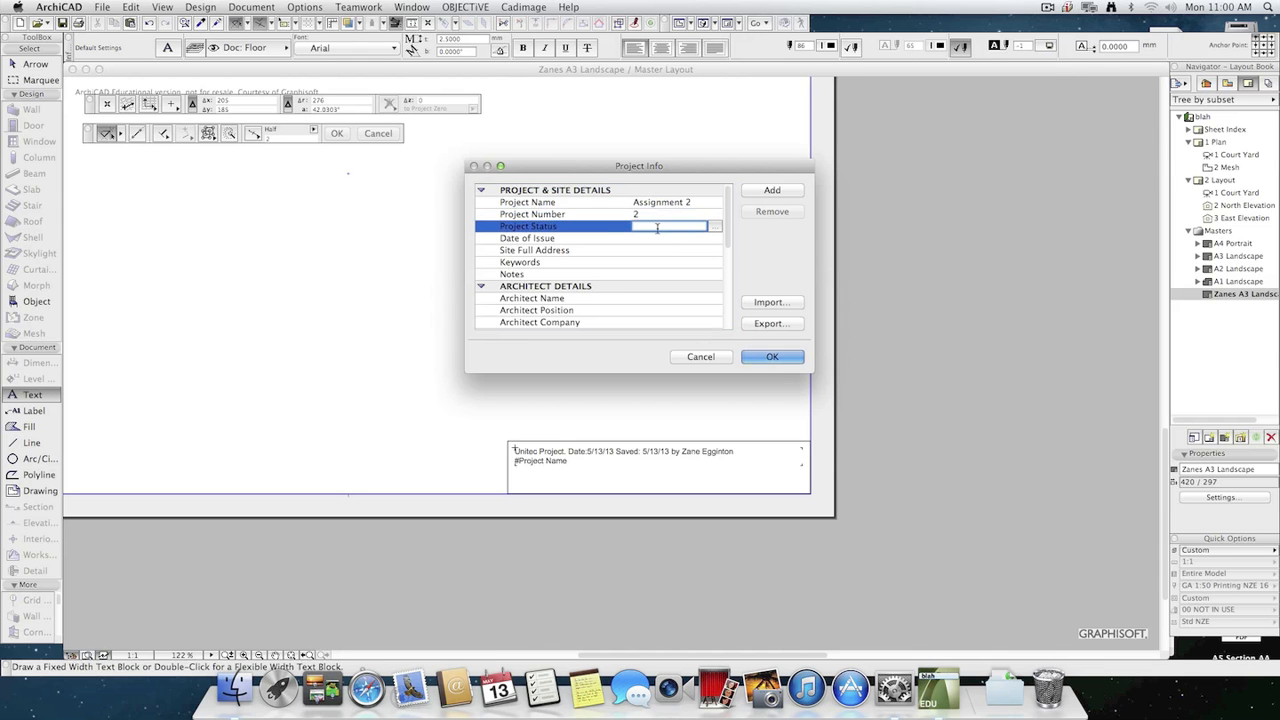
text(in progress)
Examine the description editors of Project Status and Date of Issue and the remaining project and site fields.
click(700, 250)
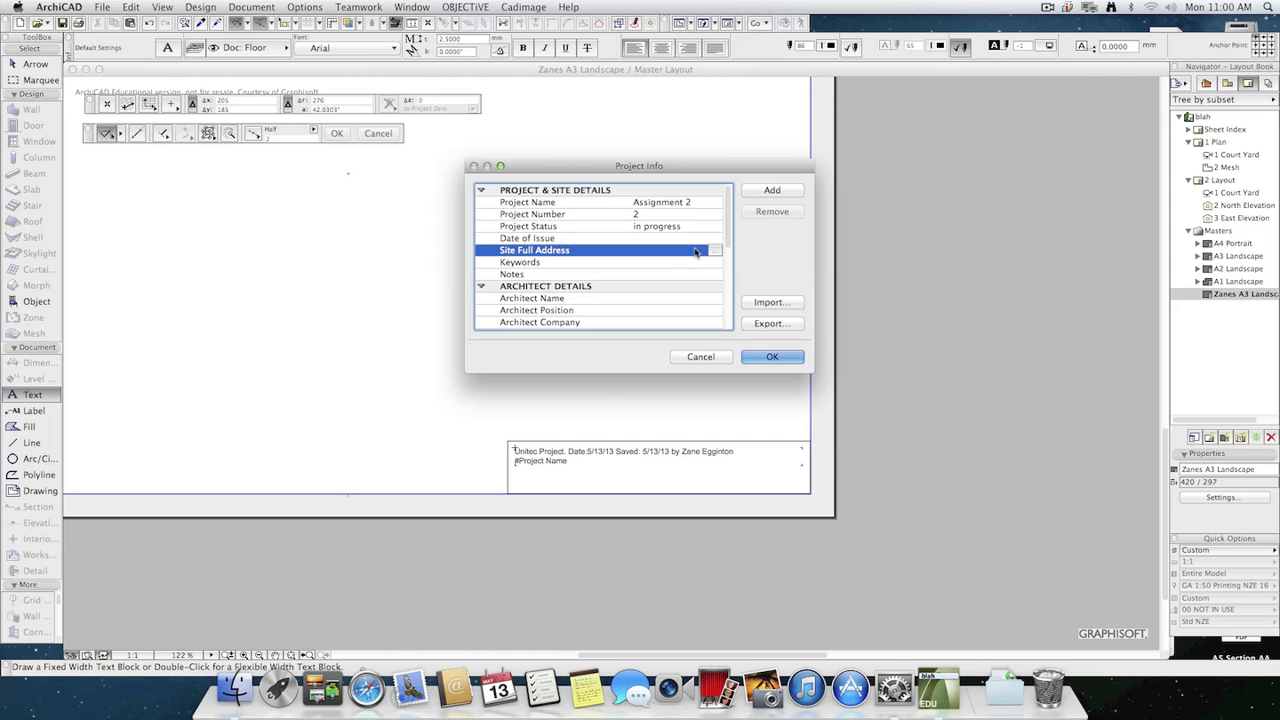
click(694, 228)
click(714, 229)
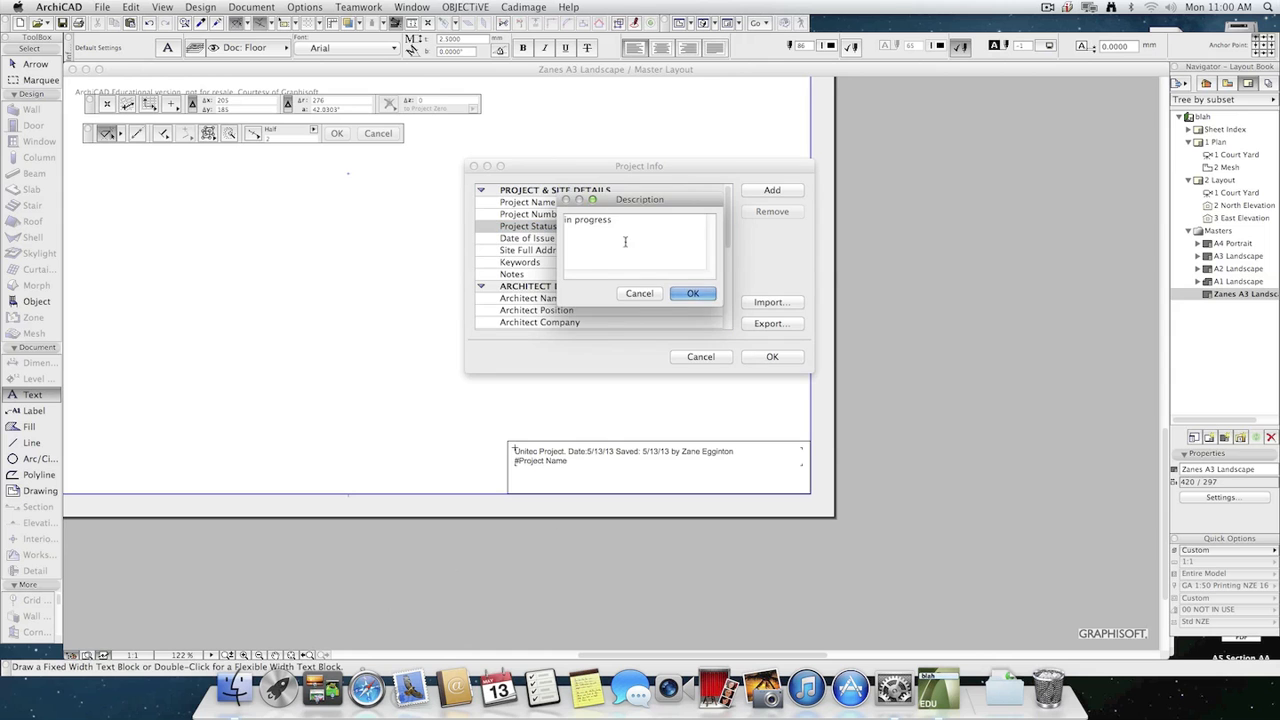
click(641, 298)
click(663, 251)
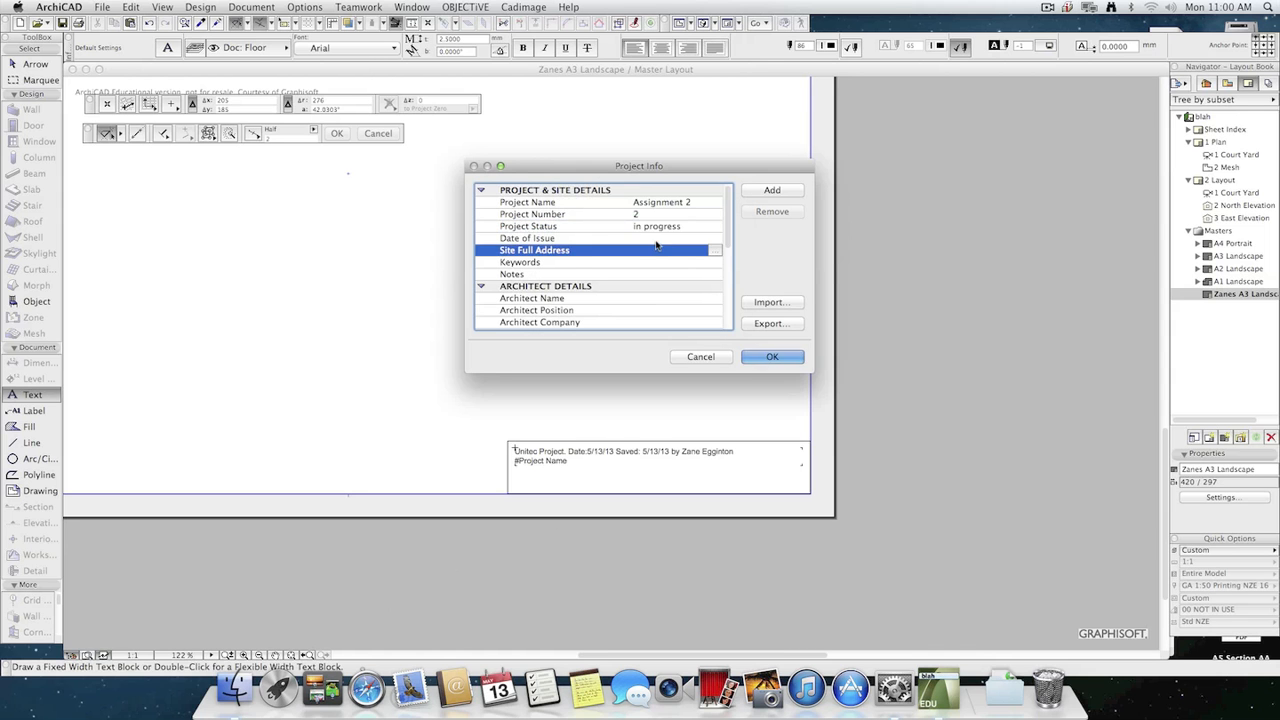
click(665, 240)
click(714, 240)
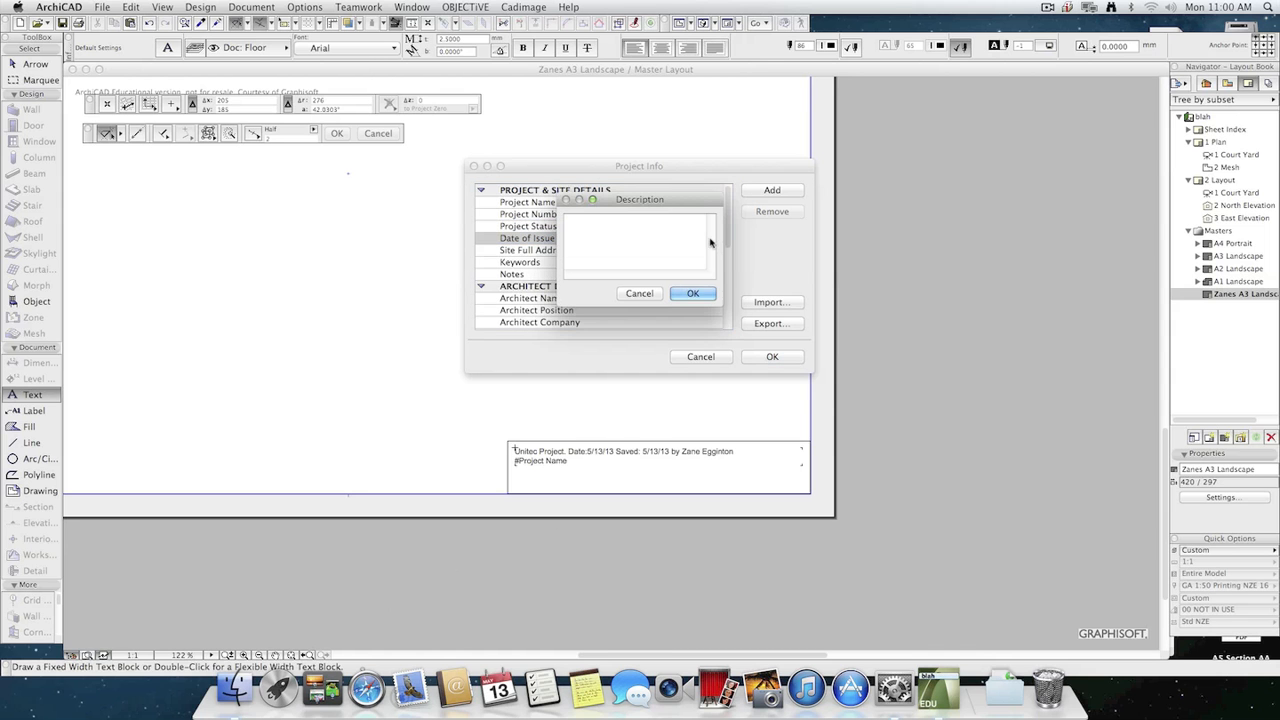
click(640, 297)
click(601, 252)
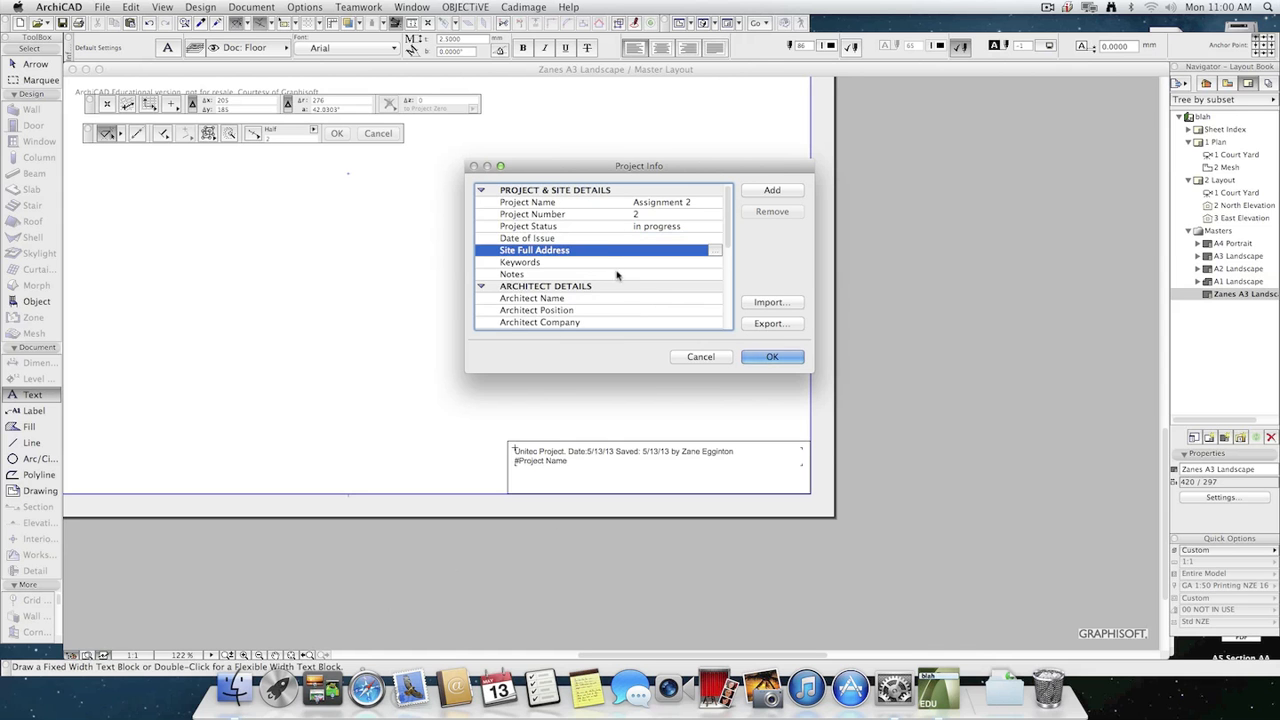
click(611, 264)
Enter the architect's full name under Architect Details and confirm the project info.
scroll(648, 296, down, 5)
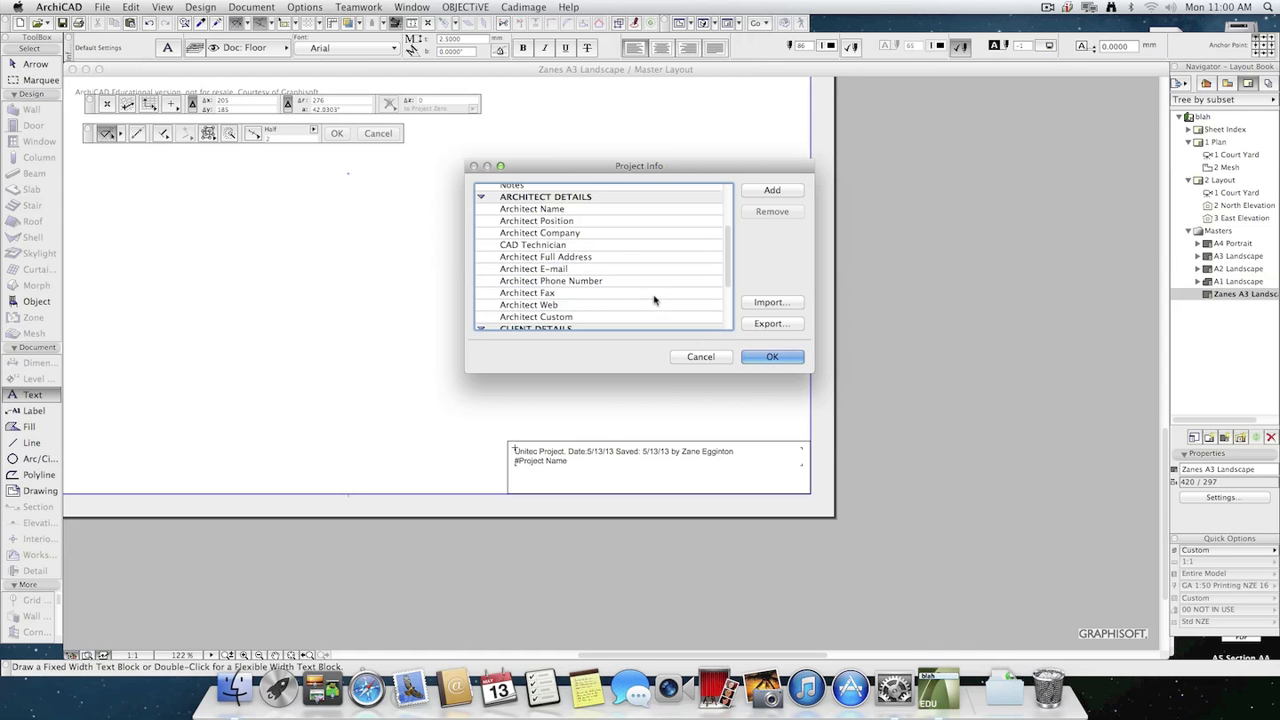
click(636, 209)
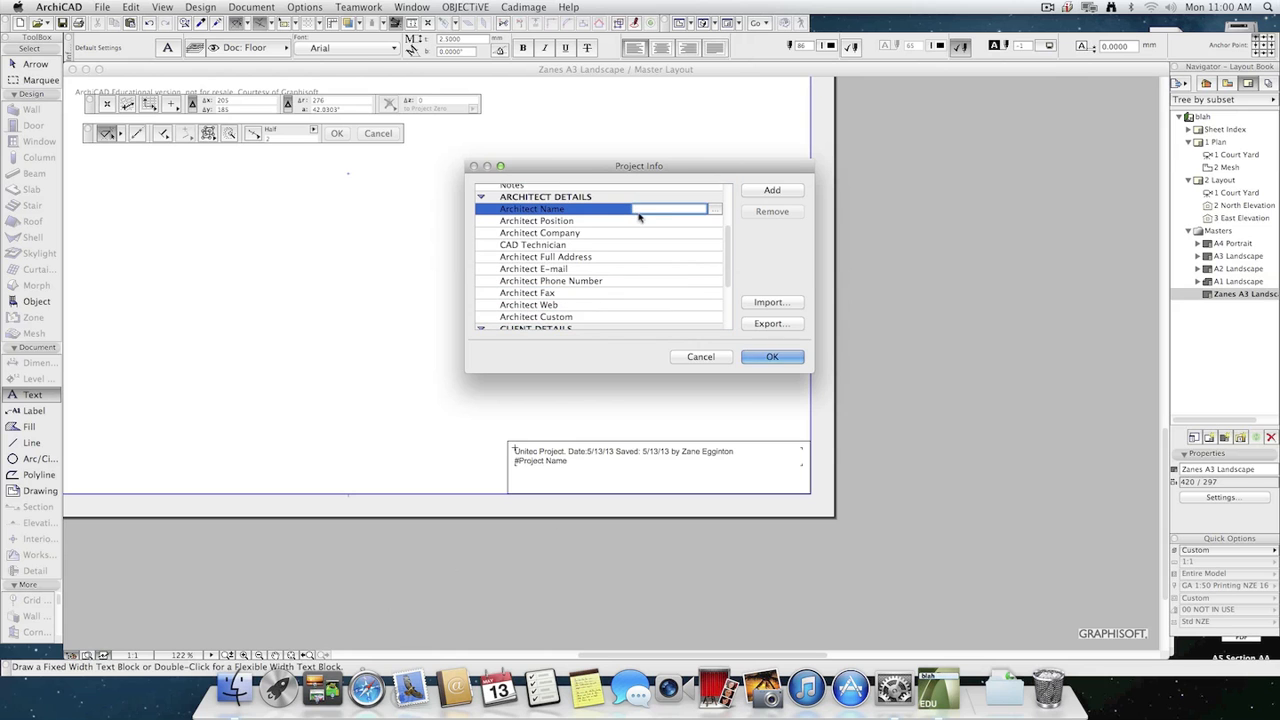
text(Zane Egginton)
key(Return)
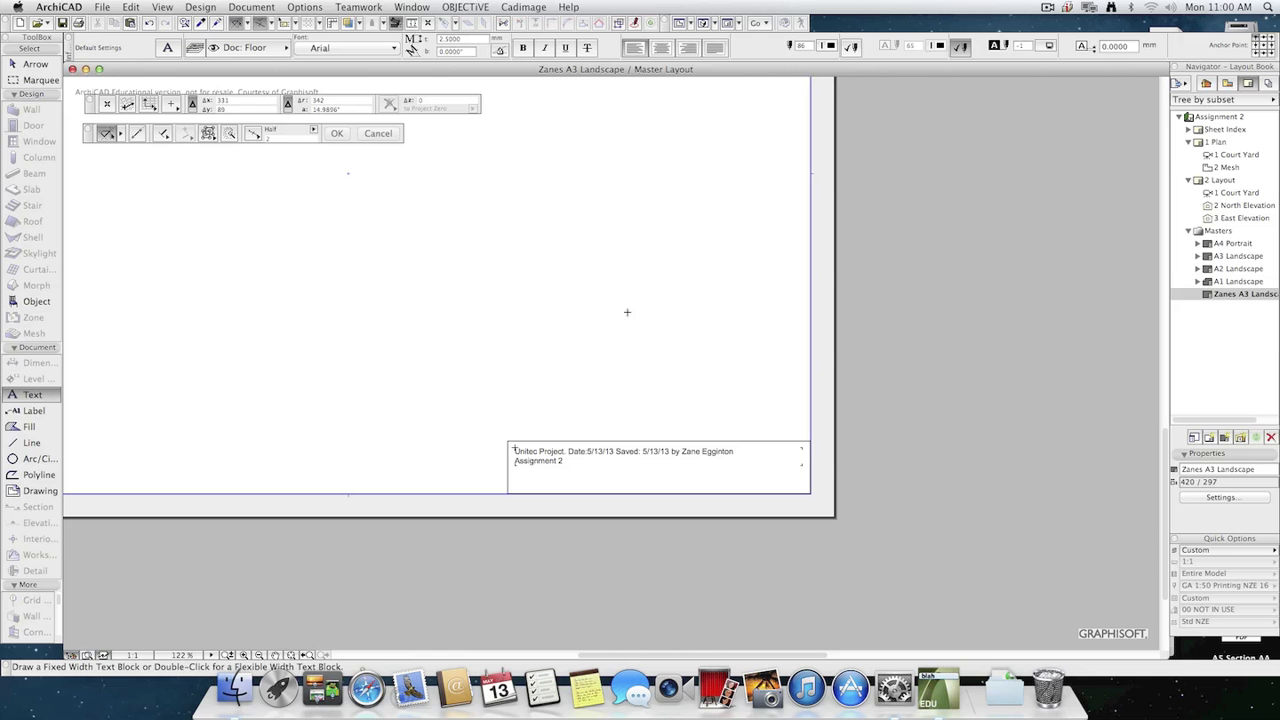
Extend the title block's second line with "by" and the Architect Name autotext.
double_click(572, 462)
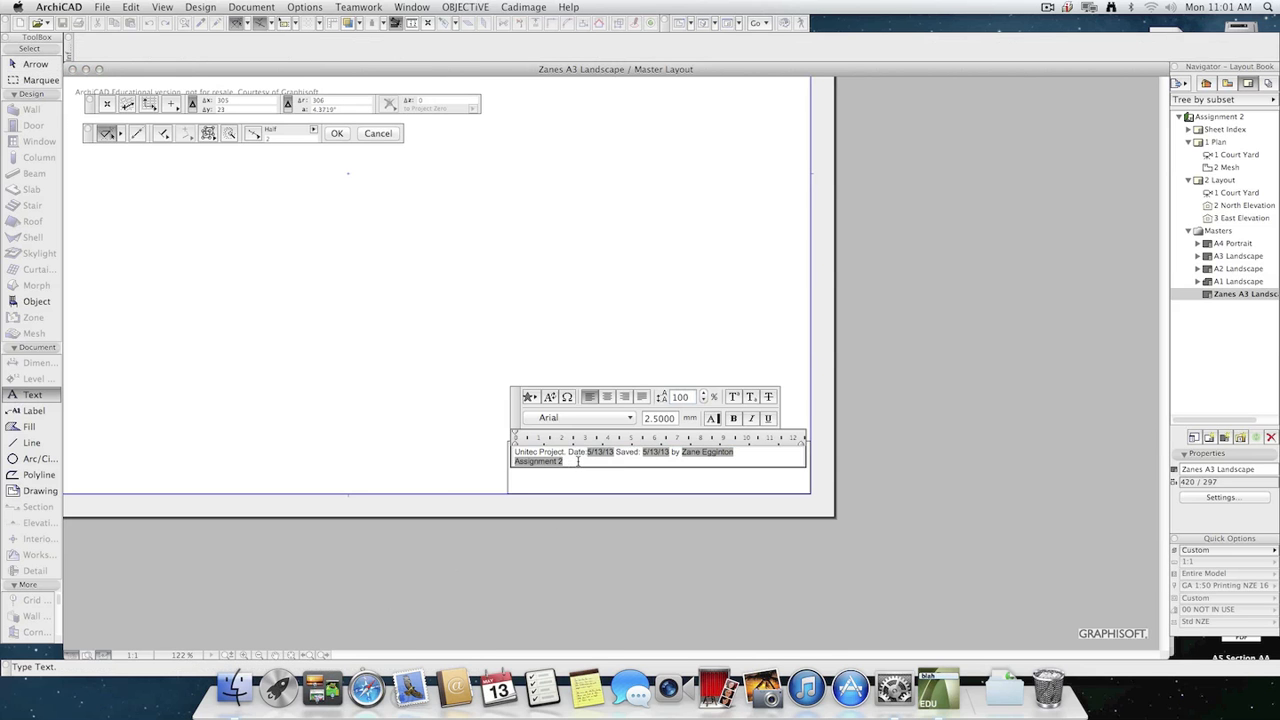
text(by)
click(549, 396)
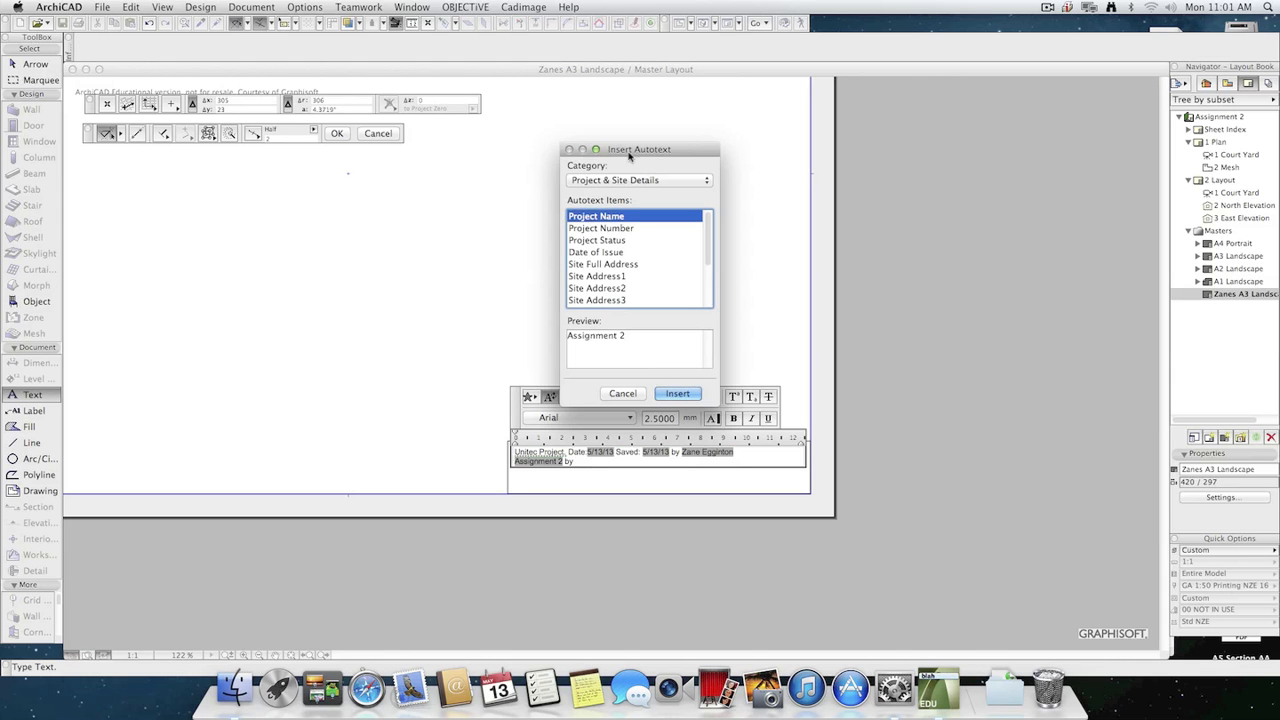
scroll(707, 242, down, 5)
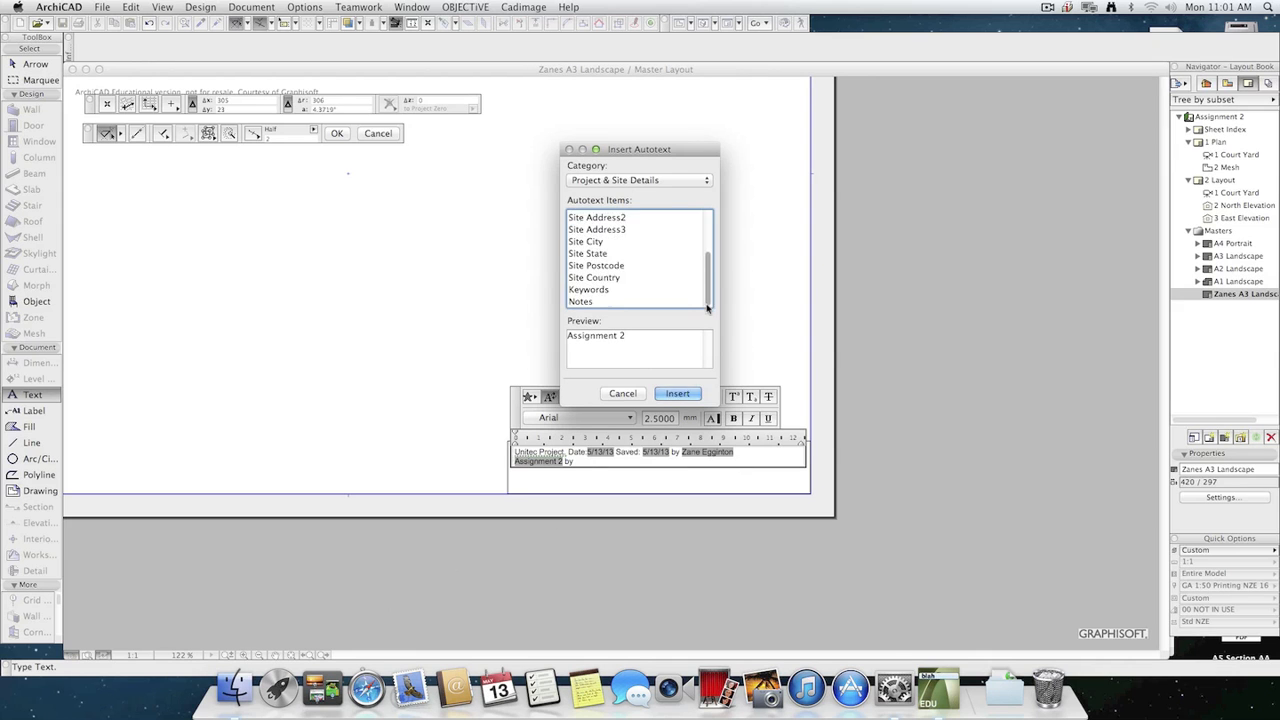
scroll(707, 242, up, 5)
click(652, 182)
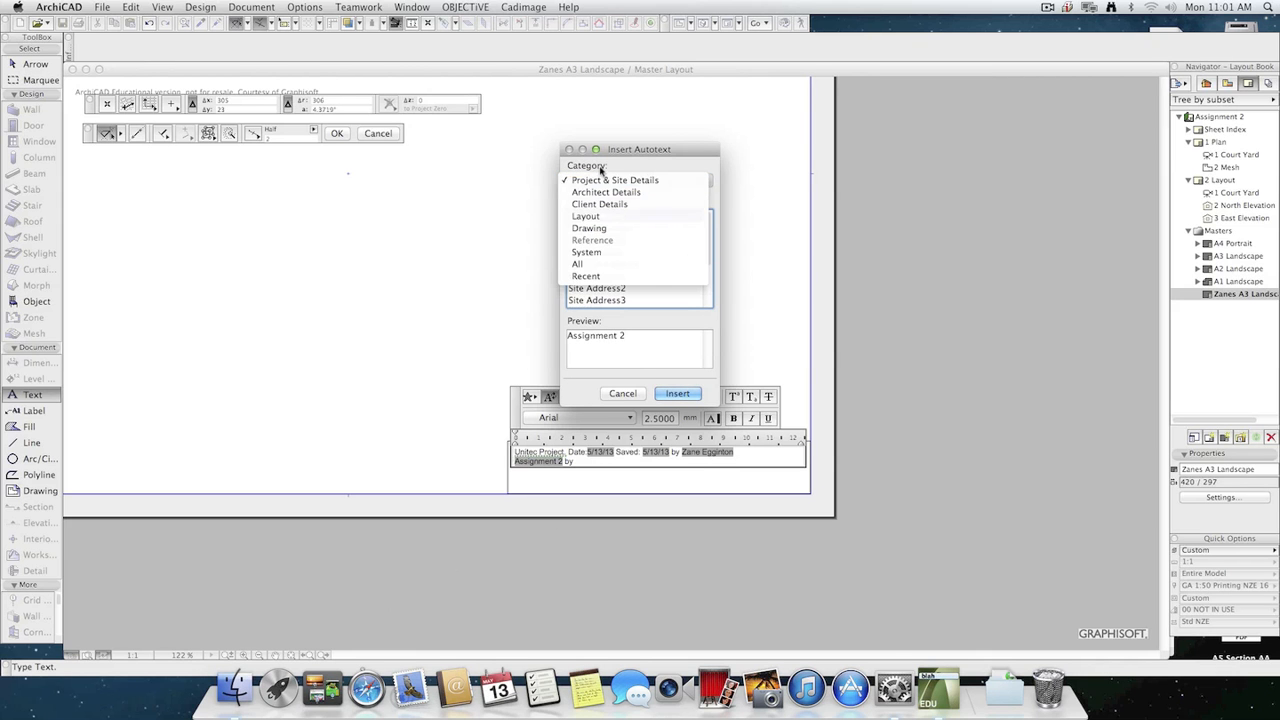
click(580, 264)
mouse_move(708, 218)
mouse_down()
mouse_move(706, 289)
mouse_move(705, 231)
mouse_up()
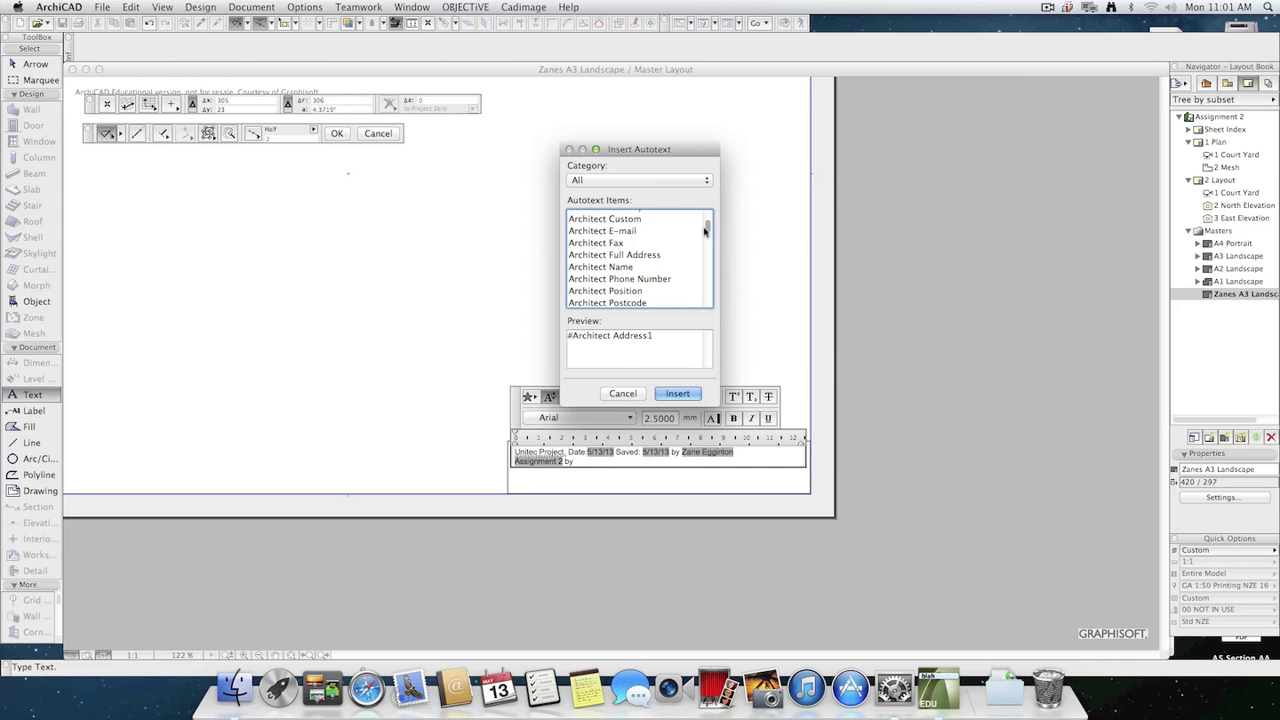
click(610, 267)
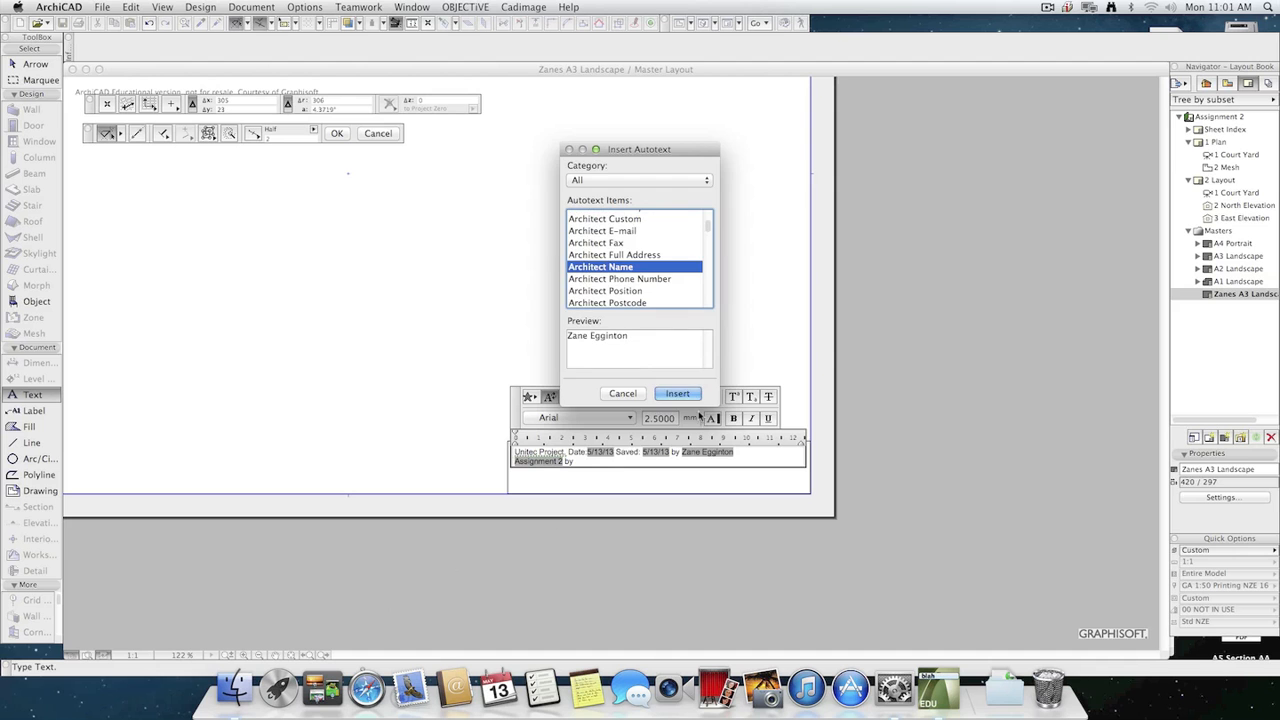
click(677, 394)
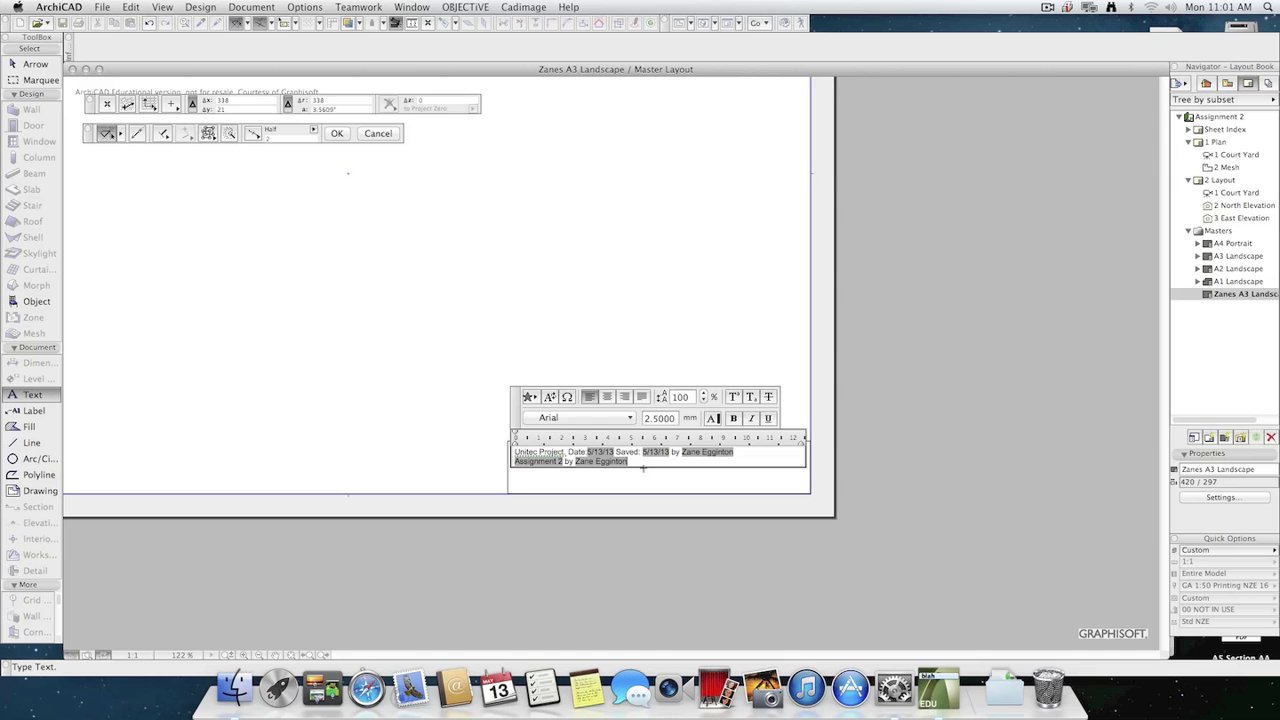
Finish the title block text and save the project as an ArchiCAD Project Template named blah.tpl in Documents.
click(102, 7)
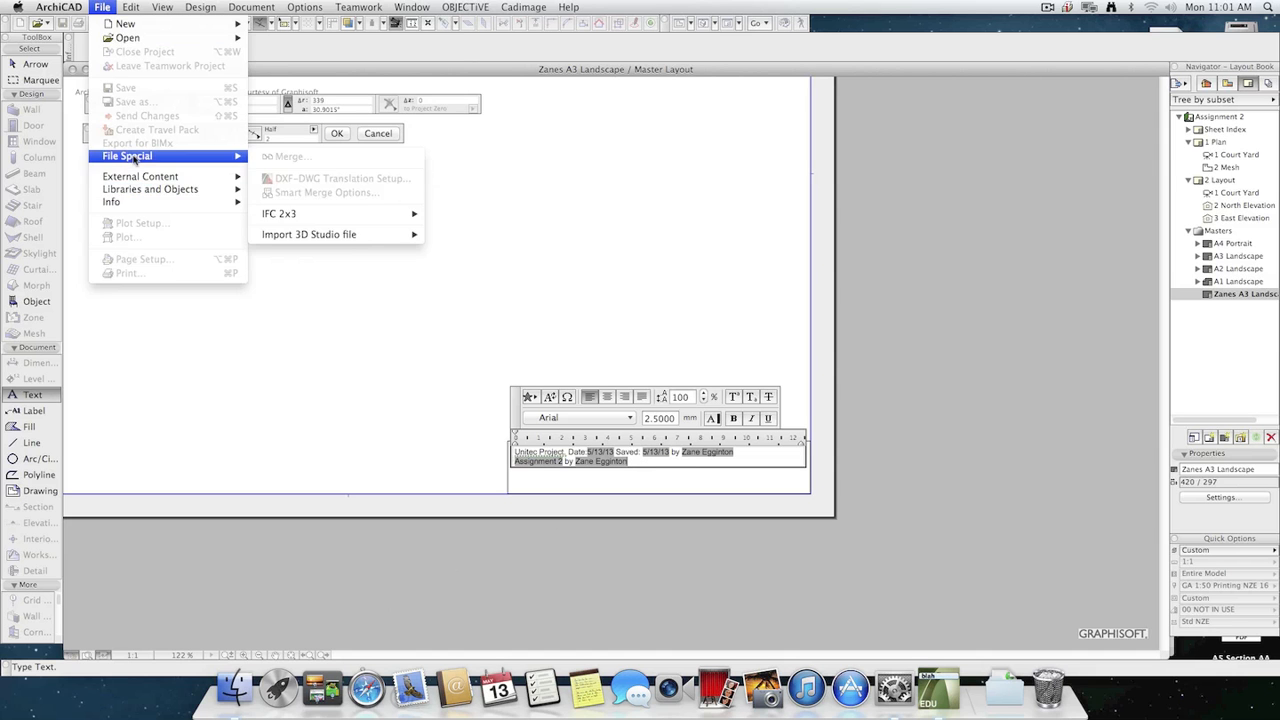
click(112, 6)
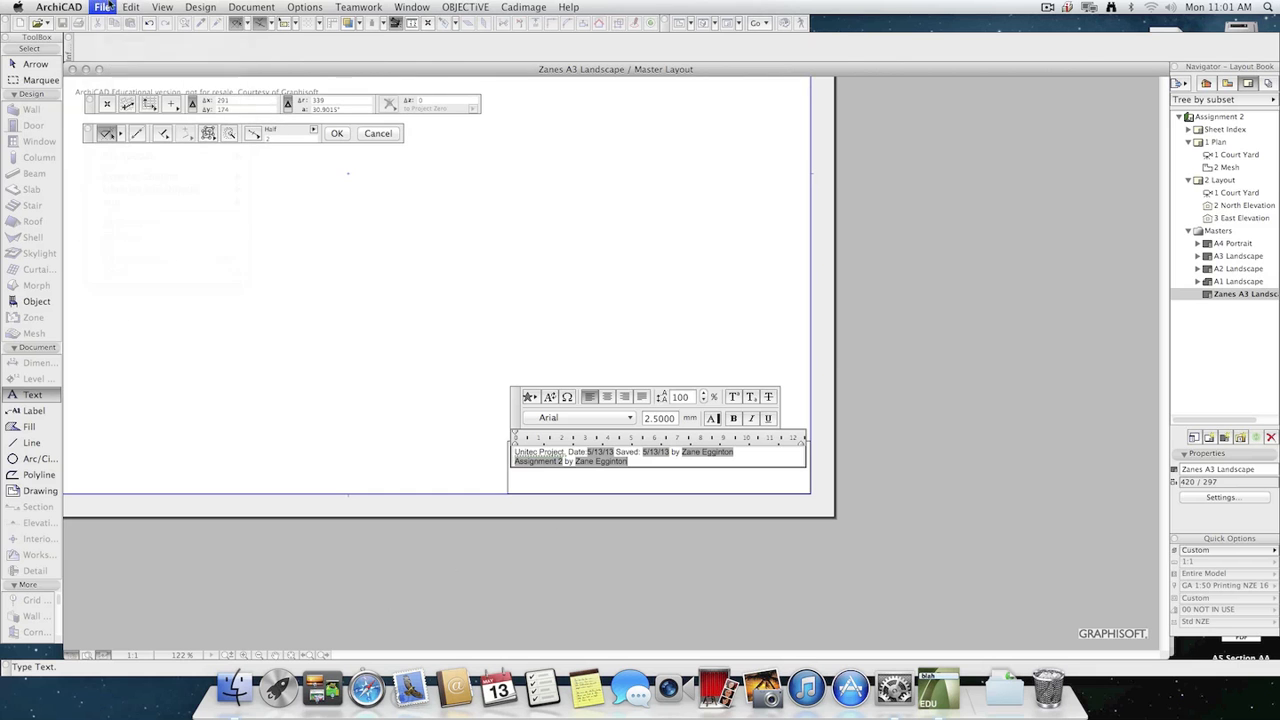
click(465, 233)
click(162, 7)
mouse_move(102, 7)
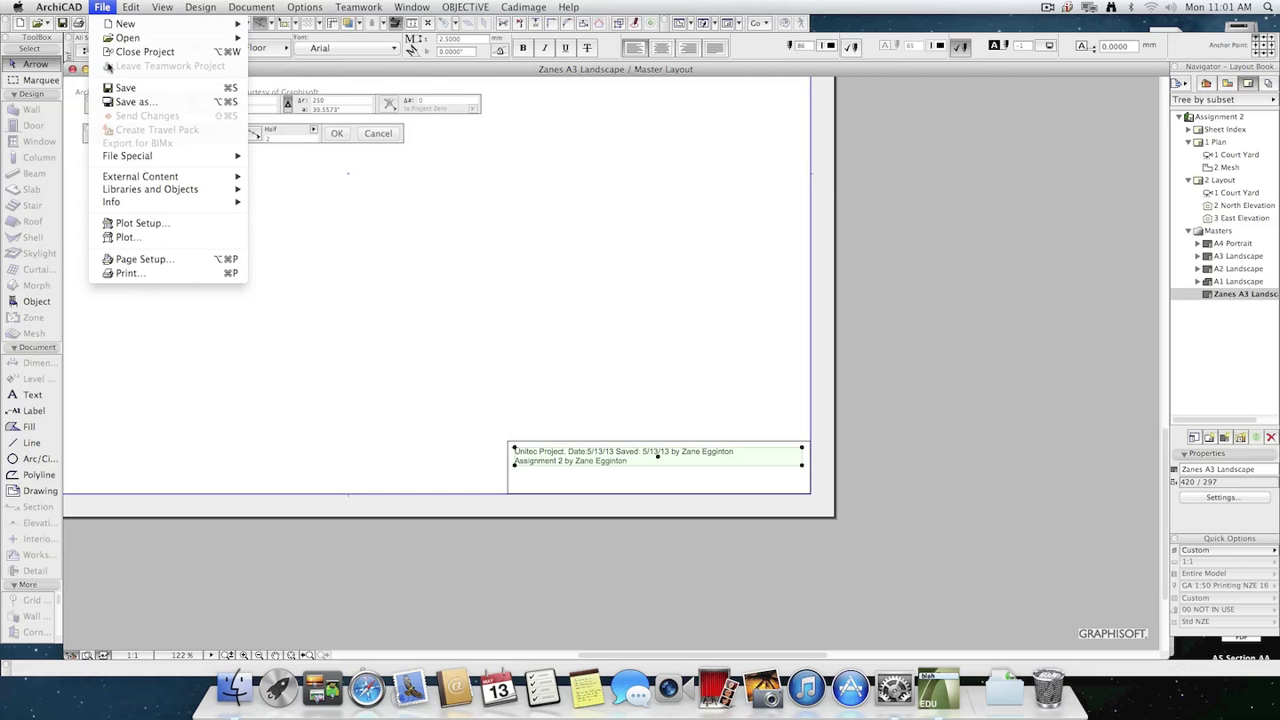
click(145, 103)
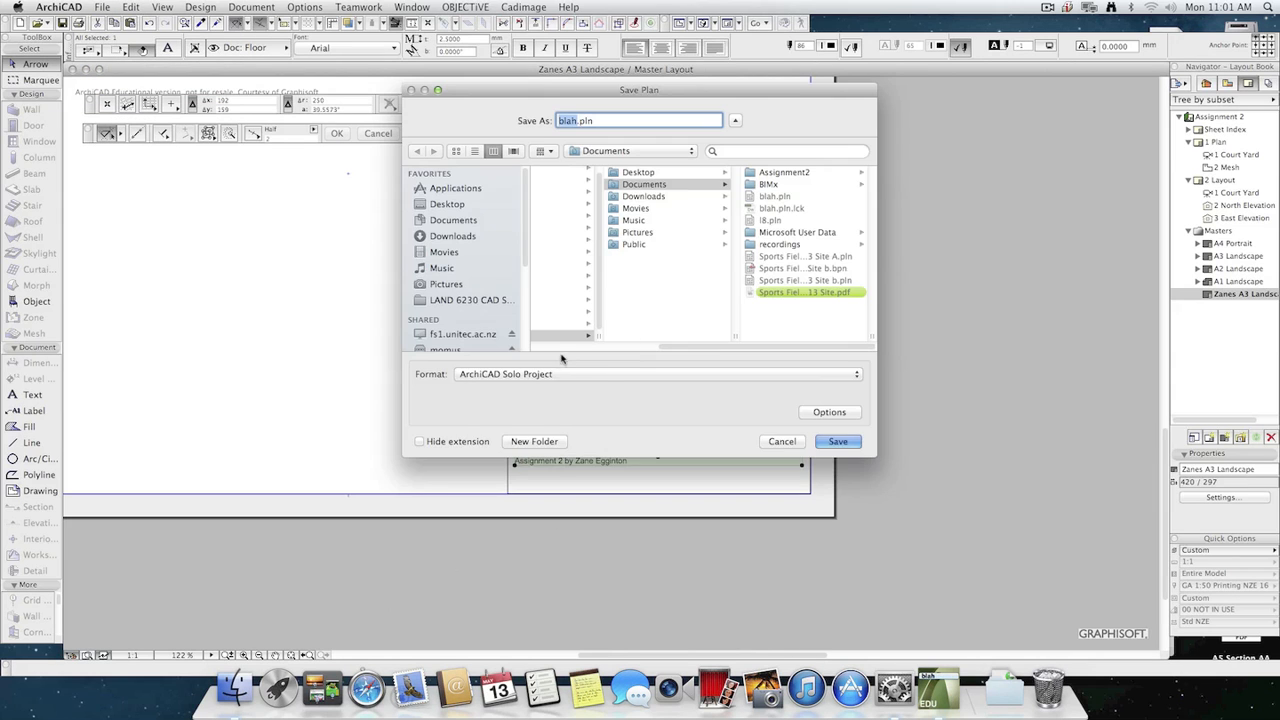
click(602, 374)
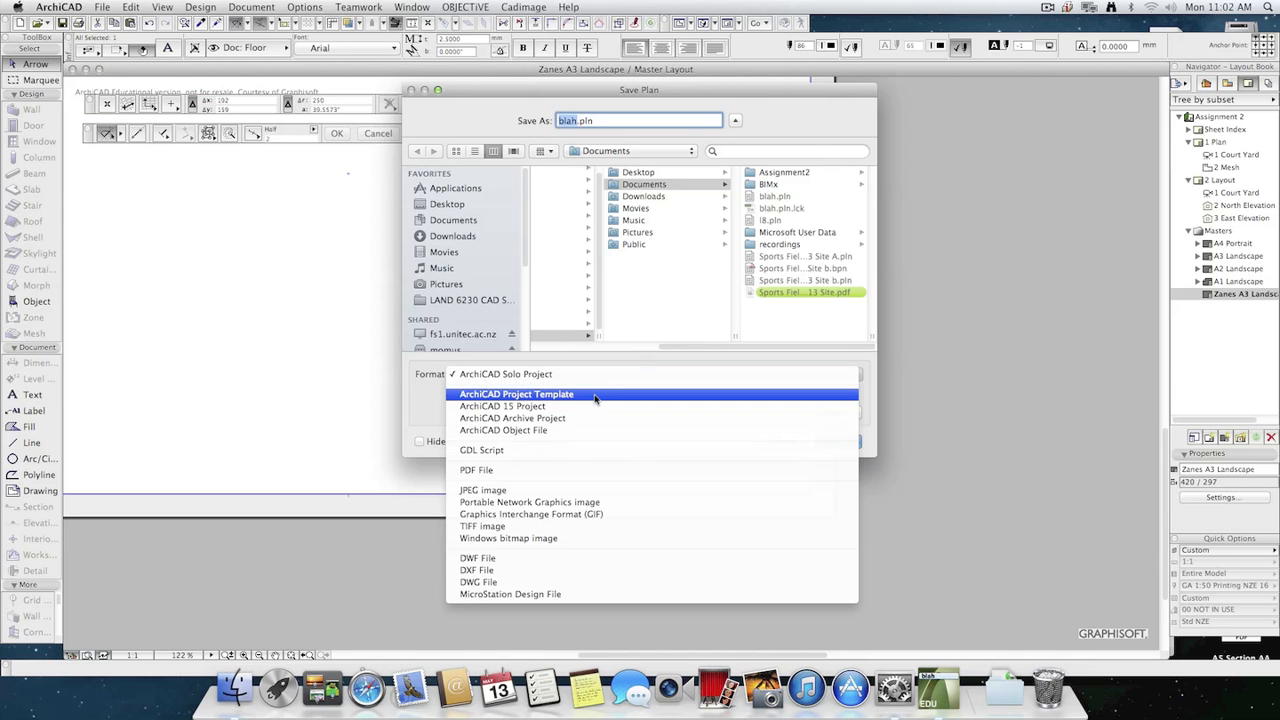
click(595, 396)
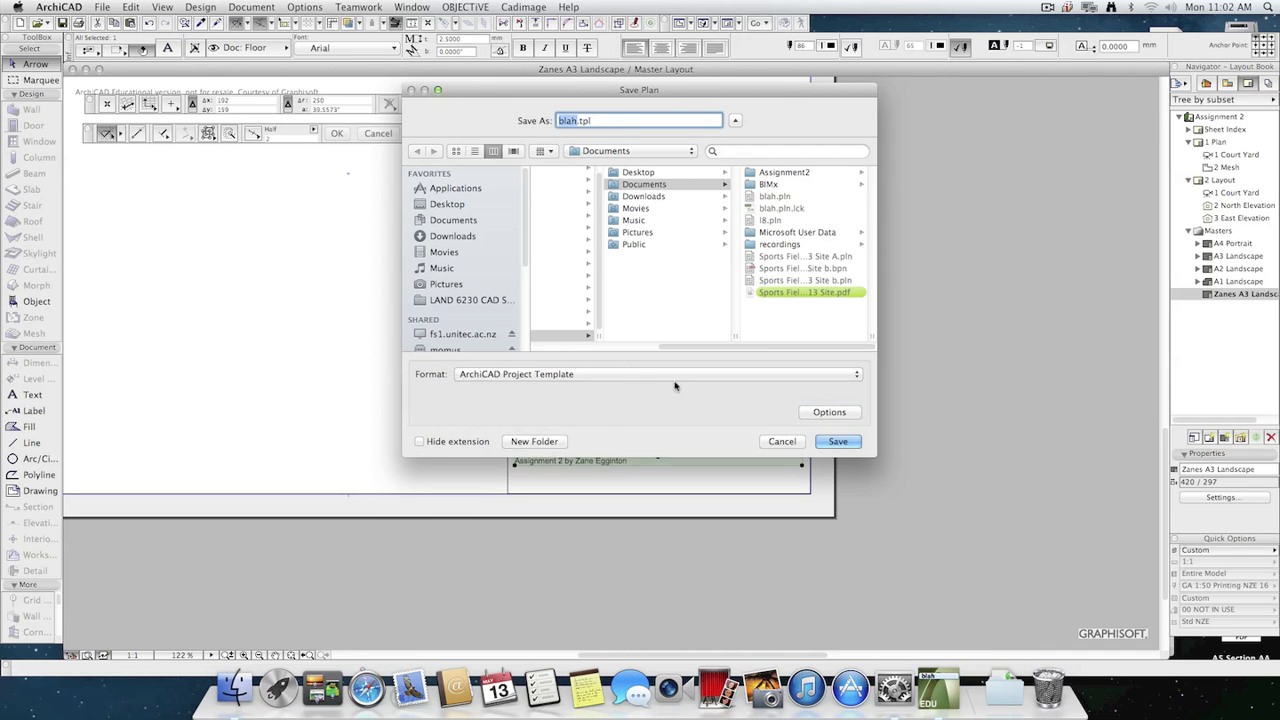
click(843, 443)
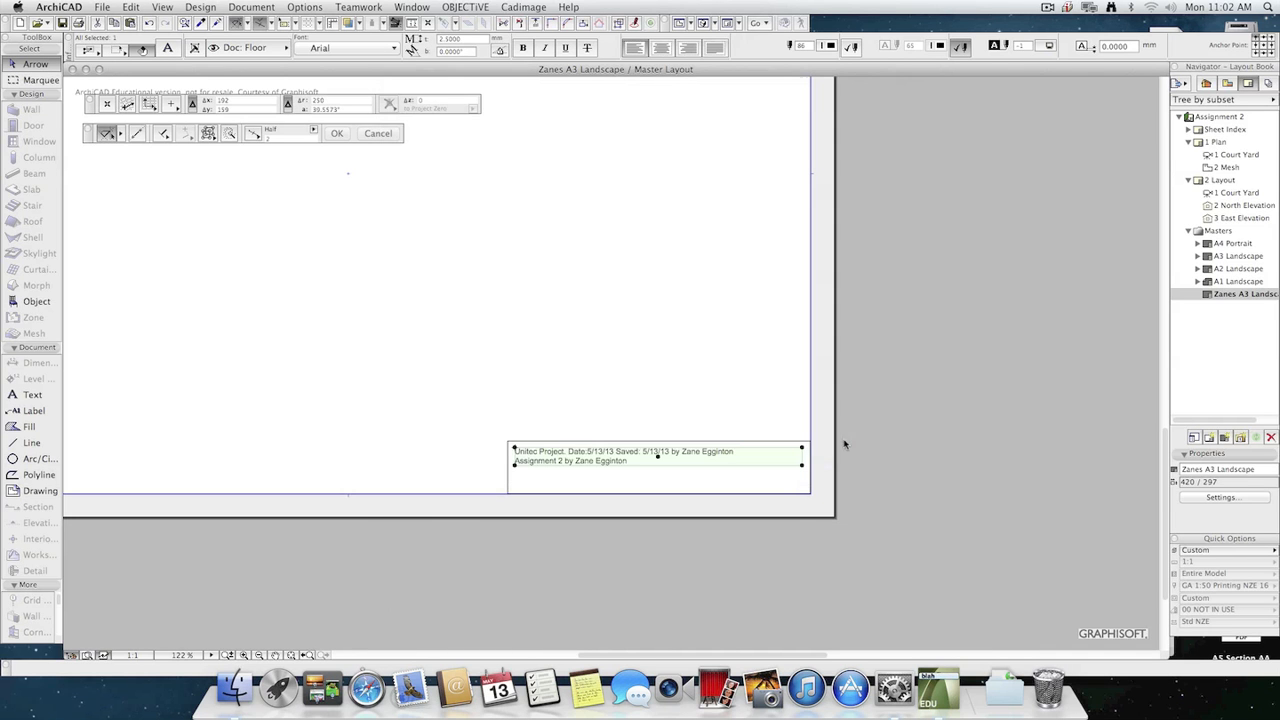
Examine the new project template choices, browse to blah.tpl in Documents, and leave without creating a project.
click(101, 7)
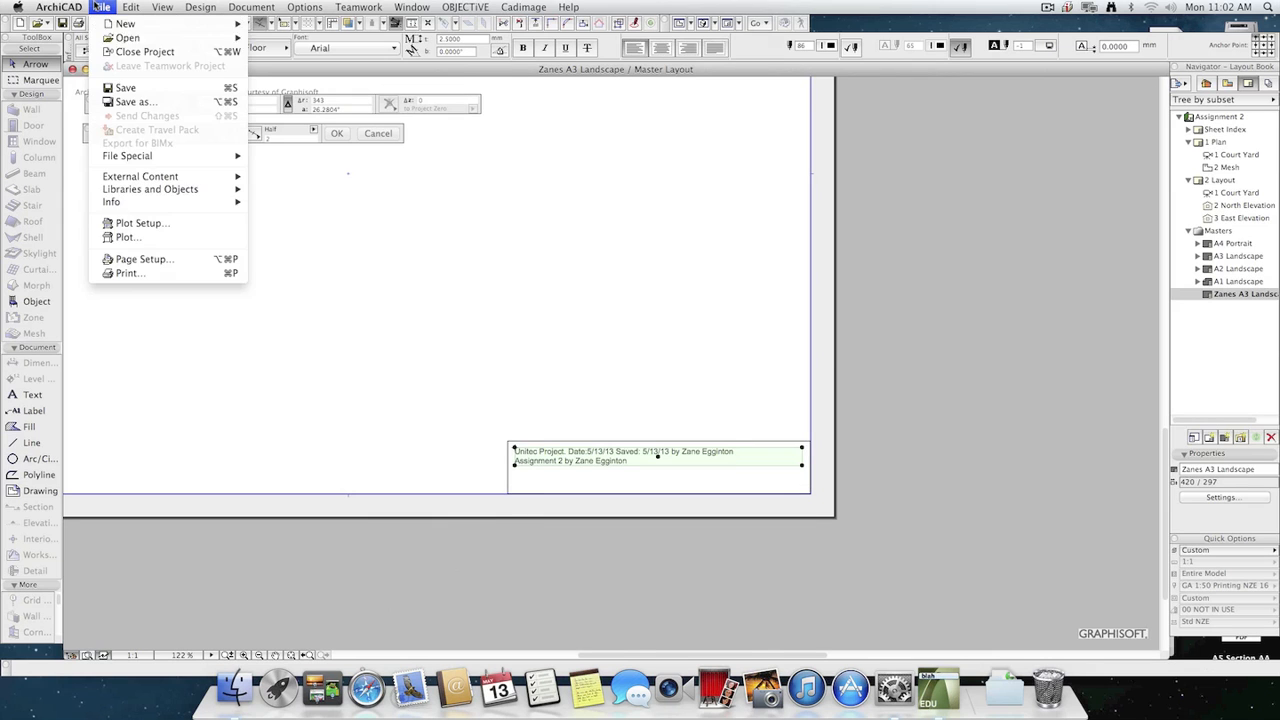
mouse_move(125, 23)
click(307, 59)
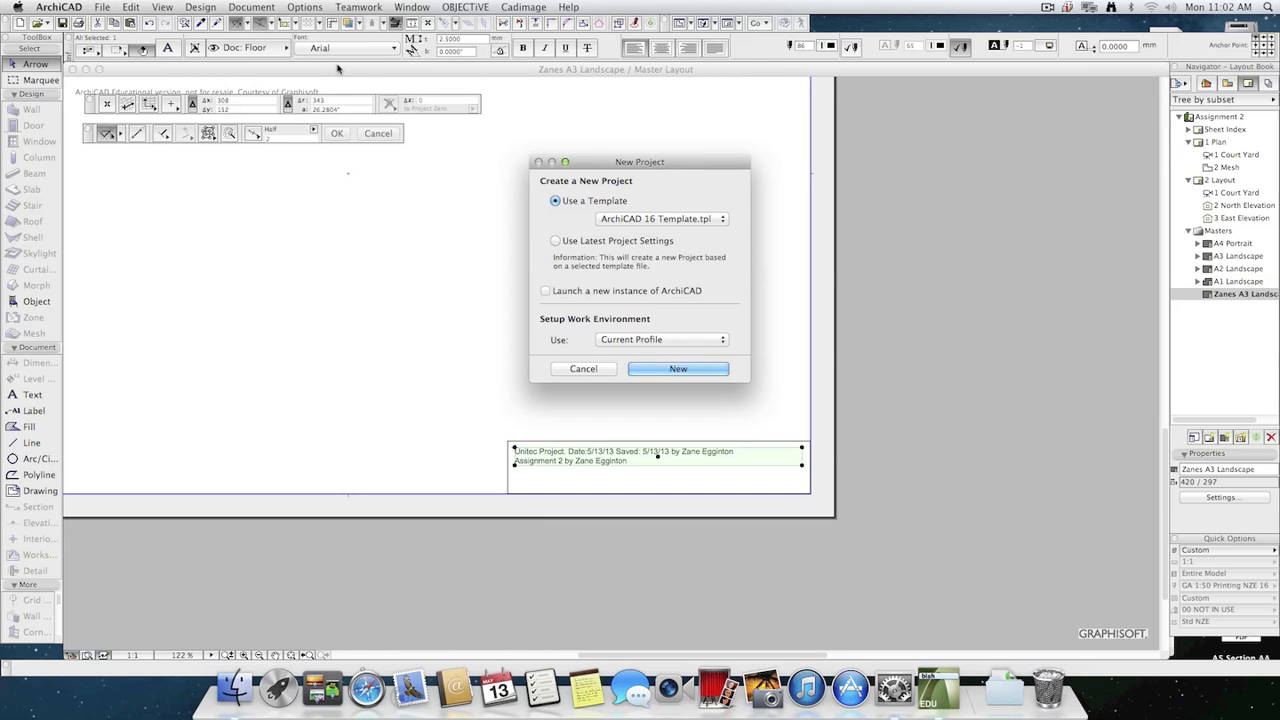
click(660, 220)
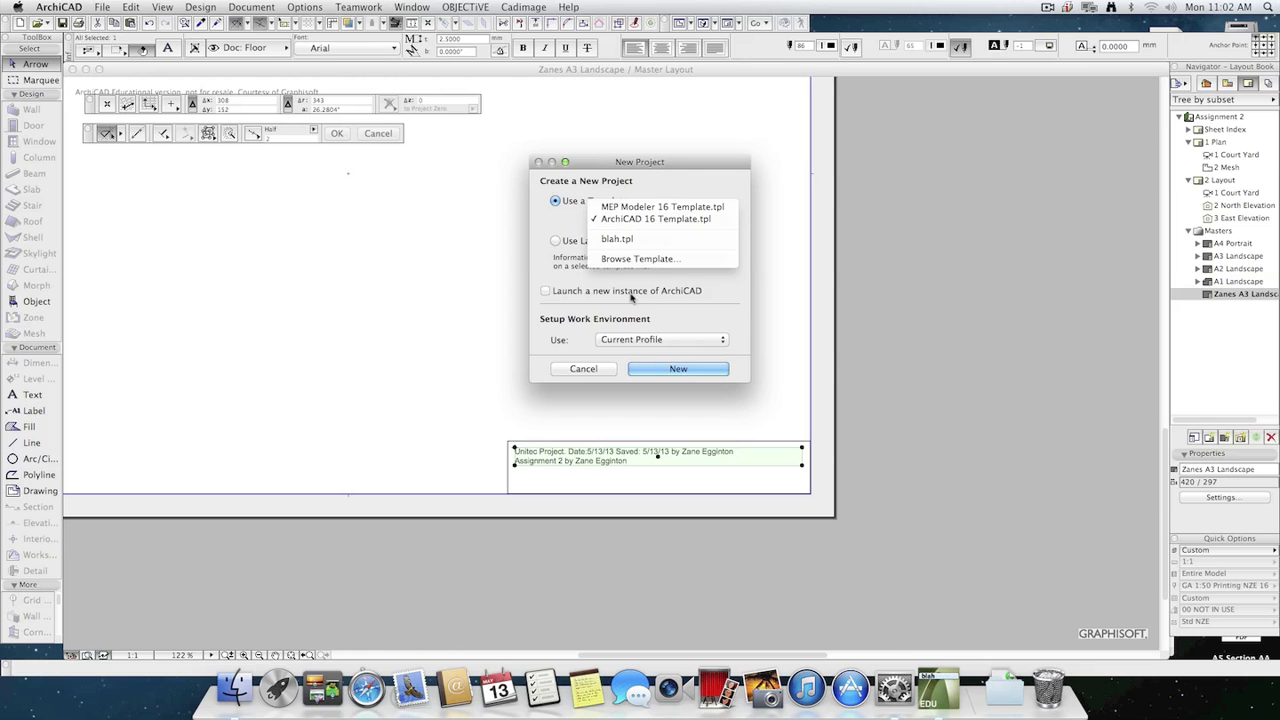
click(686, 259)
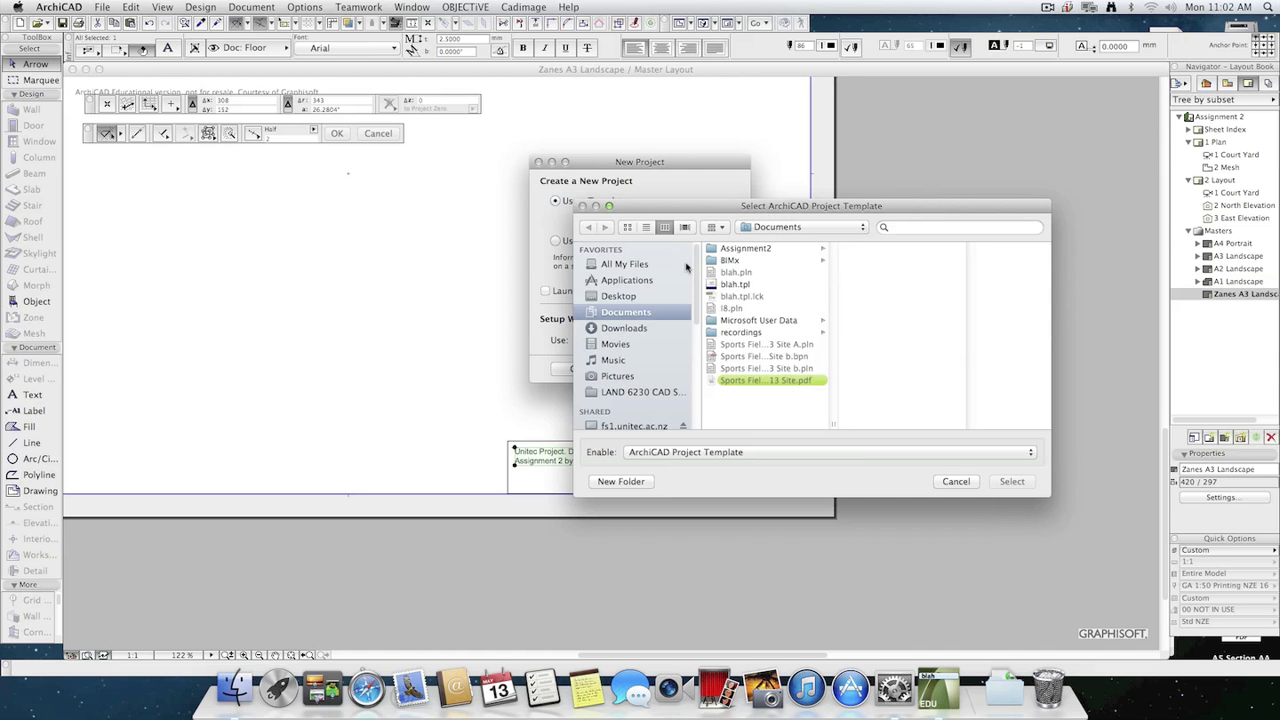
click(742, 284)
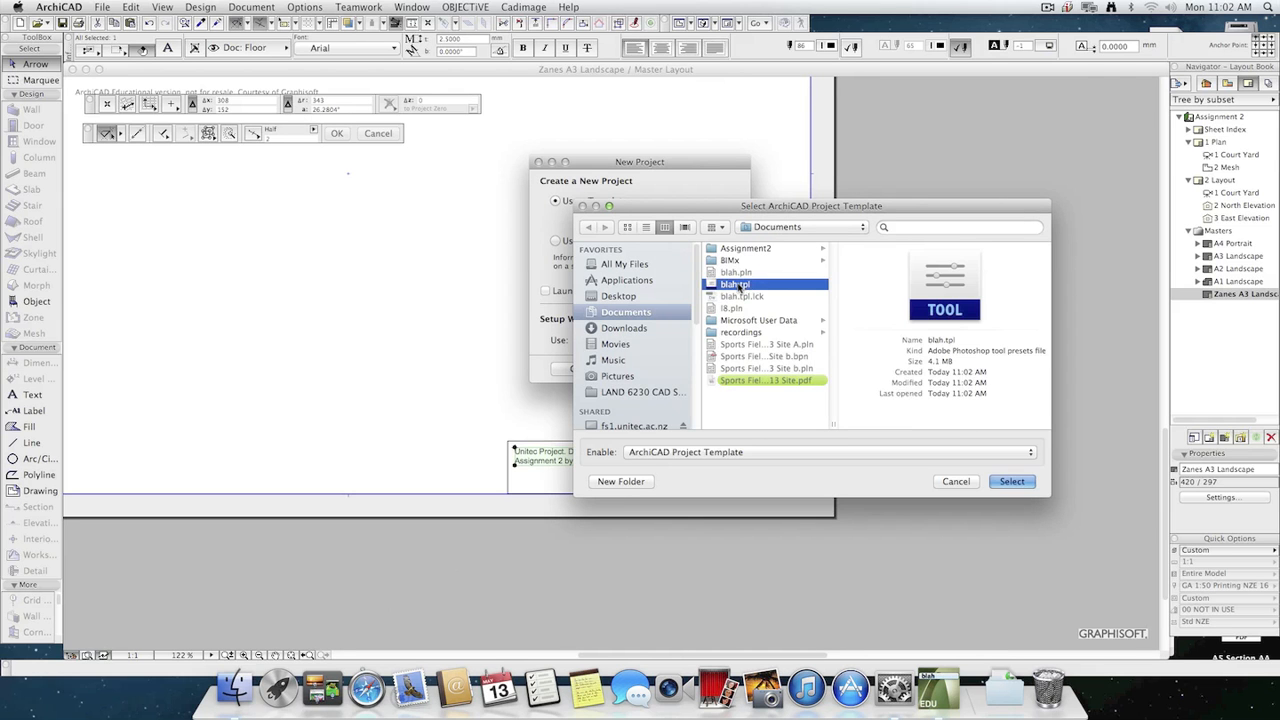
click(956, 480)
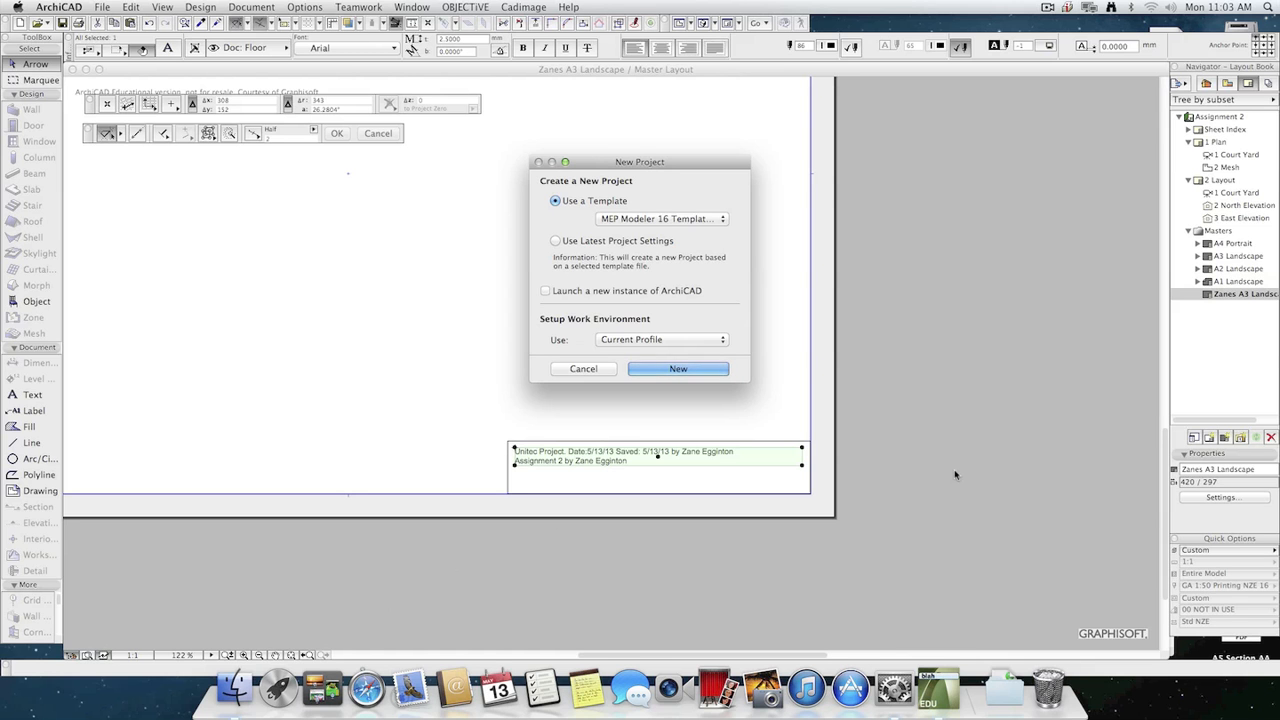
click(583, 369)
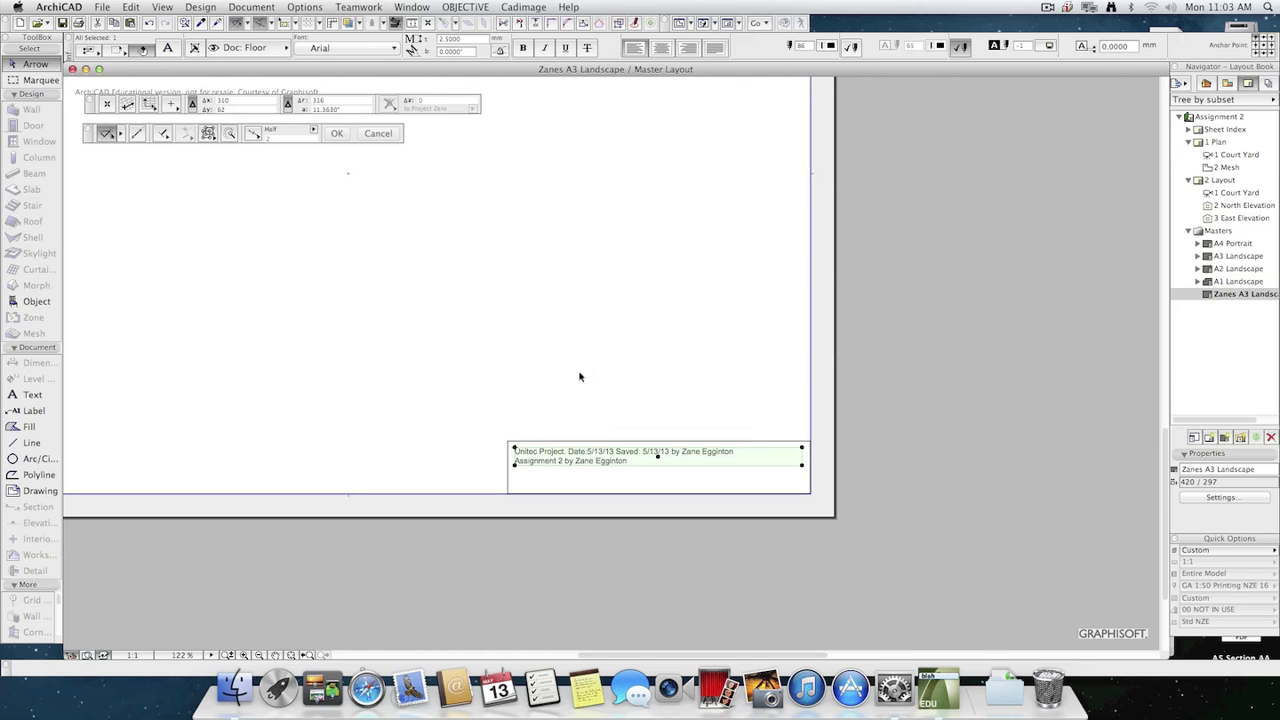
Open 2 Layout and inspect the master's title block text next to the East Elevation drawing.
click(1216, 346)
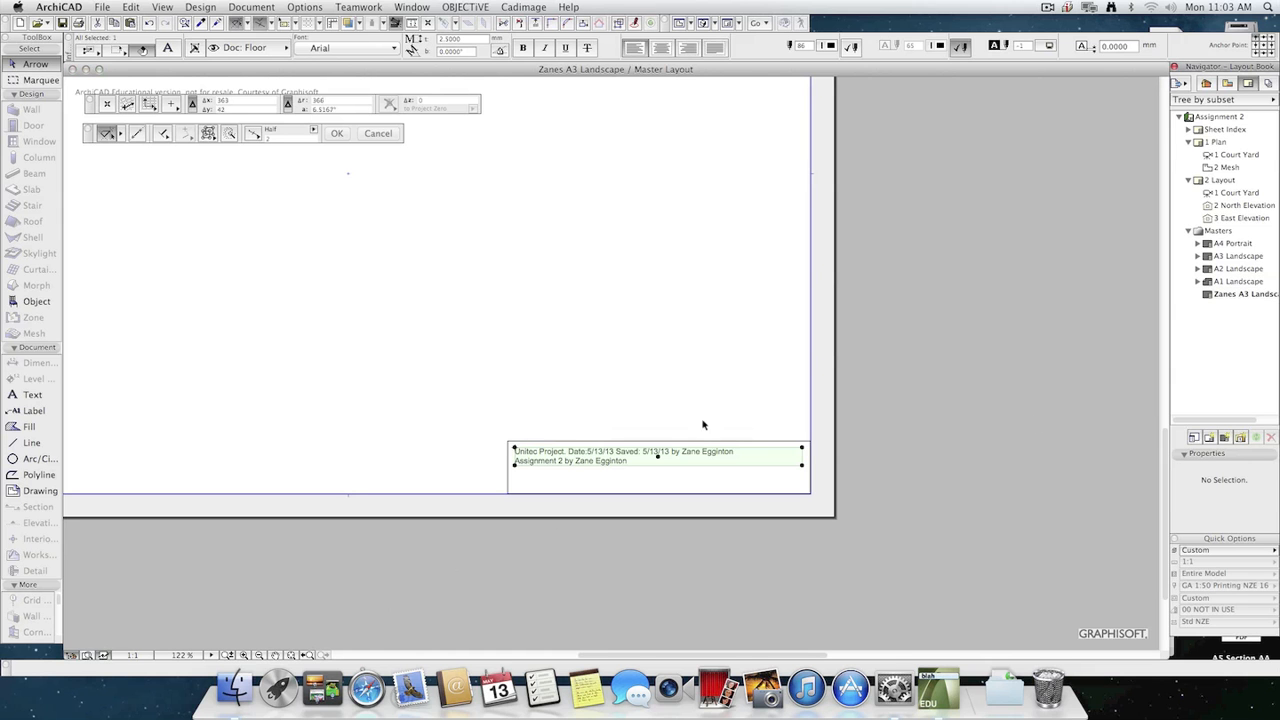
double_click(1224, 181)
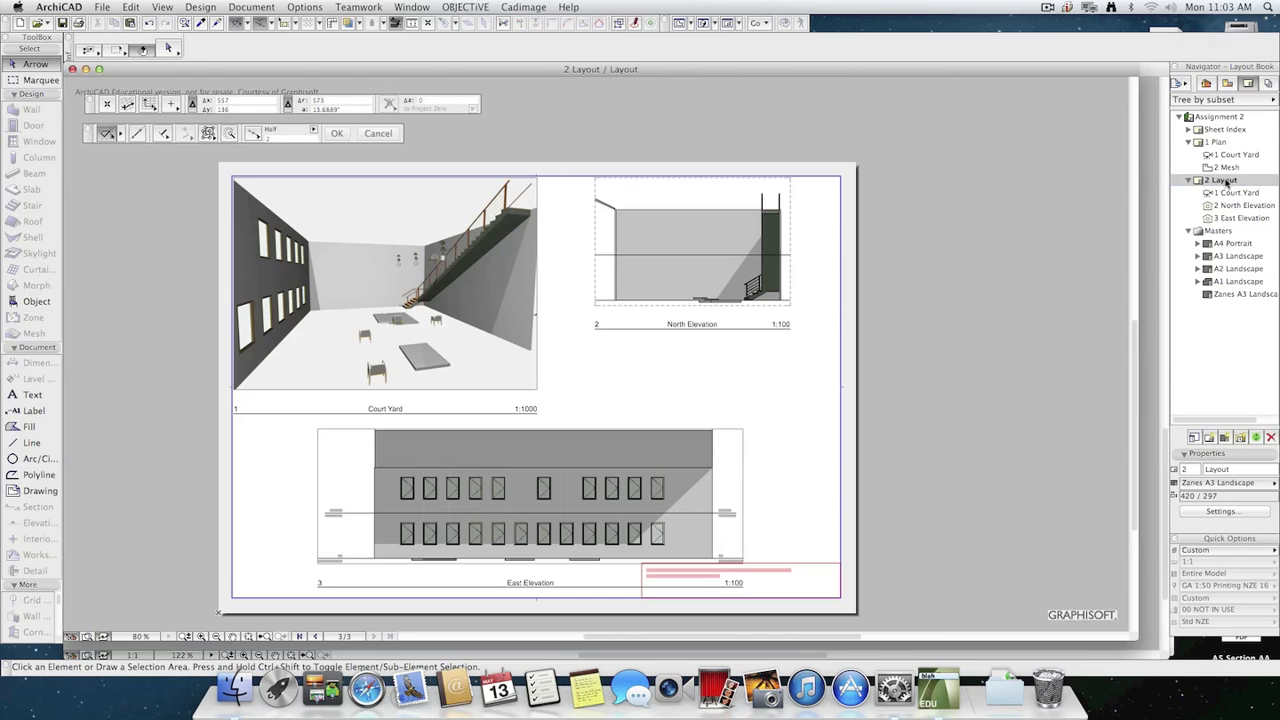
scroll(760, 580, up, 5)
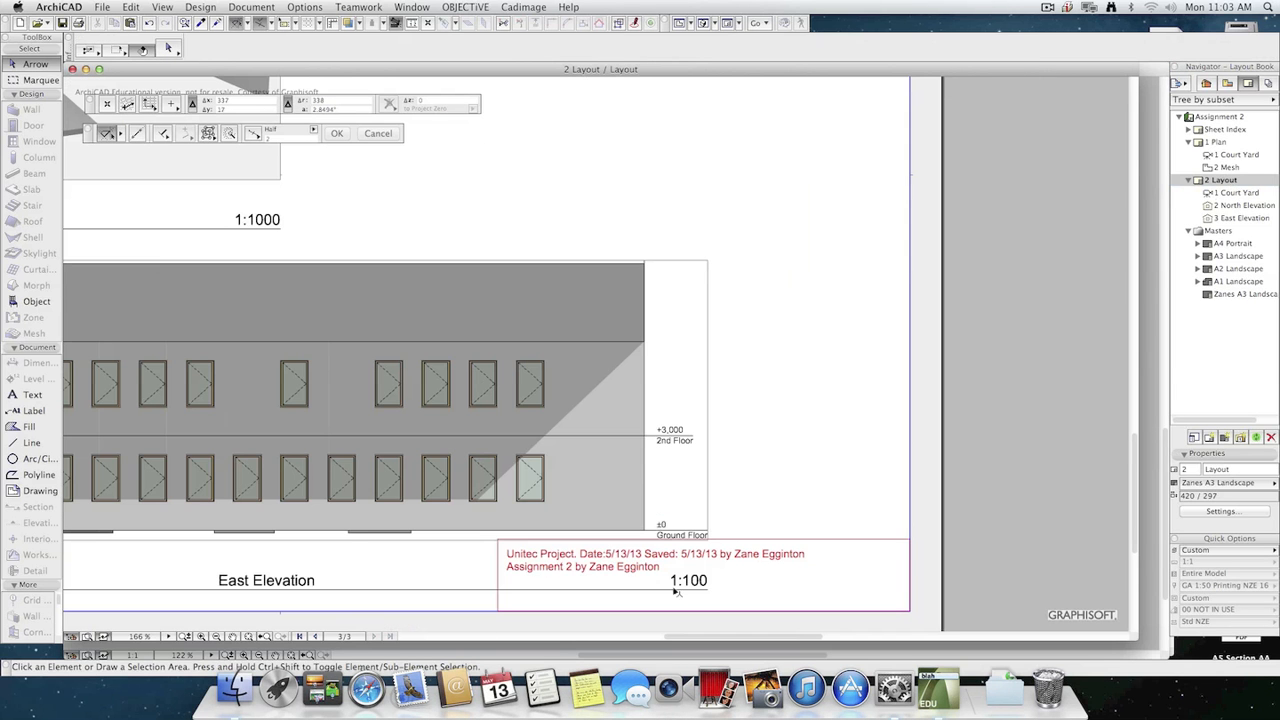
scroll(760, 568, down, 4)
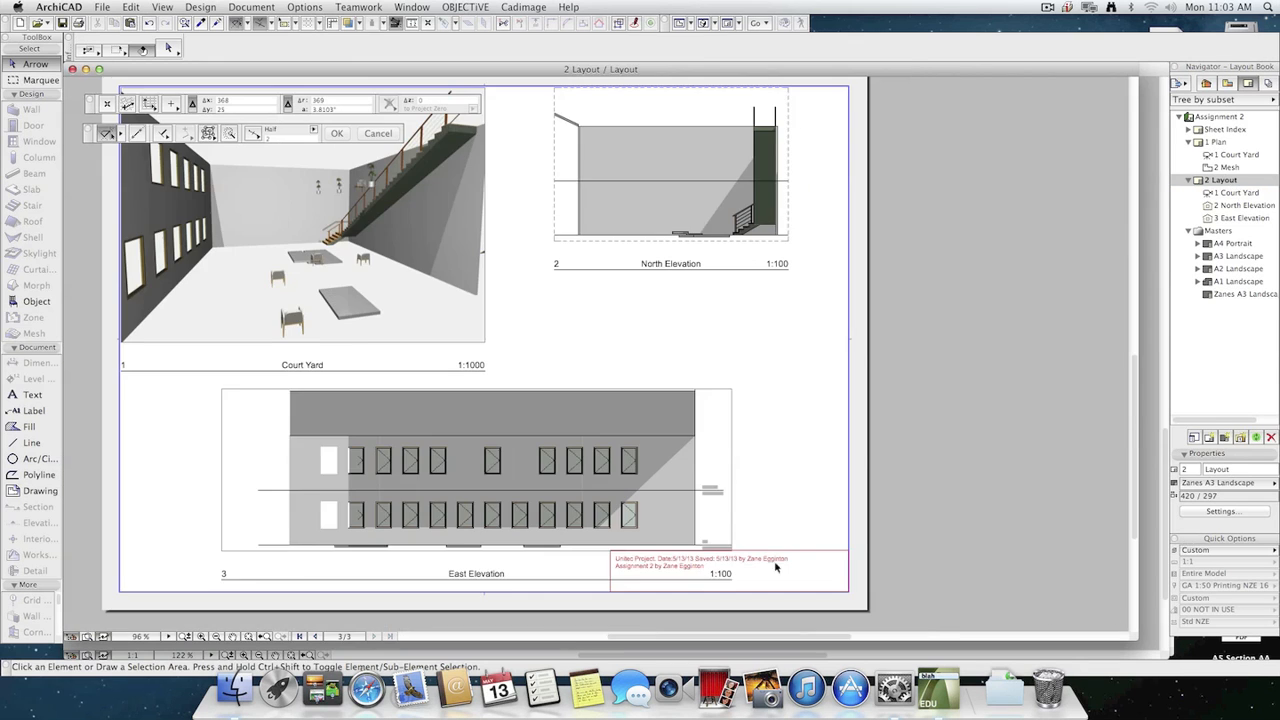
Reopen the Zanes A3 Landscape master and add the Drawing Name autotext on a new third line of the title block.
double_click(1245, 294)
double_click(632, 466)
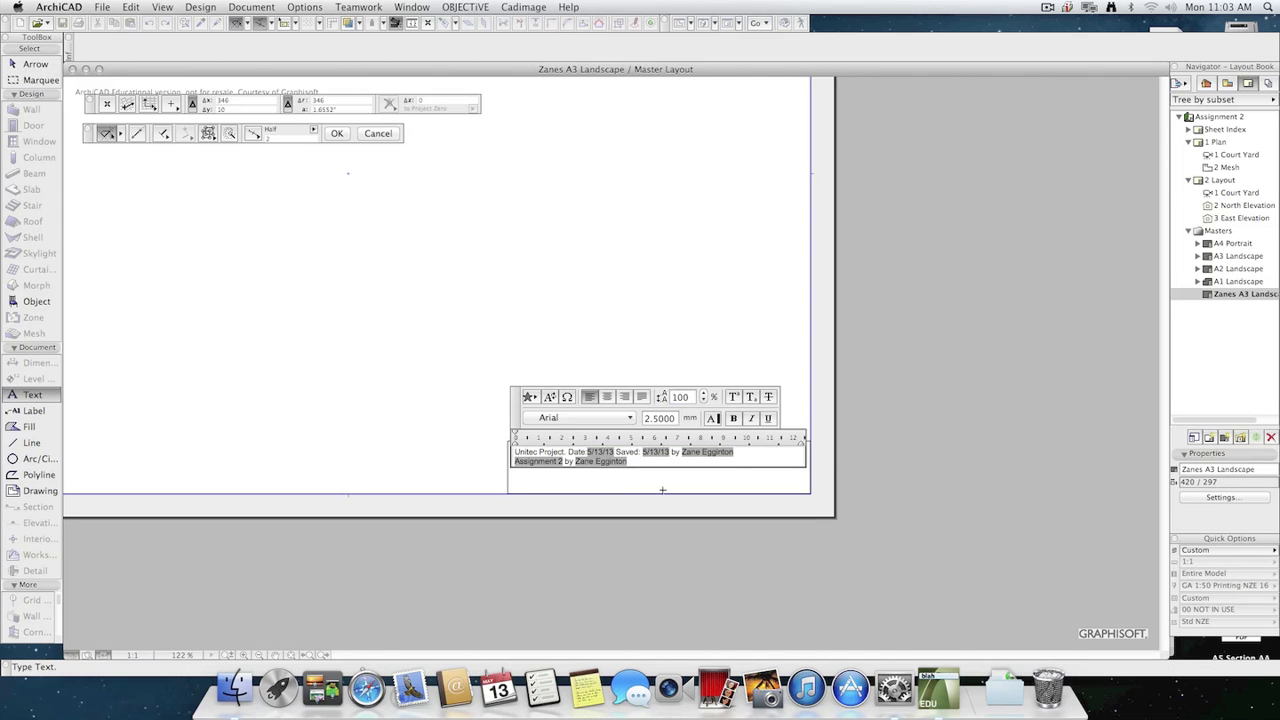
key(Return)
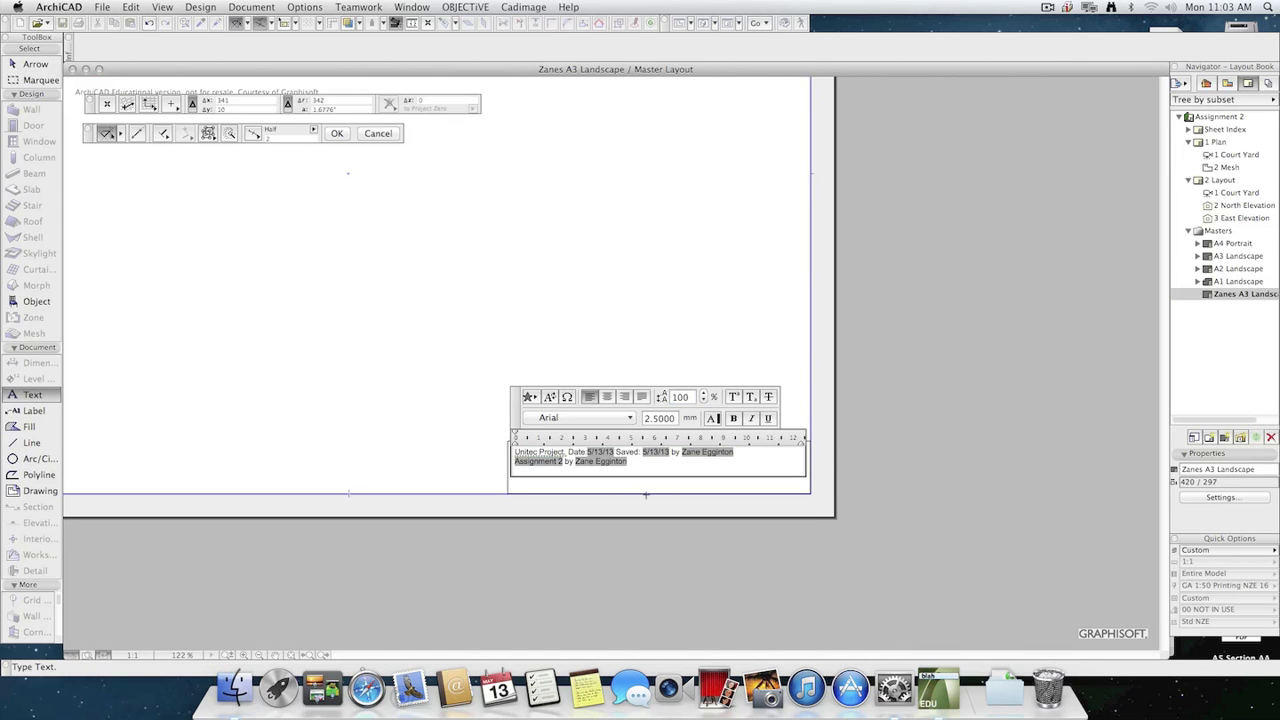
click(548, 398)
click(625, 184)
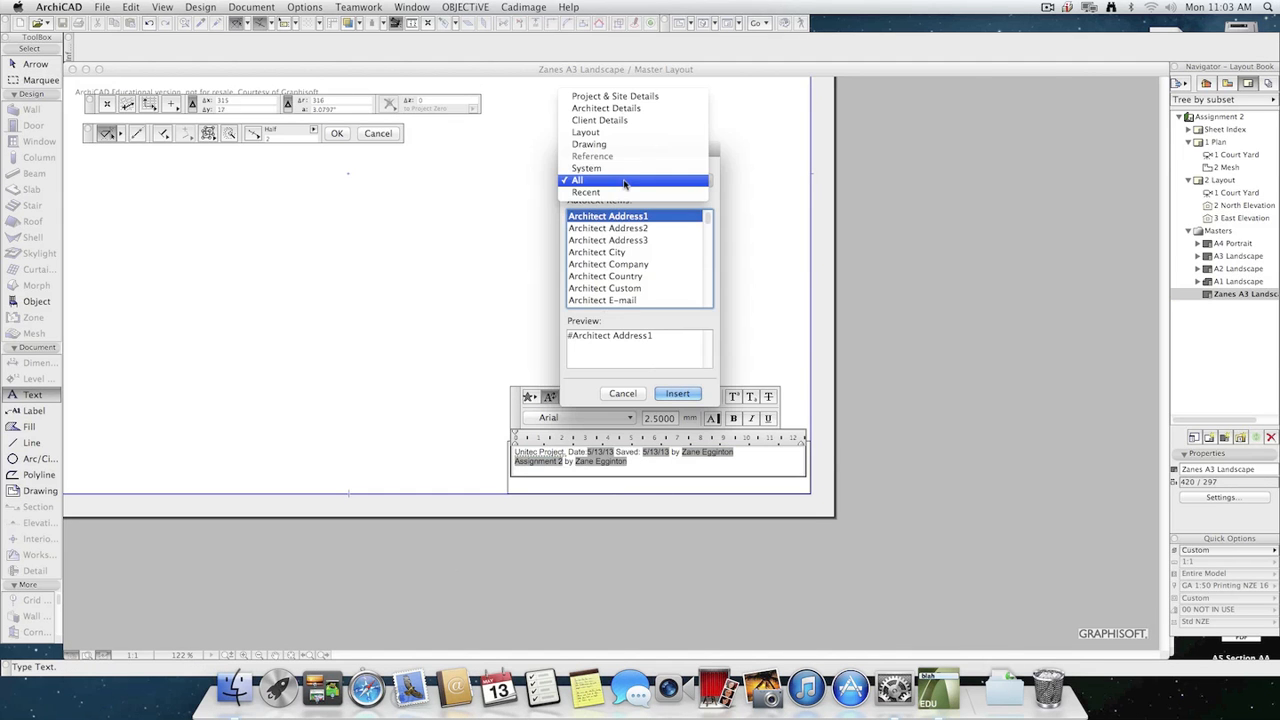
click(609, 146)
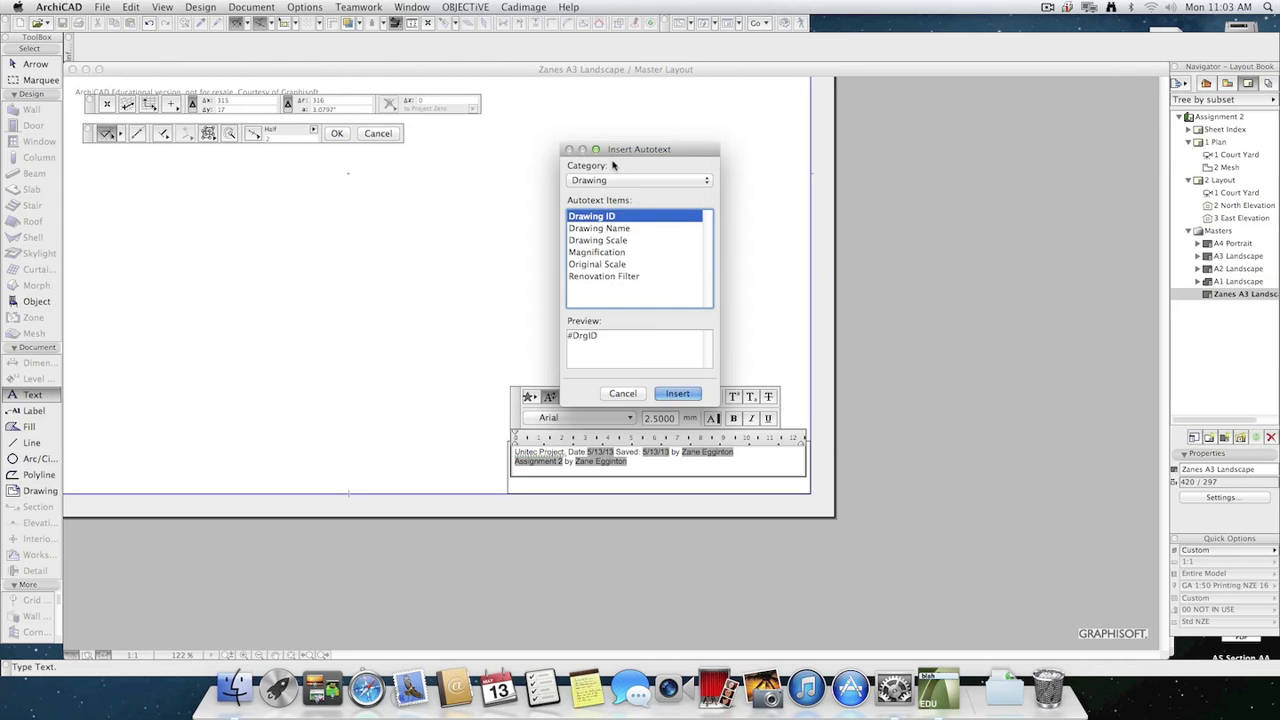
click(619, 230)
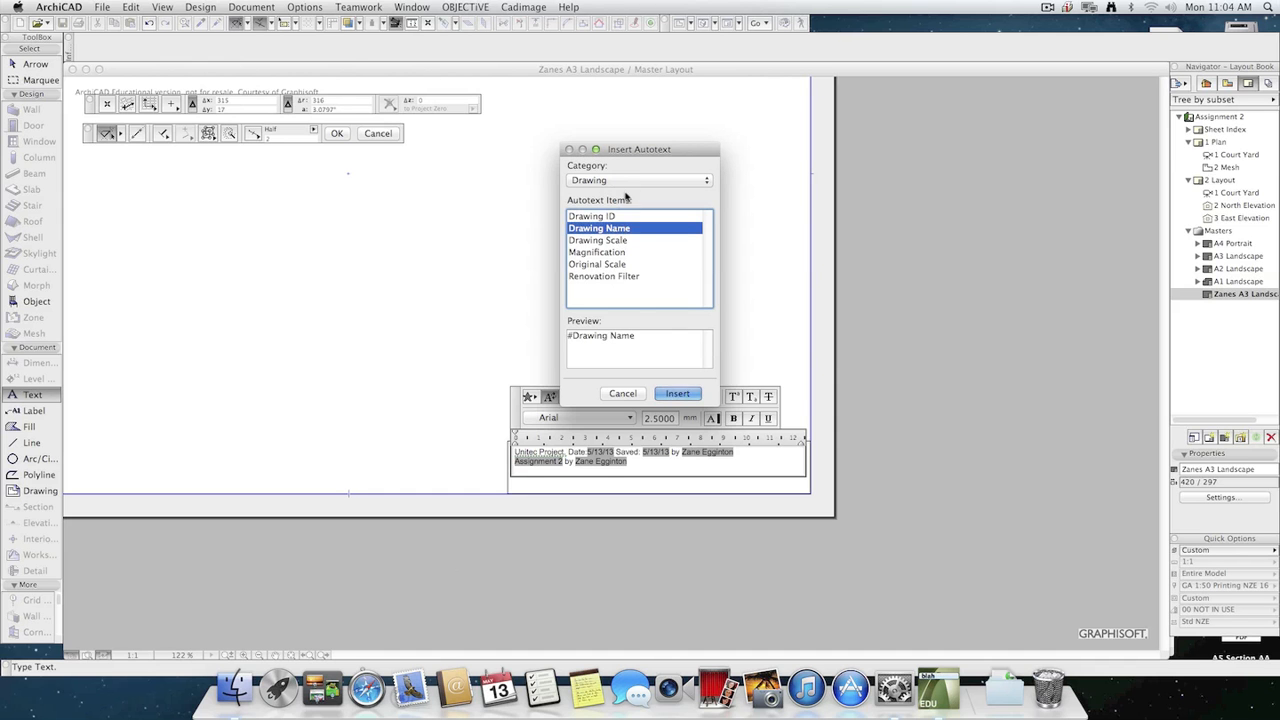
click(677, 393)
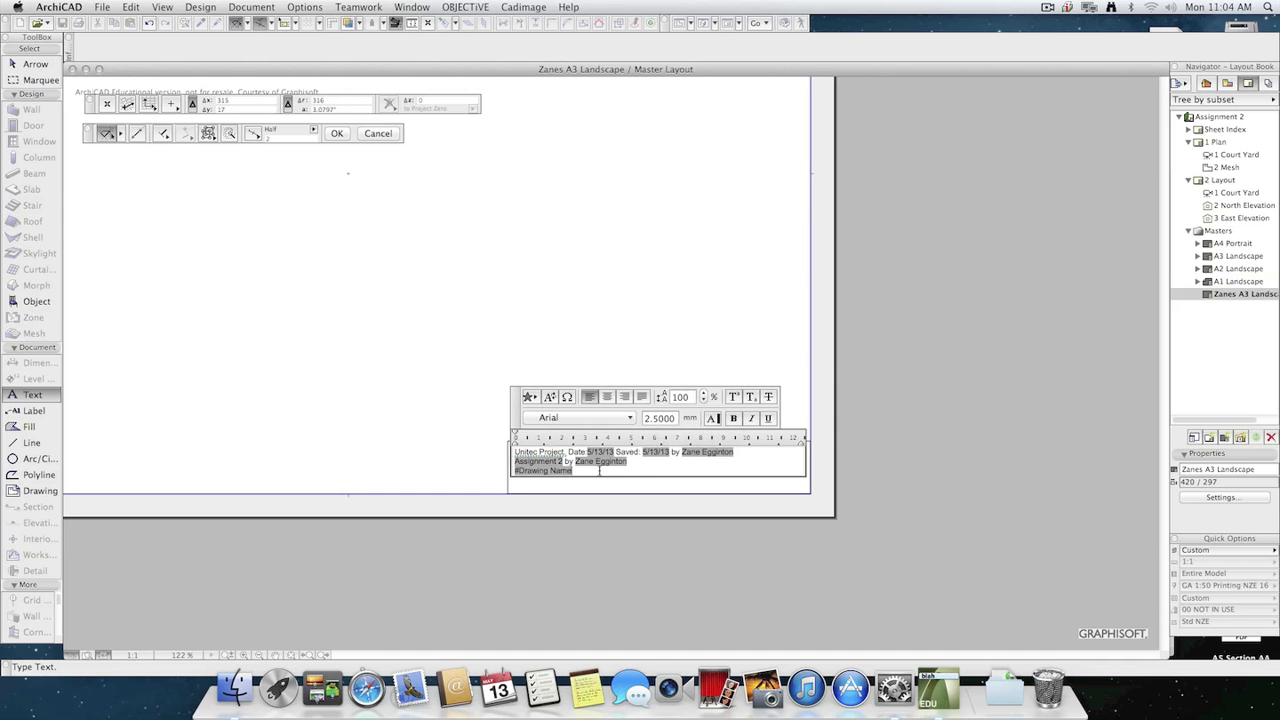
Insert the Drawing Scale autotext after the drawing name in the title block.
click(551, 397)
click(640, 180)
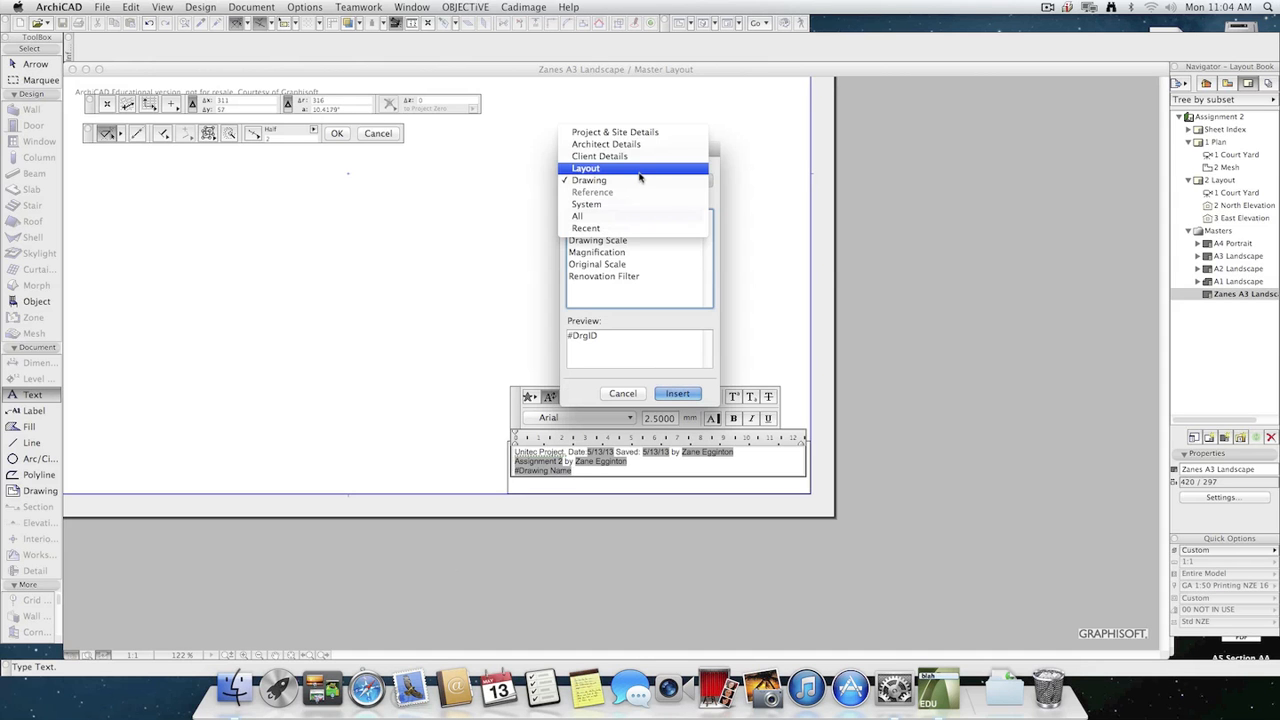
click(641, 303)
click(612, 265)
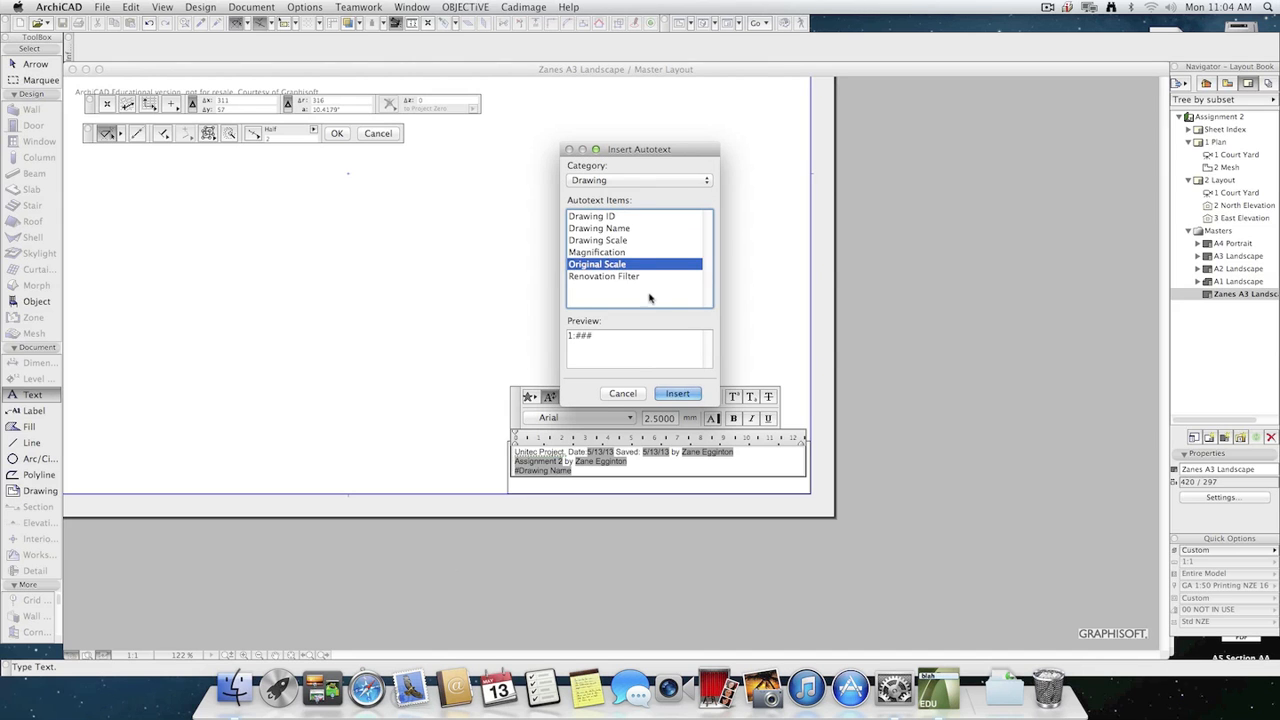
click(599, 242)
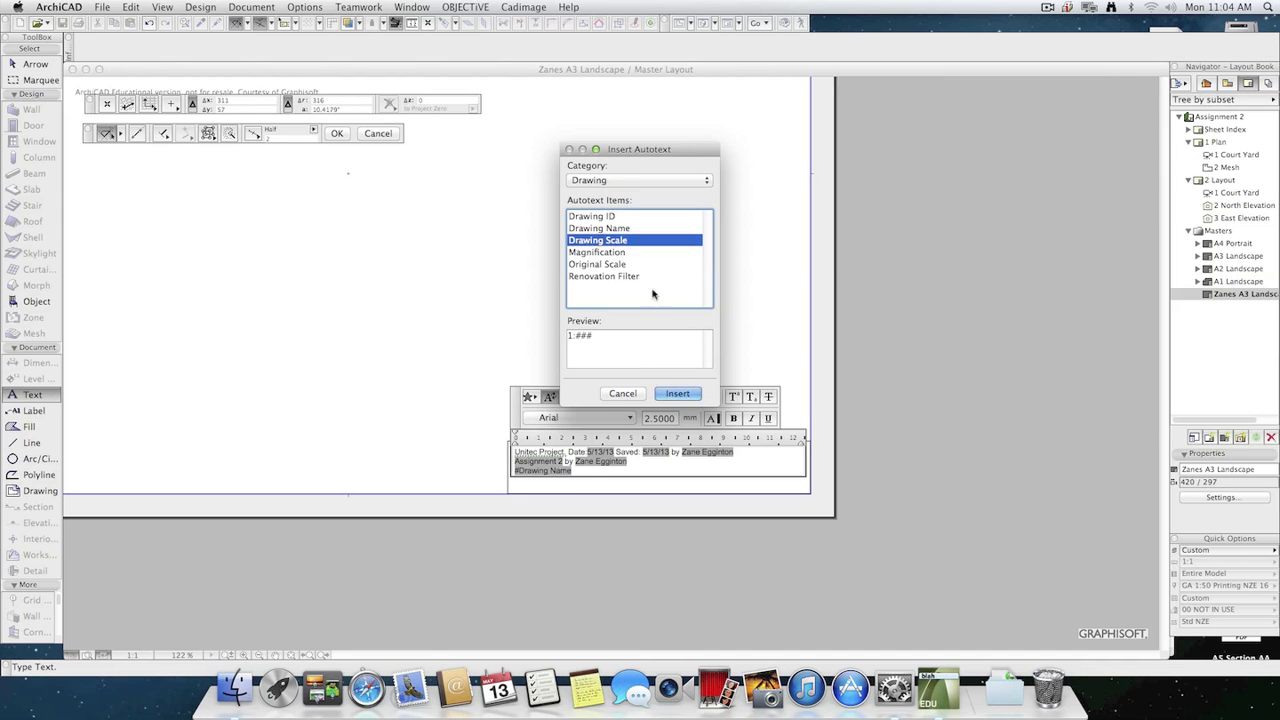
click(677, 393)
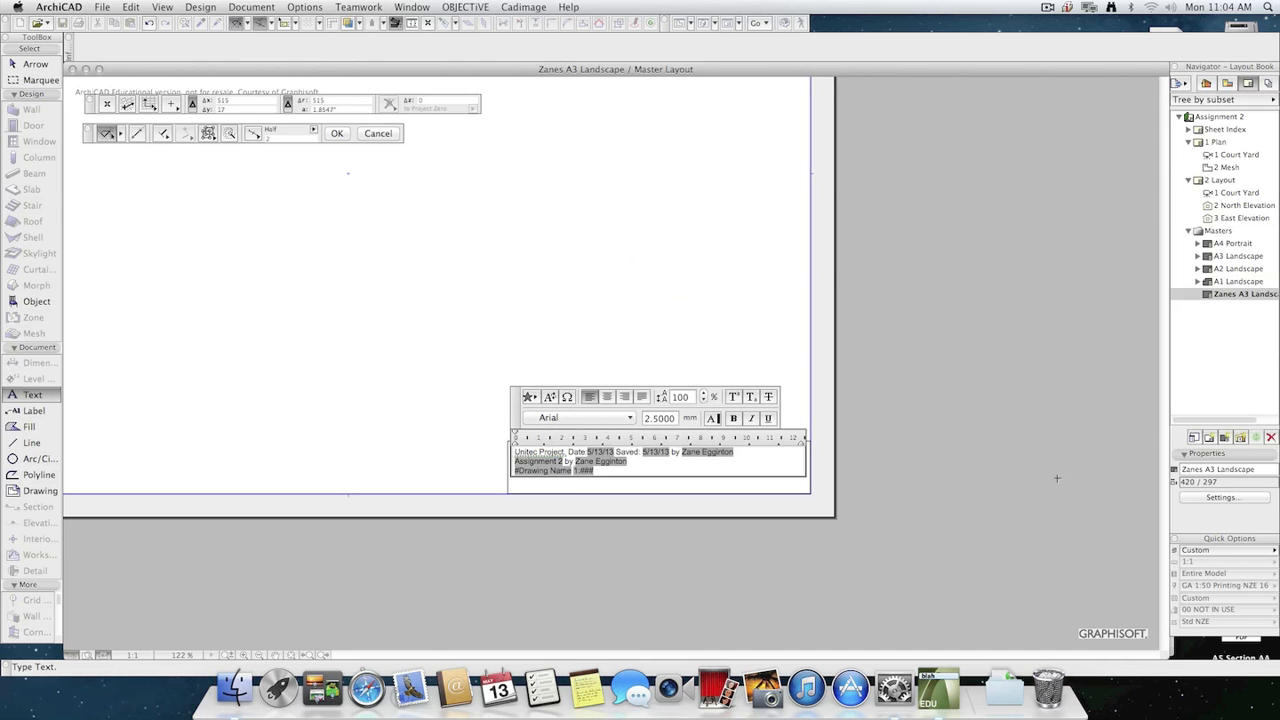
Finish editing the master's title block text and open 2 Layout to inspect its drawing name and scale line.
click(1001, 444)
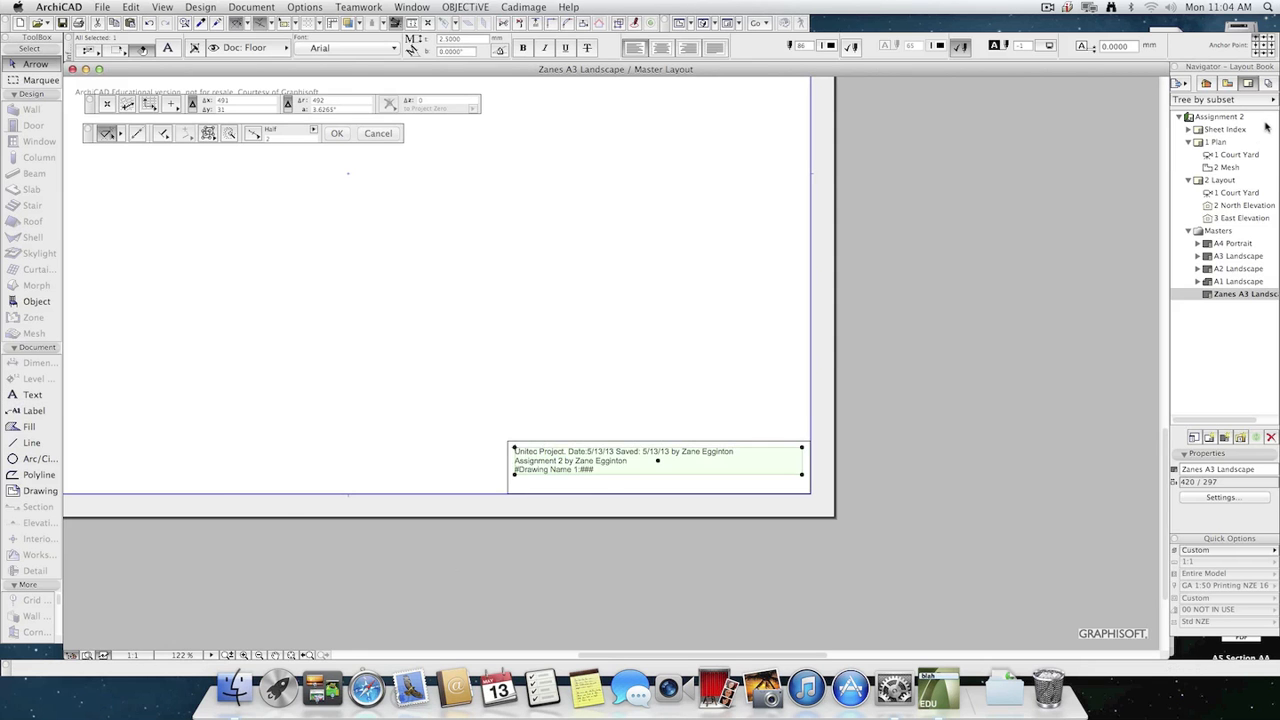
double_click(1224, 180)
scroll(750, 580, up, 5)
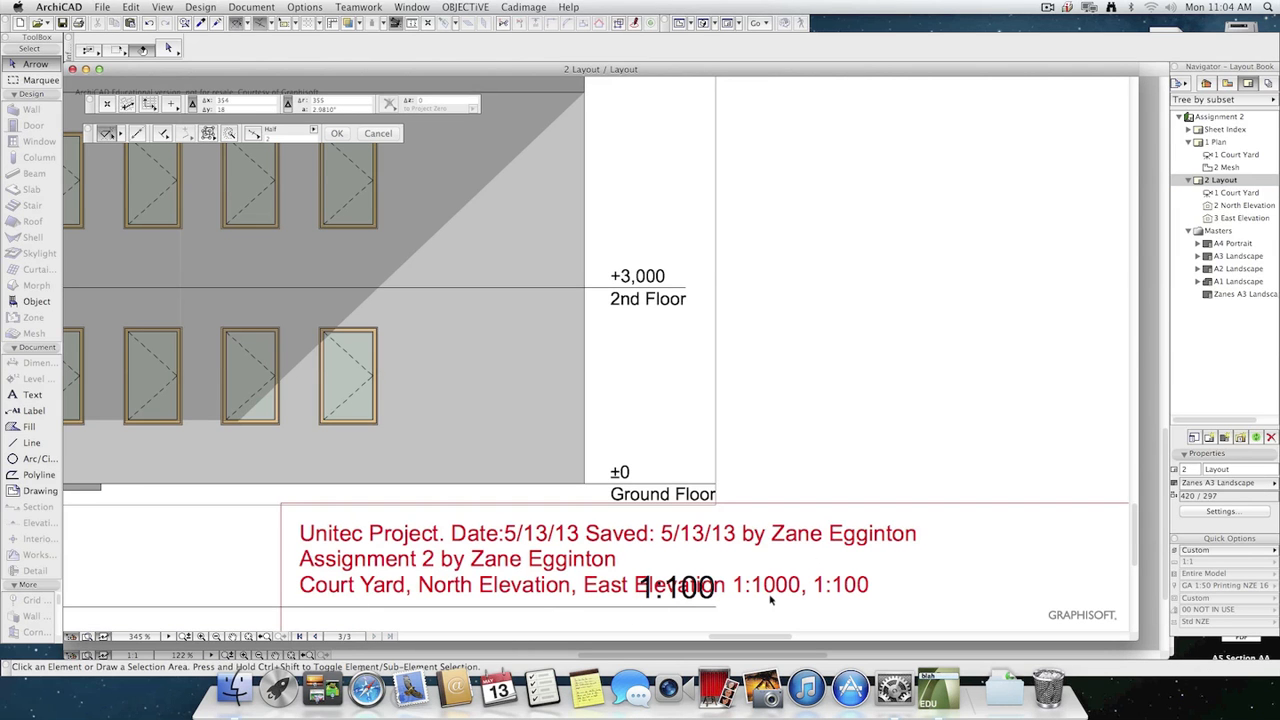
scroll(866, 457, down, 5)
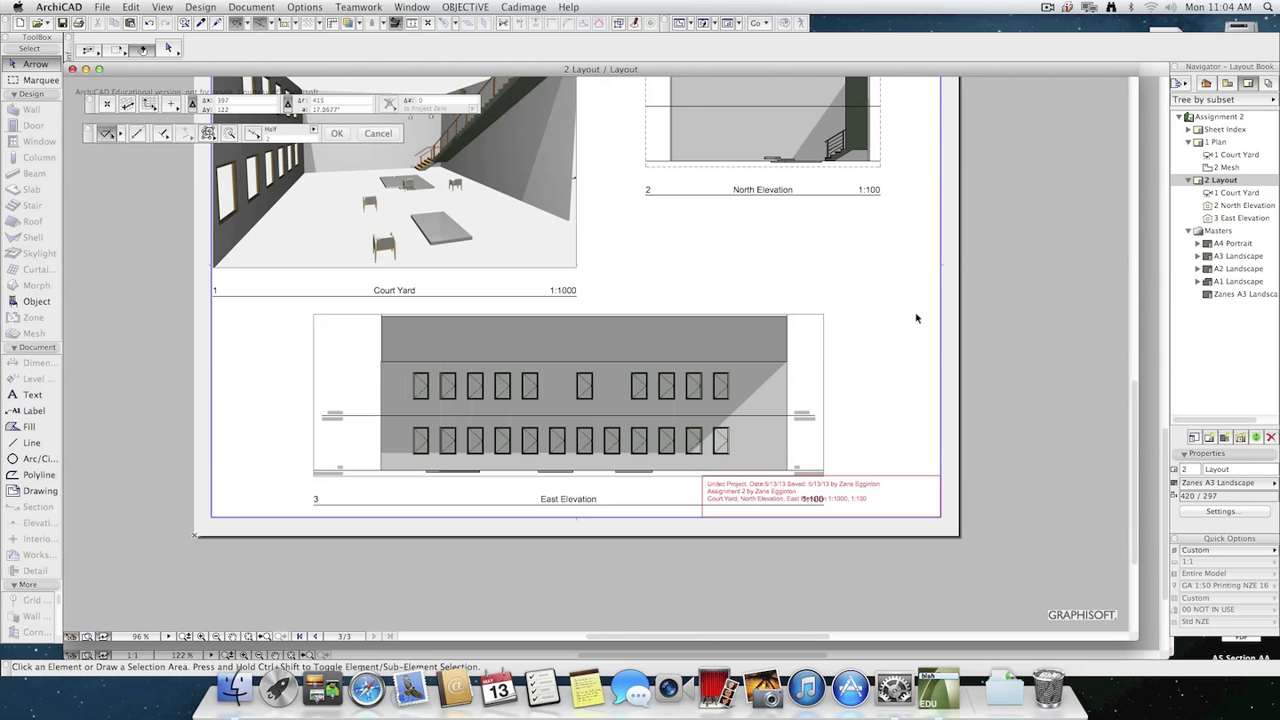
Turn off Show Drawing ID in the title settings of the Court Yard drawing on 2 Layout.
click(460, 297)
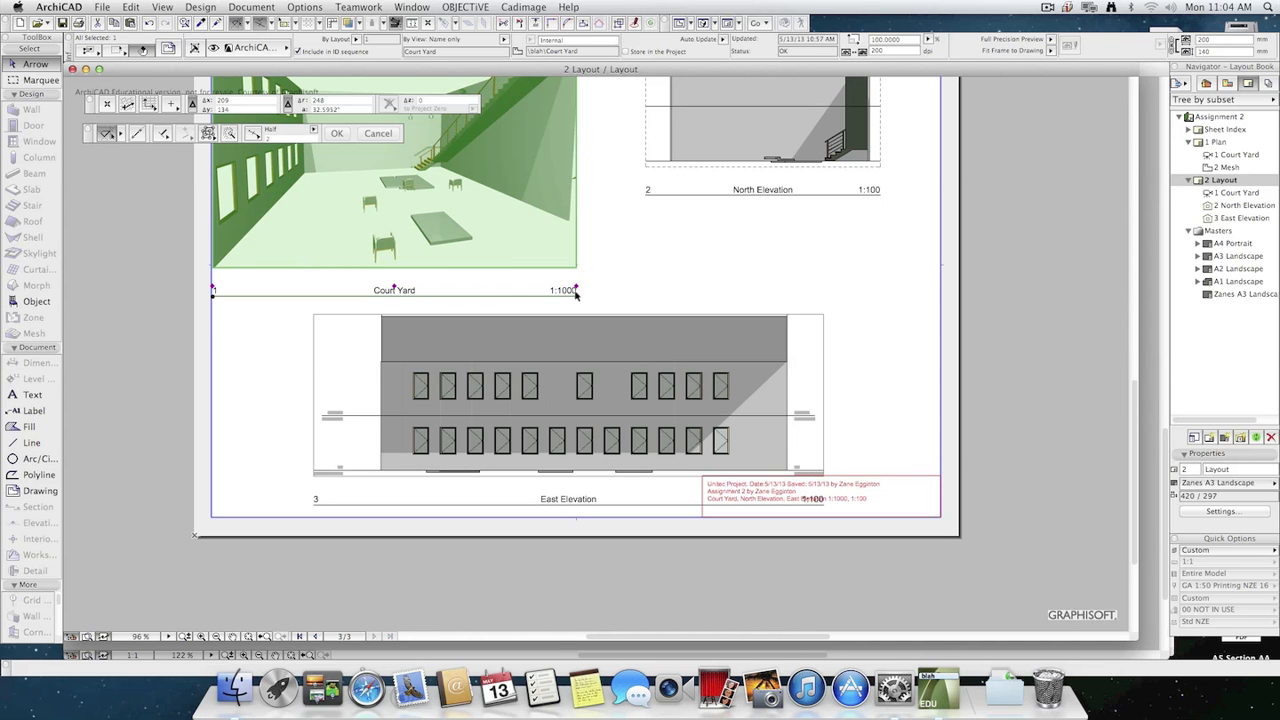
key(super+t)
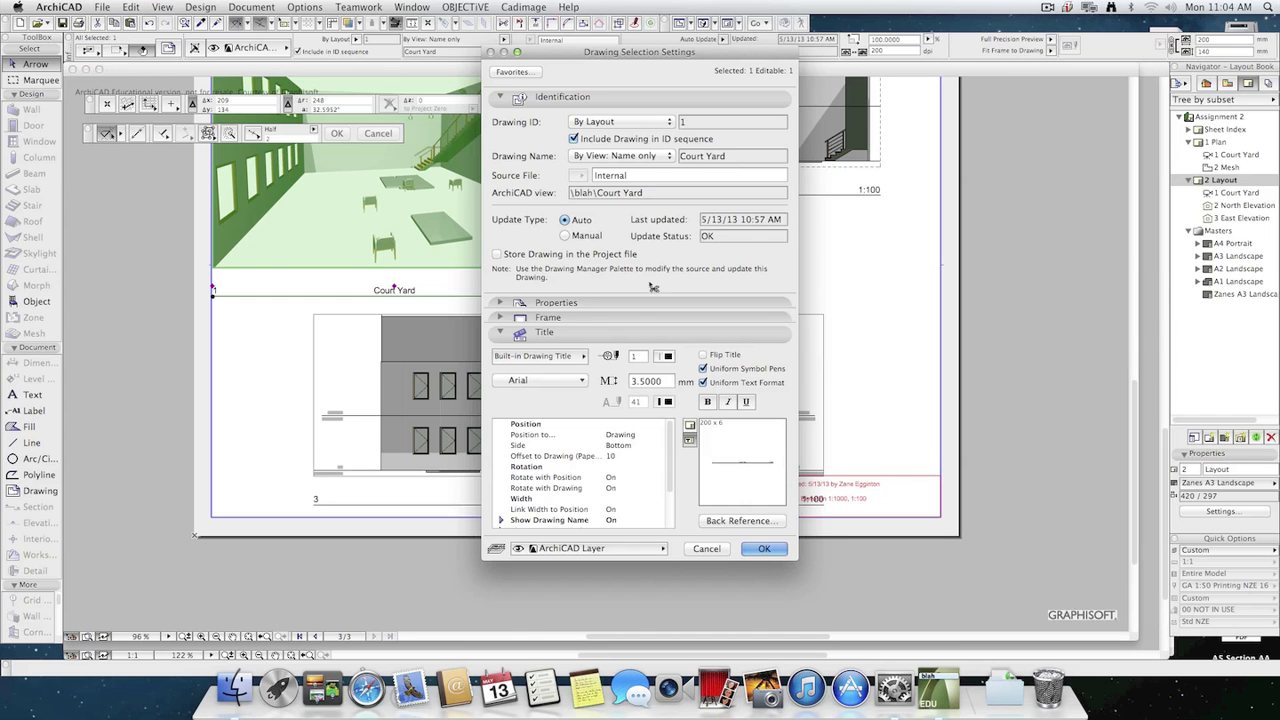
scroll(670, 445, down, 3)
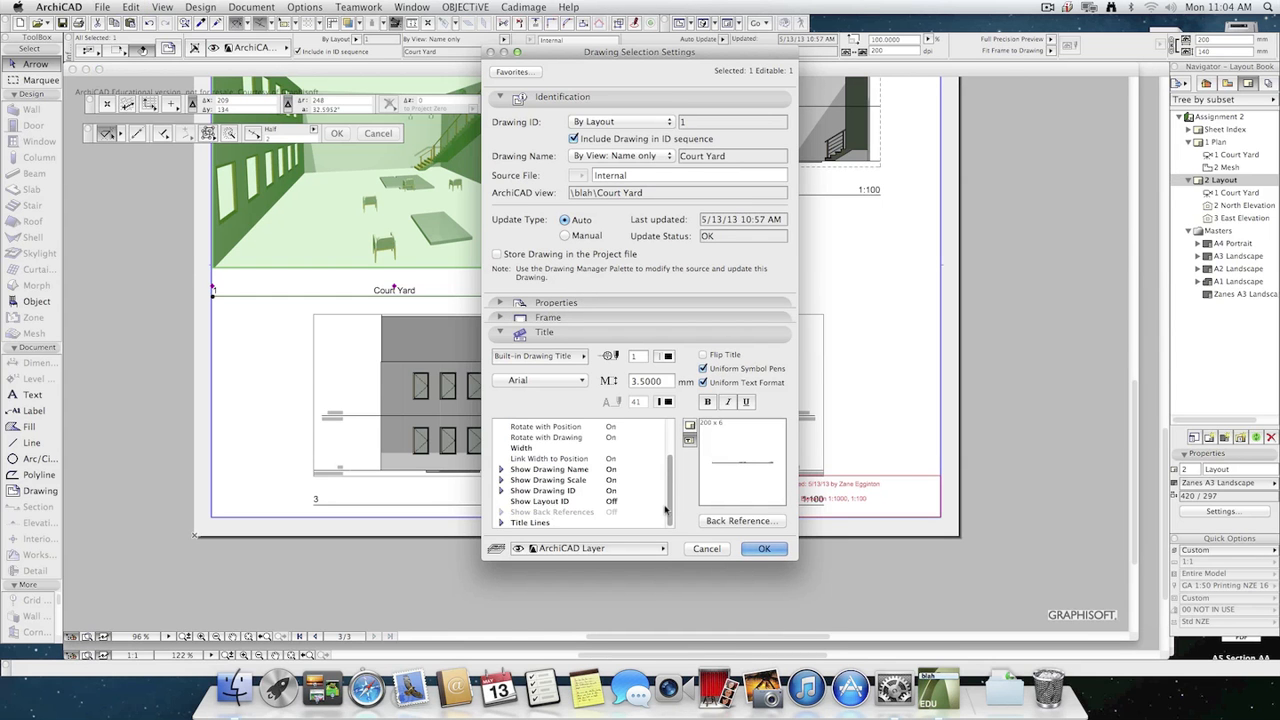
click(541, 500)
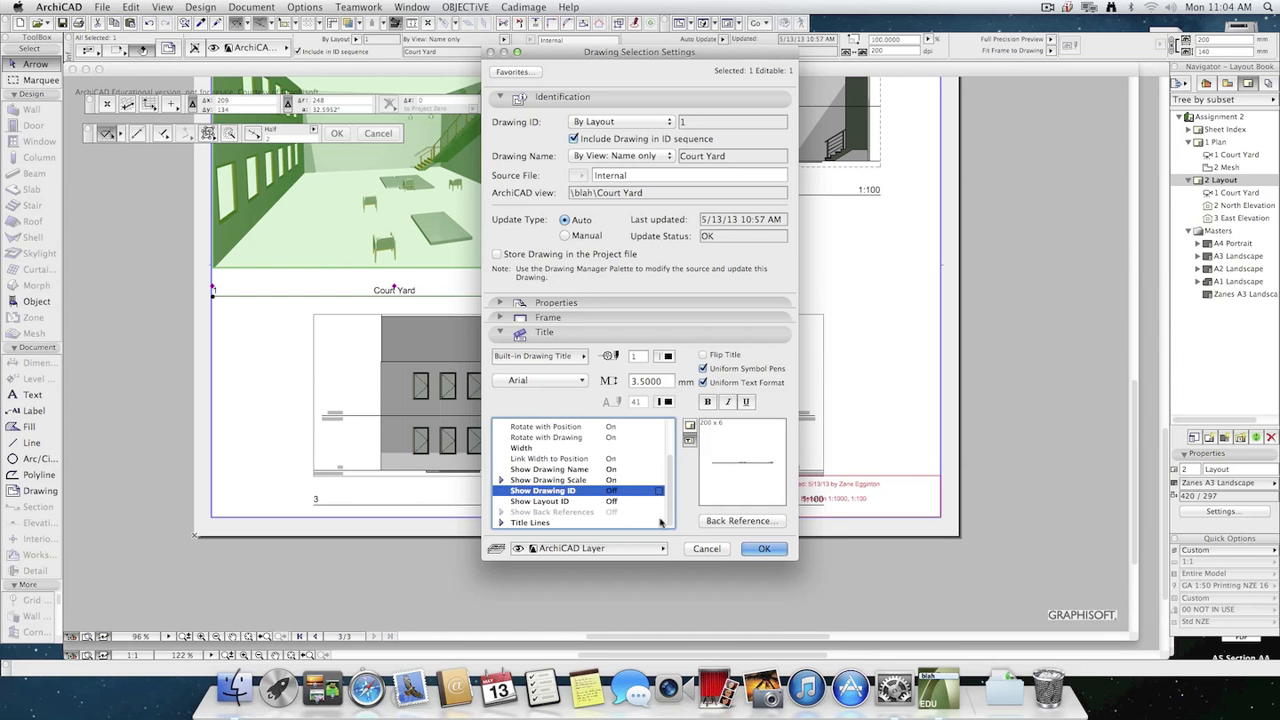
click(762, 548)
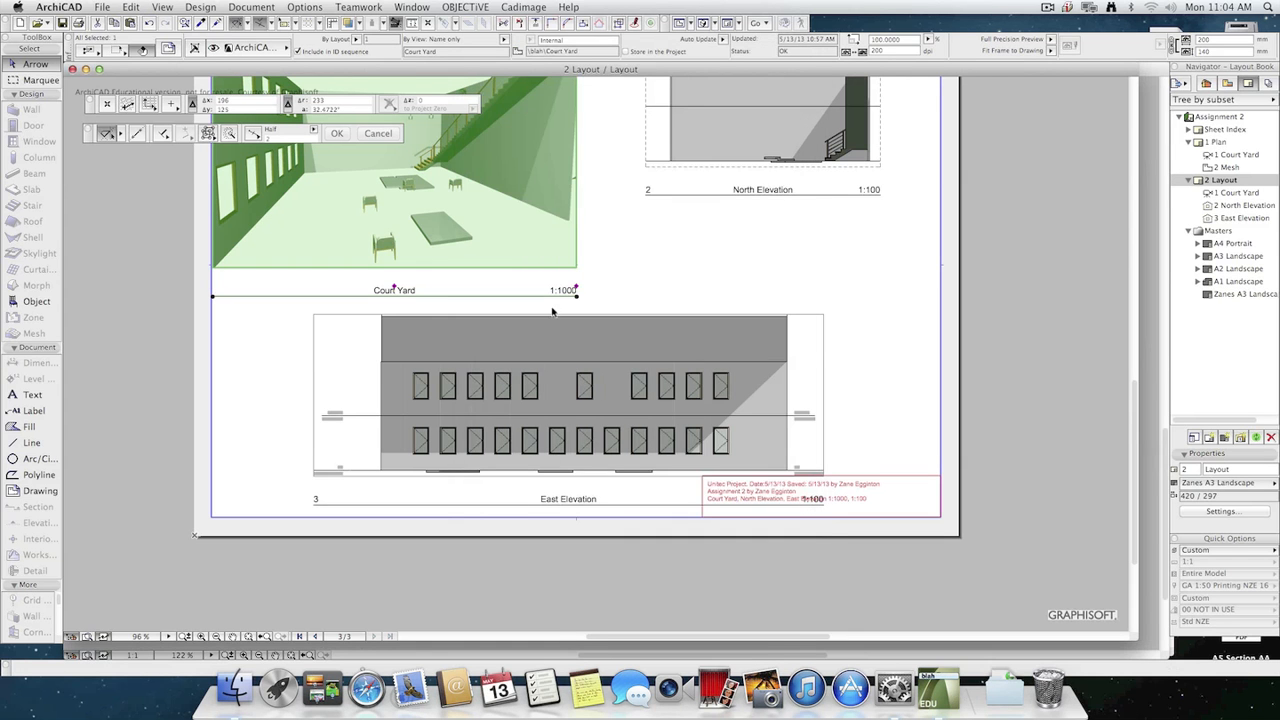
Turn off Show Drawing Scale and turn on Show Drawing ID in the Court Yard drawing's title.
key(super+t)
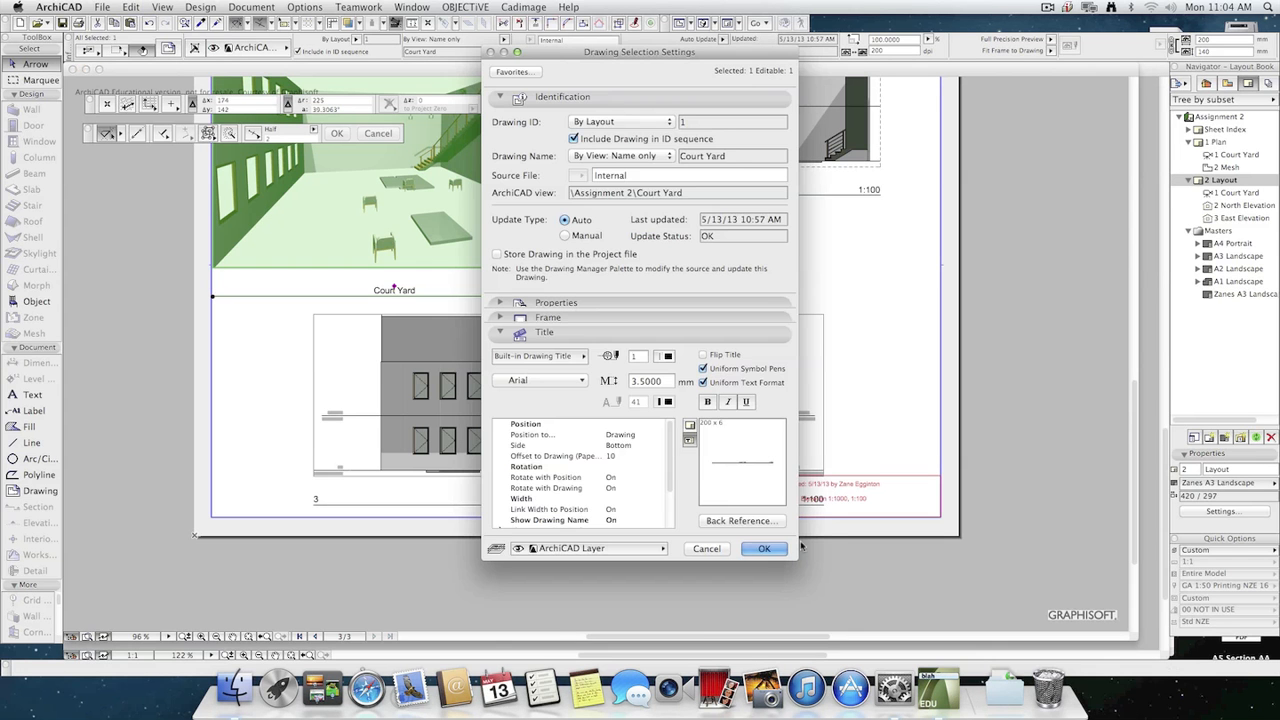
drag(669, 475, 669, 533)
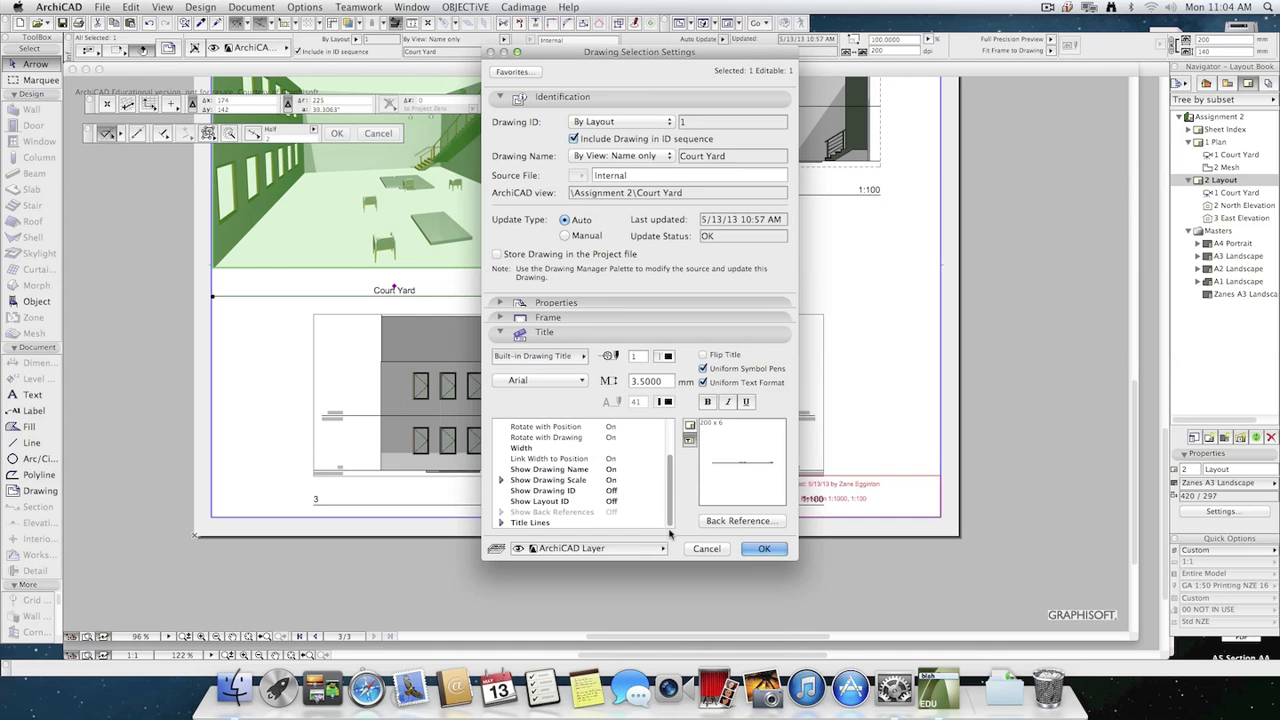
click(638, 482)
click(658, 481)
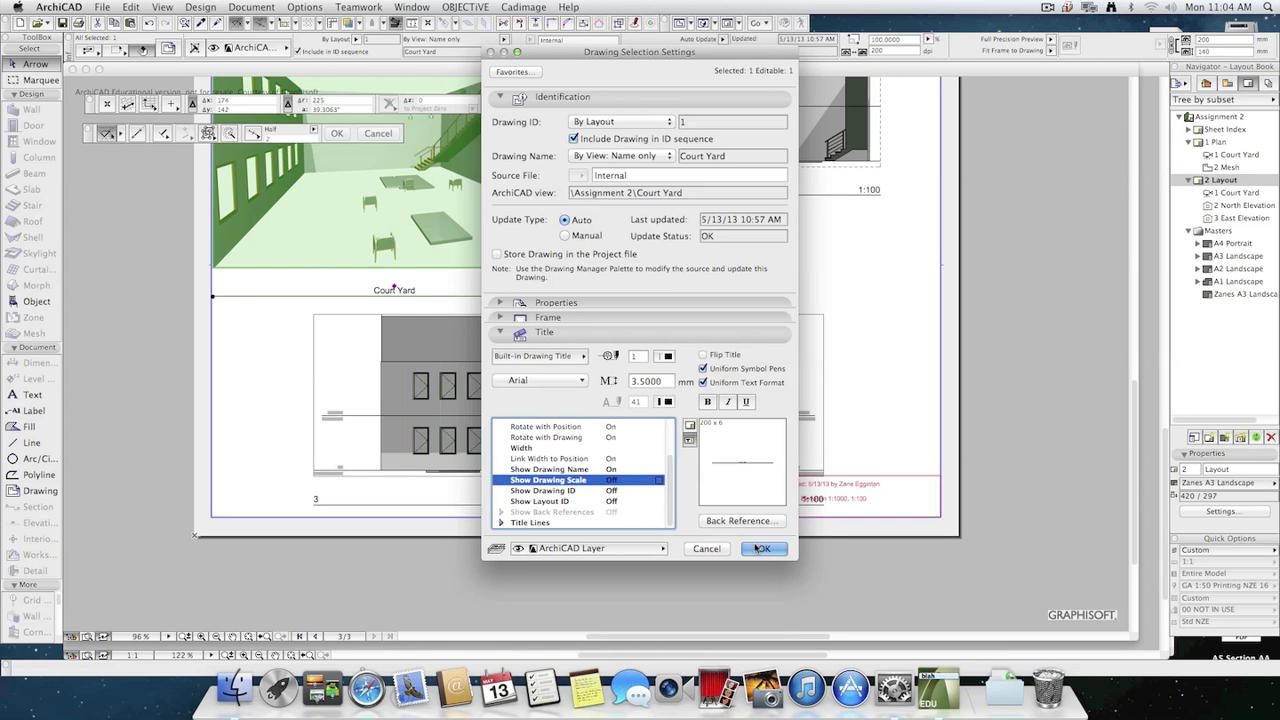
click(632, 491)
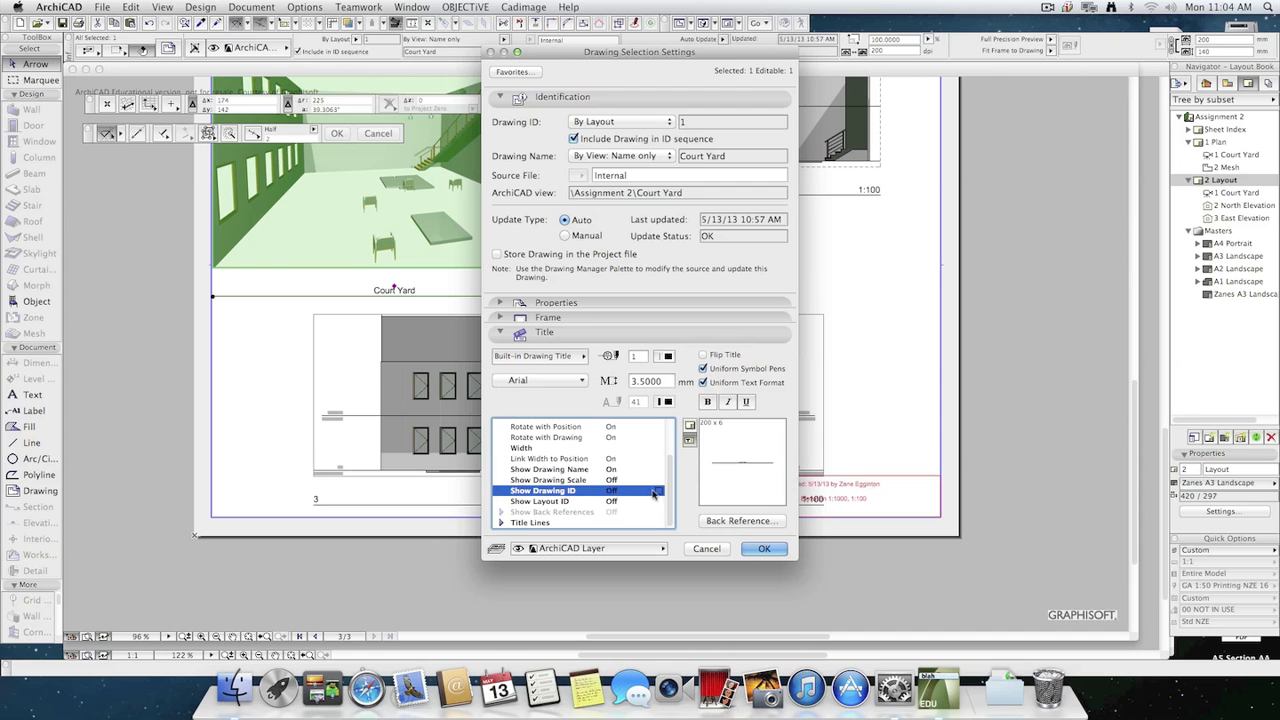
click(765, 548)
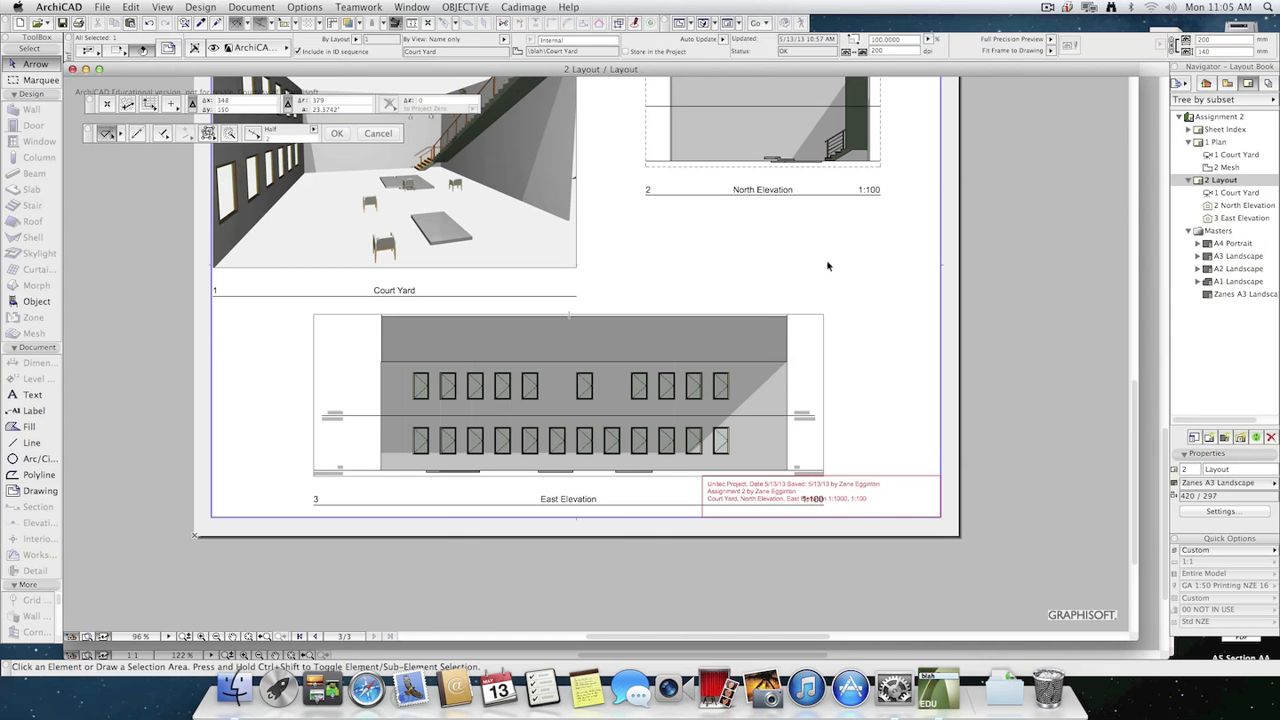
Open the 1 Plan layout and assign the Zanes A3 Landscape master to it.
double_click(1212, 142)
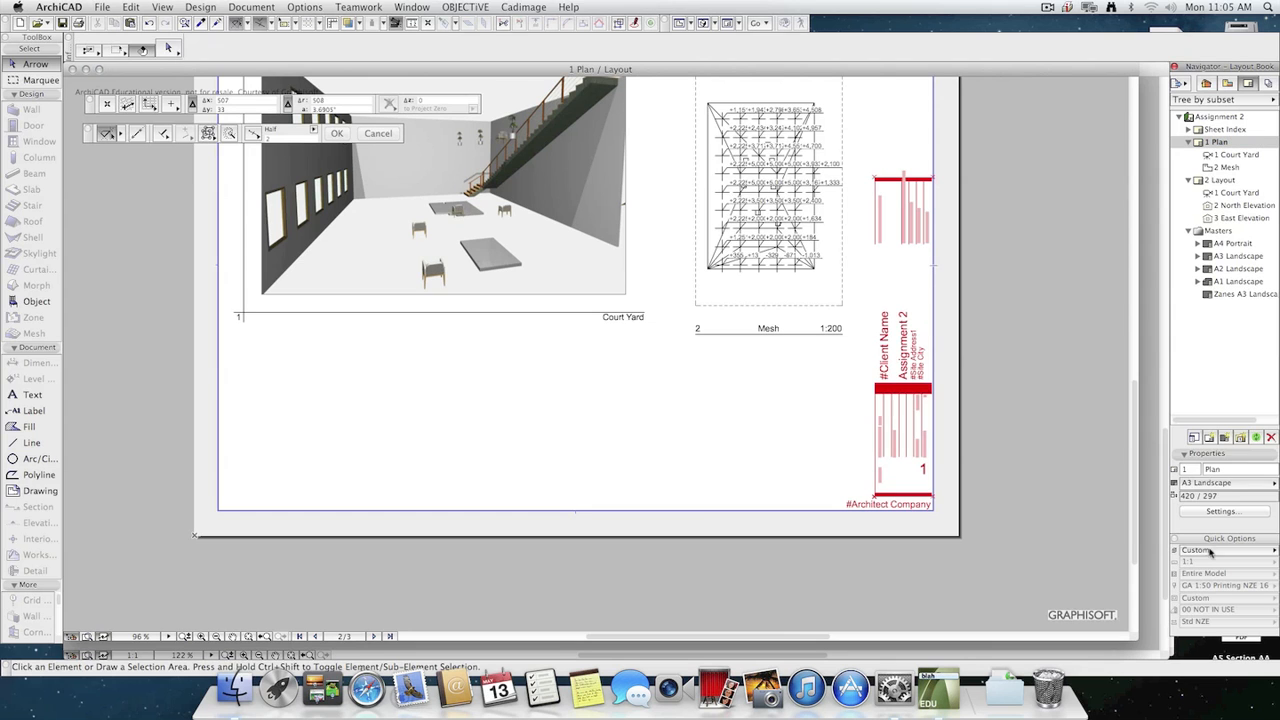
click(1221, 484)
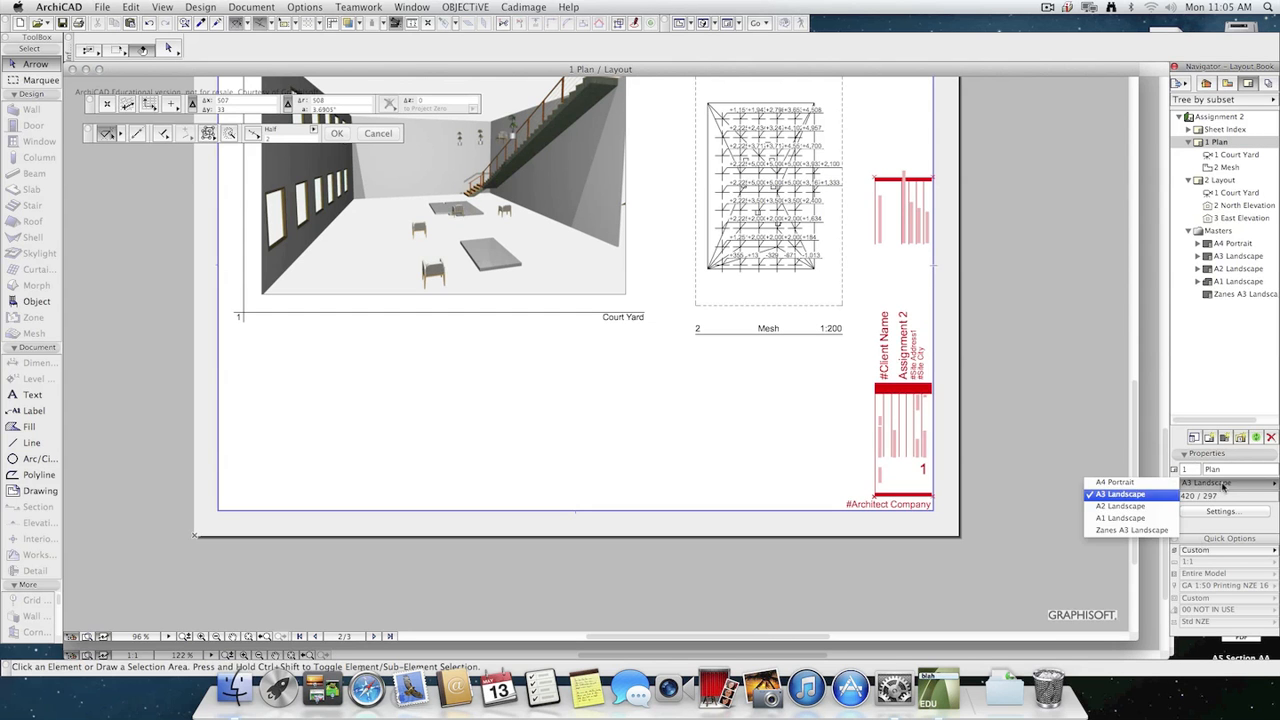
click(1131, 530)
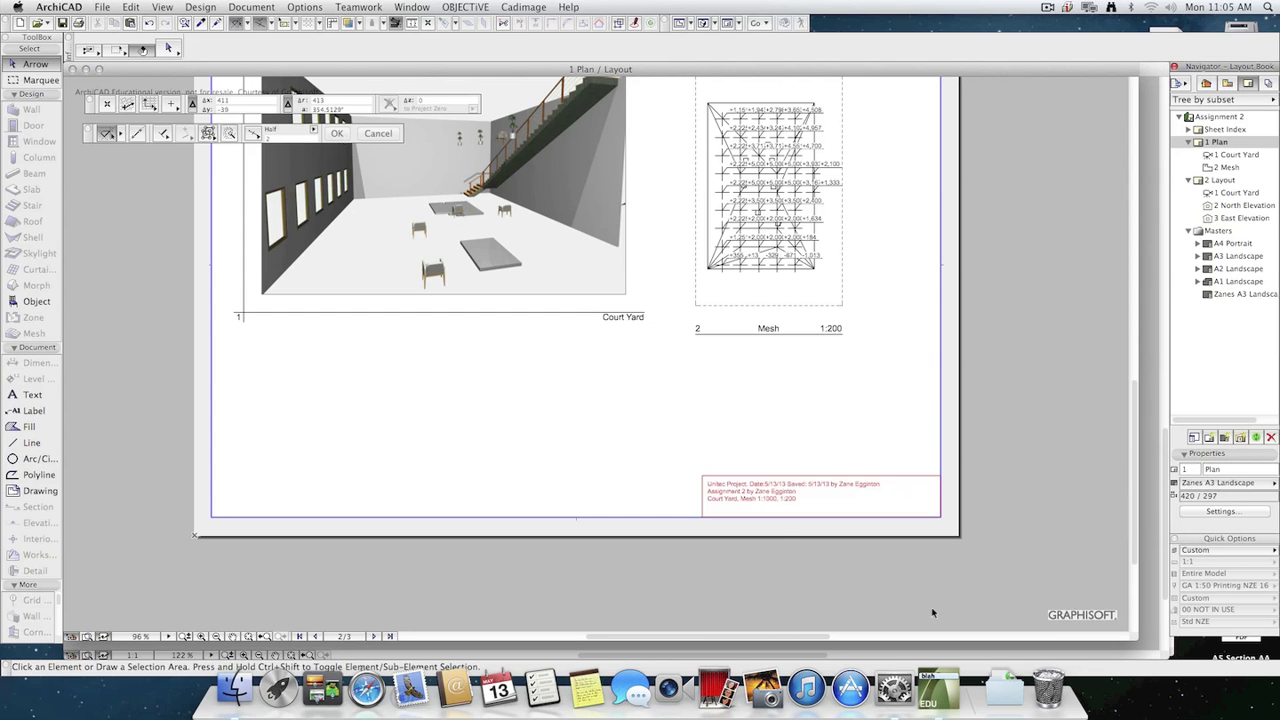
Delete the Court Yard drawing from 1 Plan, switch to 2 Layout and reopen 1 Plan to refresh its title block.
middle_drag(627, 431, 536, 440)
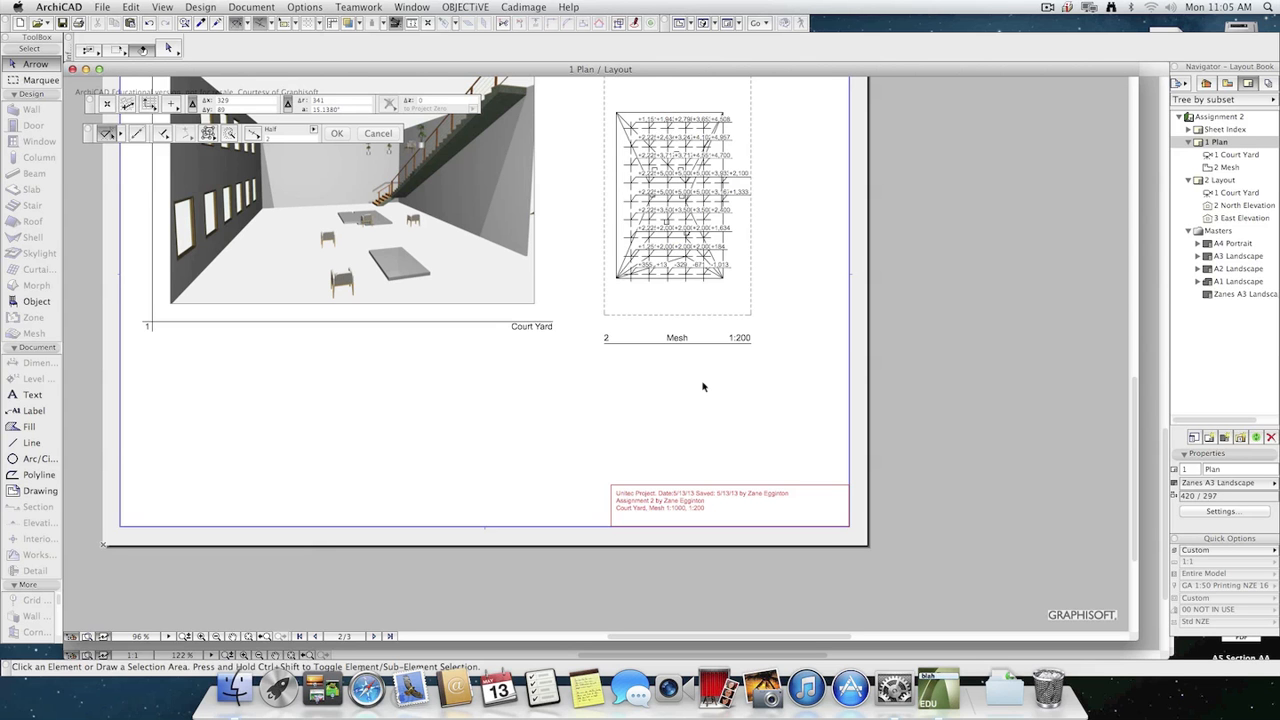
click(362, 205)
key(Delete)
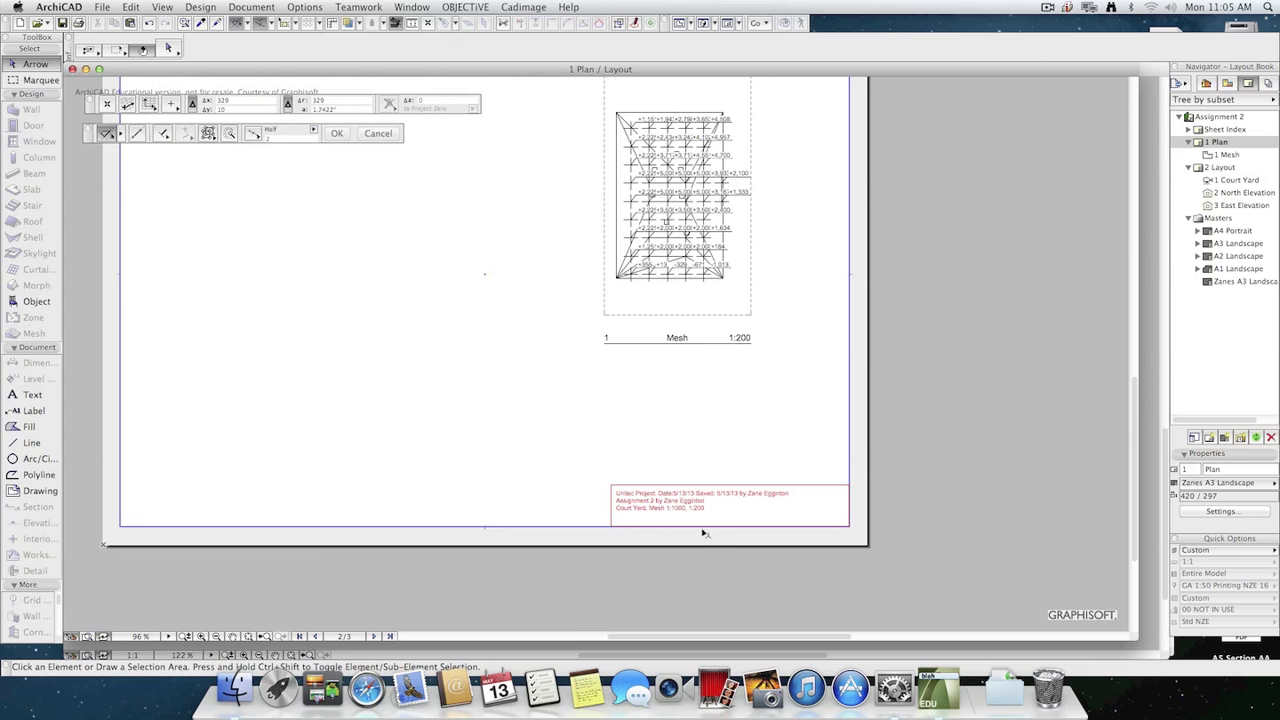
double_click(1228, 167)
click(1226, 143)
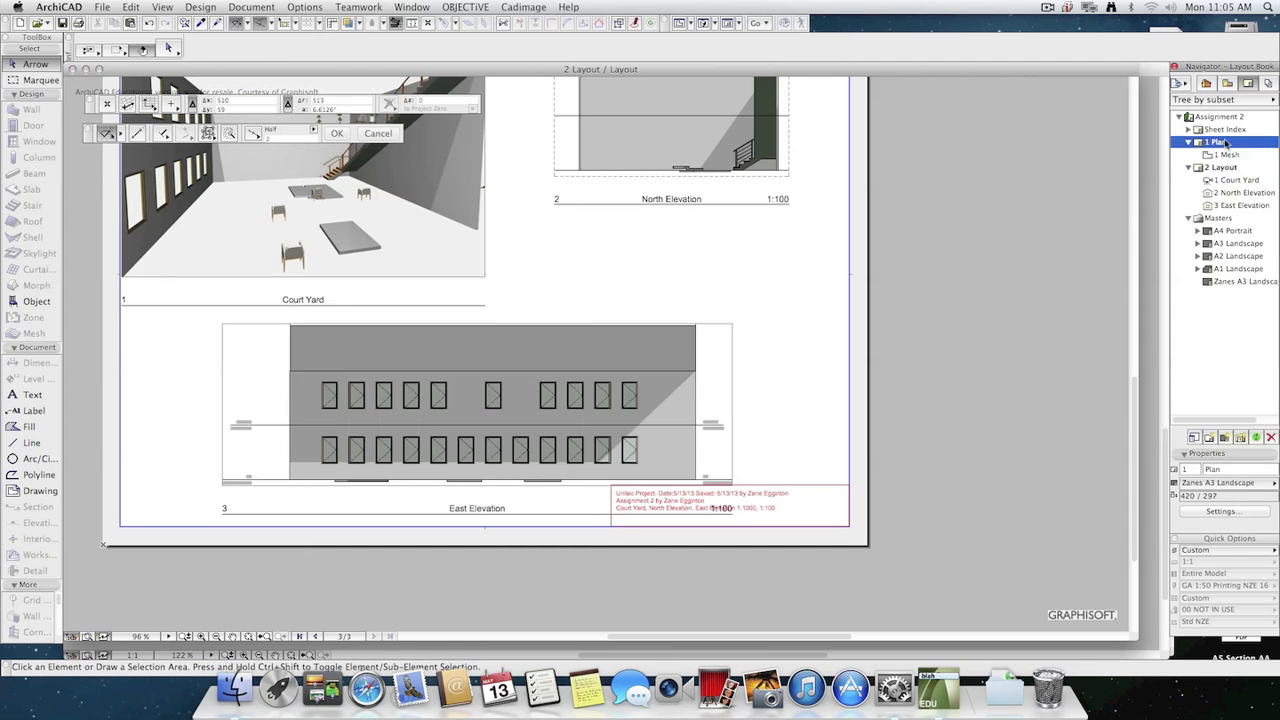
double_click(1226, 143)
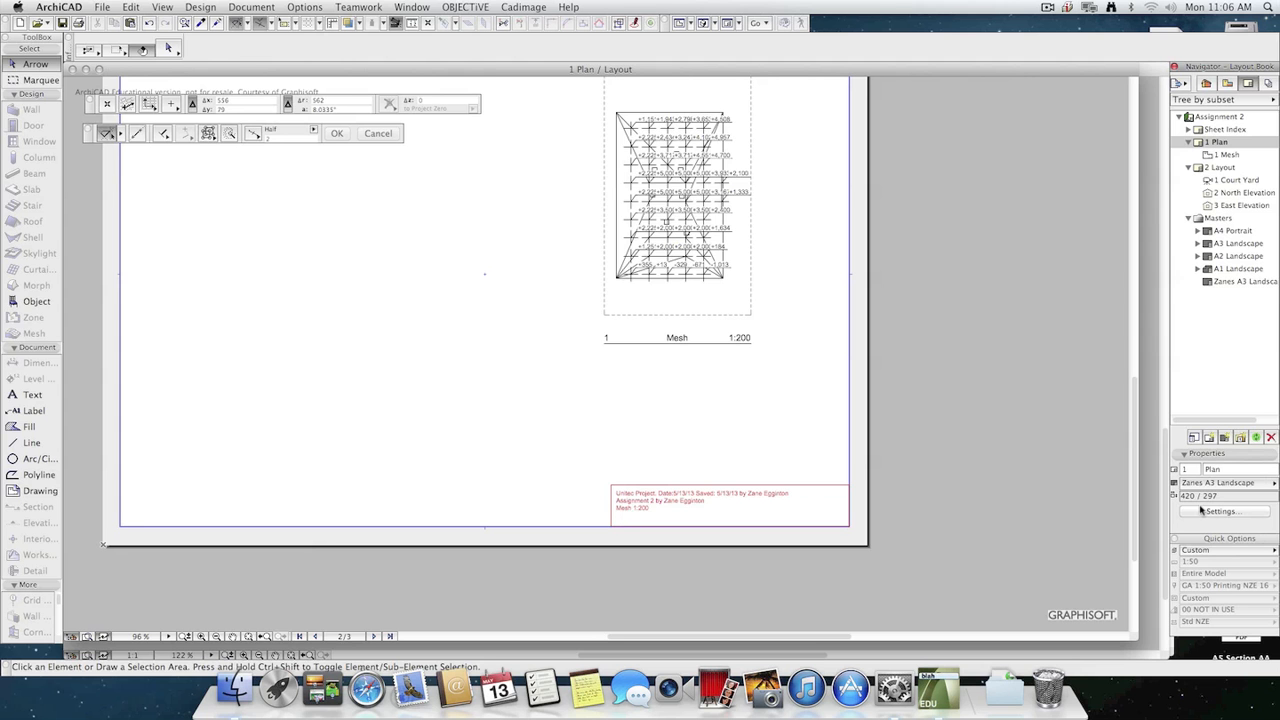
Reopen the Zanes A3 Landscape title block text for editing and examine the Drawing and Recent autotext categories.
double_click(1240, 281)
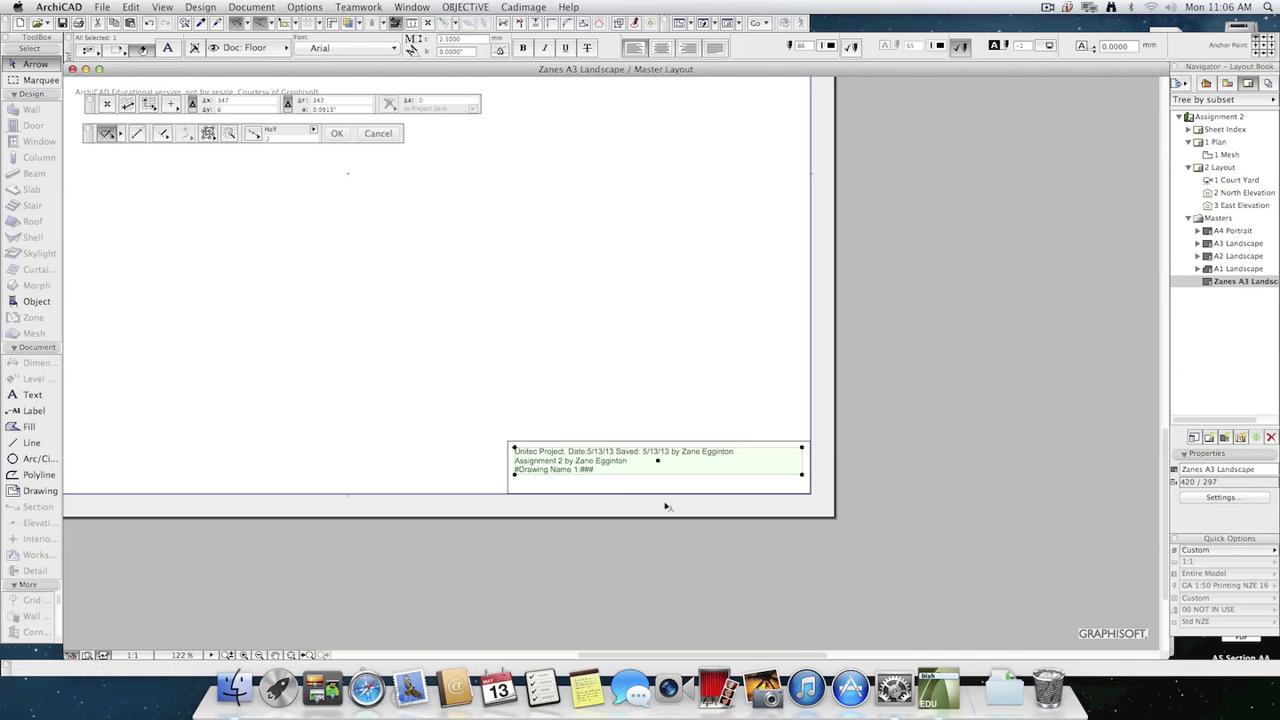
click(620, 482)
double_click(626, 471)
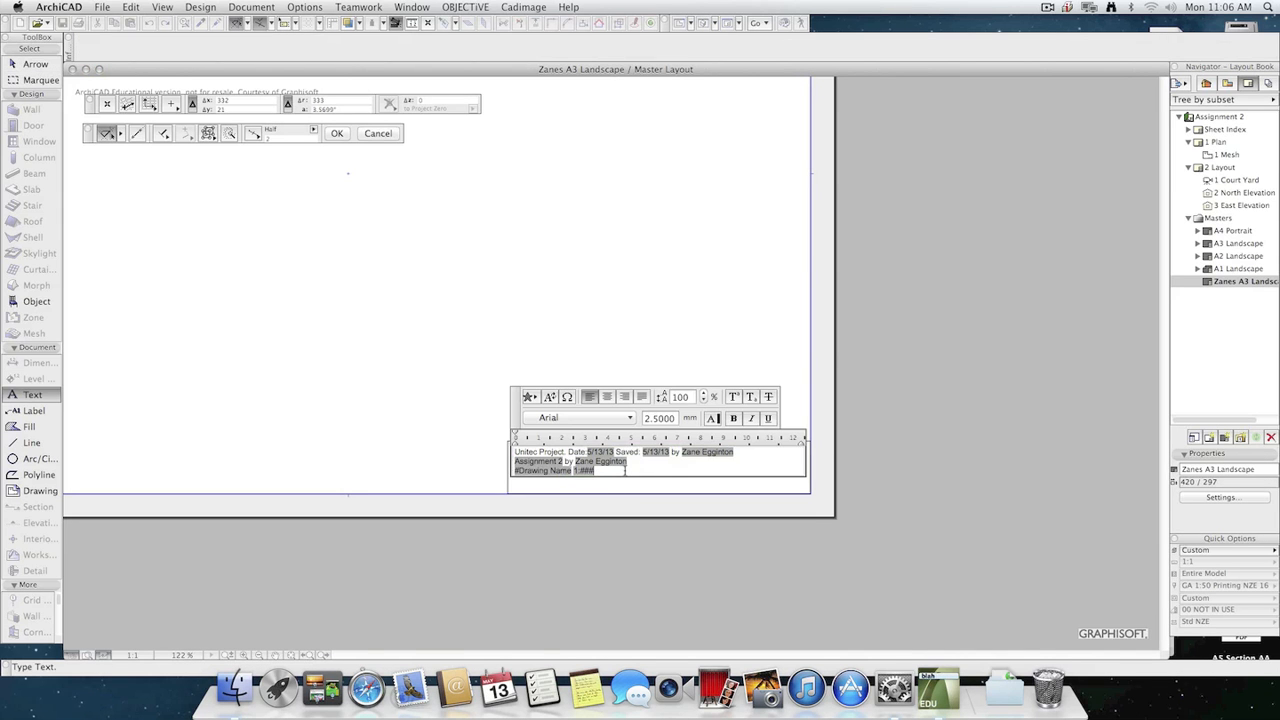
click(549, 397)
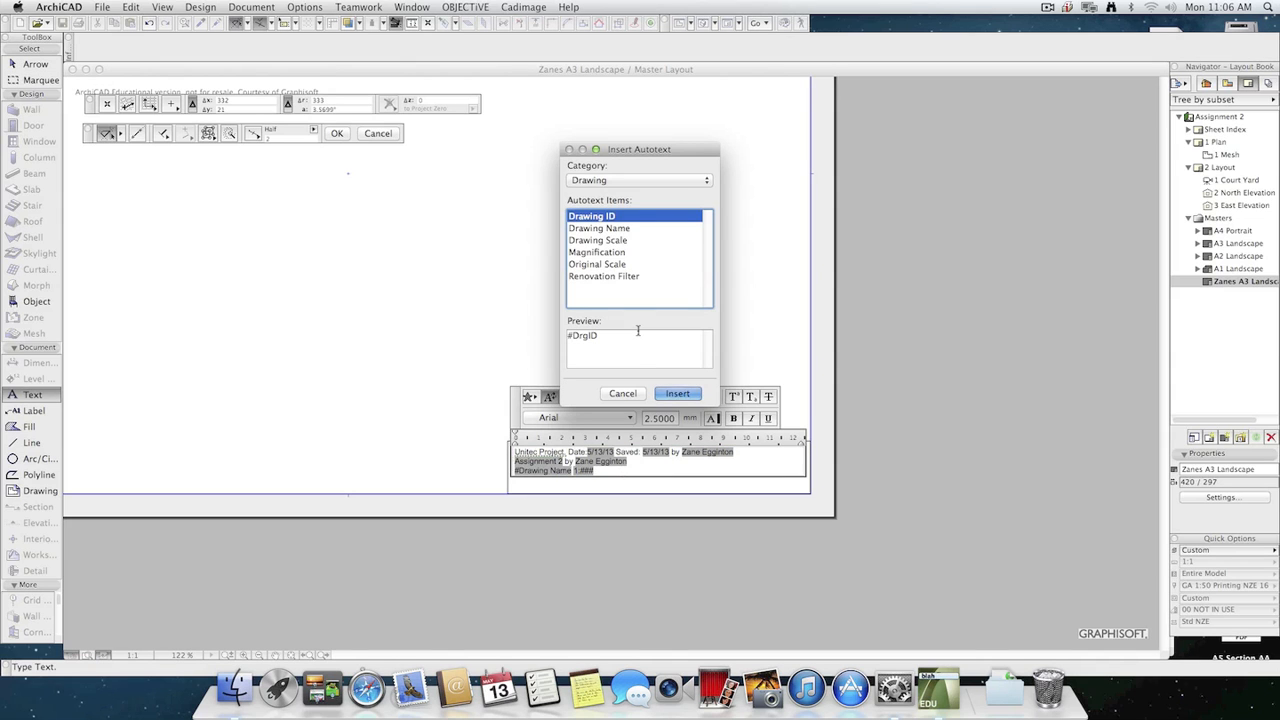
click(619, 179)
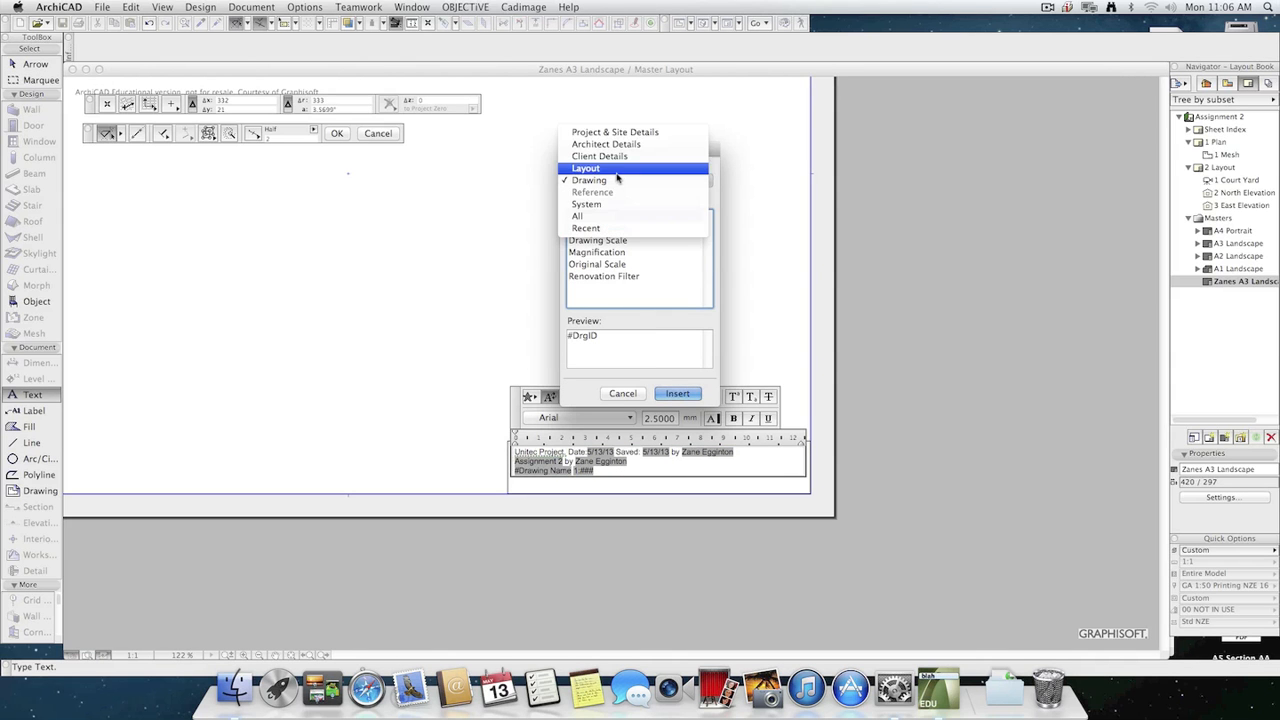
click(605, 180)
click(600, 180)
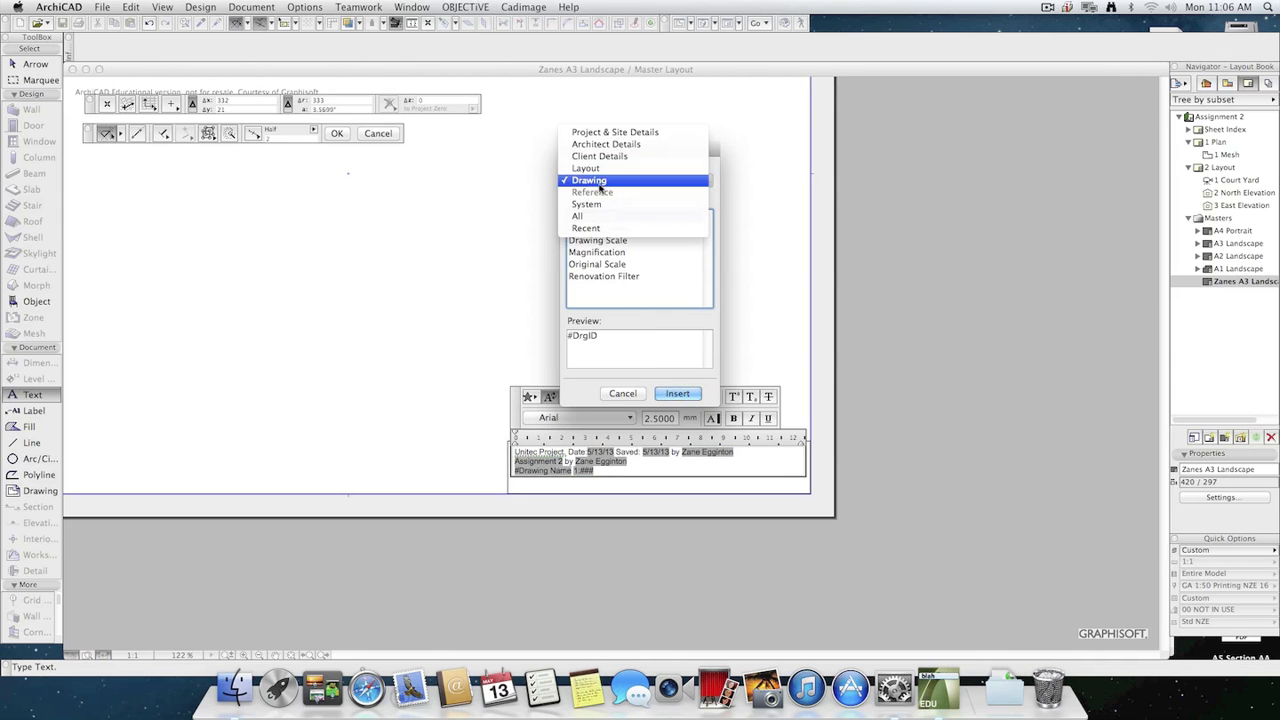
click(598, 197)
click(586, 183)
click(583, 195)
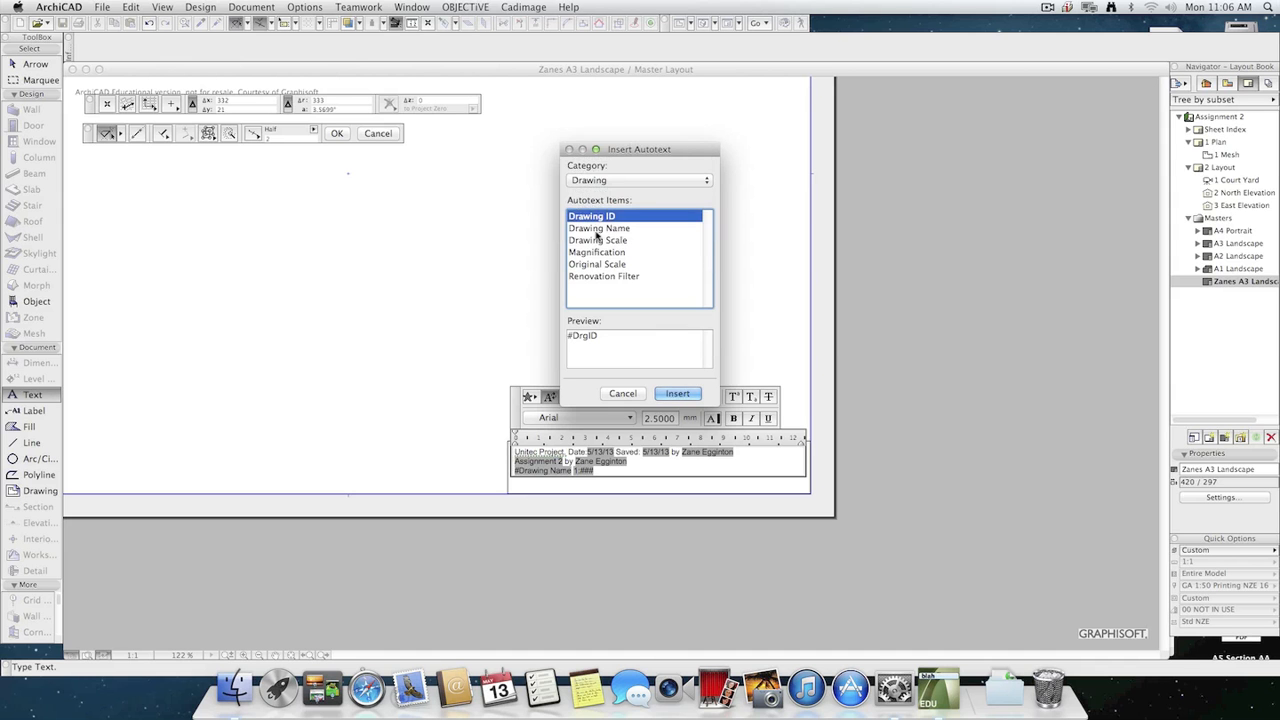
click(610, 181)
click(586, 228)
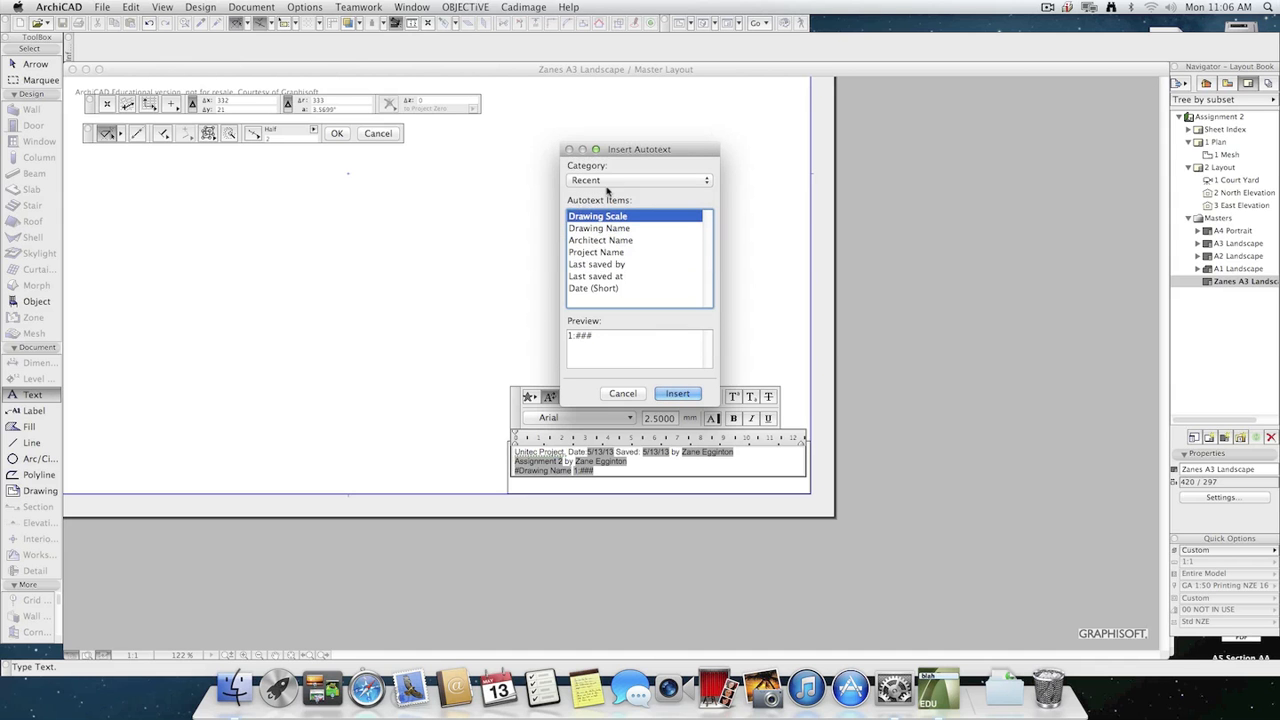
Examine the full list of autotext items down to Time, and leave without inserting any.
click(607, 186)
click(605, 169)
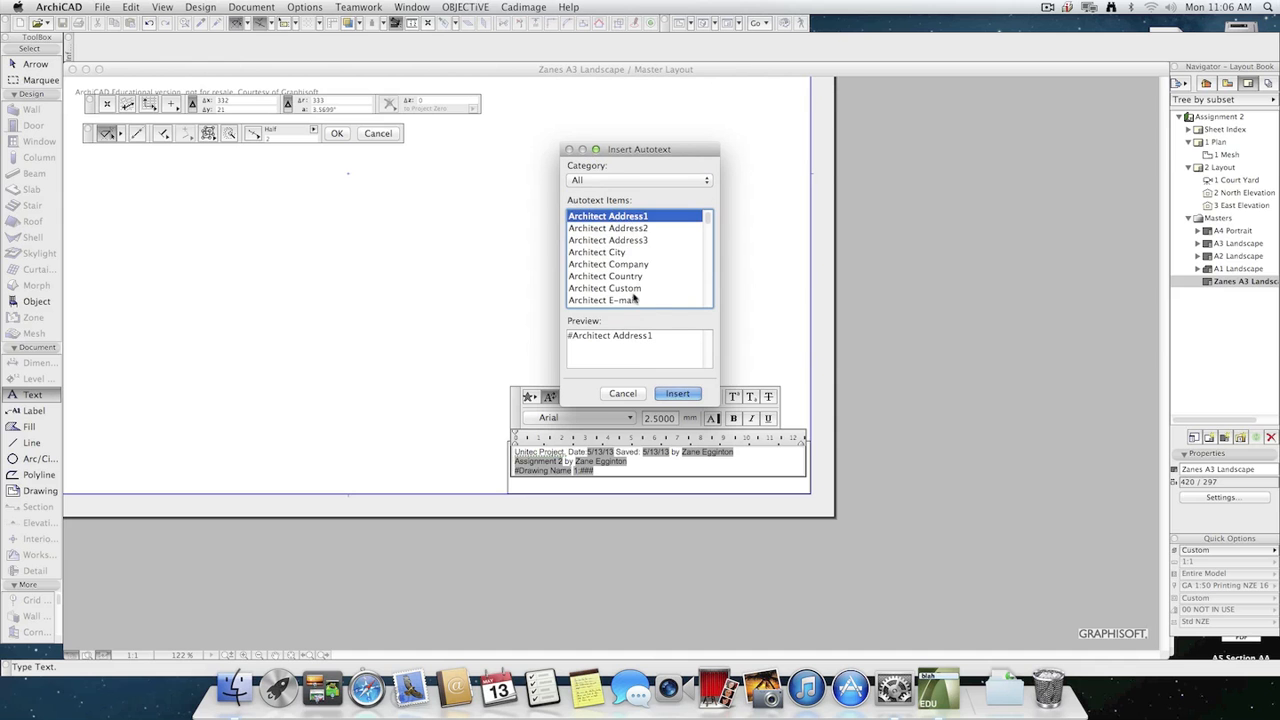
scroll(633, 293, down, 3)
scroll(633, 293, down, 10)
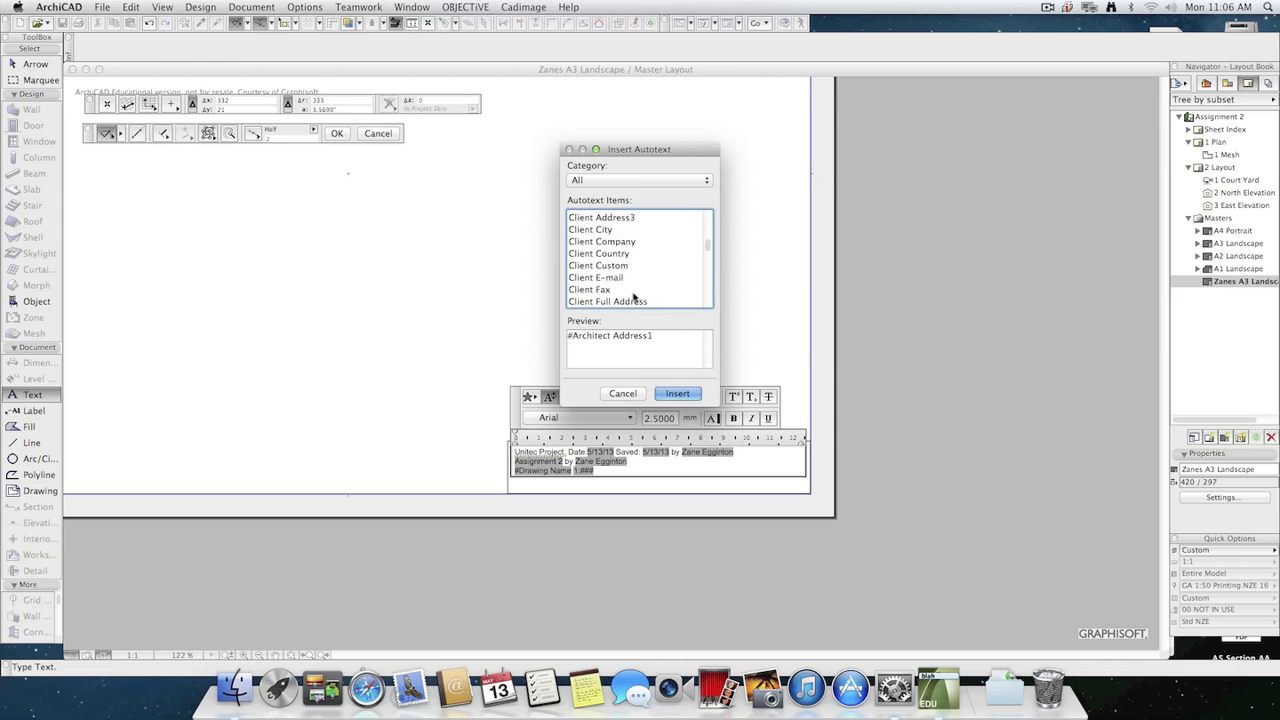
scroll(633, 297, down, 1)
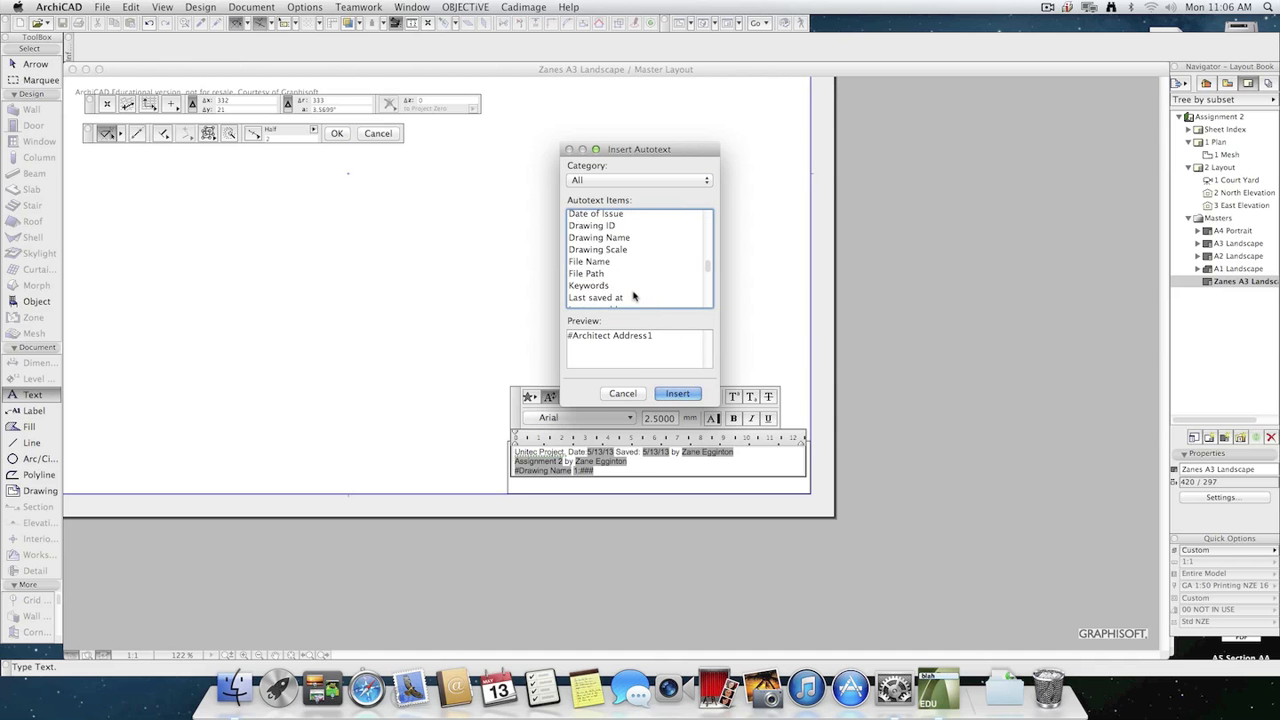
scroll(637, 291, down, 4)
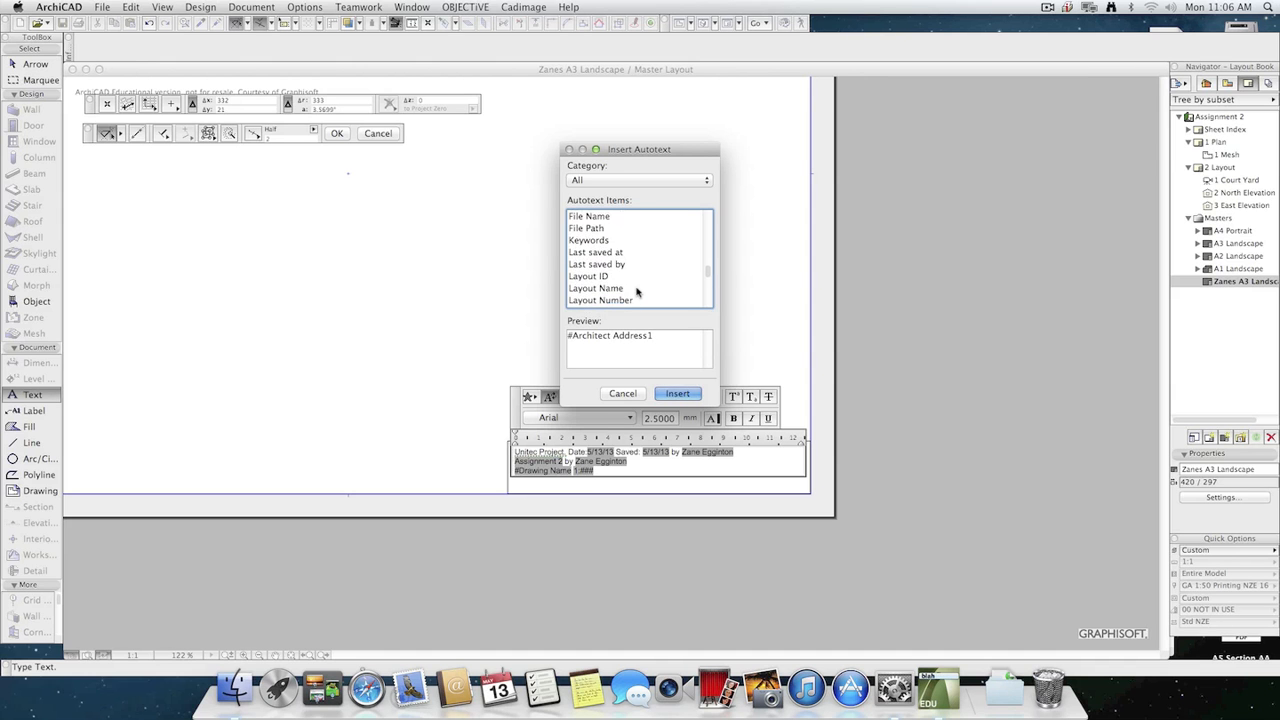
scroll(637, 291, down, 5)
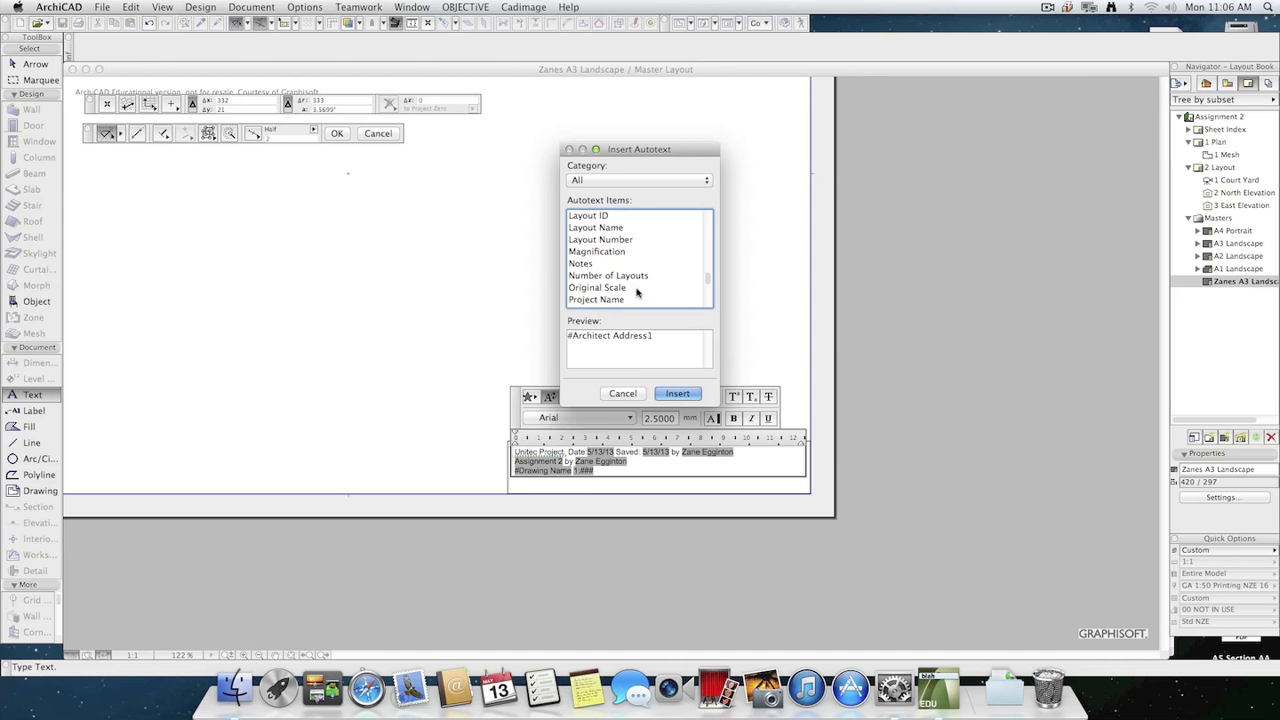
scroll(637, 291, down, 8)
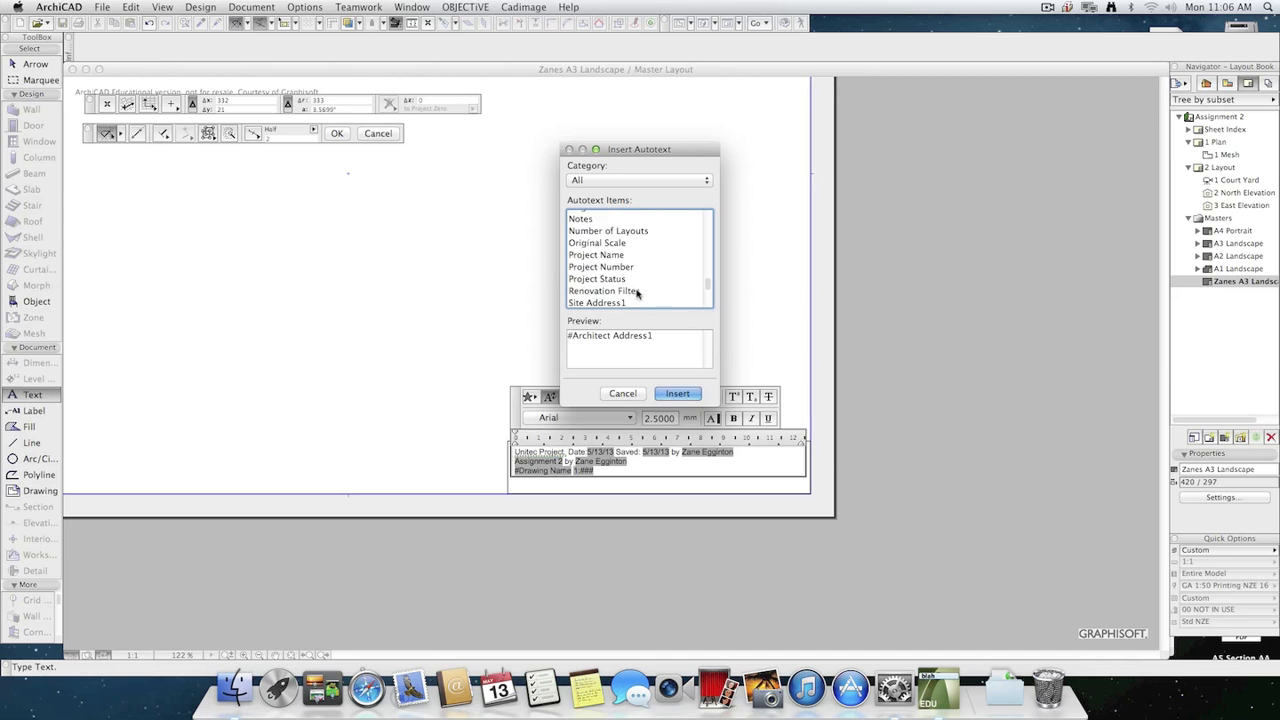
scroll(637, 293, down, 5)
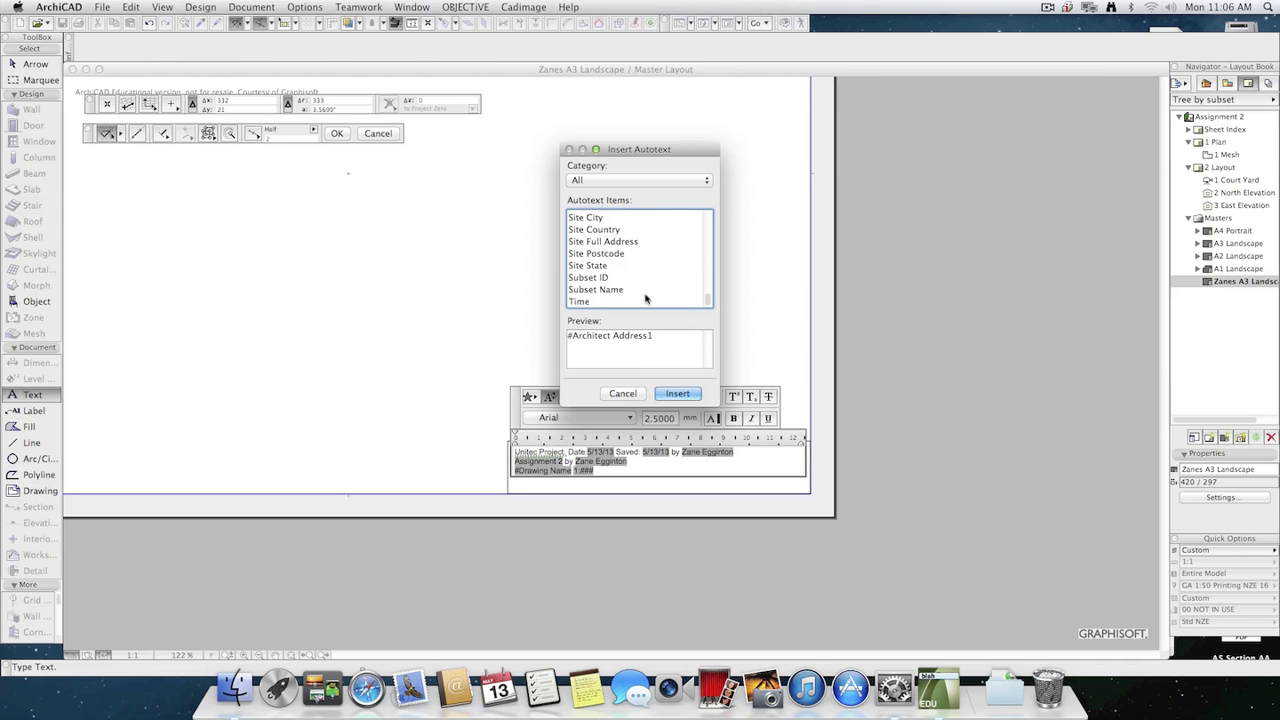
click(588, 303)
click(628, 395)
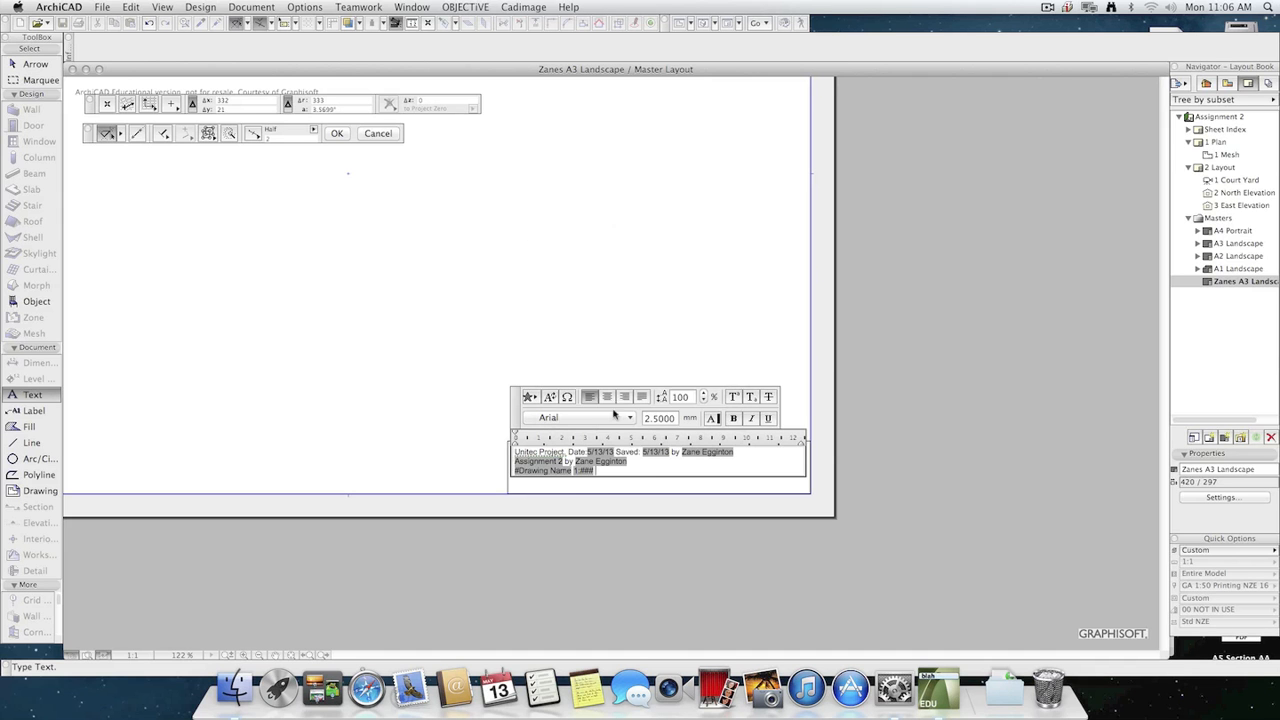
Finish editing the master's title block text and open 2 Layout to check how its title block reads.
click(672, 487)
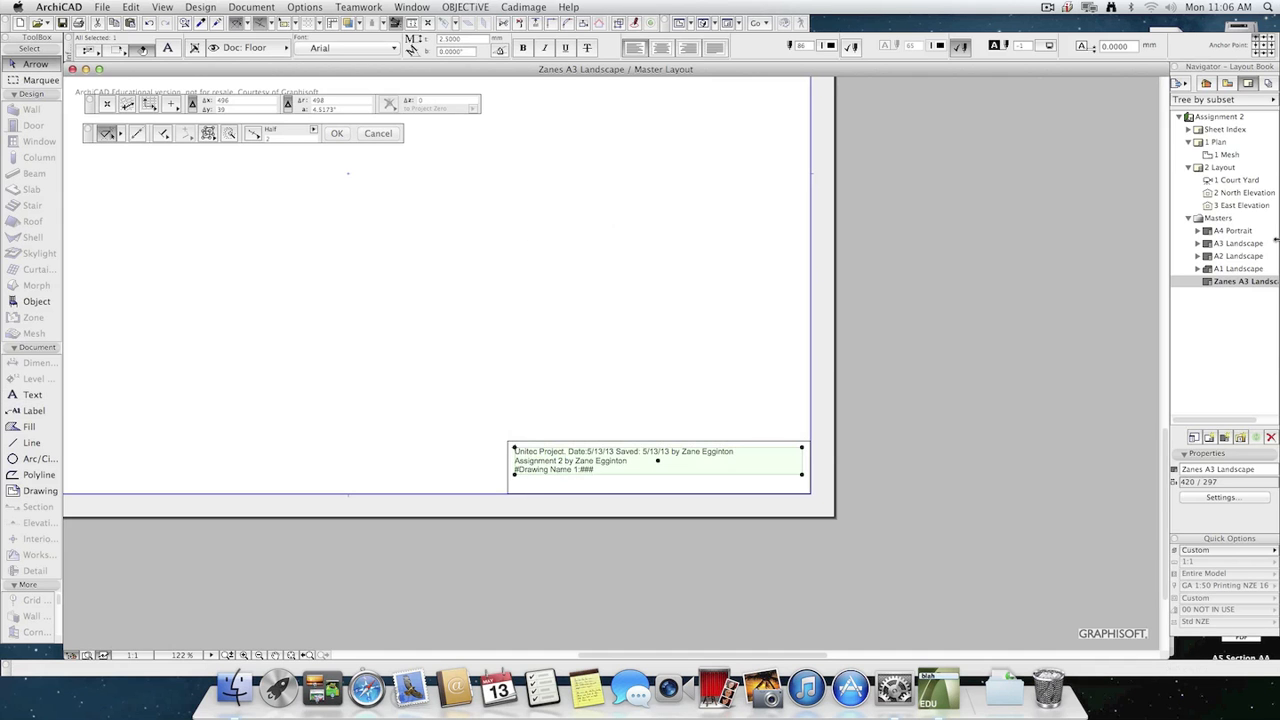
click(940, 329)
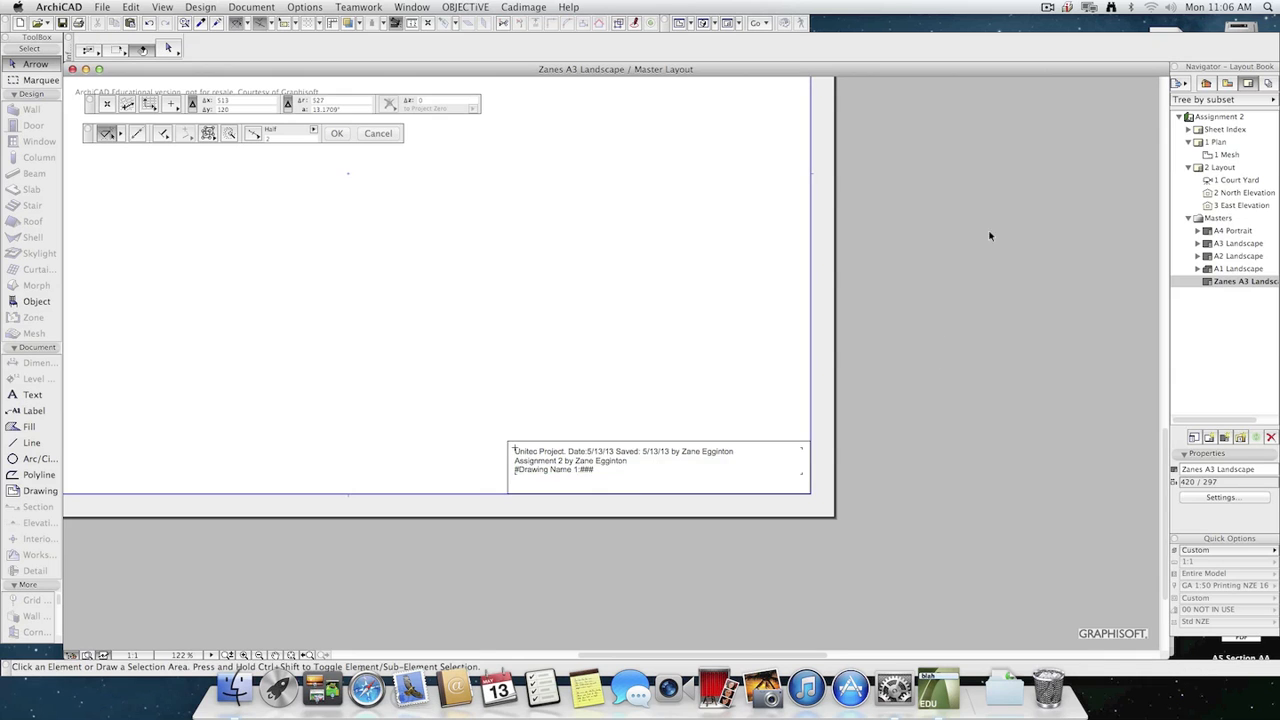
scroll(604, 380, up, 4)
scroll(606, 362, down, 8)
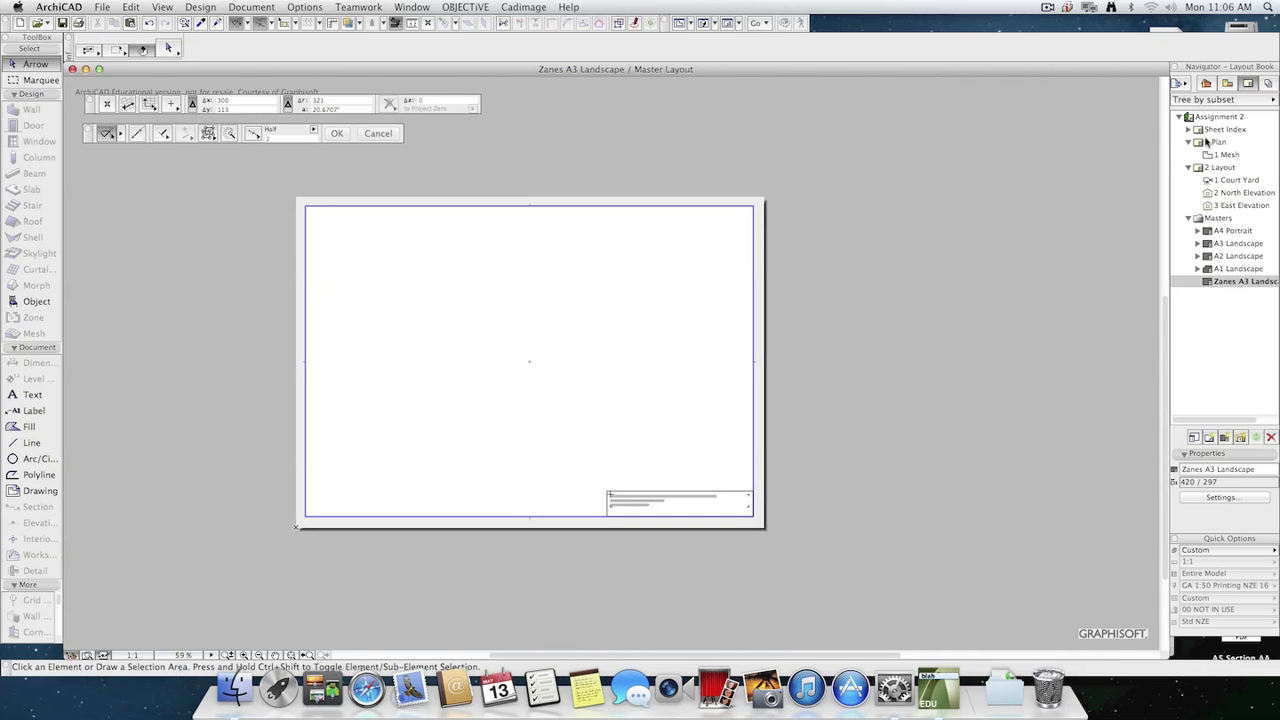
click(1218, 143)
double_click(1224, 167)
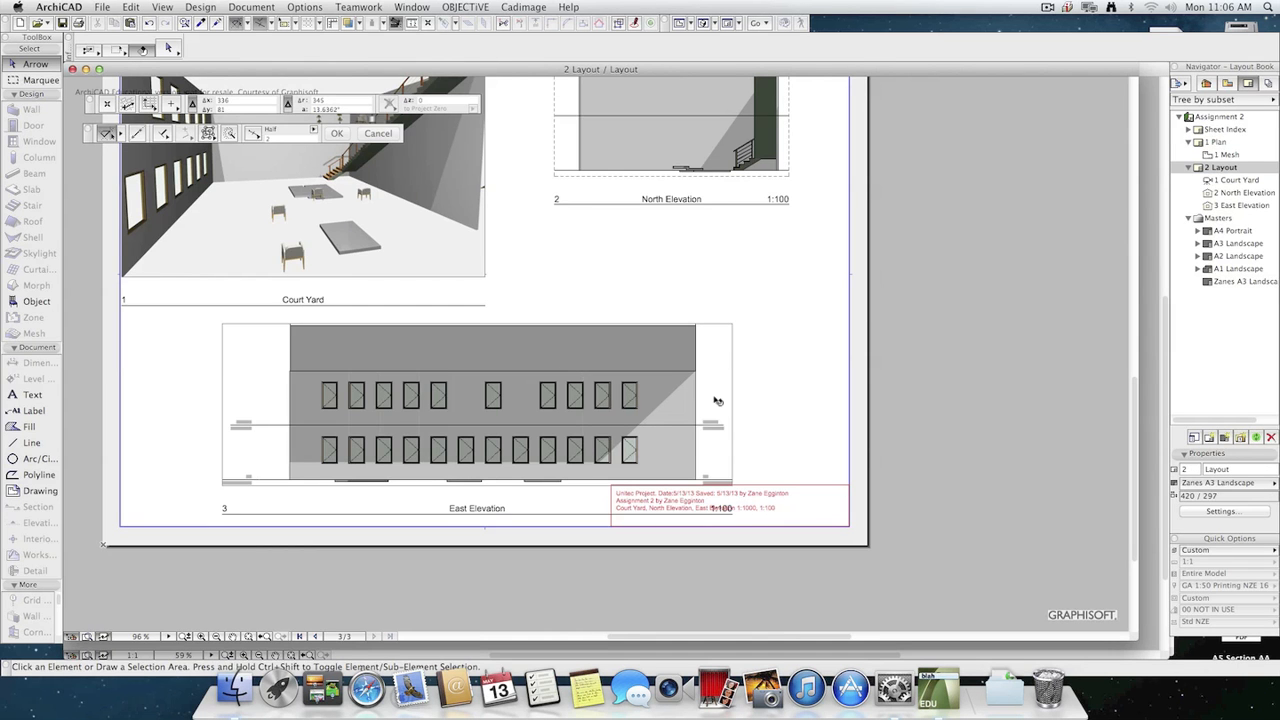
Open the 1 Plan layout at its Mesh drawing and move the drawing to the left side of the sheet.
double_click(1232, 156)
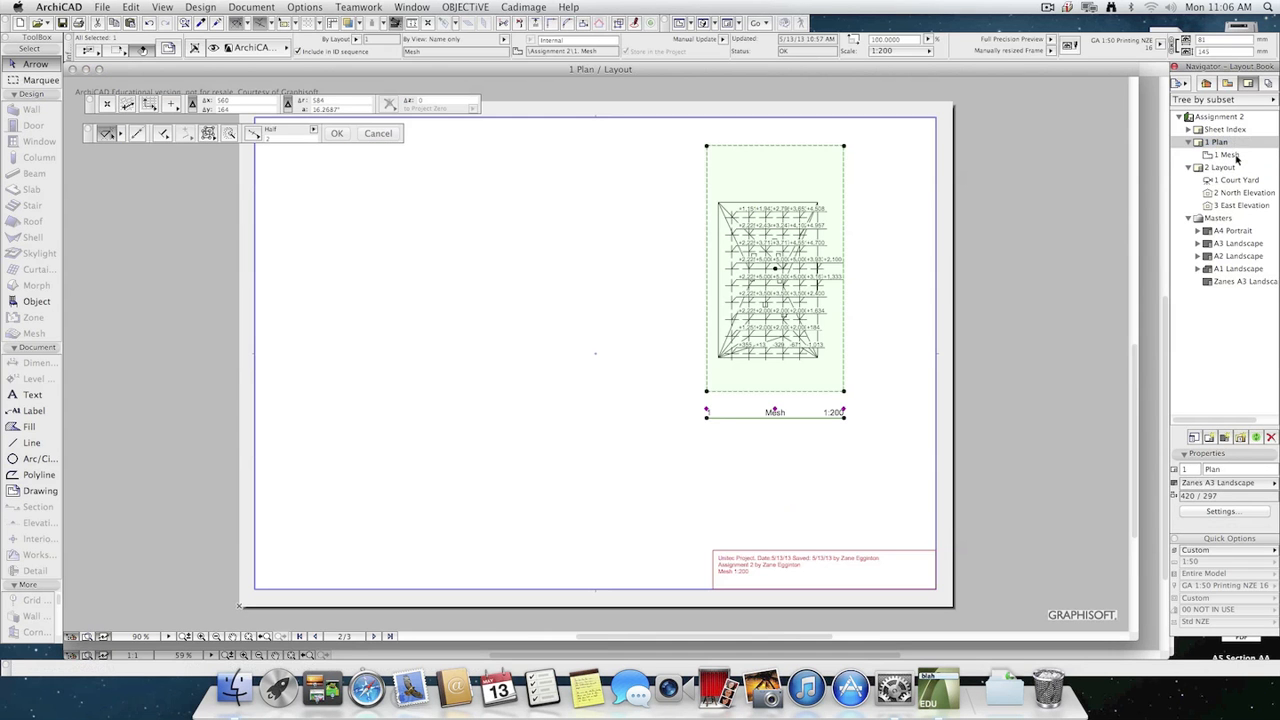
click(718, 355)
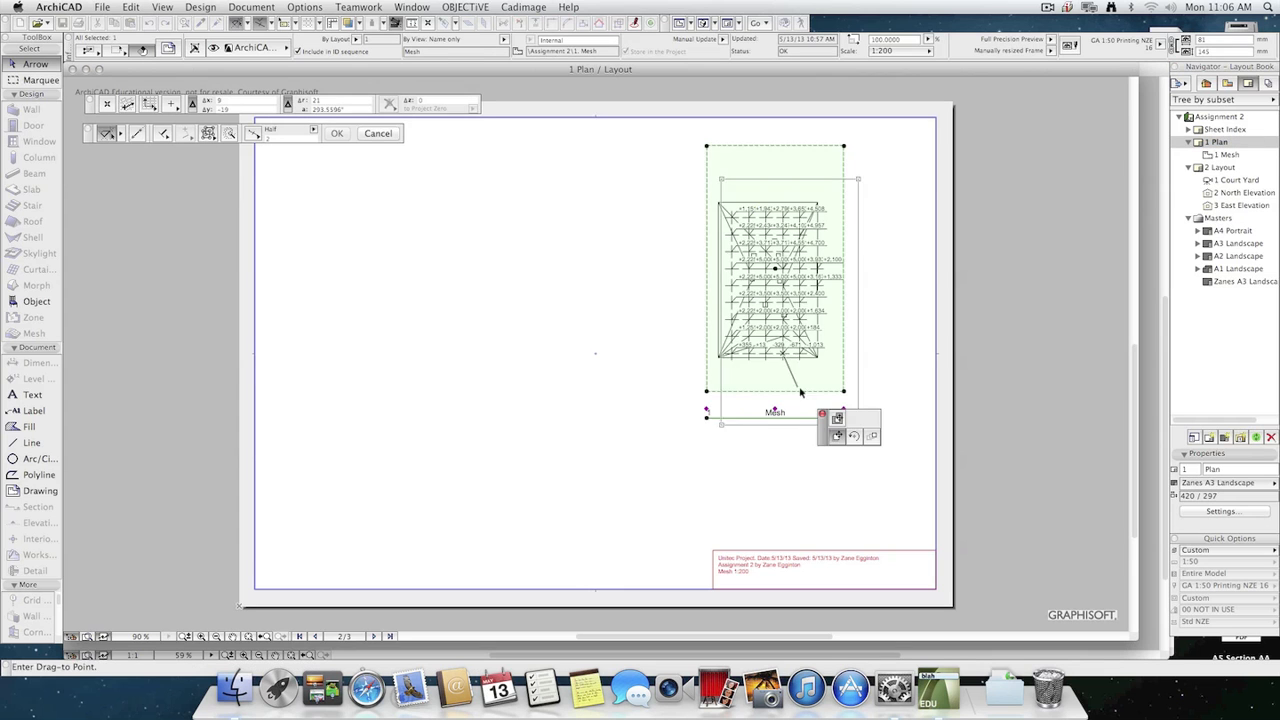
click(389, 361)
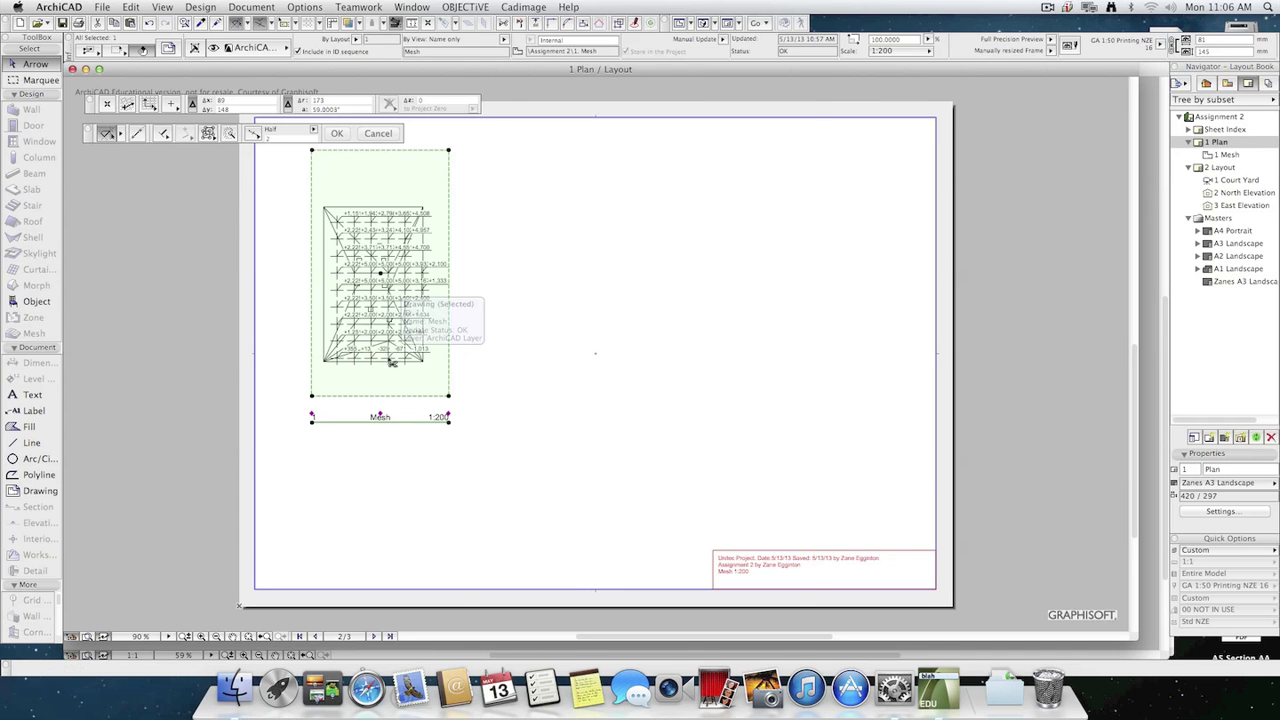
Set the Mesh drawing's update type to Auto and move the drawing closer to the sheet's upper-left corner.
key(super+t)
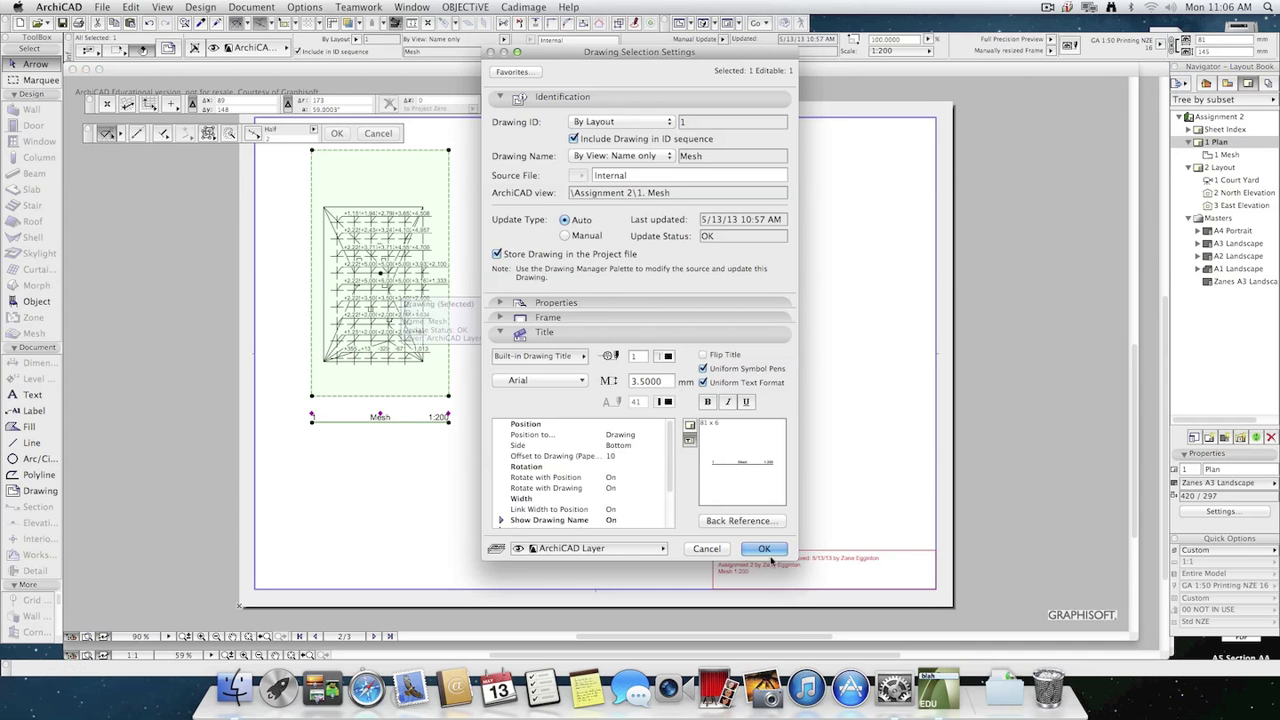
click(766, 549)
click(431, 362)
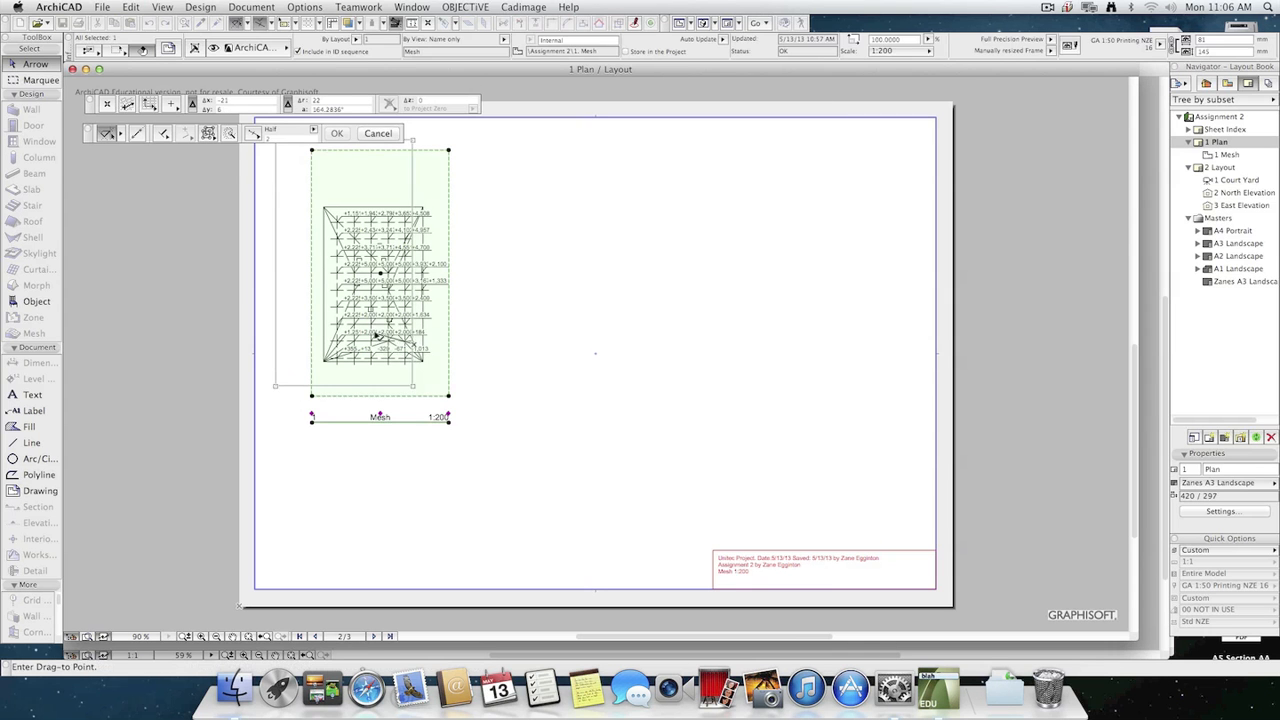
click(390, 338)
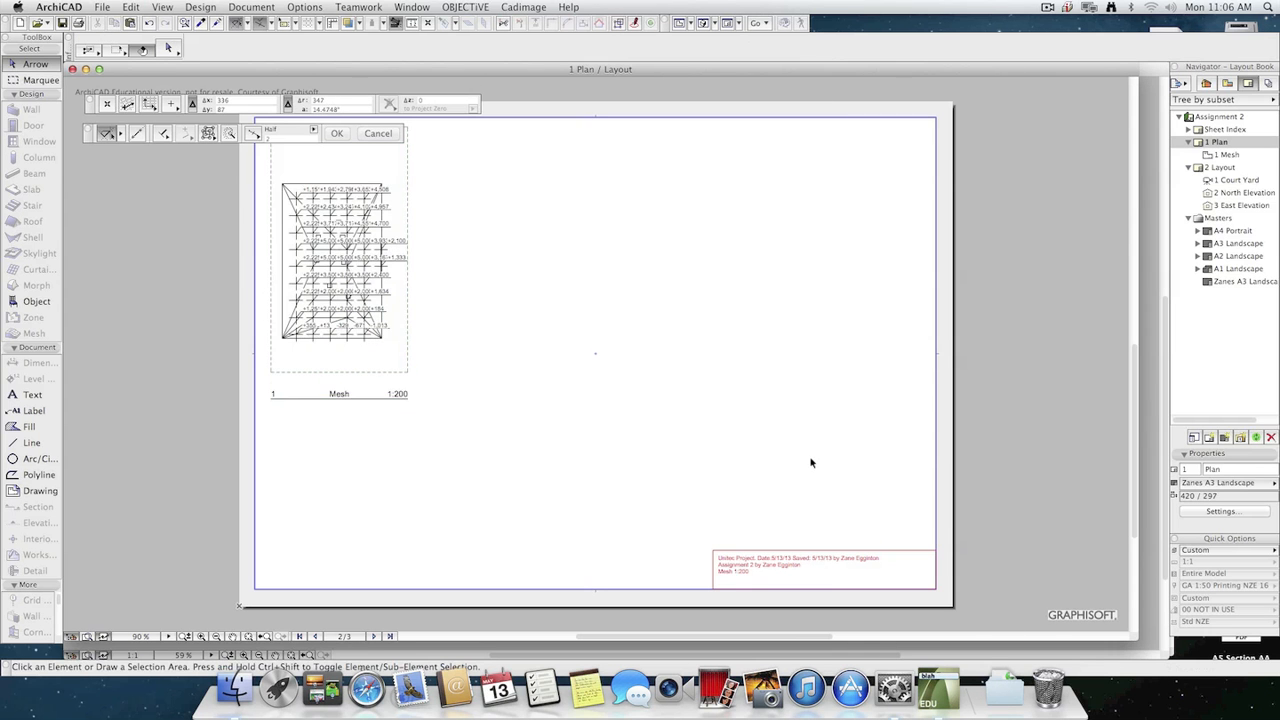
scroll(766, 504, down, 2)
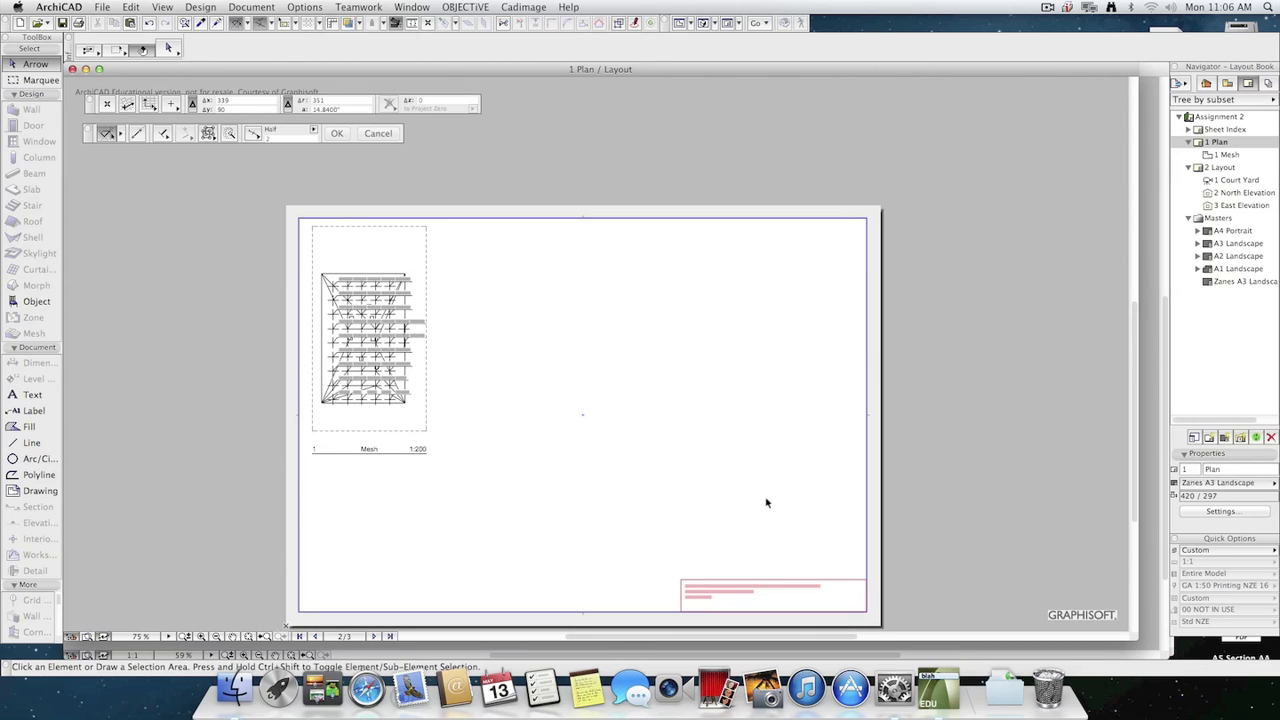
Review the Project Map and the Publisher Sets, and open 2 Layout at its Court Yard drawing.
click(1206, 85)
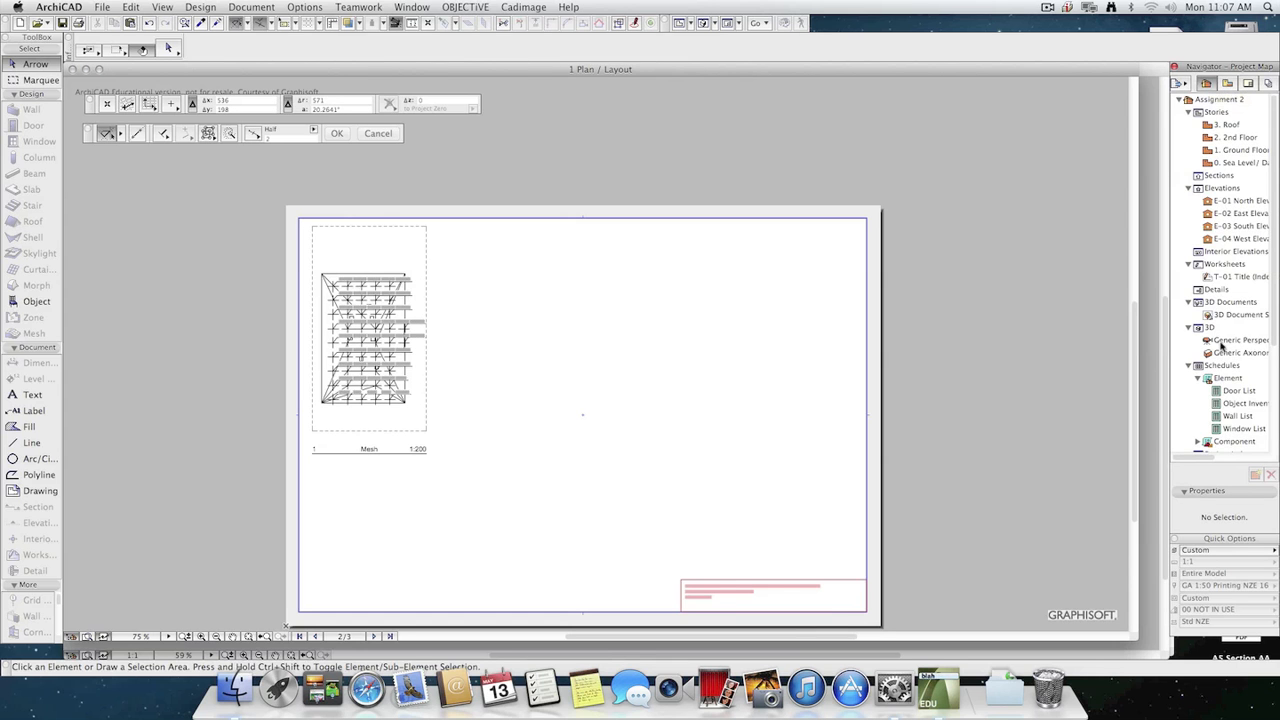
click(1269, 85)
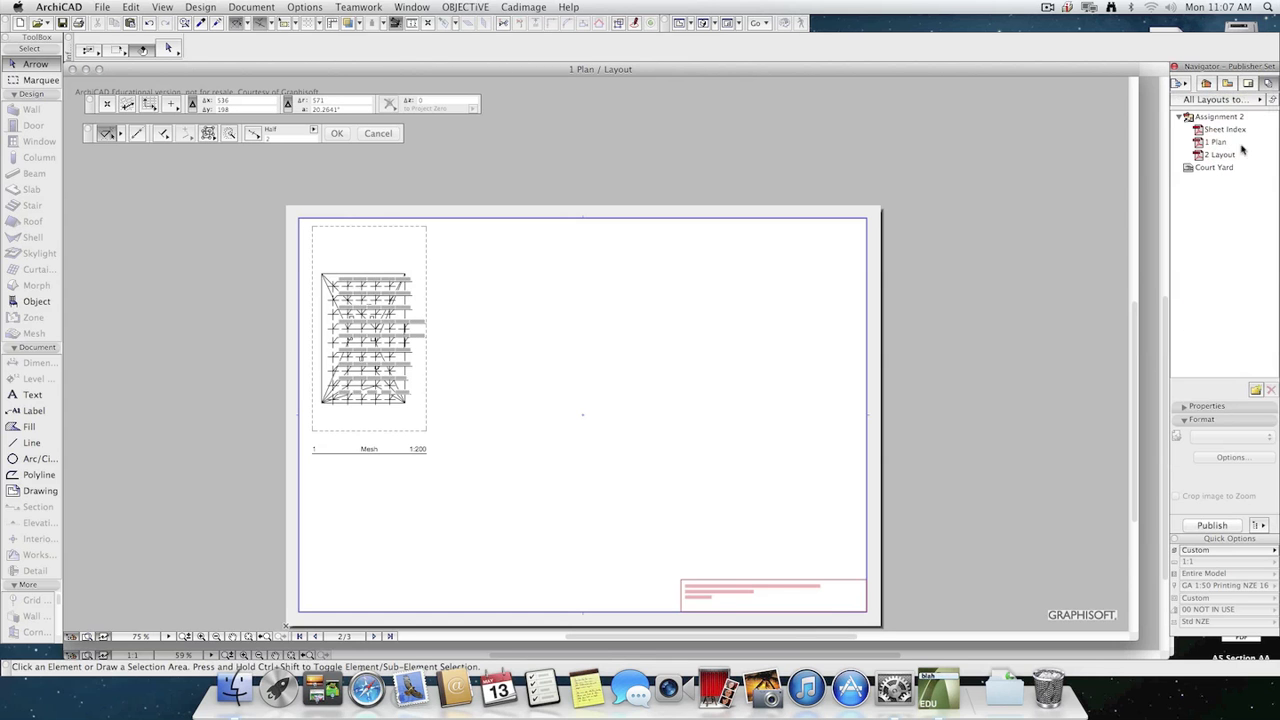
click(1270, 84)
click(1249, 84)
double_click(1226, 179)
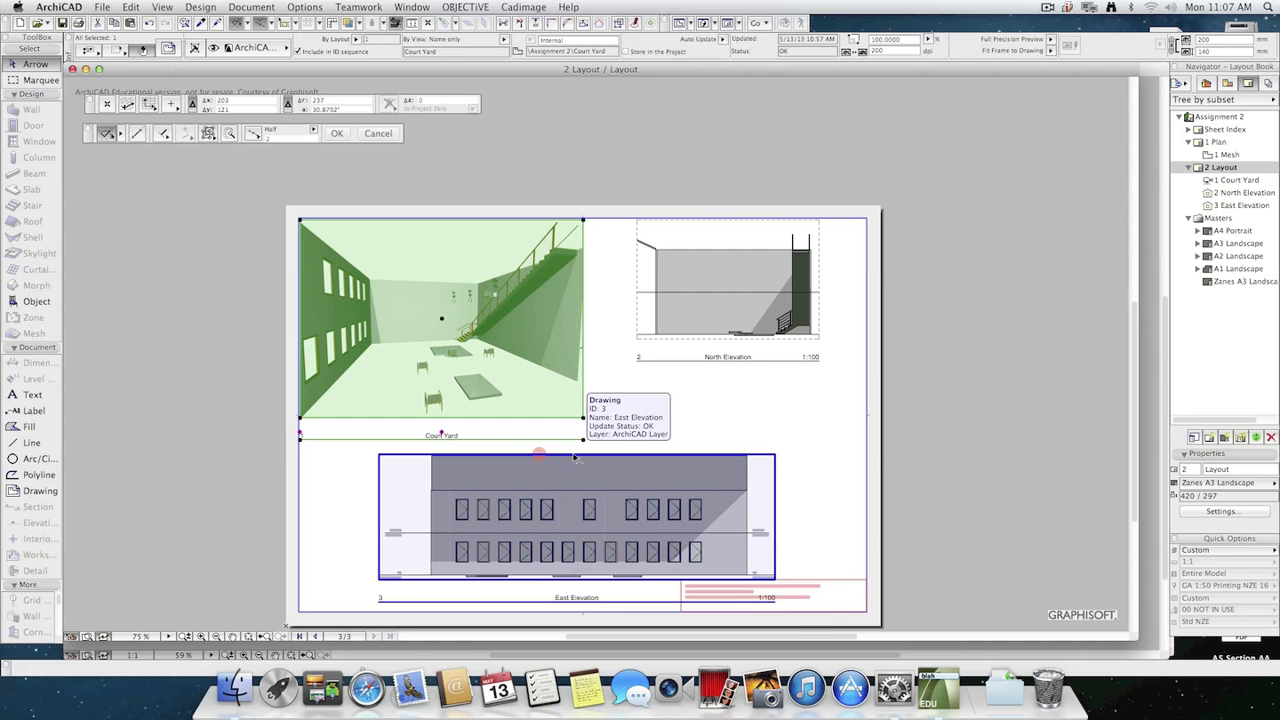
click(1102, 139)
Open the saved Court Yard view, stop its photorendering and close the rendering window to show the 3D model.
click(1224, 85)
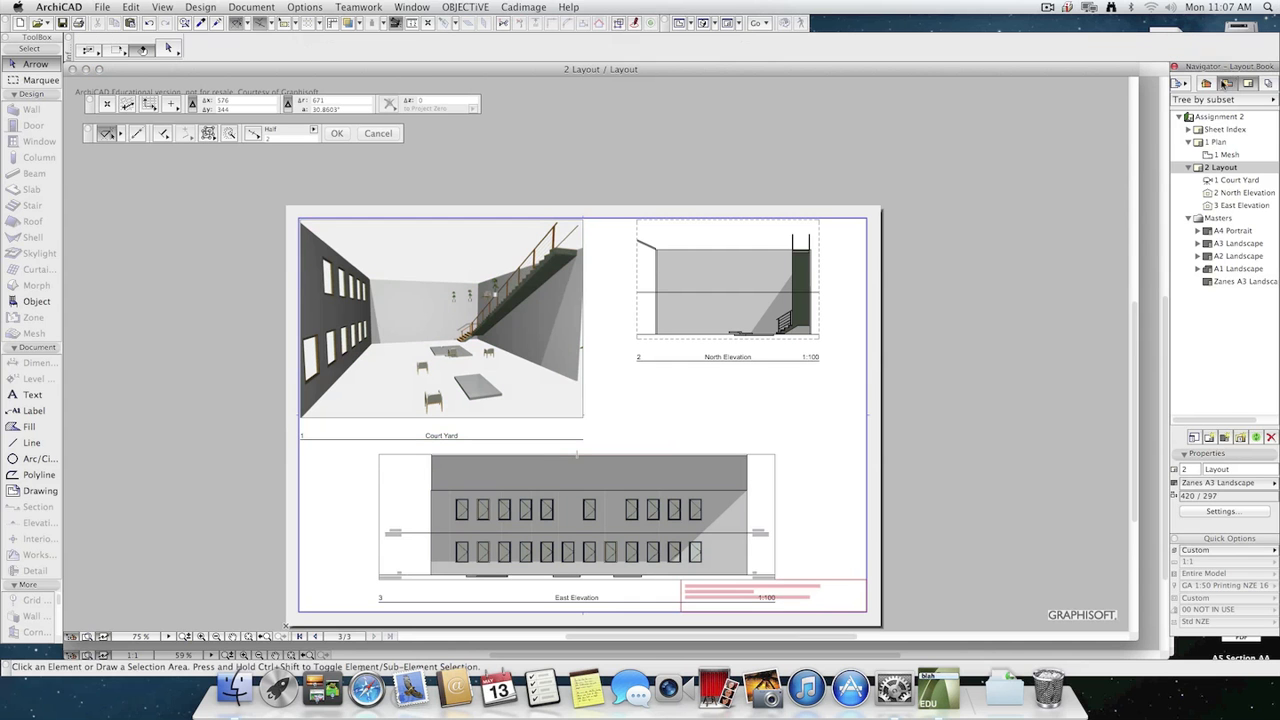
scroll(1274, 352, down, 3)
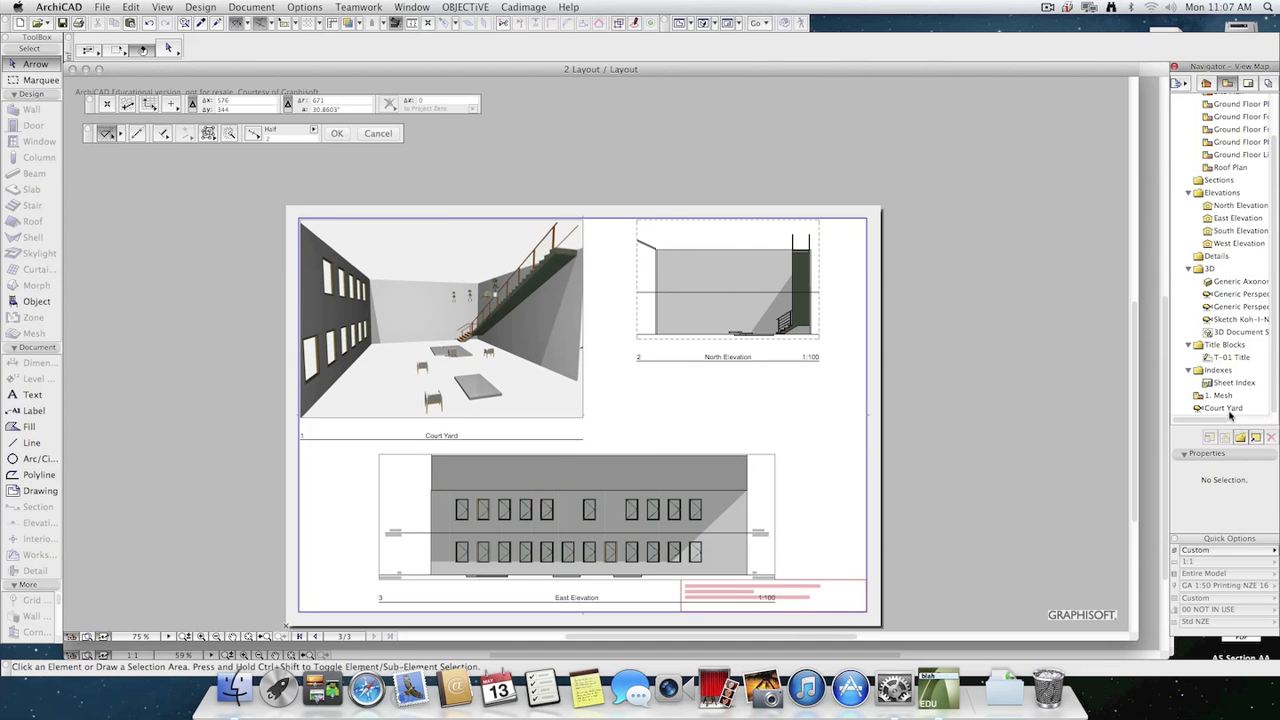
double_click(1232, 408)
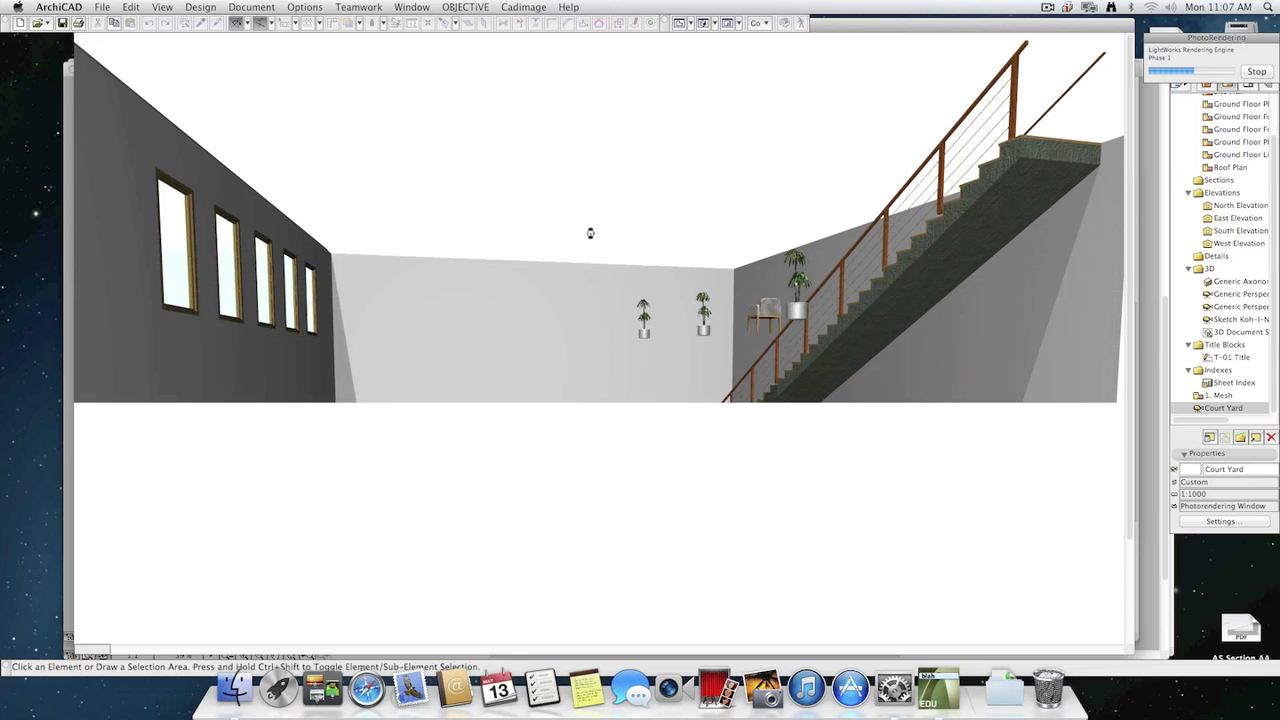
click(1265, 69)
key(super+w)
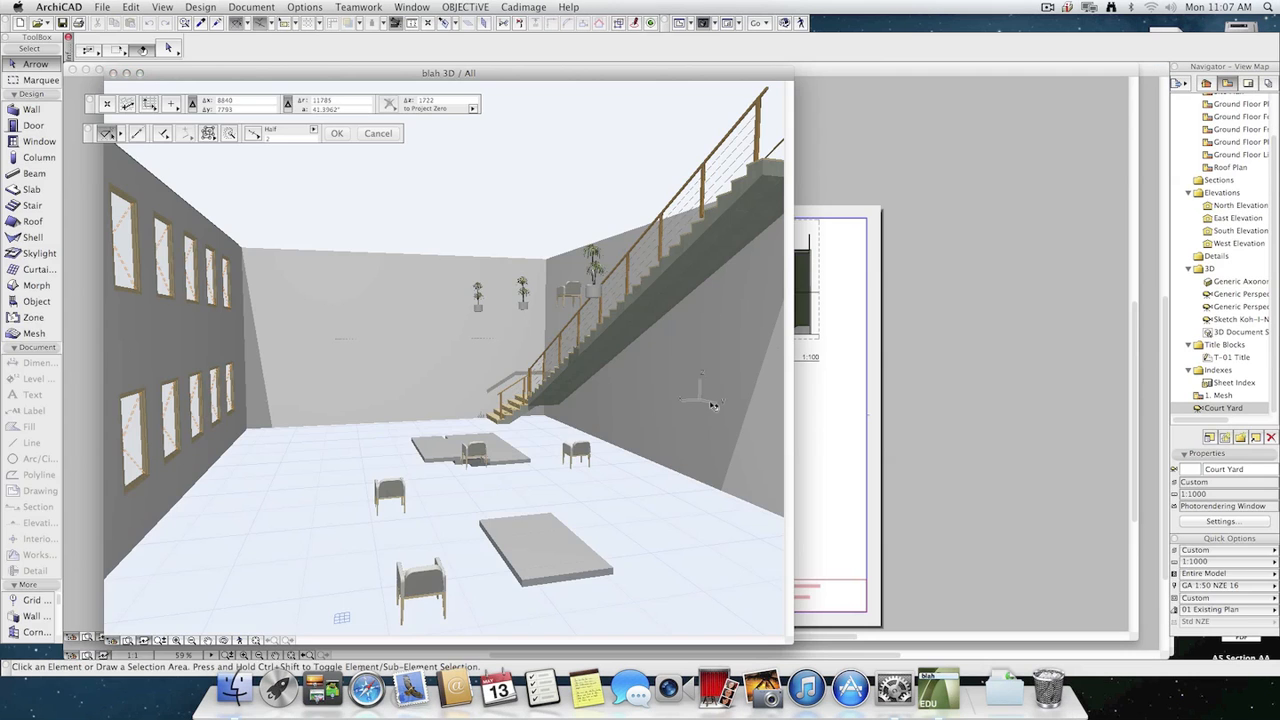
Examine the Court Yard view's settings, including where the image is generated, and leave them without changes.
click(1220, 521)
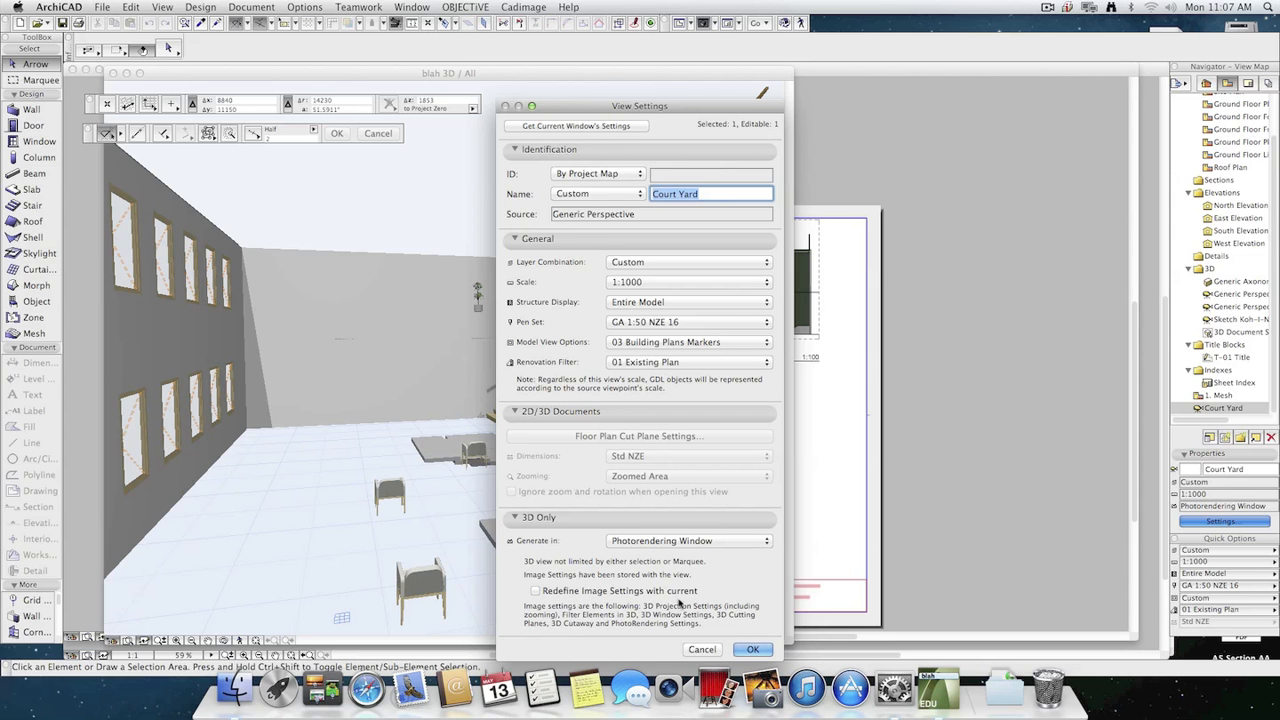
click(702, 650)
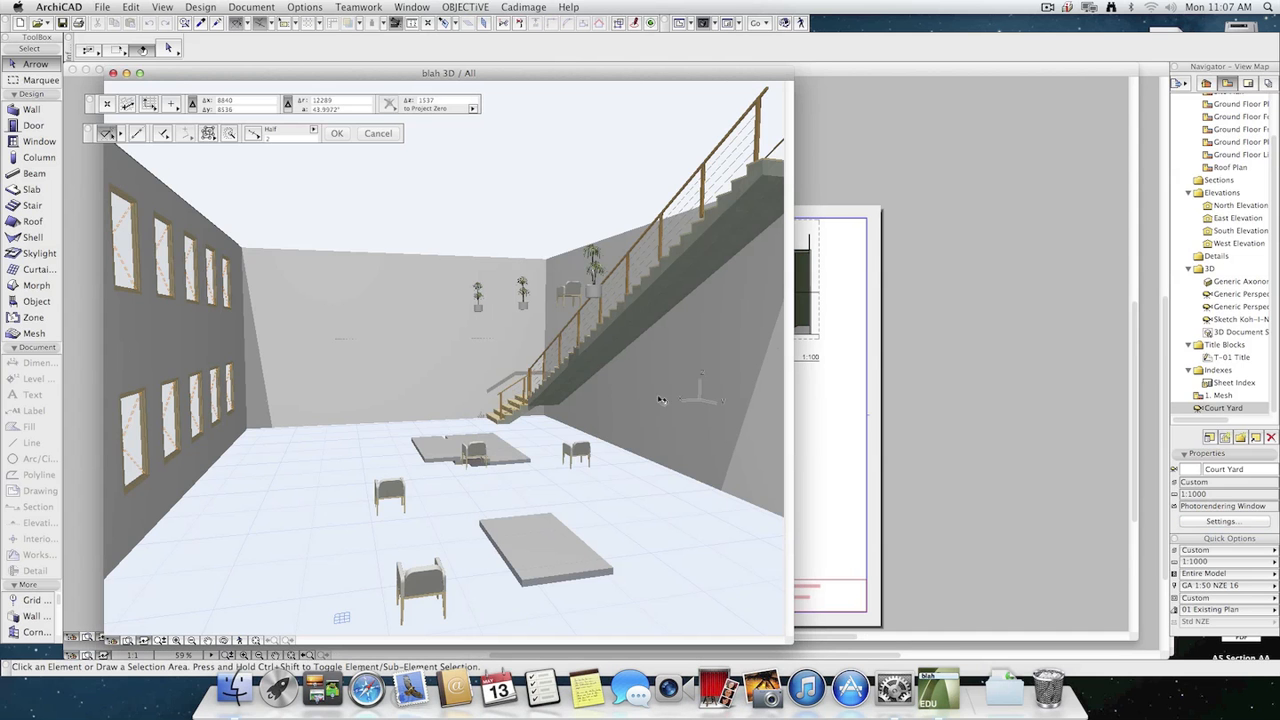
click(176, 7)
mouse_move(189, 6)
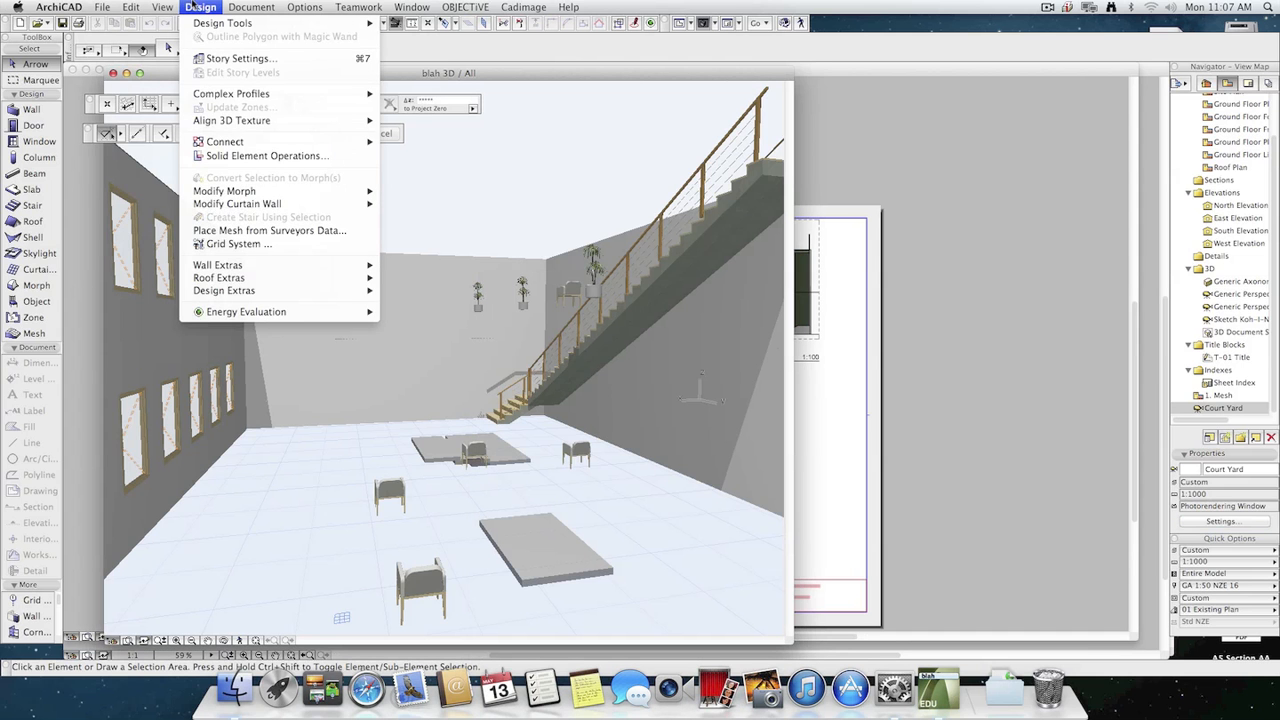
click(195, 5)
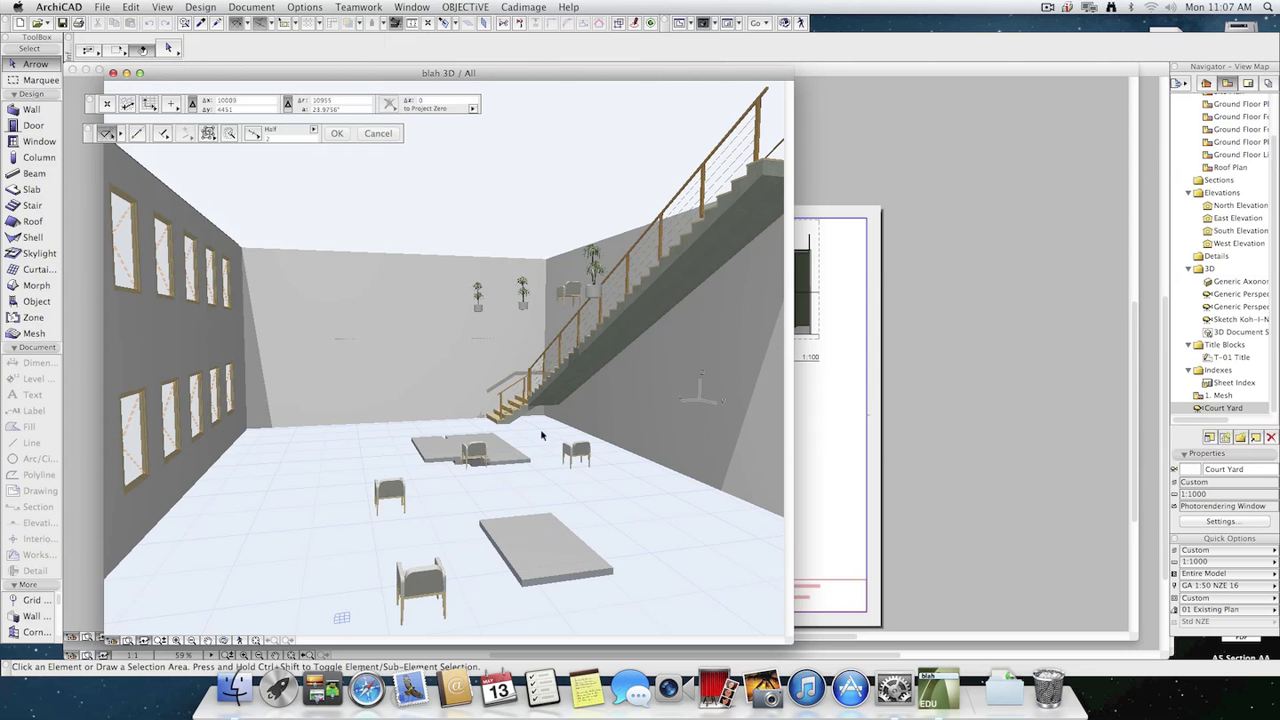
Orbit the 3D model to look down into the courtyard and save it as a new view with the custom name blah 1.
click(224, 641)
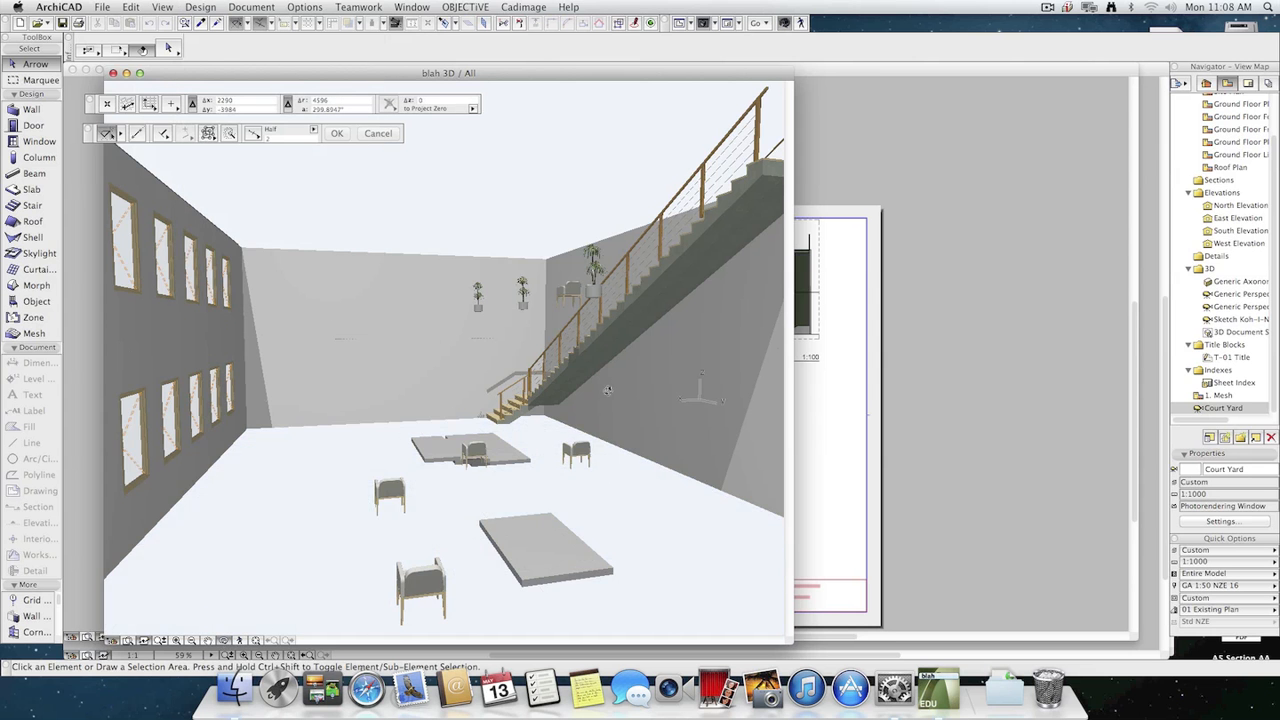
drag(578, 402, 702, 339)
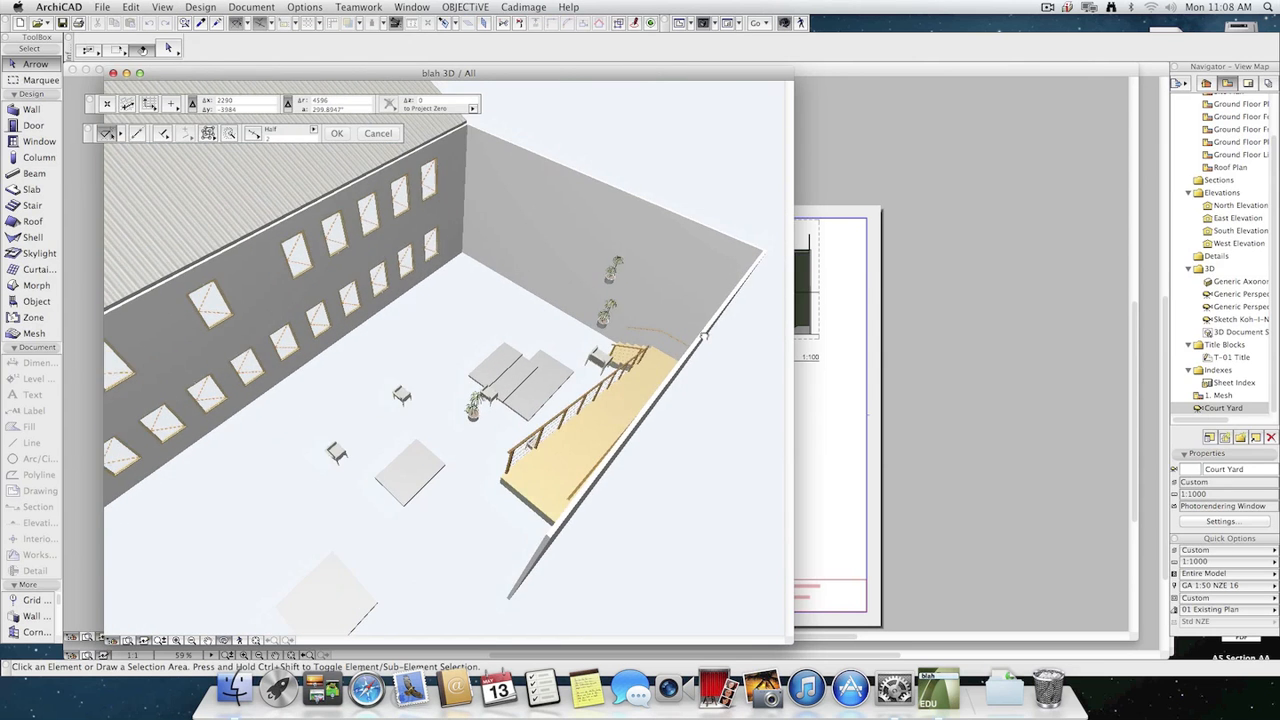
click(1224, 439)
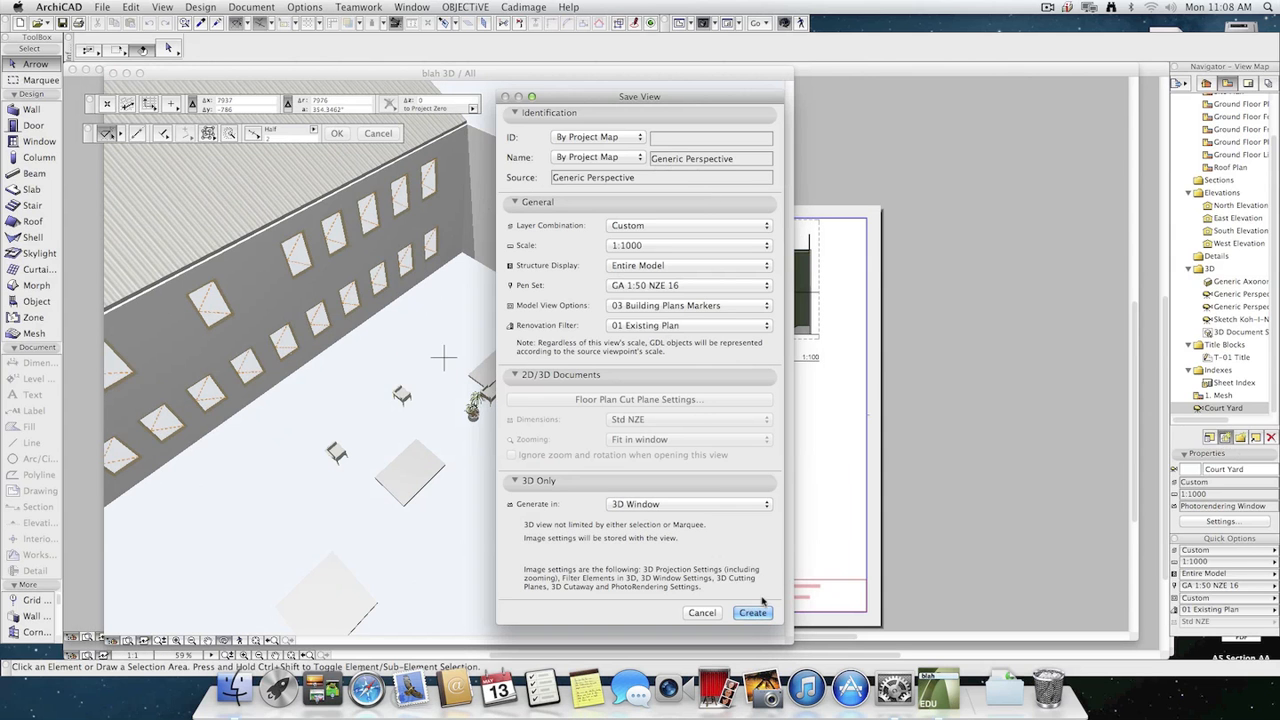
click(595, 157)
click(594, 170)
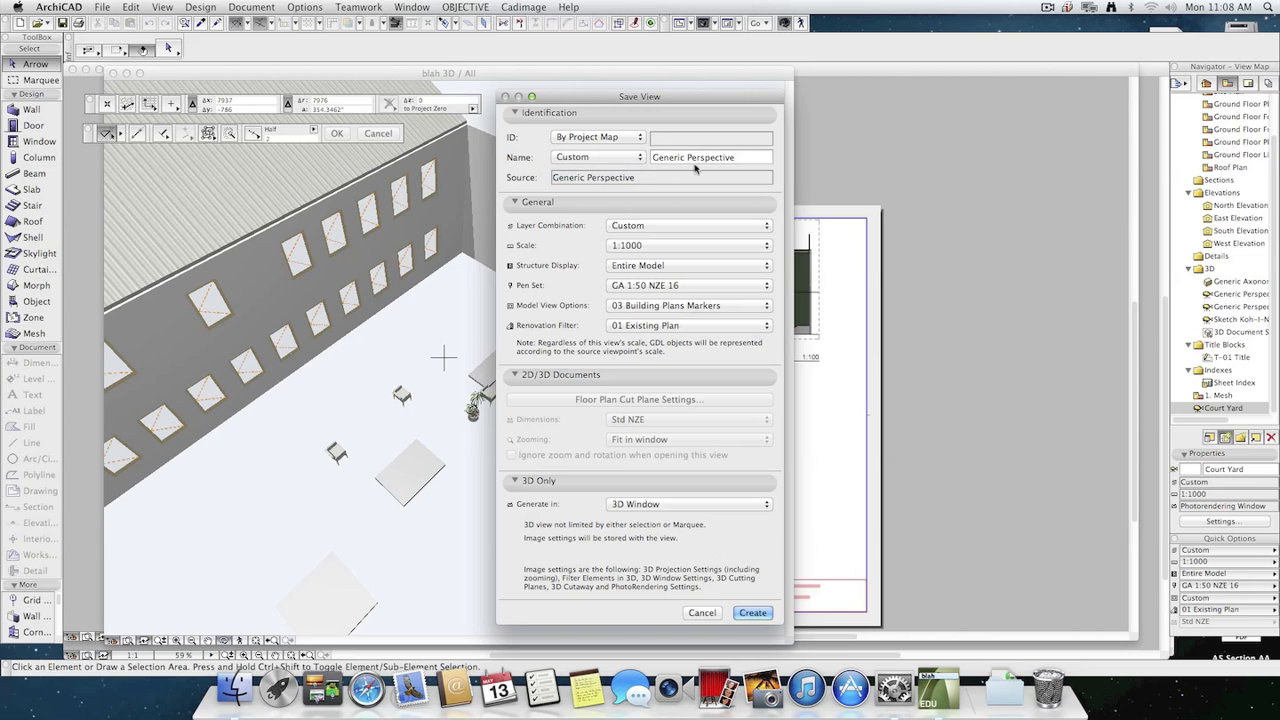
triple_click(744, 158)
text(blah 1)
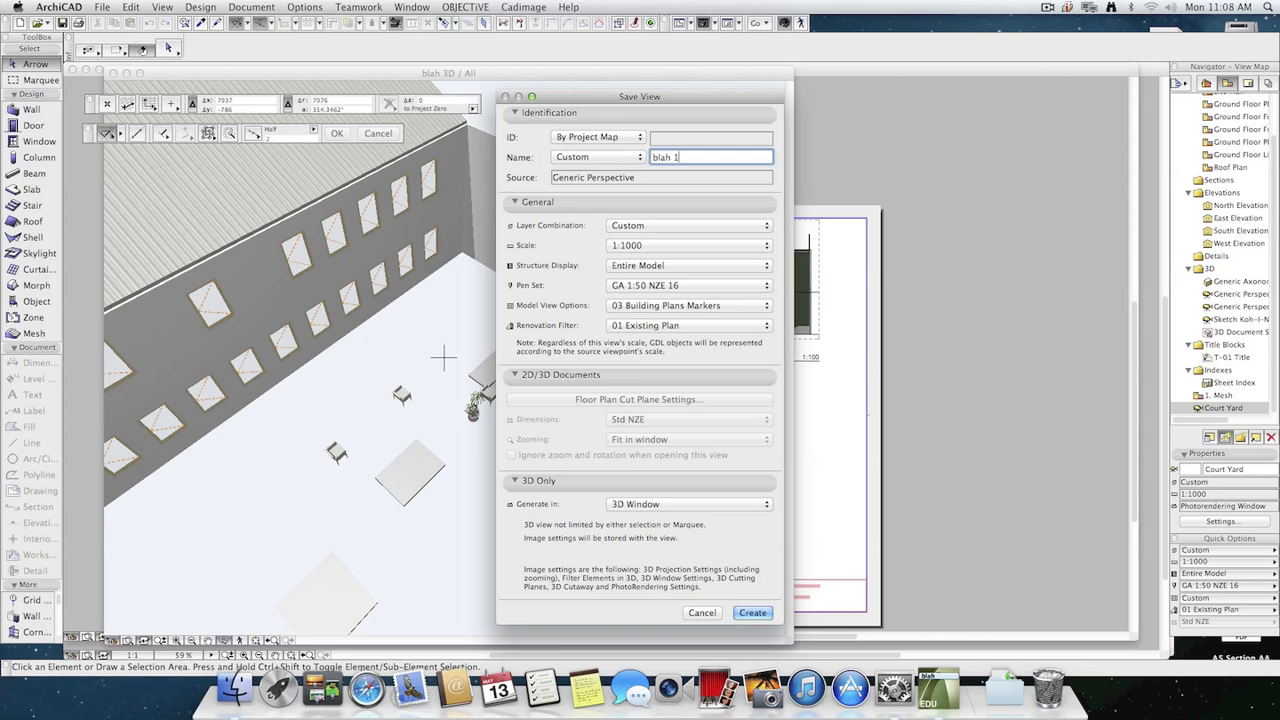
click(752, 613)
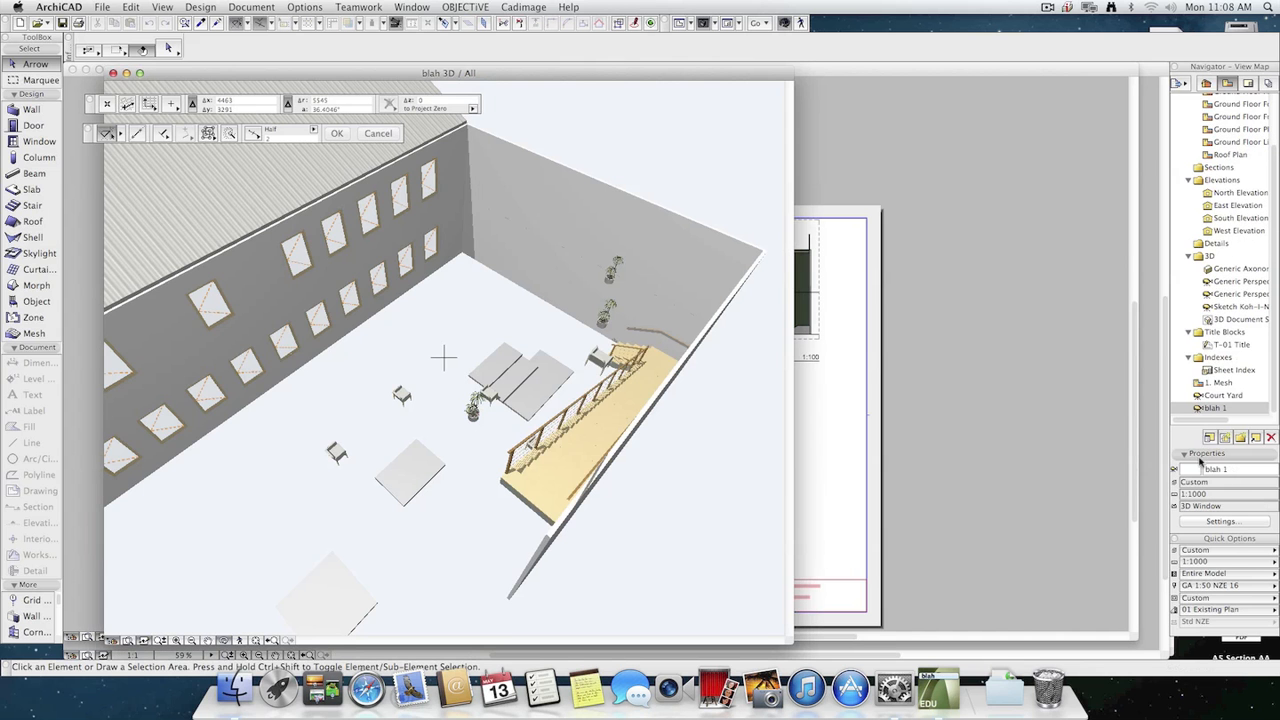
Open the PhotoRendering settings and set the rendering engine to Sketch.
click(200, 7)
mouse_move(245, 5)
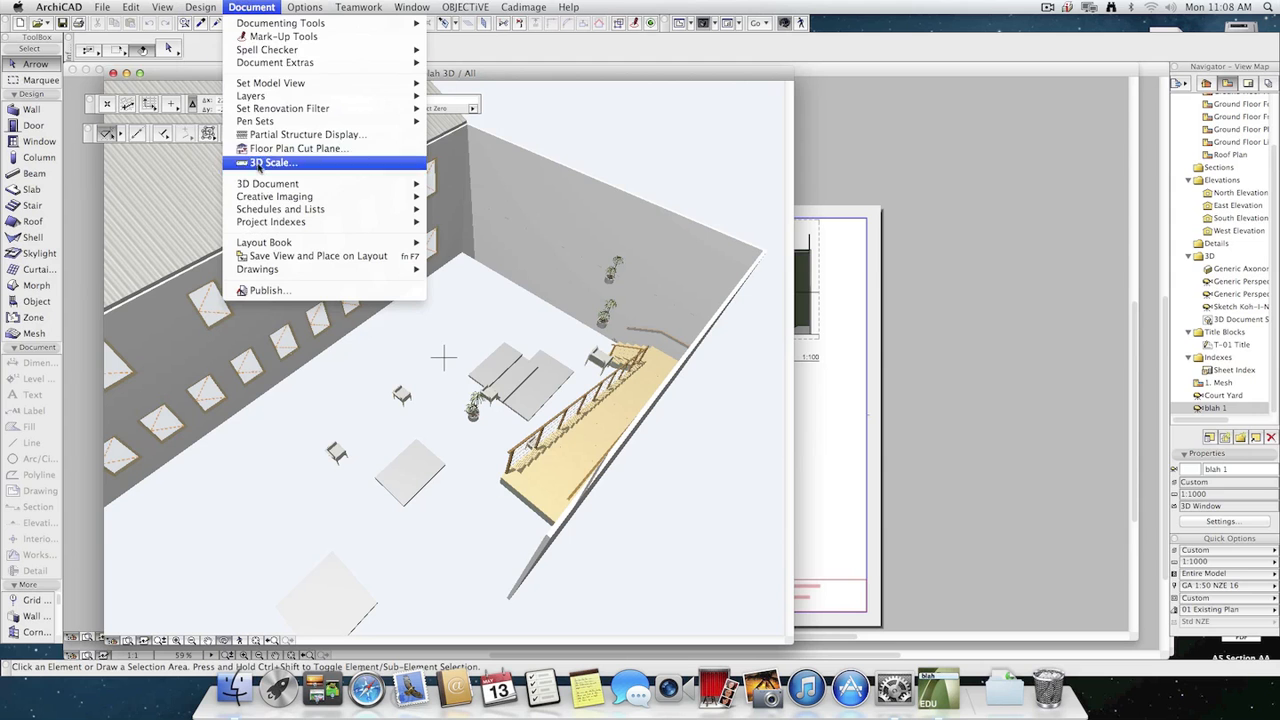
mouse_move(280, 196)
click(463, 199)
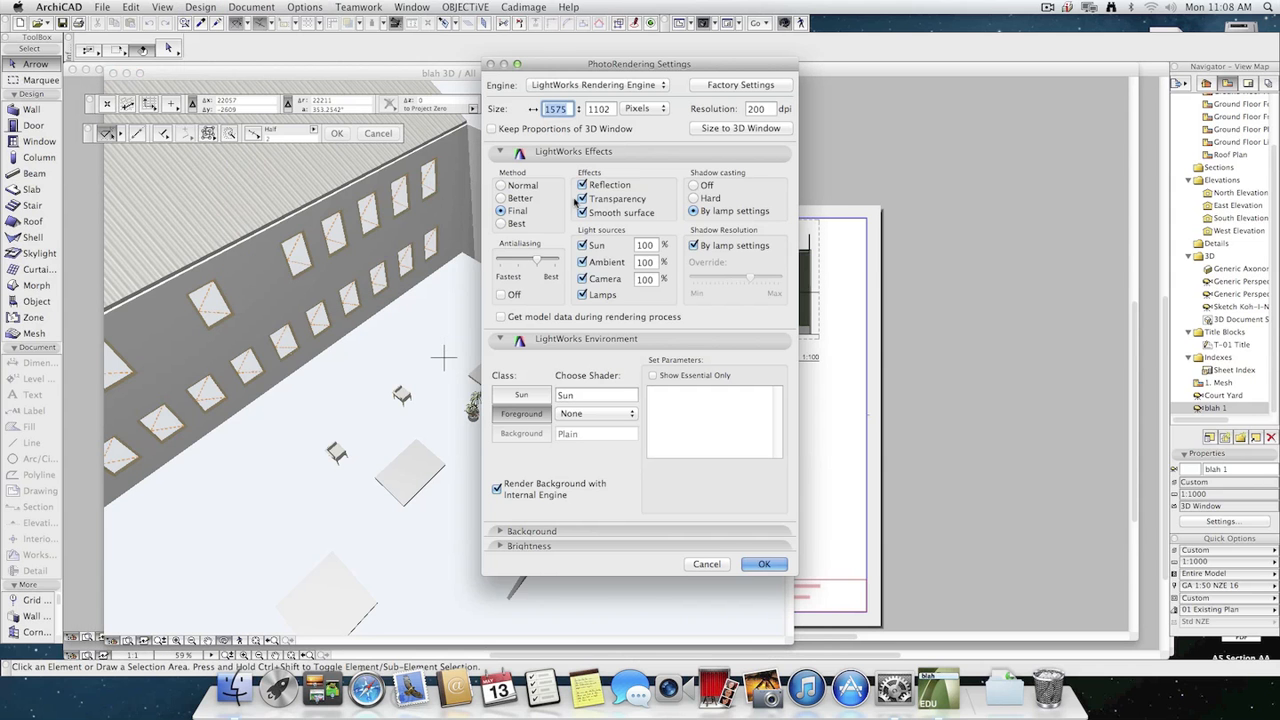
click(634, 87)
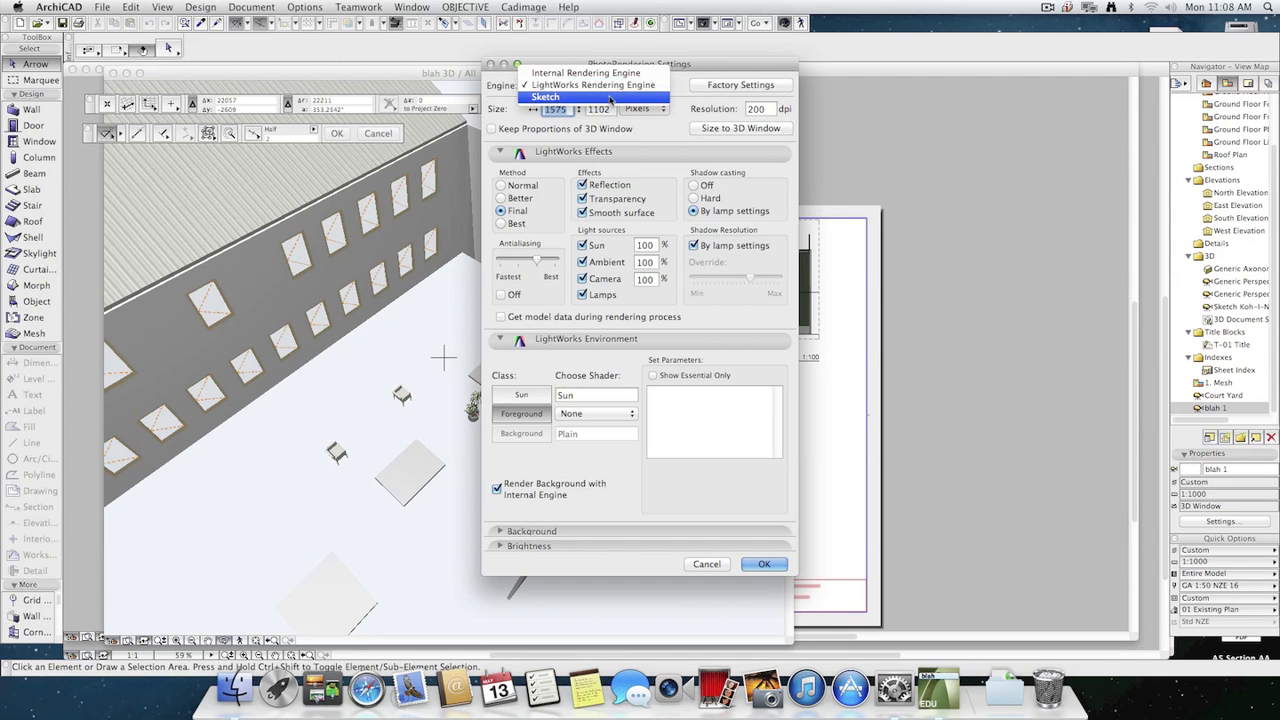
click(610, 97)
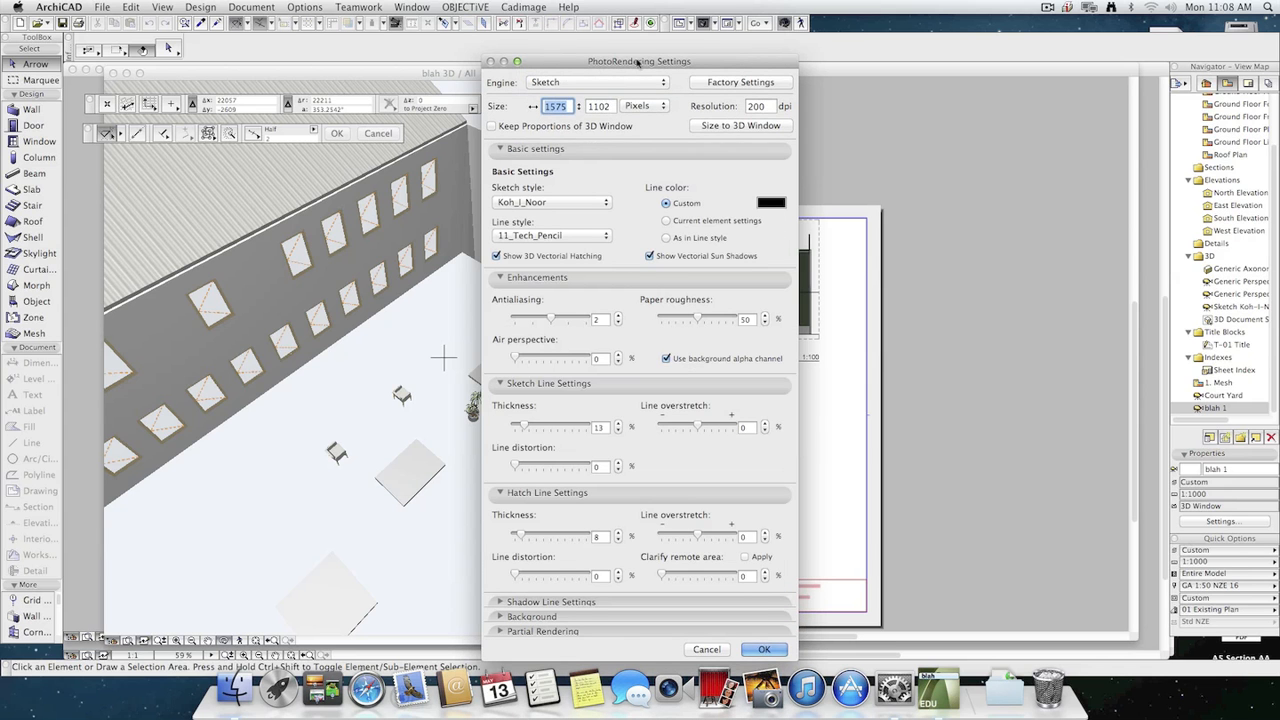
Switch the rendering size units to cm and set the image size to 15 by 10 cm.
click(646, 109)
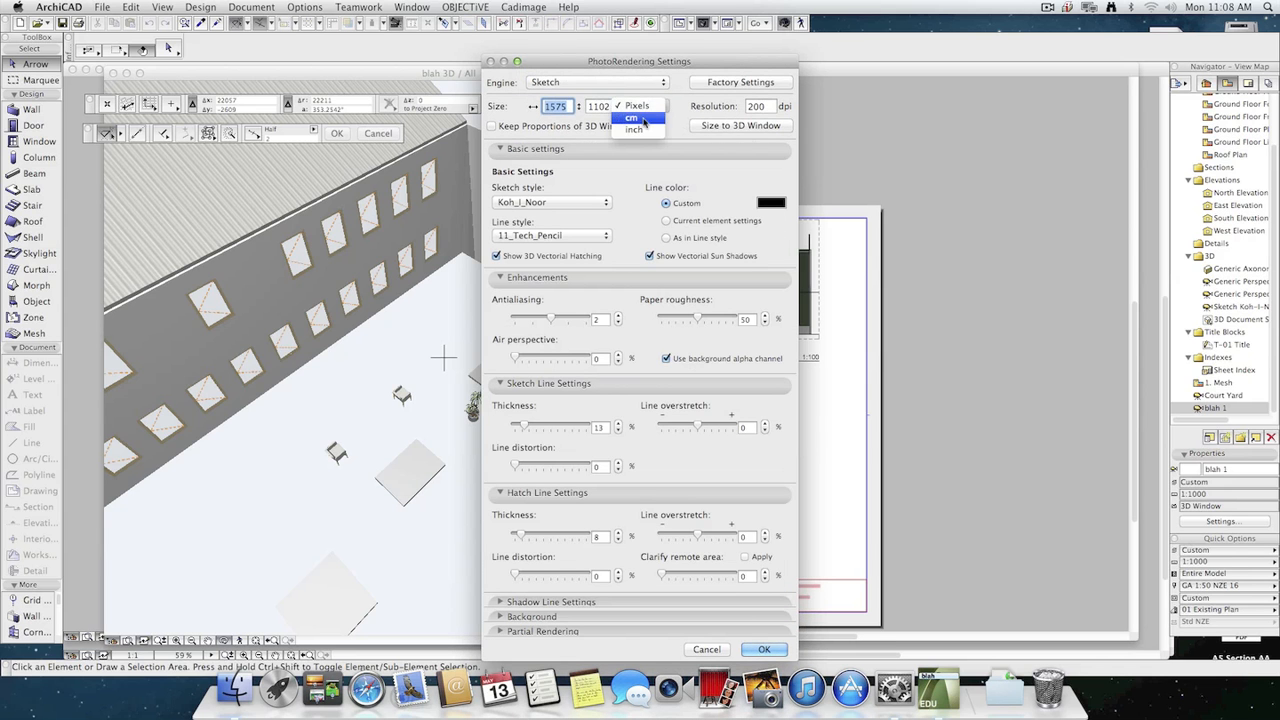
click(638, 118)
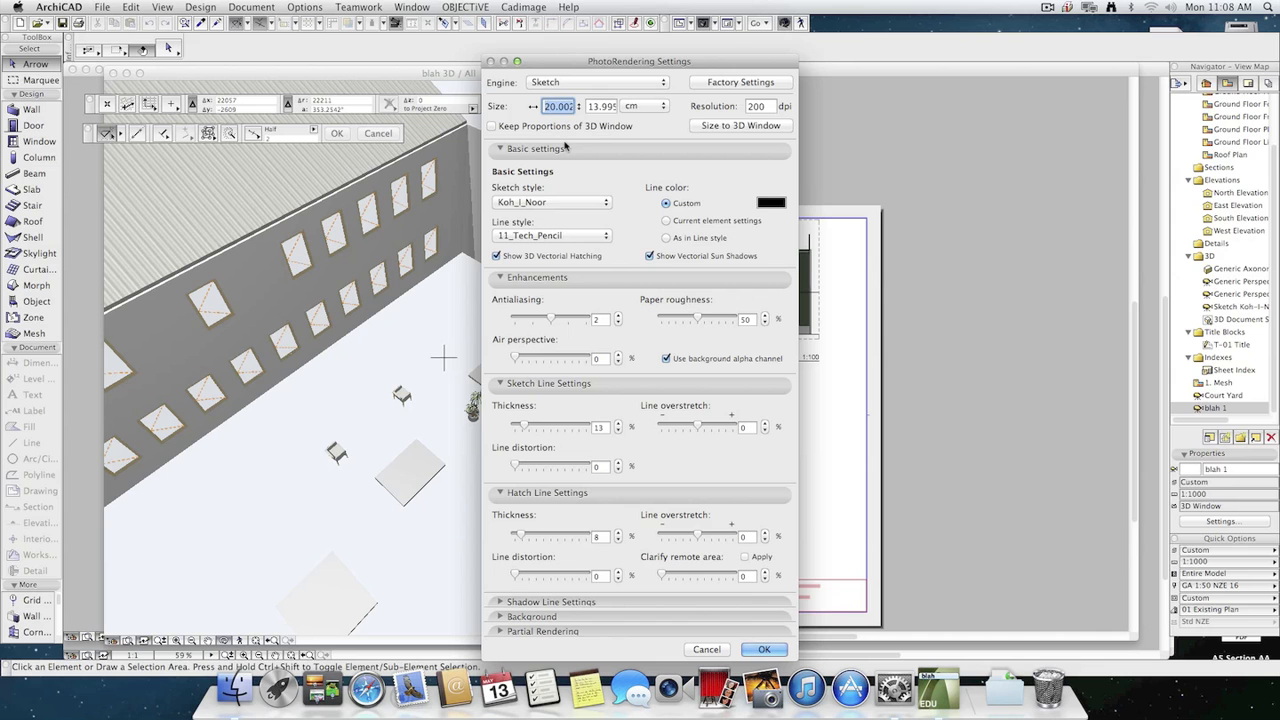
text(15)
click(595, 105)
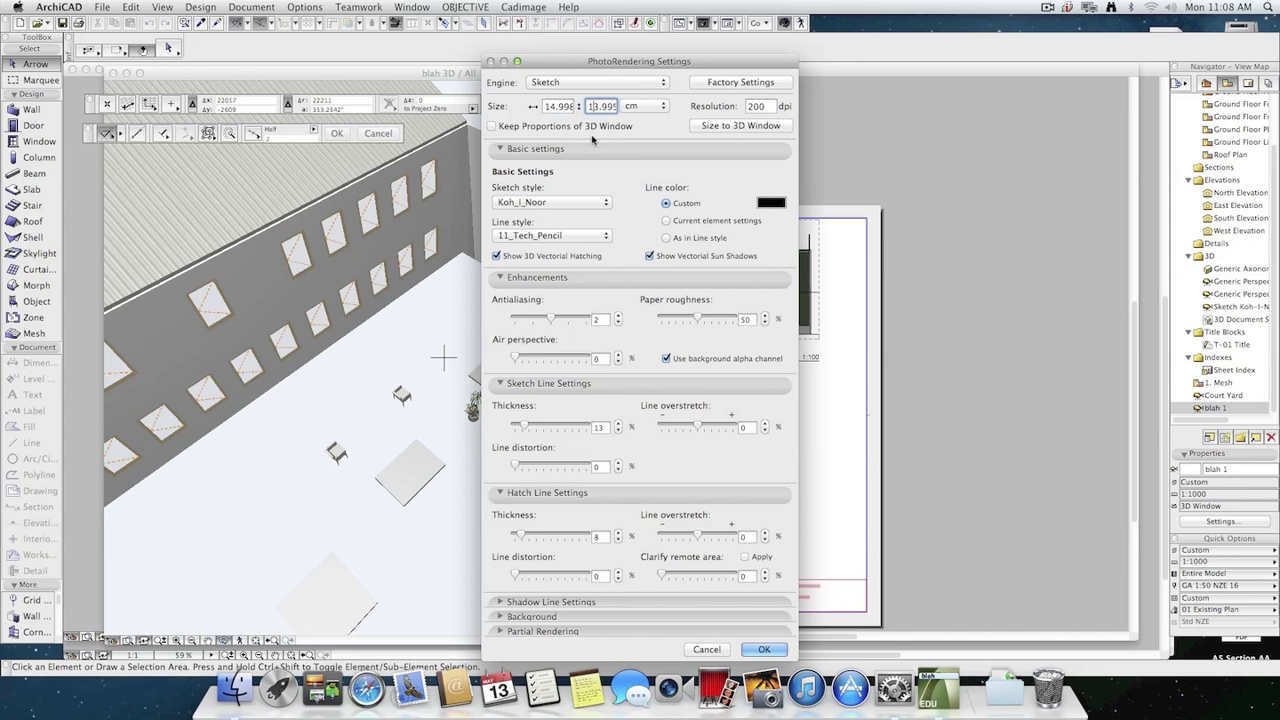
drag(590, 105, 644, 112)
text(10)
click(766, 650)
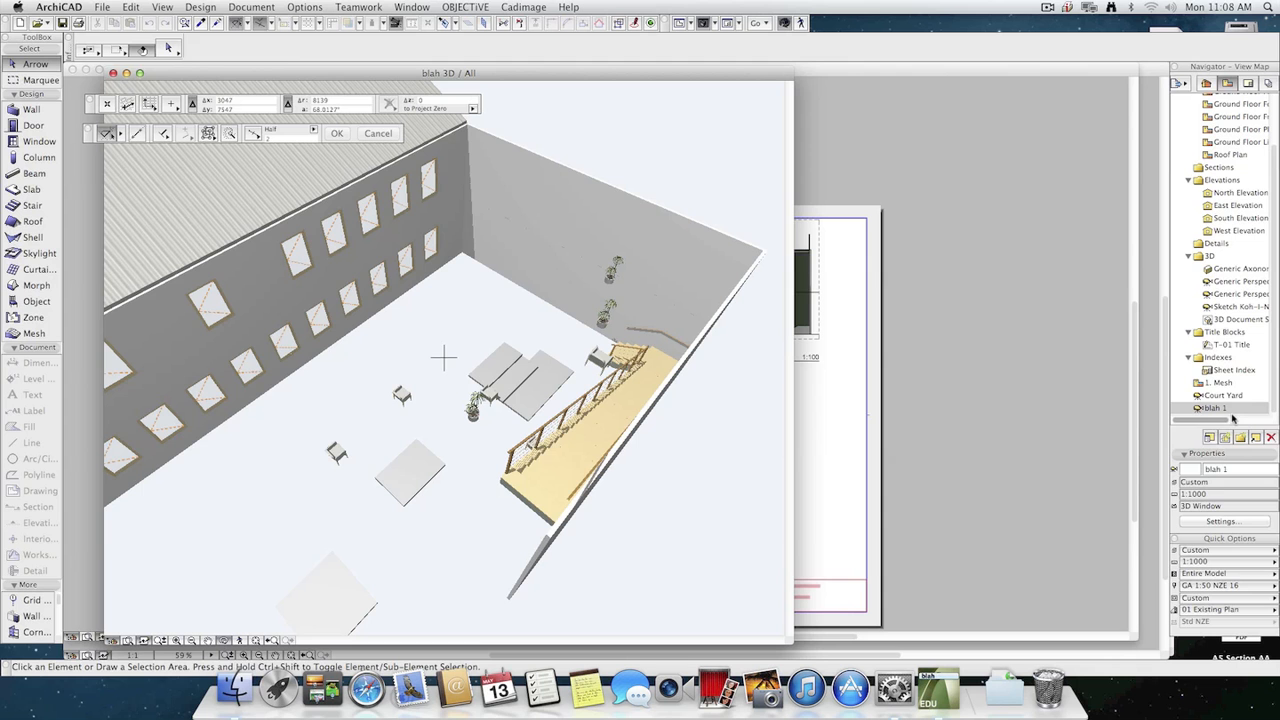
Redefine the blah 1 view's image settings with the current ones.
click(1220, 521)
click(568, 591)
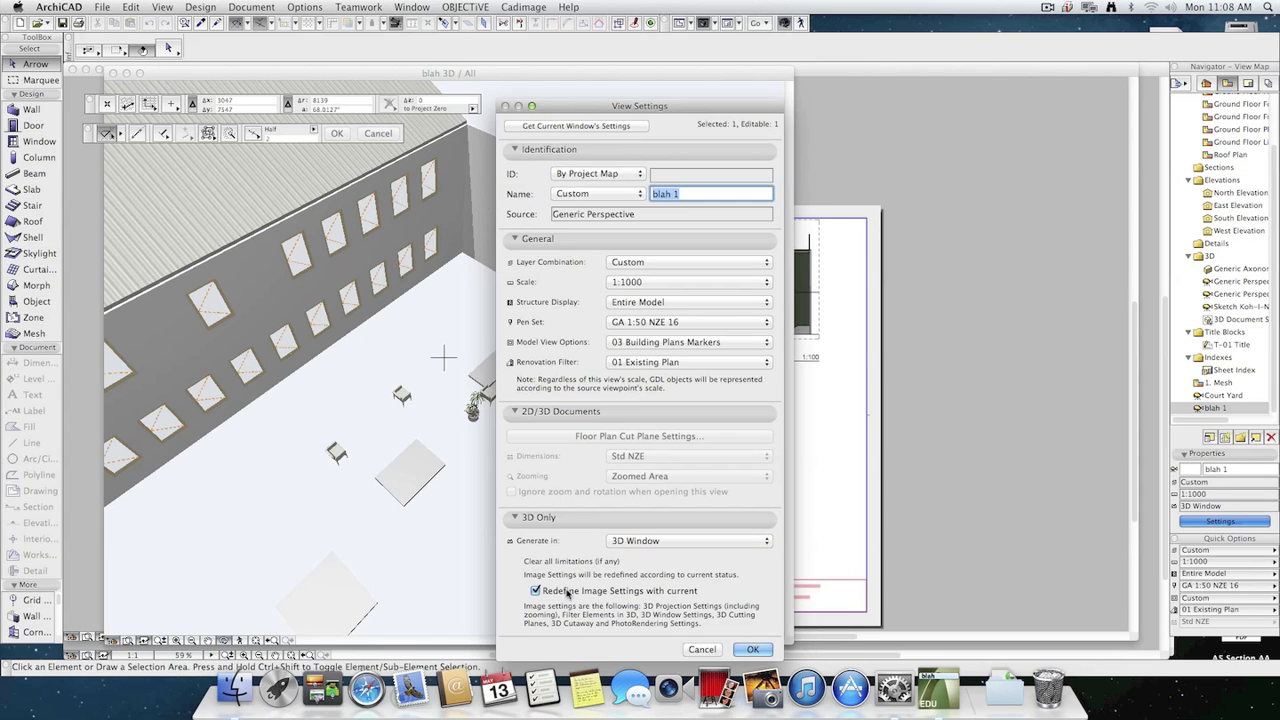
click(755, 649)
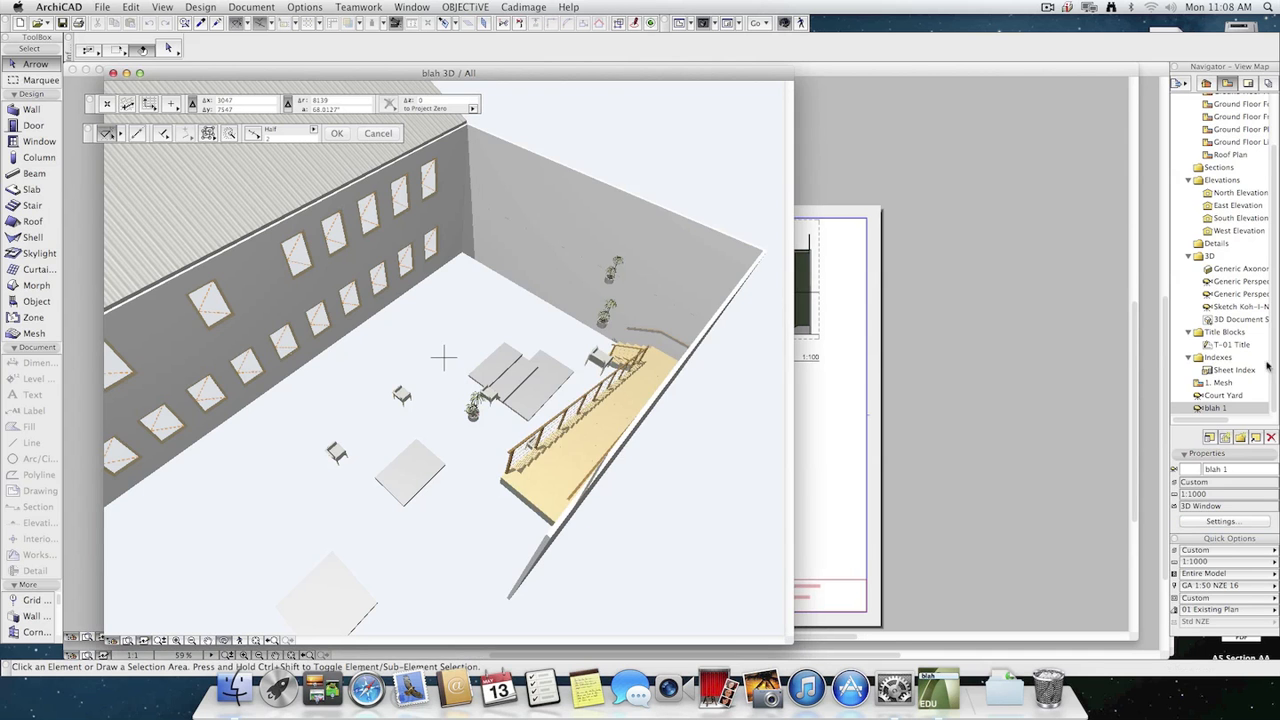
Redefine the Court Yard view's image settings with the current ones.
click(1218, 396)
click(1225, 521)
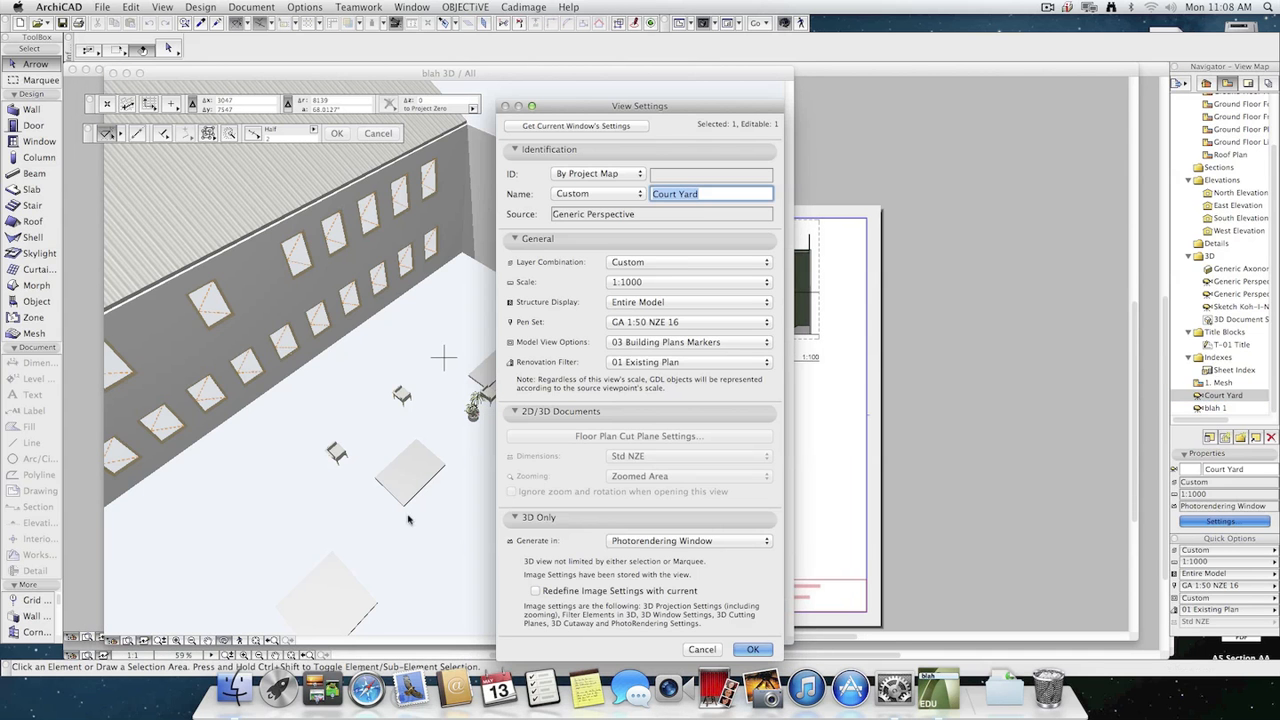
click(537, 591)
click(752, 649)
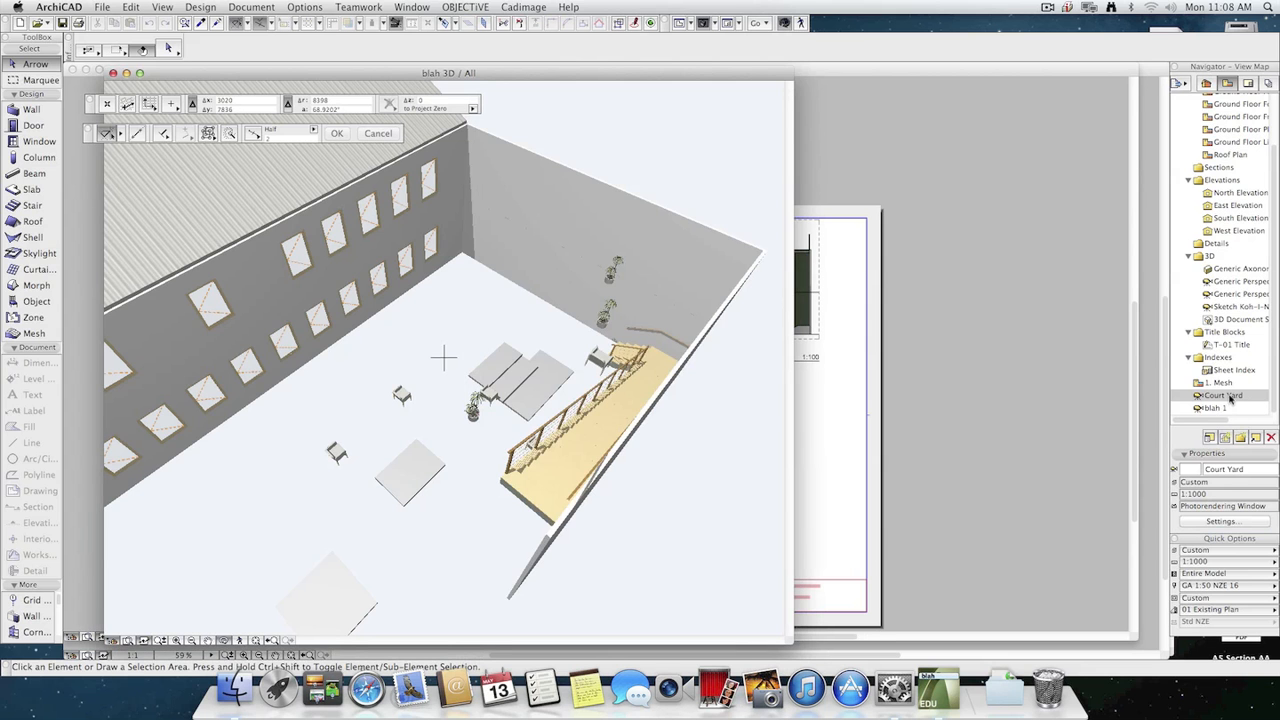
Generate the Court Yard view's sketch rendering twice to check it, closing each picture window to return to the 3D model.
double_click(1228, 396)
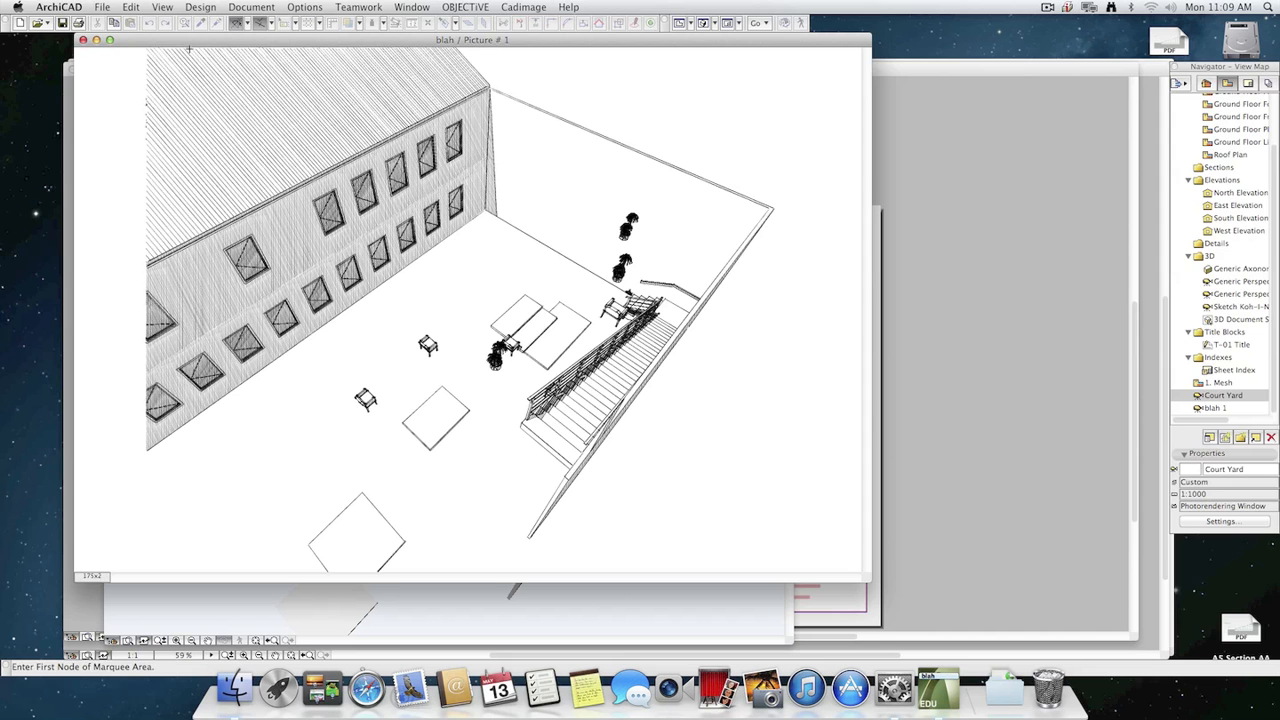
click(83, 40)
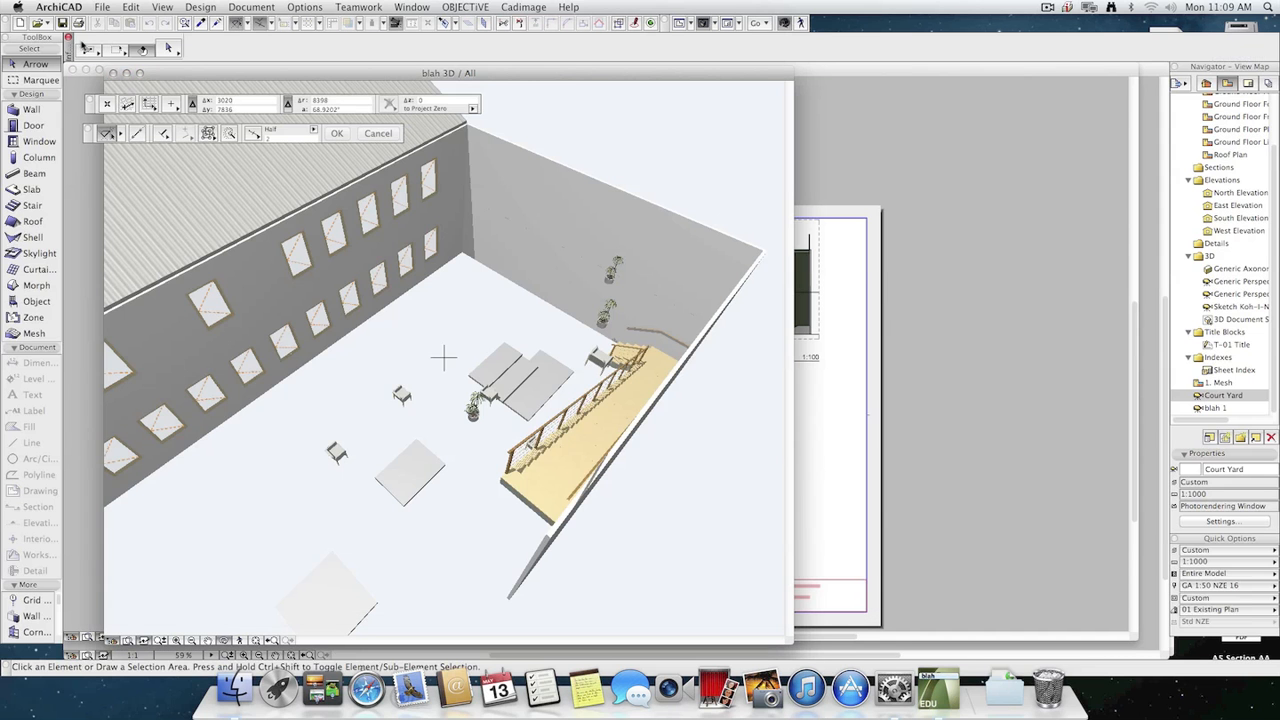
double_click(1235, 398)
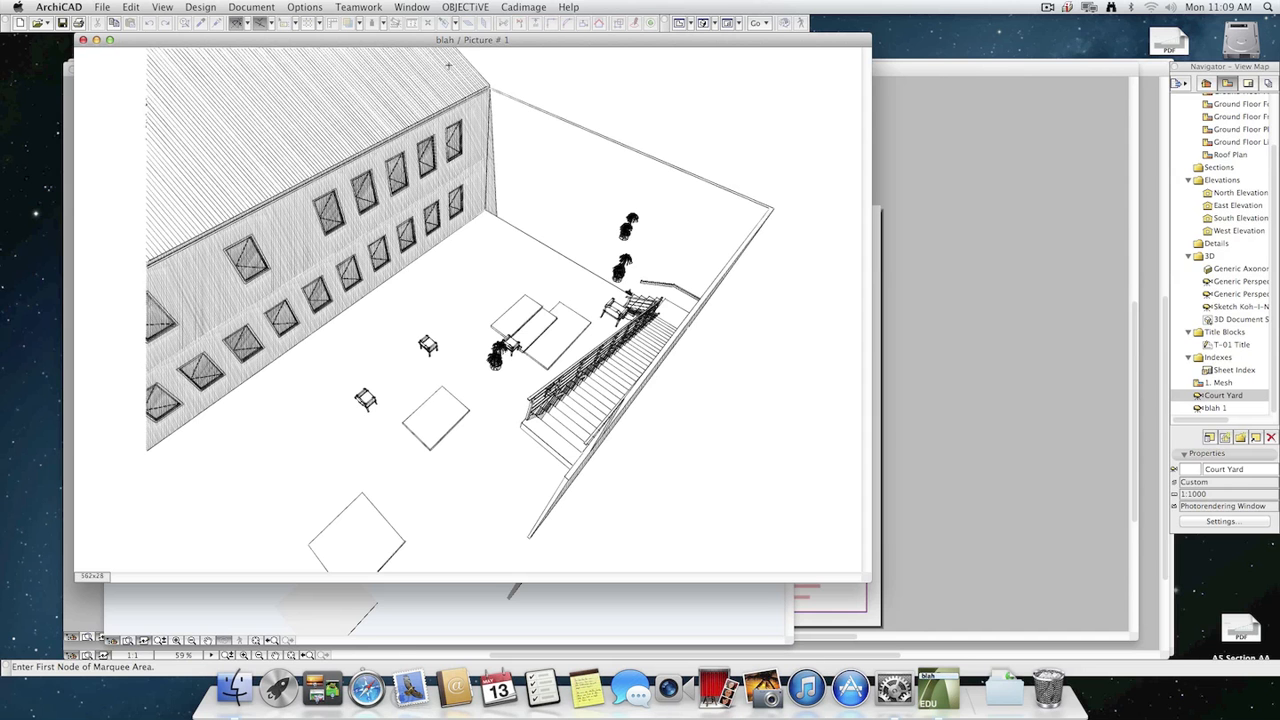
drag(451, 45, 508, 62)
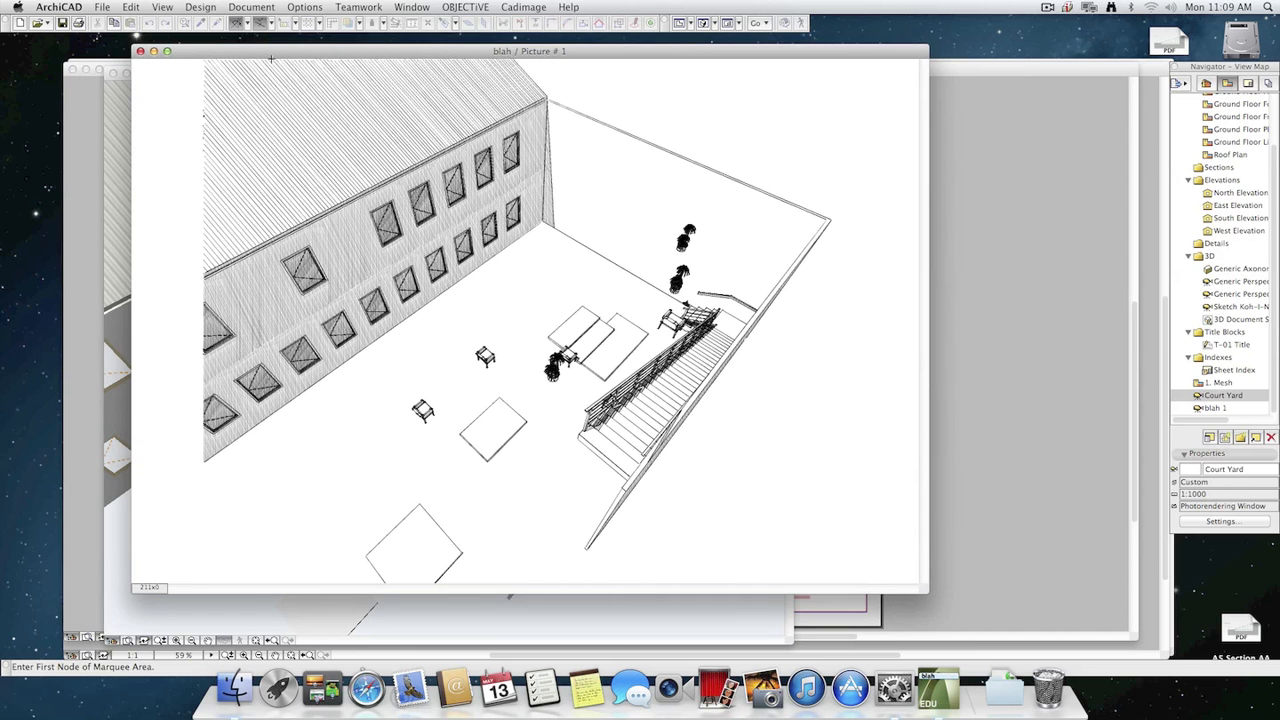
click(140, 55)
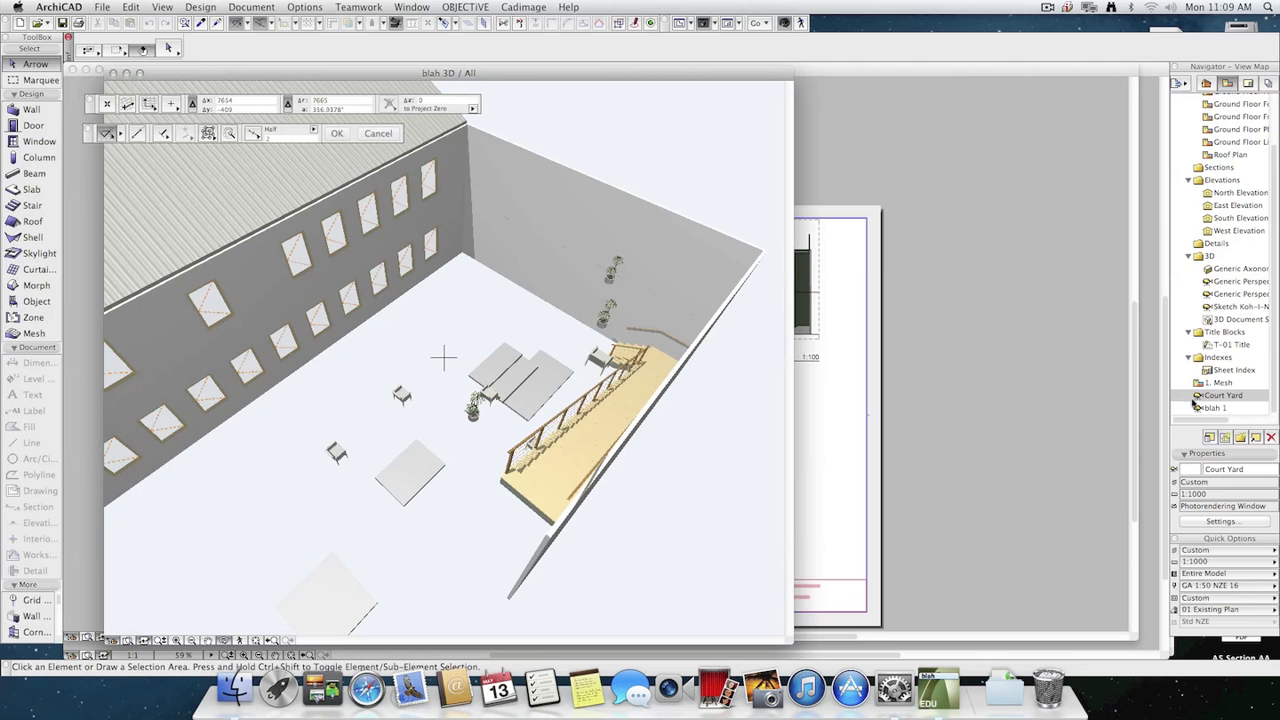
Orbit the 3D model to look along the courtyard from inside and update the Court Yard view with the current window's settings.
click(1217, 396)
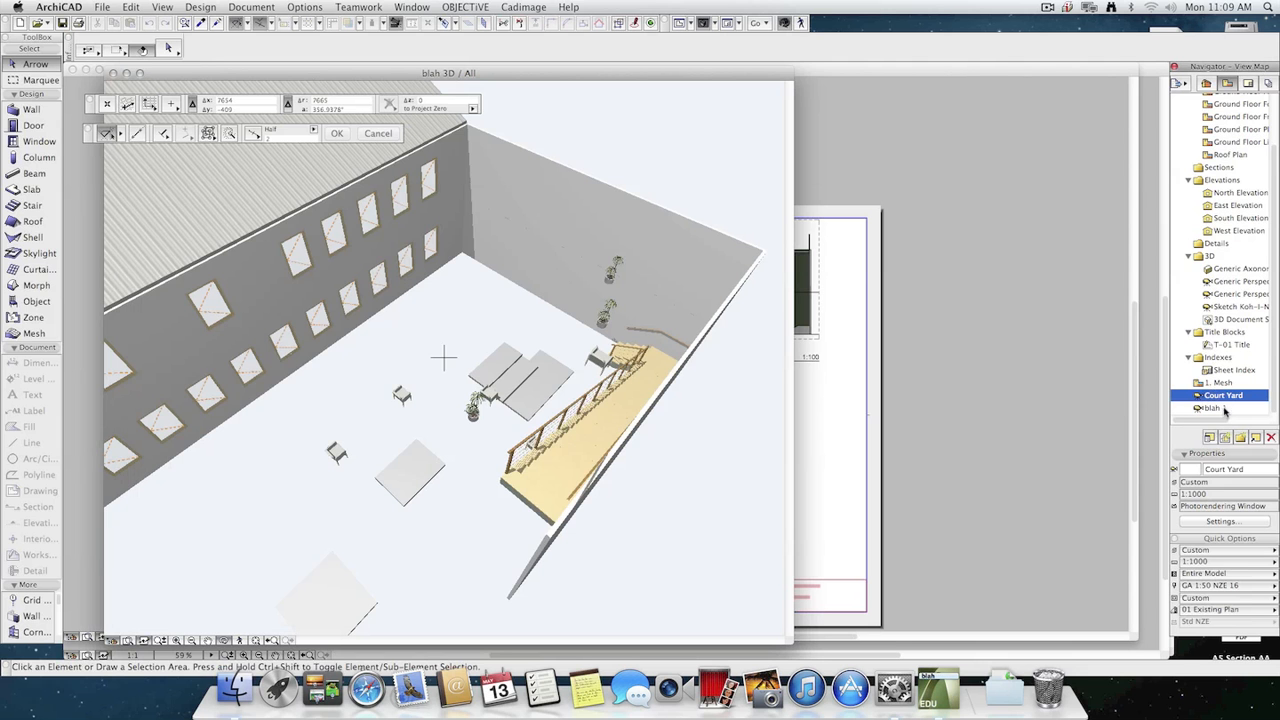
drag(521, 457, 760, 278)
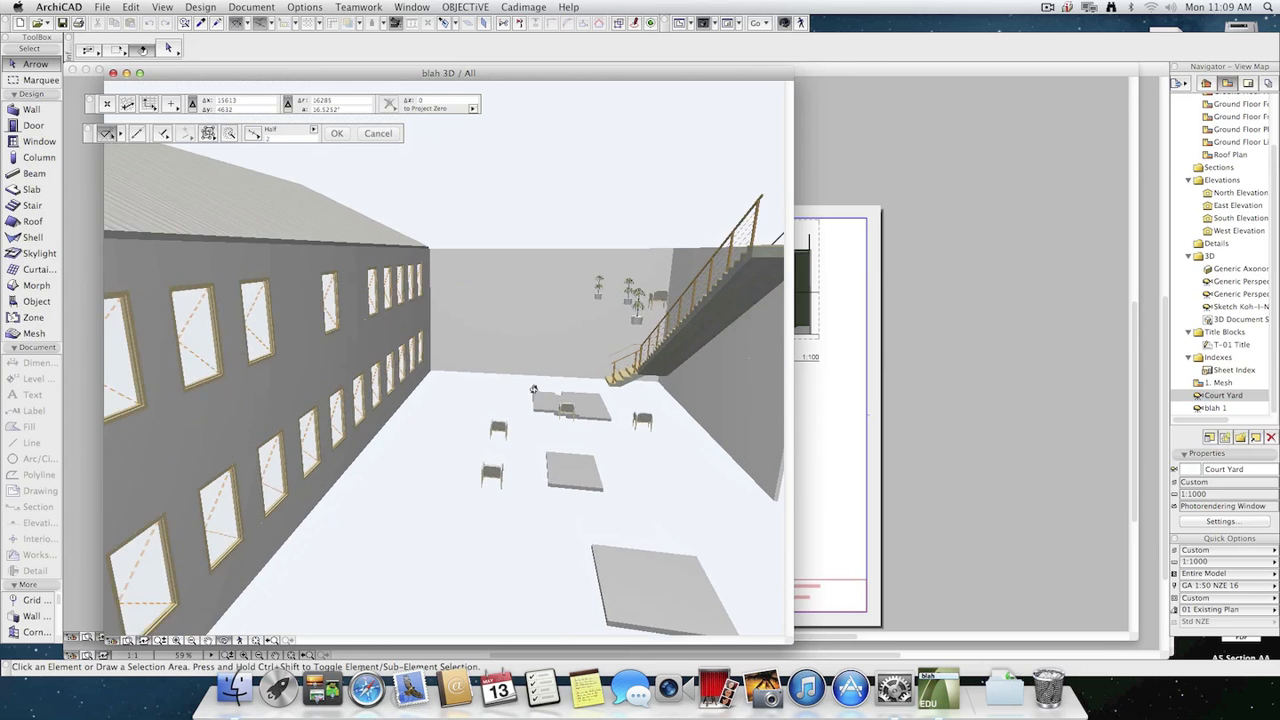
drag(534, 390, 443, 357)
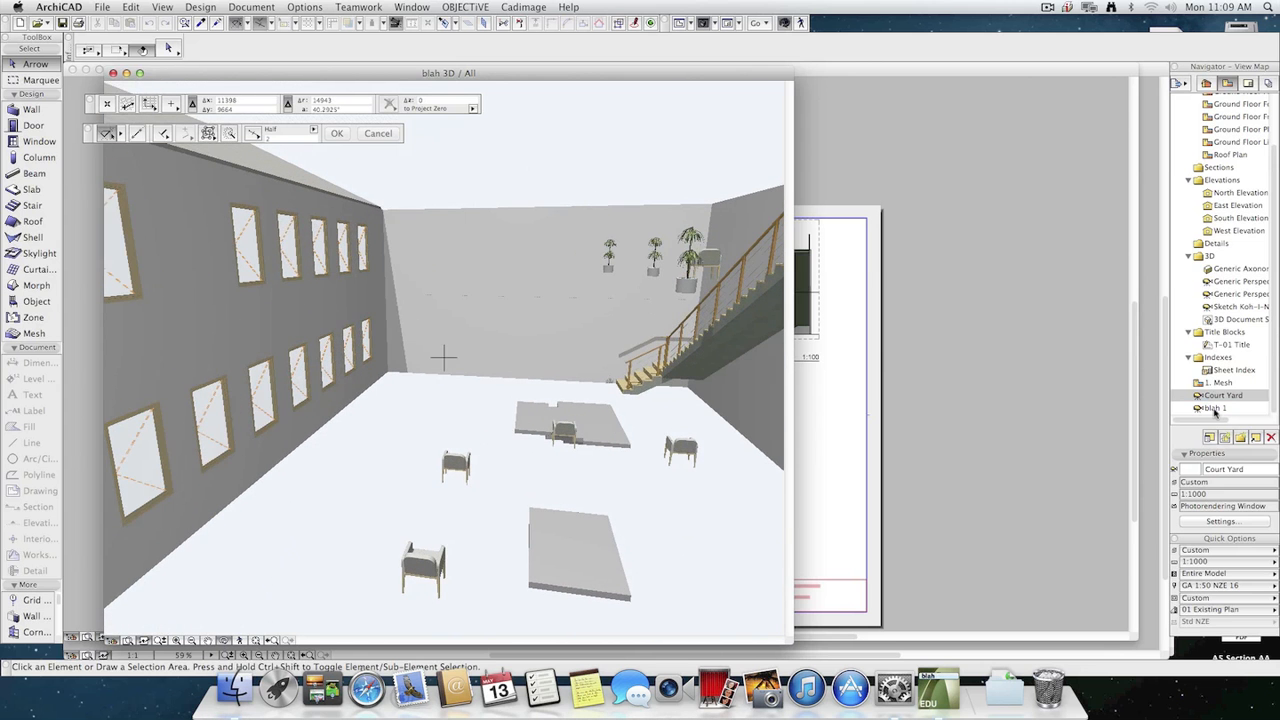
click(1240, 520)
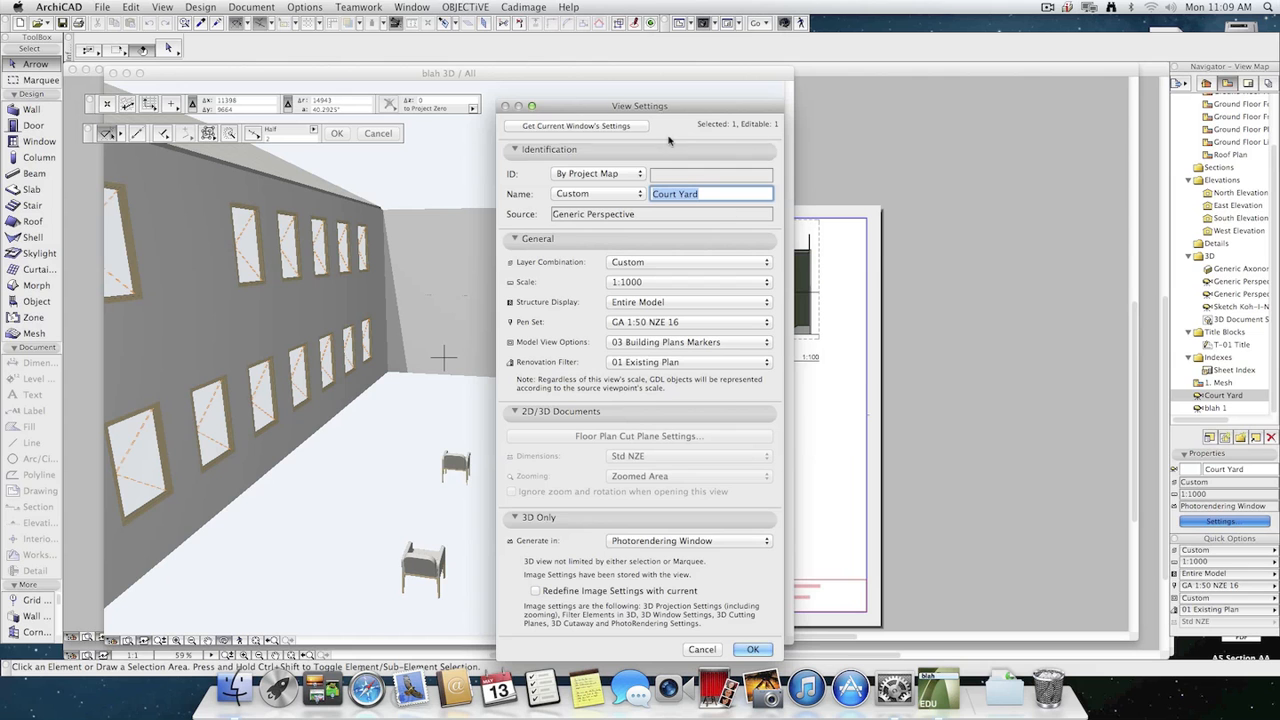
click(609, 129)
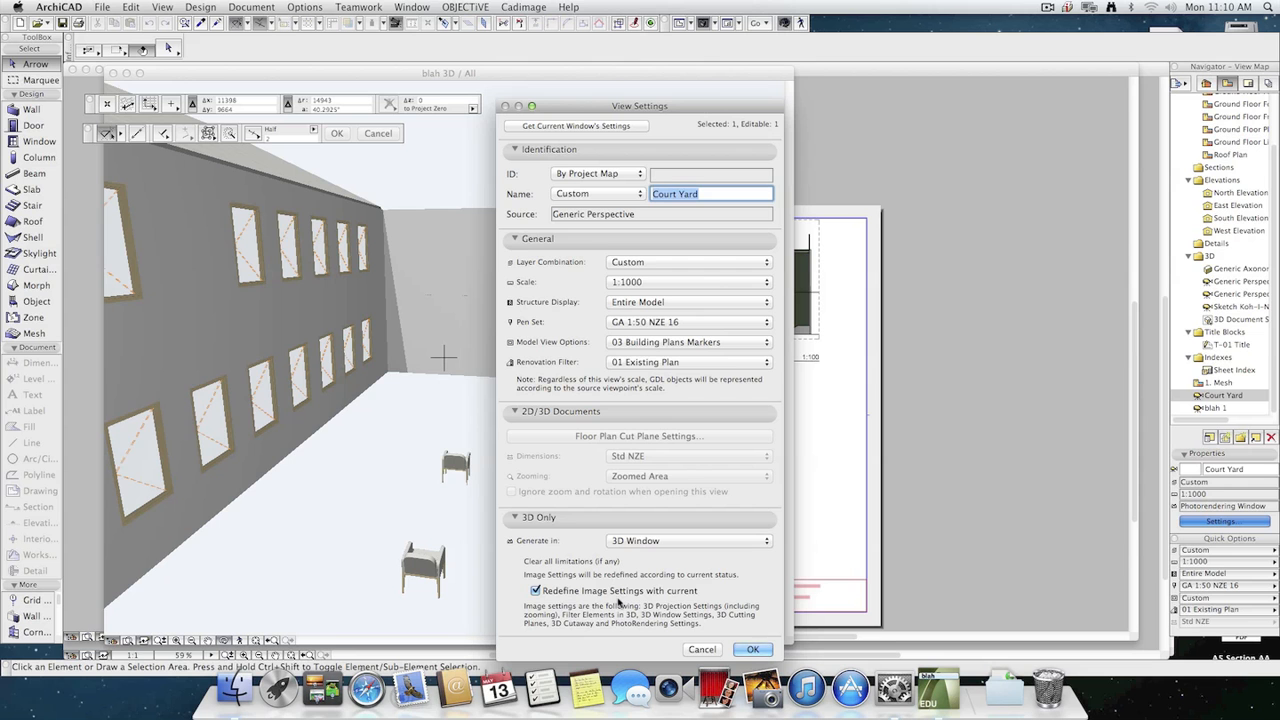
click(752, 650)
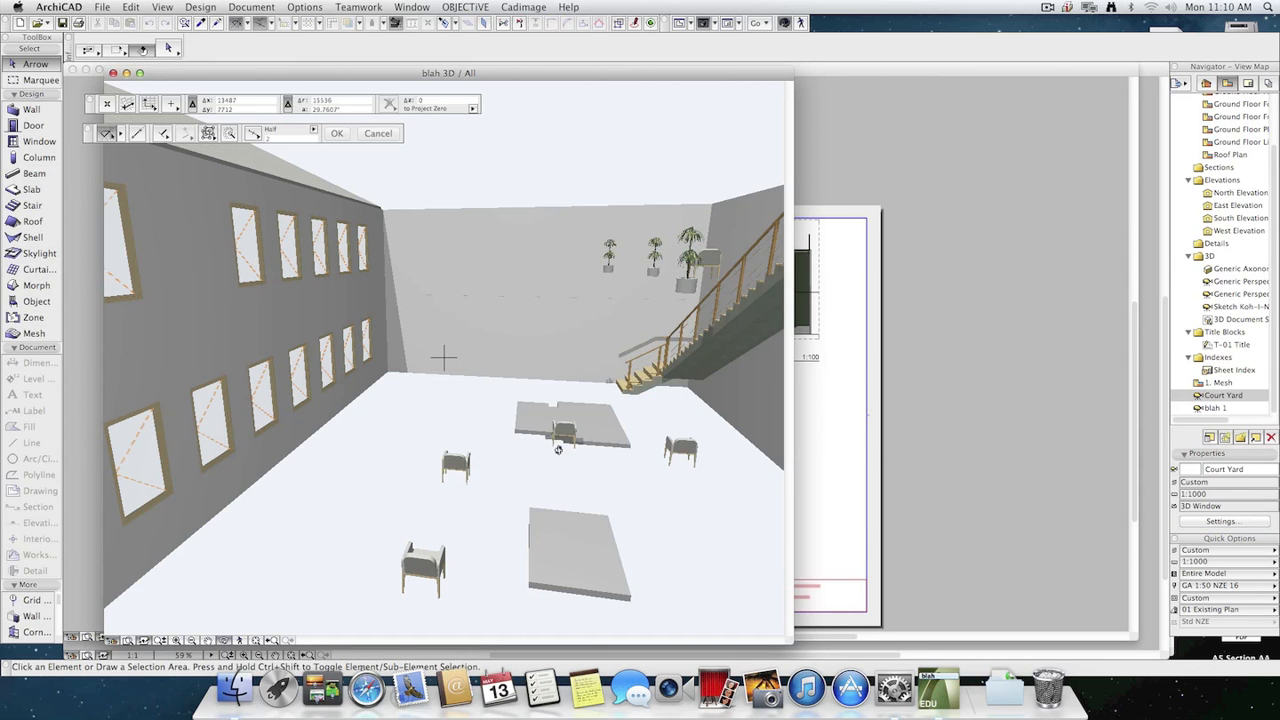
Reframe the 3D model by exploring and orbiting to face the courtyard's far wall, with the windows and staircase on either side.
drag(558, 449, 542, 460)
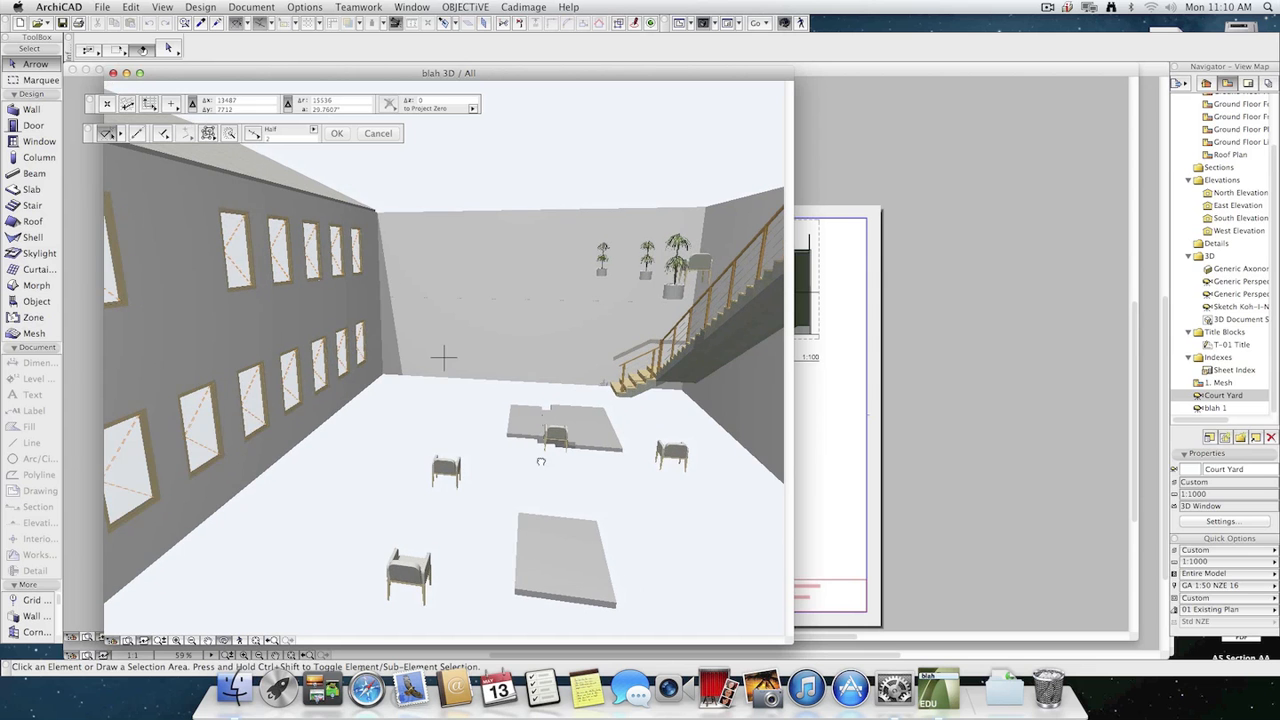
click(243, 640)
key(Escape)
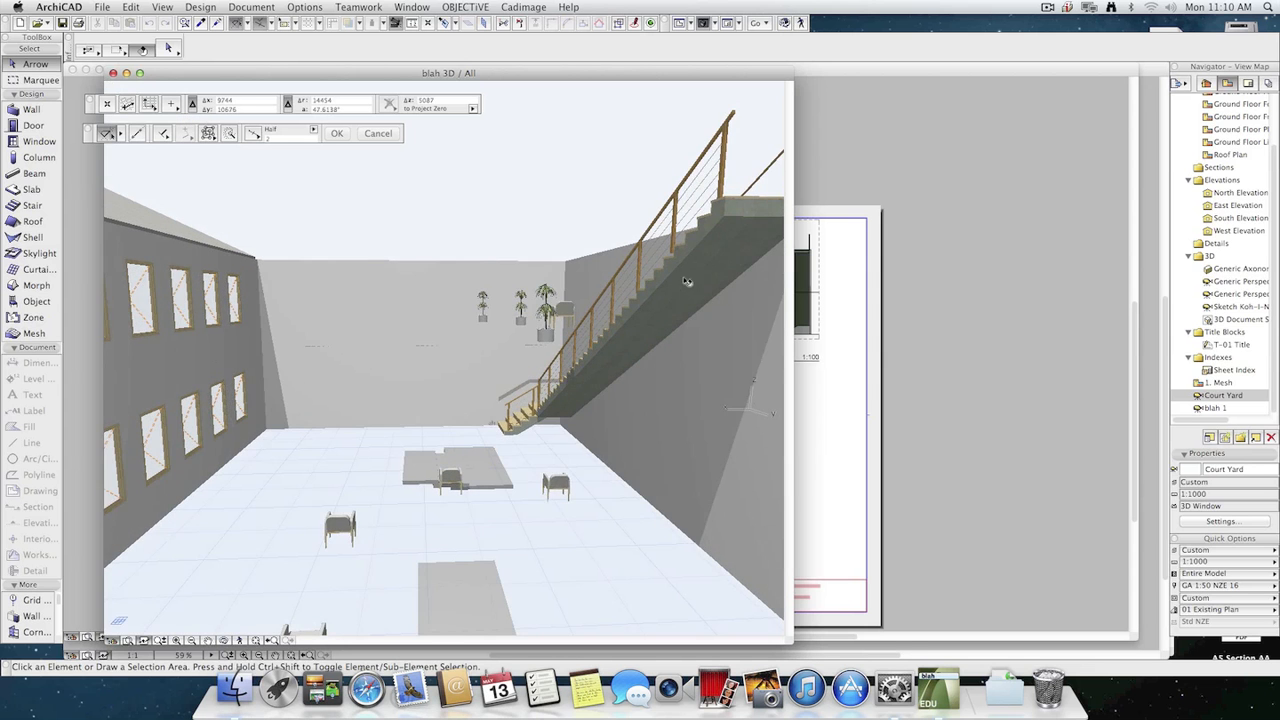
middle_drag(686, 283, 752, 238)
mouse_move(572, 364)
middle_down()
mouse_move(610, 338)
mouse_move(566, 370)
middle_up()
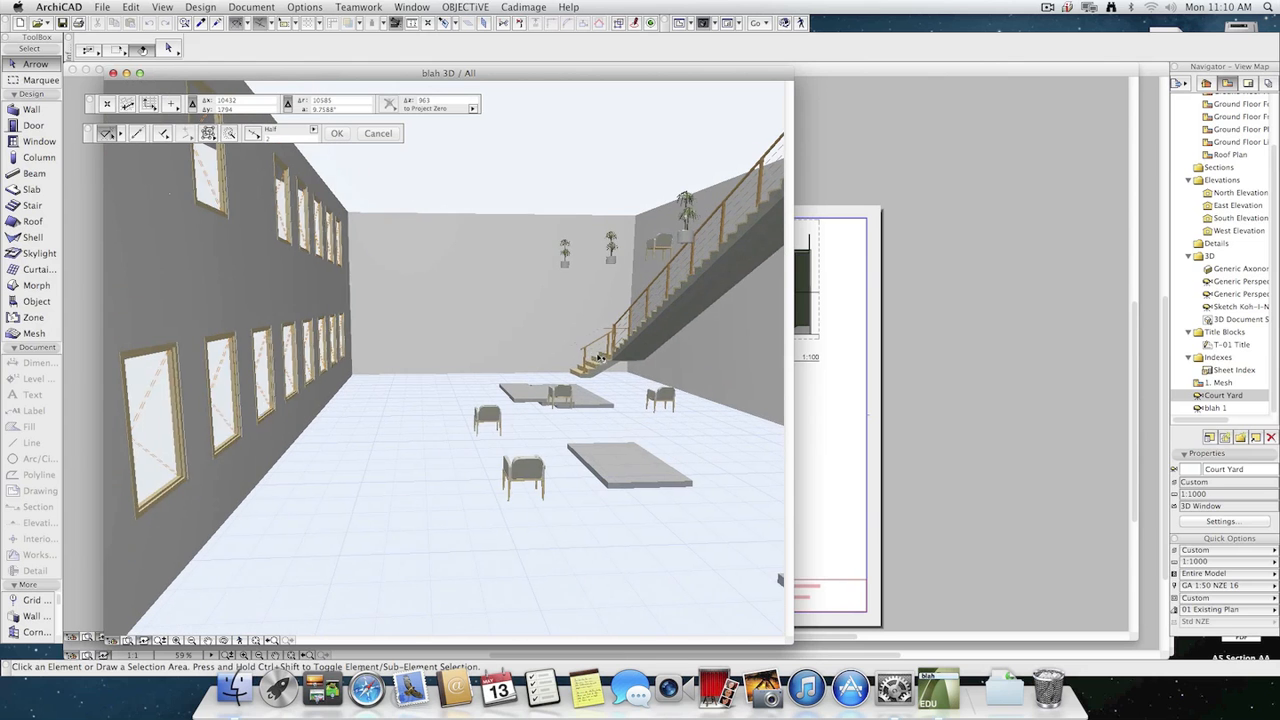
Update the Court Yard view with the current window's settings and have it generated in the Photorendering Window.
click(1249, 524)
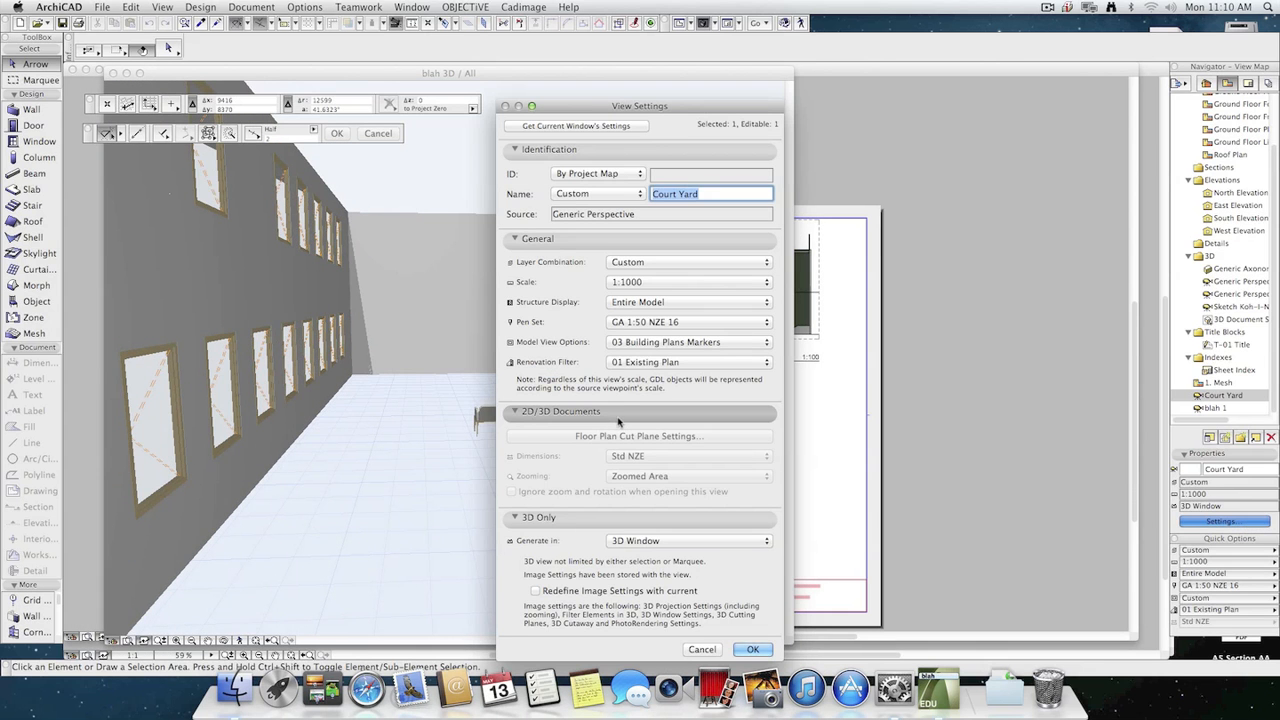
click(626, 127)
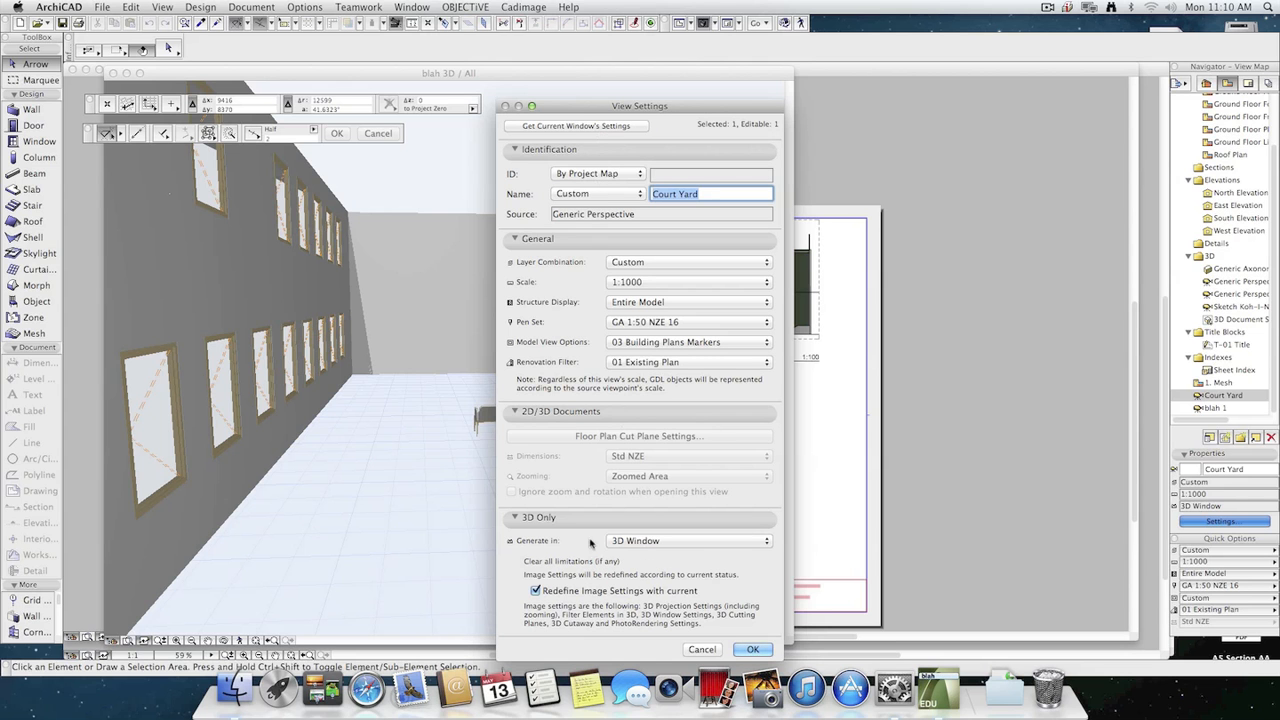
click(660, 540)
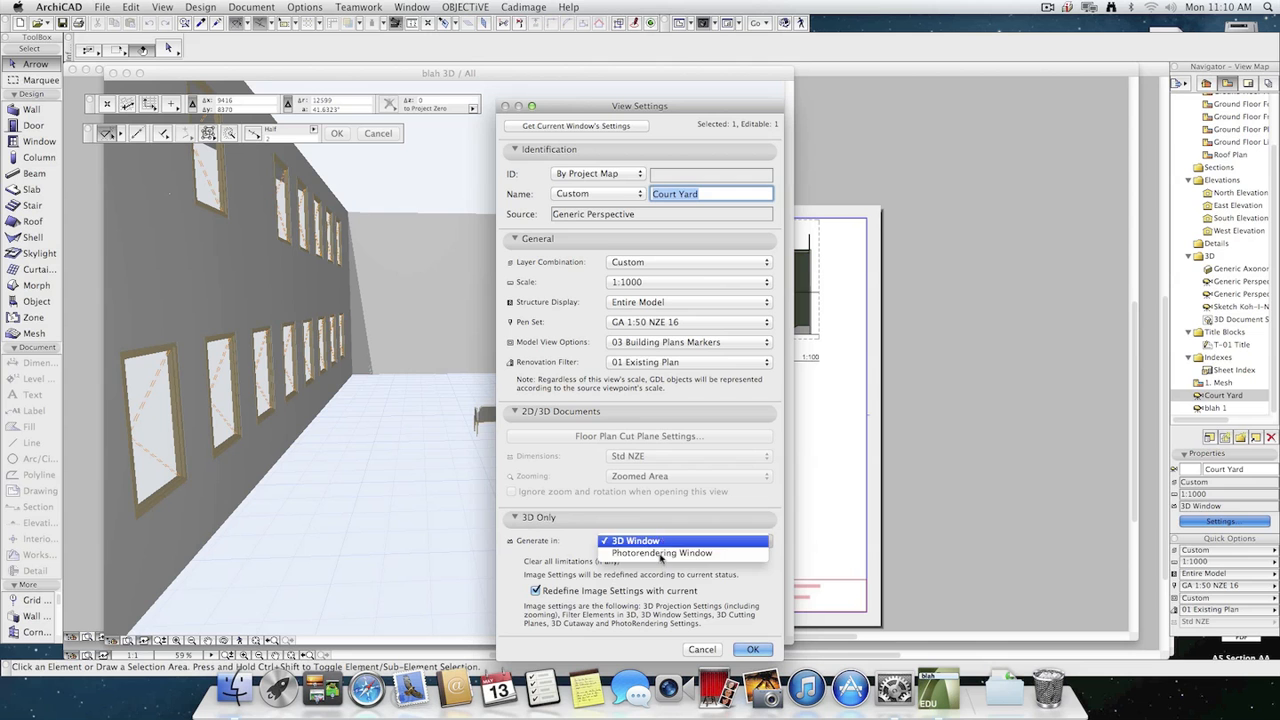
click(663, 556)
click(752, 650)
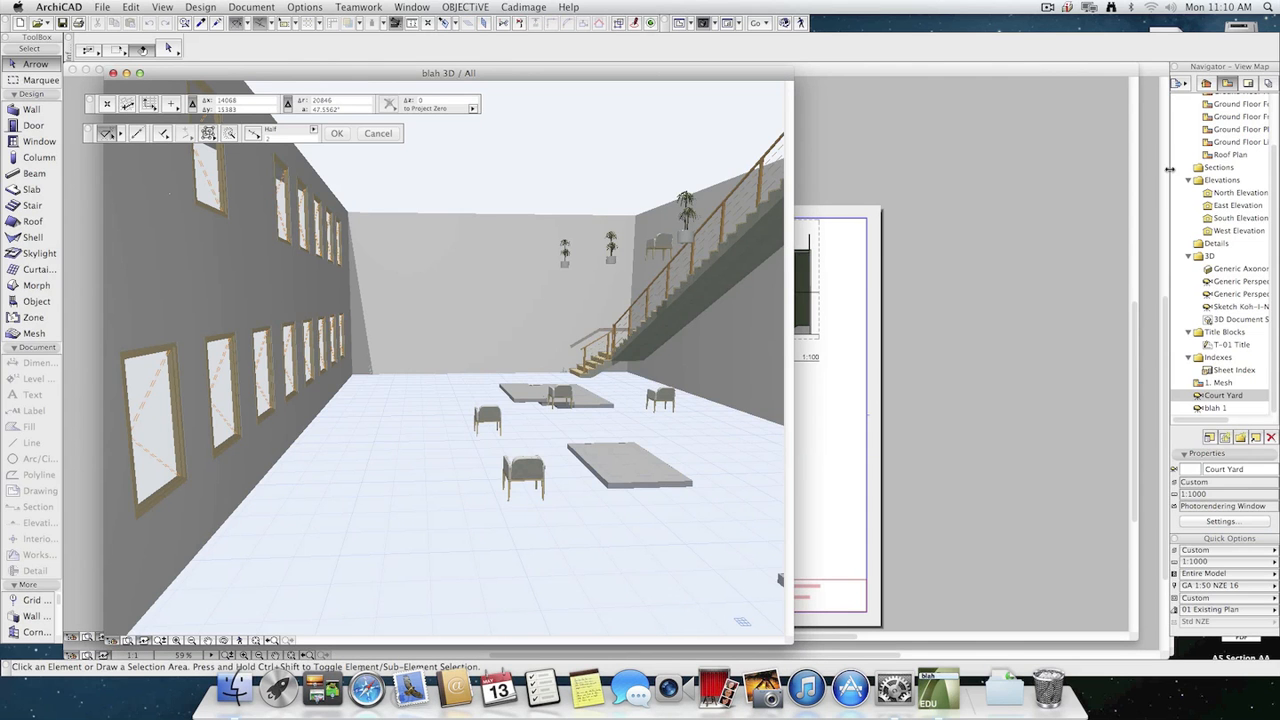
Set the blah 1 view to generate in the Photorendering Window.
click(1216, 408)
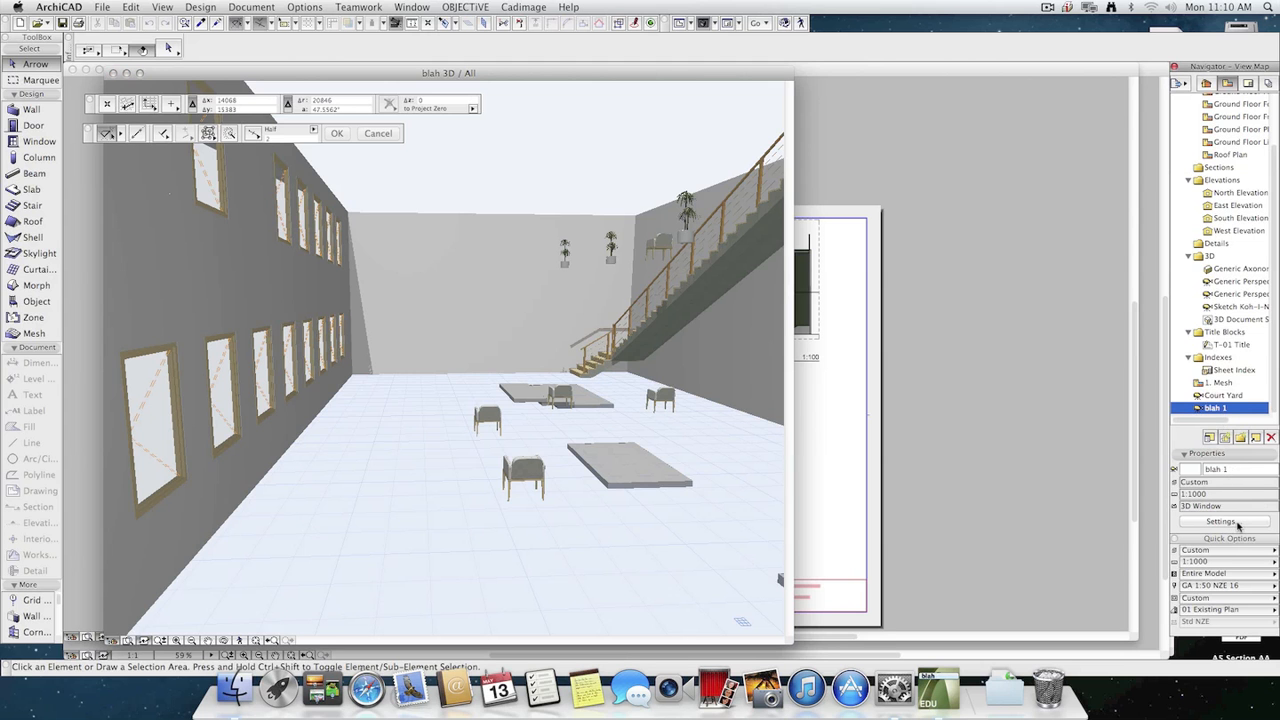
click(1222, 521)
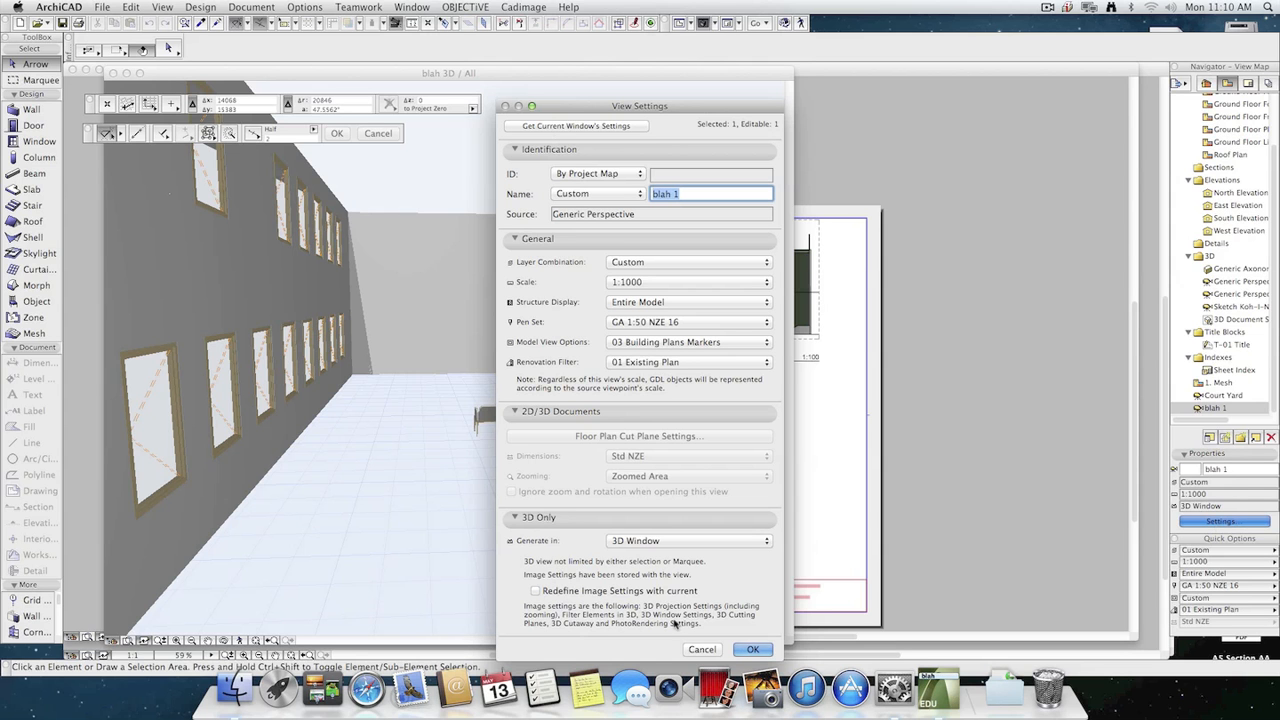
click(684, 541)
click(684, 552)
click(754, 650)
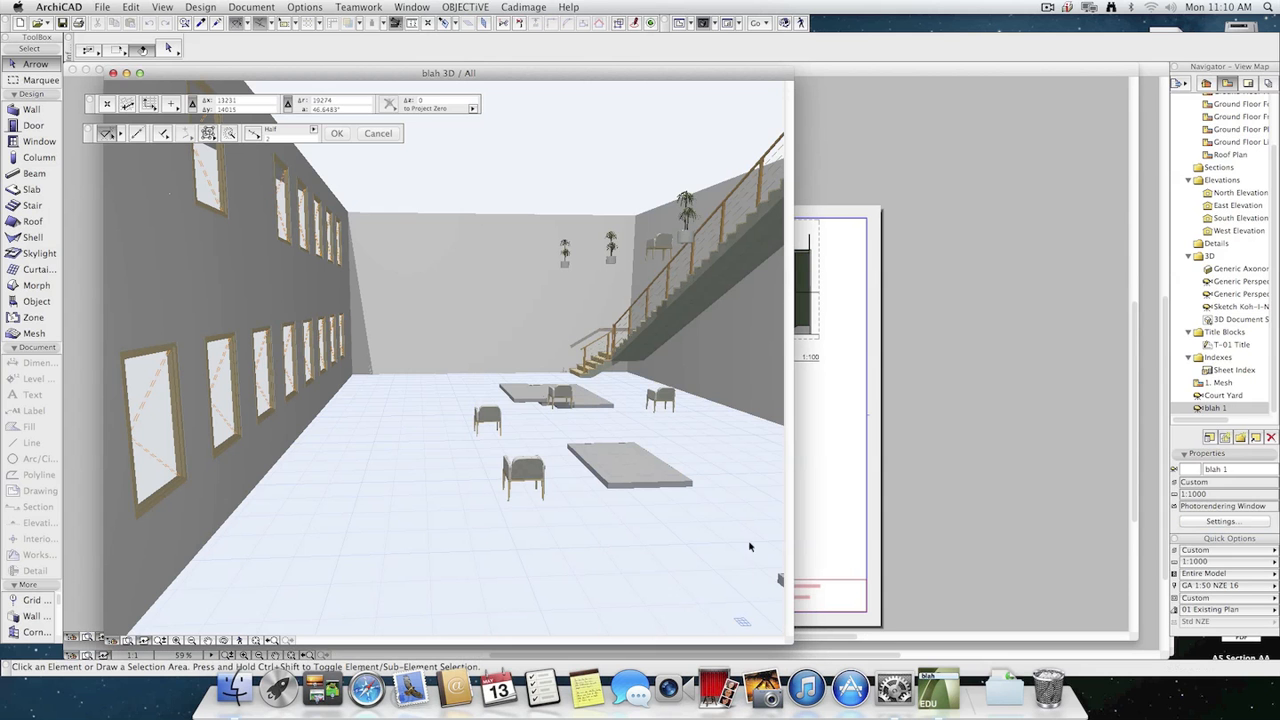
Open the 2 Layout sheet from the layout book and check the Court Yard drawing placed on it.
click(1250, 84)
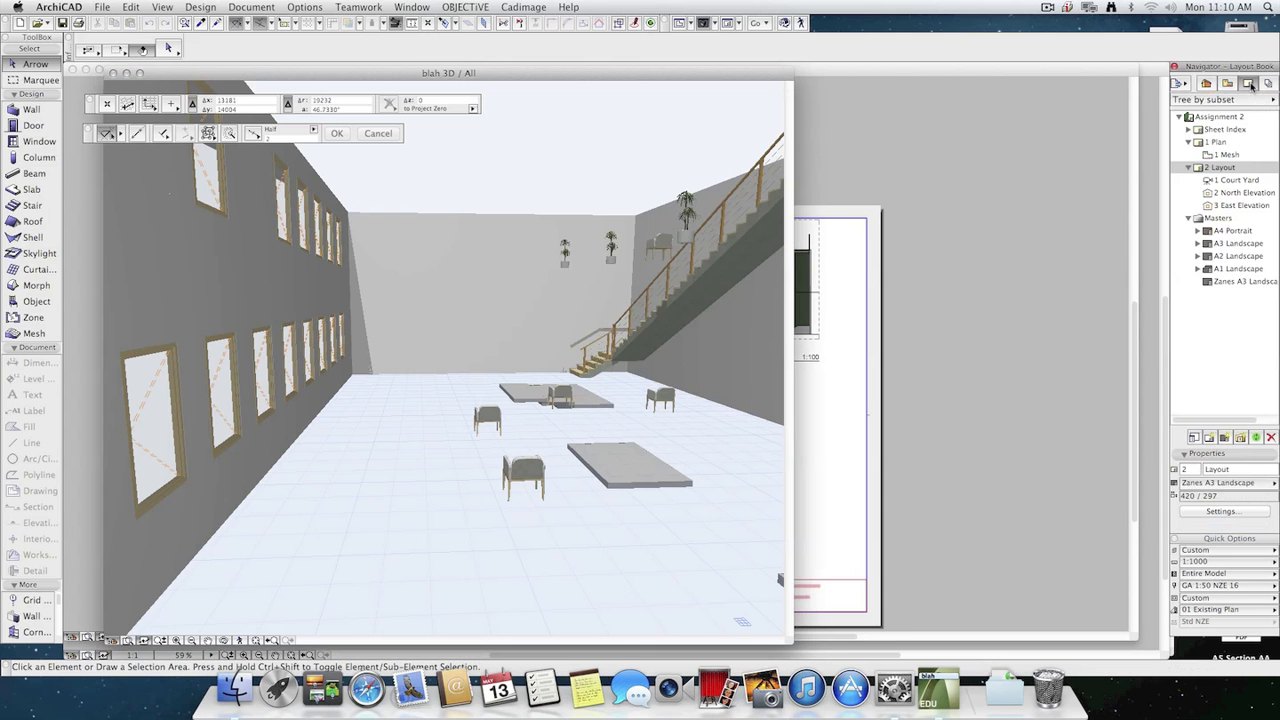
double_click(1225, 168)
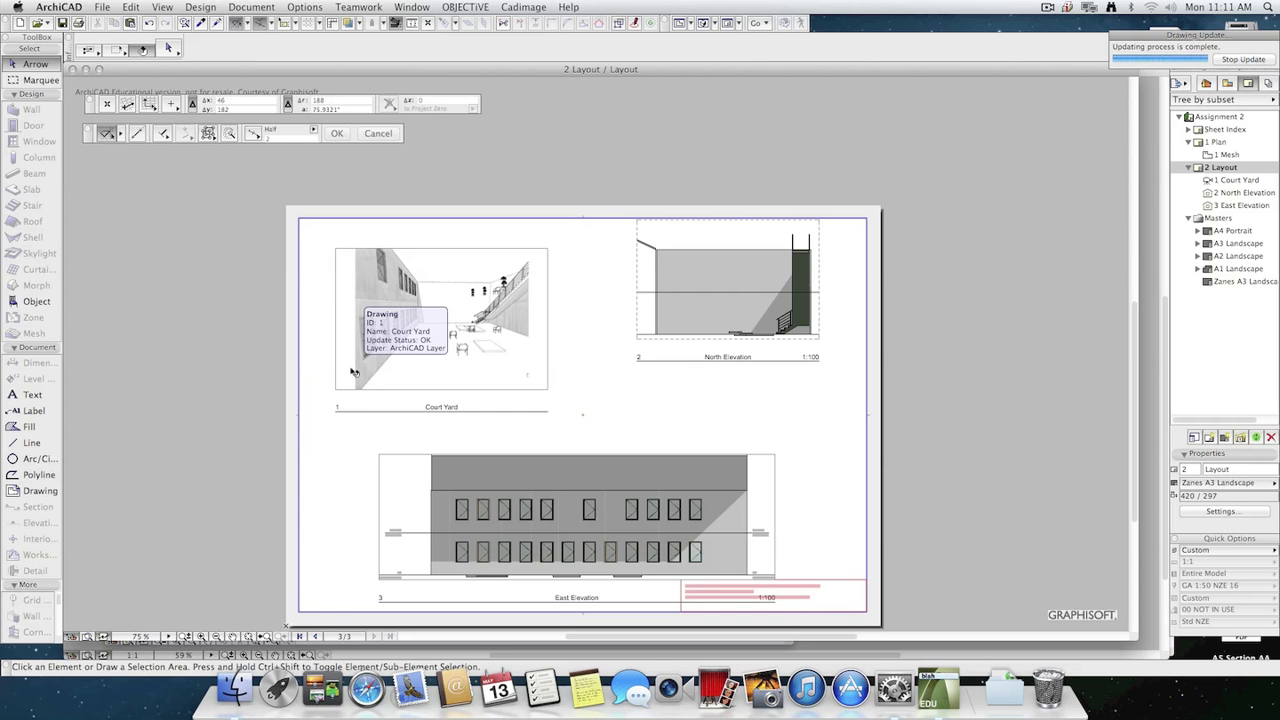
click(352, 372)
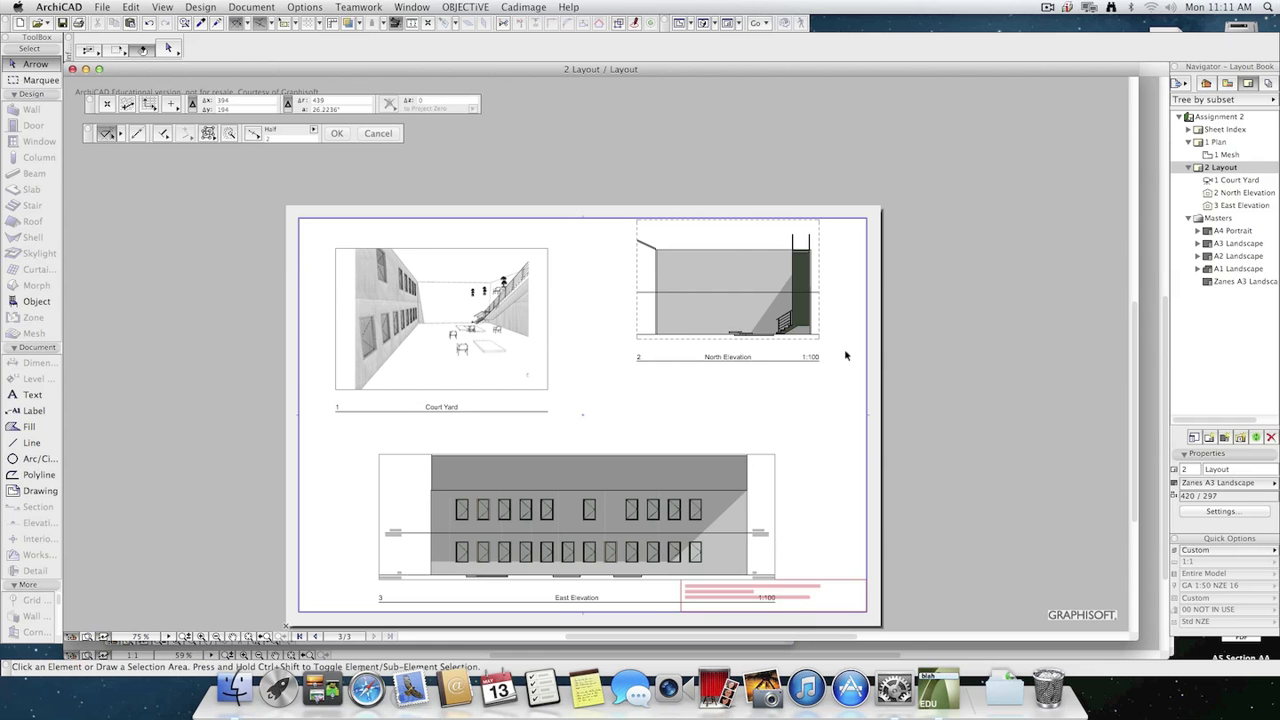
Bring back the 3D window, widen it to a landscape shape and reframe the courtyard with the staircase in view.
key(F2)
key(F3)
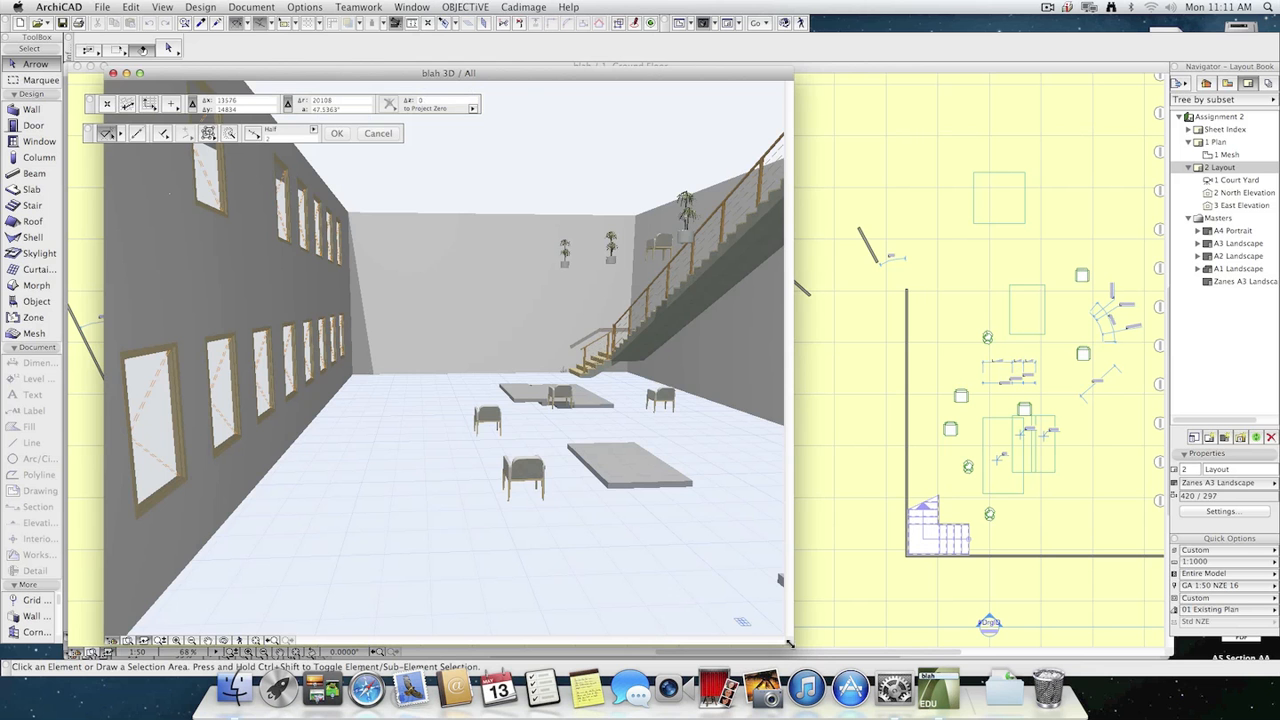
drag(790, 640, 940, 624)
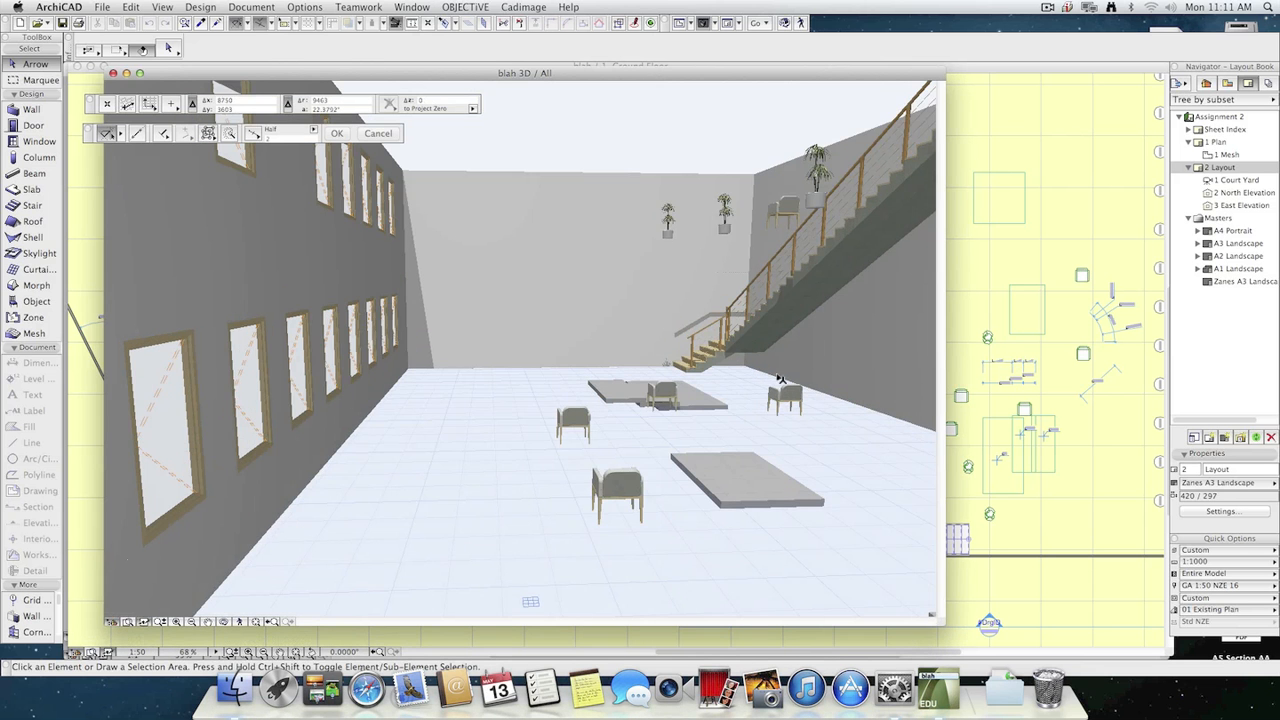
middle_drag(781, 378, 742, 390)
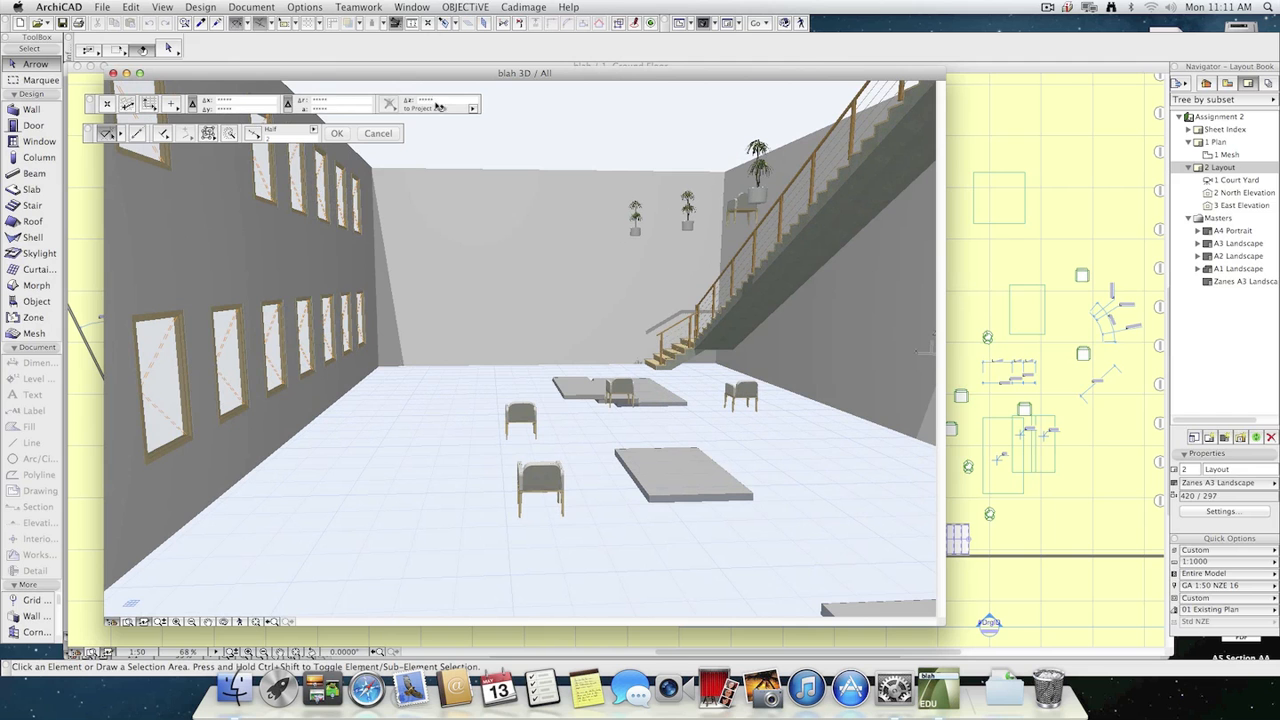
Set the PhotoRendering Settings to keep the proportions of the 3D window.
click(248, 7)
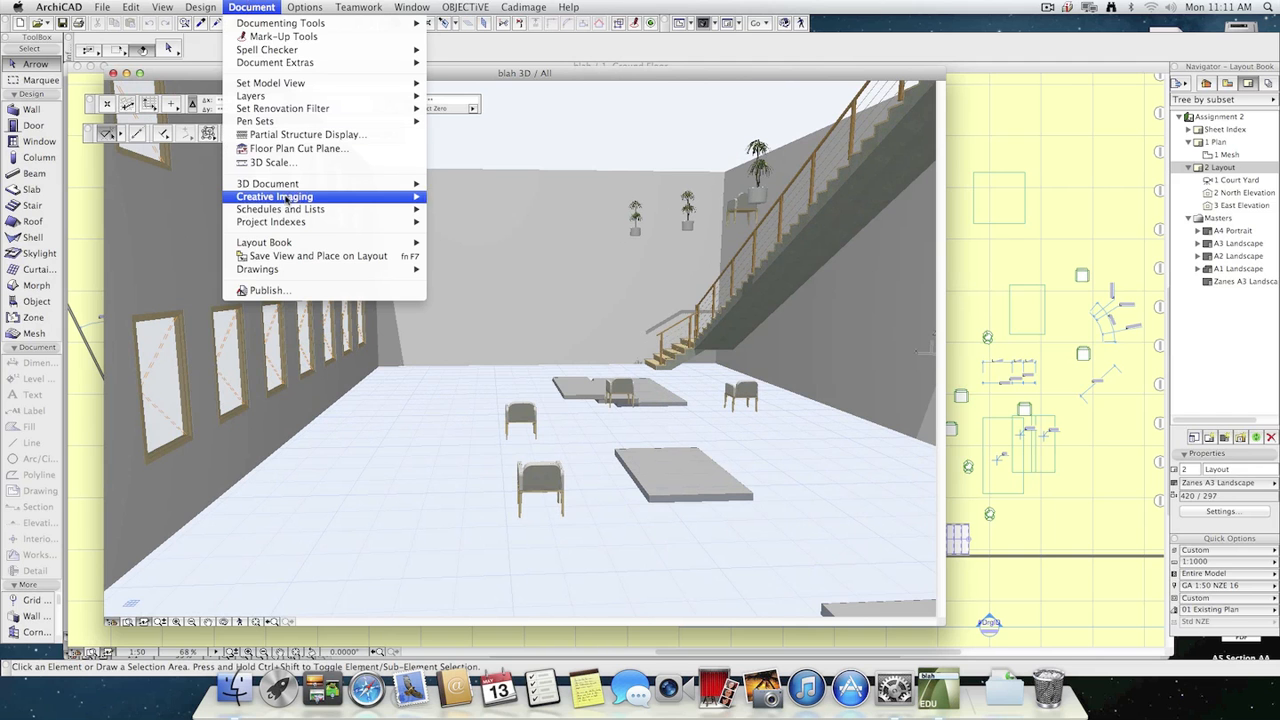
mouse_move(298, 196)
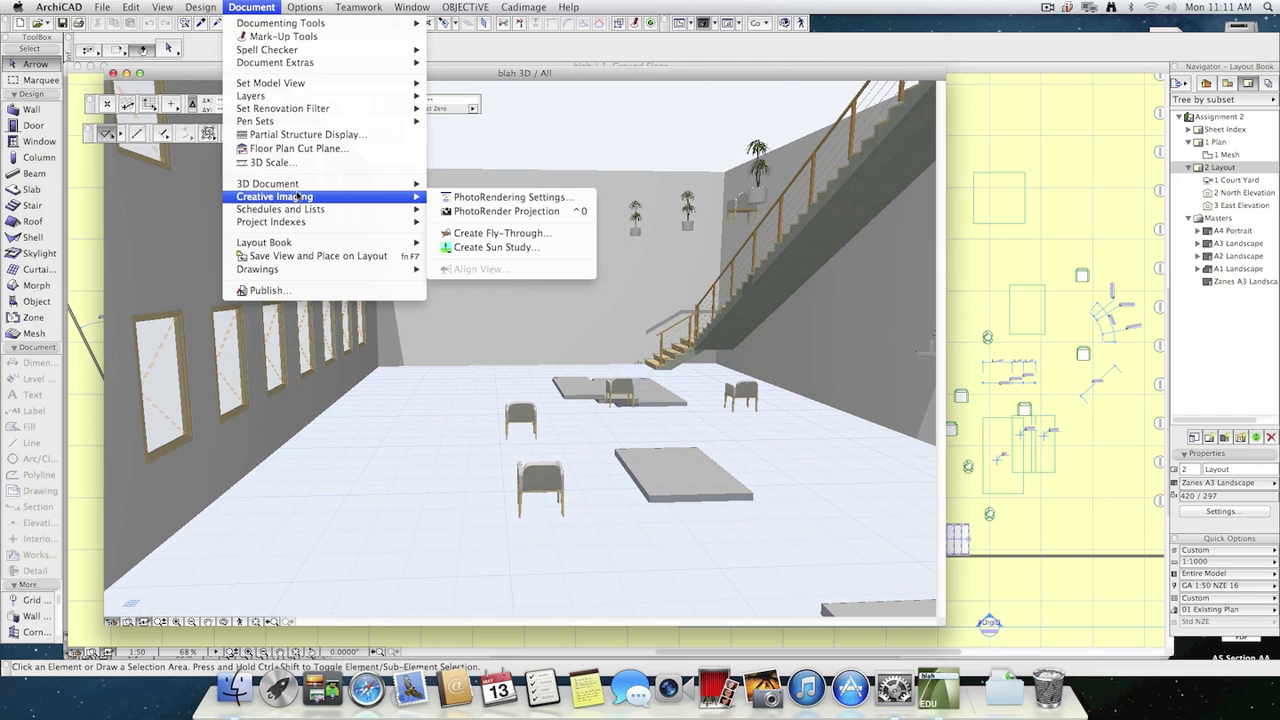
click(541, 198)
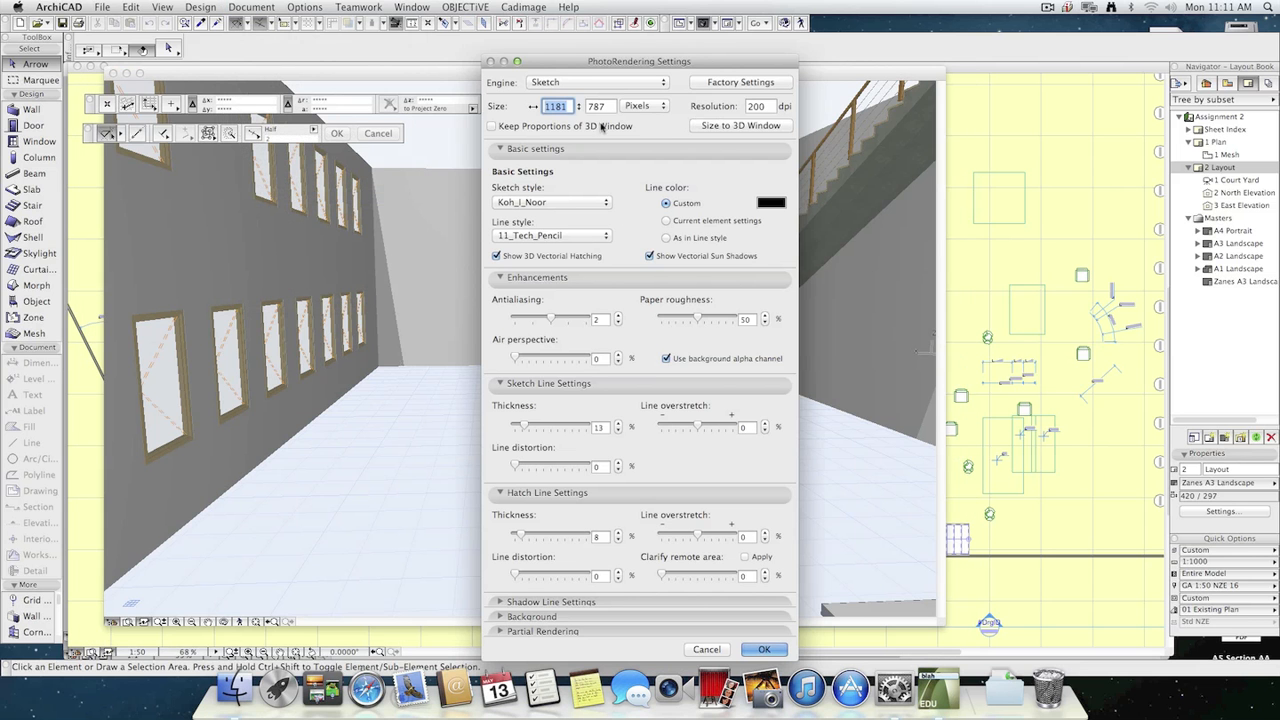
click(549, 128)
click(765, 649)
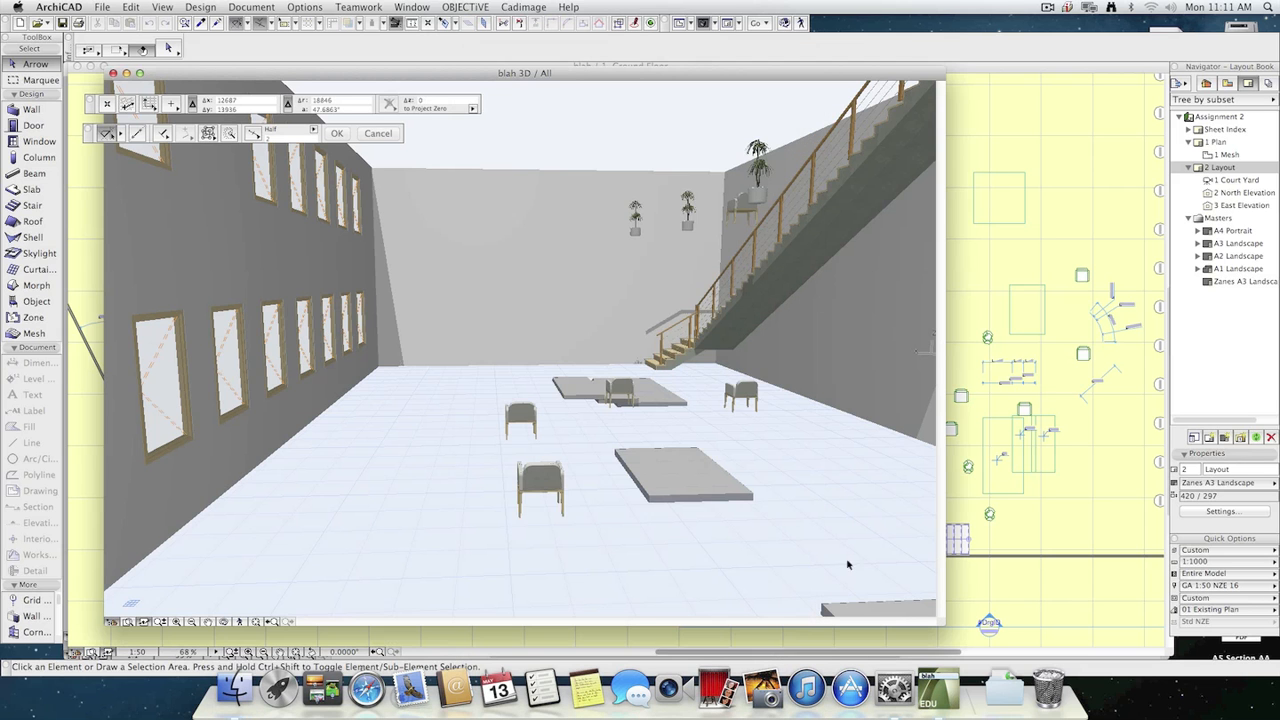
Redefine the Court Yard view's image settings with the current ones.
click(1228, 84)
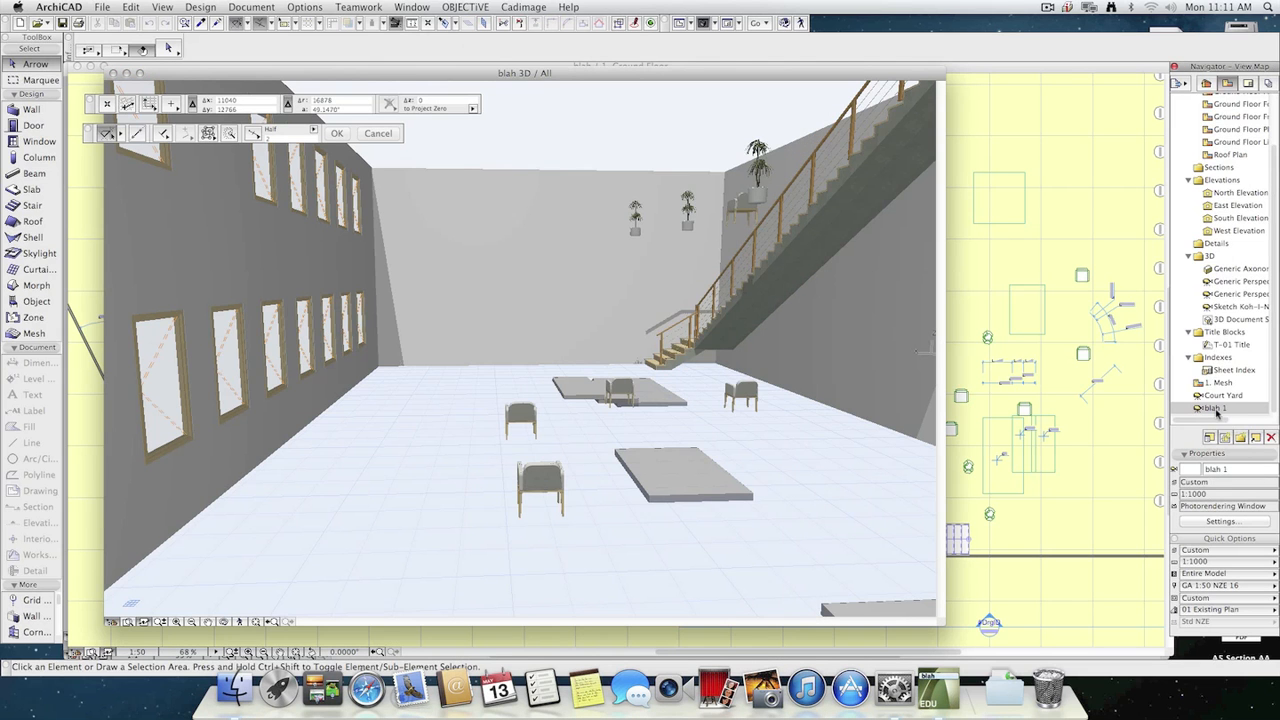
click(1223, 395)
click(1236, 522)
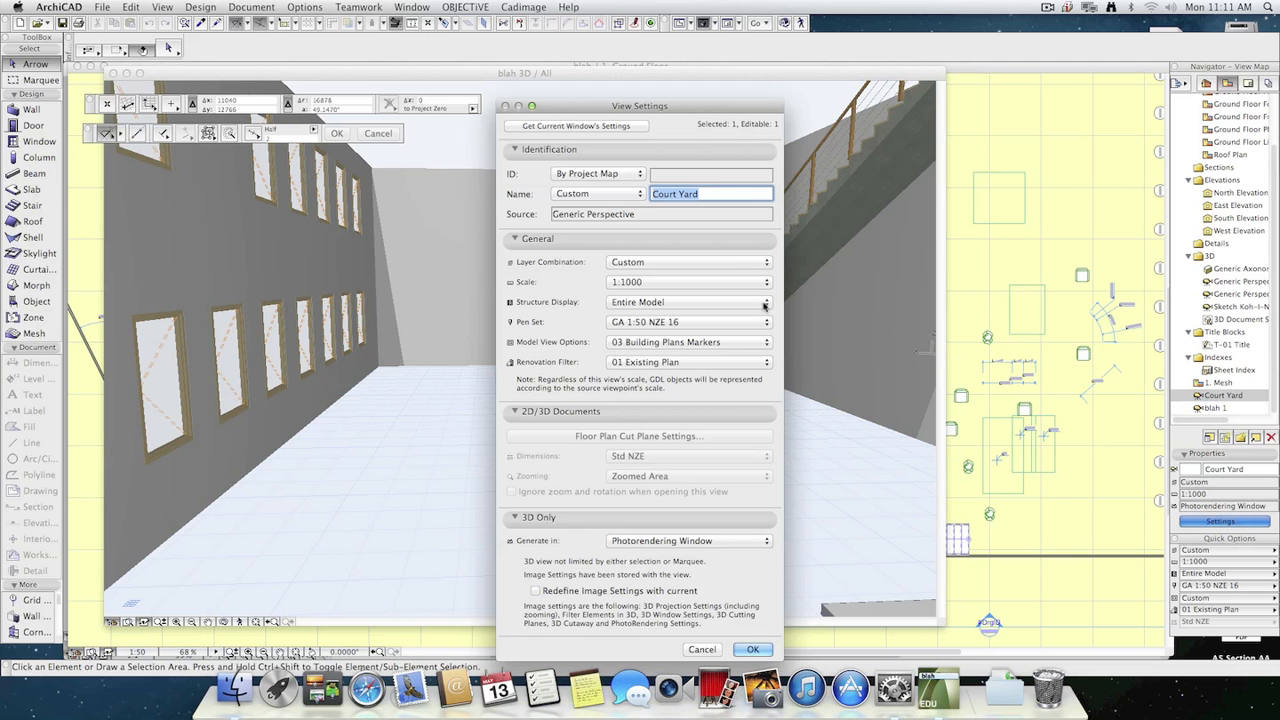
click(550, 591)
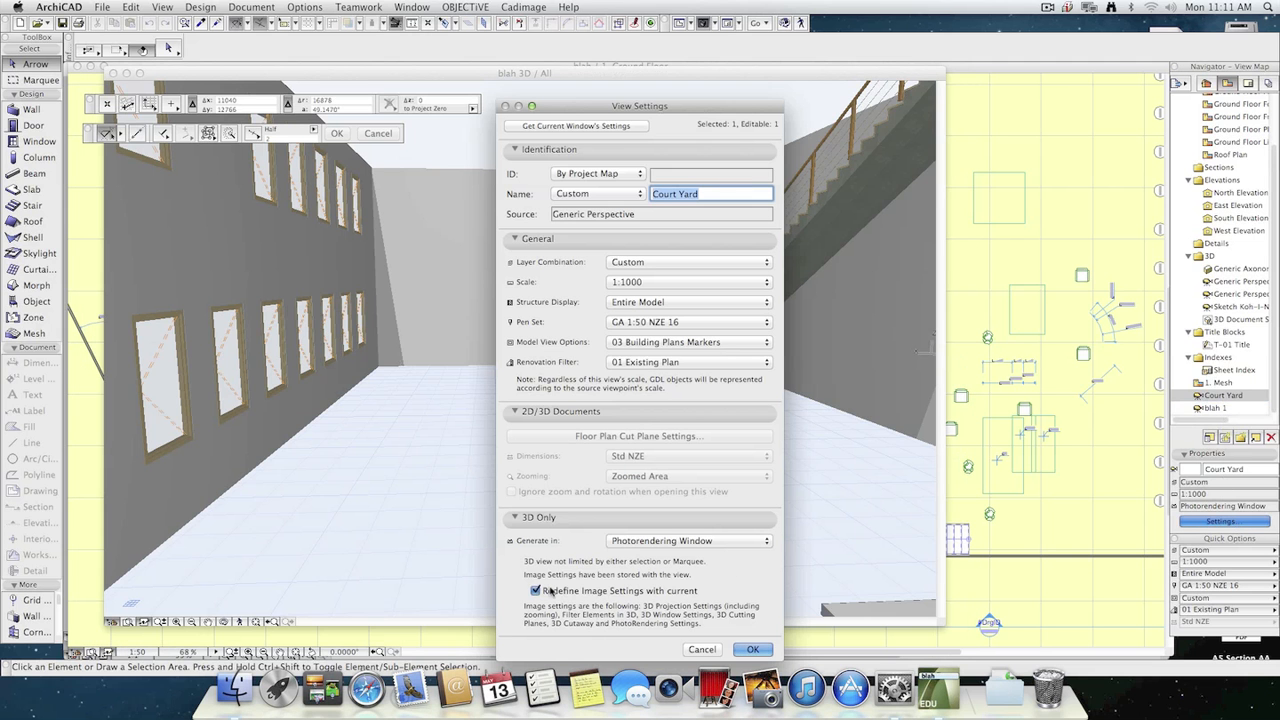
click(752, 649)
Open the 2 Layout sheet and examine how the Court Yard sketch rendering fills its drawing frame.
click(1248, 84)
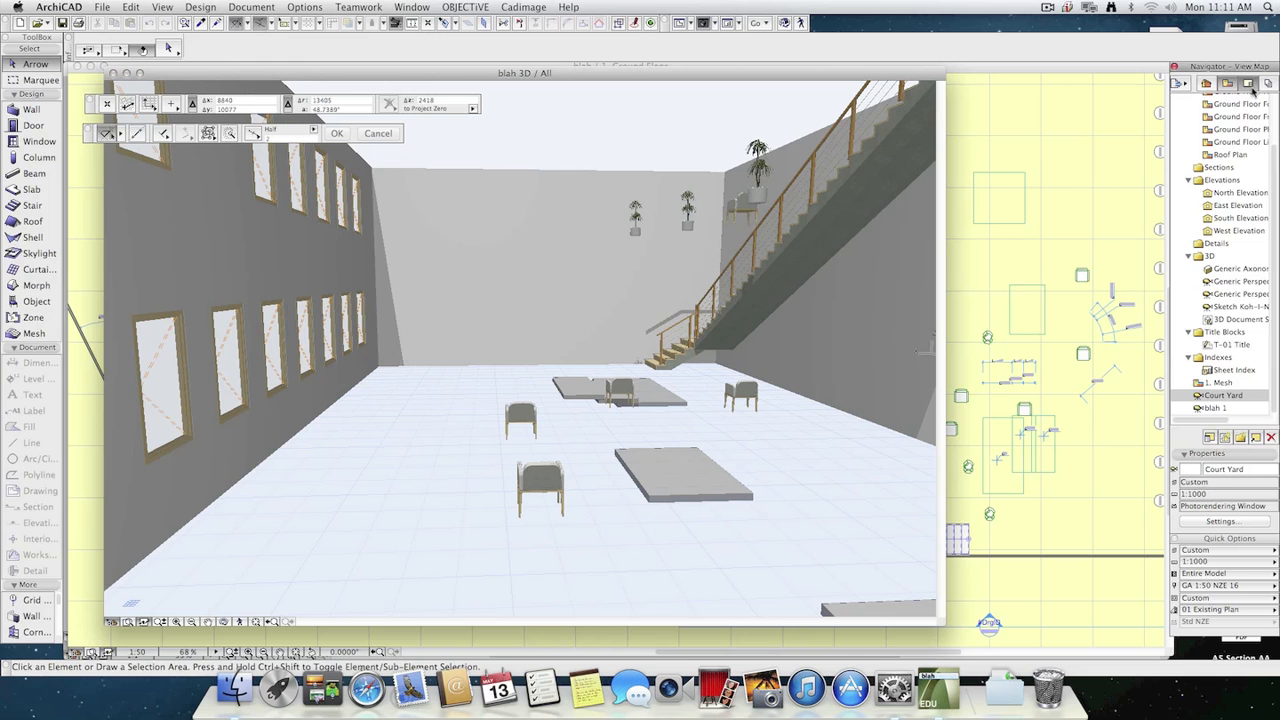
double_click(1225, 168)
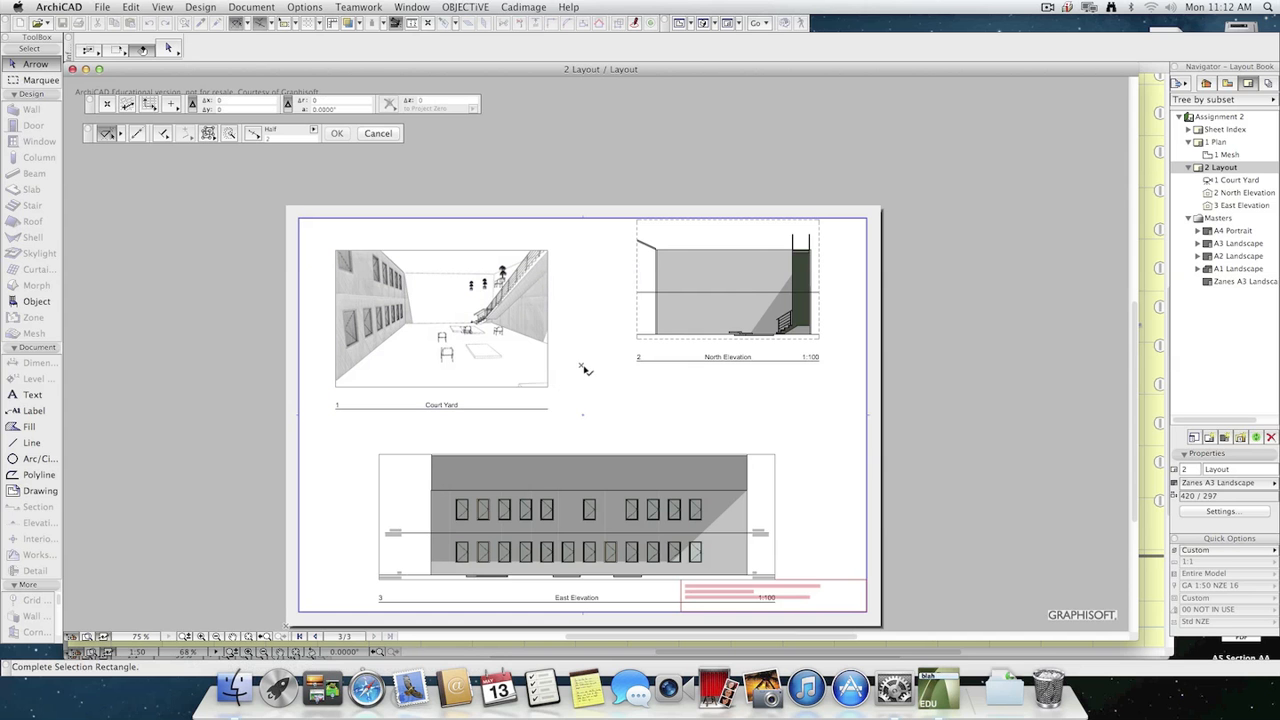
scroll(583, 378, up, 1)
scroll(583, 382, up, 2)
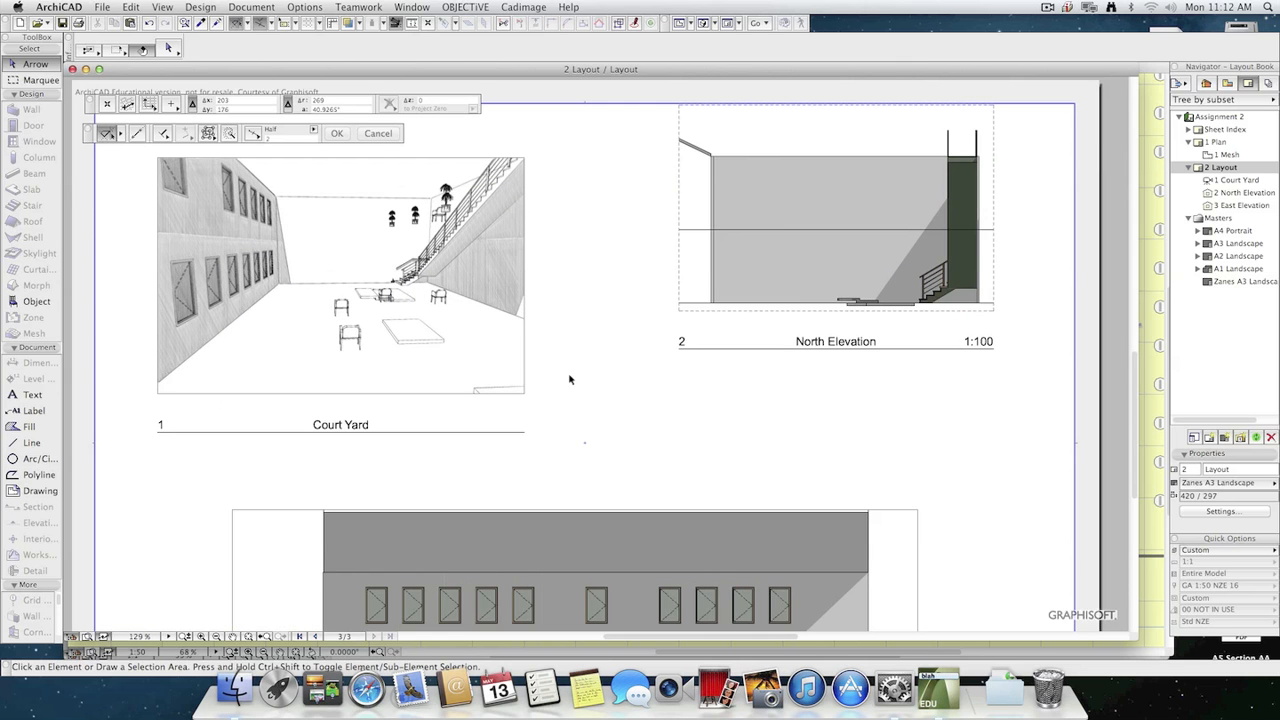
scroll(628, 411, down, 1)
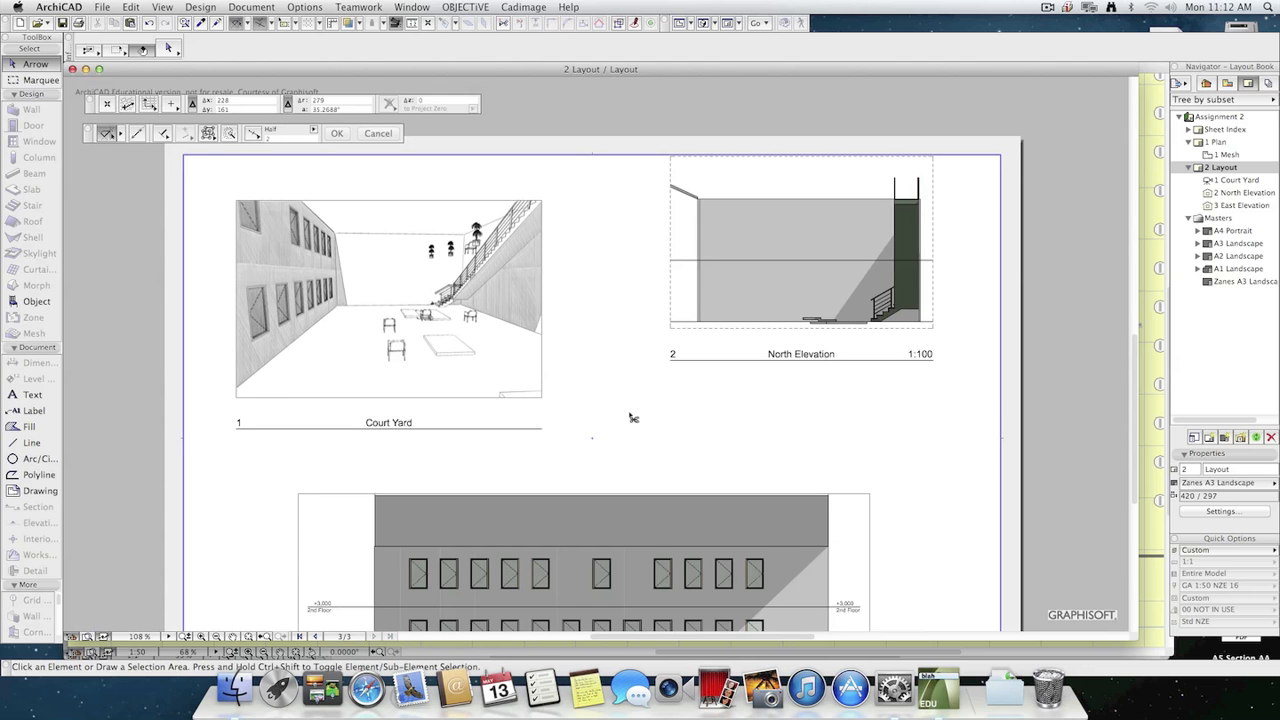
key(super+Tab)
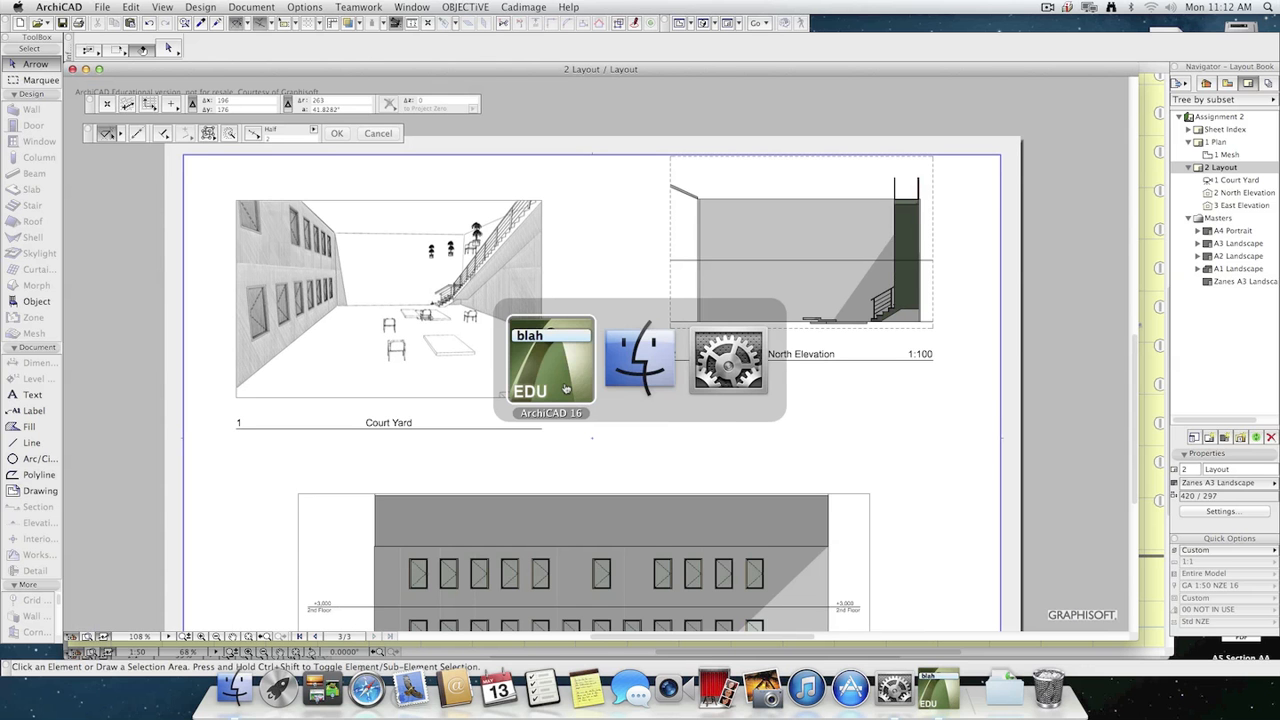
key(super+Tab)
key(super+Tab)
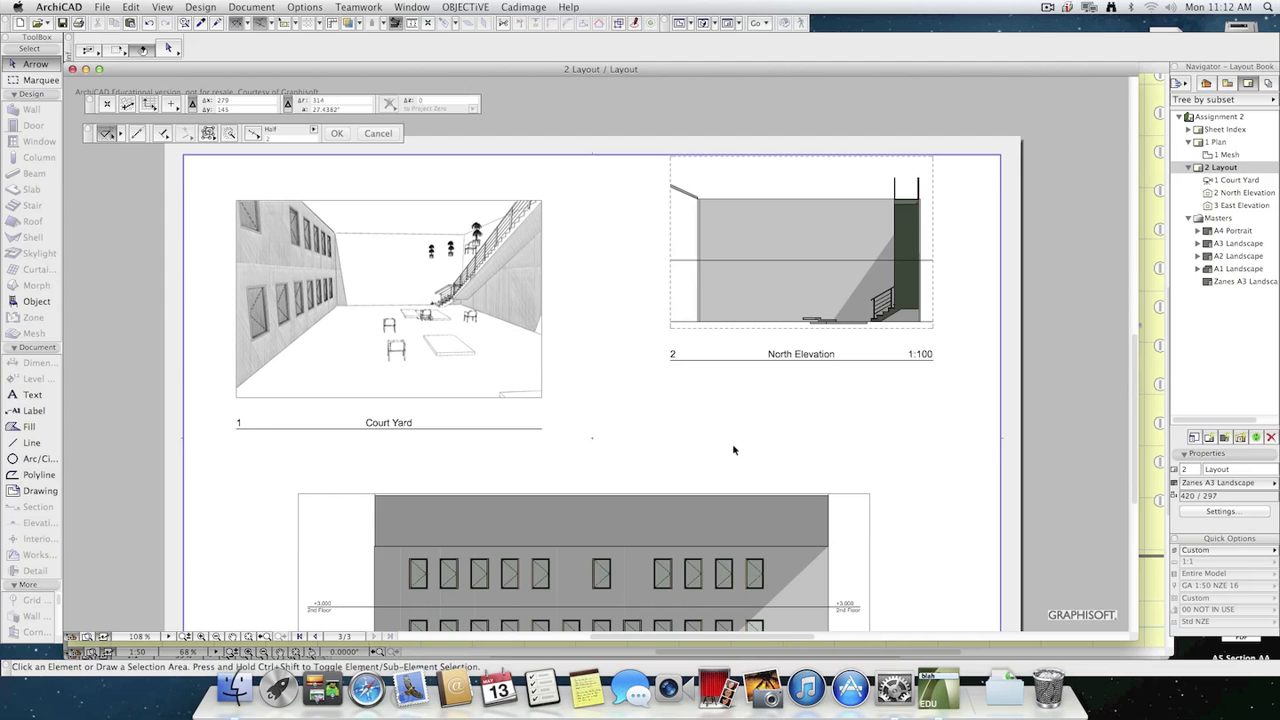
Return to the 3D window and shrink its width to a narrow, portrait-like shape.
key(F2)
key(F3)
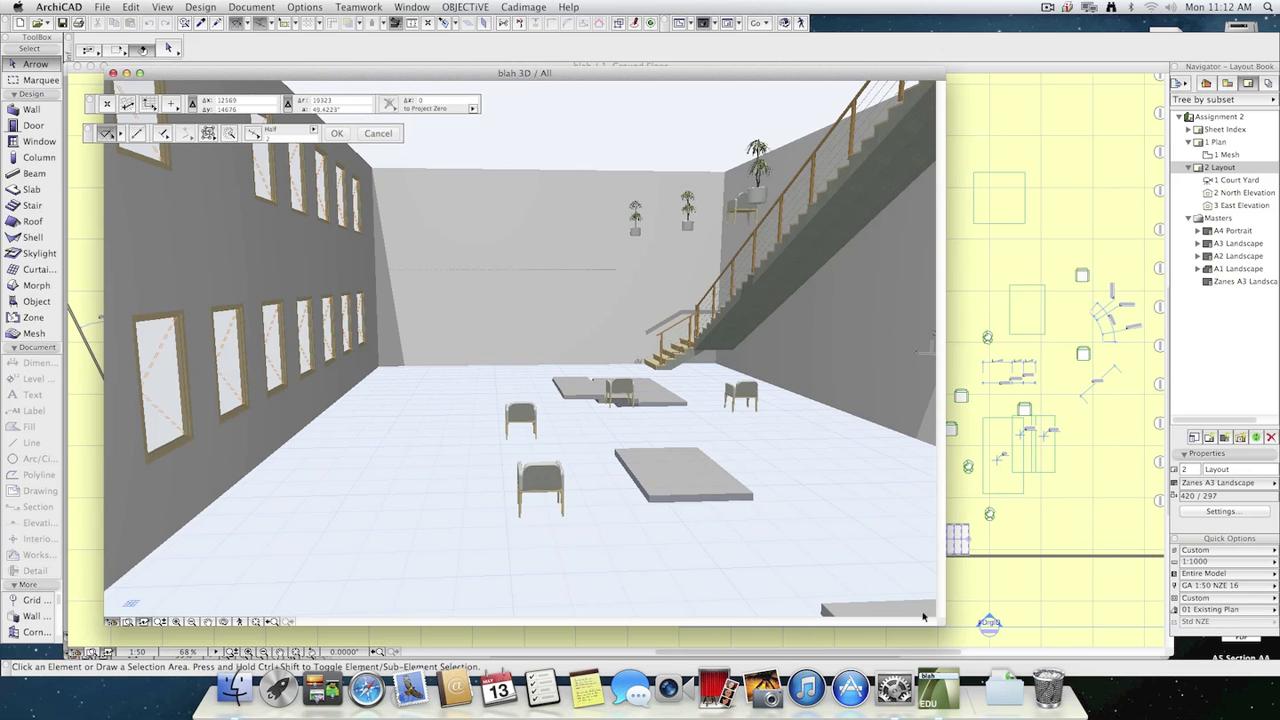
drag(941, 621, 586, 604)
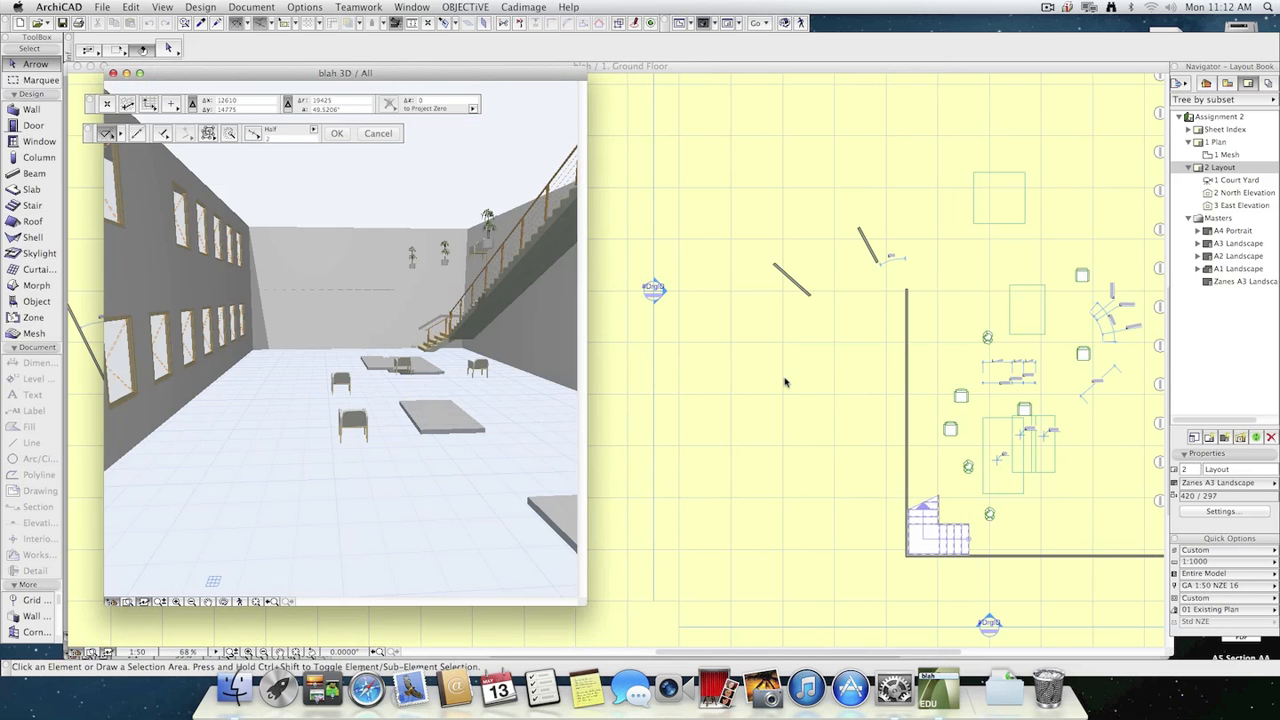
Reopen the 2 Layout sheet, select the Court Yard drawing and run an update of the placed drawings.
double_click(1226, 167)
click(492, 344)
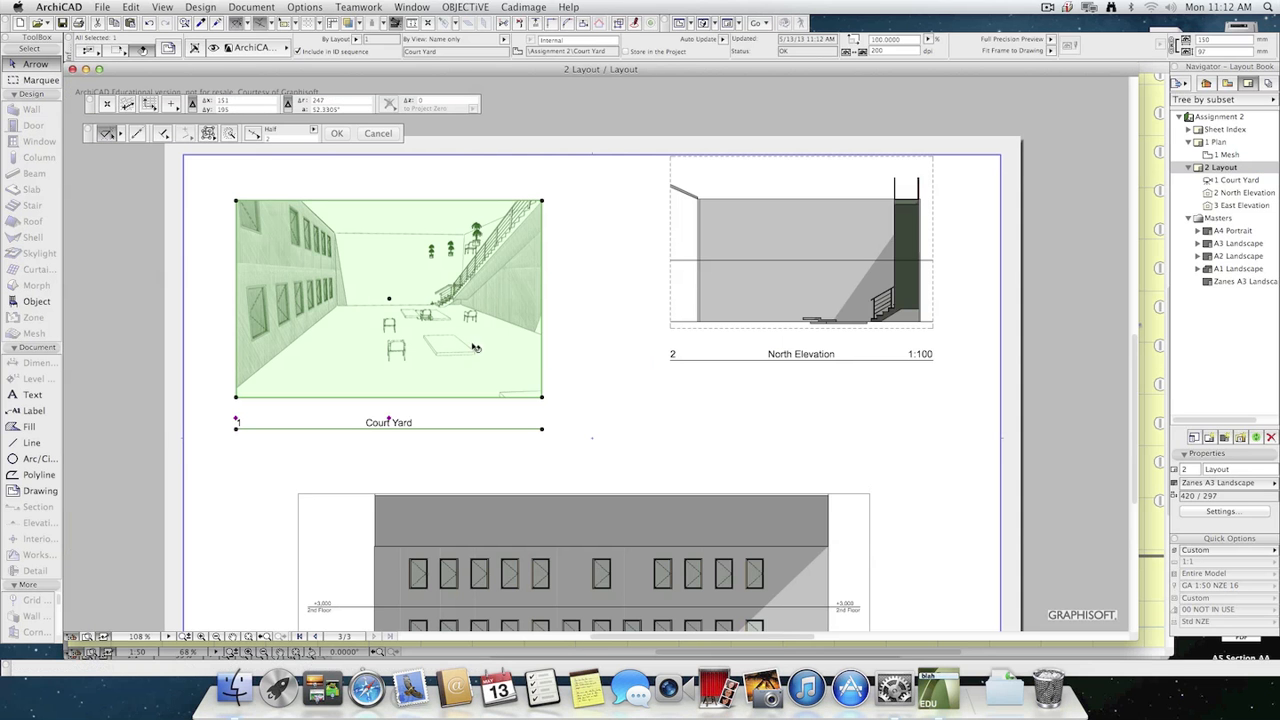
click(1245, 440)
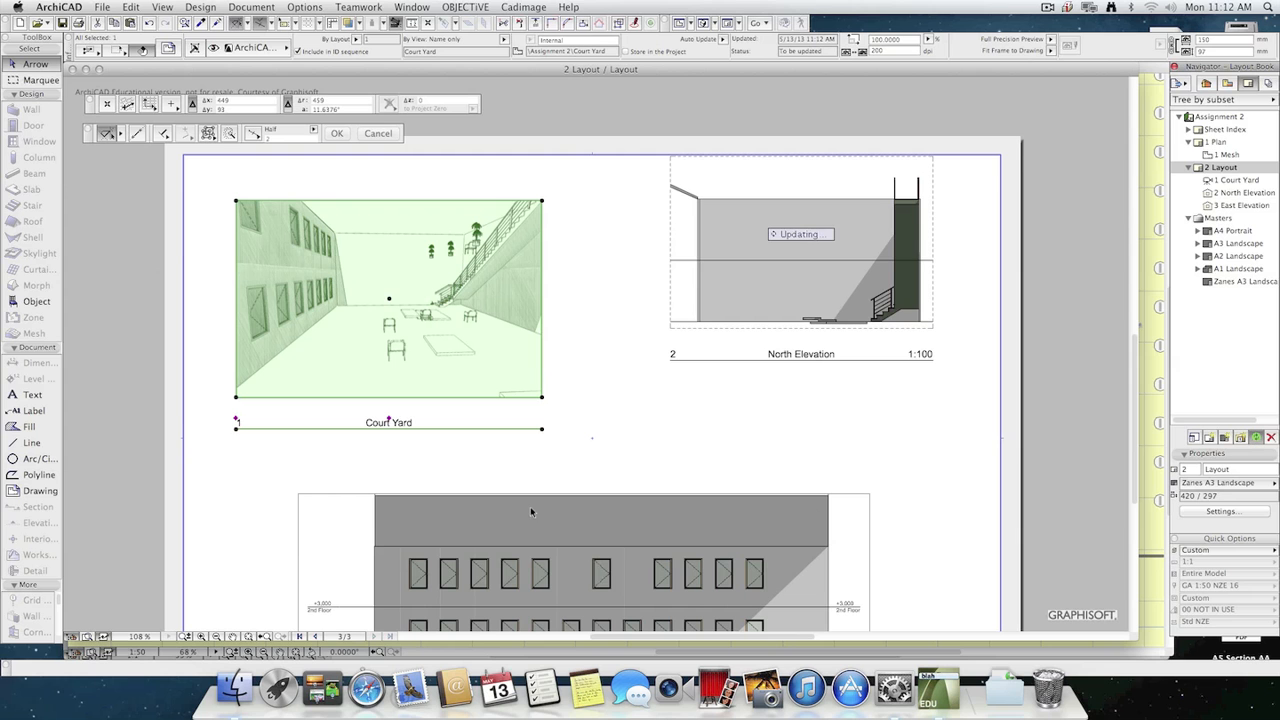
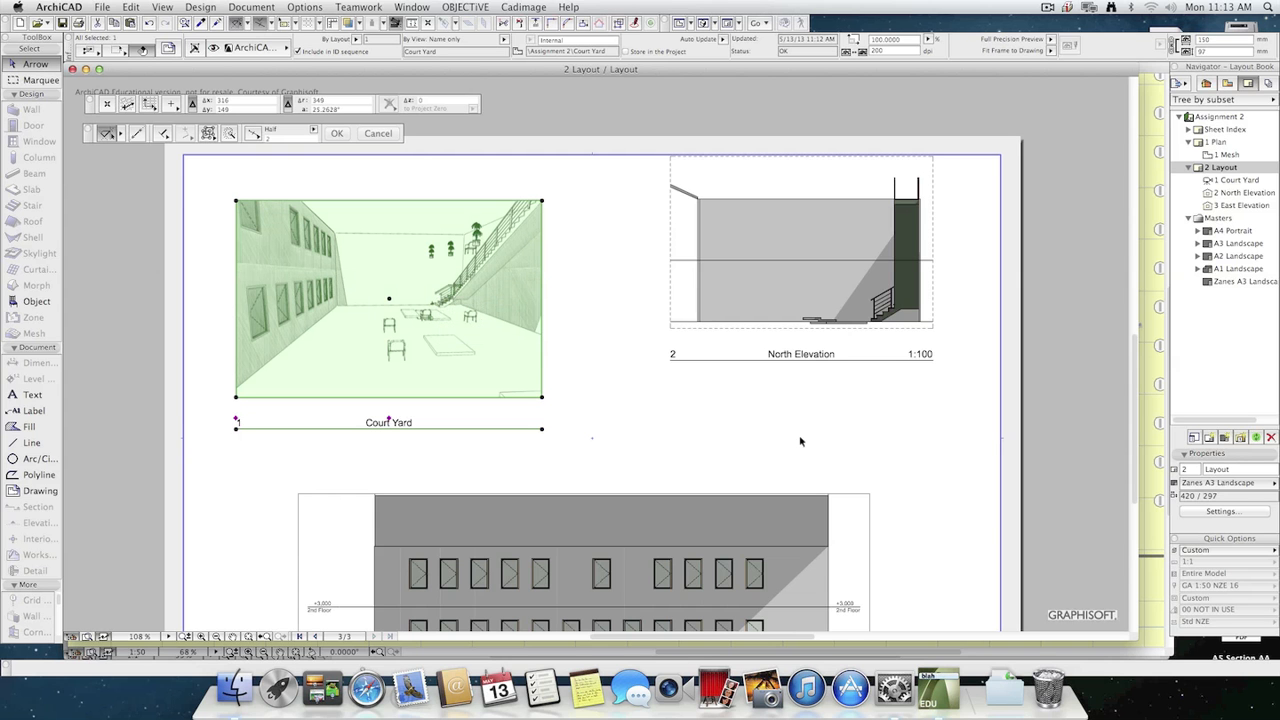
Deselect the Court Yard drawing, return to the 3D window and widen it to a landscape shape.
click(674, 440)
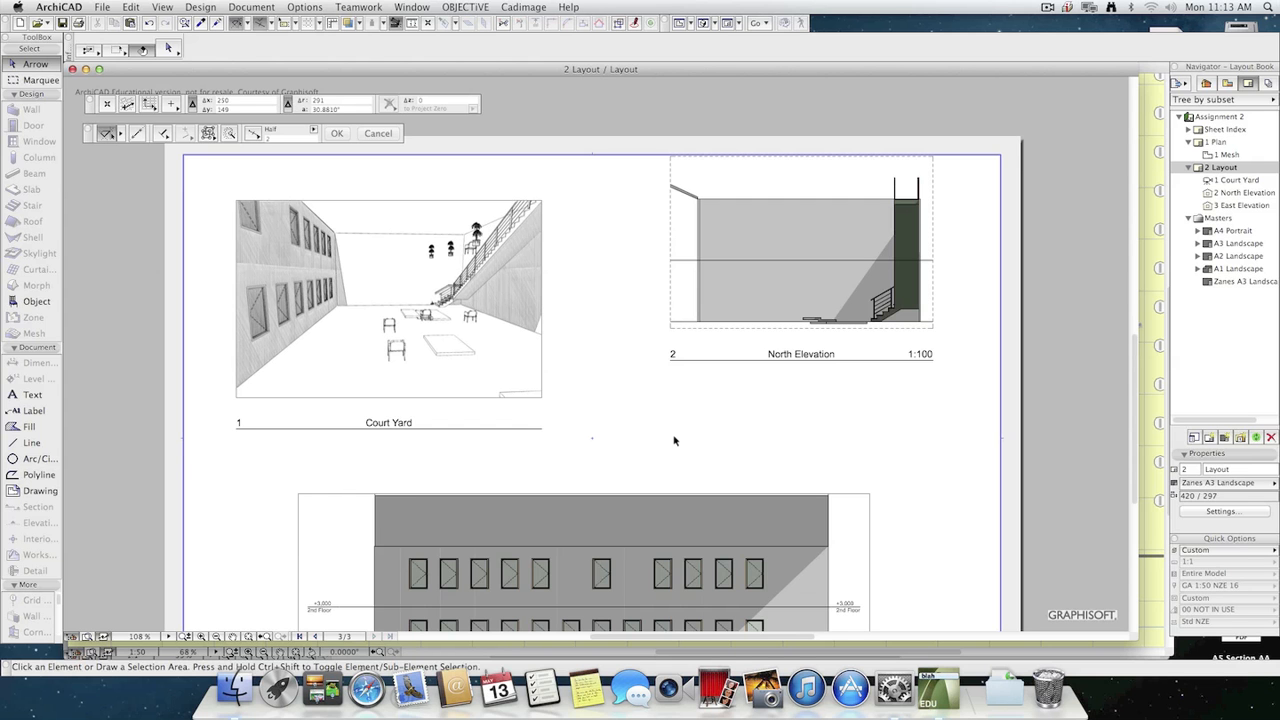
scroll(646, 427, down, 1)
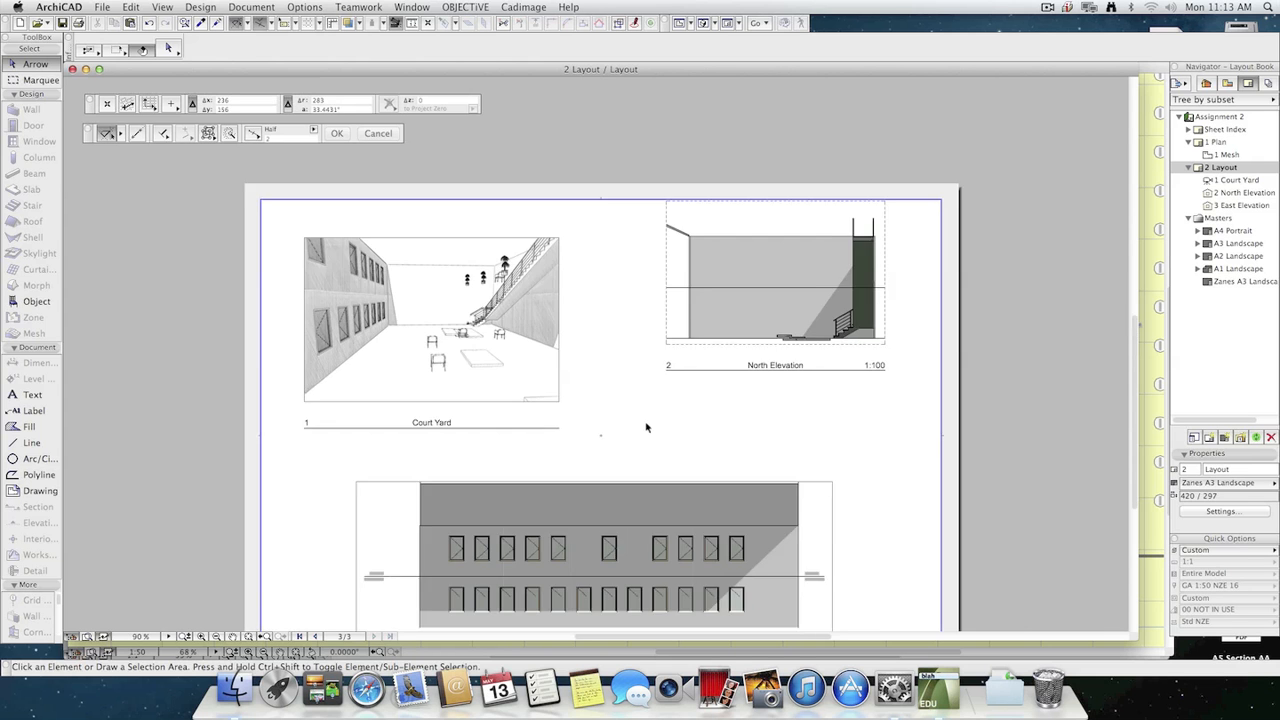
middle_drag(646, 427, 563, 326)
key(super+Tab)
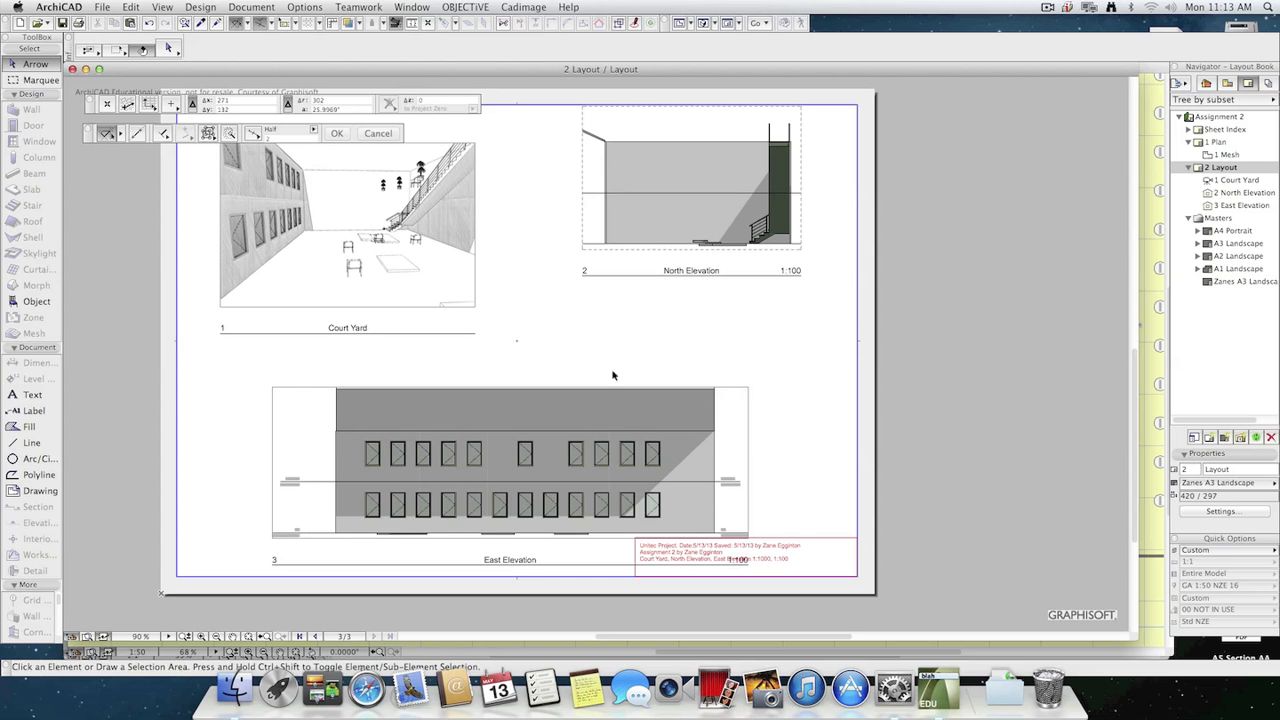
key(super+Tab)
key(F3)
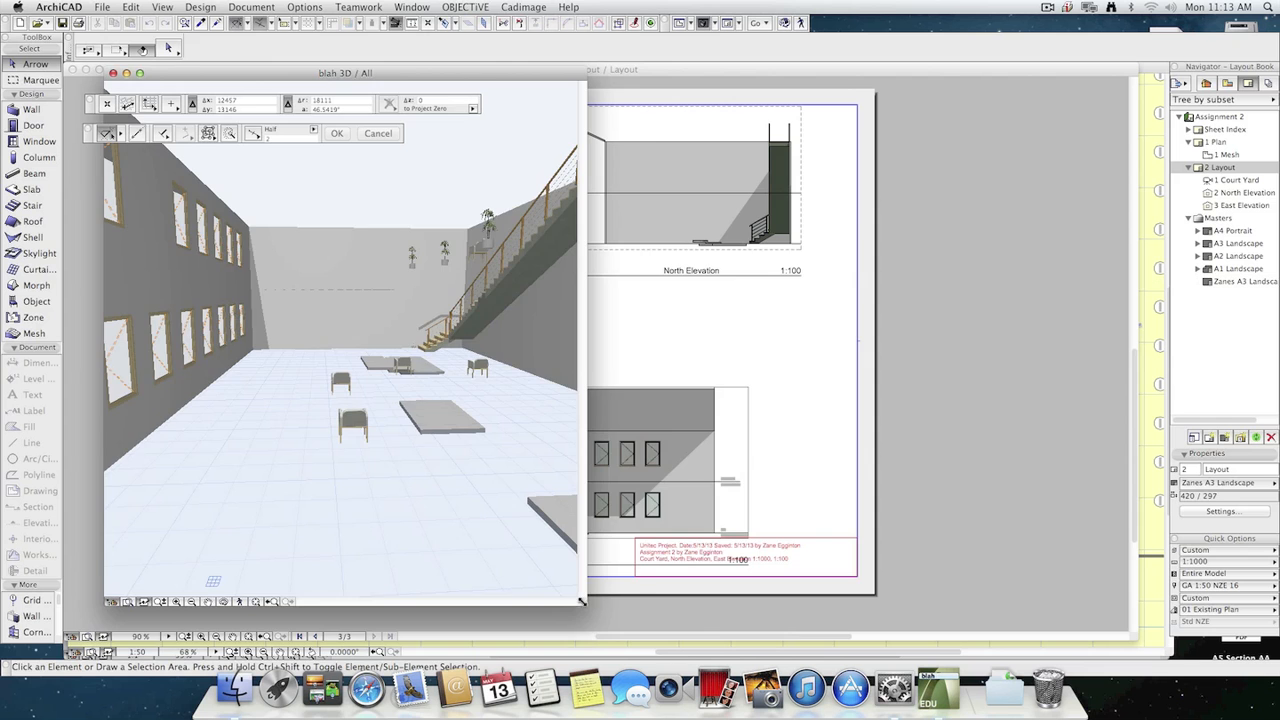
drag(586, 606, 1021, 583)
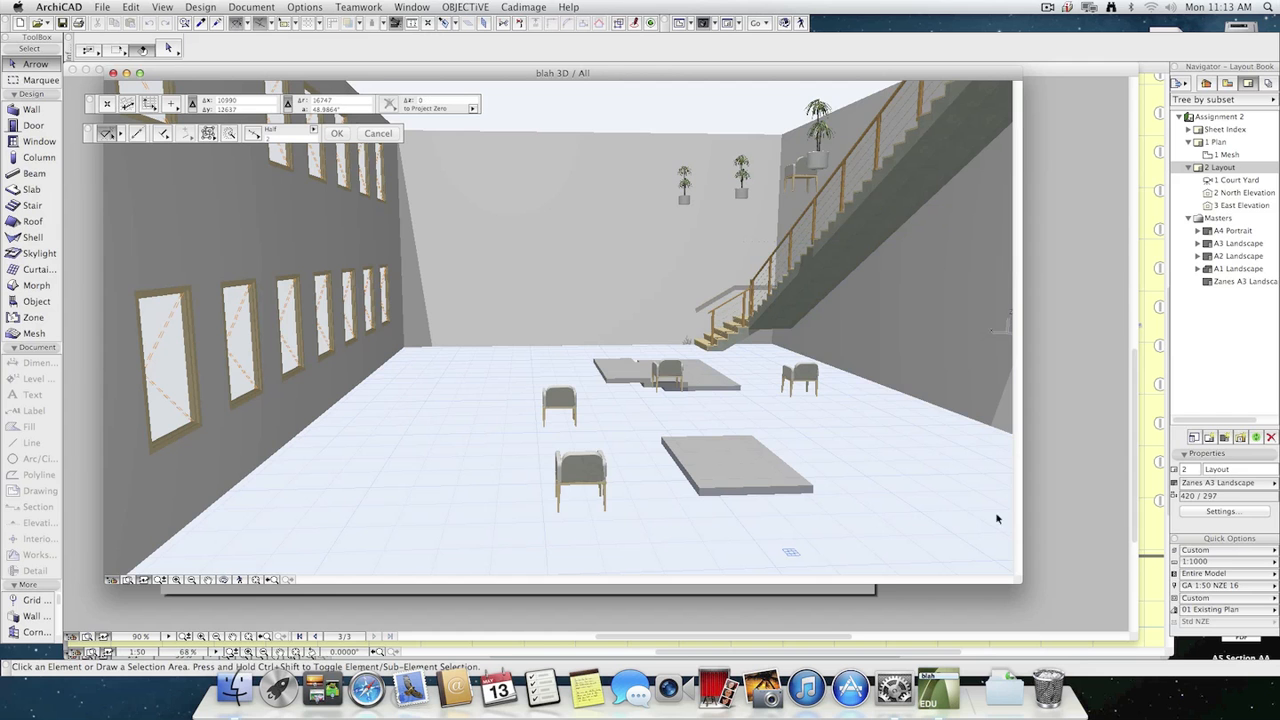
drag(1020, 580, 1047, 387)
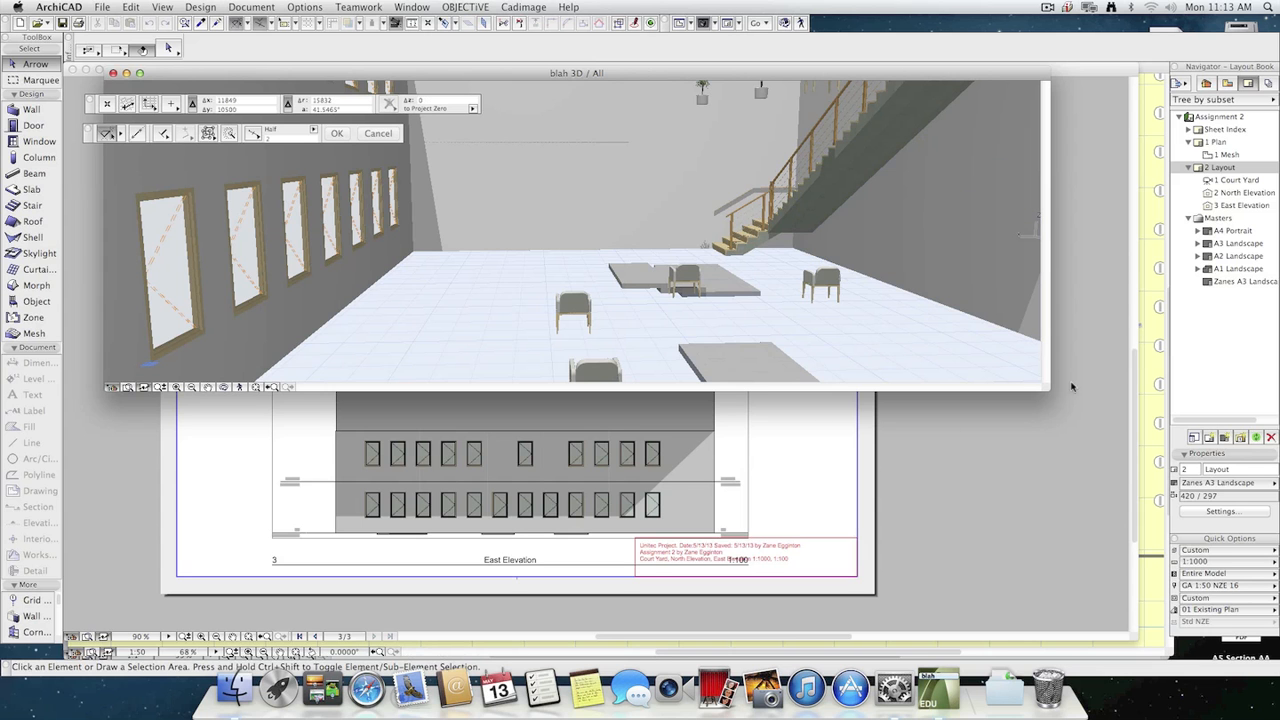
drag(1047, 389, 1003, 550)
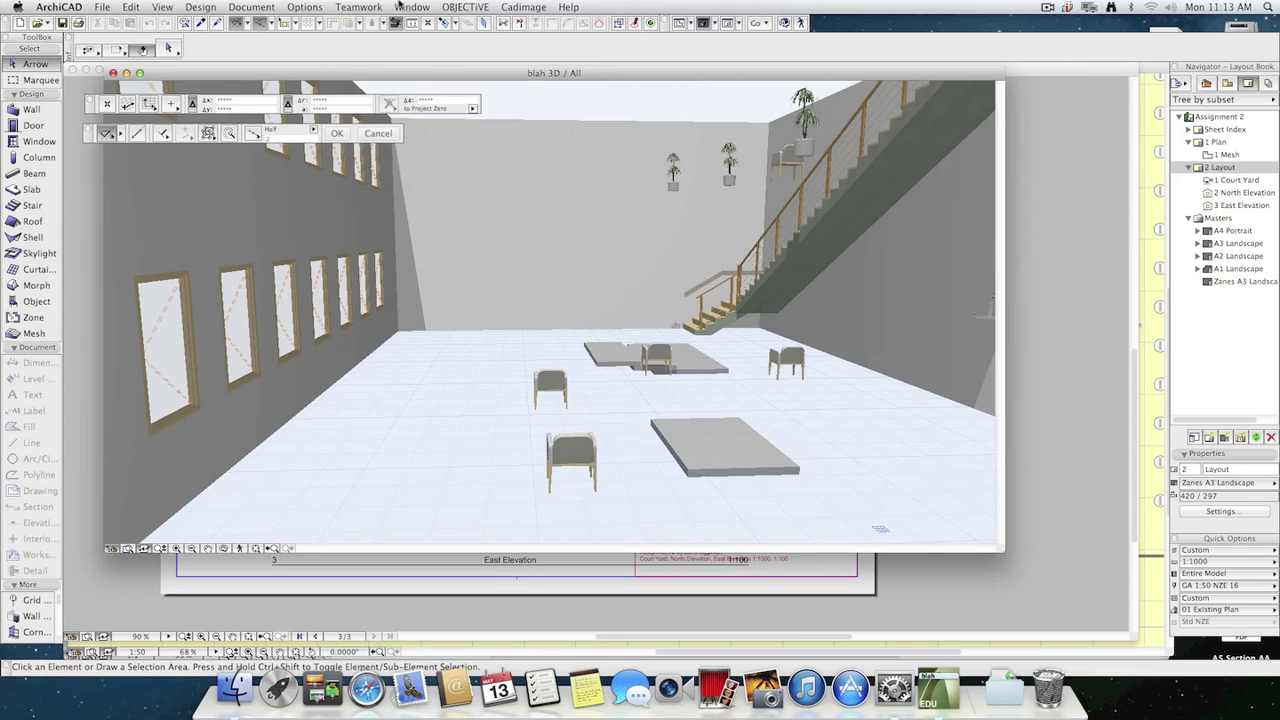
Check the Sketch engine's image size in the PhotoRendering Settings against the resized 3D window.
click(251, 7)
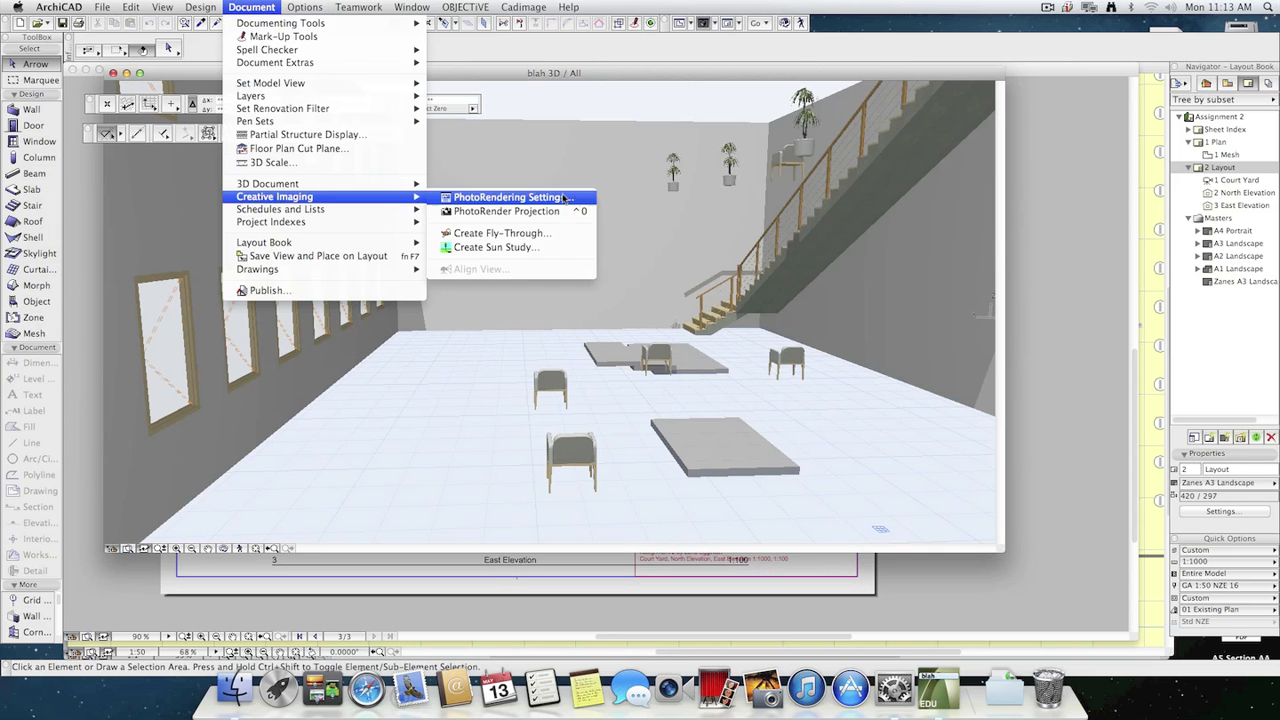
click(538, 196)
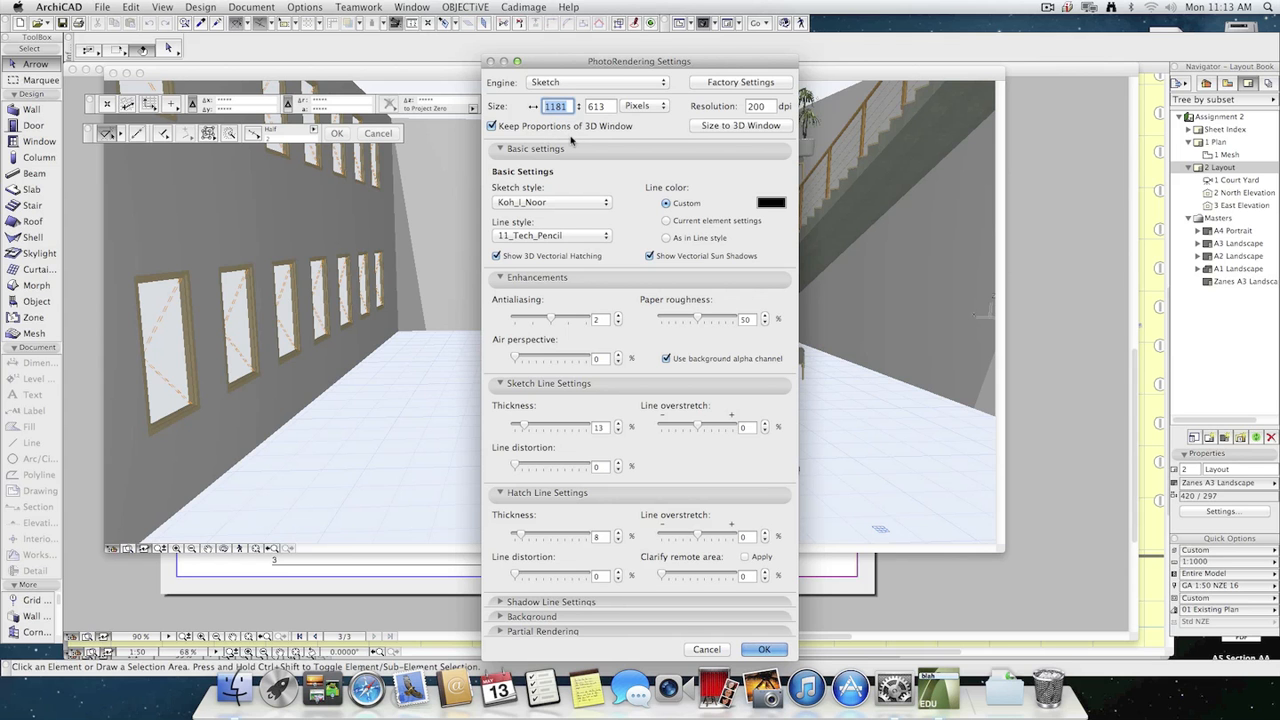
click(706, 650)
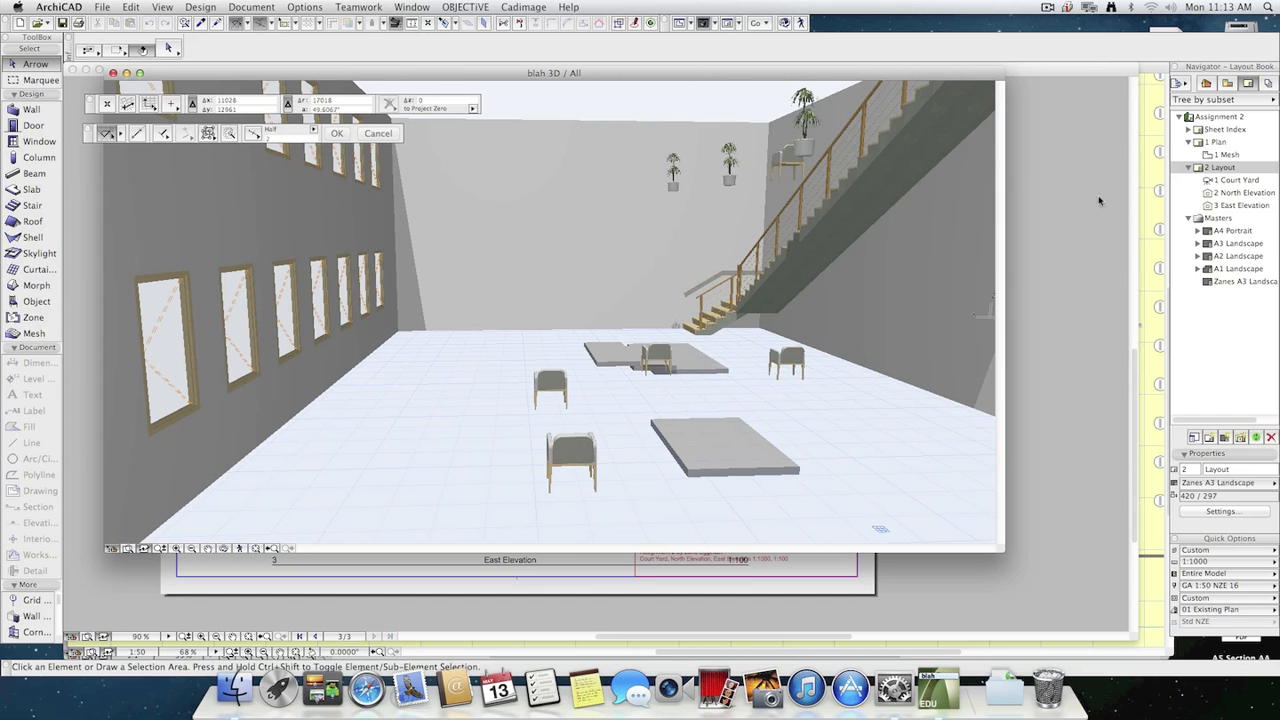
Open the Organizer and move it over the 3D window.
click(1227, 83)
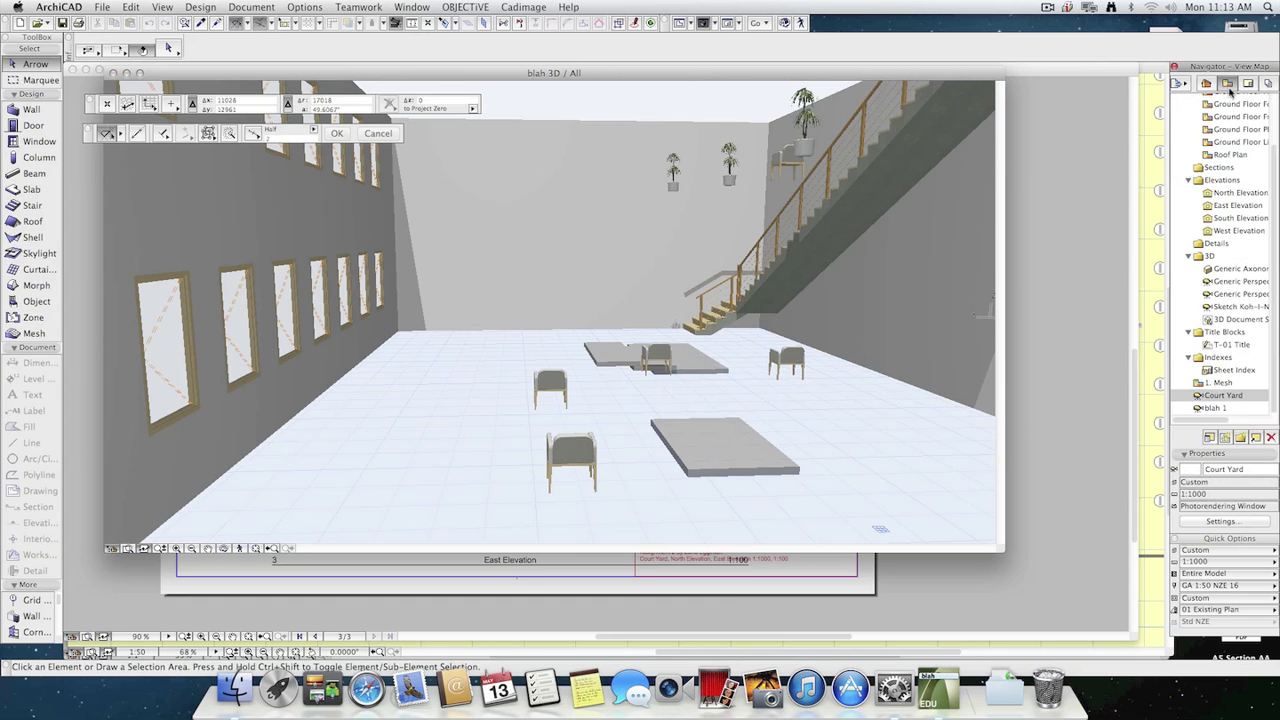
drag(1275, 330, 1272, 366)
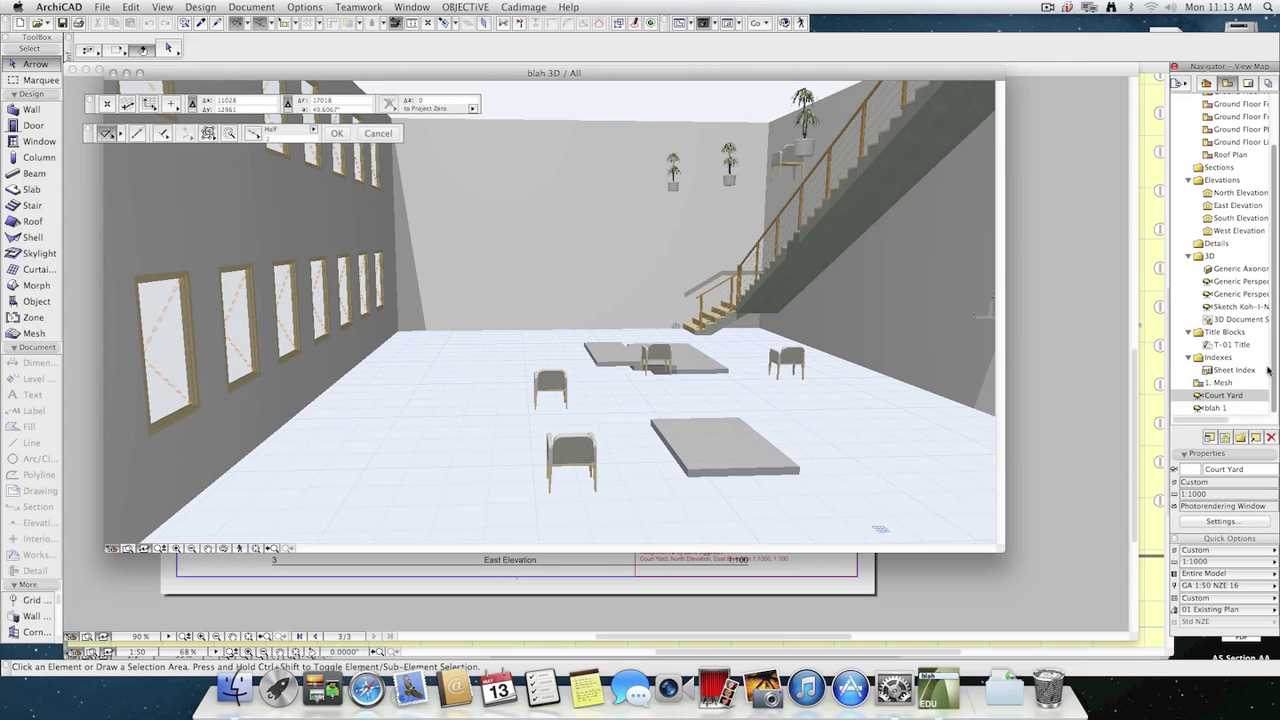
click(1248, 83)
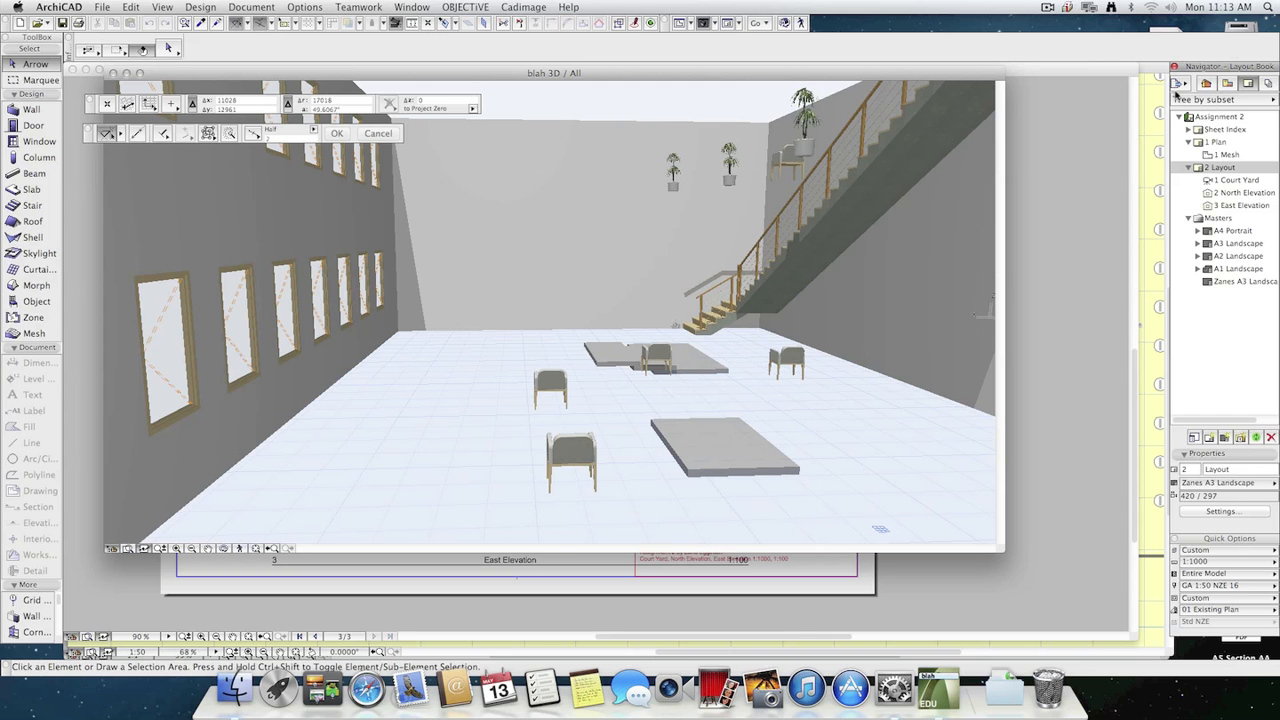
click(1179, 84)
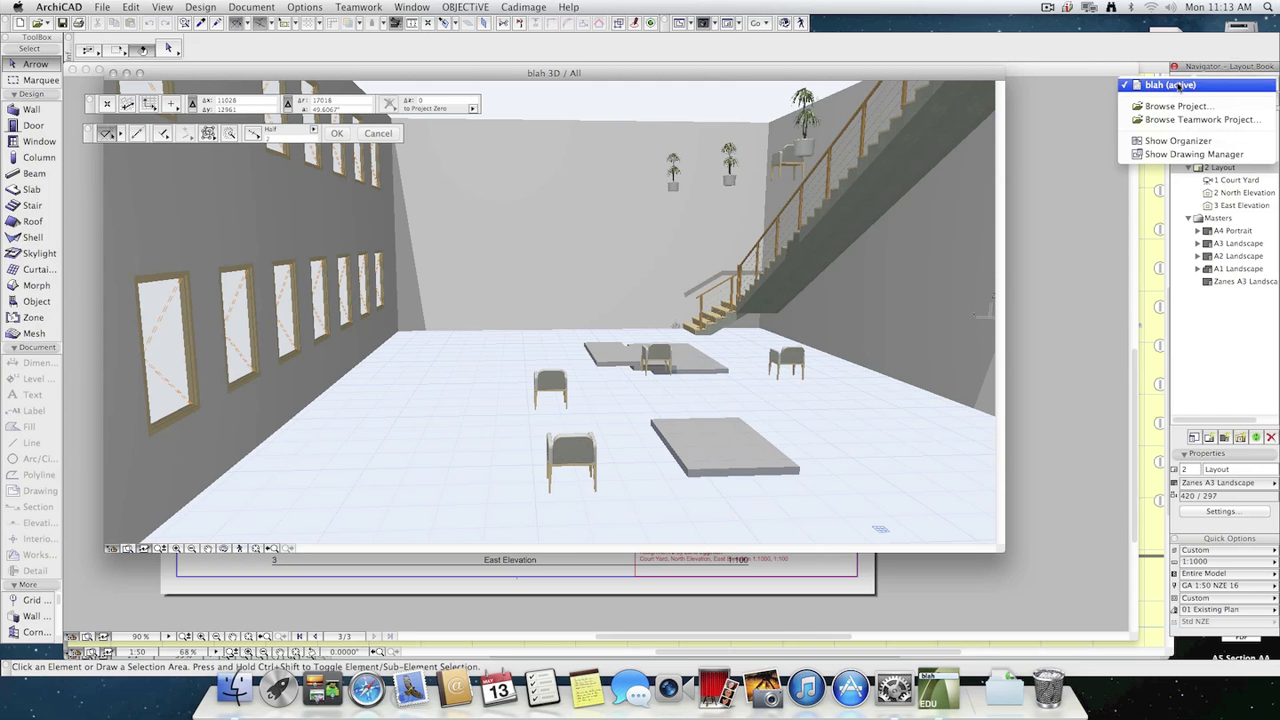
click(1199, 146)
drag(1030, 132, 727, 125)
Switch the Organizer to the Publisher and show the list of publisher sets.
click(784, 160)
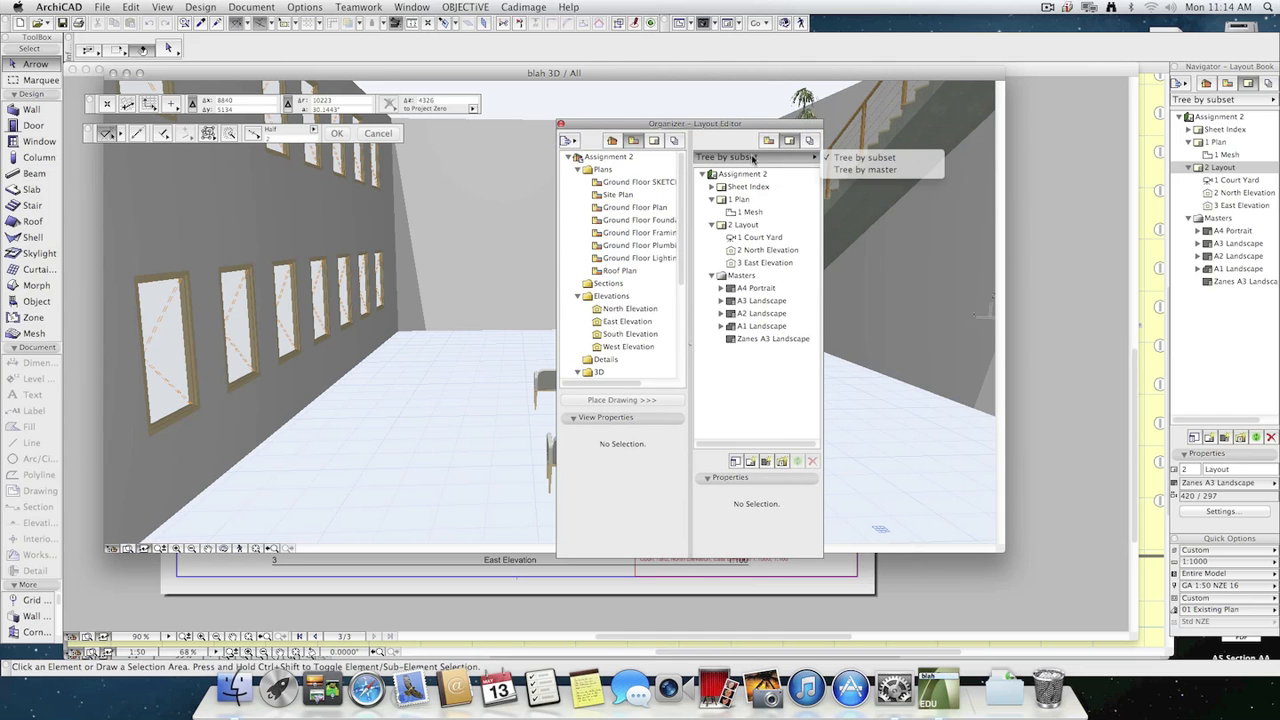
click(756, 158)
click(810, 141)
click(753, 158)
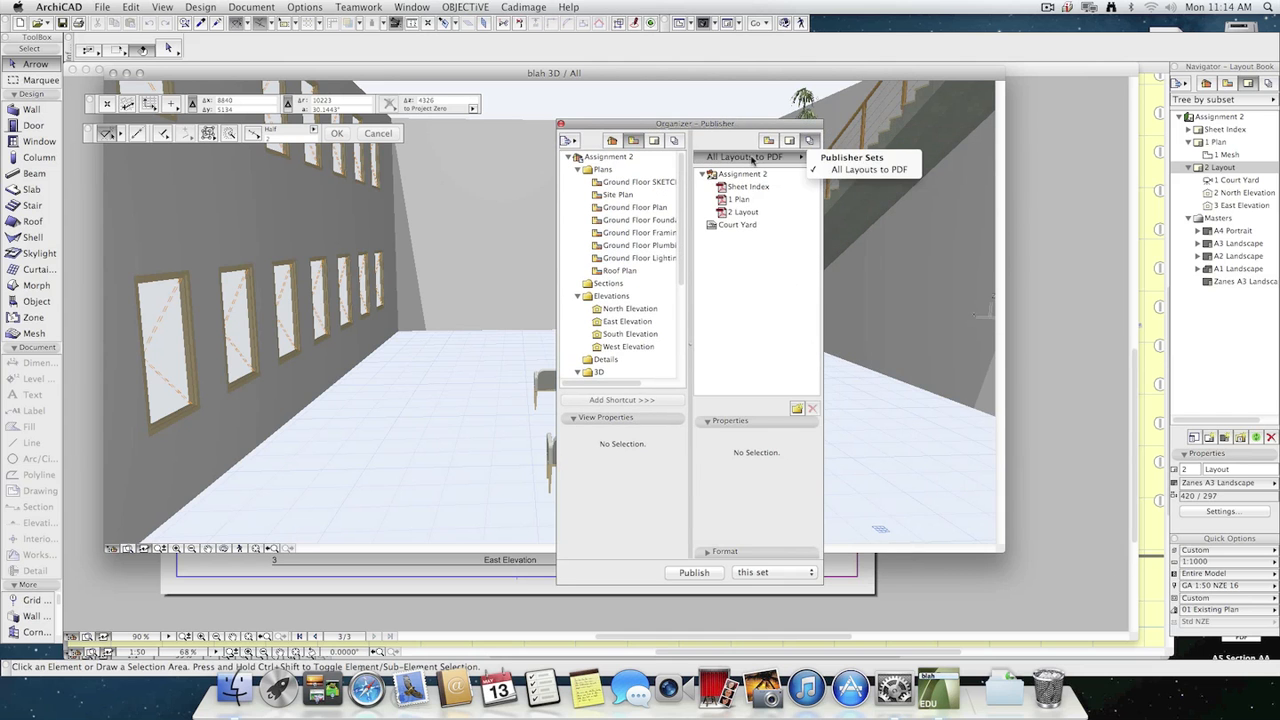
click(831, 158)
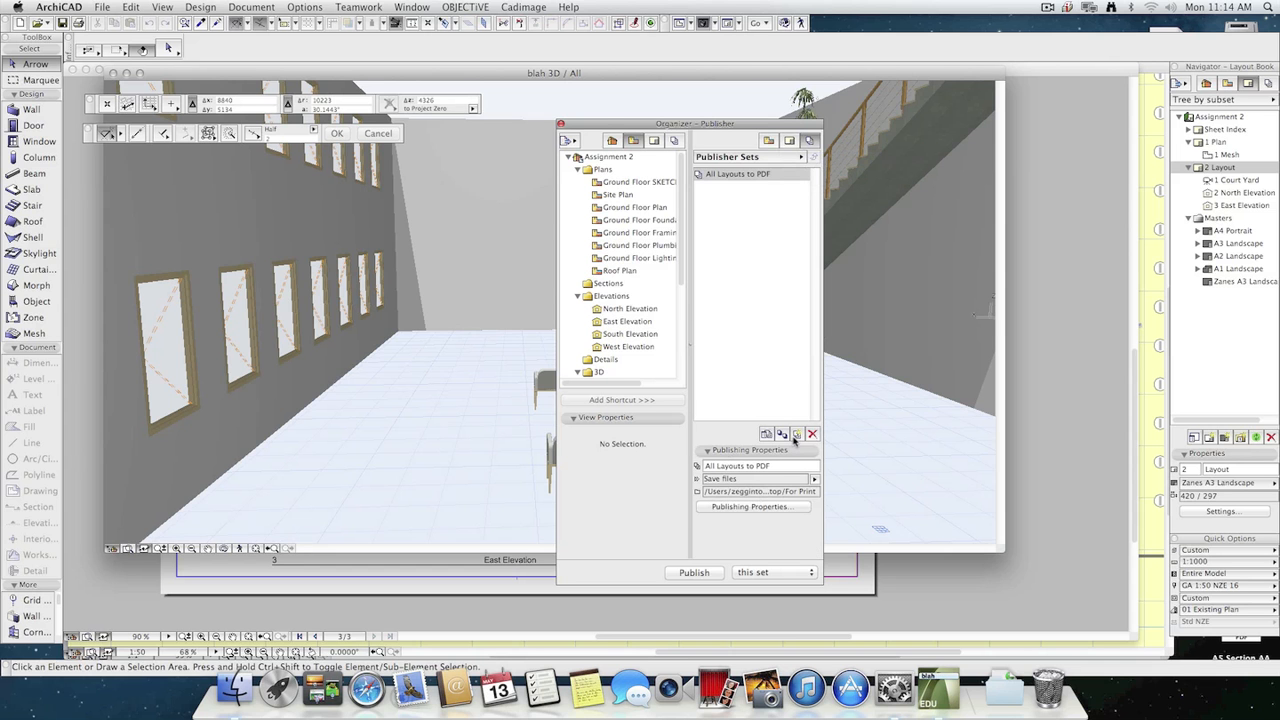
Create a new publisher set named "for web" and look inside it before returning to the set list.
click(796, 435)
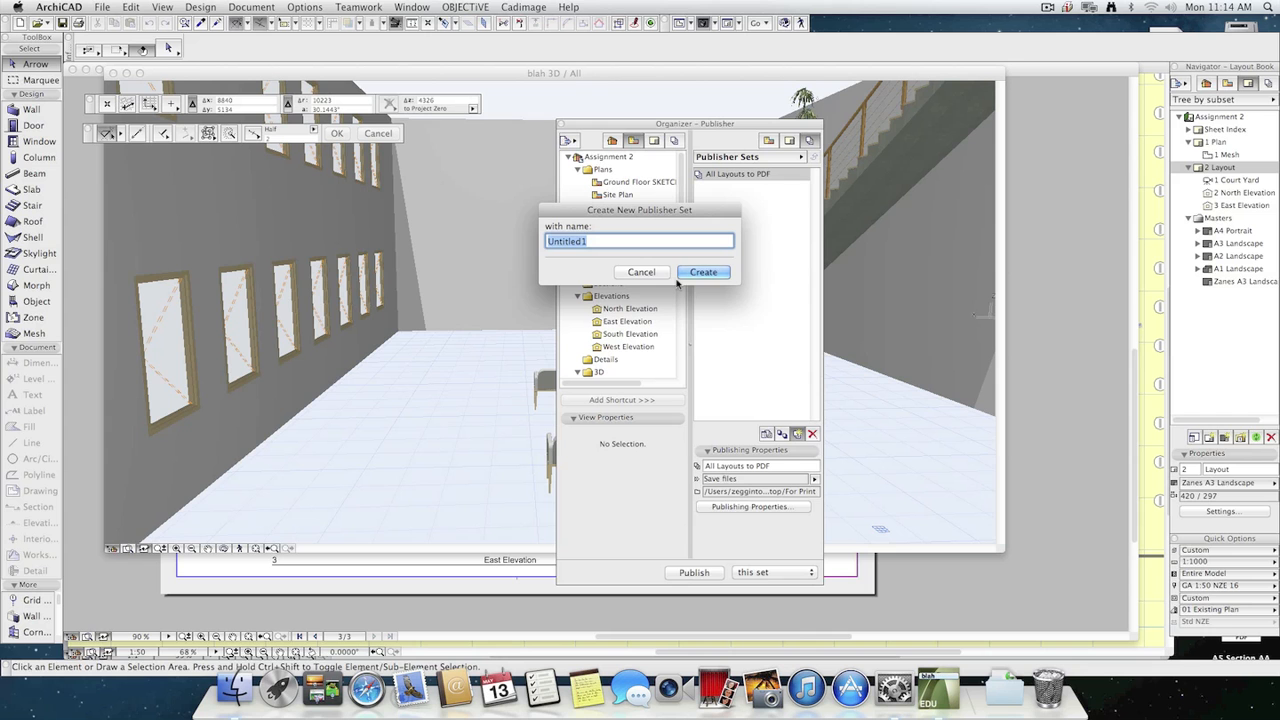
text(for web)
click(703, 272)
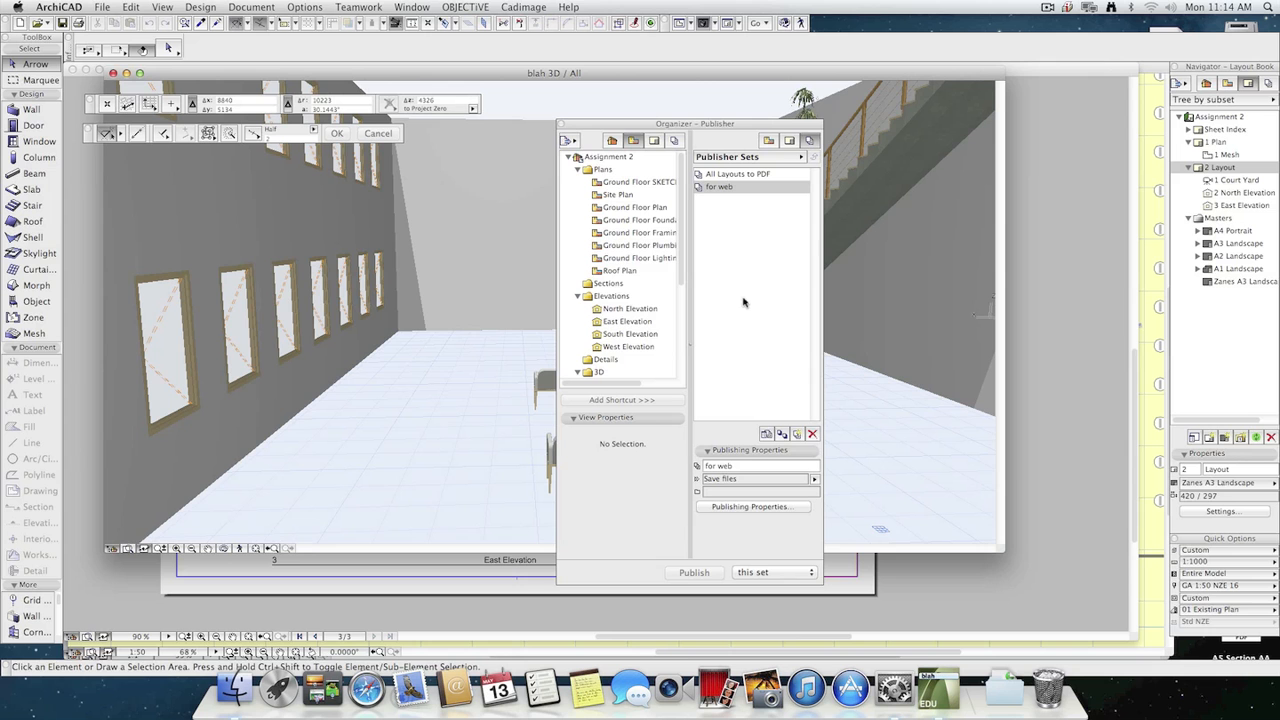
scroll(683, 218, down, 5)
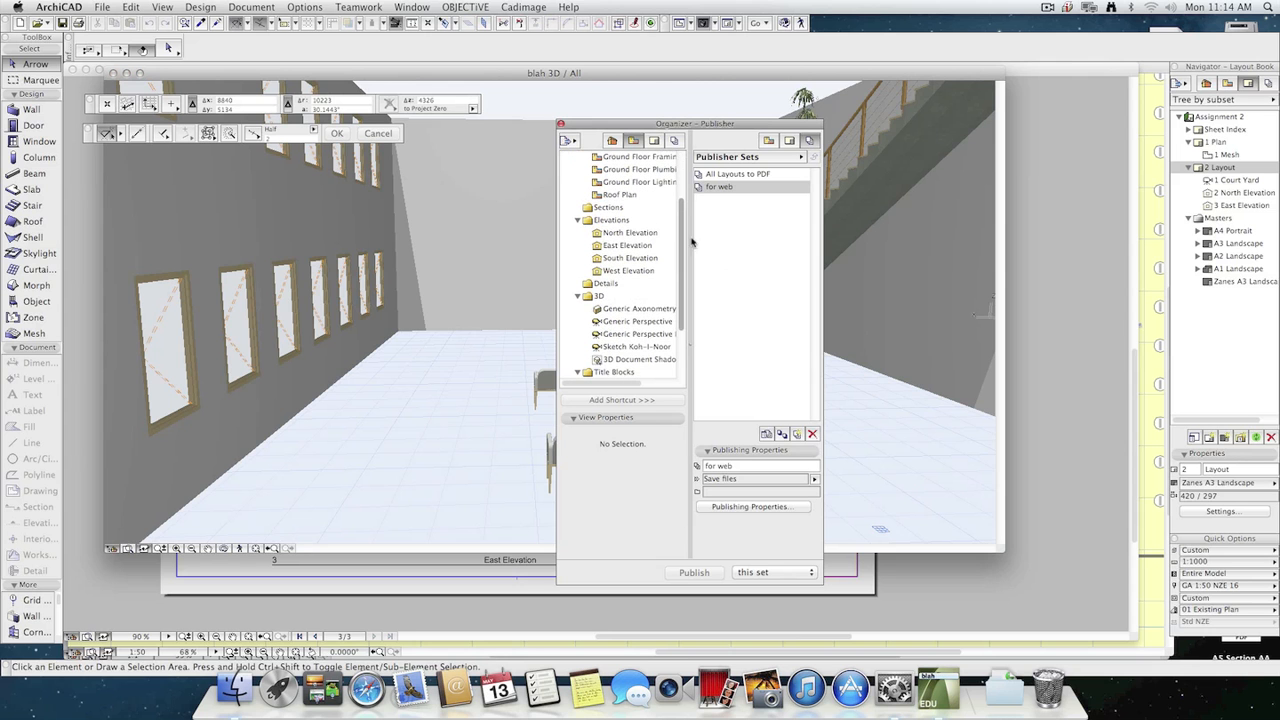
double_click(719, 187)
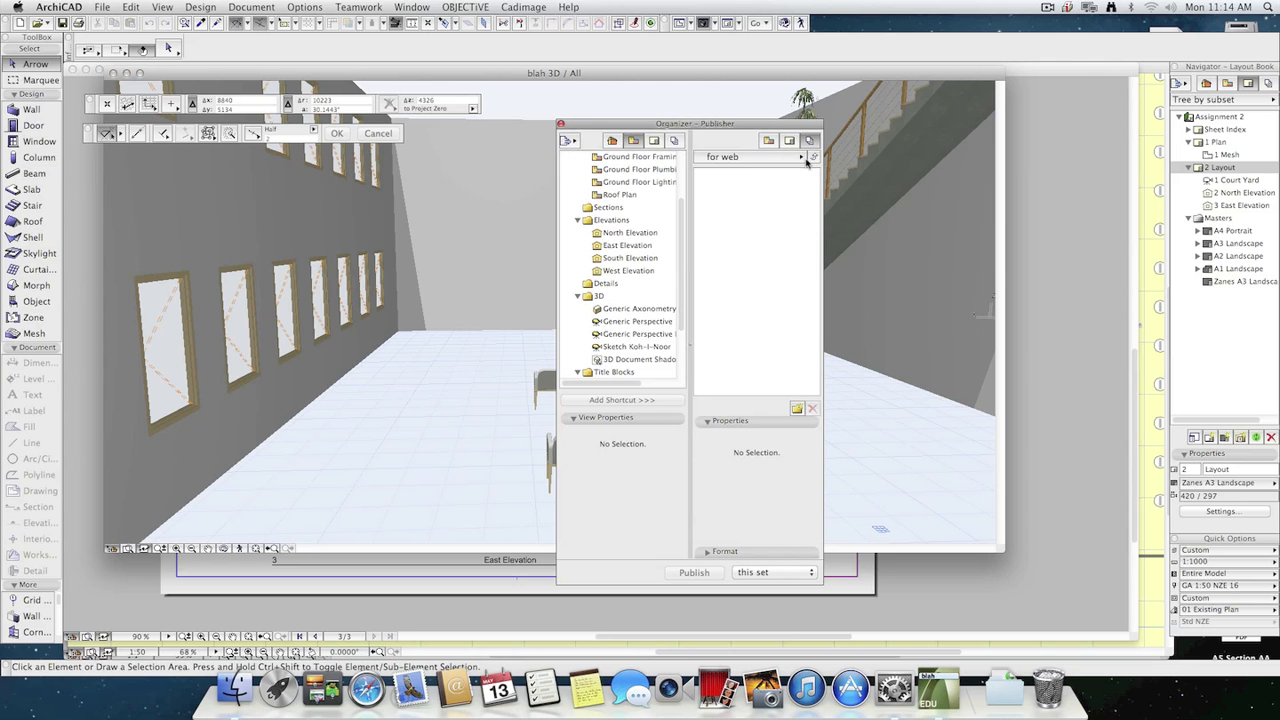
click(812, 158)
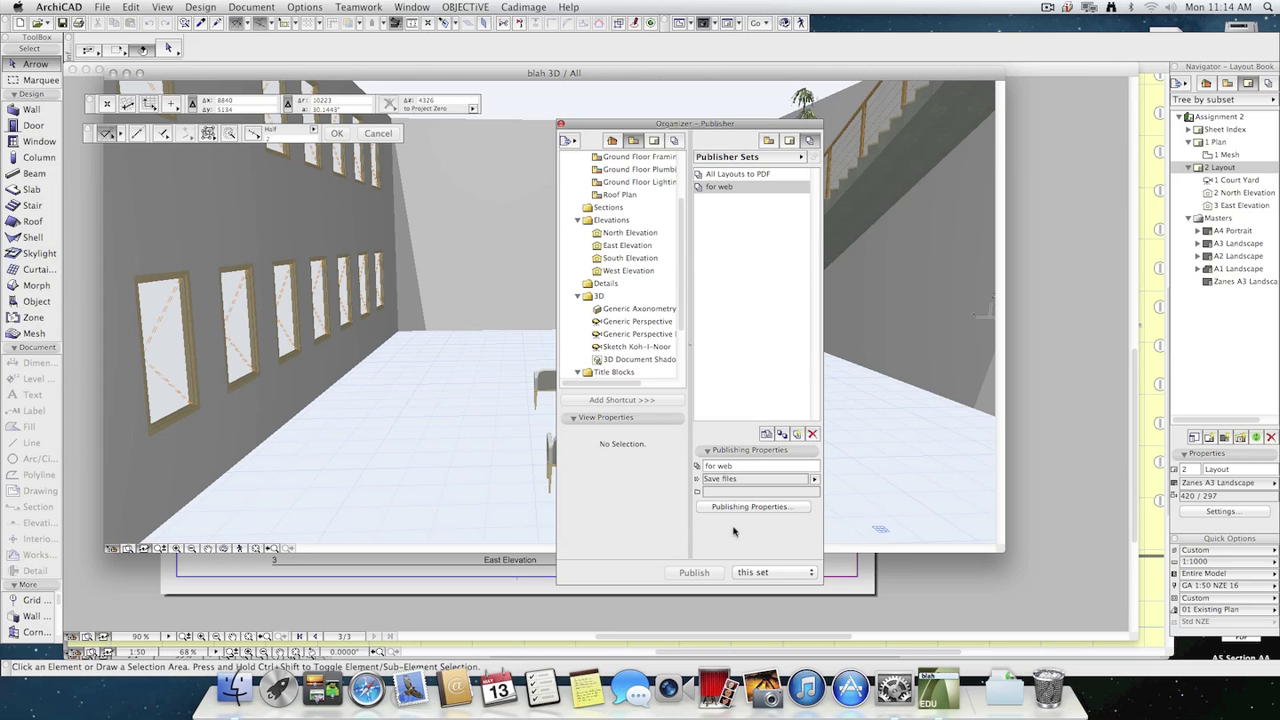
Set the "for web" set's publishing path to a new Desktop folder named "for web".
click(783, 512)
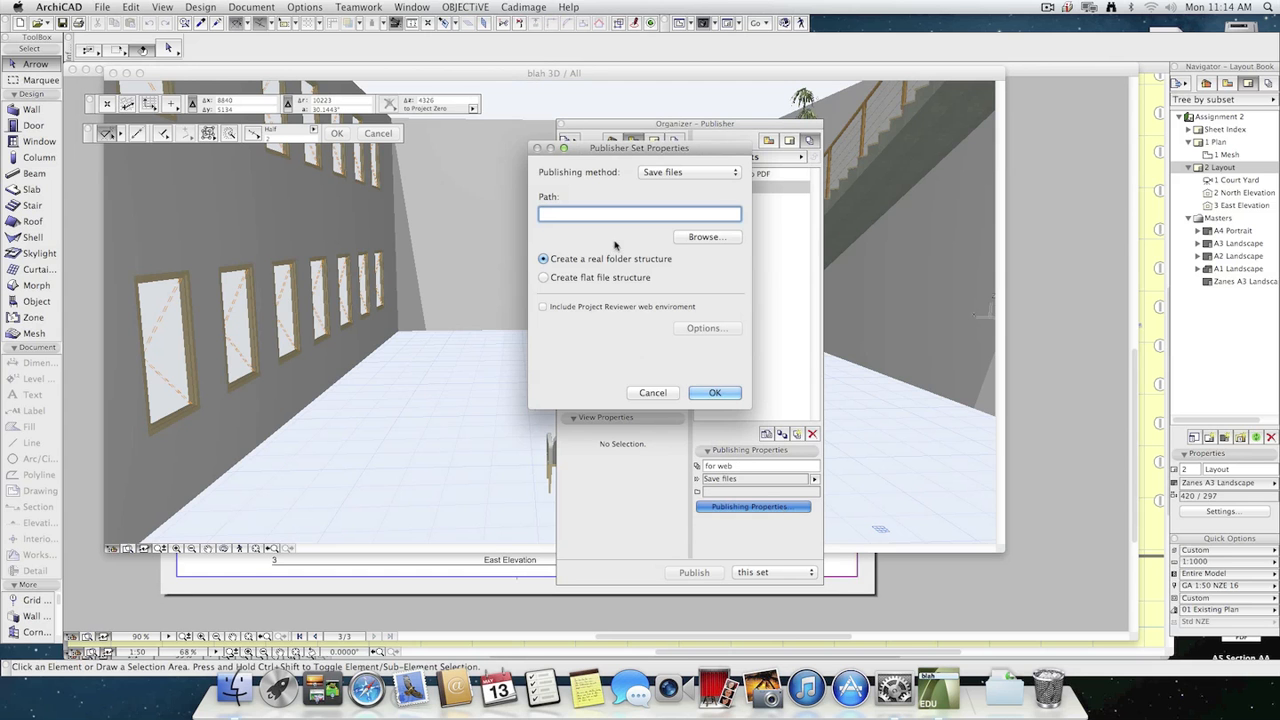
click(704, 238)
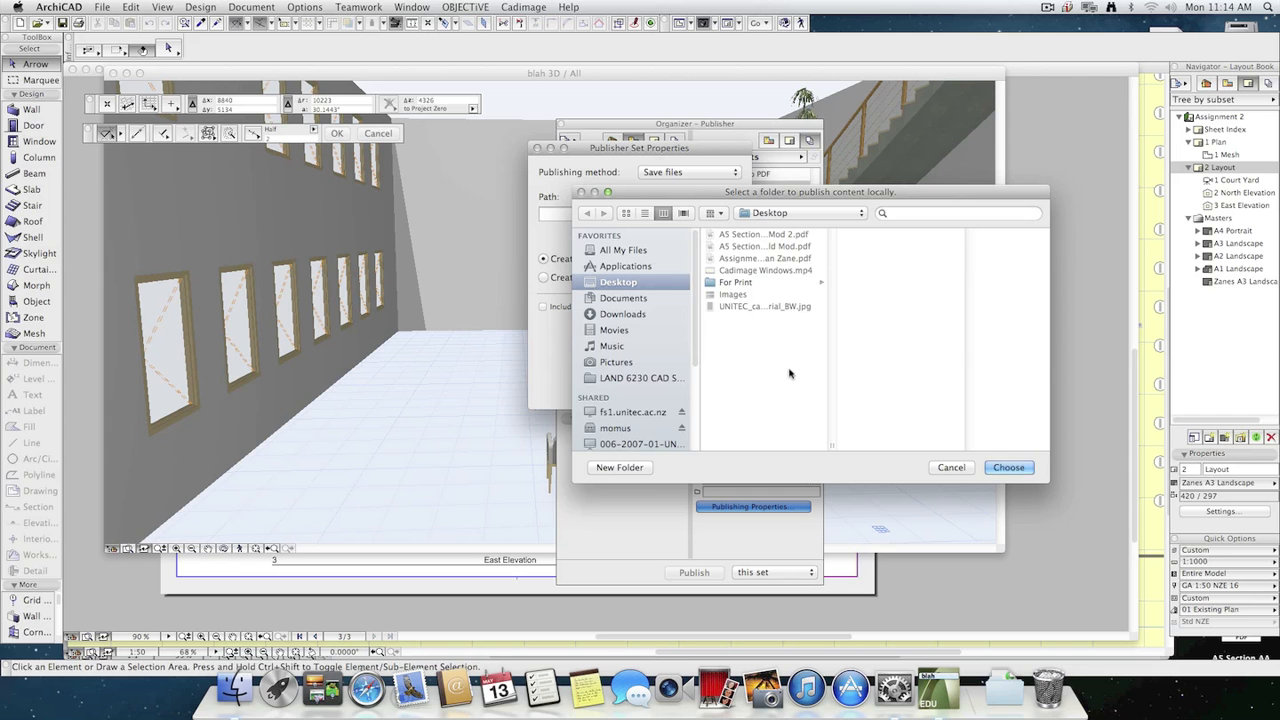
click(620, 467)
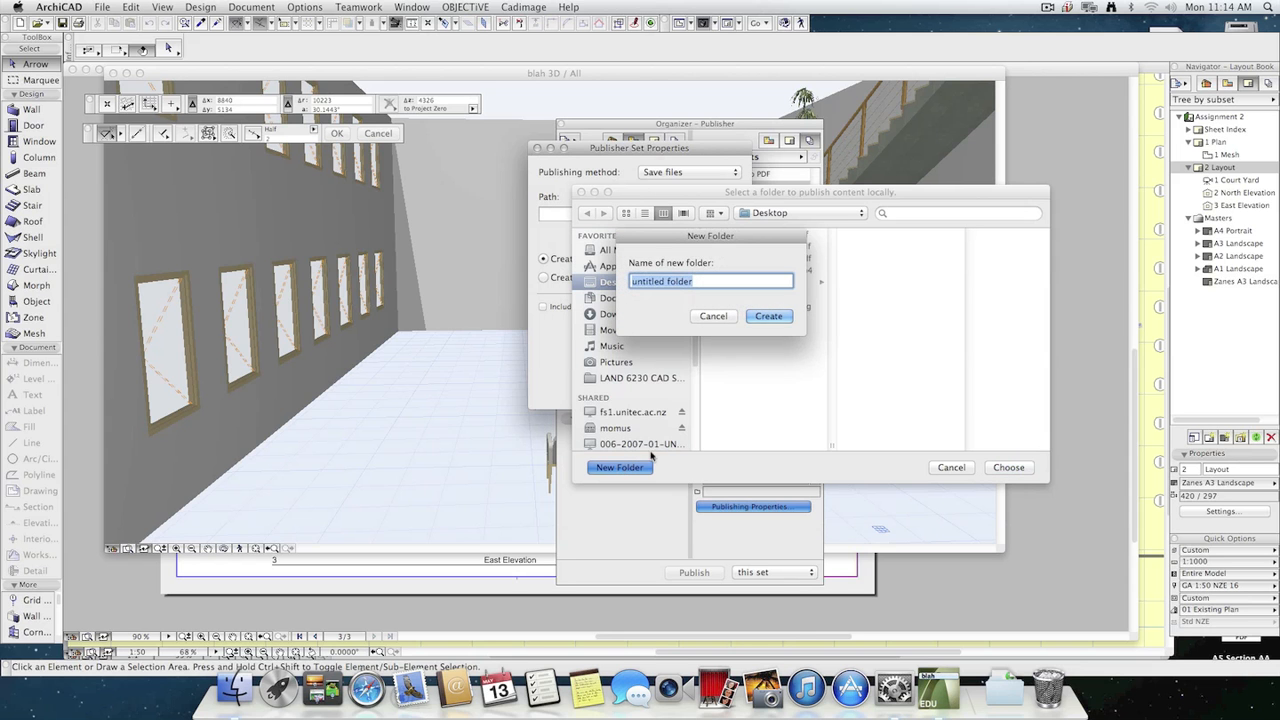
text(for web)
key(Return)
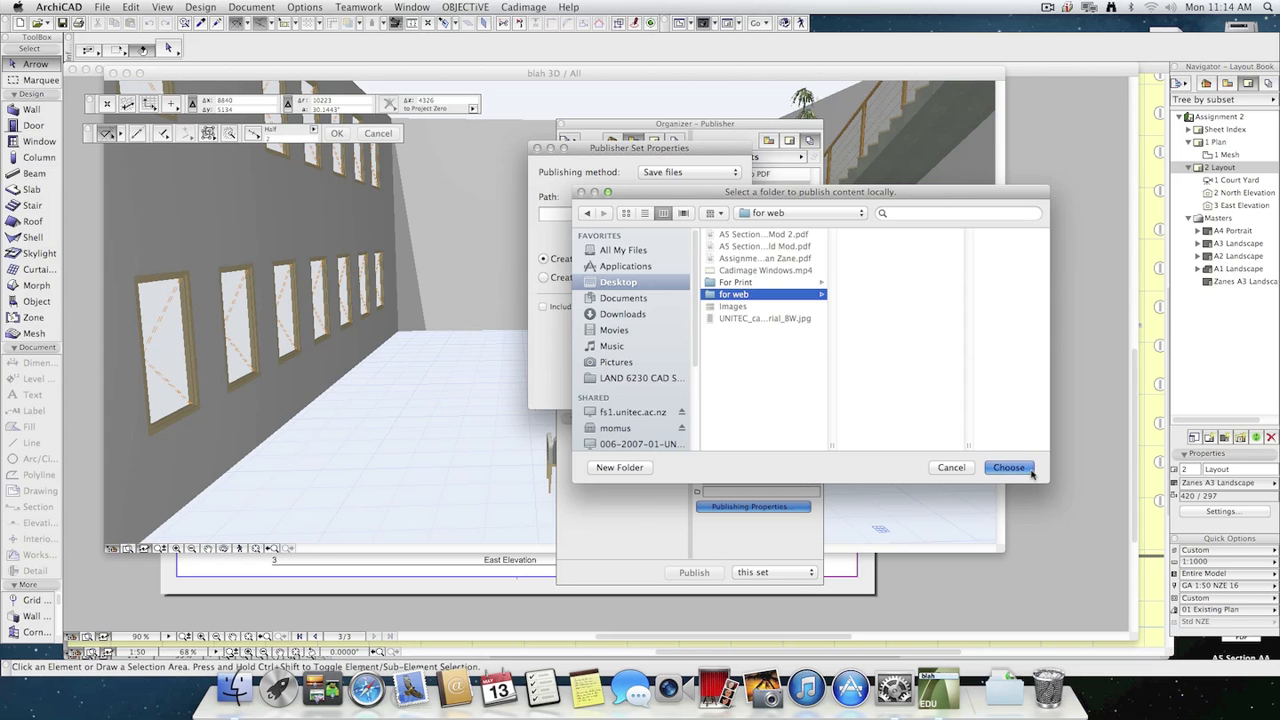
key(Return)
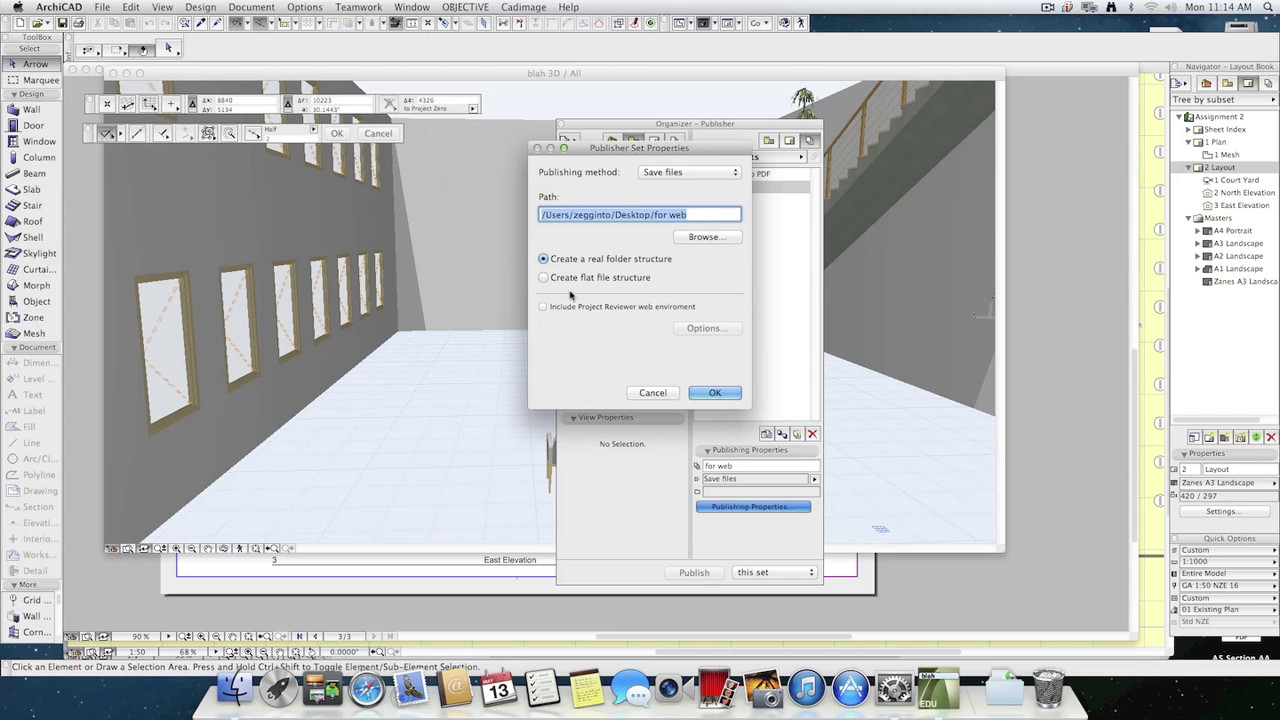
Review the available publishing methods and the folder selection for the "for web" set, keeping Save files.
click(675, 174)
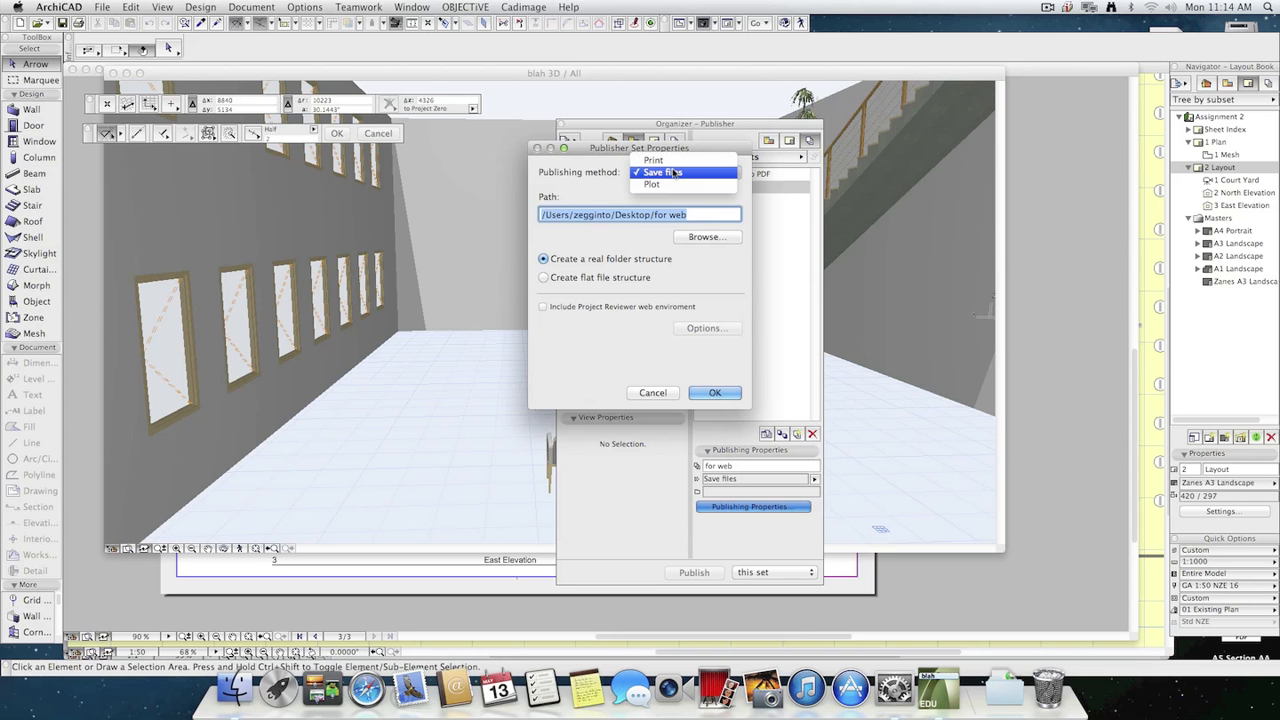
click(571, 175)
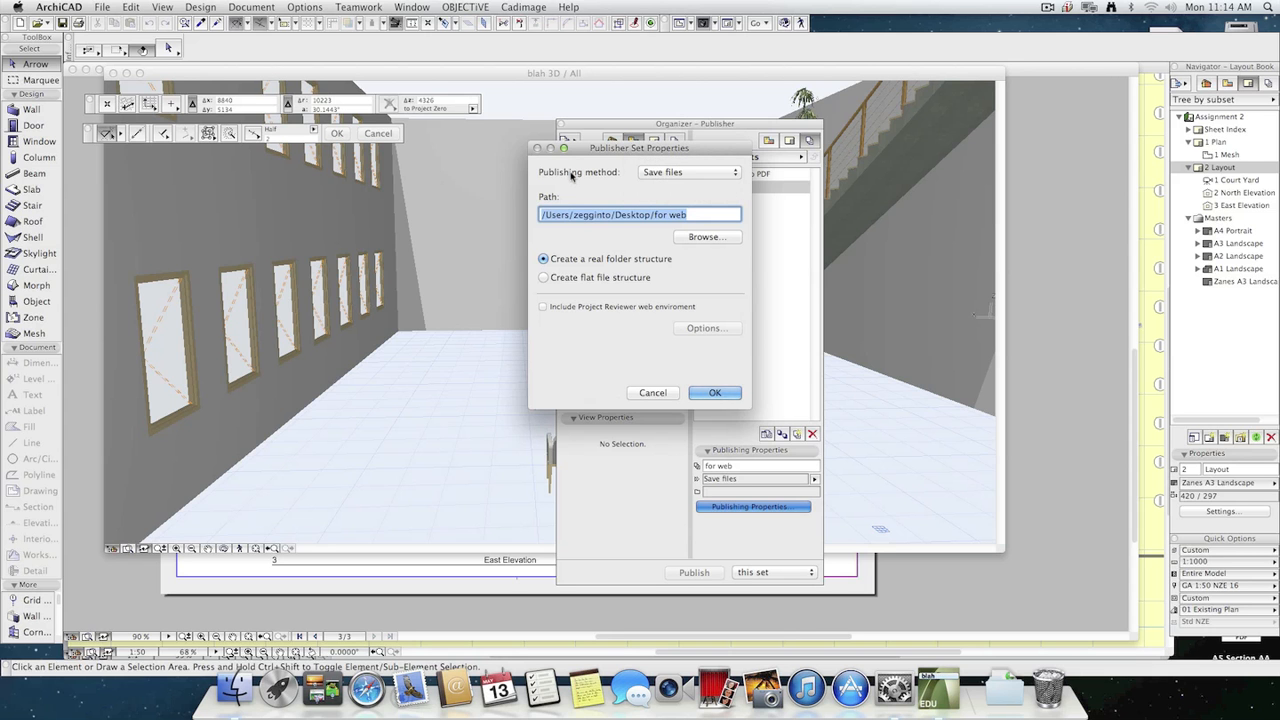
click(690, 240)
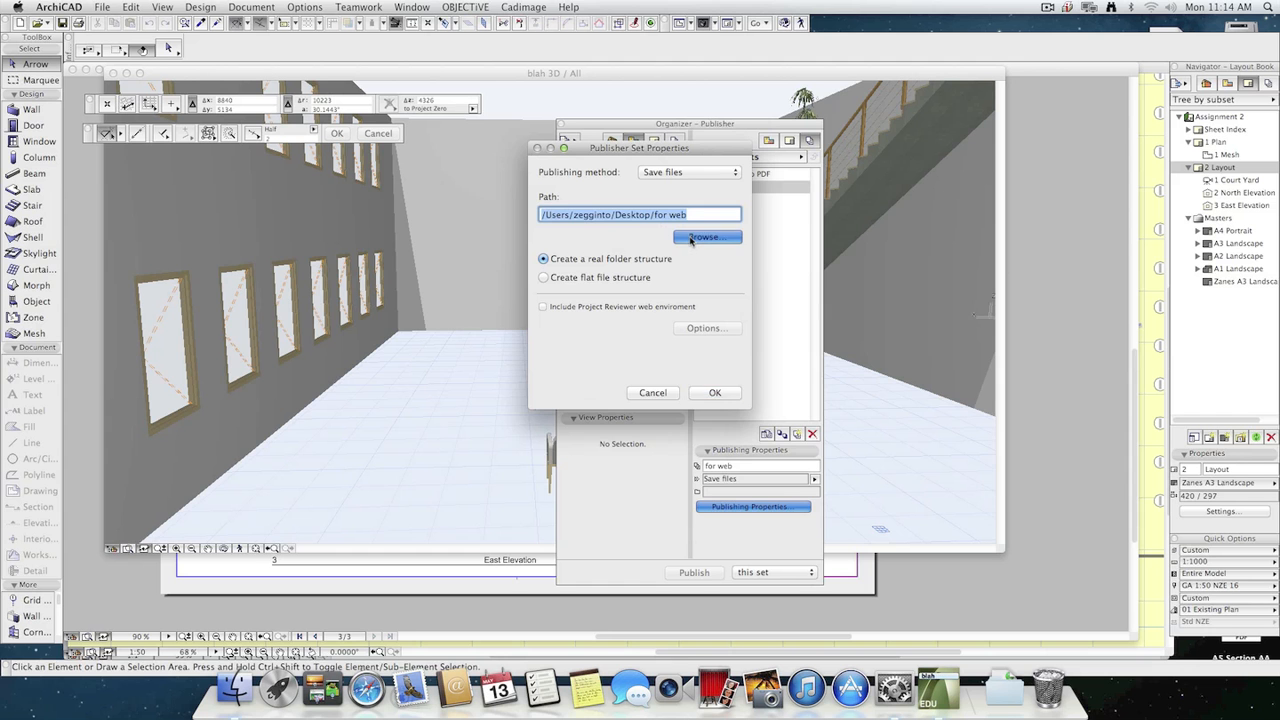
click(946, 466)
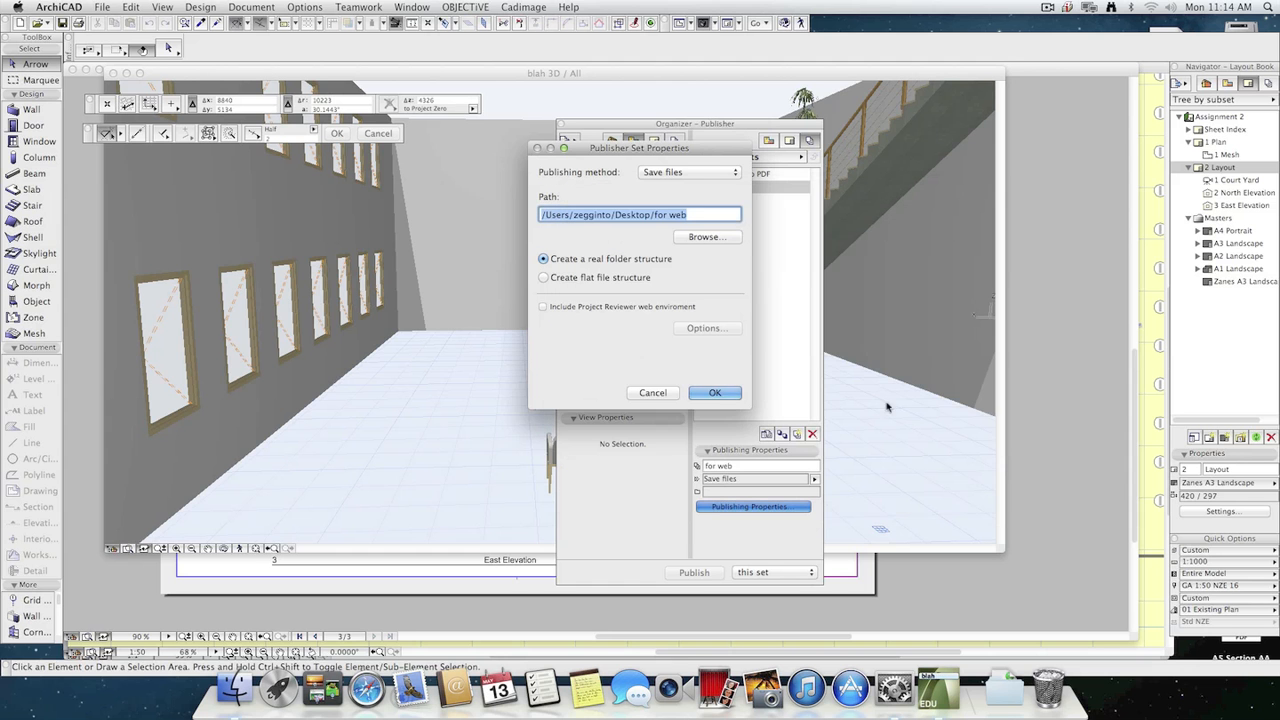
click(690, 172)
click(597, 175)
Include the Project Reviewer web environment in the publisher set, with the index named "demo".
click(614, 312)
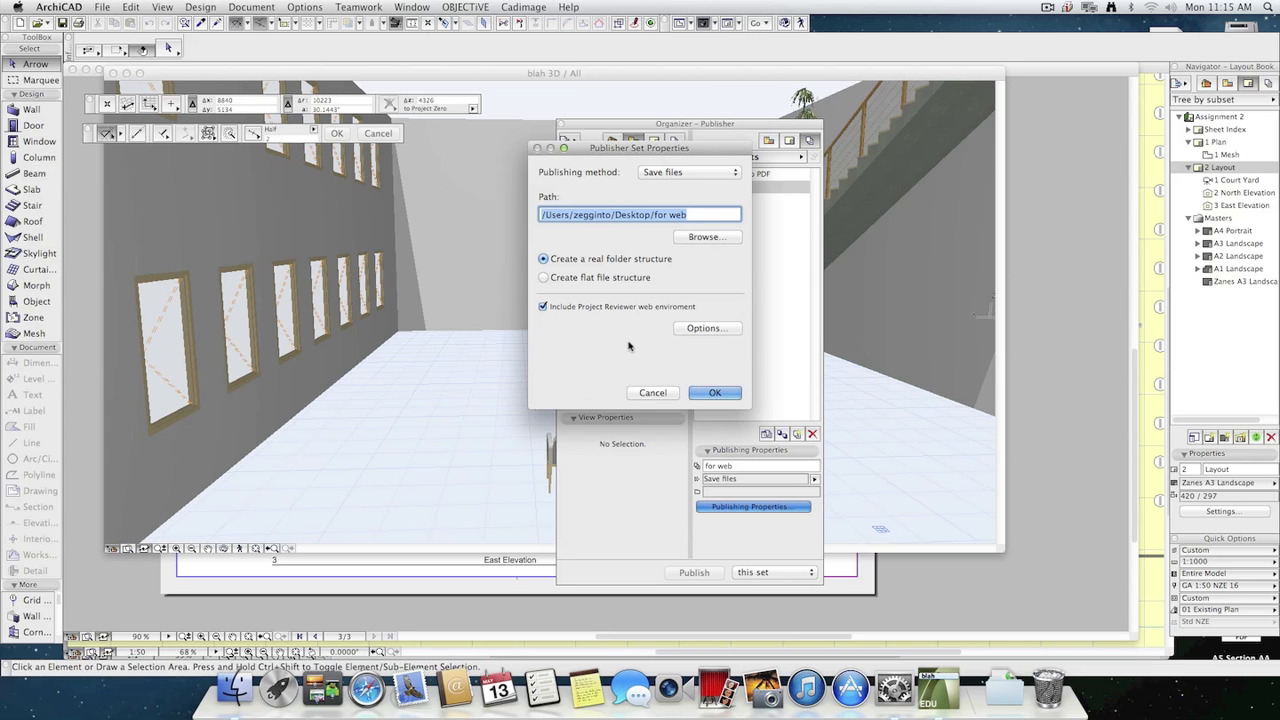
click(722, 331)
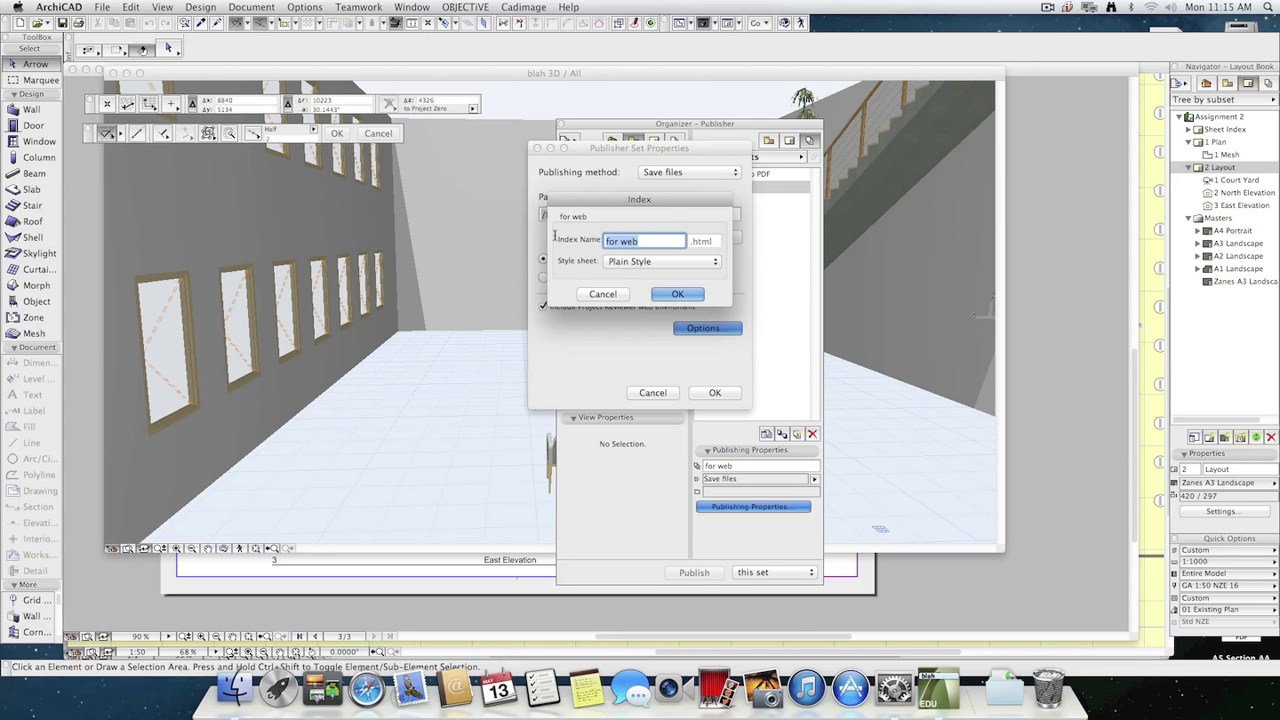
text(demo)
click(678, 293)
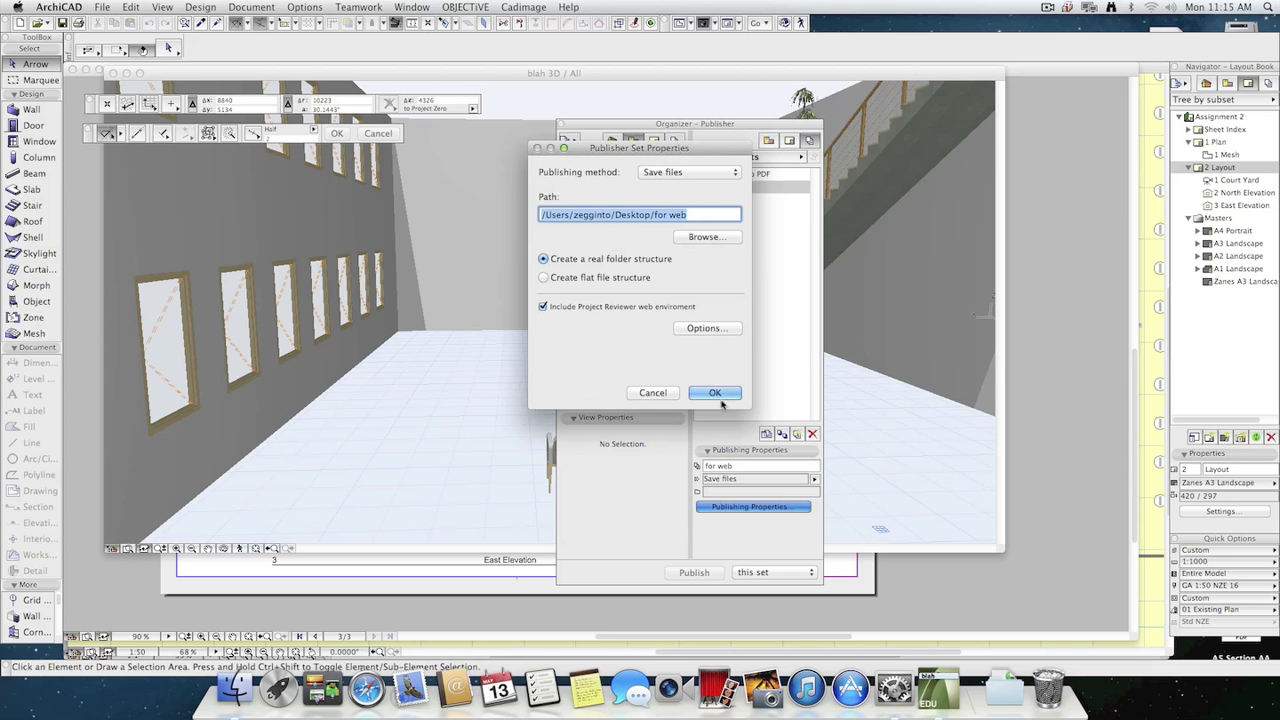
click(724, 394)
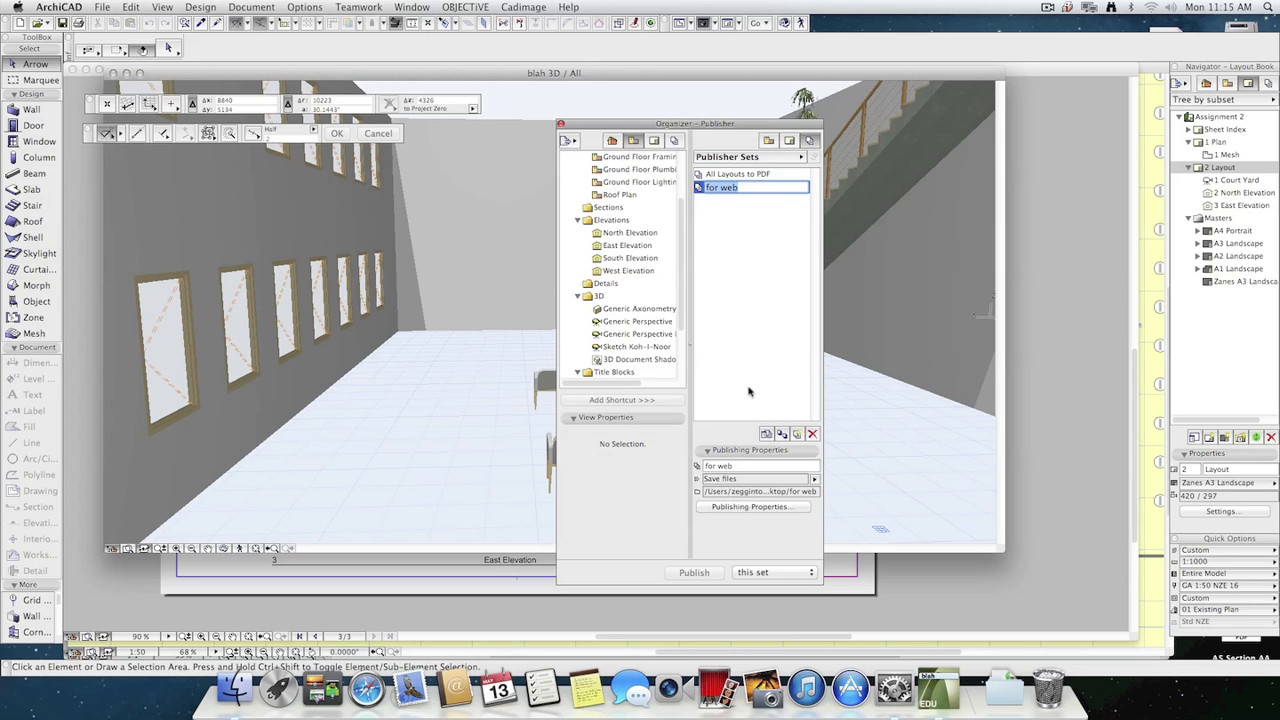
Open the "for web" publisher set and add the Court Yard and blah 1 views to it.
click(760, 254)
double_click(727, 189)
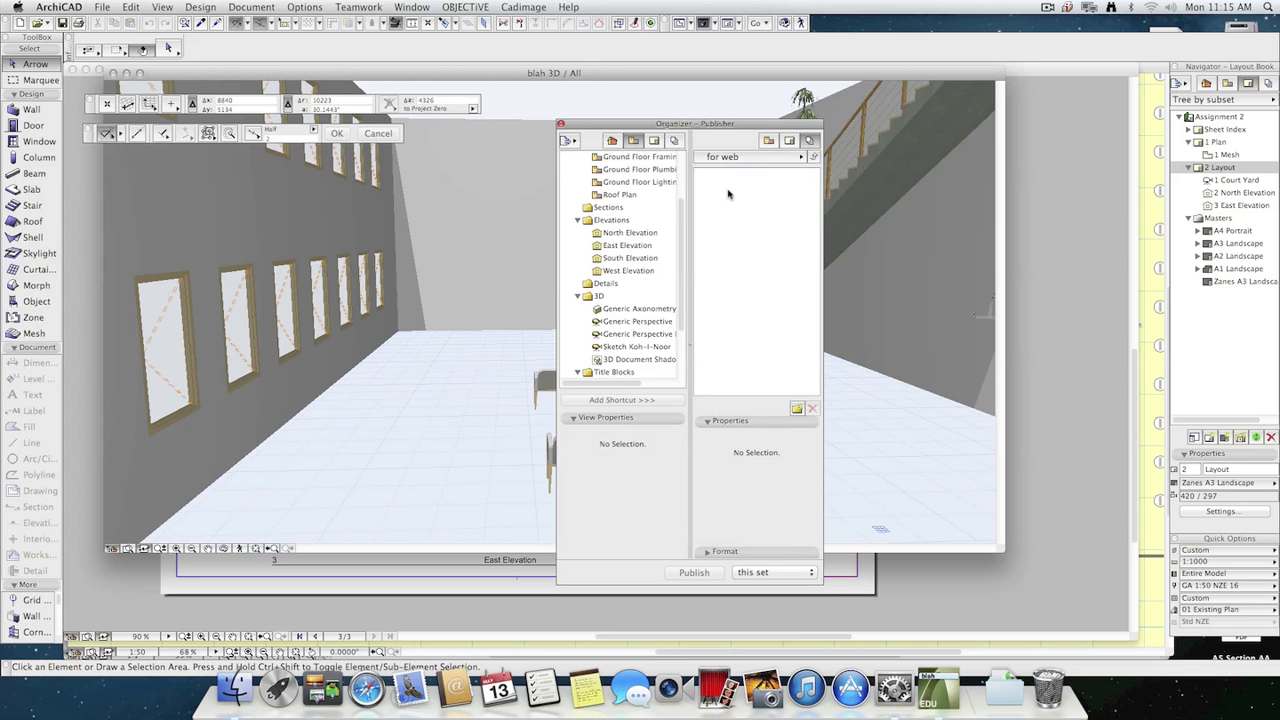
drag(683, 272, 684, 354)
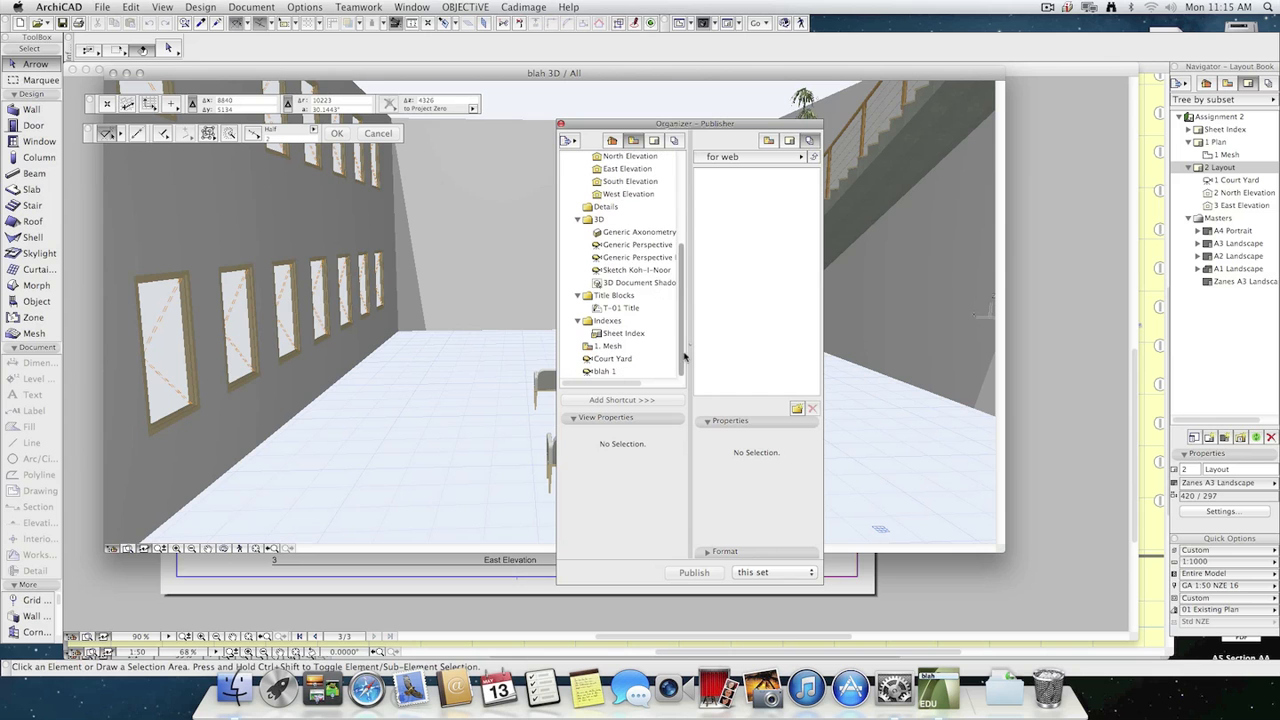
double_click(624, 359)
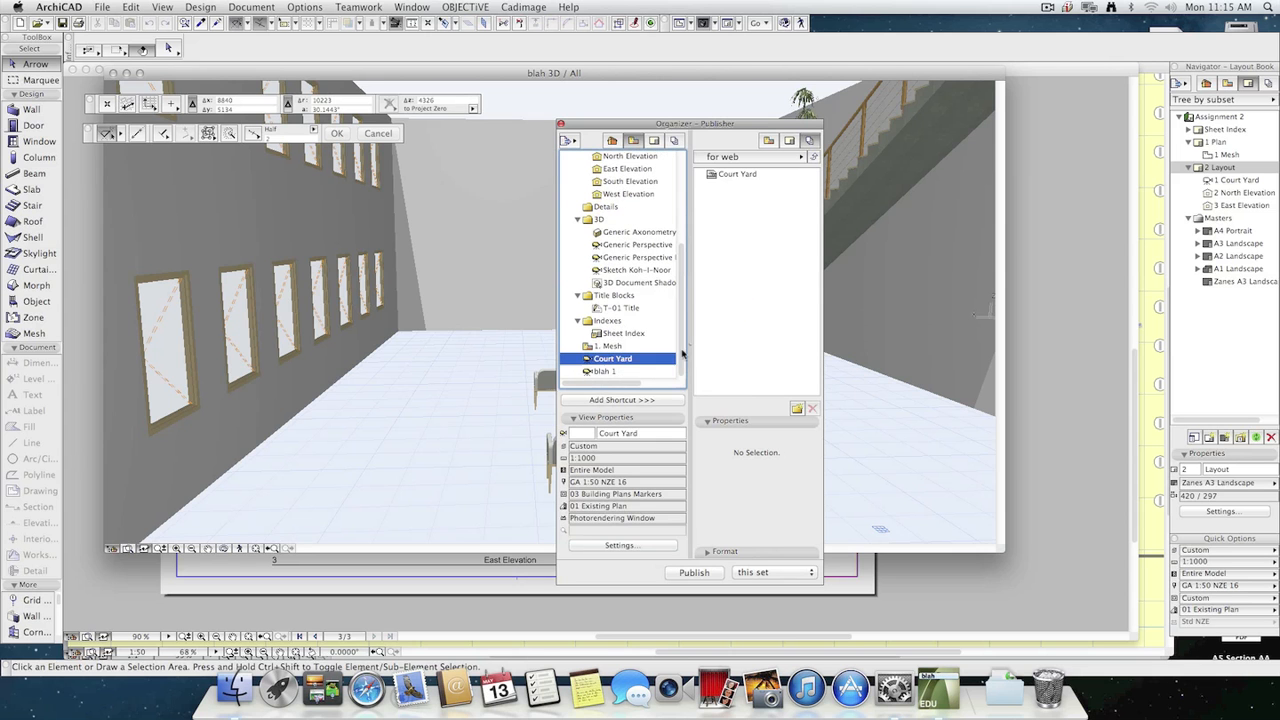
double_click(603, 371)
Show the output format settings of the blah 1 and Court Yard items in the publisher set.
click(720, 187)
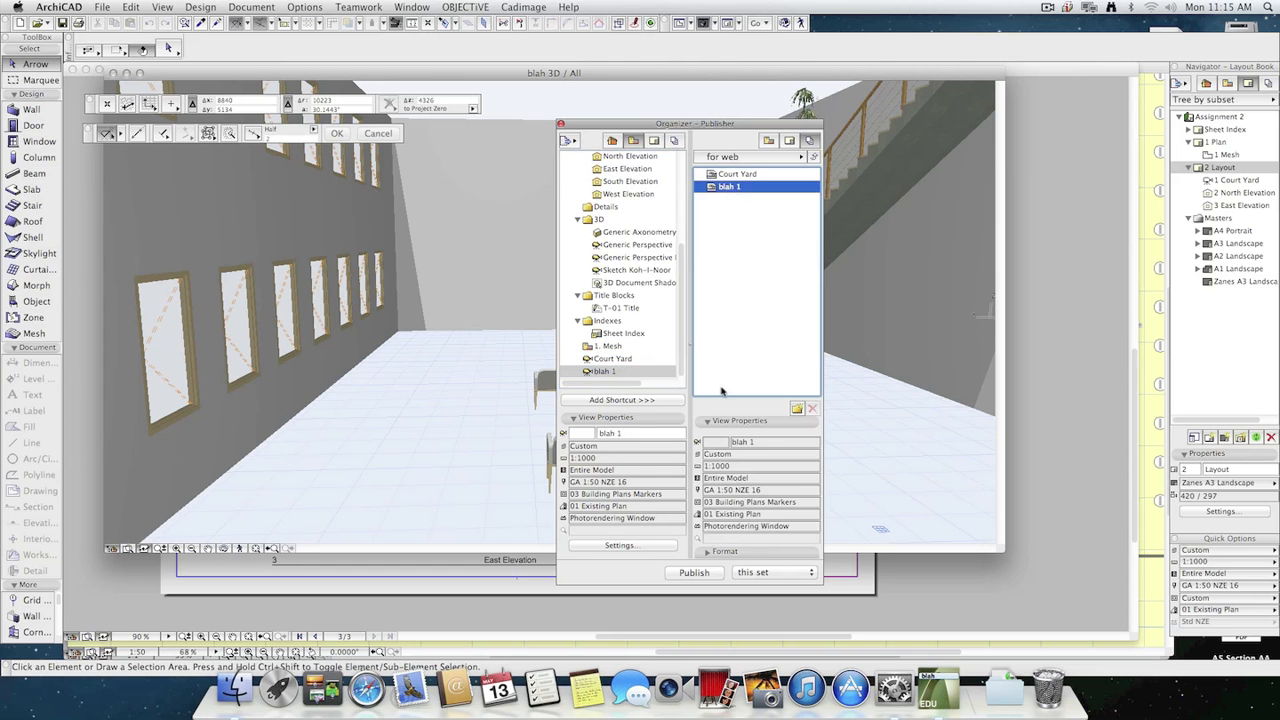
click(707, 551)
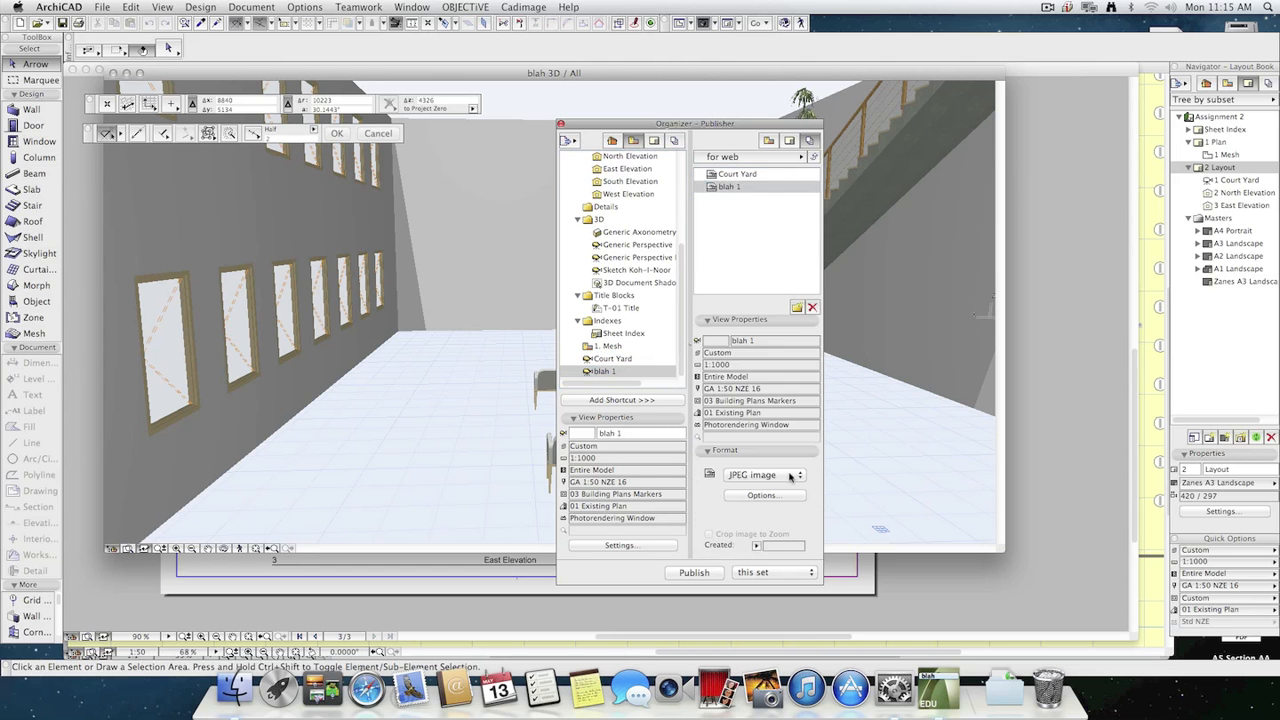
click(733, 177)
click(749, 231)
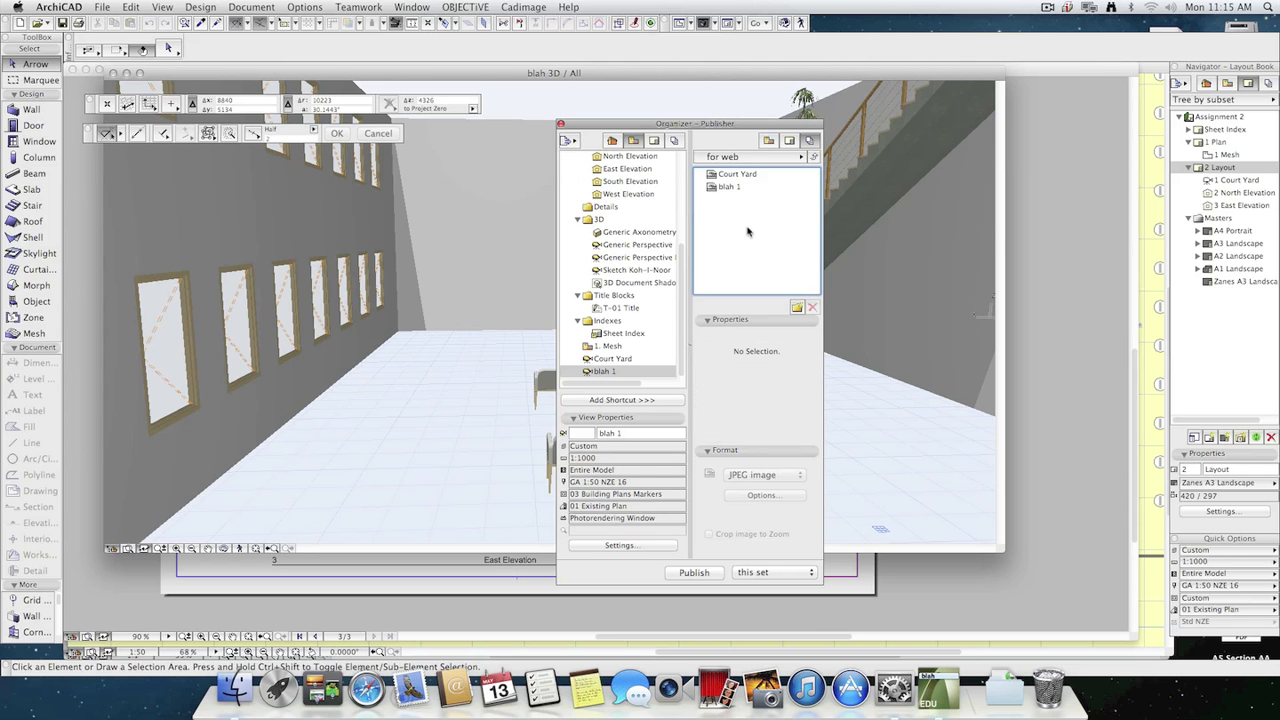
Add the 1. Mesh view to the "for web" set and set its output format to DWF.
mouse_move(682, 307)
mouse_down()
mouse_move(684, 187)
mouse_move(680, 319)
mouse_up()
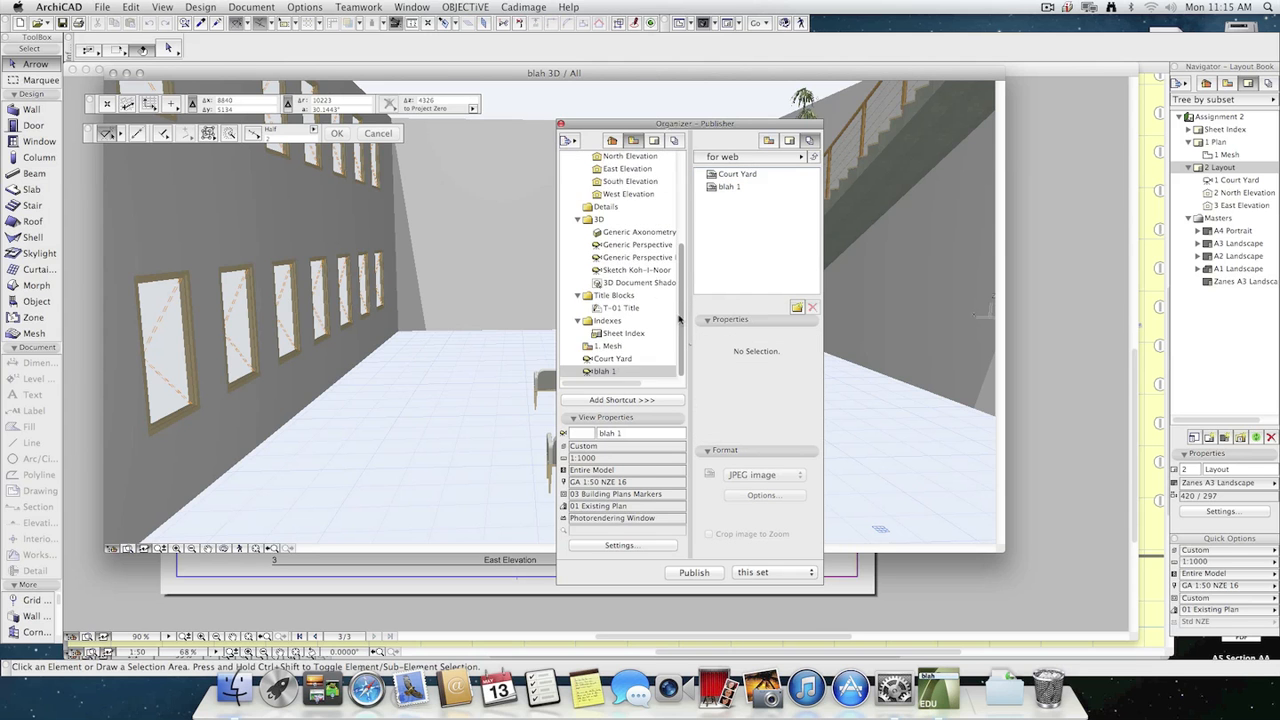
click(609, 347)
drag(609, 350, 733, 205)
click(767, 476)
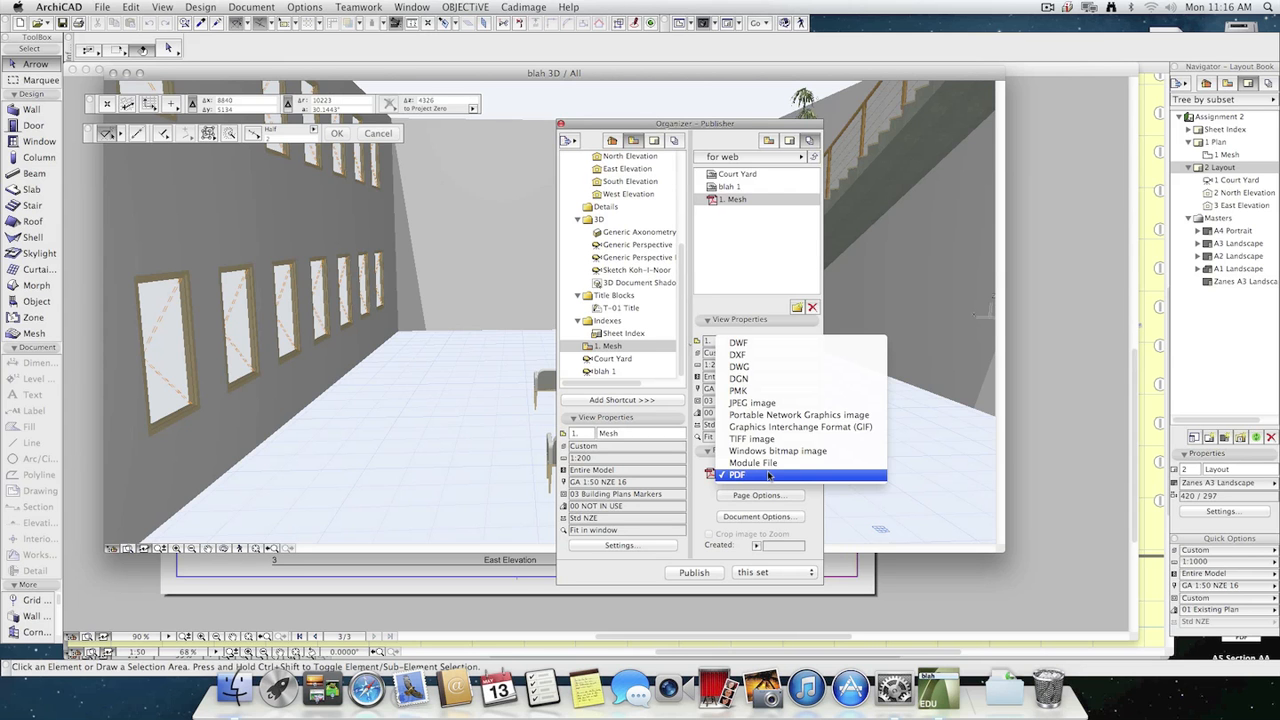
click(793, 346)
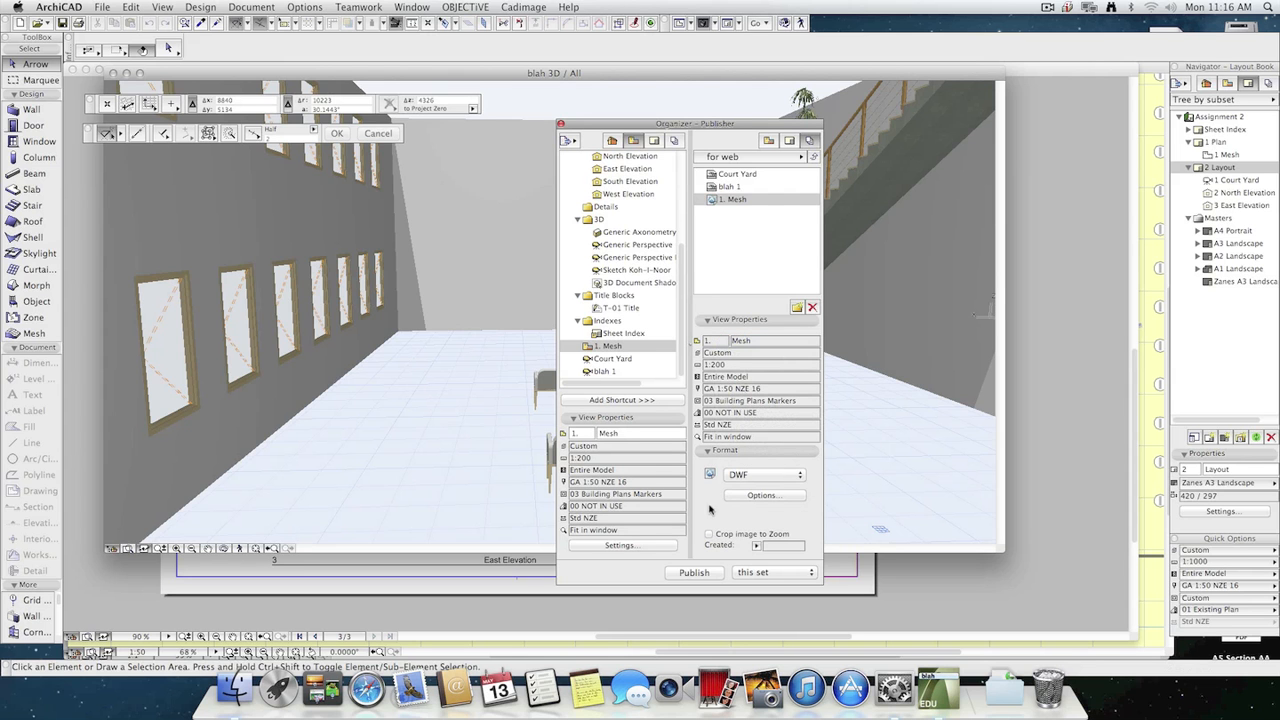
Publish the "for web" set and read the publishing details for Court Yard, blah 1 and 1. Mesh.
click(692, 572)
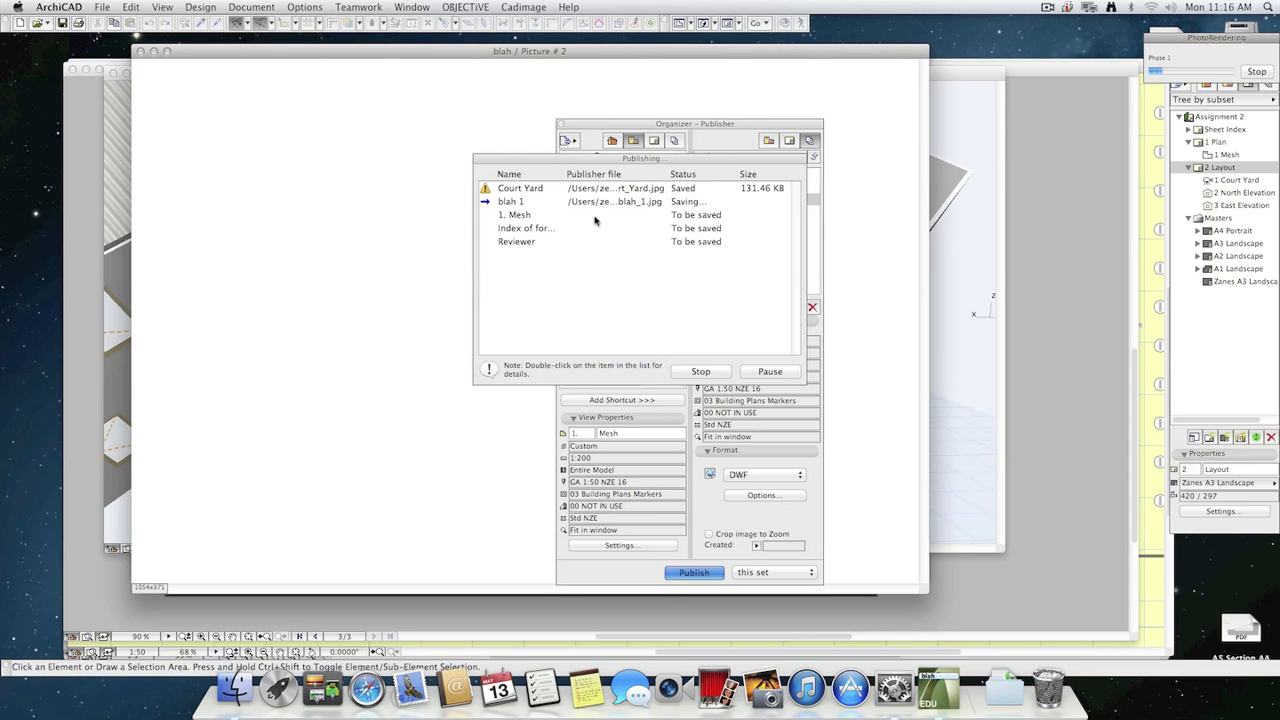
click(487, 190)
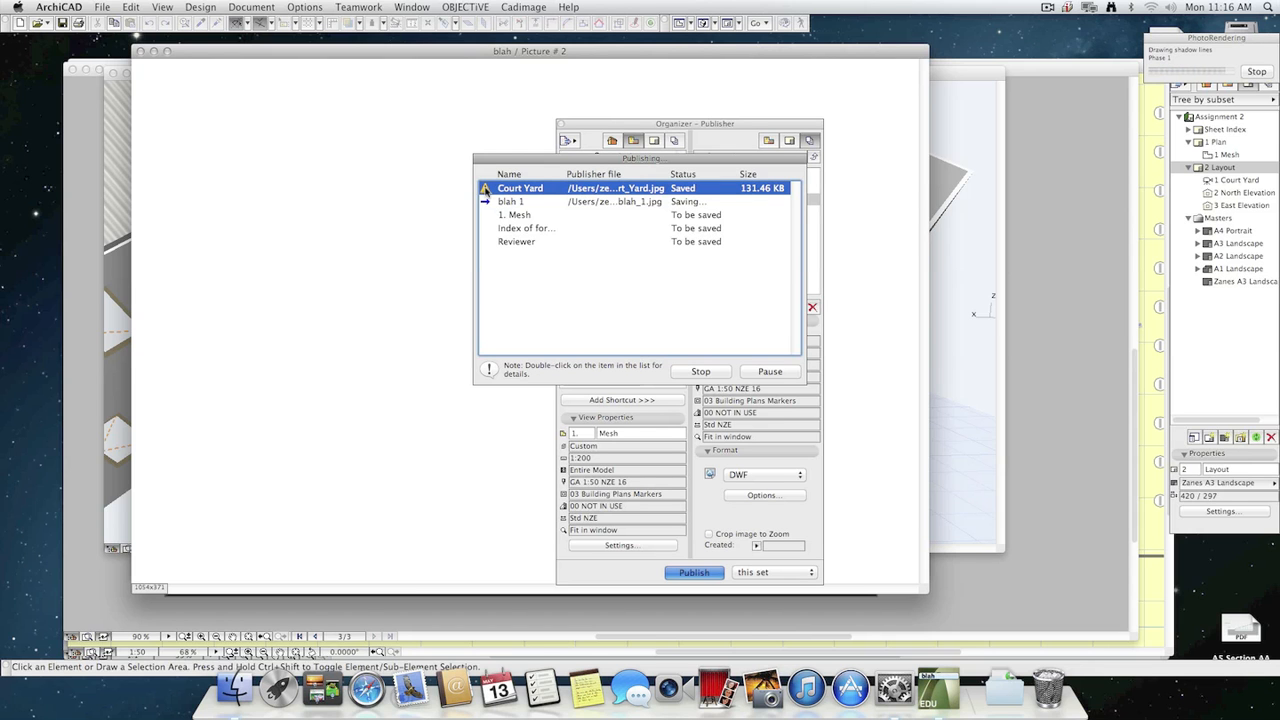
double_click(486, 189)
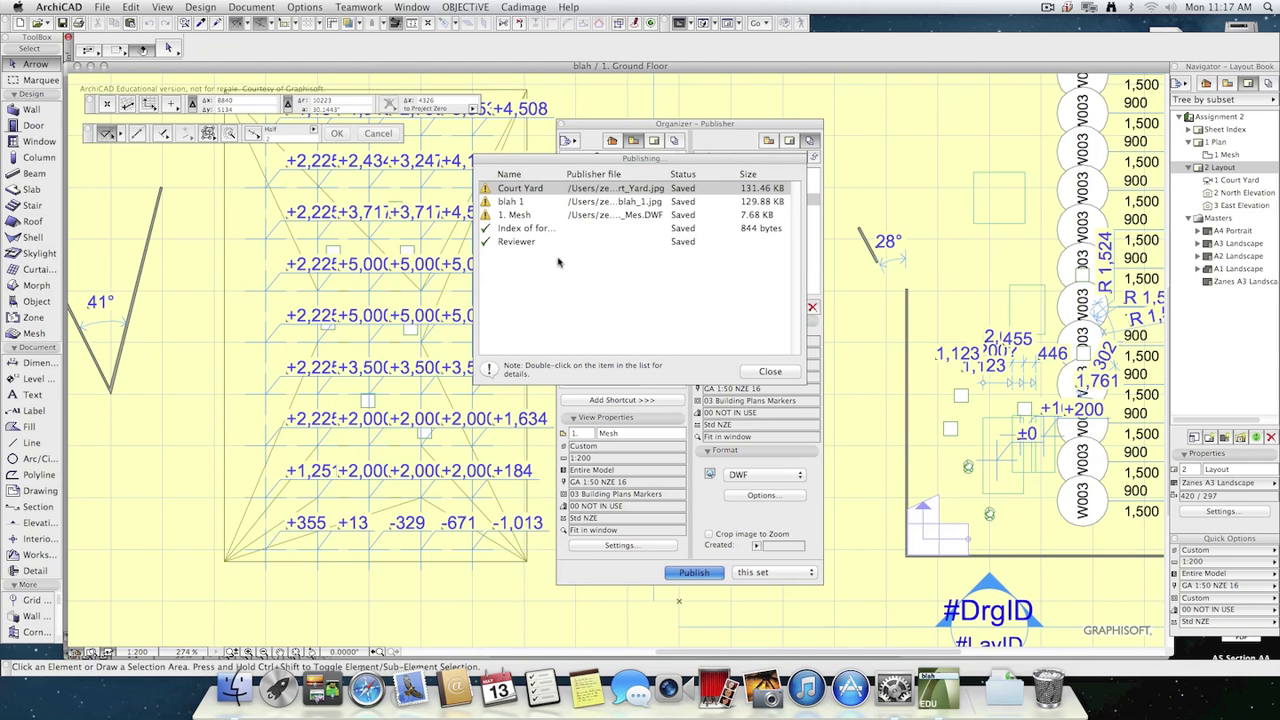
double_click(488, 203)
click(729, 278)
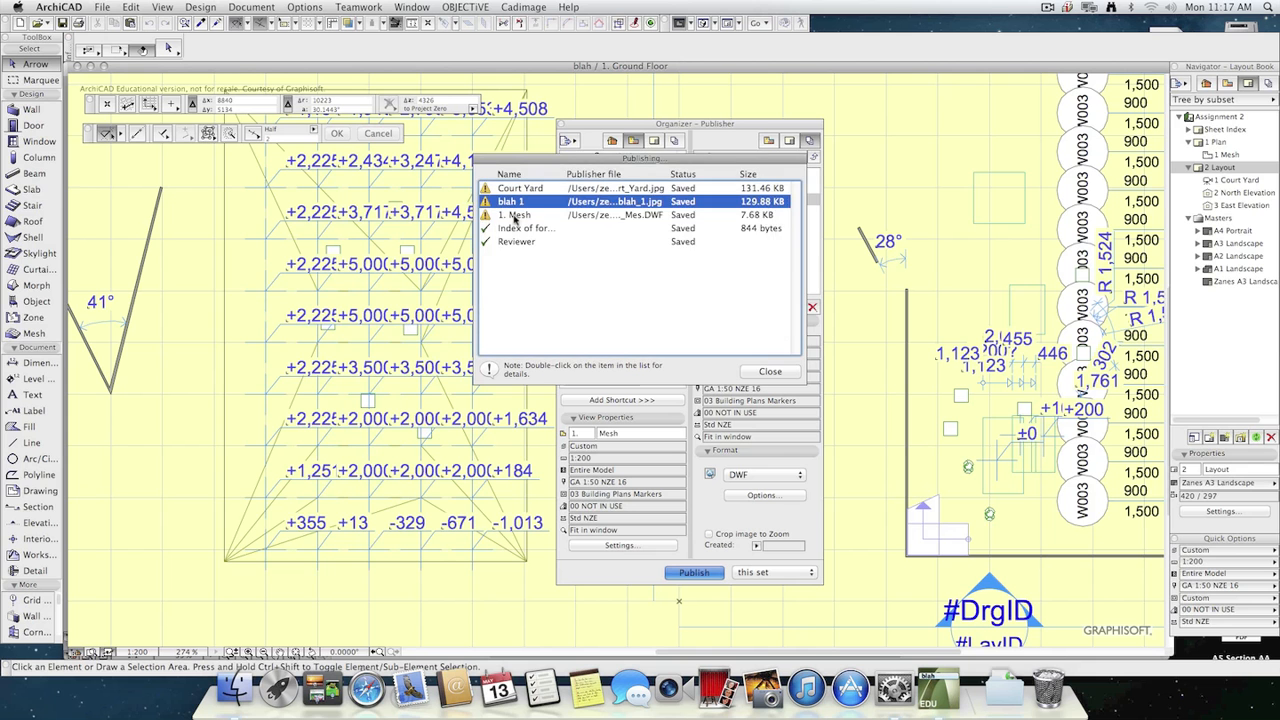
double_click(486, 215)
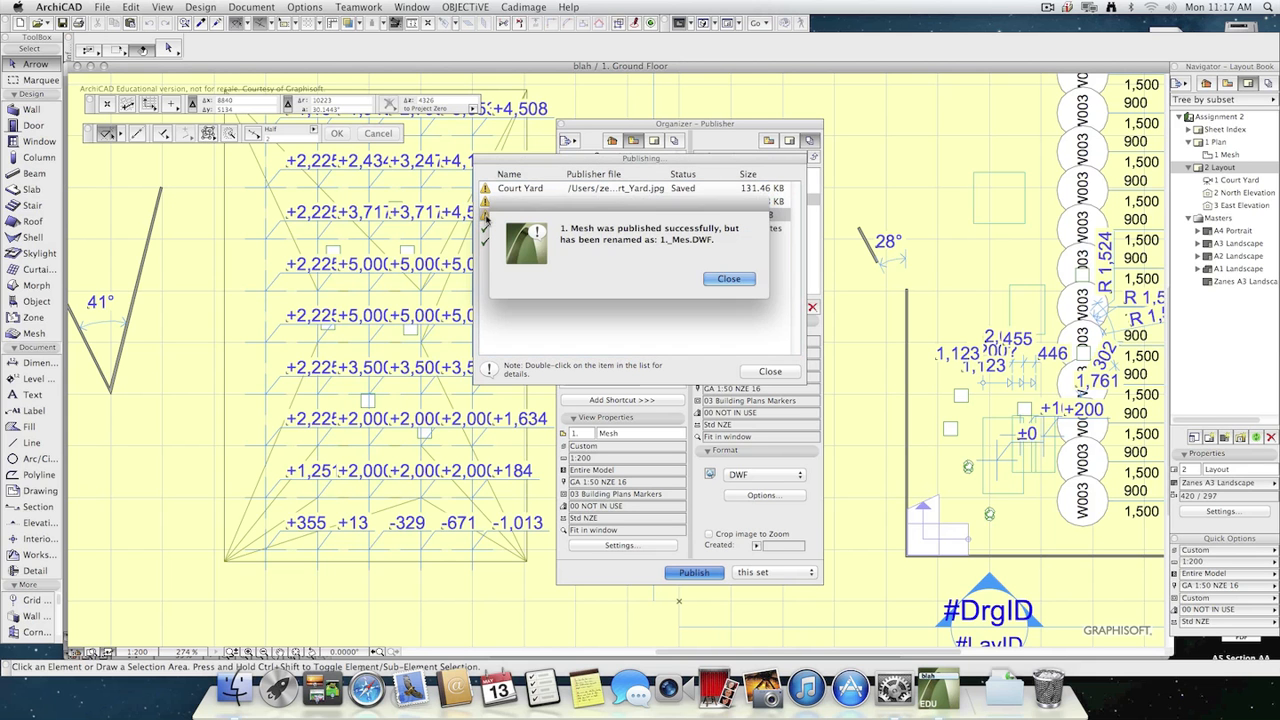
click(729, 278)
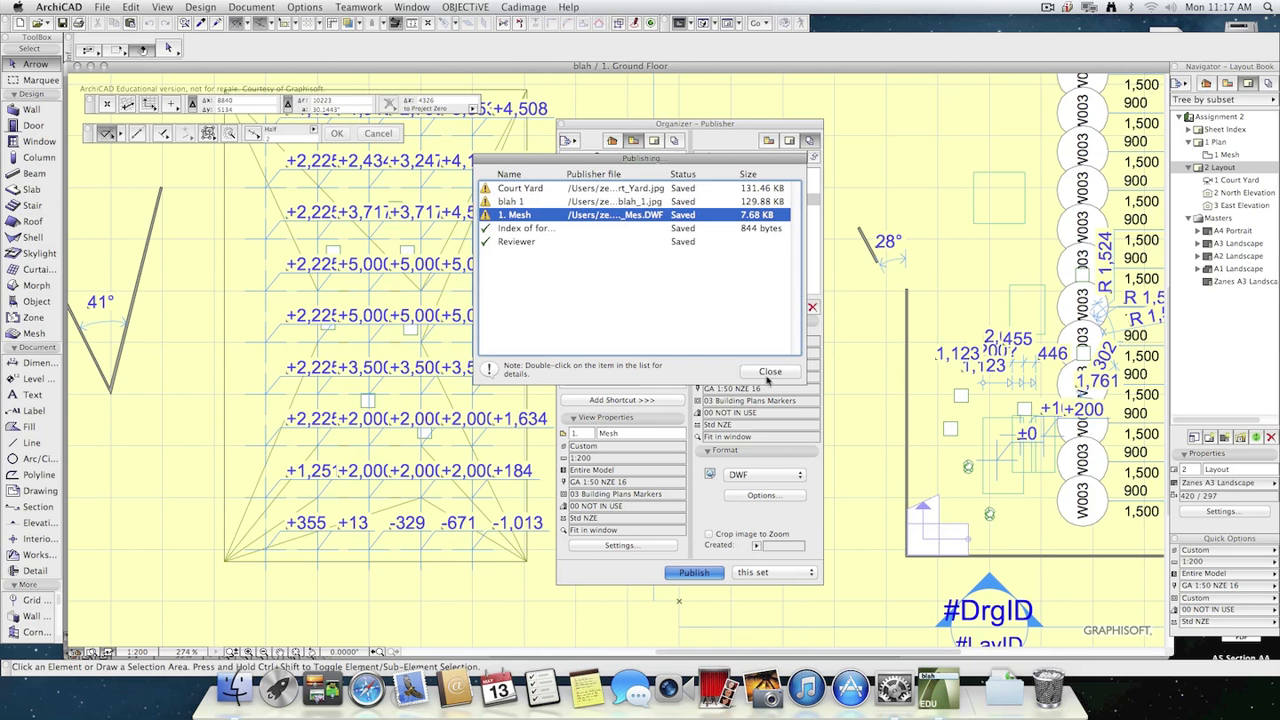
Switch to Finder, open demo.html from the Desktop folder "for web" in the default browser, and close that browser window.
key(super+Tab)
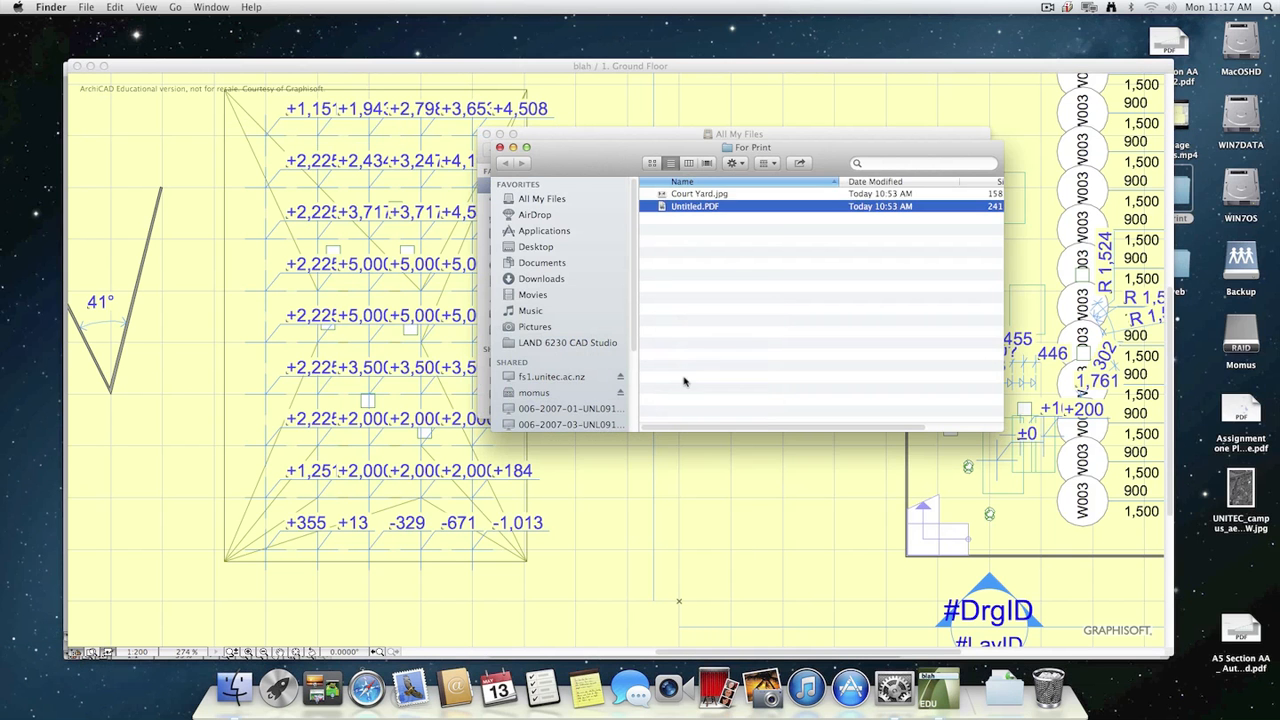
click(540, 250)
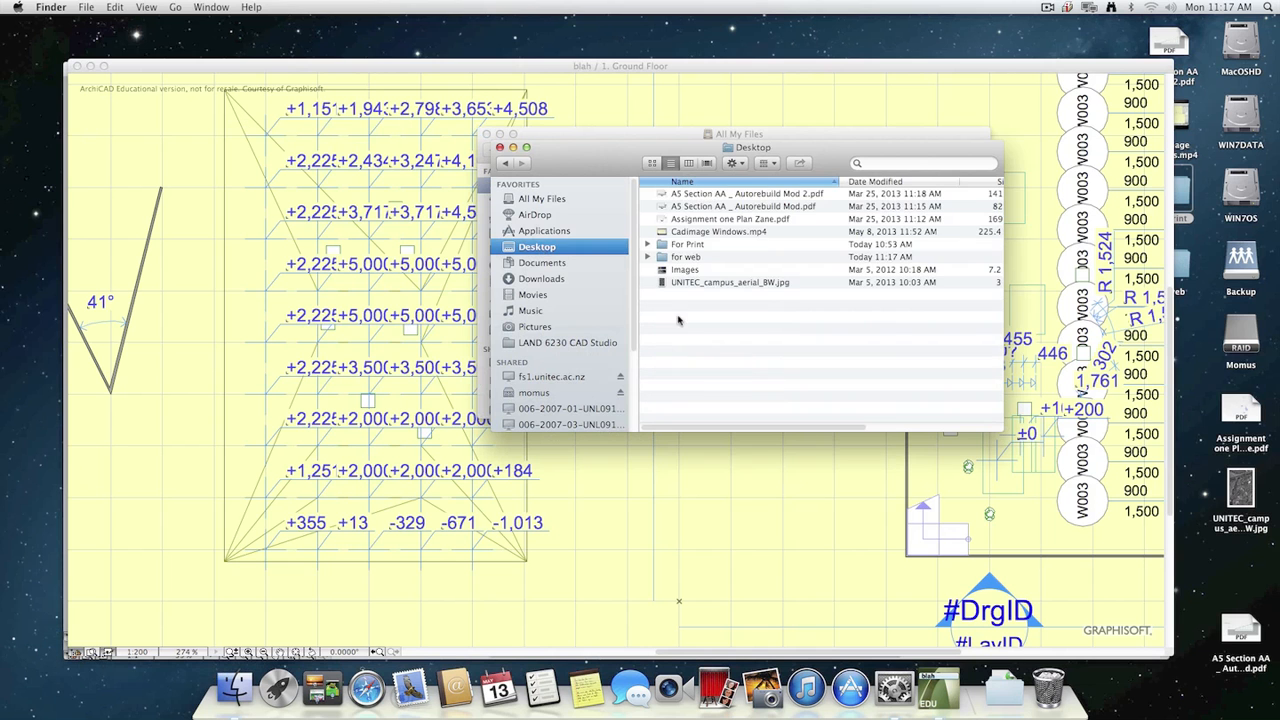
double_click(698, 259)
double_click(706, 194)
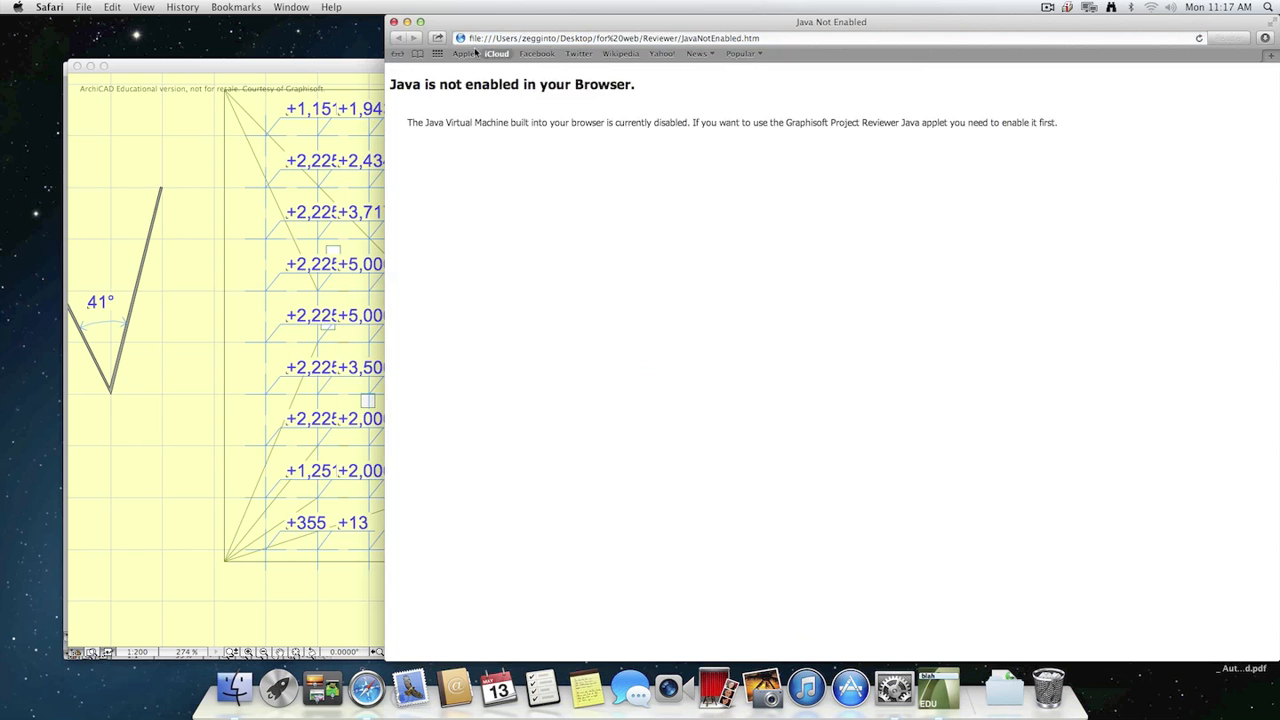
click(393, 21)
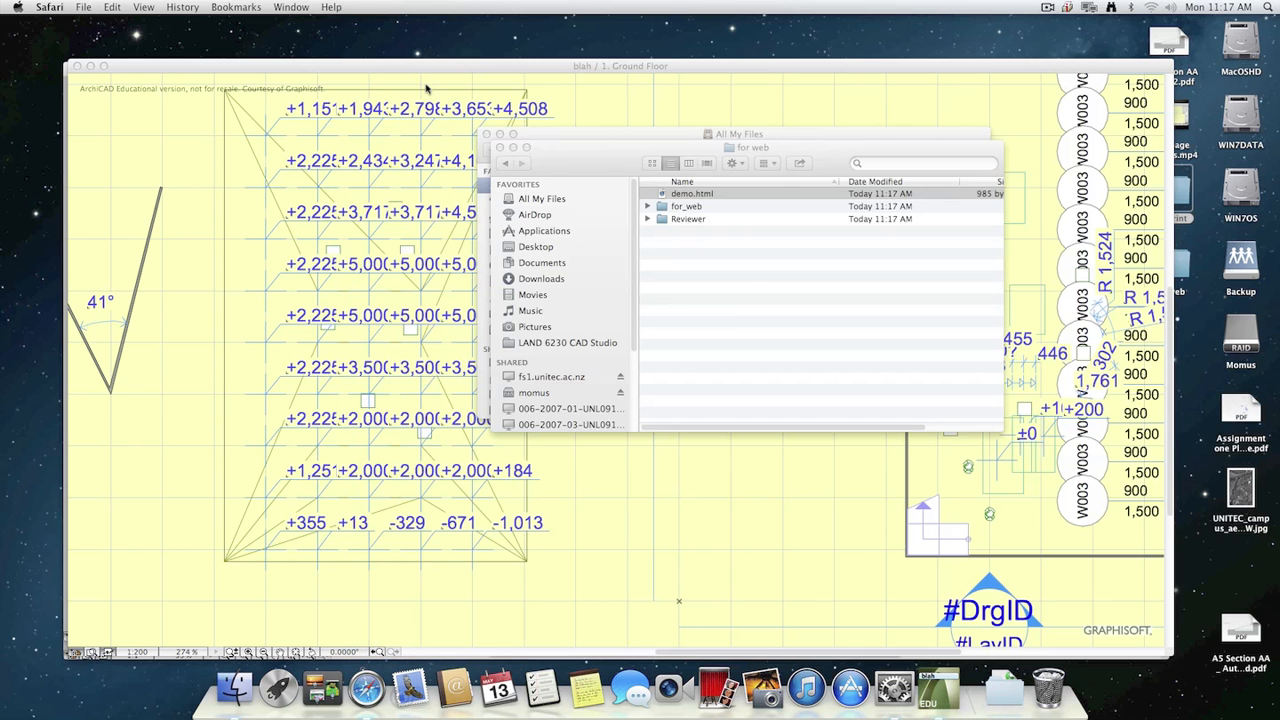
Open demo.html from the "for web" folder with Google Chrome instead.
right_click(700, 196)
mouse_move(736, 214)
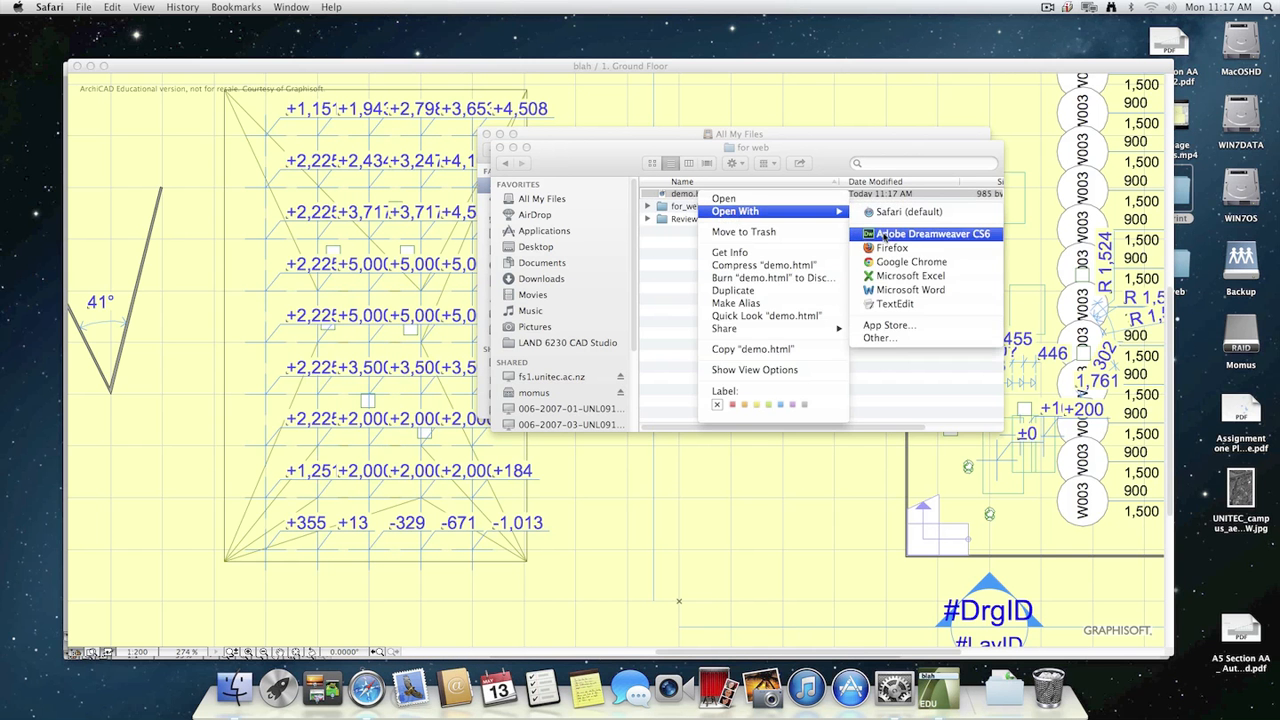
click(953, 265)
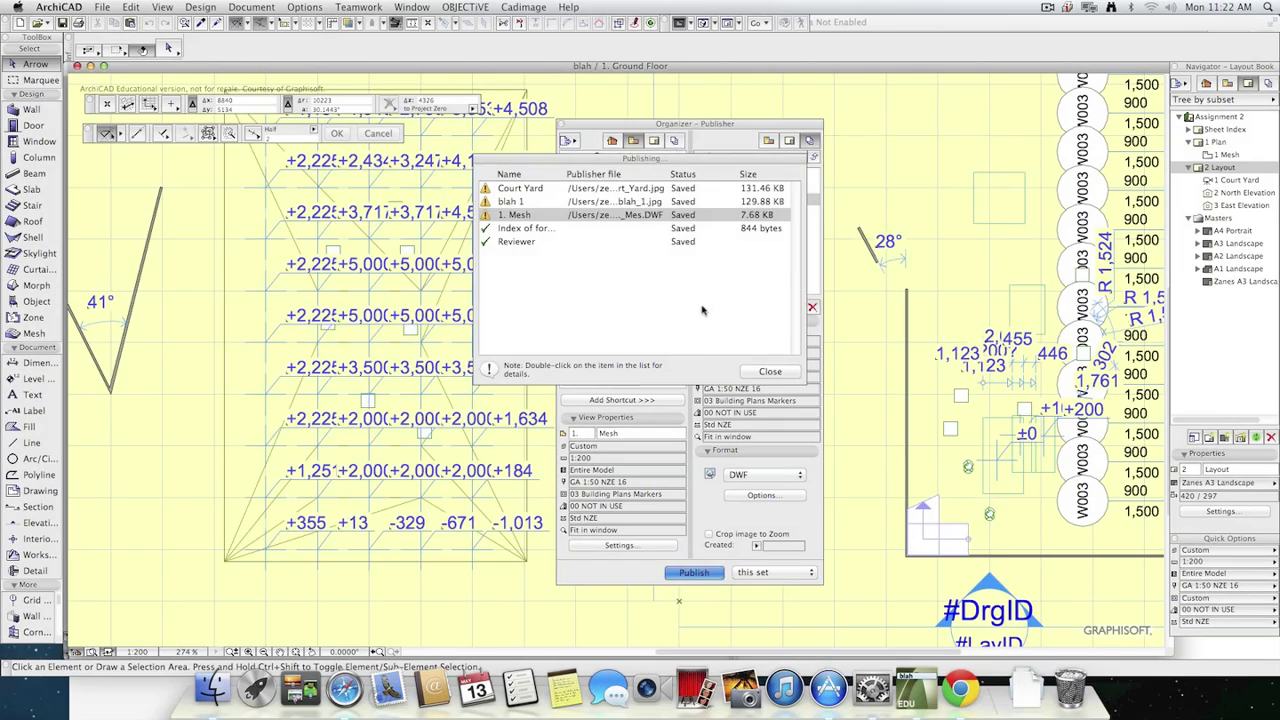
Close the publishing report and the Organizer in ArchiCAD, and bring the Ground Floor plan to the front.
click(769, 371)
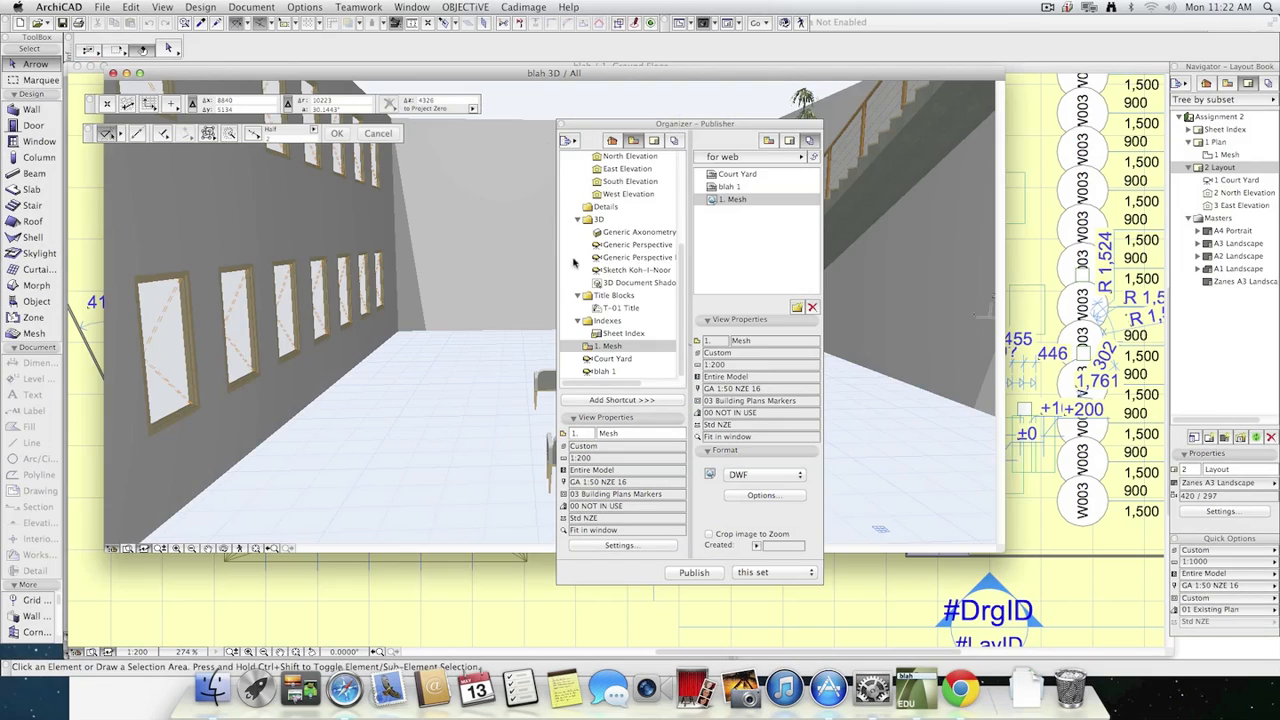
click(562, 124)
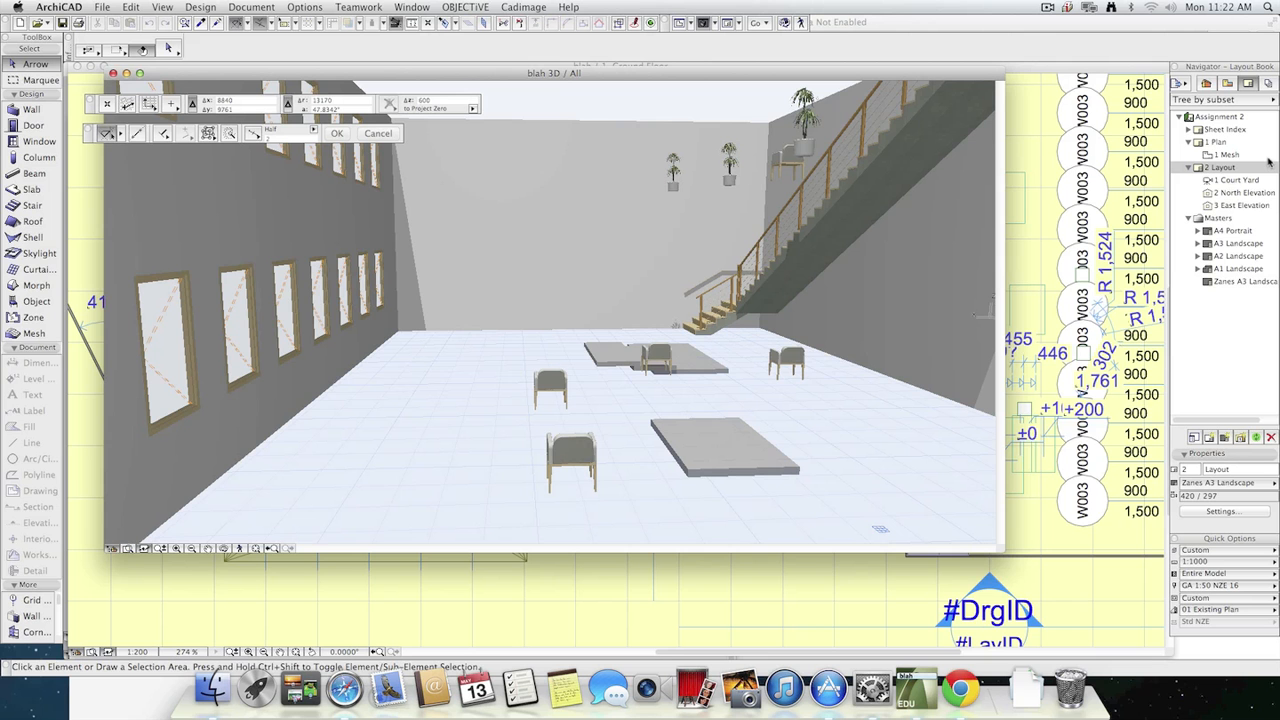
click(534, 598)
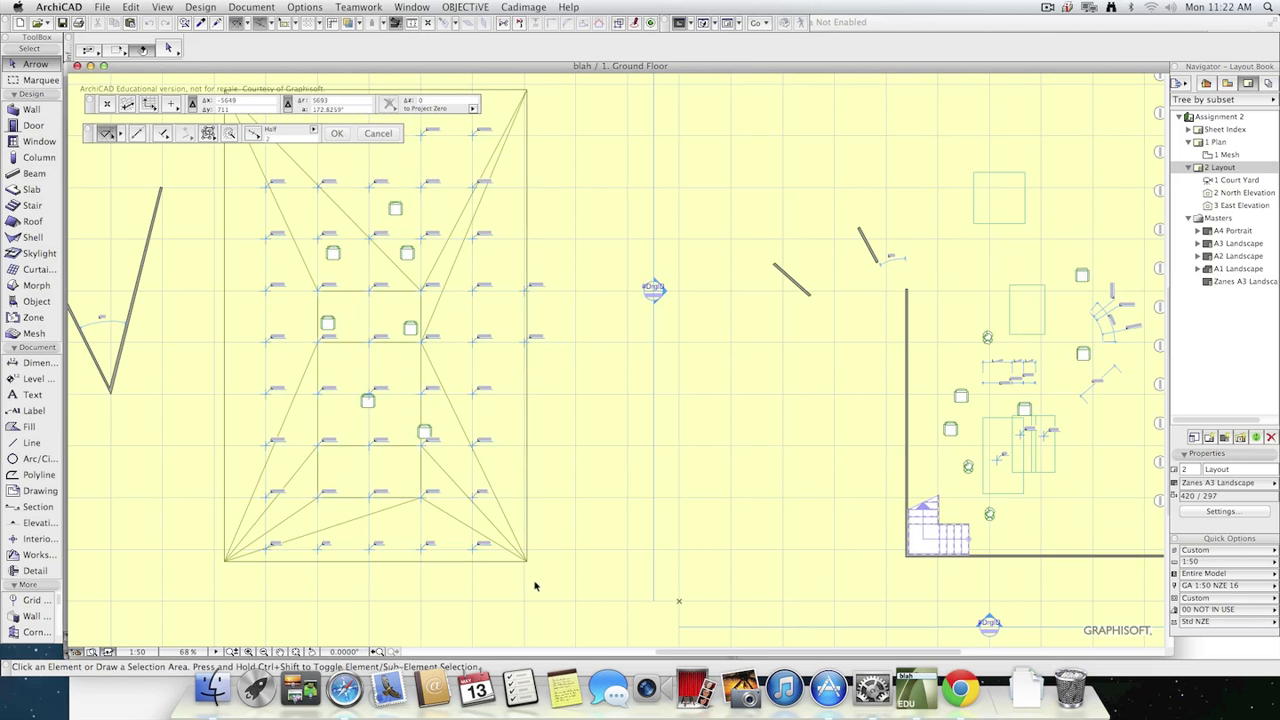
Place a camera in the upper middle of the room on the Ground Floor plan, aimed toward the stair.
scroll(803, 500, down, 3)
middle_drag(939, 433, 750, 443)
scroll(765, 447, up, 4)
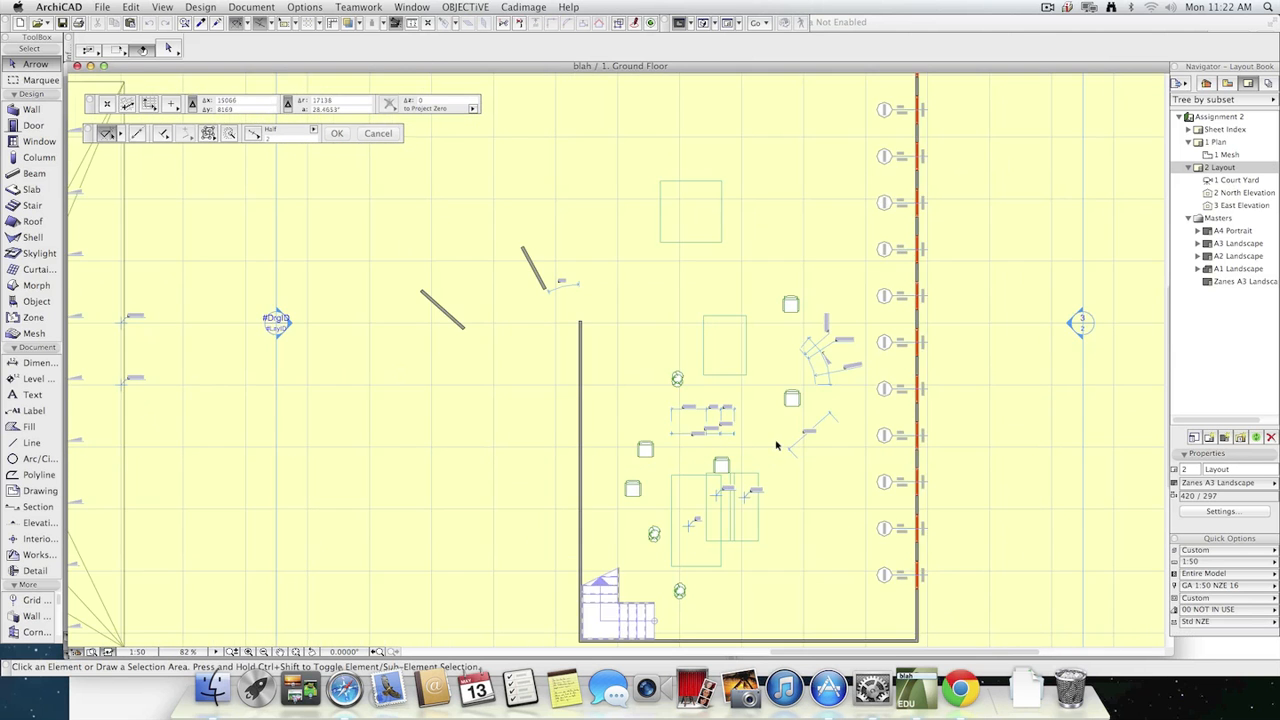
middle_drag(776, 394, 756, 381)
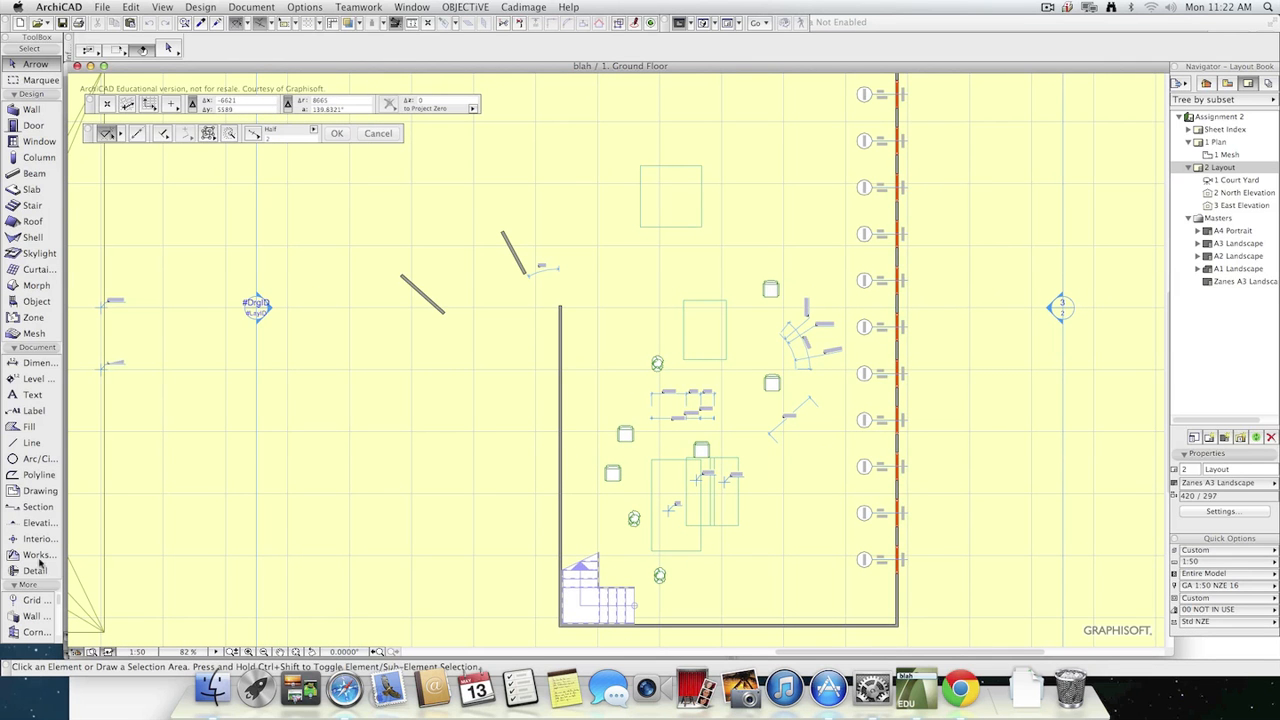
scroll(18, 597, down, 3)
drag(59, 617, 59, 637)
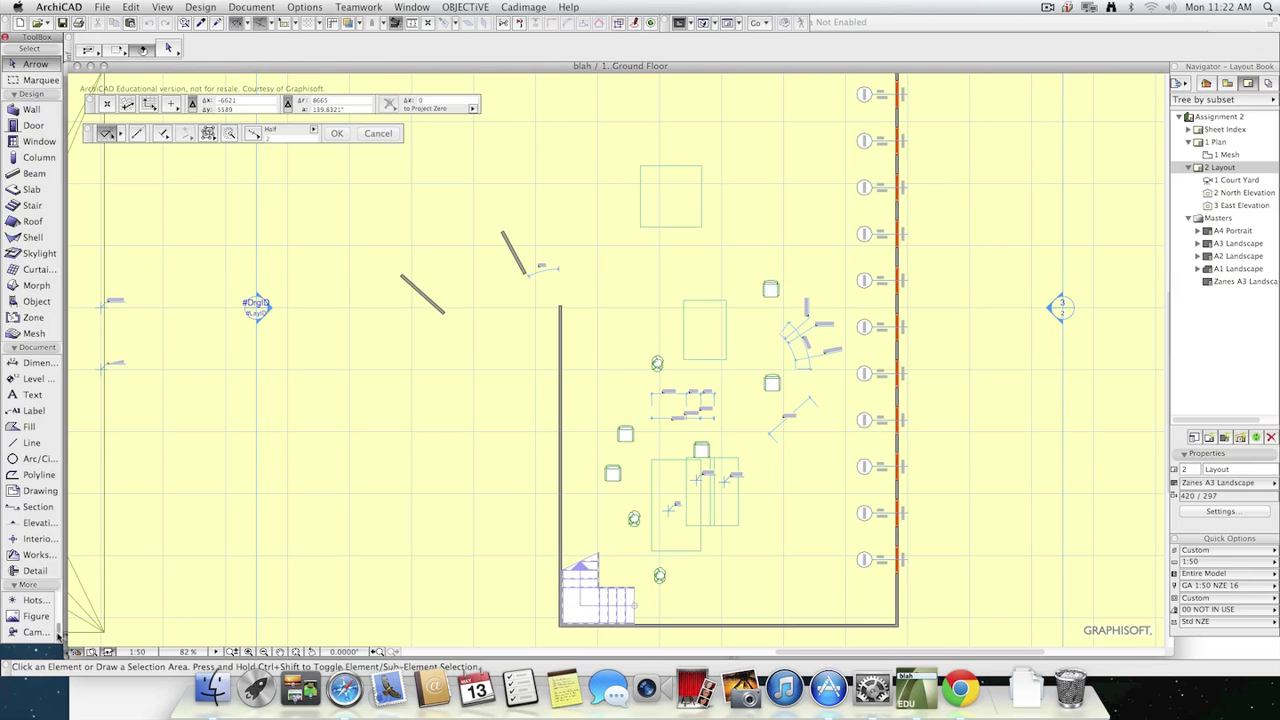
click(33, 633)
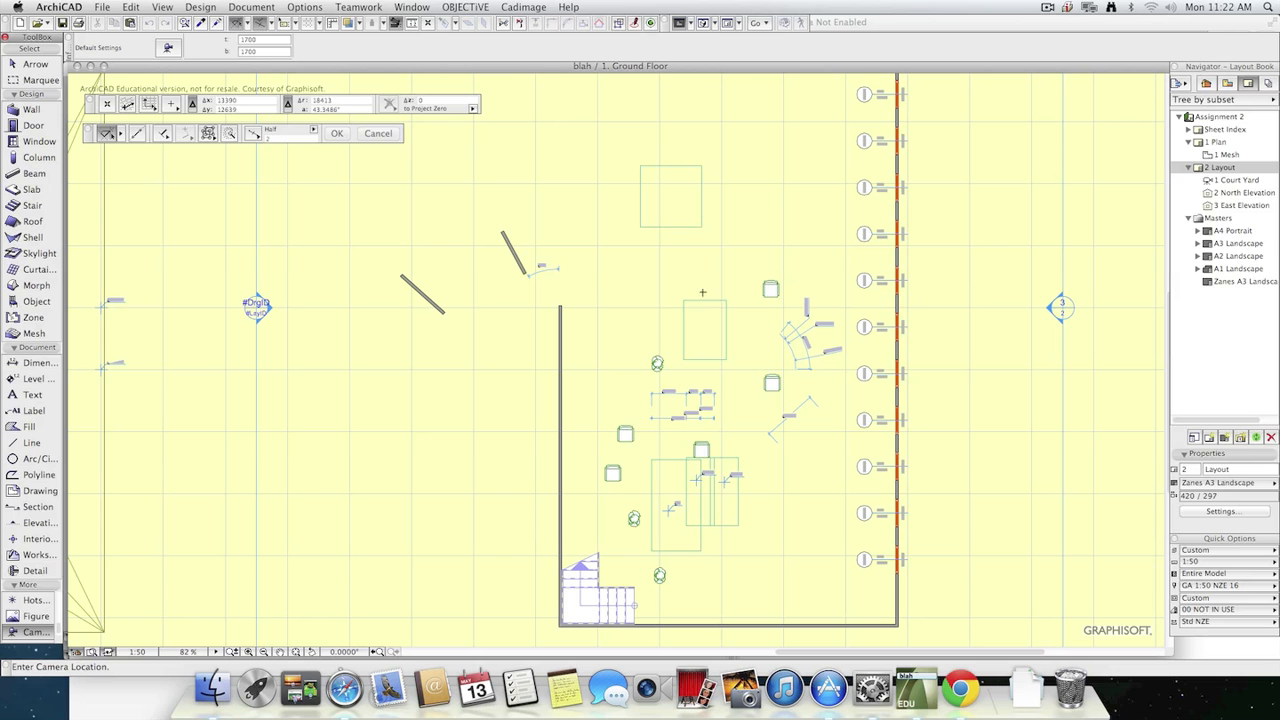
click(714, 259)
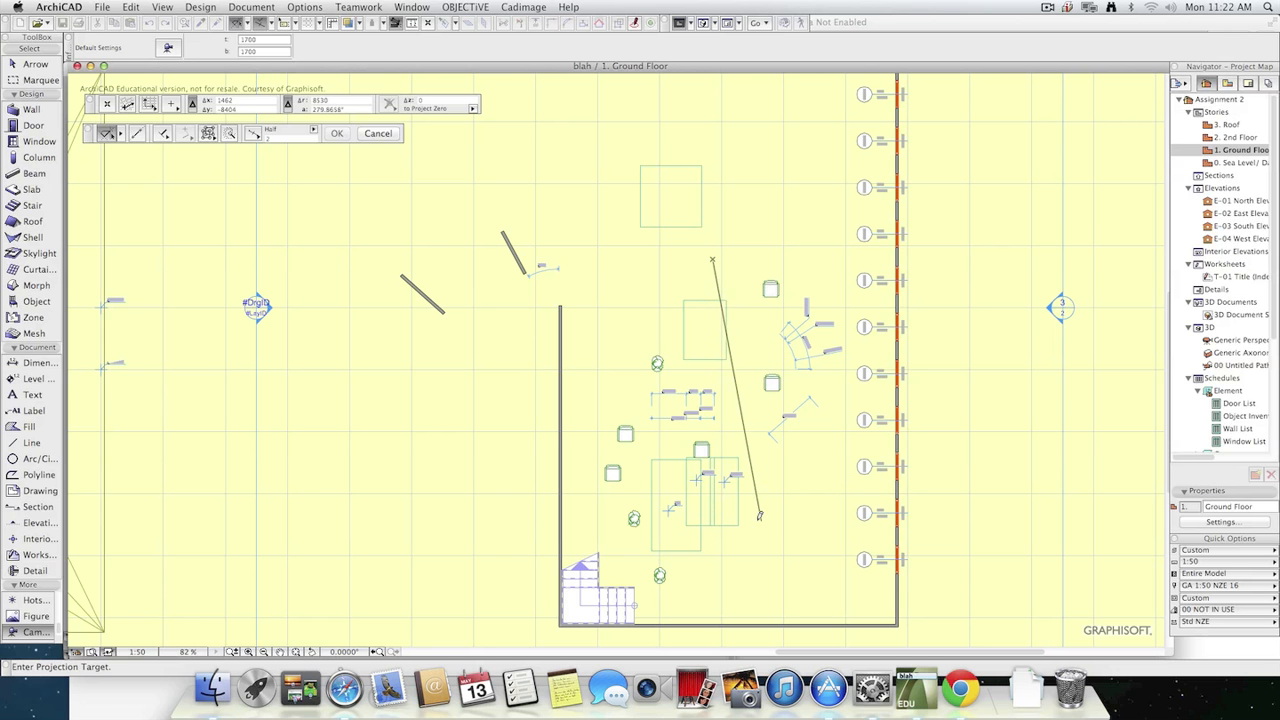
click(635, 540)
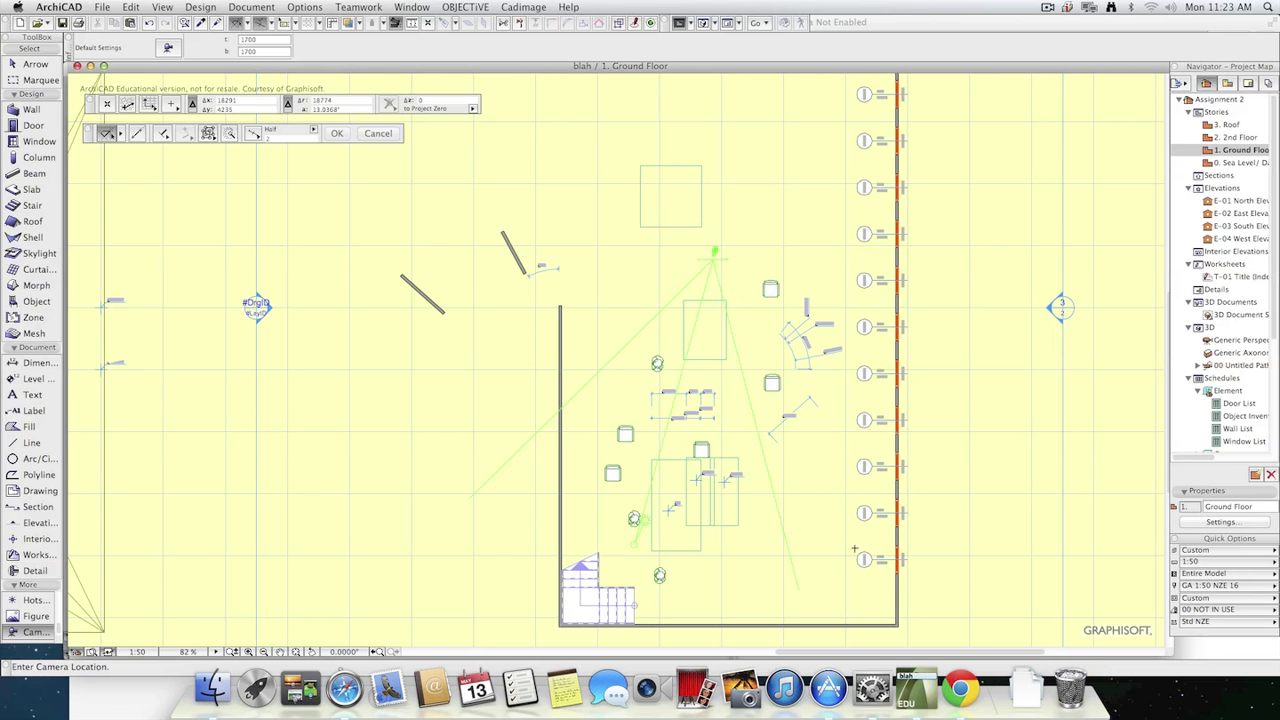
Select the placed camera, examine its view in 3D, and return to the Ground Floor plan.
click(714, 262)
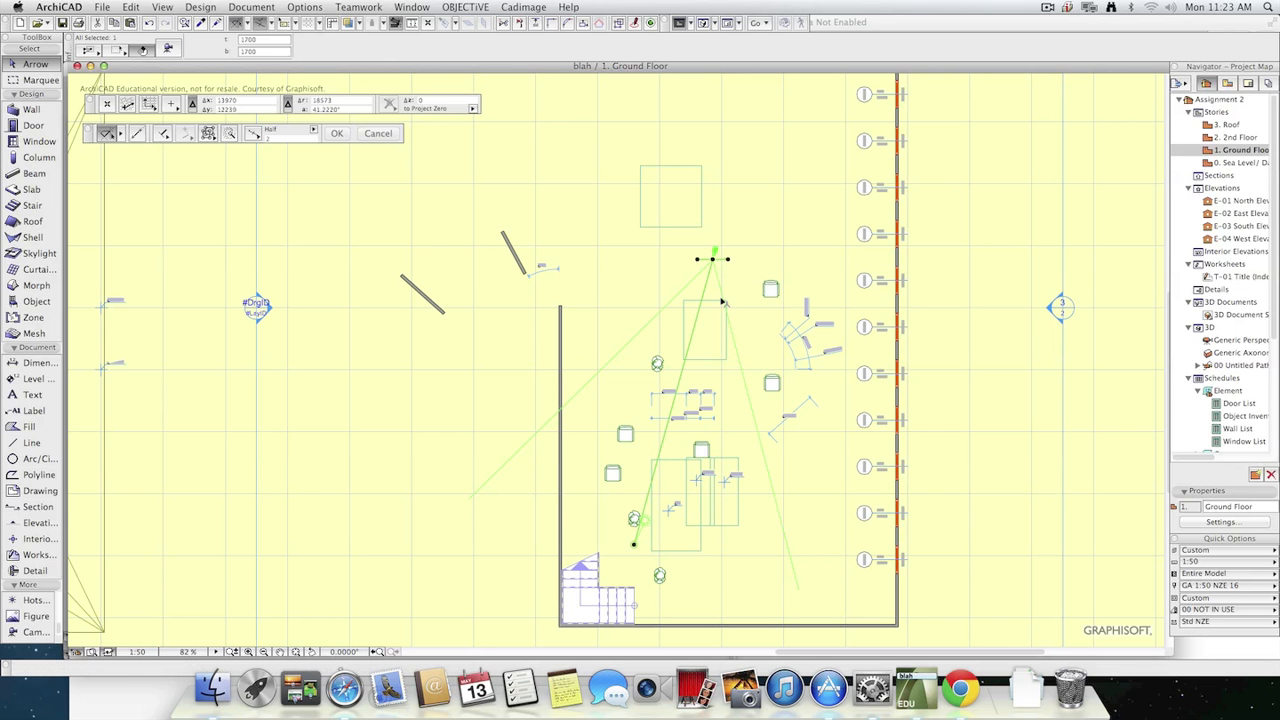
key(F3)
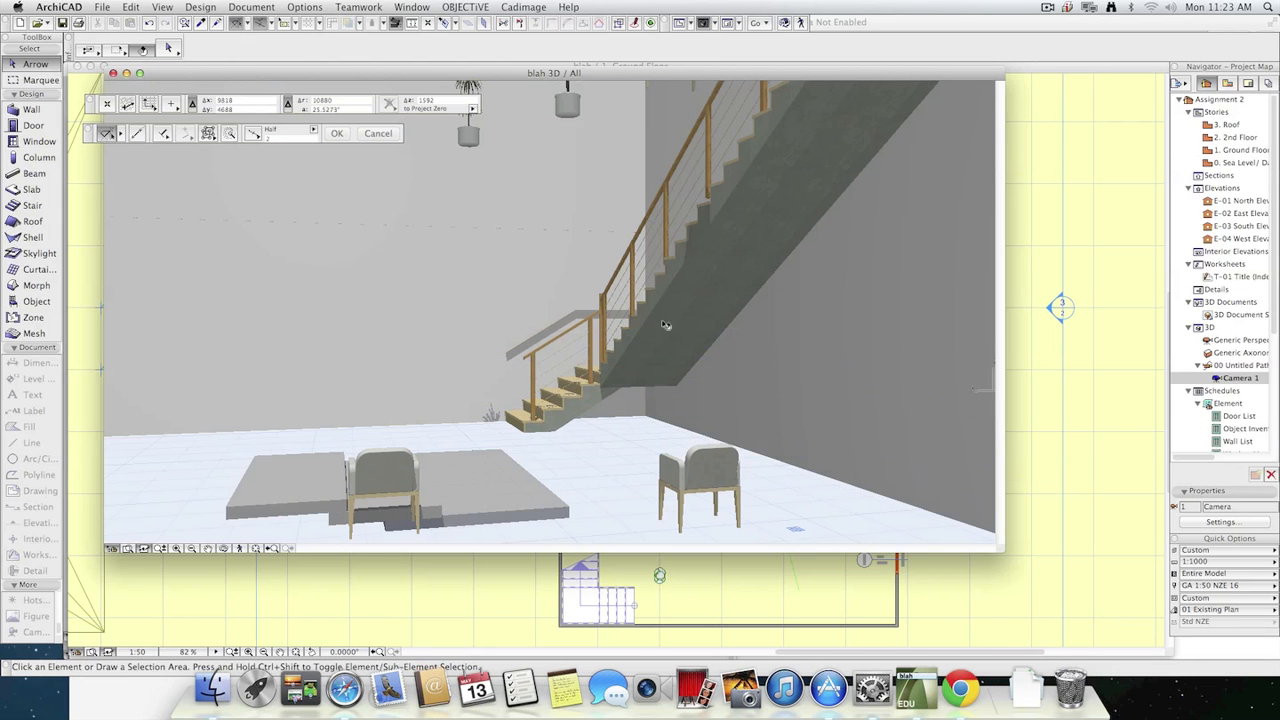
click(665, 325)
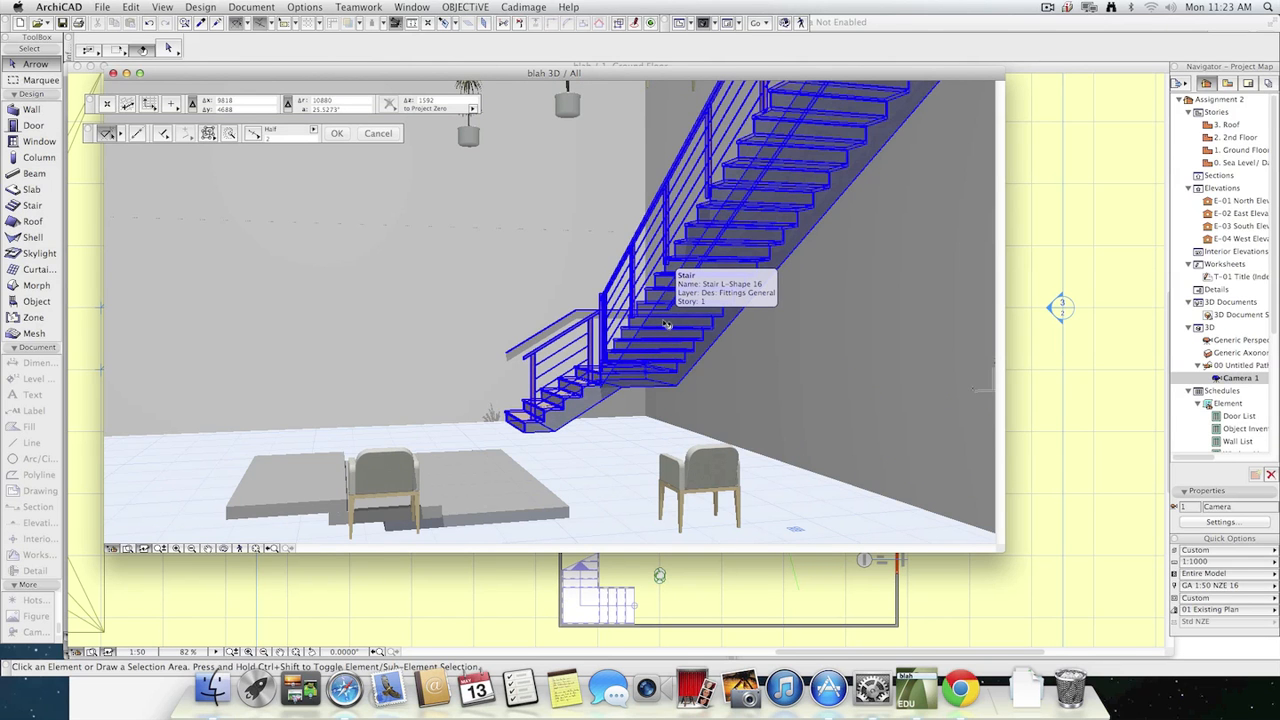
click(113, 75)
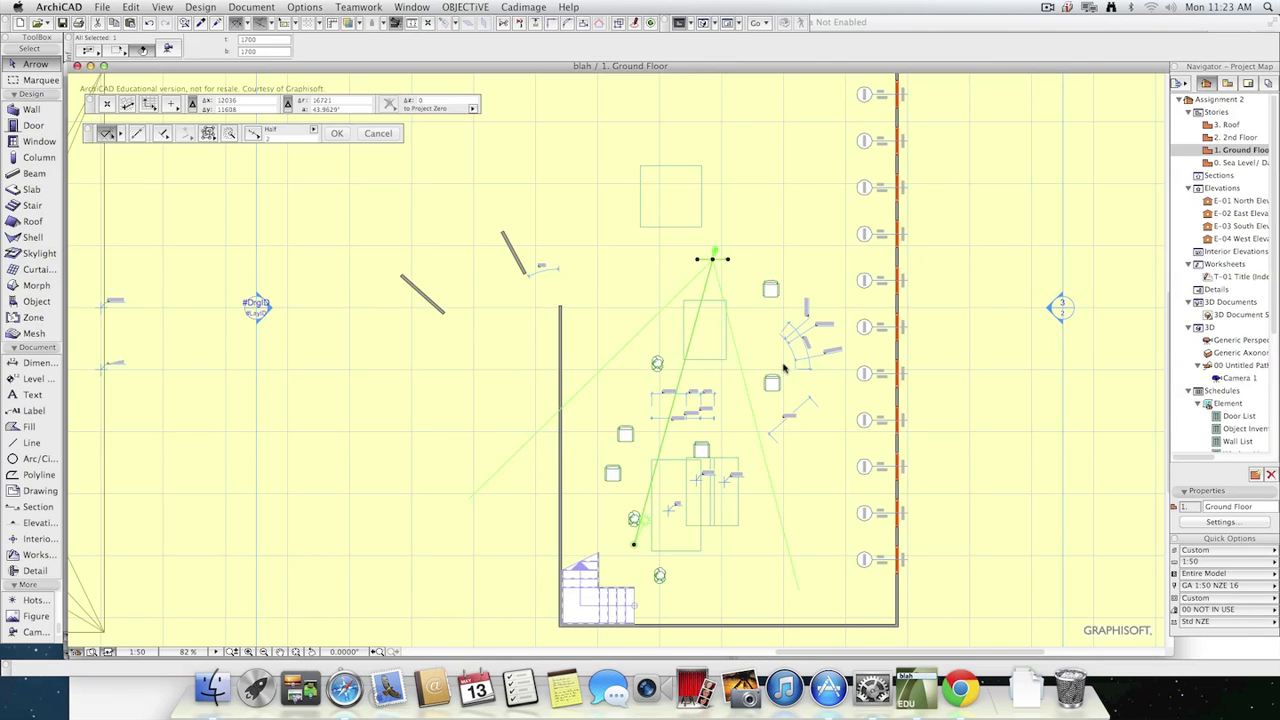
Open the selected camera's settings clear of the room, and stretch its target point to the edge of the stair.
click(169, 50)
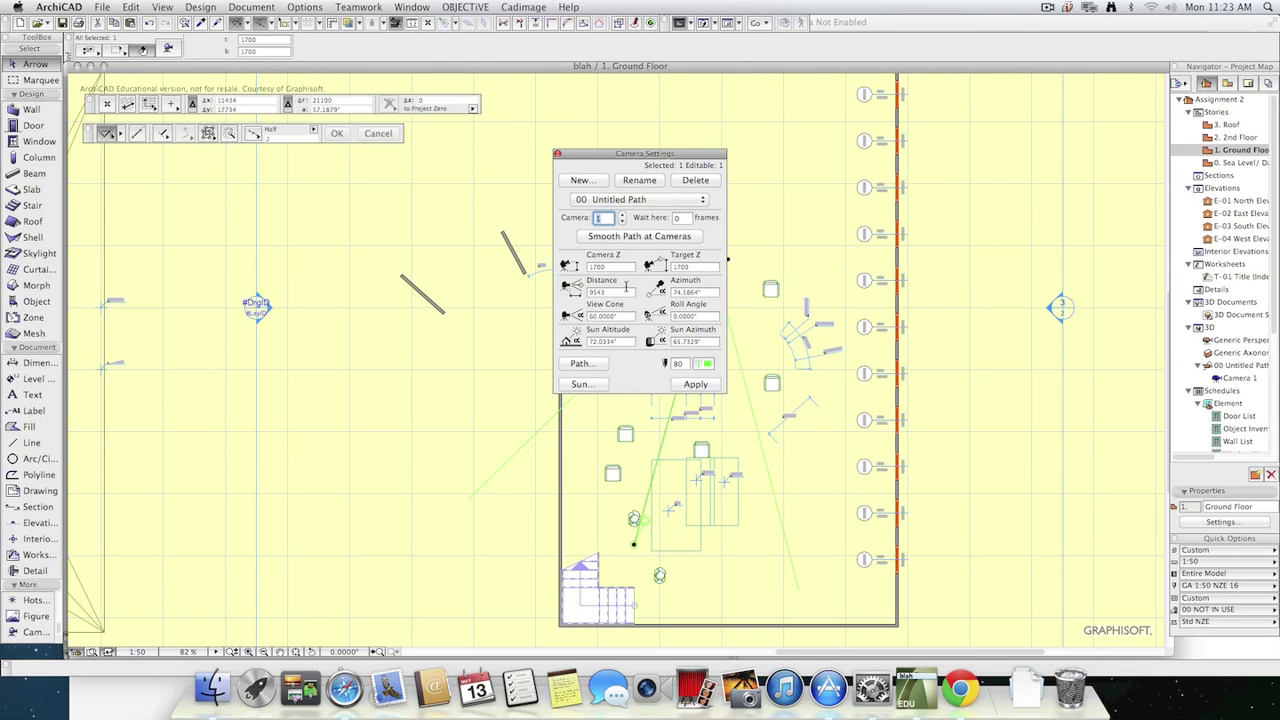
drag(672, 155, 409, 130)
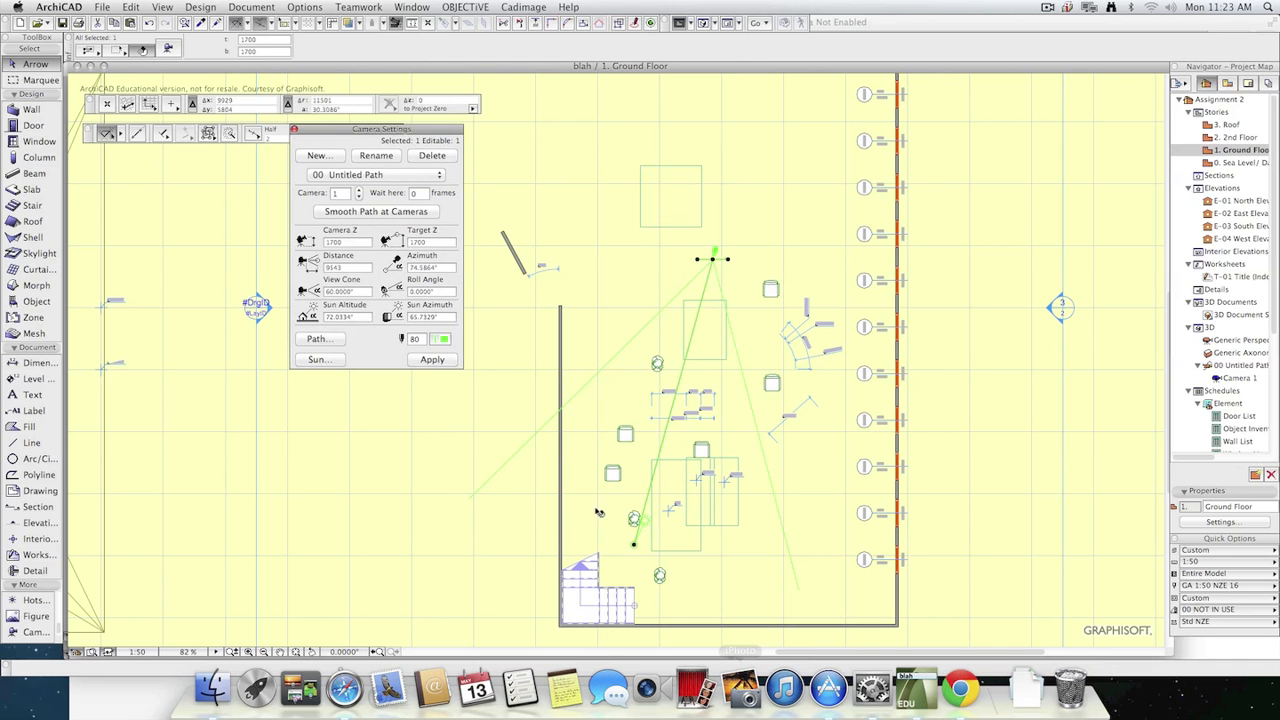
drag(634, 545, 676, 413)
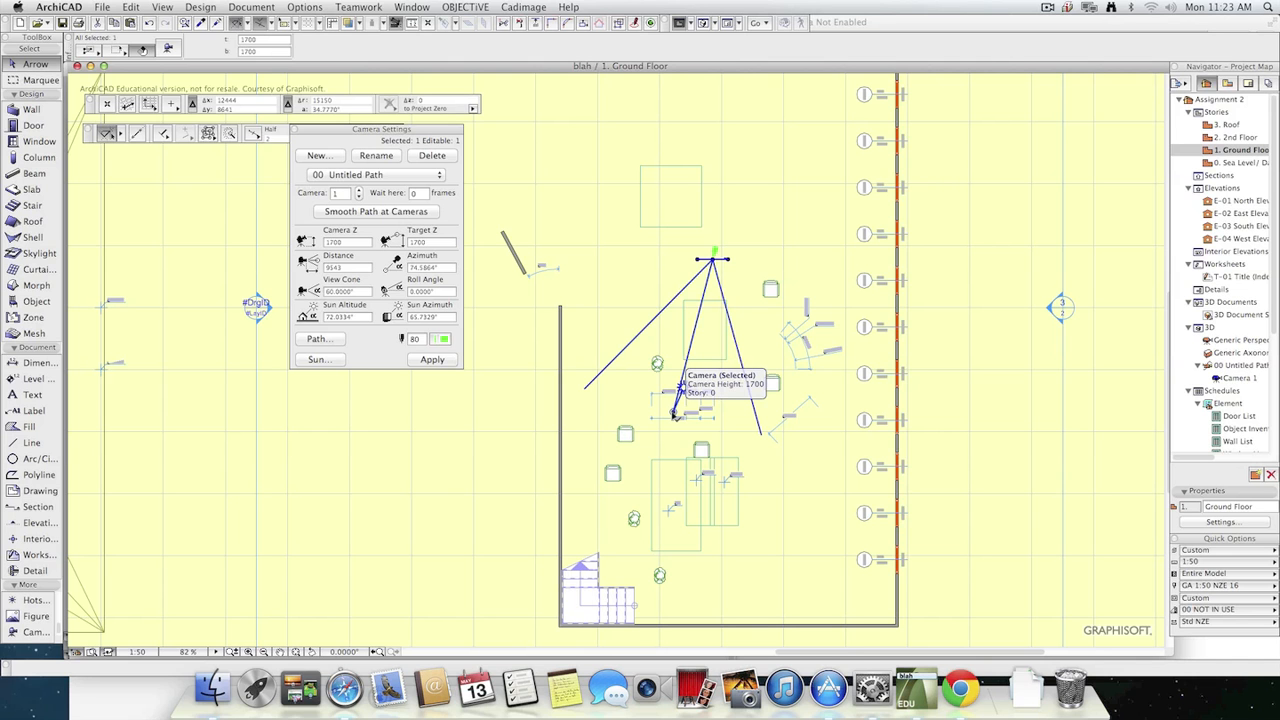
click(674, 416)
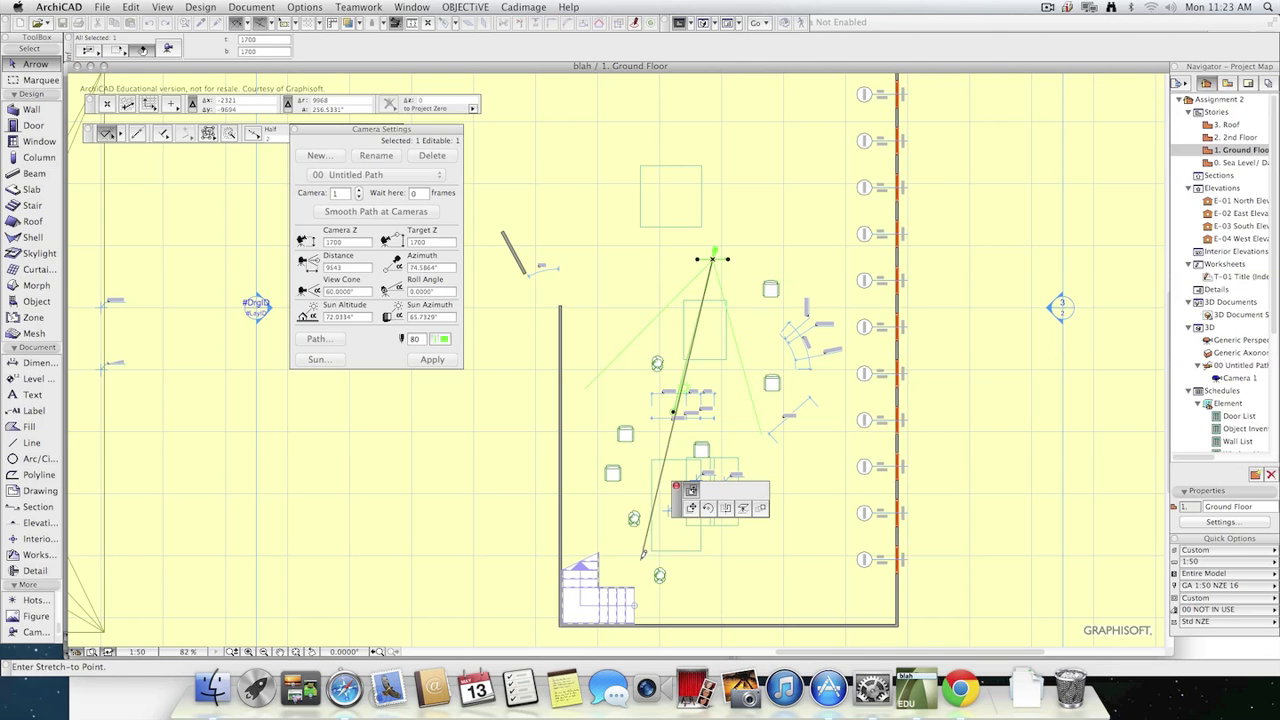
click(635, 589)
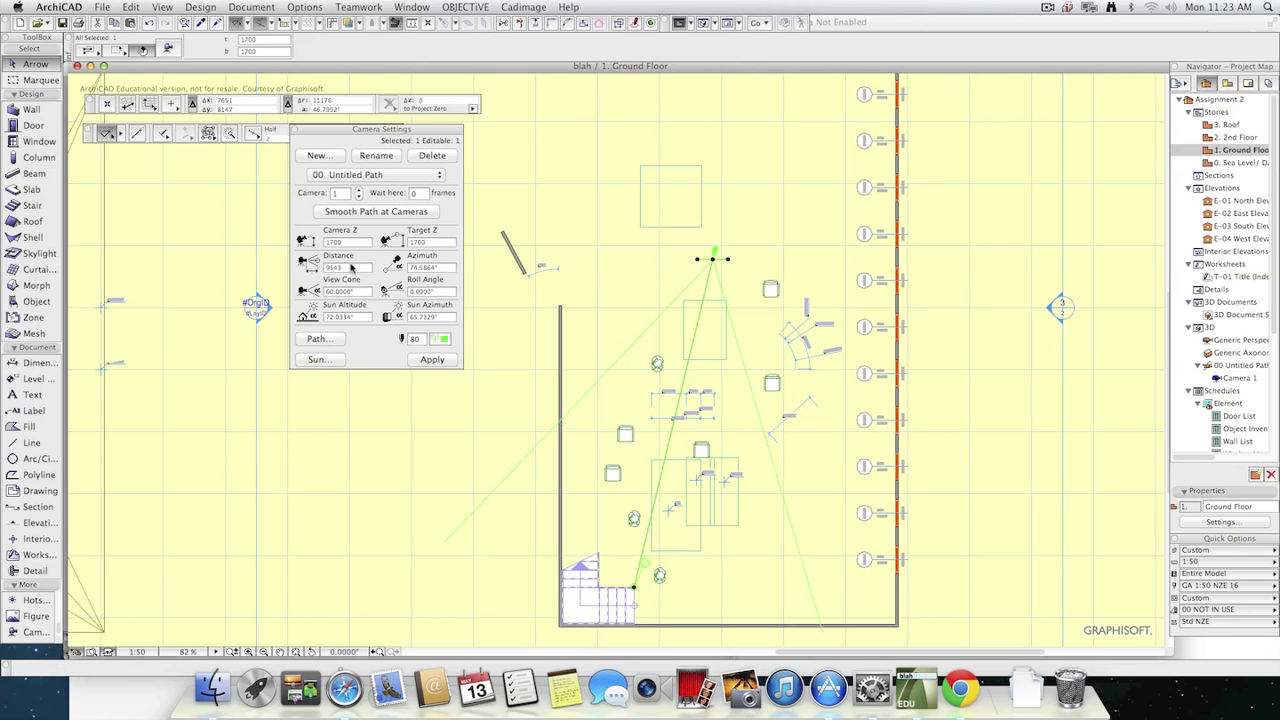
Set the camera's Target Z to 0, check its view in 3D, and return to the Ground Floor plan.
click(434, 243)
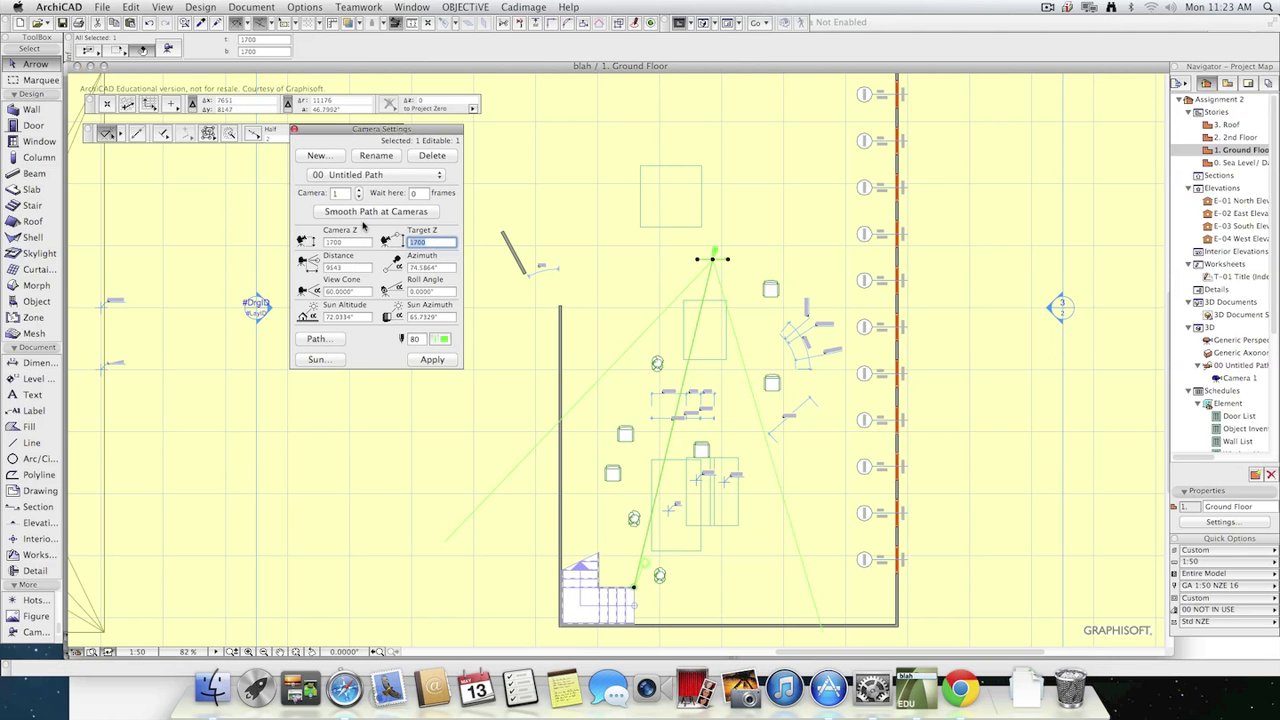
text(0)
click(434, 360)
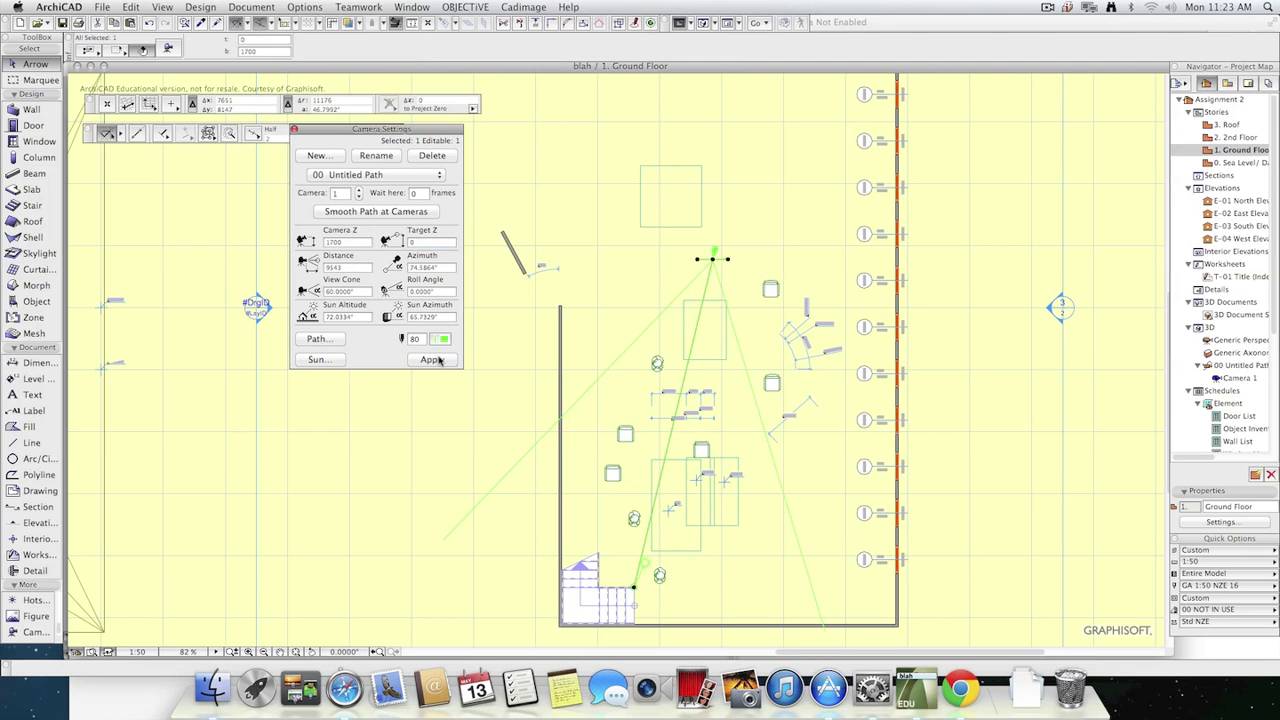
key(F3)
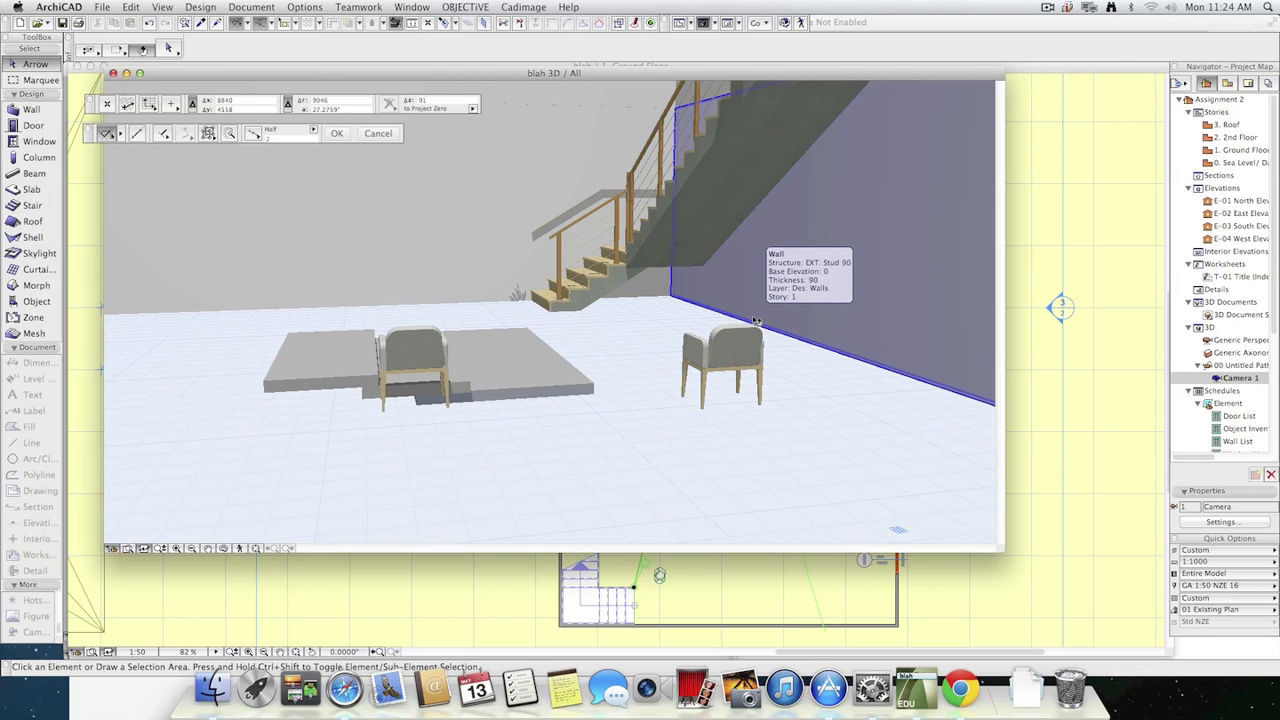
key(F2)
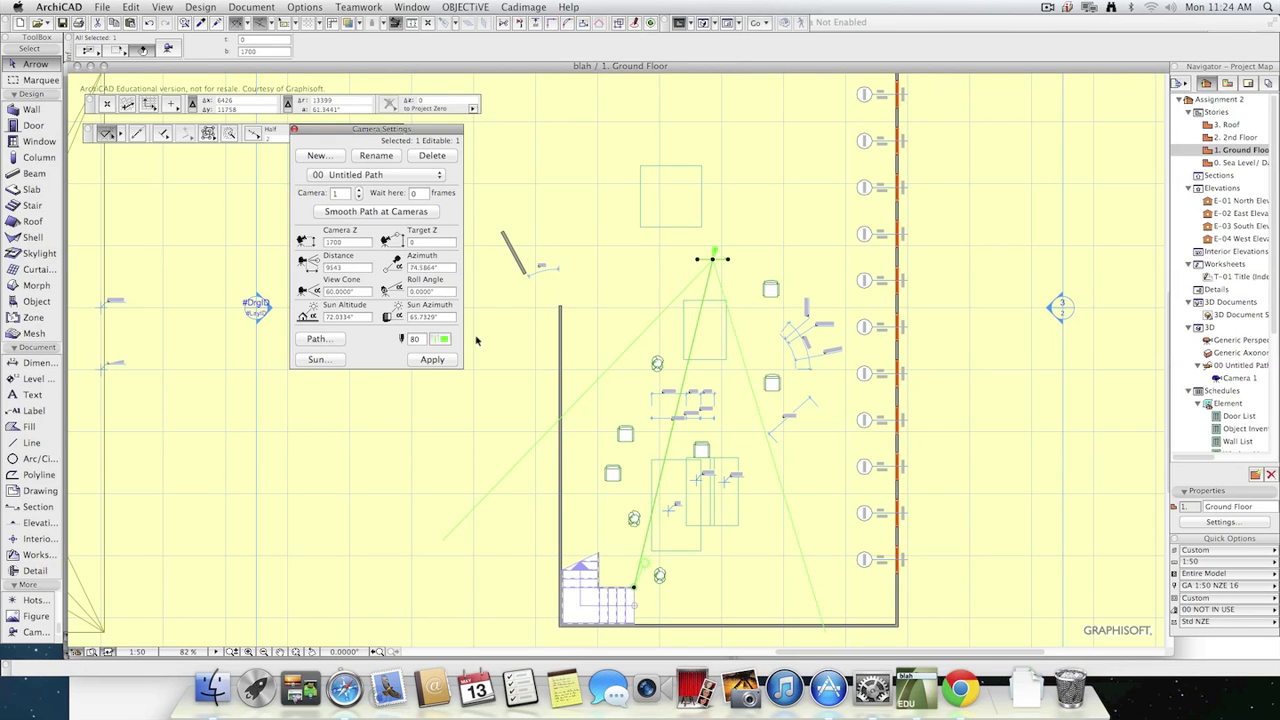
Pull the camera's target point in close to the camera, check the view in 3D, and return to the Ground Floor plan.
click(410, 243)
text(1700)
click(341, 242)
key(Tab)
text(0)
click(634, 587)
click(704, 295)
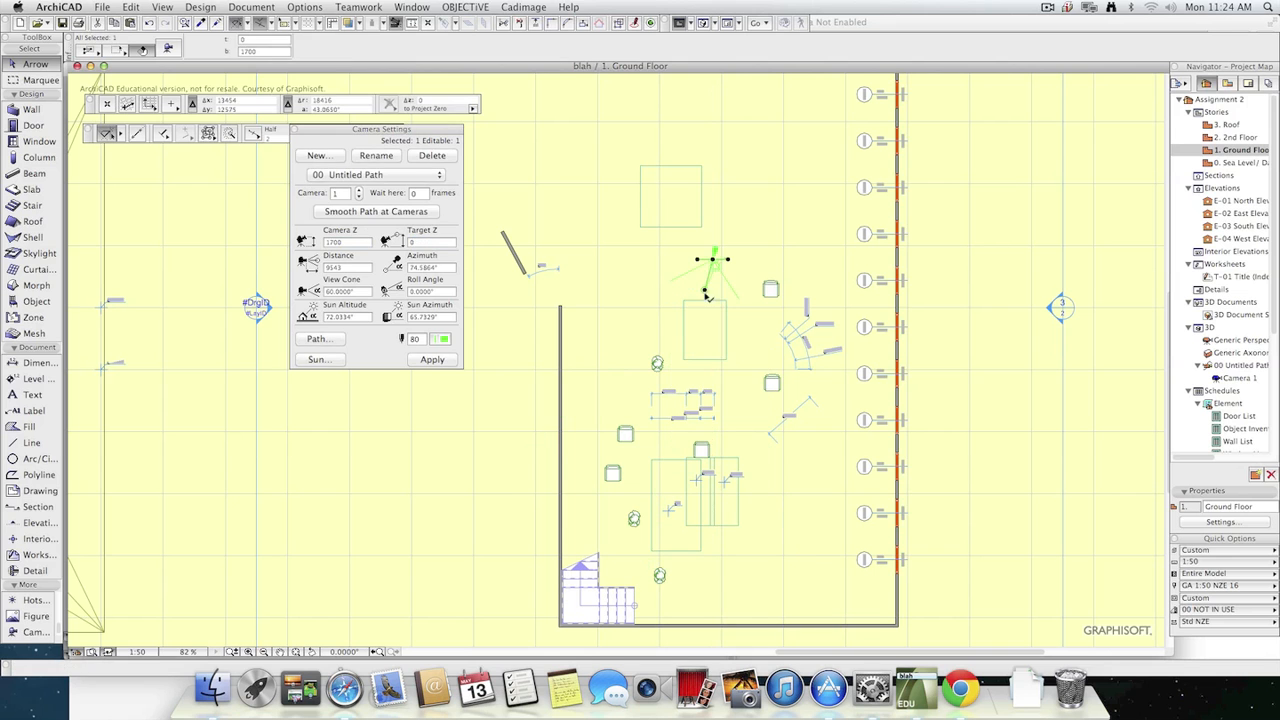
key(F3)
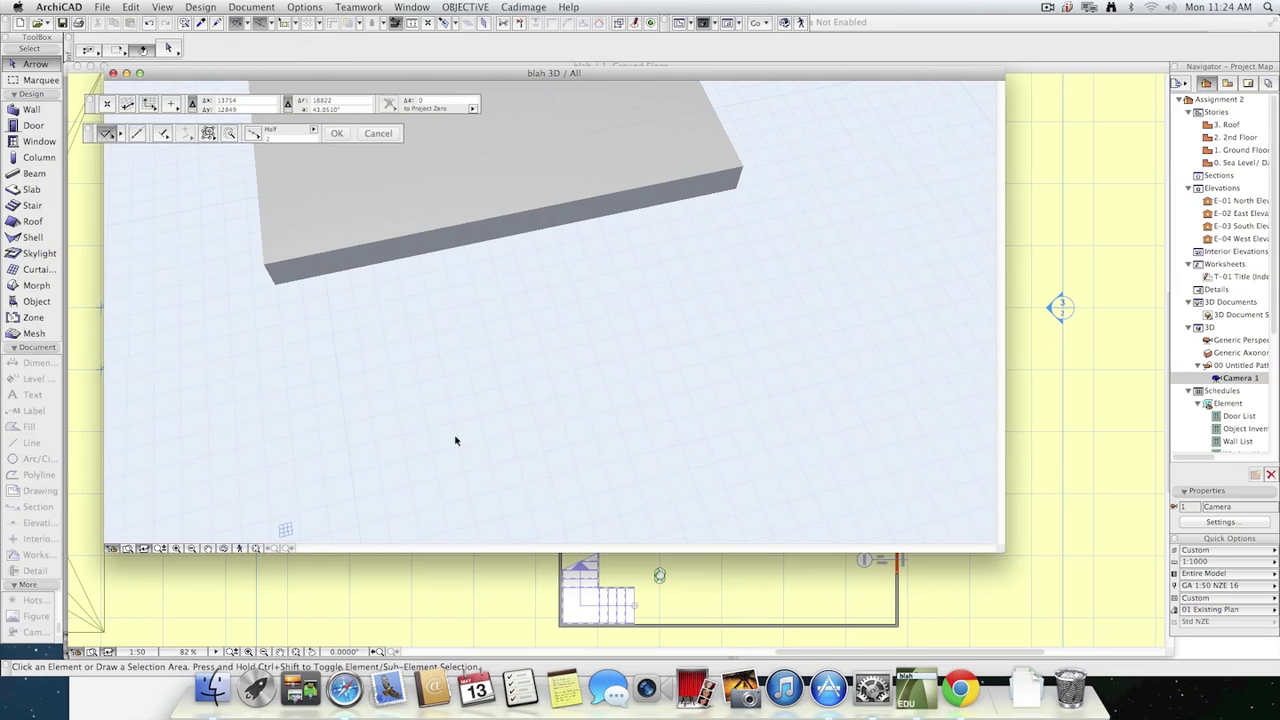
key(F2)
key(super+t)
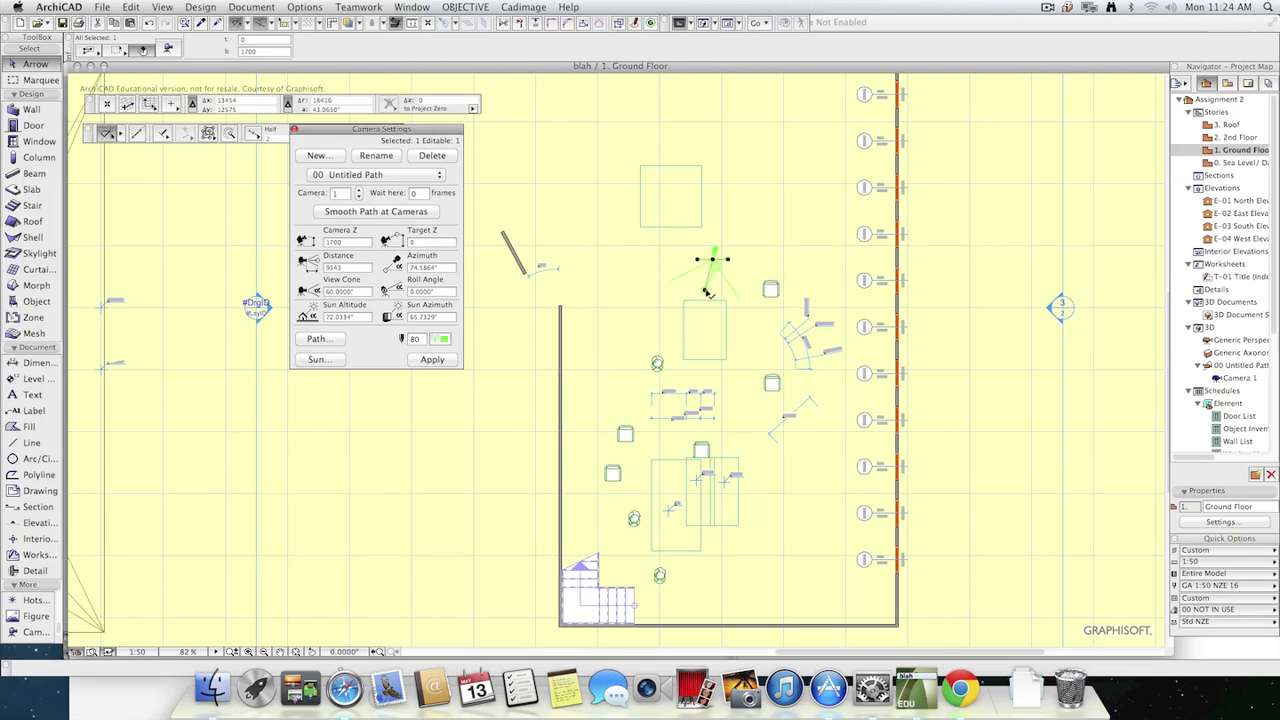
Aim the camera at the window wall with a Target Z of 4500, and check its view in 3D before returning to plan.
click(707, 292)
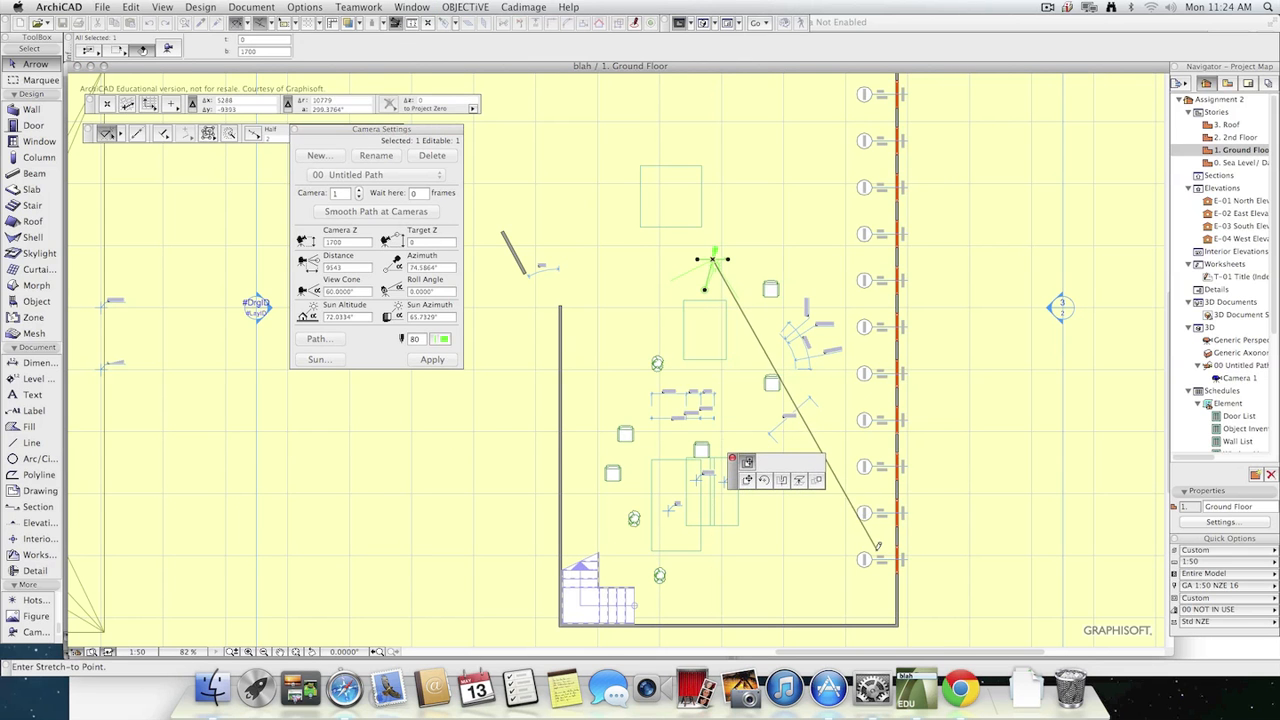
click(878, 341)
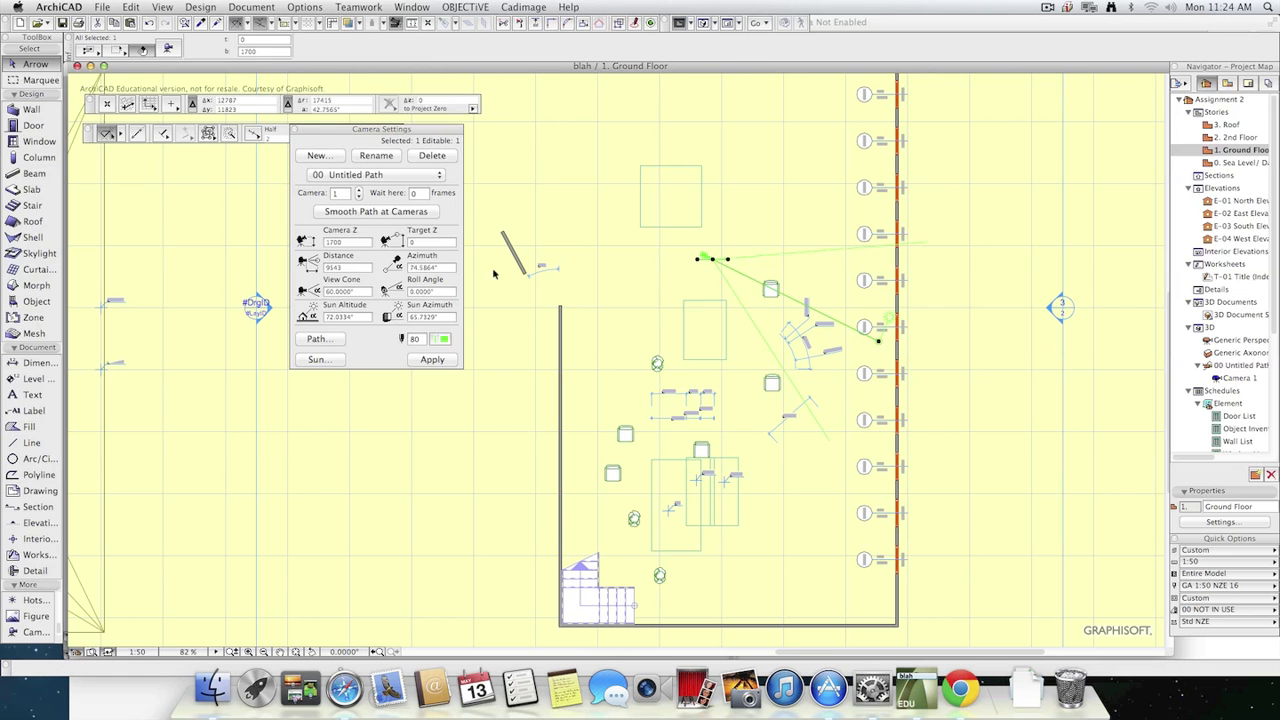
click(432, 242)
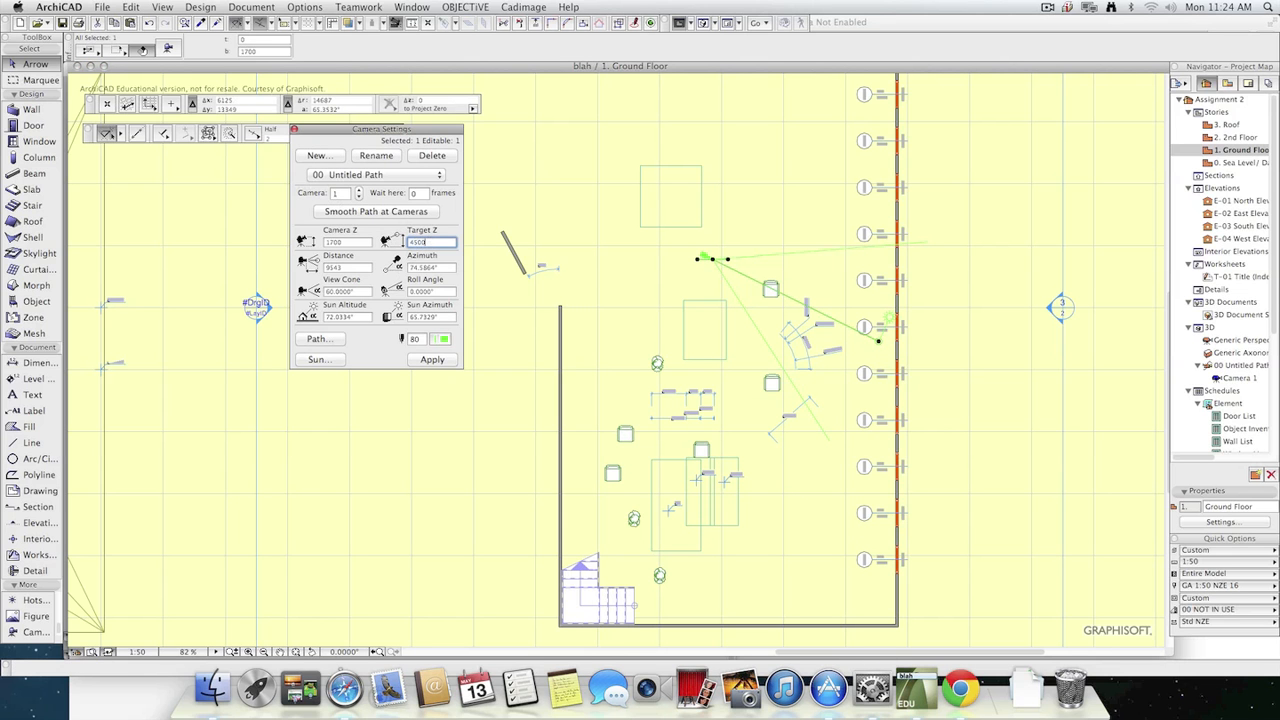
click(432, 359)
key(F3)
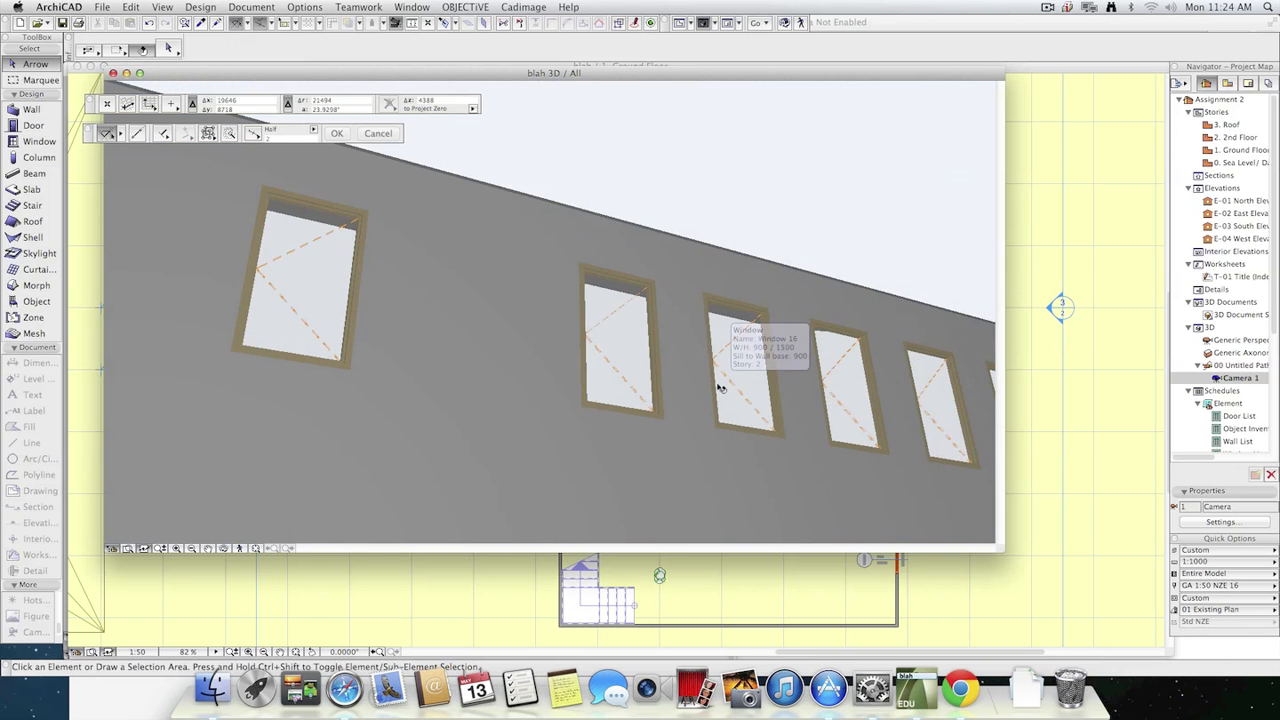
key(F2)
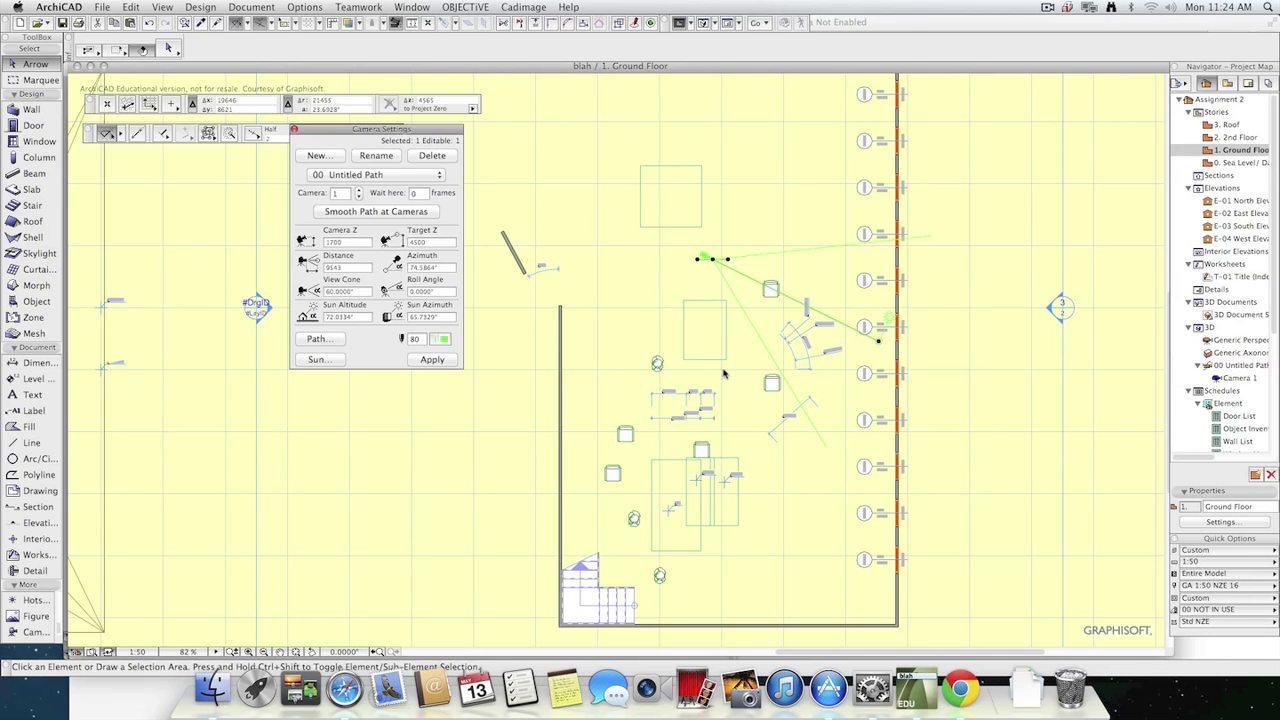
Shift the camera away from the window wall and move its target point to the middle of the room.
click(714, 260)
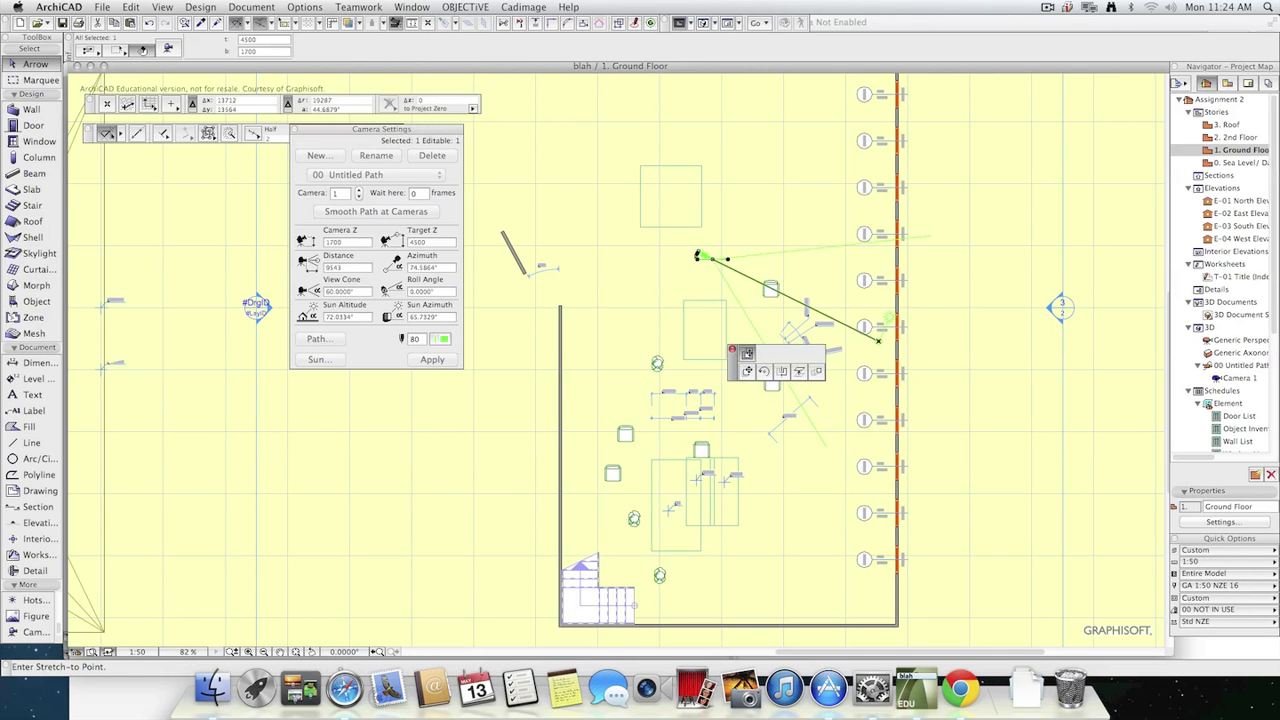
click(647, 259)
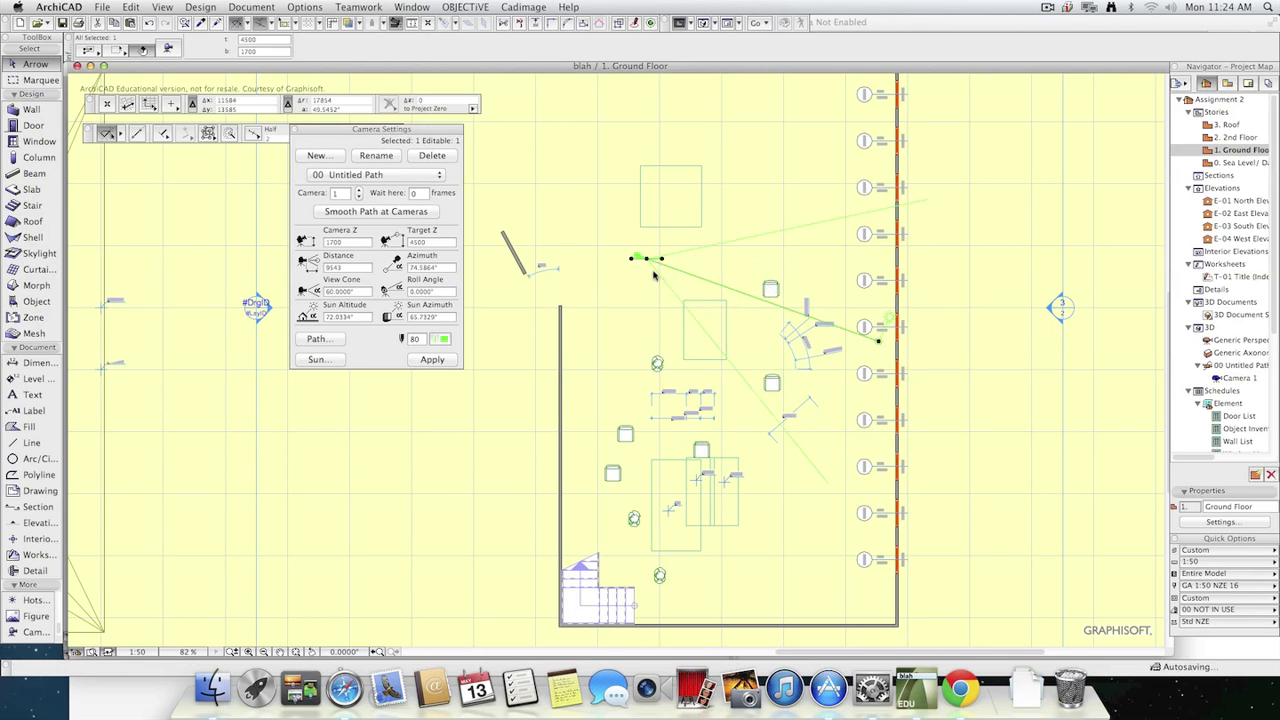
click(878, 343)
click(736, 419)
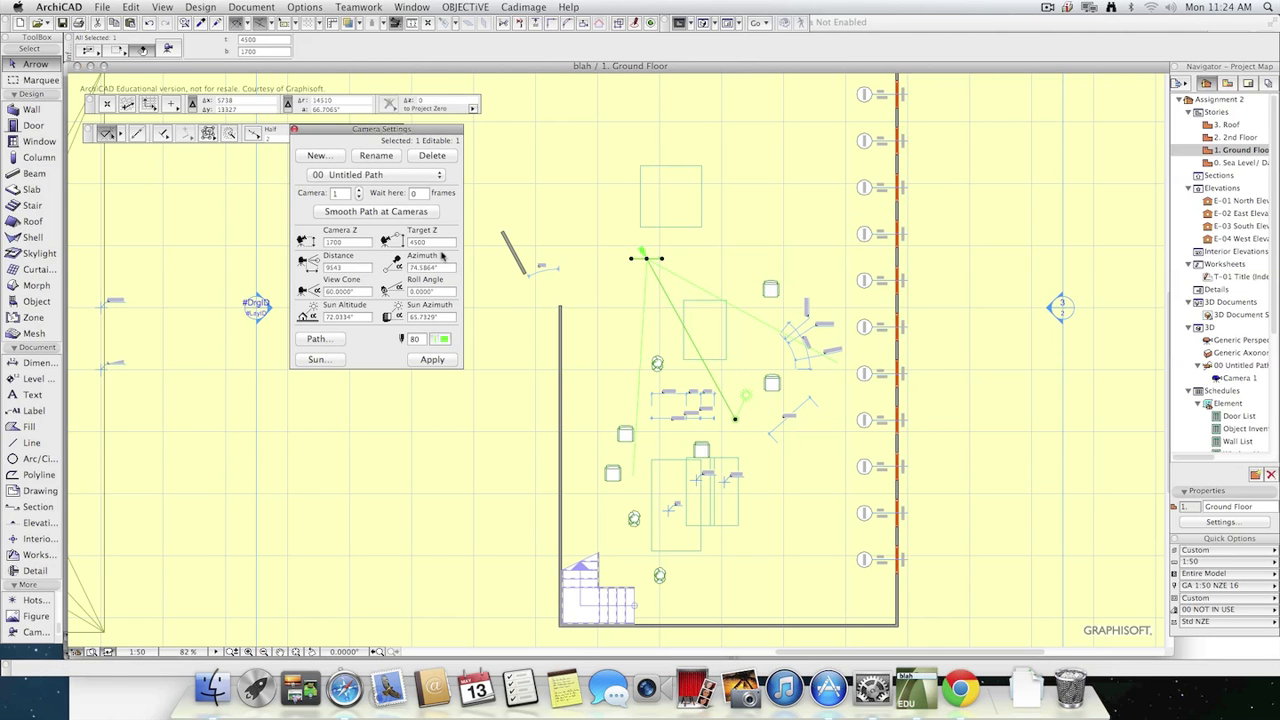
Reselect the camera and move its viewpoint back beyond the uppermost slab outline, keeping the target in the middle of the room.
key(Escape)
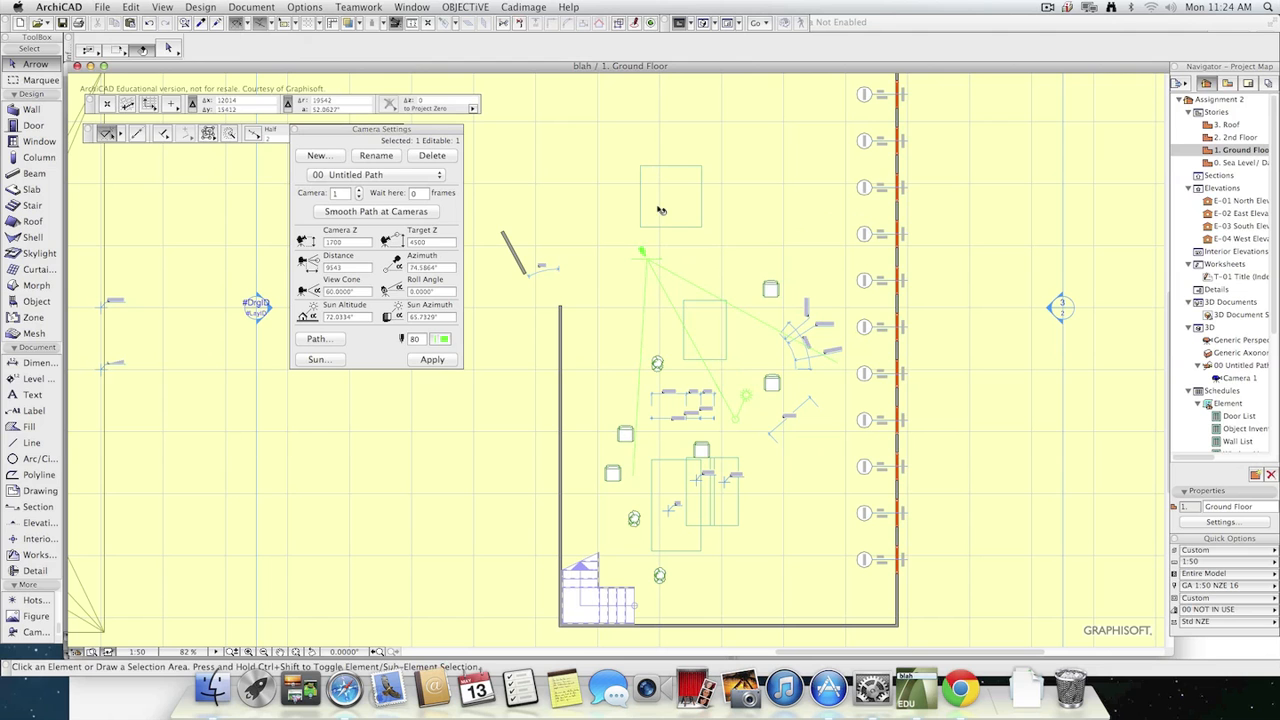
click(645, 258)
click(648, 259)
click(642, 243)
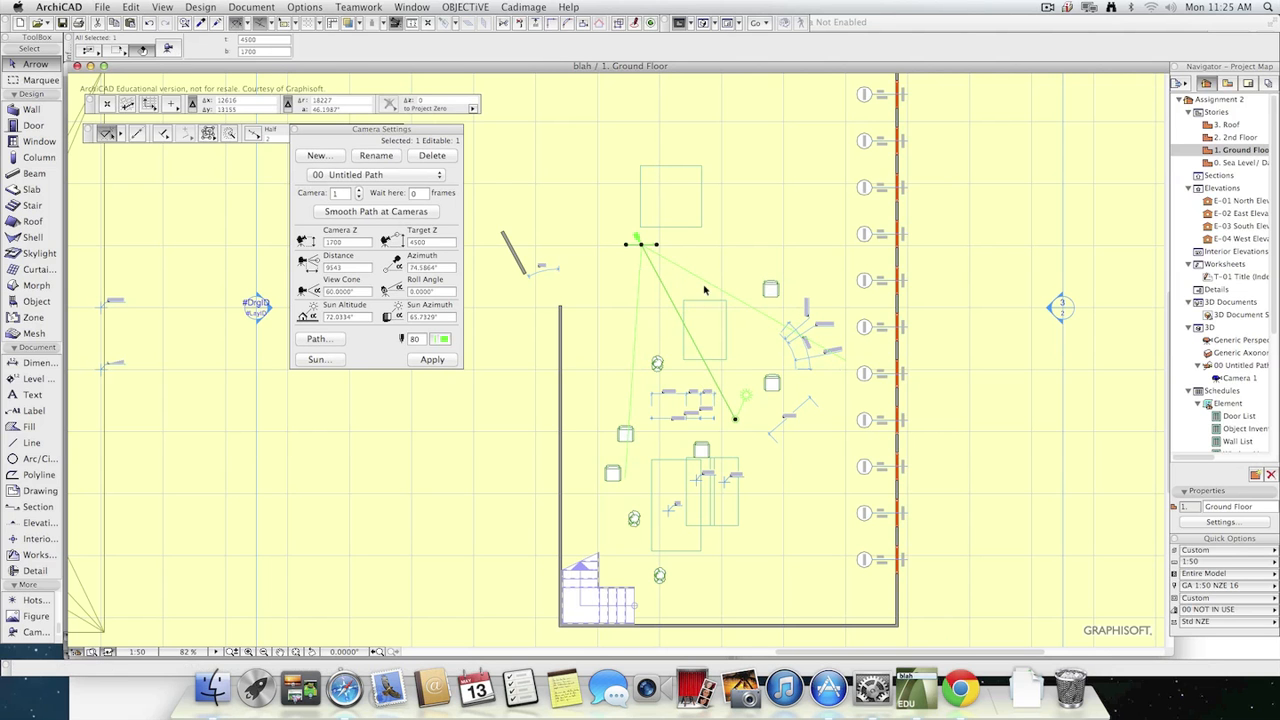
click(642, 245)
click(636, 138)
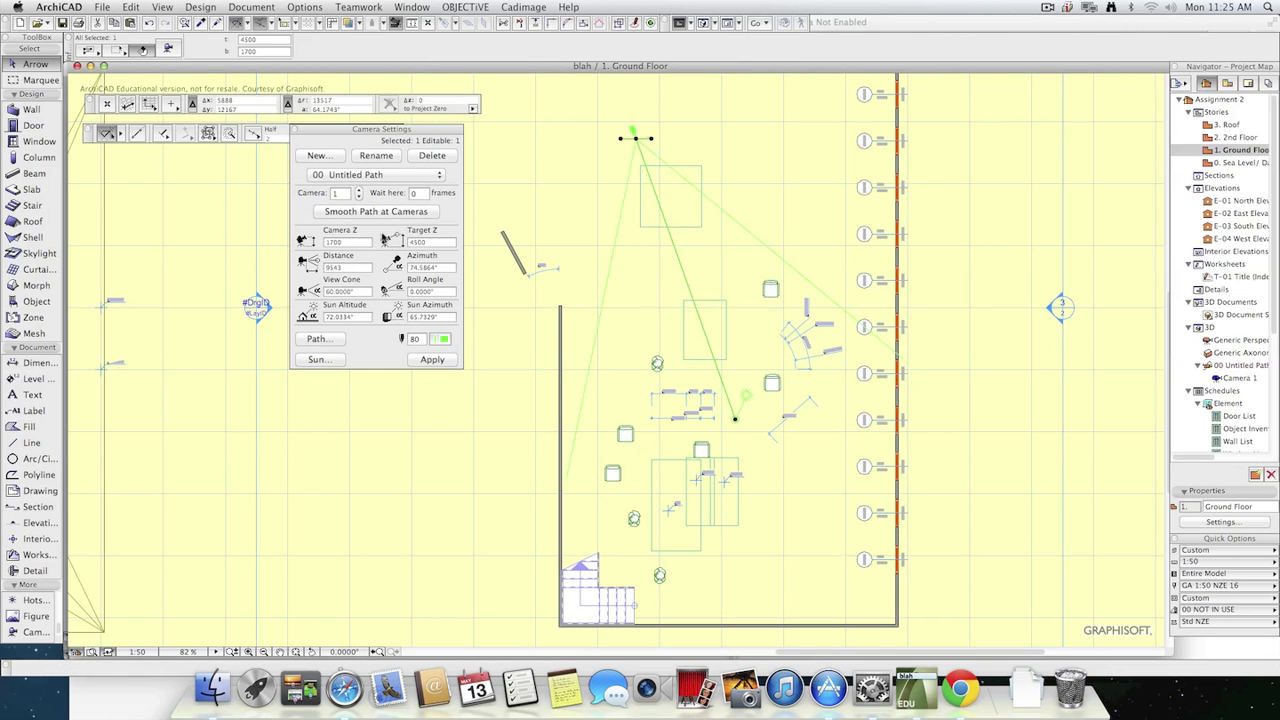
Set the camera's view cone to 90°, check its view in 3D, and return to the Ground Floor plan.
click(352, 292)
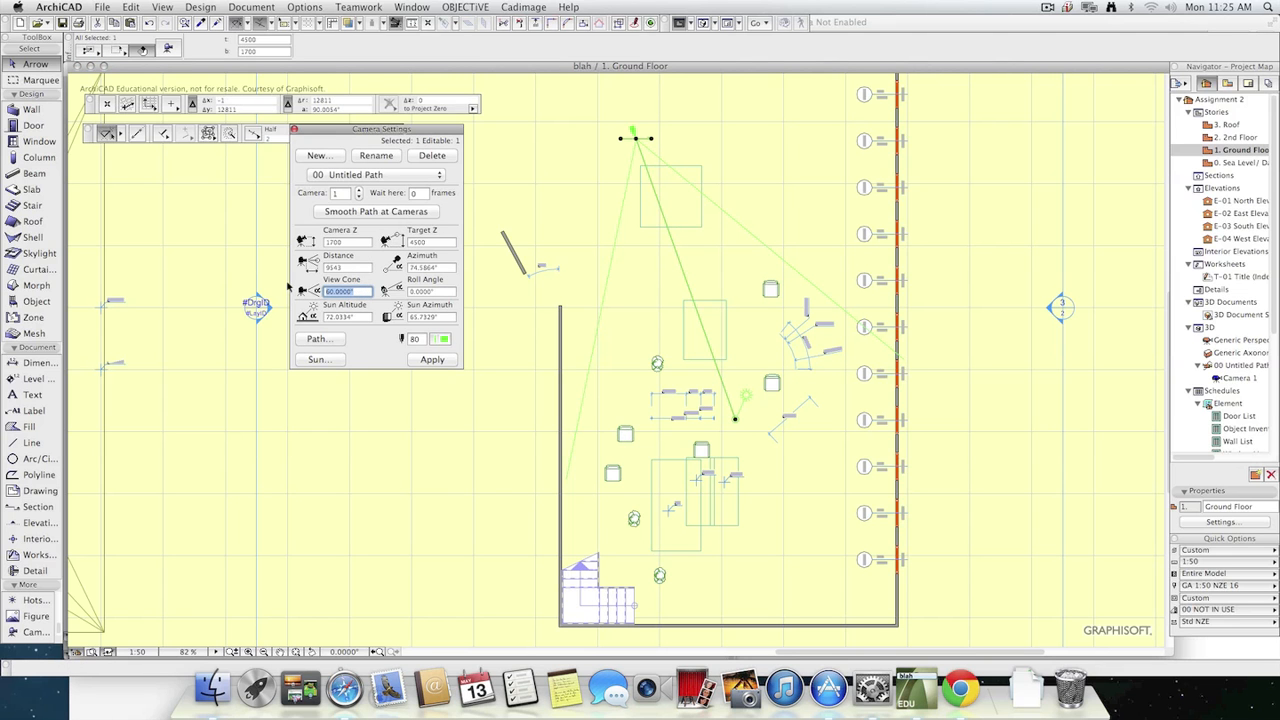
text(90)
click(347, 270)
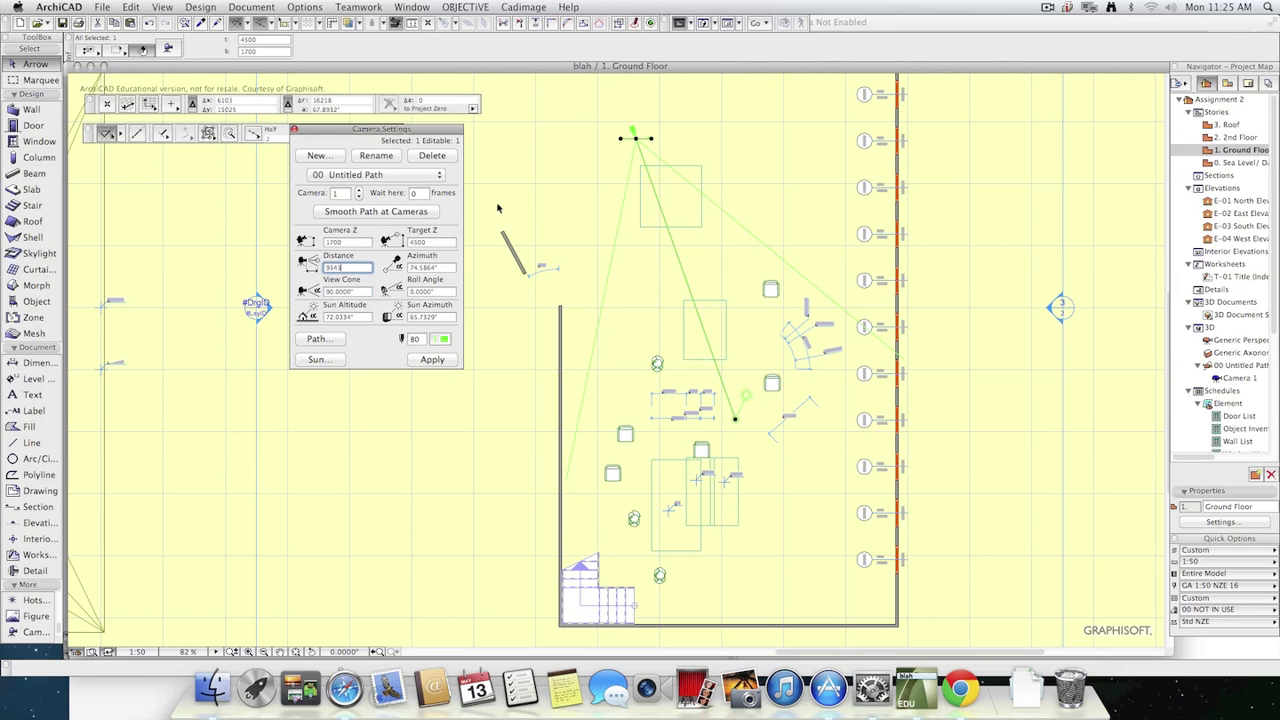
click(424, 360)
key(F3)
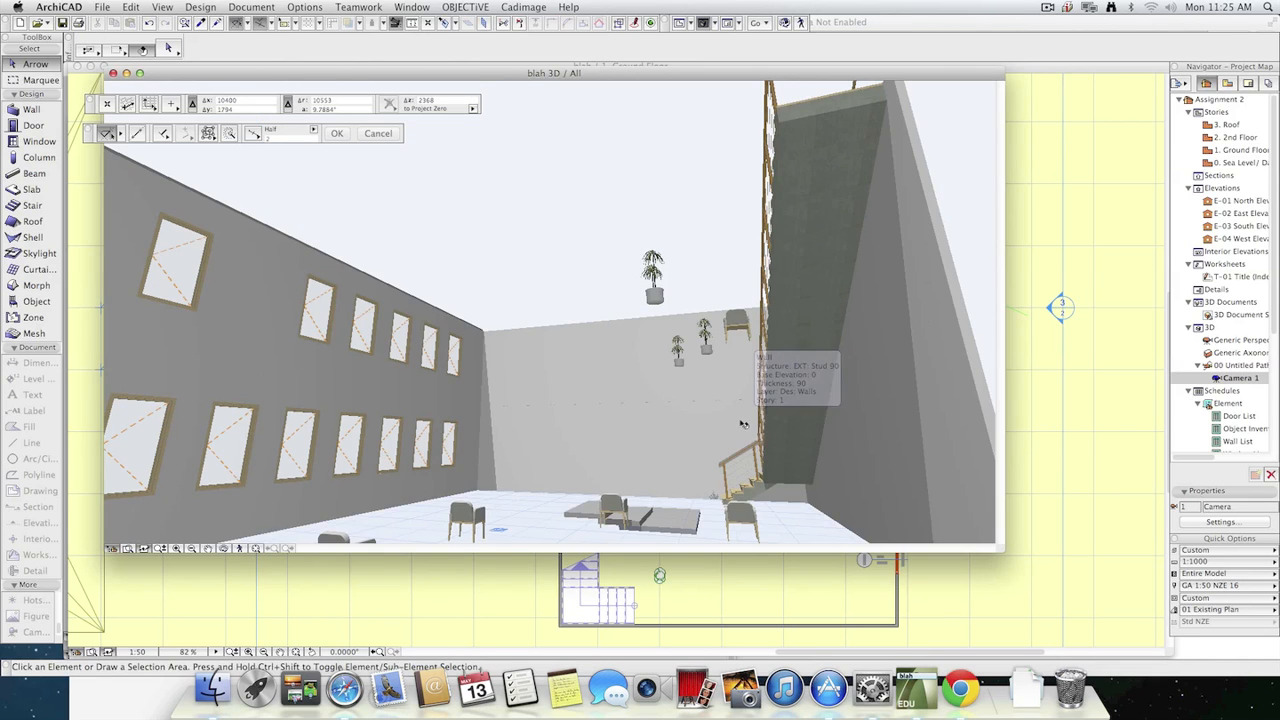
key(F2)
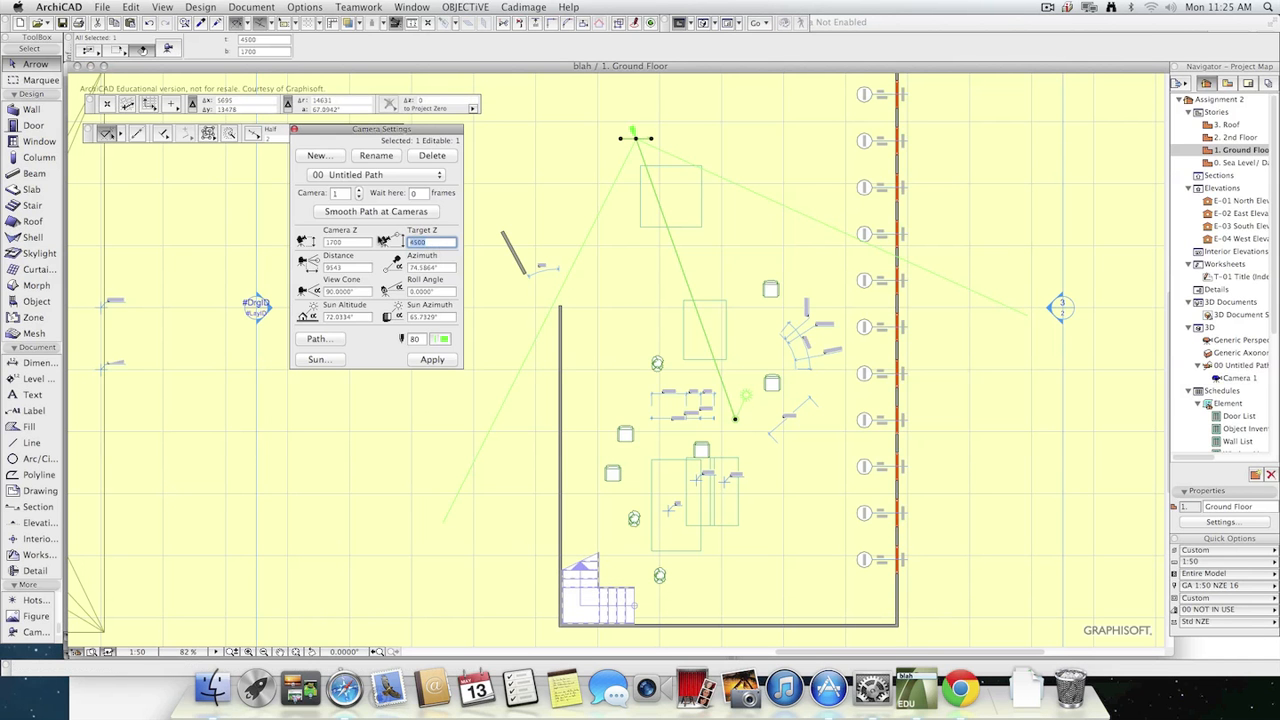
Set the camera's Target Z to 2000, check its view in 3D, and return to the Ground Floor plan.
text(2000)
click(436, 361)
key(F3)
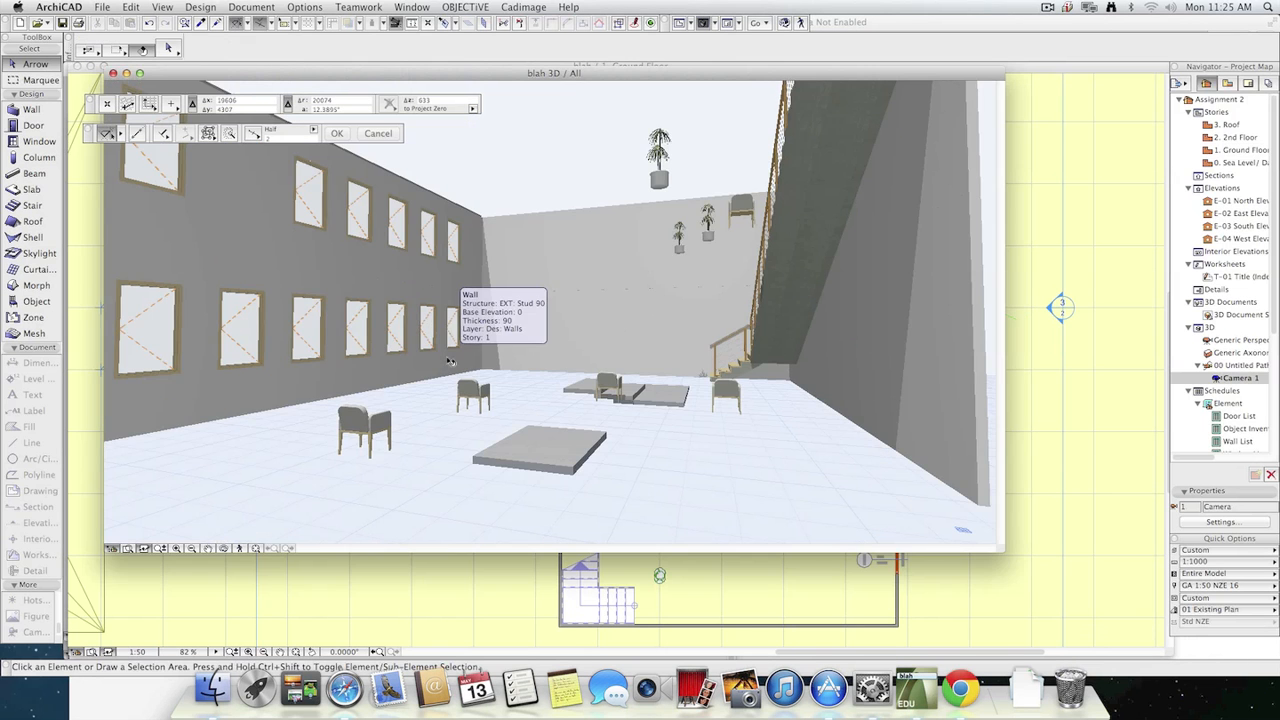
key(F2)
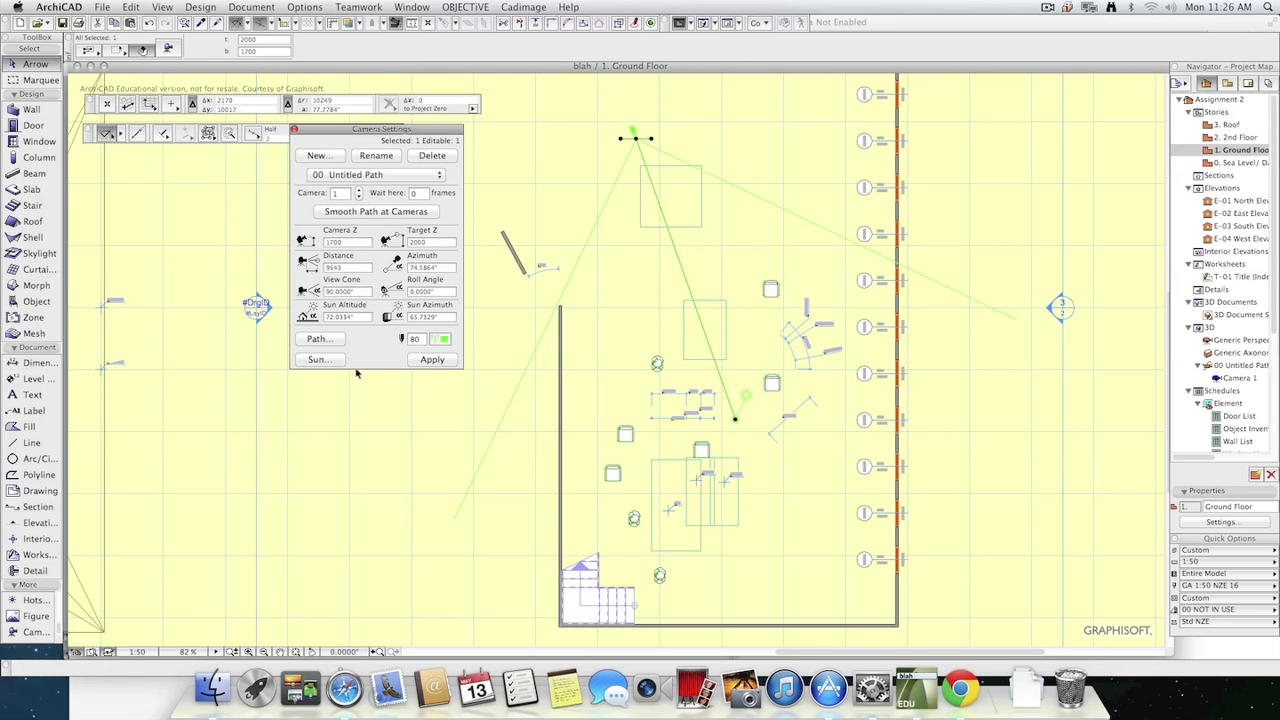
Set the project location to Auckland from the predefined cities in the camera's sun settings, and accept the sun settings.
click(324, 362)
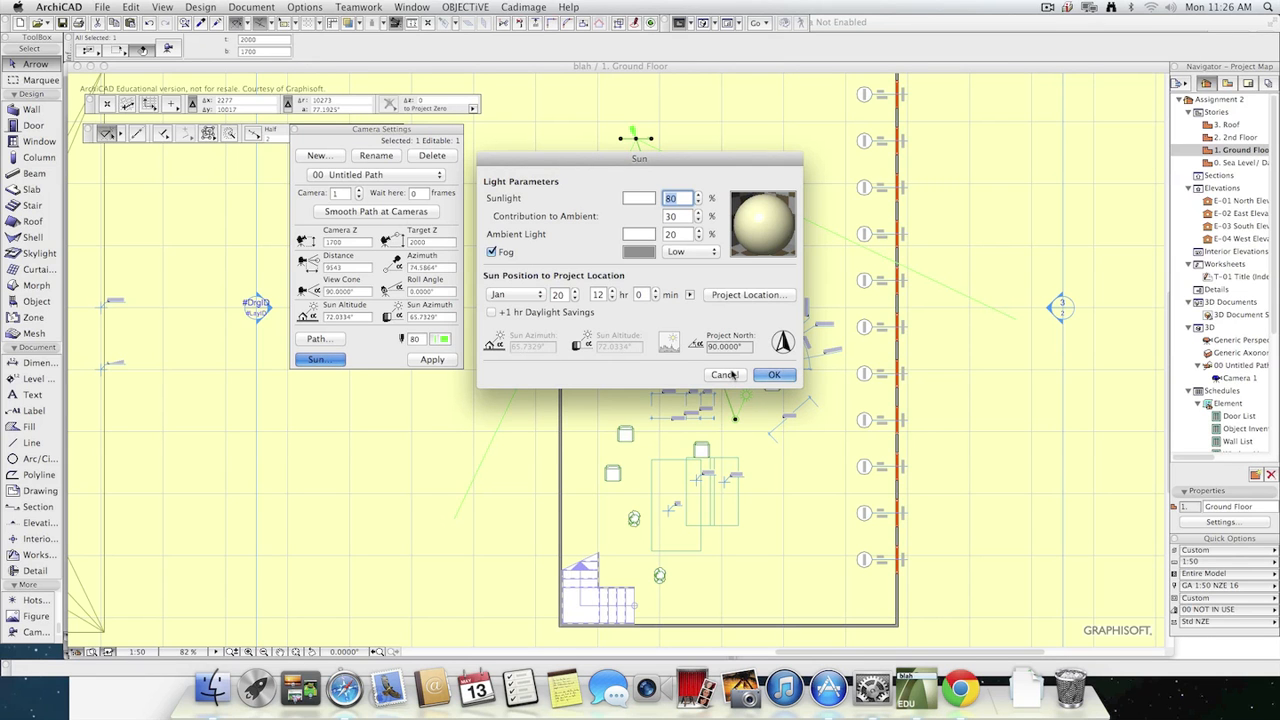
click(745, 295)
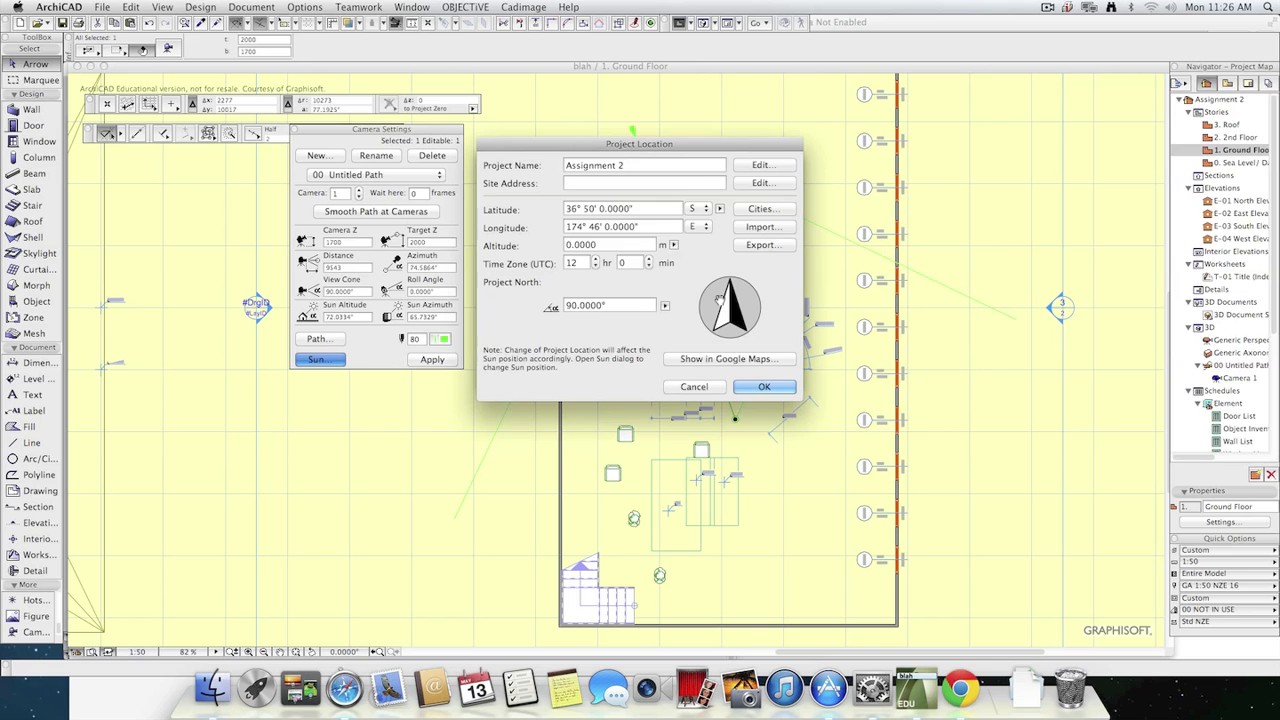
click(771, 212)
scroll(641, 253, down, 1)
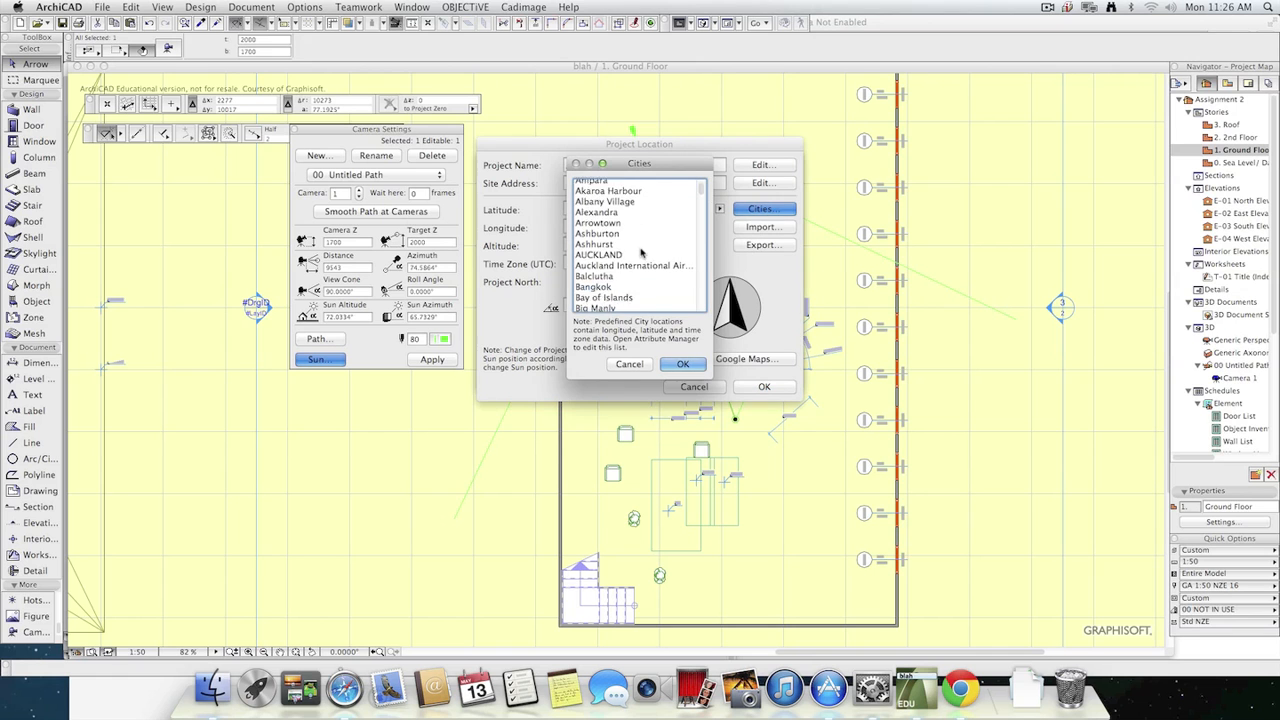
click(600, 252)
click(682, 363)
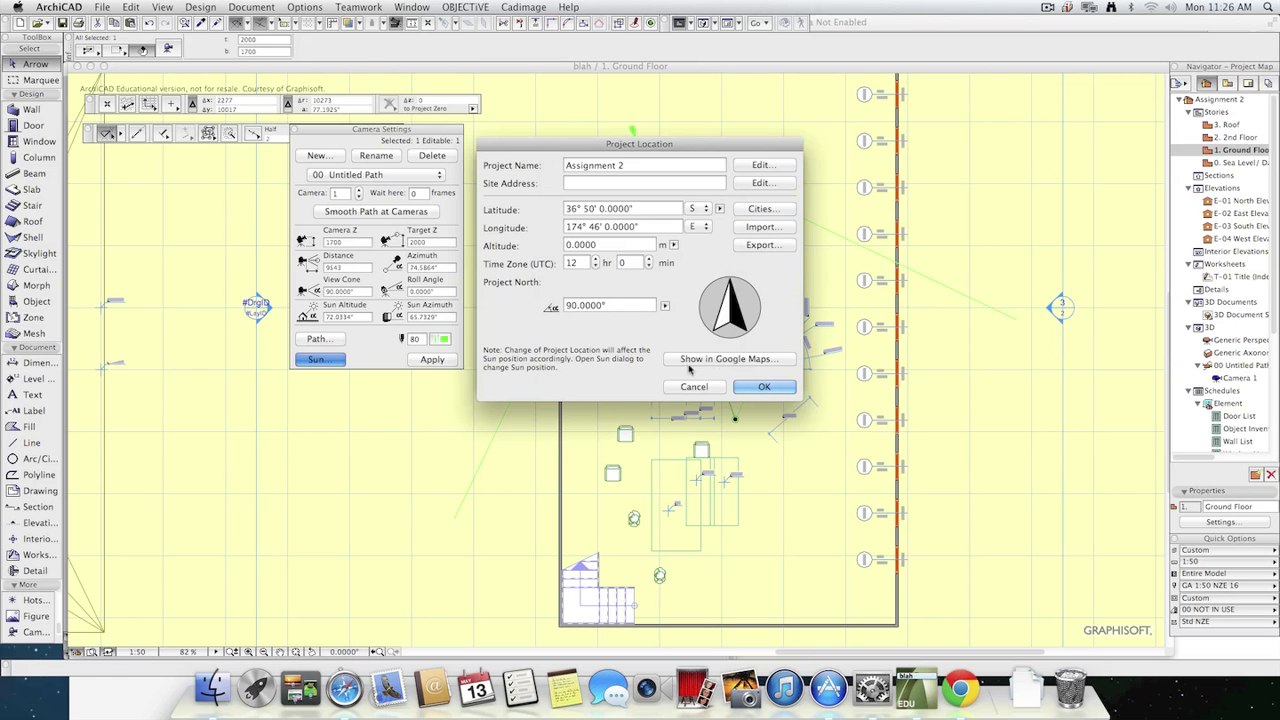
click(776, 390)
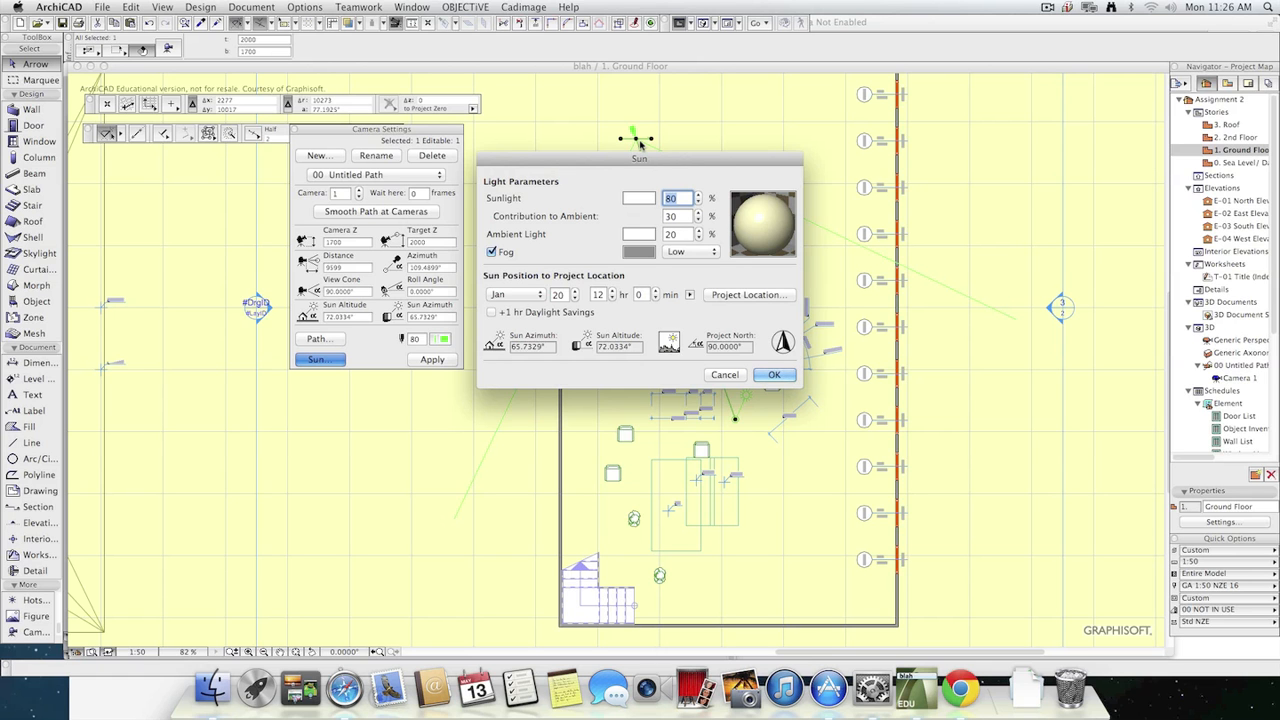
click(774, 374)
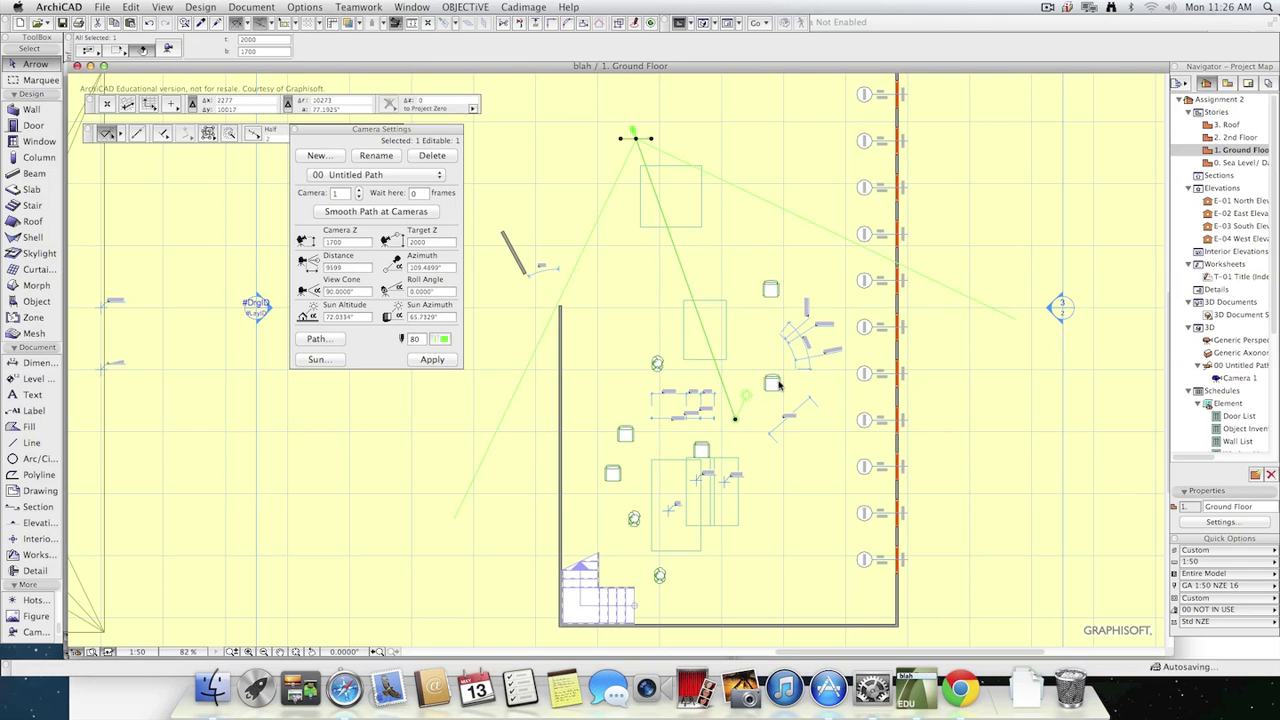
Apply the camera settings to the selected camera and close the settings palette.
click(432, 359)
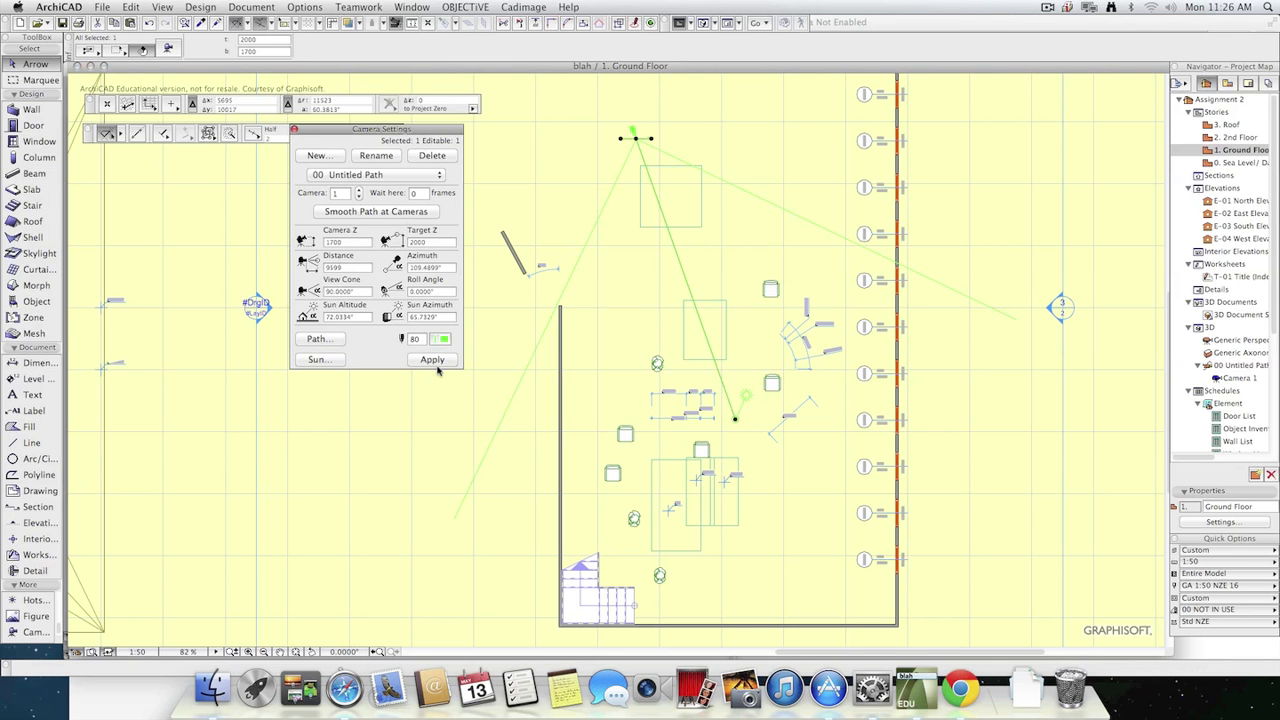
click(293, 131)
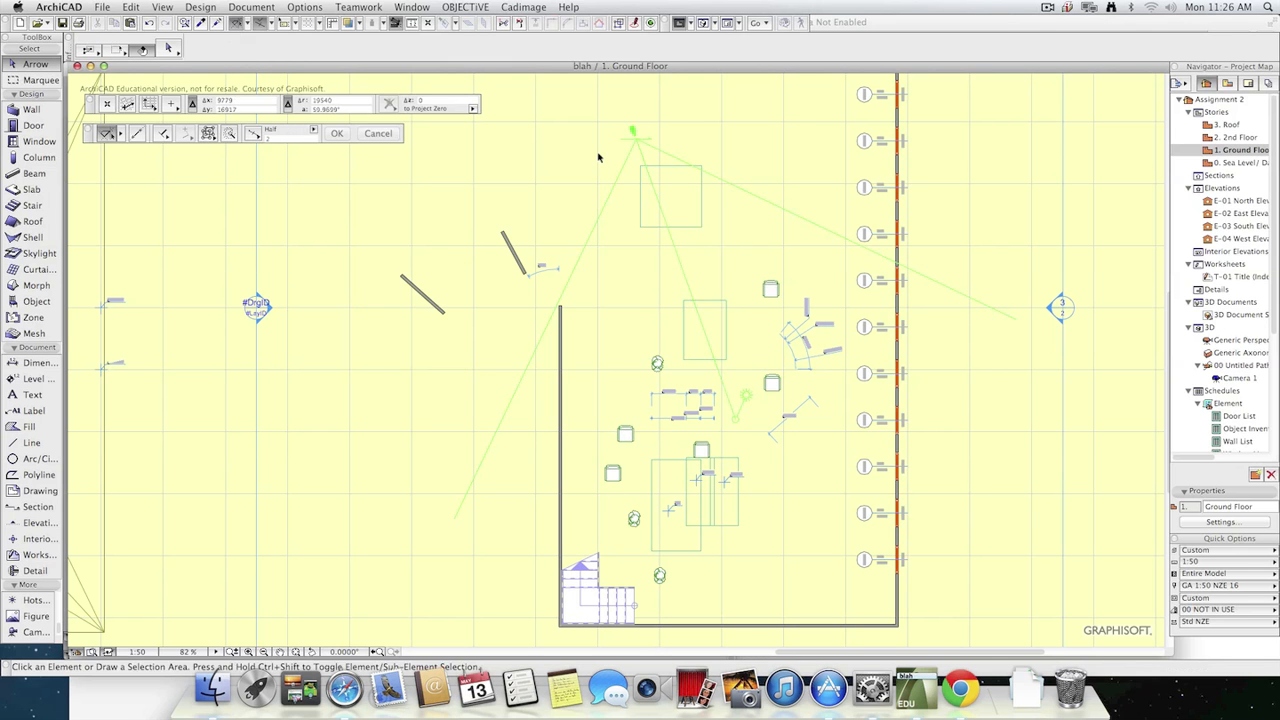
click(305, 7)
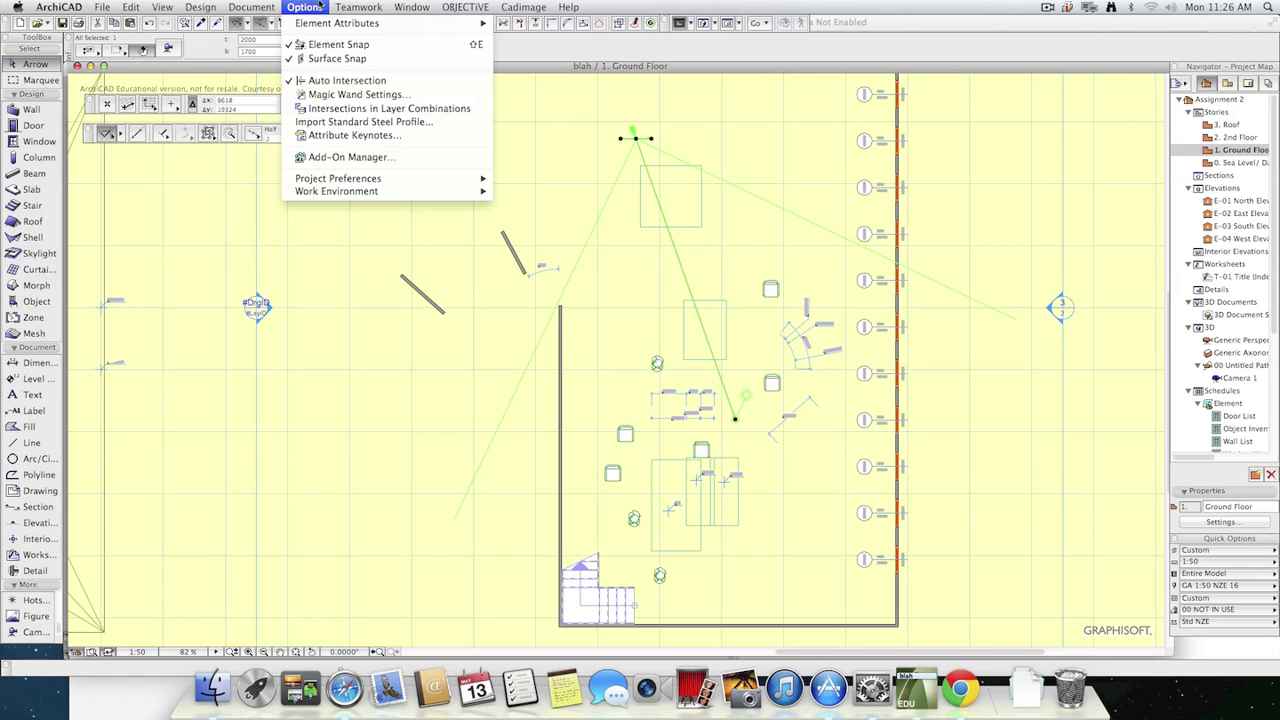
mouse_move(263, 6)
mouse_move(302, 5)
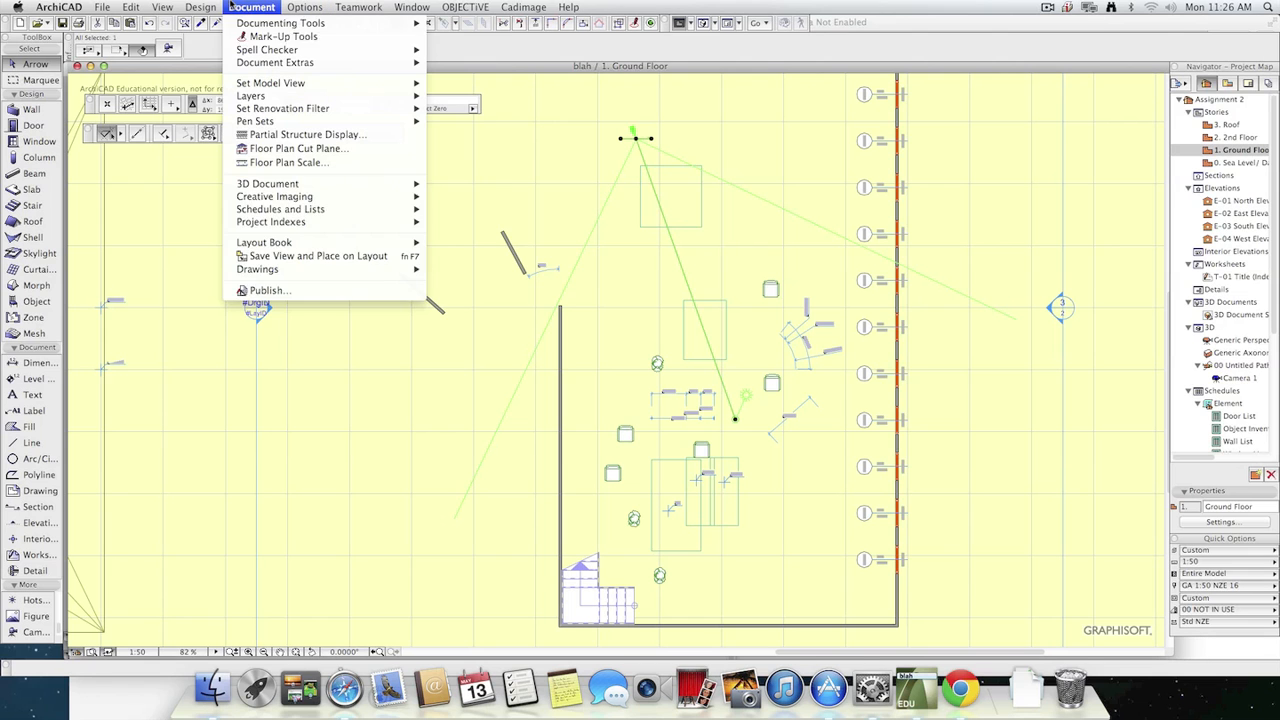
mouse_move(310, 196)
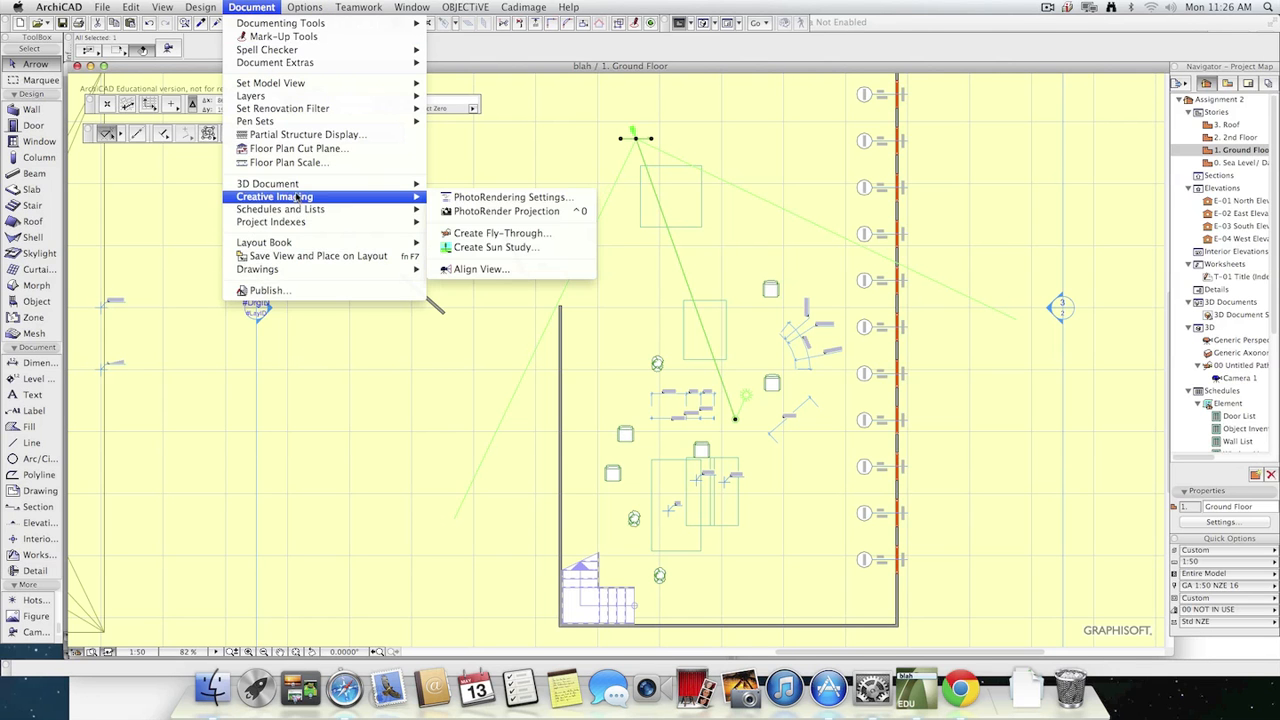
click(510, 248)
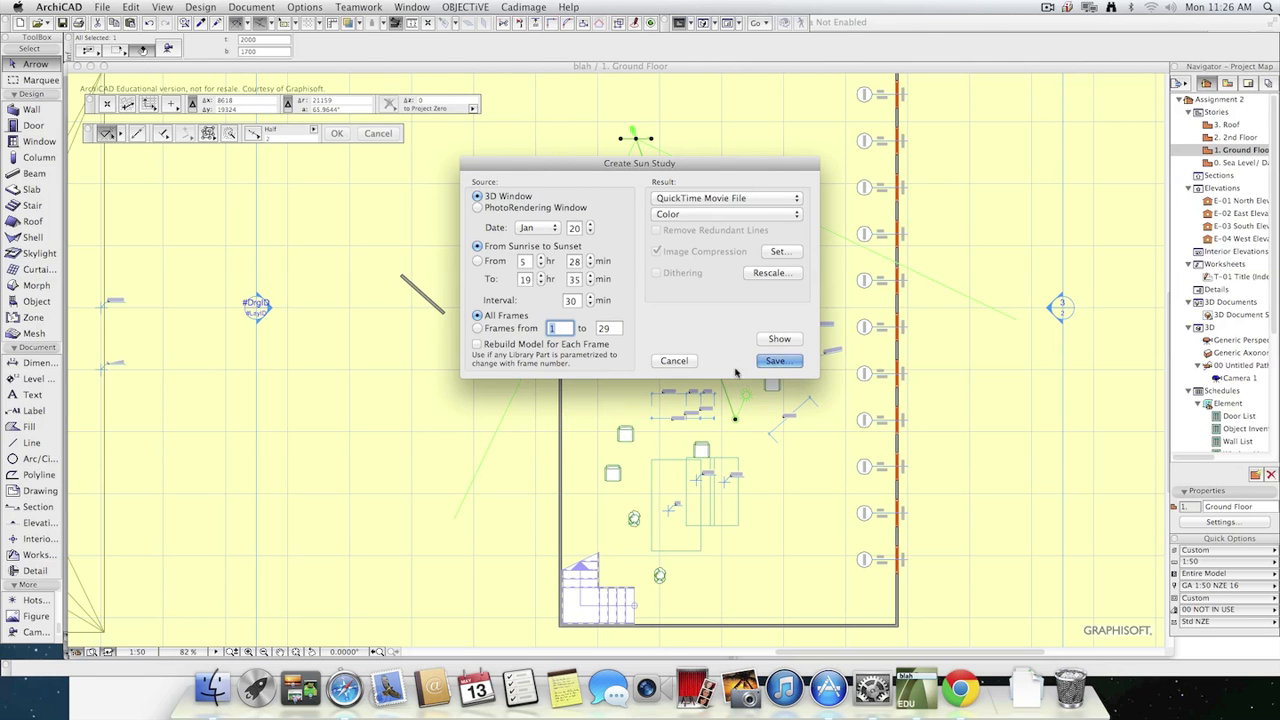
click(674, 360)
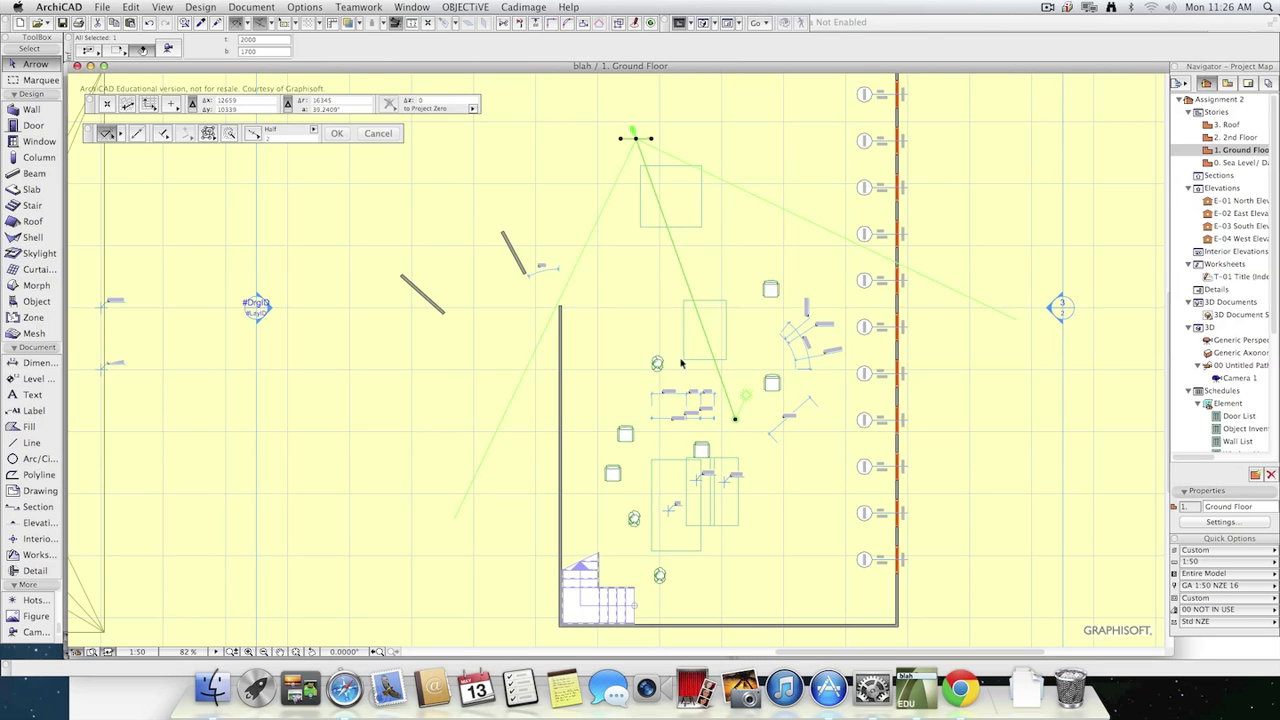
Compare the camera's 3D view with the Ground Floor plan, and finish in the 3D view.
key(F3)
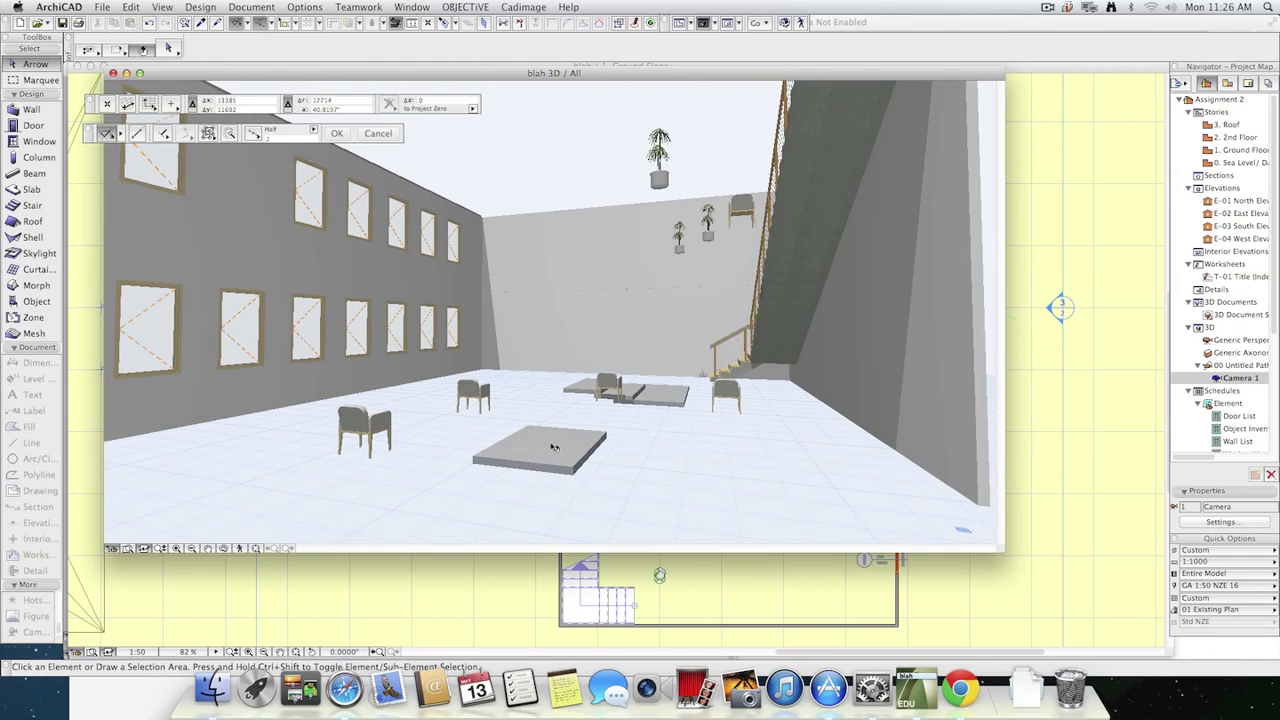
key(F2)
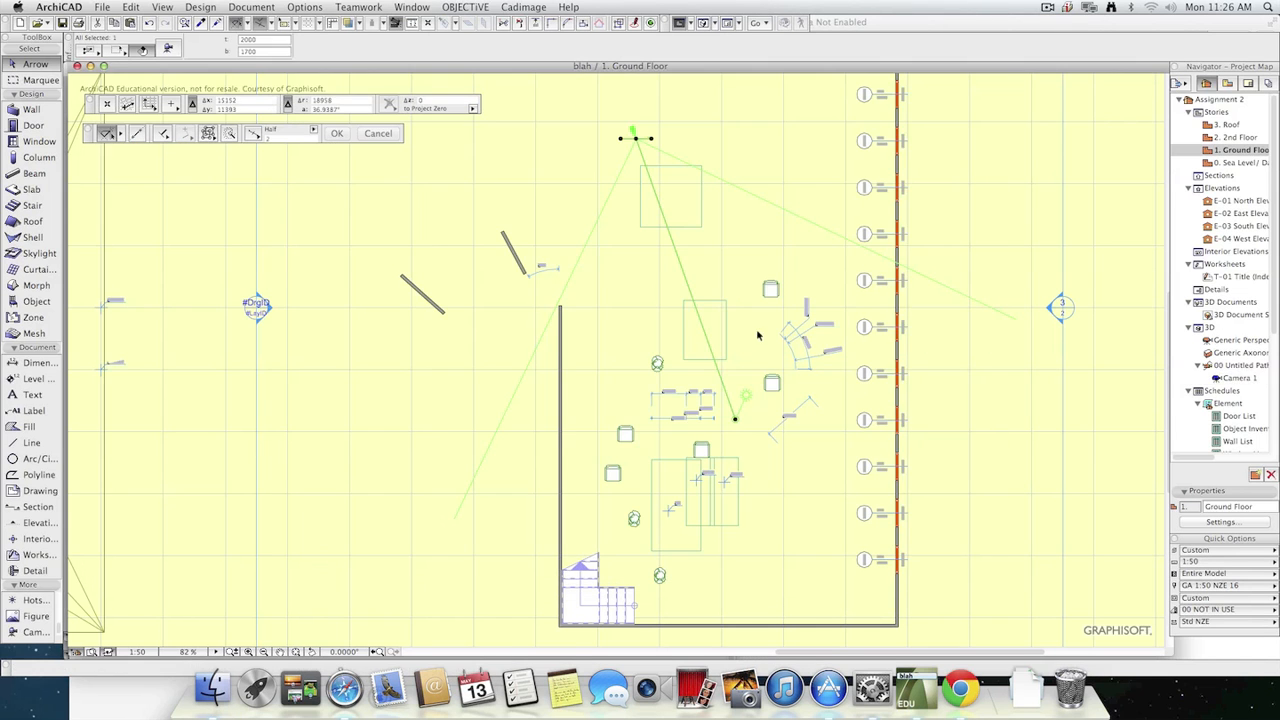
key(F3)
key(F2)
key(F3)
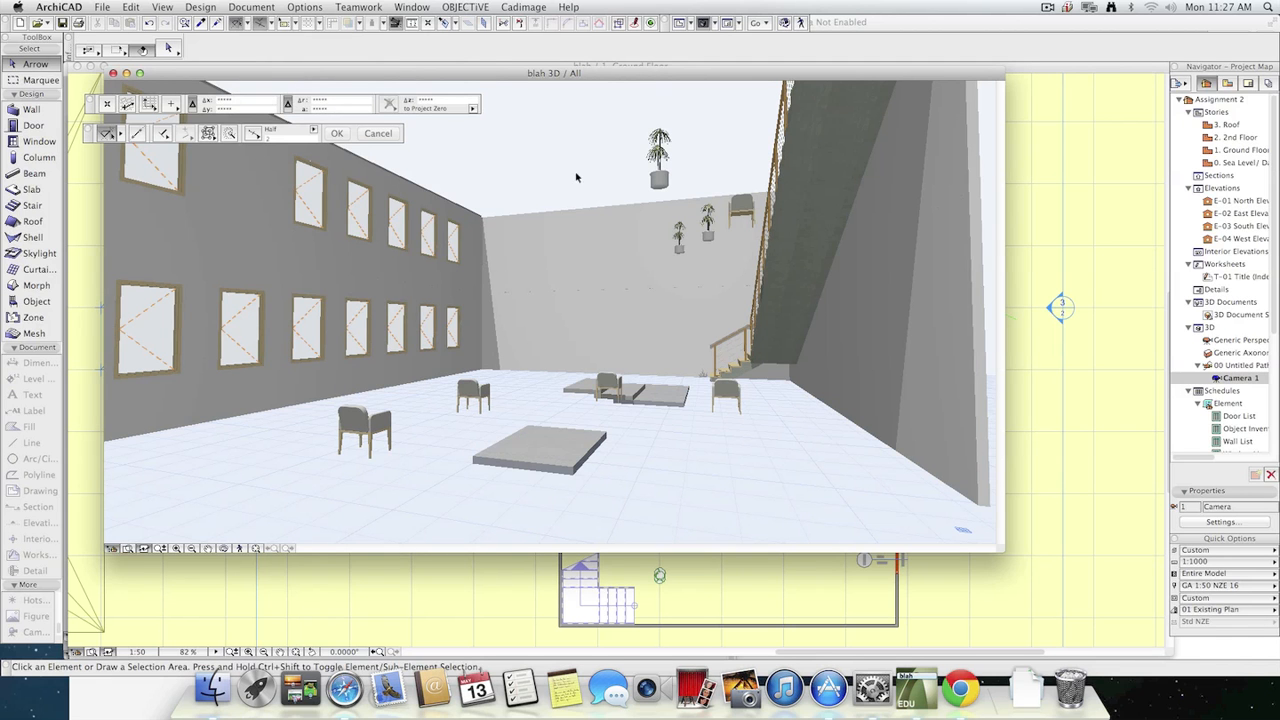
Set the sun study's source to PhotoRendering Window, and leave the sun study setup without saving a study.
click(200, 7)
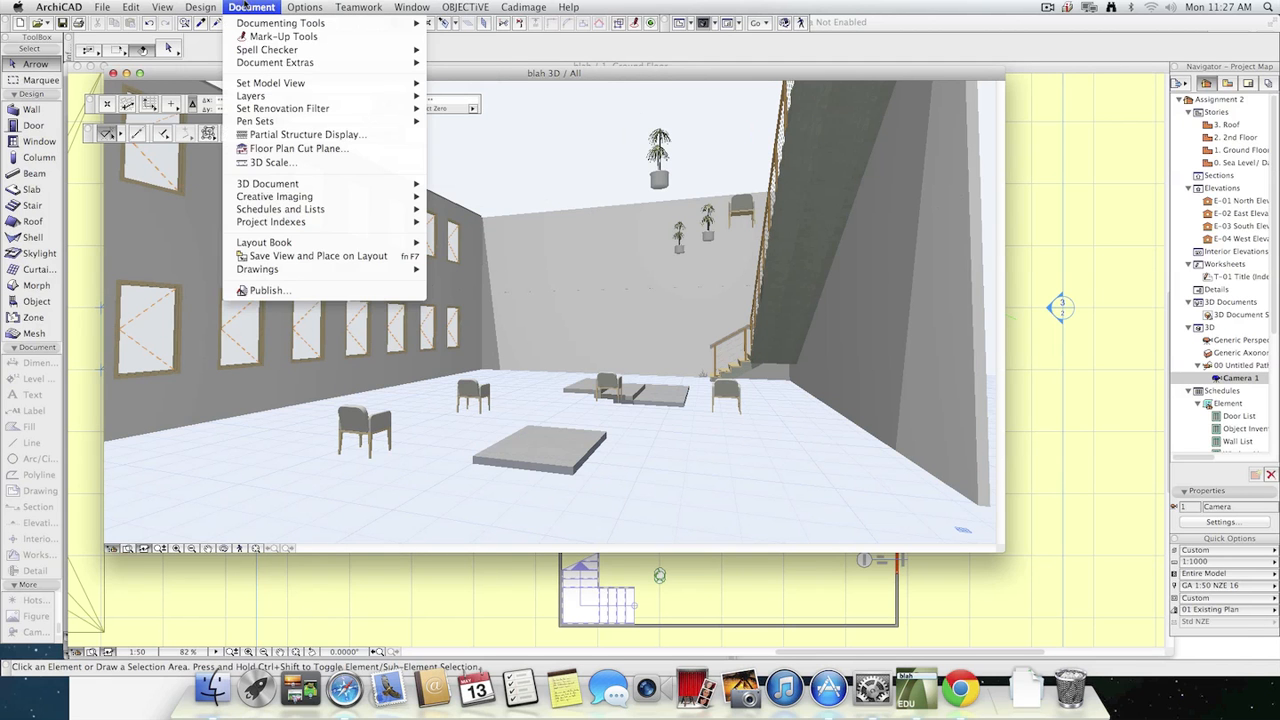
click(247, 6)
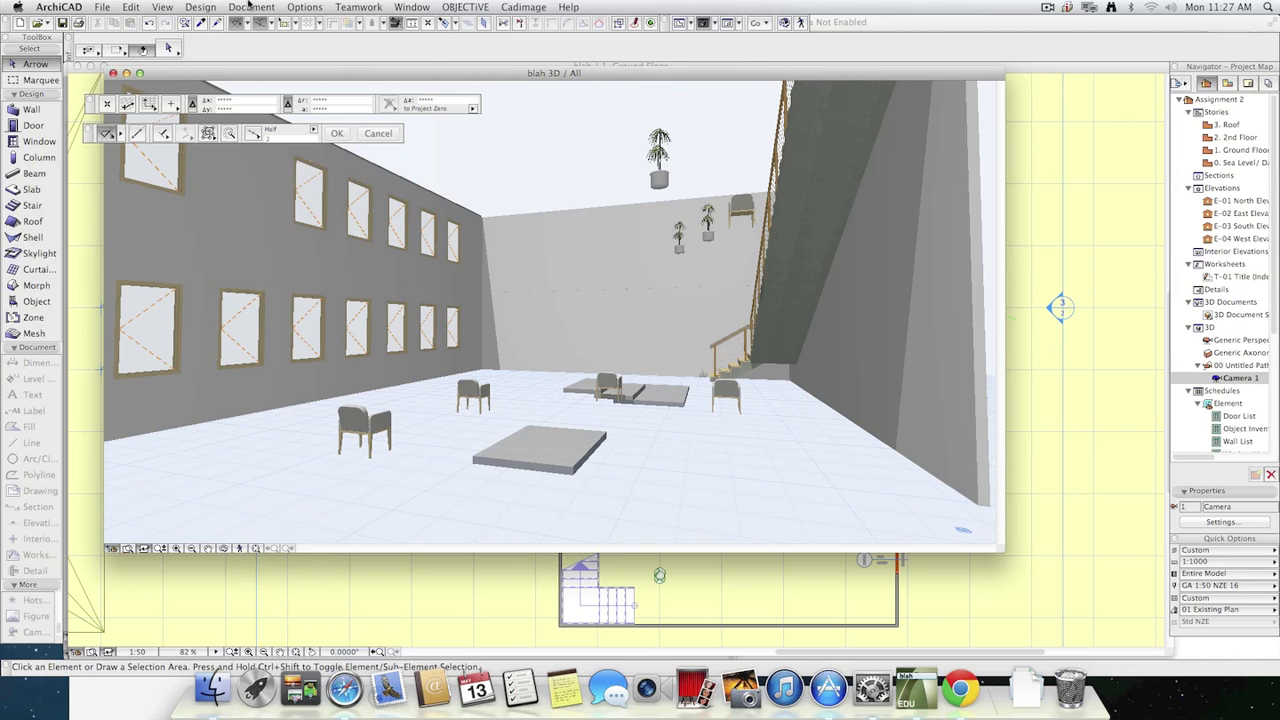
click(258, 5)
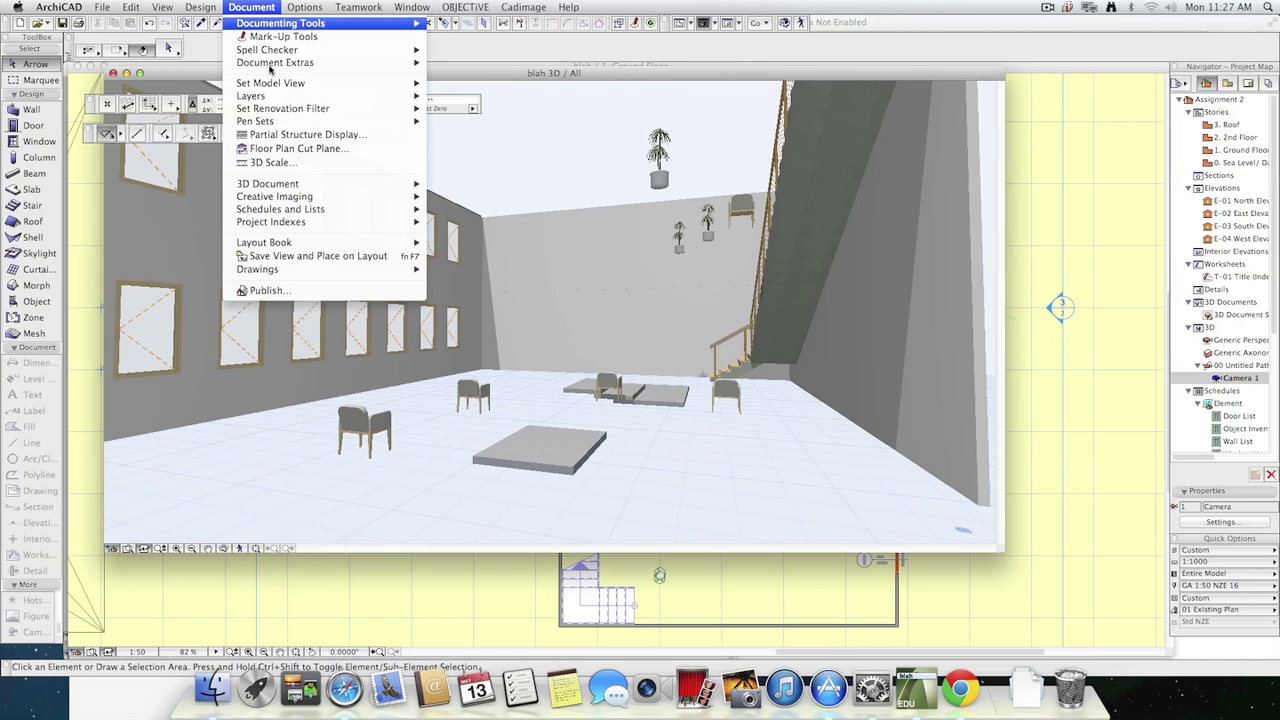
mouse_move(316, 197)
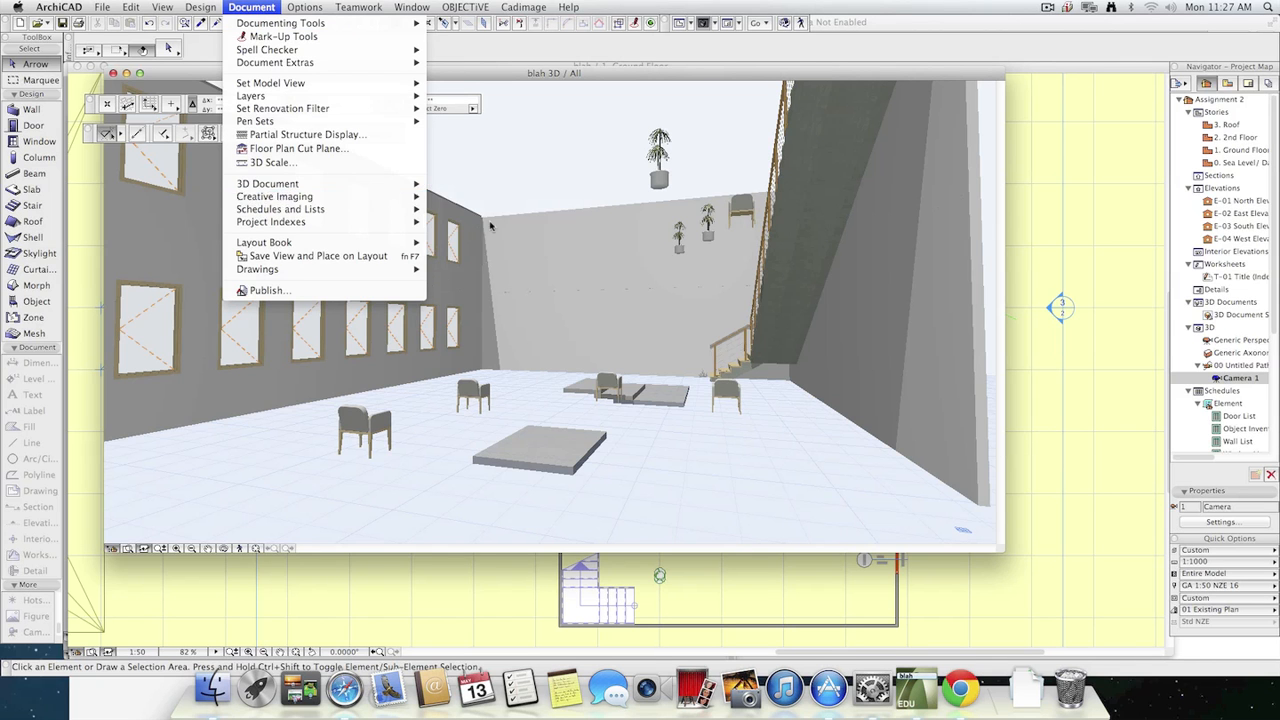
click(474, 247)
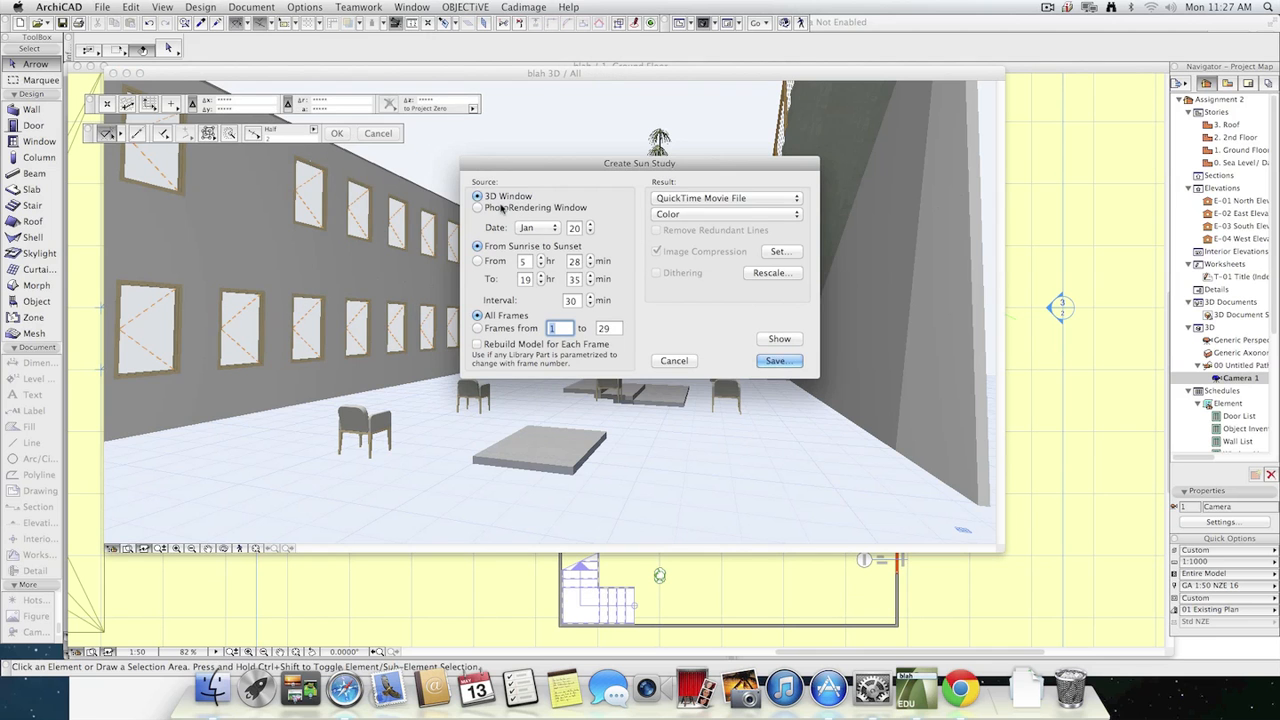
click(503, 209)
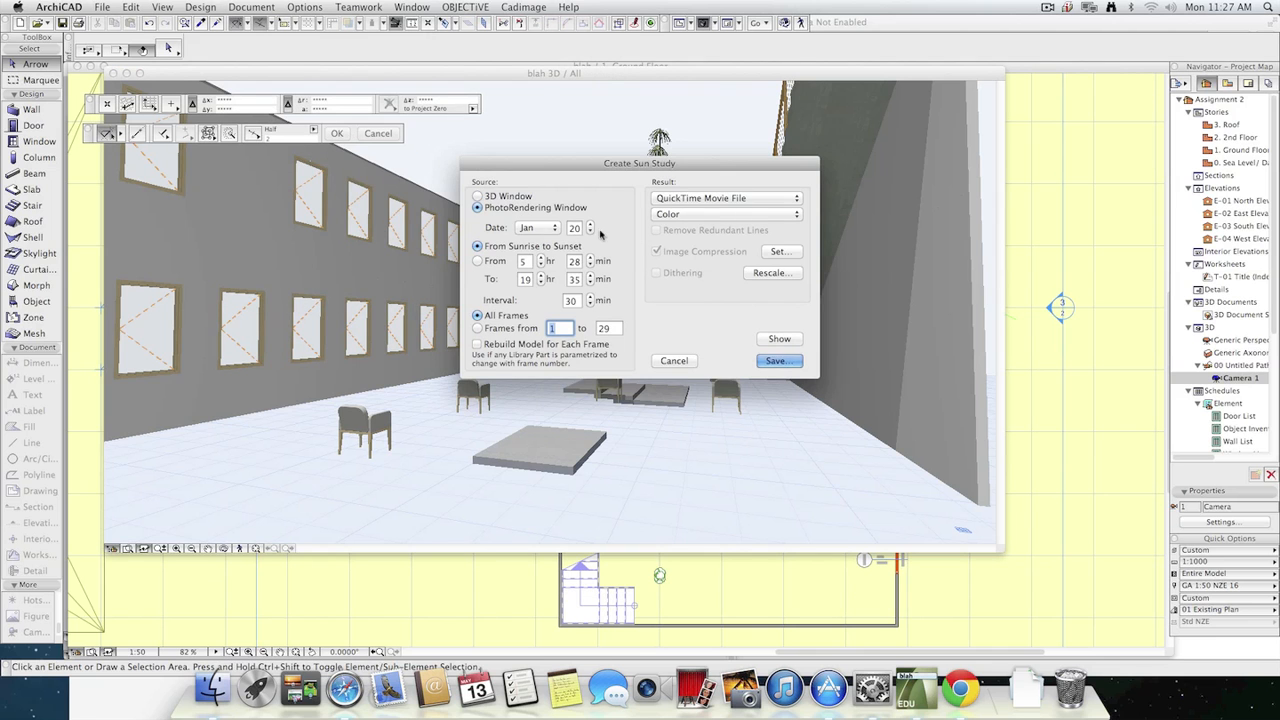
click(674, 361)
Set the photorendering width to 800 pixels and the engine to LightWorks Rendering Engine.
click(251, 7)
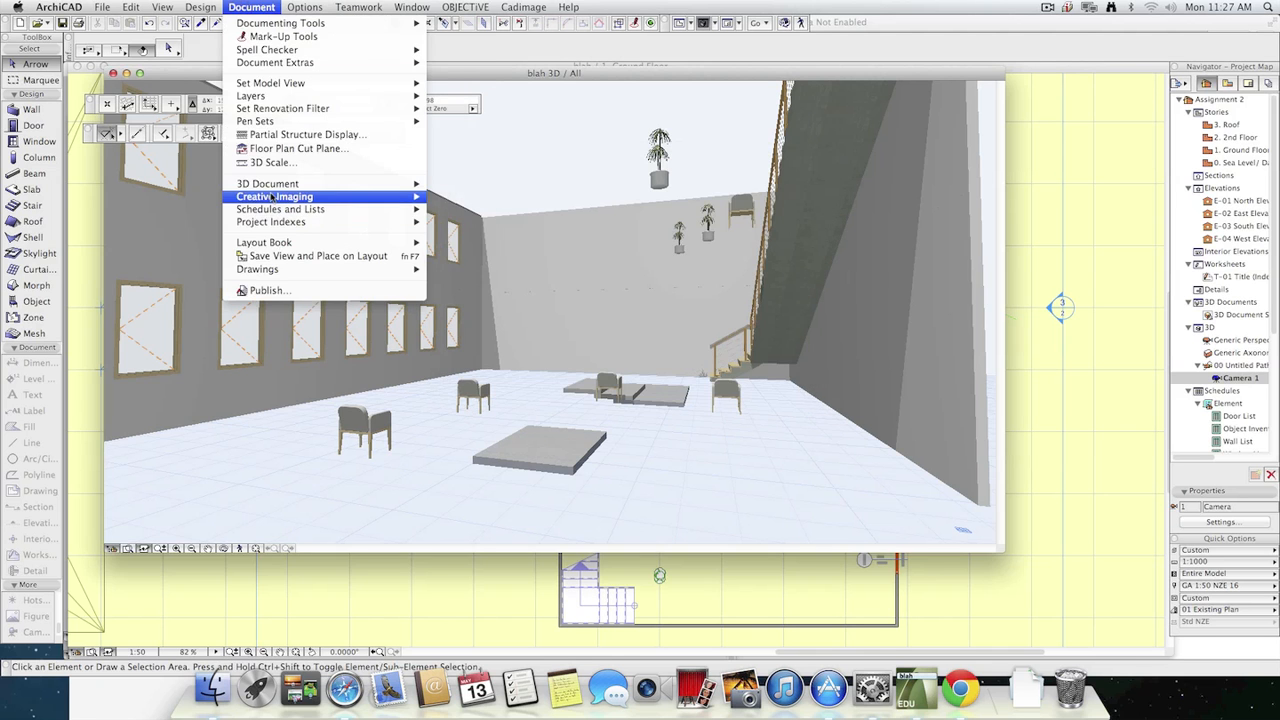
mouse_move(320, 198)
click(489, 200)
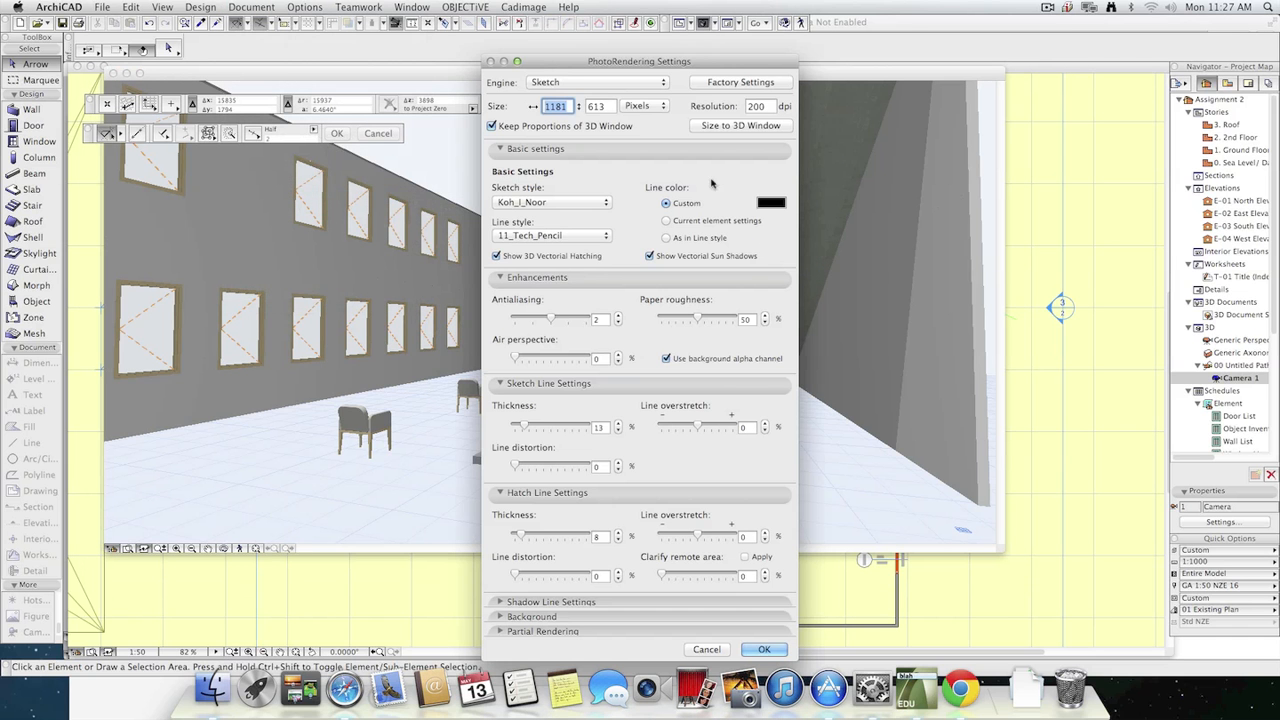
text(800)
click(605, 83)
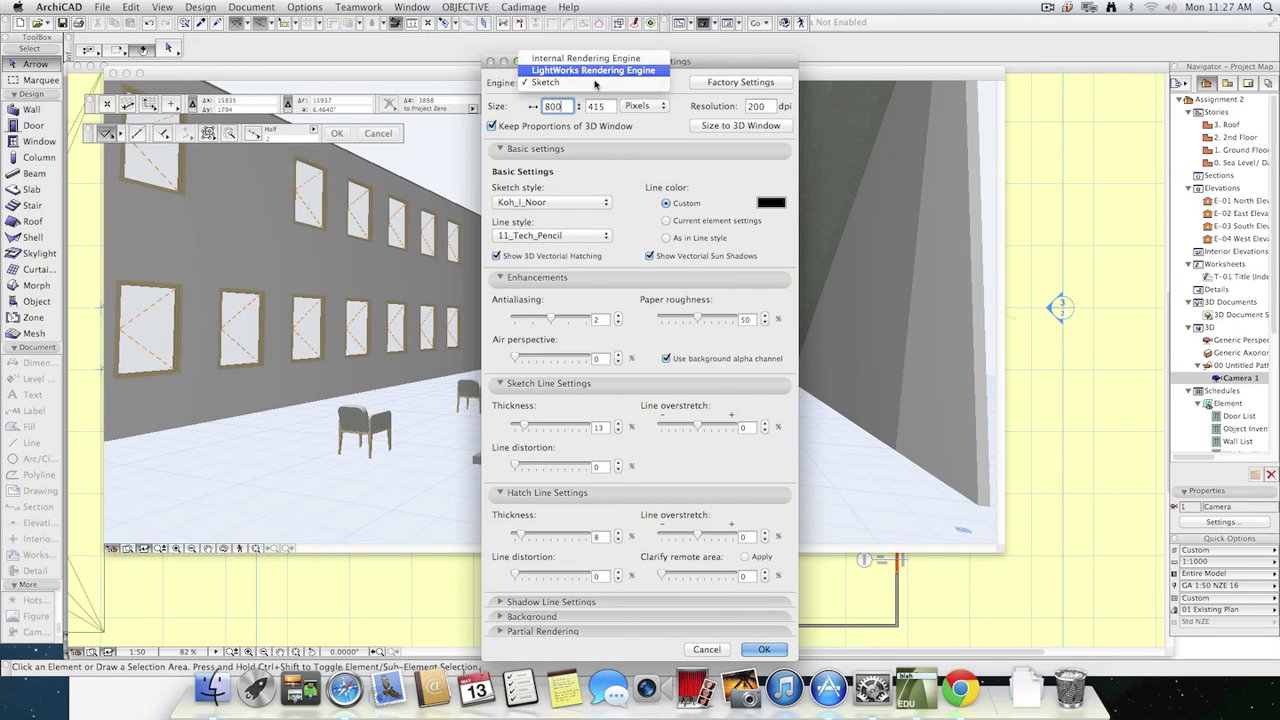
click(595, 70)
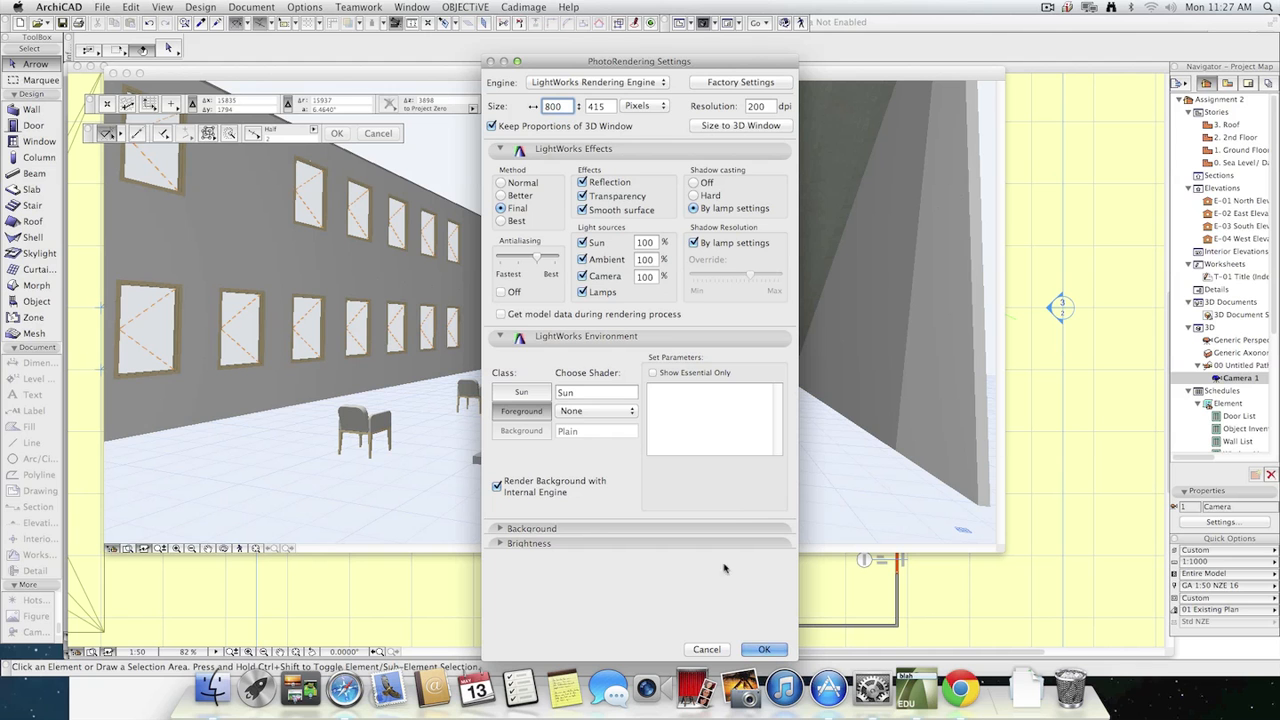
Switch the render size units to cm and back to Pixels, and accept the photorendering settings.
click(645, 106)
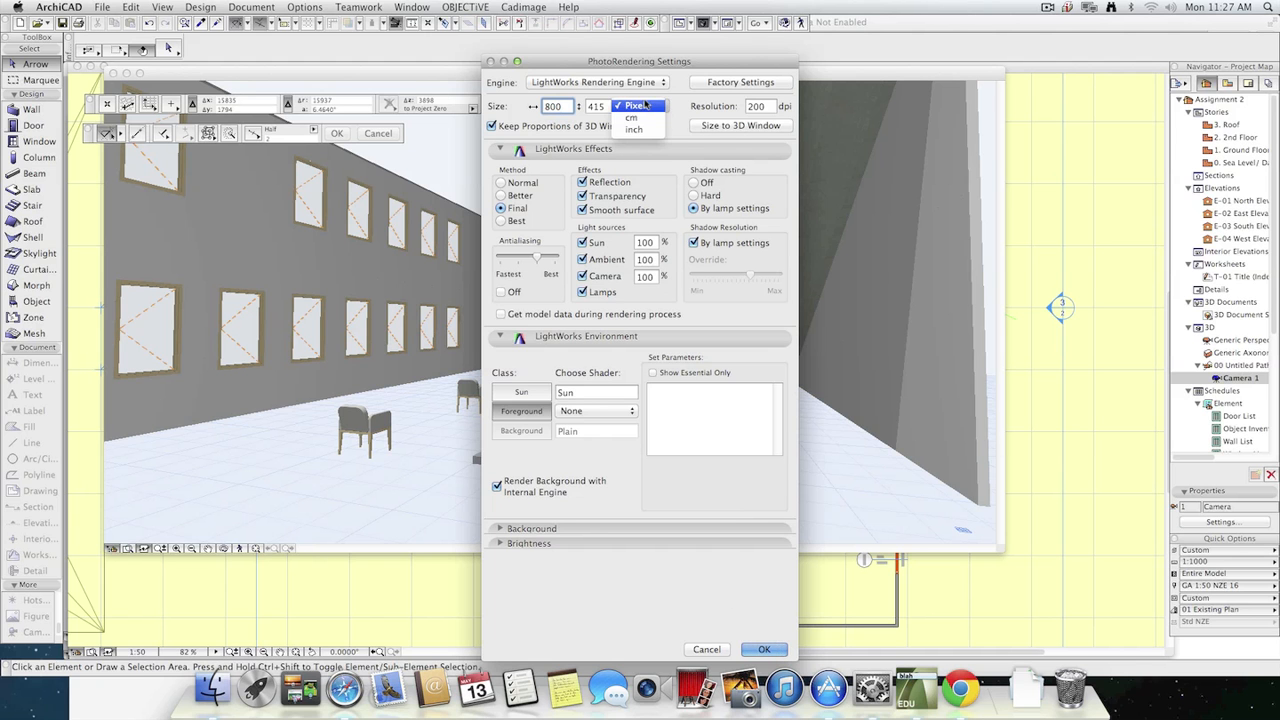
click(639, 120)
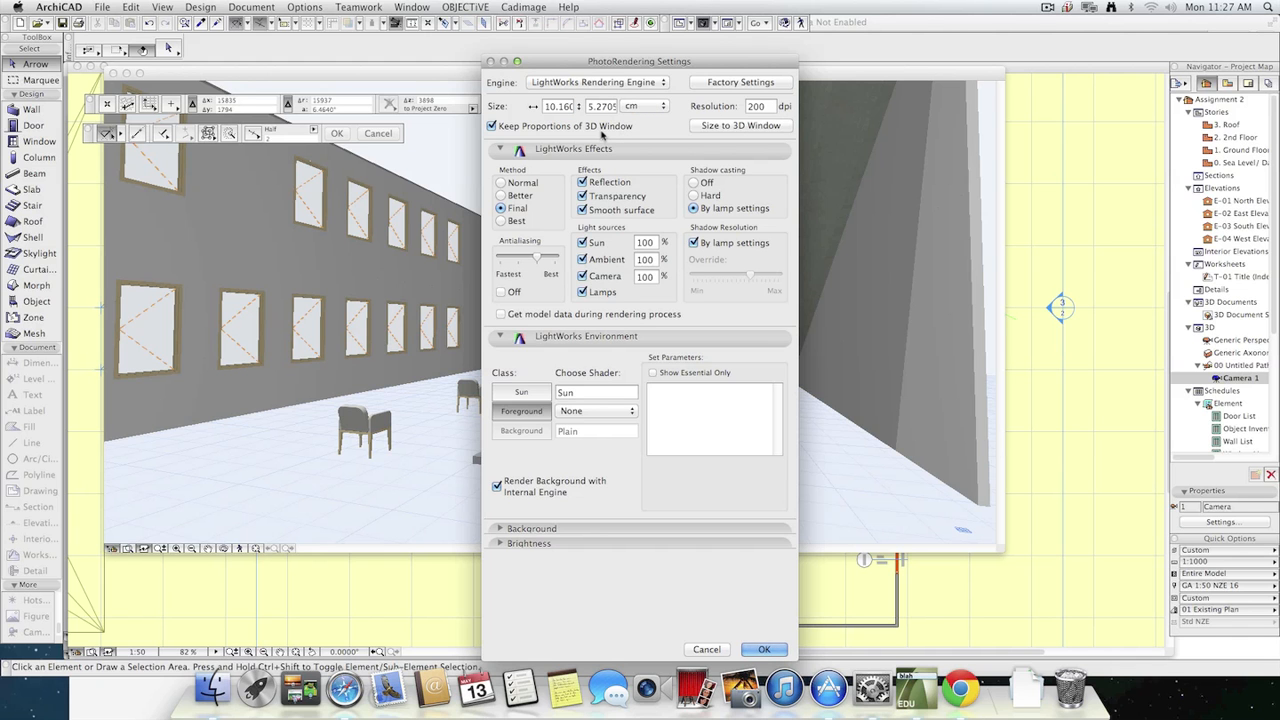
click(628, 106)
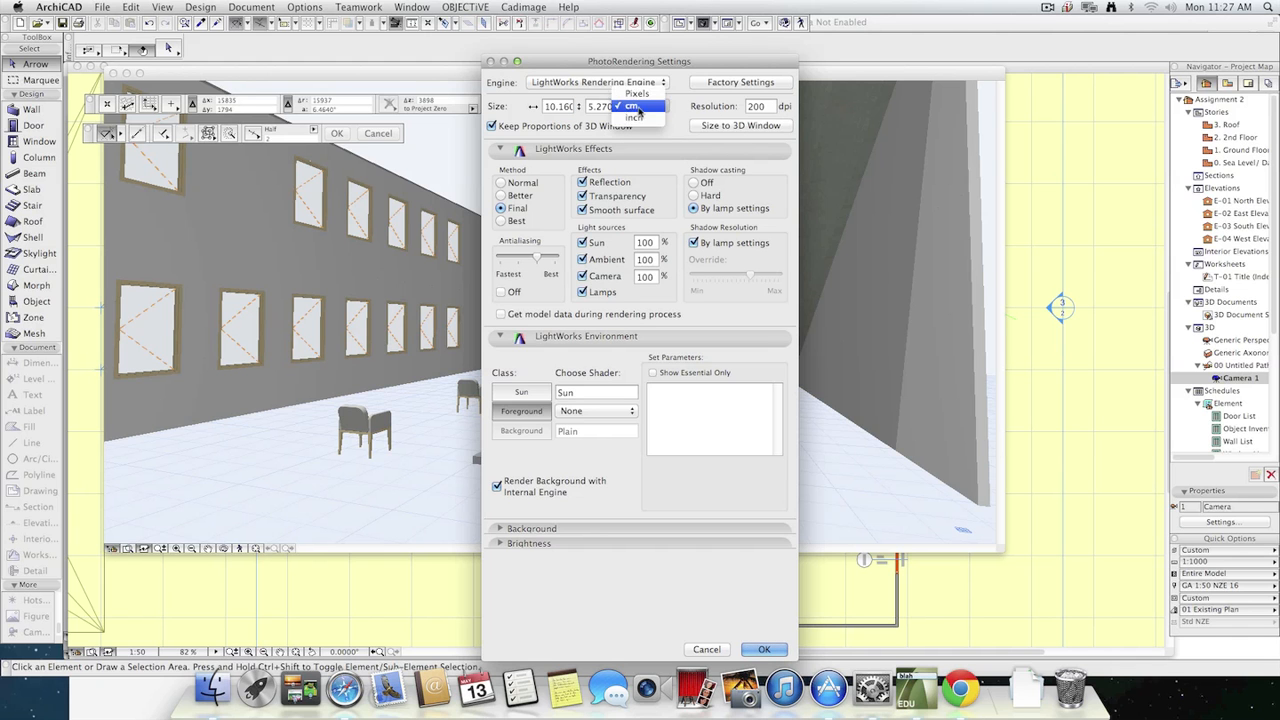
click(617, 94)
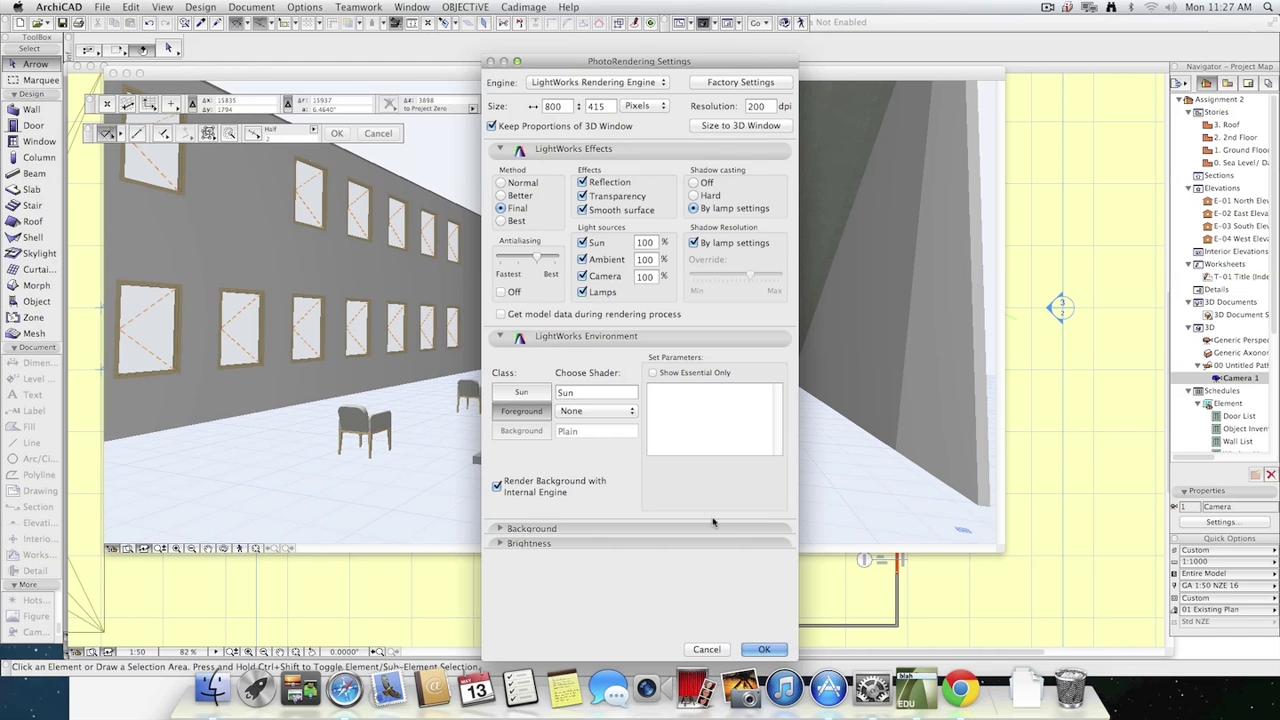
click(764, 650)
Save the current camera view to the View Map as "Sun study location 1", generated in the 3D Window.
click(251, 7)
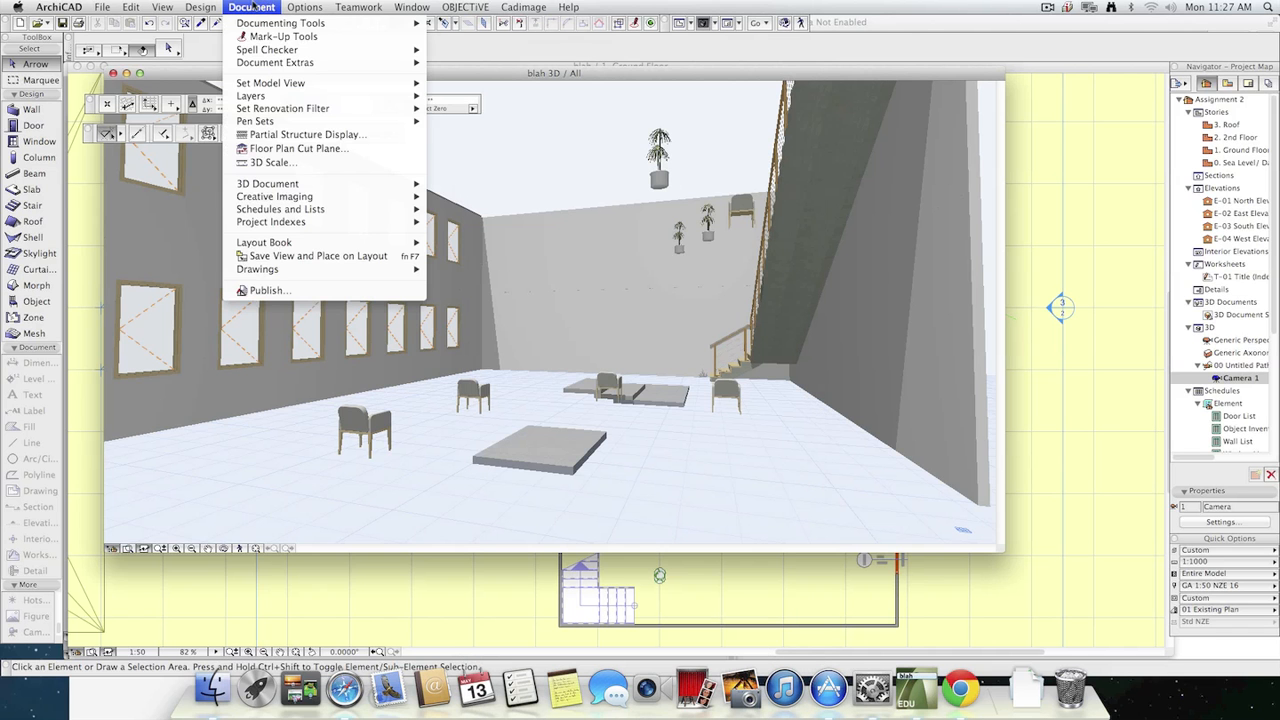
click(254, 5)
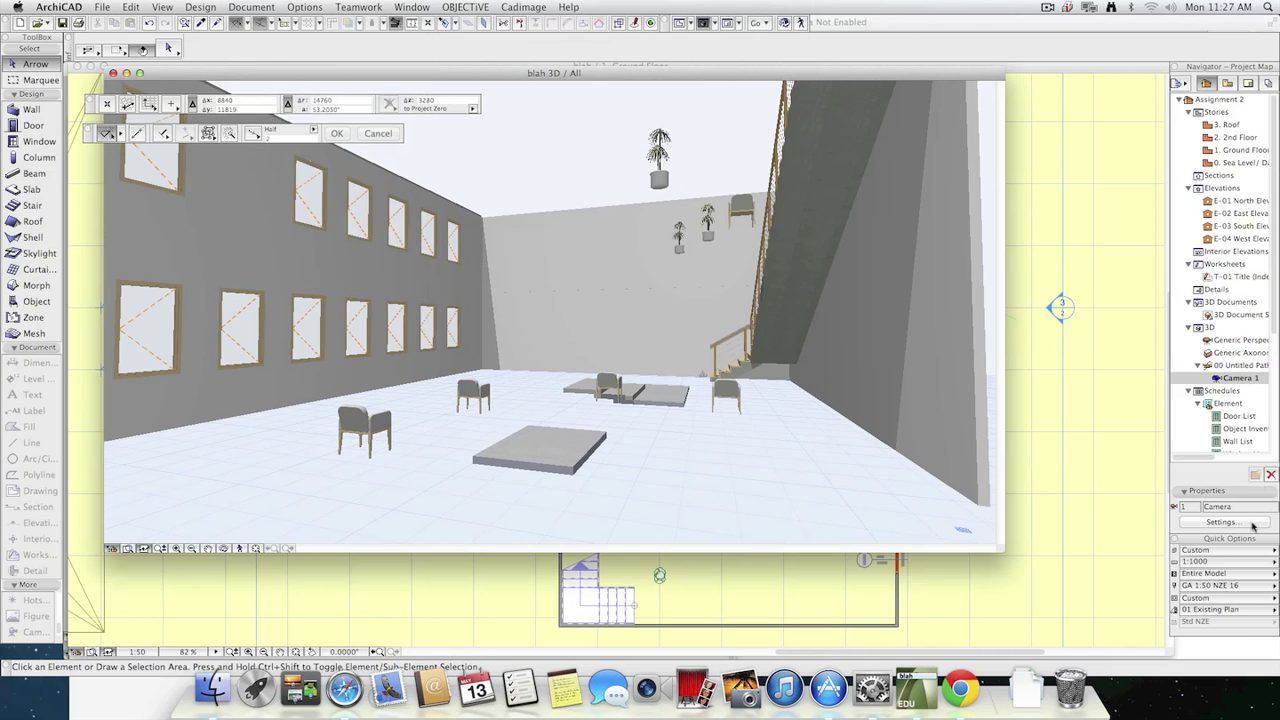
click(1226, 84)
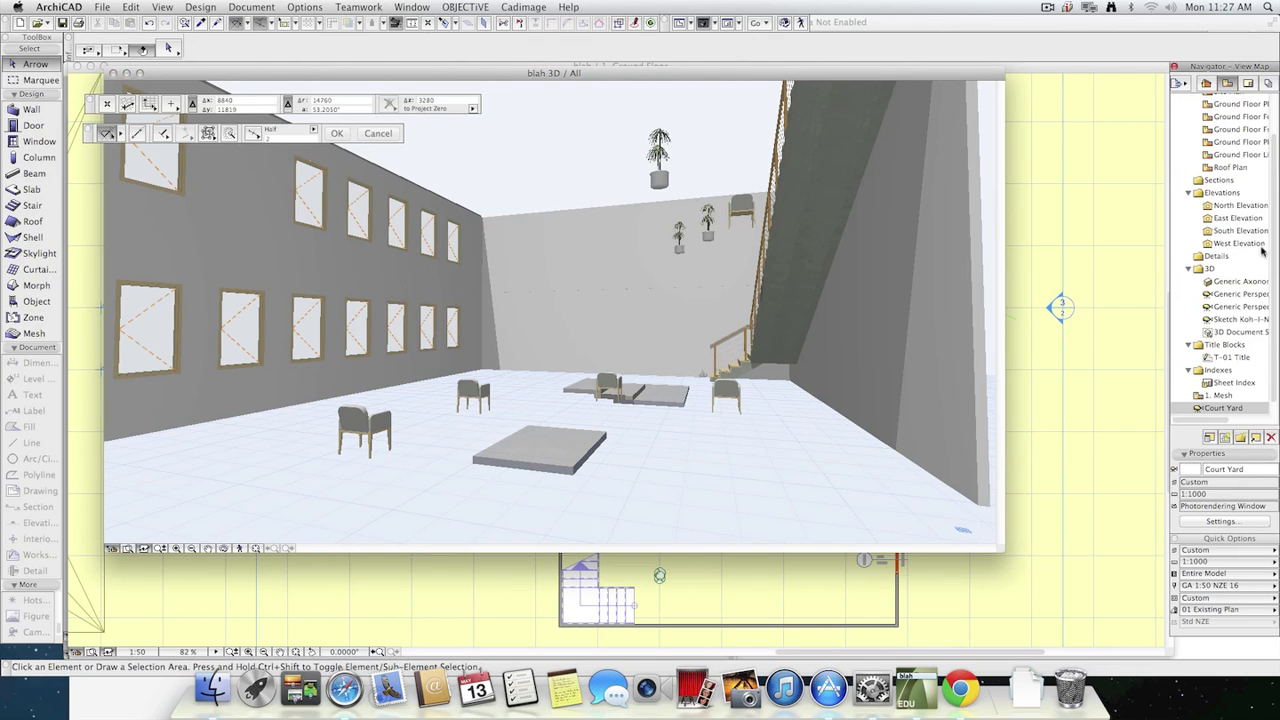
click(1229, 440)
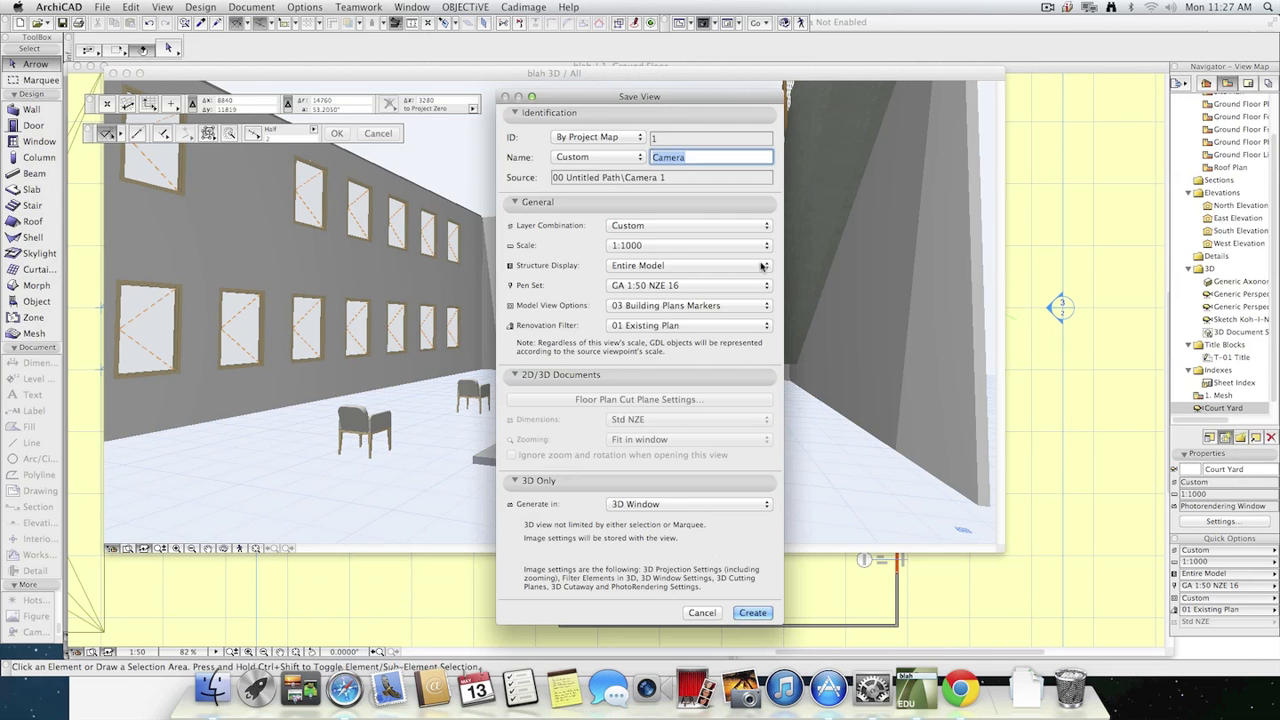
text(Sun study location 1)
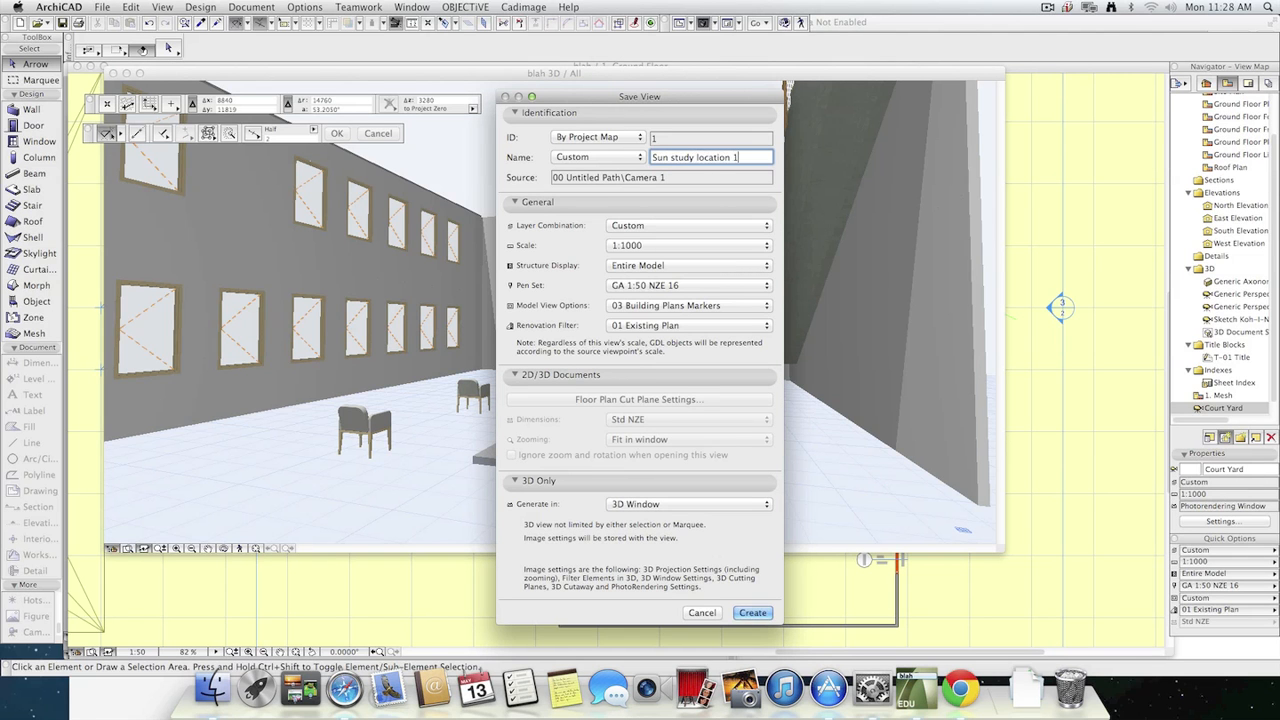
click(723, 509)
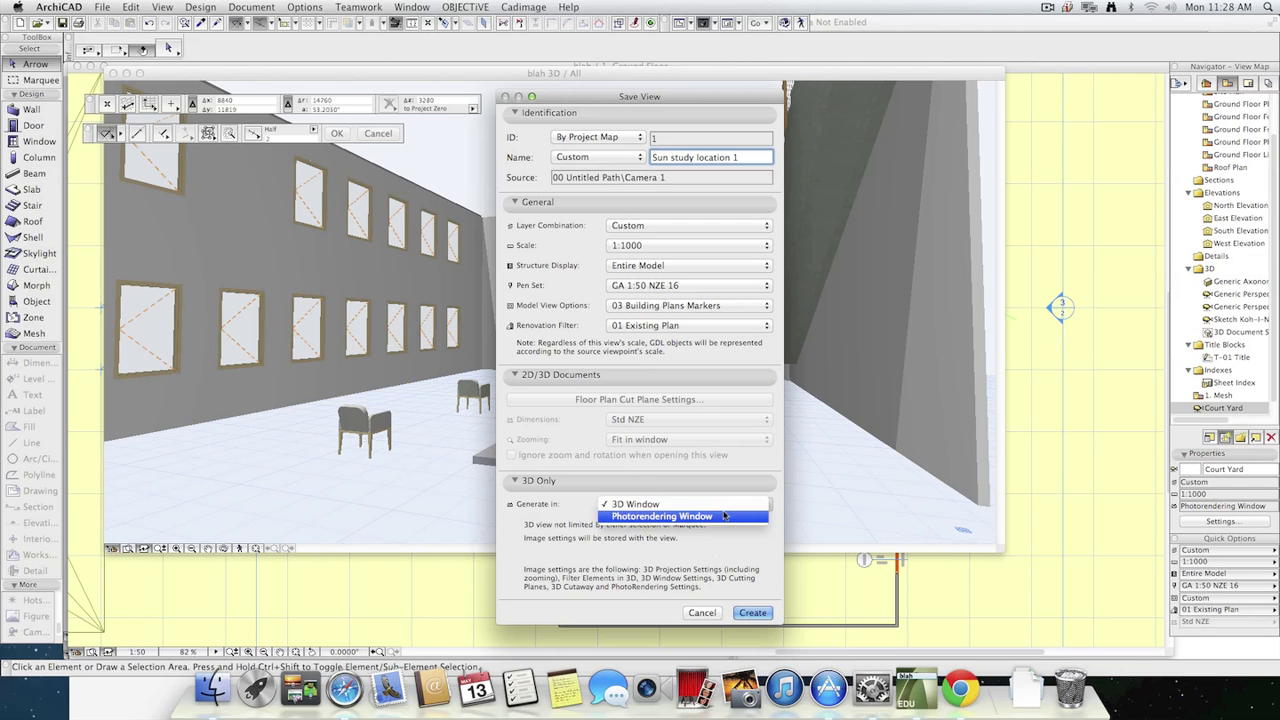
click(513, 535)
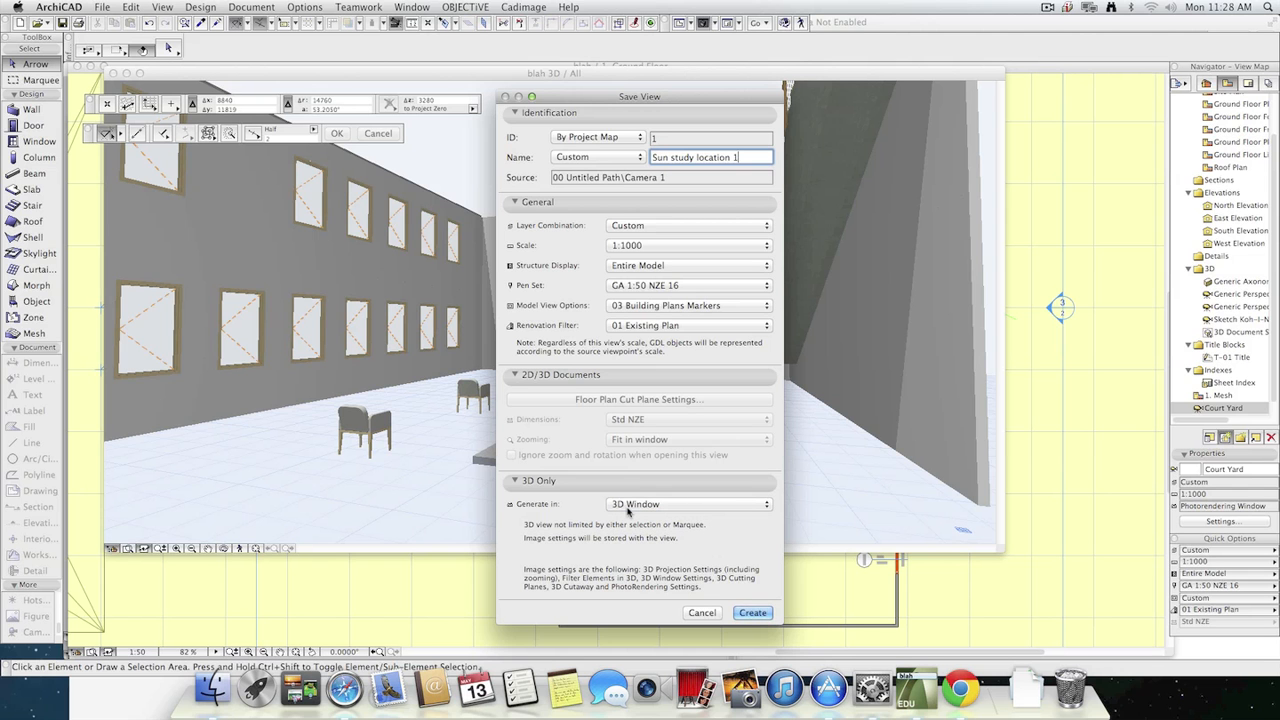
click(750, 613)
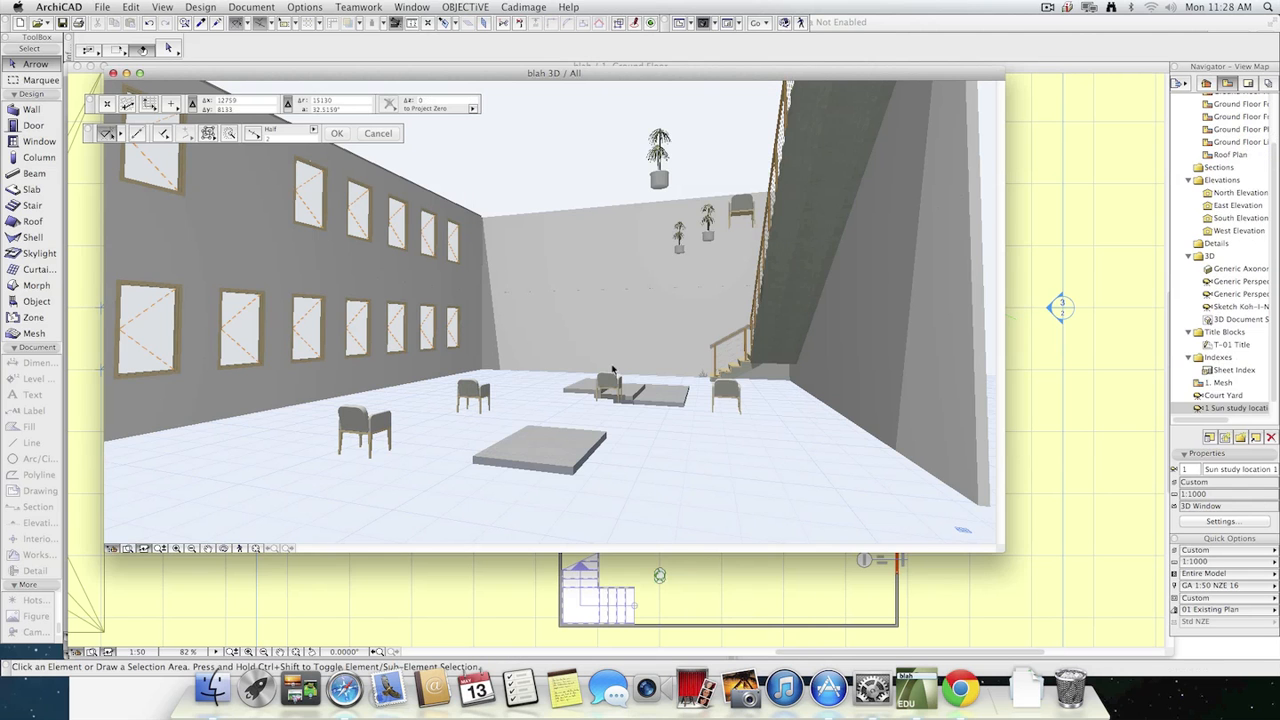
Open the Create Sun Study setup and review the result formats, keeping QuickTime Movie File.
click(102, 7)
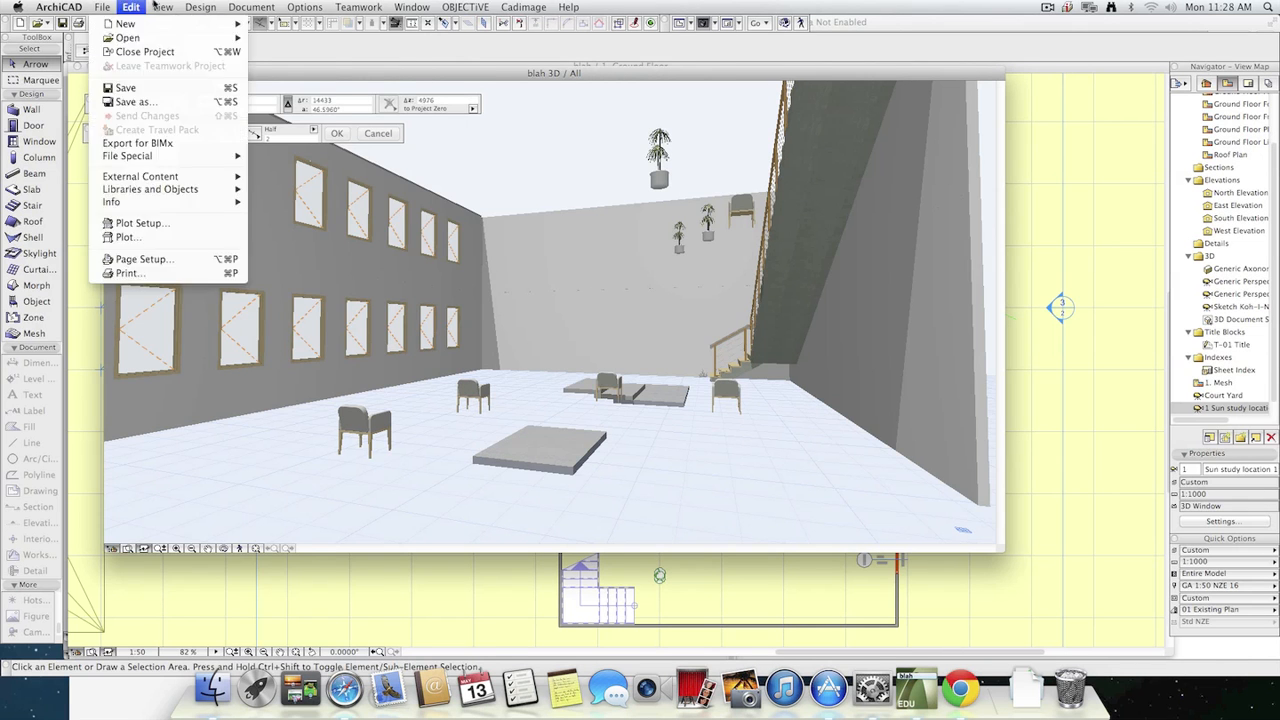
mouse_move(328, 222)
mouse_move(329, 197)
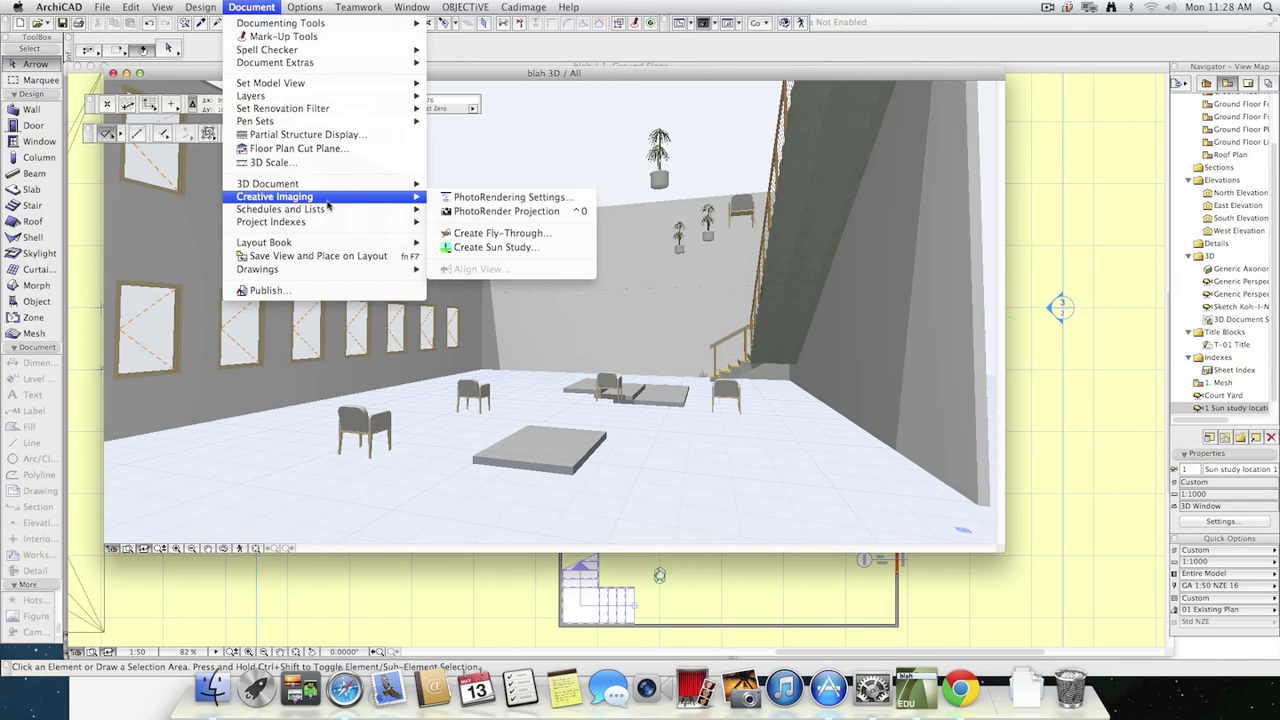
click(503, 248)
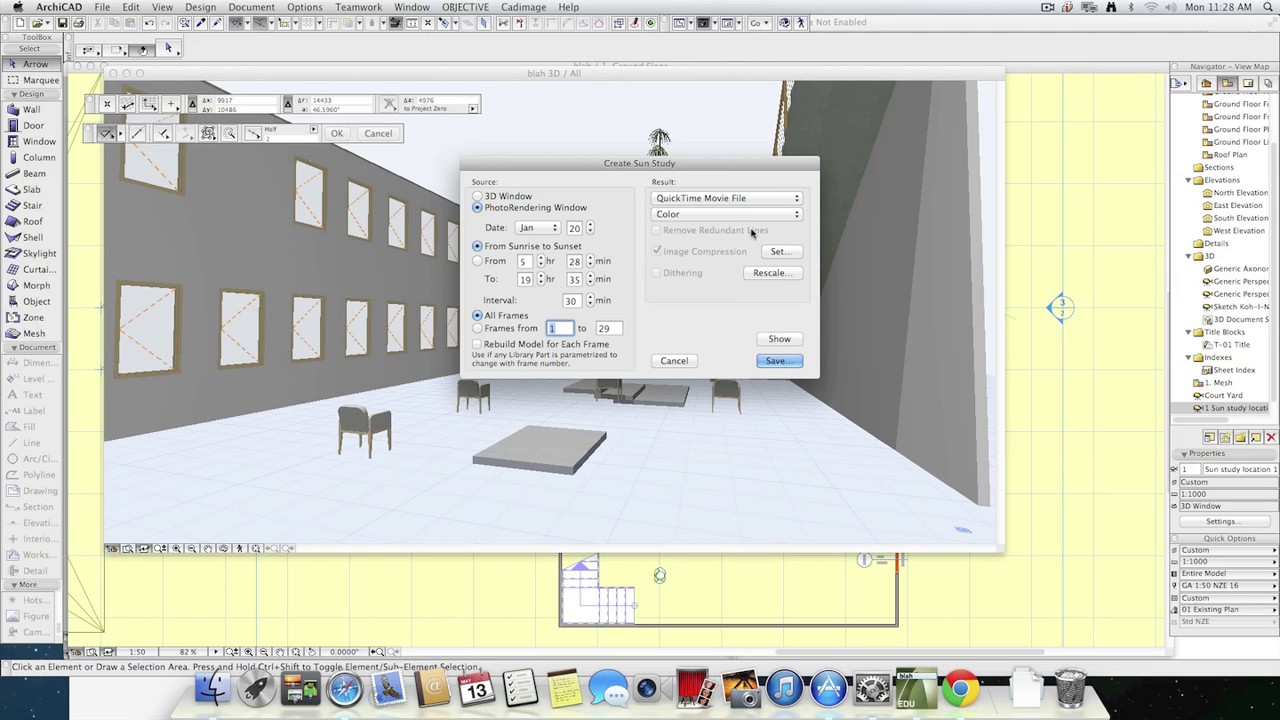
click(775, 200)
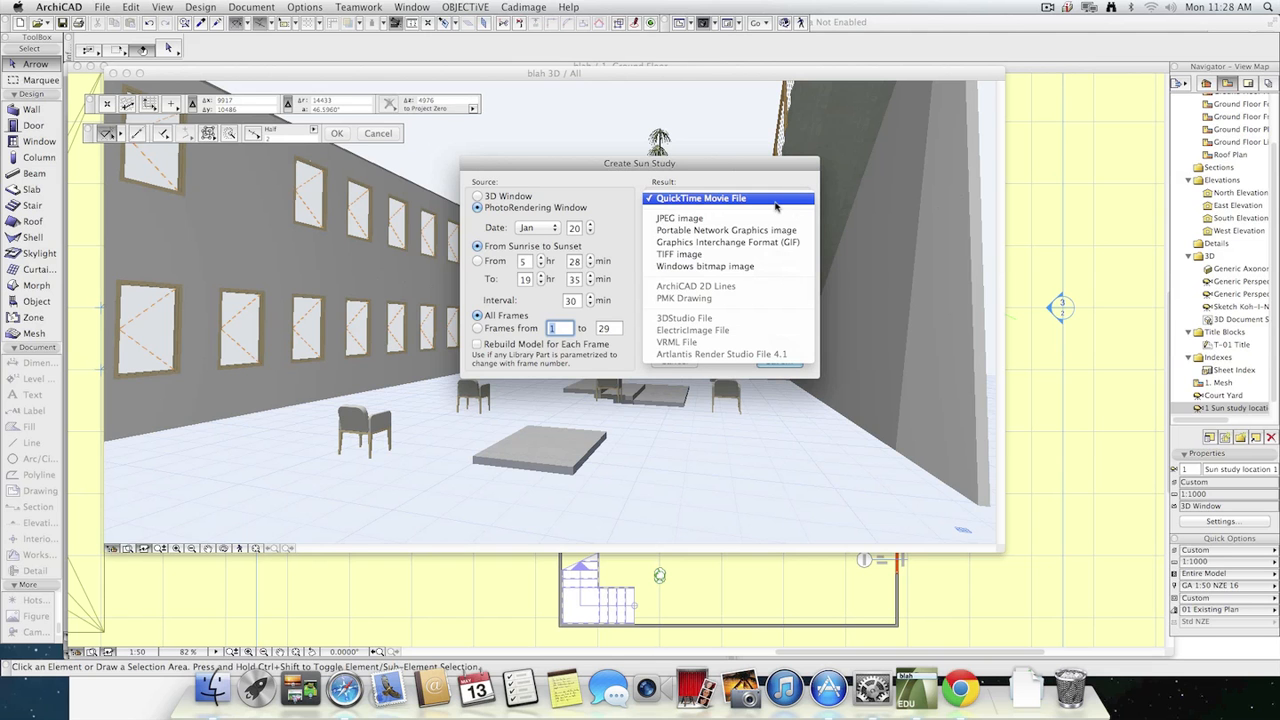
click(776, 199)
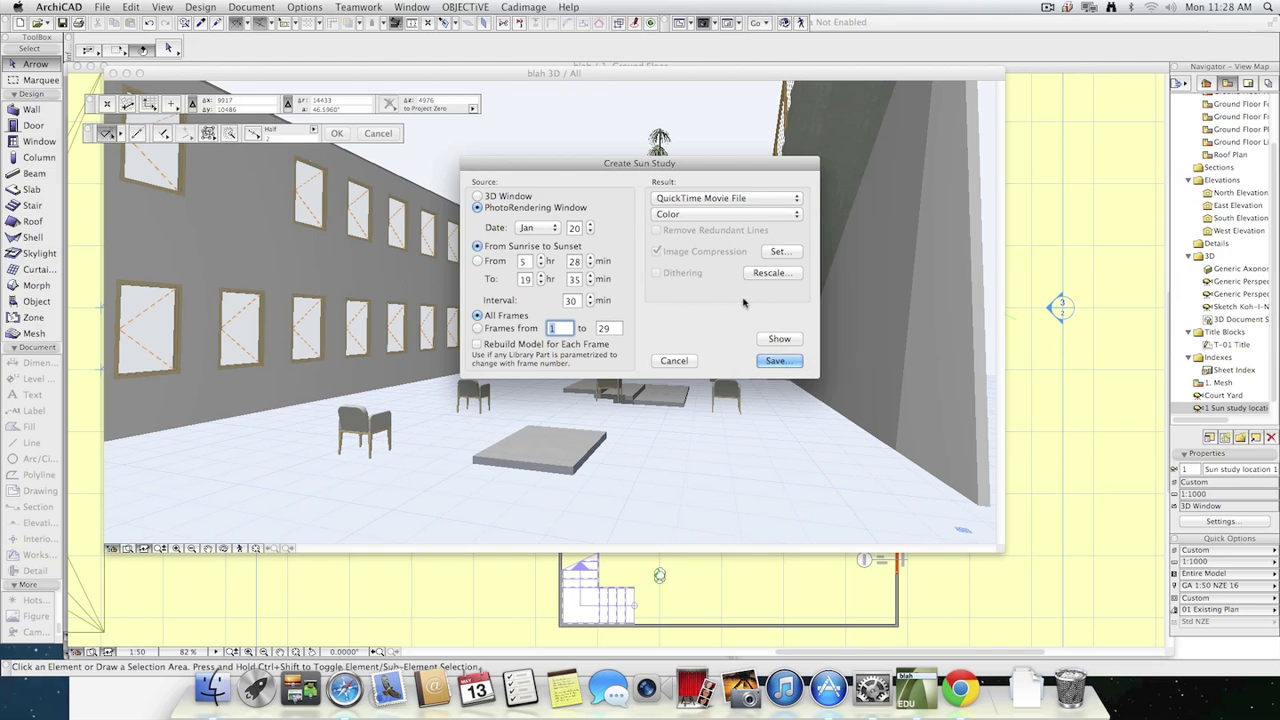
Set the movie compression to MPEG-4 Video at 15 frames per second and lower the quality from Best to about High.
click(773, 252)
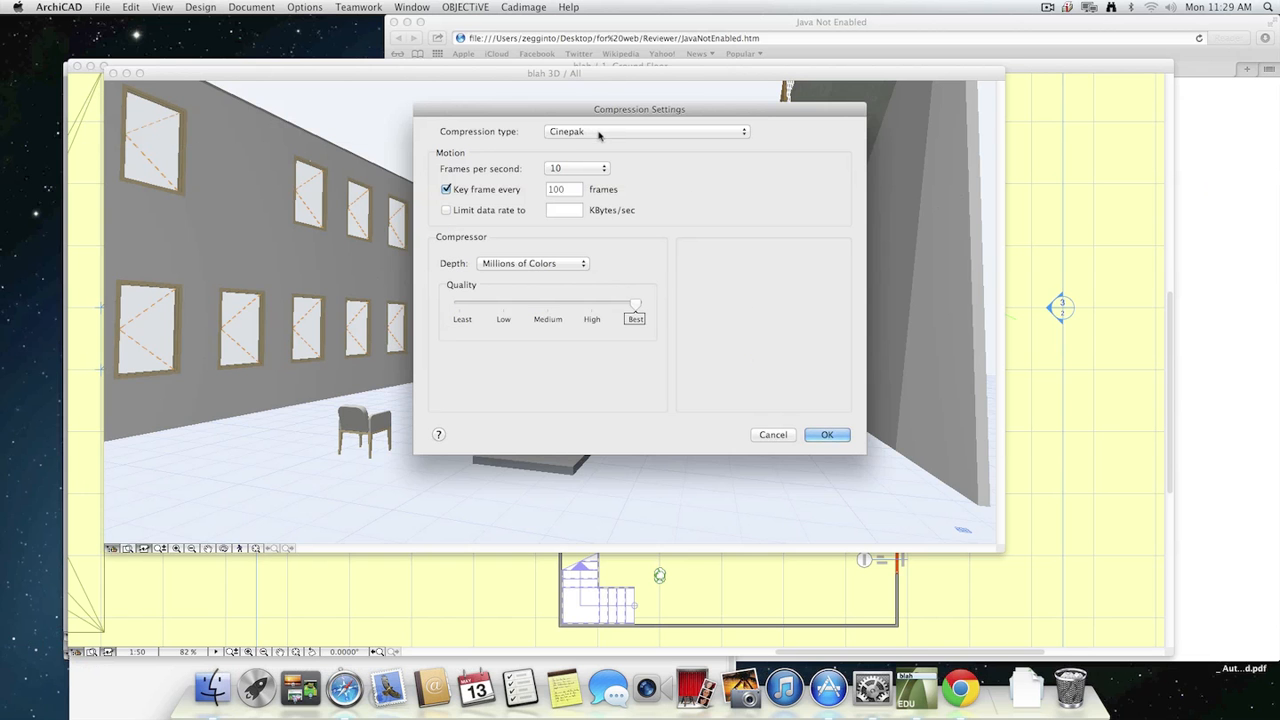
click(600, 133)
click(626, 181)
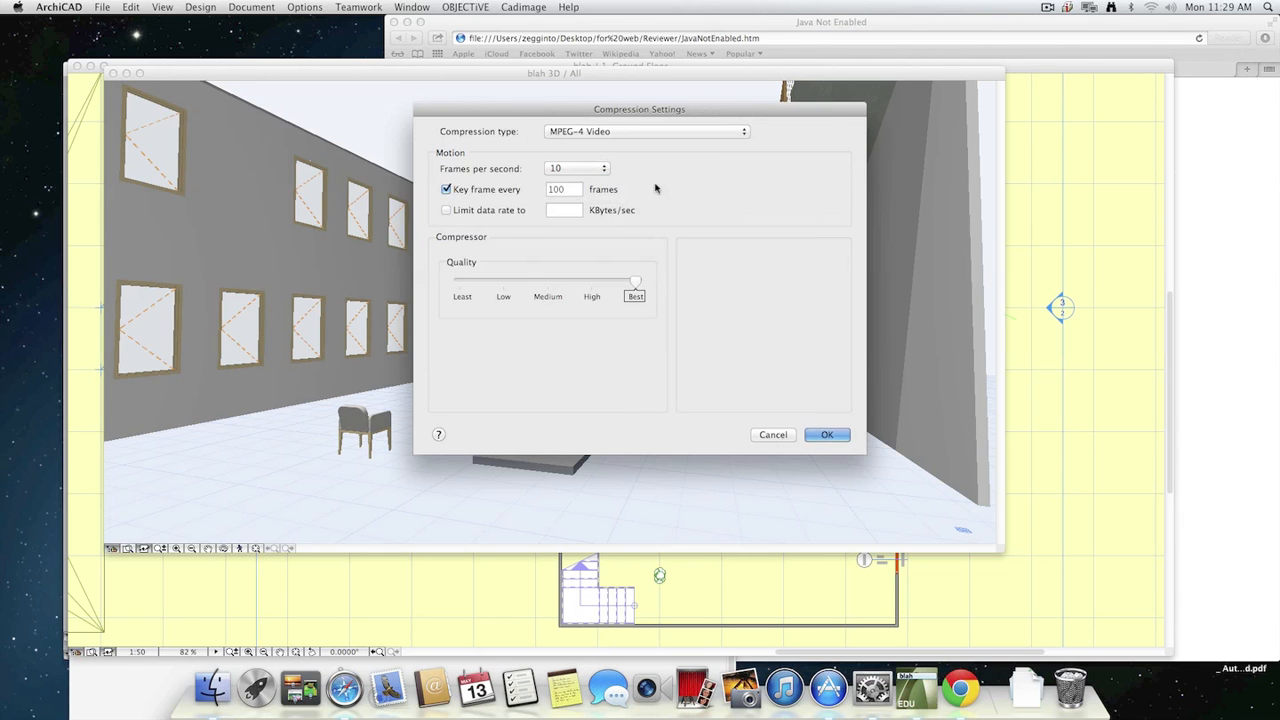
click(596, 172)
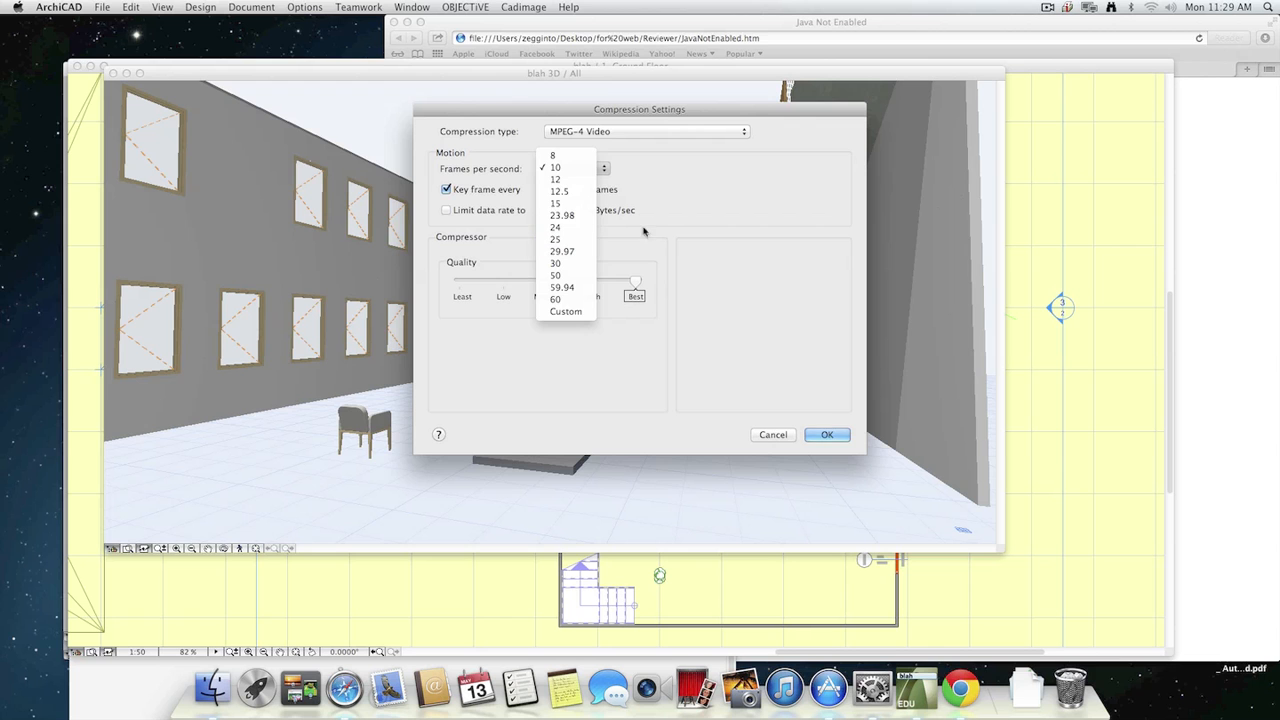
click(565, 204)
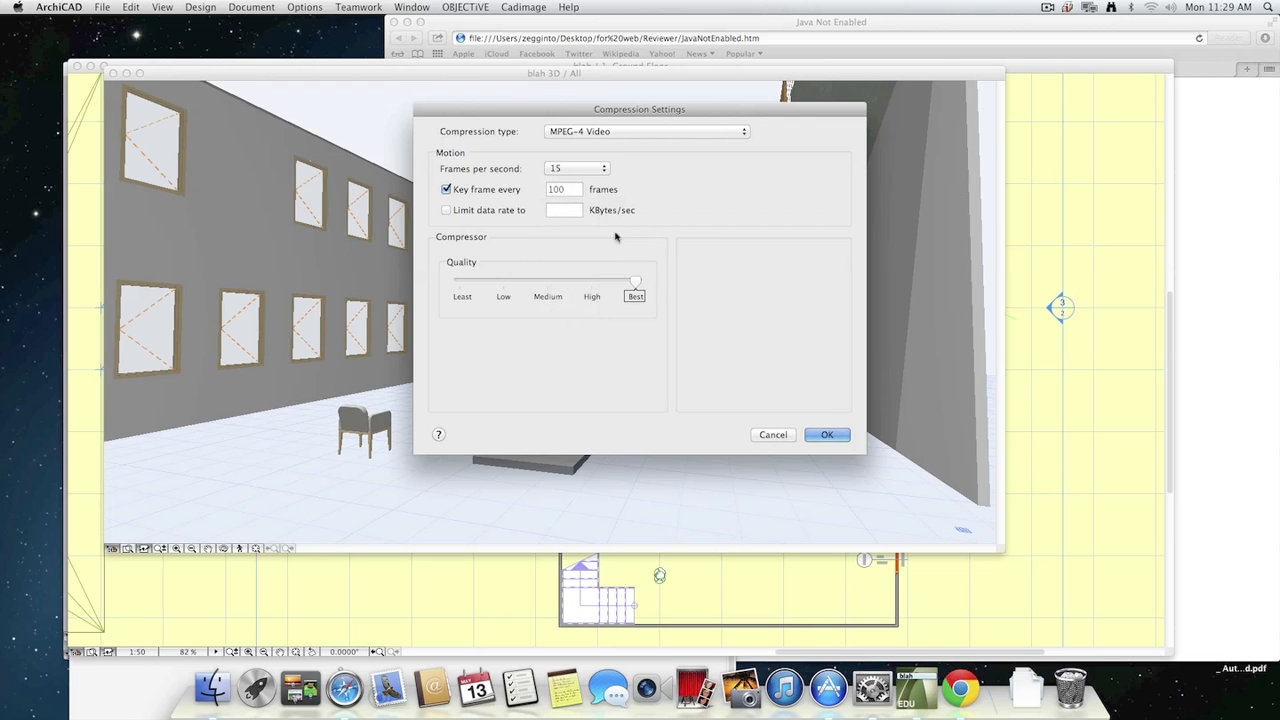
drag(636, 287, 588, 286)
click(827, 435)
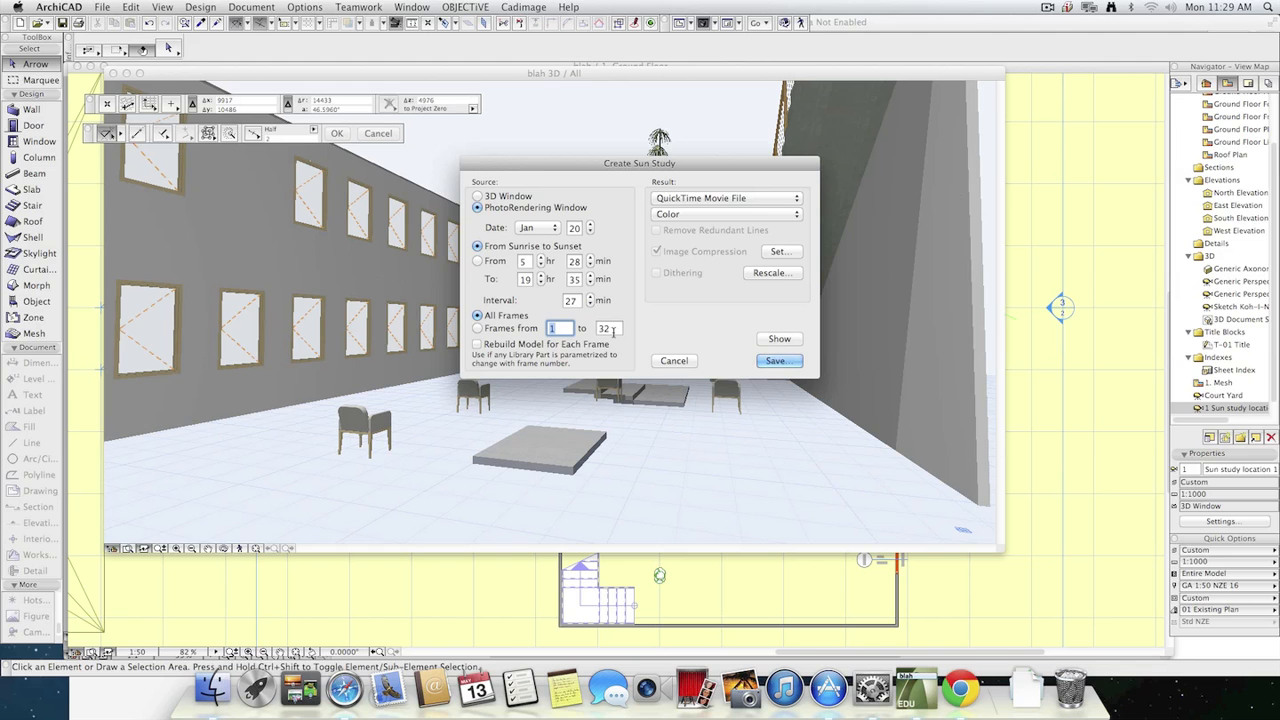
Raise the sun study interval to 30 minutes and save the study as the movie "sunstudy 1.mov" on the Desktop.
click(590, 296)
click(590, 296)
click(590, 296)
click(775, 362)
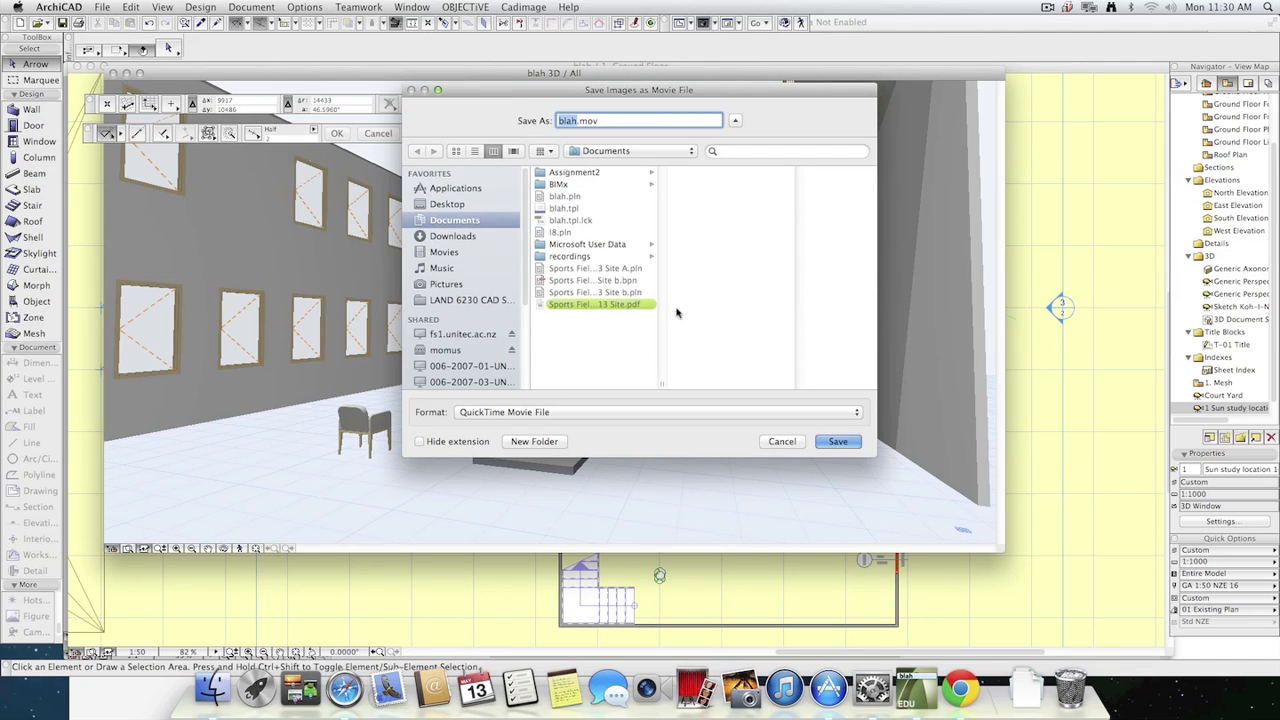
text(sunstudy 1)
click(447, 204)
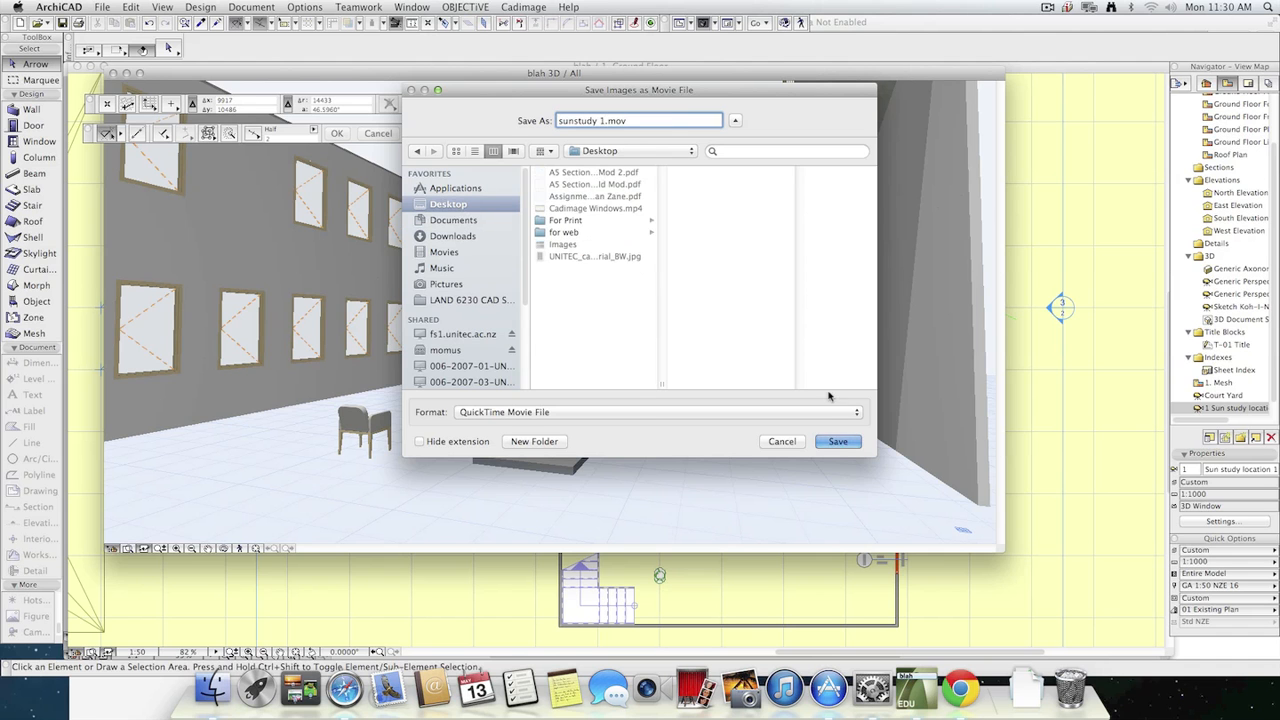
click(835, 437)
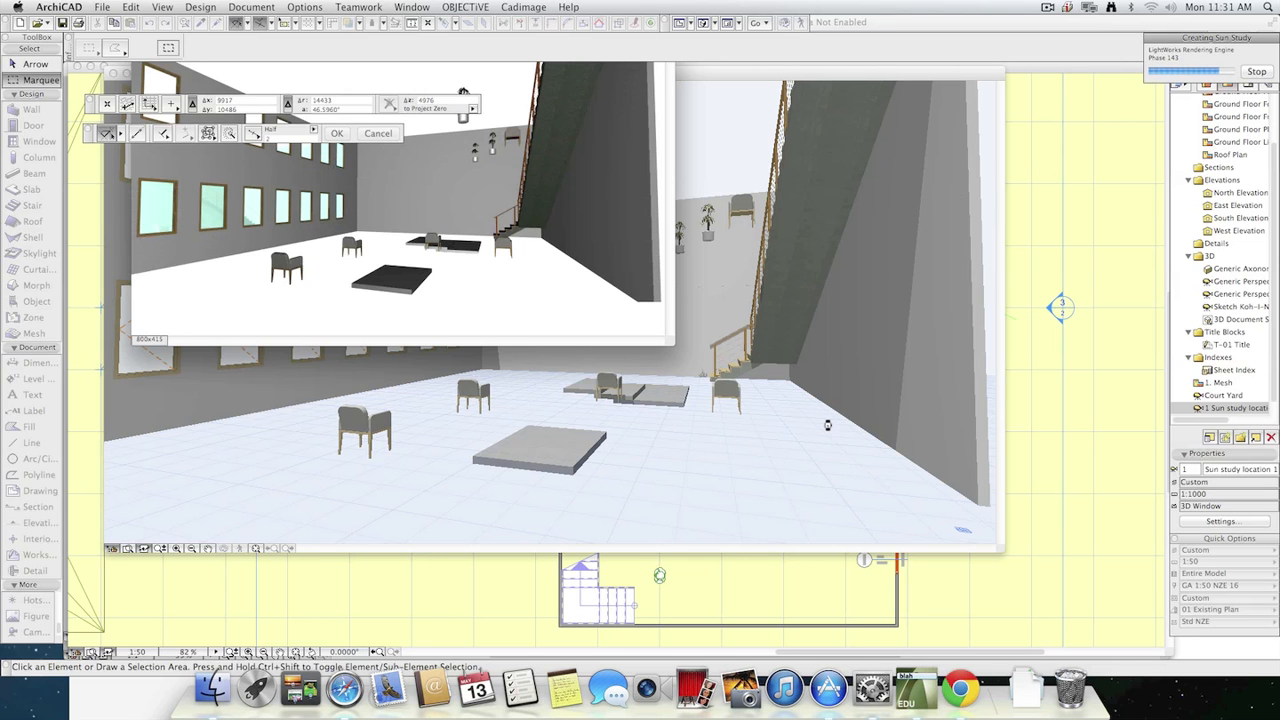
Switch to Finder and open "sunstudy 1.mov" from the Desktop folder.
key(super+Tab)
key(super+Tab)
key(super+Tab)
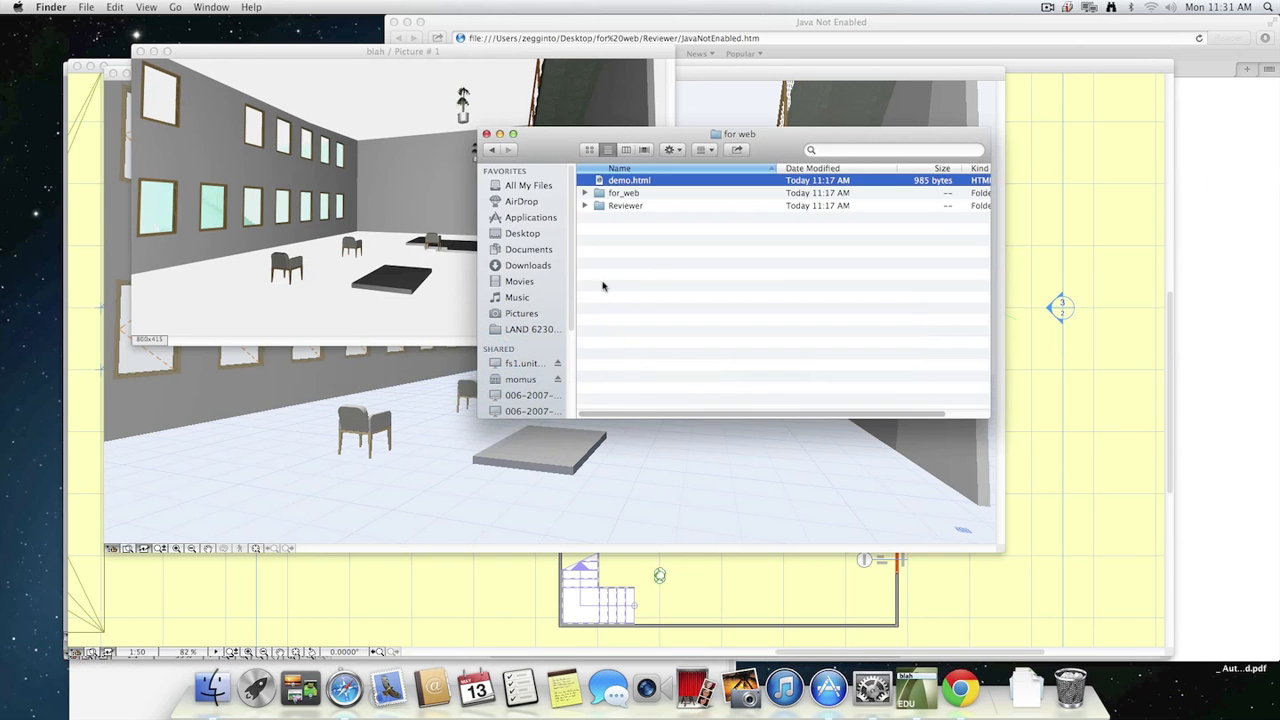
click(643, 271)
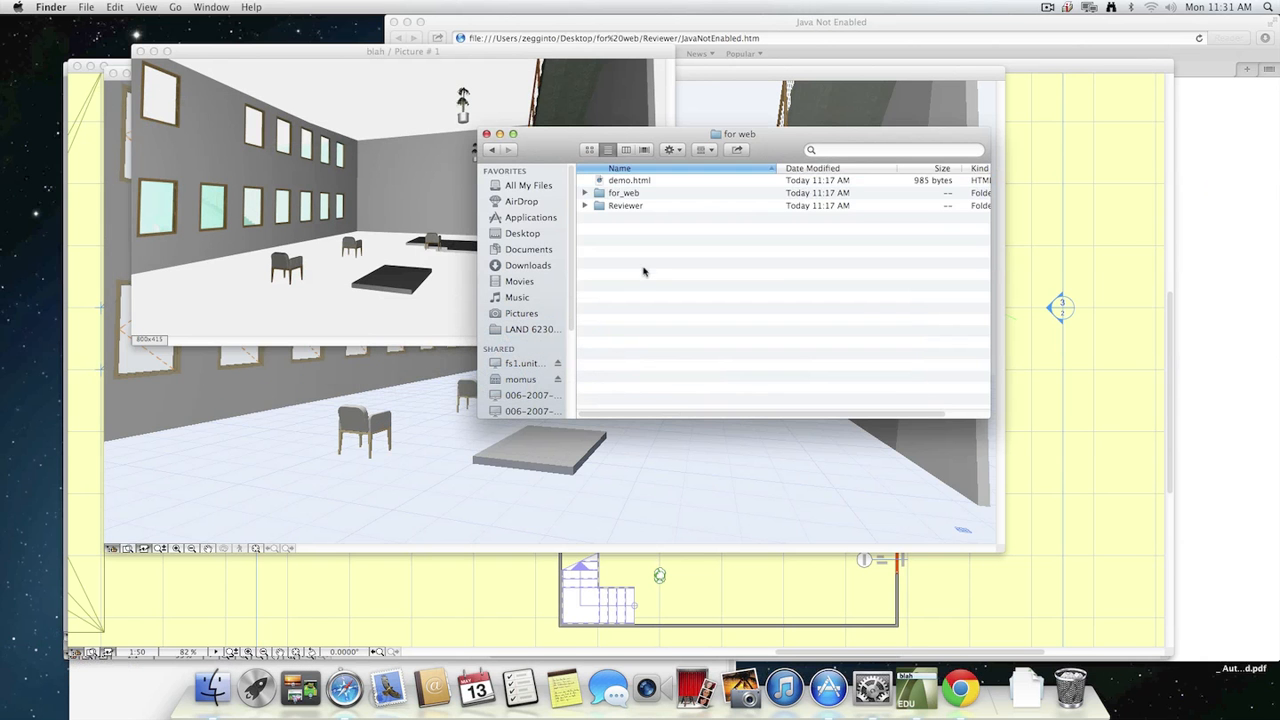
click(528, 250)
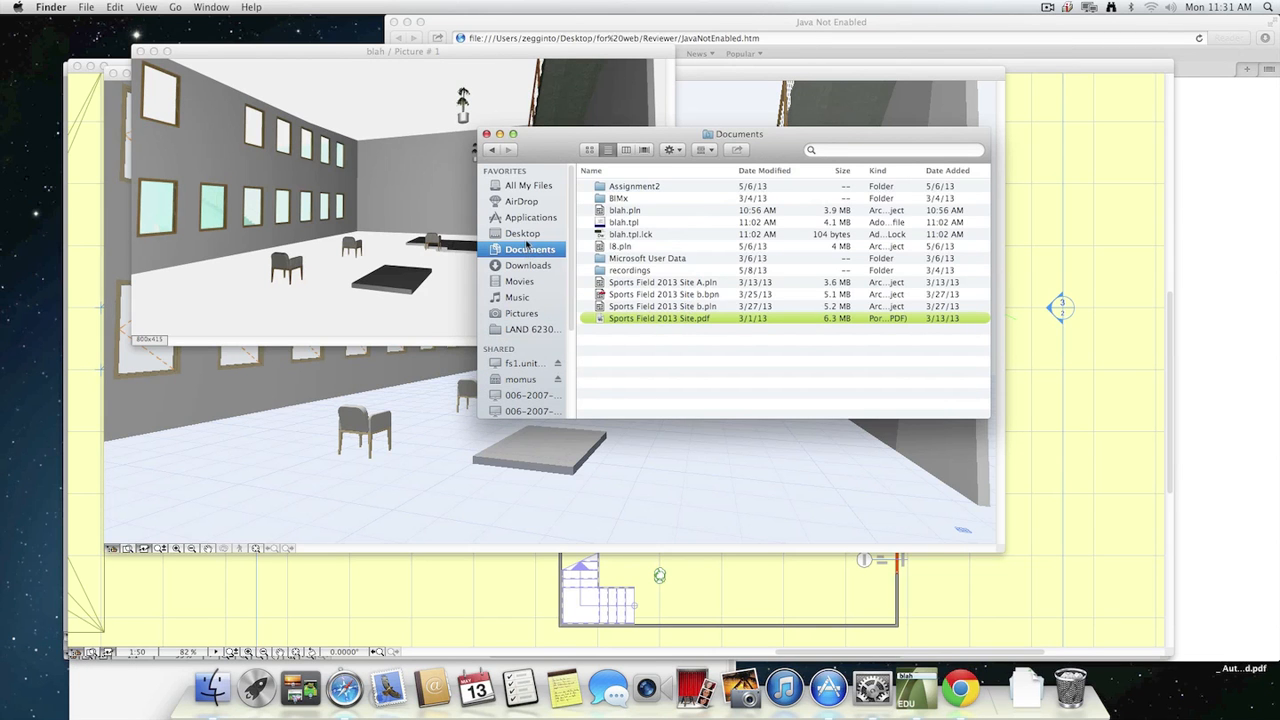
click(525, 234)
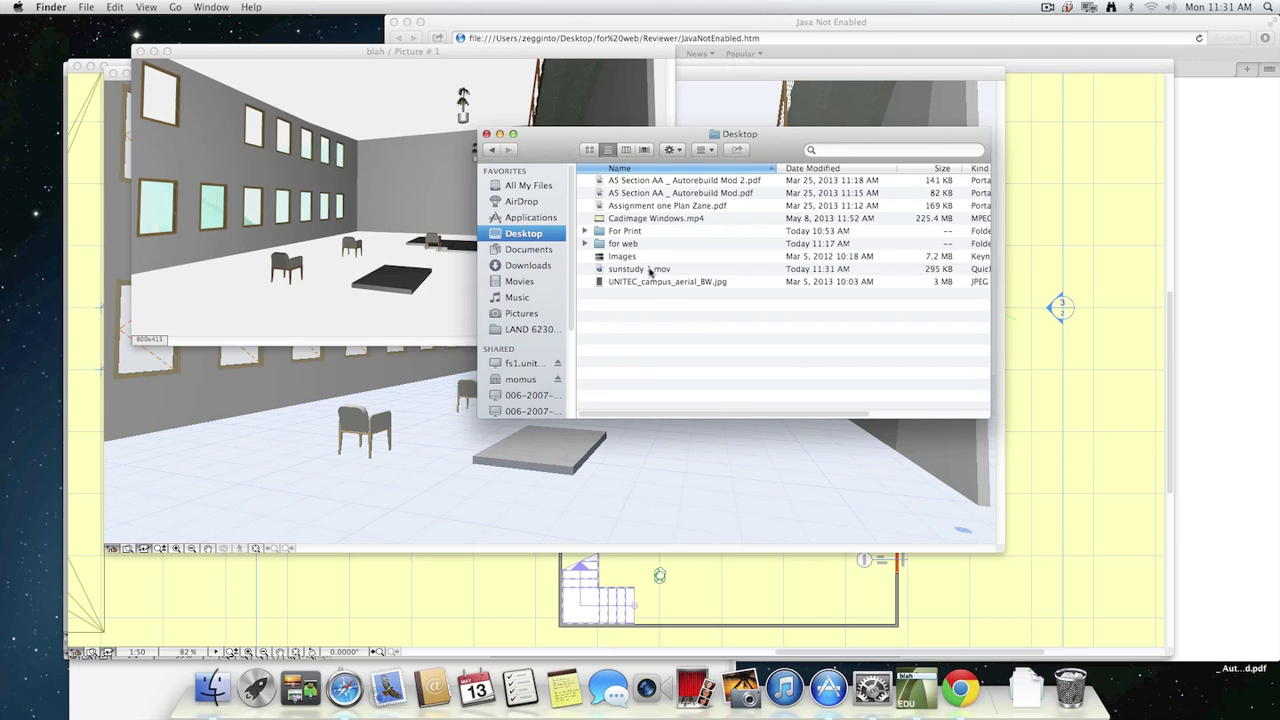
click(650, 270)
key(super+o)
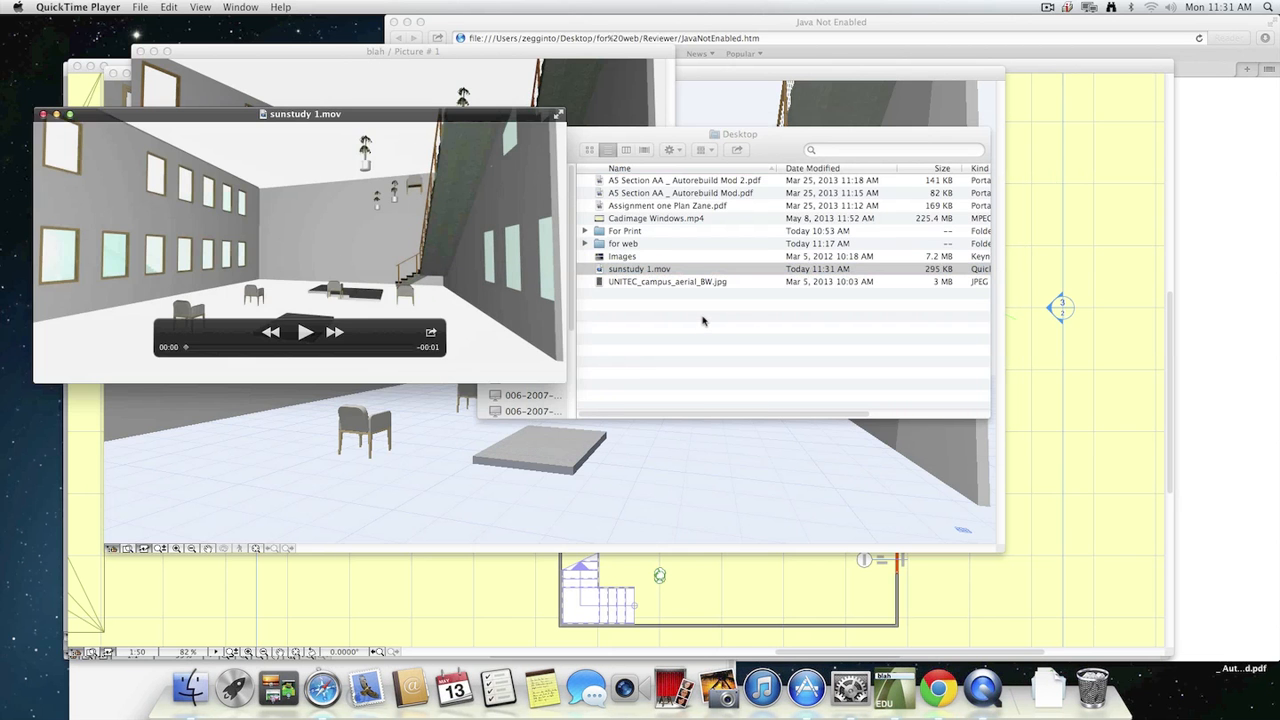
Play the sun study movie through, replay it, and quit QuickTime Player.
key(space)
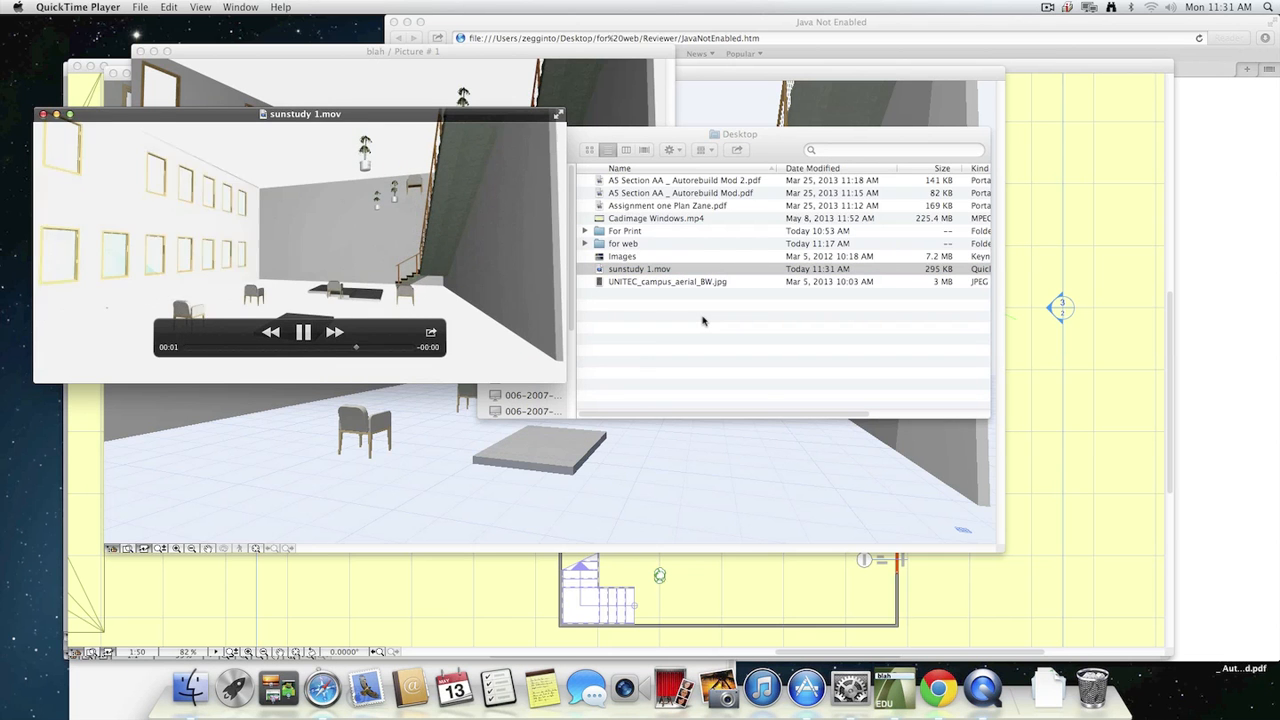
key(space)
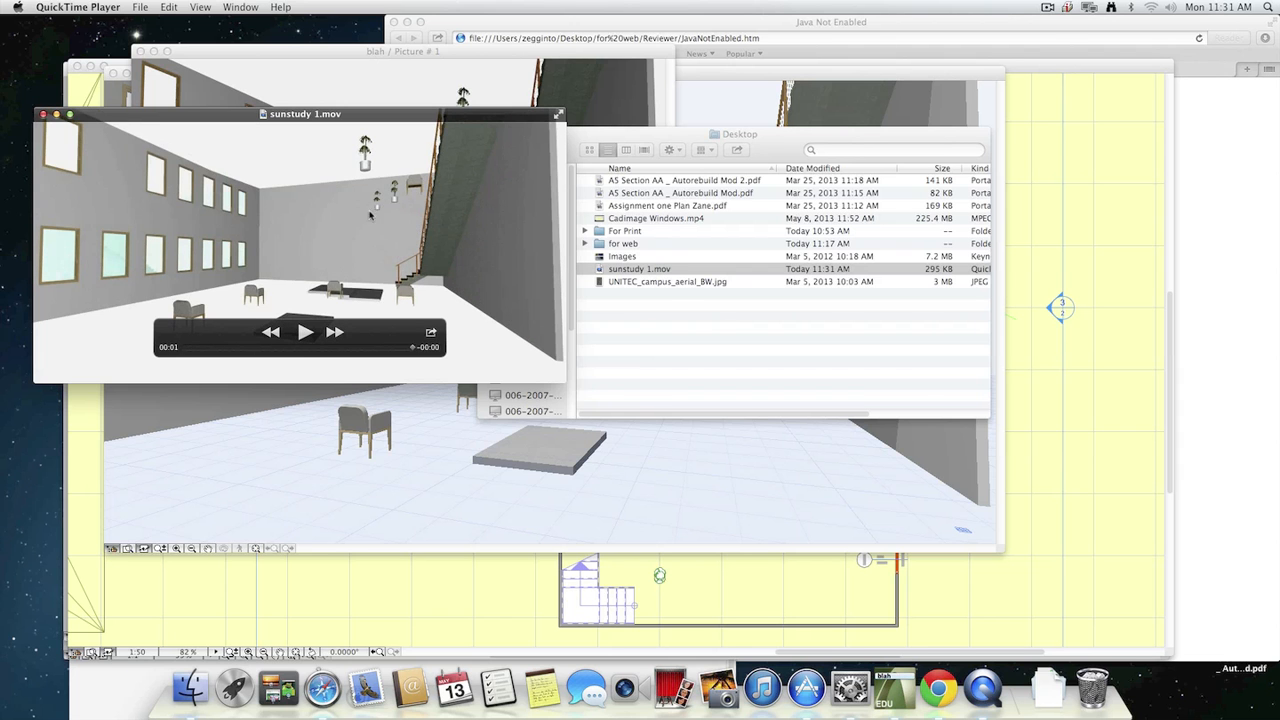
key(space)
key(super+q)
Return to ArchiCAD's Ground Floor plan and draw a rectangular slab extending around the whole courtyard, including the camera position and stair.
click(1071, 457)
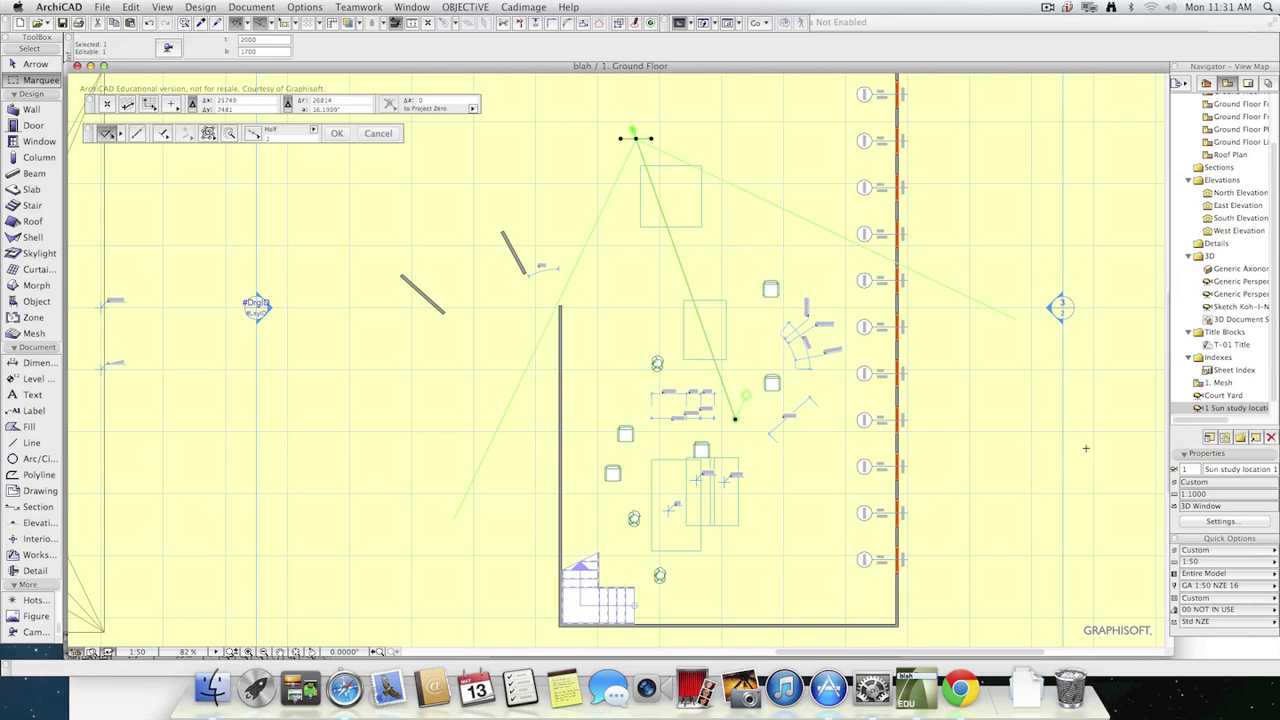
click(31, 193)
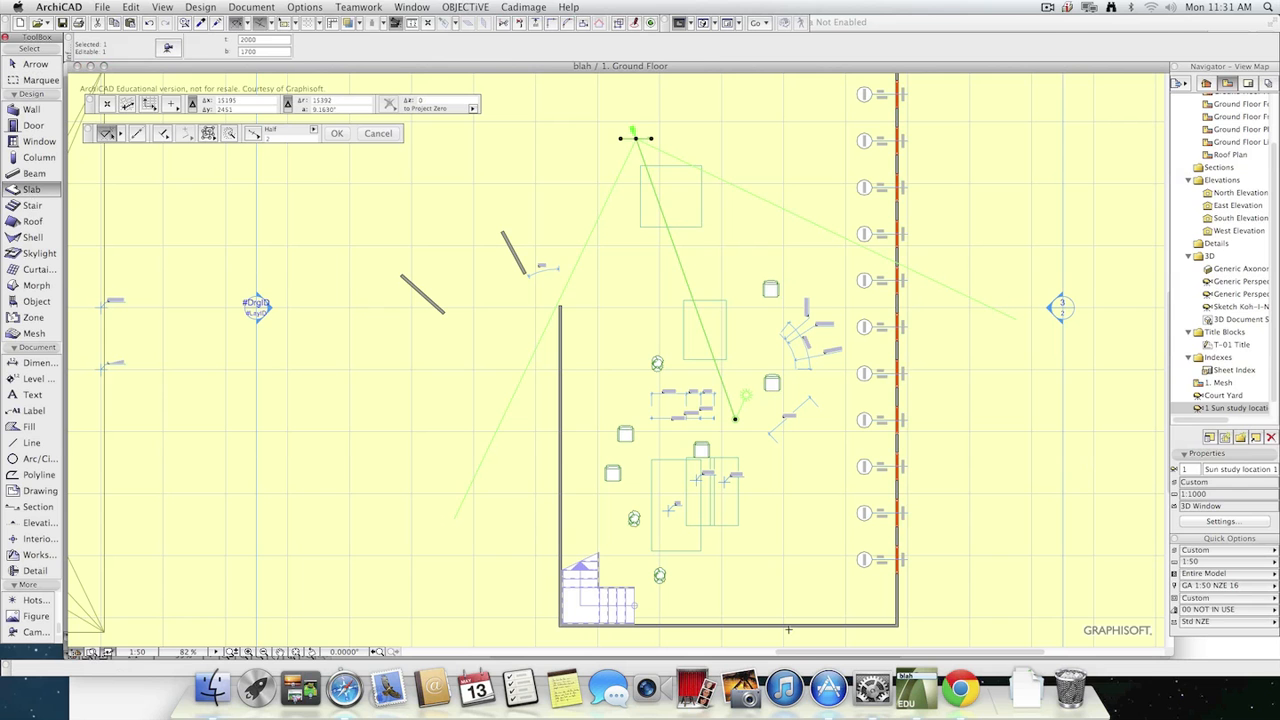
click(937, 637)
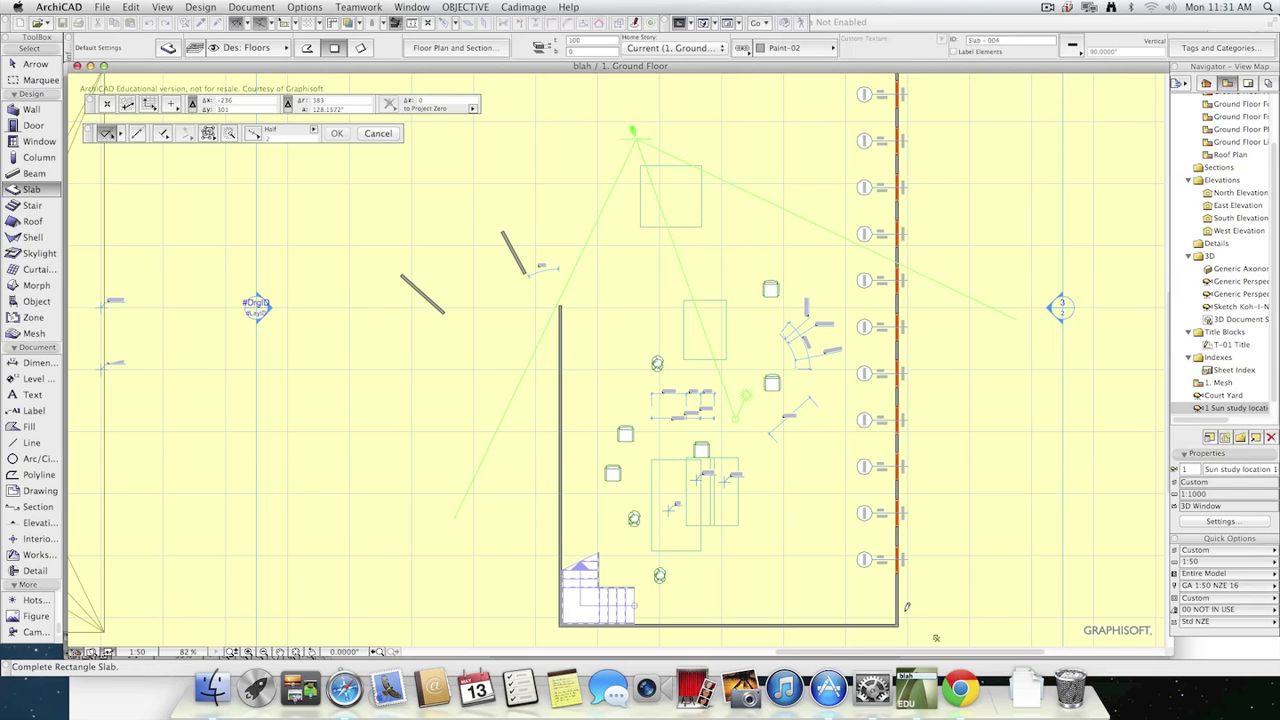
click(491, 80)
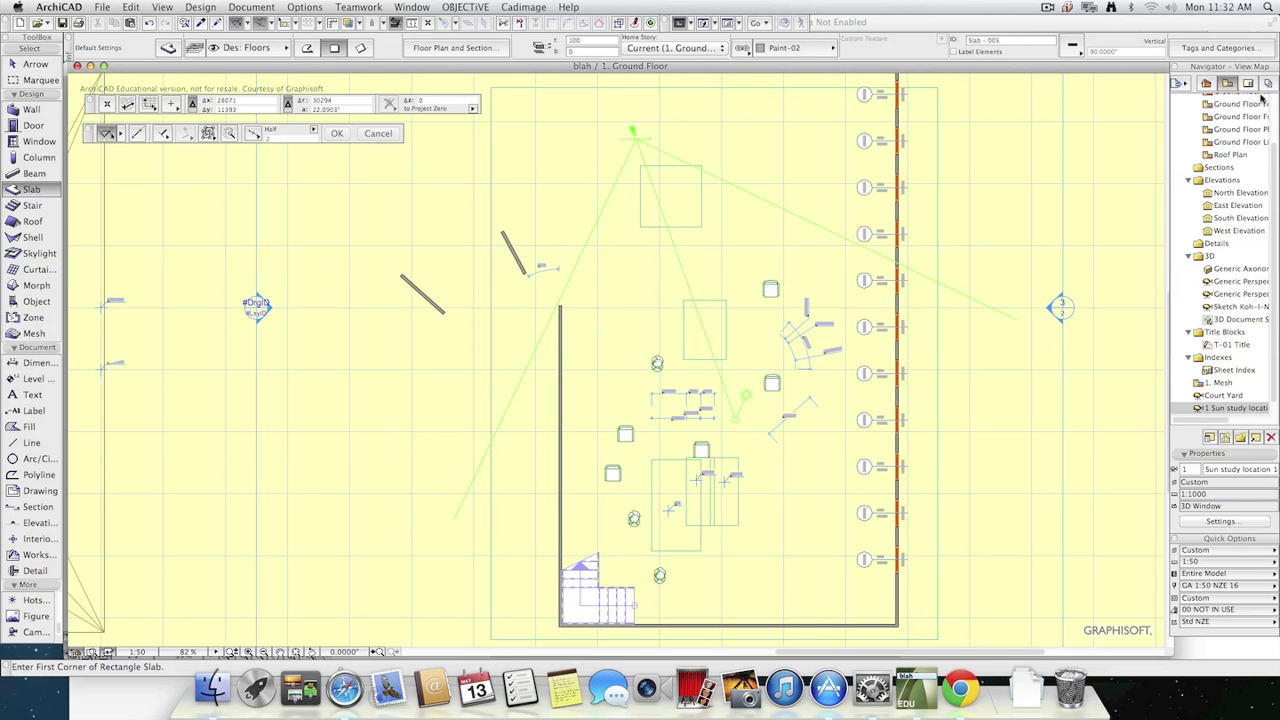
Open the Organizer for the publisher sets and add the "1 Sun study location 1" view to the "for web" set.
click(1267, 84)
click(1180, 85)
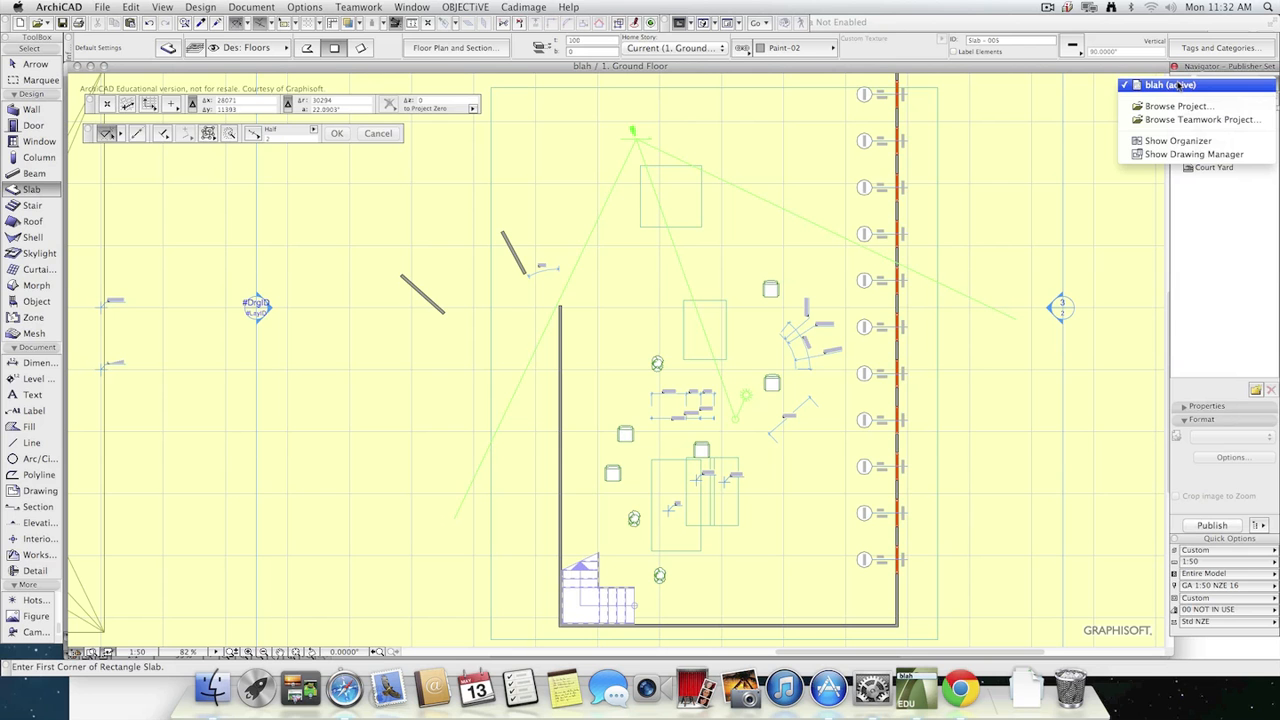
click(1188, 141)
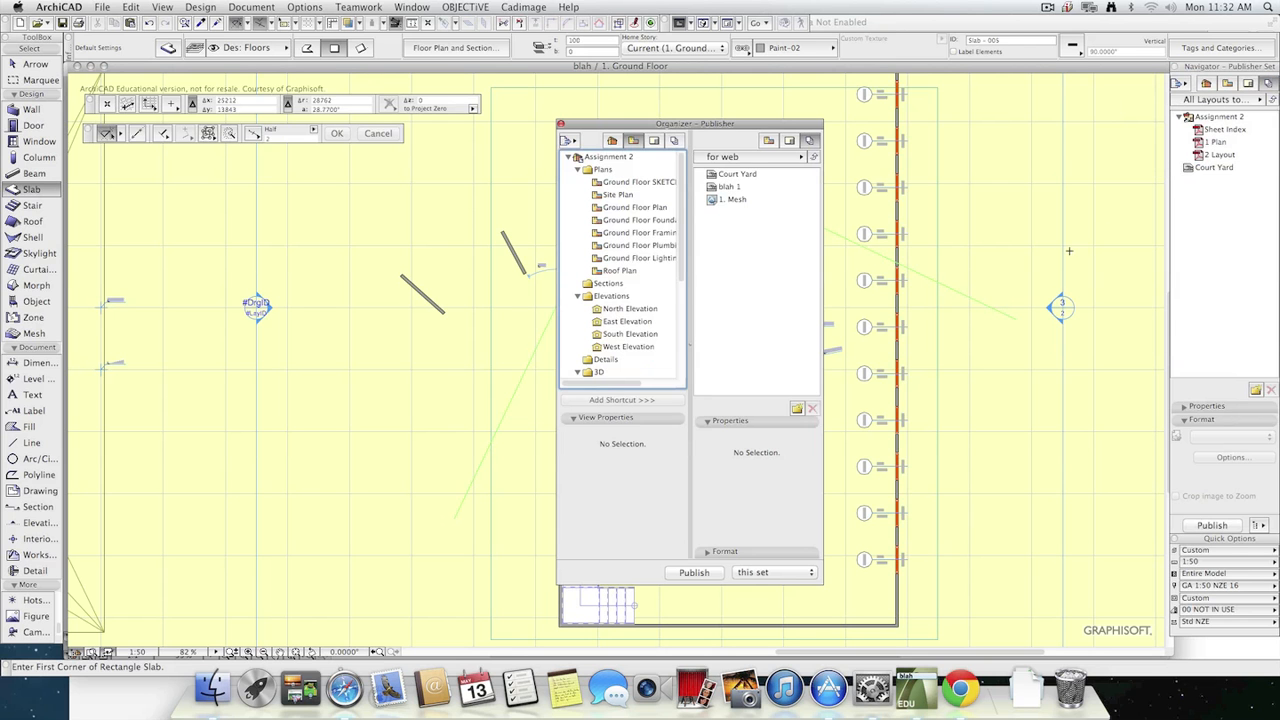
click(747, 278)
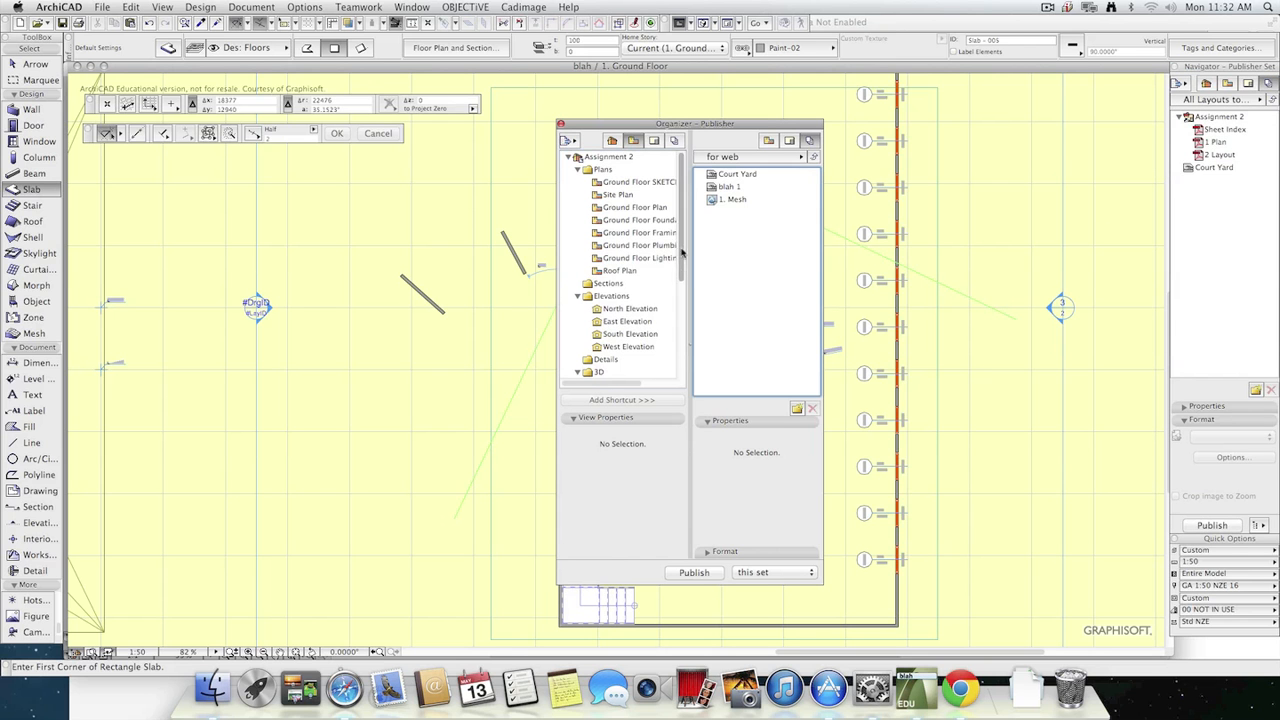
drag(683, 252, 751, 237)
click(755, 214)
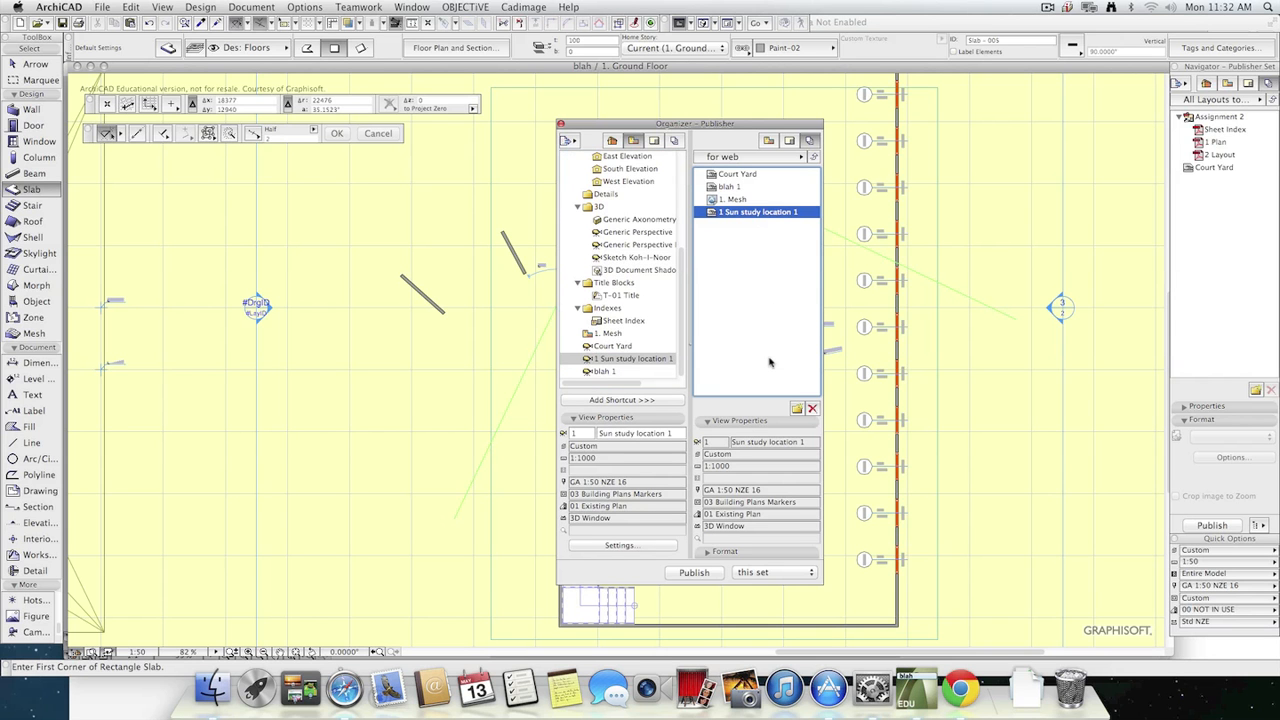
Review the output formats available for the "1 Sun study location 1" publisher item, keeping JPEG image.
click(708, 551)
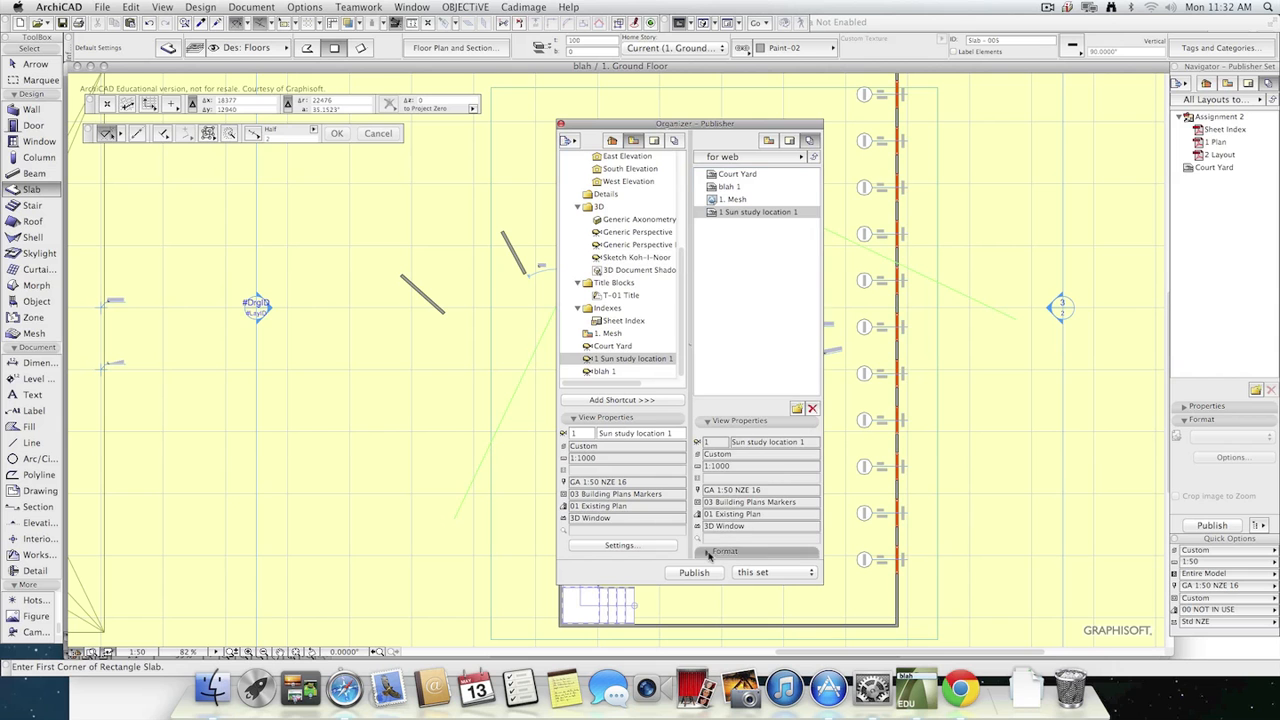
click(786, 478)
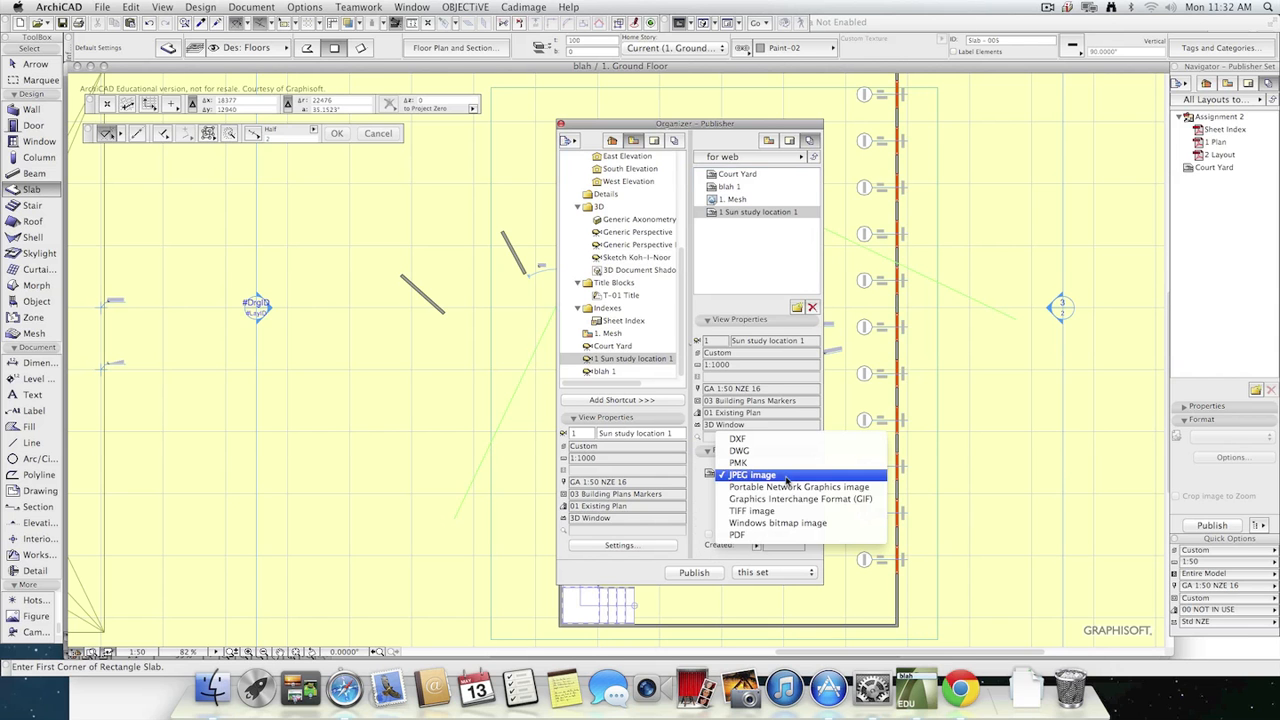
click(698, 487)
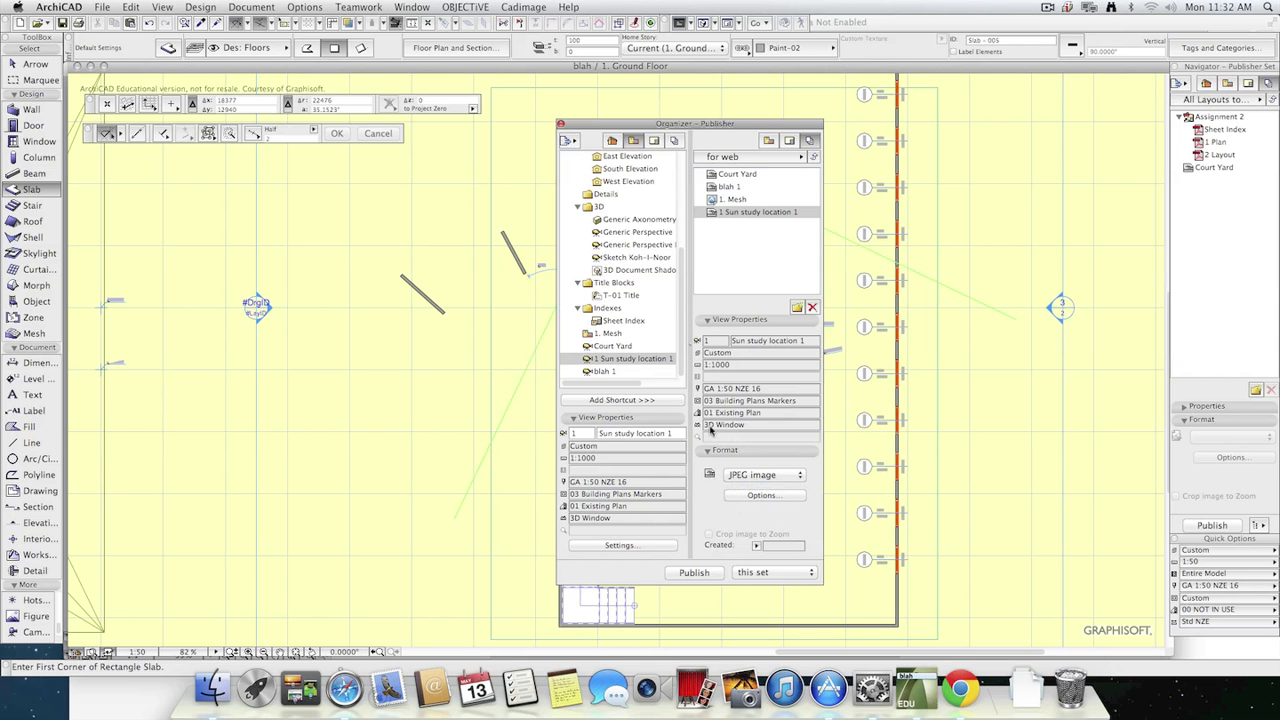
Delete the "1 Sun study location 1" item from the "for web" set, close the Organizer, and return to the View Map.
click(747, 255)
key(Delete)
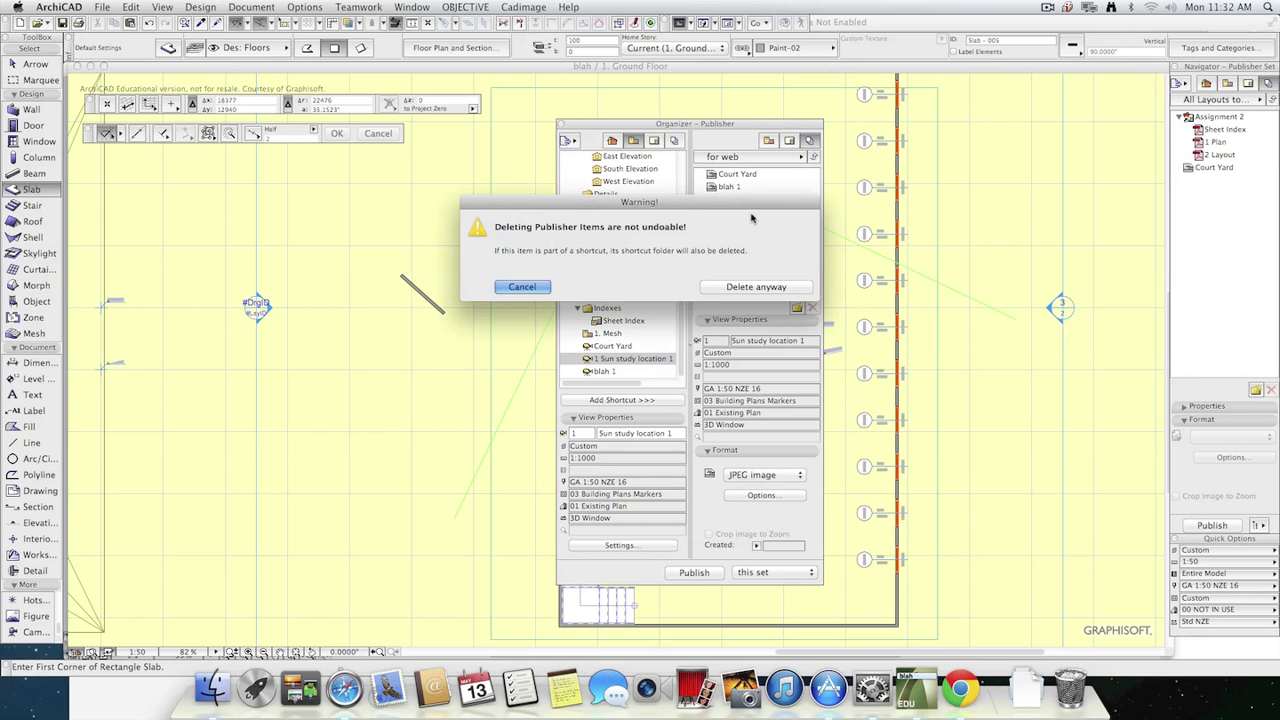
click(760, 289)
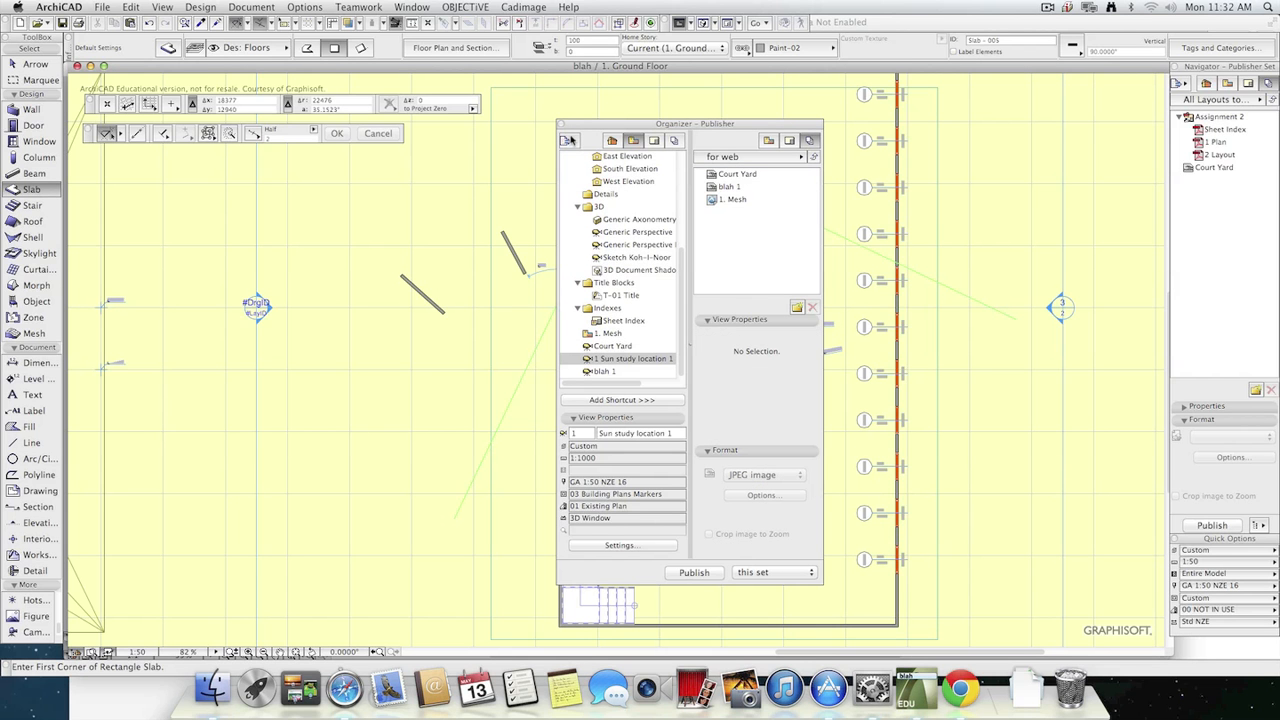
click(561, 125)
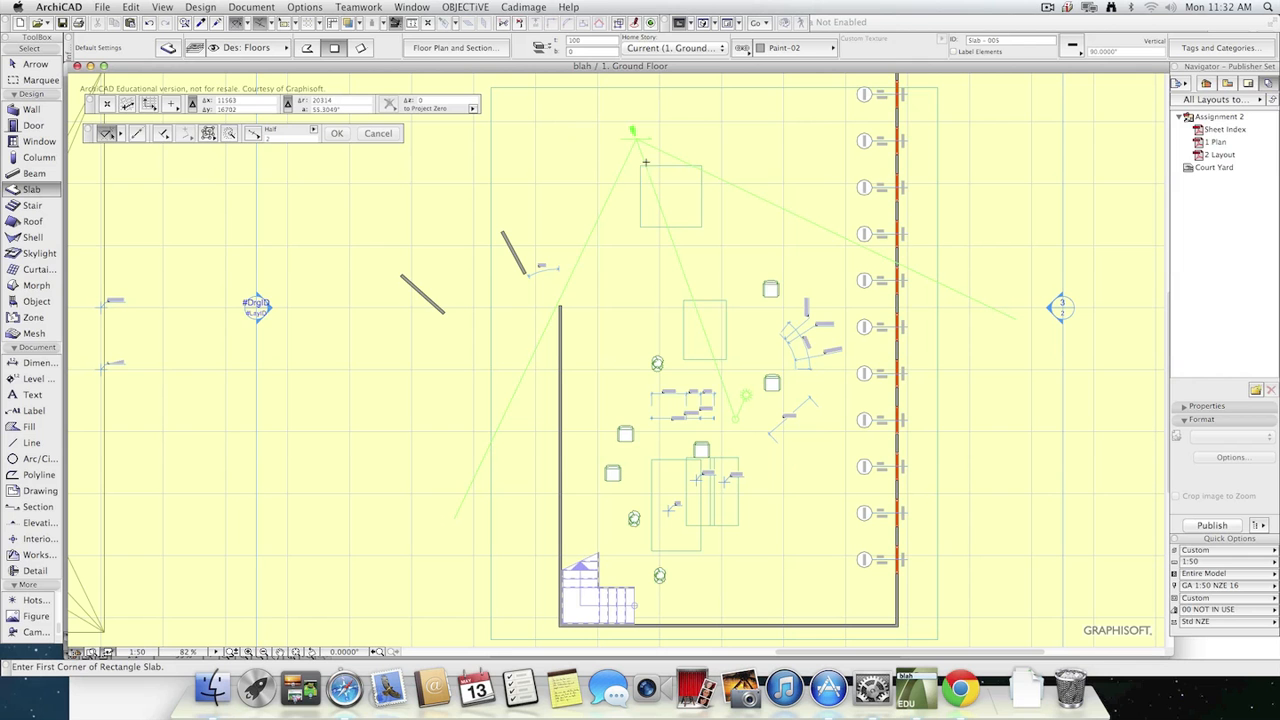
click(1227, 84)
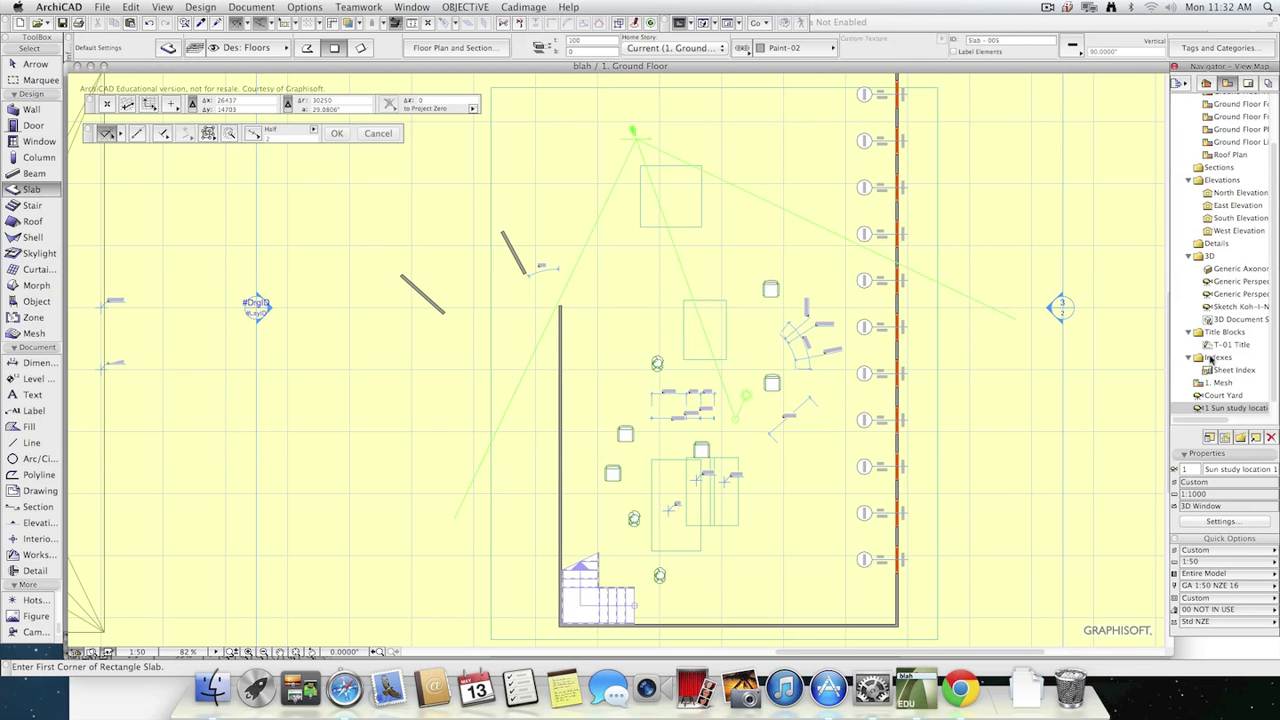
Open the "1 Sun study location 1" view in the 3D window and start creating a sun study from it.
double_click(1238, 408)
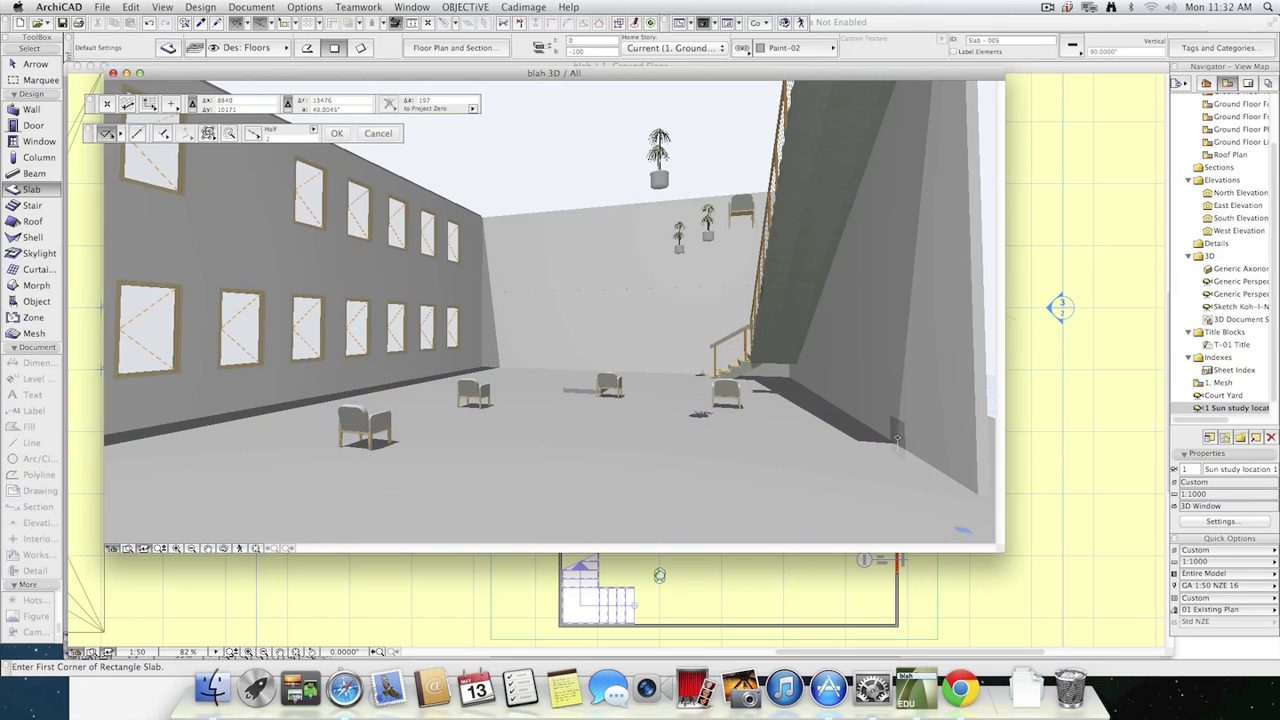
click(251, 7)
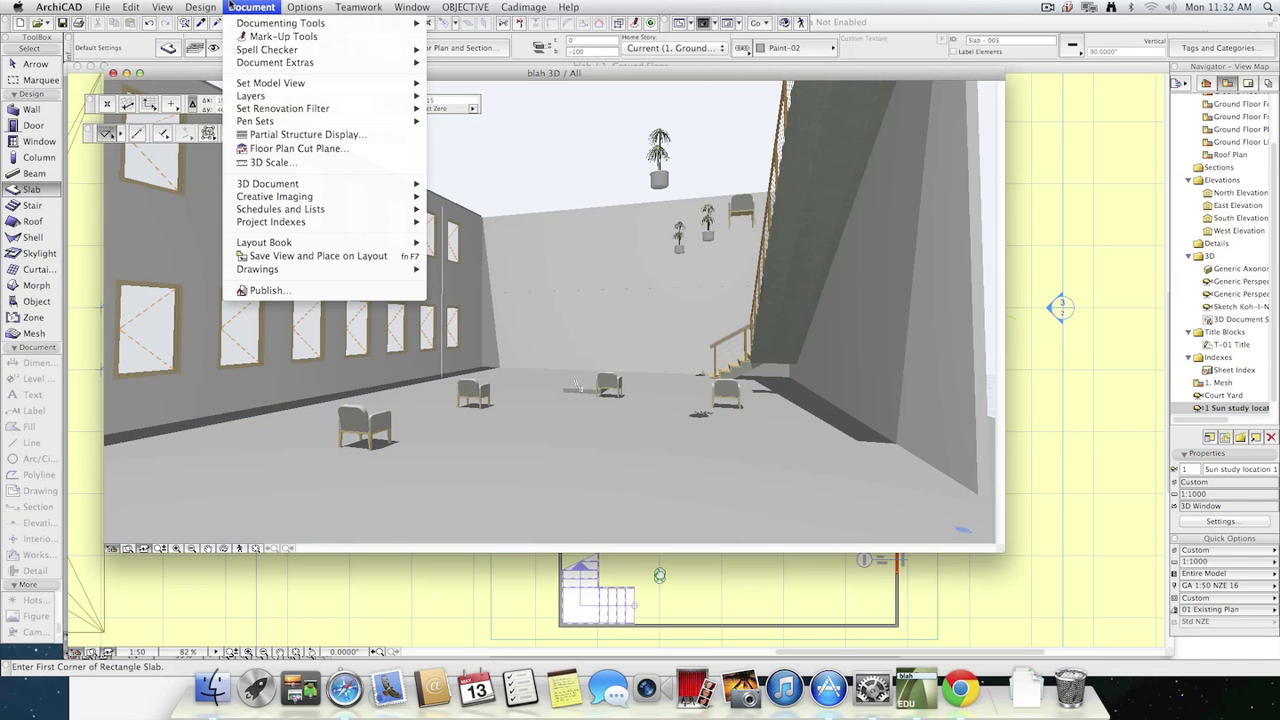
mouse_move(328, 200)
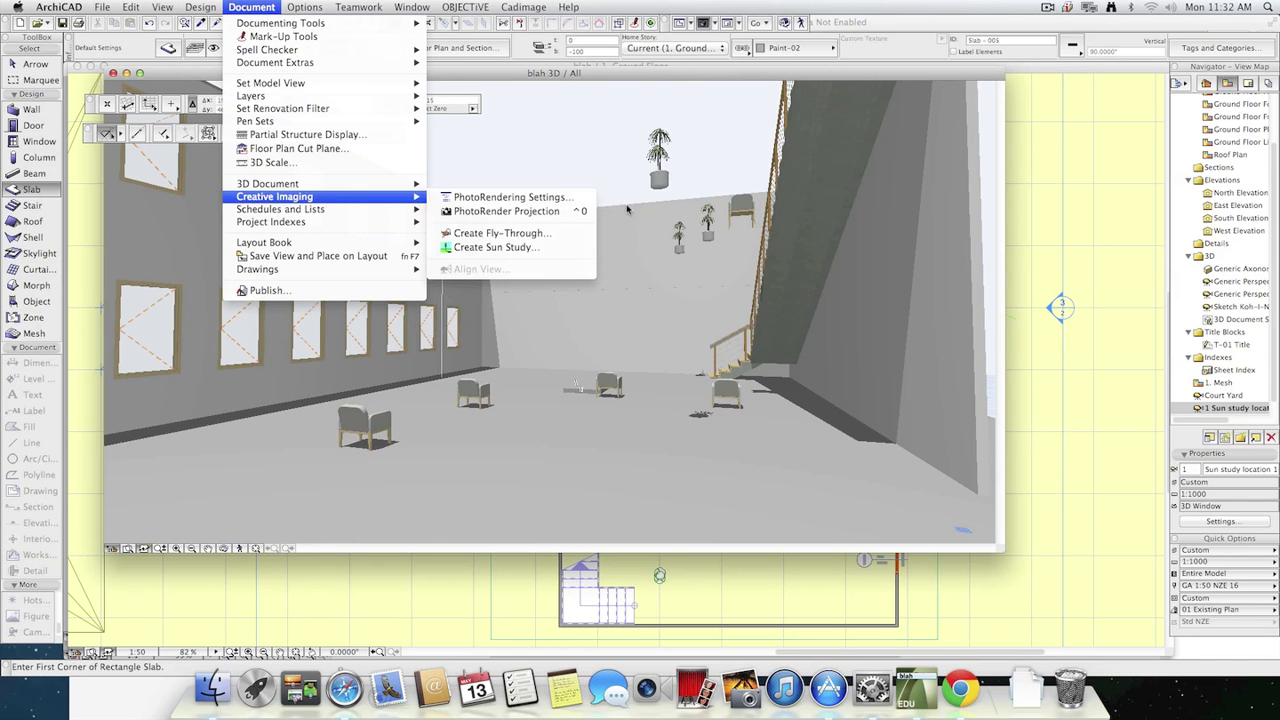
click(563, 246)
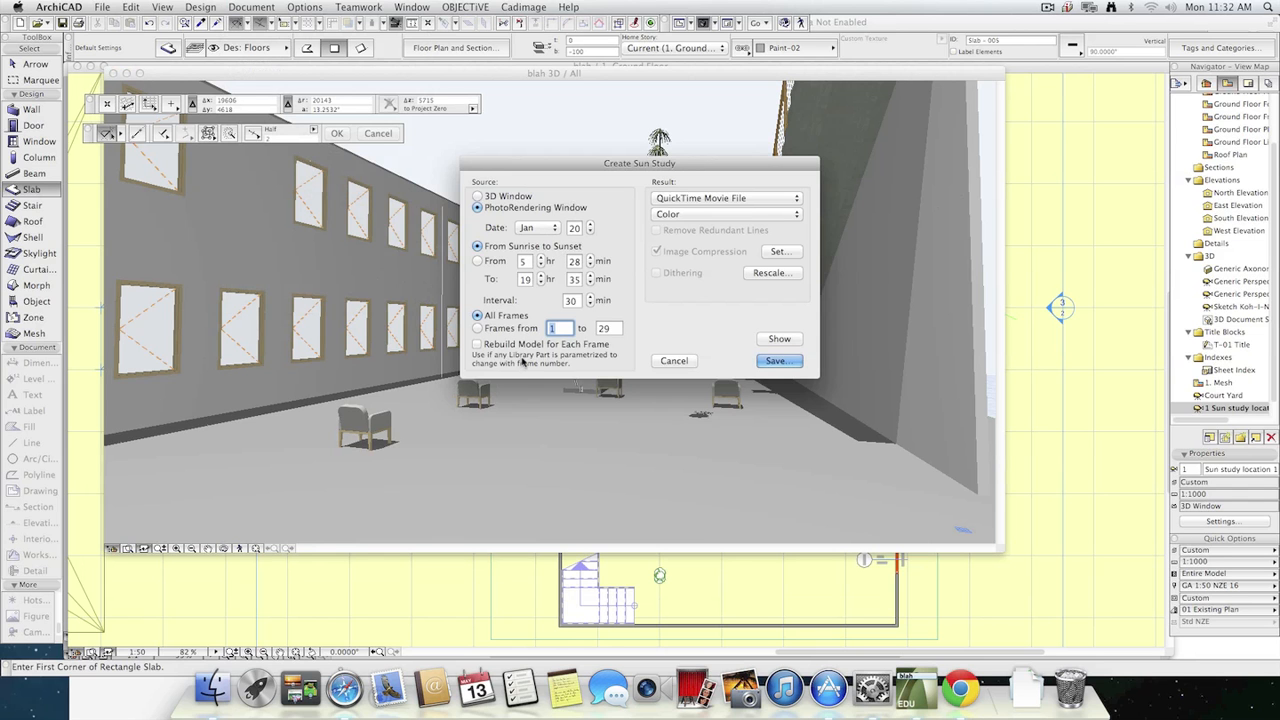
Set the sun study's result format to JPEG image and review the color depth options, keeping Color.
click(771, 197)
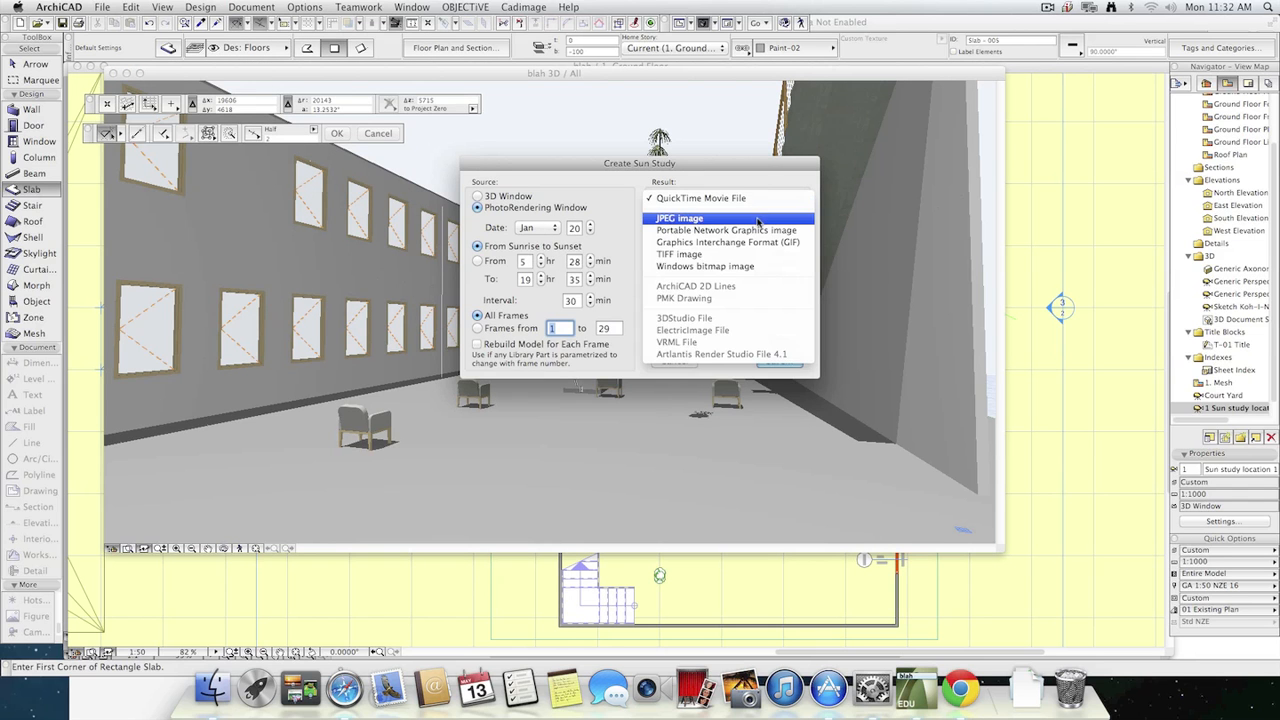
click(758, 220)
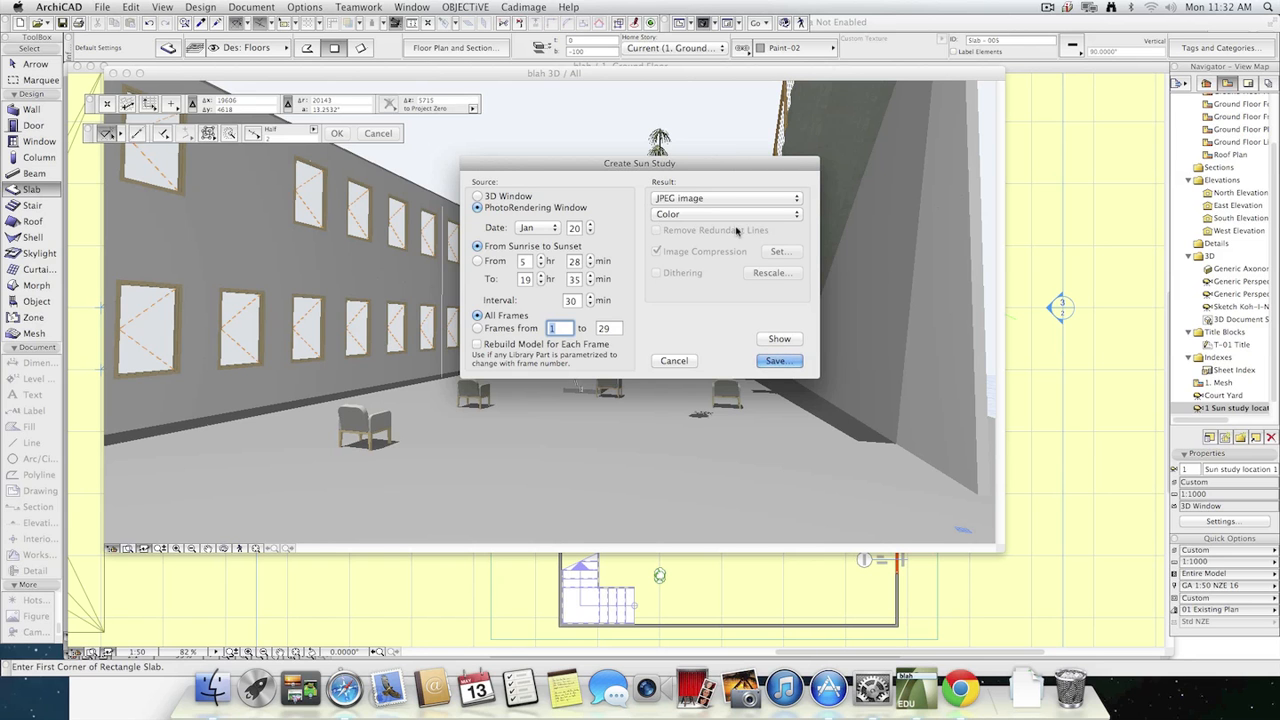
click(731, 214)
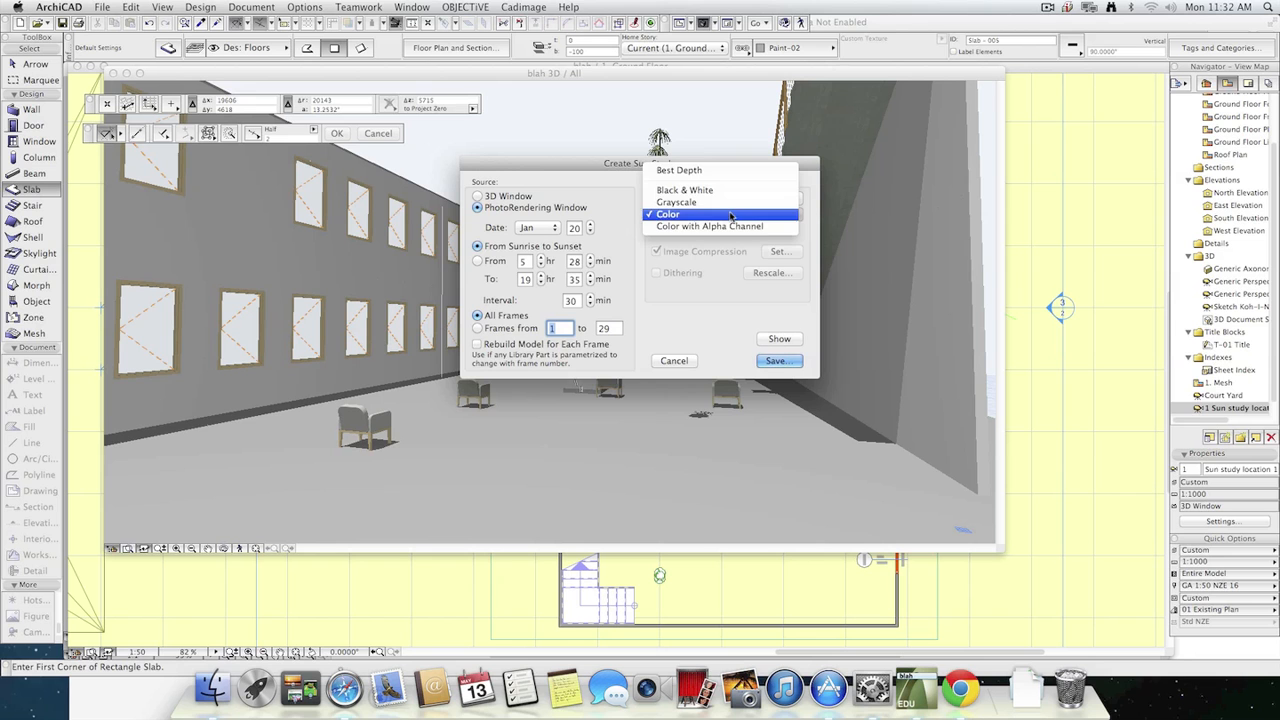
click(716, 282)
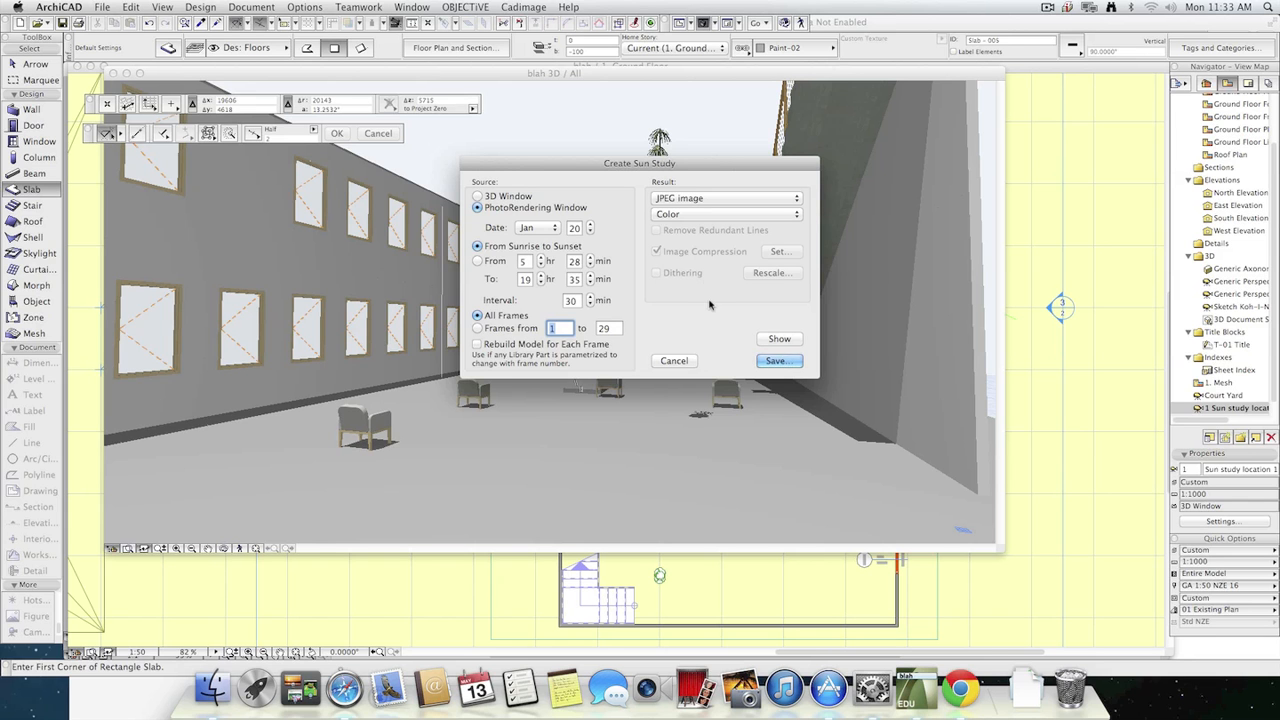
Save the sun study's image series into a new Desktop folder named "sunstudy", keeping the file name "blah".
click(778, 361)
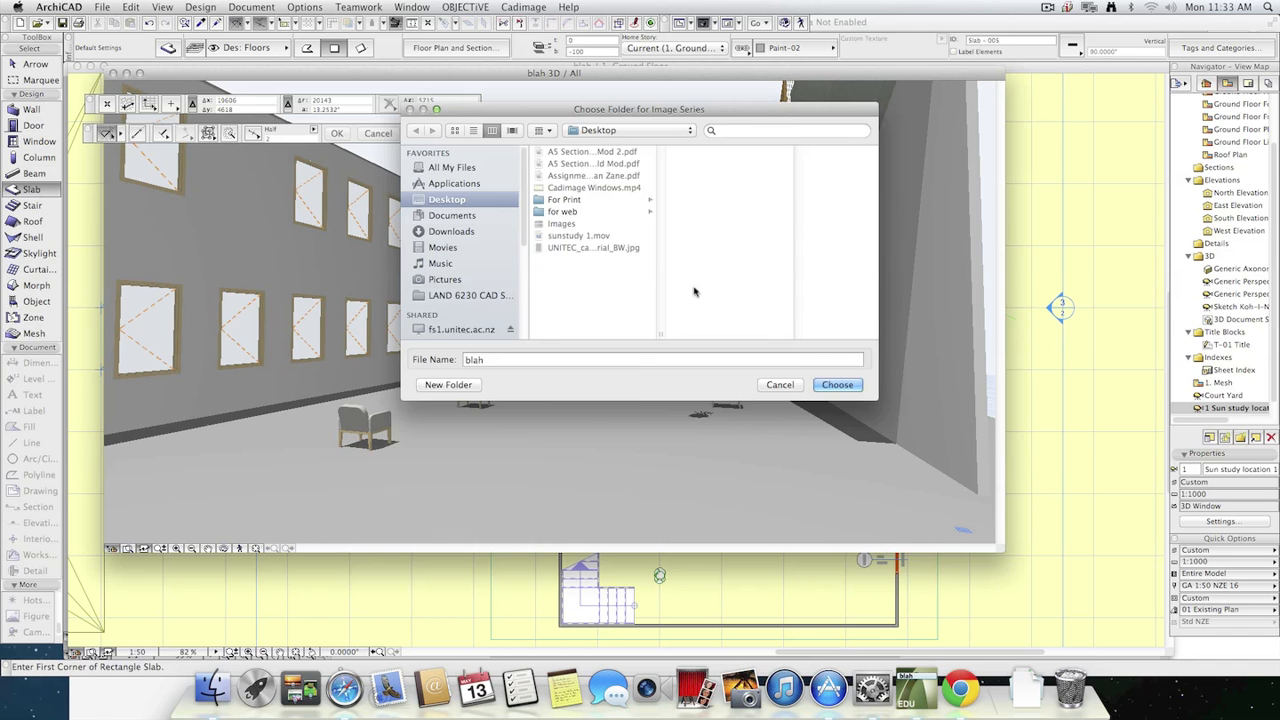
click(449, 385)
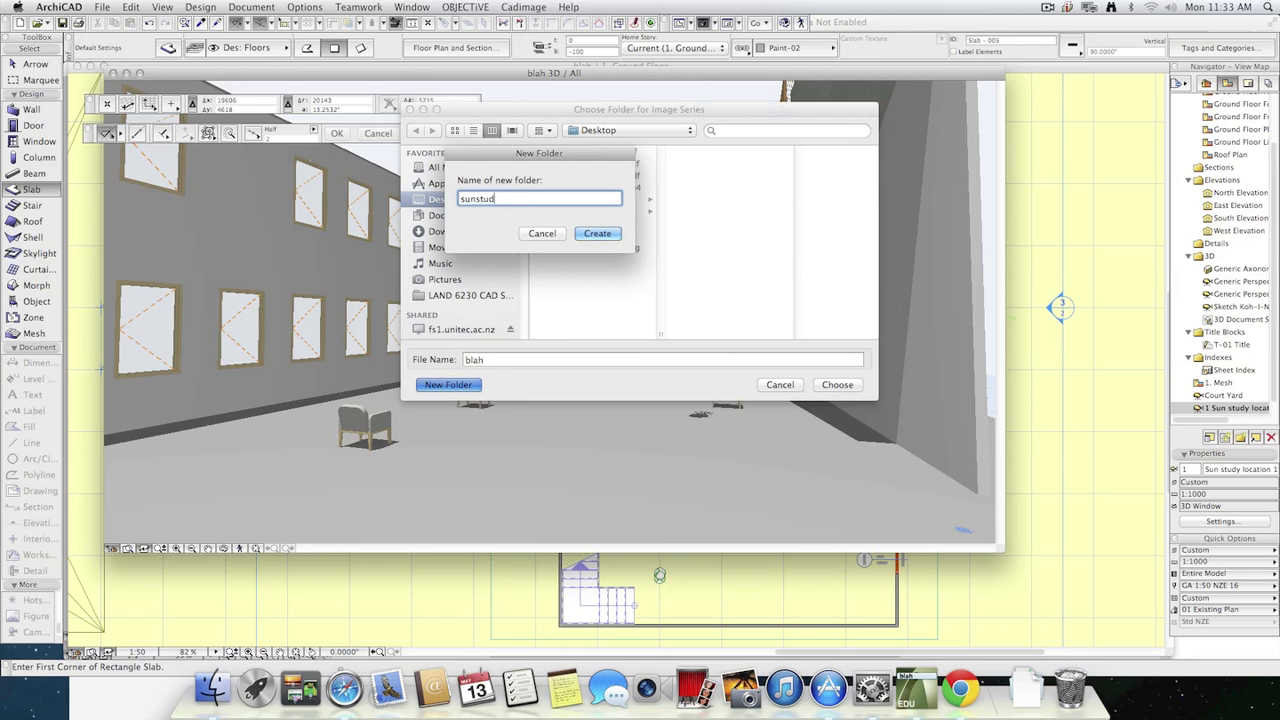
click(596, 234)
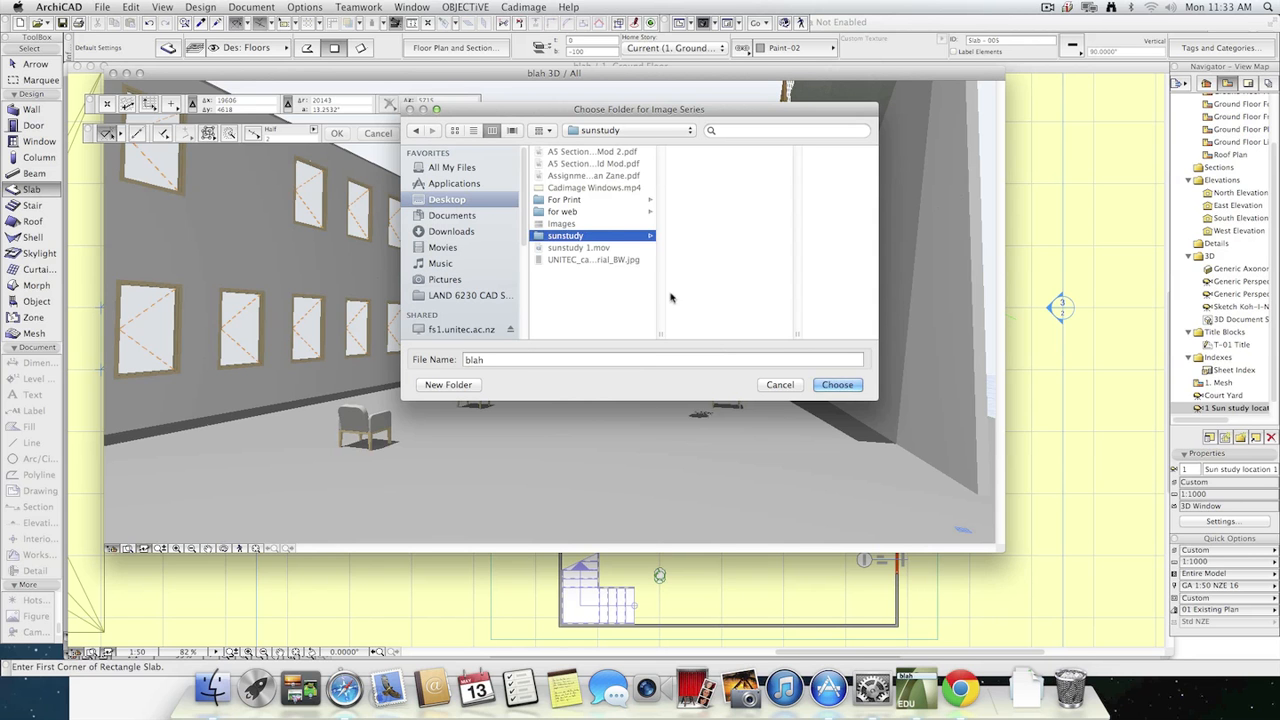
click(838, 385)
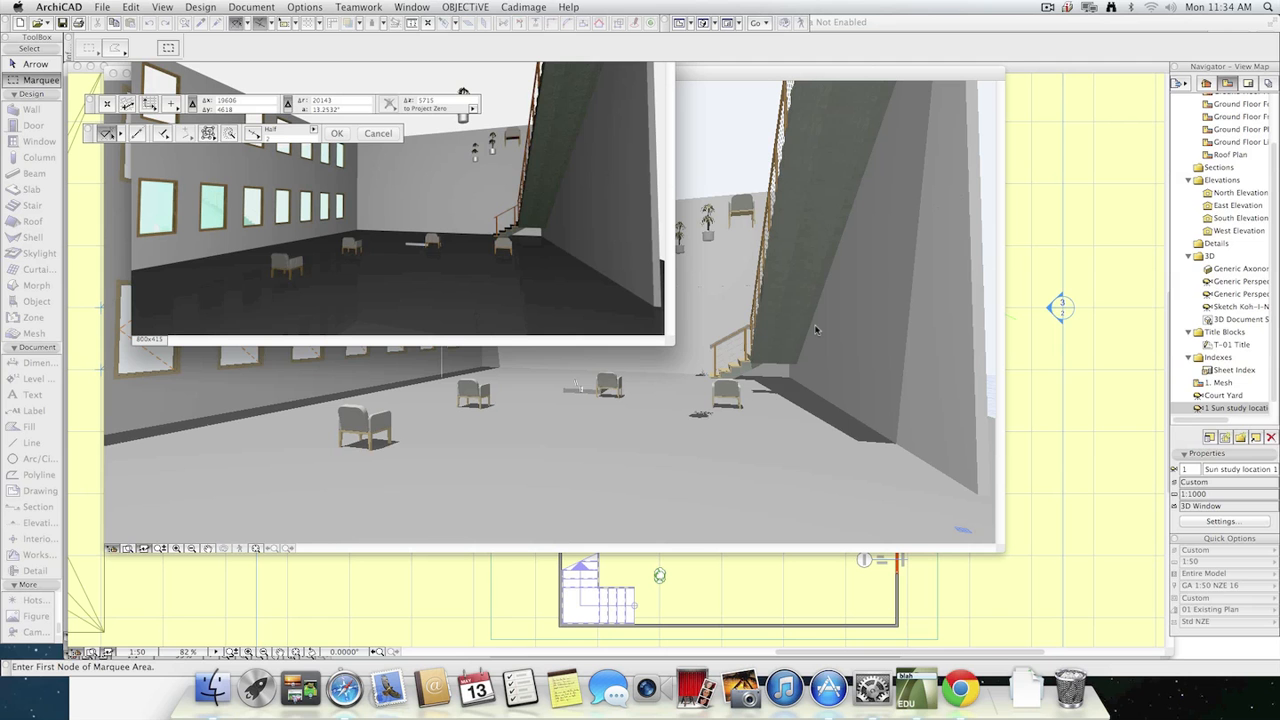
Switch to Finder, open the "sunstudy" folder on the Desktop, and enlarge the window to show the whole image series.
click(224, 706)
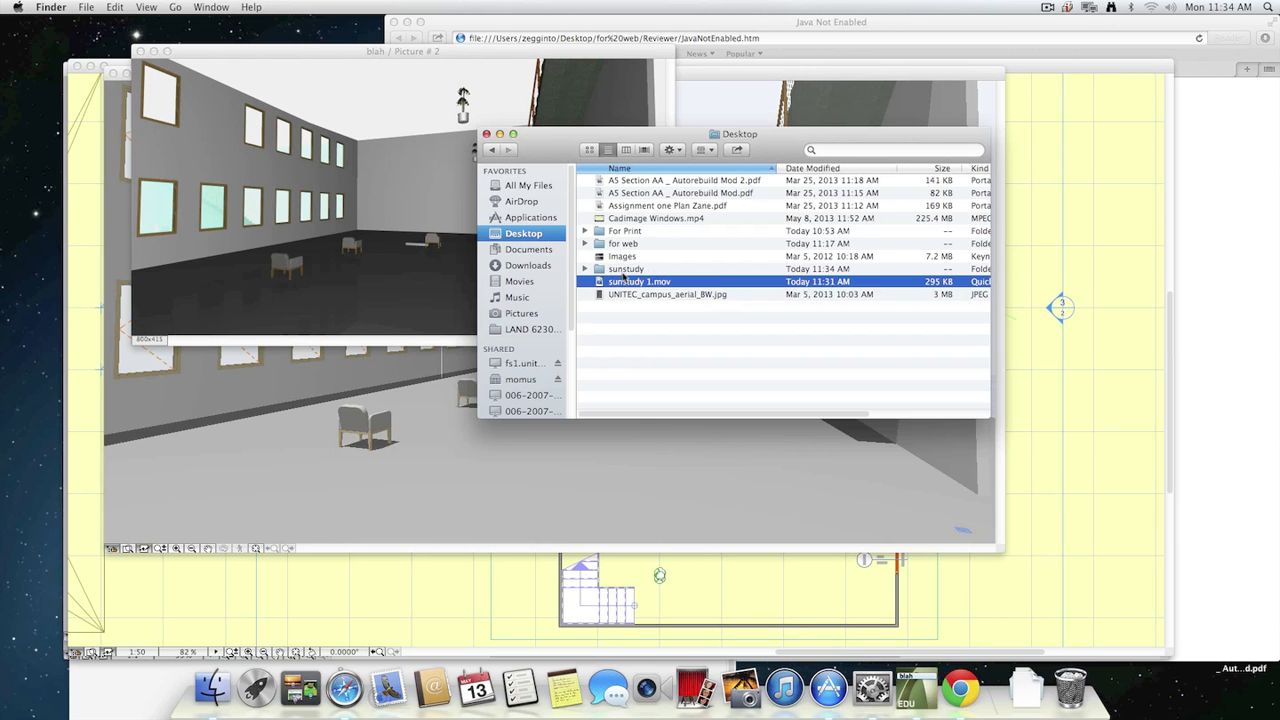
double_click(641, 270)
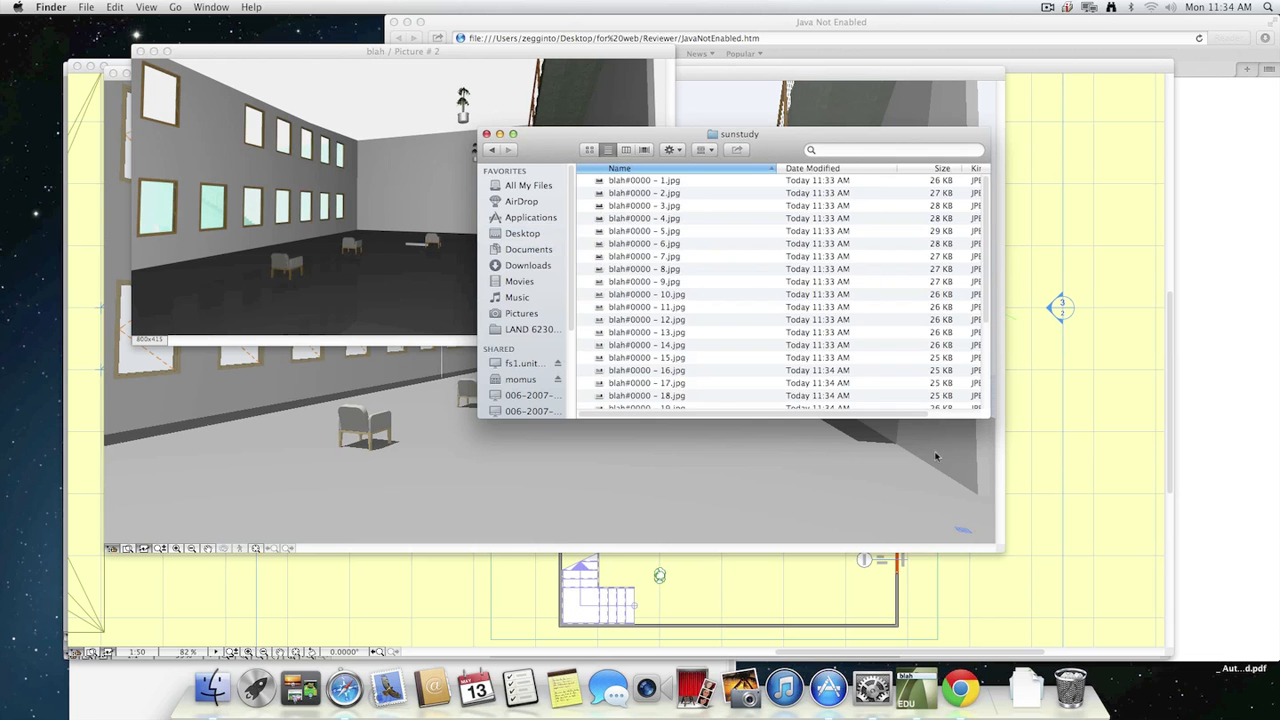
drag(986, 413, 1198, 648)
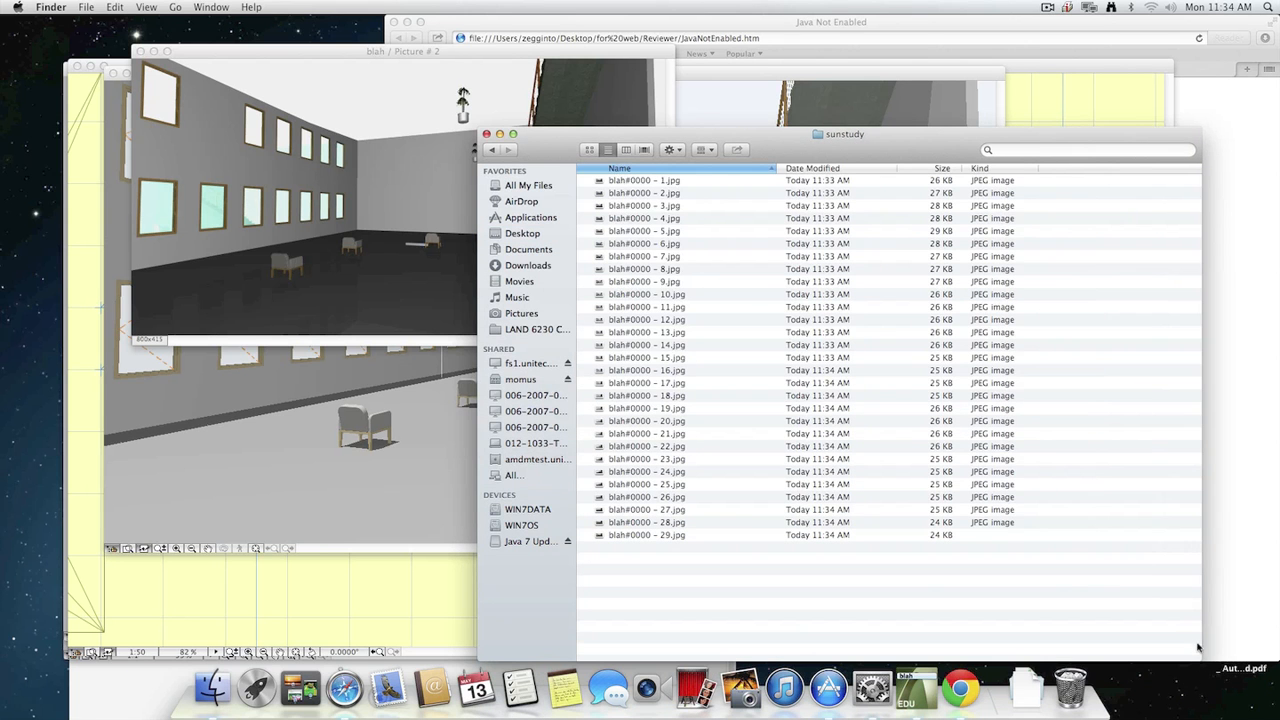
Preview the rendered JPEG frames, stepping forward and back through the series to examine how the shadows move, and close the preview.
key(space)
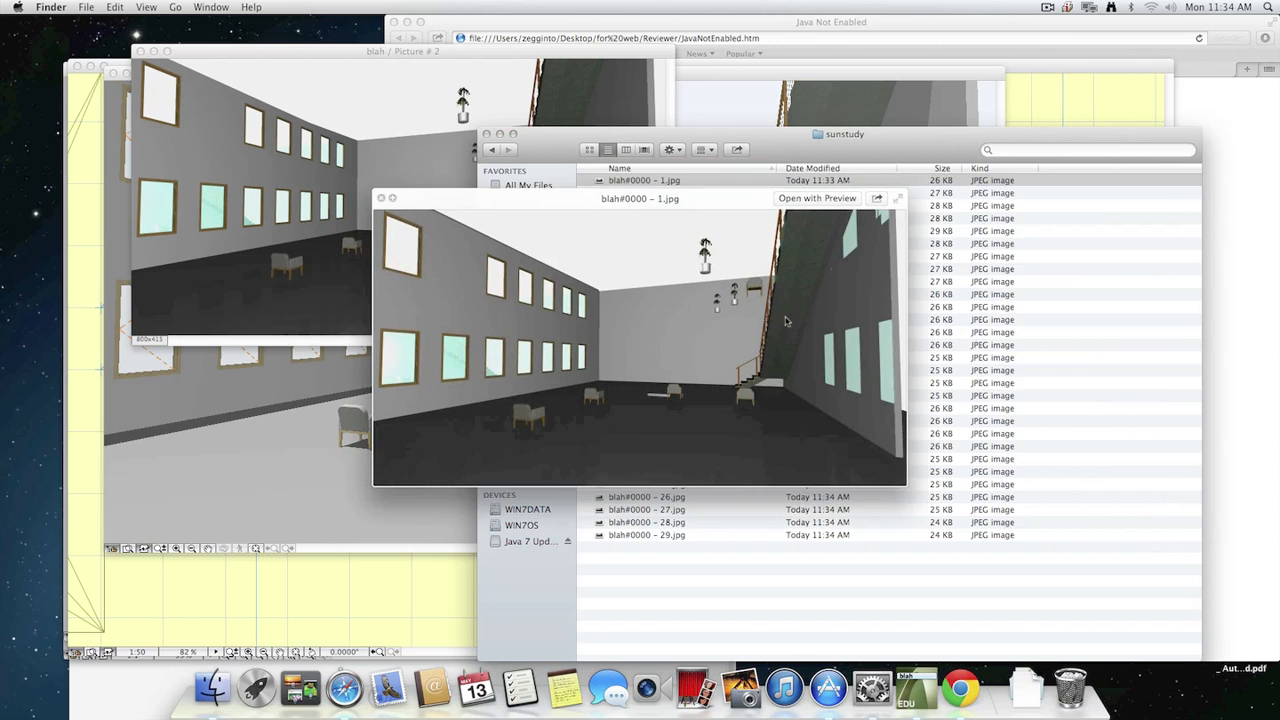
key(Down)
key(Down)
key(Down)
key(Down)
key(Down)
key(Down)
key(Down)
key(Down)
key(Down)
key(Down)
key(Down)
key(Down)
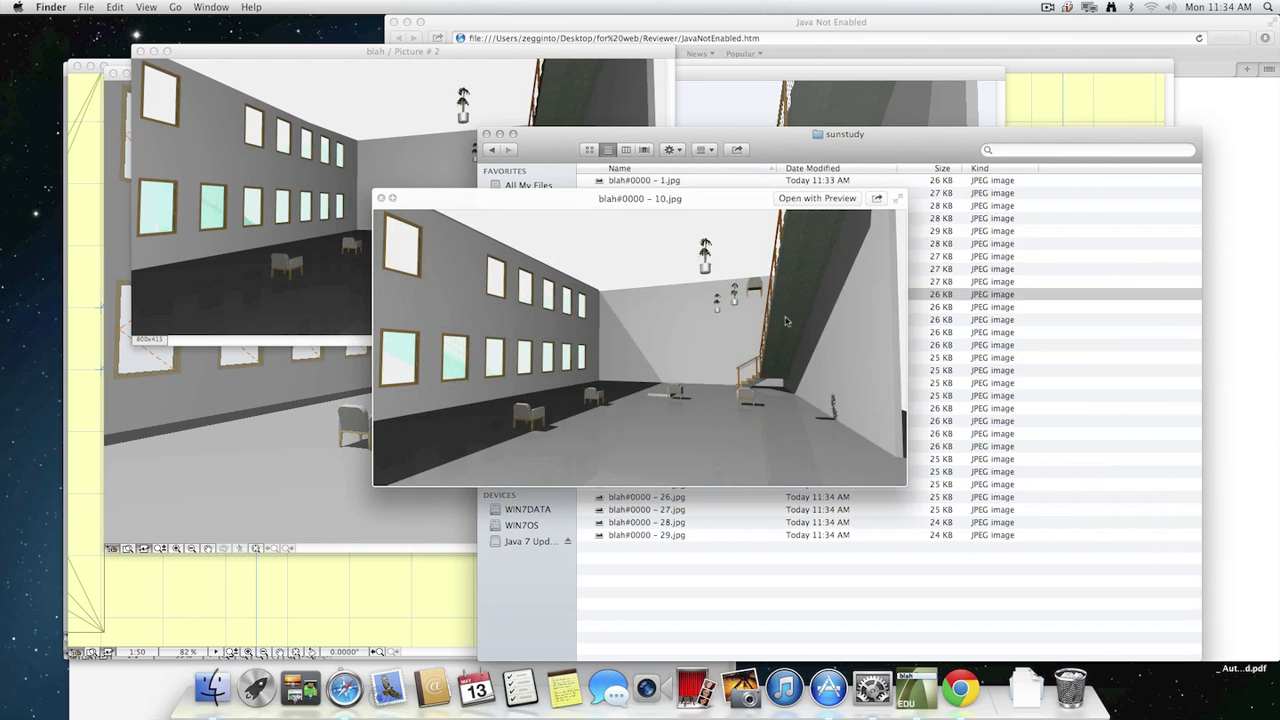
key(Down)
key(Up)
key(Up)
key(Up)
key(Down)
key(Down)
key(Down)
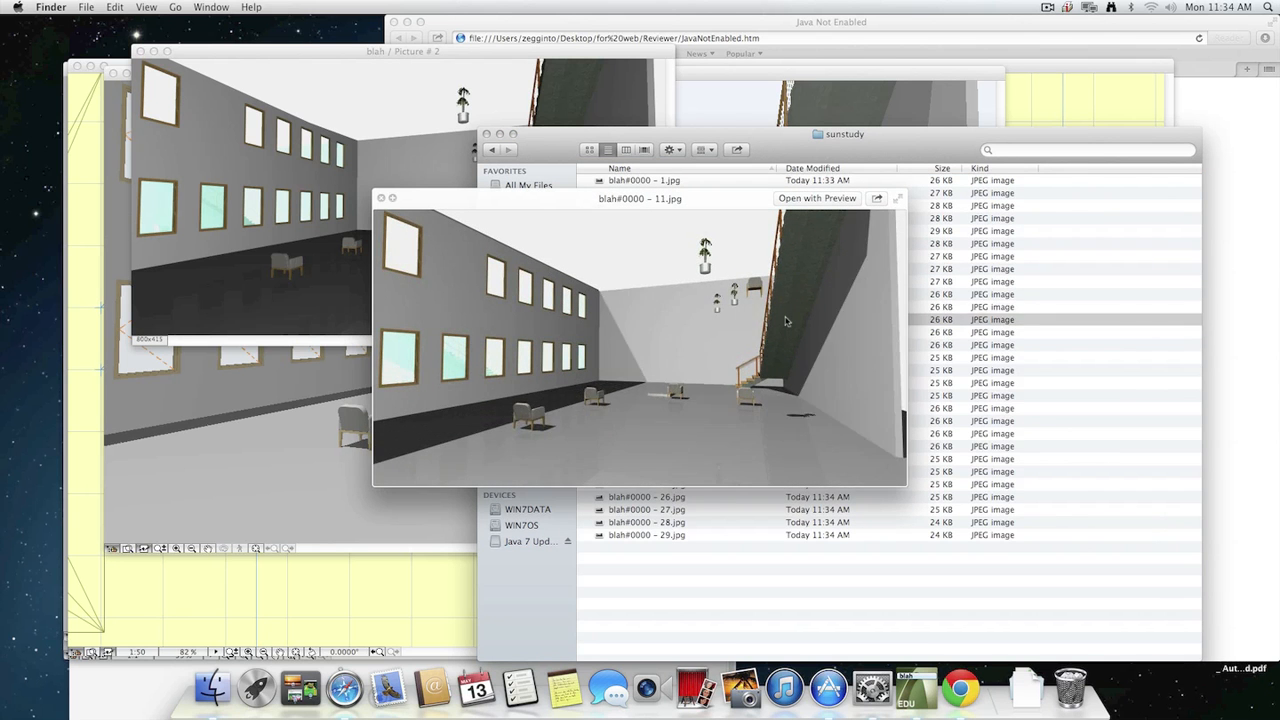
key(Down)
key(Down)
key(Down)
key(Down)
key(Down)
key(Down)
key(Down)
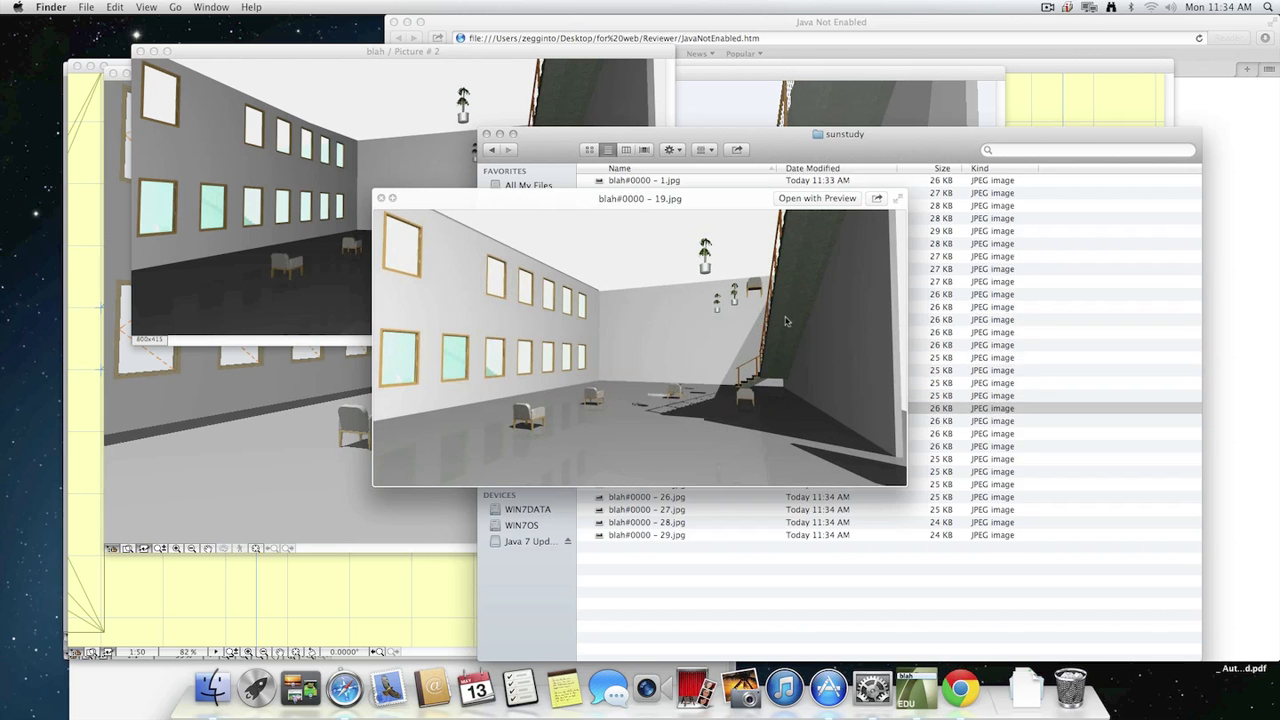
key(Down)
key(Down)
key(Down)
key(Down)
key(Down)
key(Down)
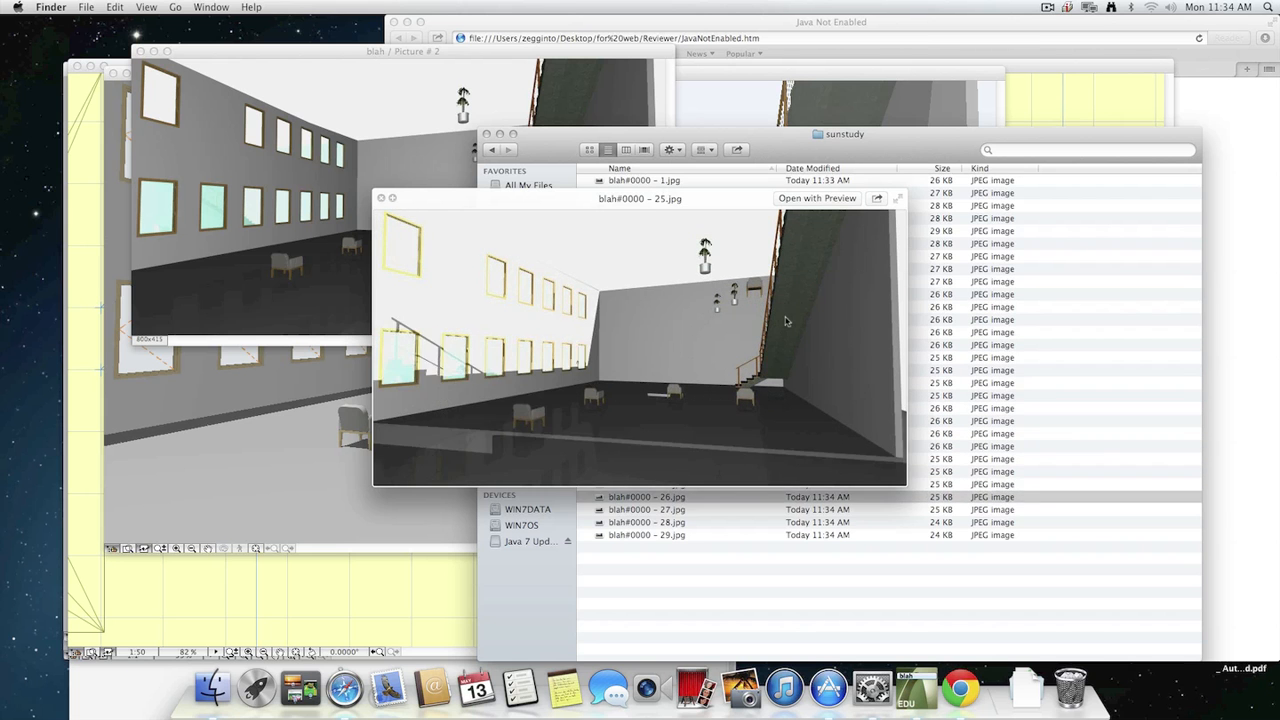
key(Down)
key(Down)
key(Up)
key(Up)
key(Up)
key(Up)
key(Up)
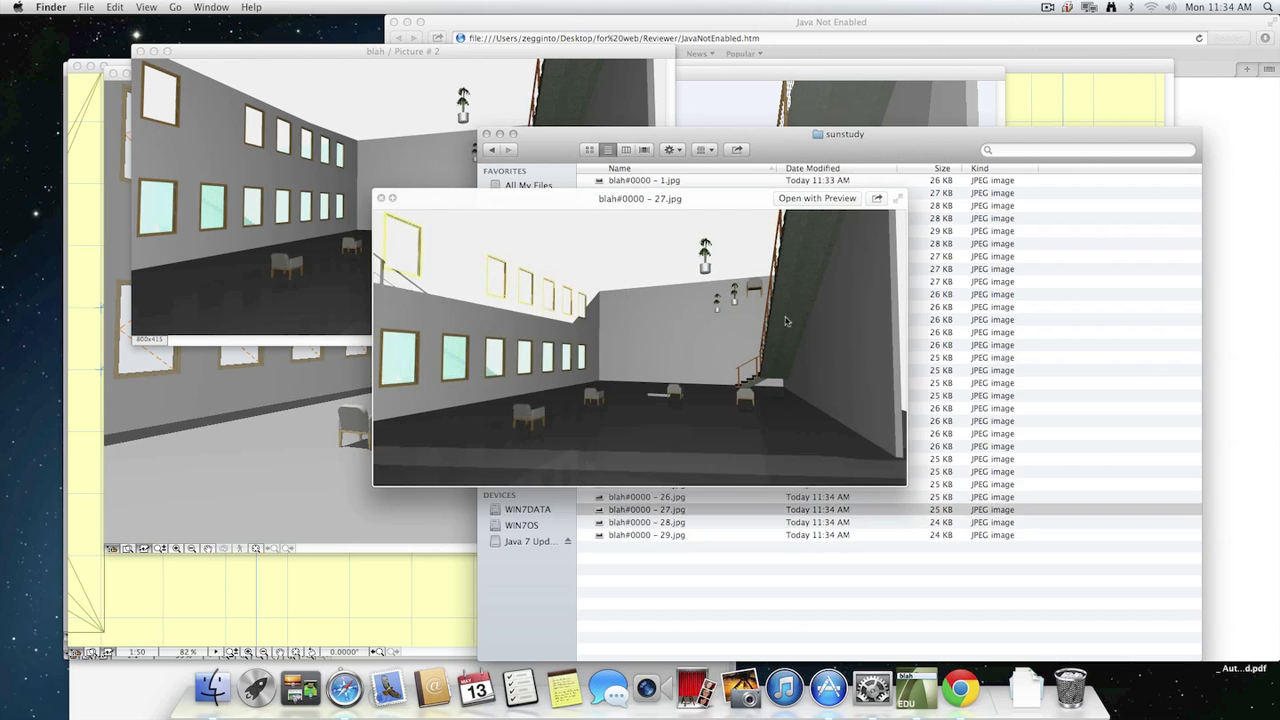
key(Up)
key(Up)
key(Up)
key(Up)
key(Up)
key(Up)
key(Up)
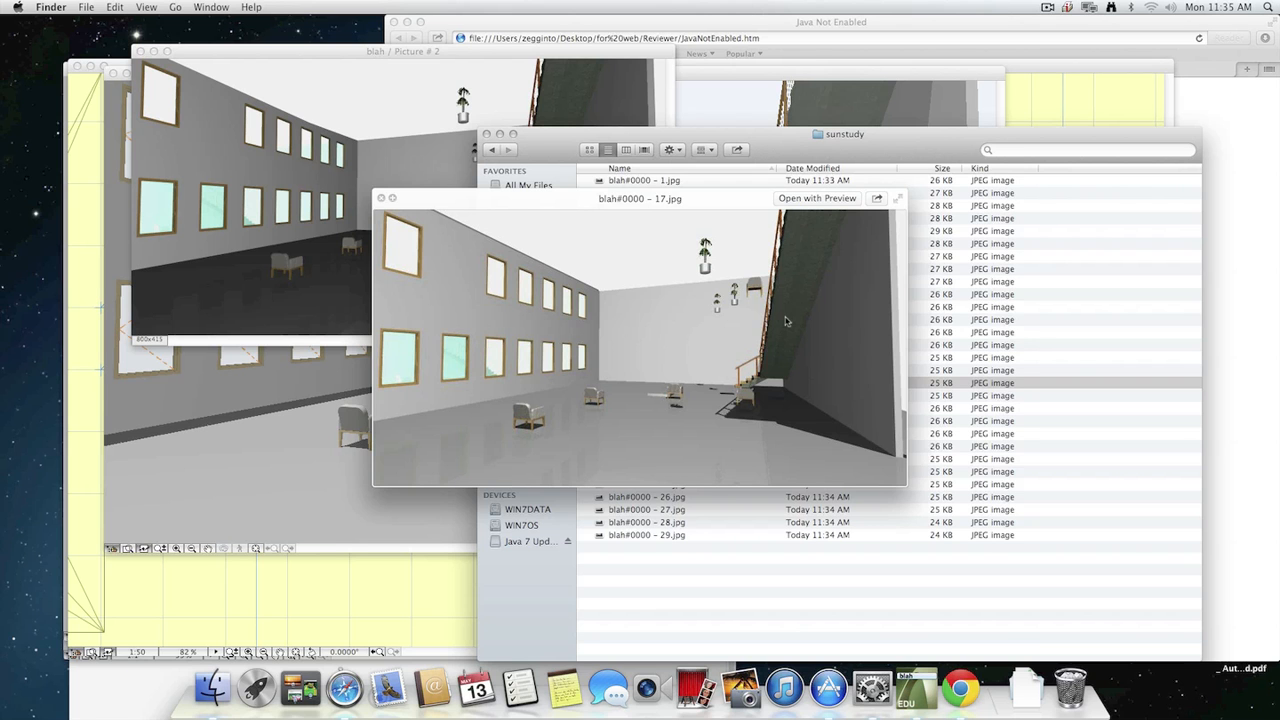
key(Up)
key(Up)
key(Up)
key(Up)
key(Up)
key(Up)
key(Up)
key(Up)
key(Up)
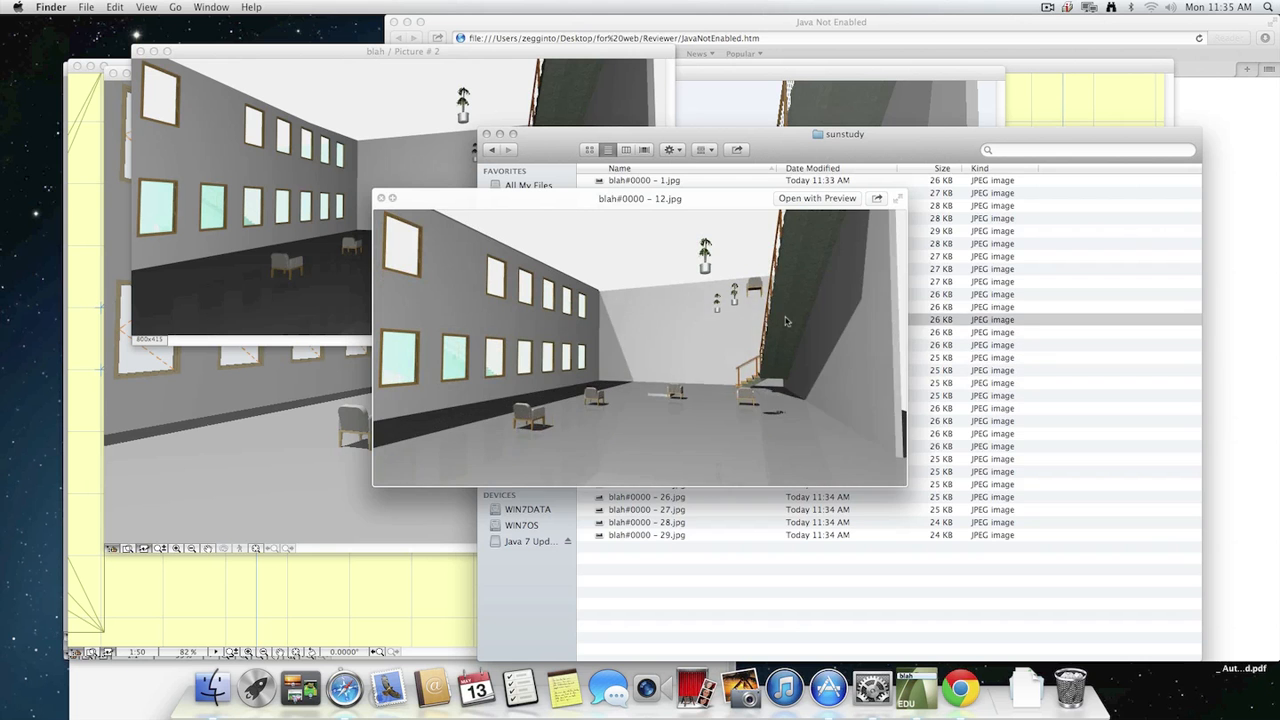
key(space)
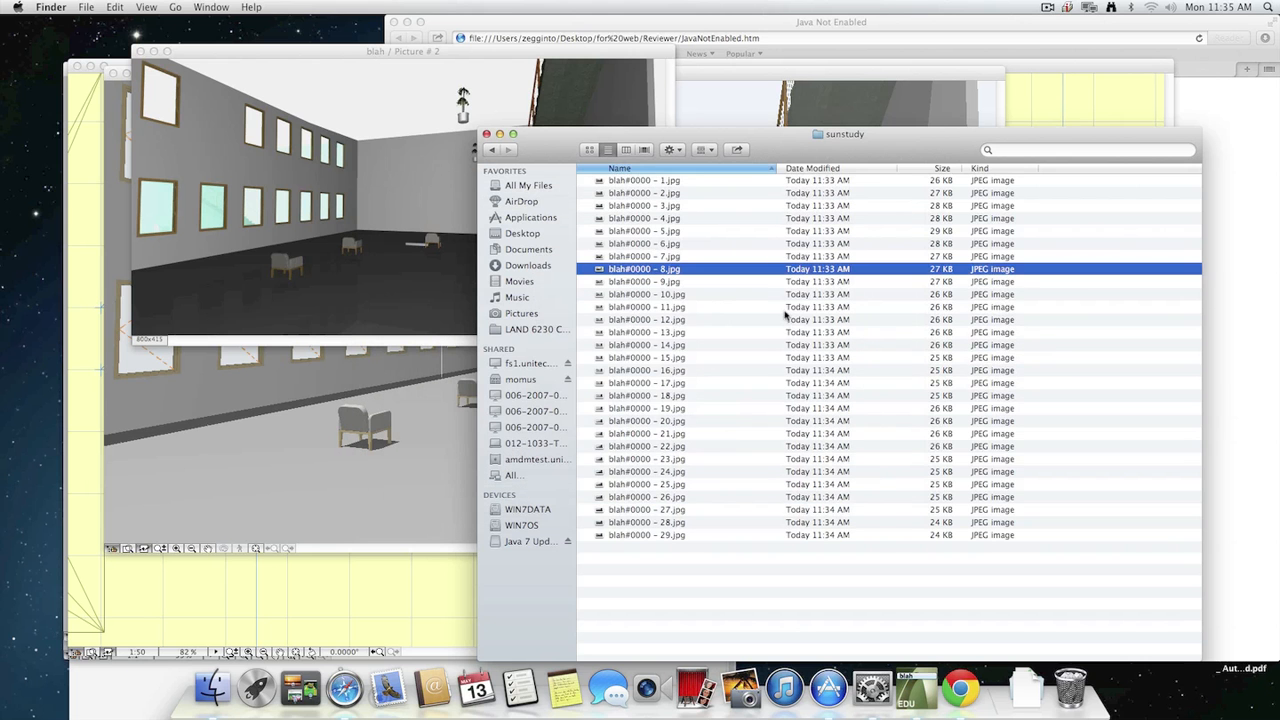
Select all frames from "blah#0000 - 1.jpg" to "blah#0000 - 29.jpg", and clear the selection.
click(648, 182)
shift+click(645, 535)
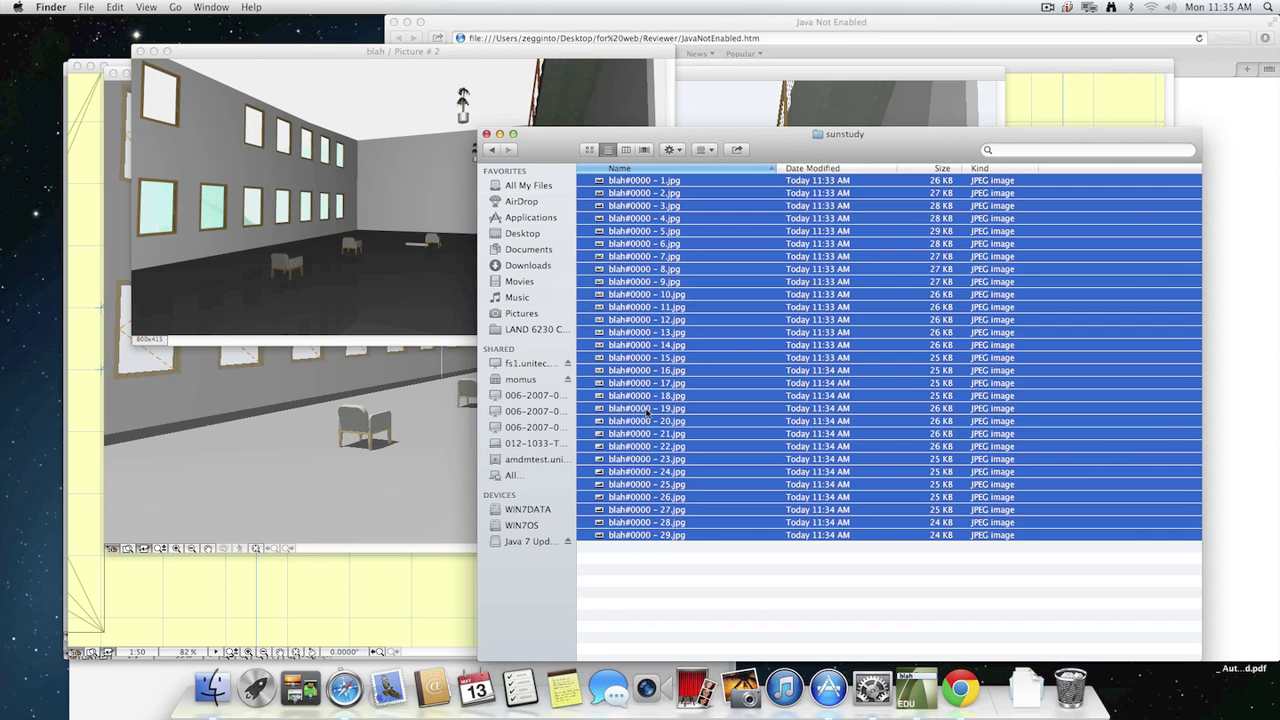
click(745, 624)
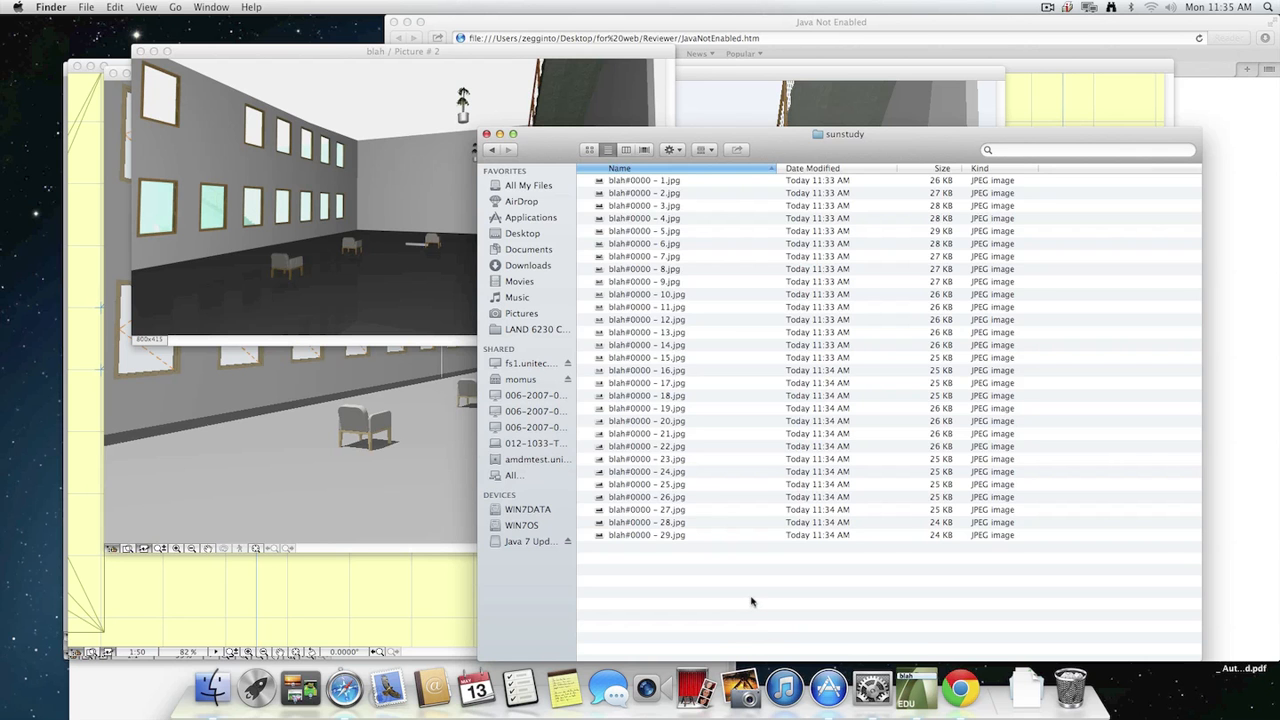
click(658, 181)
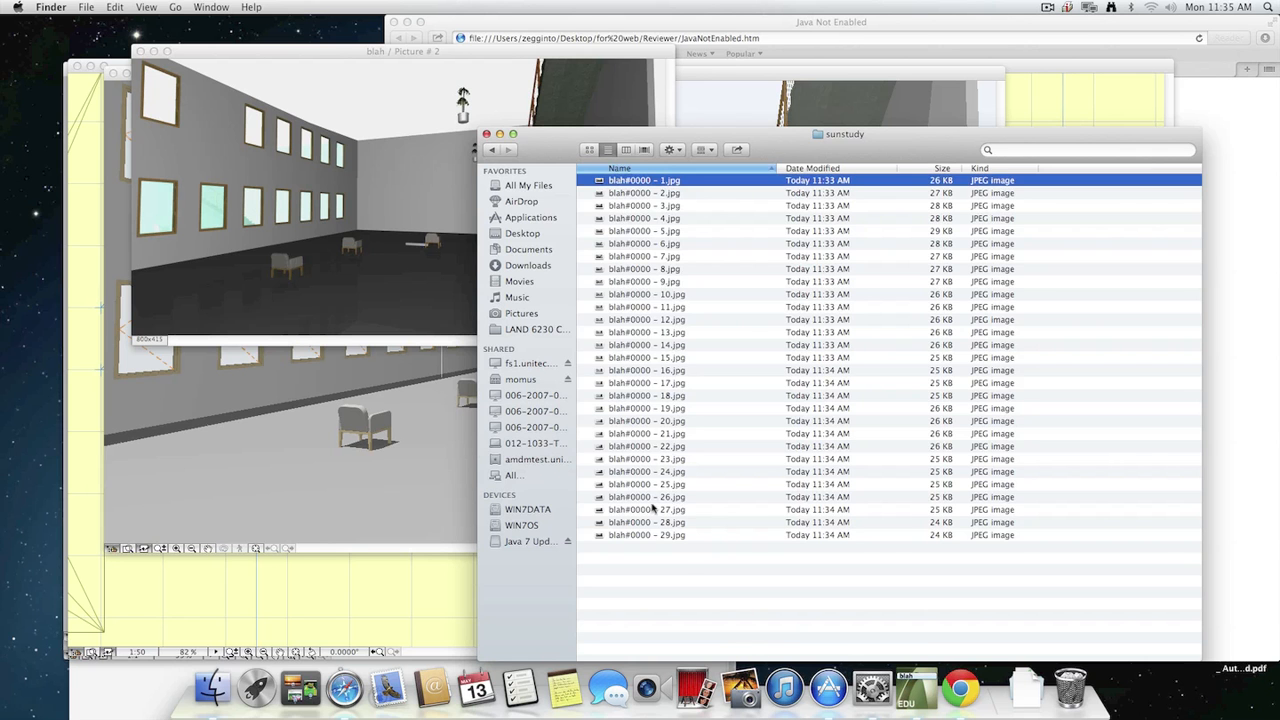
shift+click(645, 522)
shift+click(648, 532)
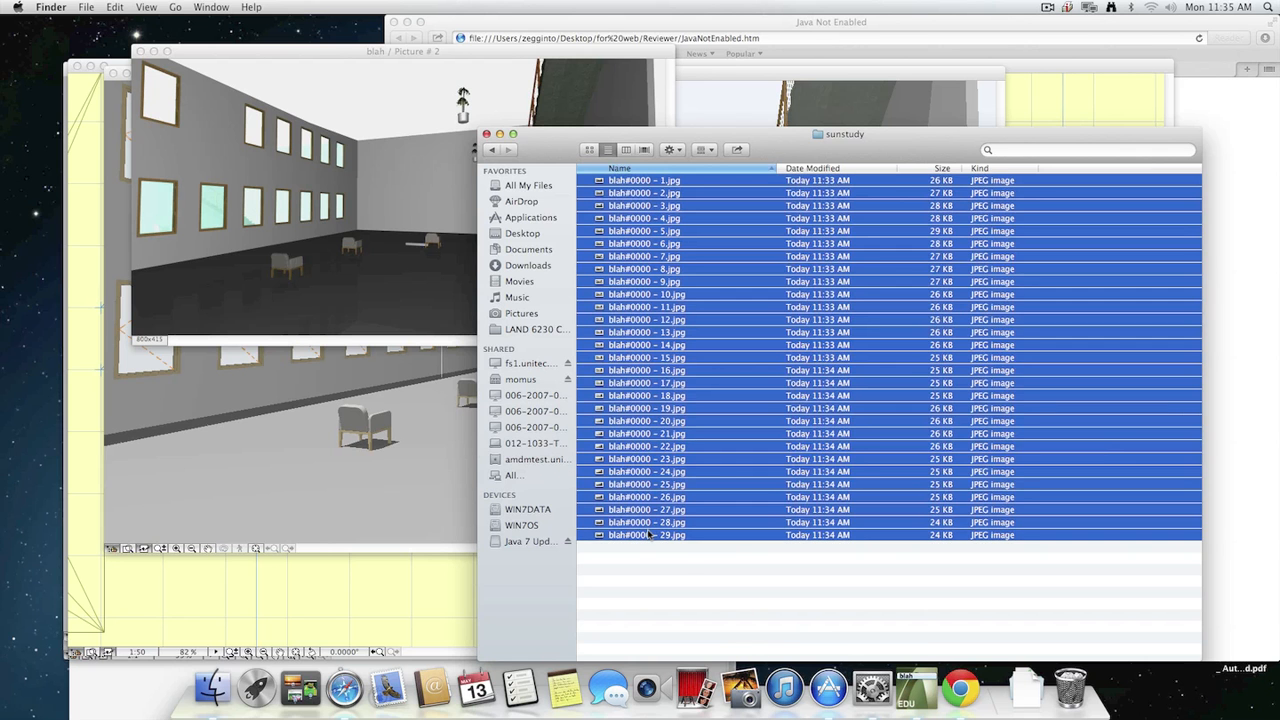
click(694, 585)
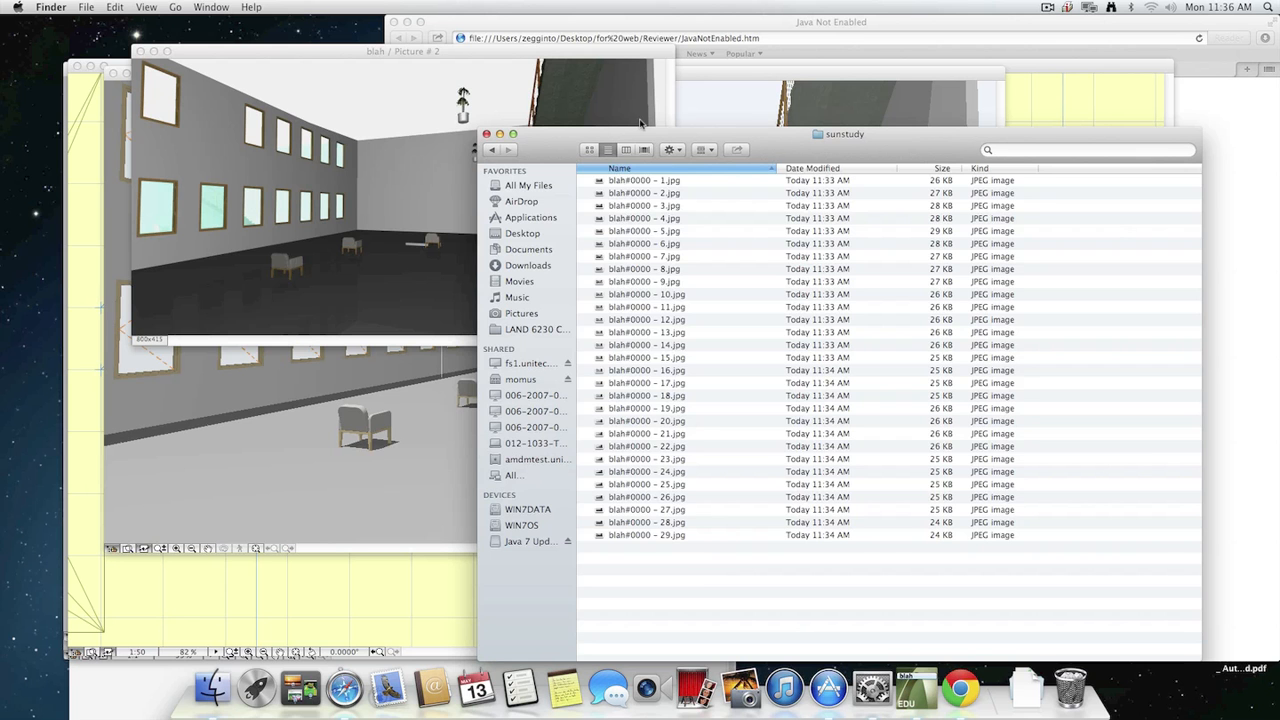
Preview "blah#0000 - 1.jpg", close the preview, and return to the Desktop folder.
drag(632, 181, 682, 251)
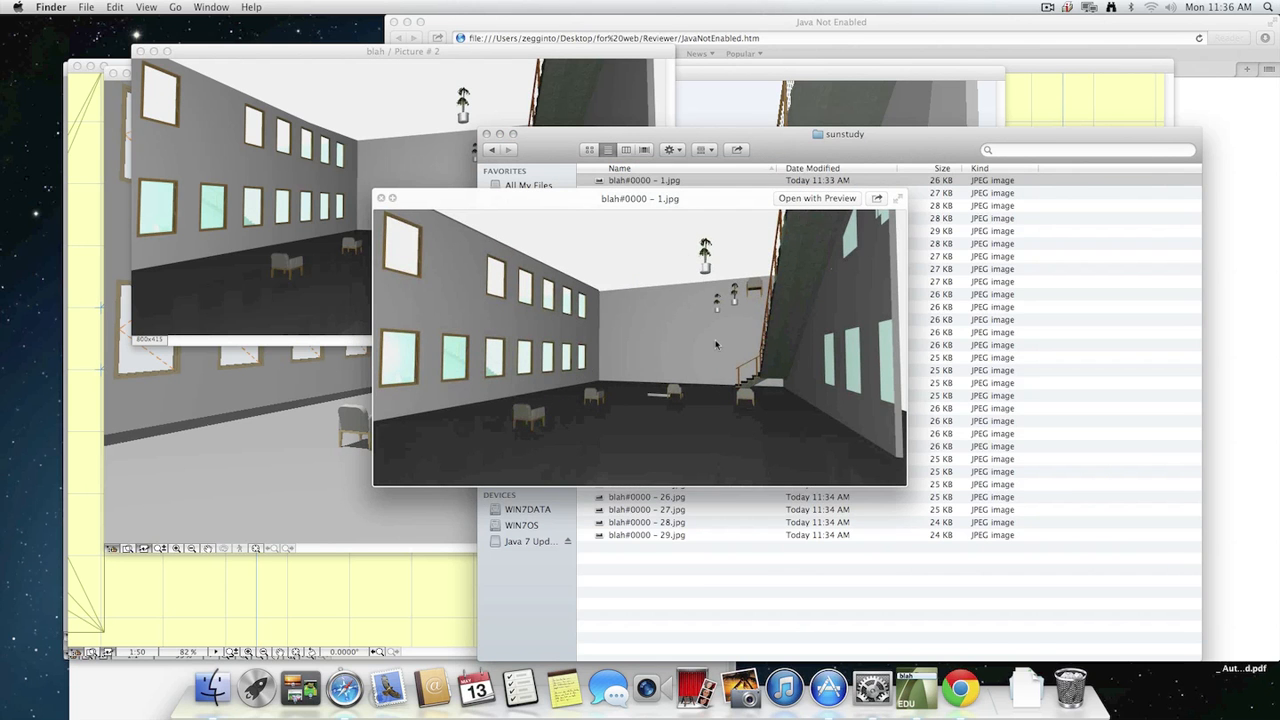
key(space)
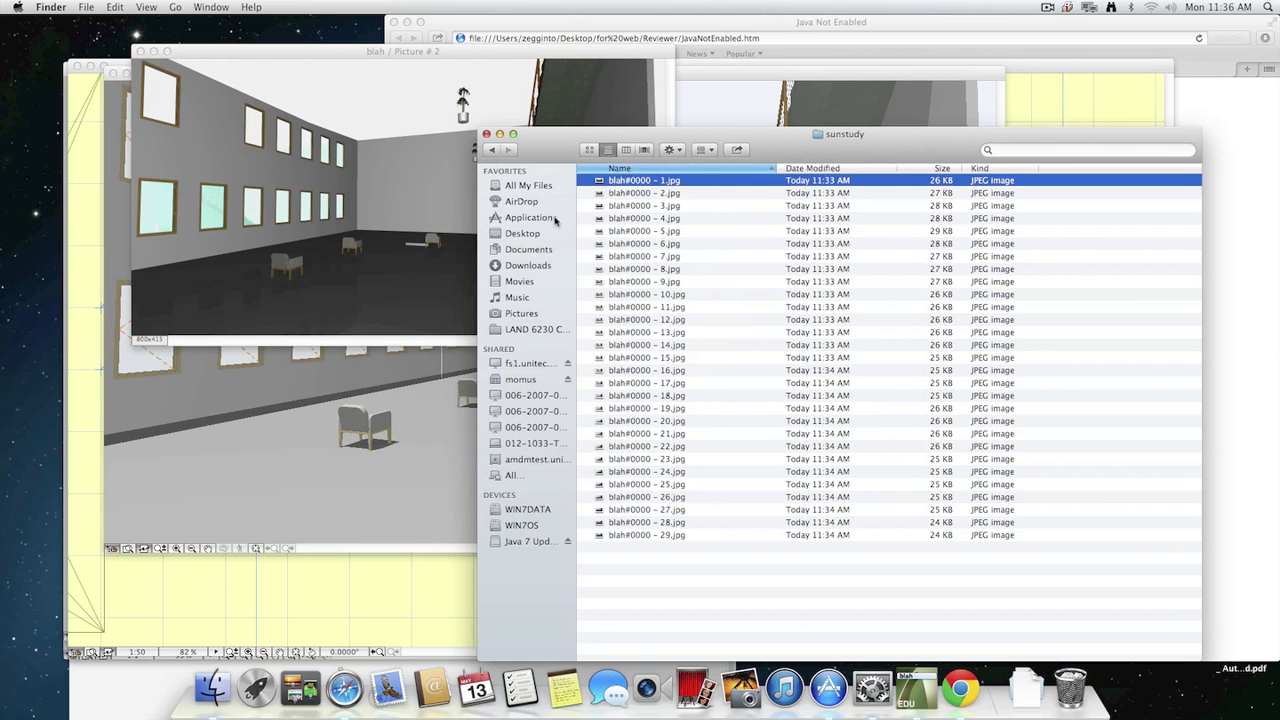
click(489, 150)
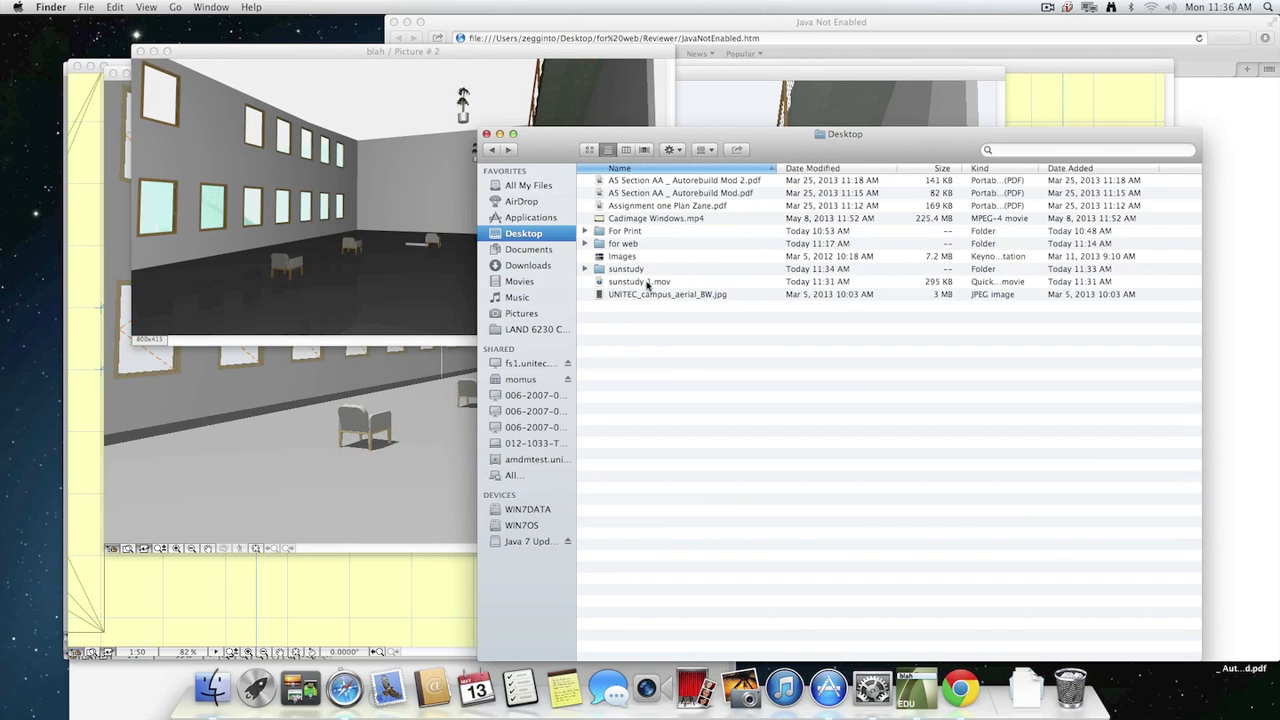
Play "sunstudy 1.mov" in QuickTime Player to examine the sun study movie, and close it.
drag(650, 282, 690, 374)
key(space)
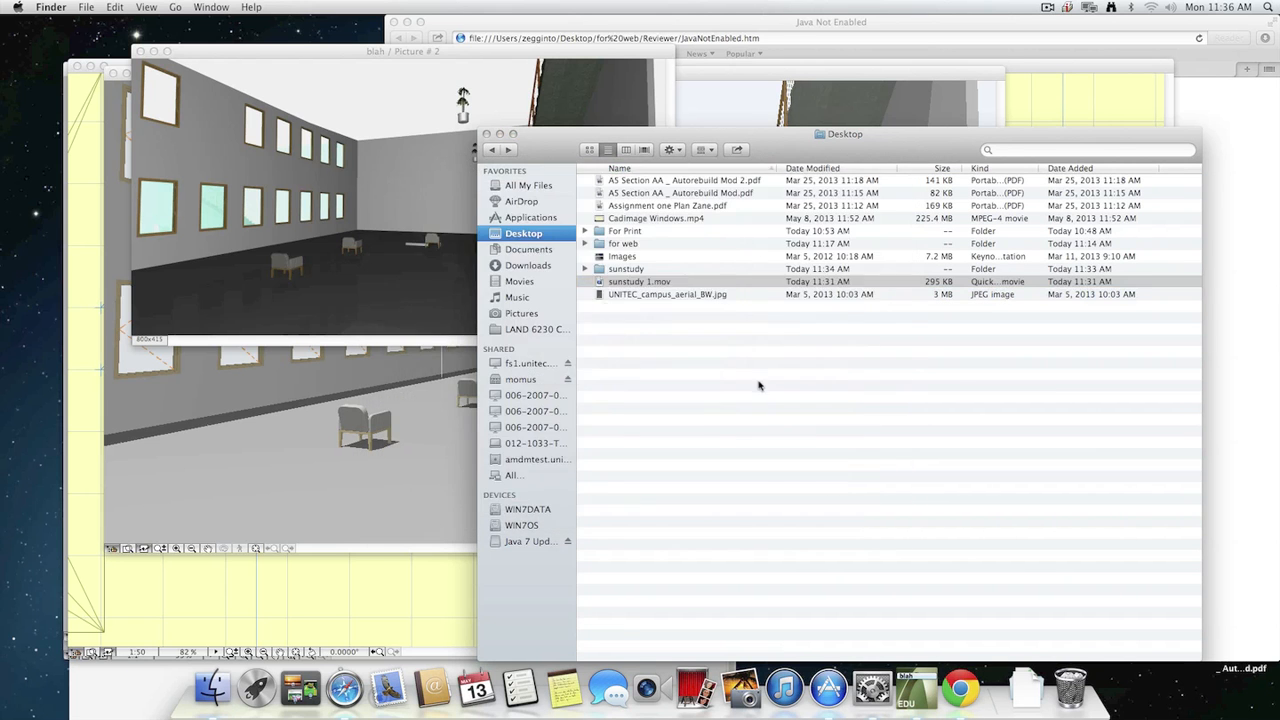
double_click(630, 284)
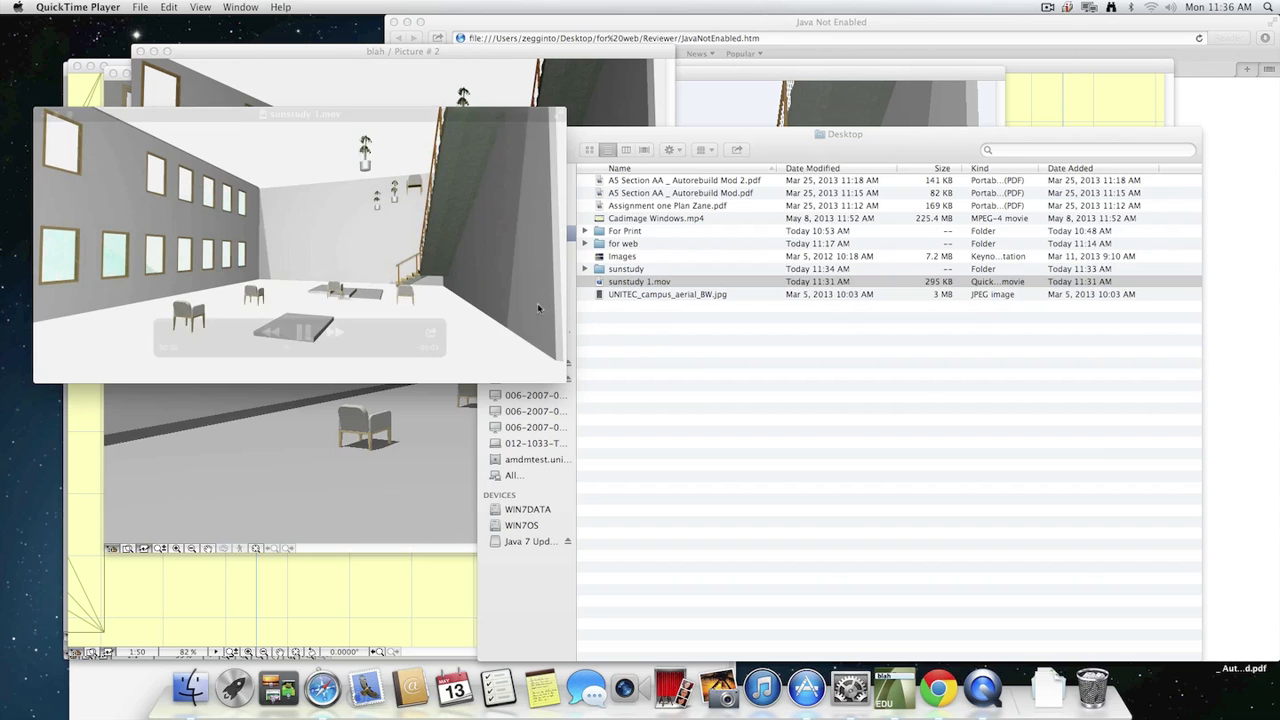
key(super+w)
Open "sunstudy 1.mov" from the Desktop folder in VLC, and quit VLC.
right_click(656, 283)
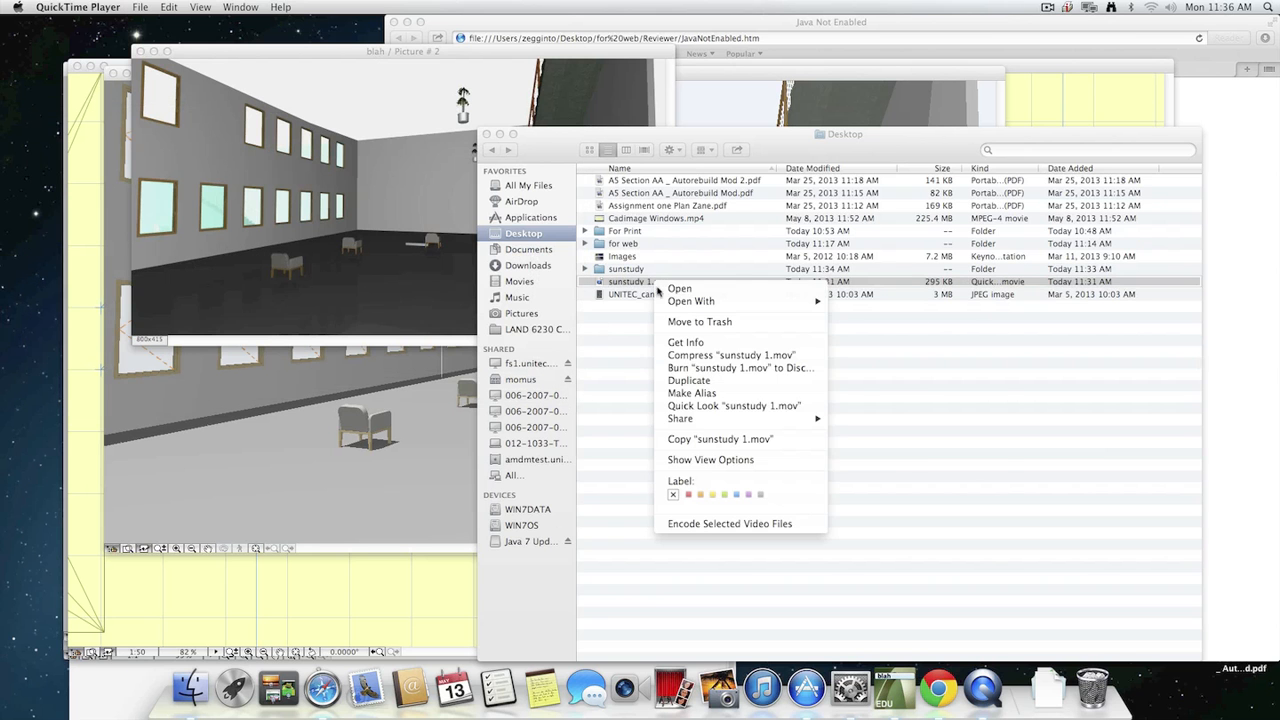
mouse_move(790, 301)
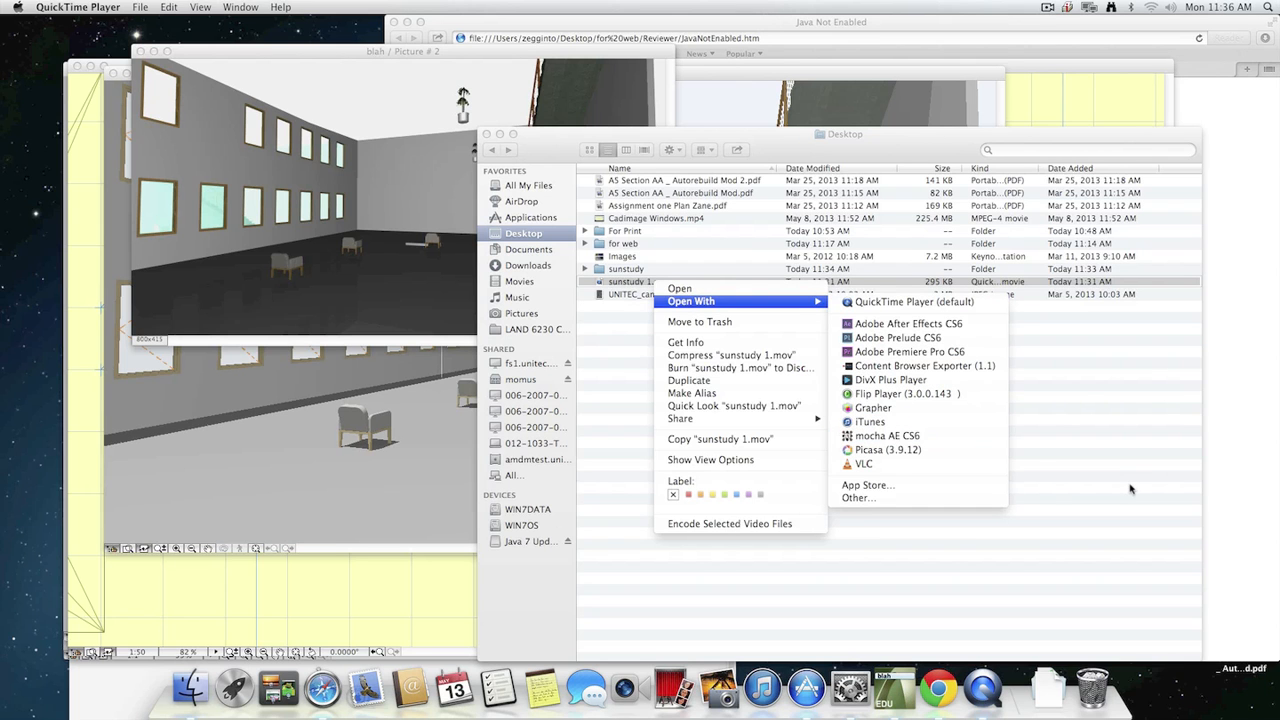
click(925, 466)
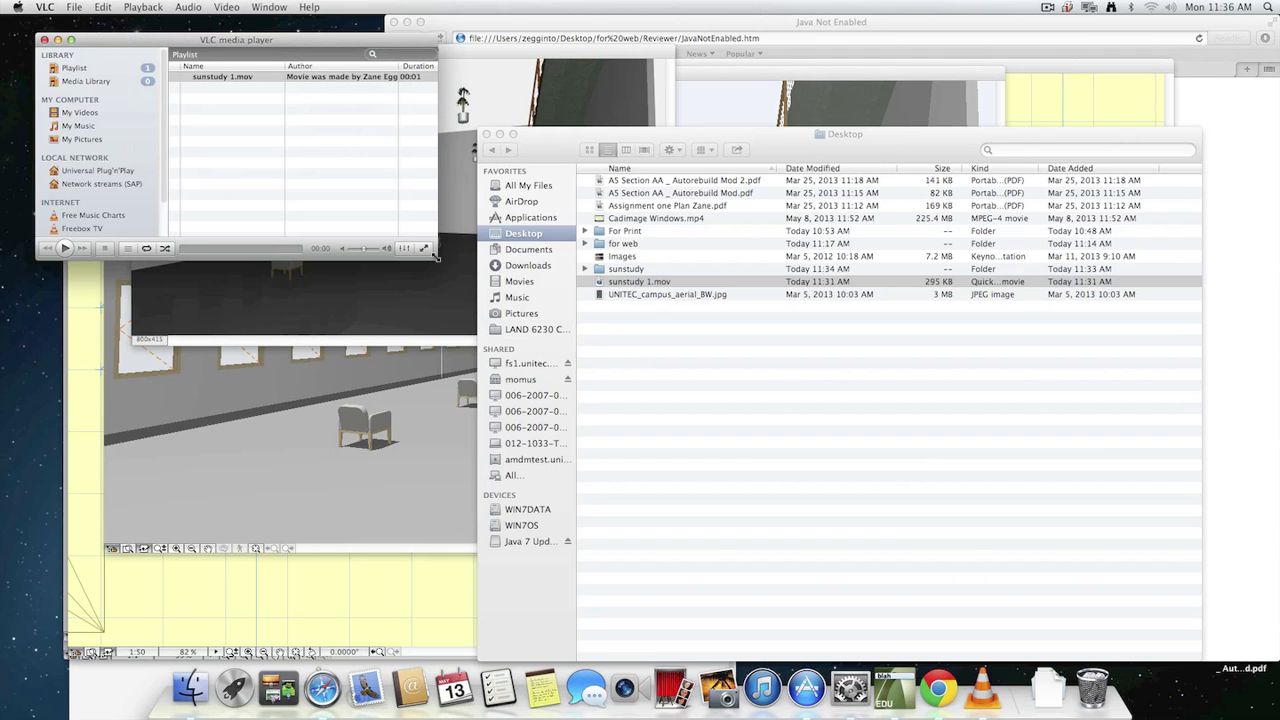
key(super+q)
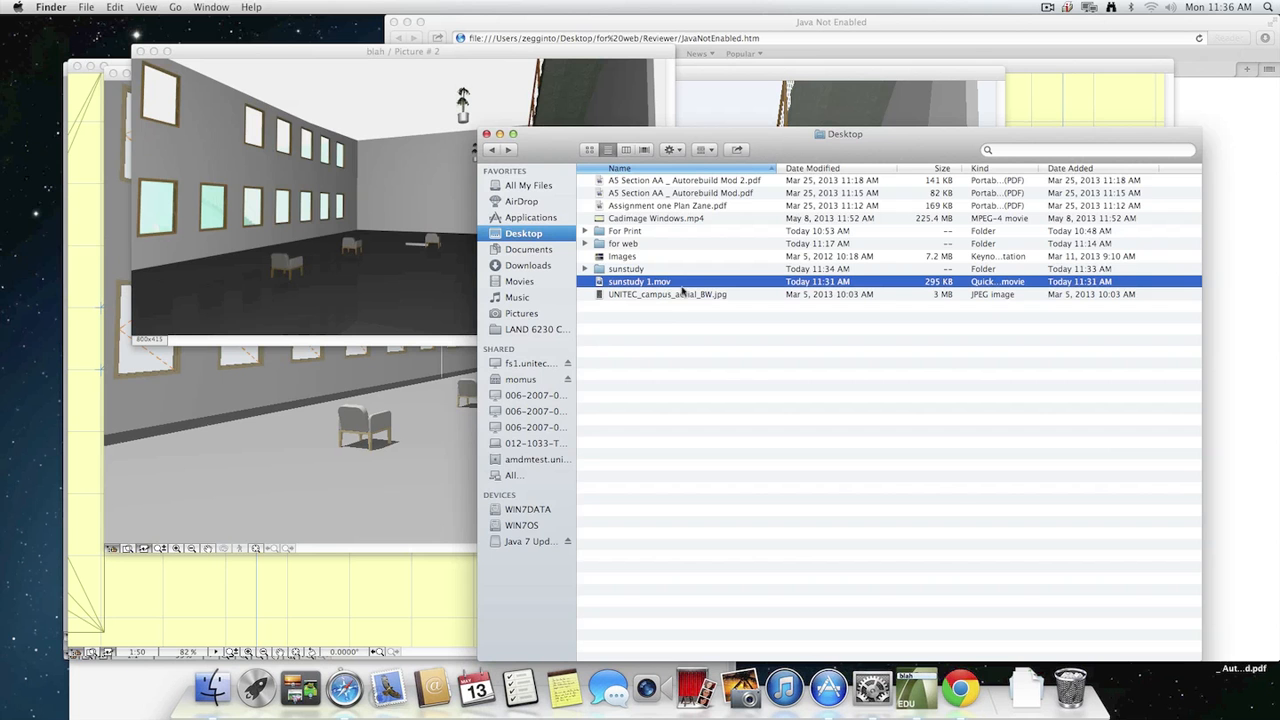
Reopen "sunstudy 1.mov" in QuickTime Player, dismiss the Open Location dialog, and show the Movie Inspector.
double_click(692, 284)
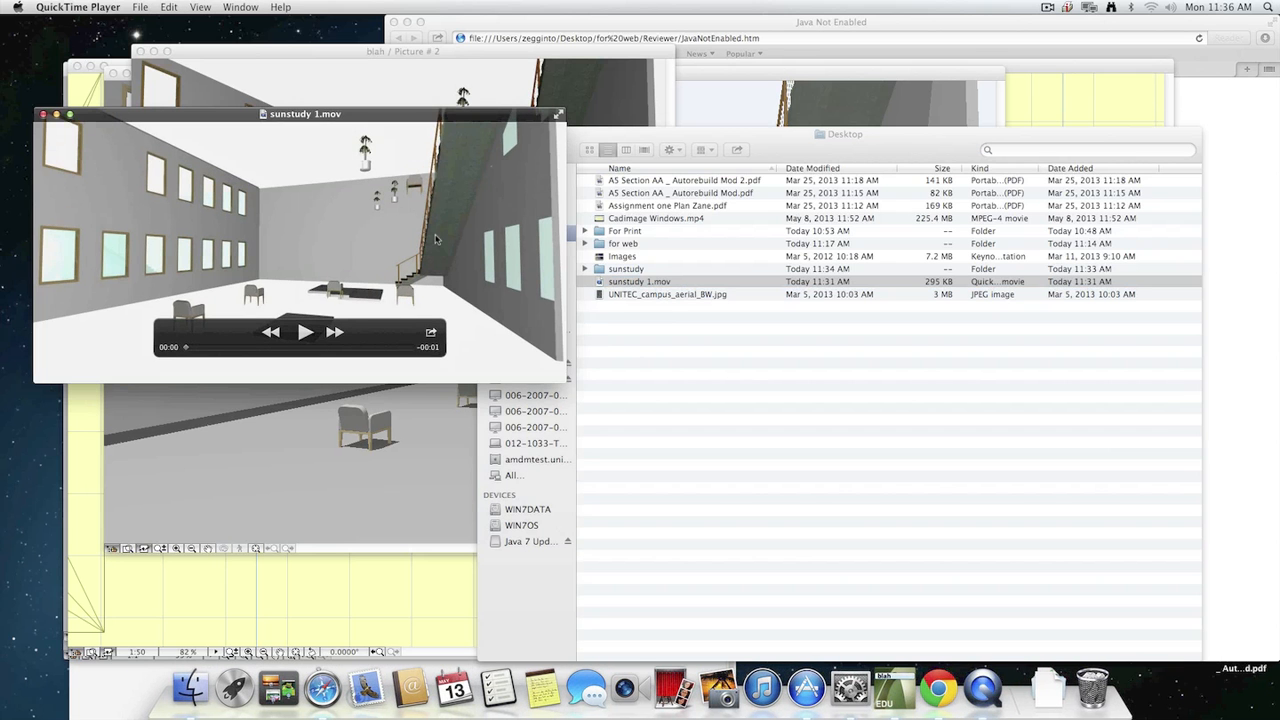
key(super+l)
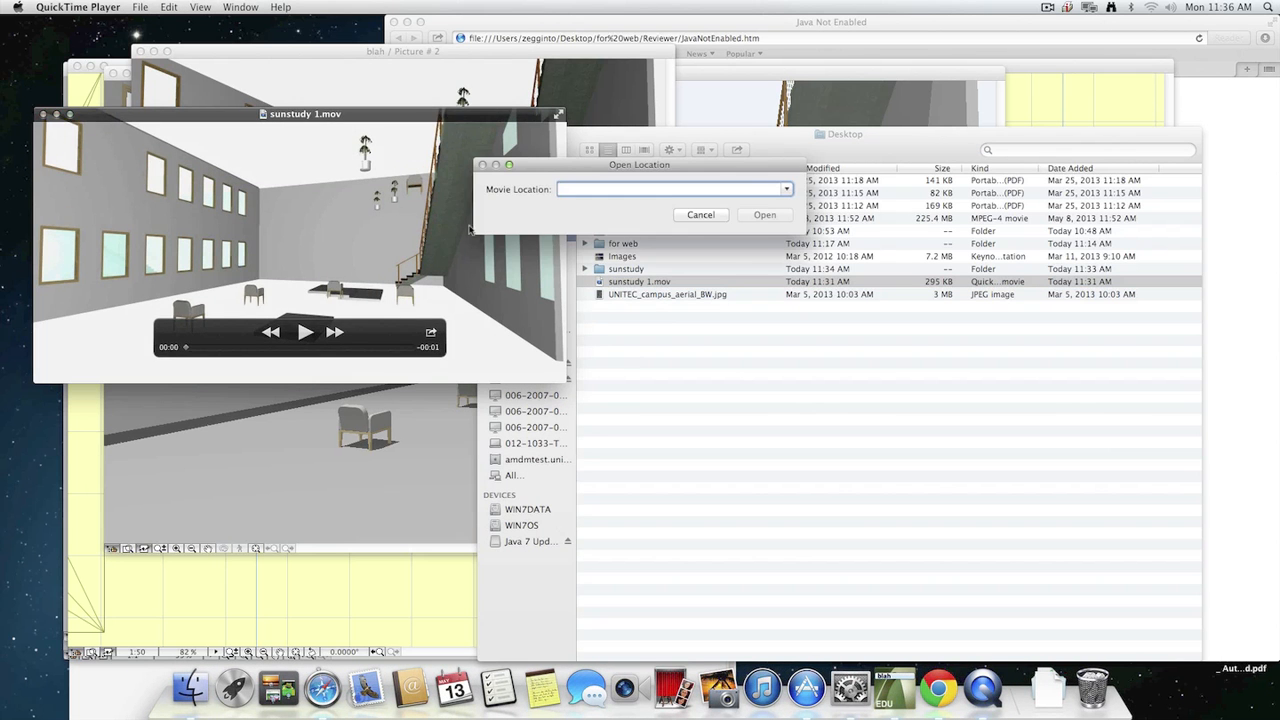
click(692, 218)
click(240, 7)
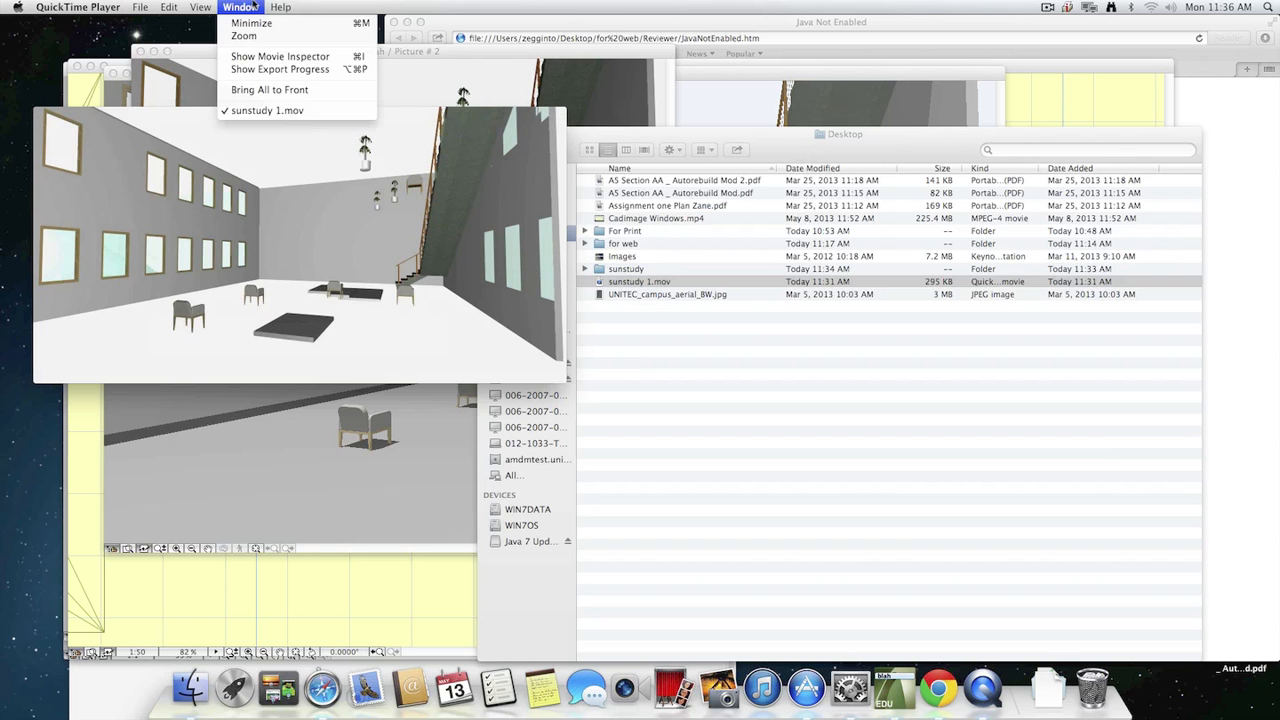
click(285, 58)
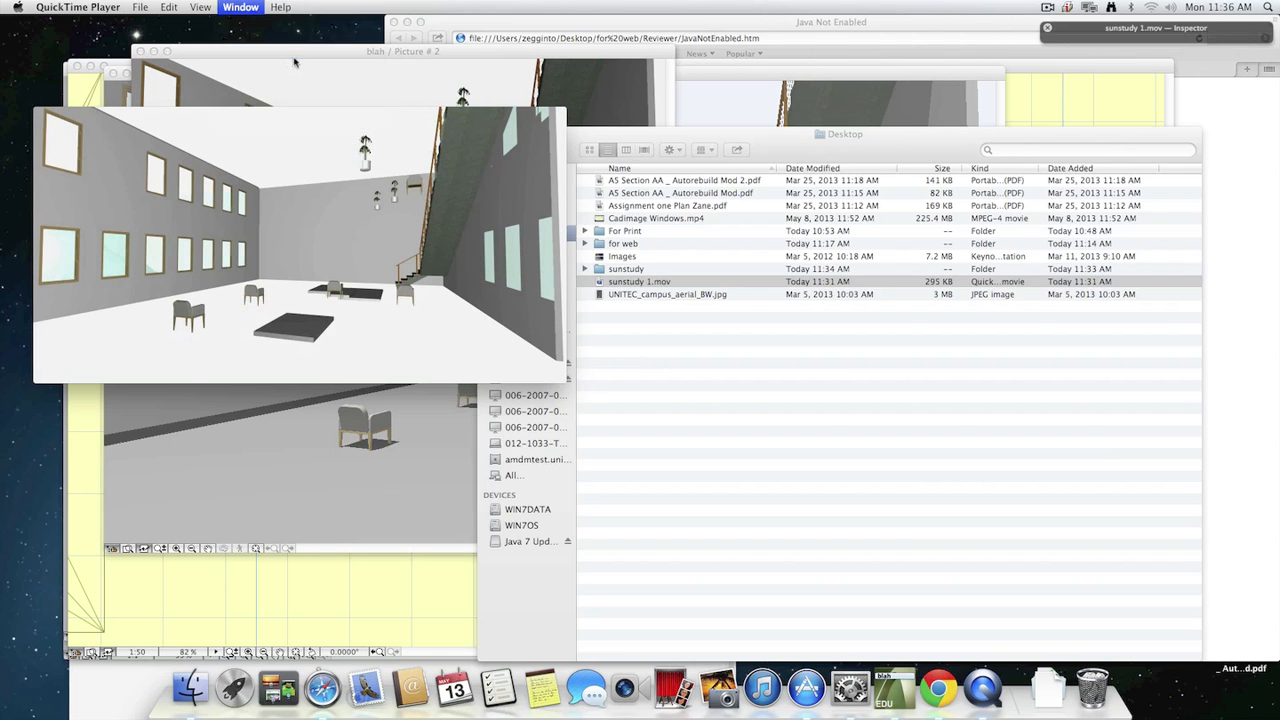
Look through QuickTime Player's commands, examine the format, frame rate and data rate of "sunstudy 1.mov", and close the movie.
click(282, 7)
mouse_move(248, 7)
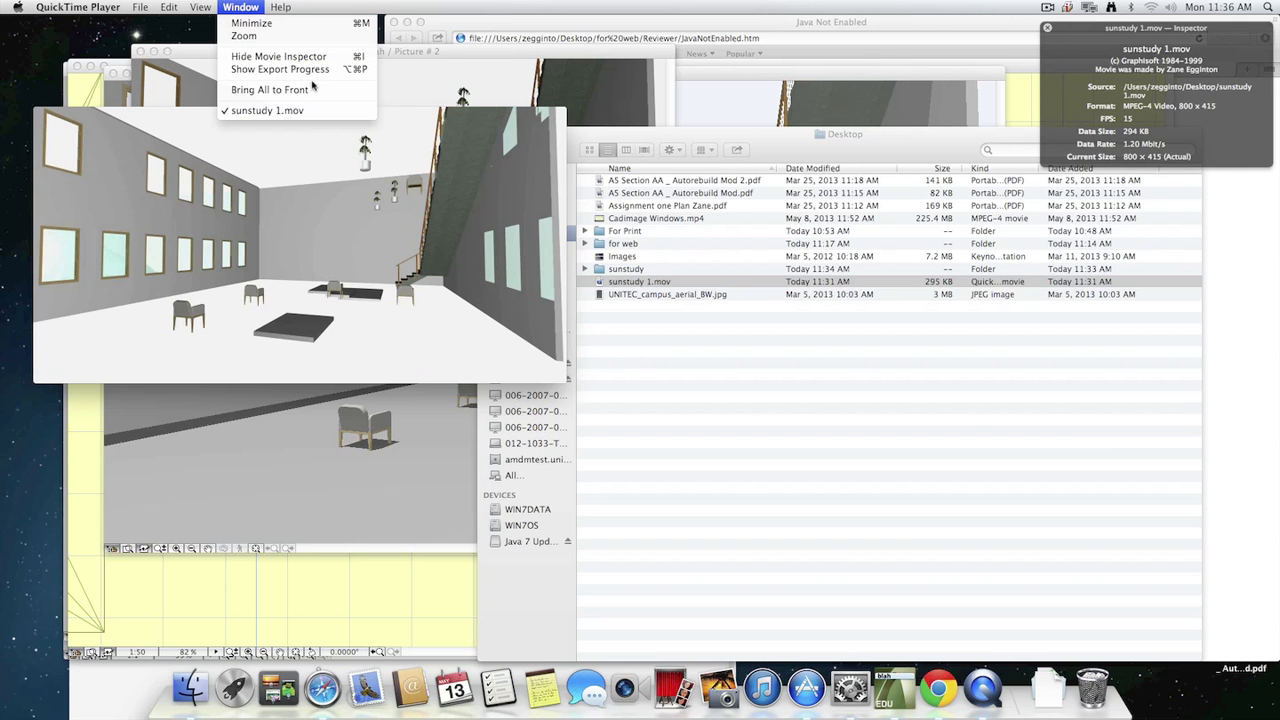
mouse_move(208, 6)
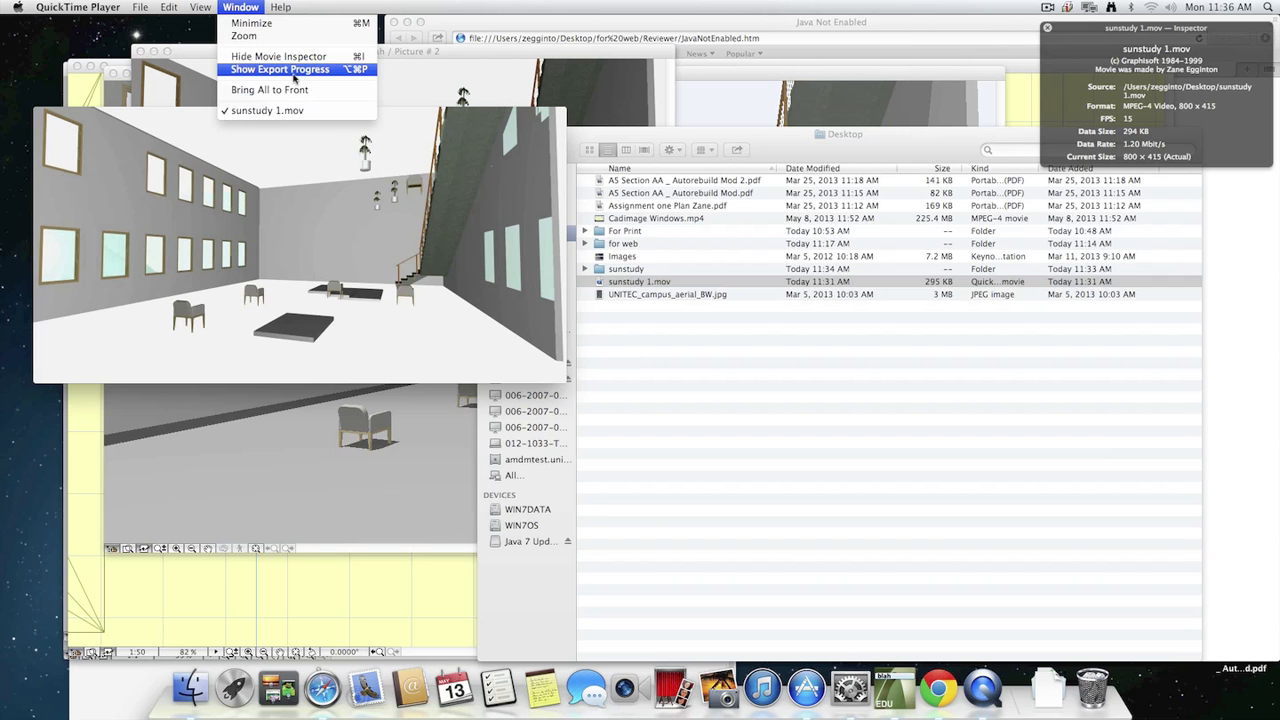
mouse_move(168, 7)
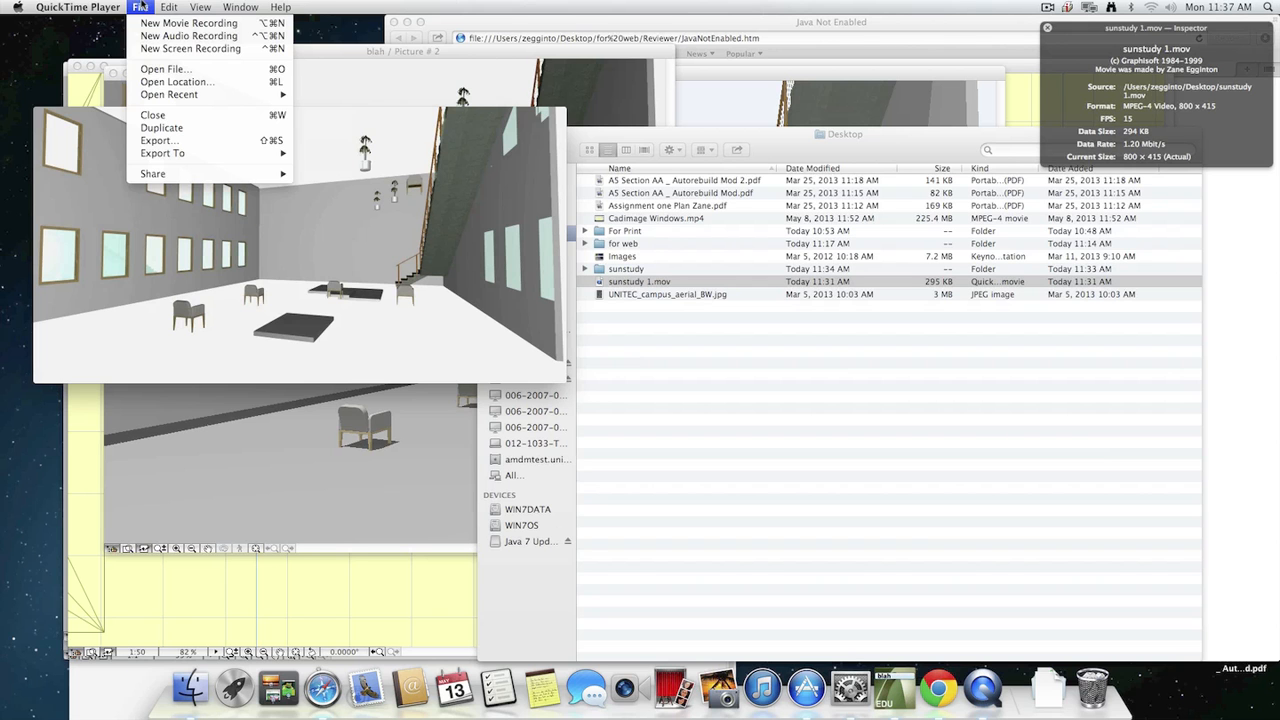
click(288, 229)
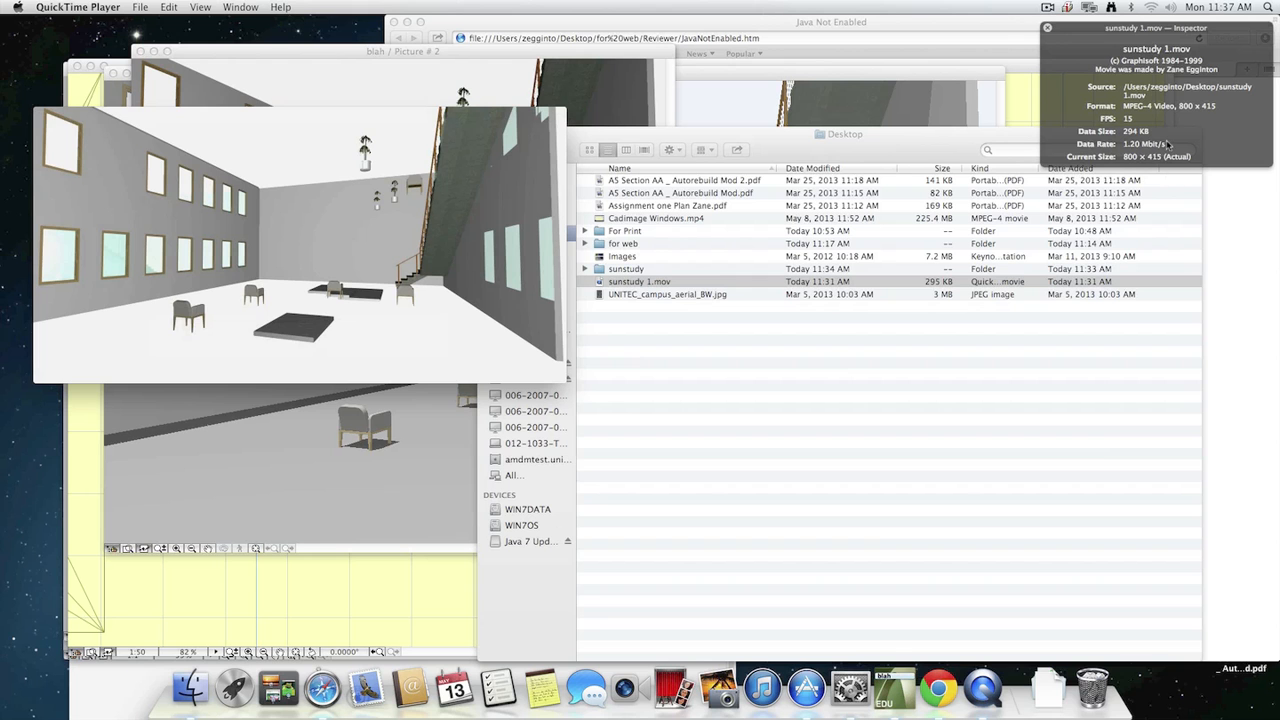
mouse_move(340, 237)
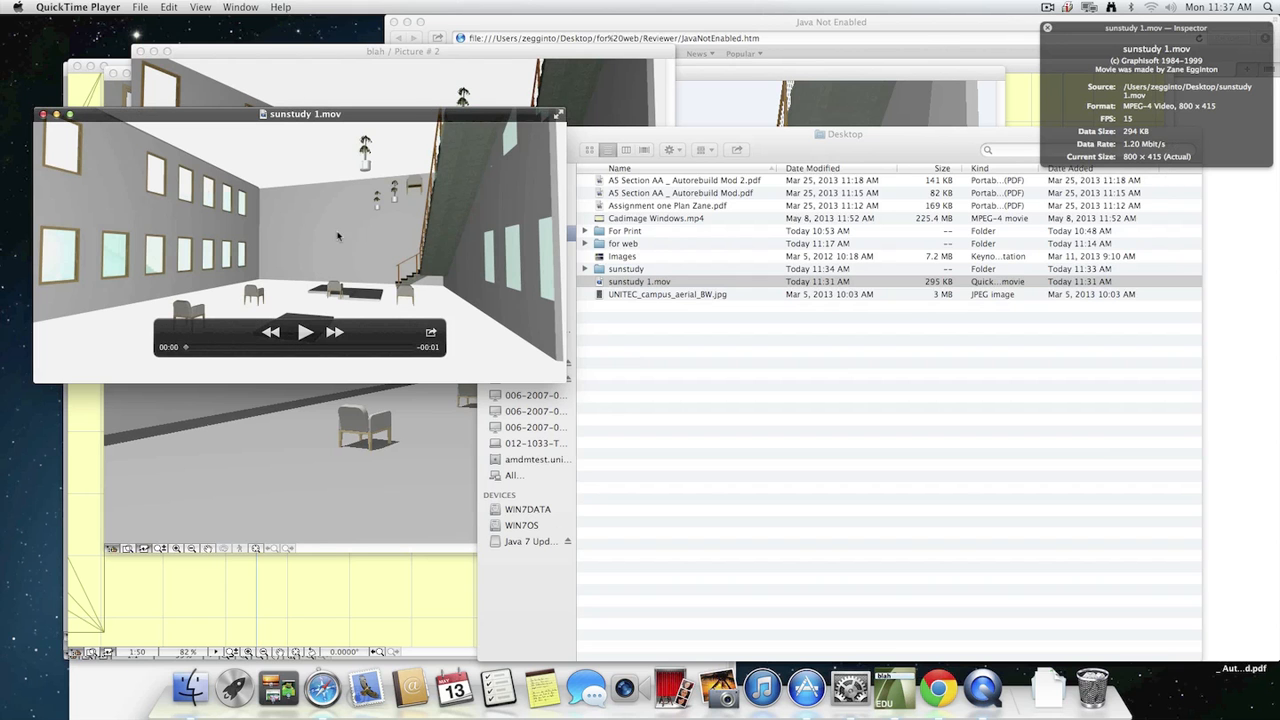
click(43, 116)
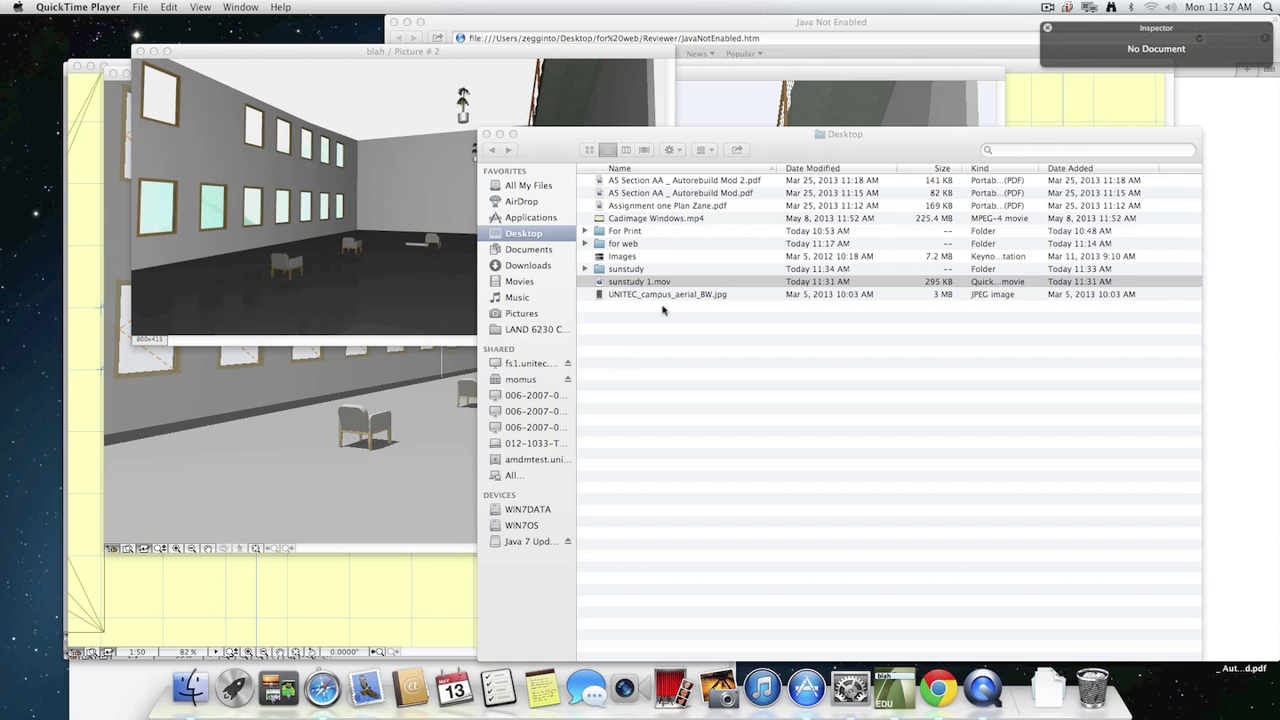
Switch back to ArchiCAD, close the "blah / Picture # 2" rendering, and activate the 3D window.
click(642, 349)
click(291, 205)
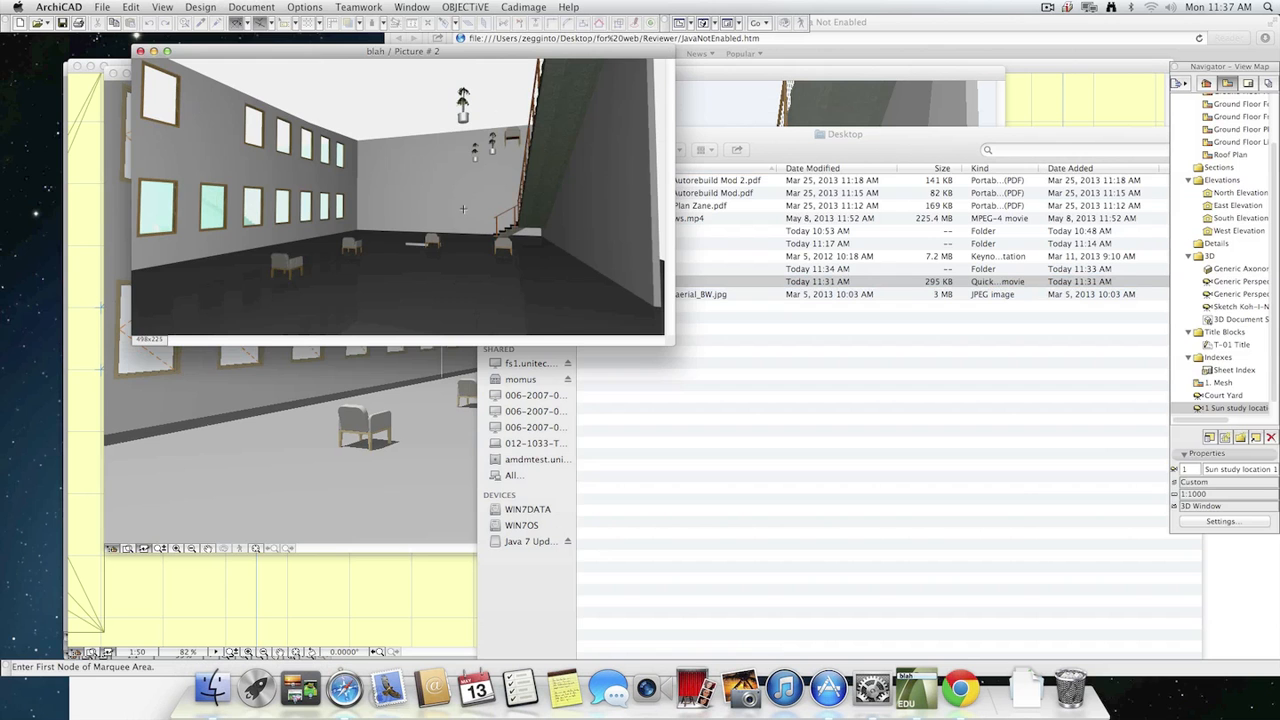
click(140, 51)
click(403, 84)
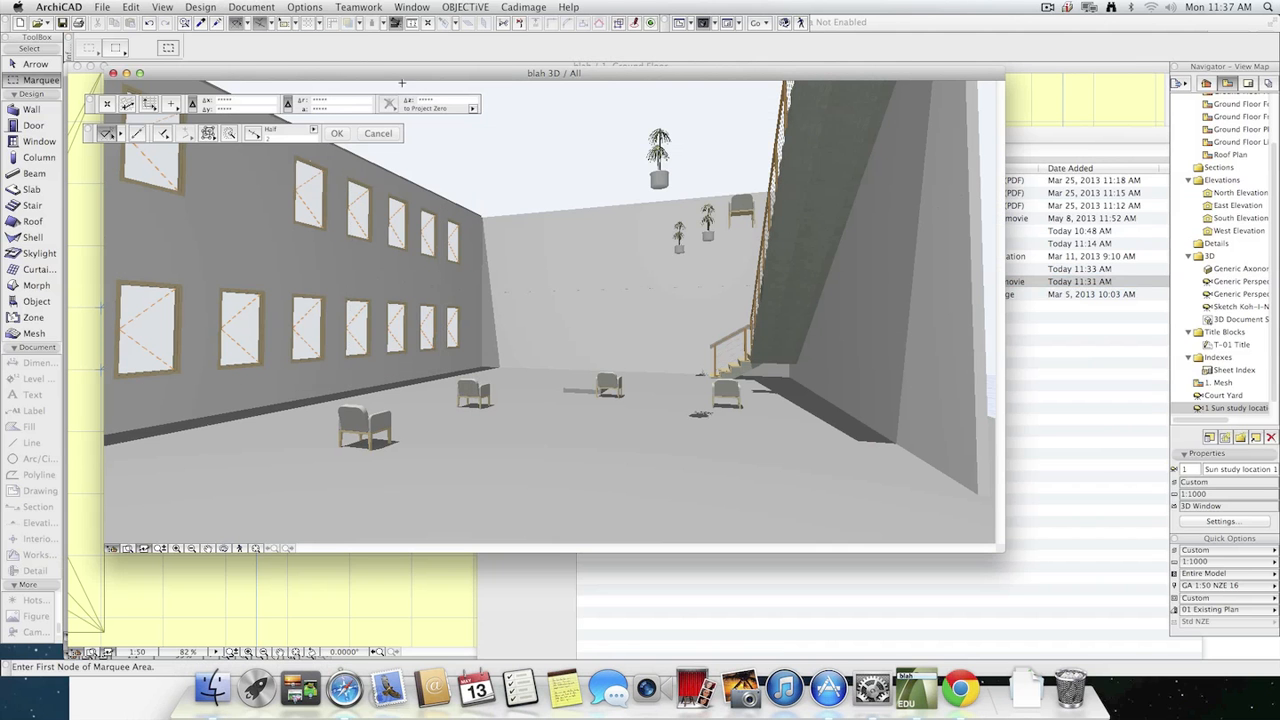
Start a new sun study and check the compression settings of its QuickTime movie output, cancelling them without changes.
click(358, 7)
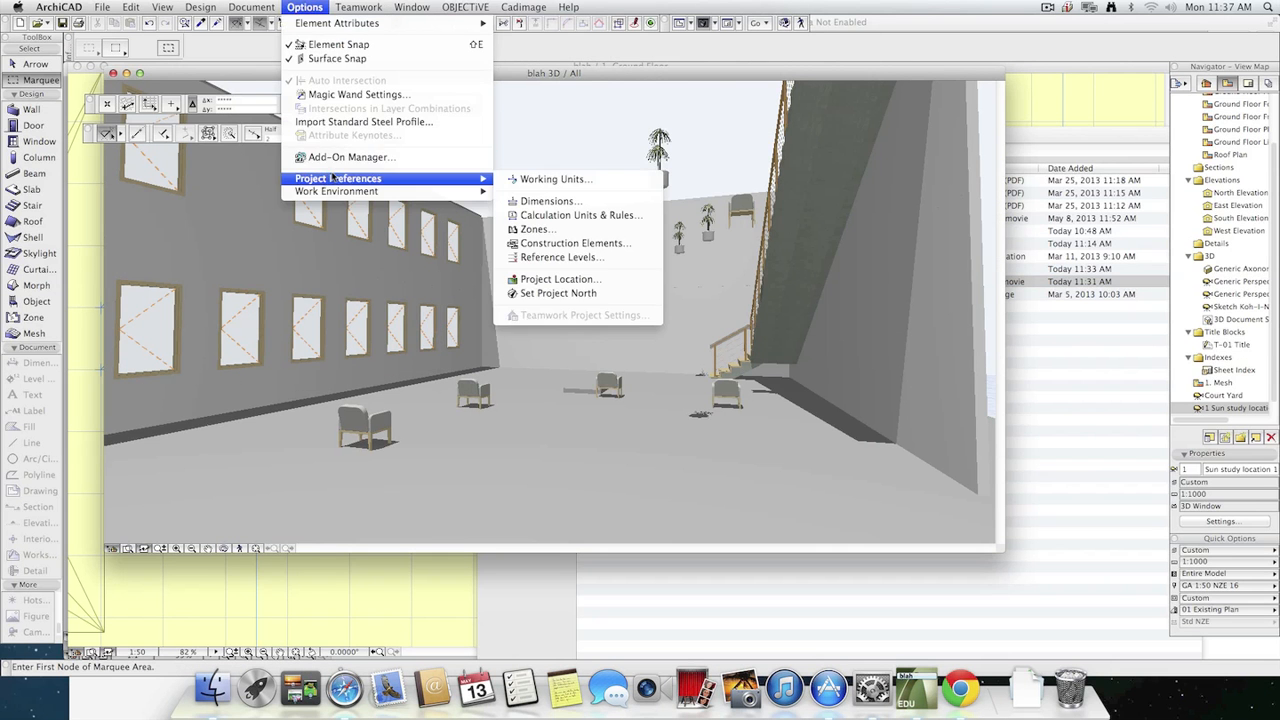
click(251, 7)
mouse_move(320, 197)
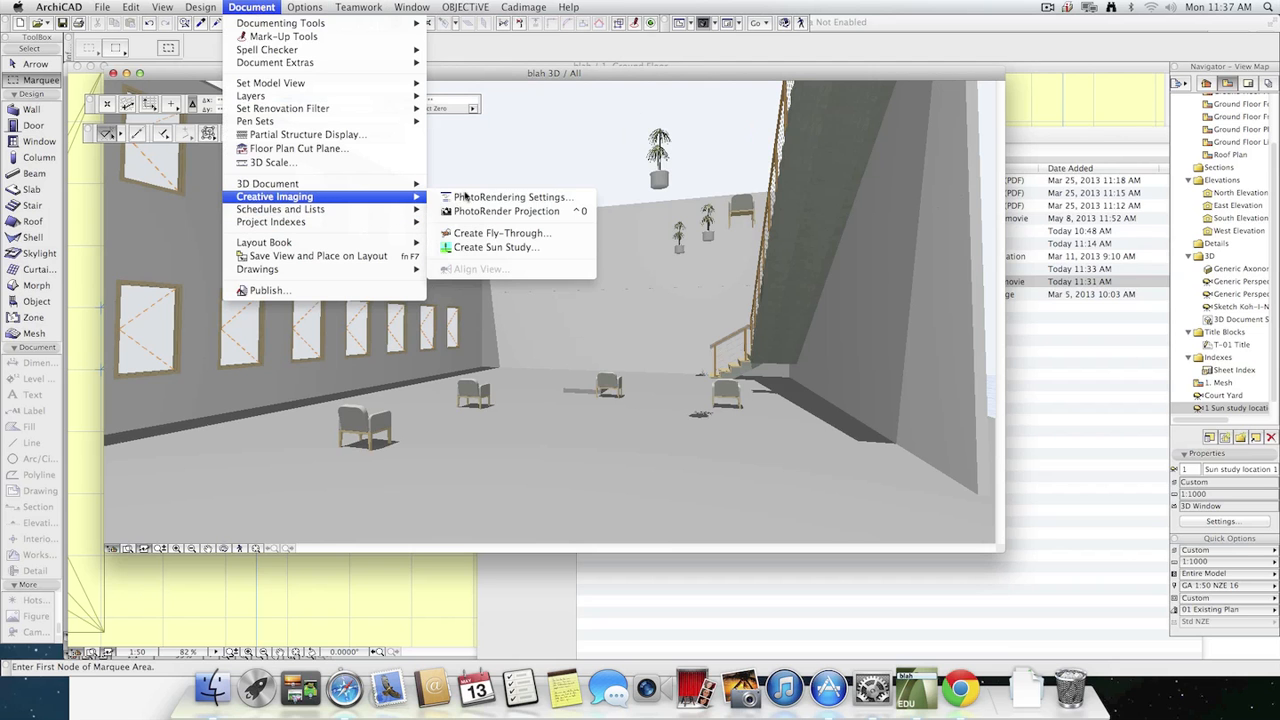
click(505, 247)
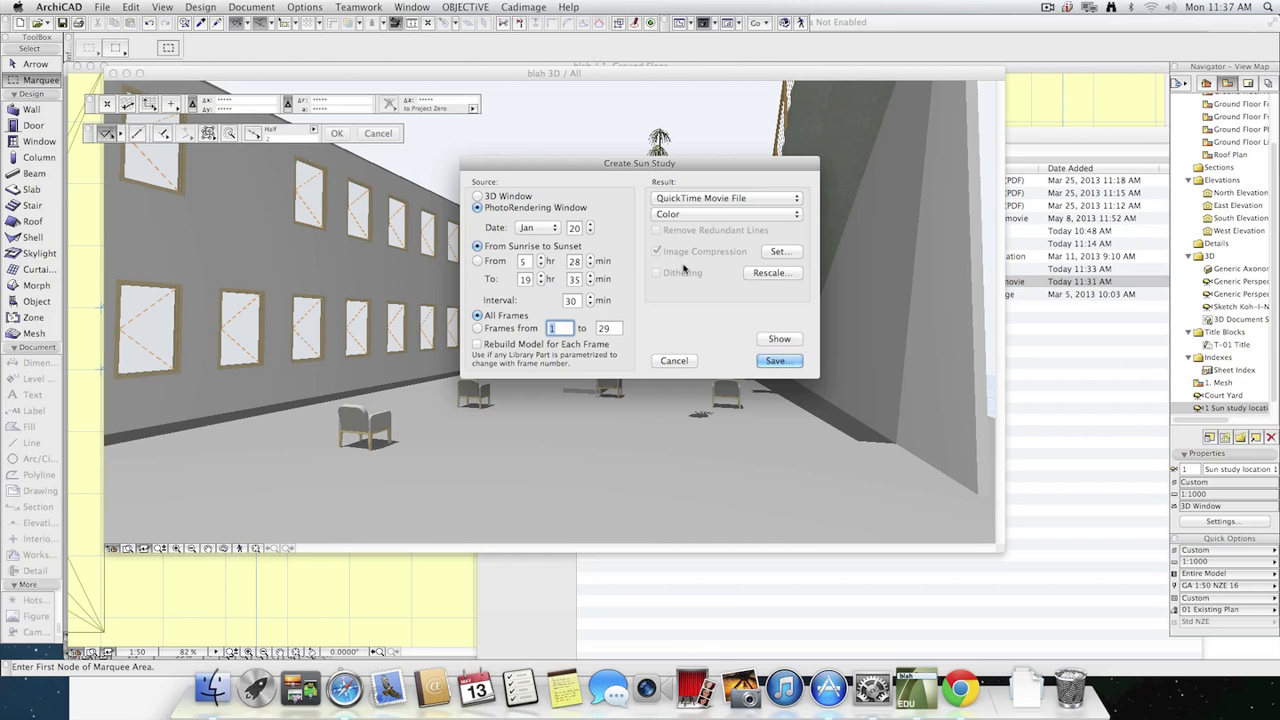
click(778, 251)
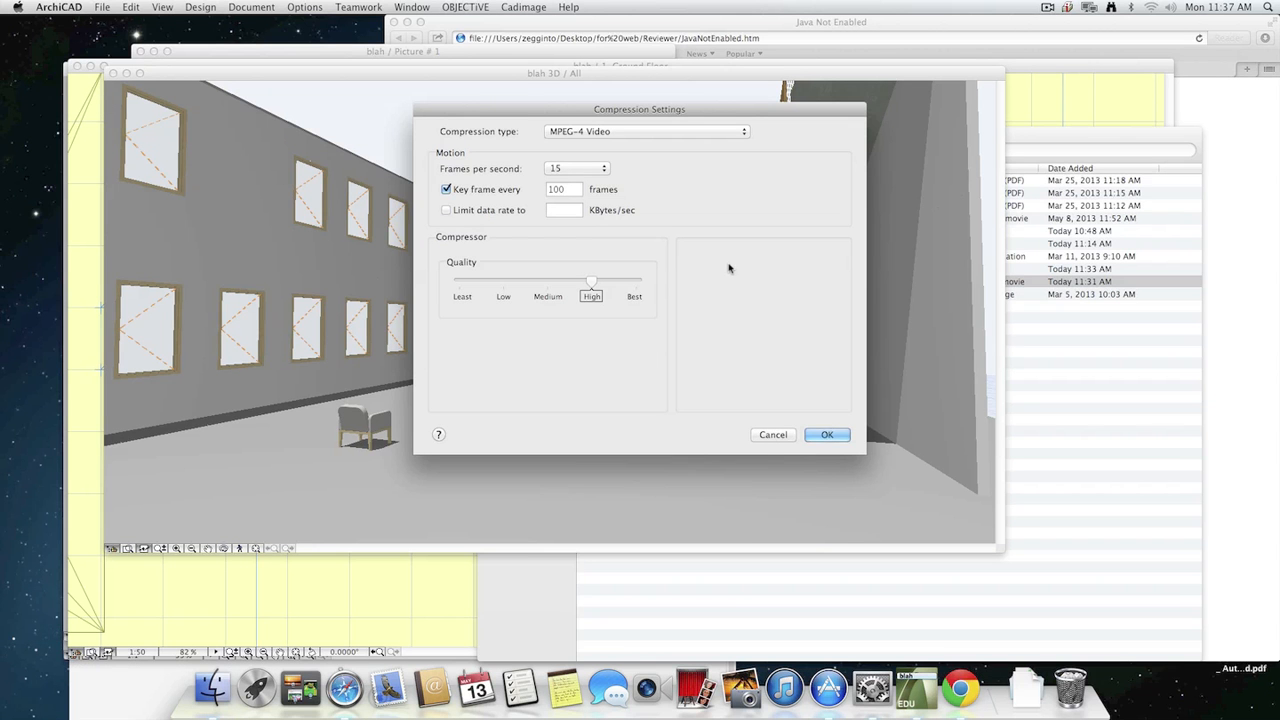
click(762, 435)
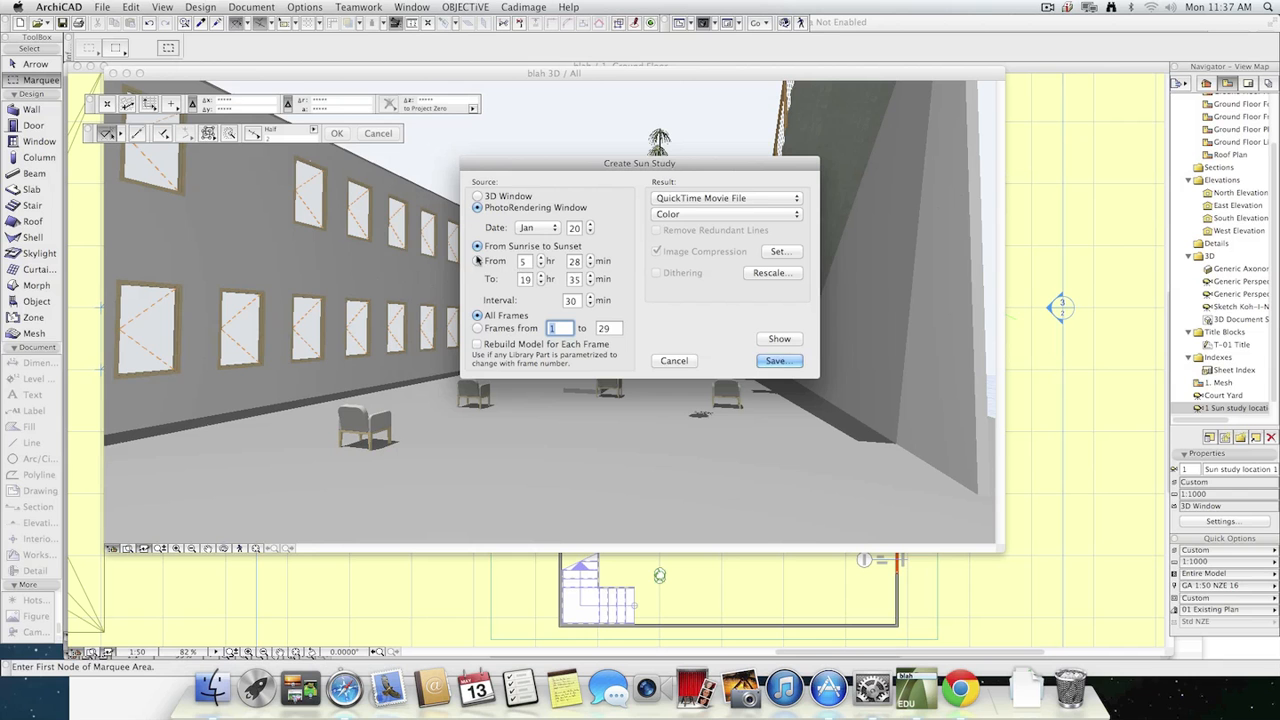
Switch the sun study from the sunrise-to-sunset range to a custom time range from 5 hr 0 min to 20 hr 0 min.
click(494, 262)
click(524, 261)
key(Tab)
text(0)
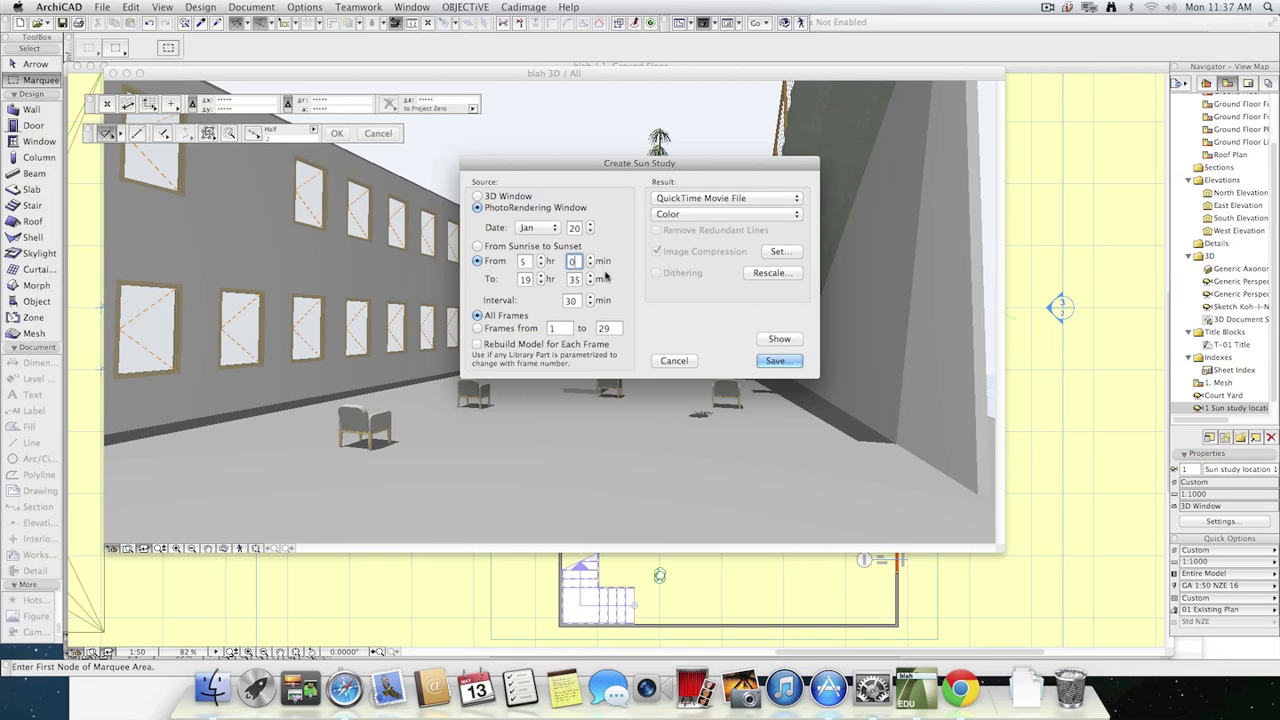
click(524, 279)
text(20)
click(574, 279)
text(0)
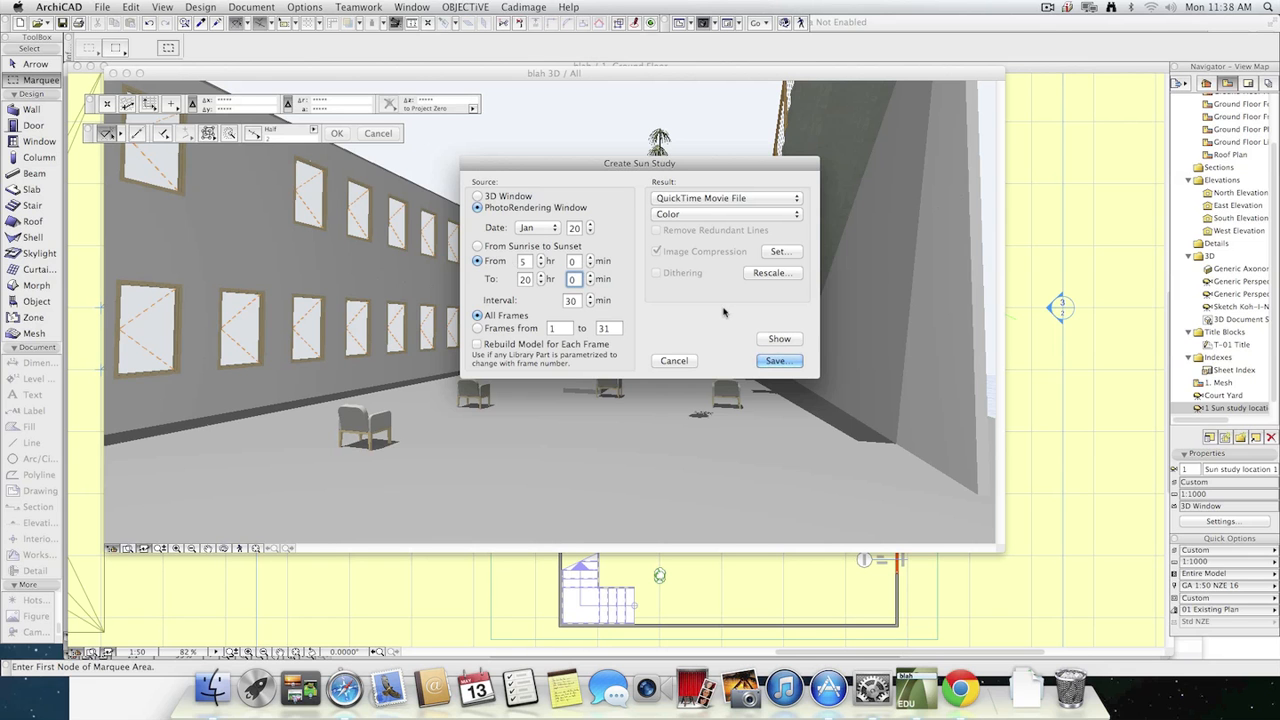
Start saving the custom-range sun study as a movie, cancel it, and return to the ground floor plan.
click(787, 362)
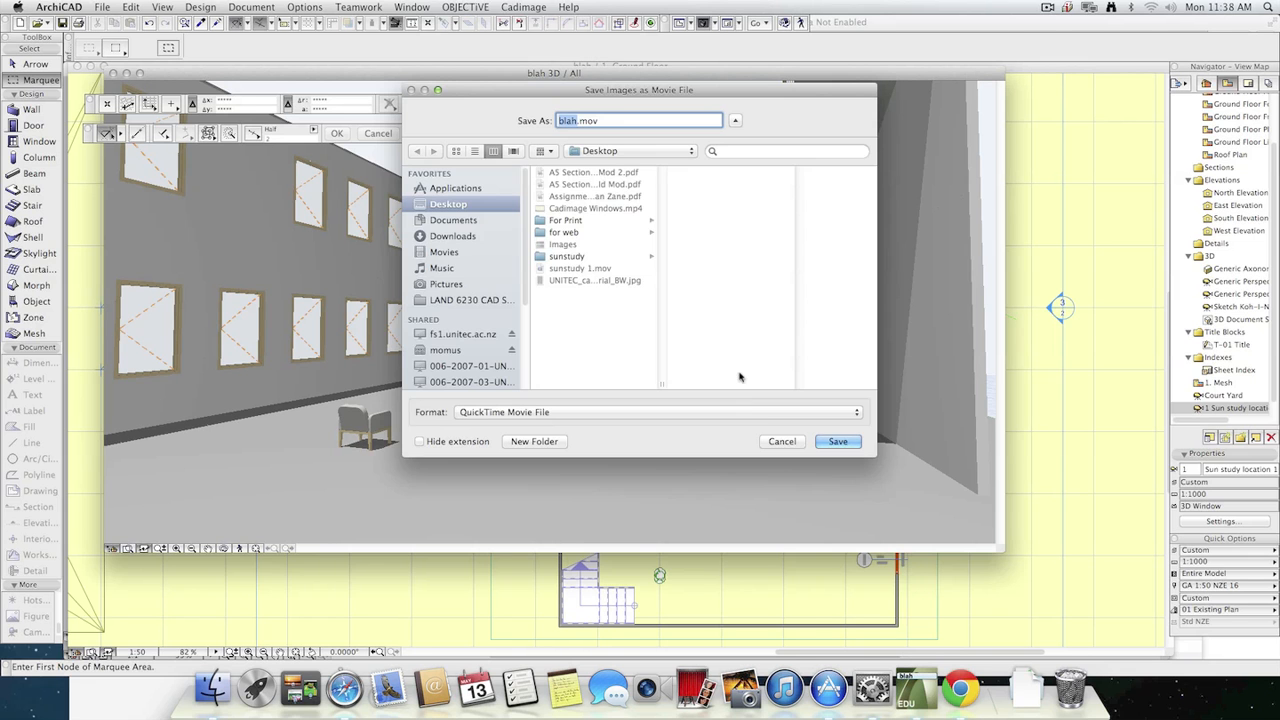
click(780, 441)
key(F2)
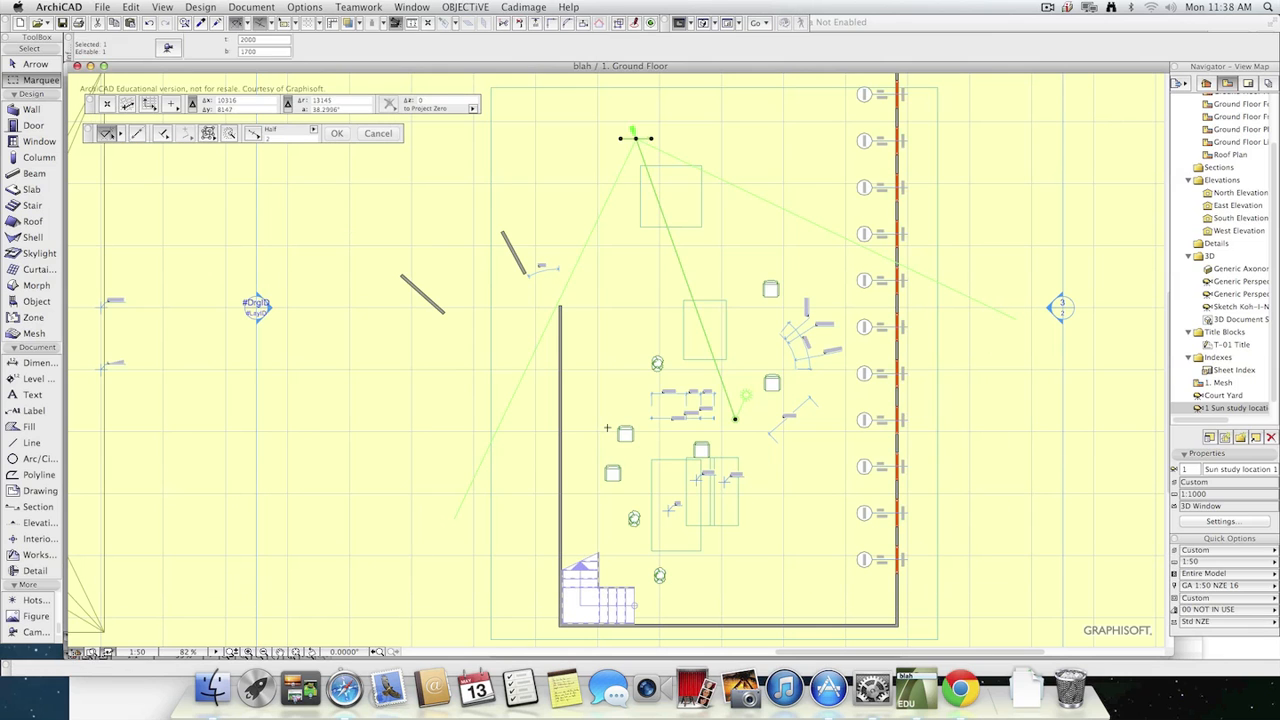
Move the existing camera's viewpoint a short way south-west on the ground floor plan.
key(Escape)
key(Escape)
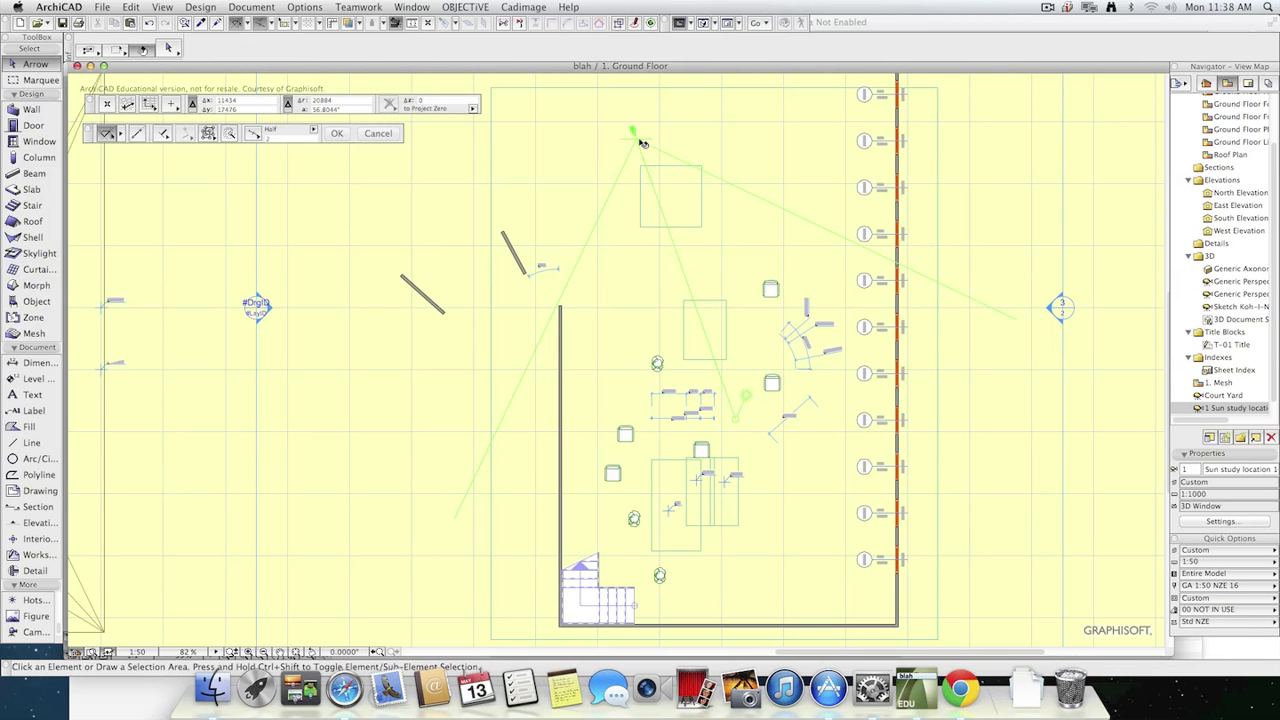
click(637, 140)
click(636, 139)
click(573, 160)
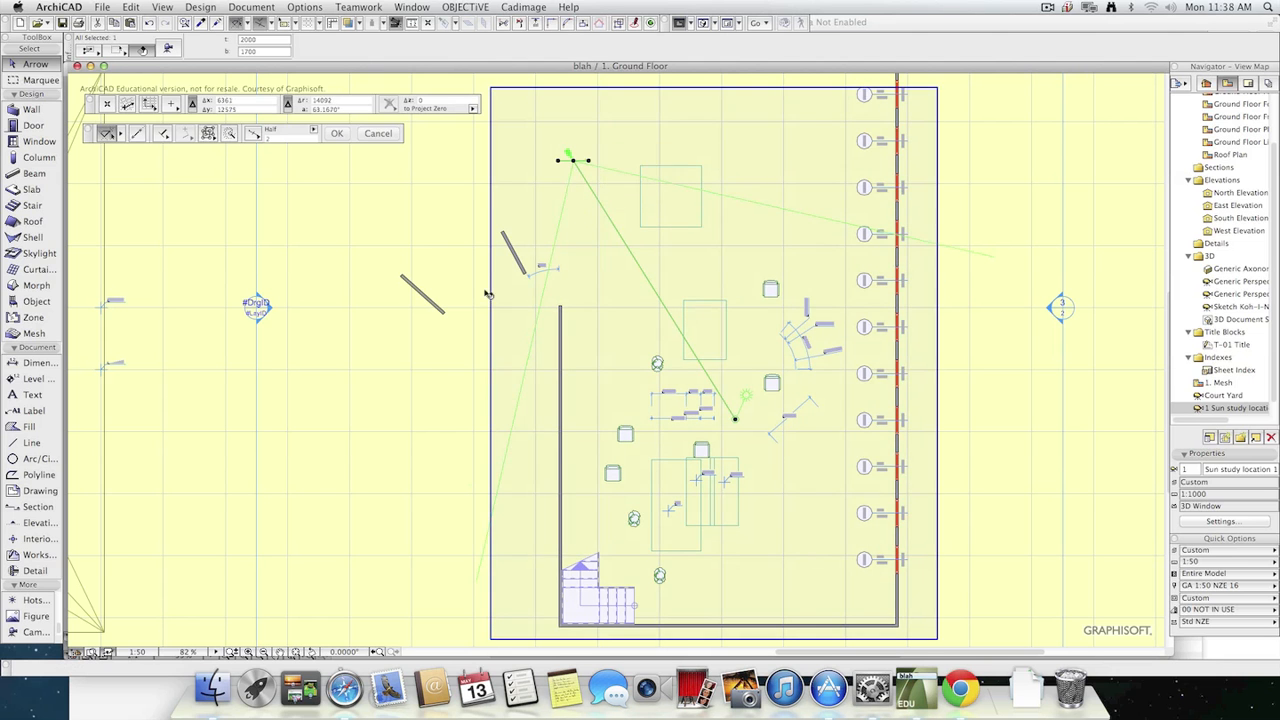
With the Camera tool, add a new camera path named "Fly through 1".
click(27, 633)
click(30, 634)
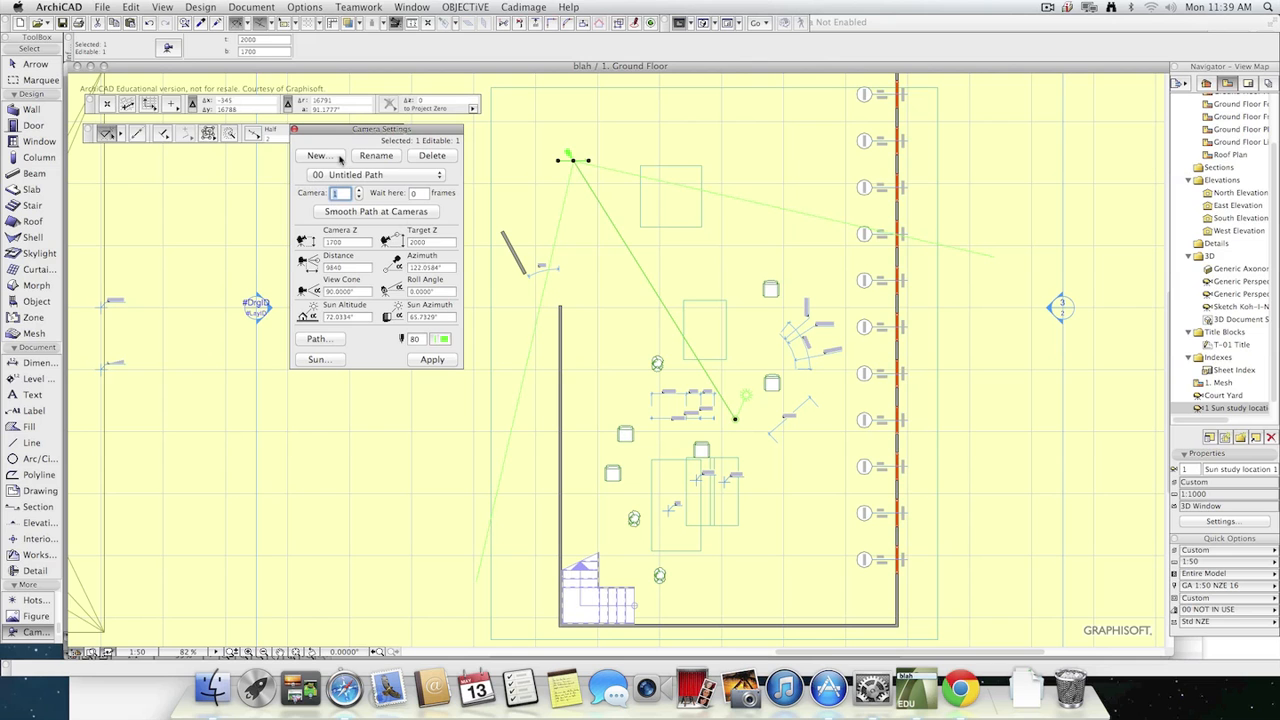
click(322, 160)
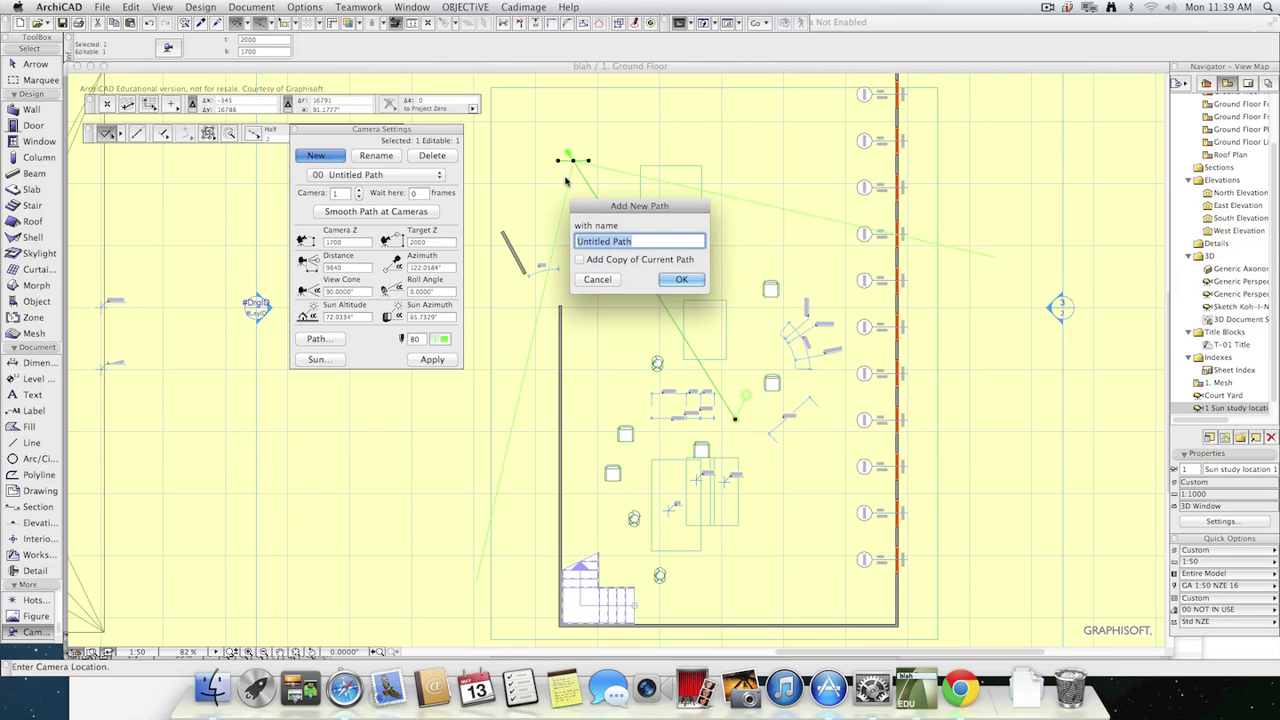
text(Fly through 1)
click(688, 279)
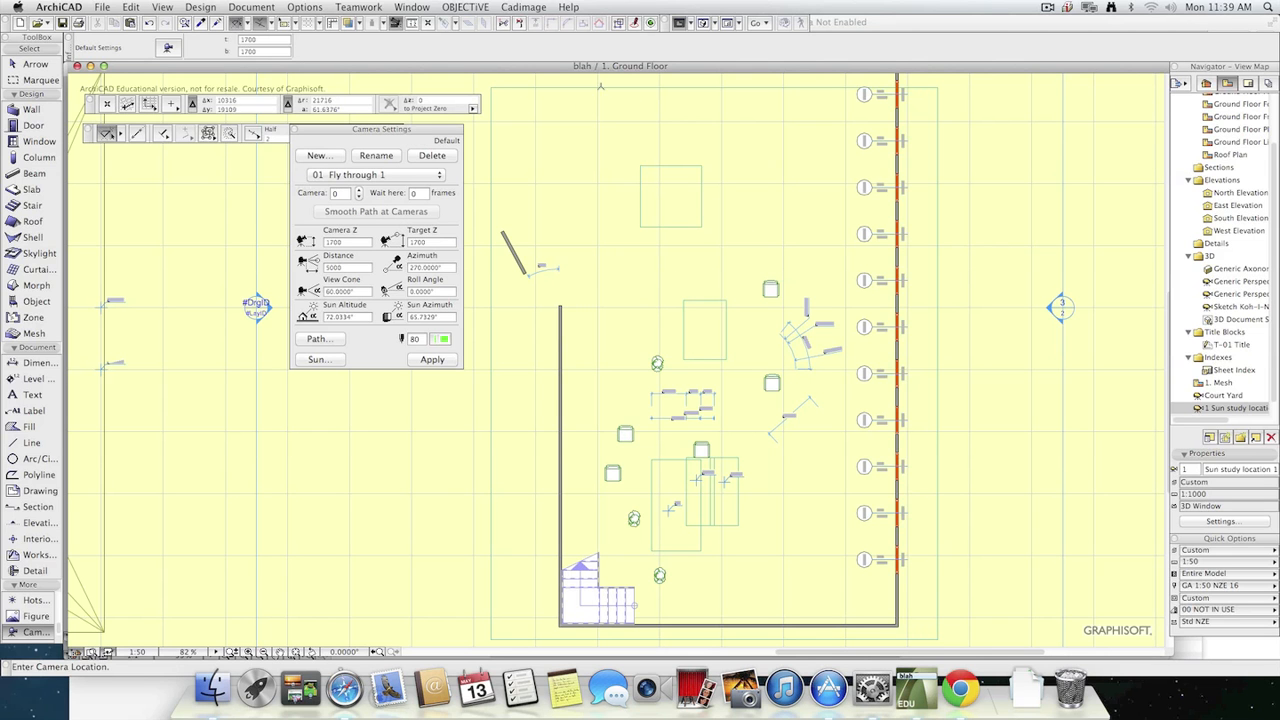
Place the first three cameras of the path in a gentle curve north of the building, aimed south-east.
scroll(660, 204, down, 3)
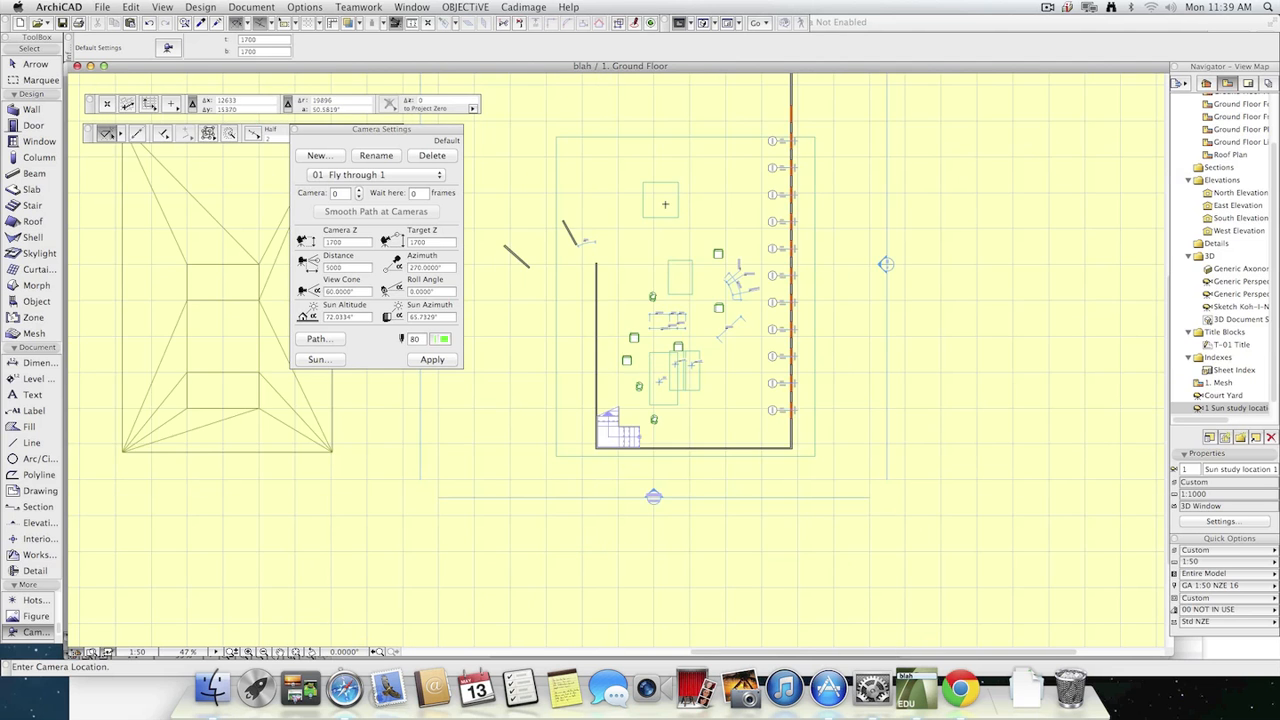
scroll(665, 204, down, 2)
click(580, 157)
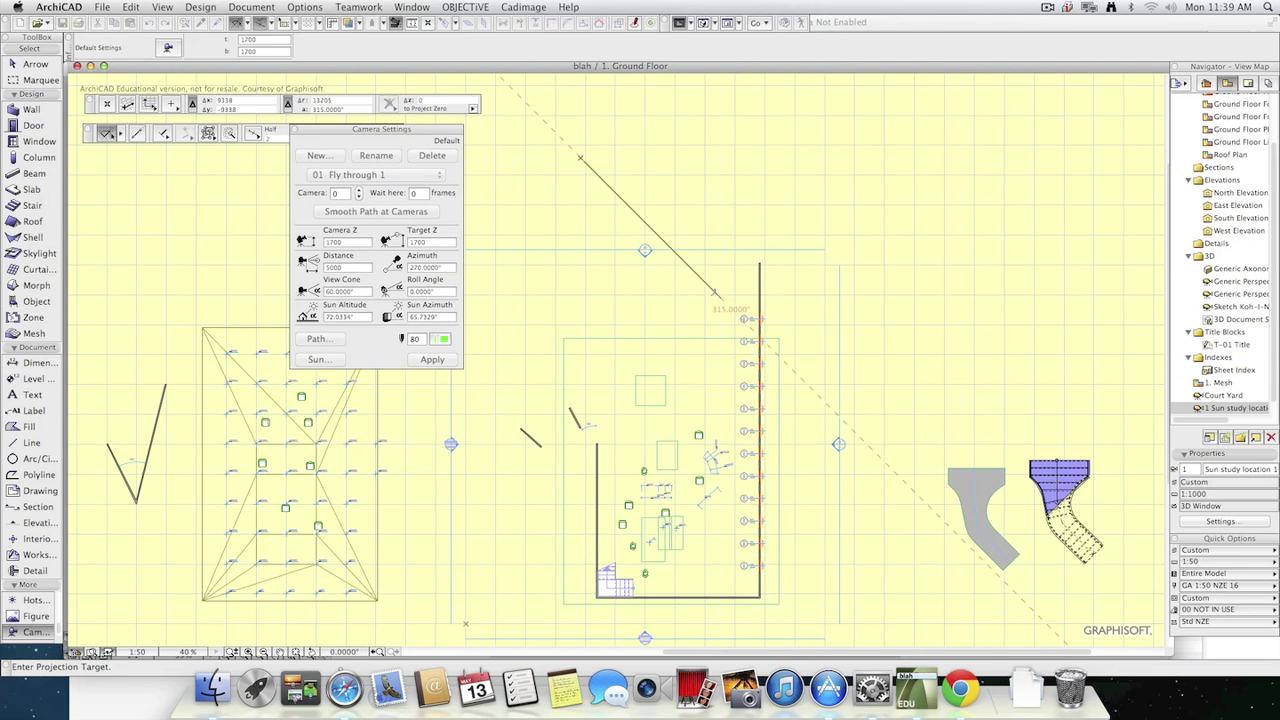
click(715, 292)
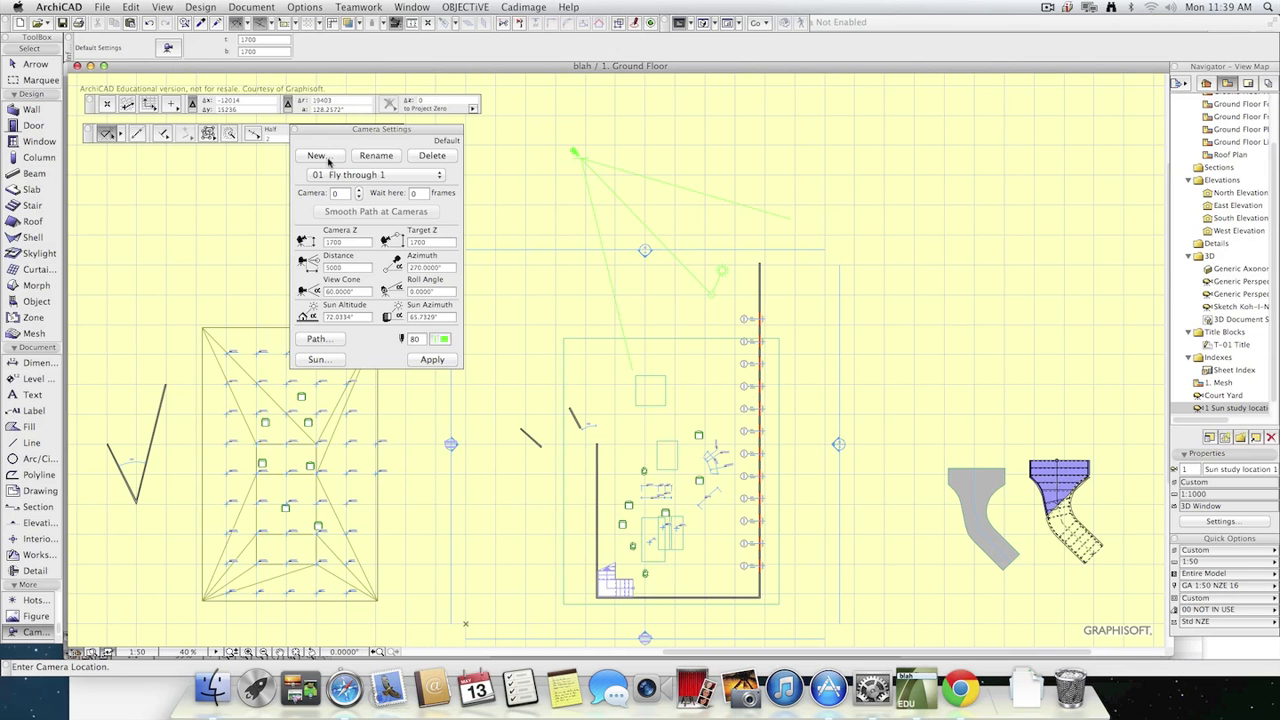
click(574, 193)
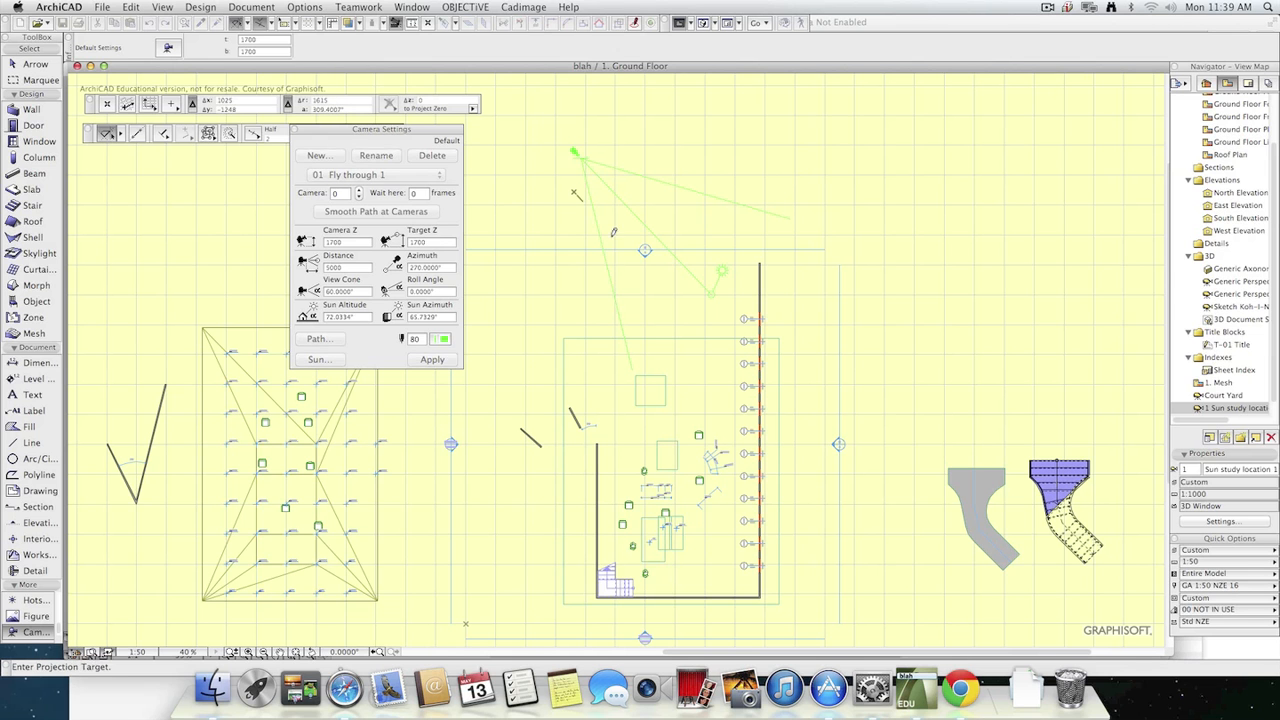
click(724, 307)
click(572, 252)
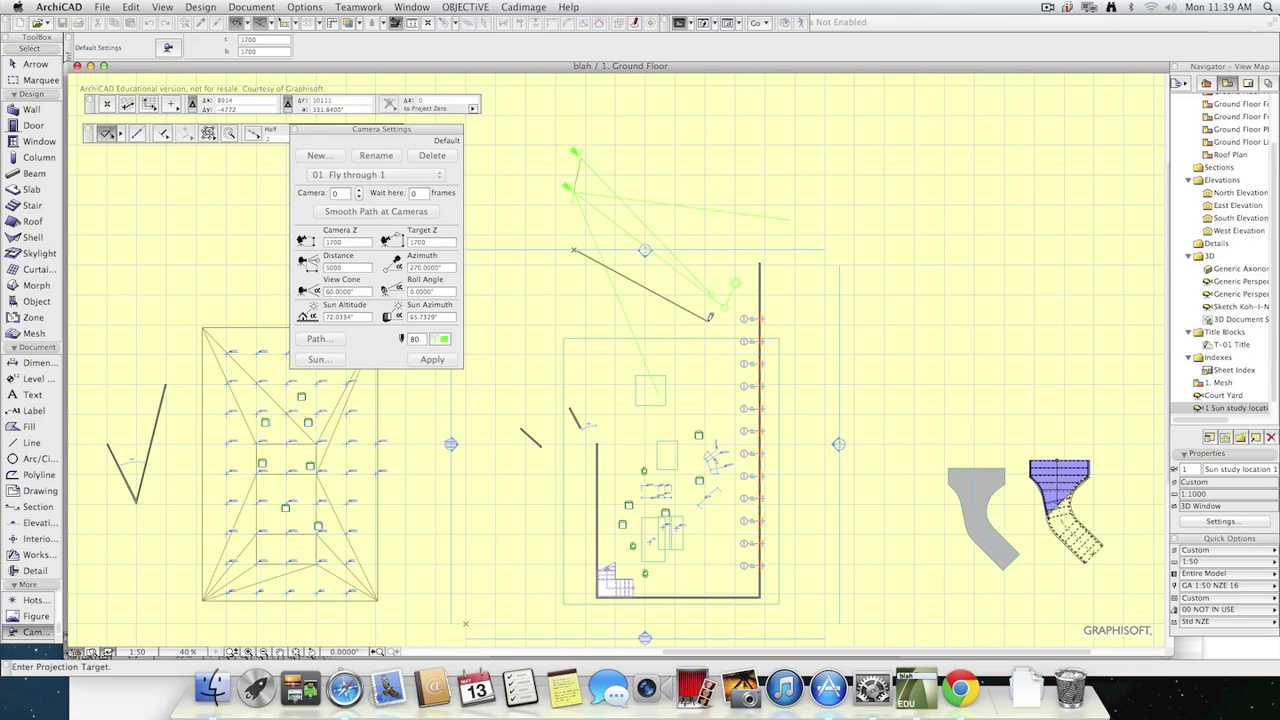
click(721, 300)
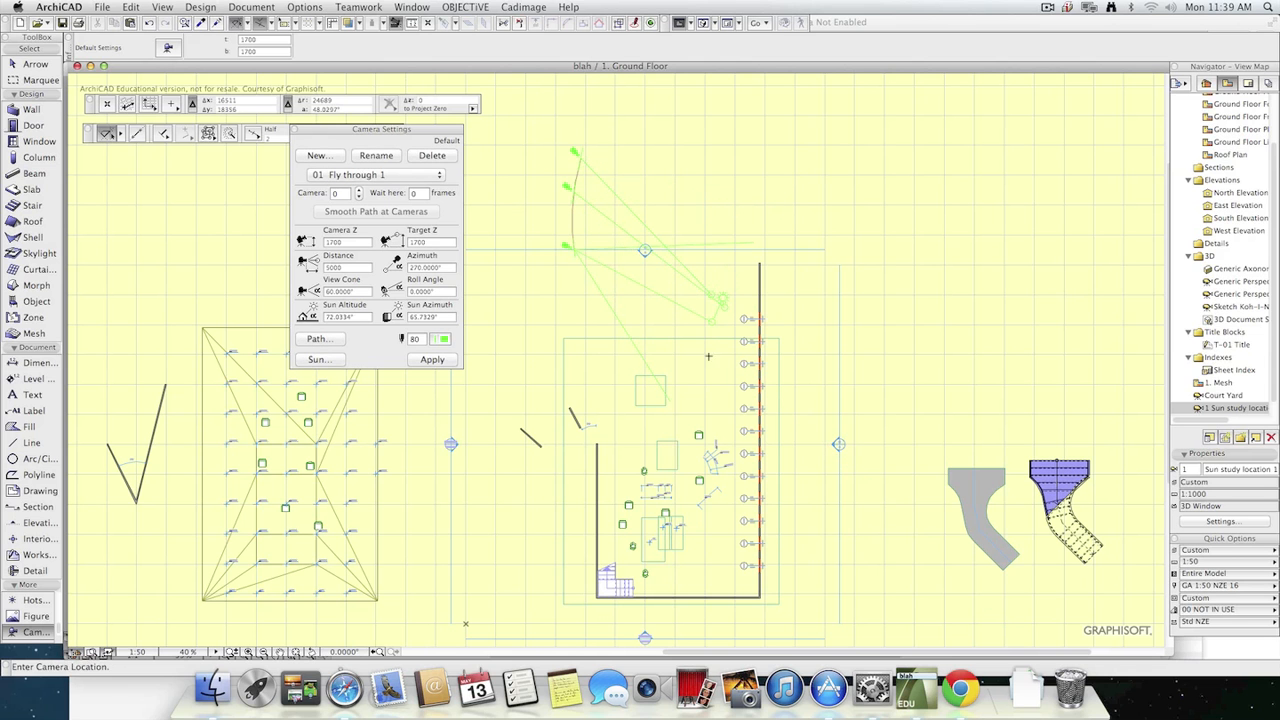
Place four more cameras leading the path down into the courtyard, with the last one aimed at the stair end.
click(591, 297)
click(730, 350)
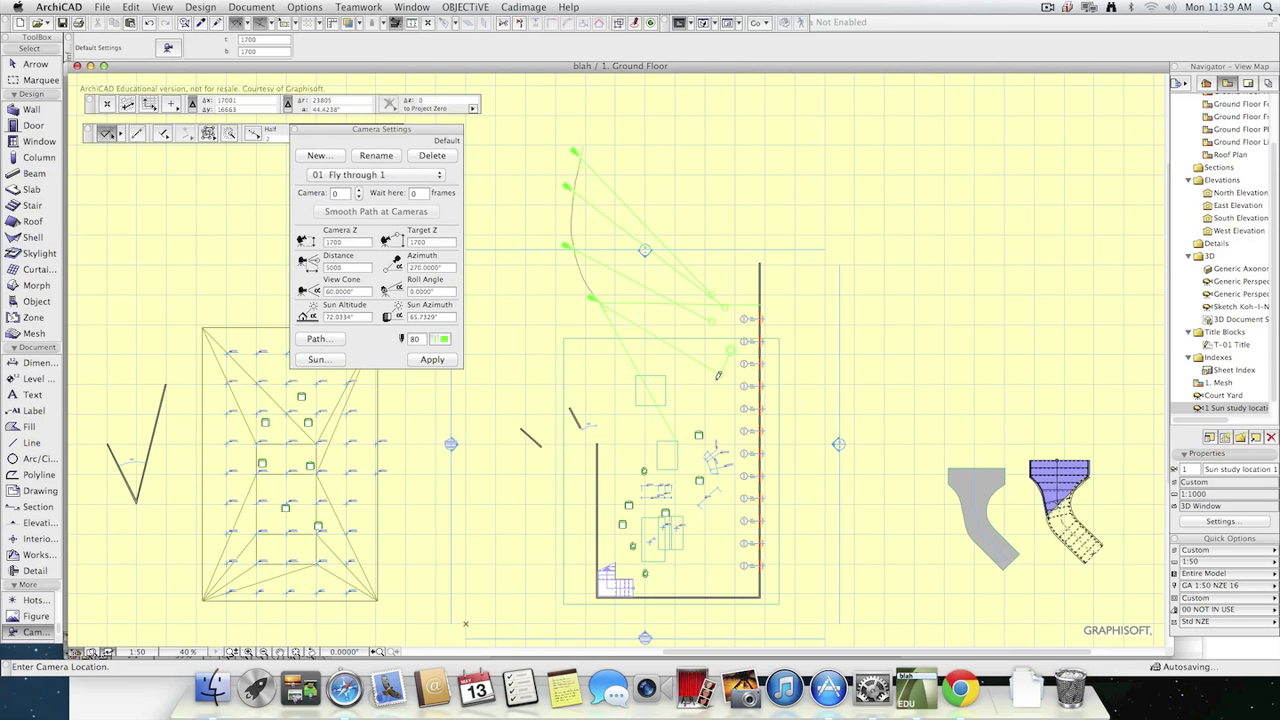
click(613, 318)
click(702, 371)
click(653, 366)
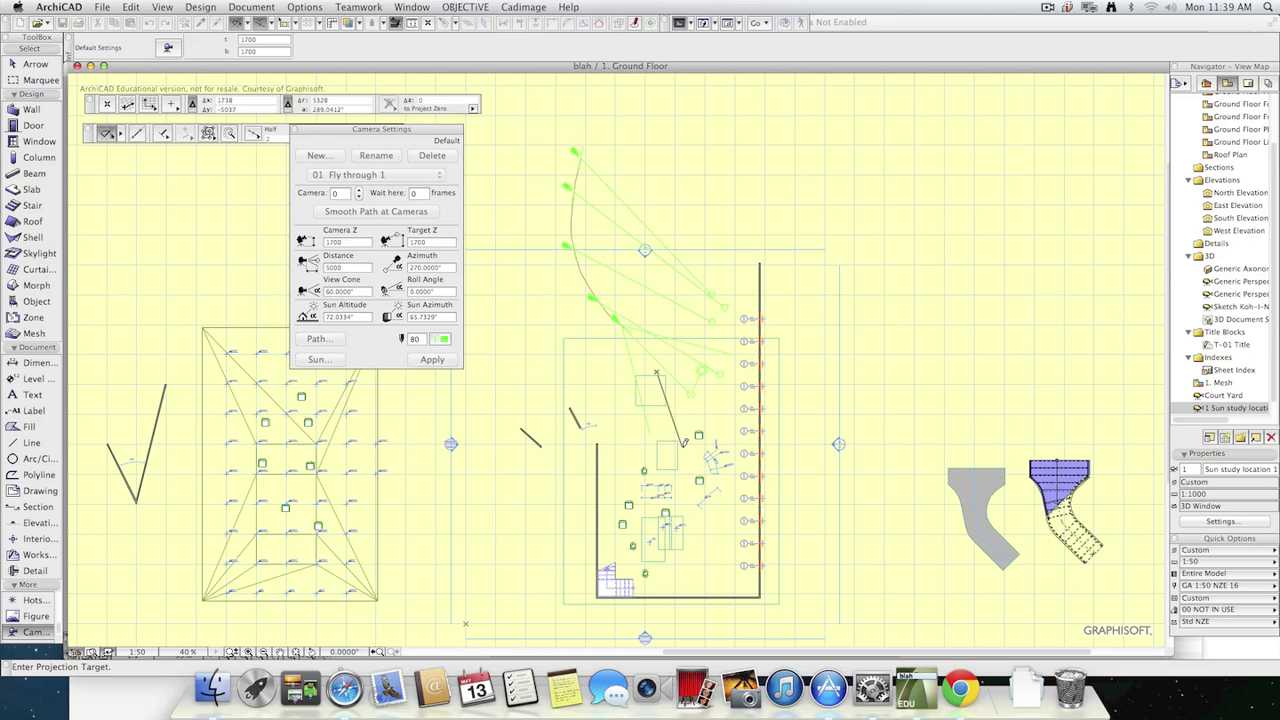
click(643, 577)
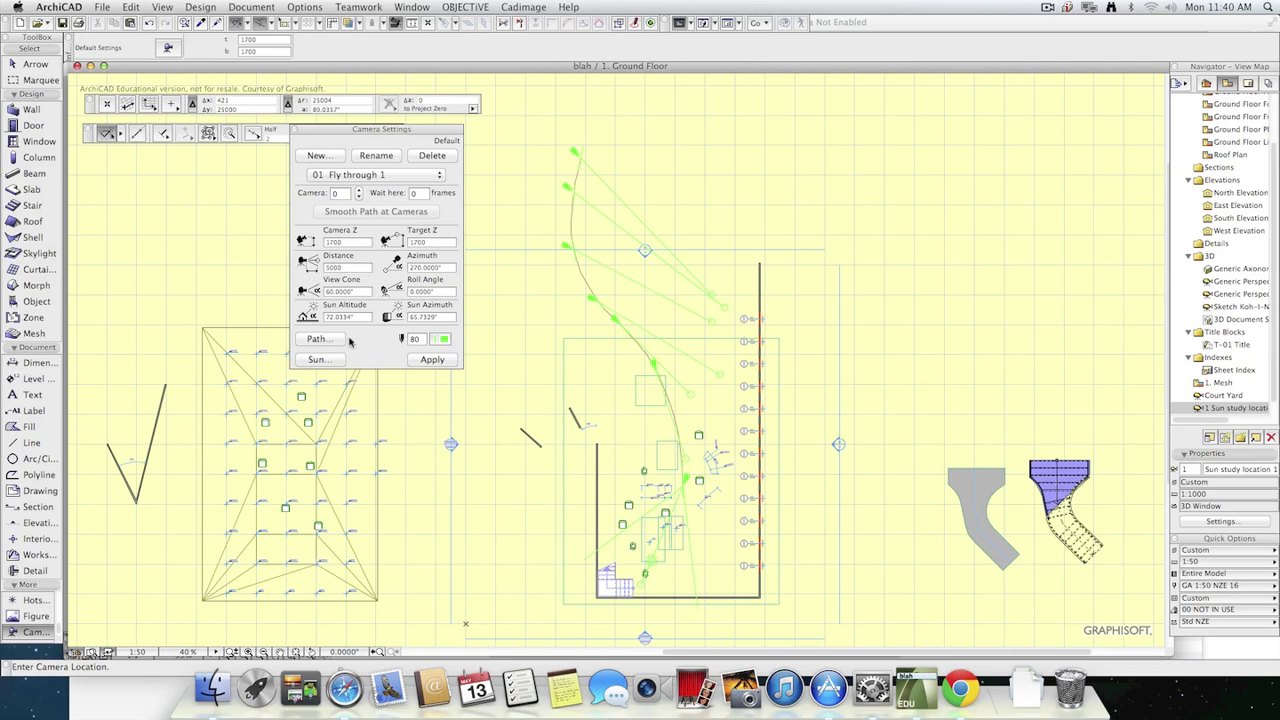
Review the path options of "Fly through 1" and step through its first three cameras.
click(318, 339)
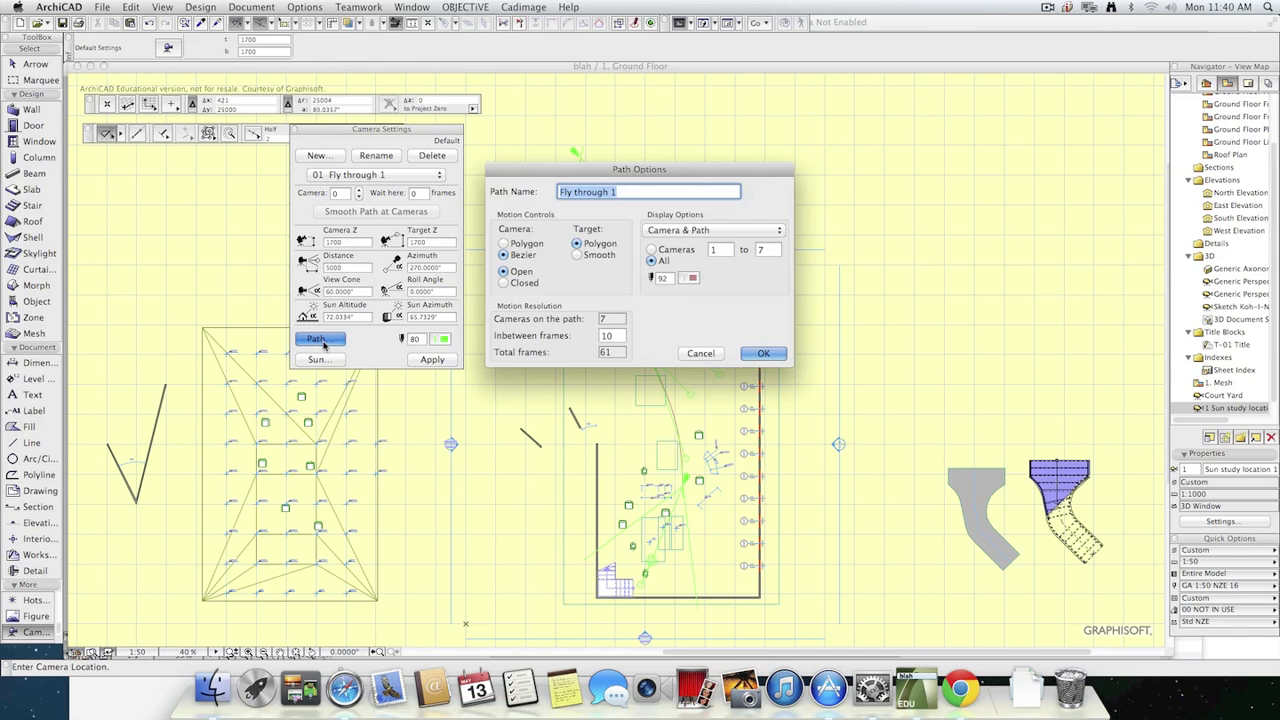
drag(686, 169, 1054, 46)
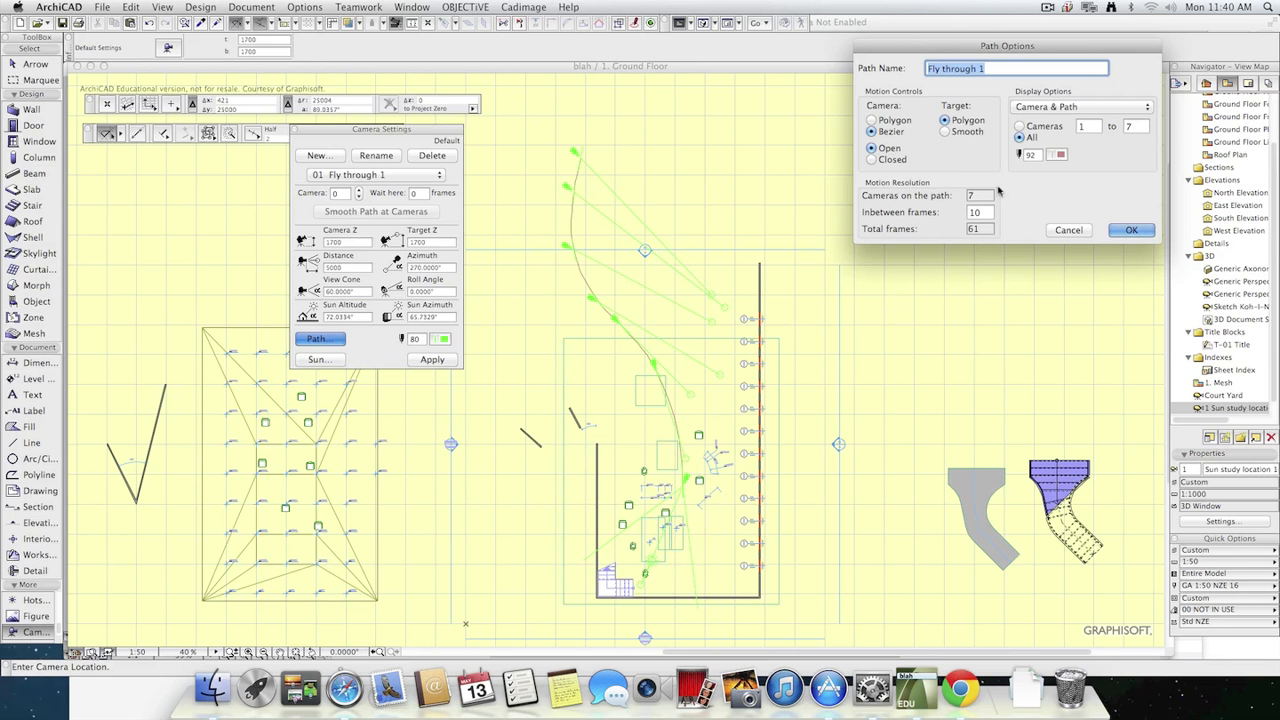
click(1131, 230)
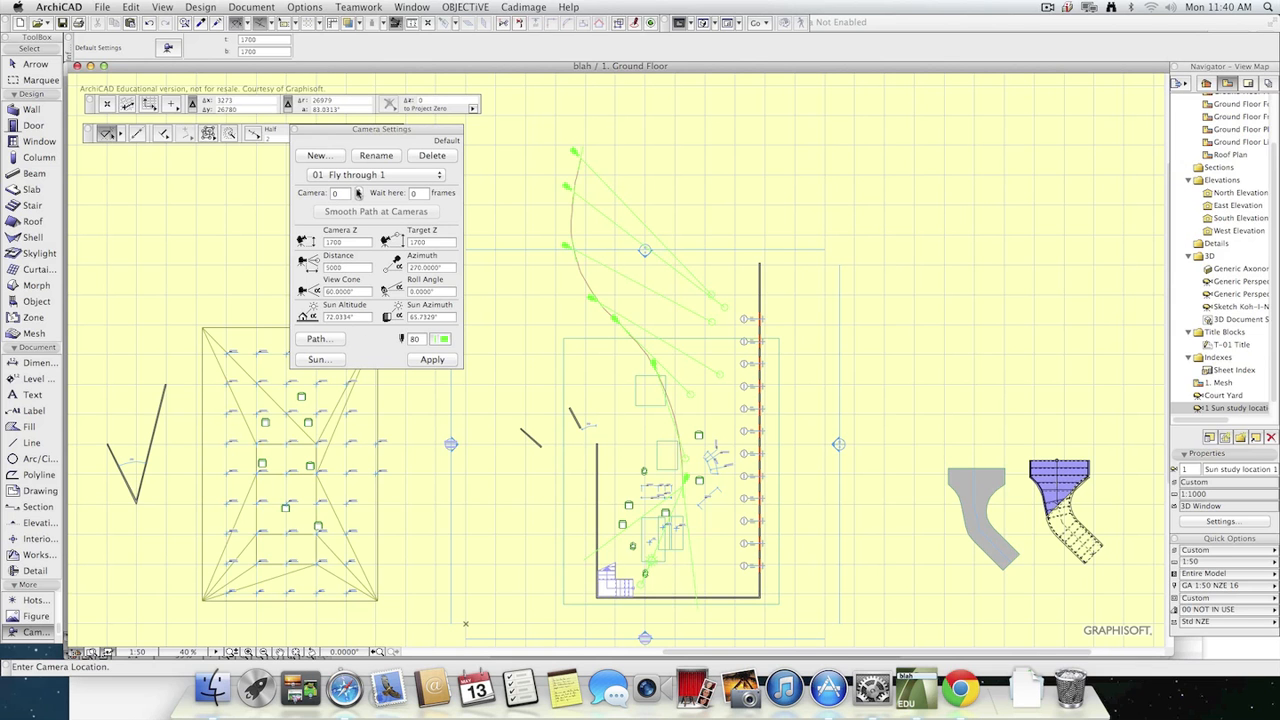
click(358, 191)
click(358, 191)
click(358, 191)
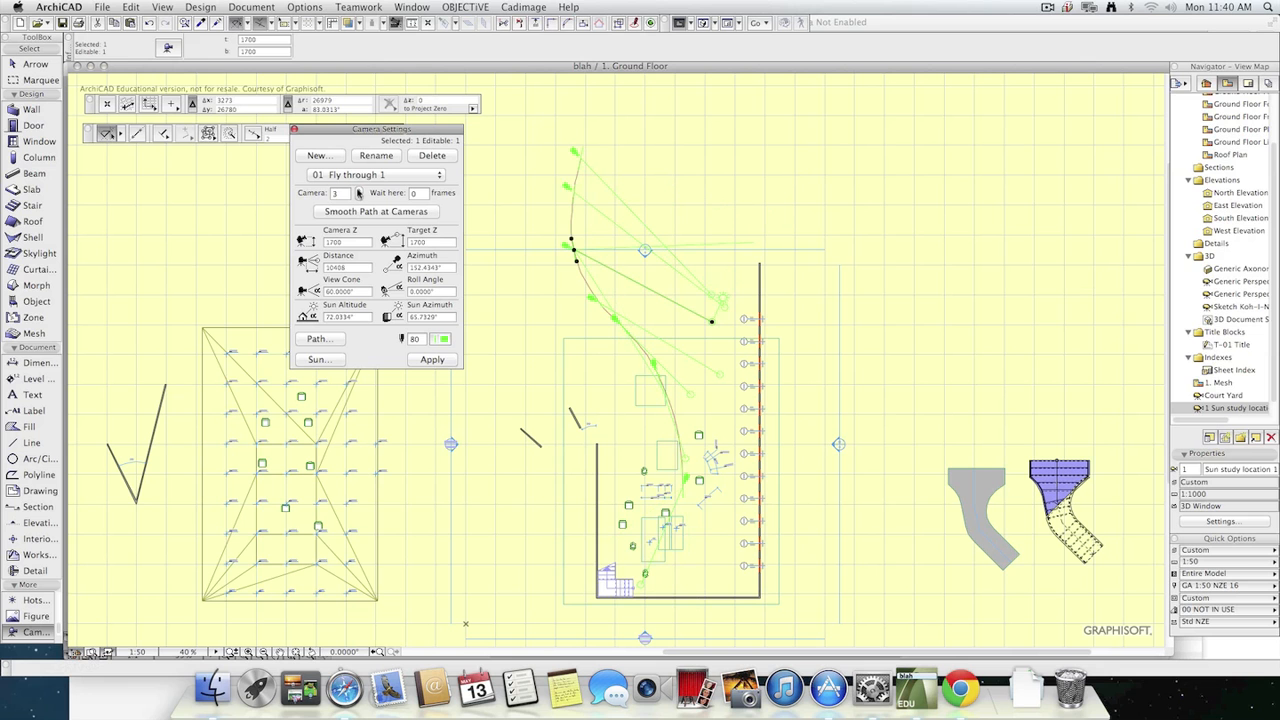
click(359, 196)
click(359, 196)
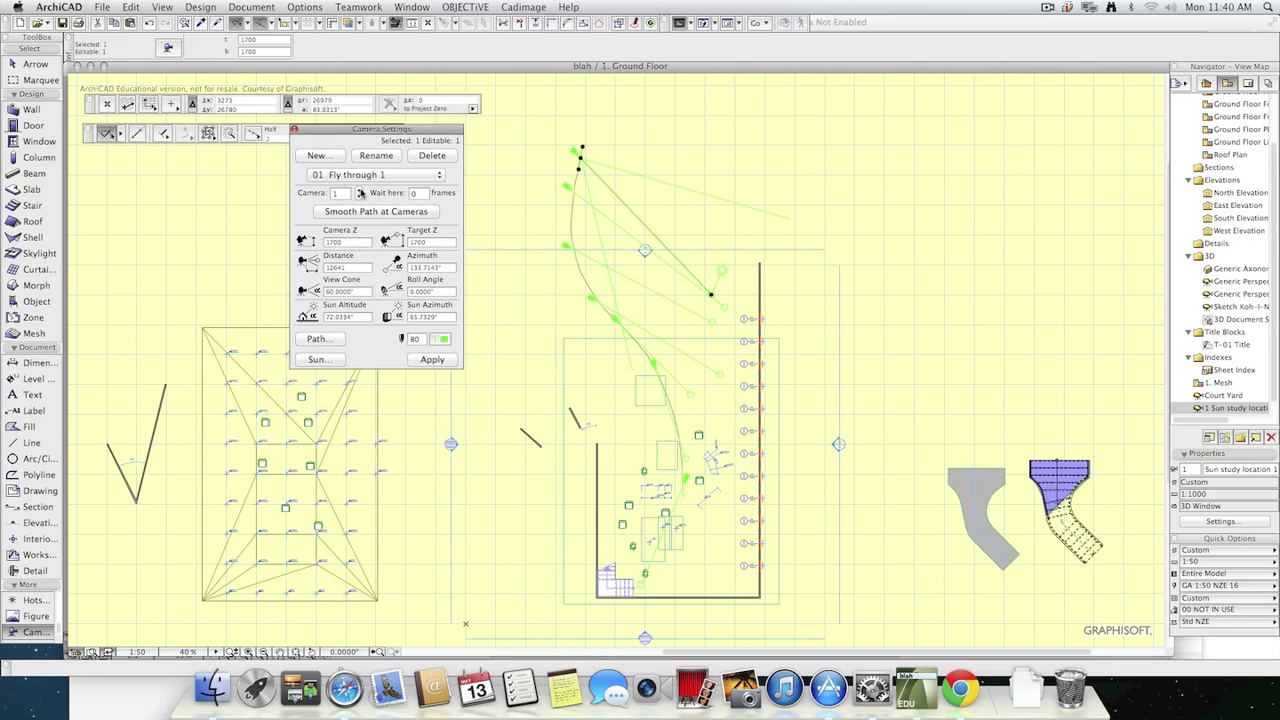
Set the target Z of camera 2 to 1500.
click(359, 190)
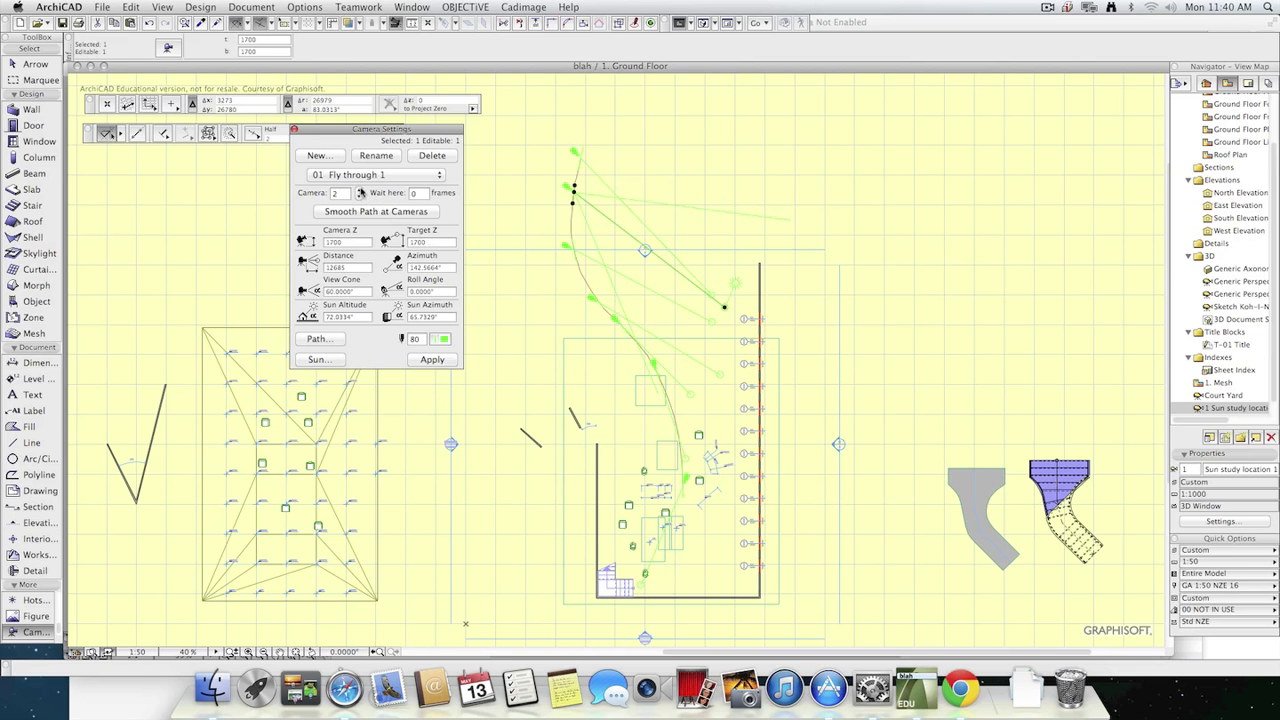
click(359, 190)
click(359, 196)
double_click(439, 241)
text(1500)
click(359, 196)
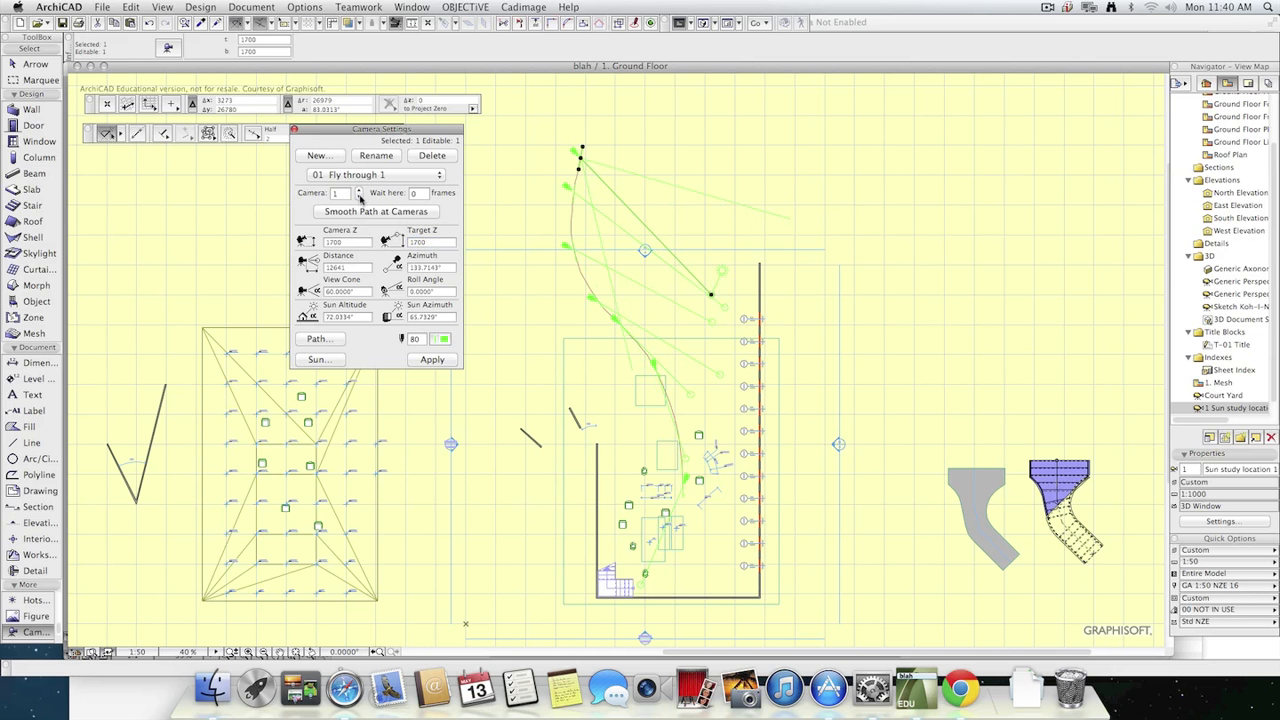
Set the target Z of camera 3 to 1000.
click(359, 190)
click(360, 190)
double_click(439, 241)
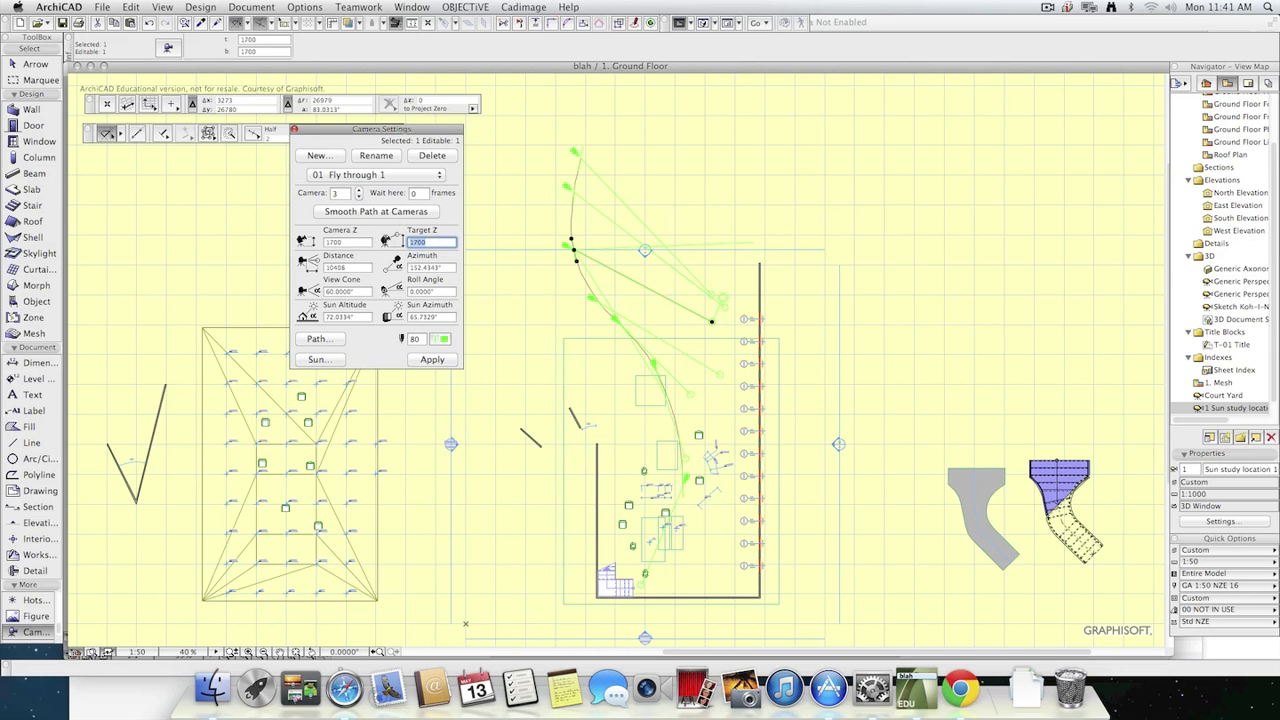
text(1000)
Set the target Z of camera 5 to 2500 and its camera Z to 1200.
click(359, 190)
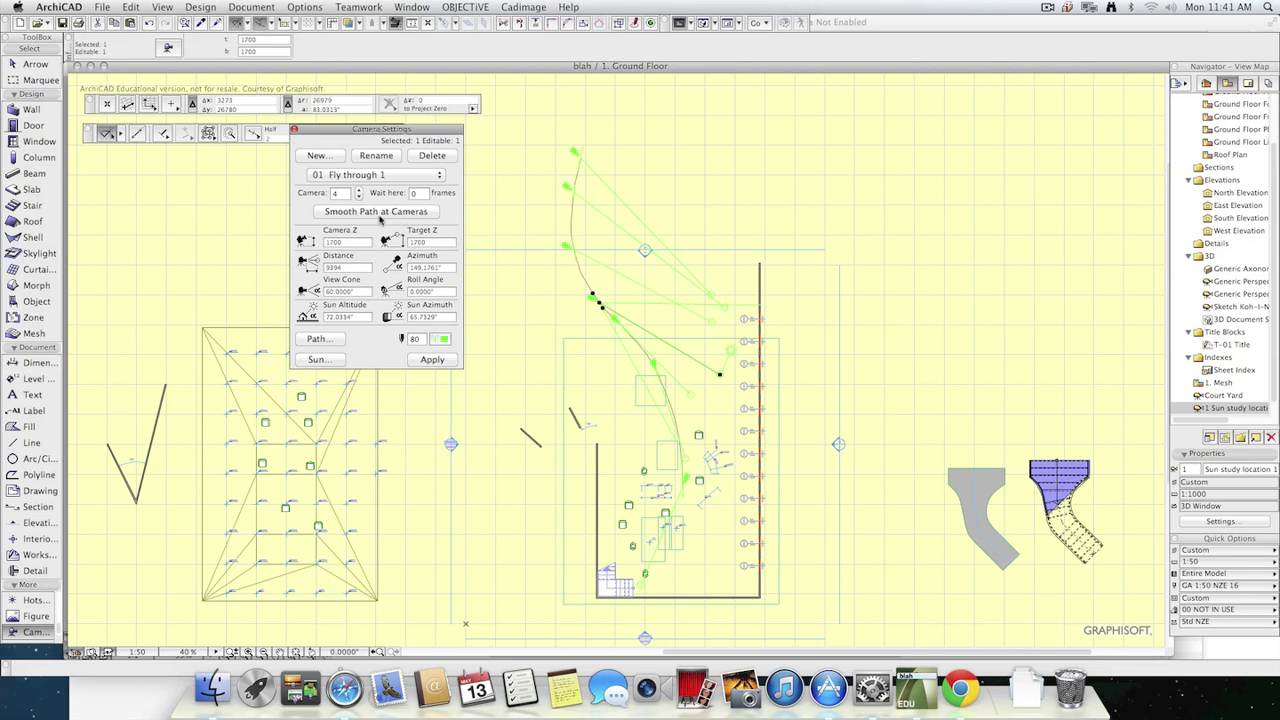
click(359, 189)
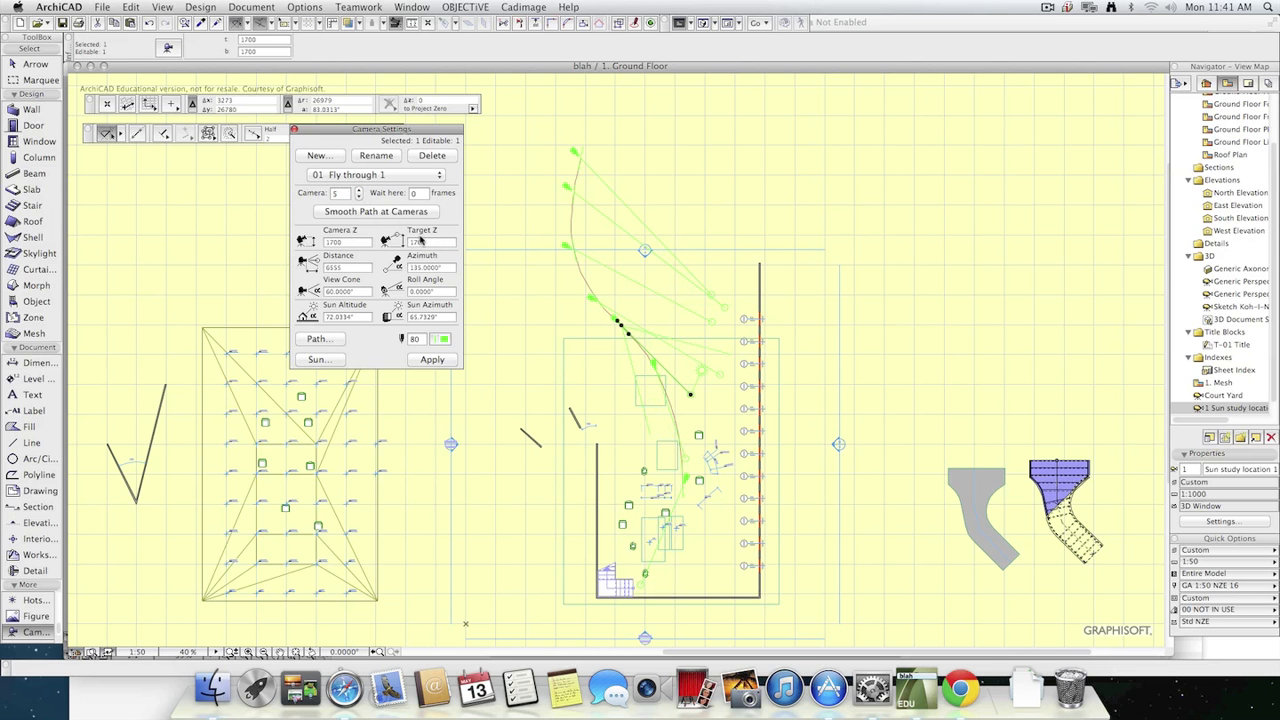
double_click(414, 243)
text(2500)
key(Return)
double_click(356, 244)
text(1200)
key(Return)
Set the view cone of camera 6 to 80 degrees.
click(359, 190)
click(335, 291)
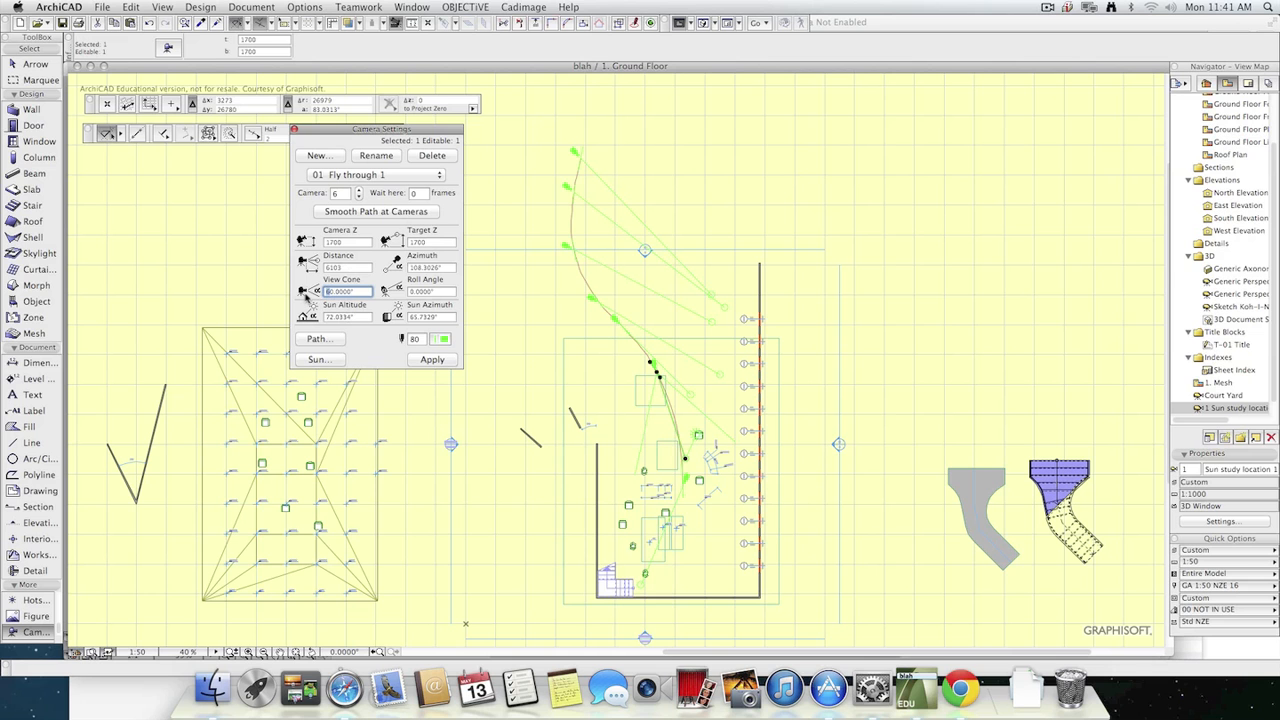
text(80)
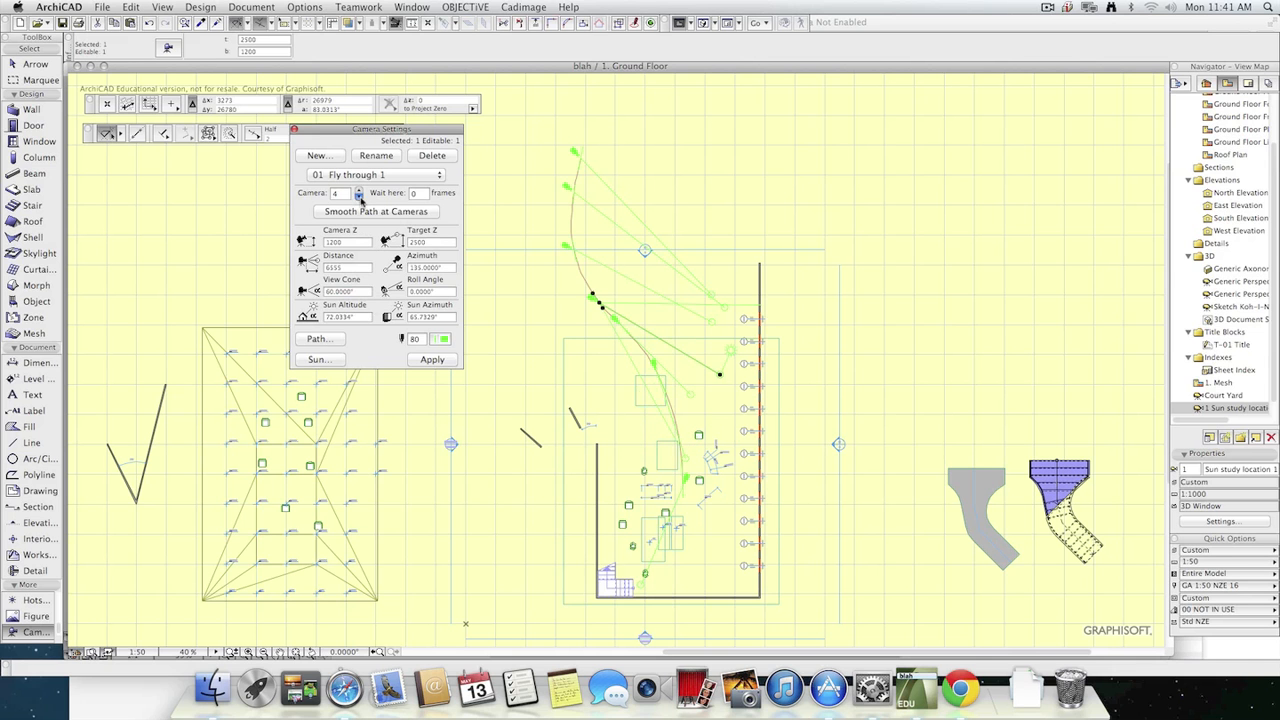
Set the view cone of camera 7 to 120 degrees and its target Z to 3000, and apply the settings.
click(359, 192)
click(359, 192)
click(359, 192)
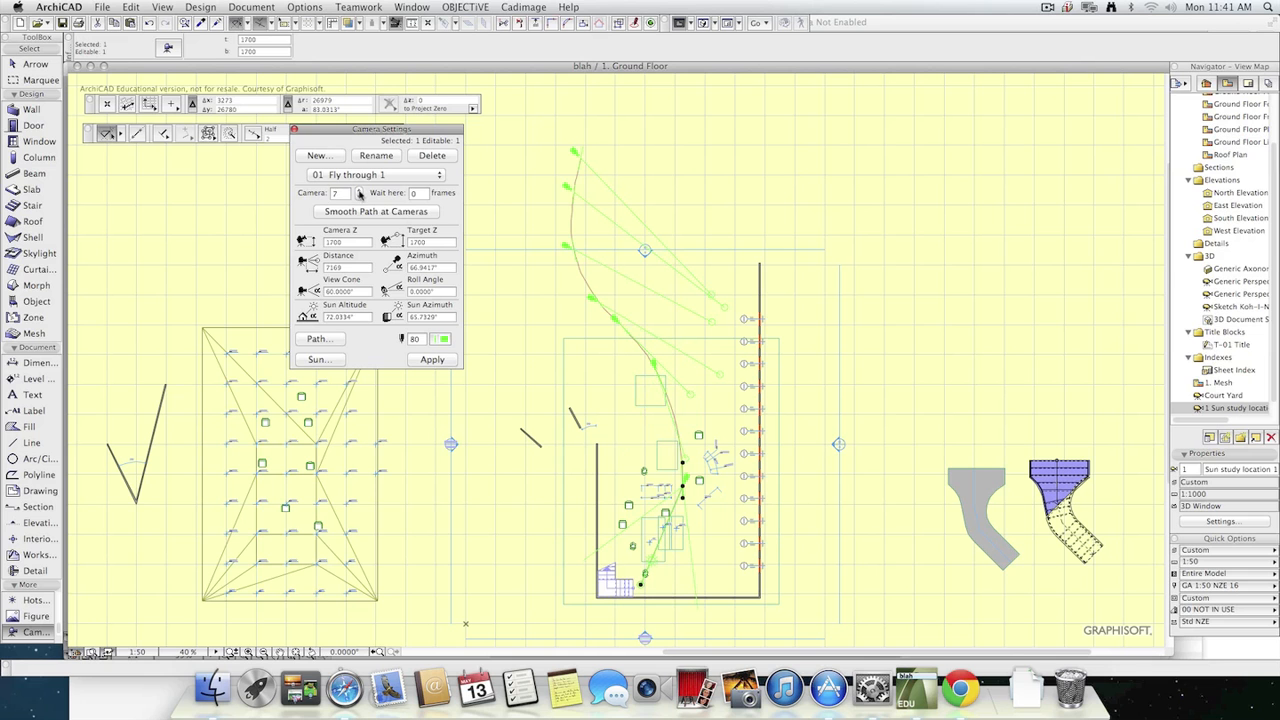
click(330, 290)
key(Return)
click(438, 244)
text(12)
click(377, 355)
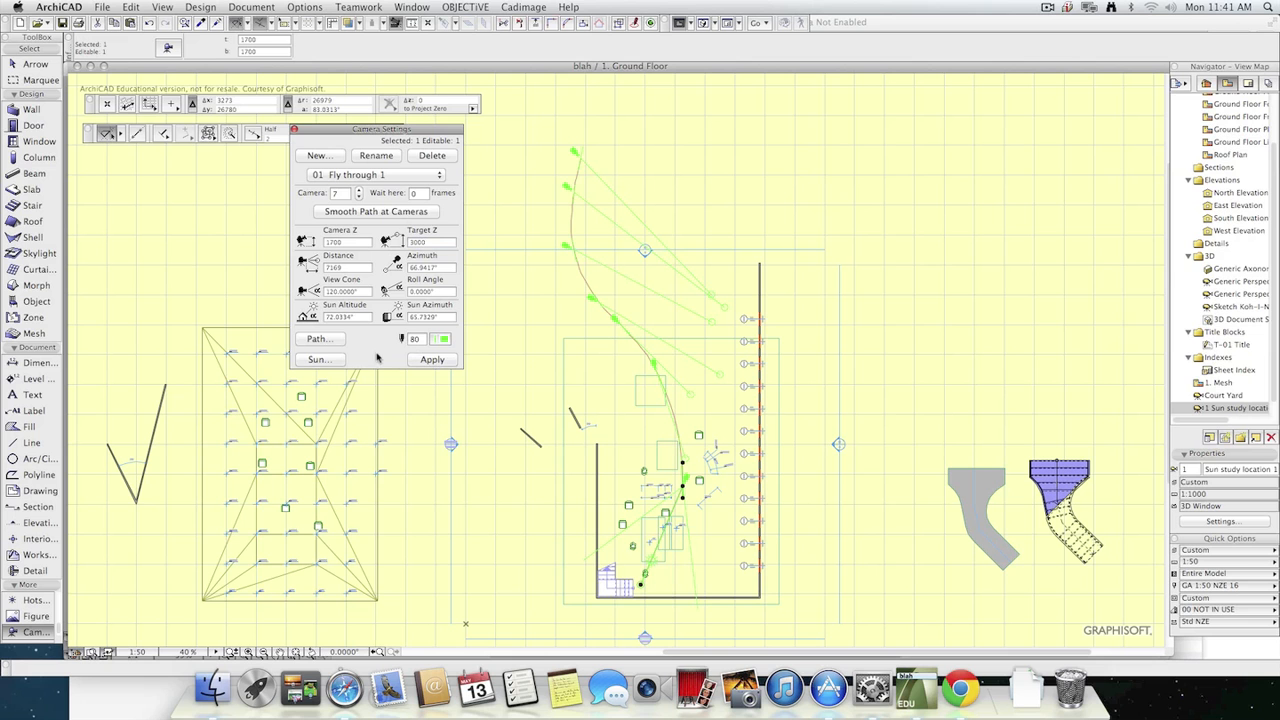
click(432, 360)
Examine the fly-through creation settings for the "Fly through 1" path with 3D Window as source, and leave them without saving.
click(200, 7)
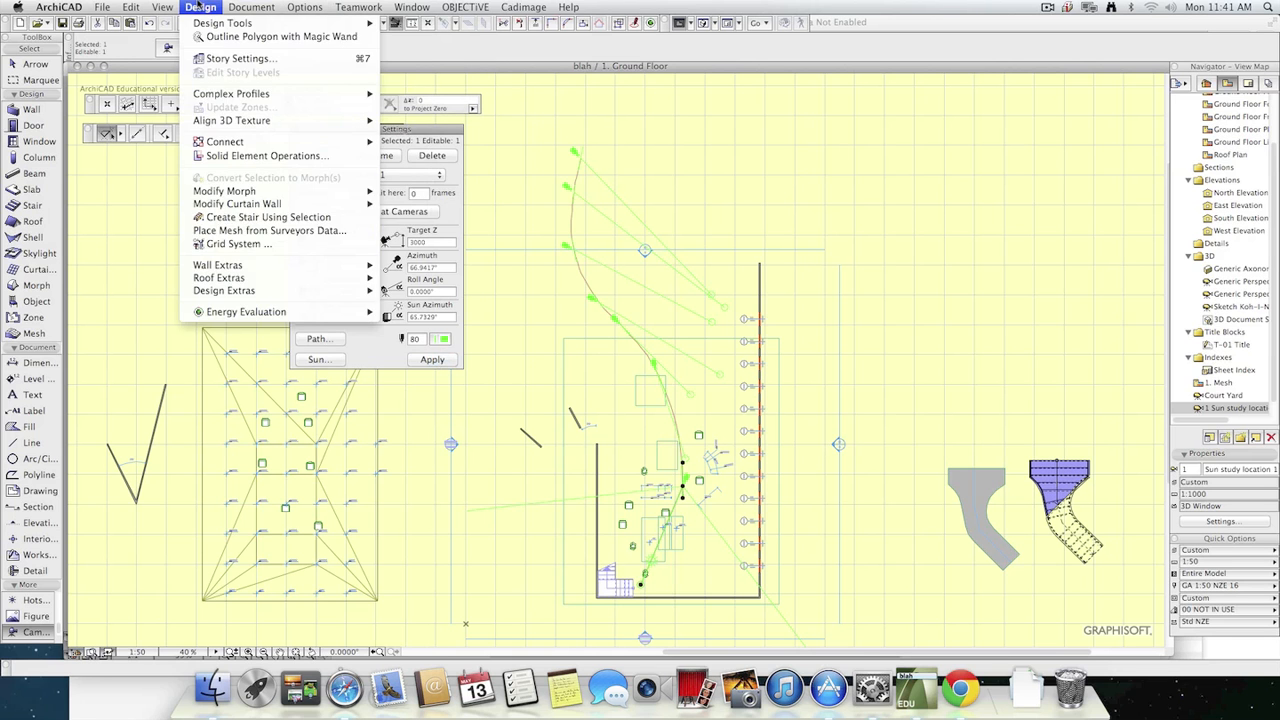
mouse_move(251, 7)
mouse_move(328, 196)
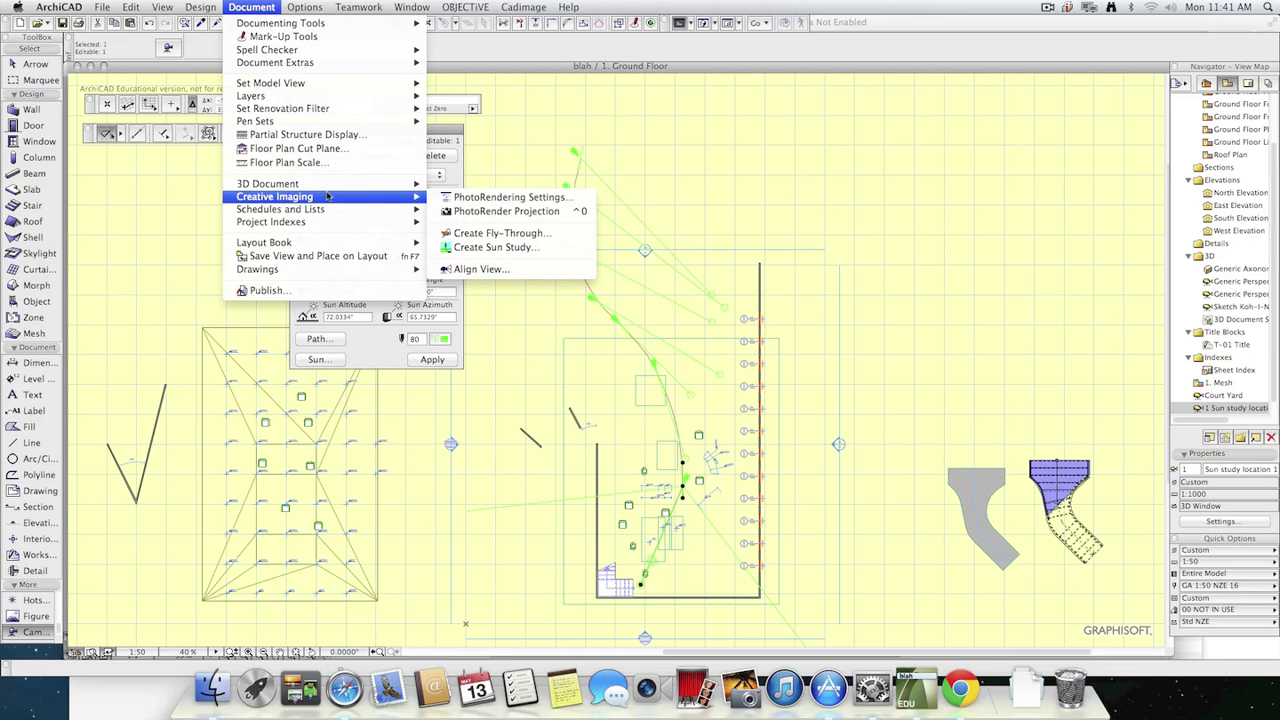
click(533, 233)
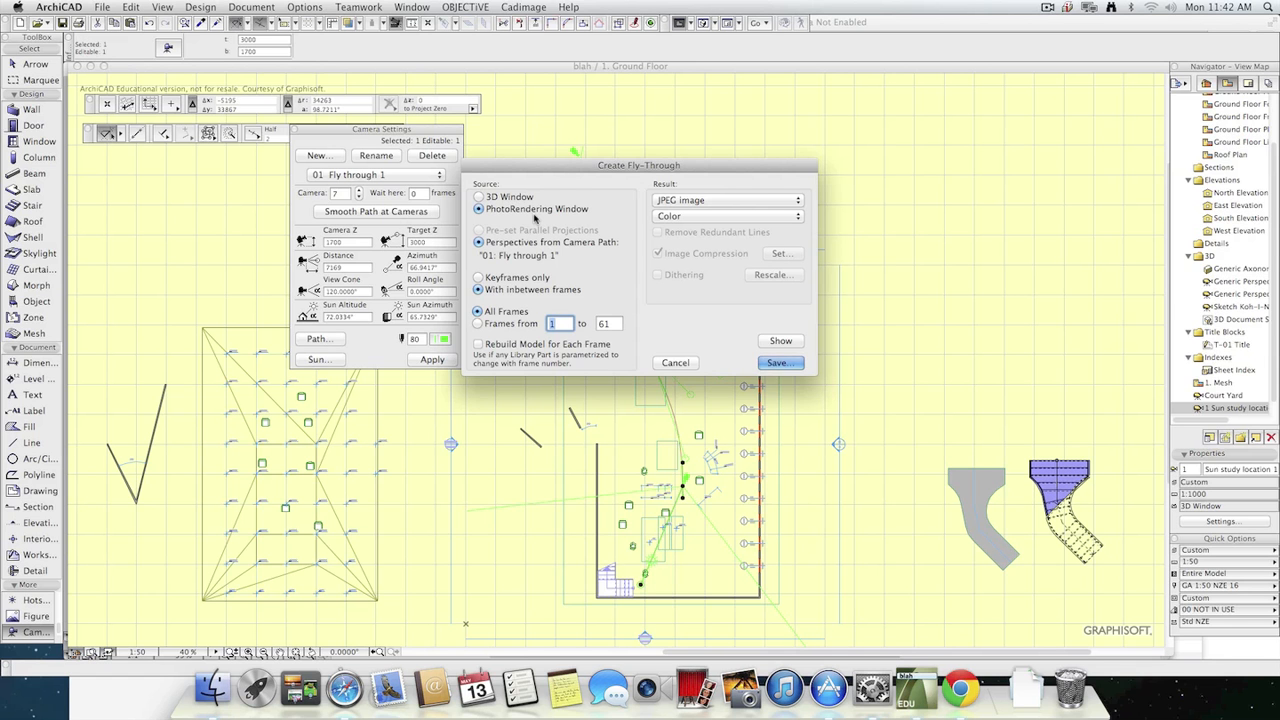
click(479, 197)
click(675, 362)
key(super+Tab)
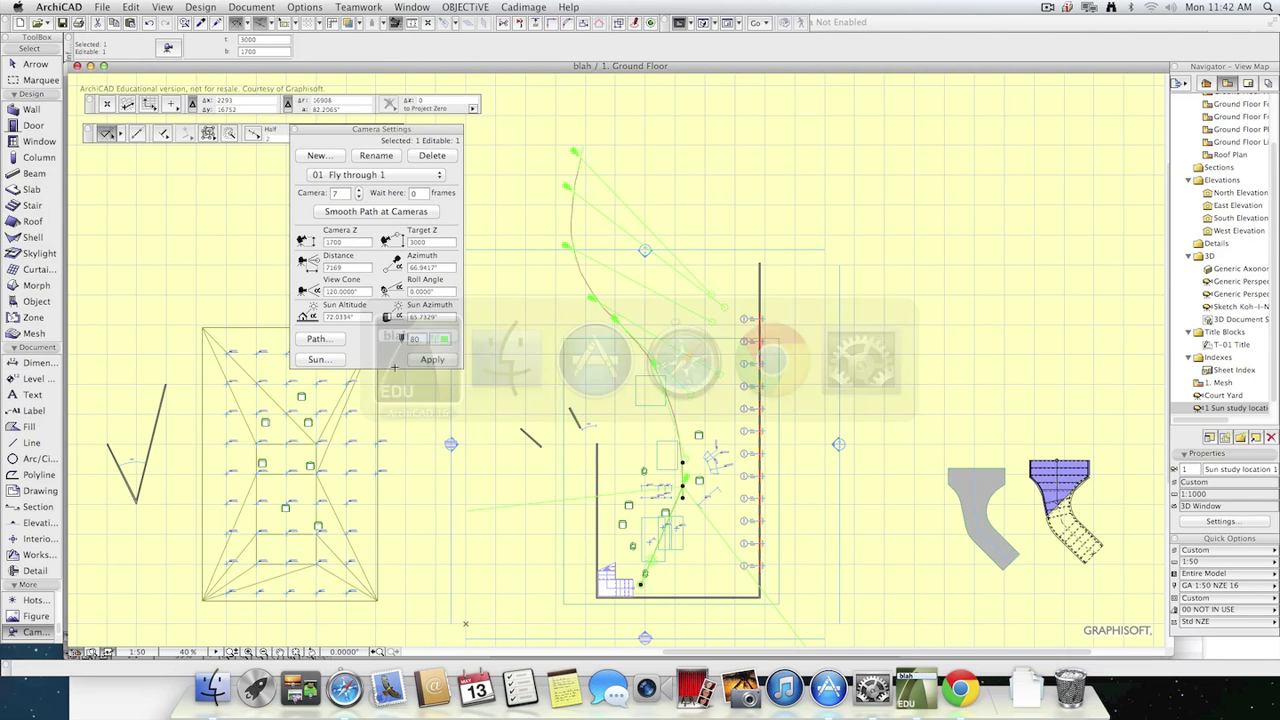
key(super+grave)
key(super+grave)
key(super+grave)
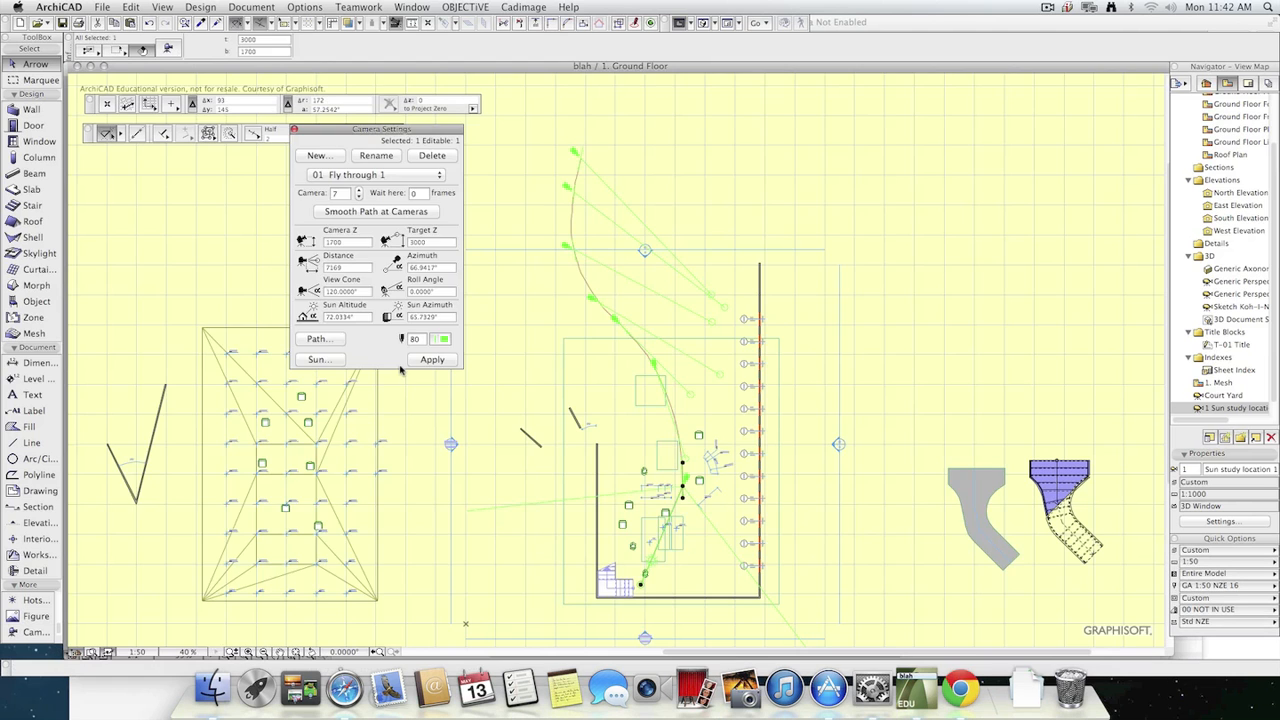
Bring up the 3D window, shrink it, and reposition it over the upper part of the floor plan.
key(super+grave)
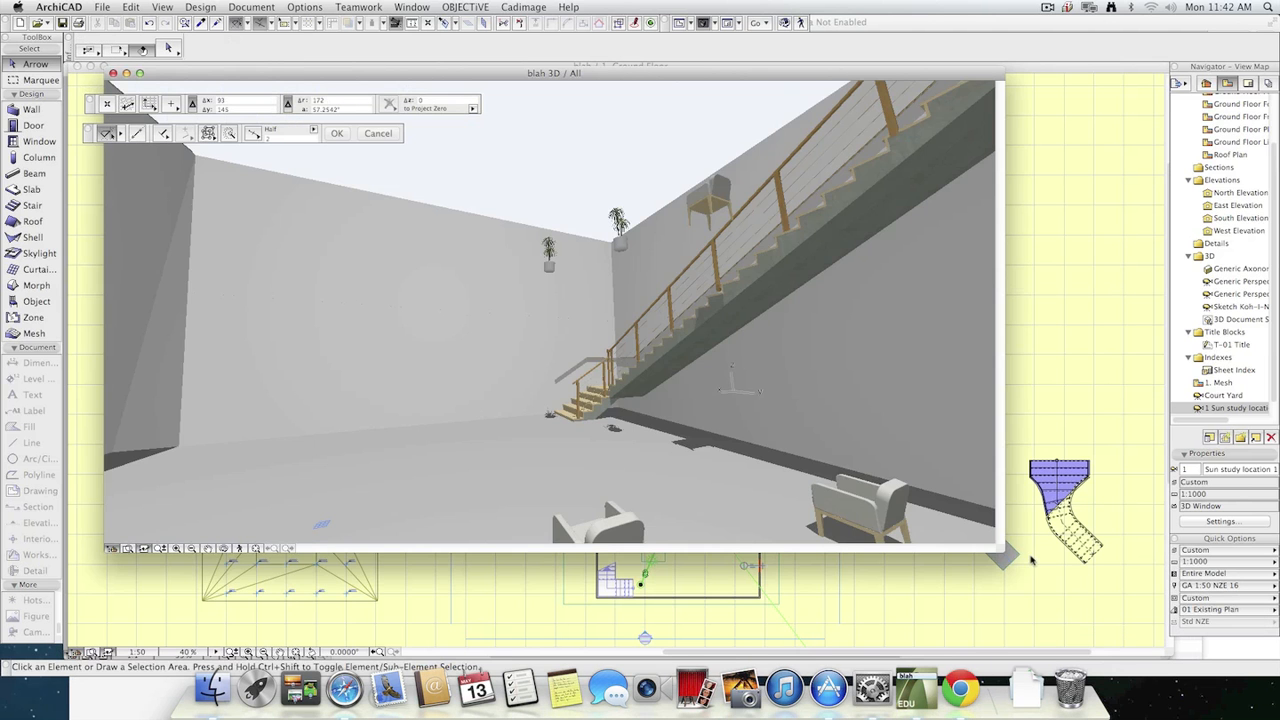
drag(1001, 546, 679, 451)
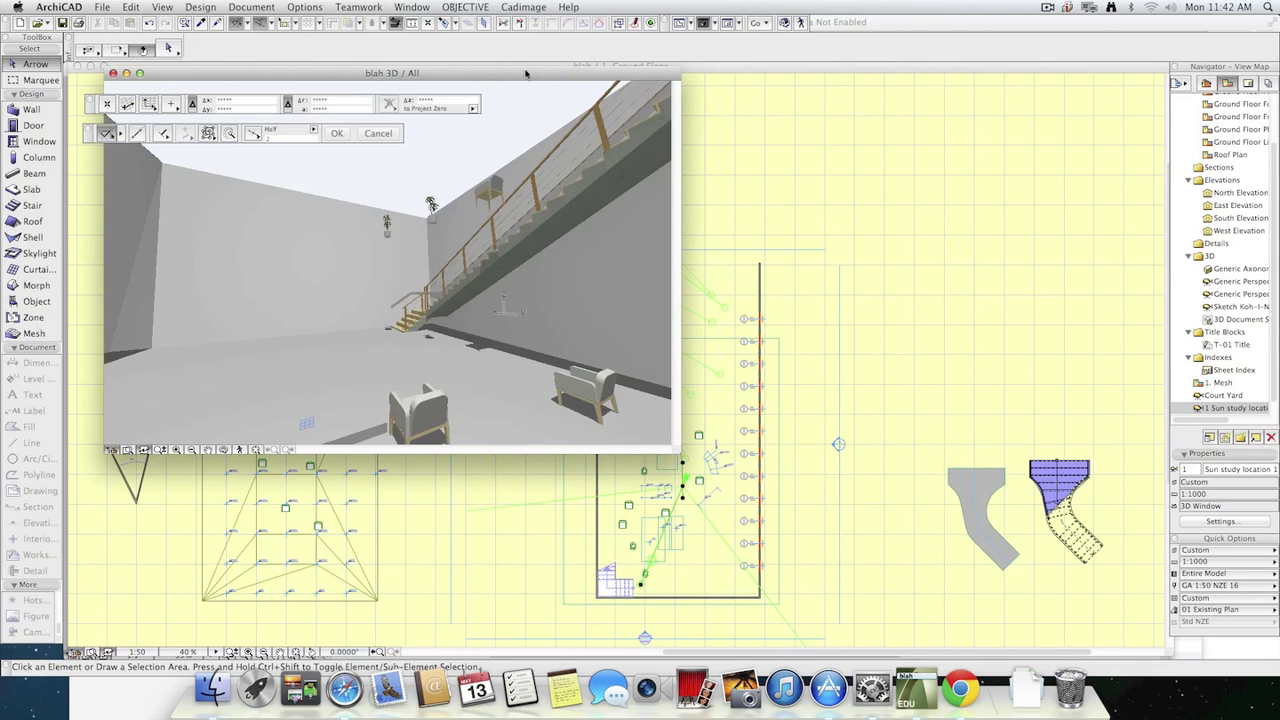
drag(508, 73, 780, 153)
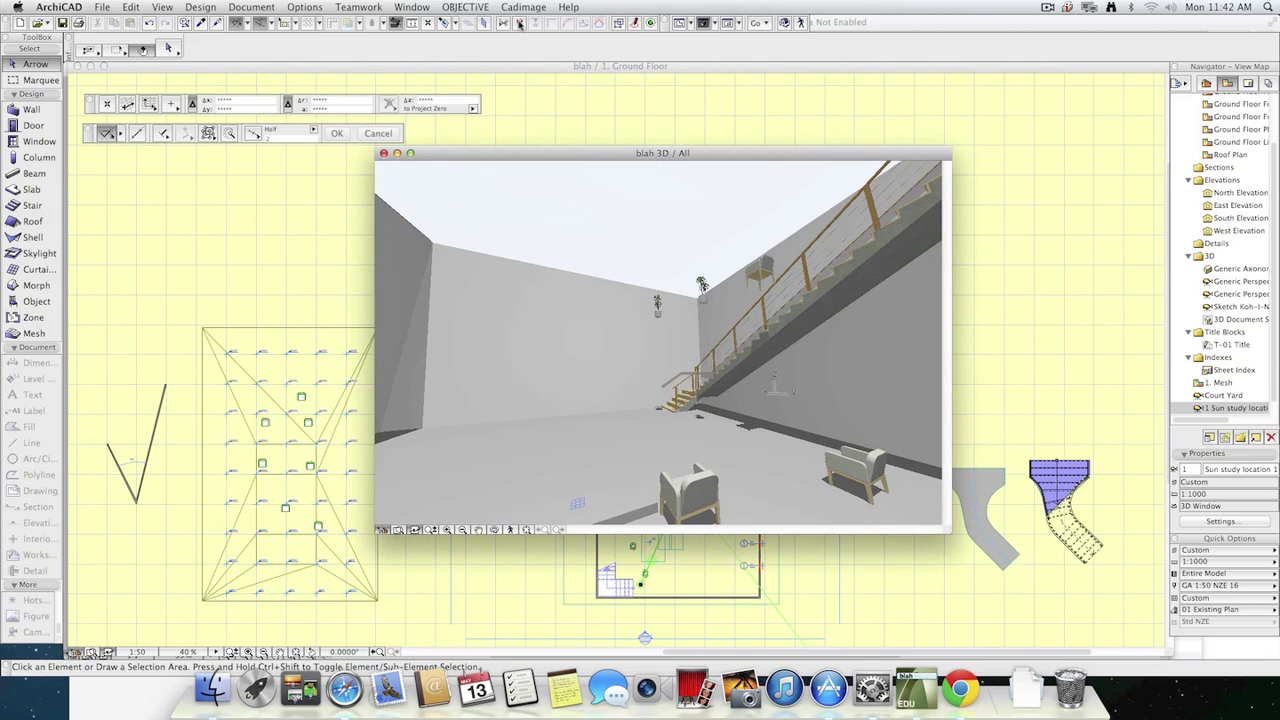
drag(568, 159, 706, 118)
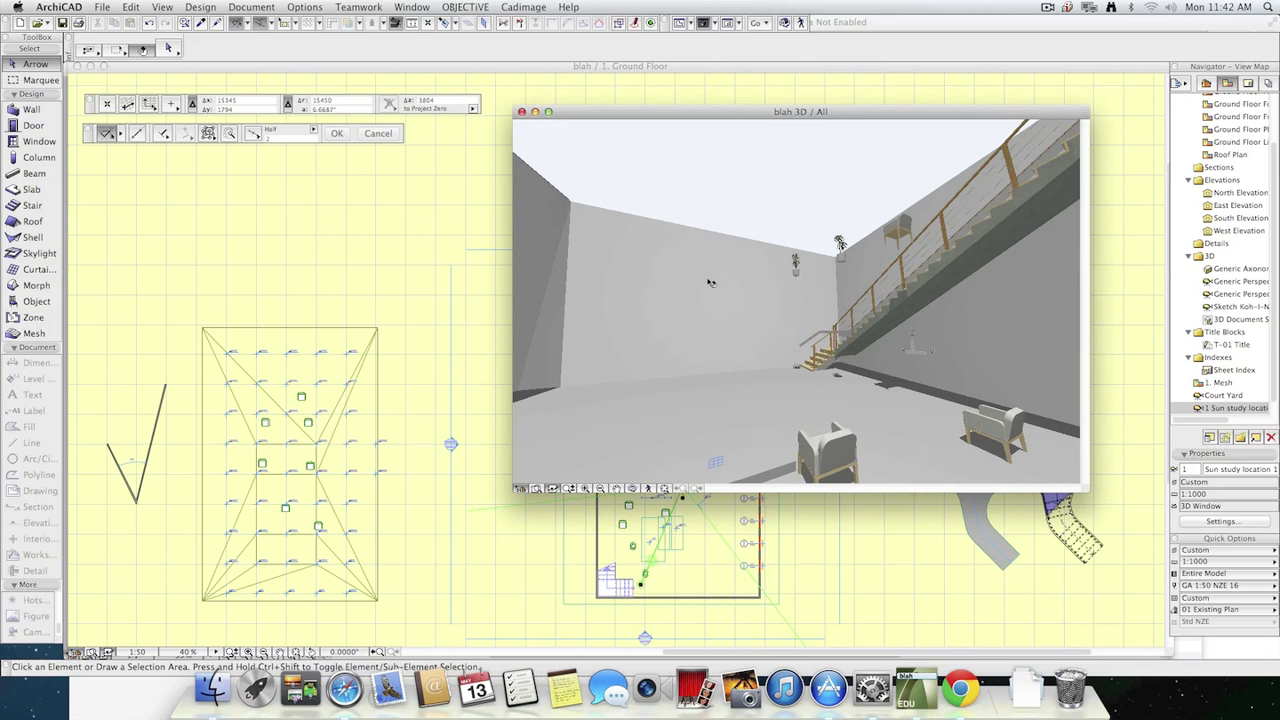
Return to the floor plan and start a fly-through of the "Fly through 1" camera path with 3D Window as source.
key(super+Tab)
click(251, 6)
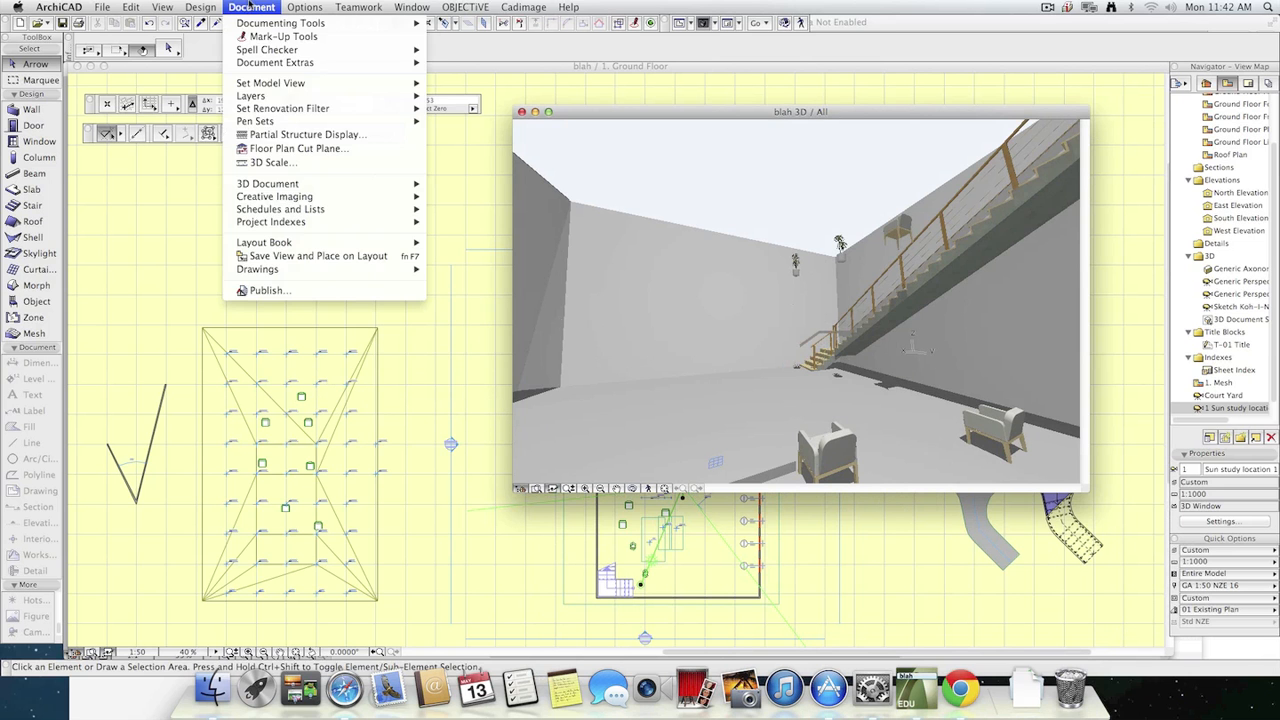
click(263, 6)
click(418, 76)
click(340, 6)
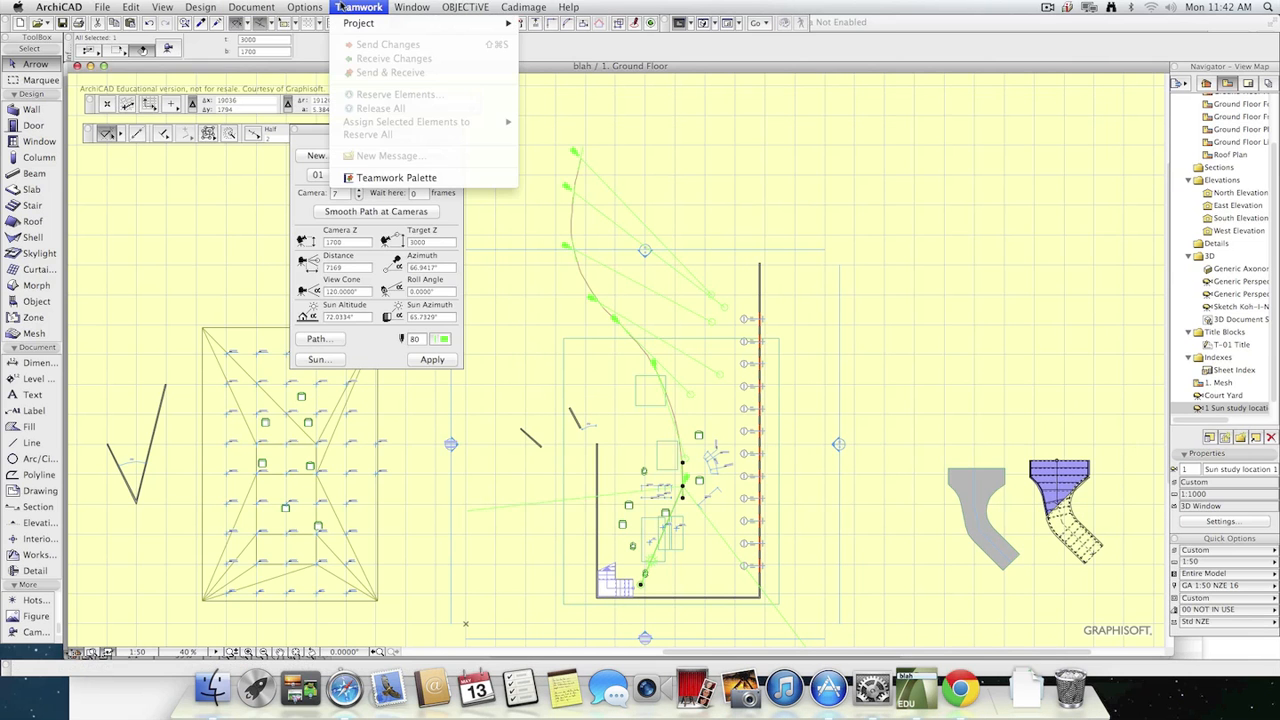
click(340, 7)
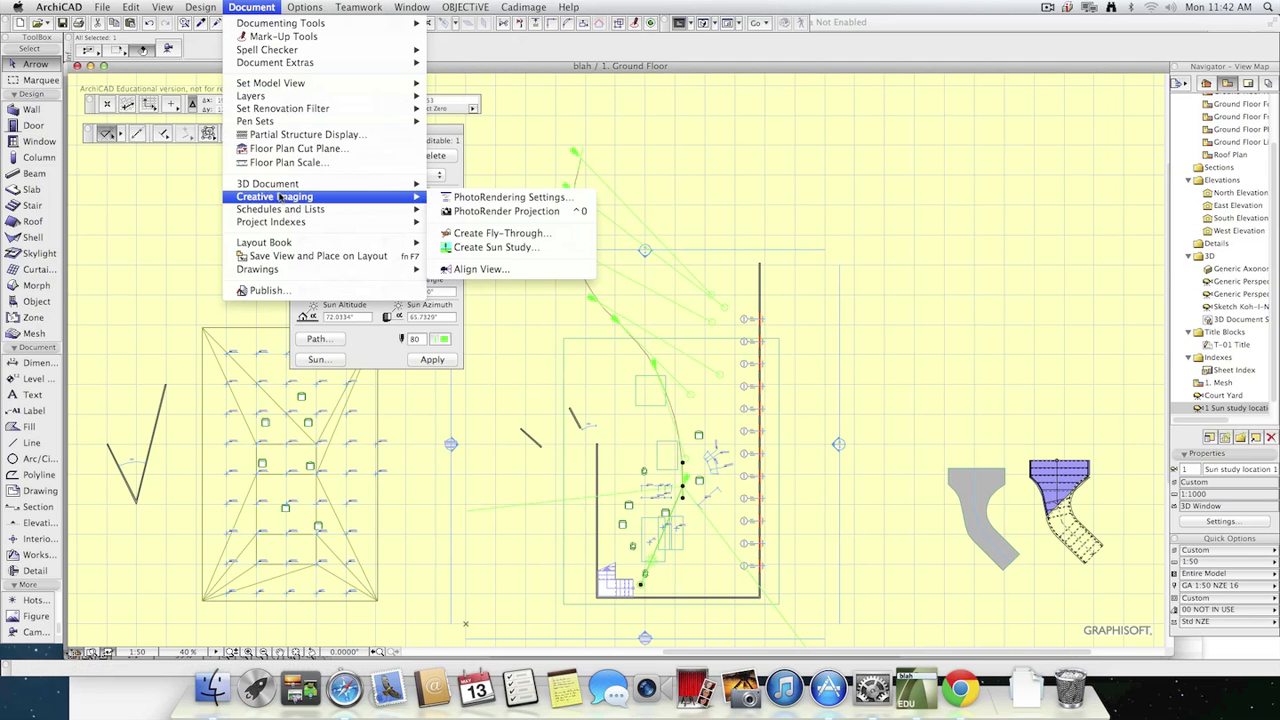
click(502, 233)
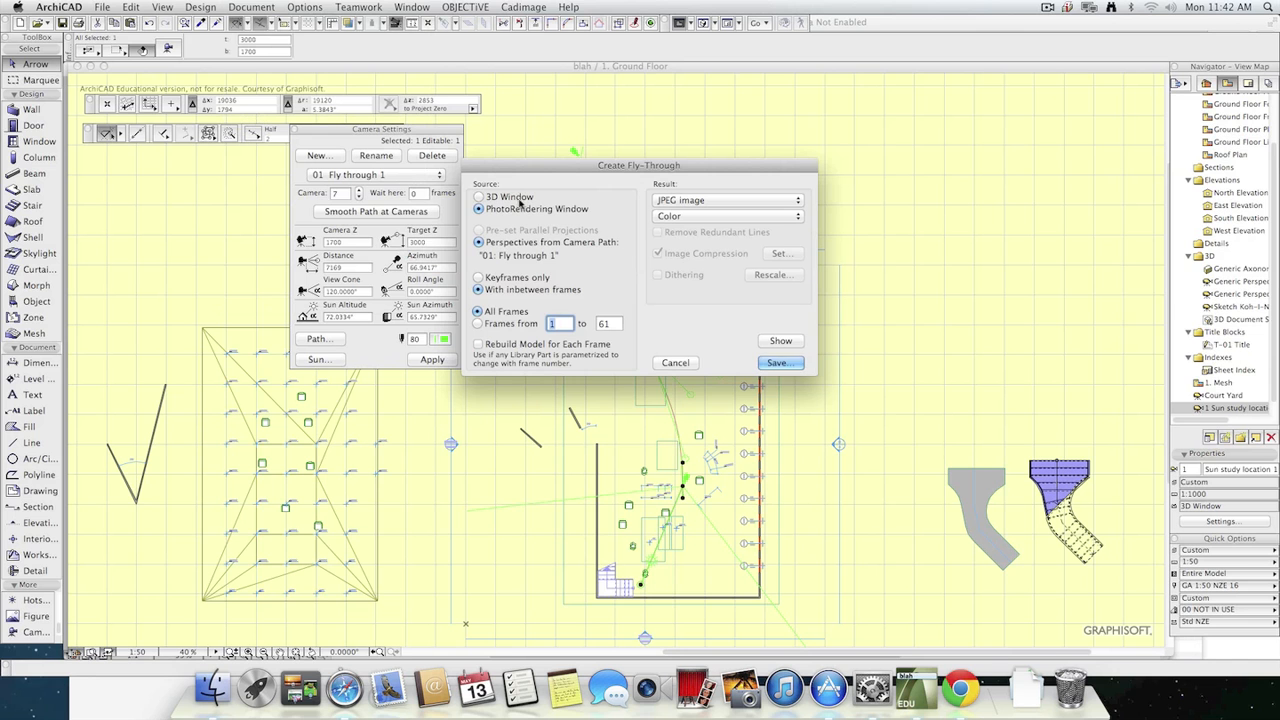
click(513, 198)
Set the fly-through result to QuickTime Movie File and accept MPEG-4 Video compression at 15 frames per second and High quality.
click(704, 200)
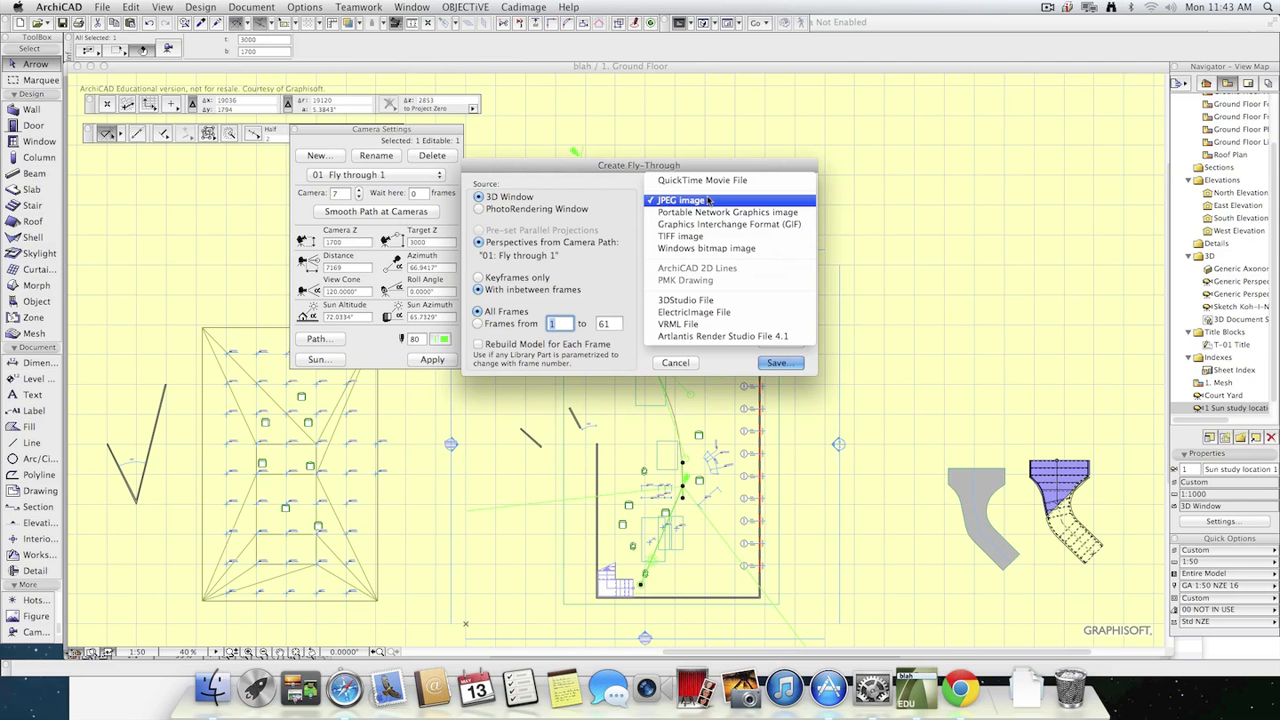
click(712, 181)
click(781, 253)
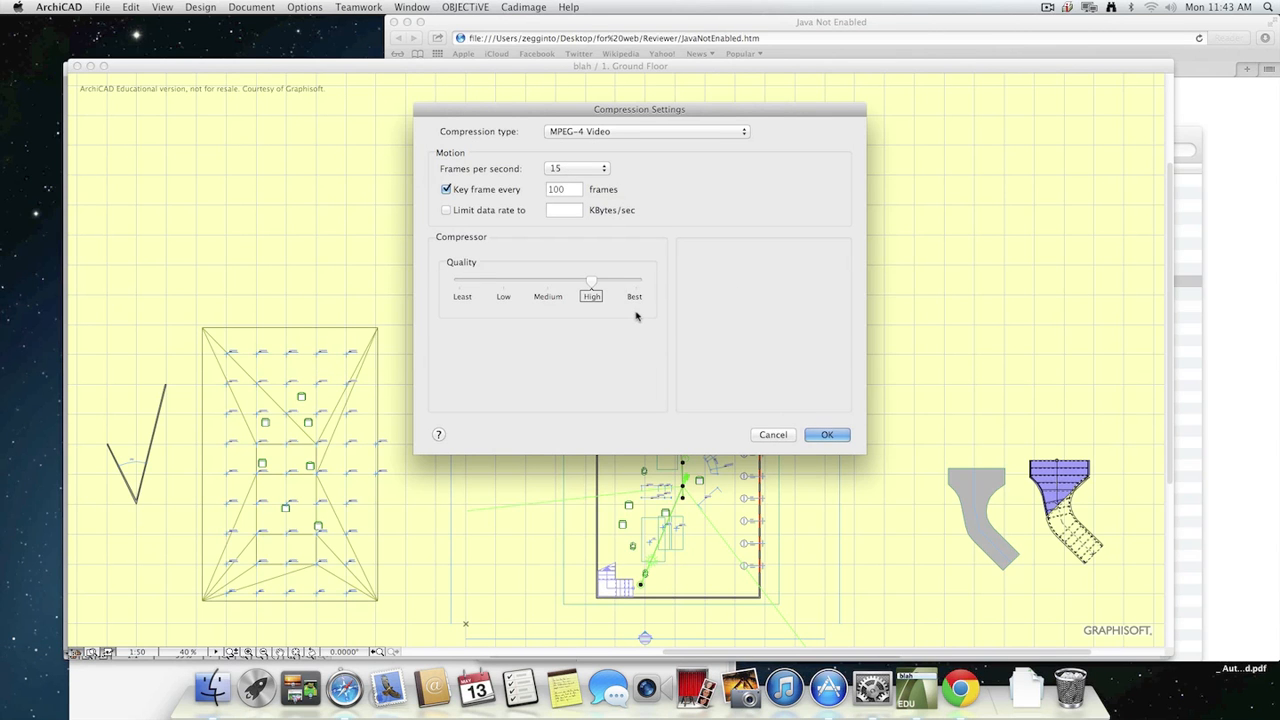
click(826, 434)
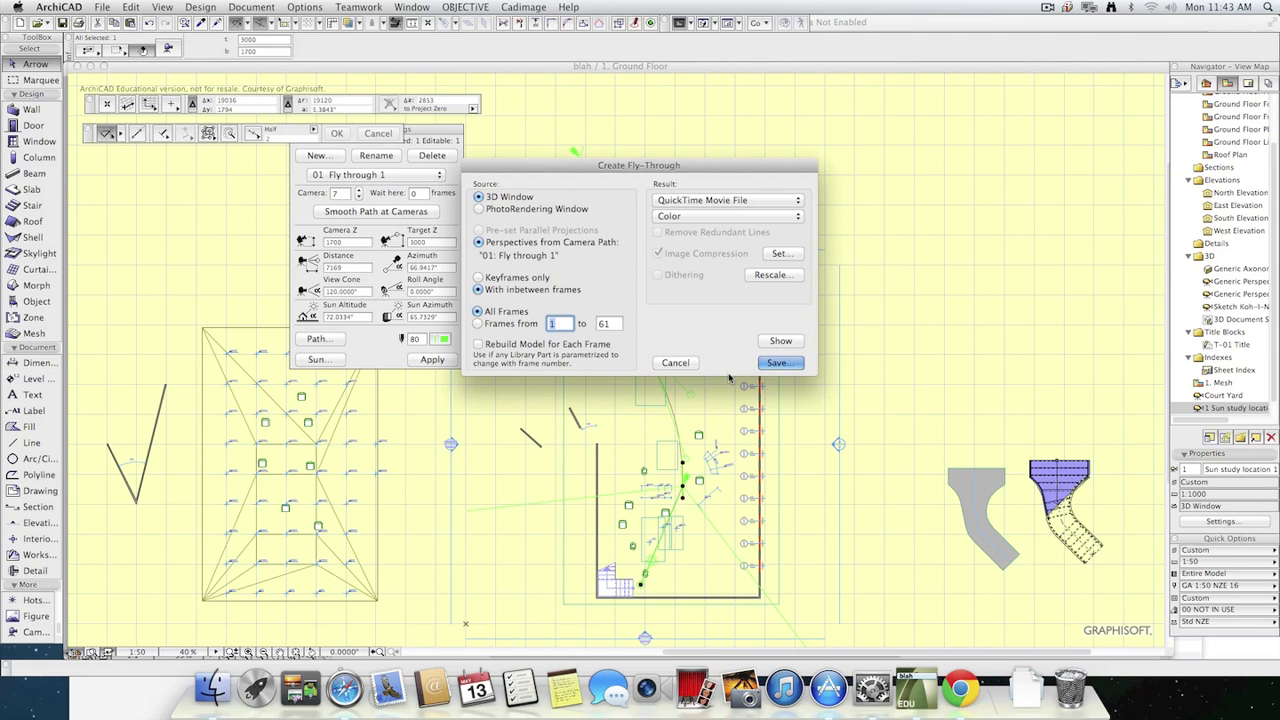
Save the fly-through to the Desktop as blah1.mov.
click(779, 363)
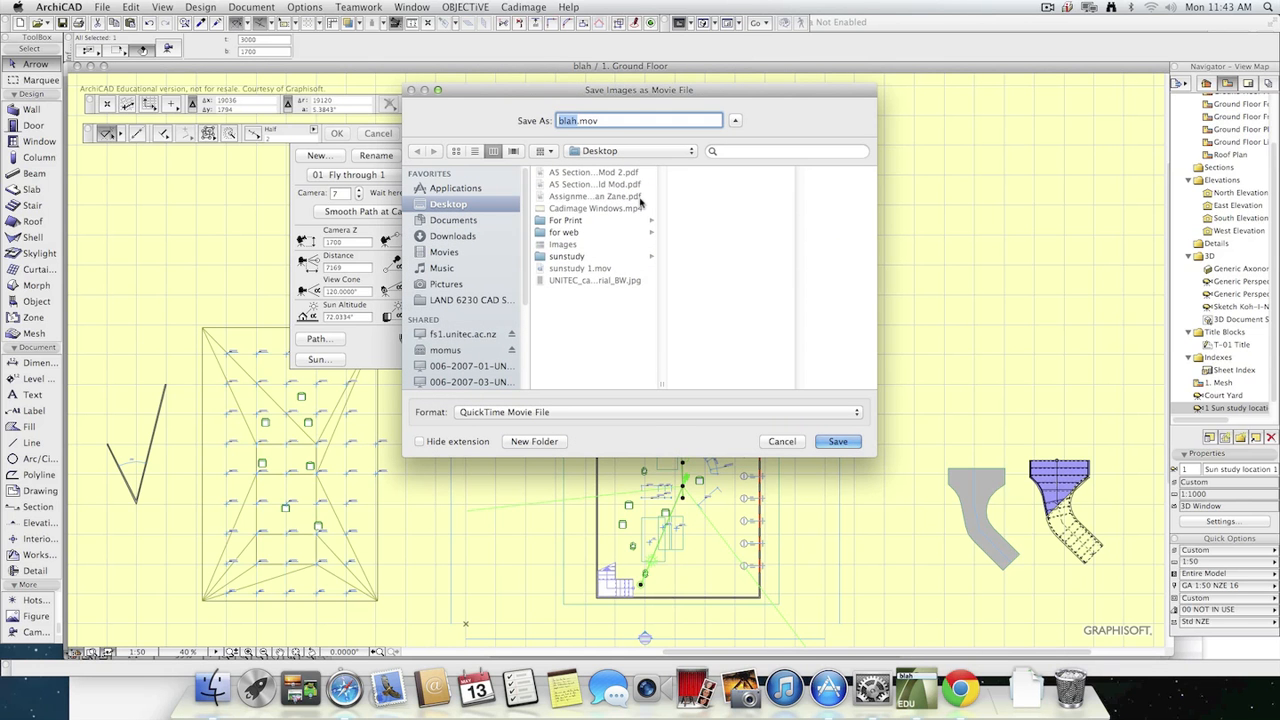
key(Right)
text(1)
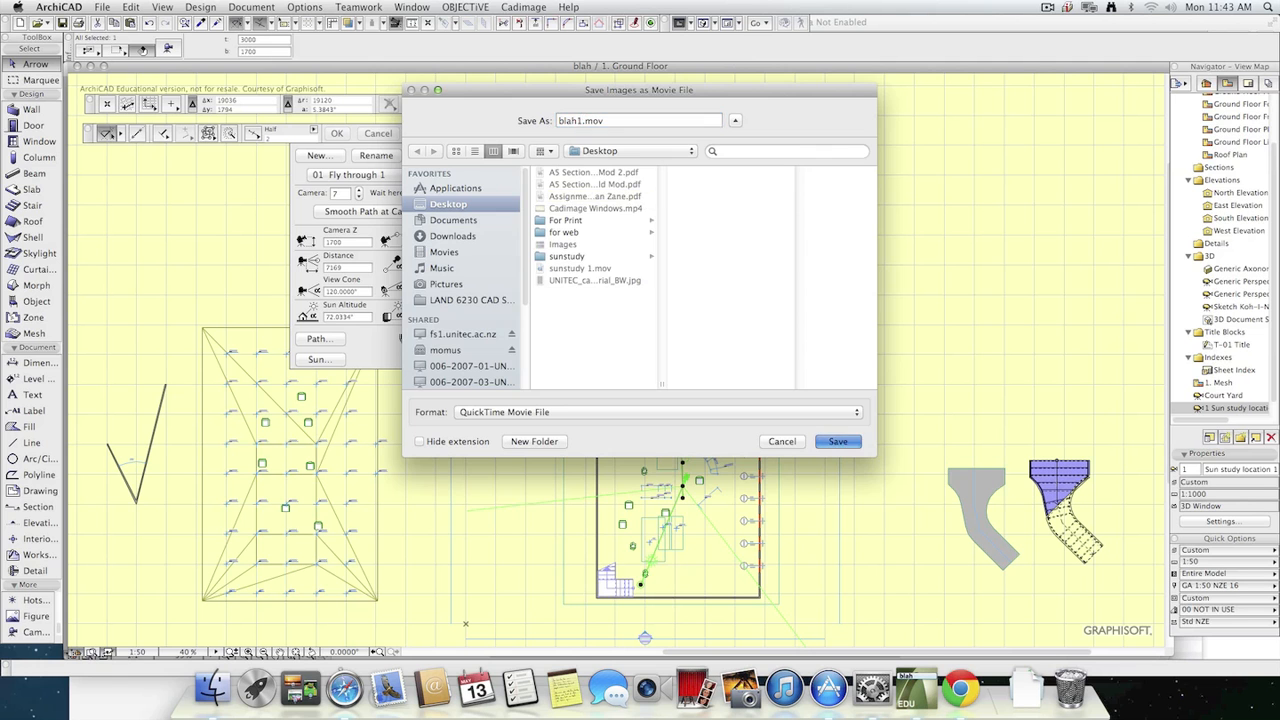
key(Return)
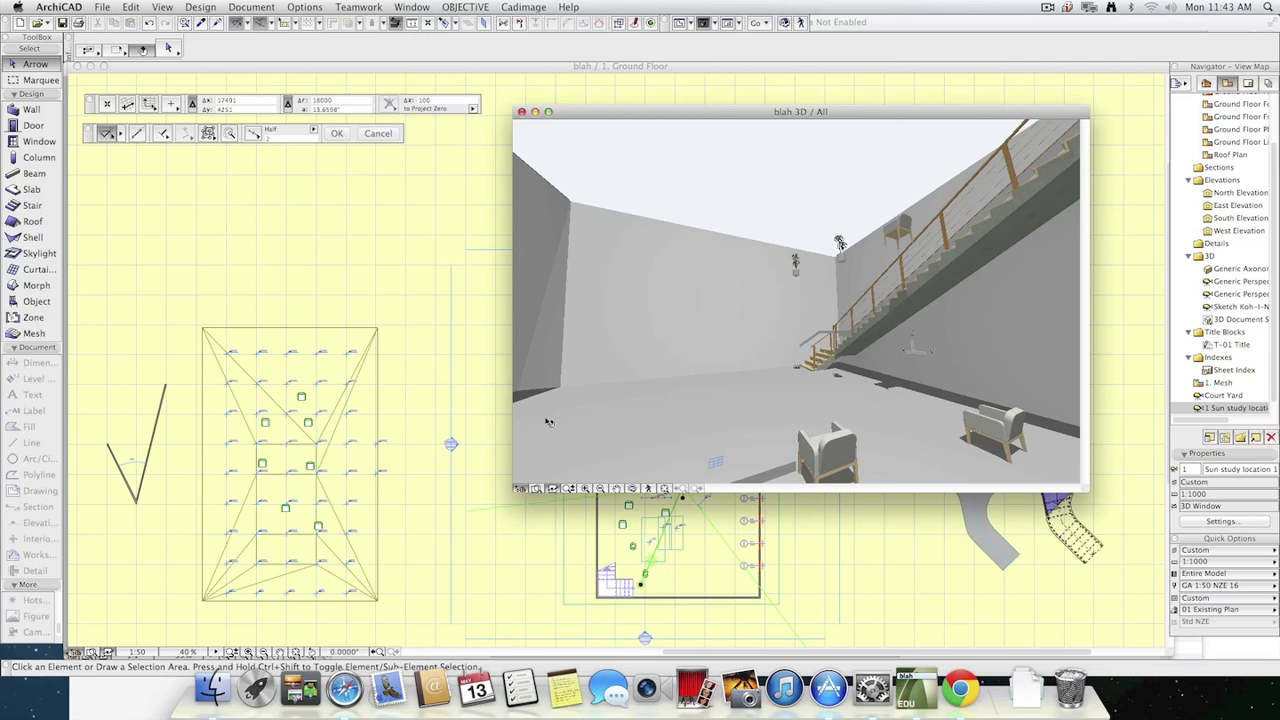
Switch to Finder, open blah1.mov from the Desktop in QuickTime Player, and move its window fully into view.
key(super+Tab)
click(495, 358)
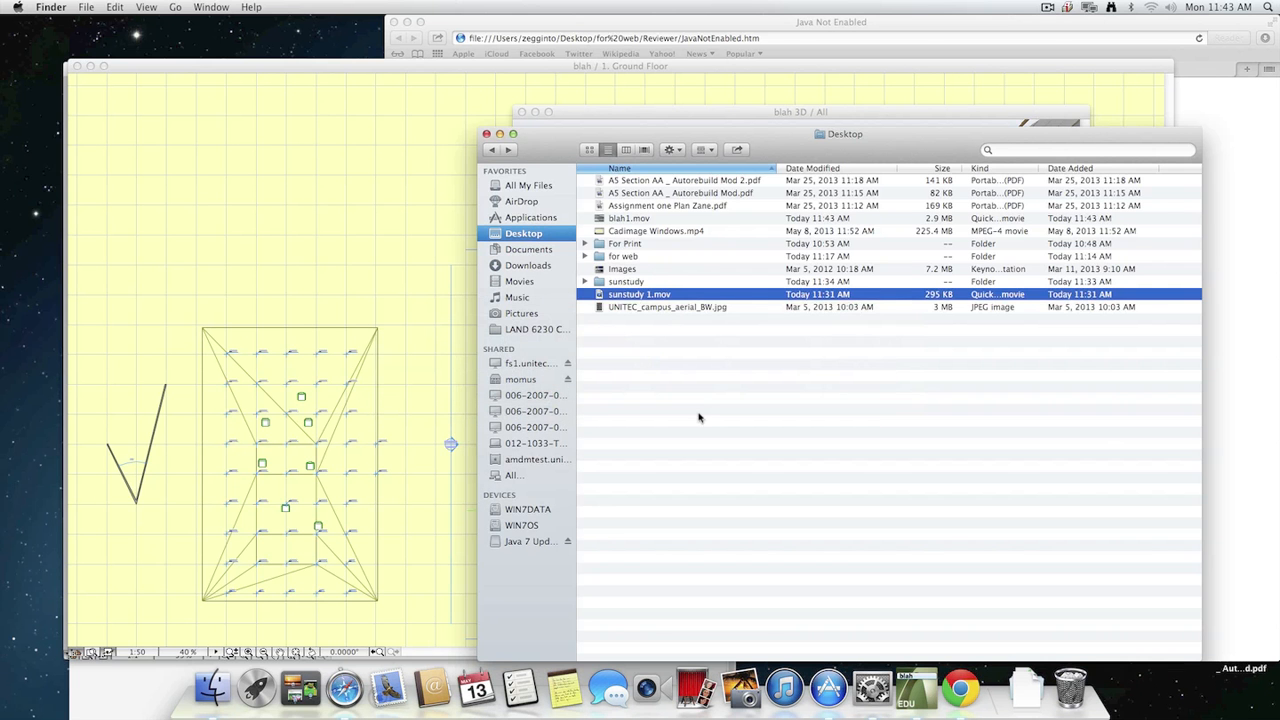
click(632, 221)
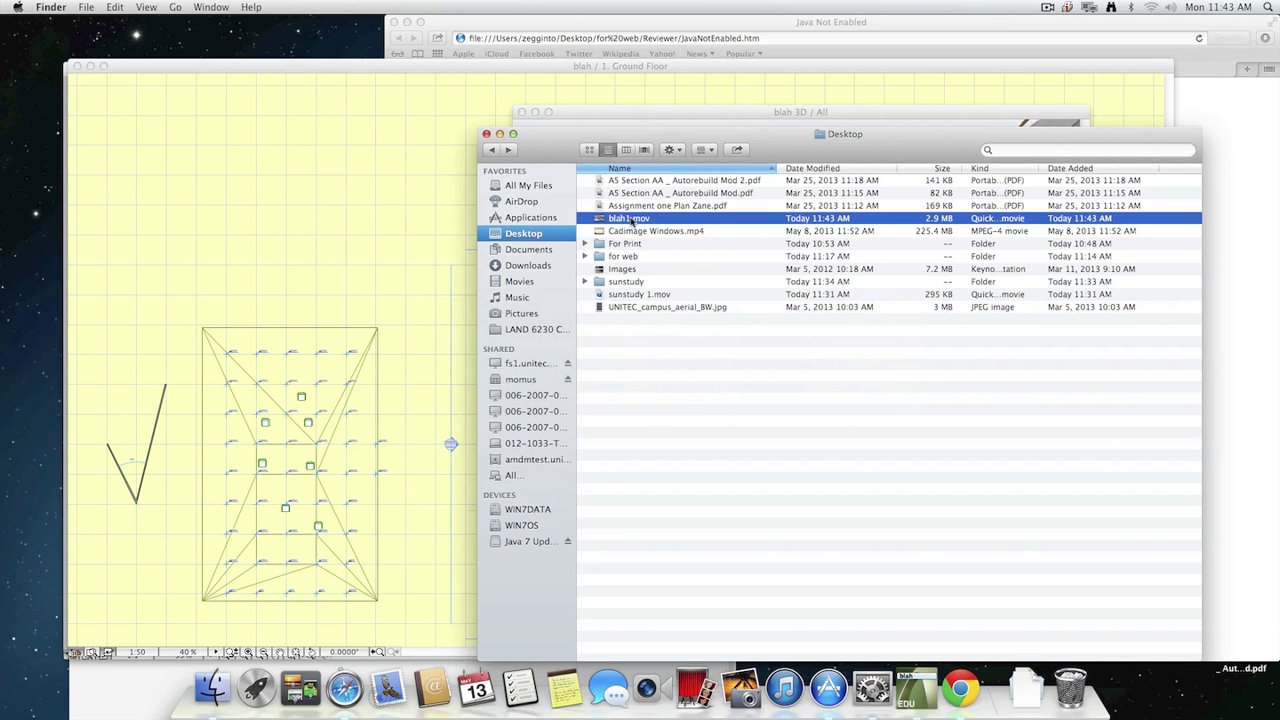
key(super+o)
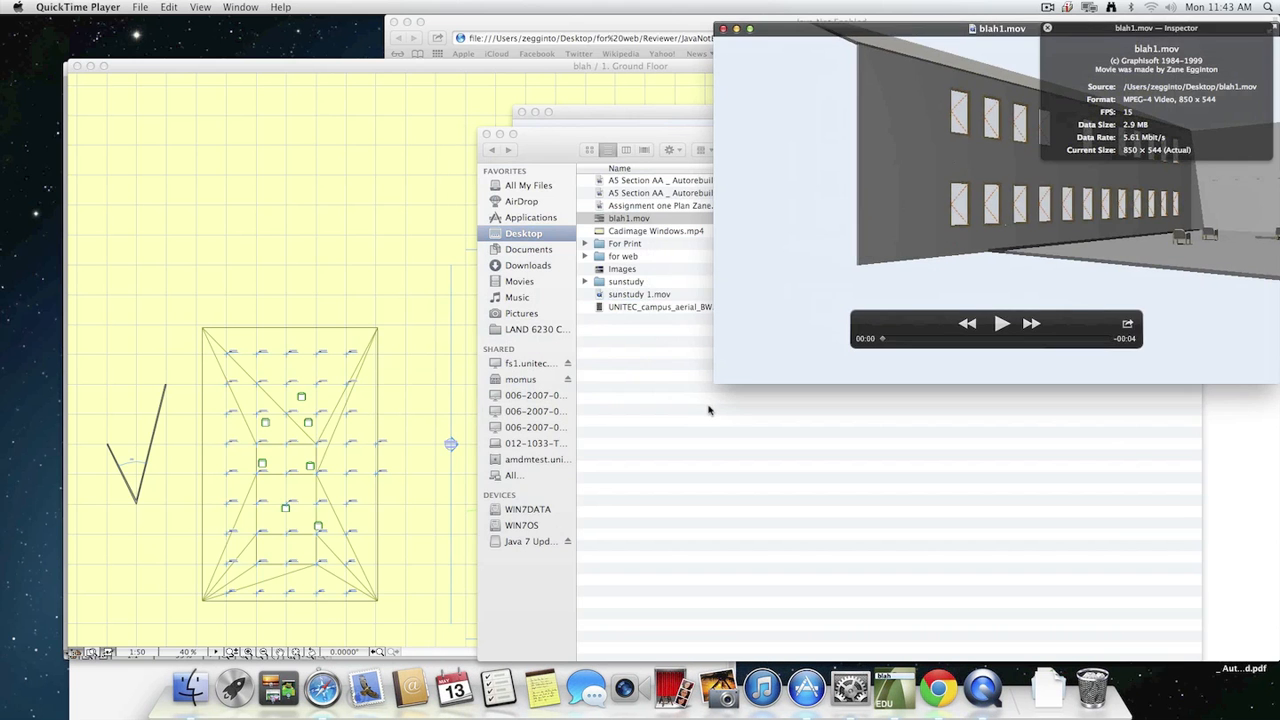
drag(990, 38, 563, 147)
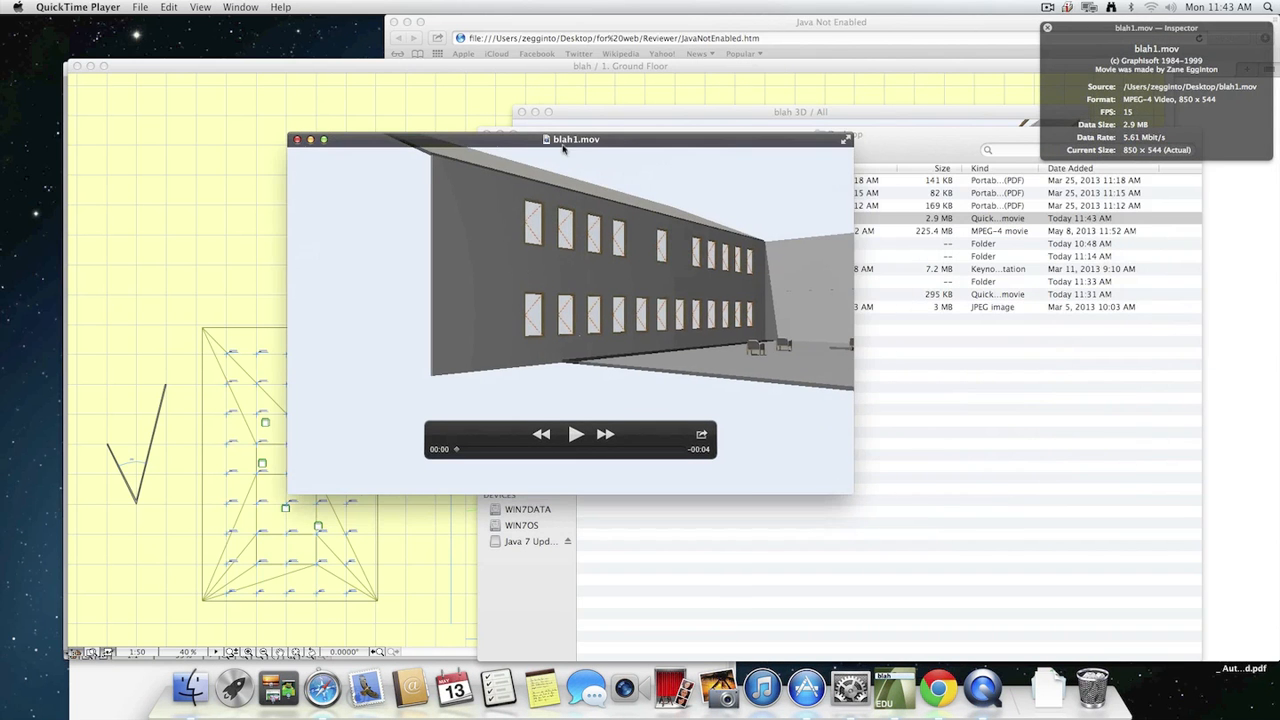
Play the blah1.mov fly-through and replay it to review the camera movement.
click(576, 433)
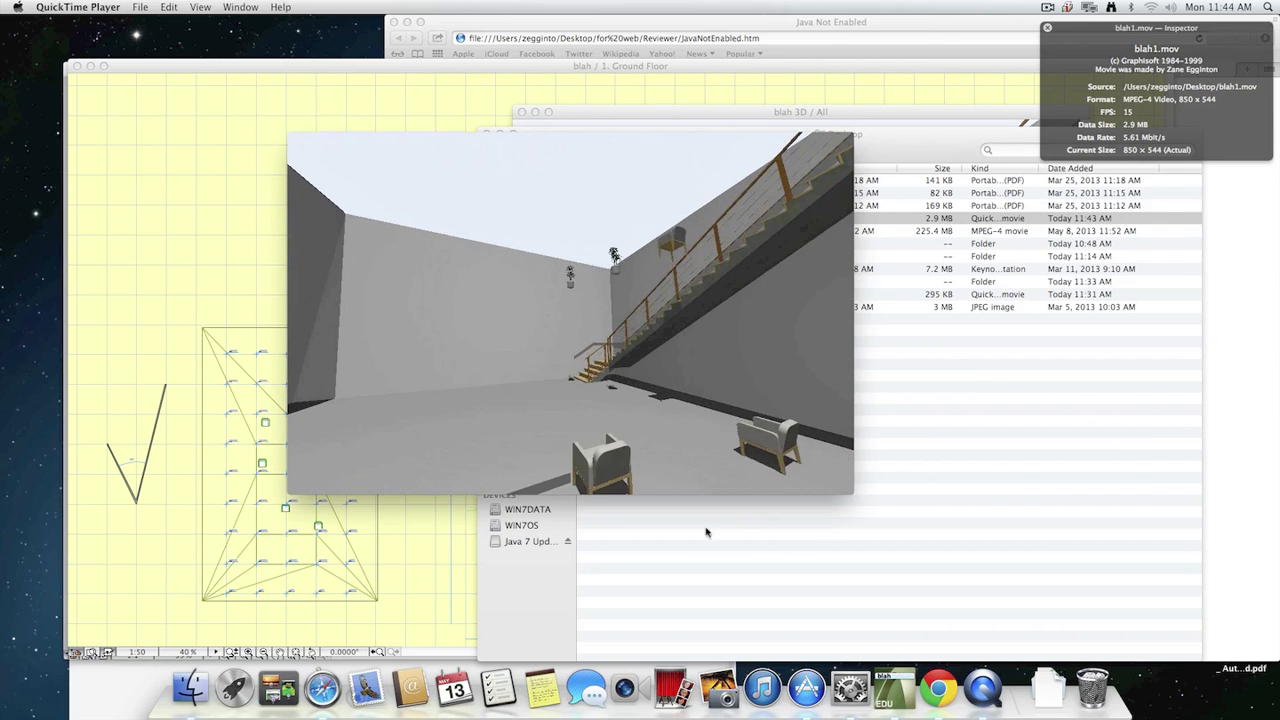
mouse_move(617, 489)
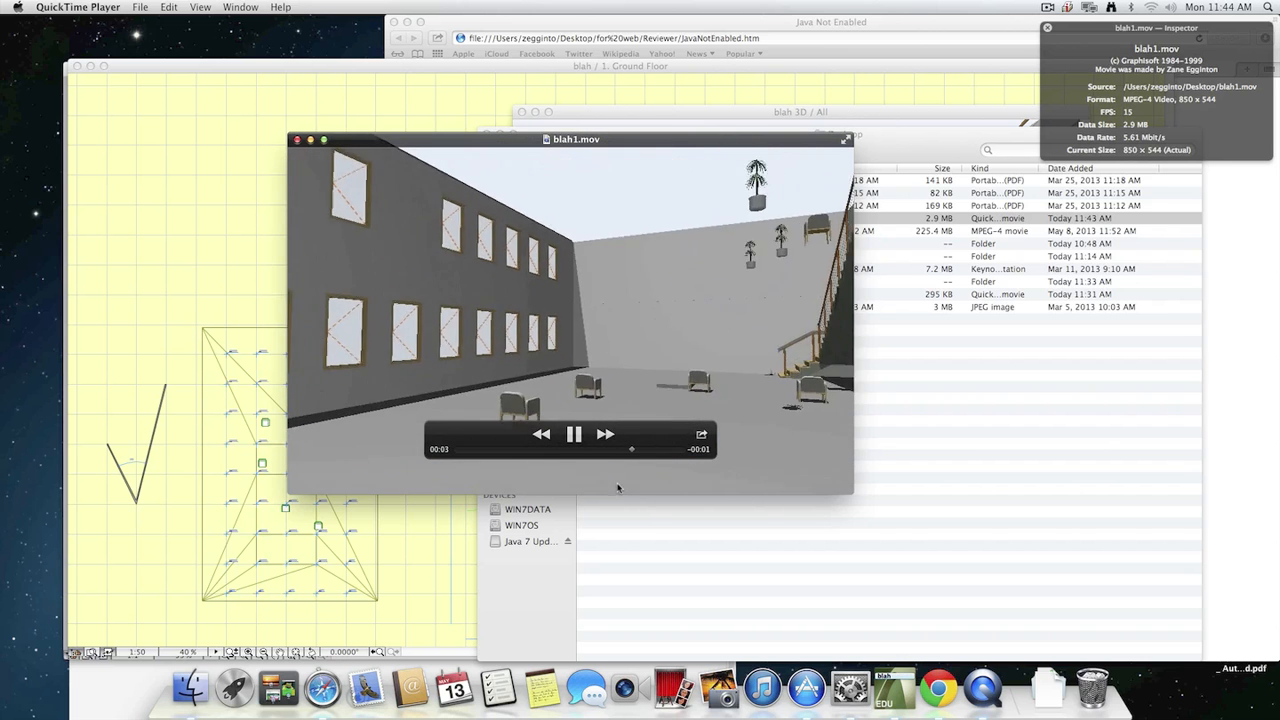
click(562, 436)
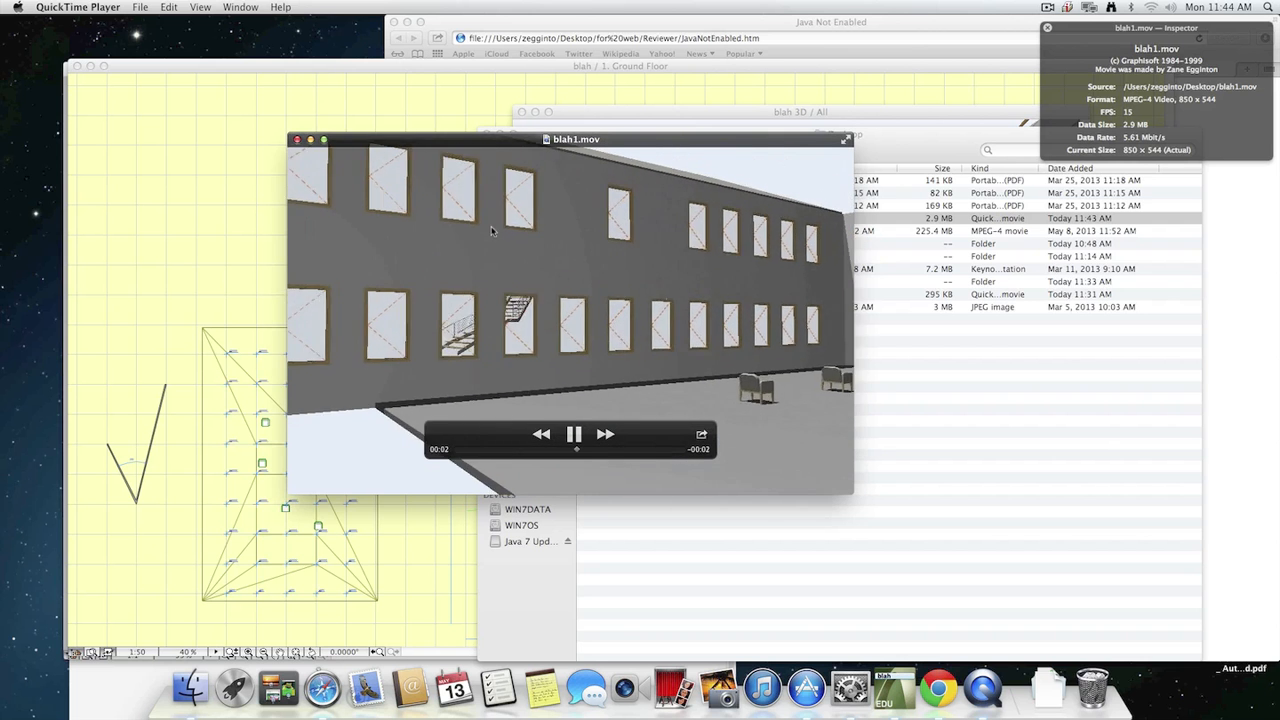
click(297, 142)
Switch to ArchiCAD and set the "Fly through 1" path options to Smooth target motion and a Closed path.
click(257, 163)
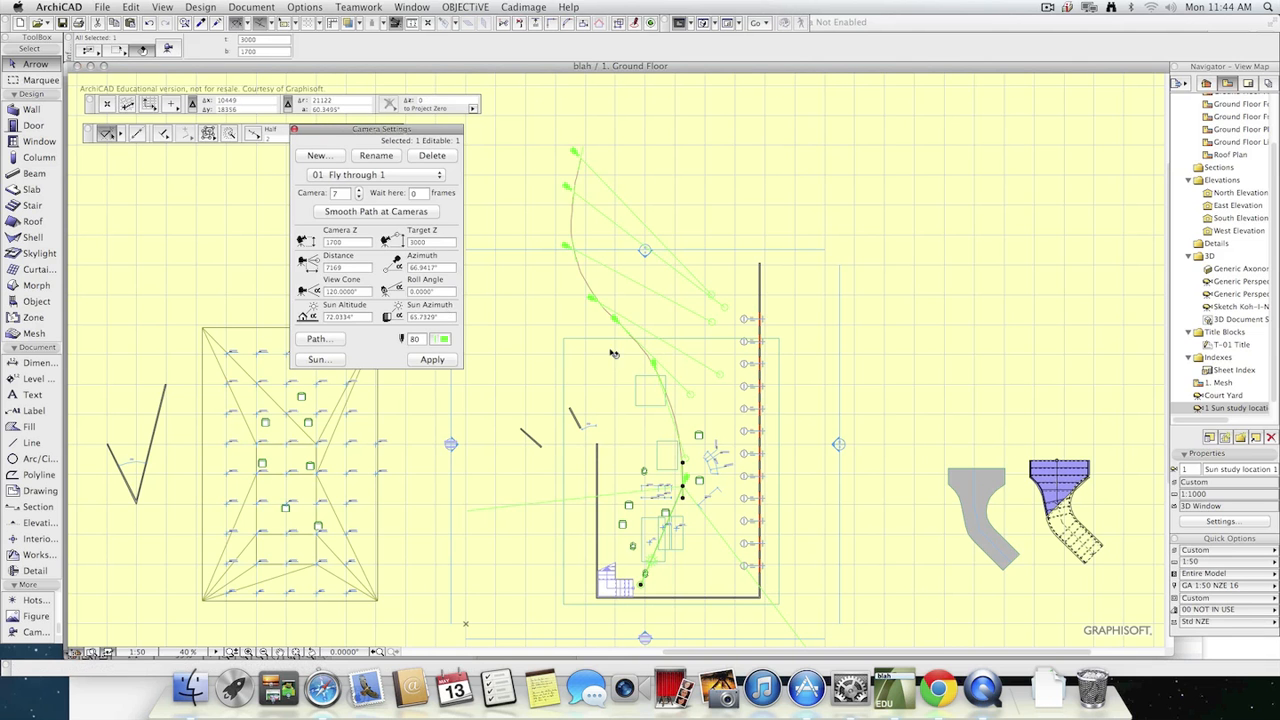
click(318, 339)
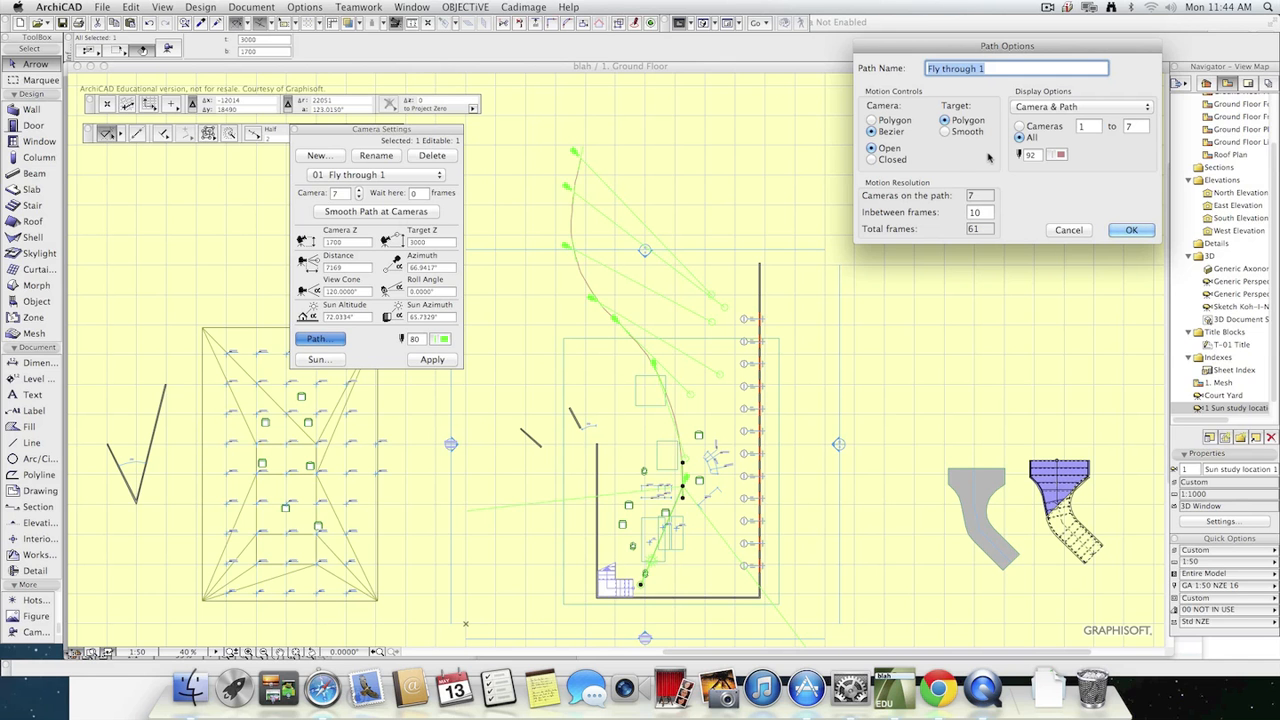
click(946, 132)
click(886, 160)
click(1131, 231)
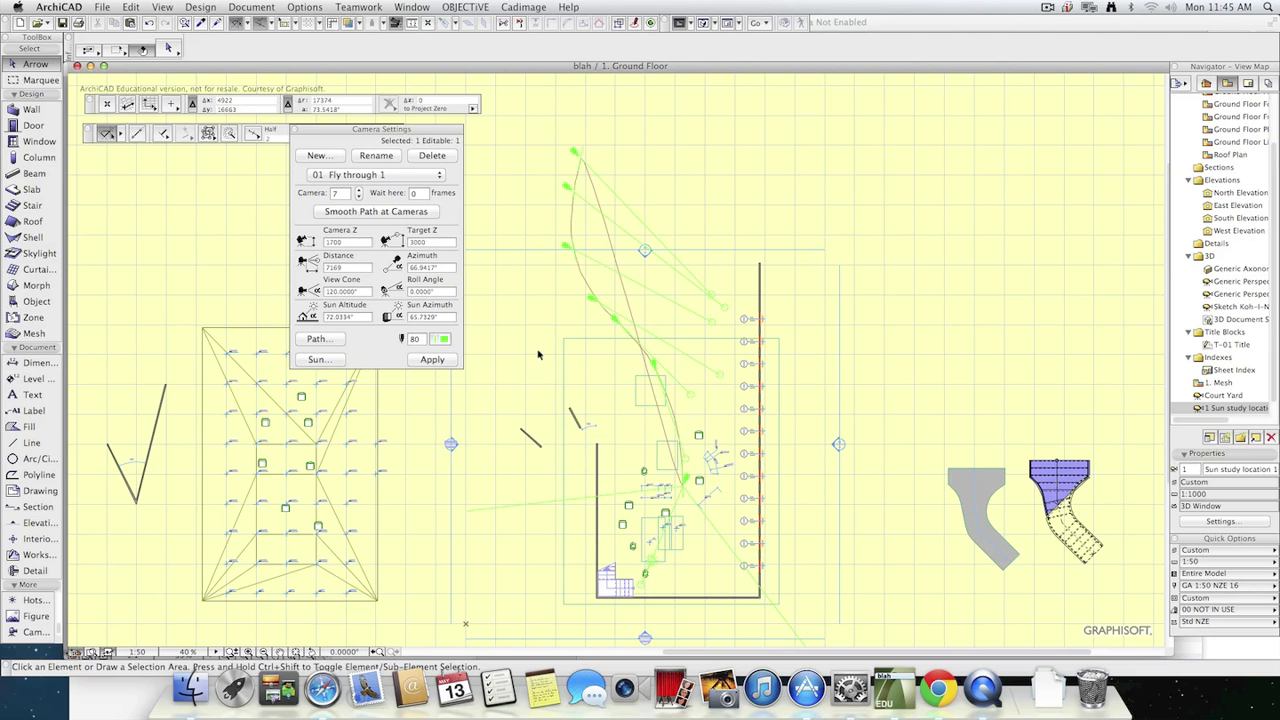
Create a fly-through from the closed camera path and save it to the Desktop as blah2.mov.
click(358, 7)
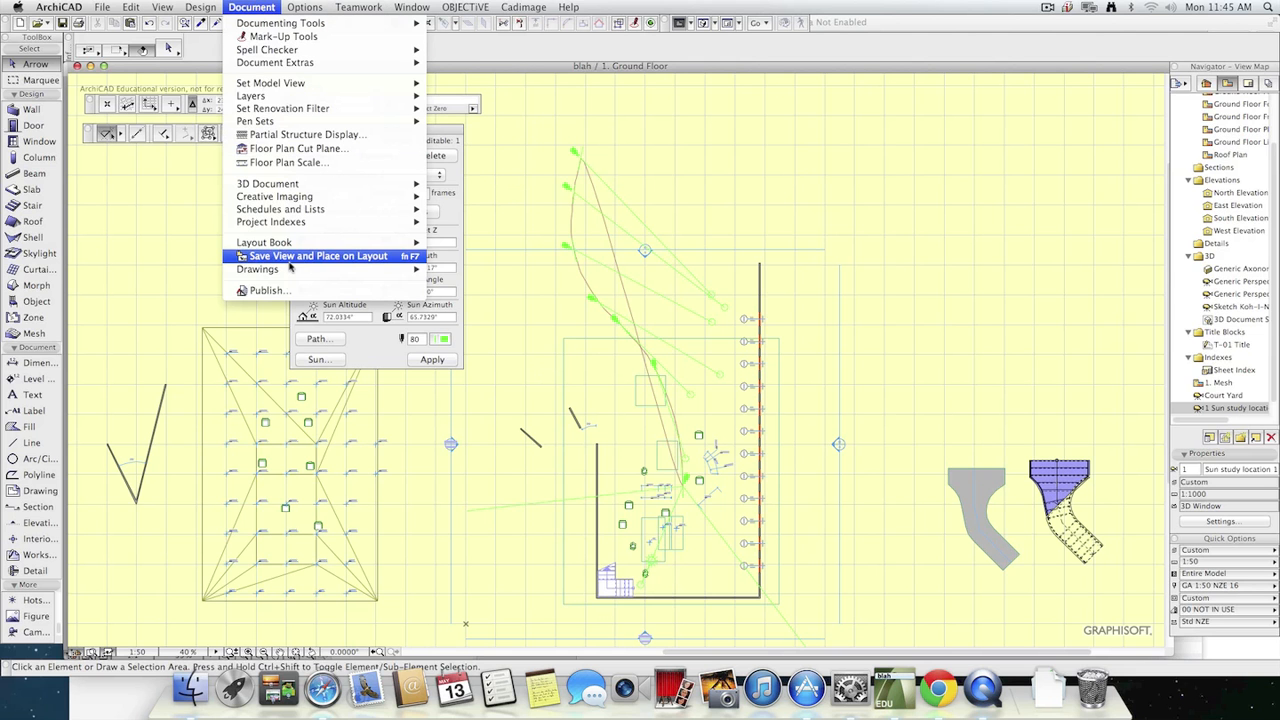
mouse_move(303, 198)
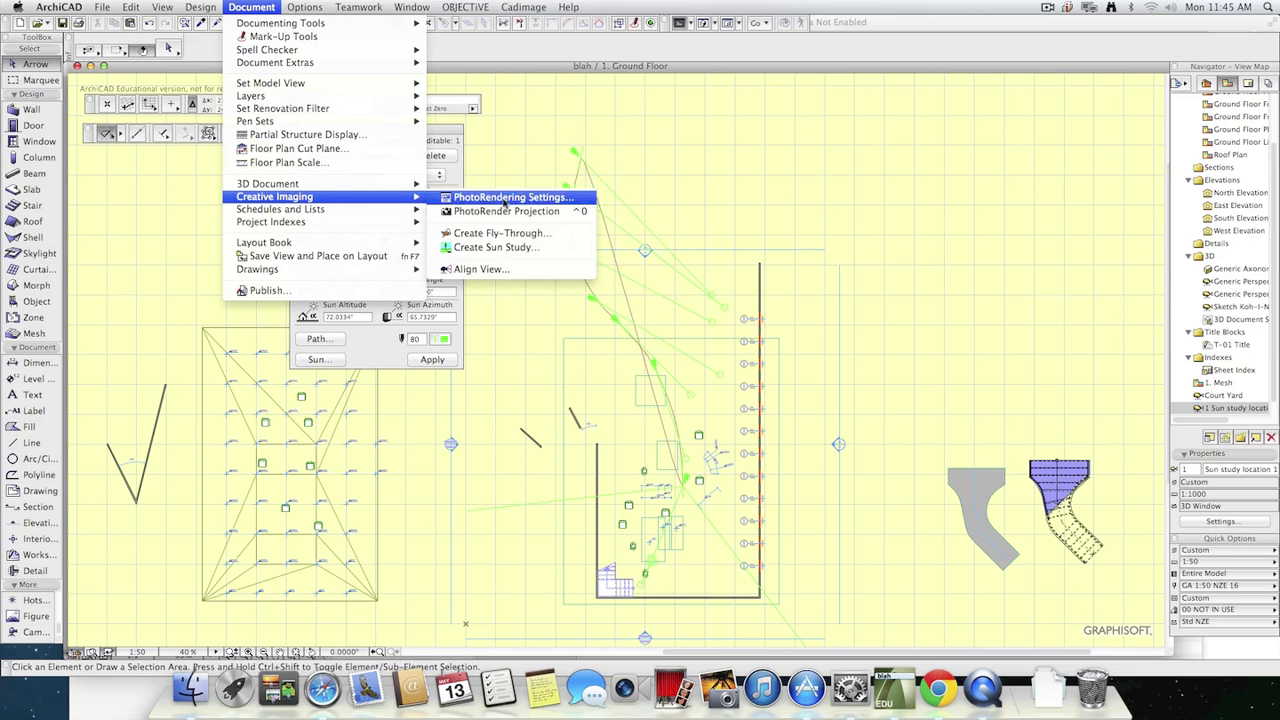
click(550, 236)
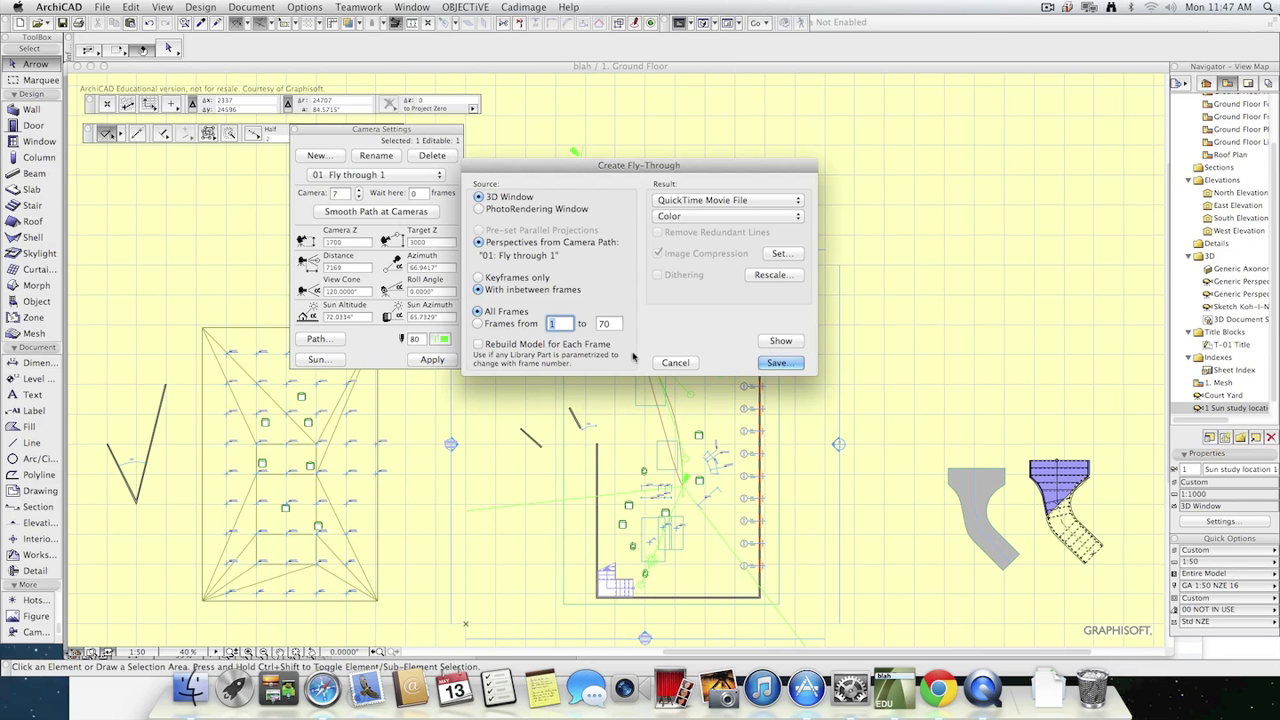
click(778, 362)
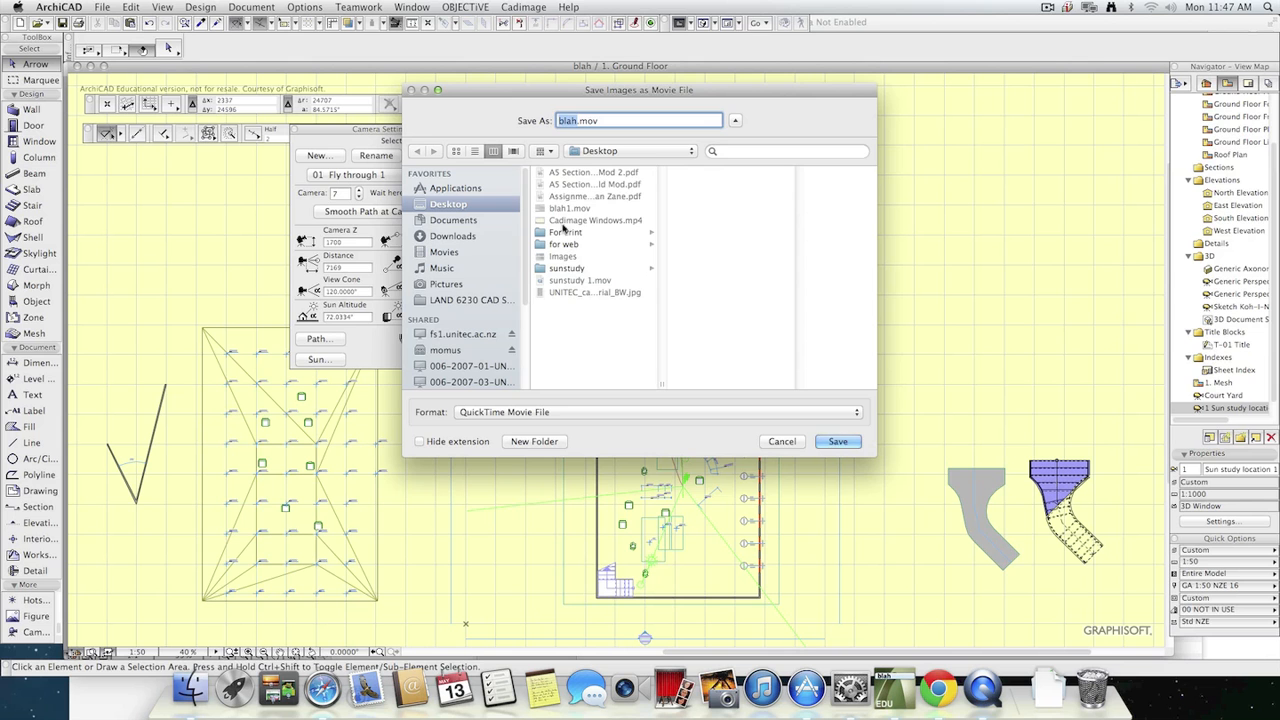
key(Right)
text(1)
text(2)
click(838, 441)
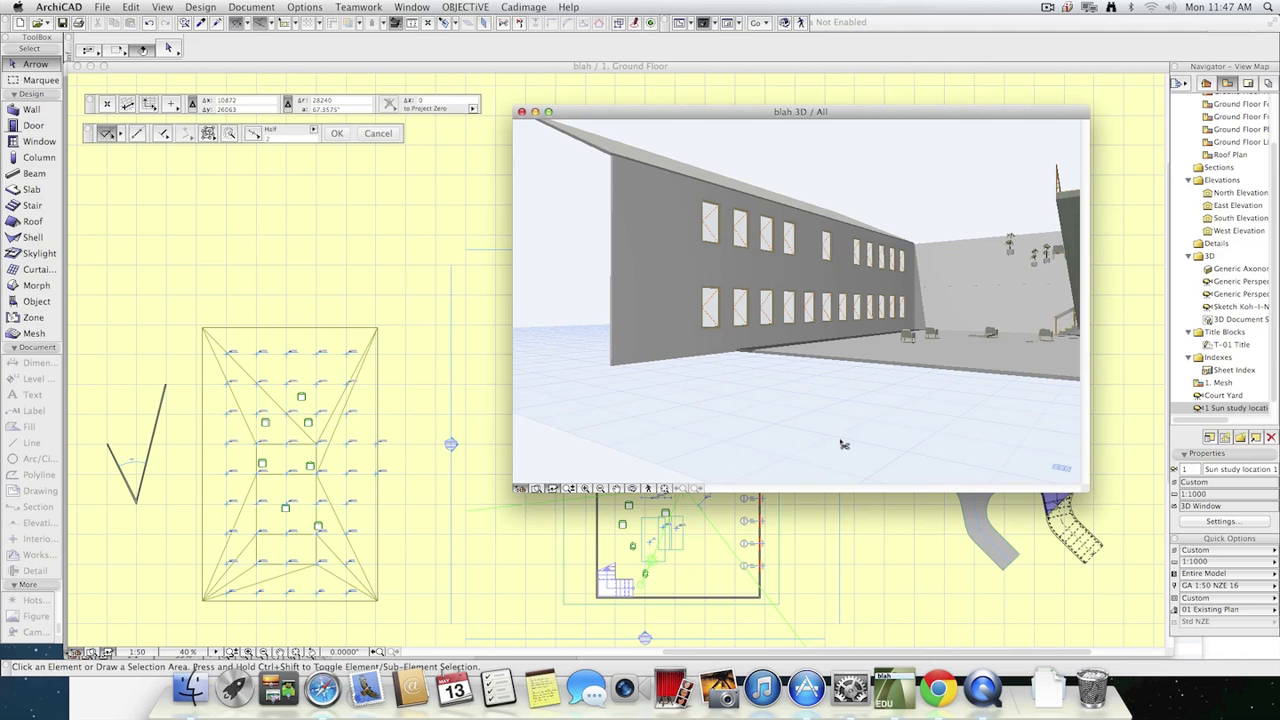
Switch to Finder and open blah2.mov from the Desktop in QuickTime Player.
key(super+Tab)
key(super+Tab)
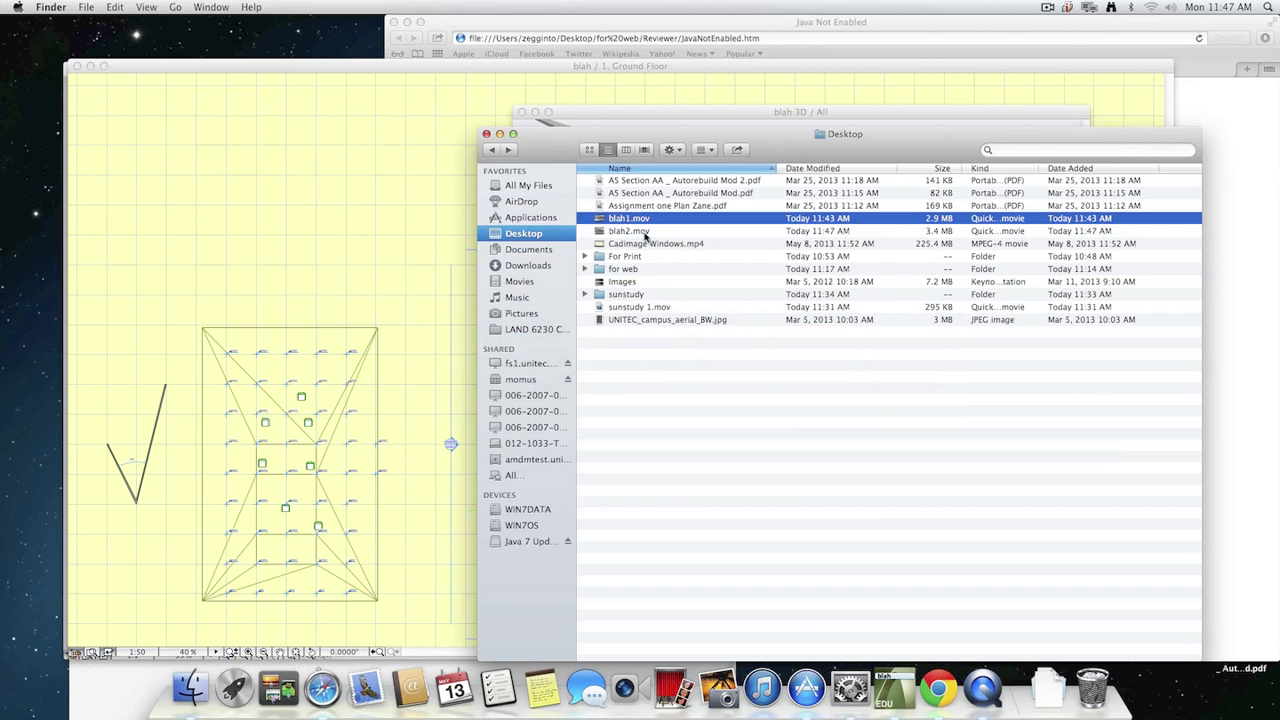
double_click(643, 233)
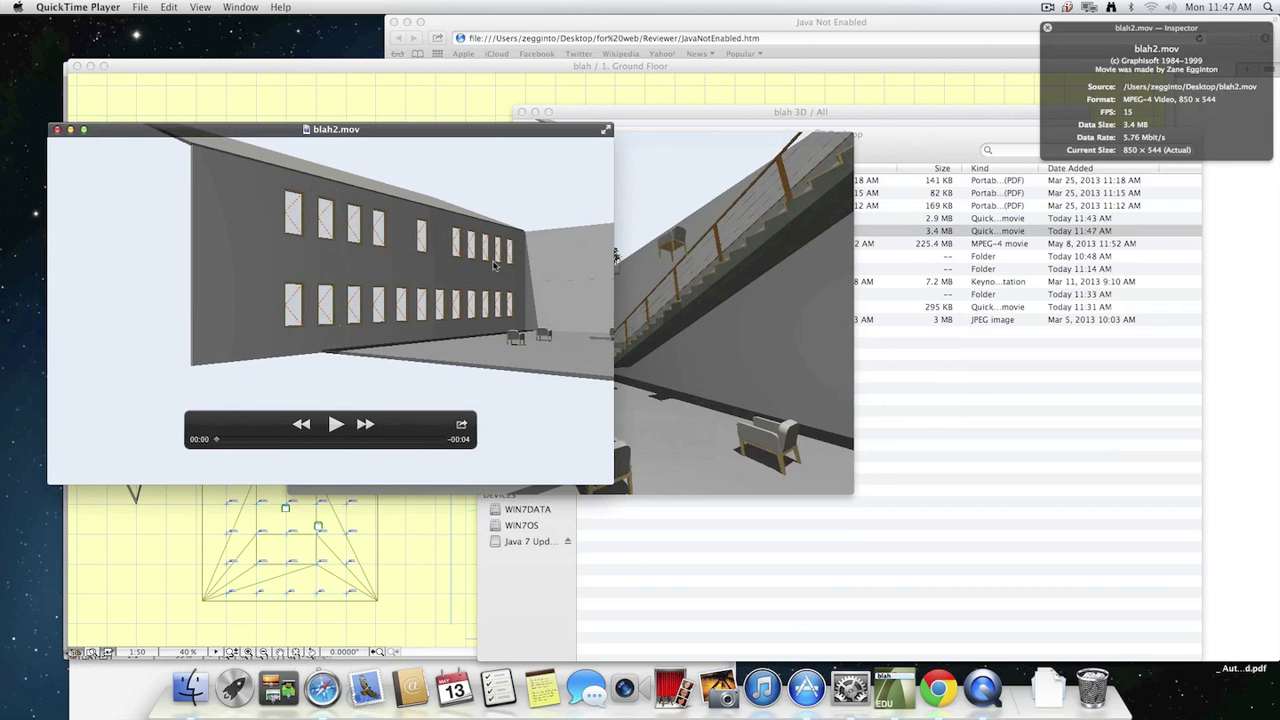
Turn on looping for blah2.mov and play the fly-through in full screen.
click(240, 7)
mouse_move(202, 6)
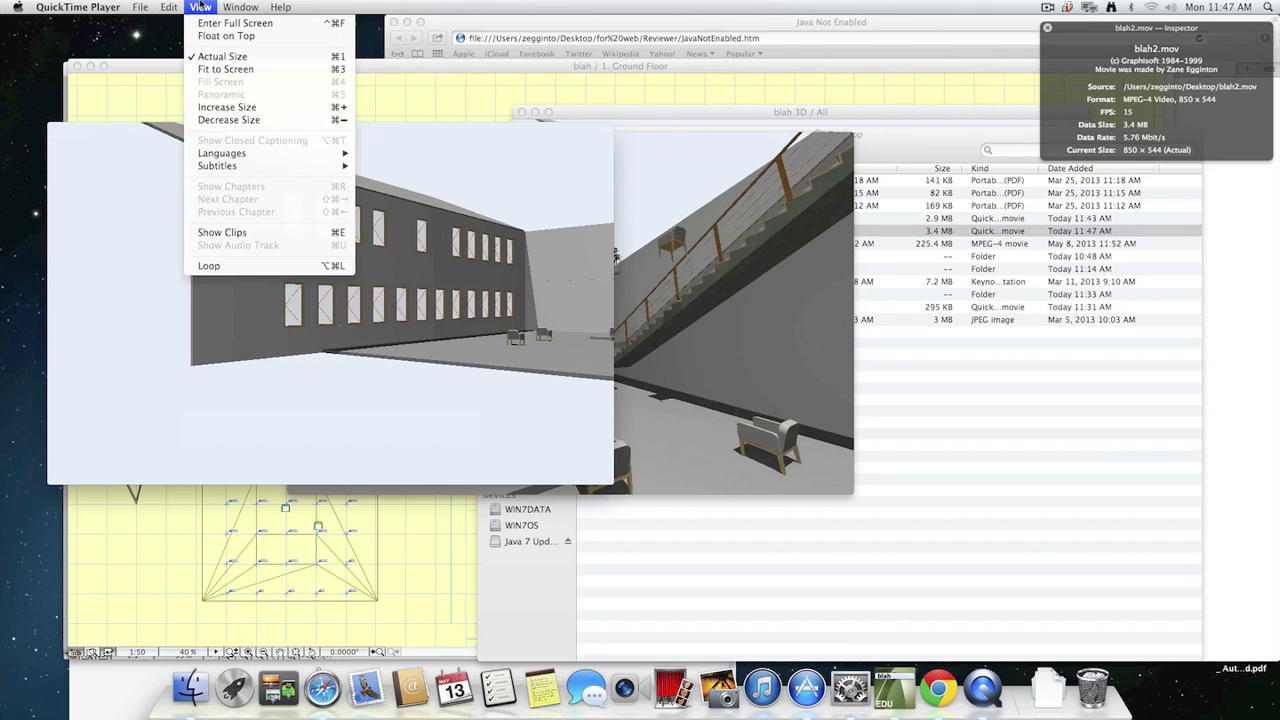
click(250, 266)
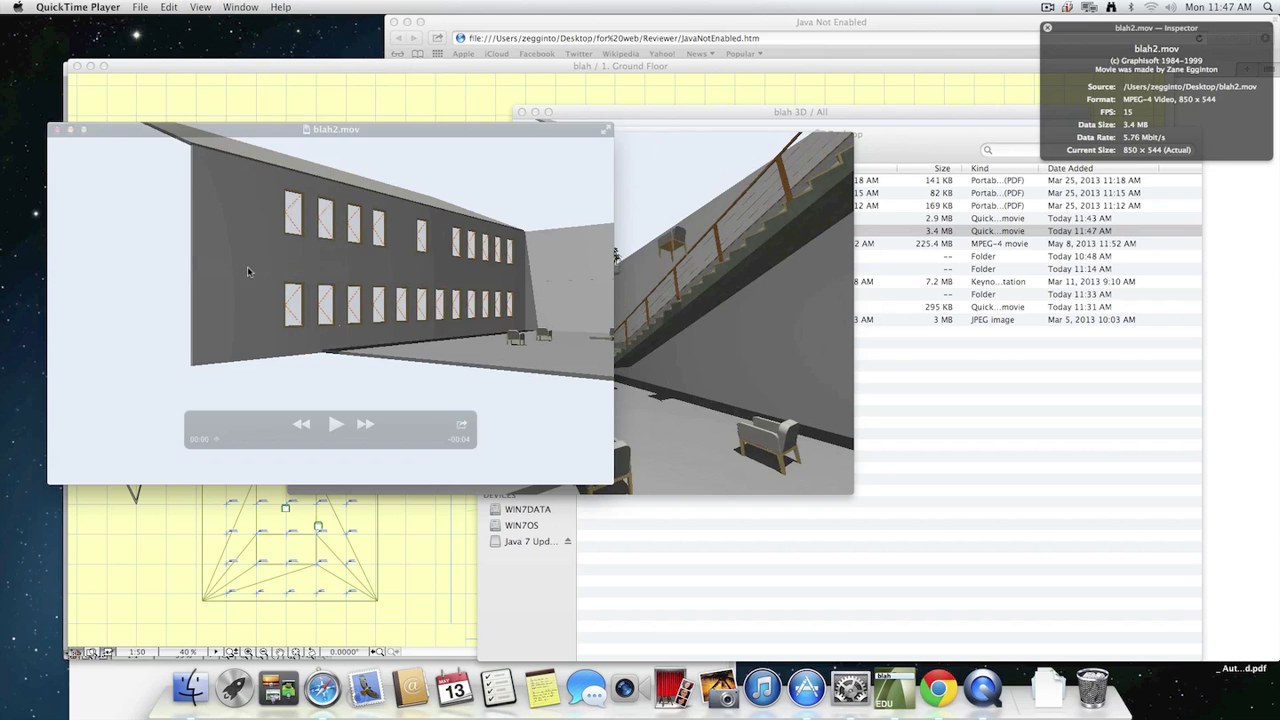
click(336, 424)
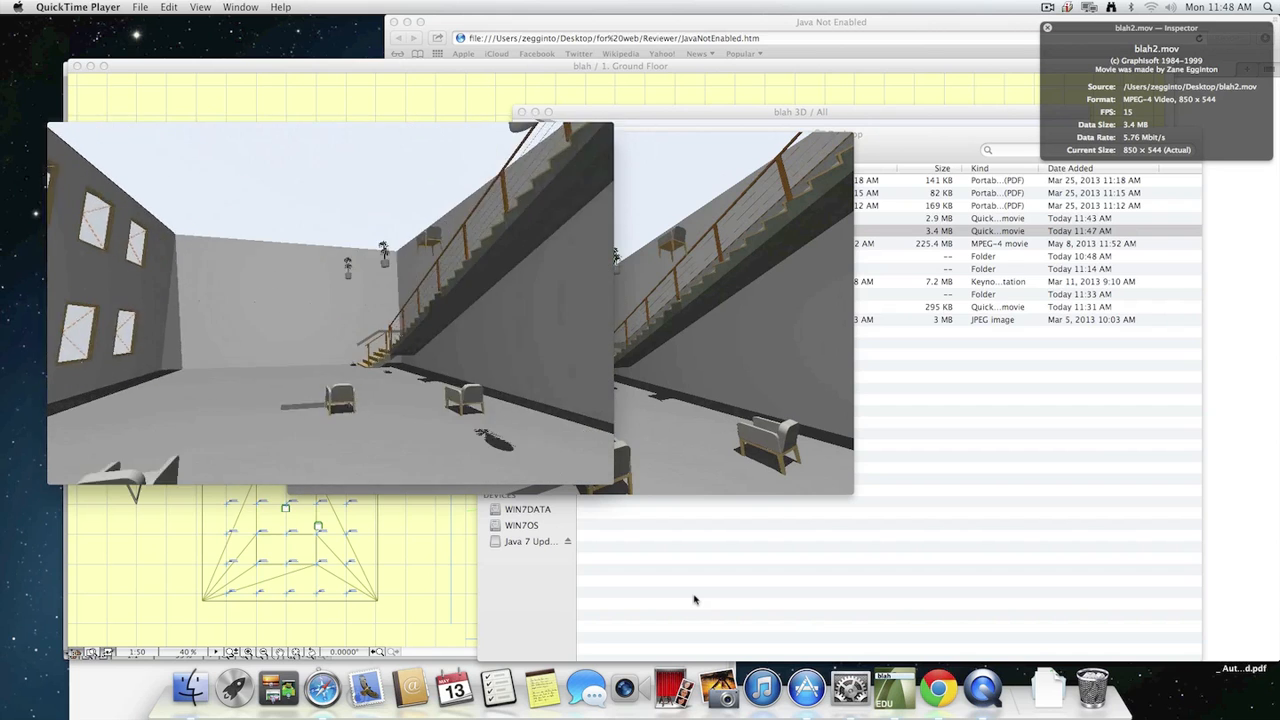
key(super+f)
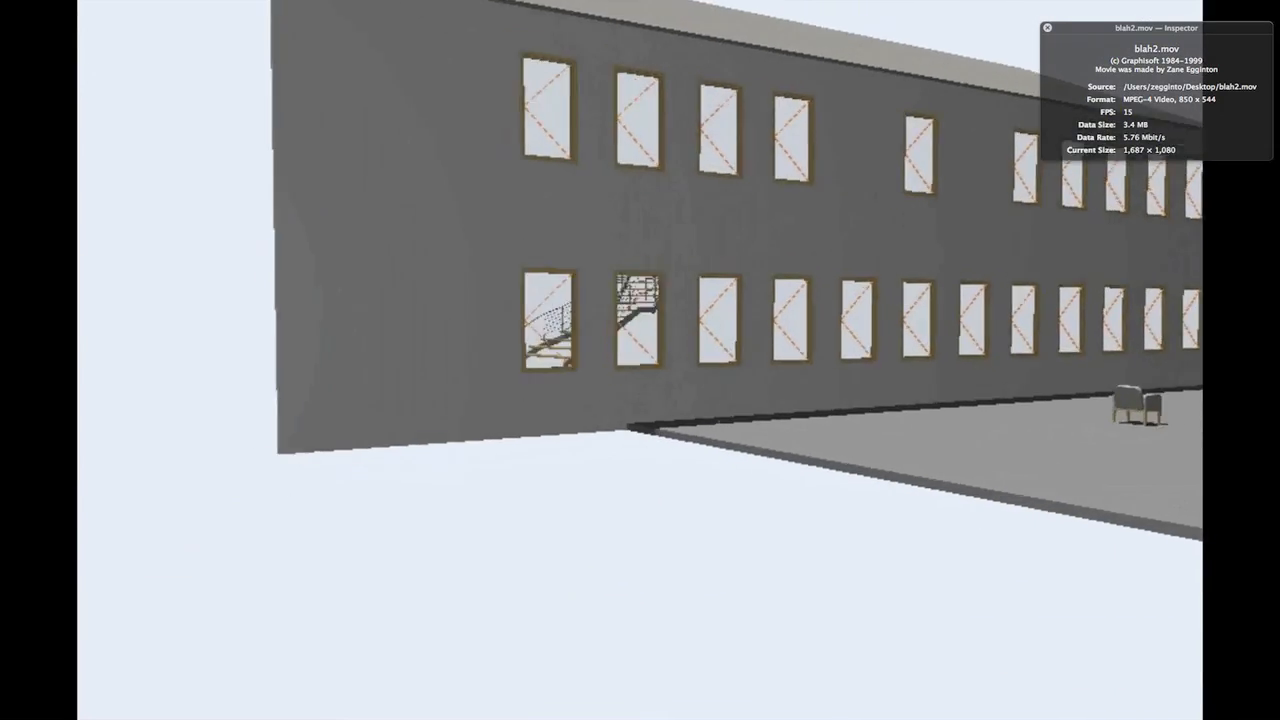
Stop the full-screen playback, close blah2.mov and blah1.mov, and switch back to ArchiCAD.
key(Escape)
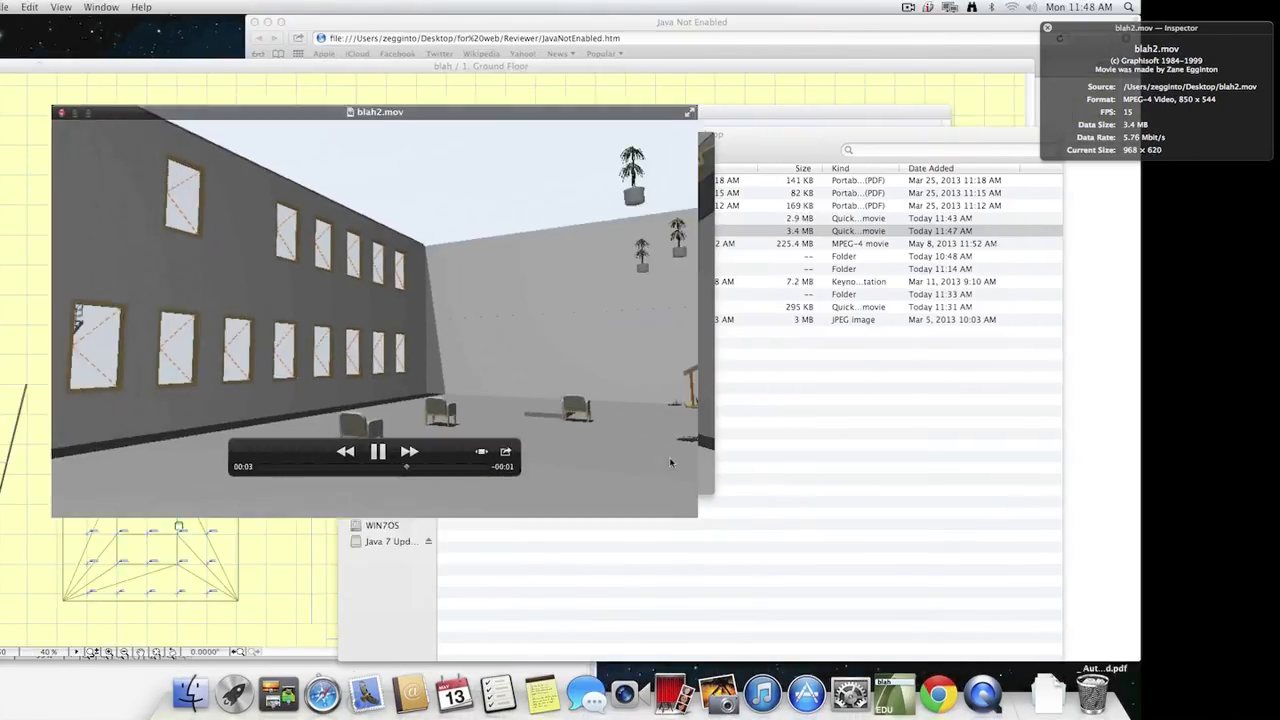
key(space)
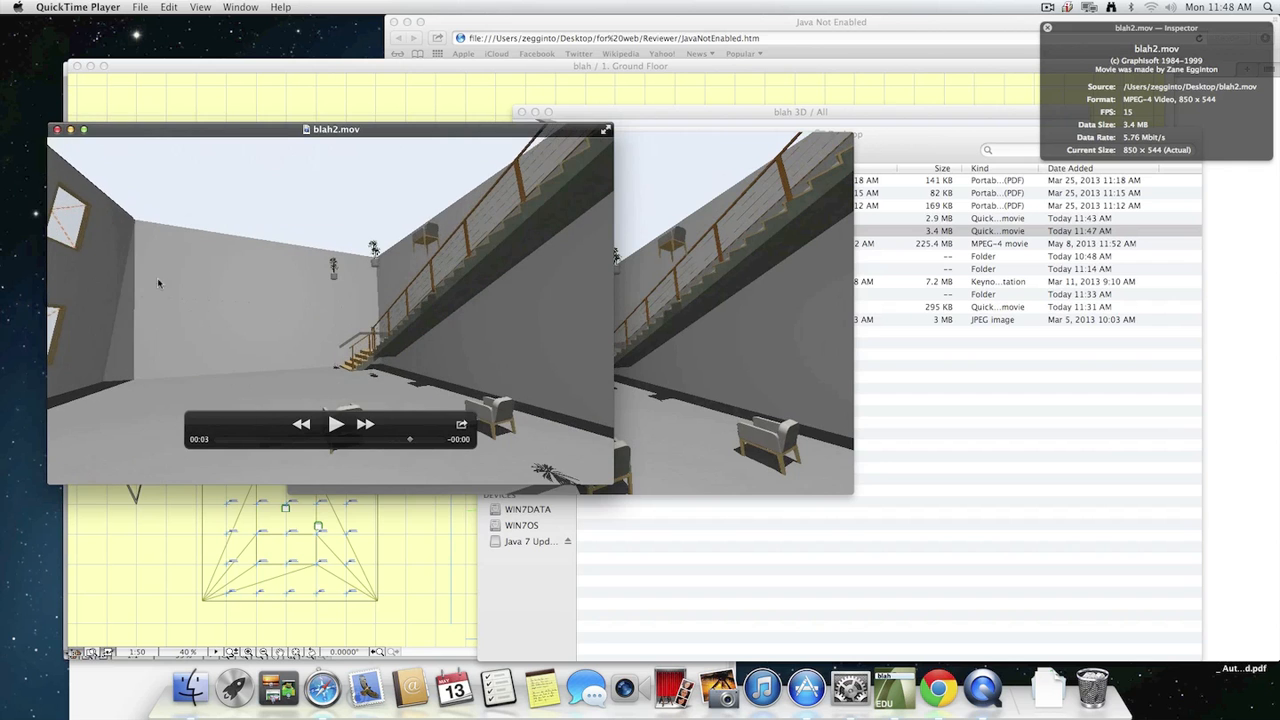
click(57, 129)
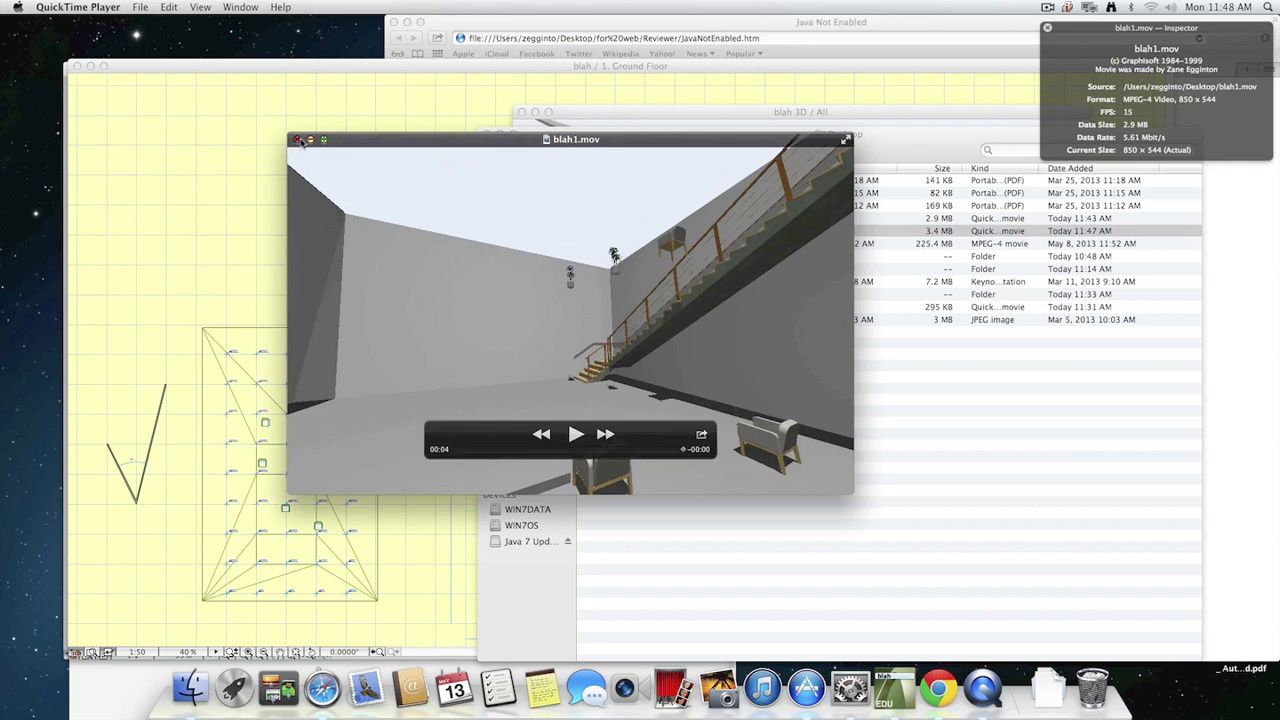
click(299, 141)
click(842, 434)
click(388, 248)
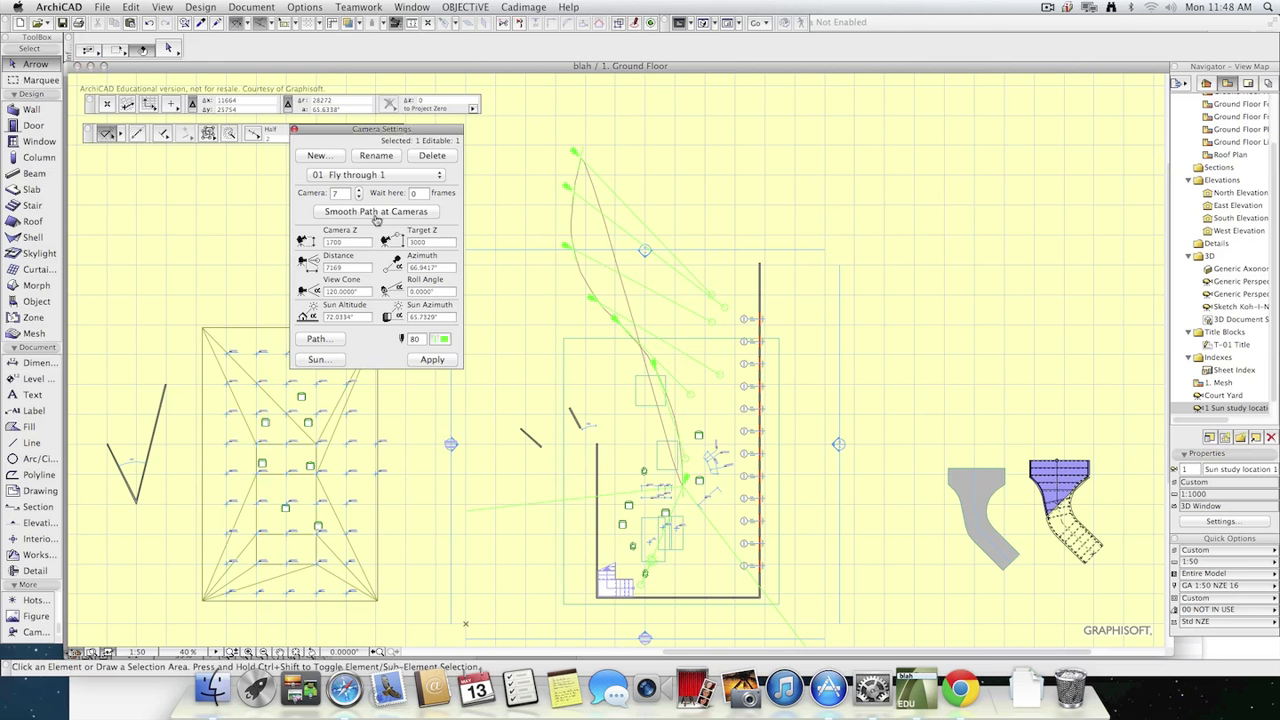
key(super+Tab)
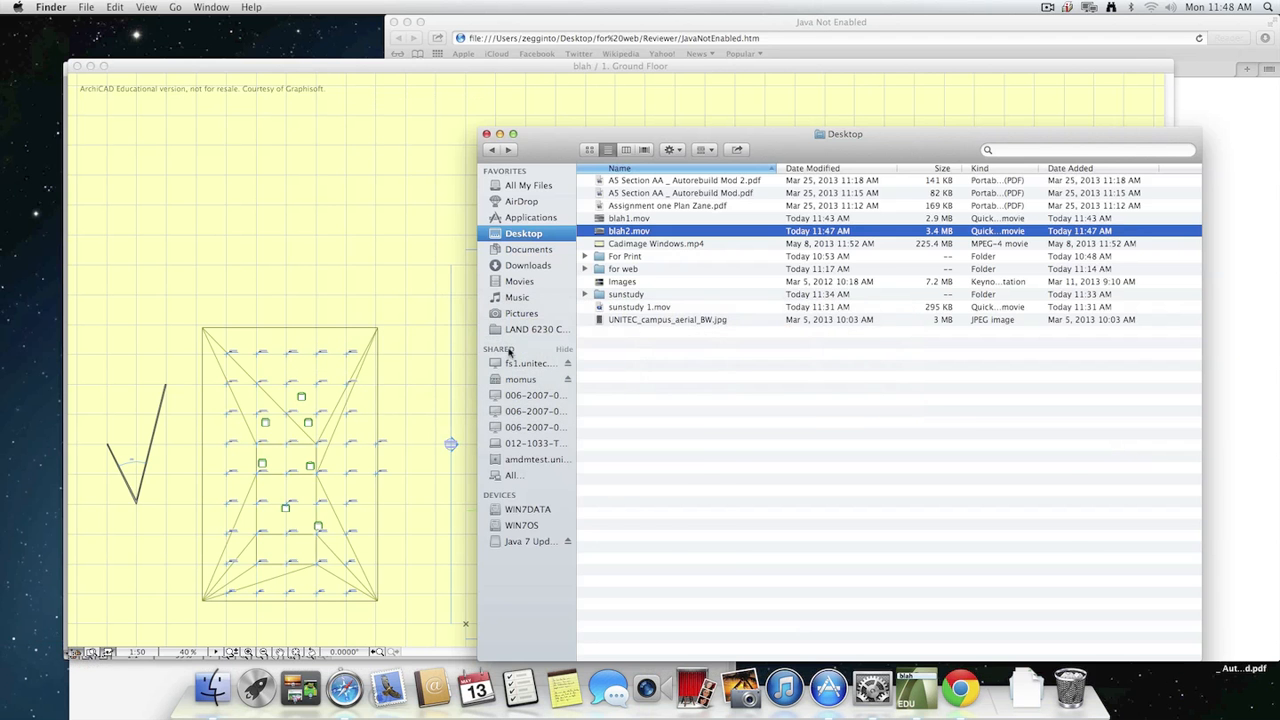
key(super+Tab)
click(292, 8)
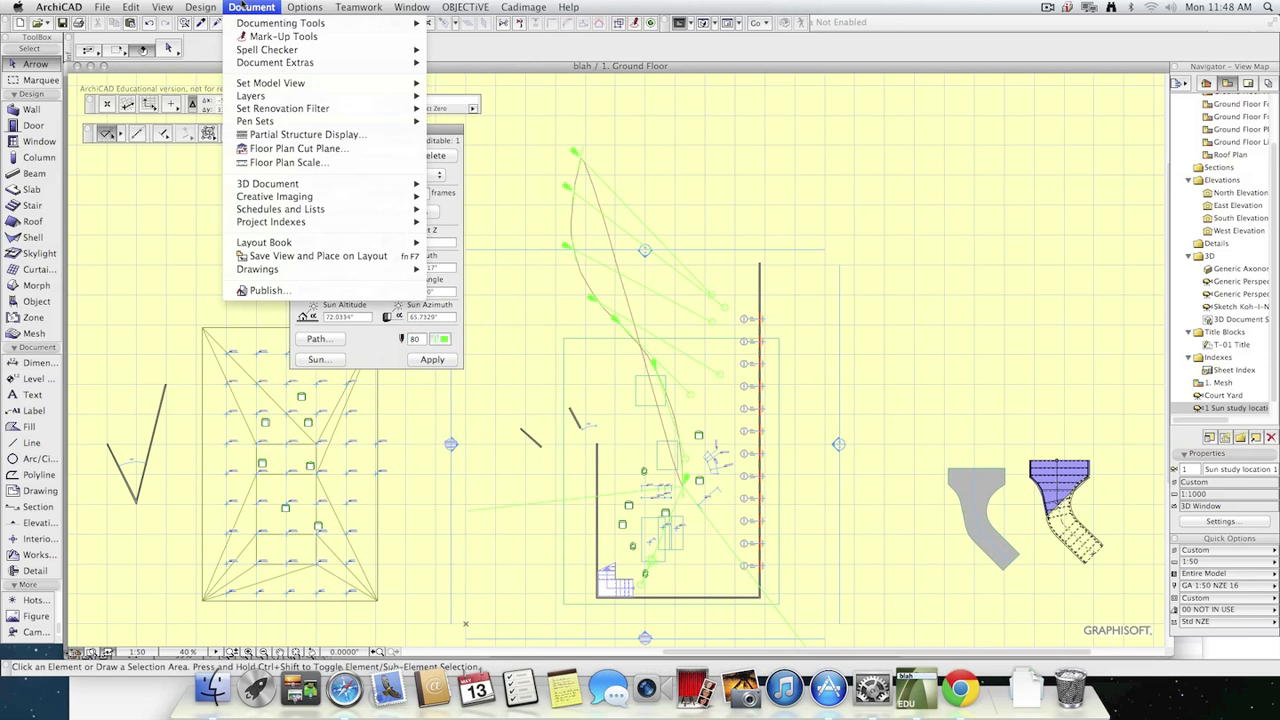
click(245, 8)
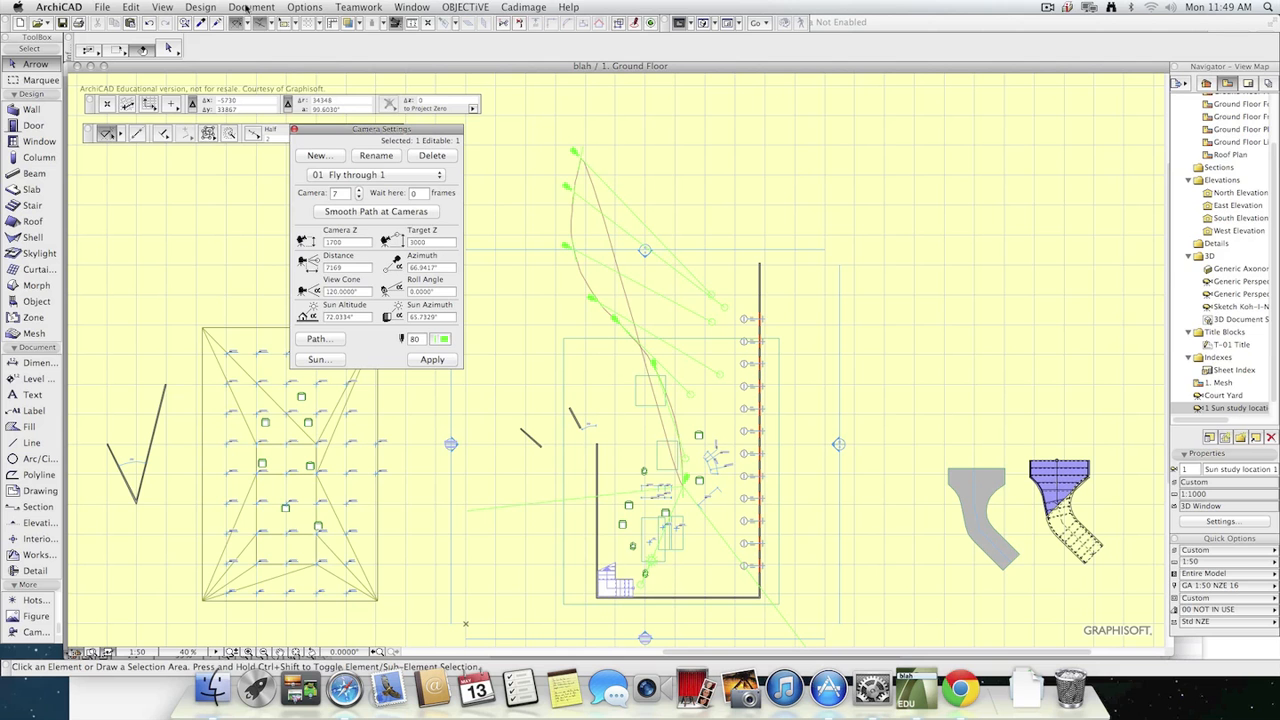
click(248, 8)
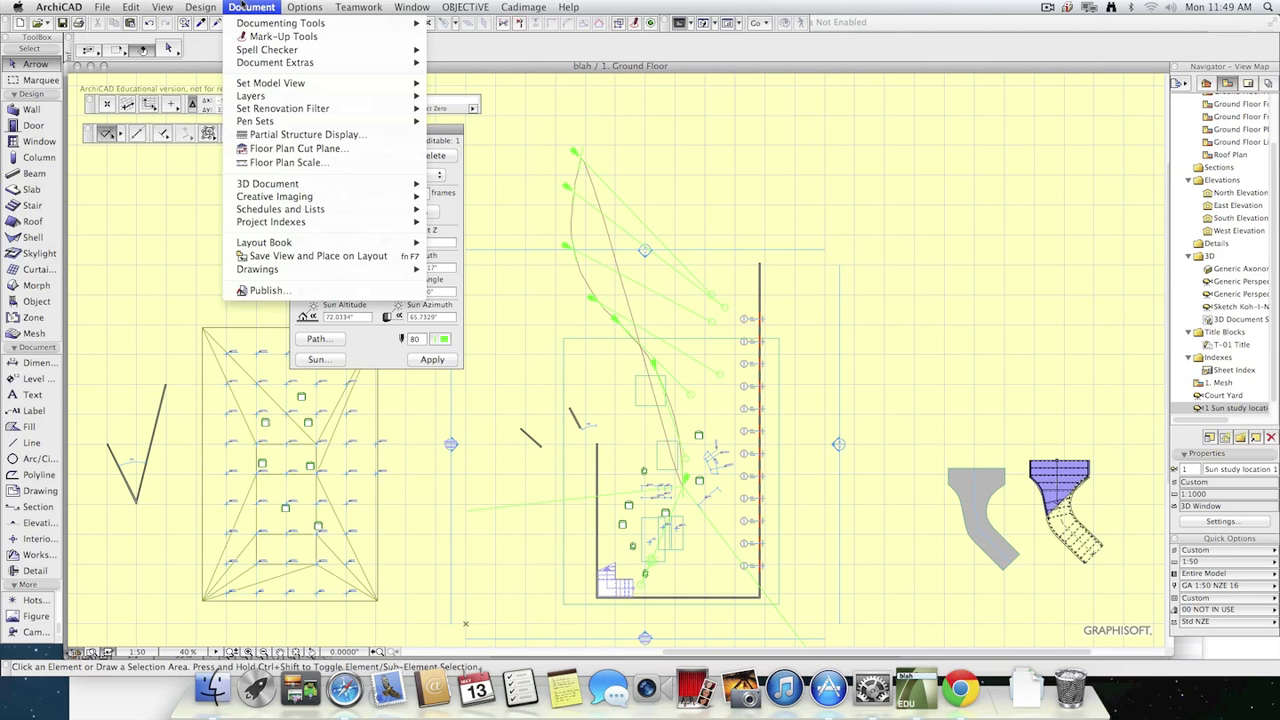
mouse_move(280, 198)
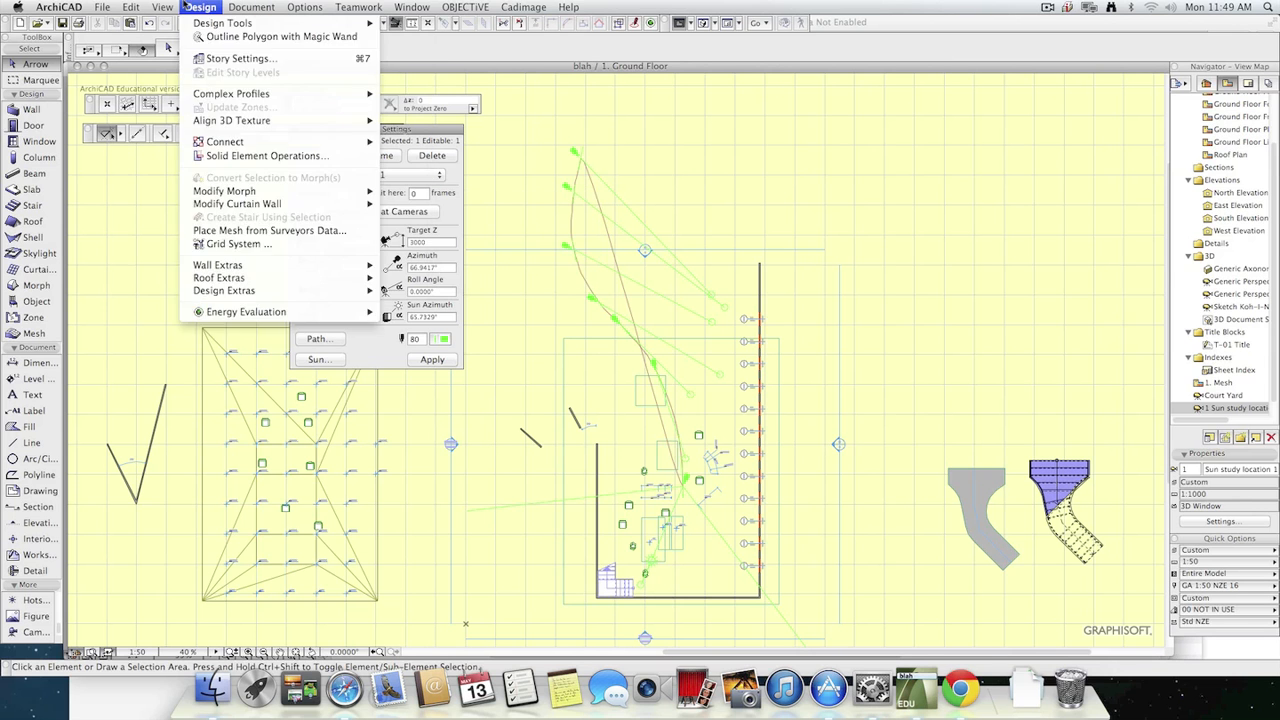
click(186, 7)
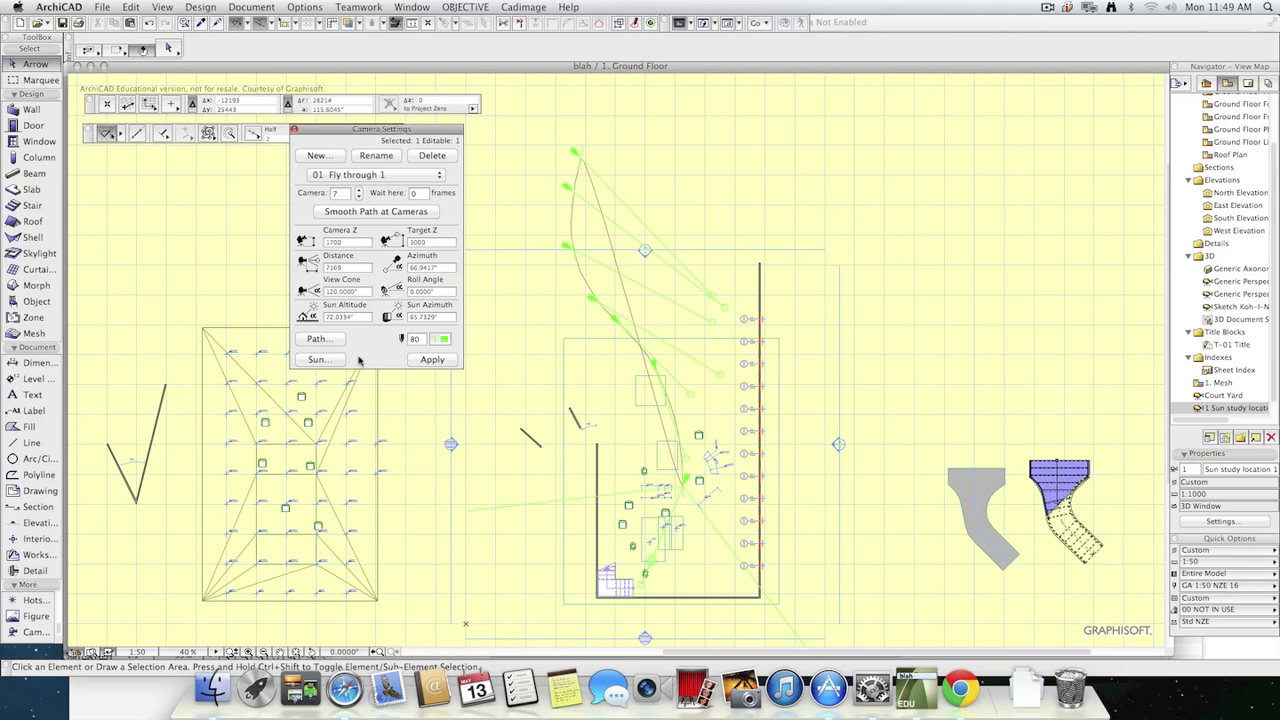
click(252, 7)
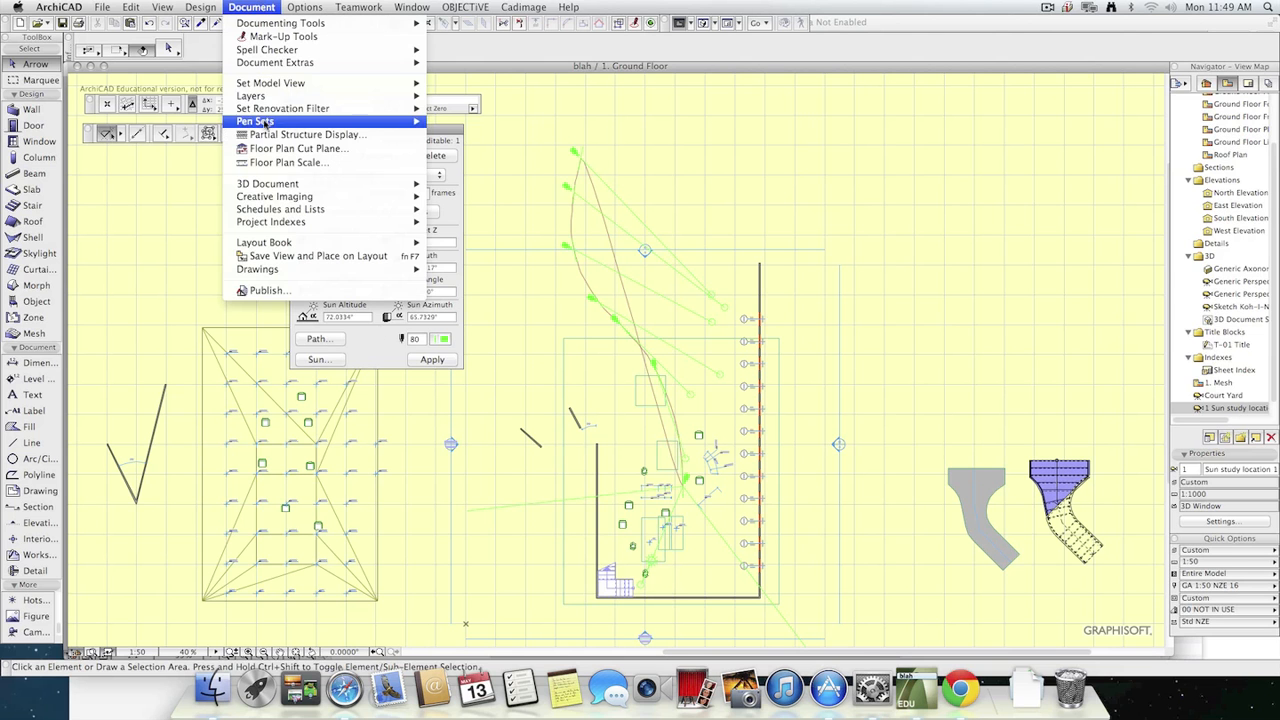
click(252, 7)
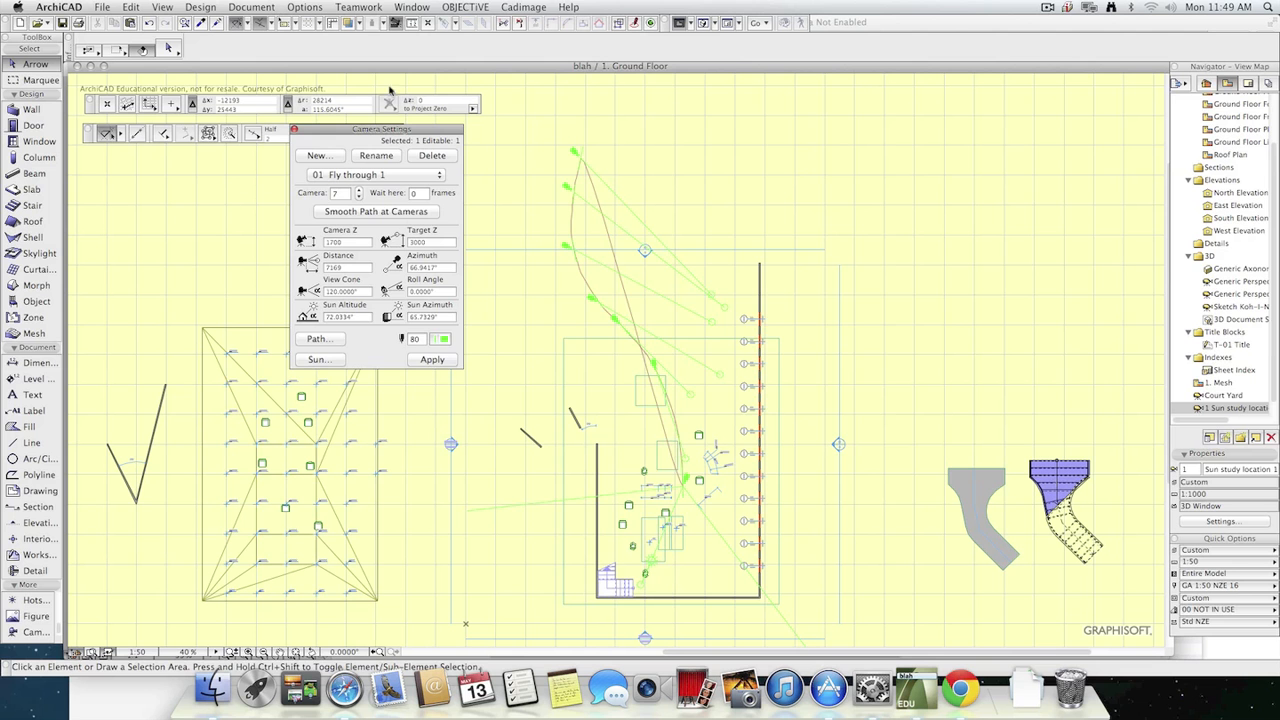
Show the courtyard in the 3D window, reshape the window to a wide, short format, and centre it over the plan.
key(super+Tab)
click(432, 360)
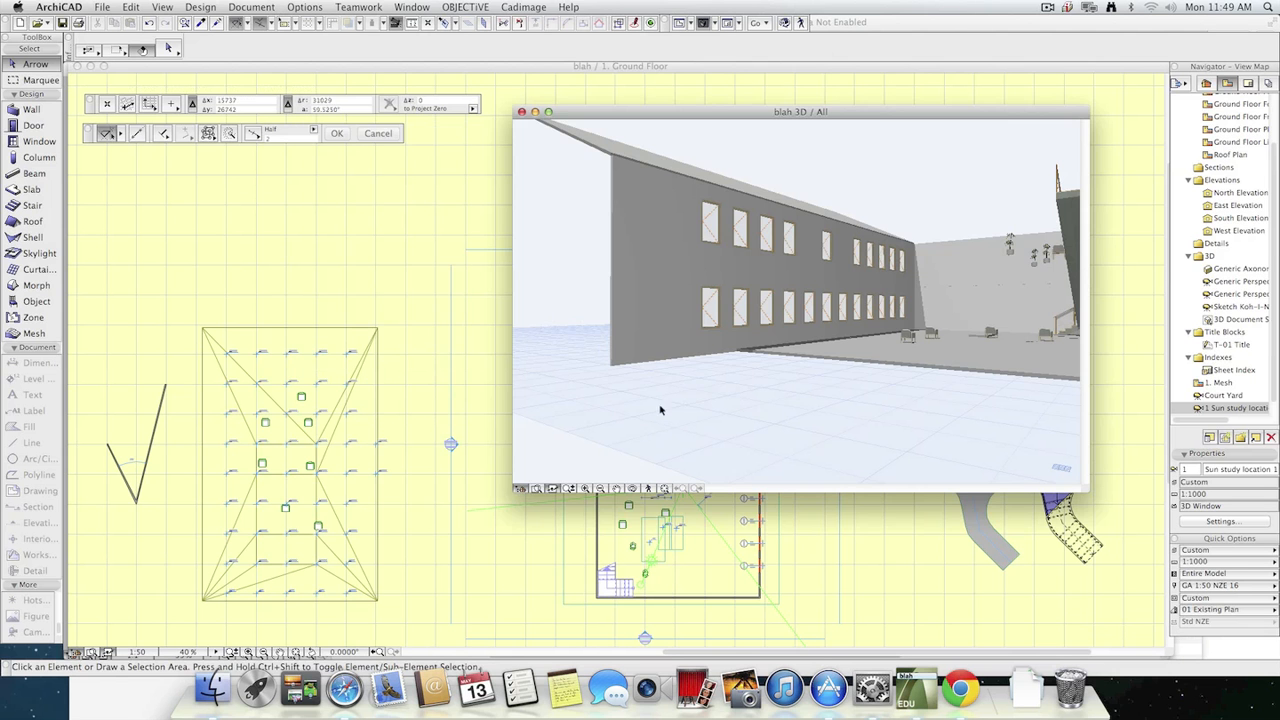
drag(818, 112, 589, 99)
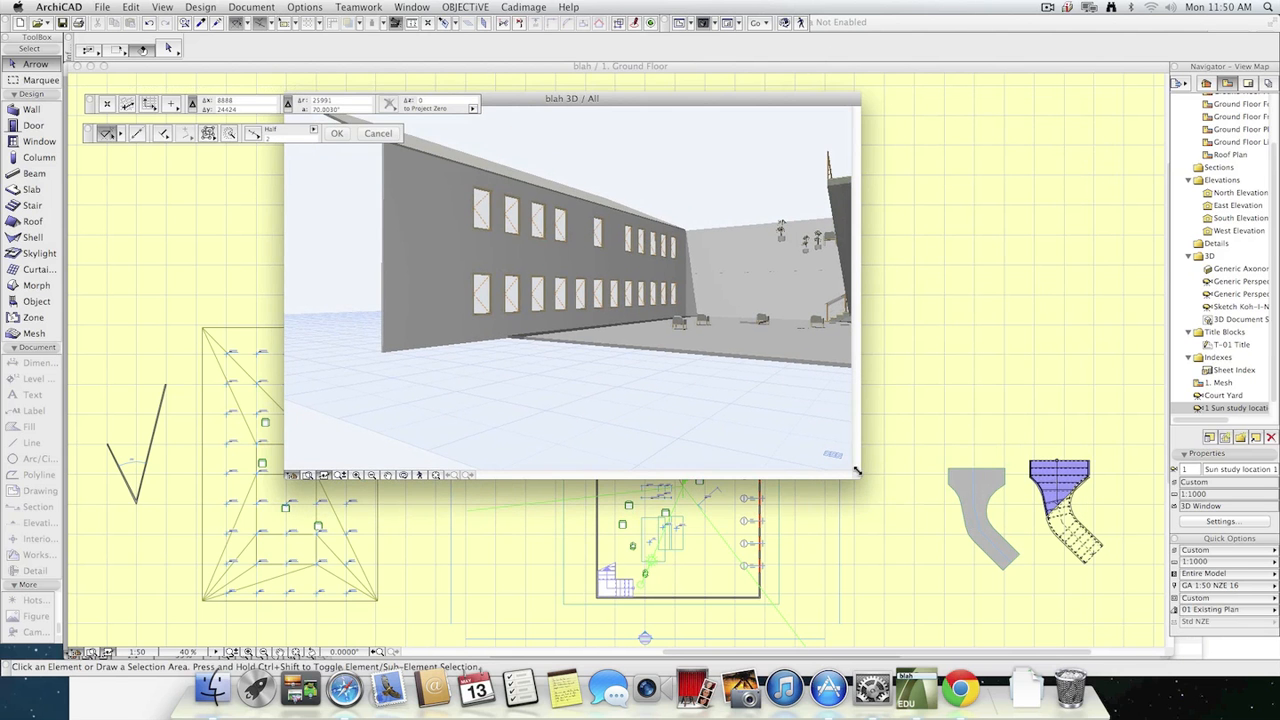
drag(856, 470, 1048, 404)
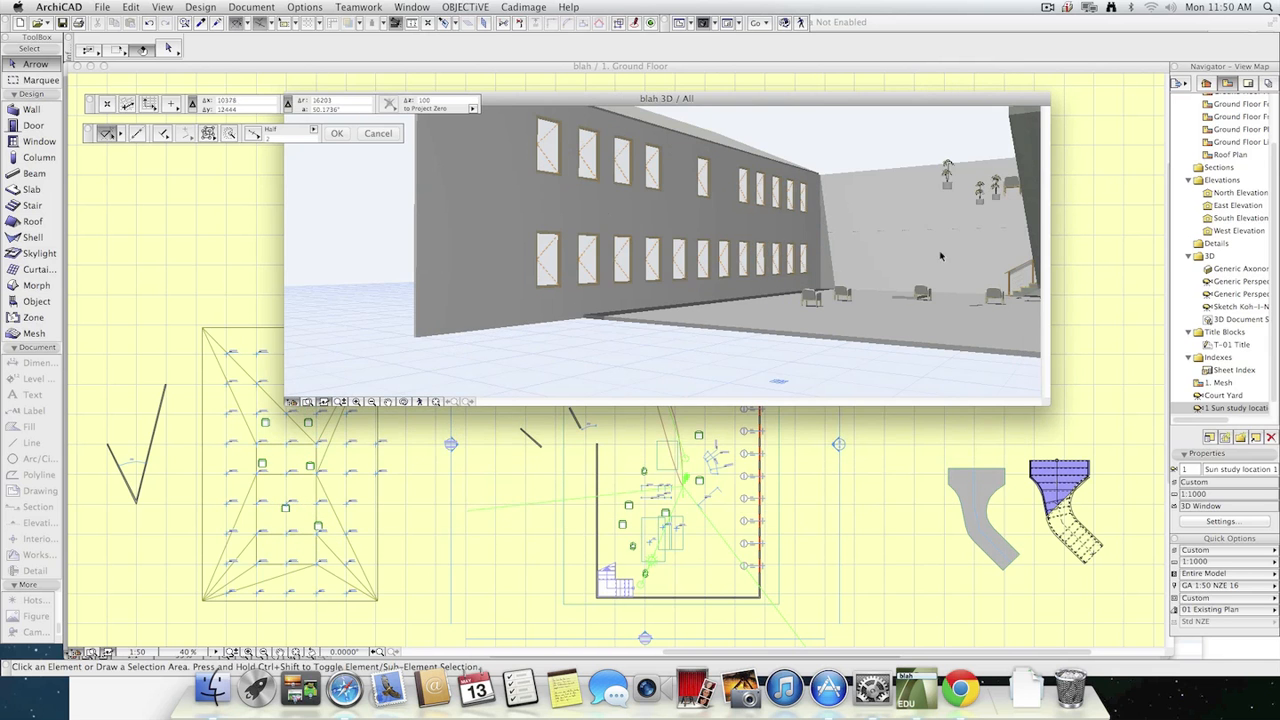
drag(818, 100, 756, 194)
In the PhotoRendering settings, match the image size to the 3D window and turn off the Lamps light source.
click(300, 7)
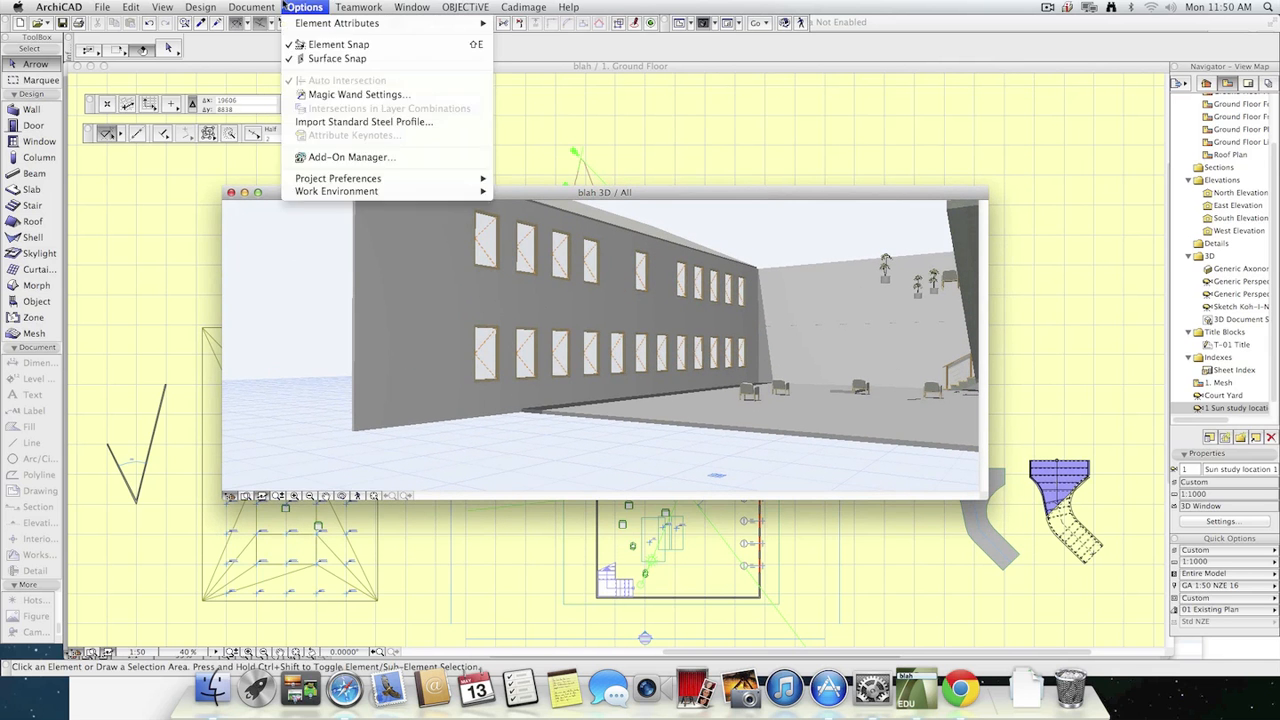
mouse_move(251, 7)
mouse_move(400, 196)
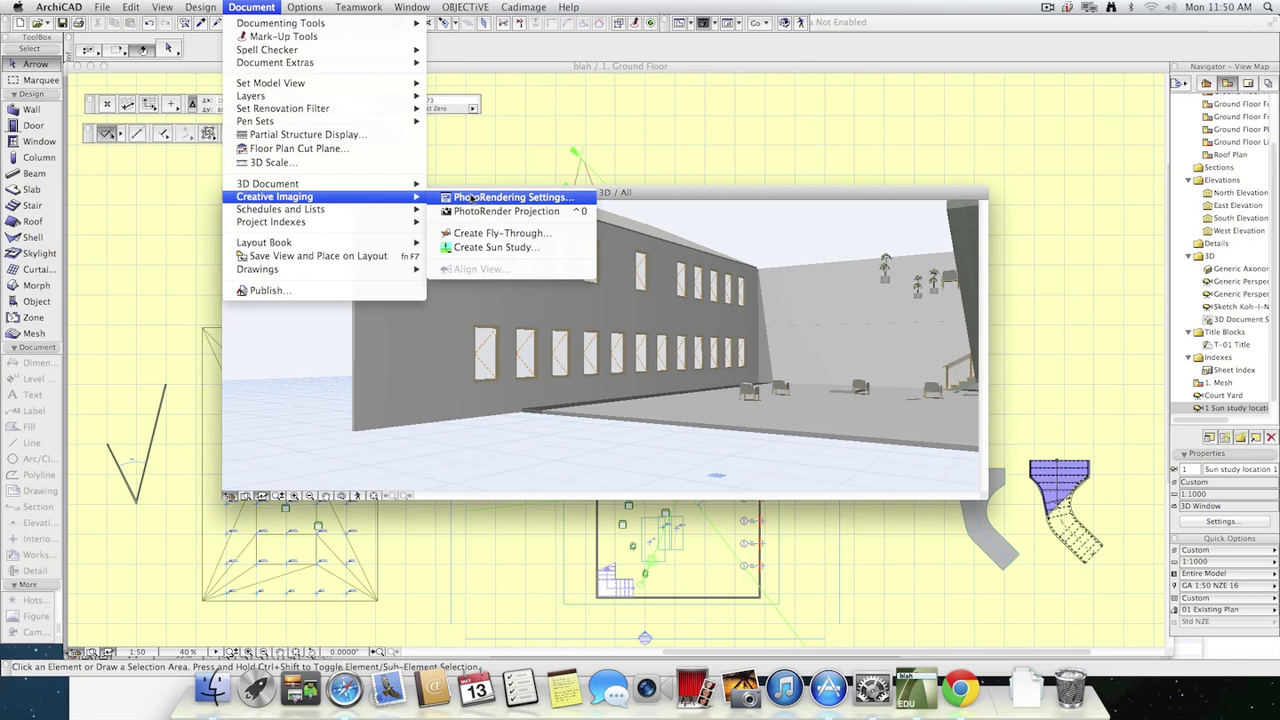
click(474, 197)
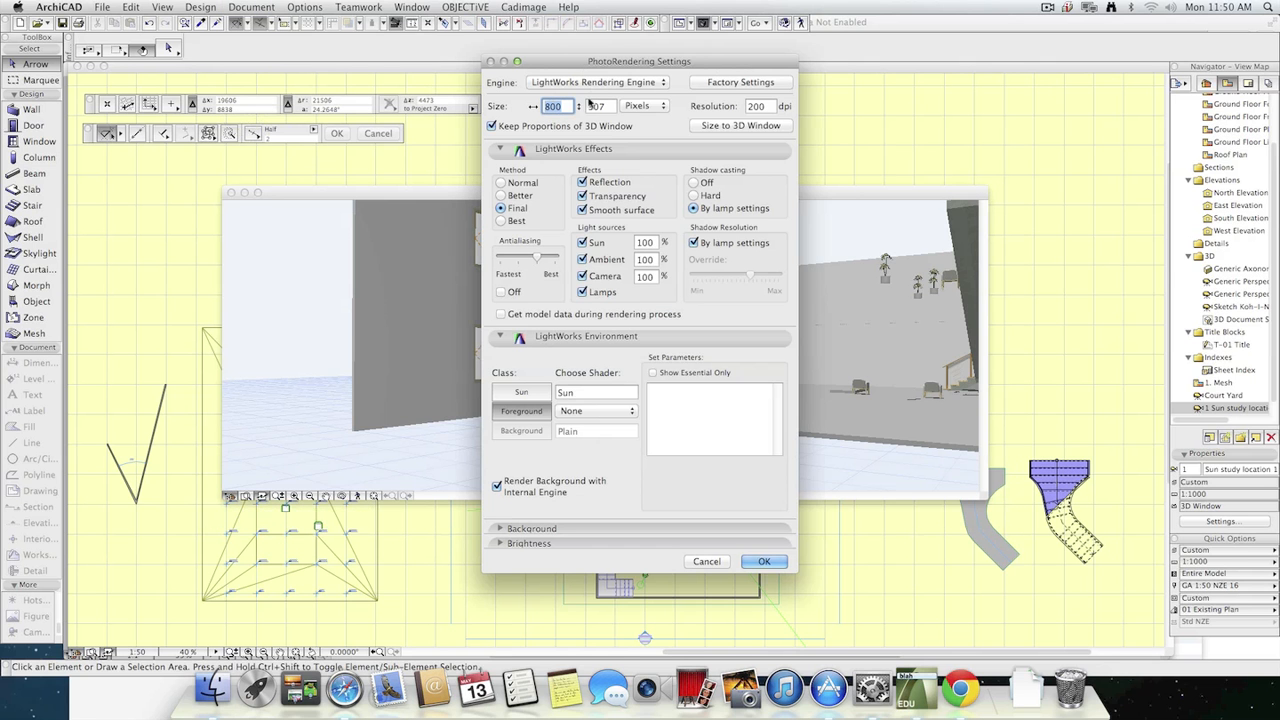
click(733, 128)
click(603, 292)
click(778, 564)
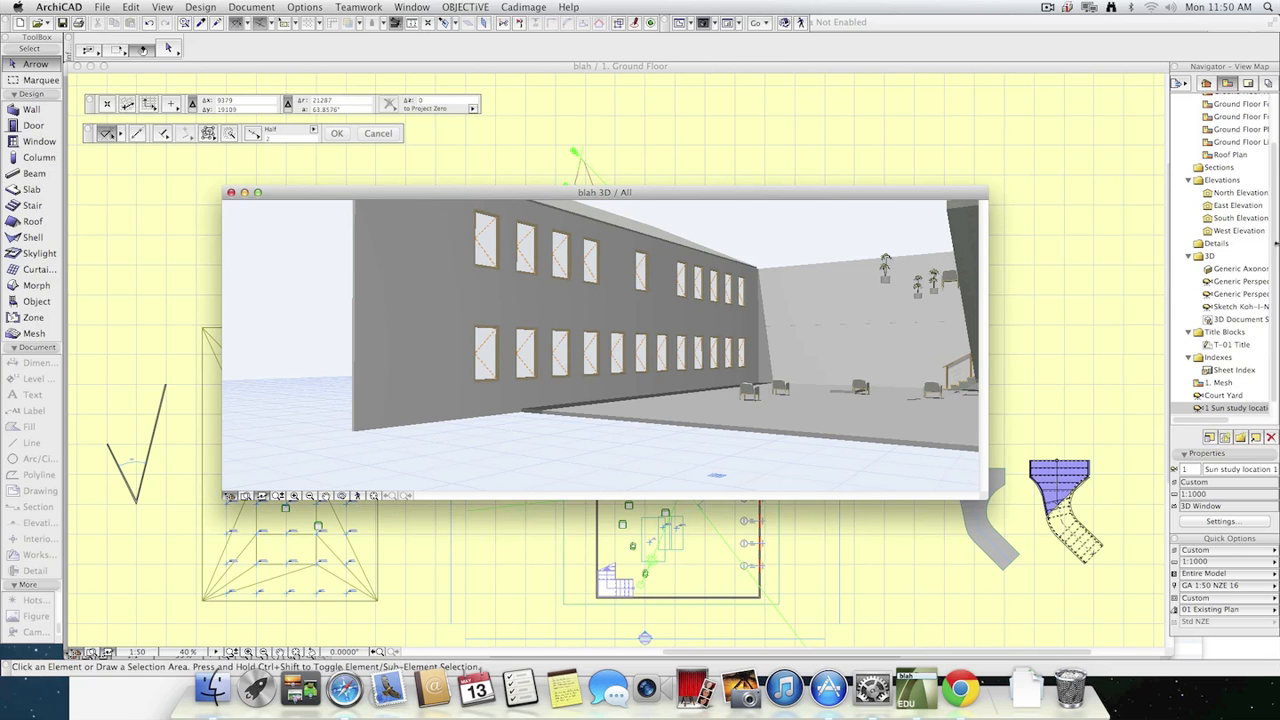
Save the current 3D perspective as a new view named "fly through" in the View Map.
drag(1274, 376, 1276, 396)
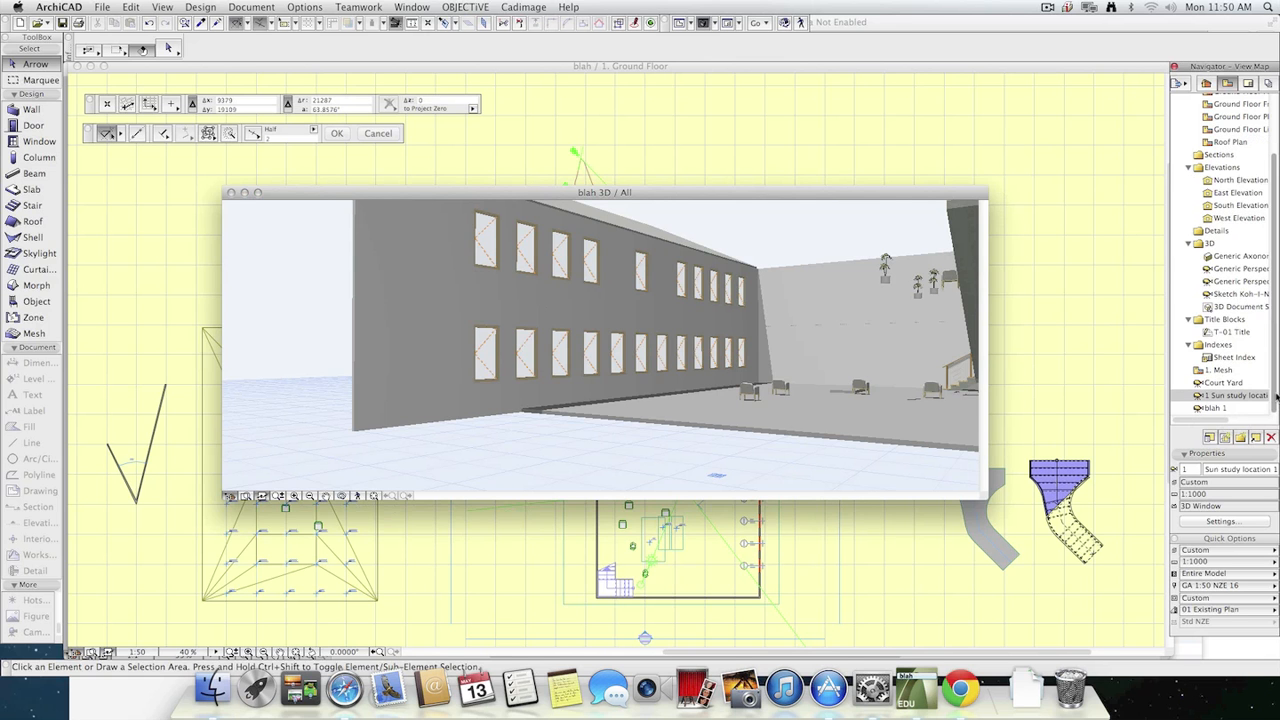
click(1222, 440)
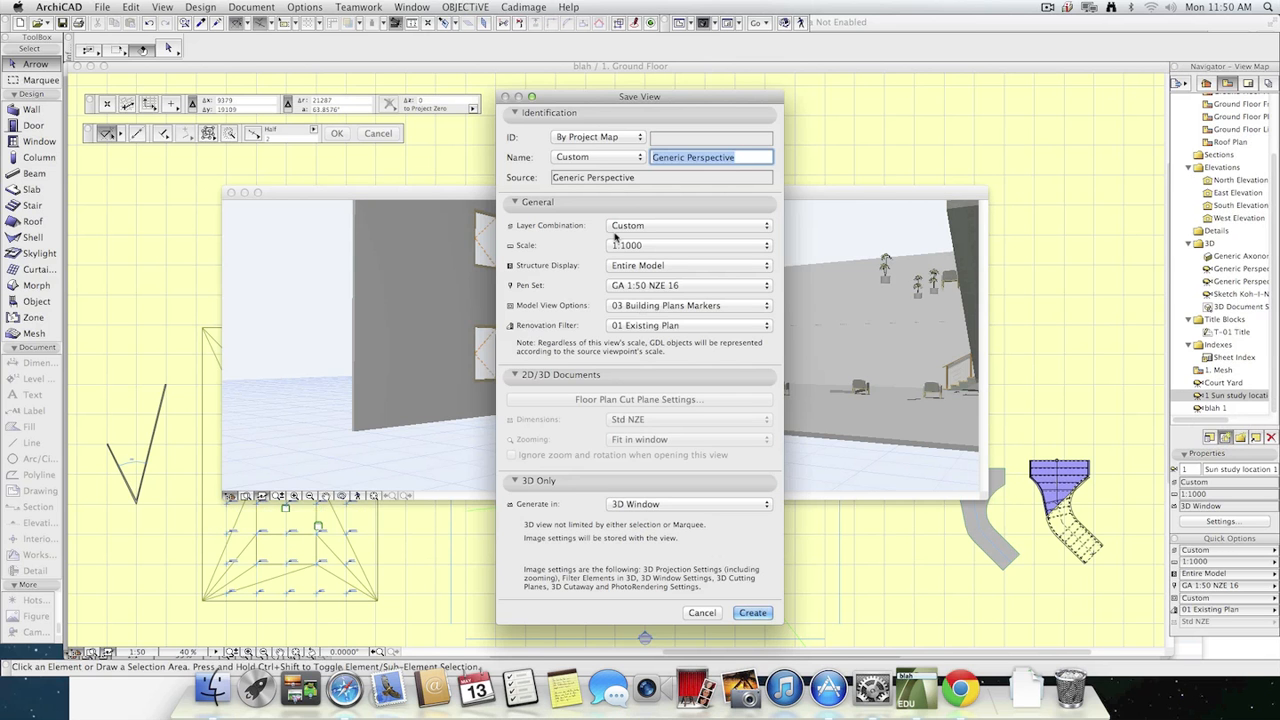
text(fly )
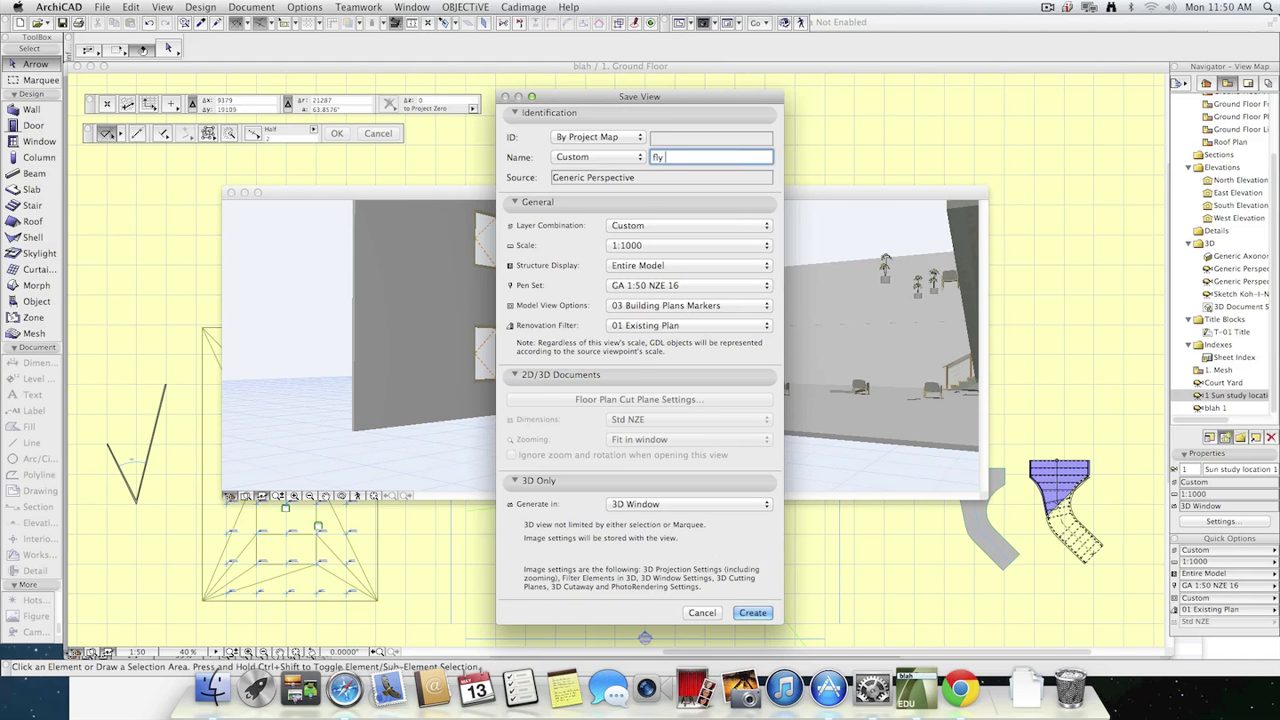
text(through)
click(754, 612)
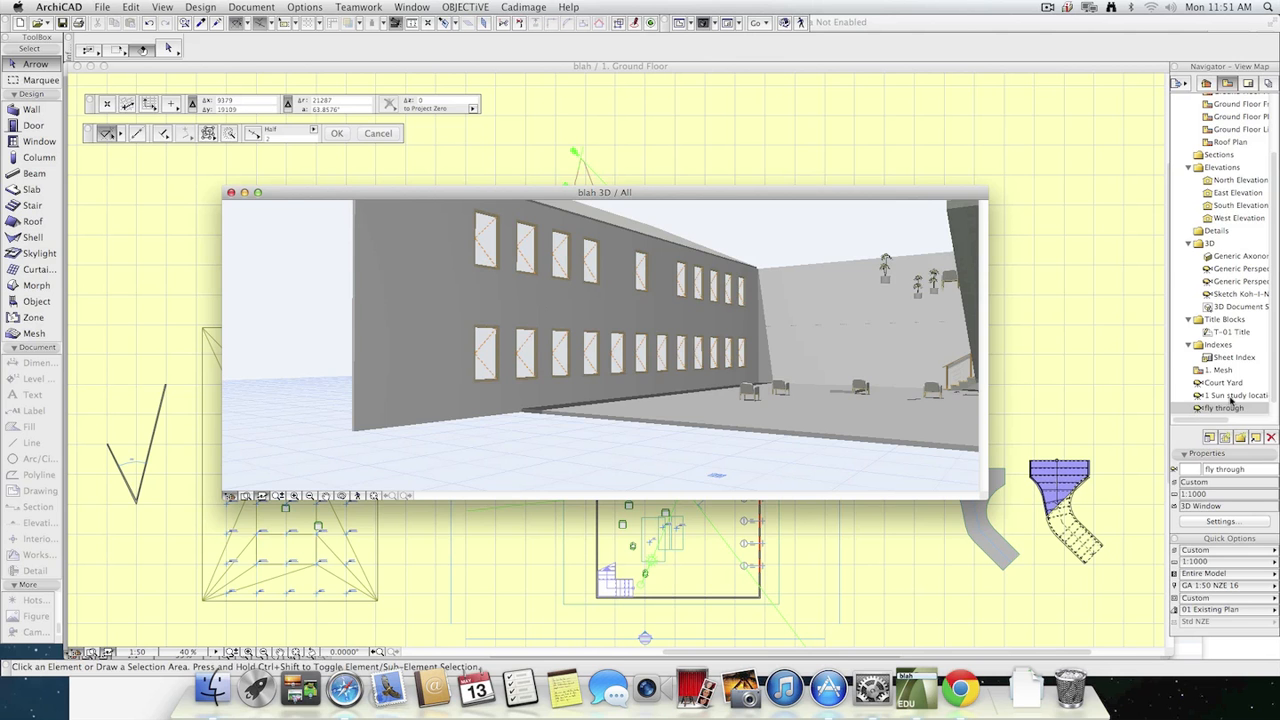
Open the saved Court Yard view, close its rendered picture, and check the PhotoRendering settings stored with the view.
double_click(1232, 398)
double_click(1224, 384)
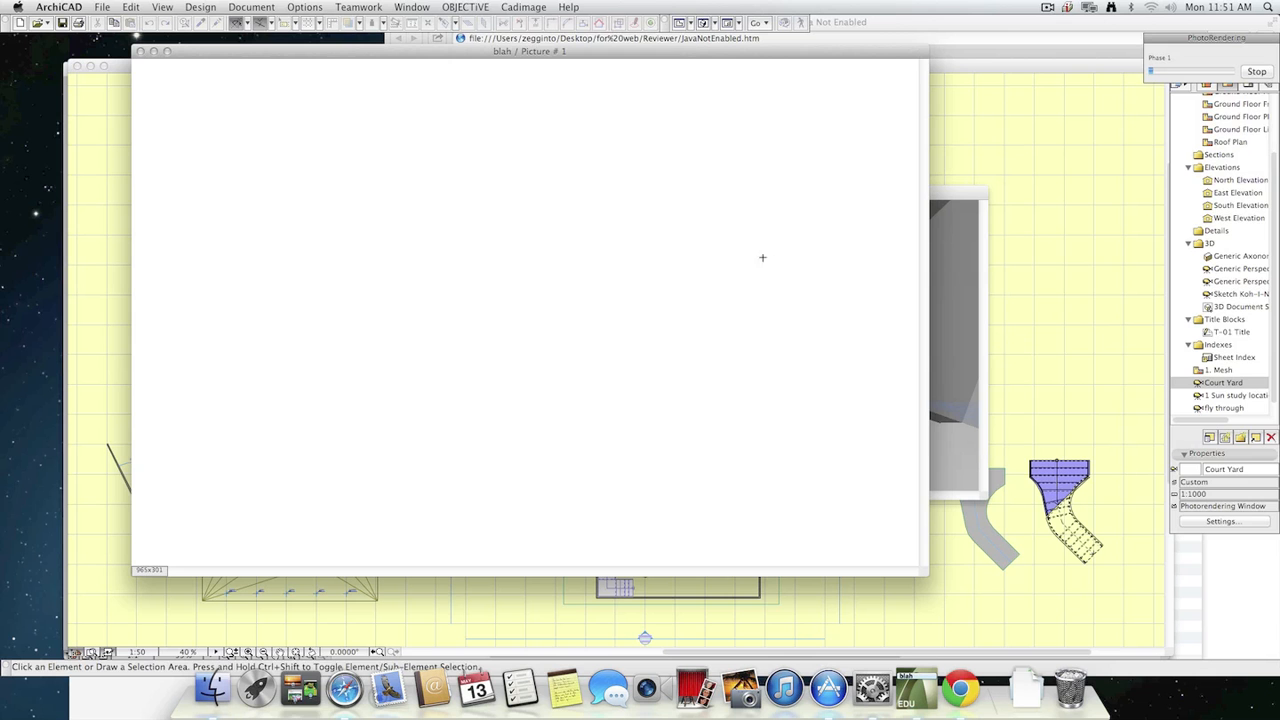
click(140, 51)
click(304, 7)
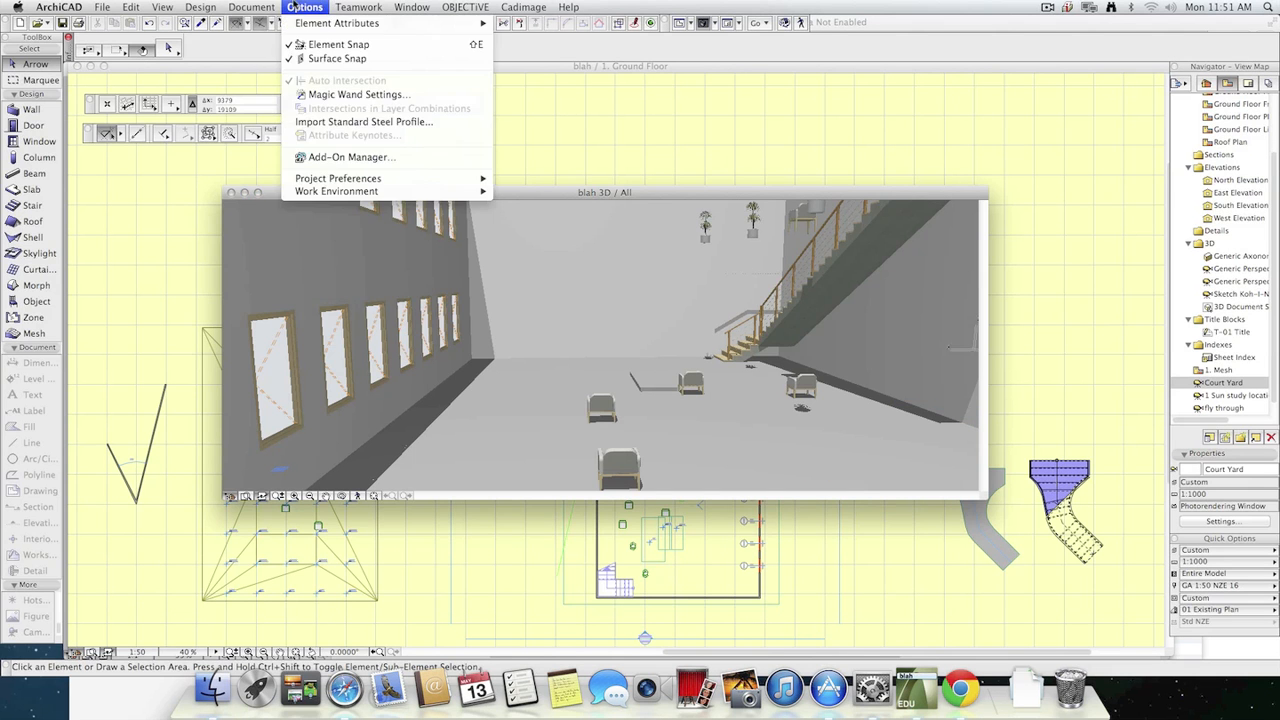
mouse_move(251, 7)
mouse_move(355, 200)
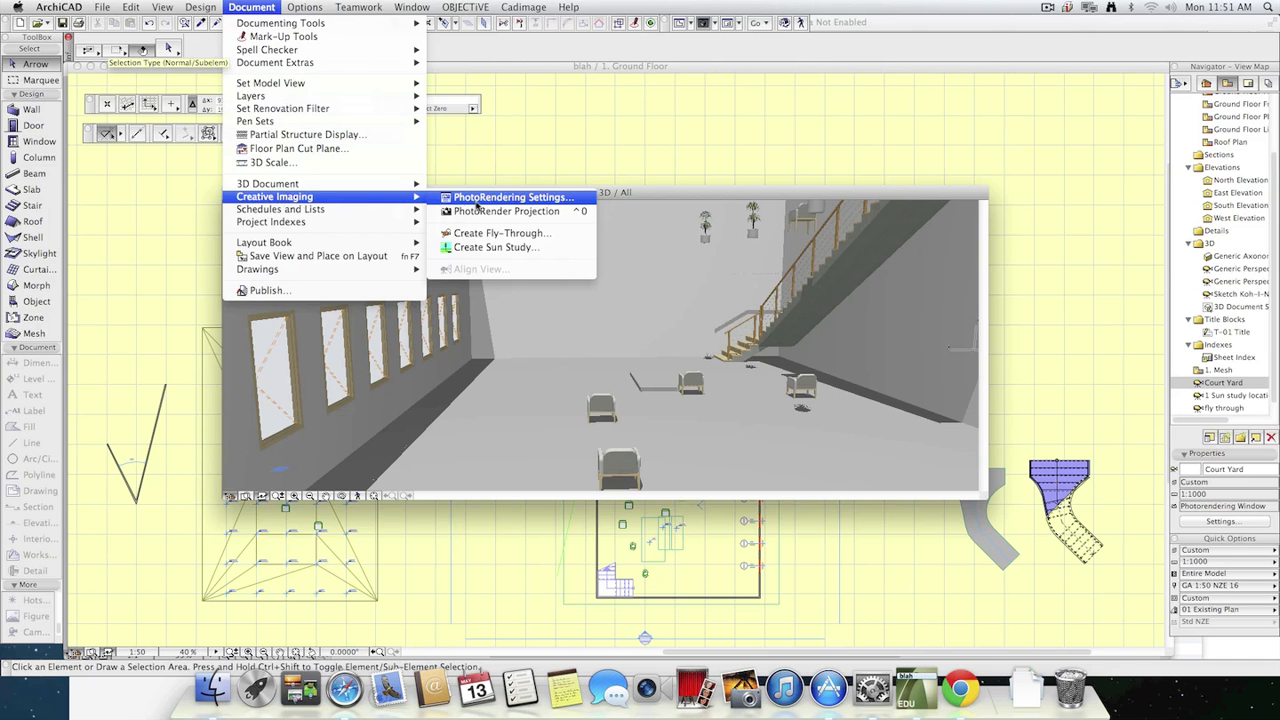
click(477, 203)
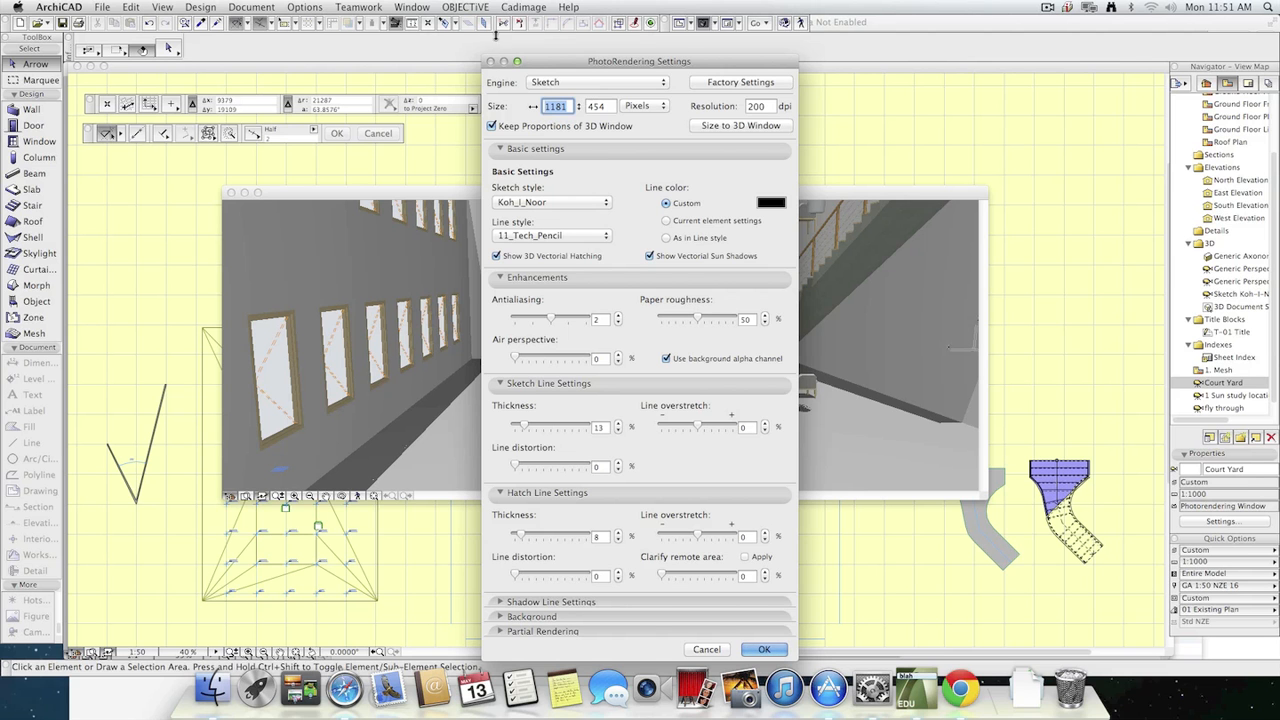
click(764, 649)
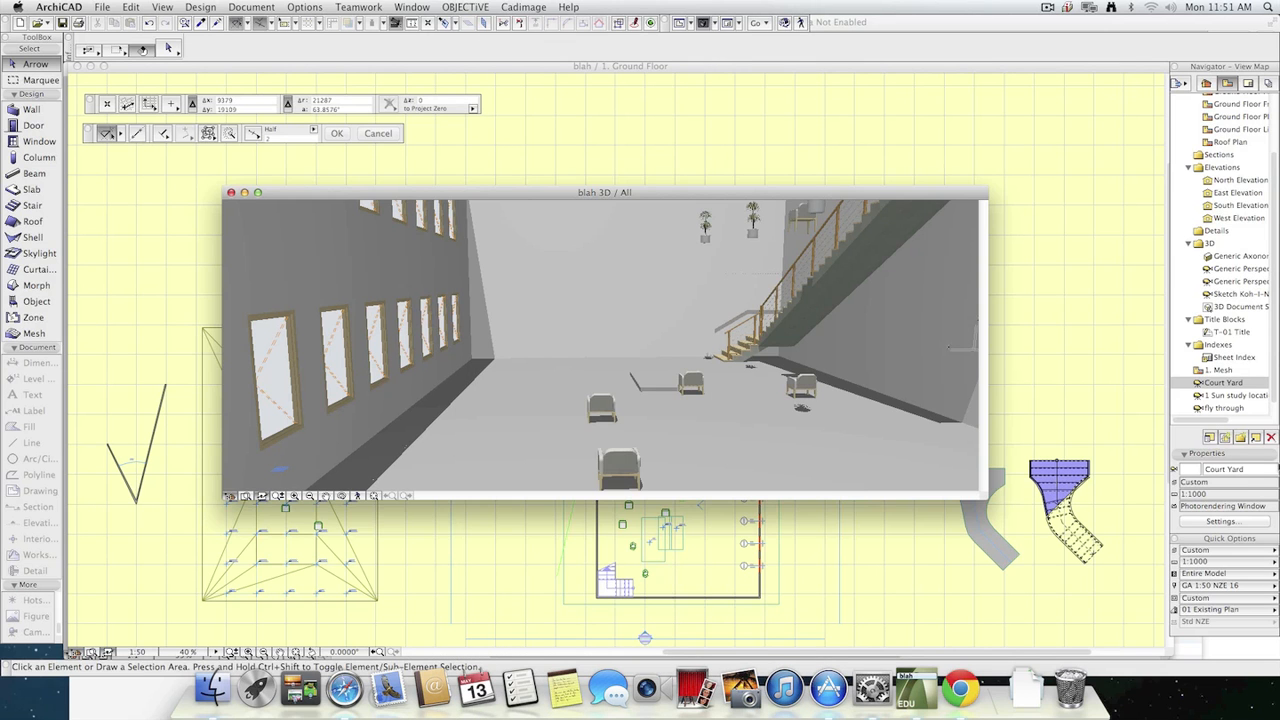
Reopen the "fly through" view and check its PhotoRendering settings without changing them.
double_click(1222, 408)
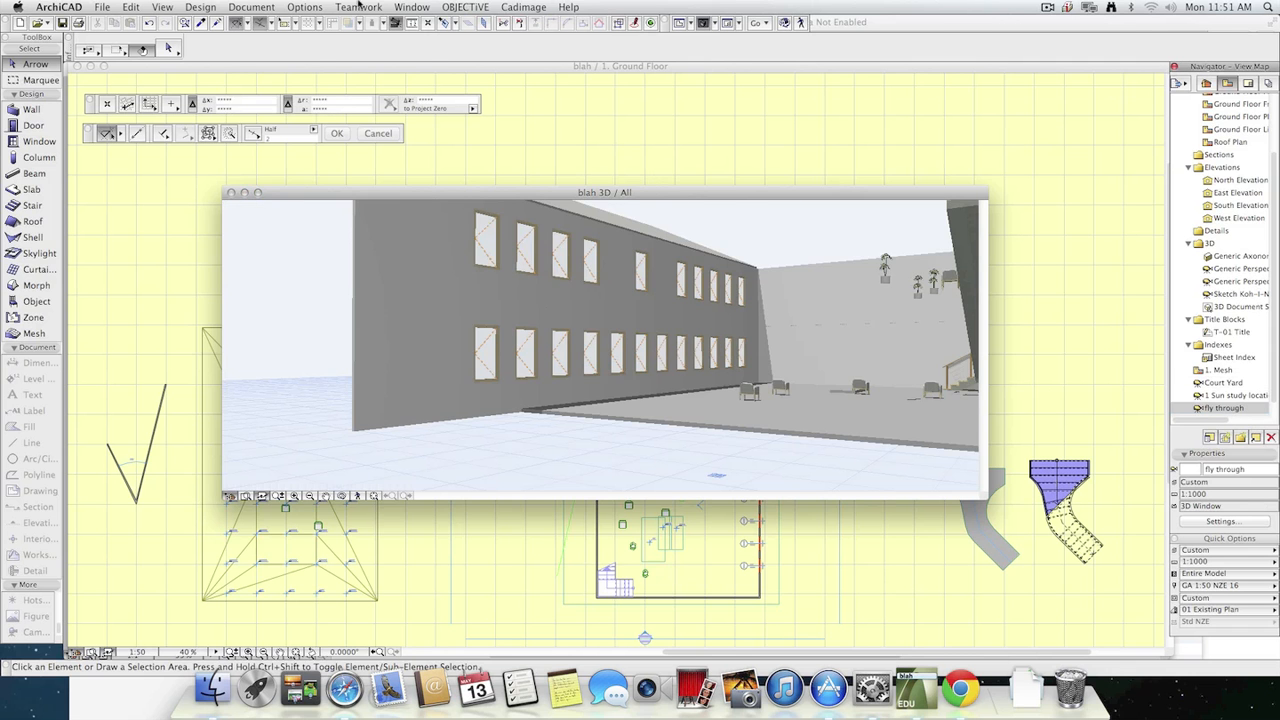
click(251, 7)
mouse_move(300, 197)
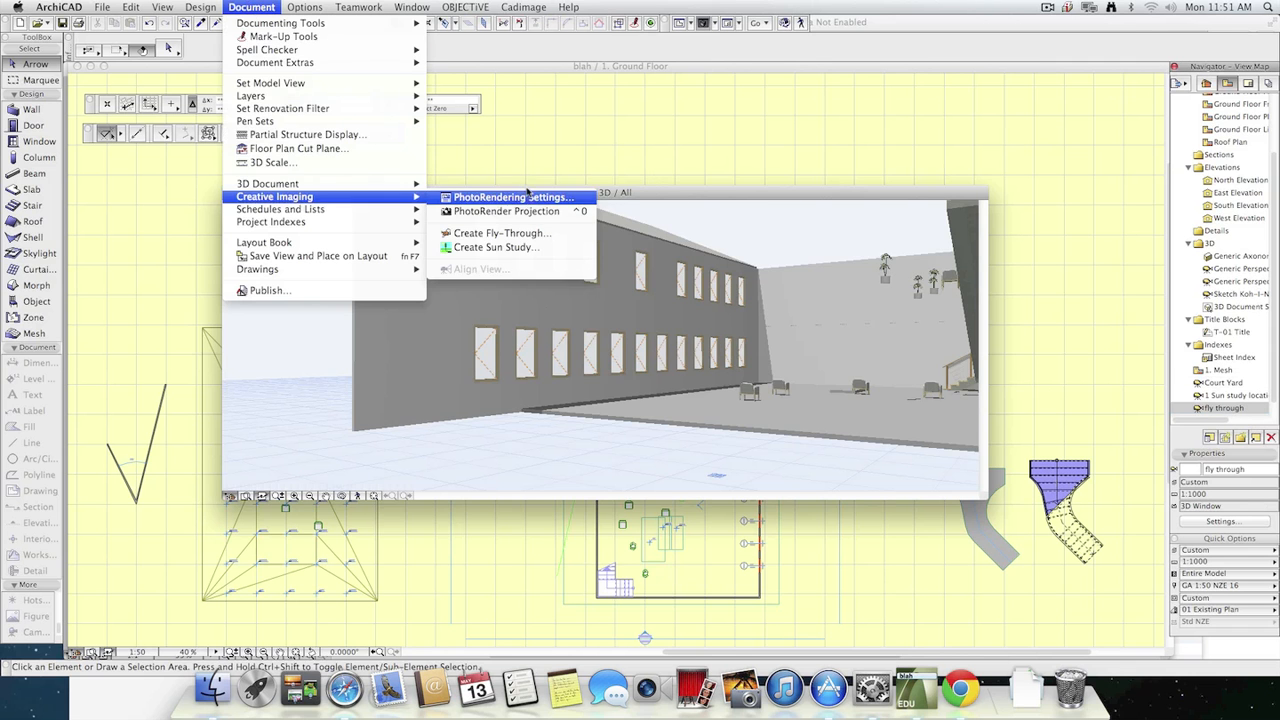
click(510, 197)
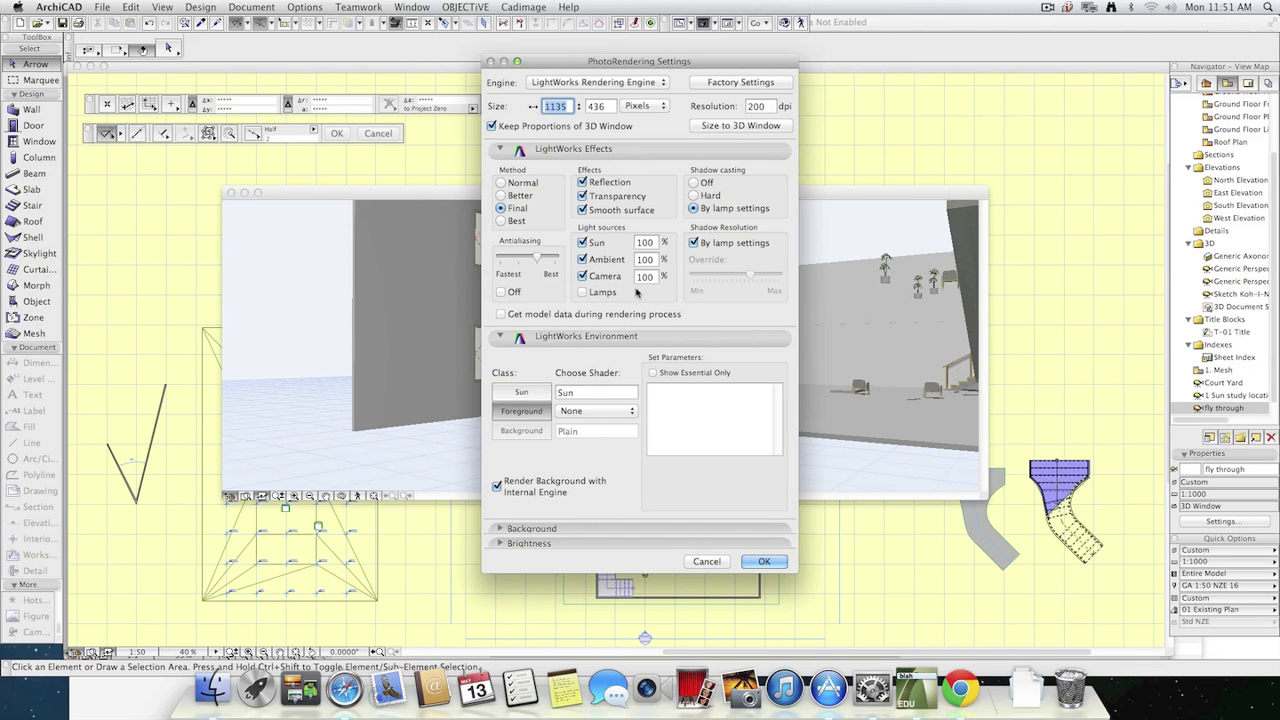
click(706, 564)
Try to create a fly-through from the current camera path and dismiss the warning.
click(251, 7)
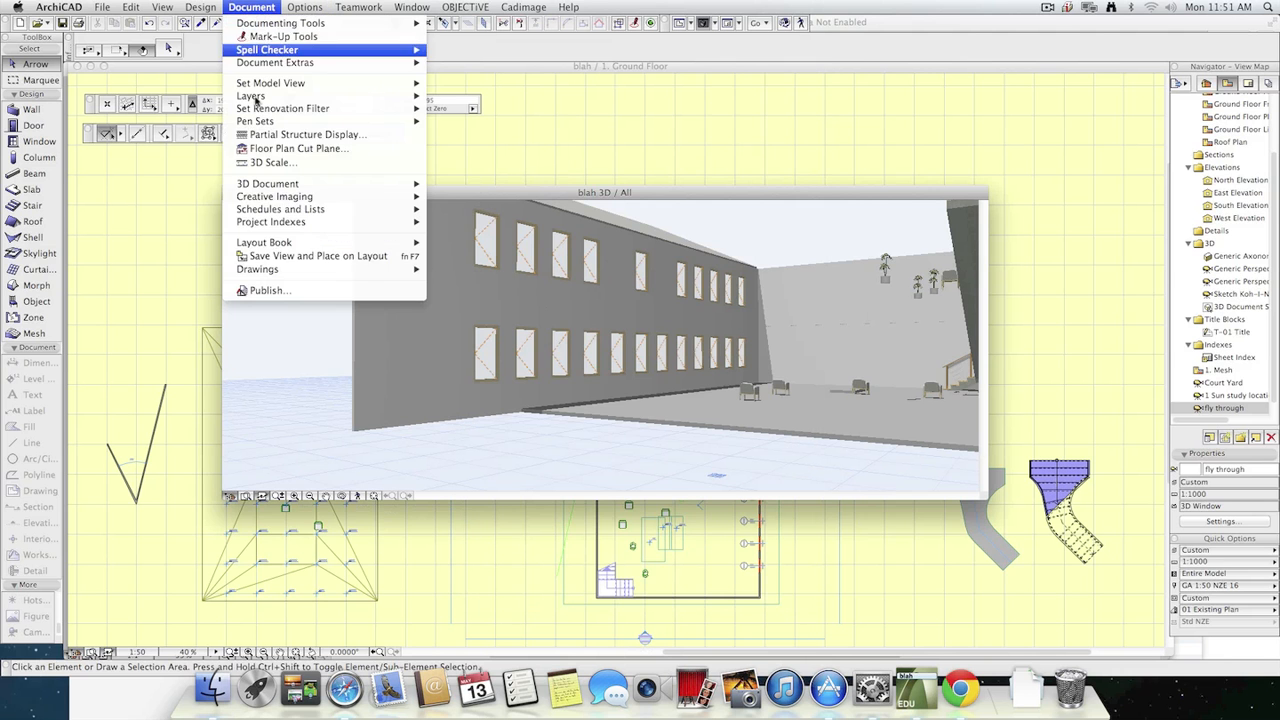
mouse_move(300, 210)
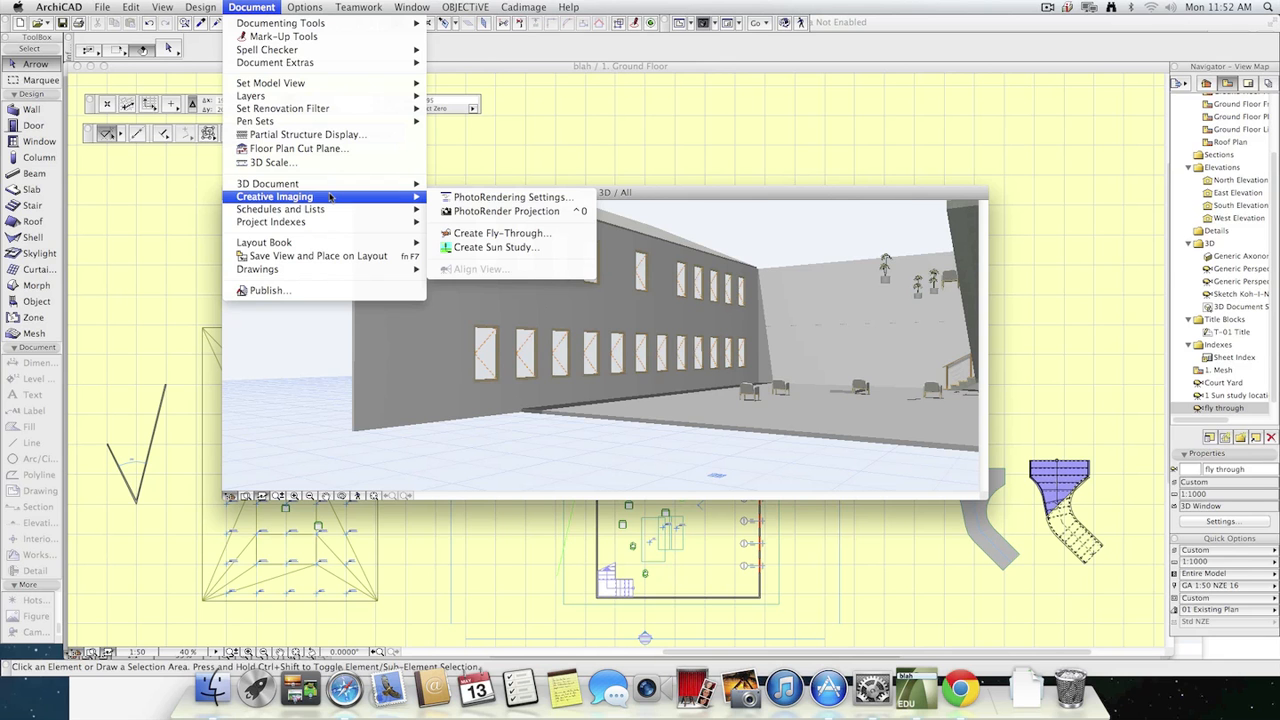
click(541, 233)
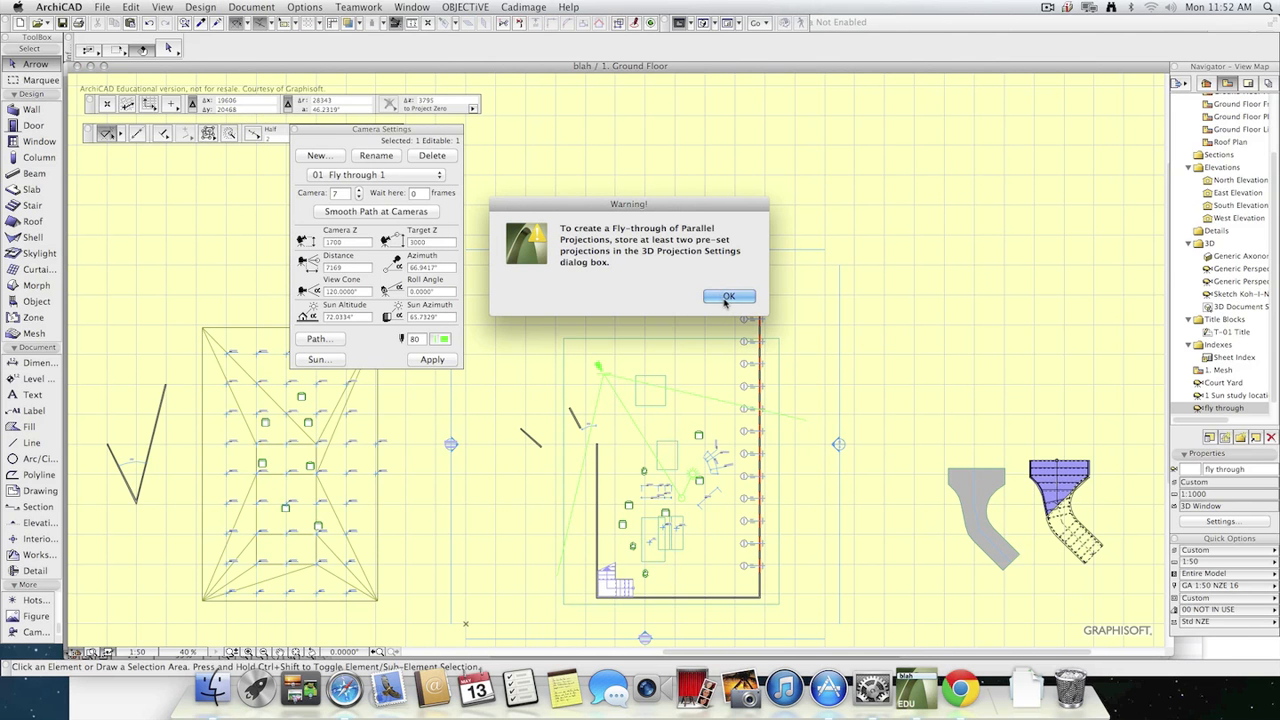
click(728, 298)
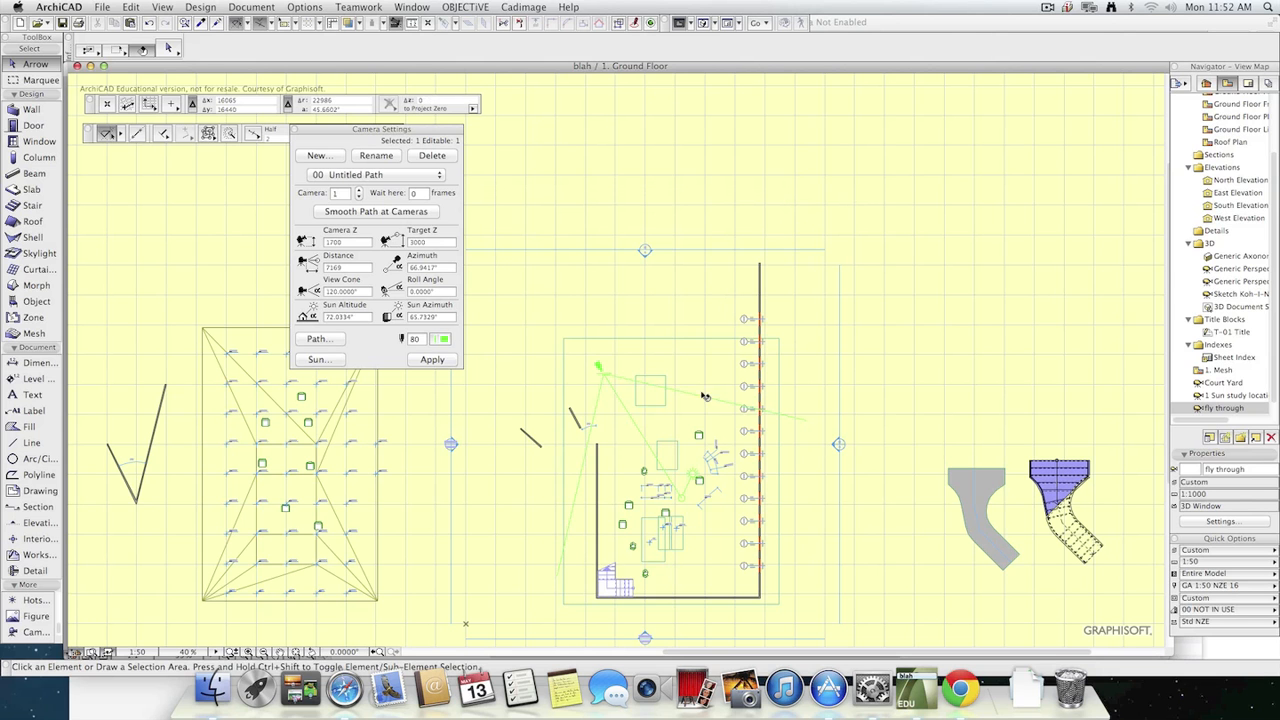
Make "Fly through 1" the current camera path, review its Create Fly-Through options, and cancel without saving a movie.
click(416, 180)
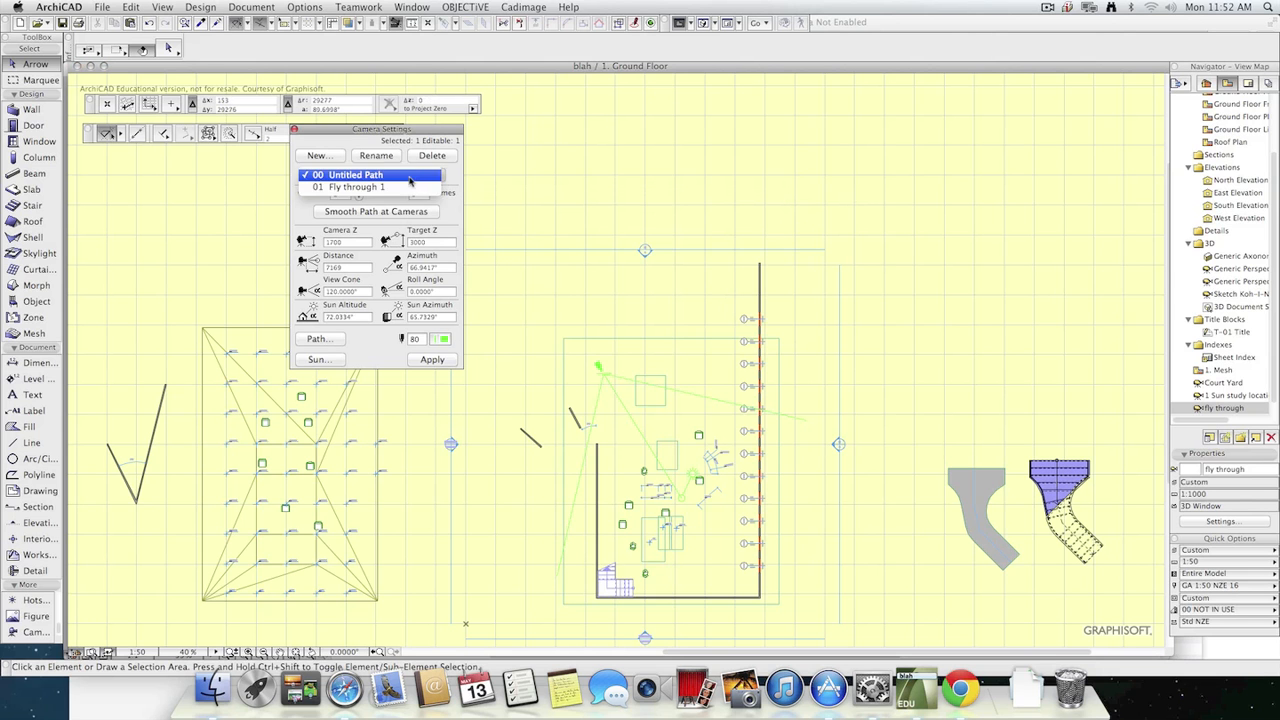
click(395, 188)
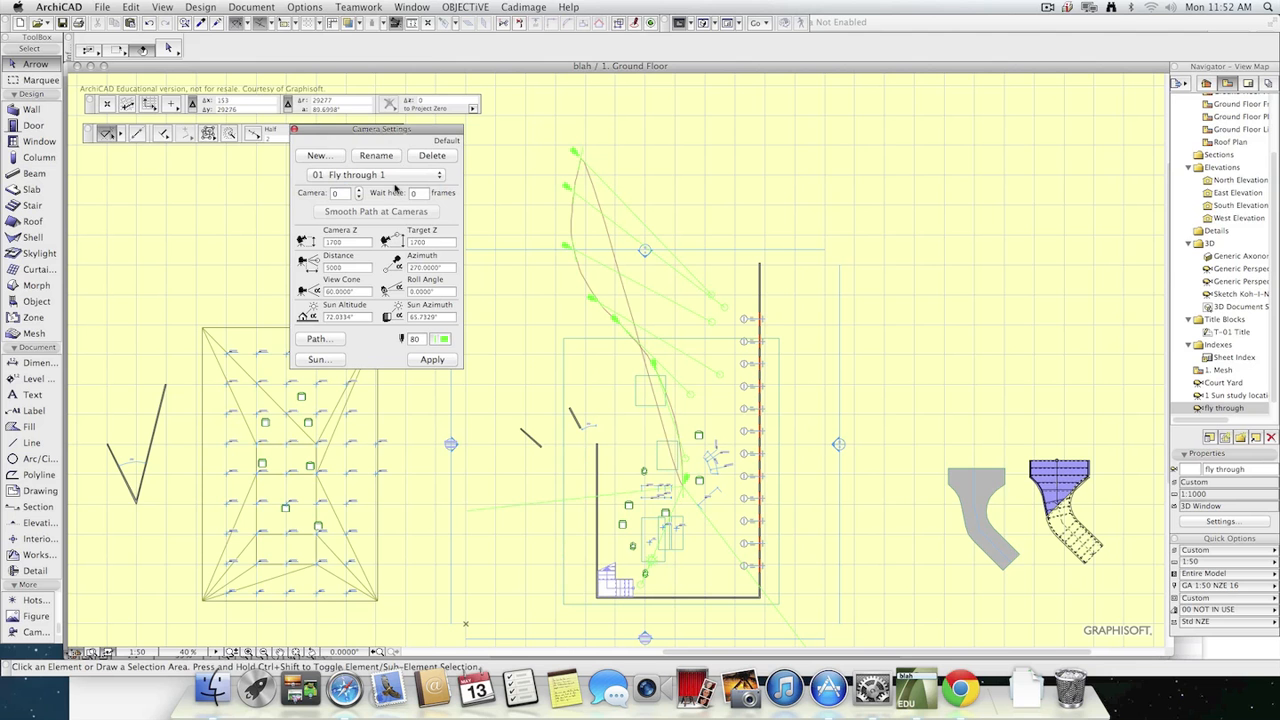
click(232, 7)
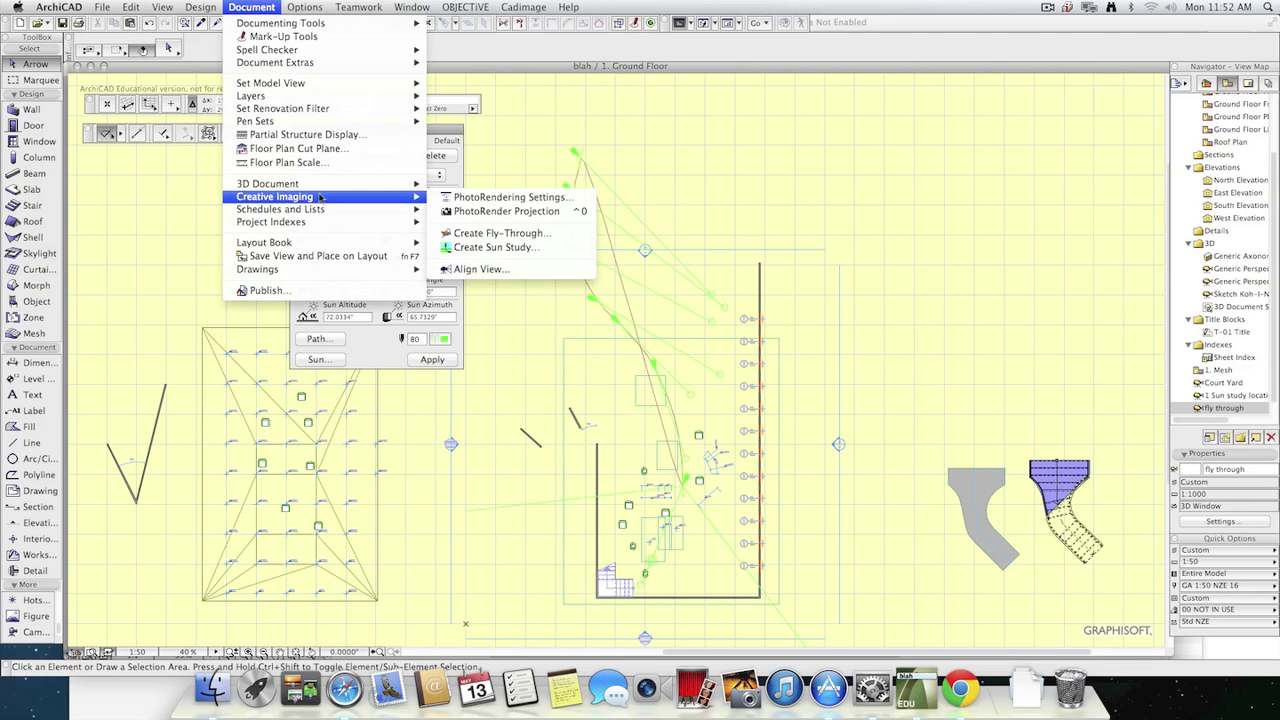
click(505, 233)
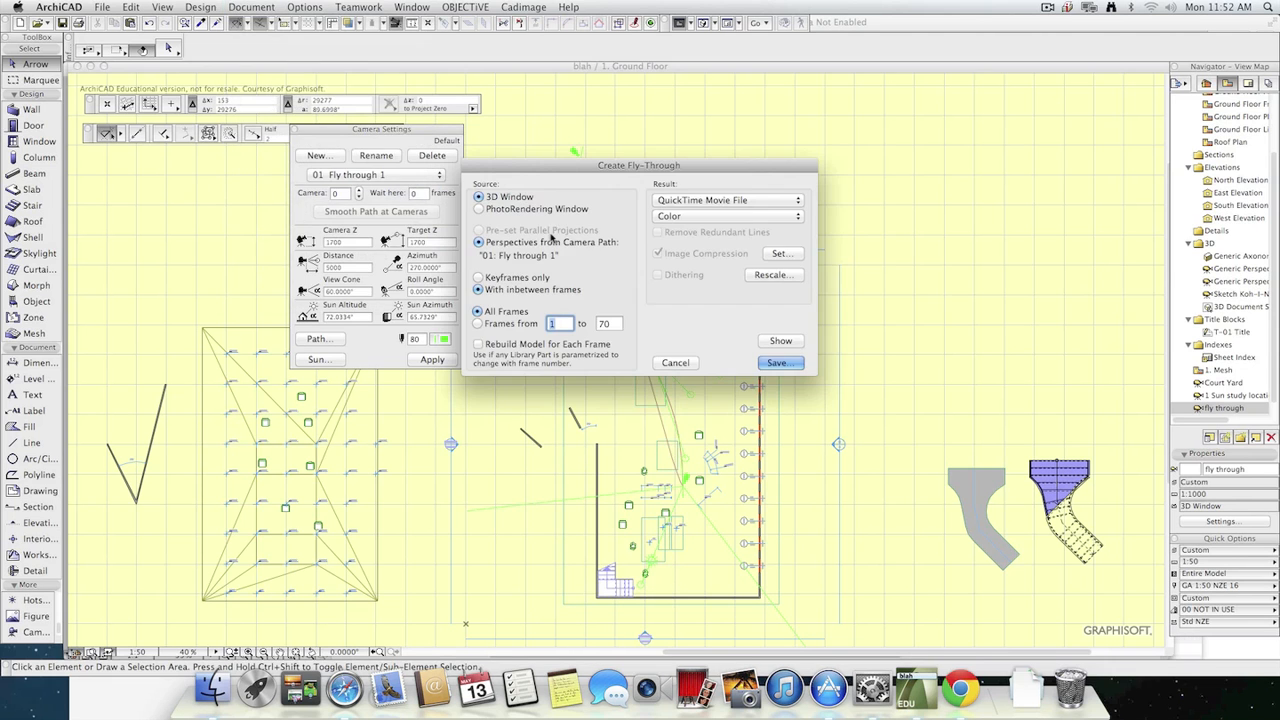
click(675, 363)
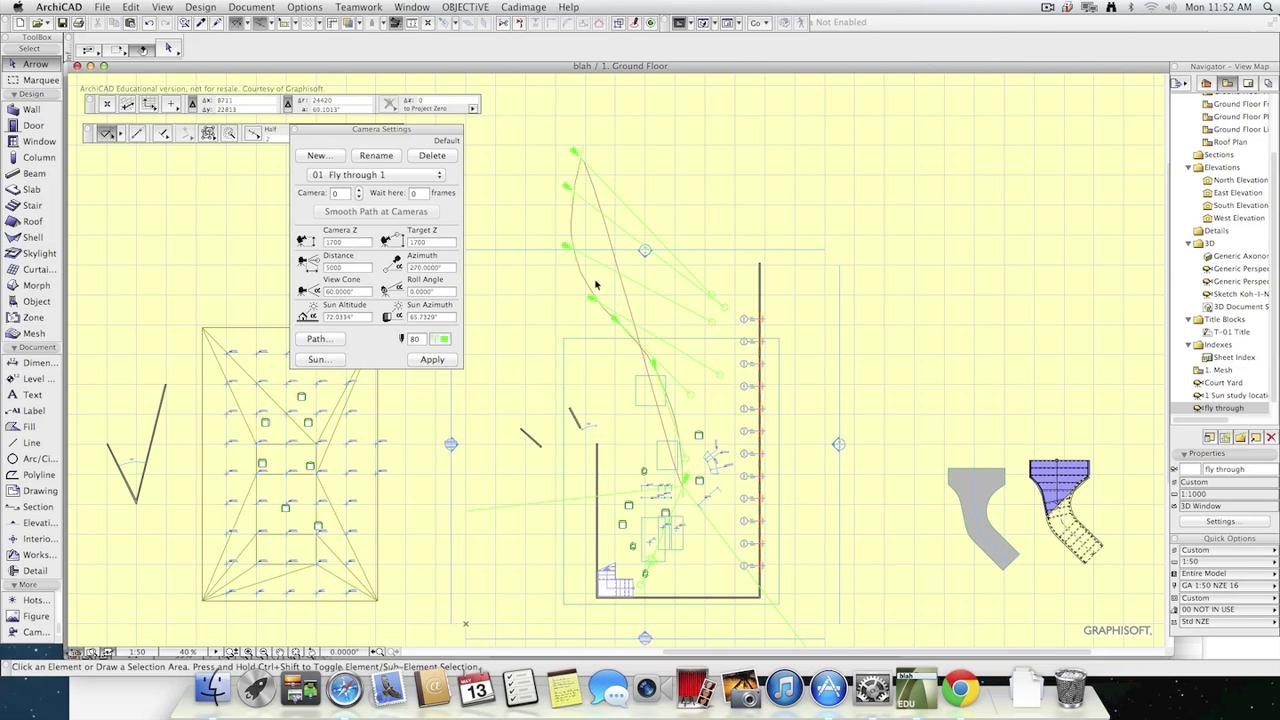
Add a new camera path named "num 2" without copying the current path.
click(318, 156)
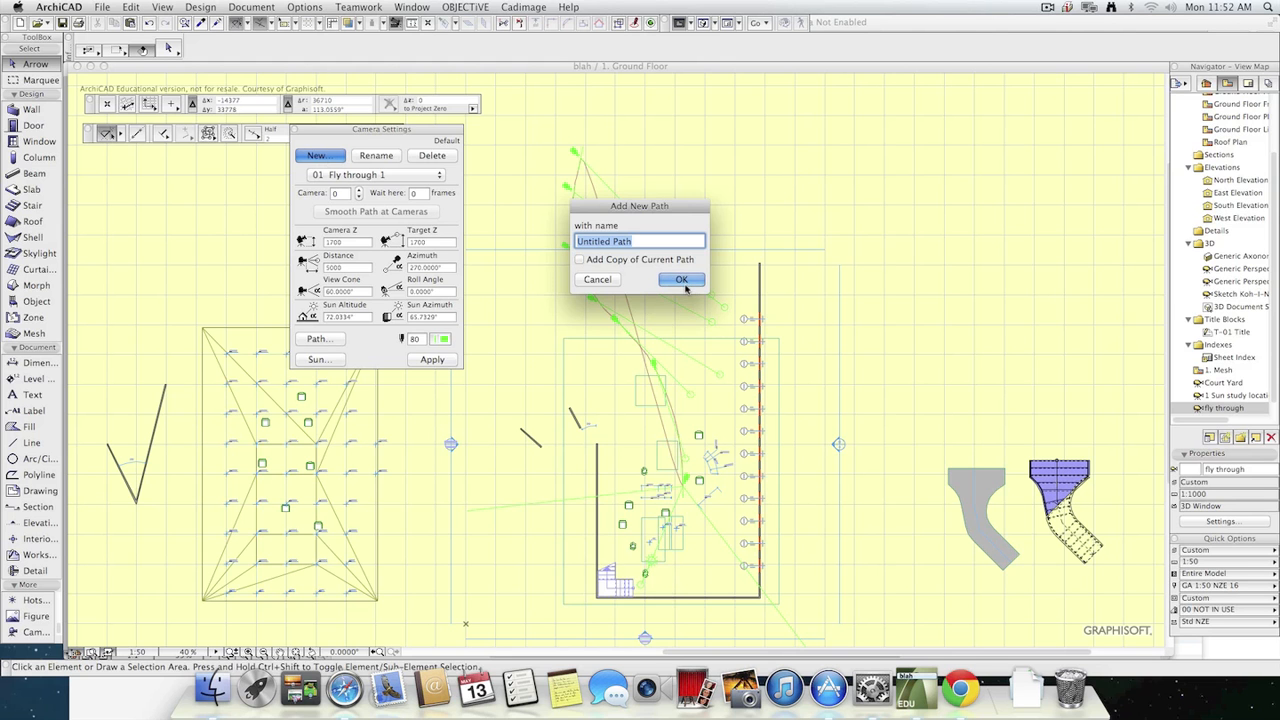
text(num 2)
key(Return)
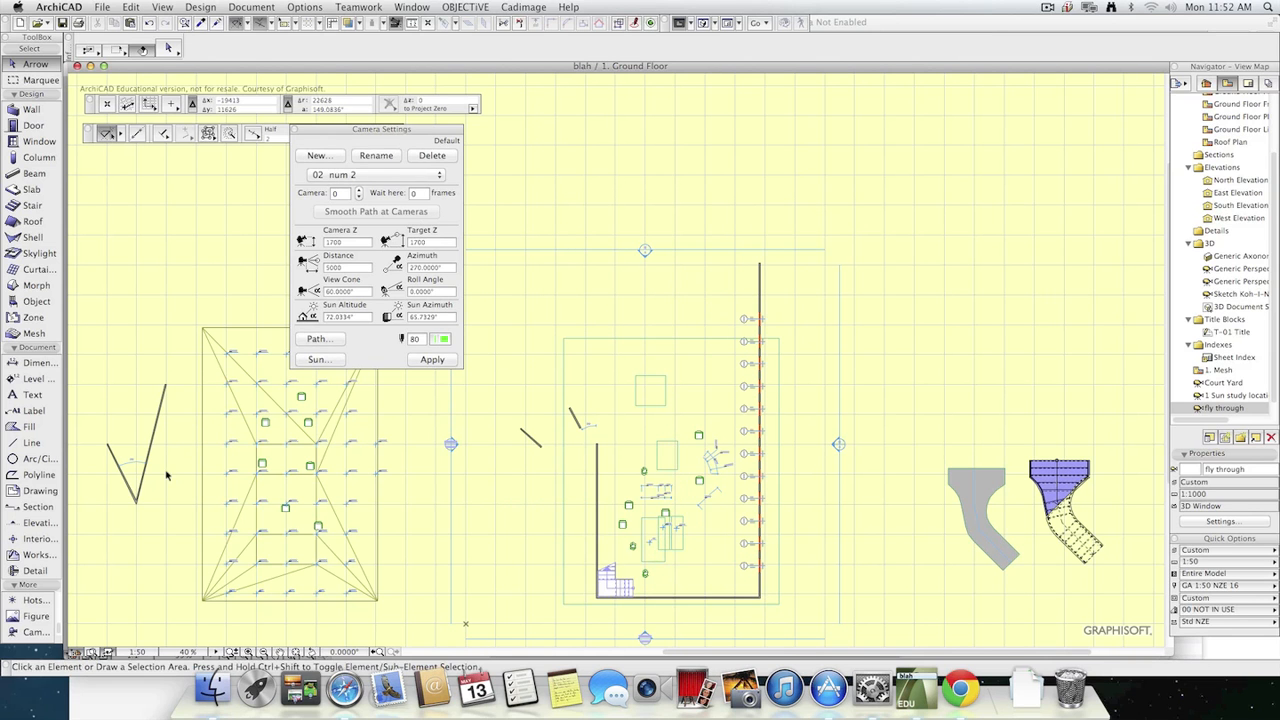
Place five cameras with their targets in a loop above the courtyard as the "num 2" path.
click(33, 632)
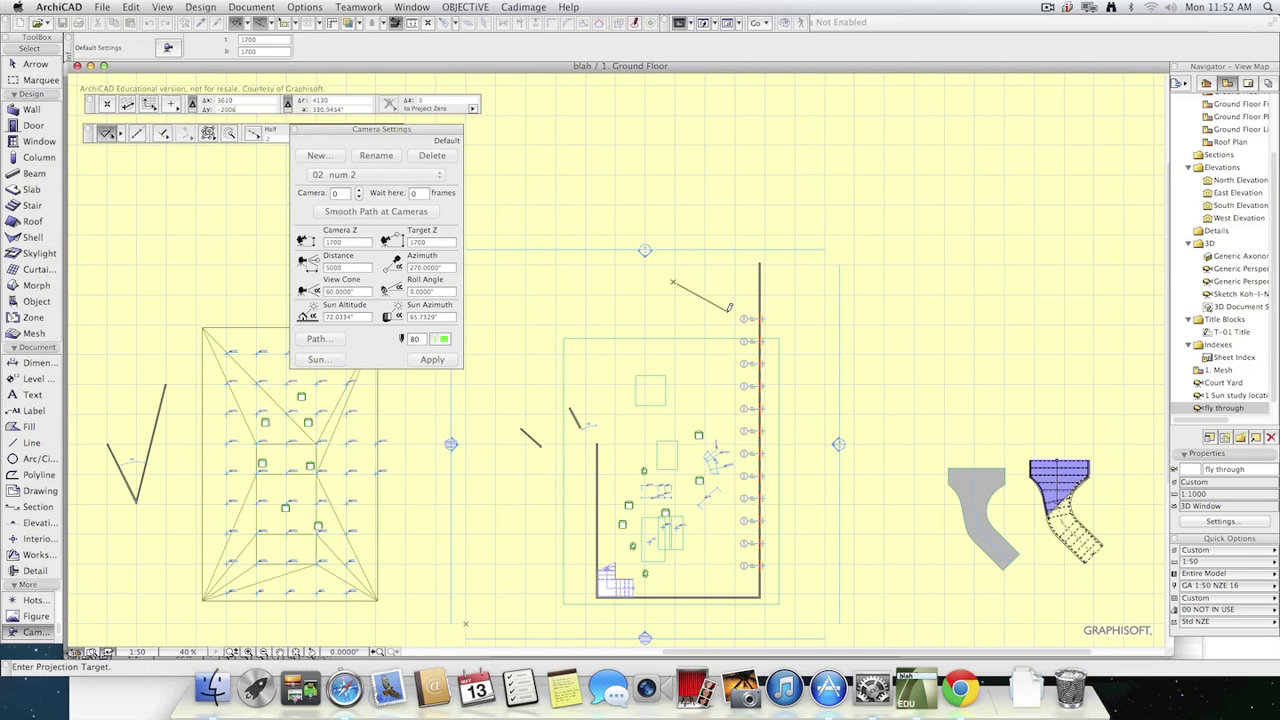
click(661, 292)
click(629, 338)
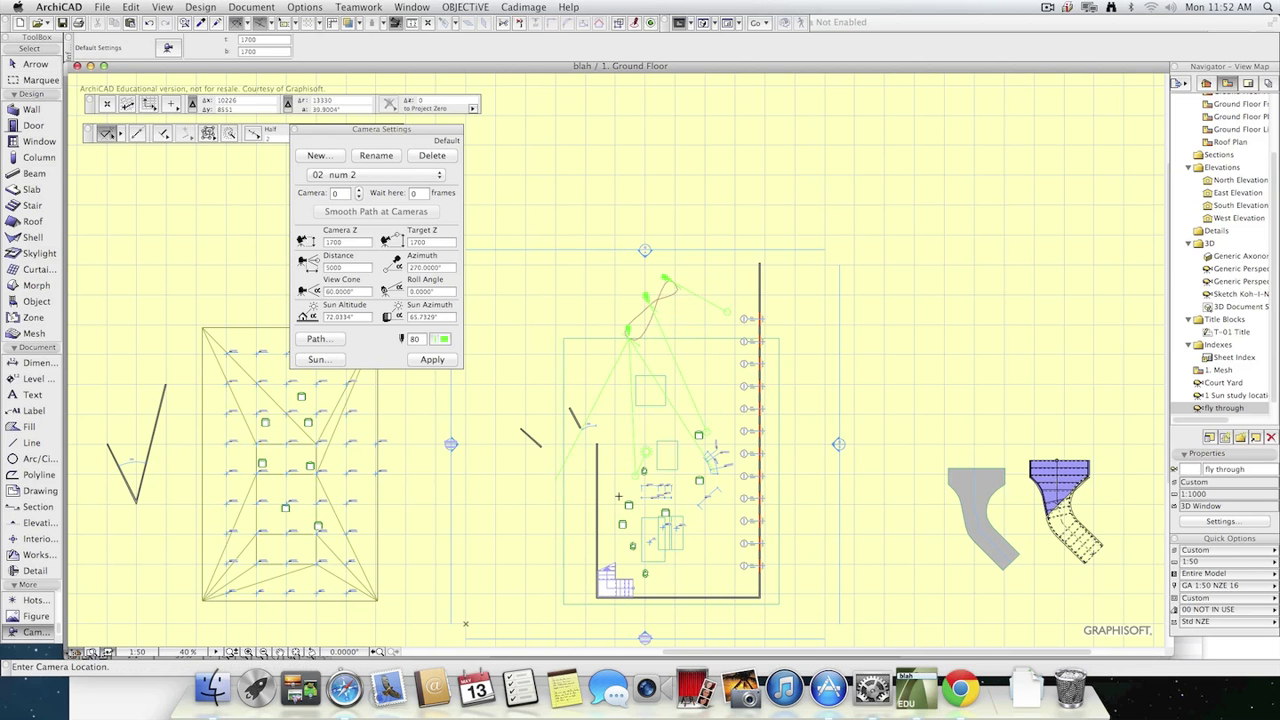
click(597, 224)
click(537, 341)
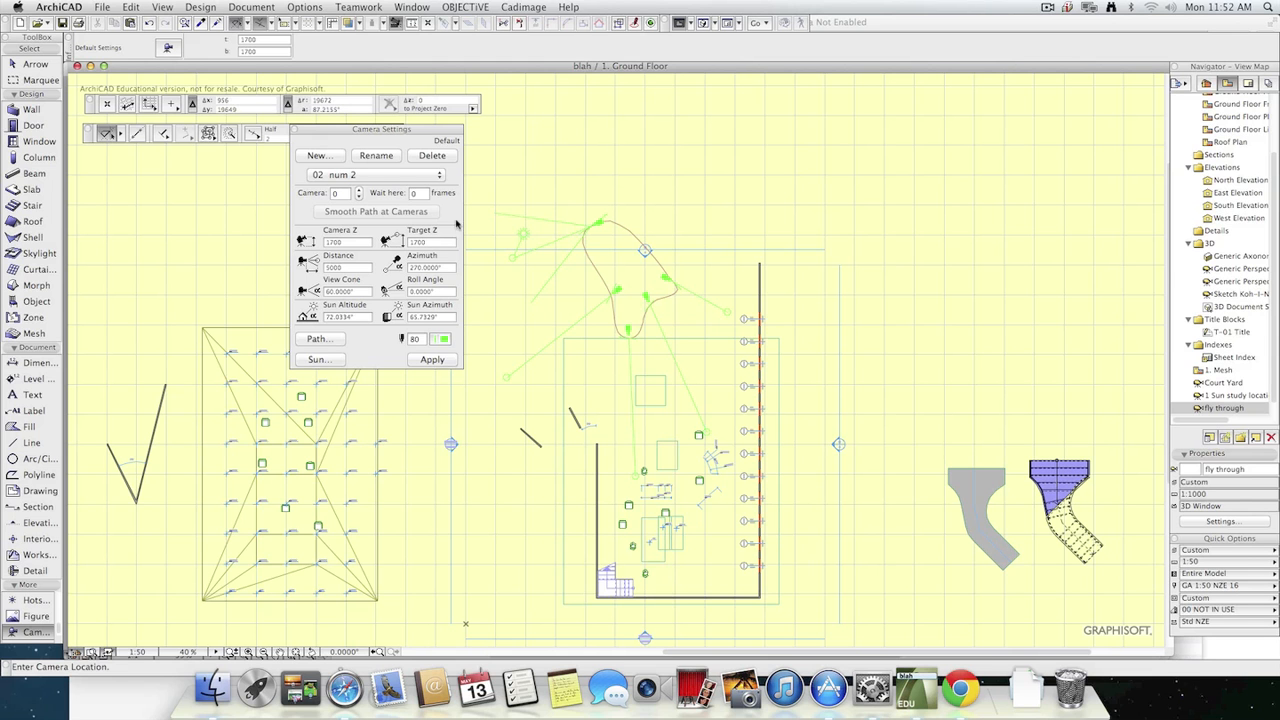
Make "Fly through 1" the current camera path again and accept the existing PhotoRendering settings.
click(418, 180)
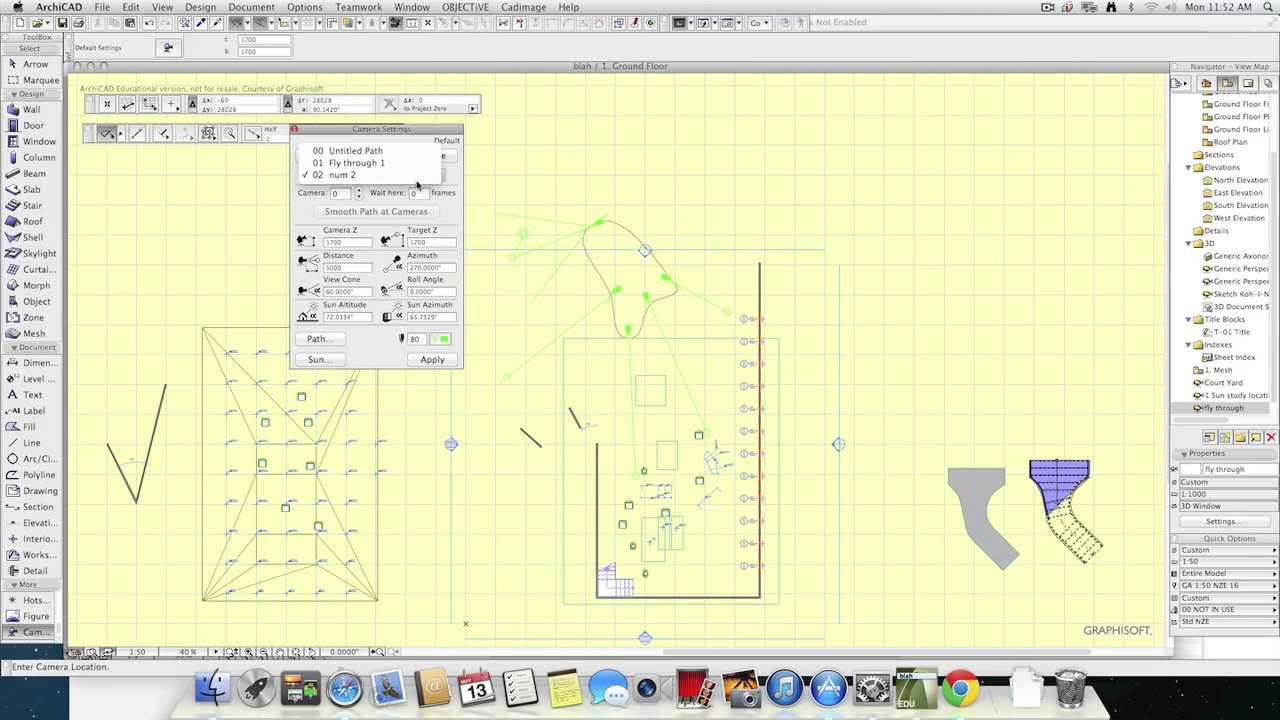
click(380, 163)
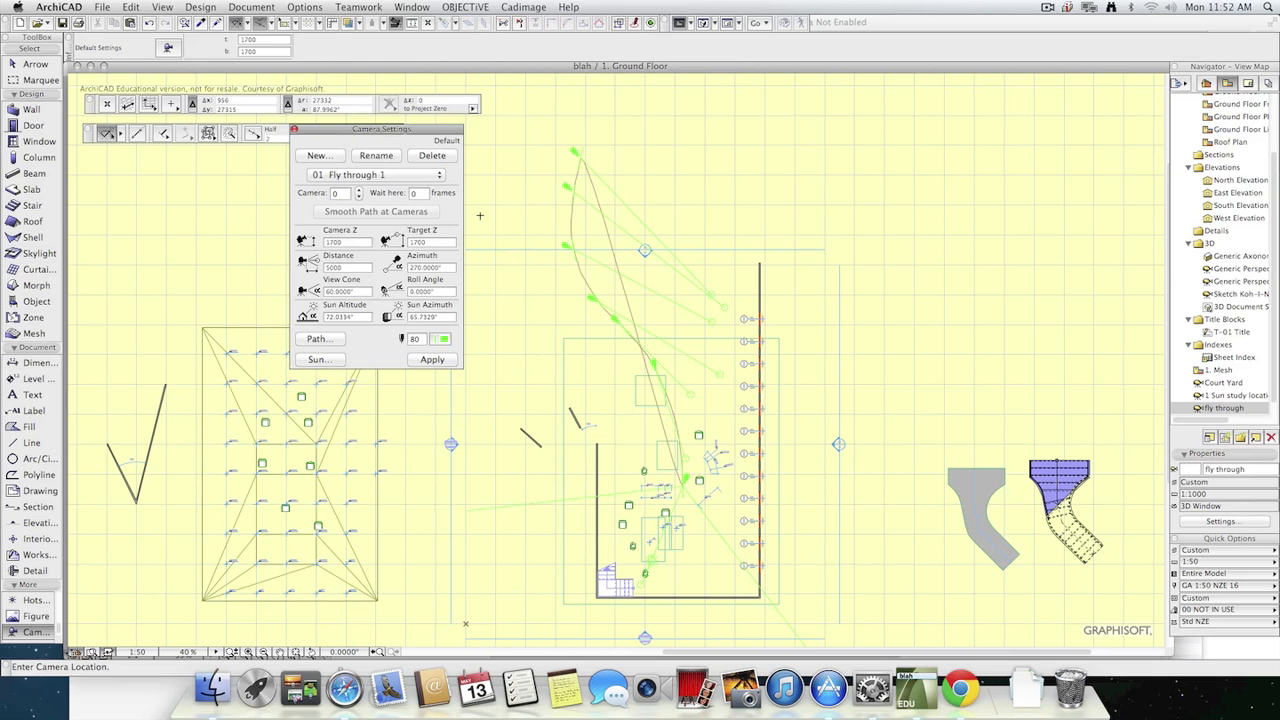
click(251, 7)
mouse_move(300, 212)
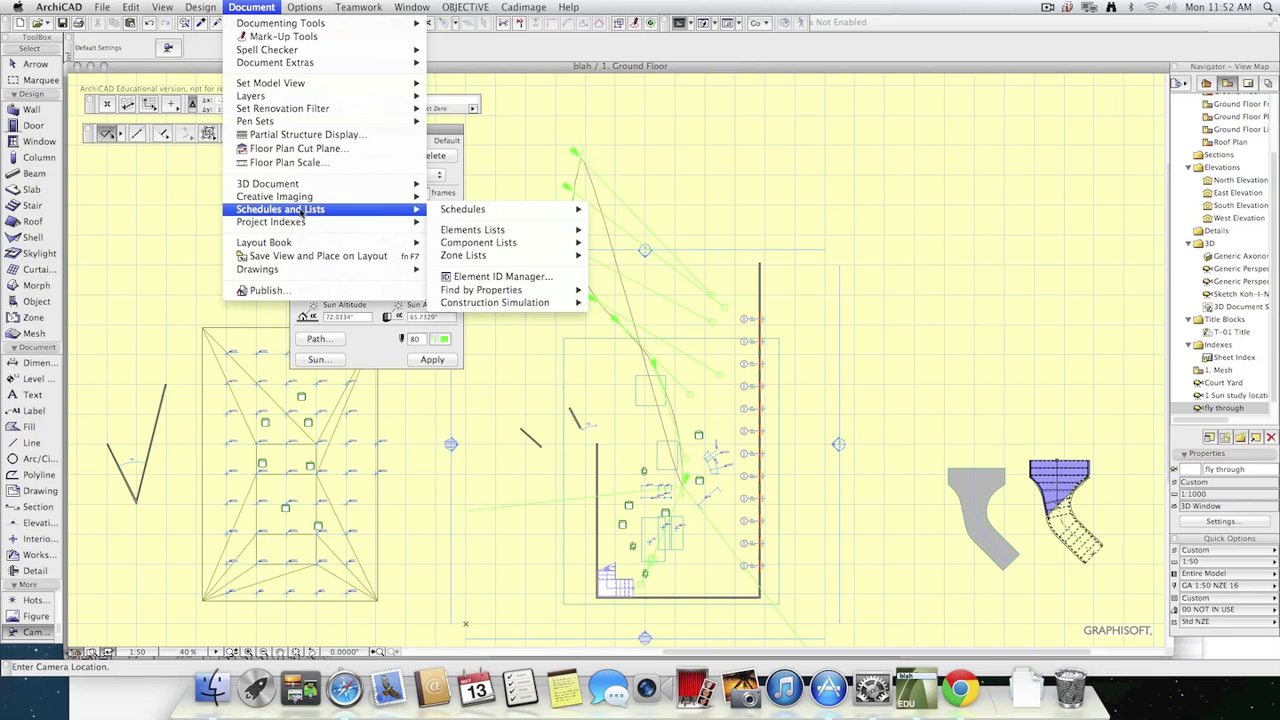
click(449, 200)
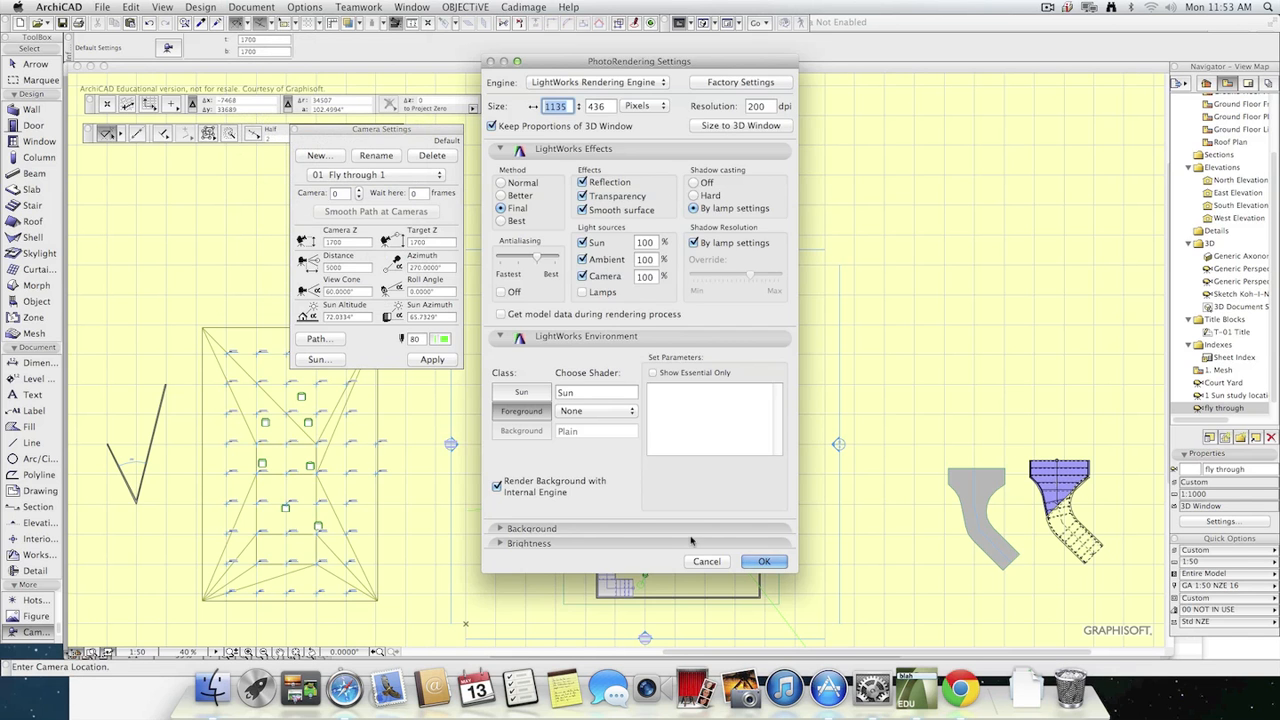
click(764, 561)
Review the fly-through options with PhotoRendering Window as source, inspect the movie compression settings, and cancel both dialogs.
click(251, 7)
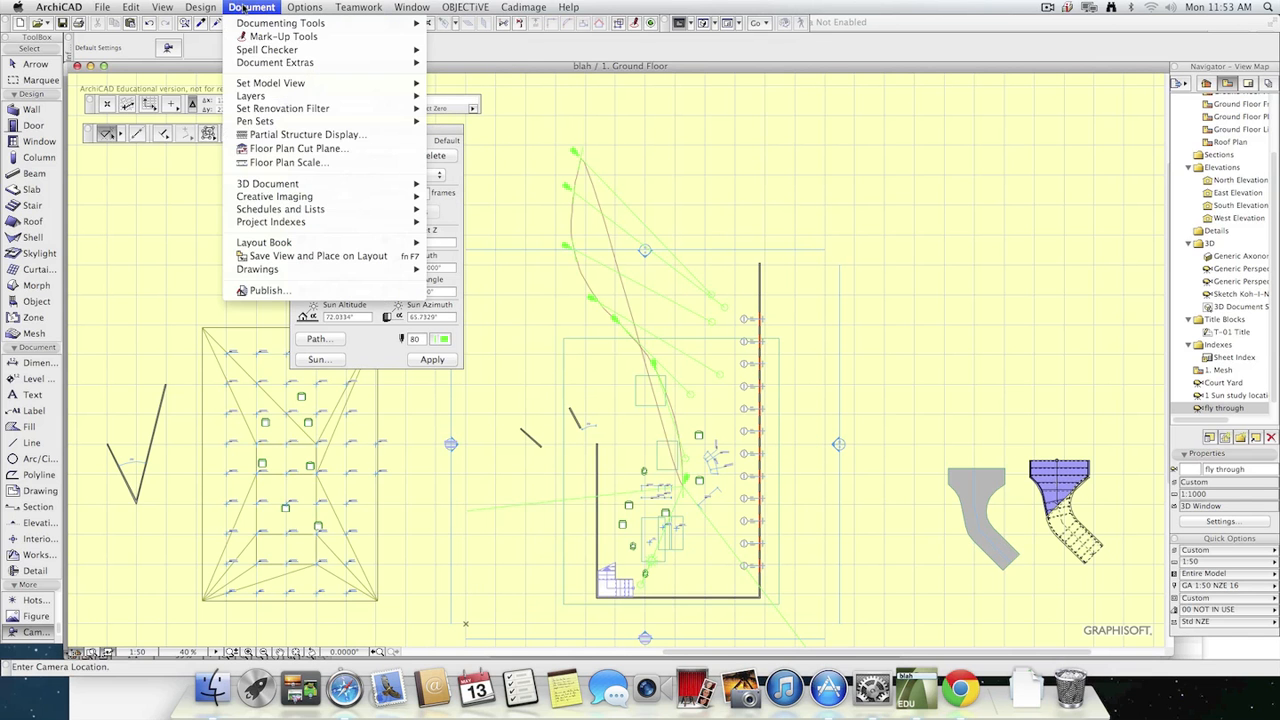
mouse_move(400, 197)
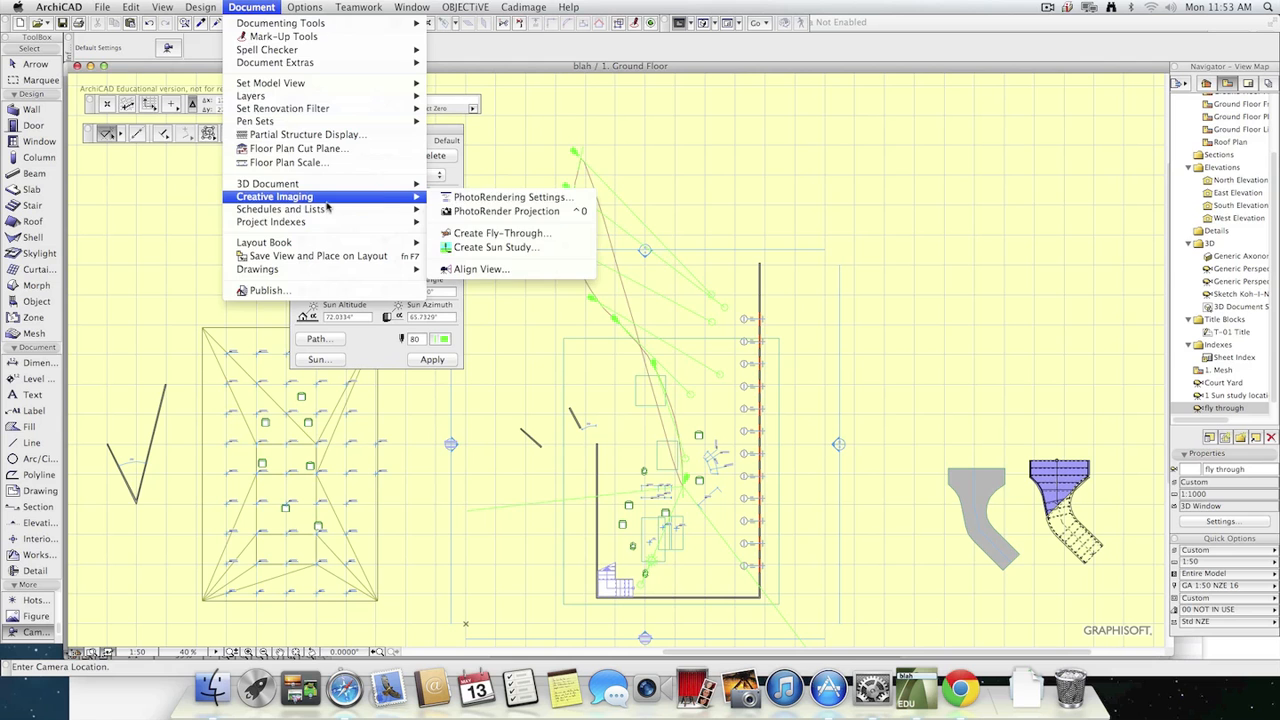
click(545, 238)
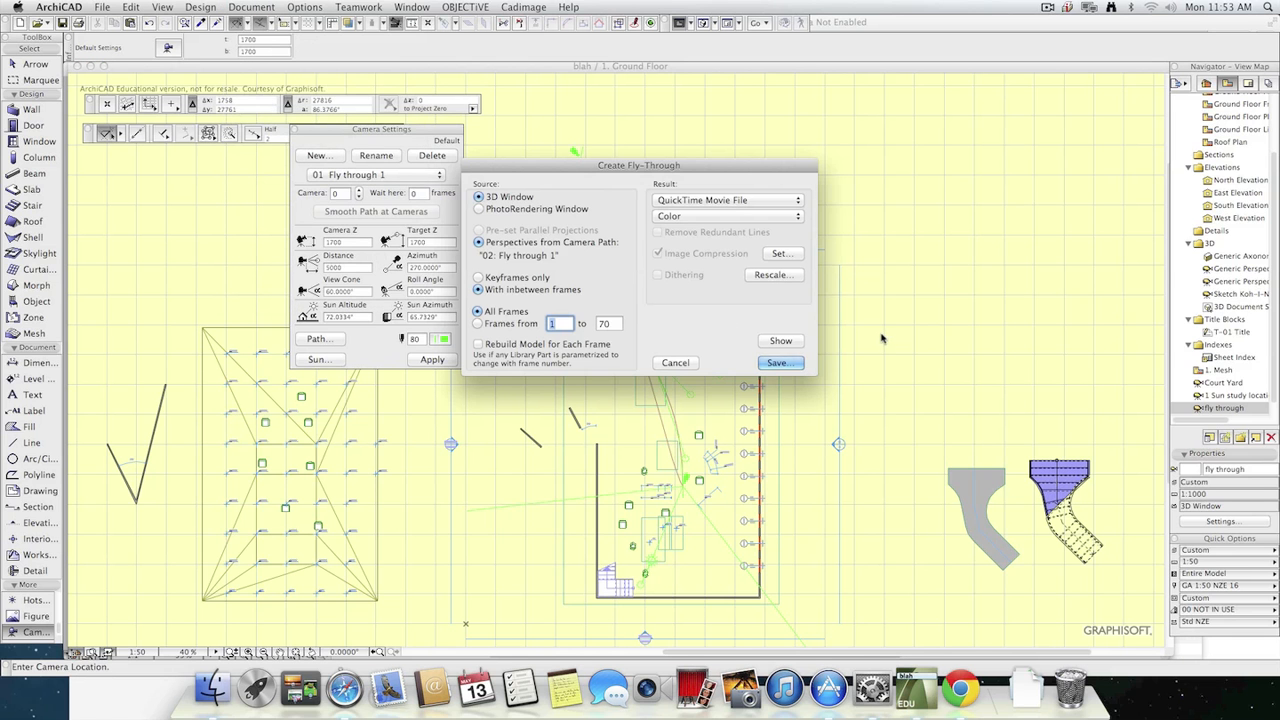
click(540, 212)
click(781, 253)
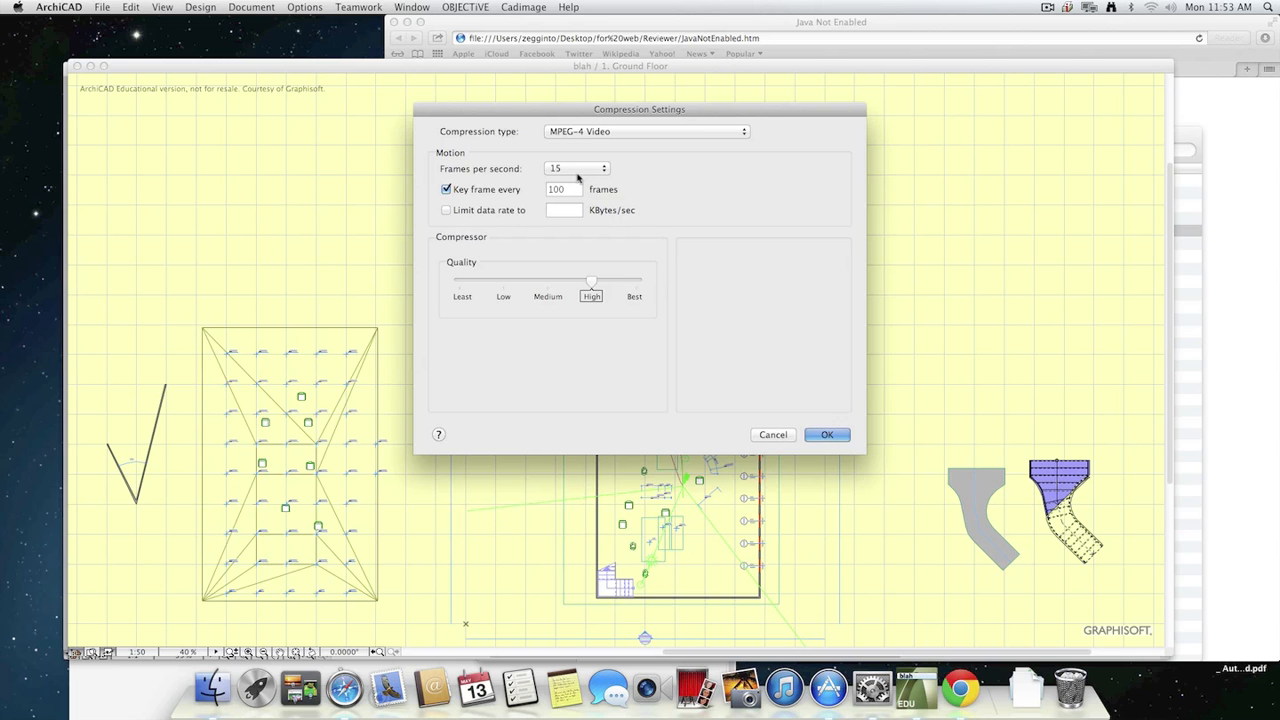
click(771, 434)
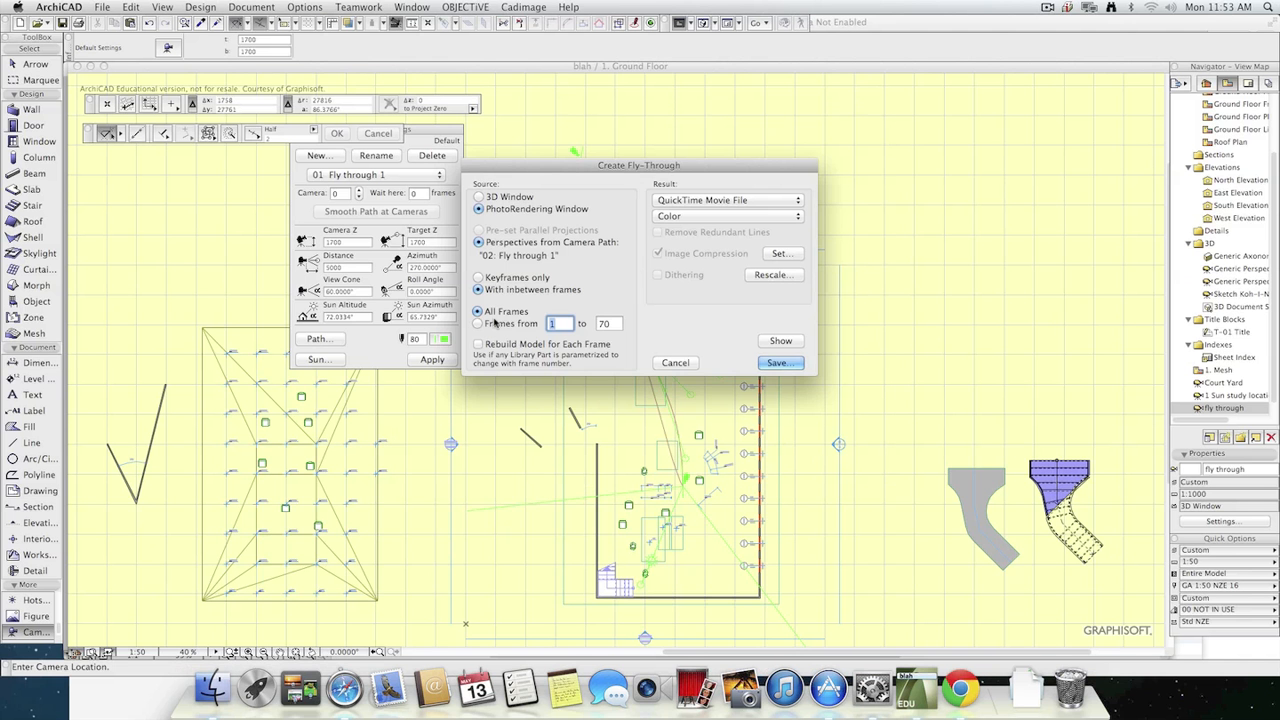
click(675, 362)
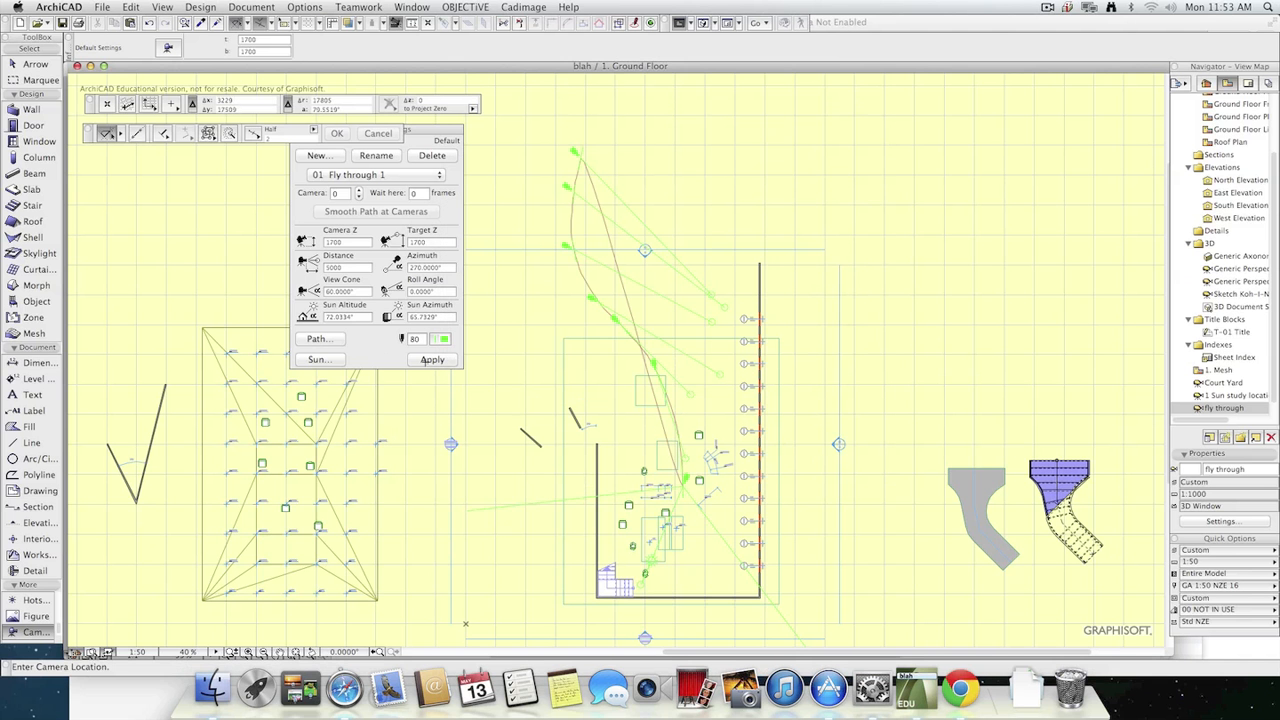
Set the inbetween frames of the "Fly through 1" path to 15 and select its camera 1.
click(320, 339)
drag(984, 213, 905, 208)
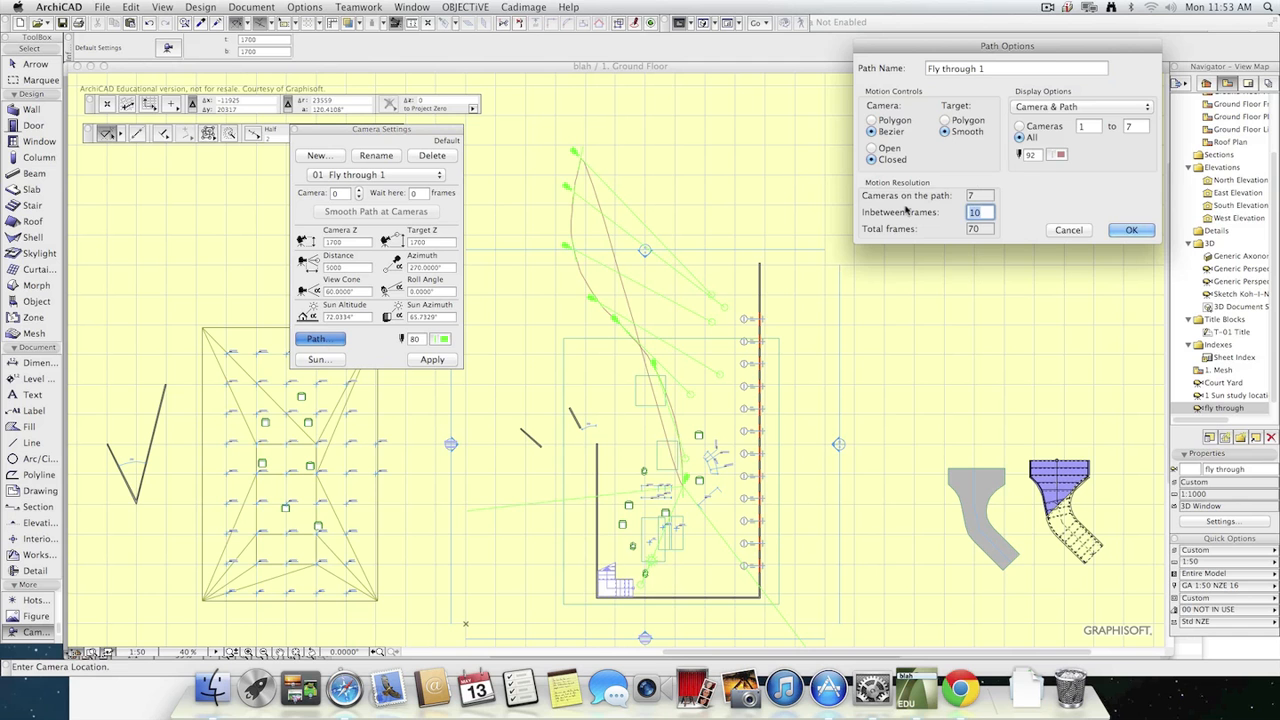
text(15)
click(1130, 230)
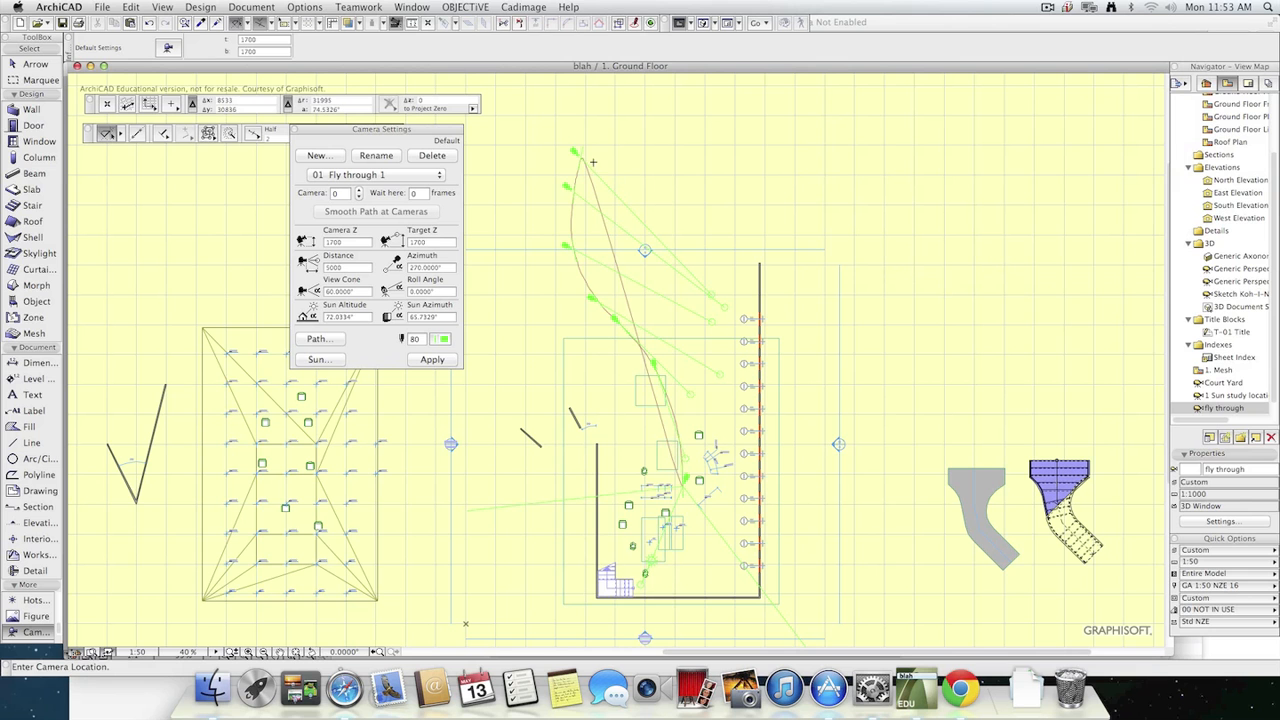
click(357, 198)
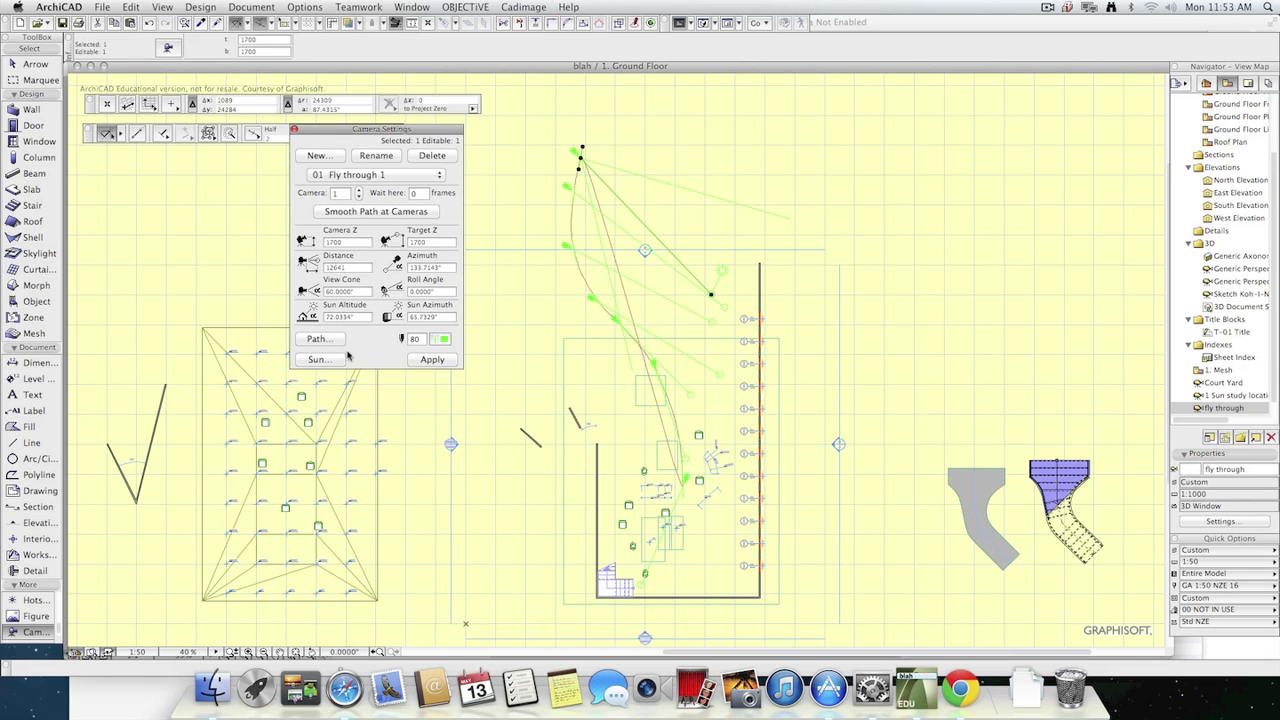
Create a fly-through from the PhotoRendering Window with all inbetween frames, saving it as QuickTime movie blah3.mov on the Desktop.
click(312, 7)
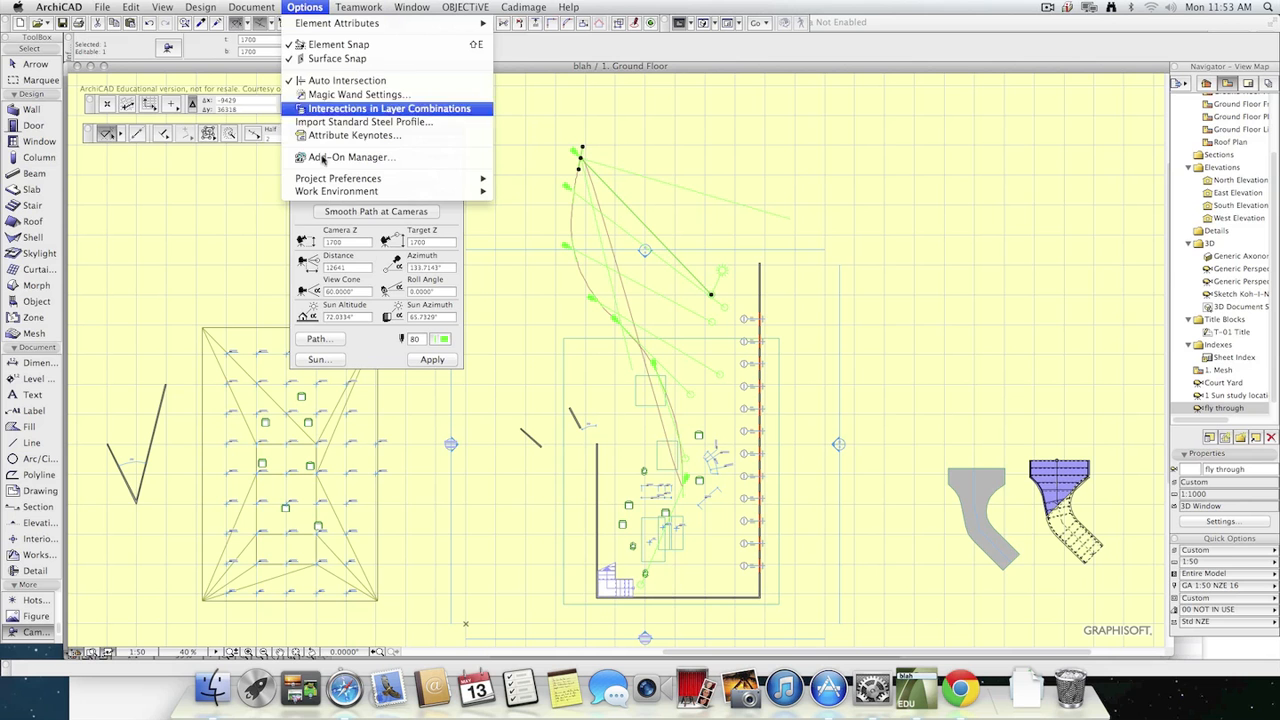
mouse_move(274, 7)
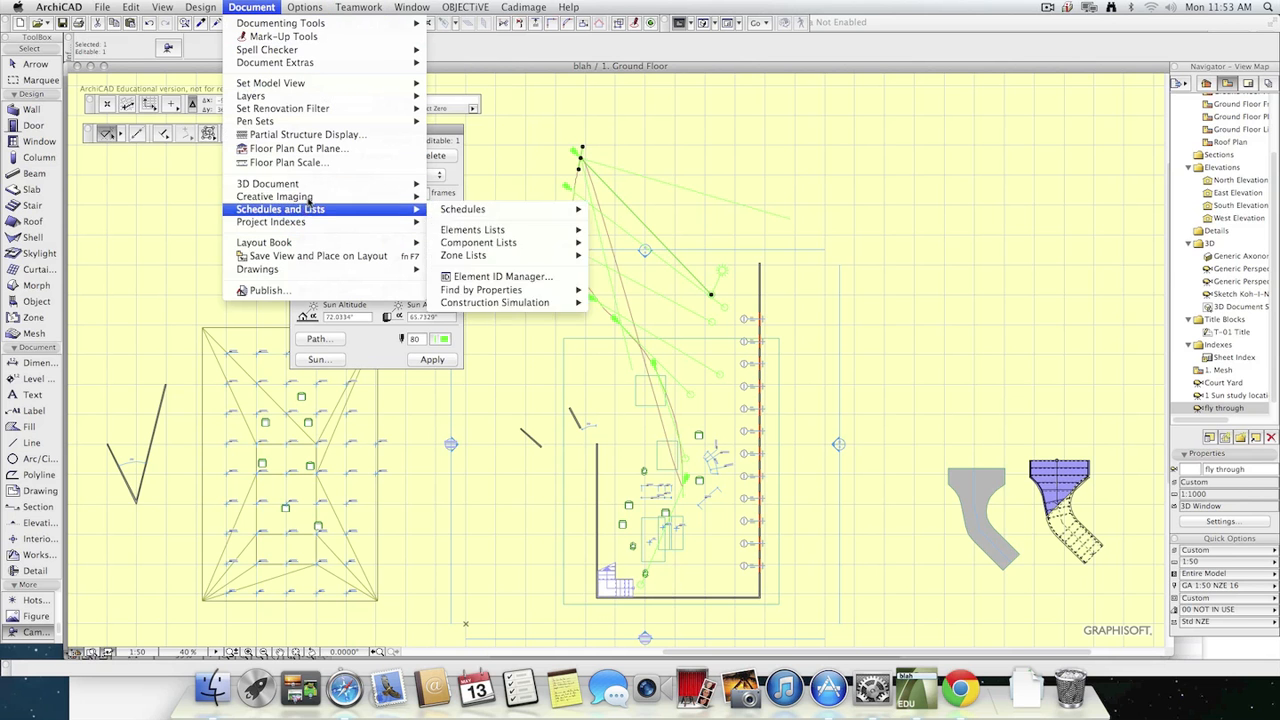
mouse_move(361, 202)
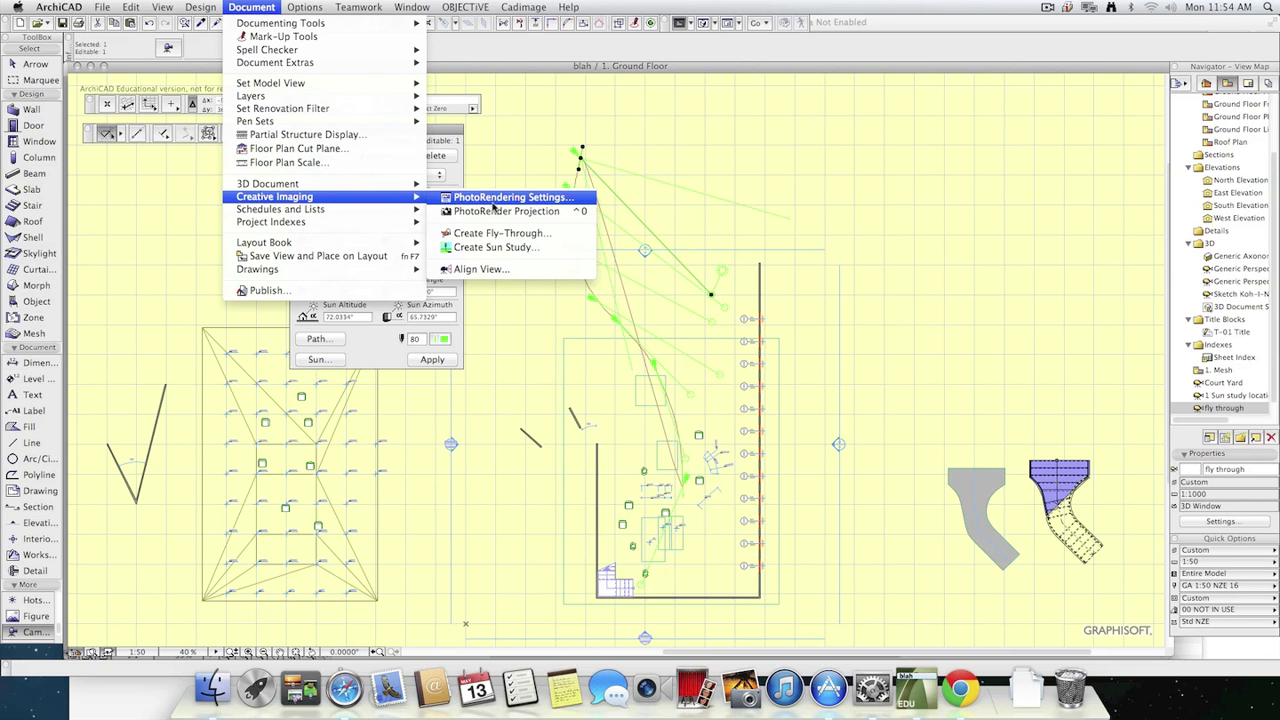
click(496, 233)
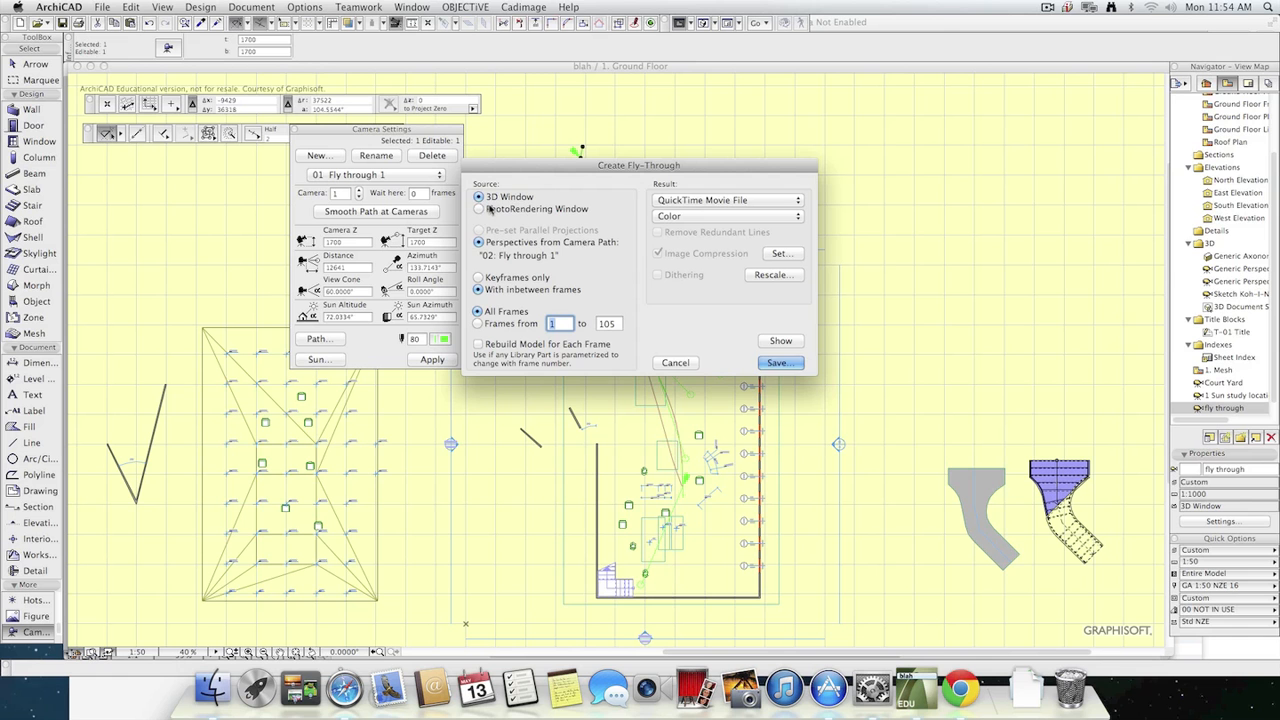
click(489, 210)
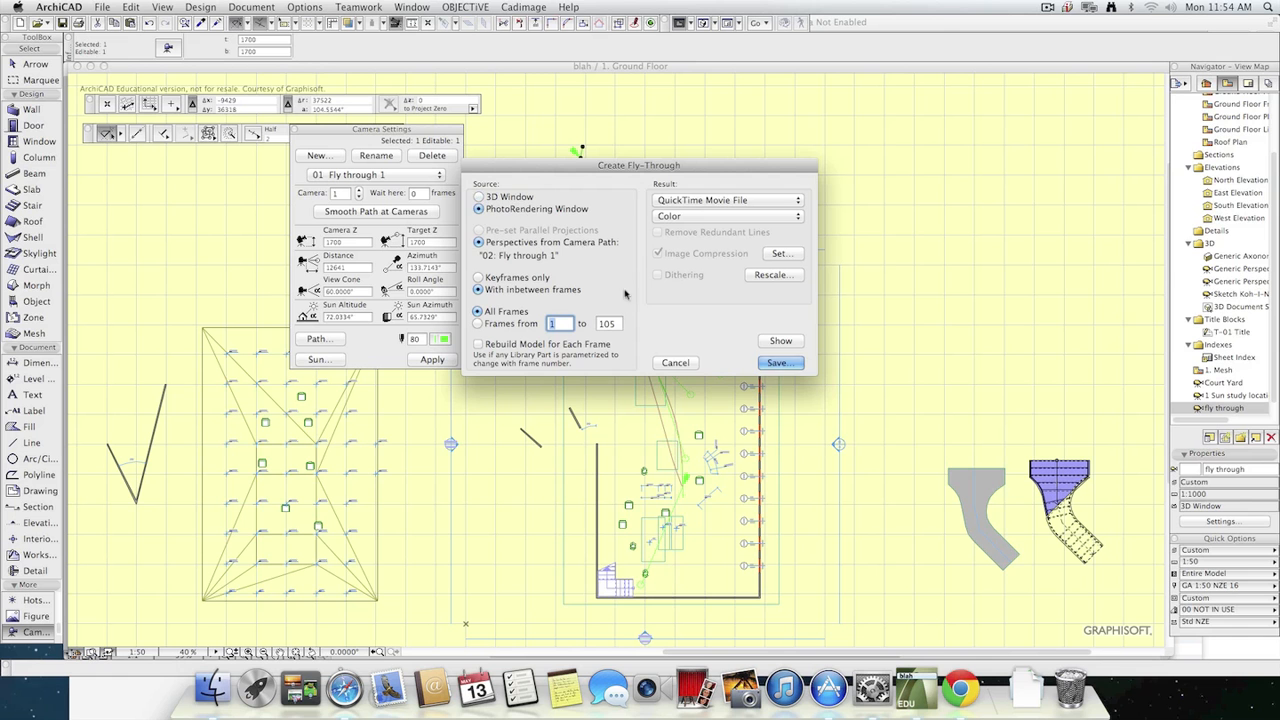
click(779, 363)
click(573, 120)
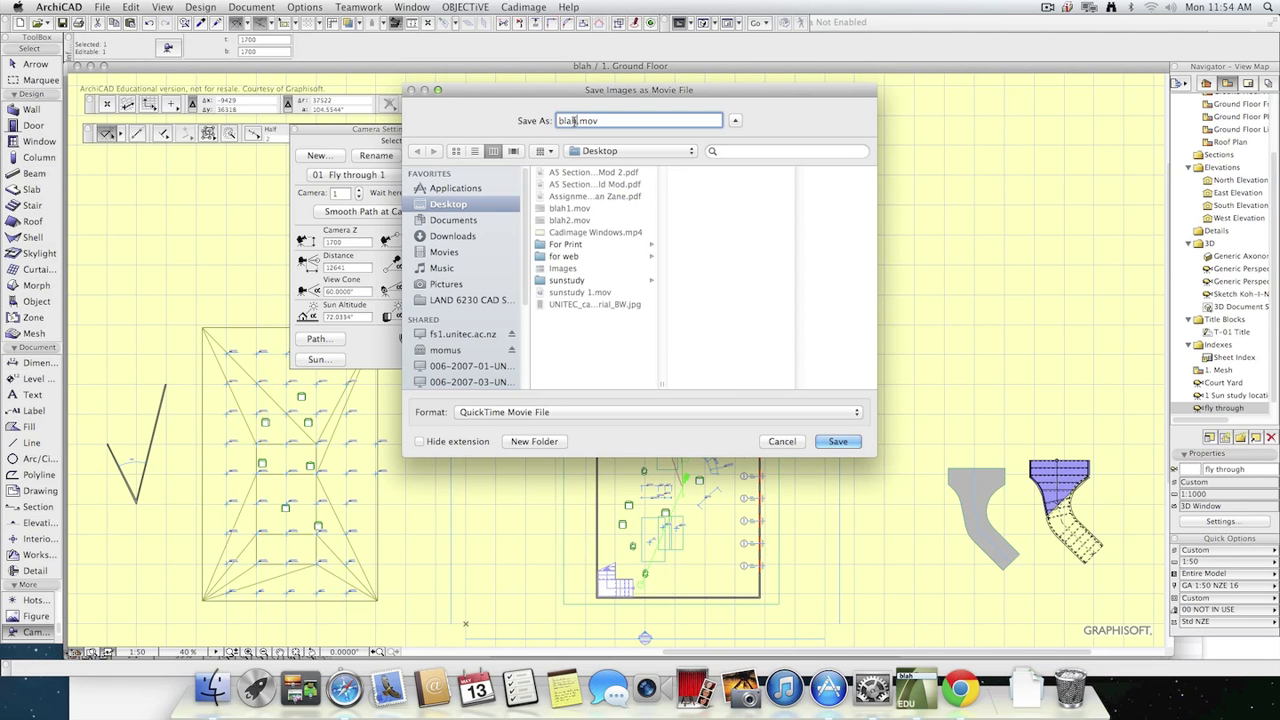
text(3)
click(837, 441)
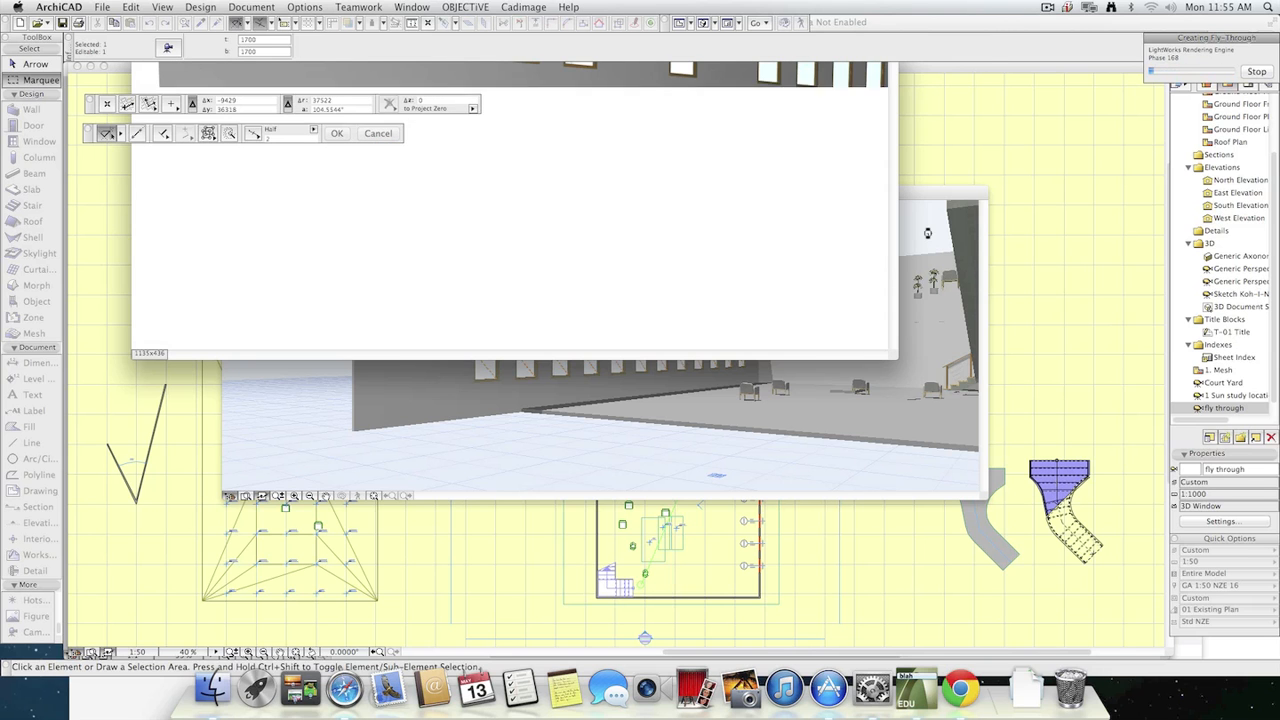
Stop the running fly-through rendering and switch the Navigator to the Project Map.
click(1257, 73)
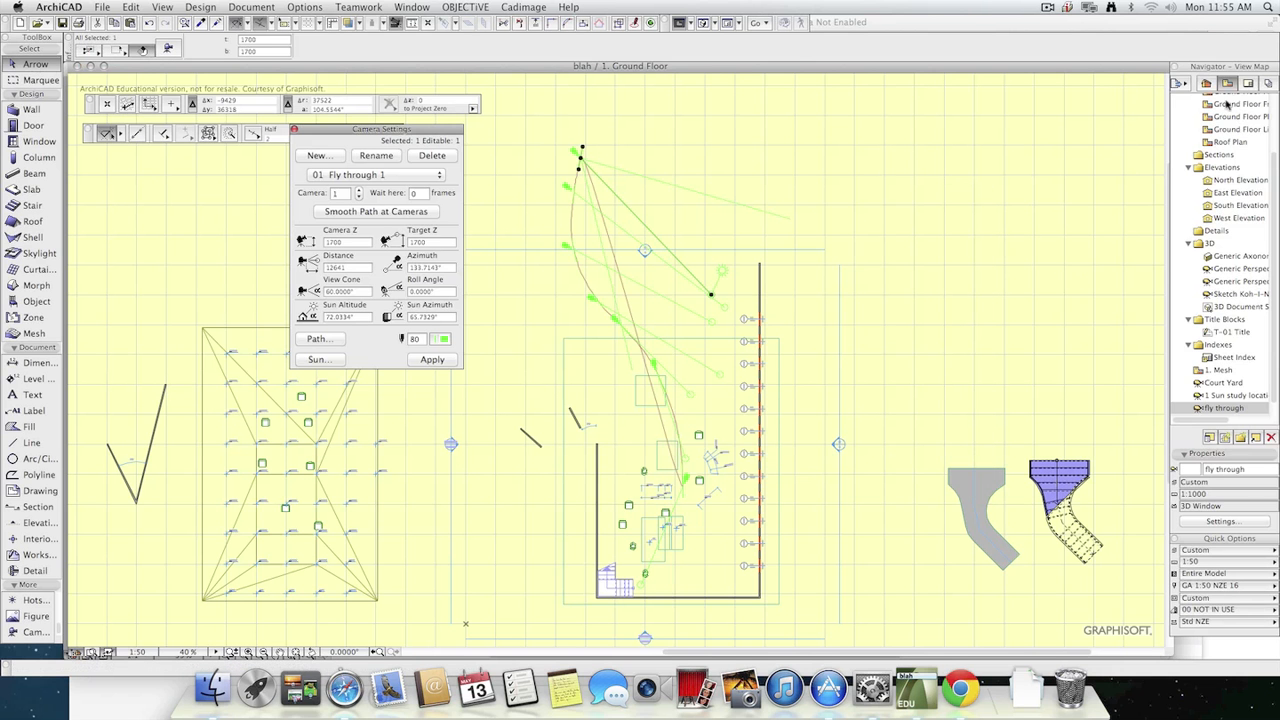
click(1208, 86)
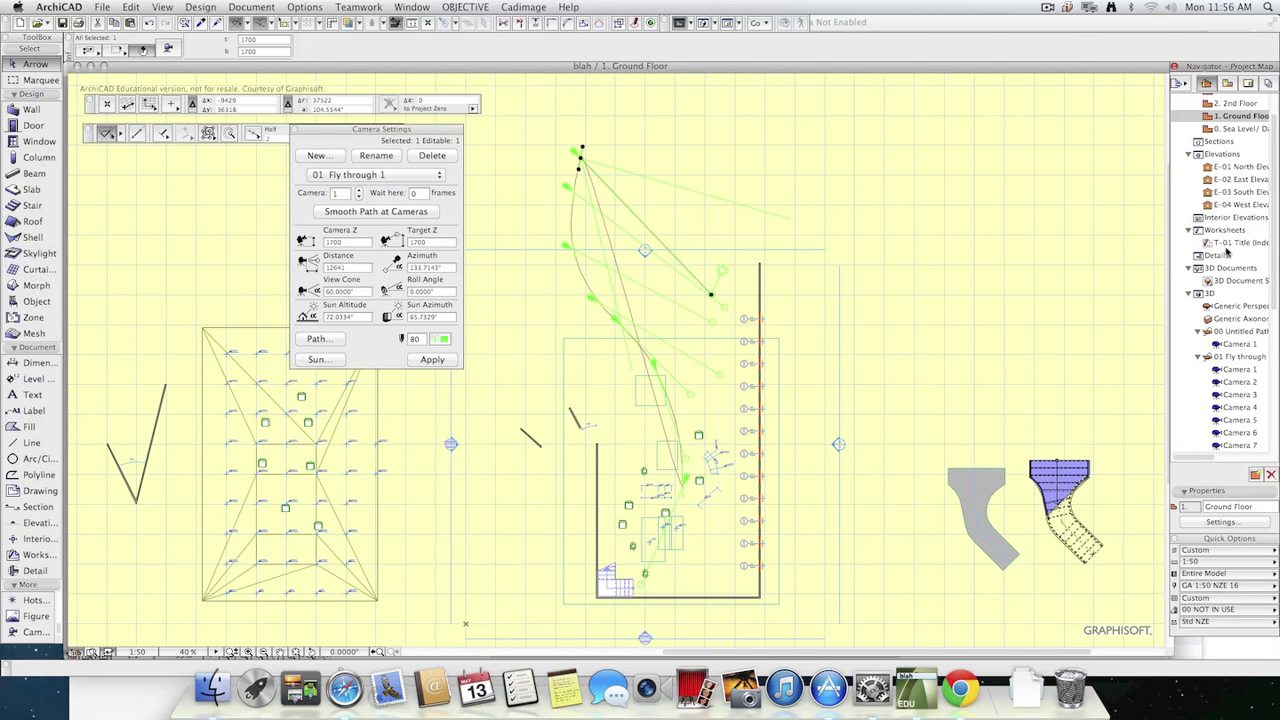
Open the T-01 Title worksheet, inspect the project number text in edit mode, and leave it.
double_click(1240, 243)
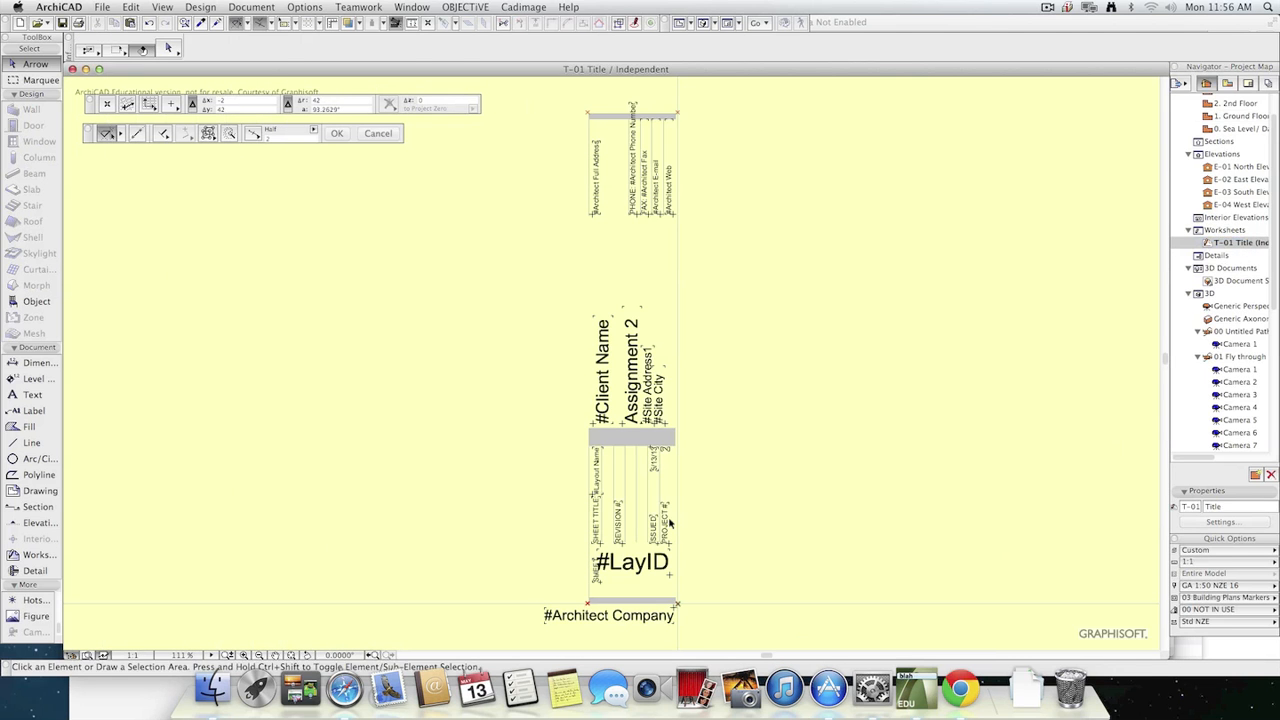
key(super+a)
double_click(667, 538)
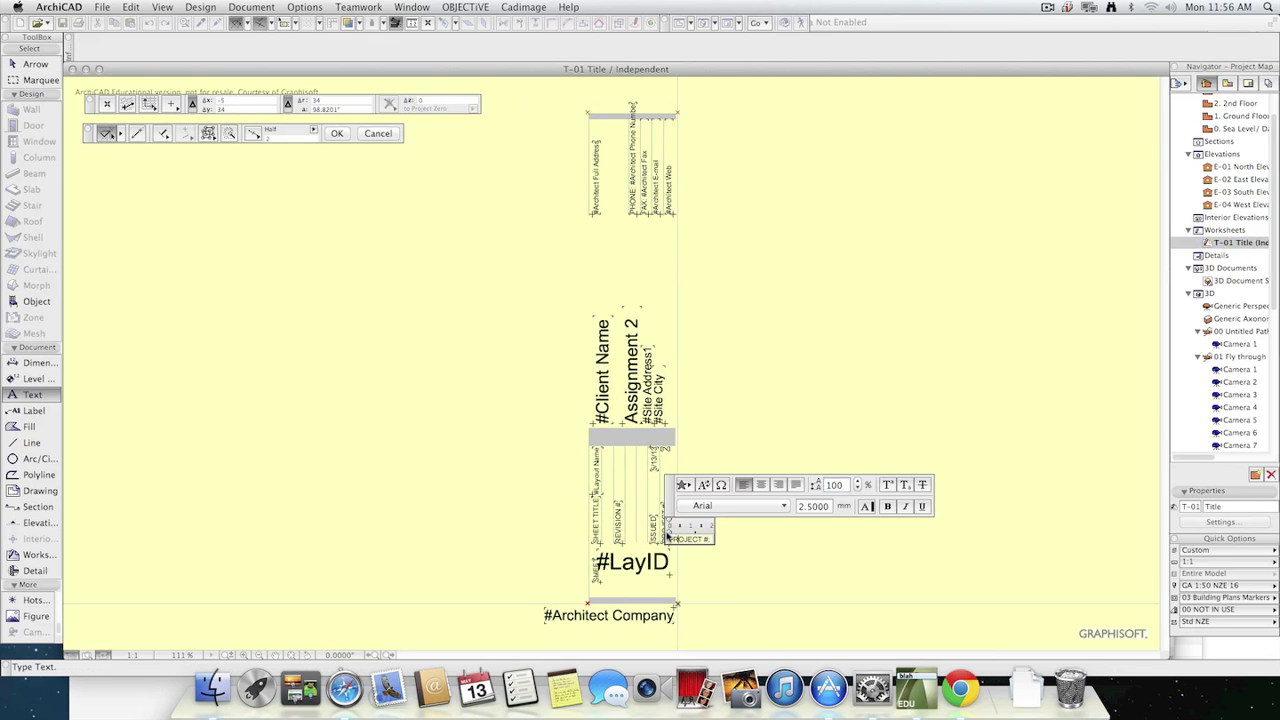
click(742, 570)
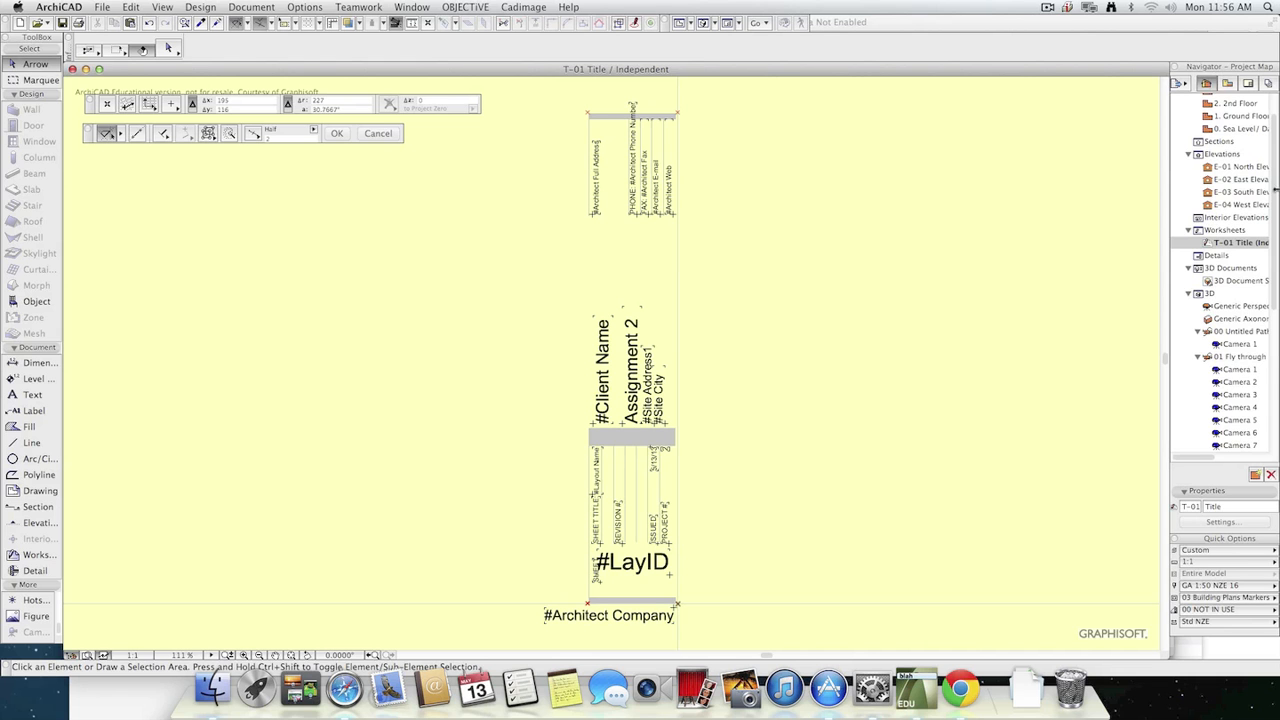
Open the Default element list from the project's lists, enlarge its window to view it, and close it.
drag(1275, 189, 1265, 369)
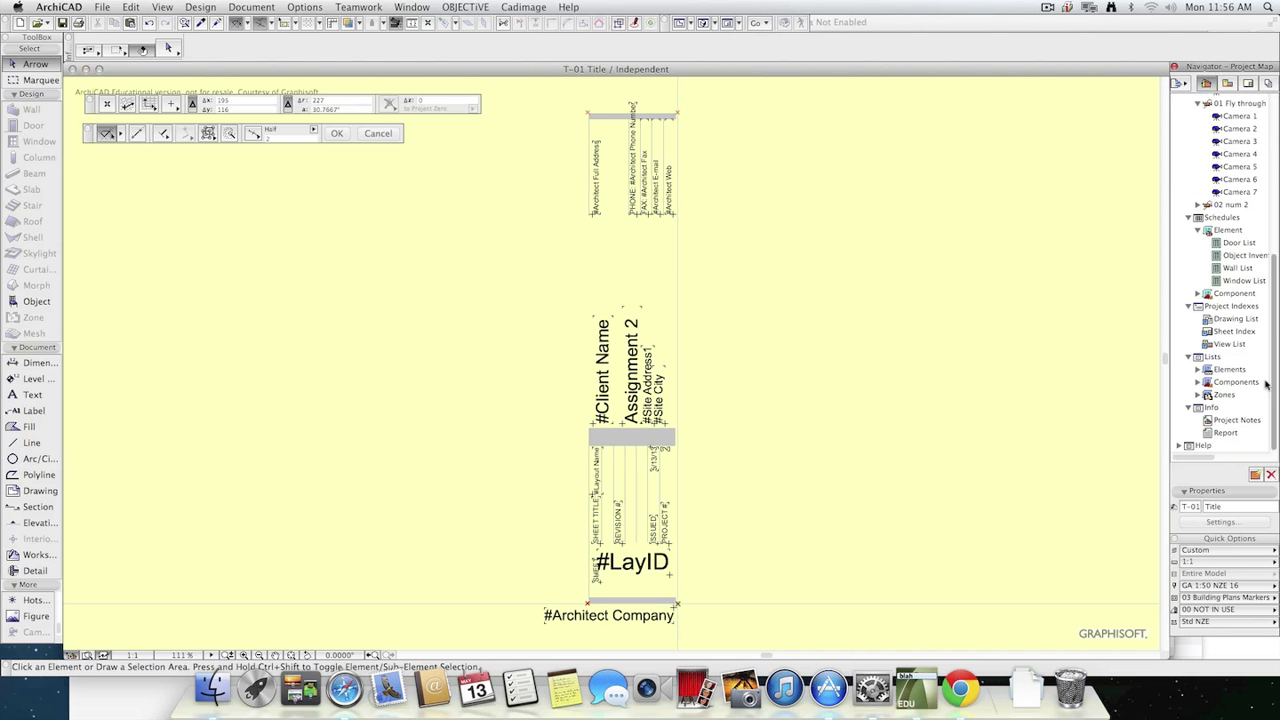
click(1198, 370)
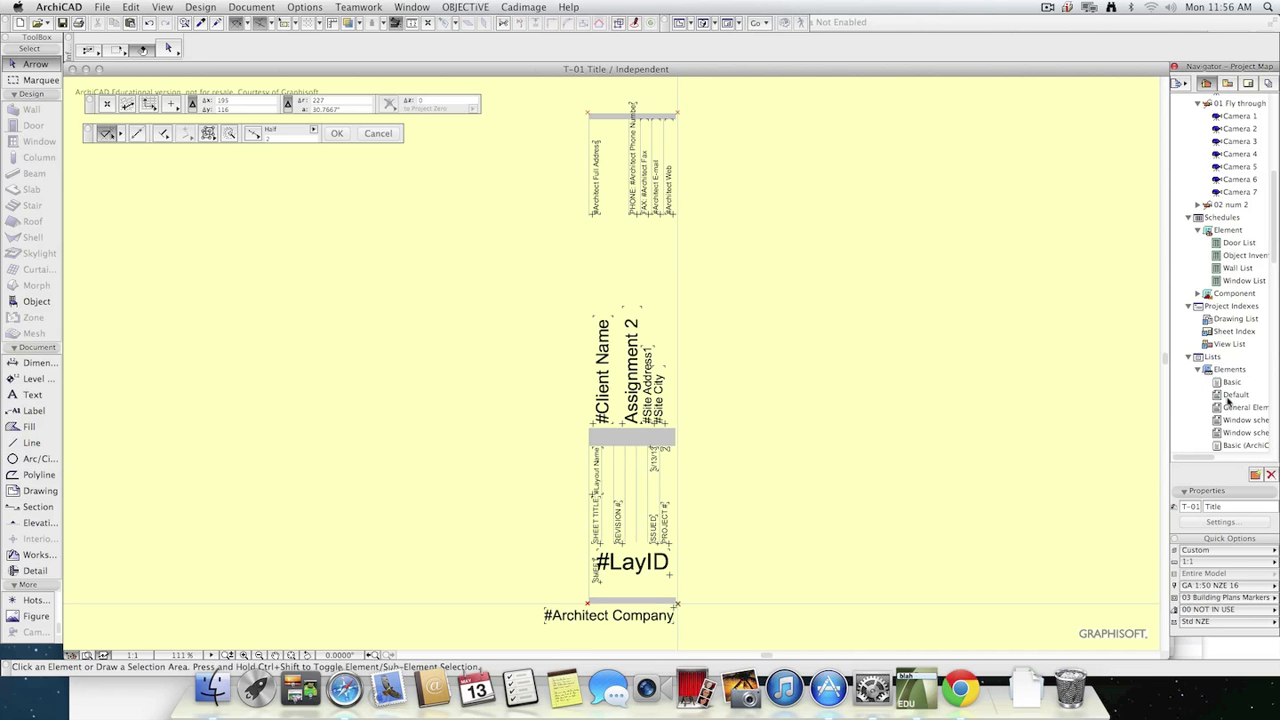
double_click(1232, 395)
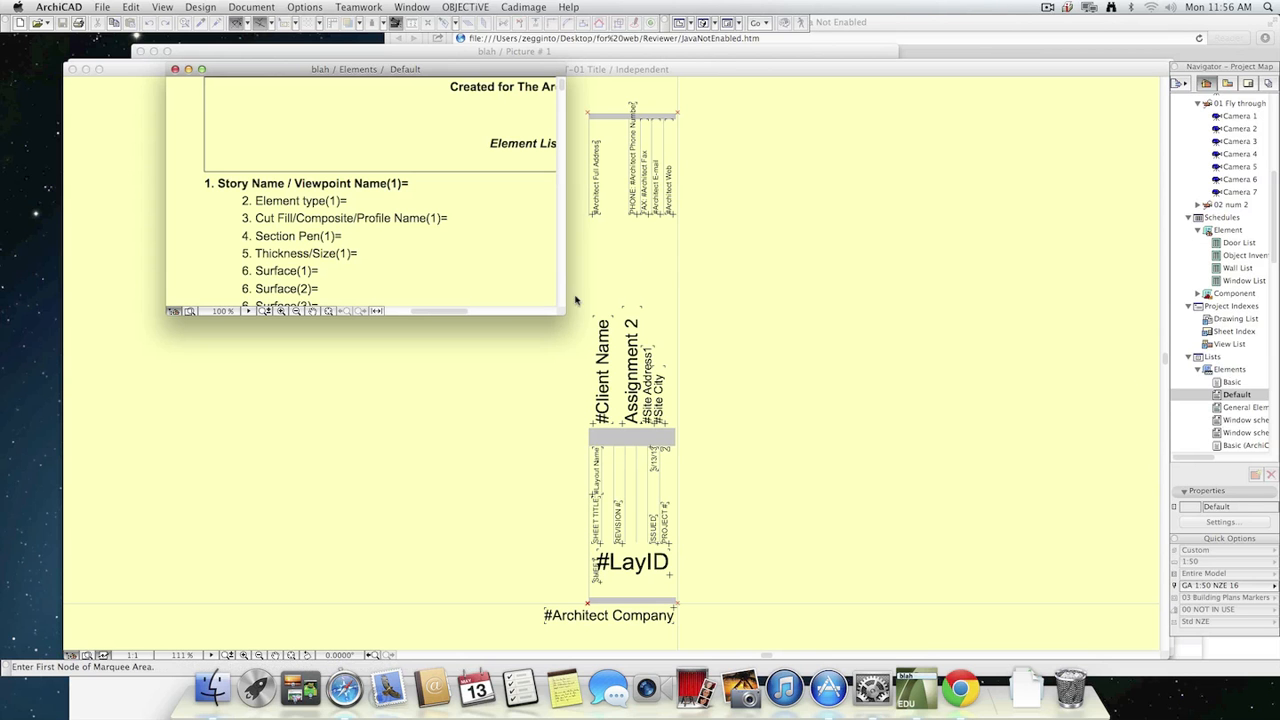
drag(561, 310, 872, 541)
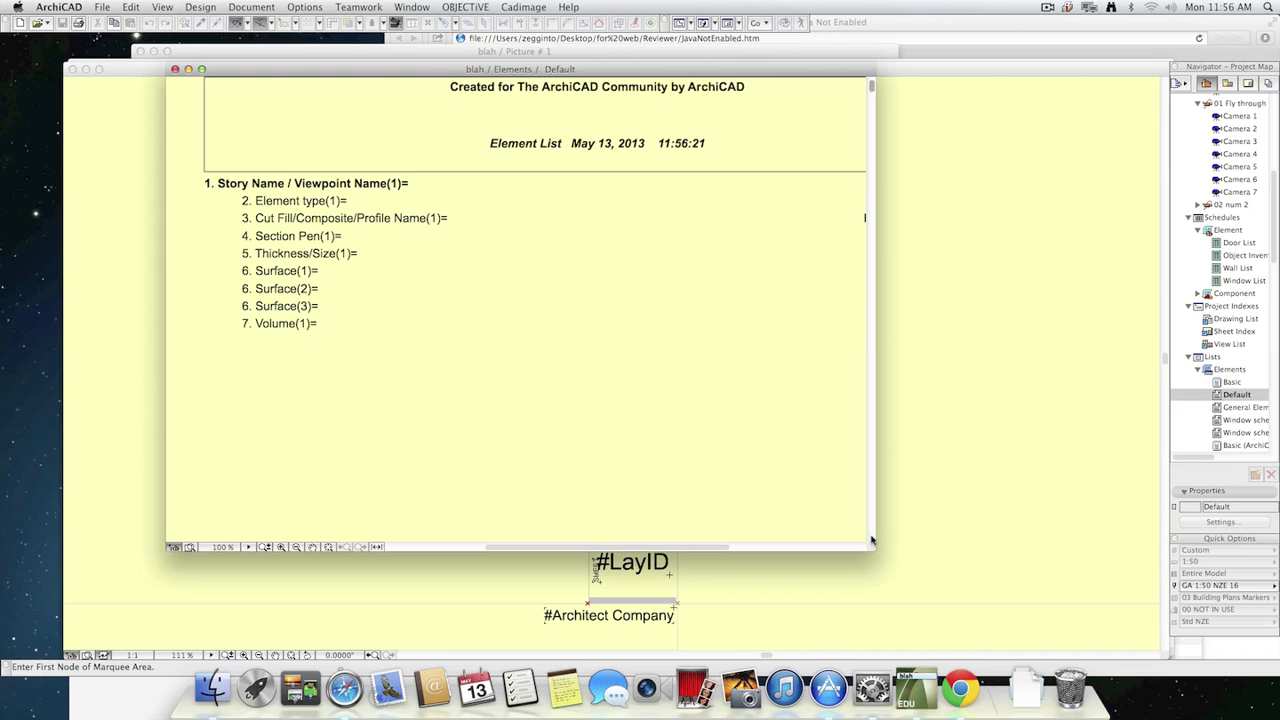
click(174, 69)
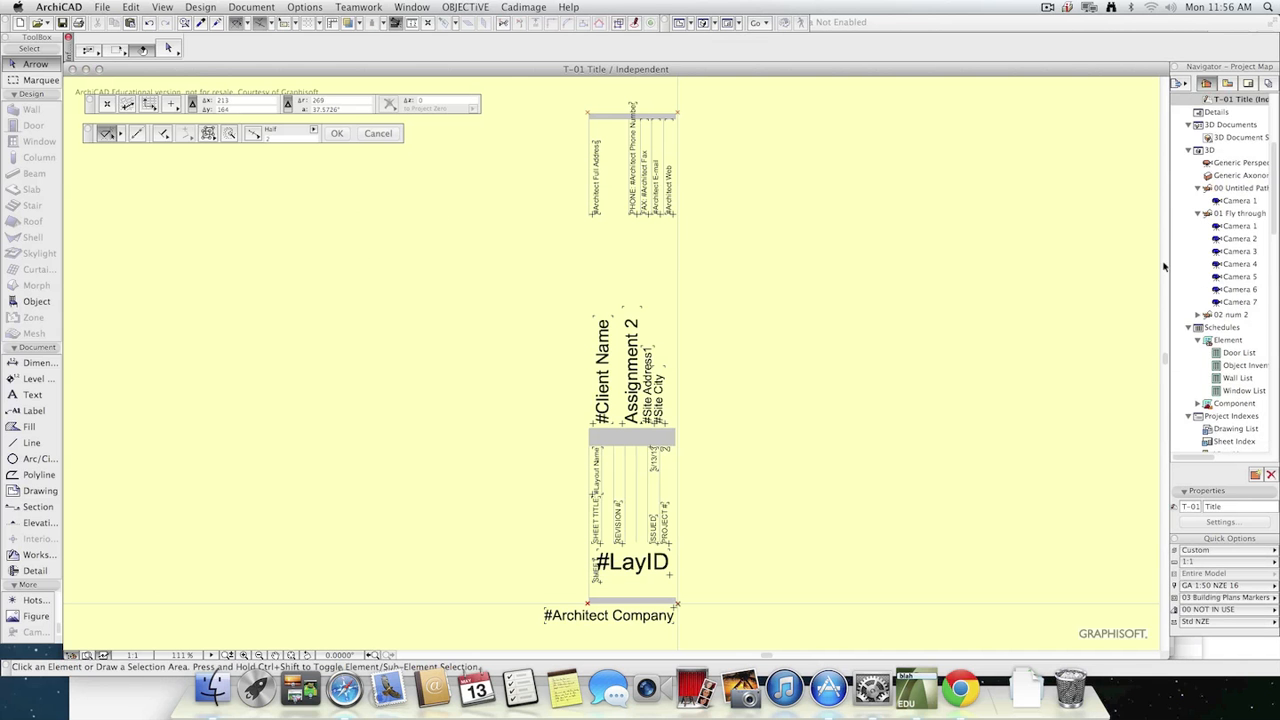
Locate the T-01 Title view, open the A3 Landscape master layout, and select its T-01 Title drawing in the layout tree.
click(1227, 83)
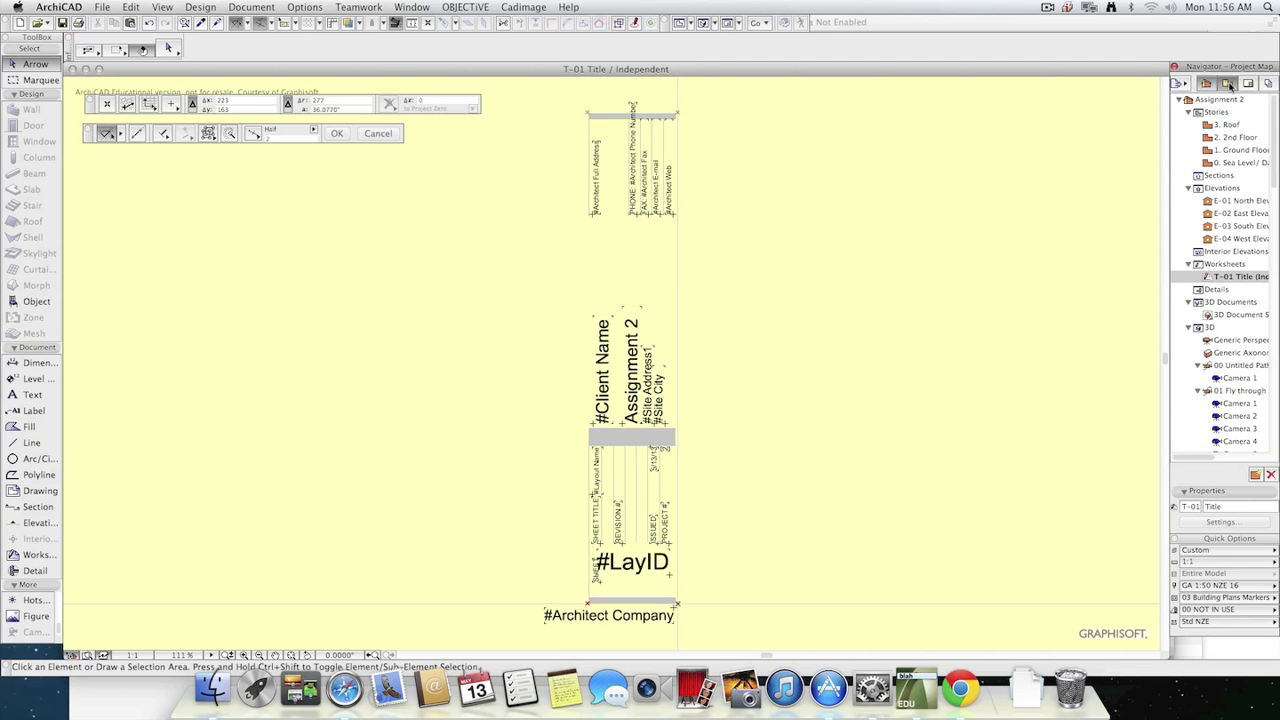
scroll(1260, 300, down, 1)
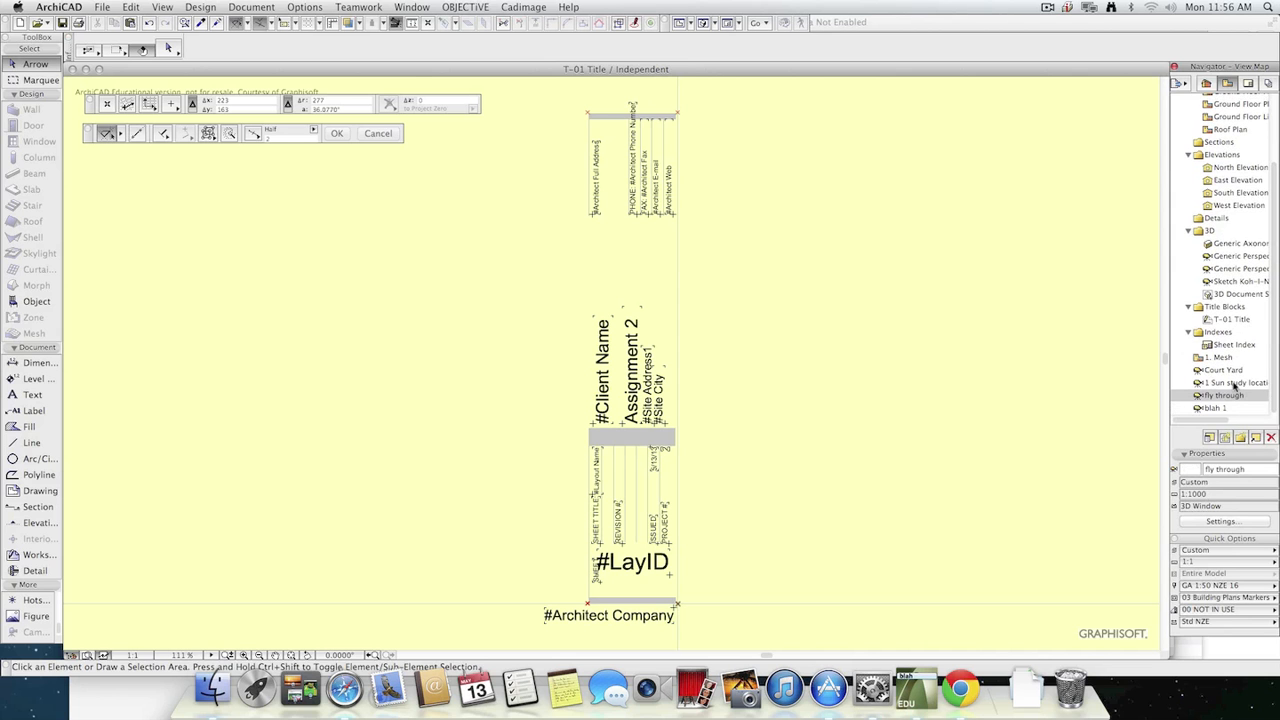
click(1238, 320)
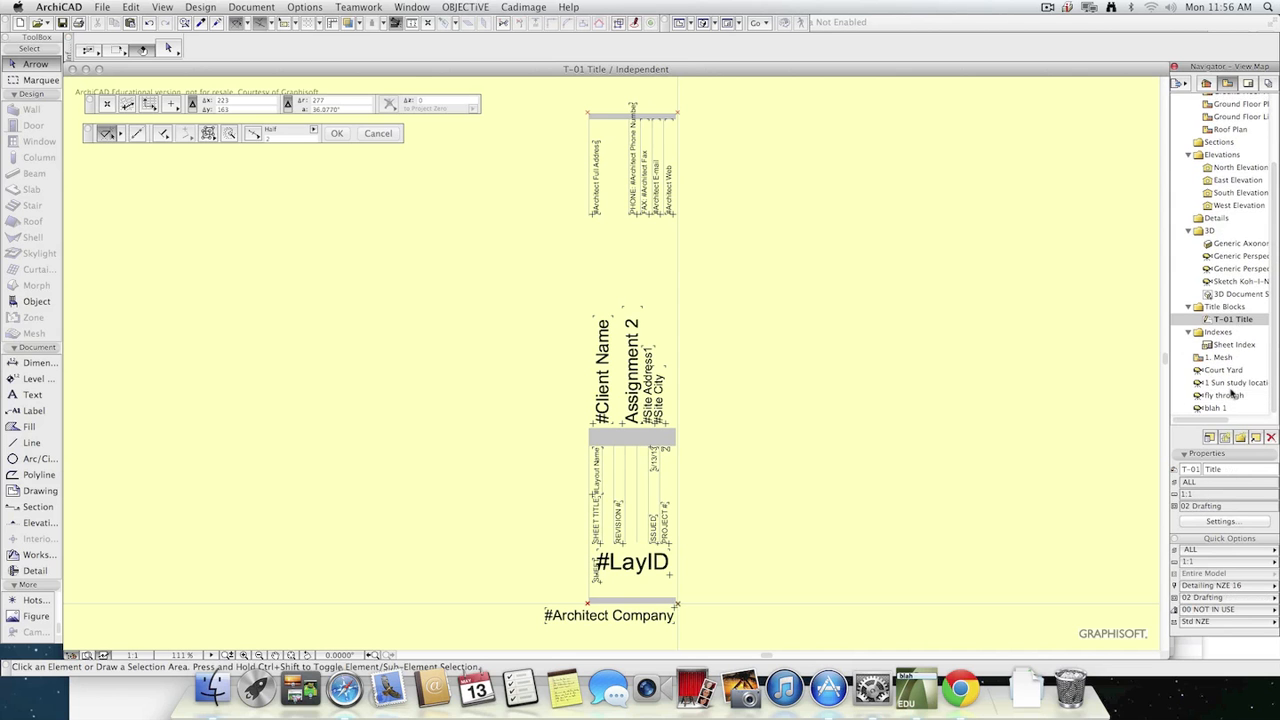
click(1248, 83)
double_click(1238, 243)
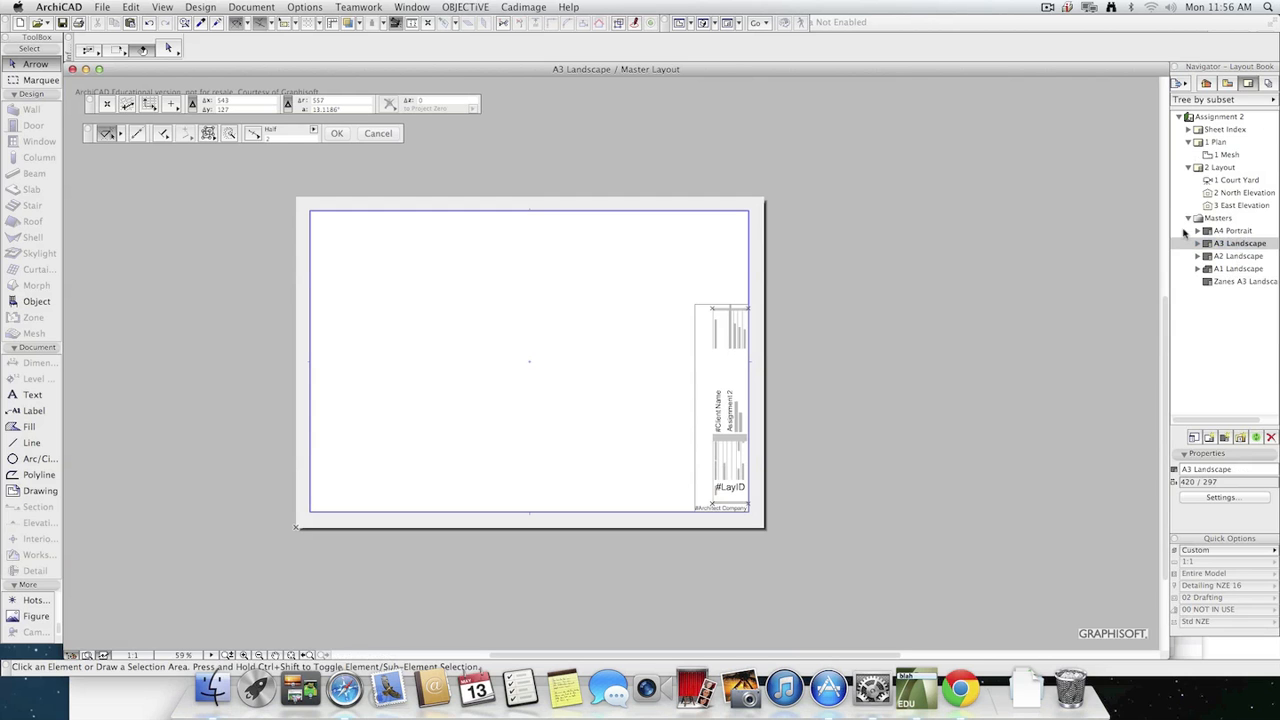
click(1197, 244)
click(1240, 257)
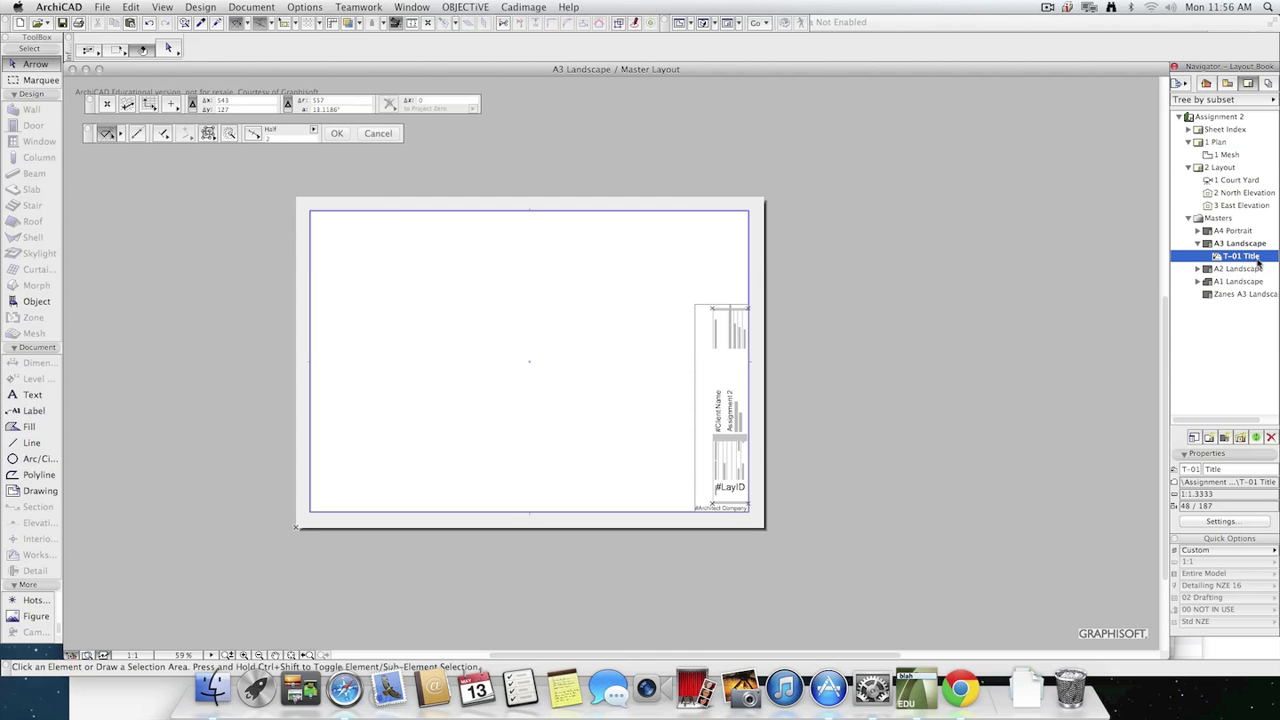
Find the source worksheet of the title block, examine the drawing placed on the A3 Landscape master, and clear the selection.
click(1226, 84)
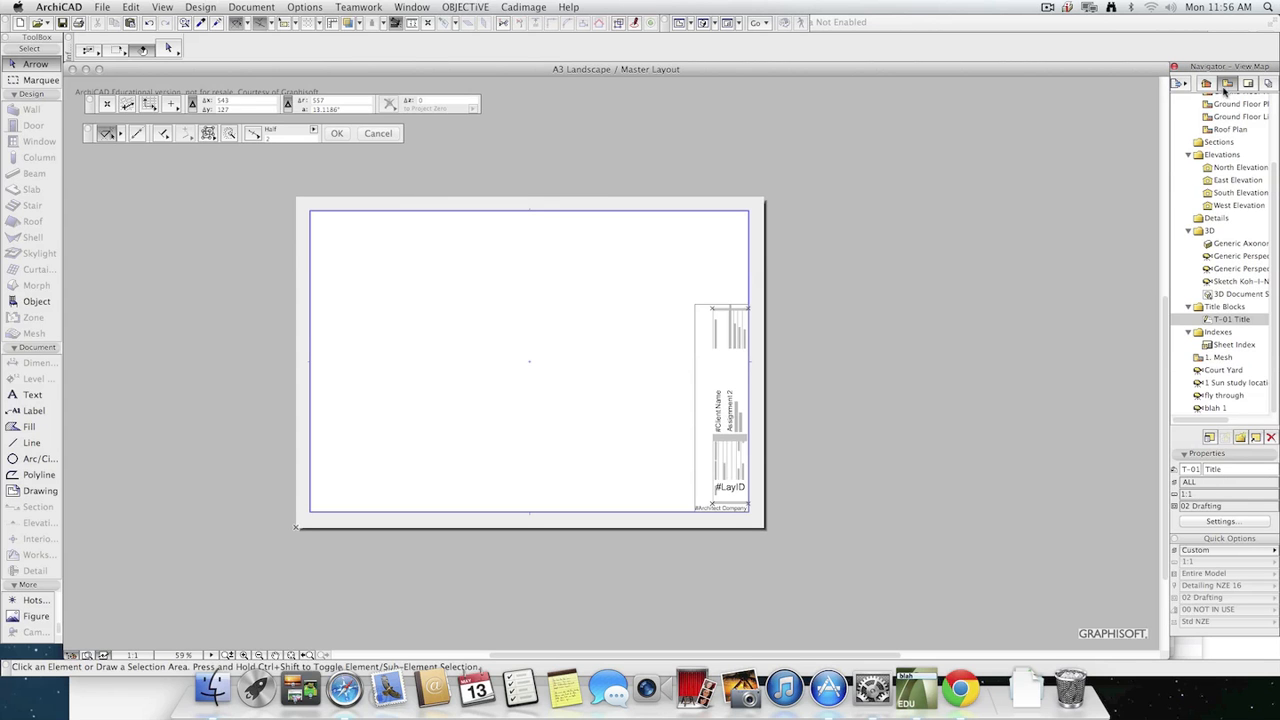
click(1207, 84)
right_click(1243, 278)
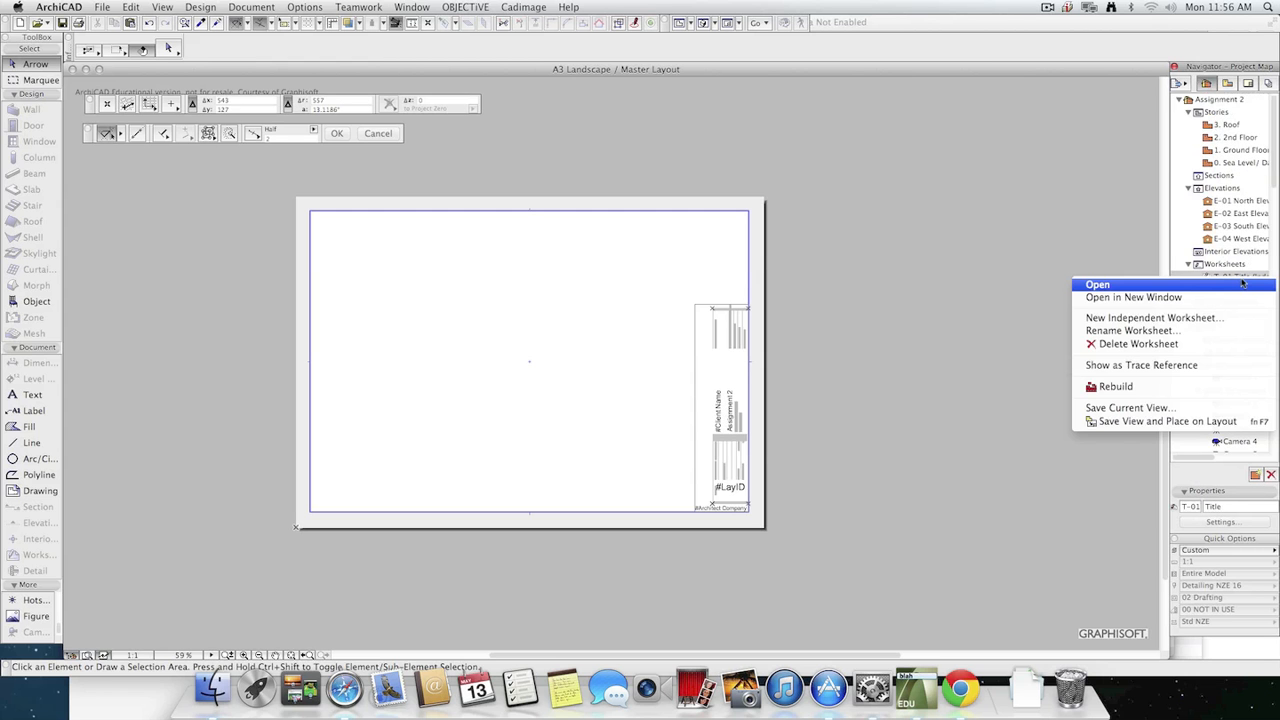
click(1243, 284)
drag(658, 276, 783, 570)
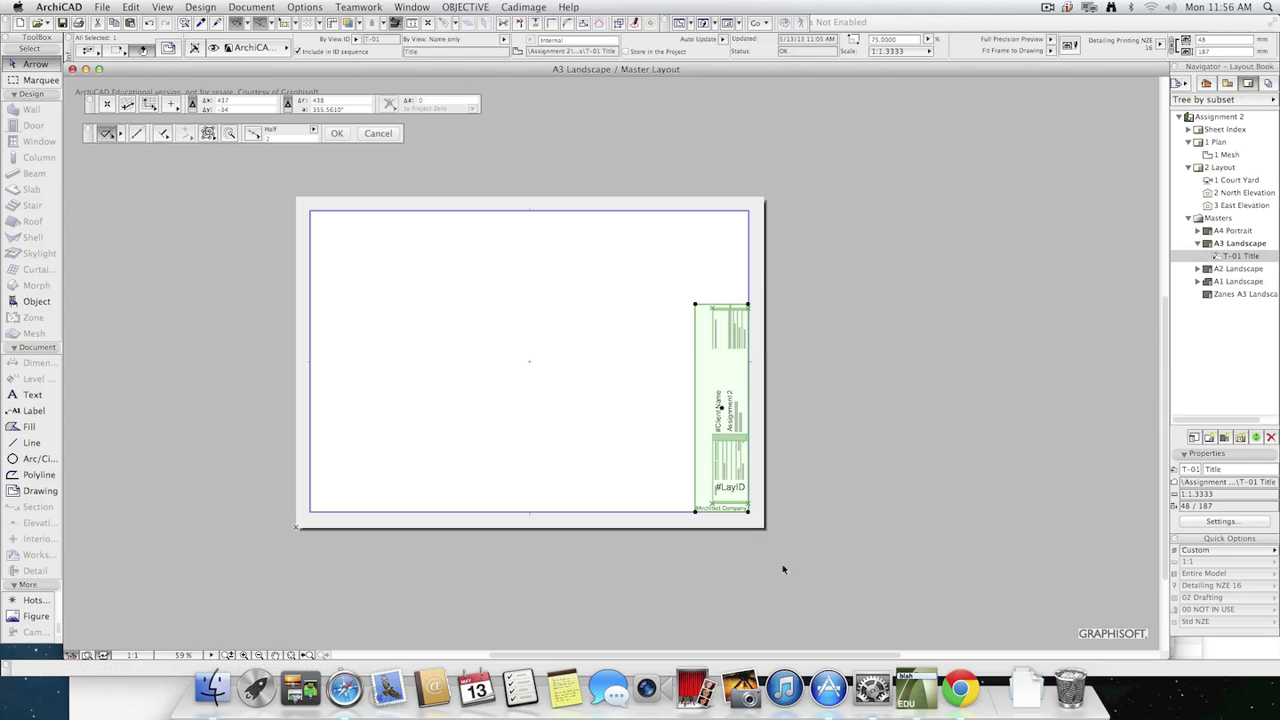
click(848, 493)
Reopen the T-01 Title worksheet and select all of its title block elements for copying.
click(1205, 84)
double_click(1240, 277)
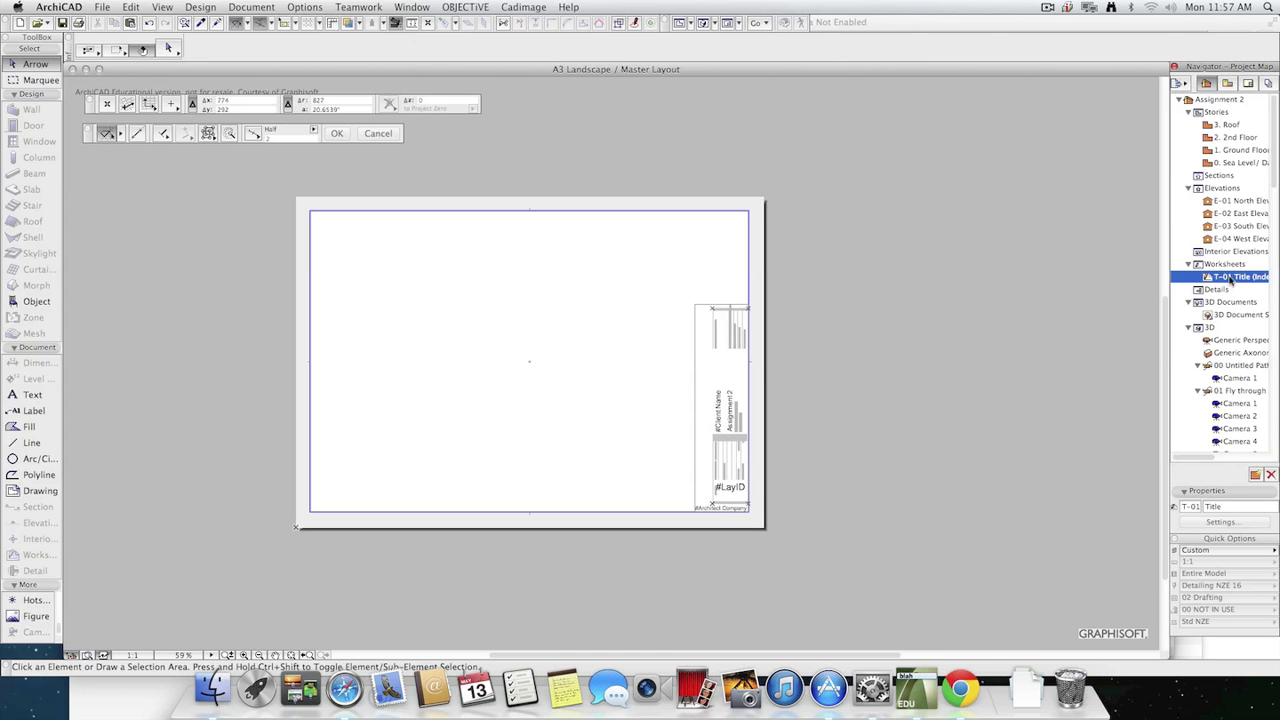
click(531, 95)
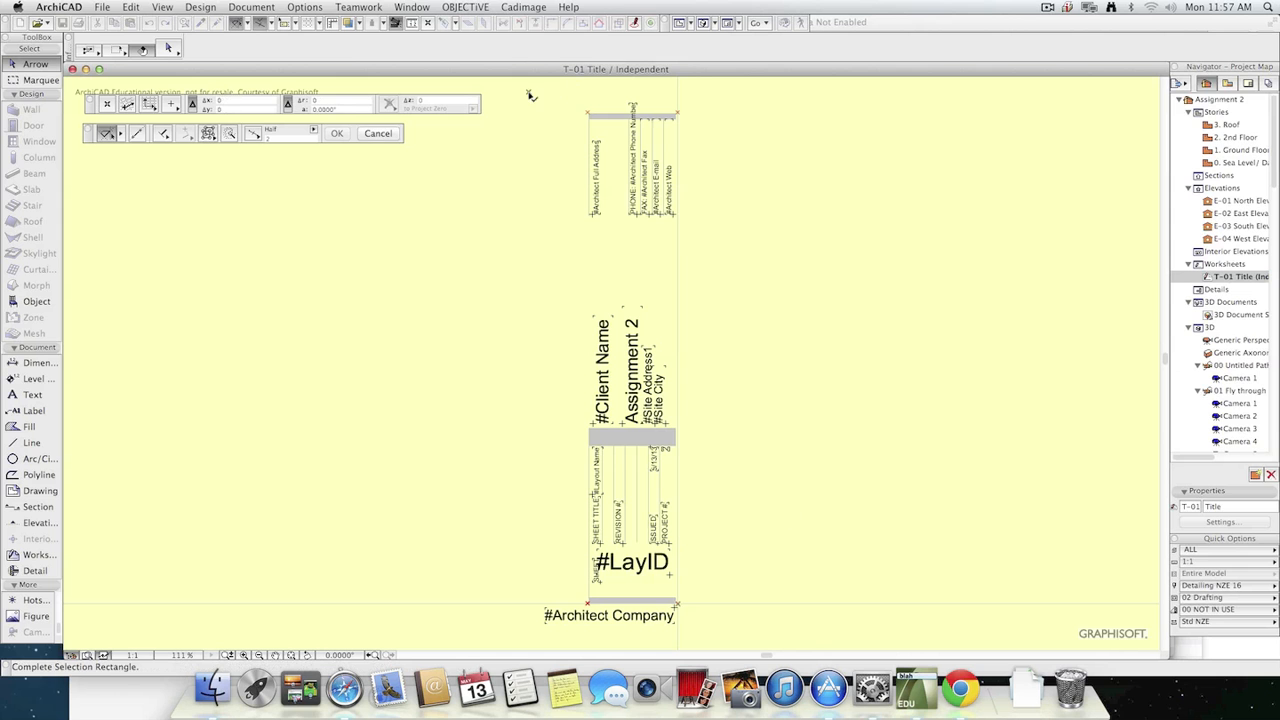
click(736, 622)
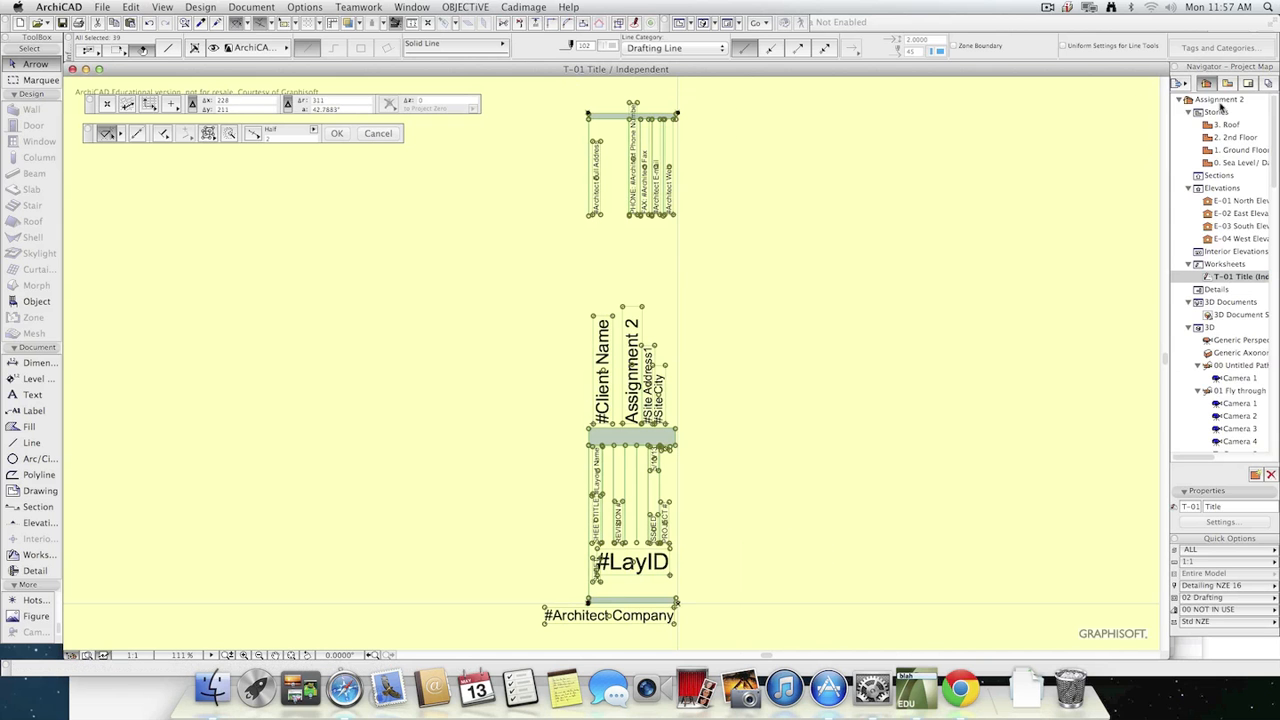
Paste the title block elements onto the custom A3 Landscape master layout and move them inside the sheet margins.
click(1249, 84)
double_click(1241, 295)
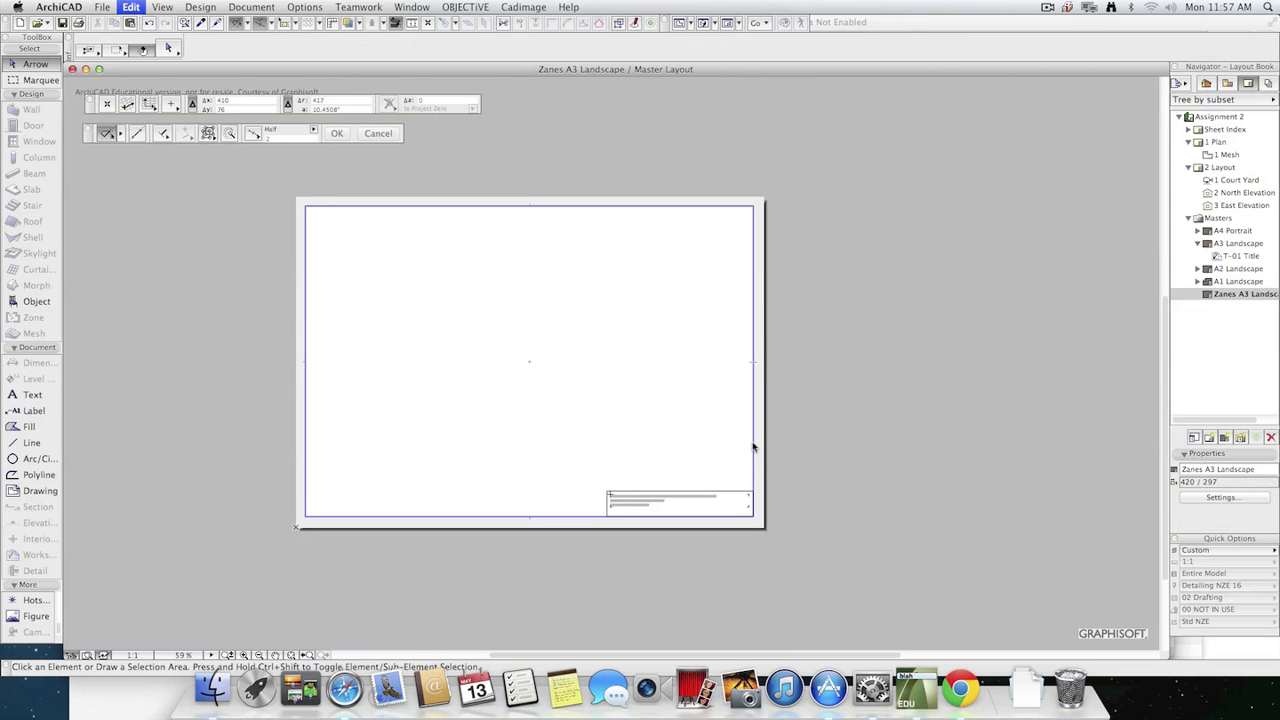
key(super+v)
click(263, 483)
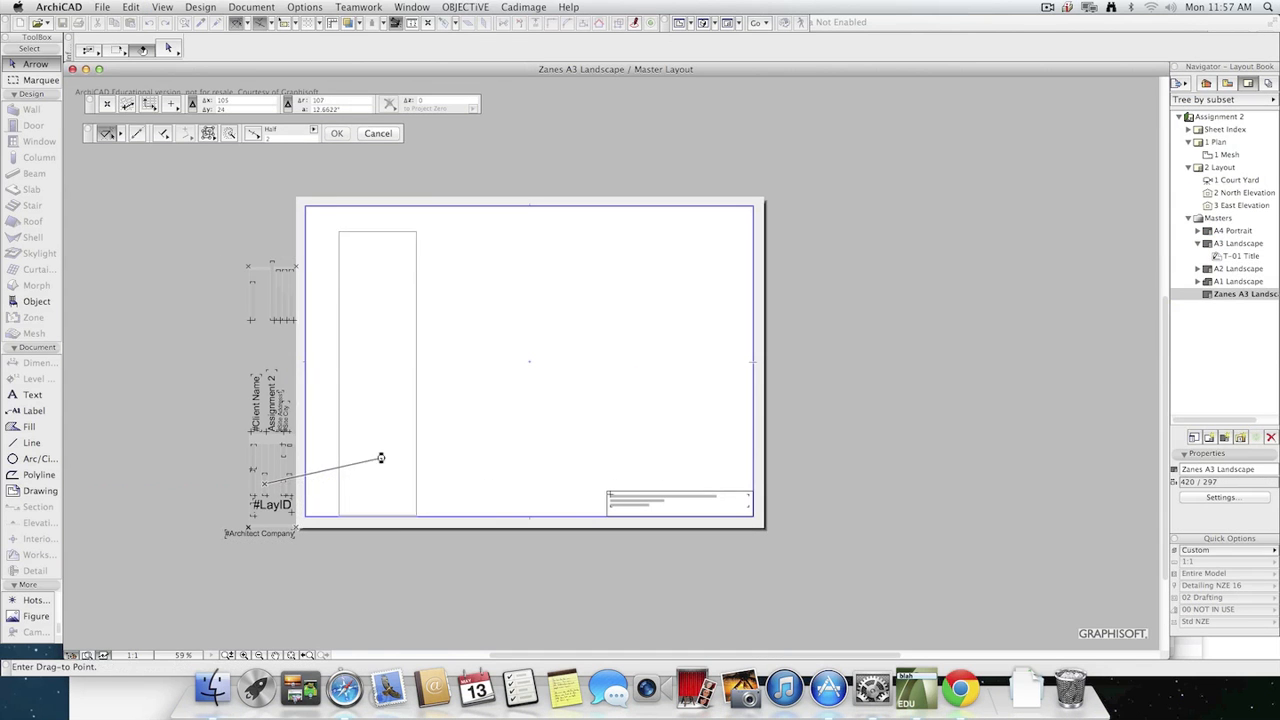
click(380, 458)
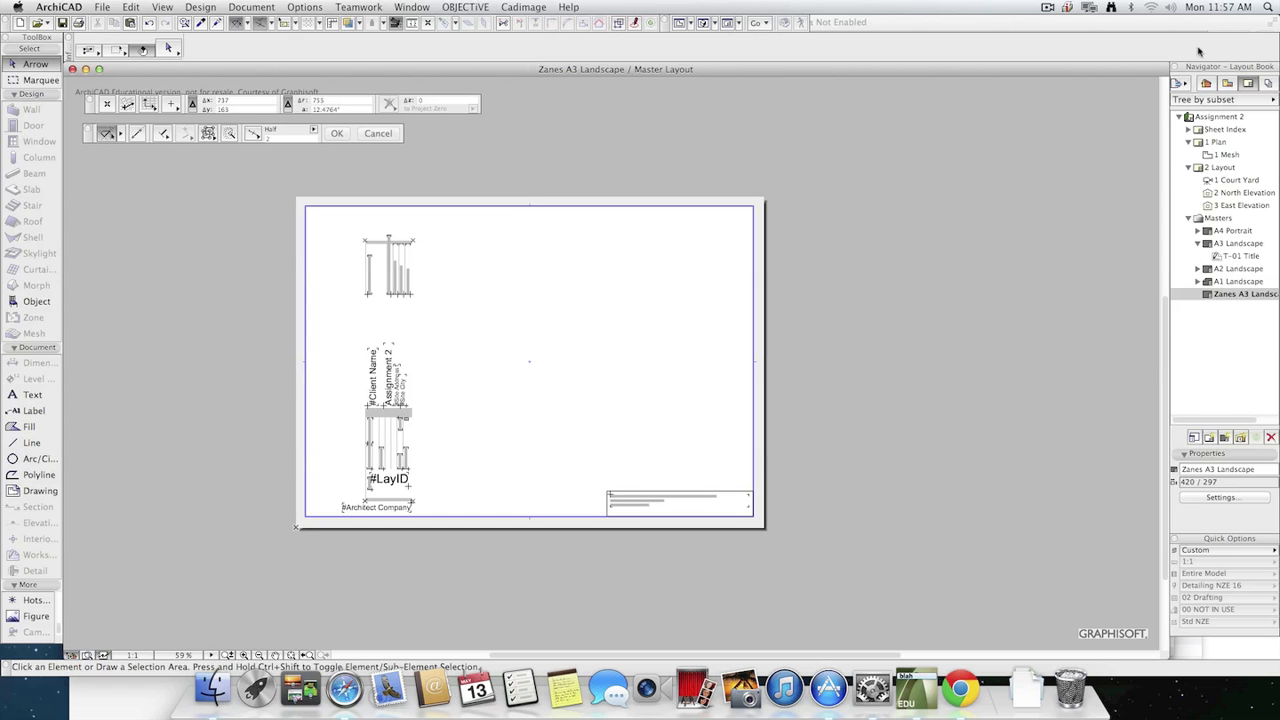
Open the Attribute Manager with the project's layers listed.
click(1233, 83)
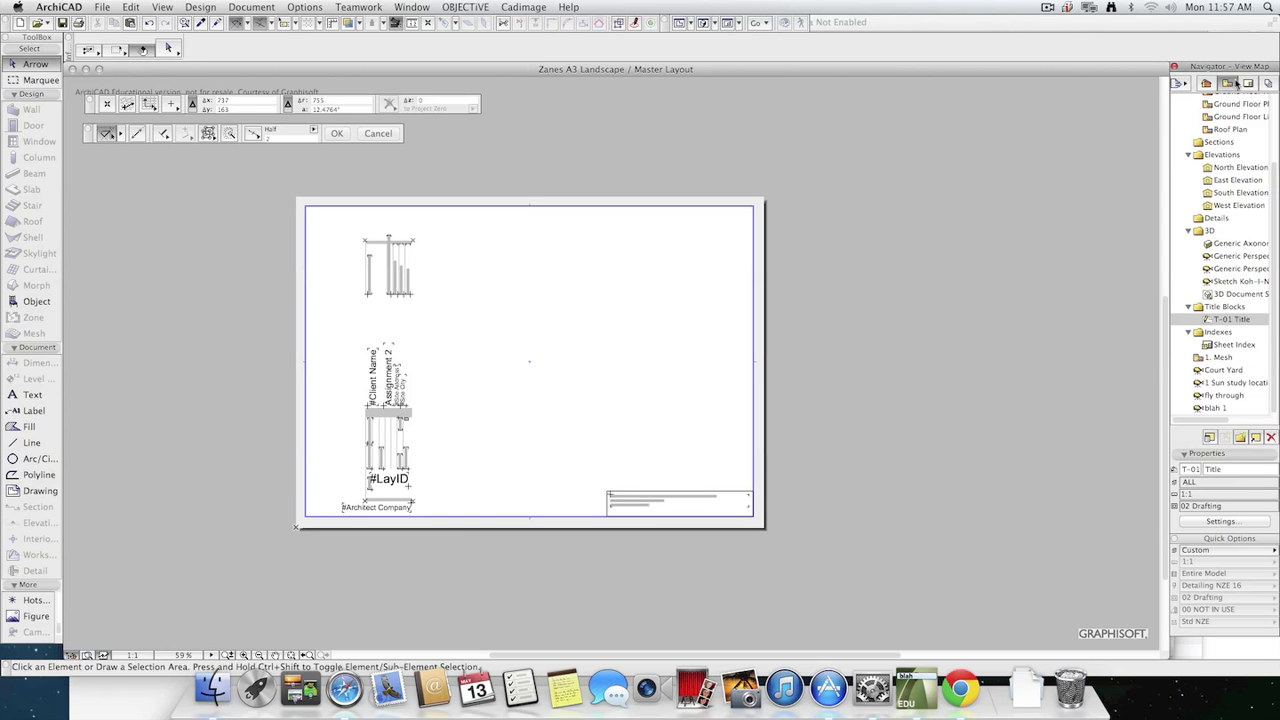
click(568, 7)
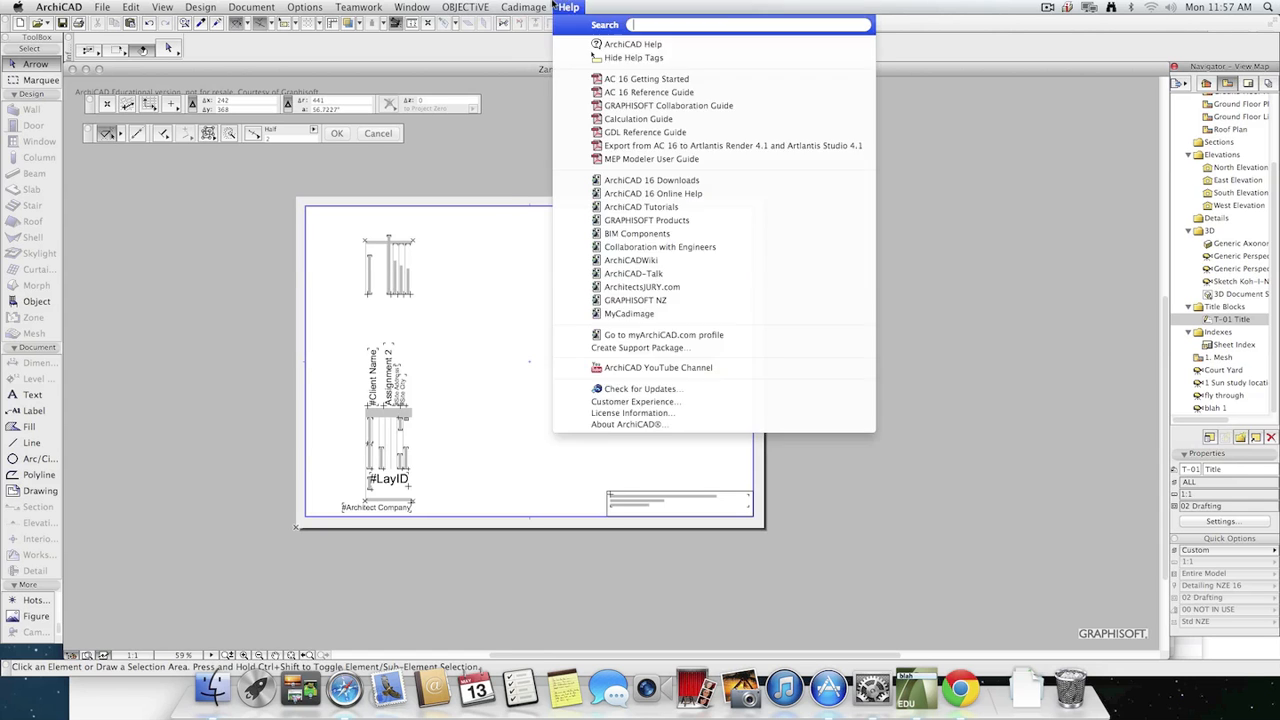
mouse_move(478, 24)
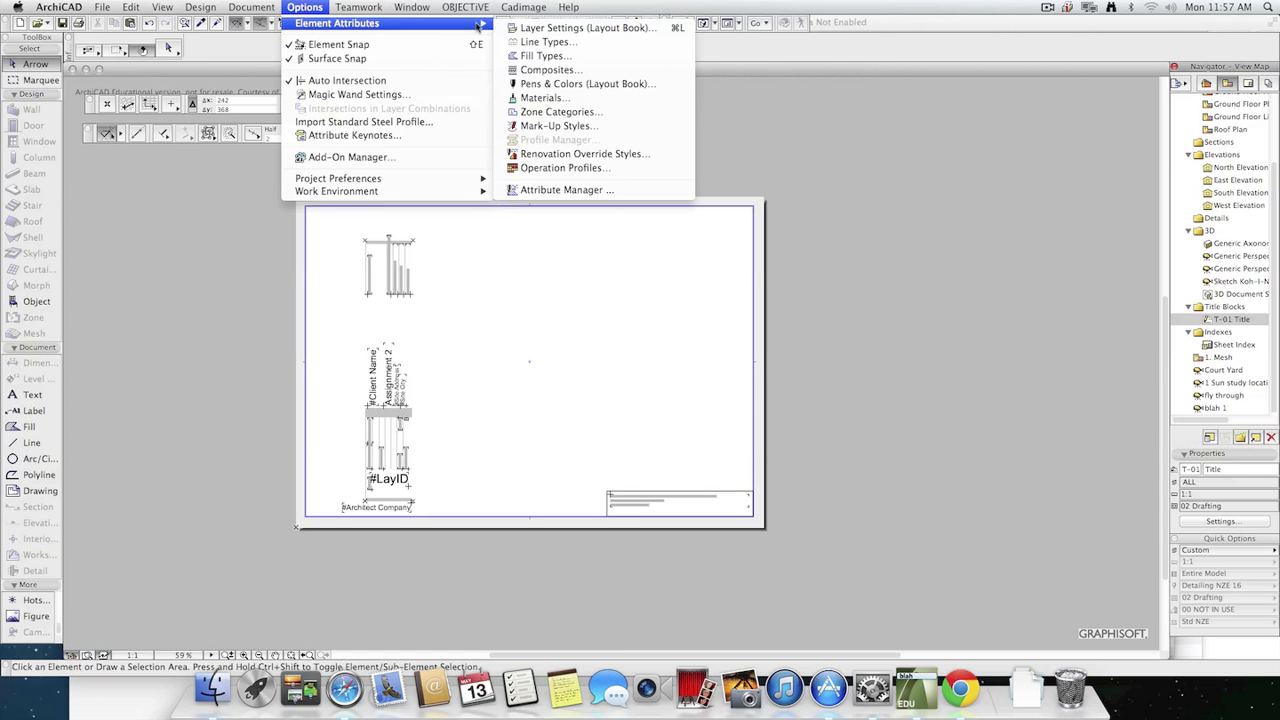
click(547, 190)
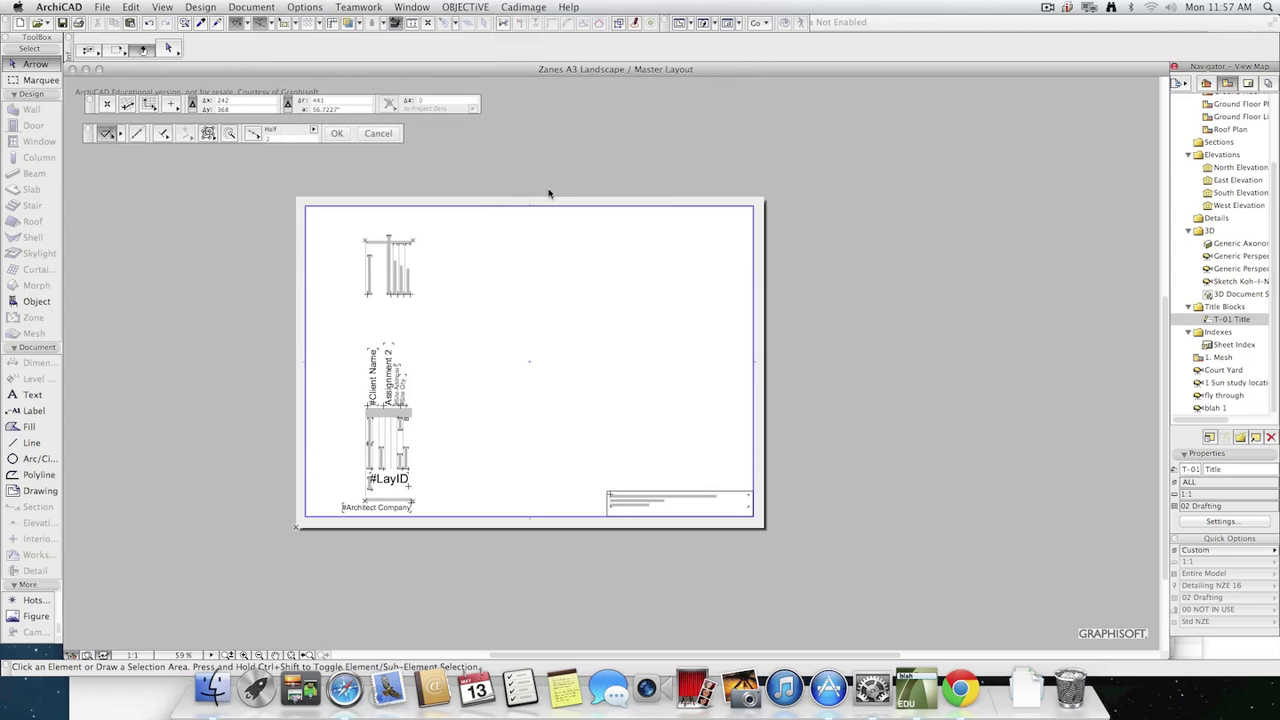
click(472, 136)
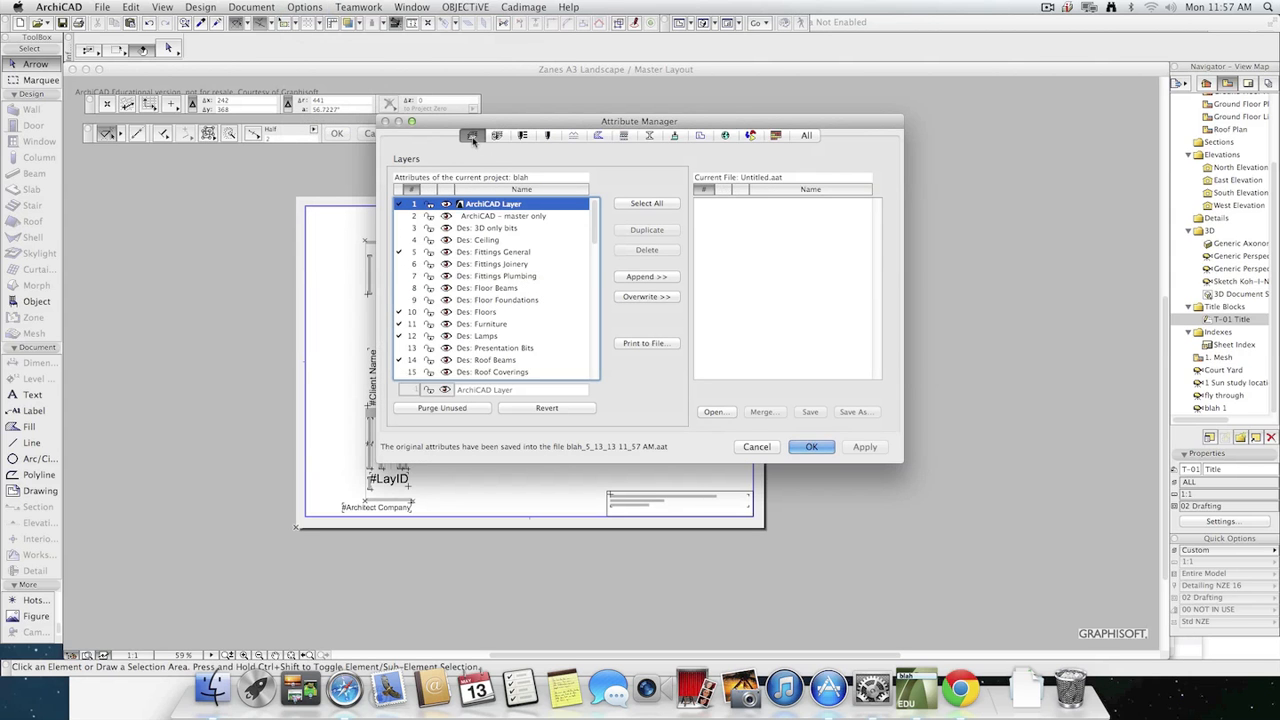
Load the attributes of Sports Field 2013 Site A.pln from the Documents folder for comparison with the current project.
click(720, 412)
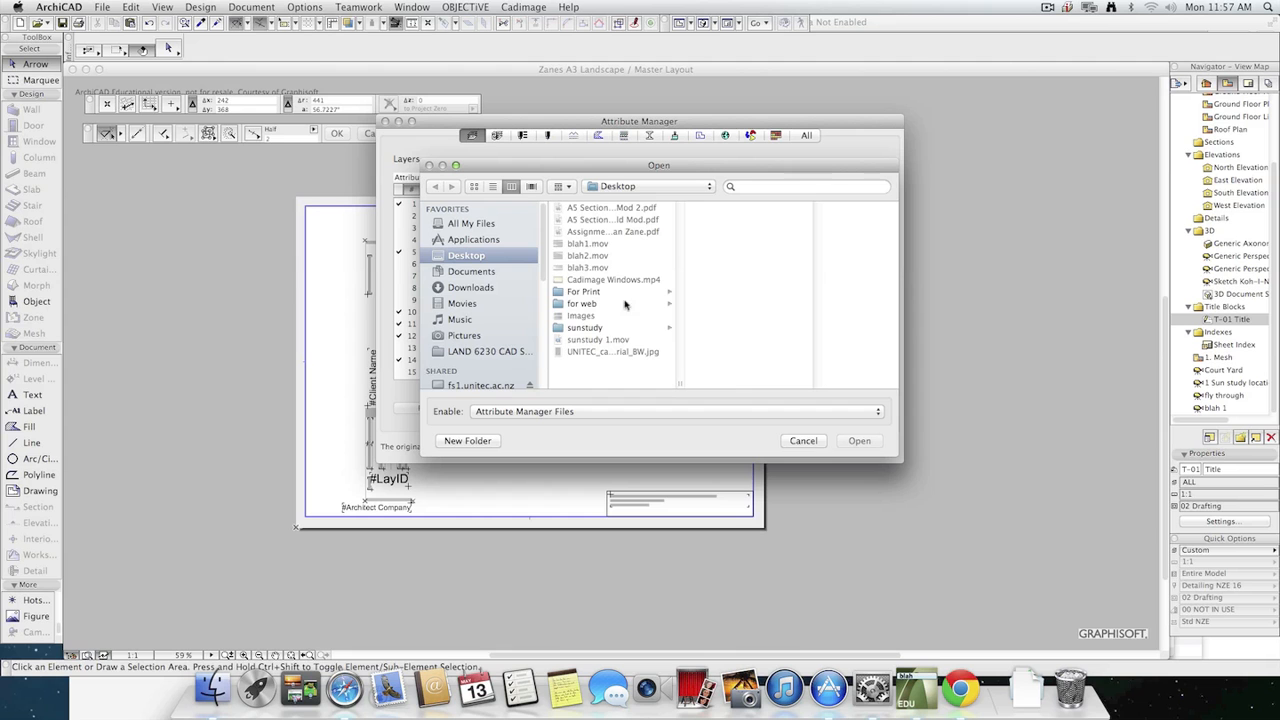
click(498, 272)
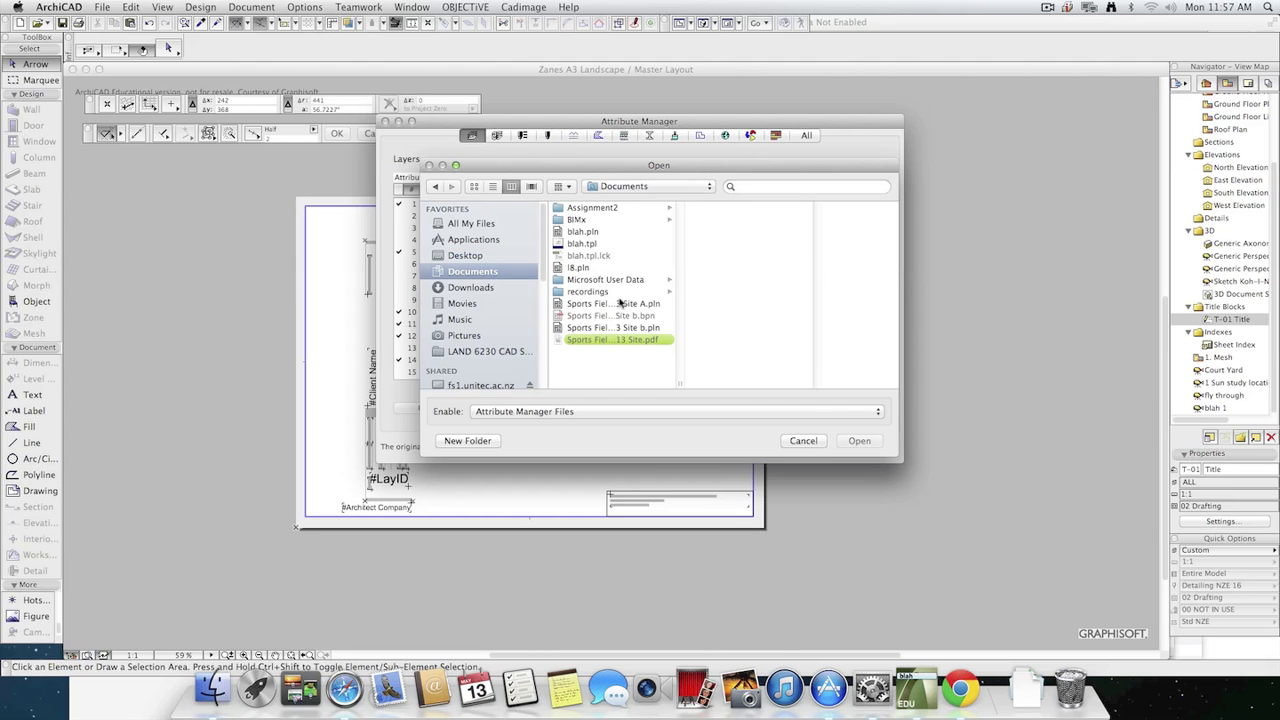
click(620, 303)
click(859, 440)
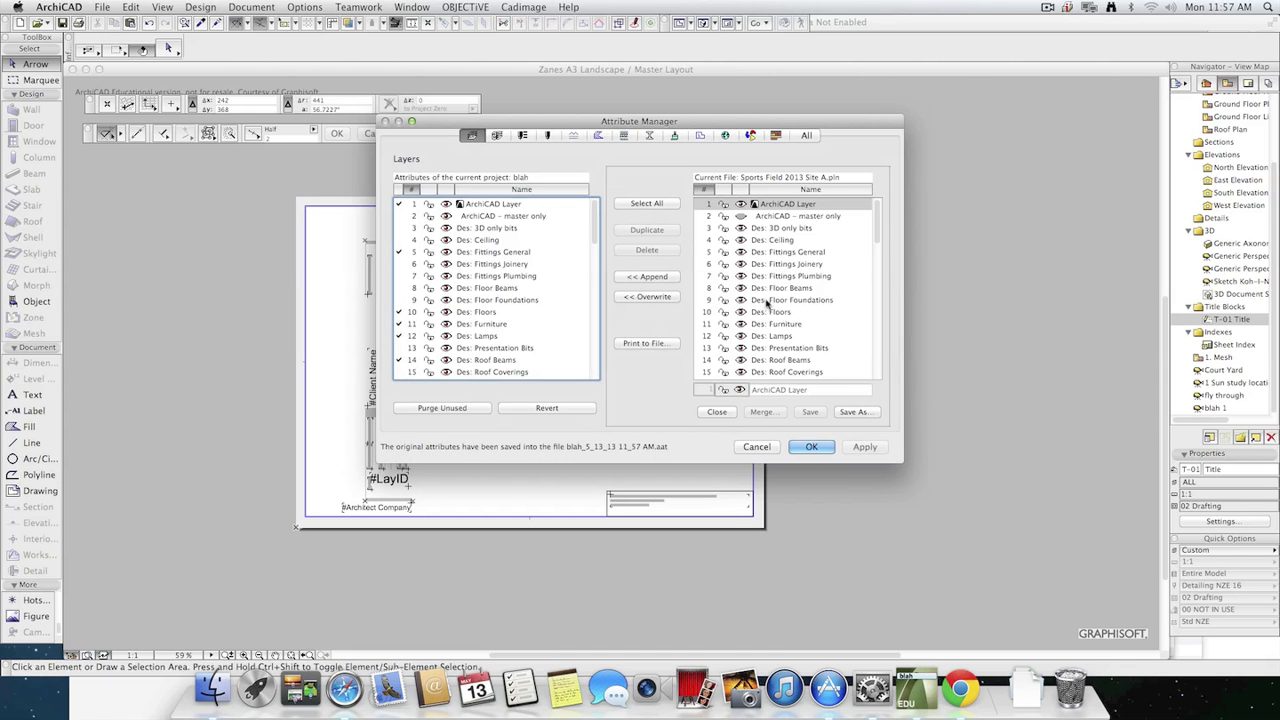
Compare both projects' attributes by category, from layer combinations and pen sets to MEP systems and all types, and close the Attribute Manager without changes.
click(522, 135)
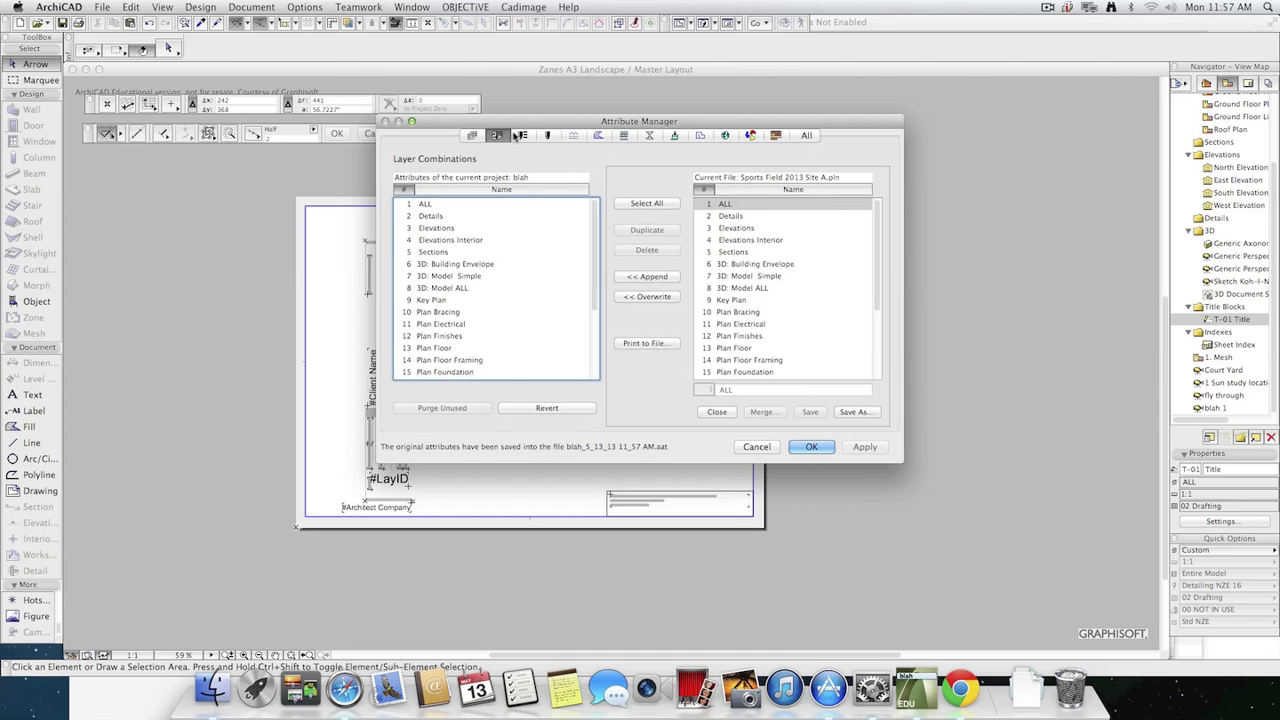
click(522, 135)
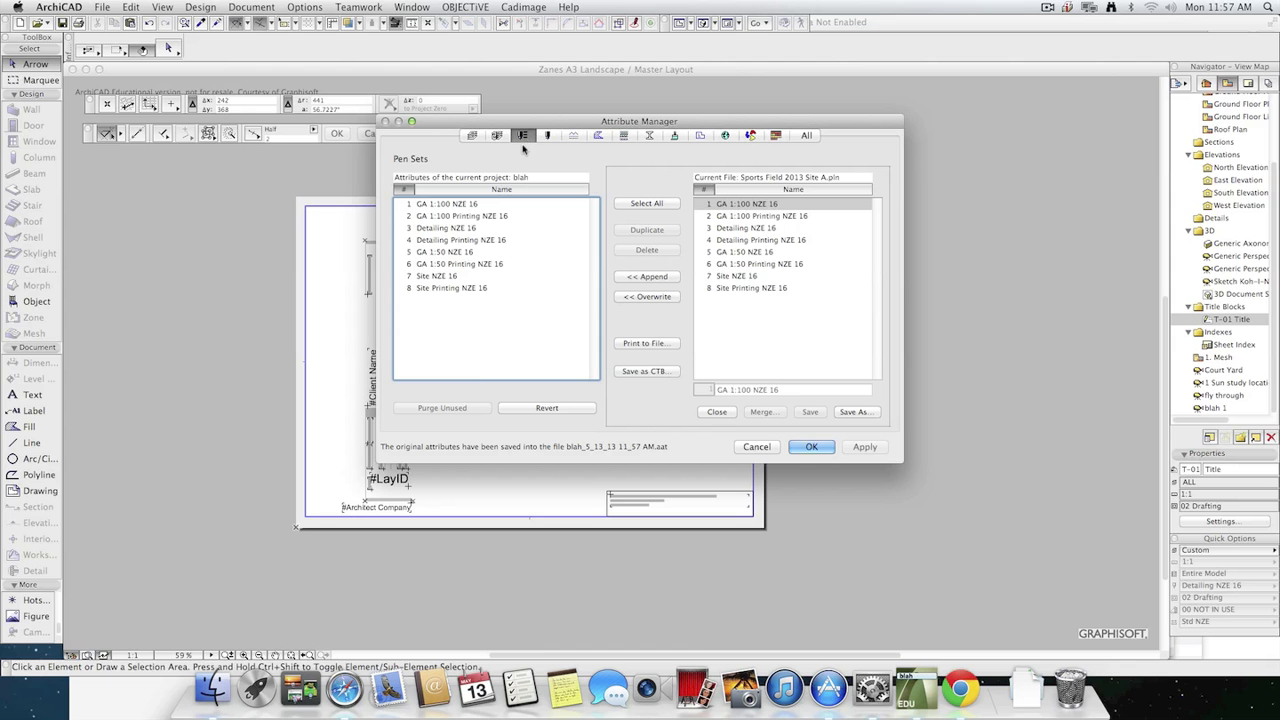
click(505, 137)
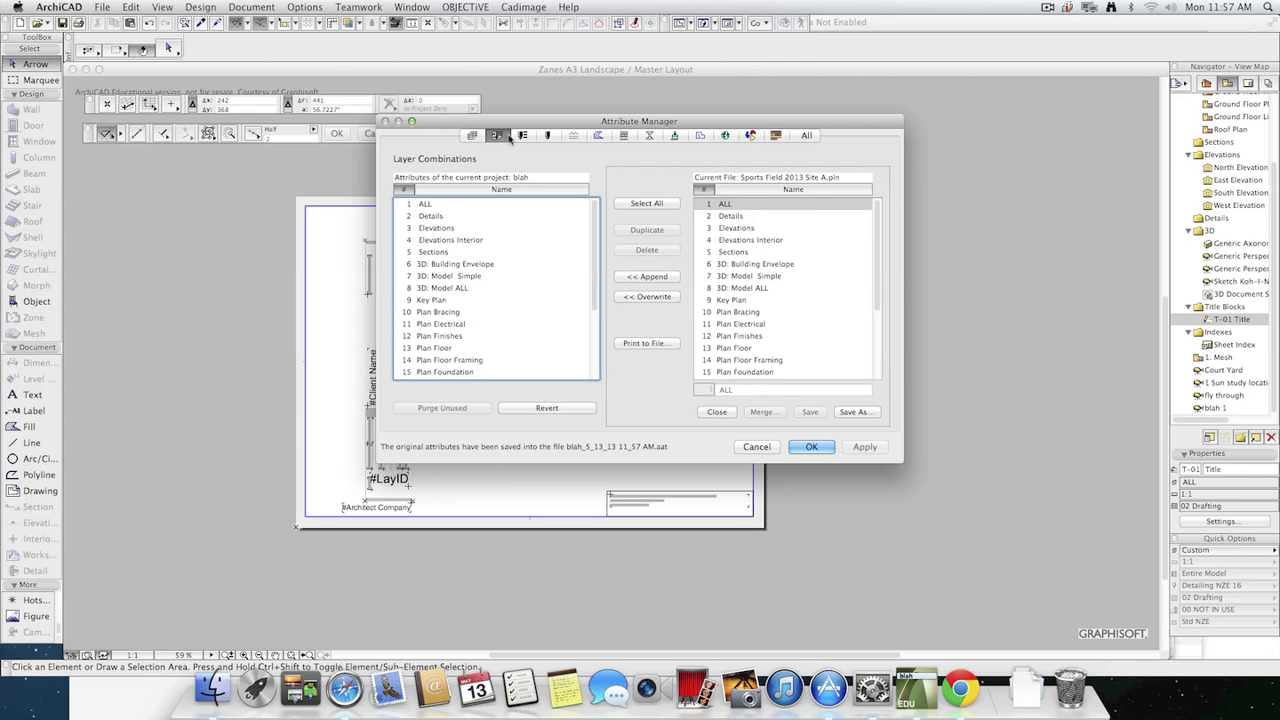
click(547, 137)
click(573, 137)
click(598, 137)
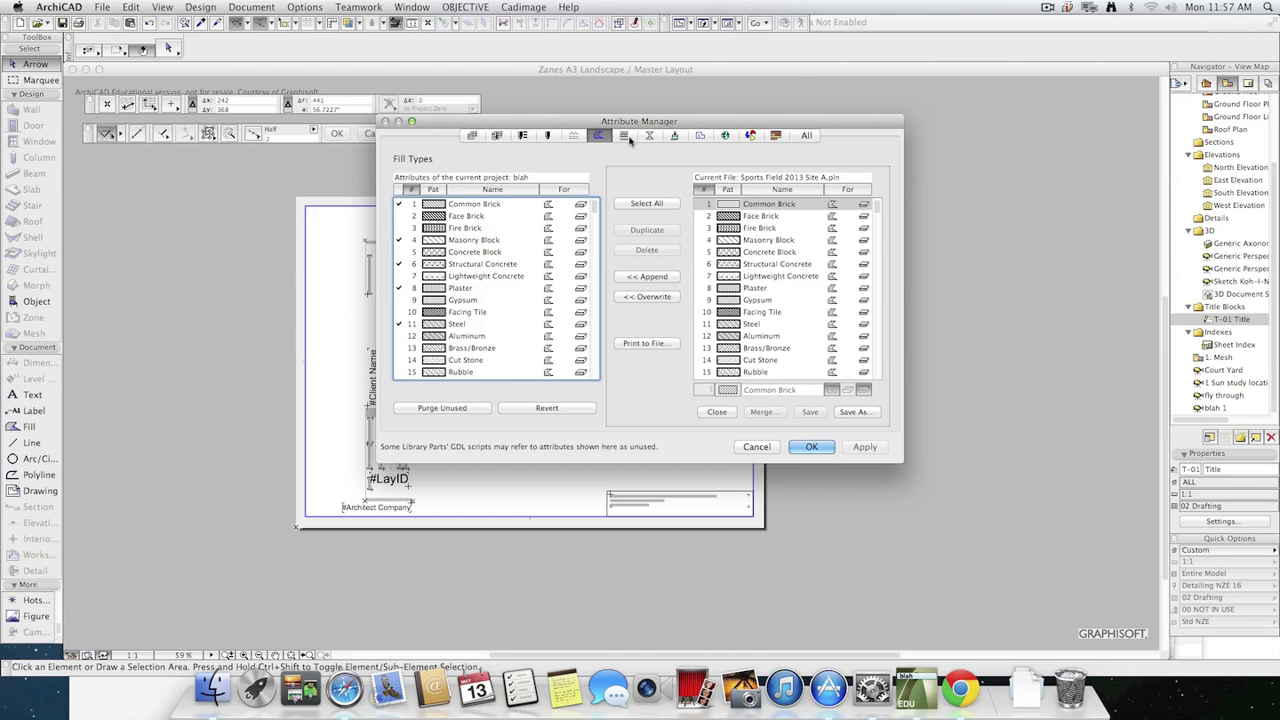
click(624, 137)
click(648, 136)
click(674, 137)
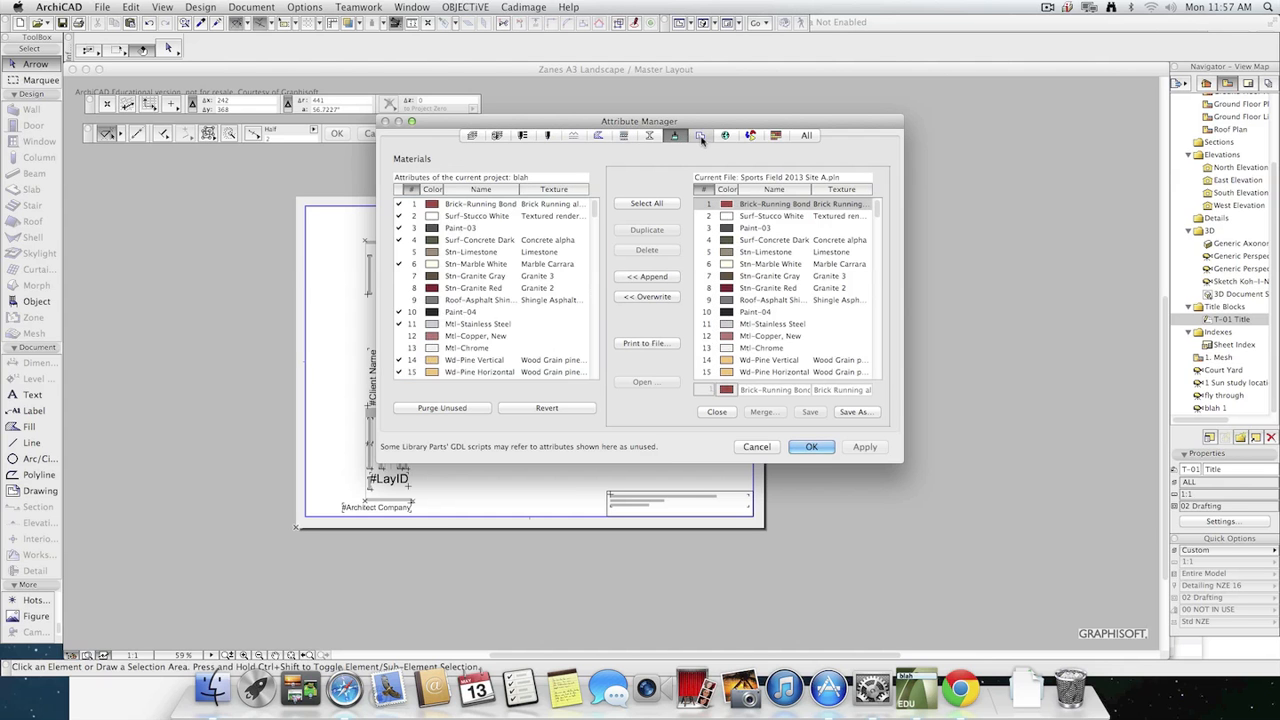
click(700, 137)
click(724, 138)
click(750, 137)
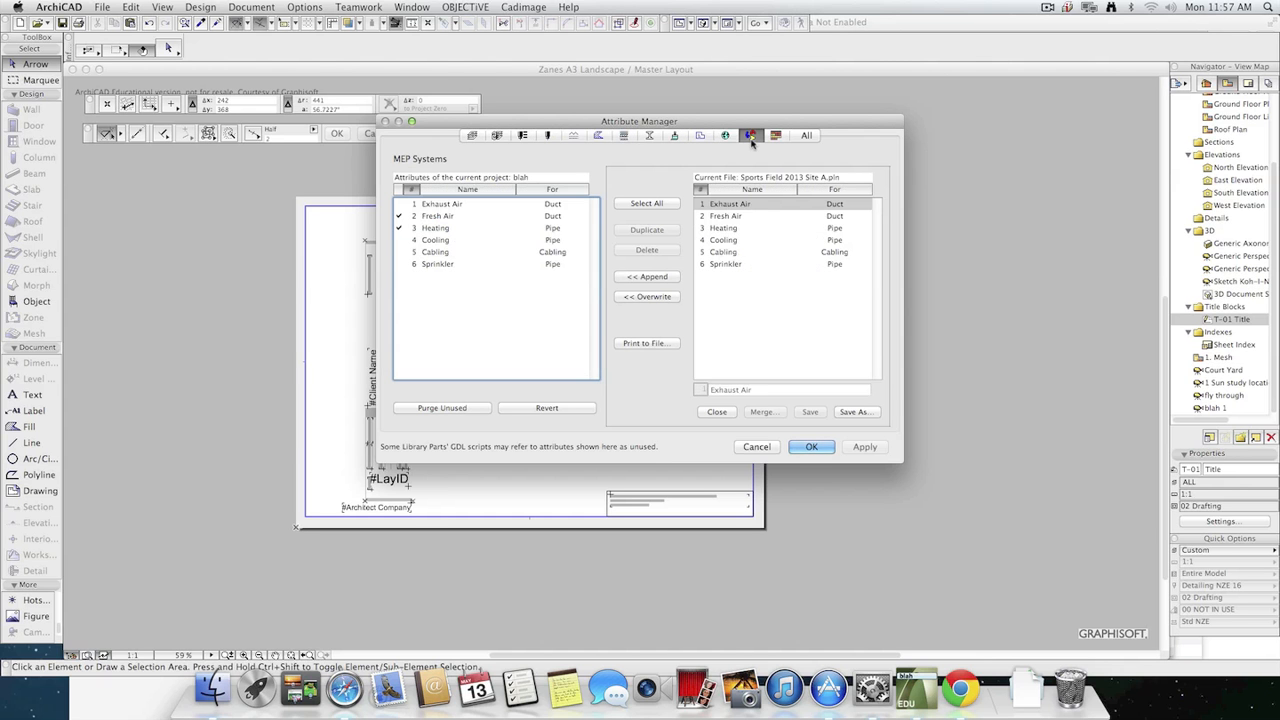
click(776, 136)
click(800, 137)
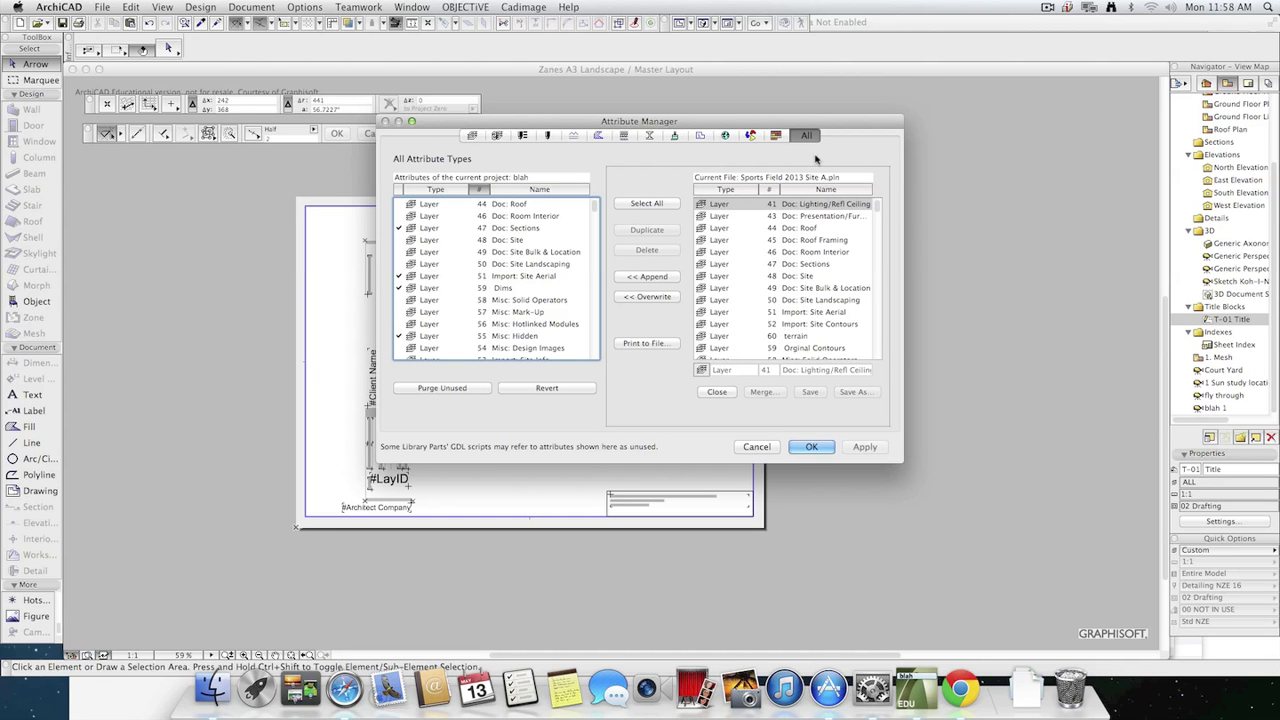
click(755, 447)
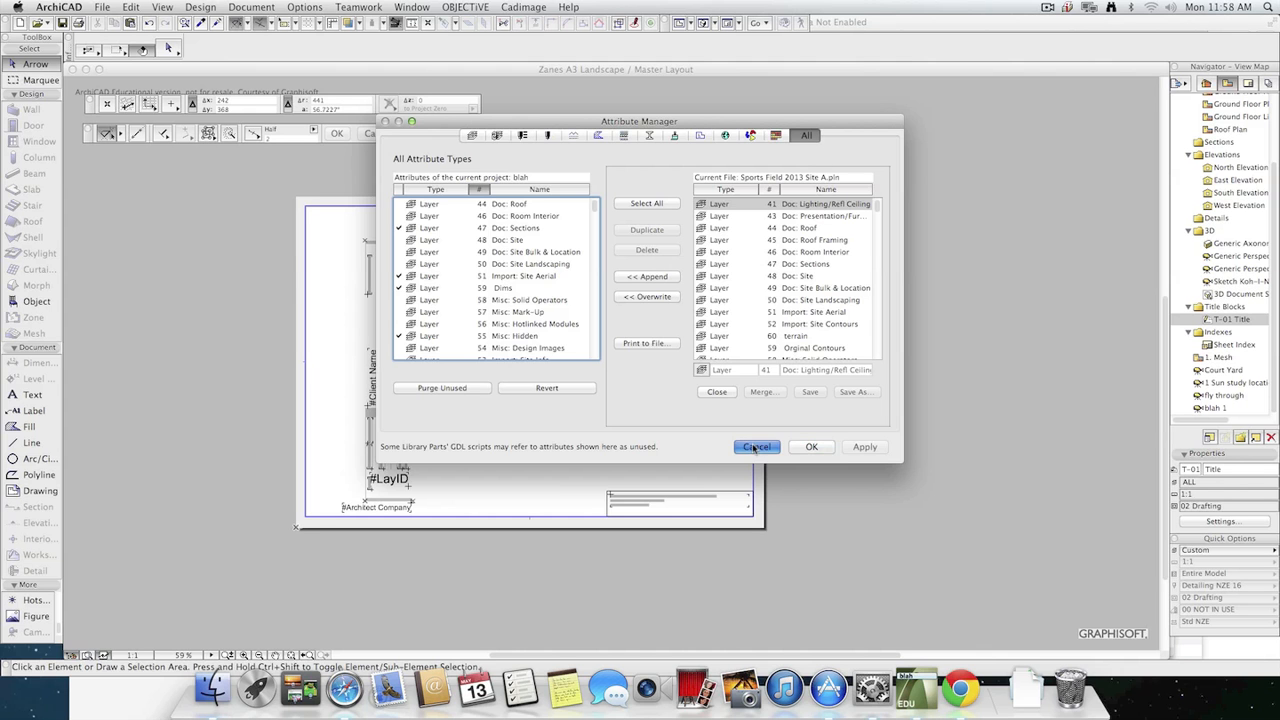
Show the project's Layout Book in the Navigator.
click(1256, 85)
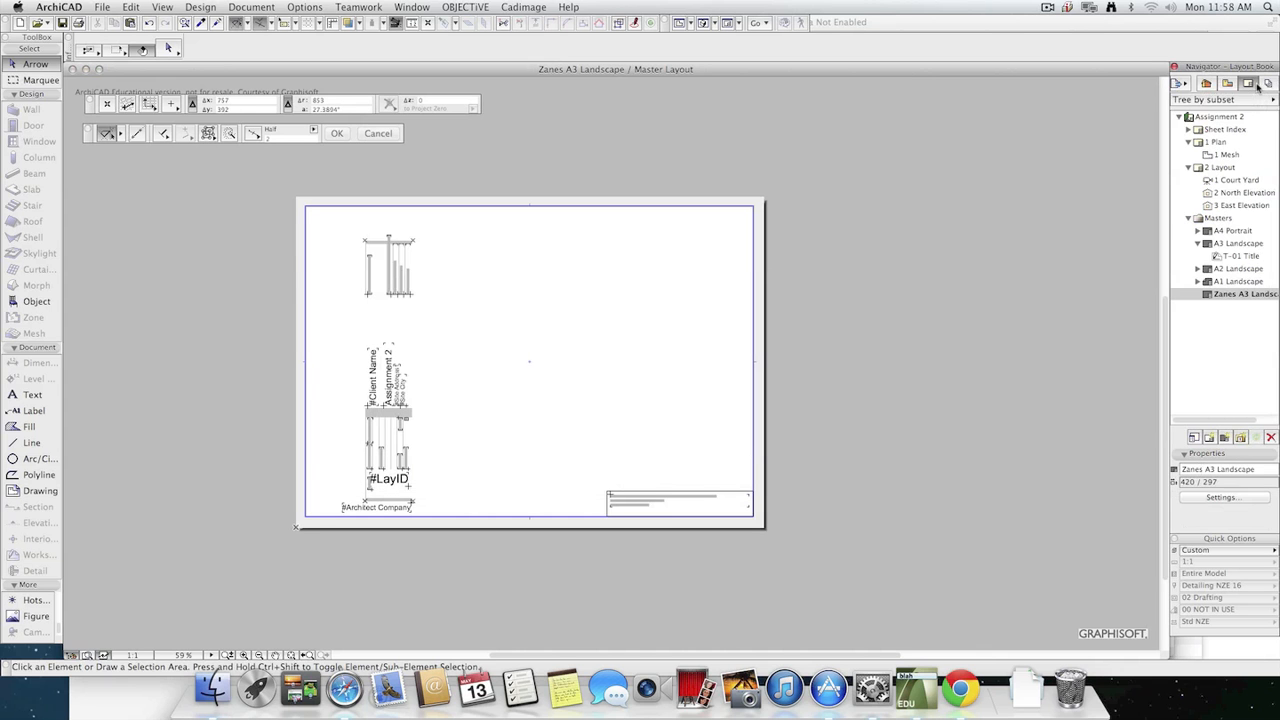
click(305, 7)
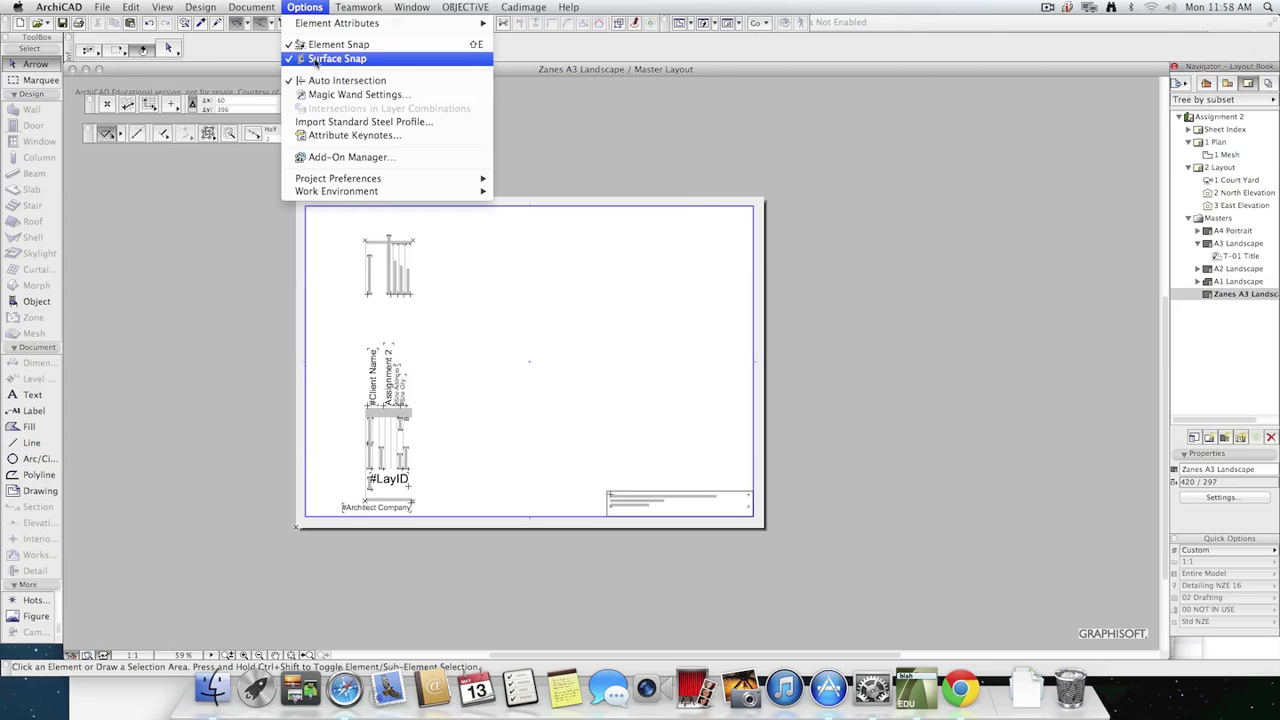
click(320, 6)
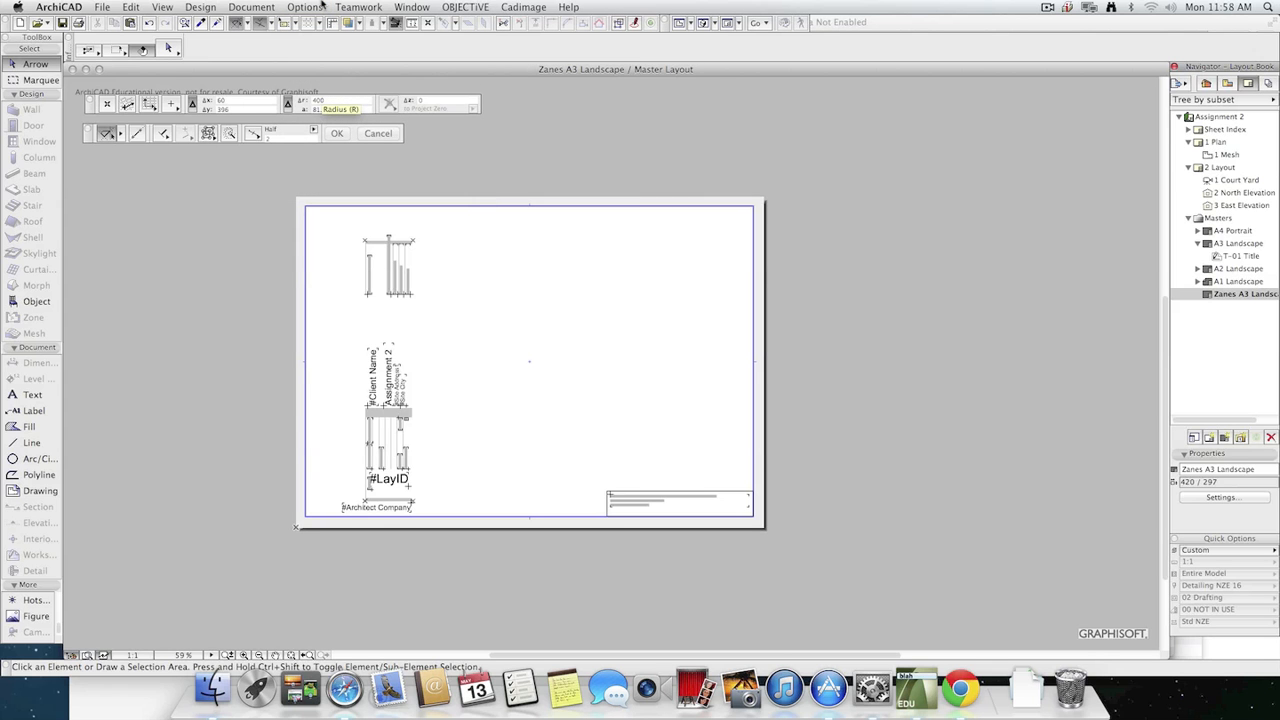
Reopen the Attribute Manager to review the project's materials, zone categories, all attribute types and fill types, and close it without changes.
click(320, 6)
mouse_move(337, 24)
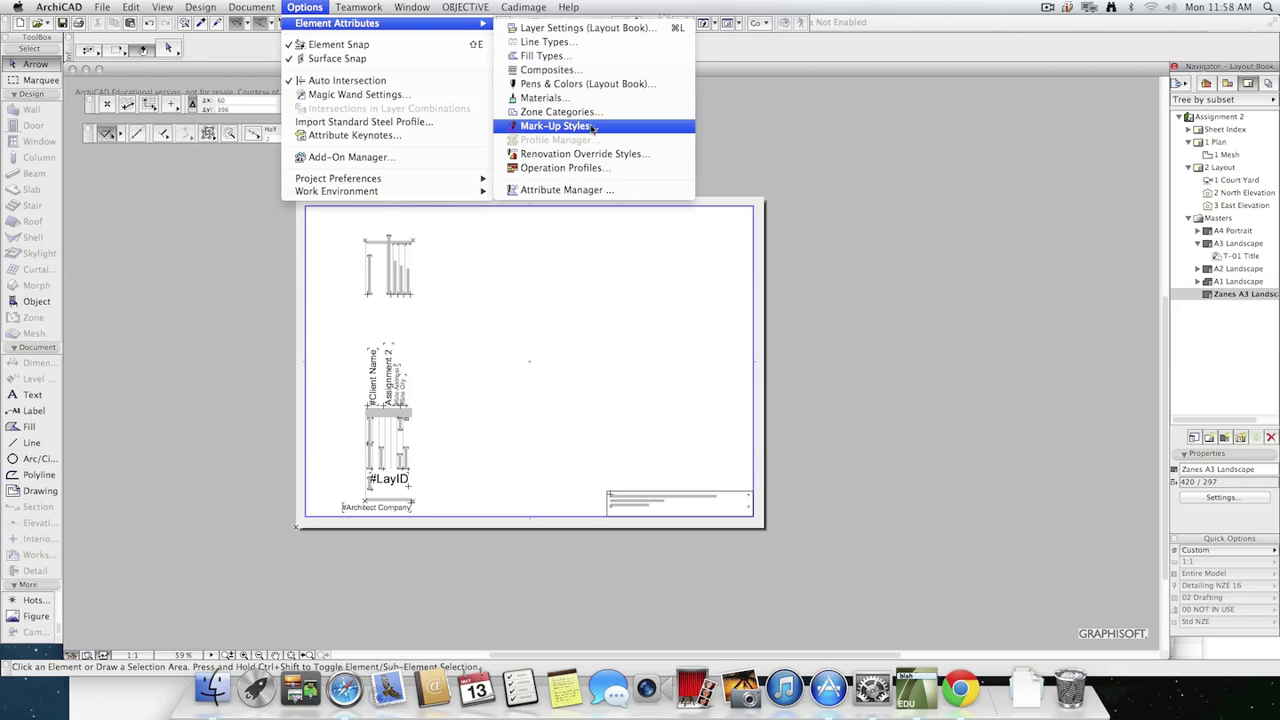
click(566, 190)
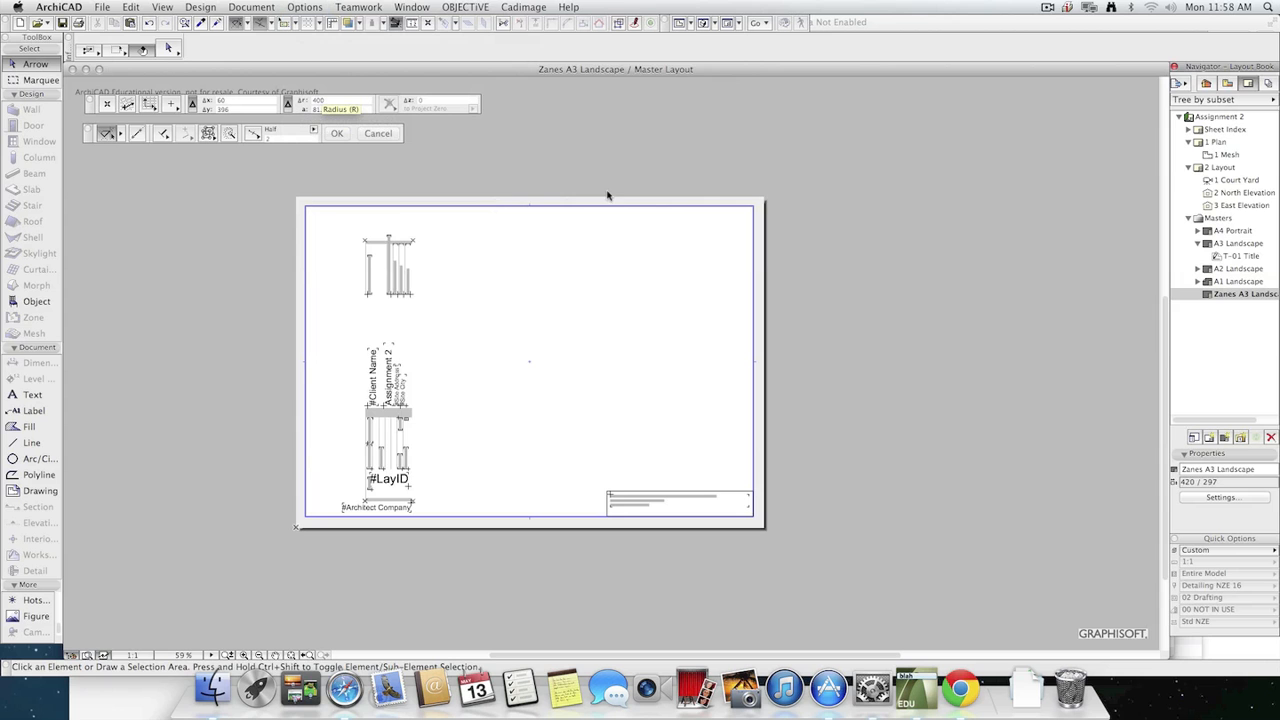
click(675, 137)
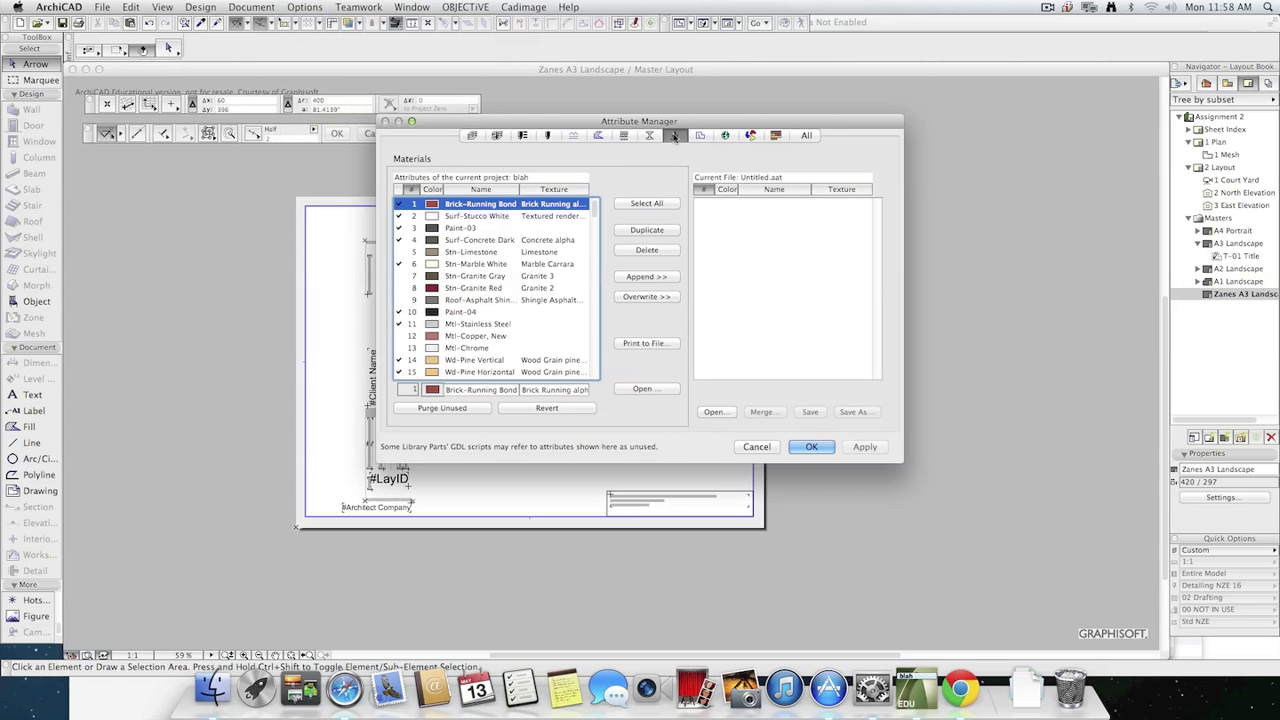
click(702, 137)
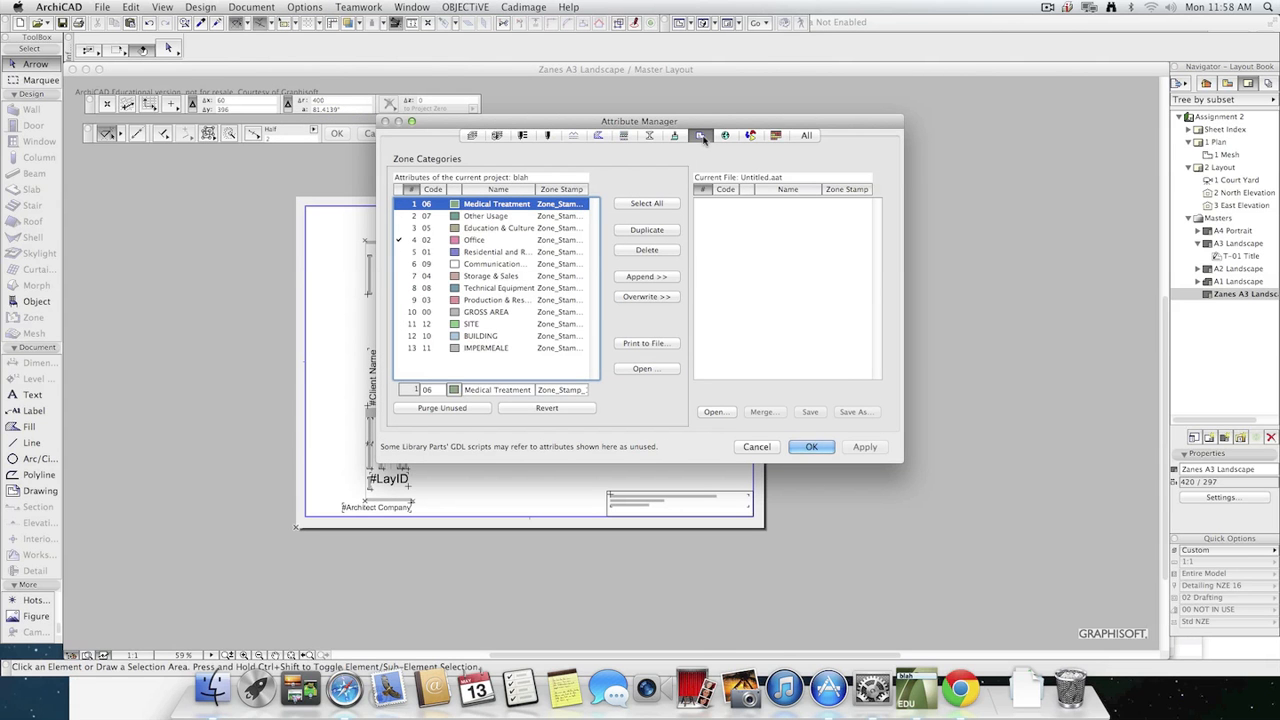
click(806, 136)
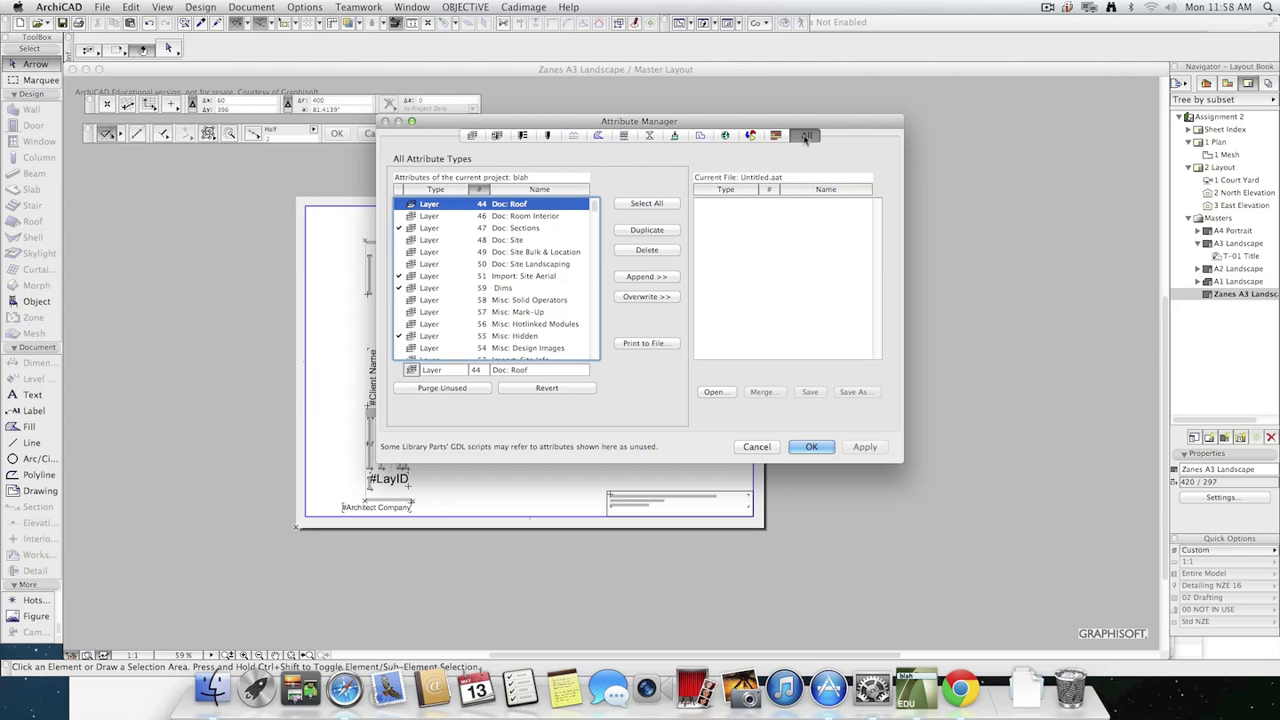
click(625, 137)
click(598, 136)
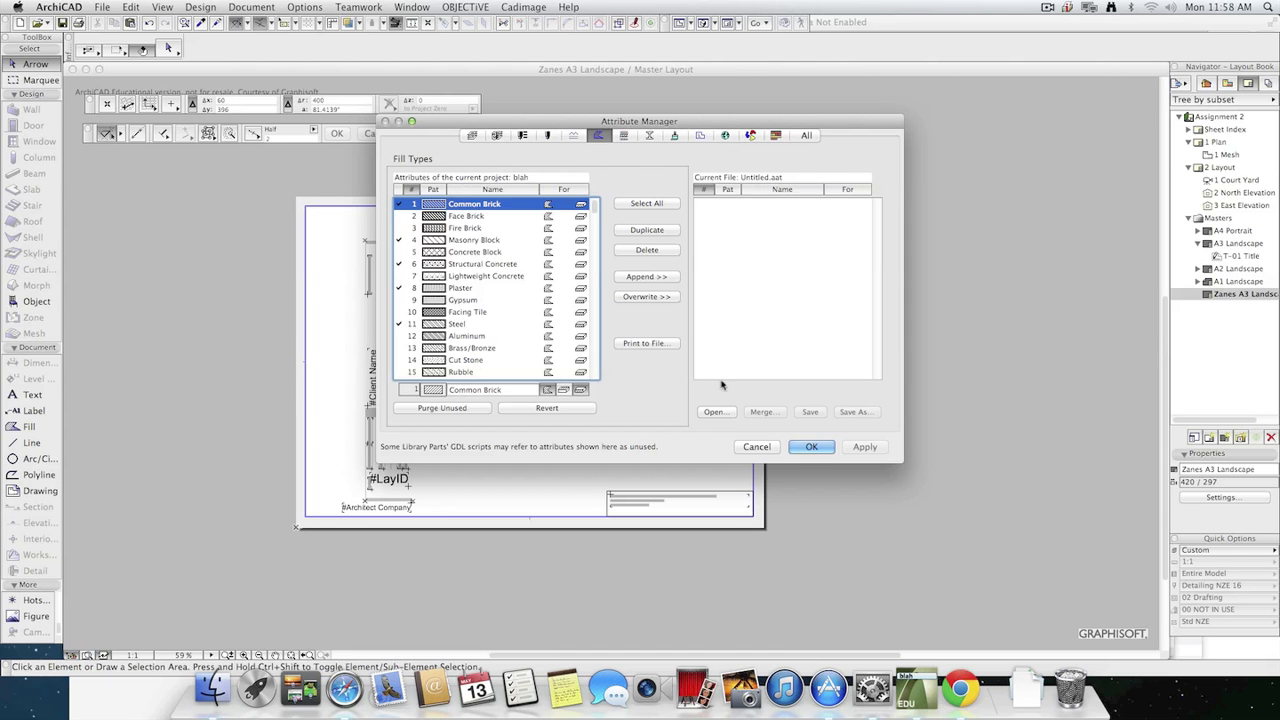
click(753, 448)
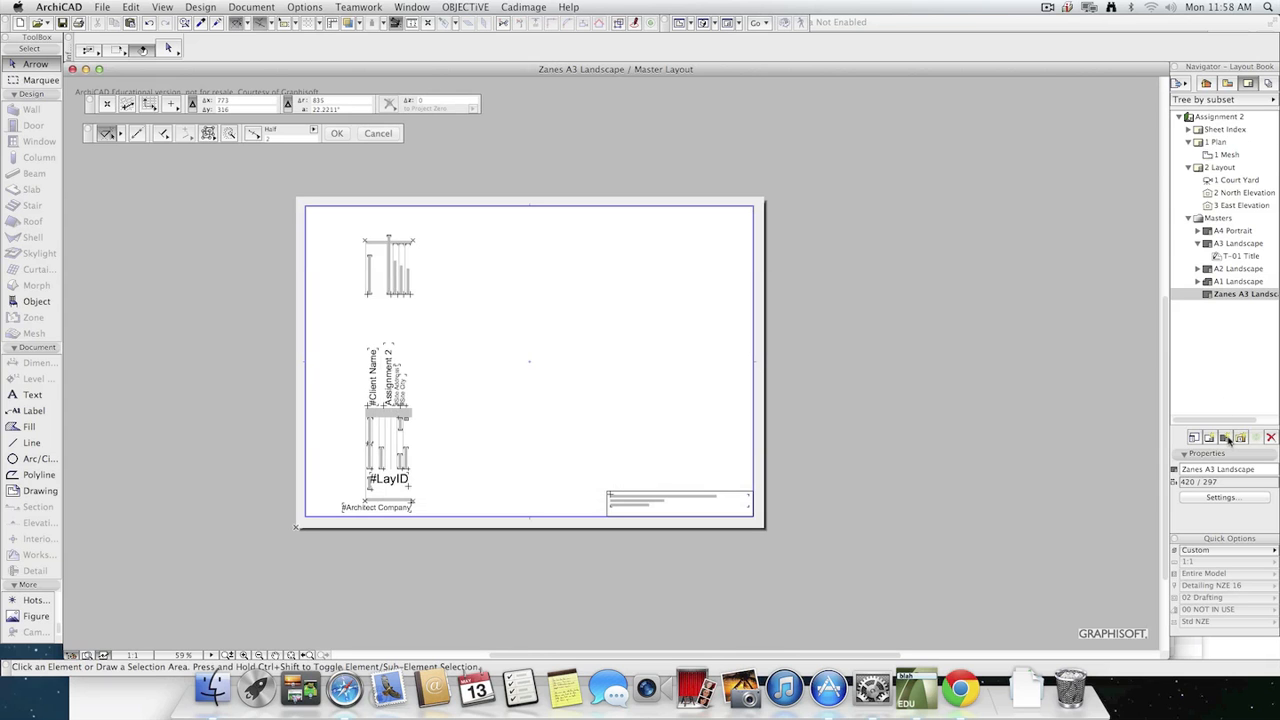
Examine the layout book tree and the commands available for the Sheet Index subset in the Organizer, and close it.
click(1180, 85)
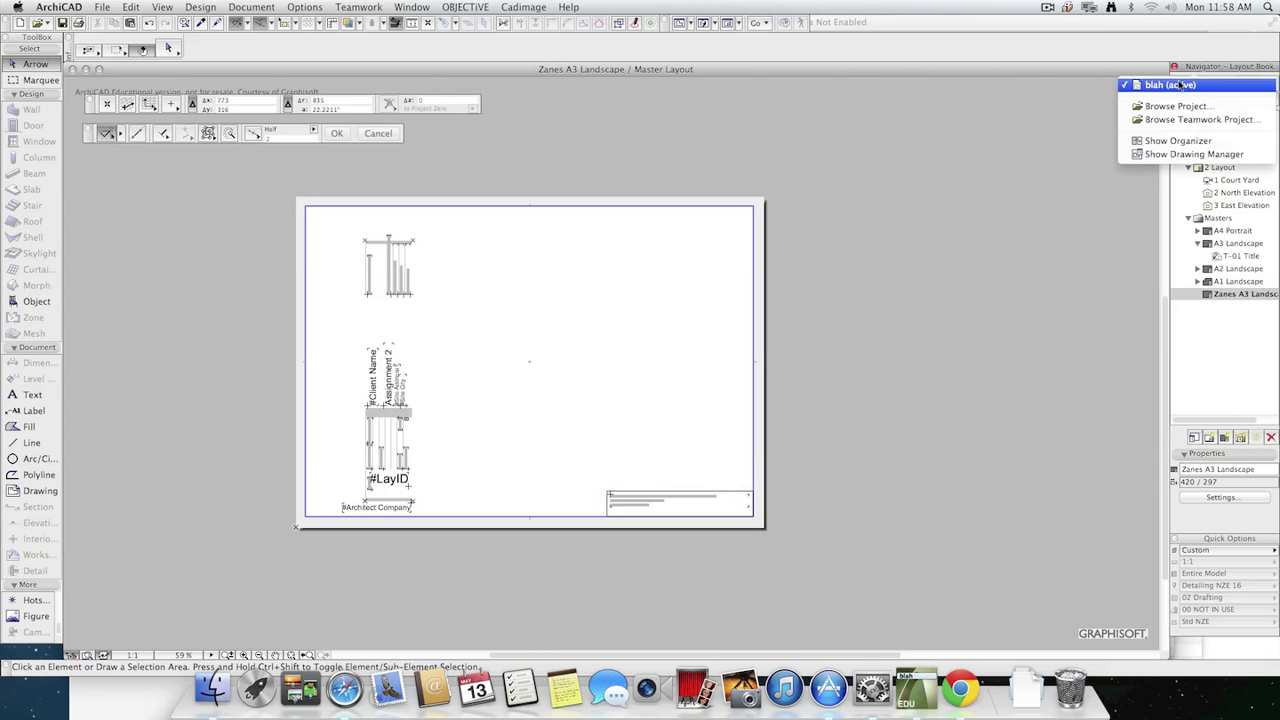
click(1189, 144)
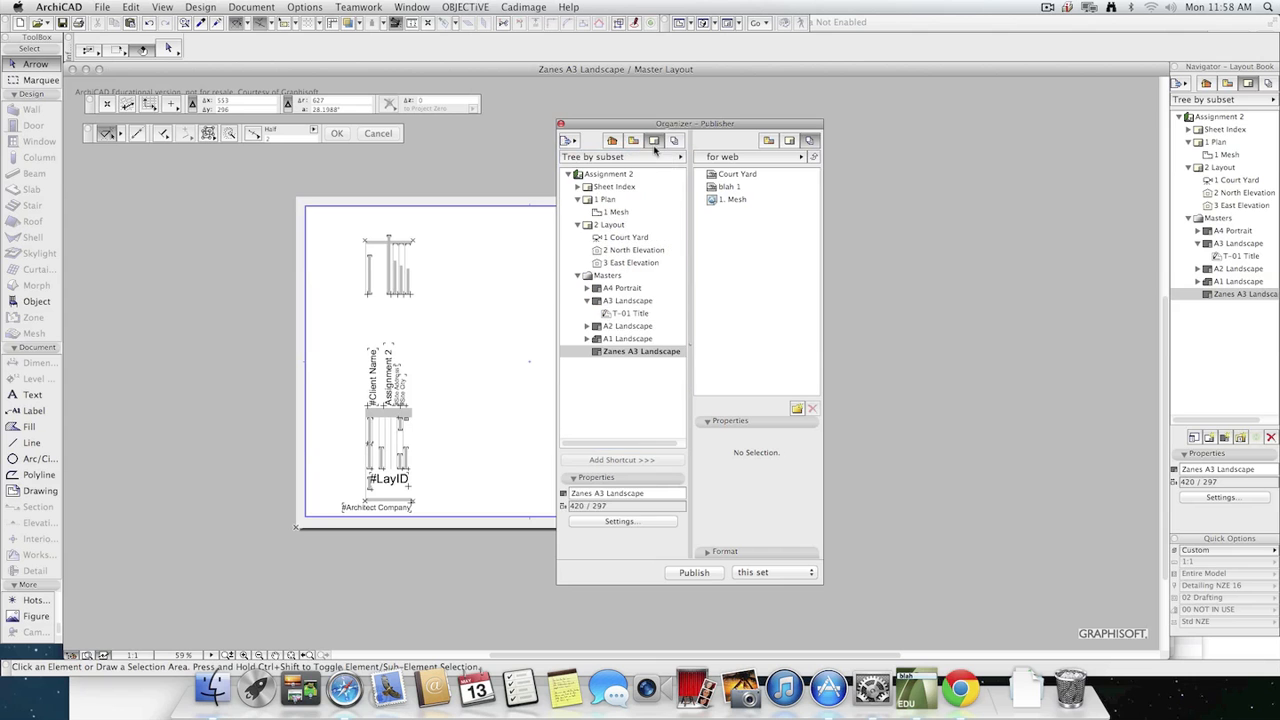
click(653, 145)
click(618, 193)
right_click(618, 191)
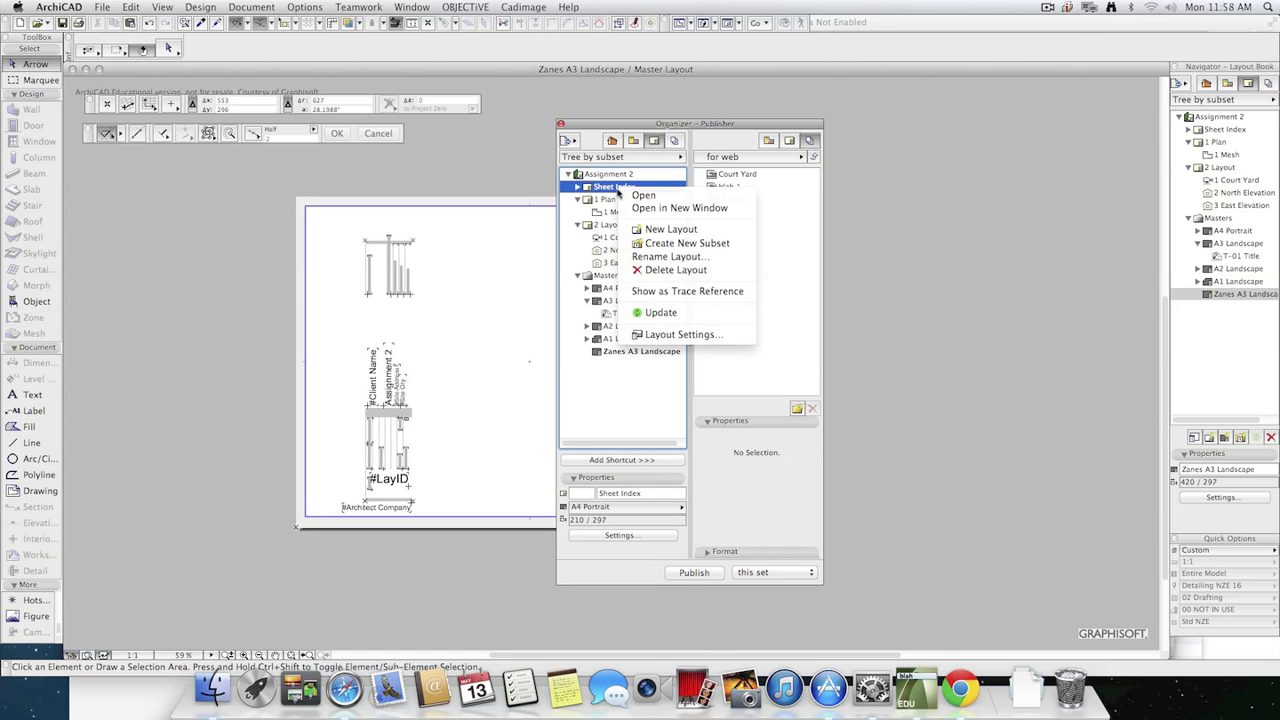
click(660, 382)
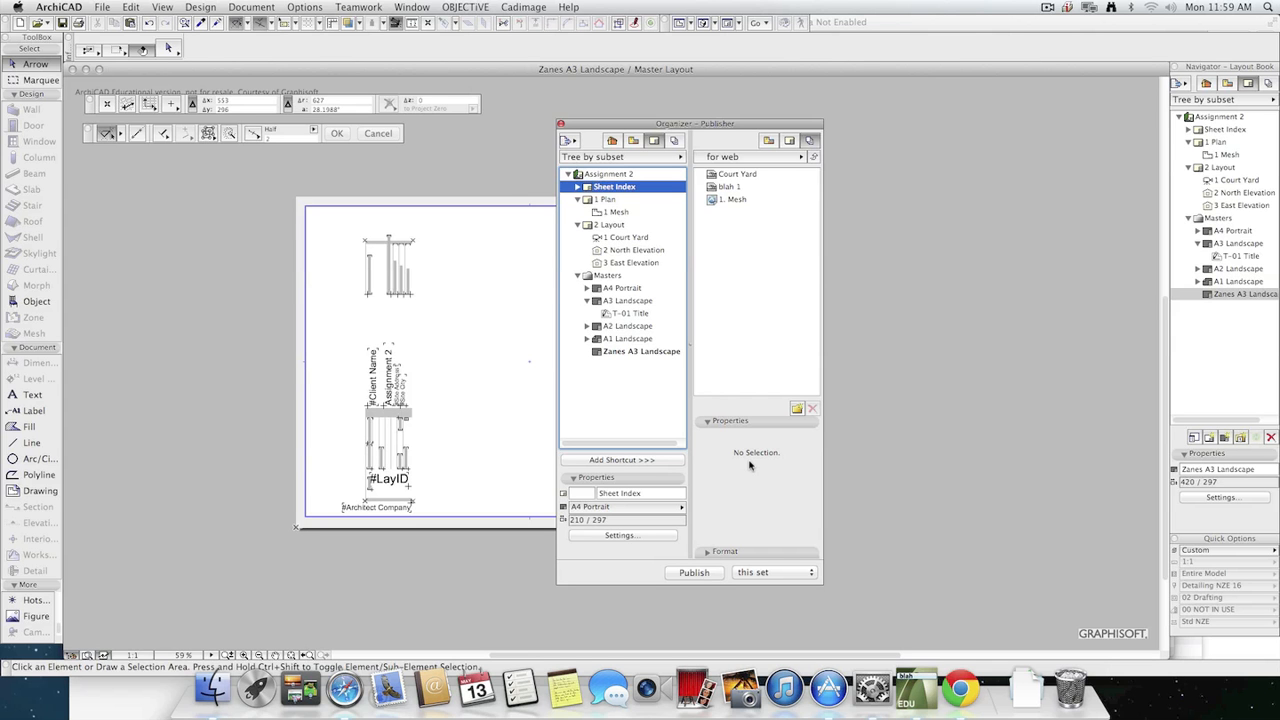
click(562, 126)
Review the Master Layout Settings of the A1 Landscape master and leave them without changes.
click(1203, 282)
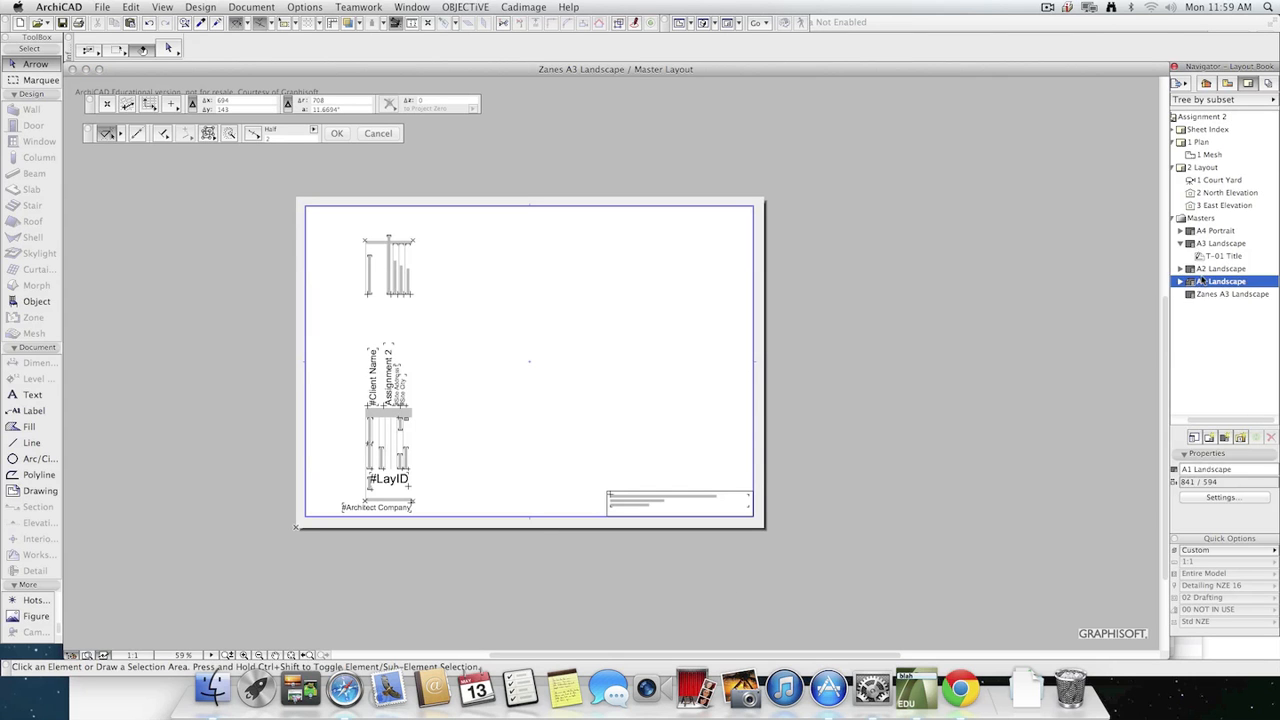
right_click(1202, 282)
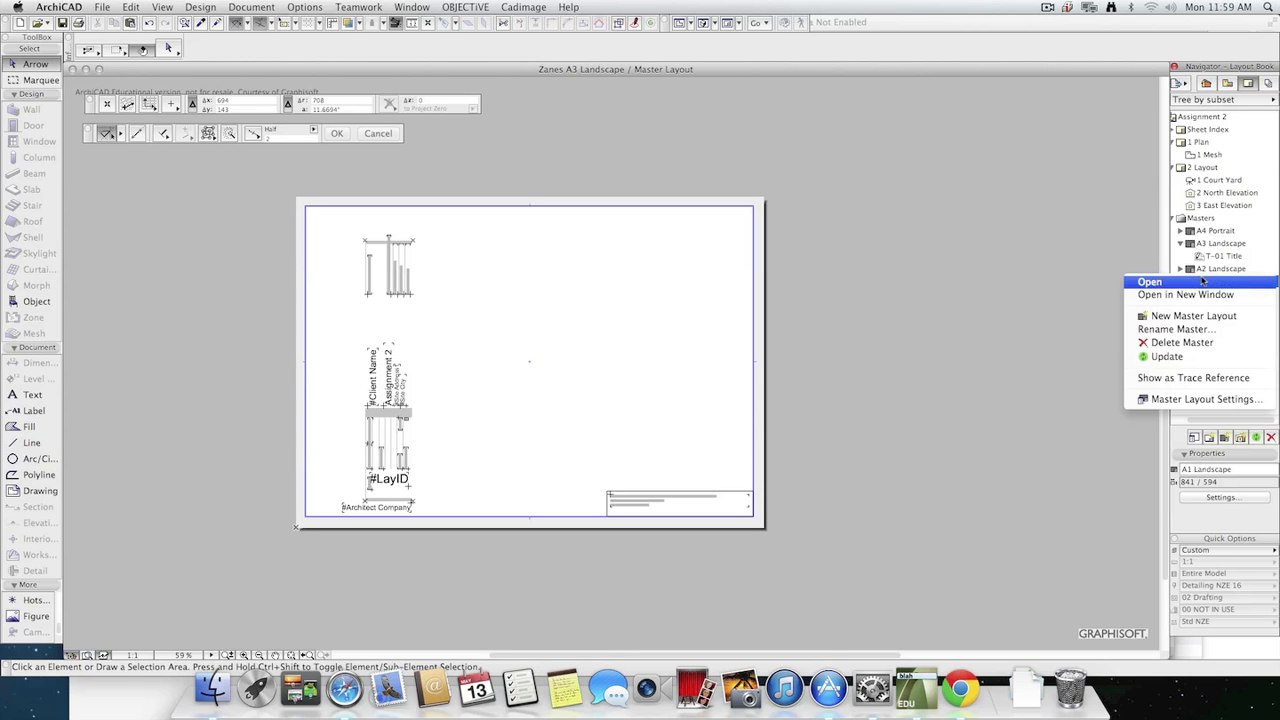
click(1241, 400)
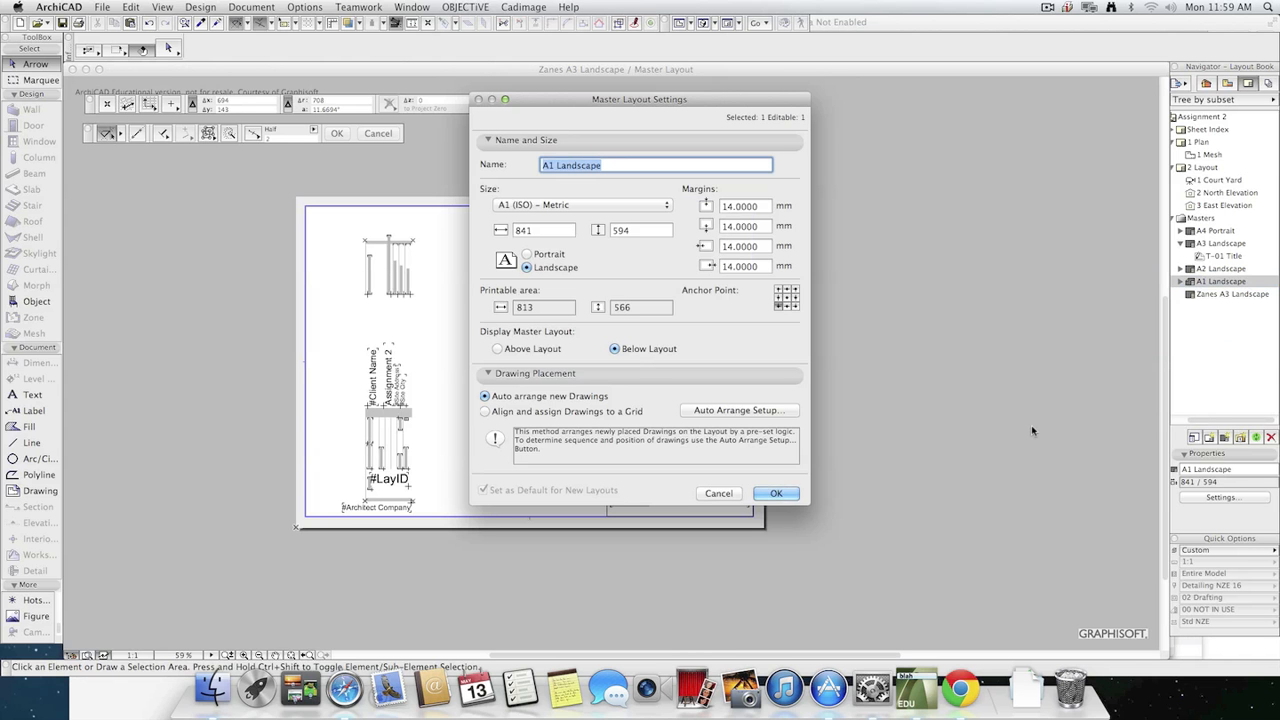
click(718, 494)
click(1213, 394)
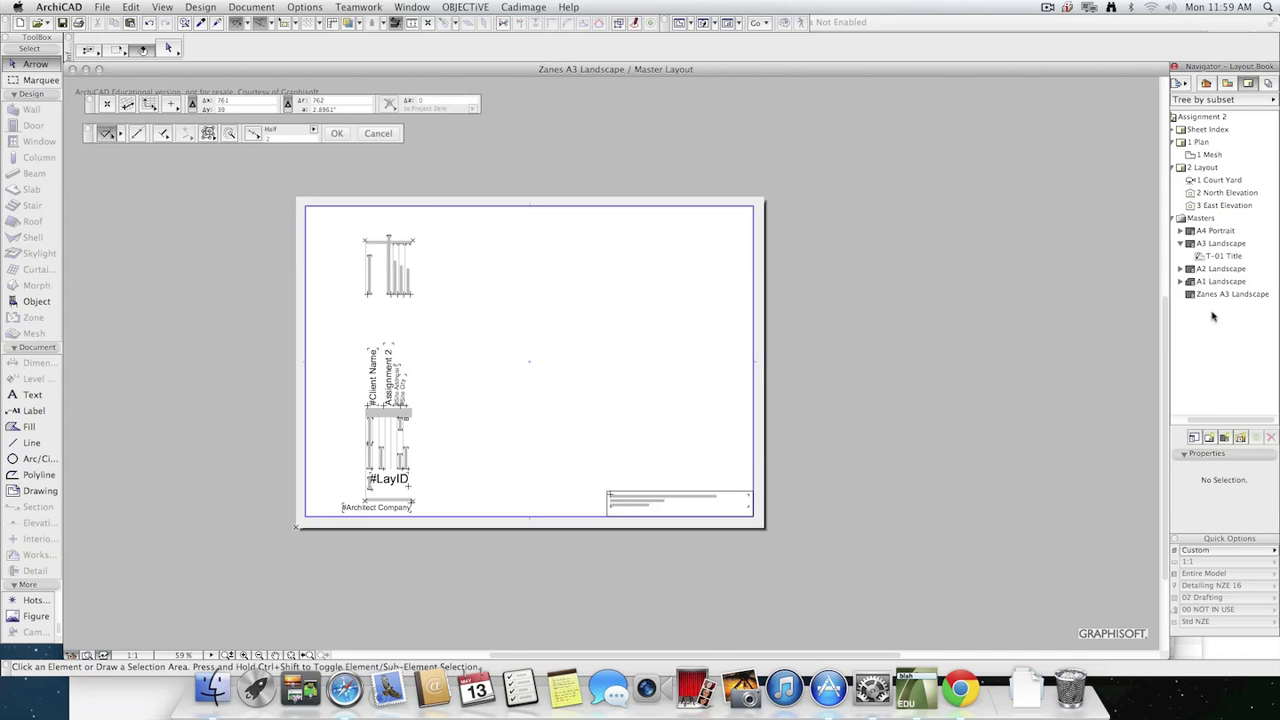
Select the custom A3 Landscape master layout in the Layout Book.
click(1237, 295)
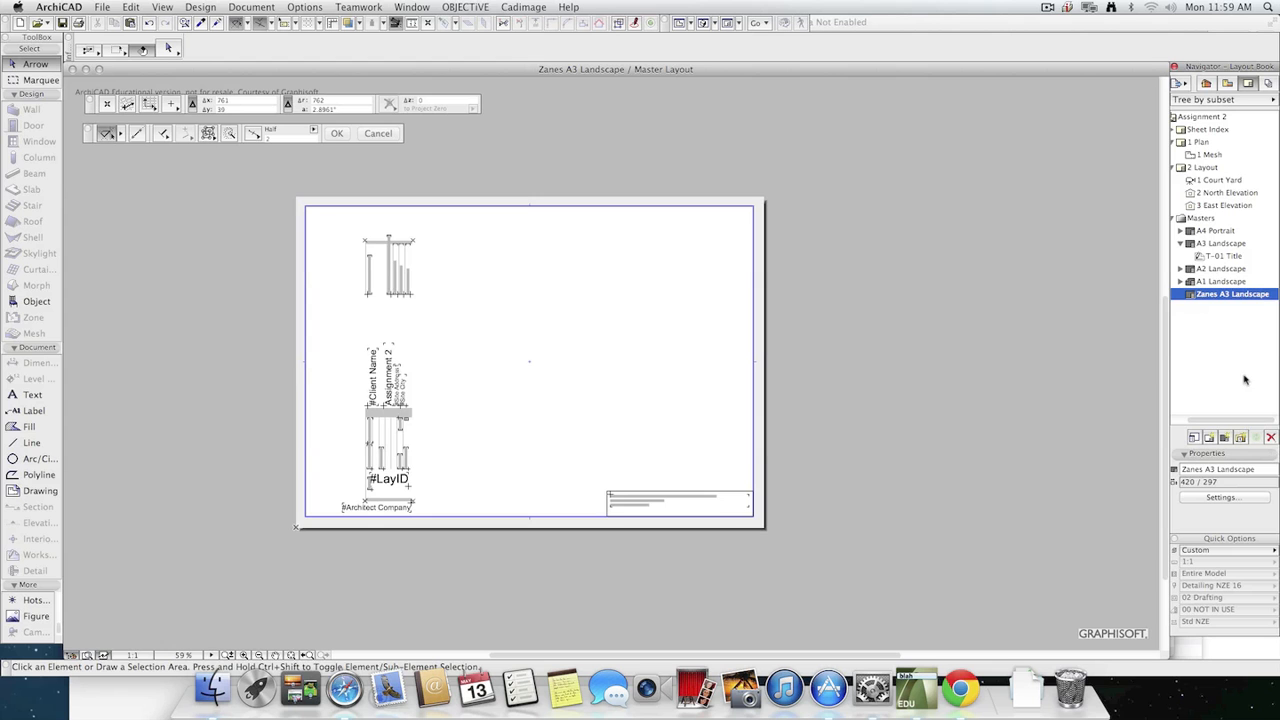
click(1273, 99)
click(1273, 99)
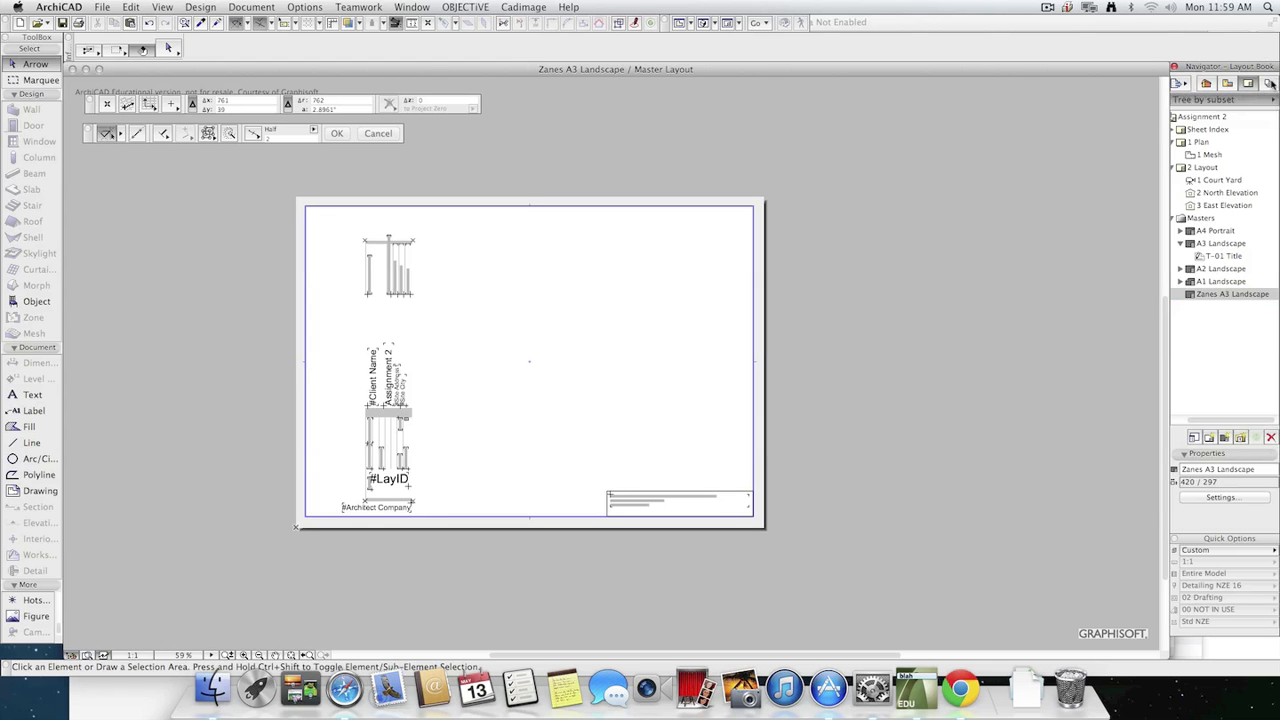
click(1268, 84)
click(1250, 86)
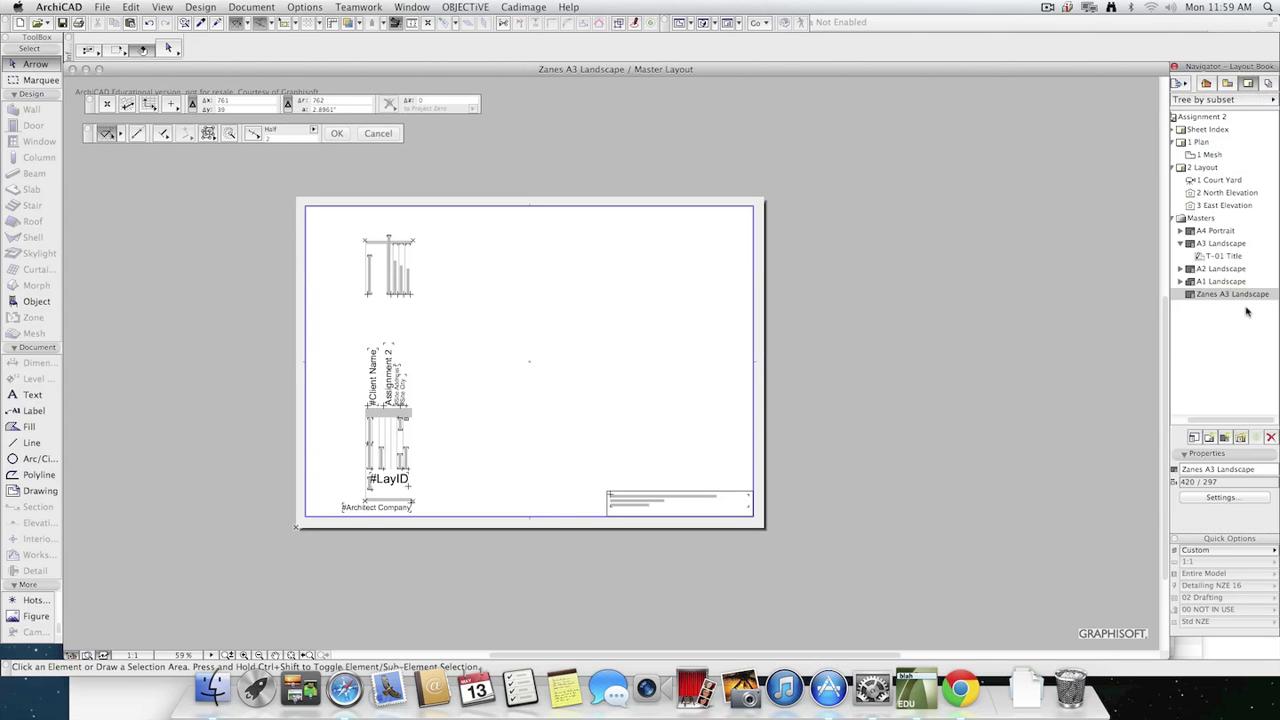